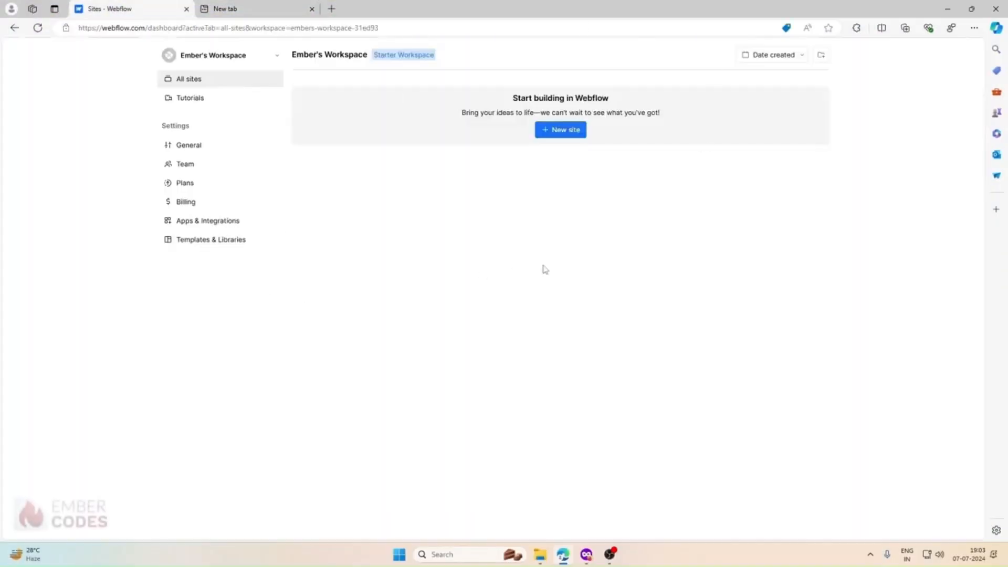
Step: Create a new blank site named First Template
click(553, 133)
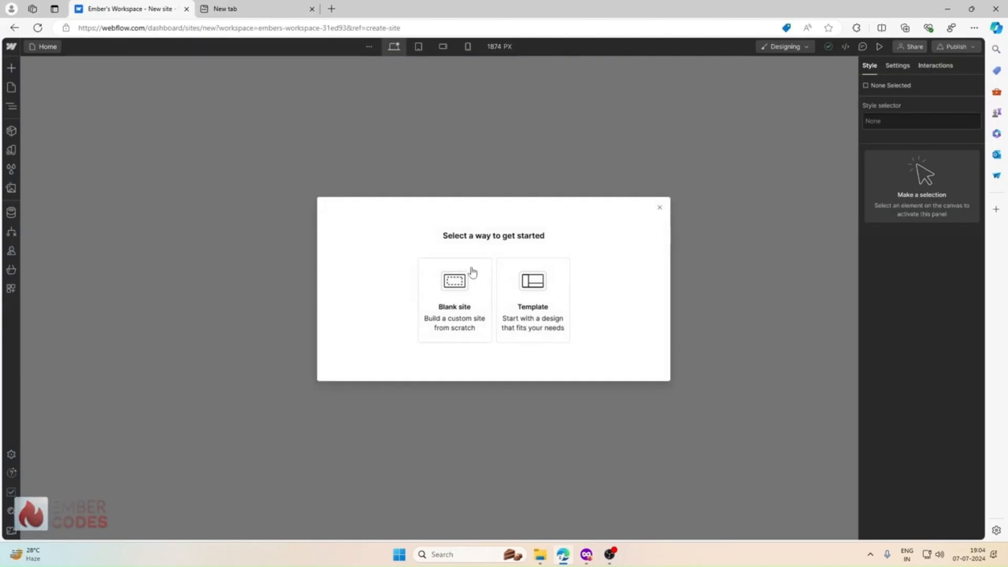
click(446, 287)
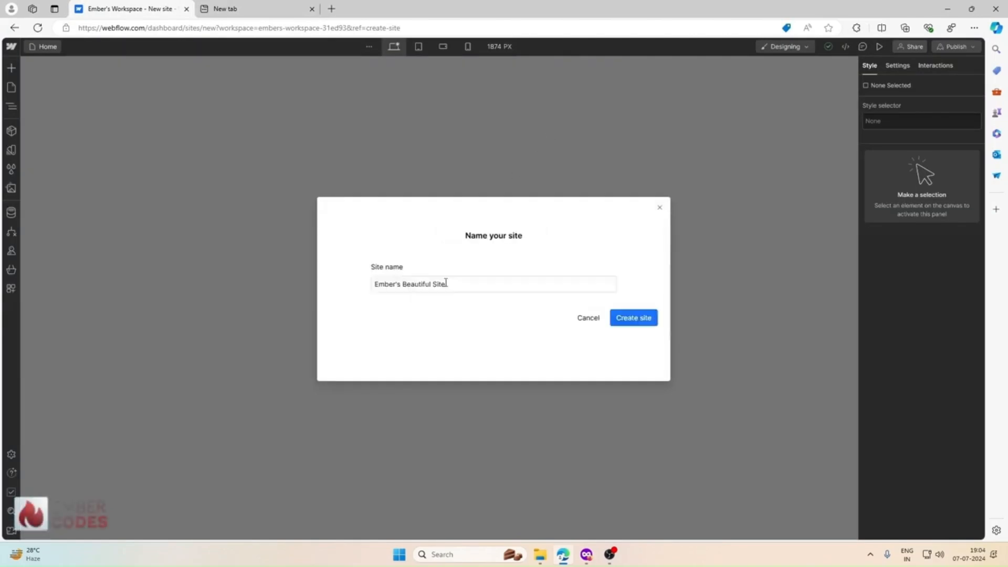
click(446, 283)
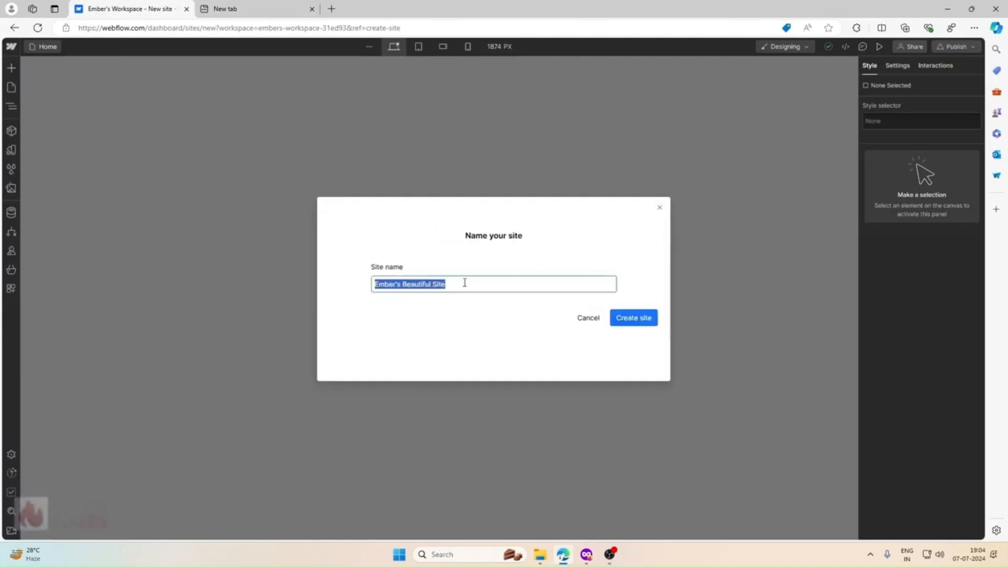
text(First Template)
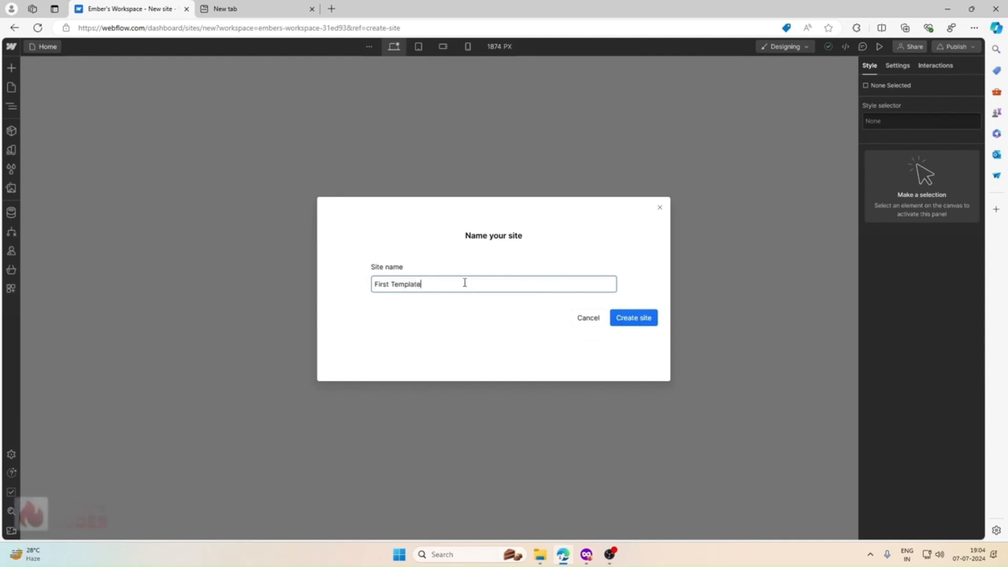
click(640, 326)
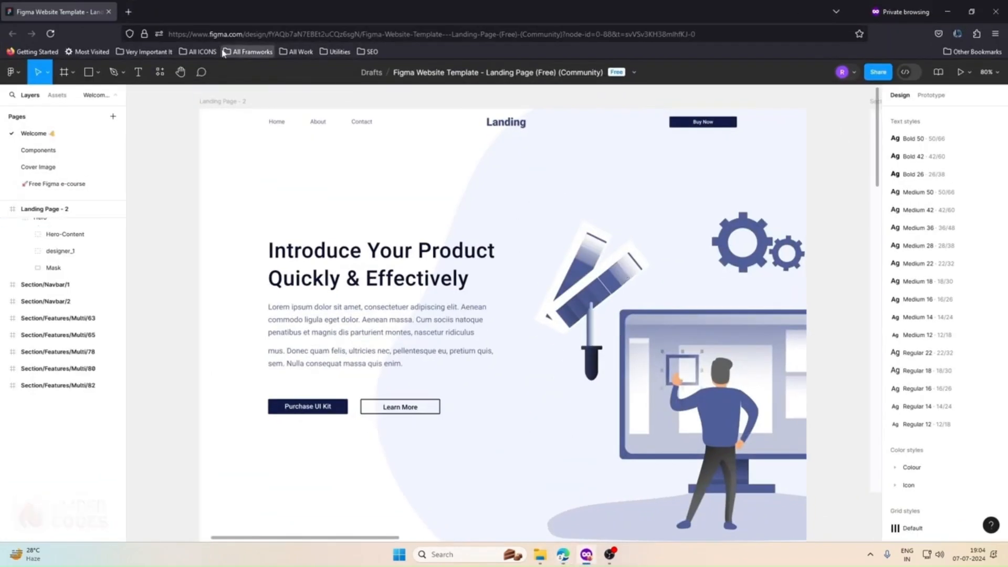
Step: Switch to Figma and look through the Landing Page - 2 design from the hero down to the footer
click(612, 135)
scroll(612, 135, down, 8)
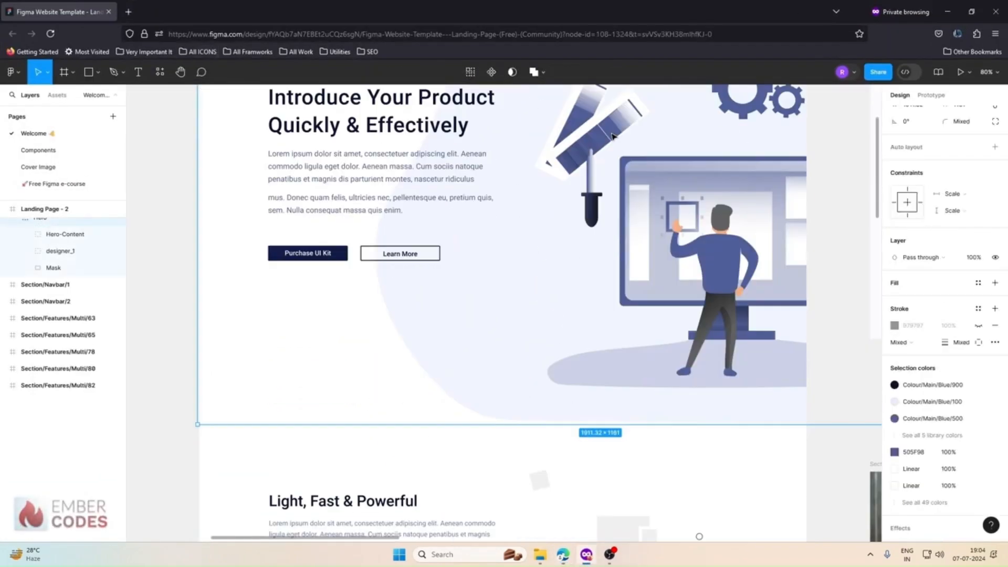
scroll(612, 136, down, 10)
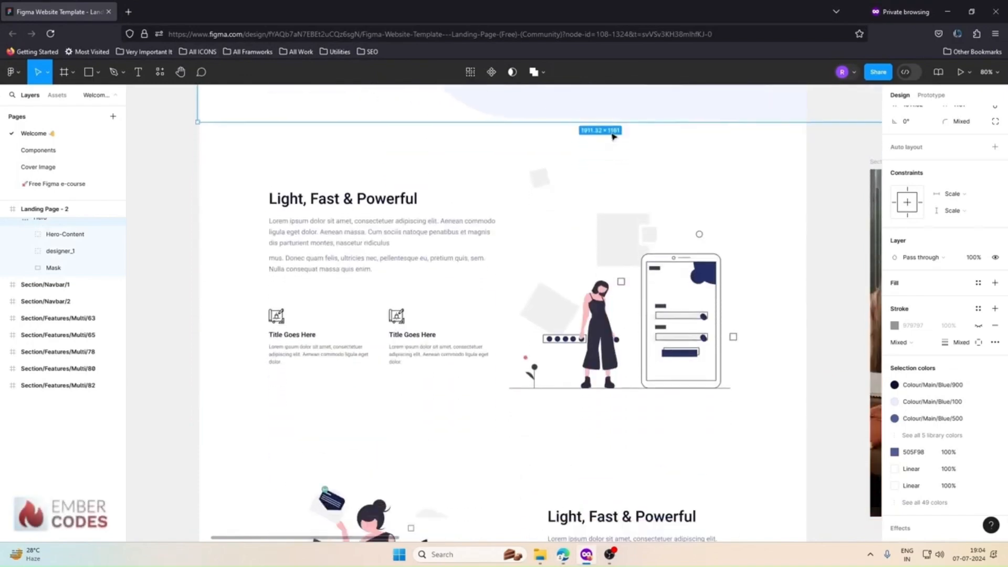
scroll(612, 135, down, 10)
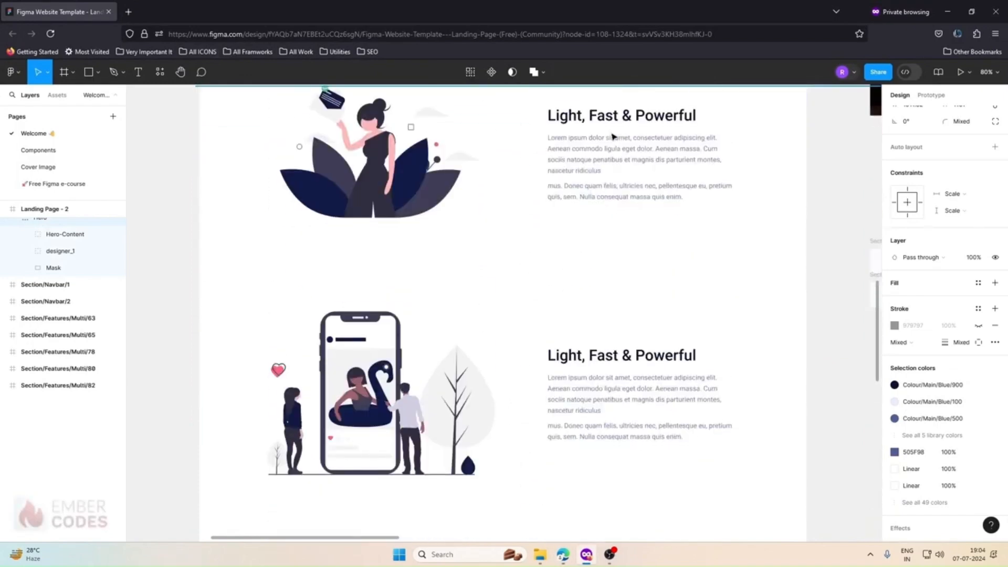
scroll(612, 135, down, 10)
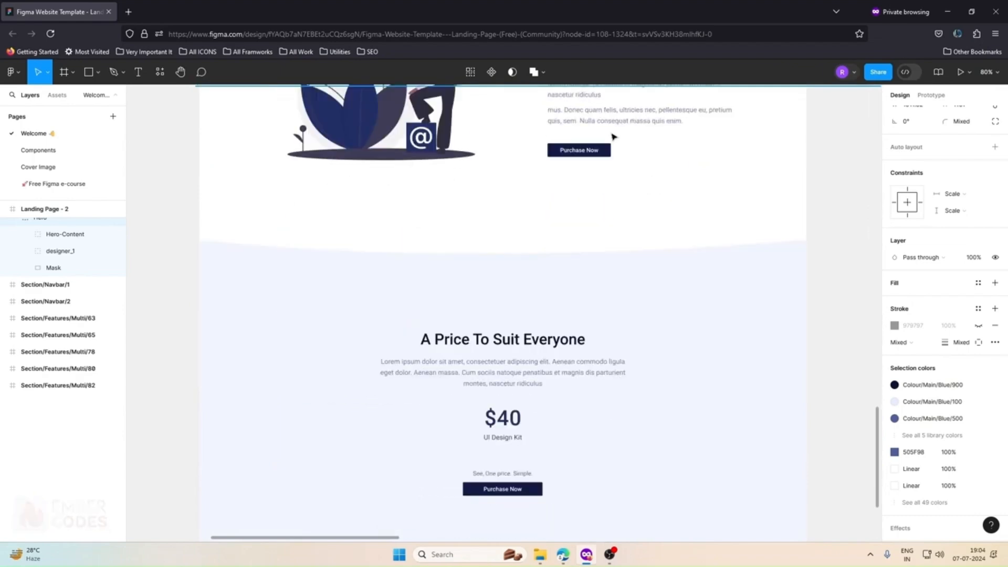
scroll(611, 135, down, 3)
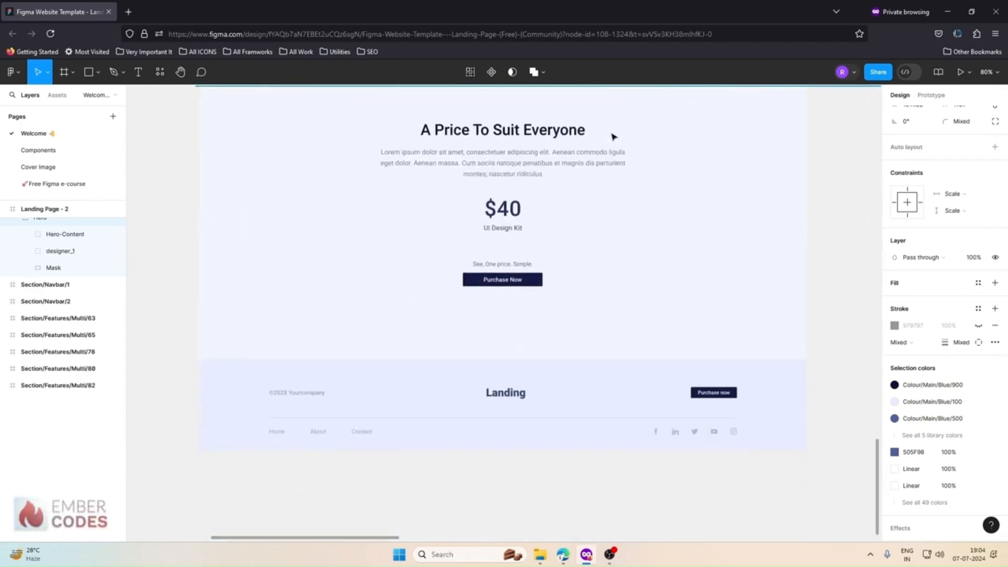
scroll(609, 410, up, 15)
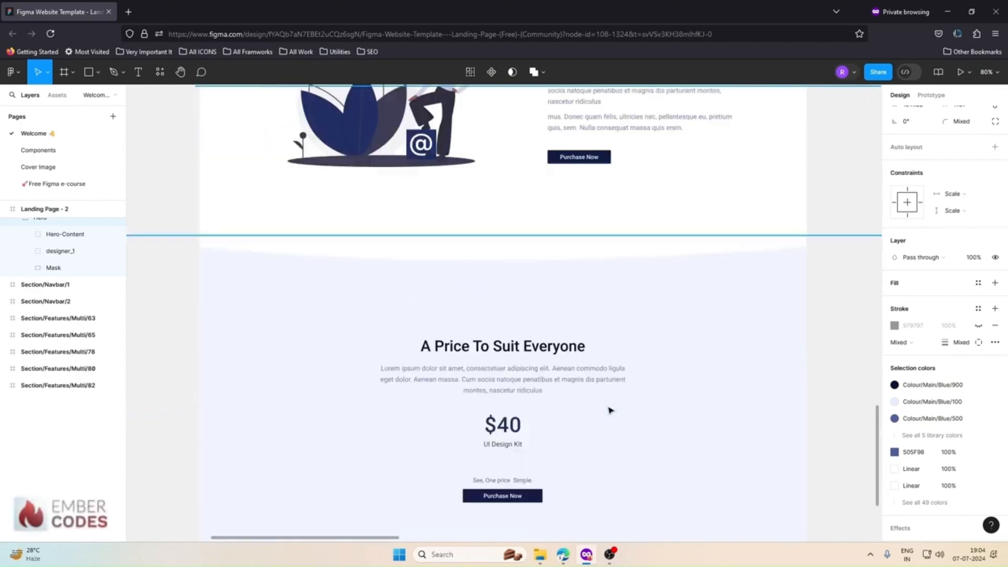
scroll(610, 409, up, 15)
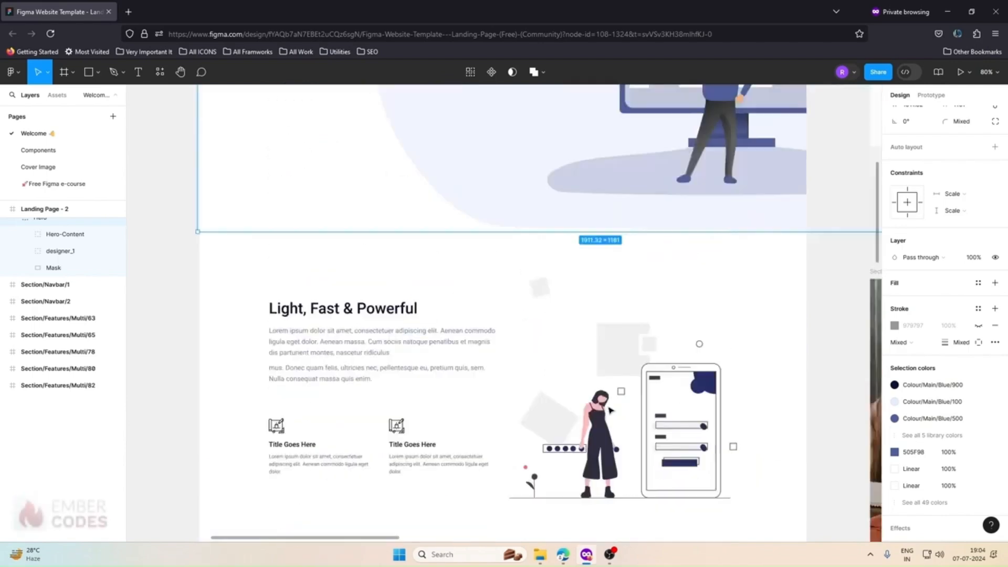
scroll(609, 408, down, 2)
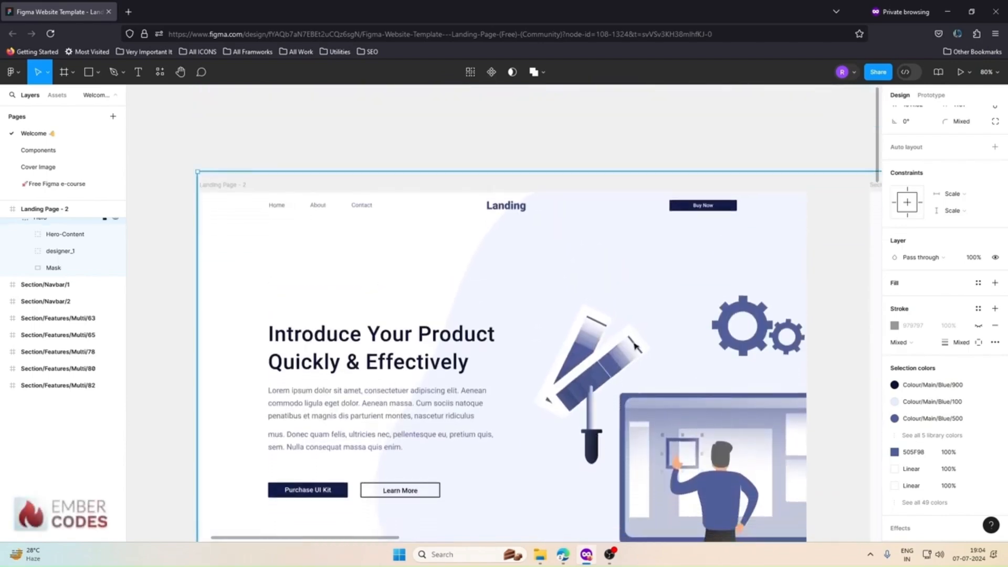
double_click(798, 201)
click(525, 171)
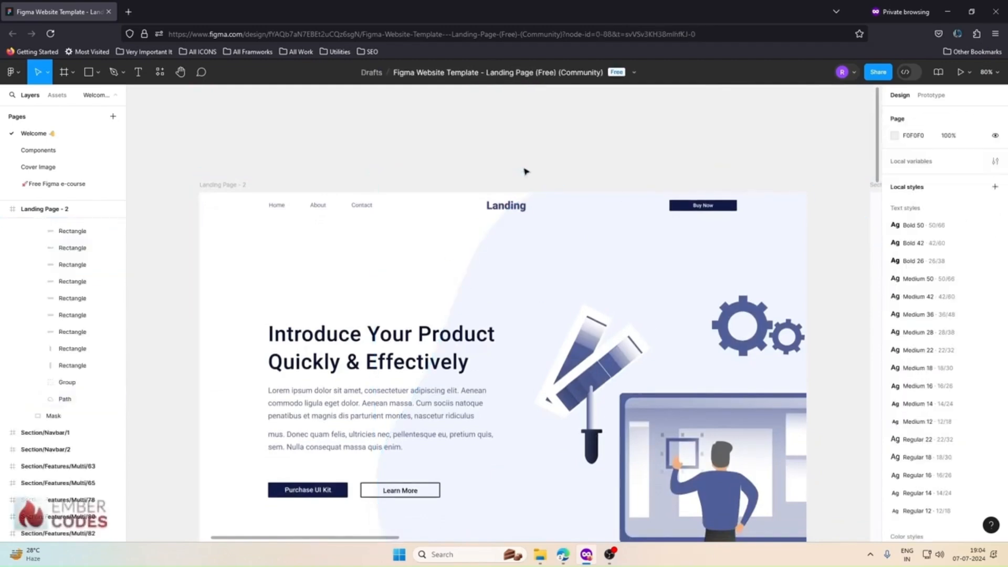
scroll(462, 200, down, 5)
scroll(428, 219, up, 3)
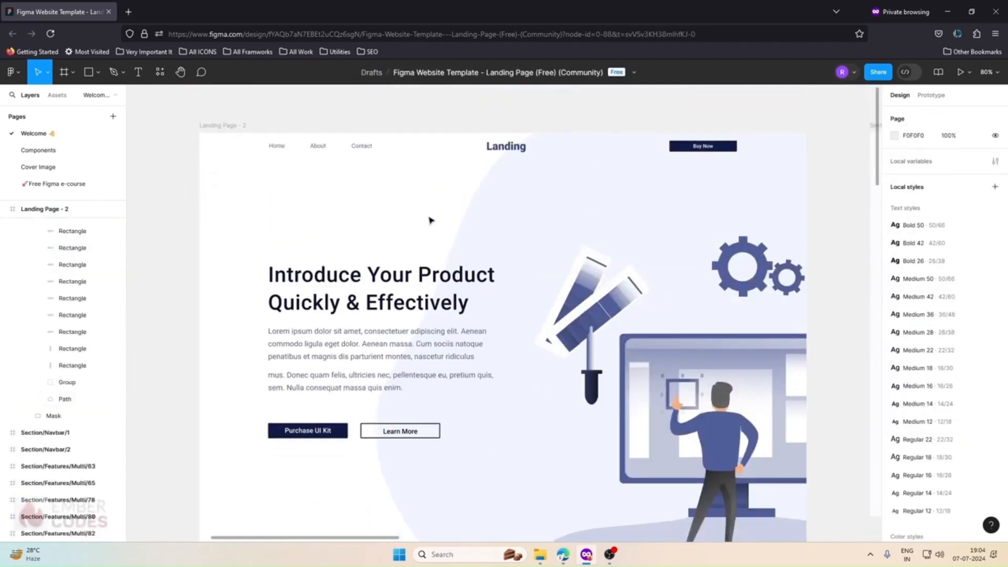
Step: Switch to the First Template site in Webflow, dismissing the Quick Stack tip and selecting the page body
click(563, 554)
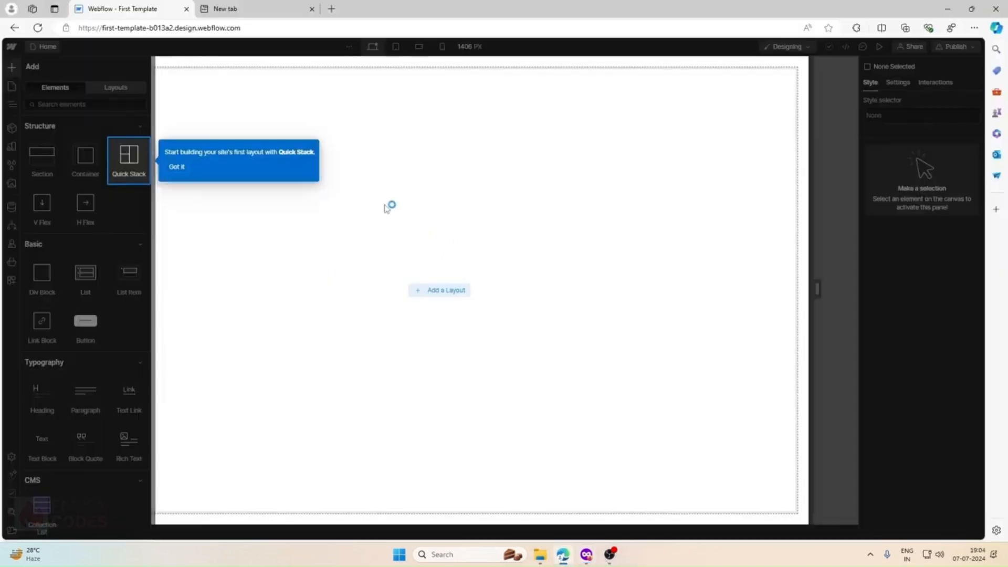
click(173, 167)
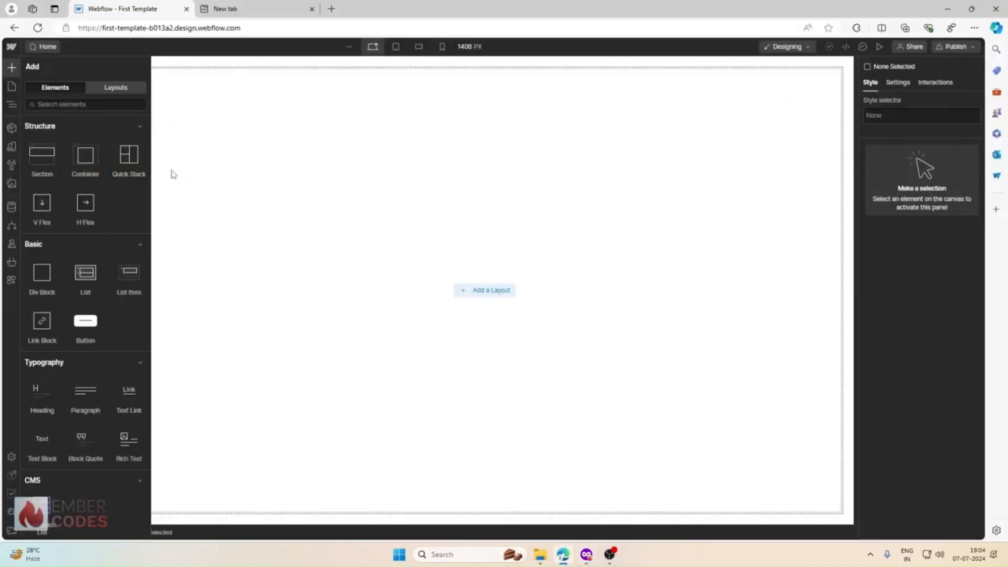
click(313, 182)
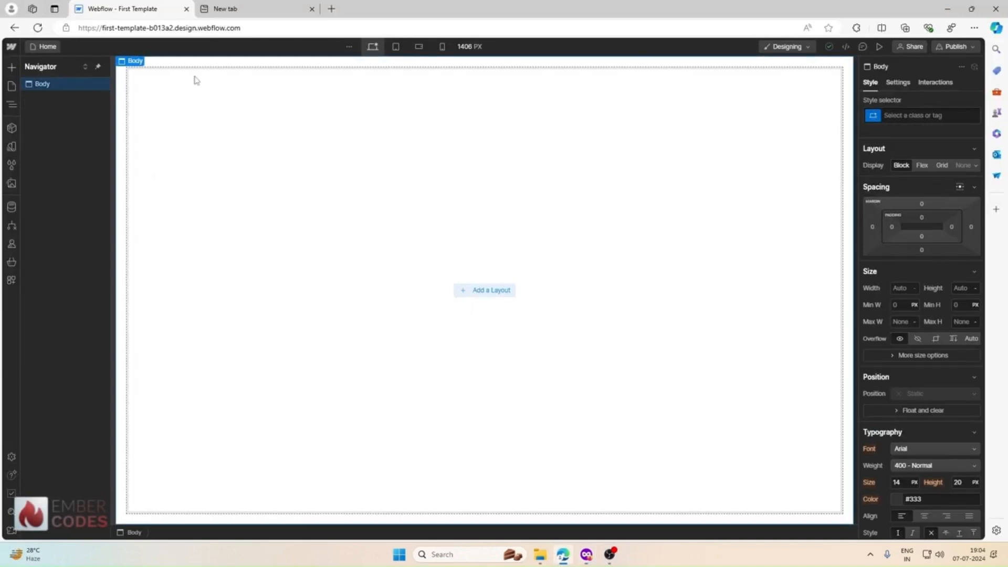
Step: Switch to Figma and inspect the typography of the Contact link, hero heading, Landing logo and Learn More button
click(587, 555)
double_click(363, 149)
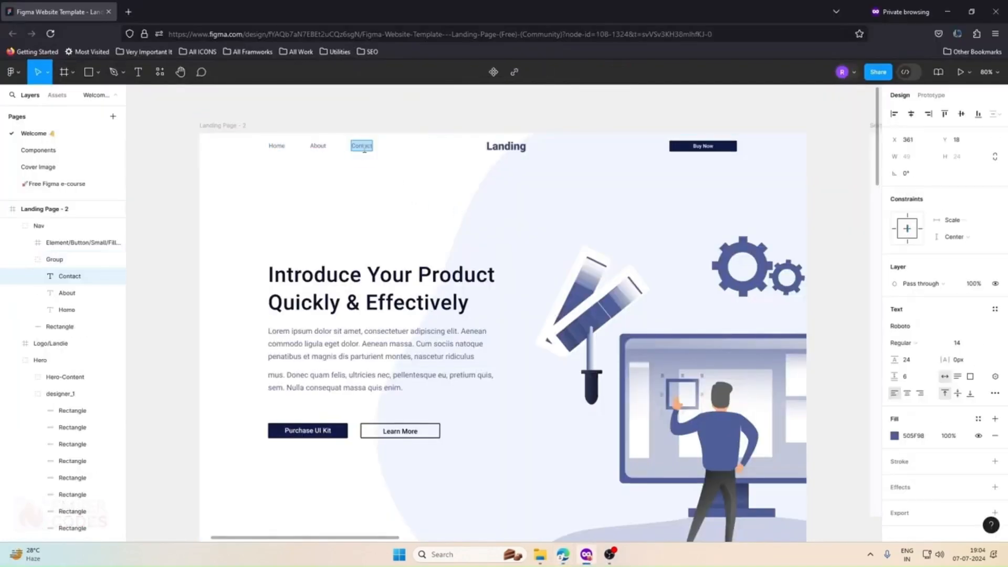
scroll(963, 363, down, 1)
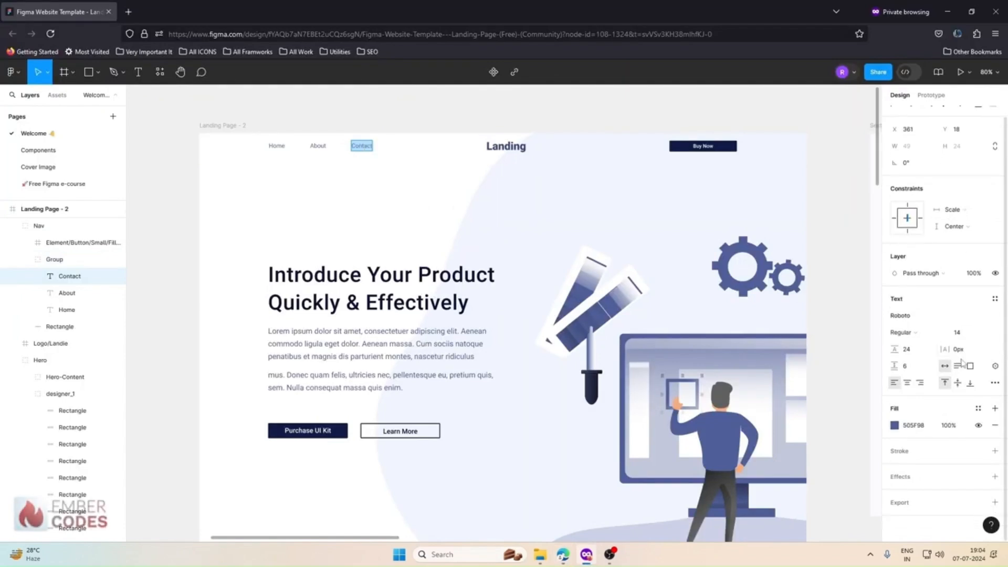
click(900, 315)
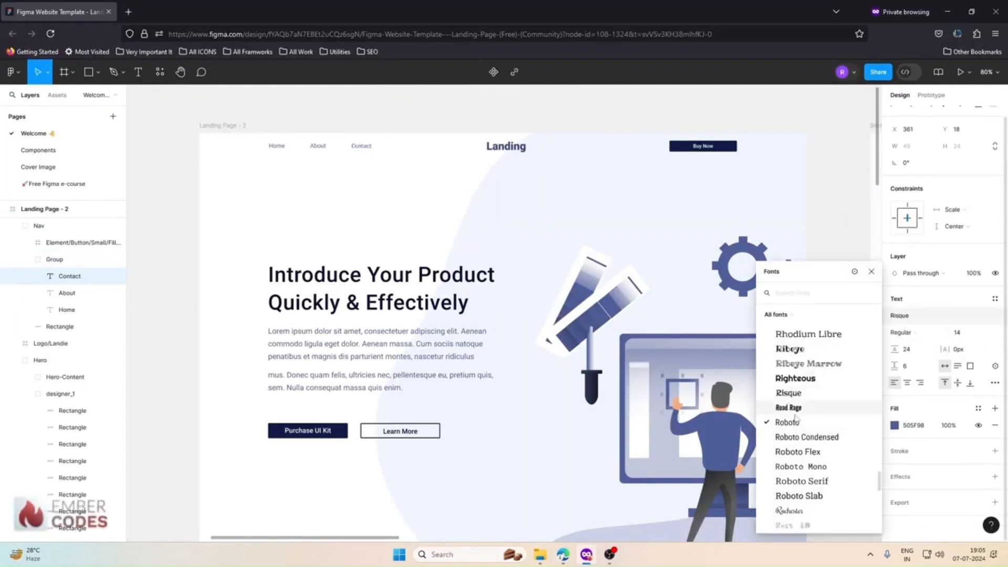
click(919, 315)
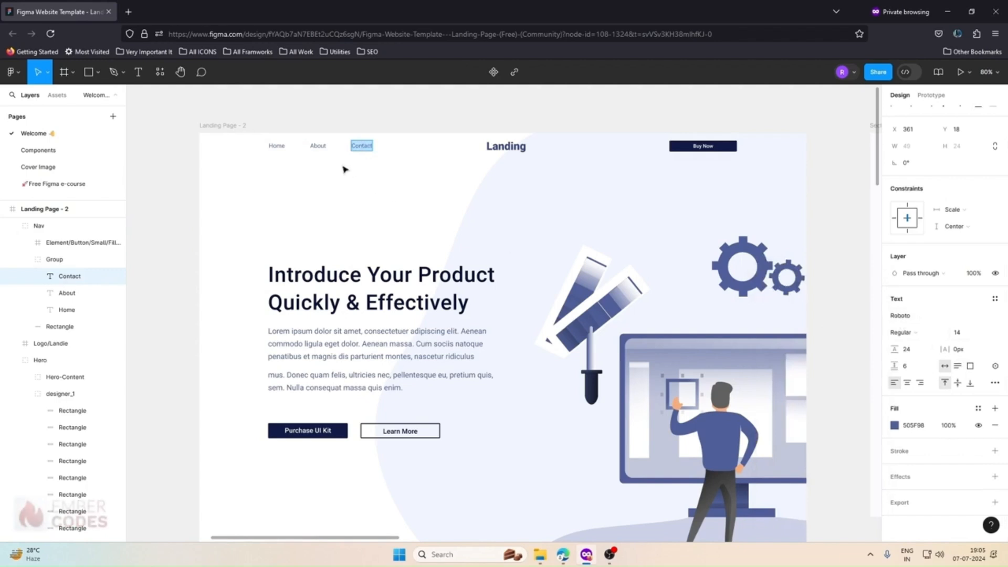
click(399, 302)
double_click(415, 303)
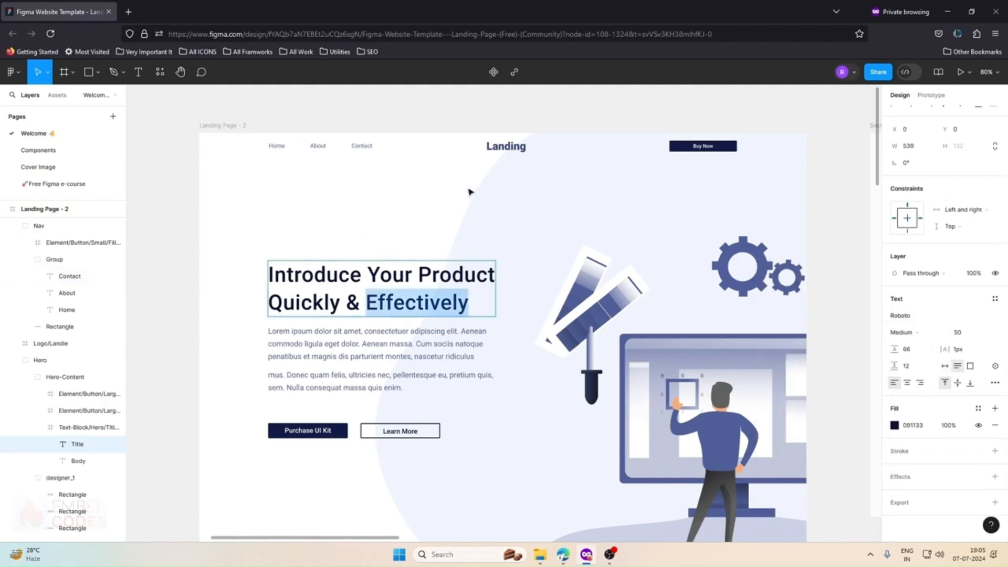
click(505, 146)
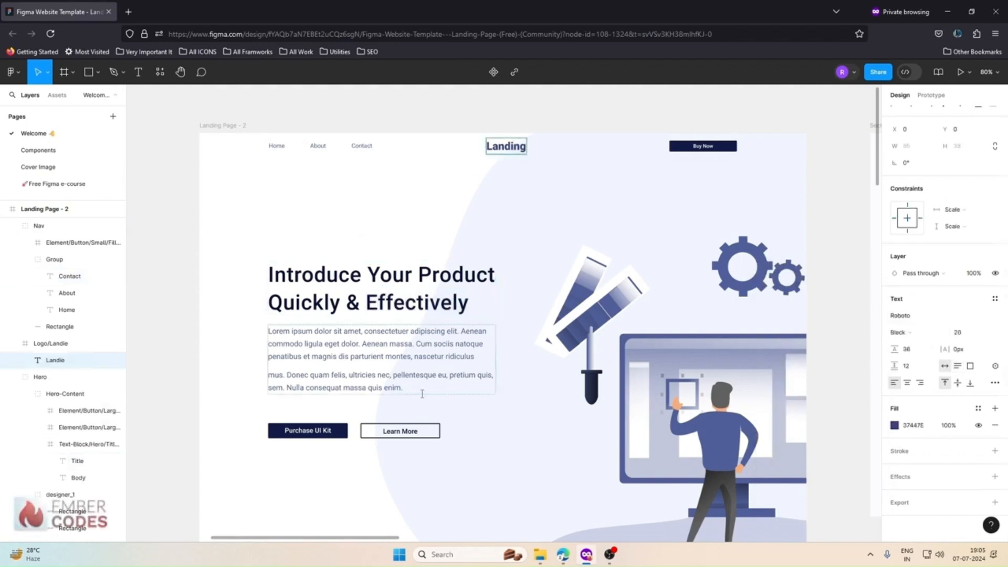
click(397, 433)
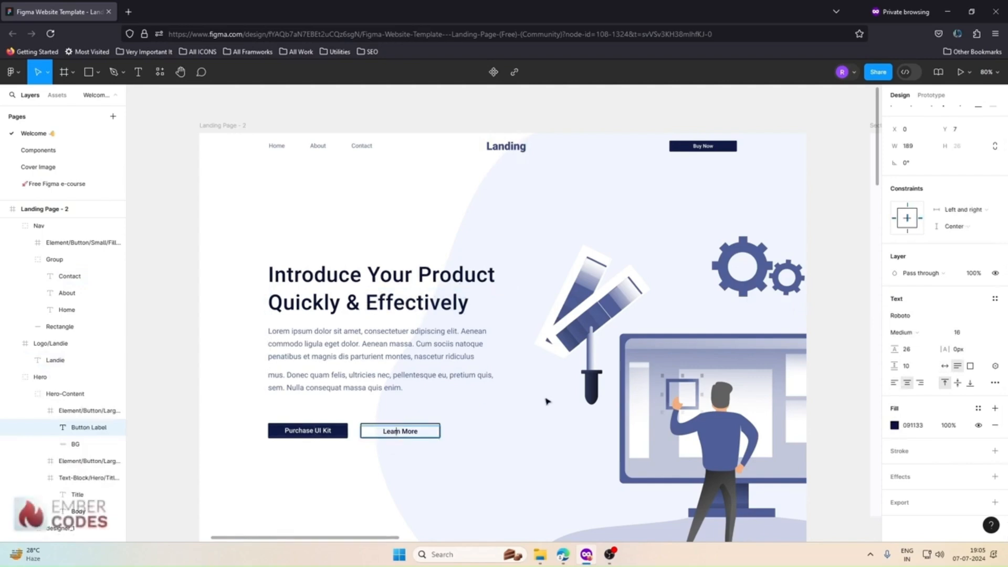
Step: Inspect the text styles of the headings, body copy and info cards in the Light, Fast & Powerful sections
scroll(527, 404, down, 10)
click(369, 213)
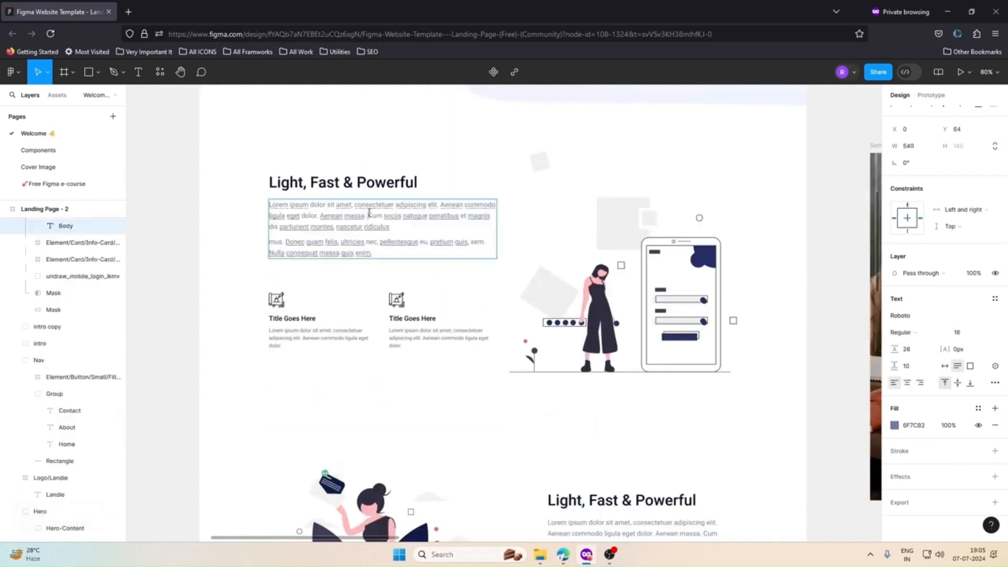
double_click(347, 318)
click(418, 317)
click(401, 335)
click(309, 336)
scroll(632, 337, down, 3)
click(603, 341)
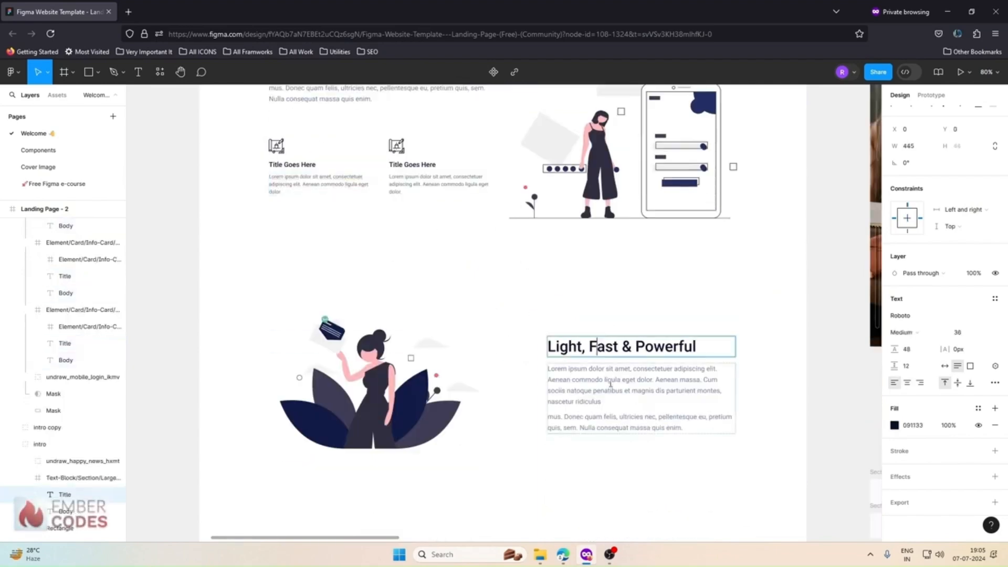
click(609, 383)
scroll(537, 371, down, 7)
double_click(636, 128)
scroll(637, 147, up, 2)
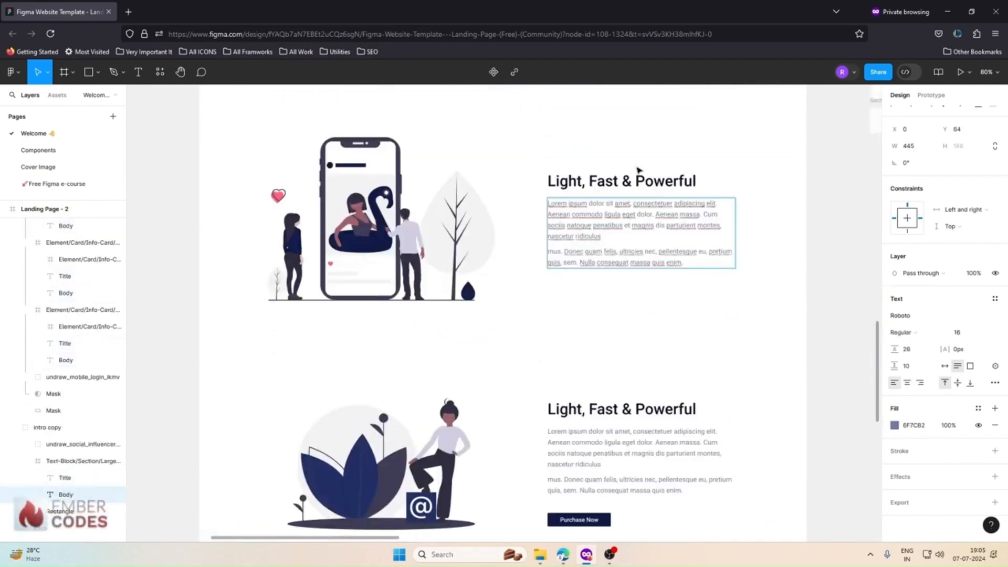
click(603, 183)
scroll(610, 231, down, 8)
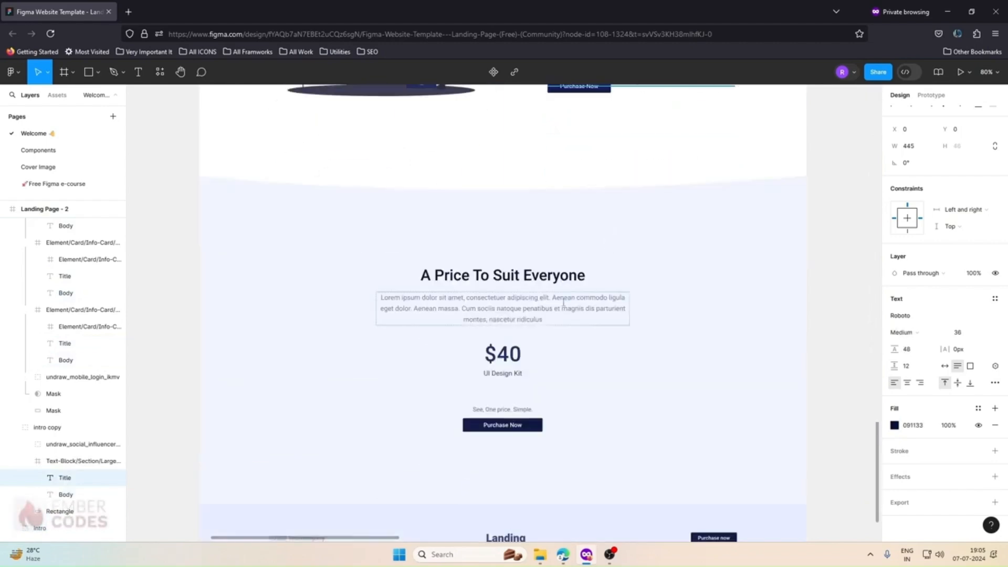
Step: Inspect the text styles of the A Price To Suit Everyone section, its Purchase Now button and the footer logo
click(548, 319)
click(532, 274)
click(531, 357)
click(519, 403)
click(518, 414)
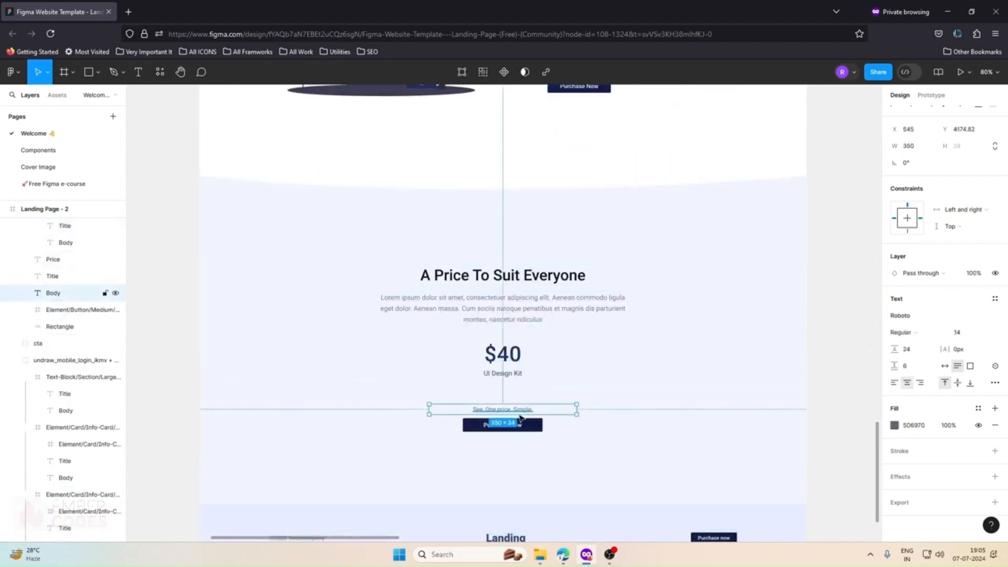
click(509, 425)
scroll(527, 417, down, 4)
click(505, 321)
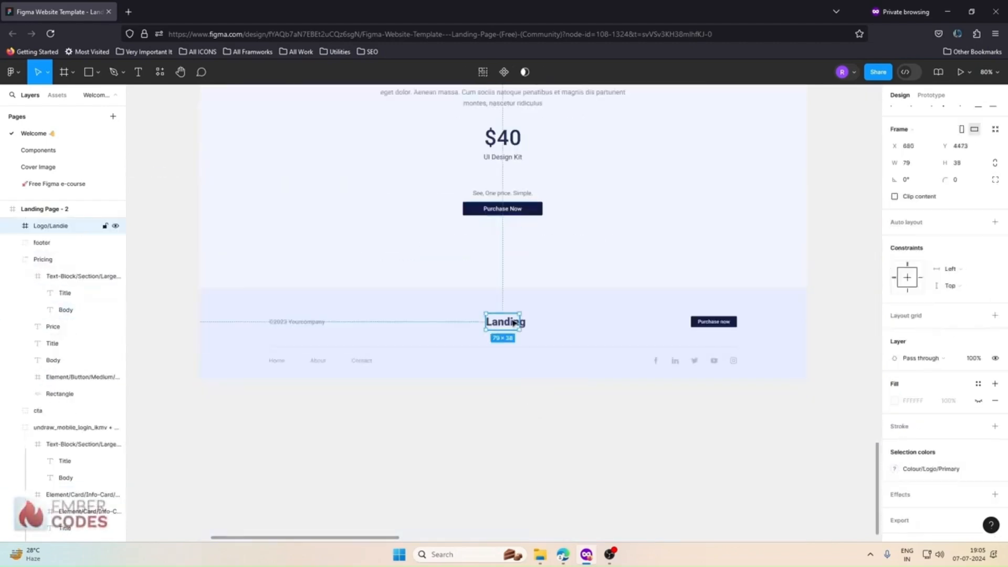
key(Escape)
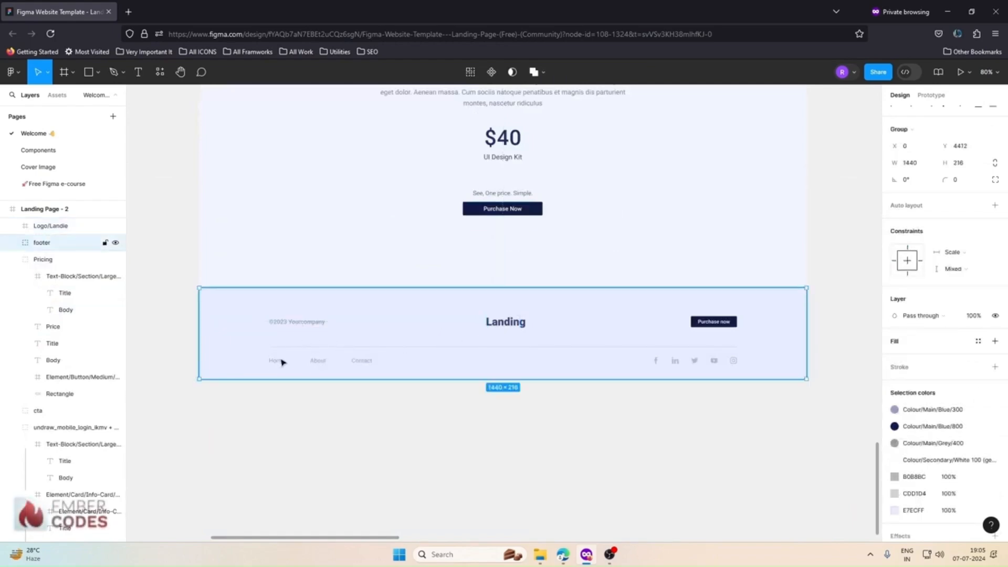
Step: Return to the First Template site in Webflow
scroll(648, 315, up, 15)
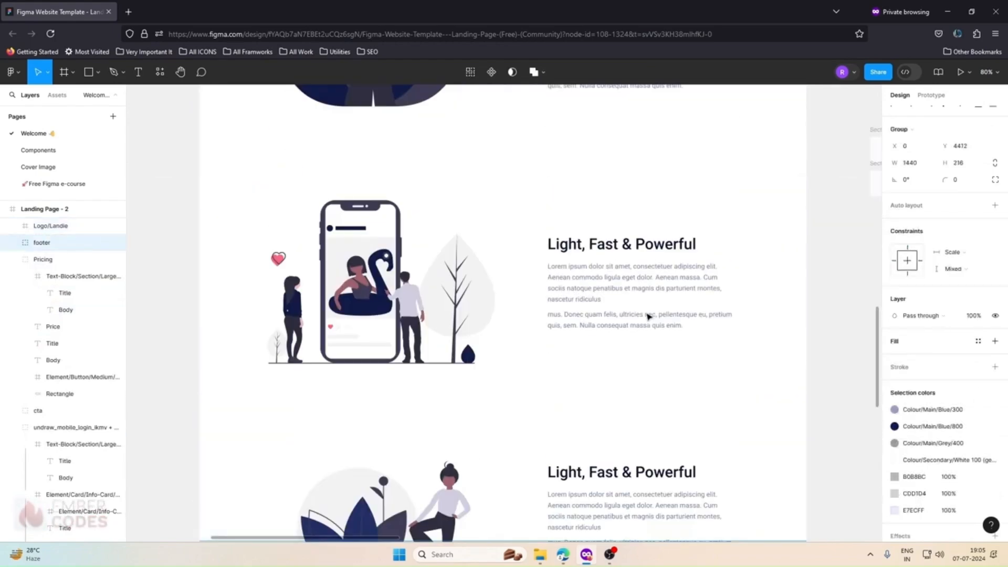
scroll(647, 315, up, 10)
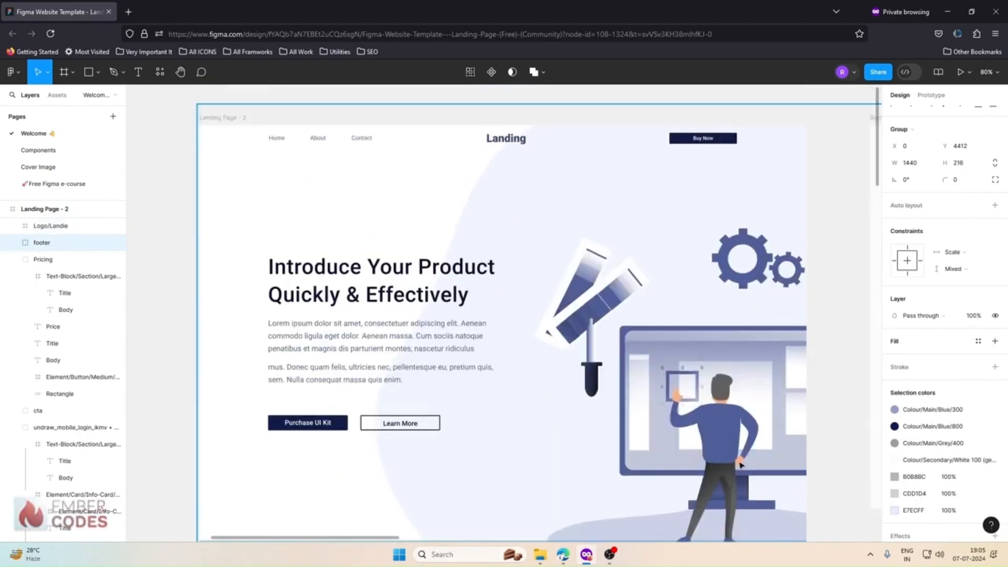
click(564, 554)
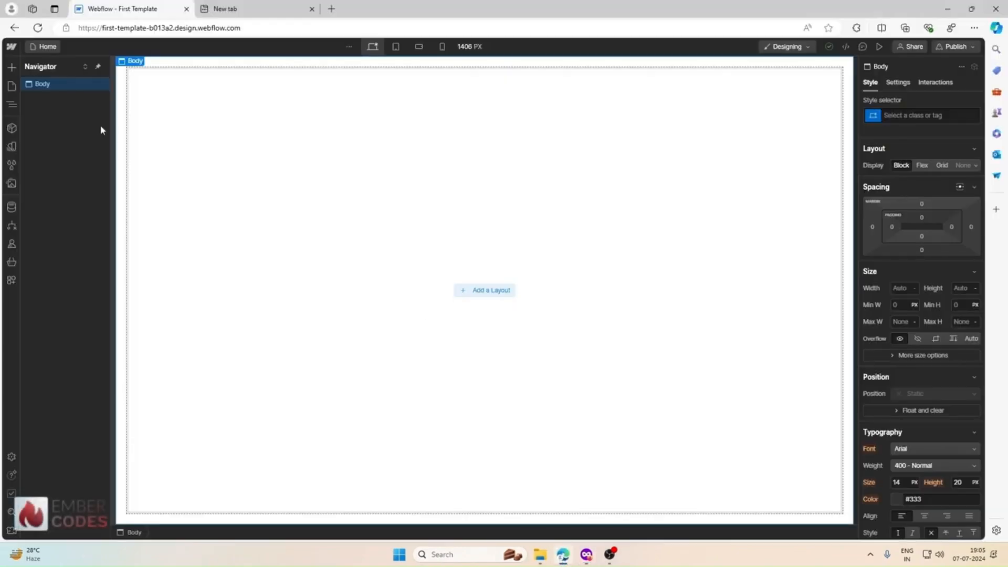
Step: Select the Body (All Pages) tag and set its font size to 16 px
click(923, 115)
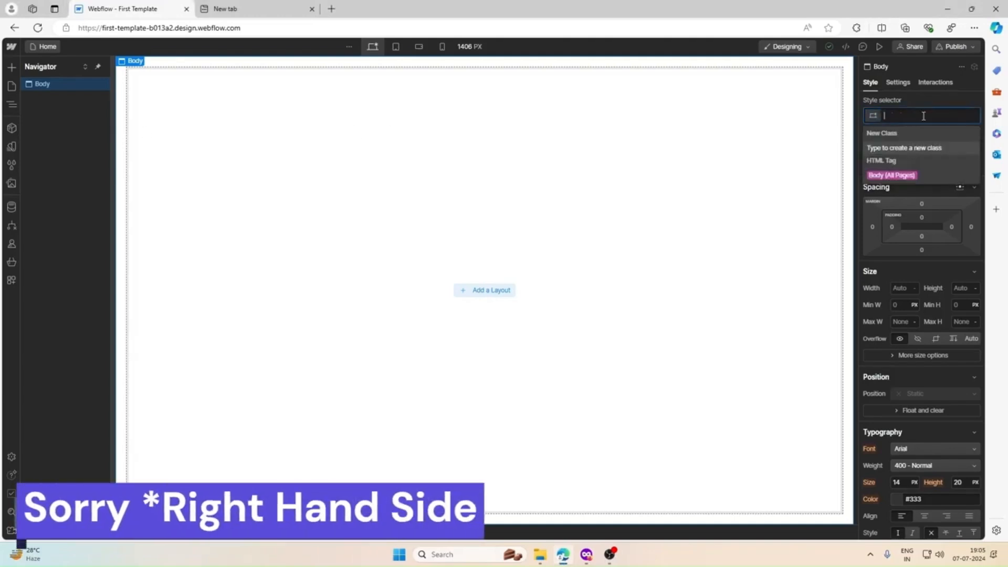
click(911, 175)
scroll(937, 372, down, 2)
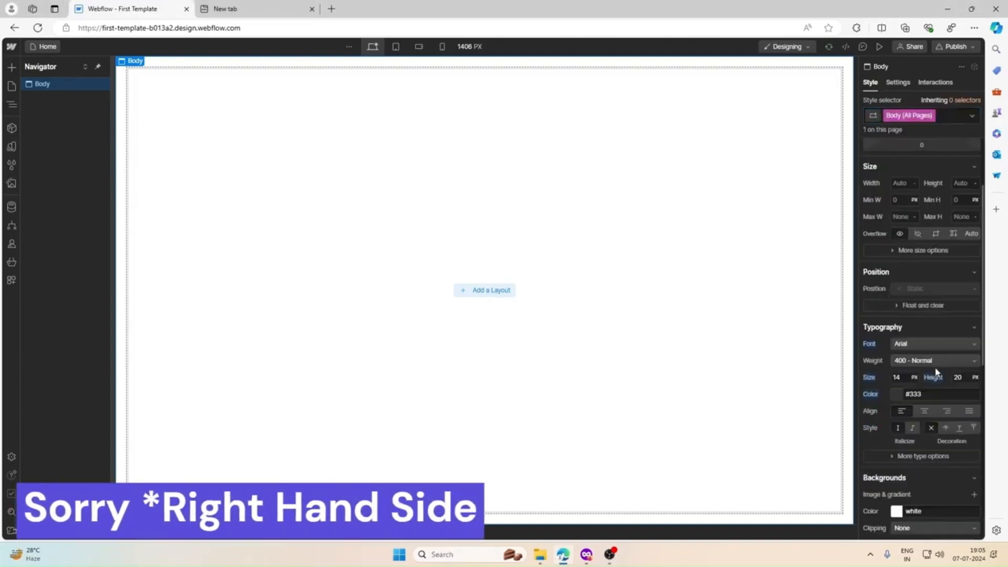
click(907, 378)
text(15)
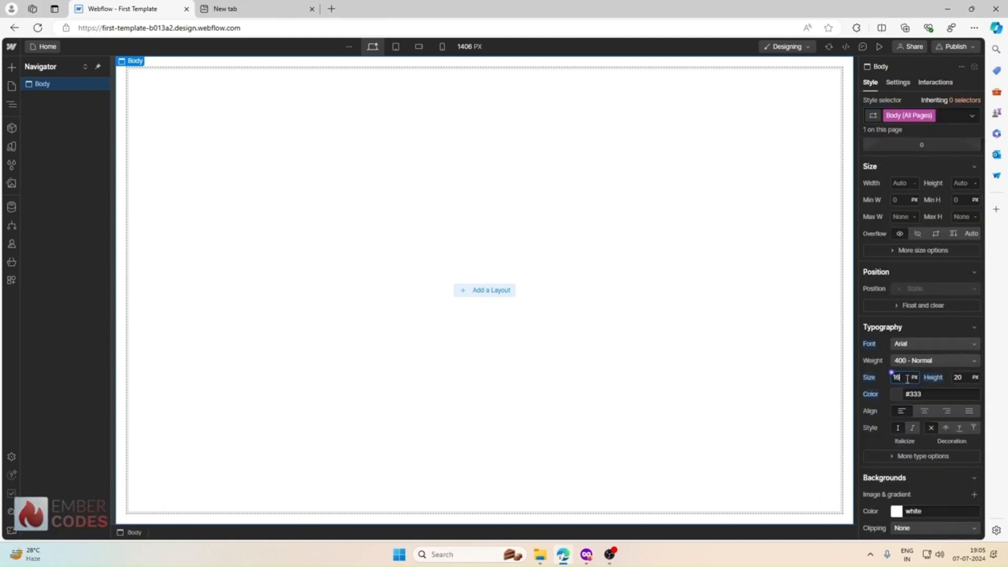
scroll(923, 143, up, 2)
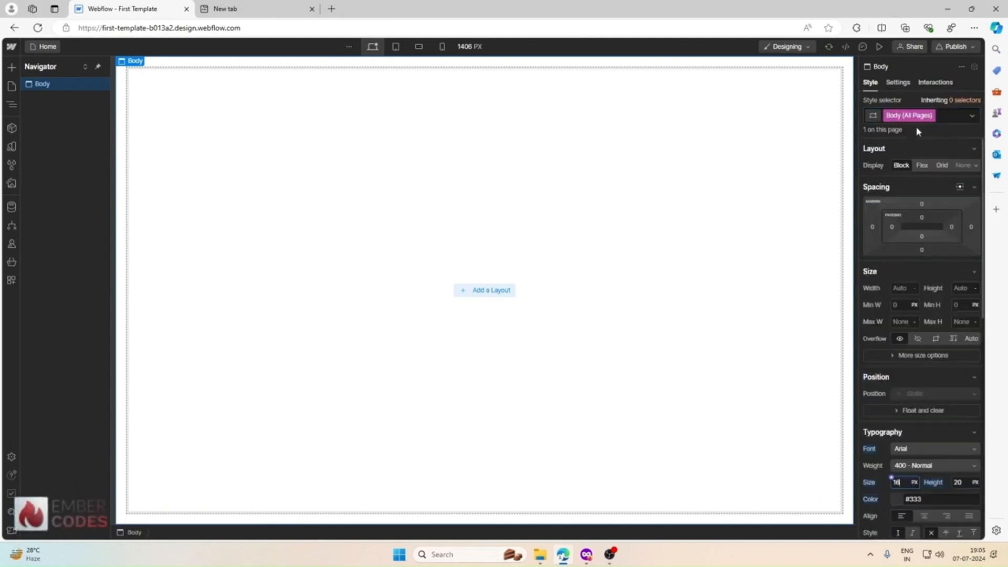
Step: Open the First Template site's font settings from the body font choices to add fonts
scroll(896, 298, down, 4)
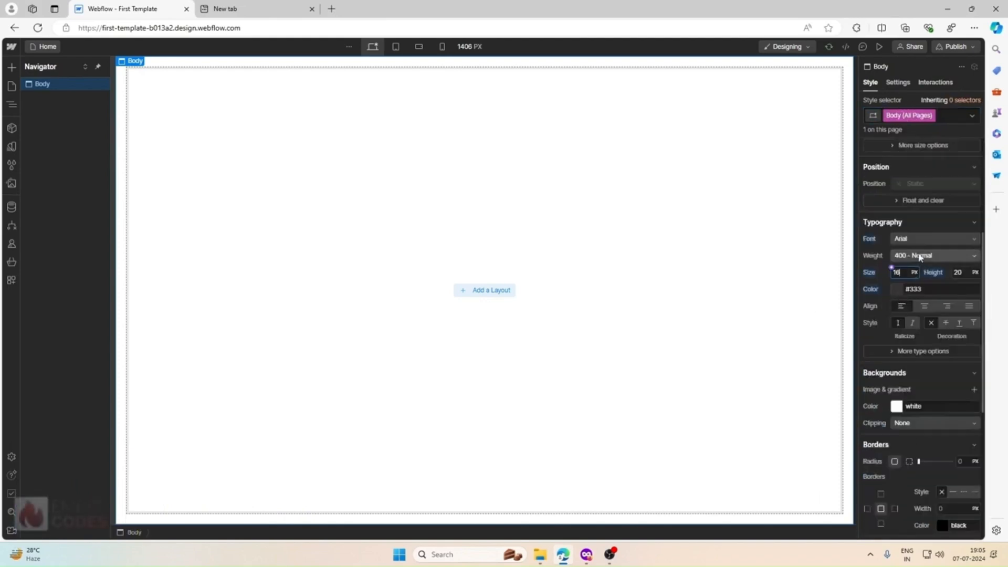
click(923, 239)
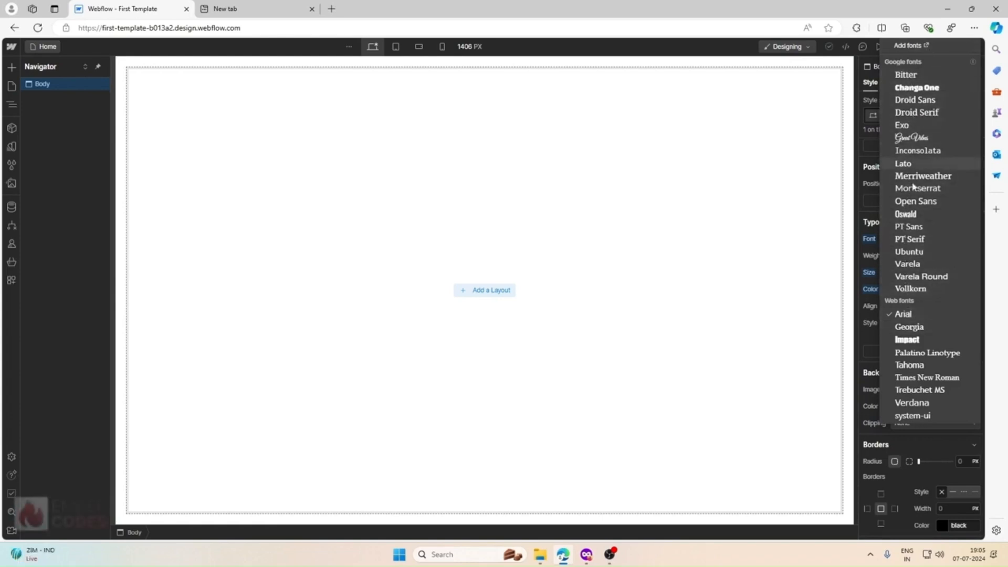
click(912, 44)
scroll(913, 284, up, 1)
scroll(914, 284, up, 2)
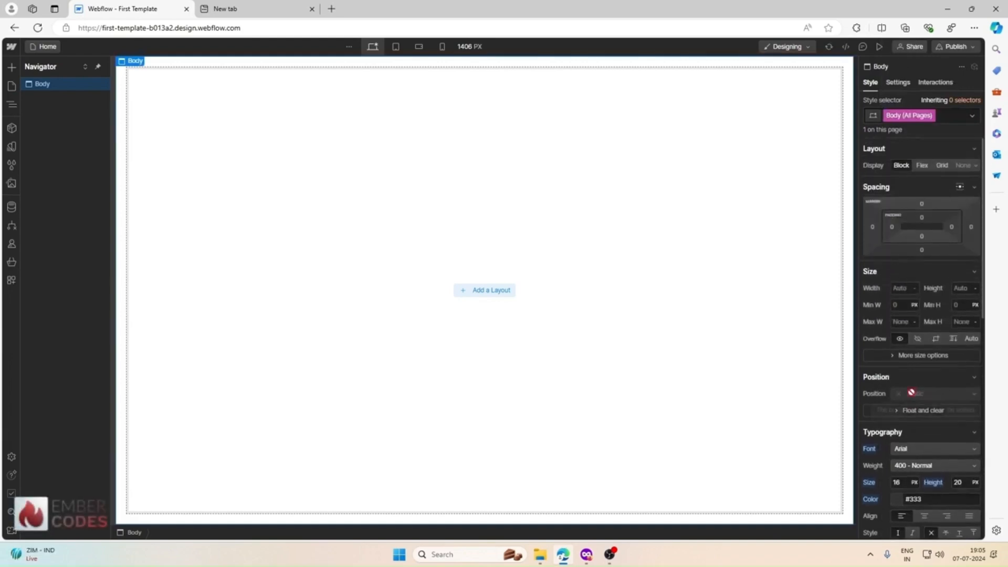
click(909, 448)
click(904, 160)
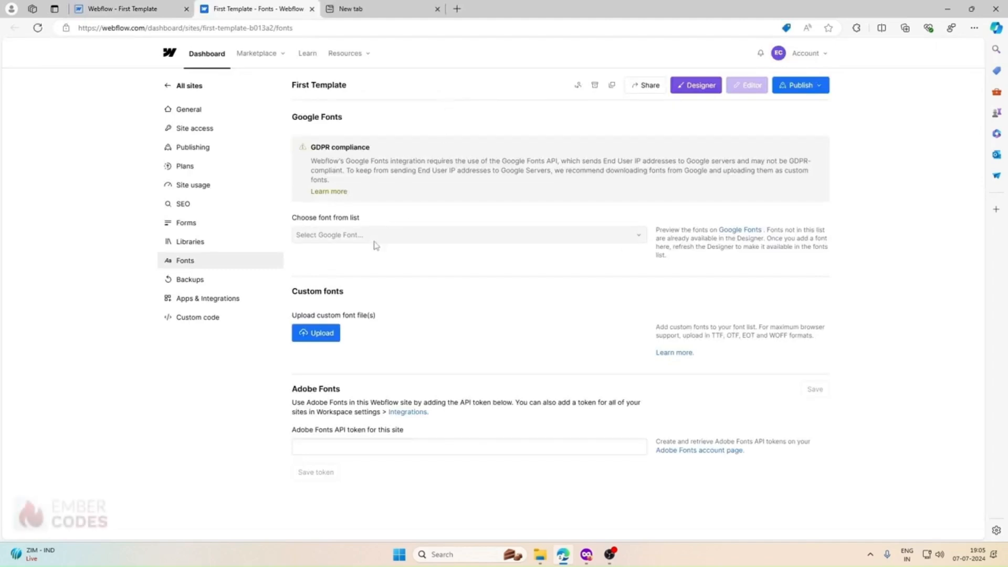
Step: Choose the Google font Roboto and include the 300, Regular, 500 and 700 variants with the latin script
click(366, 236)
text(robo)
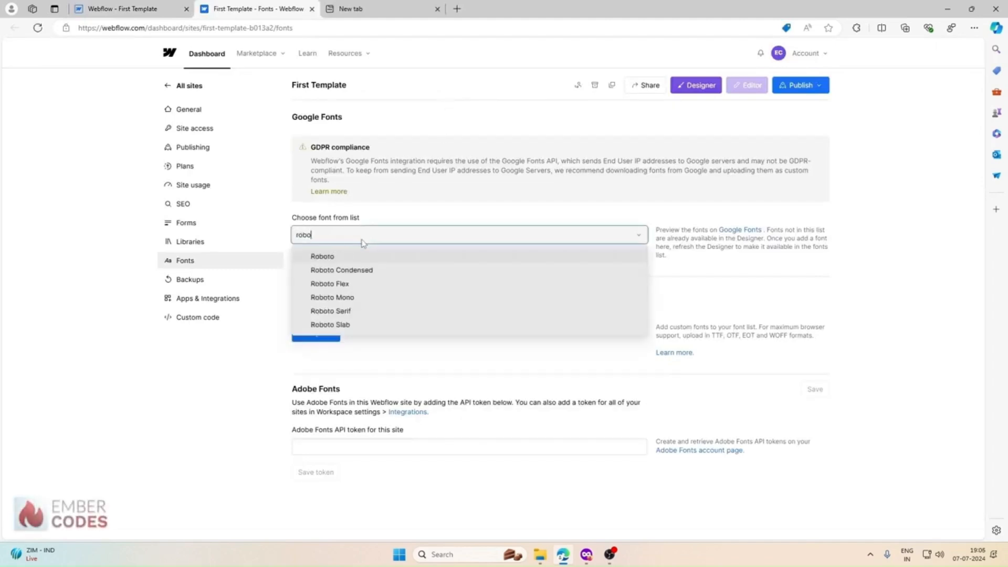
click(344, 256)
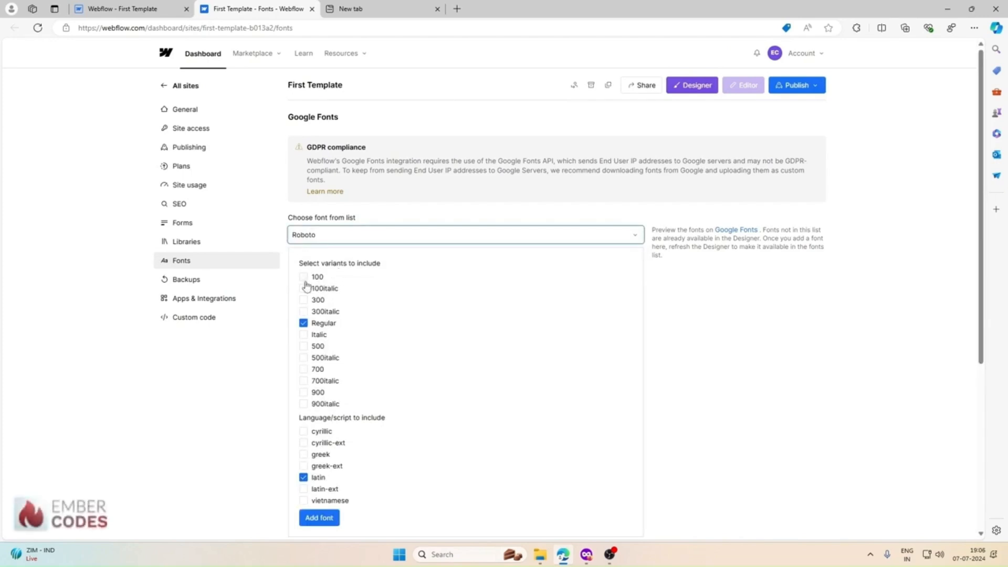
click(303, 347)
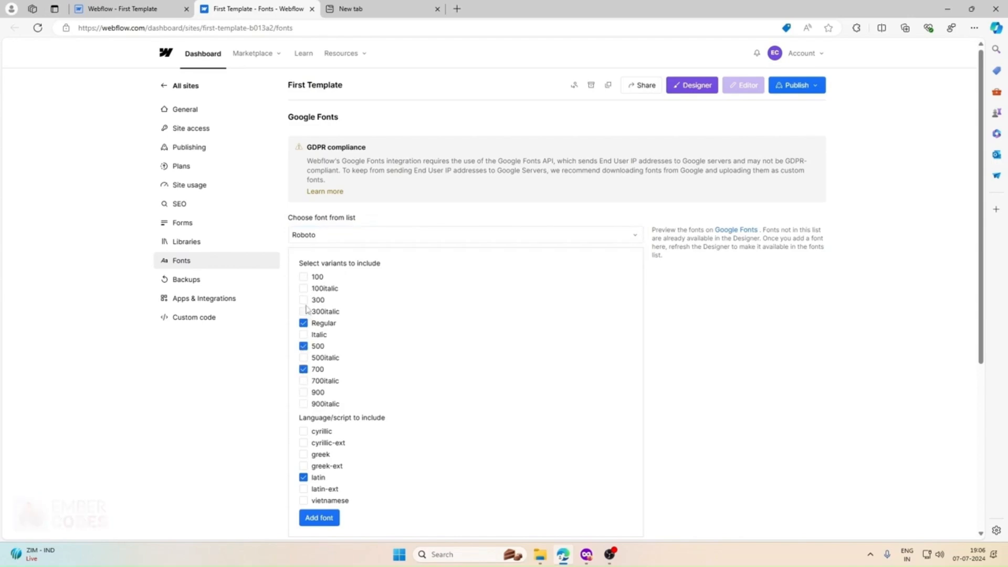
scroll(504, 432, down, 2)
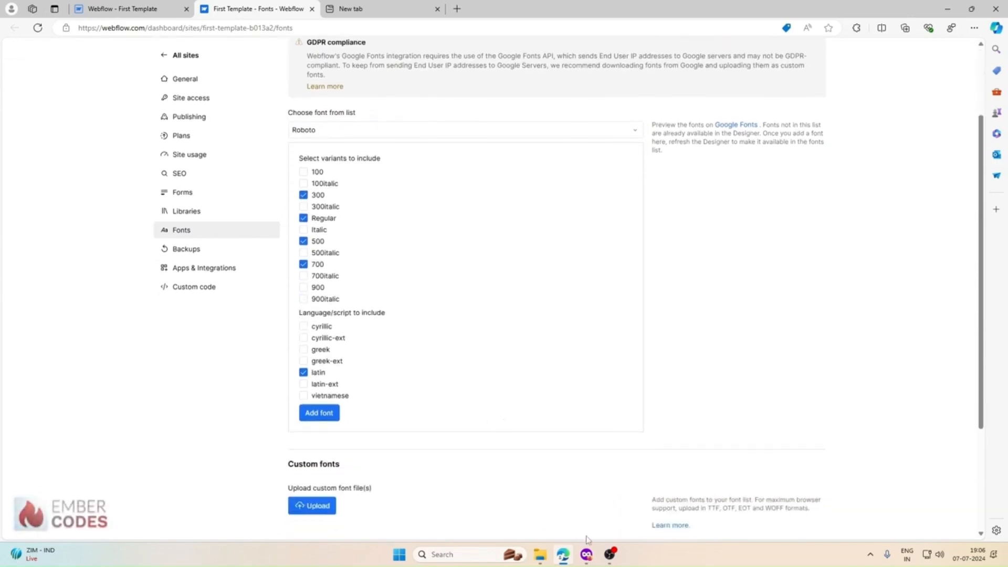
Step: Switch to Figma and check the font weight of the info card body text, and look over the other sections
click(587, 554)
click(377, 366)
scroll(512, 345, down, 3)
scroll(513, 345, down, 6)
click(423, 325)
double_click(423, 326)
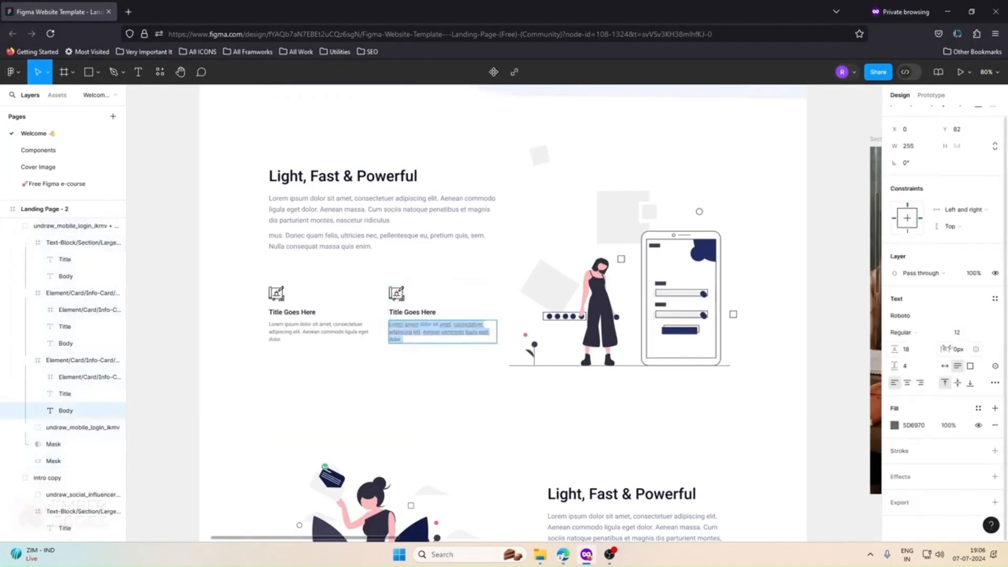
click(919, 332)
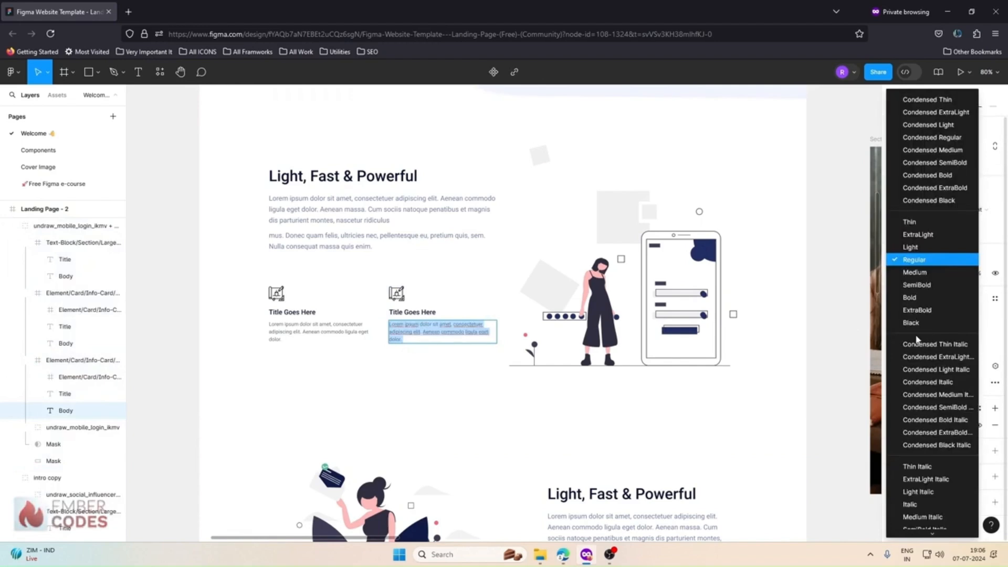
key(Escape)
scroll(566, 376, down, 3)
scroll(567, 376, down, 10)
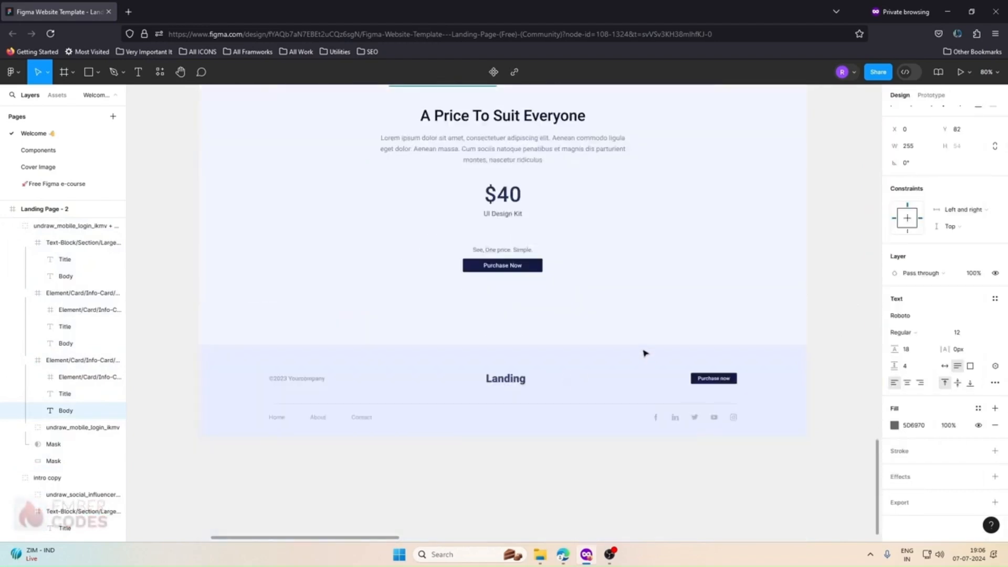
scroll(626, 359, up, 12)
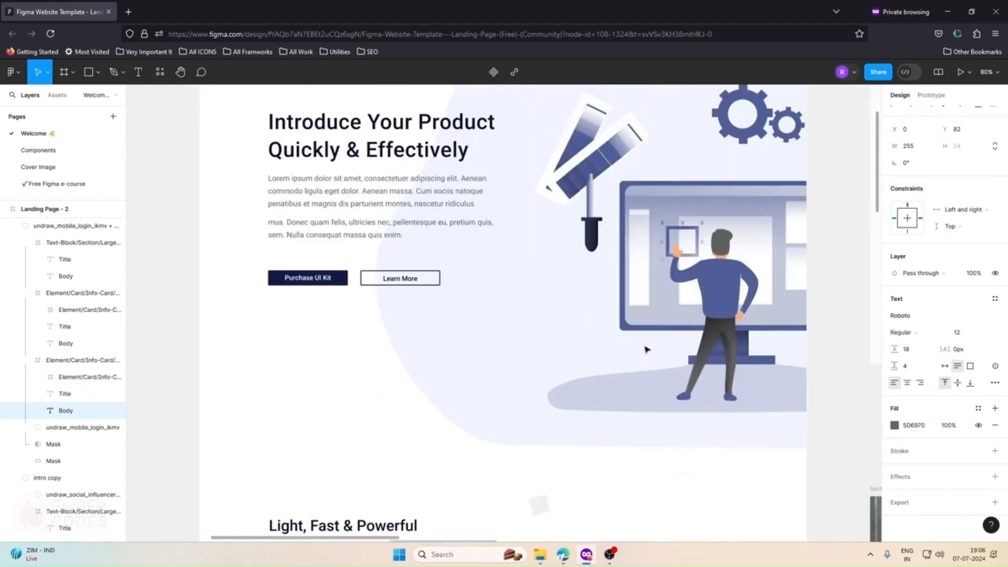
scroll(645, 349, up, 5)
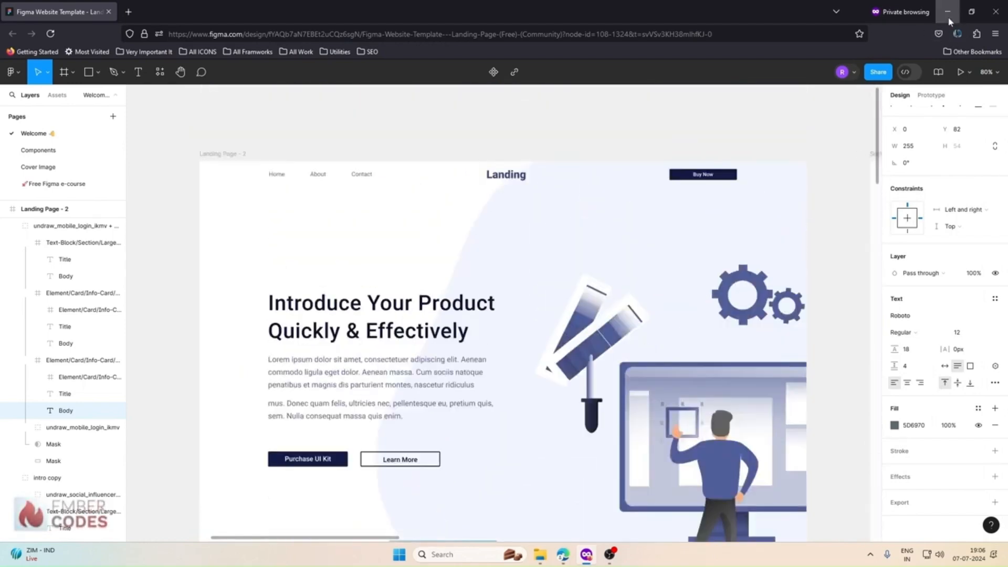
Step: Return to Webflow, add the configured Roboto font to the site and reload the Designer
key(alt+Tab)
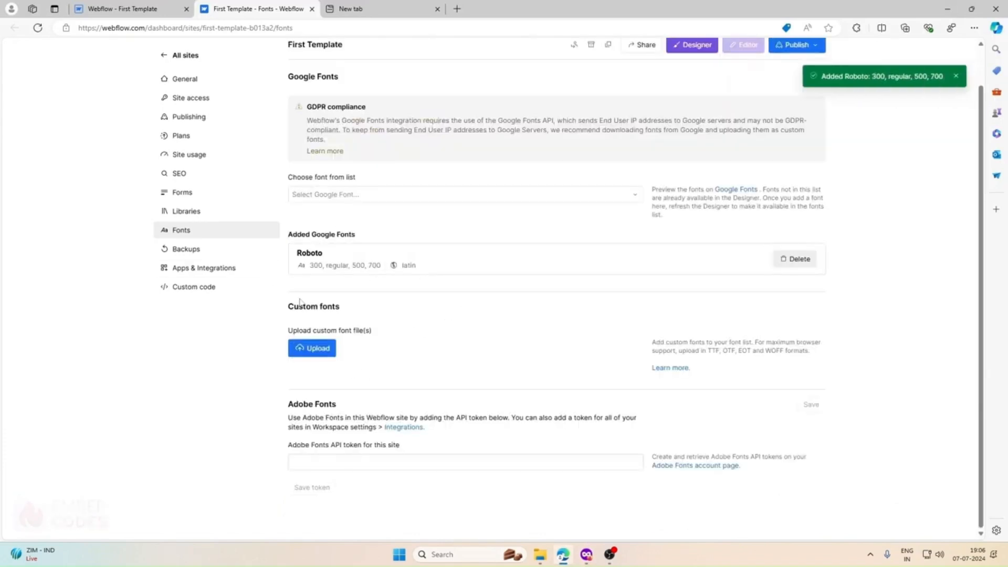
scroll(496, 233, up, 1)
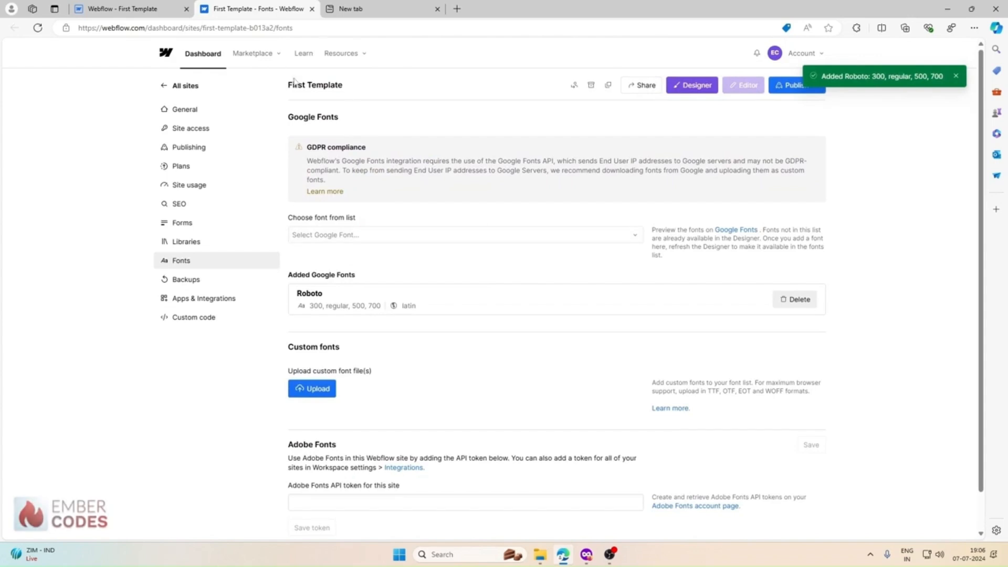
click(312, 9)
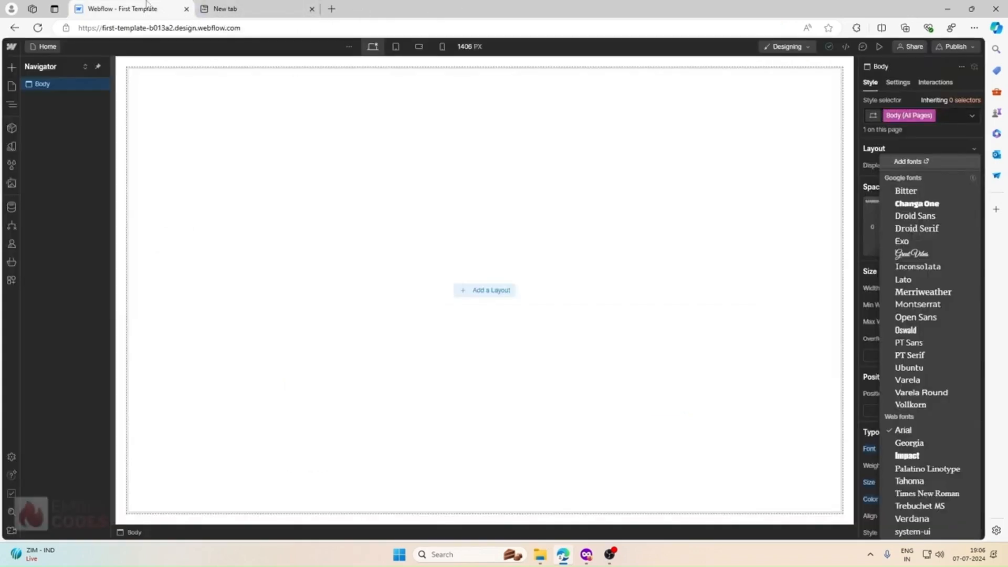
click(38, 28)
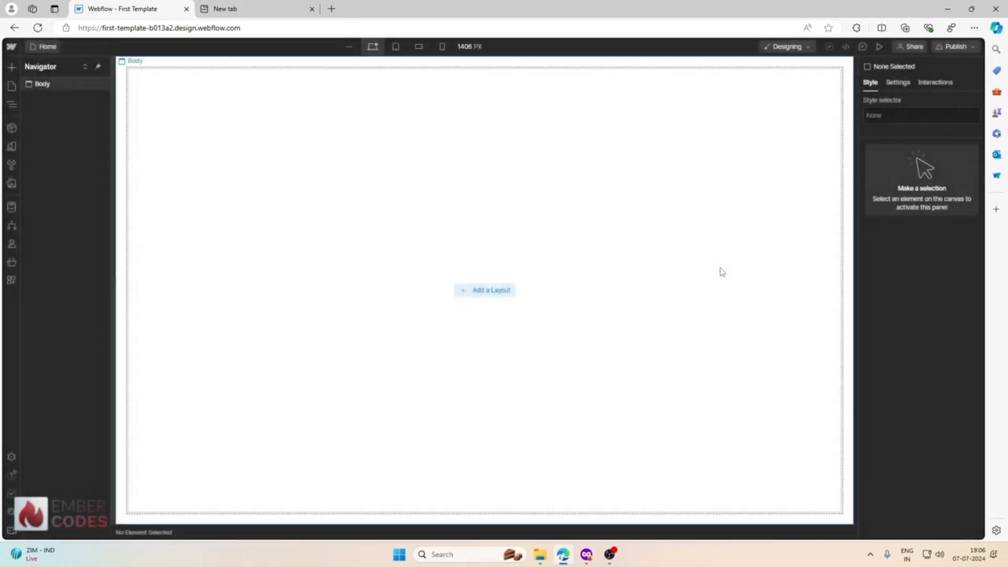
Step: Set the font of the Body (All Pages) tag to Roboto
click(902, 115)
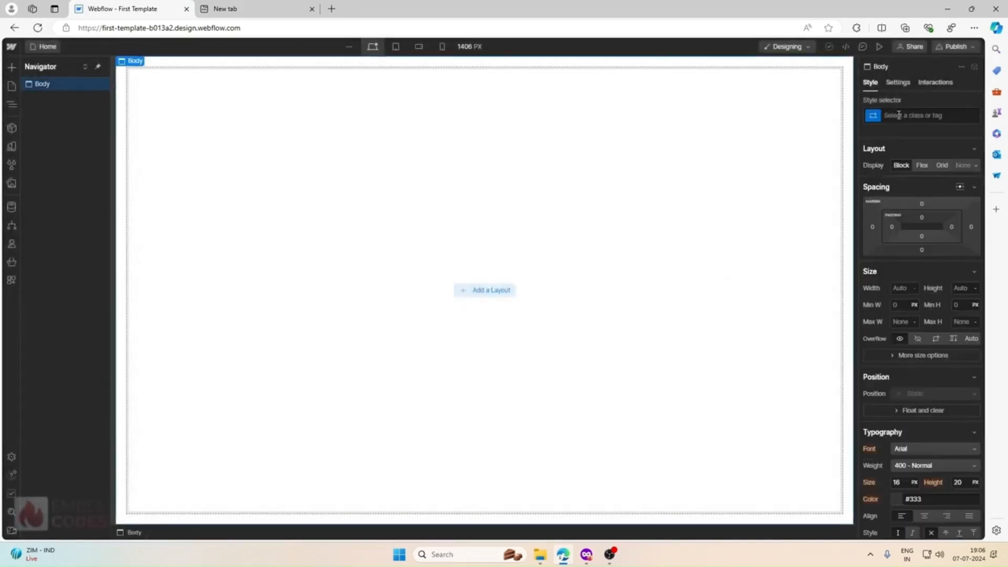
click(898, 174)
scroll(918, 264, down, 5)
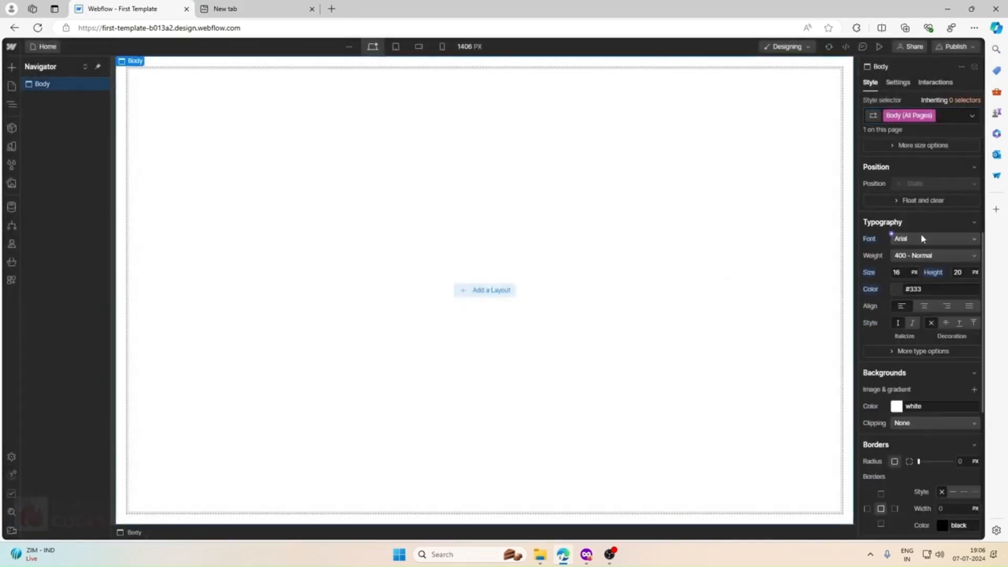
click(922, 238)
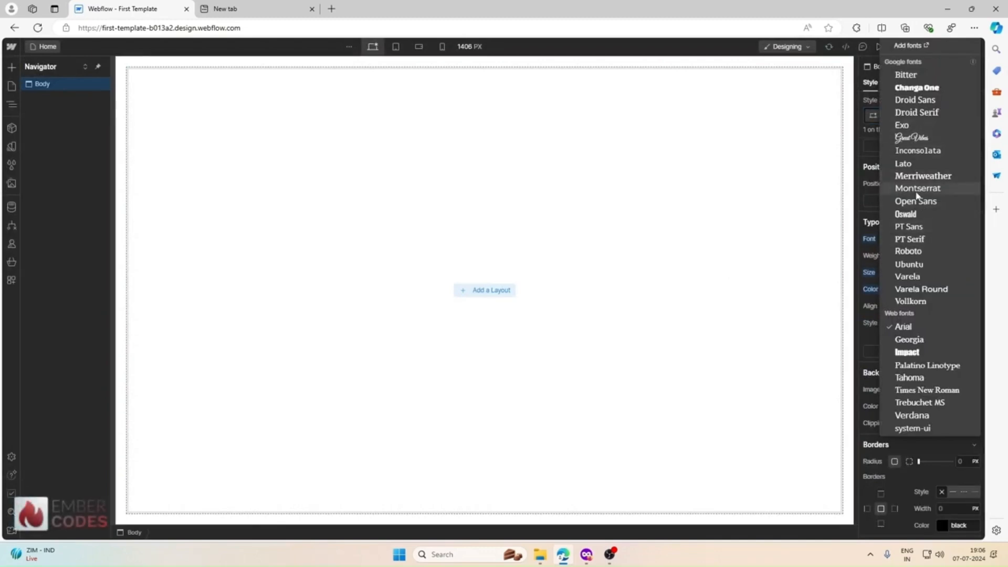
click(923, 251)
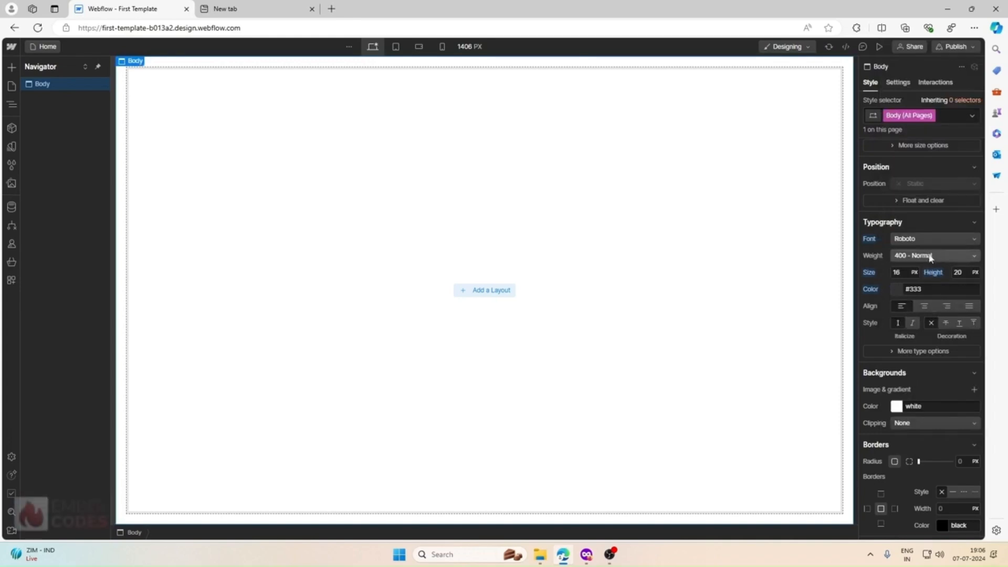
scroll(936, 351, down, 2)
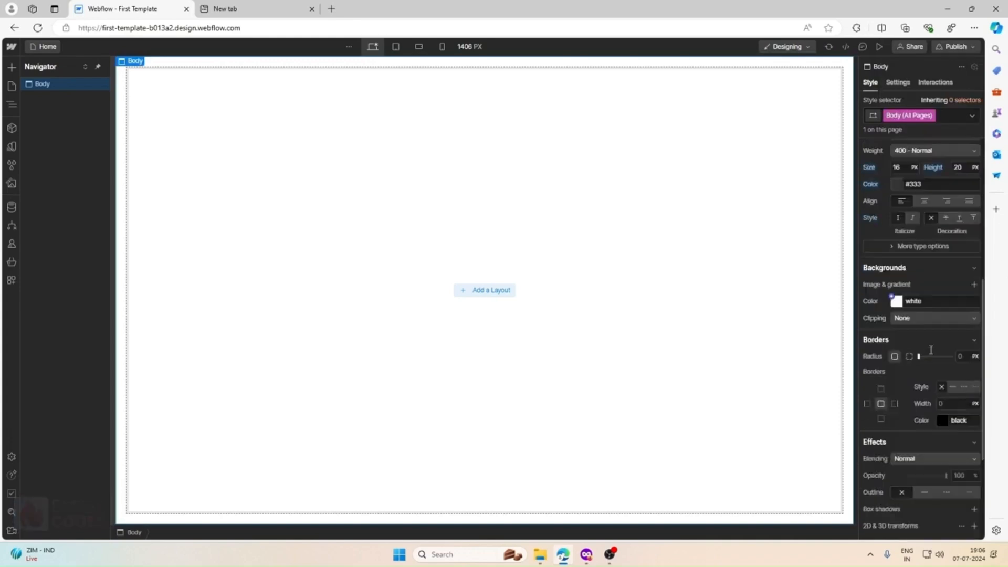
scroll(930, 349, down, 3)
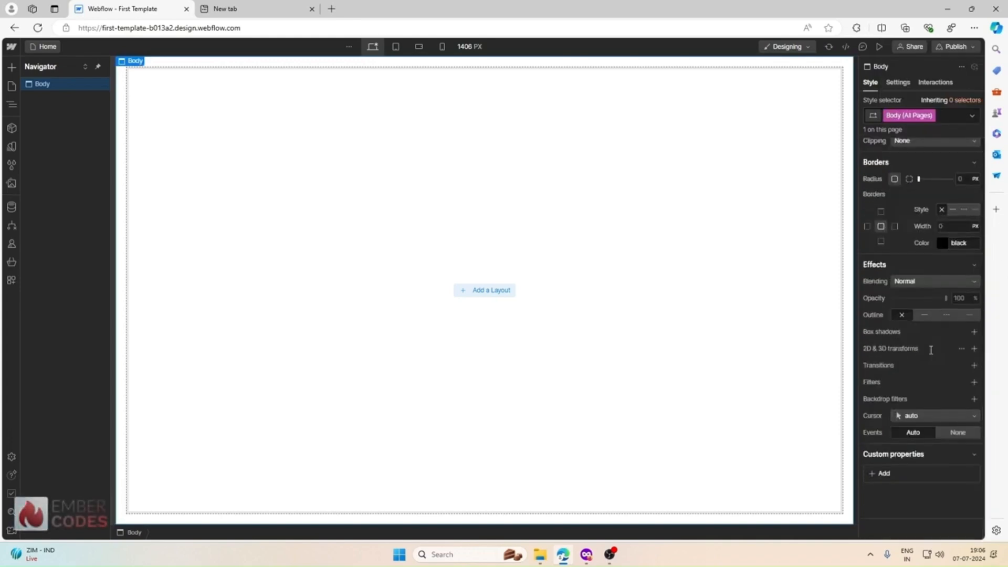
scroll(930, 349, up, 5)
scroll(930, 349, up, 4)
scroll(931, 350, down, 3)
Step: Switch to Figma and inspect the text styles and fill colours of the hero and Light, Fast & Powerful body paragraphs
click(584, 556)
double_click(362, 369)
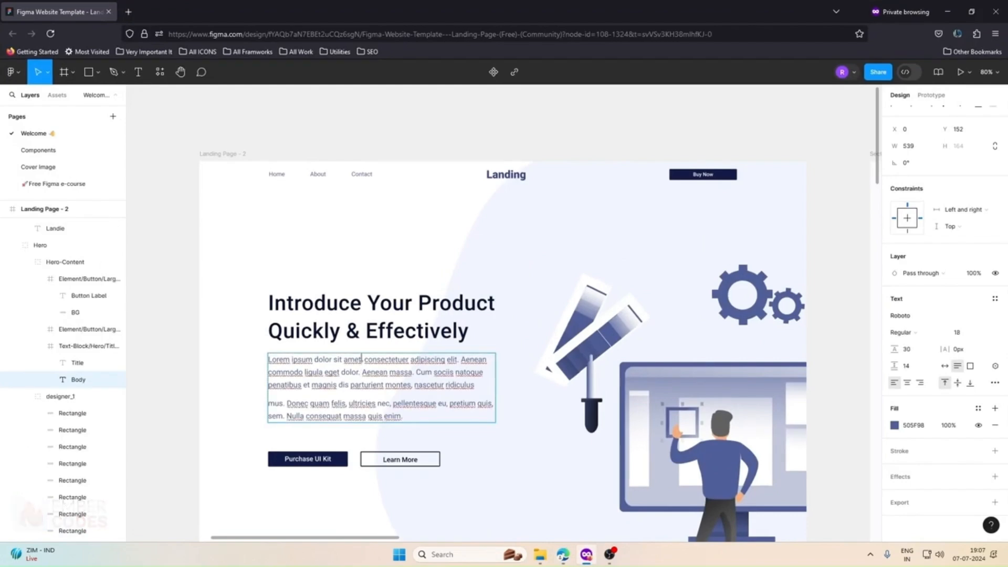
scroll(370, 292, down, 4)
scroll(370, 291, down, 4)
double_click(363, 308)
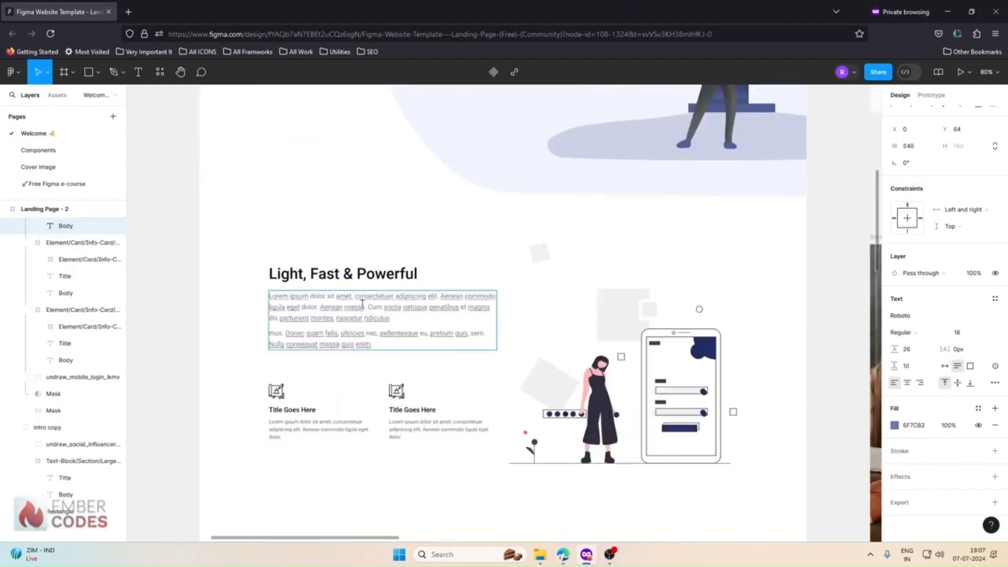
scroll(364, 308, down, 3)
scroll(363, 308, down, 5)
double_click(646, 292)
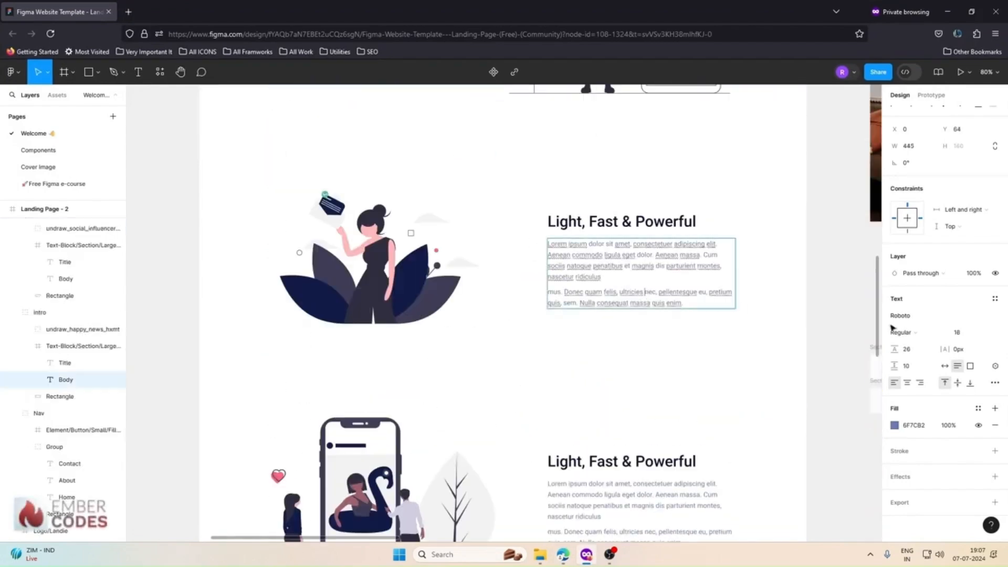
click(906, 427)
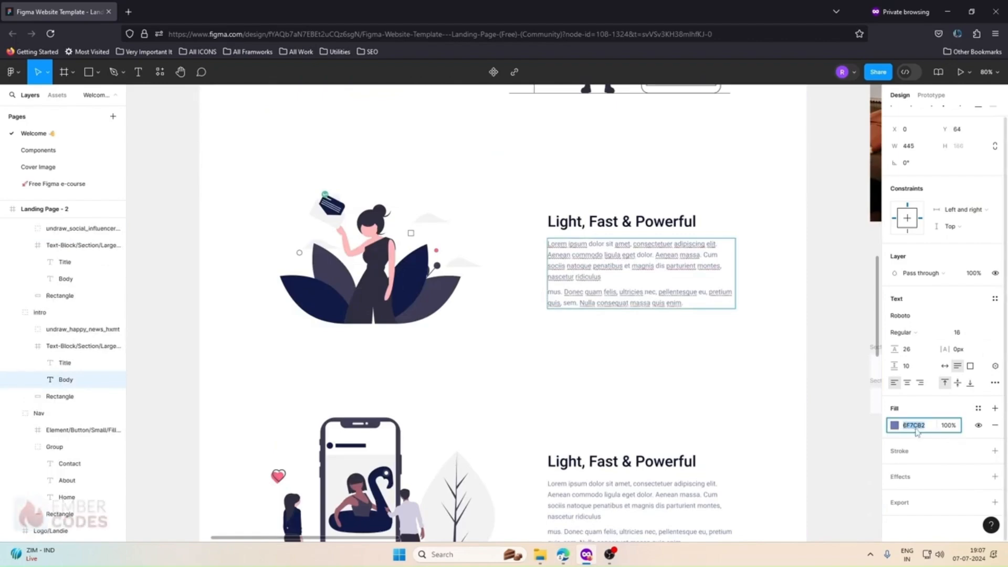
Step: Look over the A Price To Suit Everyone section and the footer of the design, and return to Webflow
scroll(641, 419, down, 15)
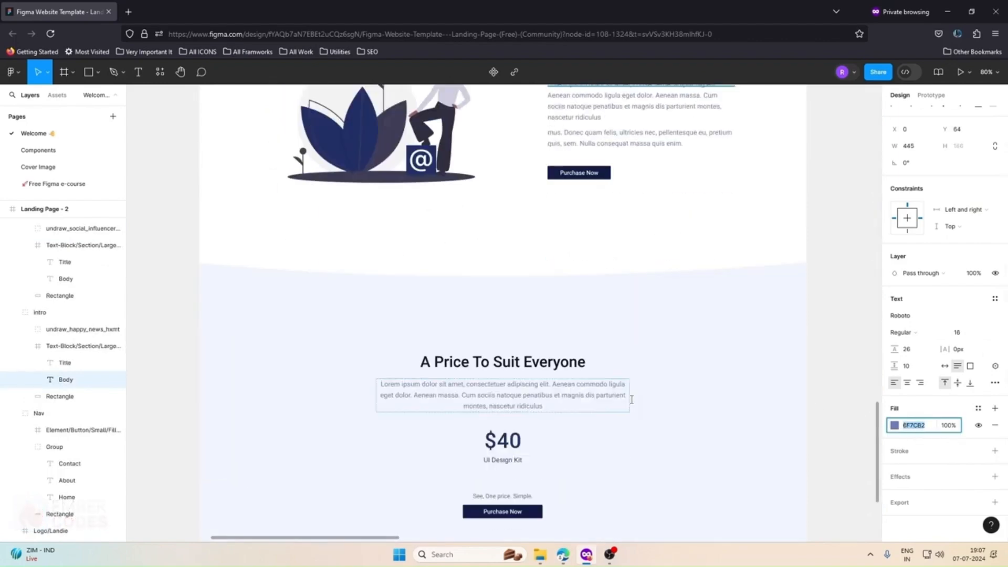
scroll(519, 317, down, 4)
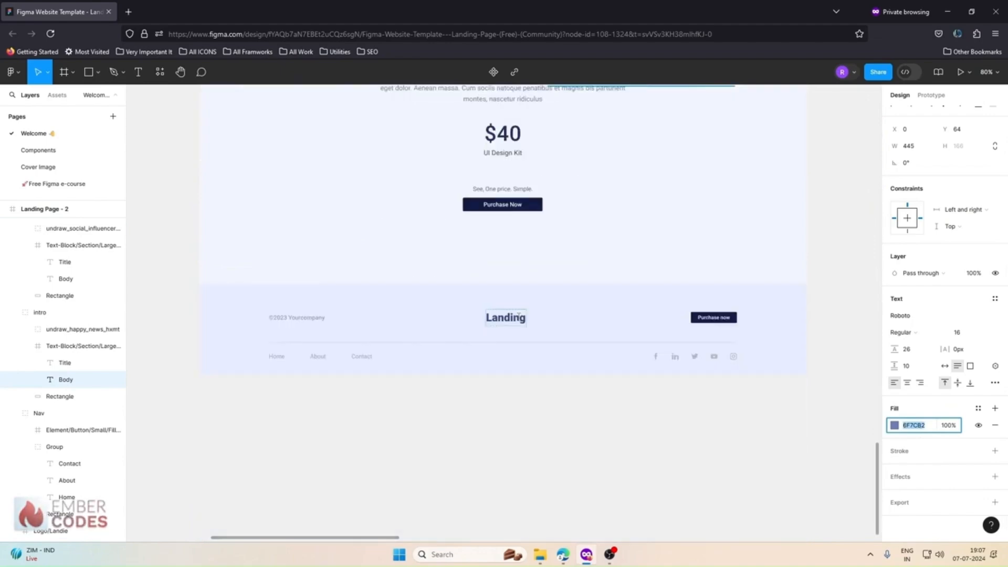
scroll(520, 319, up, 10)
scroll(518, 322, up, 8)
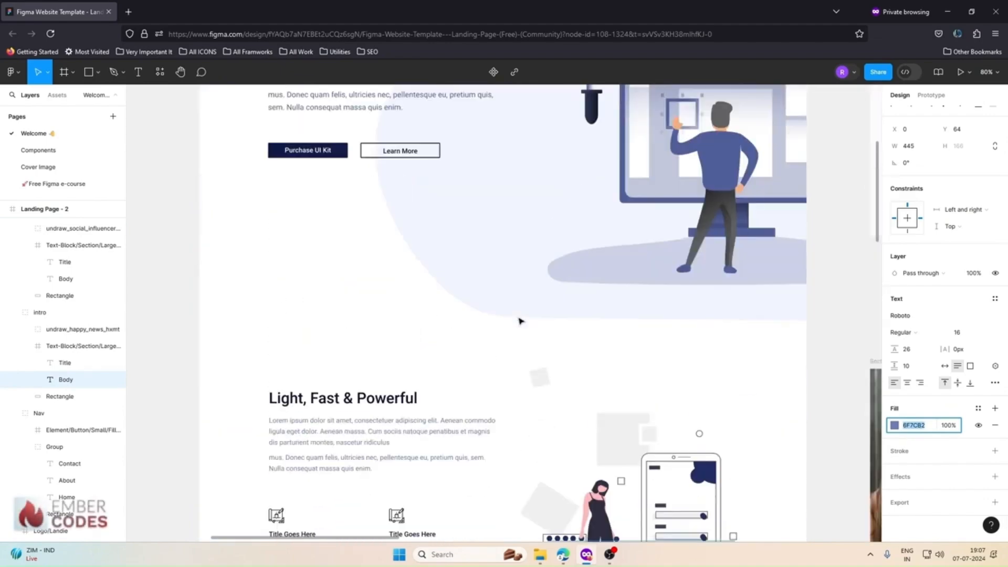
click(947, 11)
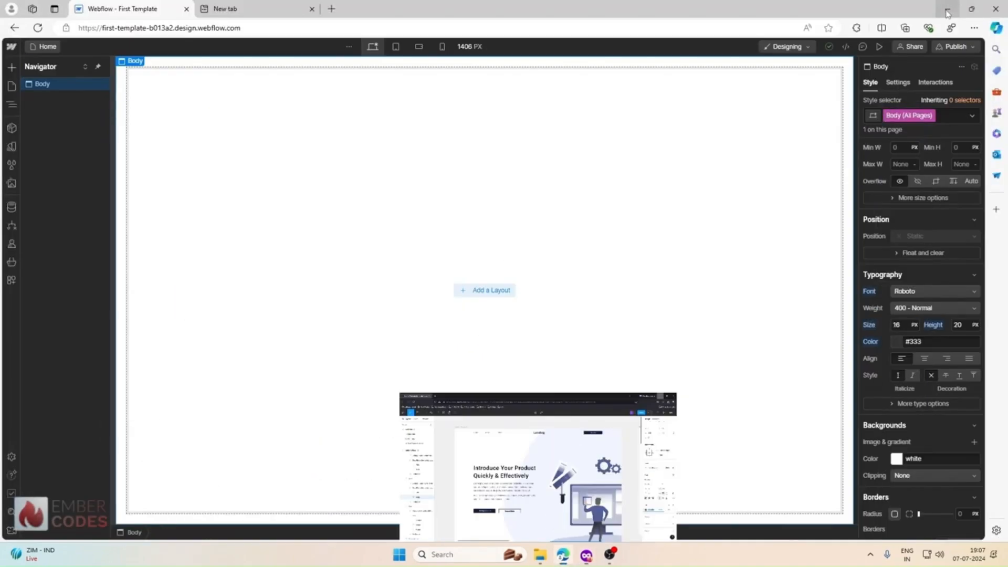
Step: Set the text colour of the Body (All Pages) tag to #6F7CB2
click(893, 340)
click(899, 343)
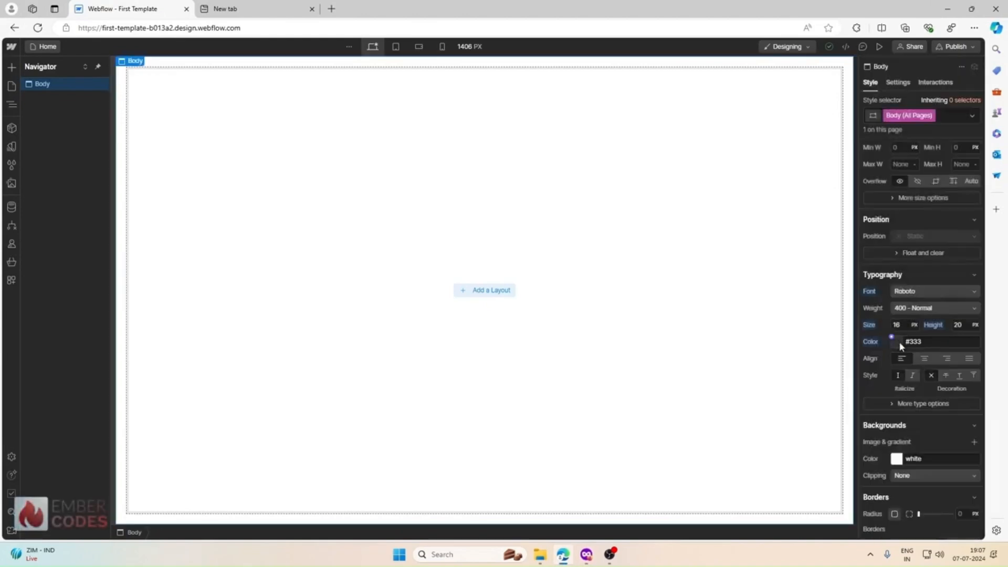
click(899, 345)
text(6F7C82)
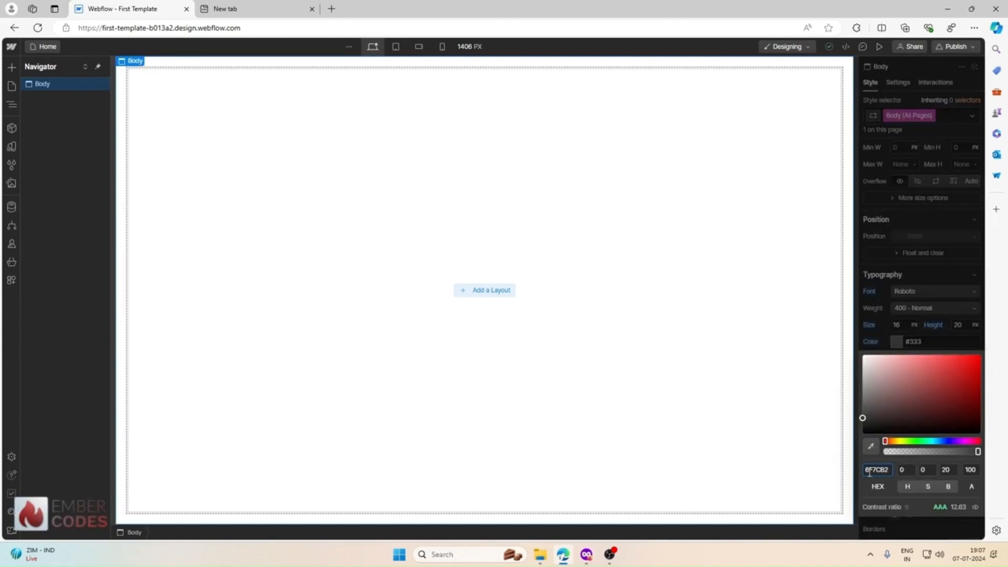
key(Return)
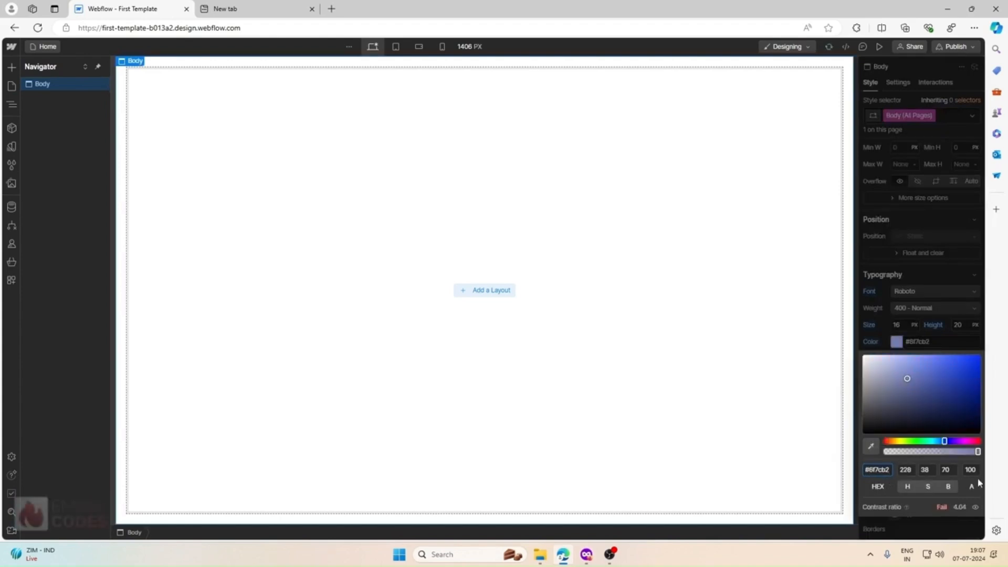
click(891, 343)
click(892, 339)
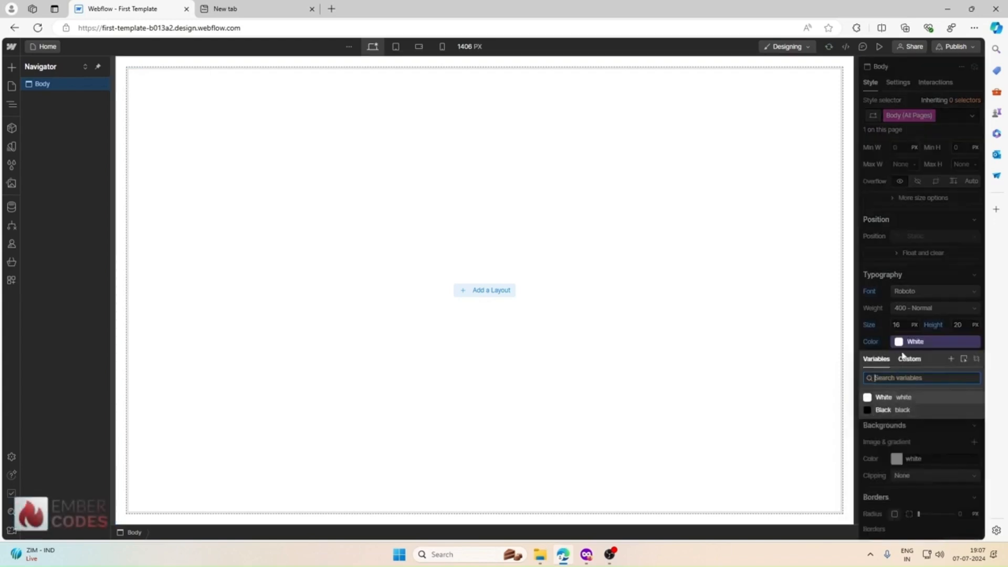
click(901, 341)
click(897, 342)
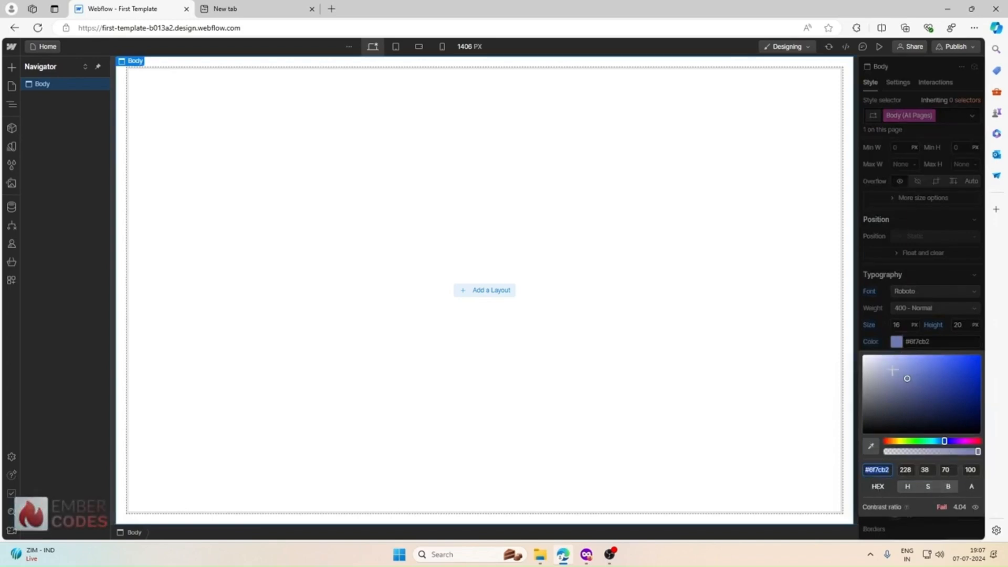
Step: Save the body text colour #6f7cb2 as a new variable named Text Color and apply it to the Body (All Pages) tag
click(895, 340)
click(895, 341)
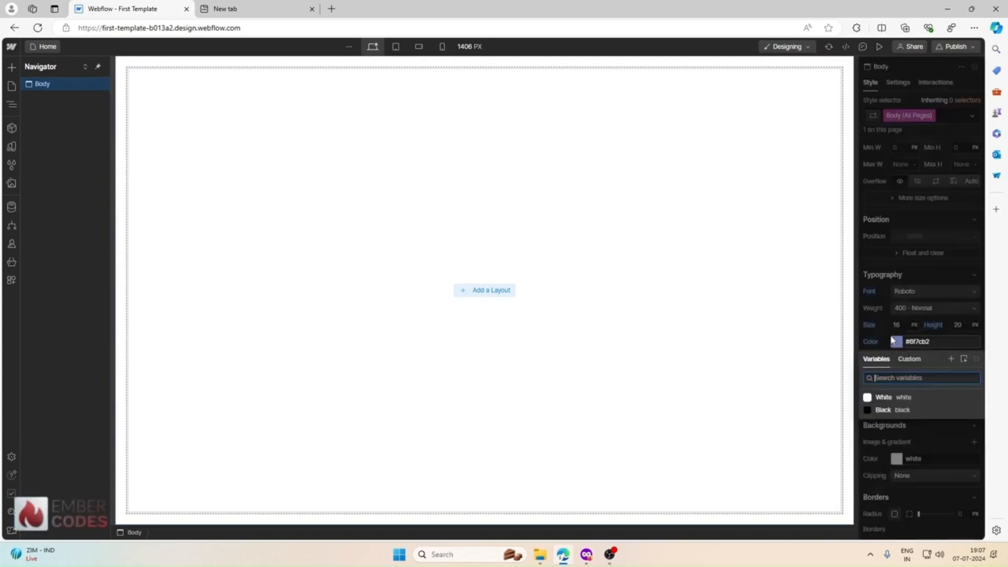
click(909, 360)
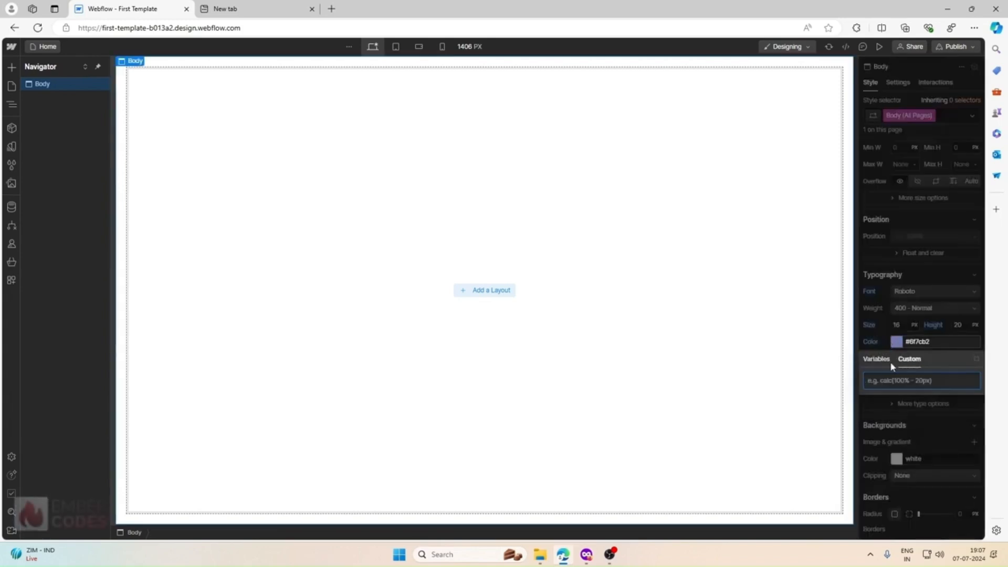
click(885, 361)
click(951, 360)
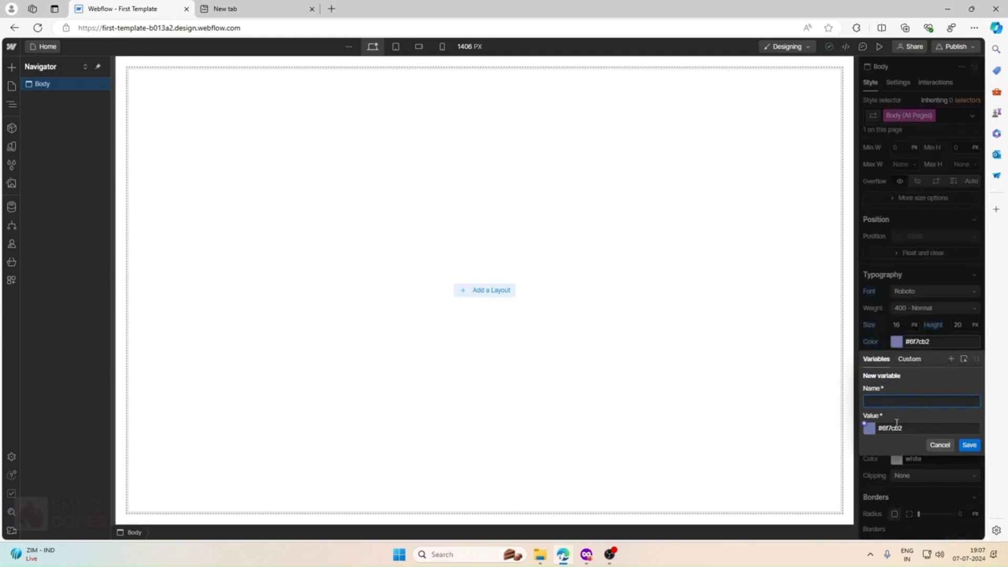
text(A)
key(BackSpace)
text(Text Color)
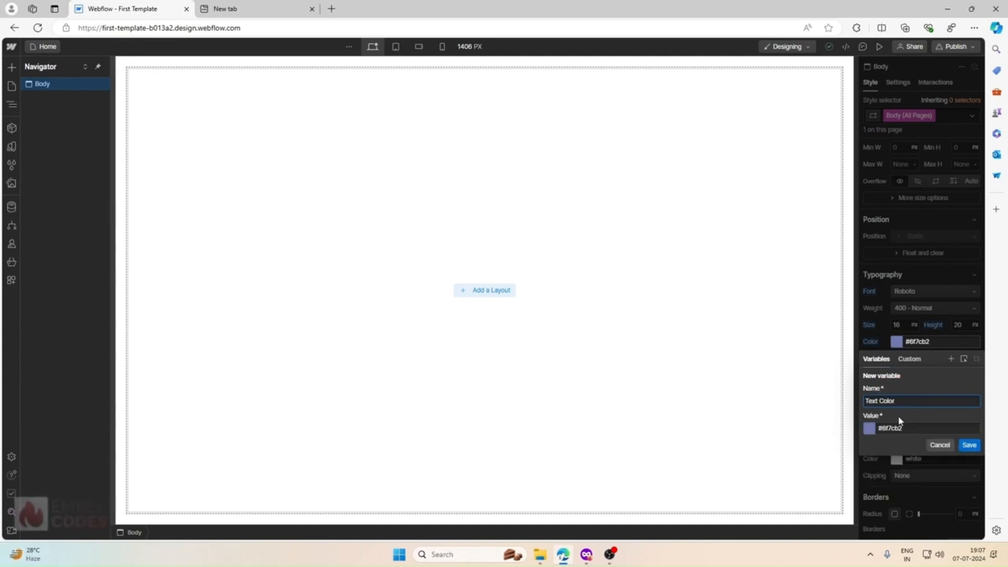
click(969, 445)
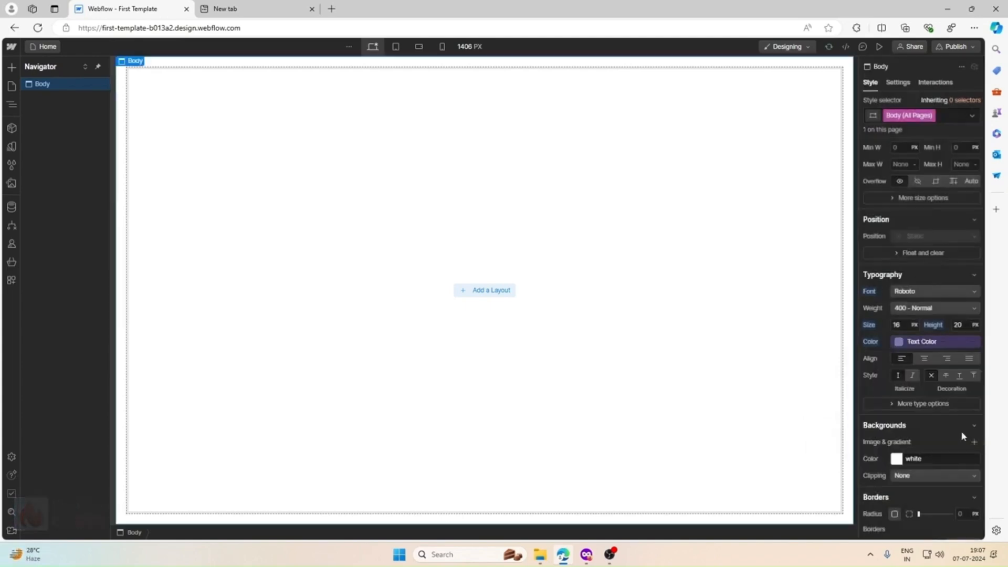
scroll(927, 332, up, 3)
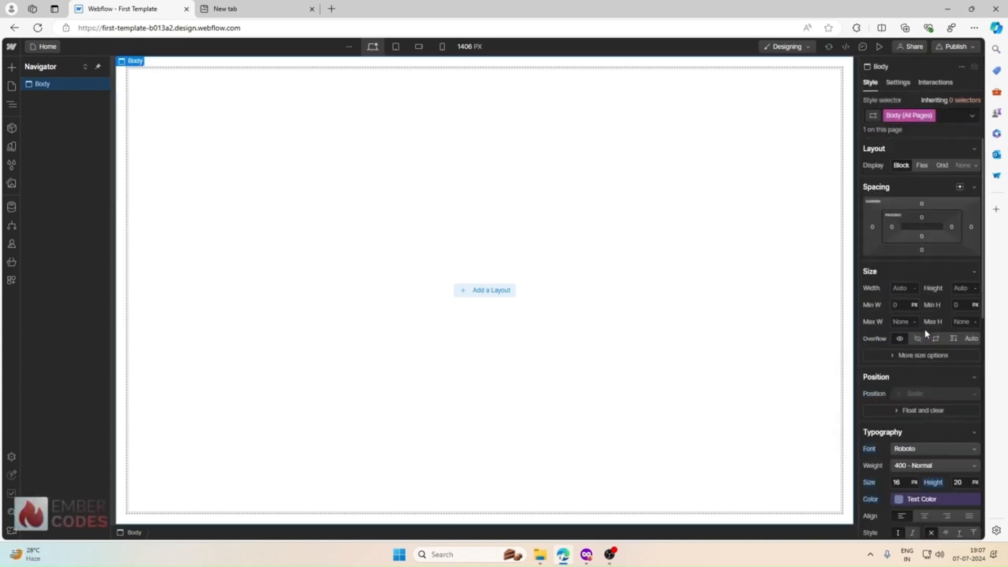
scroll(926, 332, down, 8)
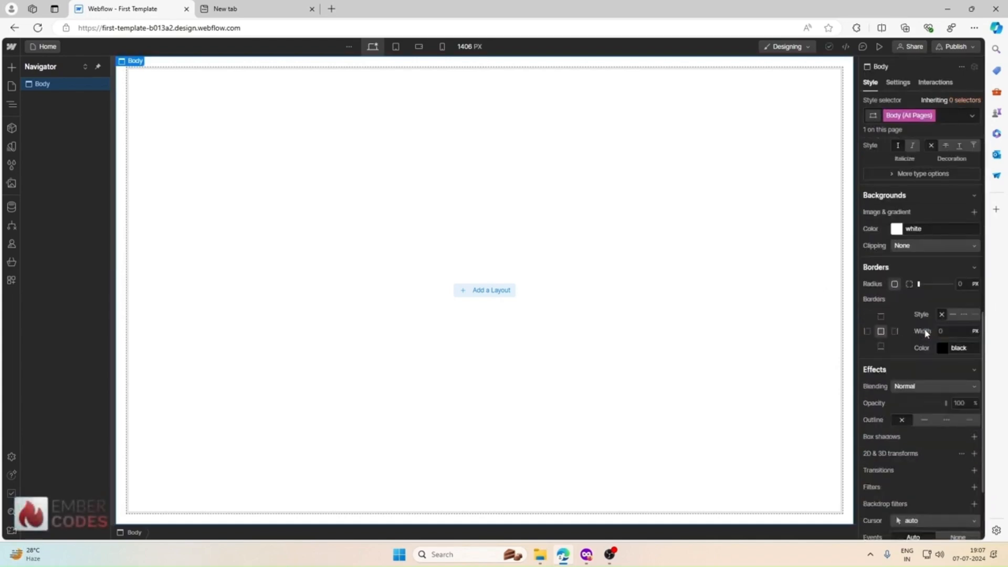
scroll(926, 332, down, 2)
scroll(926, 333, up, 3)
scroll(926, 334, up, 8)
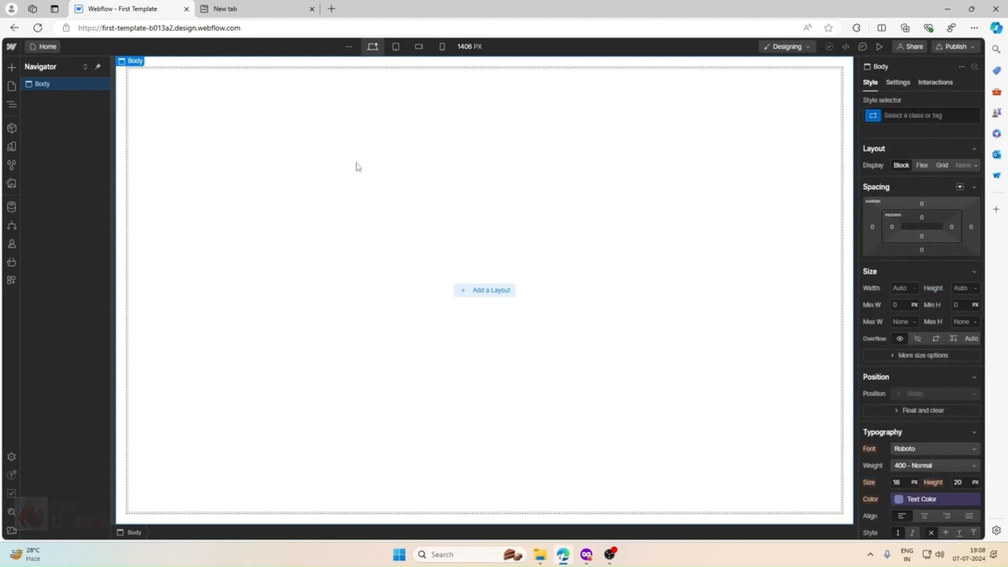
Step: Add a Navbar element from the Advanced elements to the page body
click(11, 67)
scroll(53, 230, down, 8)
scroll(79, 205, down, 2)
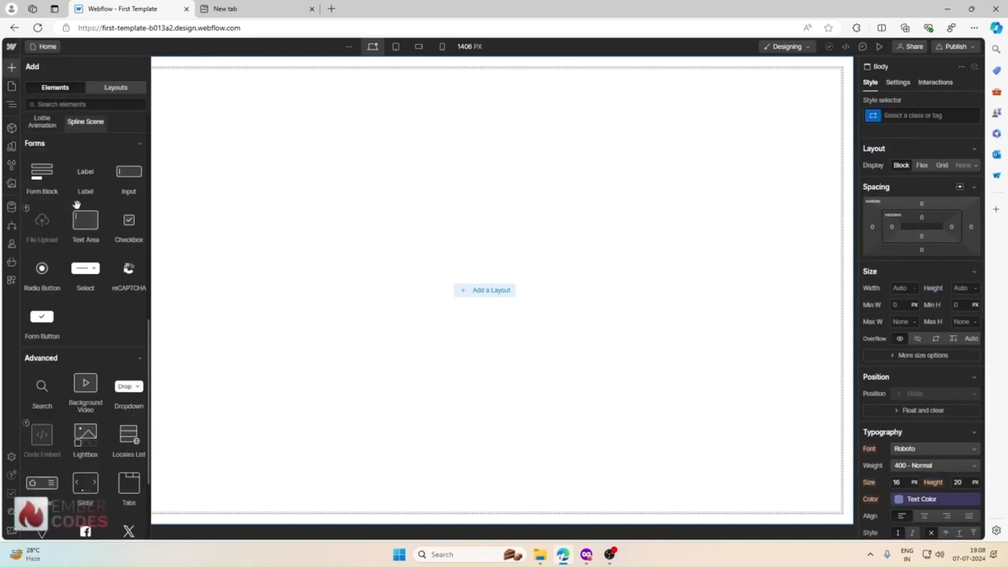
scroll(76, 204, down, 3)
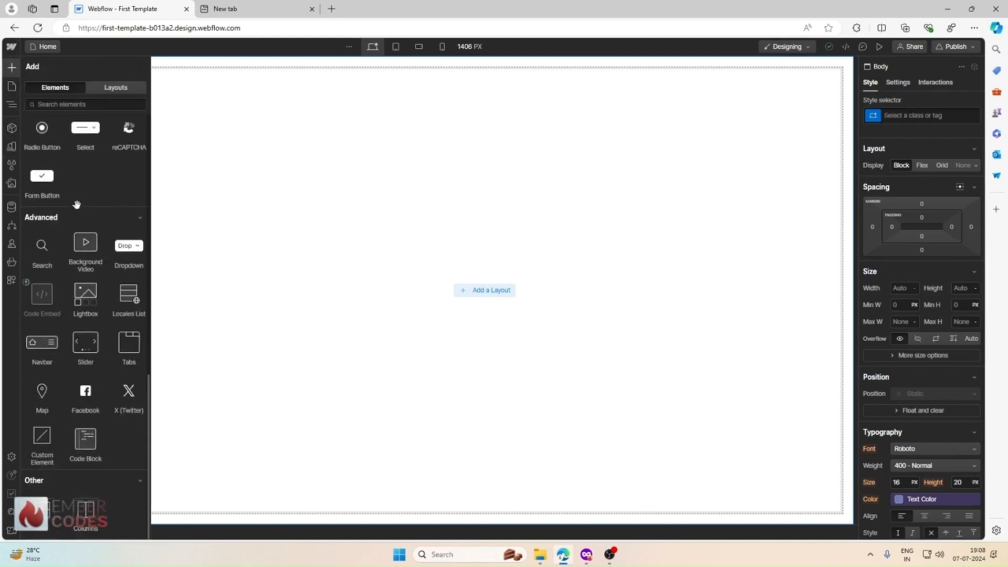
click(34, 351)
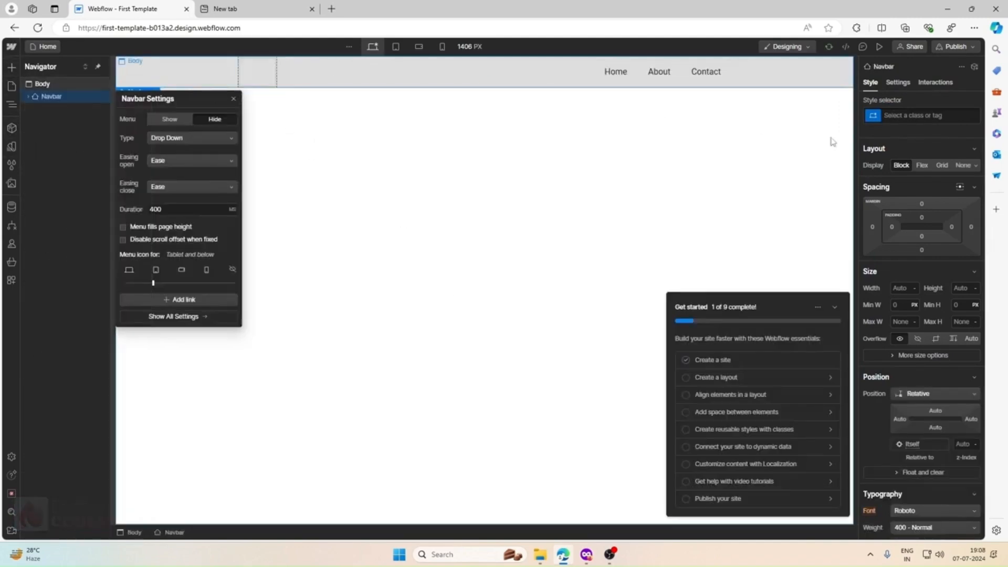
Step: Switch to Figma, inspect the Home link, Landing logo and Nav group of the header design, and return to Webflow
click(586, 554)
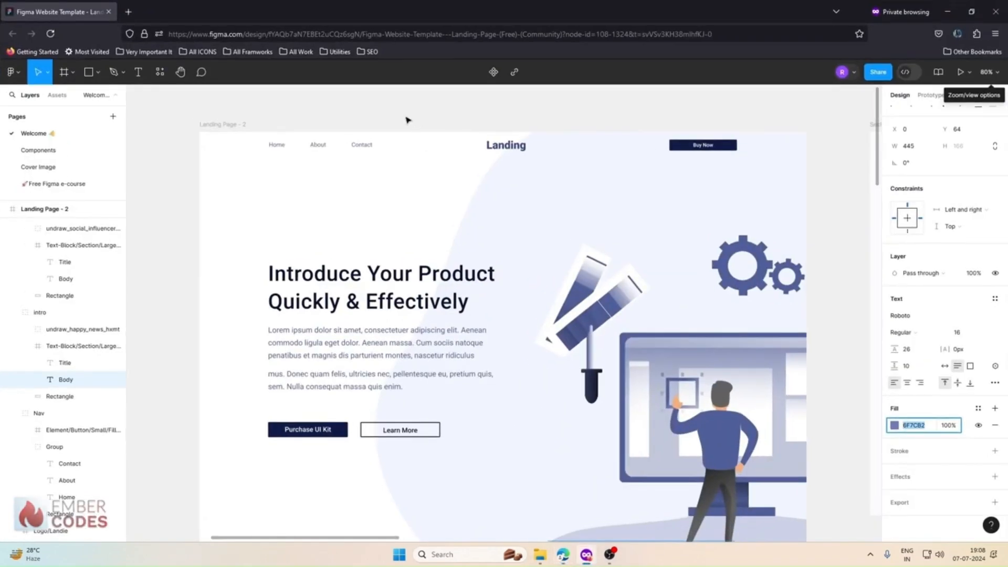
click(277, 144)
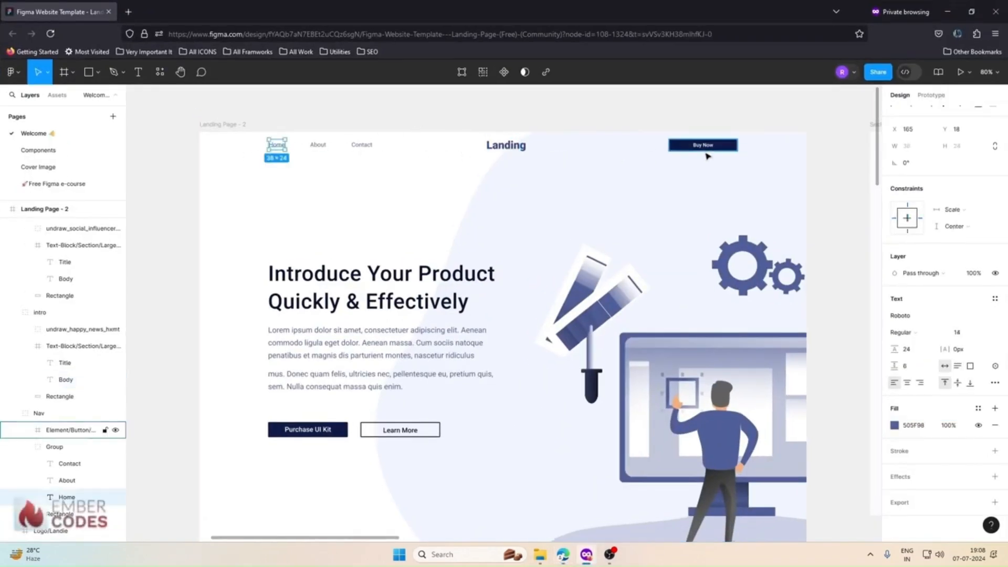
click(772, 156)
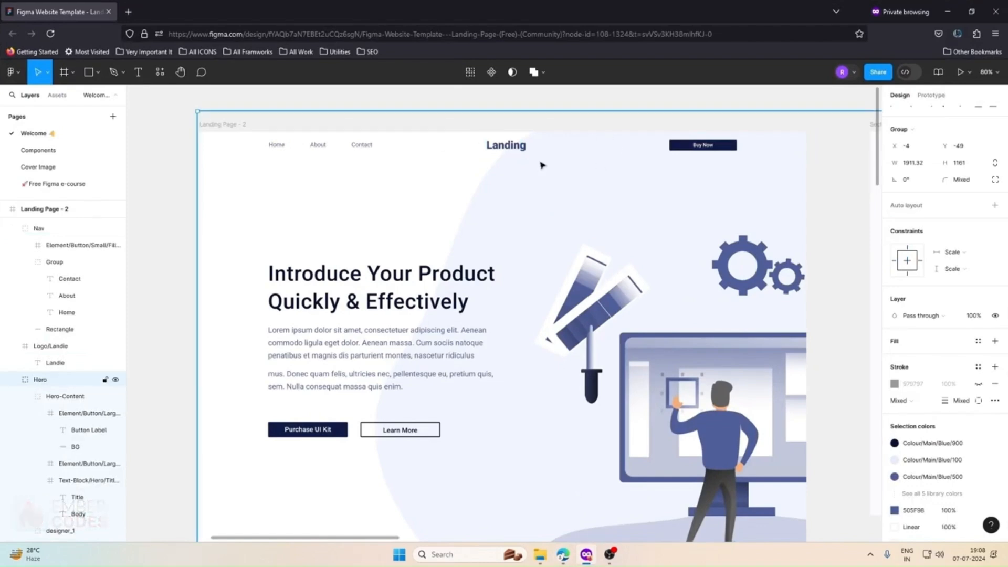
click(499, 149)
click(546, 151)
click(515, 149)
drag(538, 144, 531, 144)
click(462, 149)
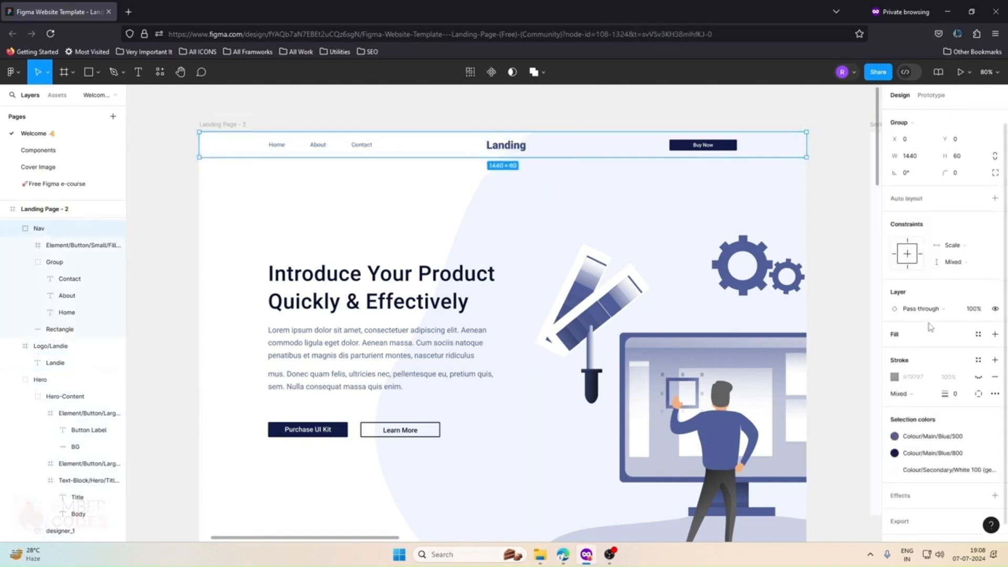
click(961, 177)
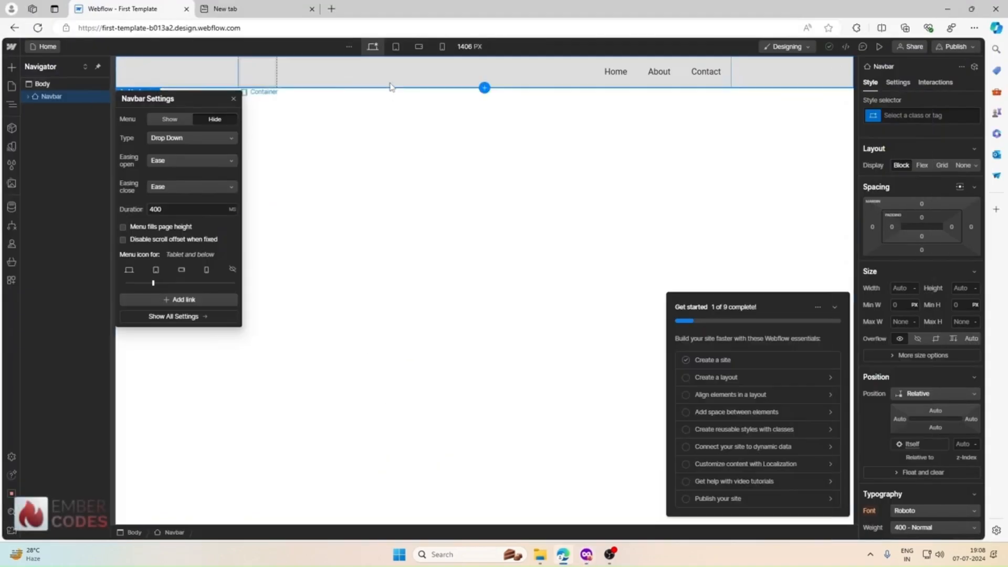
Step: Create the class main_nav on the Navbar element
key(Escape)
click(51, 96)
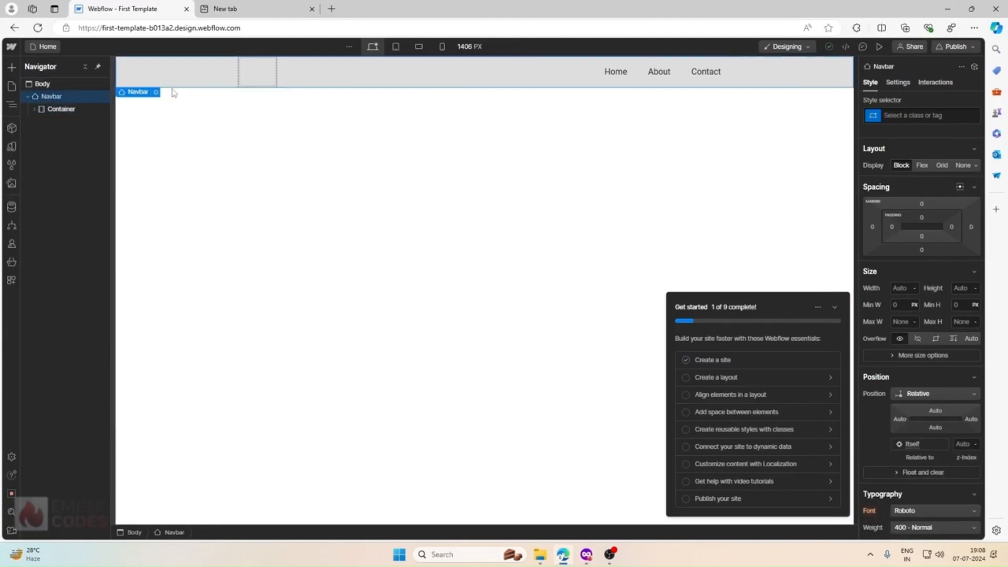
click(918, 115)
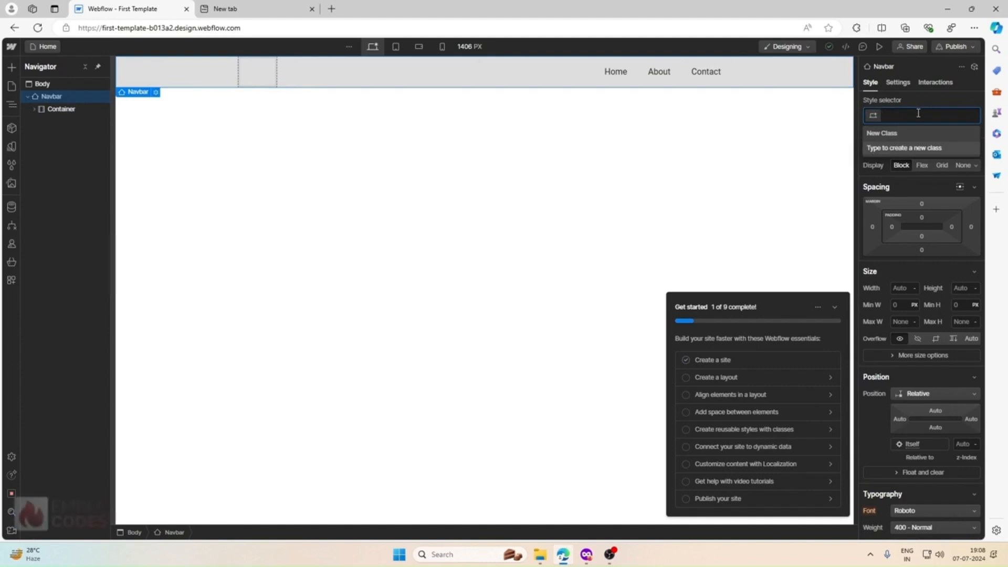
text(main_nav)
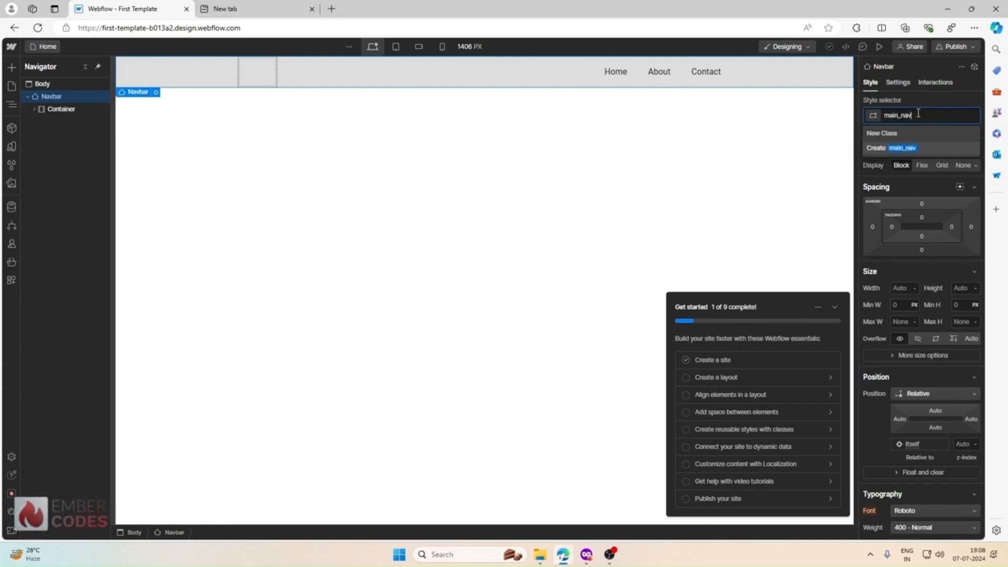
key(Return)
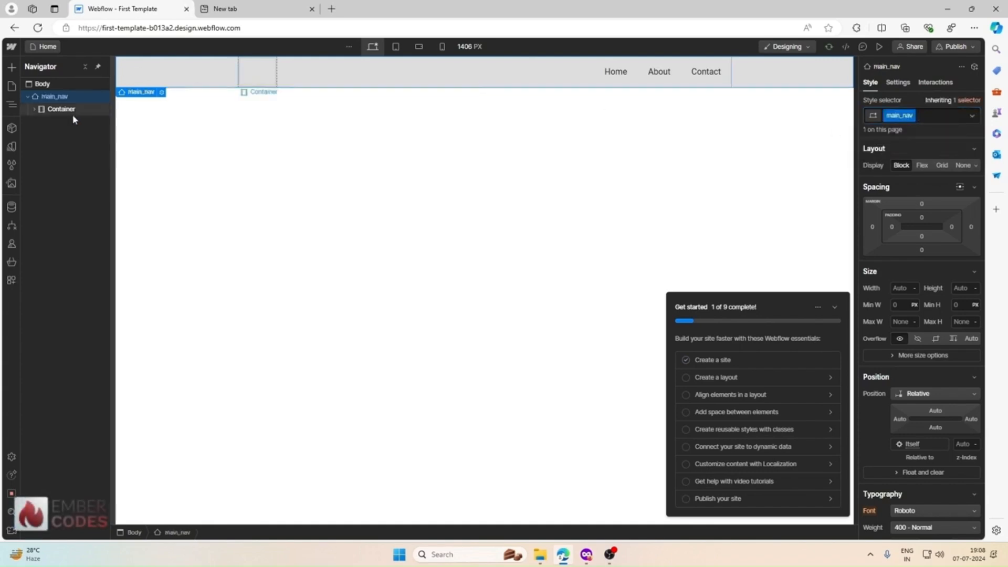
Step: Create the class custom_container on the Container inside main_nav, and collapse the Get started checklist
click(56, 110)
click(922, 116)
text(custom)
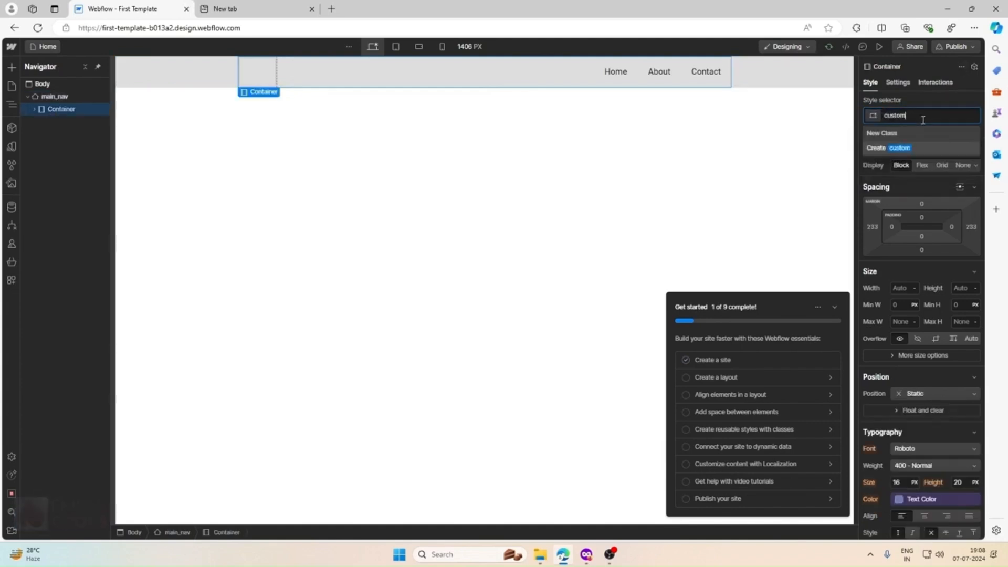
text(_container)
key(Return)
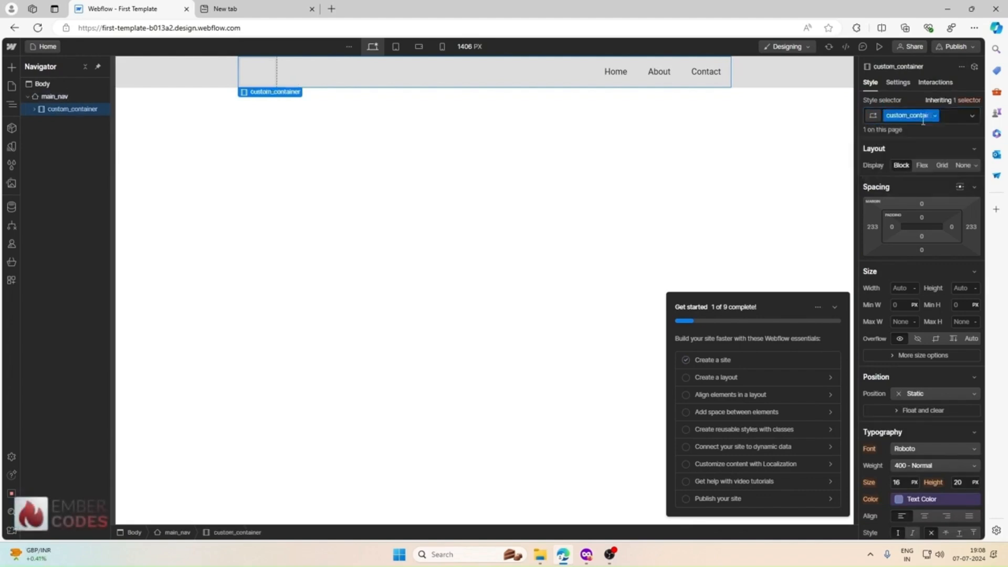
click(835, 307)
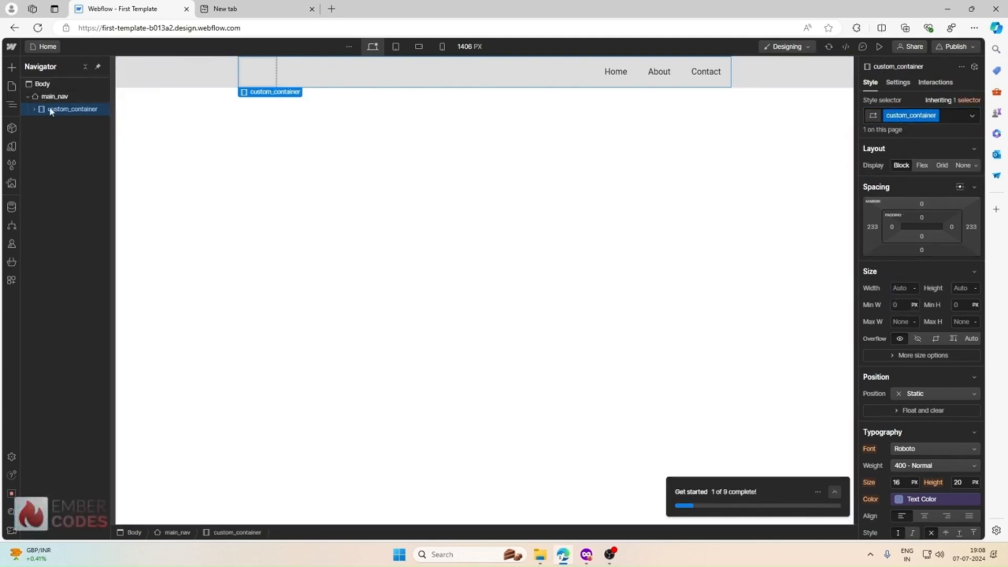
Step: Set the minimum width of custom_container to 1320 px and centre it with automatic horizontal margins
click(901, 306)
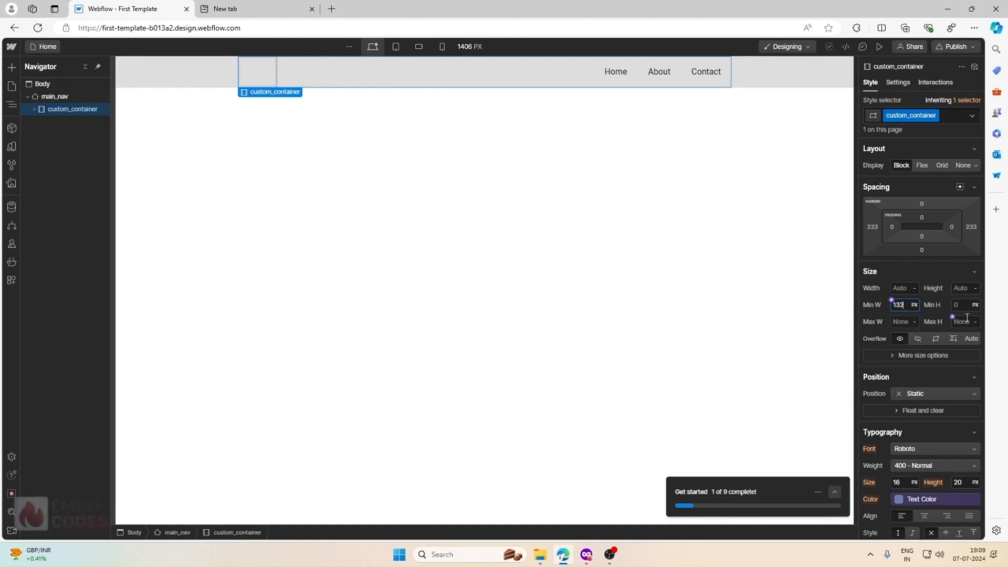
text(1320px)
key(Return)
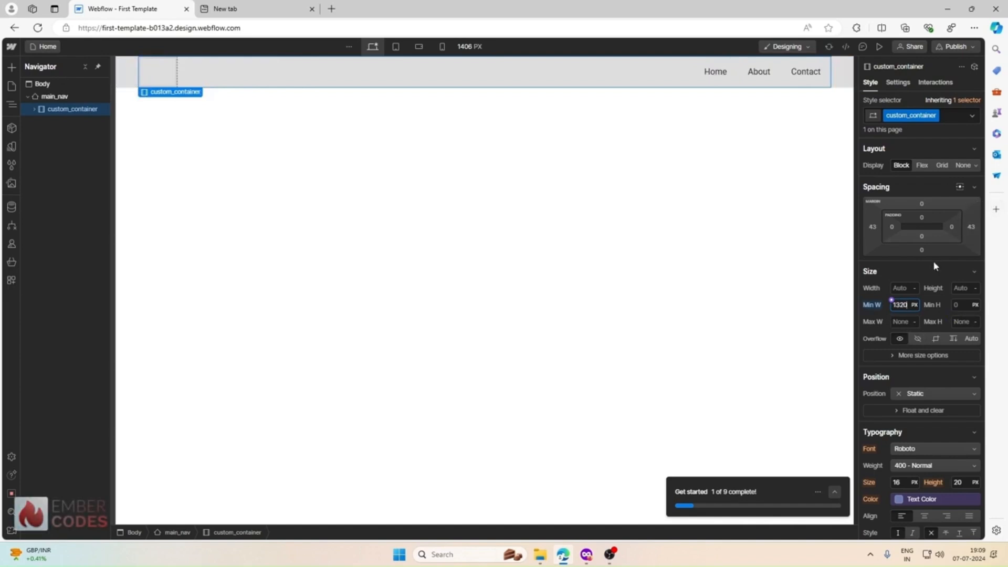
click(960, 188)
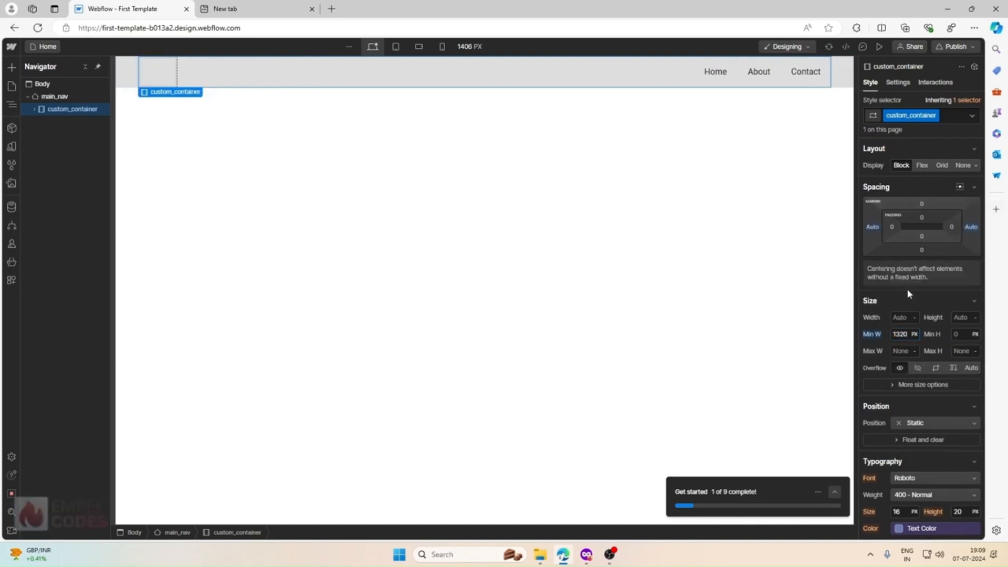
Step: Set the left and right padding of custom_container to 1rem
click(892, 227)
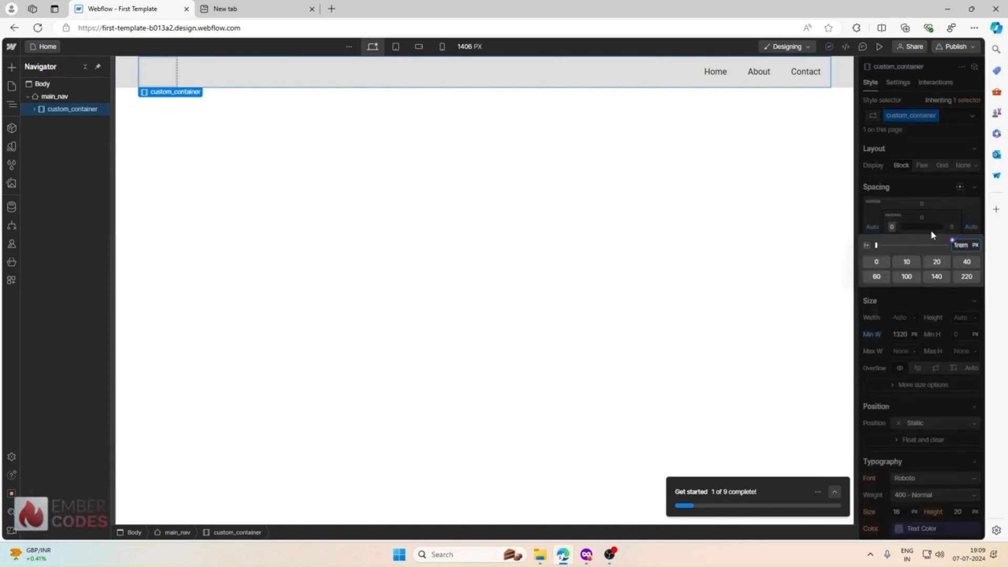
text(1rem)
key(Return)
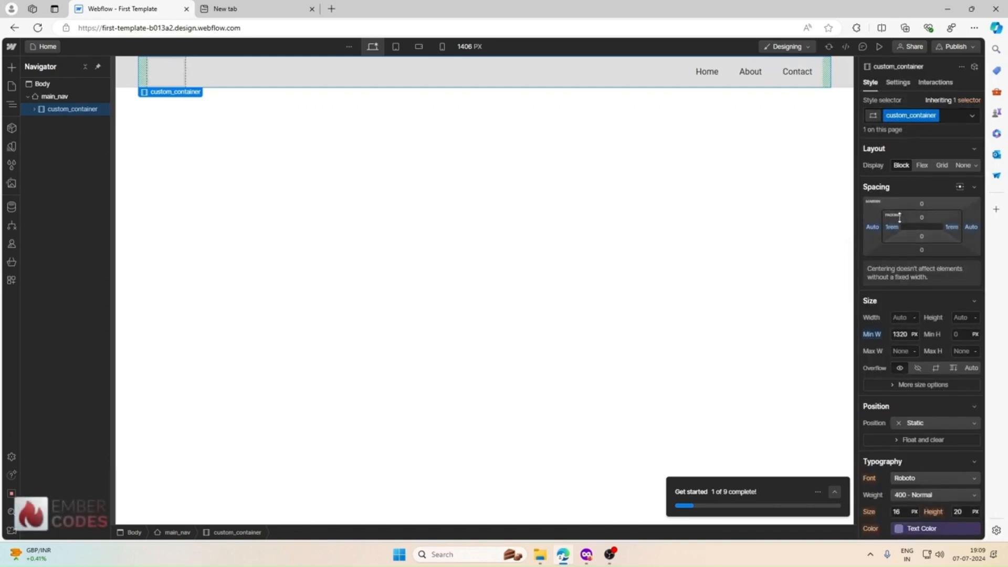
scroll(928, 319, down, 2)
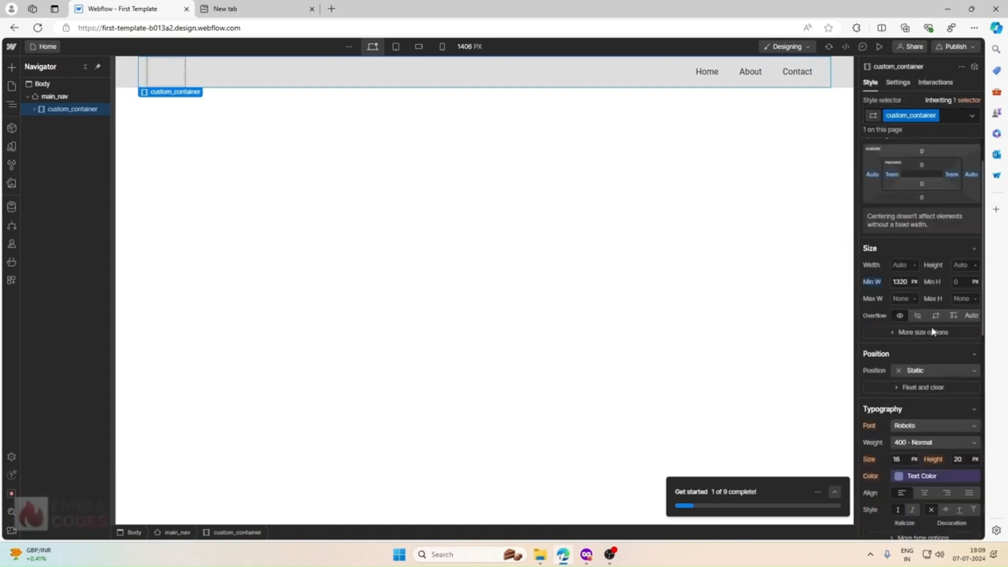
scroll(933, 332, down, 2)
scroll(933, 331, up, 4)
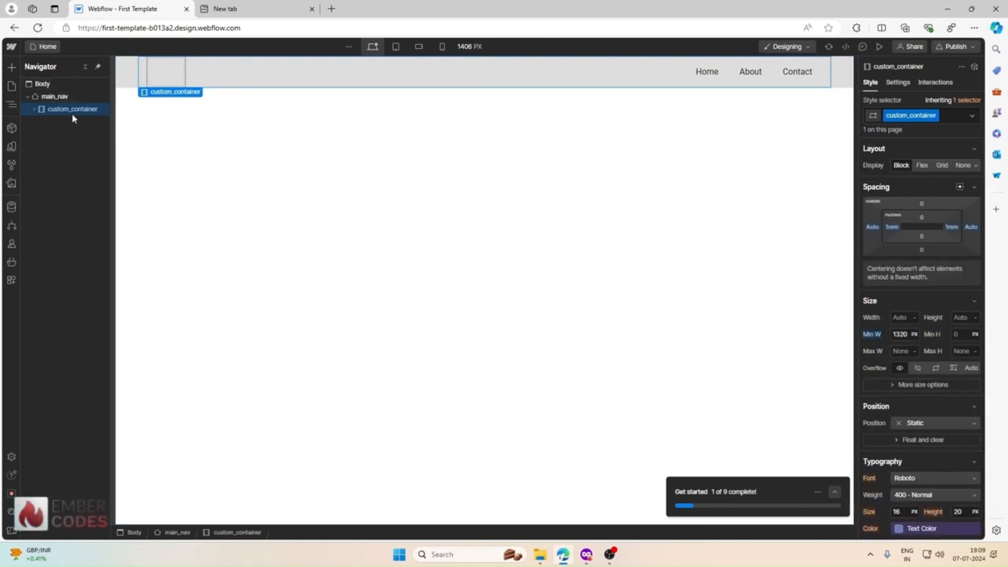
Step: Examine the Brand, Nav Menu and Menu Button elements nested inside custom_container
click(34, 109)
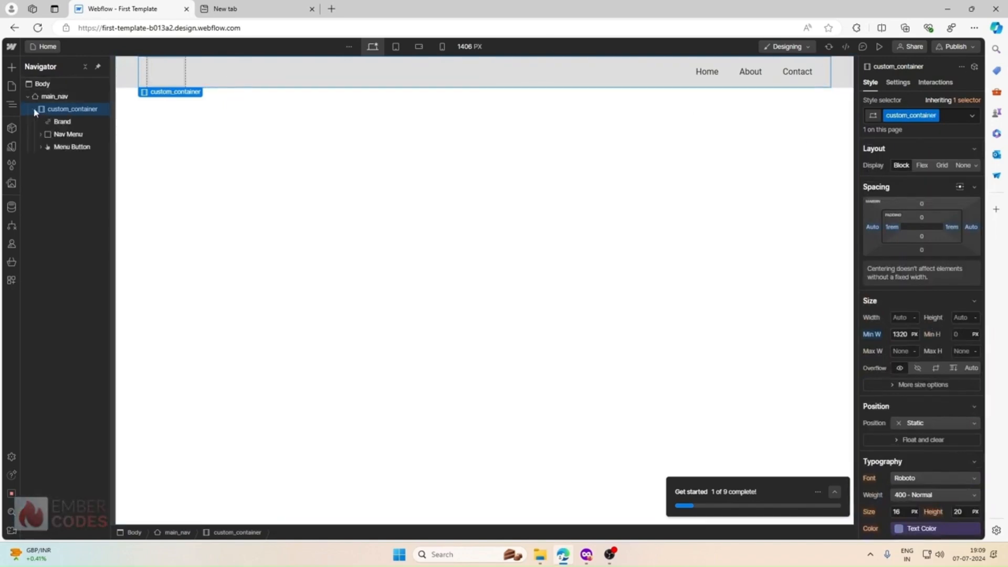
click(57, 126)
click(59, 134)
click(62, 152)
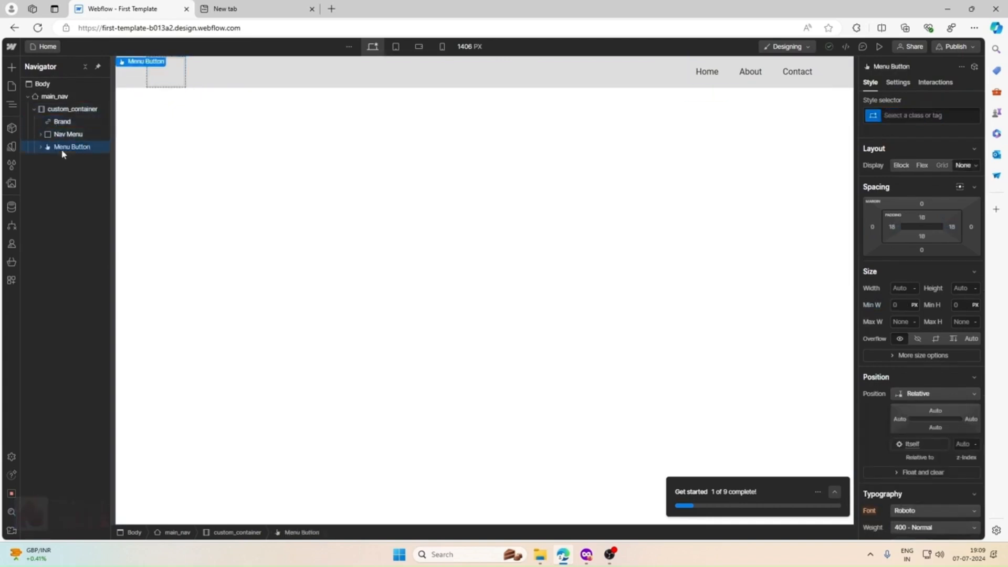
click(65, 134)
click(62, 122)
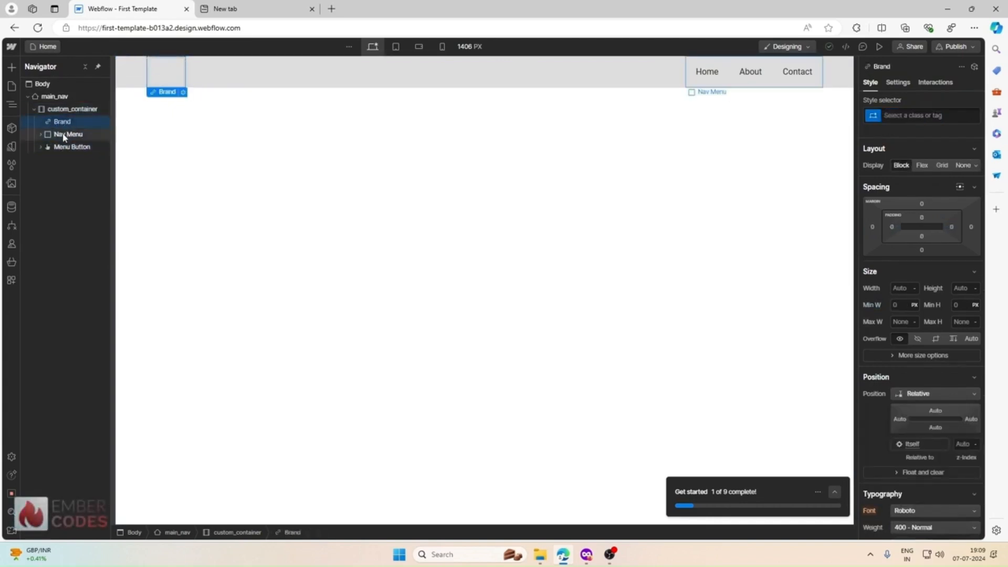
click(66, 134)
click(65, 147)
click(59, 134)
click(63, 123)
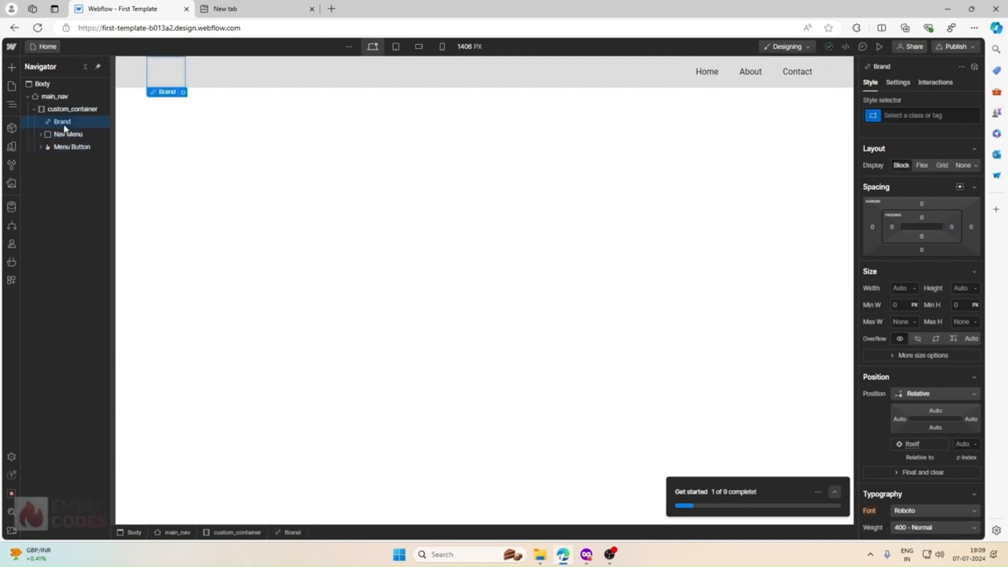
Step: Add a Div Block inside custom_container and create the class main_nav_inner on it
click(66, 109)
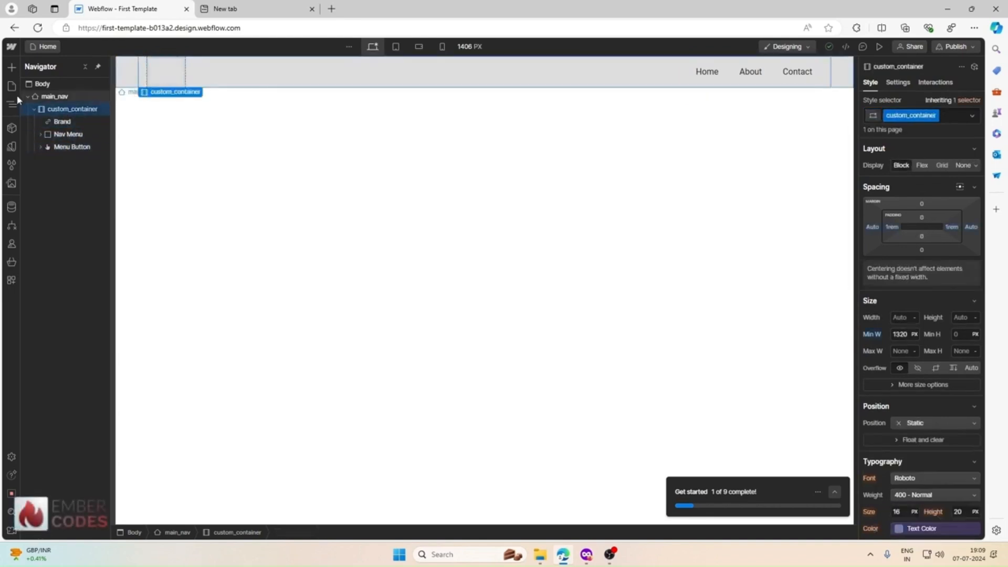
click(11, 67)
click(43, 277)
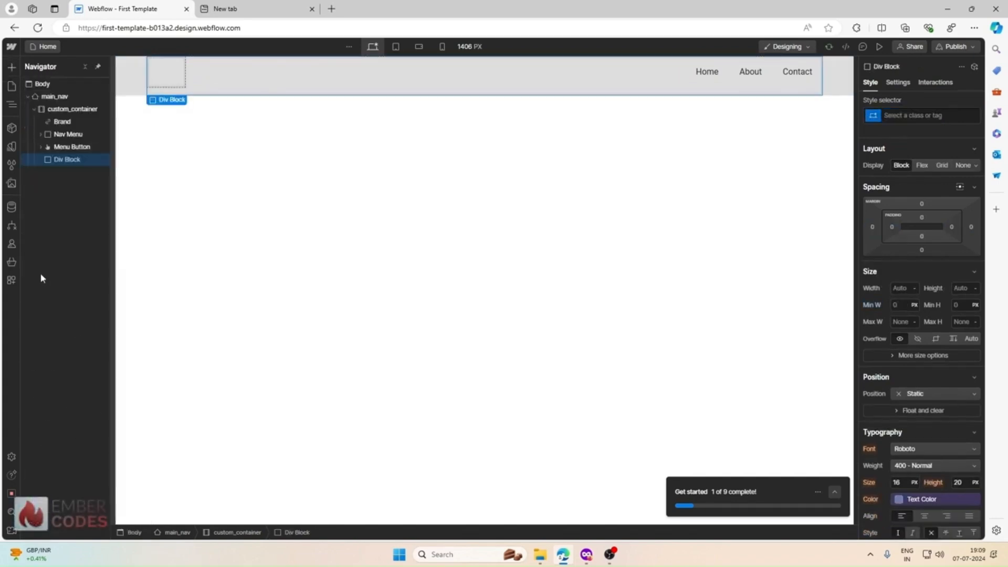
click(902, 116)
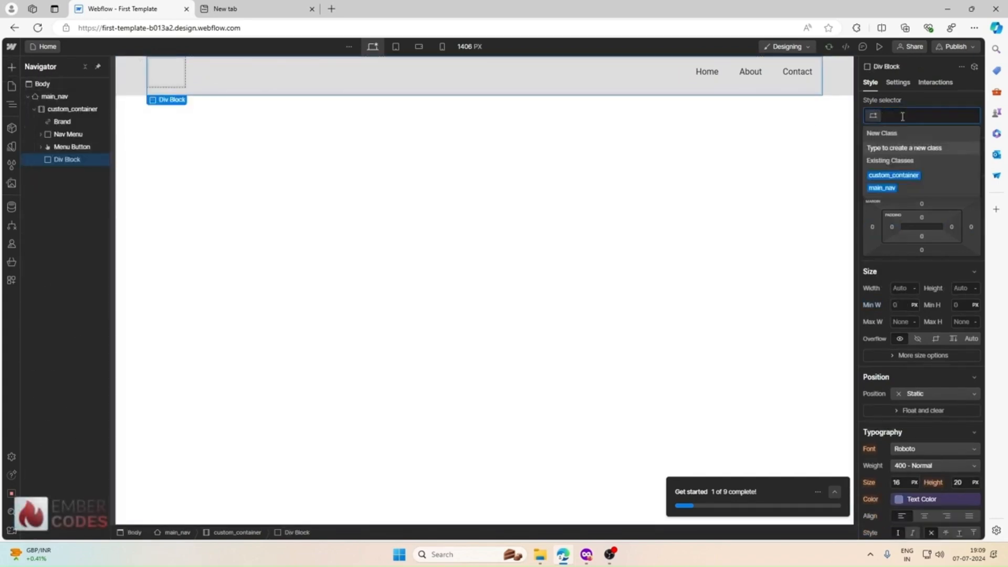
text(_)
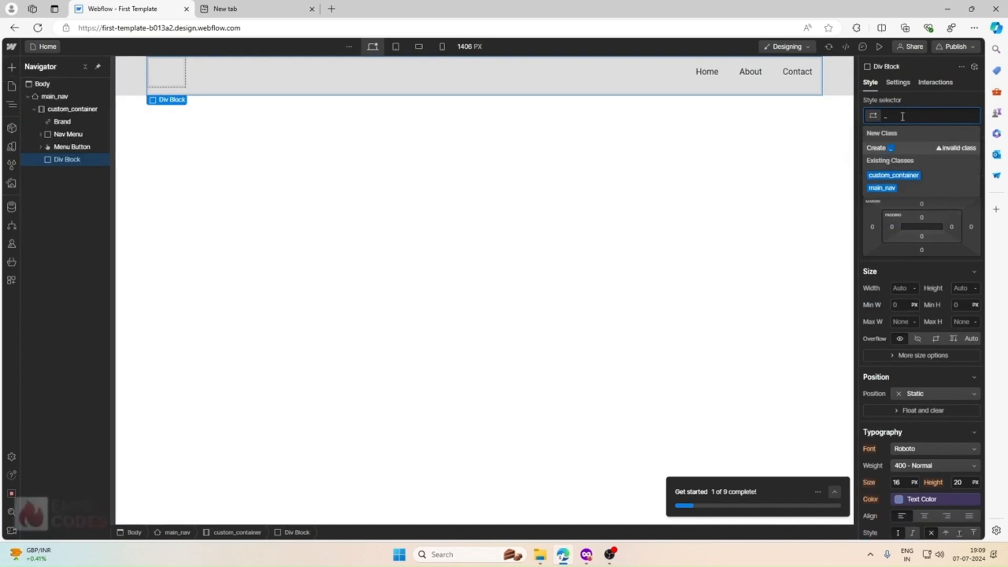
key(BackSpace)
text(main)
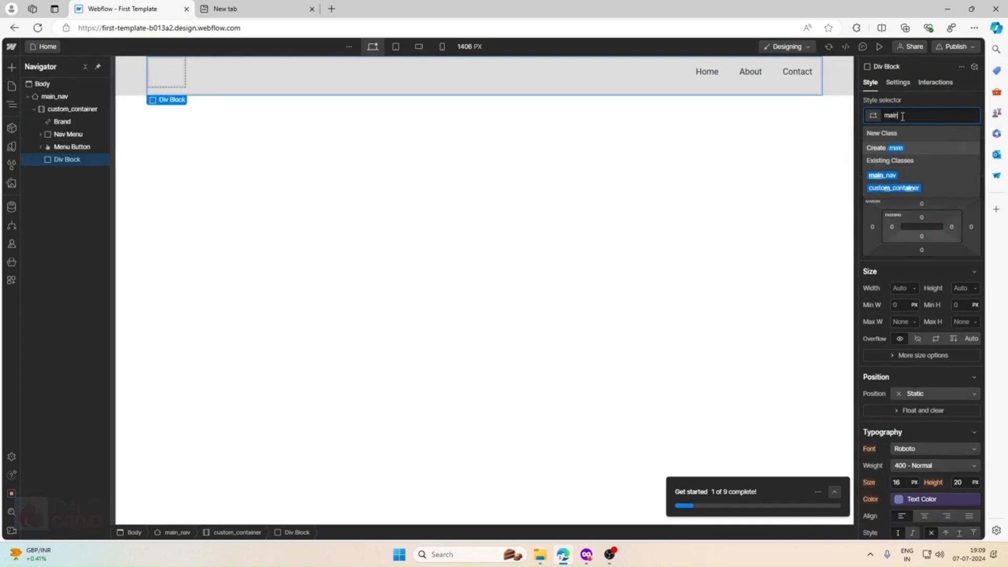
text(_nav_inner)
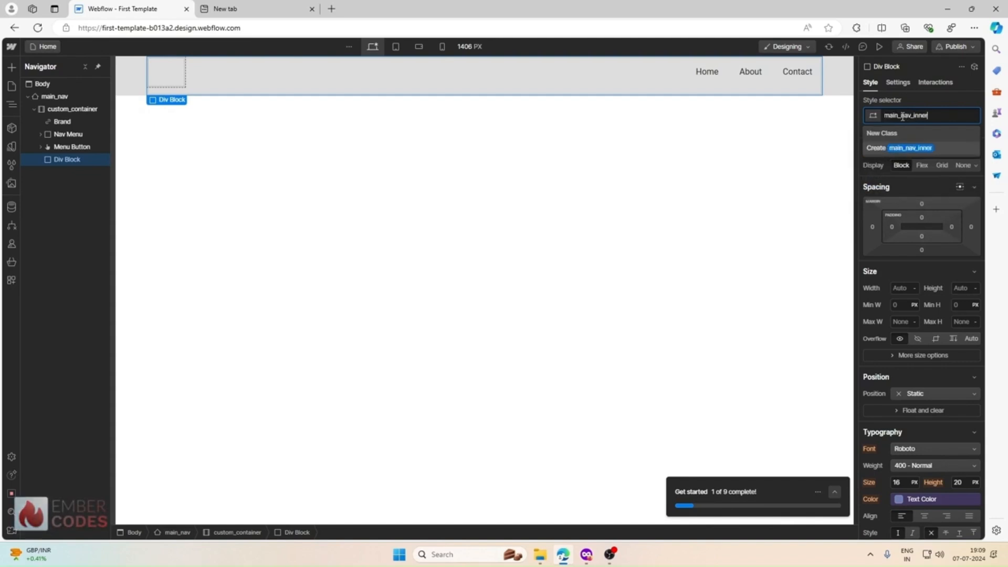
key(Return)
Step: Place main_nav_inner above Menu Button and nest Nav Menu and Brand inside it
drag(58, 160, 80, 137)
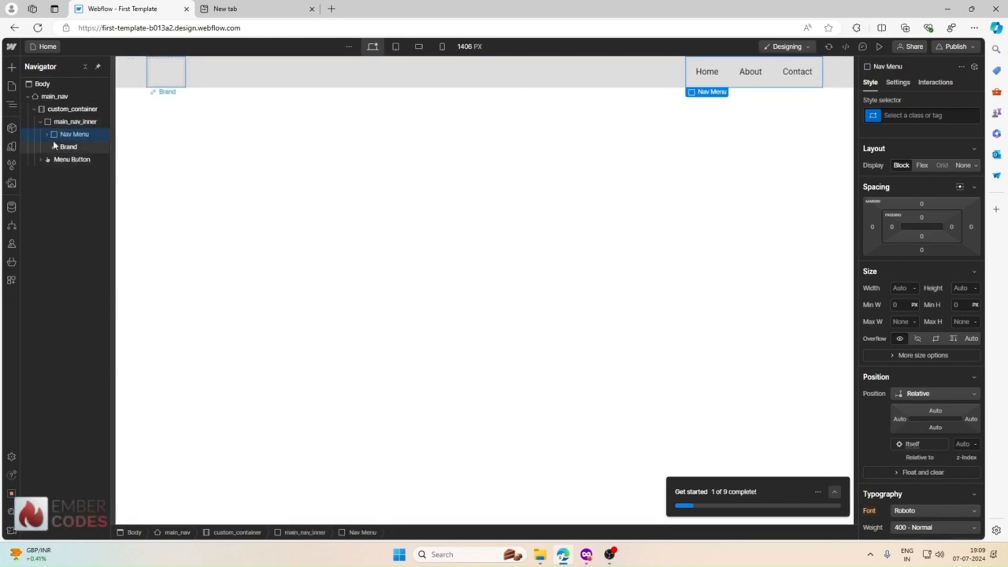
click(41, 123)
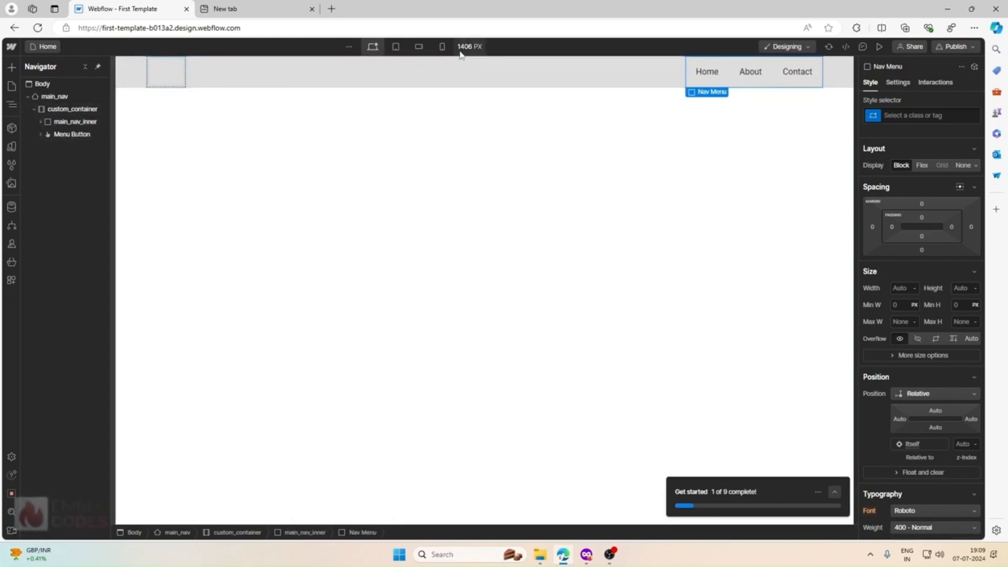
Step: Check the navbar at the portrait mobile and tablet breakpoints and return to the desktop breakpoint
click(442, 47)
click(550, 71)
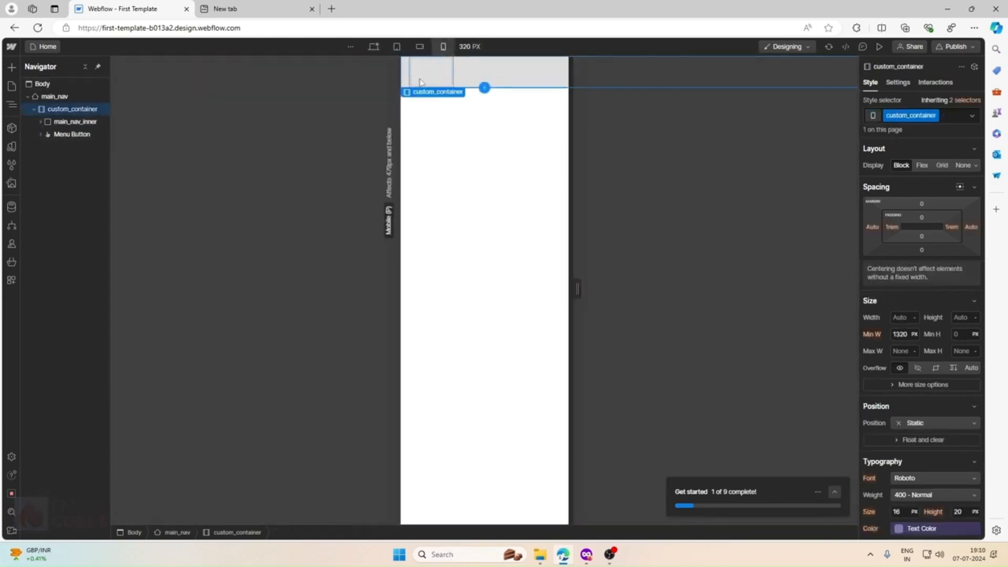
click(76, 135)
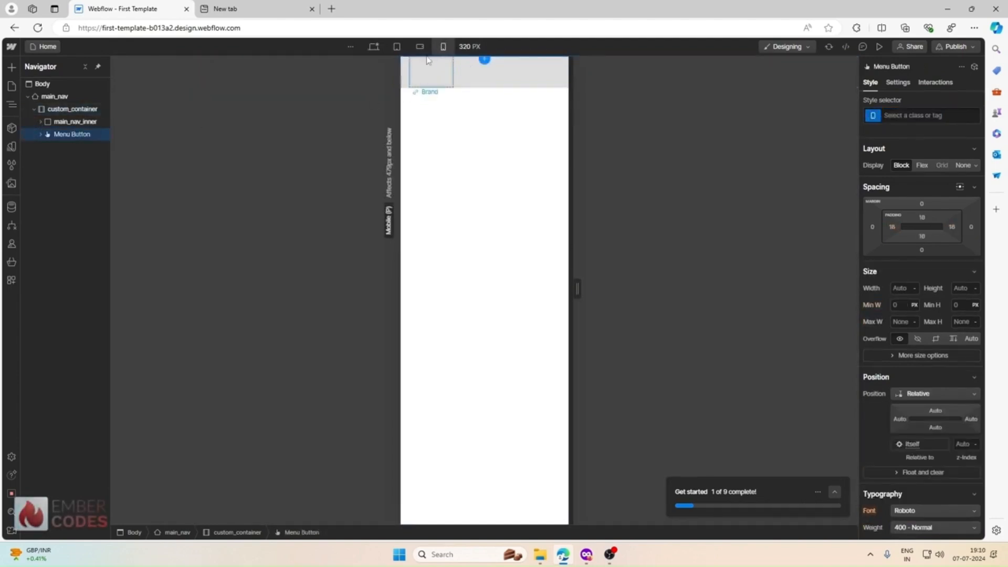
click(396, 46)
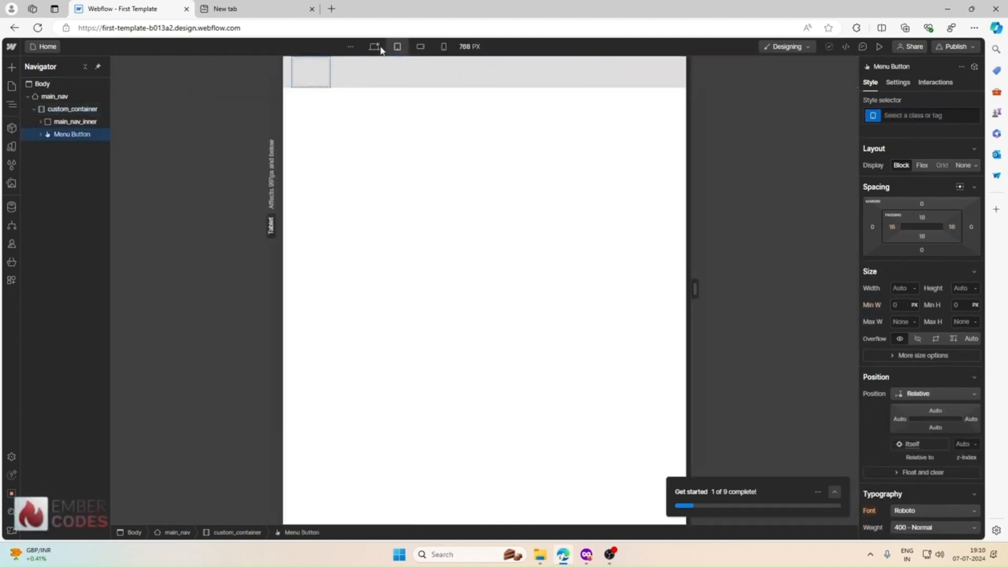
click(373, 46)
Step: Set the background colour of main_nav to the White variable
scroll(925, 274, down, 10)
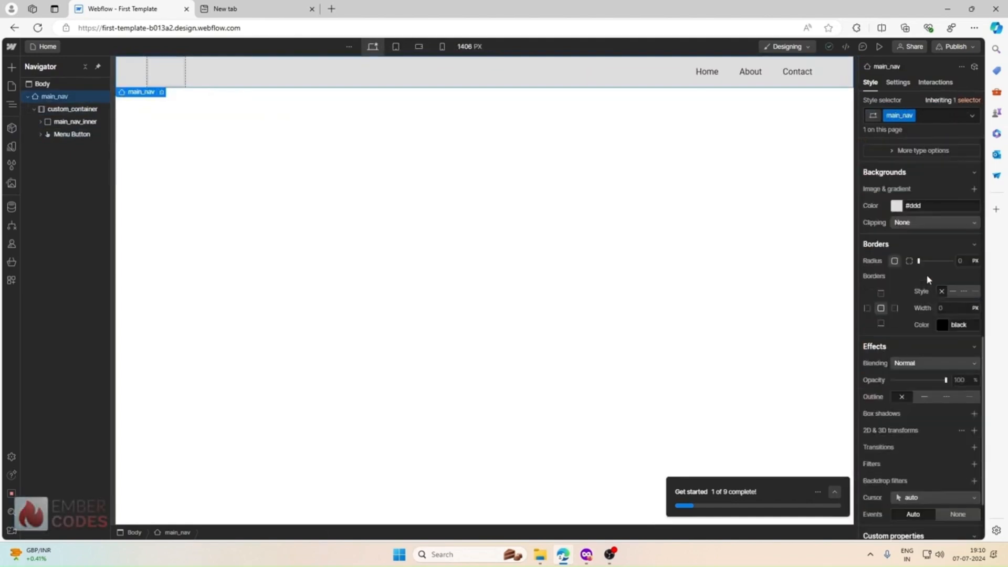
click(895, 206)
click(891, 207)
click(897, 207)
drag(876, 226, 845, 207)
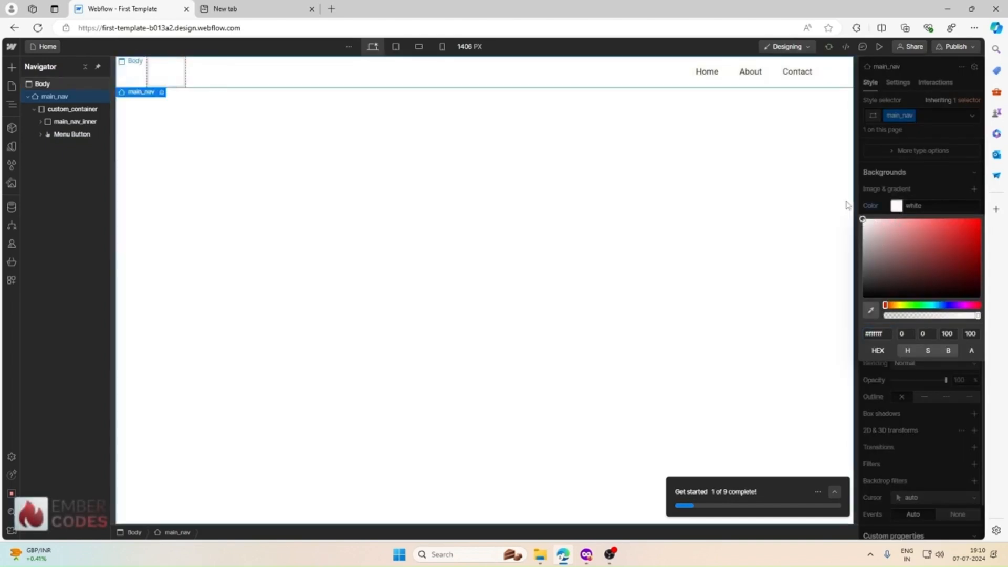
click(884, 199)
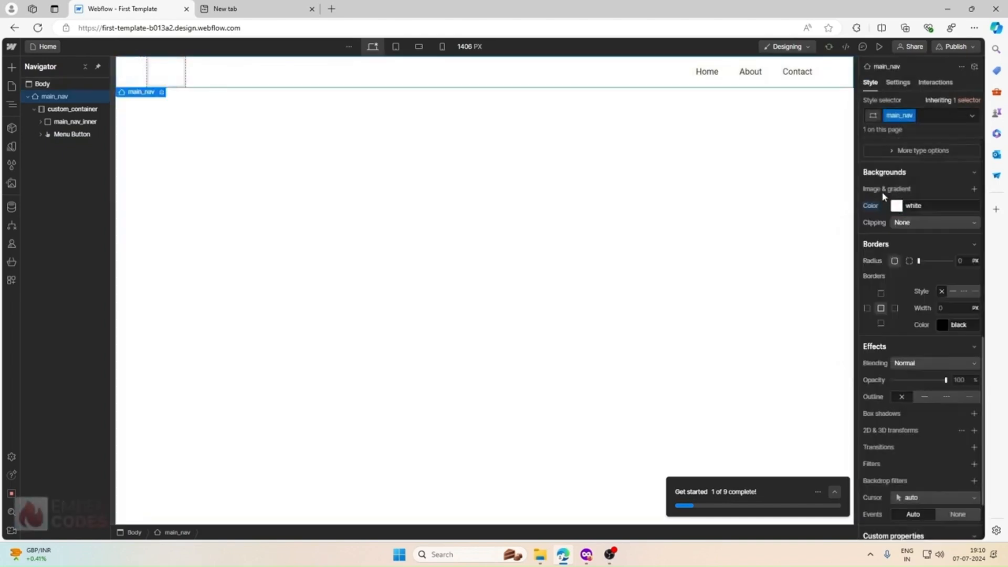
click(895, 205)
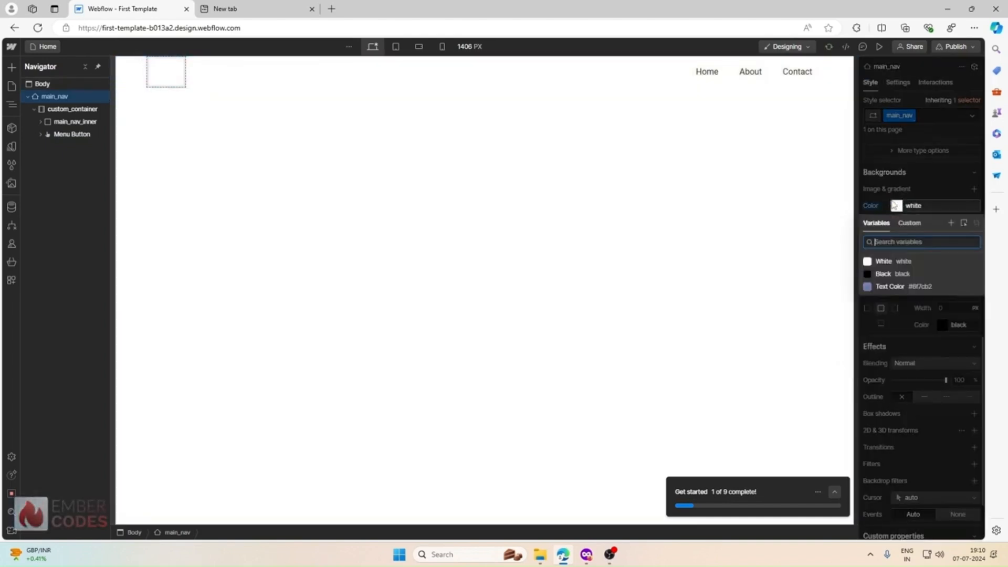
click(886, 261)
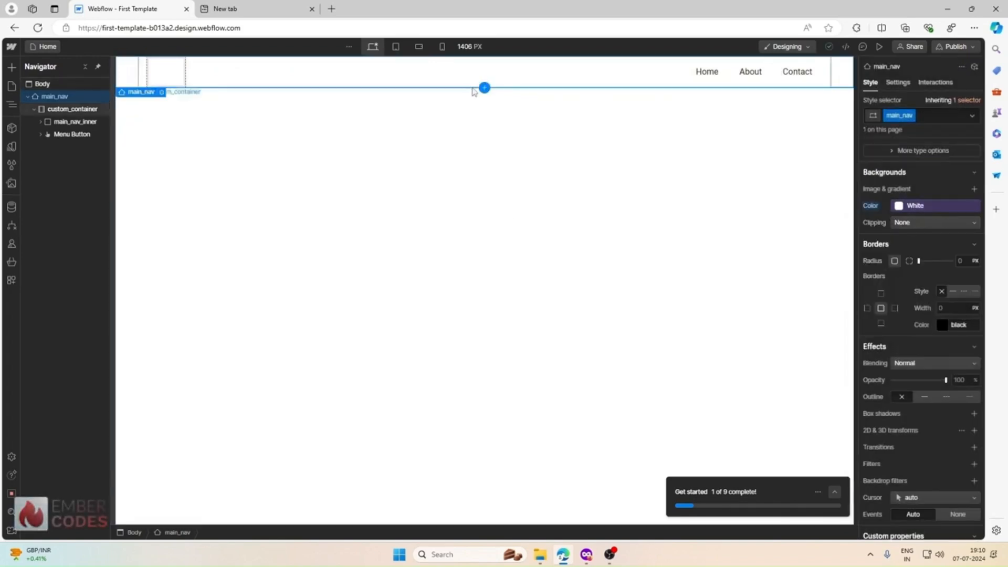
Step: Move Brand above Nav Menu inside main_nav_inner
click(176, 73)
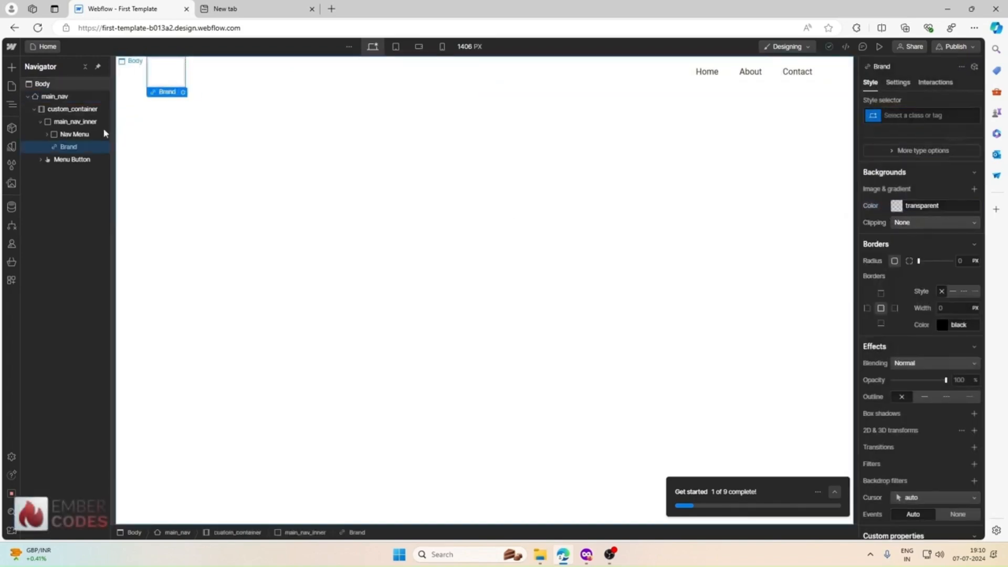
click(68, 135)
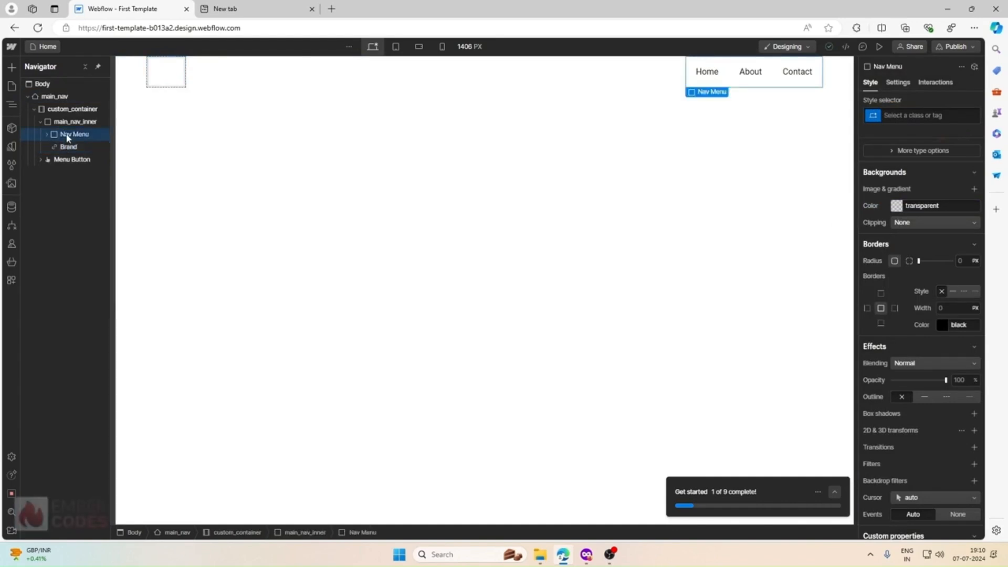
click(73, 123)
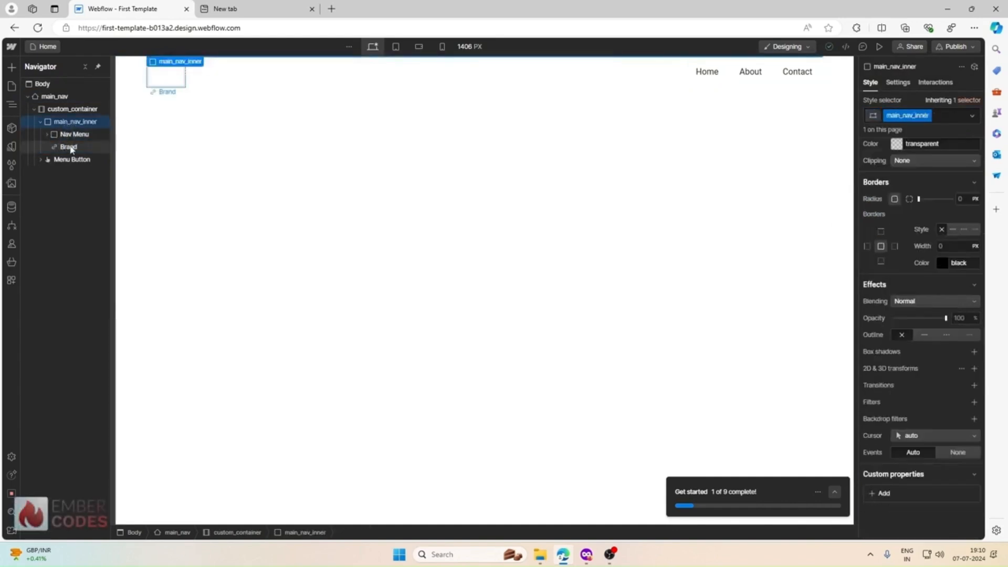
click(69, 146)
drag(66, 132, 69, 135)
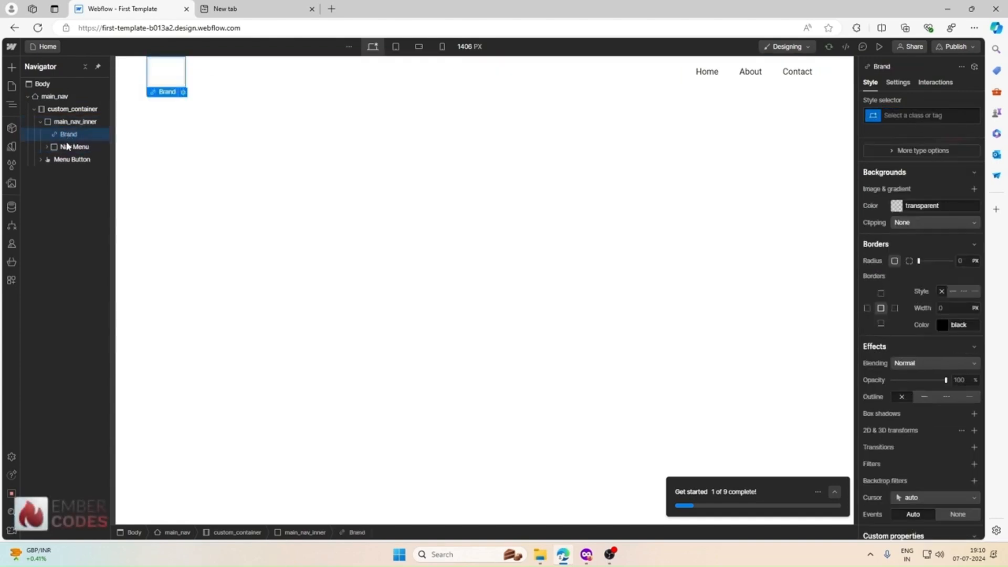
click(40, 123)
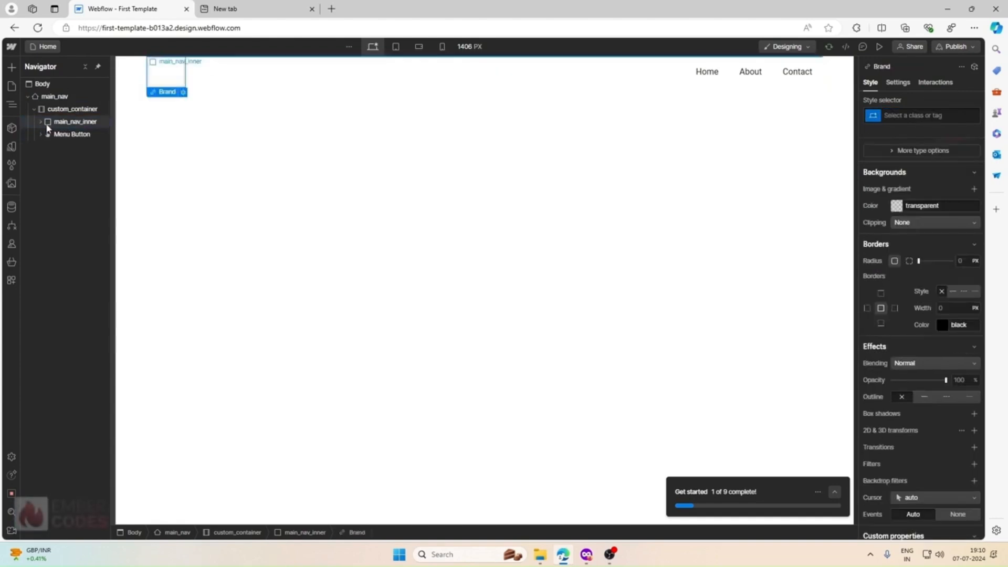
Step: Return Nav Menu to its place above Brand inside main_nav_inner
click(50, 126)
click(67, 148)
drag(69, 149, 64, 132)
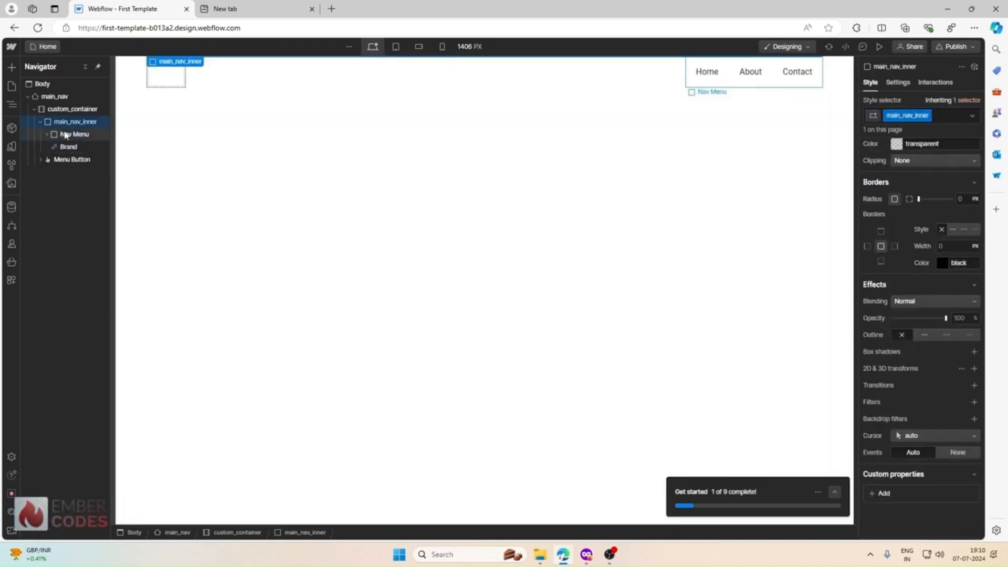
Step: Set main_nav_inner to a horizontal Flex layout with its children aligned Space between along X
scroll(902, 168, up, 10)
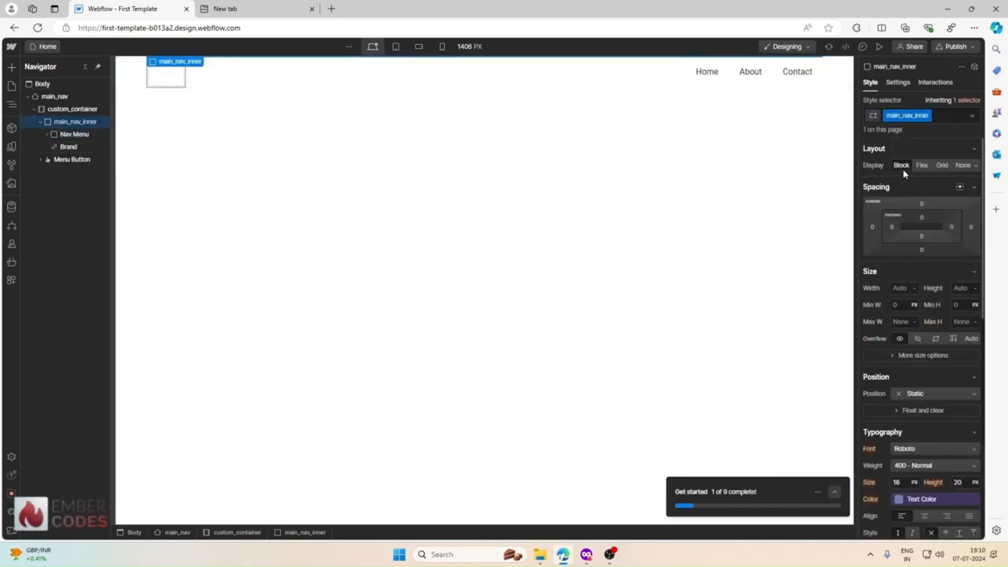
click(921, 166)
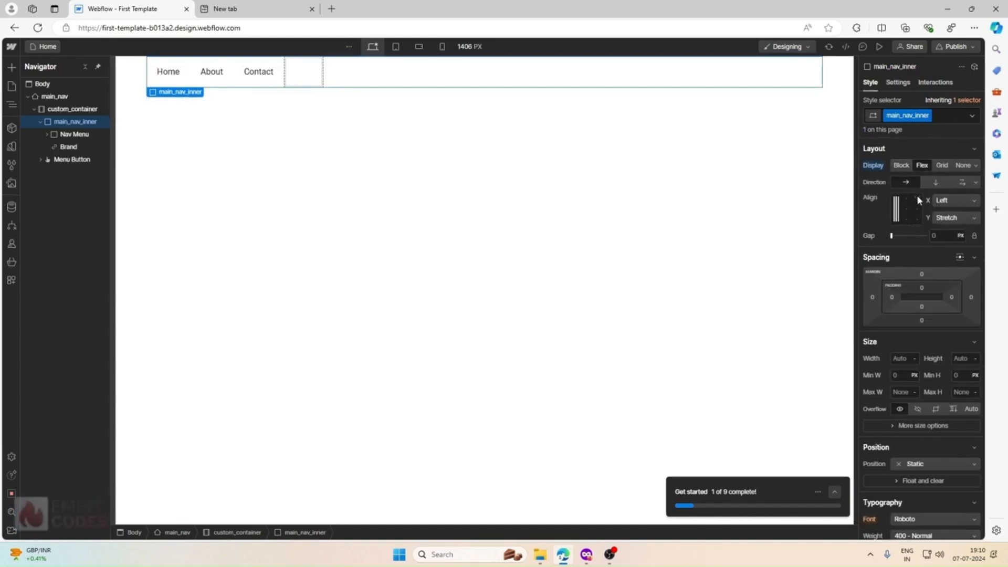
click(974, 182)
click(975, 183)
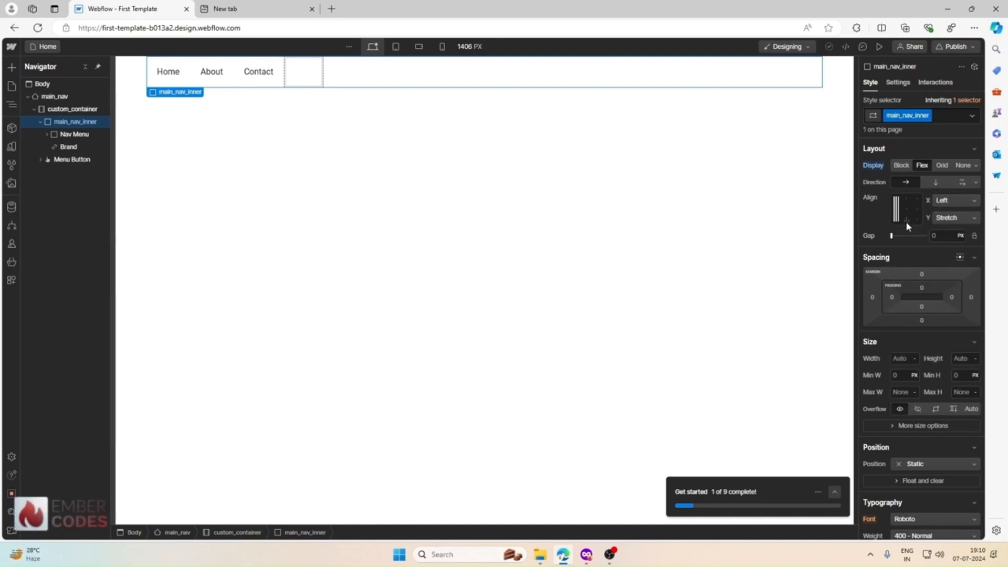
click(962, 202)
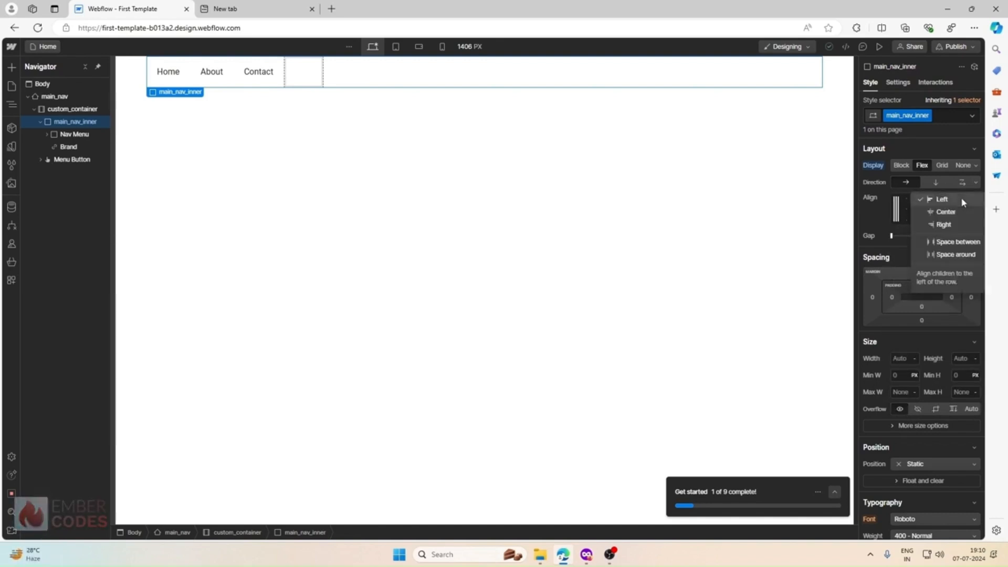
click(958, 242)
Step: Add a Div Block inside main_nav_inner and give it the new class main_nav_btn_wrapper
click(66, 135)
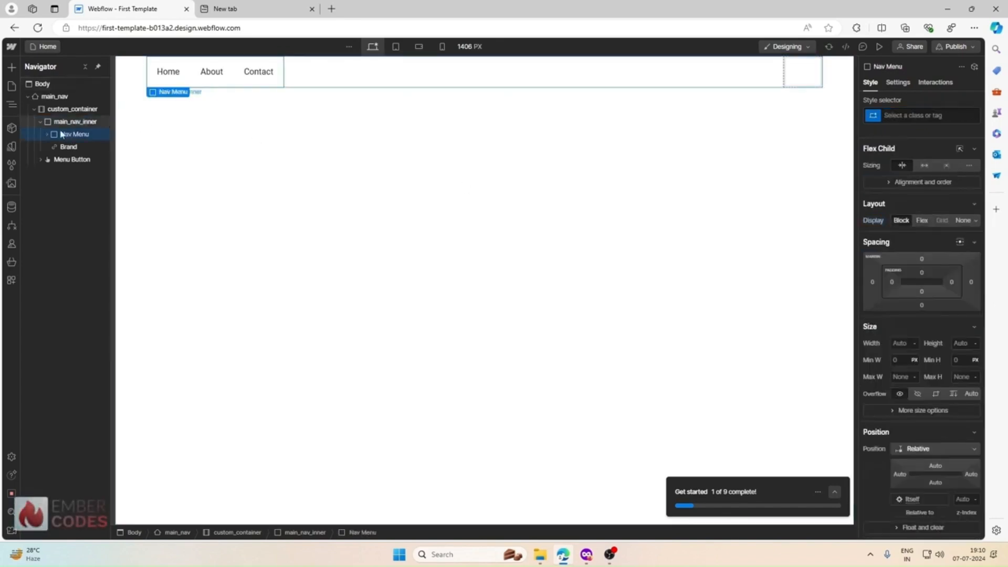
click(75, 122)
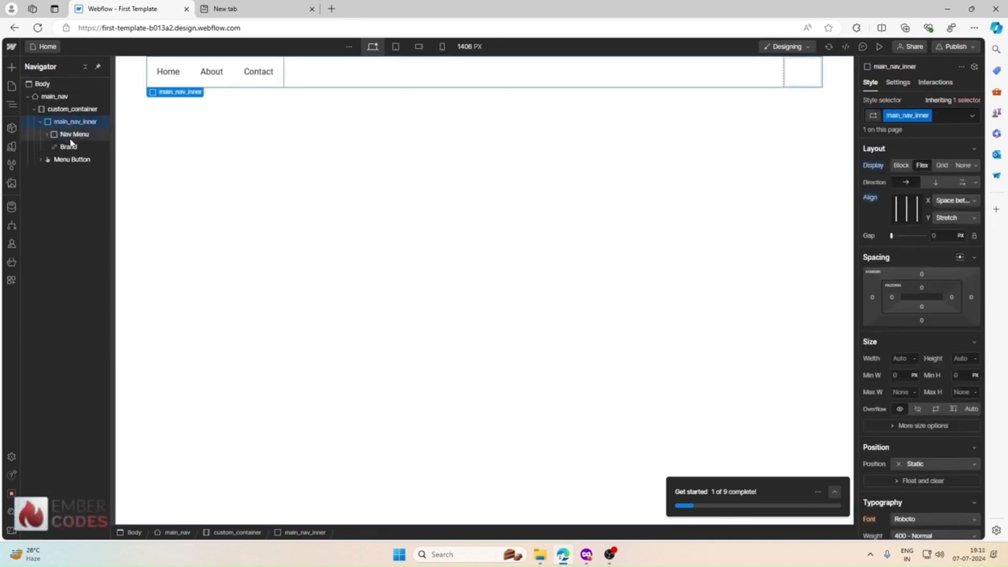
click(12, 67)
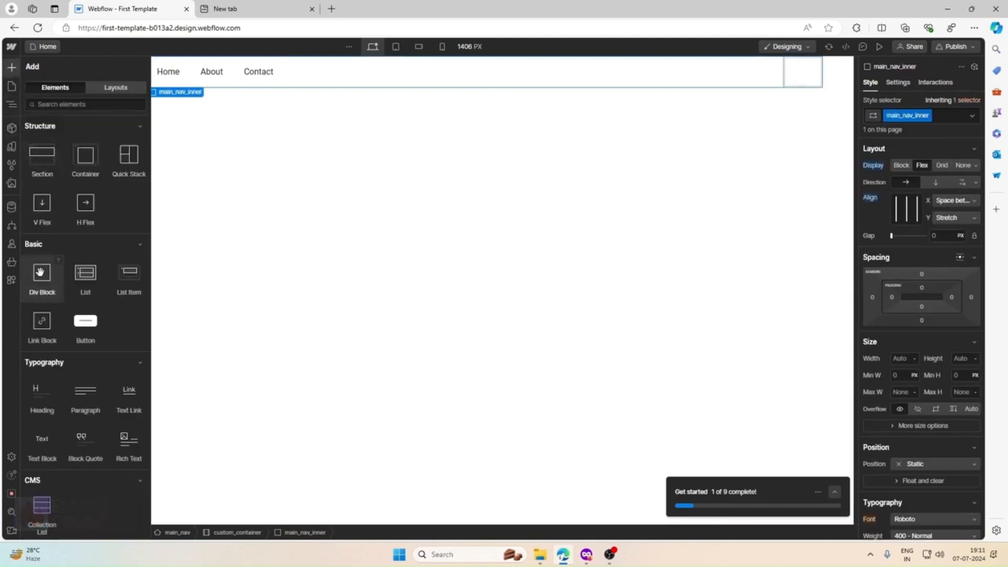
click(42, 273)
click(916, 115)
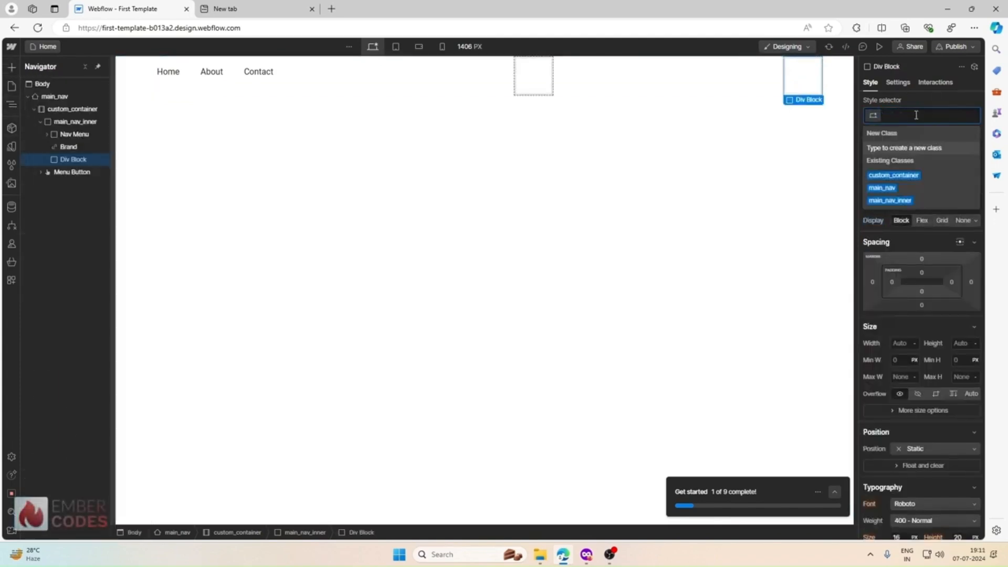
text(main_nav_btn_wrapper)
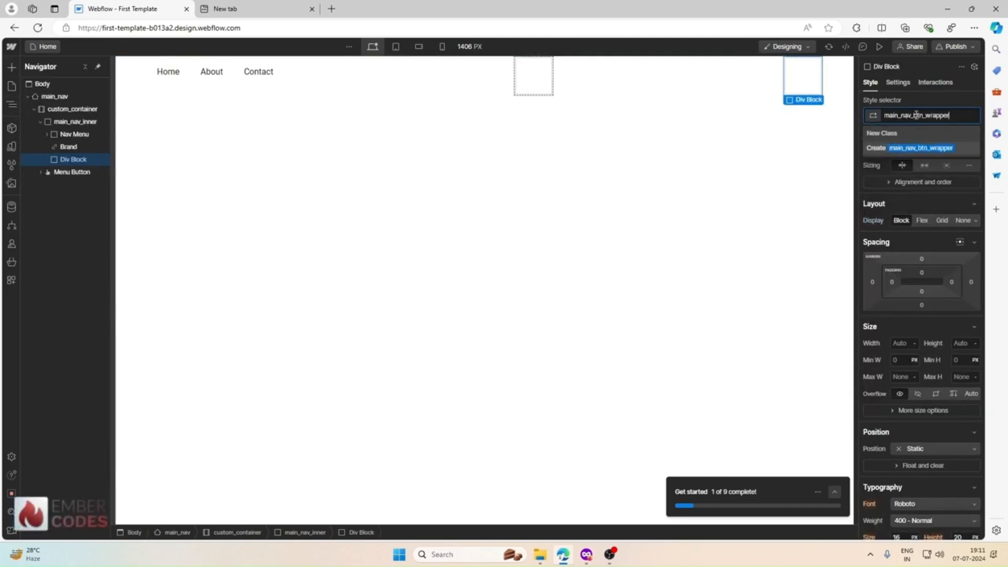
key(Return)
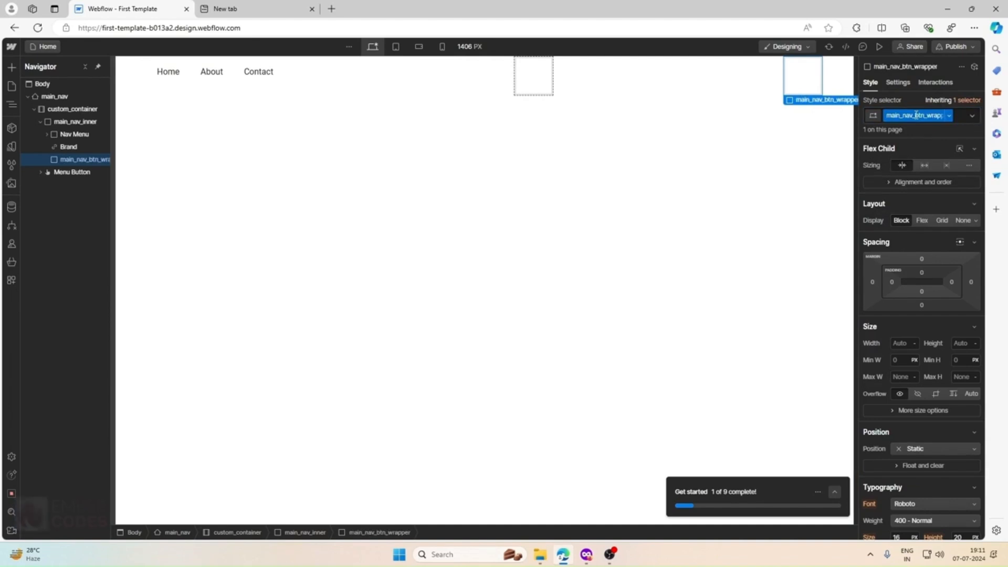
Step: Add a Button element inside main_nav_btn_wrapper
click(15, 67)
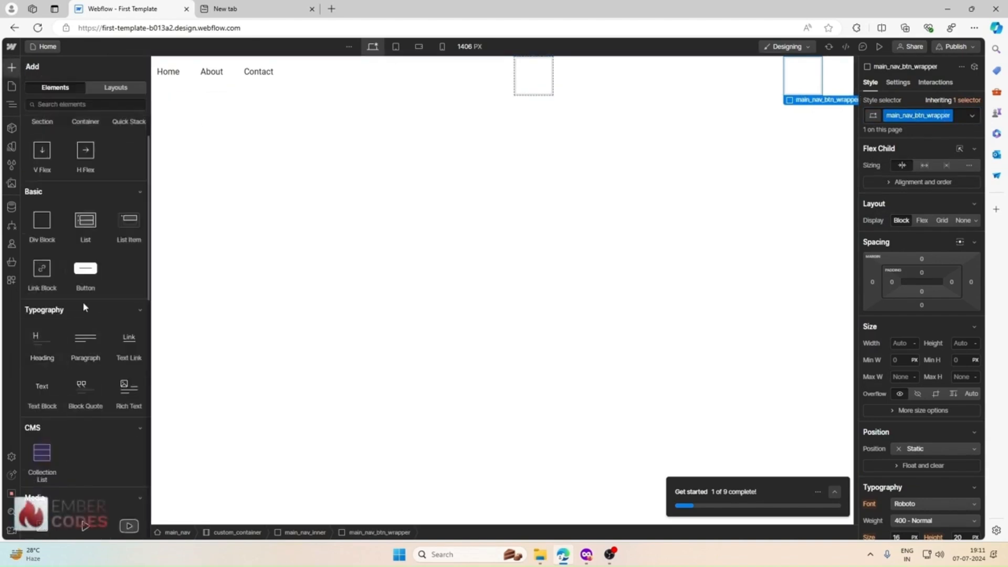
click(84, 269)
click(625, 113)
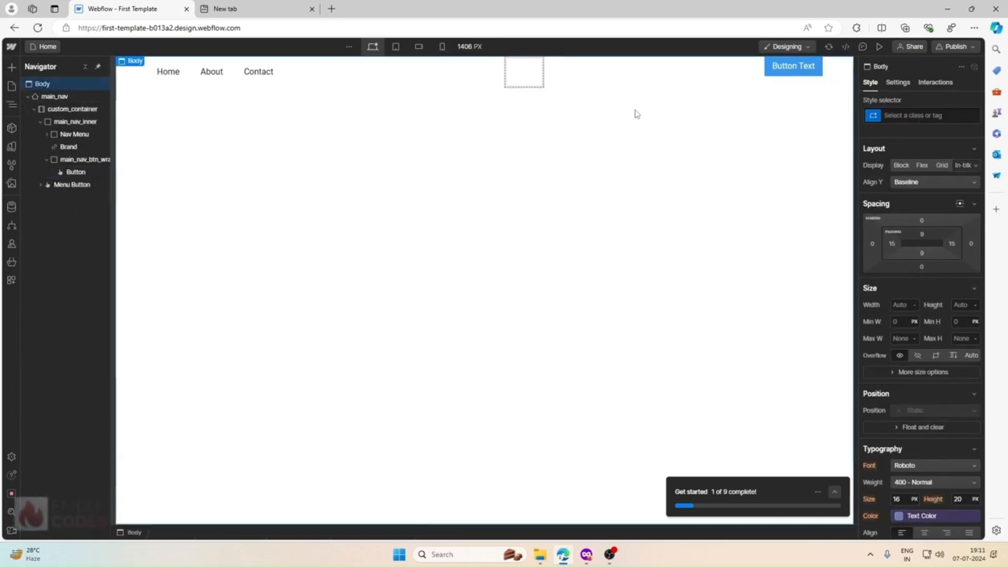
click(791, 67)
click(683, 78)
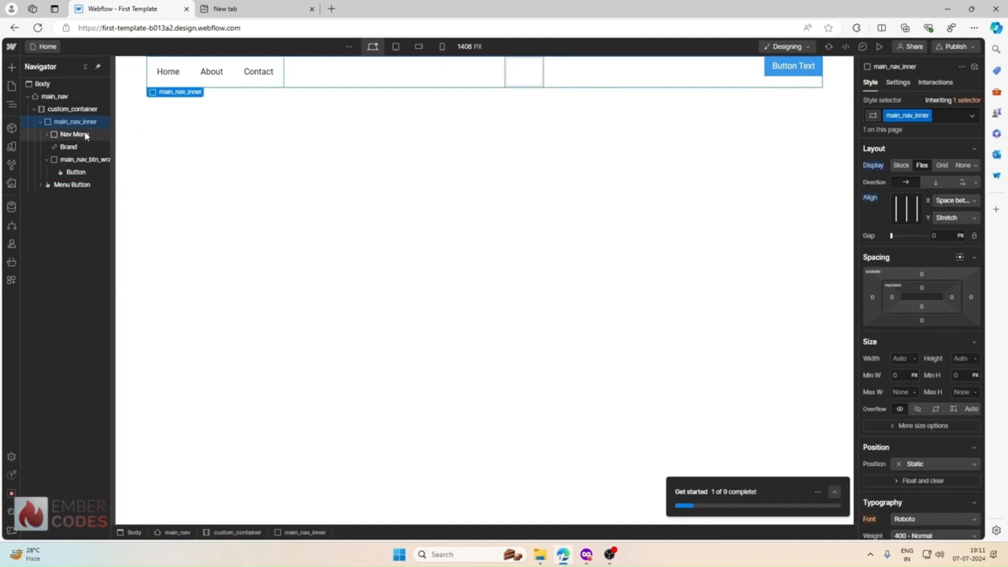
Step: Check the nav button's label in the Figma design and set the Webflow button's text to "Buy Now"
click(807, 72)
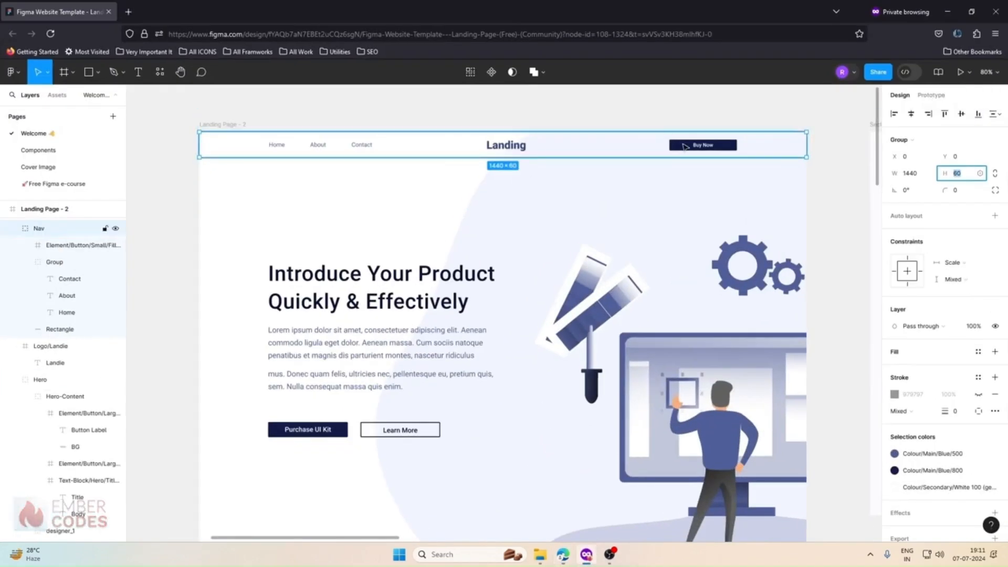
click(688, 146)
click(701, 147)
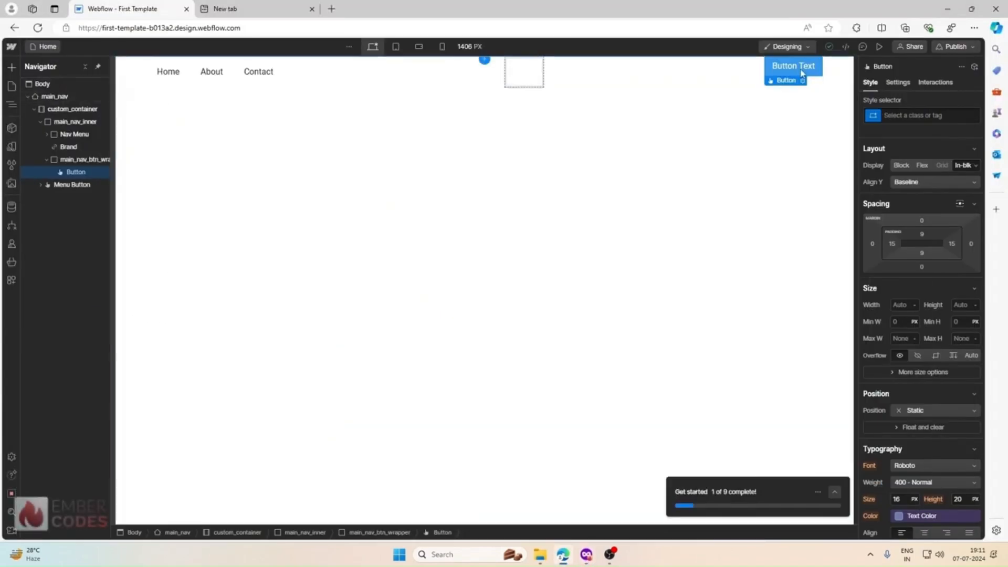
double_click(801, 73)
text(Buy Now)
click(767, 77)
click(782, 75)
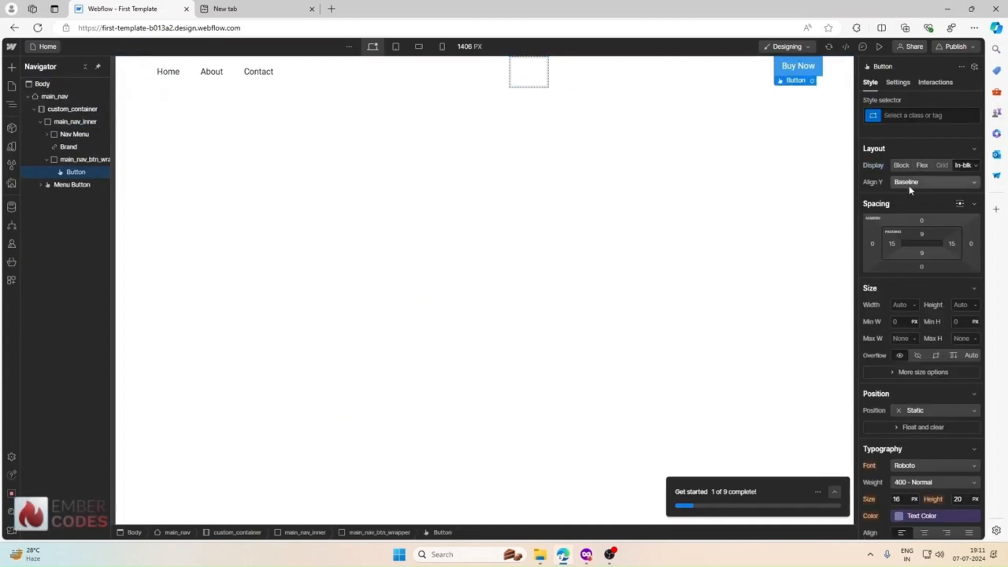
Step: Give the Buy Now button the new class main_btn
click(902, 117)
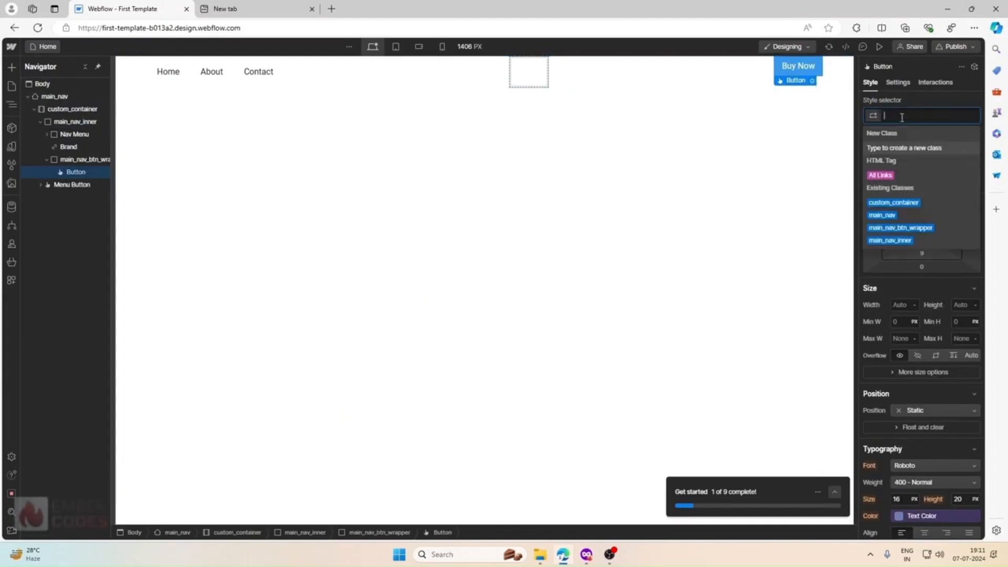
text(main_btn)
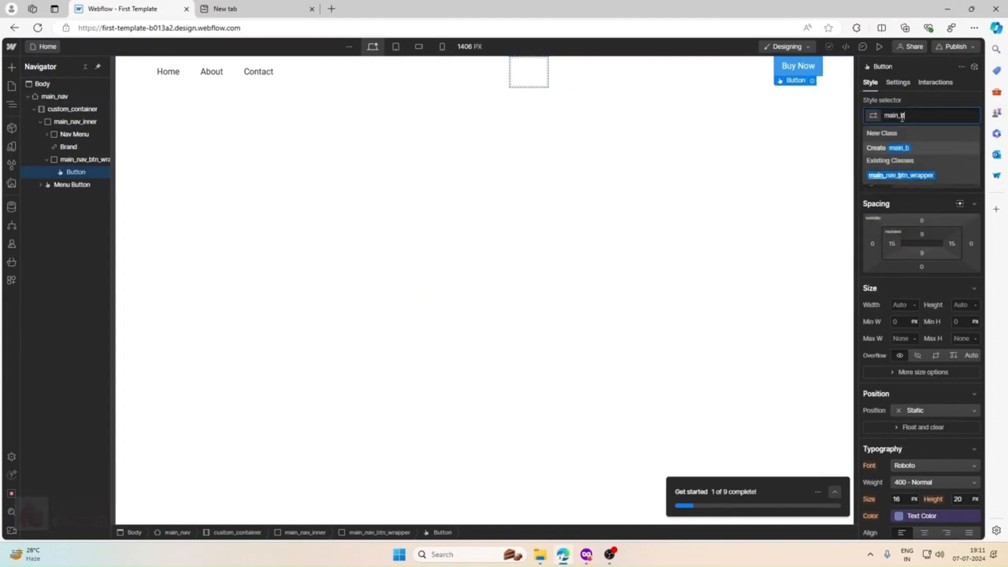
key(Return)
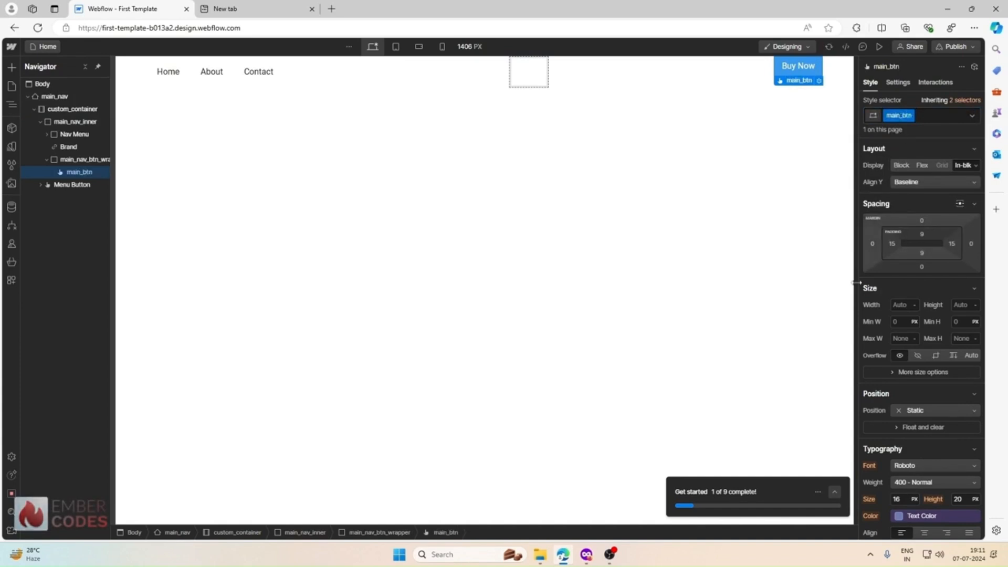
Step: Switch to Figma and examine the colours used by the nav bar's Buy Now button
scroll(900, 382, down, 4)
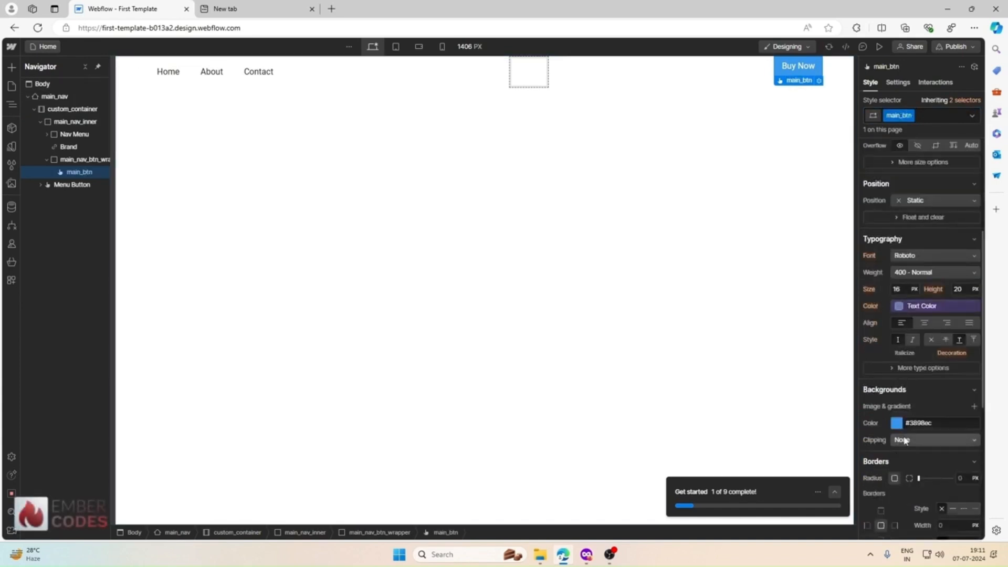
click(895, 423)
click(895, 422)
click(585, 555)
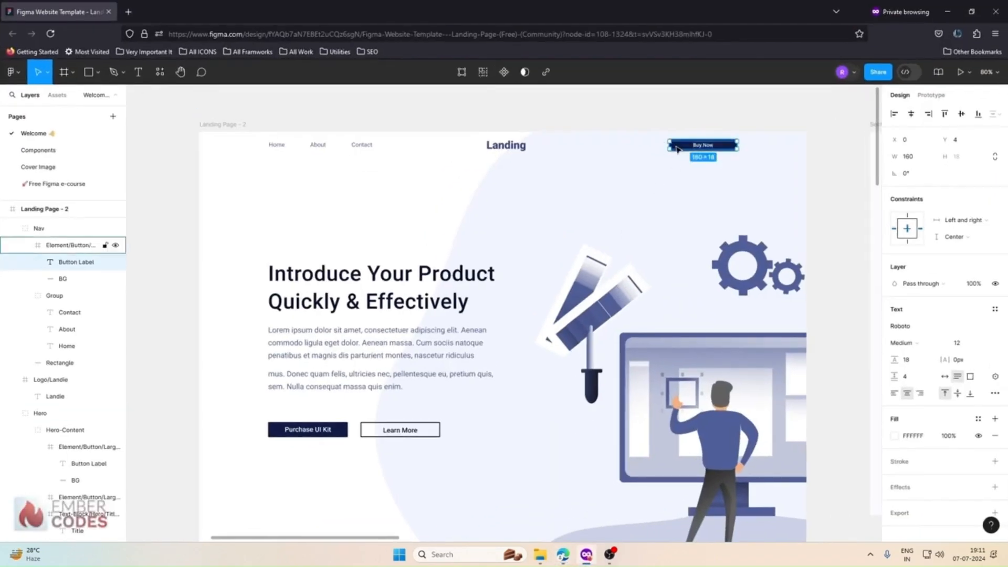
drag(670, 146, 685, 144)
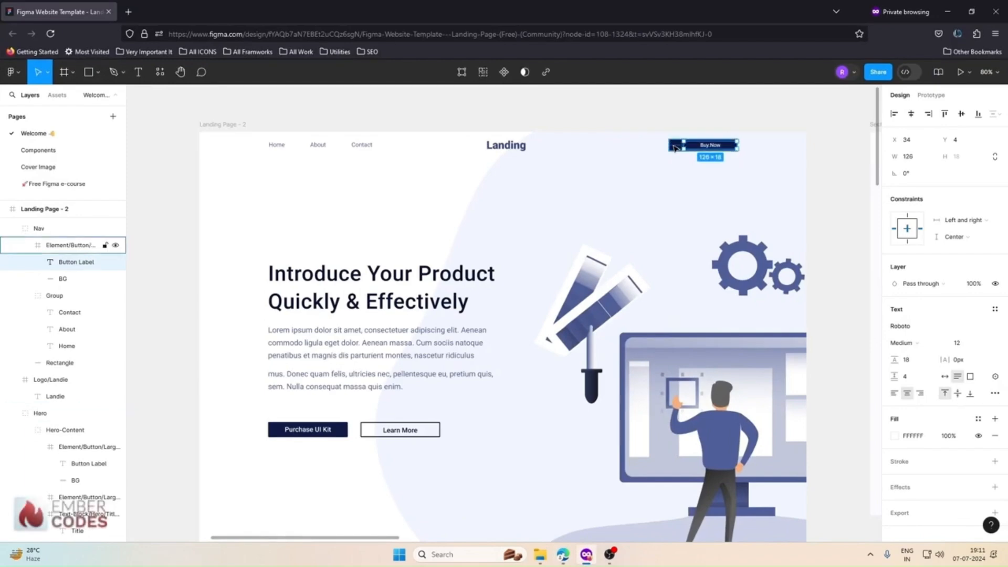
click(675, 148)
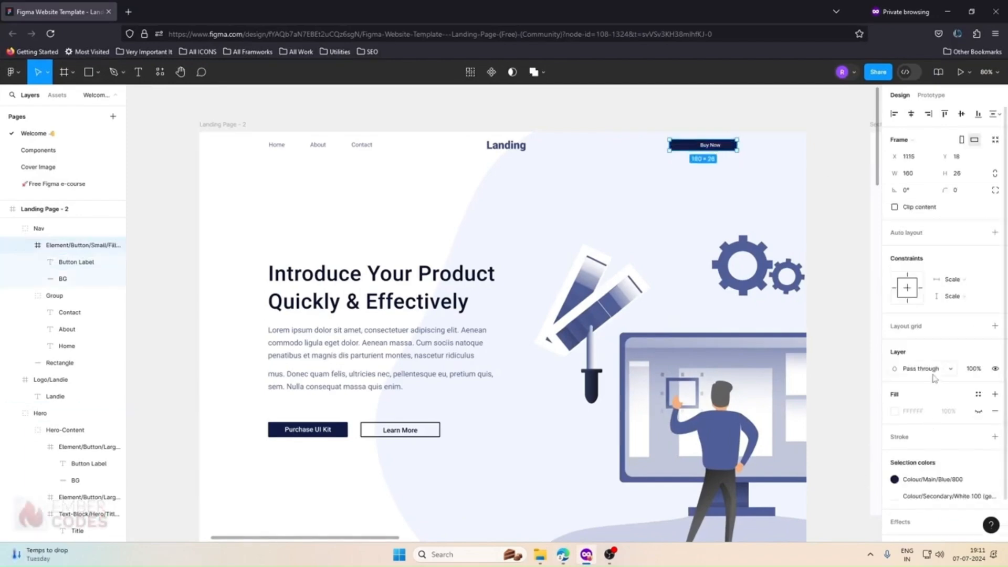
scroll(934, 380, down, 1)
click(896, 435)
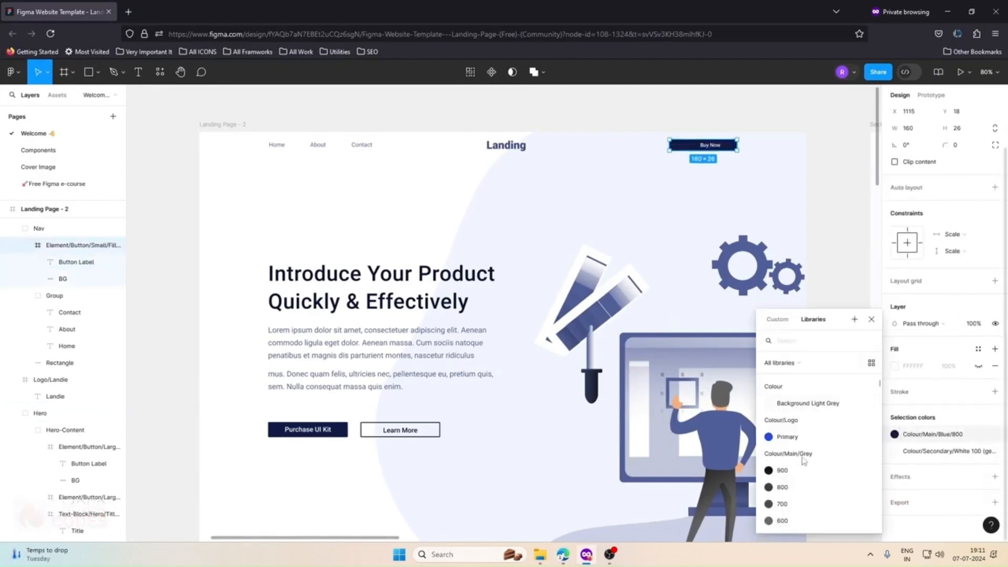
click(906, 429)
click(912, 435)
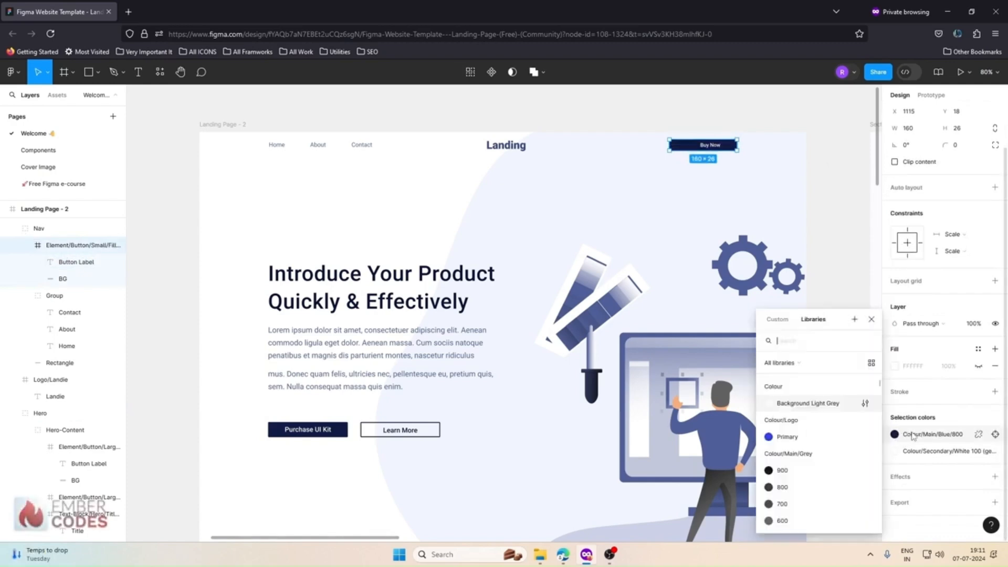
click(911, 435)
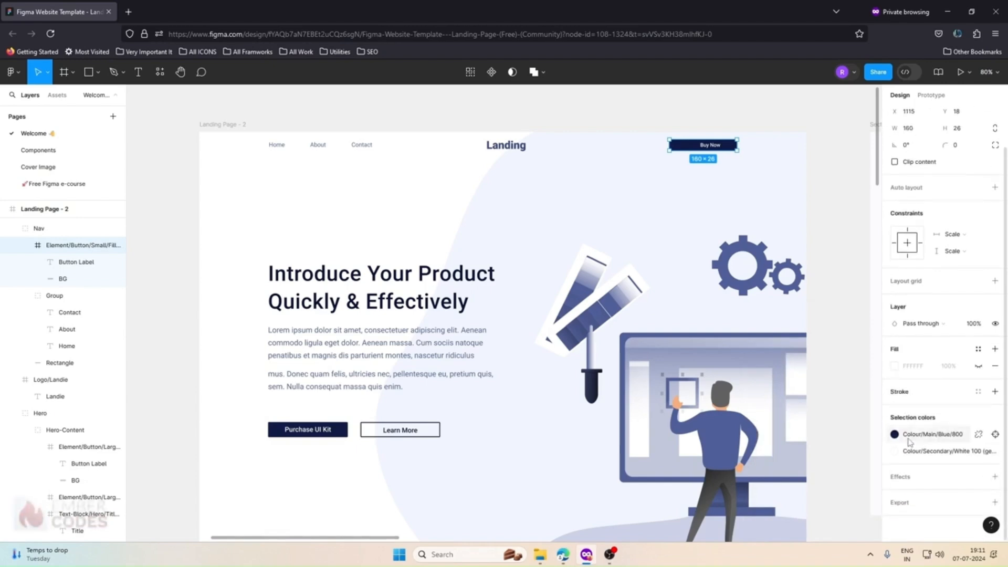
click(897, 437)
click(900, 439)
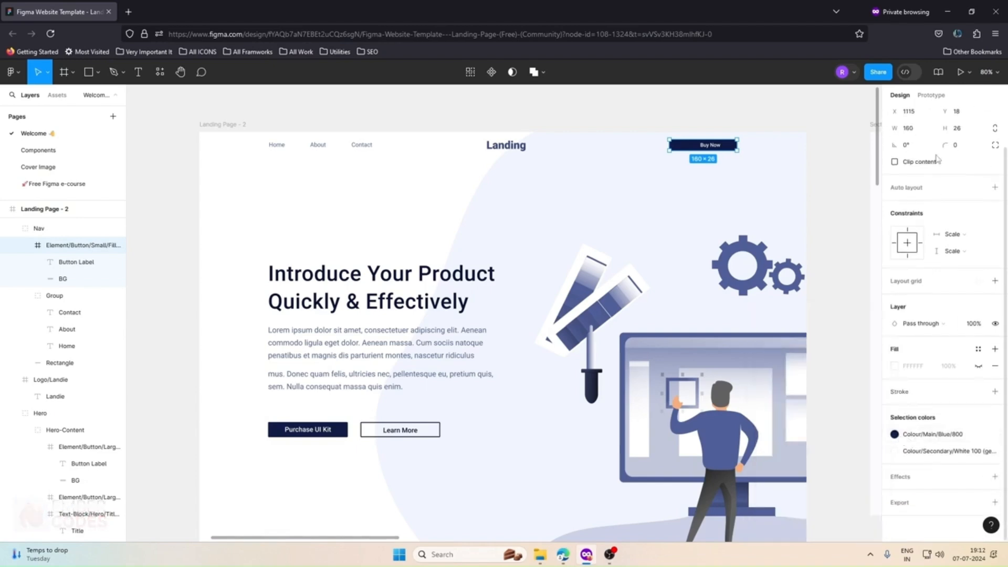
Step: Inspect the Buy Now button's background rectangle in Dev Mode and return to design mode
click(905, 71)
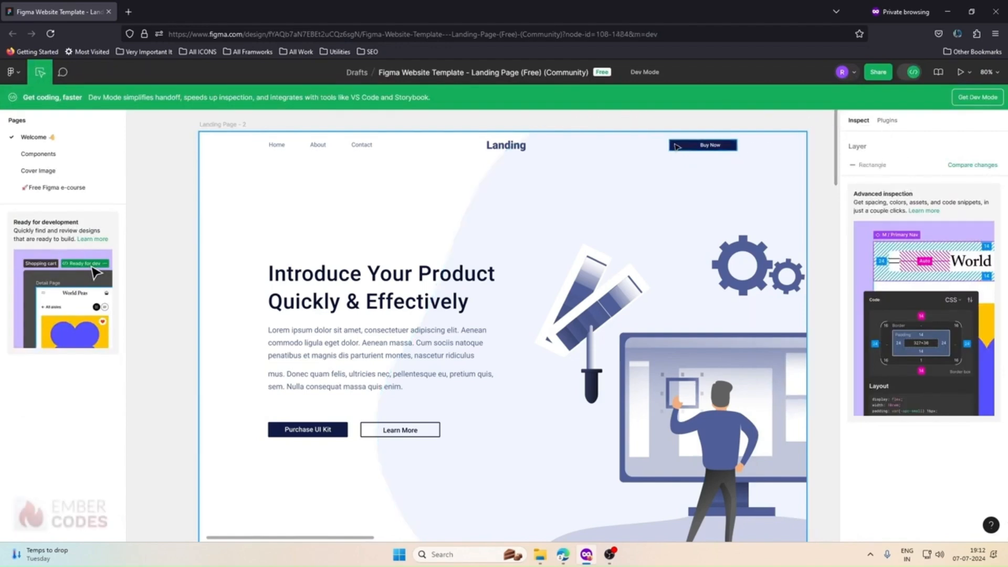
click(885, 122)
click(861, 121)
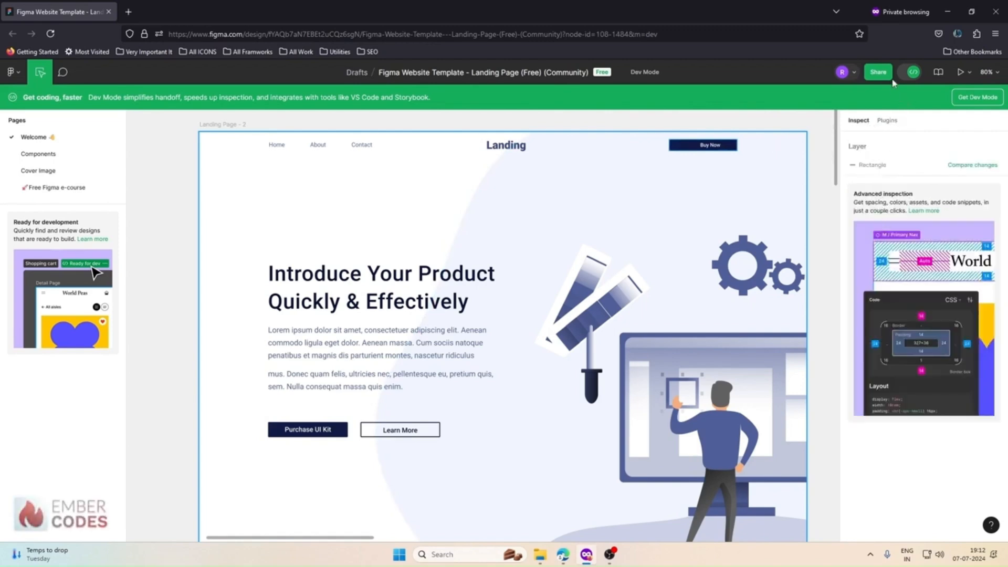
click(910, 73)
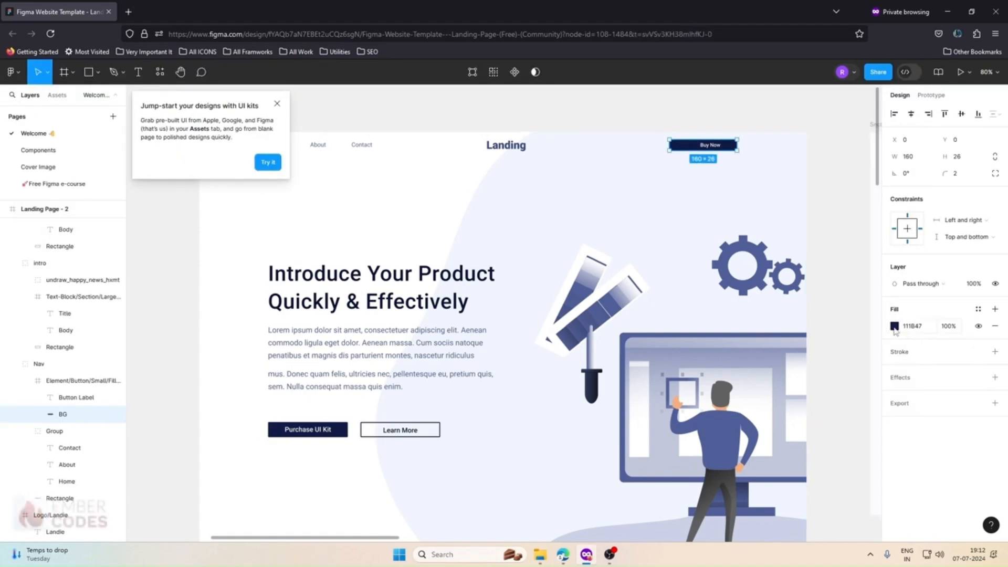
Step: Copy the hex fill 111B47 of the button's BG in Figma and set it as main_btn's background colour in Webflow
click(894, 327)
key(ctrl+c)
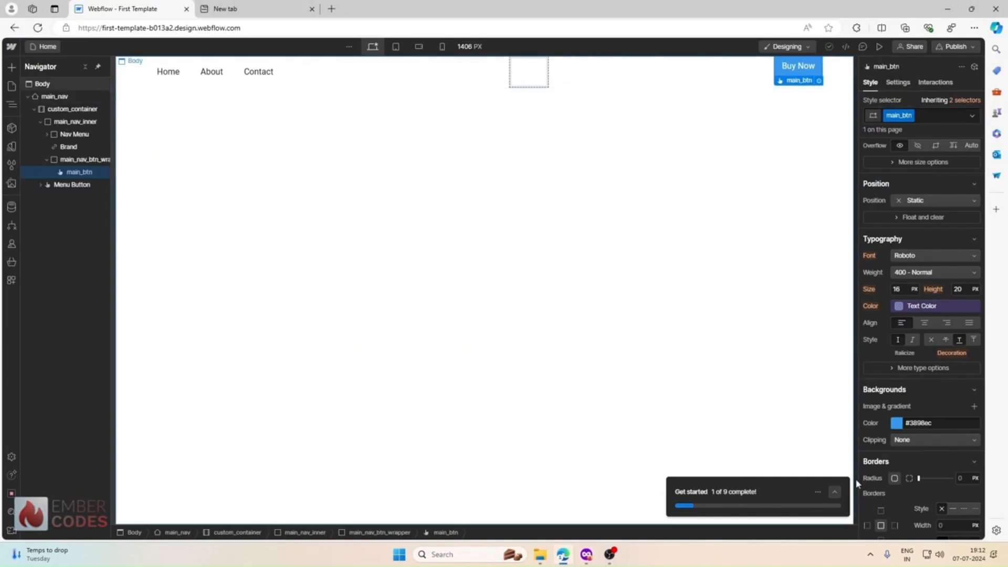
click(896, 422)
key(ctrl+v)
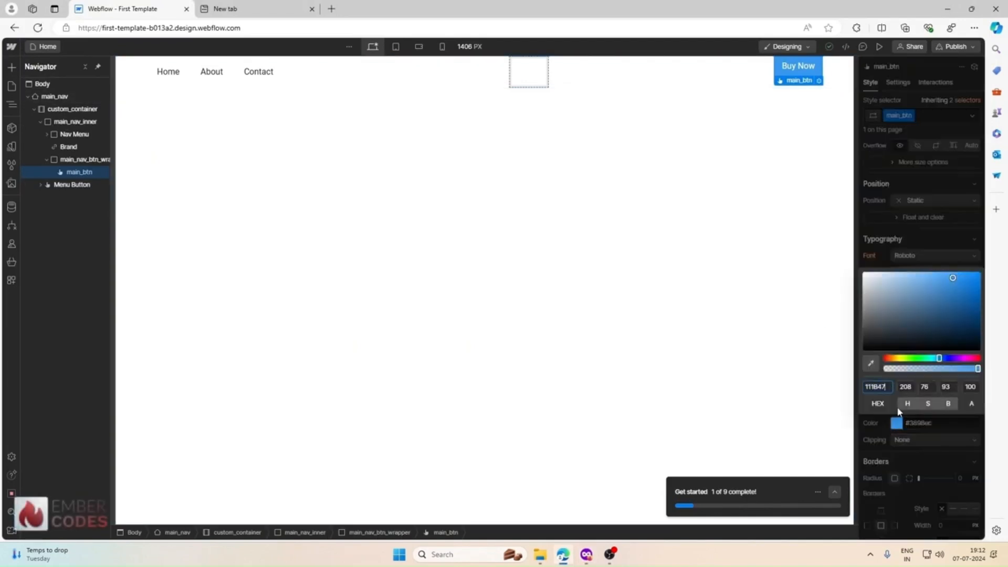
key(Return)
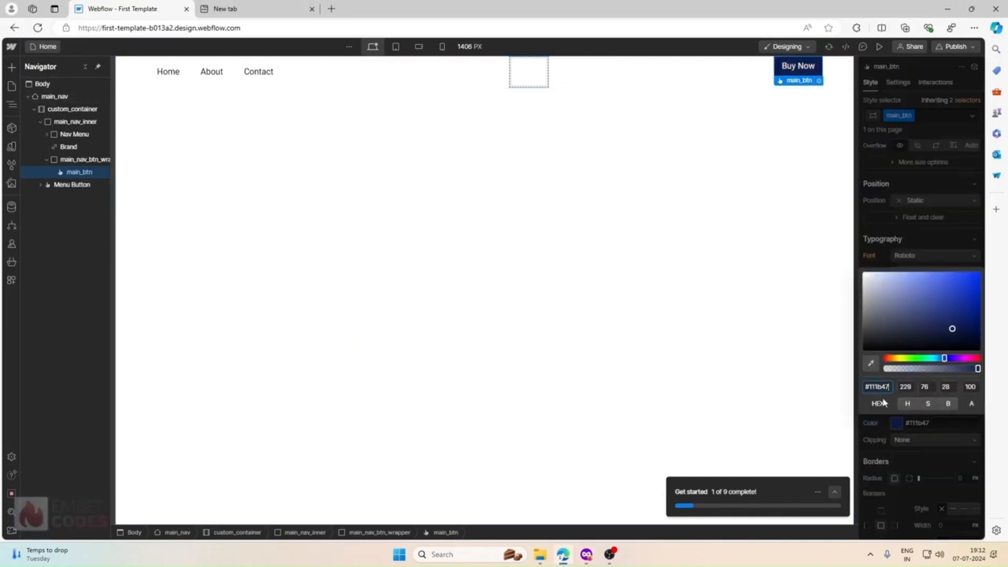
Step: Start a new colour variable with the value #111b47 from main_btn's background colour, leaving its name unsaved
click(883, 426)
click(893, 420)
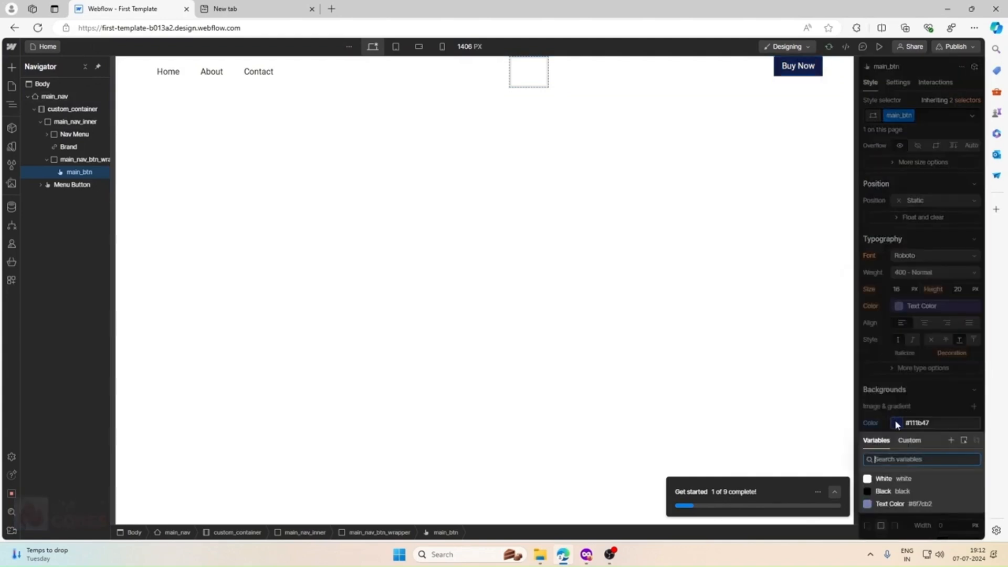
click(906, 479)
click(950, 440)
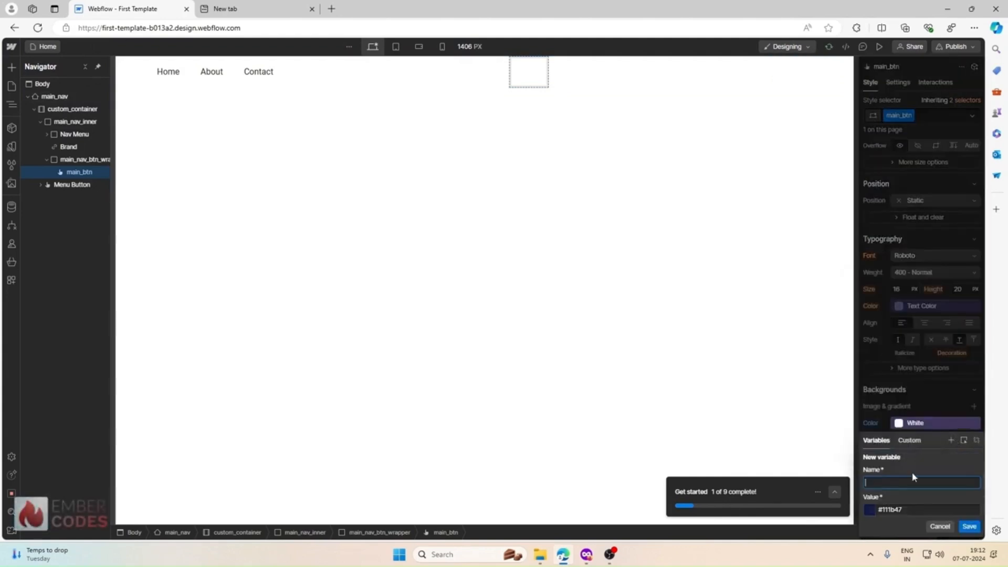
text(Acc)
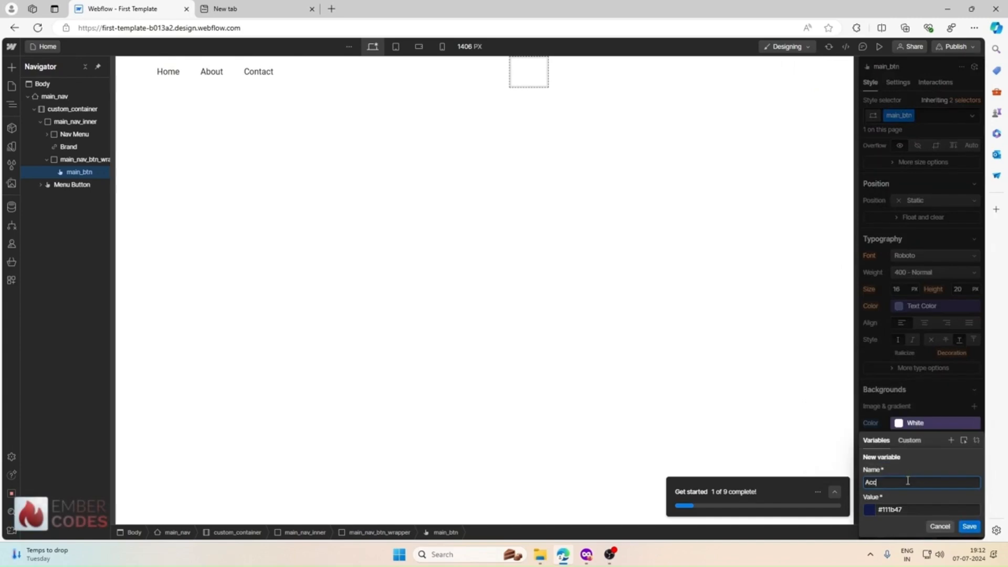
key(BackSpace)
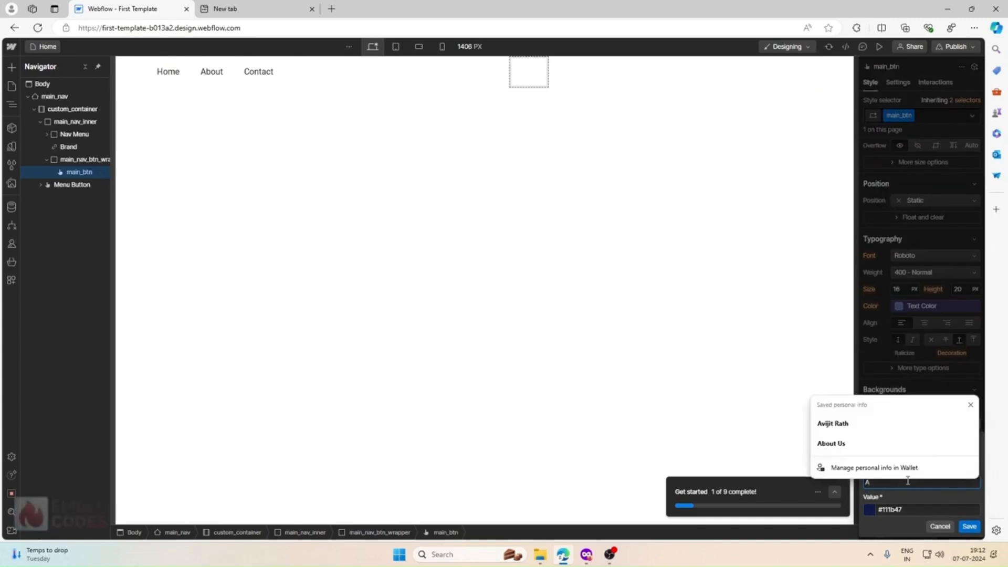
Step: Switch to Figma, look through the landing page's sections and buttons, dismiss the UI kits hint, and return to Webflow
click(591, 556)
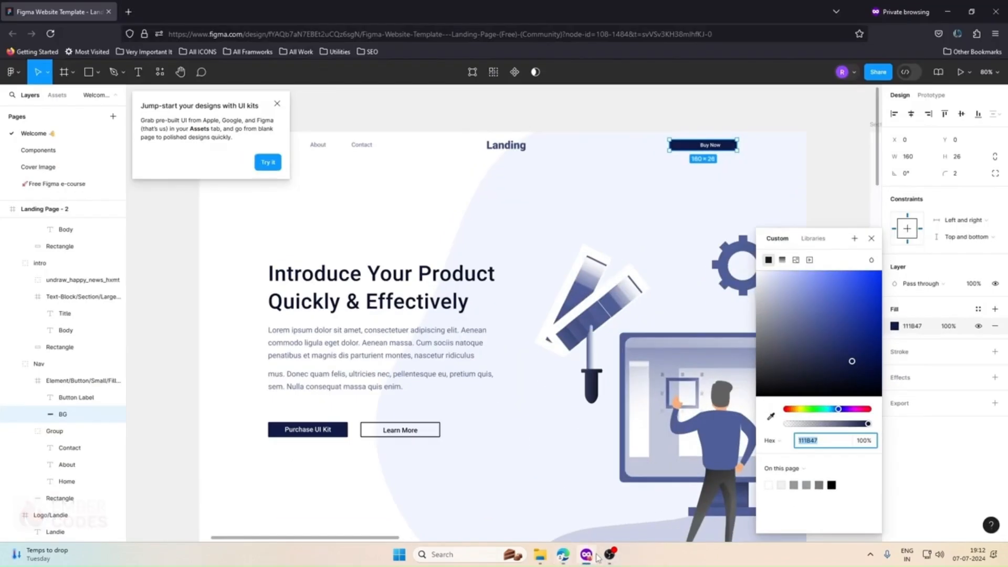
click(588, 490)
scroll(590, 450, down, 10)
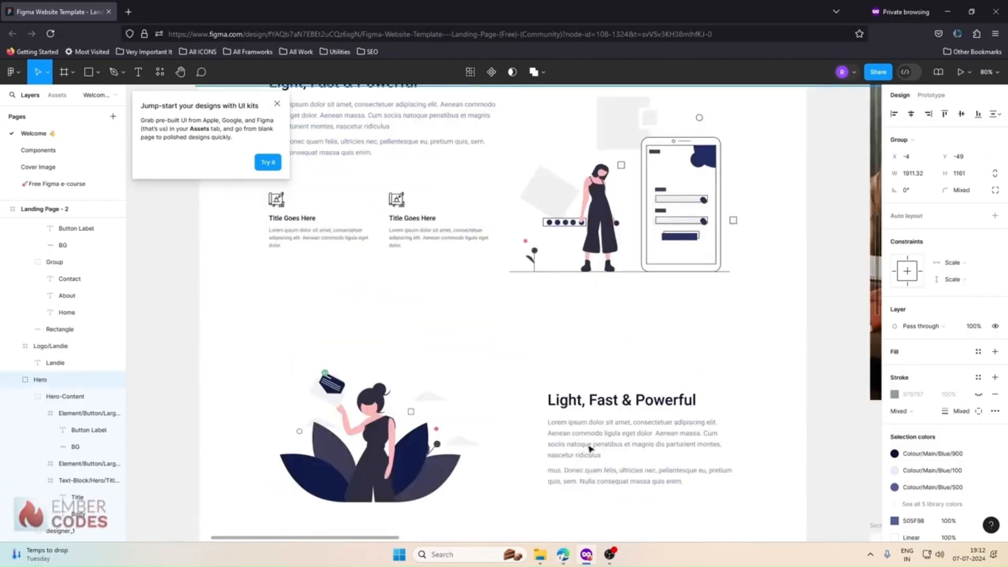
scroll(590, 449, down, 10)
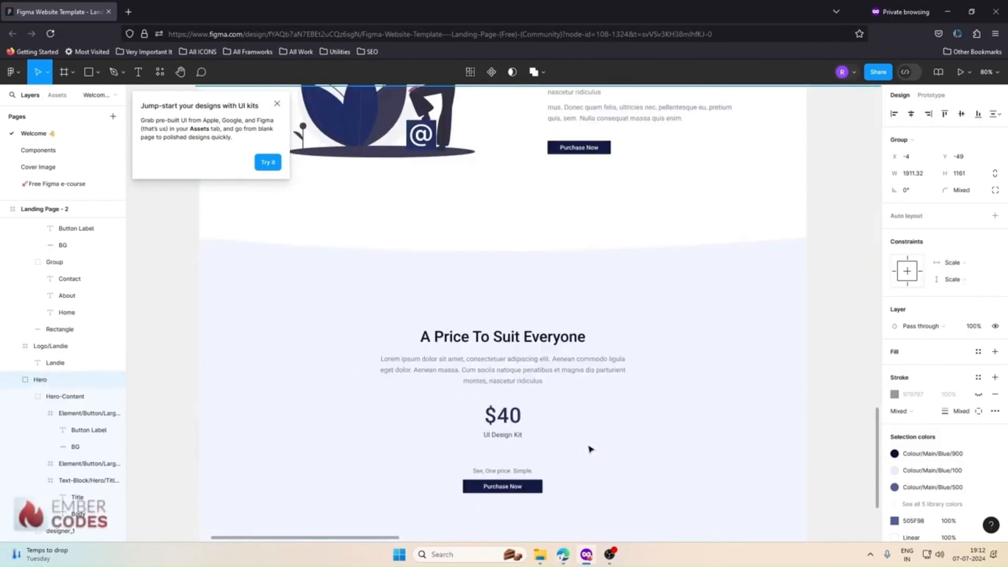
scroll(588, 449, down, 2)
scroll(588, 447, up, 15)
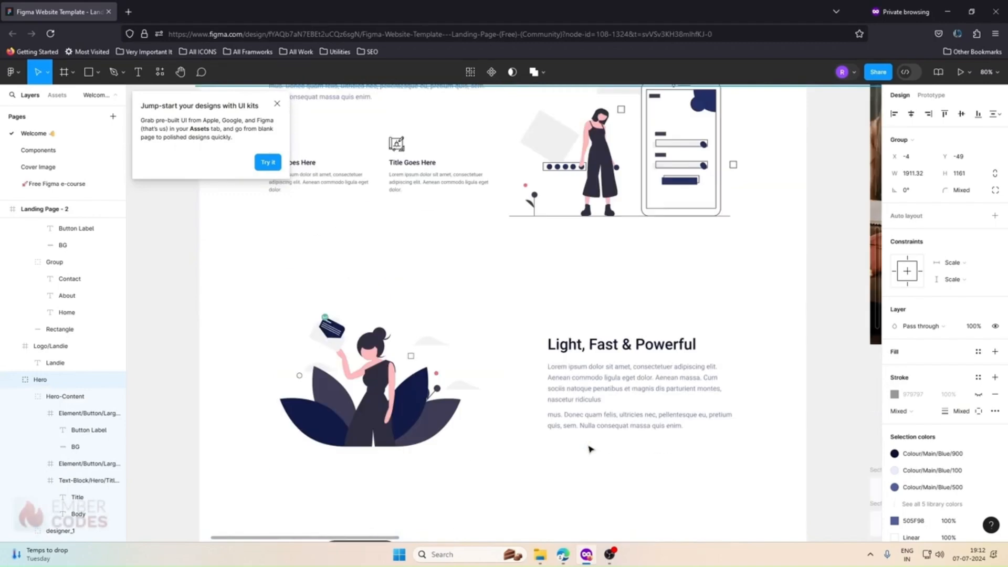
click(277, 104)
scroll(278, 107, up, 3)
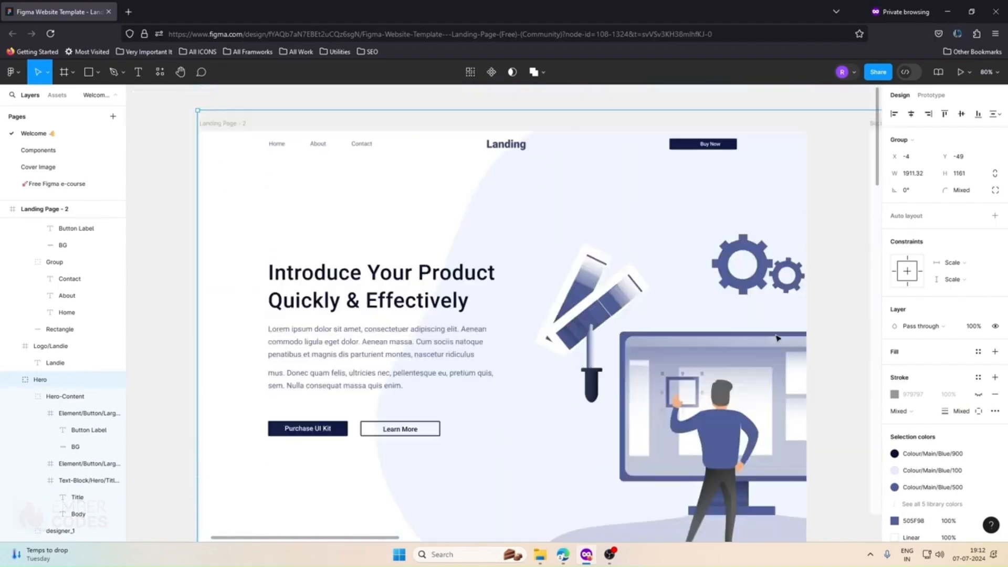
click(971, 10)
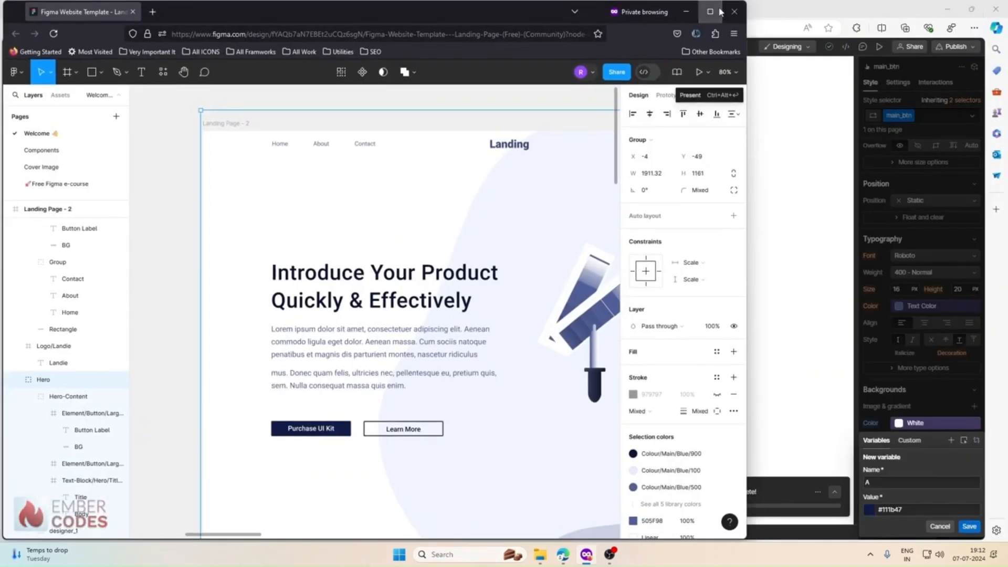
click(733, 11)
click(940, 8)
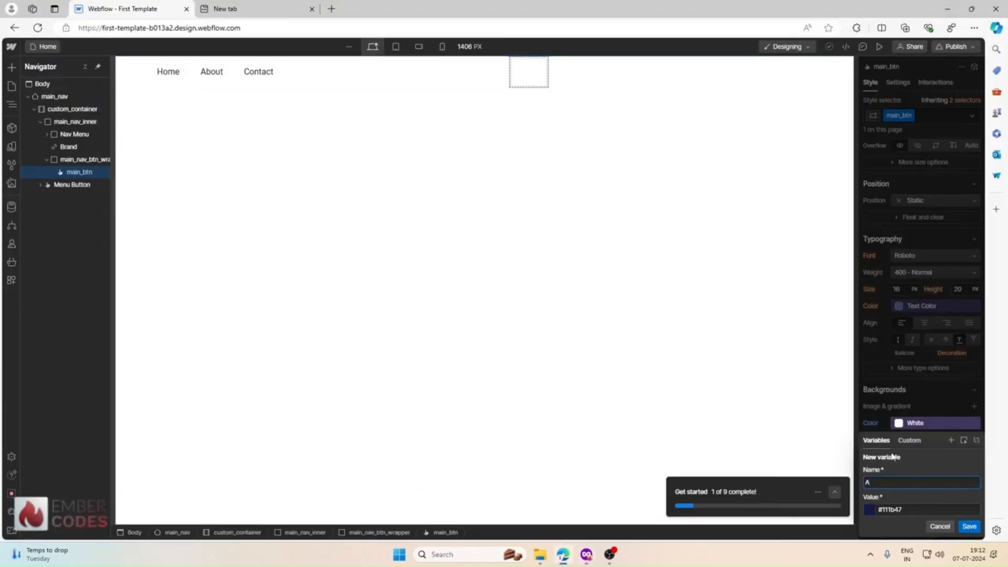
Step: Name the new colour variable btn_bg and save it for main_btn's background
key(BackSpace)
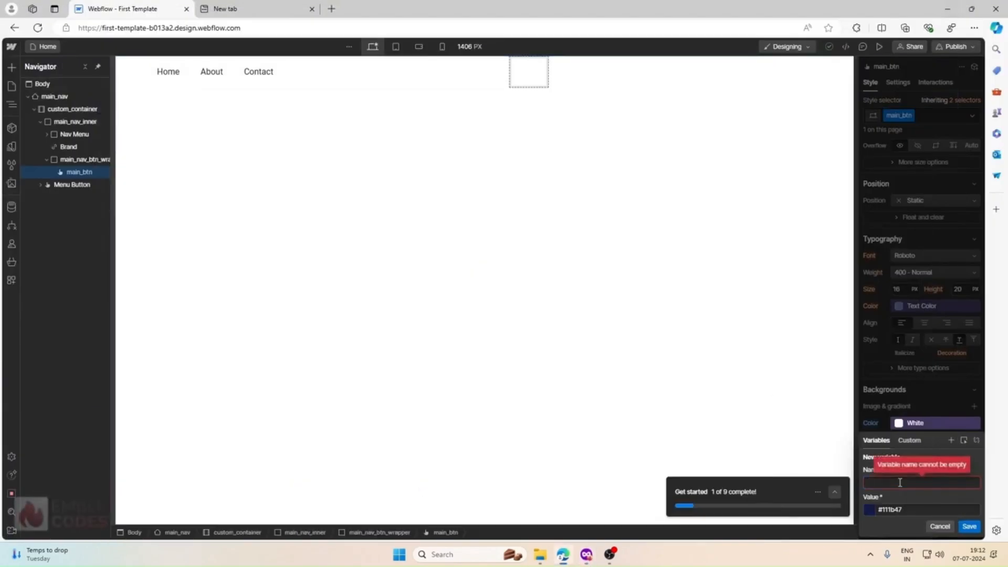
text(btn)
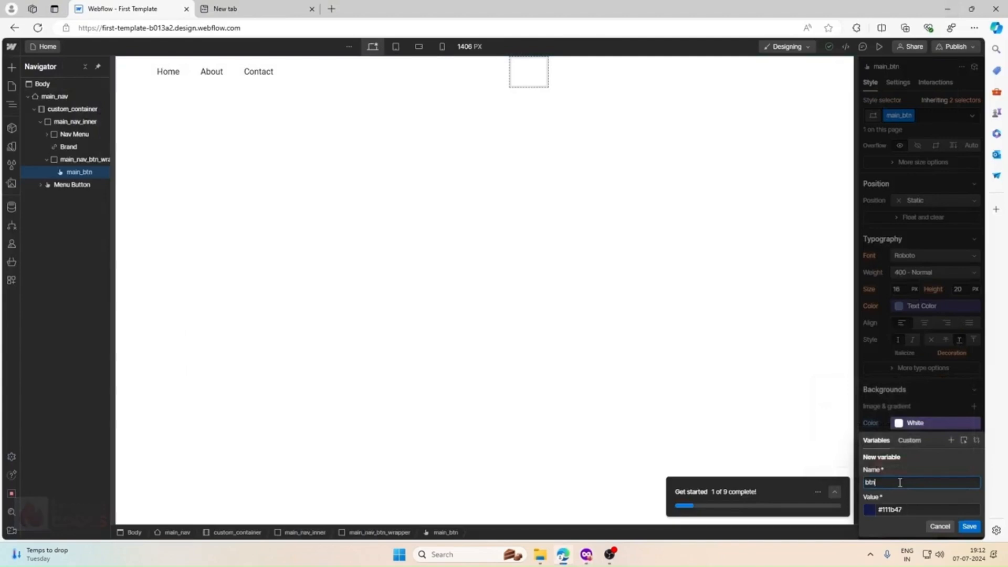
text(_bg)
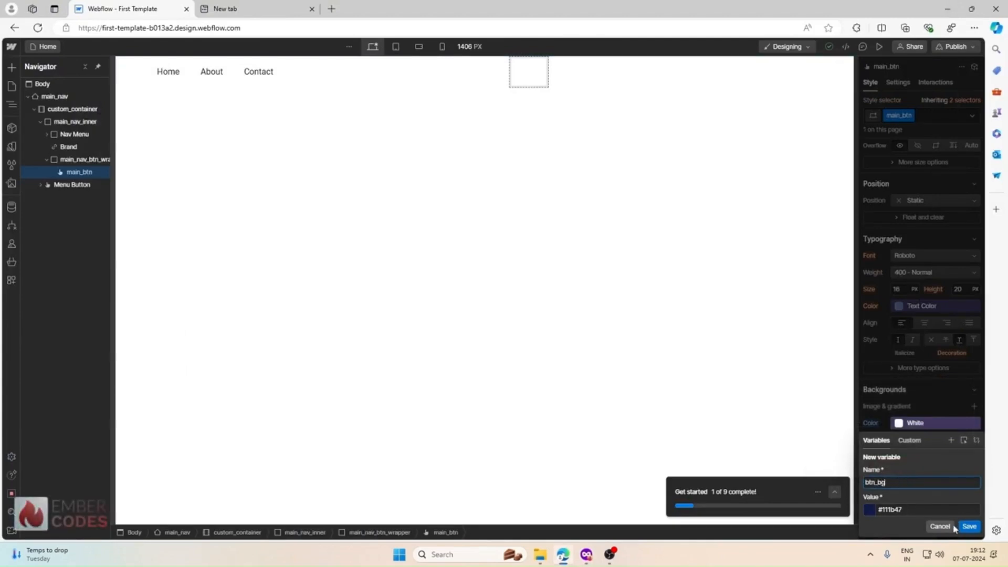
click(969, 526)
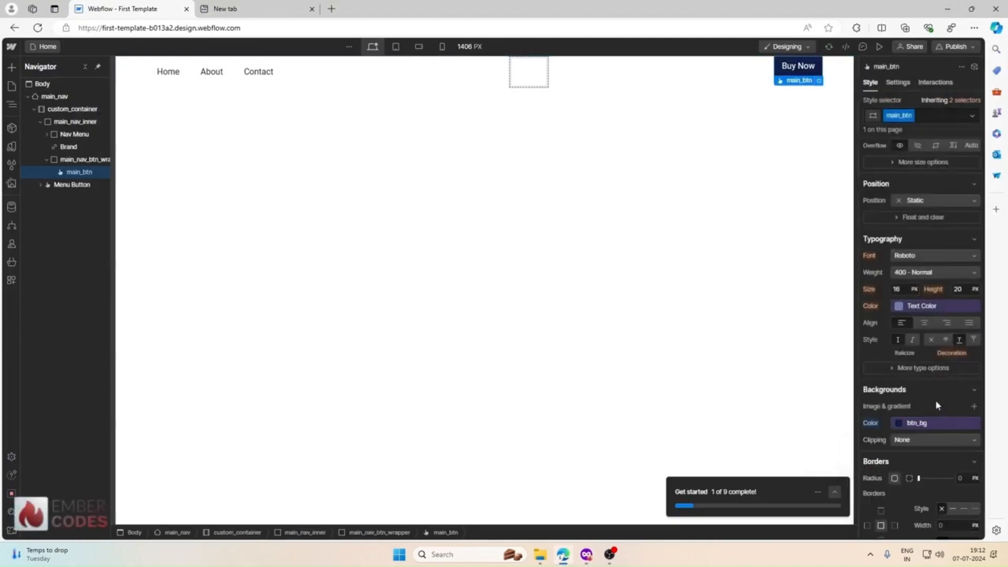
Step: Switch to Figma and undo the recent changes to the nav bar's Buy Now button label
scroll(935, 400, up, 4)
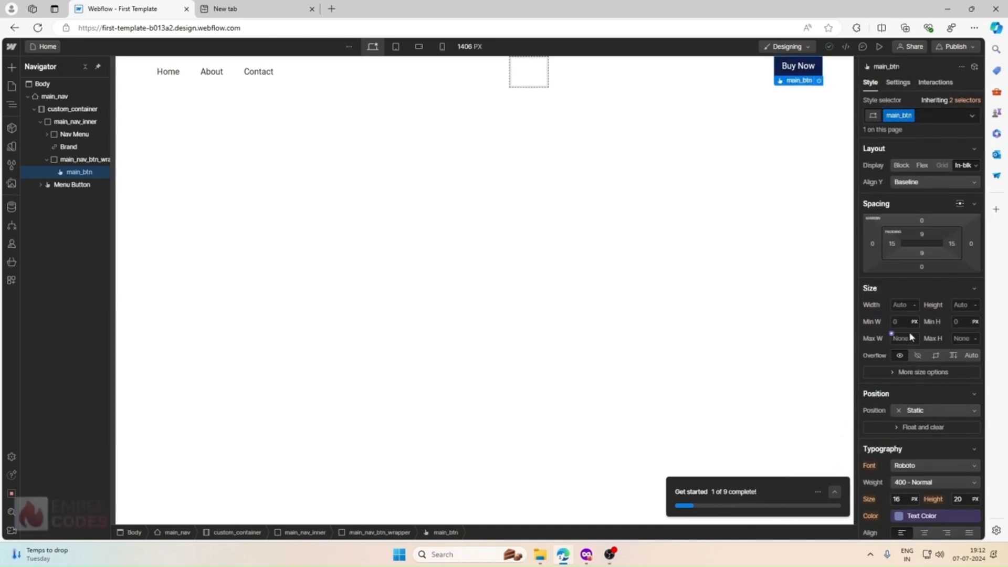
scroll(916, 367, down, 3)
click(585, 559)
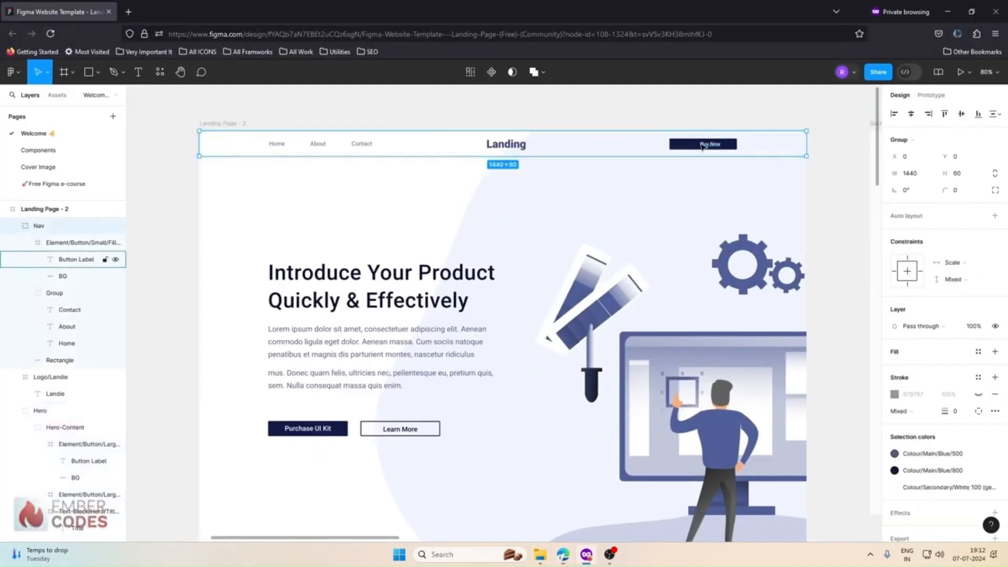
key(ctrl+z)
key(ctrl+z)
key(ctrl+z)
key(ctrl+z)
key(ctrl+z)
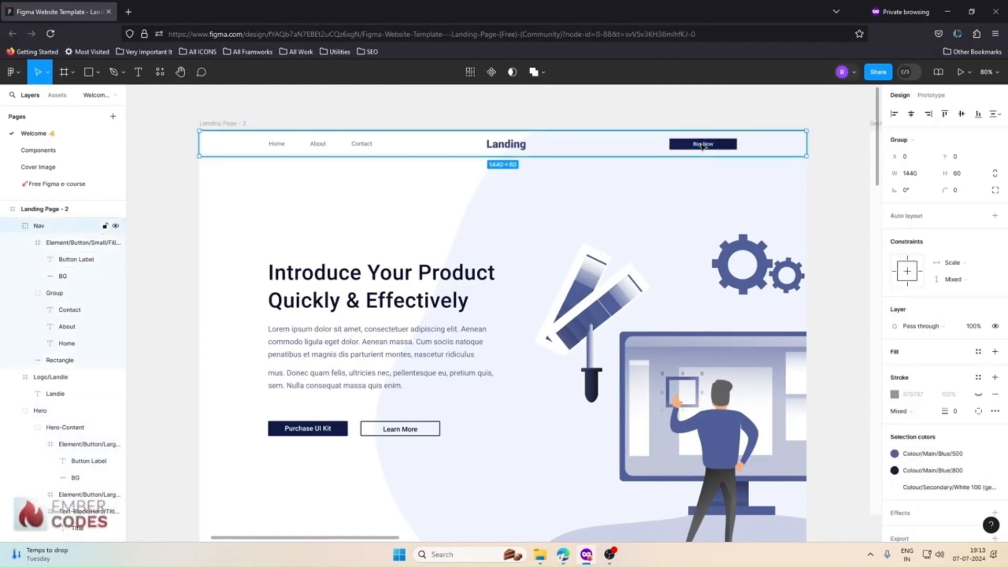
Step: Select the Buy Now button's label in Figma and check its font size
double_click(703, 146)
double_click(702, 146)
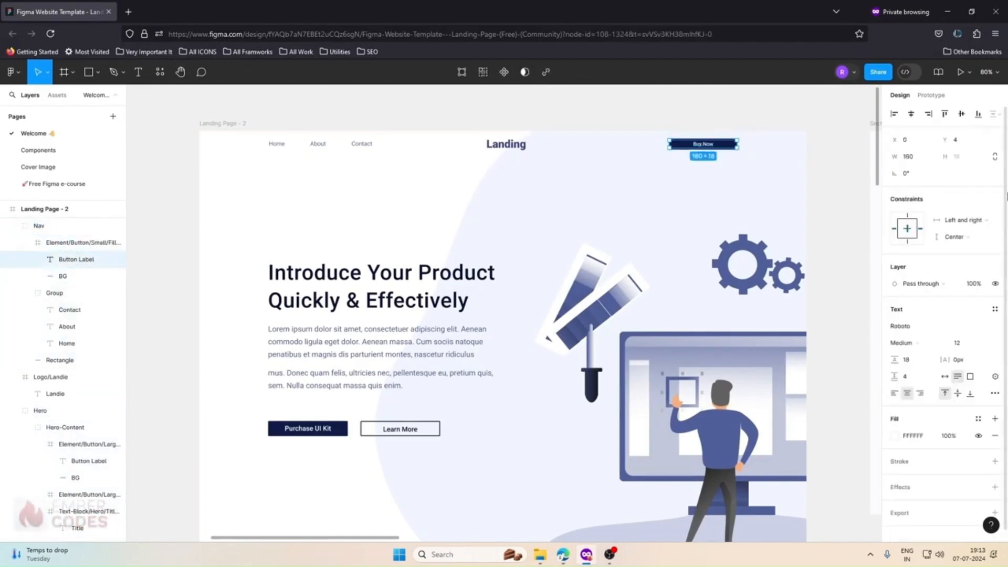
scroll(938, 262, down, 1)
click(961, 333)
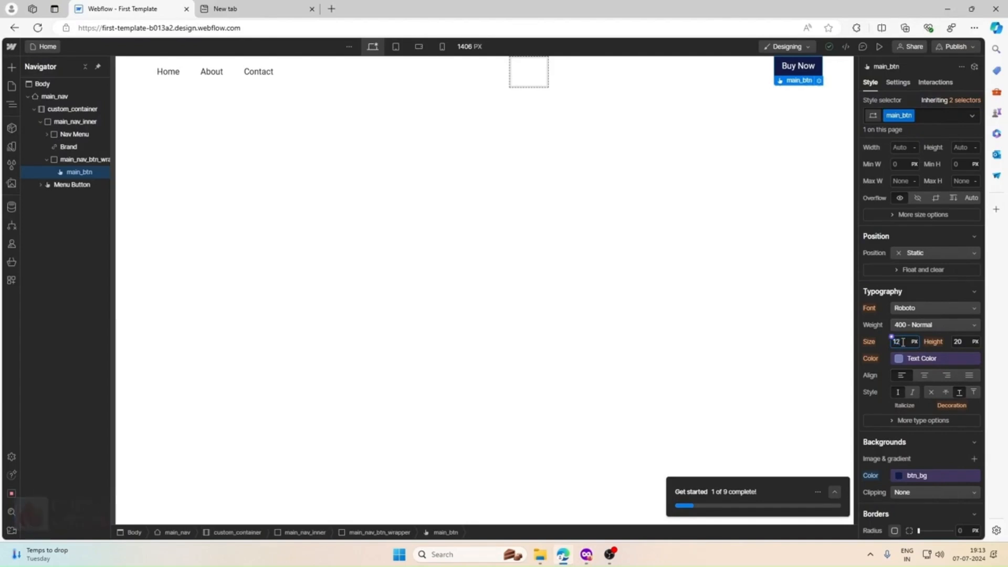
Step: Search the web for "px to rem", open NekoCalc's PX to REM converter, and close the search results
click(279, 15)
click(302, 27)
text(px t)
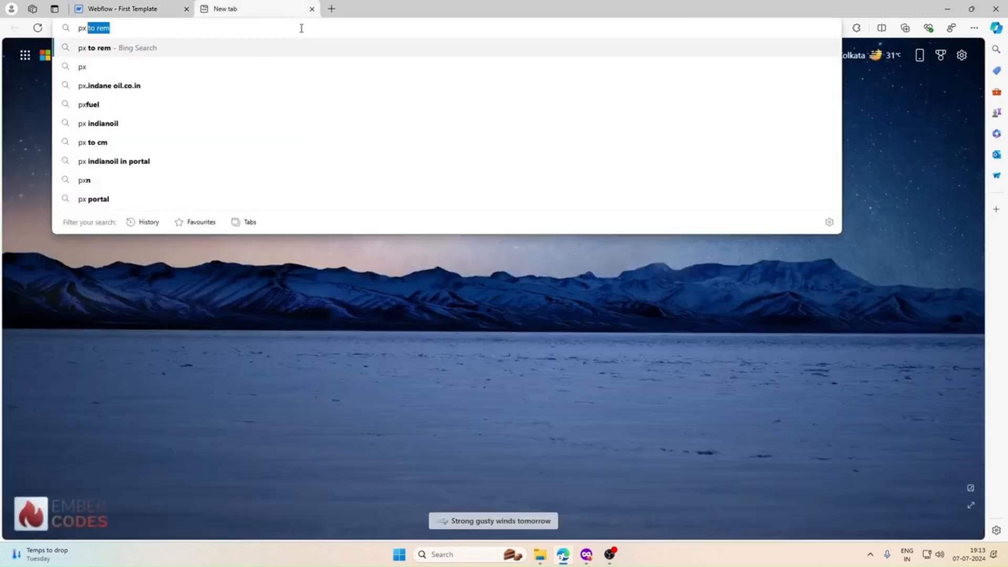
text(o re)
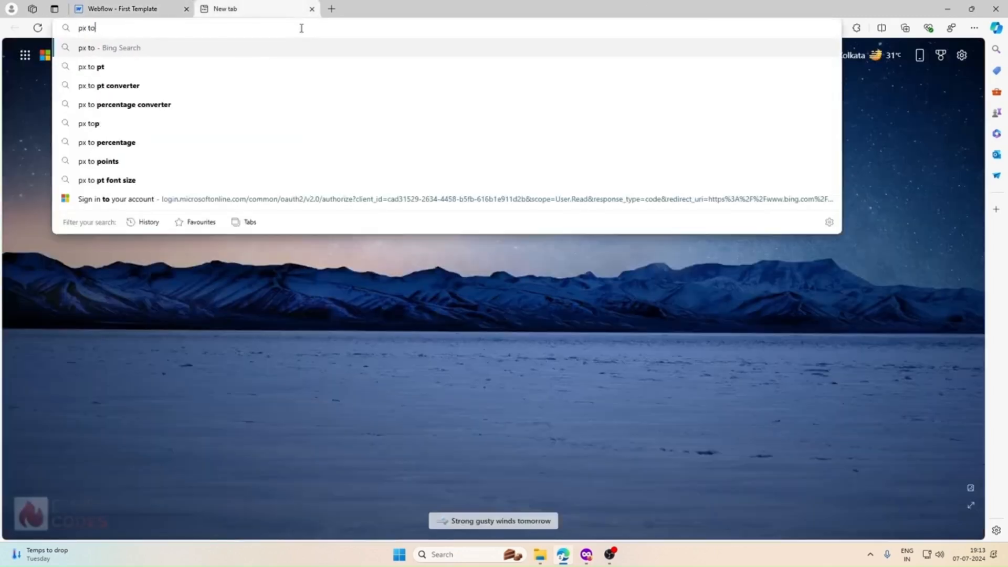
text(m)
key(Return)
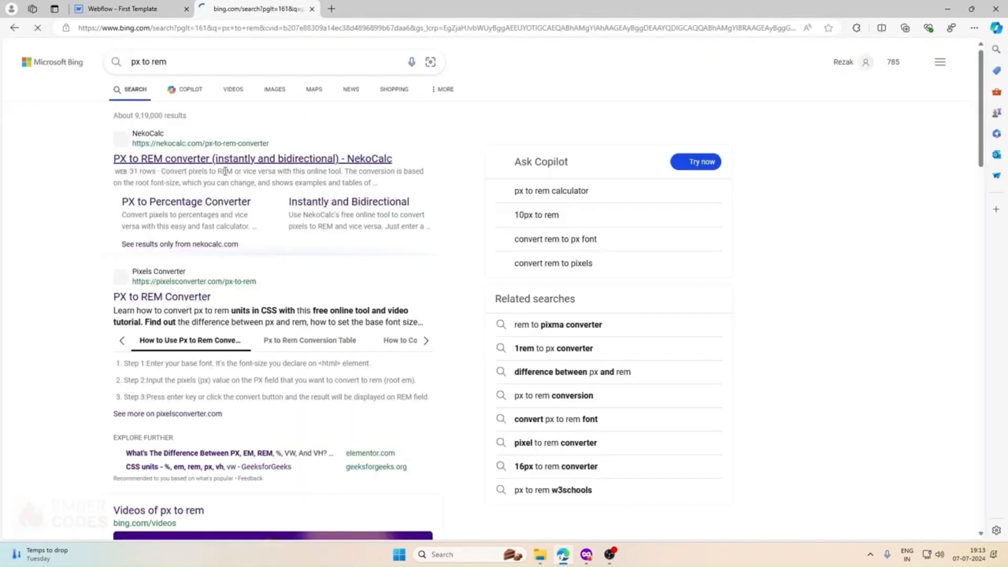
click(257, 159)
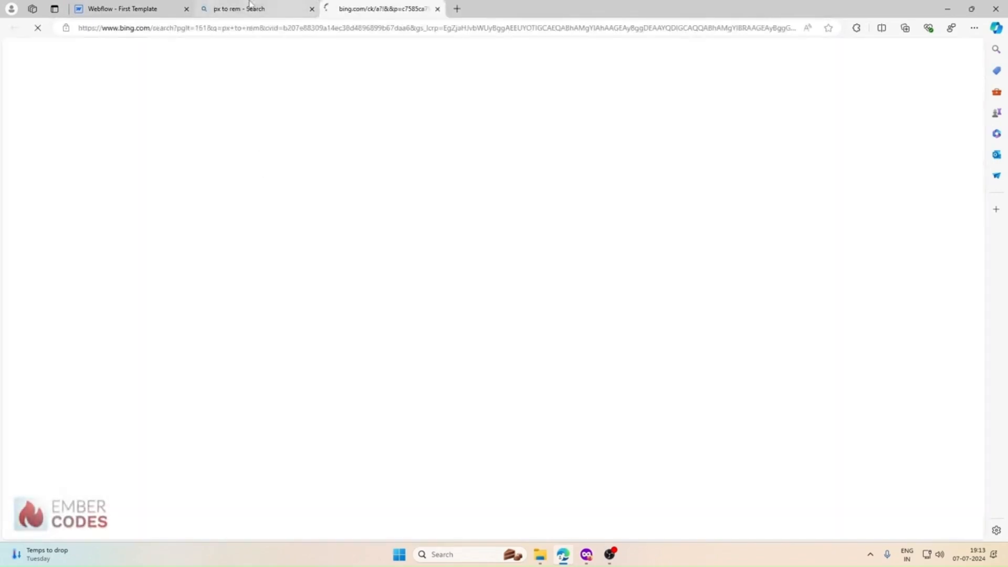
middle_click(284, 5)
Step: Convert 12 px to rem and set main_btn's font size to 0.75 rem in Webflow
double_click(391, 240)
text(12)
click(105, 8)
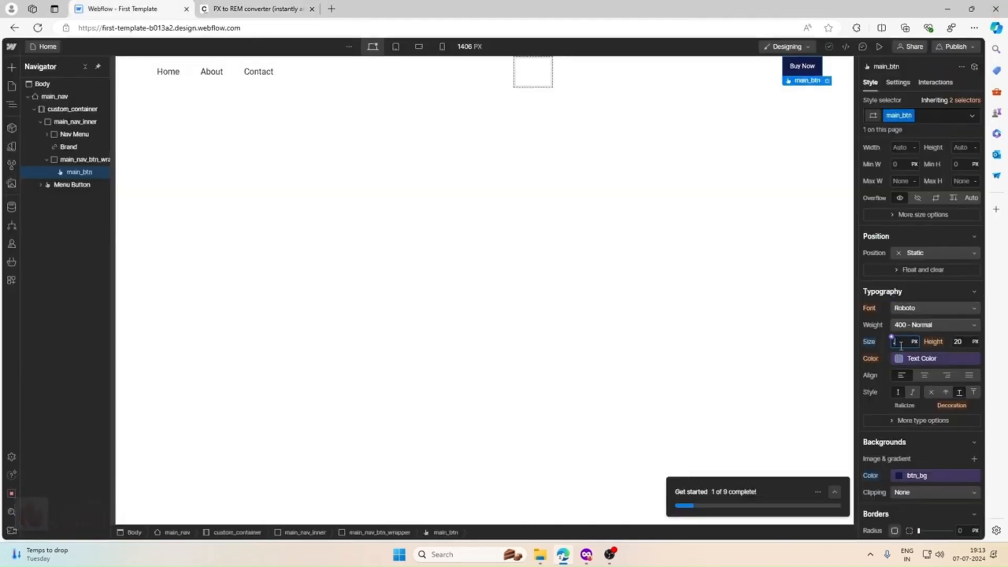
key(Return)
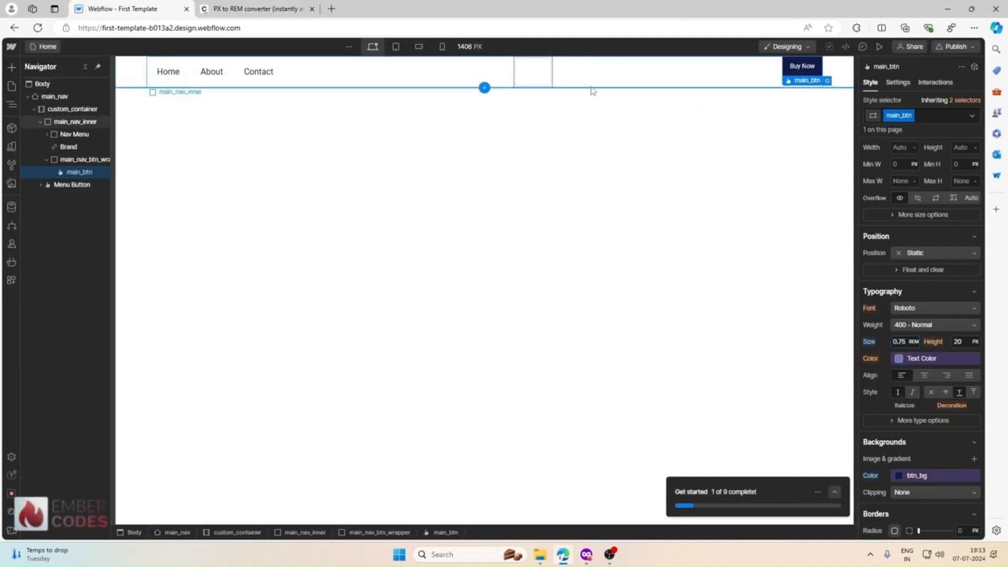
Step: Set main_nav_inner's vertical flex alignment to Center
click(593, 81)
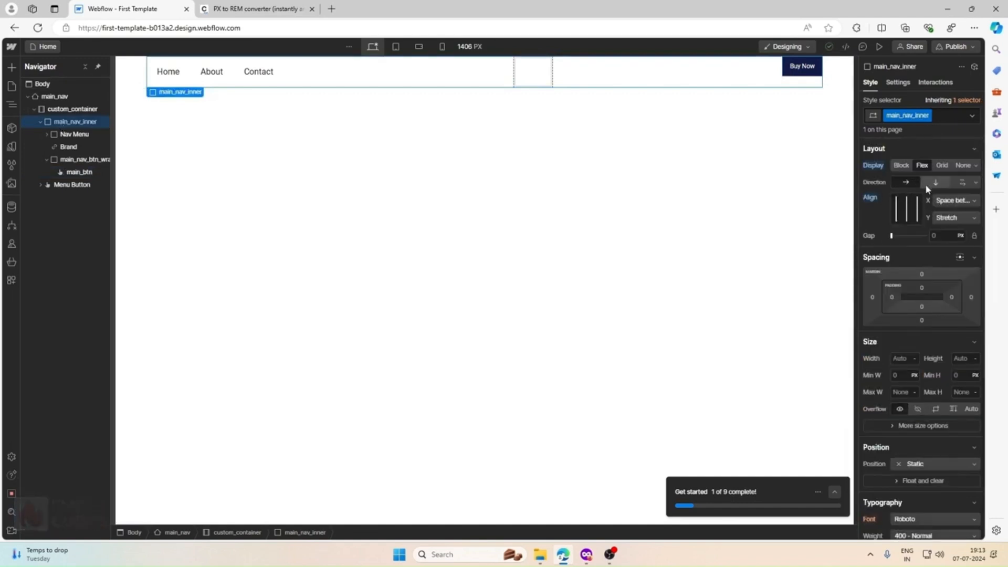
click(943, 218)
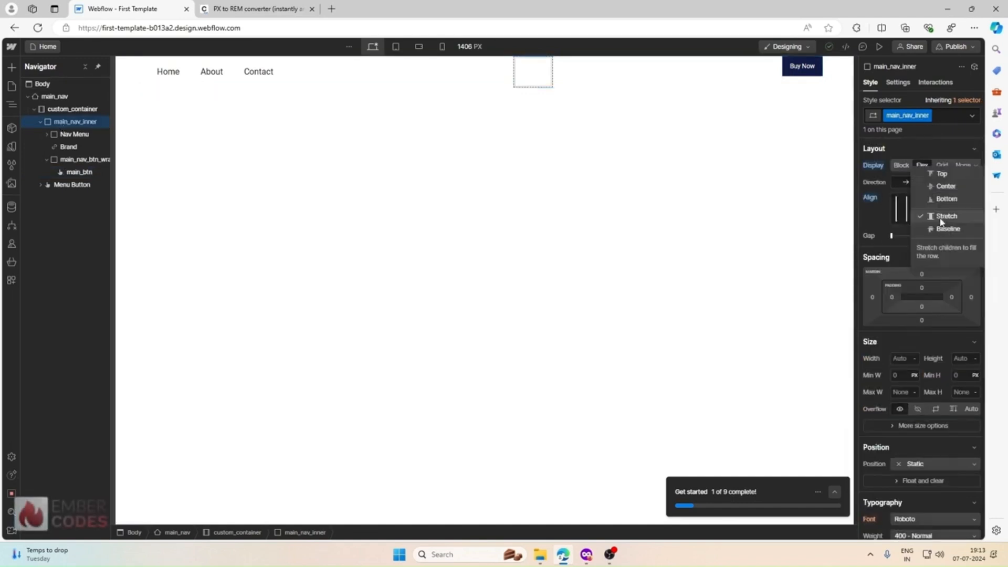
click(943, 186)
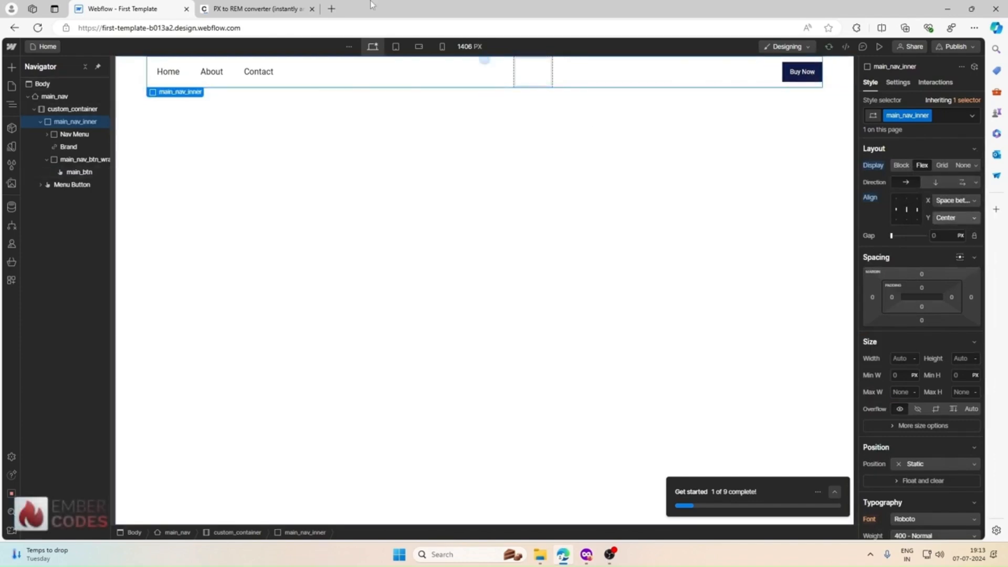
Step: Switch to Figma, check the dimensions of the Buy Now button's BG rectangle, and return to Webflow
click(596, 554)
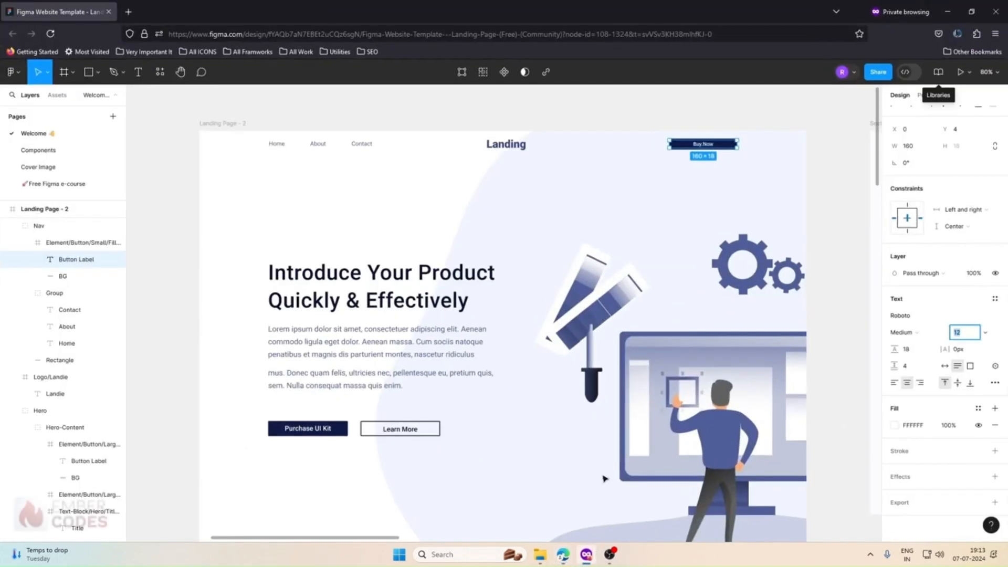
click(652, 152)
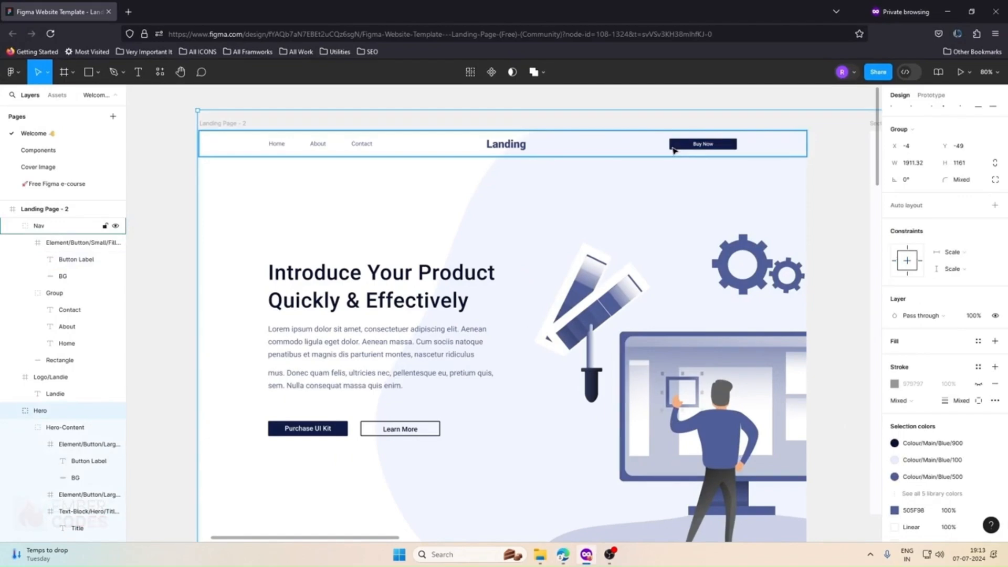
double_click(674, 149)
double_click(673, 149)
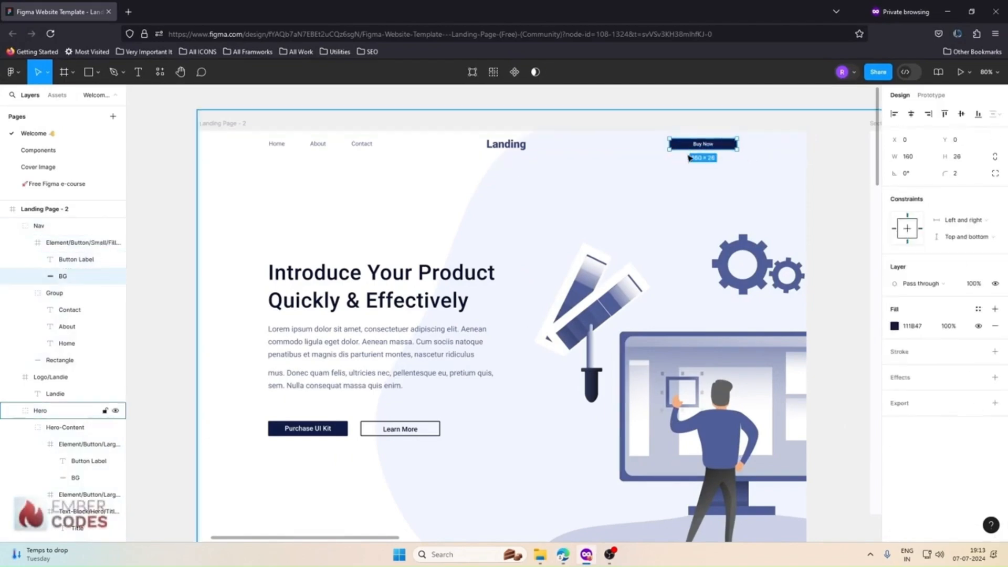
click(947, 12)
Step: Convert 160 px to rem in NekoCalc and set main_btn's minimum width to 10 rem in Webflow
click(787, 74)
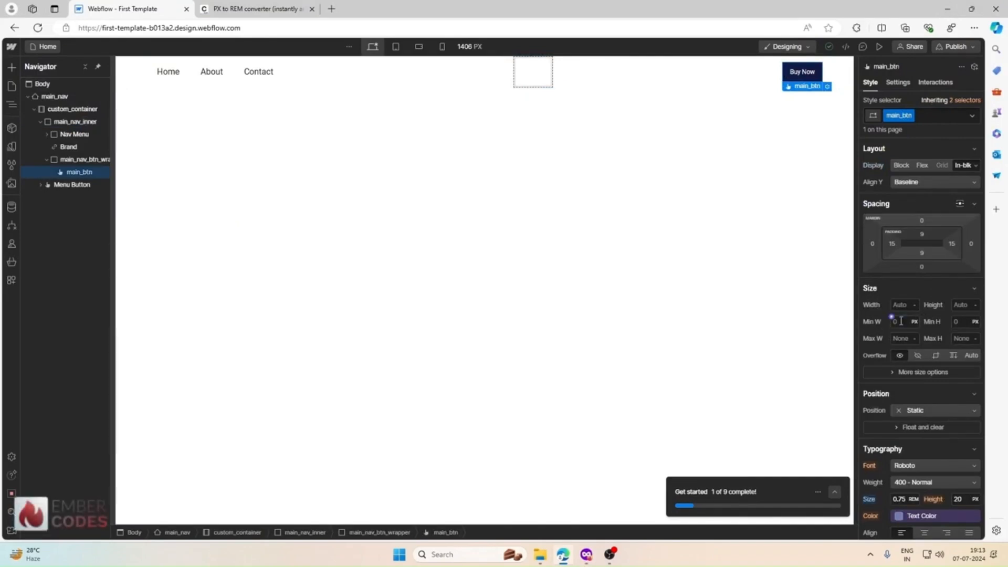
click(278, 9)
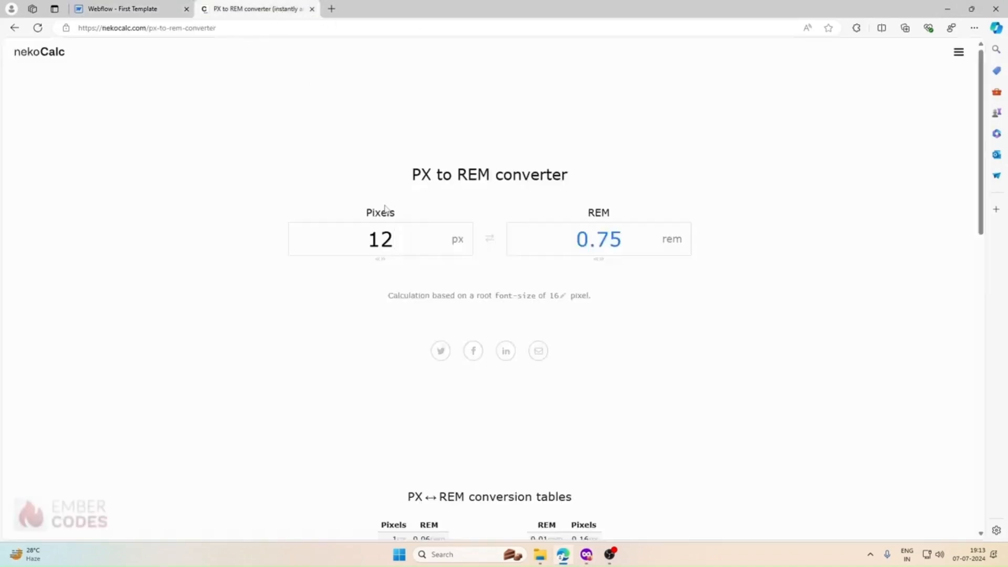
double_click(360, 236)
text(160)
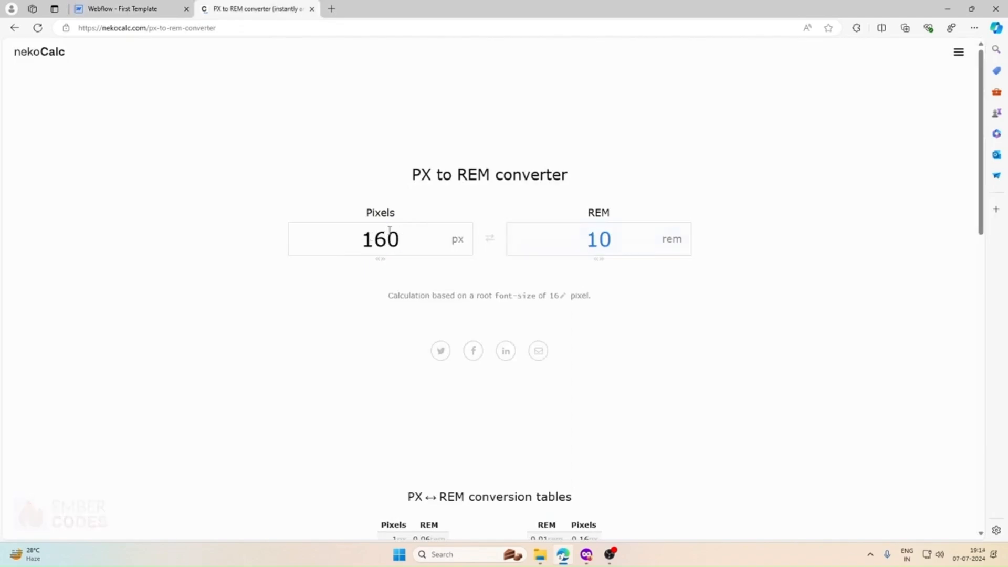
double_click(581, 240)
click(126, 9)
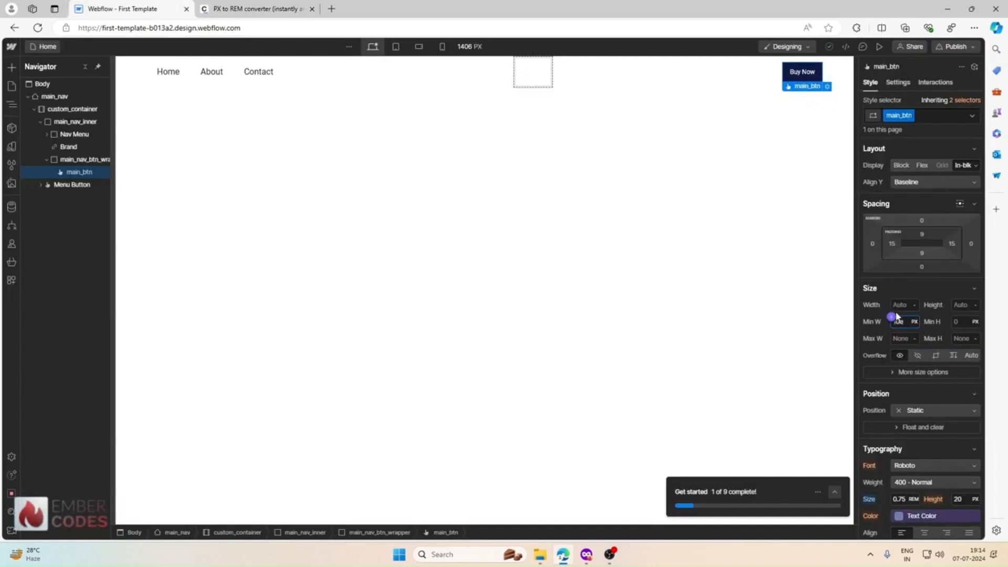
key(Return)
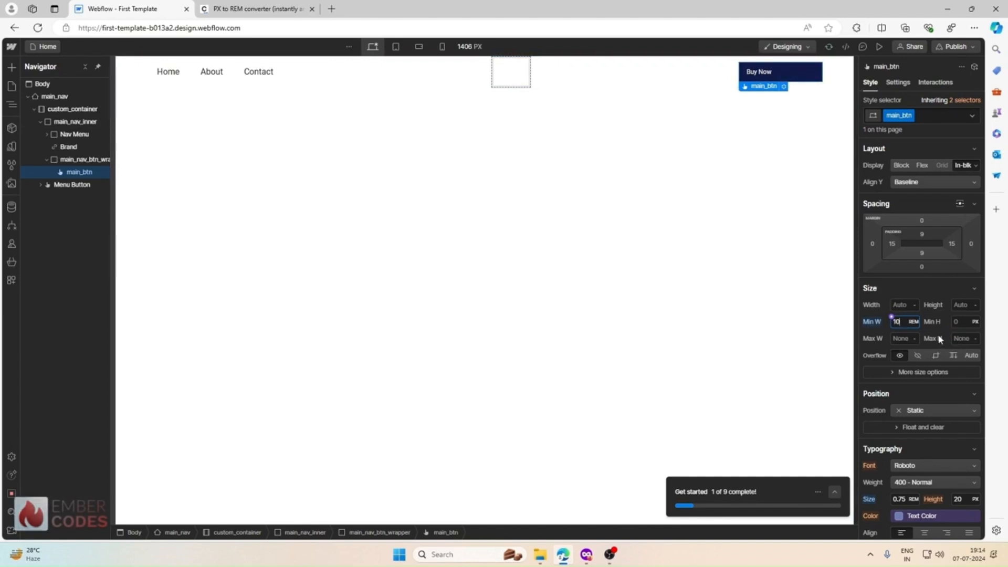
Step: Convert 26 px to rem in NekoCalc and set main_btn's minimum height to 1.625 rem in Webflow
click(912, 184)
click(880, 186)
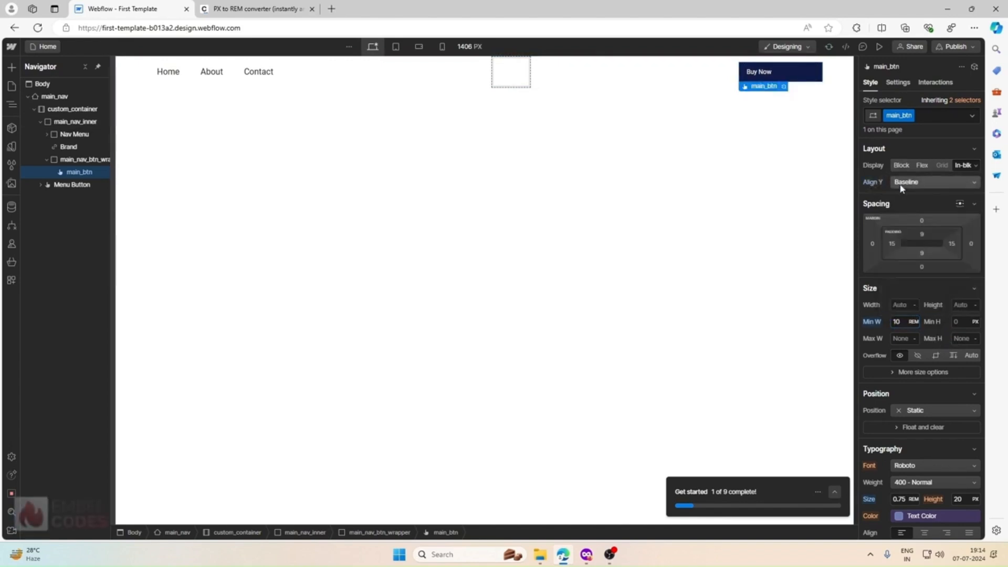
scroll(900, 186, down, 1)
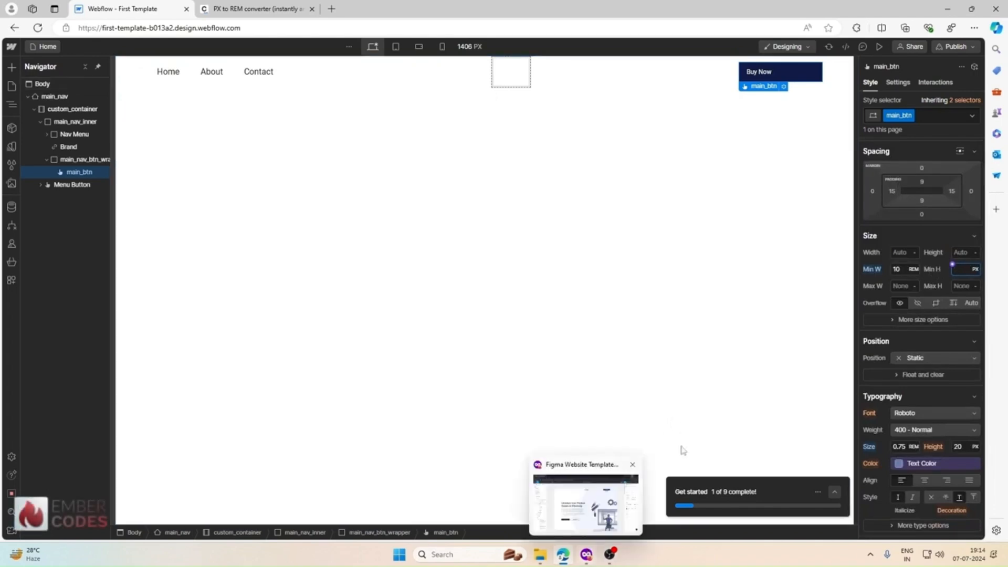
click(264, 7)
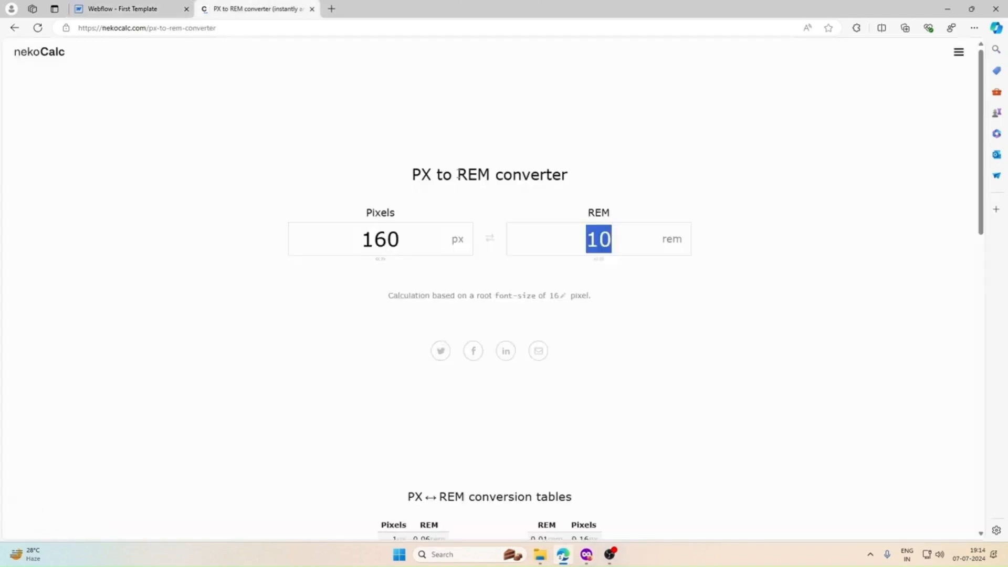
double_click(388, 237)
text(26)
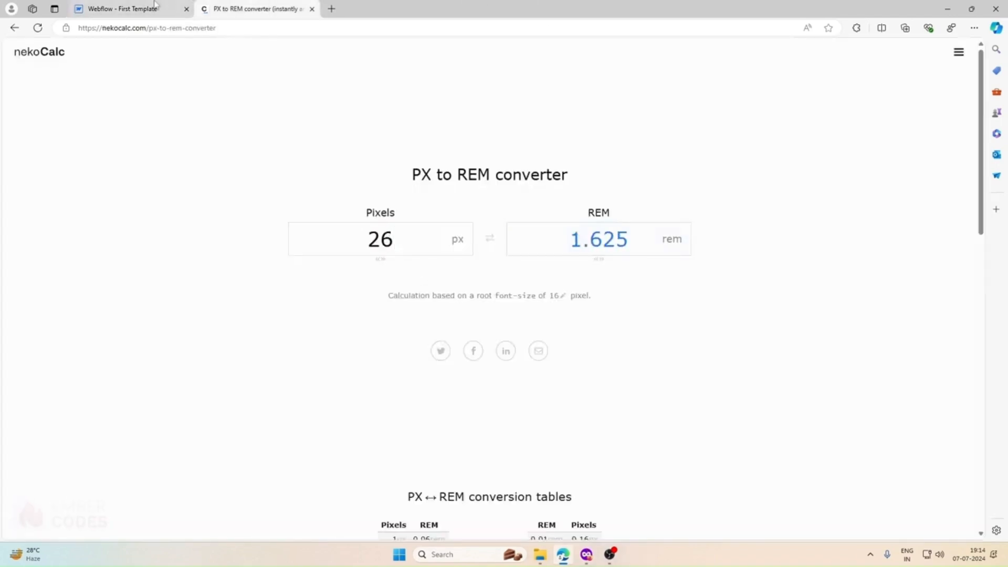
click(158, 6)
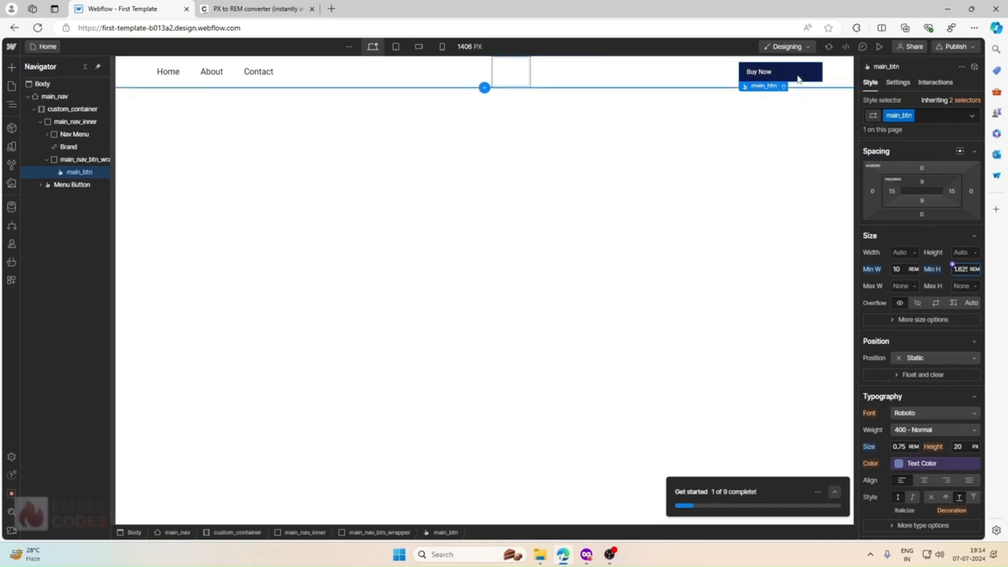
Step: Set main_btn's vertical padding to 0.5 rem and horizontal padding to 1 rem, and centre-align its text
scroll(899, 400, up, 1)
click(921, 234)
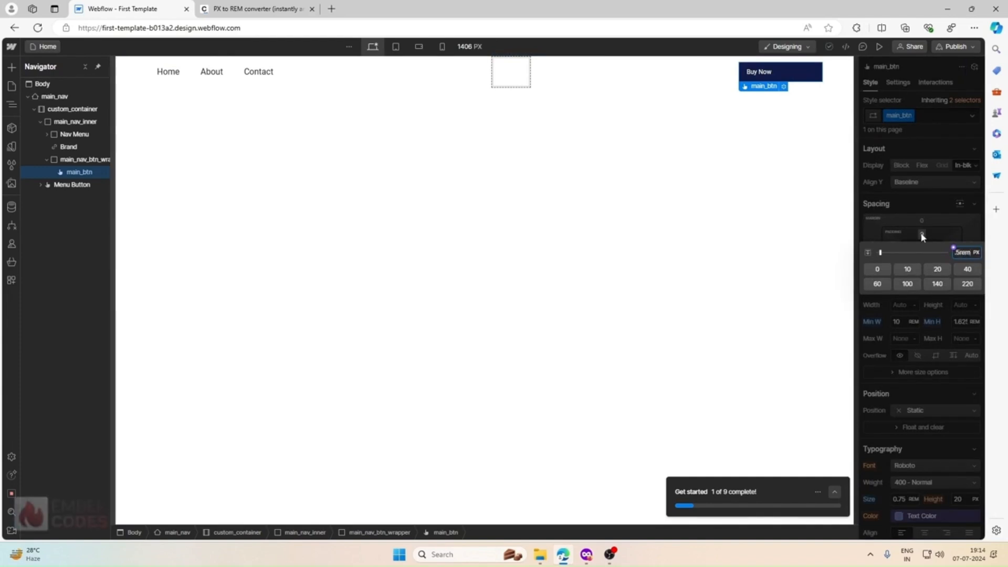
text(.5rem)
key(Return)
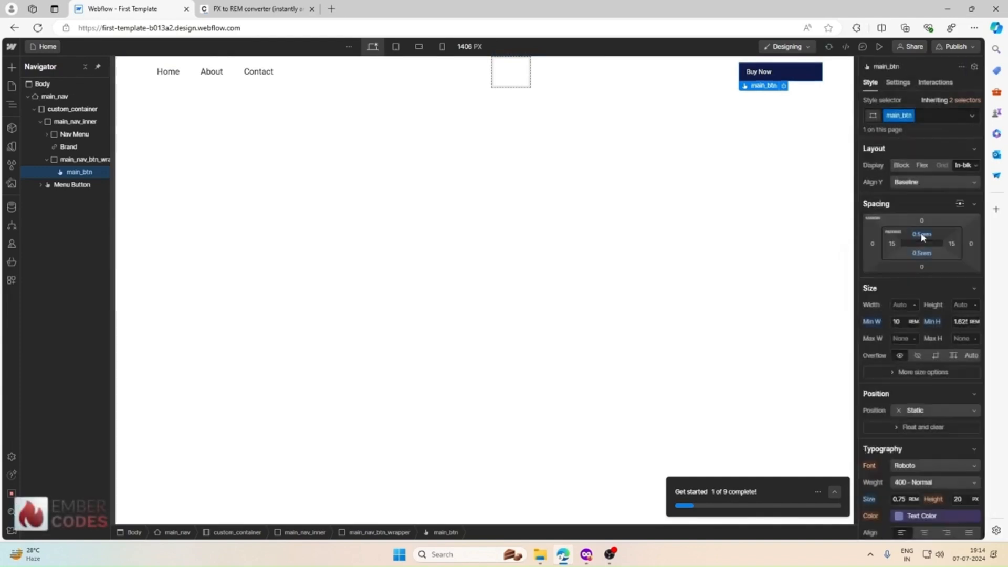
click(893, 243)
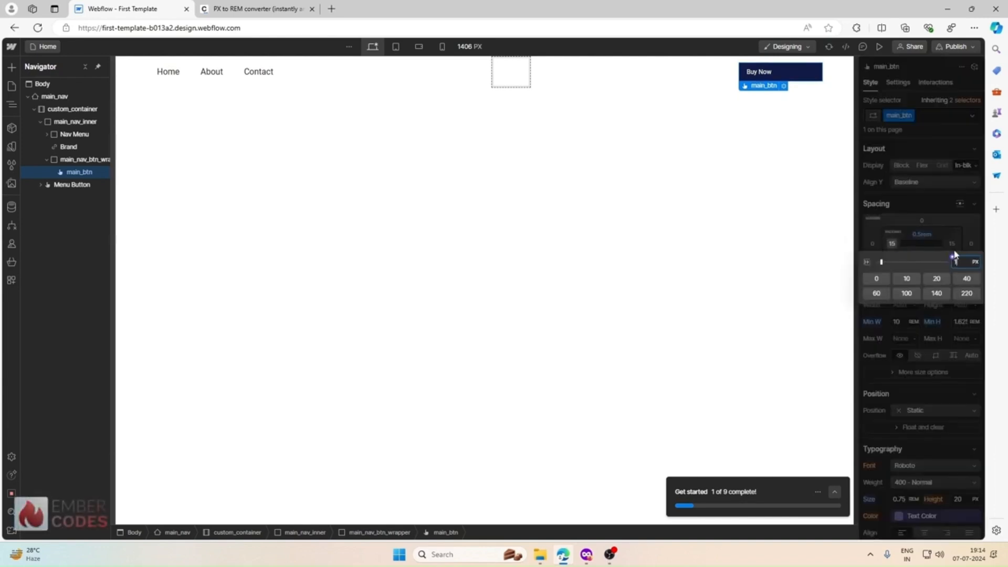
text(1rem)
key(Return)
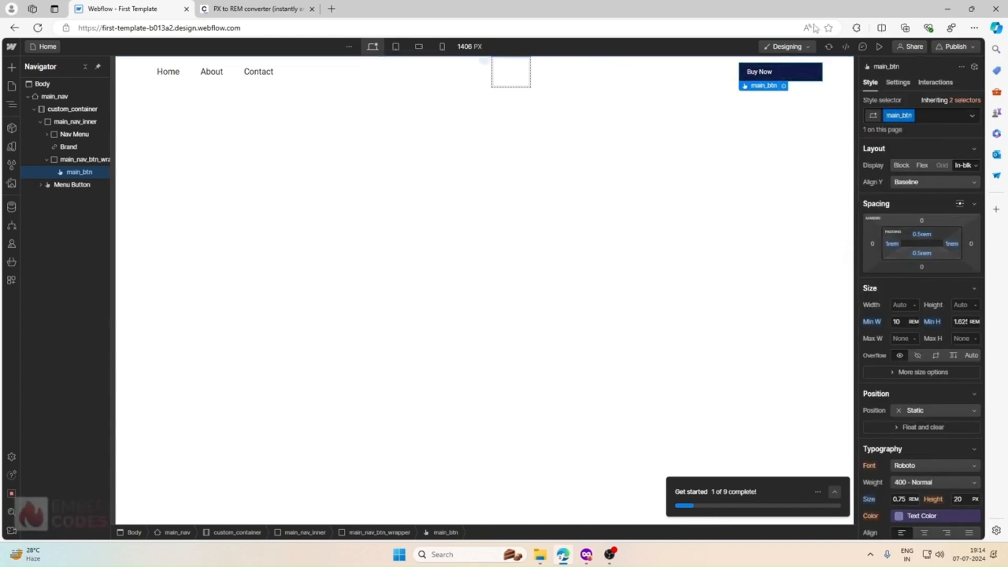
scroll(917, 239, down, 4)
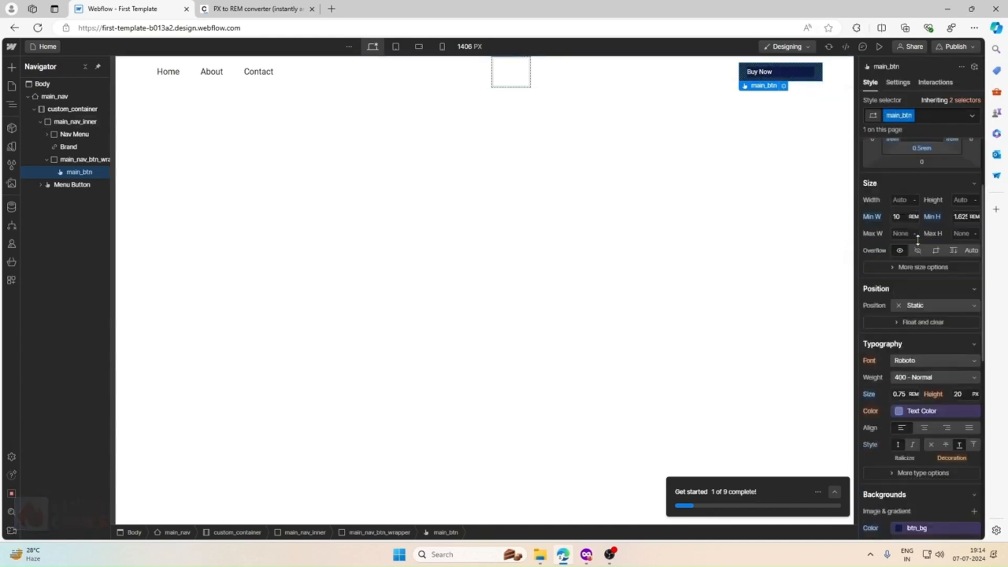
click(924, 322)
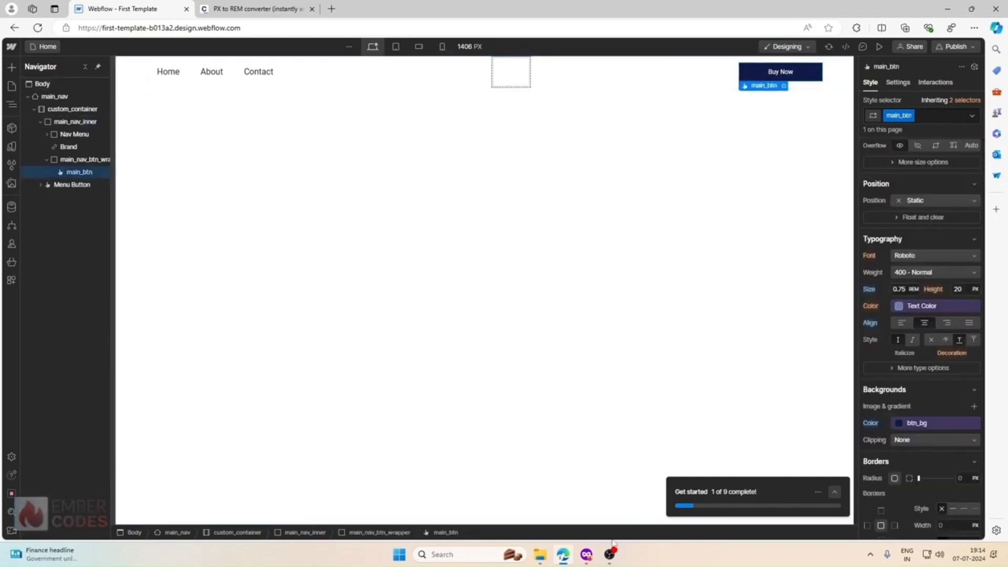
Step: Switch to Figma, check the corner radius of the Buy Now button's BG rectangle, and return to Webflow
mouse_move(586, 554)
click(584, 501)
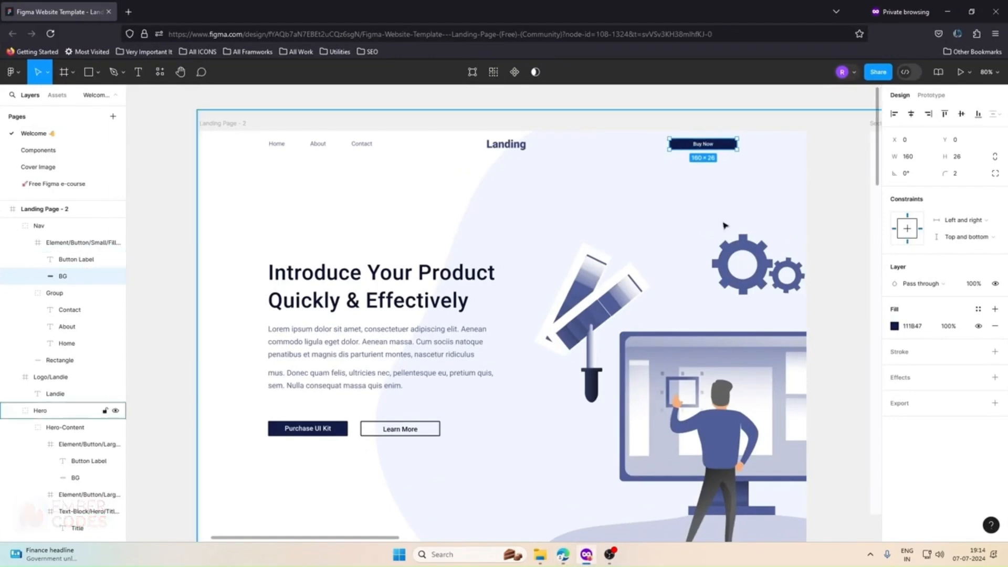
click(794, 241)
ctrl+click(733, 148)
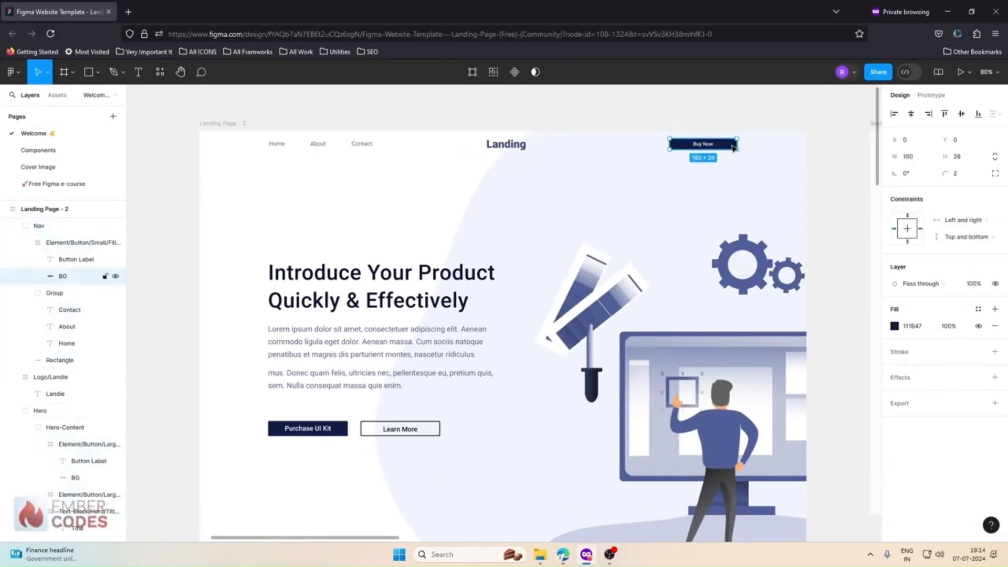
click(774, 150)
key(alt)
scroll(735, 151, up, 3)
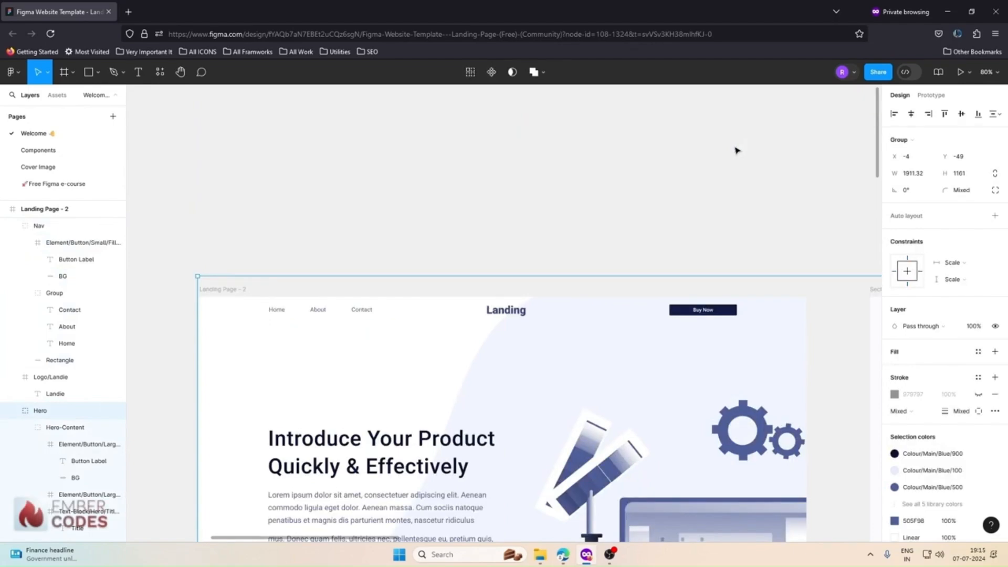
scroll(735, 149, down, 4)
ctrl+scroll(736, 134, up, 10)
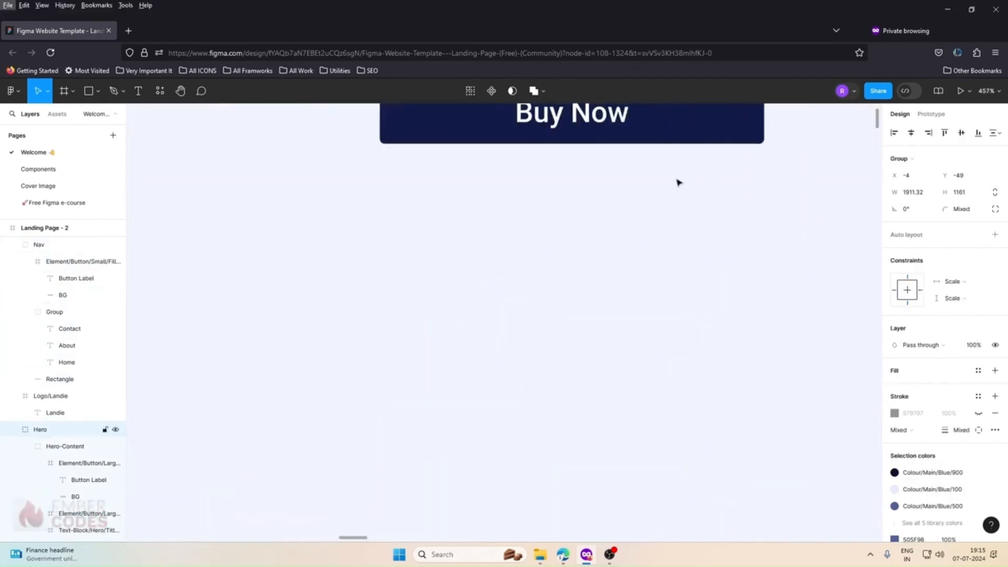
drag(640, 167, 674, 305)
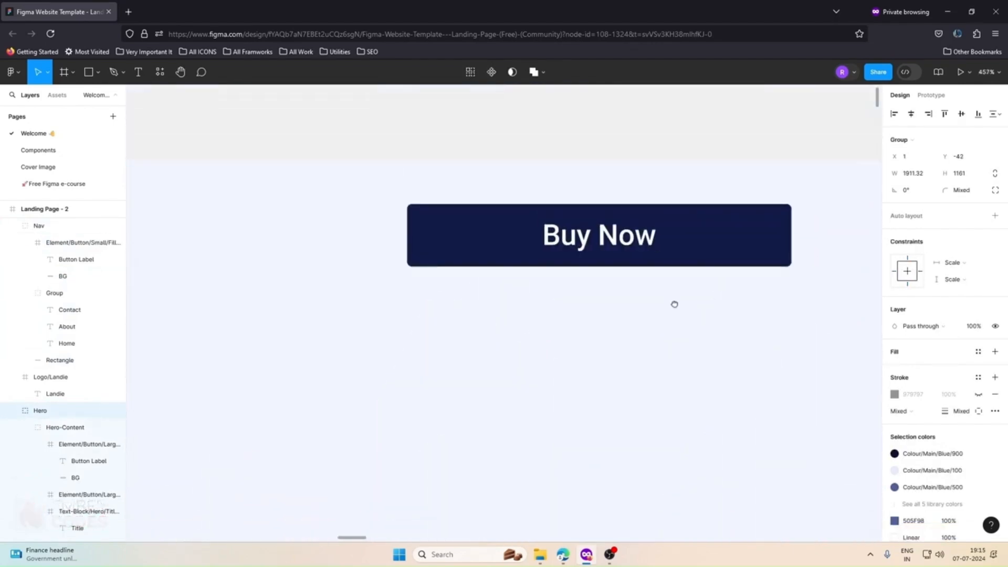
ctrl+click(413, 216)
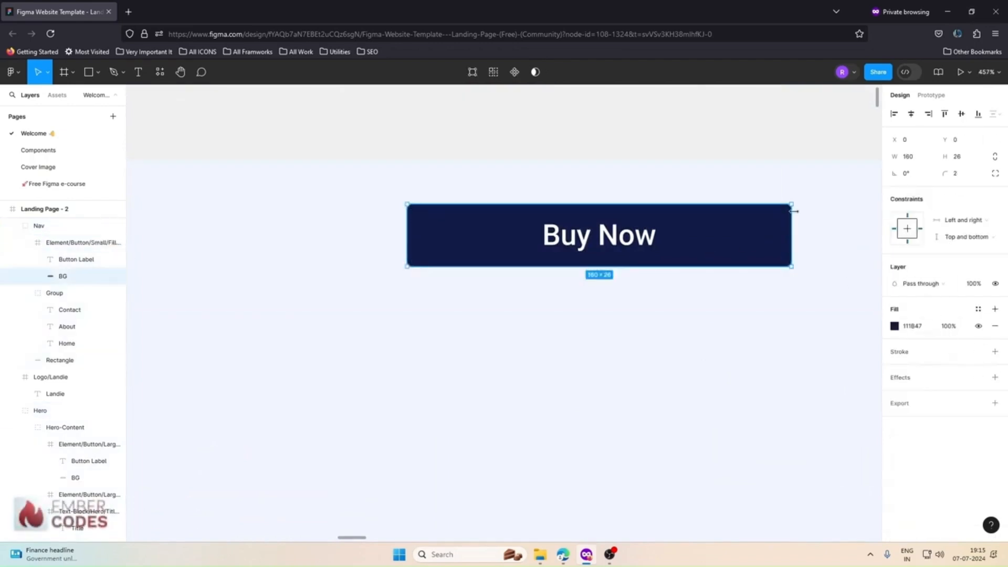
click(956, 177)
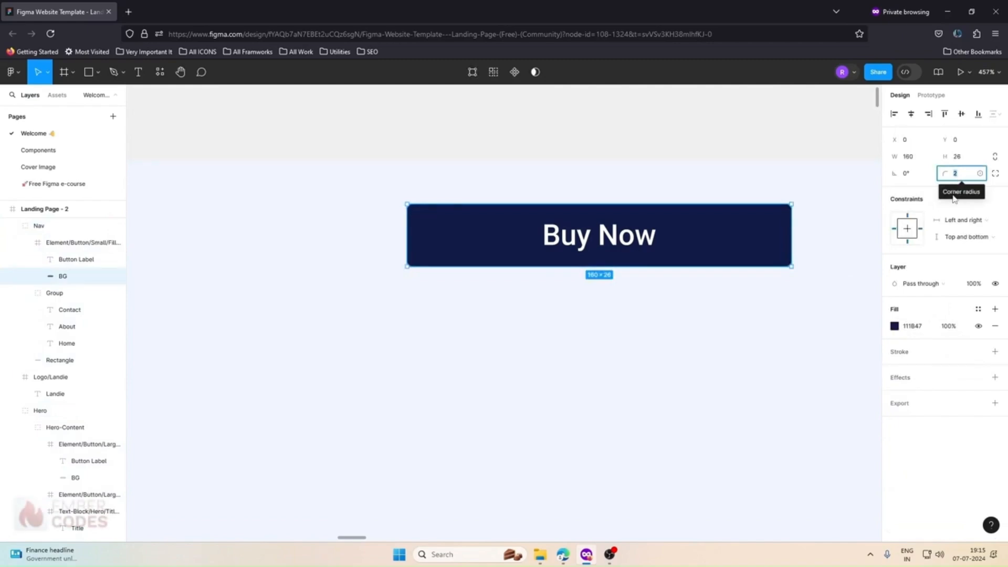
click(948, 13)
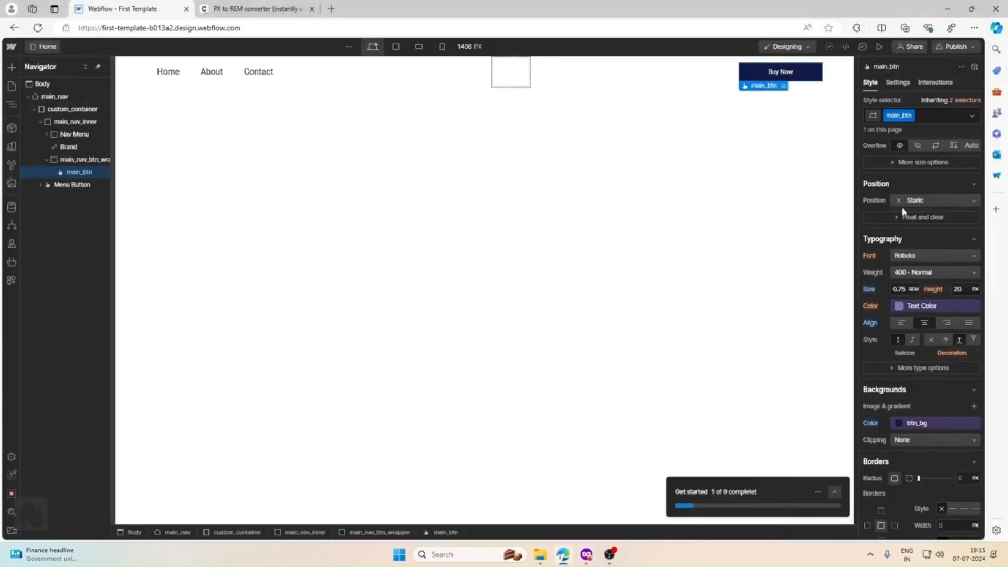
Step: Set main_btn's border radius in rem to match the design's 2 px corners, and deselect the button
scroll(895, 389, down, 3)
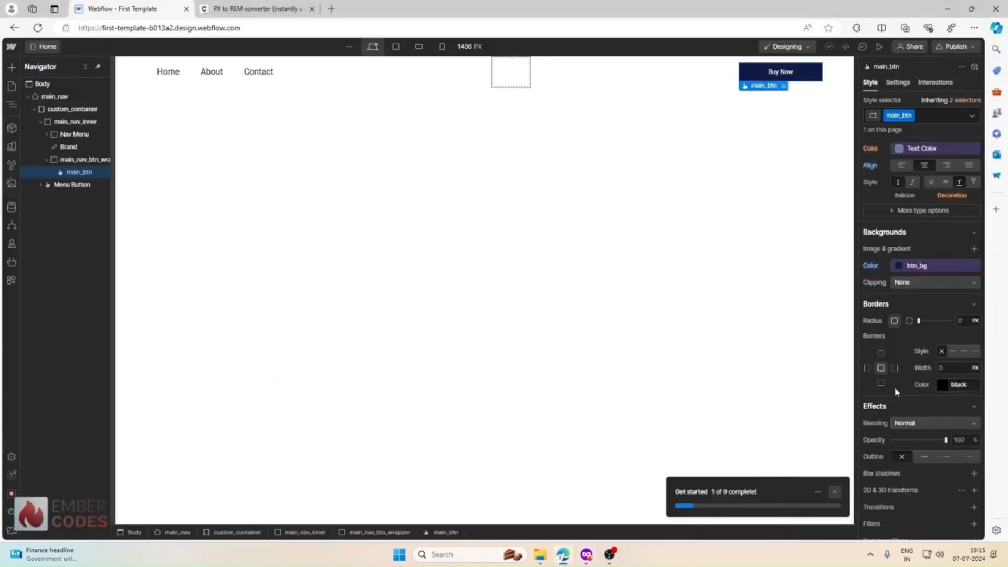
scroll(973, 316, down, 1)
text(12)
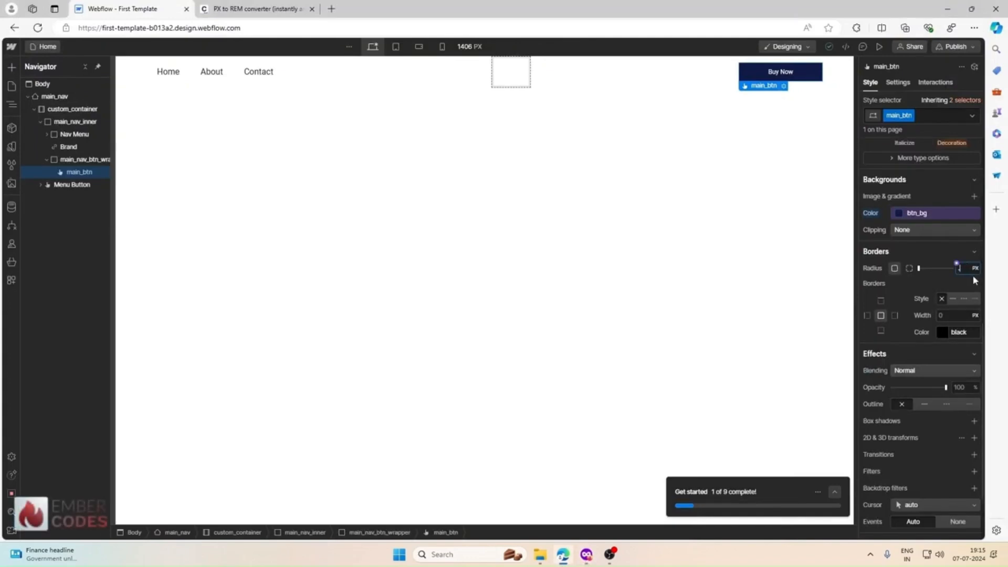
text(rem)
click(743, 167)
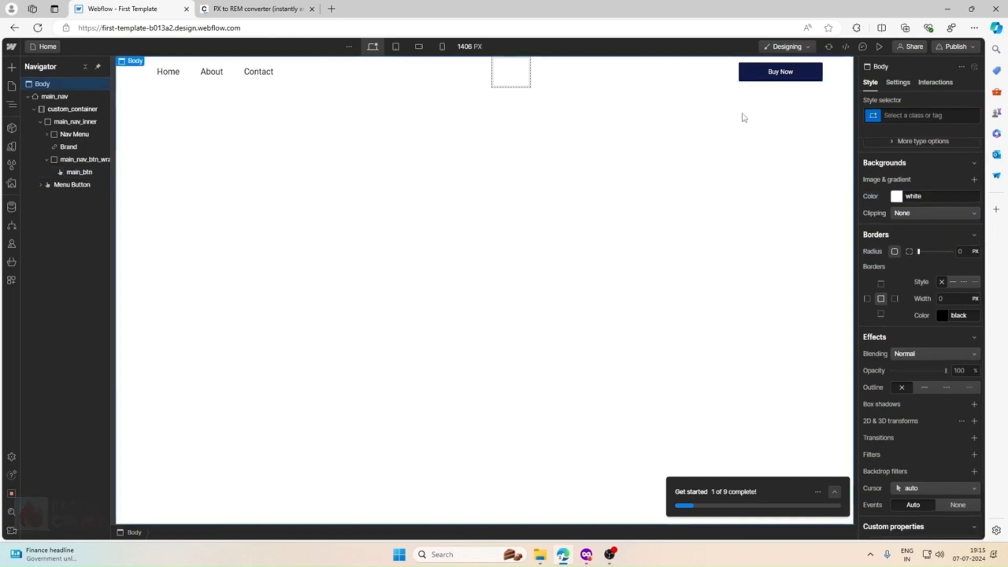
Step: Convert 2 px to rem in NekoCalc to check the radius value, and return to Webflow
click(252, 8)
double_click(399, 254)
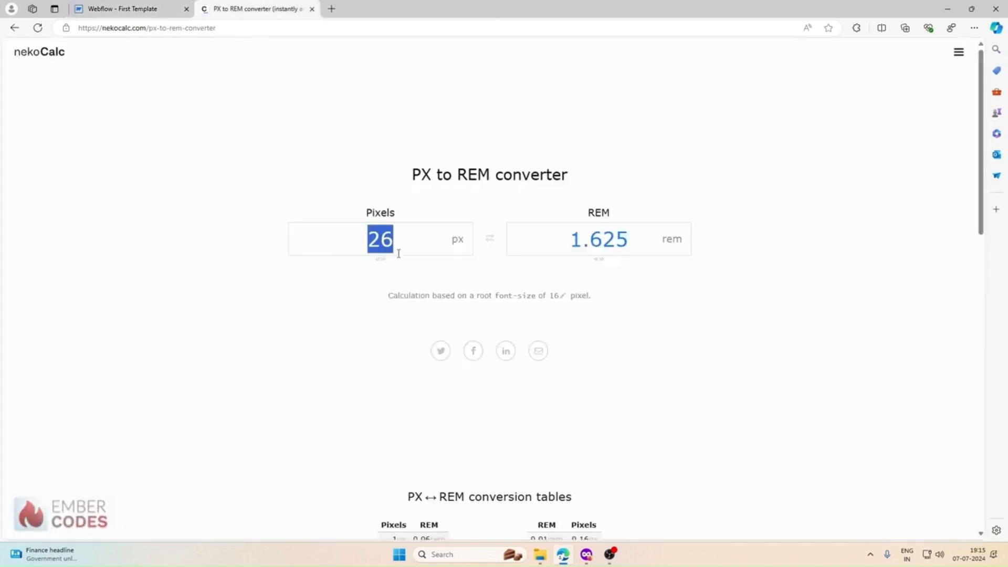
text(2)
click(122, 9)
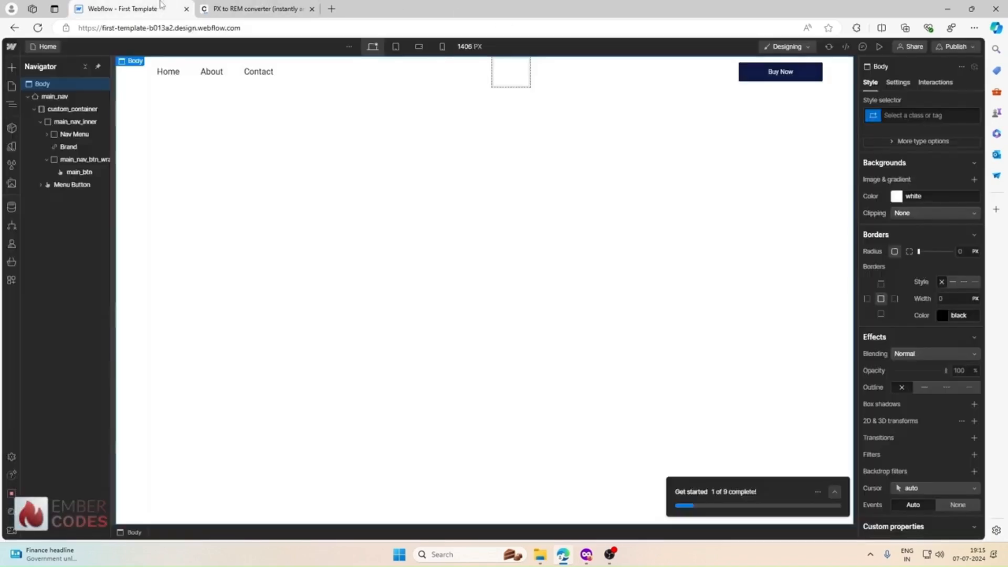
Step: Select the Brand element, switch to Figma to inspect the Landing logo frame, and return to Webflow
click(512, 73)
mouse_move(597, 557)
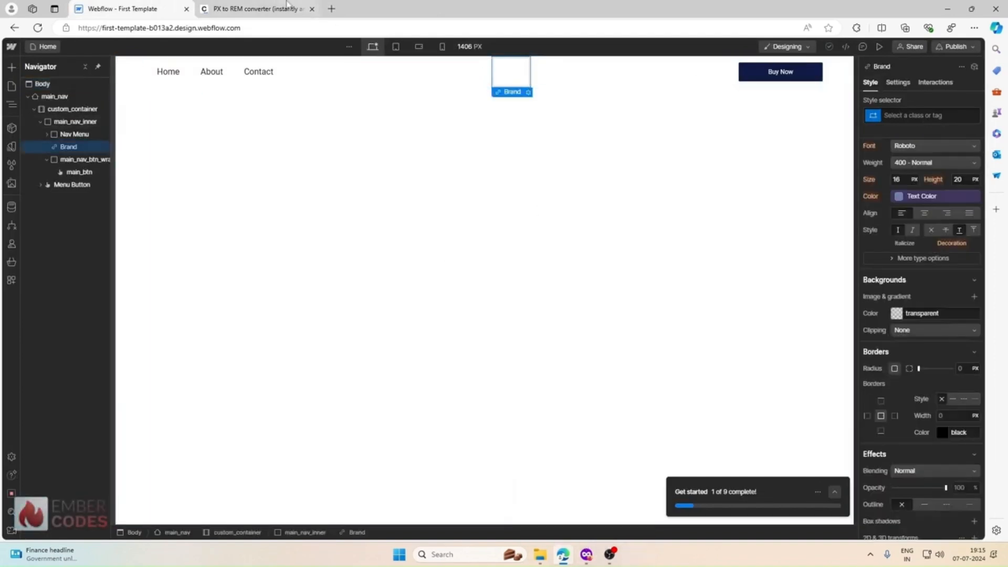
click(587, 555)
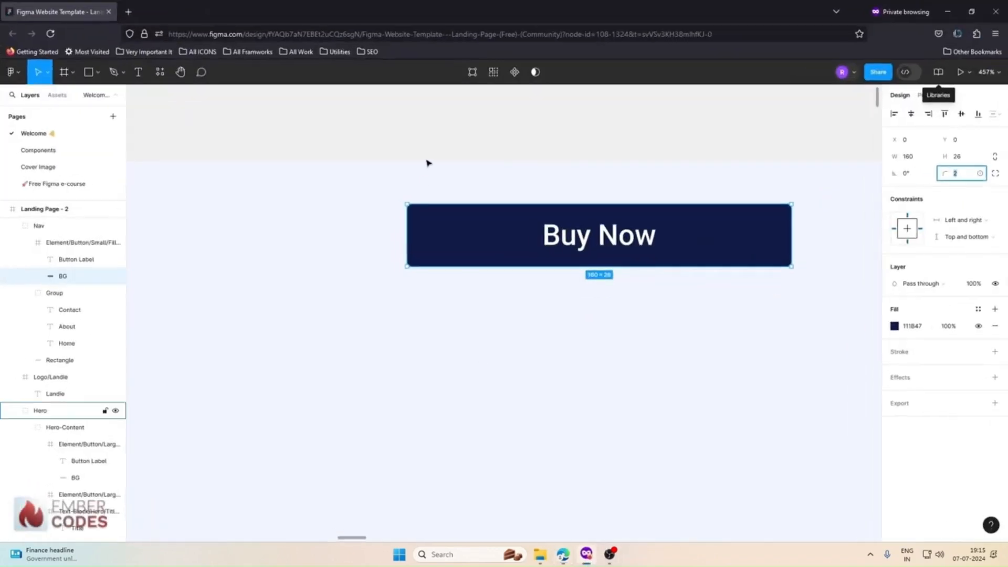
scroll(414, 232, down, 5)
click(273, 243)
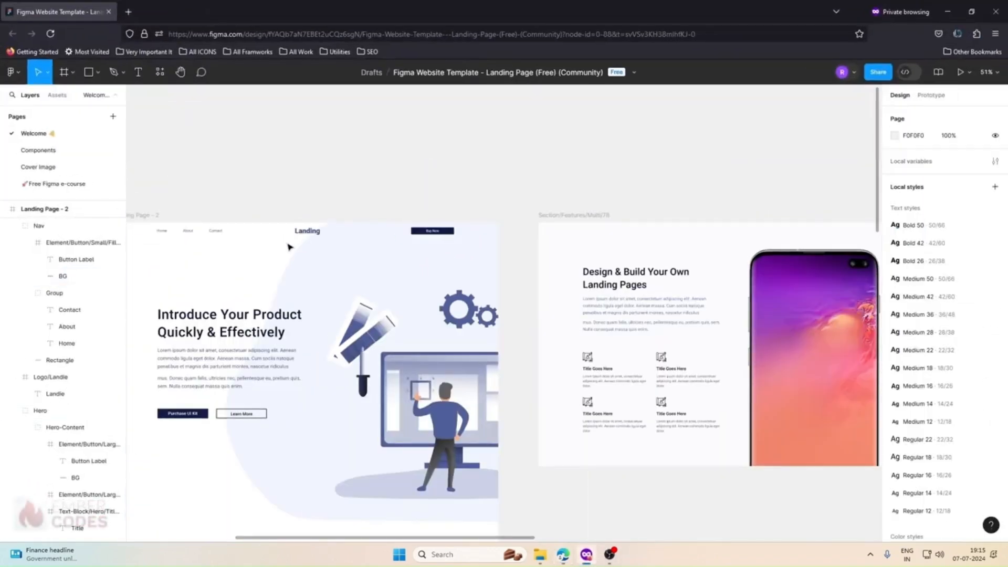
click(369, 247)
drag(268, 175, 424, 163)
click(458, 215)
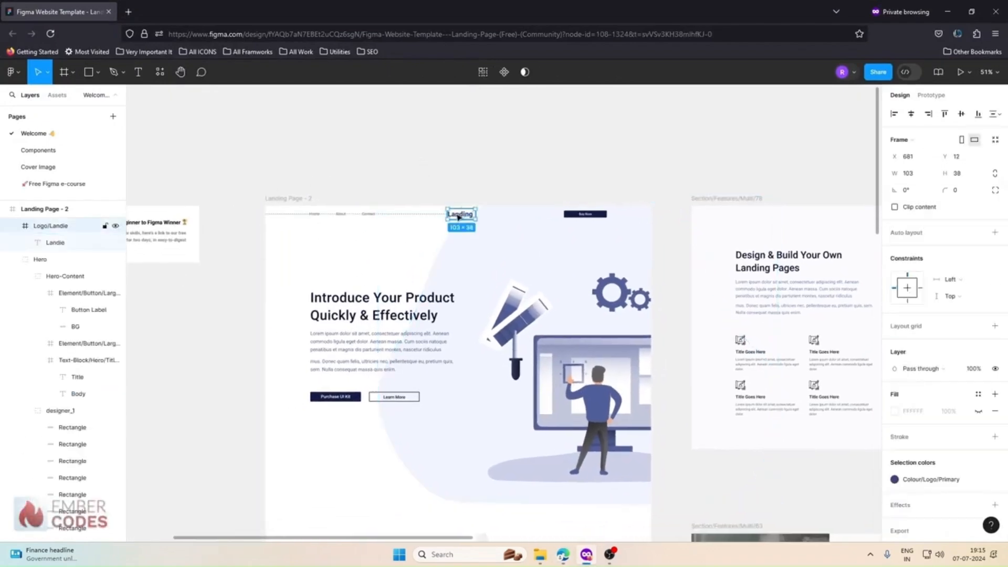
double_click(458, 217)
click(453, 208)
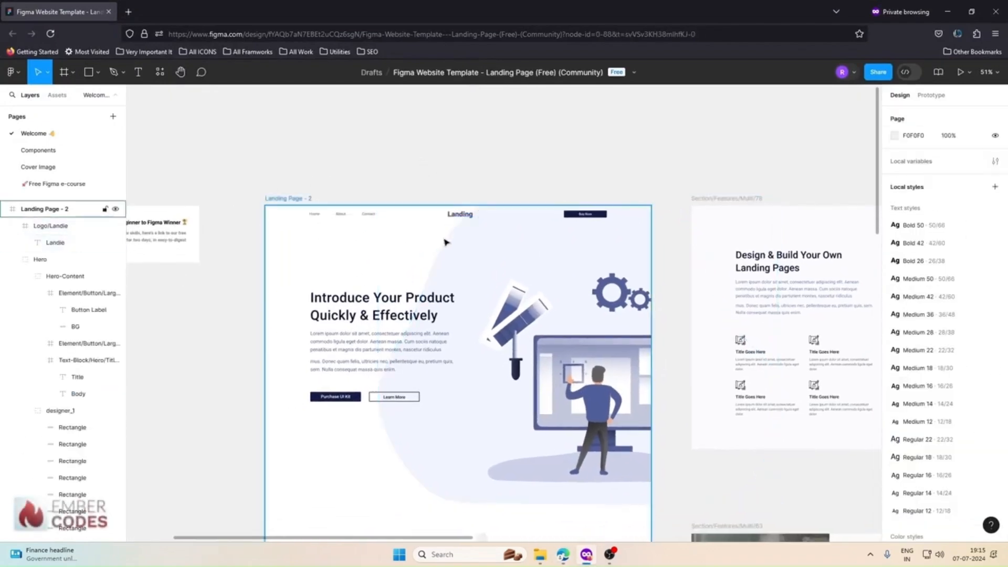
scroll(452, 207, up, 5)
click(470, 197)
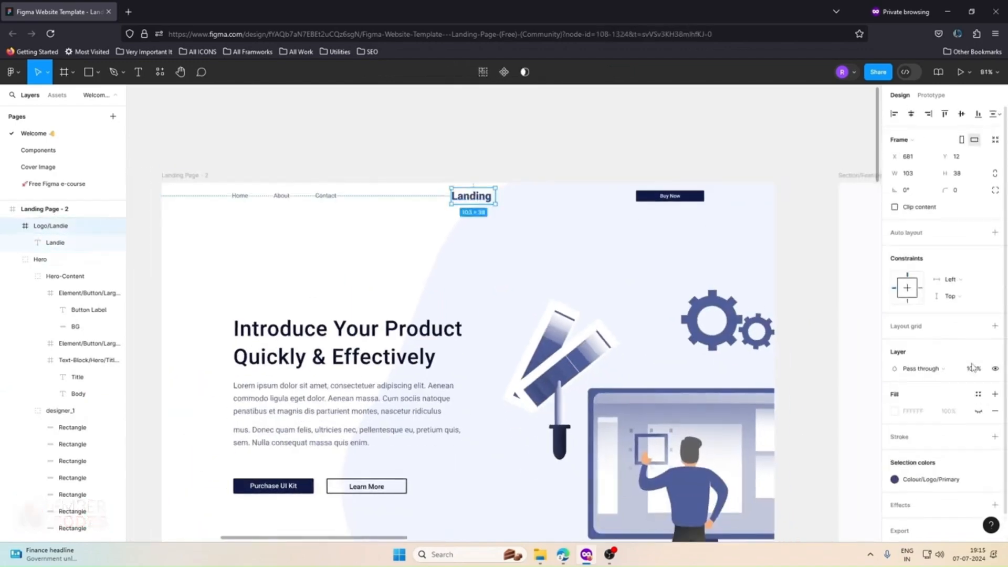
click(948, 12)
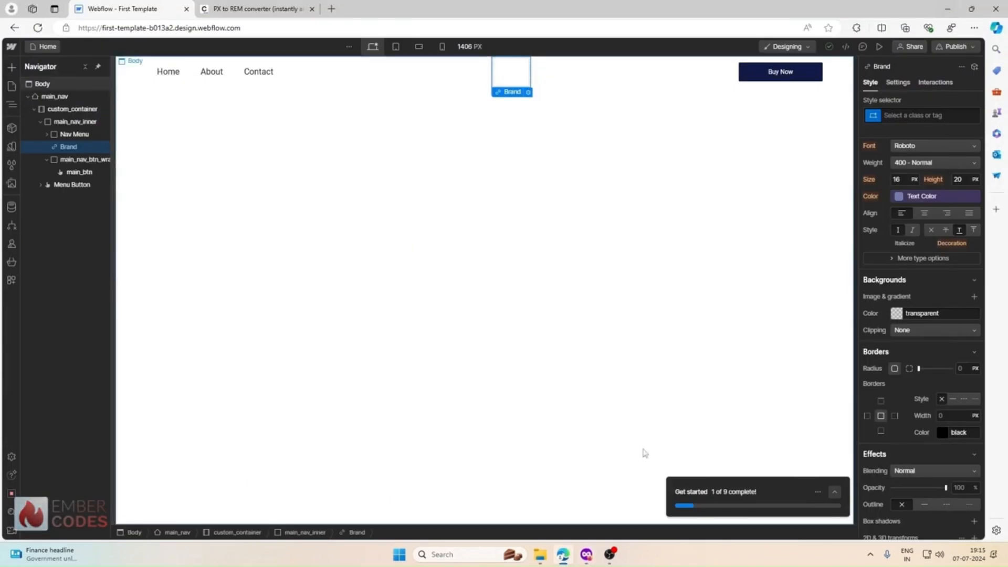
Step: Switch to Figma and examine the Landing logo's text layer for its font, weight, size and fill colour
click(587, 555)
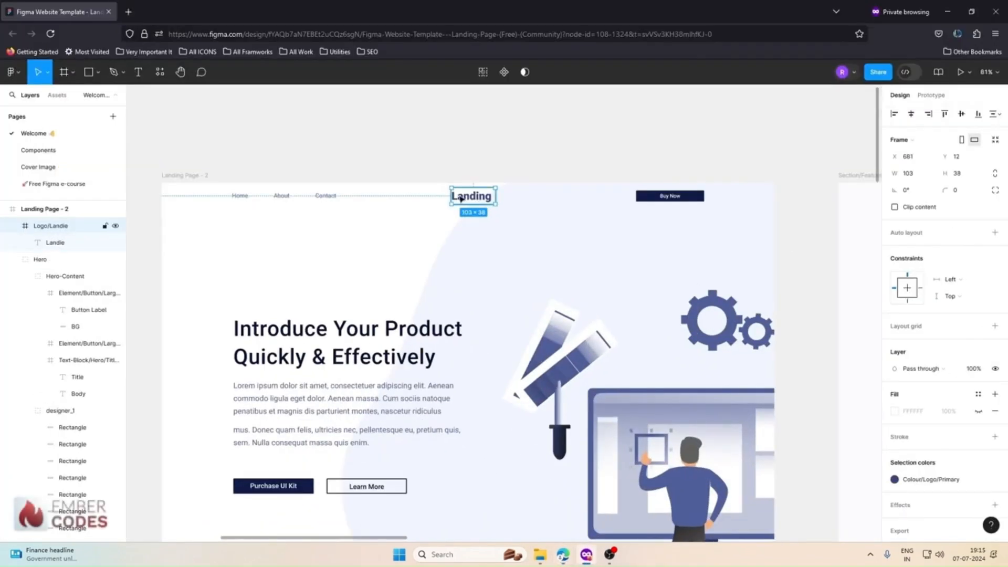
scroll(950, 266, down, 1)
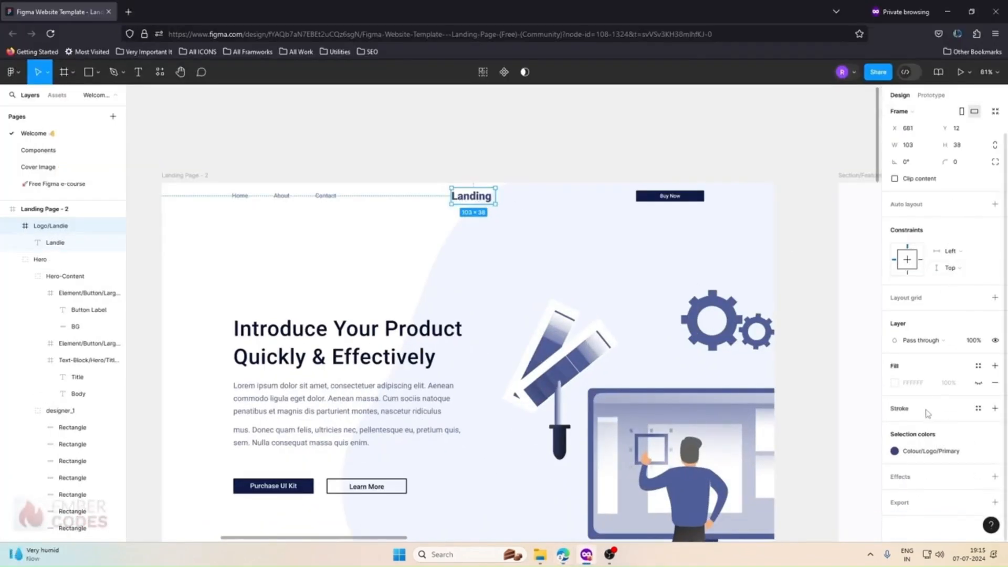
click(894, 452)
click(894, 452)
scroll(916, 320, up, 1)
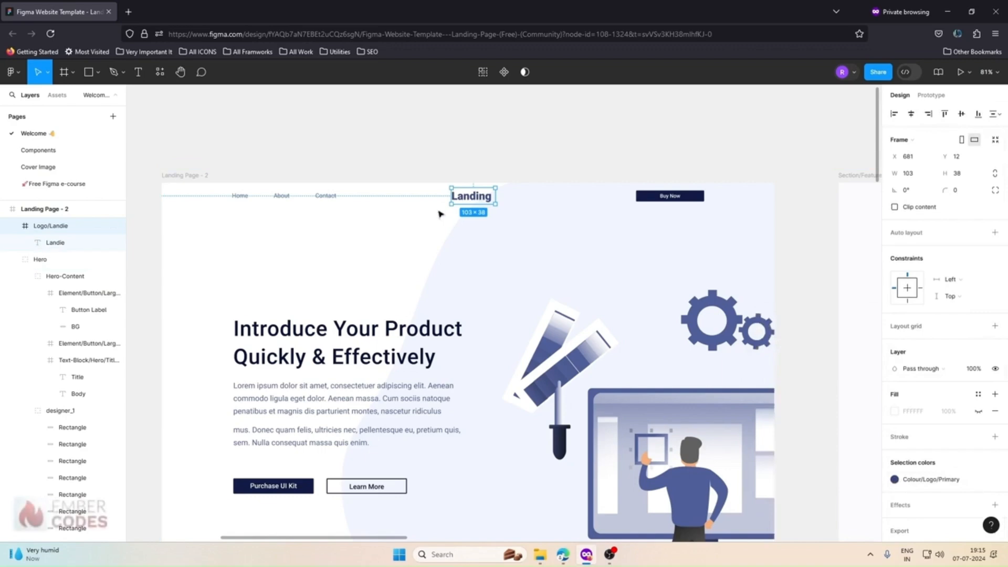
double_click(480, 199)
scroll(934, 378, down, 1)
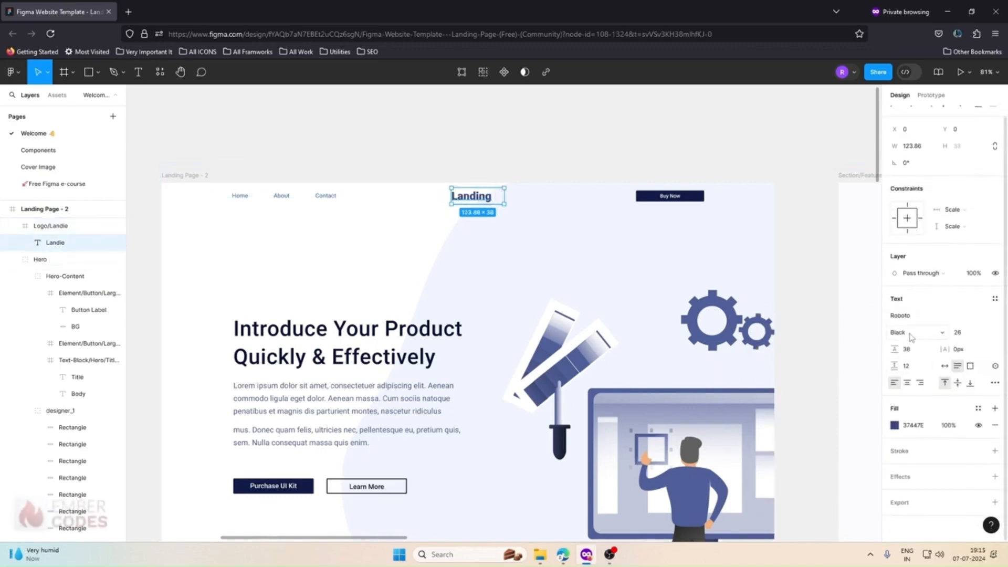
Step: Switch back to Webflow and add a text block reading LANDING inside the Brand element
scroll(911, 336, up, 1)
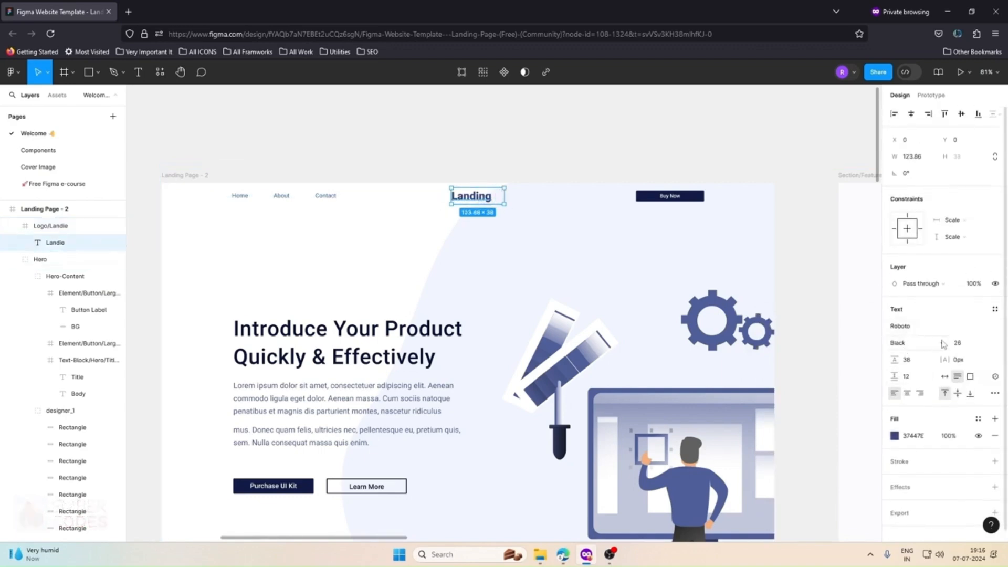
click(947, 11)
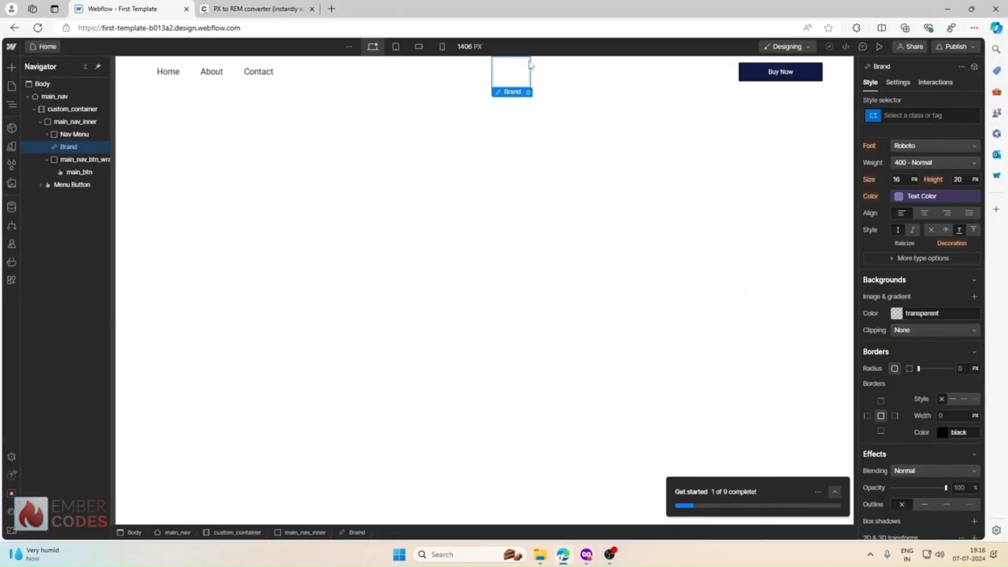
click(12, 68)
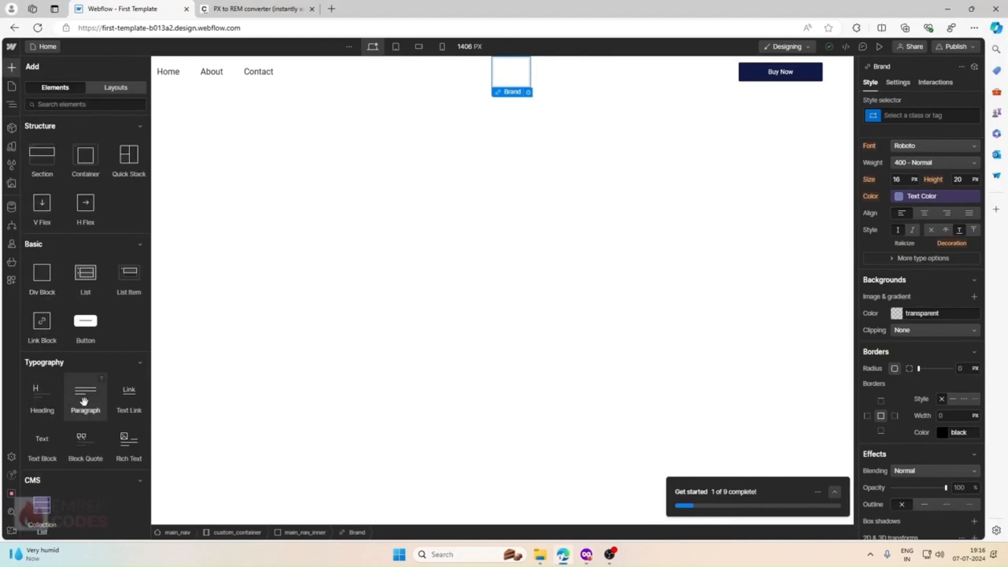
click(39, 440)
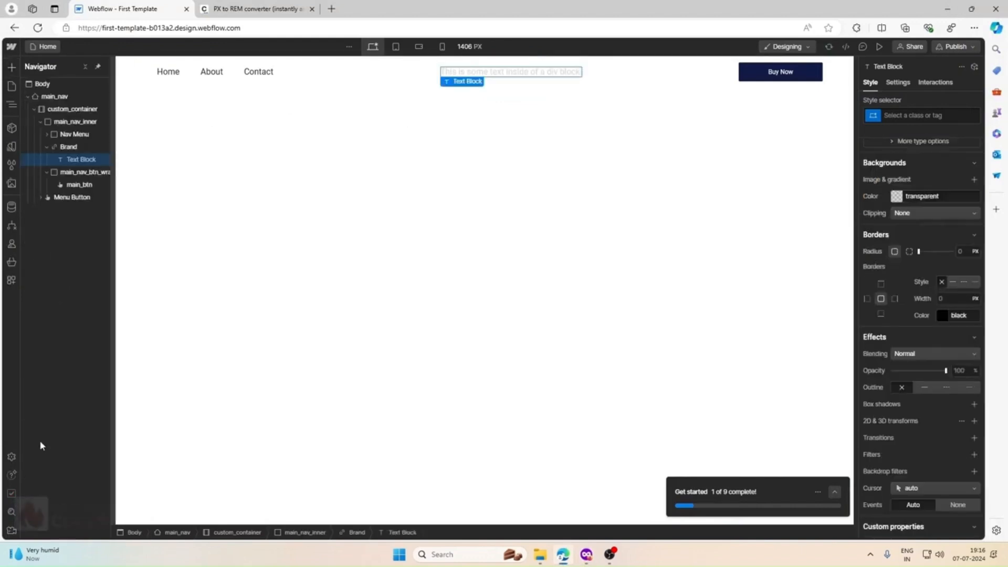
double_click(461, 77)
key(BackSpace)
text(LANDING)
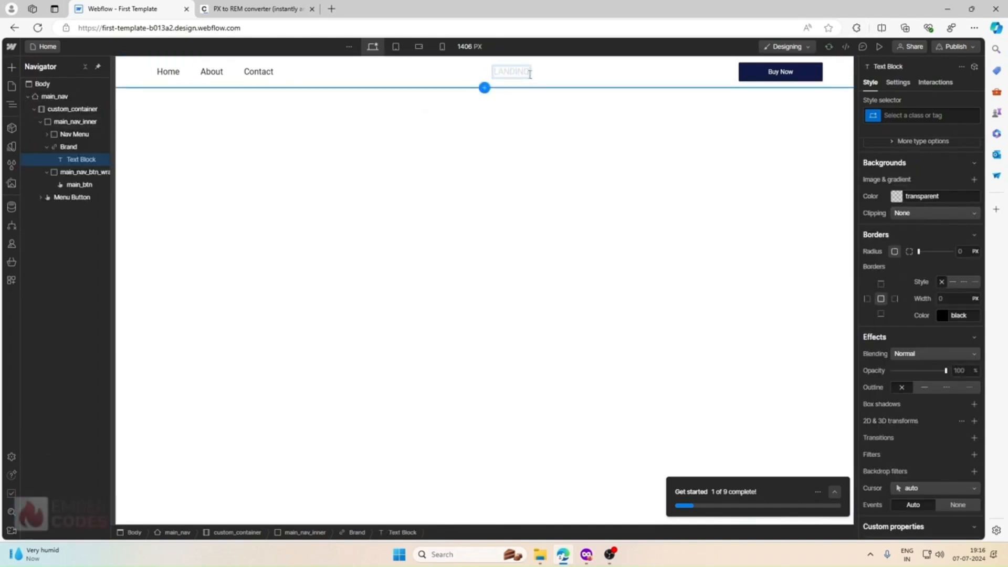
click(512, 102)
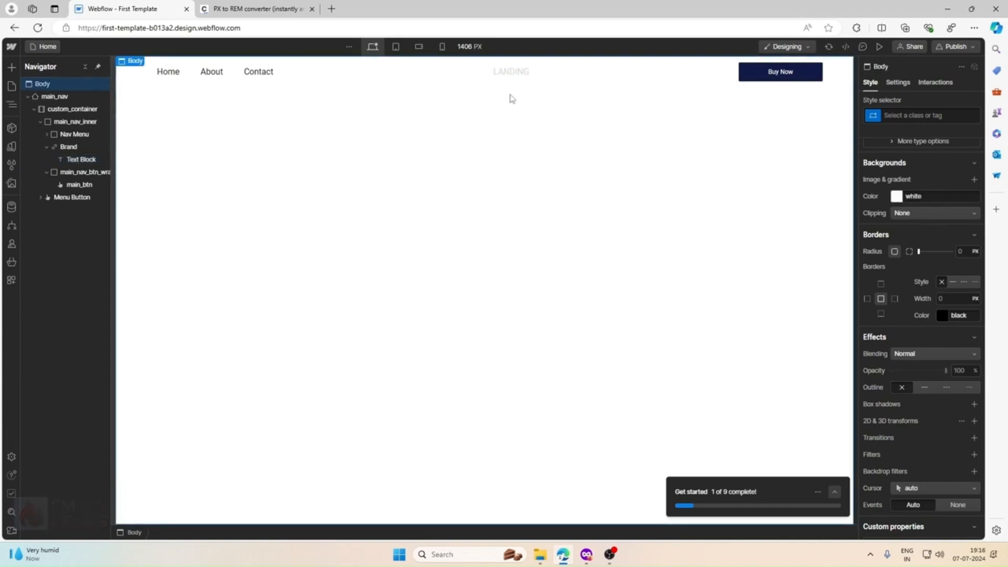
Step: Give the LANDING text block the class logo_text and set its text colour to the btn_bg variable
click(510, 72)
click(927, 114)
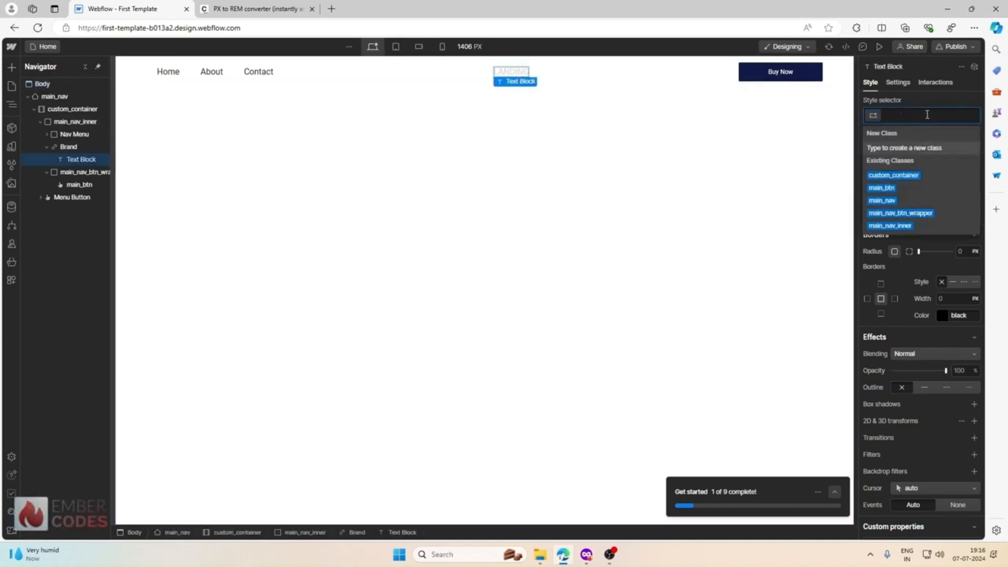
text(logo_text)
key(Return)
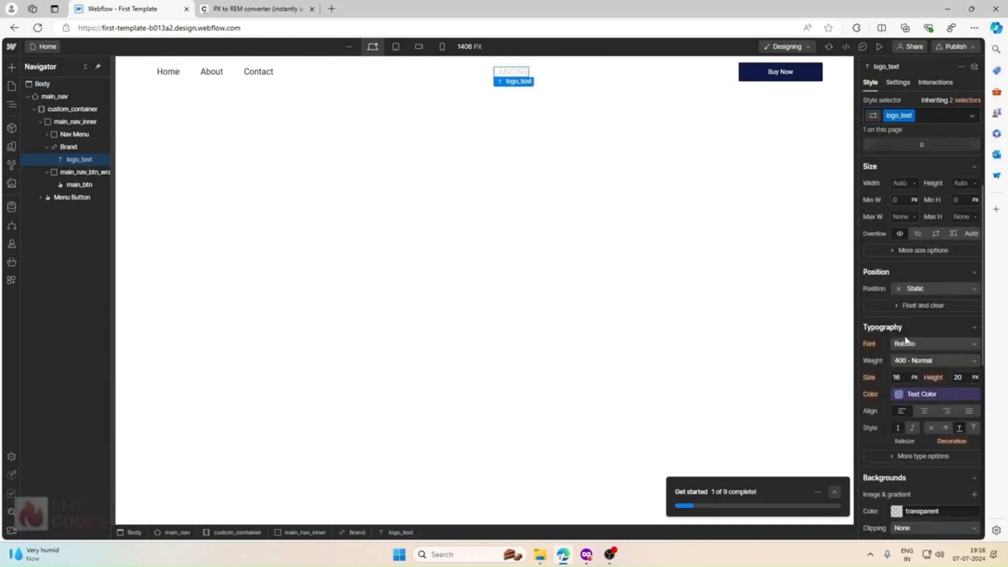
scroll(904, 335, down, 5)
click(899, 238)
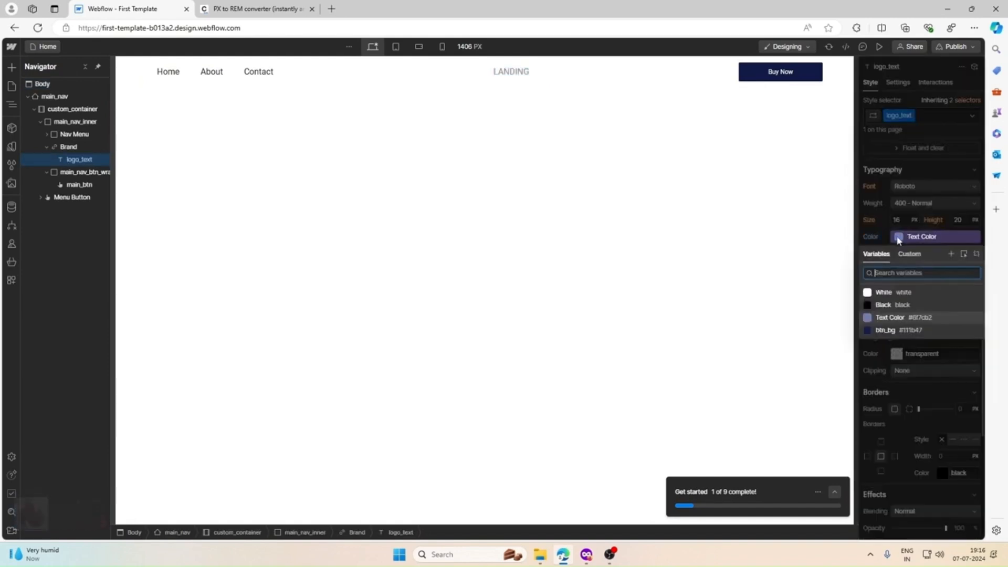
click(891, 330)
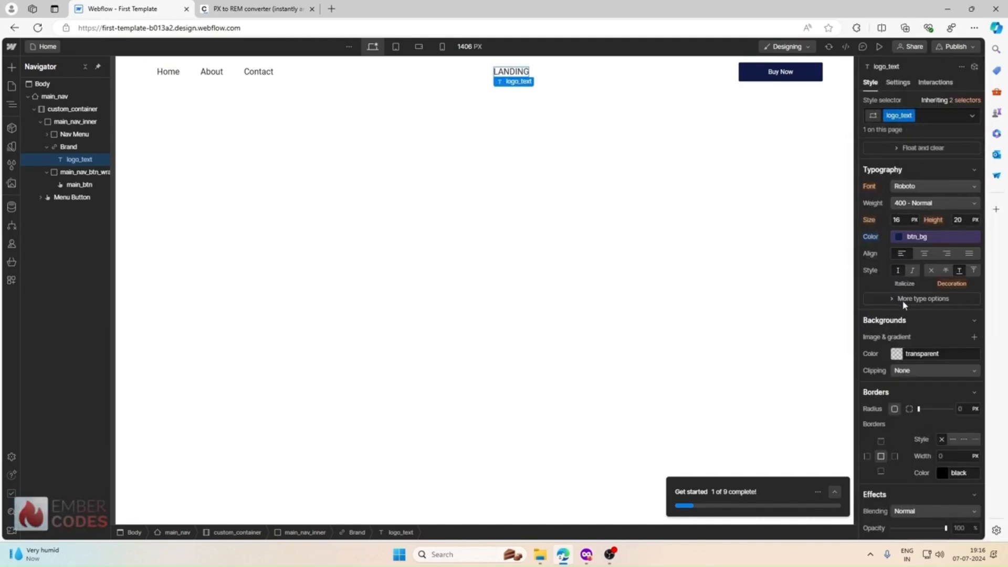
Step: Set the logo text's weight to 700 - Bold and try to choose 900 - Black
click(919, 187)
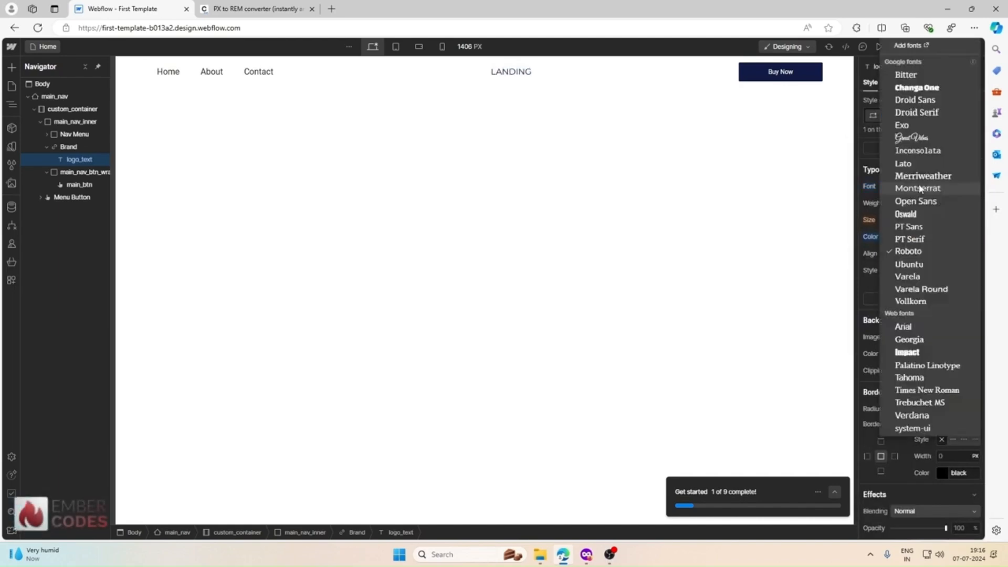
click(873, 253)
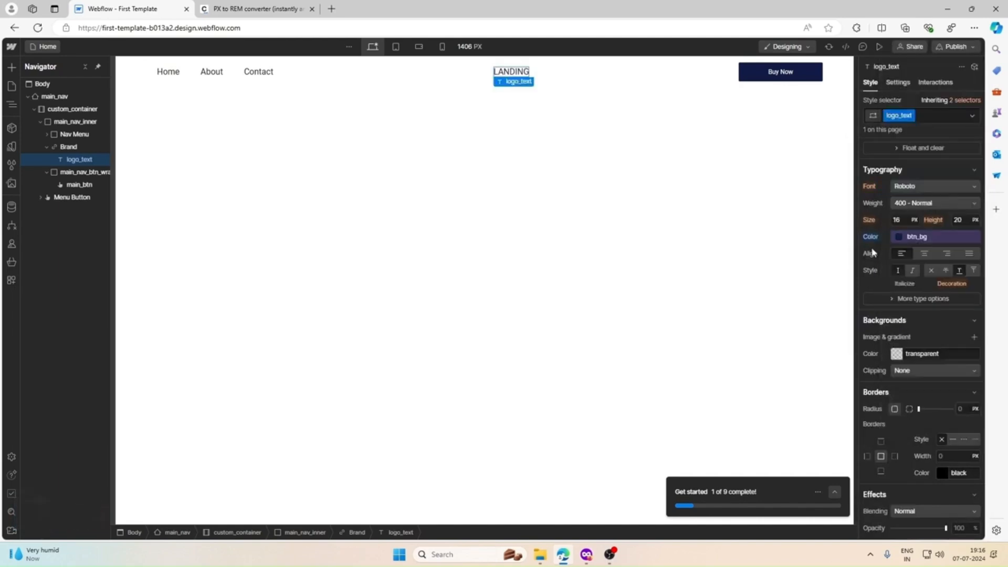
click(904, 207)
click(907, 243)
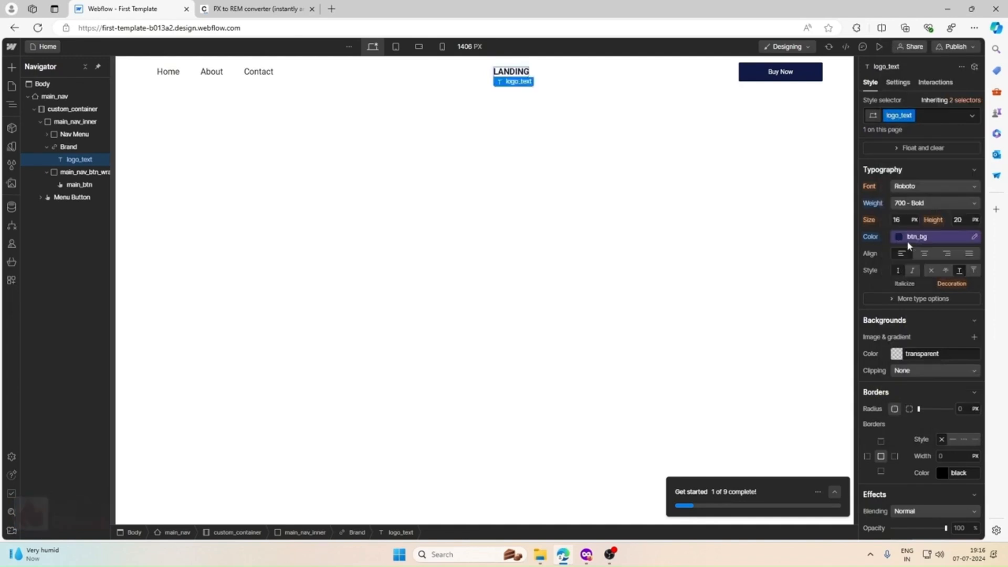
click(918, 203)
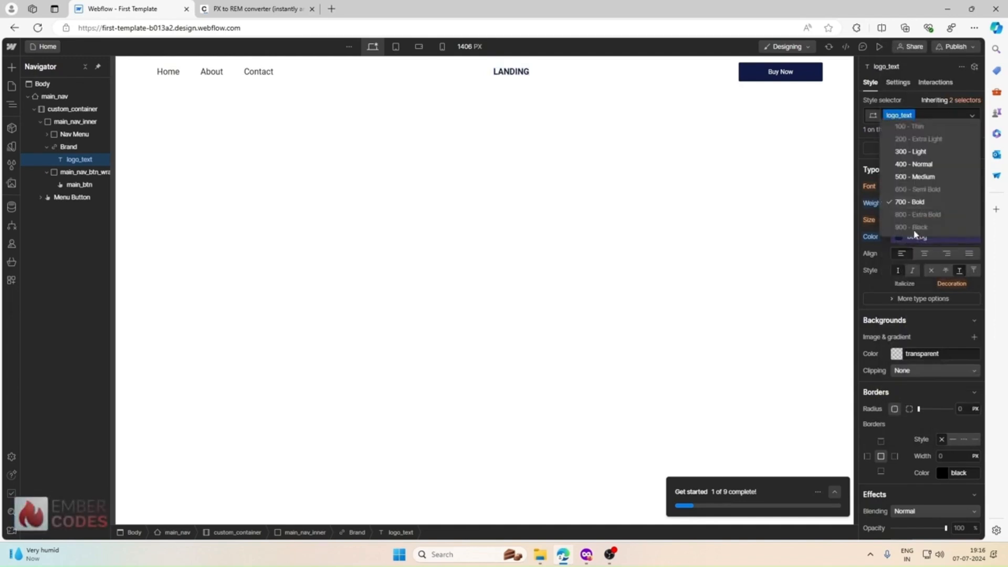
click(912, 227)
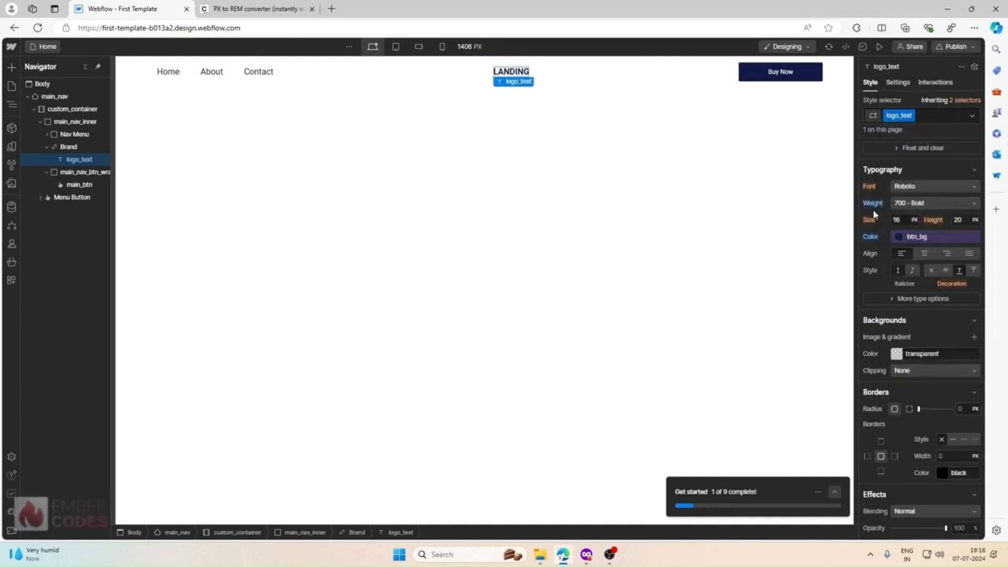
Step: Open the site's font settings and search the Google Fonts list for "rob"
click(902, 187)
click(920, 46)
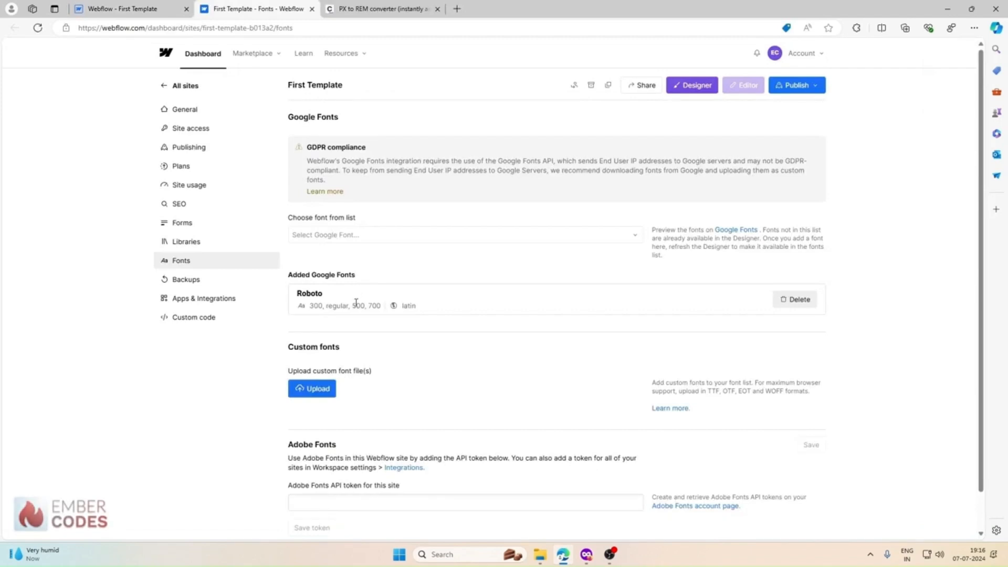
click(508, 241)
scroll(346, 301, down, 10)
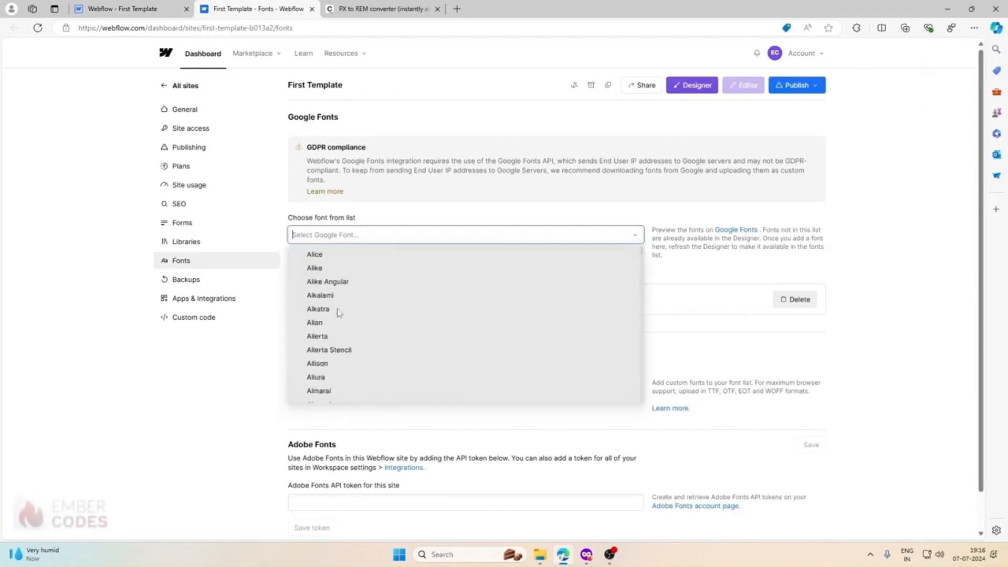
text(r5)
key(BackSpace)
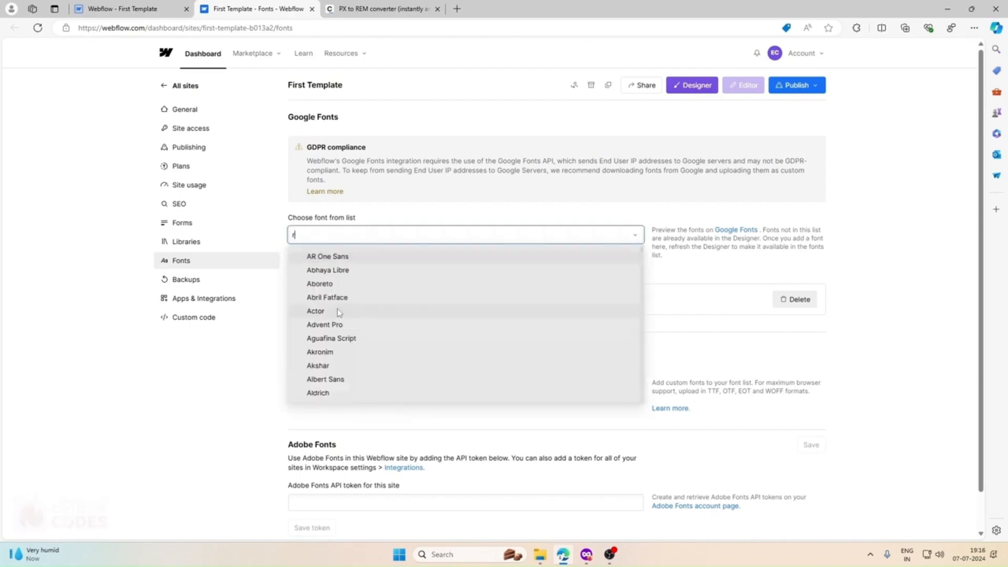
text(ob)
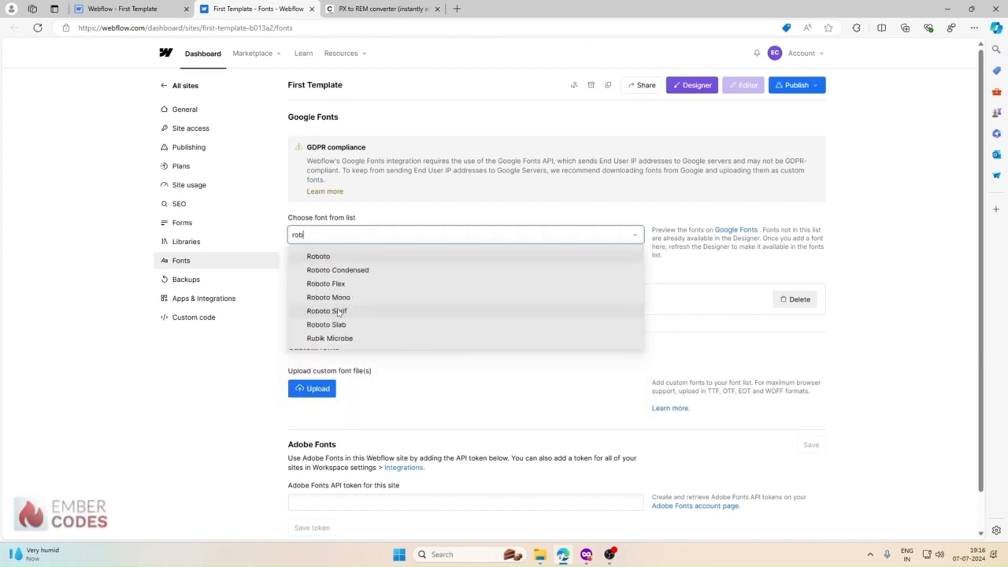
Step: Add Roboto from Google Fonts with only the 900 variant and the latin script included
click(315, 257)
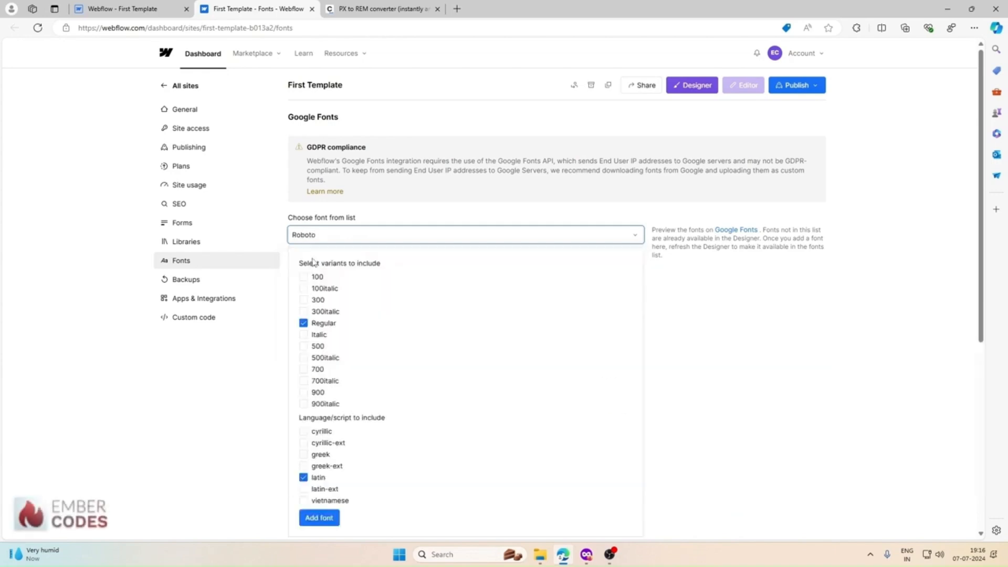
scroll(339, 411, down, 6)
scroll(336, 394, up, 3)
click(305, 235)
click(303, 165)
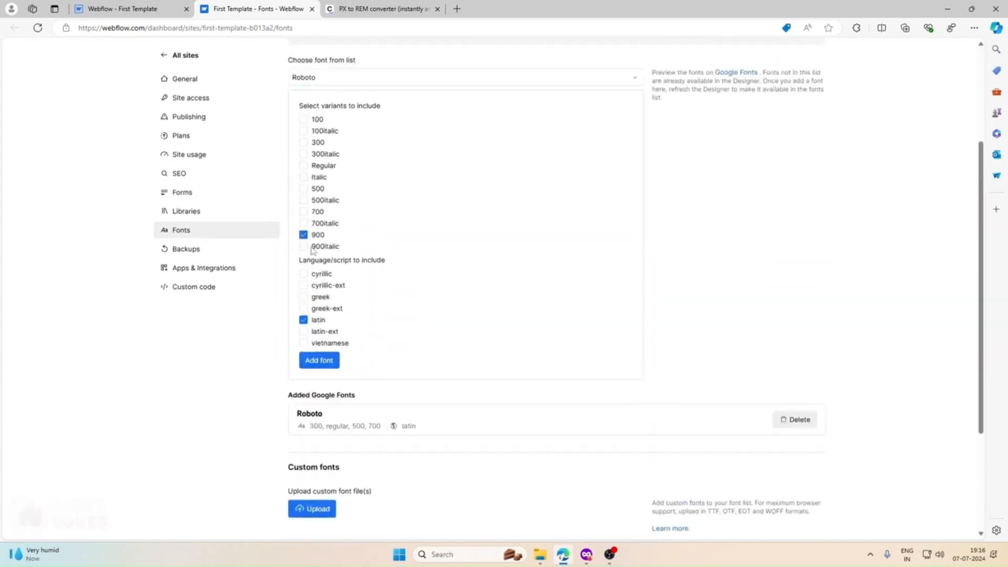
click(319, 360)
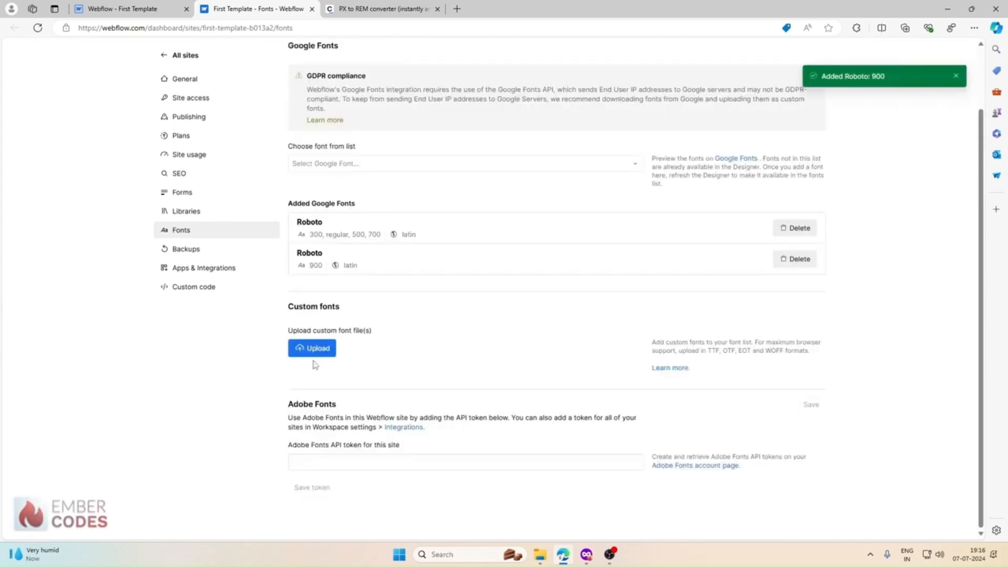
scroll(314, 282, up, 2)
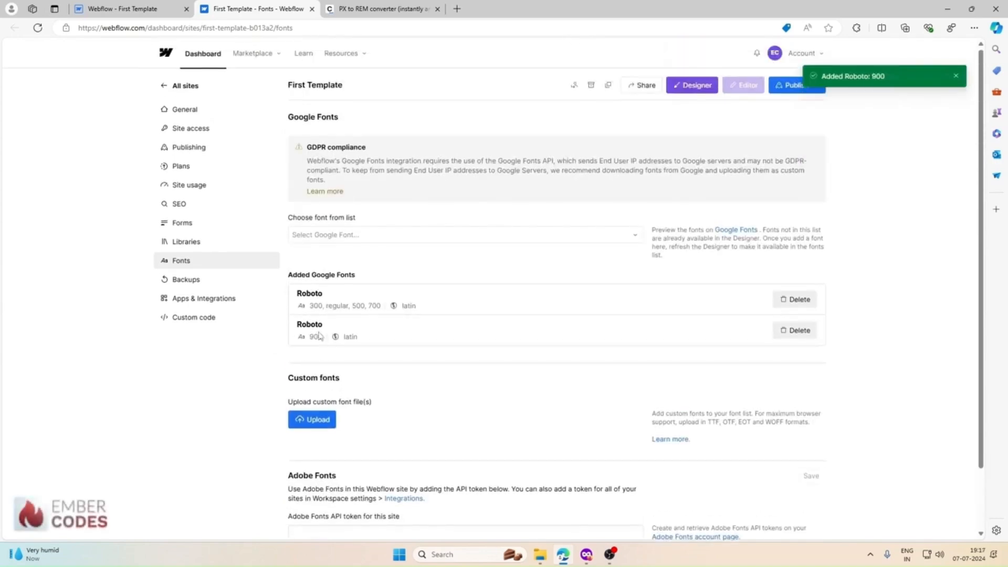
Step: Return to the Designer, apply Roboto to the logo text and check its available weights
click(121, 9)
click(926, 255)
click(923, 205)
click(878, 212)
click(917, 204)
click(878, 214)
Step: Reload the Designer page to refresh its font list
key(F5)
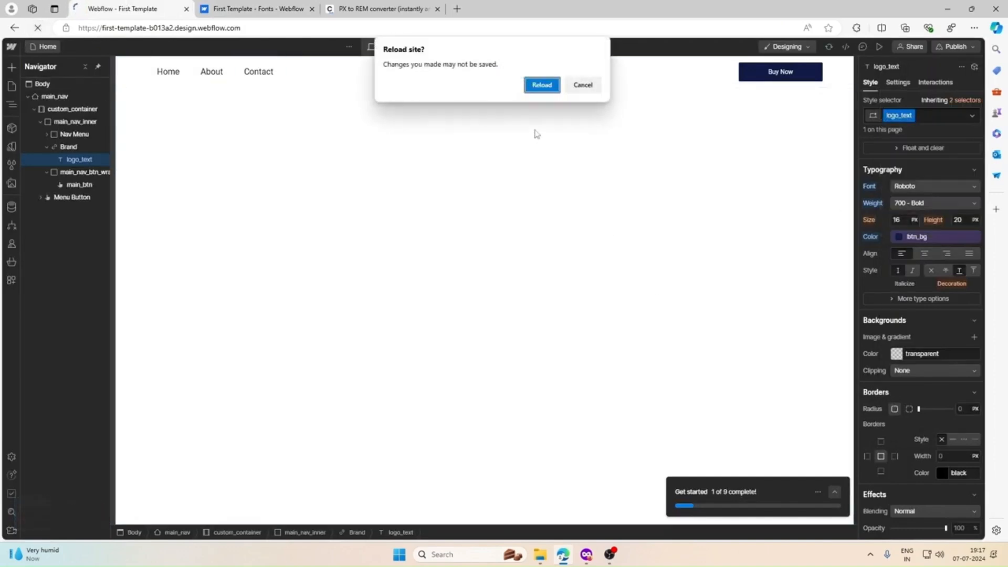
click(583, 84)
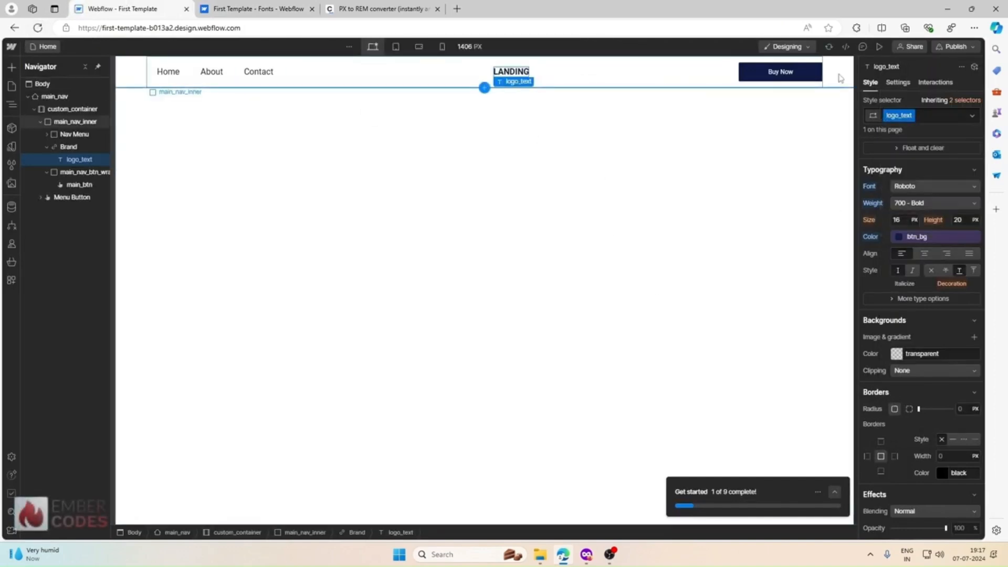
click(37, 28)
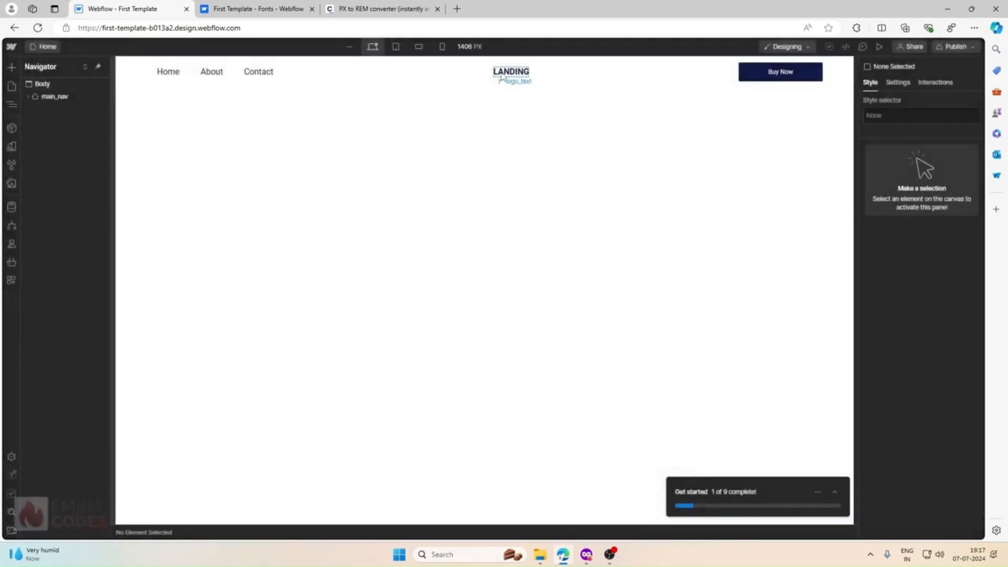
Step: Select the logo text again and check its weight options for 900 - Black, keeping 700 - Bold
click(501, 75)
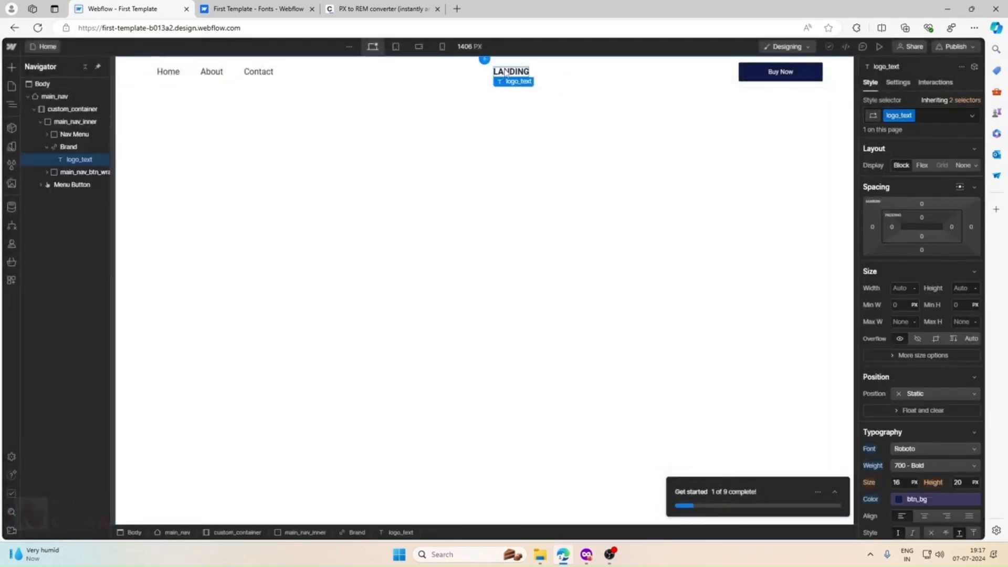
scroll(915, 291, down, 4)
click(925, 256)
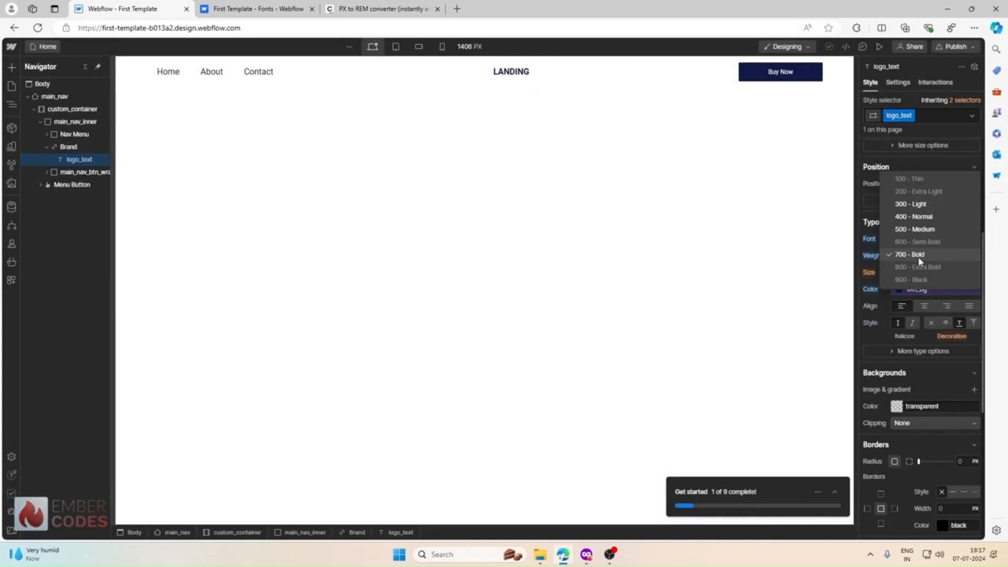
click(919, 257)
click(920, 257)
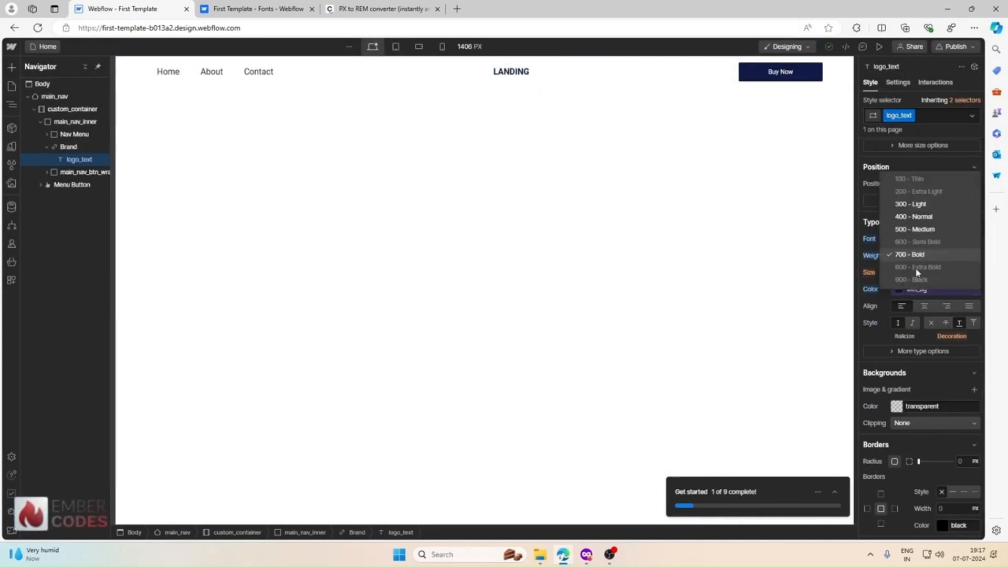
click(916, 269)
click(915, 255)
click(862, 258)
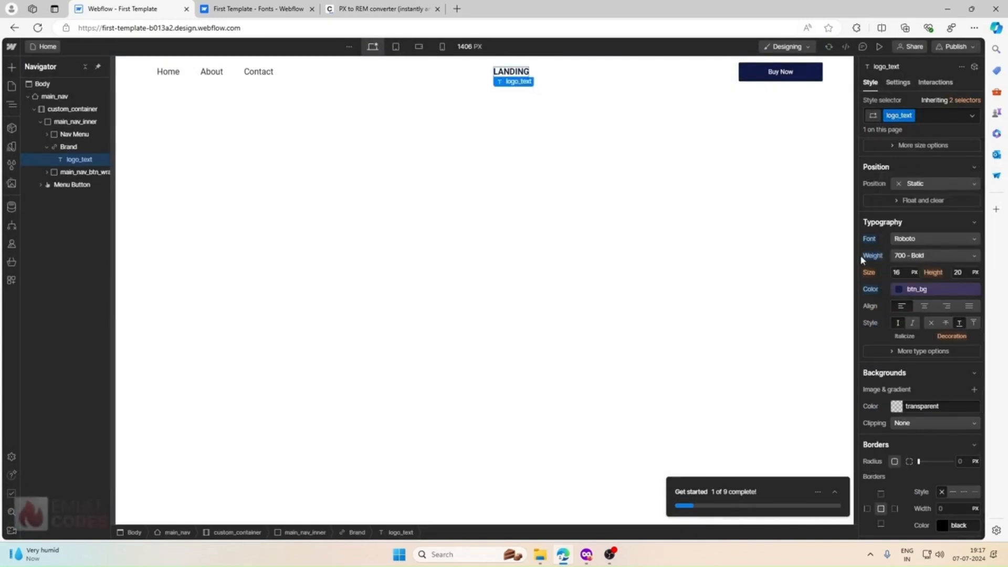
Step: Check the logo text's font and weight options again, keeping Roboto and 700 - Bold
click(911, 239)
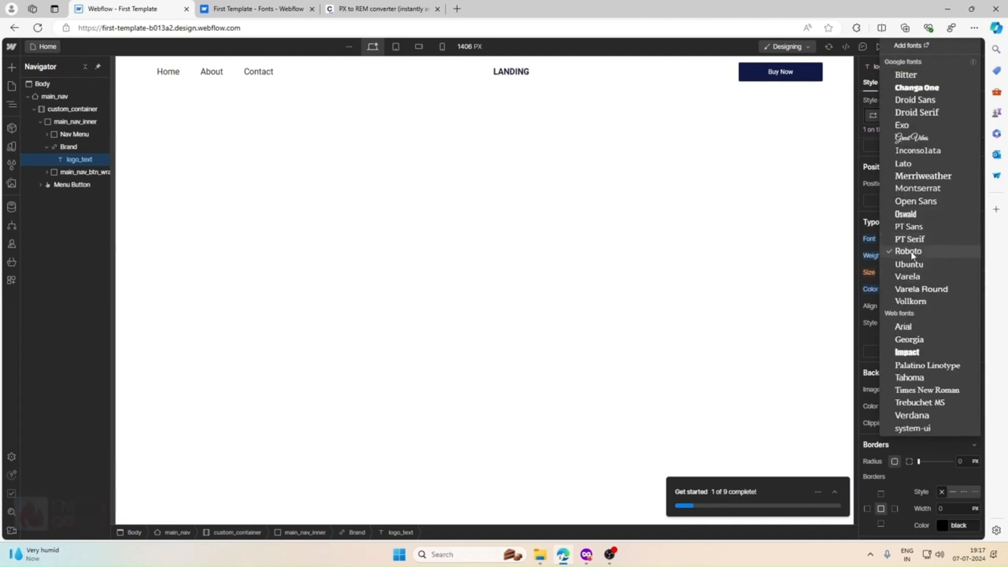
click(911, 253)
click(912, 256)
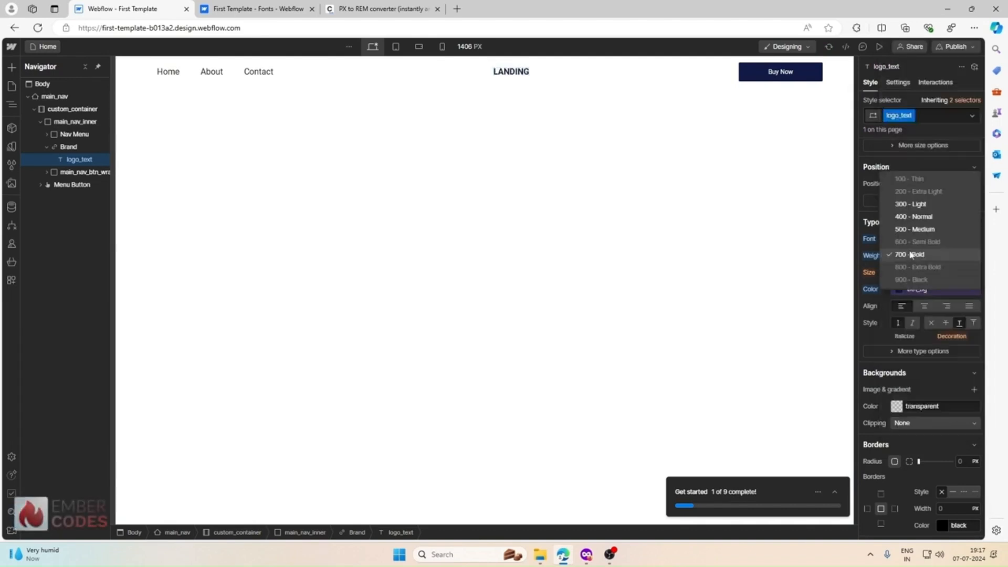
click(911, 255)
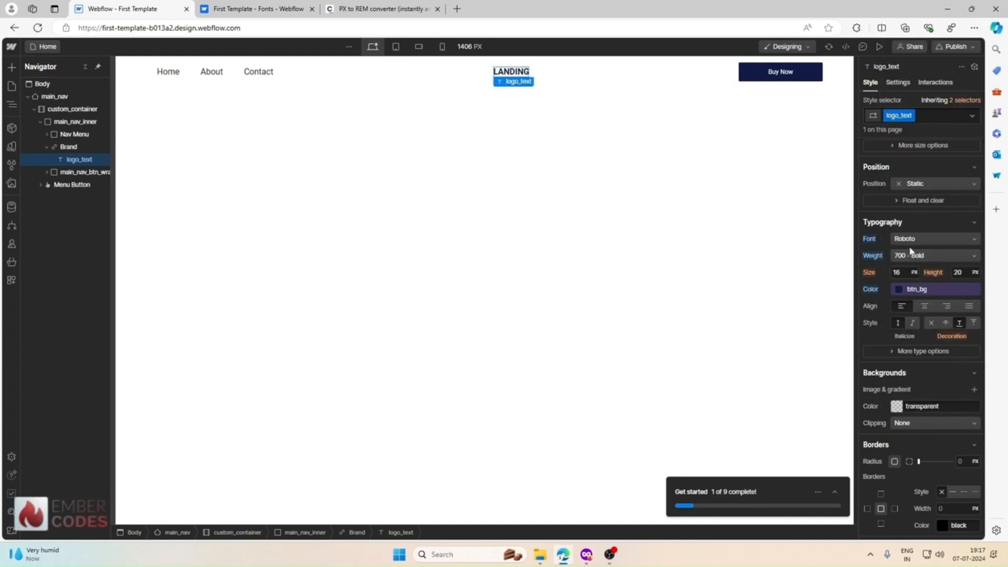
scroll(910, 252, up, 4)
scroll(909, 263, down, 3)
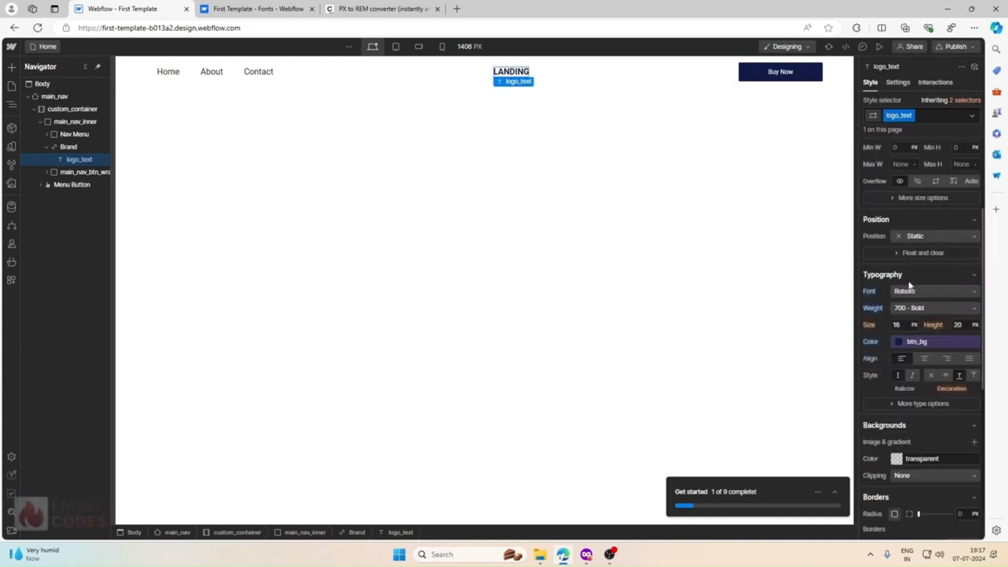
Step: Open the site's font settings and delete both Roboto entries from the added Google fonts
click(909, 294)
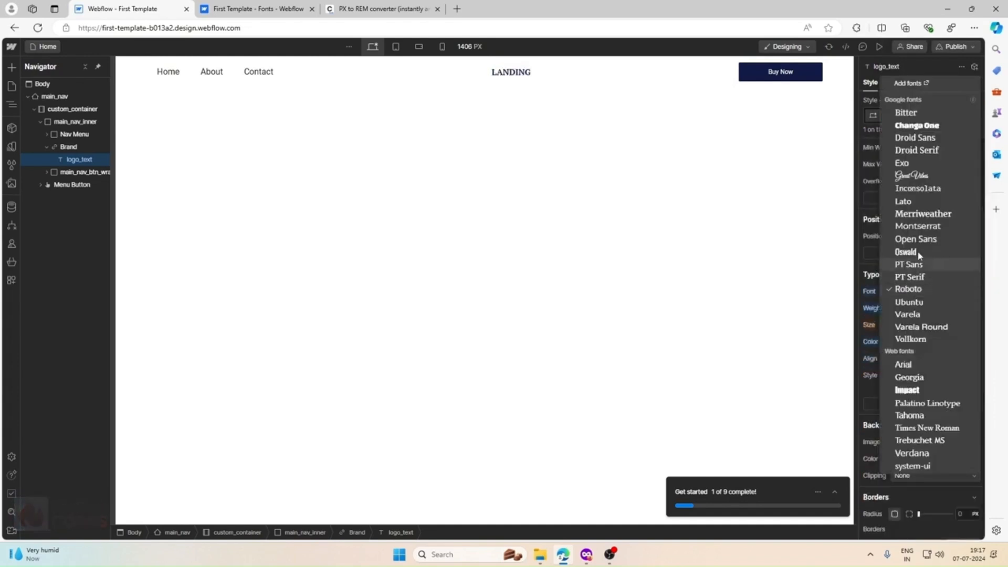
click(908, 83)
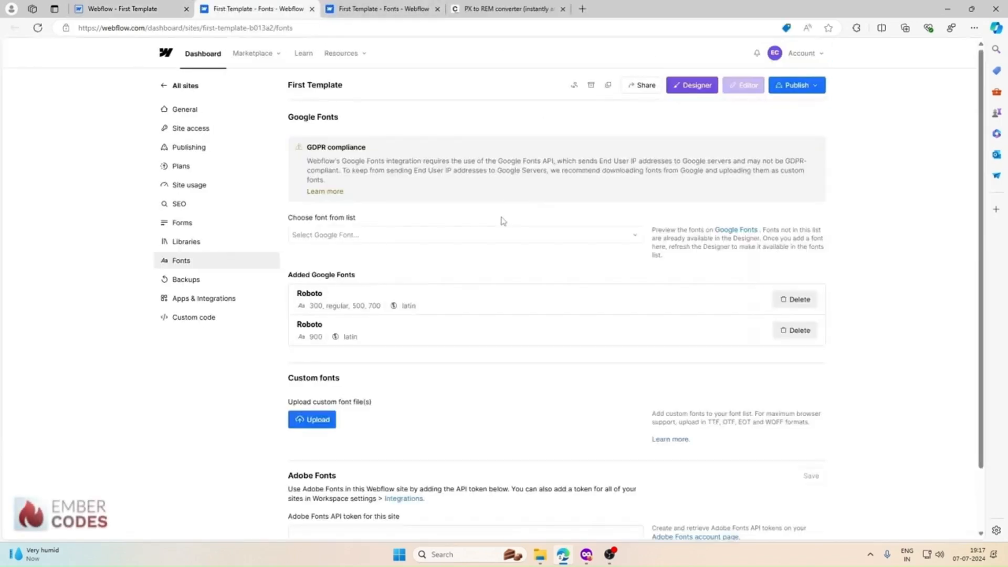
scroll(473, 231, down, 1)
click(794, 260)
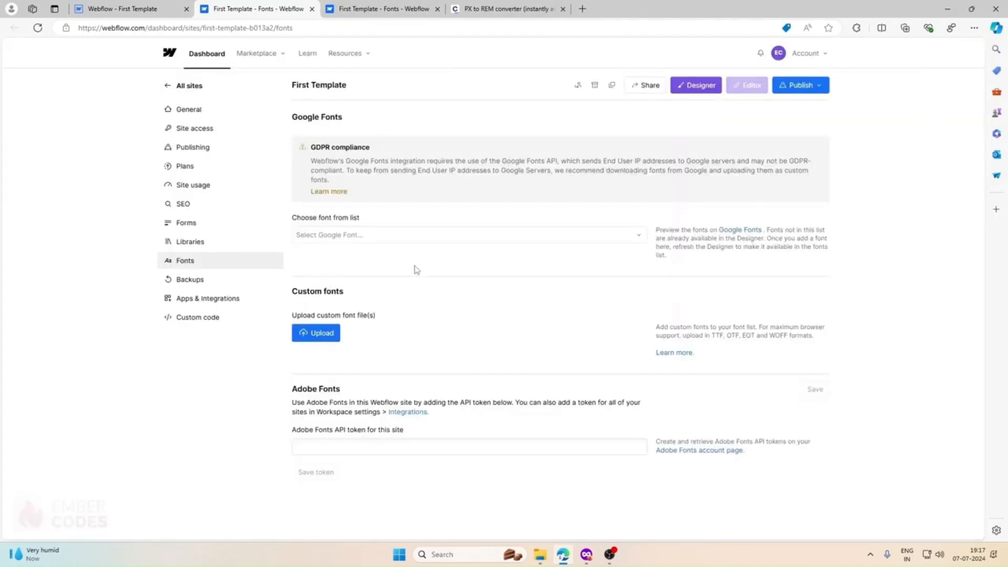
Step: Add Roboto from Google Fonts with variants 300, Regular, 500, 700 and 900 and the latin script
click(405, 236)
text(r)
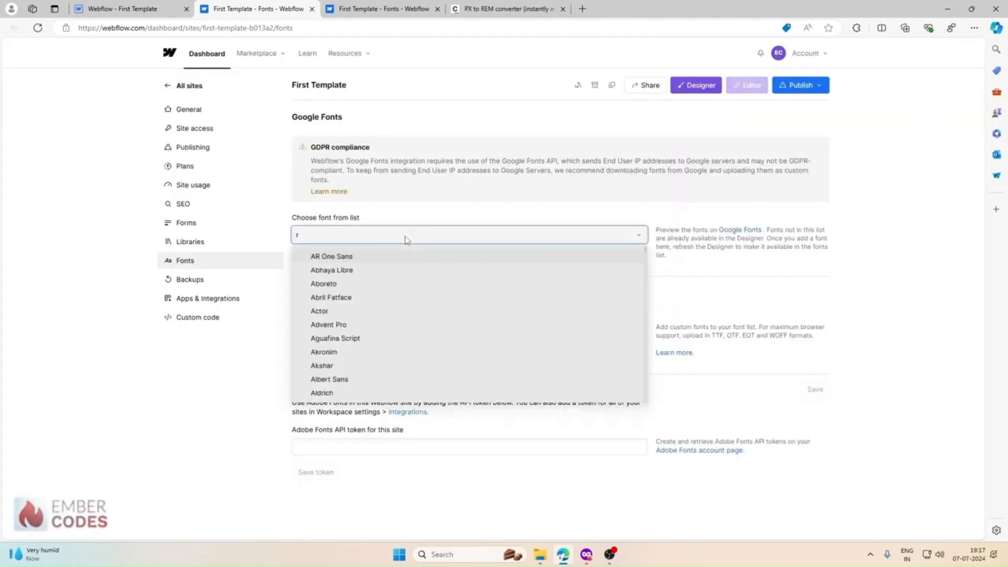
text(obo)
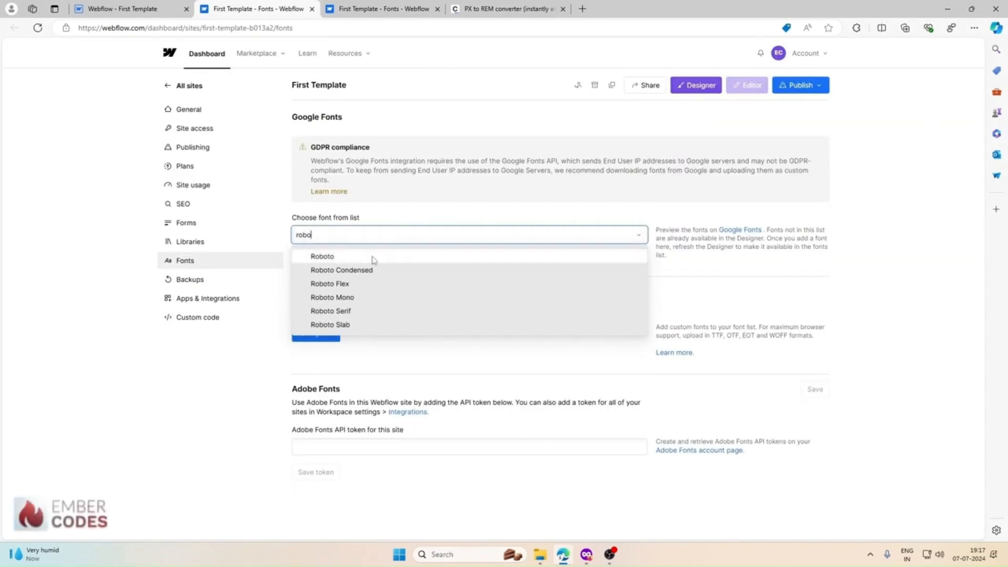
click(337, 256)
click(303, 300)
click(303, 347)
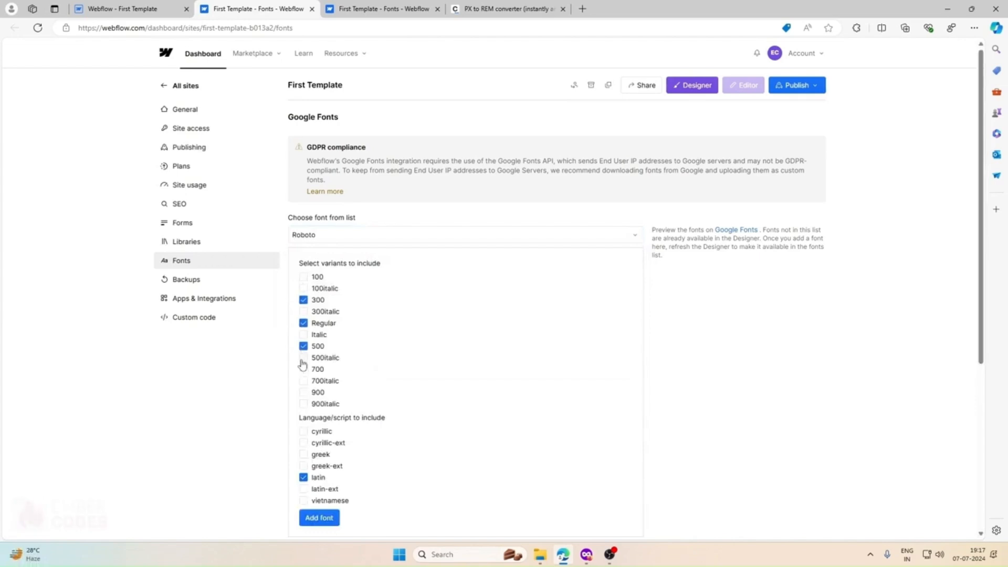
click(303, 392)
scroll(300, 426, down, 3)
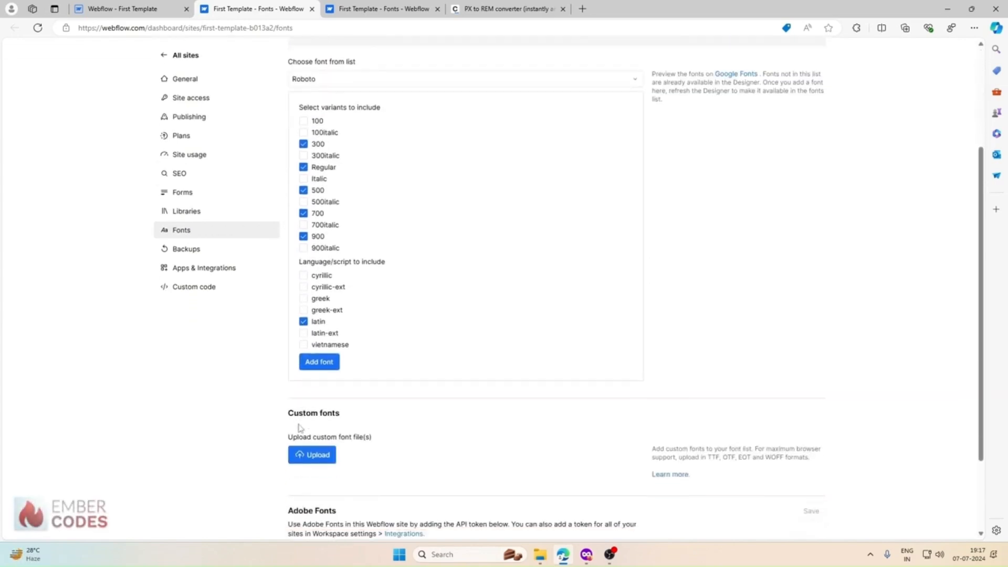
click(313, 367)
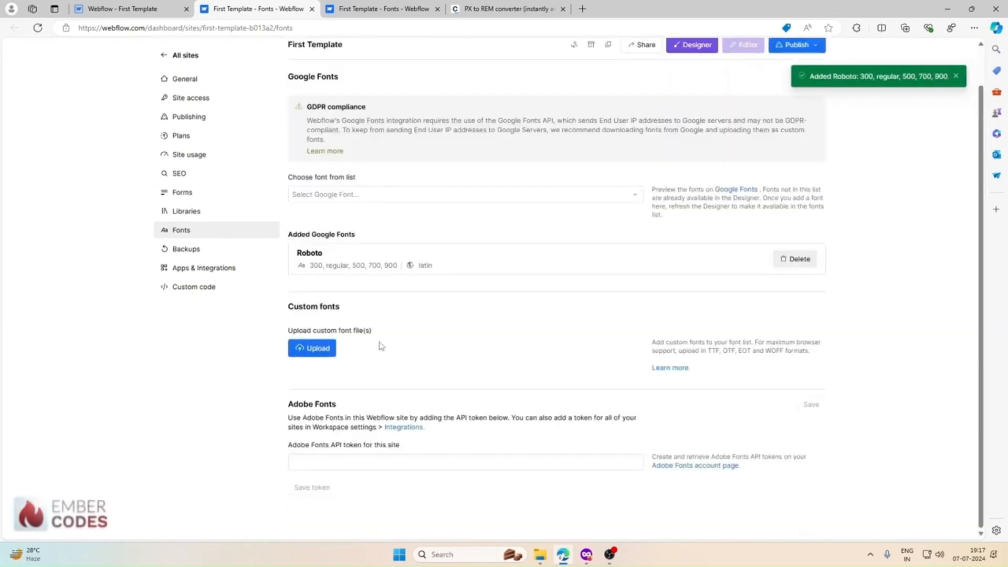
scroll(374, 330, up, 1)
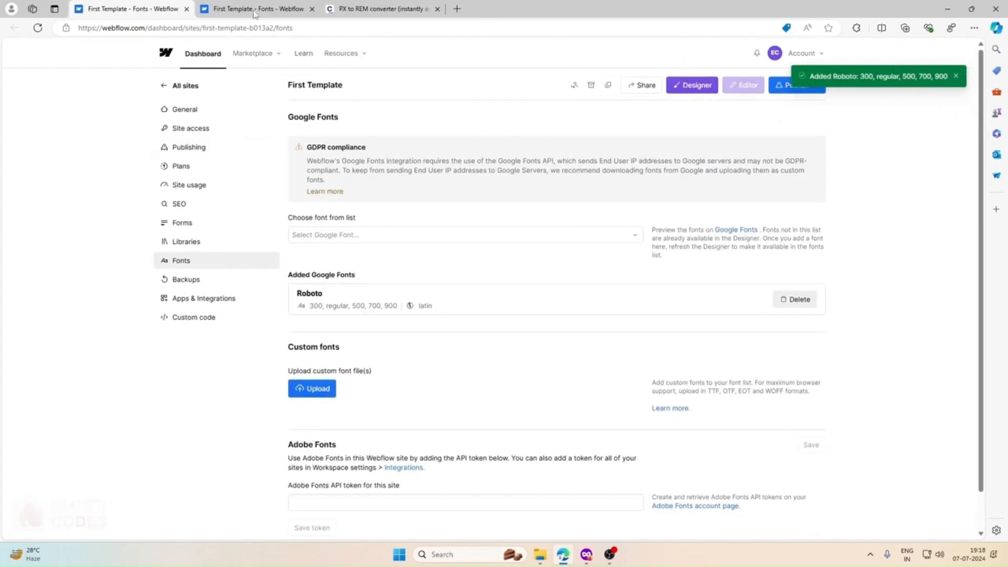
Step: Reopen the site in the Designer and request design control to leave the content-editing mode
click(701, 89)
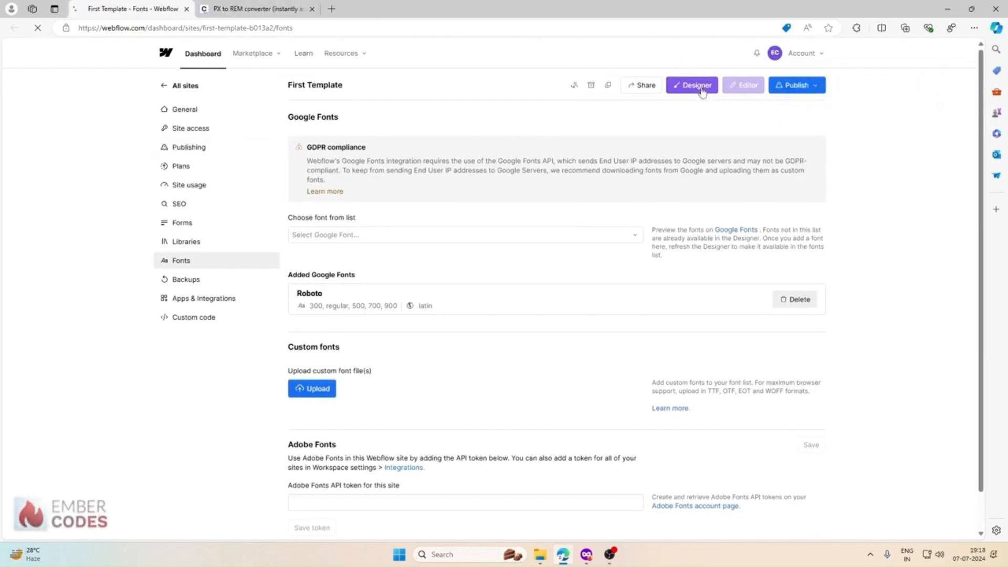
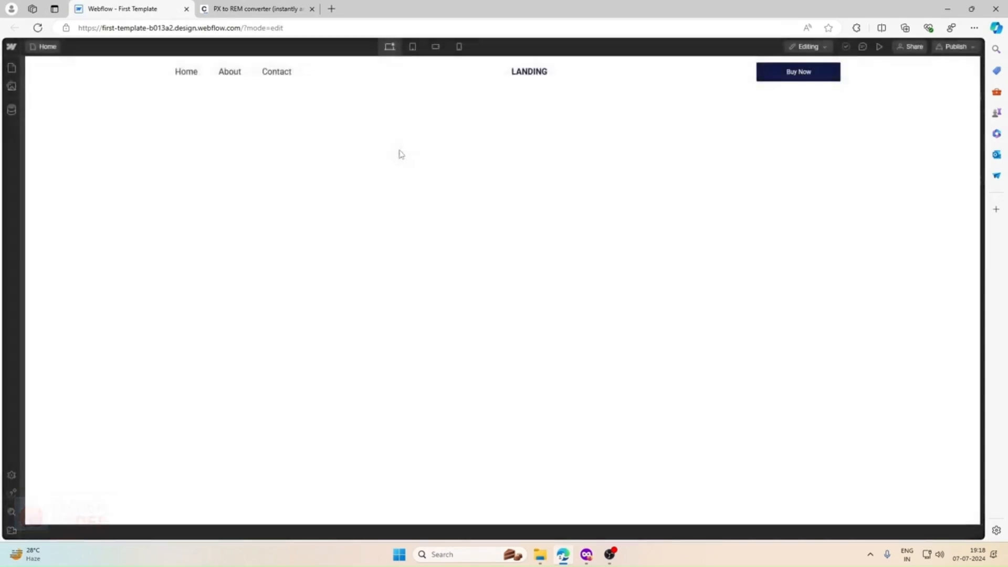
click(543, 73)
click(825, 48)
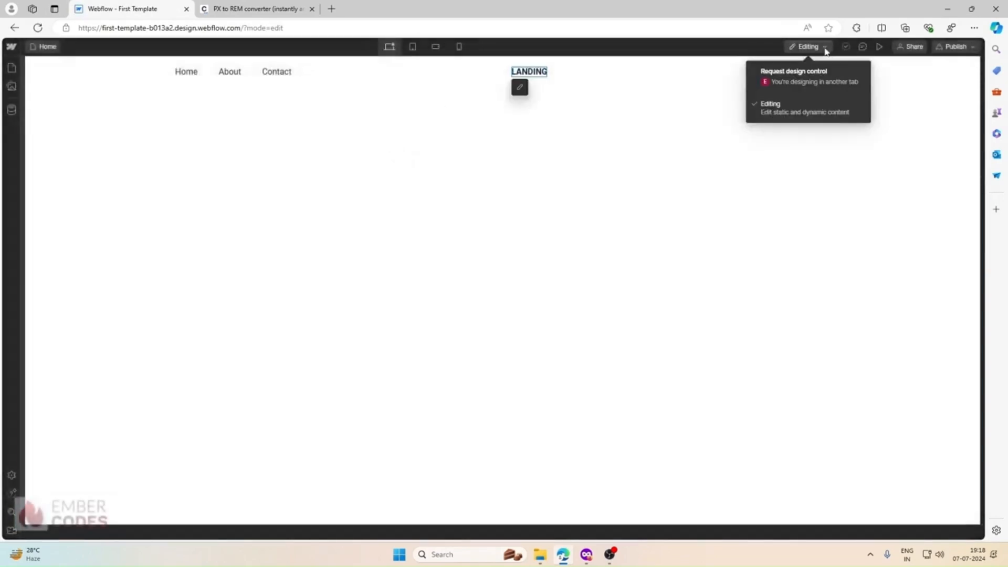
click(799, 73)
click(909, 109)
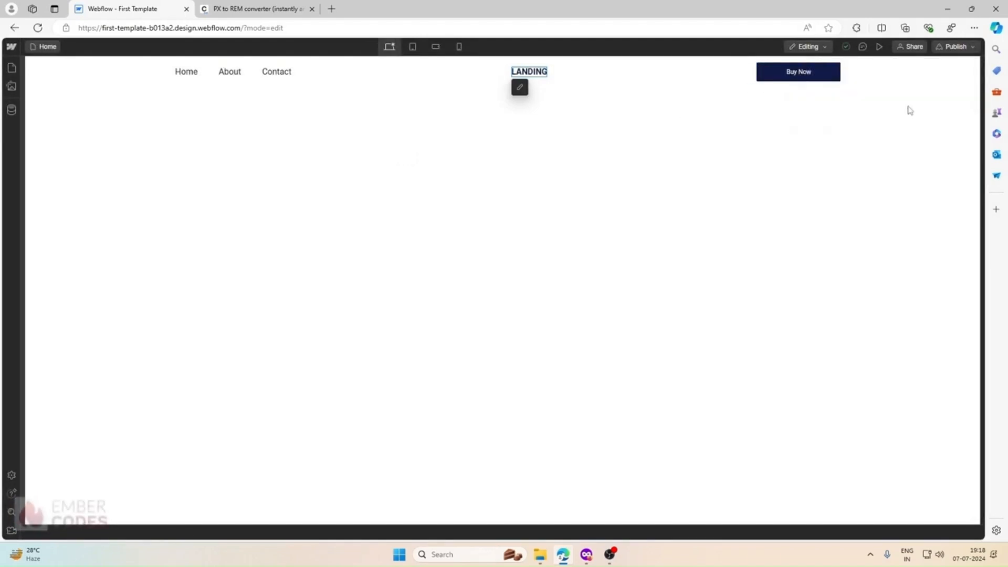
click(819, 47)
click(842, 89)
click(949, 108)
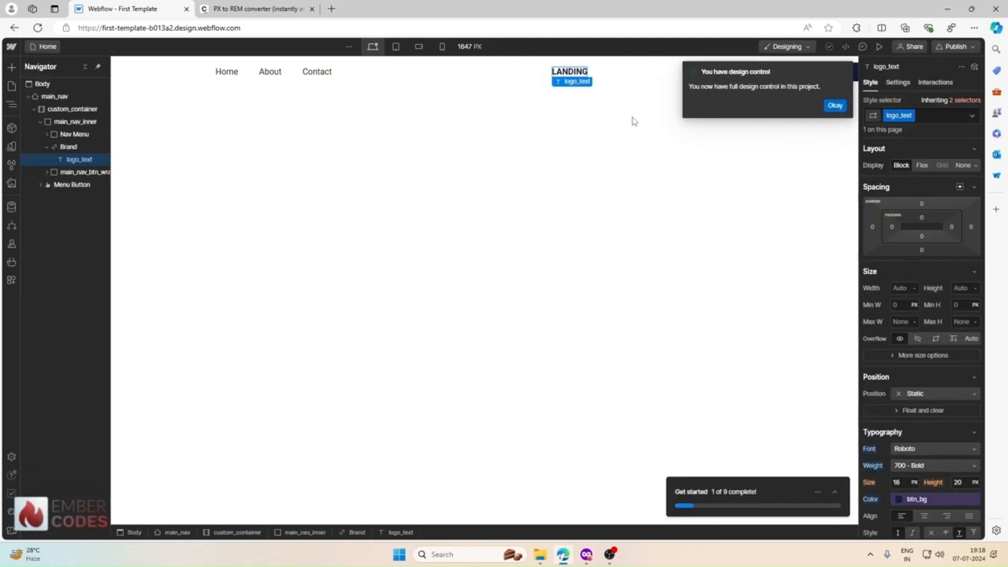
click(838, 104)
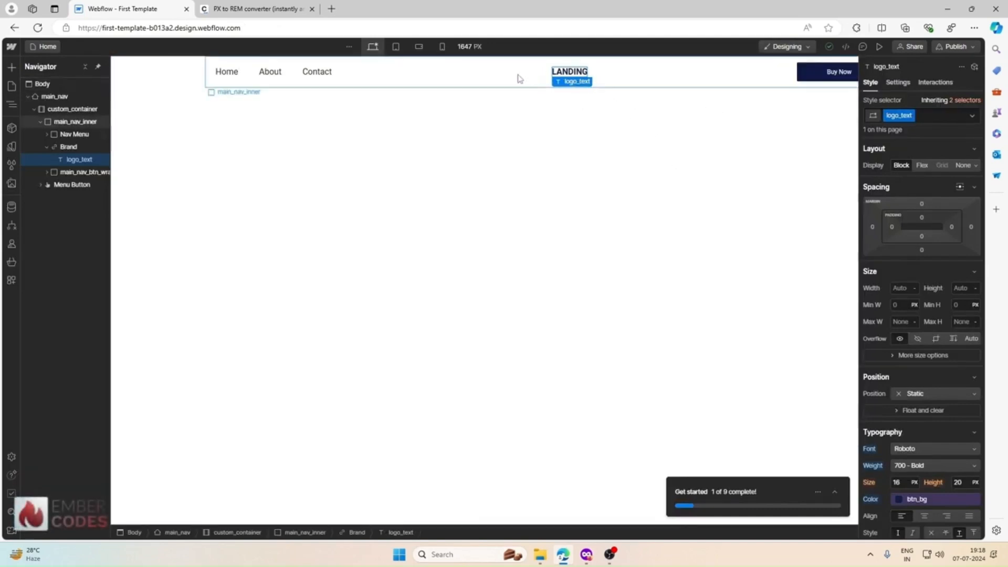
Step: Set the logo text's font weight to 900 - Black at the desktop breakpoint
click(396, 46)
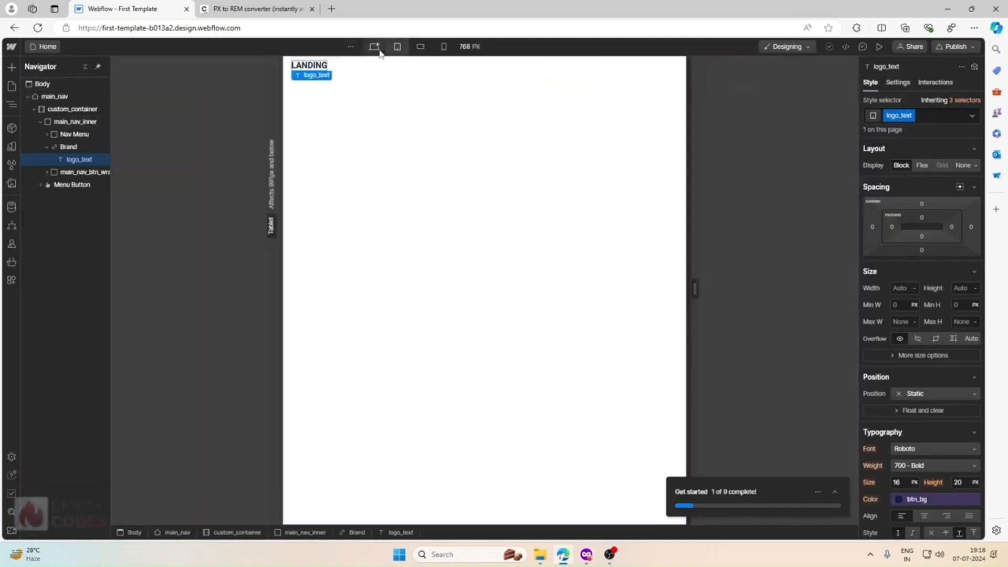
click(374, 47)
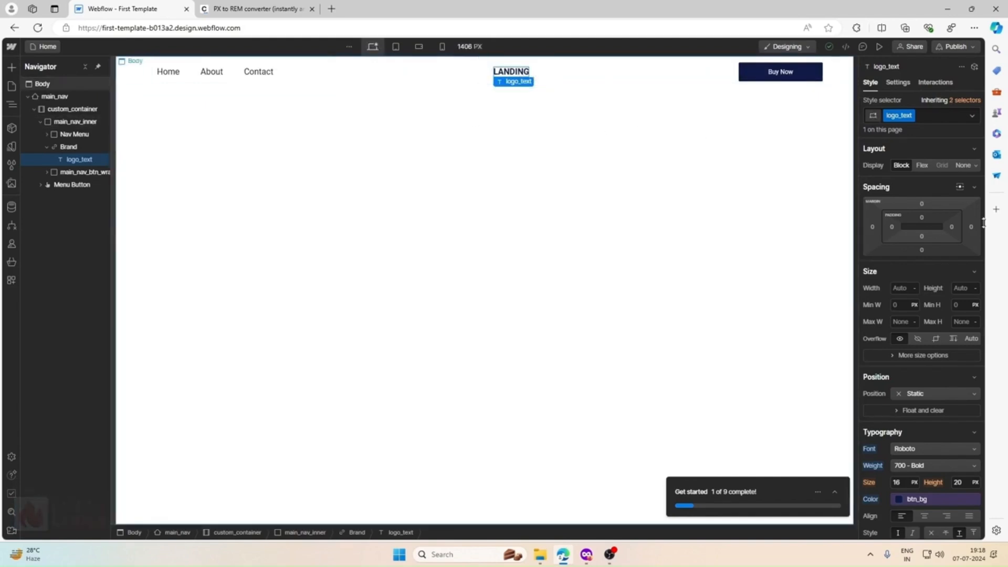
scroll(906, 336, down, 2)
click(914, 360)
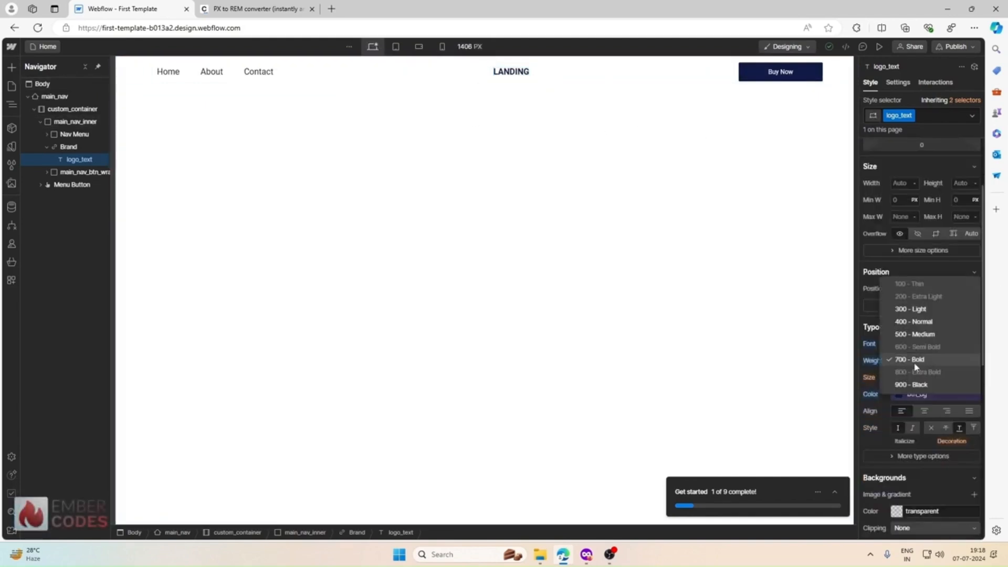
click(911, 386)
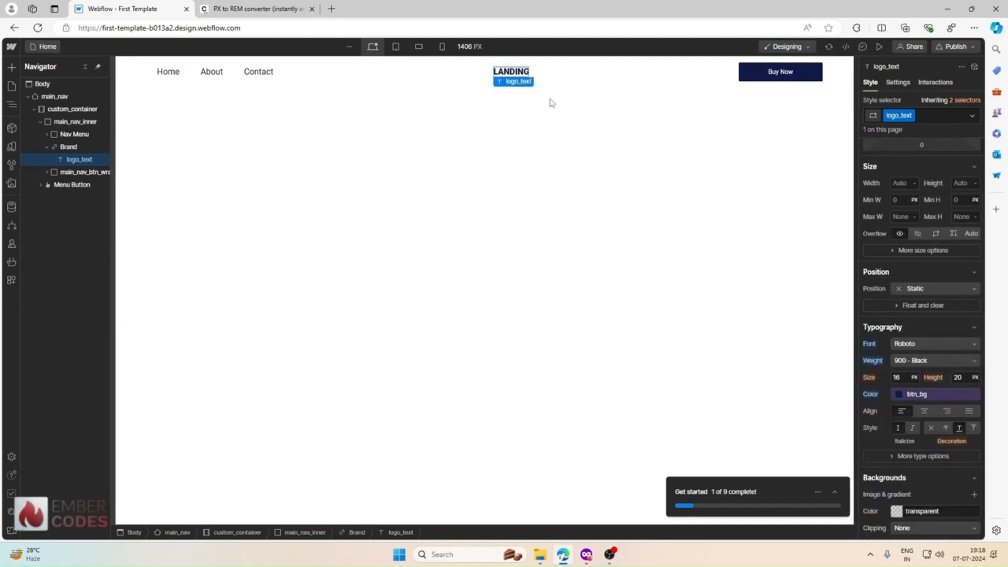
Step: Check the logo's font size in the Figma design and convert 26 px to rem in the PX to REM converter
click(586, 554)
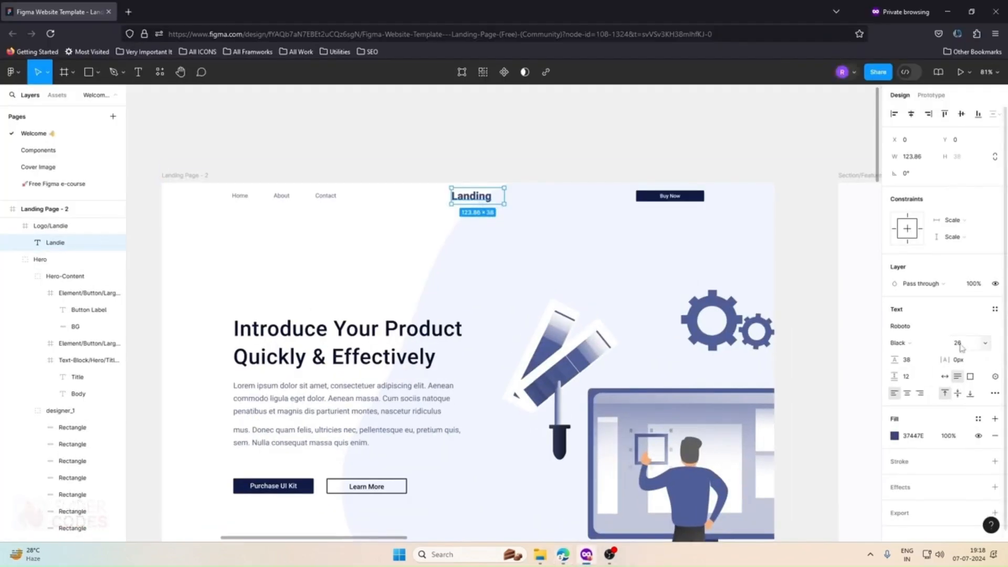
click(951, 19)
click(256, 9)
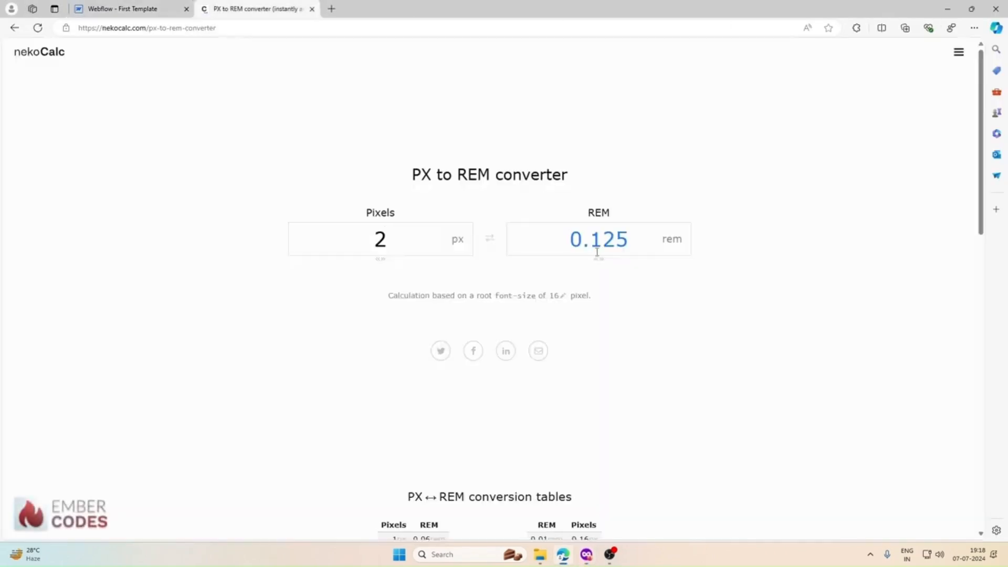
double_click(383, 230)
text(26)
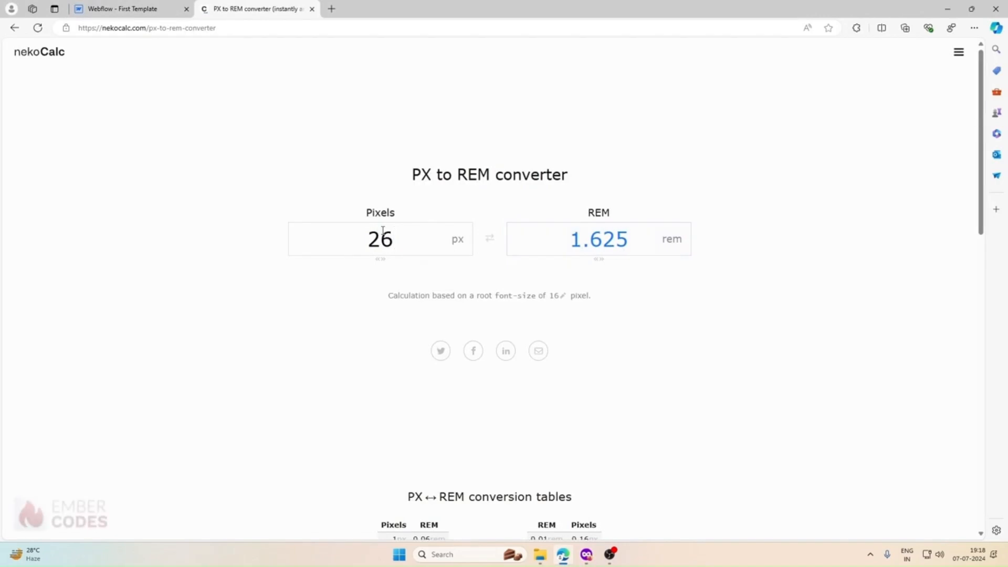
Step: Return to the Designer and set the logo text's font size to 1.625 rem
click(120, 7)
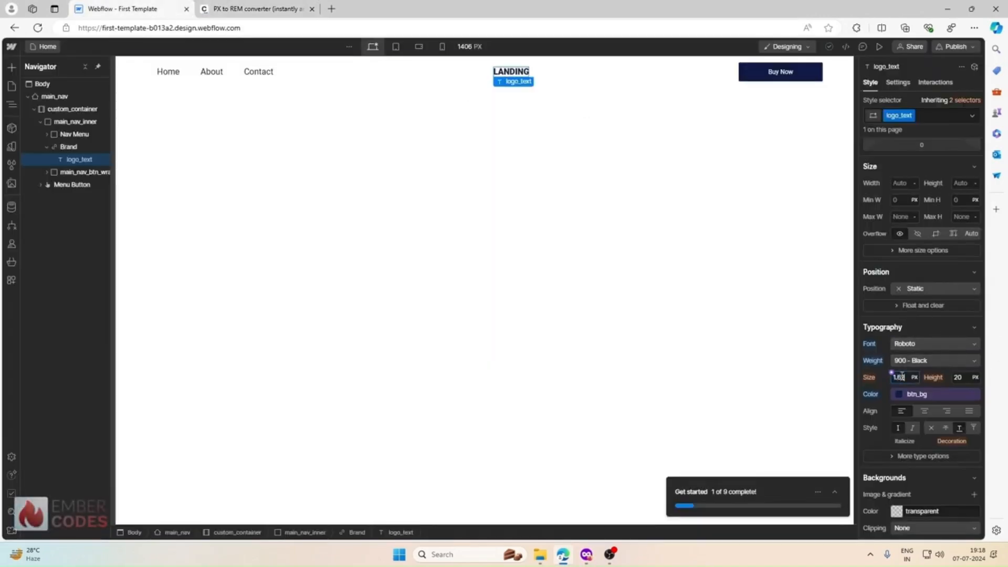
click(901, 376)
text(1.625rem)
key(Return)
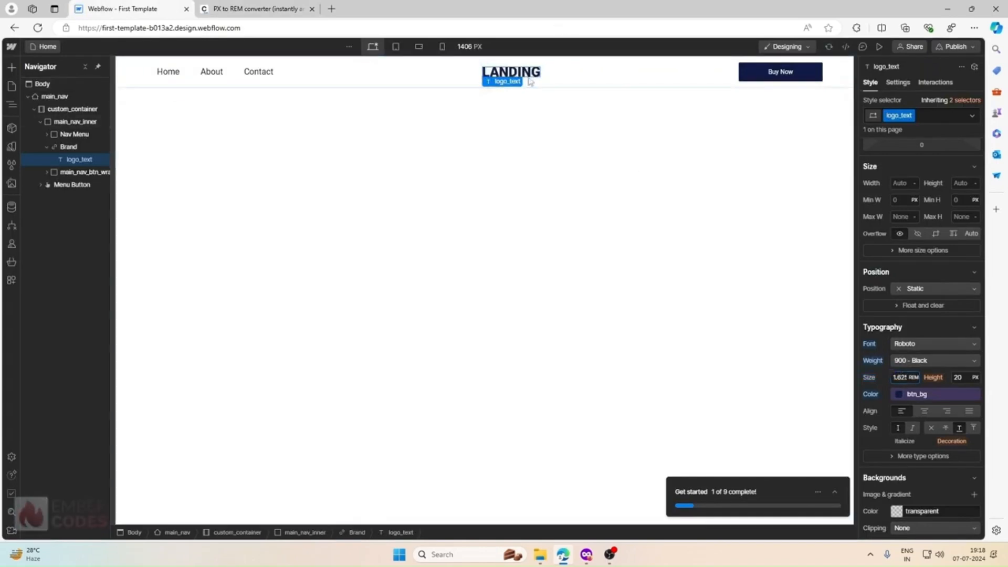
click(605, 97)
click(530, 79)
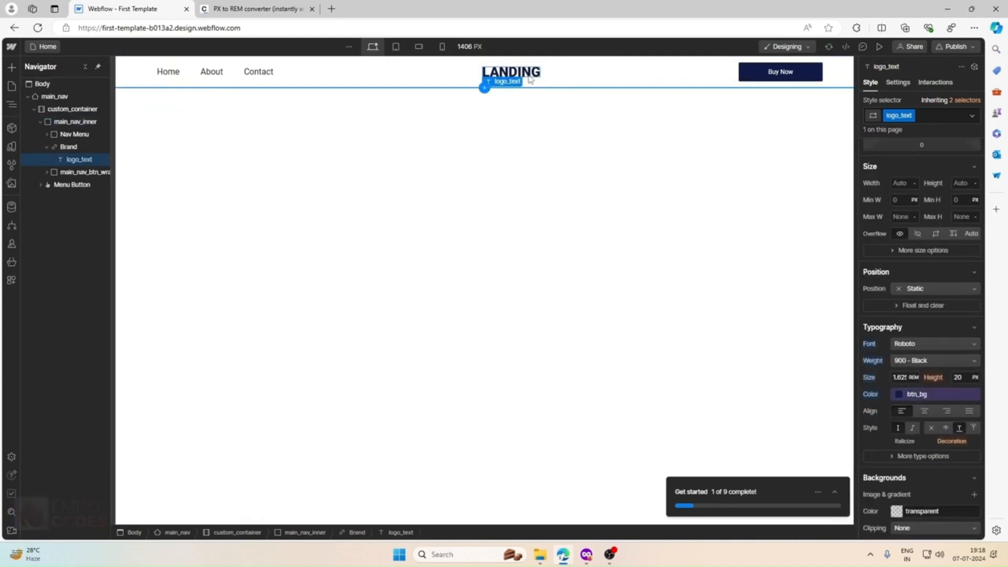
Step: Inspect the navigation bar's inner wrapper and logo text, and collapse the Brand element in the page structure
click(578, 73)
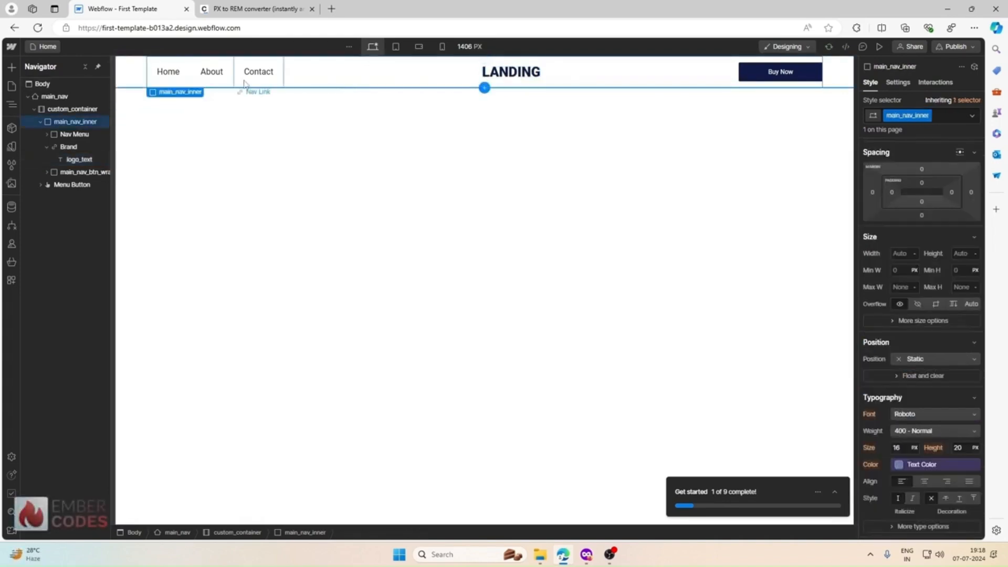
click(507, 72)
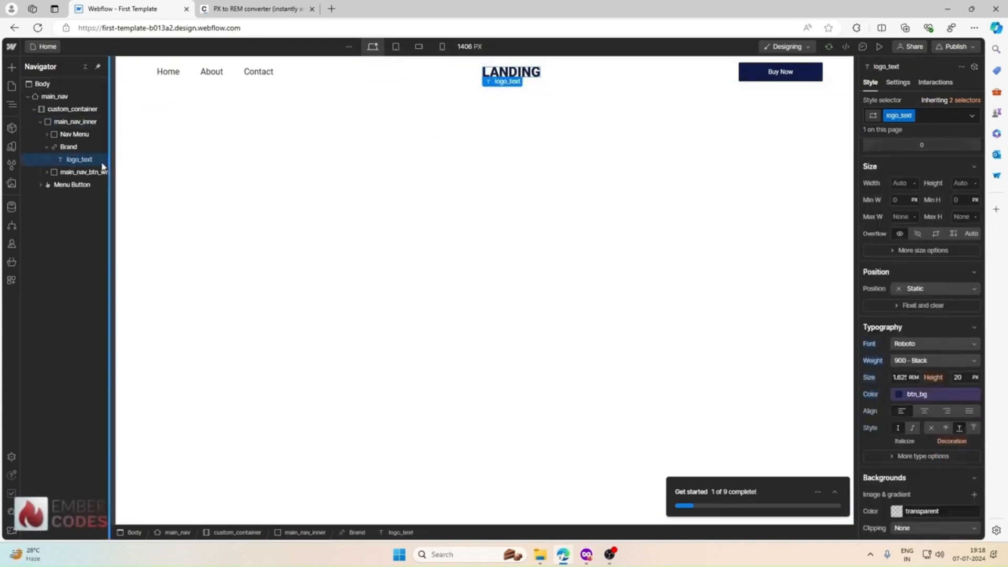
click(49, 147)
click(47, 148)
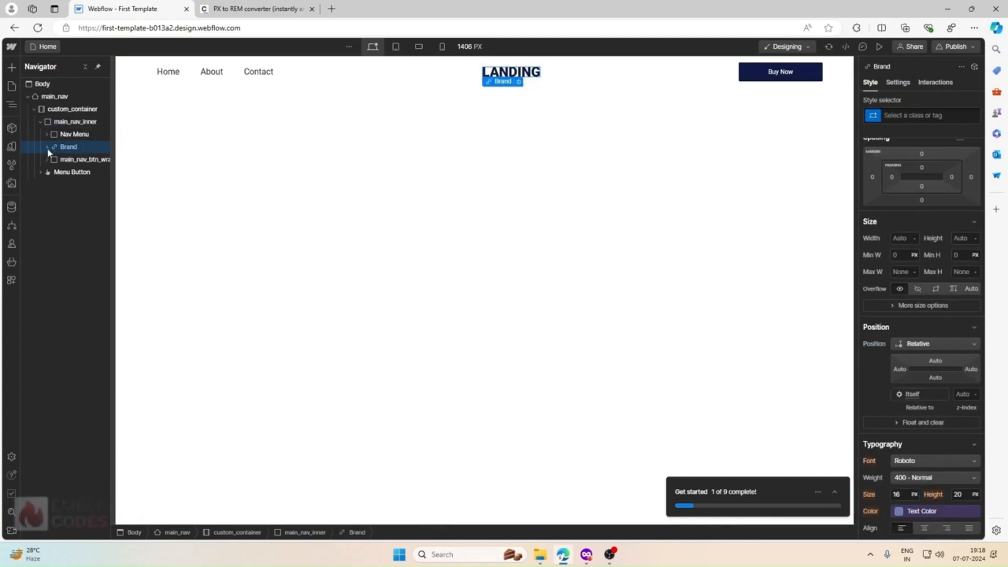
Step: Create a class named nav_links on the Home link in the navigation menu
click(60, 134)
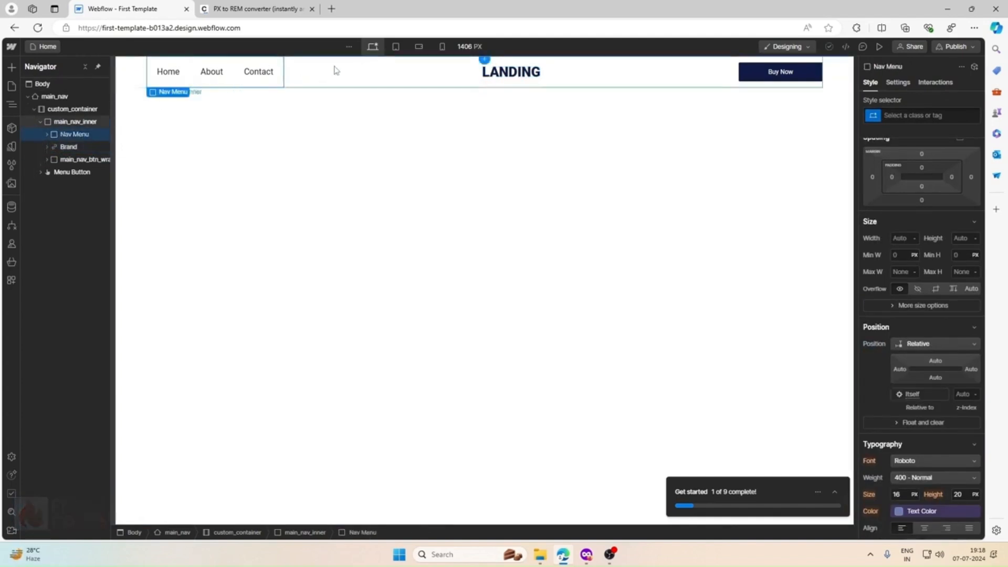
click(586, 554)
click(588, 555)
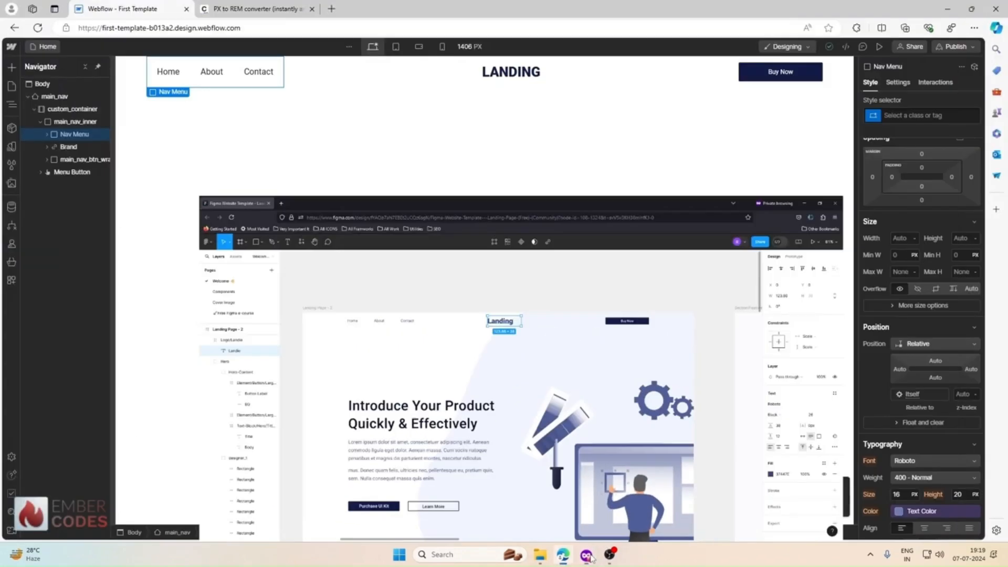
click(167, 71)
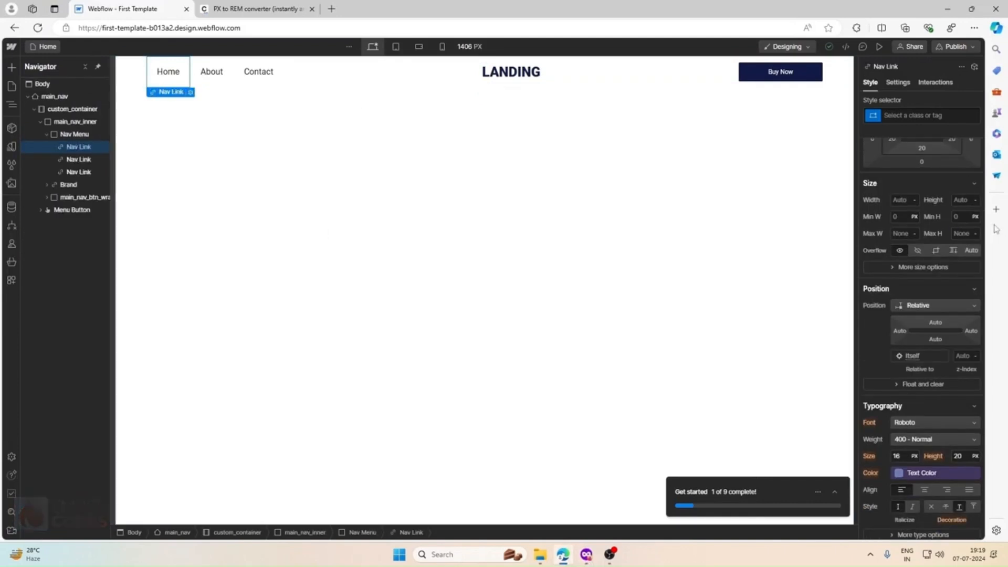
scroll(962, 176, up, 2)
click(904, 115)
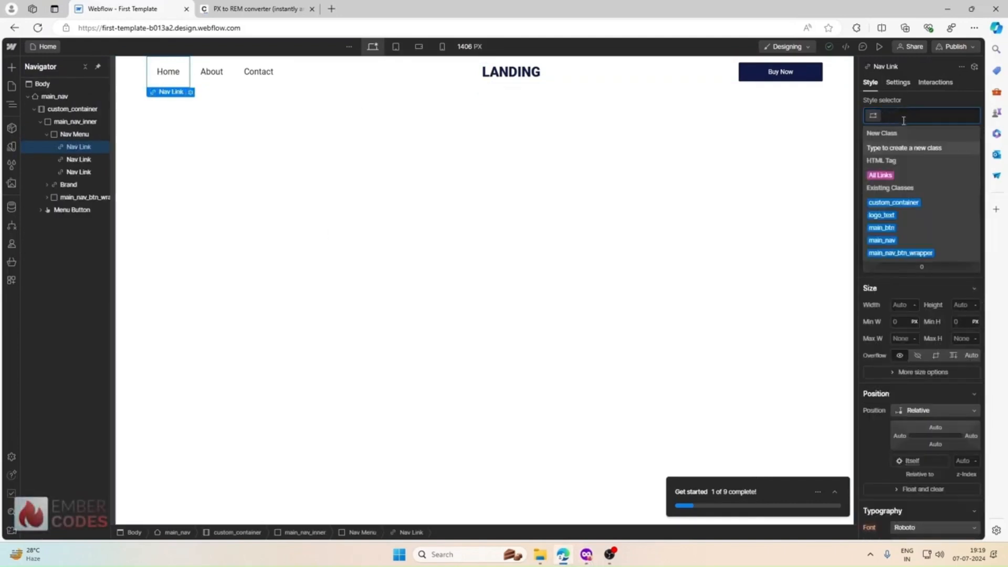
text(n)
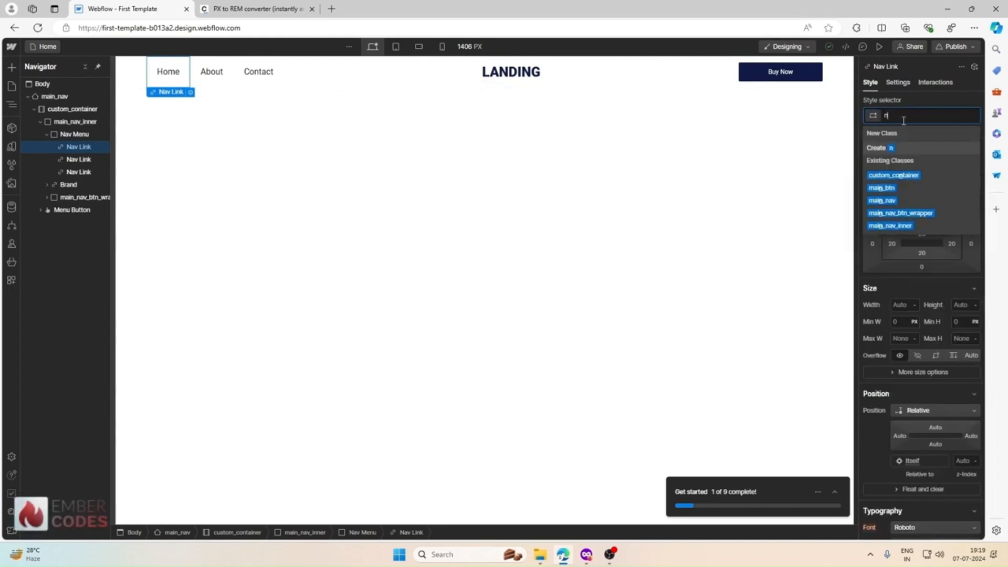
text(av_li)
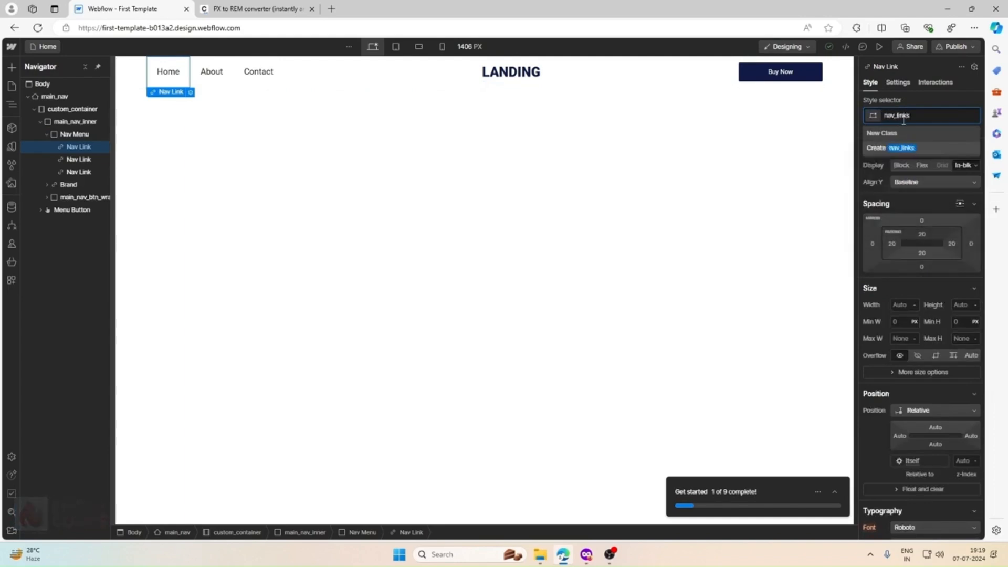
text(nks)
key(Return)
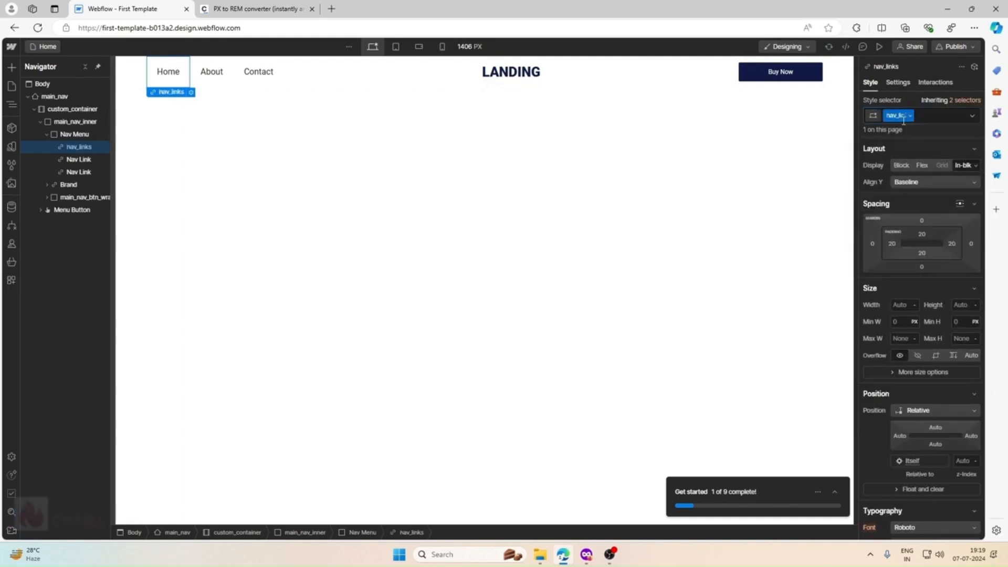
Step: Set the top and bottom padding of the nav_links class to 0 px
click(922, 234)
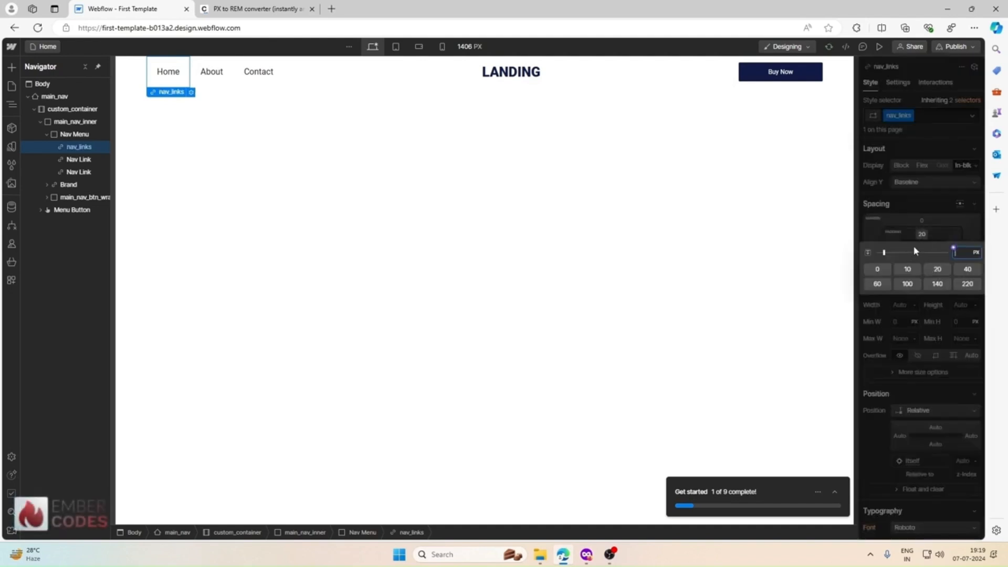
click(882, 269)
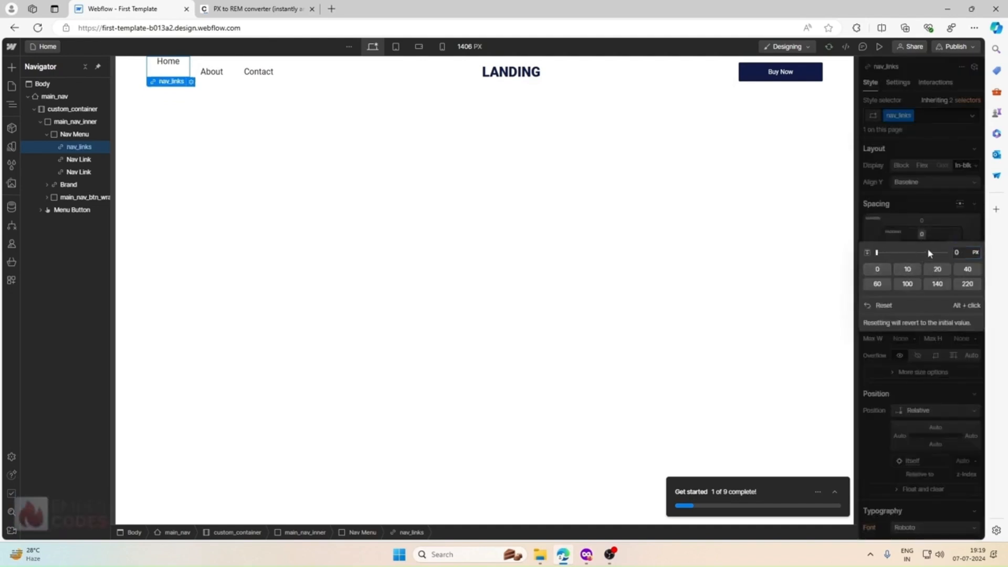
key(Return)
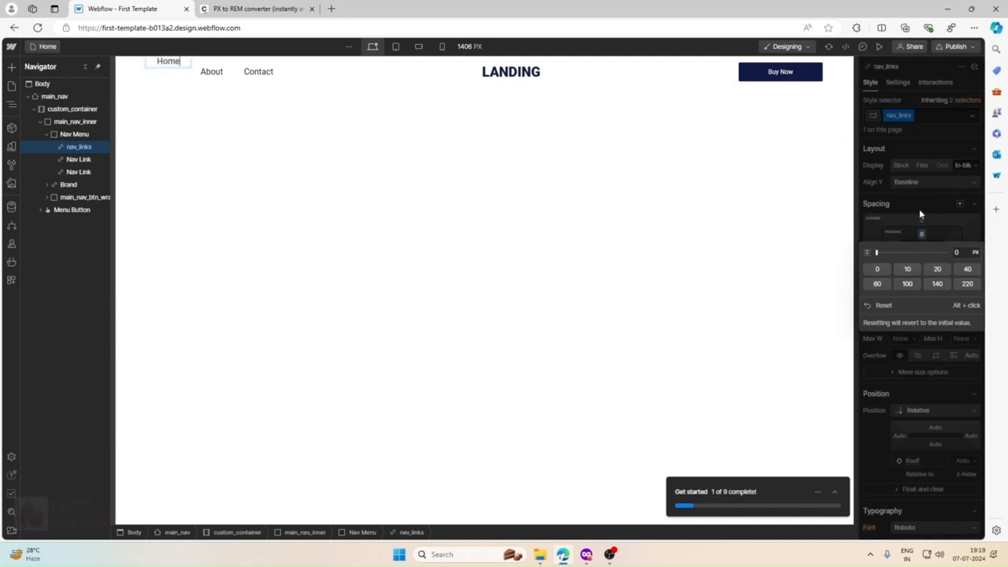
key(Escape)
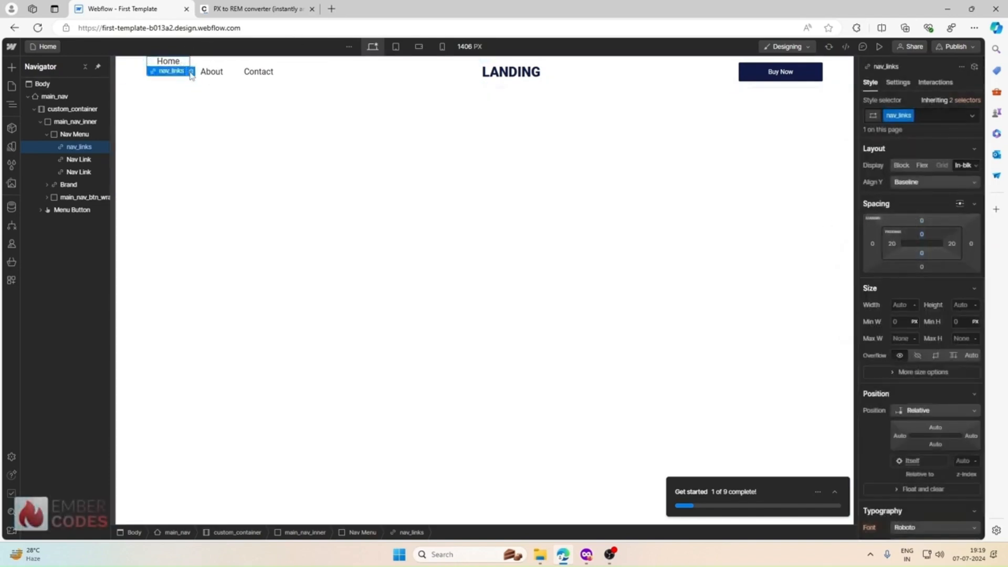
Step: Apply the existing nav_links class to the About and Contact links
click(204, 79)
click(903, 115)
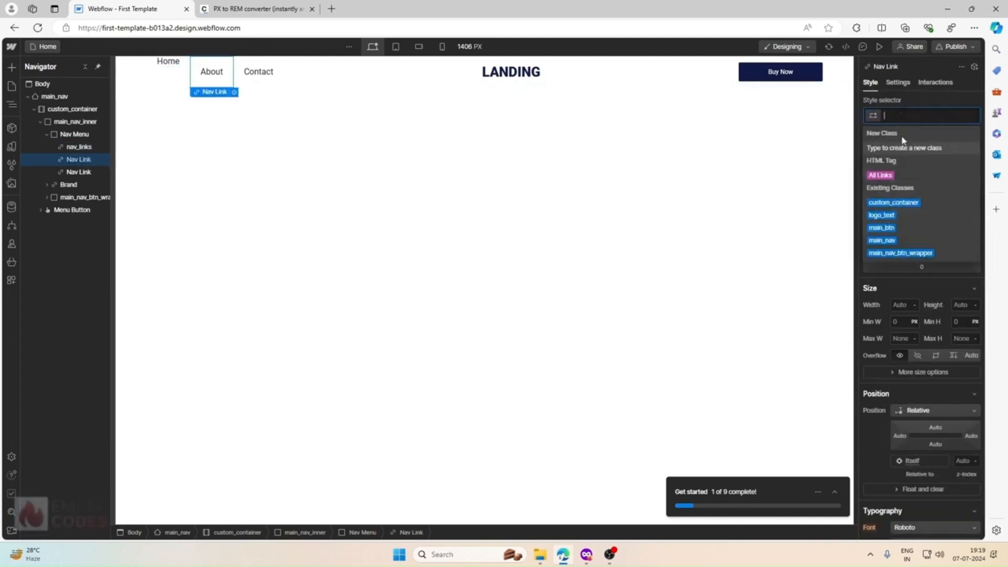
text(nav)
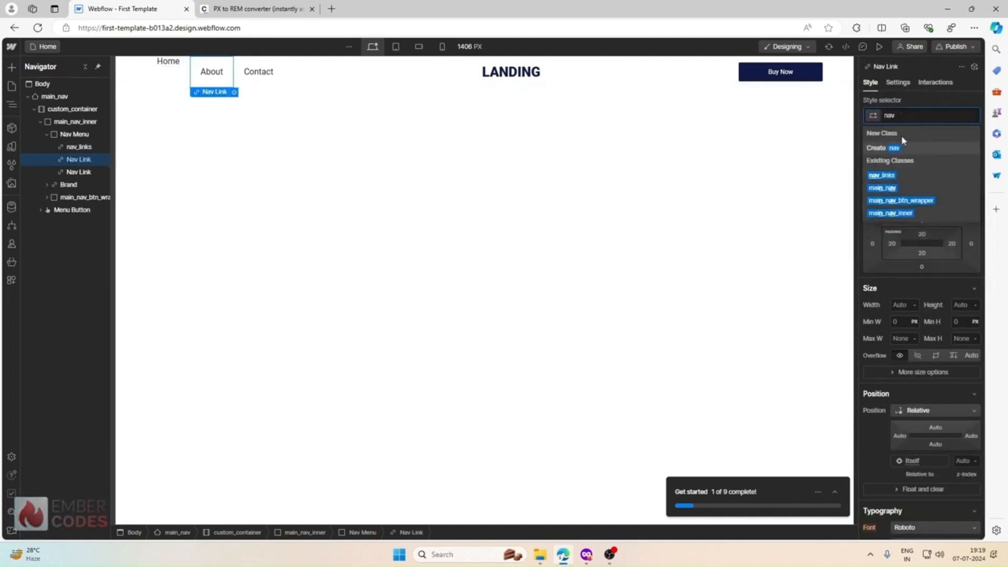
click(898, 174)
click(270, 73)
click(932, 115)
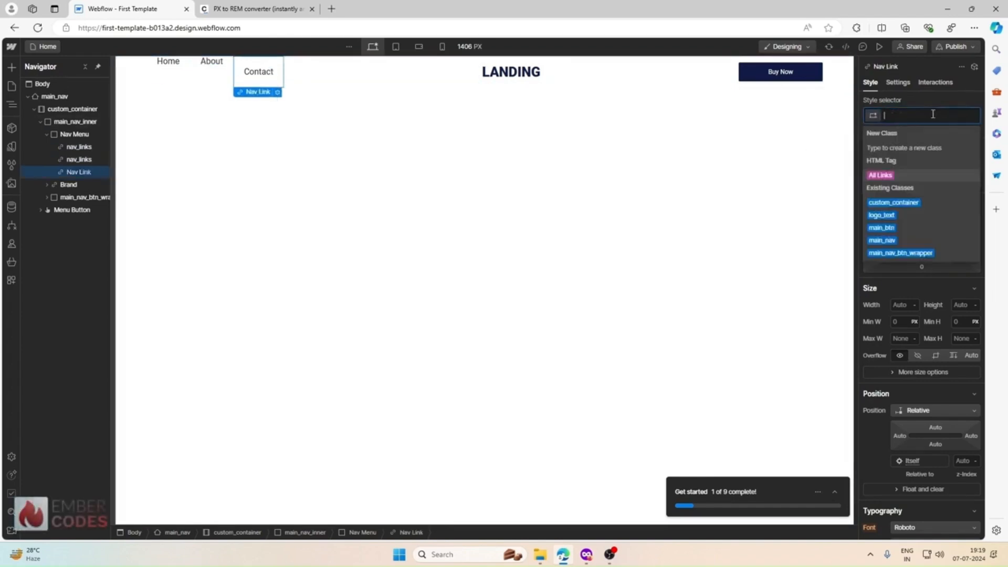
text(nav)
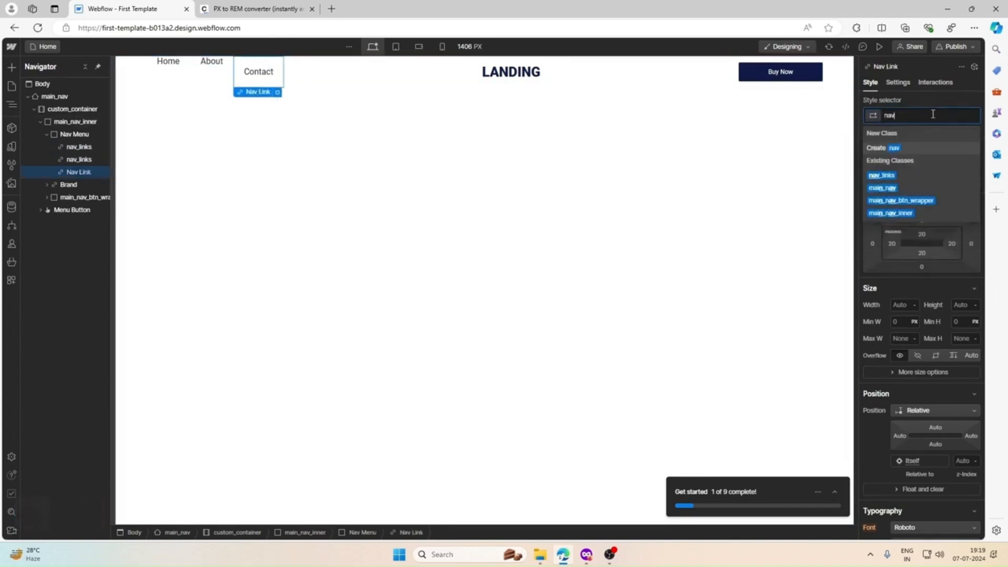
click(896, 177)
Step: Select main_nav, check the navigation bar's height in the Figma design, and return to the Designer
click(382, 64)
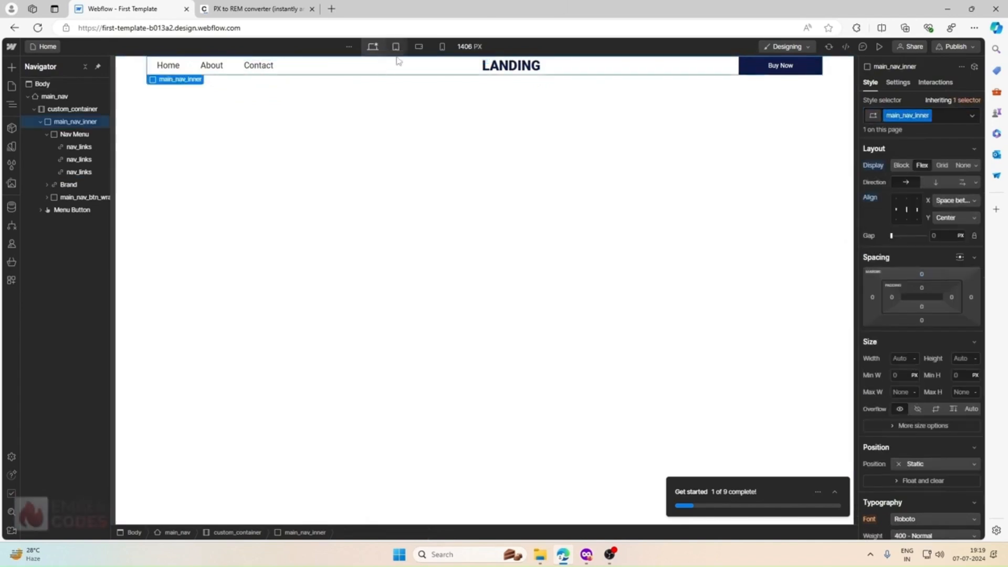
click(134, 77)
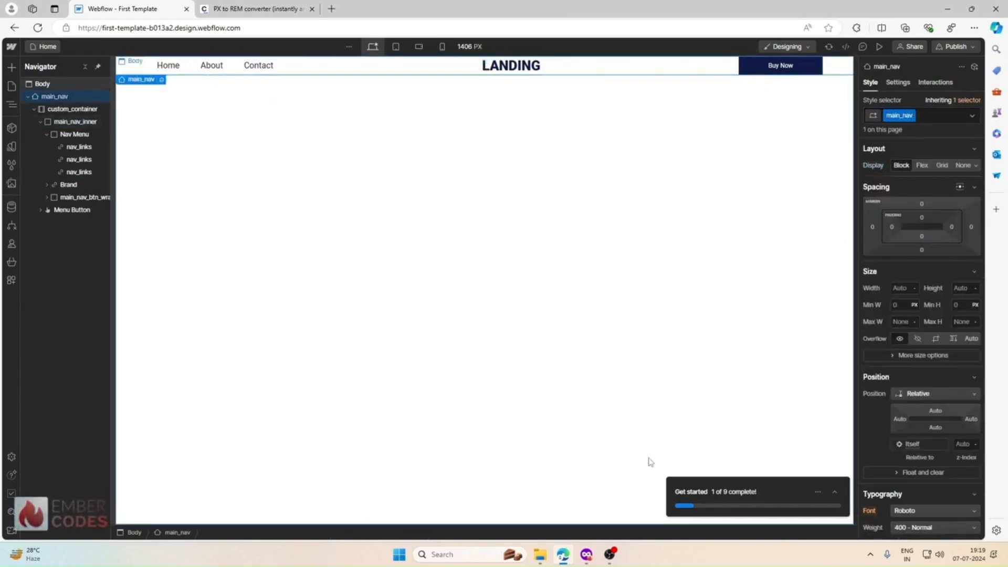
click(586, 555)
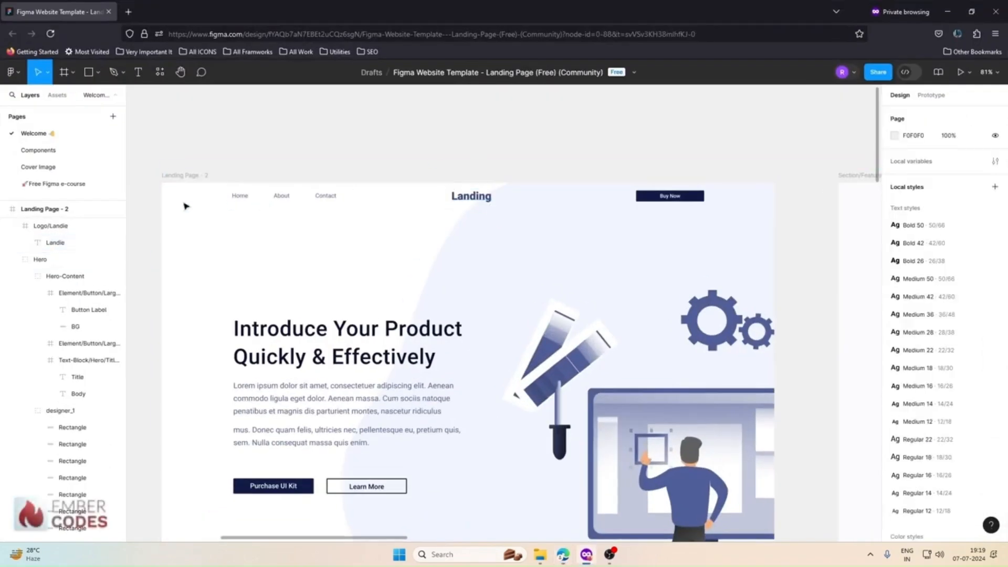
click(200, 199)
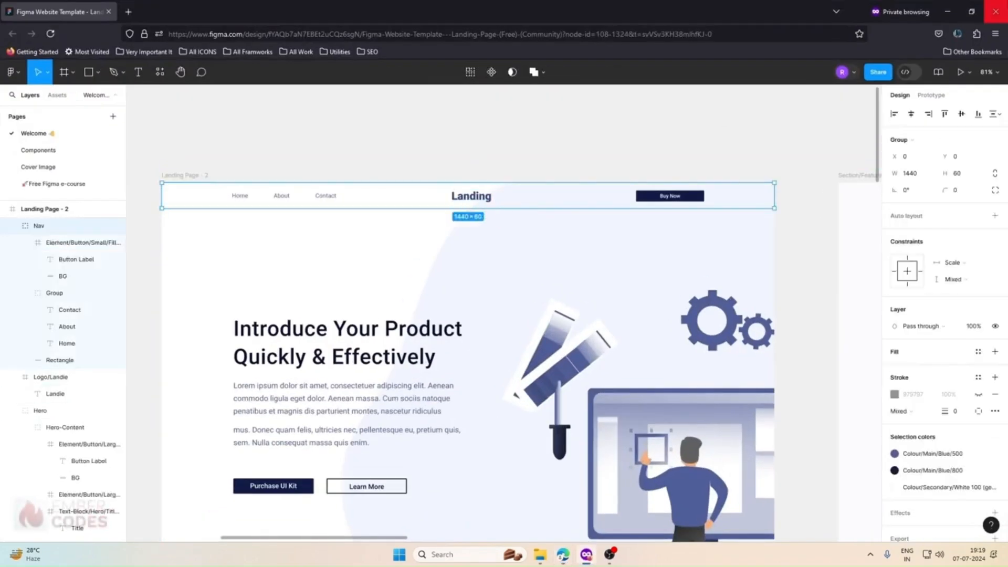
click(954, 13)
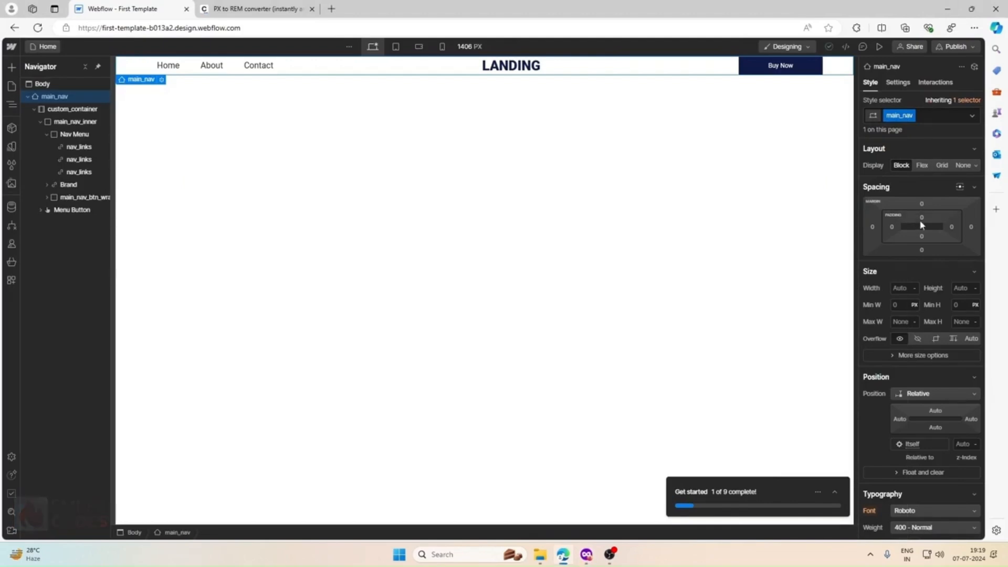
Step: Open main_nav's minimum height for editing and convert 60 px to rem in the PX to REM converter
scroll(925, 217, down, 2)
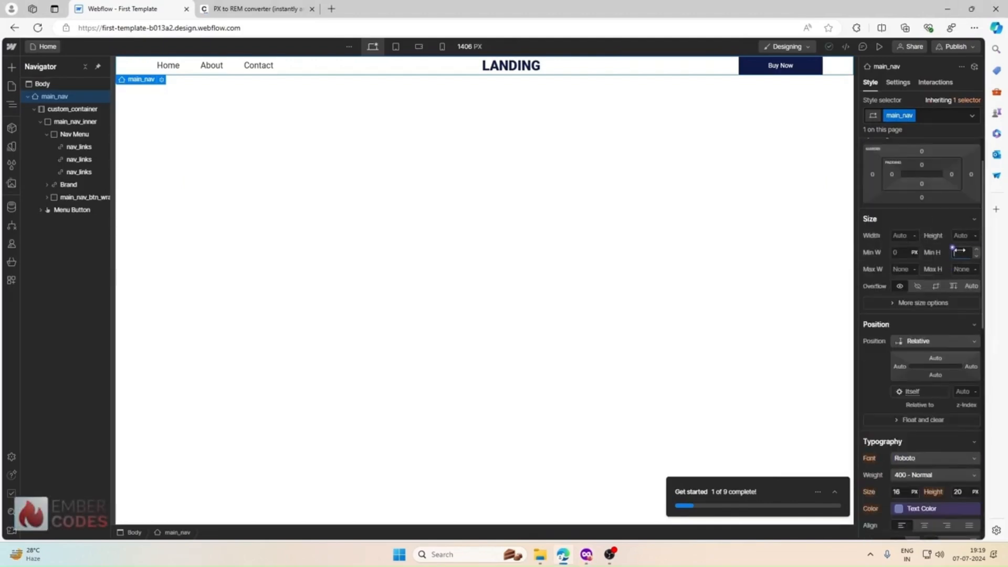
click(958, 255)
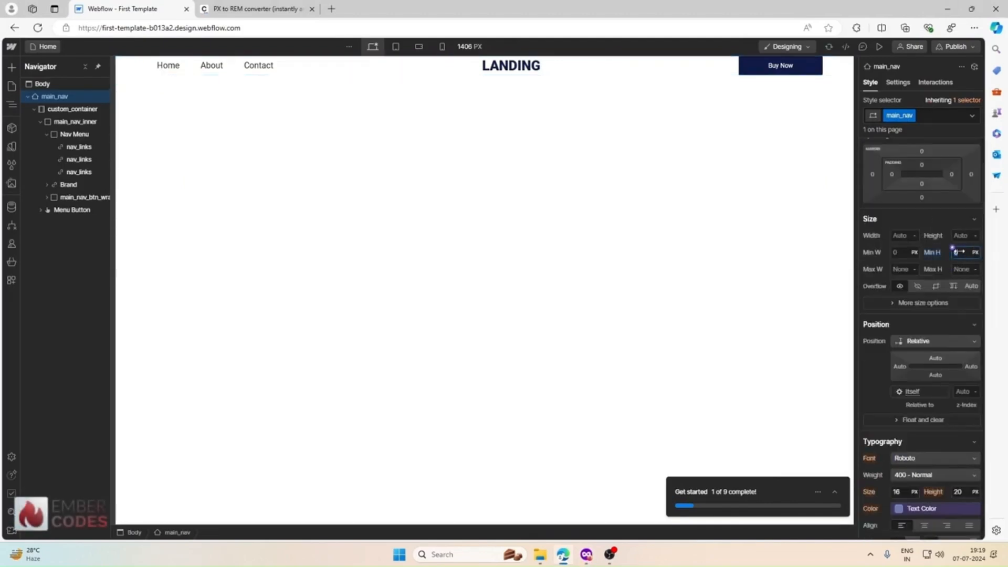
click(236, 5)
double_click(380, 240)
text(60)
click(125, 5)
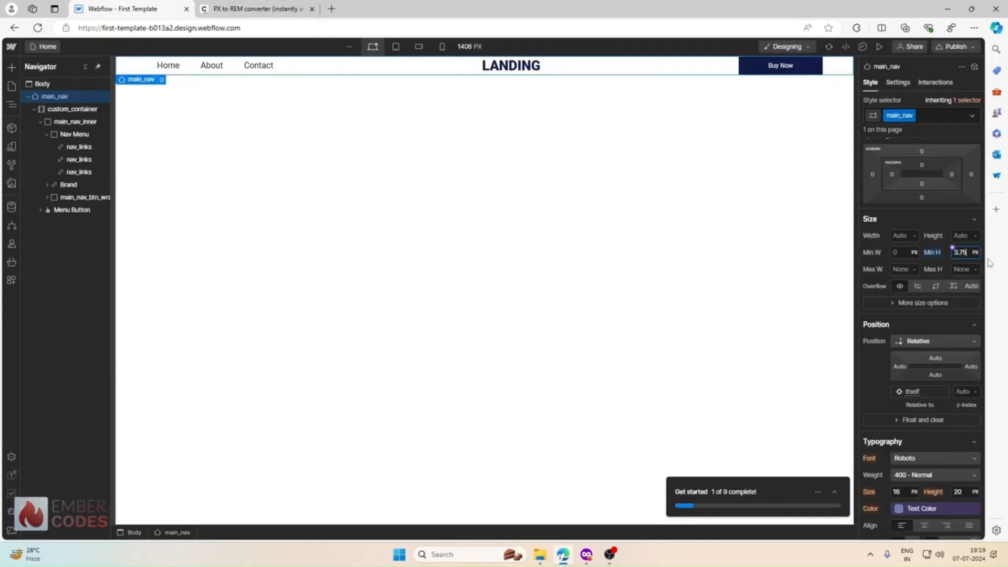
Step: Try a minimum height of 3.75 rem on main_nav and reset it
text(3.75rem)
key(Return)
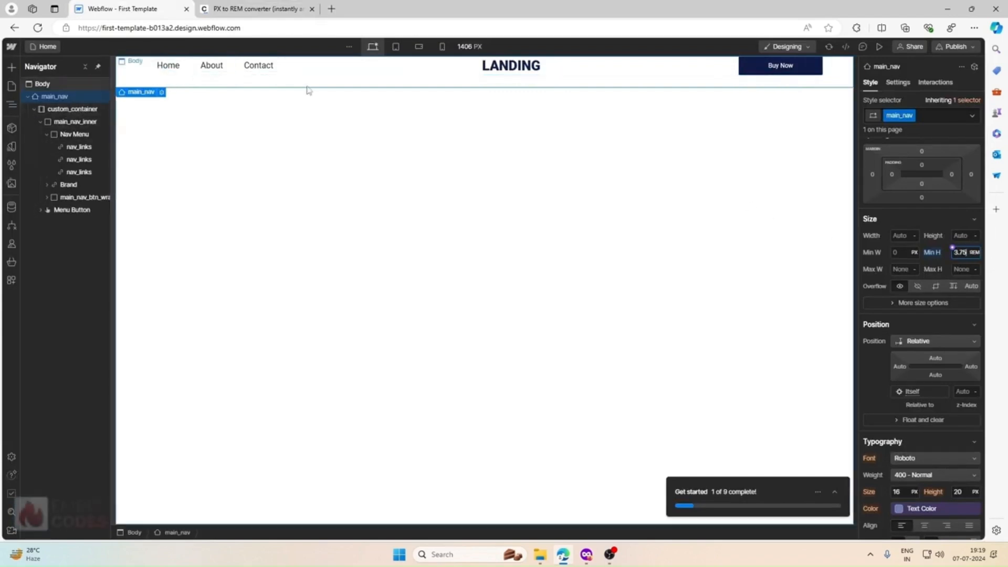
click(972, 250)
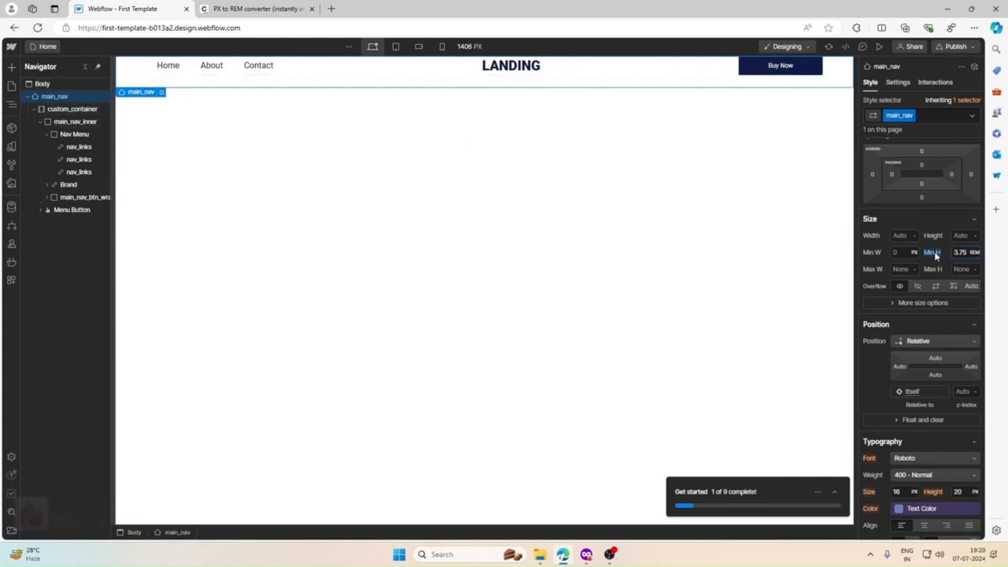
click(932, 252)
click(911, 269)
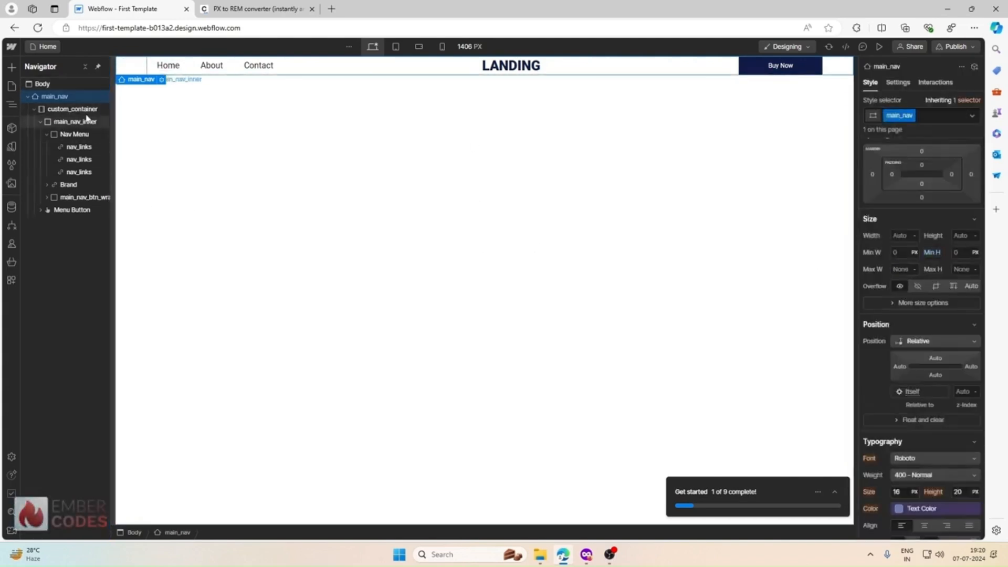
Step: Set the minimum height of main_nav_inner to 3.75 rem
click(75, 122)
scroll(945, 194, up, 1)
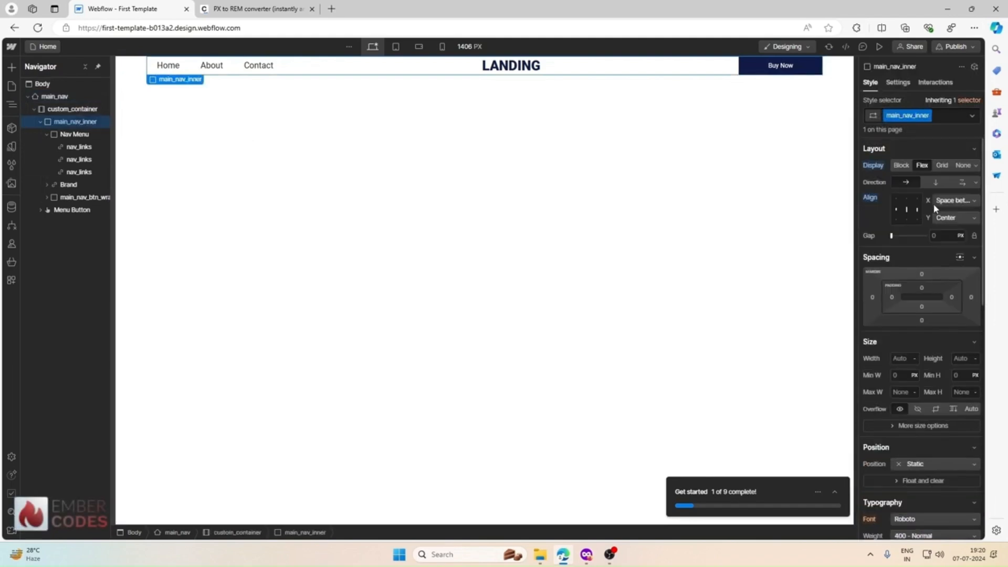
scroll(933, 208, down, 3)
text(3)
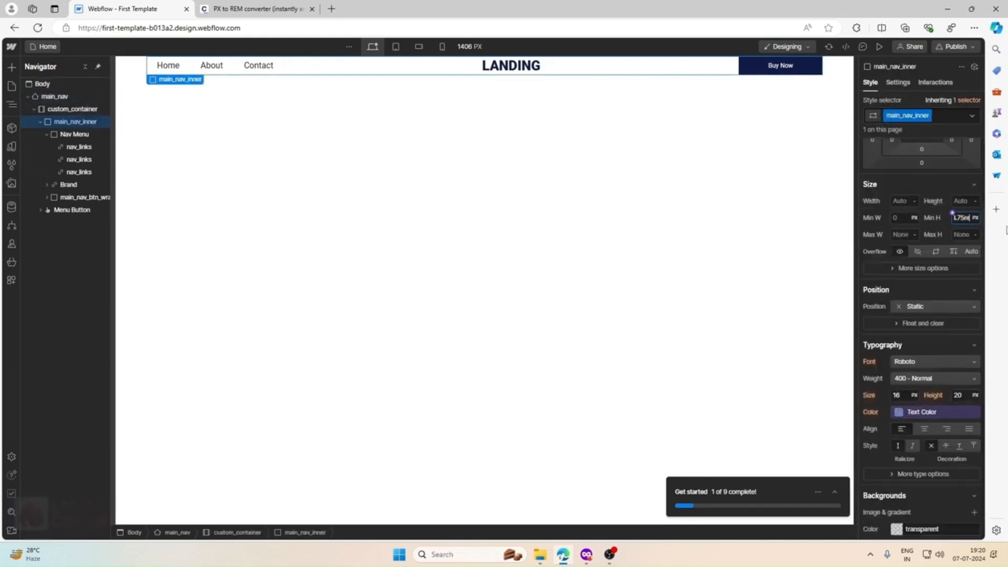
text(.75rem)
key(Return)
click(458, 124)
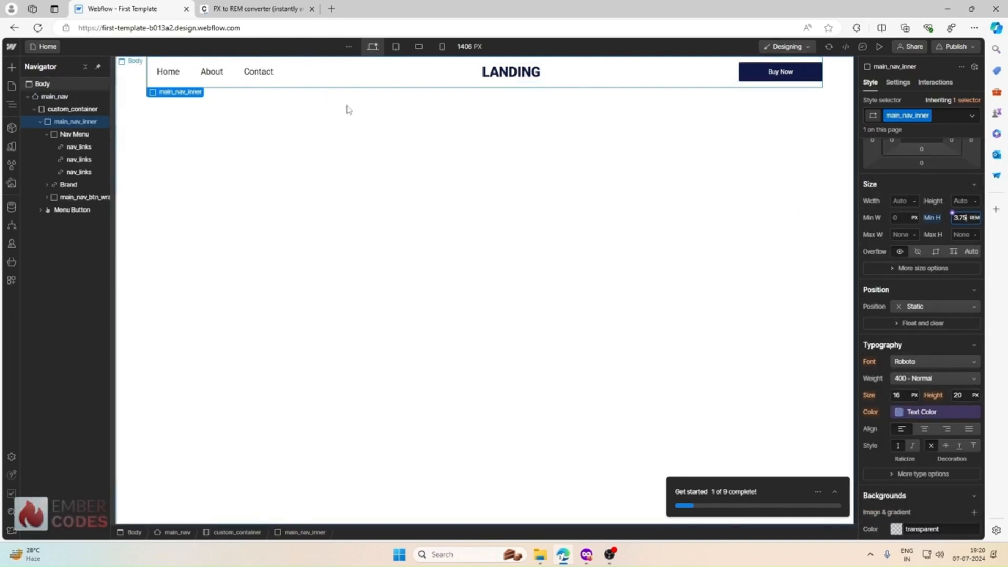
click(832, 74)
click(396, 259)
click(299, 9)
click(158, 8)
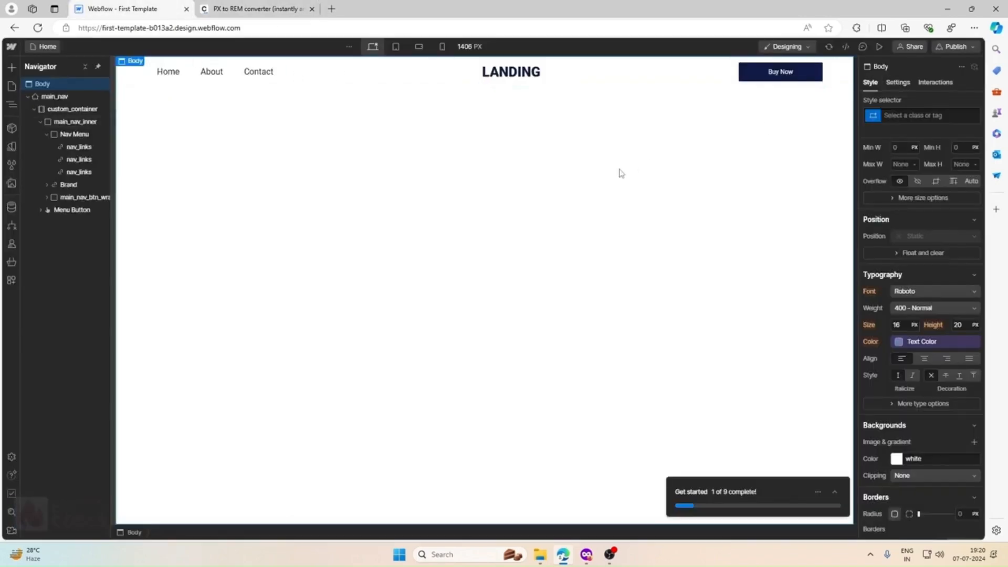
Step: Preview the navigation bar at the tablet and both mobile breakpoints, and return to the desktop breakpoint
click(395, 46)
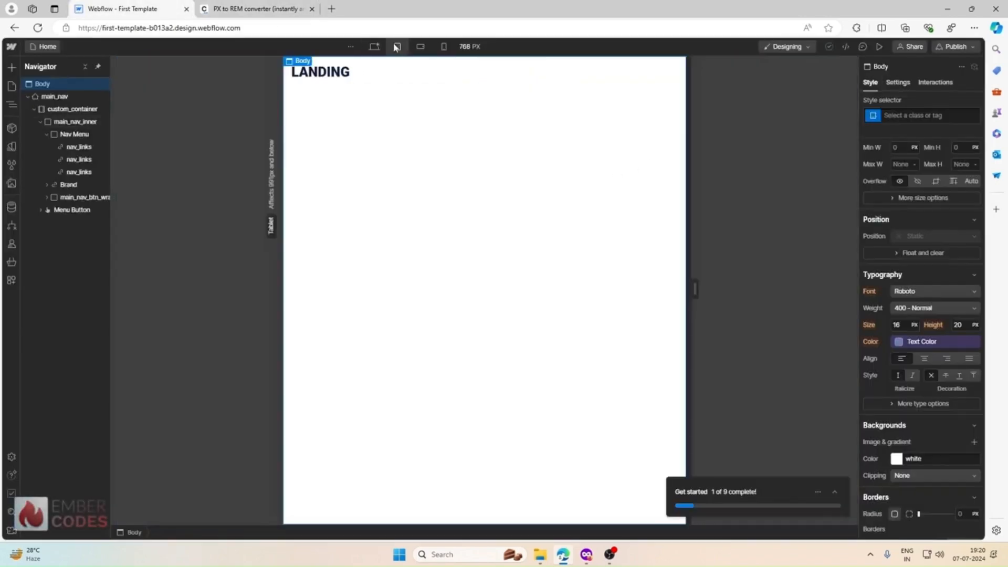
click(419, 48)
click(443, 48)
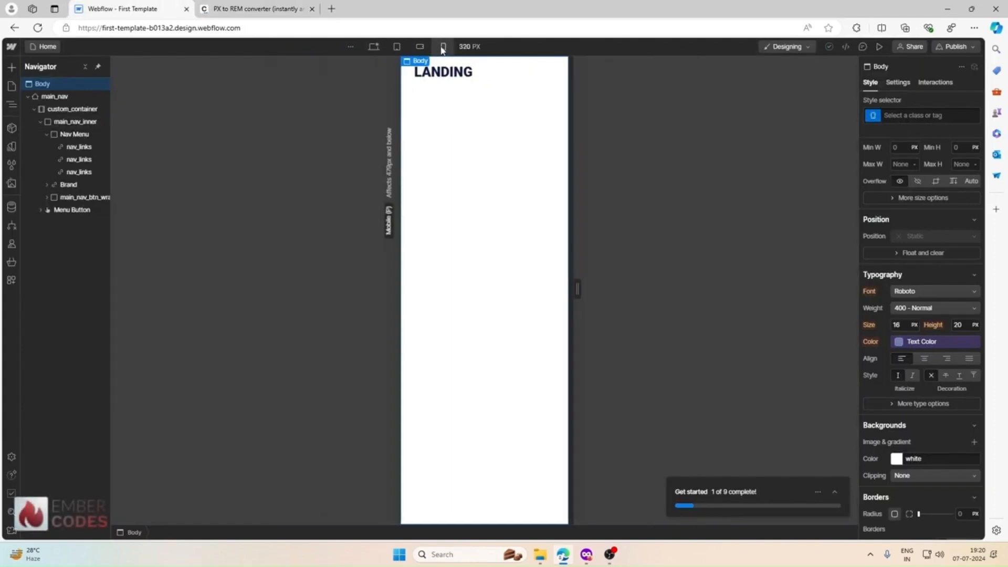
click(419, 49)
click(373, 47)
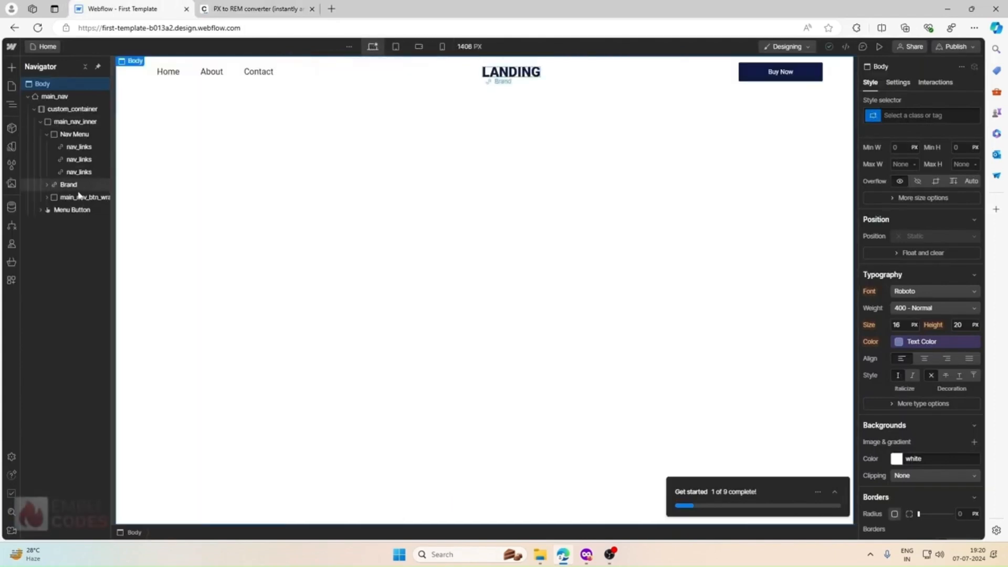
Step: Move the Menu Button into main_nav_inner, directly below the main navigation button wrapper
click(72, 210)
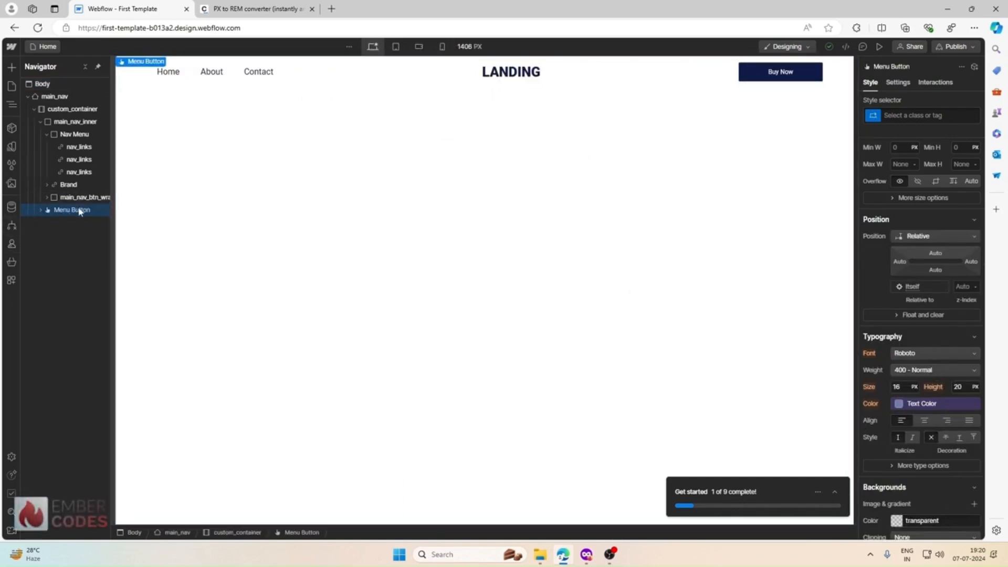
mouse_move(72, 209)
mouse_down()
mouse_move(68, 185)
mouse_move(76, 229)
mouse_up()
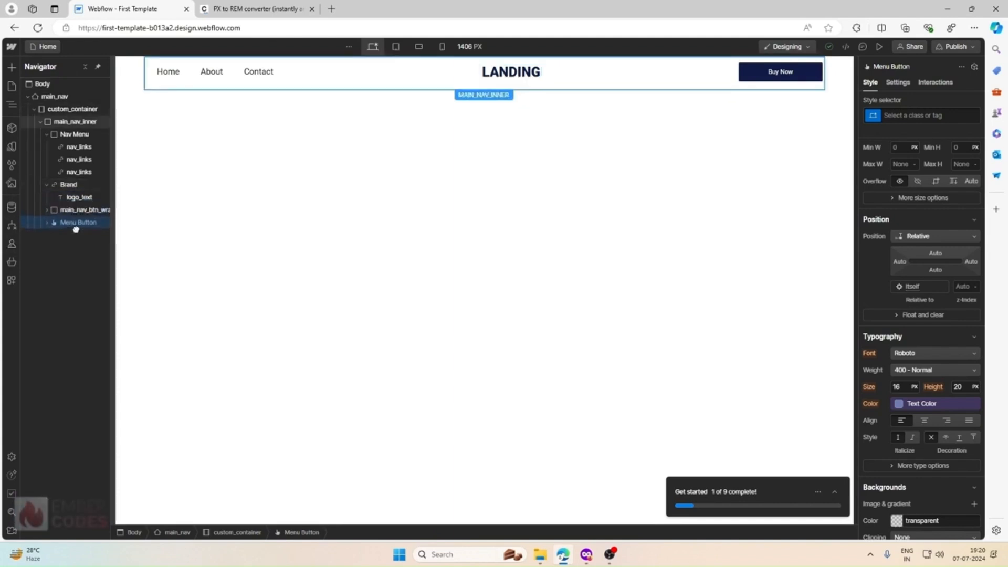
Step: Collapse the main_nav_inner layers and preview the navigation bar at the tablet and mobile landscape breakpoints
click(47, 135)
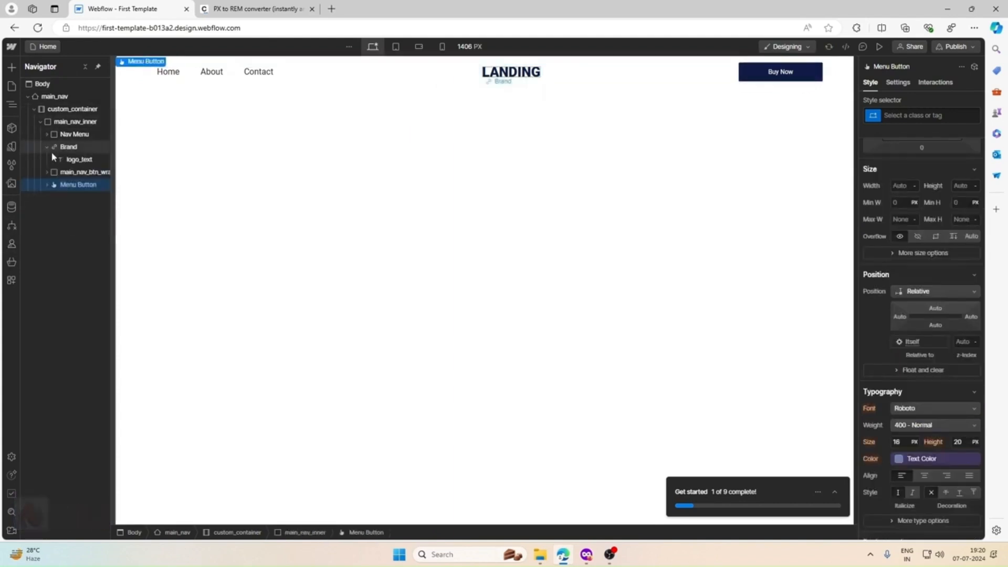
click(46, 146)
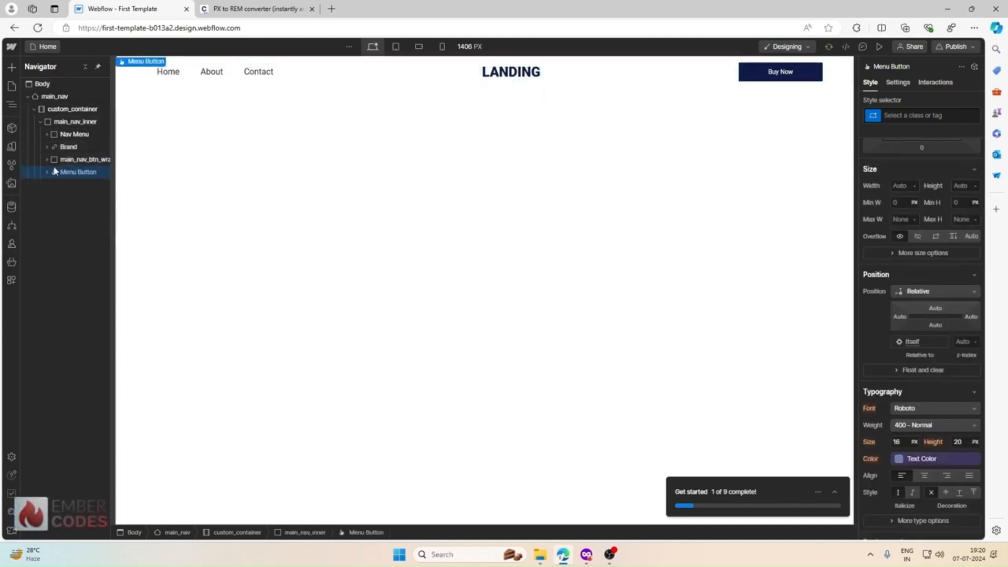
click(40, 123)
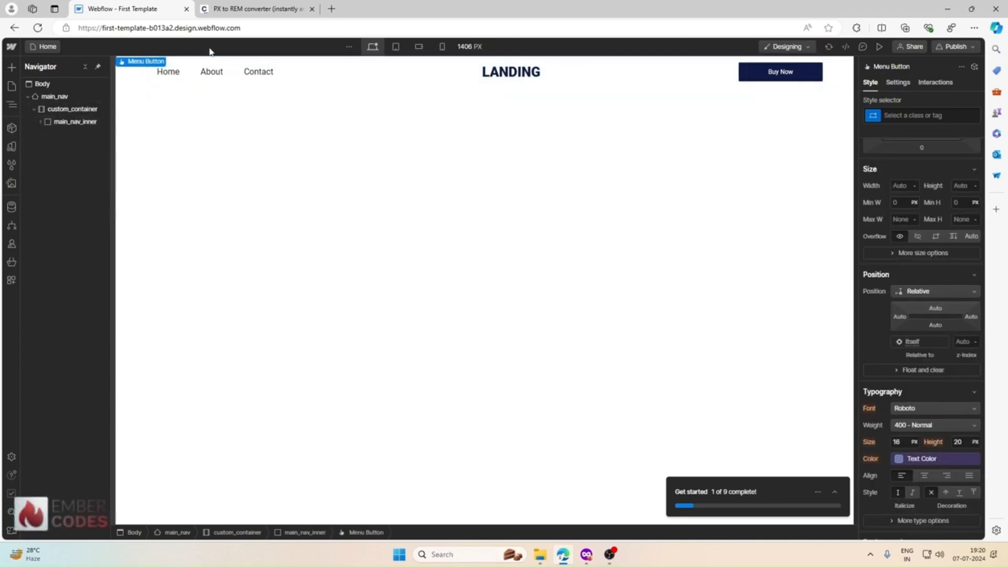
click(397, 48)
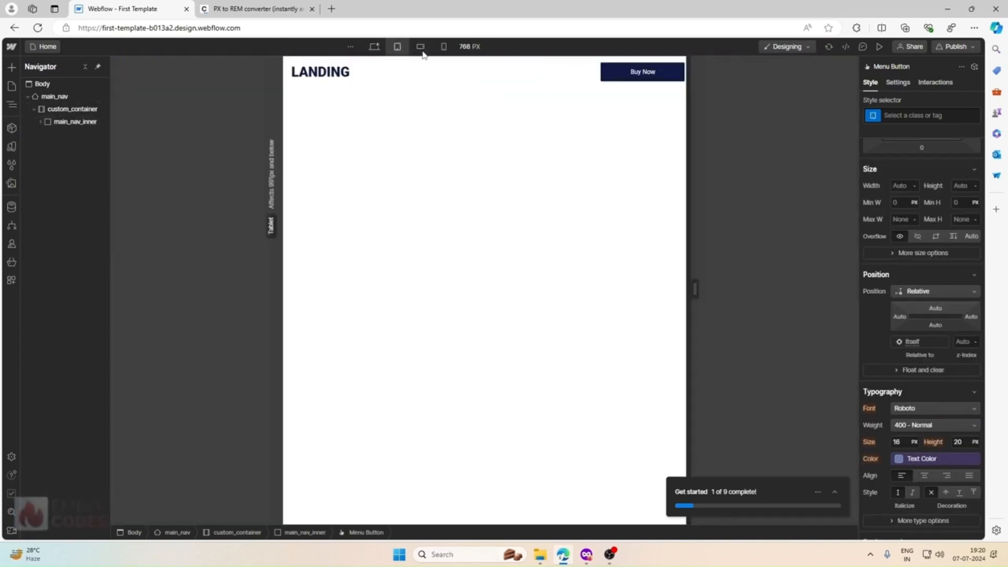
click(420, 46)
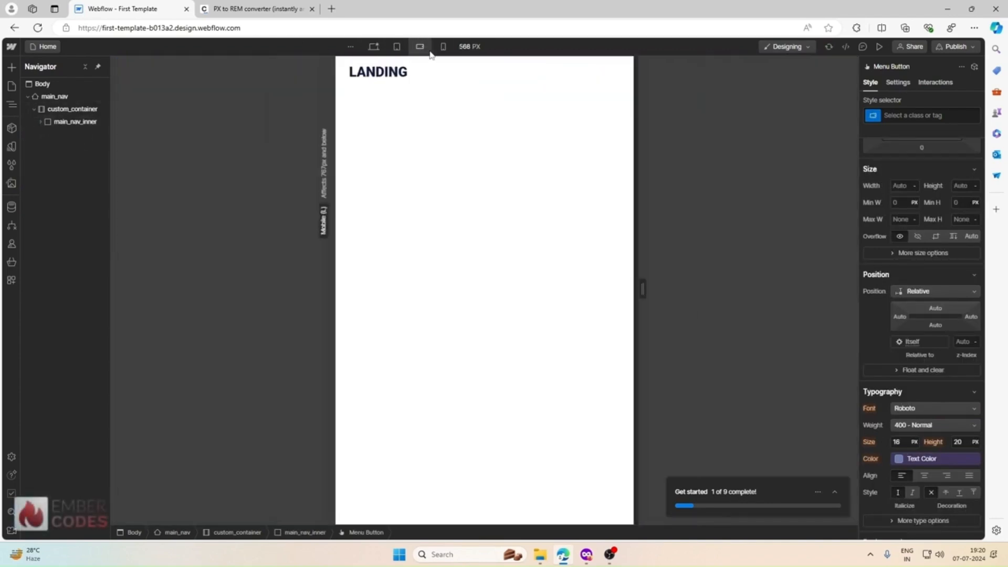
Step: Select the Menu Button inside main_nav_inner and preview the mobile portrait breakpoint with the canvas widened to 479 px
click(67, 122)
click(40, 122)
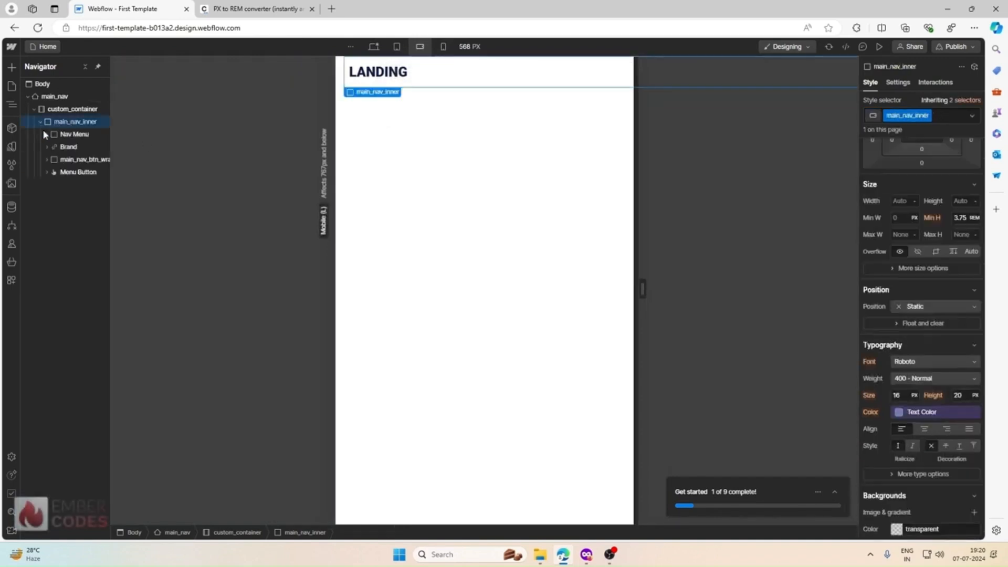
click(68, 173)
key(shift+4)
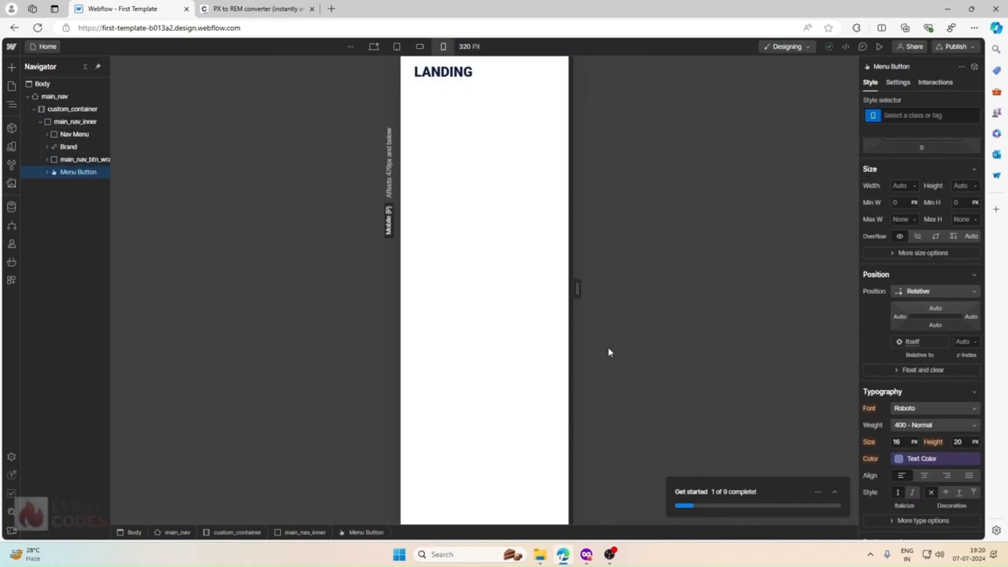
drag(577, 288, 619, 288)
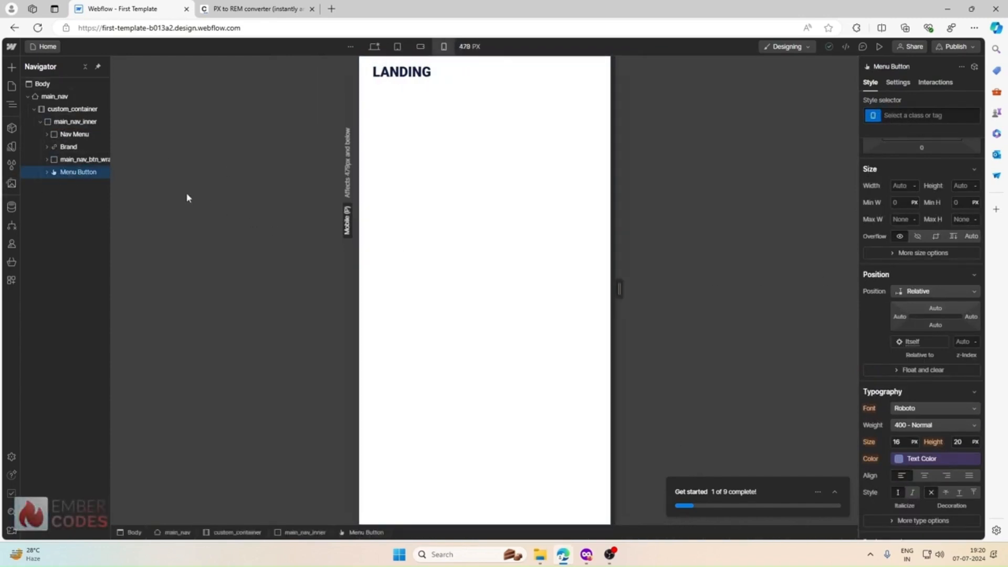
Step: Check the button wrapper and Brand elements, and examine the layout settings of main_nav_inner at the mobile portrait breakpoint
click(81, 160)
click(78, 147)
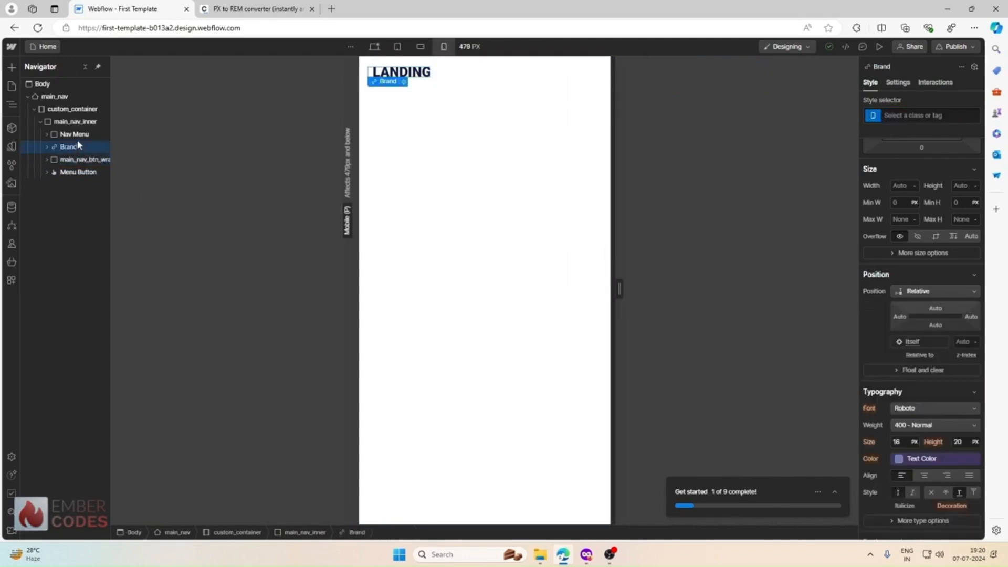
click(80, 125)
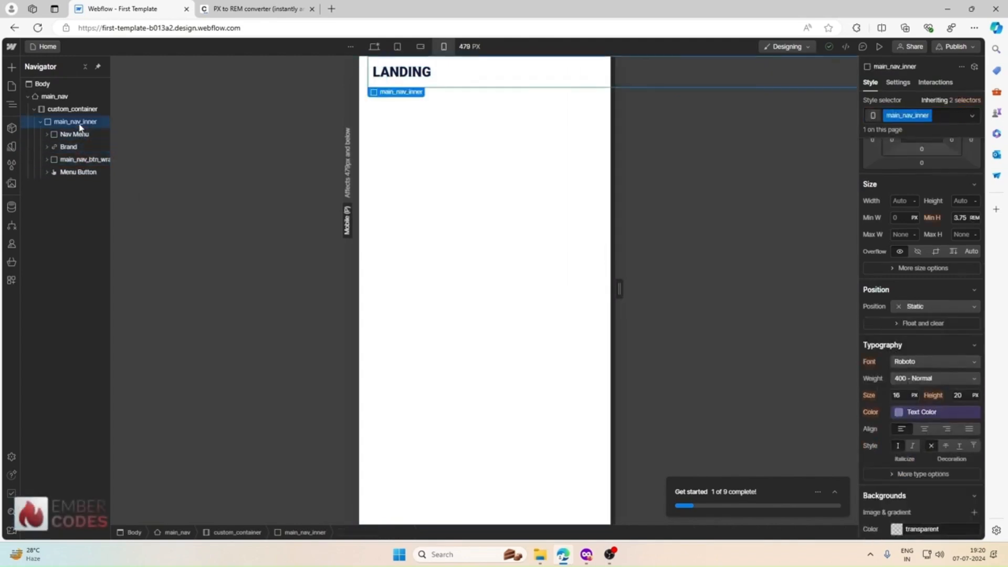
scroll(934, 288, up, 3)
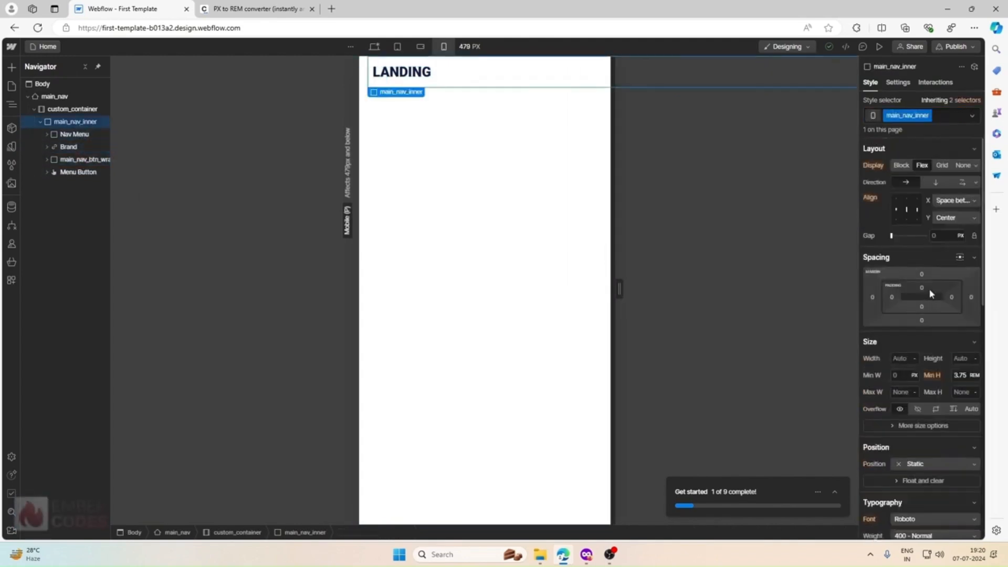
Step: Try a width of 100% on main_nav_inner at the mobile portrait breakpoint, and reset it
click(903, 358)
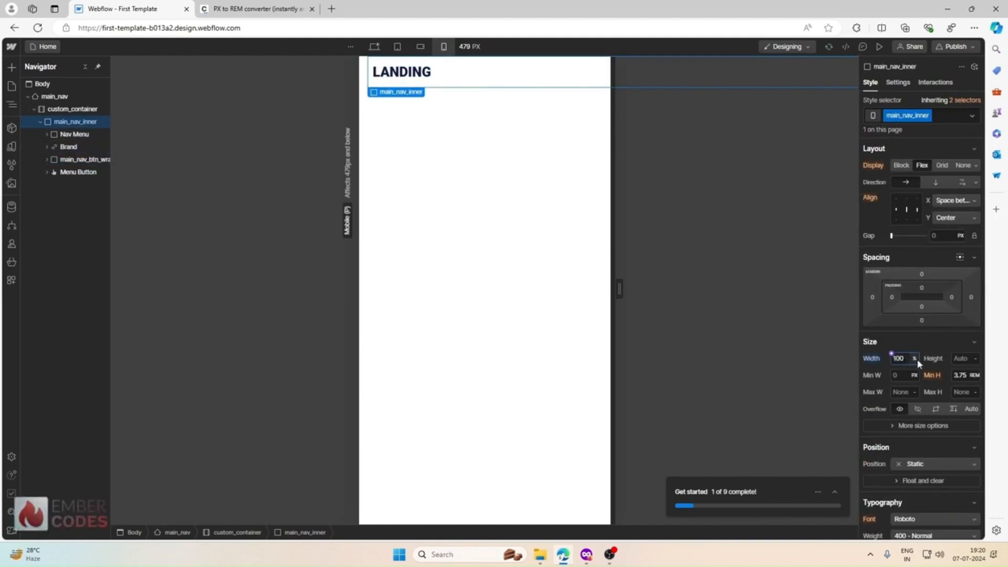
click(871, 358)
click(876, 374)
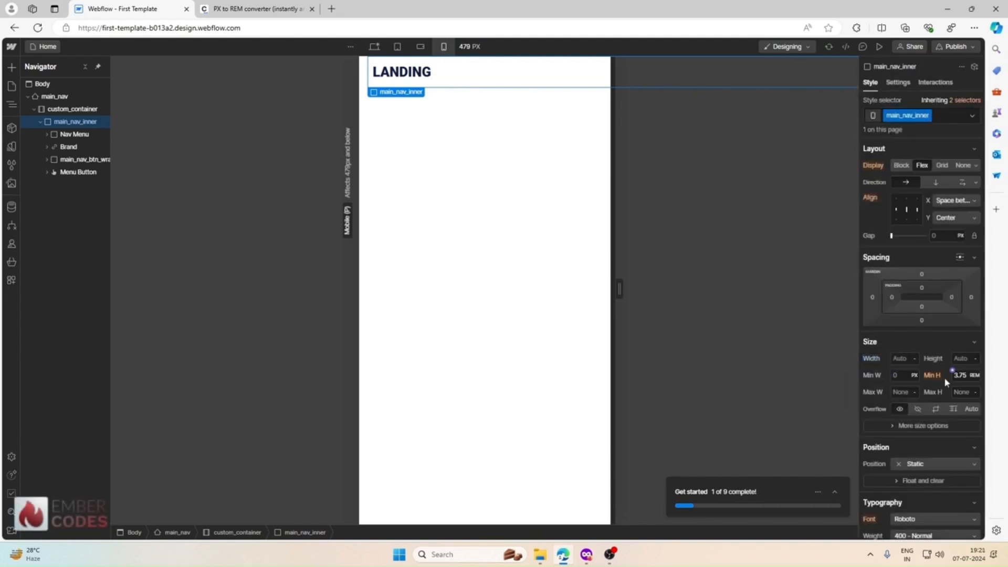
Step: Set the width of custom_container to 100% at the desktop breakpoint
click(72, 109)
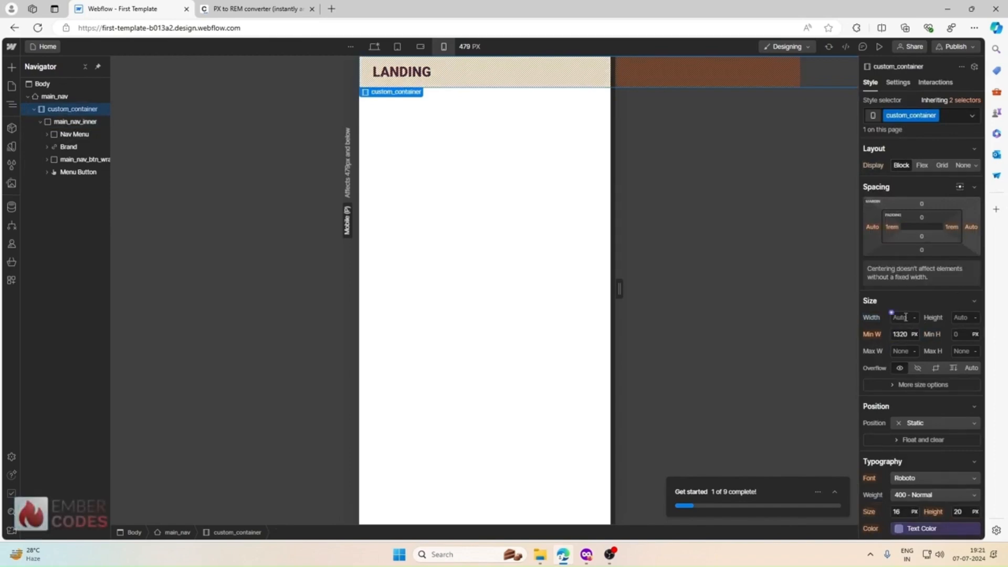
click(376, 48)
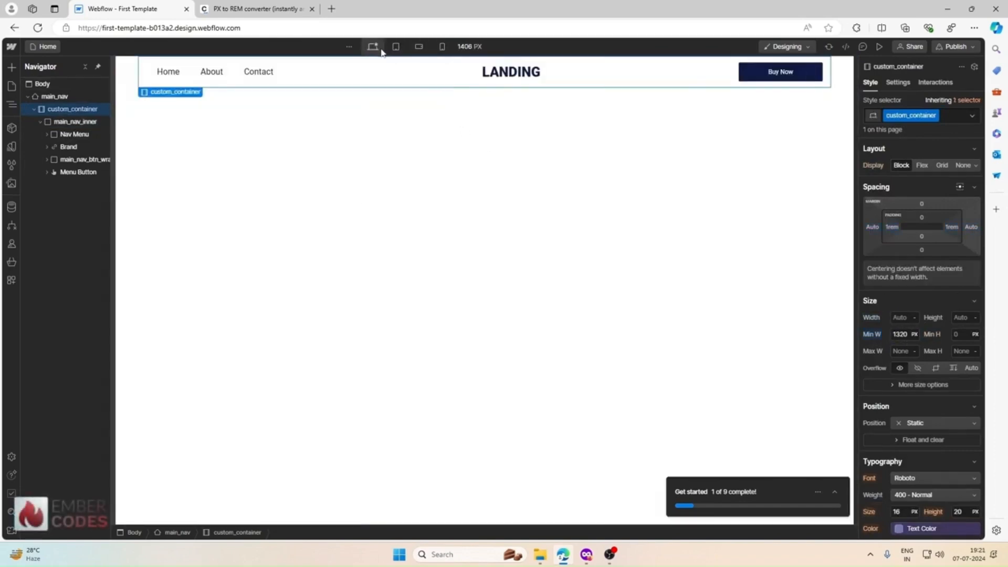
click(897, 317)
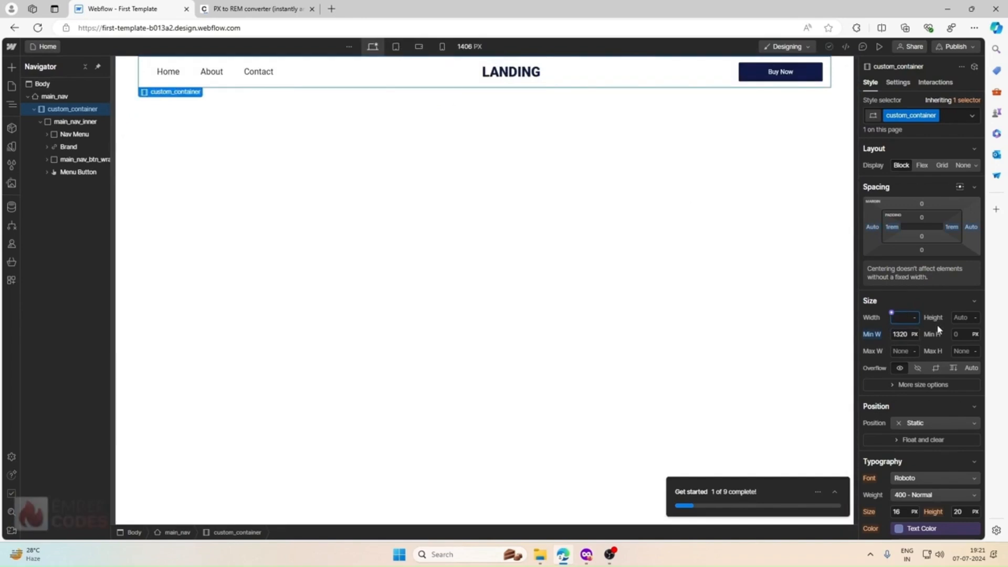
text(100%)
key(Return)
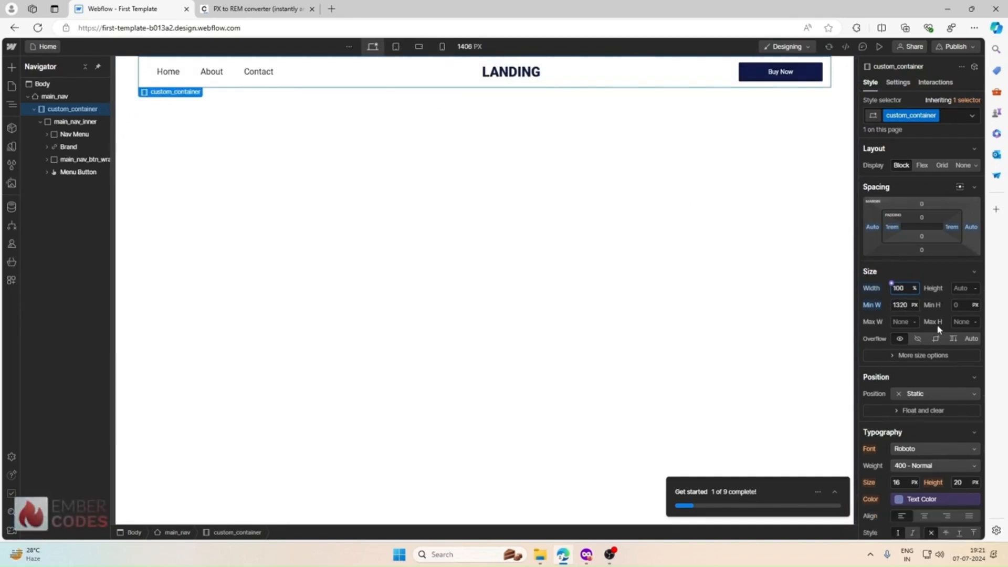
Step: Reset custom_container's minimum width and set its maximum width to 1320 px
click(875, 305)
click(879, 321)
click(900, 322)
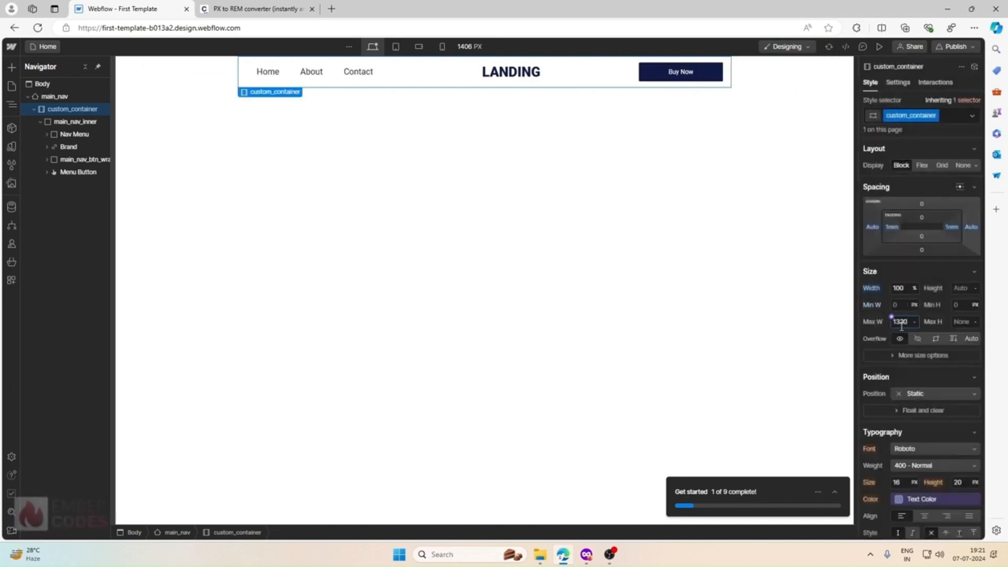
key(Return)
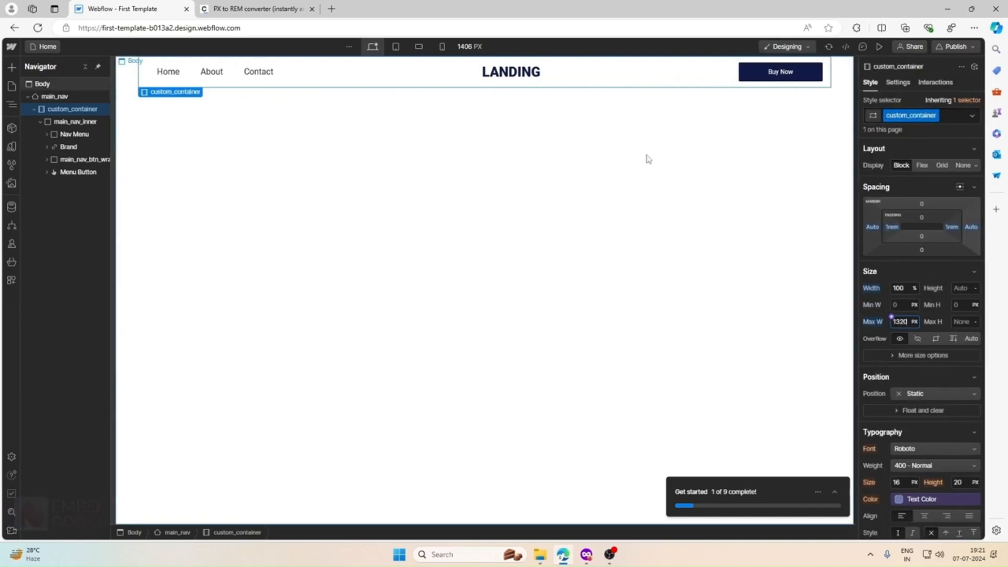
Step: Check the navbar and its menu button at the mobile portrait breakpoint, and return to the desktop view
click(442, 47)
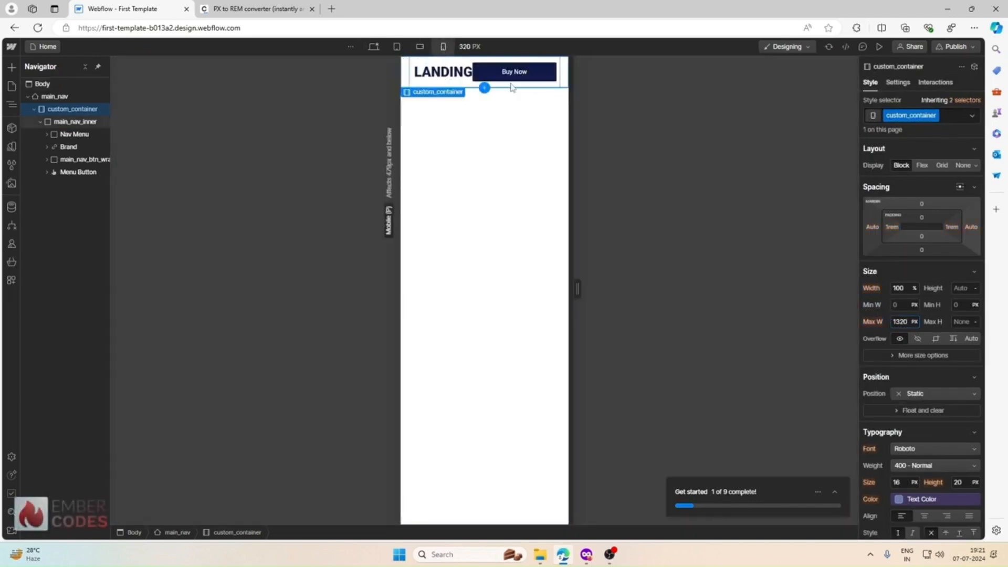
click(564, 81)
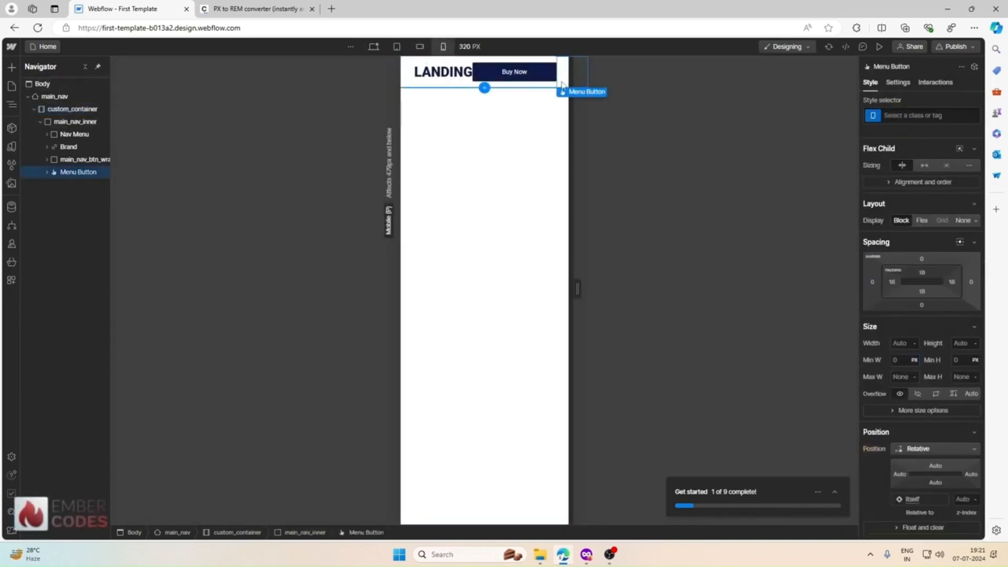
click(374, 46)
click(669, 143)
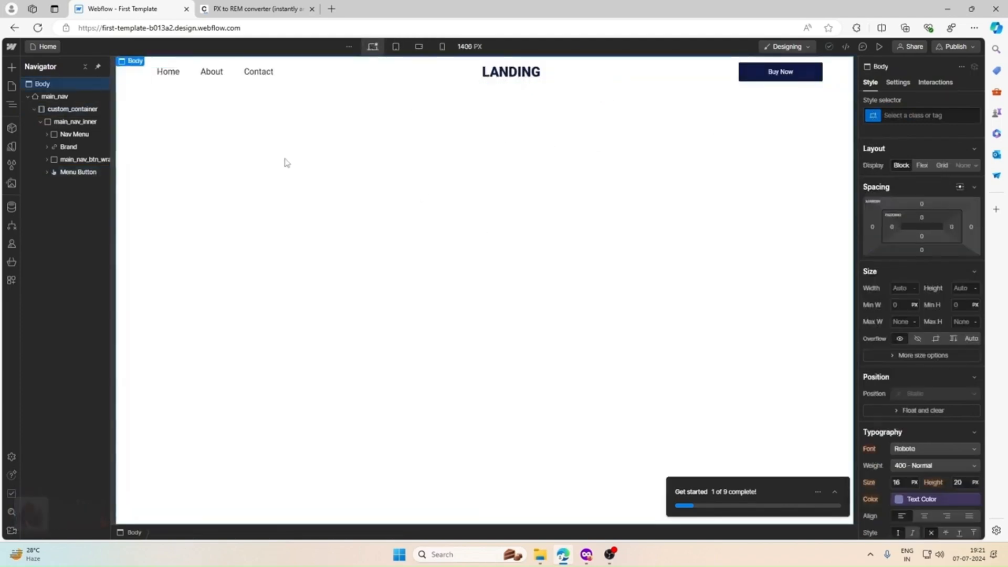
Step: Switch to the Figma design and inspect the hero illustration group and surrounding layout of Landing Page - 2
click(592, 558)
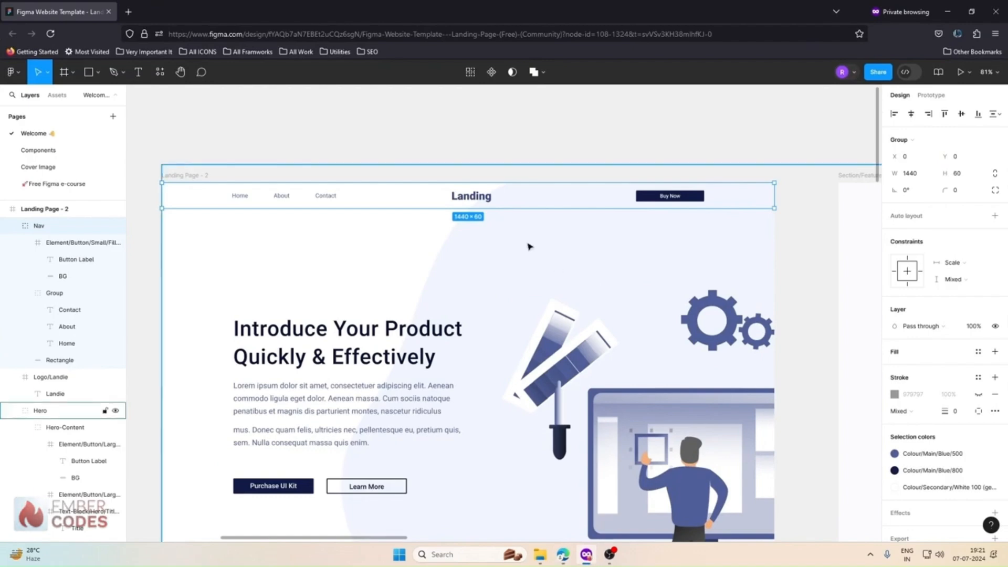
scroll(447, 252, down, 3)
click(463, 193)
click(464, 194)
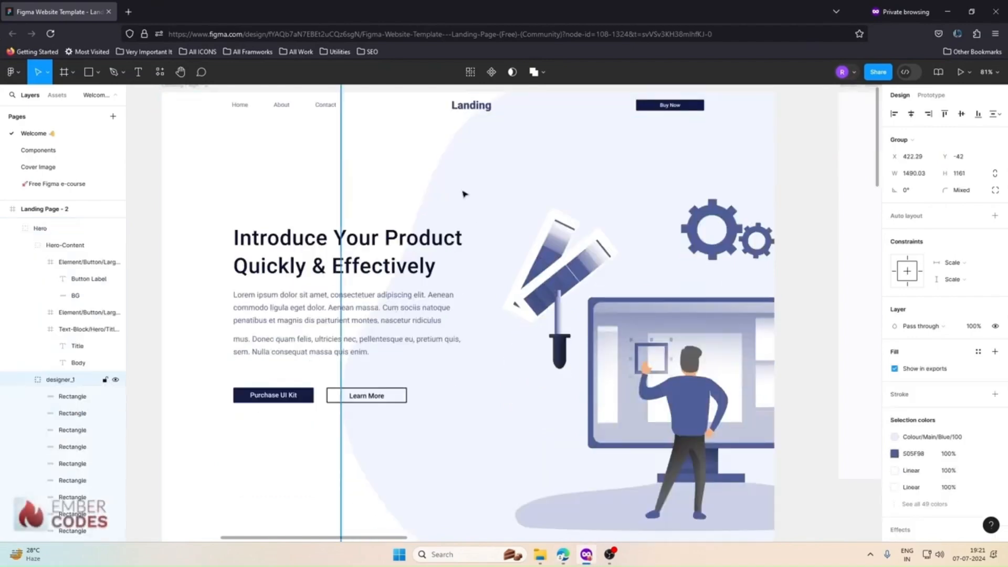
scroll(464, 195, up, 2)
scroll(465, 195, down, 5)
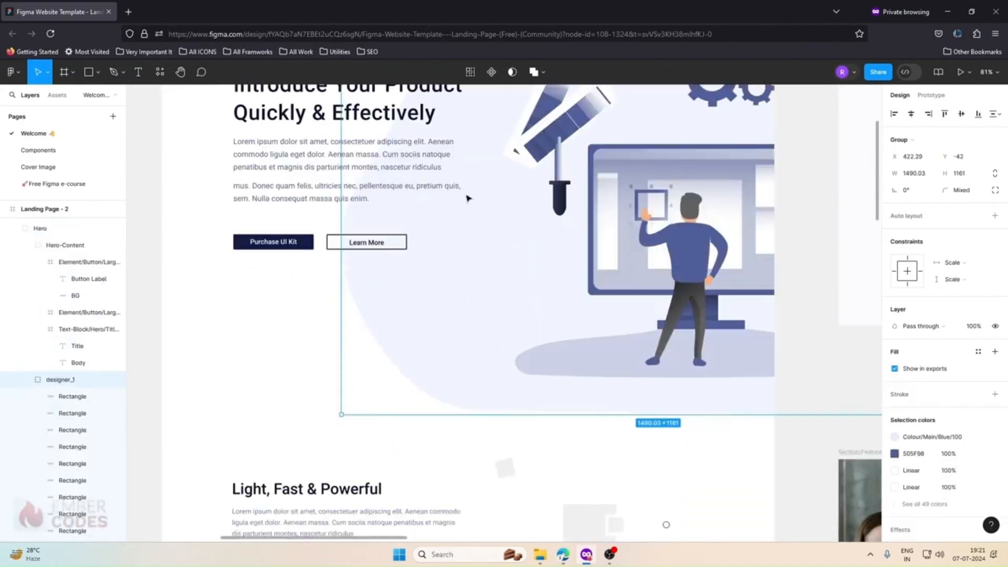
scroll(467, 198, up, 1)
click(608, 554)
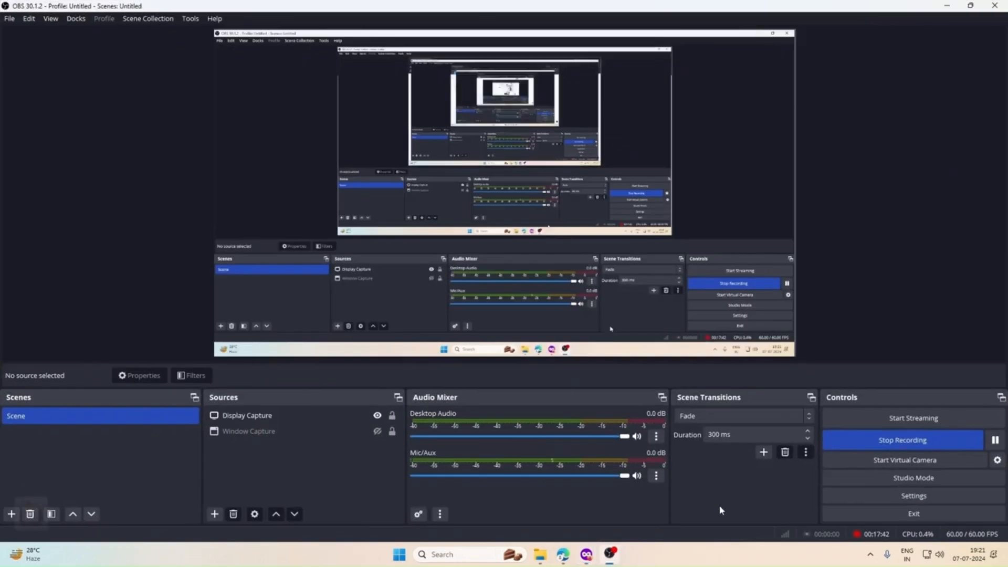
click(995, 441)
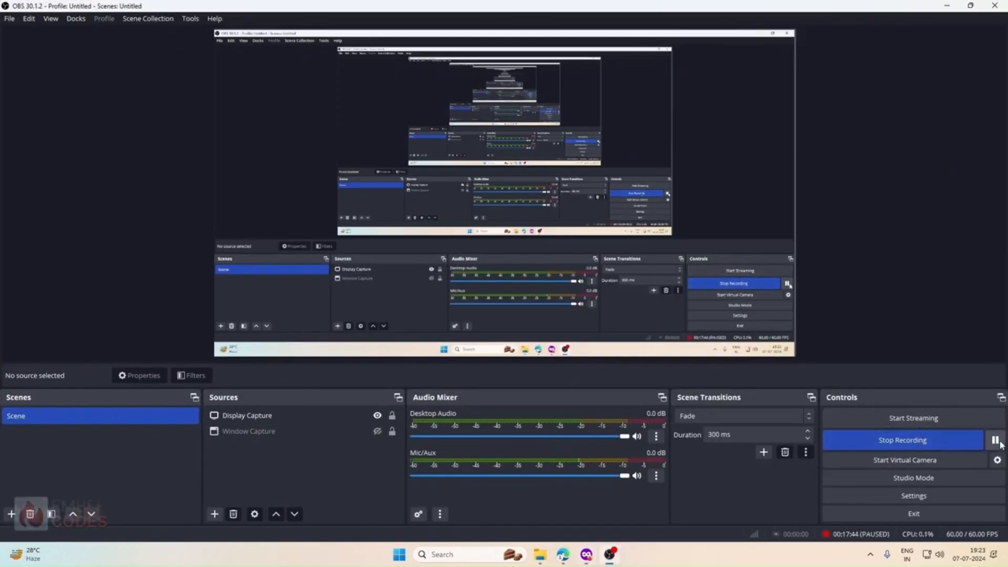
click(995, 441)
click(948, 5)
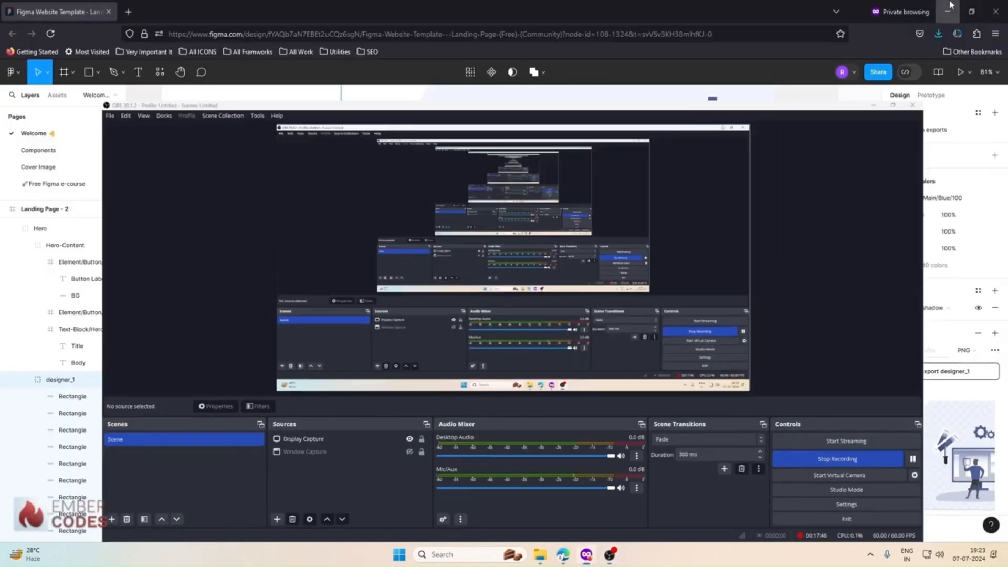
Step: Deselect the hero illustration and review the whole hero section in the Figma landing page design
scroll(928, 441, up, 3)
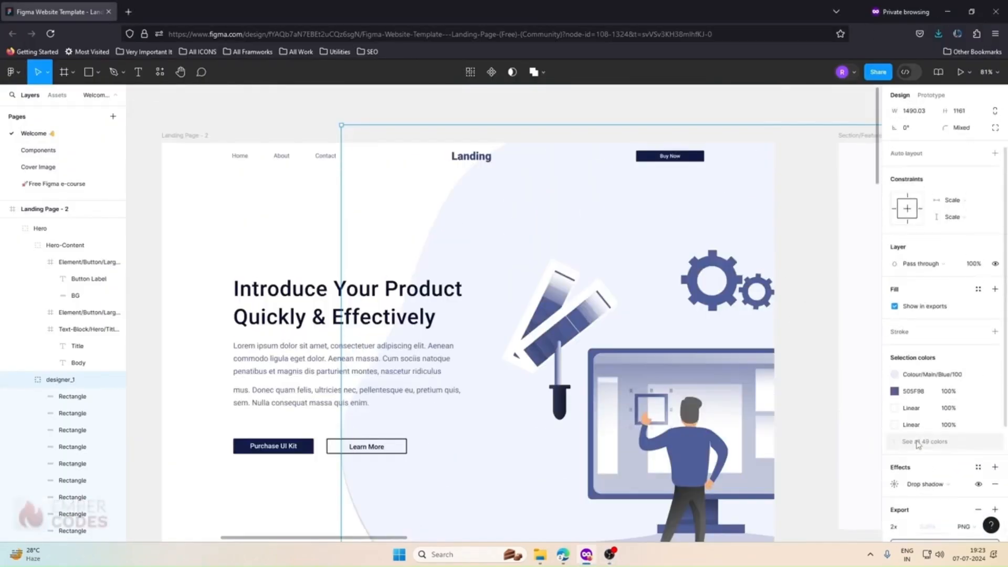
scroll(284, 333, down, 1)
click(268, 222)
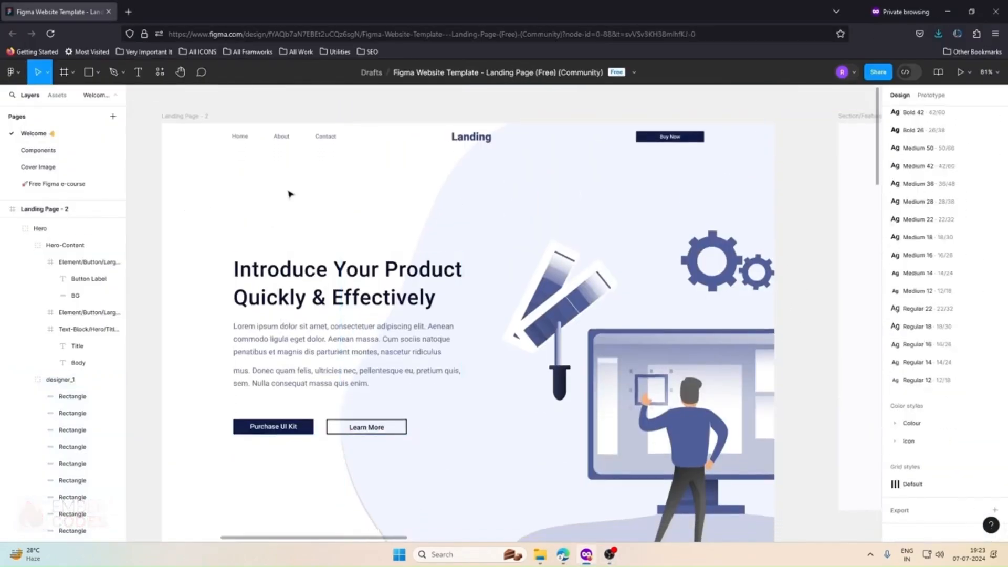
scroll(730, 181, down, 3)
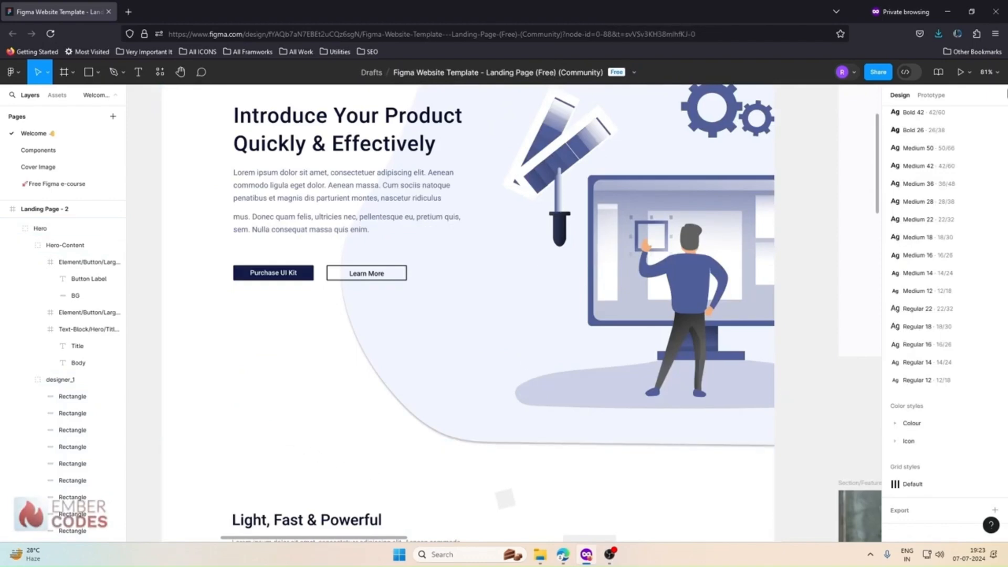
Step: Switch back to Webflow, collapse main_nav in the element tree, and add a Section to the Body below it
click(947, 10)
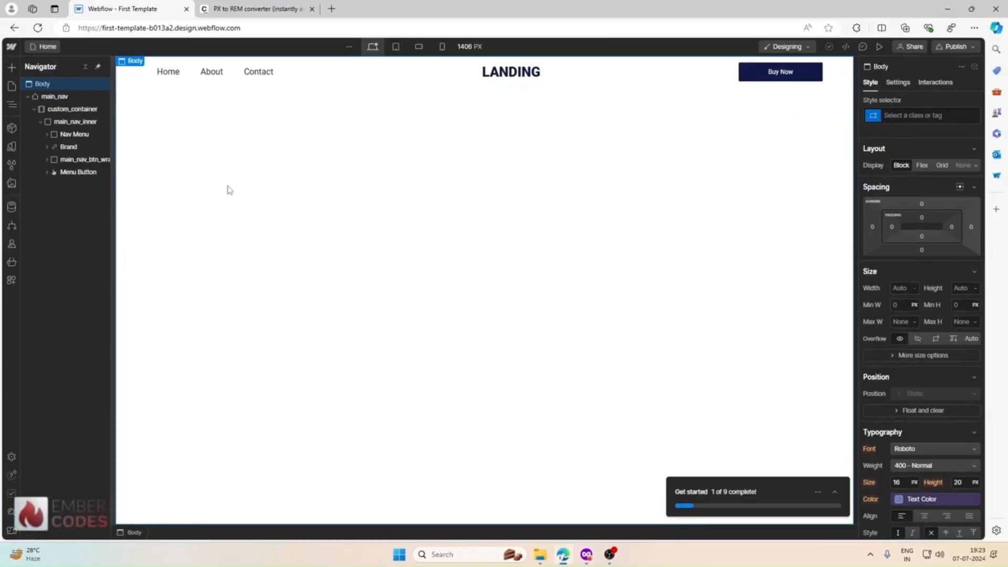
click(33, 96)
click(27, 96)
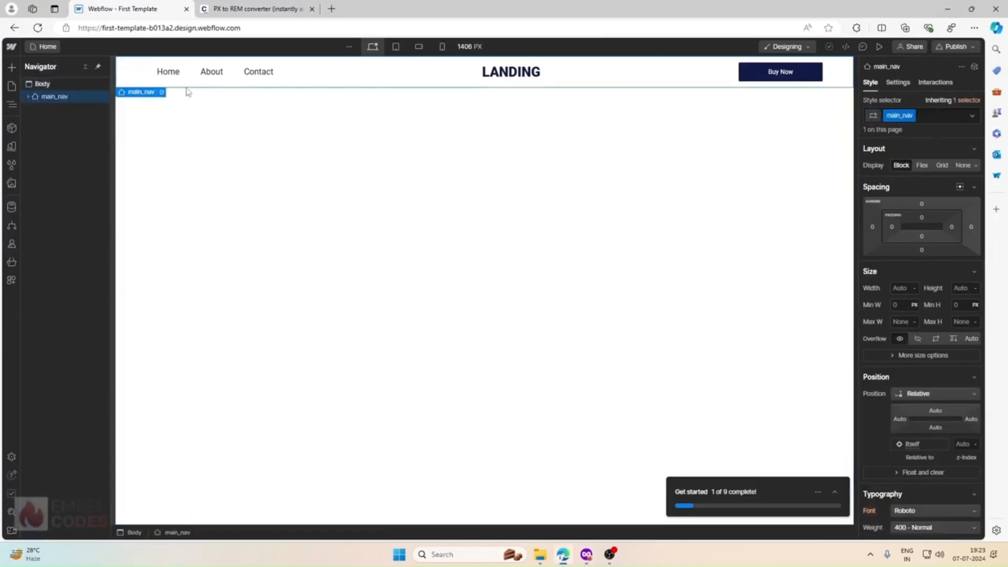
click(40, 84)
click(10, 67)
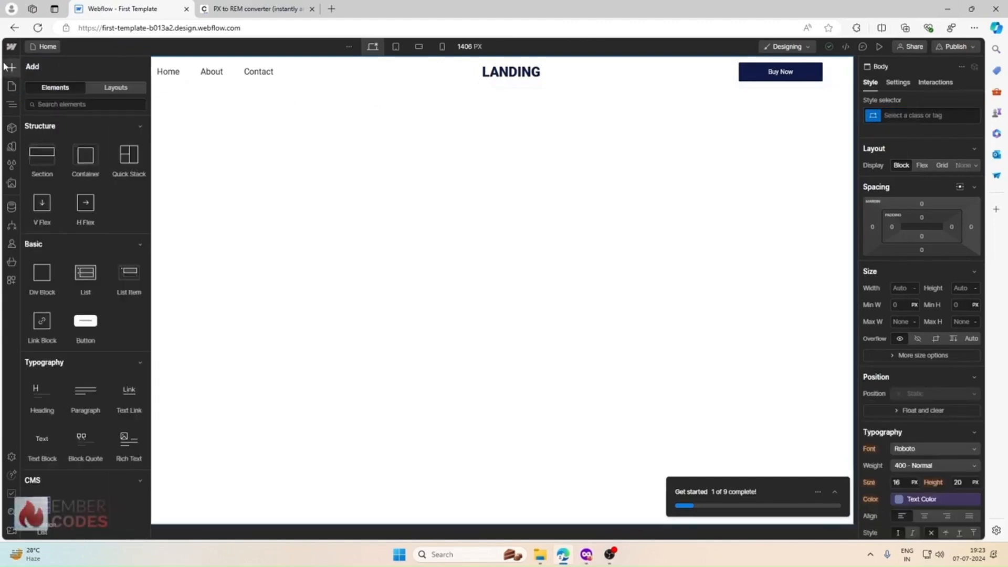
click(42, 159)
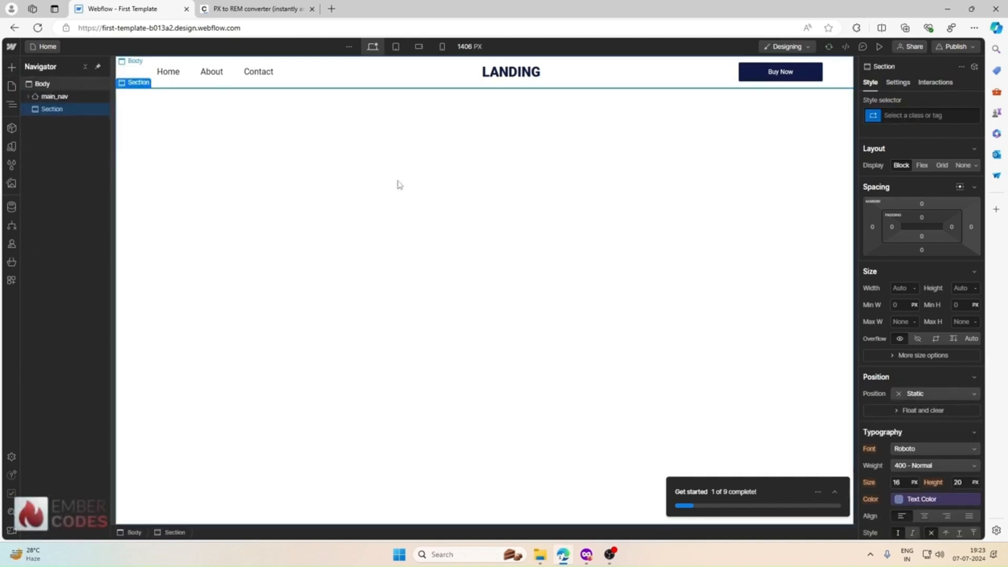
click(297, 148)
Step: Try the new class hero_section on the section below main_nav, and remove it from the section
click(51, 109)
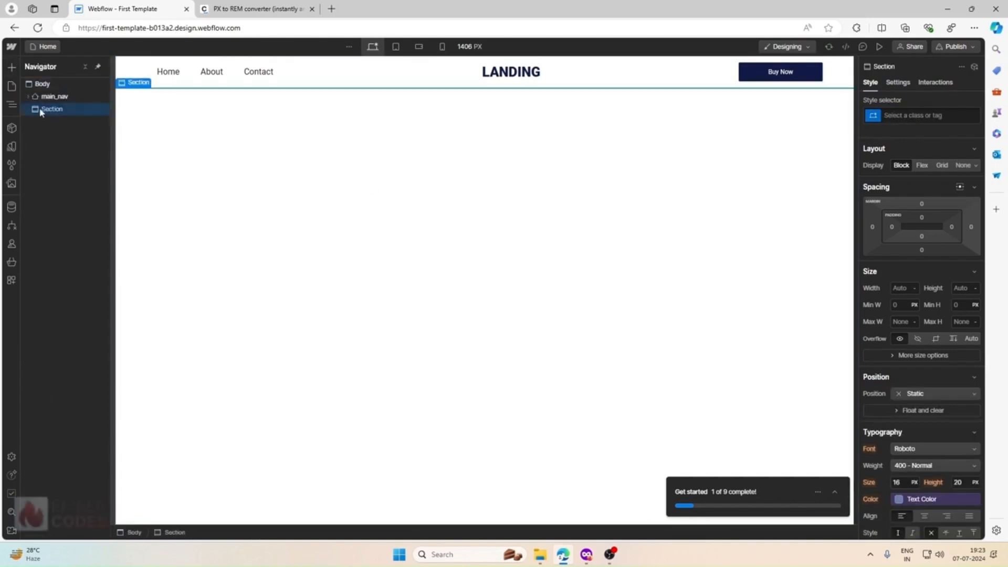
click(904, 119)
text(hero_section)
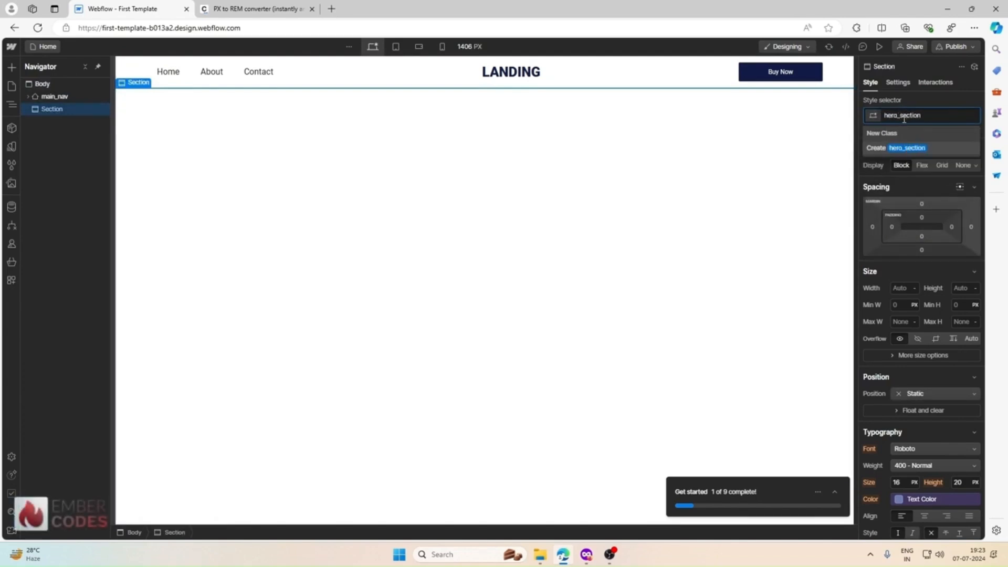
key(Return)
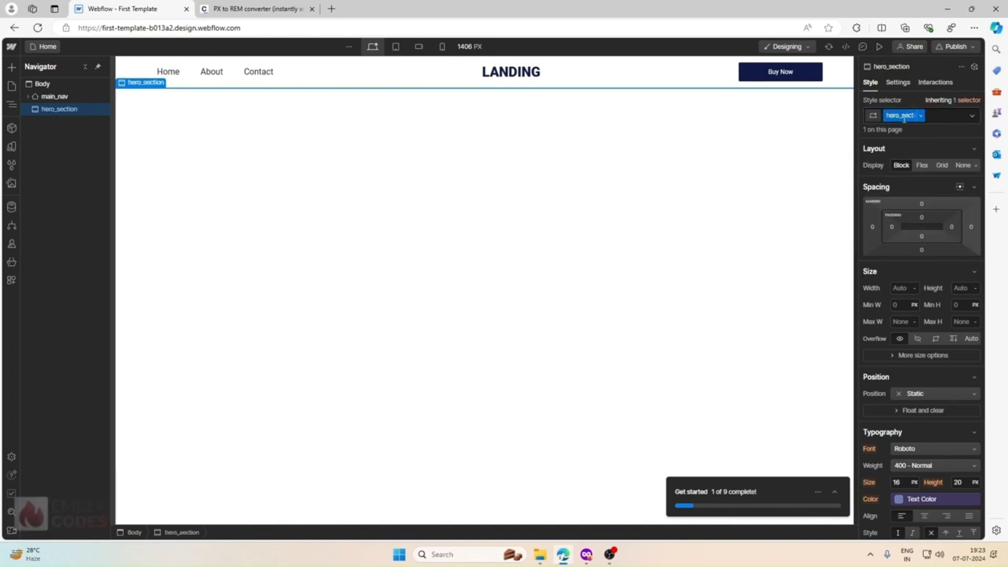
click(919, 116)
click(916, 156)
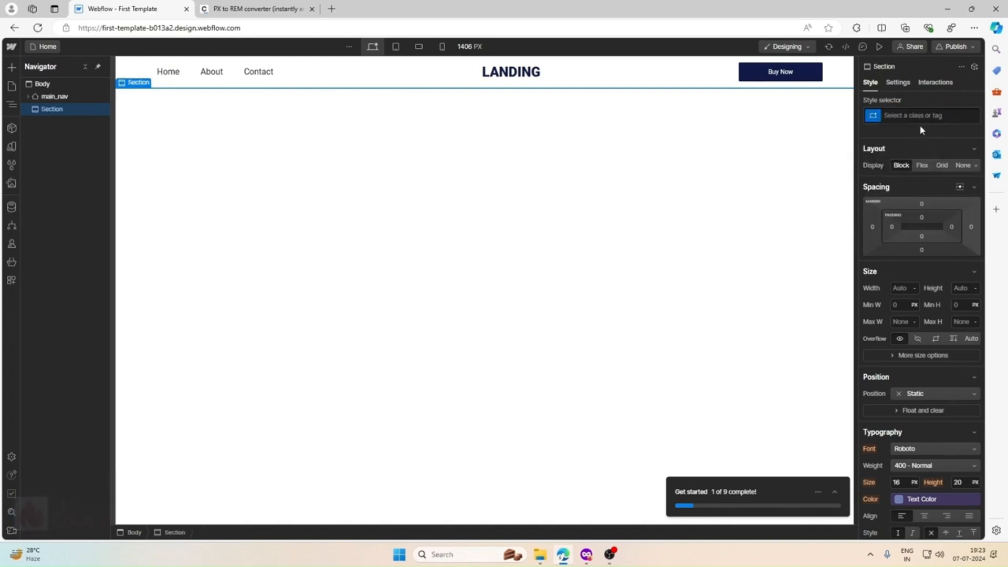
Step: Try the new class default_section on the section, and remove it from the section
click(921, 120)
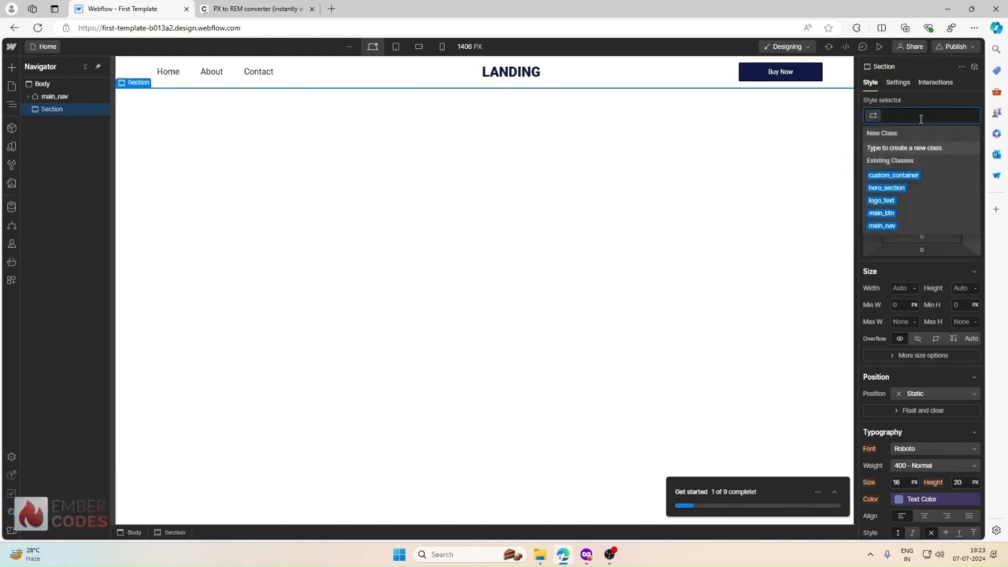
text(ds)
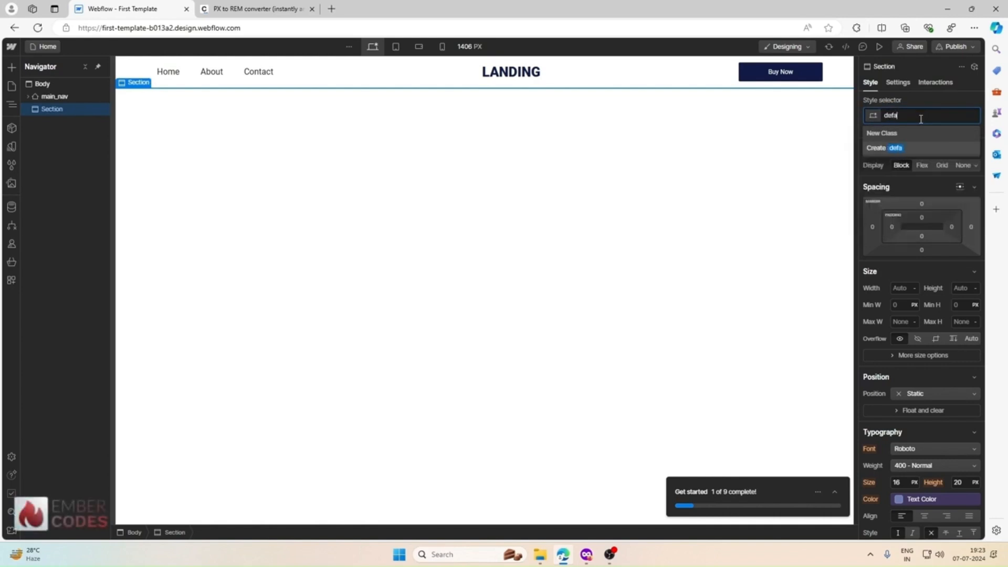
text(fault_section)
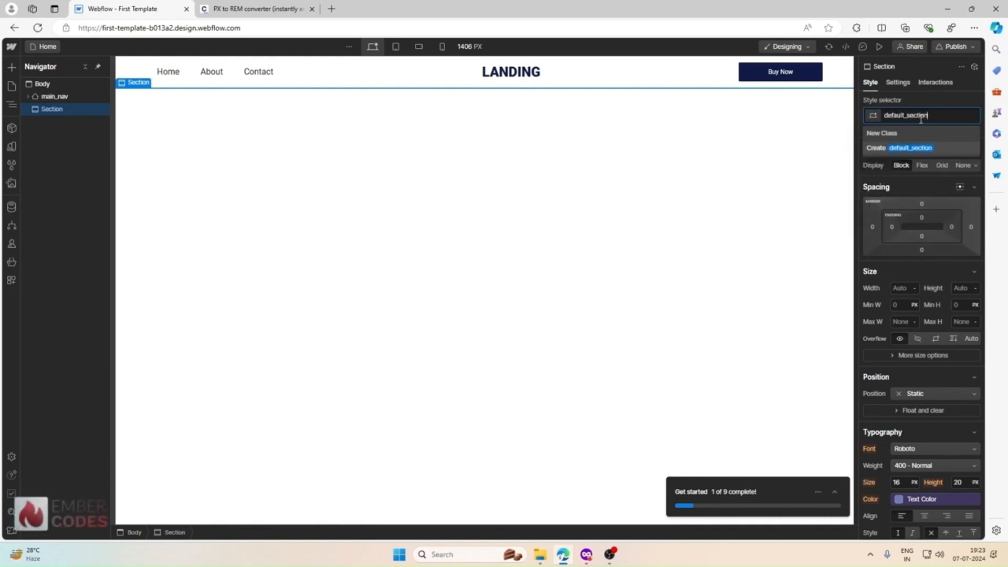
key(Return)
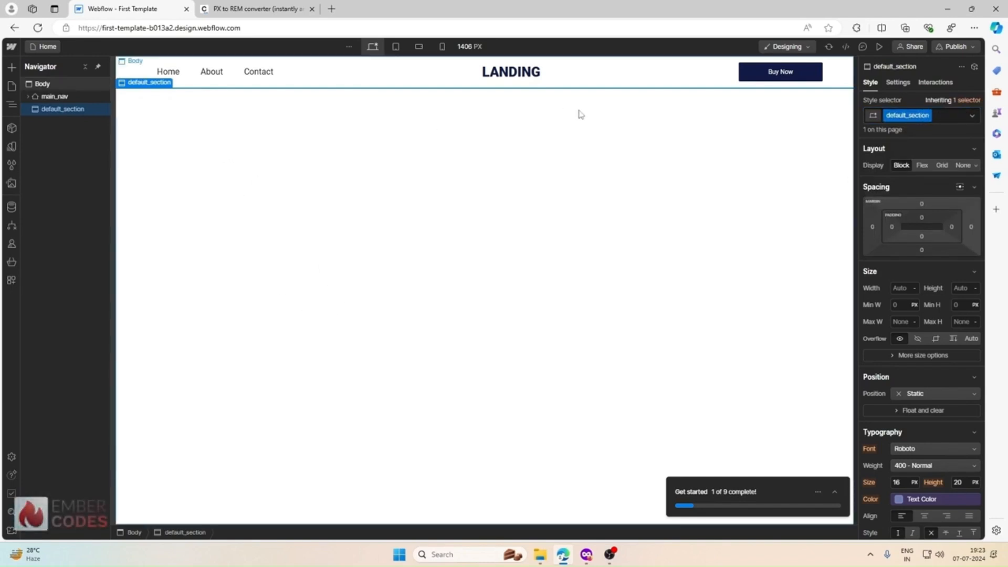
click(932, 121)
click(917, 155)
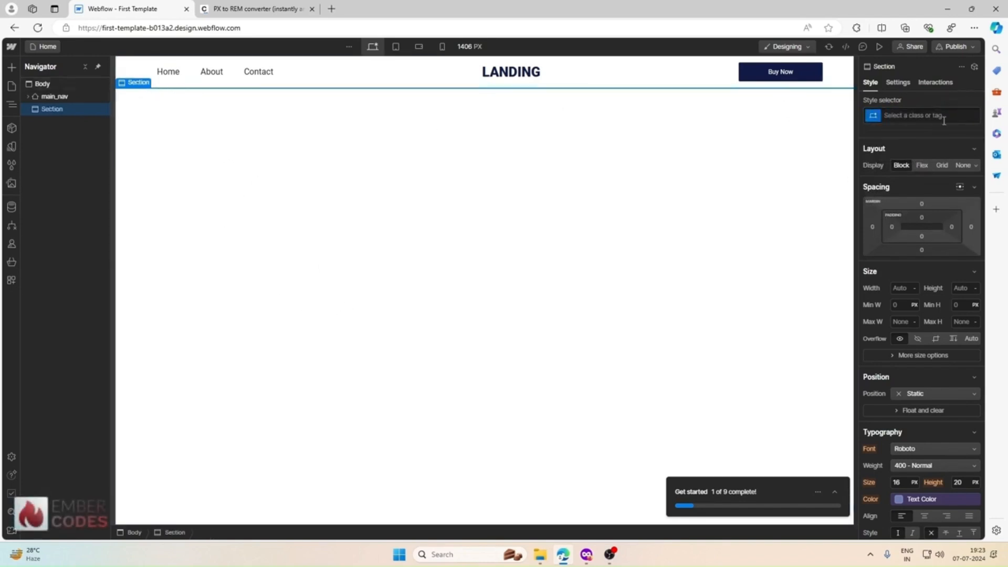
Step: Apply the existing class default_section to the section below main_nav
click(943, 113)
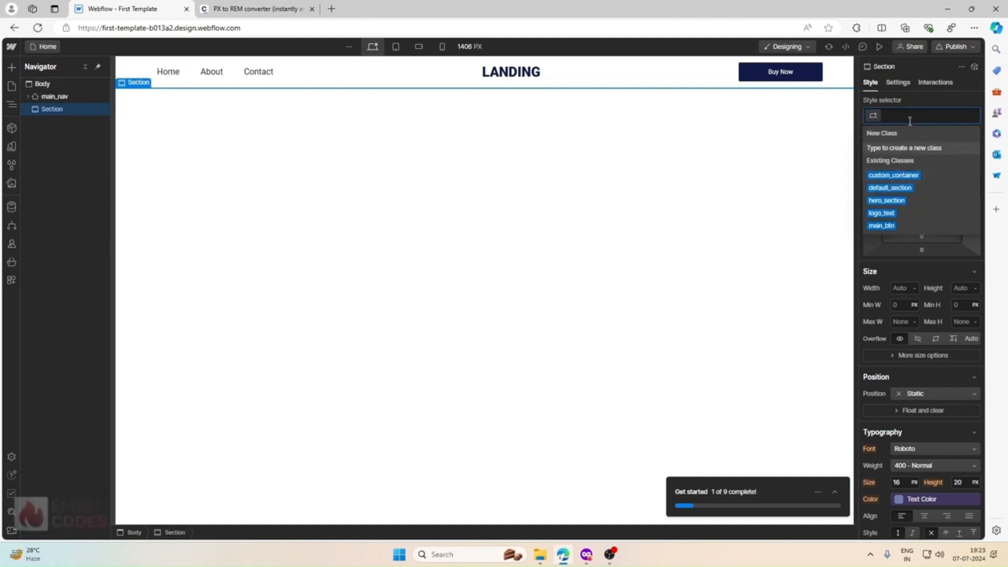
click(918, 103)
click(948, 114)
text(s)
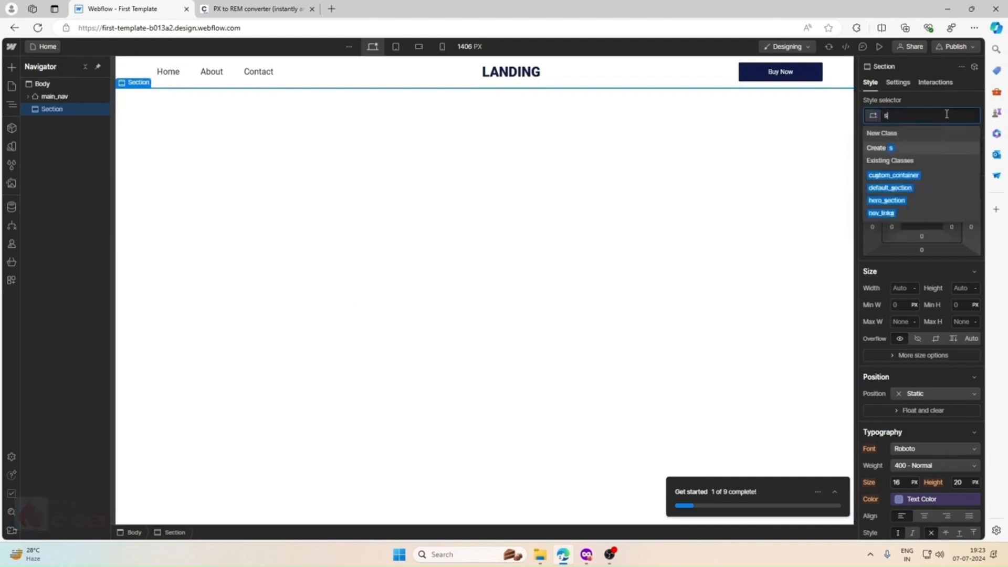
key(BackSpace)
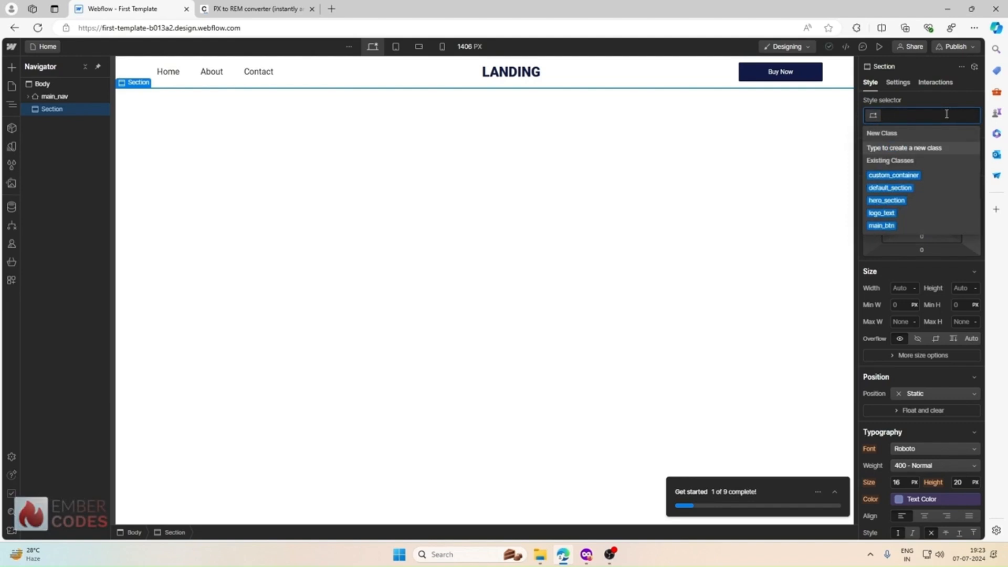
text(de)
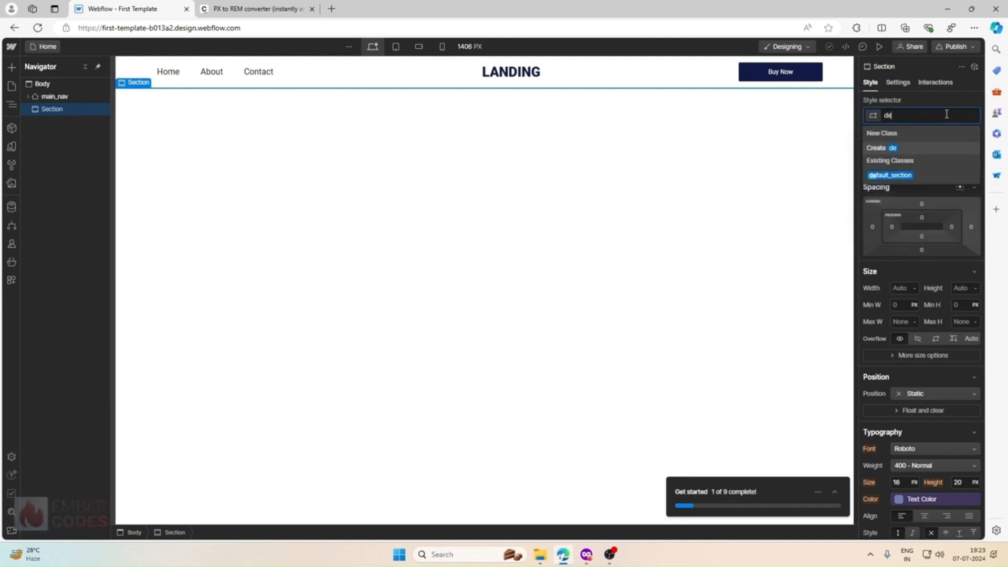
click(905, 173)
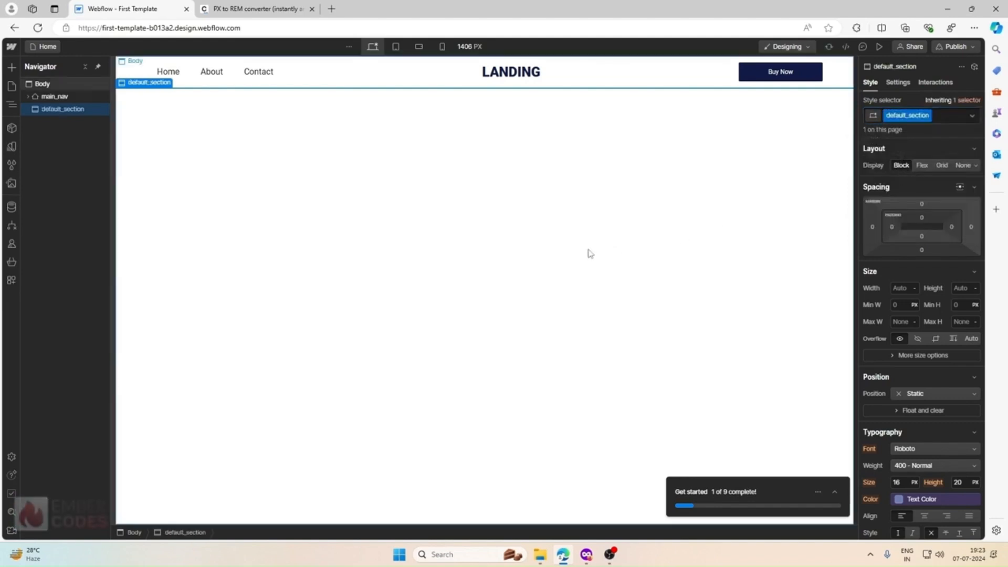
Step: Dismiss the Get started checklist and the announcement about installing Apps in the Designer
click(833, 491)
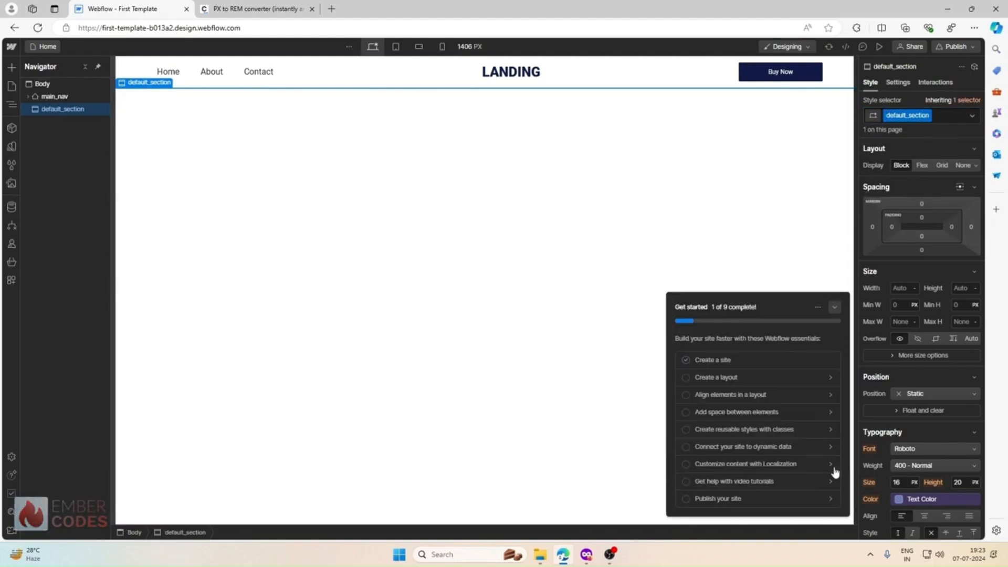
click(819, 307)
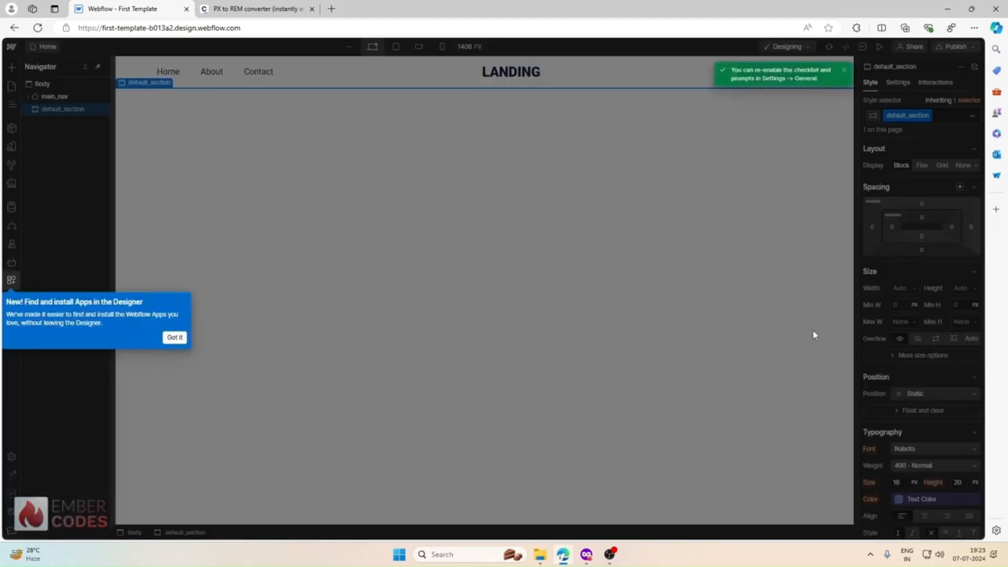
click(175, 337)
click(574, 206)
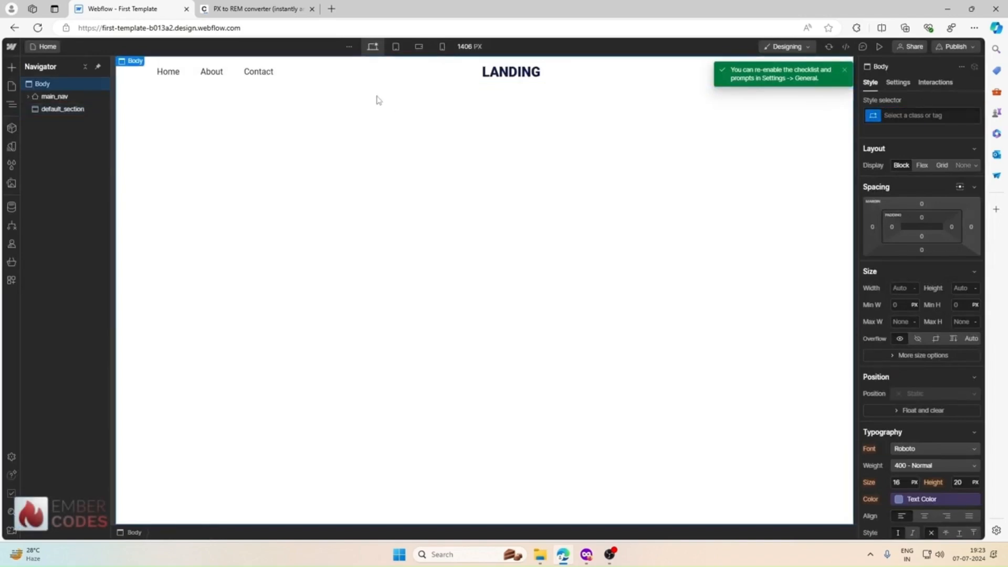
Step: Select default_section in the element tree and set its position to Relative
click(360, 85)
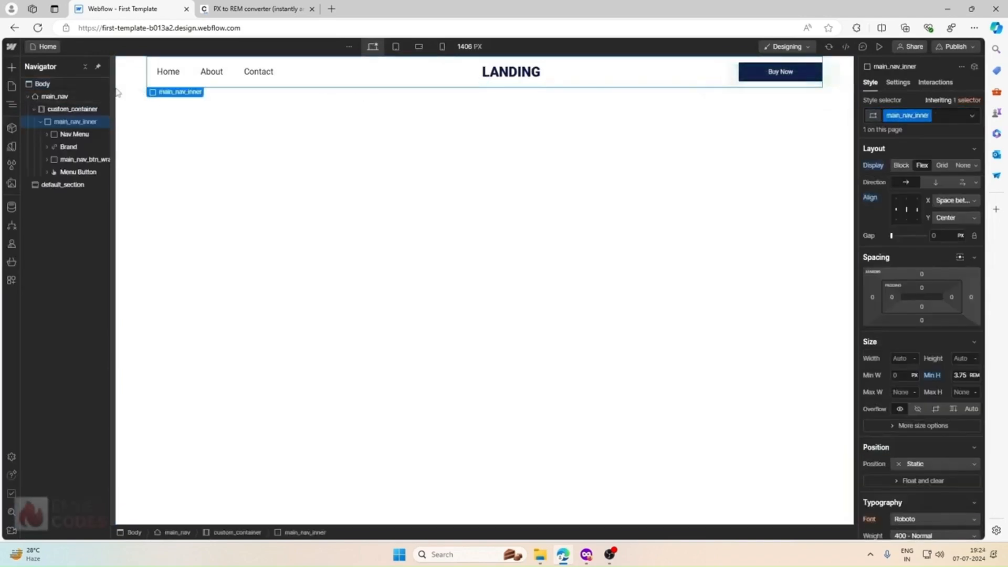
click(158, 117)
click(66, 186)
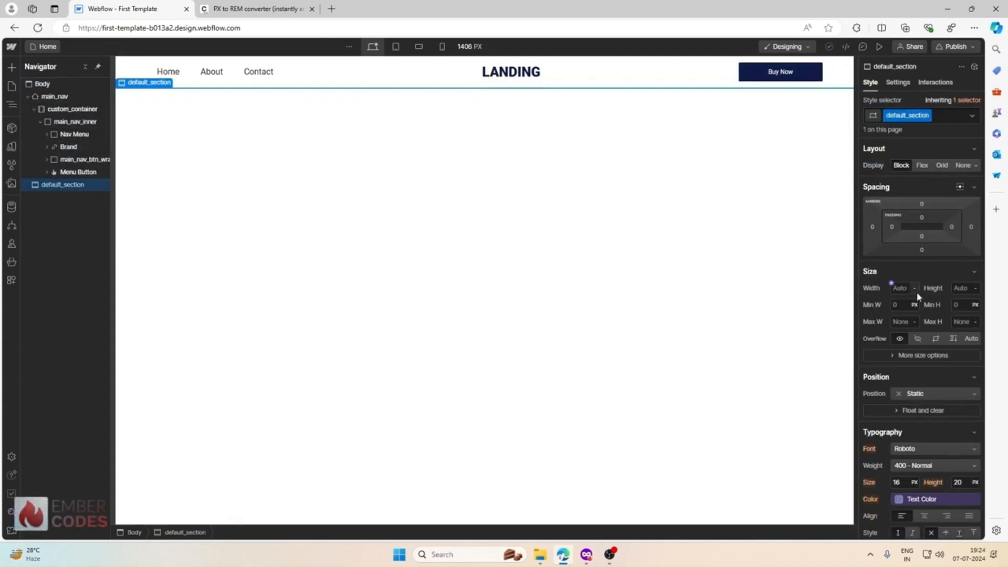
scroll(908, 374, down, 1)
click(914, 341)
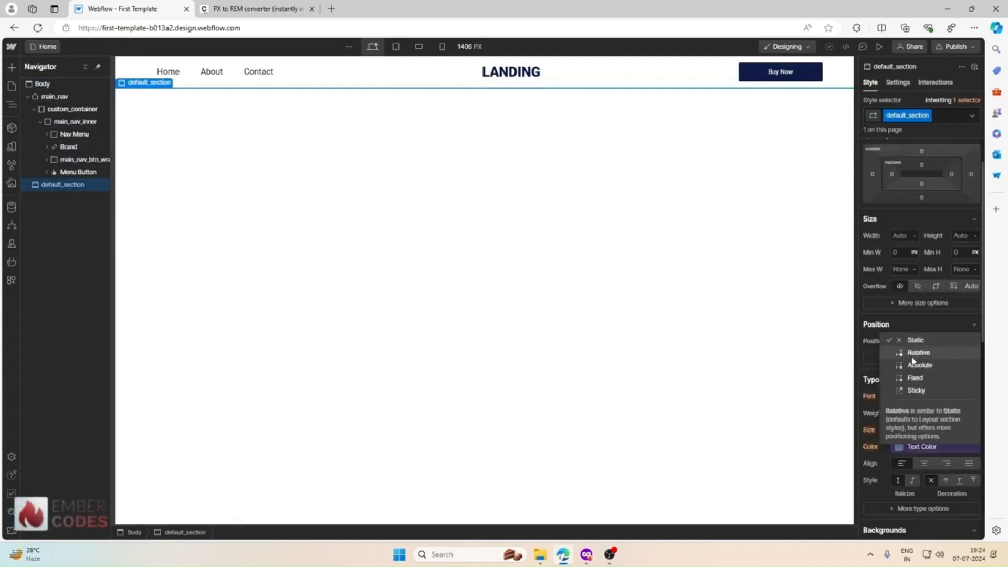
click(910, 354)
scroll(909, 356, down, 5)
scroll(907, 353, up, 6)
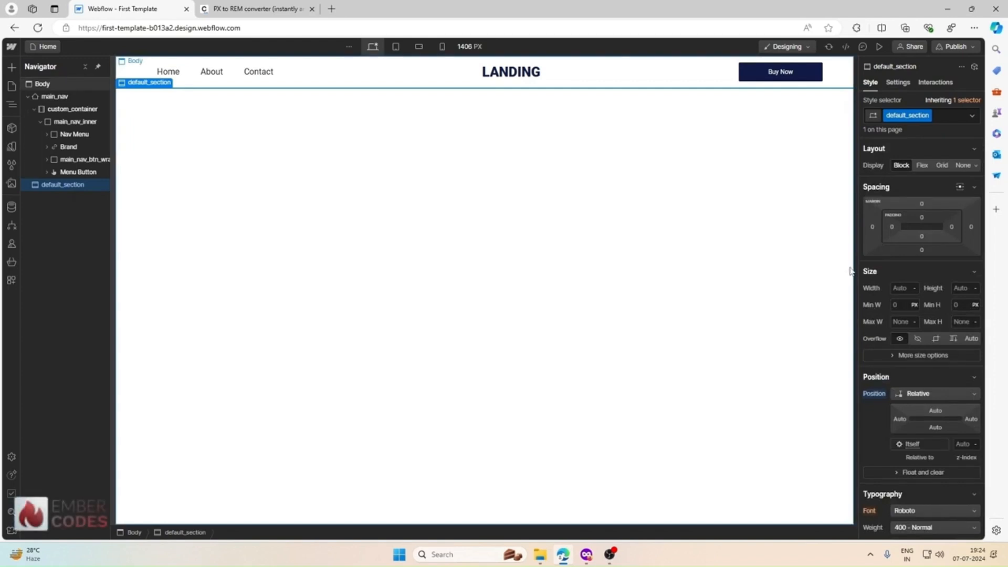
Step: Add a Div Block inside default_section and give it the existing class custom_container
click(12, 66)
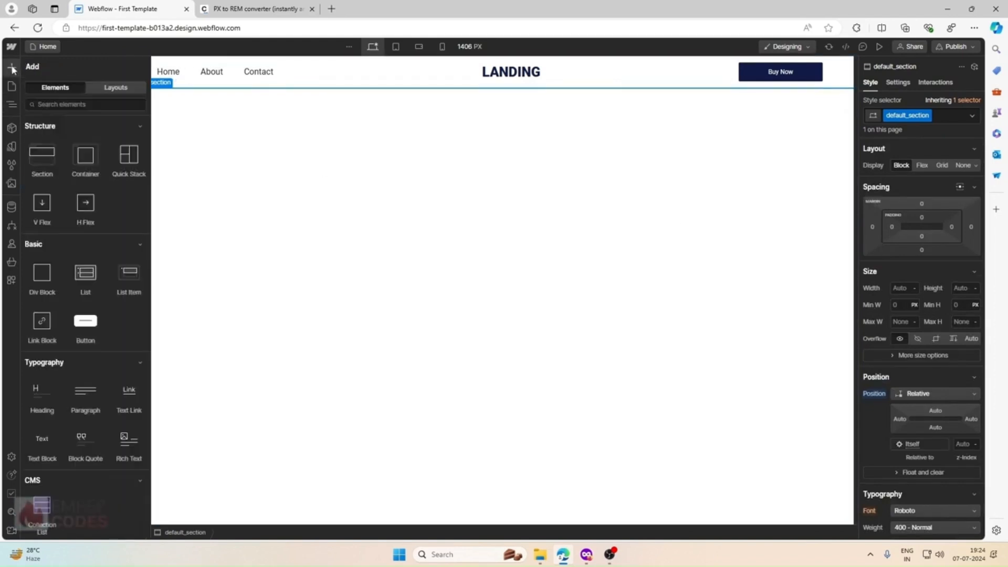
click(41, 277)
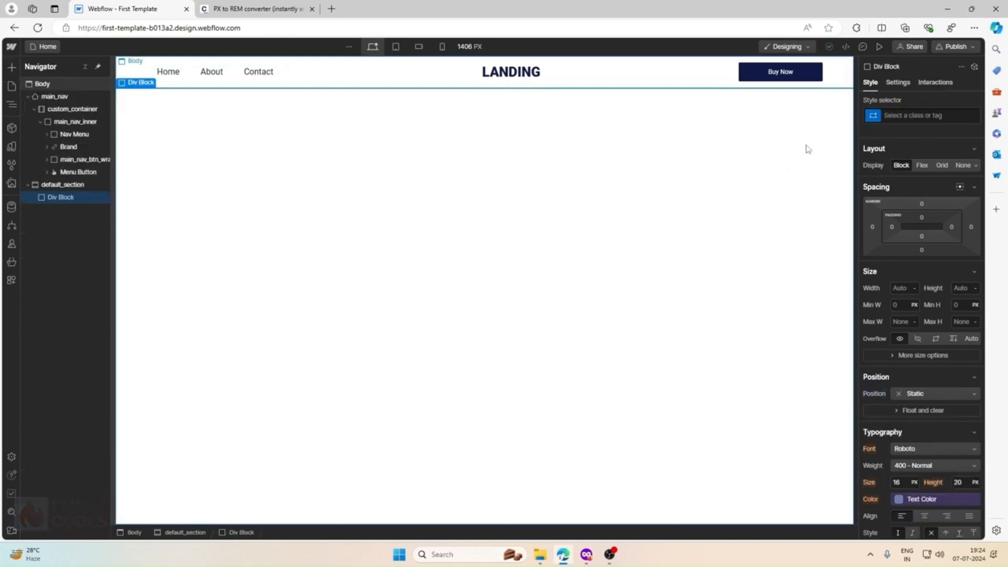
click(918, 116)
text(cus)
click(927, 176)
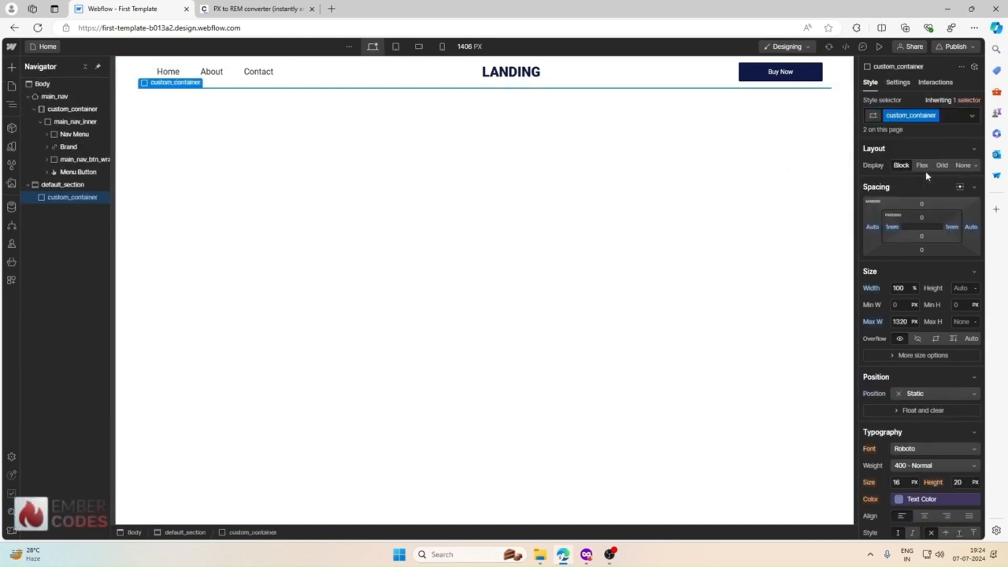
click(61, 186)
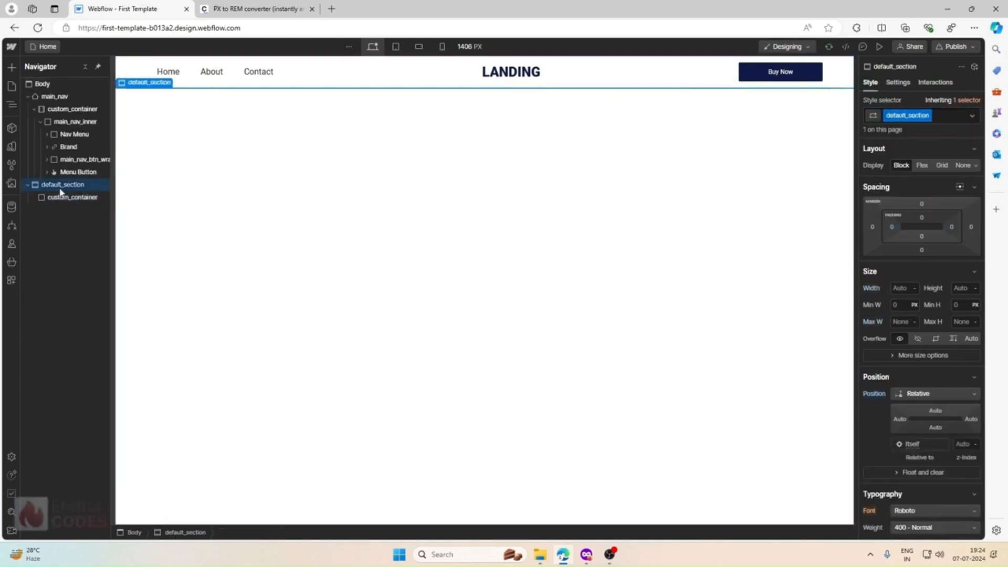
click(77, 199)
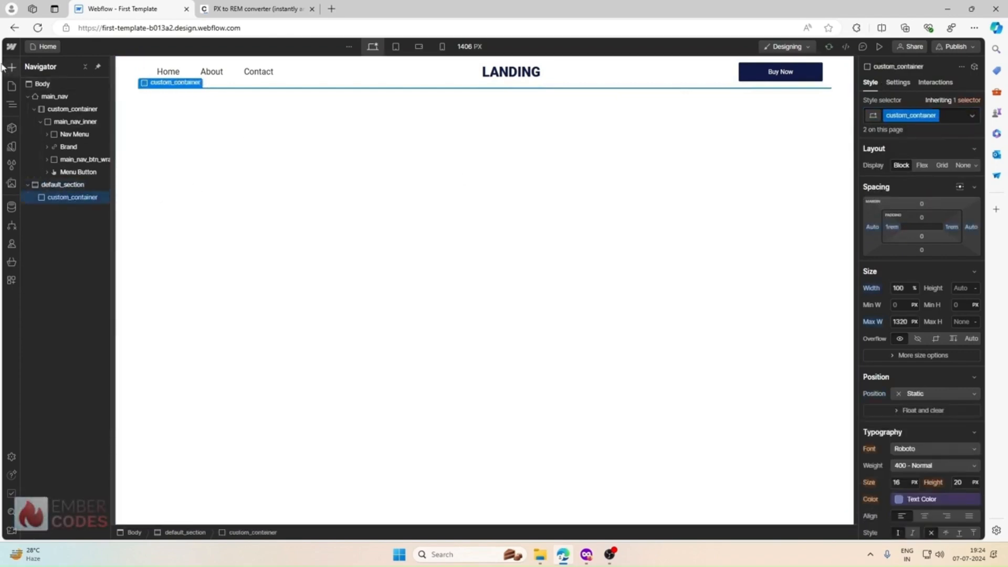
click(609, 554)
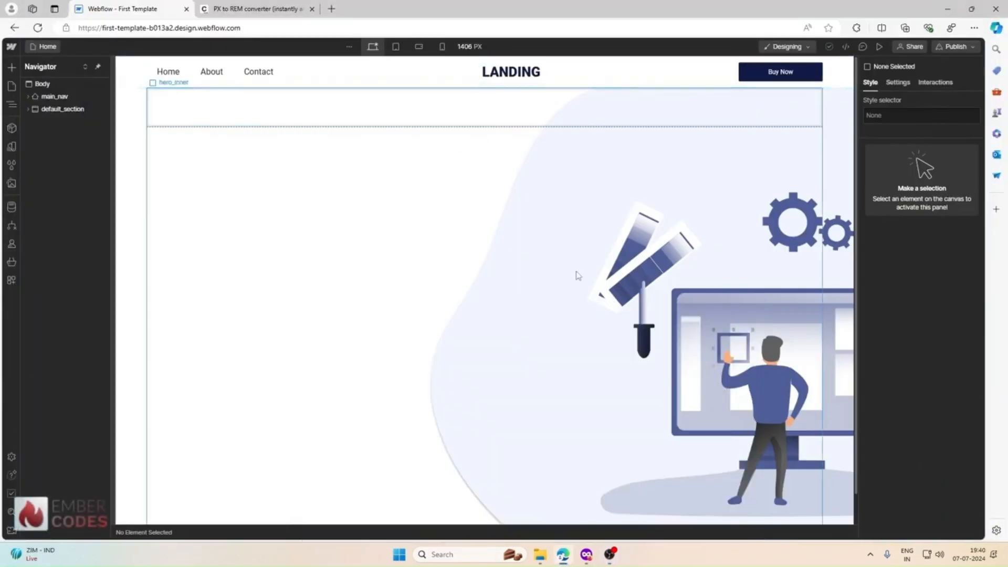
Step: Remove the hero_bg.png background image from the section that carries the default_section and hero_section classes
click(587, 241)
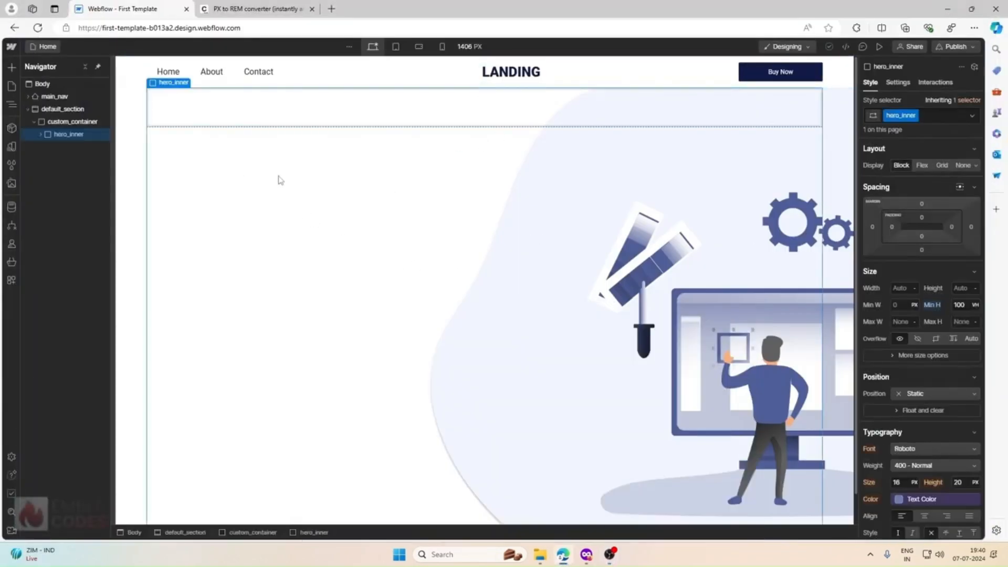
click(846, 116)
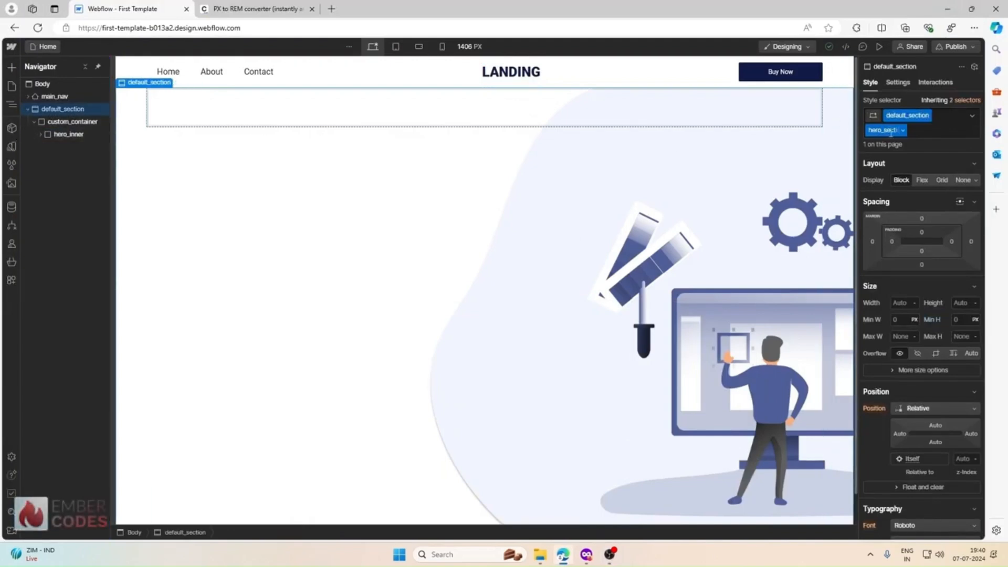
scroll(904, 278, down, 5)
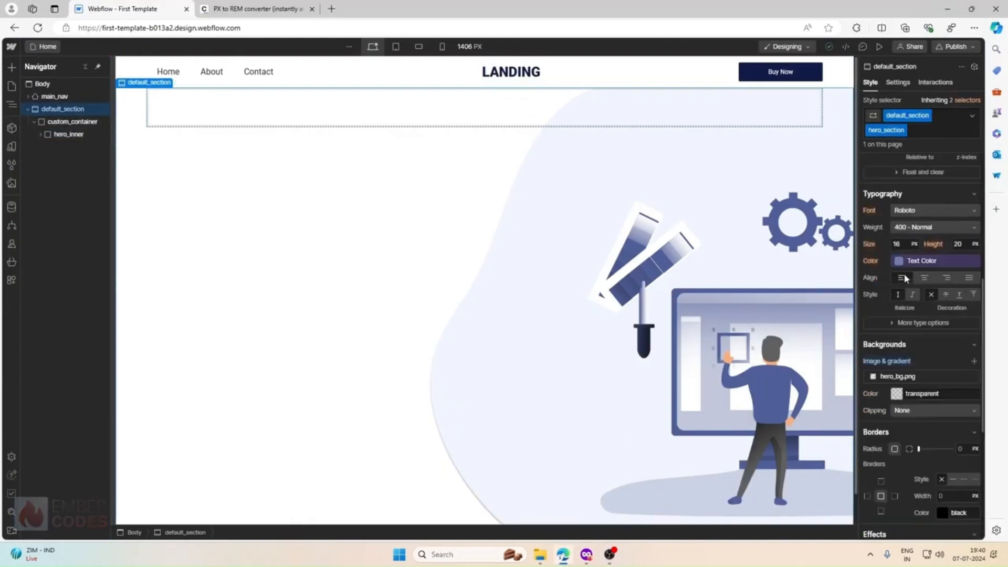
click(897, 376)
click(897, 378)
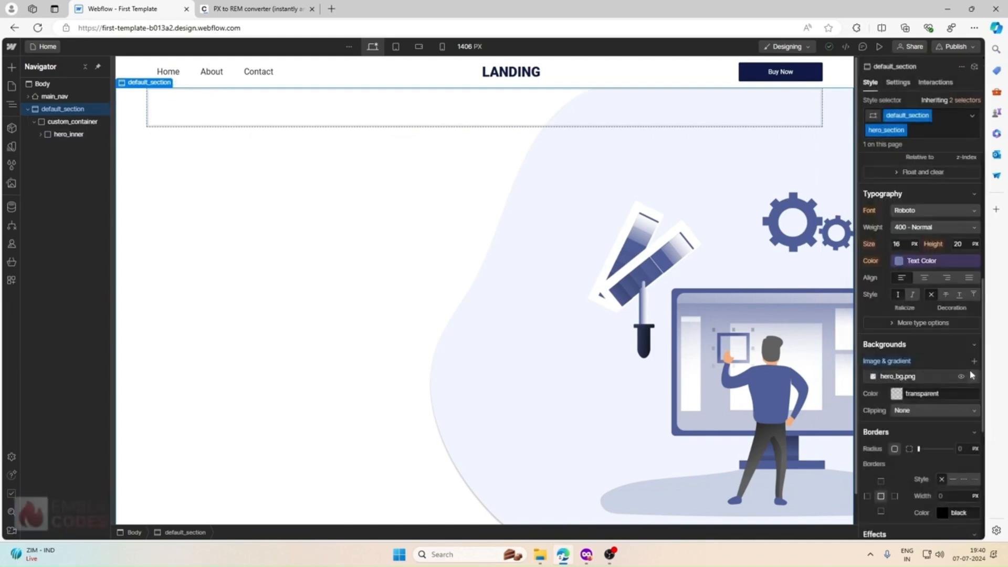
click(973, 377)
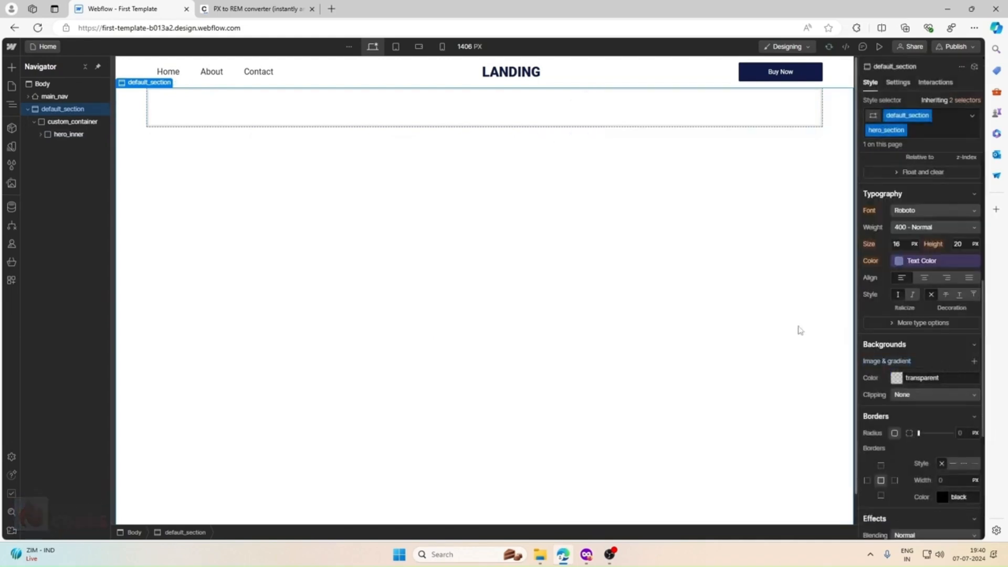
Step: Review the style settings of custom_container, hero_inner and hero_content_wrap, including the unit of hero_inner's minimum height
click(56, 121)
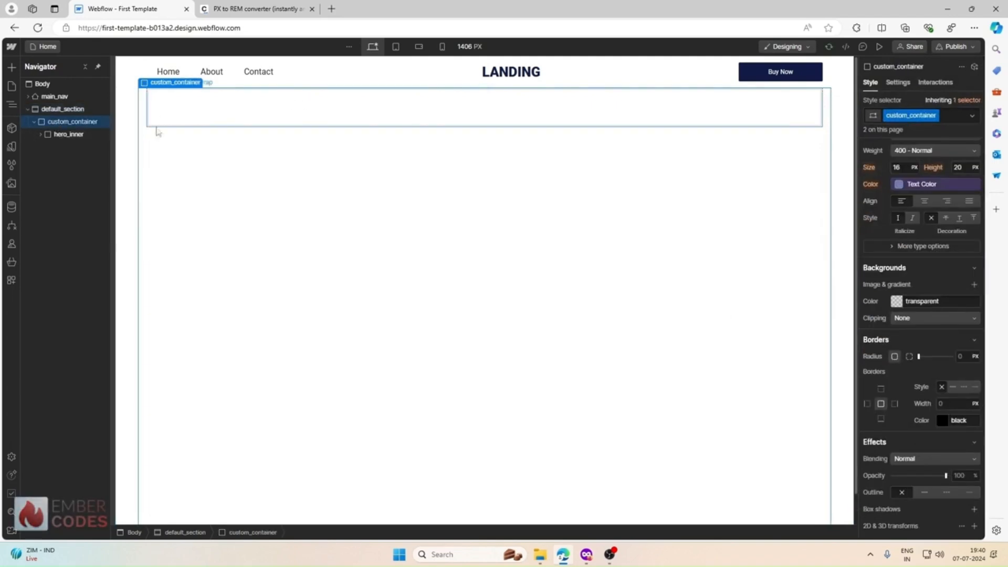
click(73, 135)
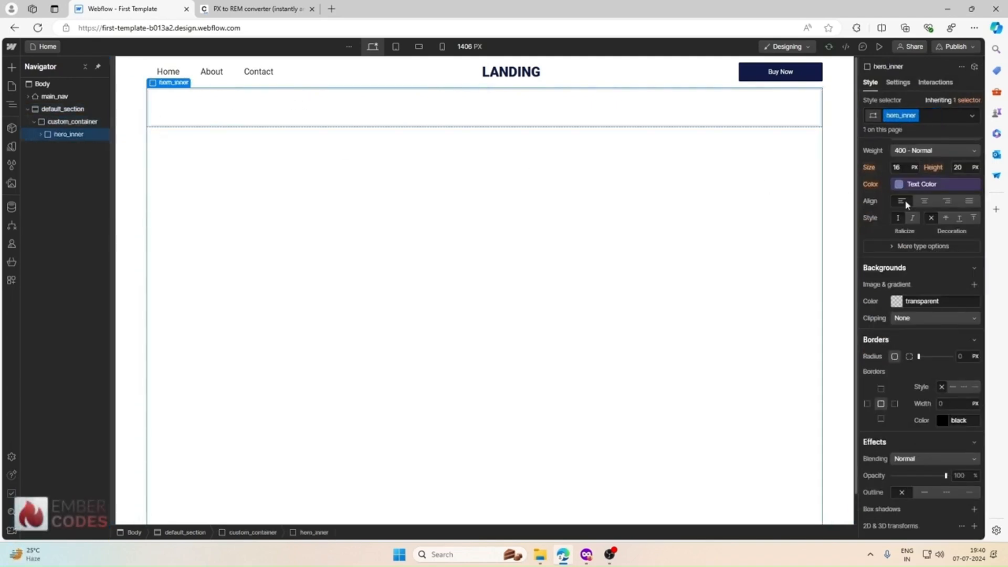
scroll(935, 199, up, 6)
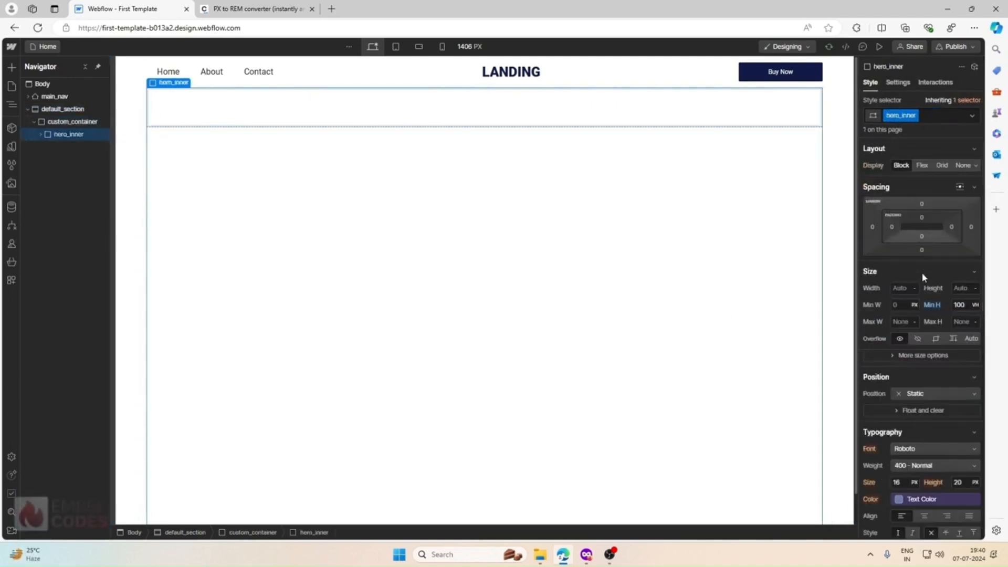
scroll(937, 305, down, 7)
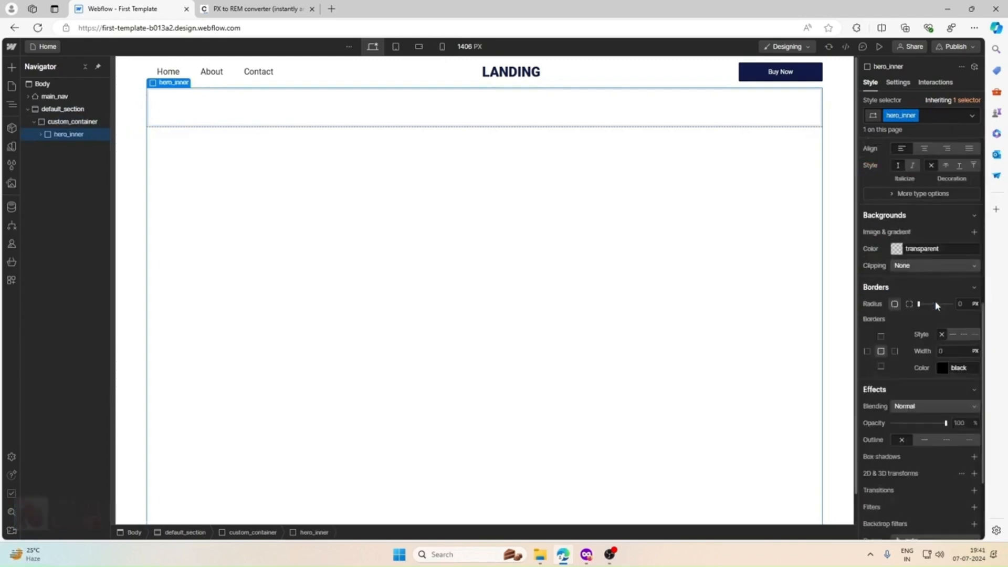
scroll(937, 304, down, 2)
scroll(937, 305, up, 10)
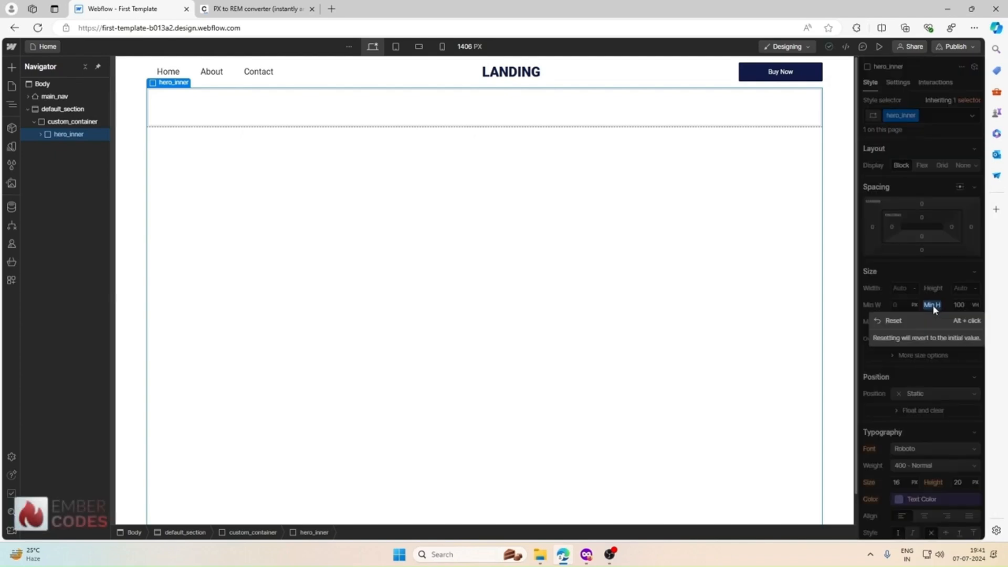
click(970, 306)
click(974, 305)
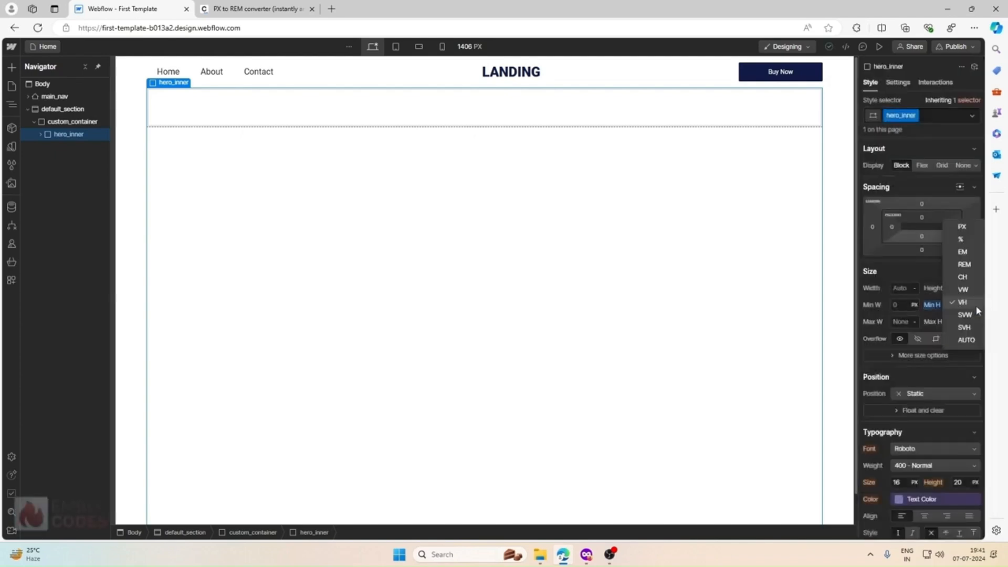
click(965, 302)
click(232, 112)
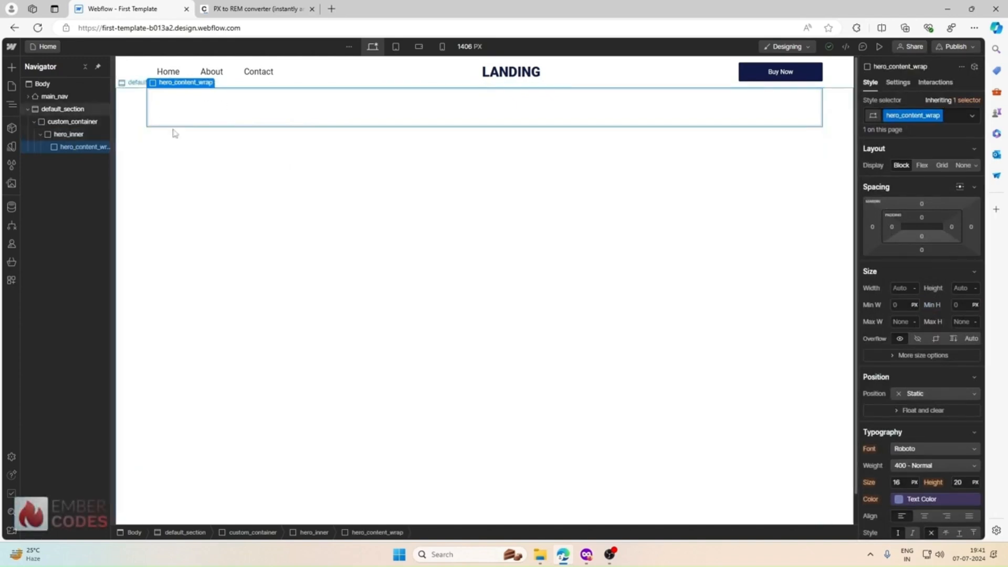
Step: Add hero_bg.png as the background image of the section that carries the default_section and hero_section classes
click(61, 111)
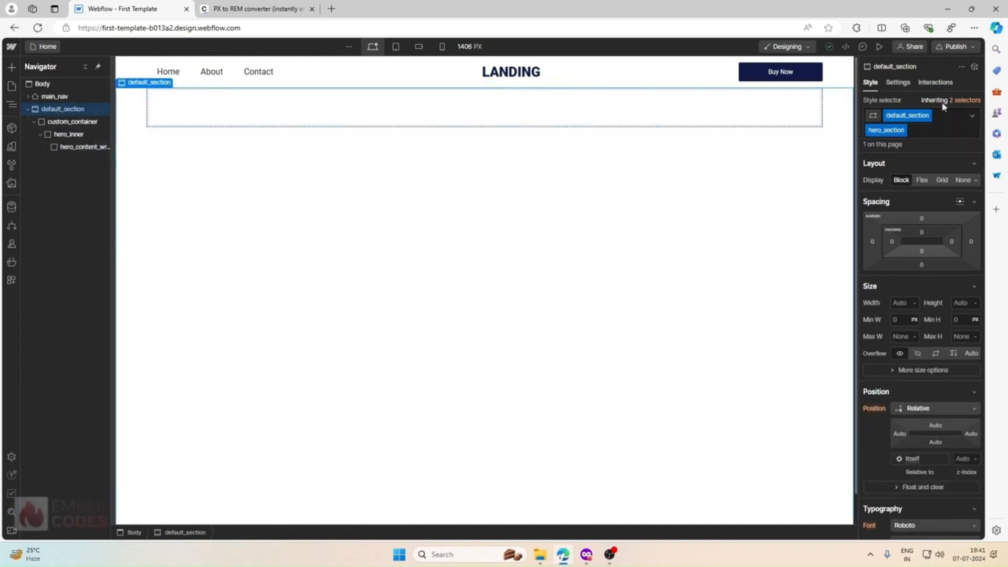
scroll(903, 199, down, 5)
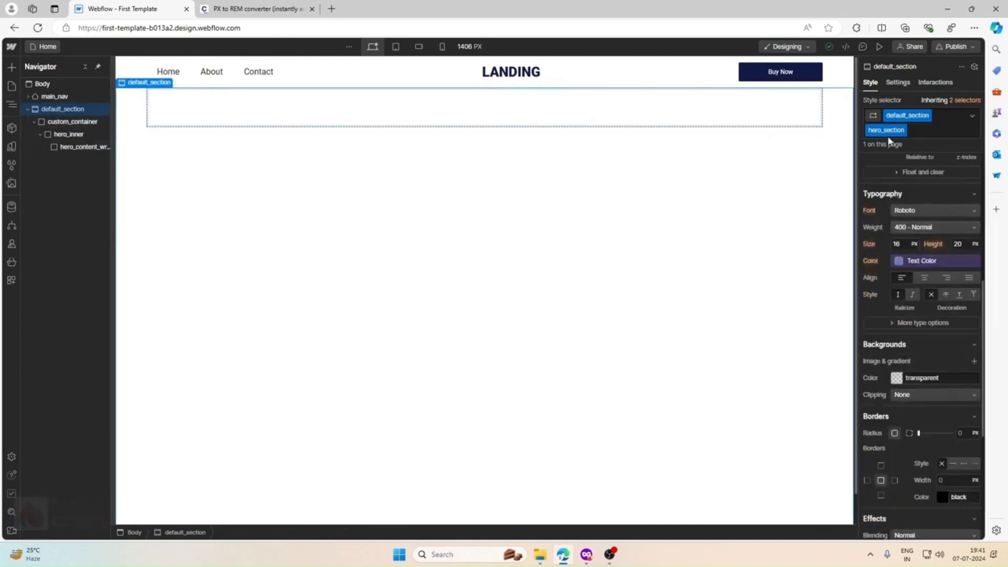
scroll(903, 200, down, 5)
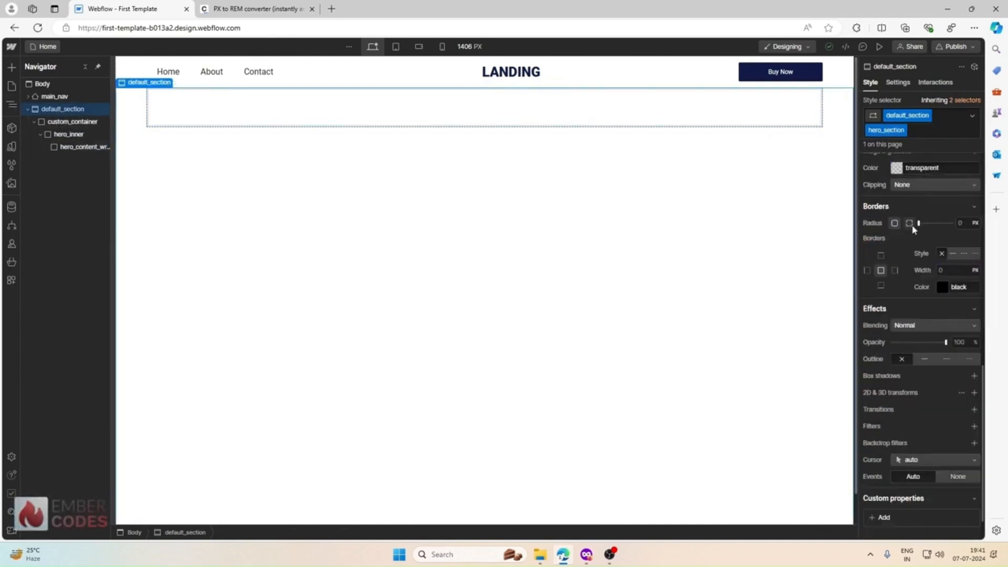
scroll(913, 231, down, 1)
scroll(913, 231, up, 4)
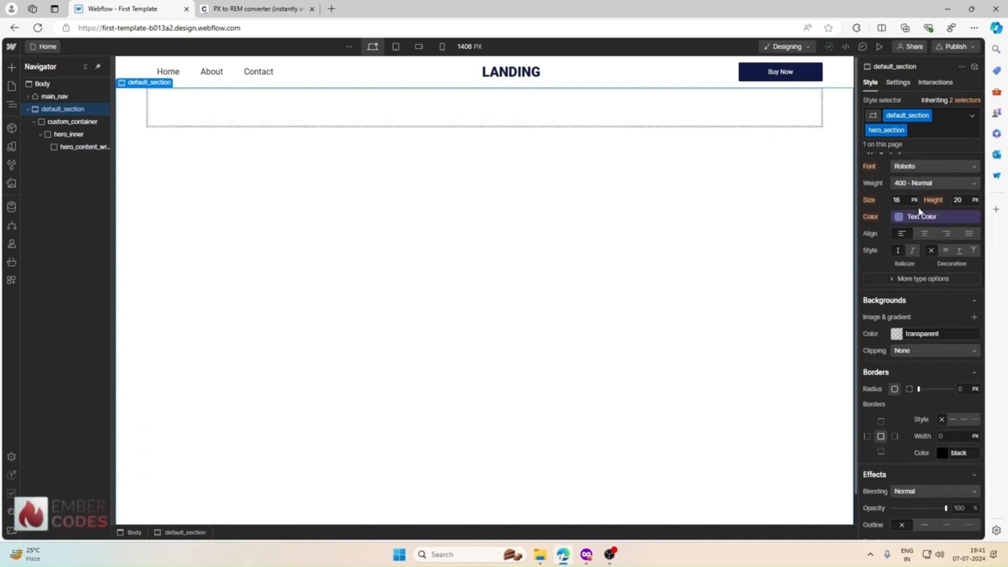
click(974, 317)
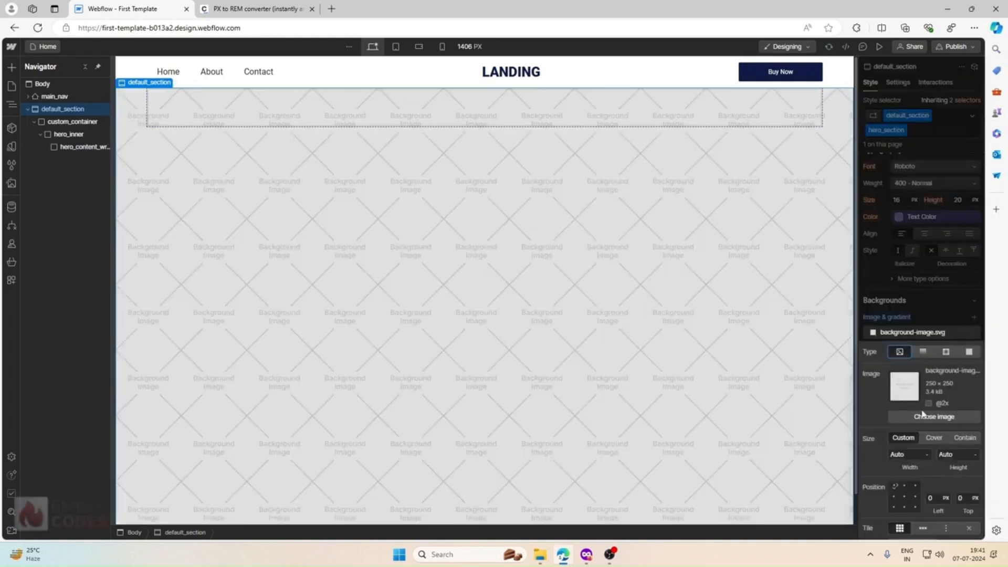
click(920, 416)
click(36, 140)
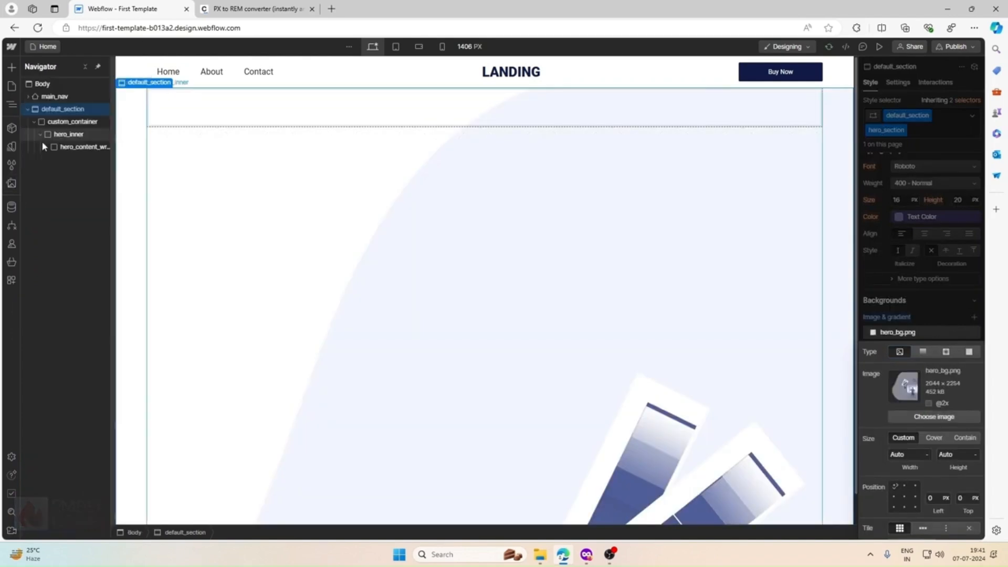
Step: Give the hero background image a custom height of 100%, turn off tiling, and position it at 100% left and 50% top
click(950, 435)
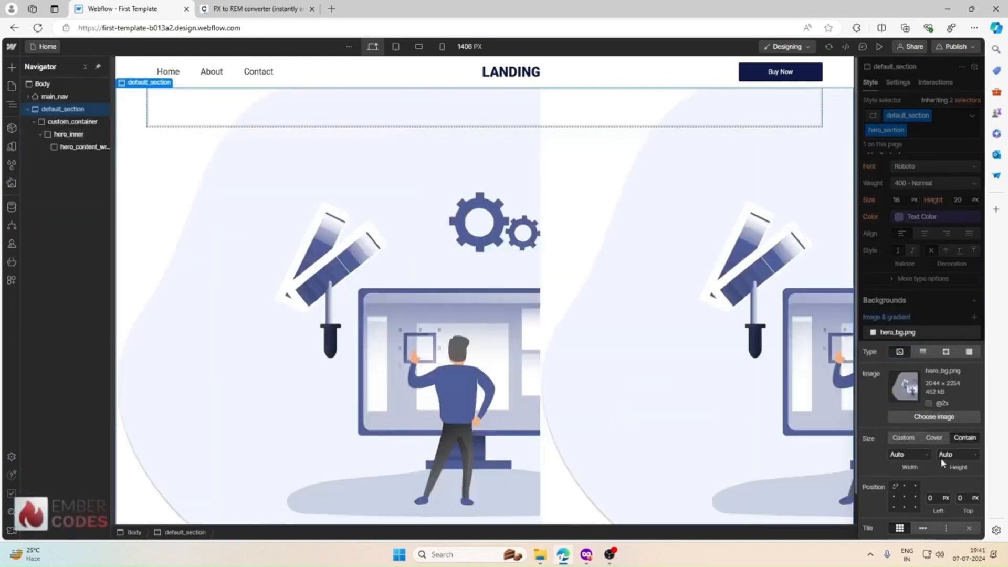
click(907, 439)
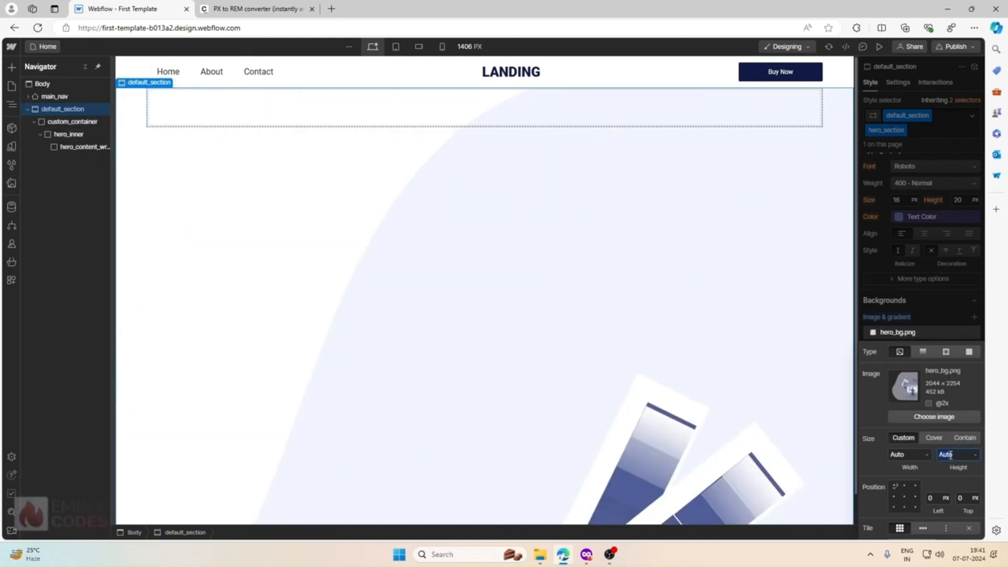
key(Return)
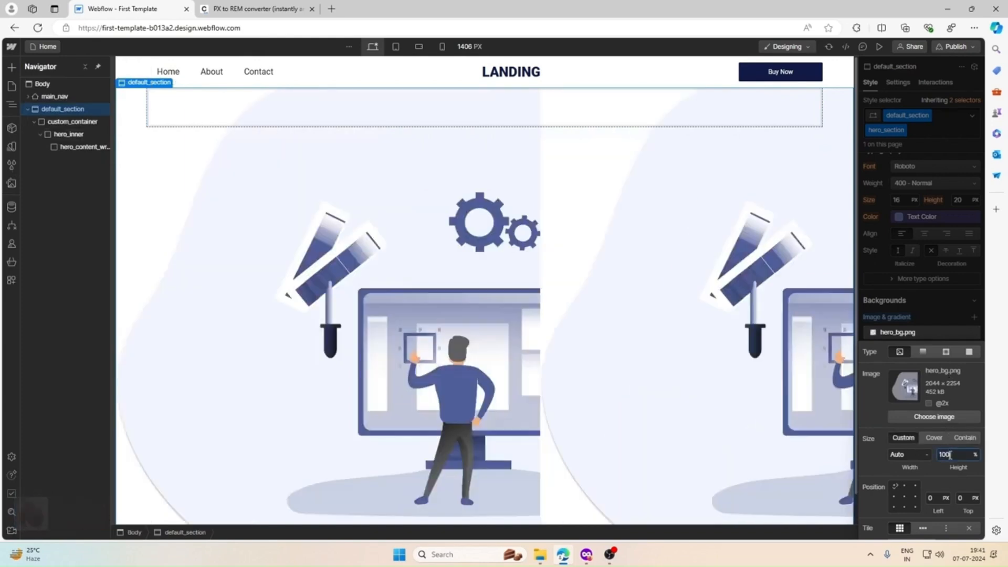
click(968, 528)
click(915, 495)
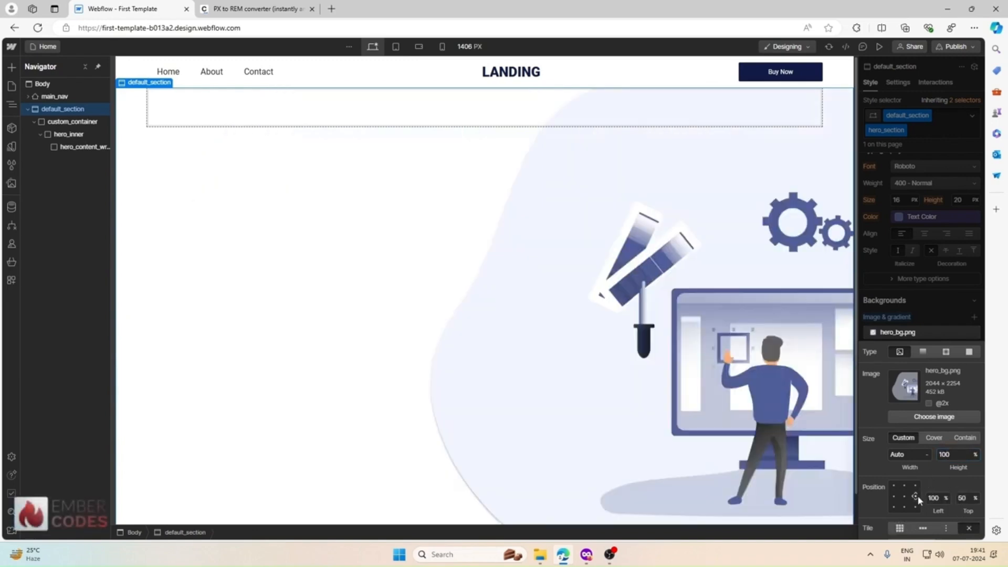
scroll(695, 336, down, 1)
scroll(696, 336, up, 1)
scroll(696, 336, down, 1)
scroll(696, 336, up, 1)
click(926, 314)
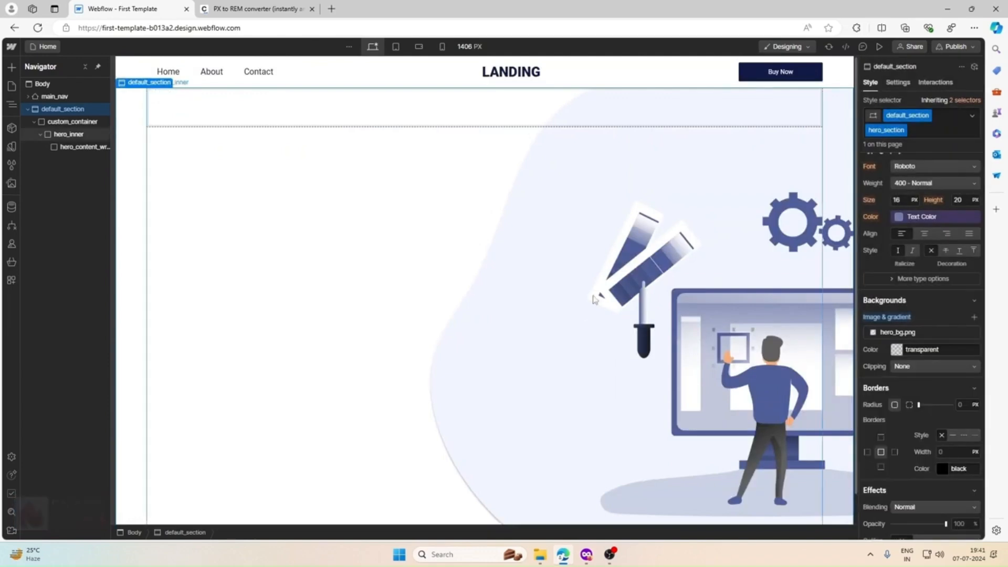
Step: Add a Heading 1 element inside hero_content_wrap
click(221, 126)
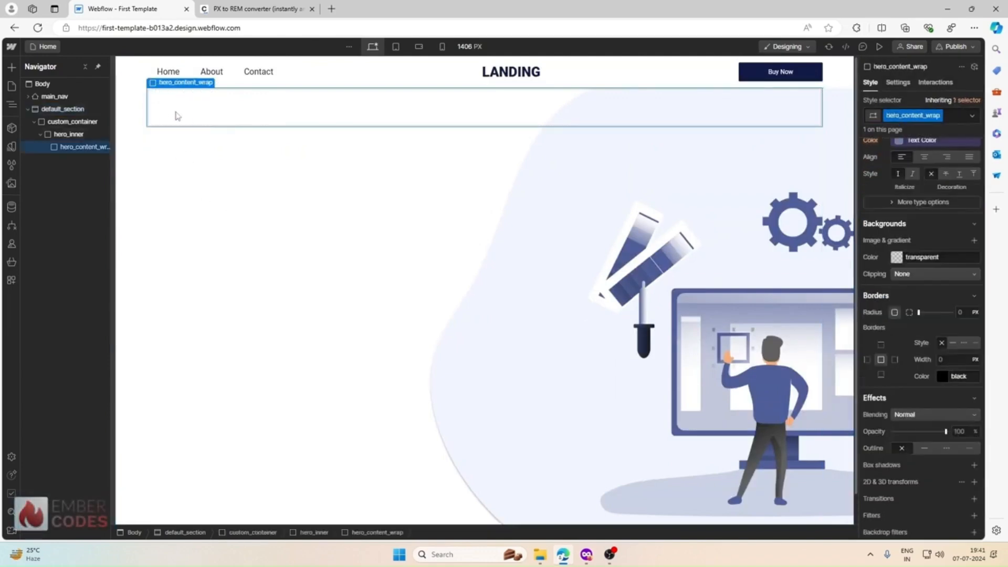
click(11, 67)
click(41, 395)
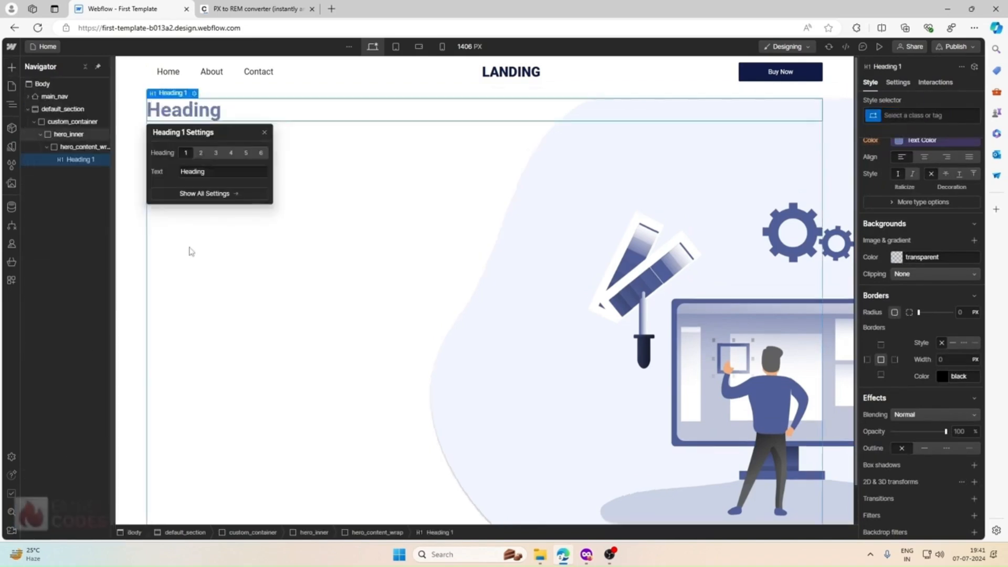
Step: Copy the hero title "Introduce Your Product Quickly & Effectively" from the Figma template and use it as the Webflow heading's text
click(586, 554)
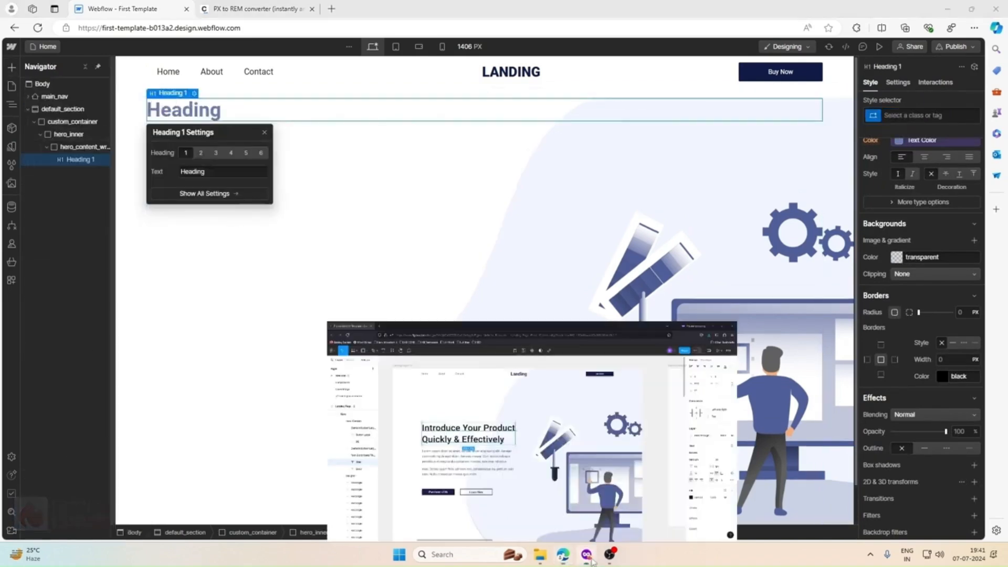
double_click(351, 281)
key(ctrl+c)
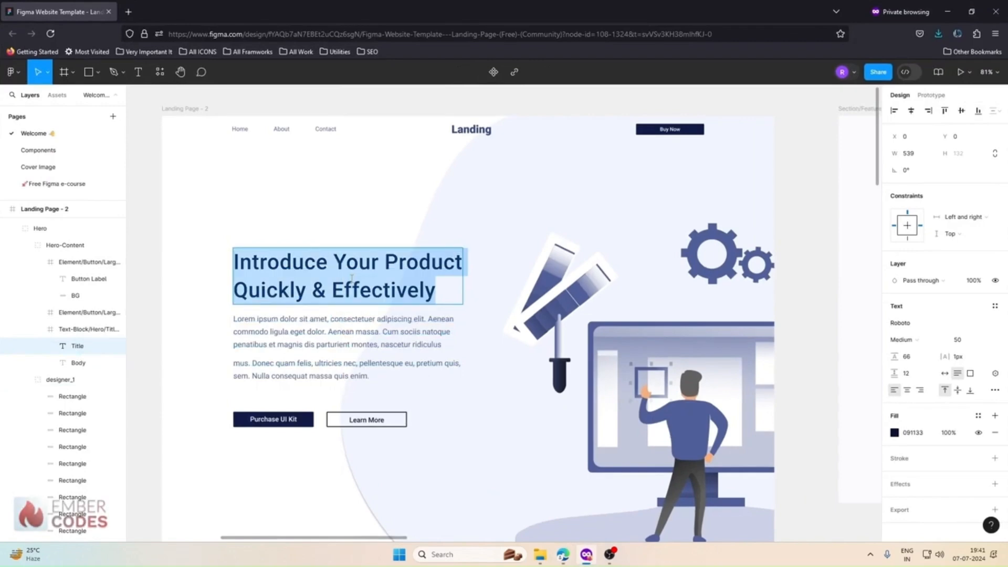
click(917, 341)
click(918, 276)
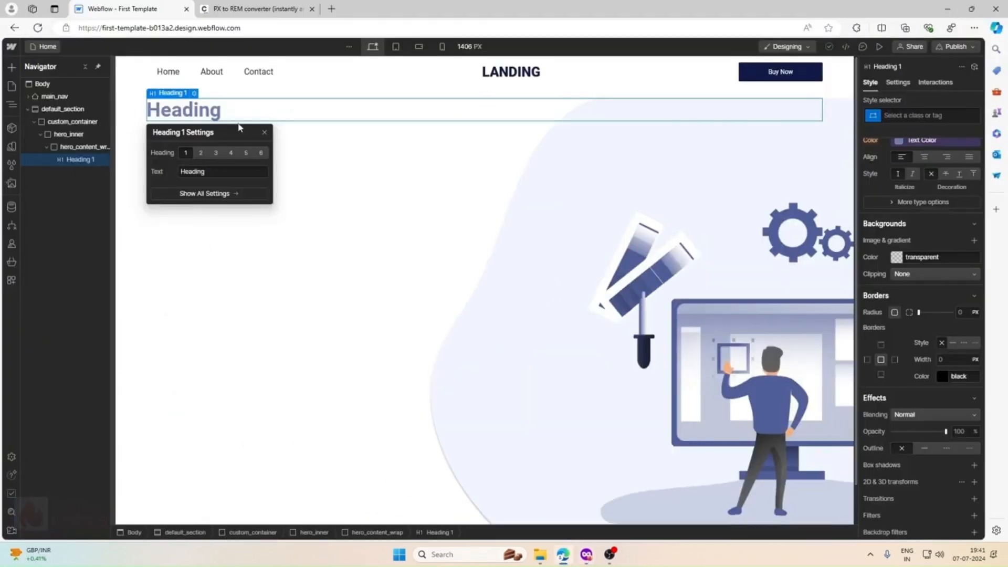
double_click(240, 118)
key(ctrl+v)
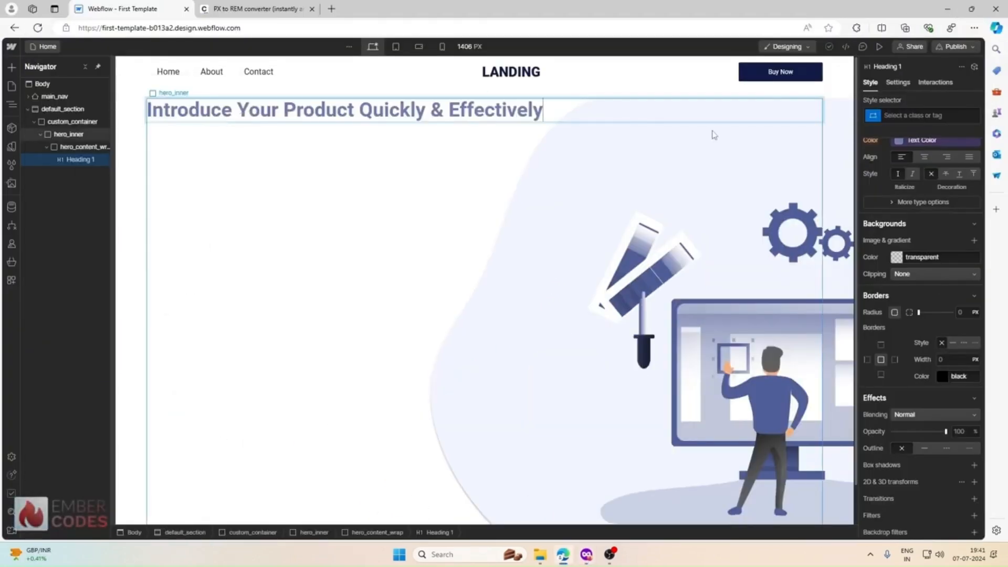
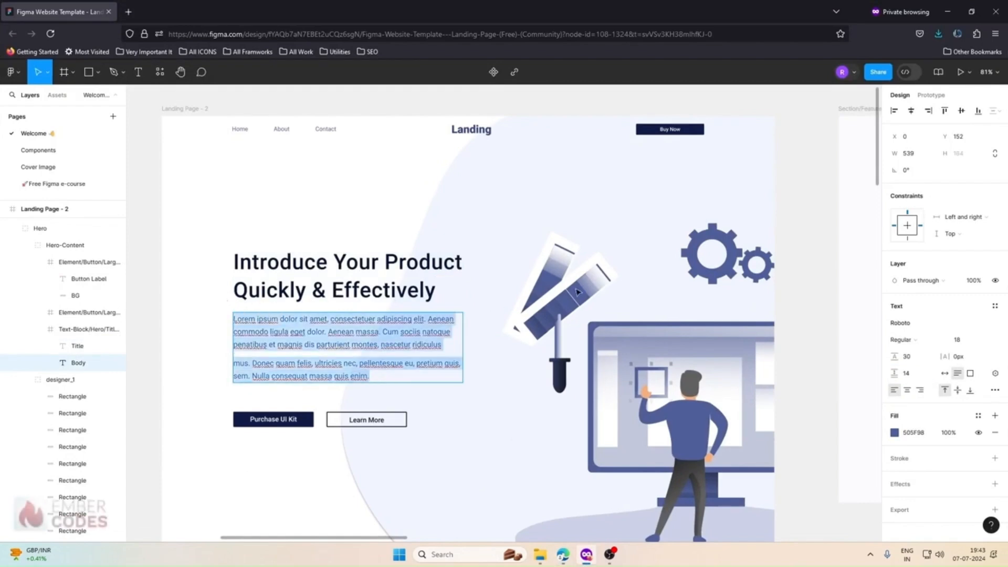
Step: Switch back to Webflow and replace the hero paragraph's placeholder text with the body copy from the Figma template
click(949, 12)
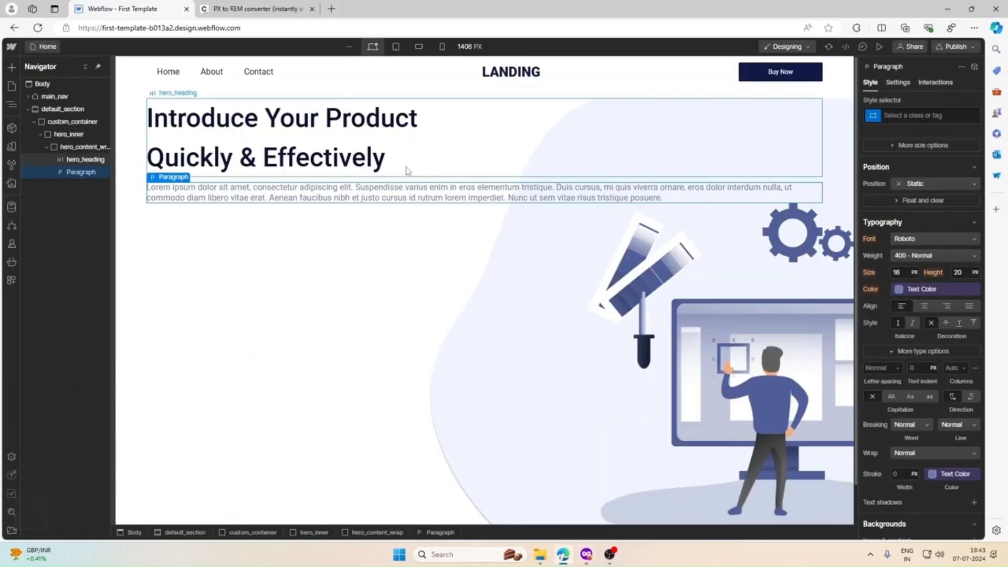
double_click(384, 192)
click(371, 241)
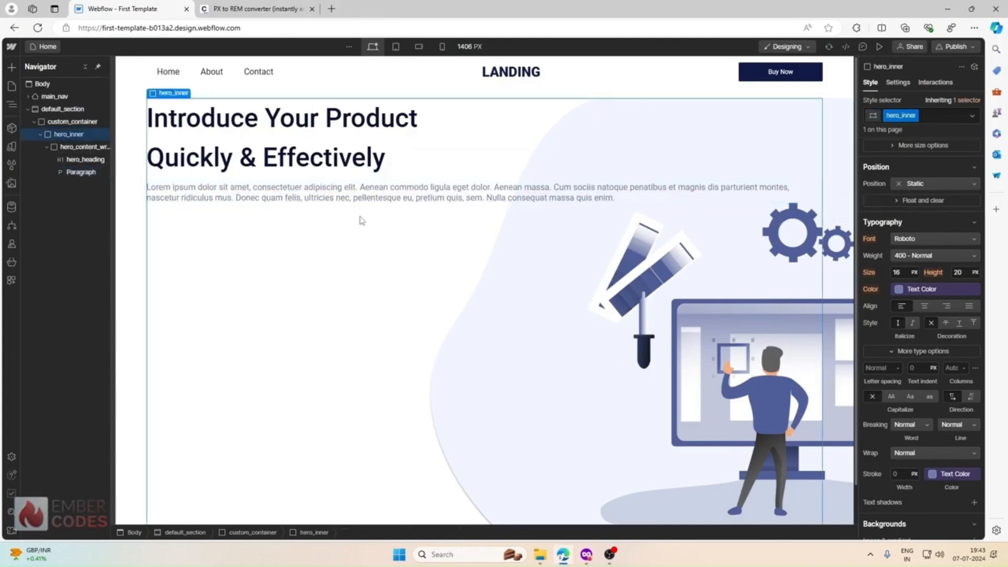
Step: Set the width of hero_content_wrap to 55%, after trying 50%
click(472, 124)
click(78, 151)
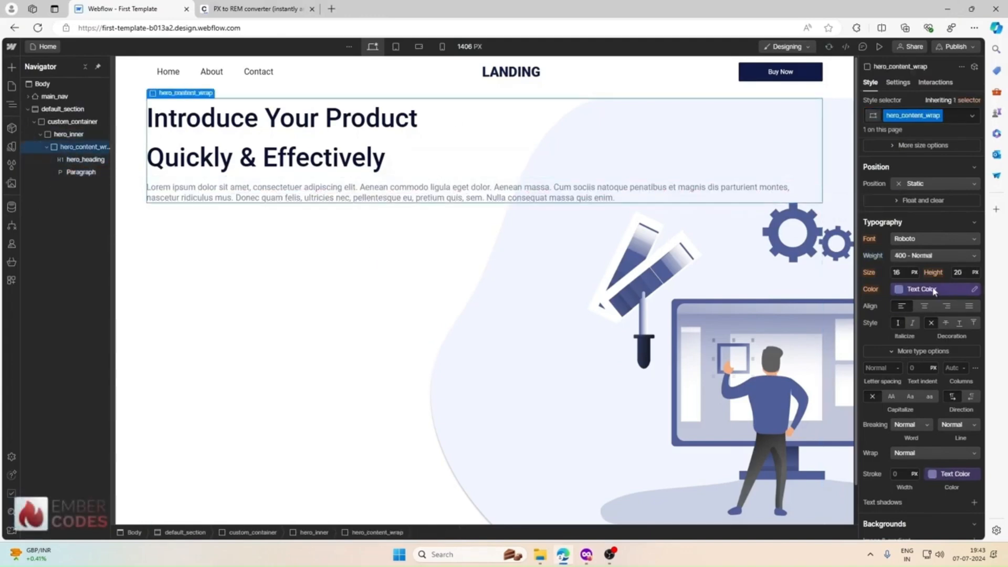
scroll(918, 281, up, 4)
click(904, 289)
text(5)
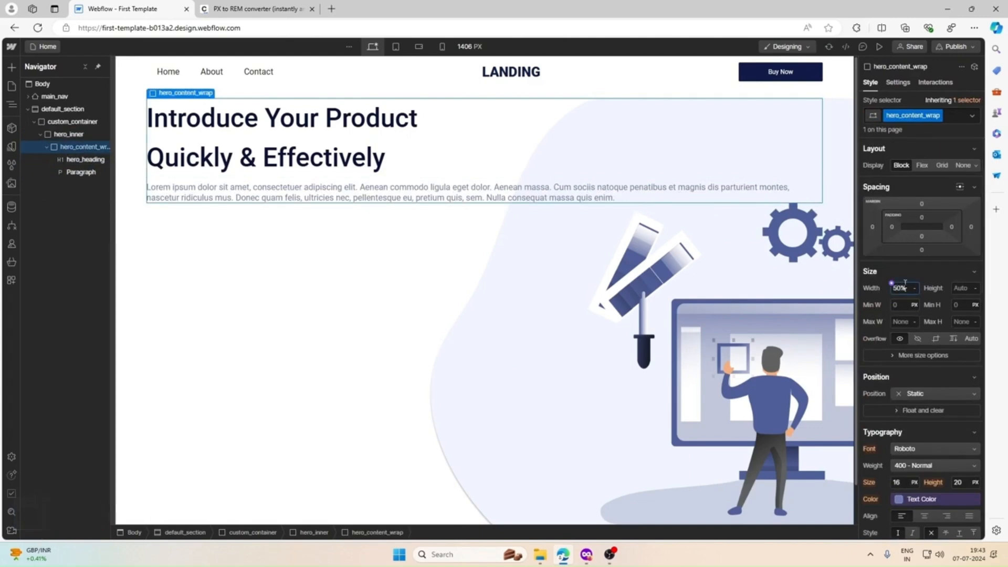
text(0%)
key(Return)
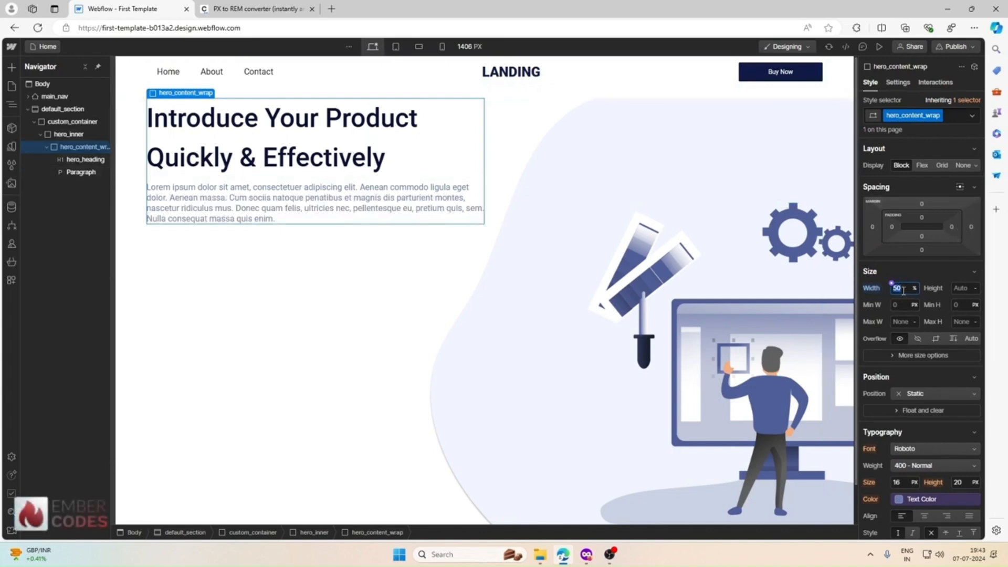
text(60)
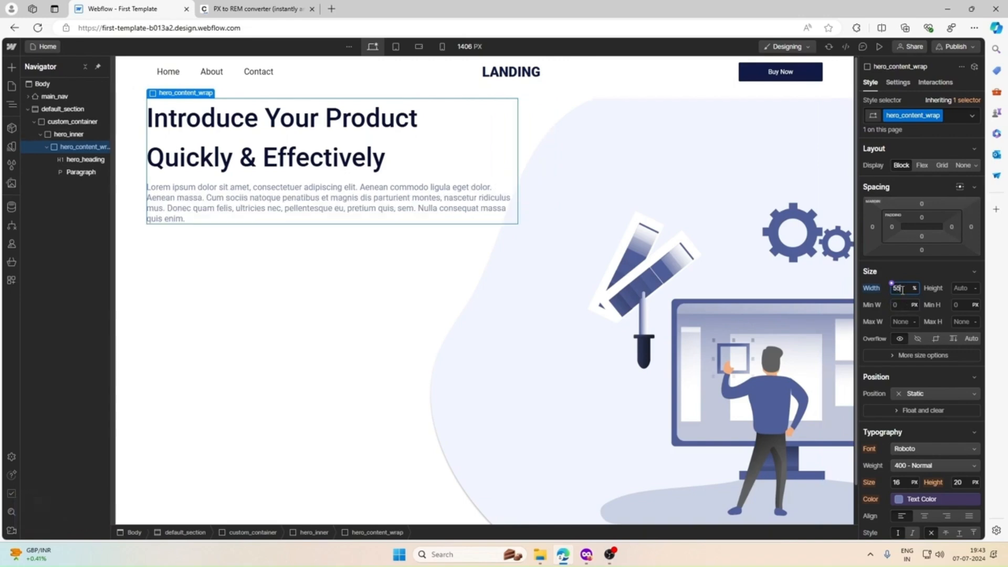
Step: Check the body text styling in Figma, target the All Paragraphs tag on the hero paragraph, and set its bottom margin to 0
click(255, 207)
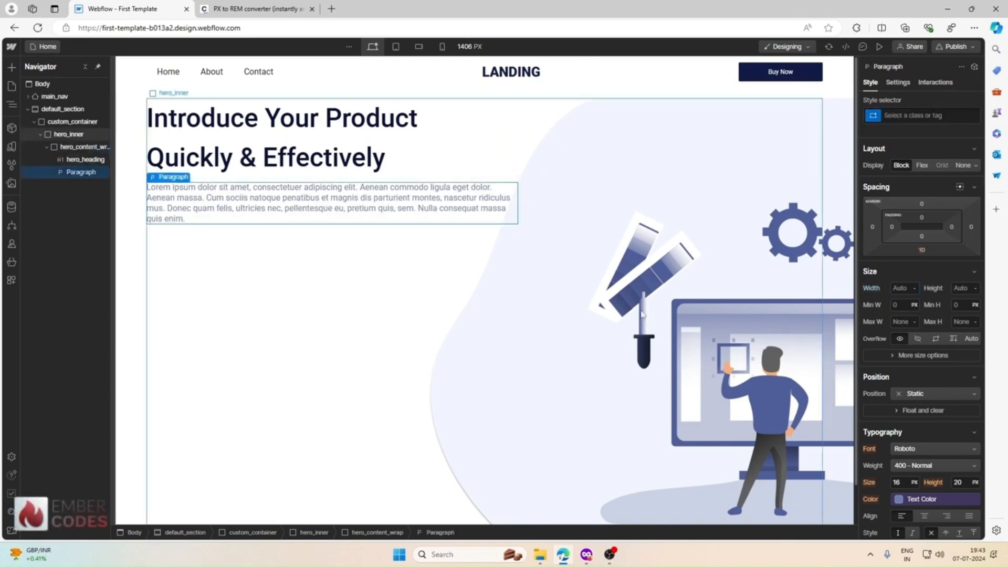
click(597, 559)
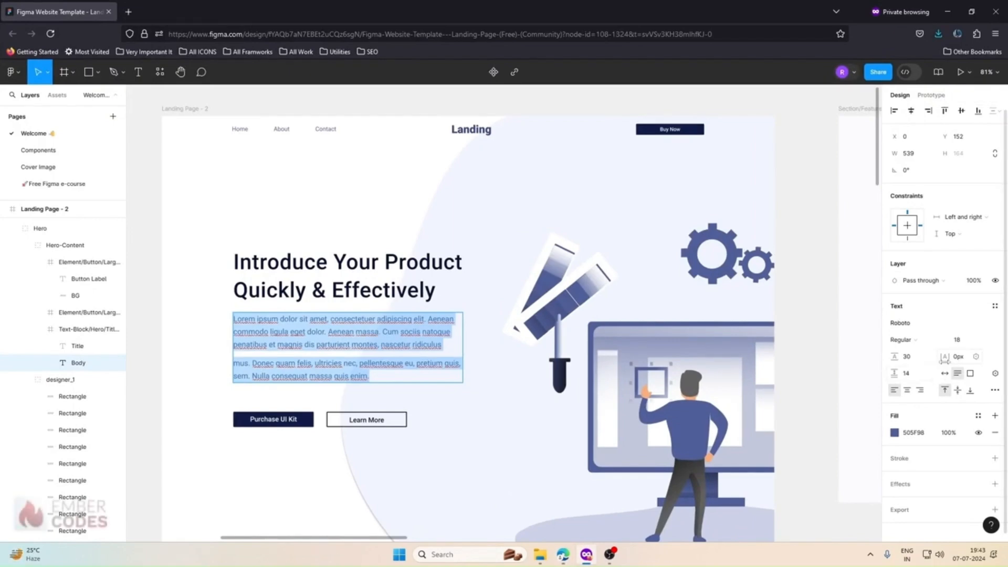
click(586, 554)
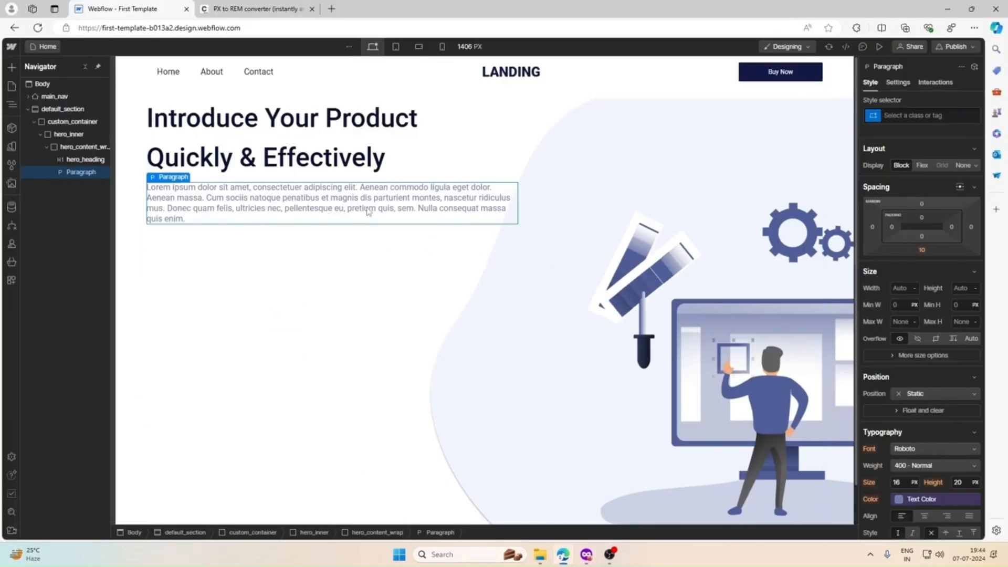
click(927, 116)
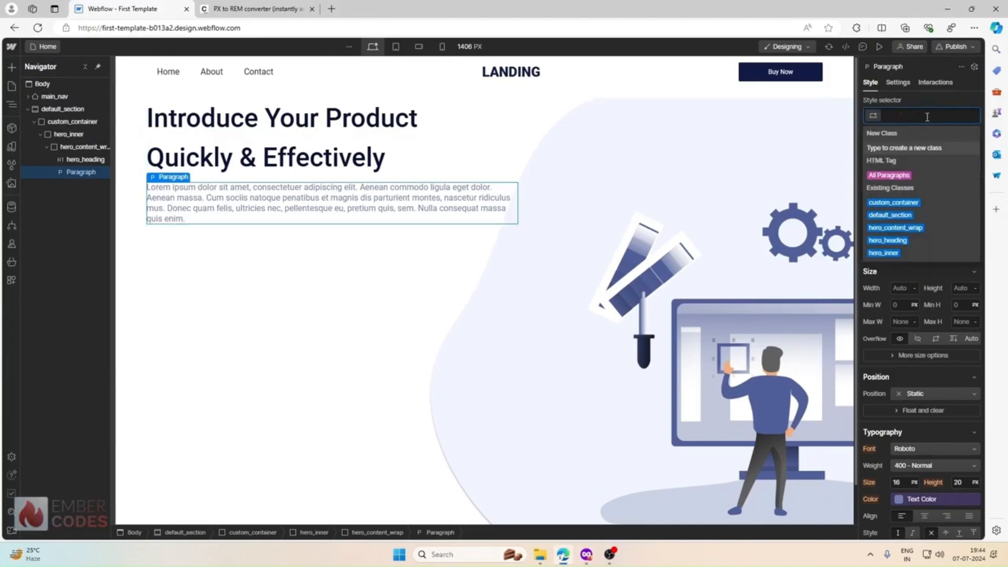
click(913, 175)
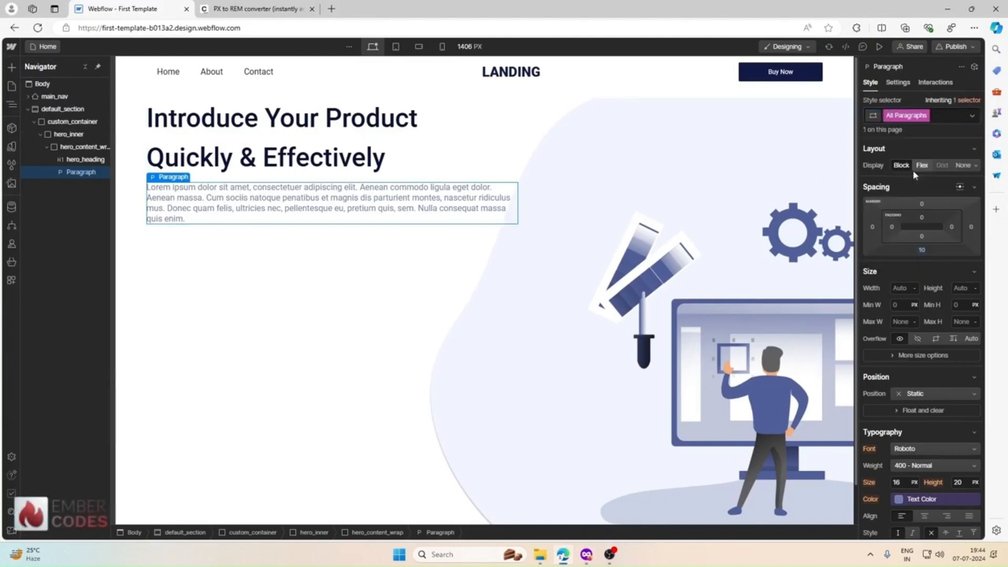
click(924, 250)
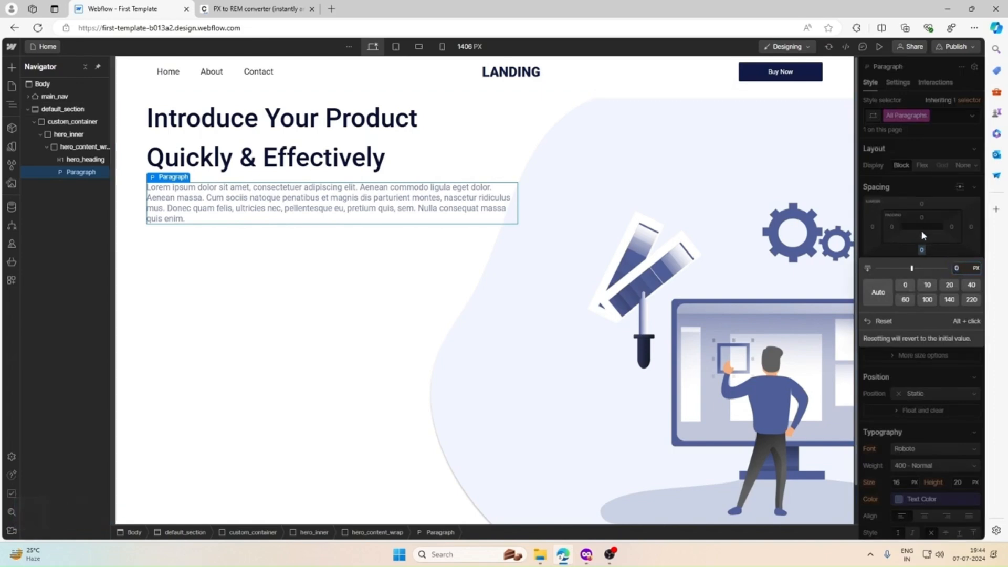
click(919, 238)
Step: Set the All Paragraphs line height to a unitless value, trying 1.2 and 1.3 before raising it to 1.4
scroll(922, 371, down, 3)
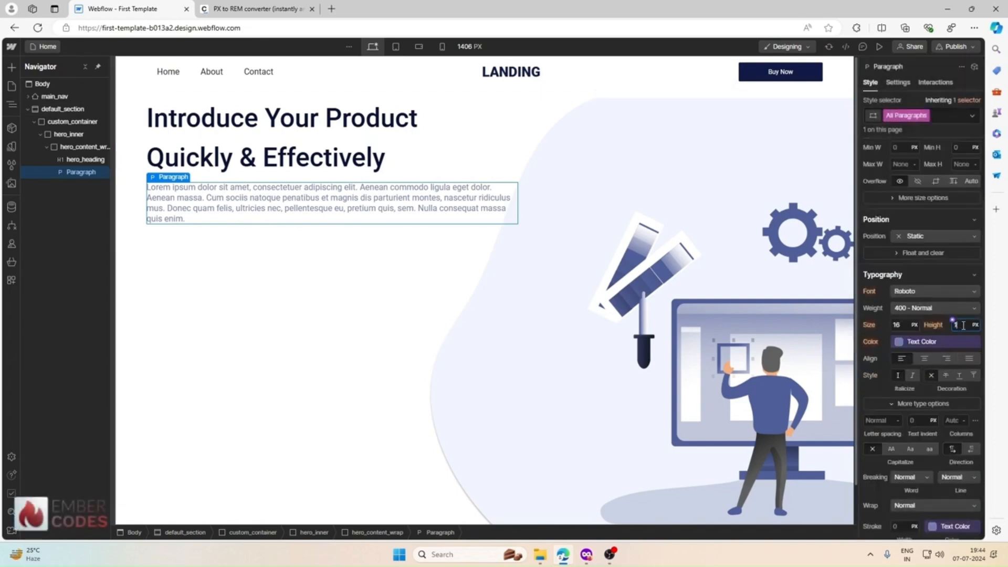
key(Return)
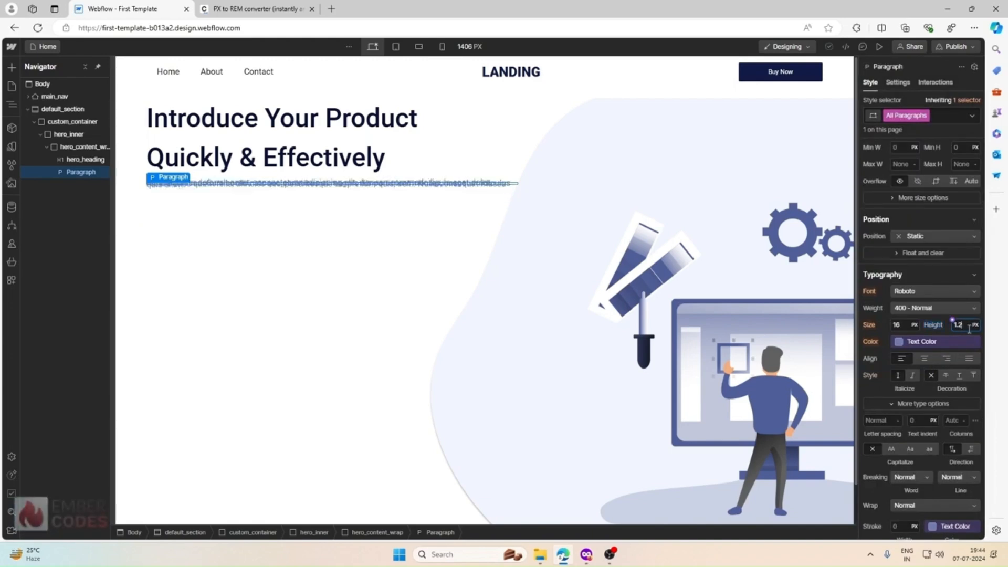
click(975, 325)
click(962, 424)
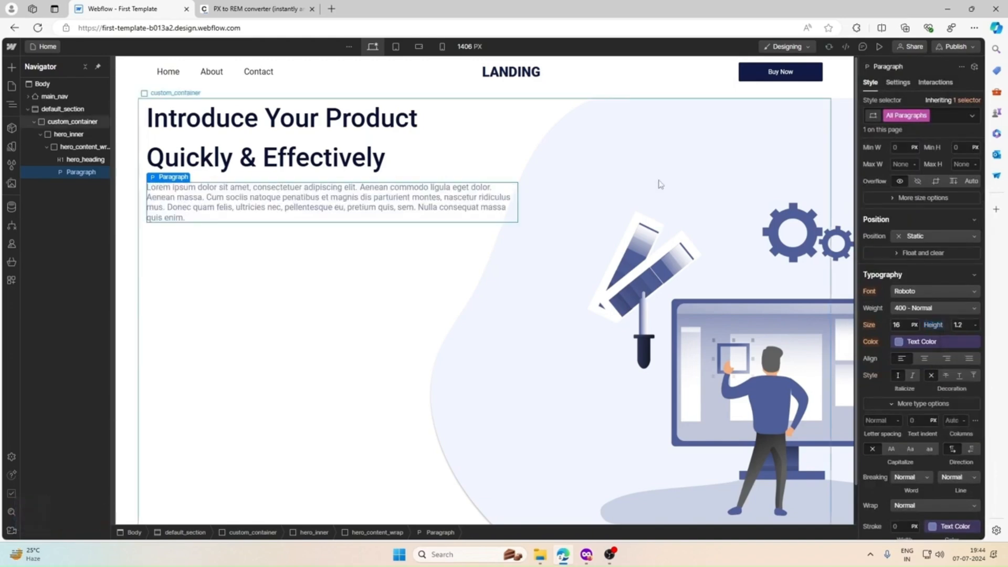
click(962, 325)
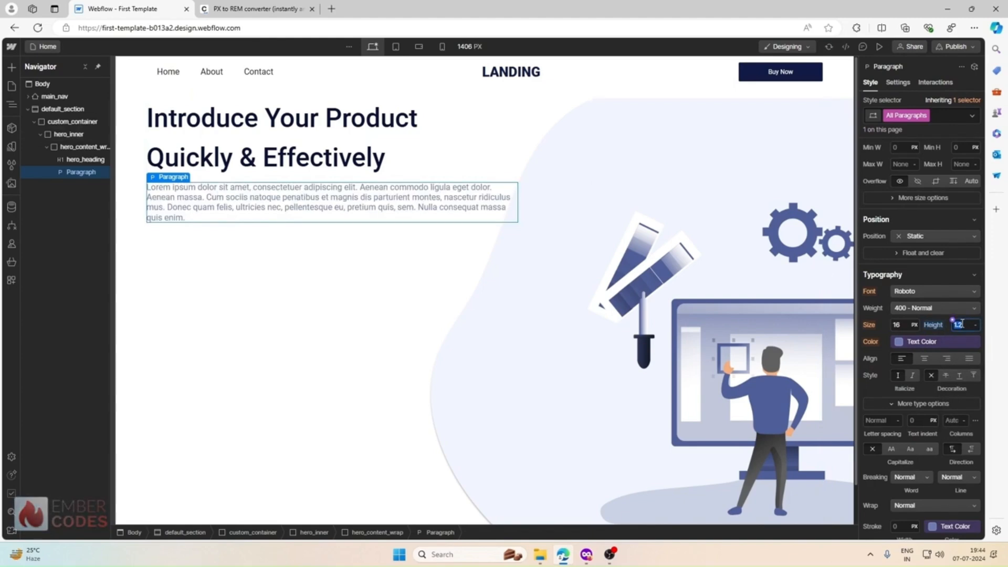
text(1.3)
key(Up)
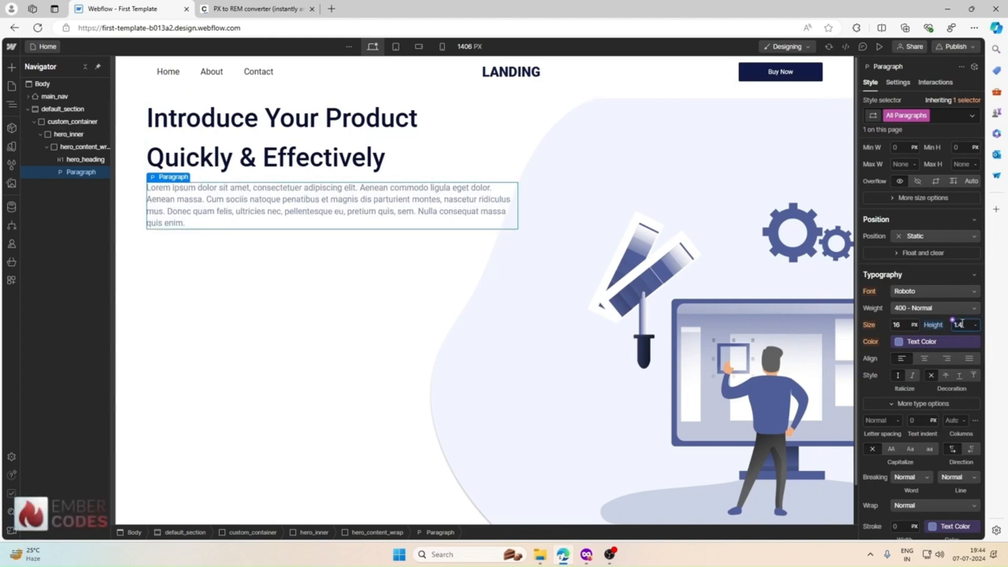
Step: Insert a paragraph break before "Donec quam felis" in the hero paragraph and compare it with the Figma template
click(406, 206)
double_click(405, 206)
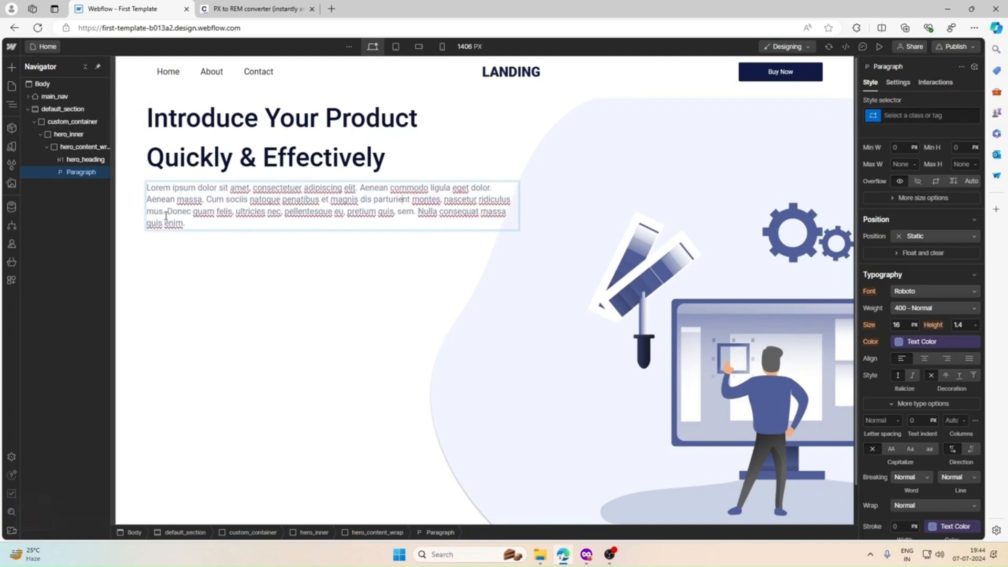
key(Return)
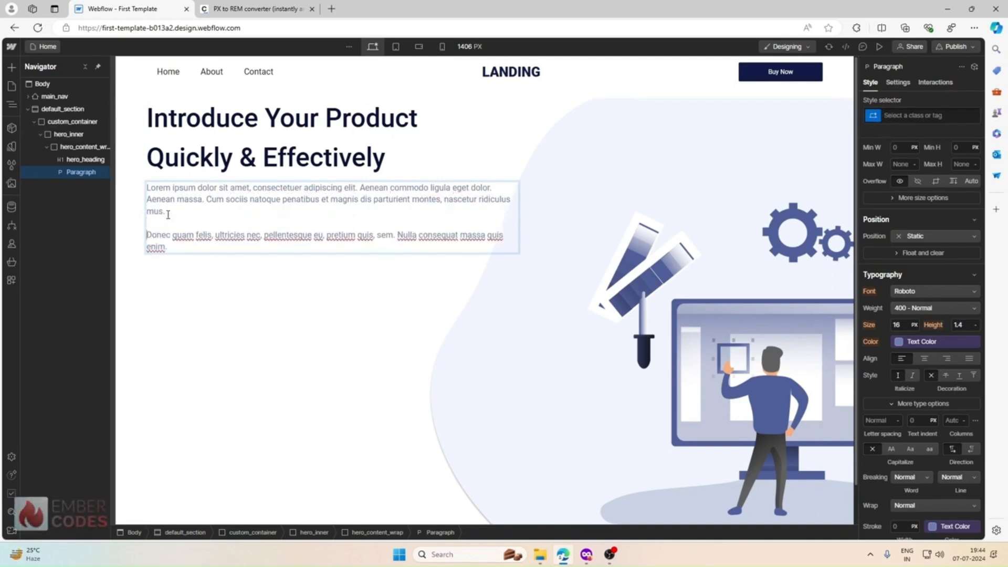
click(196, 278)
click(586, 556)
click(586, 556)
Step: Add a div block inside hero_content_wrap, directly below the hero paragraph
click(492, 215)
click(488, 175)
click(488, 180)
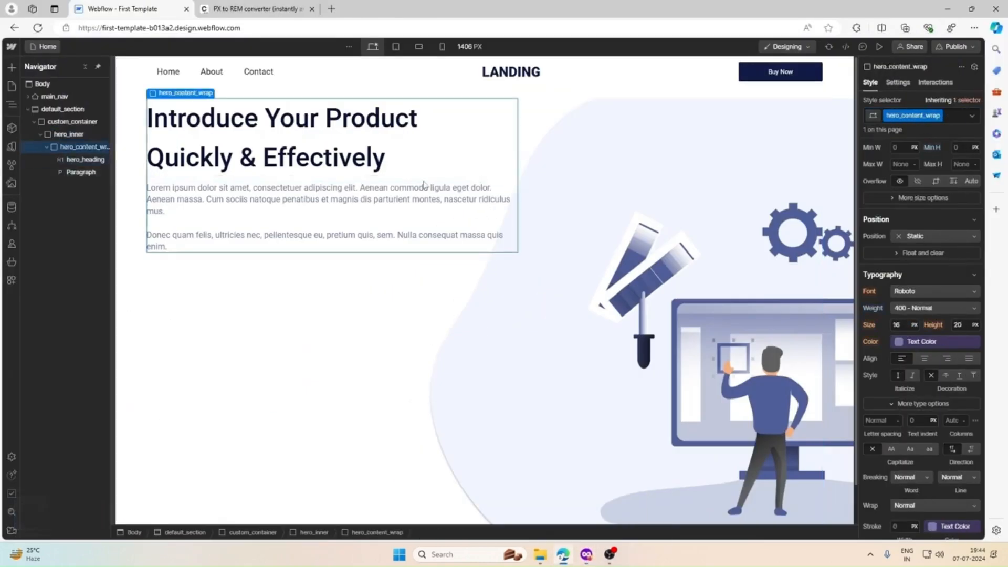
click(159, 85)
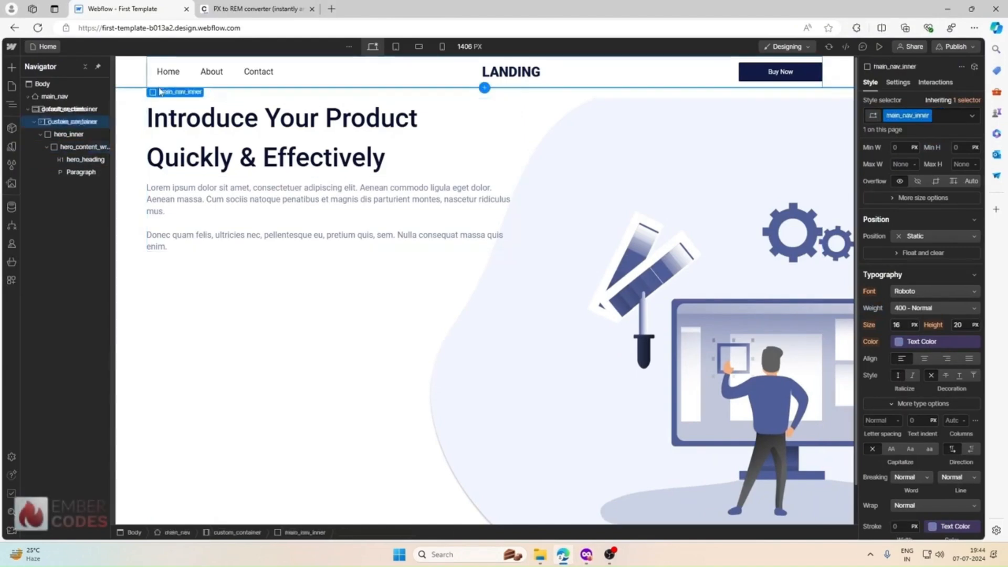
click(458, 183)
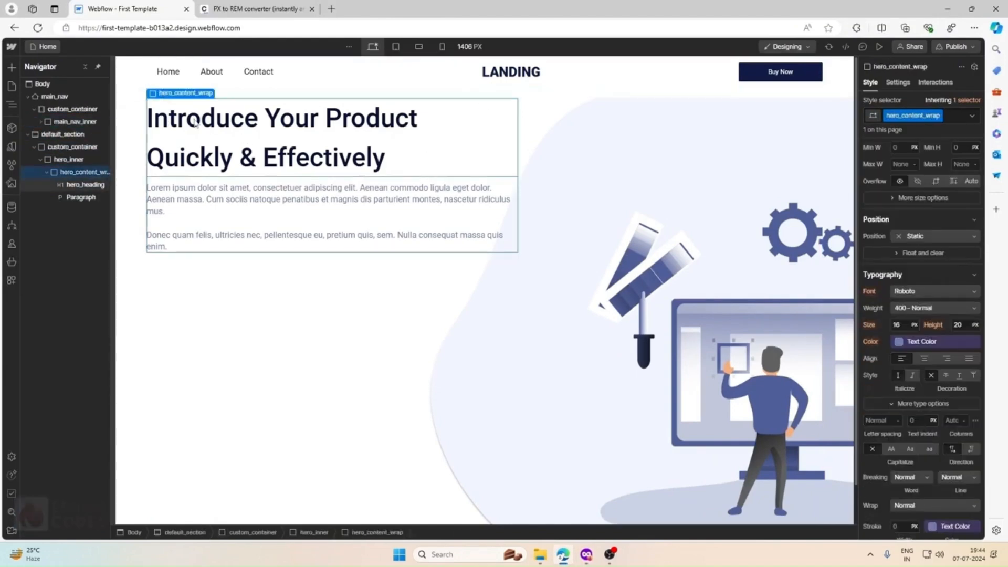
click(11, 68)
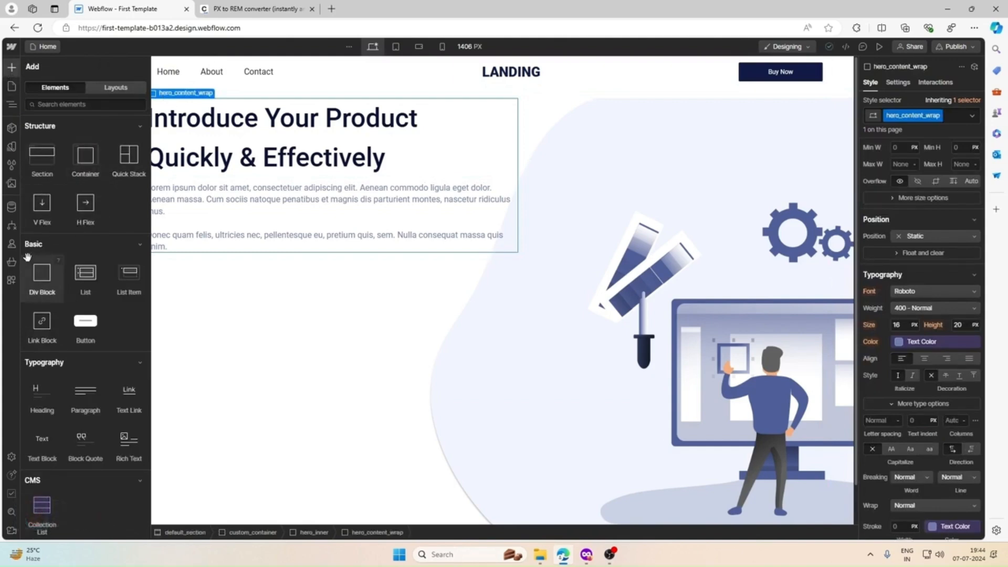
drag(42, 281, 198, 268)
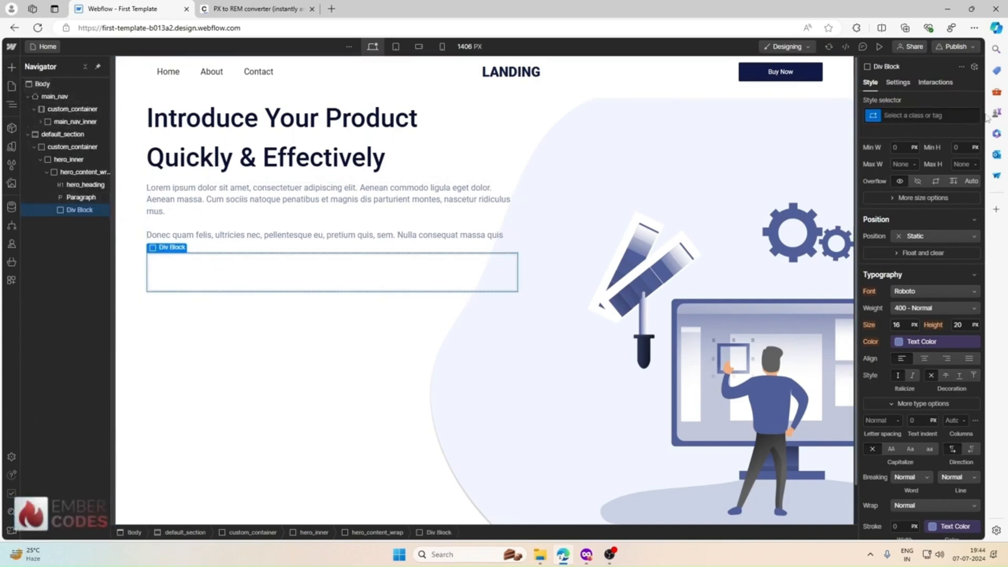
Step: Assign the new class hero_btn_wrap to the div block below the hero paragraph
click(933, 114)
text(her)
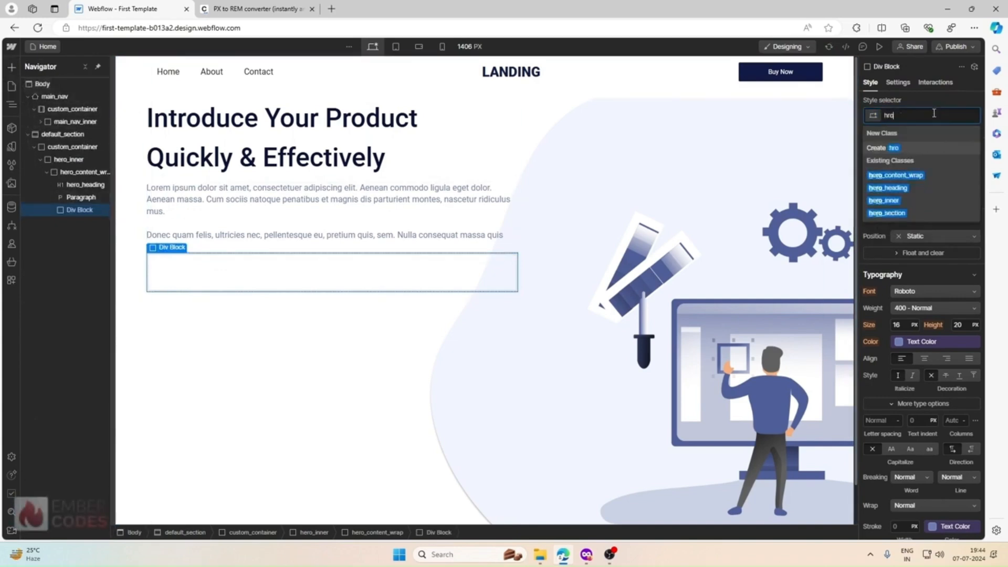
text(o_btn)
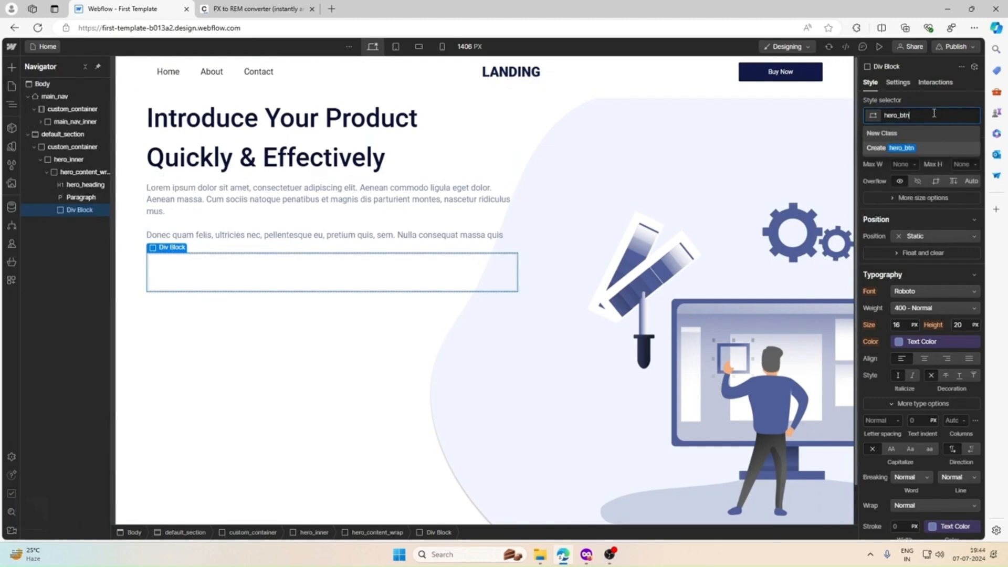
text(_wrap)
key(Return)
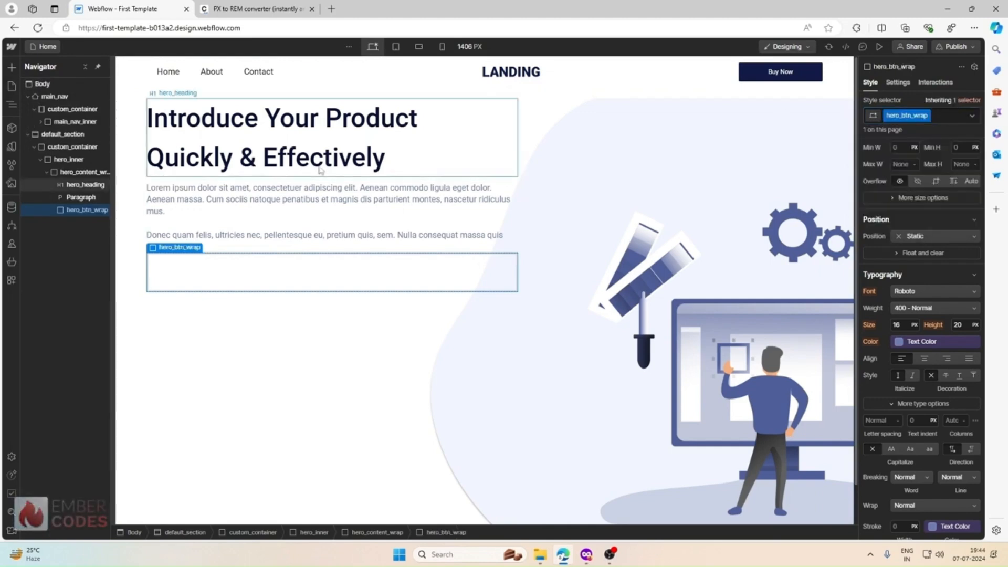
Step: Check the hero buttons in Figma and paste two copies of the navbar's Buy Now button into hero_btn_wrap
click(584, 555)
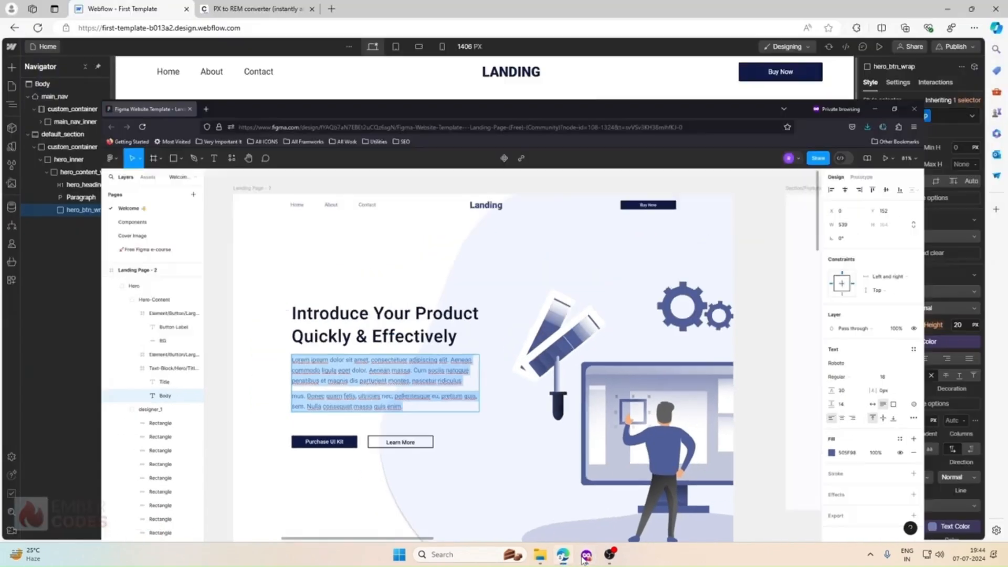
click(584, 555)
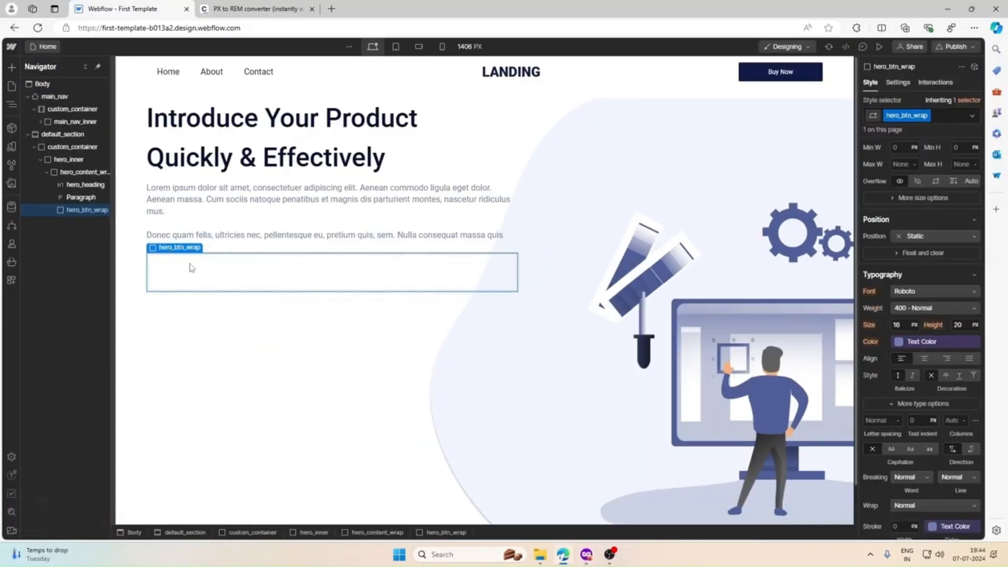
click(780, 72)
click(365, 260)
key(ctrl+v)
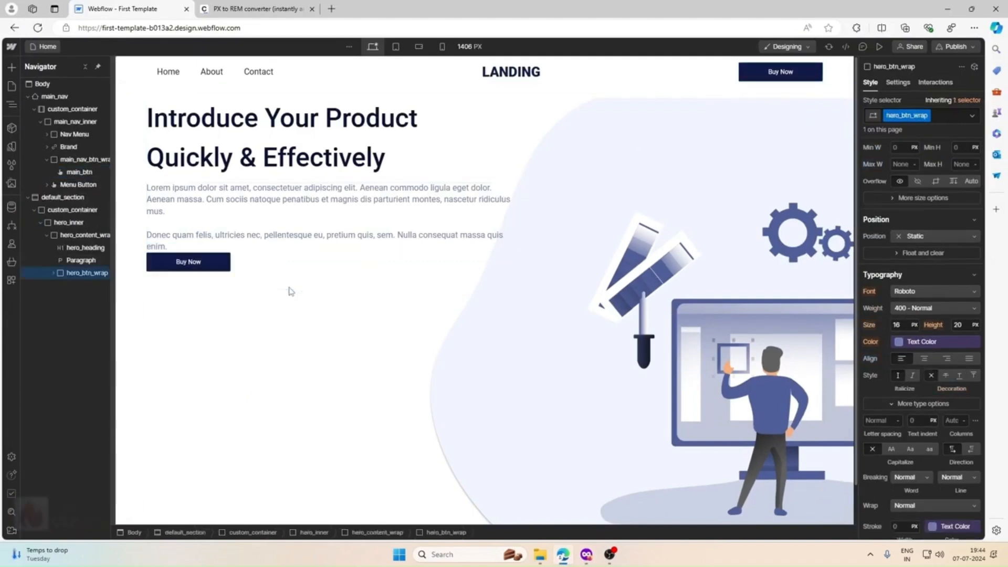
click(198, 263)
key(ctrl+v)
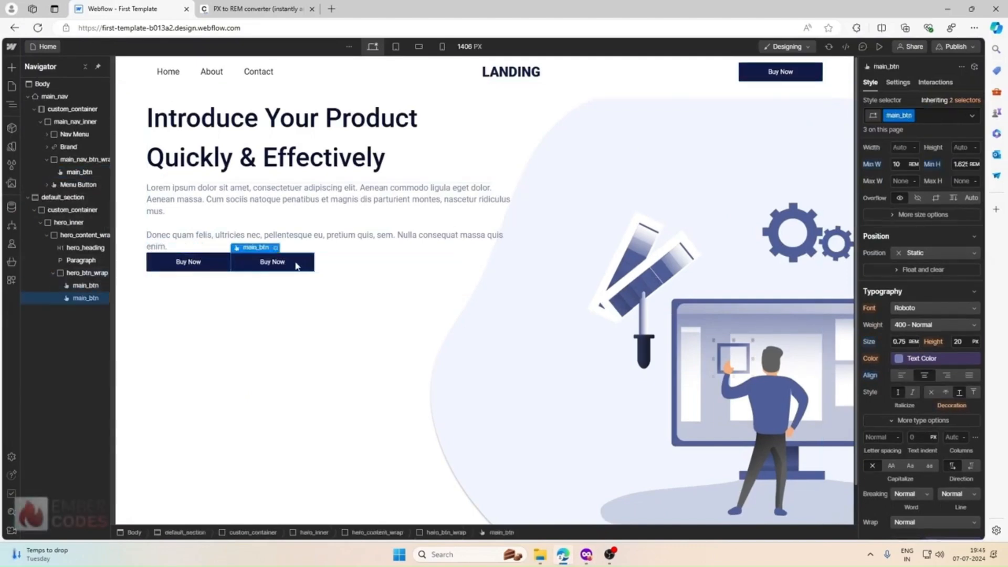
Step: Inspect the Learn More button in Figma and add the combo class outline_btn to the second hero button in Webflow
click(586, 554)
click(399, 419)
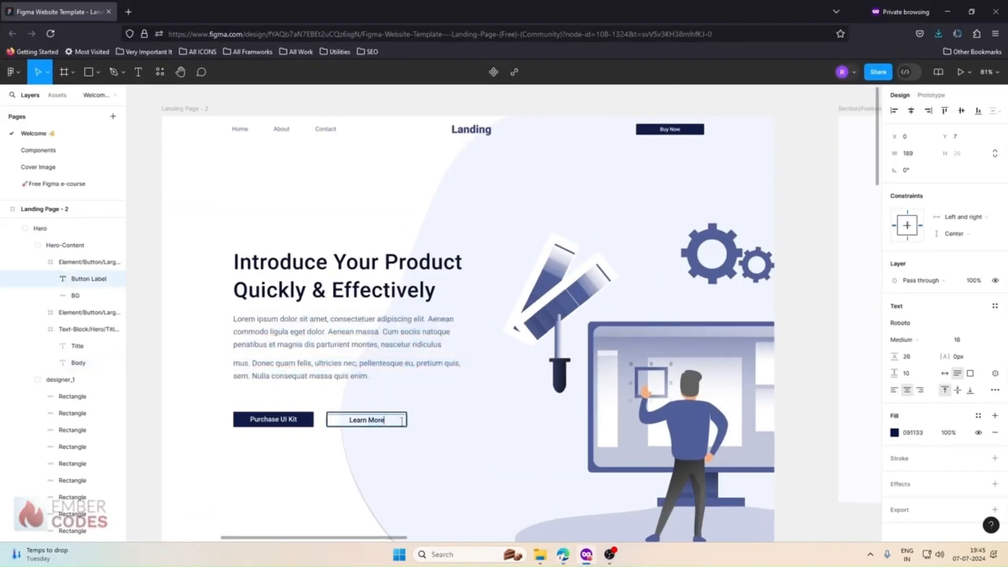
click(947, 12)
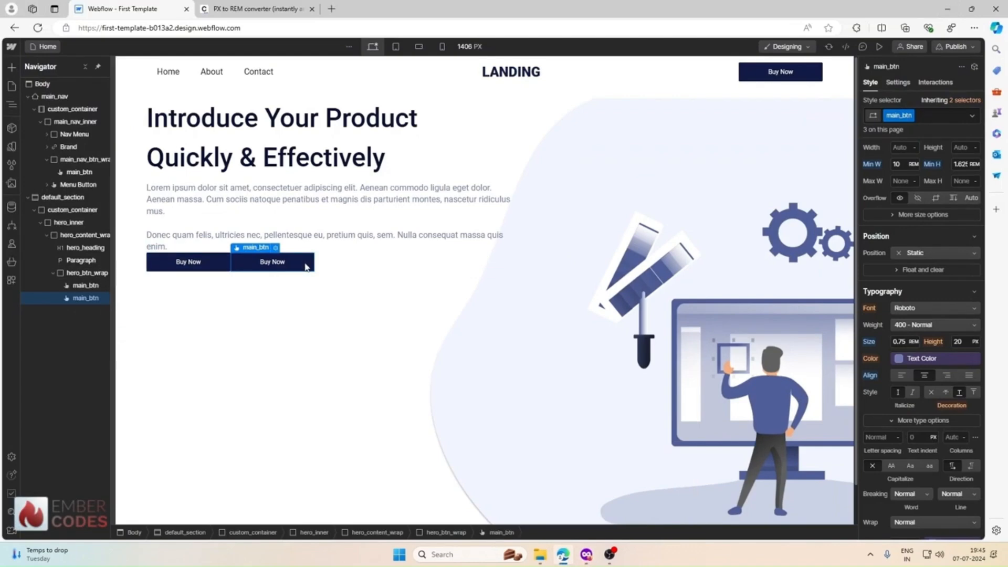
click(935, 115)
text(outline_btn)
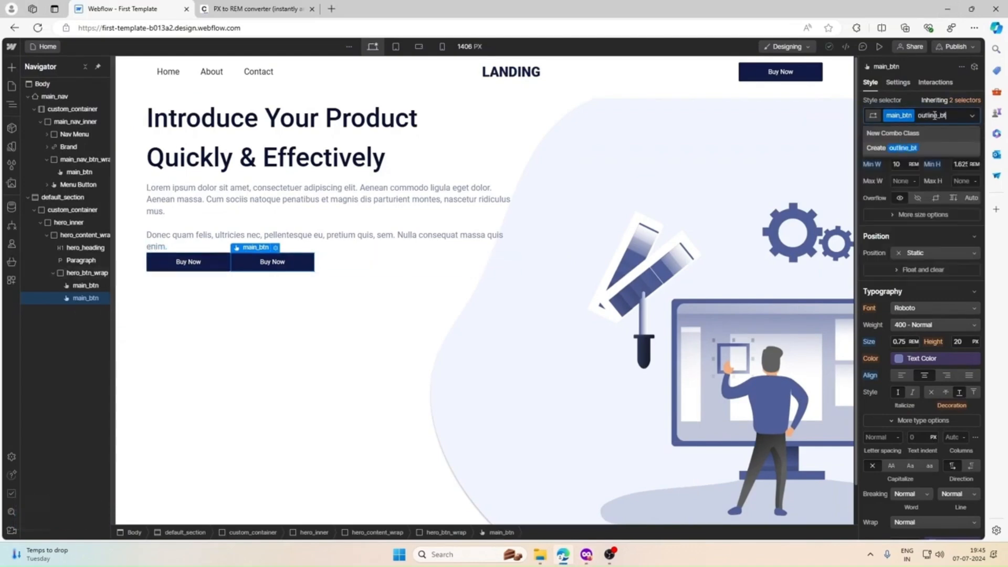
key(Return)
Step: Unlink the outline_btn background from the btn_bg variable and set it to fully transparent white, rgba(255, 255, 255, 0)
scroll(955, 218, up, 3)
scroll(955, 218, down, 8)
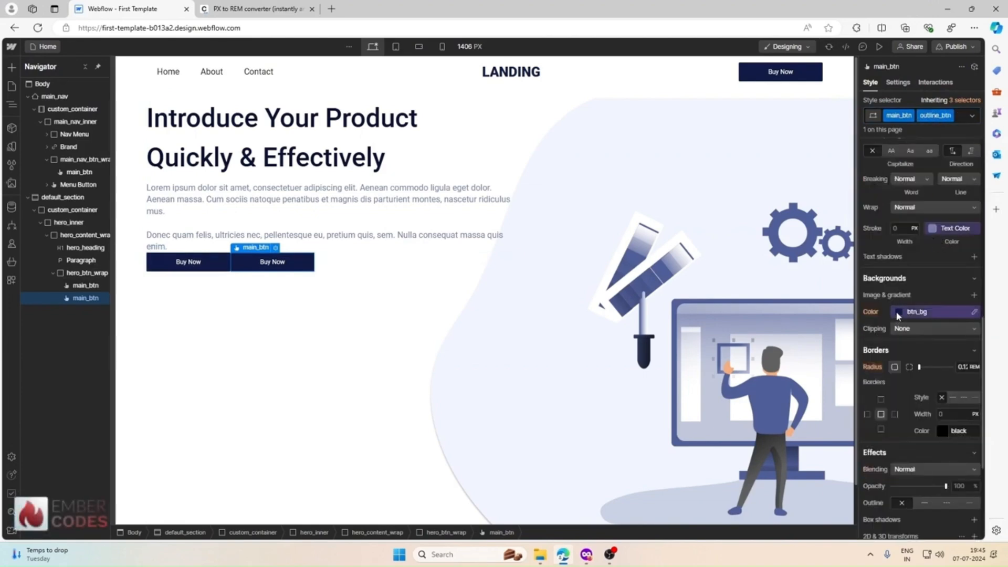
click(898, 314)
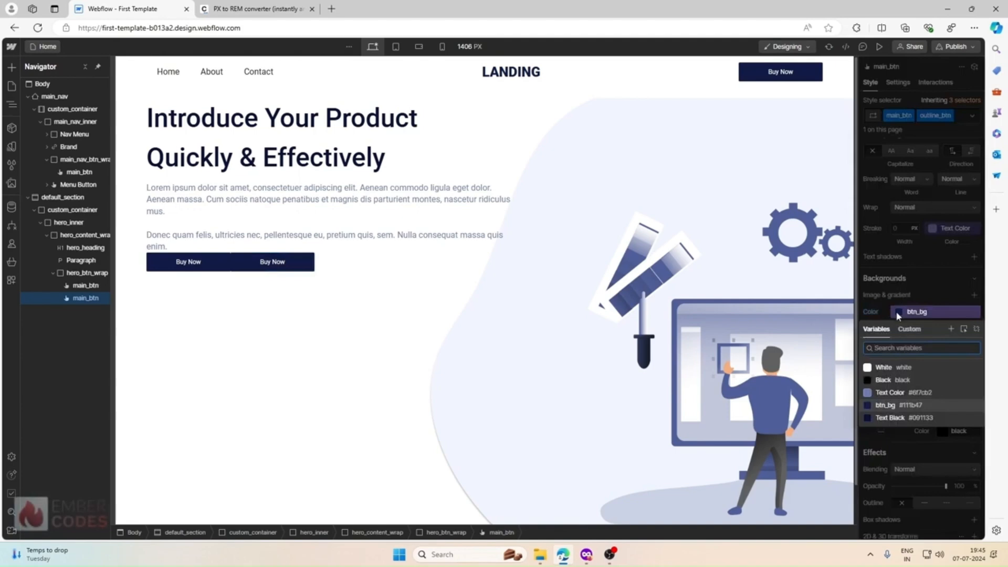
click(916, 315)
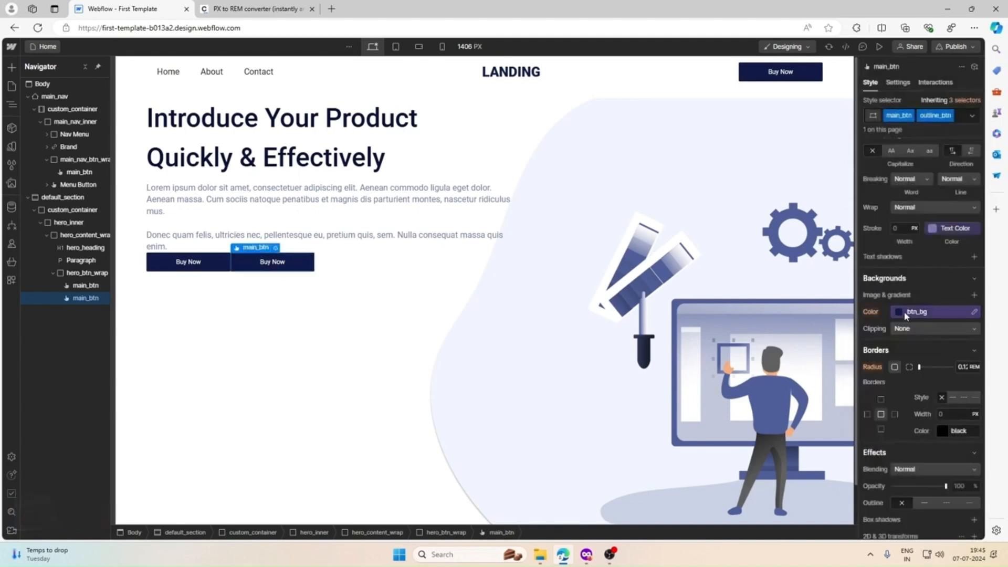
click(907, 315)
click(975, 328)
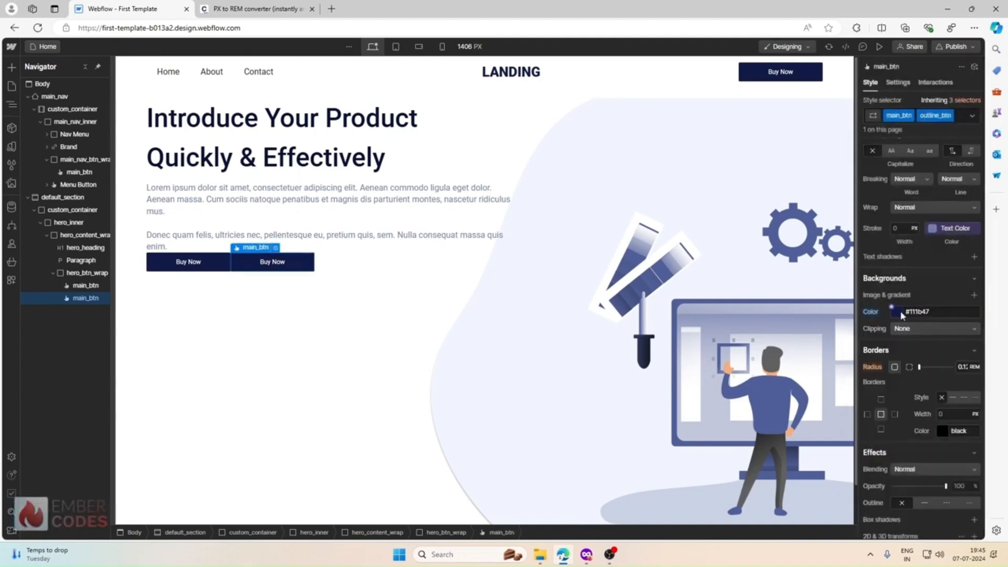
click(899, 311)
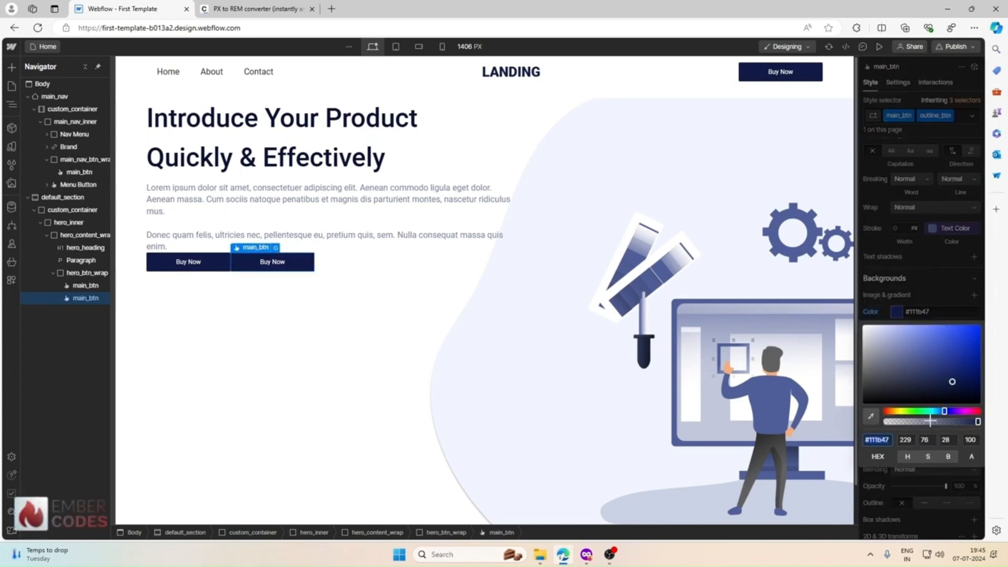
drag(930, 420, 861, 420)
drag(880, 330, 849, 322)
drag(907, 421, 866, 420)
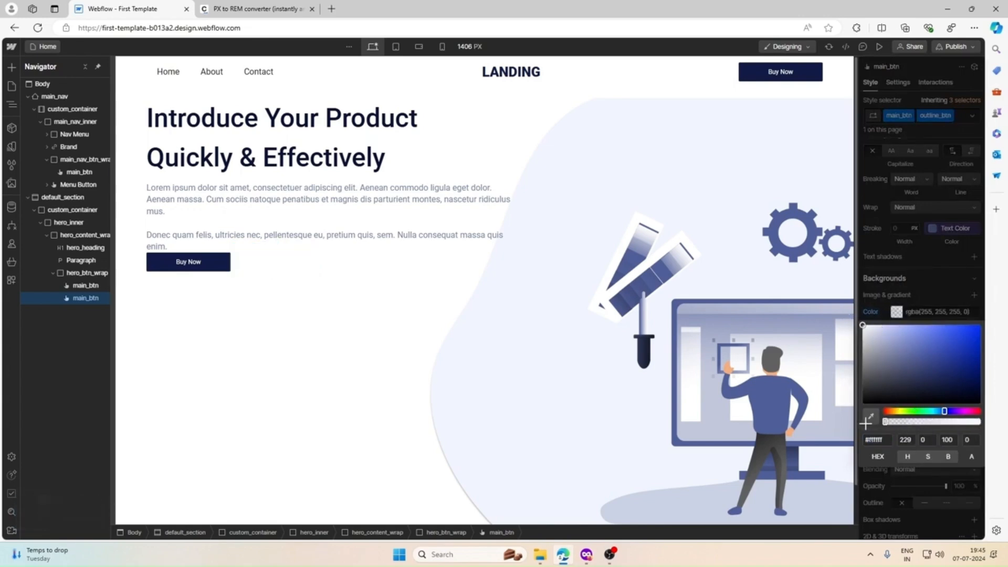
click(917, 308)
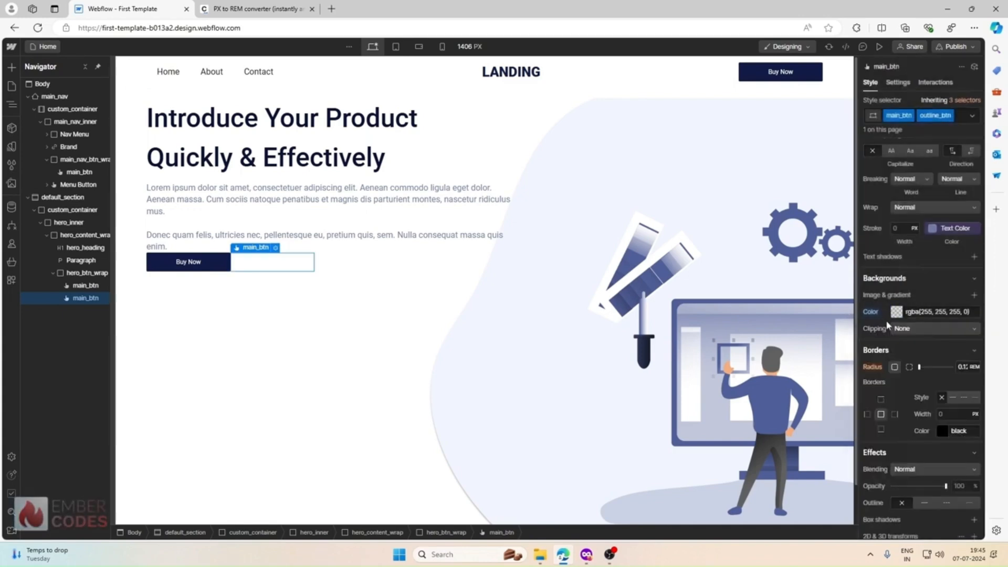
Step: Check the Learn More label's colour in Figma and set the outline_btn text colour to the Text Black variable
scroll(895, 323, up, 6)
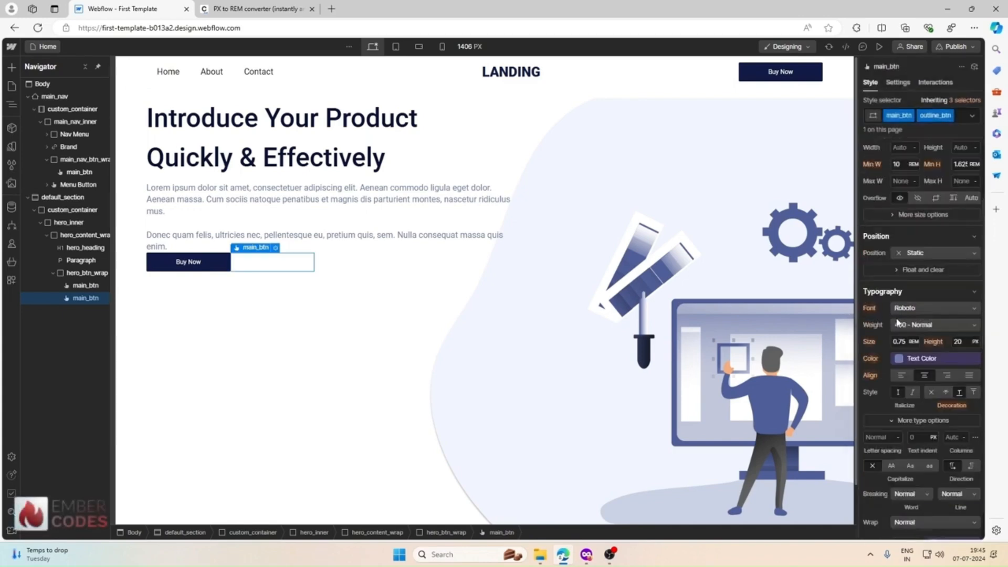
click(610, 554)
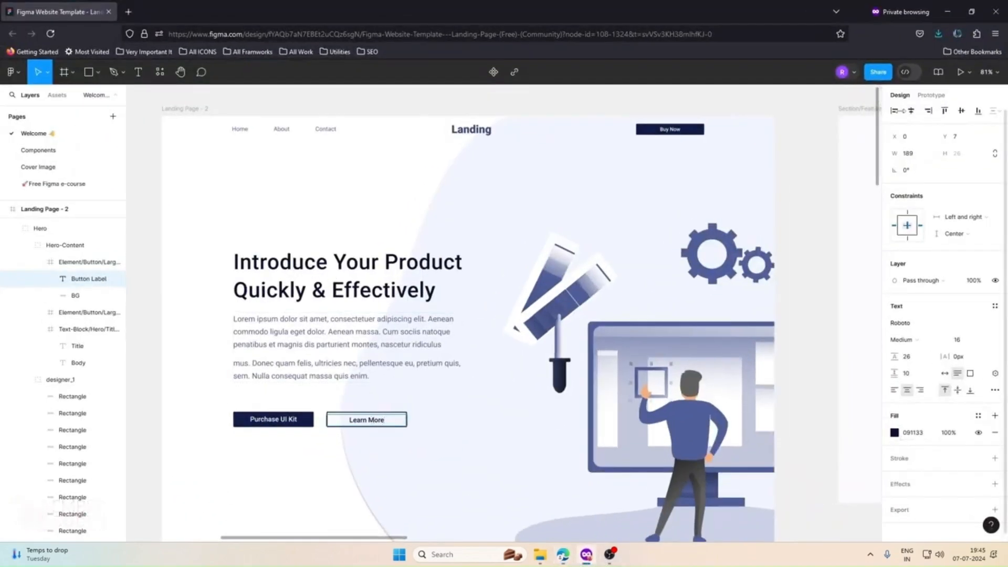
click(937, 15)
scroll(905, 327, up, 3)
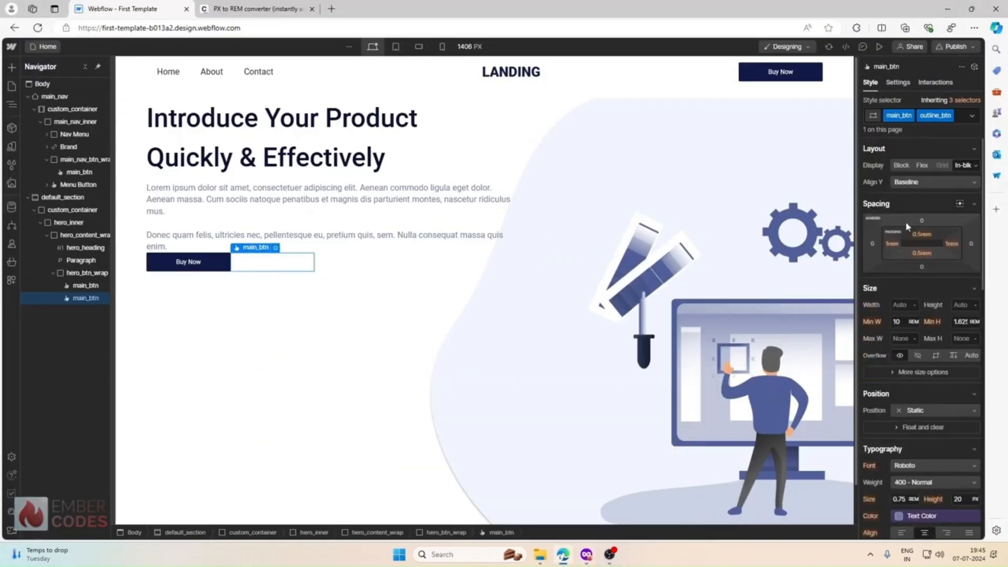
scroll(894, 395, down, 3)
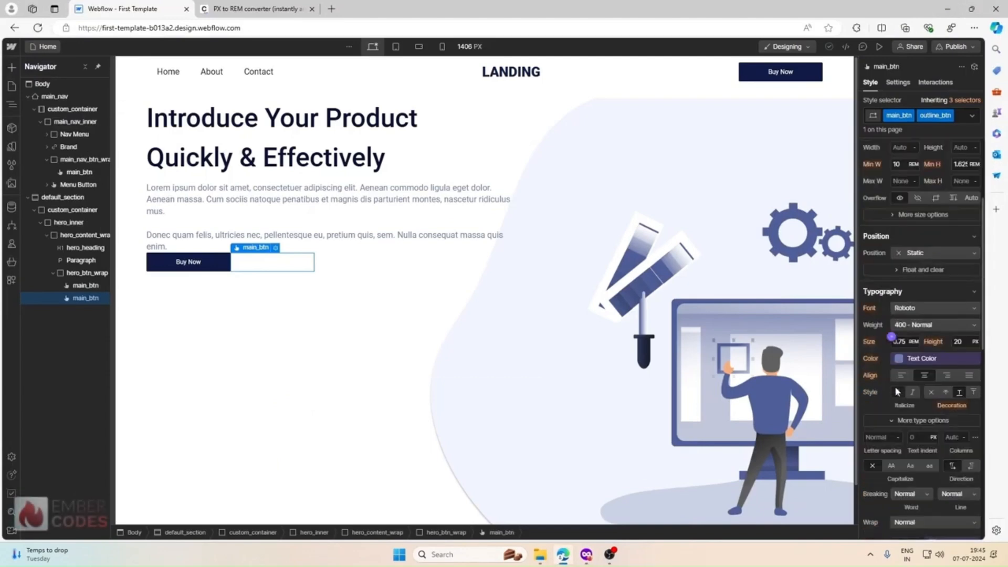
click(898, 358)
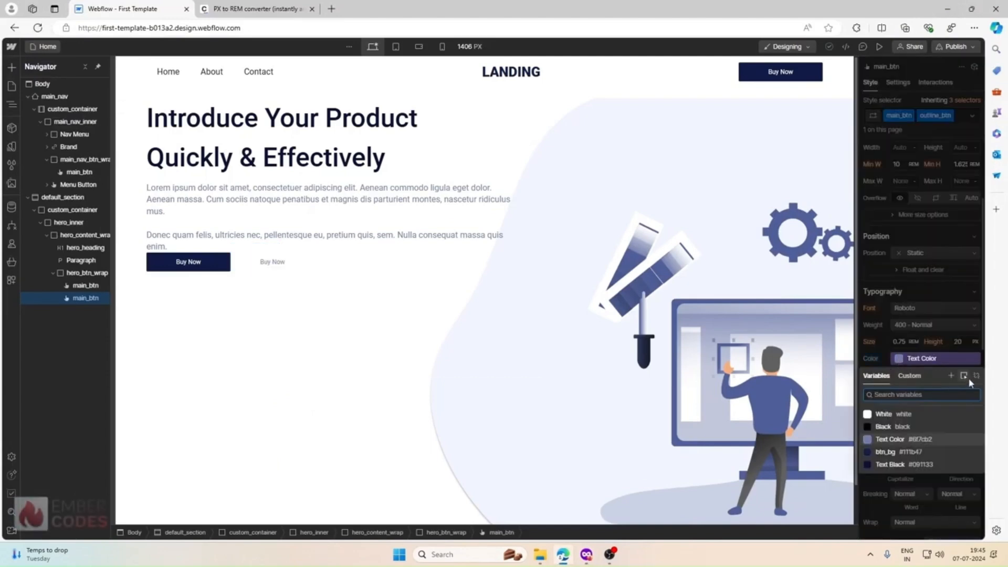
click(967, 377)
click(897, 359)
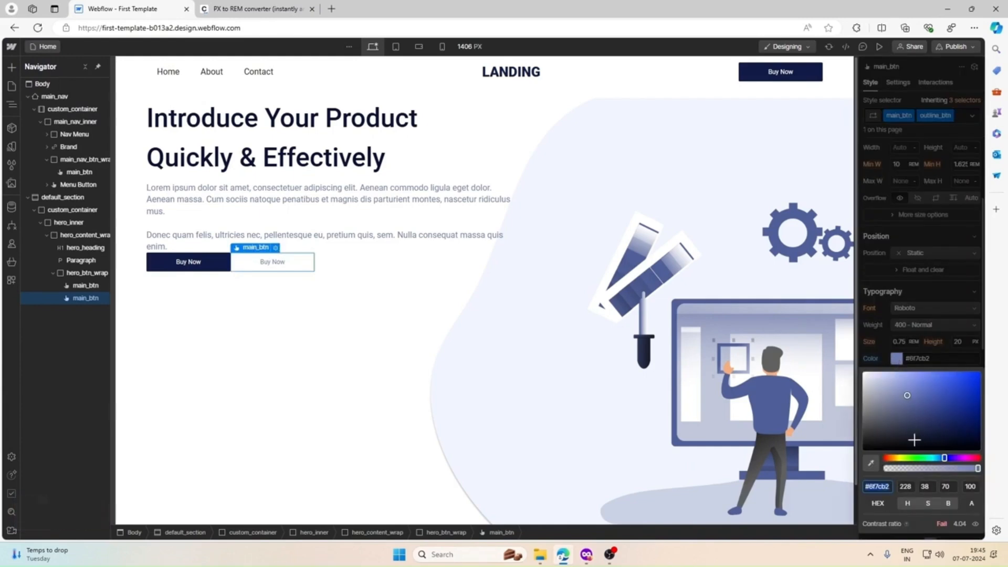
click(896, 359)
click(897, 359)
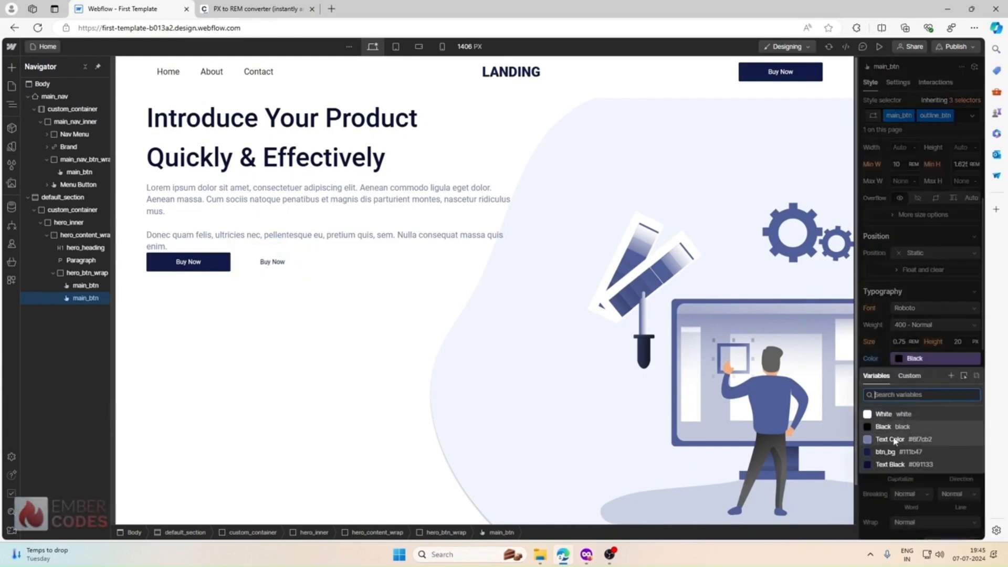
click(895, 463)
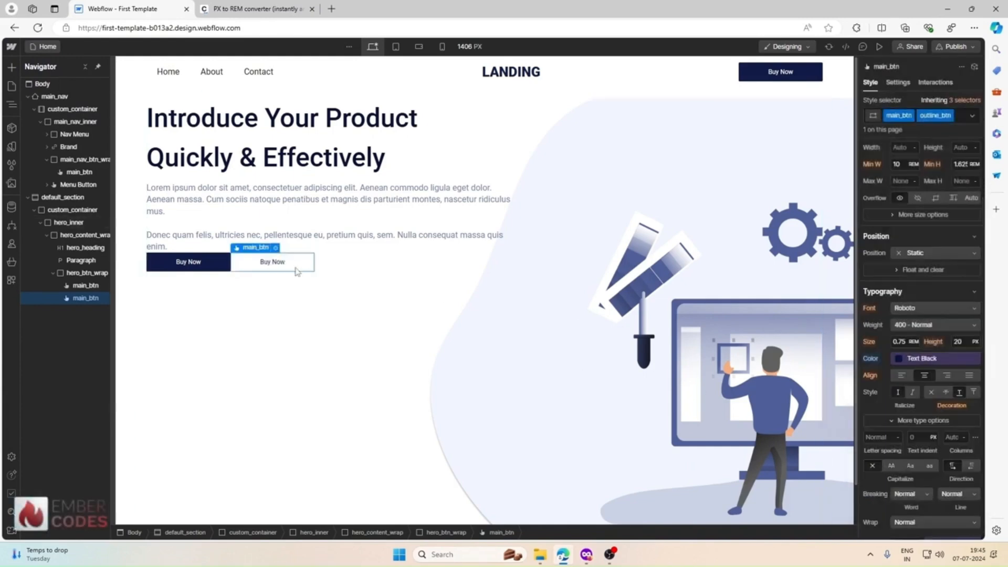
Step: Check the Learn More label's typography in Figma and set the outline_btn text to 1 rem with weight 500 - Medium
click(586, 556)
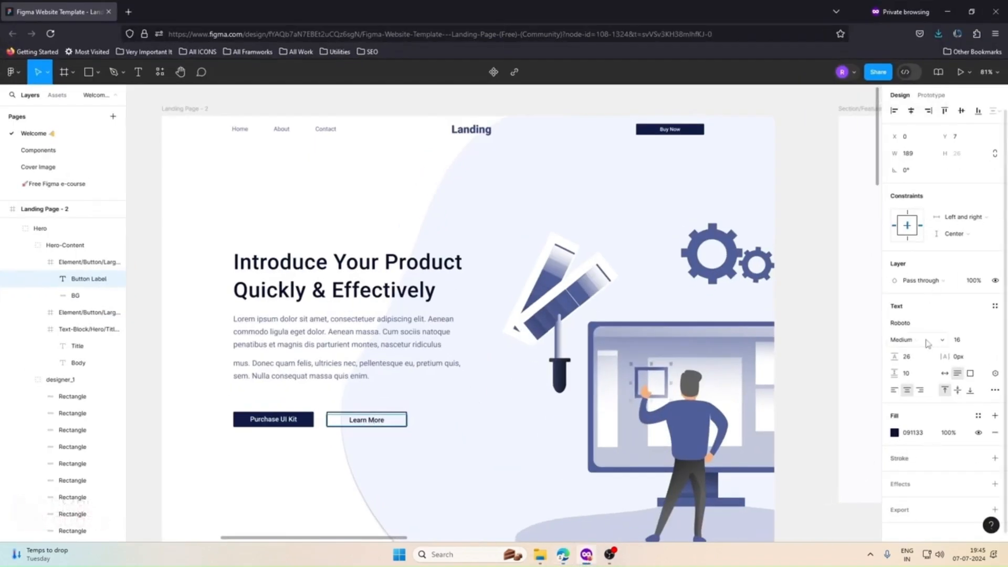
click(946, 12)
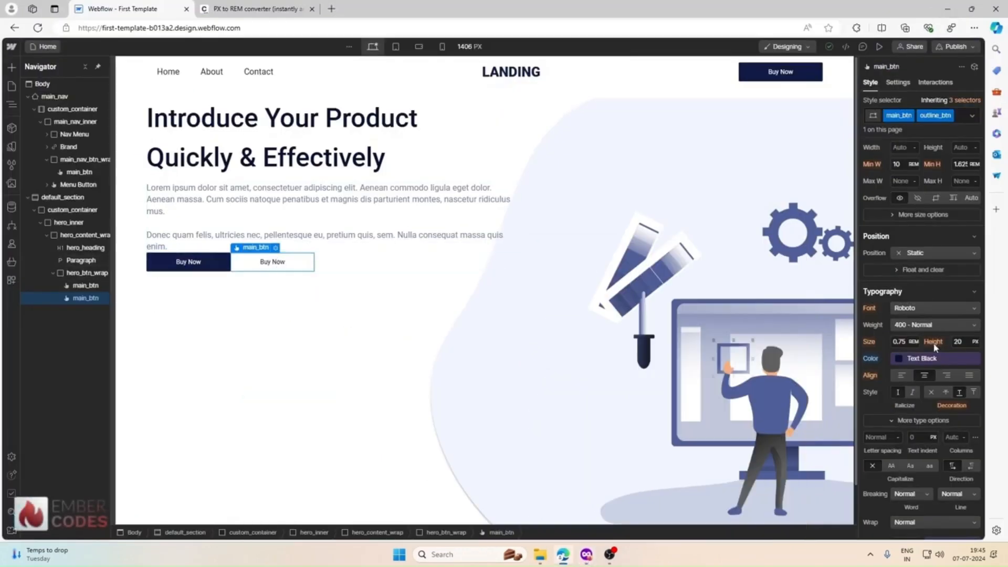
scroll(934, 346, up, 1)
text(1)
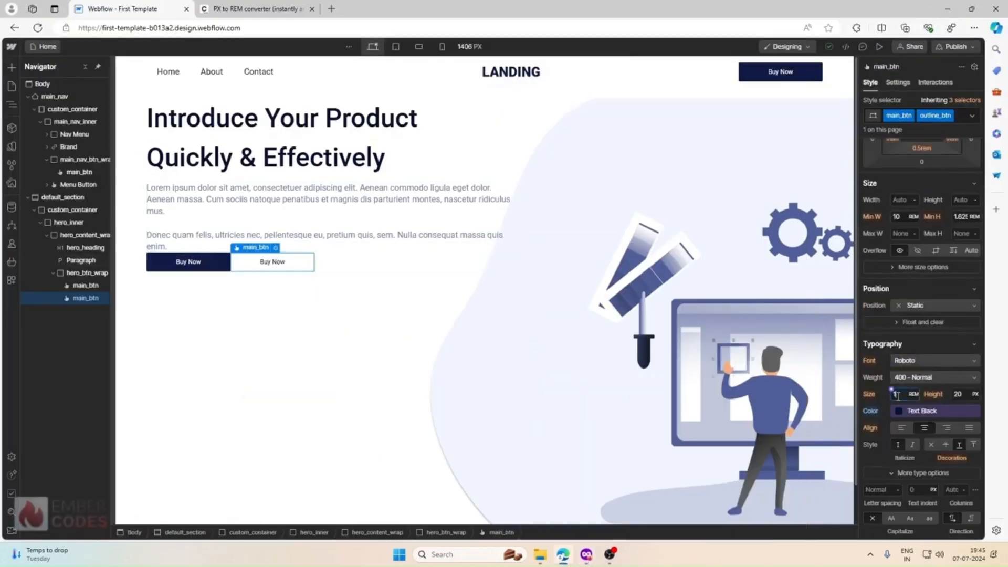
click(914, 379)
click(916, 390)
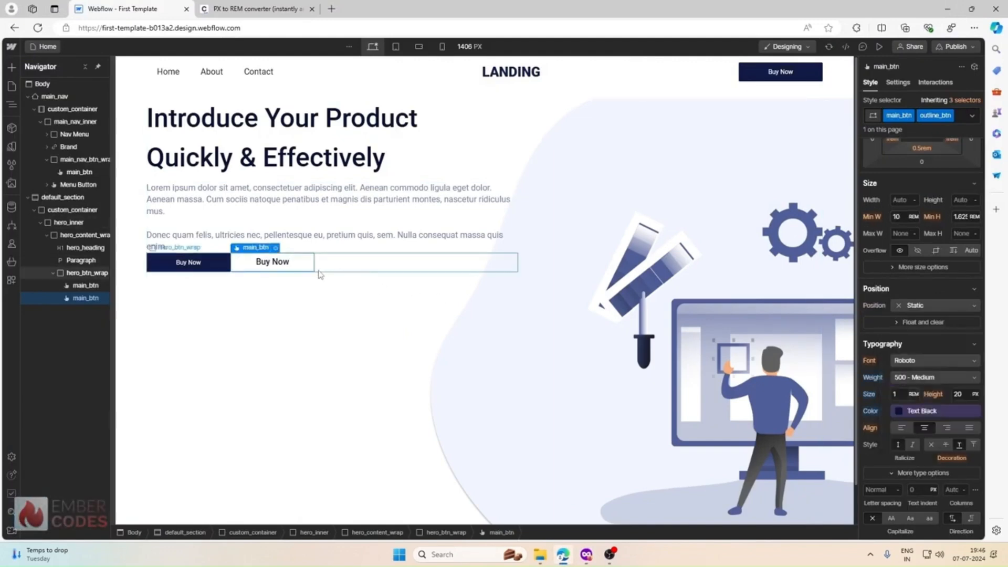
Step: Add a solid 1 px border to outline_btn, coloured with the Text Black variable
scroll(948, 404, down, 7)
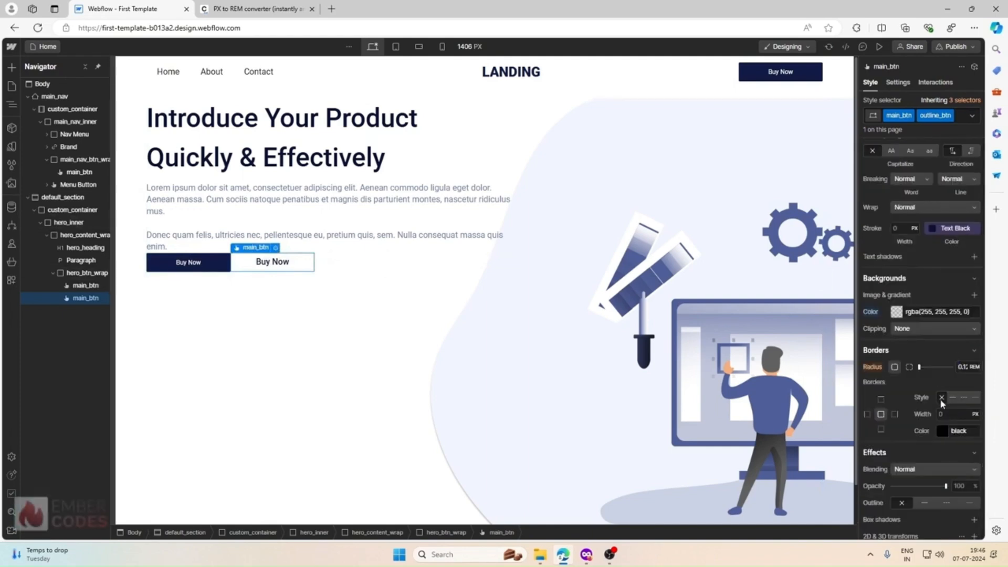
click(952, 398)
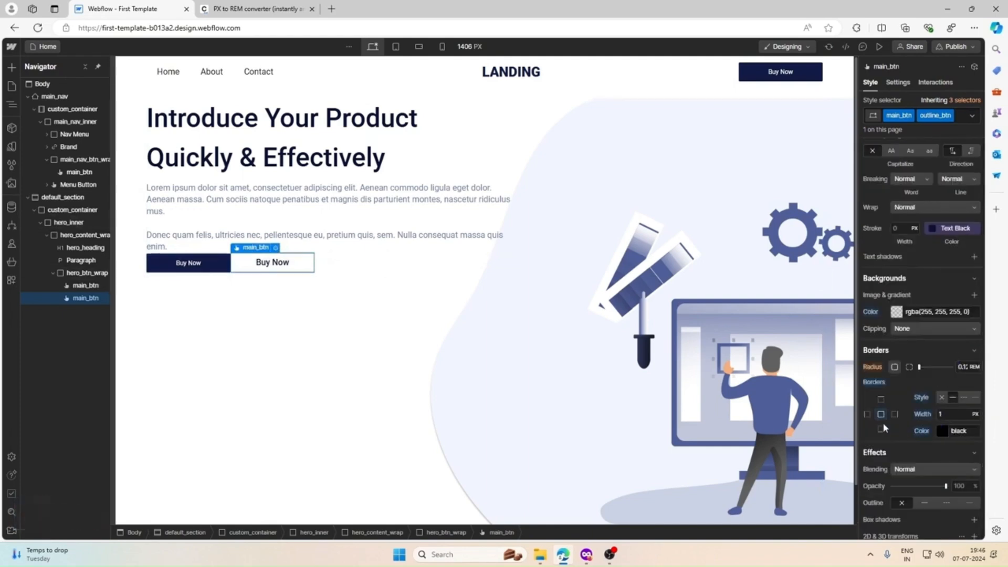
click(939, 432)
click(900, 526)
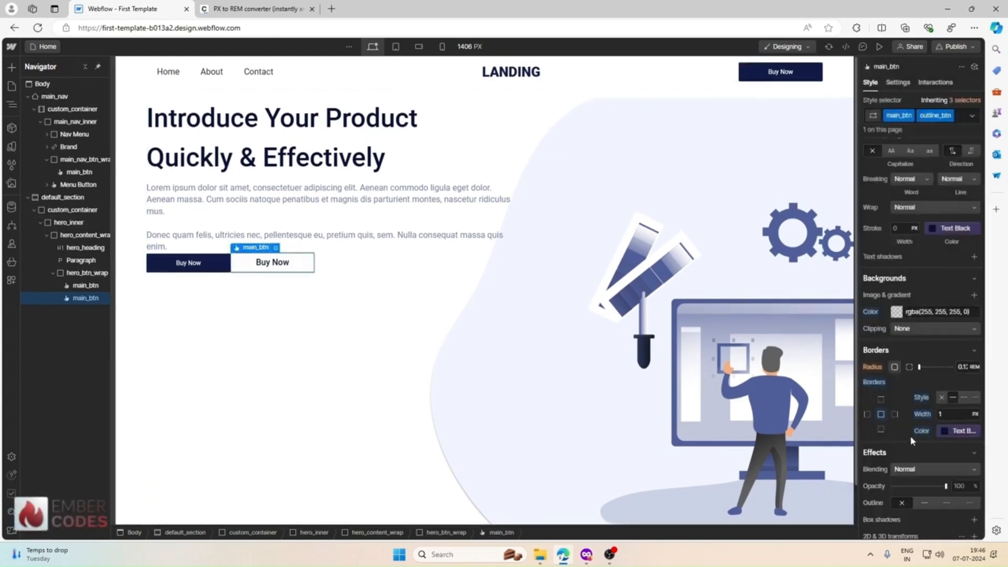
Step: Add the combo class hero_btm to the first hero button
click(215, 272)
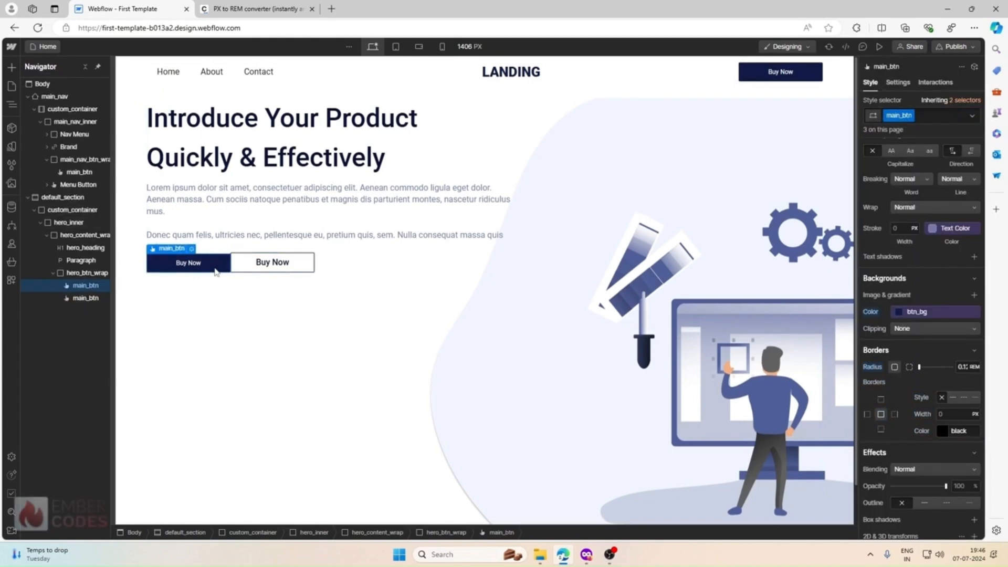
click(931, 115)
text(hreo)
key(BackSpace)
key(BackSpace)
key(BackSpace)
text(er)
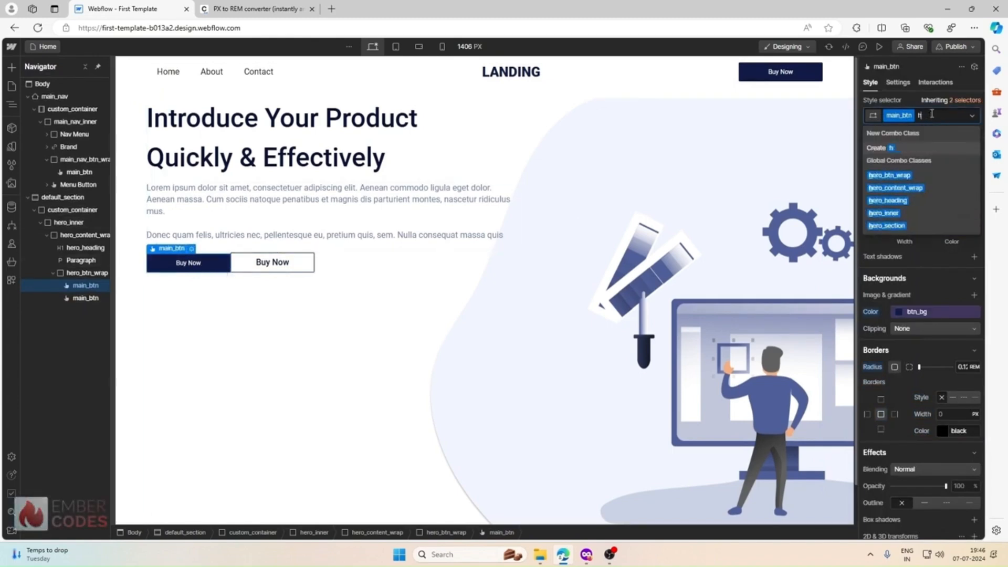
text(o_btm)
key(Return)
Step: Set the first hero button's font size to 1 rem on the hero_btm class
scroll(919, 281, up, 4)
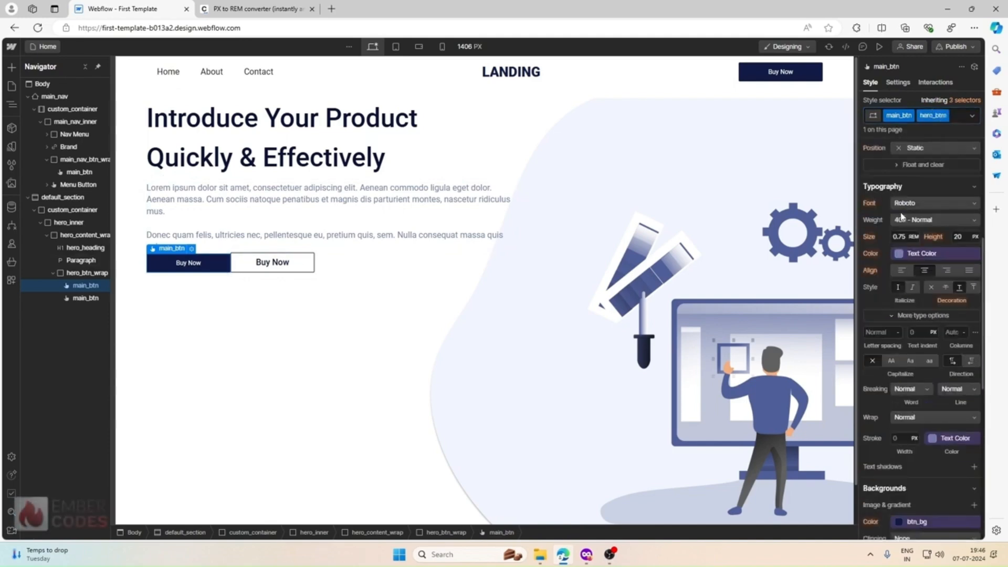
click(900, 236)
text(1)
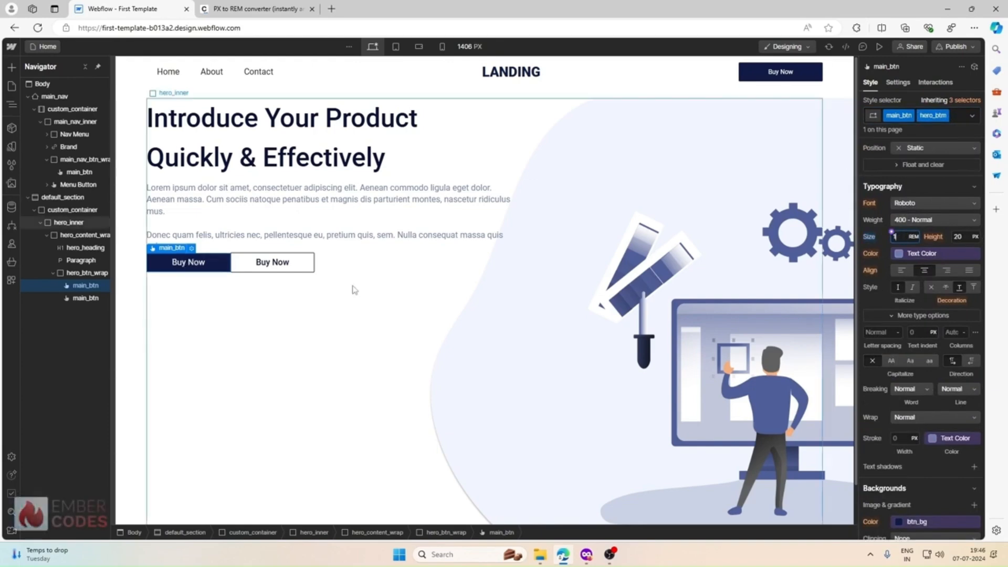
Step: Check the second button's wording in Figma and change its label in Webflow to Learn More
click(272, 262)
click(586, 554)
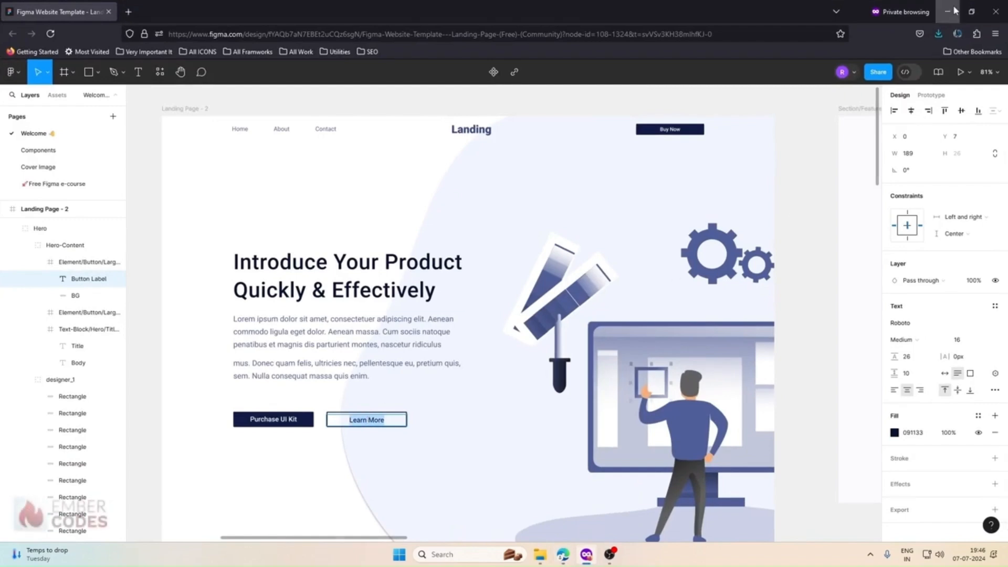
click(948, 11)
double_click(267, 264)
text(Learn More)
click(303, 273)
click(247, 269)
Step: Select the first hero button in Webflow, and measure the gap between the Purchase UI Kit and Learn More buttons in Figma
click(201, 268)
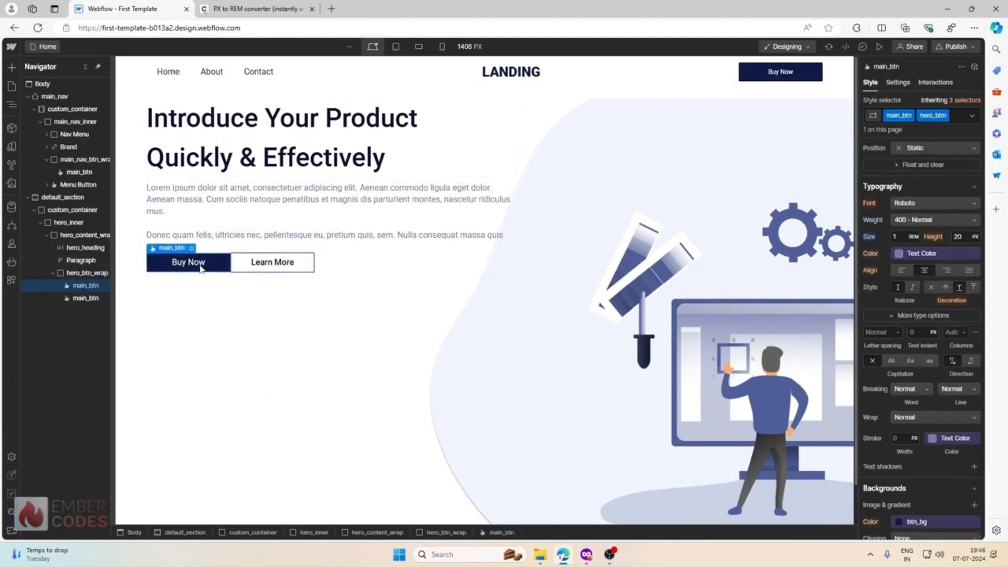
click(586, 554)
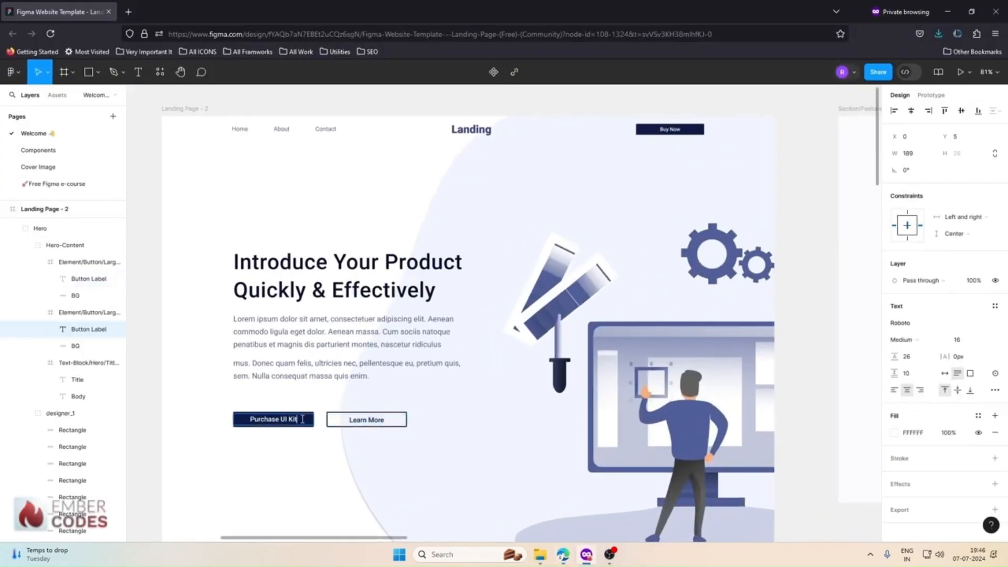
click(308, 412)
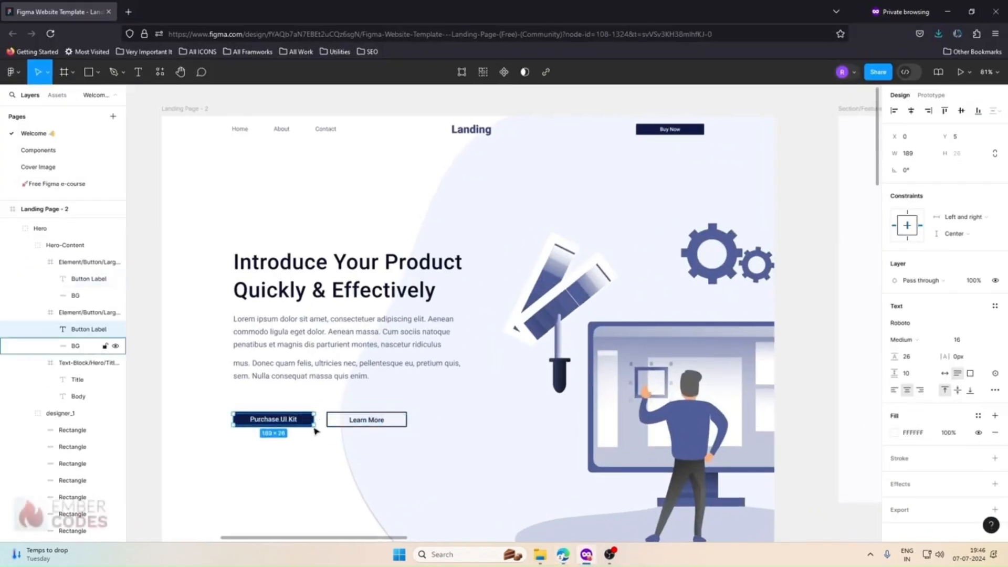
key(alt)
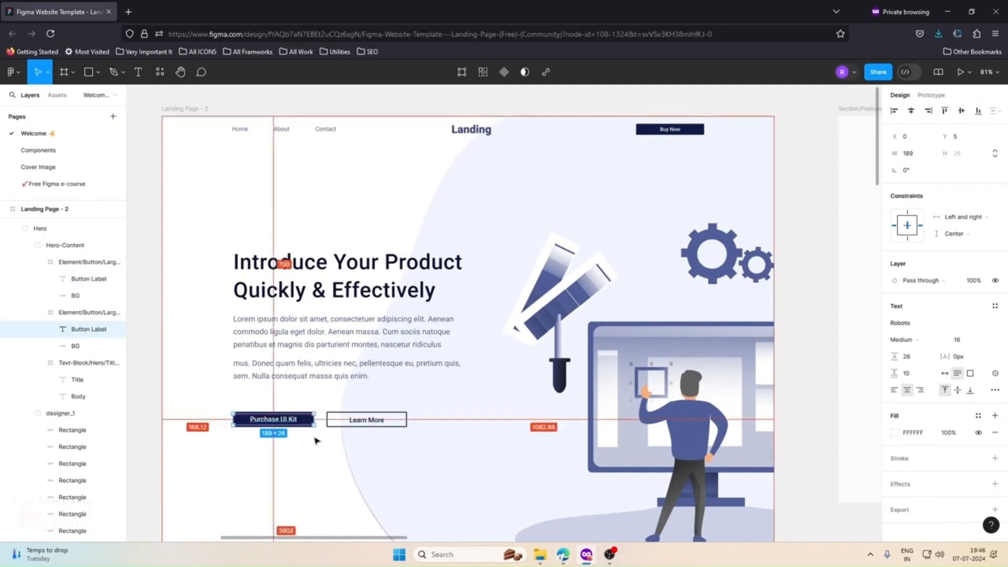
scroll(315, 439, up, 3)
scroll(314, 420, down, 4)
scroll(312, 378, up, 3)
scroll(312, 377, up, 2)
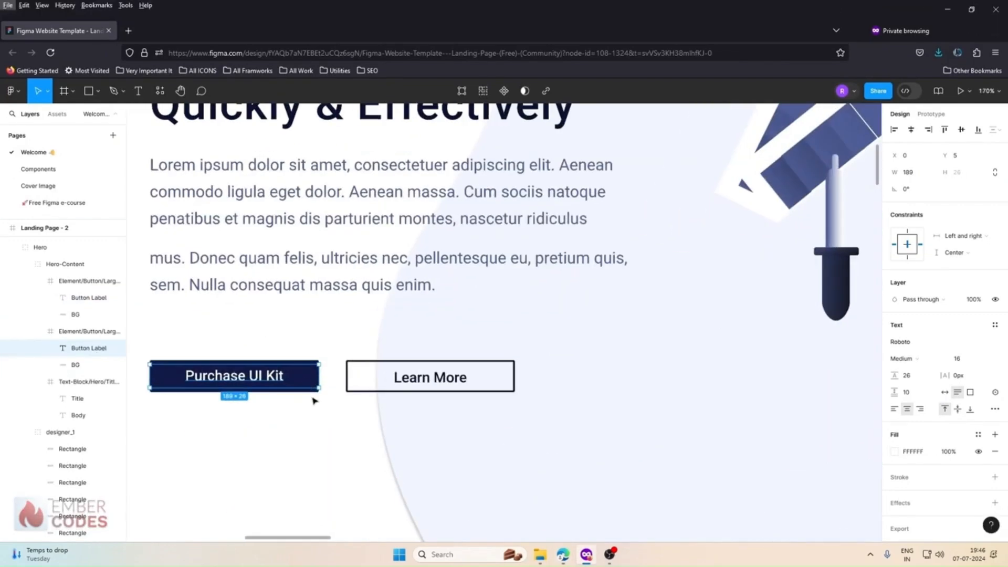
key(alt)
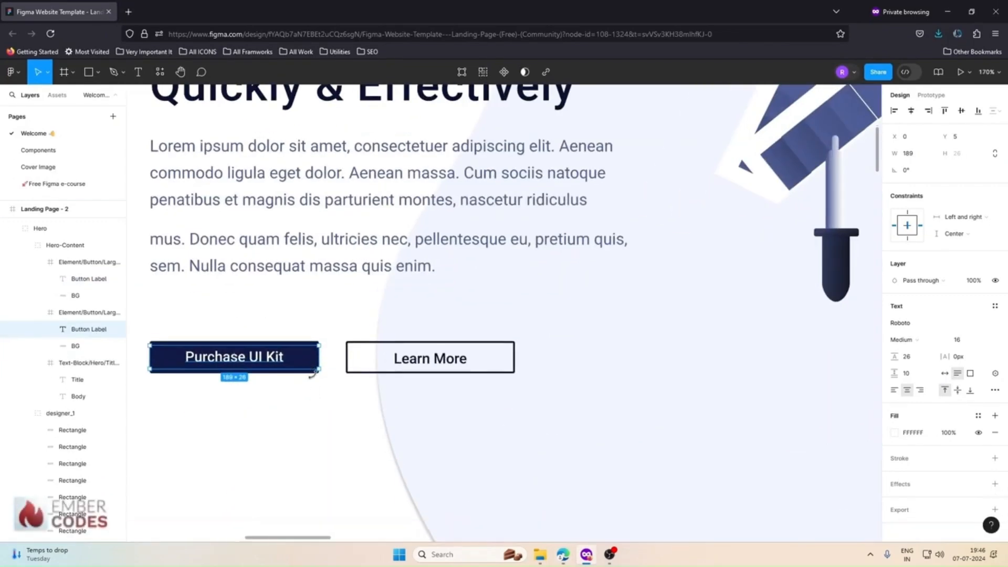
drag(311, 360, 286, 356)
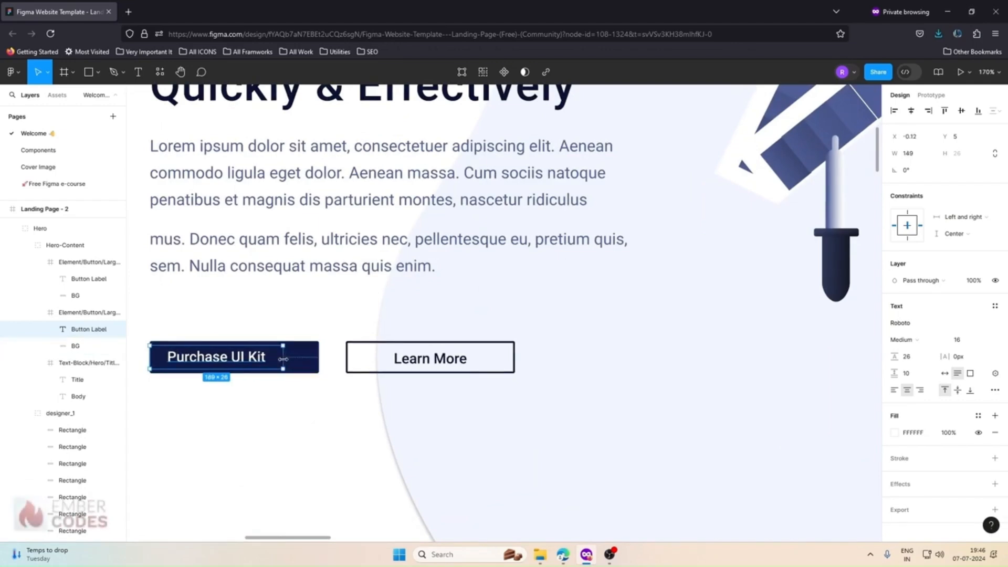
click(304, 362)
key(alt)
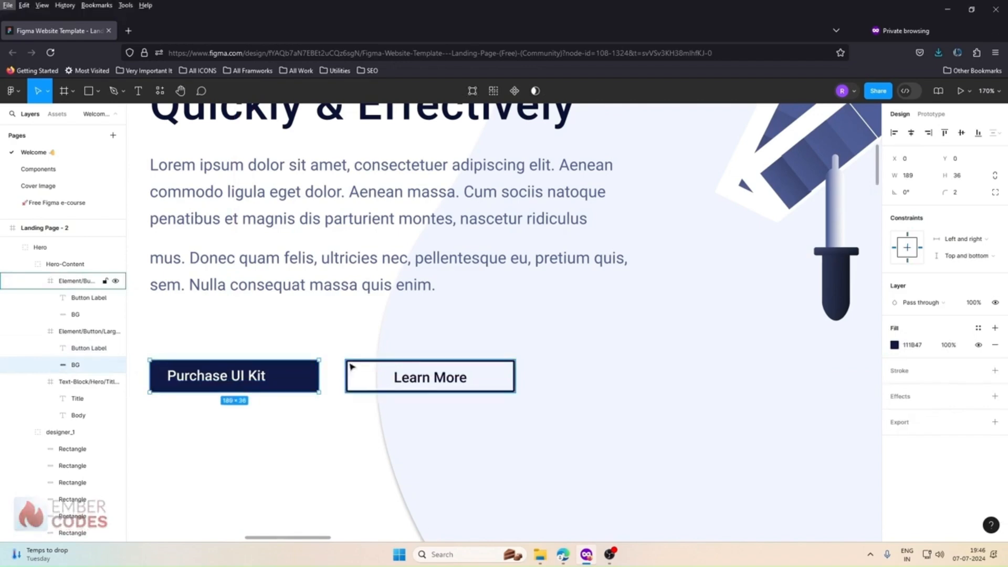
click(354, 337)
Step: Undo the resizing of the Purchase UI Kit button's label in Figma
key(ctrl+z)
key(ctrl+z)
key(ctrl+z)
key(ctrl+z)
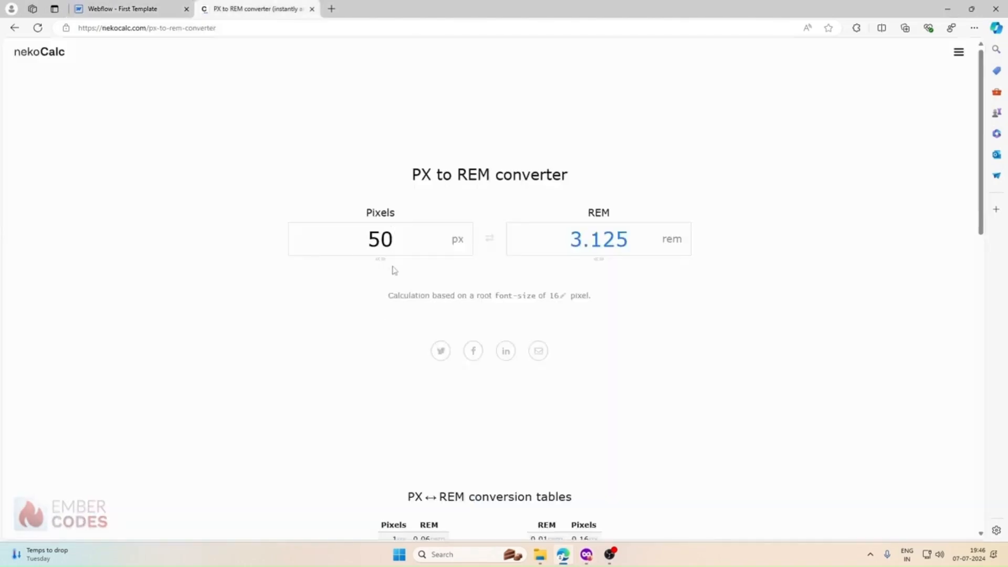
Step: Convert 30 px to rem in the nekoCalc PX to REM converter
double_click(380, 239)
text(30)
scroll(391, 231, down, 1)
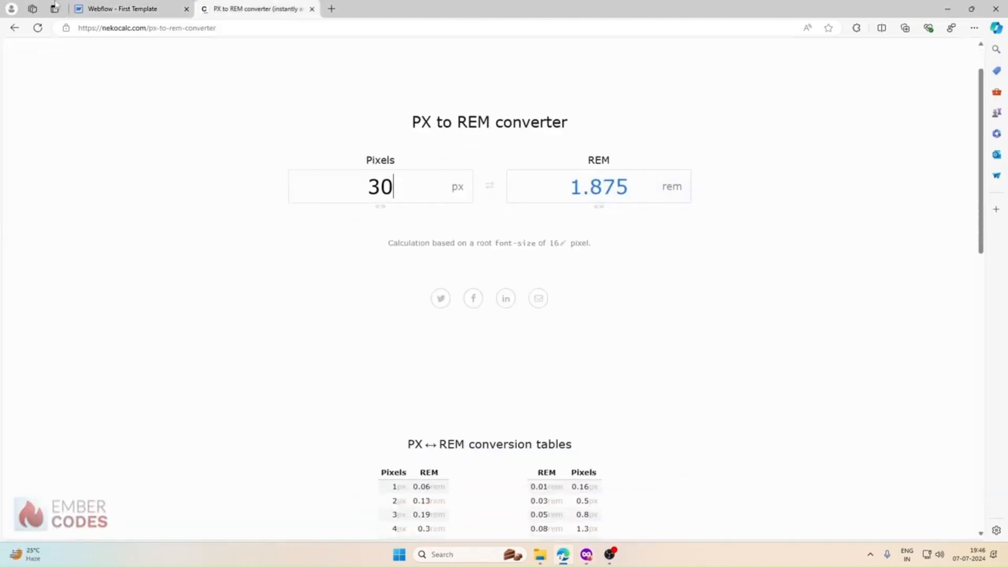
Step: Set the first hero button's right margin to 1.875 rem in Webflow
click(107, 9)
scroll(903, 322, up, 5)
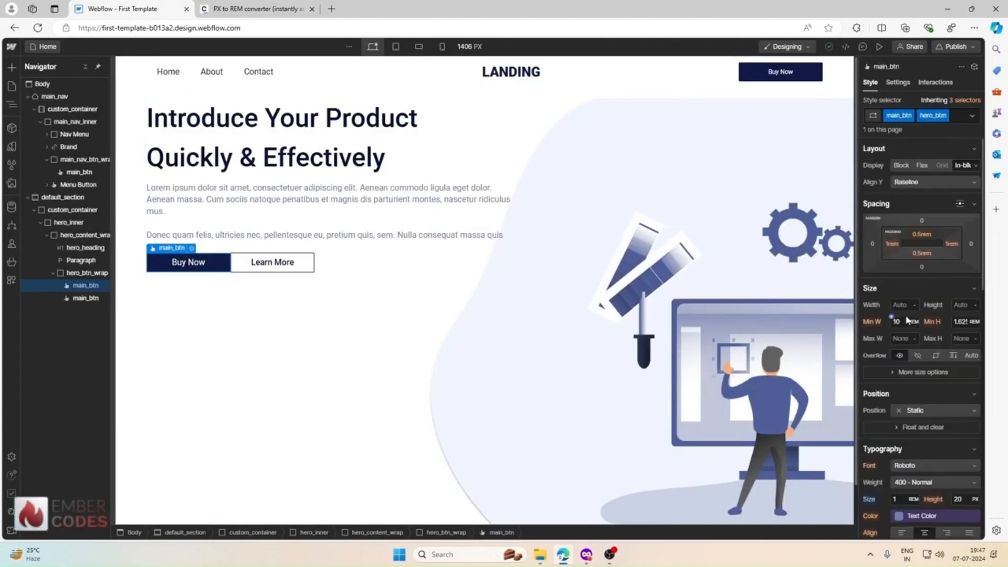
click(970, 245)
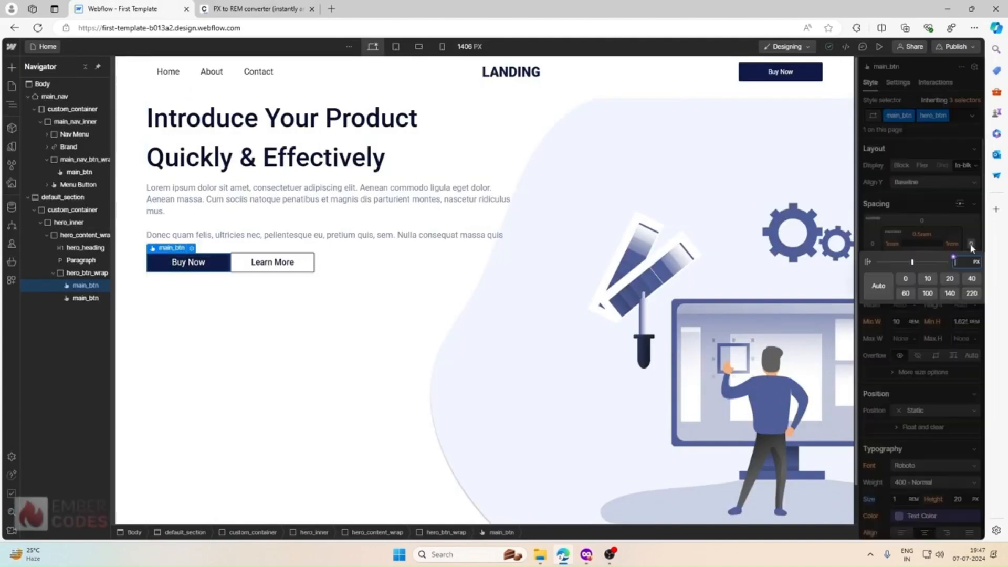
text(1.8)
text(75rem)
key(Return)
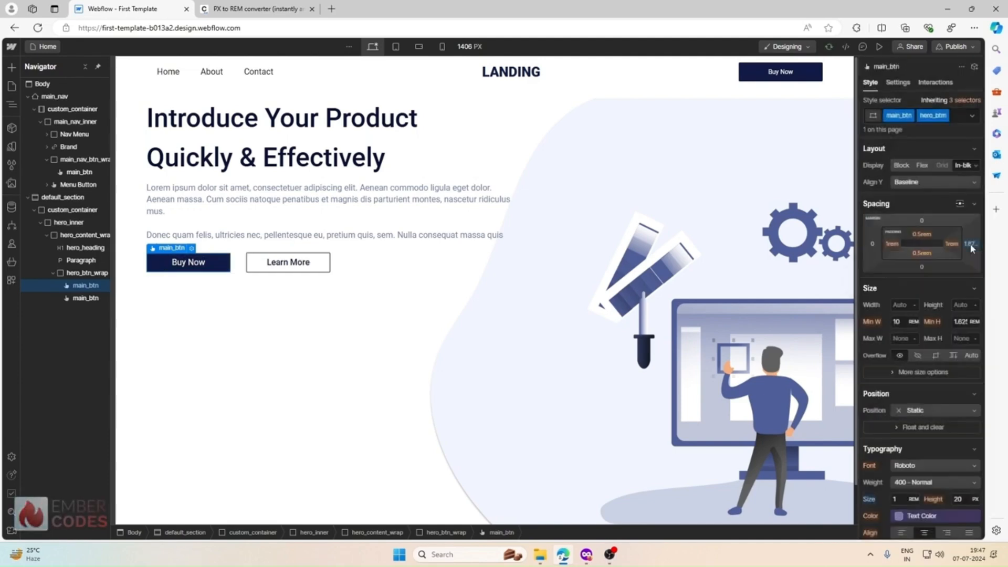
Step: Inspect the Learn More button's label and outline properties in Figma
click(407, 261)
click(428, 233)
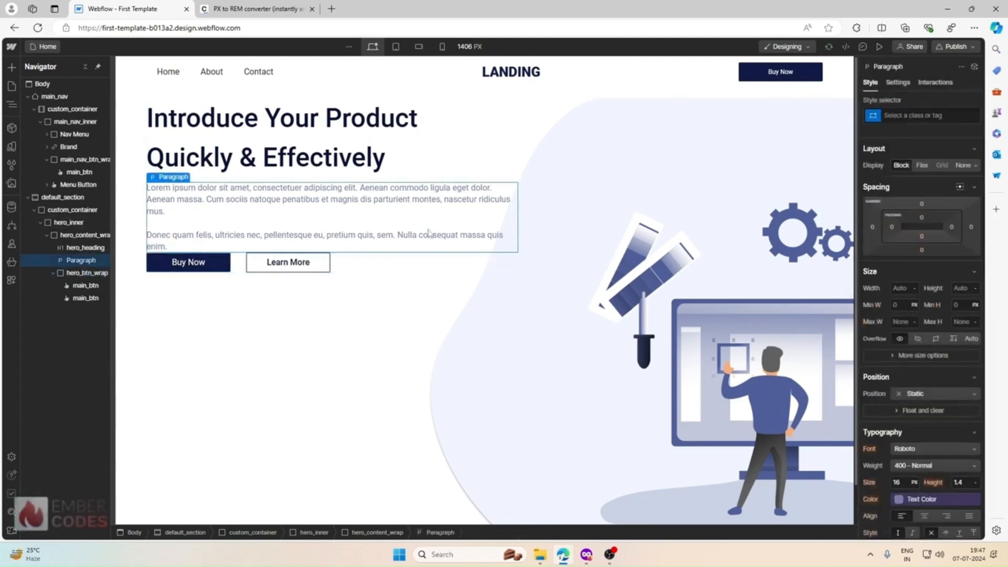
click(390, 262)
click(586, 555)
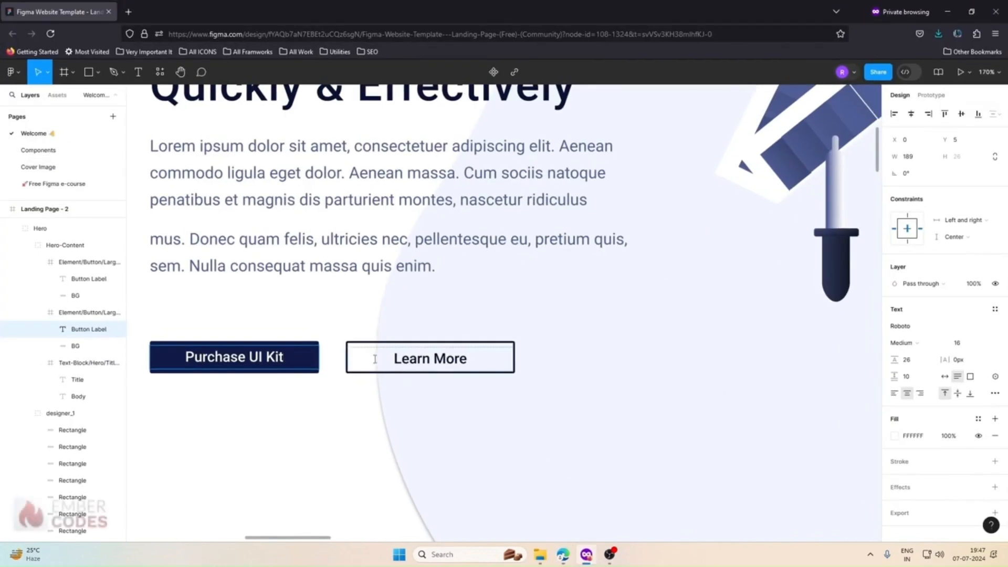
click(362, 348)
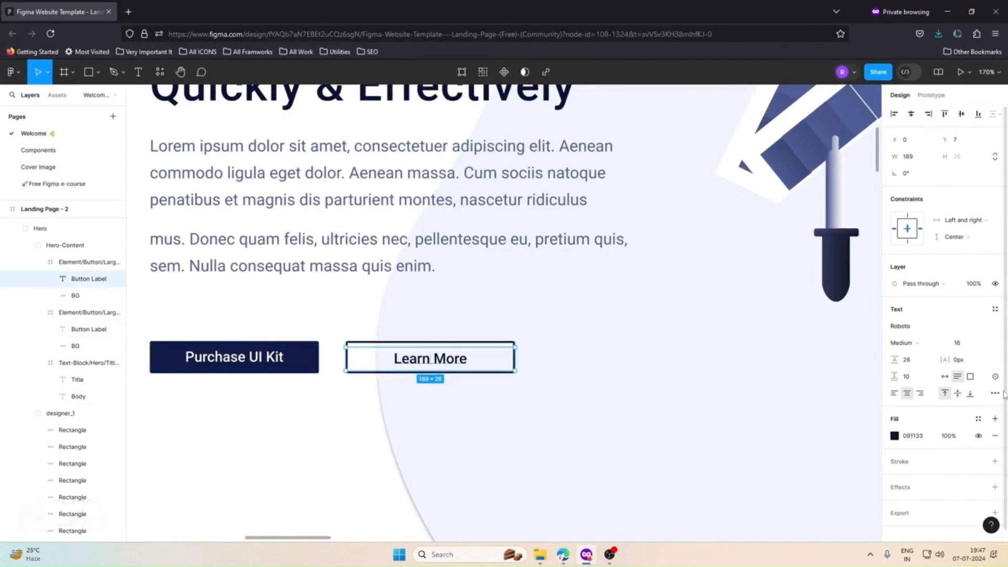
scroll(919, 373, down, 1)
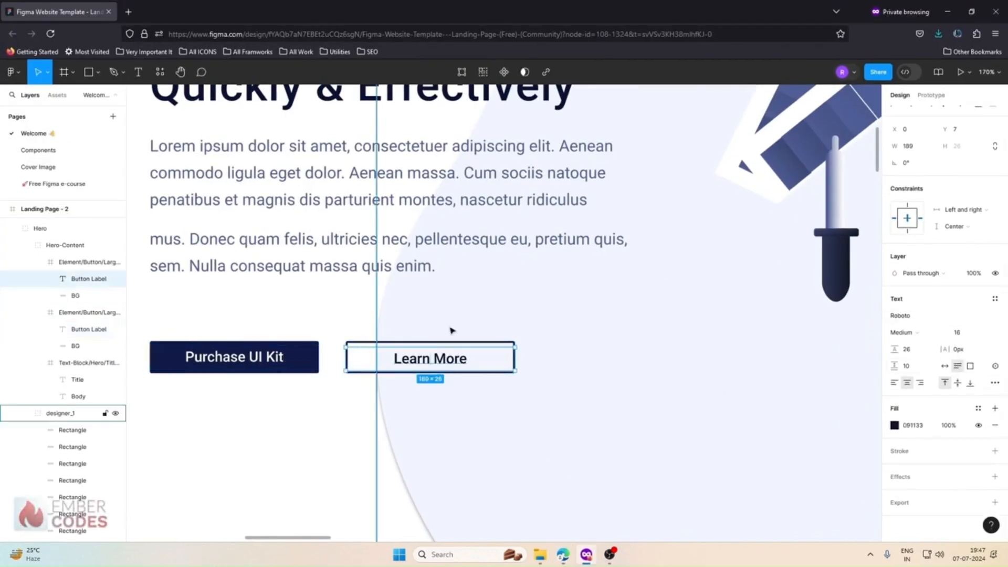
click(469, 344)
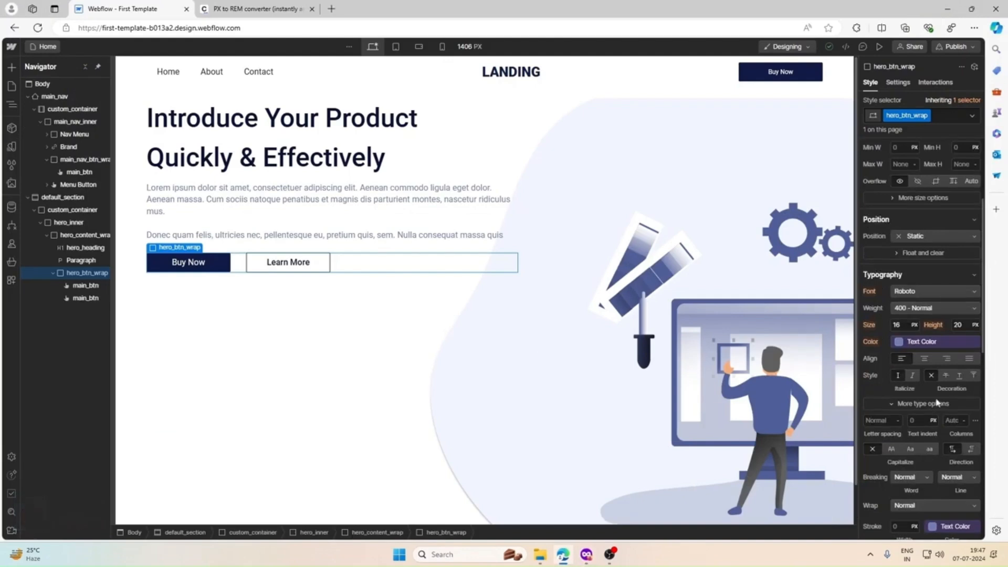
Step: Set the border width of the Learn More button's outline_btn class to 0.125 rem
scroll(934, 409, down, 4)
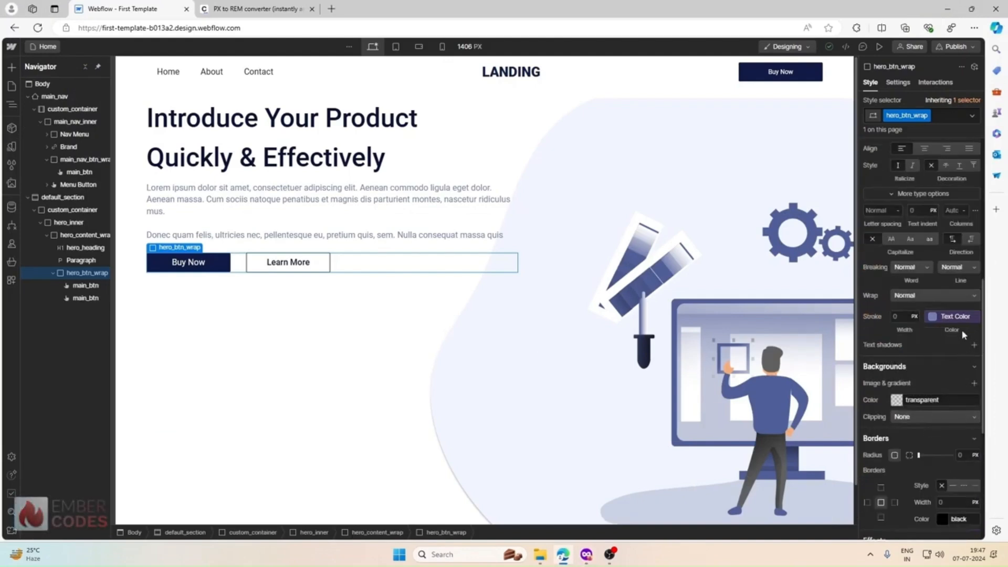
scroll(944, 367, up, 3)
scroll(952, 276, down, 4)
scroll(954, 278, down, 3)
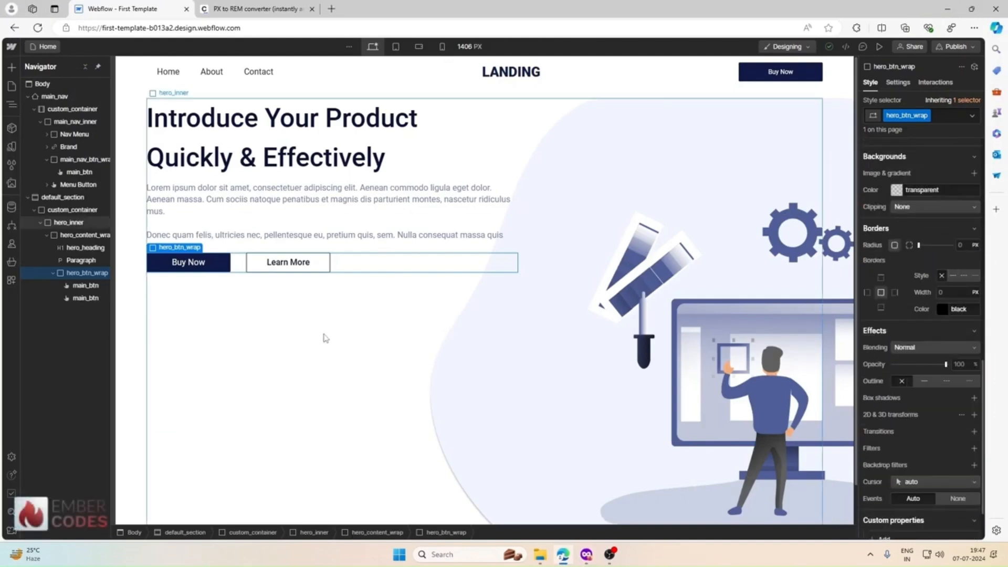
click(313, 268)
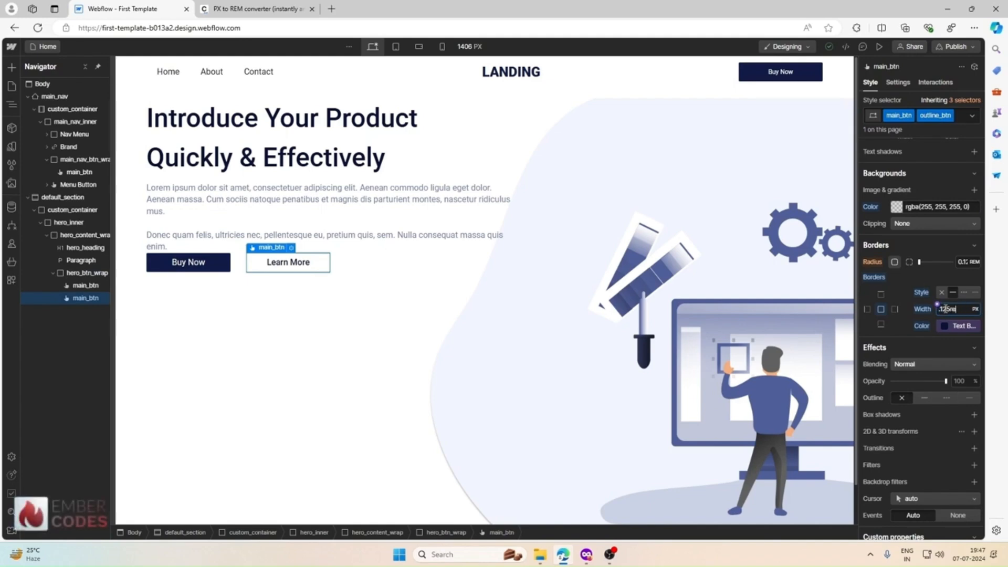
key(Return)
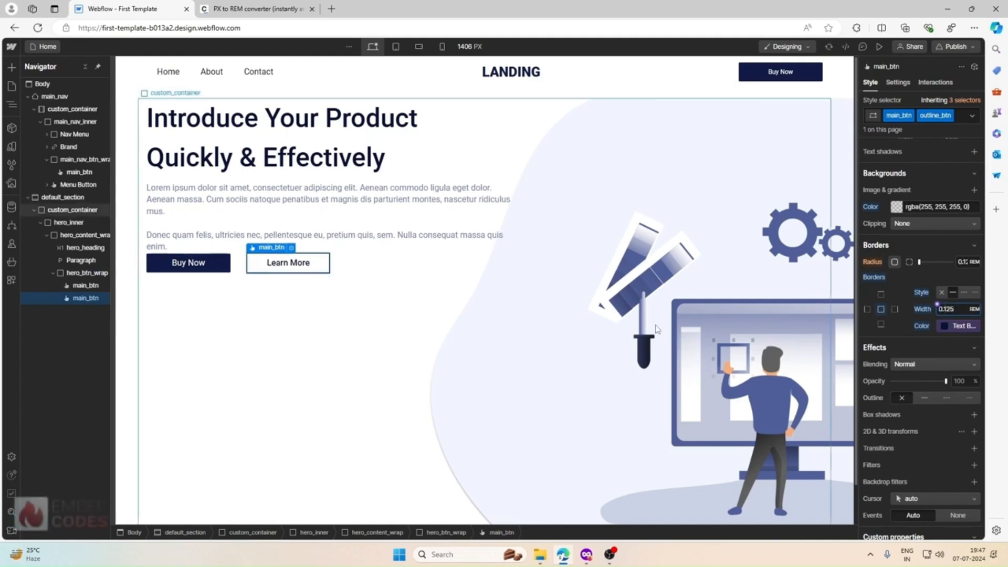
click(573, 278)
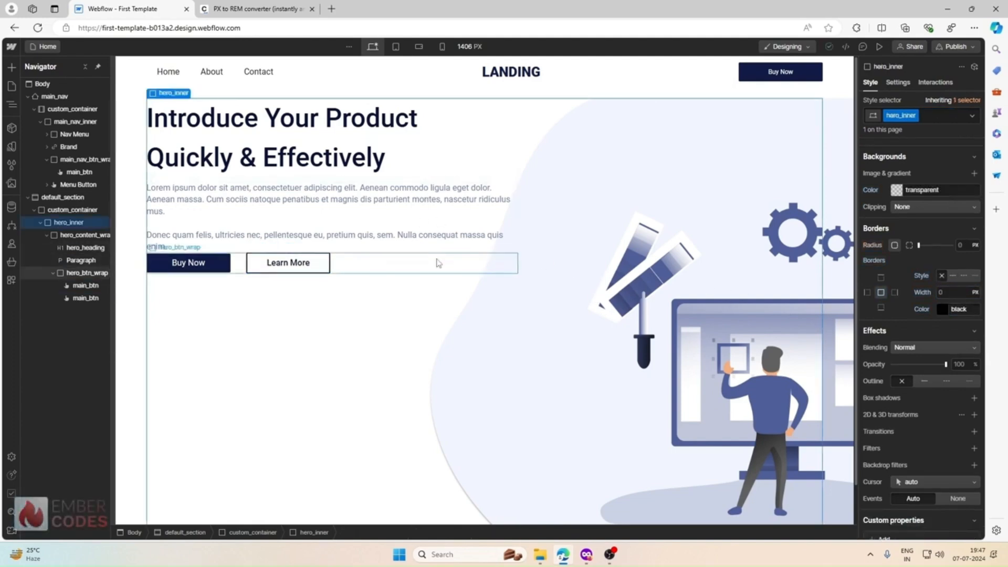
Step: Measure the vertical gap between the hero text block and the buttons in the Figma design
click(435, 260)
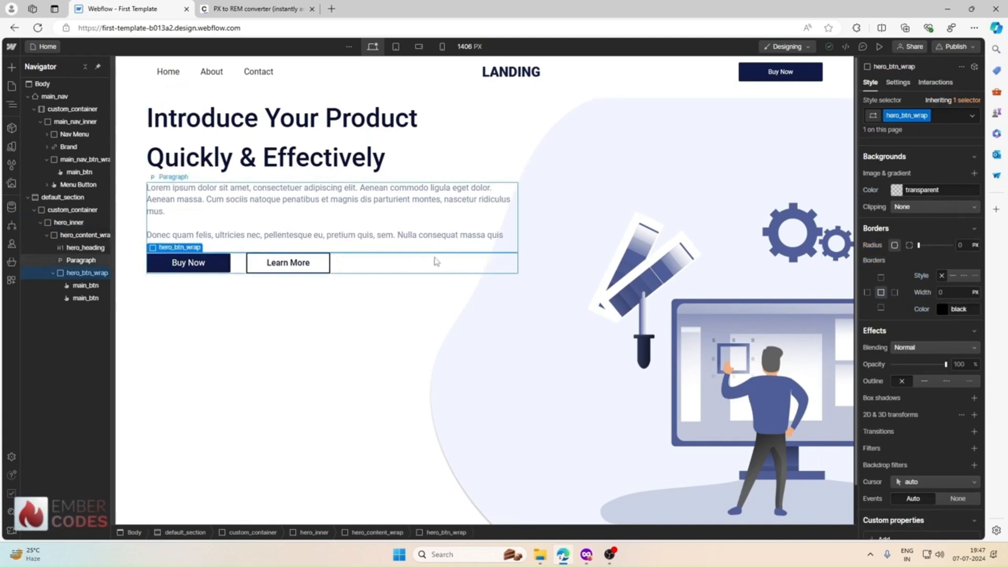
click(586, 555)
click(383, 271)
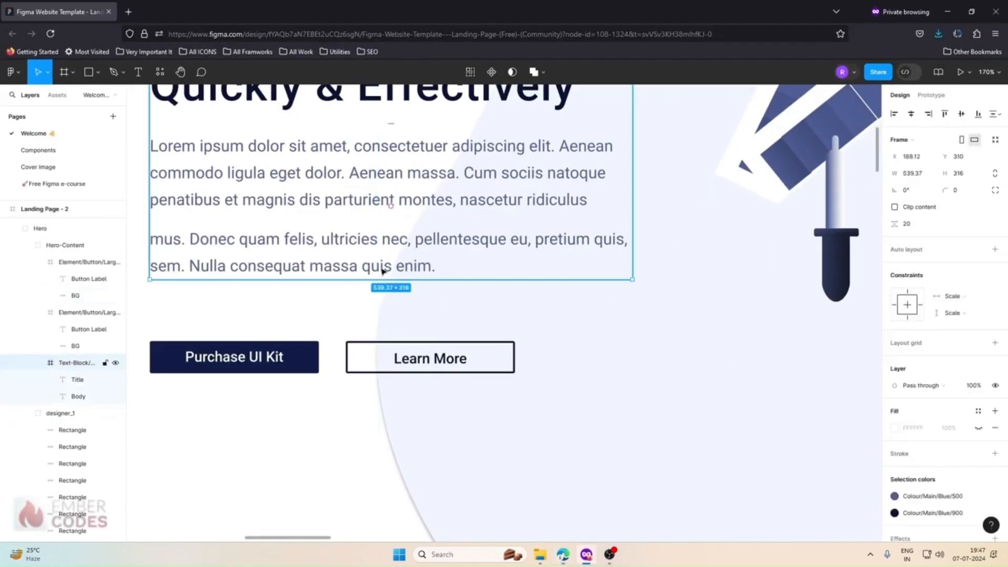
key(alt)
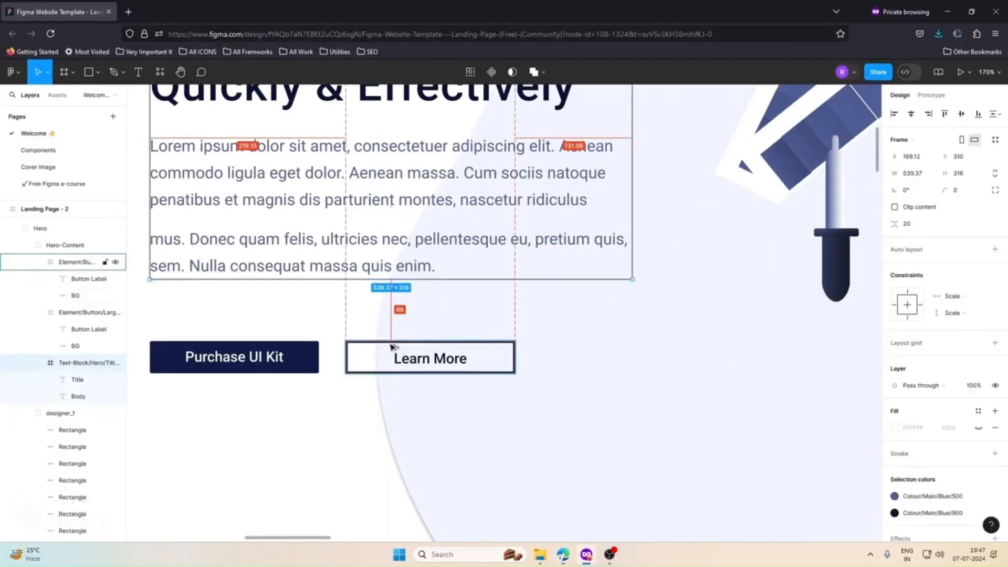
Step: Convert 69 px to rem in the nekoCalc PX to REM converter
click(563, 555)
click(252, 9)
double_click(387, 187)
text(69)
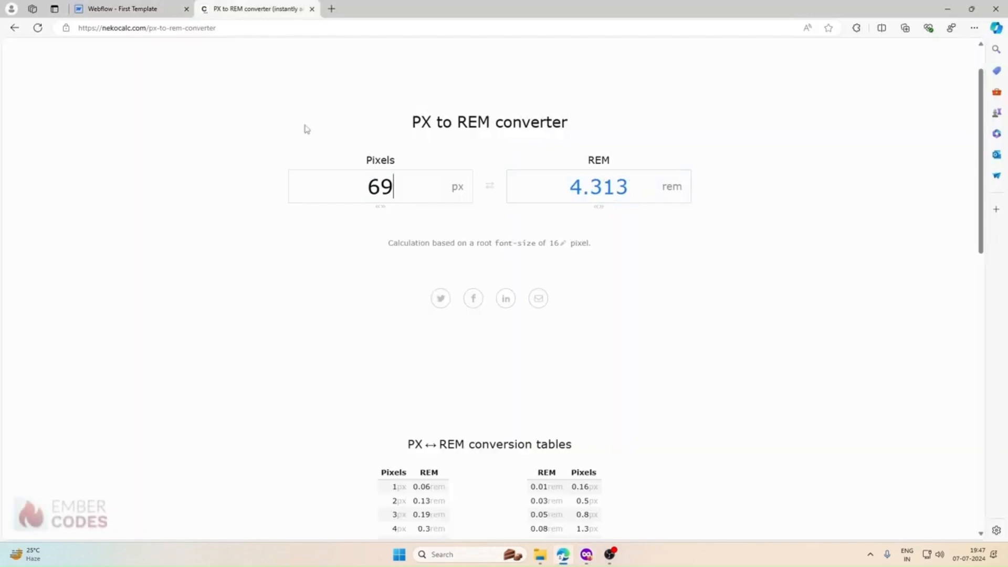
Step: Set the top margin of hero_btn_wrap to 3 rem in Webflow
click(139, 15)
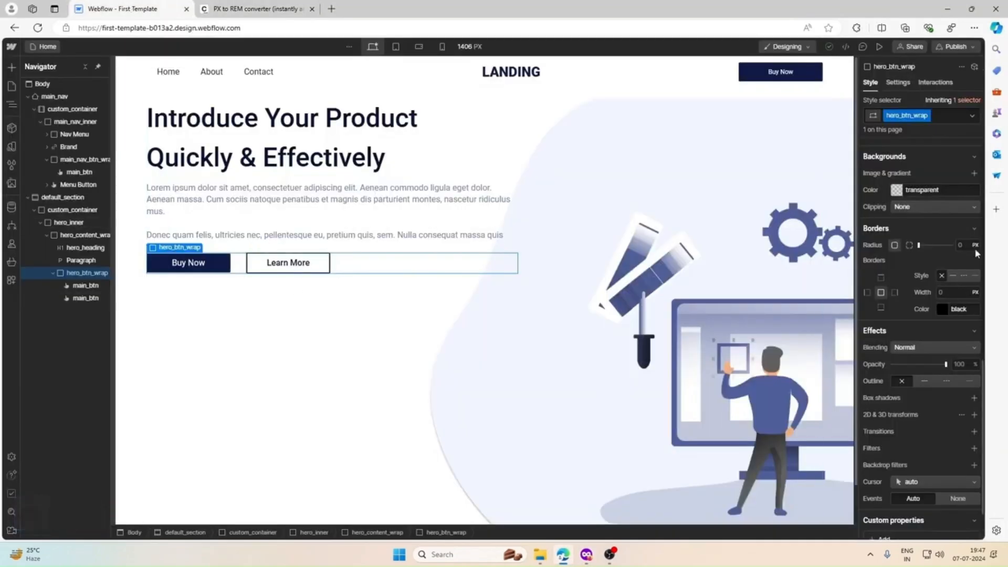
scroll(922, 281, up, 10)
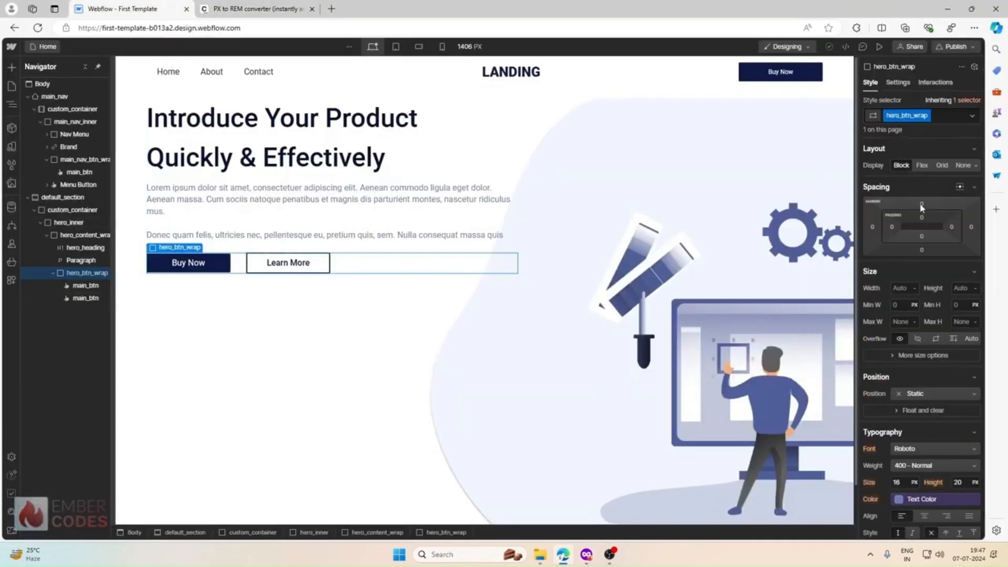
click(922, 205)
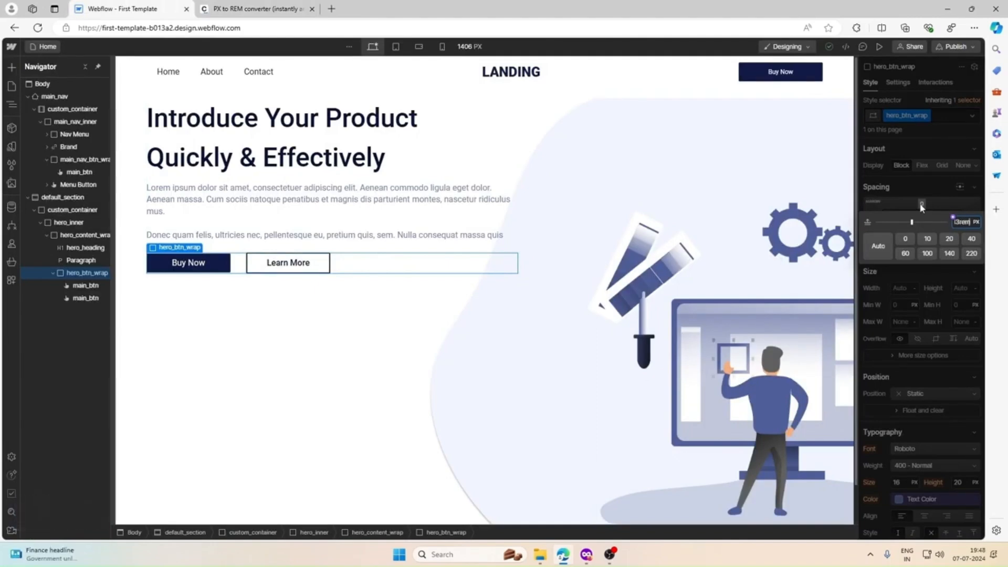
text(3rem)
key(Return)
click(389, 284)
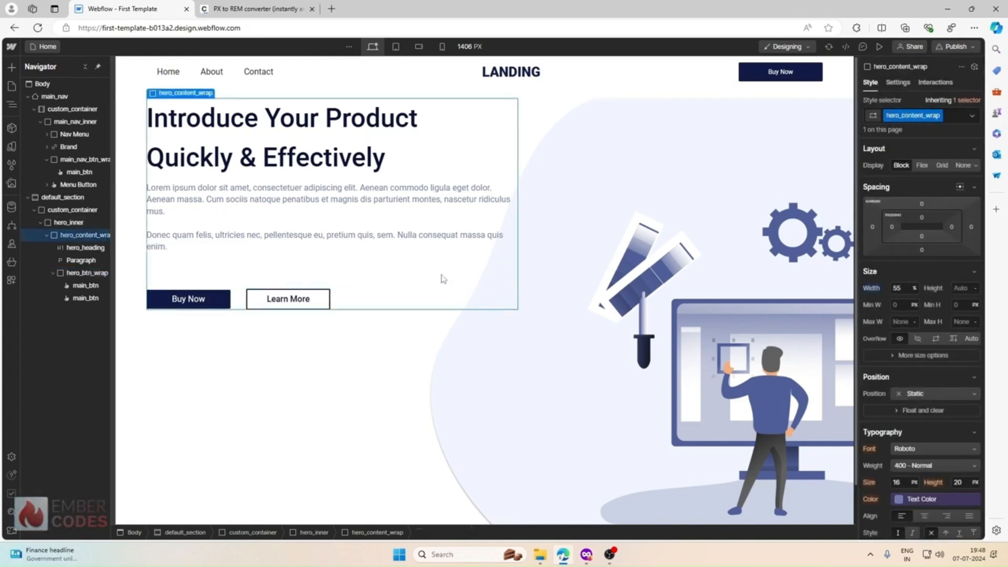
Step: Set hero_inner to a flex layout aligned left horizontally and centered vertically, dismissing the align box tip
click(591, 191)
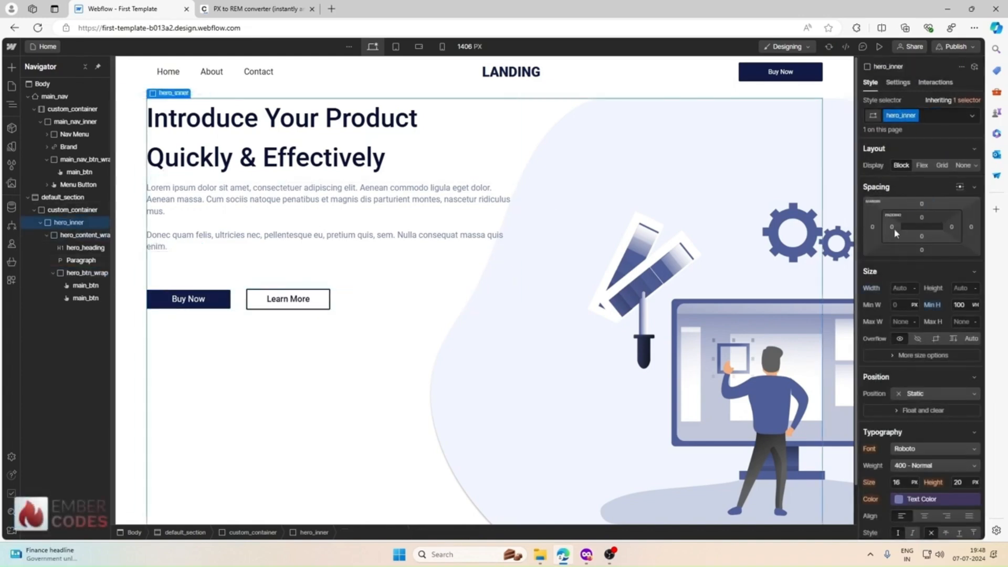
click(922, 165)
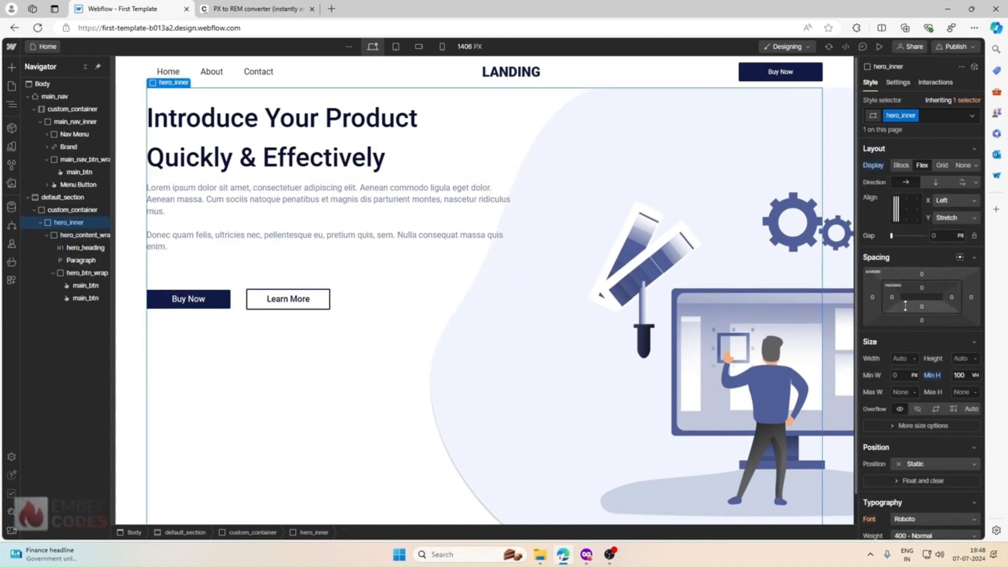
click(898, 210)
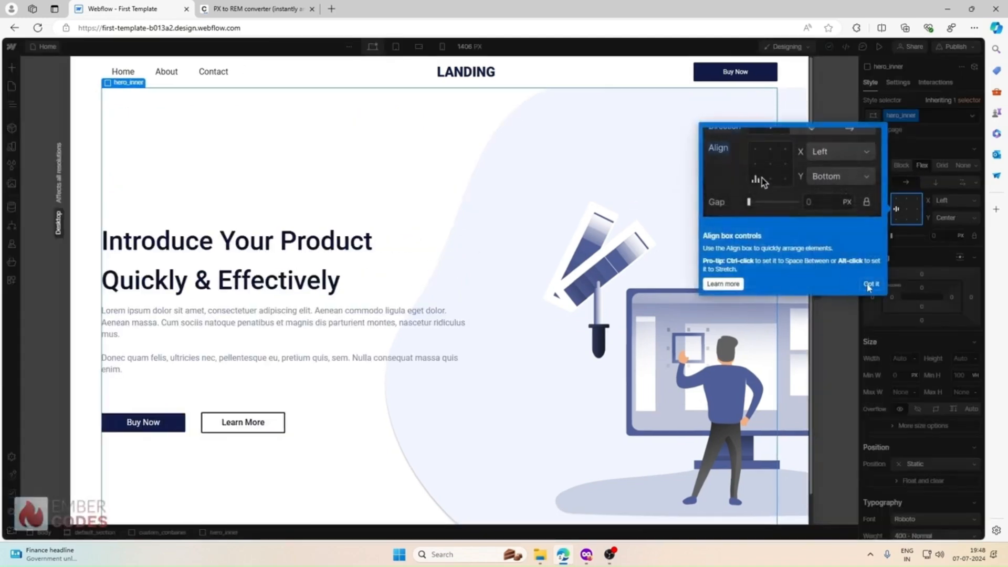
click(869, 284)
Step: Review the hero section's layout and inspect its section, navigation bar, heading and Buy Now button
click(469, 257)
click(519, 191)
scroll(670, 203, down, 1)
scroll(670, 204, up, 1)
click(127, 123)
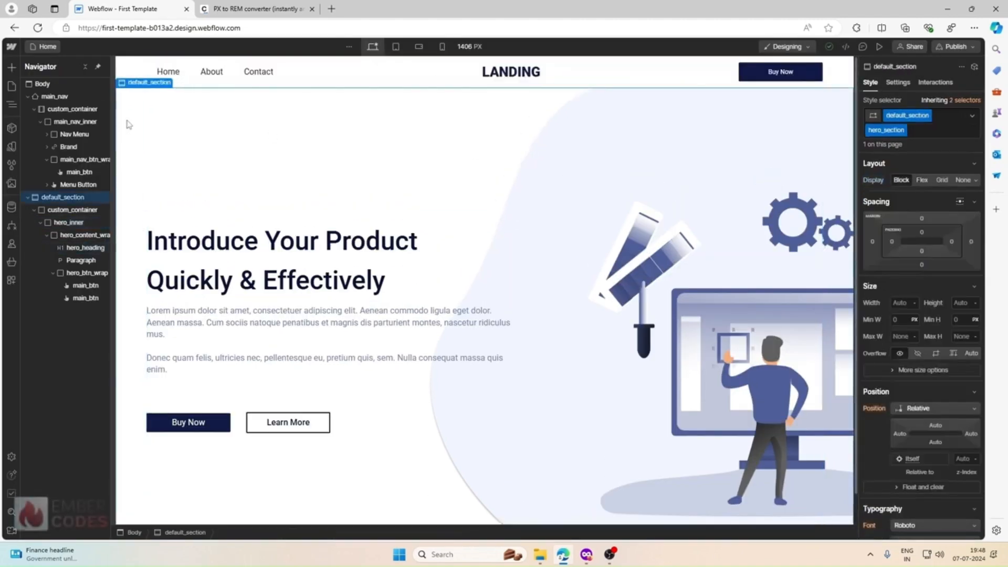
click(130, 76)
scroll(433, 123, down, 1)
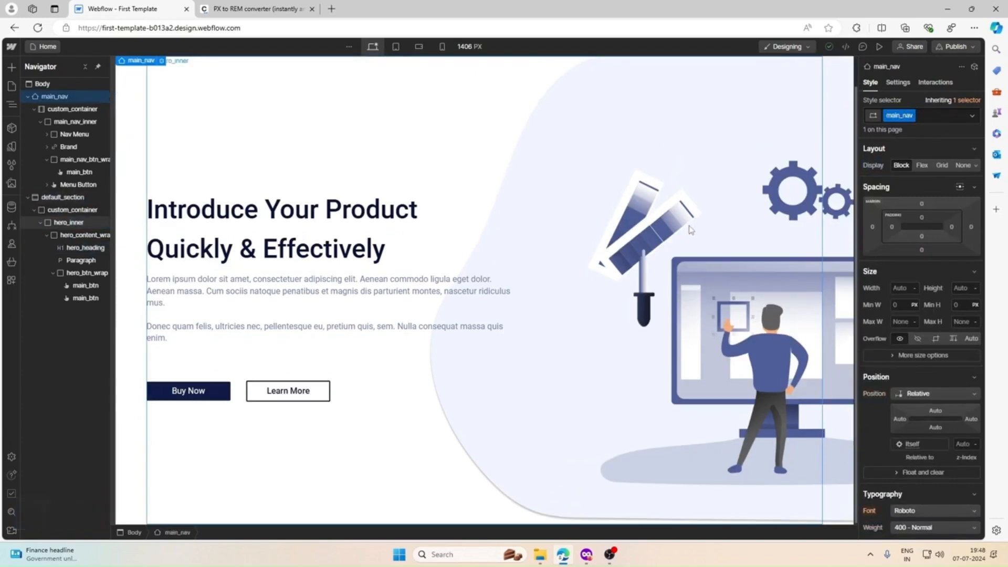
scroll(434, 123, up, 1)
scroll(830, 218, down, 1)
scroll(829, 217, up, 1)
scroll(830, 217, down, 1)
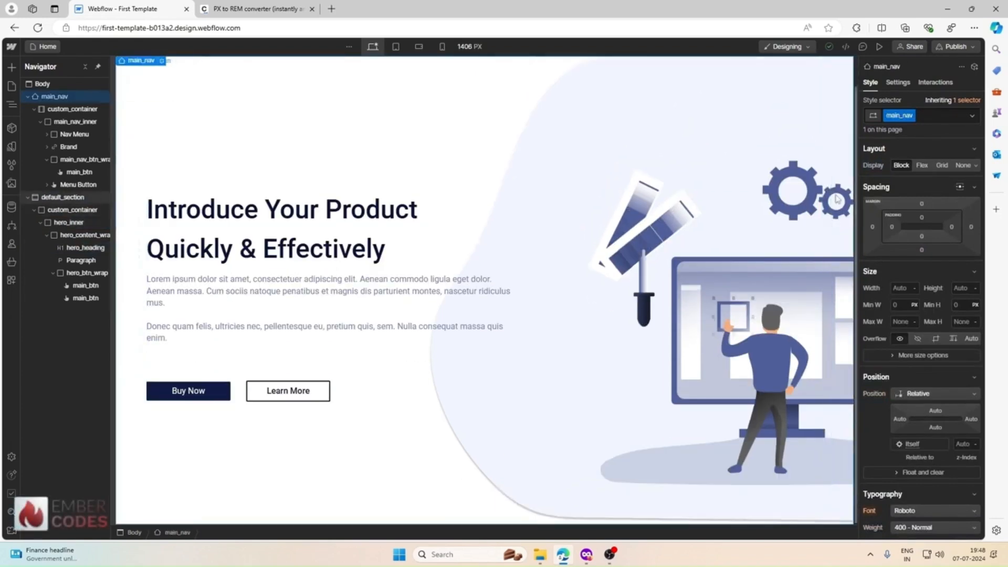
scroll(837, 199, up, 1)
click(837, 199)
scroll(837, 199, down, 1)
scroll(837, 199, up, 1)
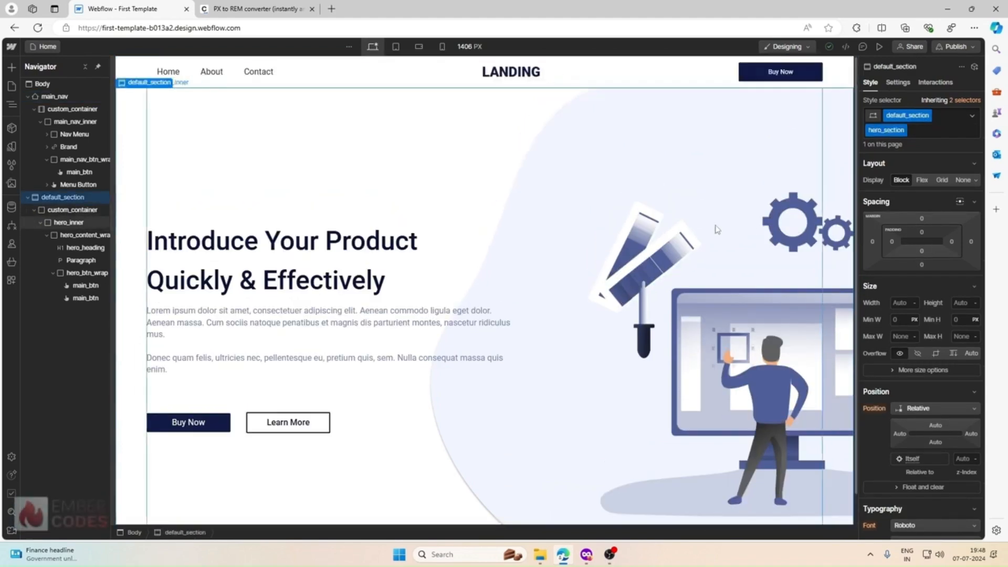
click(694, 233)
click(208, 418)
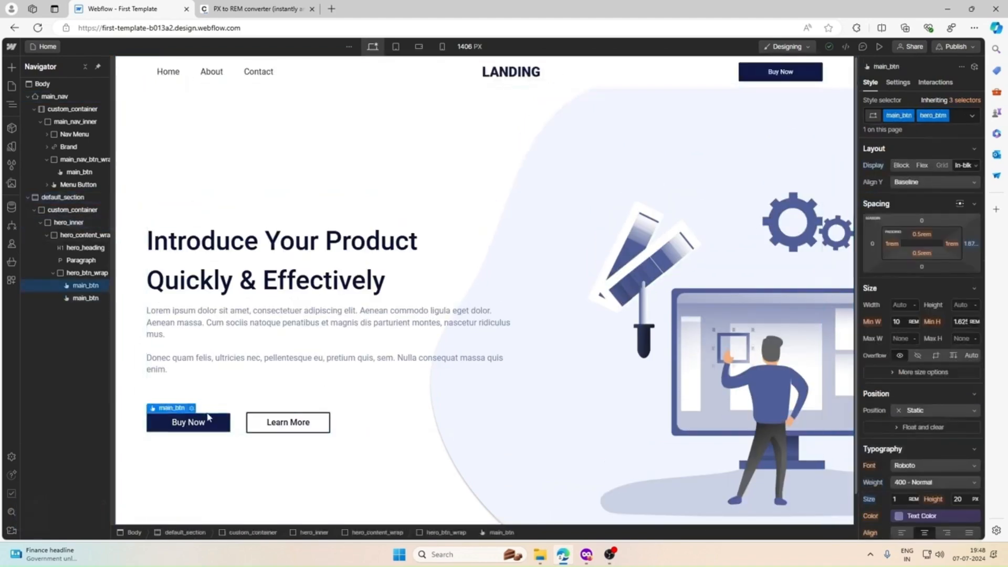
click(448, 291)
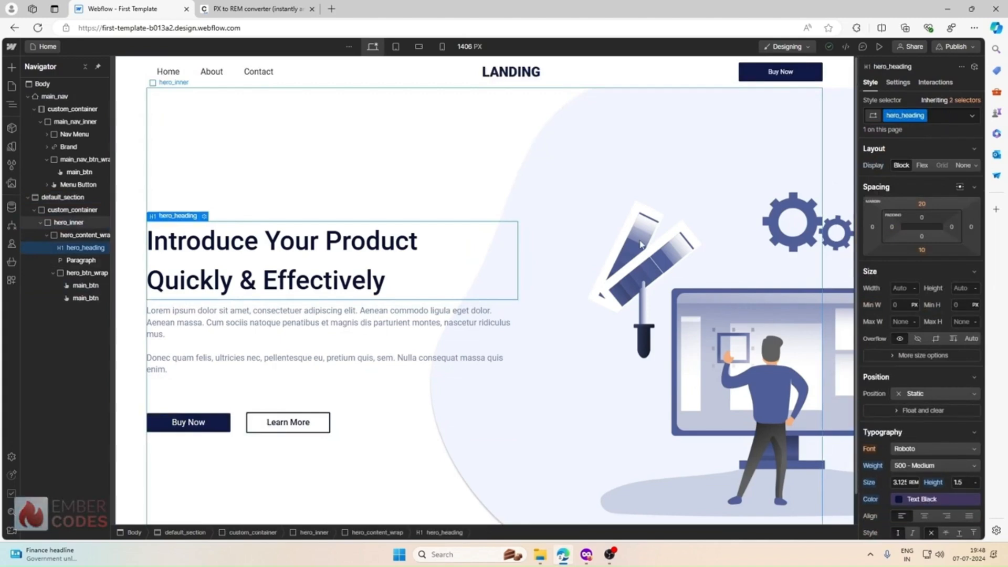
Step: Select the navigation bar's Buy Now button and try to switch its main_btn class to the Hover state
click(780, 72)
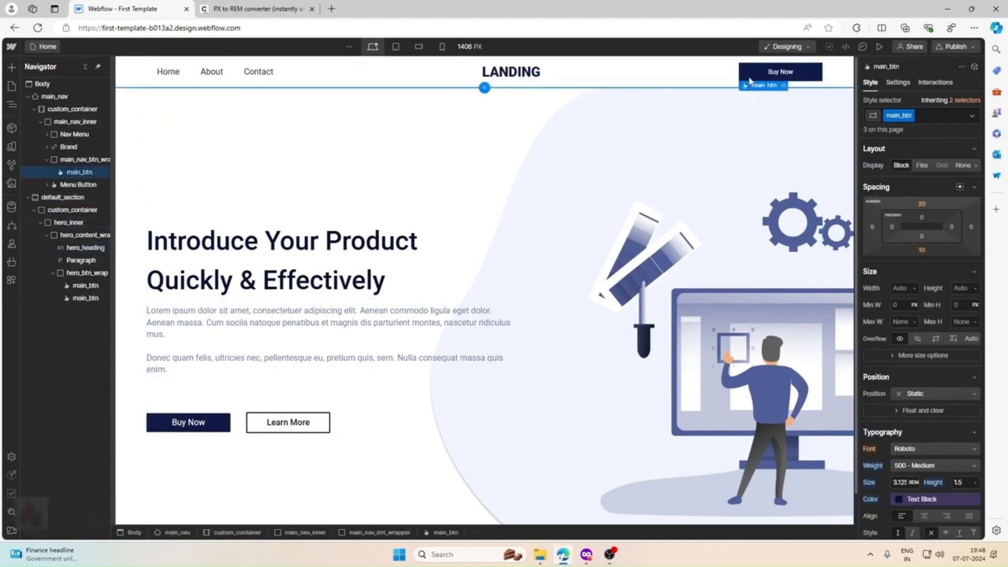
click(969, 115)
click(887, 158)
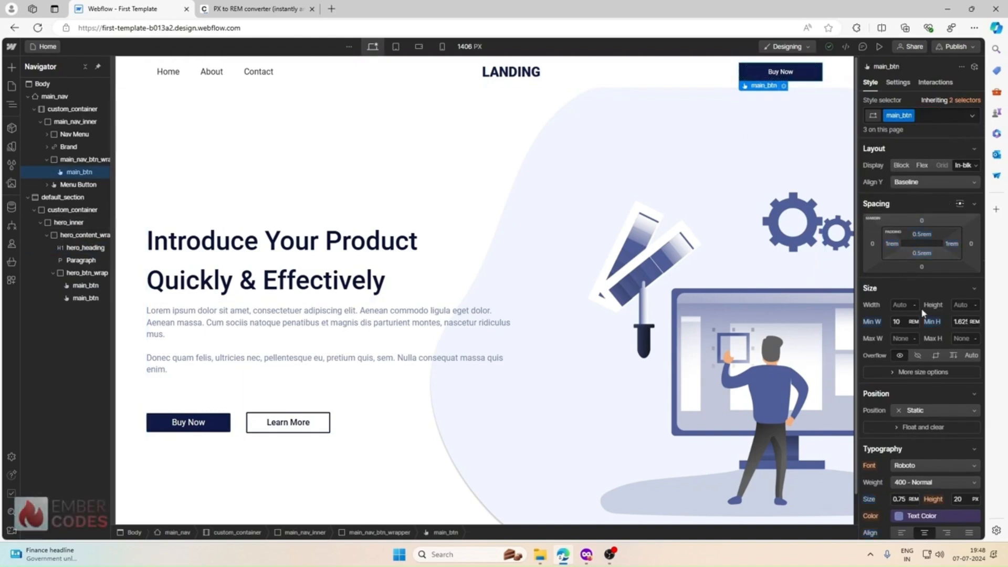
scroll(921, 308, down, 10)
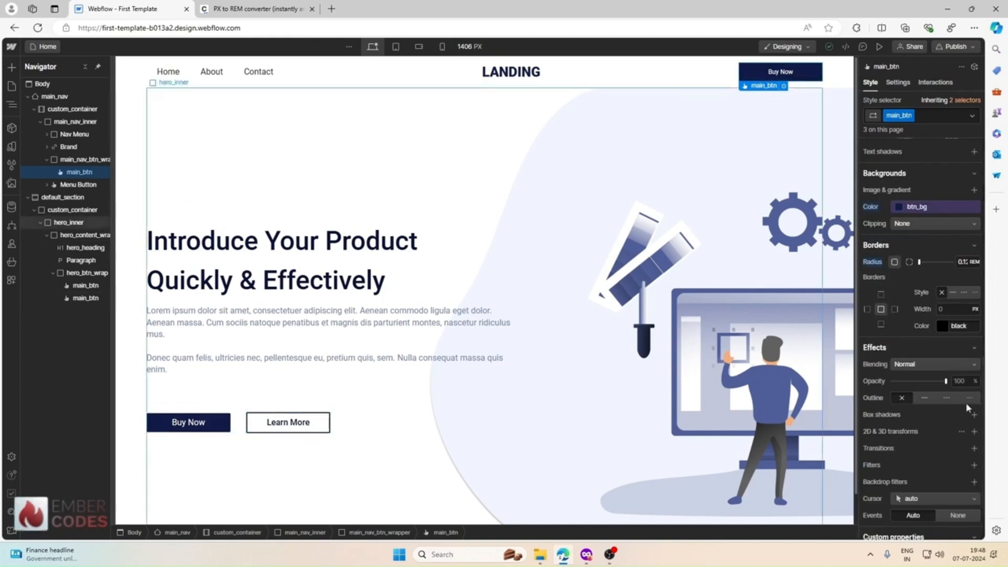
scroll(946, 383, down, 3)
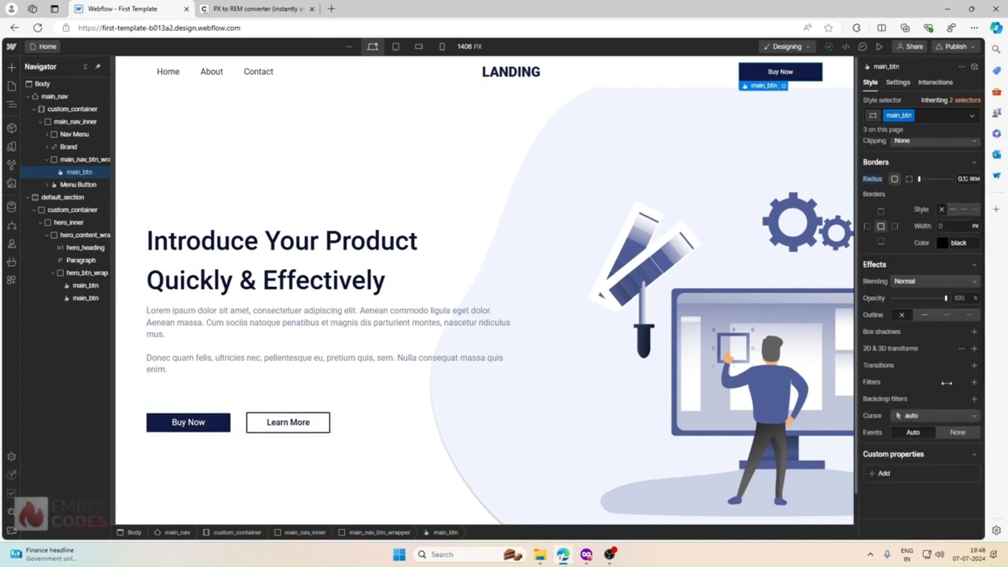
click(973, 332)
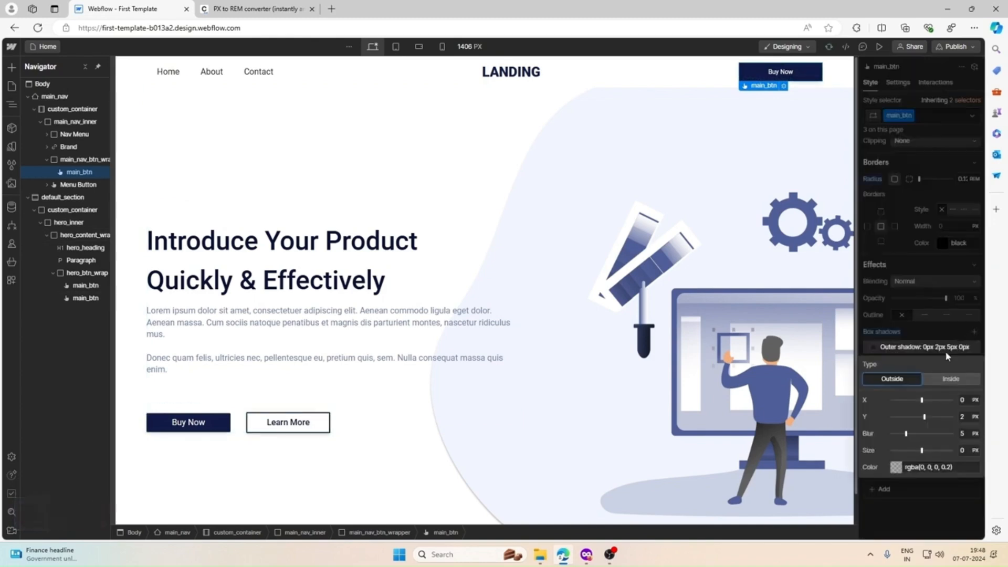
click(917, 331)
click(894, 333)
click(889, 350)
scroll(918, 320, up, 10)
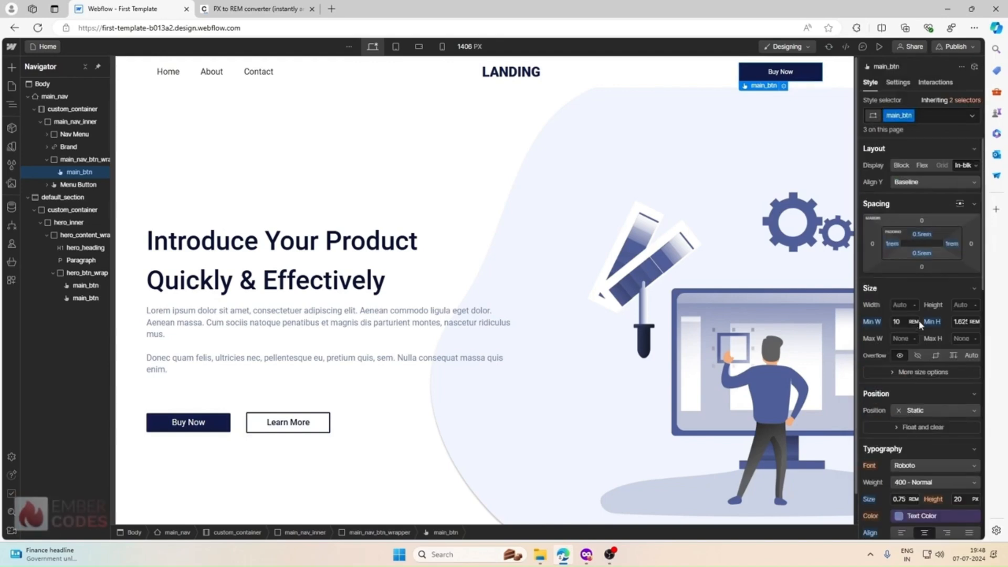
Step: Switch main_btn to its Hover state and add an outside box shadow
click(925, 117)
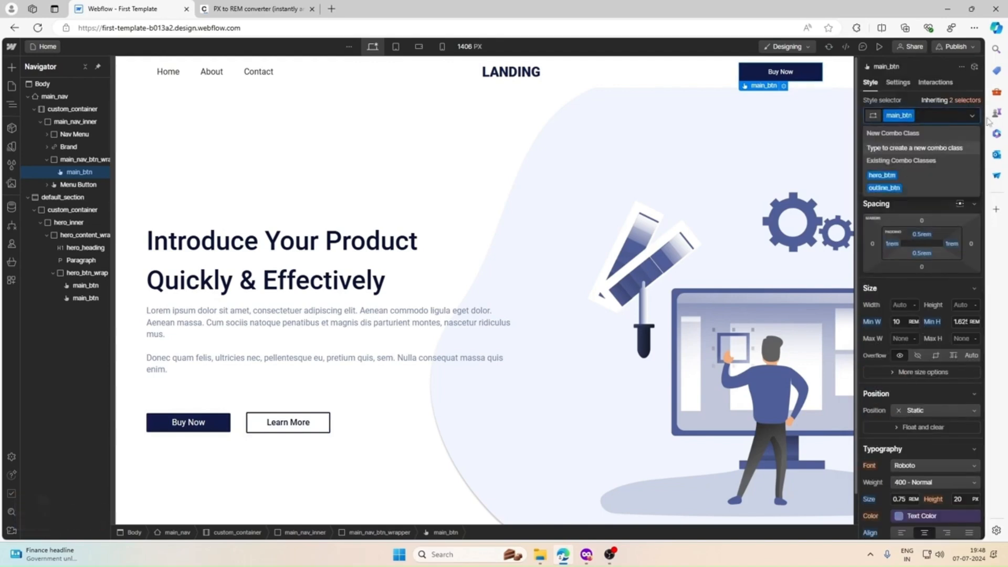
click(973, 117)
click(899, 160)
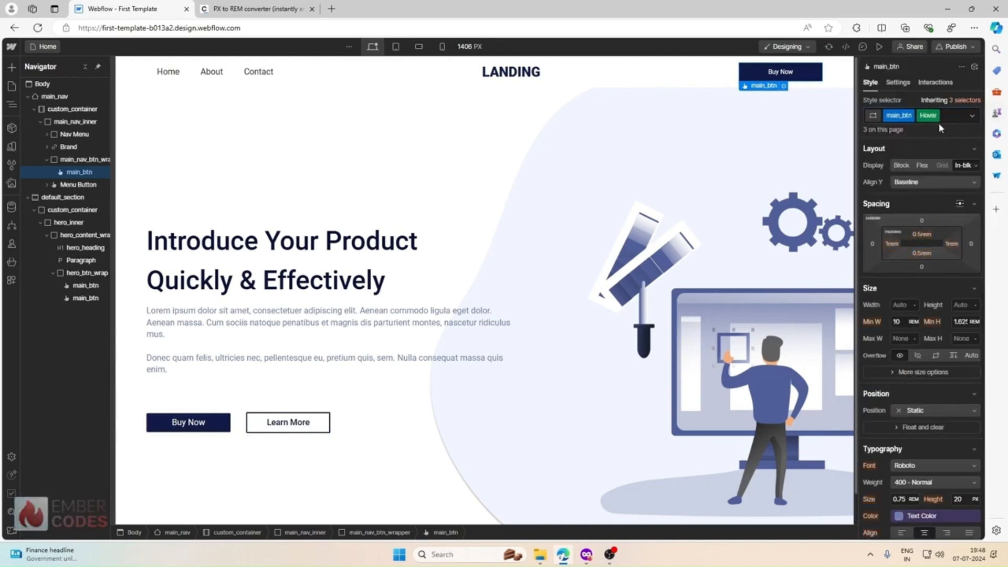
scroll(915, 332, down, 10)
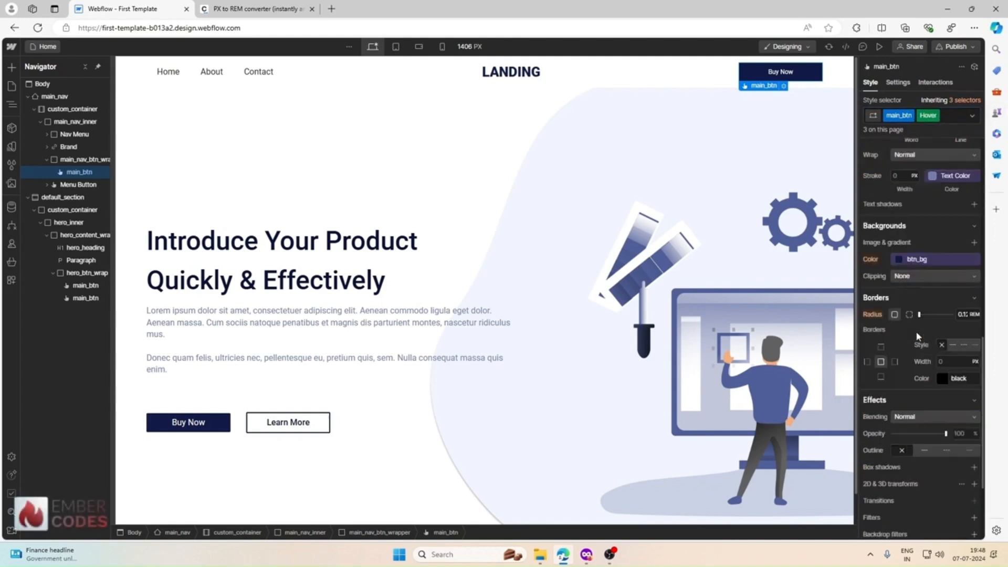
scroll(917, 336, down, 4)
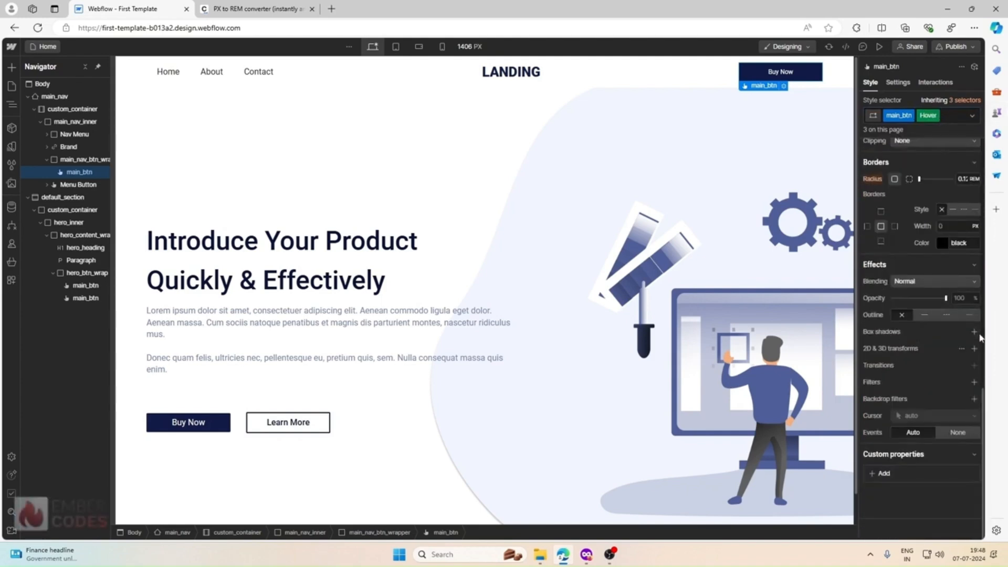
click(974, 332)
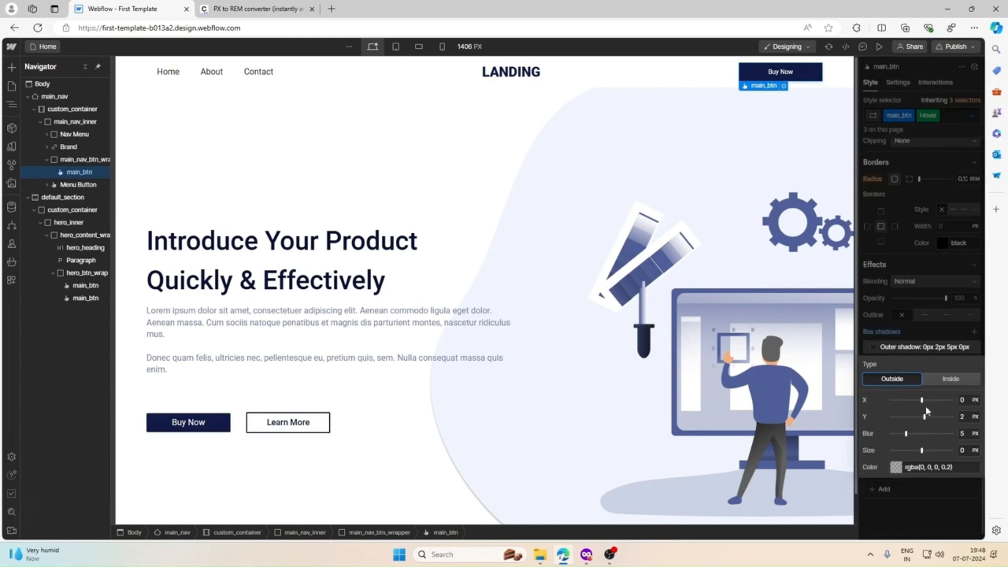
Step: Set the hover shadow's Y offset to 0 px, its blur to 0.5 rem and its color to black at 35% opacity
drag(923, 416, 921, 416)
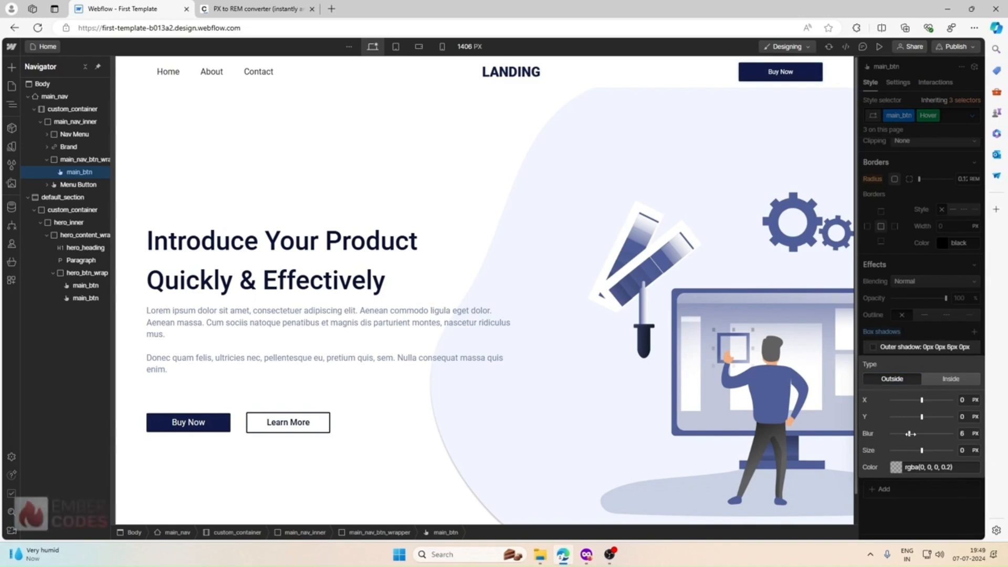
click(968, 432)
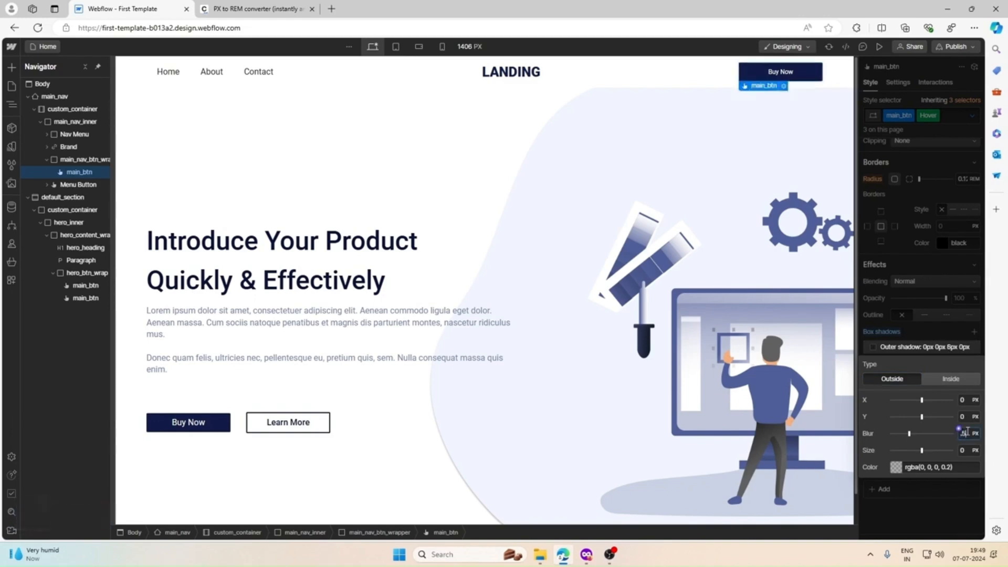
key(Return)
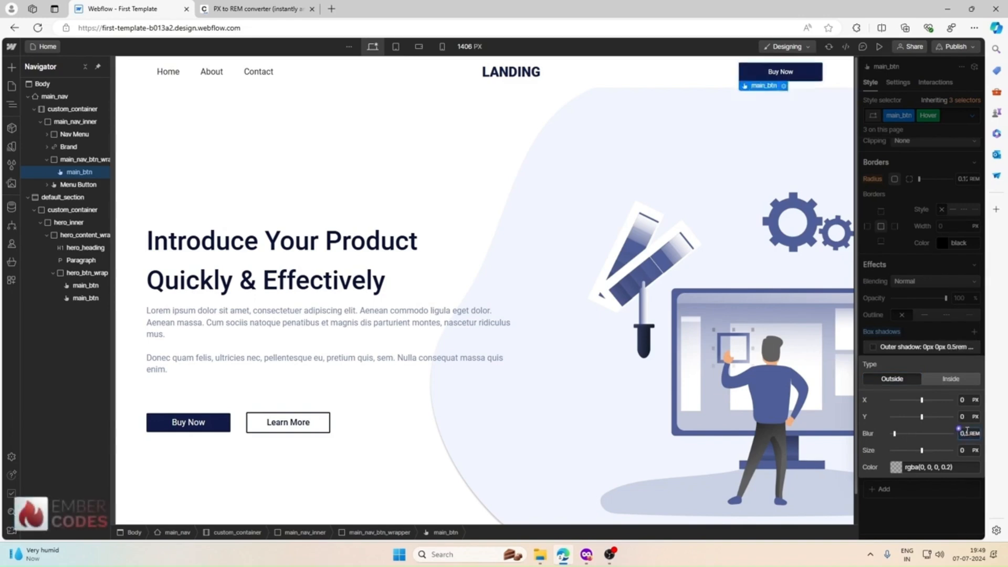
click(895, 466)
drag(904, 413, 919, 413)
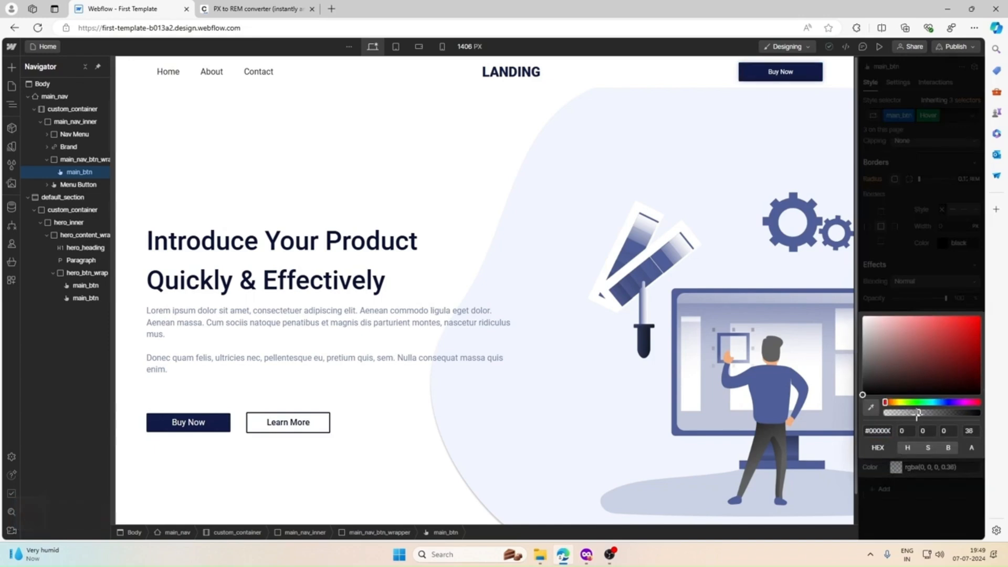
click(903, 287)
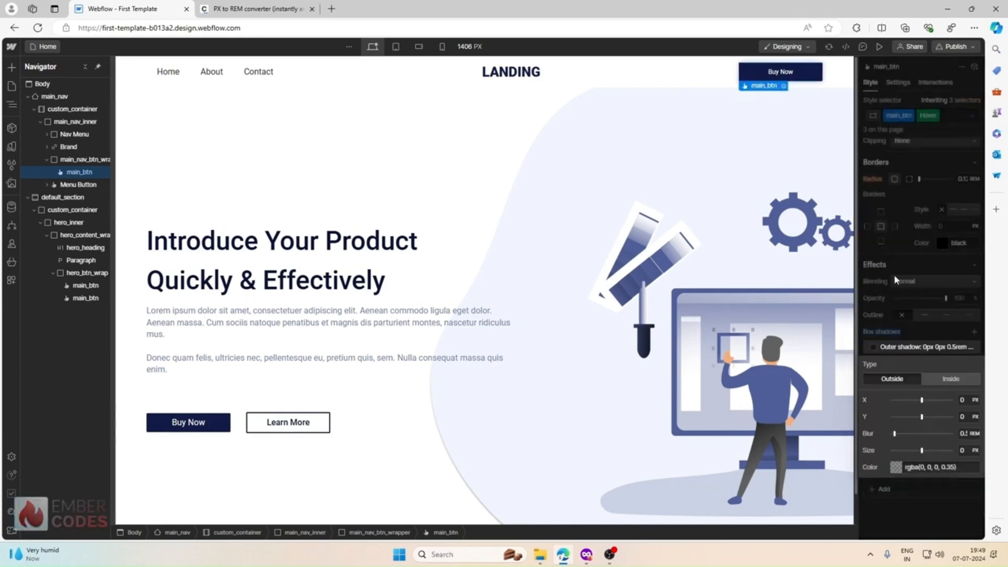
click(919, 315)
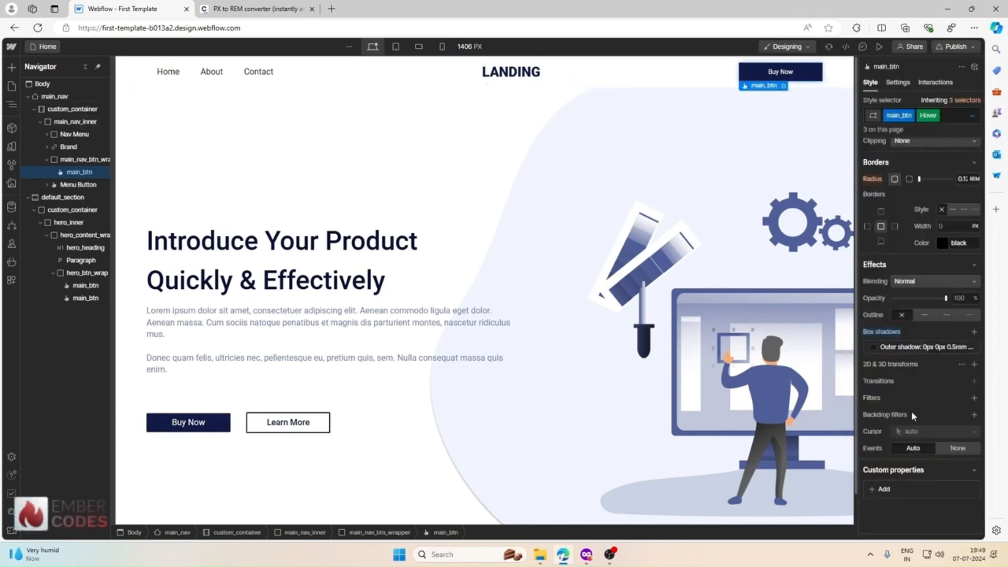
scroll(911, 411, down, 1)
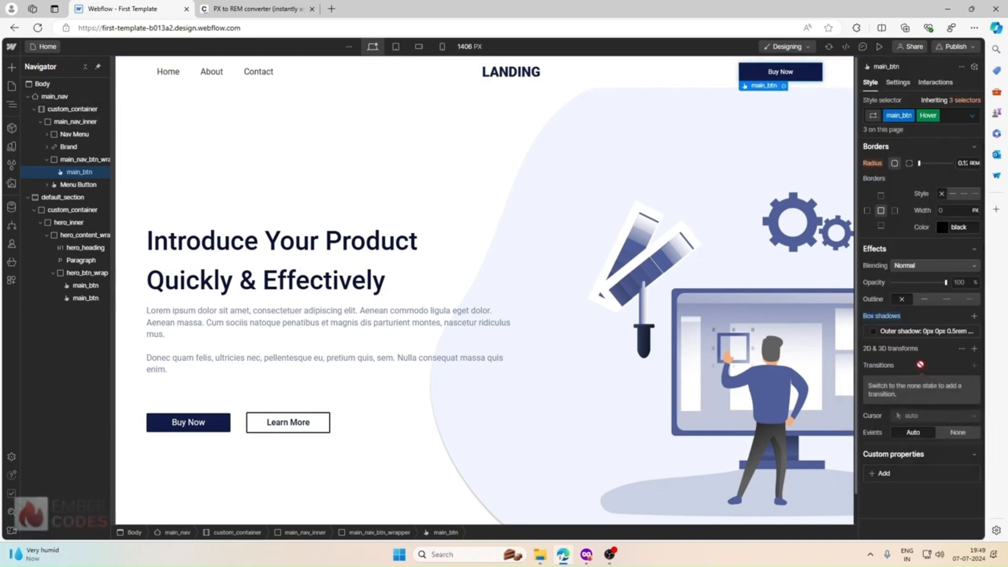
Step: Add a Scale transform to main_btn's Hover state
click(974, 348)
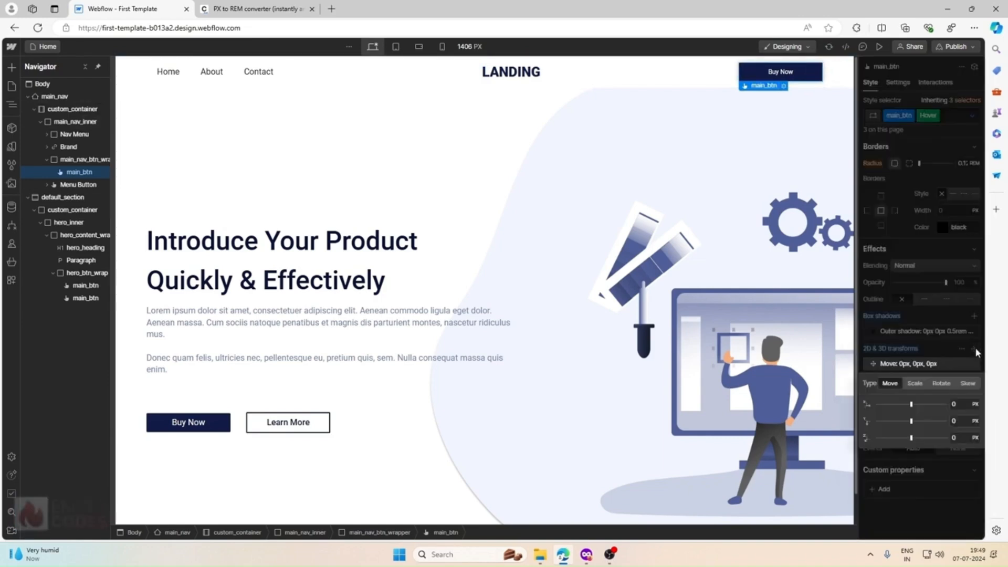
click(914, 383)
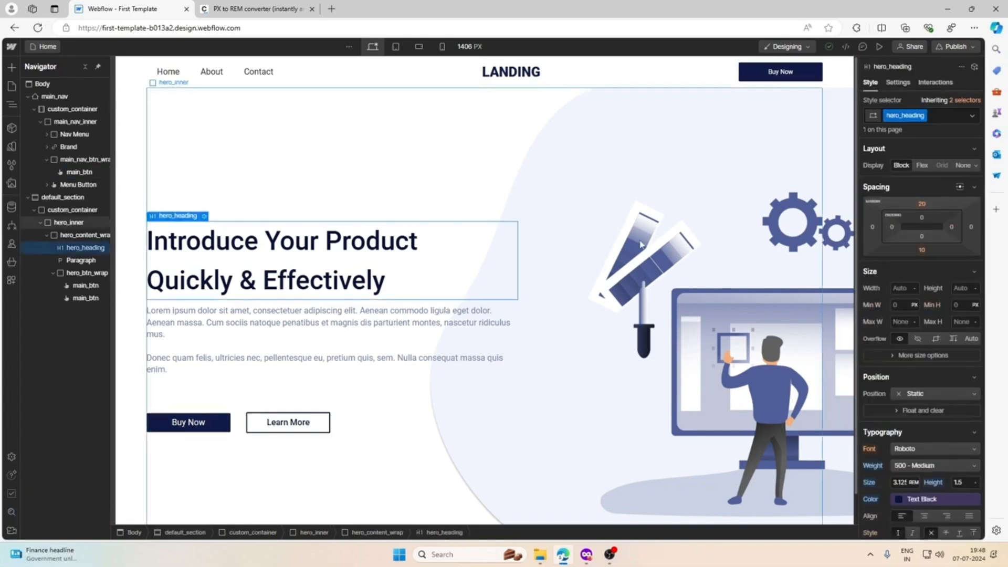
Step: Select the navigation bar's Buy Now button and try switching its main_btn class to the Hover state
click(751, 78)
click(965, 116)
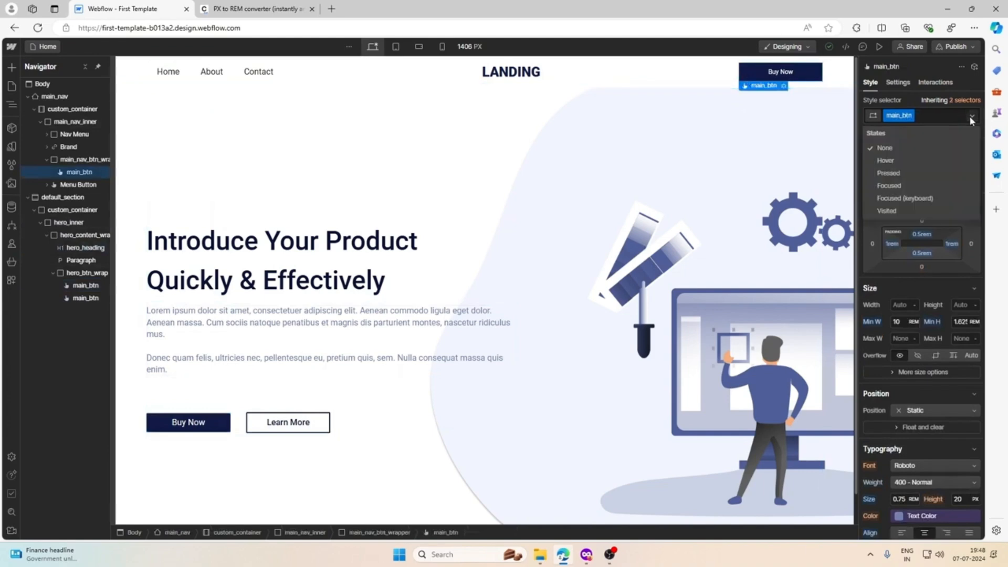
click(916, 159)
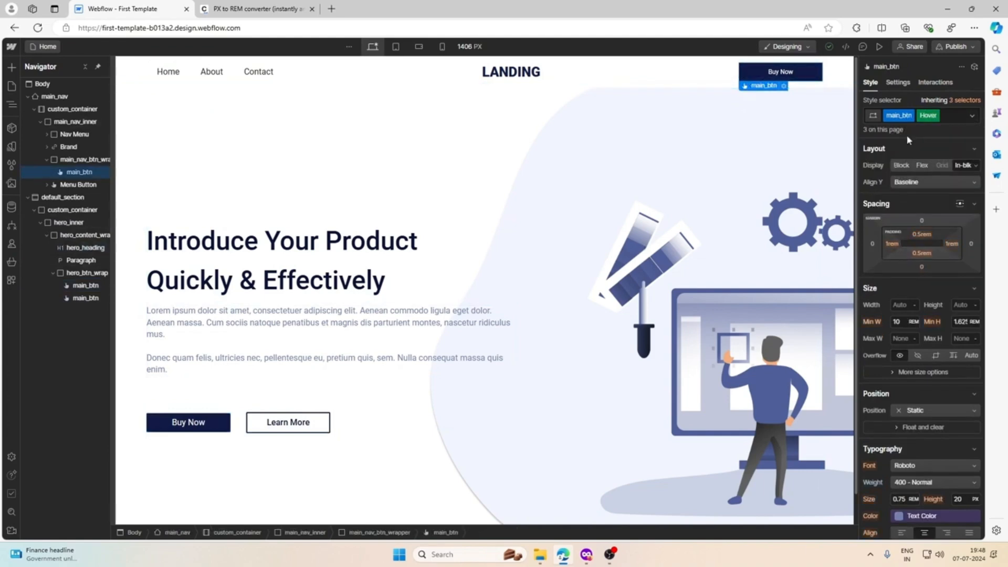
click(936, 115)
scroll(940, 268, down, 8)
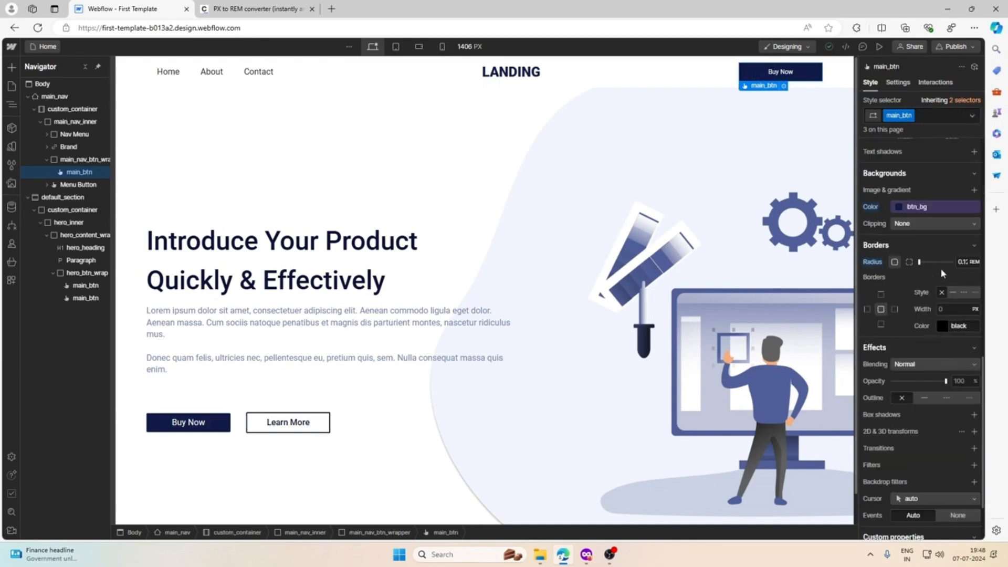
scroll(946, 383, down, 3)
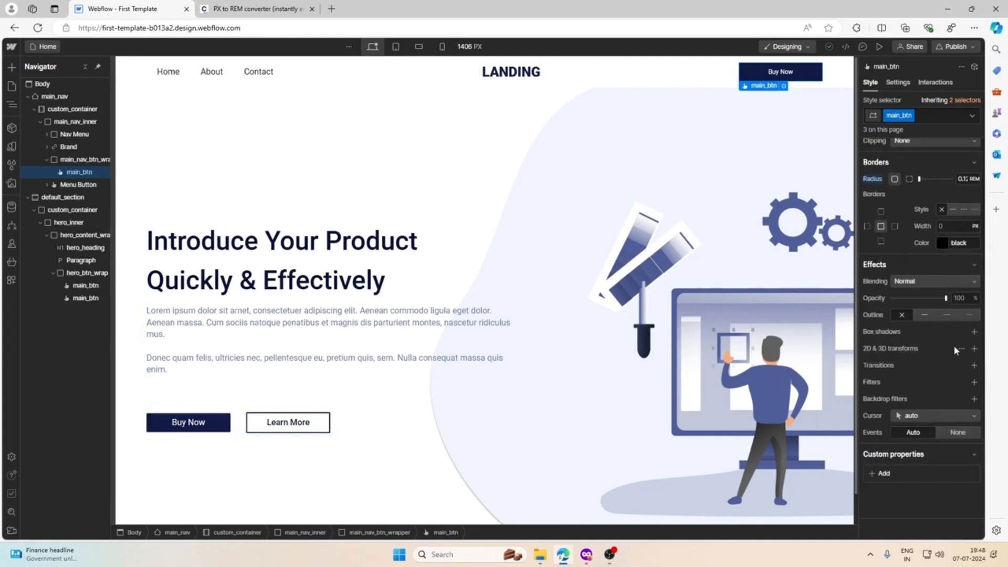
click(974, 332)
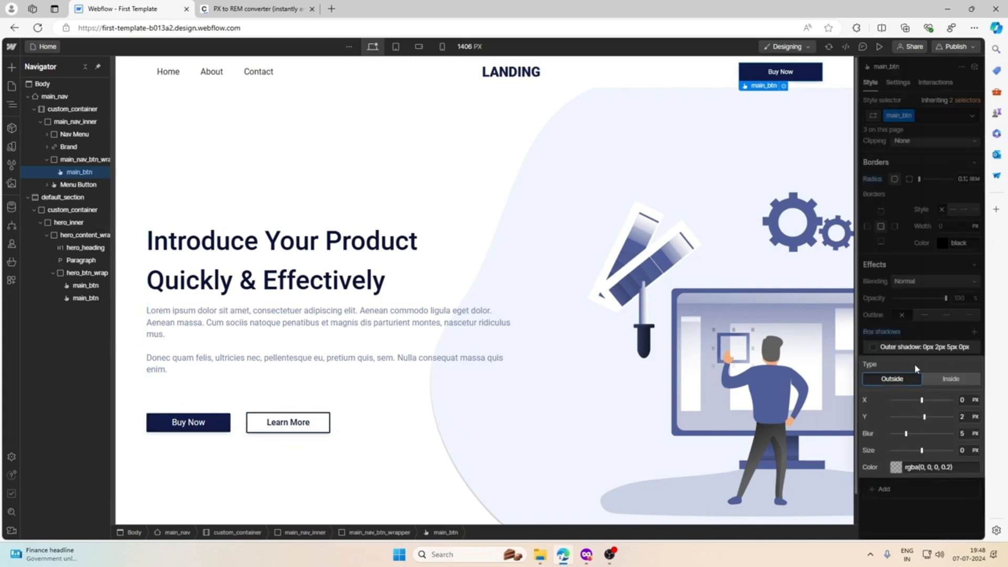
click(916, 329)
scroll(918, 321, up, 10)
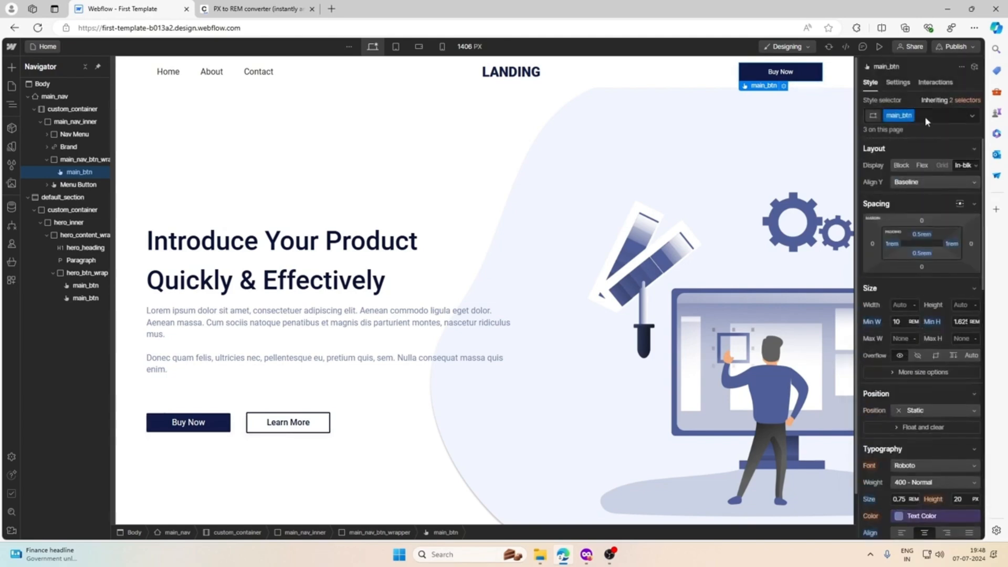
Step: Switch the main_btn class to its Hover state and add an outside box shadow
click(941, 116)
click(972, 115)
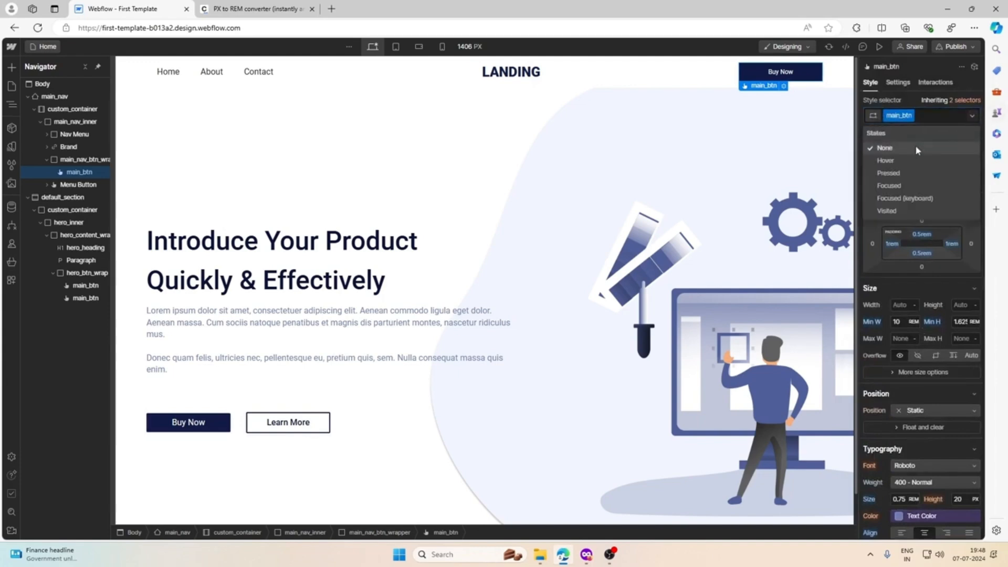
click(898, 157)
scroll(916, 332, down, 10)
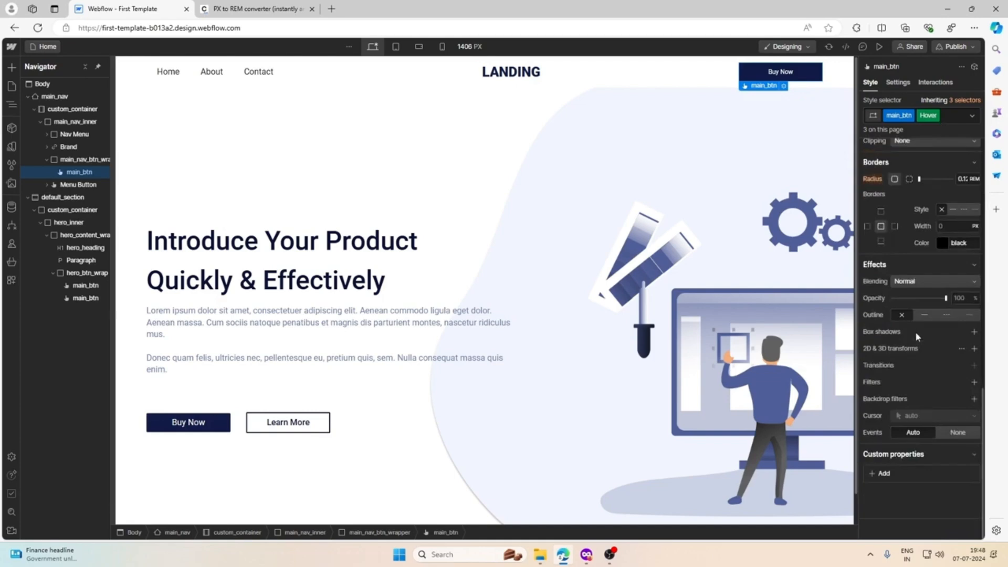
click(974, 333)
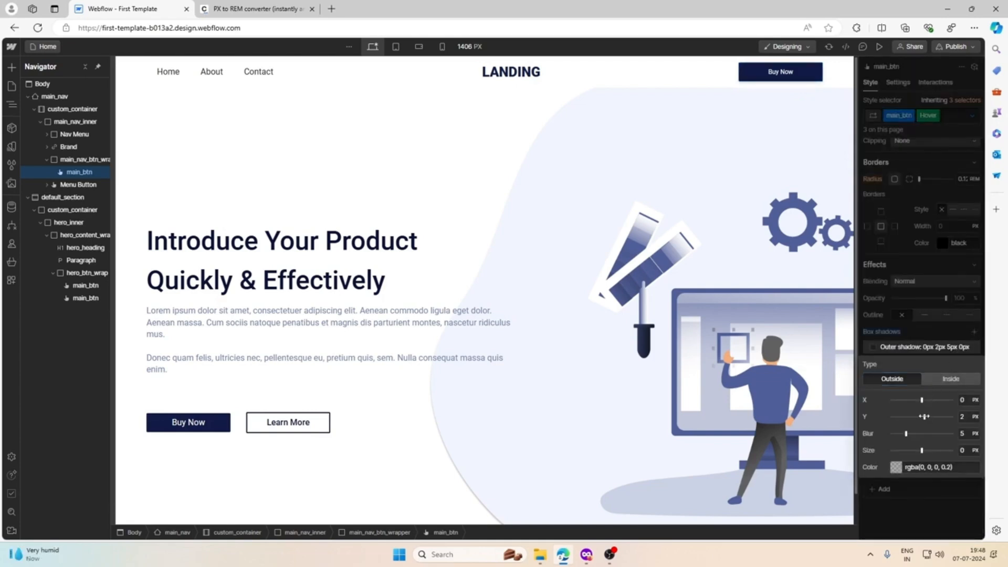
Step: Give the hover shadow a 0 px Y offset, a 0.5 rem blur and a black color at 35% opacity
drag(924, 416, 921, 416)
drag(910, 434, 911, 434)
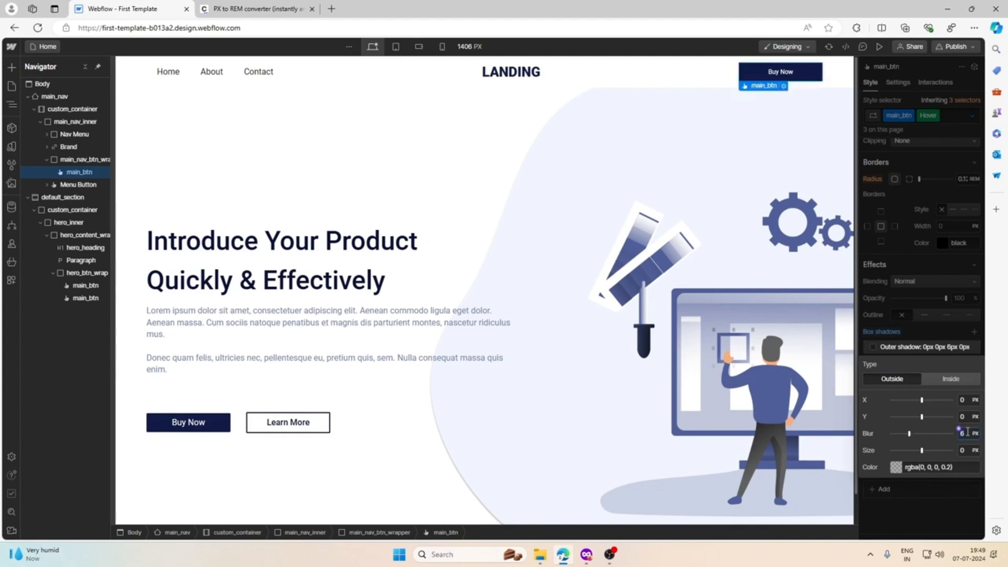
key(Return)
click(894, 468)
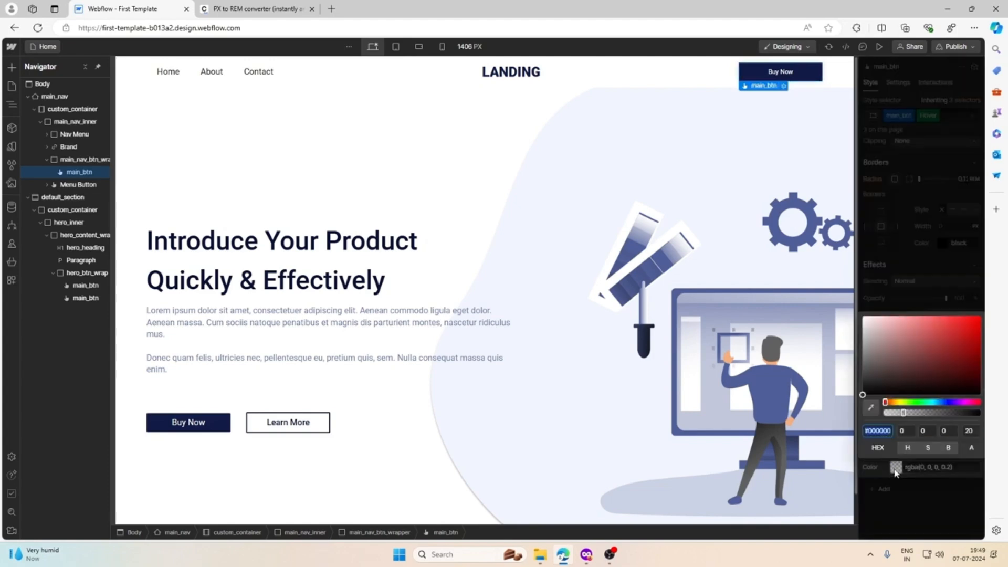
drag(903, 413, 919, 413)
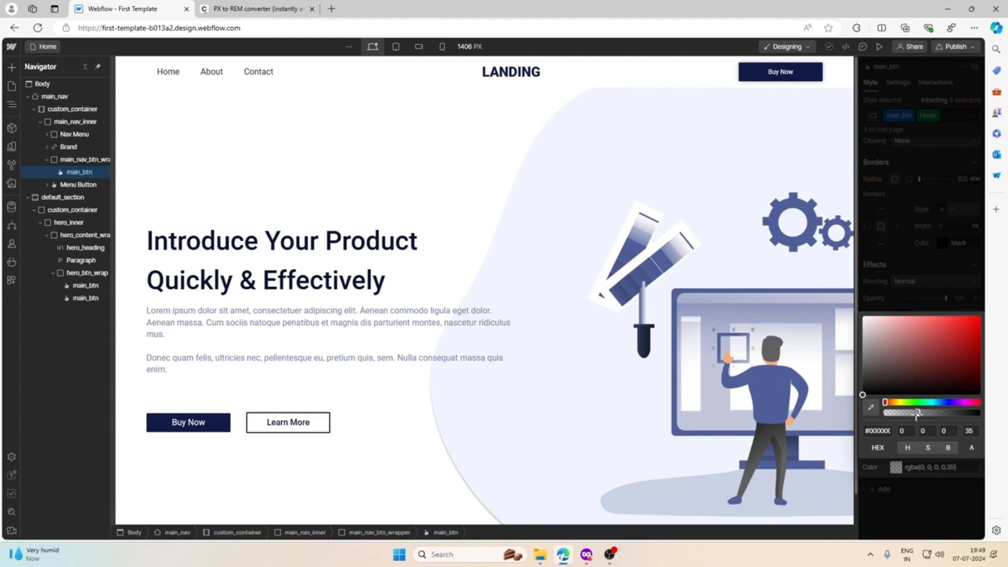
click(903, 289)
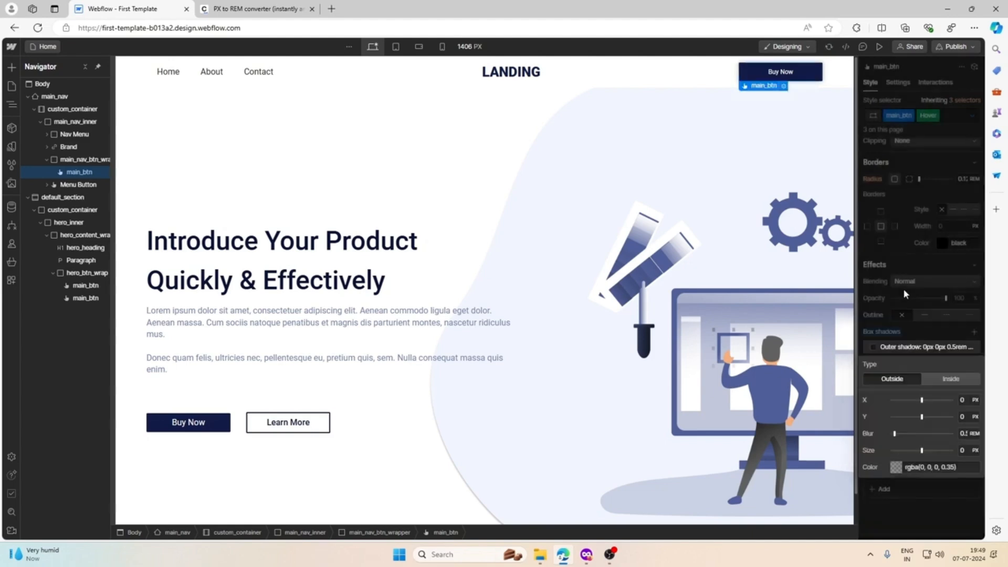
click(919, 315)
Step: Add a Scale transform to the Hover state with the linked X and Y scale set to 1.01
scroll(912, 406, down, 1)
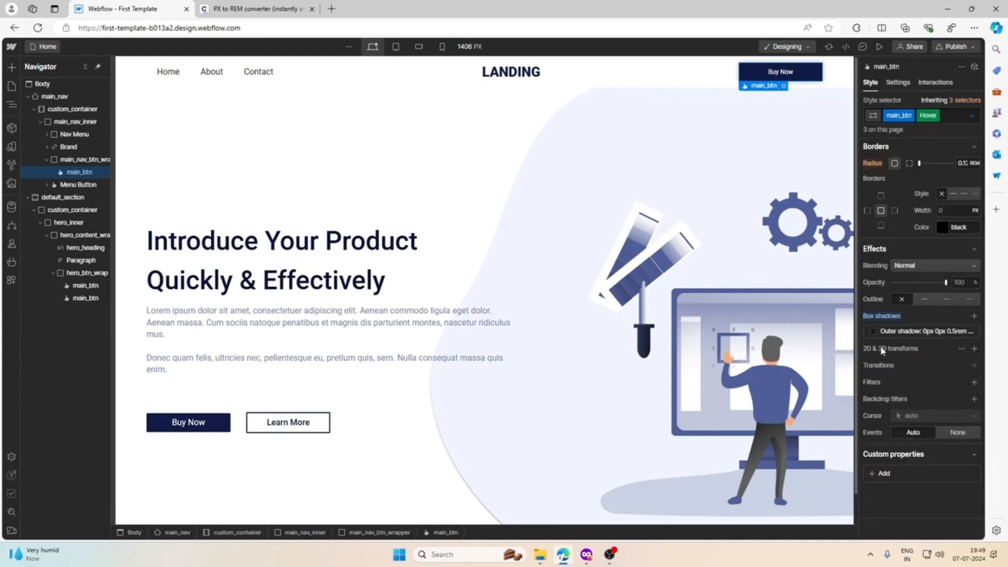
click(975, 349)
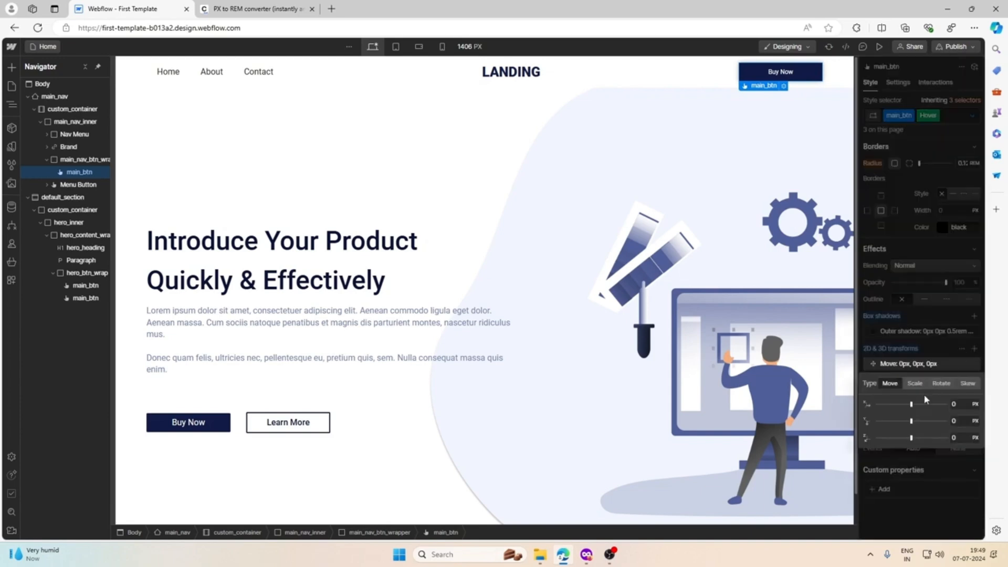
click(915, 383)
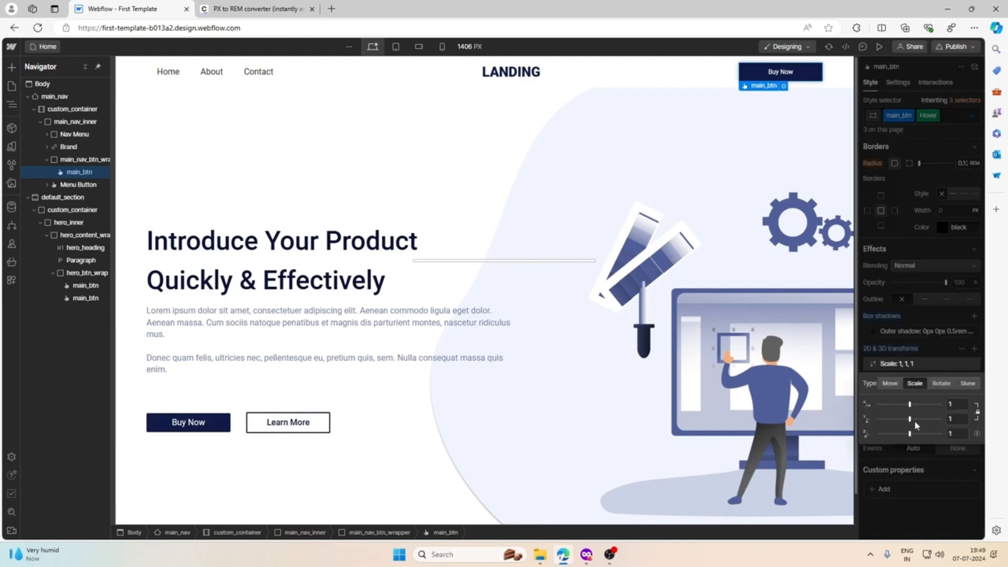
click(951, 418)
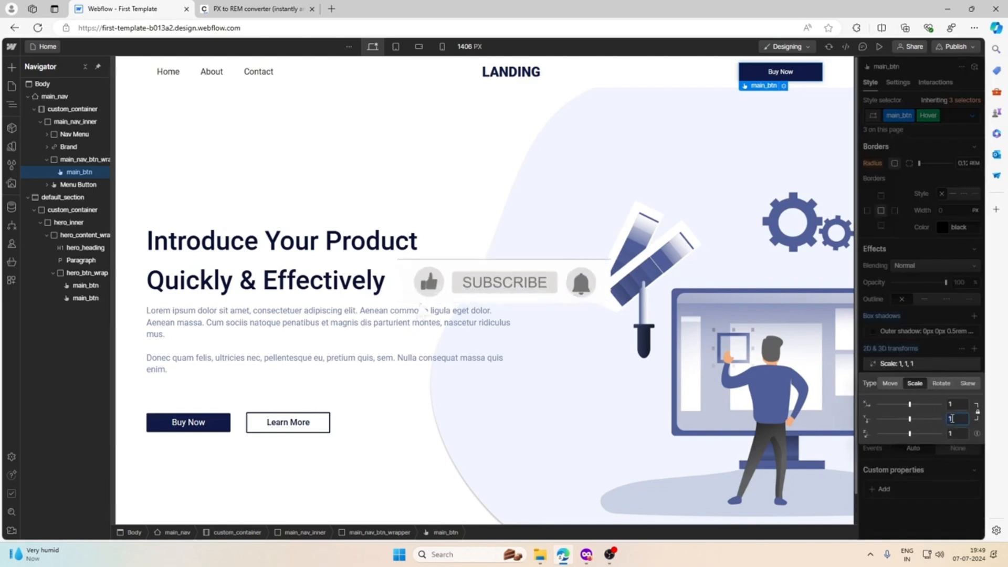
key(BackSpace)
text(0.5)
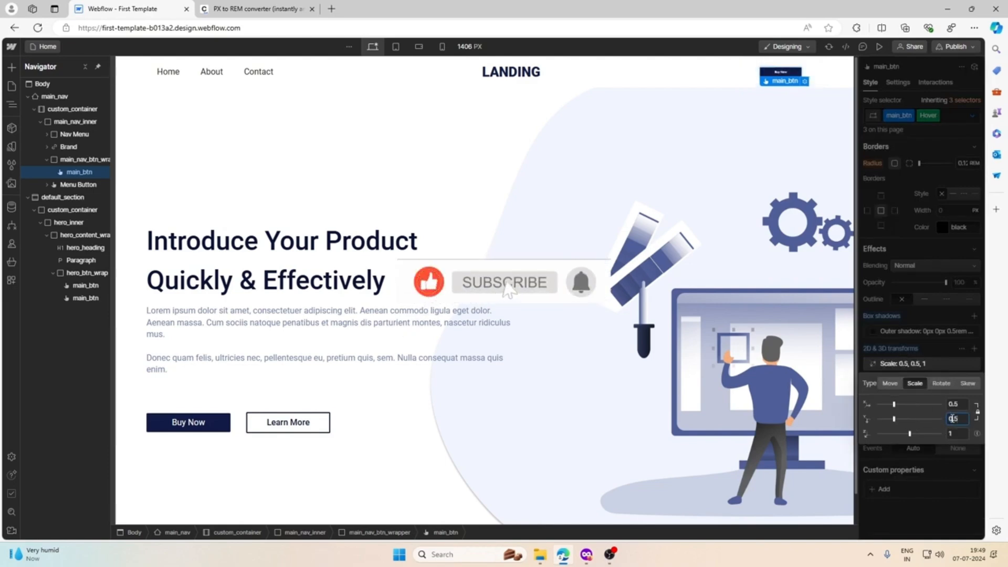
text(1)
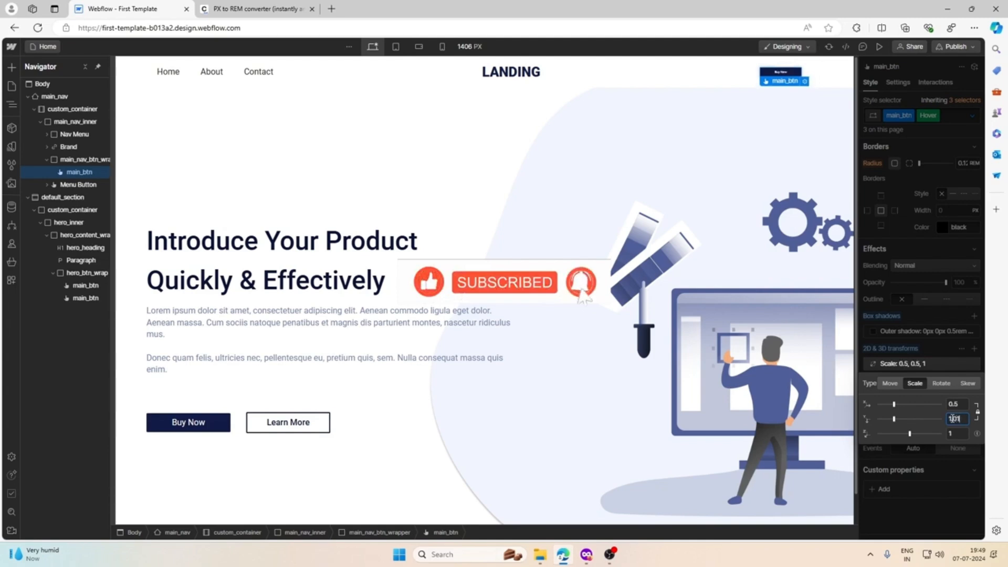
text(.01)
click(930, 362)
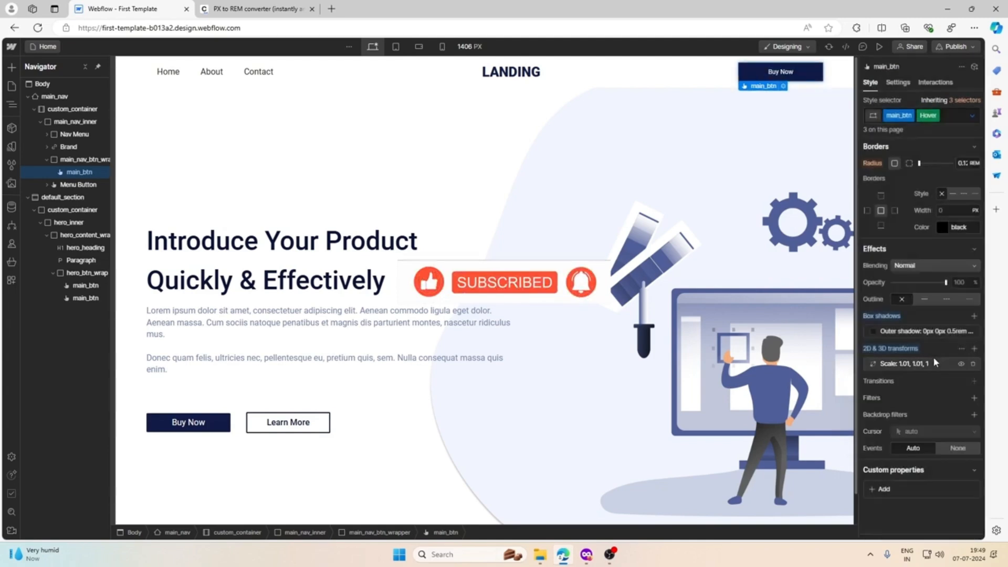
Step: Return main_btn to its None state and add an All Properties transition lasting 350 ms
scroll(933, 357, up, 10)
click(936, 115)
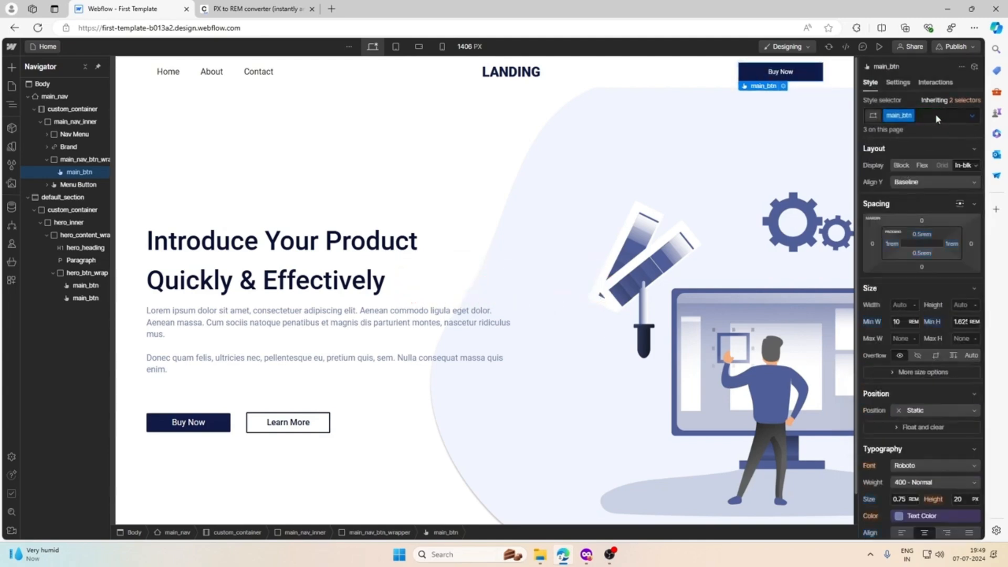
scroll(903, 355, down, 10)
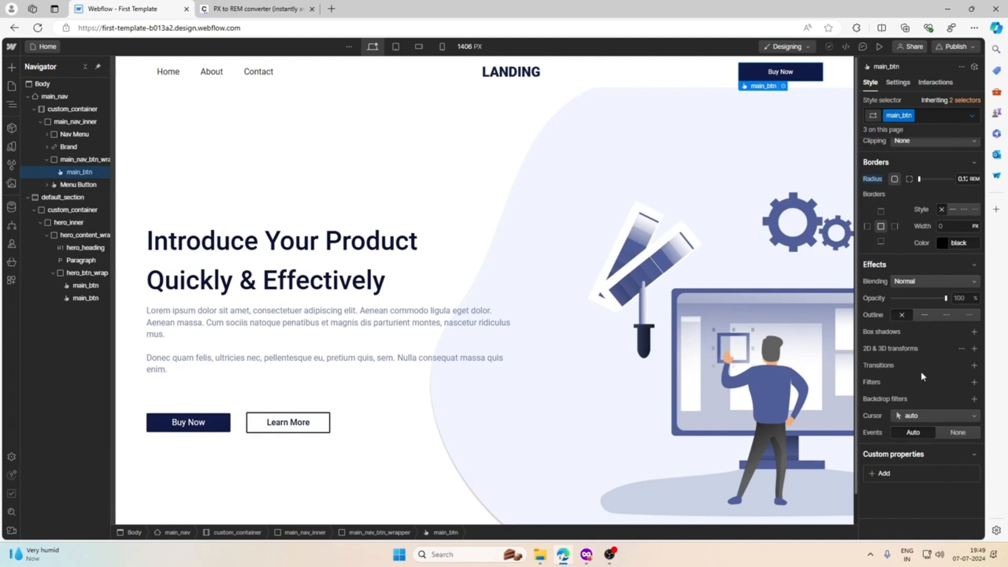
click(974, 366)
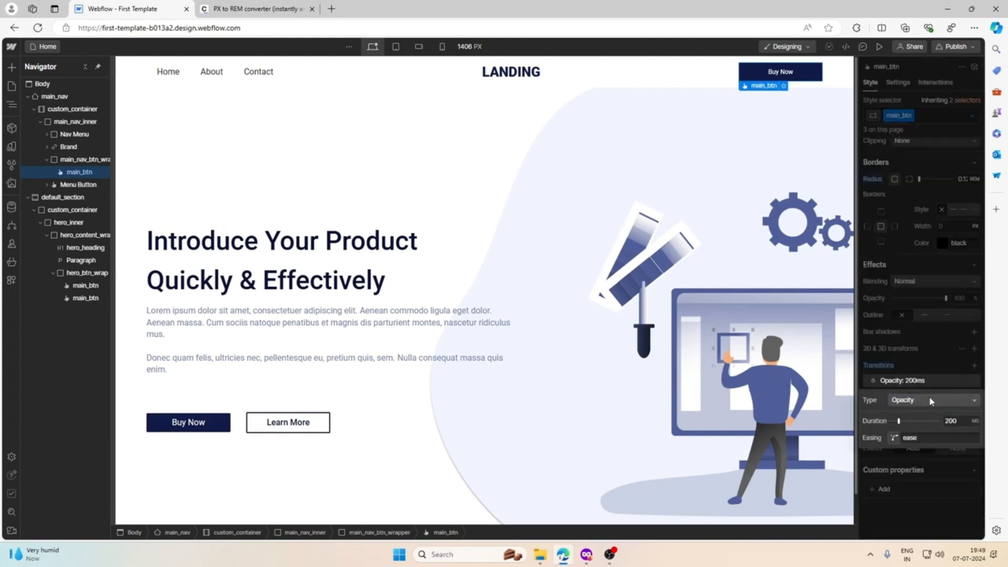
click(929, 400)
click(913, 533)
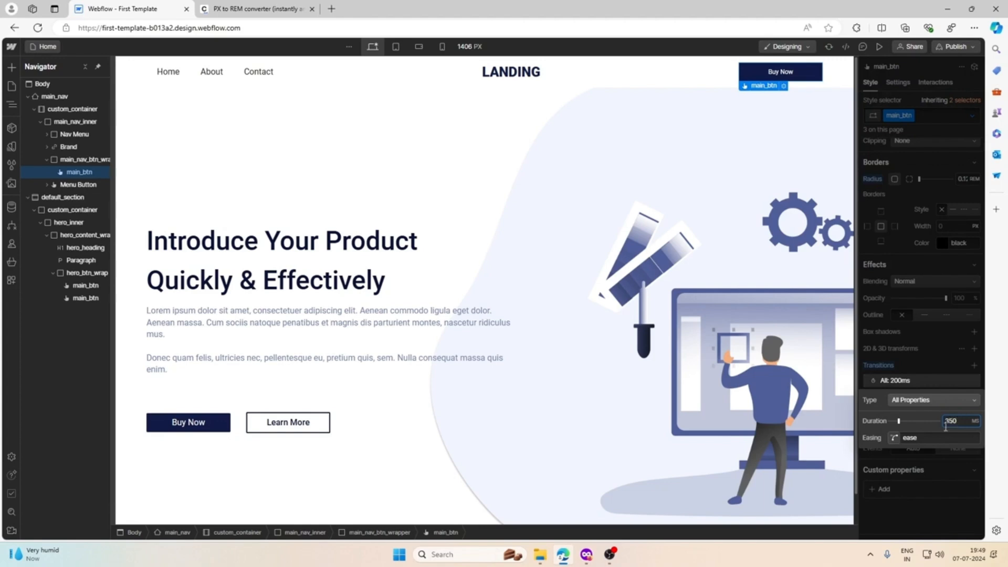
click(895, 438)
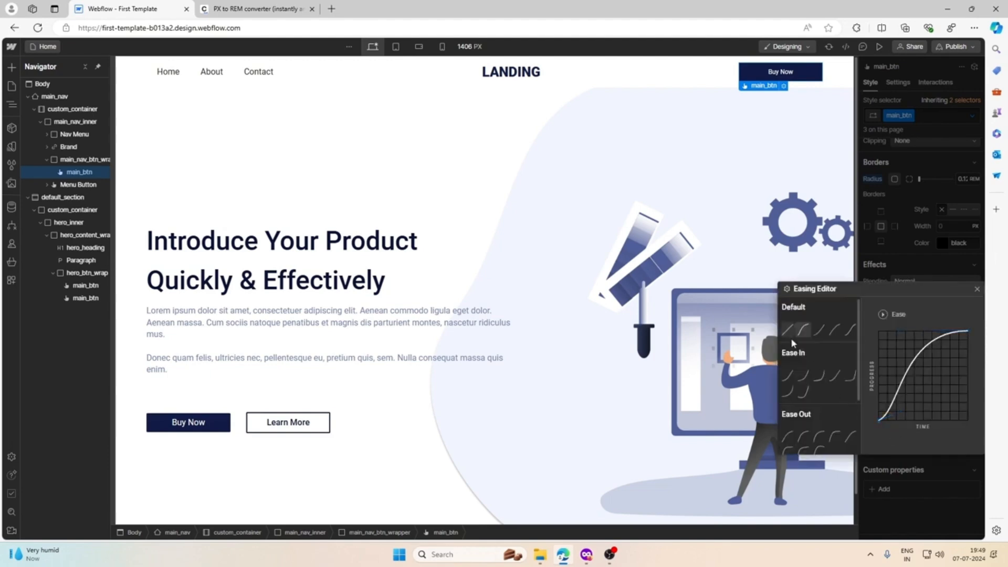
click(930, 242)
Step: Preview the page to check the hover effect on the main buttons, and return to the design view
scroll(932, 247, up, 5)
scroll(932, 247, up, 5)
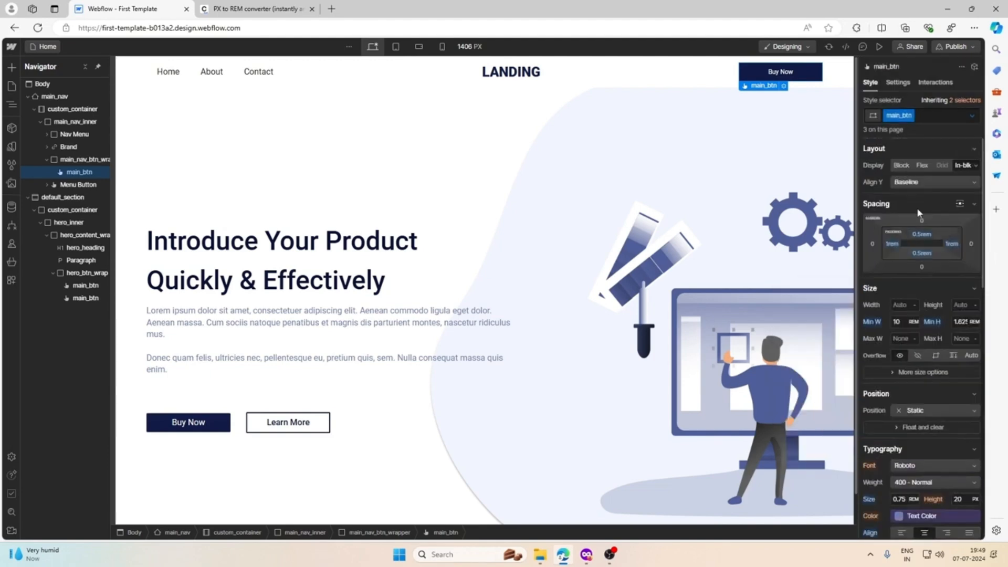
click(879, 46)
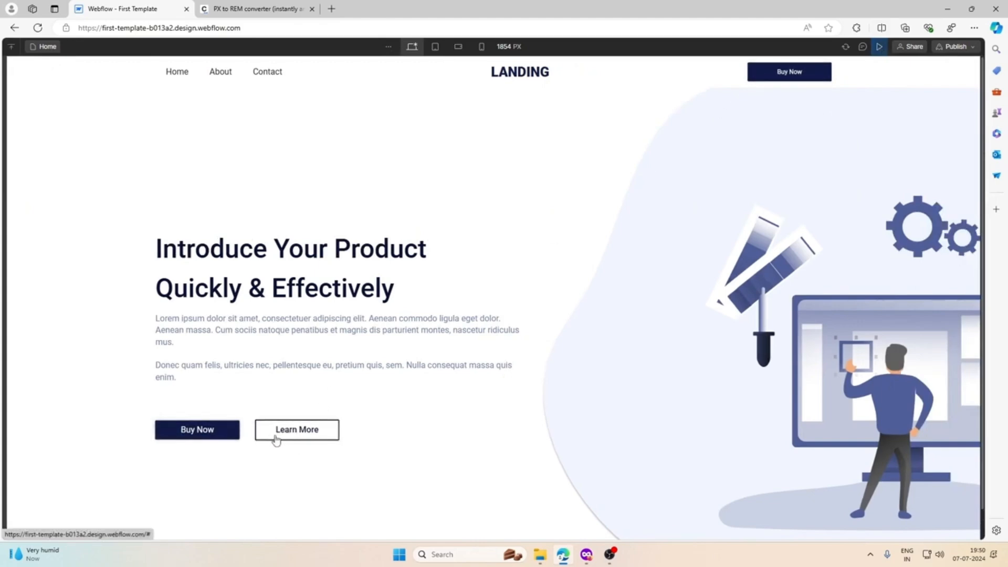
click(879, 46)
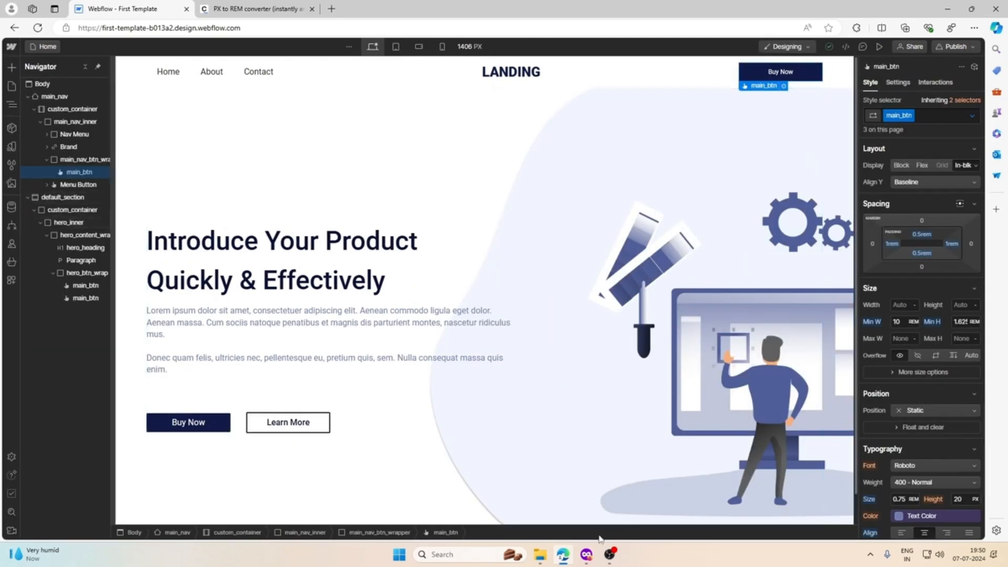
Step: Switch to Figma, review the header and hero of the Landing Page - 2 frame, and return to Webflow
click(586, 555)
scroll(620, 451, up, 5)
scroll(633, 405, up, 3)
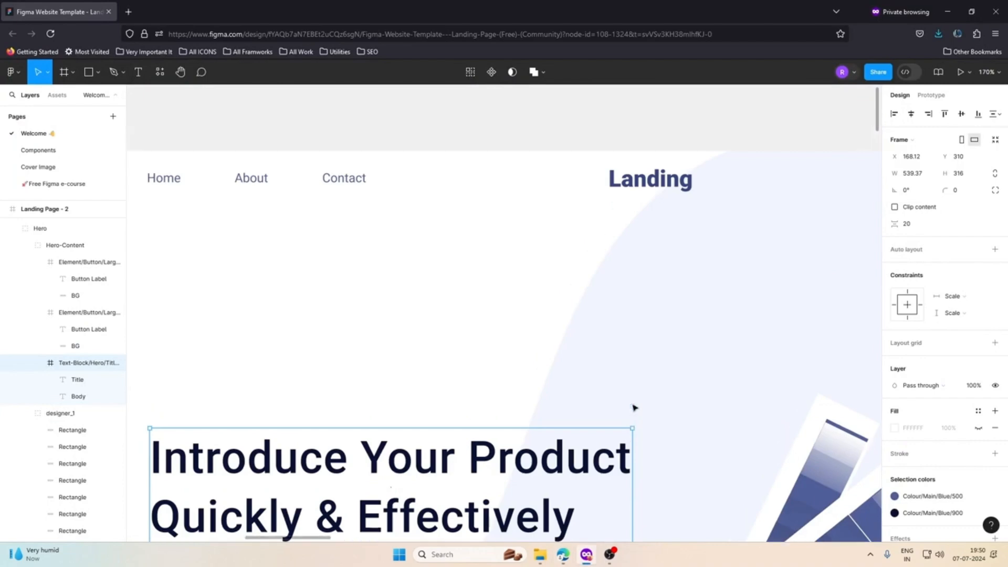
ctrl+scroll(634, 407, down, 8)
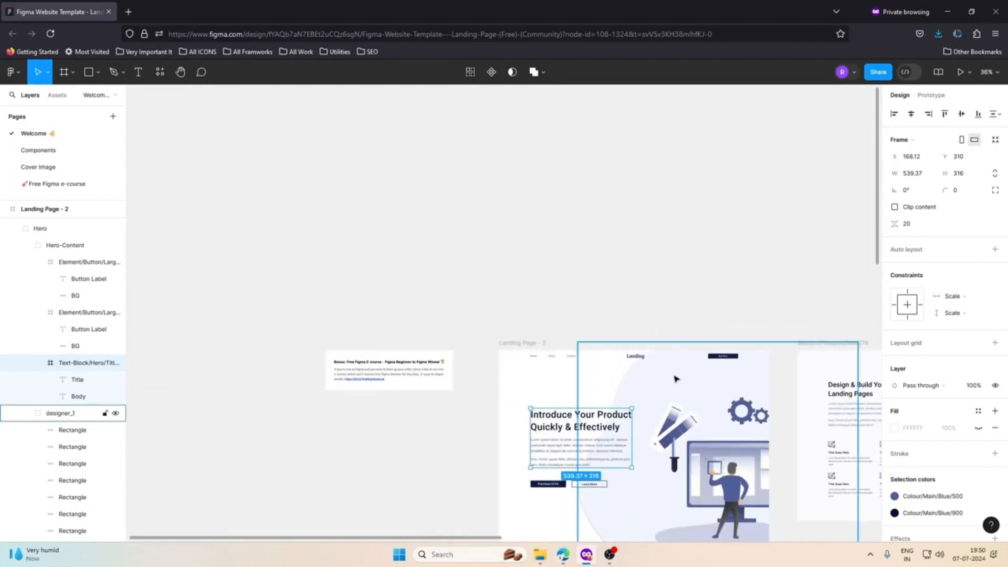
click(947, 12)
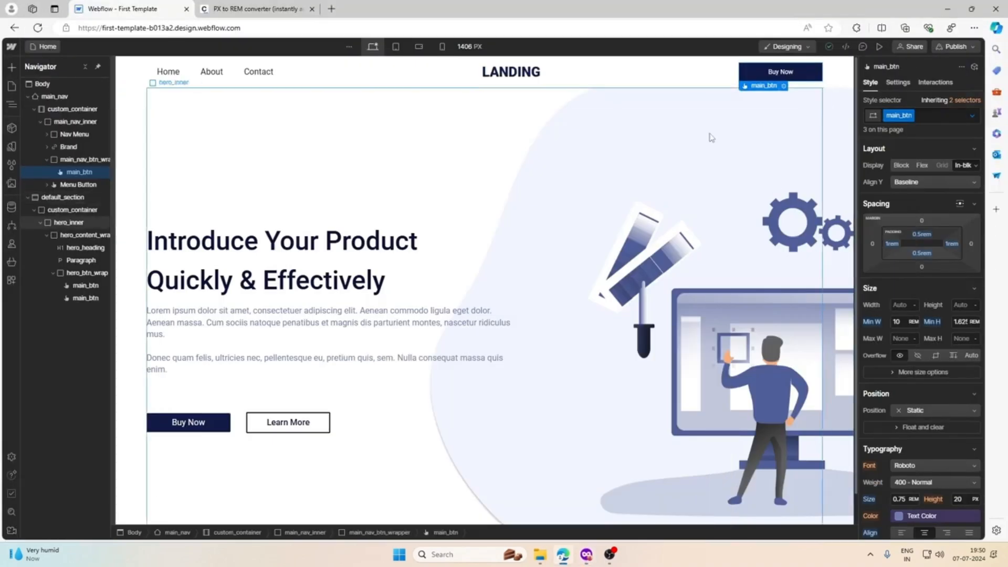
Step: Collapse the element trees of main_nav and default_section, and set main_nav's position to Fixed
click(706, 73)
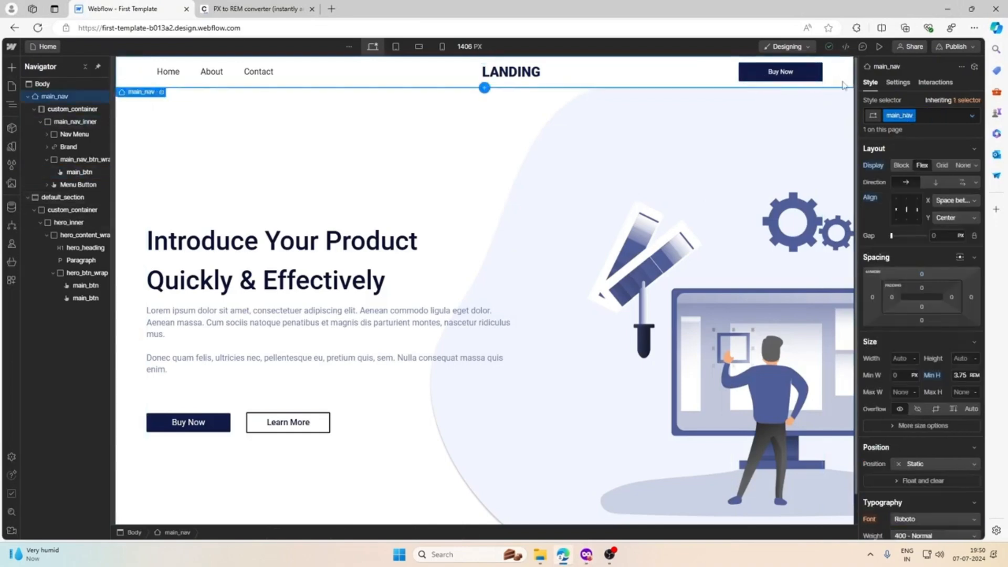
click(32, 97)
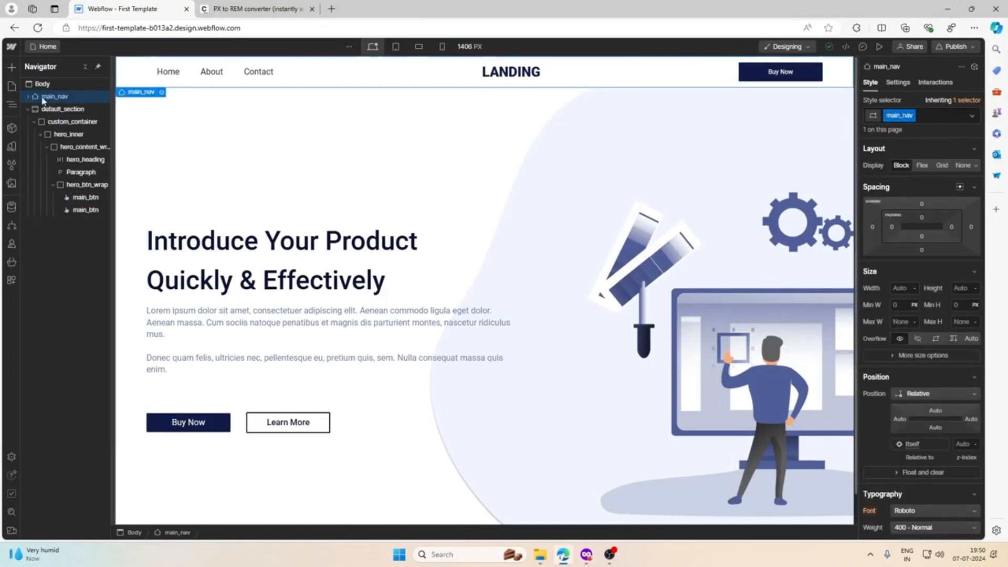
click(28, 108)
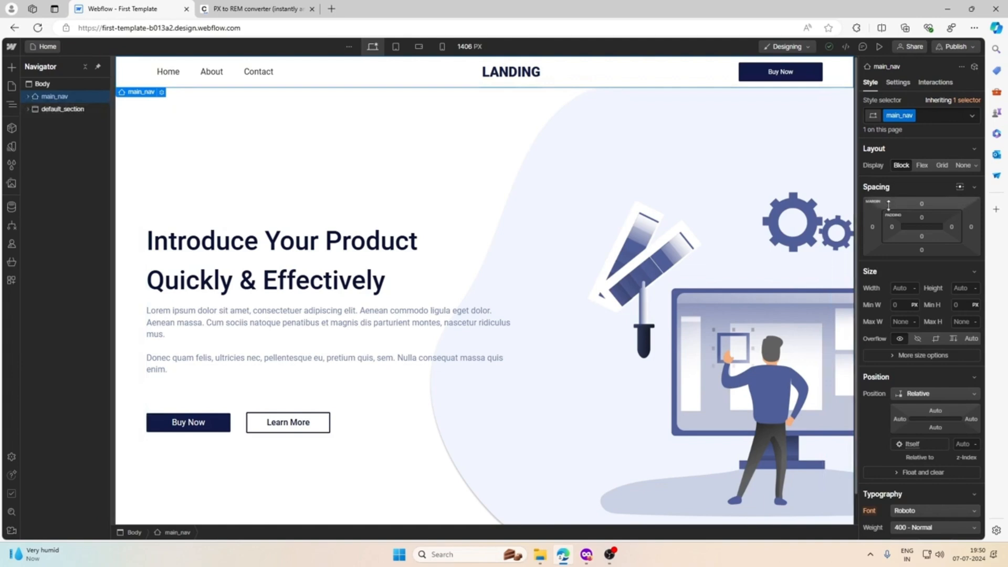
scroll(902, 220, down, 3)
click(920, 220)
click(918, 235)
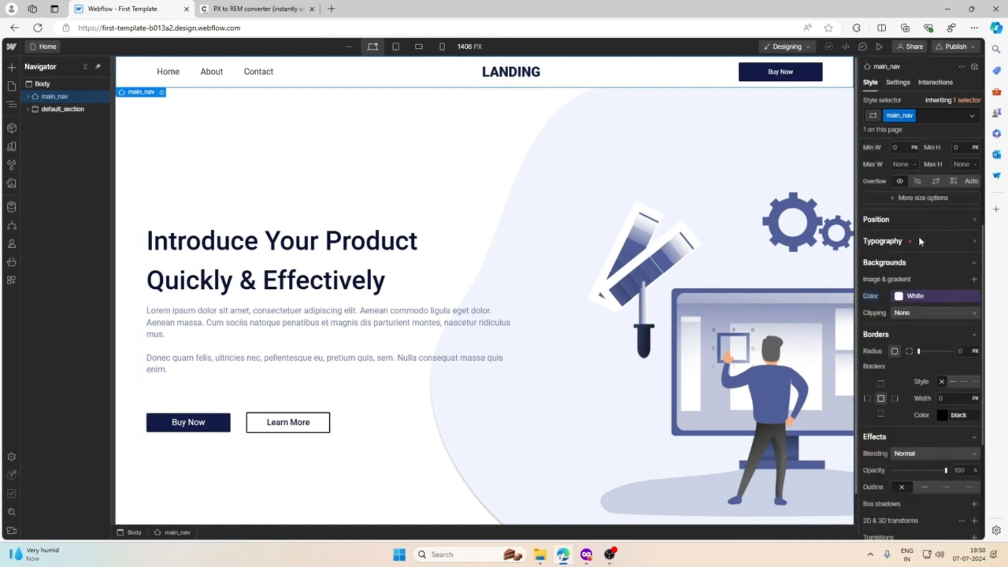
click(915, 240)
click(915, 221)
click(916, 236)
click(918, 257)
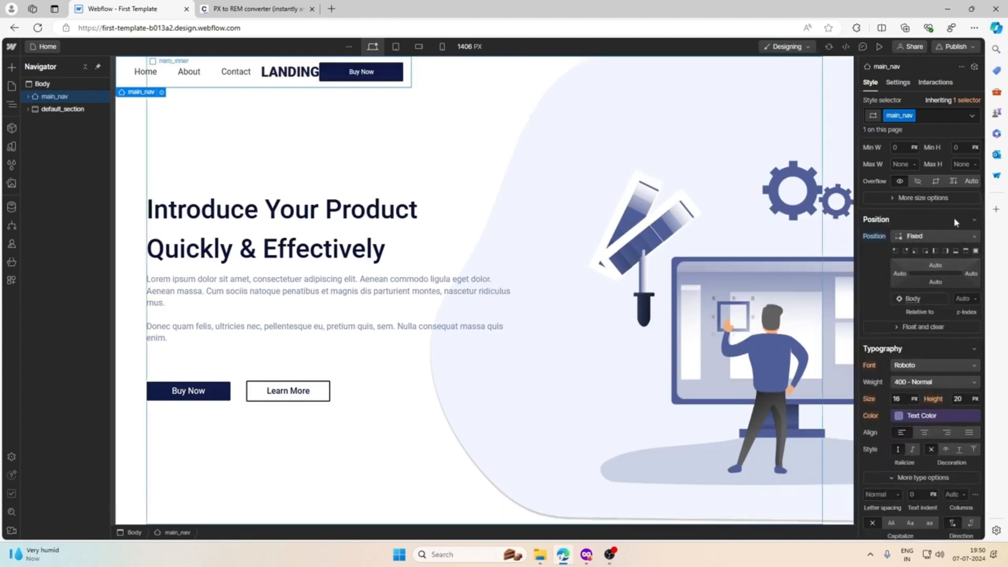
Step: Set the width of main_nav to 100%
scroll(916, 252, up, 3)
click(907, 288)
text(100%)
key(Return)
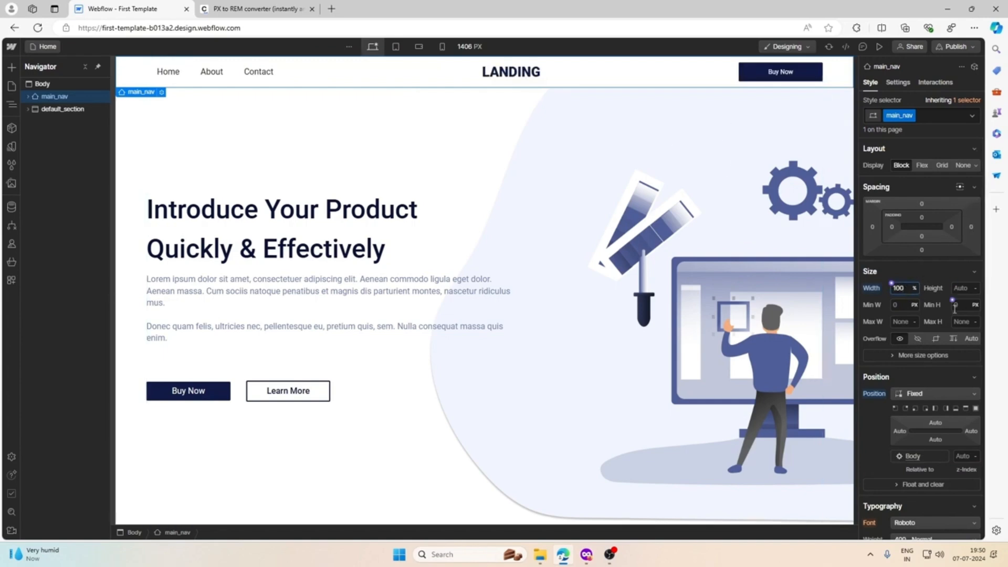
Step: Make main_nav's background fully transparent white, rgba(255, 255, 255, 0)
scroll(916, 314, down, 7)
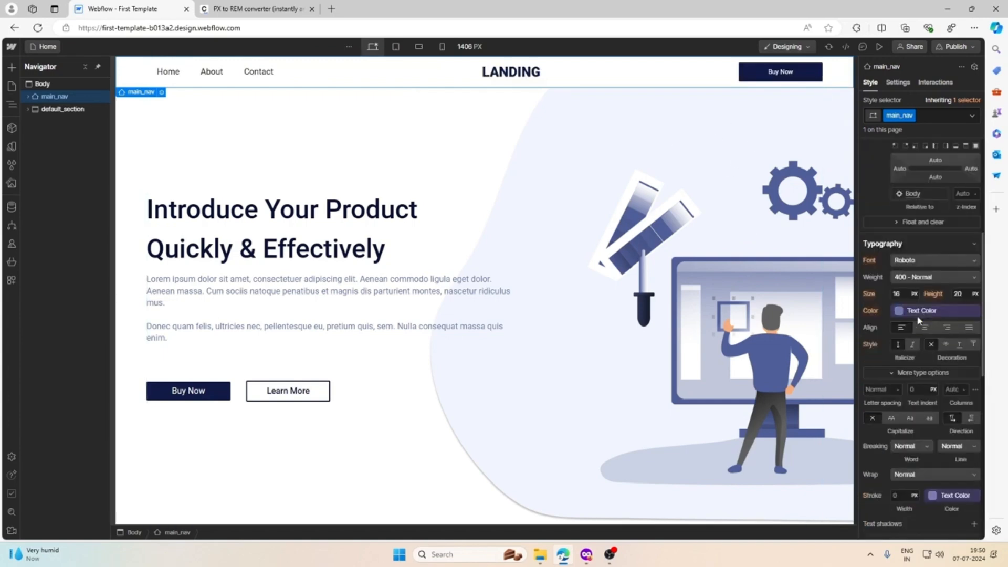
scroll(941, 310, down, 3)
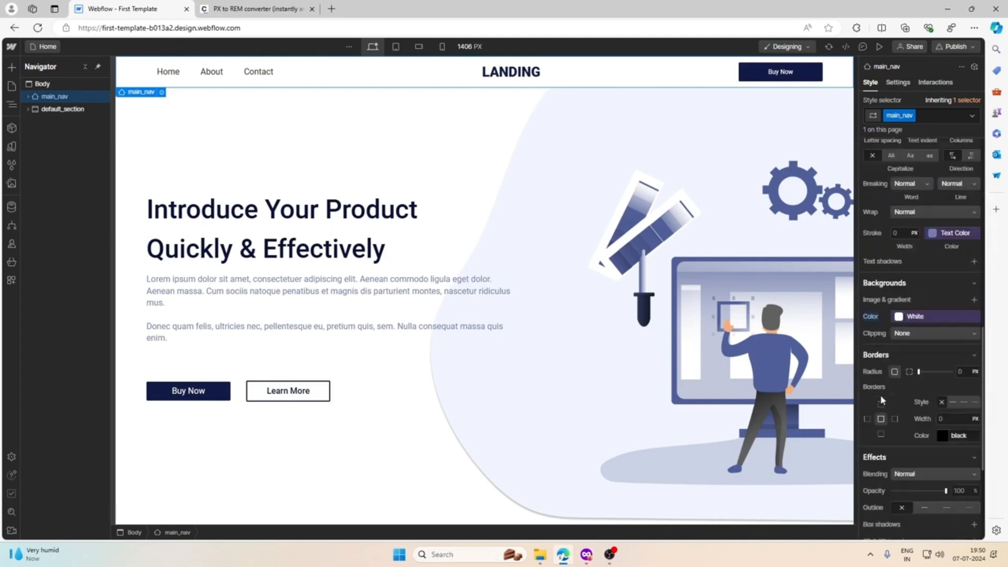
click(898, 317)
click(976, 334)
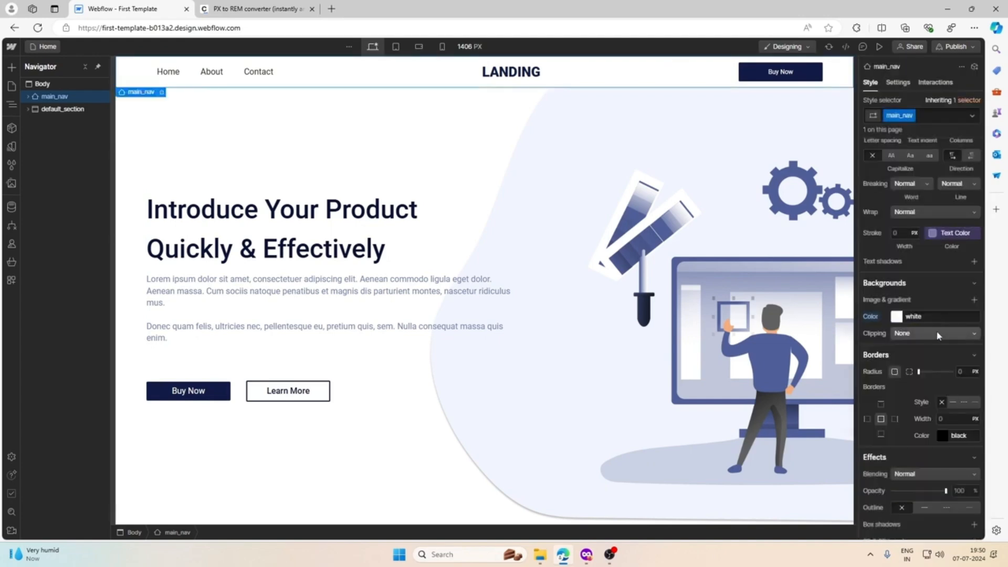
click(896, 317)
drag(977, 425, 846, 423)
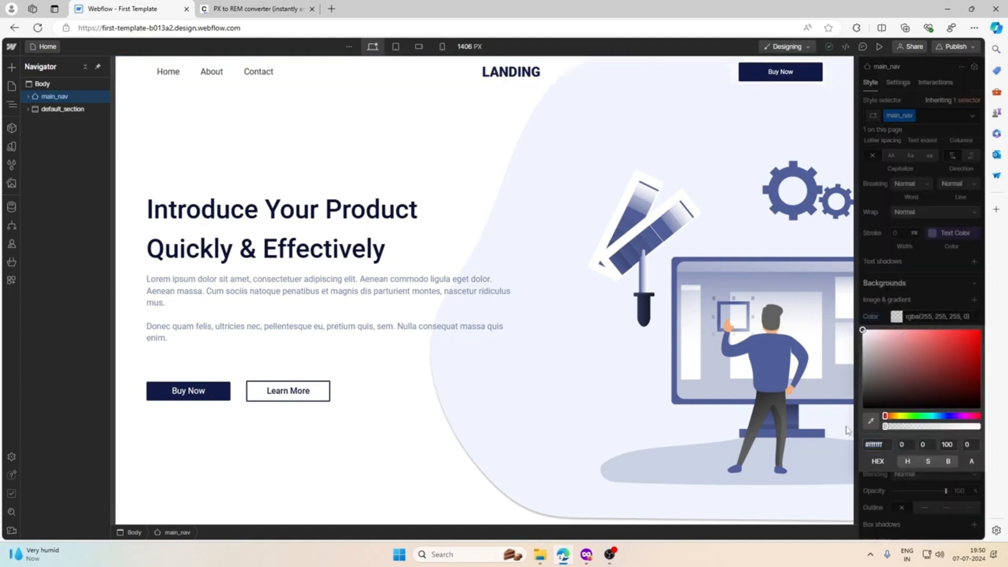
click(921, 298)
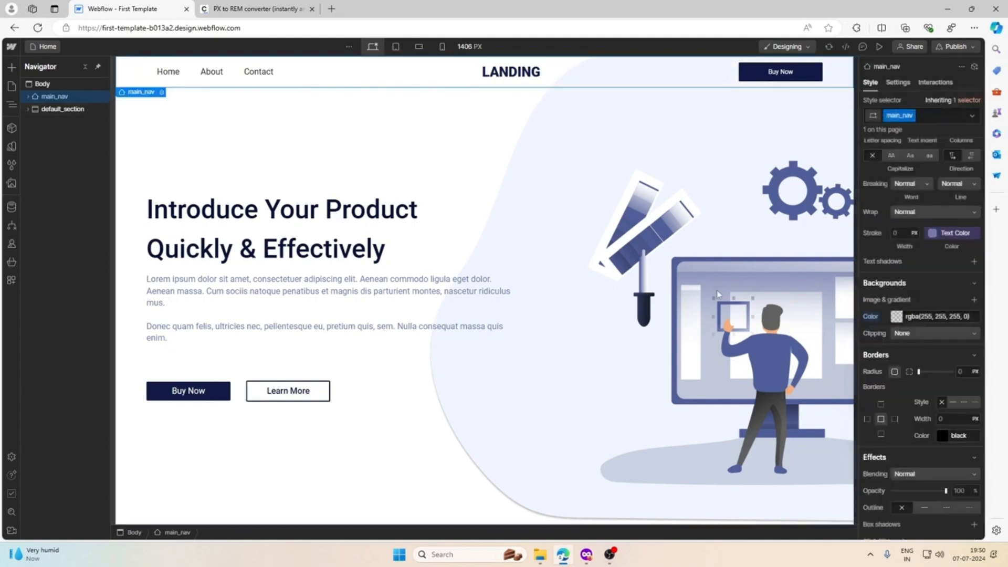
Step: Inspect how the navigation bar overlays the hero by selecting hero_inner, main_nav_inner, main_nav and default_section in turn
click(548, 273)
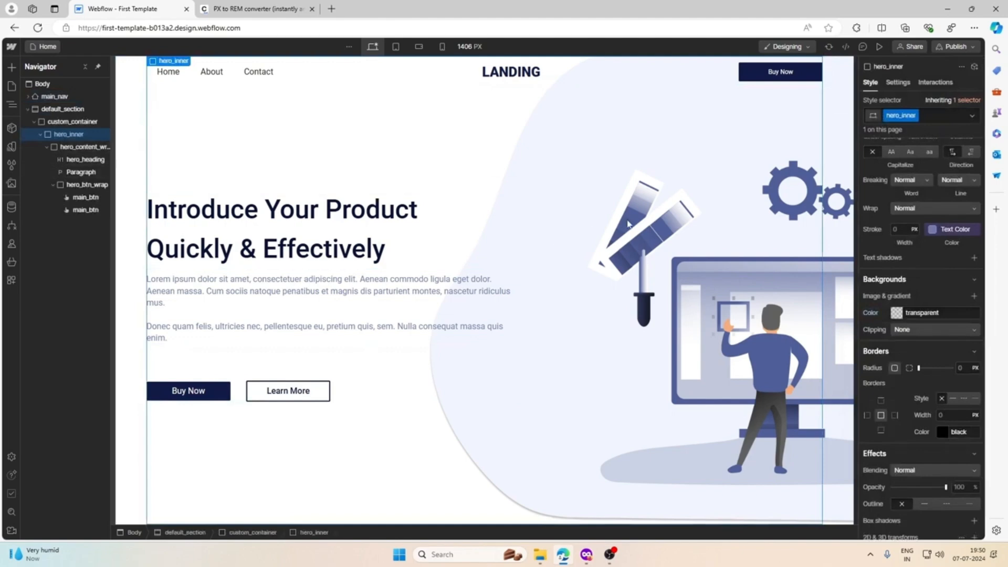
click(629, 86)
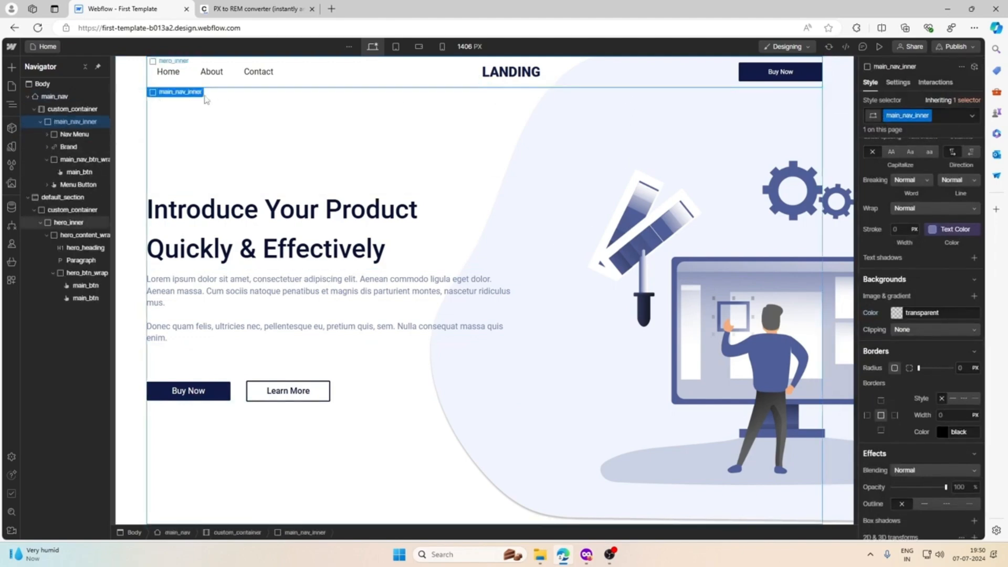
click(131, 79)
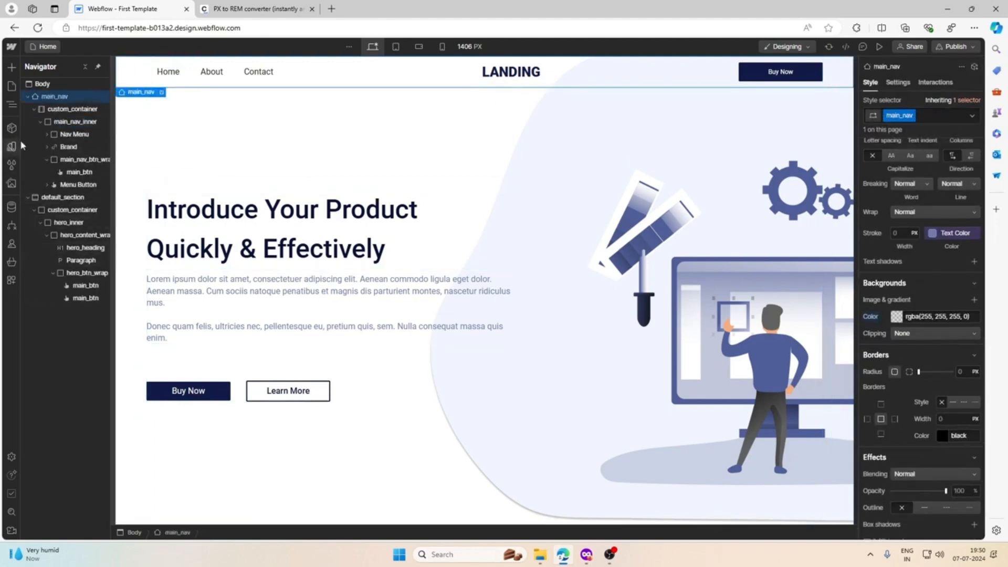
click(28, 96)
click(27, 108)
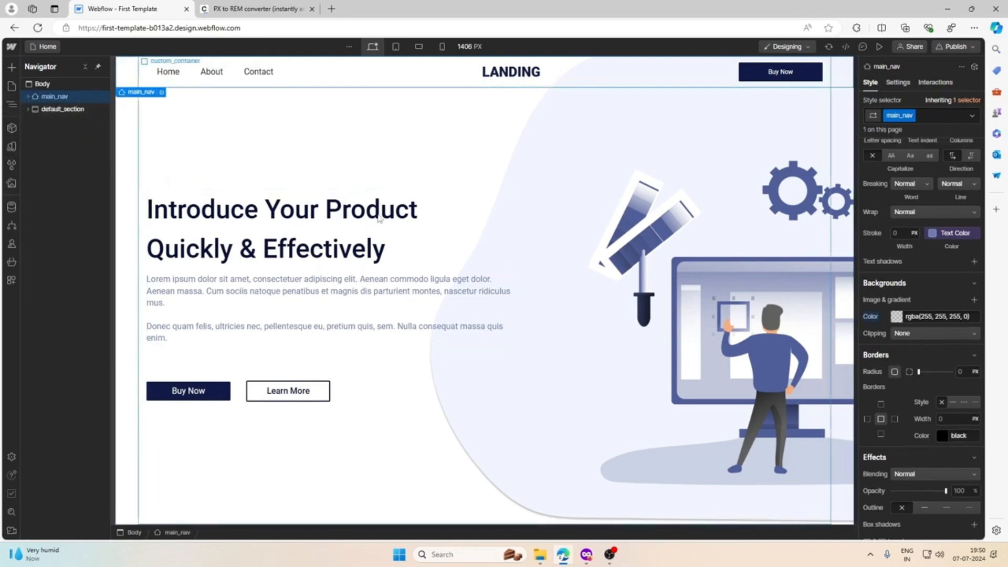
click(522, 246)
click(129, 404)
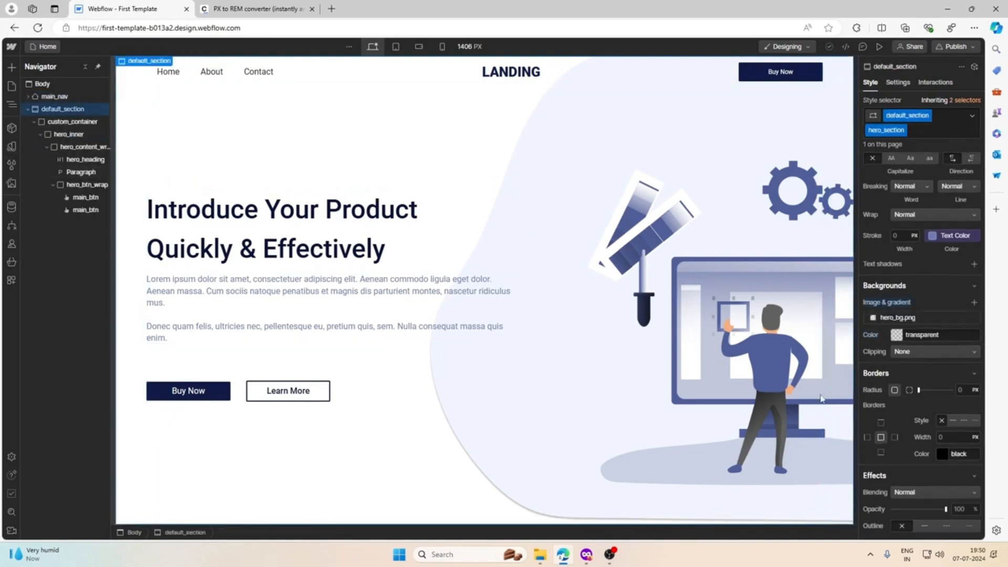
click(28, 108)
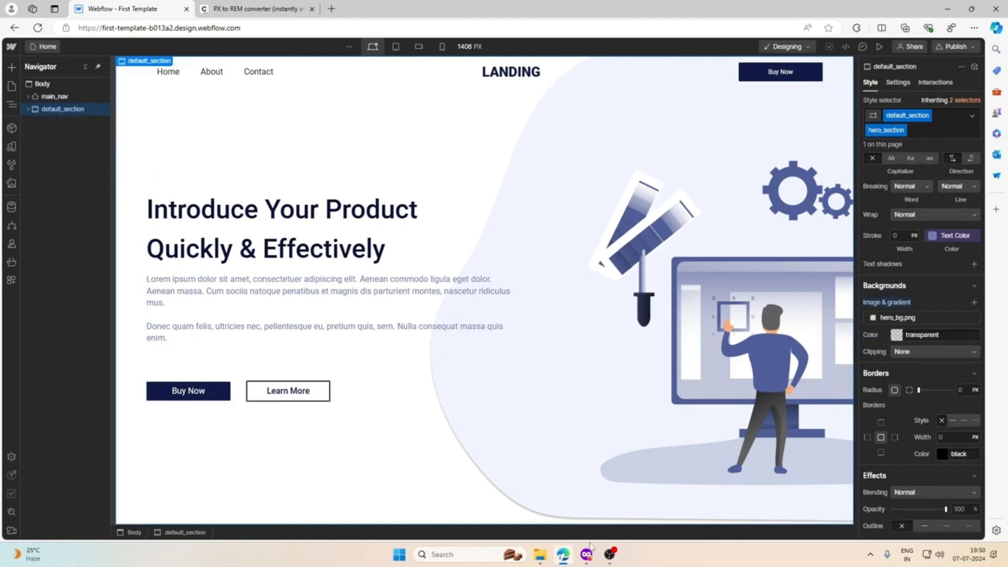
Step: Switch to Figma and examine the first Light, Fast & Powerful section and its mobile login illustration
key(alt+Tab)
scroll(629, 334, down, 5)
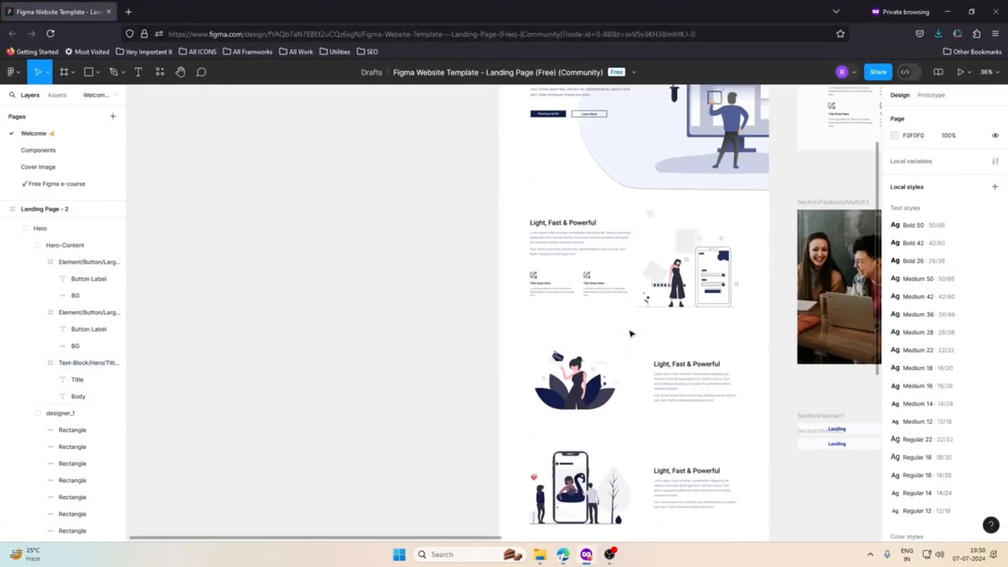
ctrl+scroll(766, 274, up, 3)
ctrl+scroll(644, 258, up, 2)
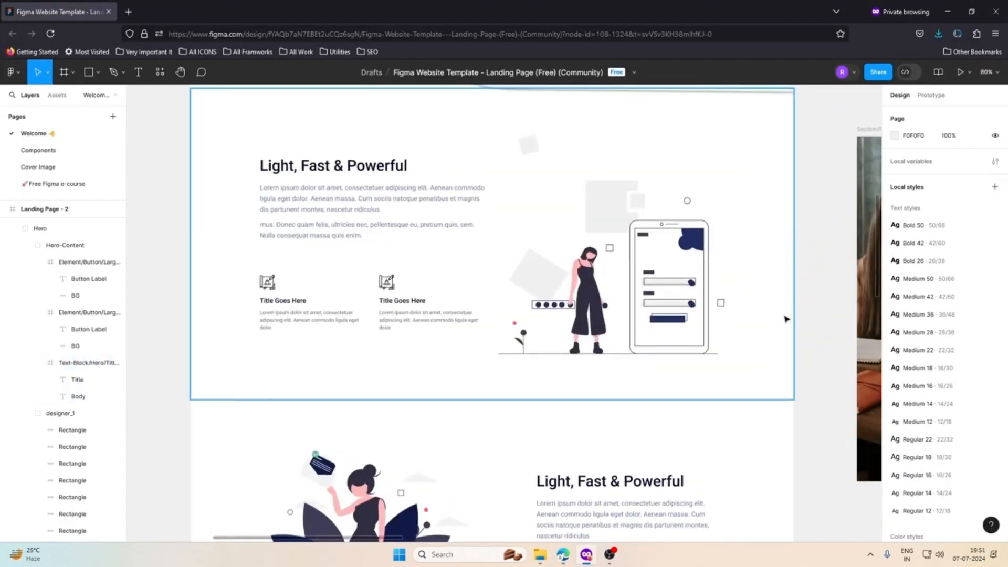
click(630, 376)
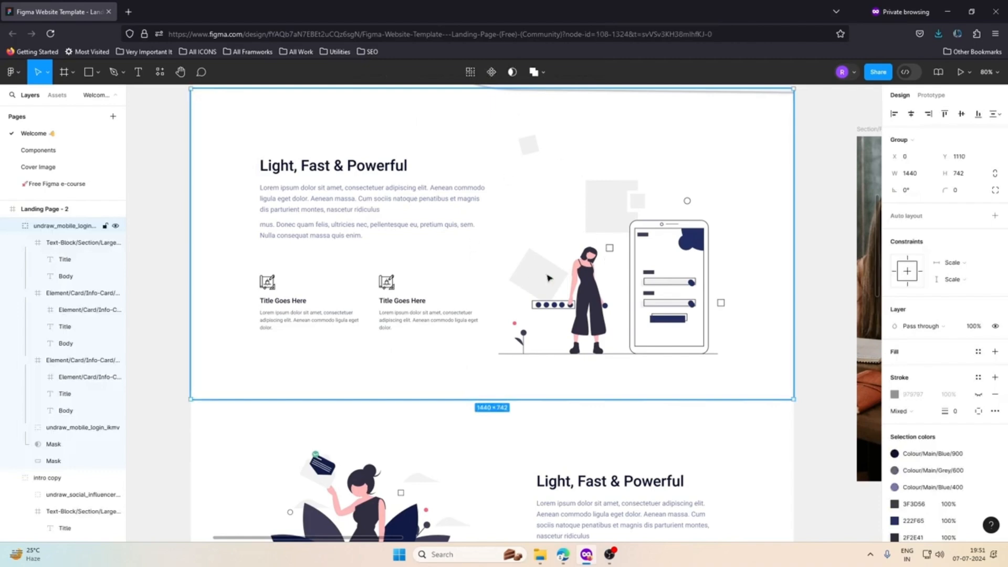
double_click(590, 224)
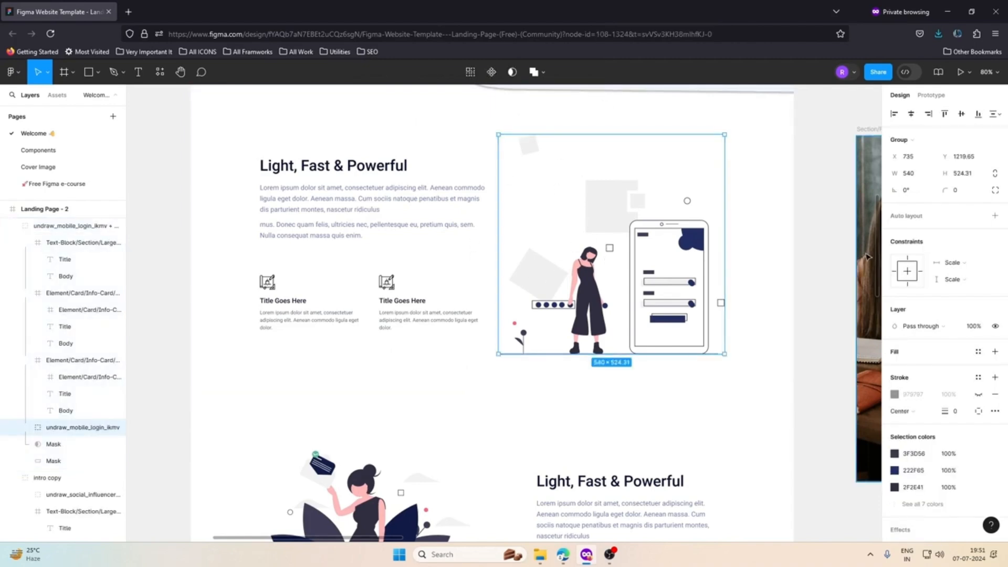
double_click(588, 176)
key(Escape)
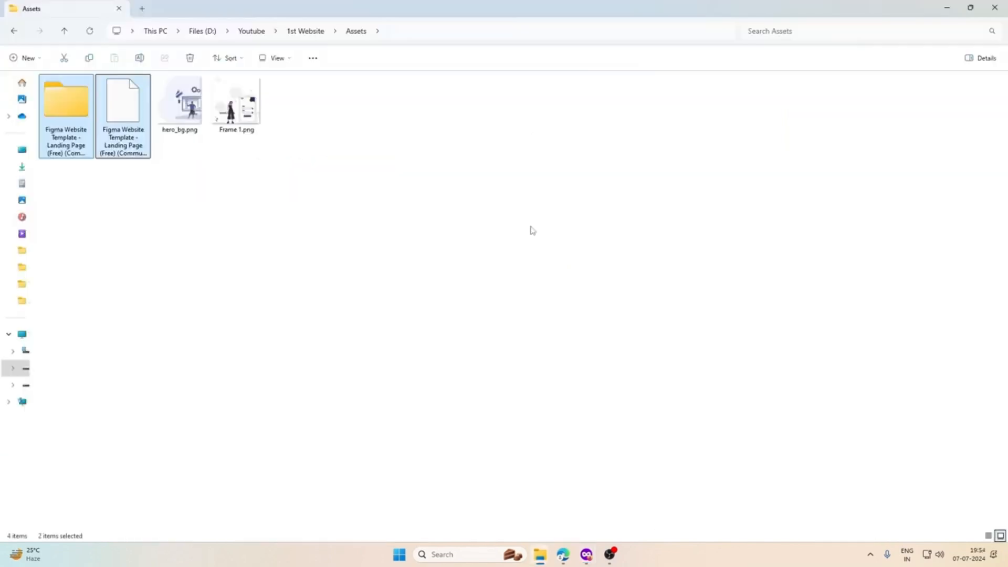
Step: In the Assets folder, permanently delete the two selected Figma template items and rename Frame 1.png as second_sec_img
key(shift+Delete)
key(Return)
click(143, 118)
key(F2)
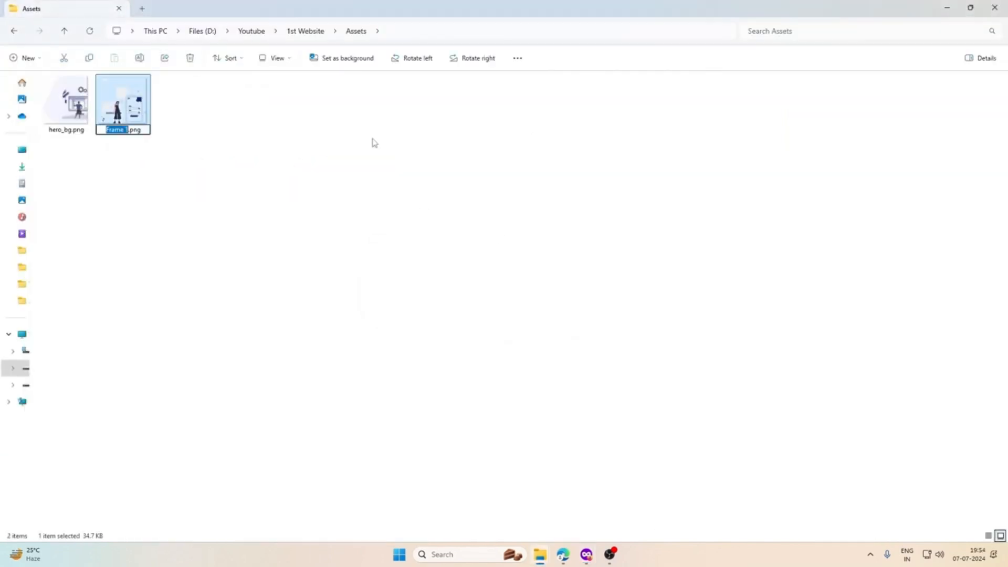
text(second_sec_img)
key(Return)
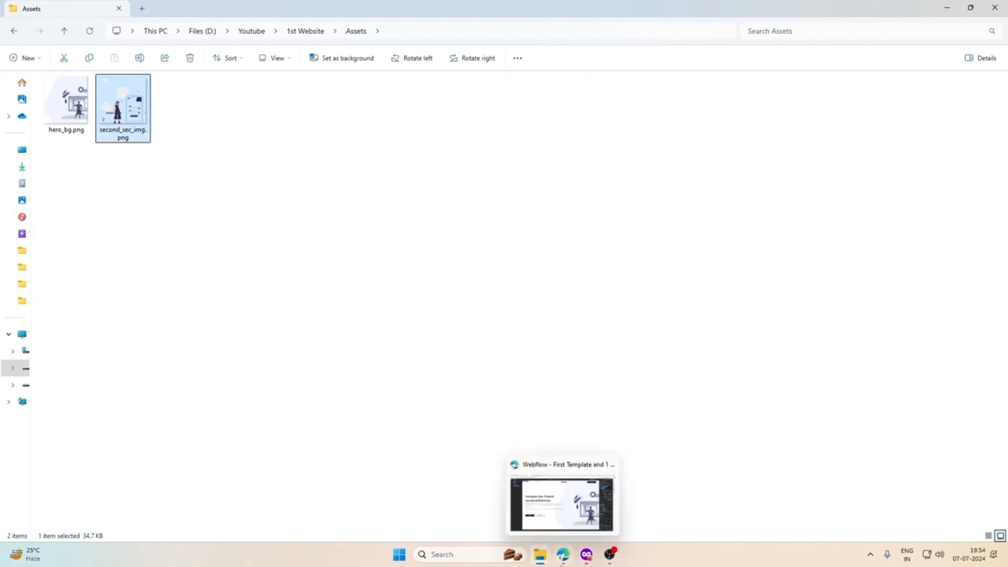
Step: Switch back to Webflow, select the hero's default_section and collapse its element tree
click(584, 560)
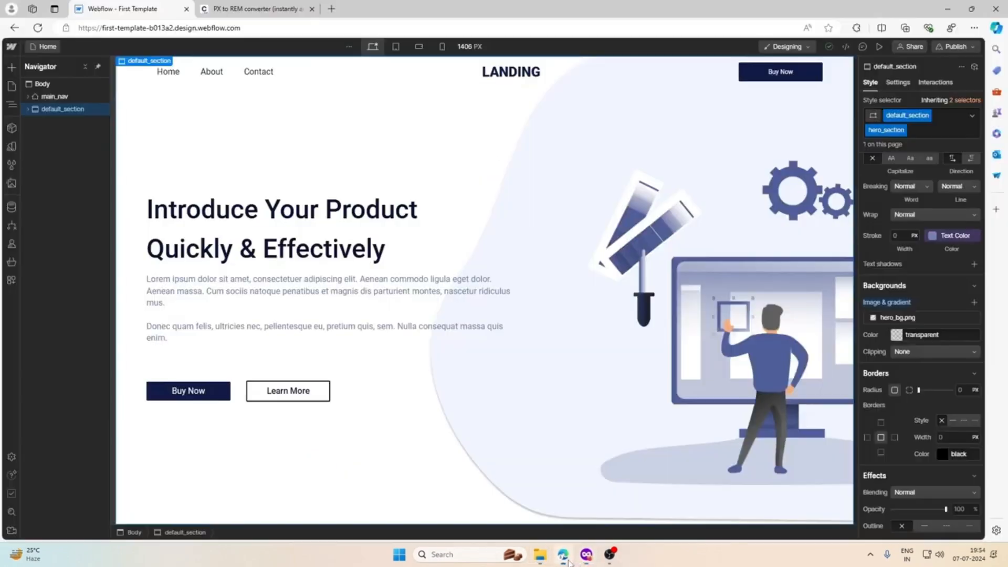
click(563, 555)
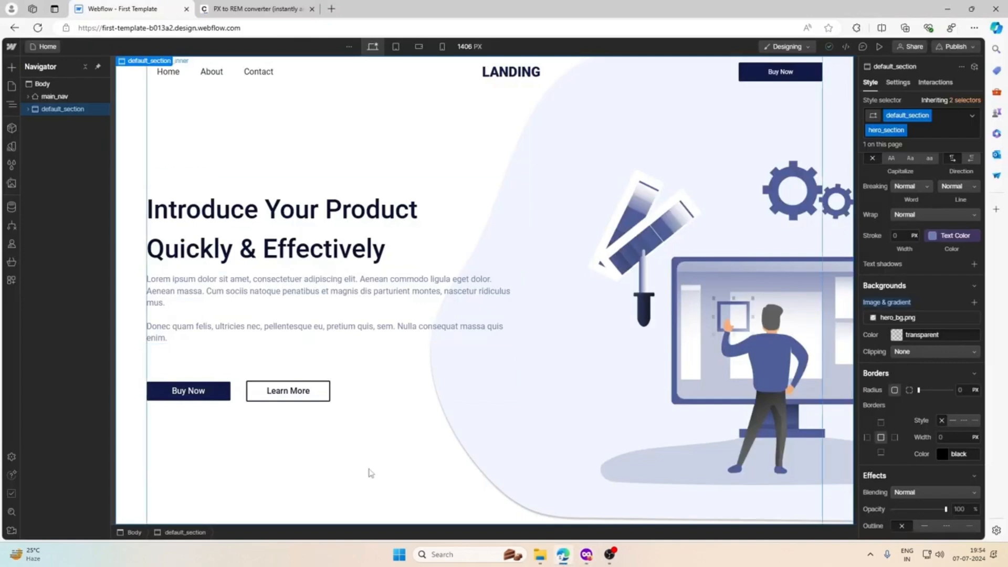
click(278, 514)
click(119, 490)
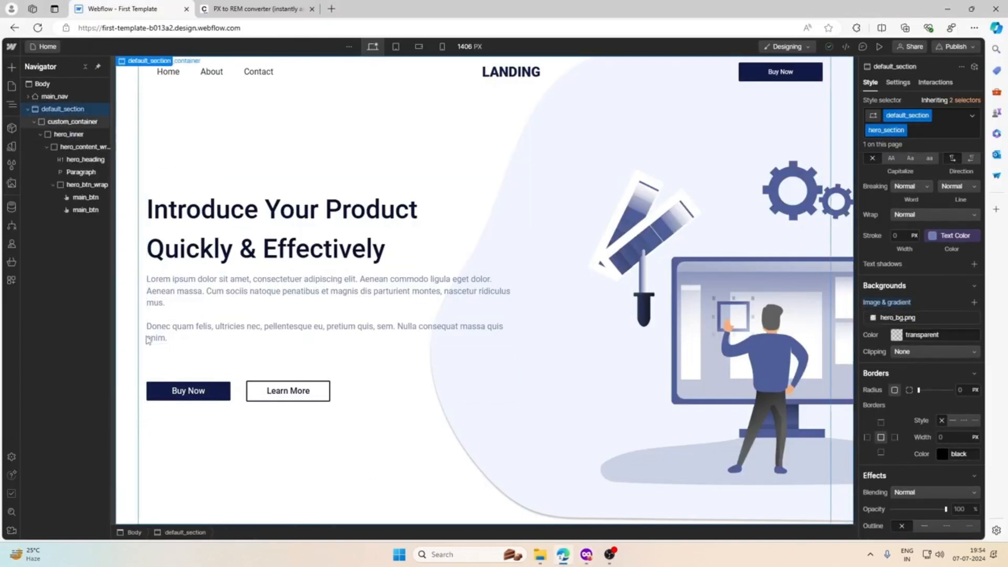
click(28, 109)
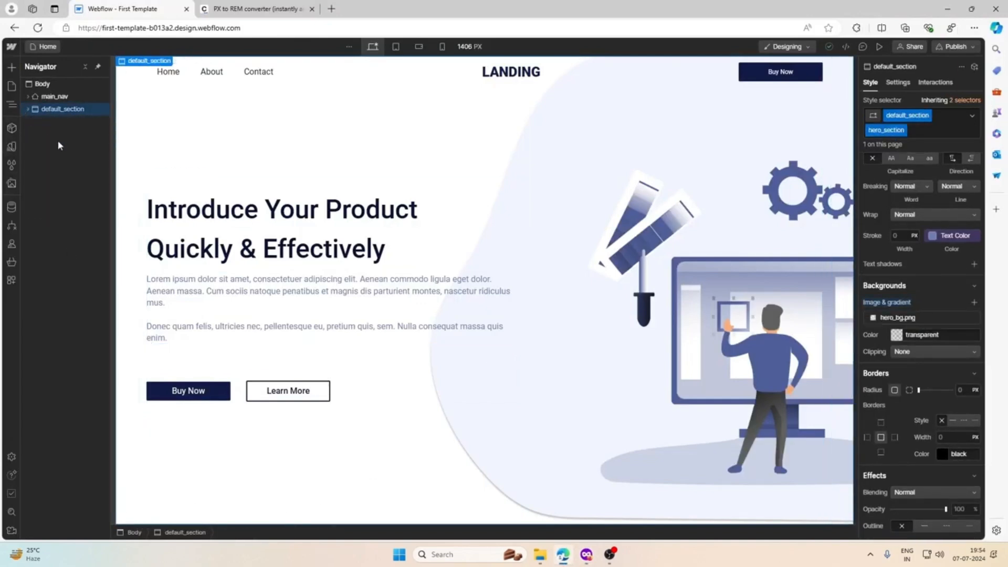
click(41, 84)
click(12, 67)
click(39, 289)
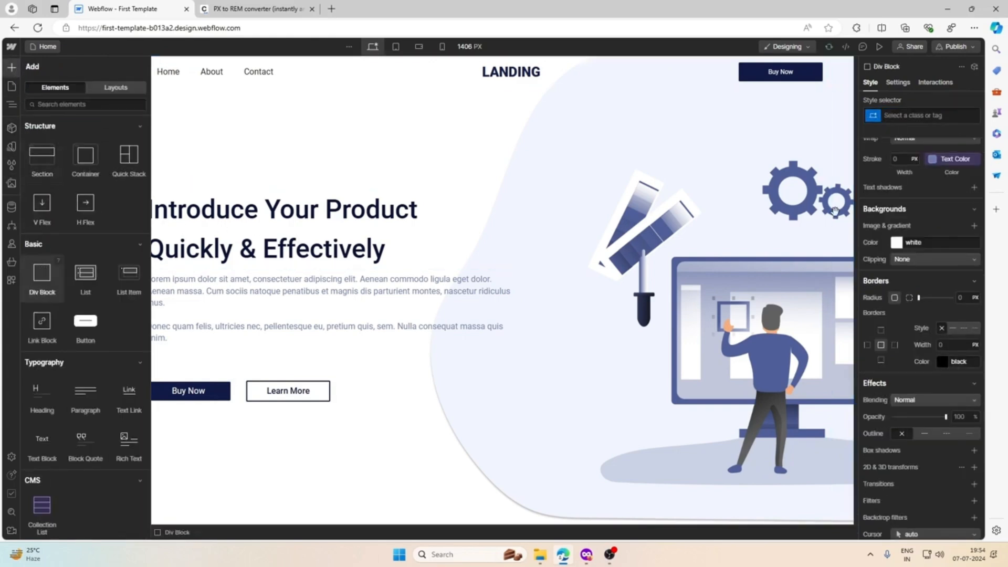
key(Delete)
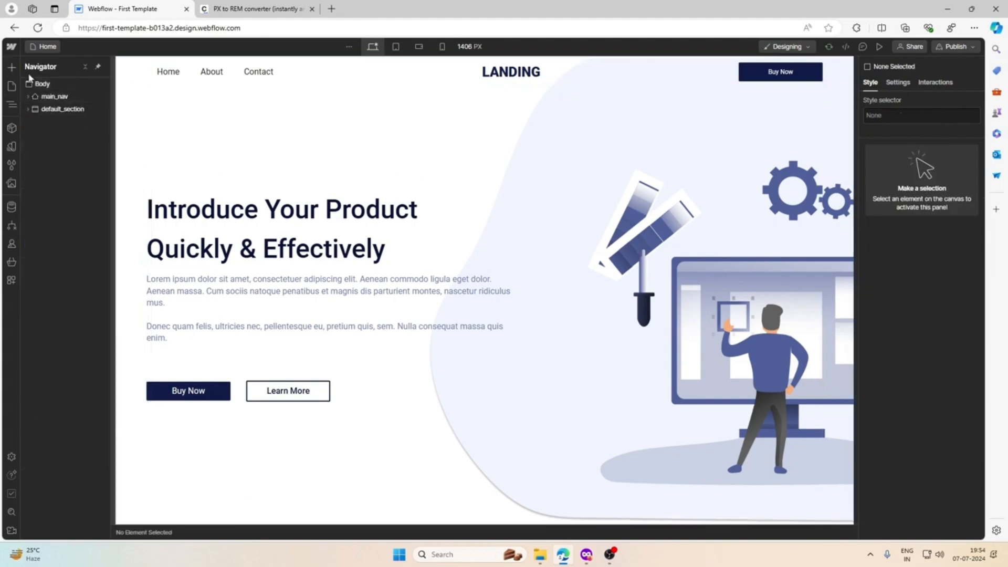
Step: Add a Section below the hero and assign it the existing default_section class
click(12, 69)
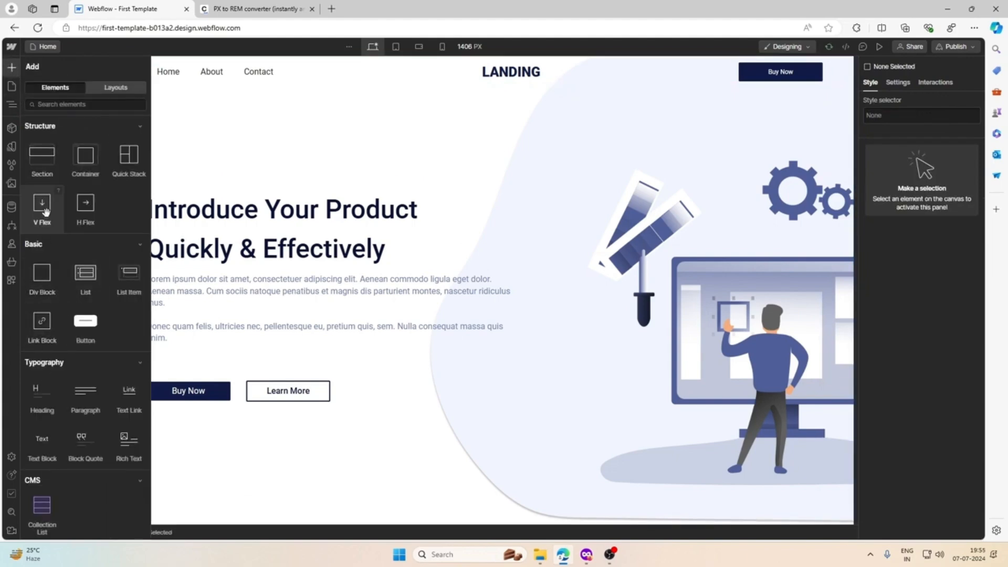
click(42, 156)
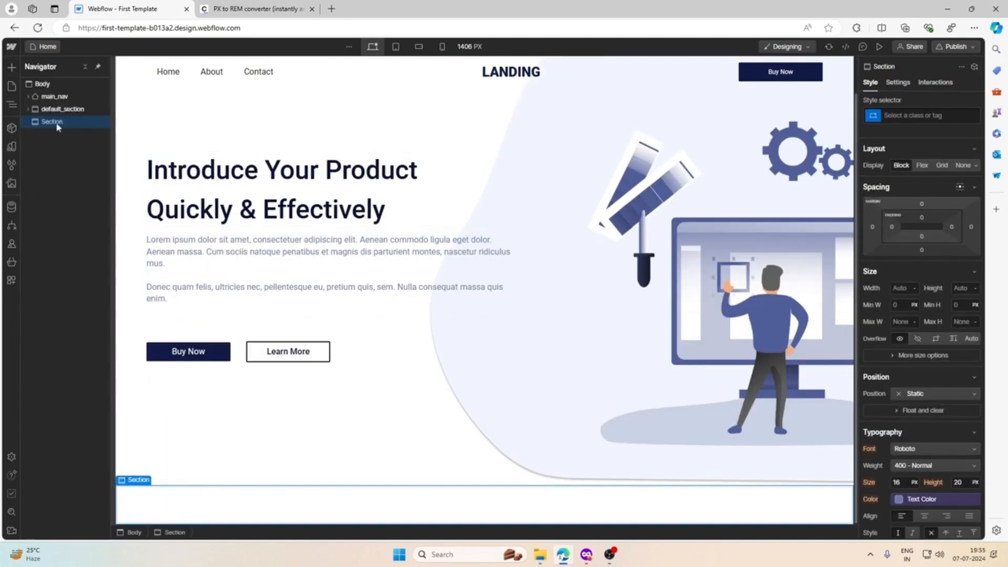
click(937, 115)
text(de)
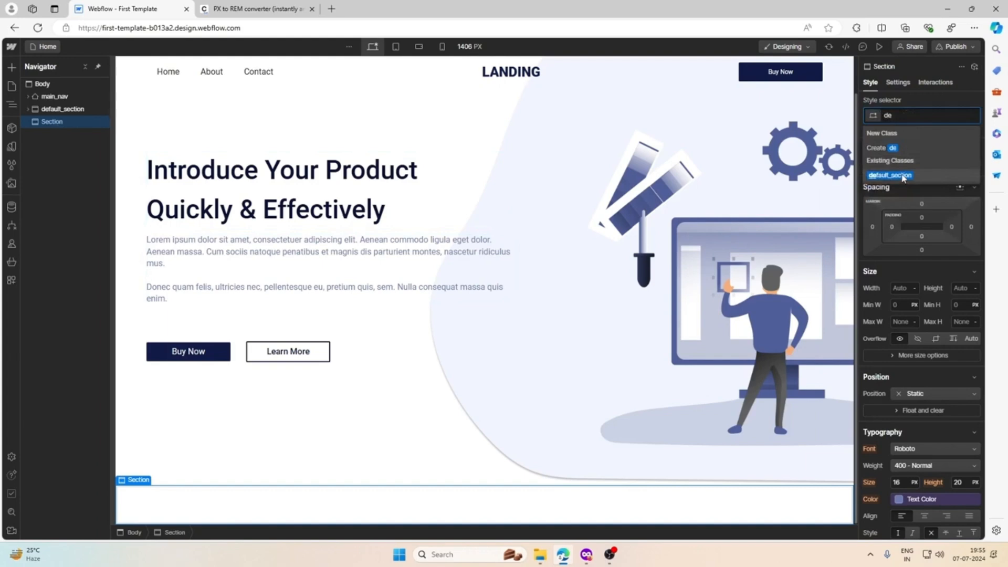
click(905, 176)
Step: Create the combo class sec_section on the new section
click(943, 114)
text(se)
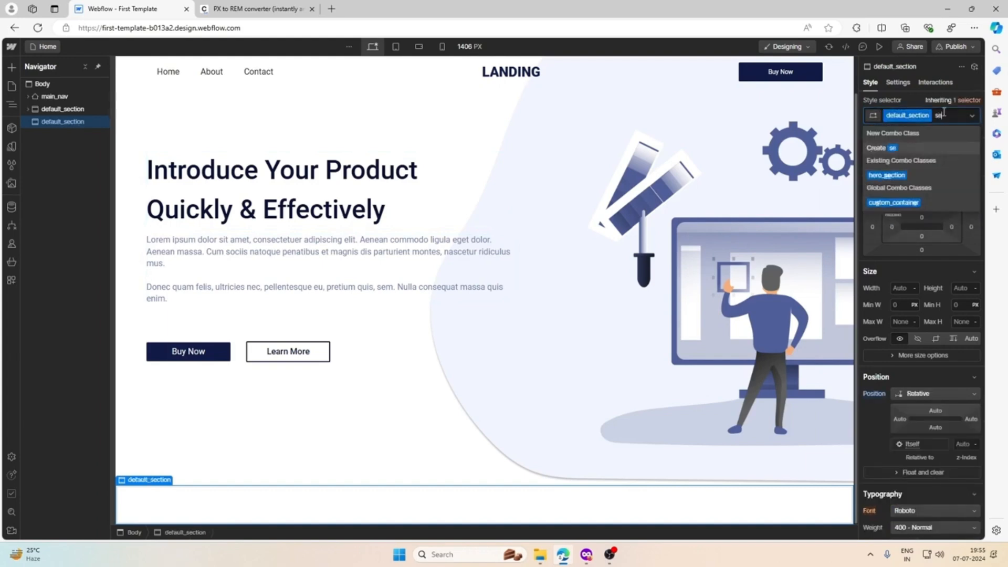
text(c_section)
key(Return)
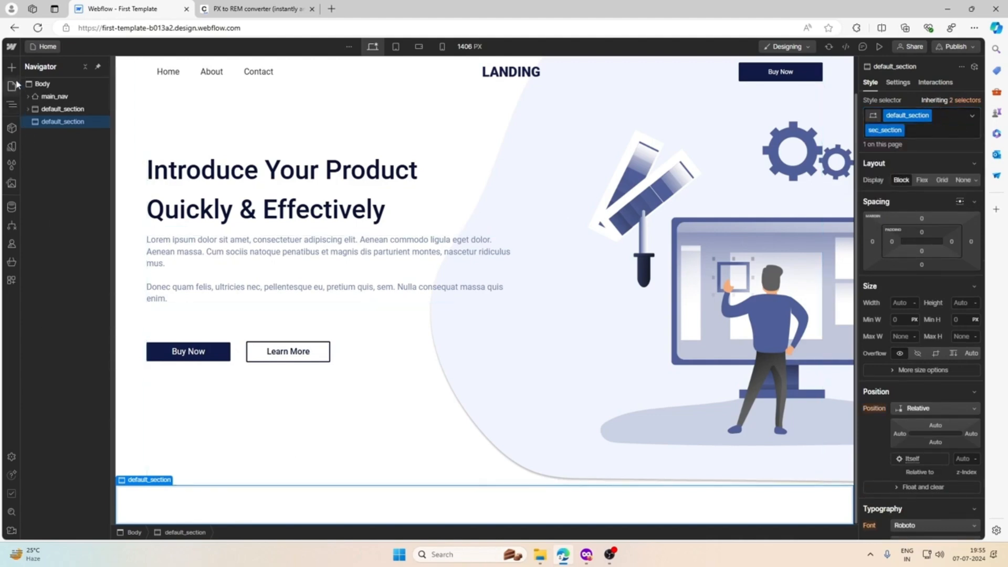
Step: Add a div block inside the new second section and assign it the existing custom_container class
click(11, 68)
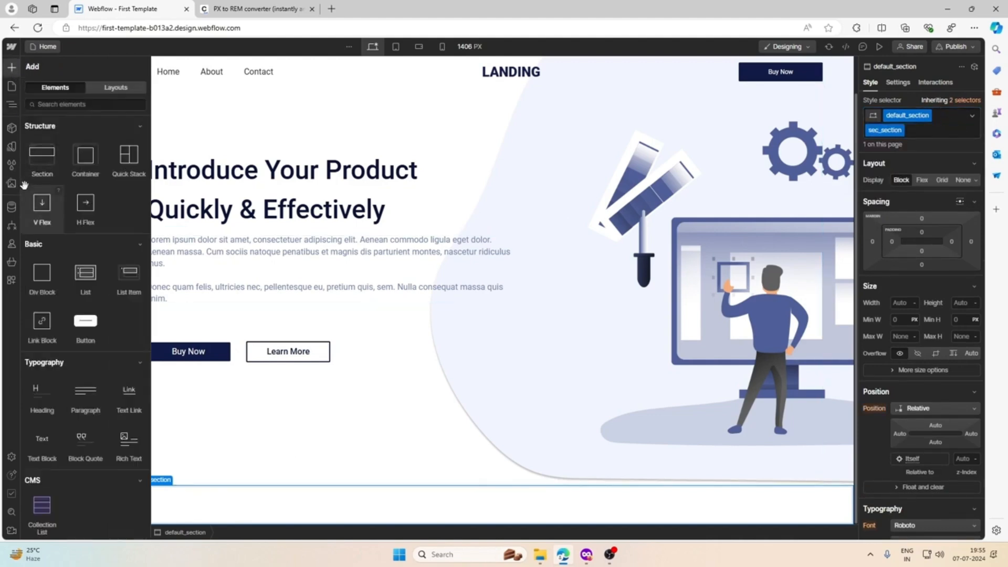
click(38, 268)
click(925, 114)
text(cus)
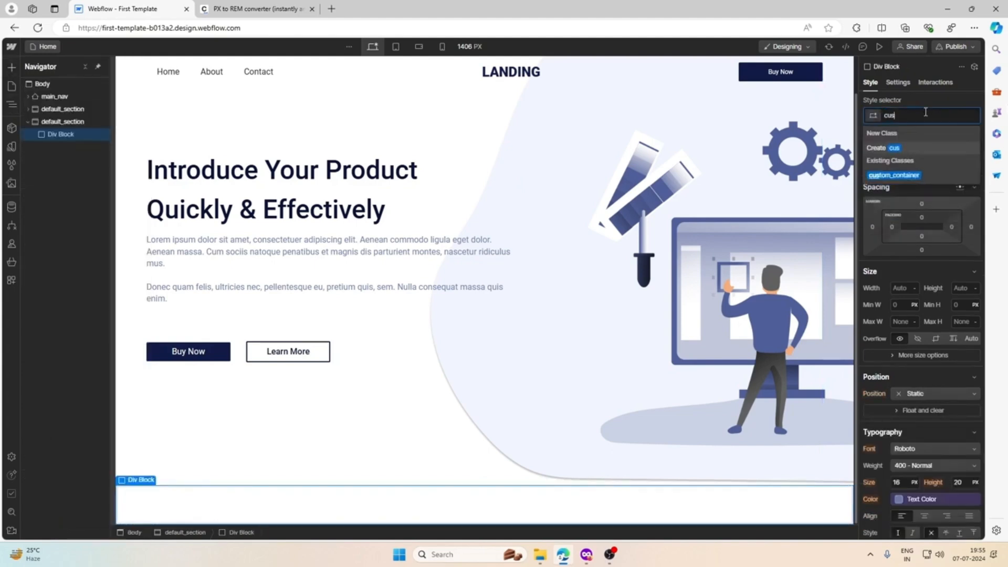
click(897, 174)
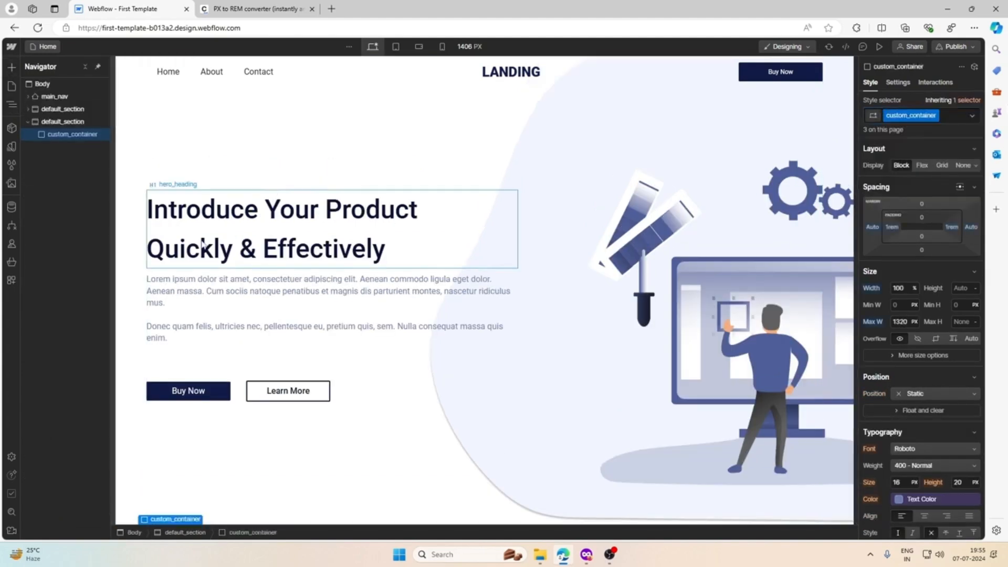
Step: Nest a div block inside the second section's custom_container and give it the new class second_sec_inner
click(12, 67)
click(12, 67)
click(12, 67)
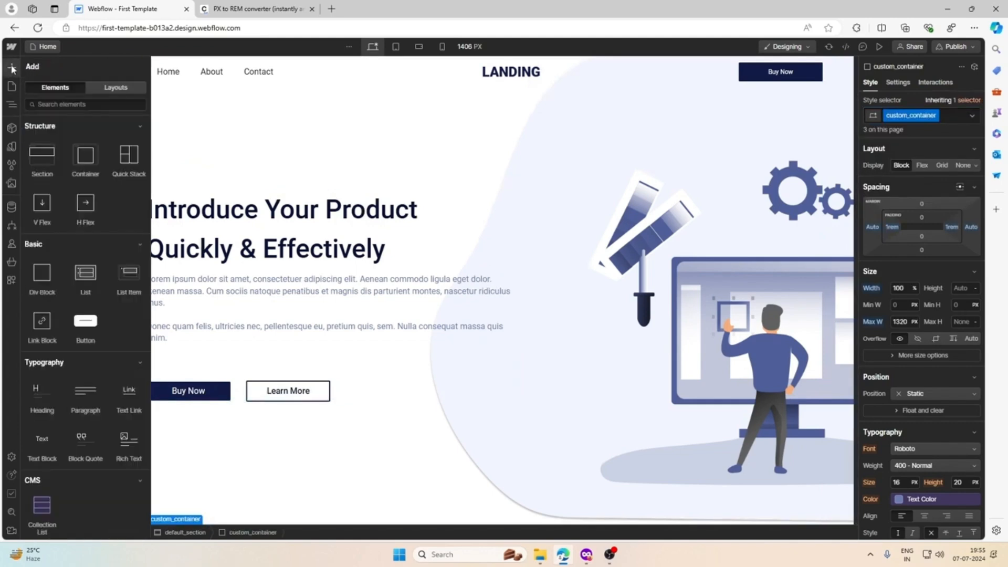
click(41, 273)
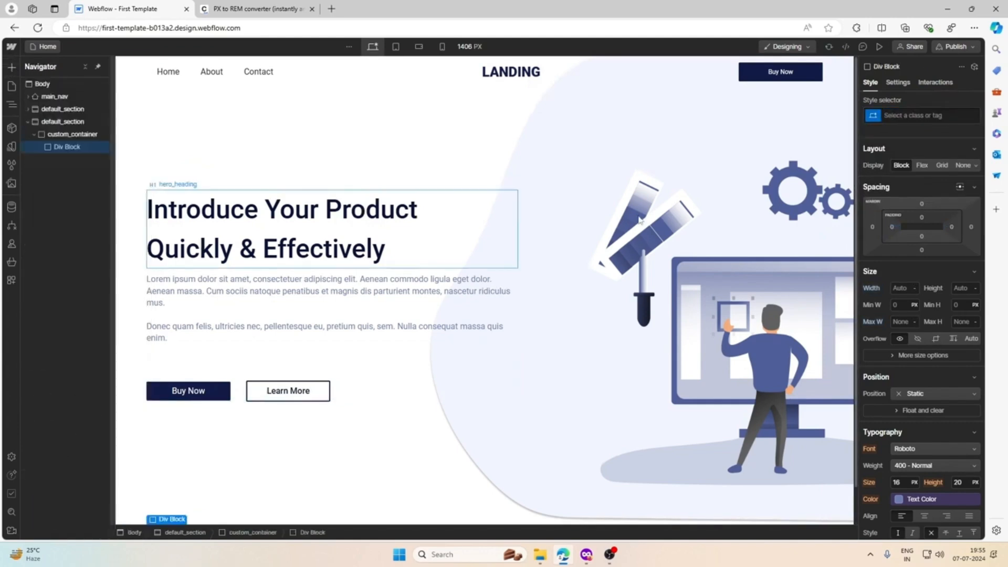
click(922, 117)
text(sec)
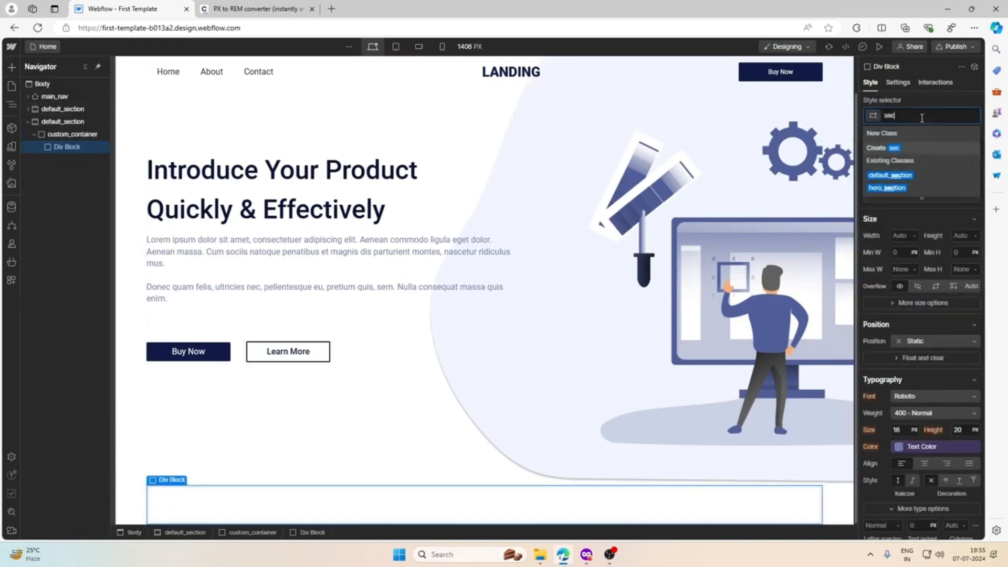
text(ond_sec_)
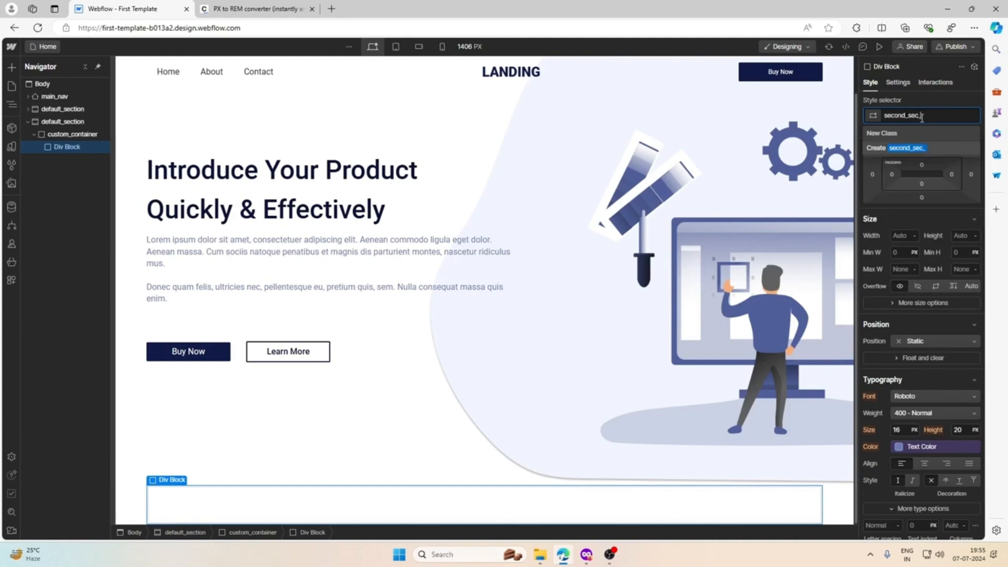
text(inner)
key(Return)
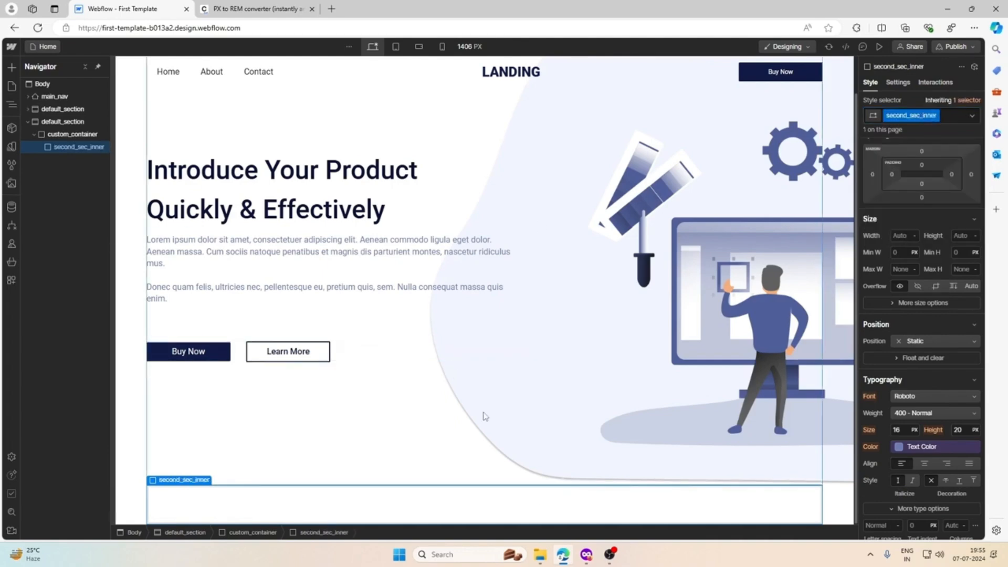
Step: Check the section's layout in Figma, and in Webflow add a div block with the new class second_sec_content_wrap inside second_sec_inner
click(584, 554)
click(476, 216)
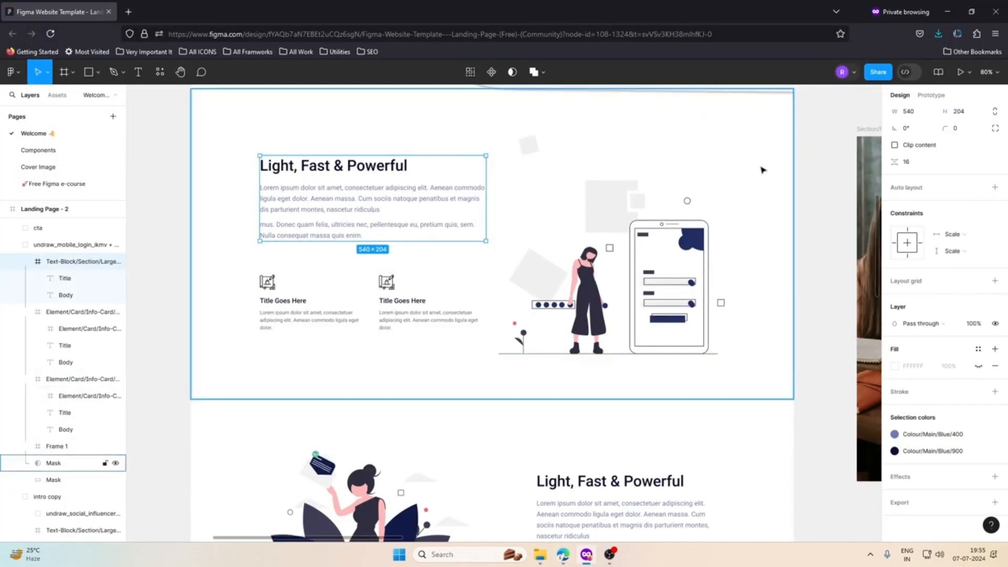
click(948, 11)
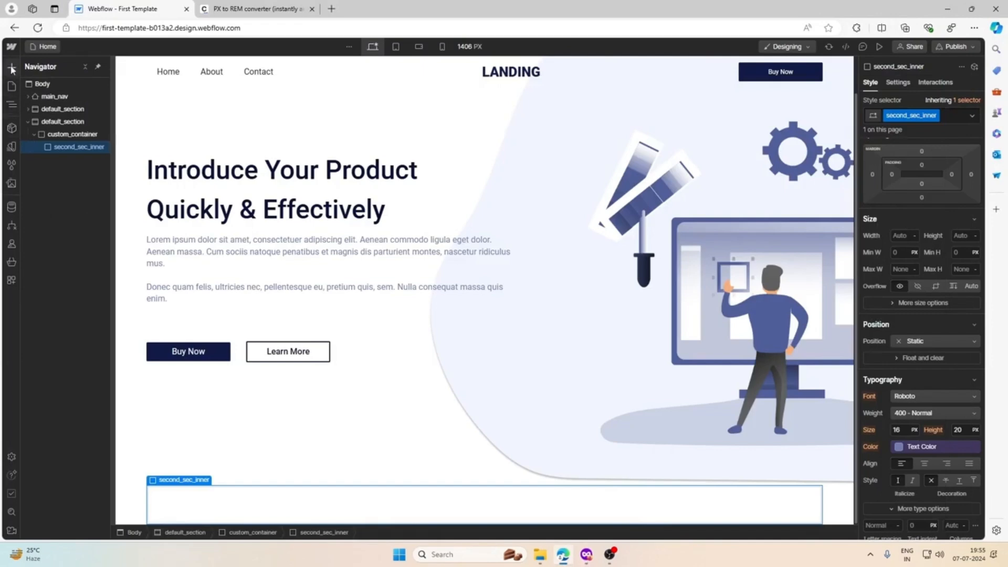
click(12, 68)
click(42, 273)
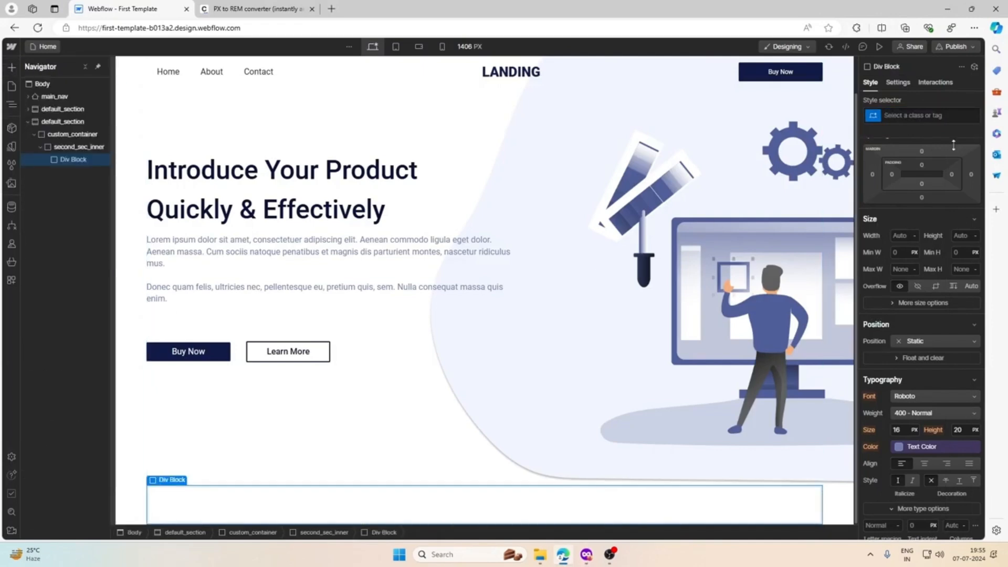
click(924, 110)
text(sec)
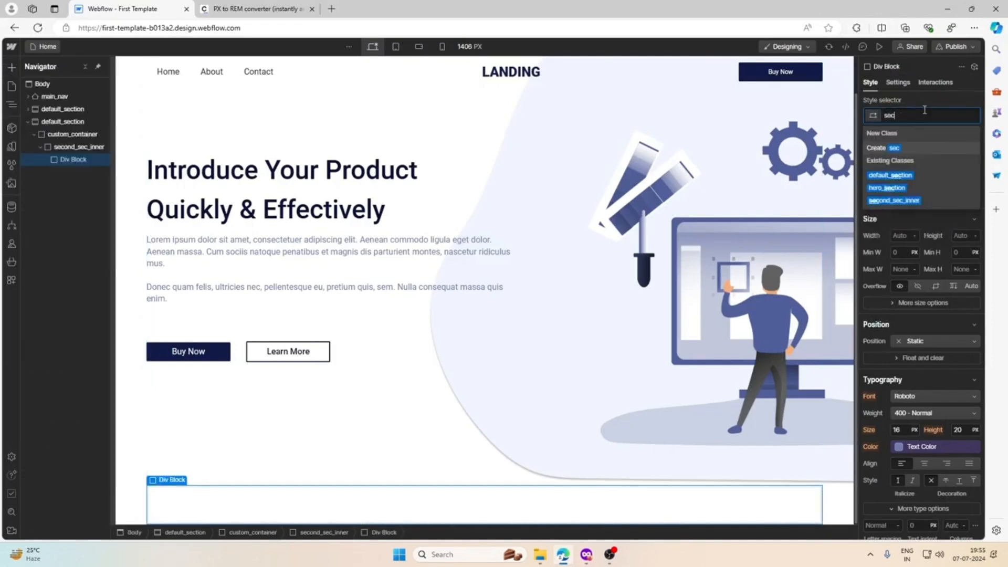
text(one)
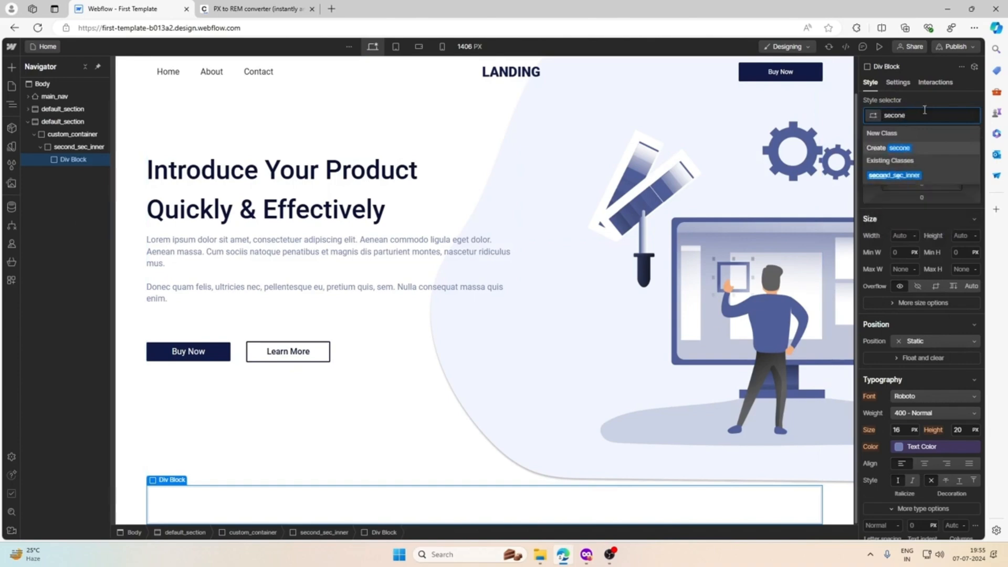
key(BackSpace)
text(d_sec_content_wra)
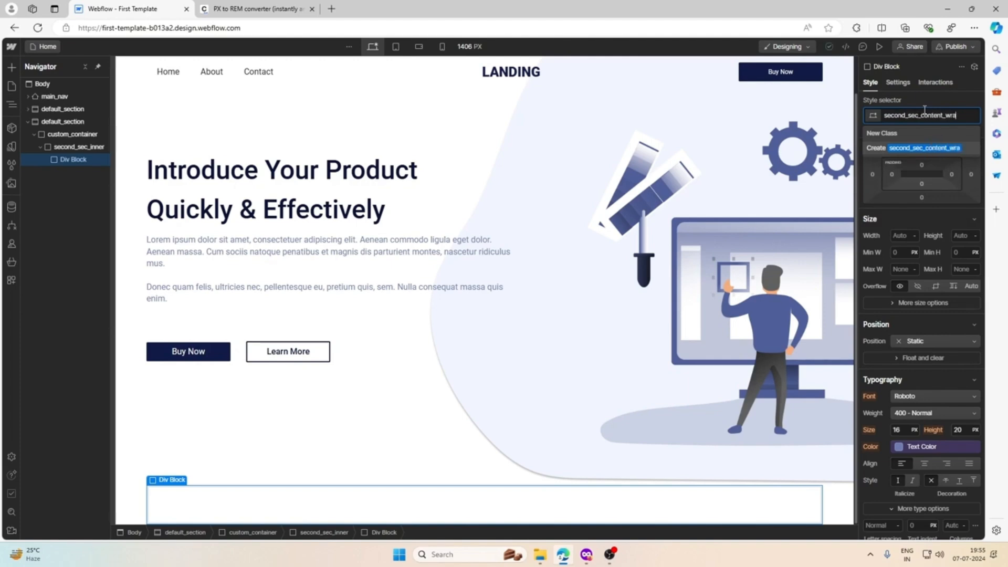
text(p)
key(Return)
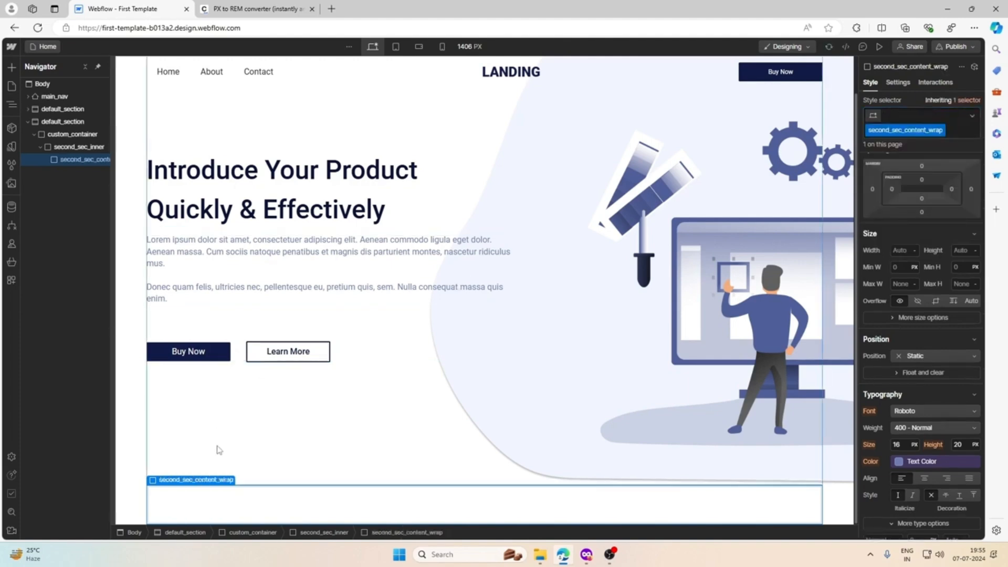
Step: Add a second div block inside second_sec_inner and give it the new class second_sec_img_wrap
click(179, 468)
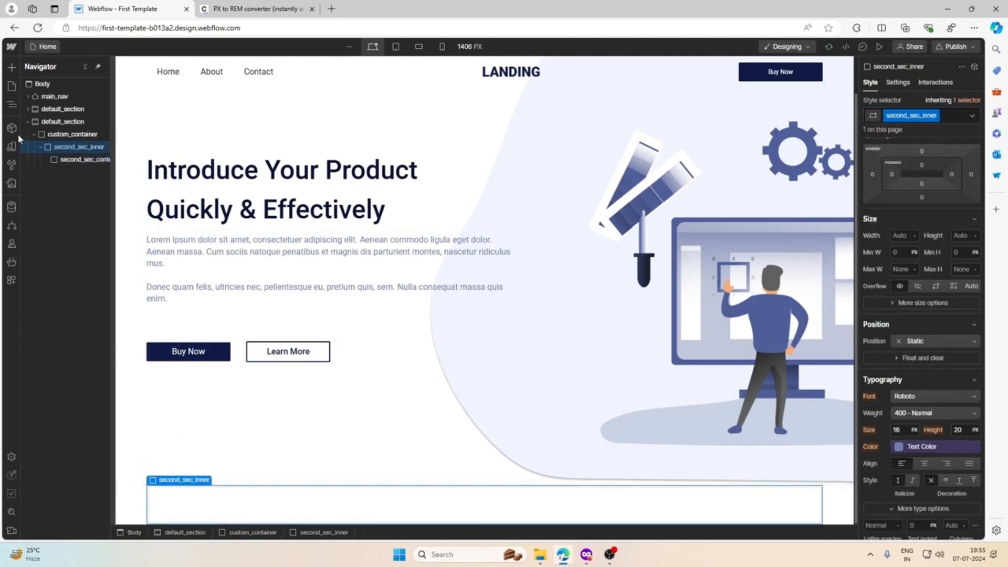
click(11, 68)
click(40, 270)
click(946, 116)
text(second_)
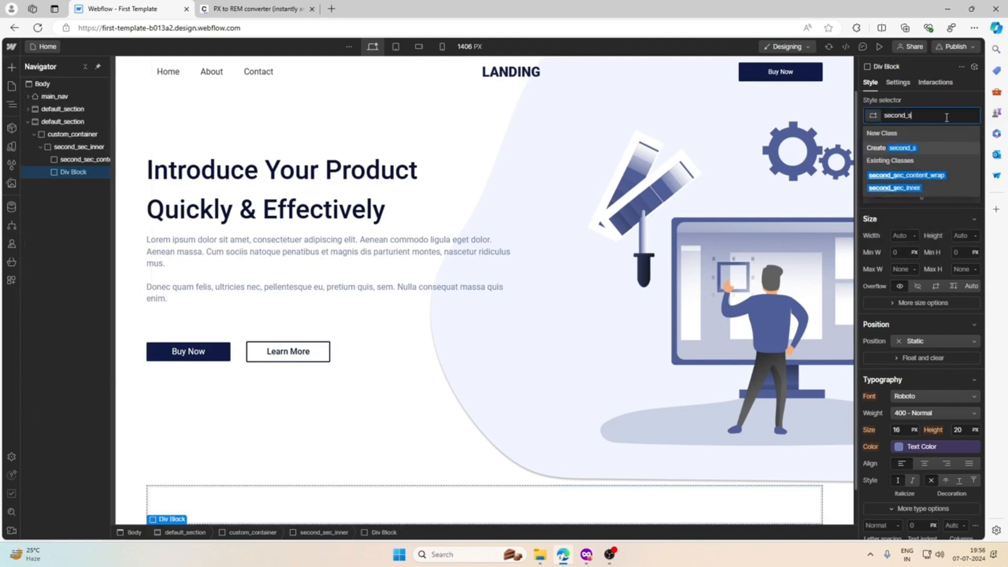
text(sev)
key(BackSpace)
text(c)
text(_img_wrap)
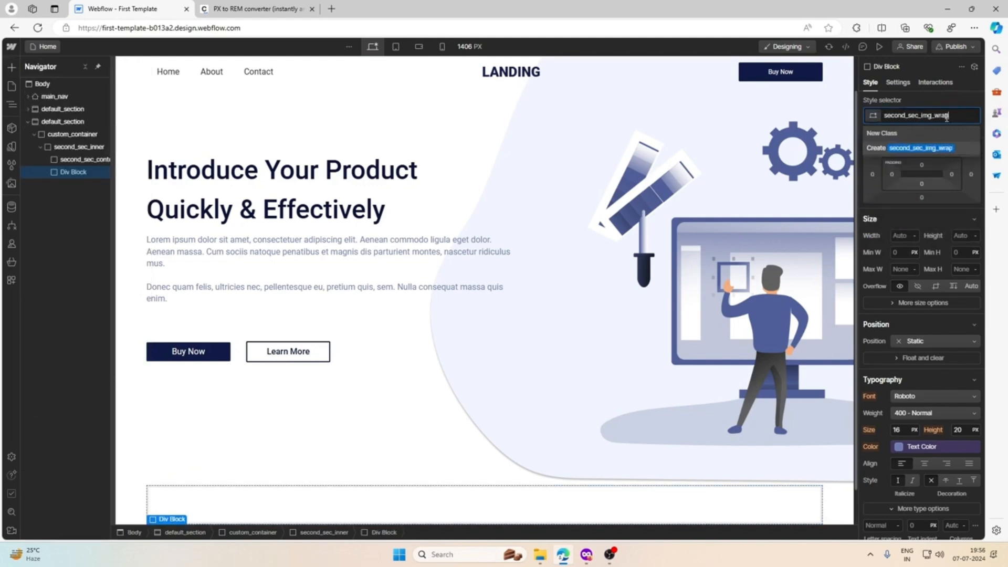
key(Return)
Step: Set the display of second_sec_inner to Flex
scroll(503, 167, down, 1)
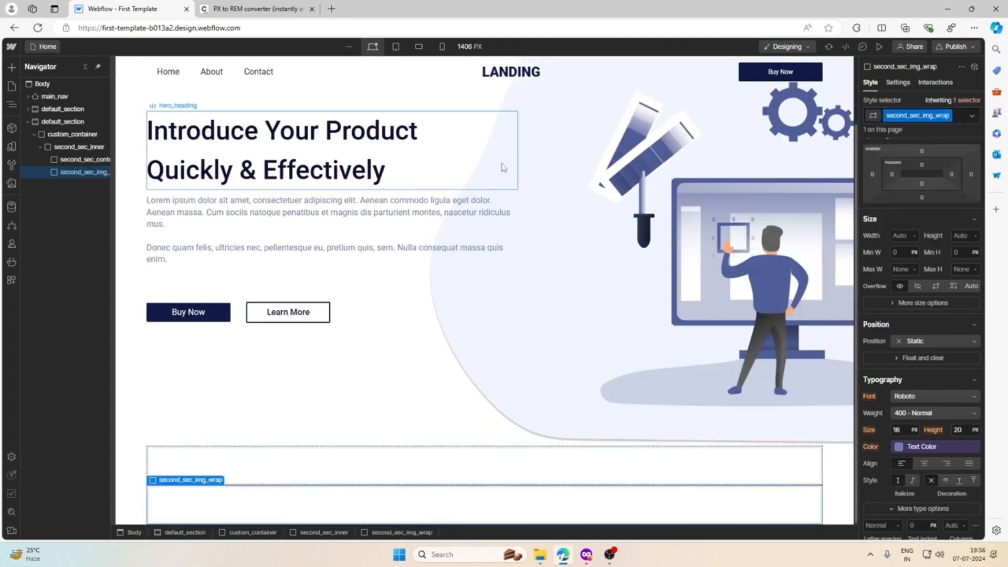
click(185, 470)
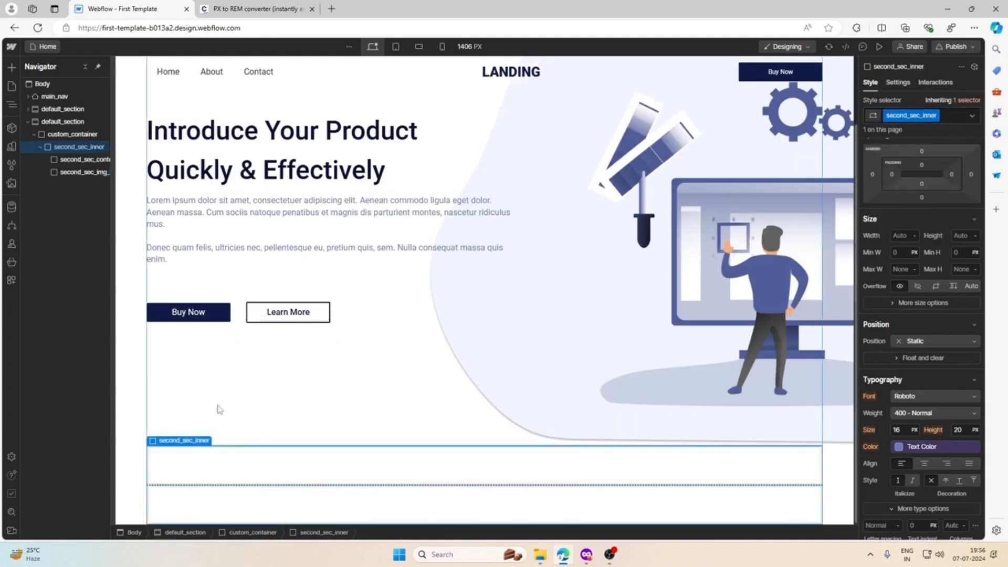
click(921, 165)
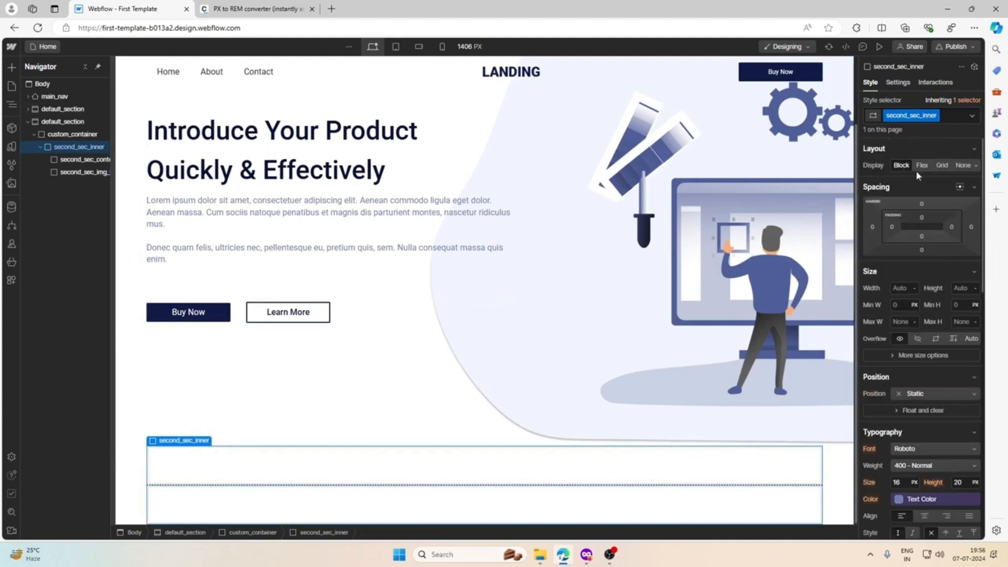
Step: Remove the second_sec_content_wrap and second_sec_img_wrap classes from the two child div blocks
click(171, 505)
scroll(913, 257, down, 3)
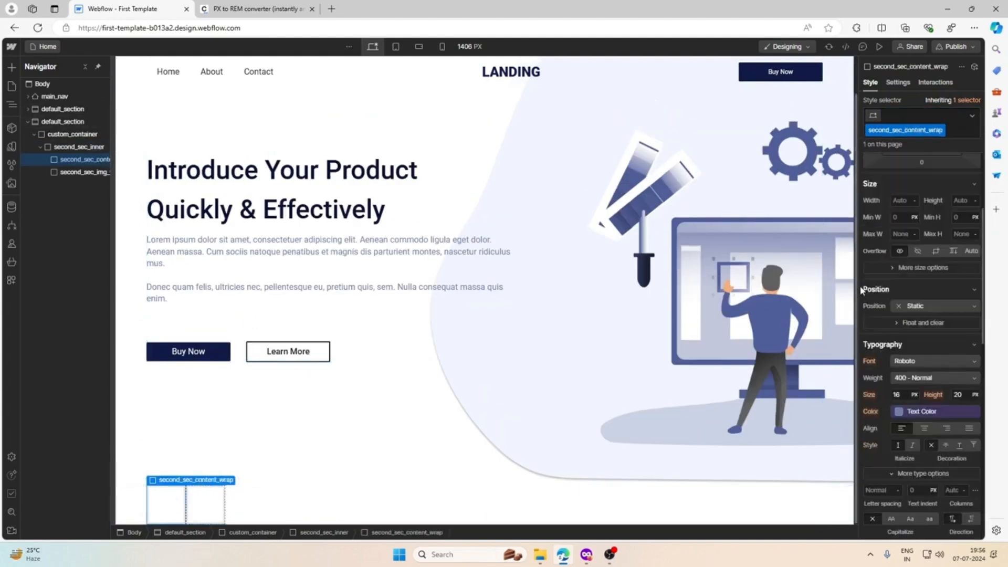
scroll(899, 258, up, 3)
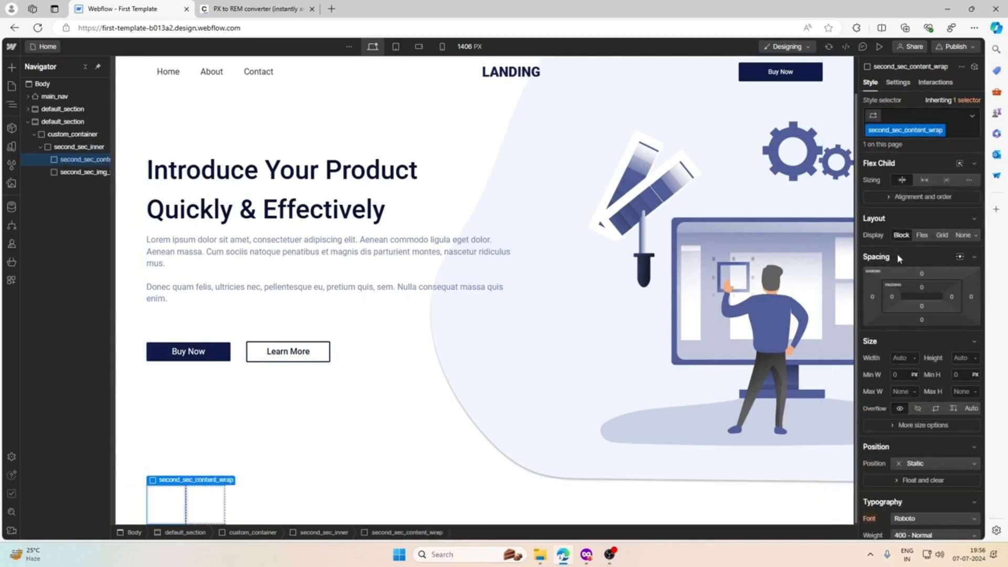
click(941, 131)
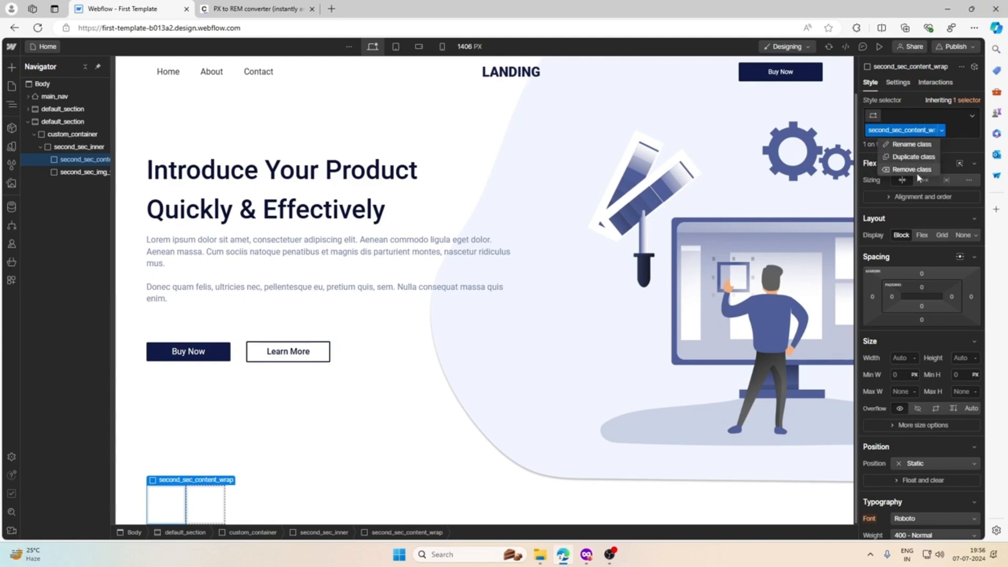
click(915, 170)
click(211, 494)
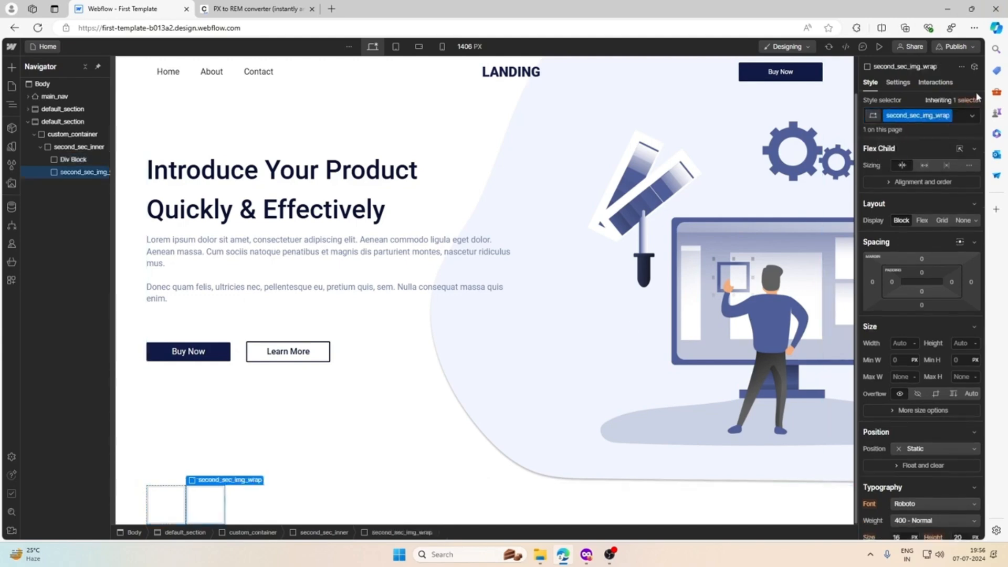
click(948, 115)
click(935, 159)
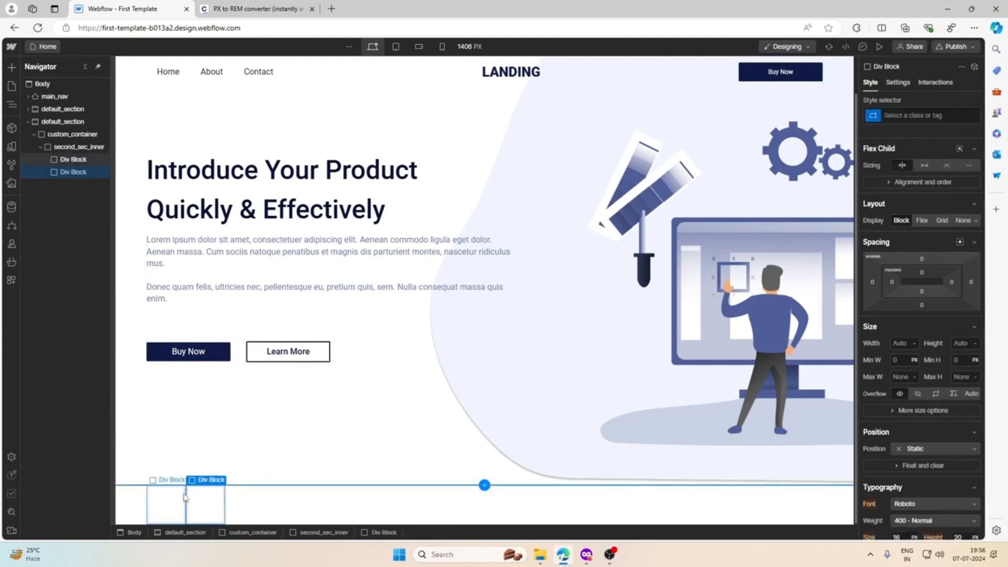
Step: Create the class w-50 on the first child div block and set its width to 50%
click(166, 503)
click(894, 115)
text(w-50)
key(Return)
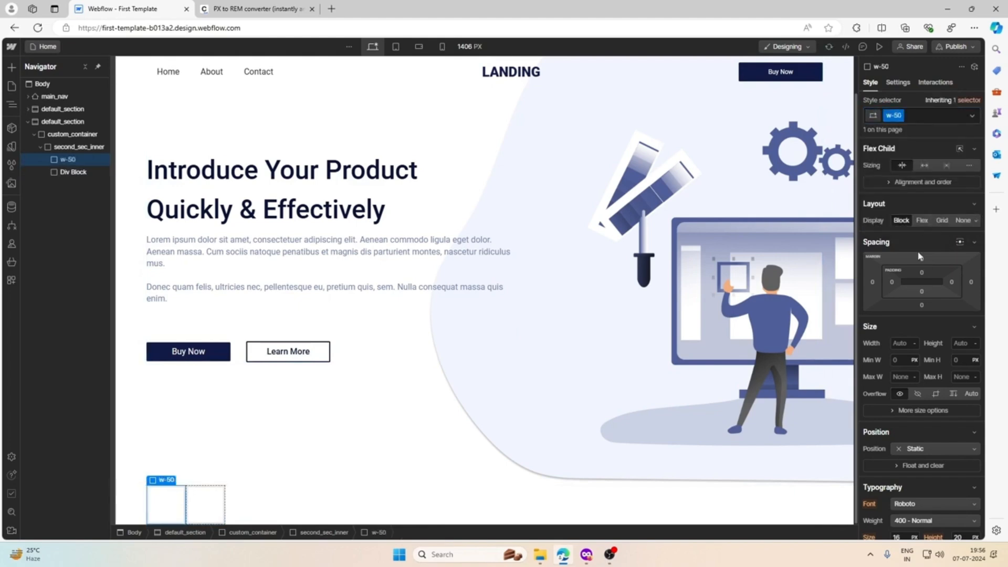
click(900, 342)
key(Return)
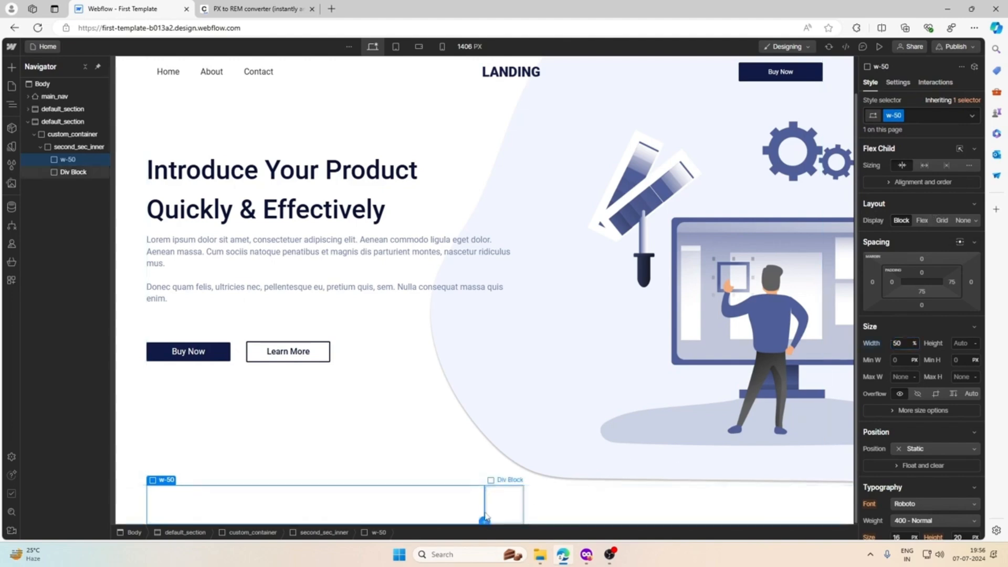
Step: Assign the existing w-50 class to the second child div block in second_sec_inner
click(504, 507)
click(907, 116)
text(w)
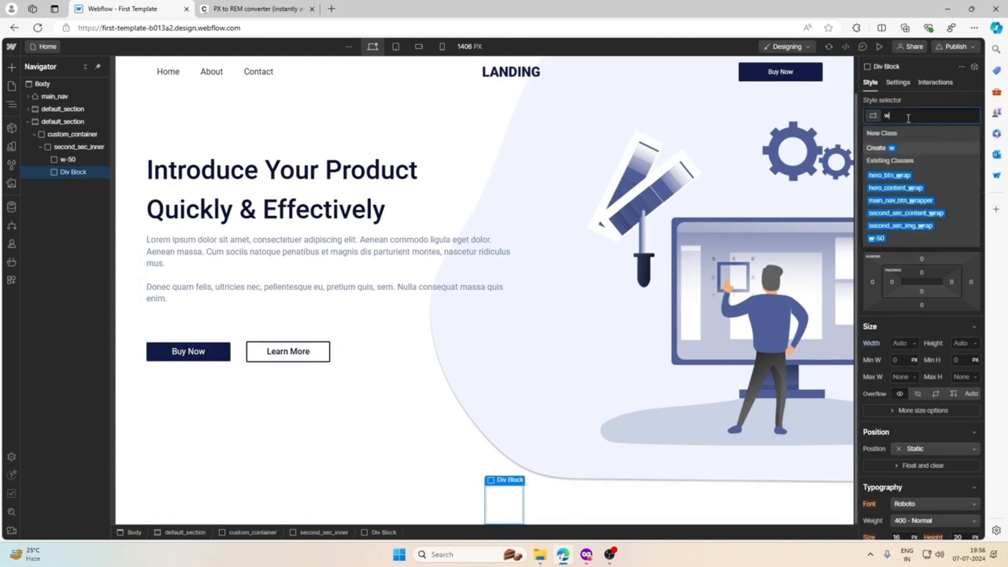
click(876, 237)
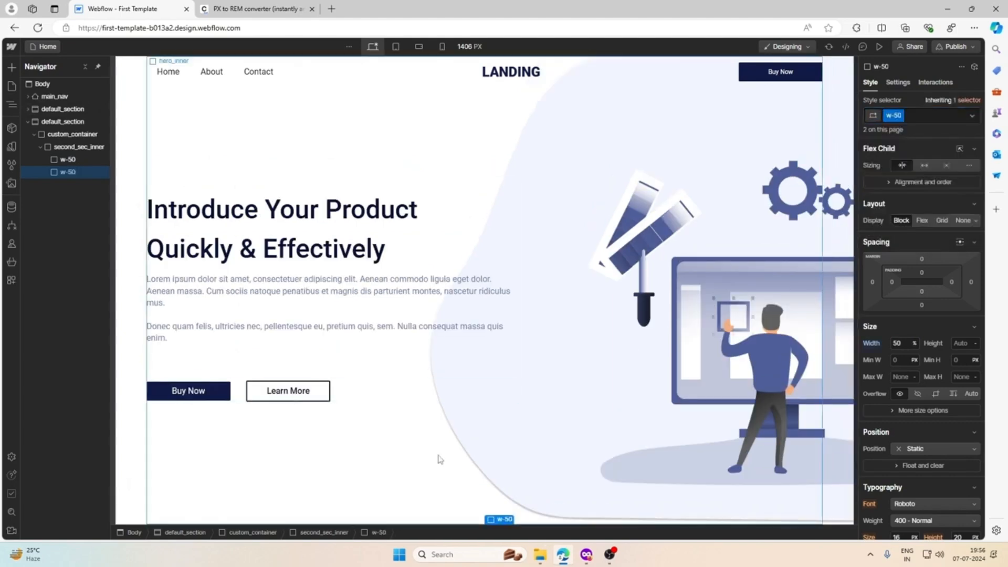
Step: Select the first w-50 div, check the second section's layout in the Figma template and return to Webflow
click(493, 510)
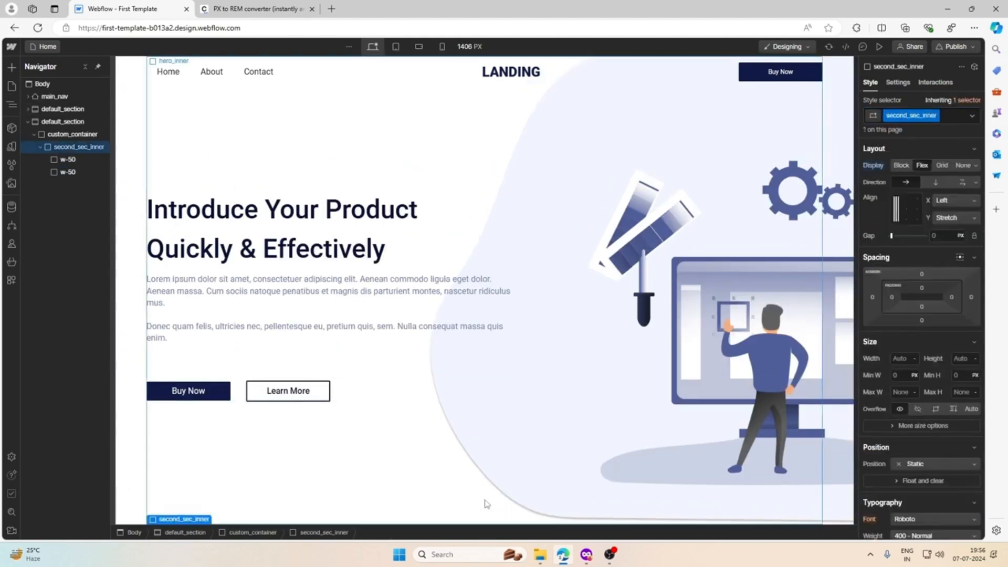
click(67, 159)
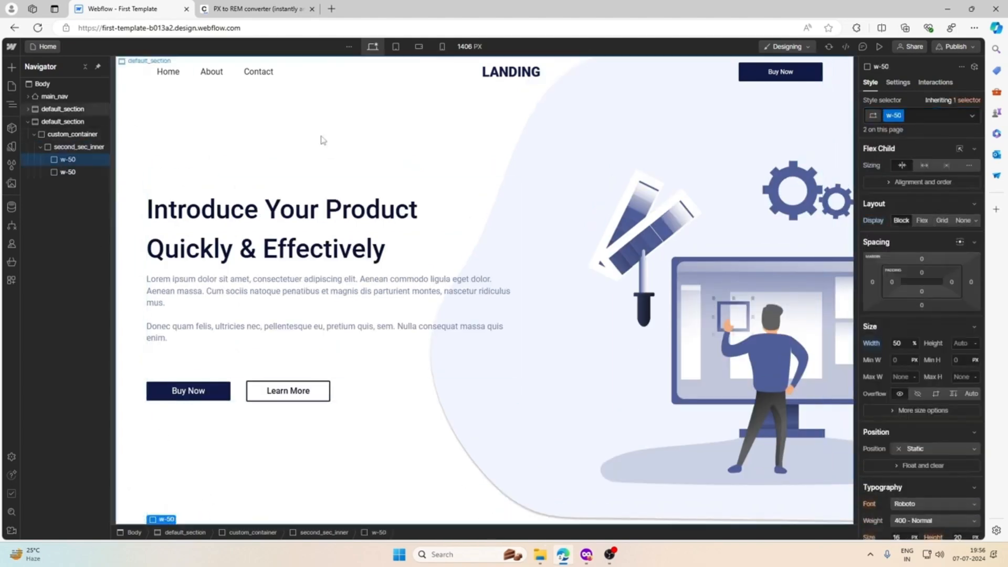
click(586, 558)
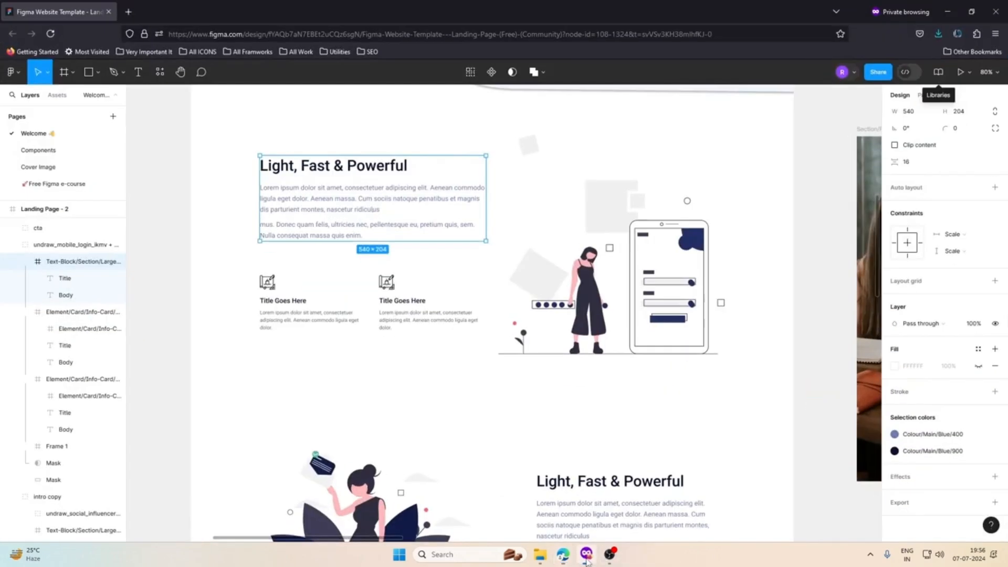
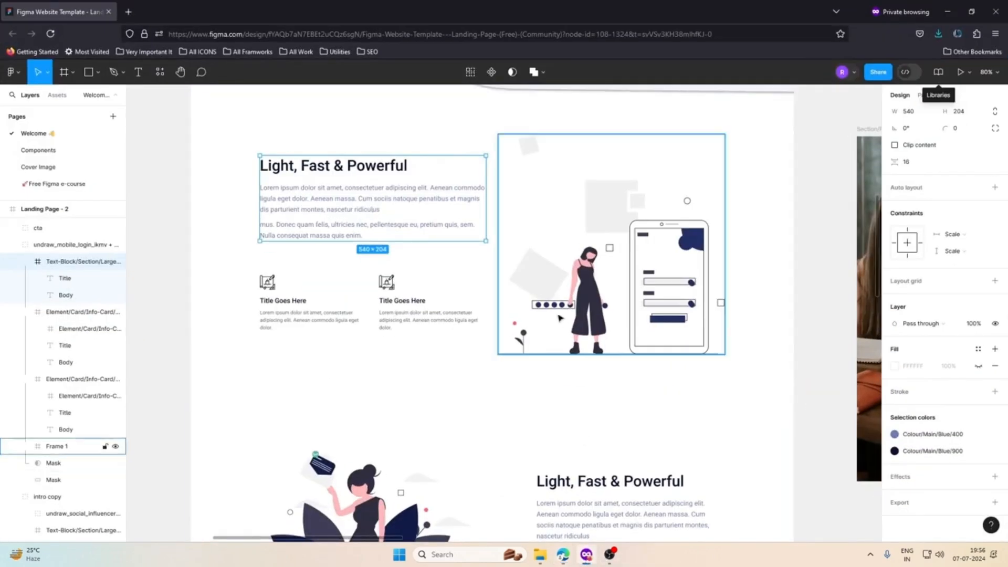
scroll(370, 200, up, 1)
click(948, 12)
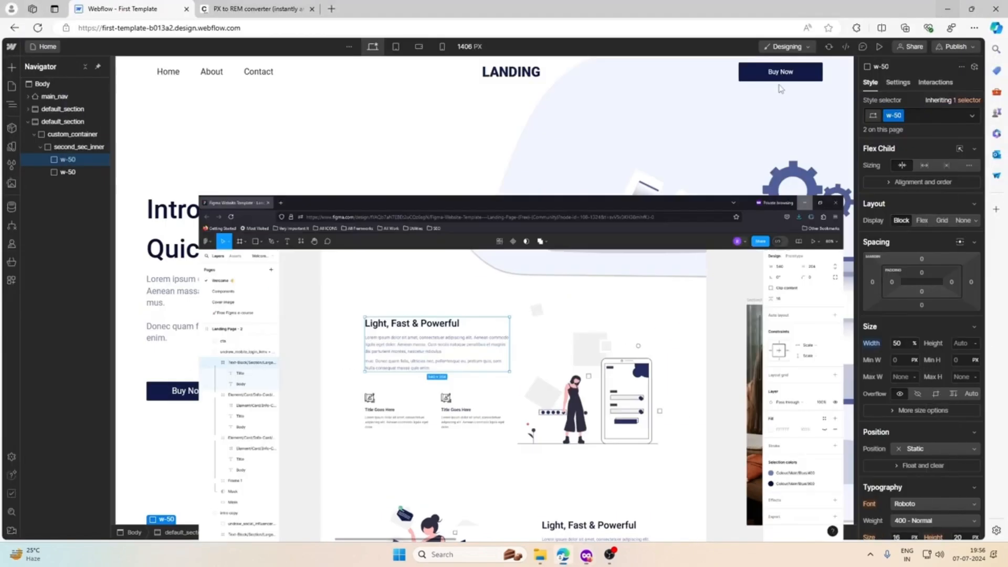
Step: Copy the hero heading from the first section and paste it into the first w-50 div of second_sec_inner
click(332, 255)
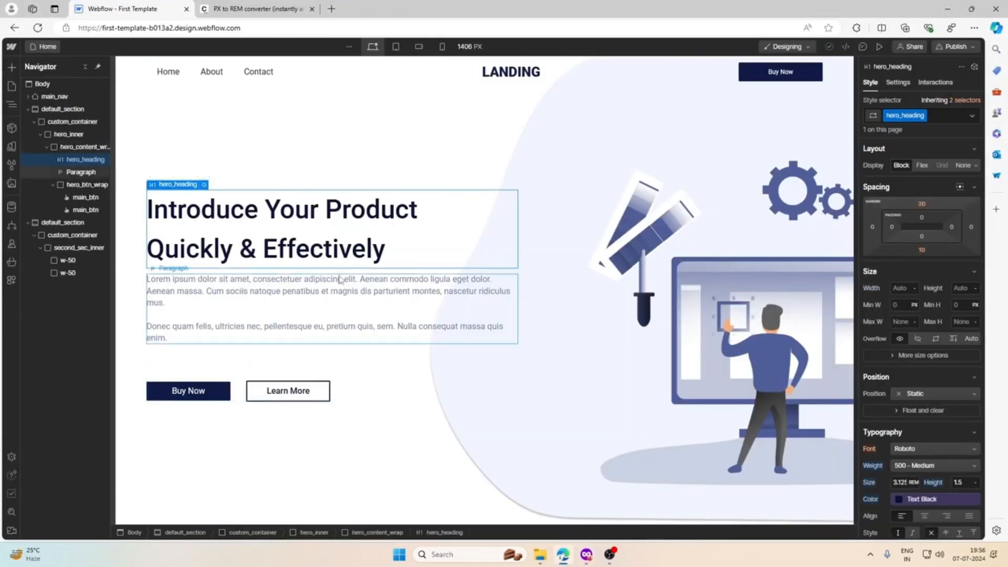
click(339, 287)
click(383, 239)
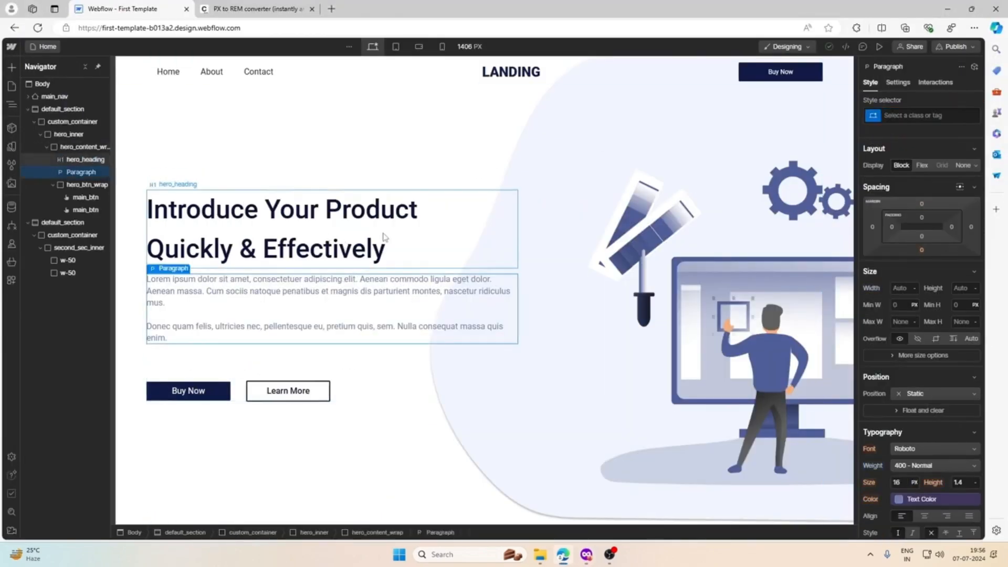
click(67, 261)
scroll(216, 257, down, 2)
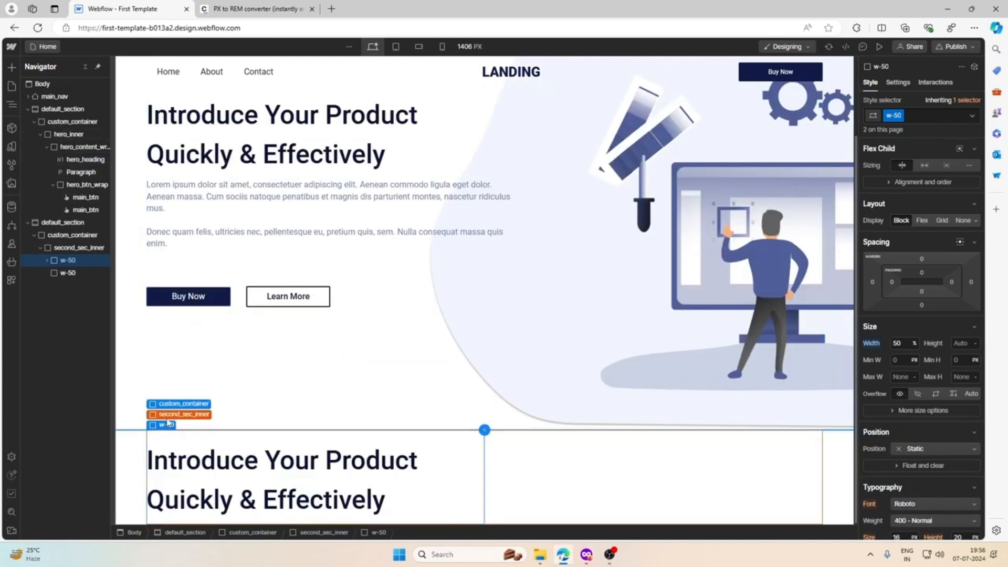
click(167, 450)
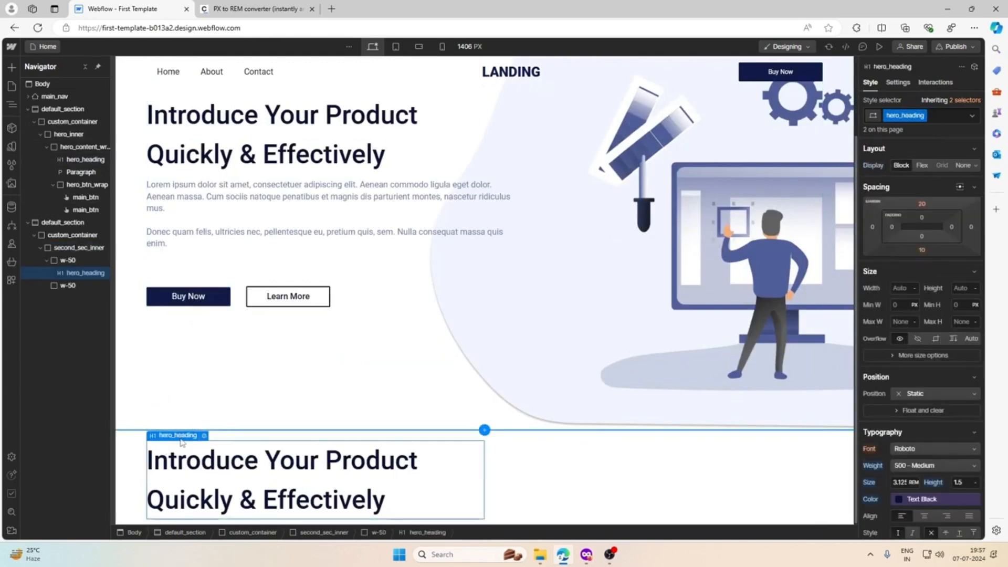
Step: Copy the hero paragraph and paste it below the heading in the first w-50 div
click(179, 426)
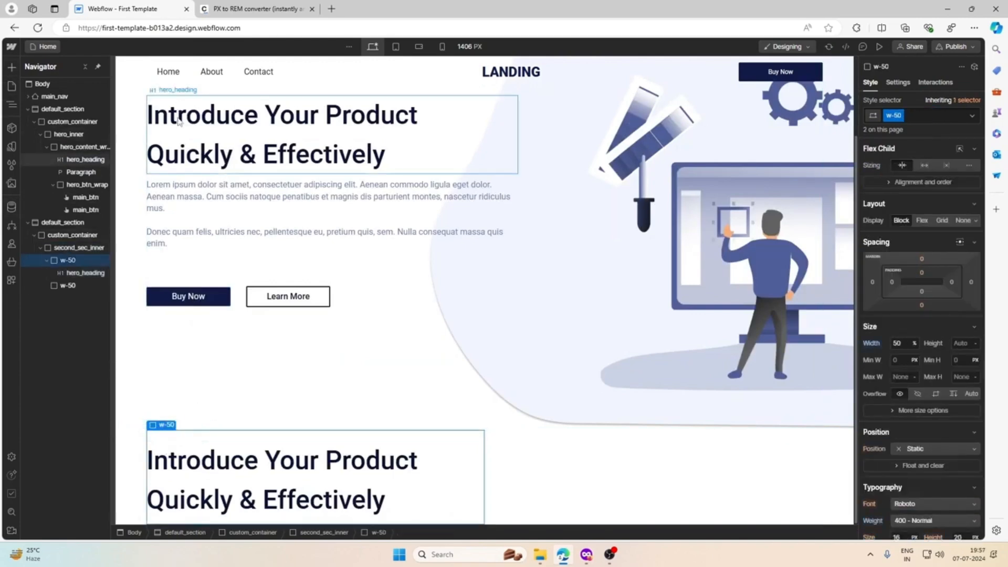
click(232, 233)
click(178, 446)
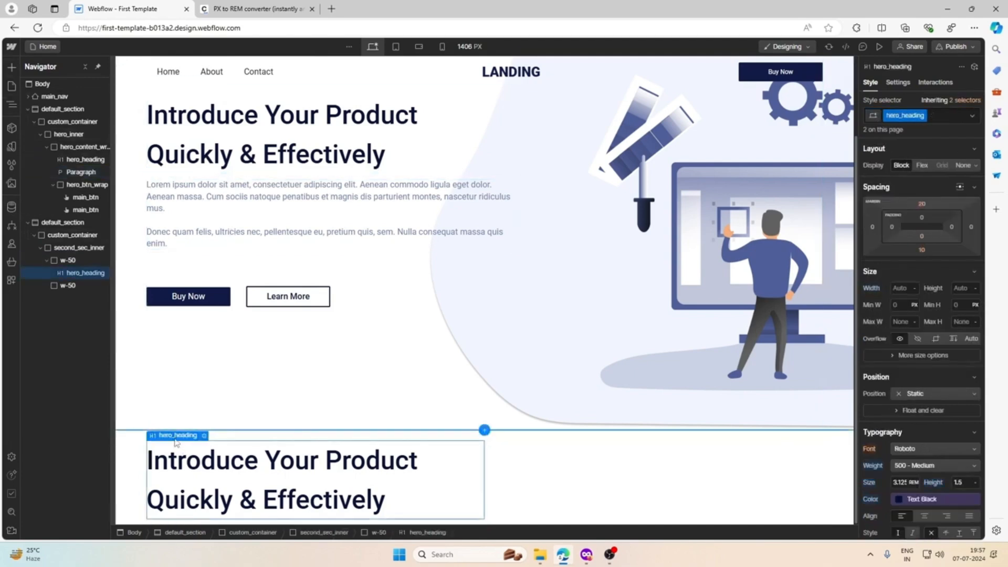
click(175, 423)
key(ctrl+v)
scroll(262, 396, down, 2)
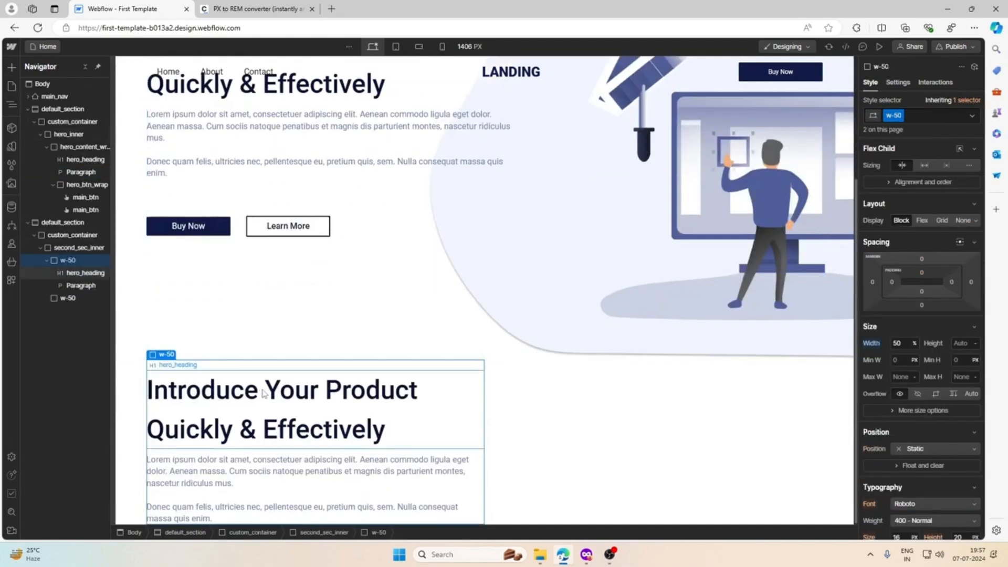
click(256, 438)
click(463, 476)
Step: Add an image element inside the second w-50 div of second_sec_inner
click(598, 420)
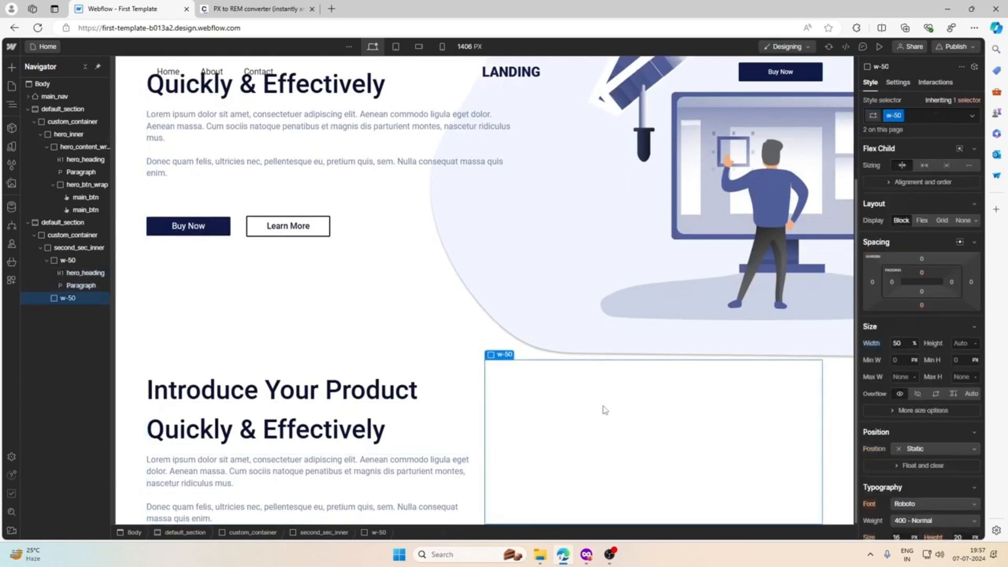
click(12, 68)
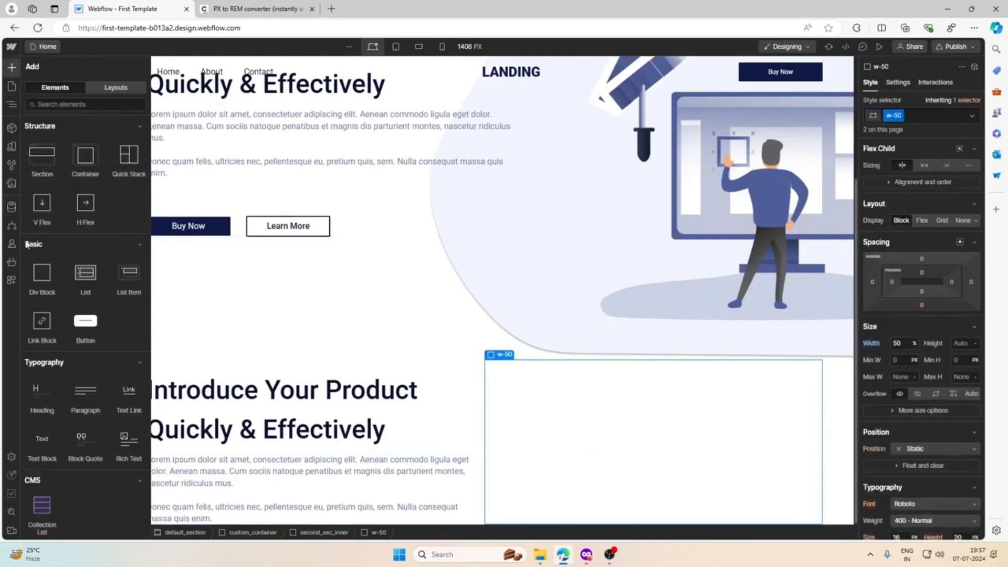
scroll(72, 368, down, 4)
click(43, 370)
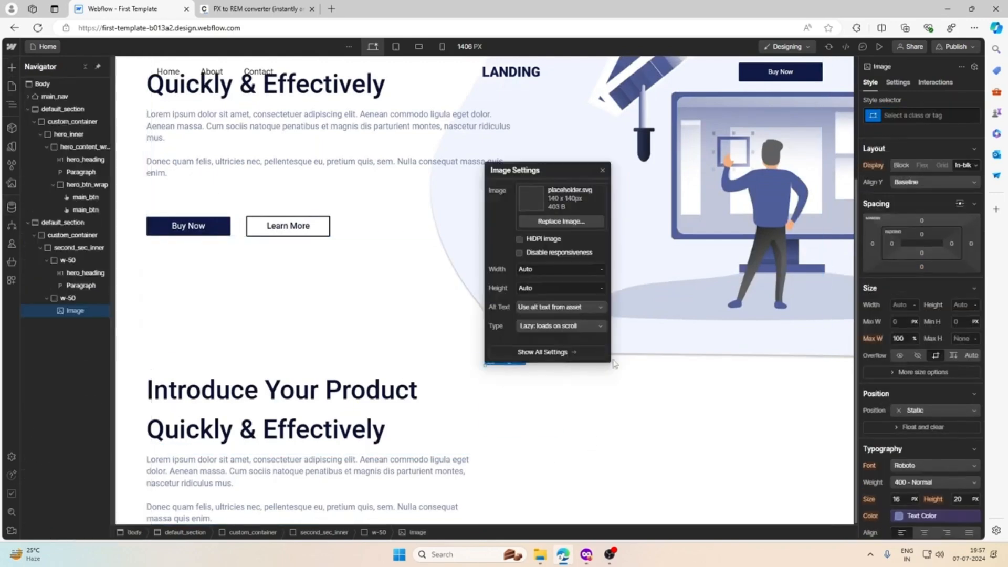
Step: Upload second_sec_img.png from the Assets folder and use it as the image in the second w-50 div
click(552, 223)
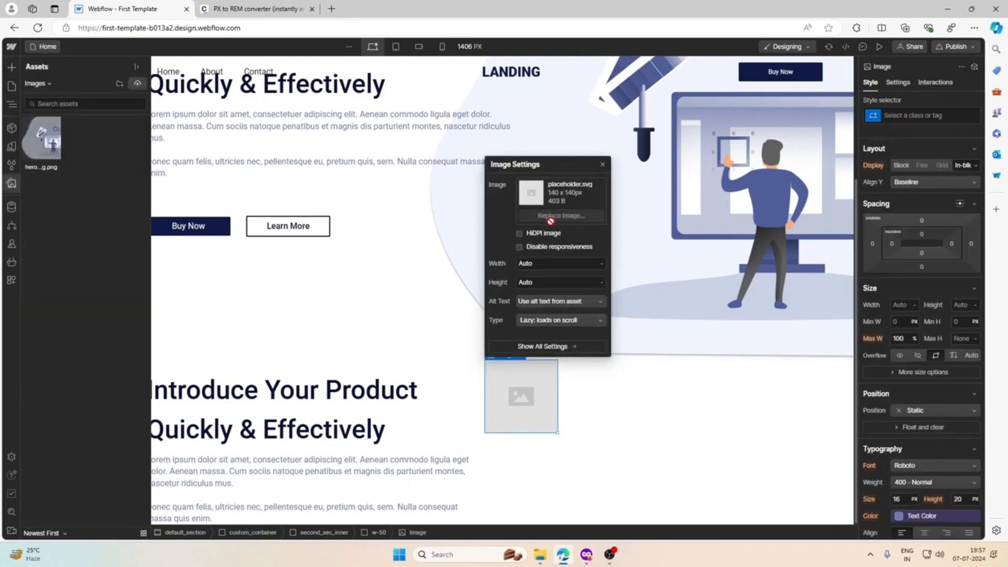
click(136, 88)
click(196, 105)
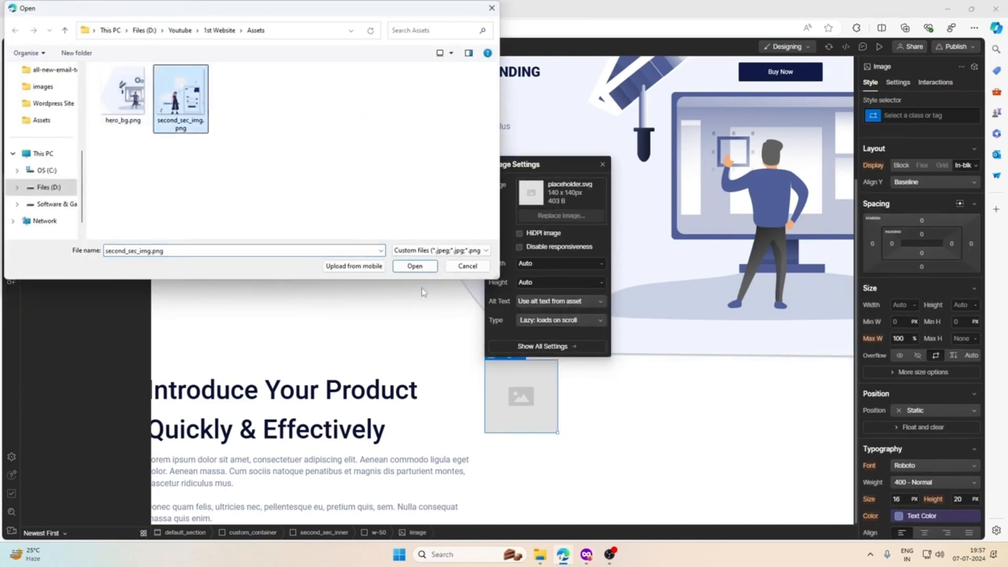
click(412, 266)
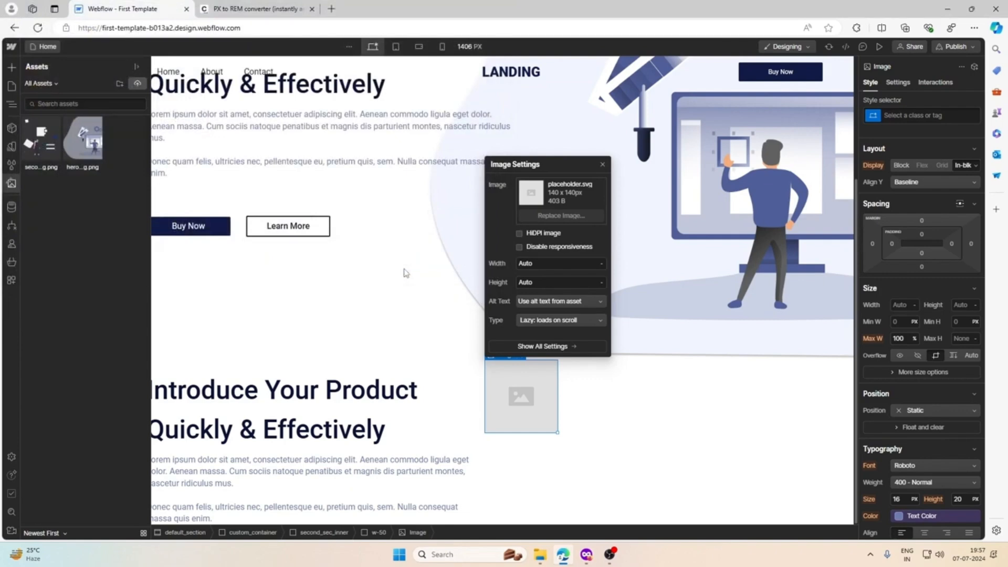
click(32, 139)
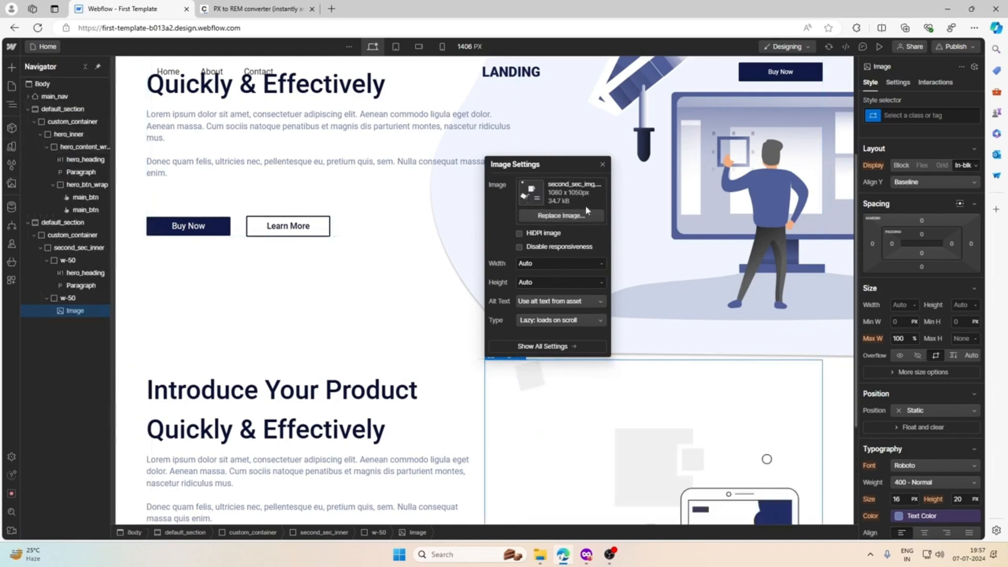
click(602, 164)
scroll(412, 286, down, 3)
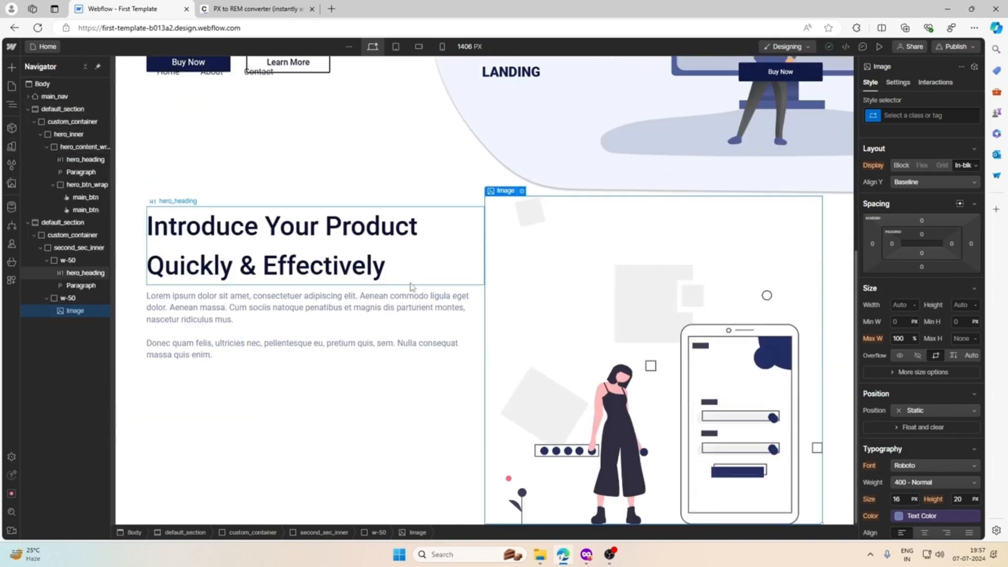
Step: Copy the title text "Light, Fast & Powerful" from the second section in Figma and return to Webflow
click(317, 475)
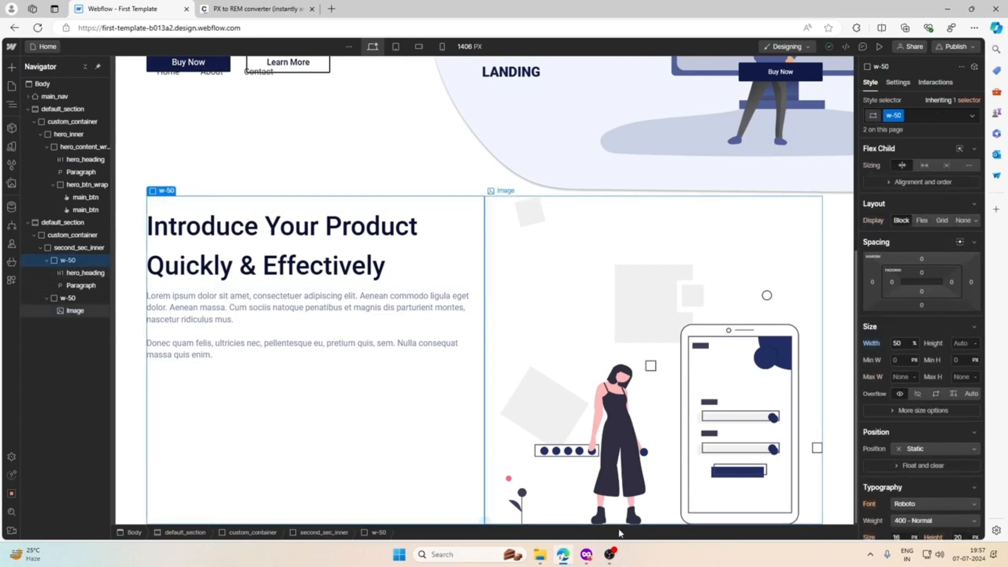
click(587, 554)
double_click(361, 209)
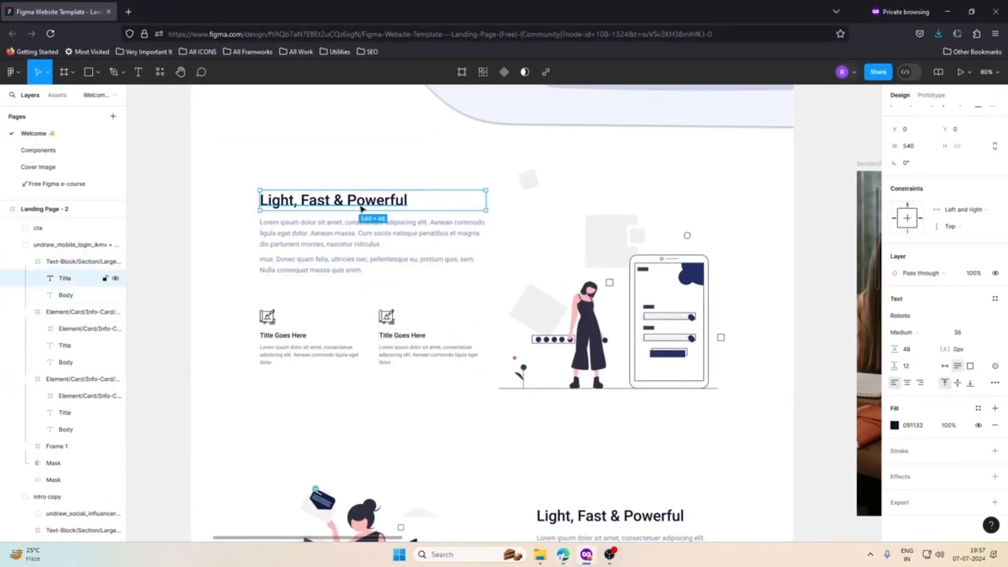
double_click(361, 209)
key(ctrl+c)
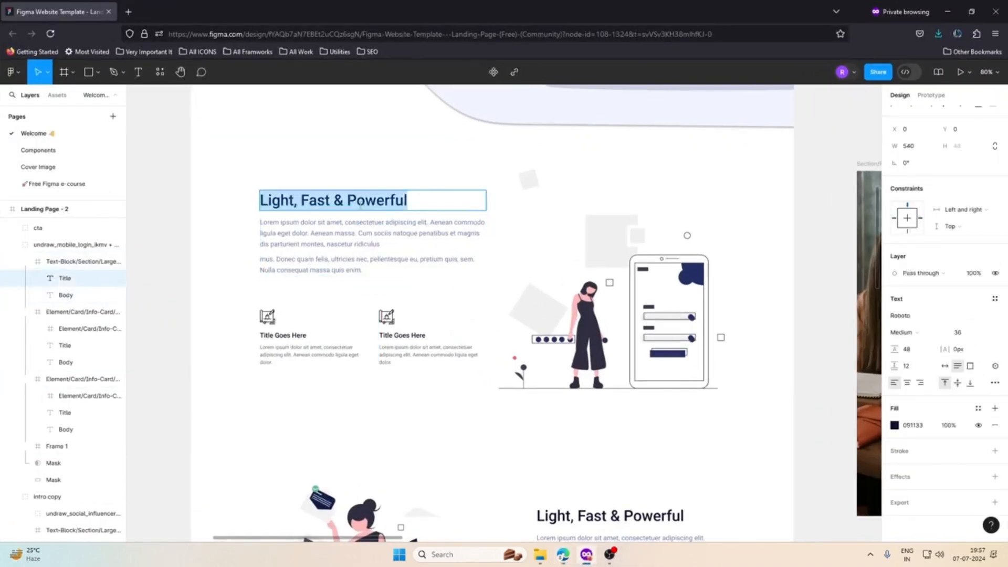
click(947, 12)
Step: Replace the heading text in the first w-50 div with "Light, Fast & Powerful"
triple_click(315, 245)
click(375, 265)
drag(387, 265, 149, 214)
key(ctrl+v)
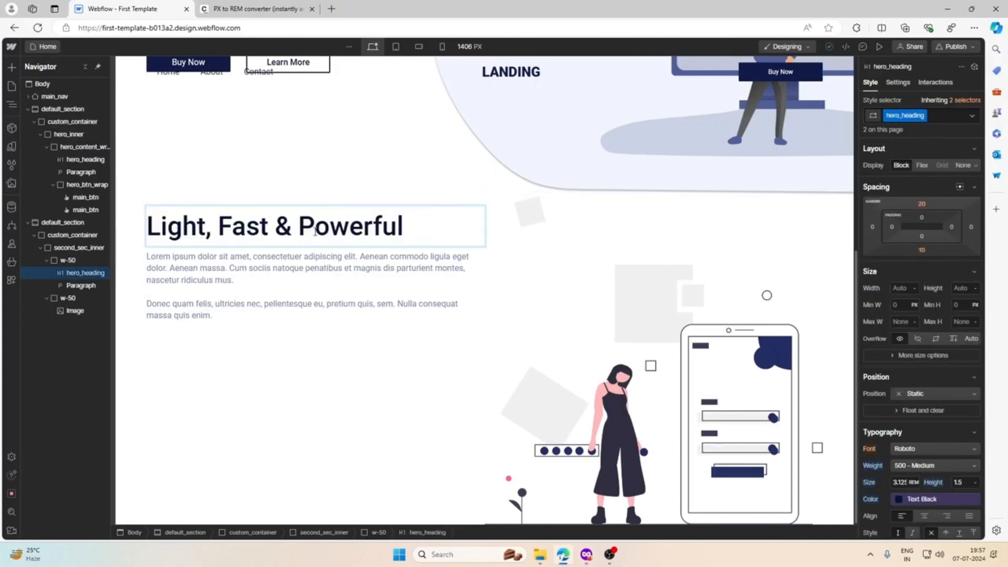
click(314, 279)
click(586, 554)
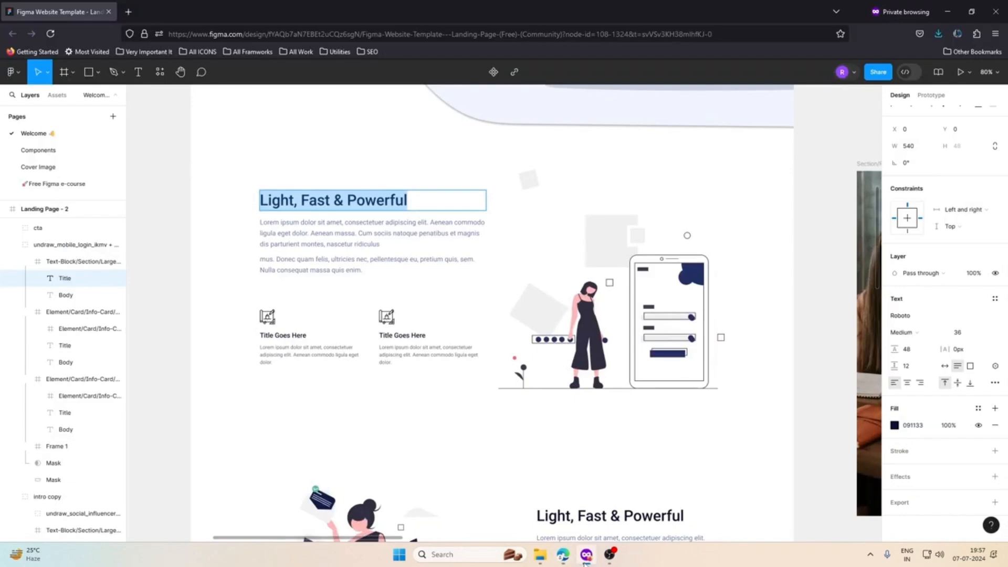
click(586, 556)
click(586, 557)
click(586, 556)
Step: Add the existing second_sec_content_wrap class as a combo class to the first w-50 div
click(315, 343)
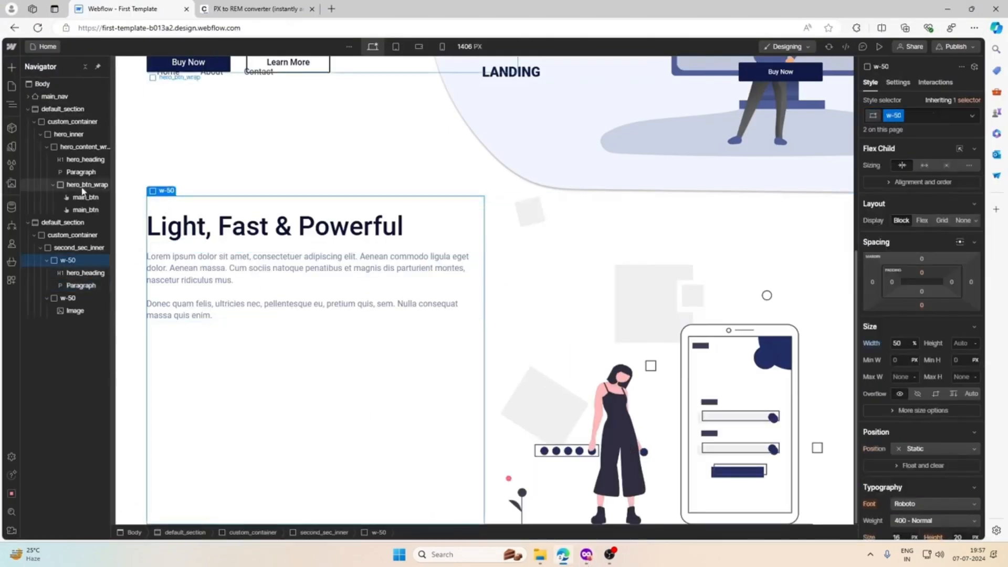
click(48, 260)
click(46, 273)
click(47, 260)
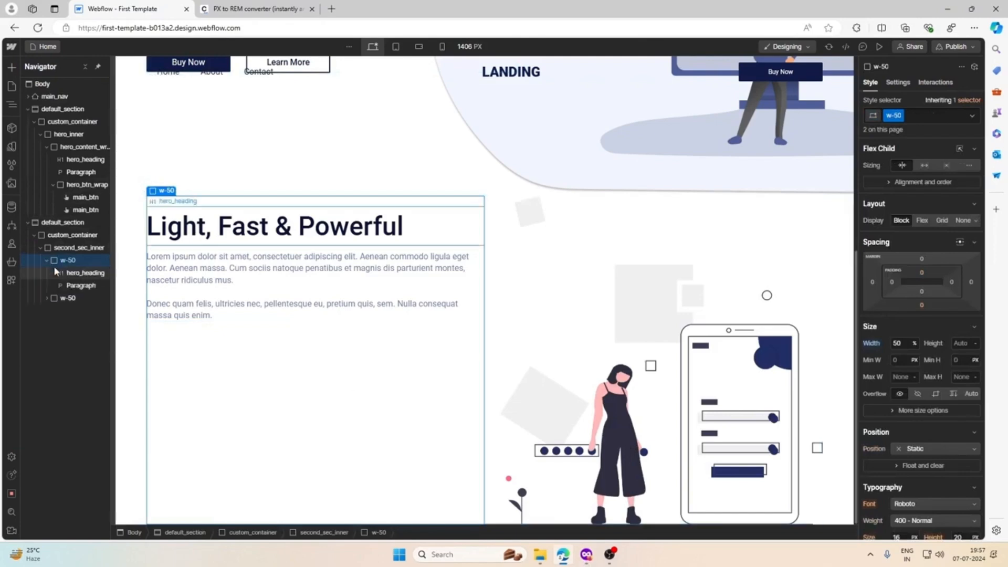
click(926, 118)
text(sec)
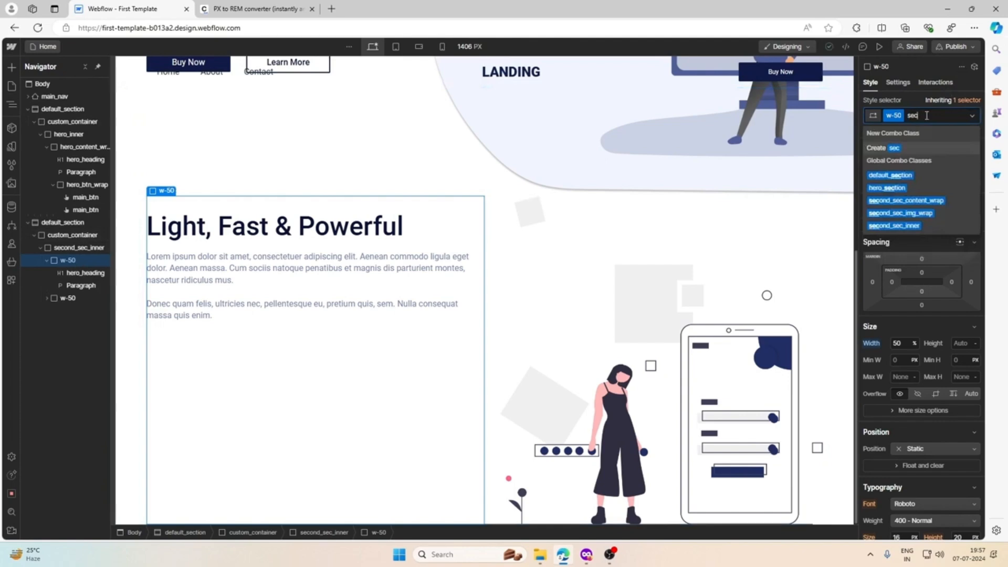
click(949, 200)
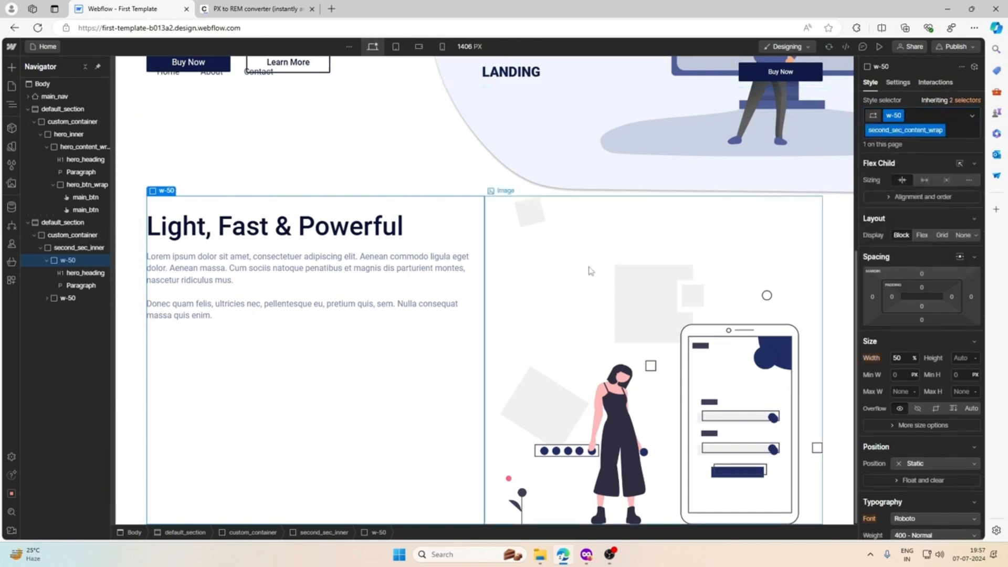
Step: Add the existing second_sec_img_wrap class as a combo class to the w-50 div holding the image
click(568, 265)
click(501, 180)
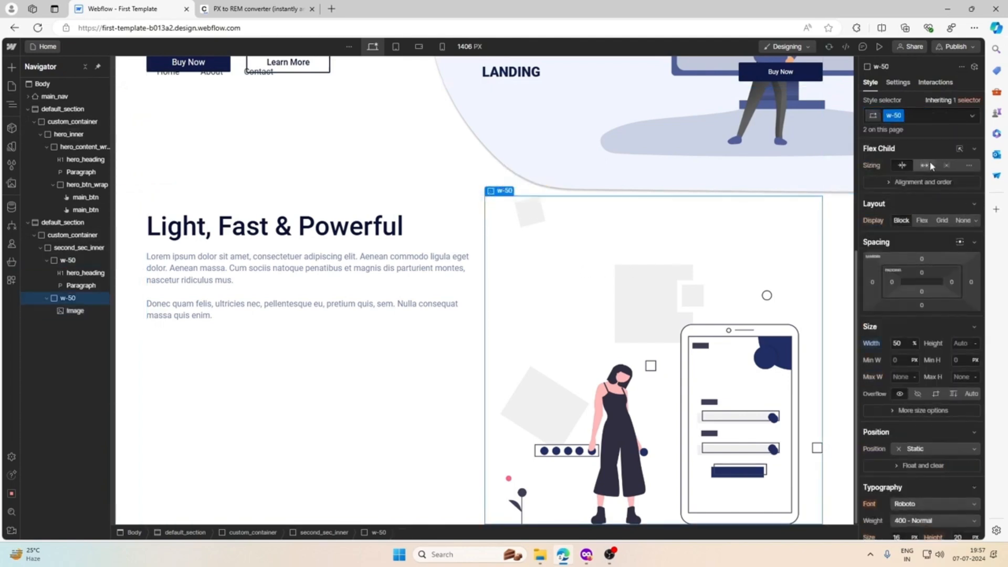
click(927, 119)
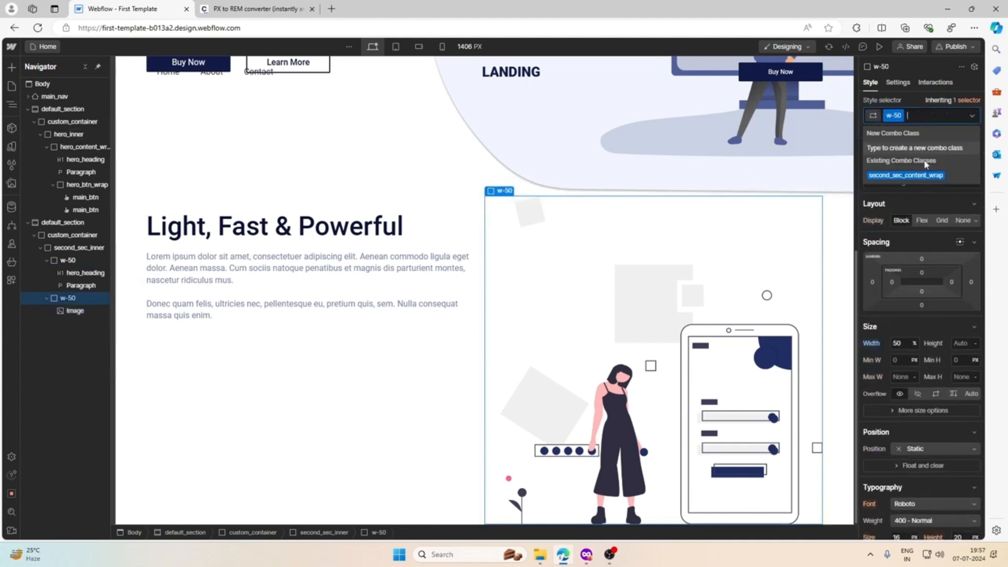
text(sec)
click(916, 228)
Step: Add a div block below the paragraph in the first w-50 div of the second section
click(374, 356)
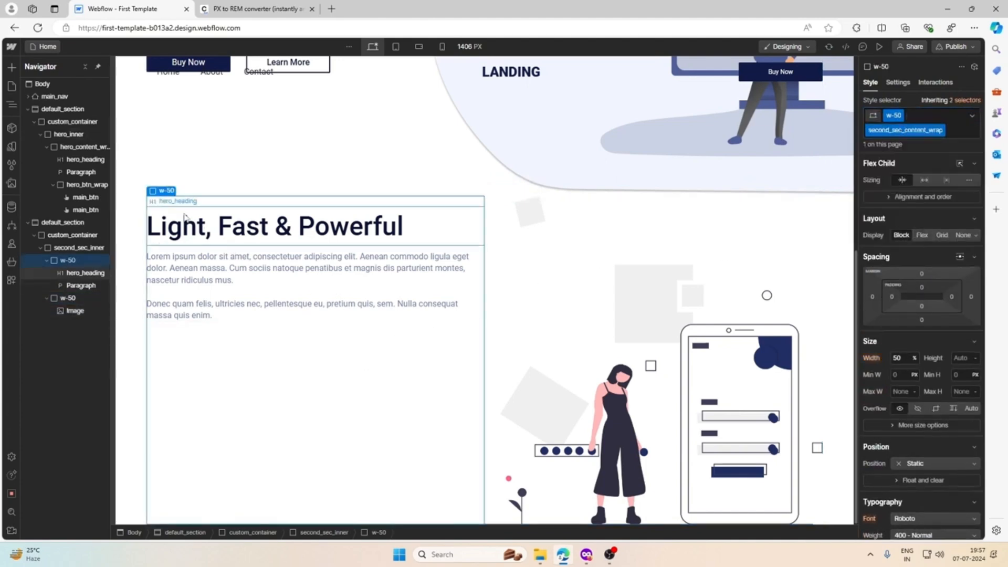
click(12, 67)
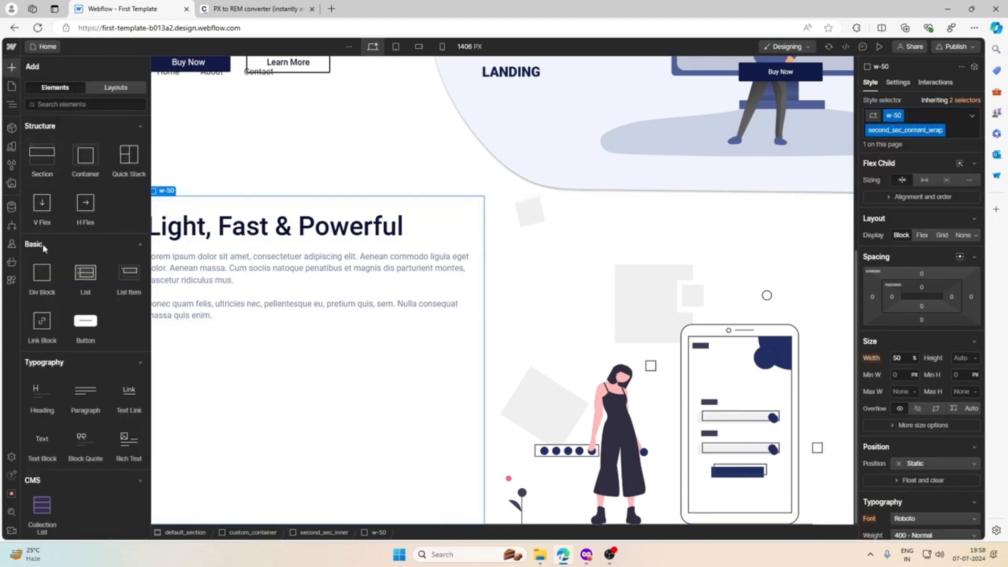
scroll(88, 233, down, 4)
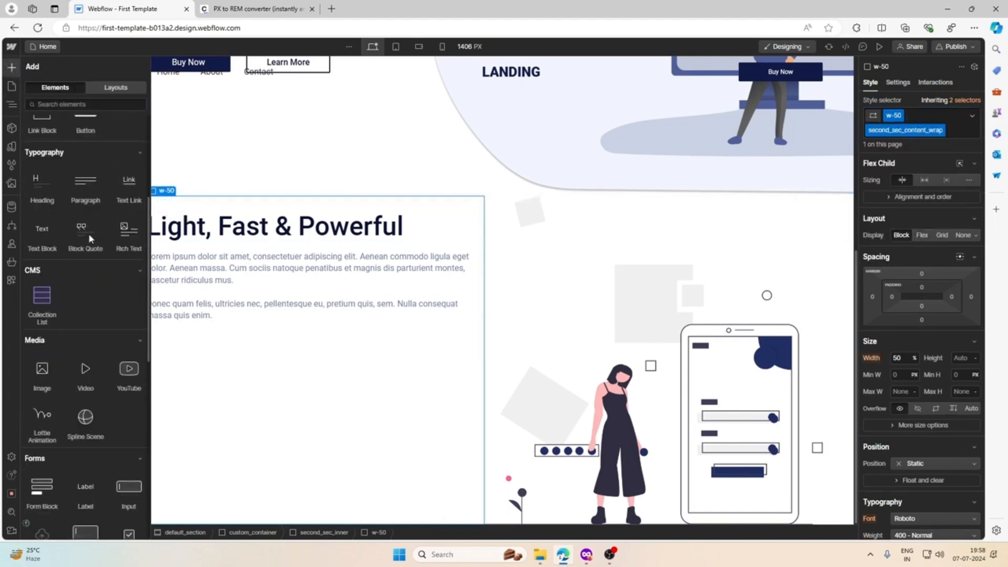
scroll(88, 233, up, 4)
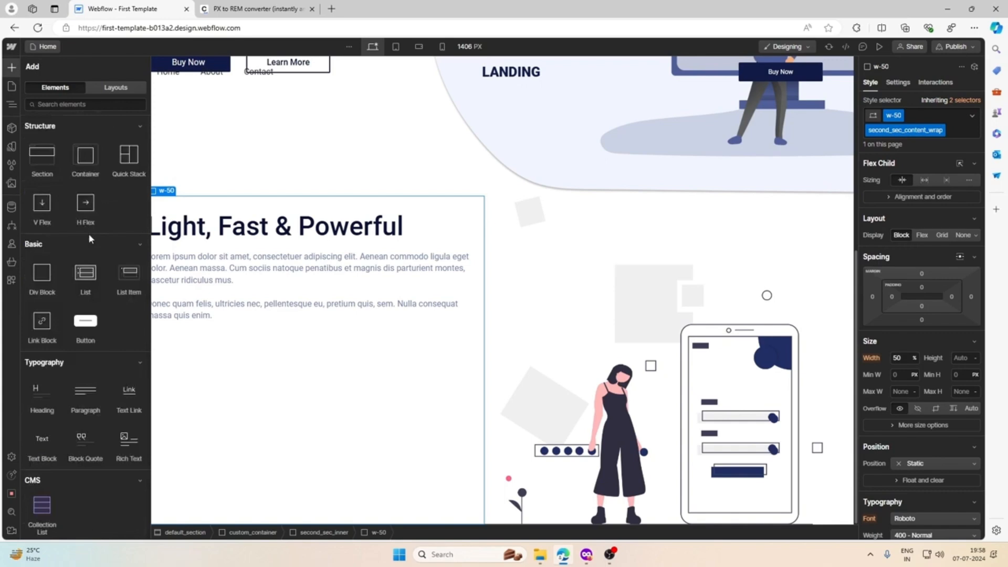
click(42, 274)
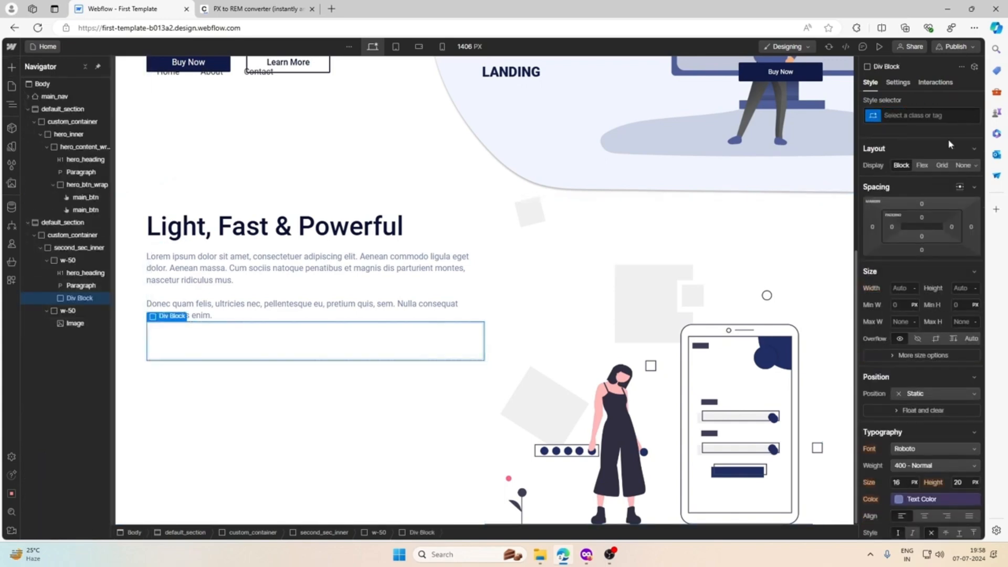
Step: Create the class second_sec_bottom_wrap on the new div block below the paragraph
click(932, 115)
text(sec)
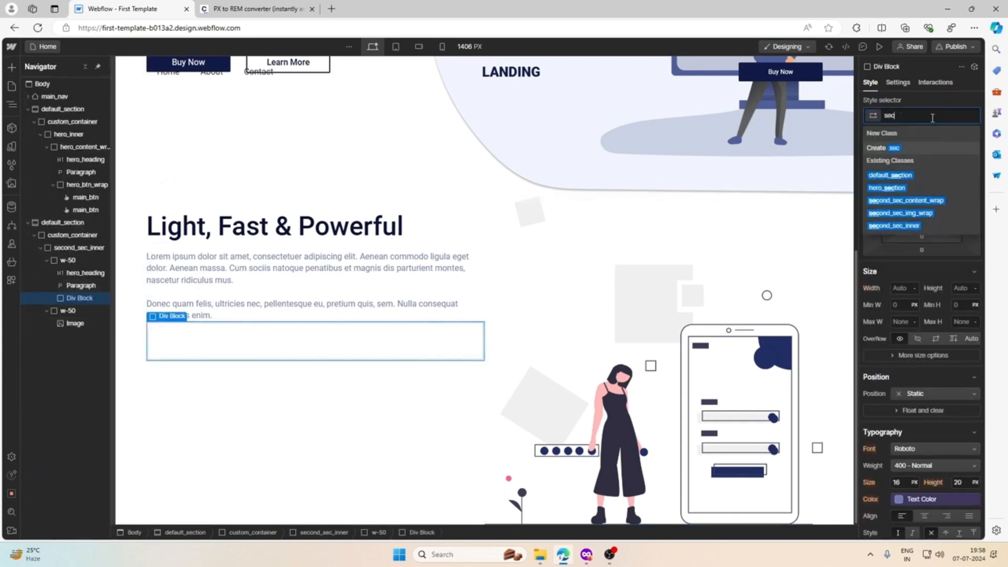
text(ond_sec_)
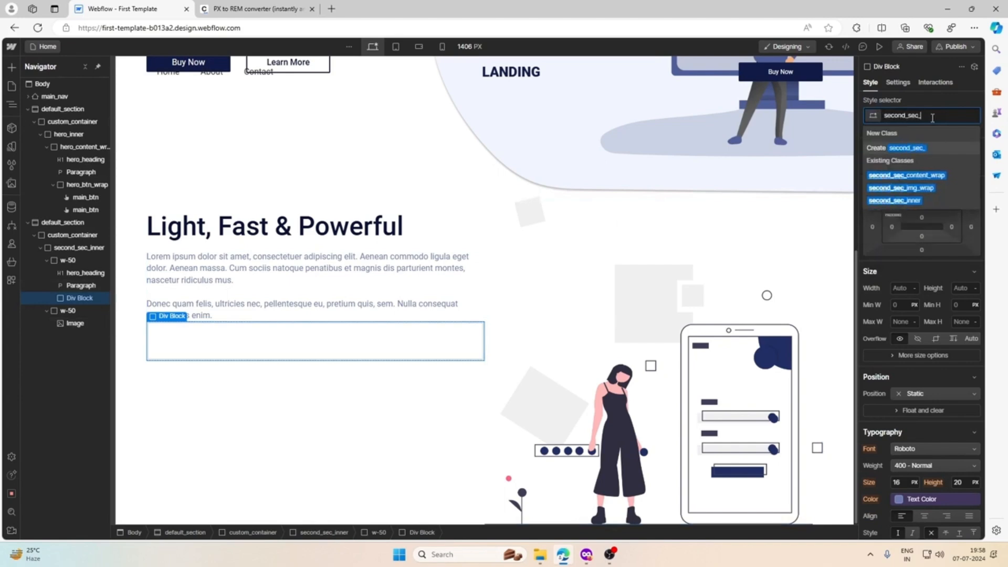
text(bottom_wrap)
key(Return)
key(Escape)
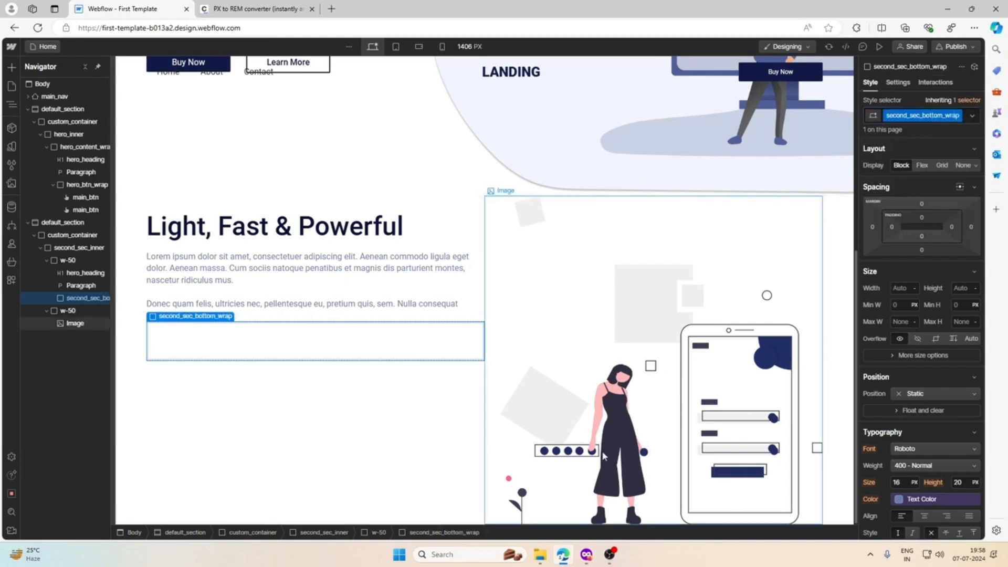
Step: Check the info card frames in the Figma template and add a div block inside second_sec_bottom_wrap in Webflow
click(585, 554)
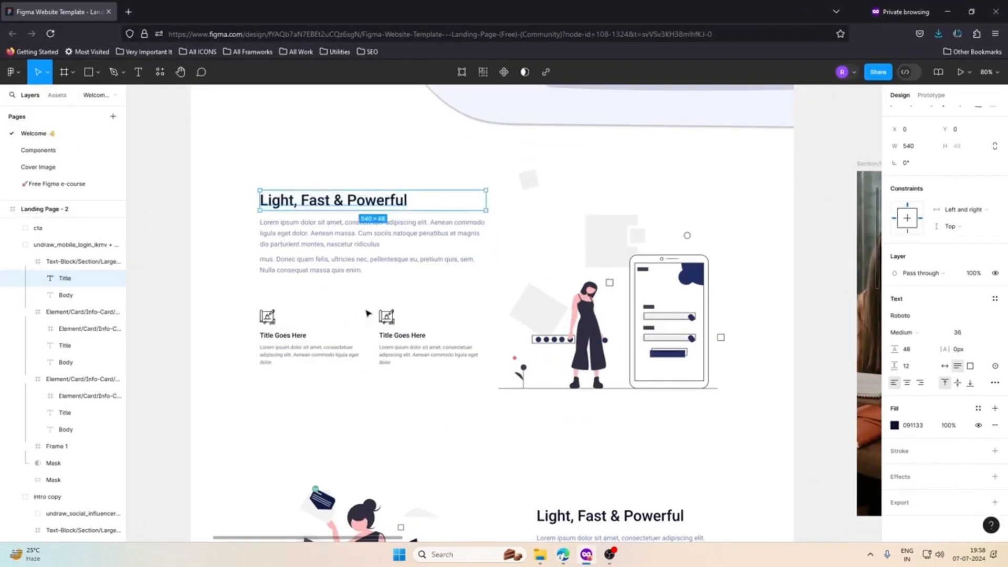
click(461, 313)
click(334, 313)
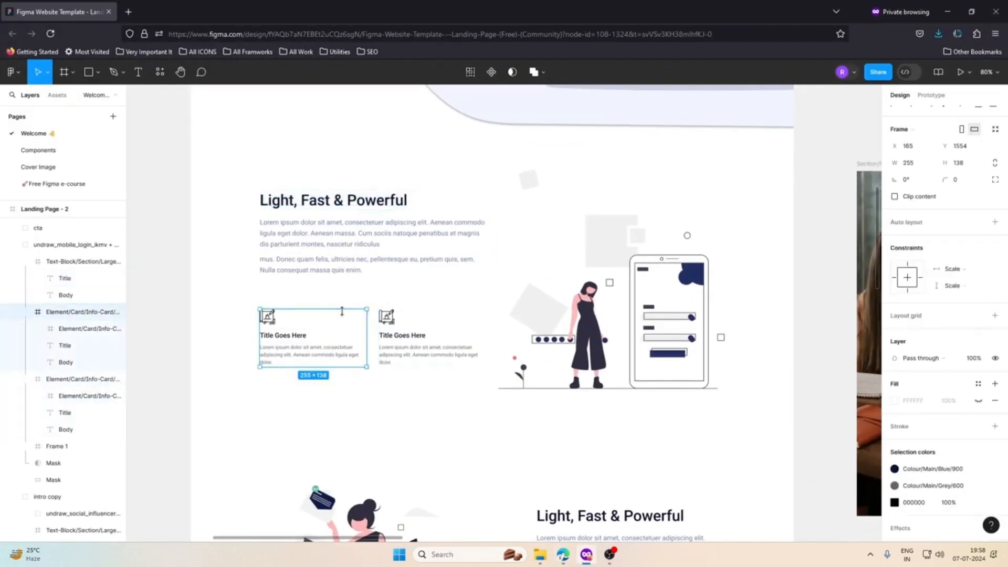
click(948, 12)
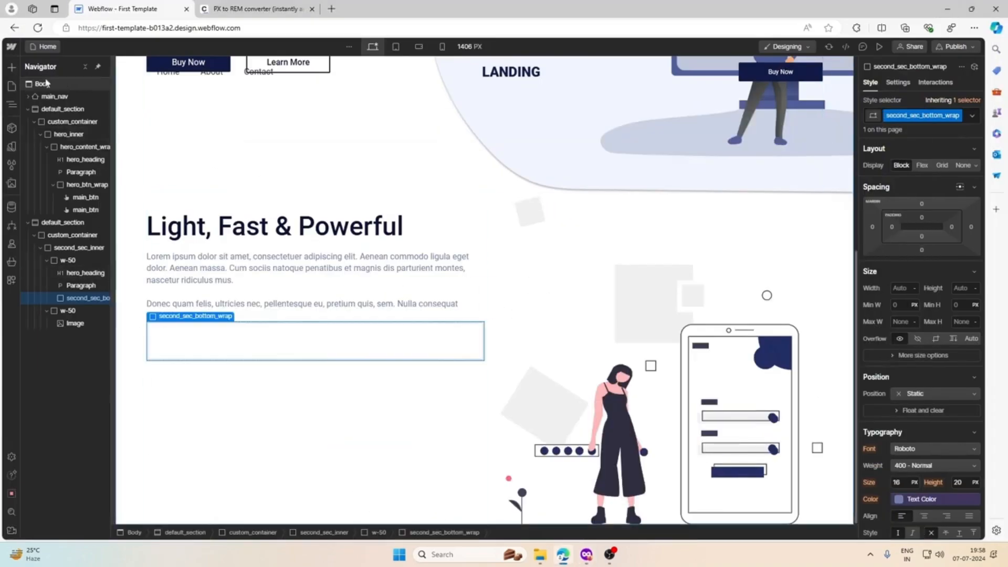
click(11, 67)
drag(41, 273, 446, 315)
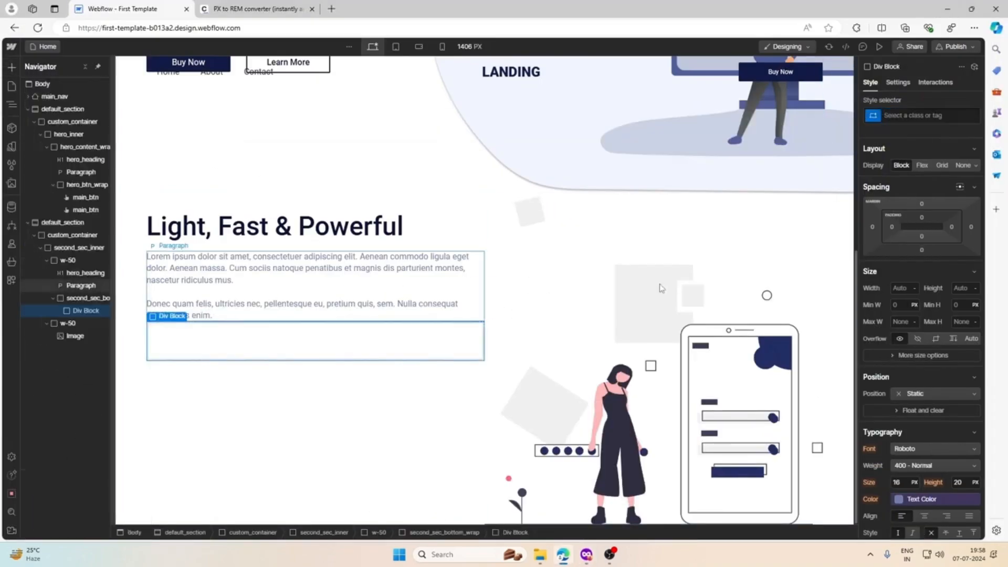
Step: Enter a new class name beginning with second_section_d for the div block nested in second_sec_bottom_wrap
click(929, 115)
text(sec)
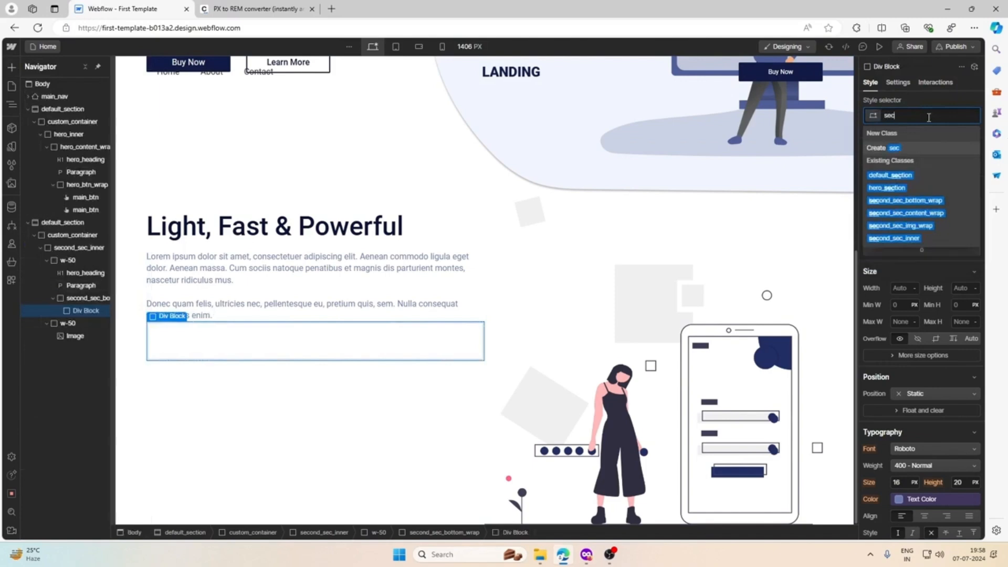
text(ond_section_d)
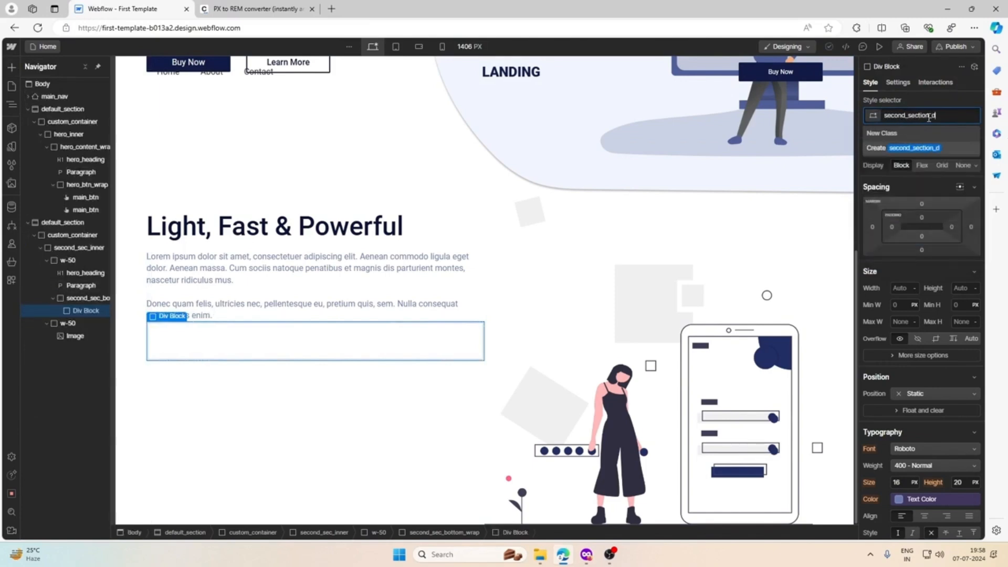
Step: Create the class second_section_card for the selected div block
key(Return)
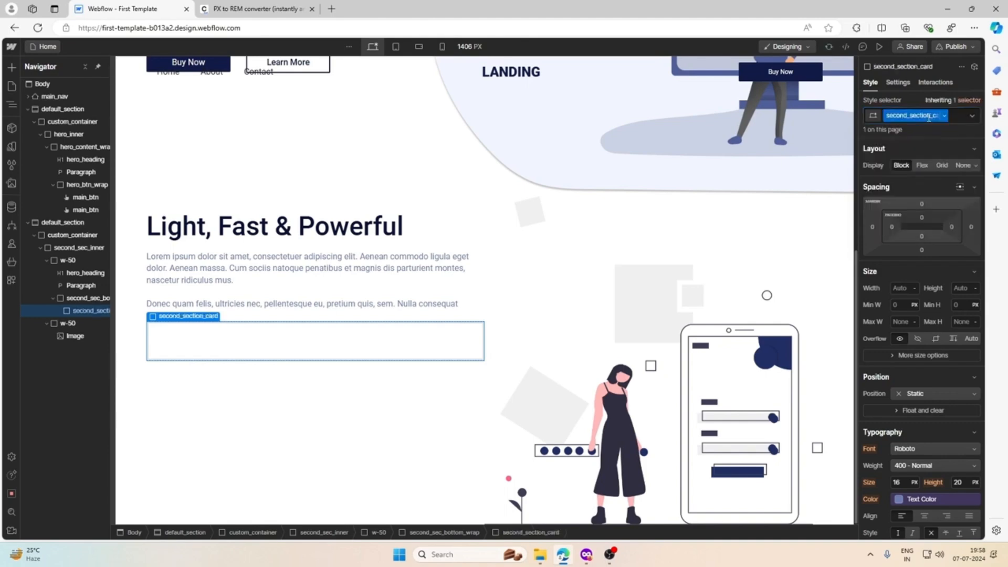
Step: Switch to the Figma design and export the info card's icon as a PNG into the Assets folder
click(585, 553)
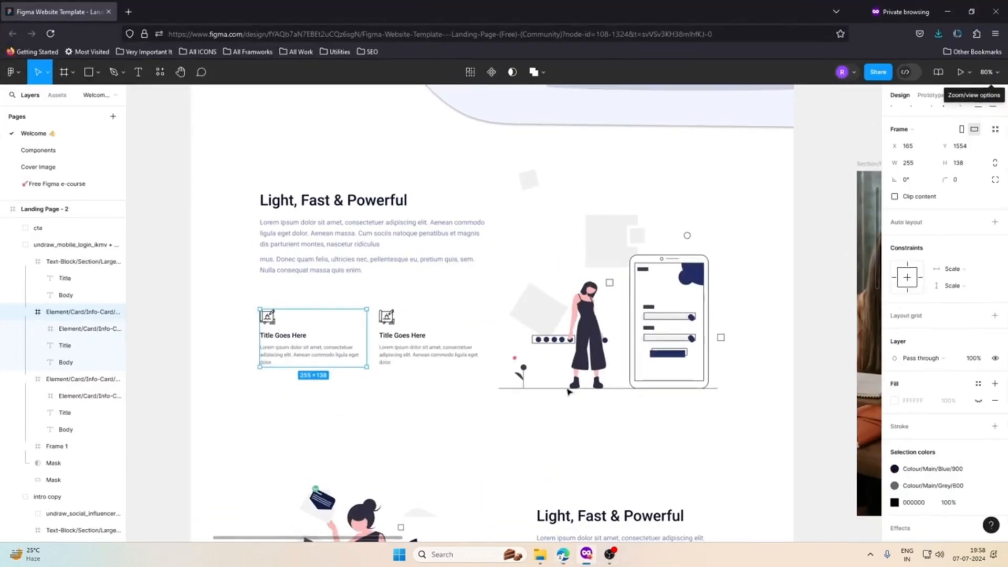
double_click(268, 318)
scroll(918, 508, down, 1)
click(994, 501)
scroll(918, 508, down, 2)
click(903, 516)
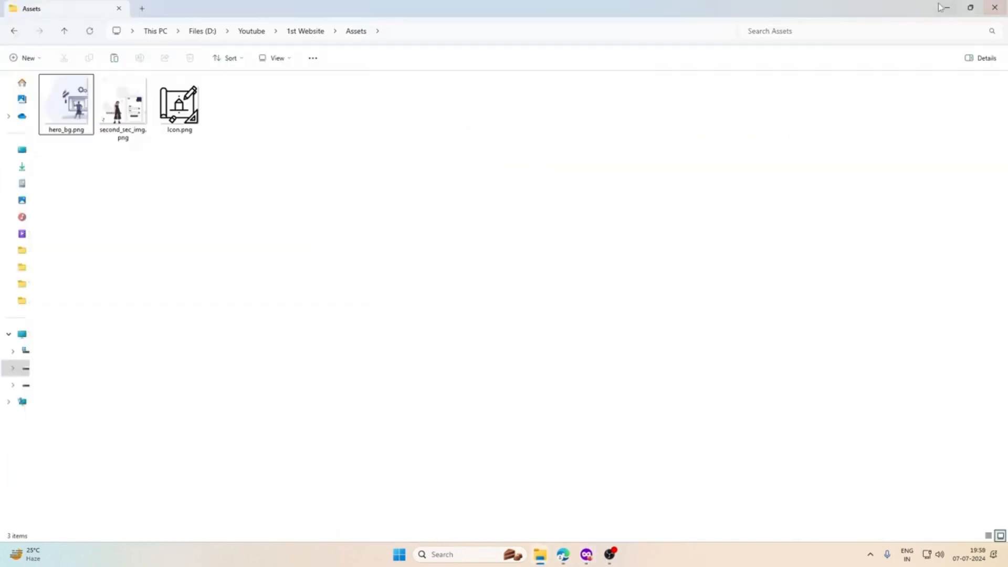
click(943, 7)
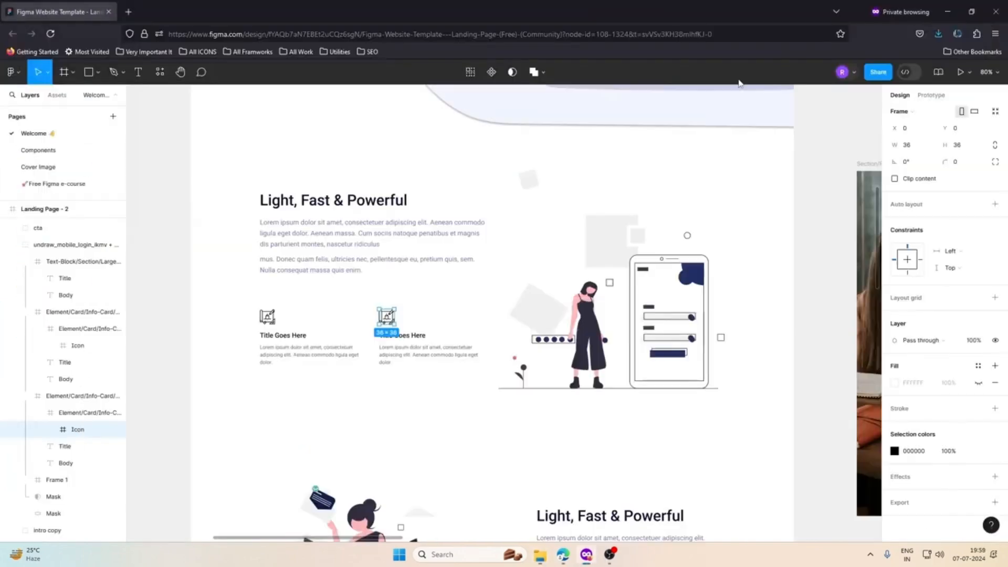
Step: Check the info card layout in Figma, return to Webflow and add a div block inside second_section_card
scroll(294, 361, down, 1)
click(295, 363)
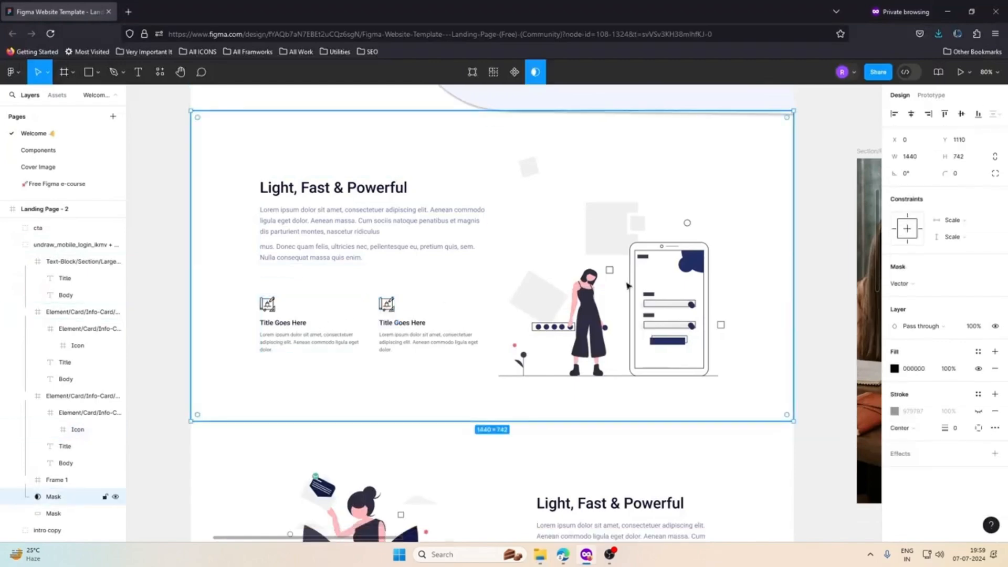
scroll(409, 368, down, 1)
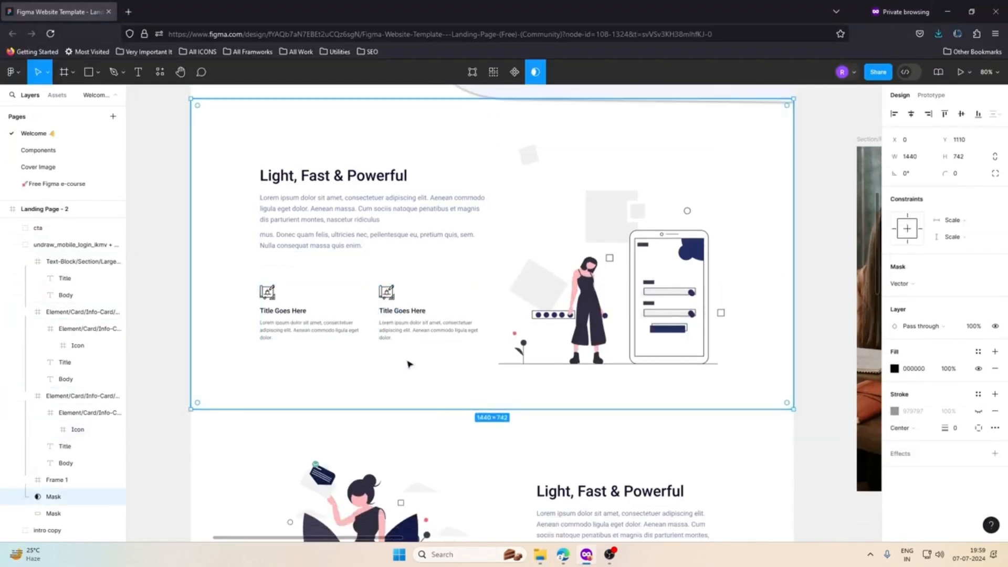
click(561, 554)
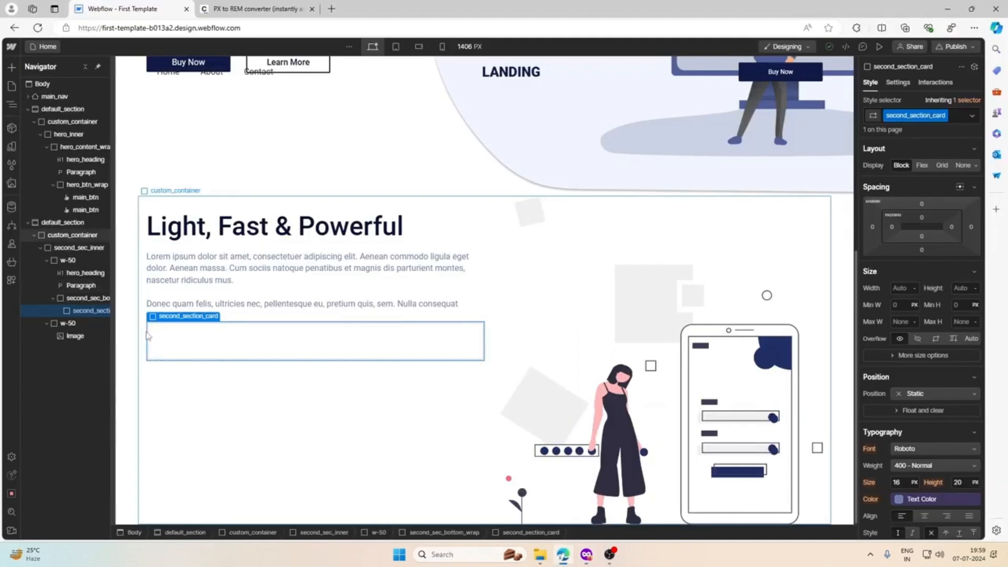
click(586, 556)
click(586, 561)
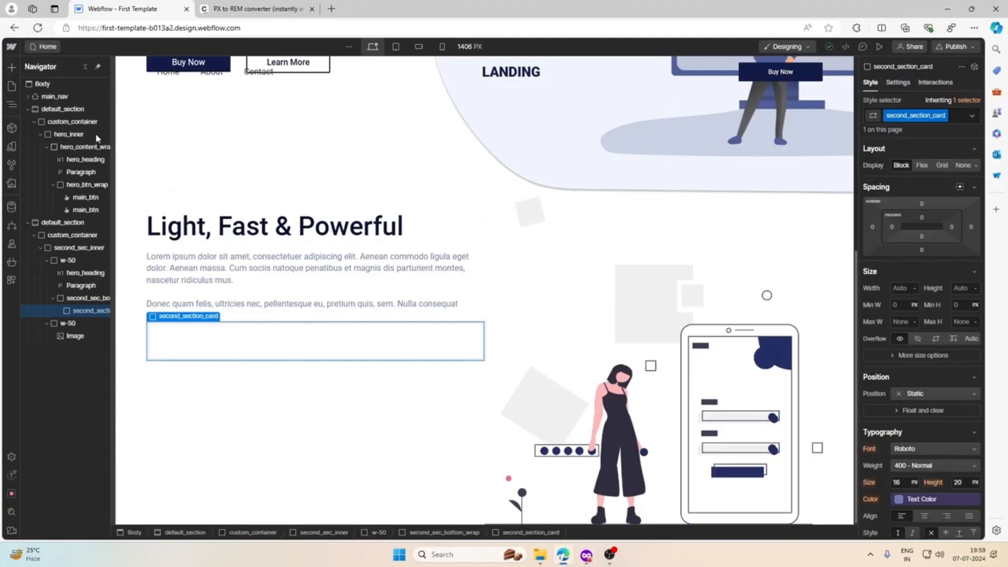
click(11, 67)
click(43, 279)
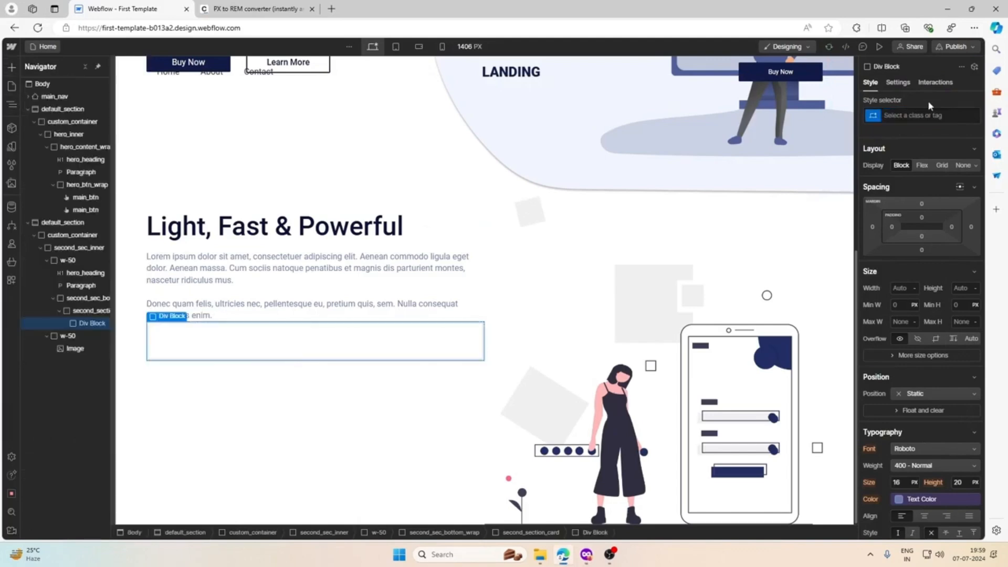
Step: Give the nested div block the class second_sec_card_img
click(919, 115)
text(sec)
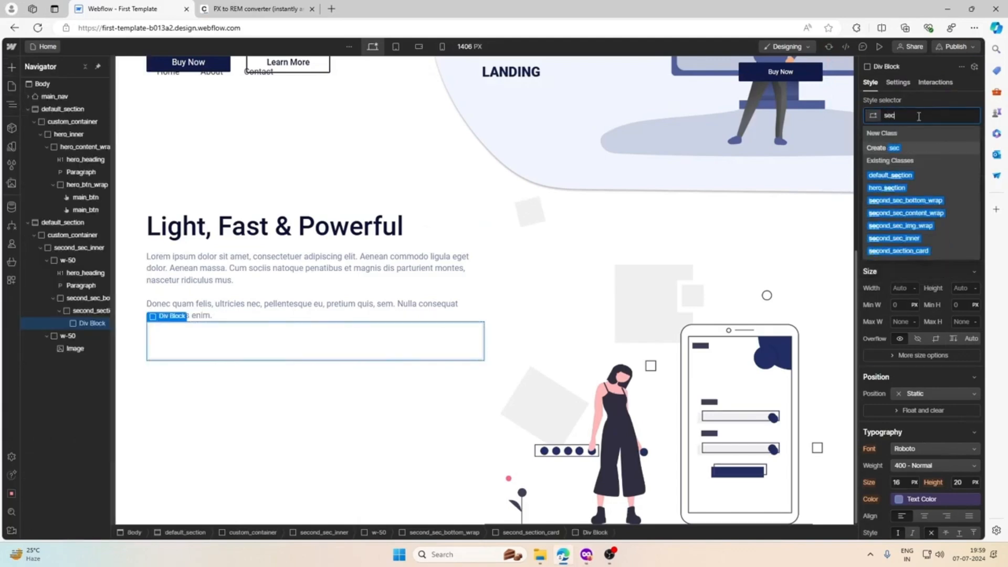
text(ond)
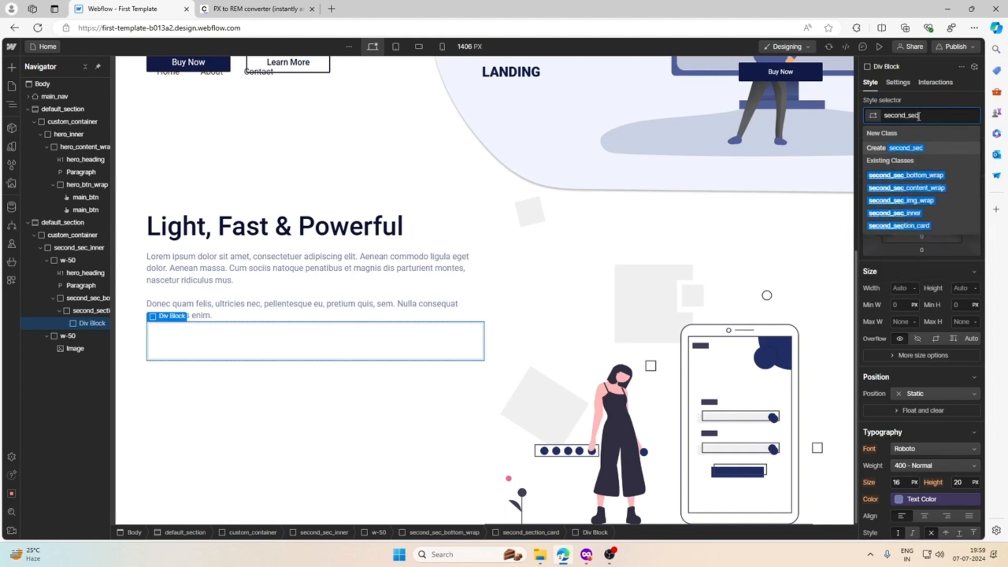
text(_sec_care)
key(BackSpace)
text(d_img)
key(Return)
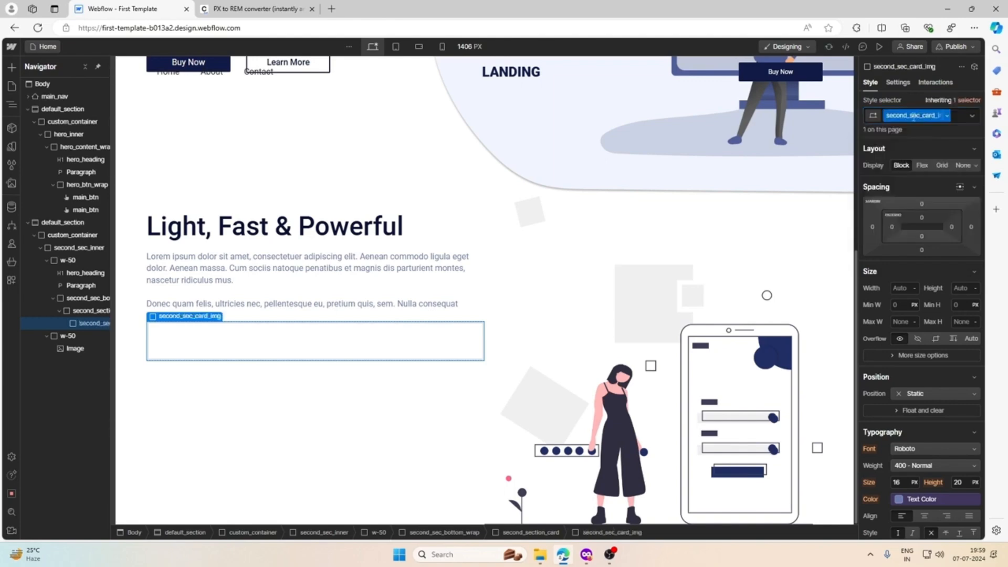
Step: Insert an image into the second_sec_card_img block and upload Icon.png from the Assets folder as its source
click(12, 85)
click(11, 71)
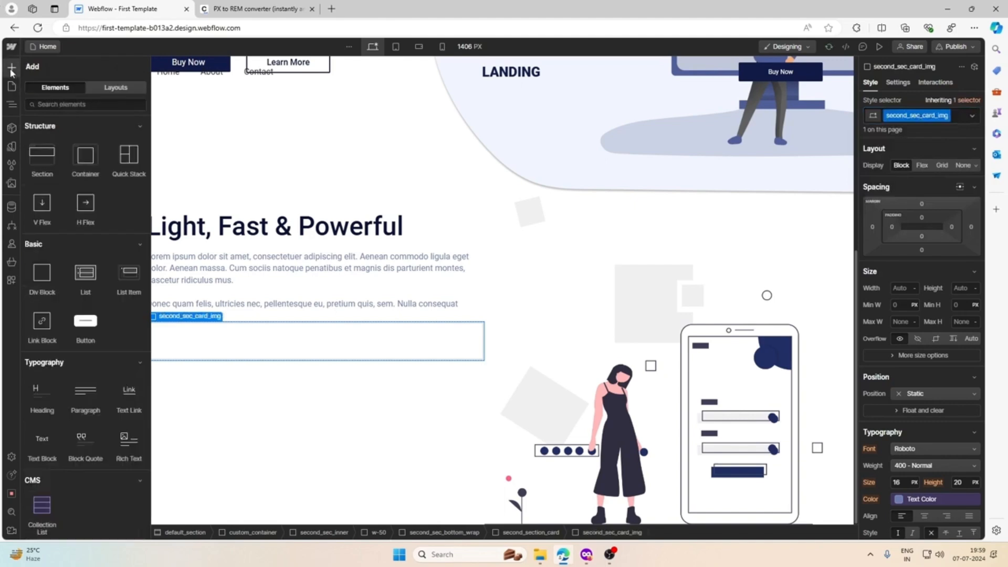
scroll(92, 205, down, 4)
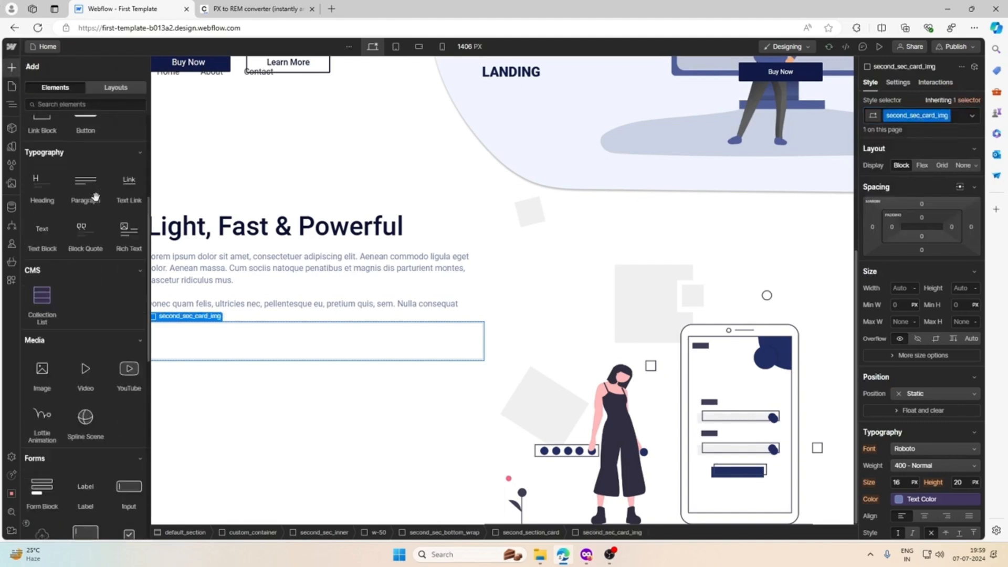
scroll(96, 196, down, 2)
click(42, 265)
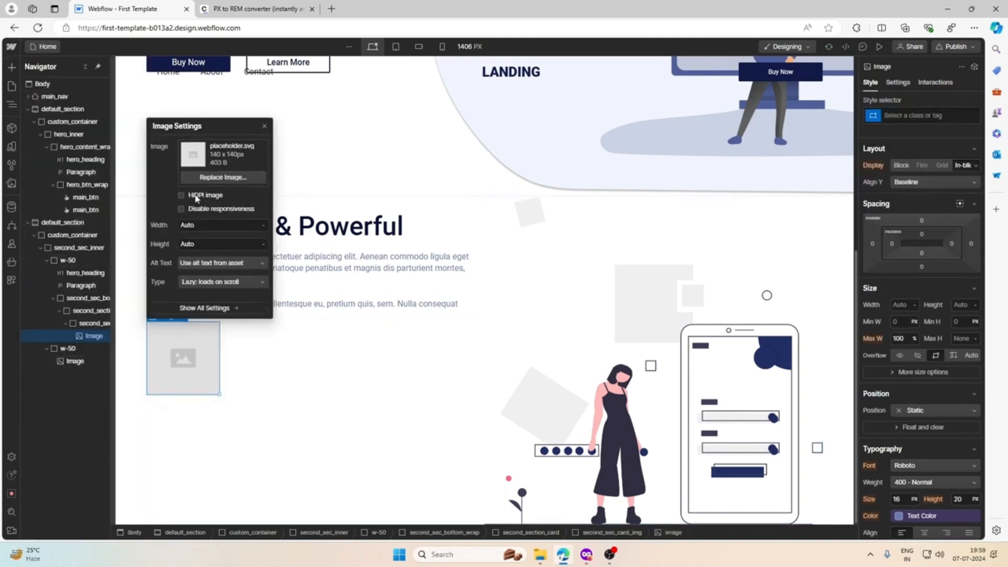
click(139, 83)
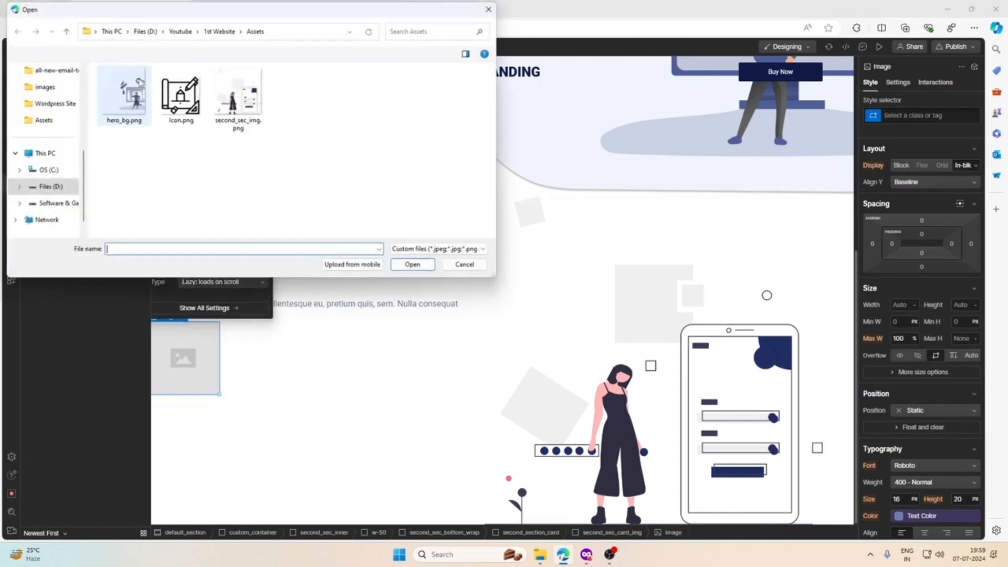
click(185, 113)
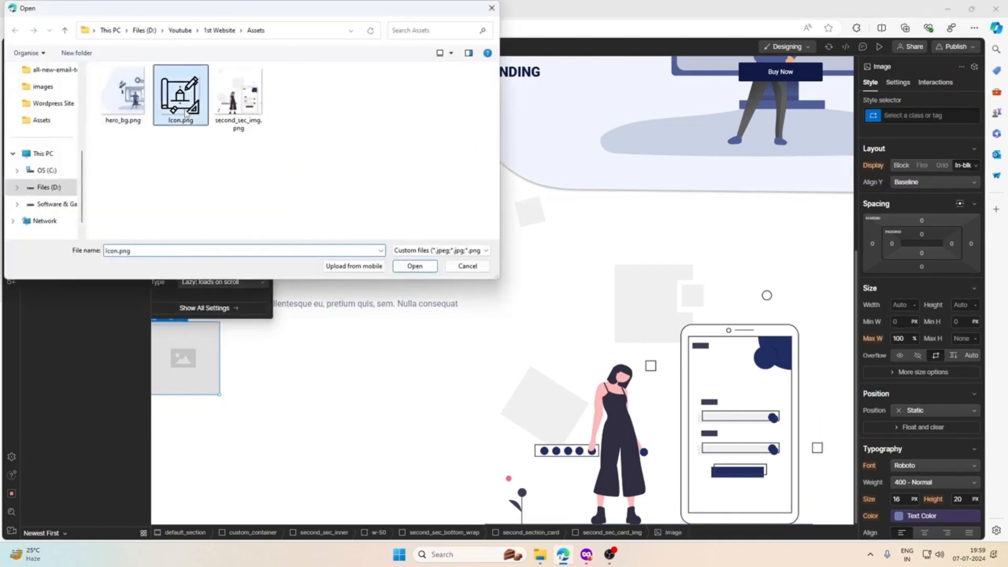
click(408, 267)
click(41, 137)
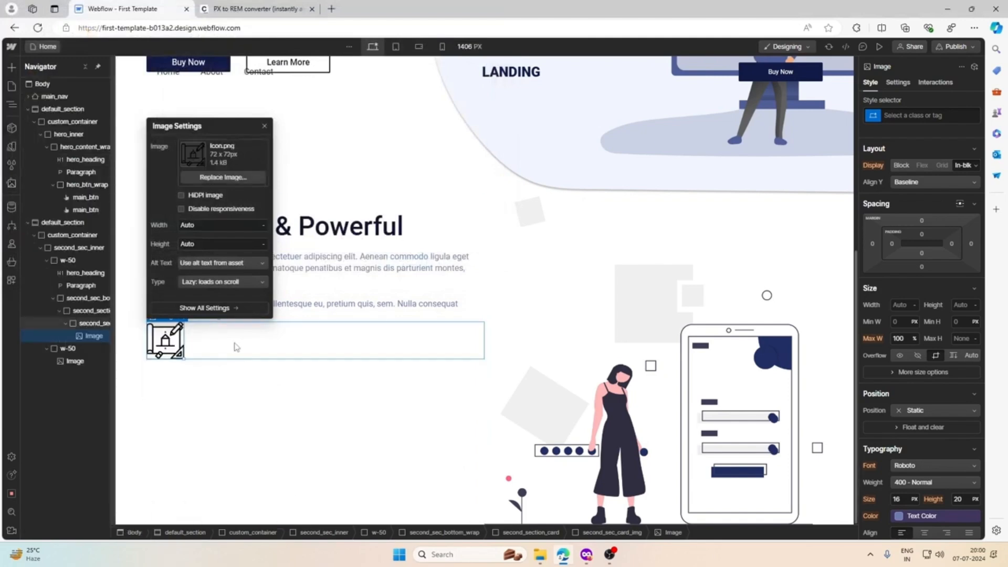
Step: Add a heading inside the second_section_card block, below the icon block
click(236, 347)
click(172, 306)
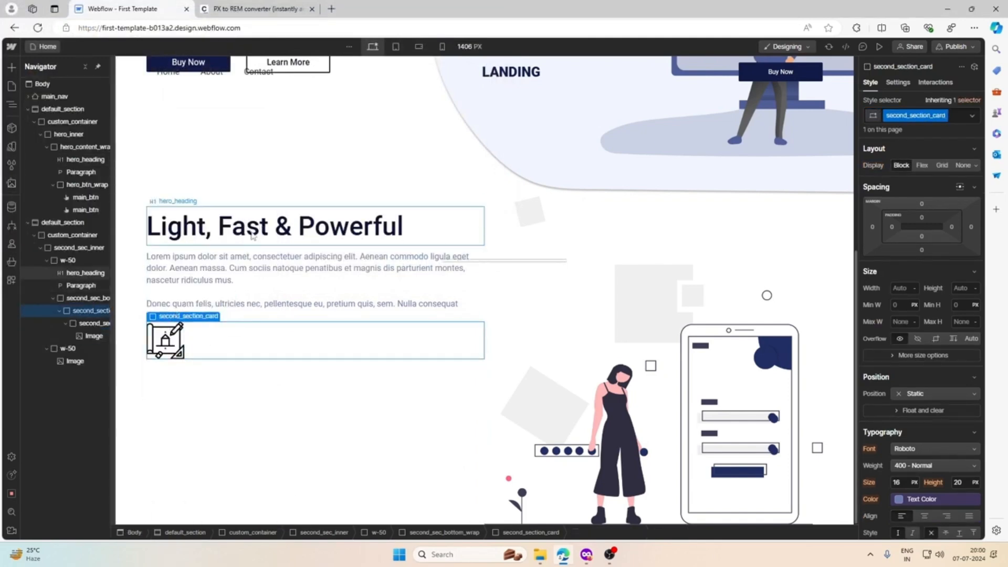
click(586, 554)
click(586, 554)
click(11, 67)
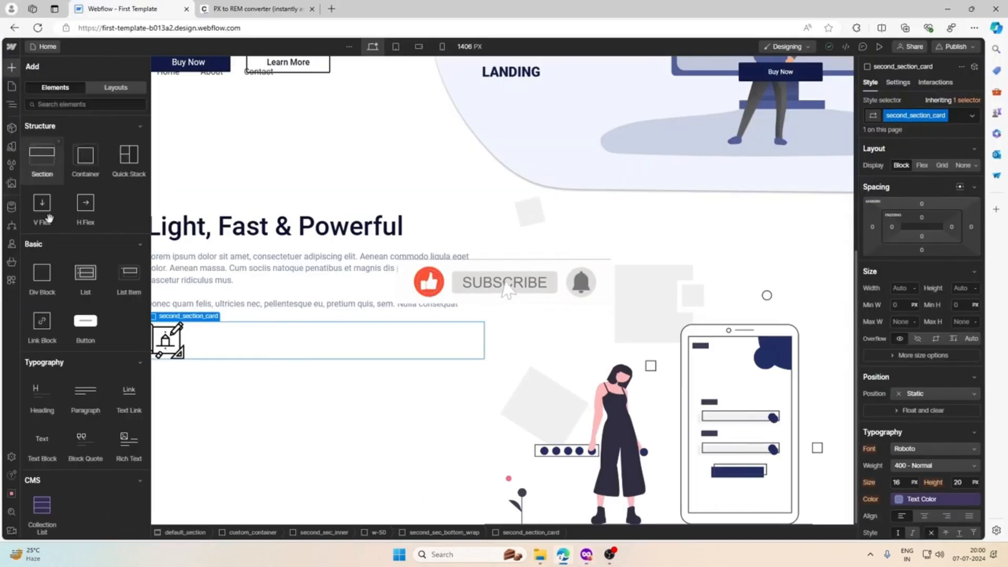
click(42, 399)
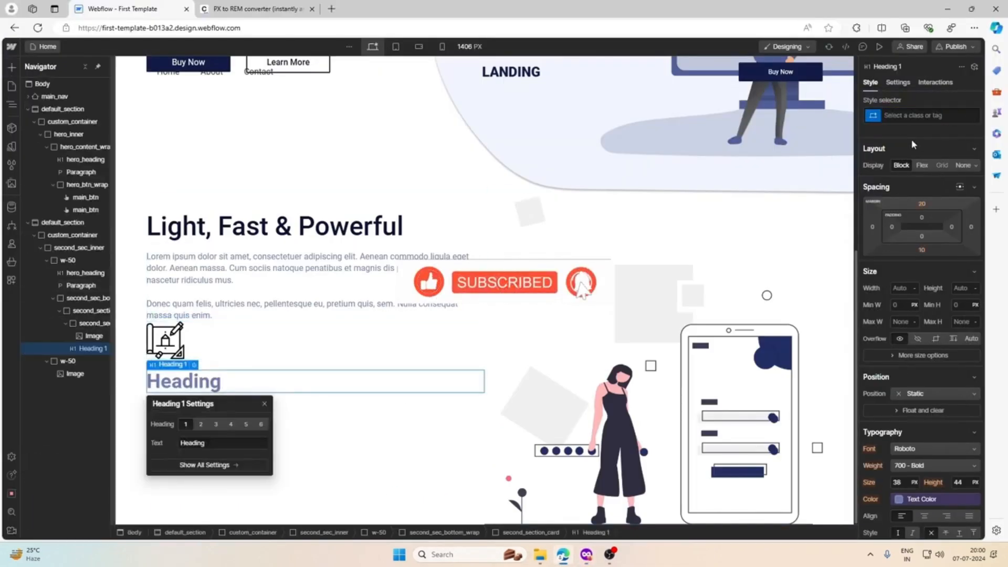
Step: Give the card's heading the class second_sec_card_title and change its level to H4
click(915, 116)
text(seco)
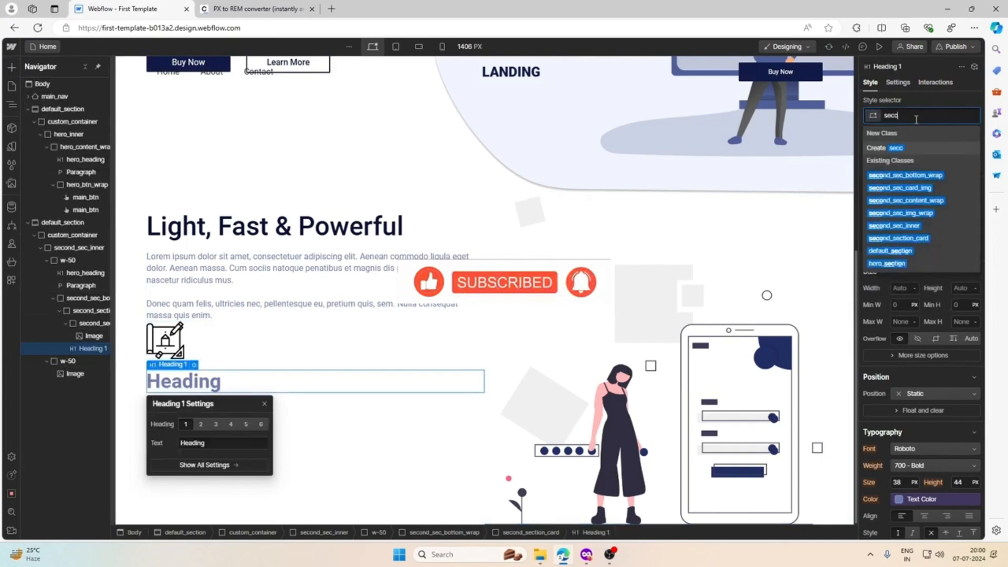
text(nd_sec)
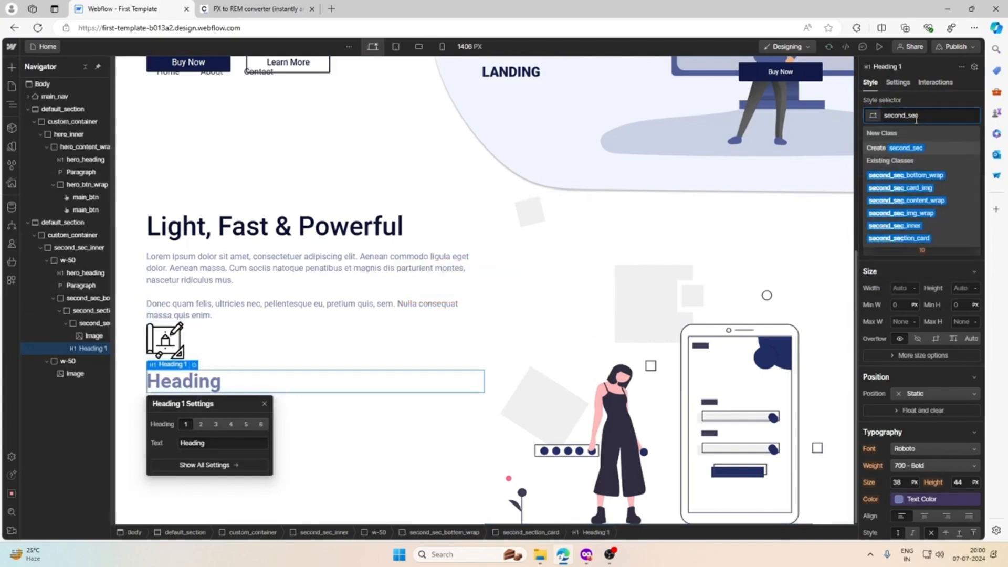
text(_card_head)
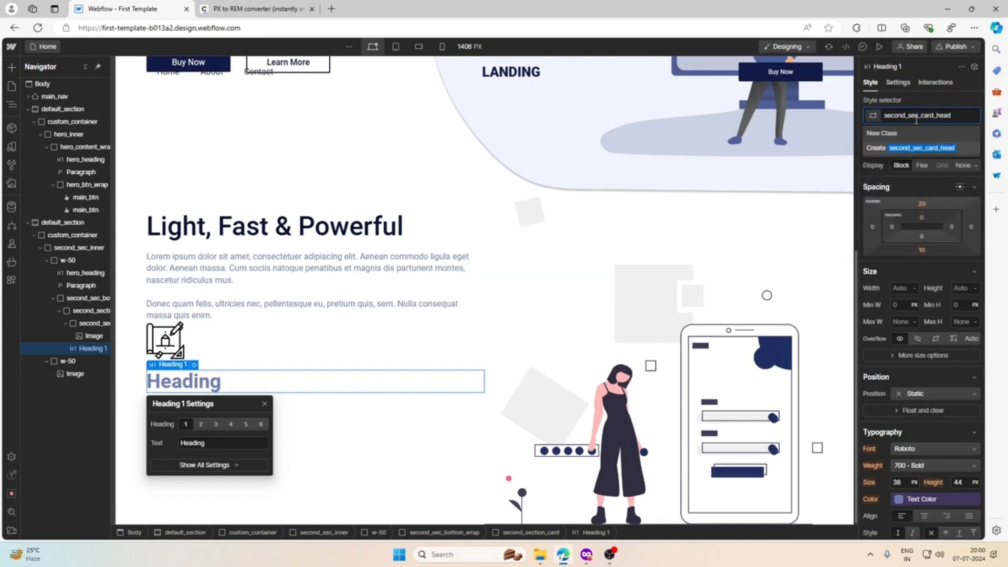
key(BackSpace)
key(BackSpace)
text(t)
key(Return)
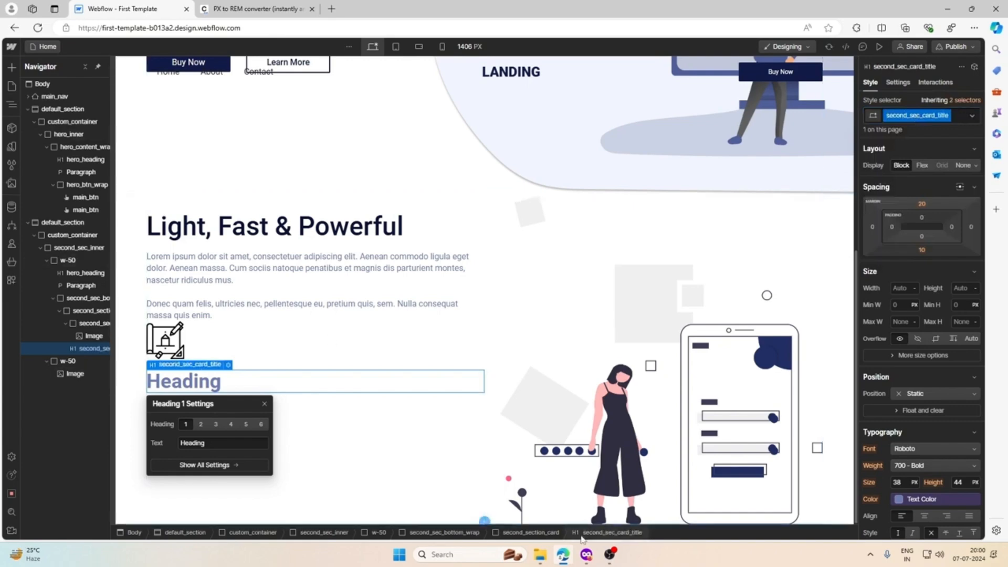
click(230, 425)
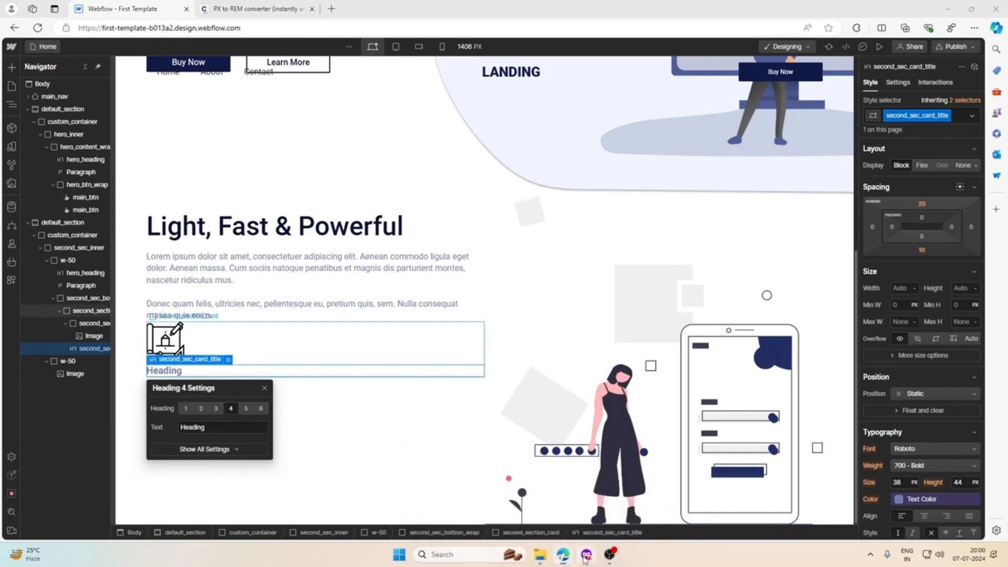
Step: Check the first info card's title in Figma and set the Webflow card heading's text to First Service
click(586, 555)
click(292, 314)
double_click(302, 312)
double_click(310, 310)
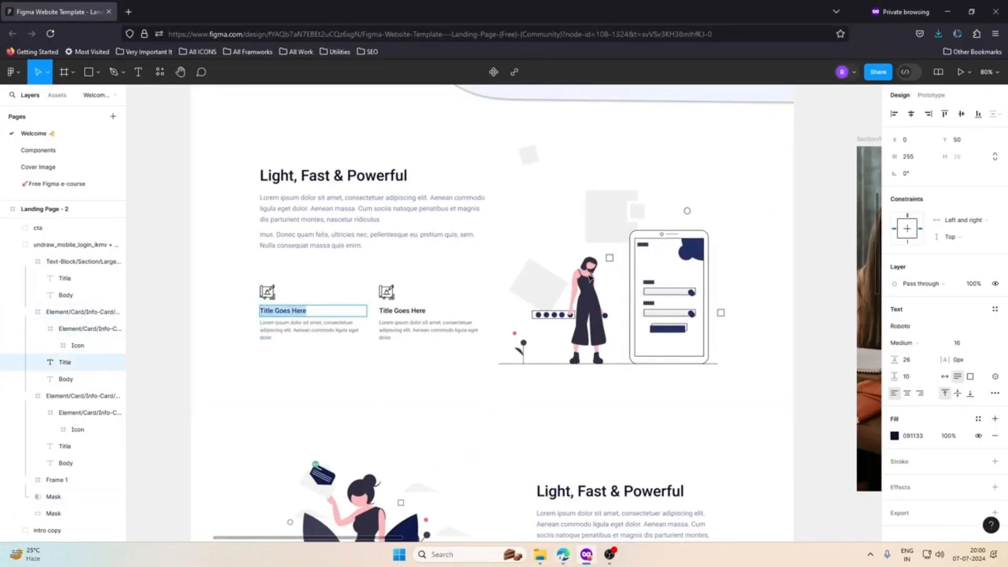
click(959, 11)
double_click(207, 371)
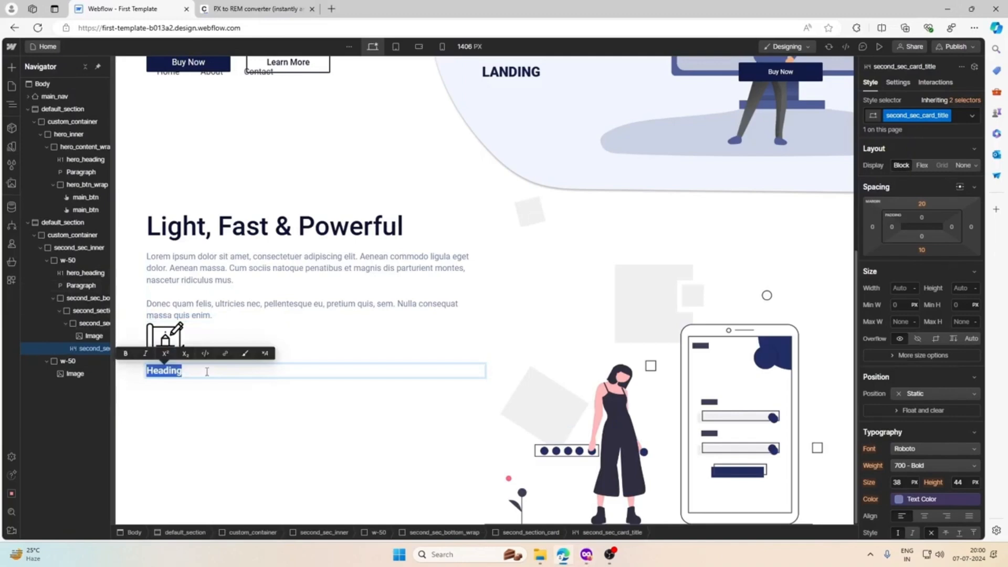
text(DF)
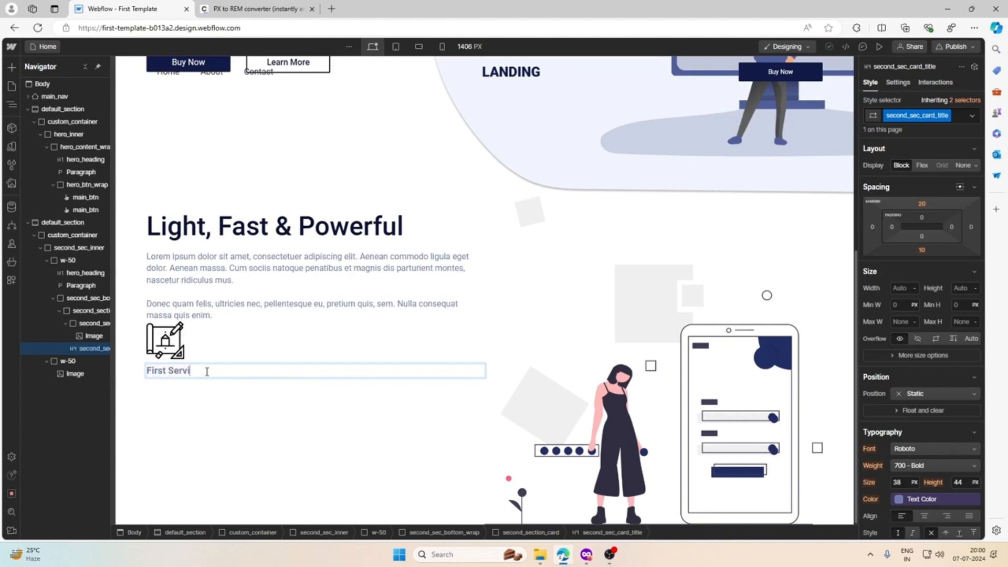
click(206, 383)
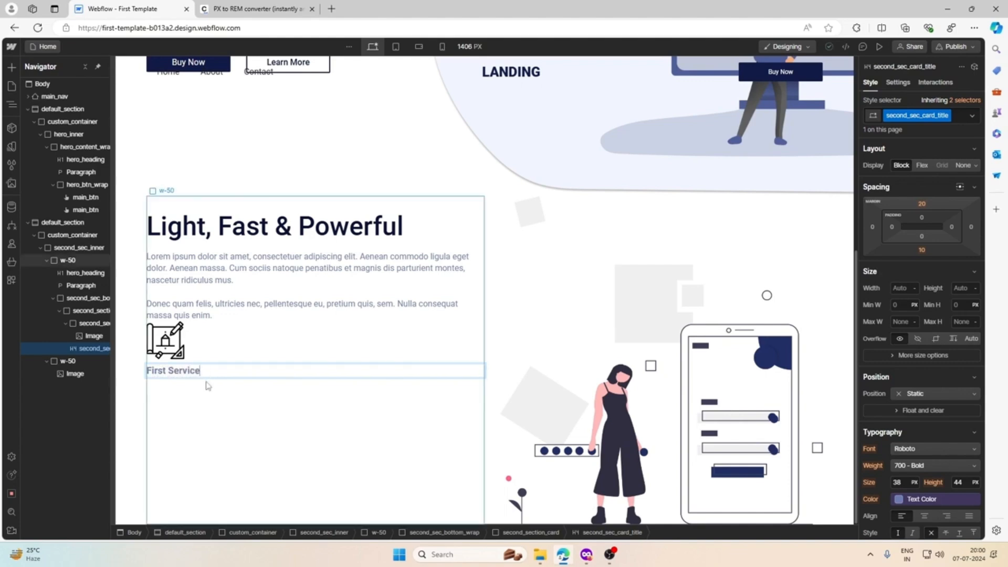
click(211, 369)
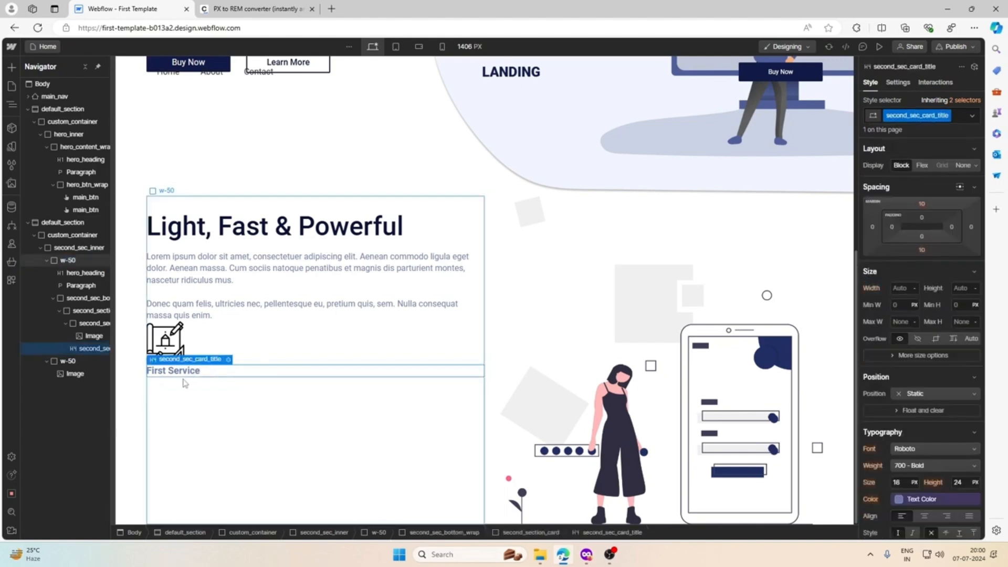
click(181, 348)
click(197, 292)
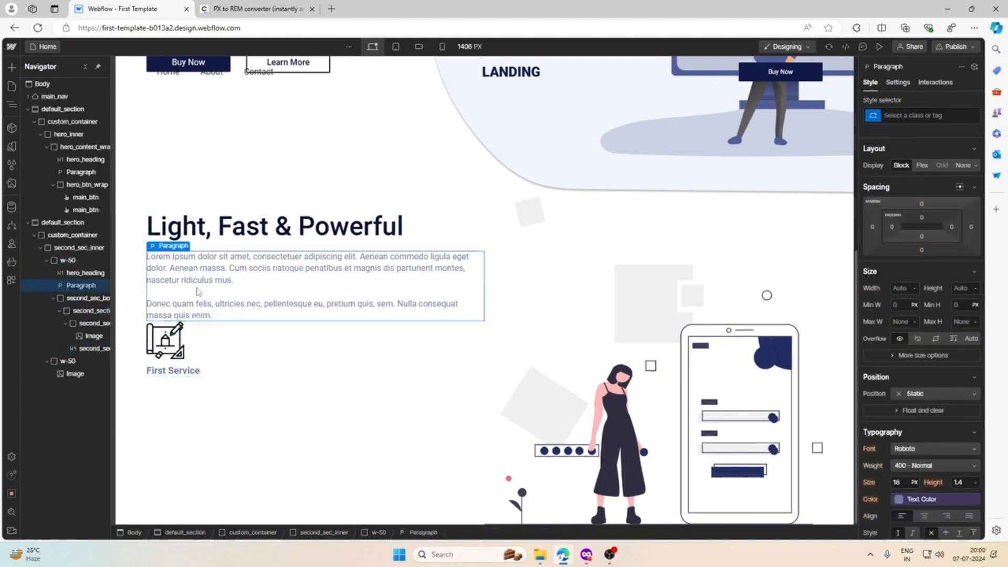
click(210, 366)
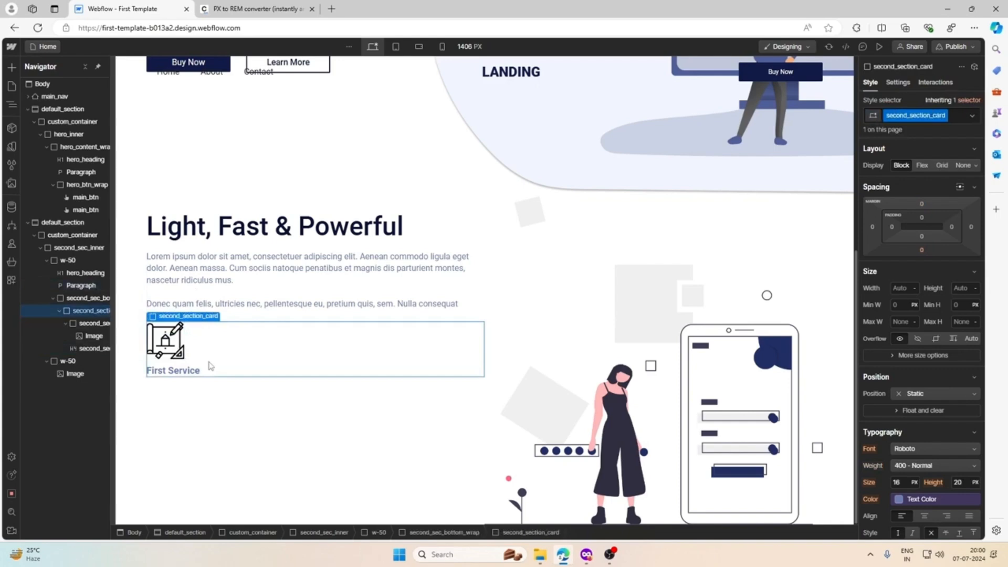
click(185, 405)
Step: Switch to the Figma design and copy the body text under the first info card's title
click(578, 554)
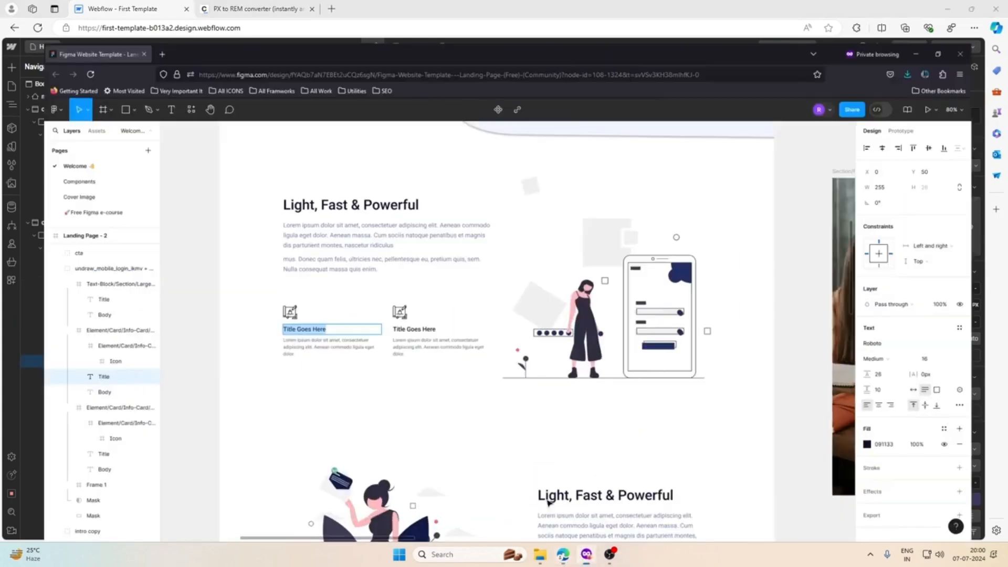
click(315, 326)
double_click(315, 328)
key(ctrl+c)
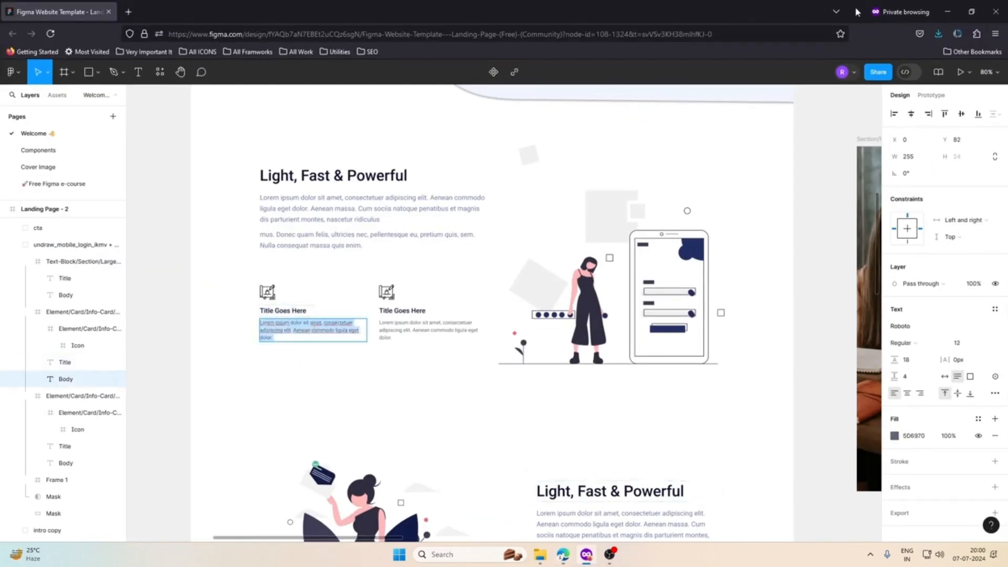
Step: Return to Webflow and replace all of the card paragraph's placeholder text with the body text copied from Figma
click(947, 11)
triple_click(288, 414)
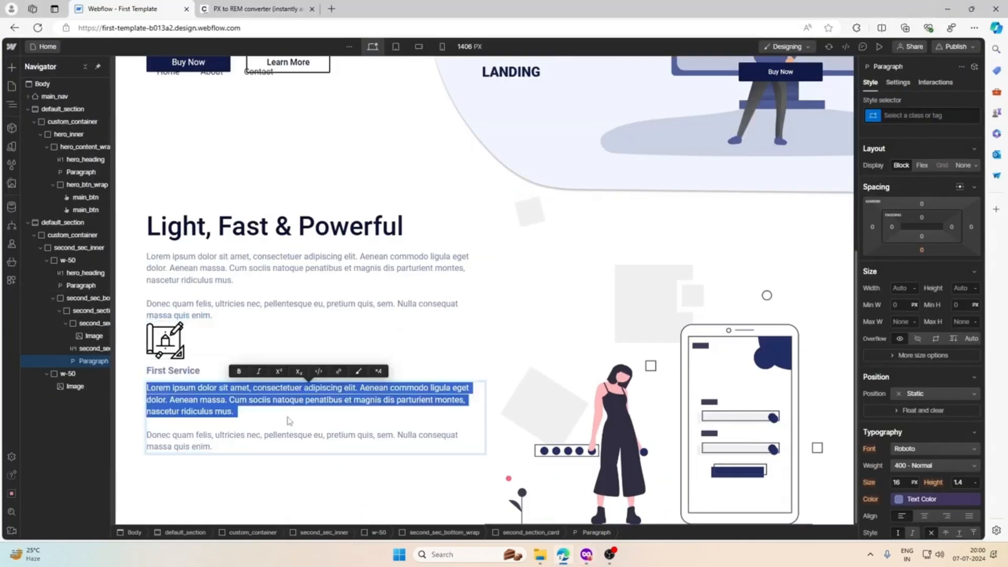
drag(249, 446, 58, 381)
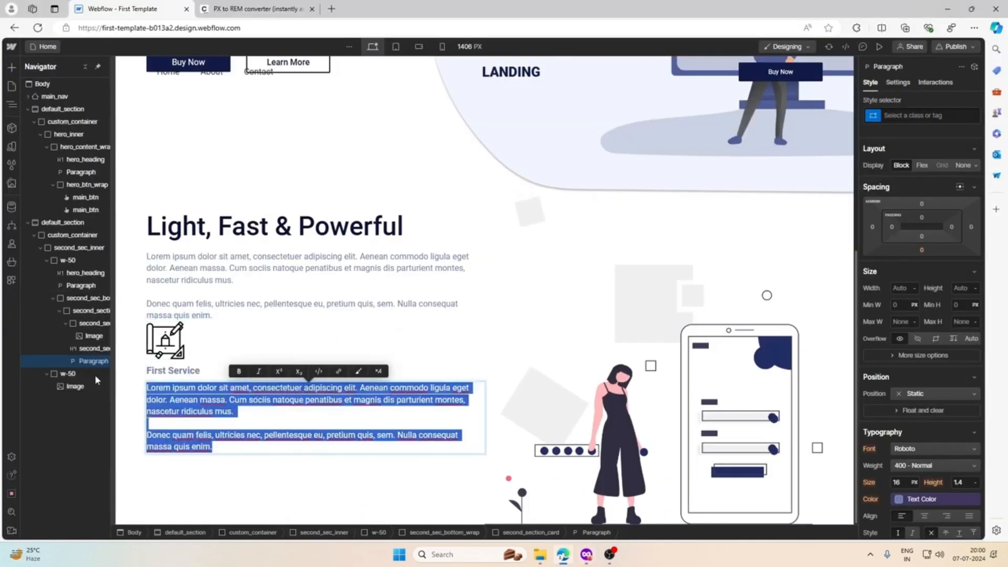
key(ctrl+v)
click(349, 340)
click(290, 366)
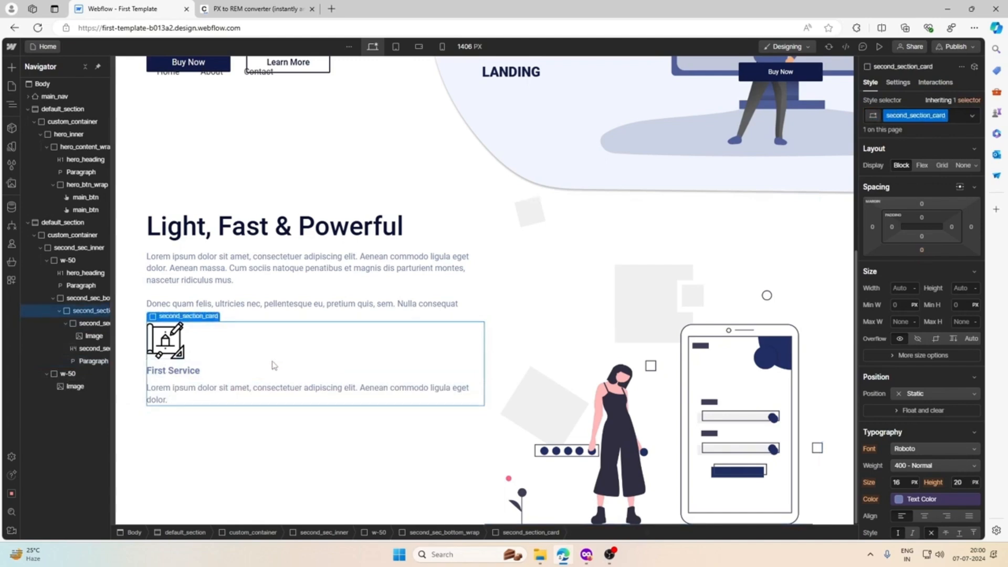
Step: Check the first card title's text style in Figma, and set the Webflow second_sec_card_title heading's top and bottom margins to 0
click(223, 369)
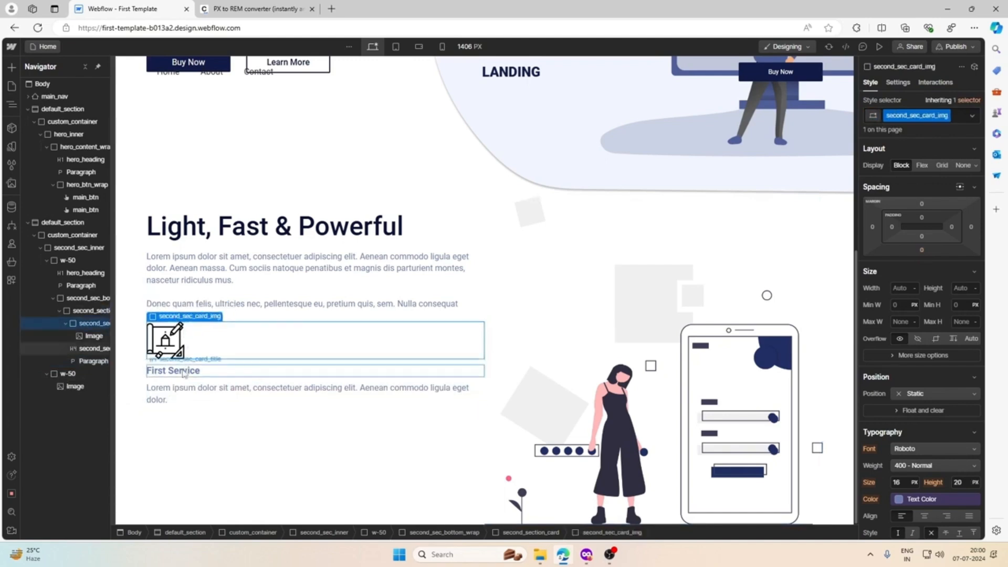
click(586, 556)
click(292, 310)
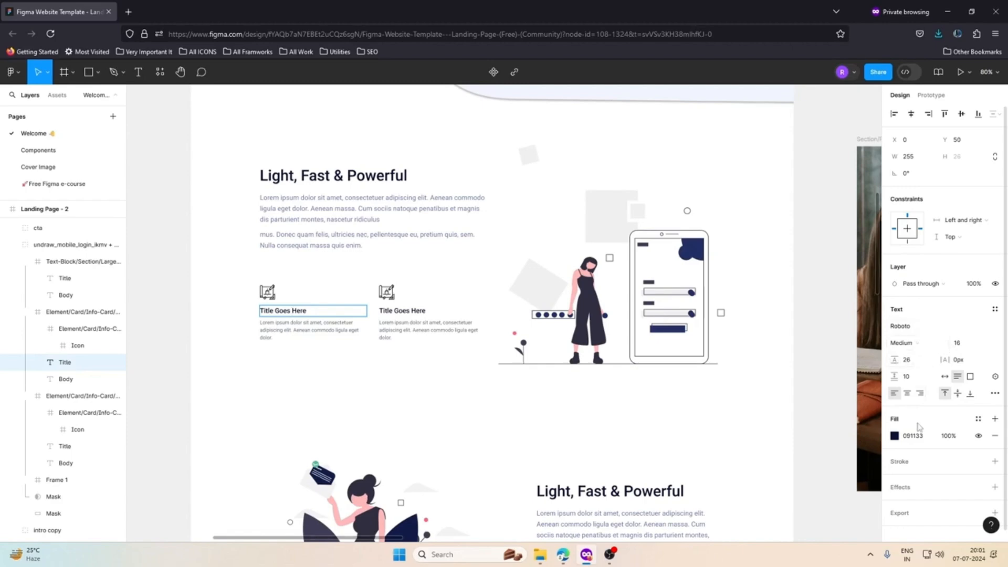
click(946, 12)
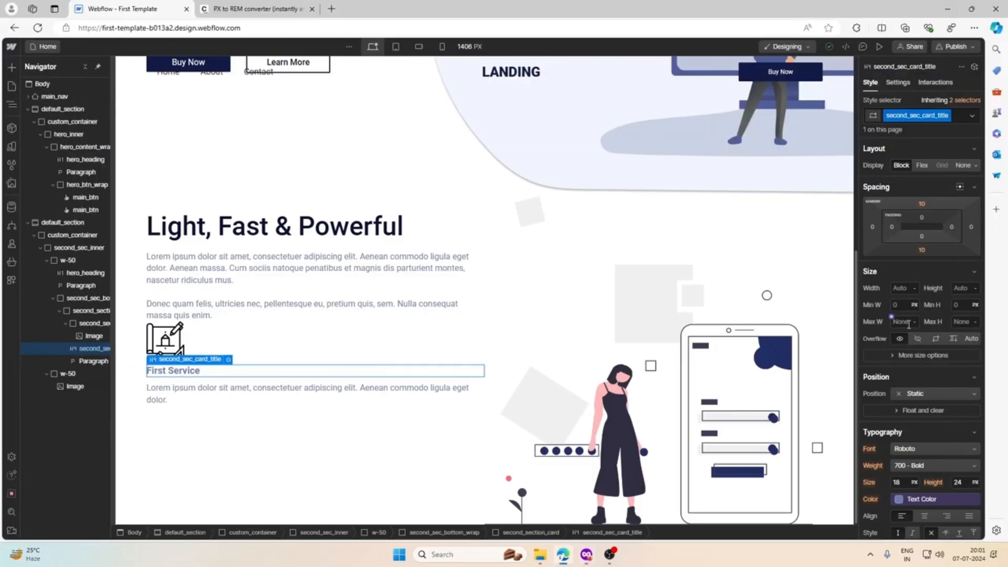
click(922, 204)
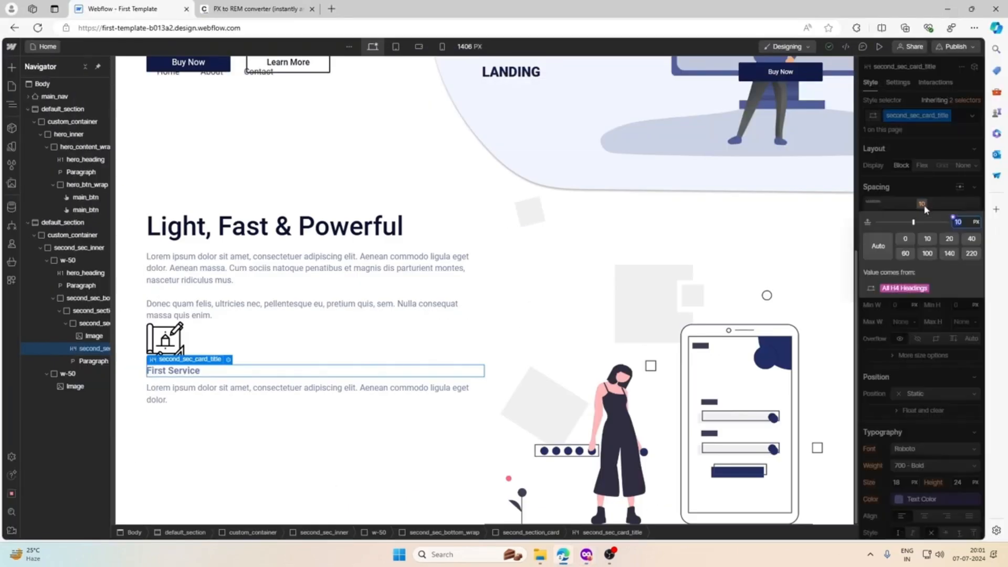
click(904, 238)
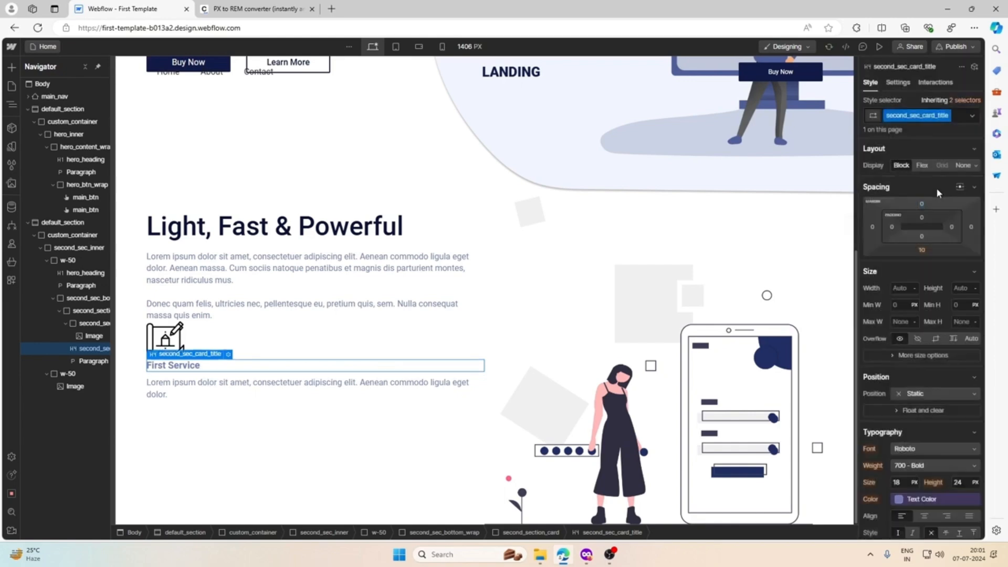
click(922, 250)
click(905, 286)
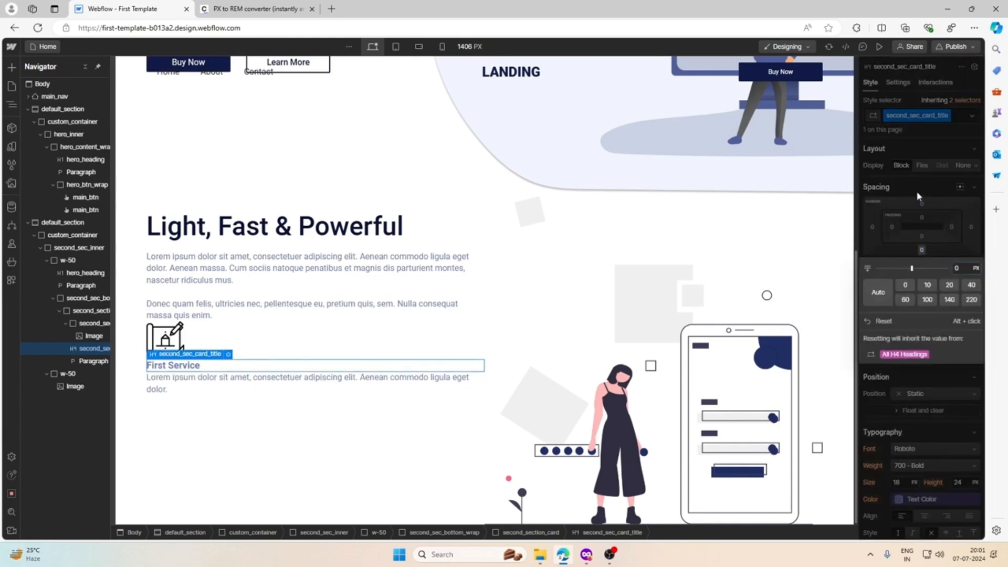
Step: Examine the spacing between the icon, title and body text of the first info card in Figma, and return to Webflow
click(586, 554)
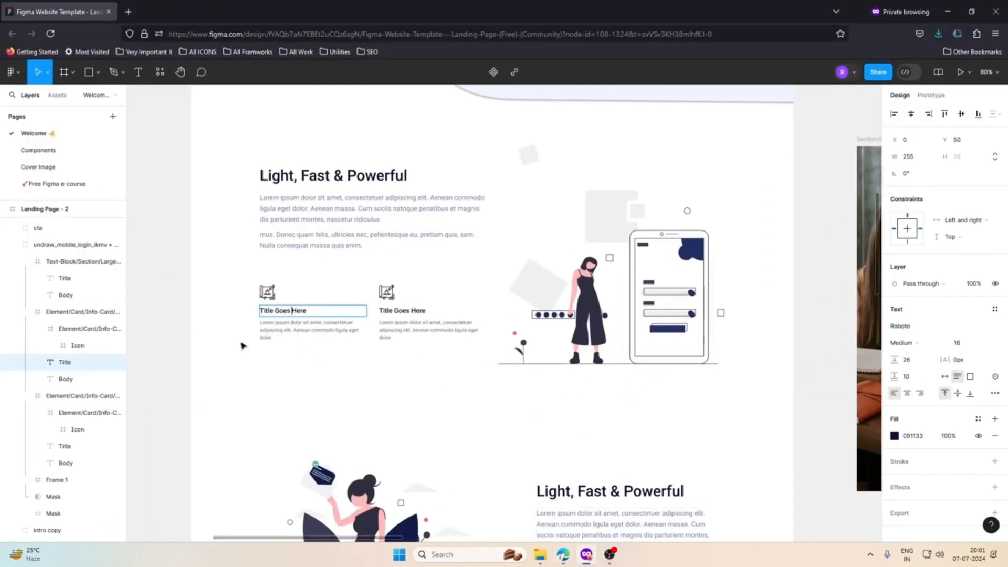
key(alt)
click(338, 311)
key(alt)
scroll(339, 329, up, 3)
scroll(341, 336, down, 2)
scroll(332, 409, up, 3)
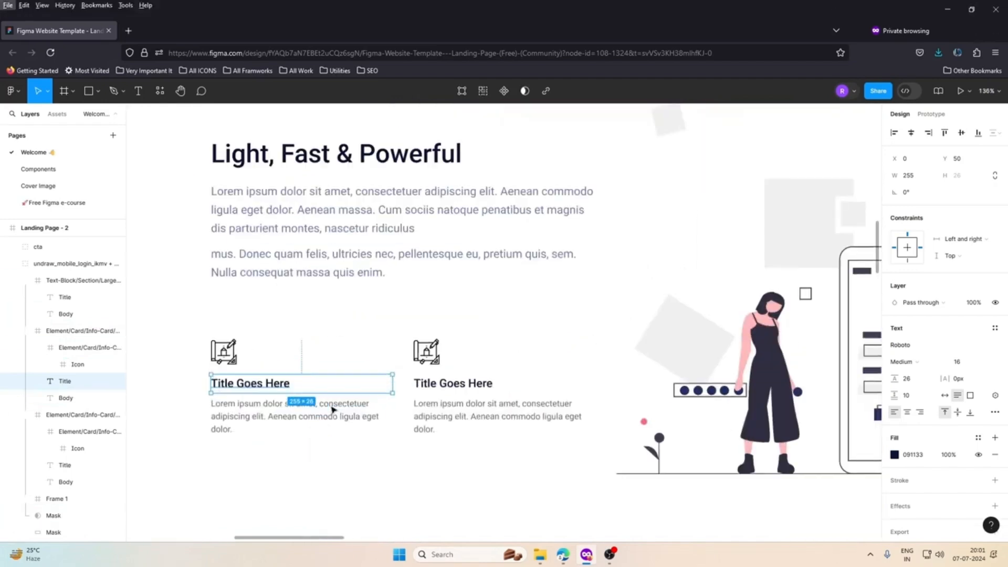
scroll(333, 409, up, 4)
key(alt)
click(322, 380)
click(329, 351)
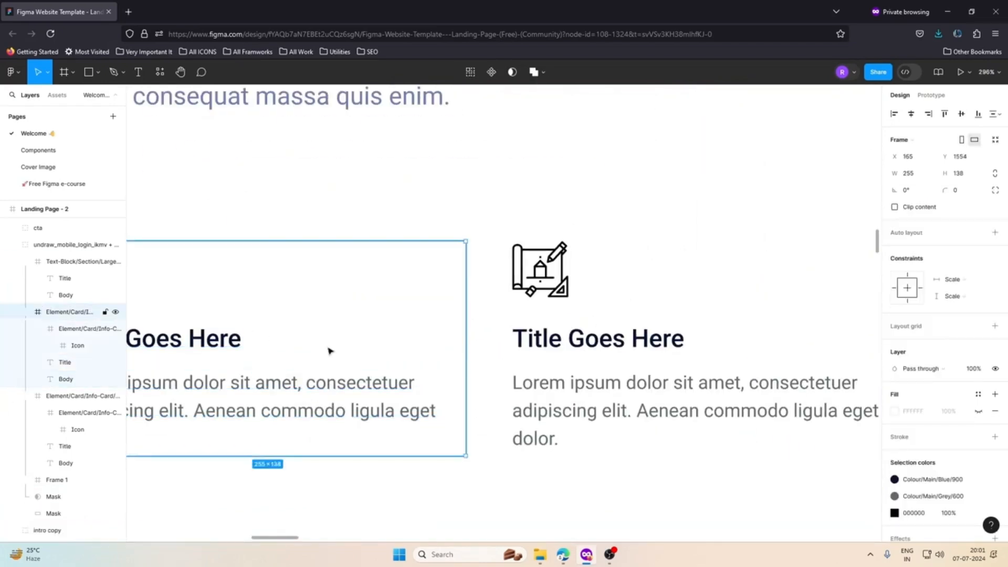
click(223, 345)
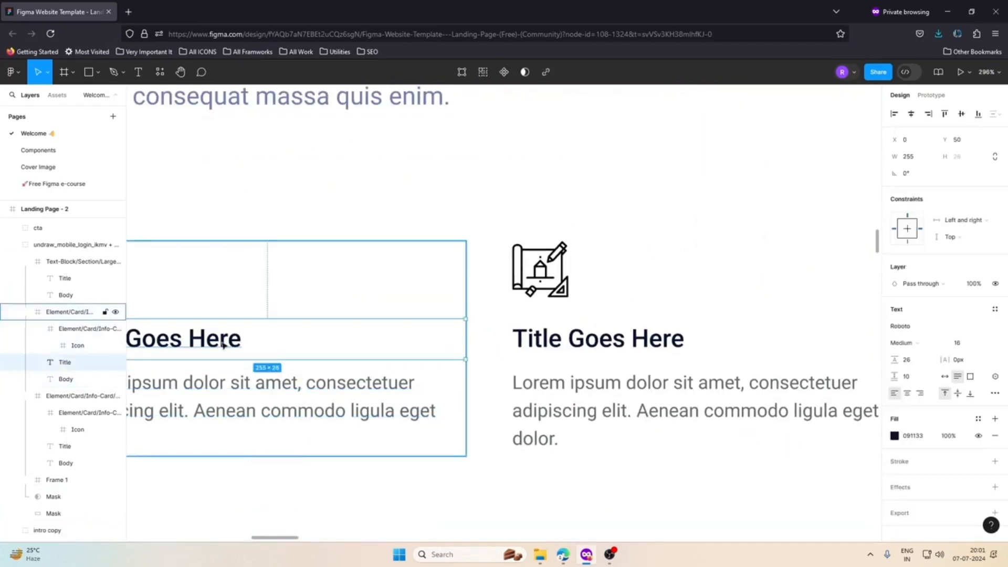
key(alt)
key(alt)
click(948, 9)
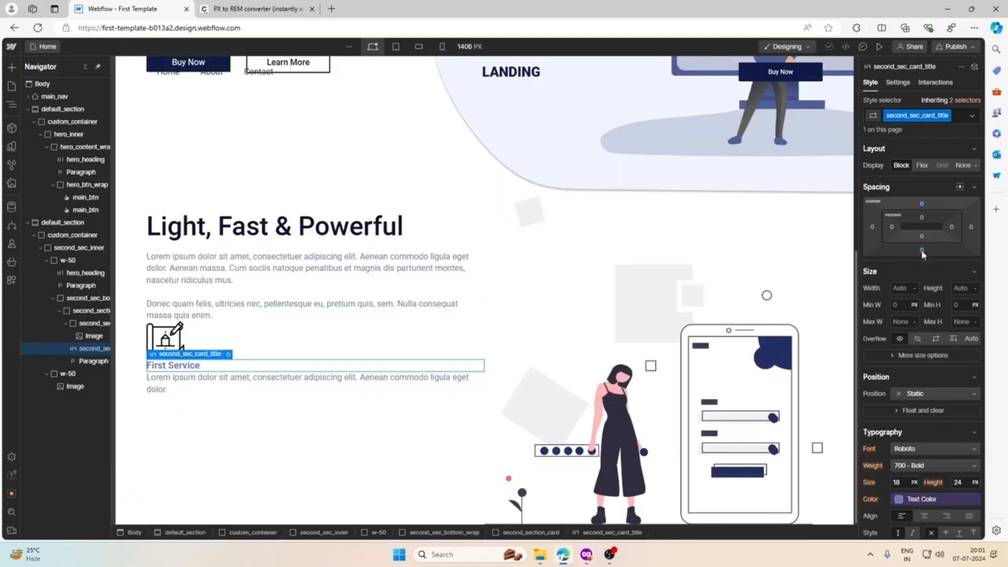
Step: Set the bottom margin of the second_sec_card_title heading to 0.5rem
click(922, 252)
text(0.5rem)
key(Return)
Step: Change the card title's font weight to 500 - Medium
scroll(950, 341, down, 2)
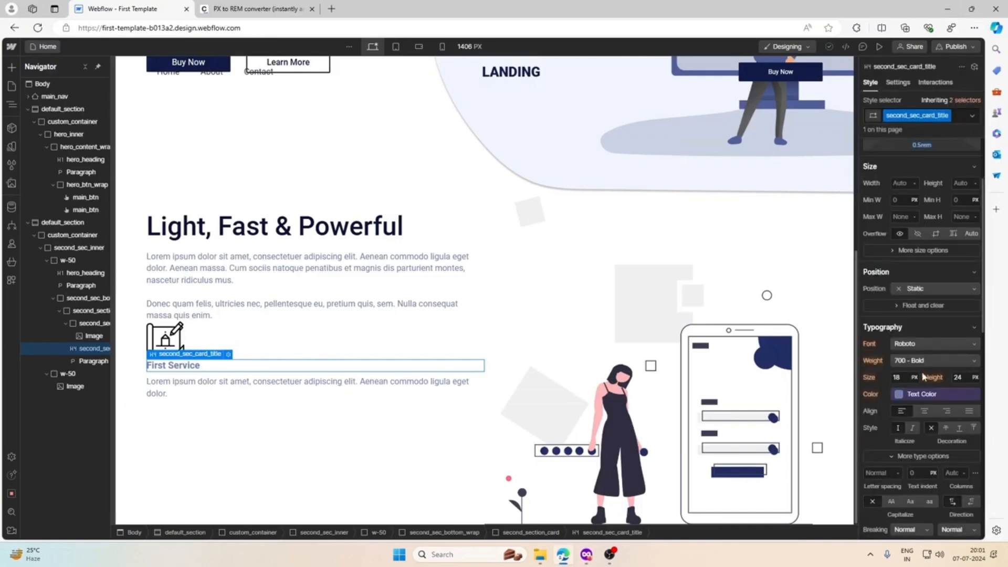
click(922, 343)
click(920, 342)
click(922, 360)
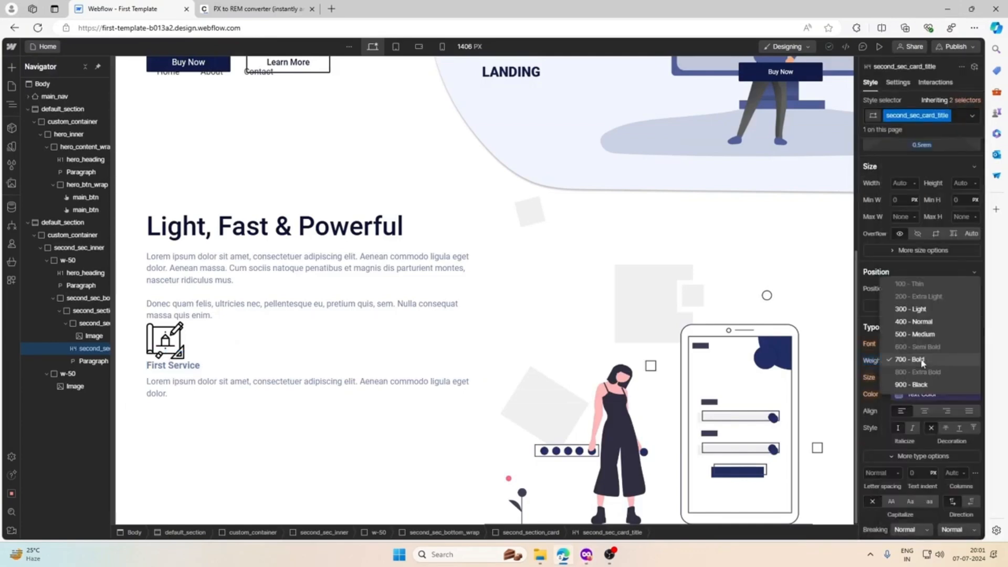
click(922, 339)
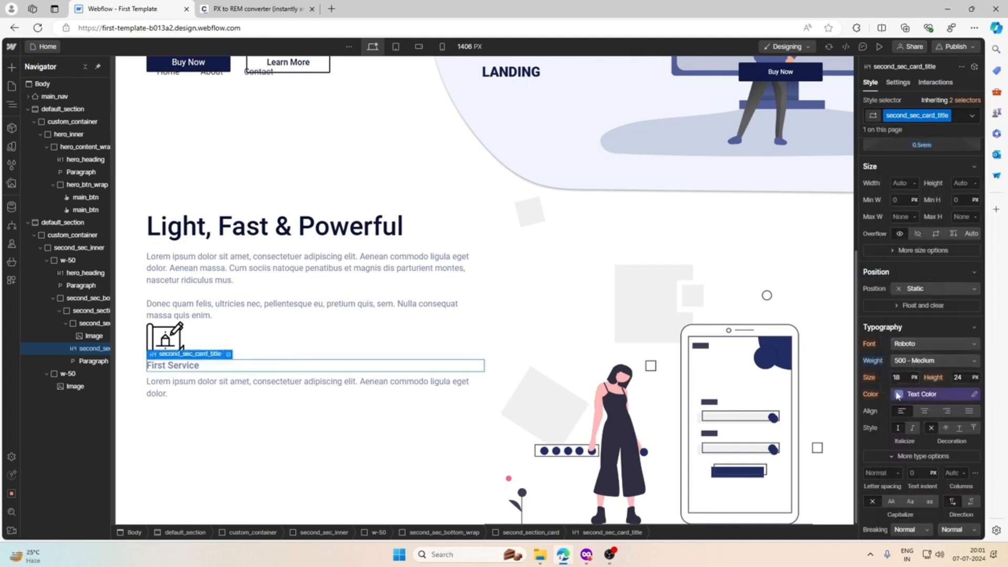
Step: Unlink the card title's current color variable and apply the Text Black variable as its text color
click(971, 395)
click(975, 411)
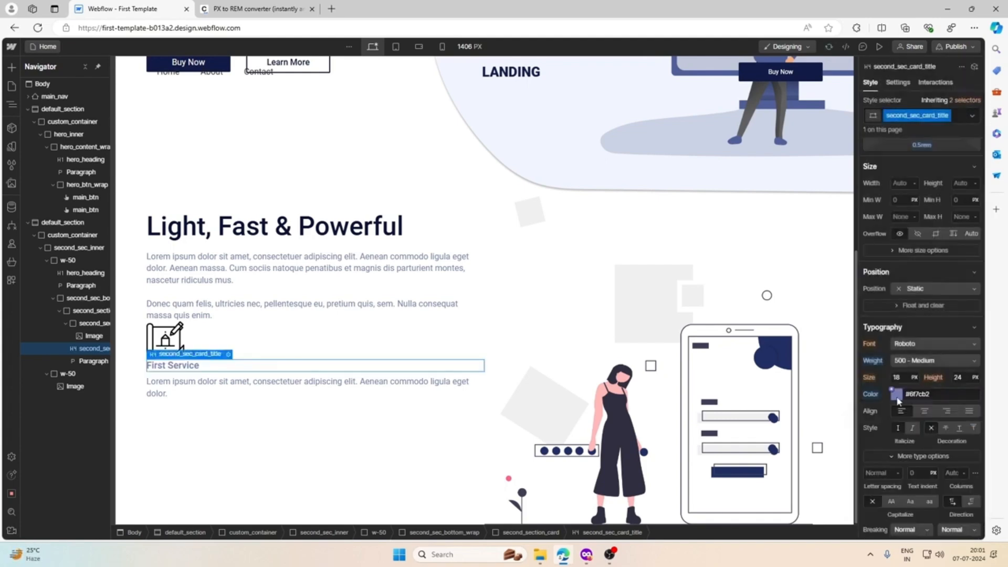
click(897, 396)
click(890, 399)
click(935, 394)
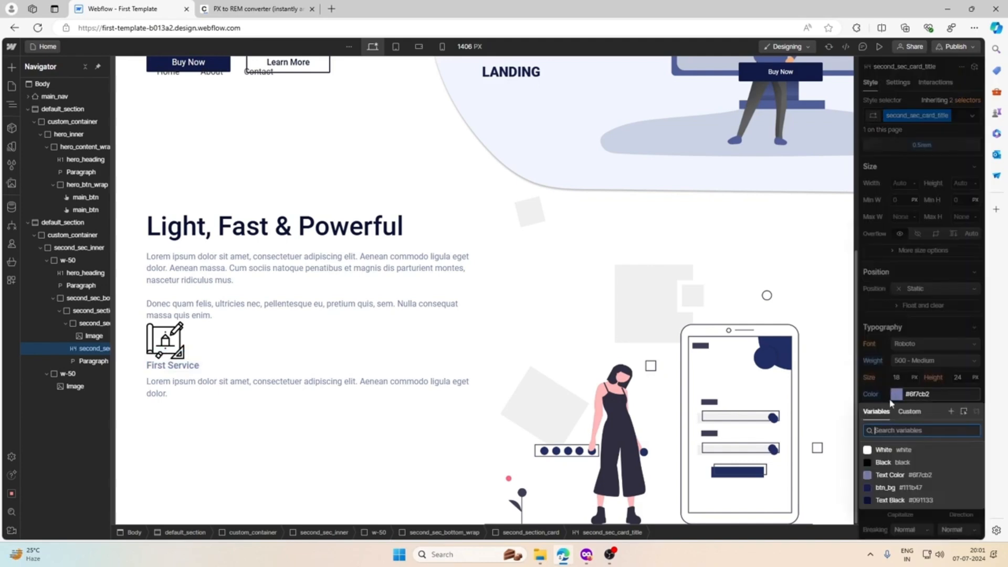
click(892, 500)
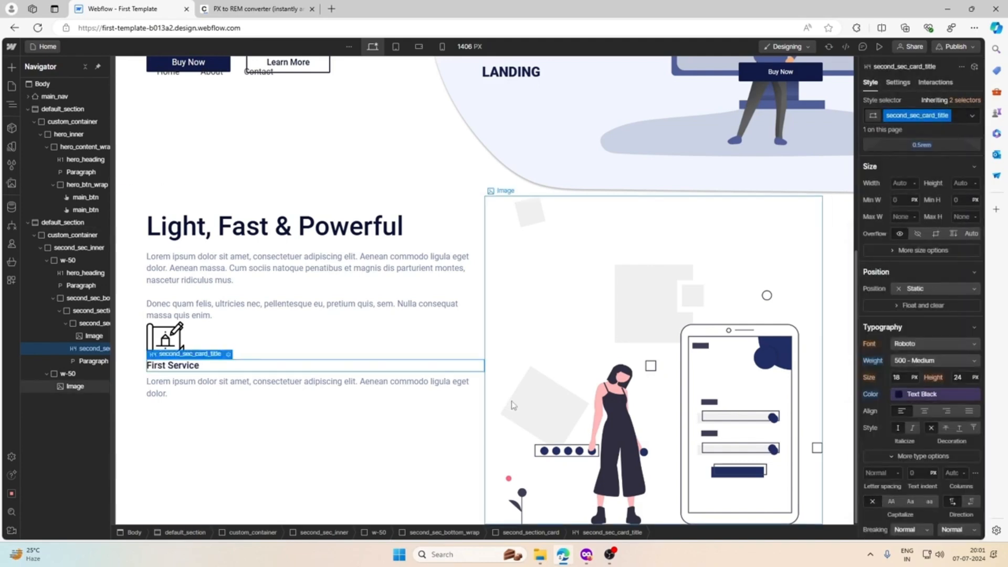
Step: Try unlinking the card paragraph's text color from its variable, and undo the change
click(262, 395)
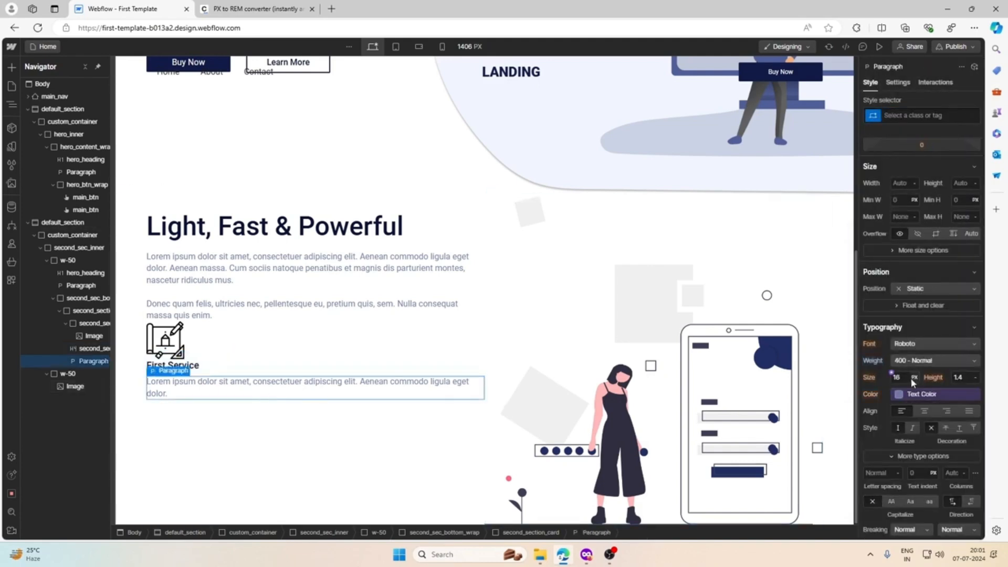
click(971, 394)
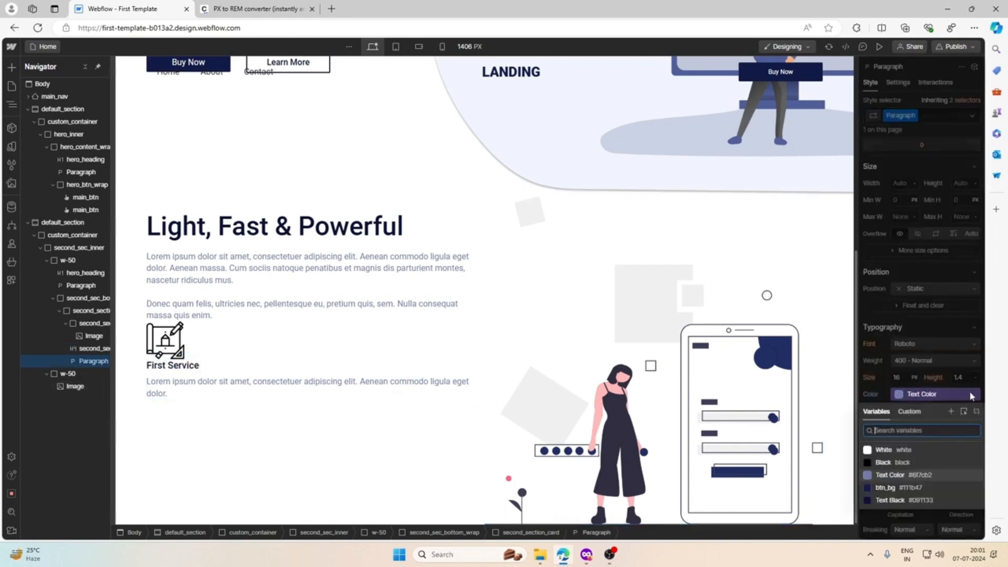
click(975, 411)
click(897, 394)
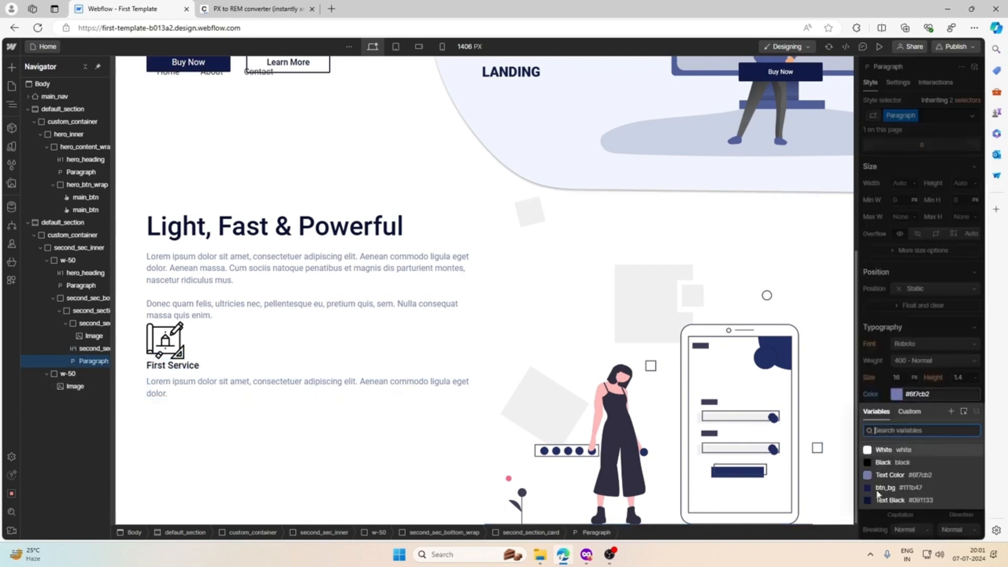
key(ctrl+z)
key(ctrl+z)
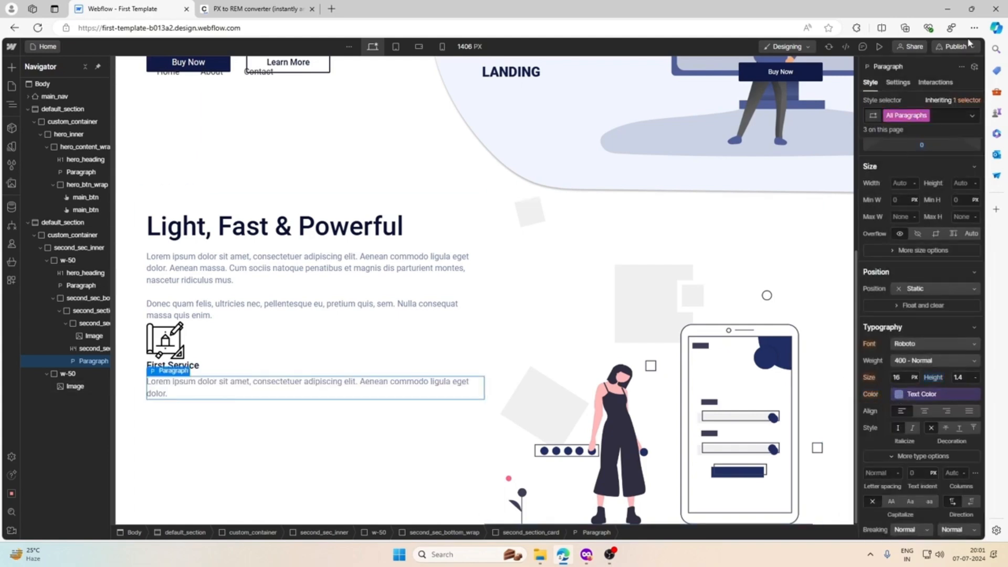
Step: Give the card's paragraph a new class named second_sec_card_para
click(932, 117)
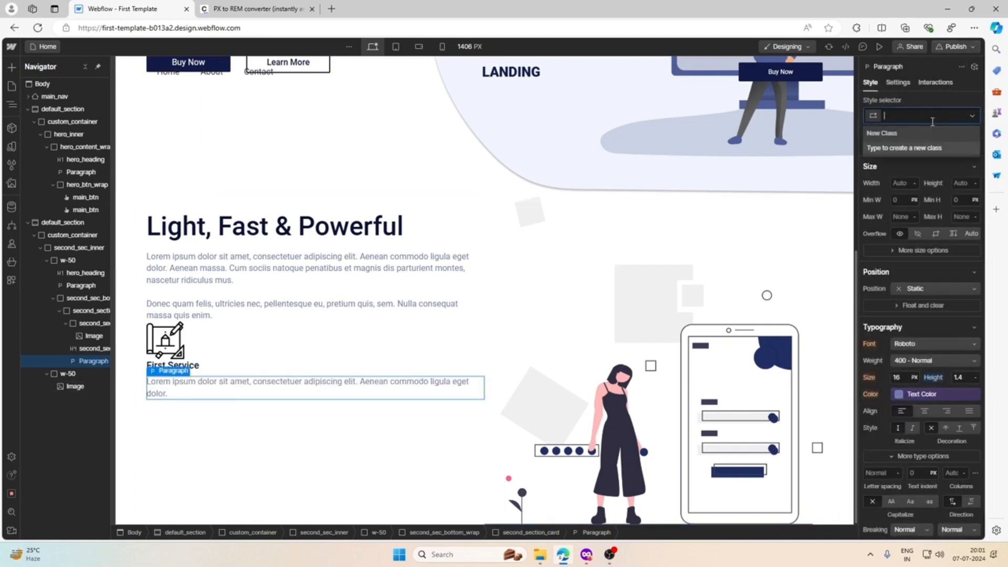
text(second)
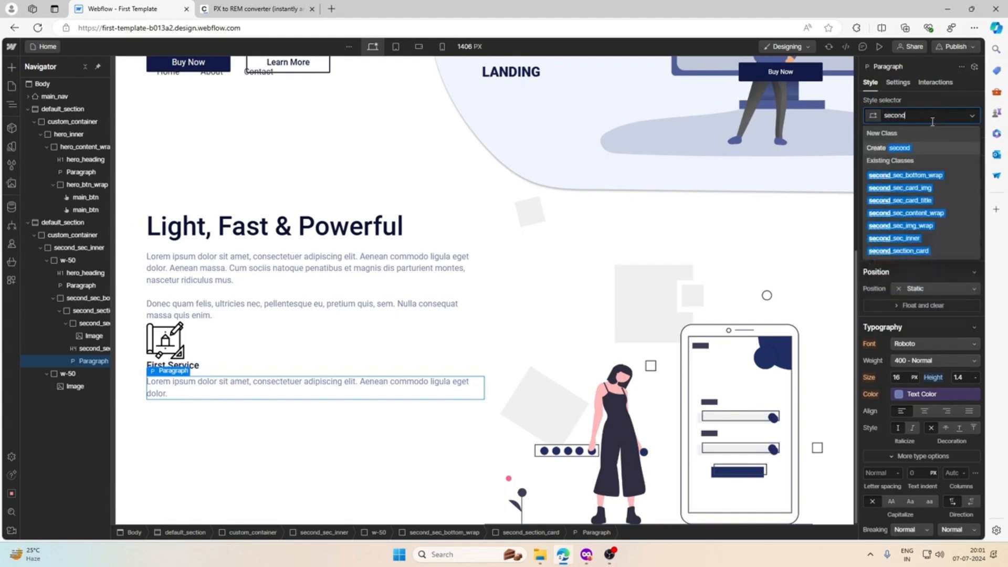
text(_sec)
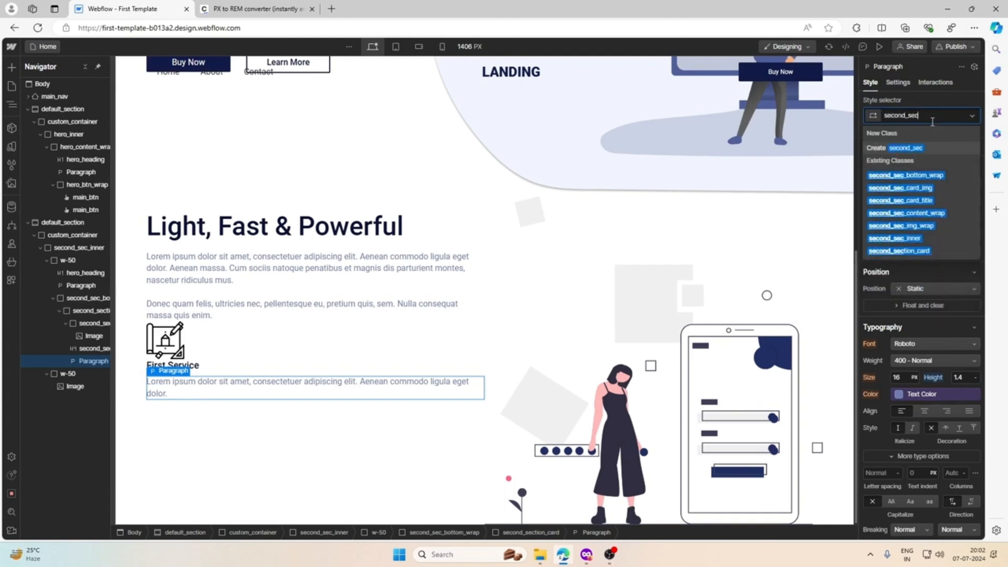
text(_card_p)
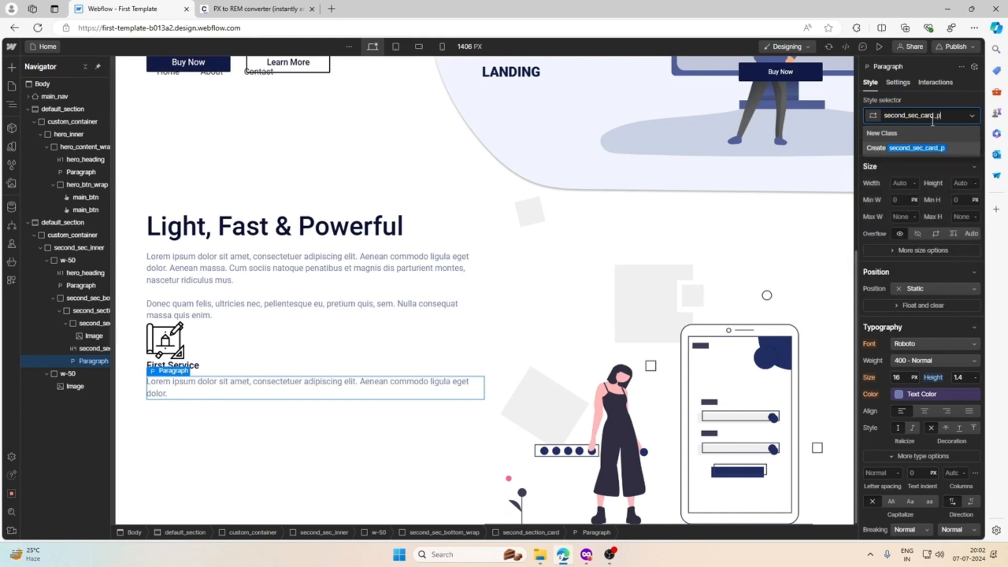
key(Return)
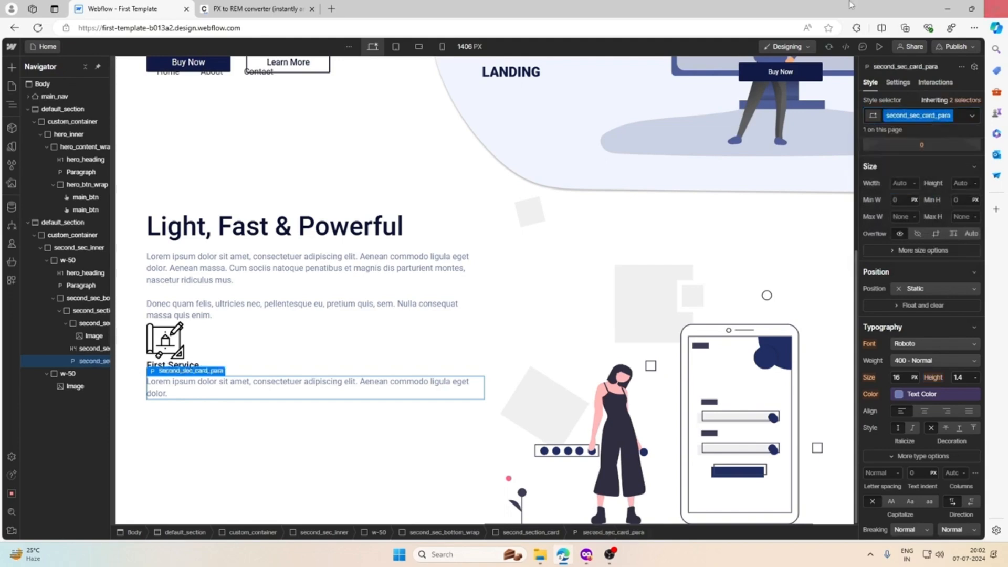
Step: Check the first card body text's font settings in Figma and compare the Webflow paragraph's font weight
key(alt+Tab)
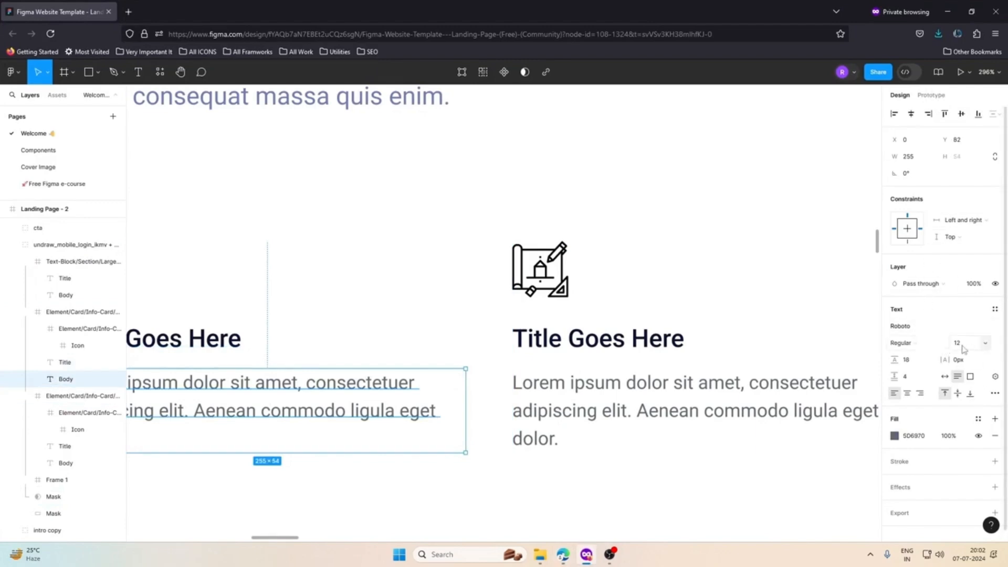
click(946, 20)
click(918, 361)
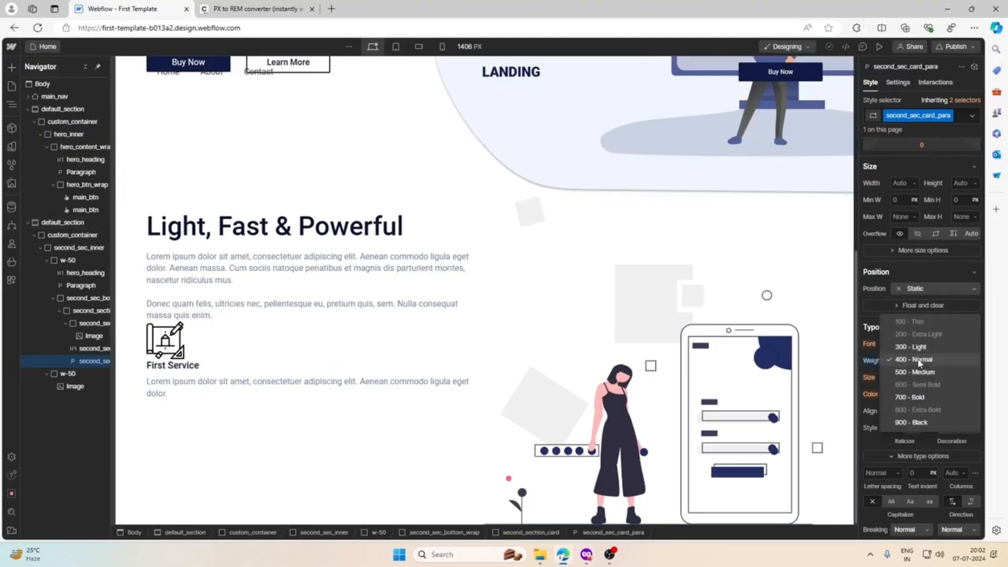
click(915, 360)
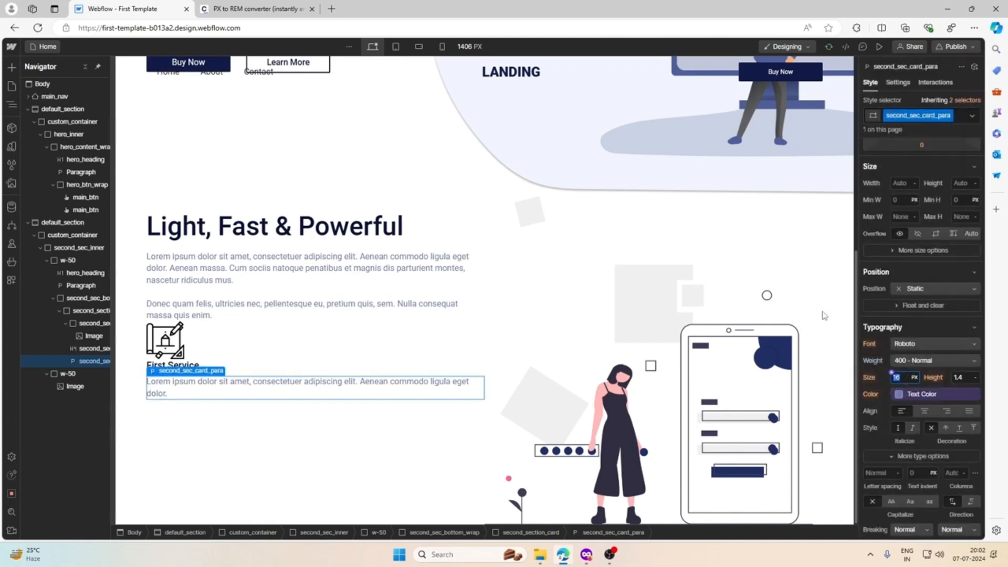
Step: Convert 12 px in the PX to REM converter, and set the second_sec_card_para font size in Webflow to 0.875rem
click(256, 9)
double_click(380, 186)
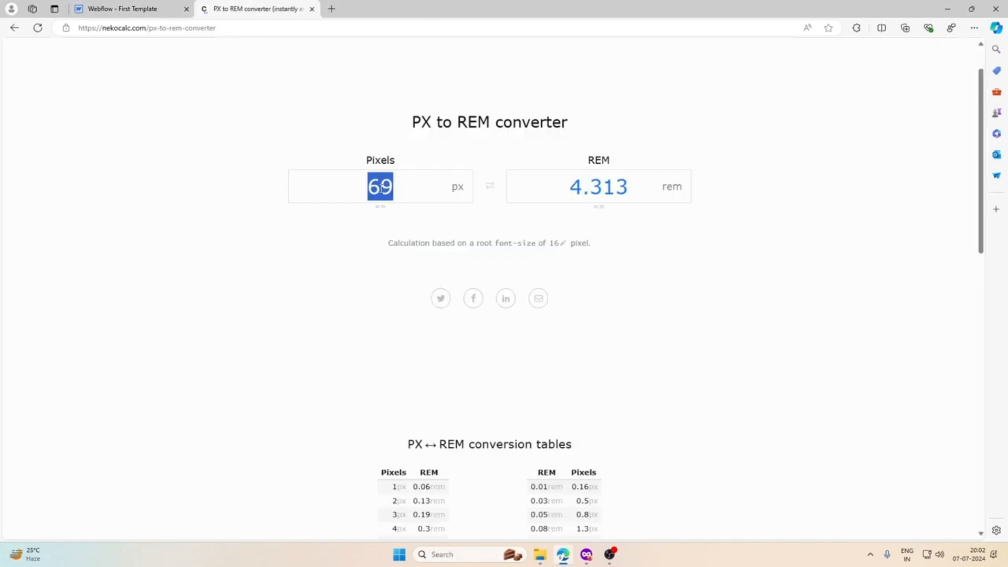
text(12)
click(147, 6)
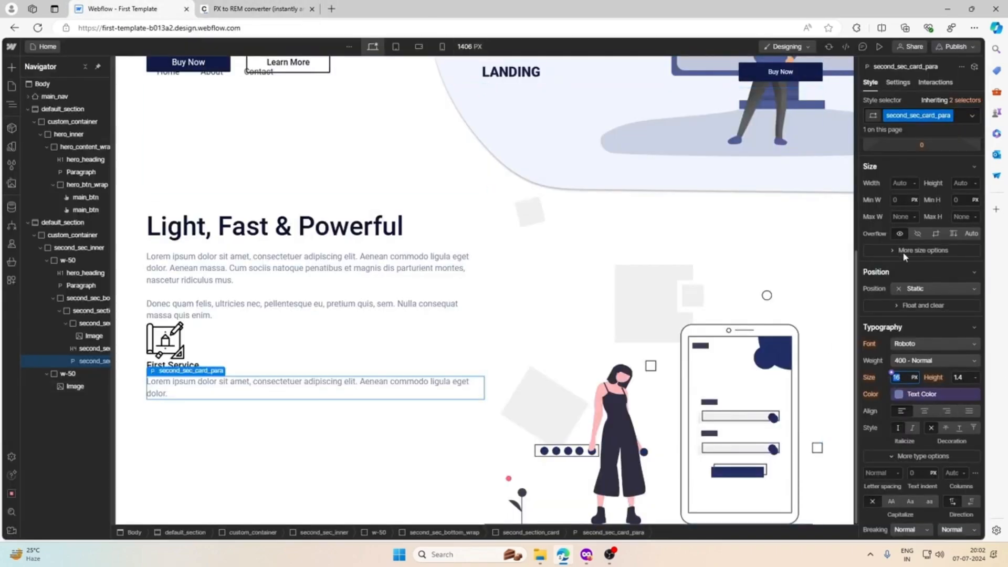
text(.875rem)
key(Return)
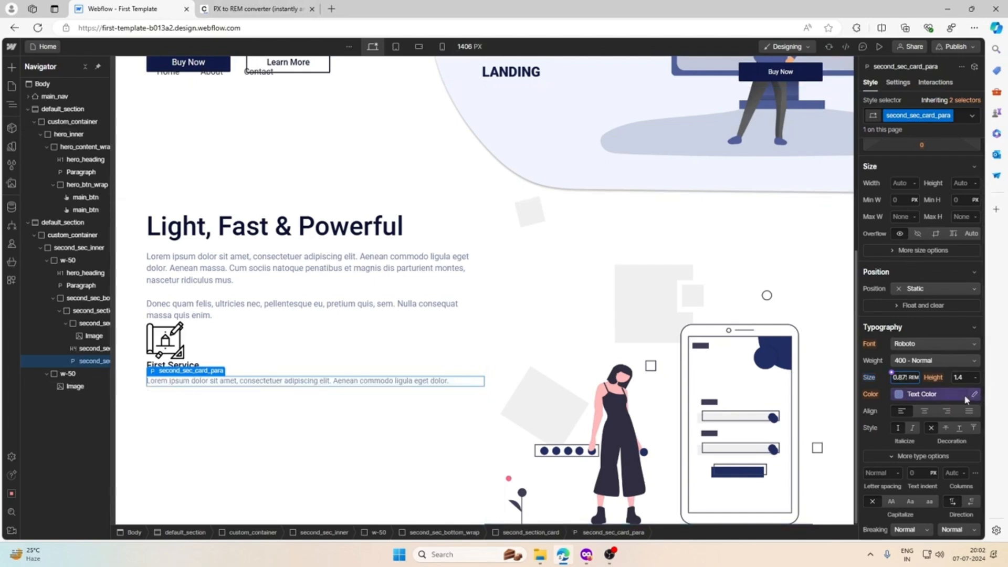
Step: Set the card paragraph's text color to the Text Black variable
click(897, 397)
click(971, 410)
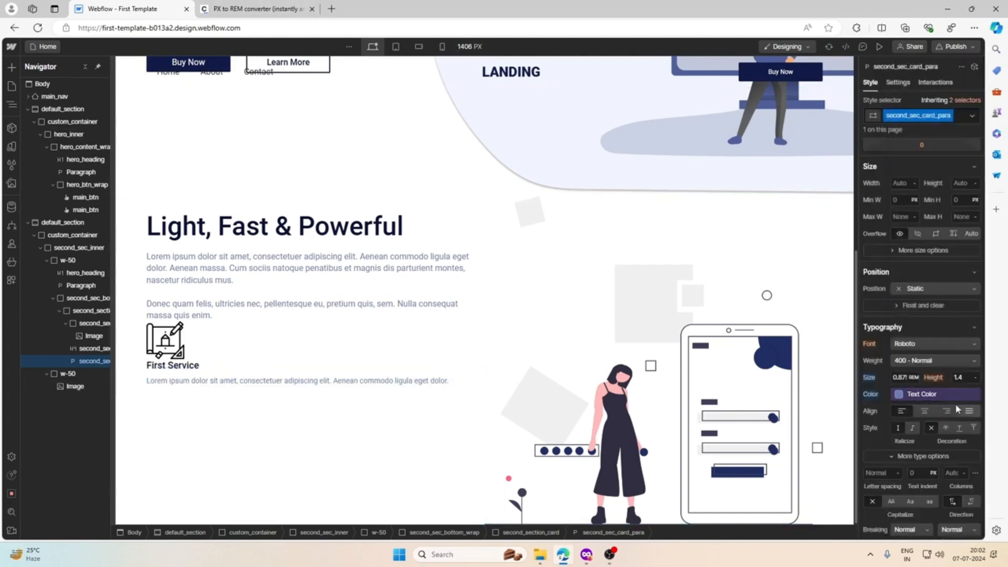
click(894, 392)
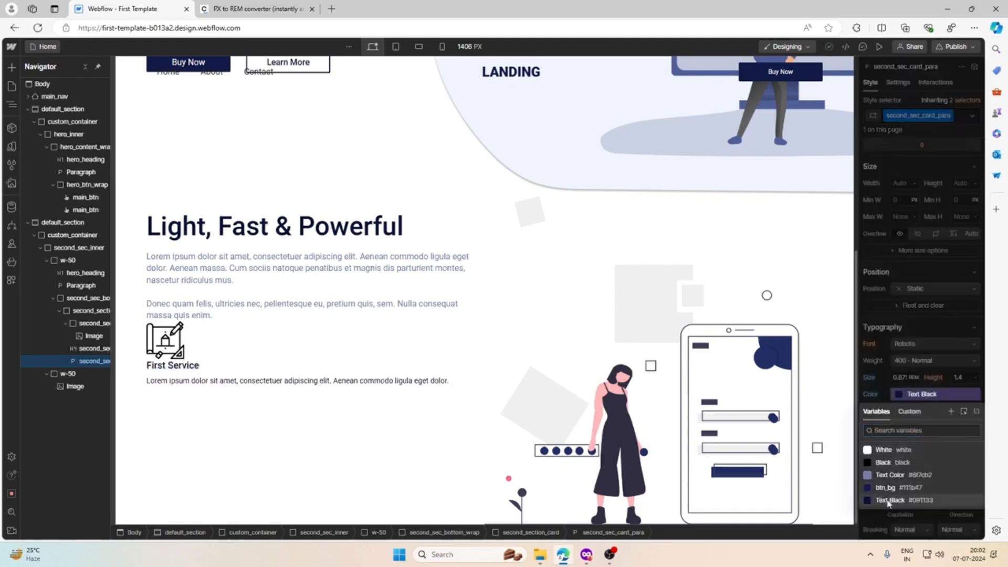
click(903, 501)
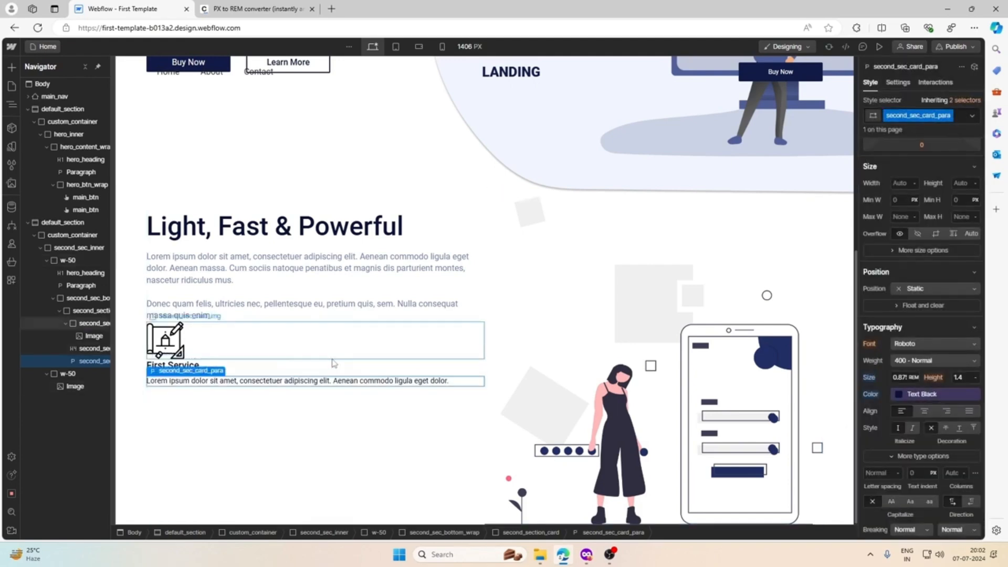
Step: Copy the card body text's fill hex in Figma, and replace the Webflow paragraph's color variable with the custom color #5D6970
click(586, 554)
click(913, 436)
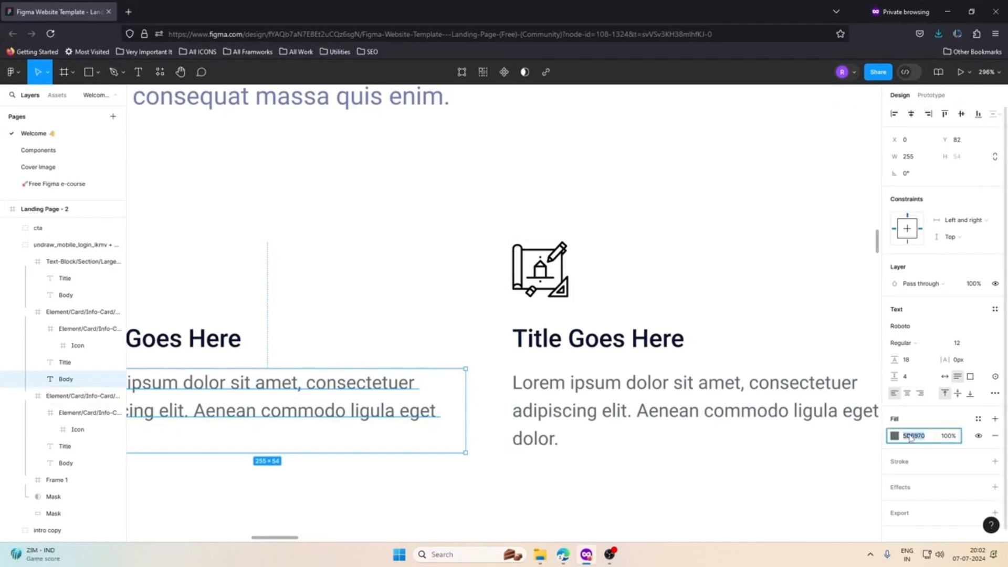
click(946, 12)
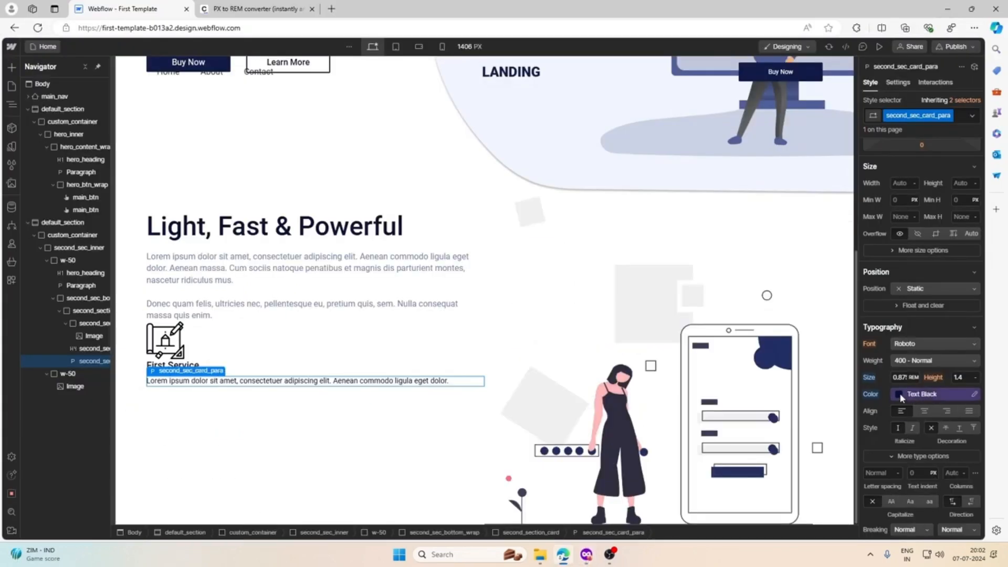
click(899, 393)
click(976, 414)
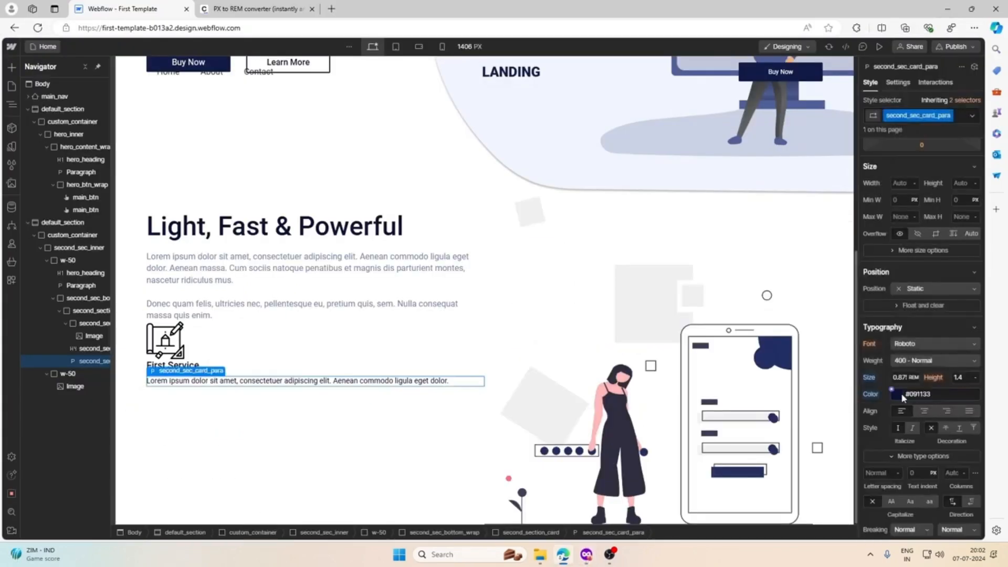
click(900, 394)
text(5D6970)
key(Return)
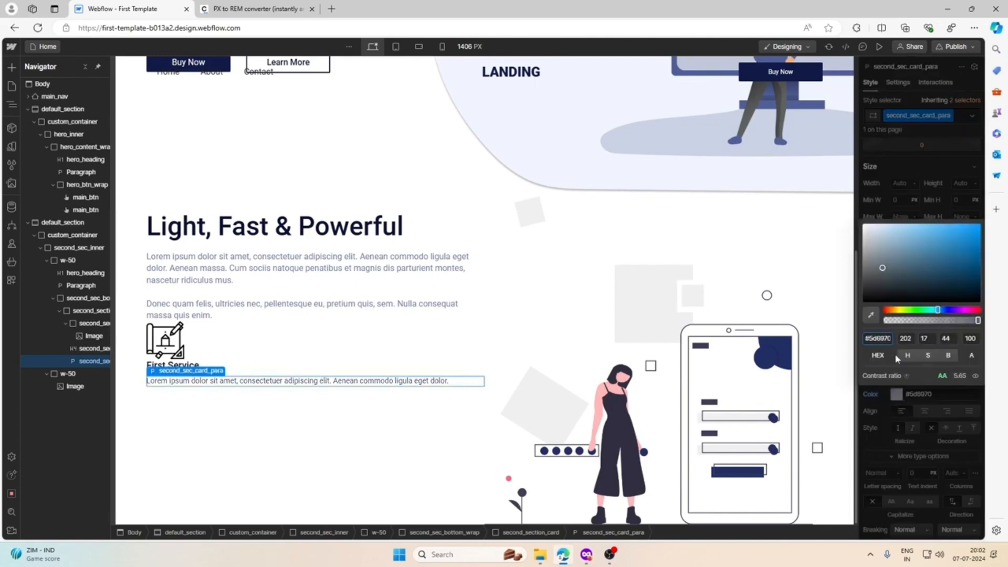
click(404, 445)
Step: Check the second card icon's frame dimensions in the Figma design
click(215, 353)
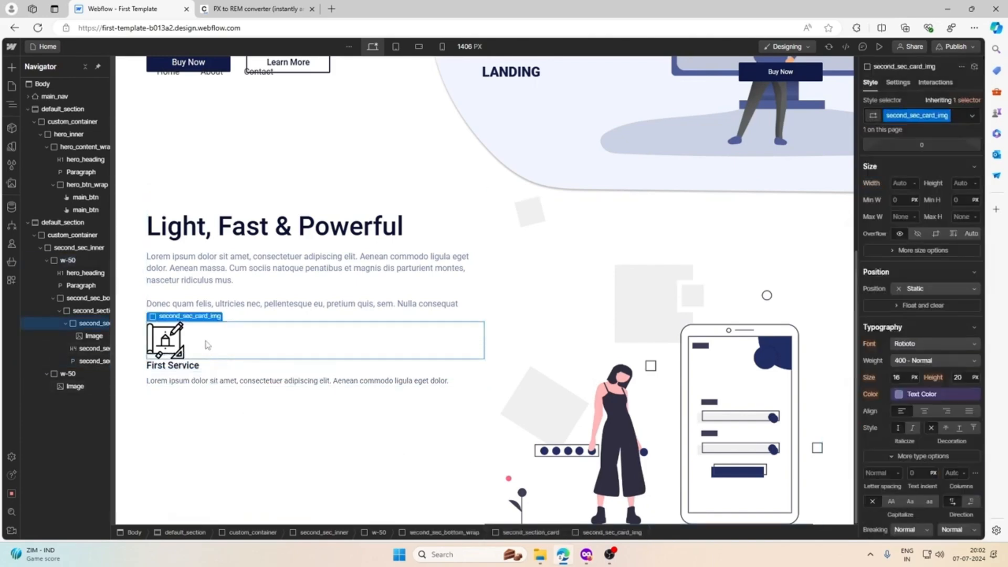
click(586, 554)
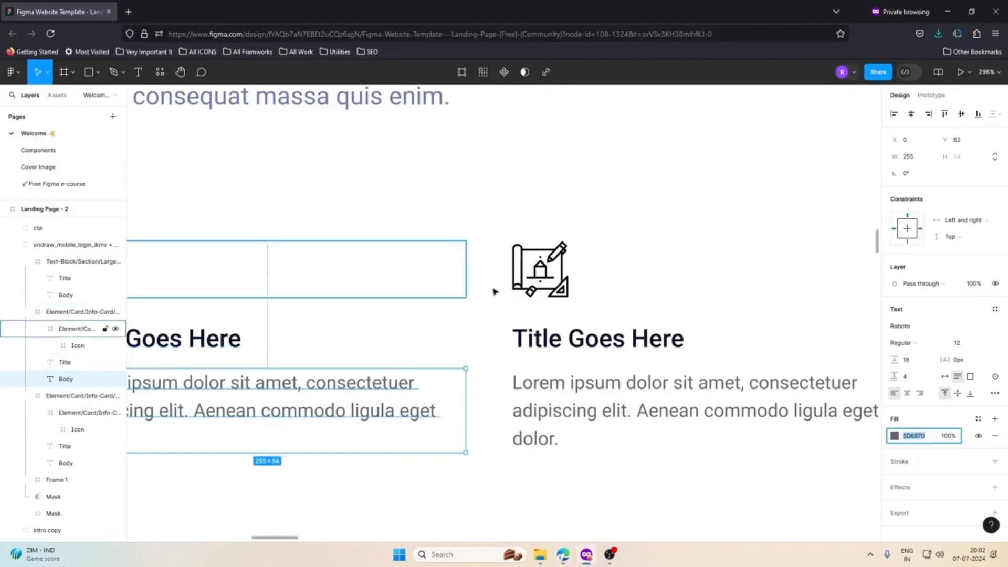
click(552, 274)
double_click(552, 274)
double_click(552, 274)
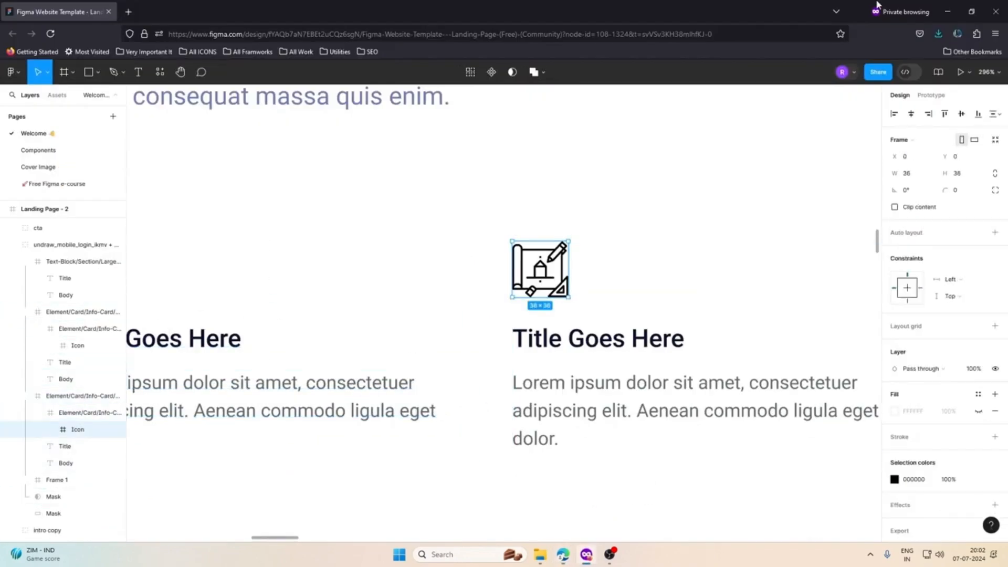
click(948, 13)
Step: Assign the existing second_sec_card_img class to the card's icon image in Webflow
click(165, 341)
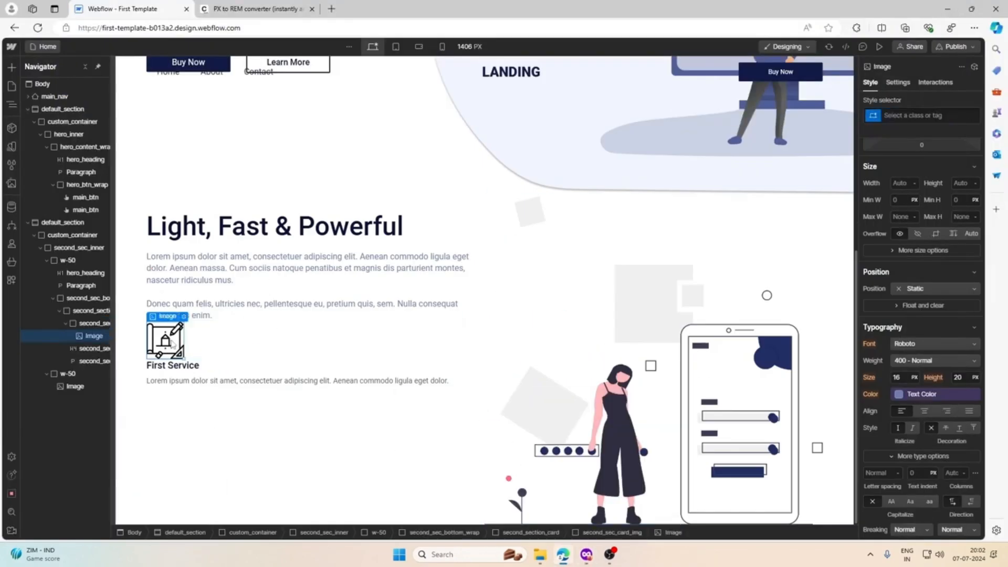
click(940, 114)
text(second)
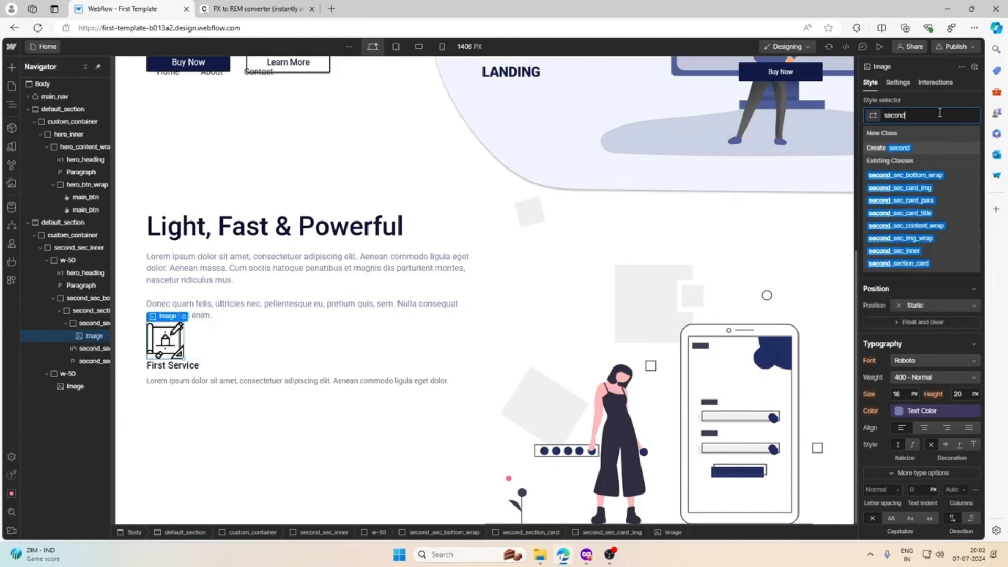
text(_sec_card_)
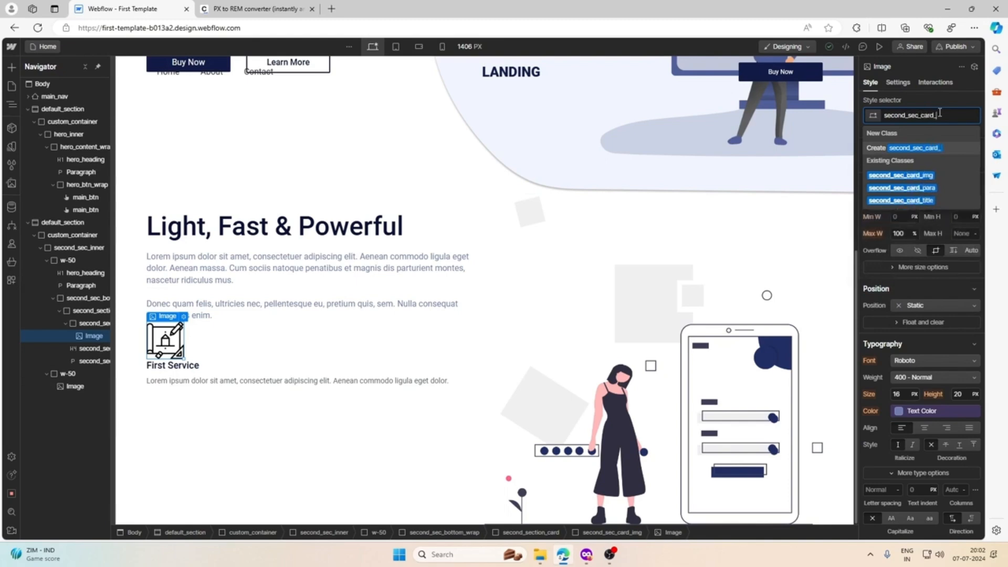
text(img)
key(Return)
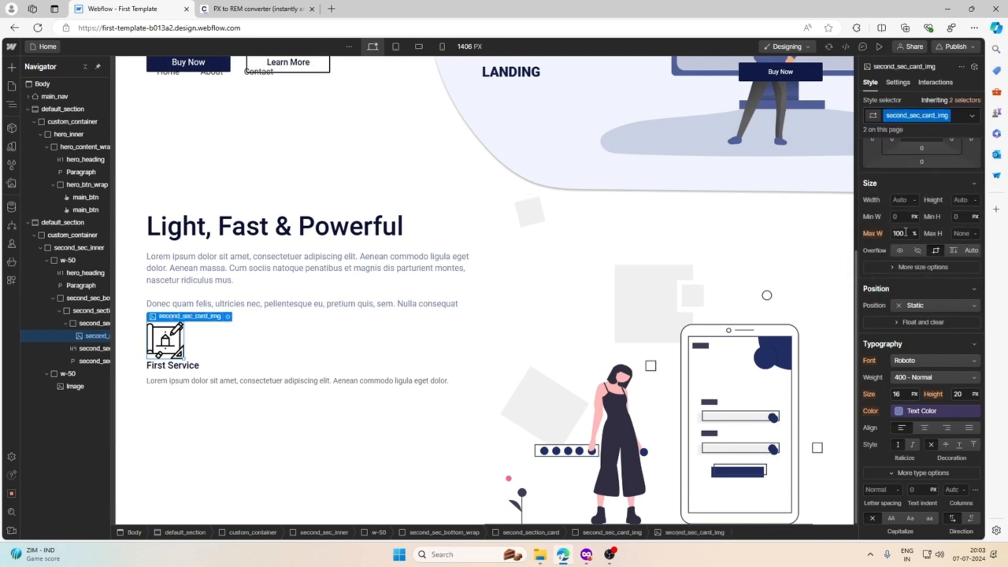
Step: Convert 36 px in the PX to REM converter, and set the icon image's width and height in Webflow to 2.25rem
scroll(915, 297, up, 3)
key(ctrl+Tab)
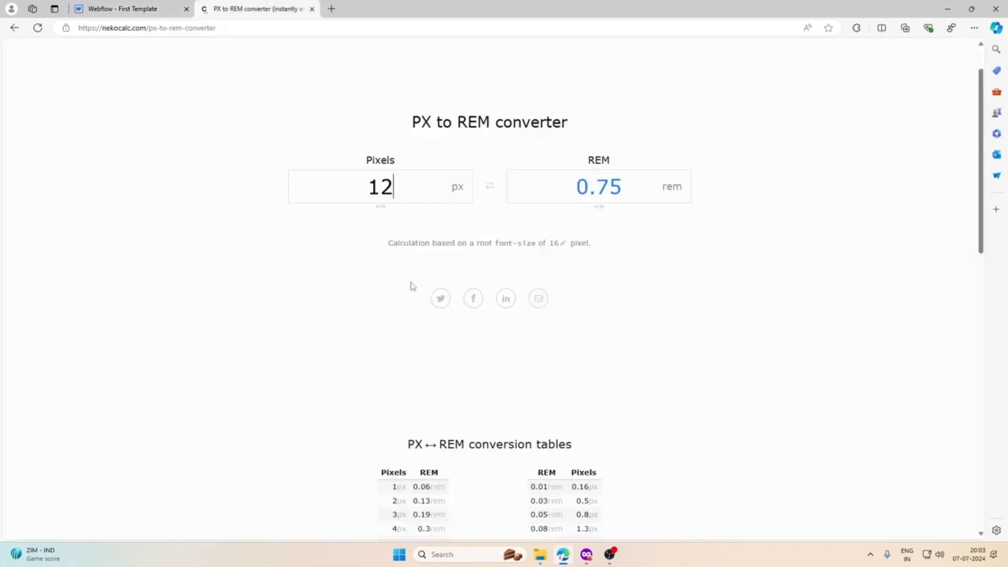
double_click(386, 189)
text(36)
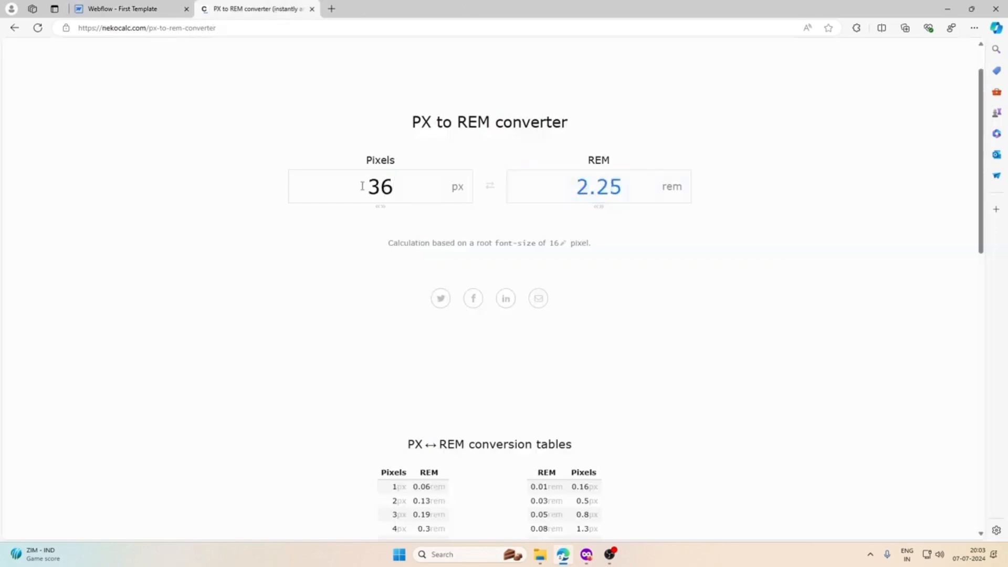
click(133, 6)
click(906, 305)
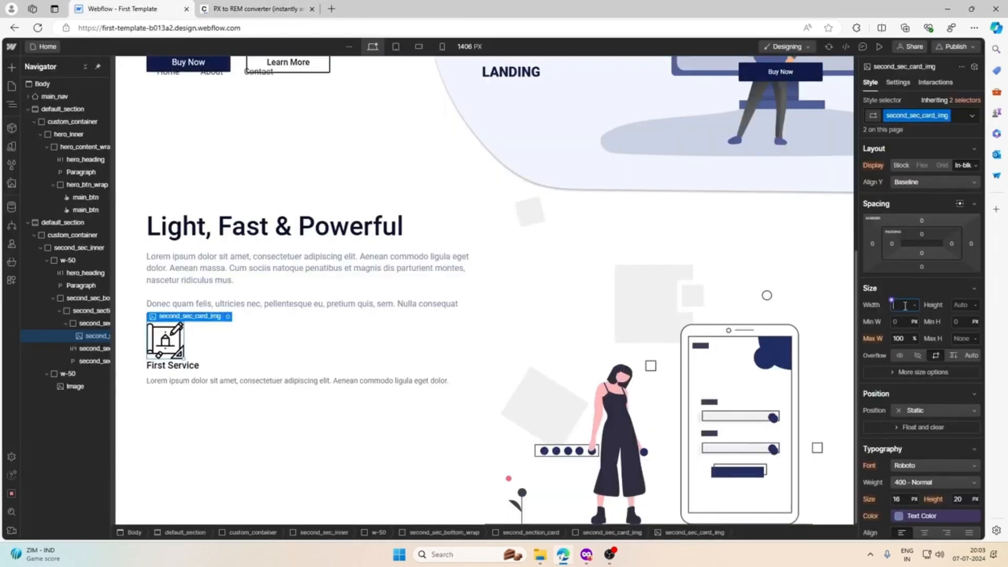
text(2.25rem)
key(Return)
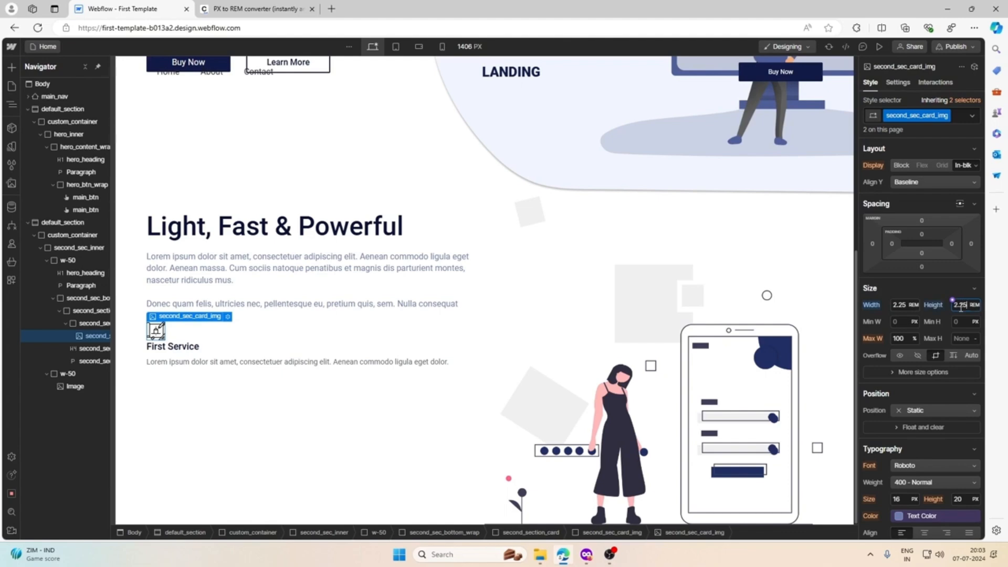
Step: Set the icon image's fit to Contain and its object position to the center, 50% by 50%
scroll(895, 393, down, 1)
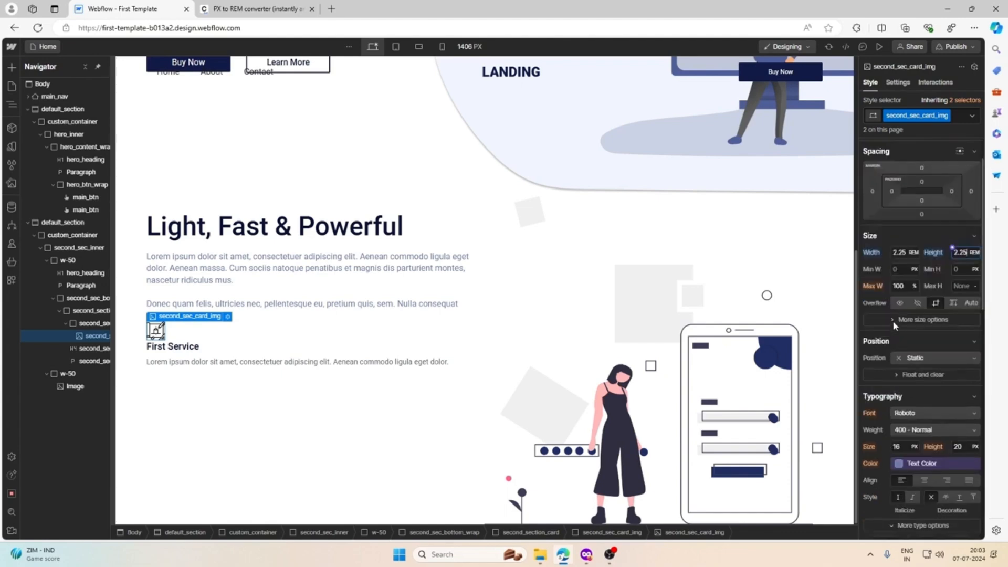
click(892, 319)
click(902, 370)
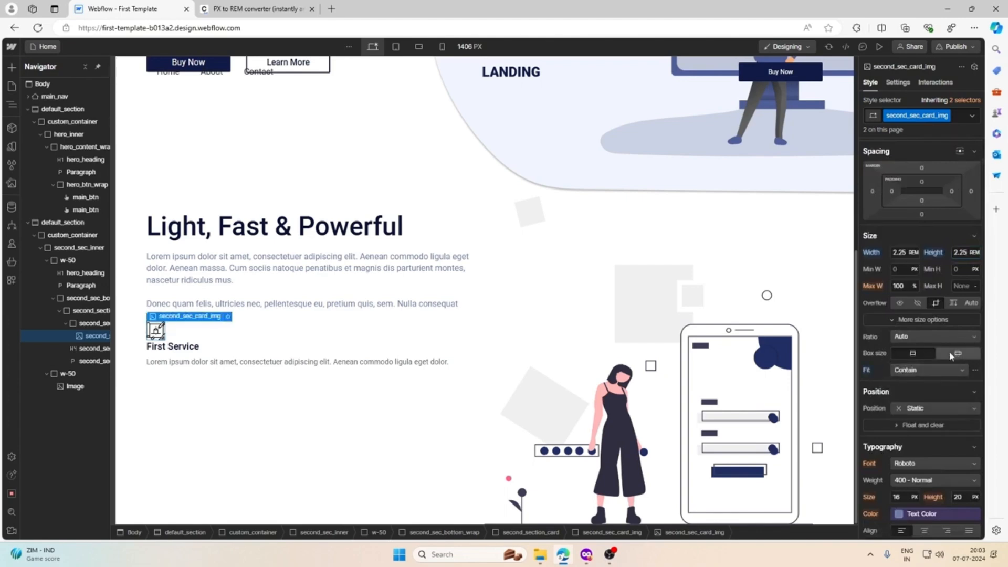
click(975, 370)
click(905, 400)
click(883, 368)
click(975, 370)
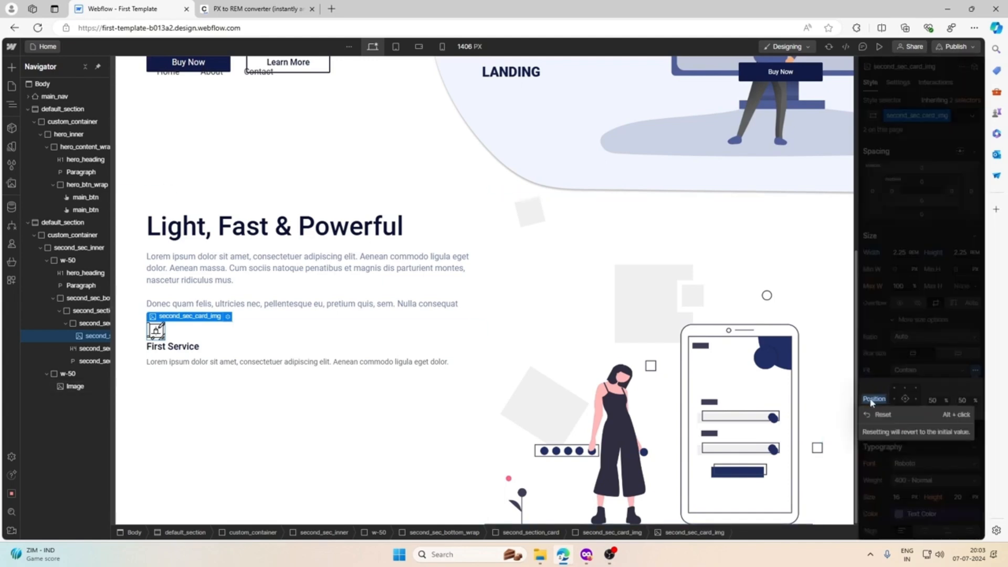
click(879, 363)
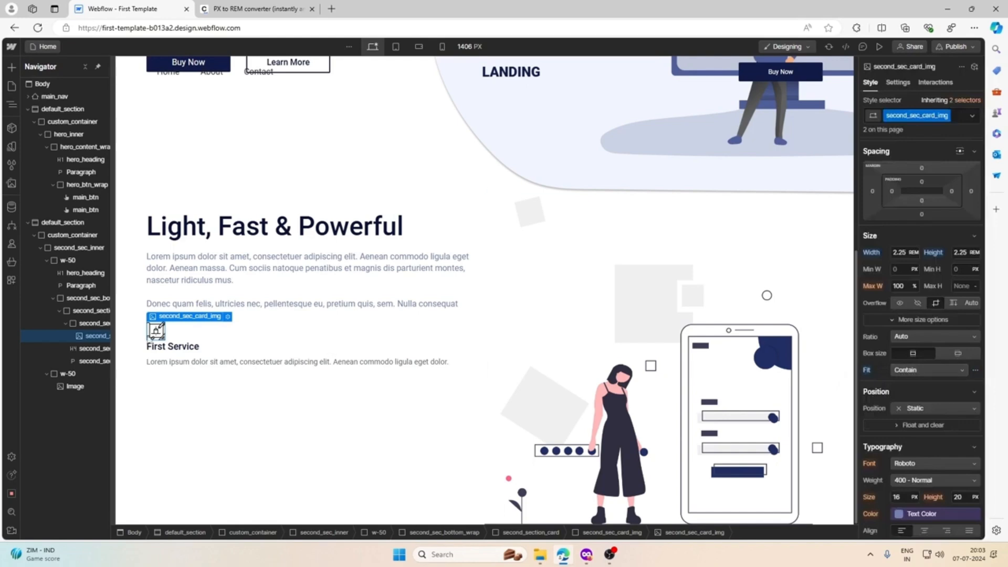
Step: Select the icon's wrapper div in Webflow and compare it with the card icon in the Figma design
click(165, 338)
click(160, 333)
click(168, 306)
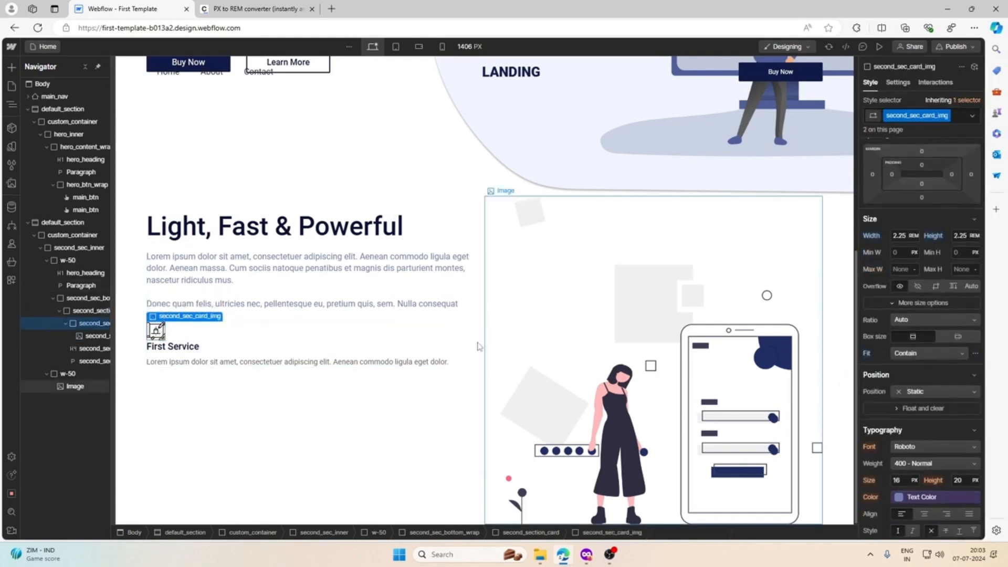
click(586, 555)
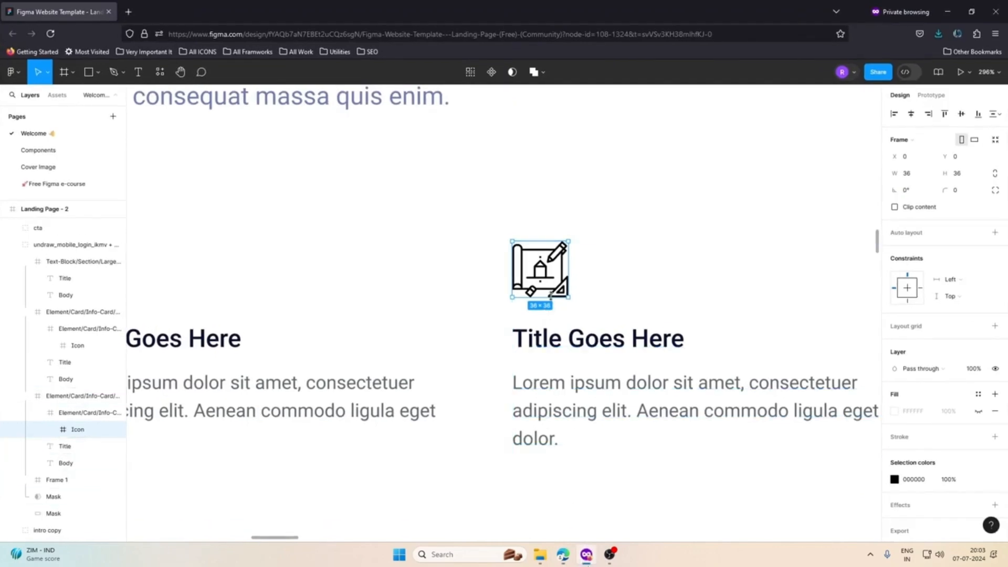
key(alt)
click(947, 12)
click(947, 11)
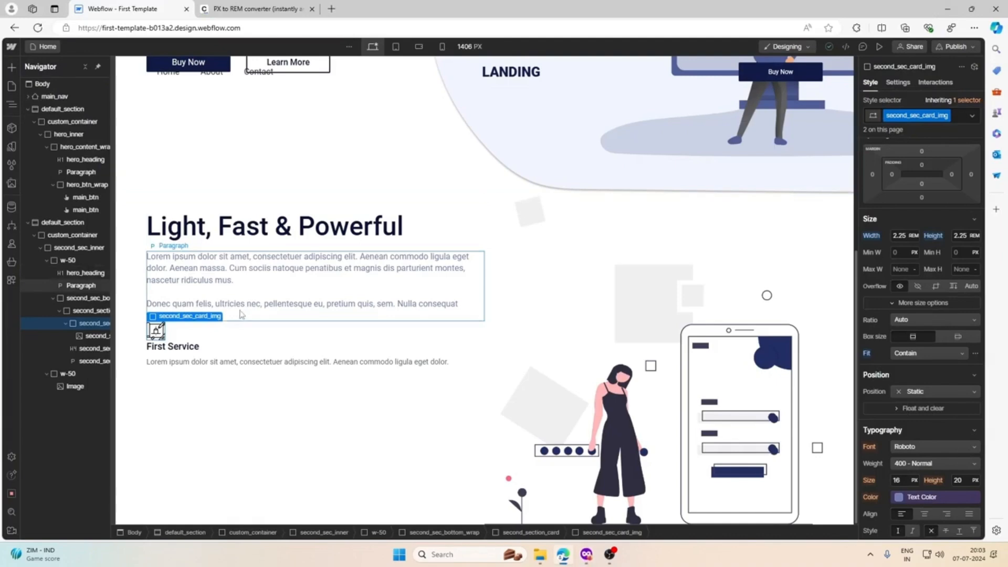
Step: Remove the second_sec_card_img class from the div block that wraps the card's icon, leaving it on the image itself
scroll(926, 244, up, 2)
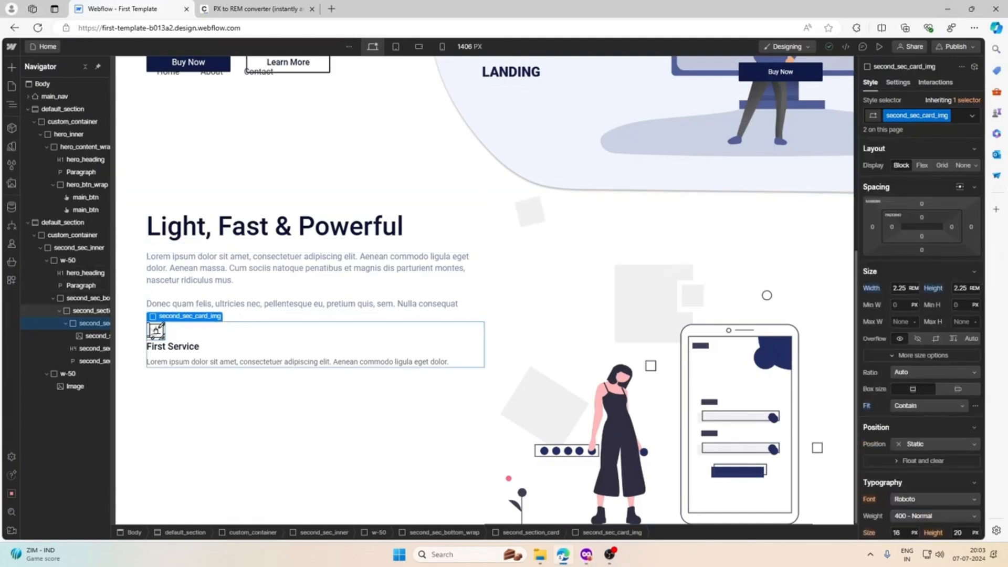
click(84, 312)
click(60, 311)
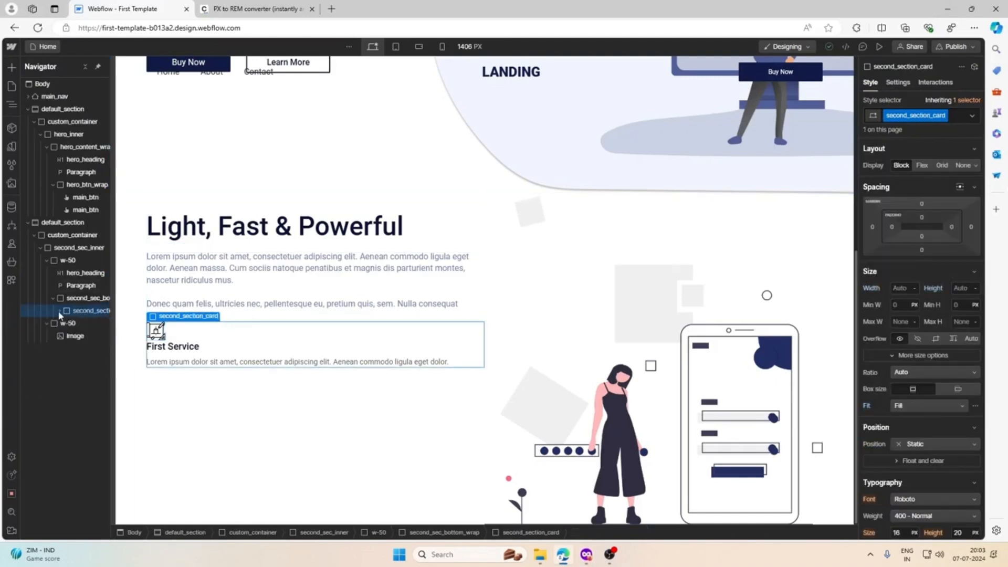
click(61, 310)
click(89, 323)
click(66, 323)
click(87, 336)
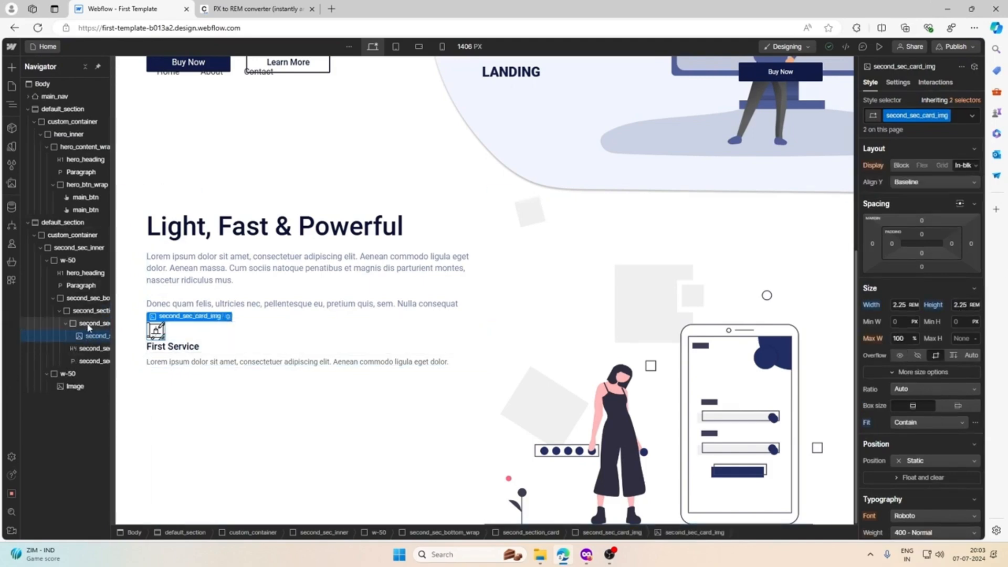
click(87, 326)
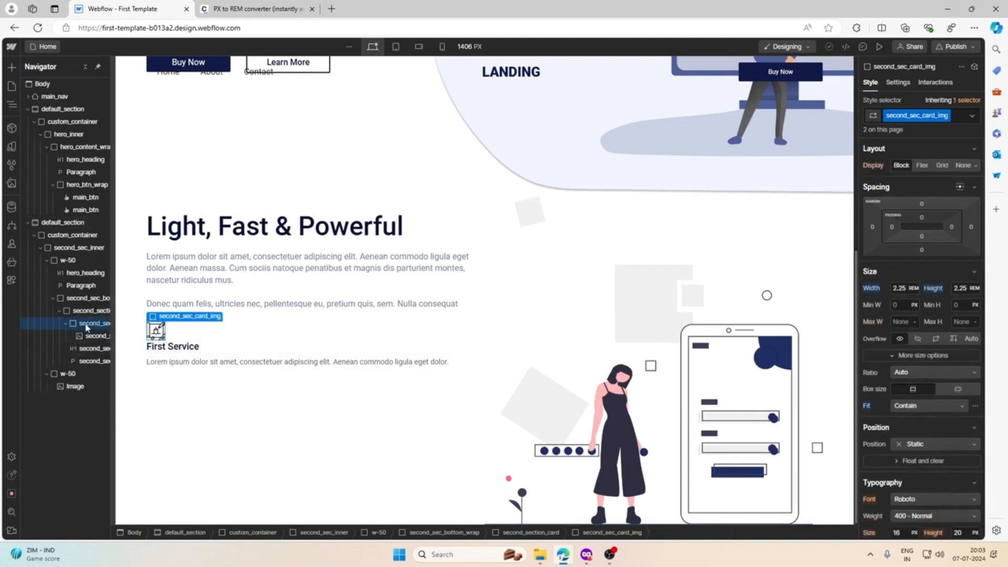
click(950, 116)
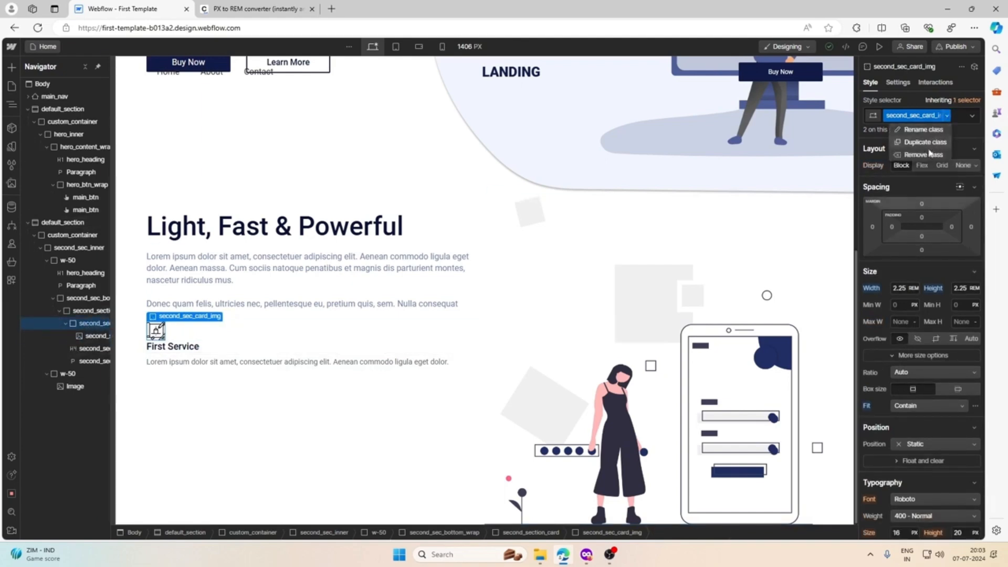
click(930, 153)
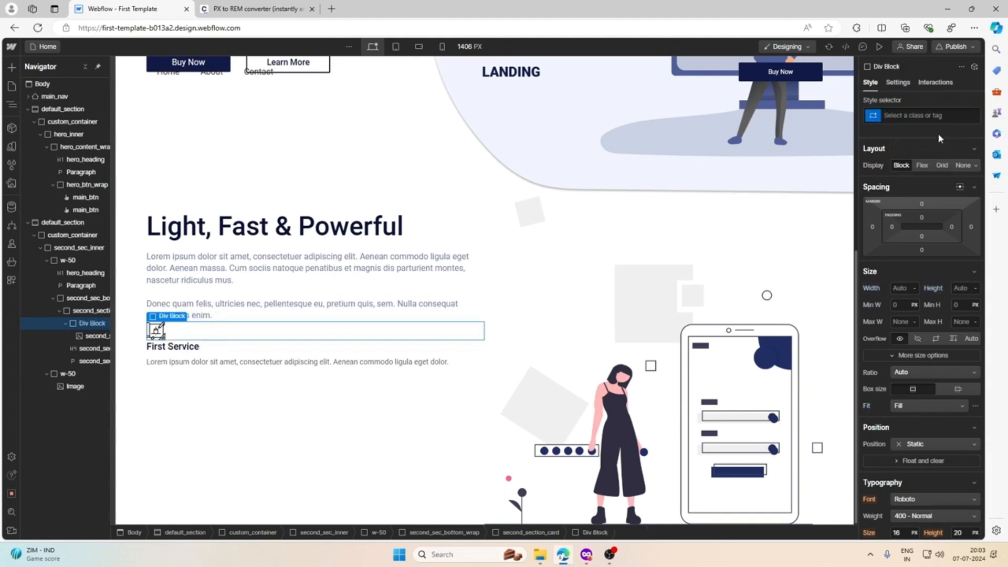
Step: Assign the existing second_sec_img_wrap class to the div block that wraps the card's icon
click(927, 116)
text(sec)
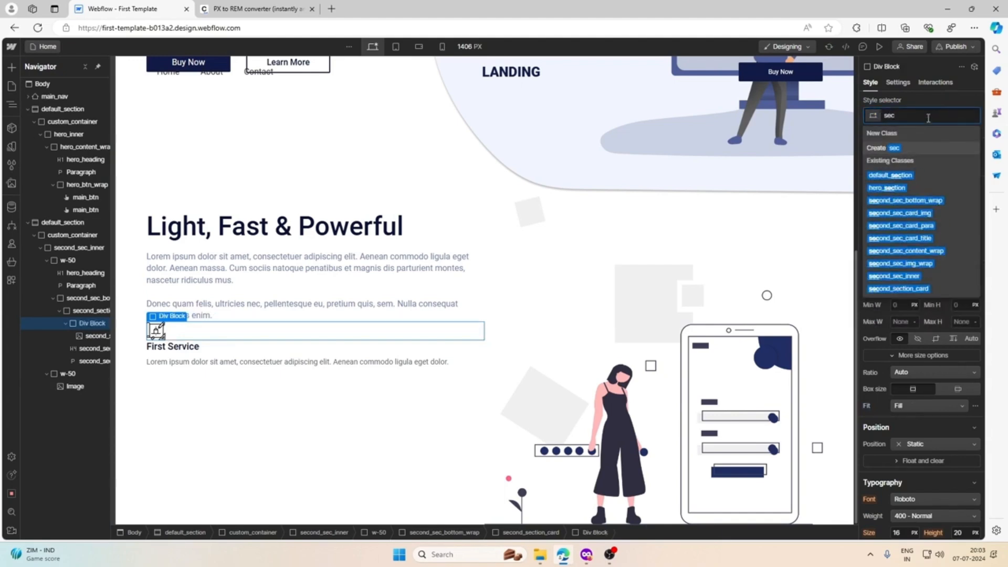
text(ond_sec_)
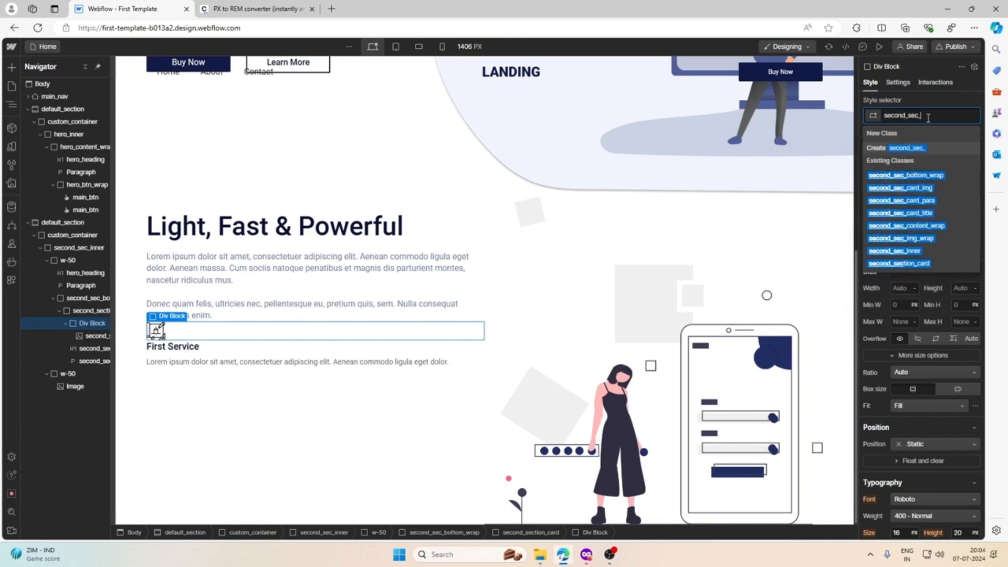
text(imgP)
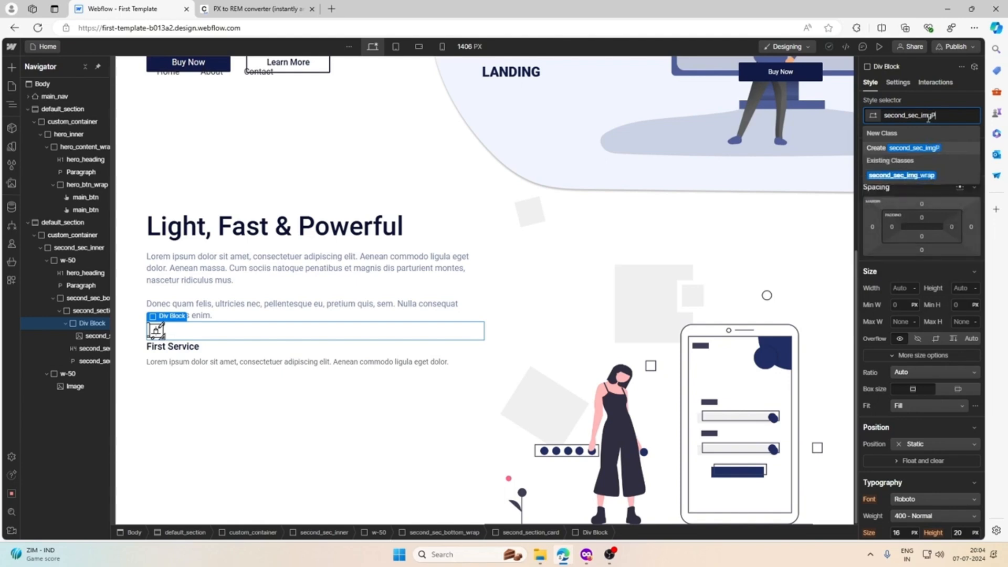
key(BackSpace)
text(_wr)
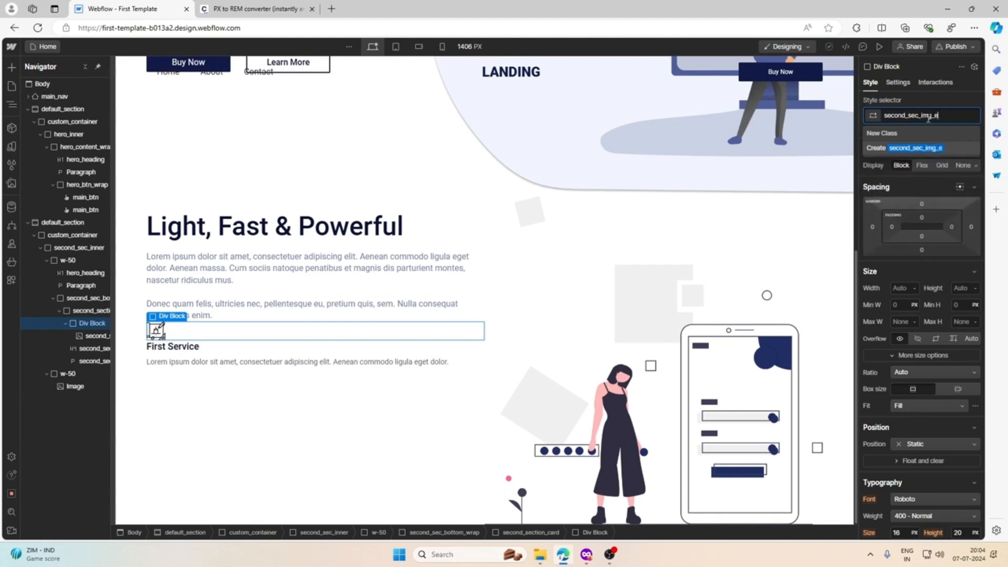
key(Down)
key(Return)
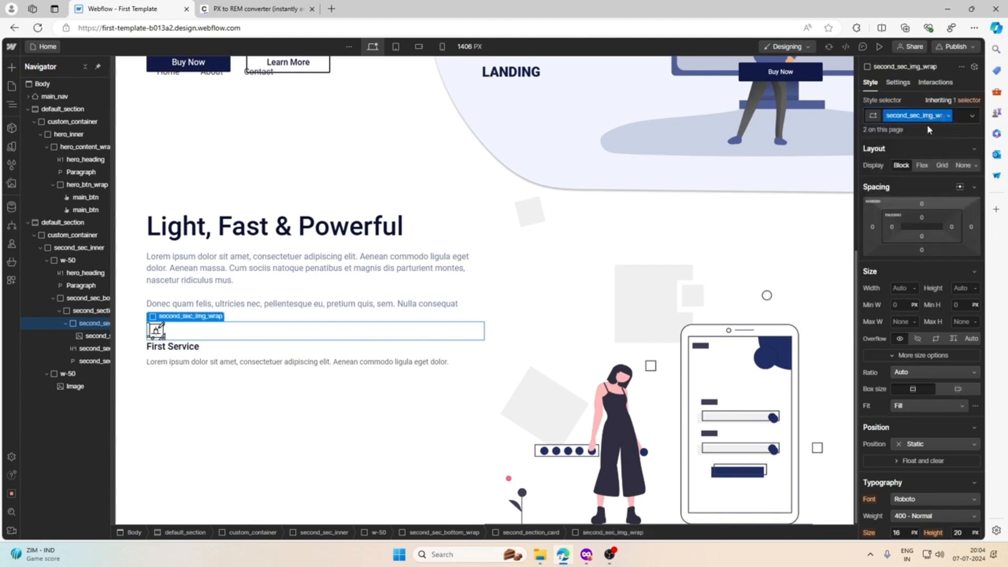
Step: Set the bottom margin of the icon's second_sec_img_wrap to 0.75rem
click(921, 250)
text(1)
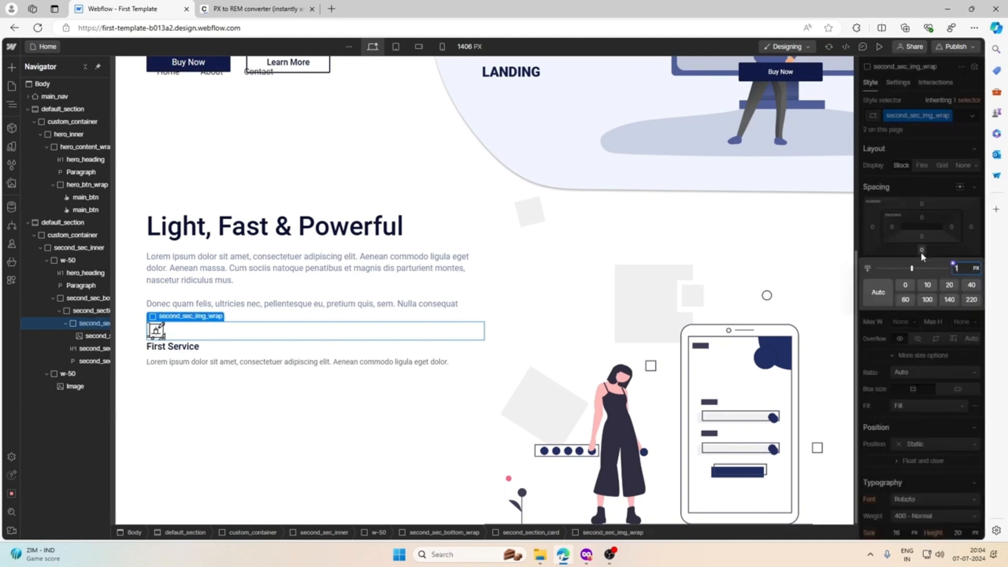
text(.5rem)
key(Return)
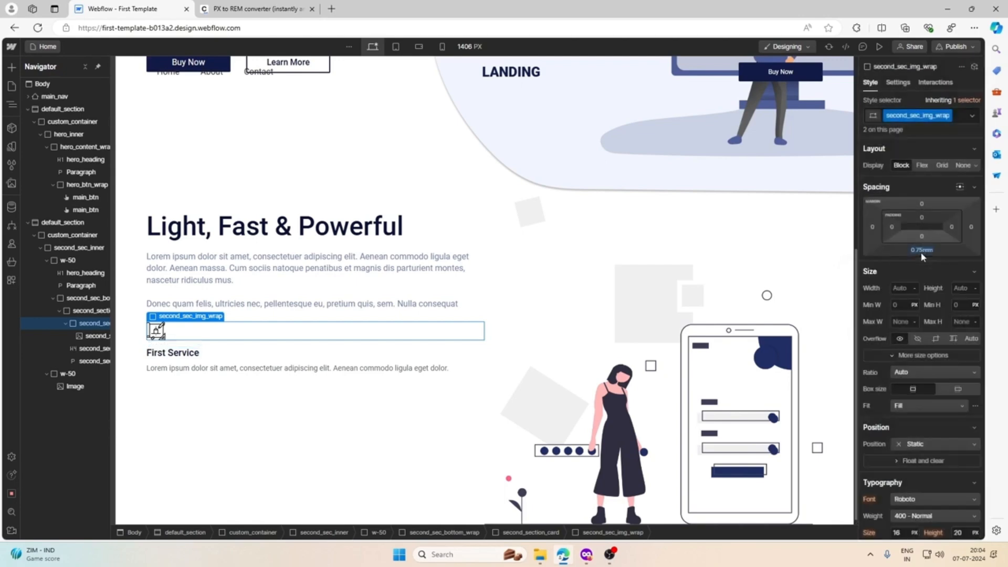
Step: Duplicate the second_section_card and set the display of its parent second_sec_bottom_wrap to Flex
click(206, 347)
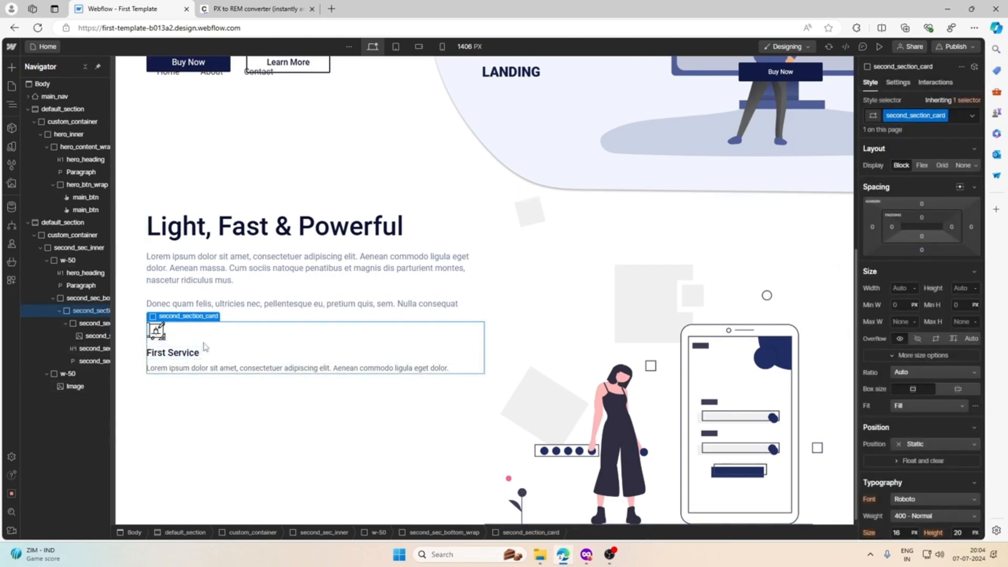
click(195, 316)
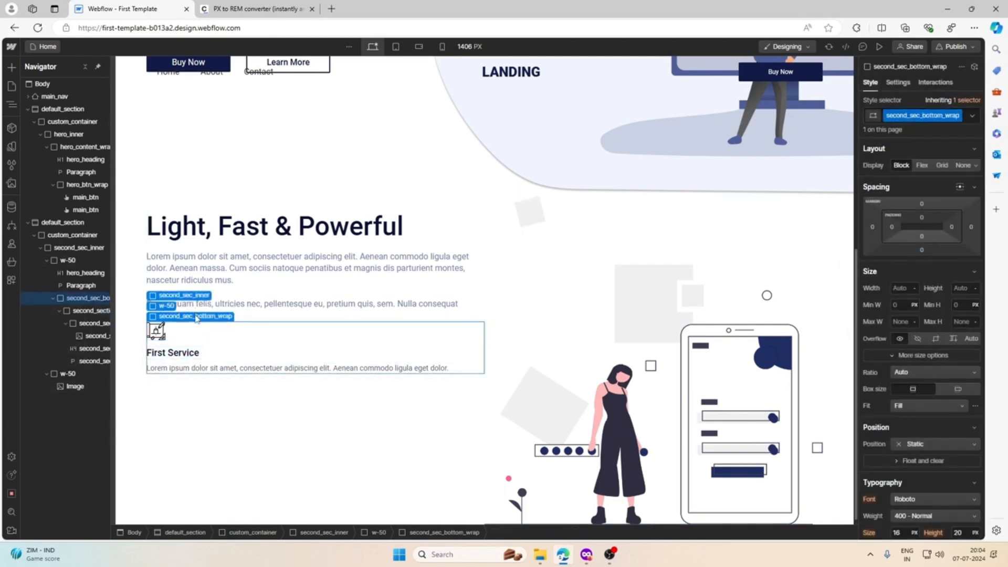
click(190, 331)
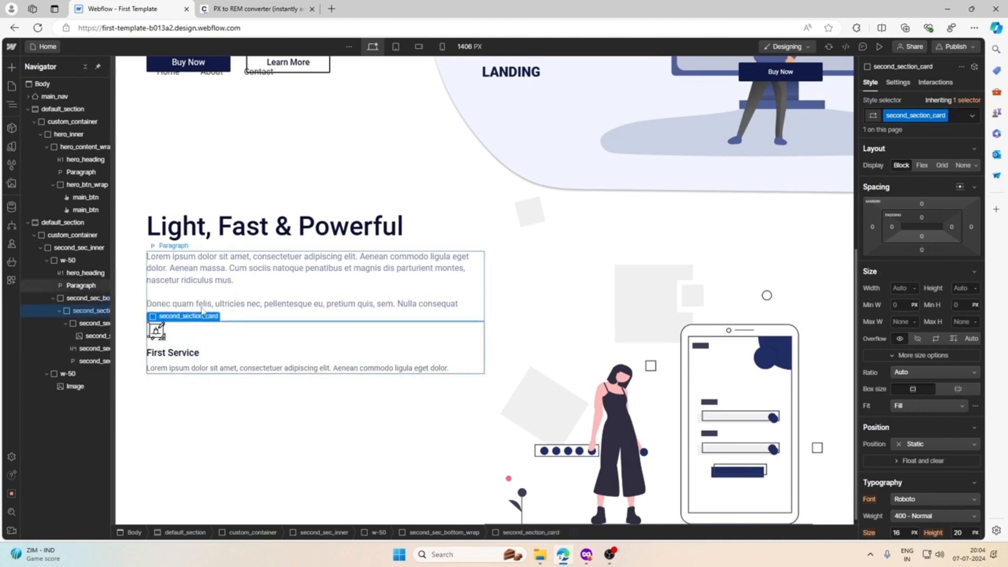
key(ctrl+d)
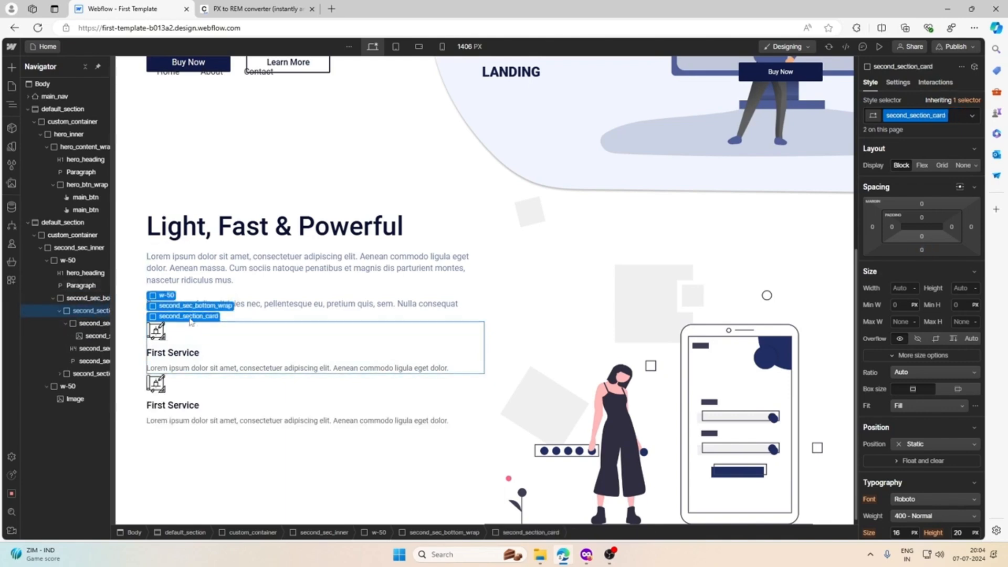
click(195, 316)
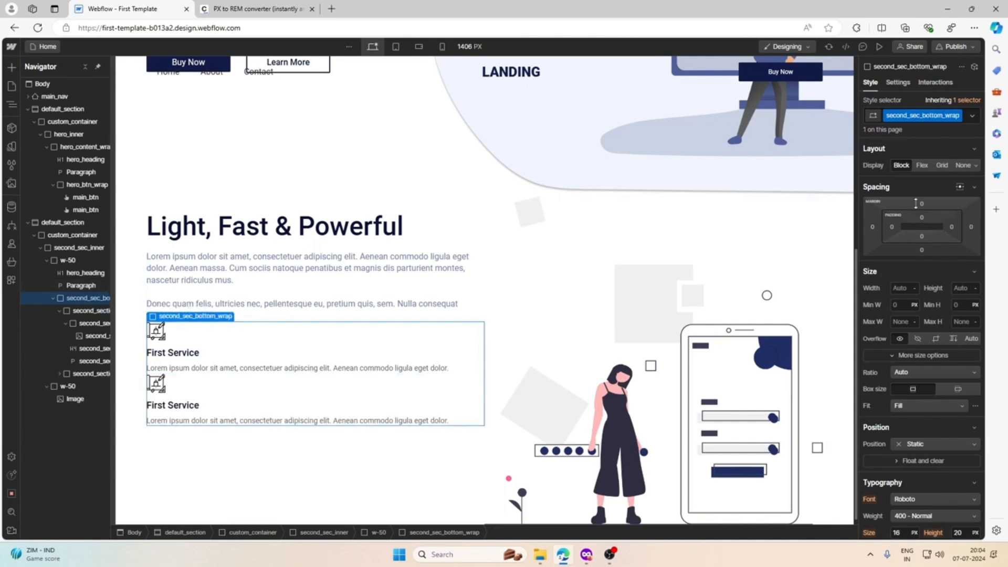
click(922, 165)
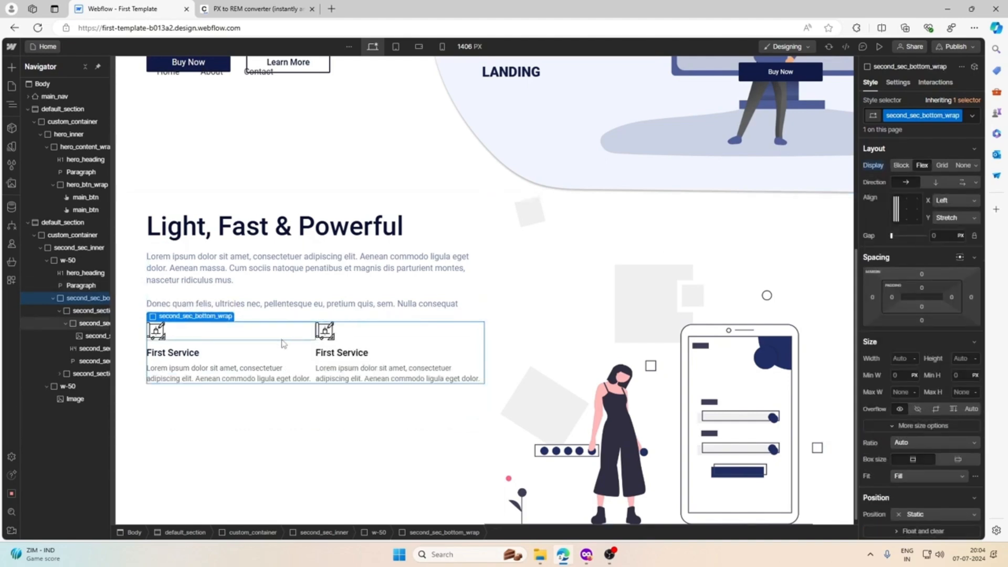
Step: Check the spacing between the two info cards in the Figma design, and convert 30 px in the PX to REM converter
click(586, 555)
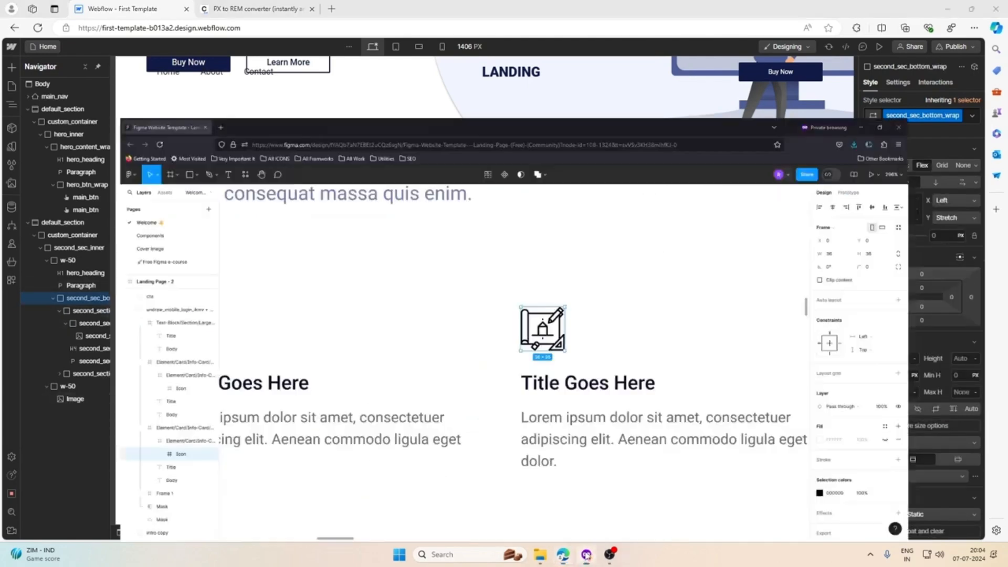
click(444, 408)
key(alt)
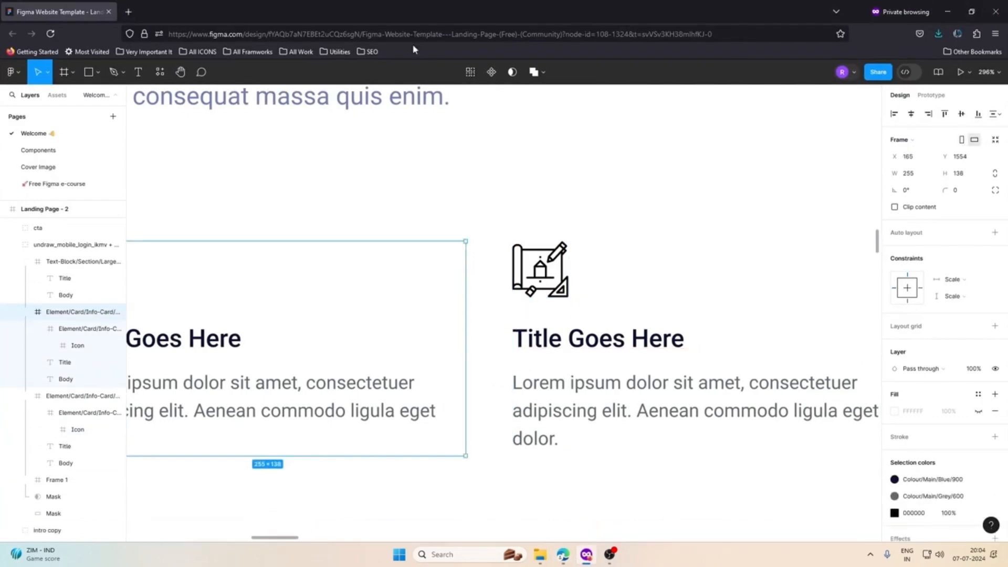
click(970, 8)
key(ctrl+Tab)
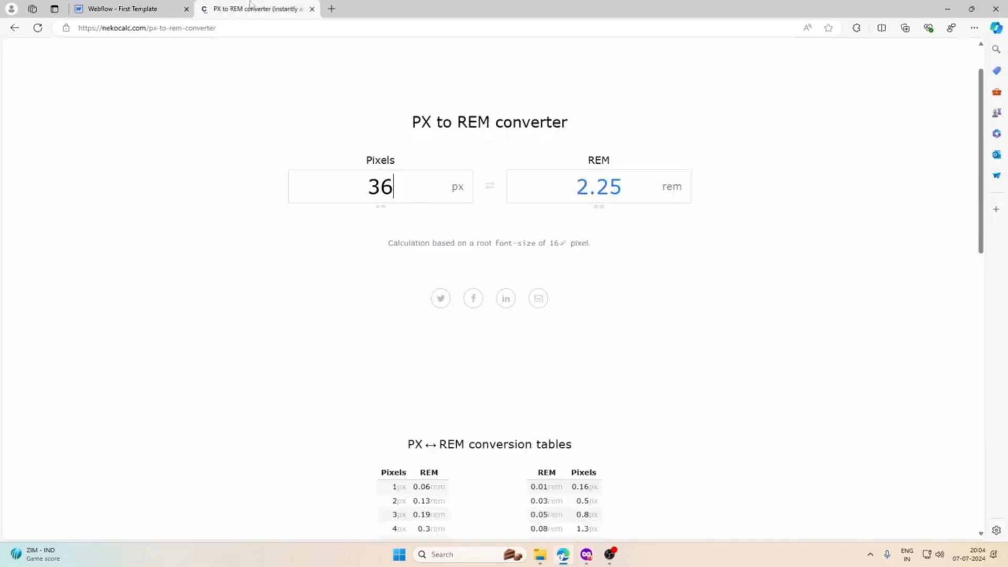
double_click(399, 176)
text(30)
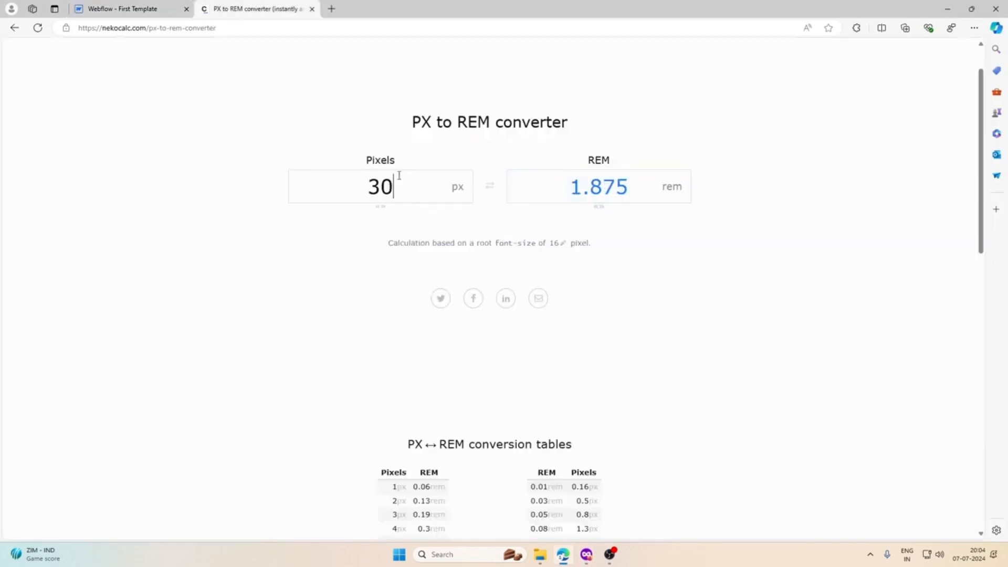
click(947, 9)
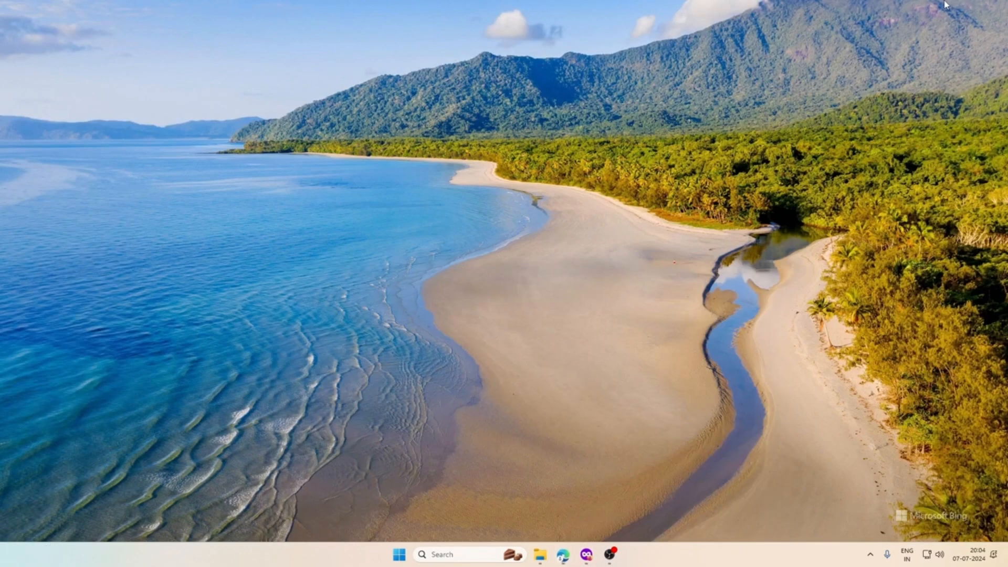
click(563, 554)
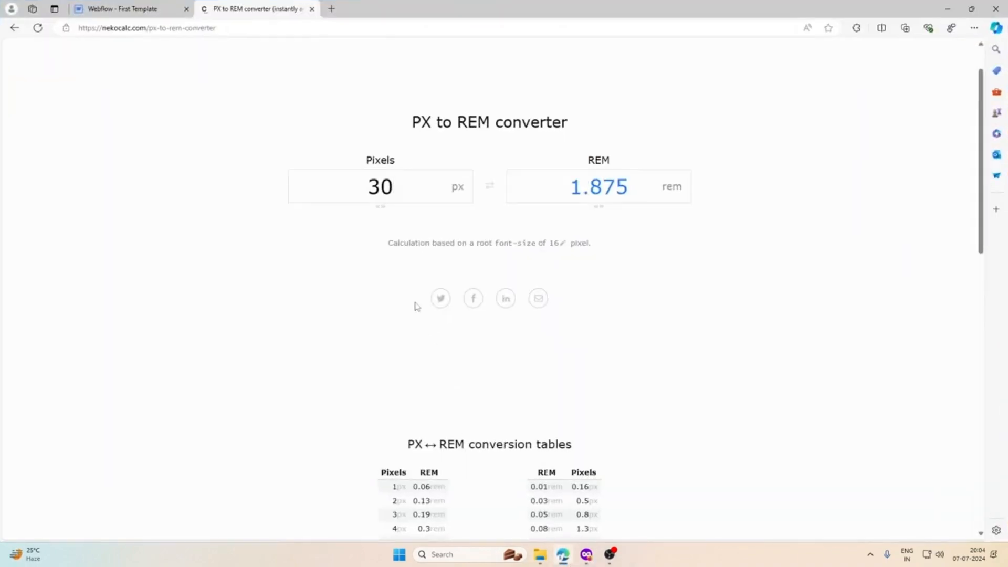
Step: Set the flex gap of second_sec_bottom_wrap in Webflow to 1.875rem
click(109, 7)
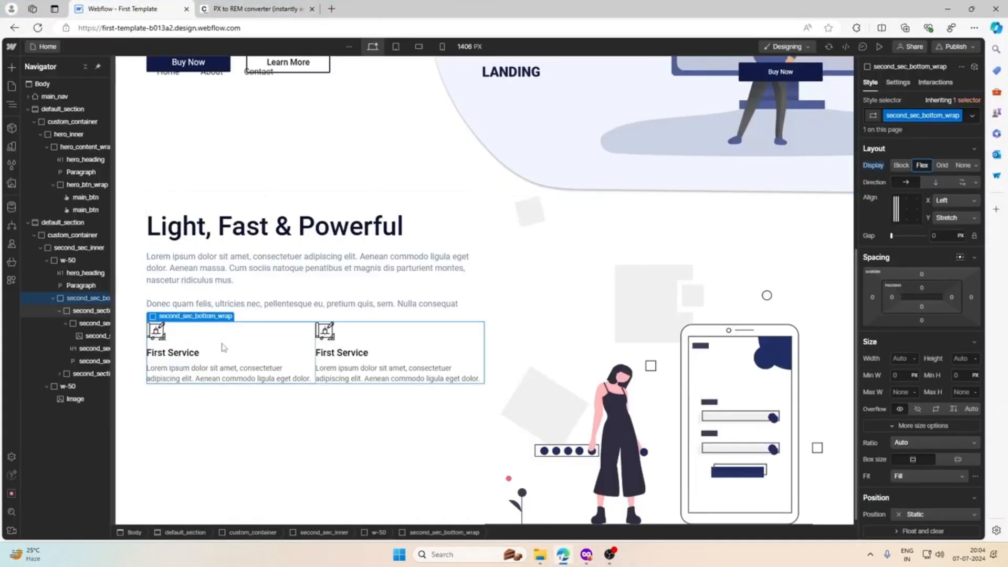
click(957, 242)
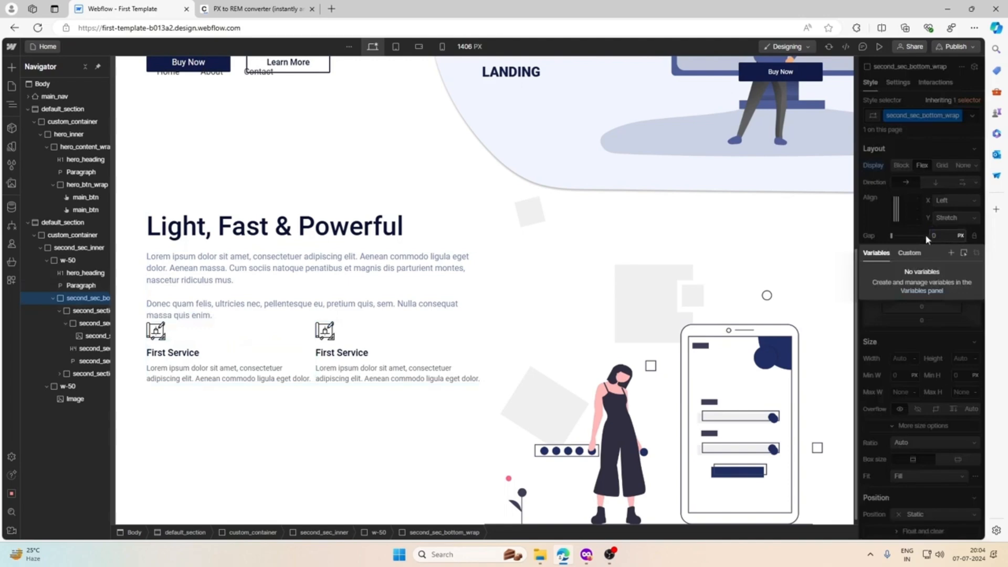
click(936, 240)
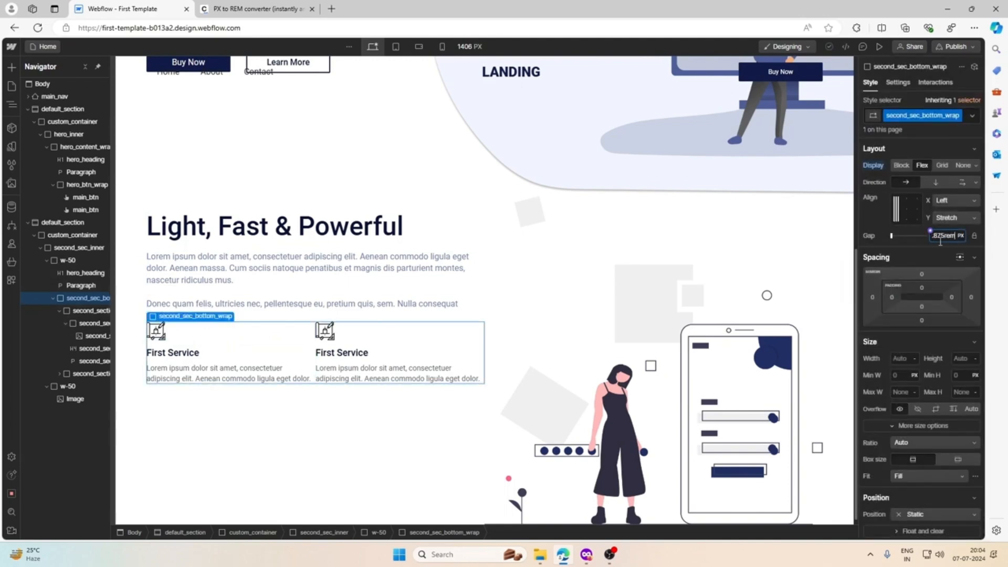
text(1.875rem)
key(Return)
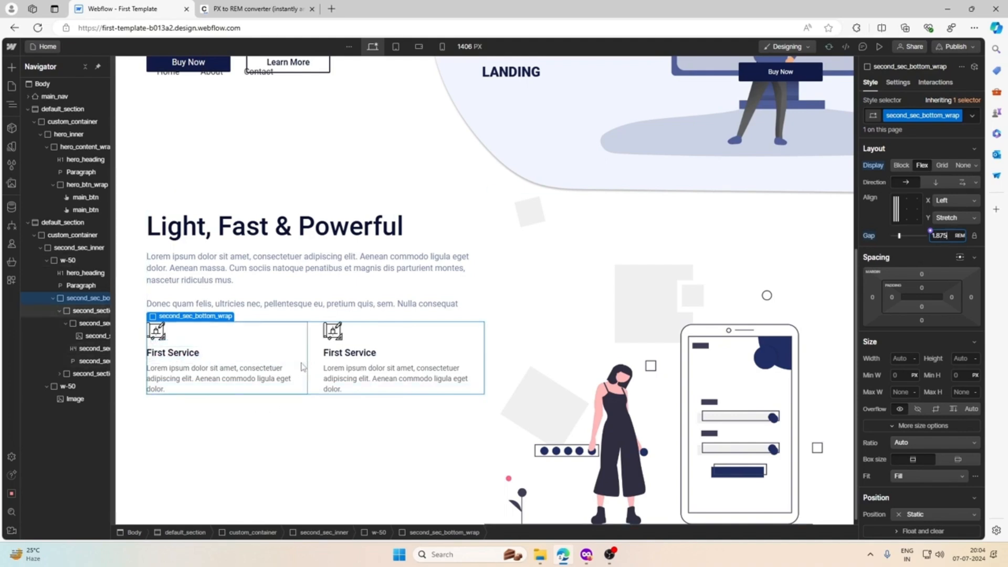
Step: Try the left-to-right Wrap down direction on second_sec_bottom_wrap, and reset the direction
click(326, 431)
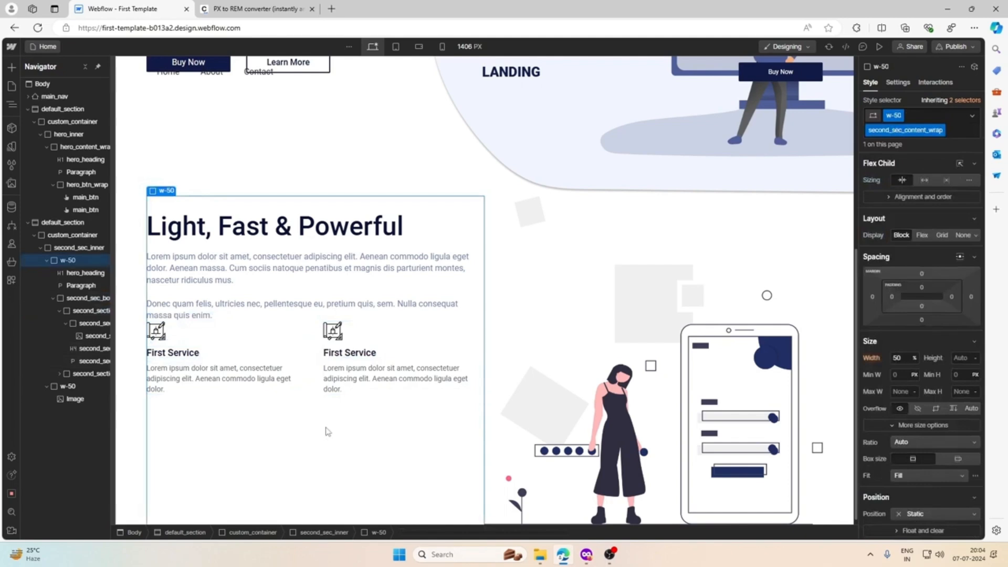
click(310, 349)
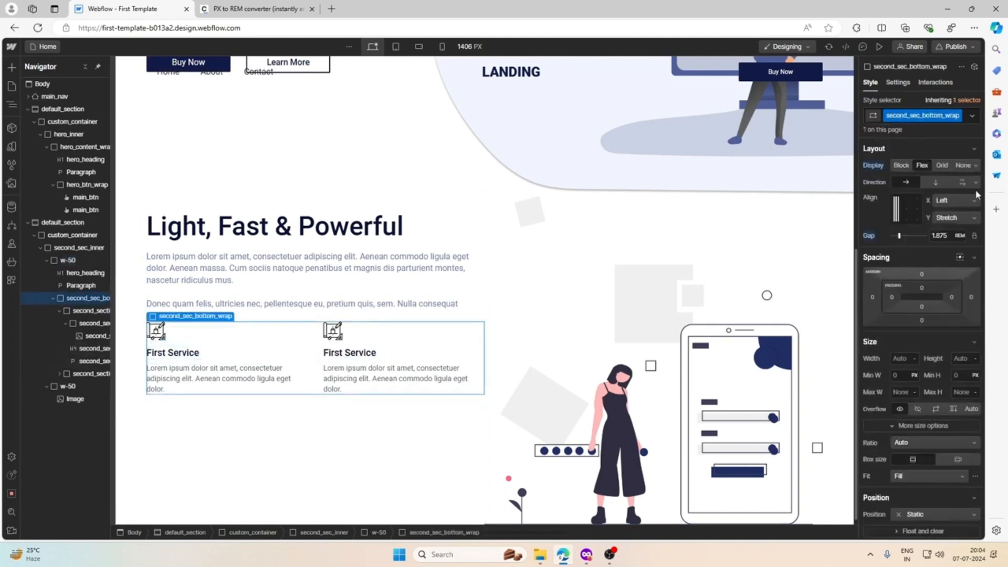
click(971, 218)
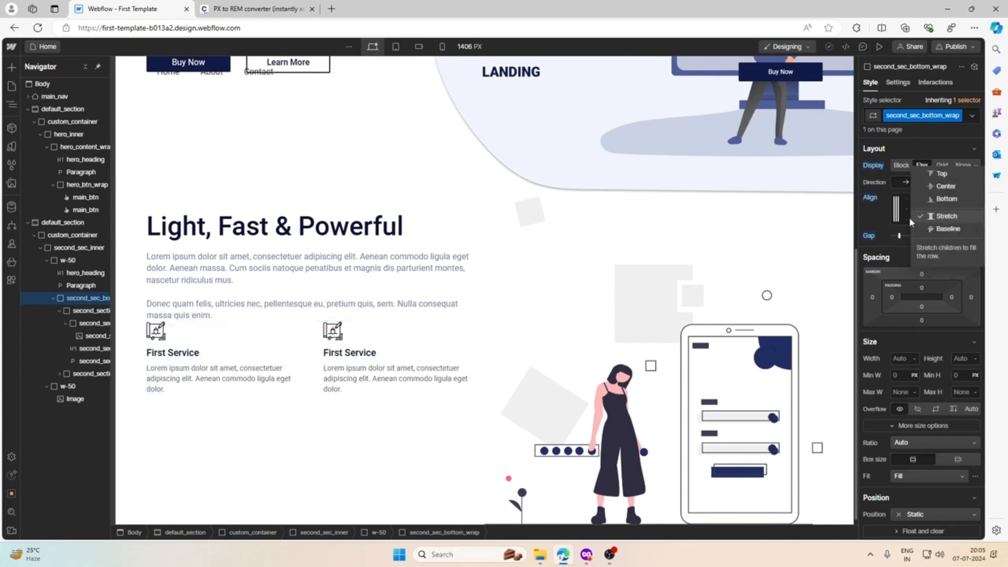
click(882, 216)
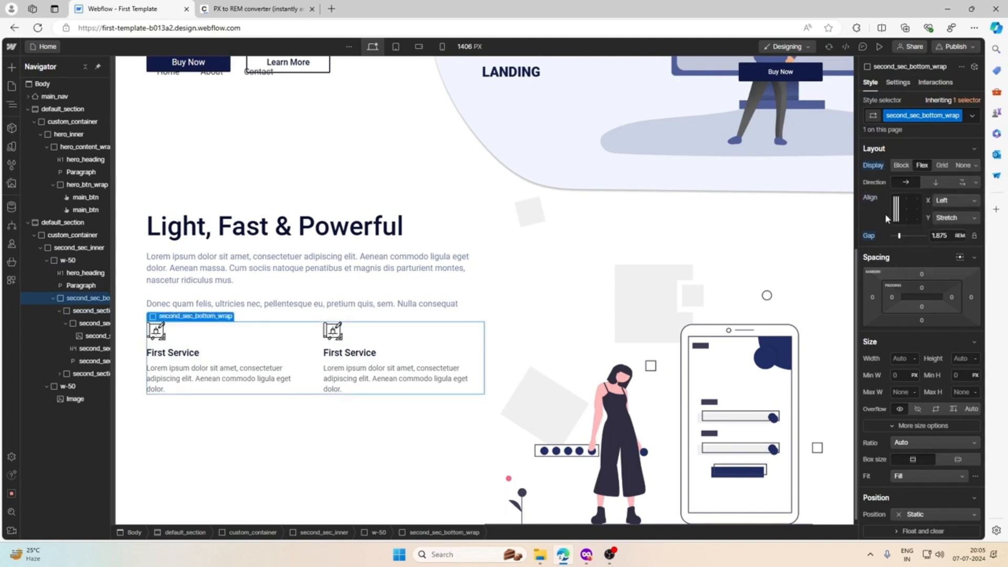
click(975, 184)
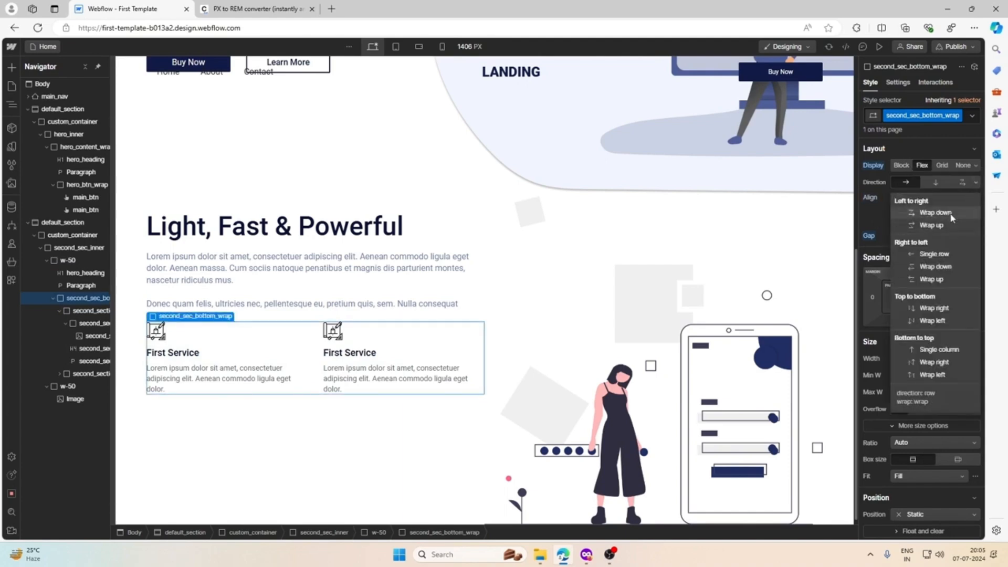
click(951, 217)
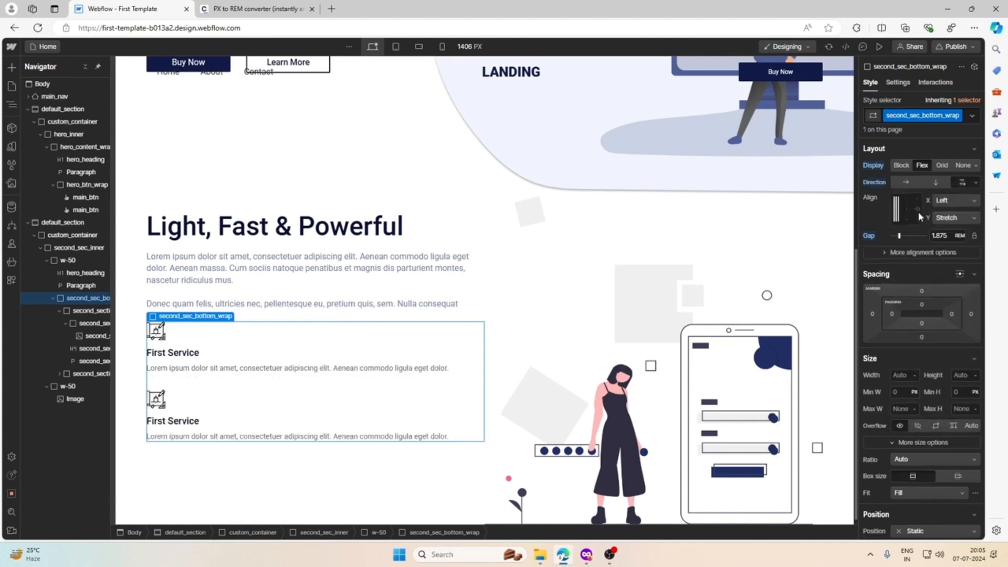
click(883, 185)
click(884, 199)
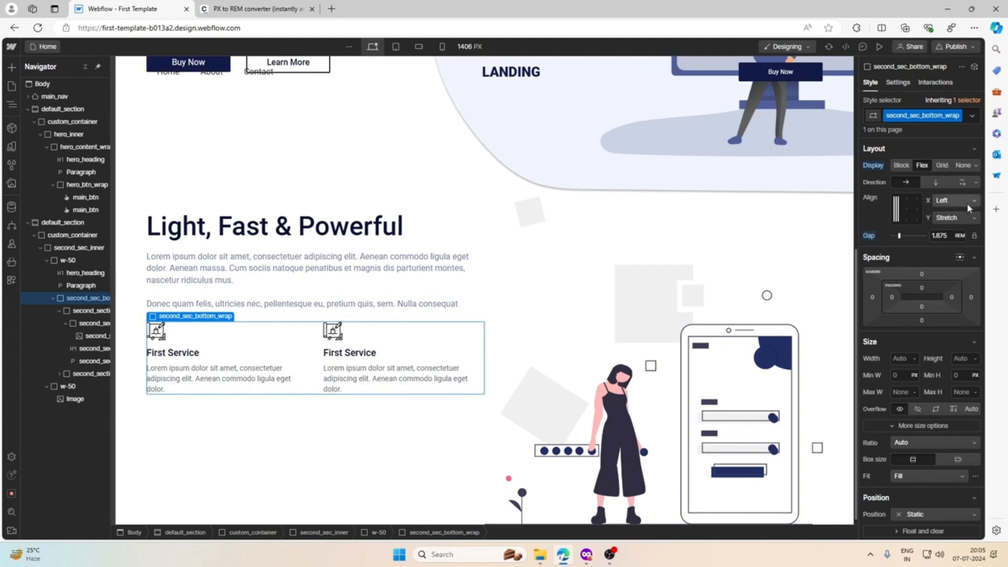
click(976, 182)
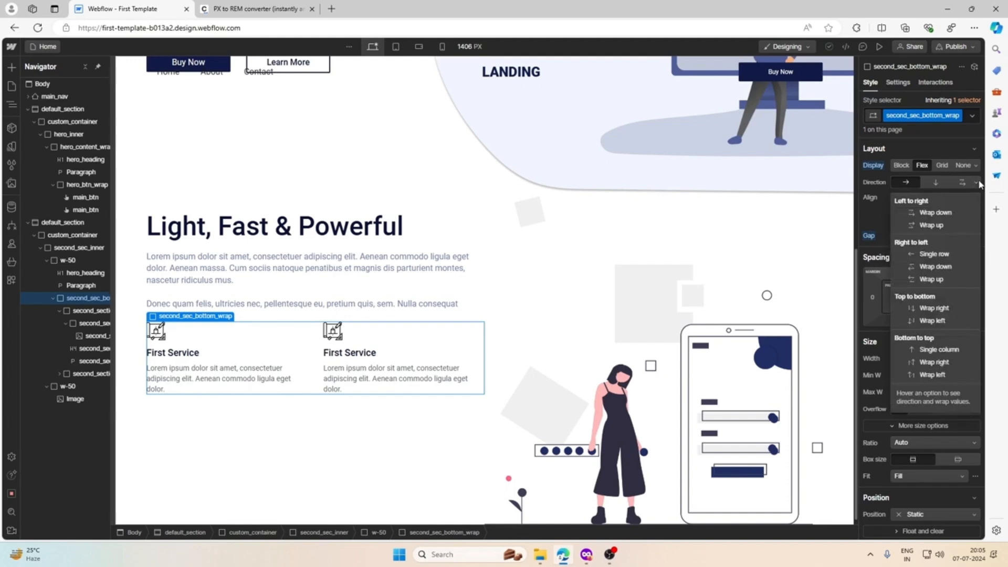
click(978, 182)
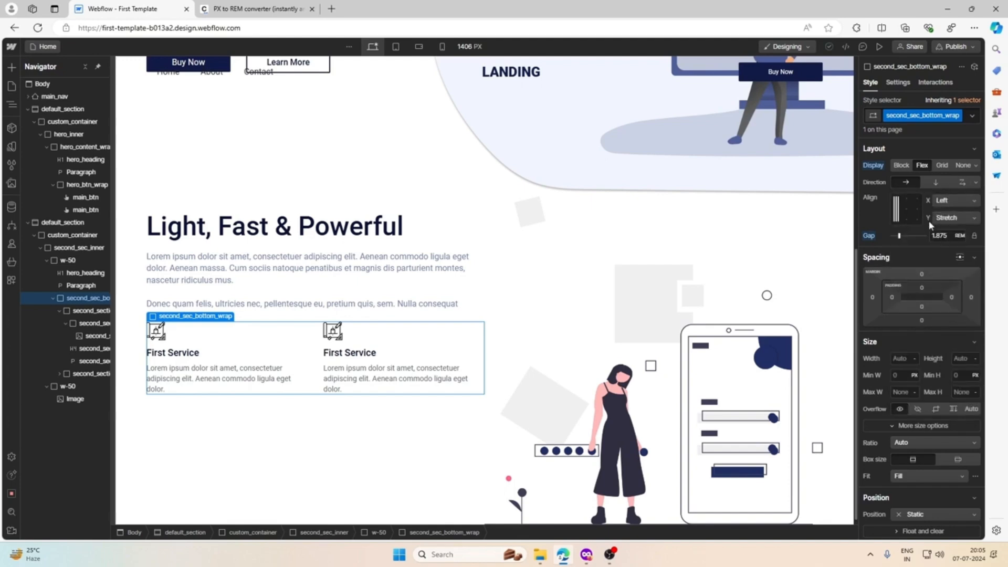
Step: Center the items of second_sec_inner vertically and set its flex gap to 1rem
scroll(269, 361, down, 1)
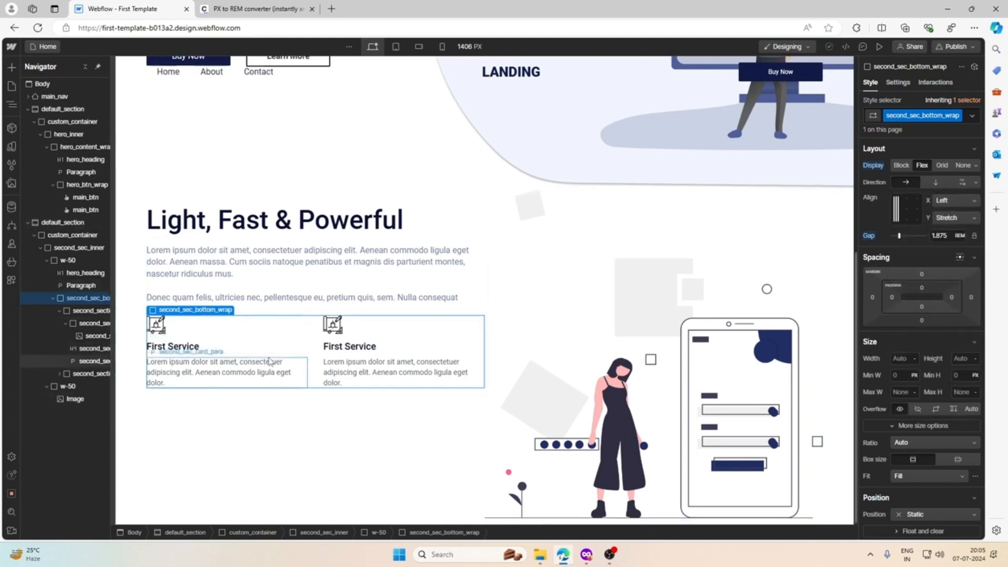
click(258, 409)
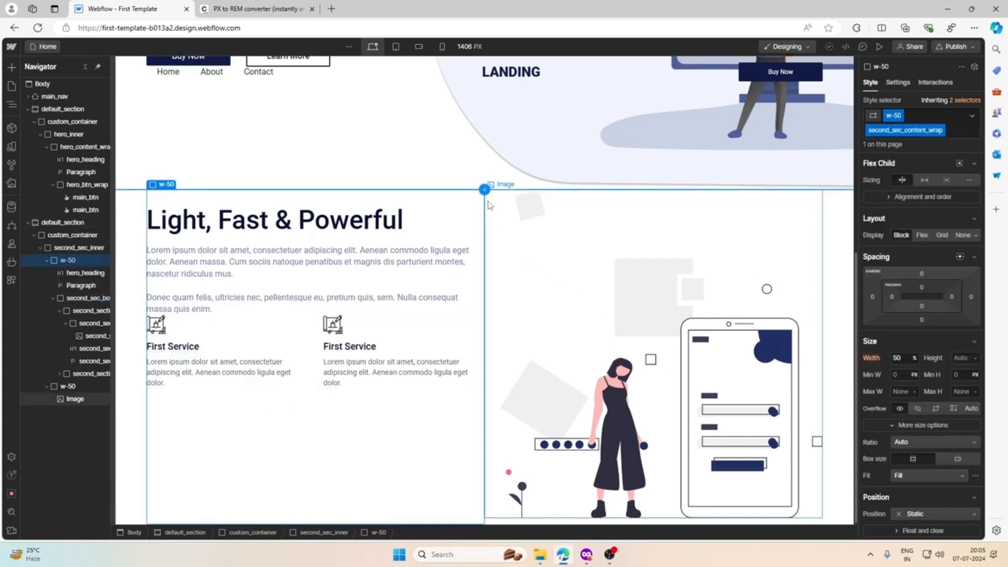
click(168, 175)
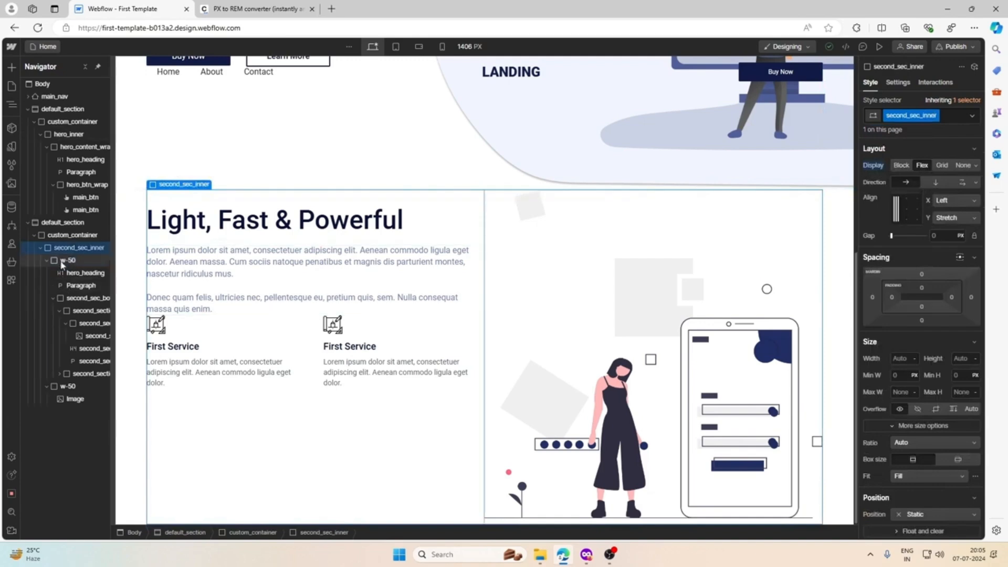
click(892, 210)
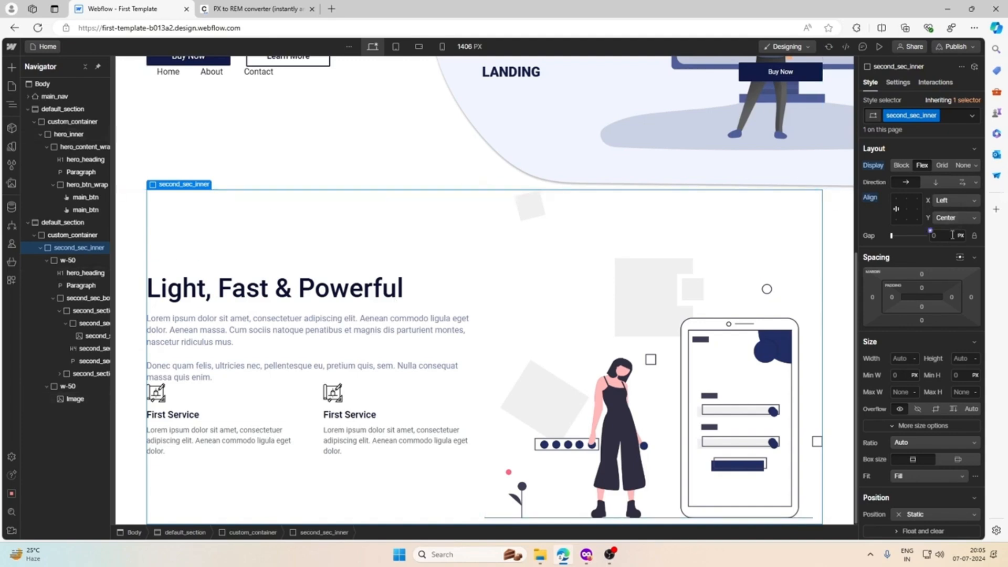
click(941, 240)
text(1rem)
key(Return)
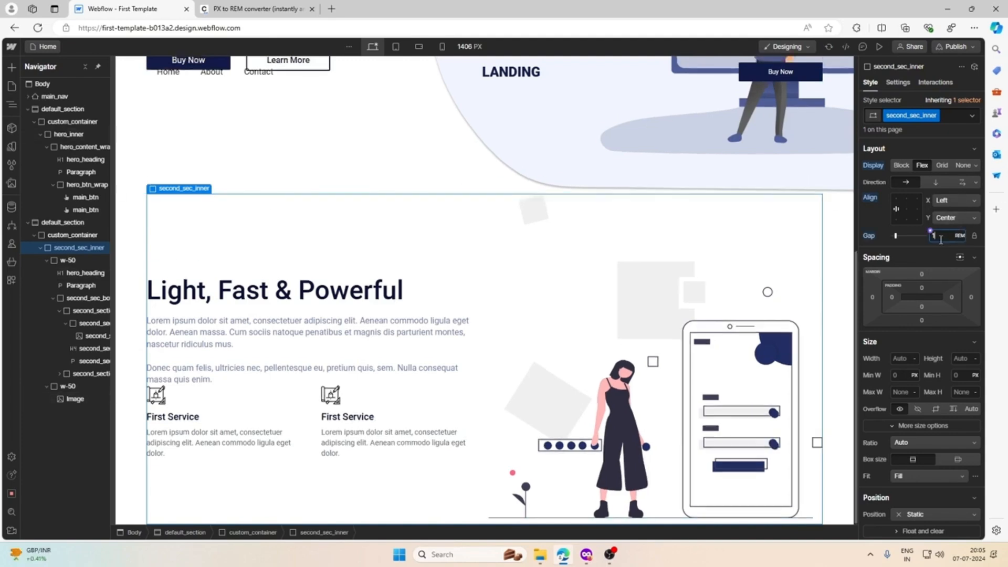
click(404, 158)
click(168, 207)
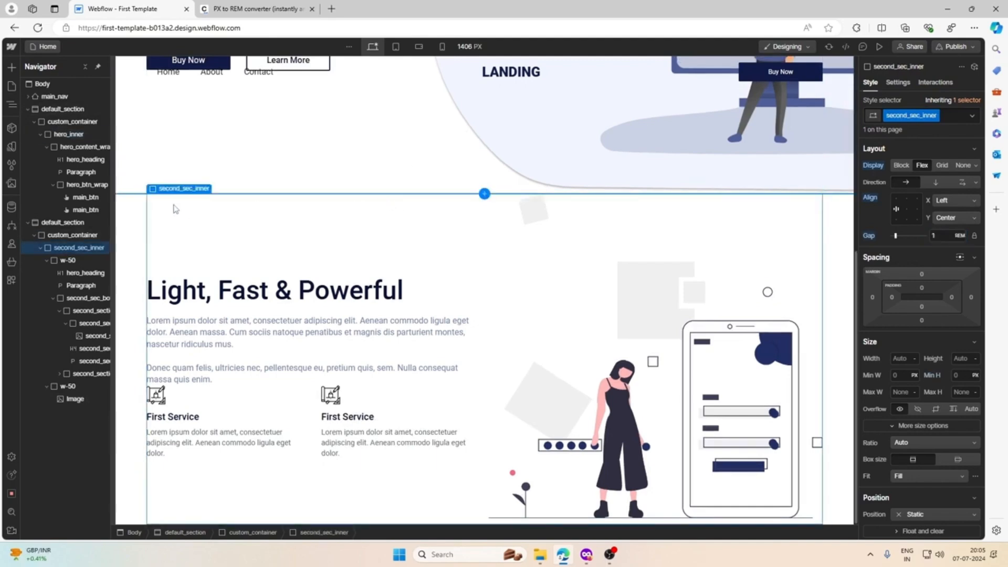
click(922, 288)
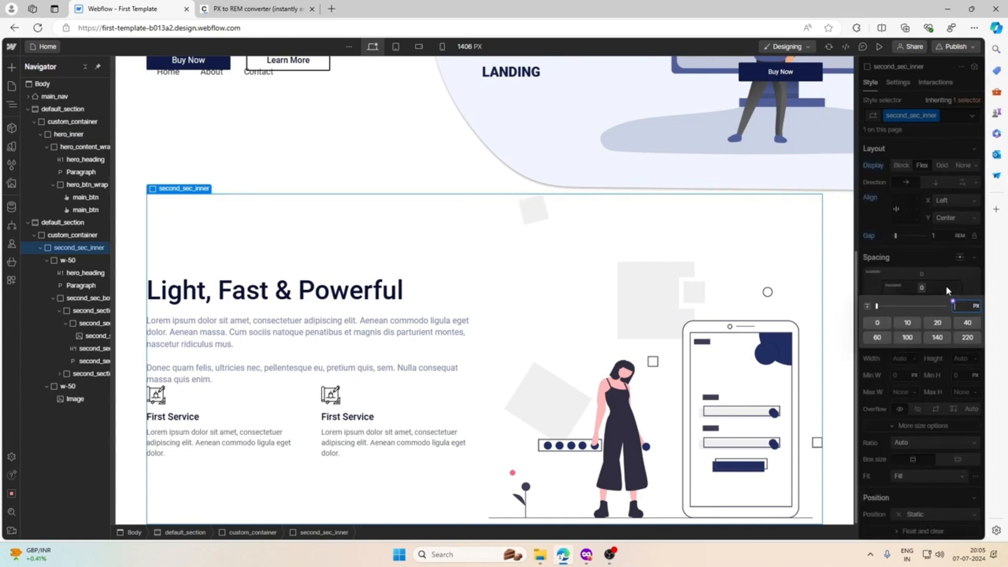
key(Return)
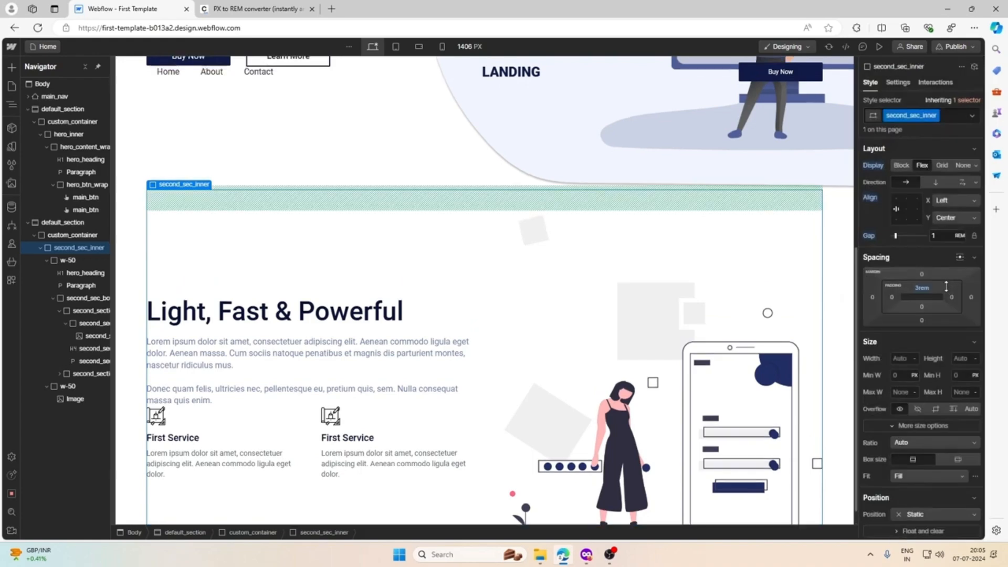
key(ctrl+z)
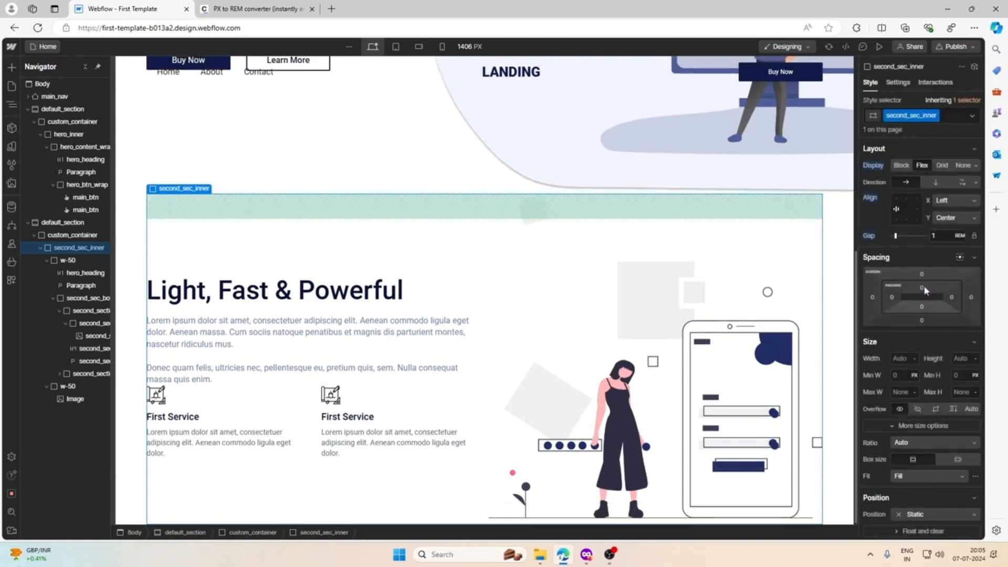
Step: Set the top and bottom padding of second_sec_inner to 3rem
click(924, 288)
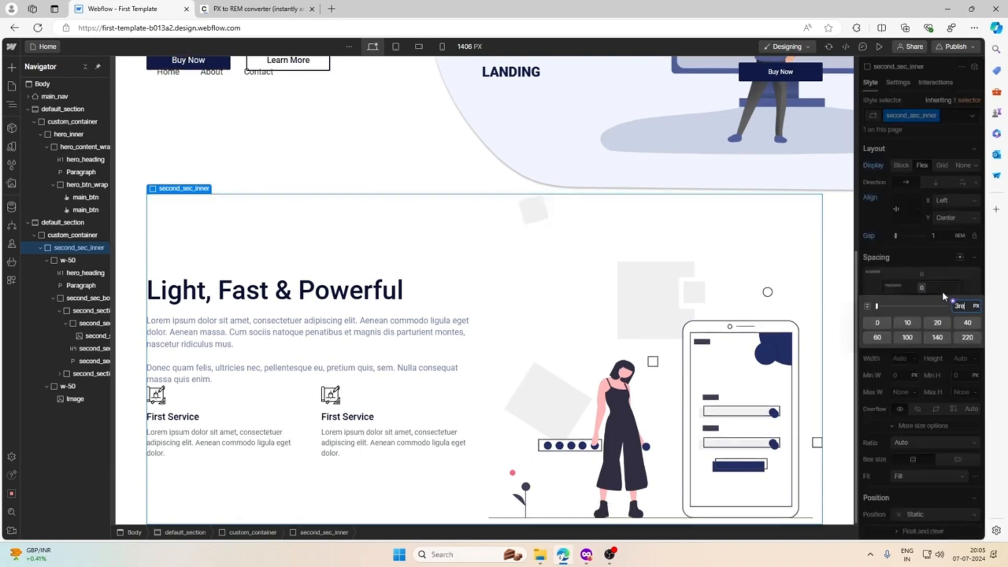
key(Return)
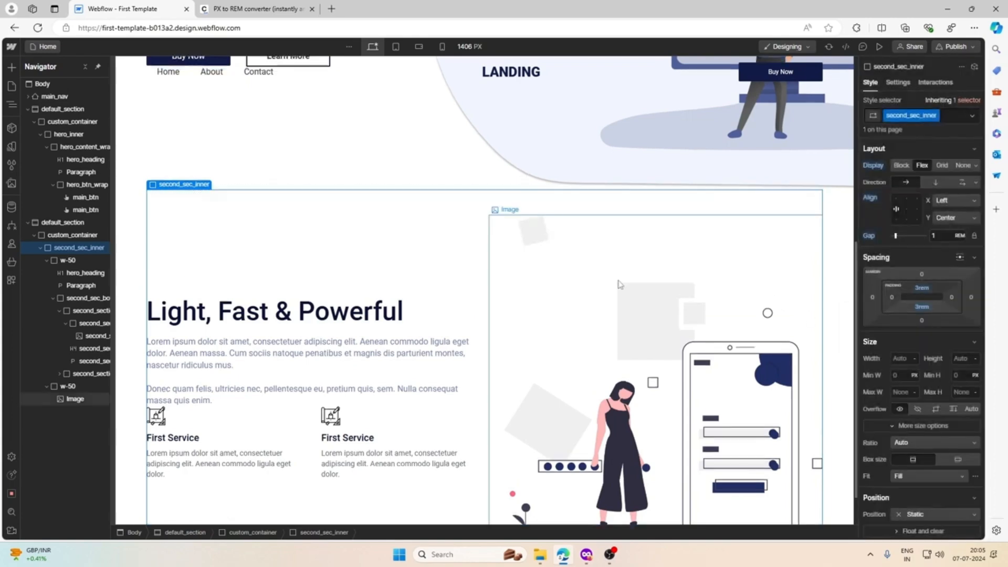
scroll(575, 277, down, 1)
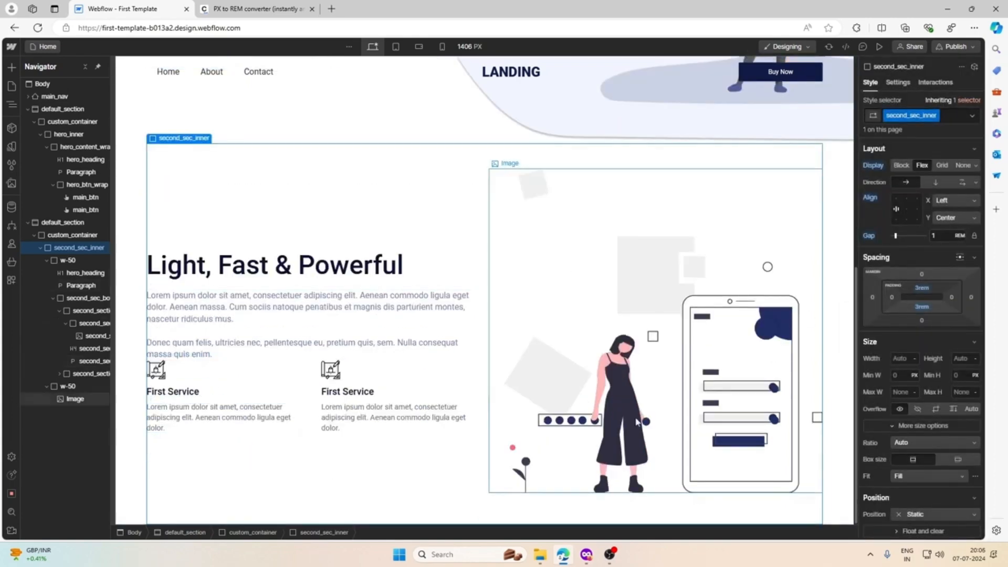
Step: Review the extent and spacing of the second default_section relative to the hero section on the page
click(62, 222)
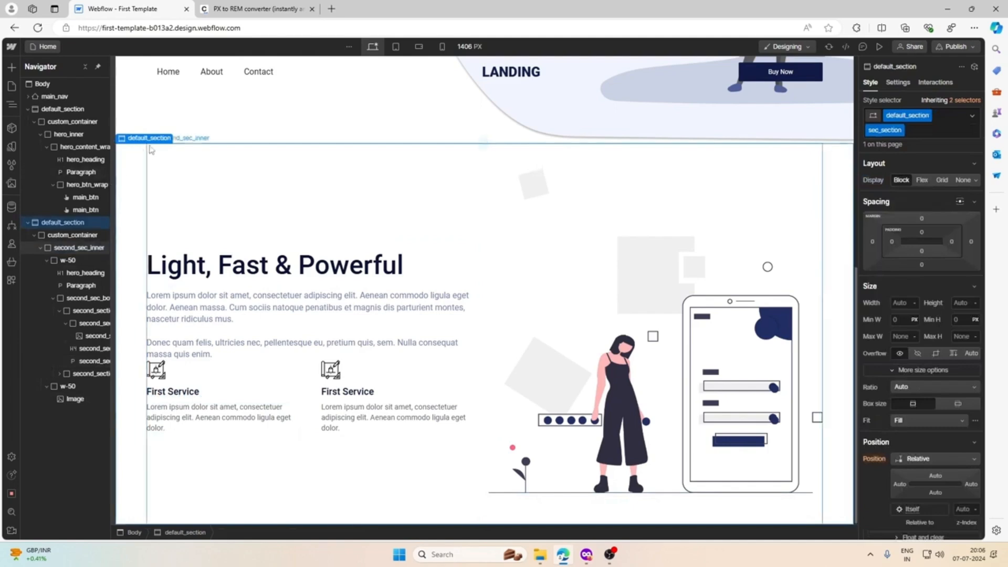
click(27, 222)
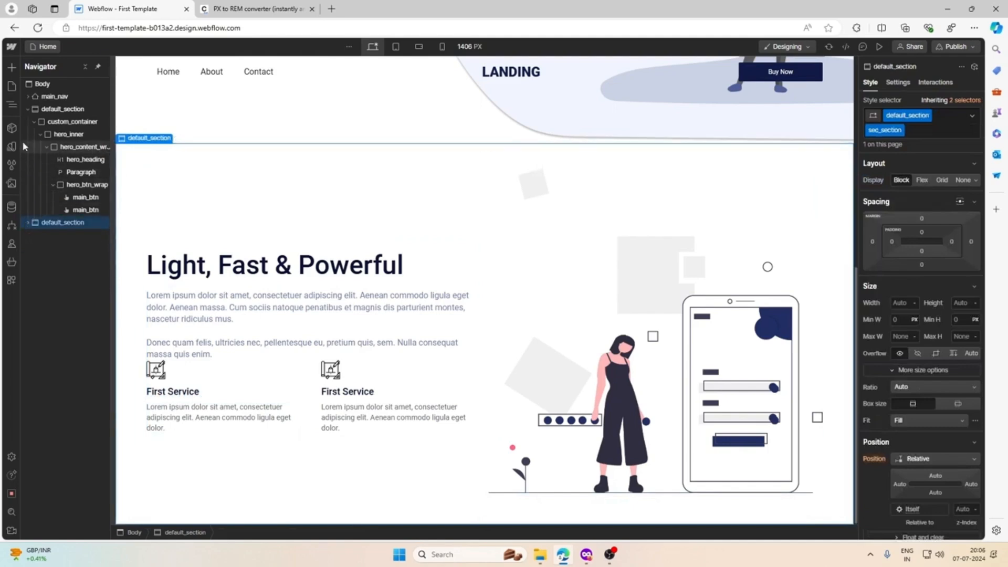
click(27, 108)
click(265, 158)
scroll(265, 158, up, 5)
scroll(266, 158, down, 5)
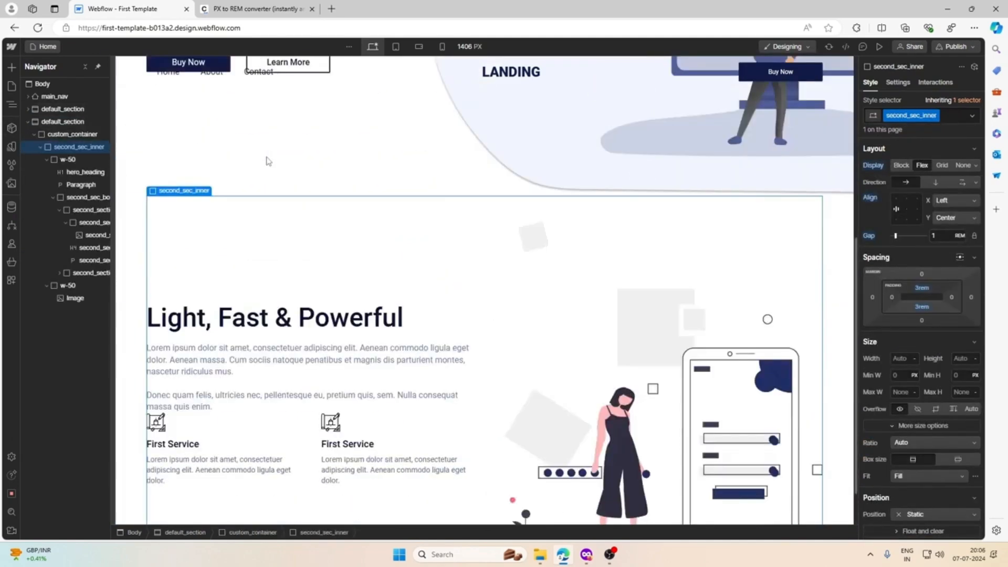
click(126, 214)
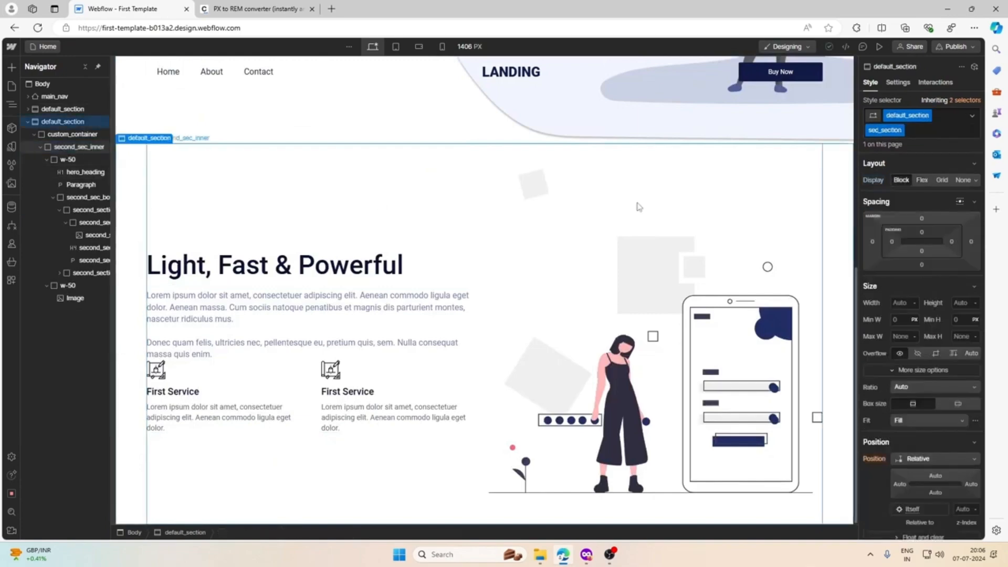
scroll(846, 204, up, 5)
scroll(842, 208, down, 5)
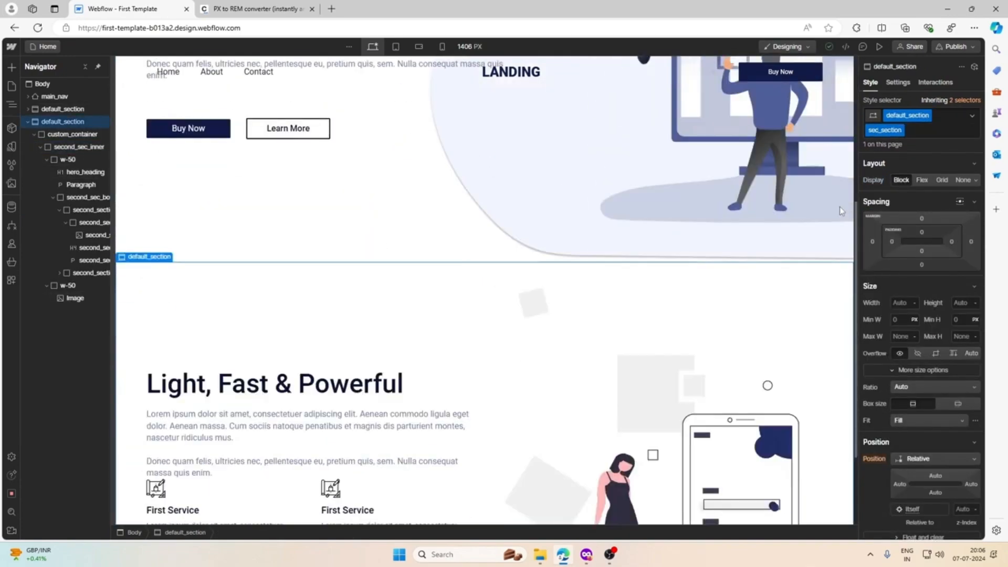
Step: Switch to the Figma design and examine the sections below the info cards, down to the pricing section and footer
click(586, 554)
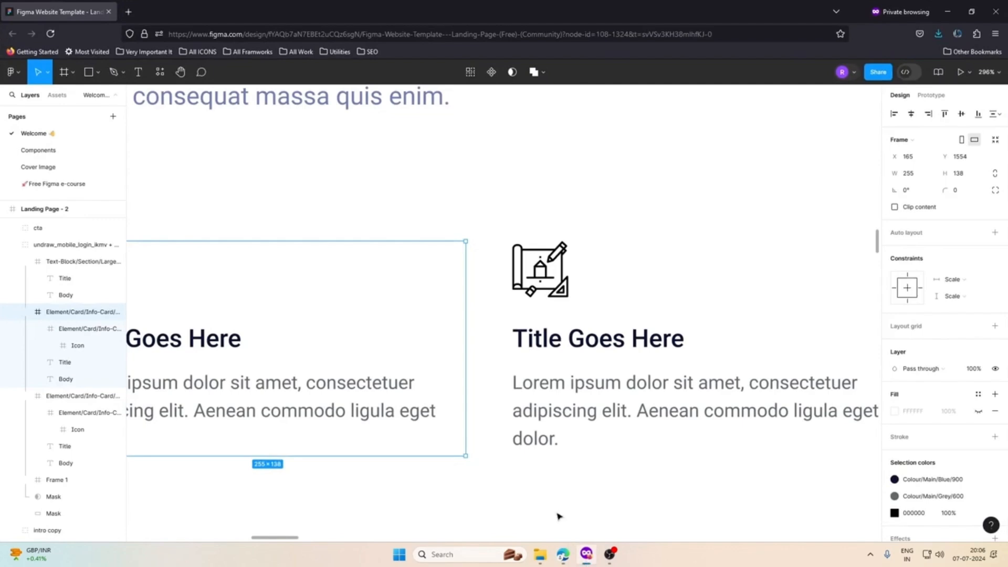
scroll(505, 379, down, 10)
scroll(604, 350, down, 5)
scroll(560, 279, up, 2)
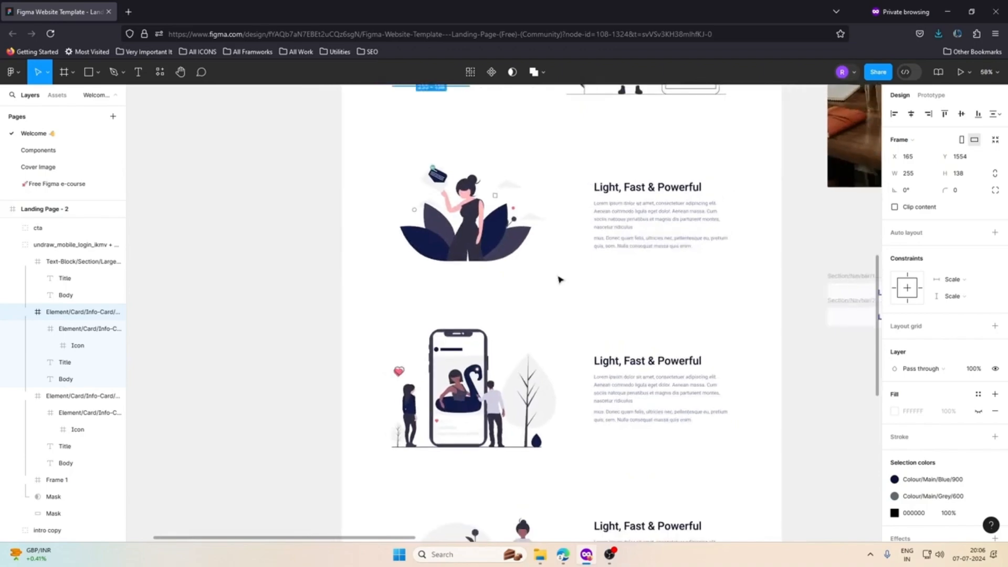
scroll(560, 279, down, 6)
scroll(560, 278, up, 5)
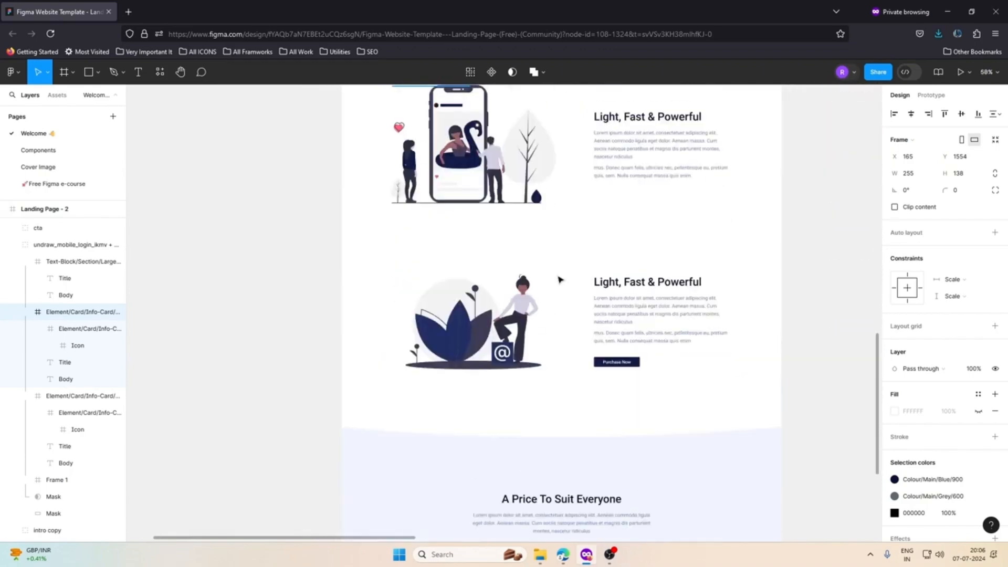
scroll(560, 279, up, 1)
scroll(560, 279, down, 6)
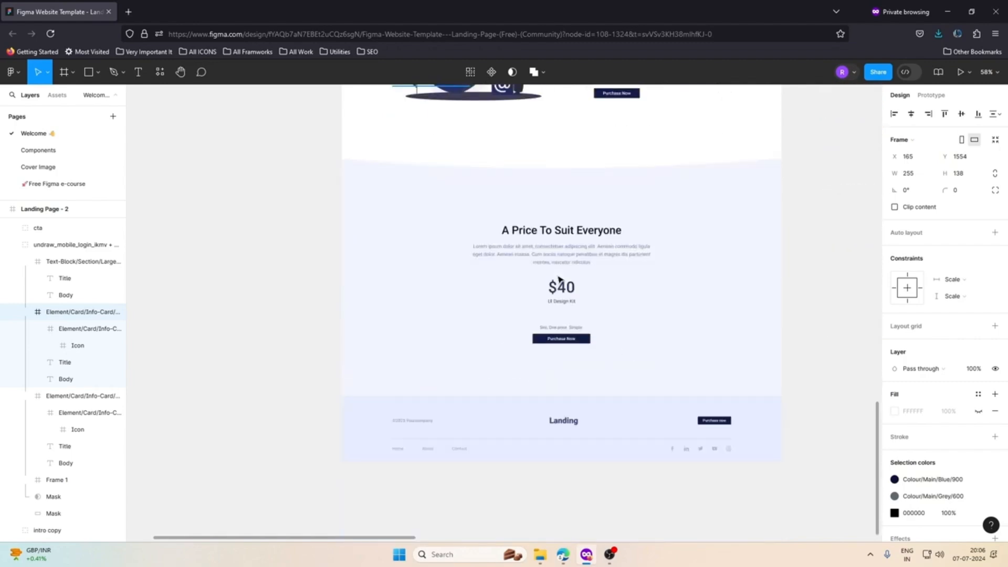
scroll(560, 278, up, 5)
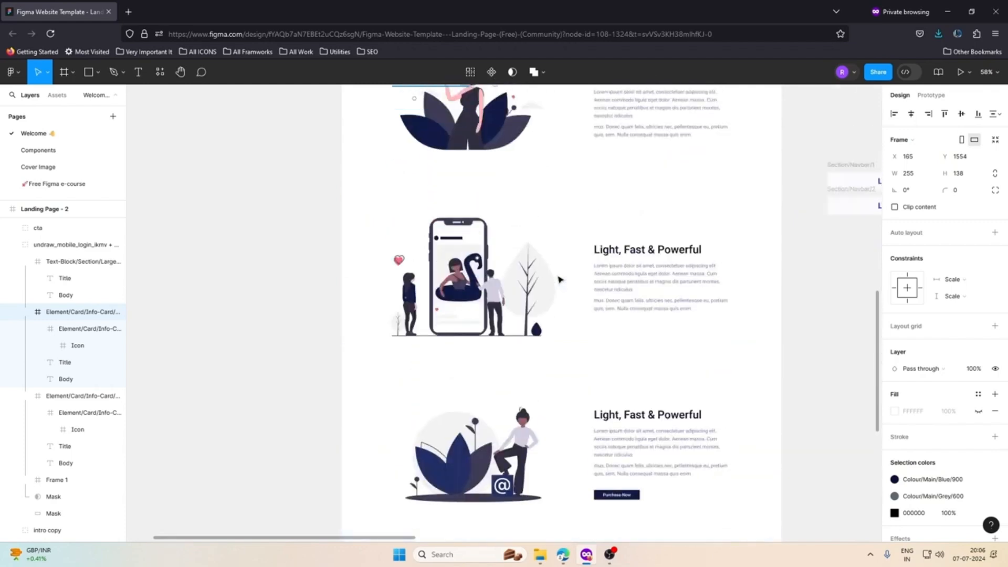
scroll(560, 279, up, 3)
click(474, 283)
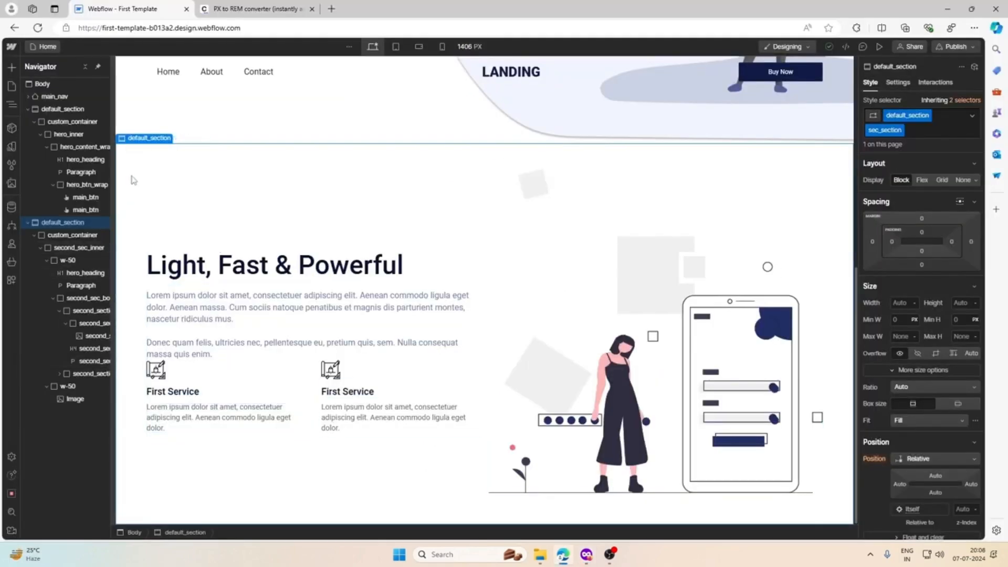
Step: In Webflow, collapse both default_section elements in the page structure and add a new Section to the Body beneath them
click(28, 222)
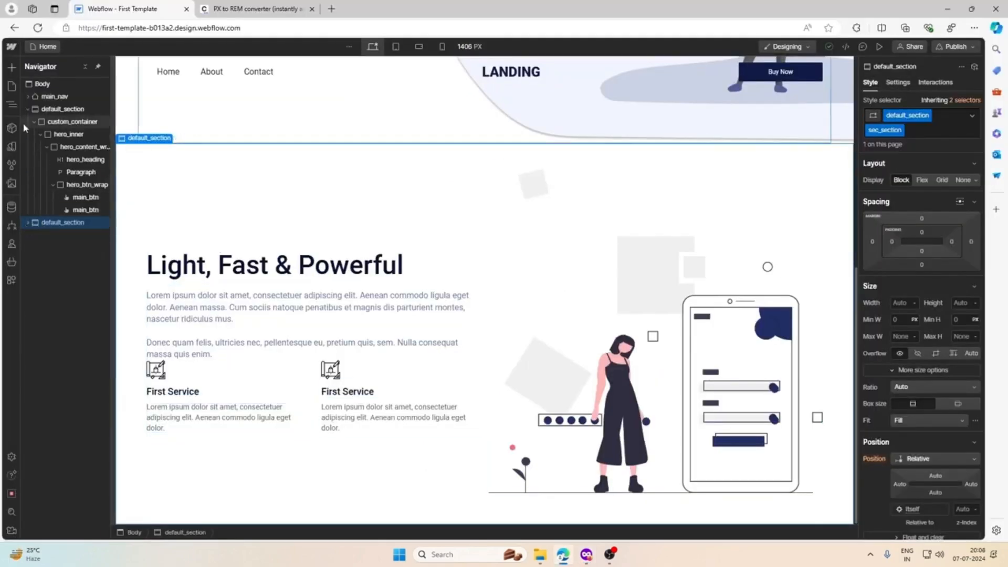
click(28, 108)
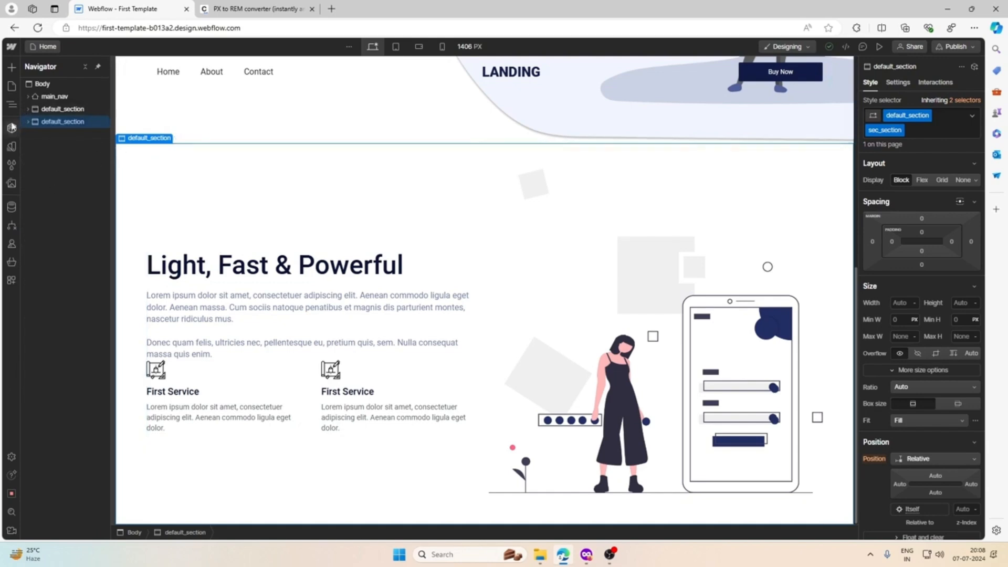
click(49, 96)
click(45, 84)
click(12, 66)
click(28, 153)
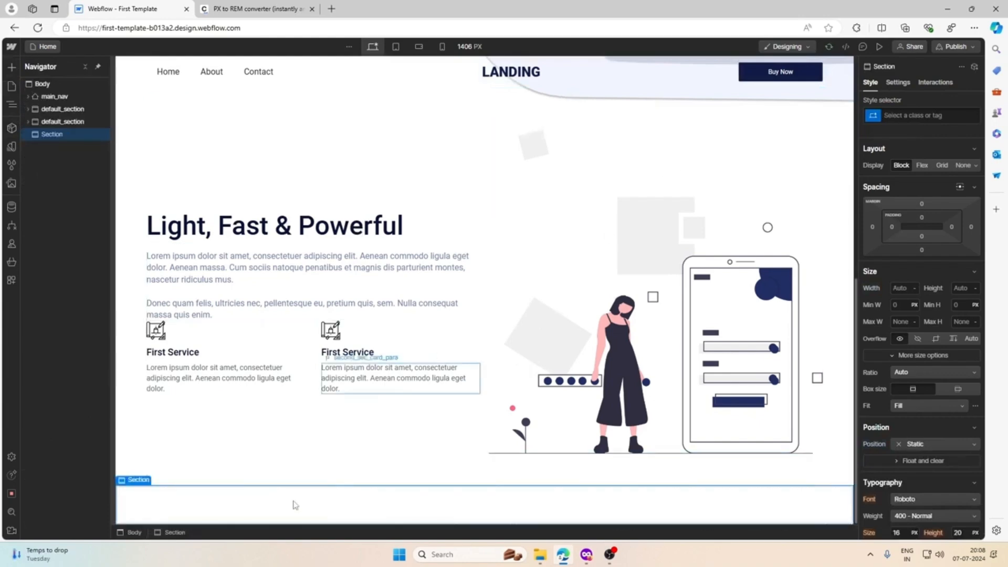
Step: Give the new section the existing class default_section and a new combo class third_section
click(924, 114)
text(default_section)
click(901, 175)
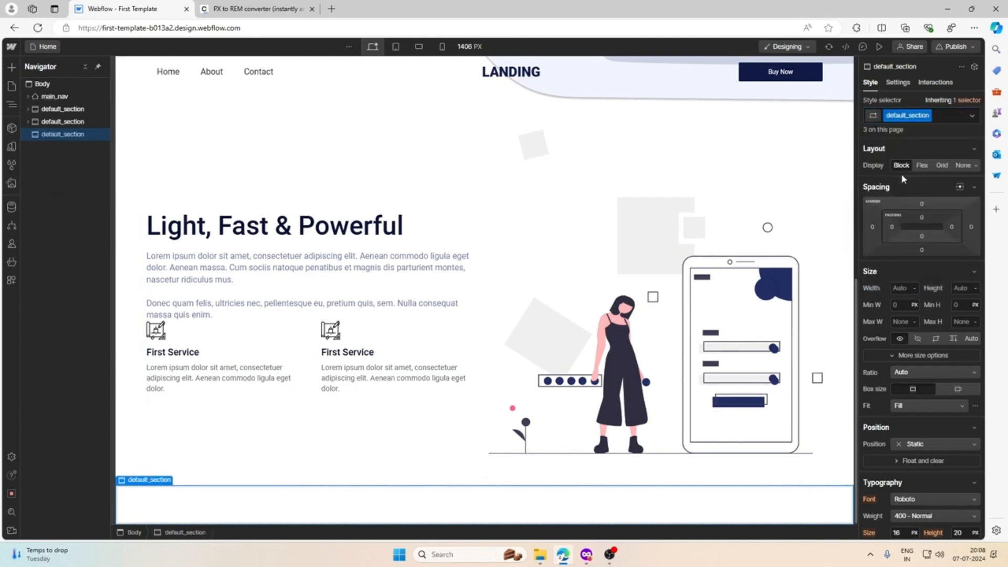
click(941, 115)
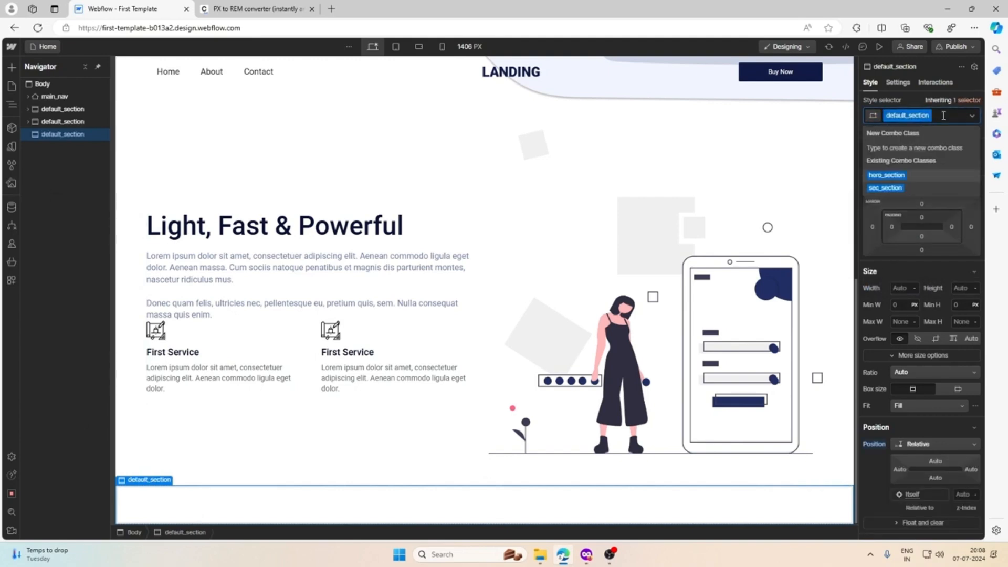
text(th)
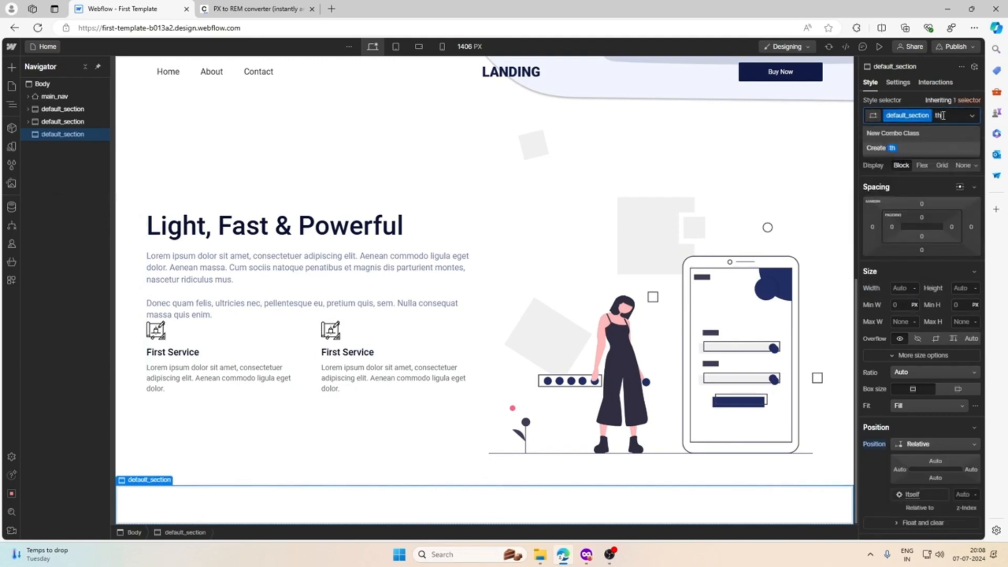
text(ird_section)
key(Return)
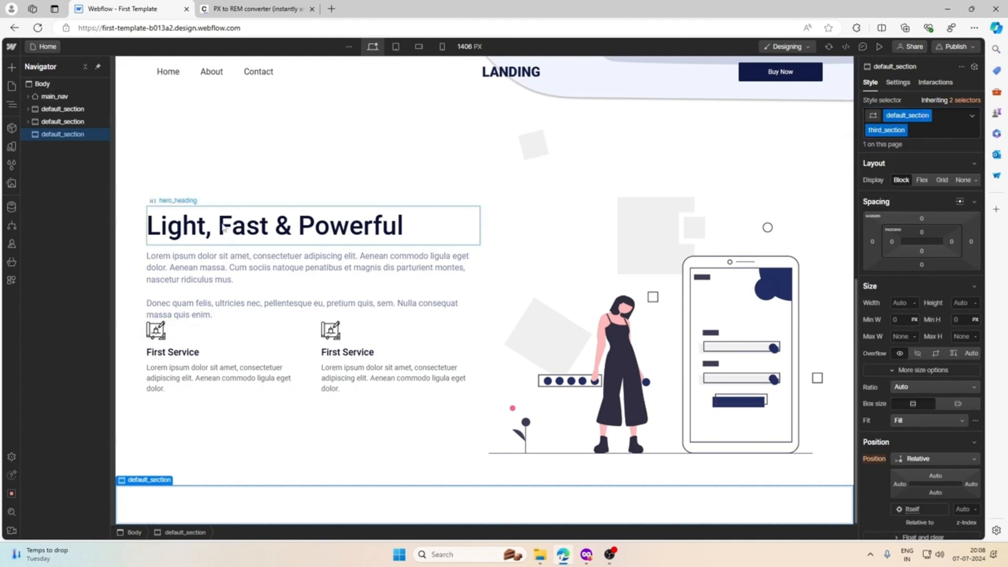
Step: Add a Container inside the third section and give it the custom_container class
click(12, 68)
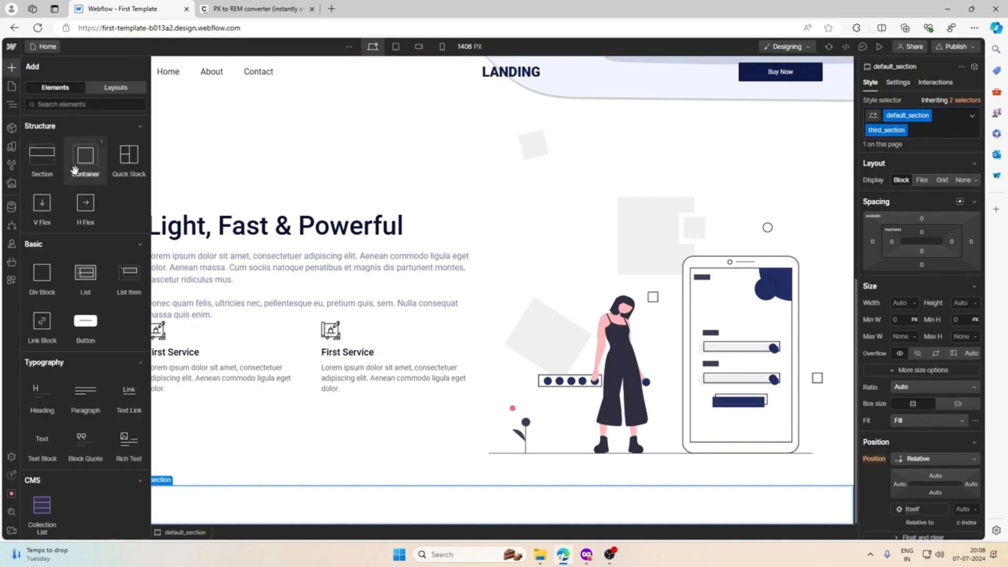
click(86, 157)
click(904, 115)
text(c)
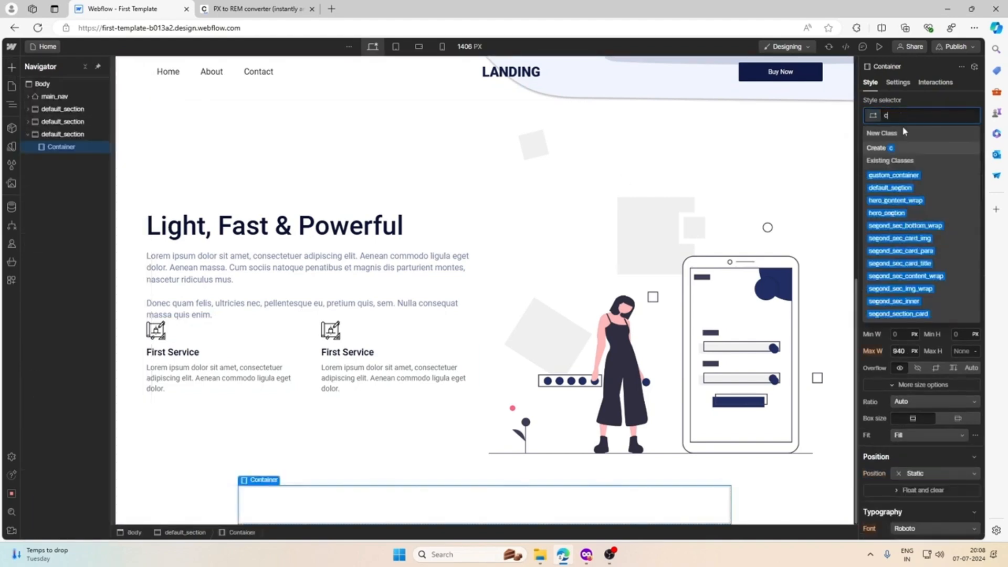
click(893, 175)
Step: Add a Div Block inside the third section's custom_container and give it a new class third_sec_inner
click(13, 65)
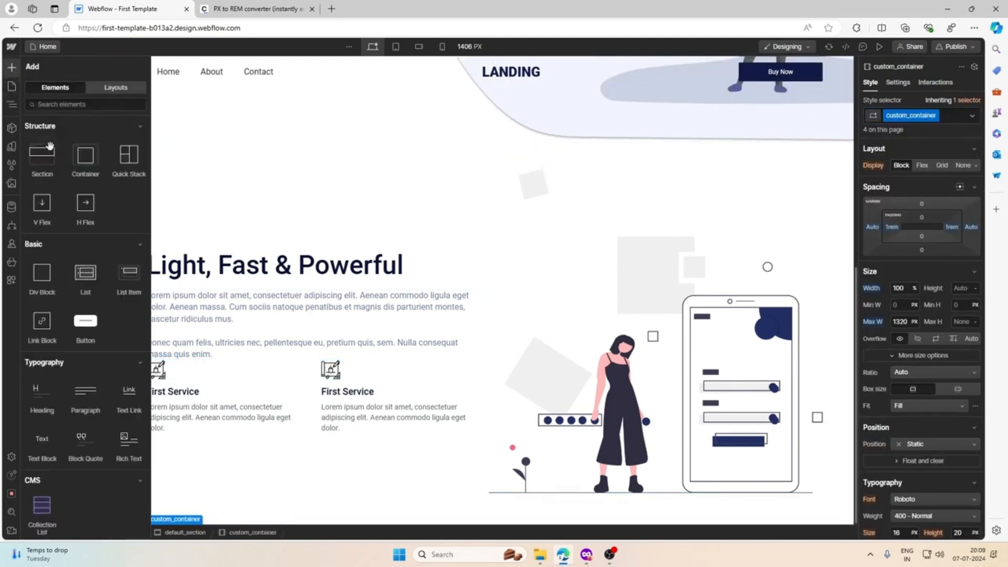
click(42, 275)
click(938, 115)
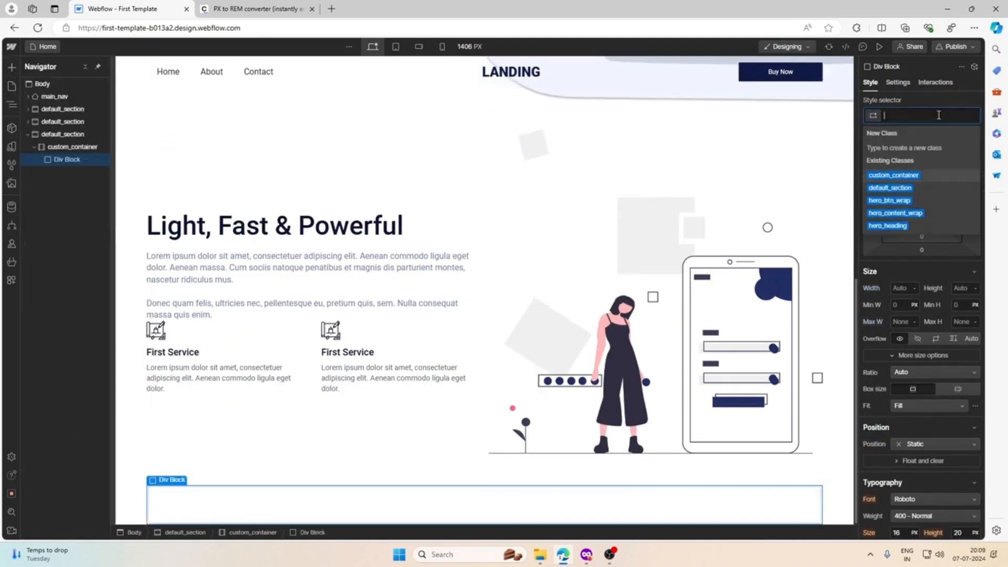
text(tgu)
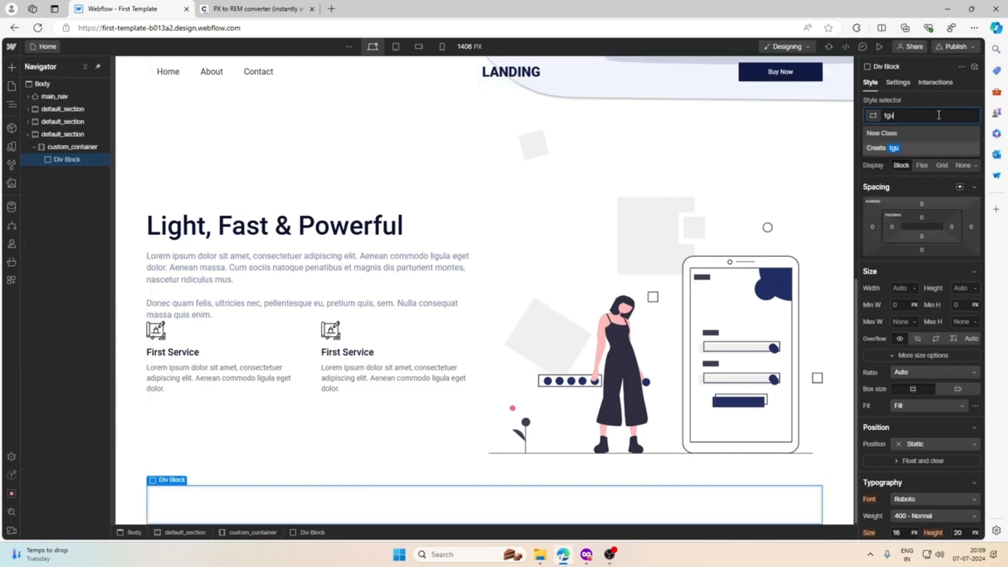
key(BackSpace)
key(BackSpace)
text(hird_sec)
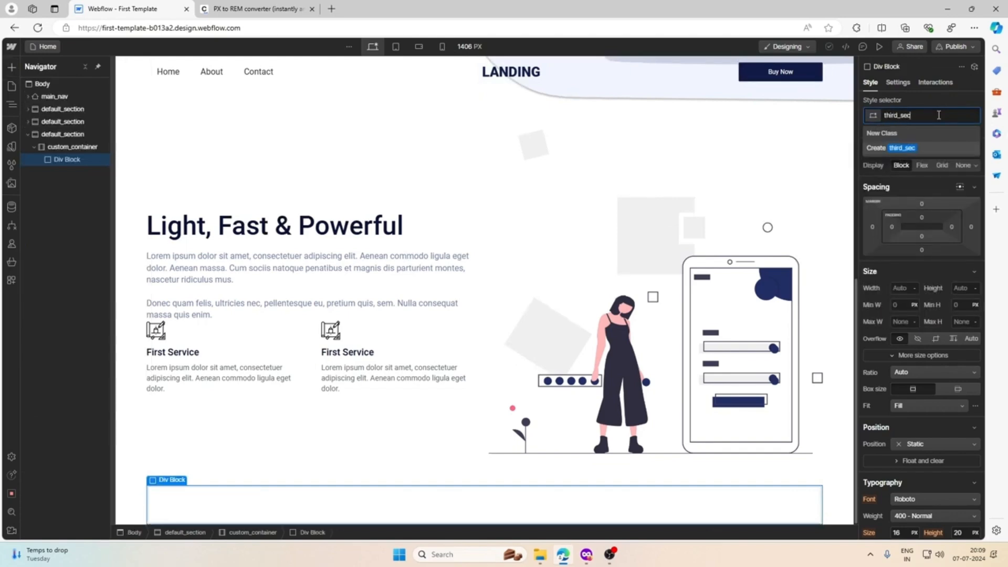
text(_inner)
key(Return)
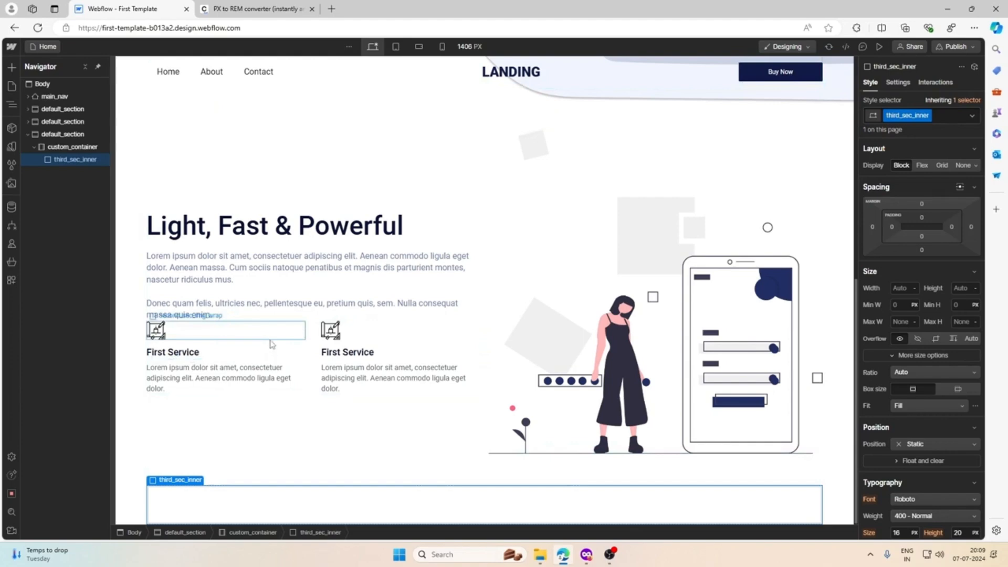
Step: Set the third section's top and bottom padding to 3rem on its third_section combo class
click(922, 217)
click(923, 221)
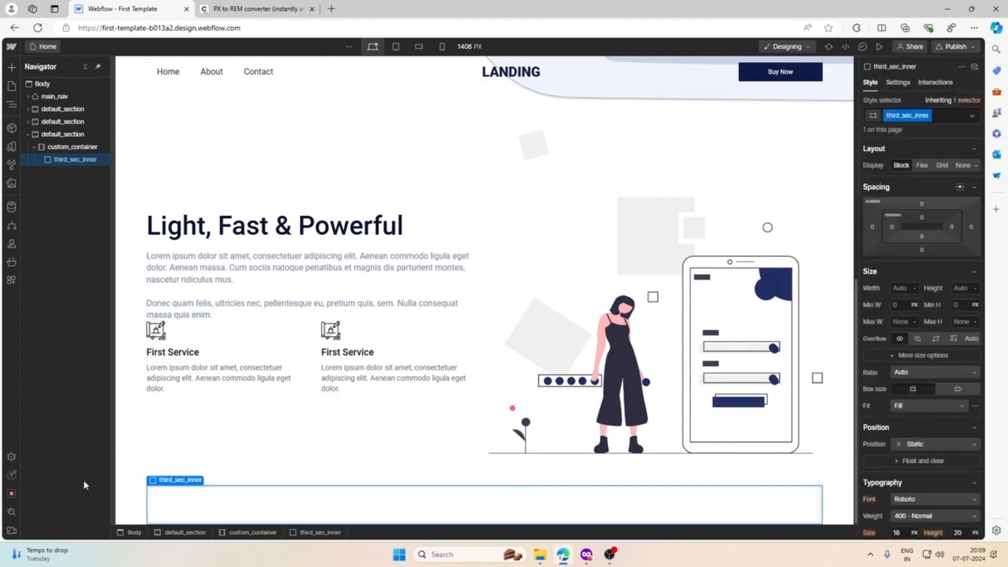
mouse_move(154, 480)
click(158, 459)
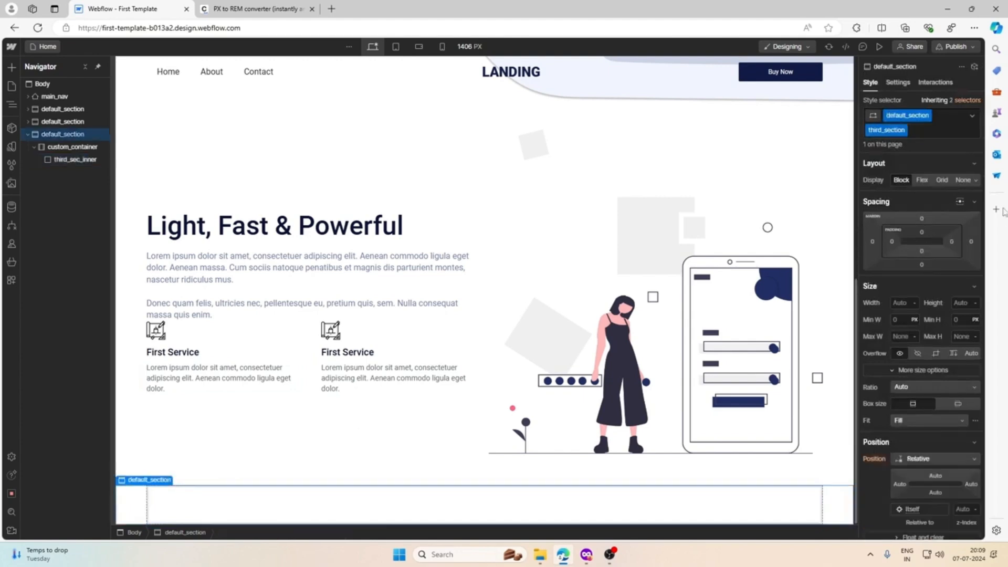
click(922, 233)
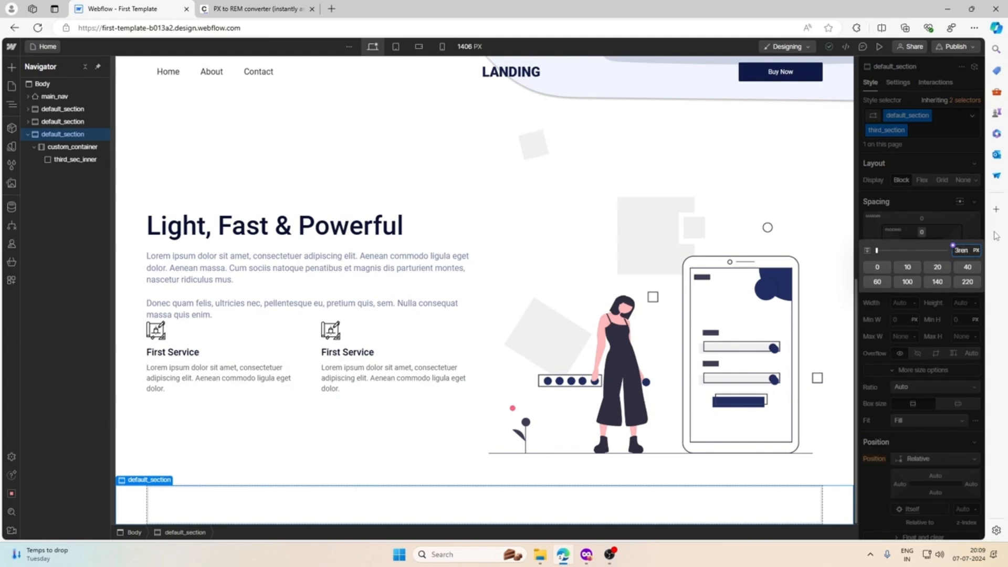
text(3rem)
key(Return)
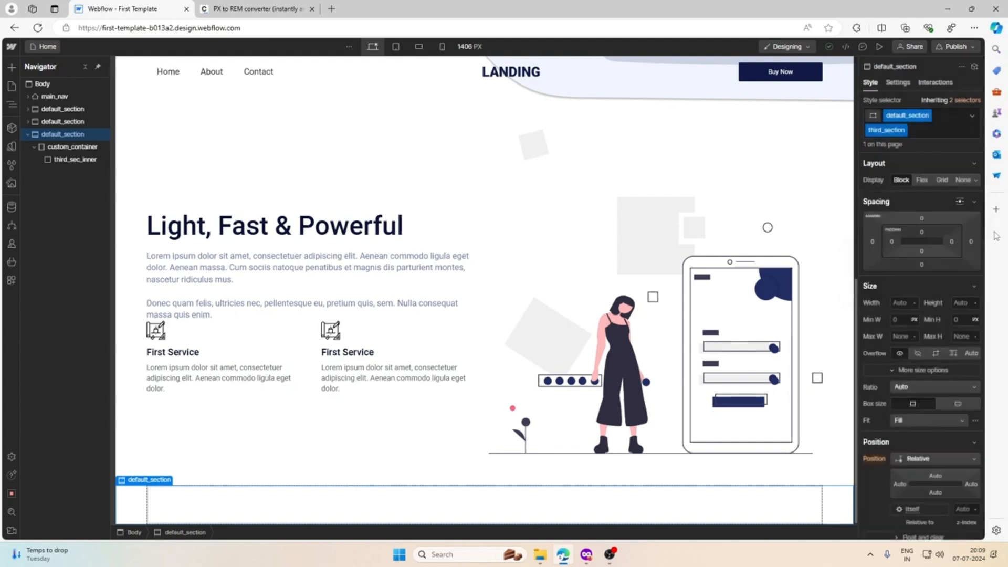
scroll(416, 353, down, 1)
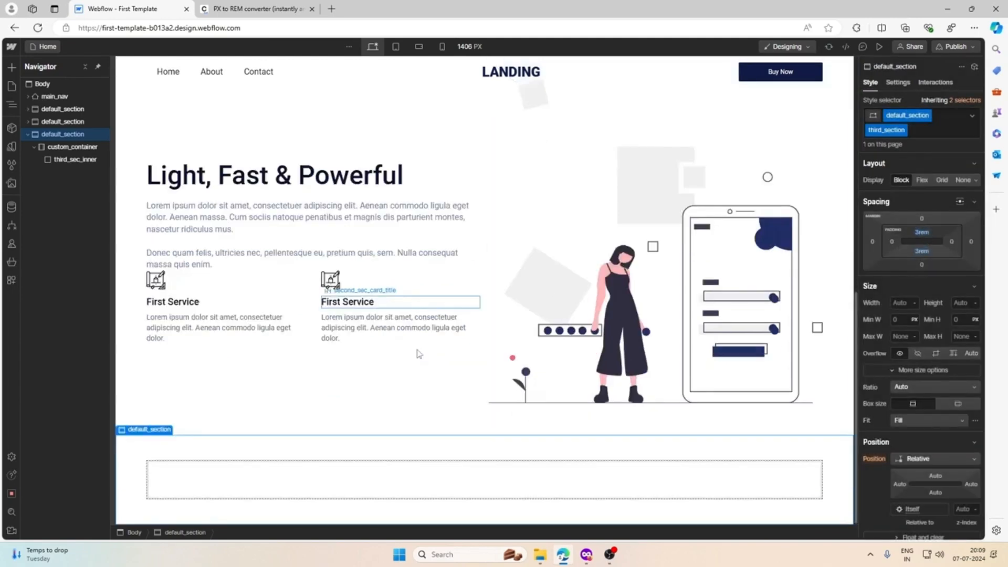
Step: Check the third section's layout in the Figma design, and back in Webflow add a Div Block with the existing class w-50 inside third_sec_inner
click(280, 474)
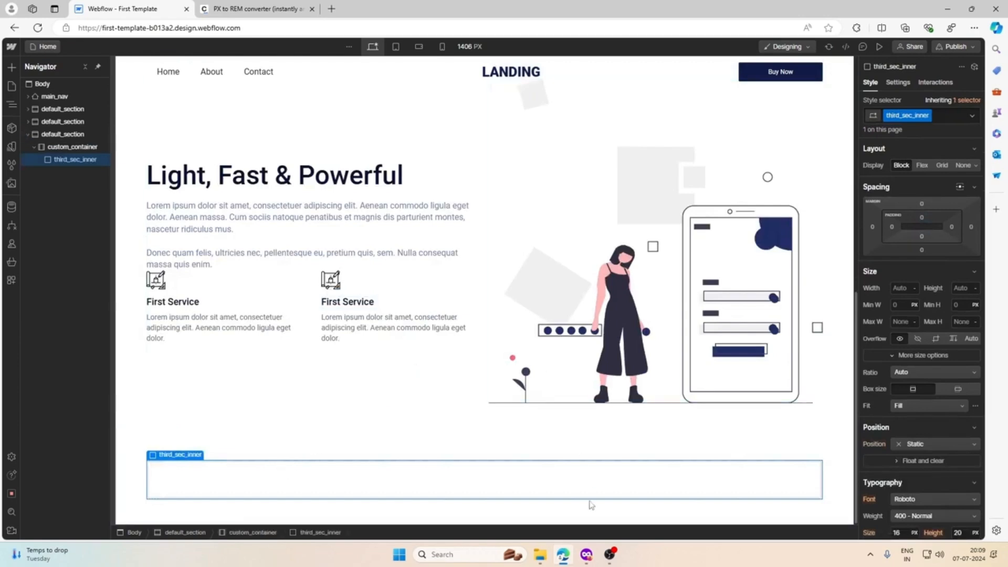
key(alt+Tab)
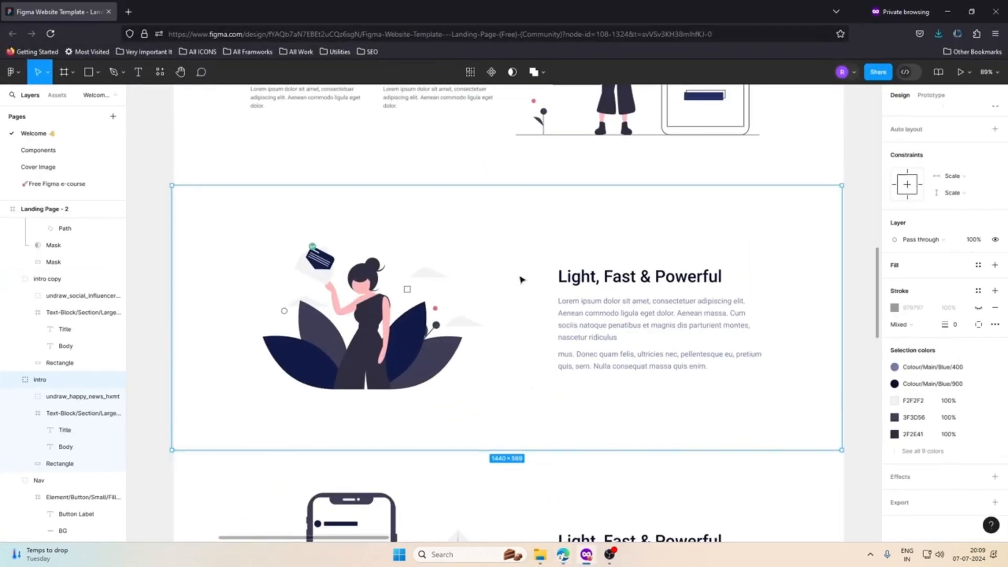
click(947, 11)
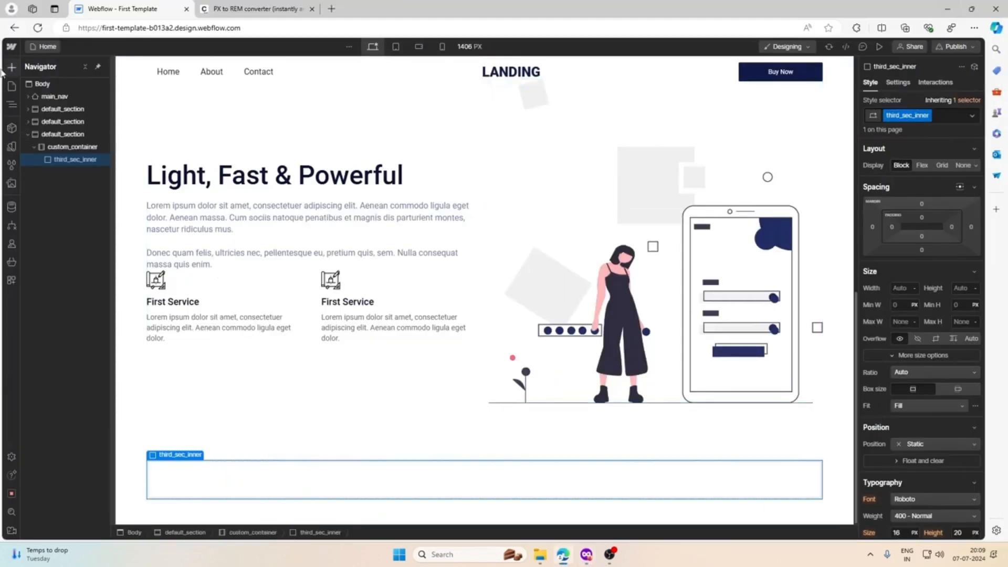
click(12, 67)
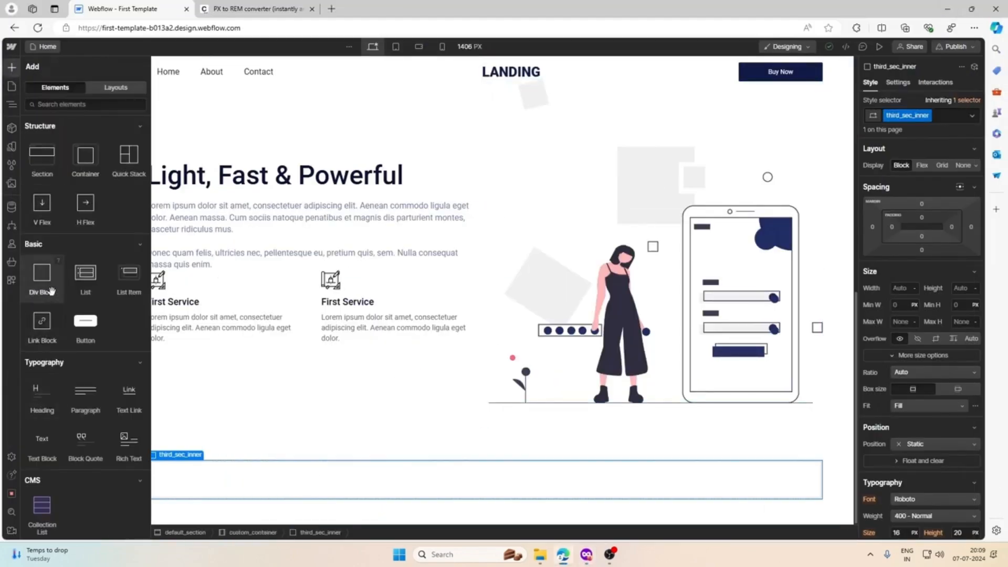
click(42, 273)
click(929, 115)
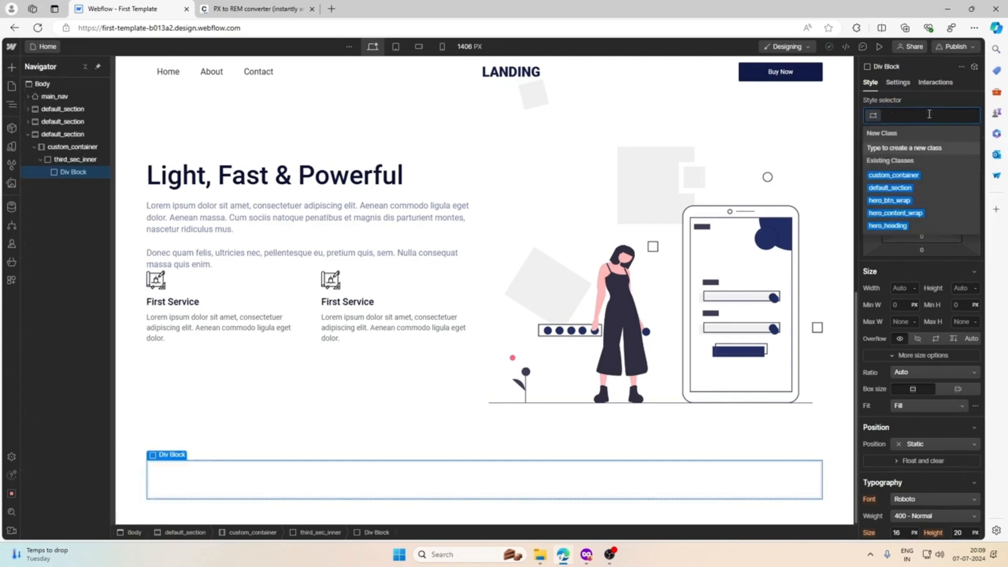
text(w-)
click(914, 176)
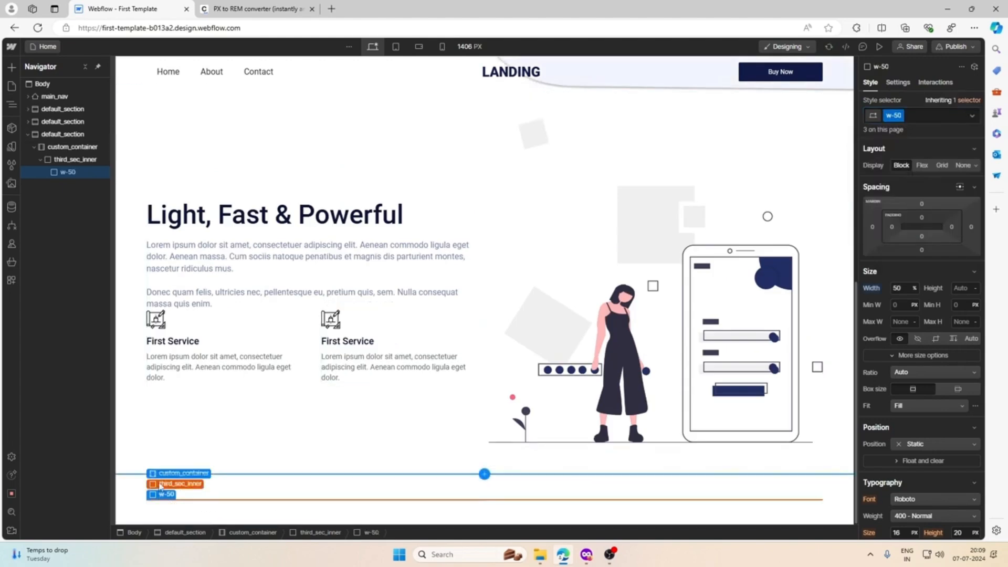
Step: Add a second Div Block inside third_sec_inner and give it the existing class w-50
click(164, 485)
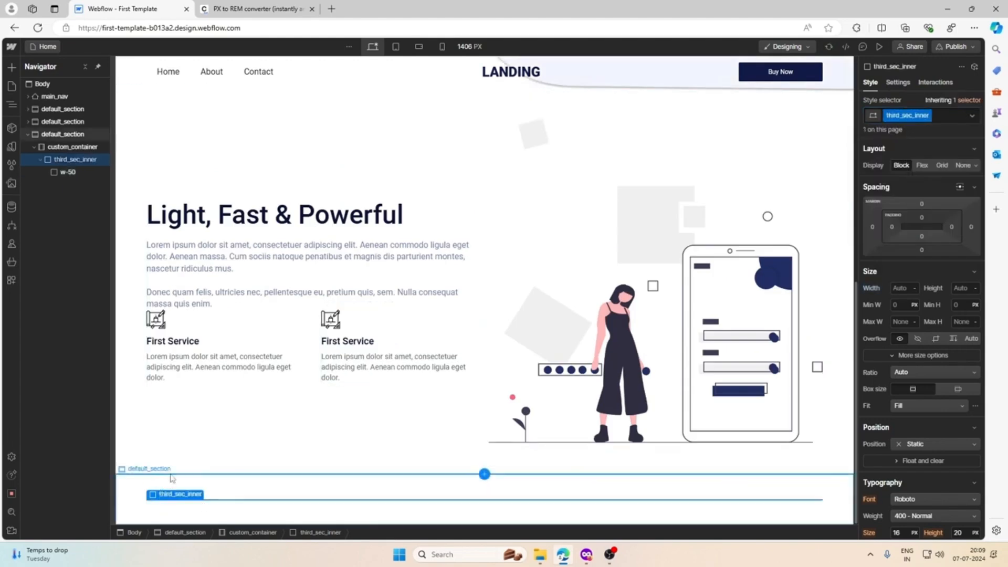
click(11, 68)
click(44, 276)
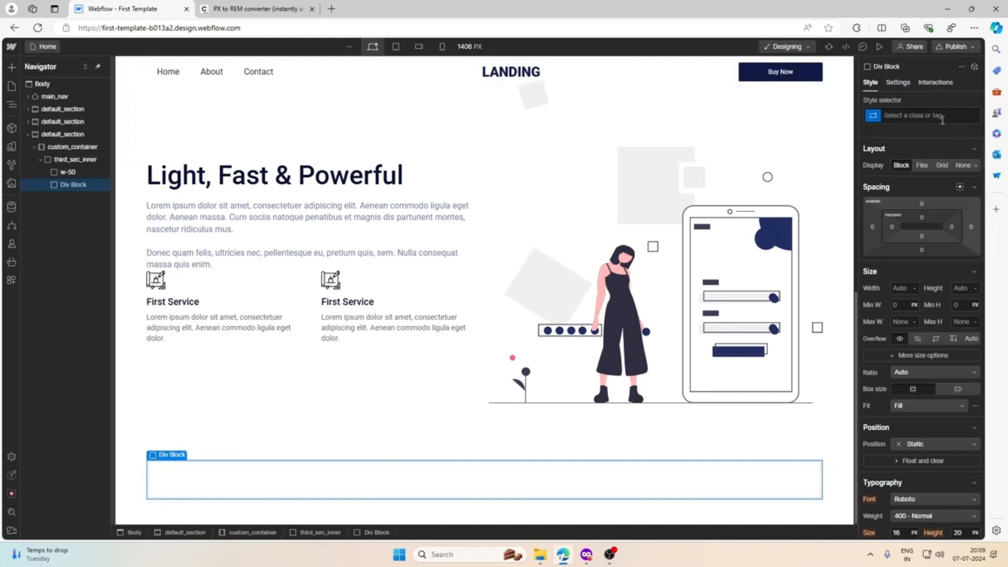
click(924, 115)
text(w)
click(878, 251)
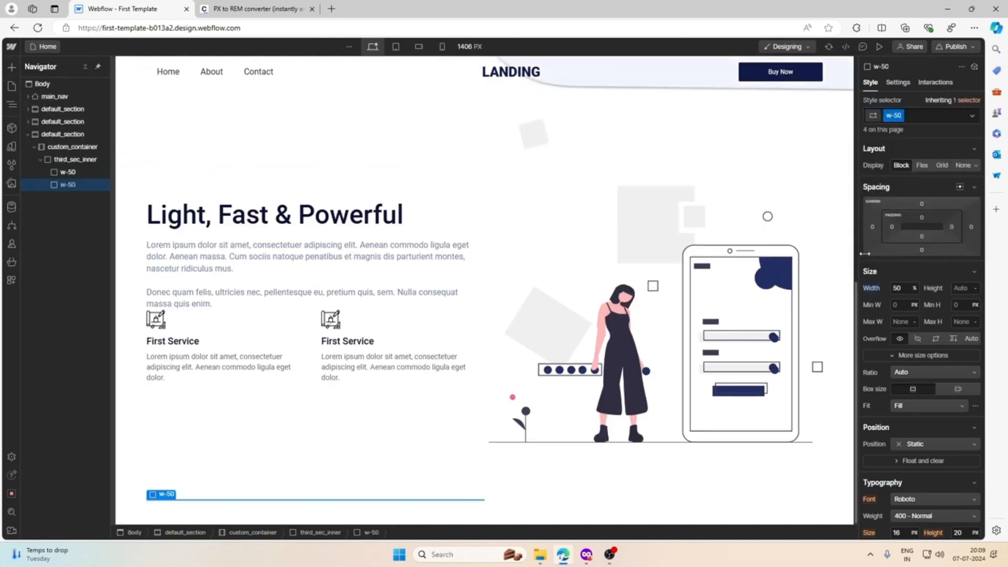
Step: Give the first w-50 block in third_sec_inner a new combo class third_section_img_wrap
click(158, 484)
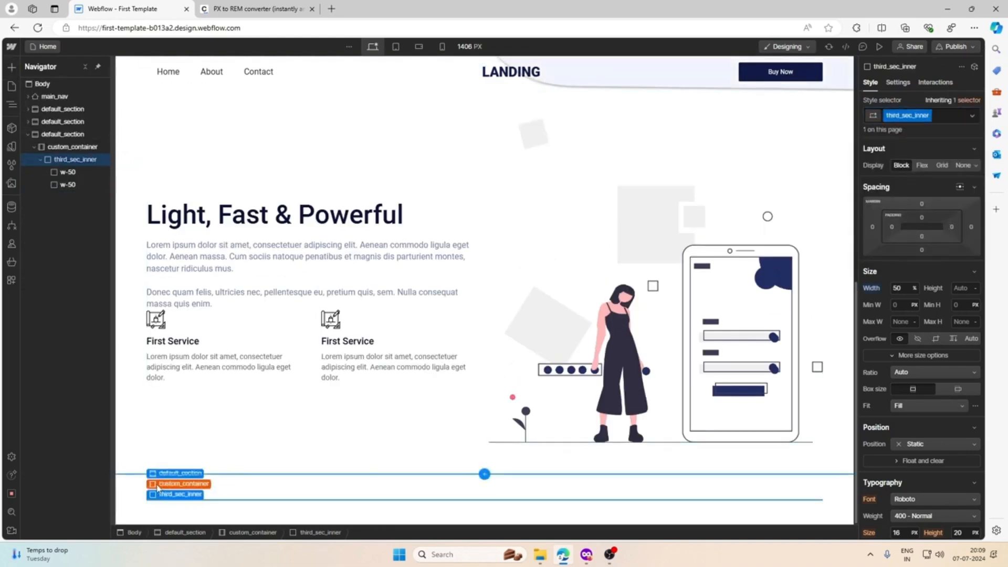
click(68, 173)
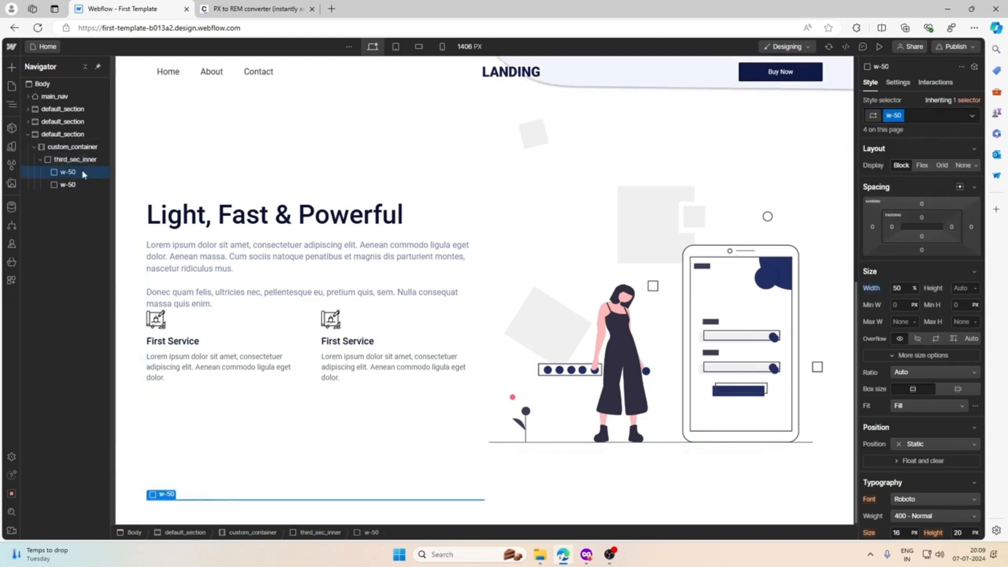
click(921, 116)
text(thi)
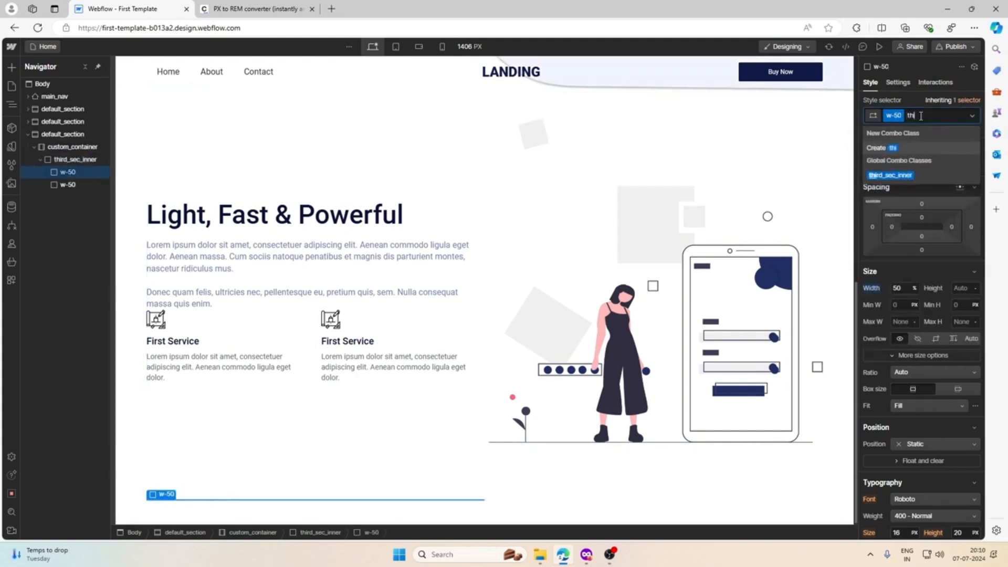
text(rd_sectio)
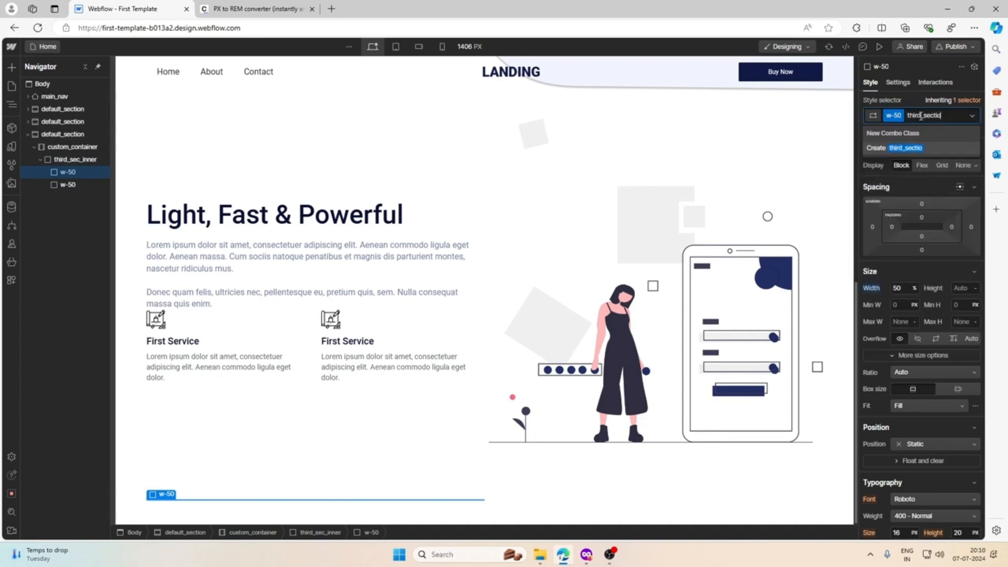
text(n_img-_wrap)
key(Return)
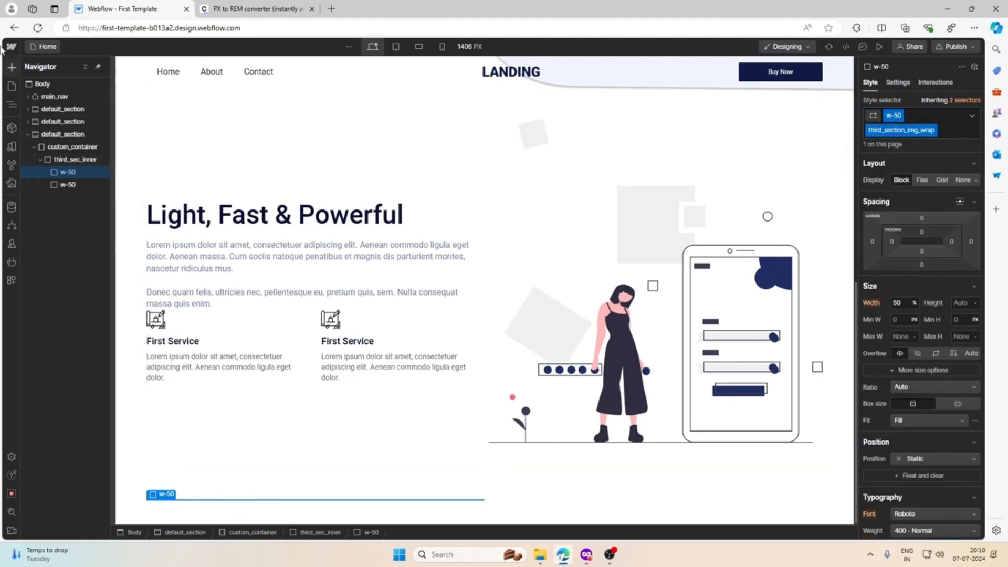
Step: Insert an Image element inside the third_section_img_wrap block
click(10, 66)
scroll(40, 398, down, 8)
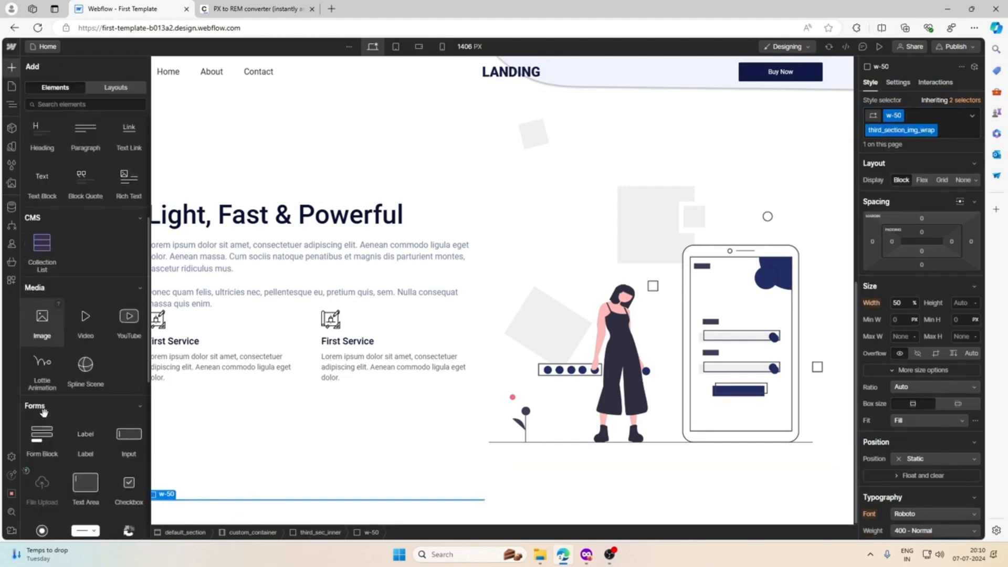
click(39, 334)
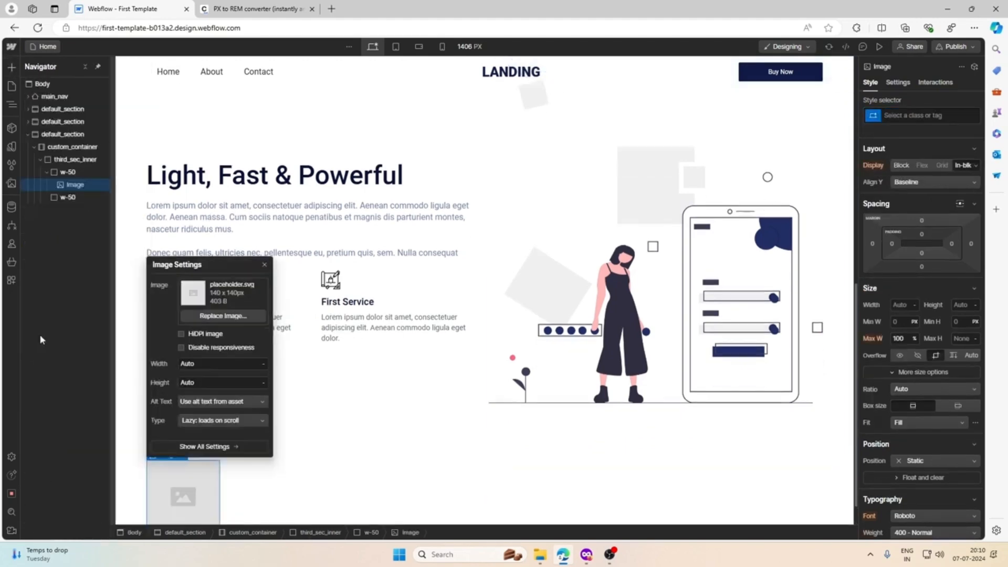
Step: Upload third_img.png, fourth_img.png and fith_img.png to the assets and use third_img.png as the new element's image
click(213, 318)
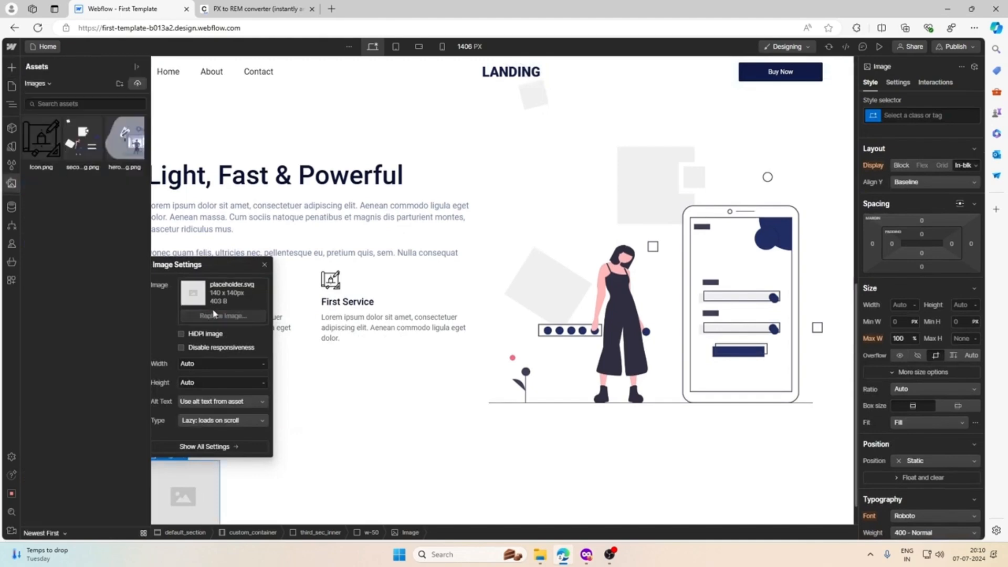
click(138, 86)
click(122, 95)
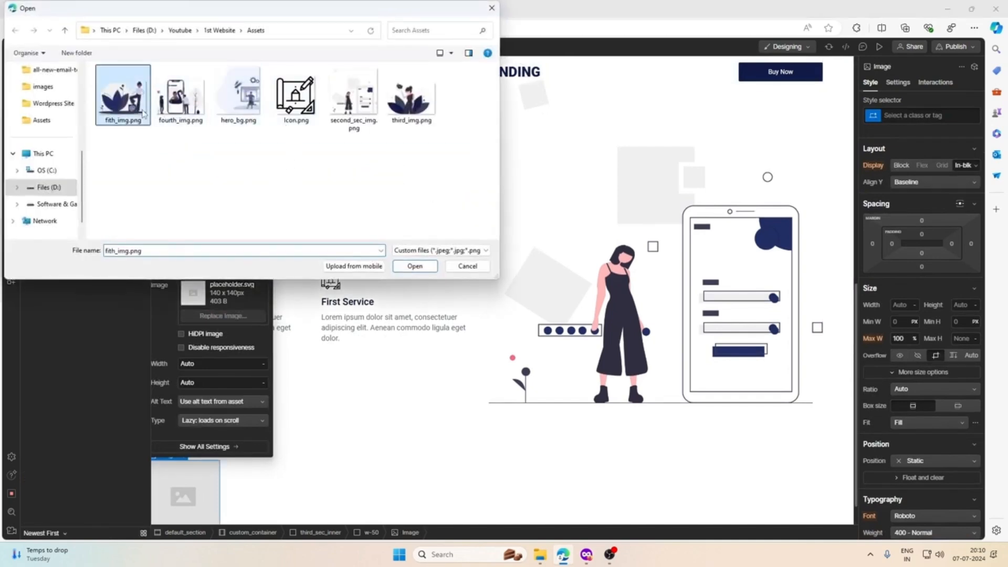
ctrl+click(181, 94)
ctrl+click(403, 119)
click(414, 265)
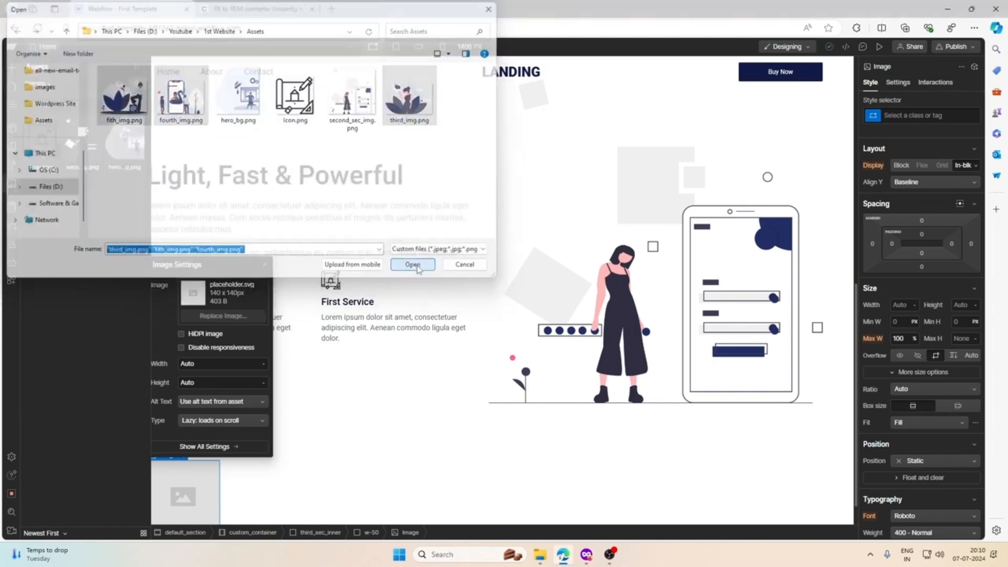
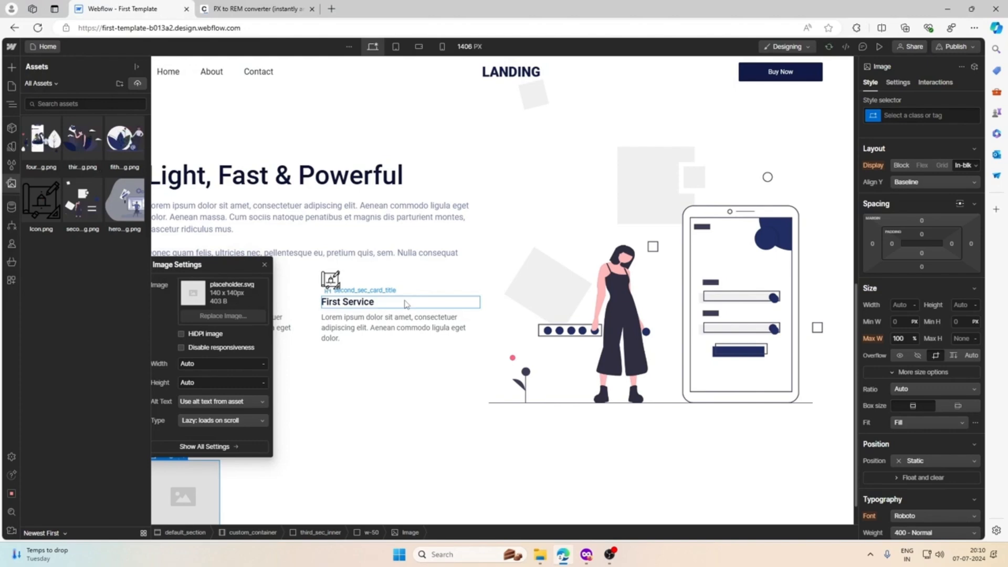
click(89, 140)
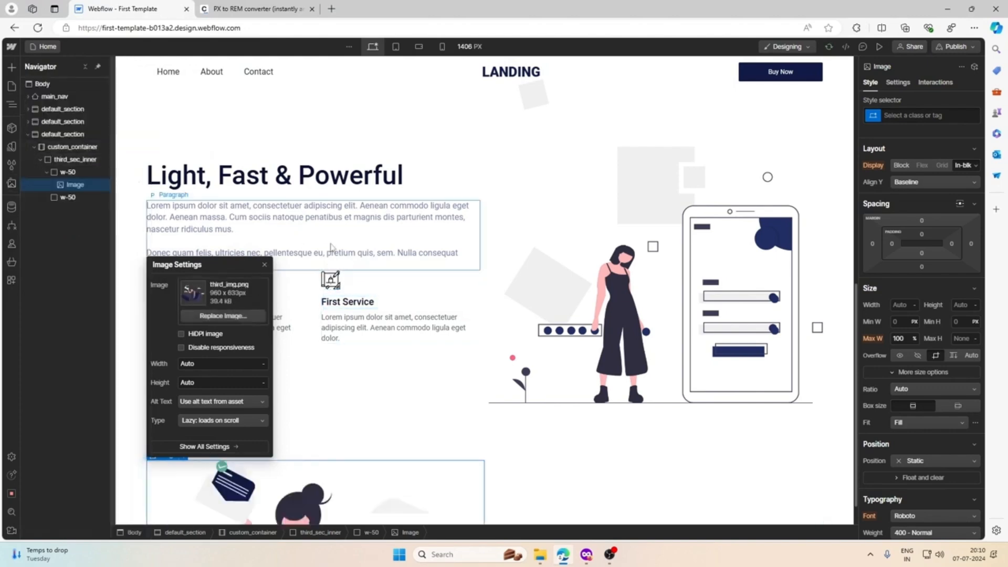
scroll(316, 244, down, 4)
click(529, 329)
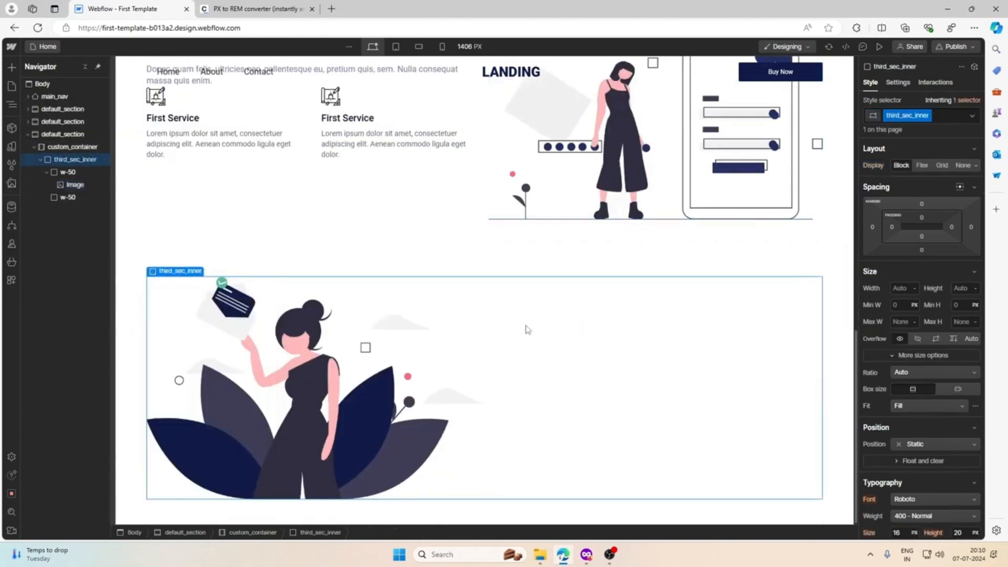
Step: Select the empty second w-50 block in third_sec_inner and open the list of elements that can be added
click(172, 279)
click(166, 260)
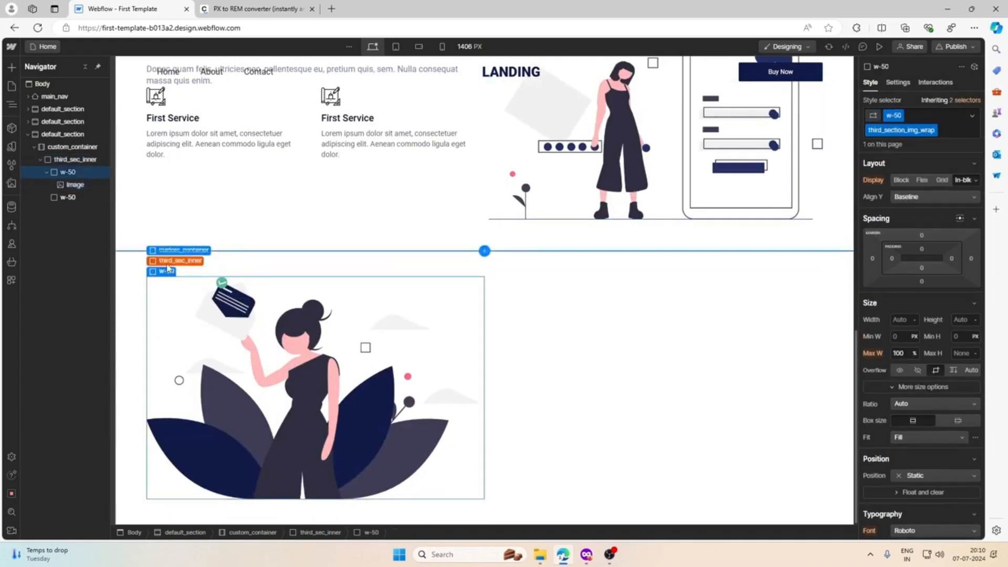
click(48, 173)
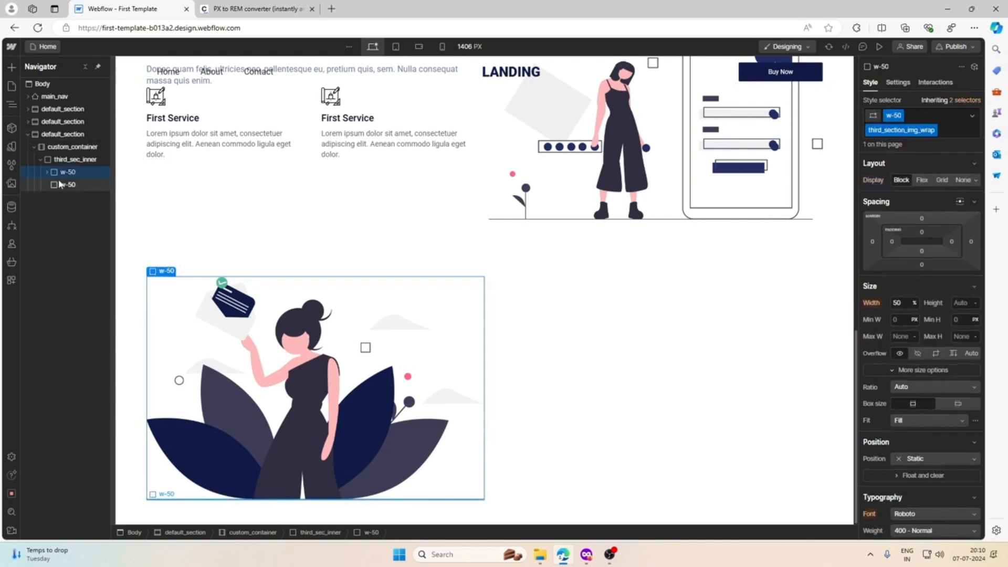
click(61, 185)
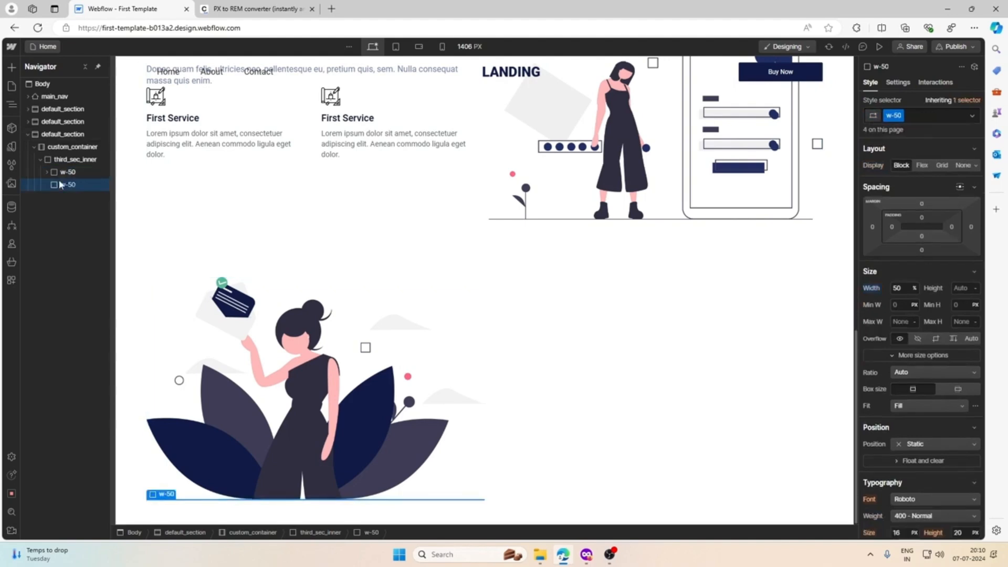
click(11, 67)
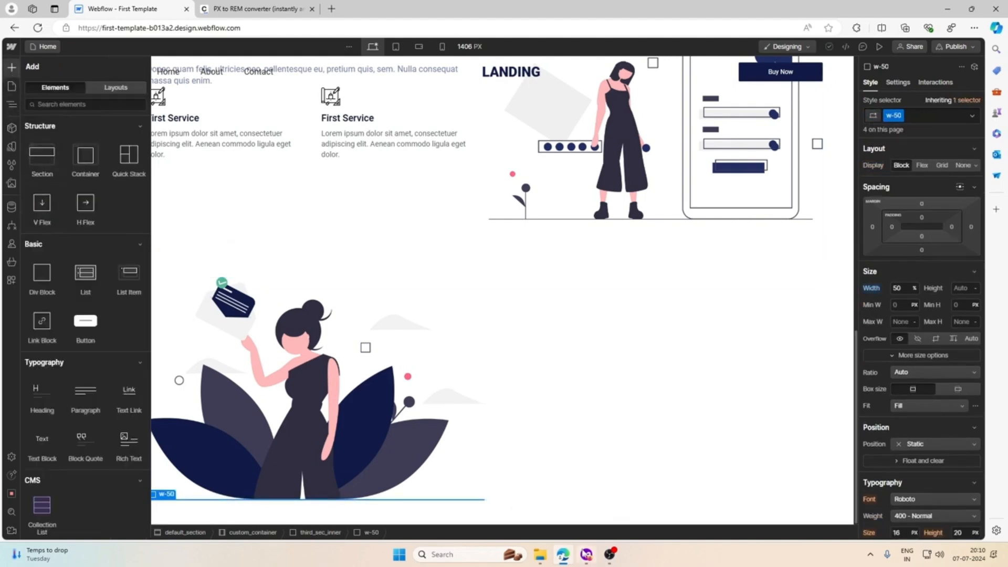
Step: Switch to Figma and examine the text blocks of the second and third "Light, Fast & Powerful" sections, including the third section's body text properties
click(587, 554)
scroll(524, 356, up, 5)
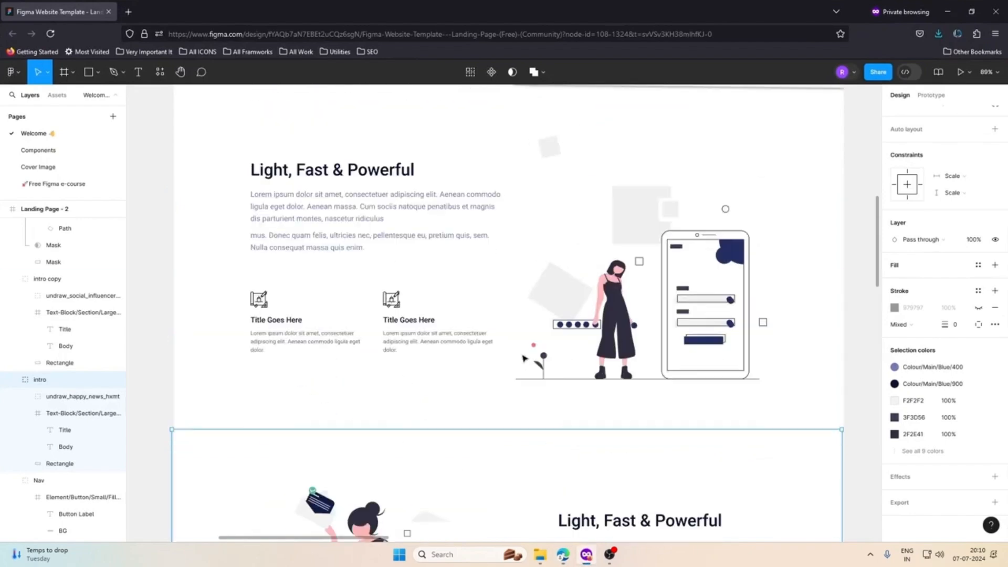
click(376, 220)
click(349, 170)
scroll(524, 341, down, 2)
click(604, 476)
double_click(604, 476)
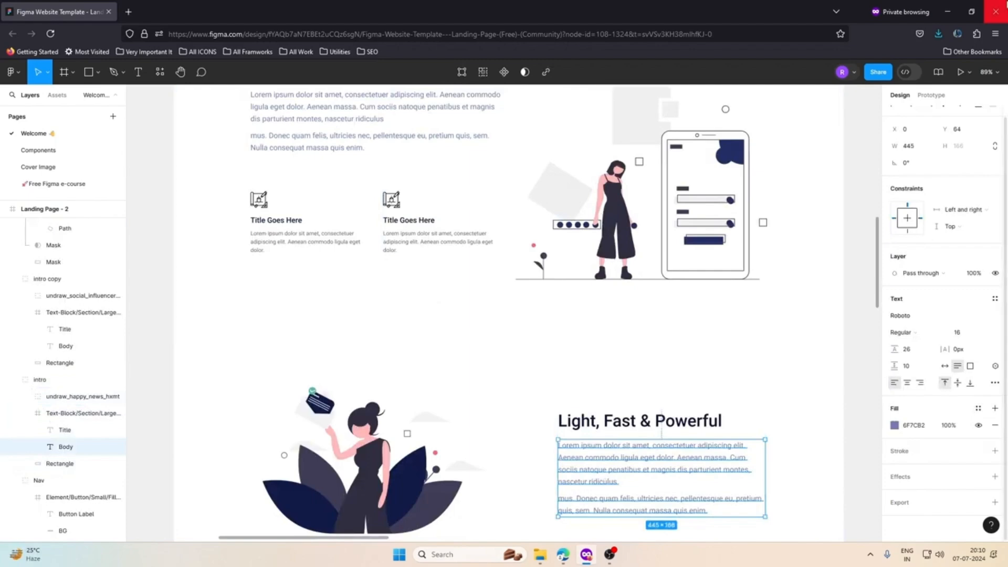
Step: Return to Webflow and inspect the classes and styles of the second section's heading and paragraph
key(alt+Tab)
scroll(272, 236, up, 5)
key(z)
click(320, 315)
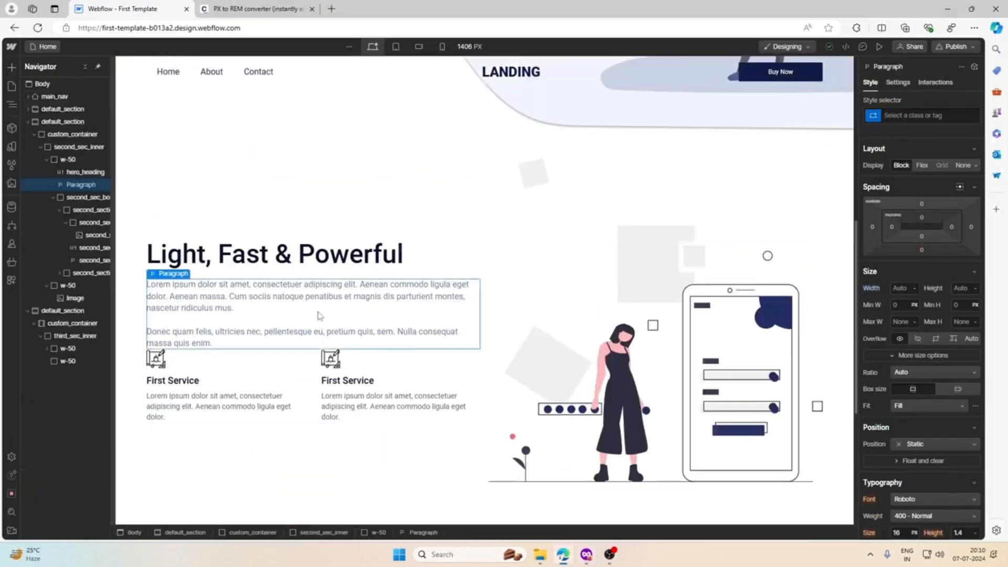
click(299, 273)
click(291, 309)
click(284, 267)
click(282, 310)
click(336, 263)
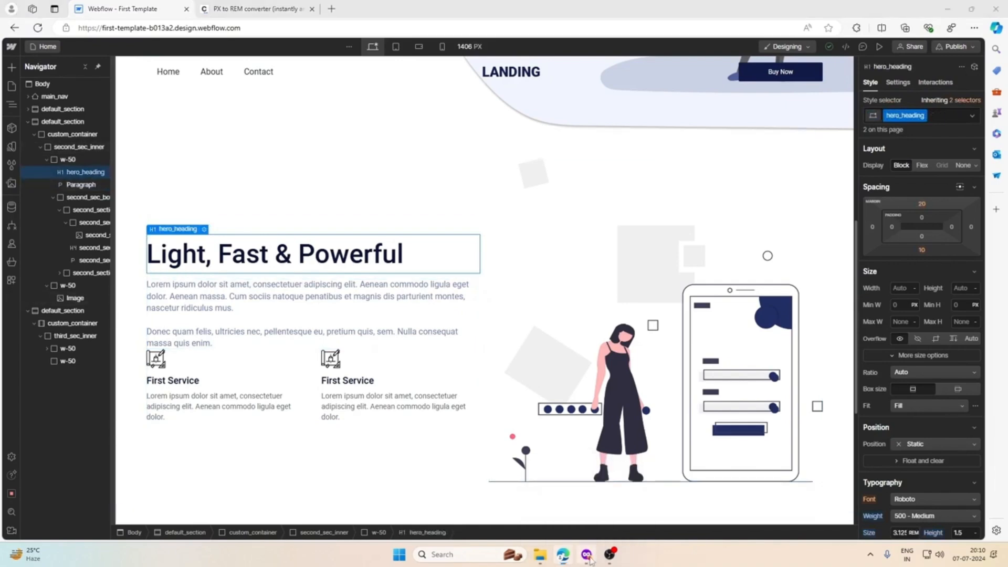
Step: Check the second section title's text properties in Figma, and convert 48 px to rem in the PX to REM converter
key(alt+Tab)
double_click(333, 178)
double_click(332, 178)
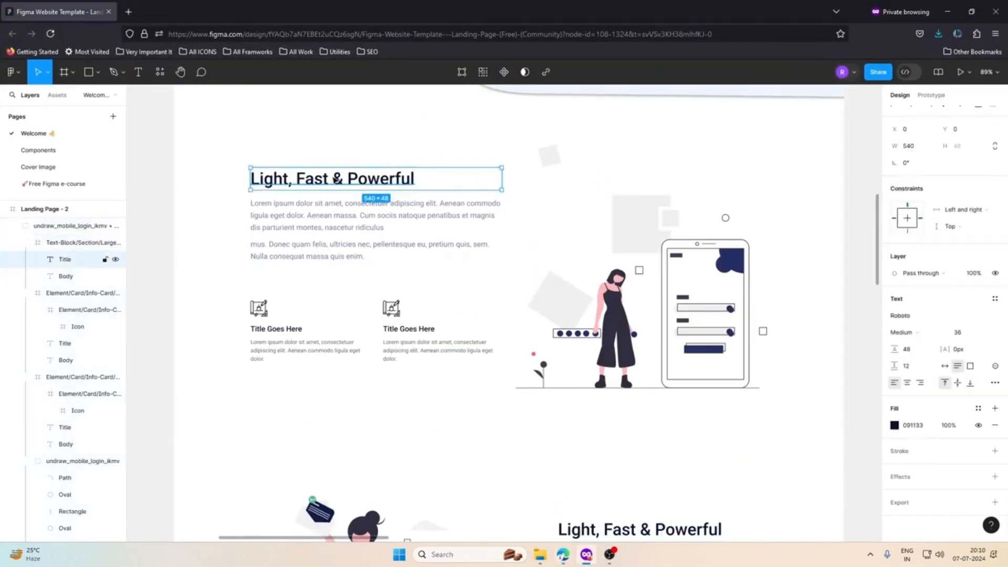
click(948, 12)
click(263, 6)
double_click(364, 181)
text(48)
Step: Switch back to Webflow and change the second section's "Light, Fast & Powerful" heading to level 2
click(103, 8)
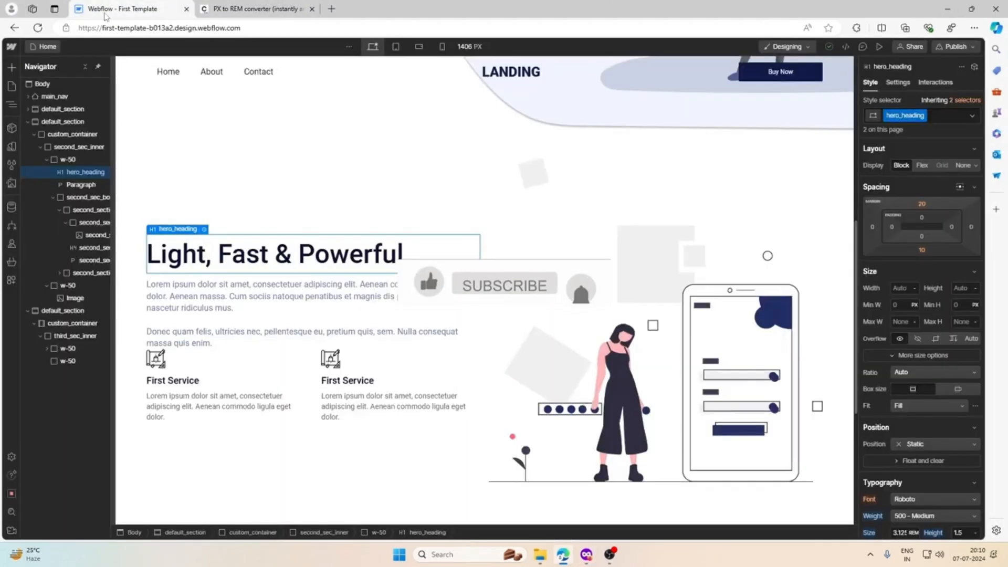
click(204, 231)
click(201, 304)
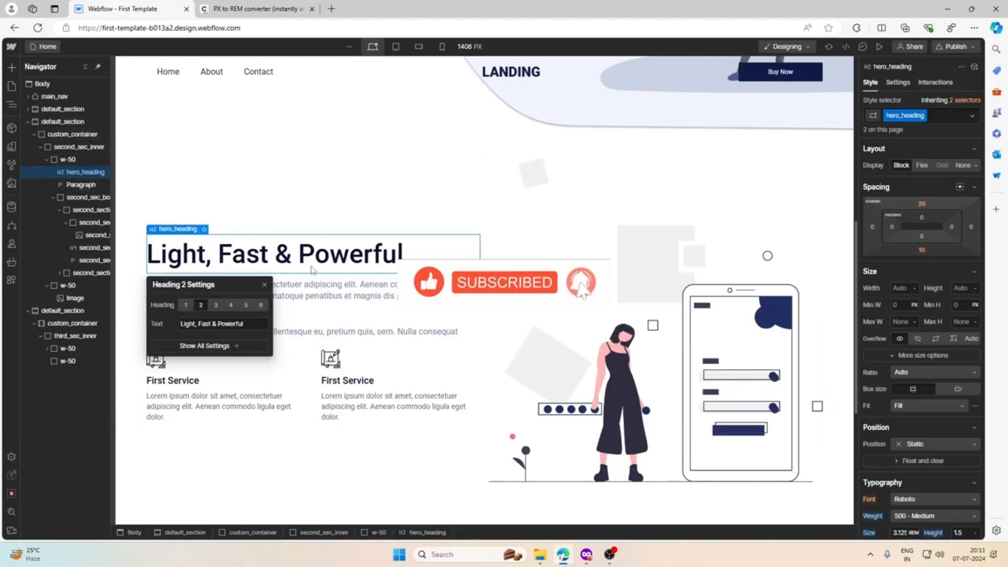
Step: Replace the heading's hero_heading class with a new class named sec_heading
click(942, 115)
key(BackSpace)
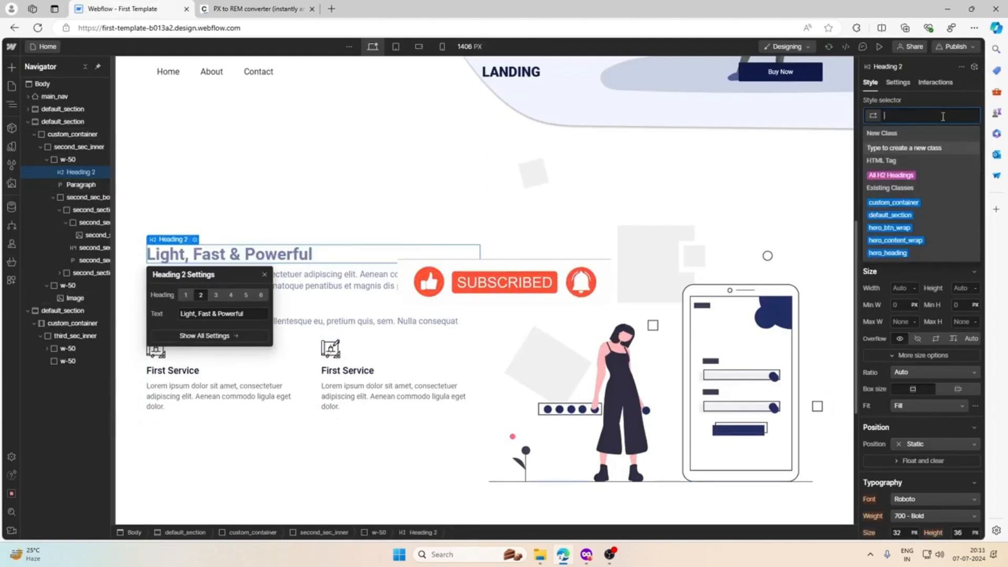
text(sec)
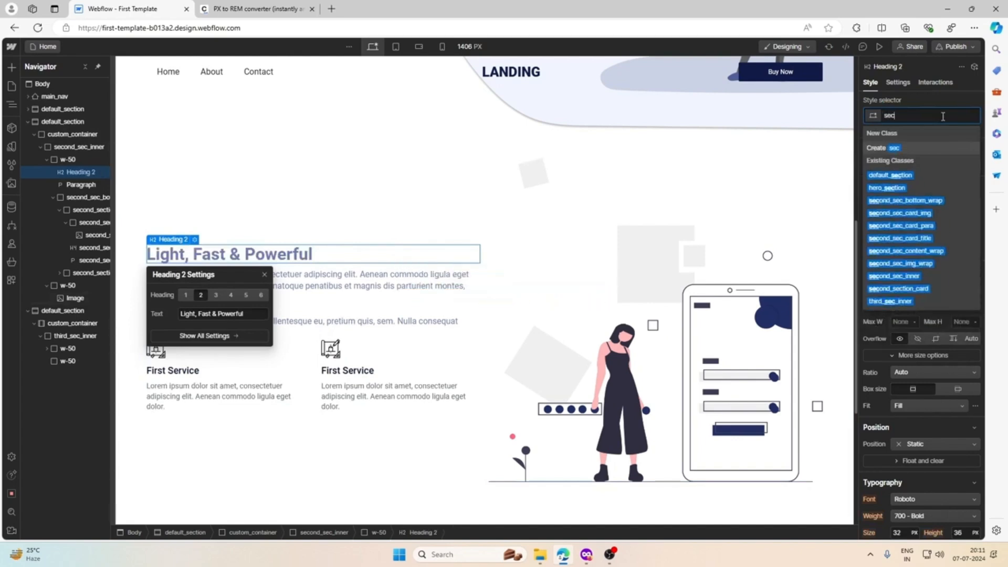
text(_heading)
key(Return)
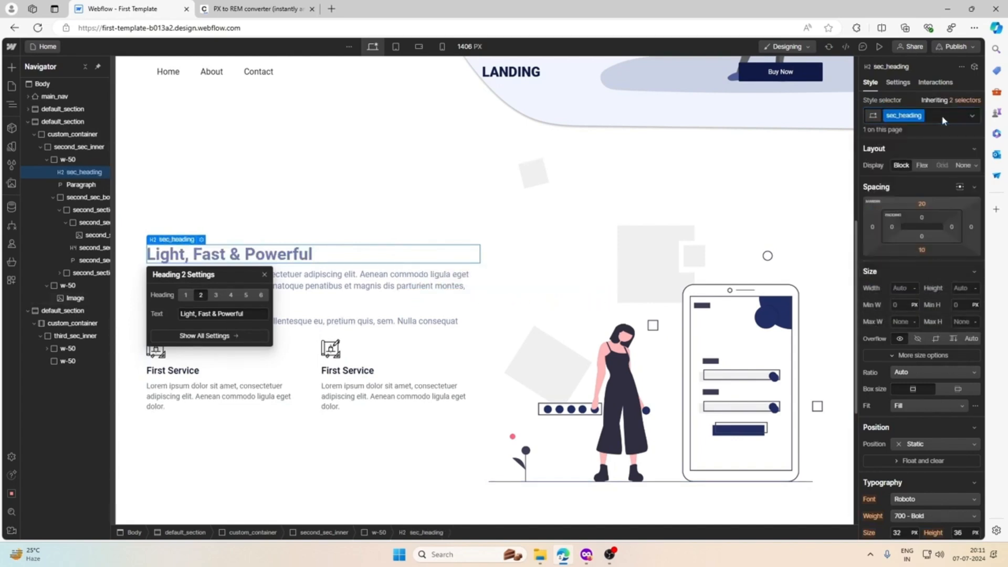
Step: Check the title-to-body gap in Figma and give sec_heading a top margin of 0 and a bottom margin of 1rem
click(921, 205)
click(903, 239)
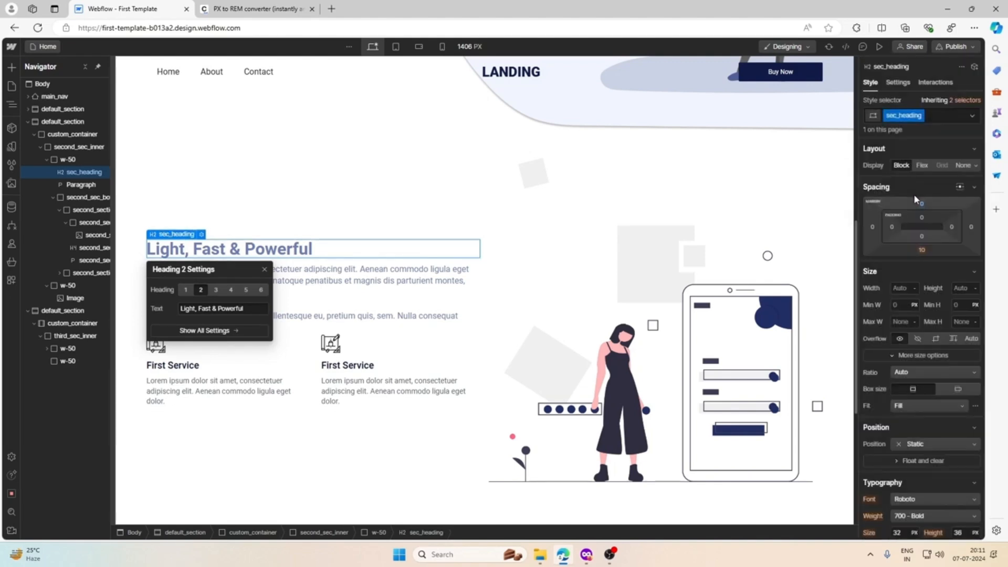
click(587, 554)
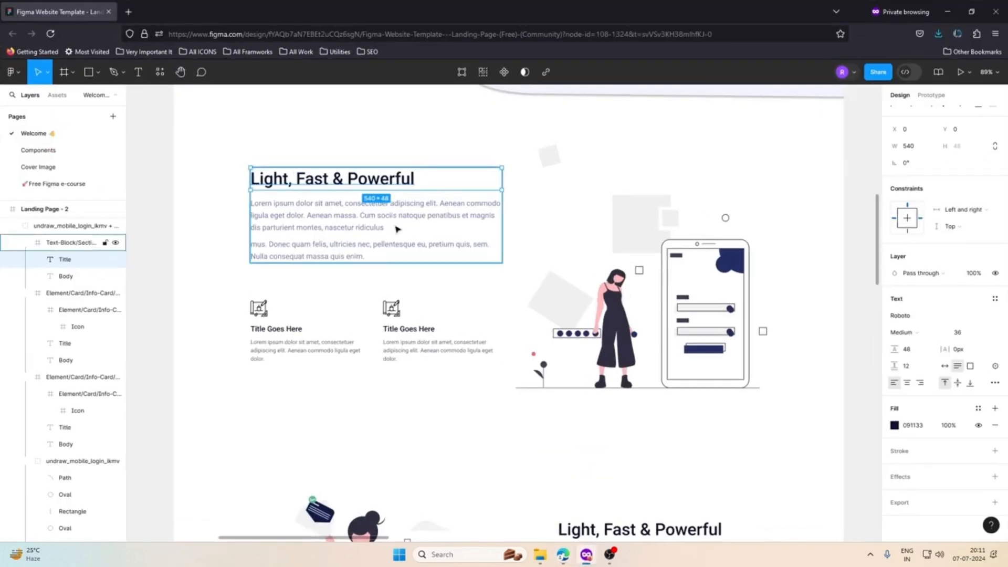
key(alt)
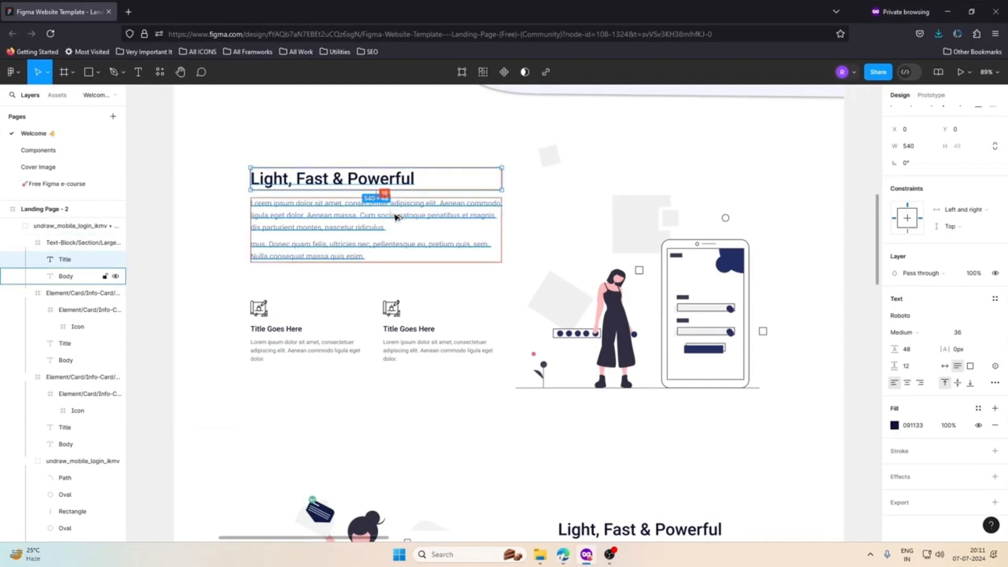
click(947, 8)
click(947, 10)
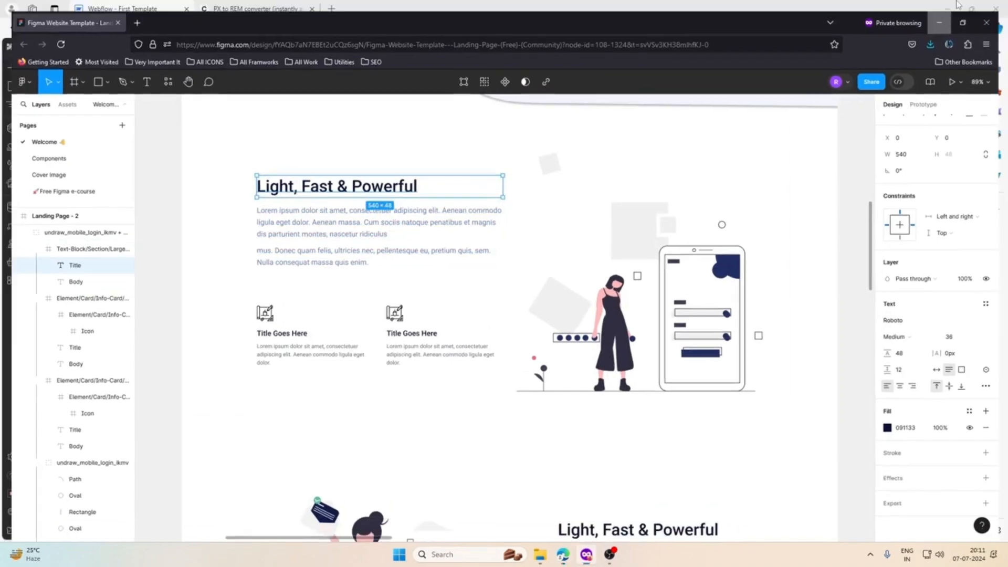
click(922, 250)
text(1rem)
key(Return)
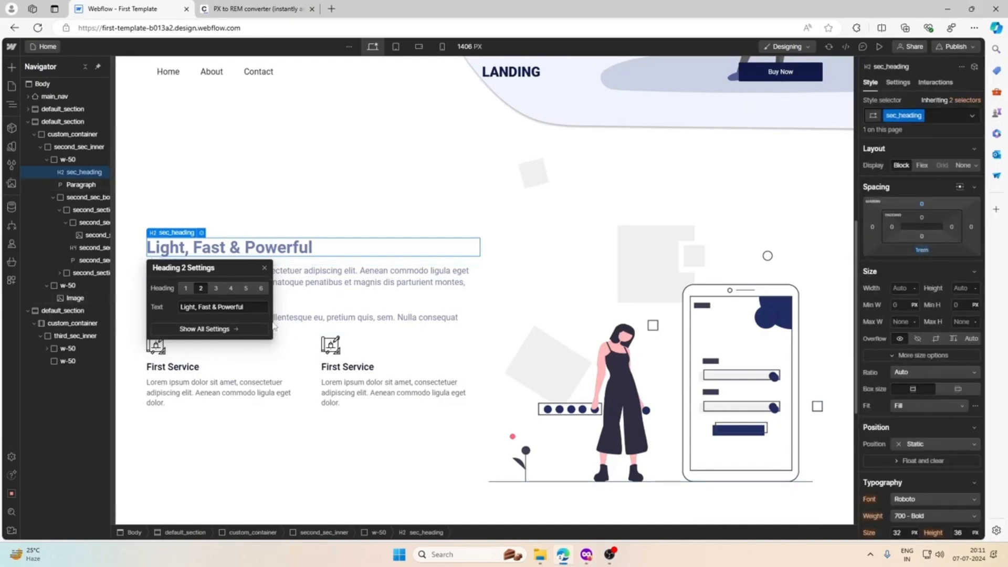
Step: Remove the sec_heading class from the heading and reapply the existing hero_heading class
scroll(887, 326, down, 4)
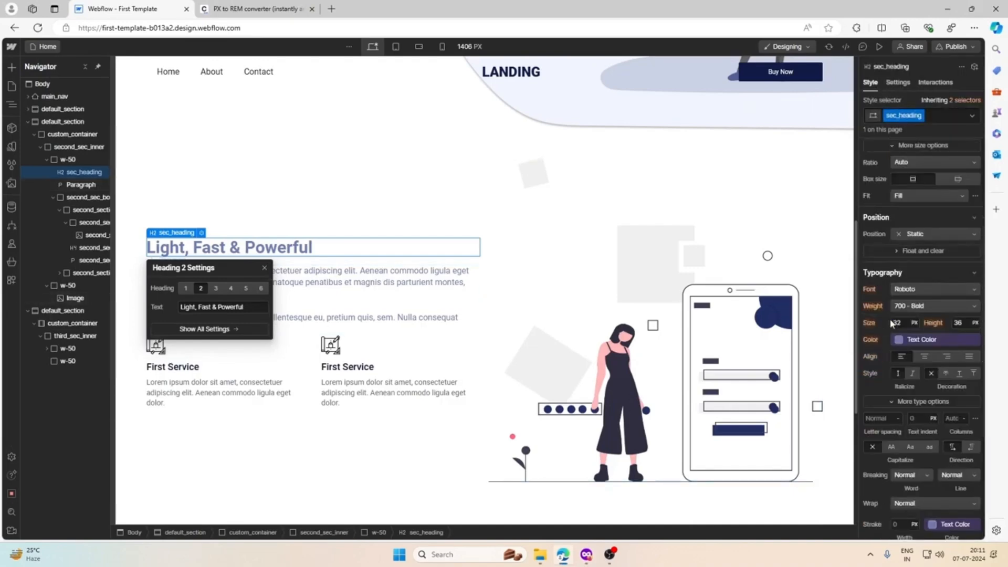
scroll(942, 269, up, 4)
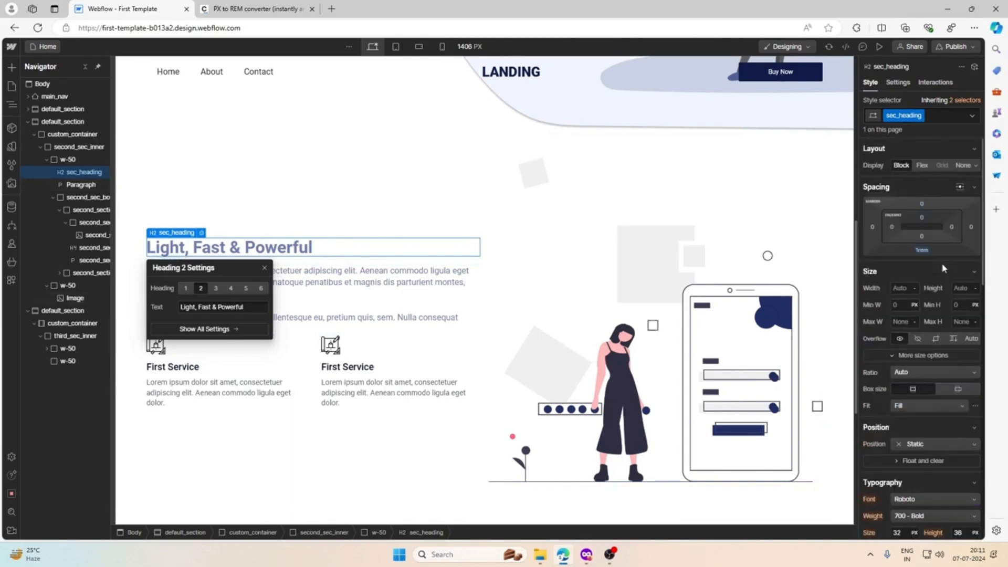
click(936, 116)
key(BackSpace)
text(hero)
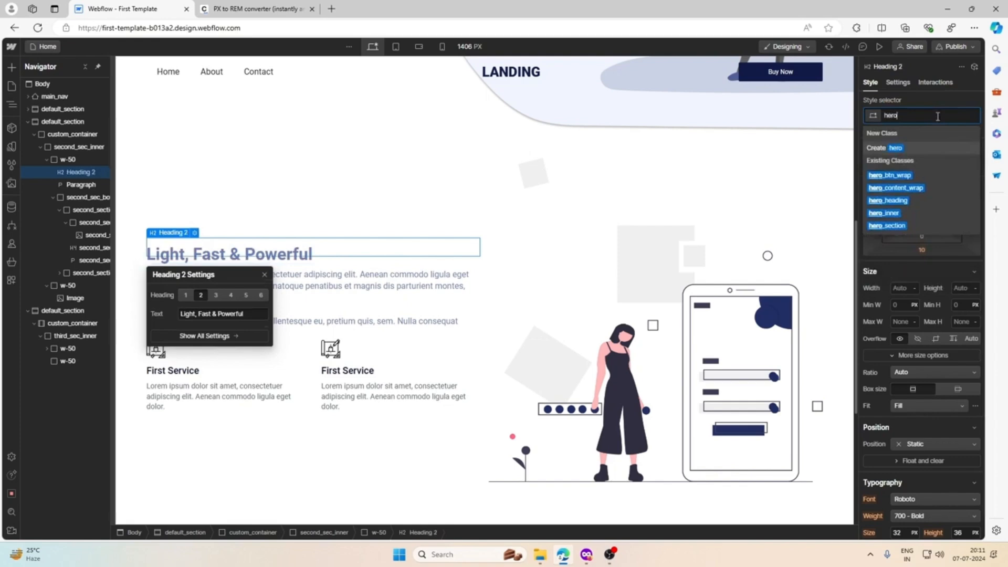
click(899, 204)
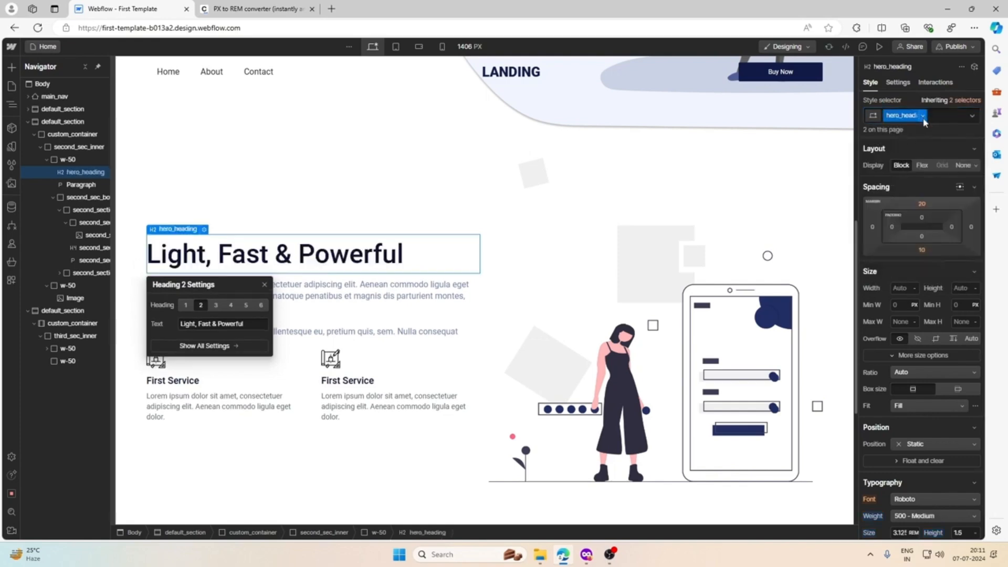
Step: Duplicate the hero_heading class on the second section's heading and rename the copy section_heading
click(923, 118)
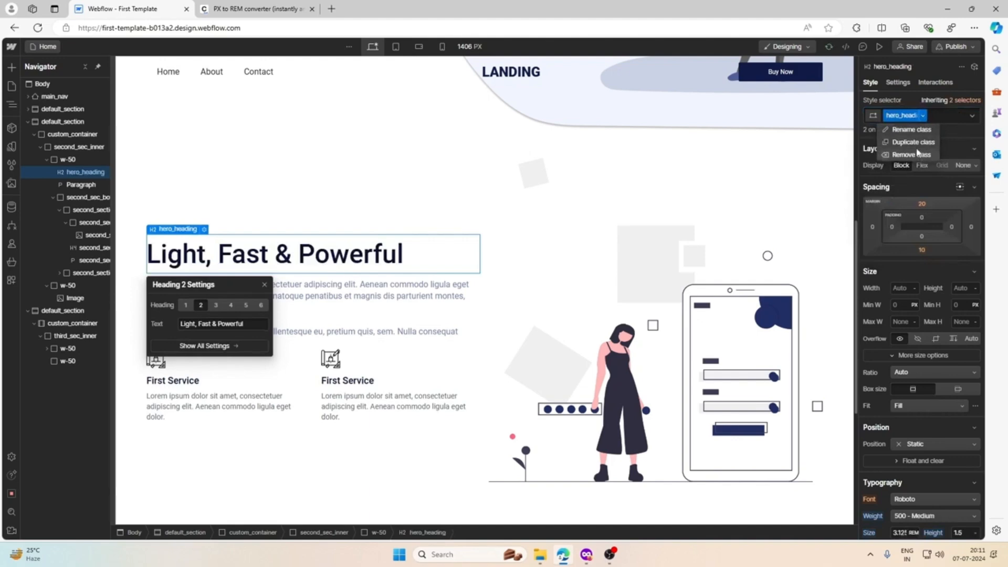
click(916, 142)
click(935, 116)
key(BackSpace)
key(BackSpace)
key(BackSpace)
key(BackSpace)
key(BackSpace)
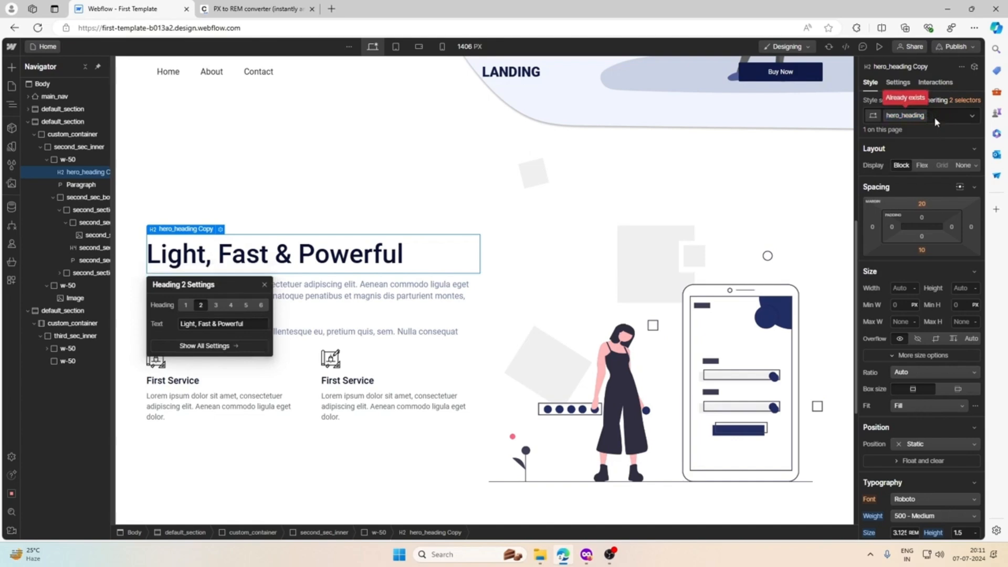
key(BackSpace)
key(BackSpace)
key(BackSpace)
key(BackSpace)
key(BackSpace)
key(BackSpace)
key(BackSpace)
key(BackSpace)
key(BackSpace)
key(BackSpace)
key(BackSpace)
key(BackSpace)
text(sectio)
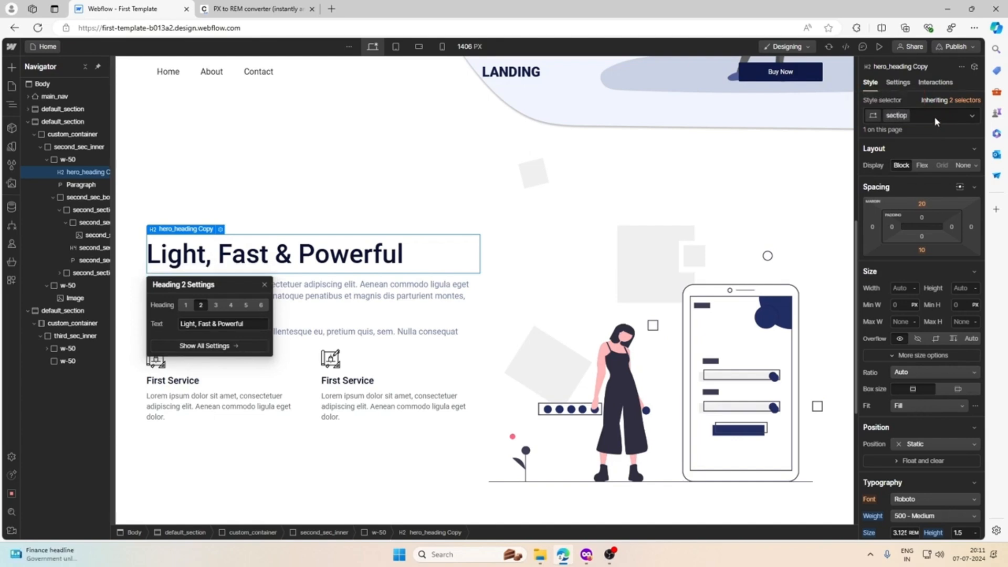
text(n_heading)
key(Return)
Step: Set the section_heading class's top margin to 0 and its bottom margin to 1rem
click(923, 203)
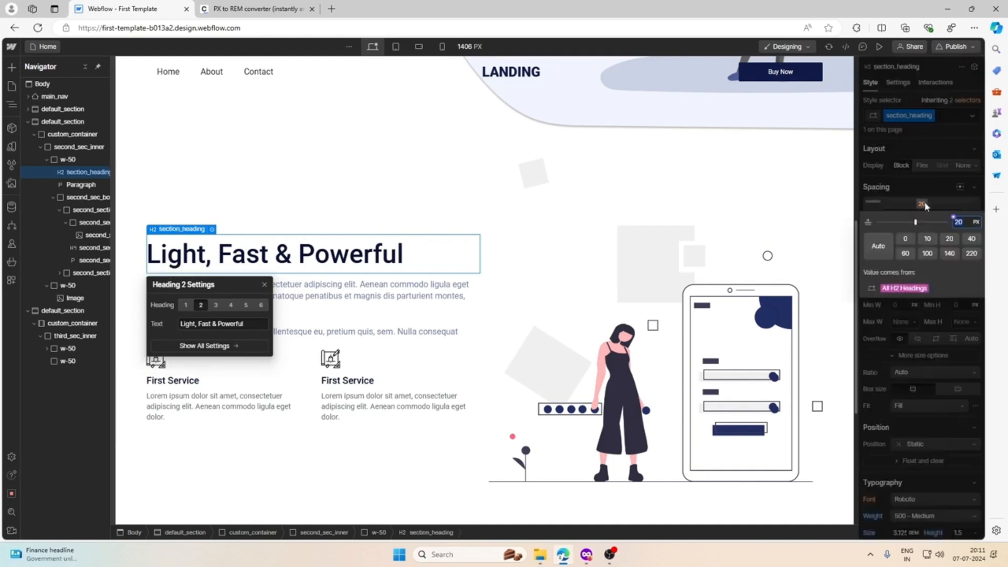
click(905, 239)
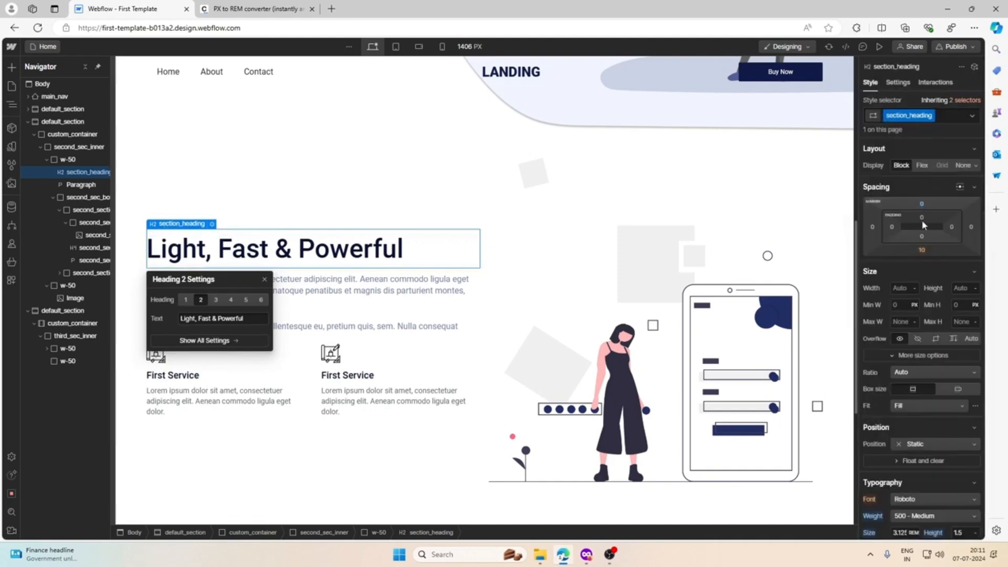
click(922, 251)
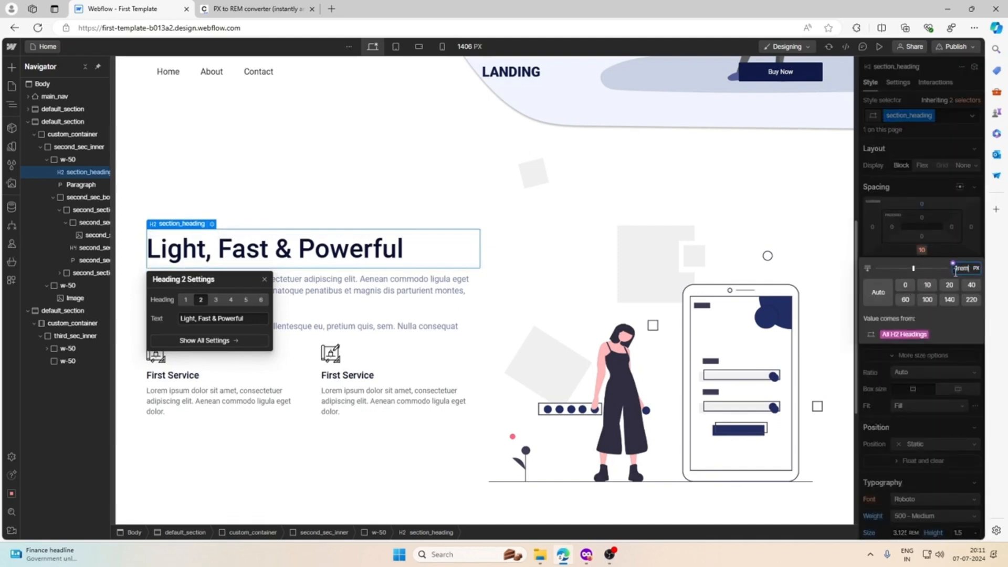
key(Return)
Step: Set the section_heading class's font size to 3 rem and its line height to 1.2
scroll(942, 289, down, 3)
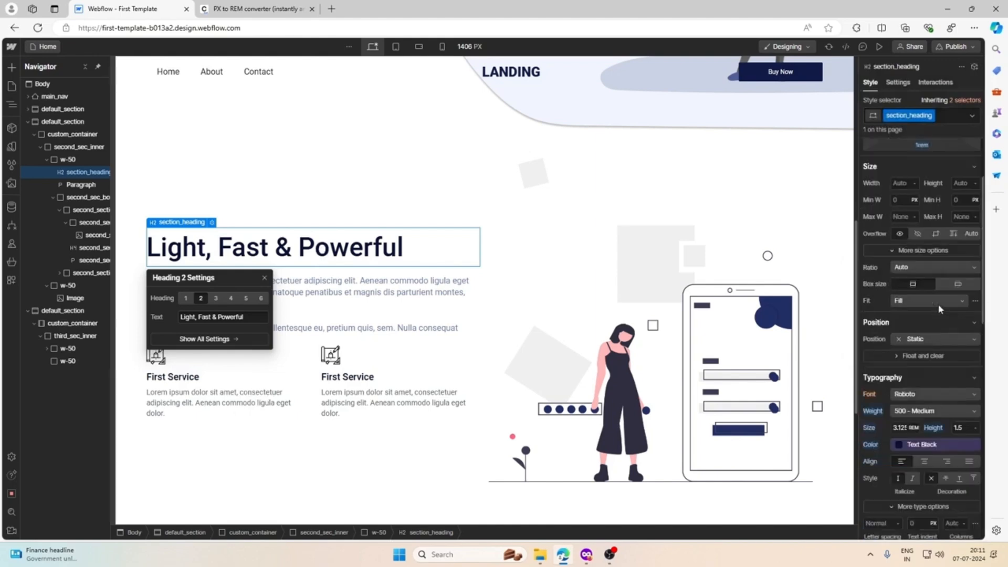
text(3)
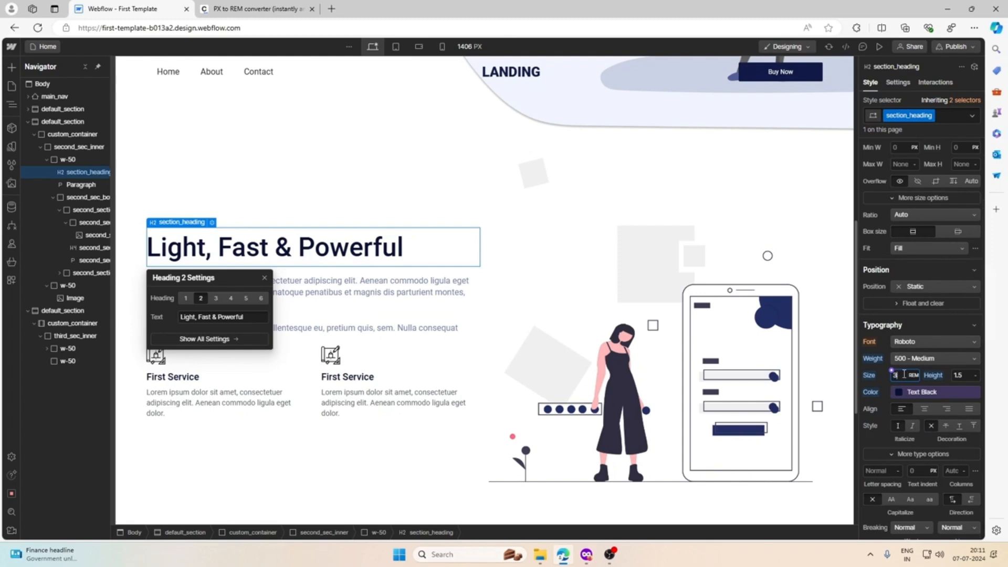
key(Return)
click(960, 375)
key(Return)
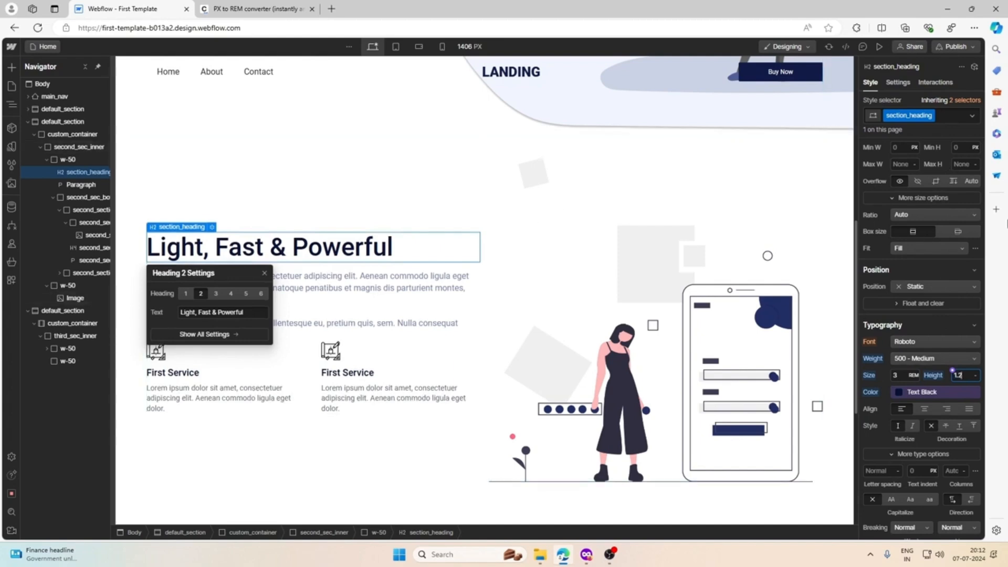
click(423, 287)
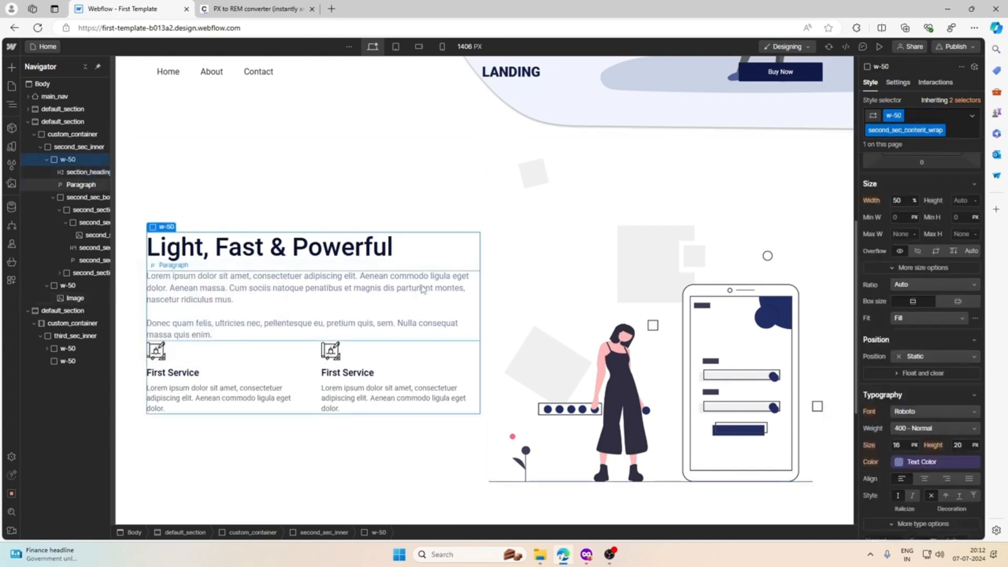
click(393, 261)
click(393, 266)
click(394, 261)
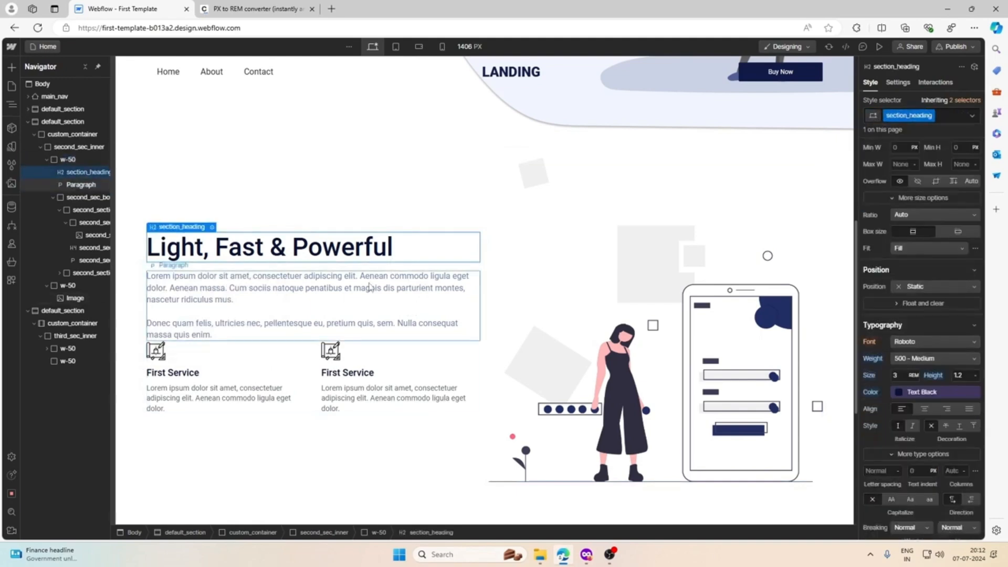
scroll(369, 287, down, 5)
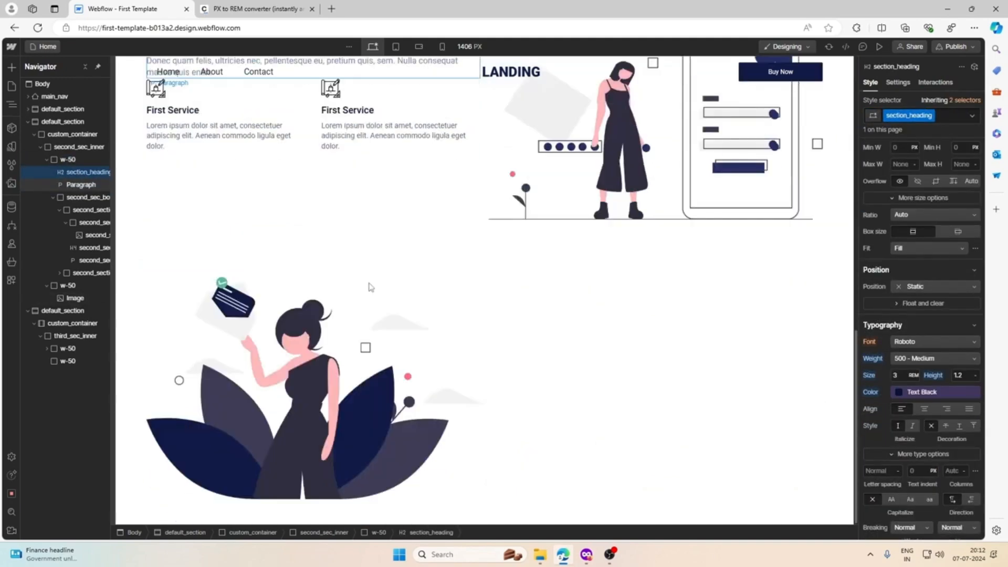
Step: Add the combo class third_section_content_wrap to the third section's w-50 column that holds the heading and paragraph
click(601, 342)
click(65, 365)
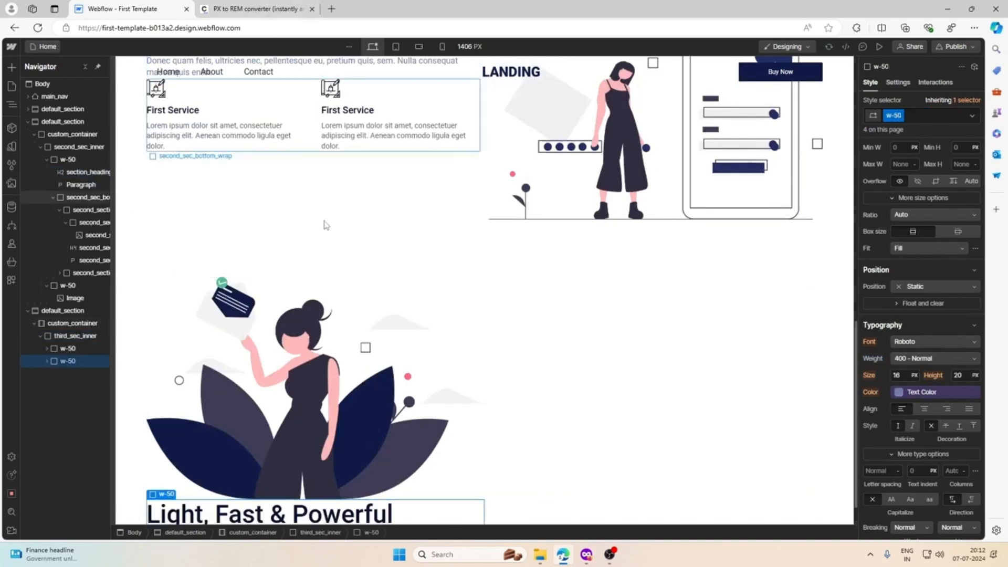
scroll(319, 252, up, 5)
click(310, 287)
click(77, 362)
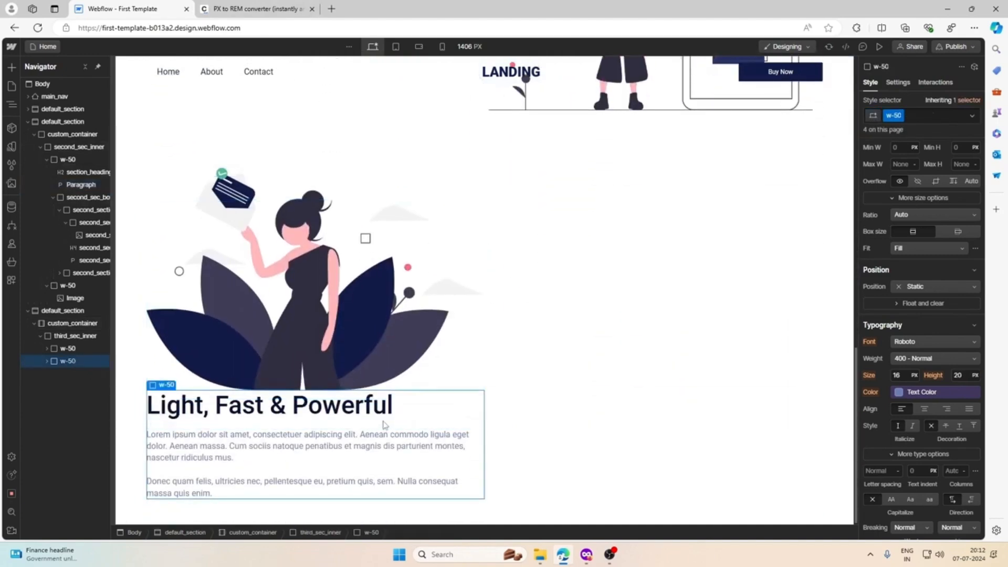
mouse_move(165, 388)
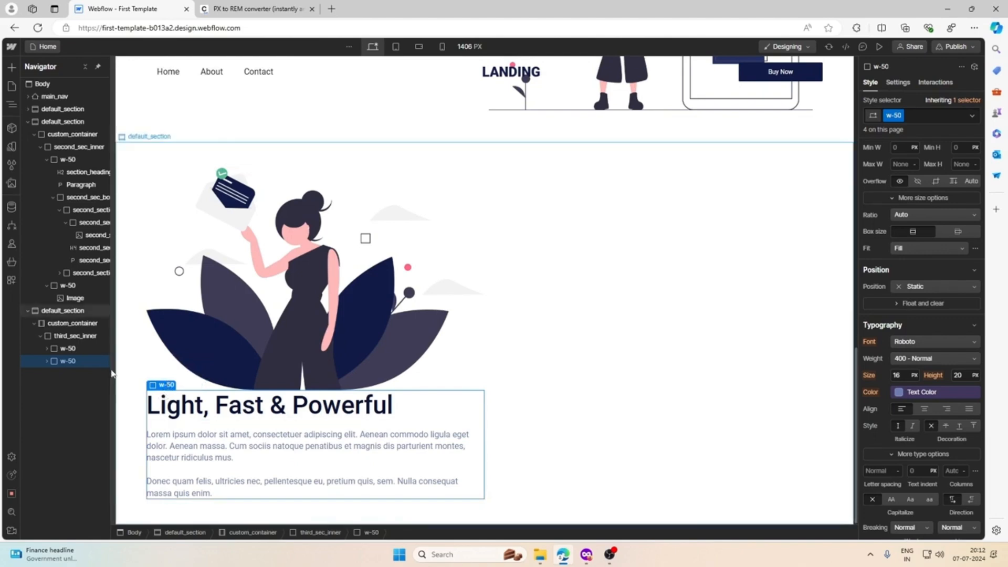
click(927, 115)
text(sec)
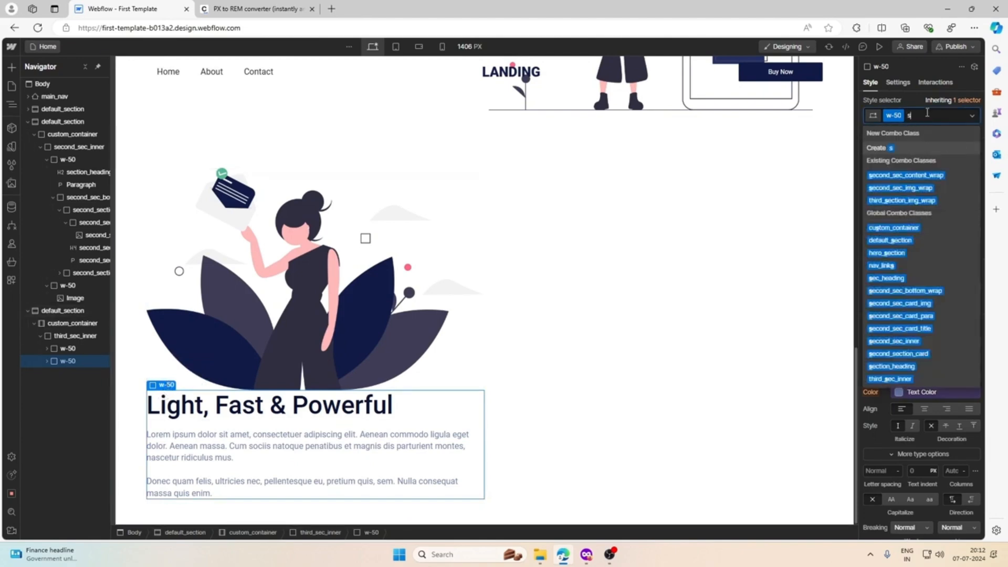
key(BackSpace)
key(BackSpace)
key(BackSpace)
text(third_section_content)
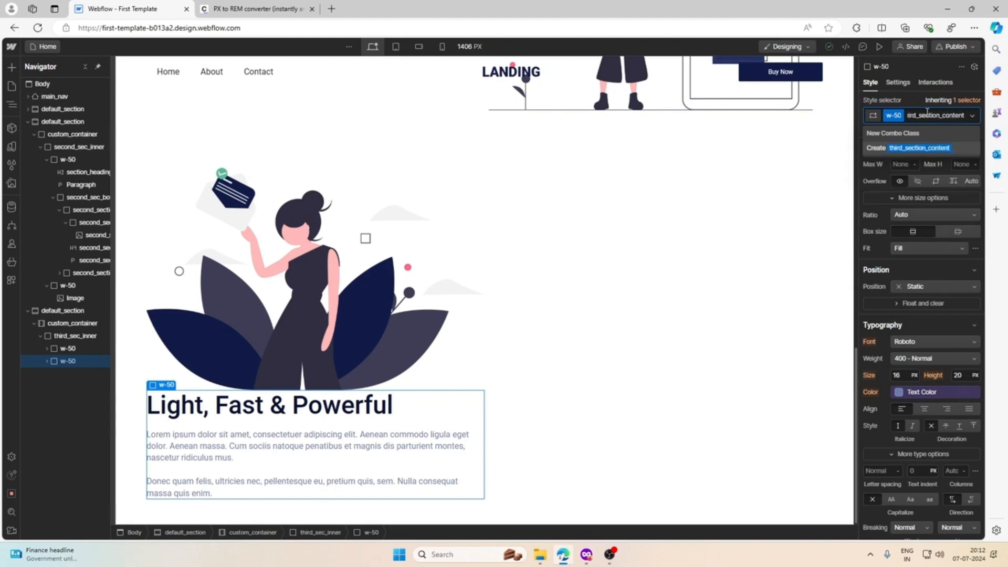
text(_wrap)
key(Return)
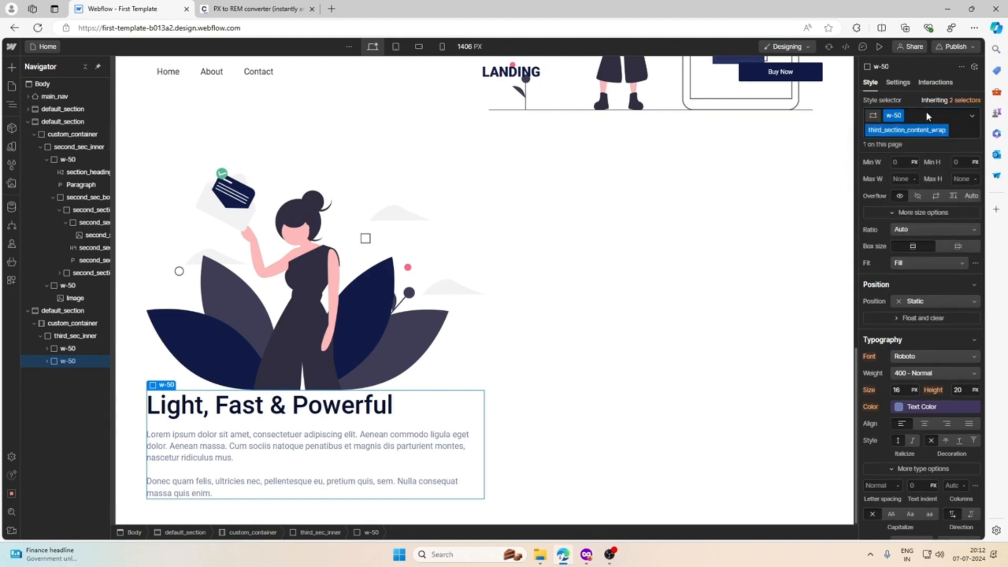
Step: Set third_sec_inner to a horizontal flex layout with space-between justification and centered vertical alignment
click(75, 336)
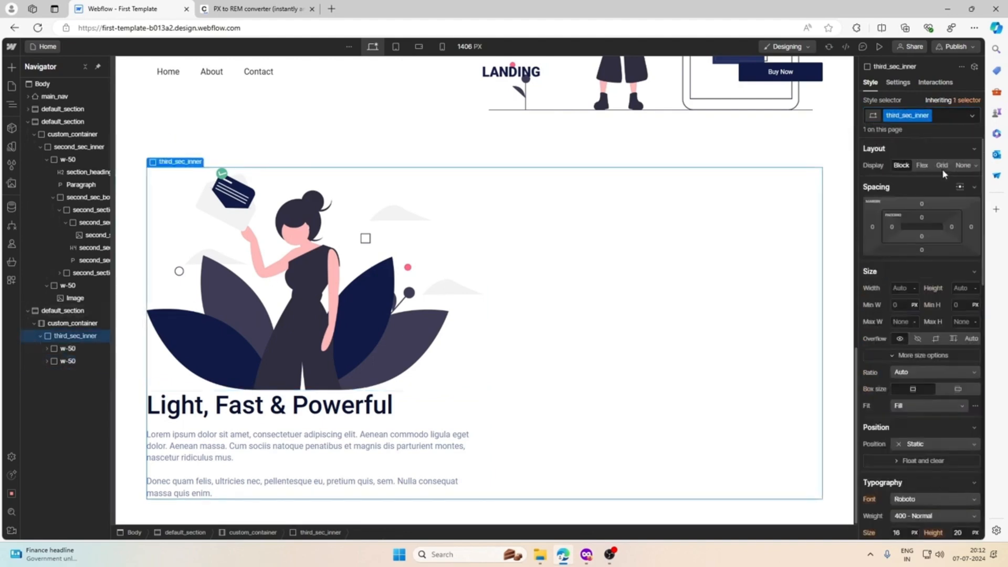
click(922, 165)
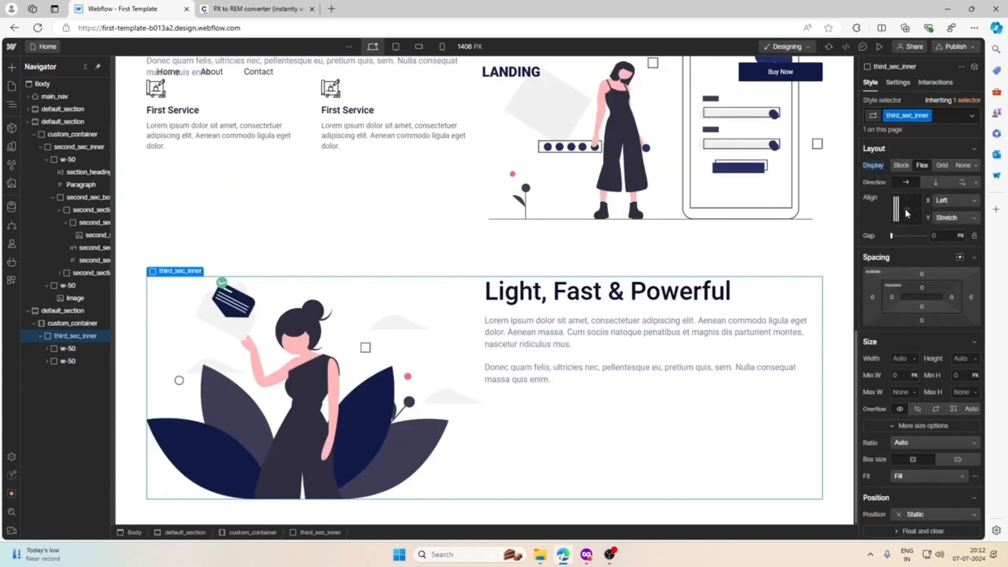
click(955, 198)
click(949, 242)
click(895, 208)
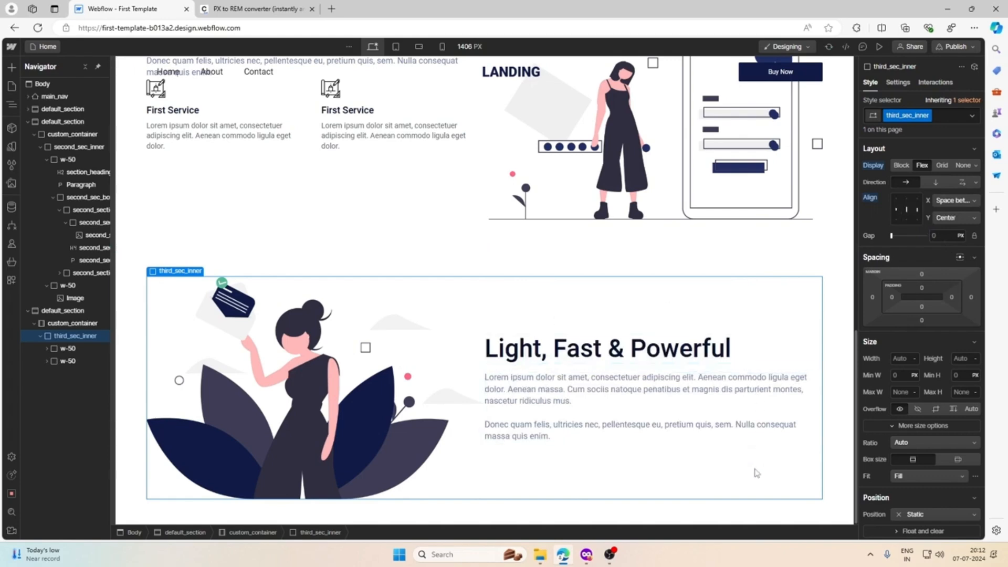
Step: Switch to Figma, examine the text block beside the leaf illustration for its width and spacing, and return to Webflow
click(585, 554)
click(499, 315)
scroll(499, 294, up, 2)
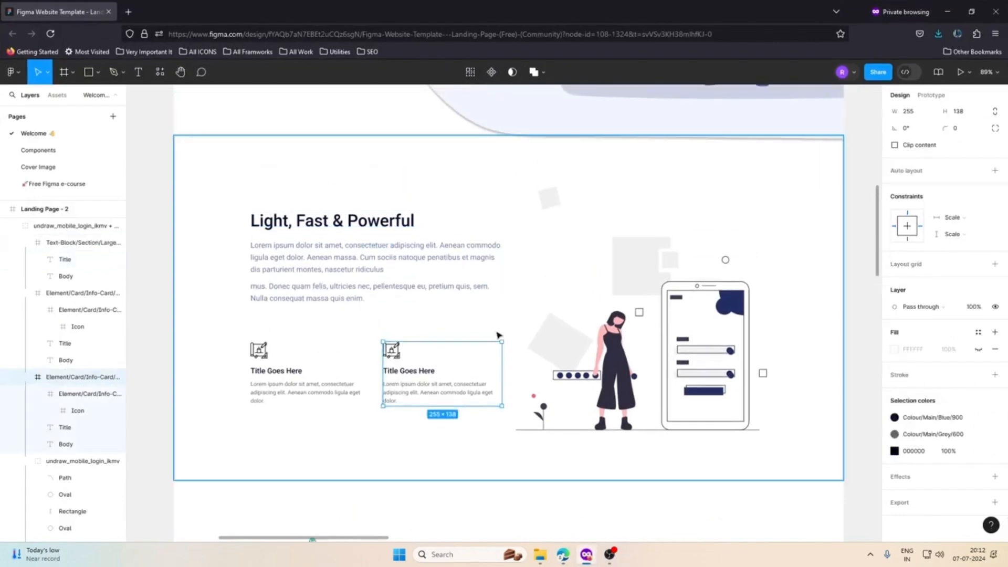
scroll(498, 335, down, 7)
key(Escape)
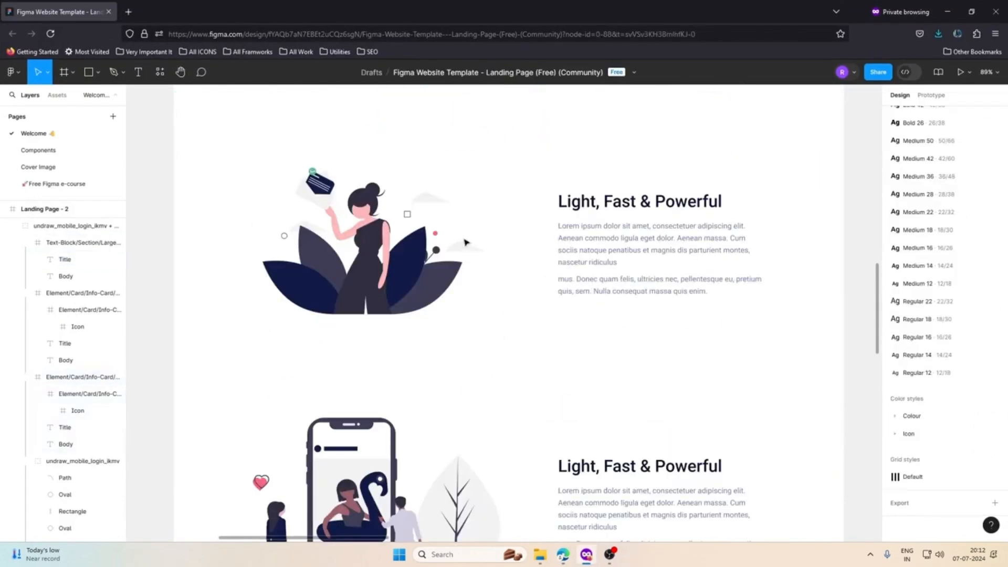
click(598, 232)
click(600, 232)
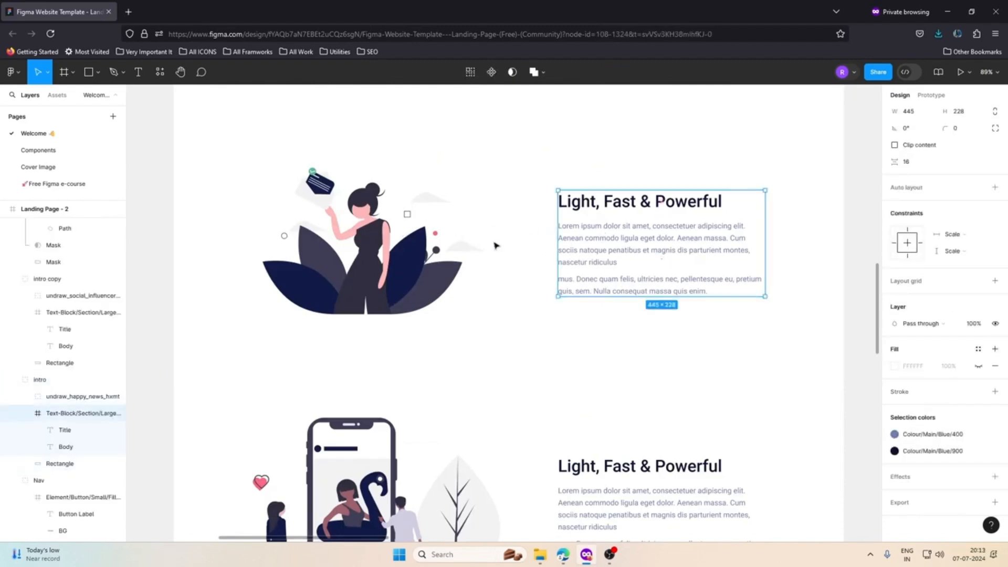
key(alt)
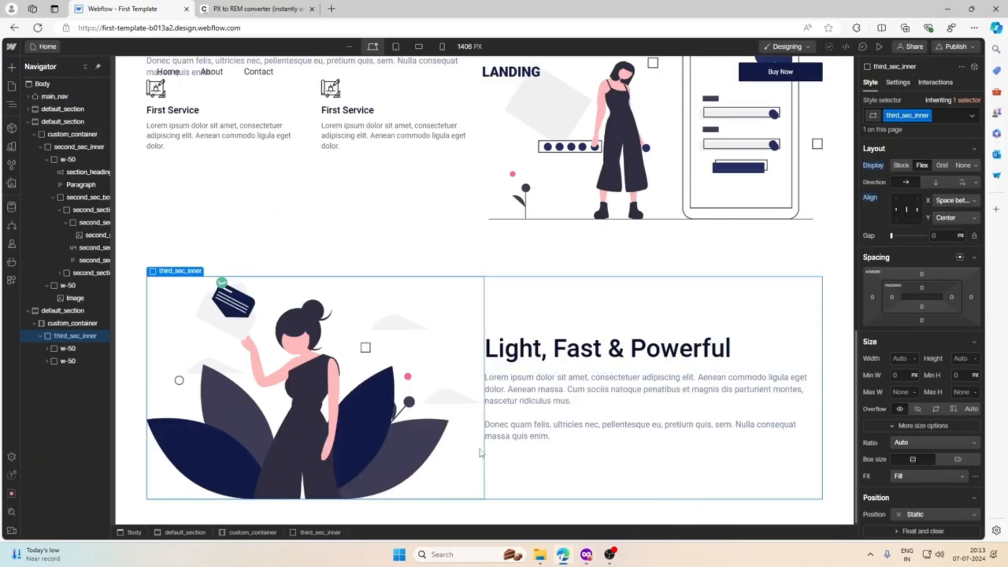
Step: Insert a div block in the third section's text column and give it the class third_section_text_wrap
click(499, 341)
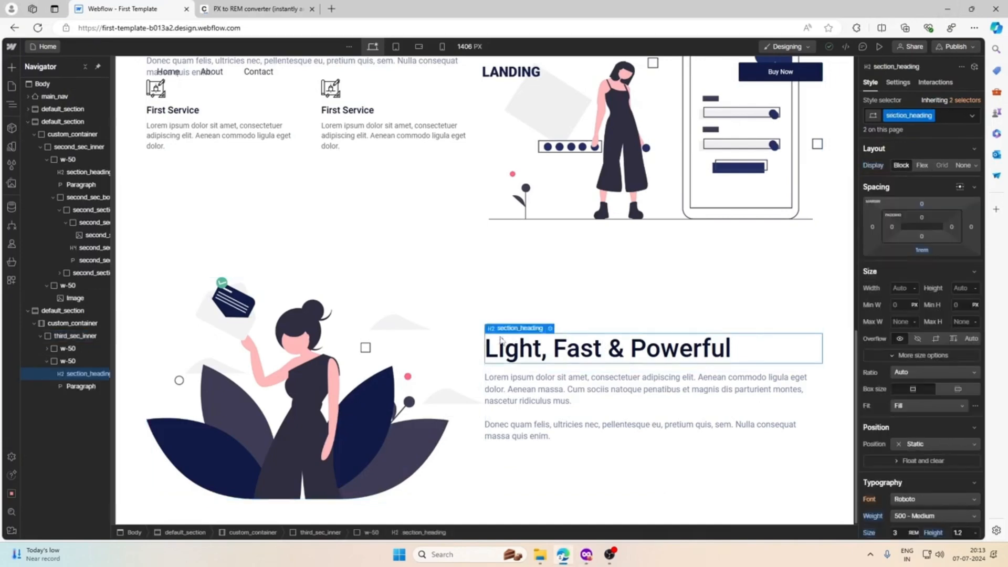
click(496, 316)
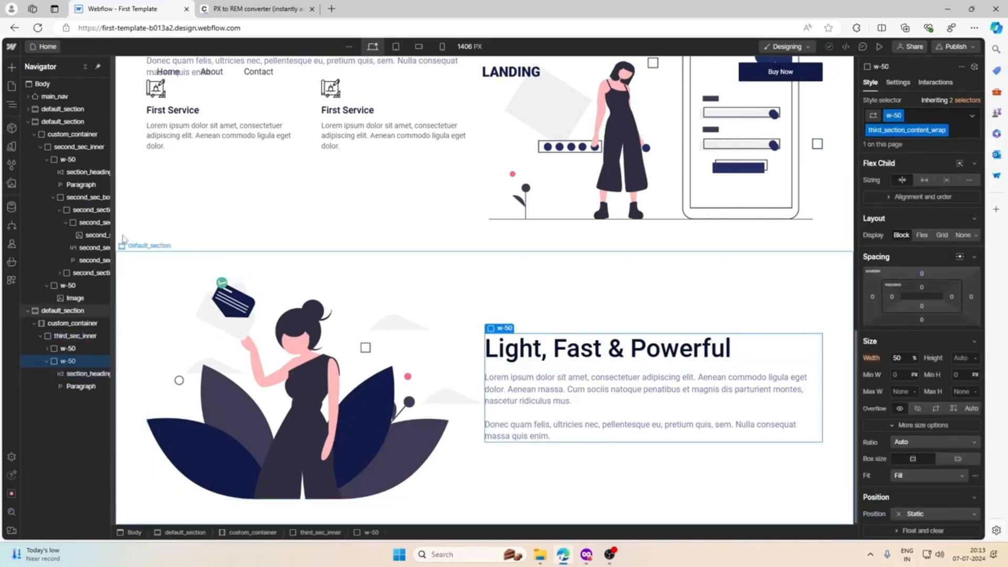
click(10, 65)
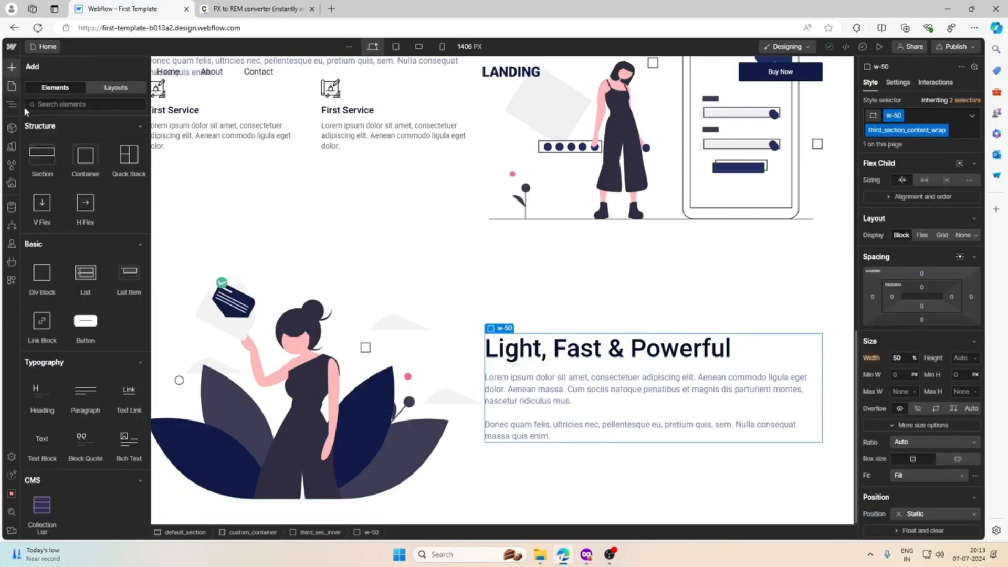
click(45, 277)
click(928, 113)
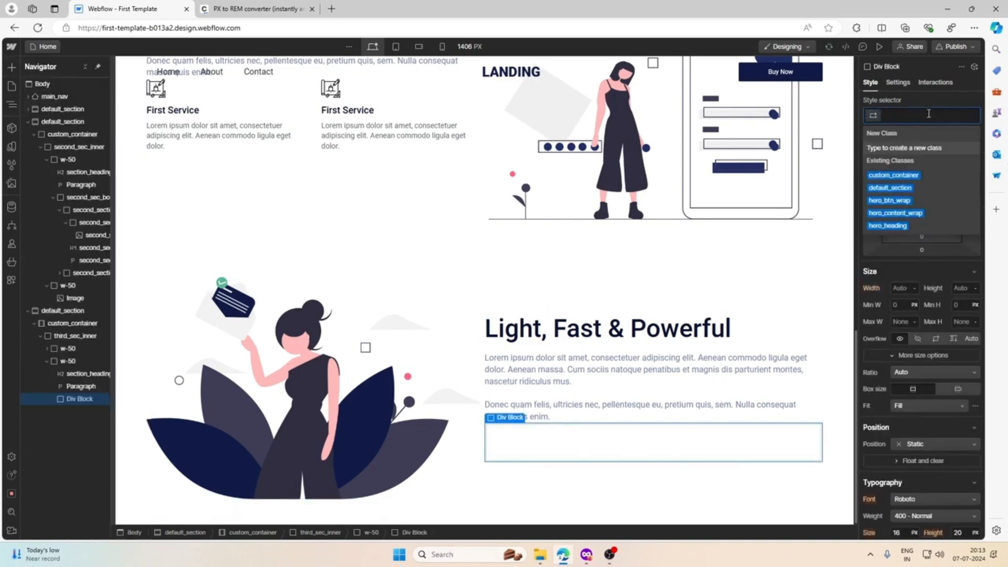
text(thire)
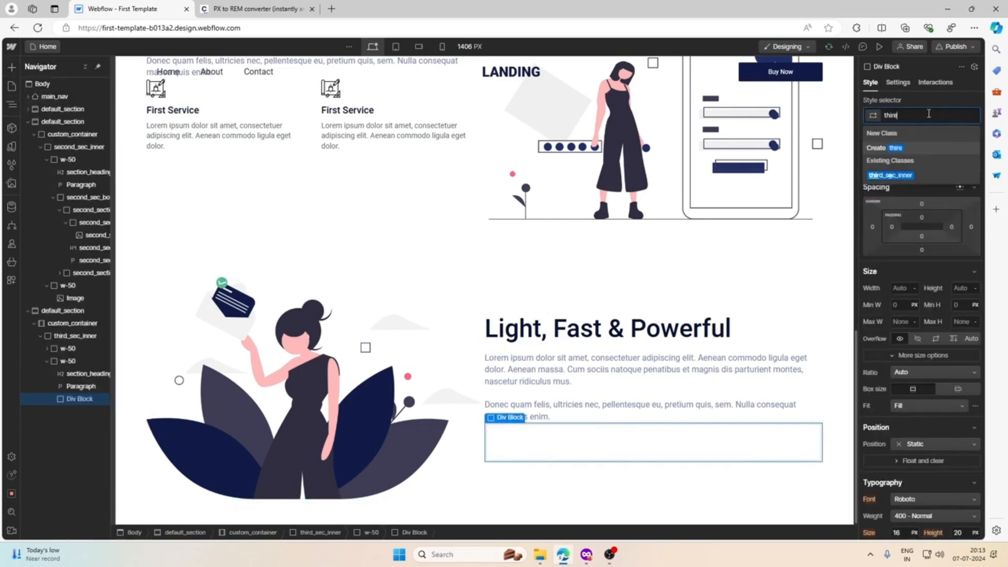
text(_section_text_)
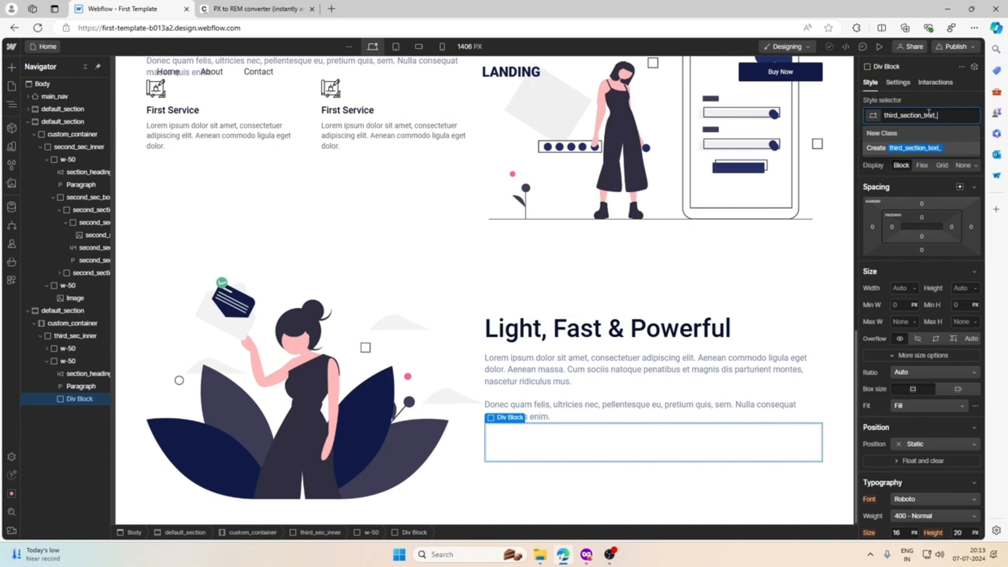
text(p)
key(Return)
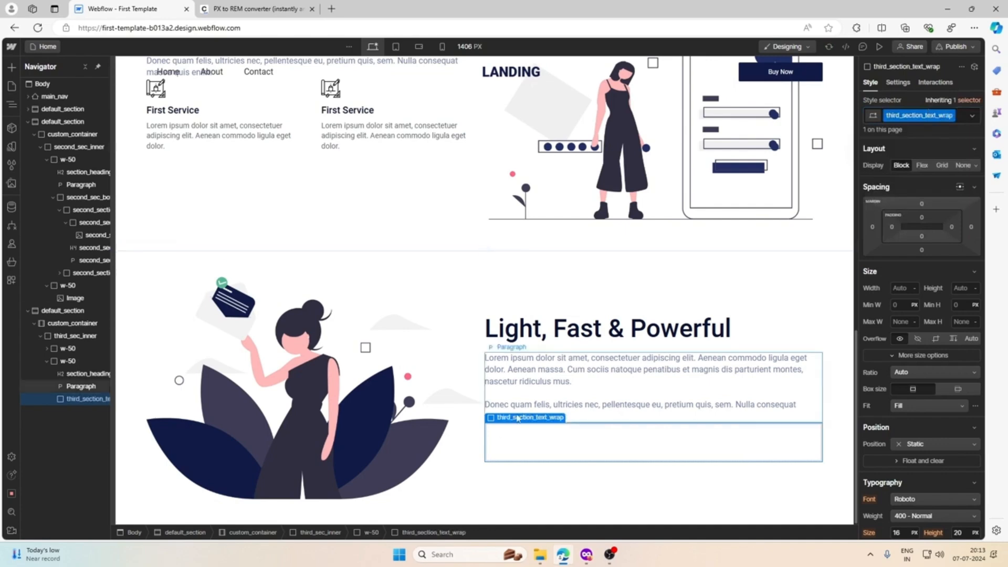
Step: Move the third section's heading and paragraph into the third_section_text_wrap div, with the heading above the paragraph
click(582, 336)
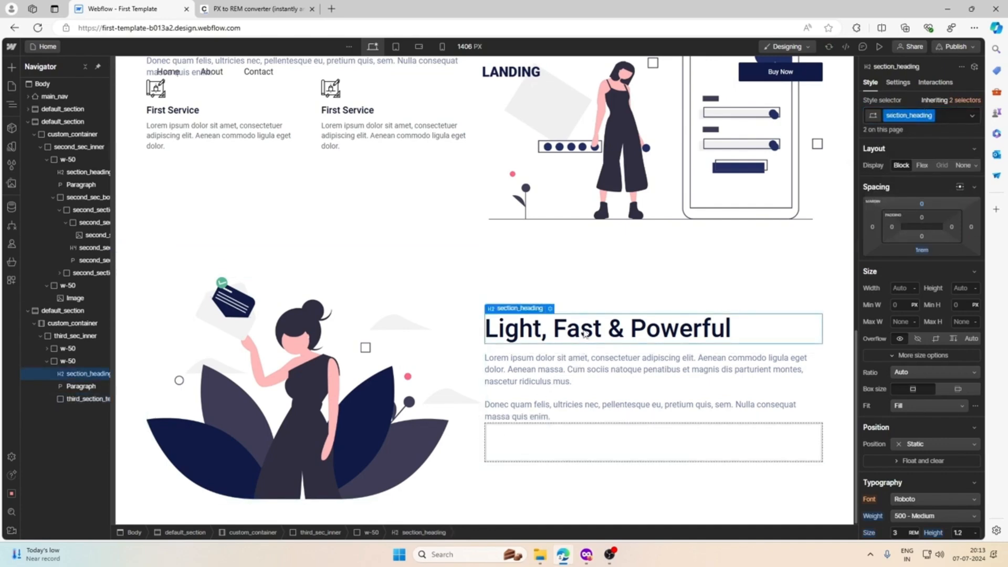
drag(584, 334, 590, 445)
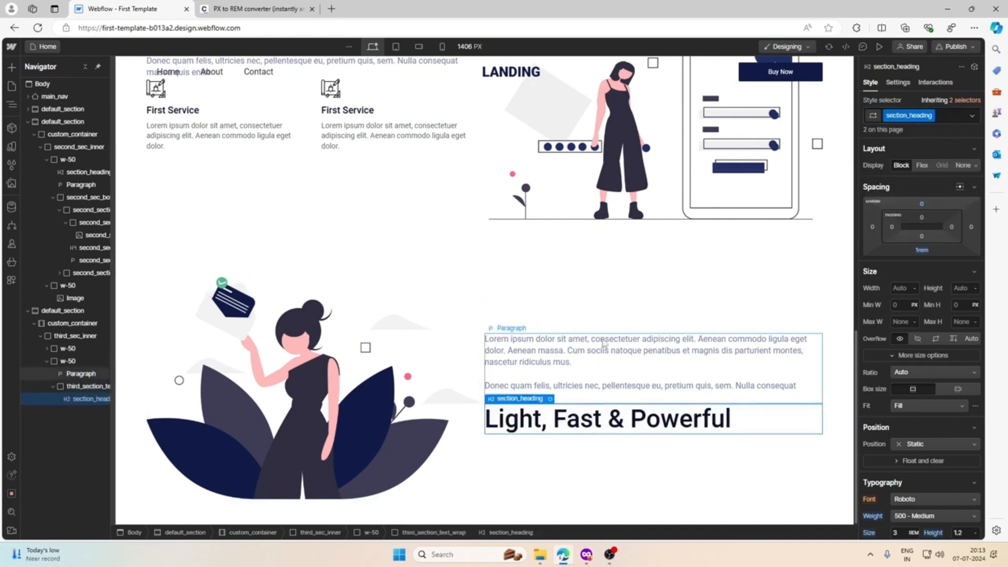
drag(604, 385, 584, 435)
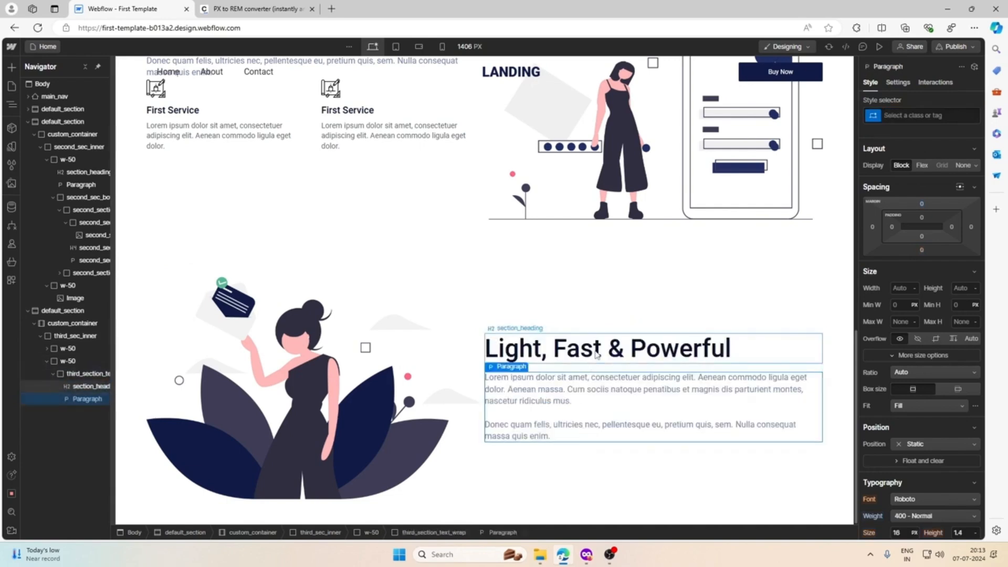
Step: Set third_section_text_wrap's width to 80% and its left and right margins to Auto
click(618, 366)
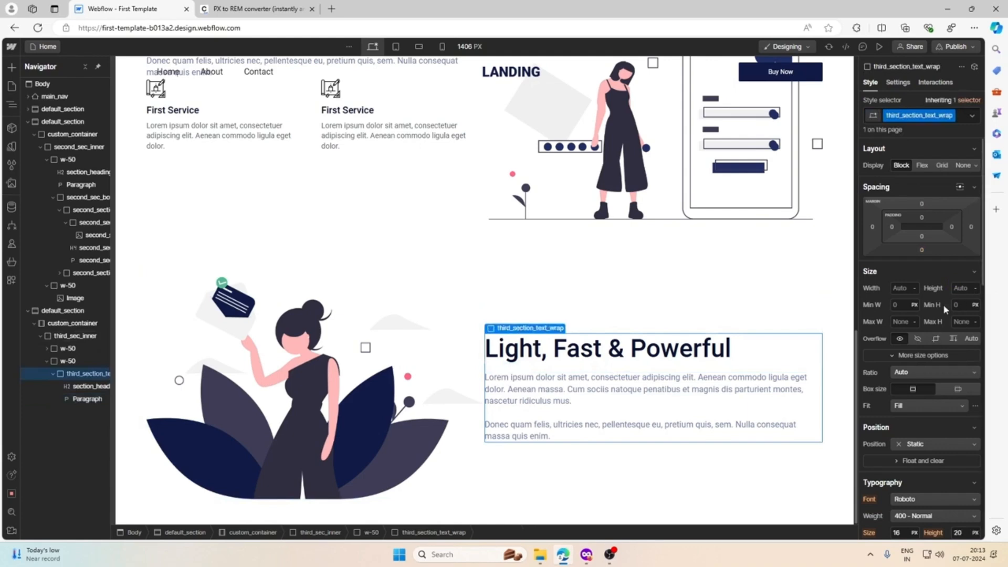
click(905, 289)
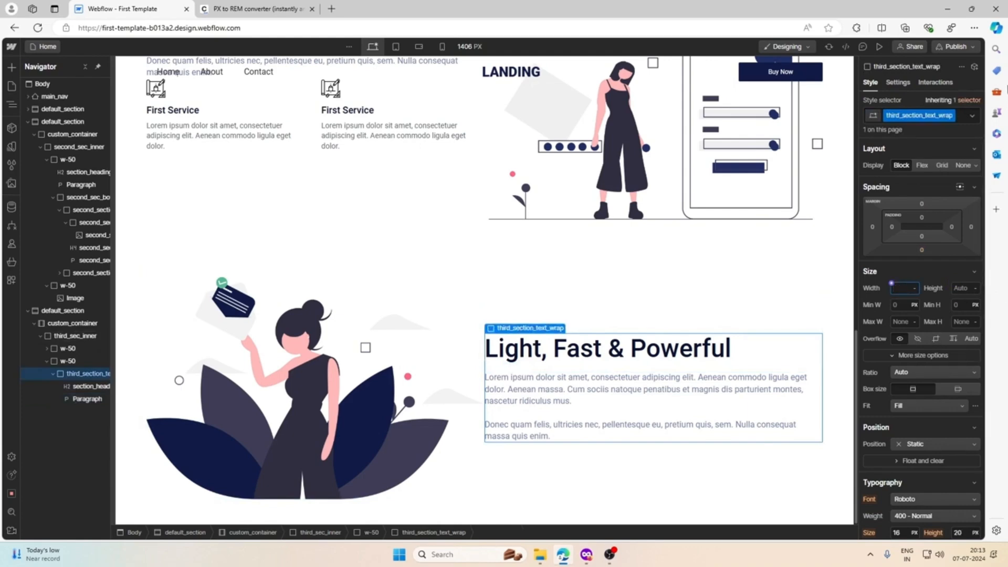
key(Return)
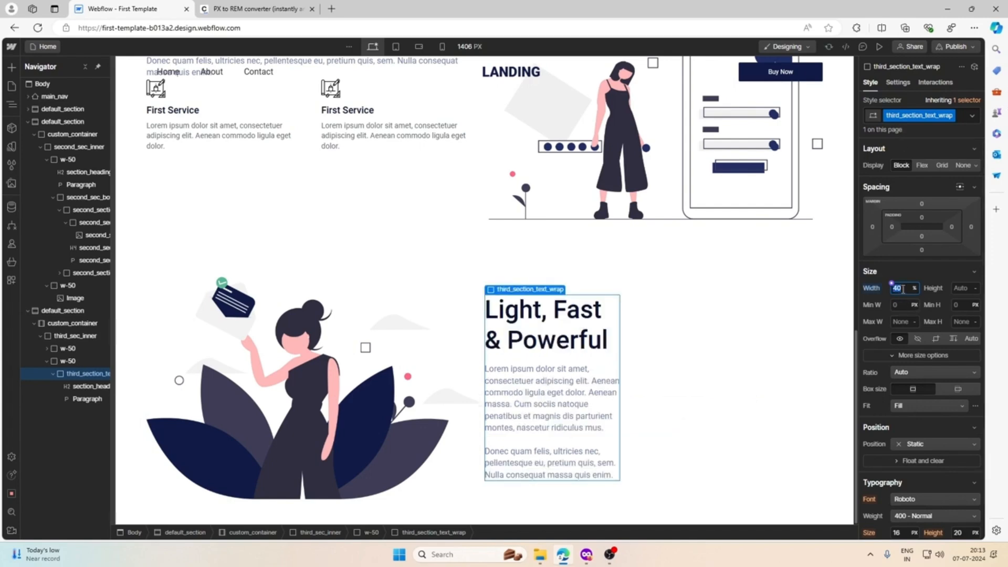
text(80)
key(Return)
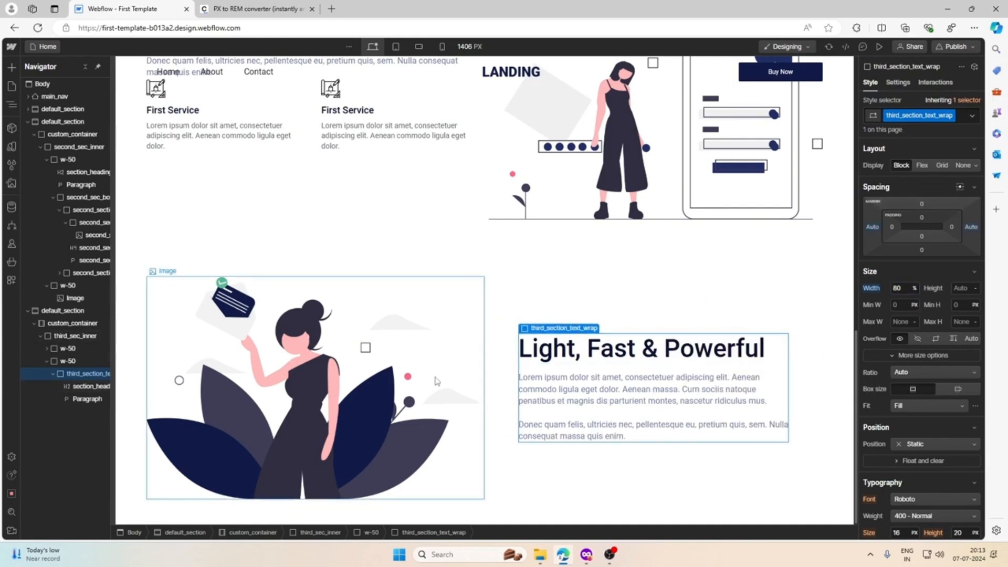
Step: Duplicate the entire third section, including its image and text columns
click(520, 287)
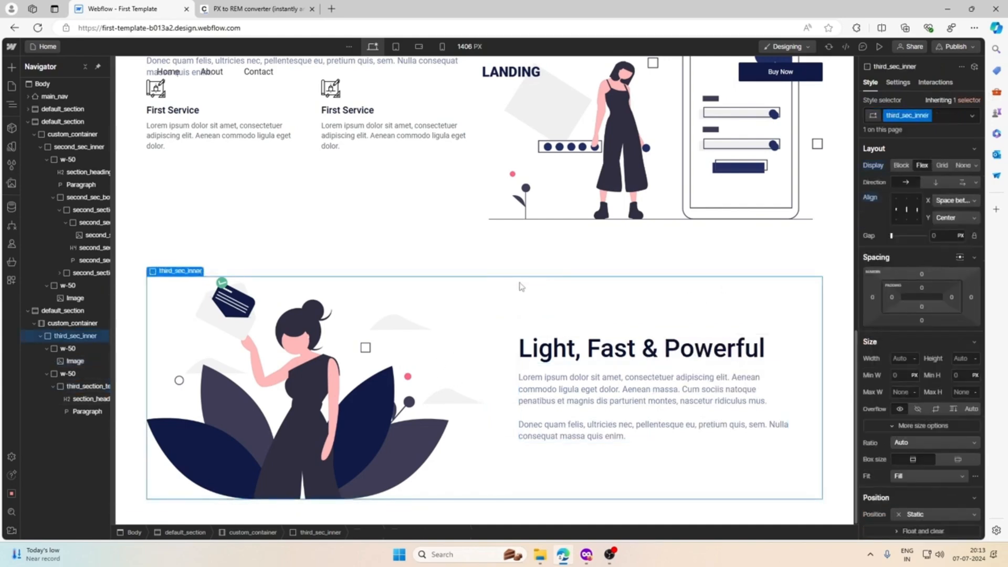
click(477, 268)
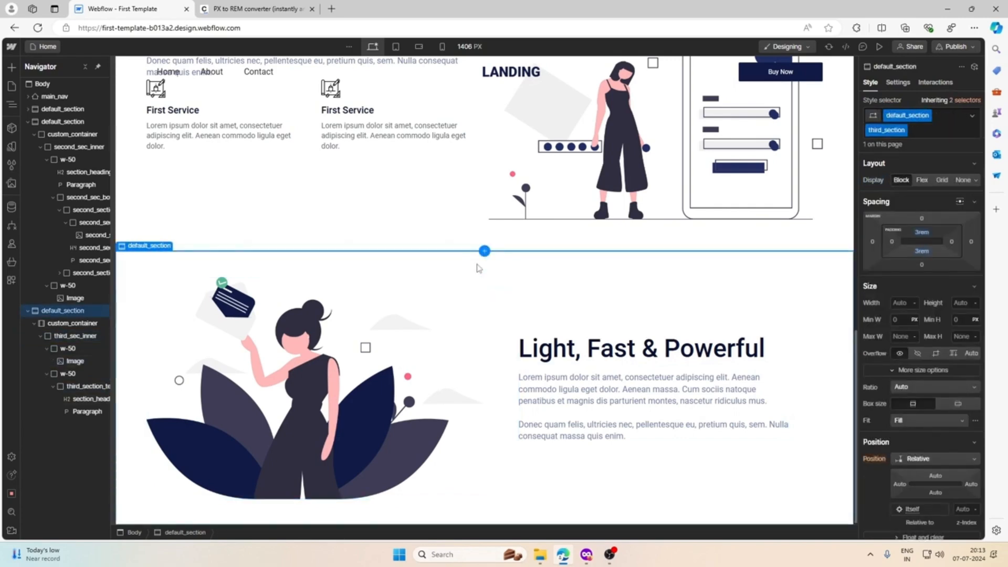
key(ctrl+d)
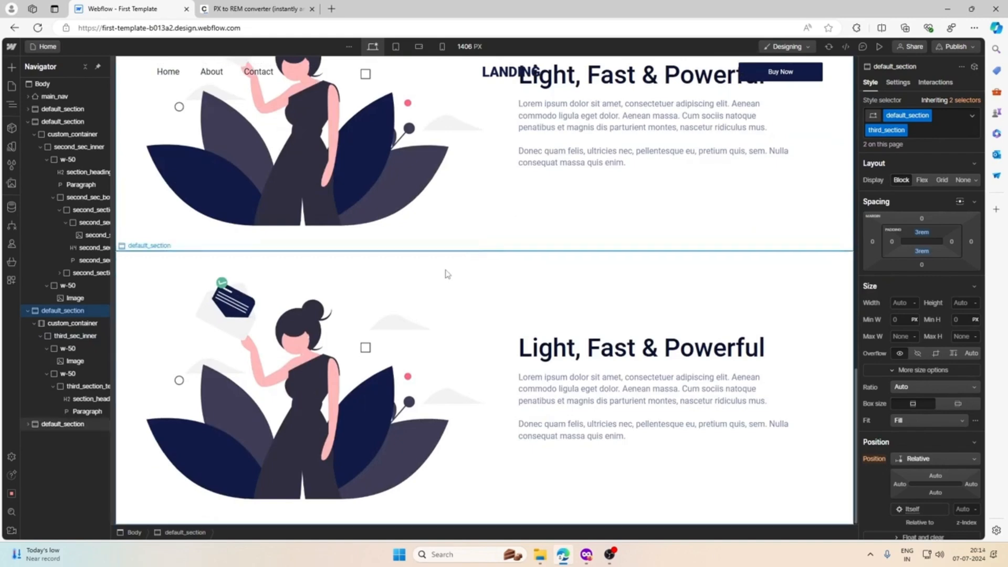
Step: Switch to Figma and examine the phone illustration and text block of the section below the leaf illustration
mouse_move(587, 555)
click(585, 498)
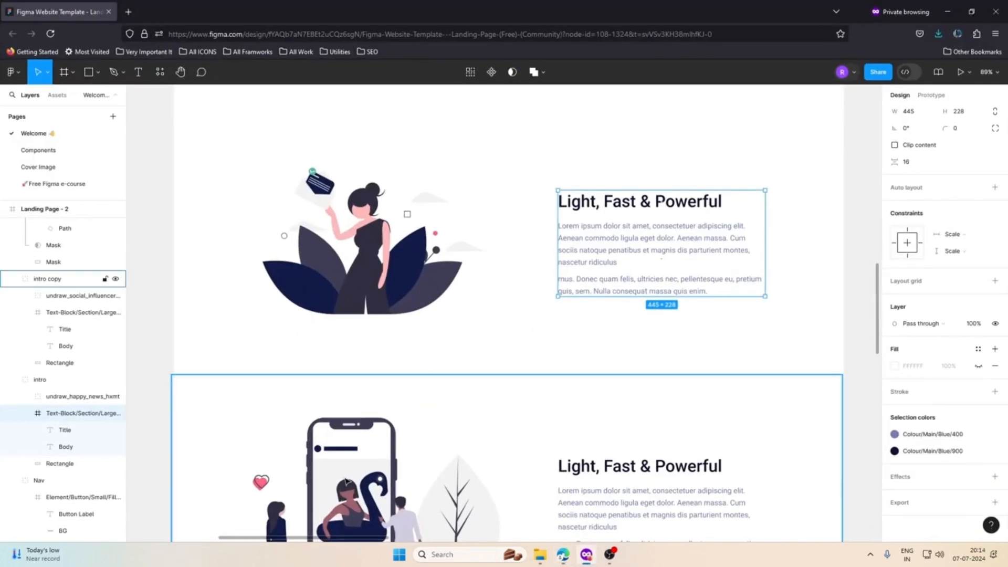
scroll(338, 391, down, 4)
double_click(348, 278)
double_click(348, 279)
click(614, 267)
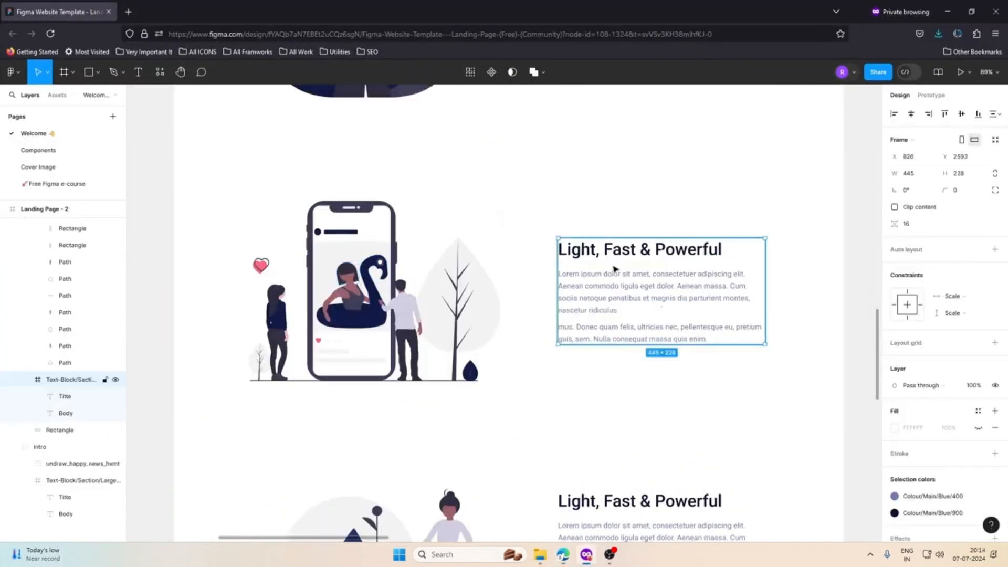
scroll(672, 254, up, 3)
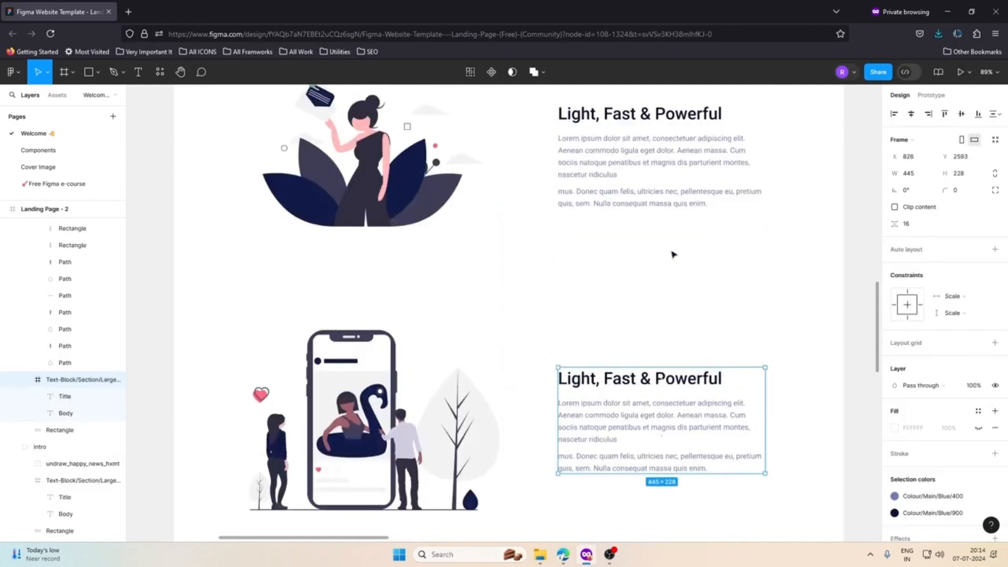
Step: Copy the body text beside the leaf illustration and switch back to the duplicated section in Webflow
double_click(640, 153)
key(ctrl+c)
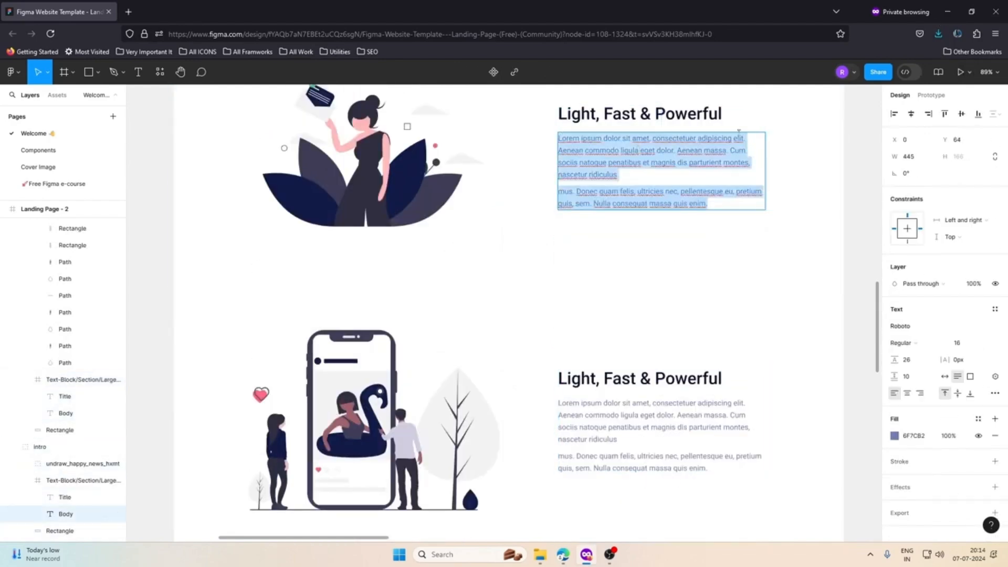
key(alt+Tab)
scroll(626, 336, up, 3)
scroll(626, 336, down, 3)
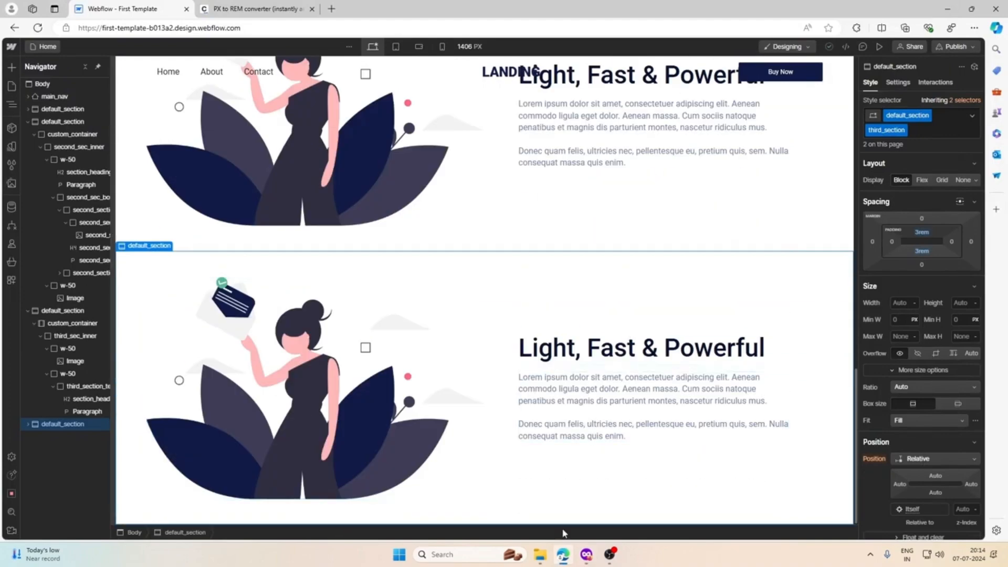
Step: Replace the second text block beside the leaf illustration in the upper third section with the copied Figma body text
click(586, 554)
click(586, 555)
triple_click(654, 162)
key(ctrl+v)
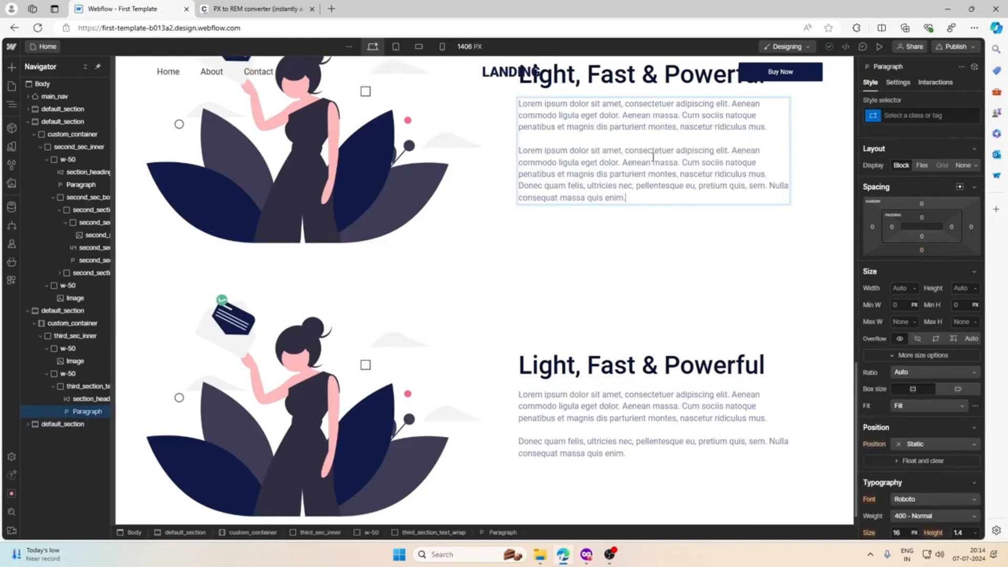
click(500, 241)
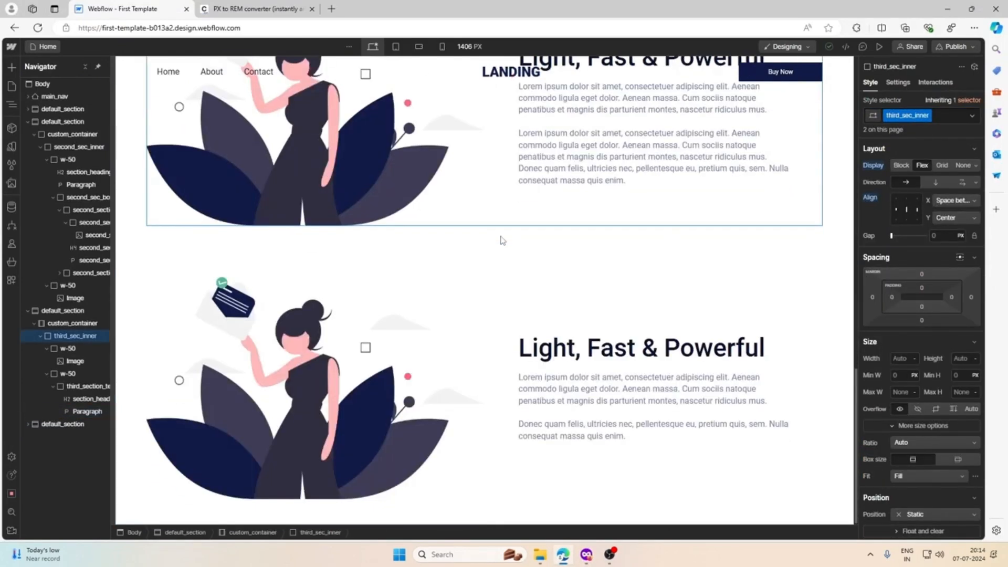
Step: Repeat the "Donec quam felis" sentences at the end of the duplicated section's paragraph
click(640, 417)
double_click(639, 423)
triple_click(639, 437)
click(639, 438)
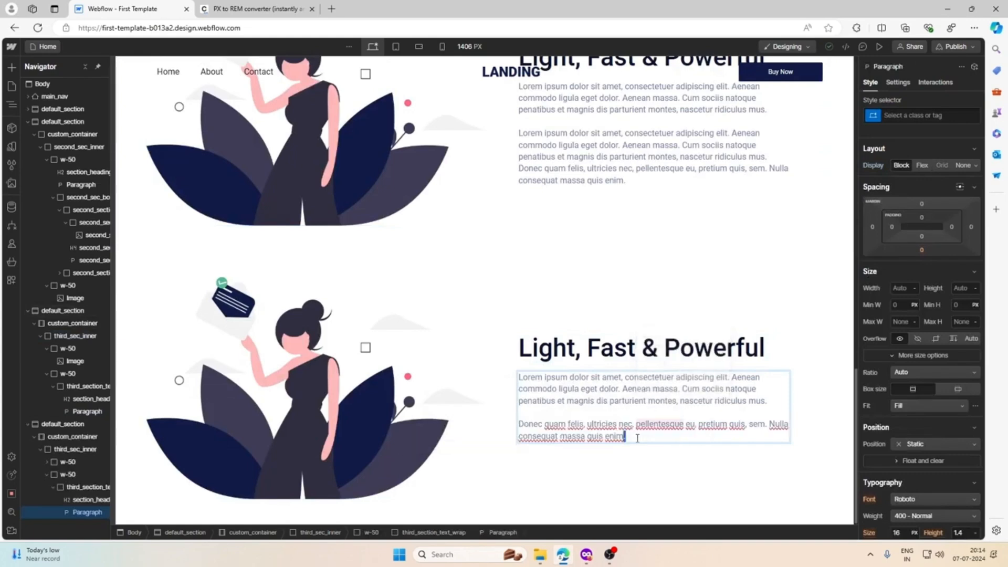
triple_click(637, 437)
key(ctrl+c)
click(637, 437)
key(ctrl+v)
Step: Replace the duplicated section's illustration with fourth_img.png
click(211, 298)
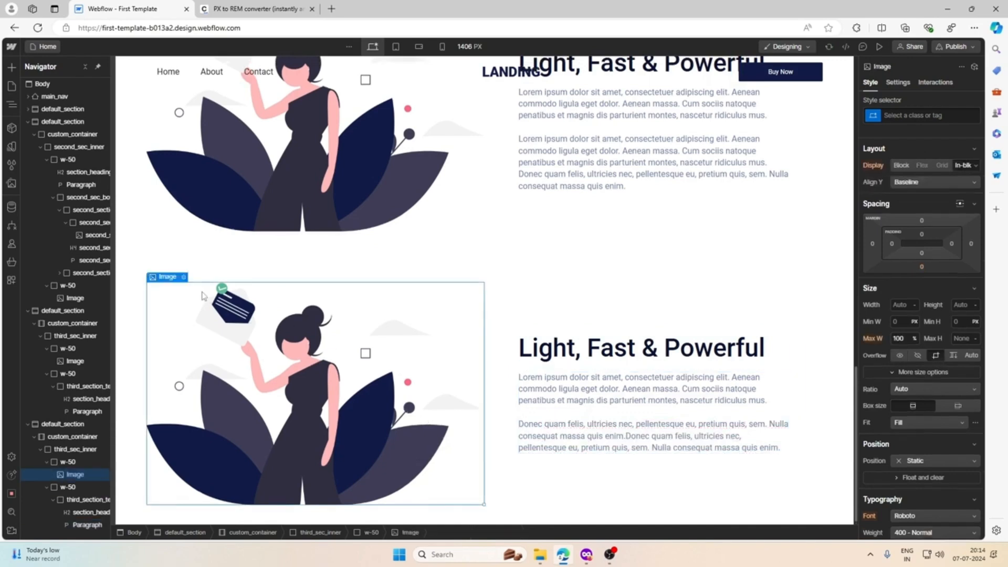
click(184, 277)
click(200, 139)
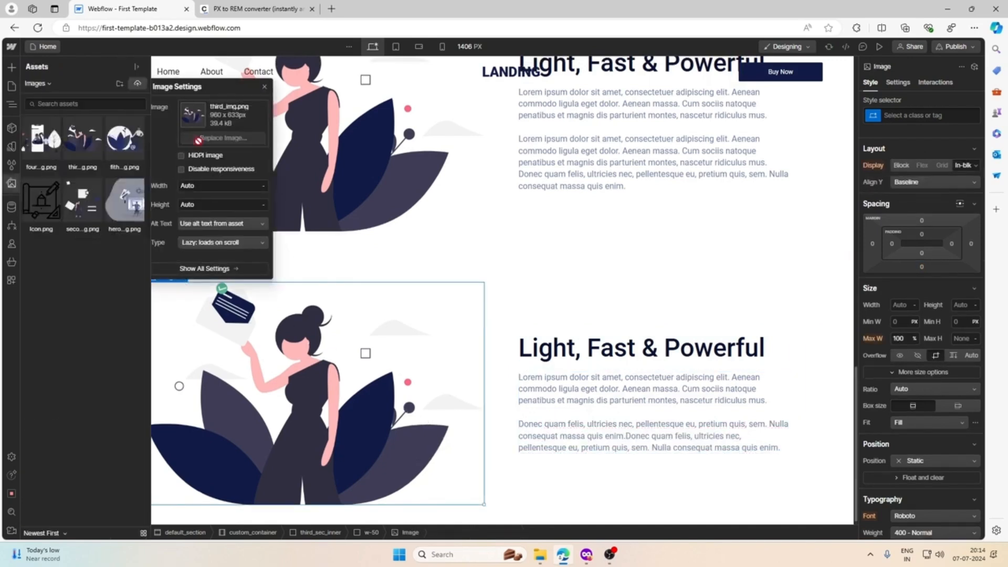
click(42, 139)
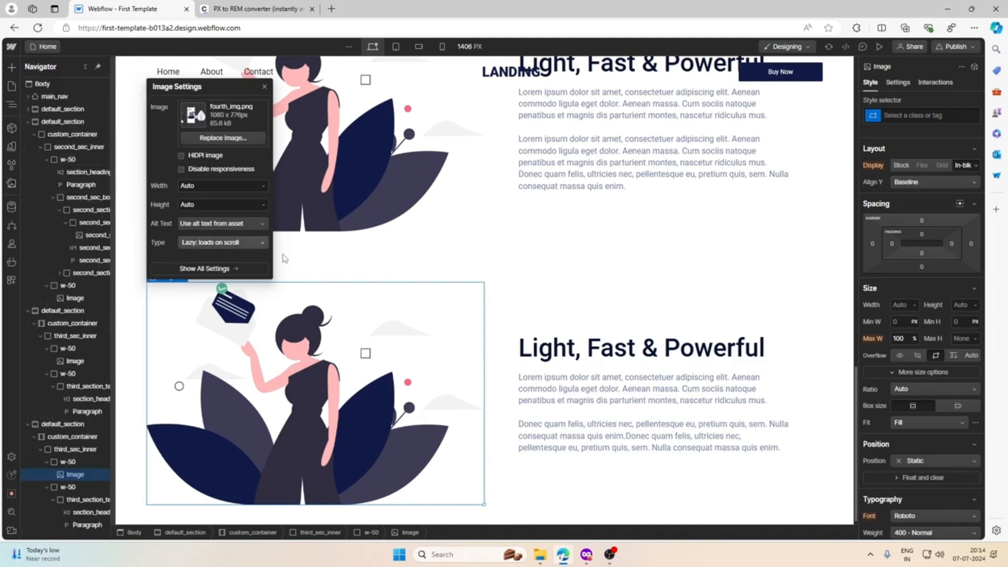
Step: Duplicate the entire phone illustration section below itself
click(546, 265)
scroll(549, 270, down, 1)
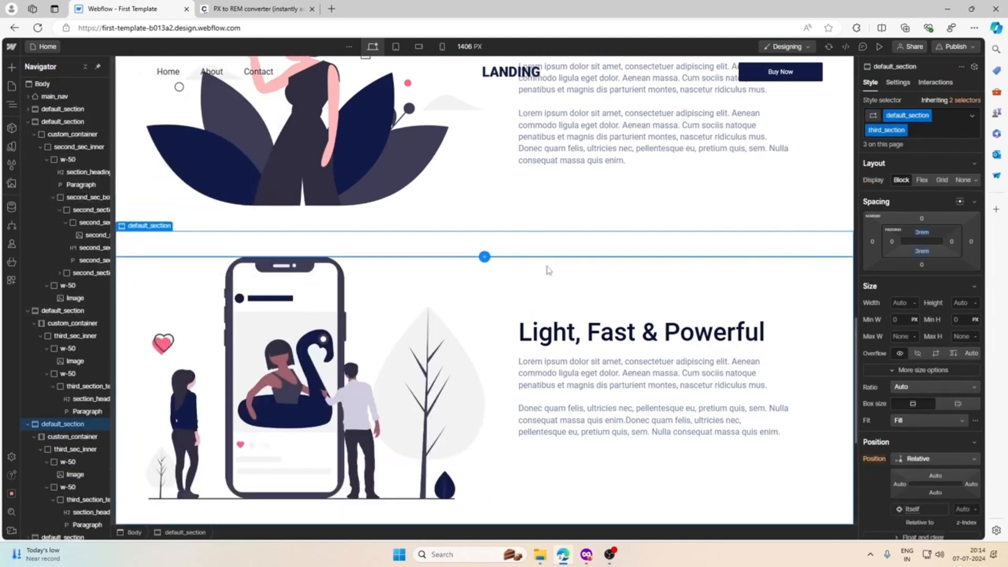
scroll(546, 268, down, 5)
Step: Split the new section's paragraph with a blank line before the last "pellentesque eu, pretium quis, sem." text
click(565, 334)
click(566, 373)
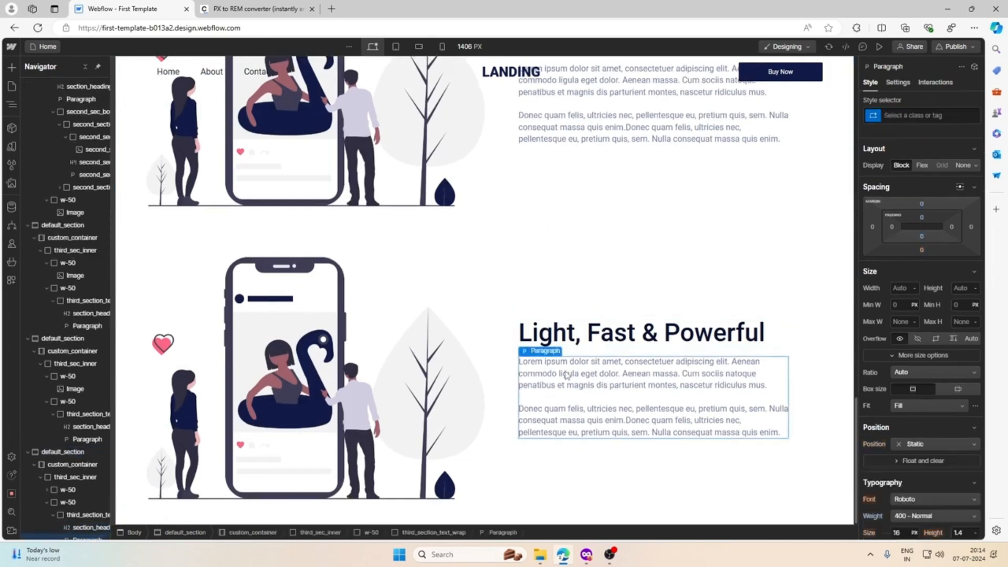
double_click(733, 424)
click(752, 424)
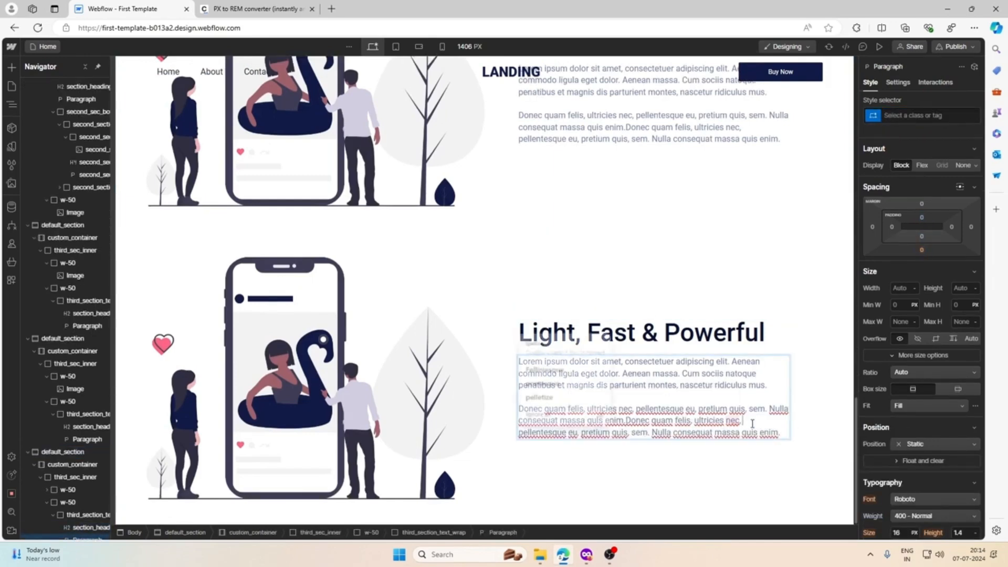
key(Return)
key(Return)
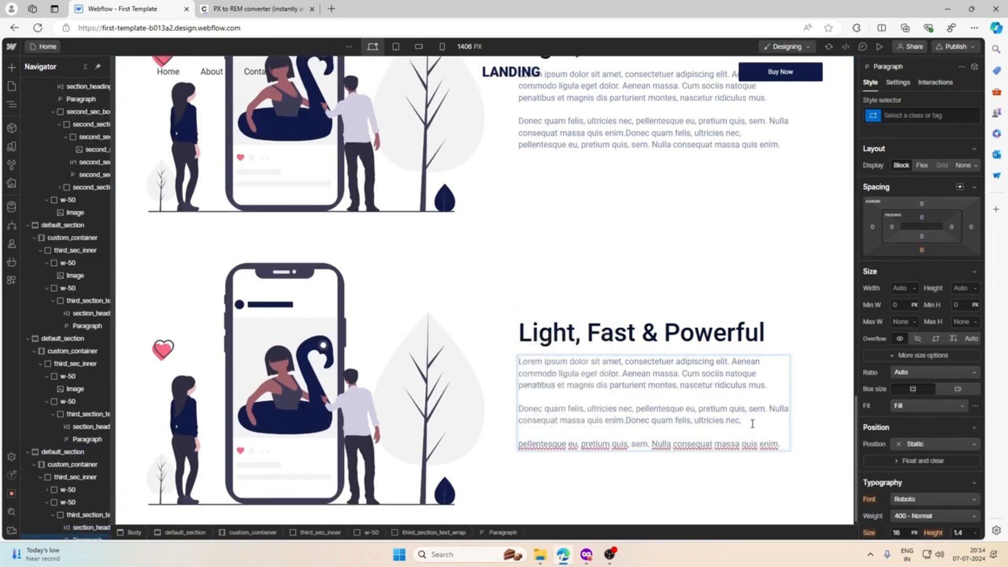
Step: Copy the last "pellentesque eu, pretium quis, sem. Nulla consequat massa quis enim." text and repeat it at the paragraph's end
triple_click(787, 445)
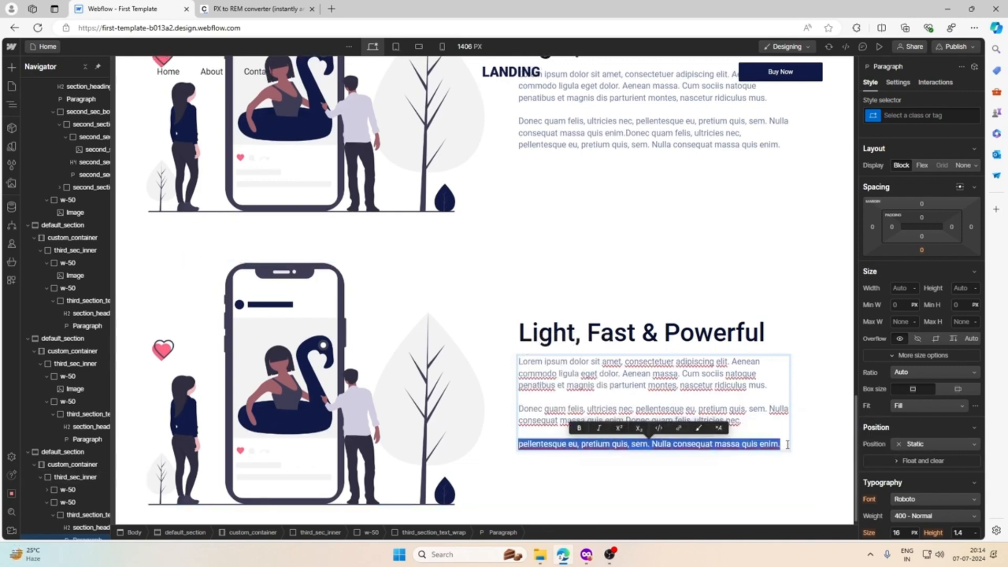
click(786, 444)
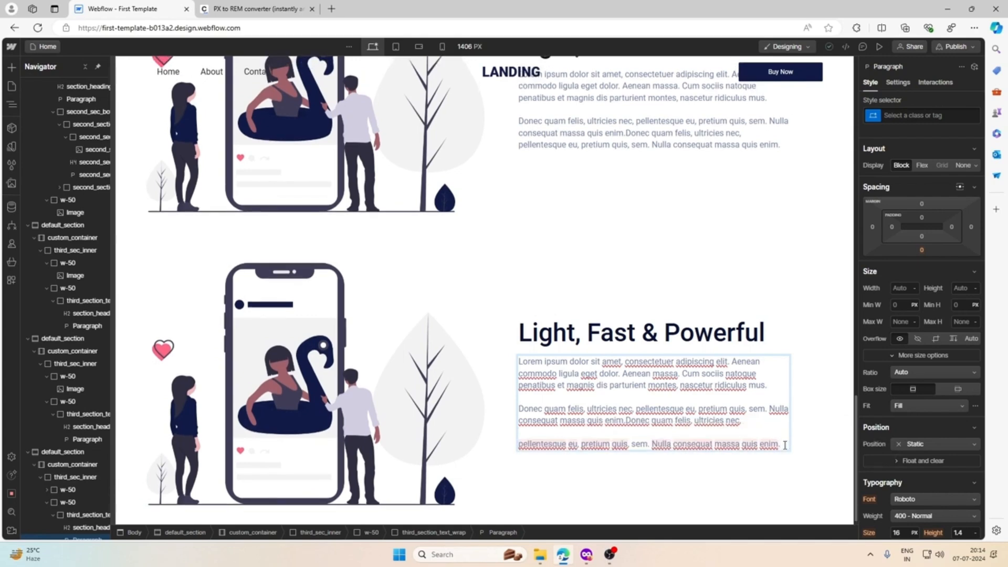
click(781, 446)
drag(782, 446, 498, 458)
key(ctrl+c)
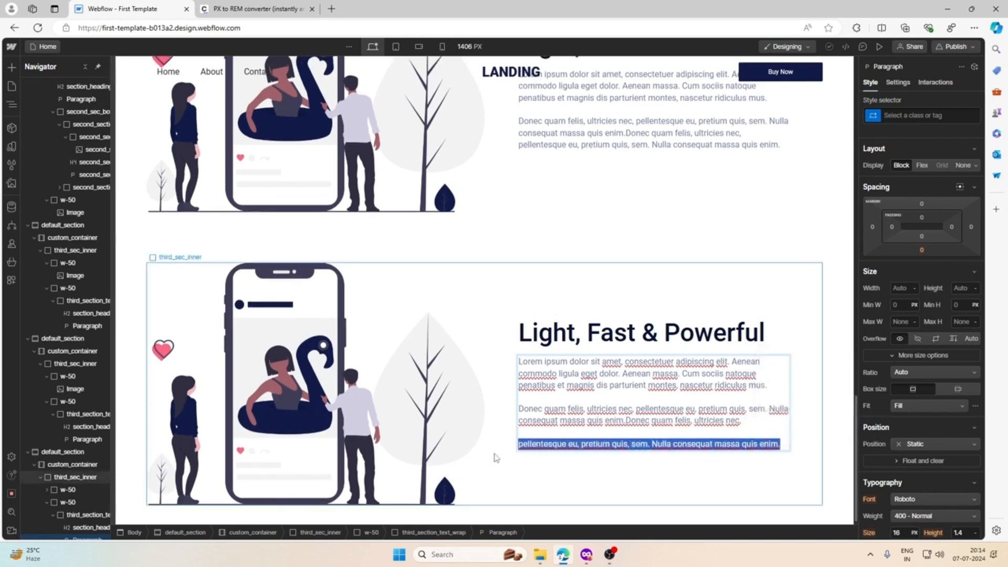
click(782, 443)
key(ctrl+v)
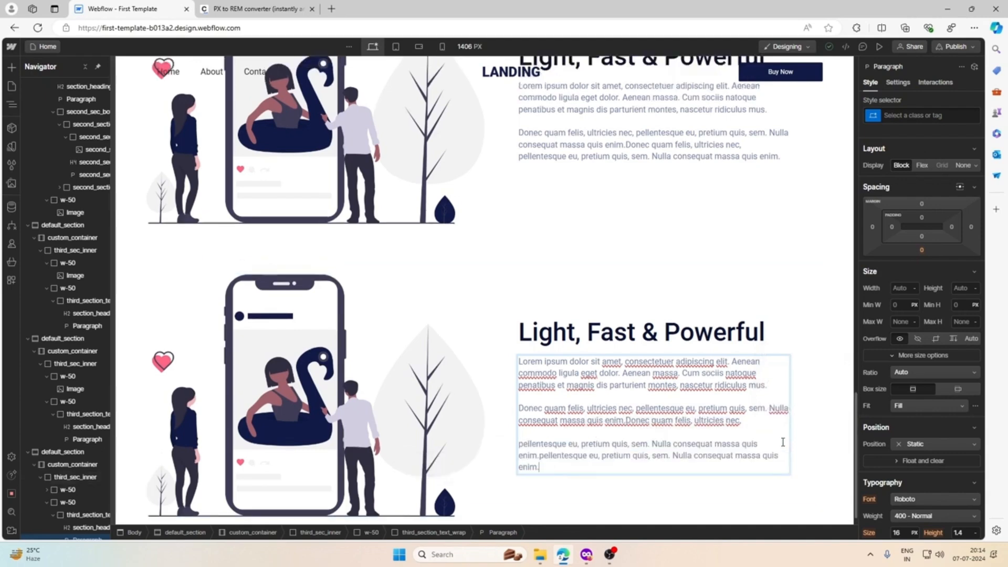
Step: Replace the last section's phone illustration with fith_img.png
click(459, 441)
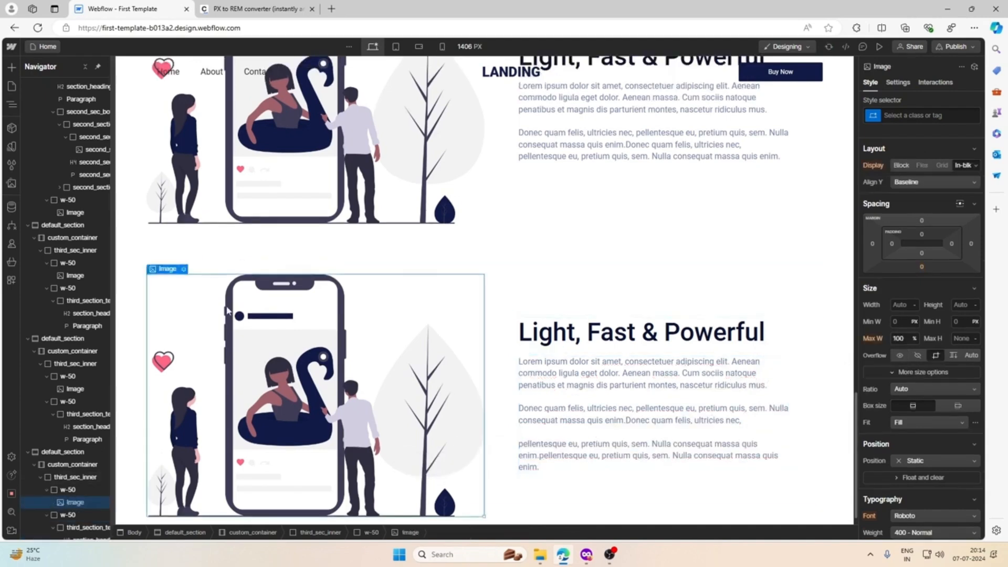
click(182, 269)
click(193, 355)
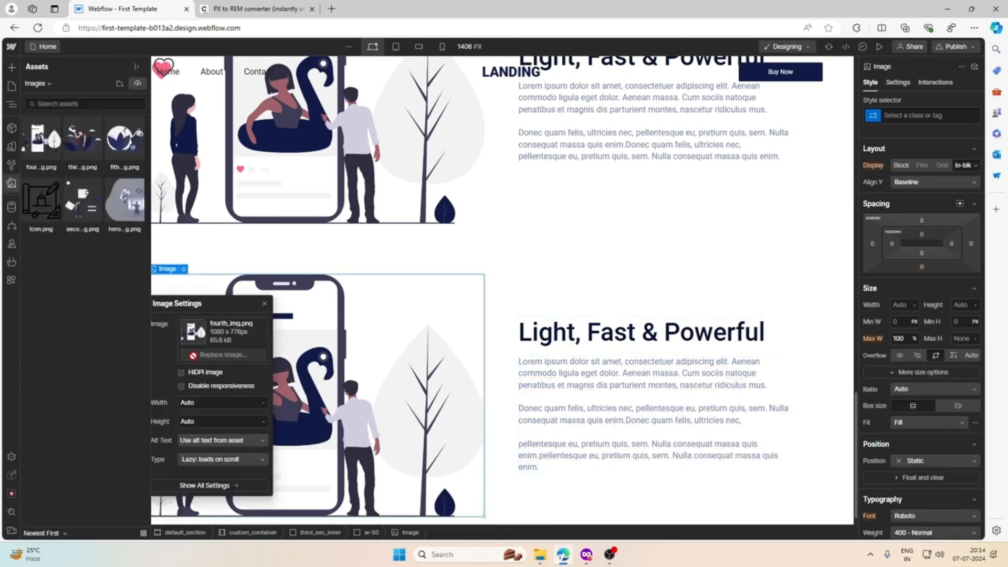
click(124, 139)
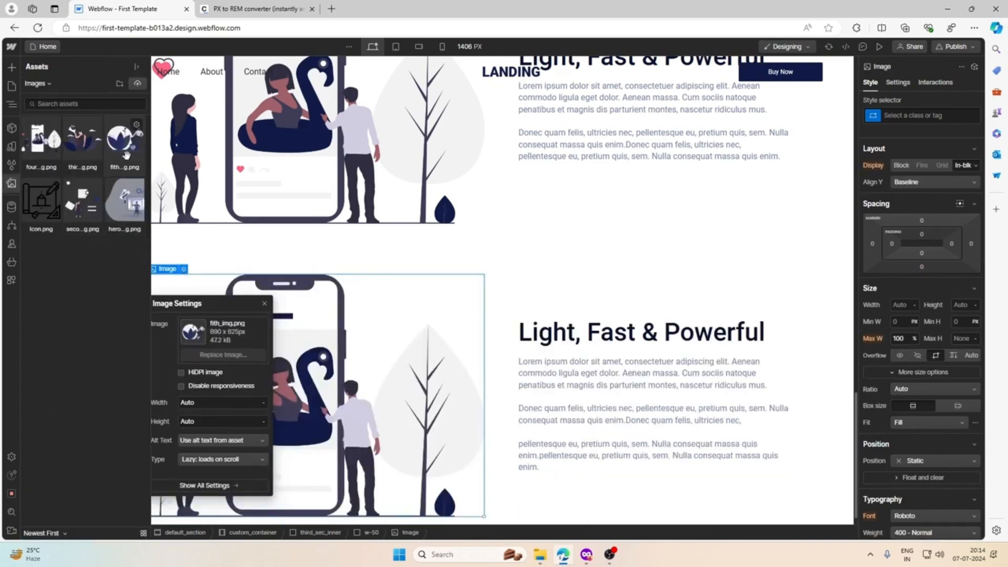
click(551, 217)
Step: Review the image-and-text sections on the canvas, then examine the whole page in preview mode
scroll(545, 252, down, 10)
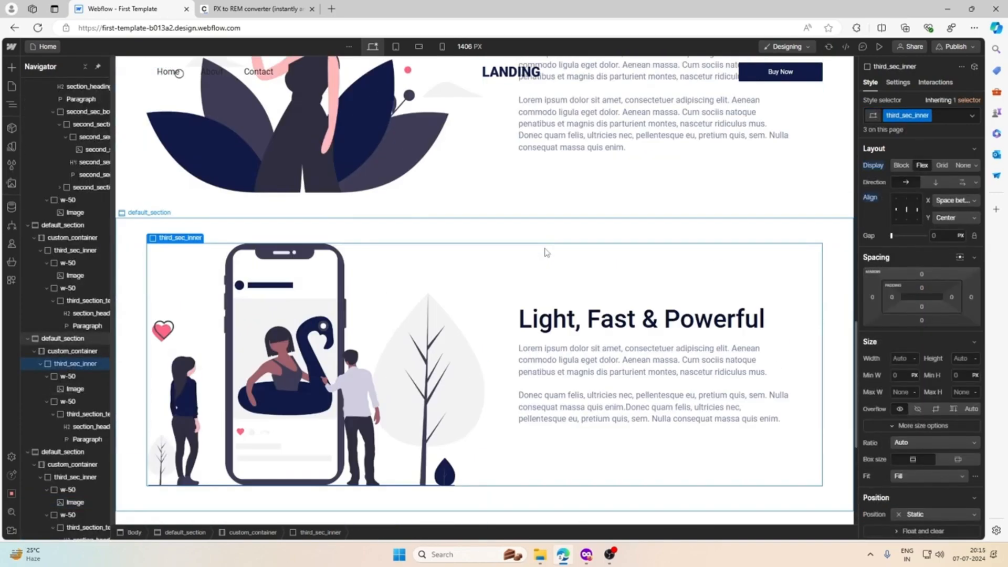
scroll(544, 252, up, 5)
scroll(545, 253, down, 6)
click(546, 253)
click(711, 325)
scroll(787, 332, up, 5)
click(878, 48)
scroll(776, 126, up, 14)
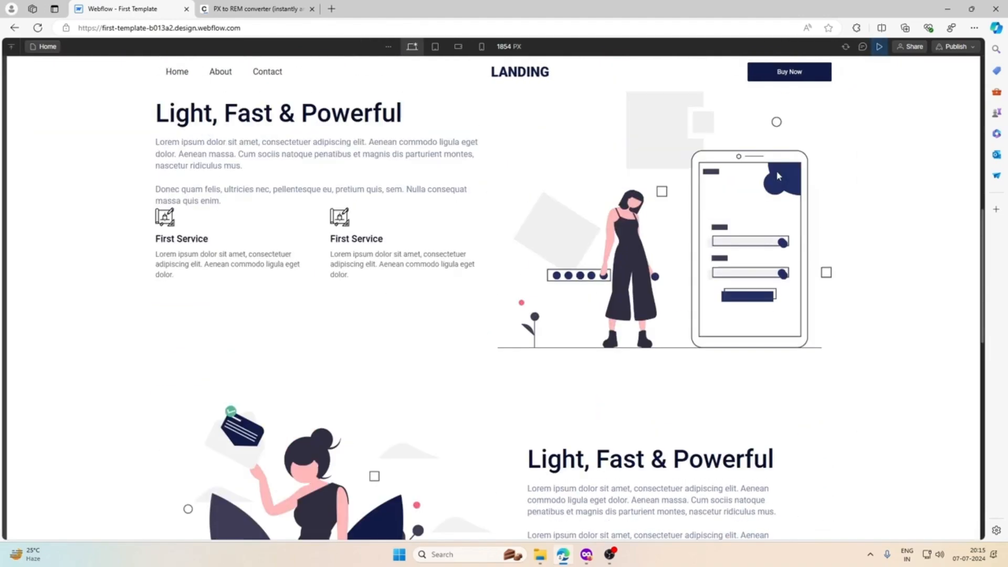
scroll(778, 176, down, 4)
scroll(778, 176, down, 12)
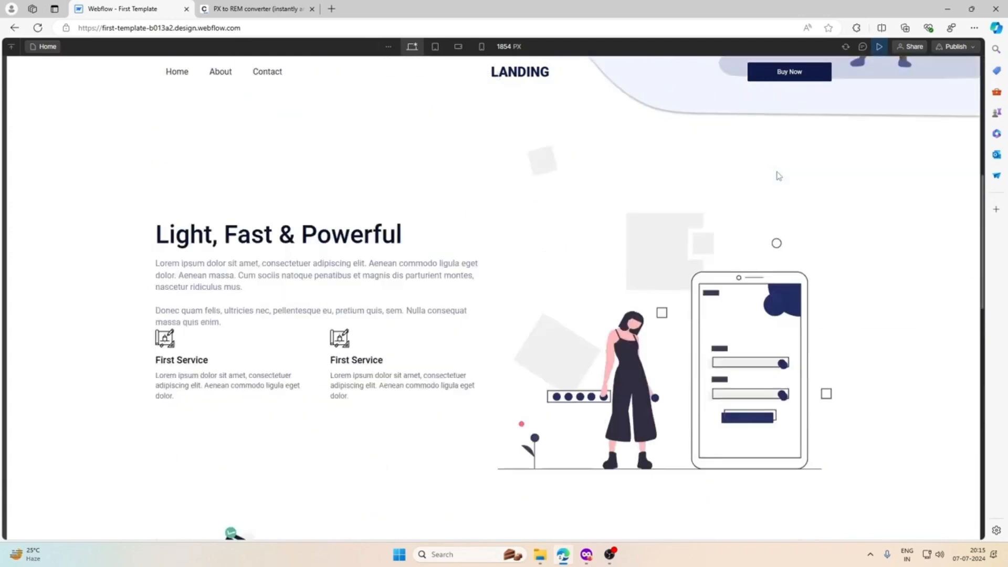
scroll(778, 176, down, 4)
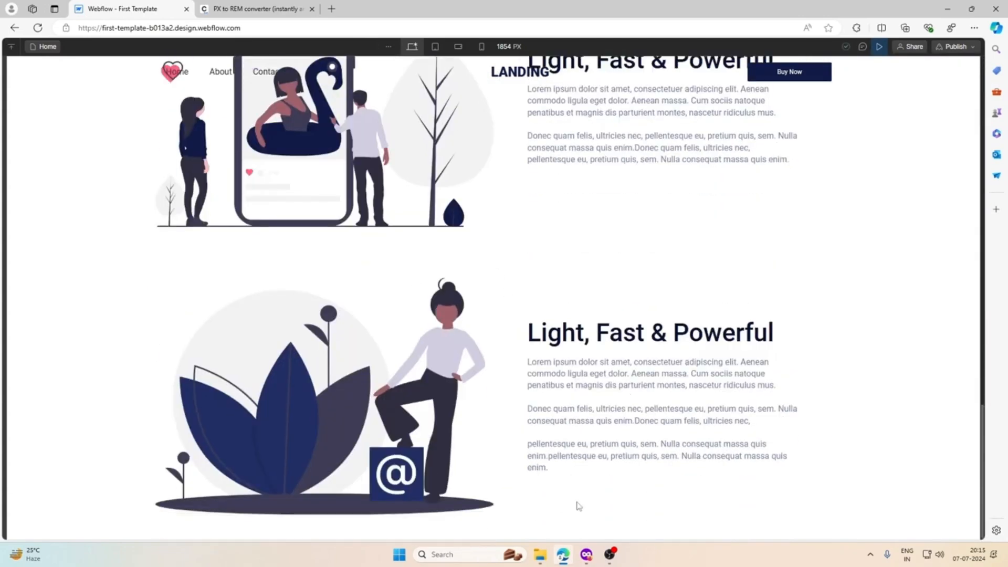
Step: Compare the section spacing in the Figma design with the Webflow preview, then exit preview mode
click(586, 554)
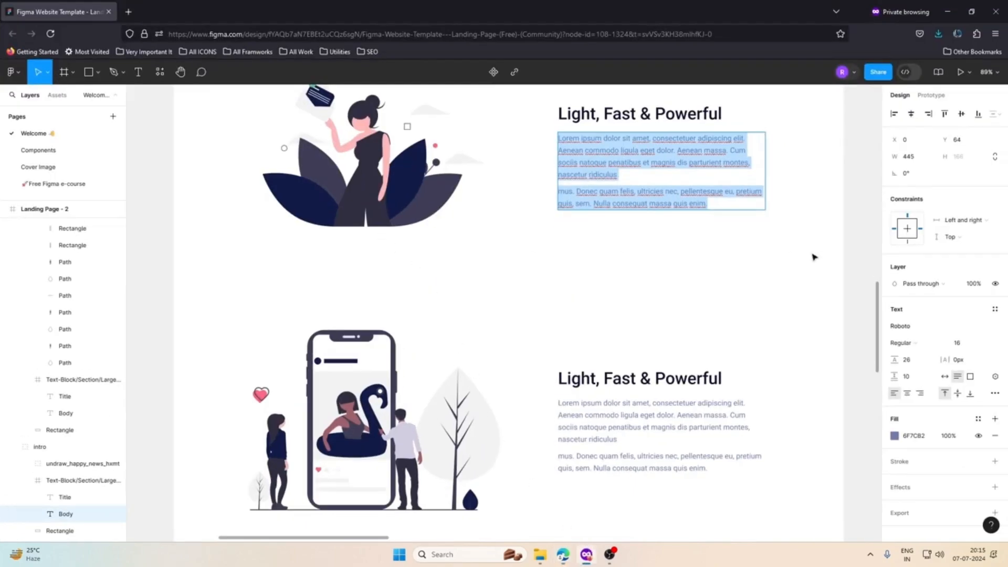
click(947, 12)
scroll(697, 236, up, 4)
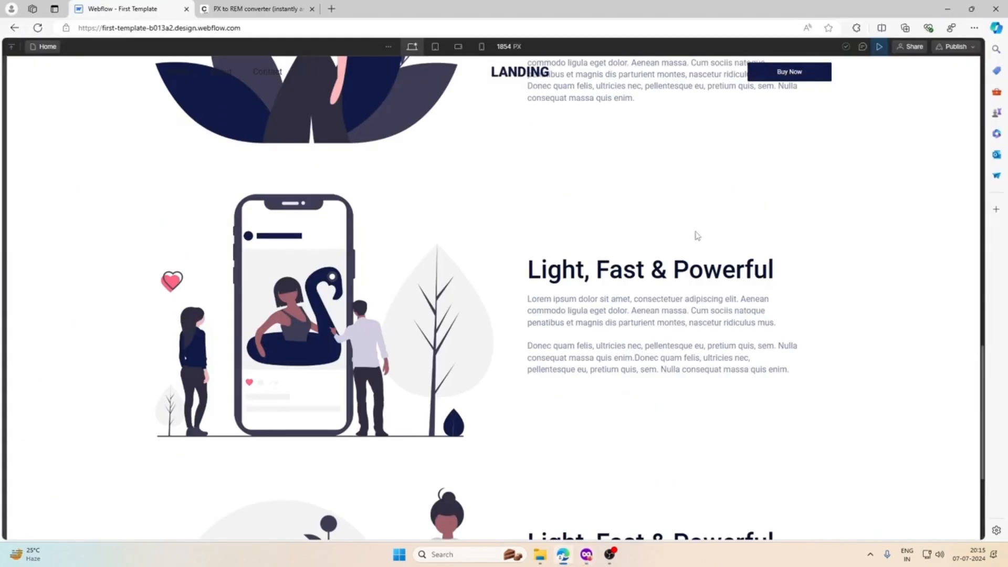
scroll(697, 236, up, 10)
scroll(697, 235, down, 8)
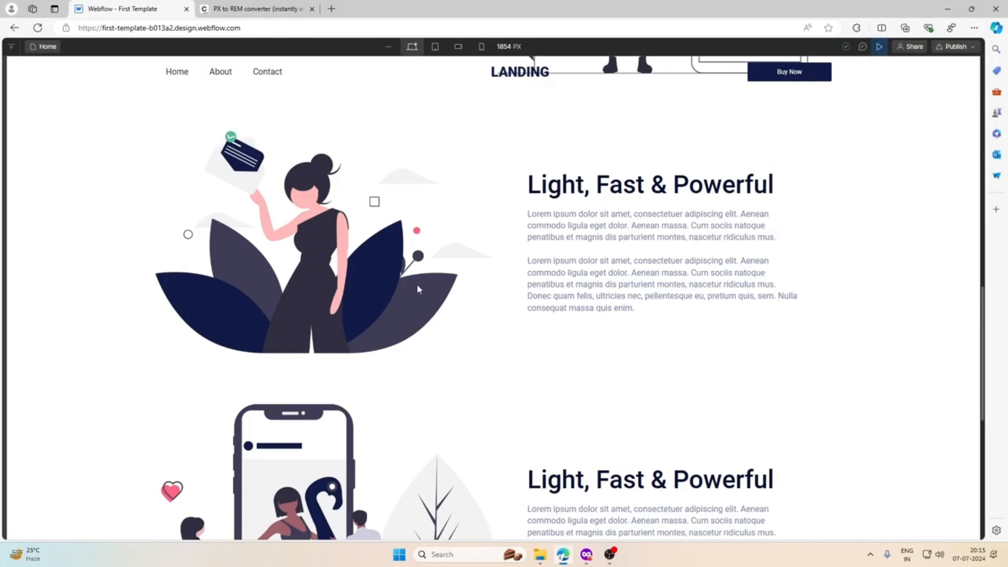
click(879, 46)
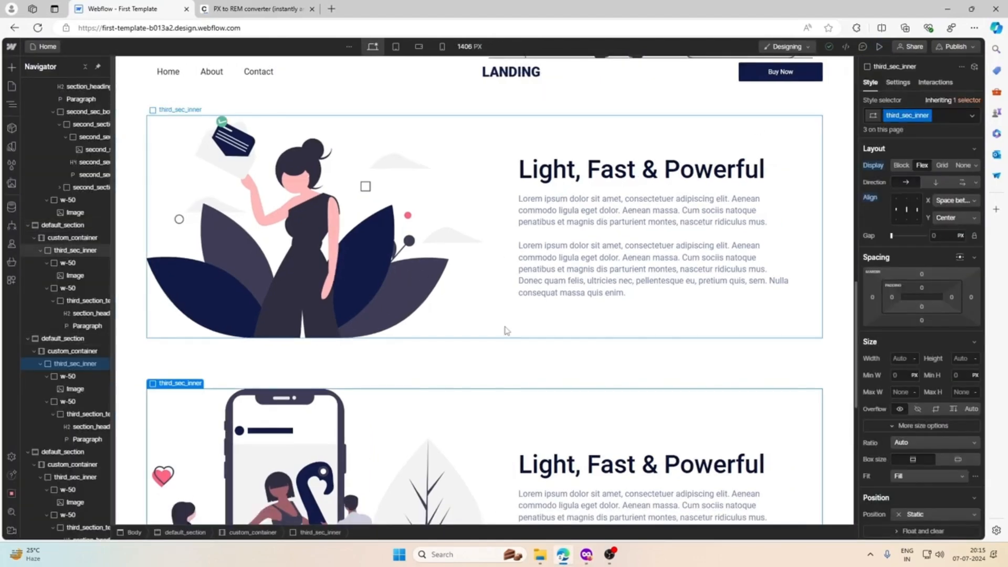
Step: Set the top and bottom padding of the third_section class to 4 rem on the leaf illustration section
click(505, 331)
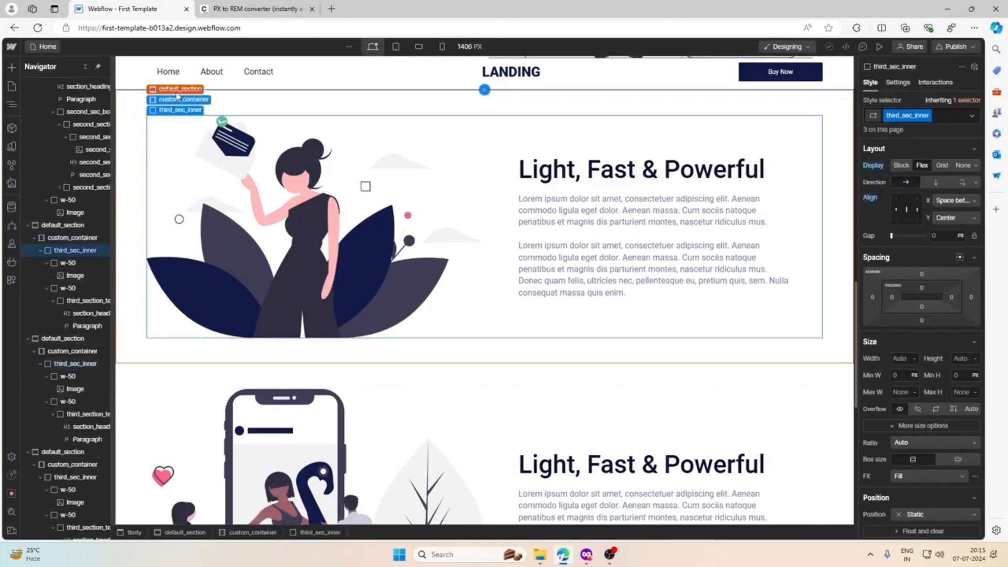
click(180, 89)
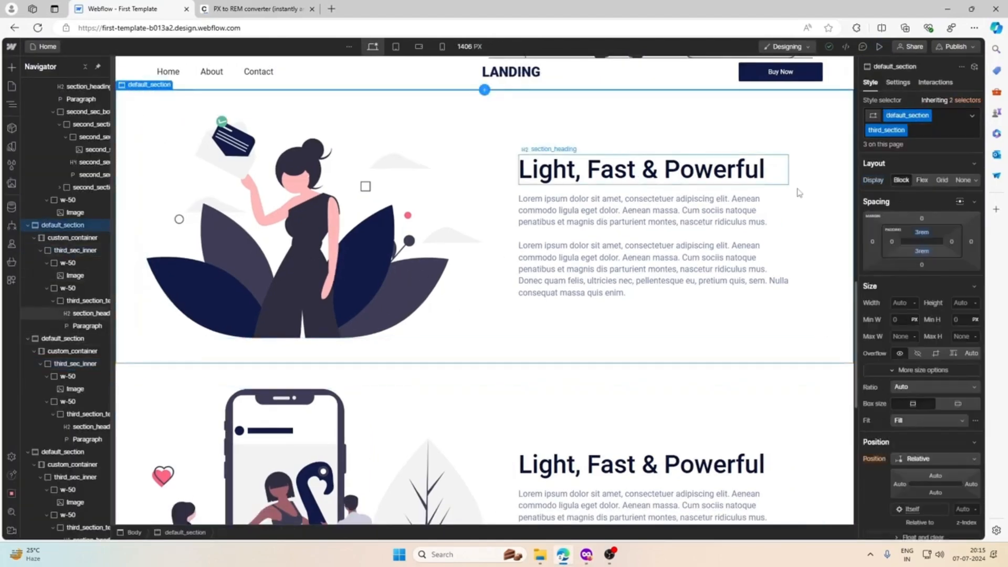
click(925, 233)
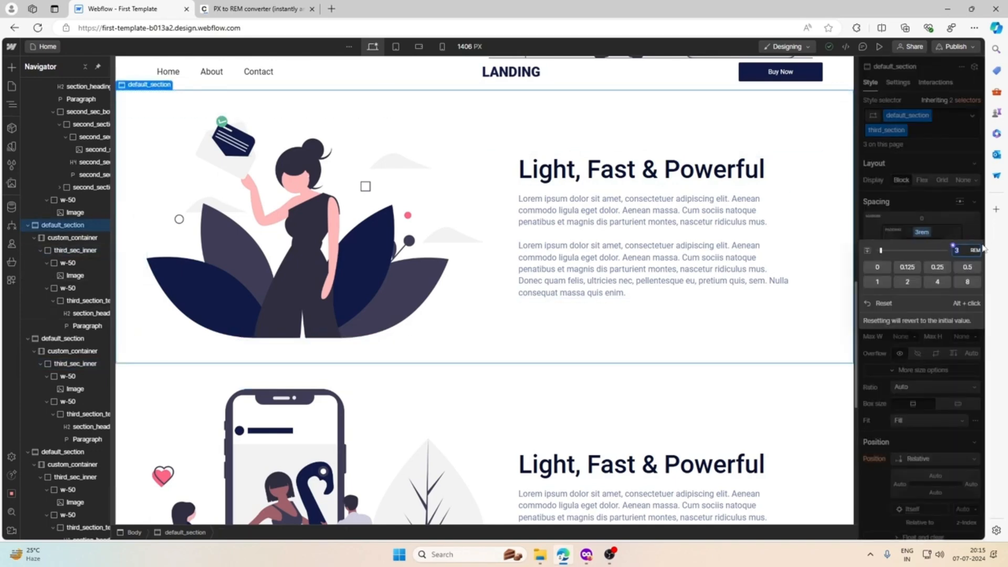
text(.1)
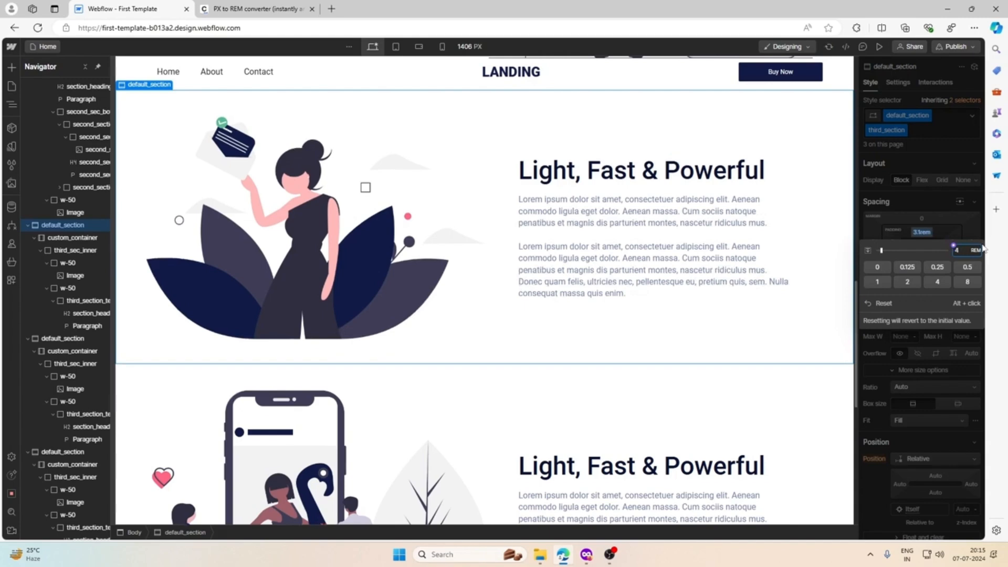
key(Return)
Step: Set the third_section class's top and bottom padding to 5 rem, check the spacing, and select the last section
scroll(546, 390, down, 6)
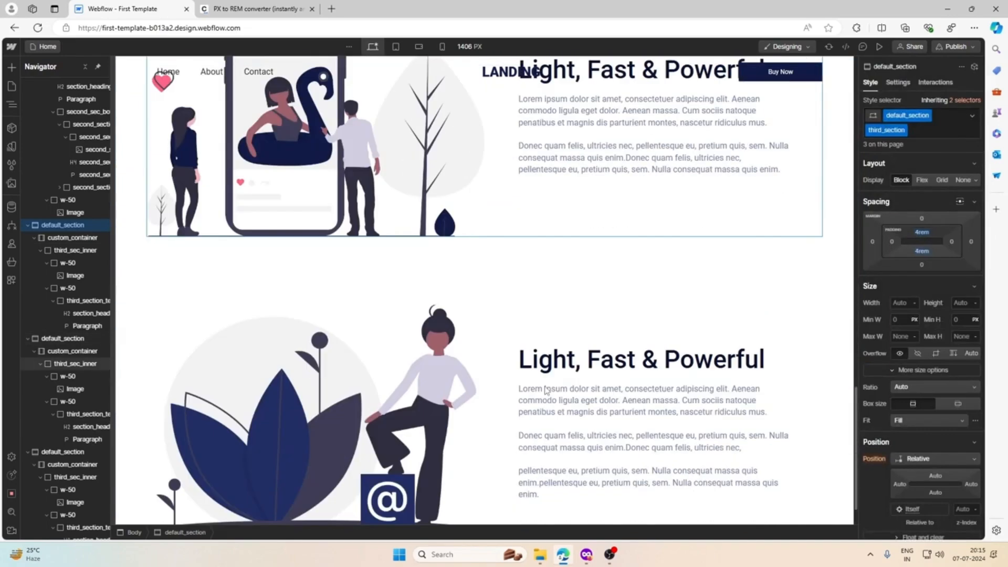
scroll(546, 389, down, 1)
scroll(546, 390, up, 3)
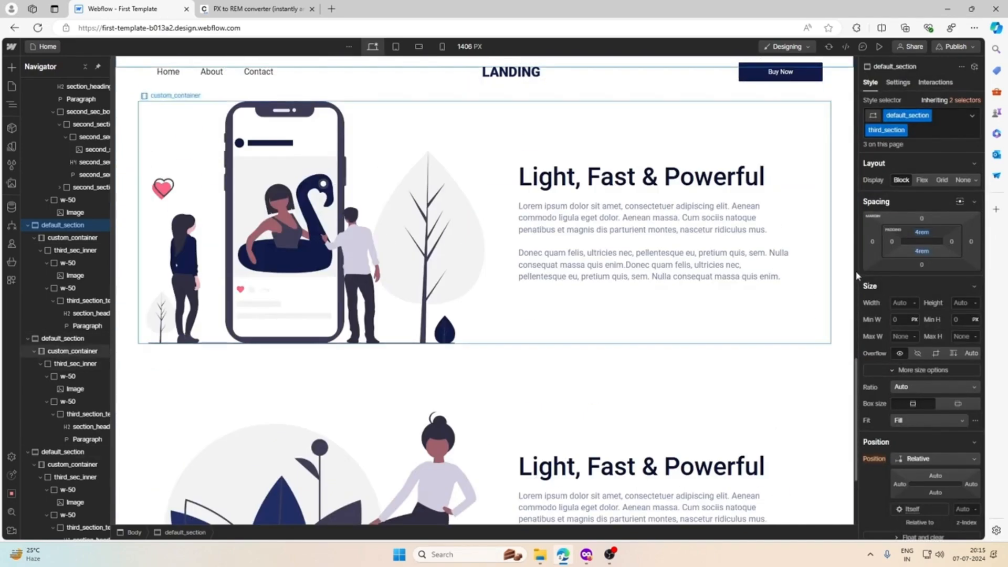
click(922, 232)
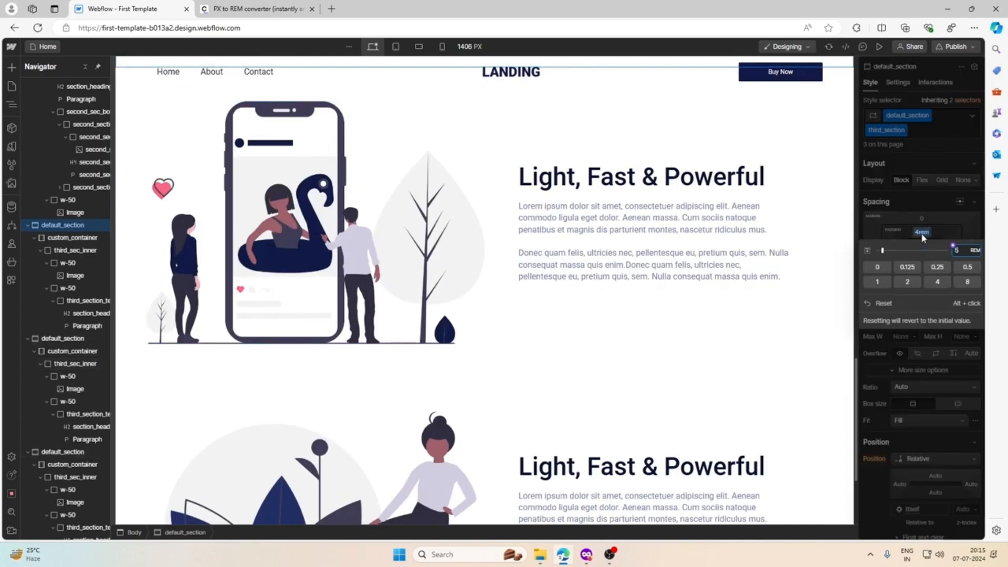
text(5)
key(Return)
click(637, 300)
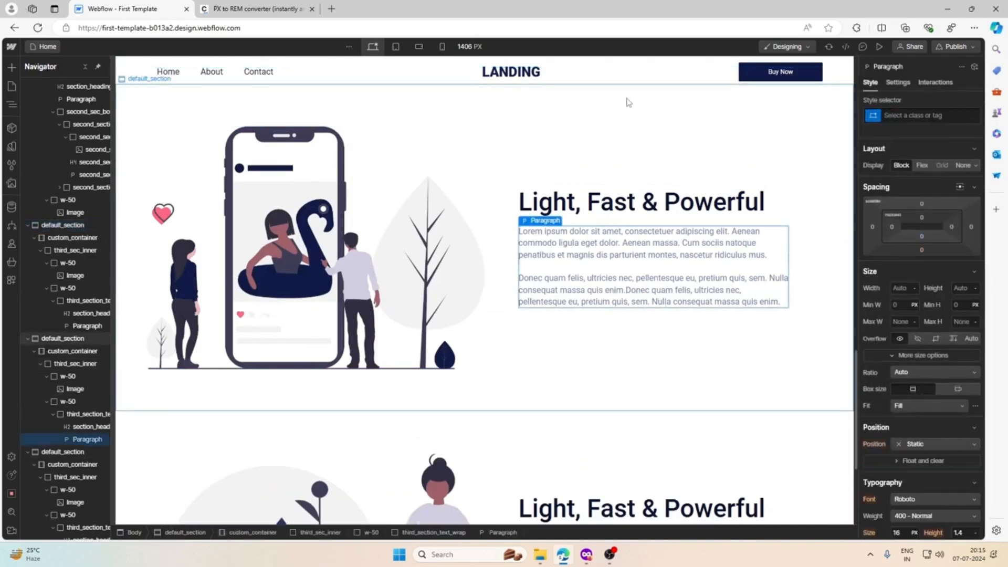
click(627, 100)
scroll(576, 181, up, 7)
scroll(575, 181, down, 12)
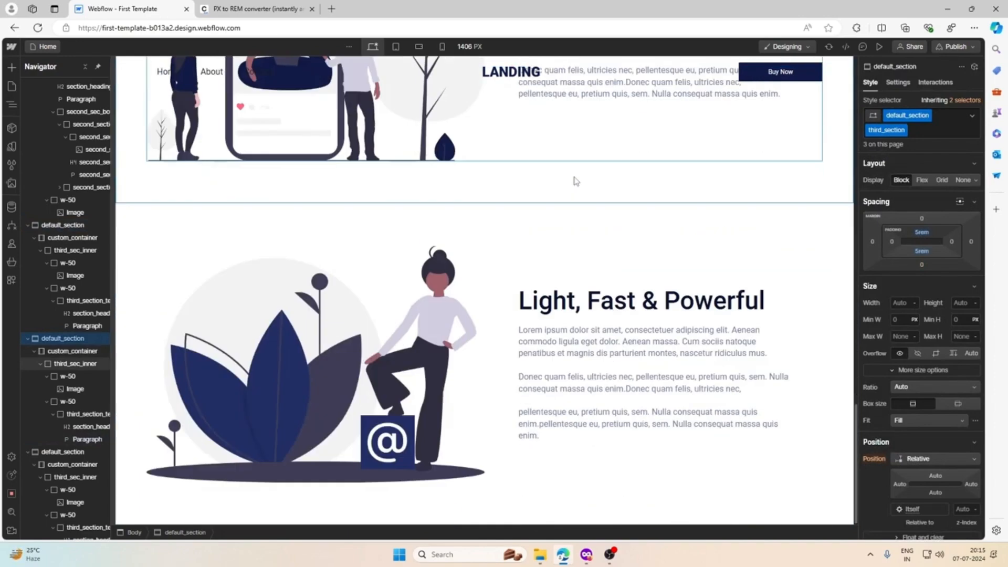
click(501, 207)
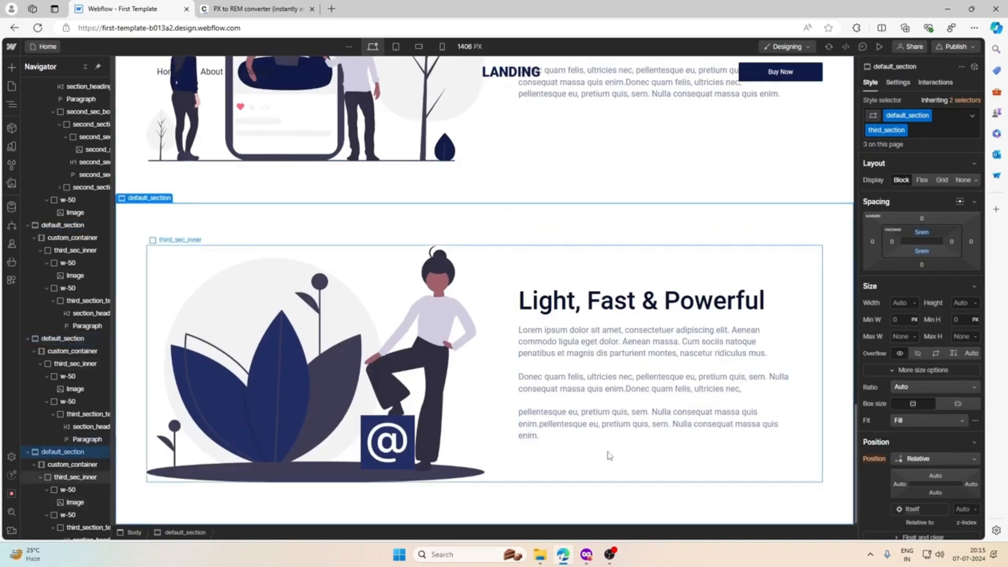
Step: Examine the pricing section and its curved background shape in the Figma design, then return to Webflow
click(608, 554)
scroll(562, 347, down, 15)
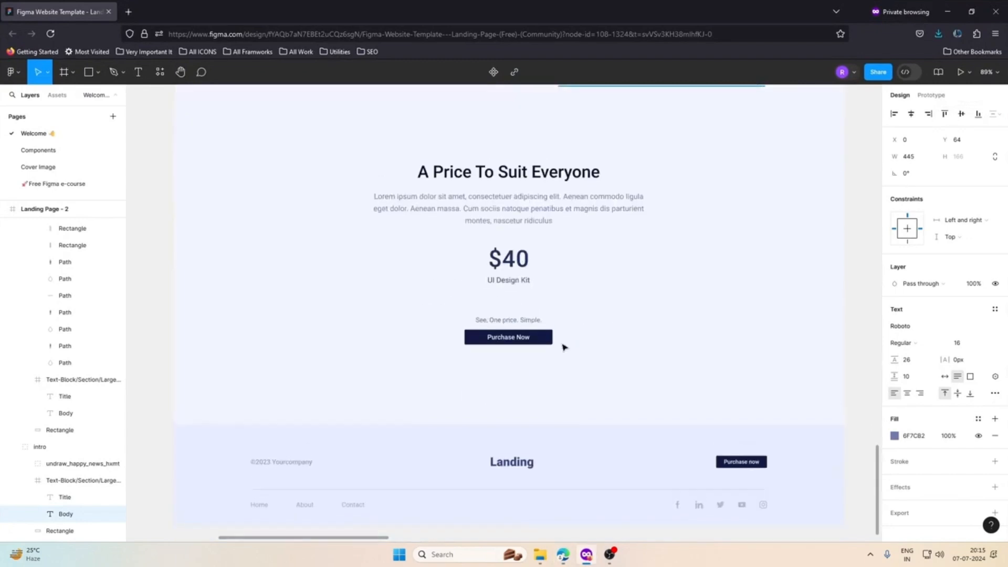
scroll(563, 347, up, 2)
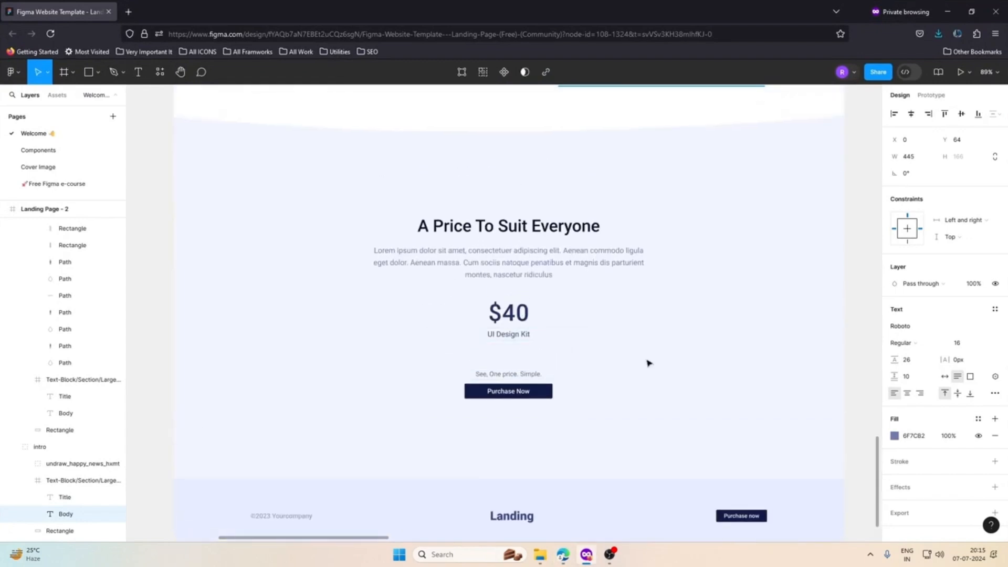
scroll(648, 362, up, 3)
scroll(648, 363, down, 1)
scroll(649, 363, down, 2)
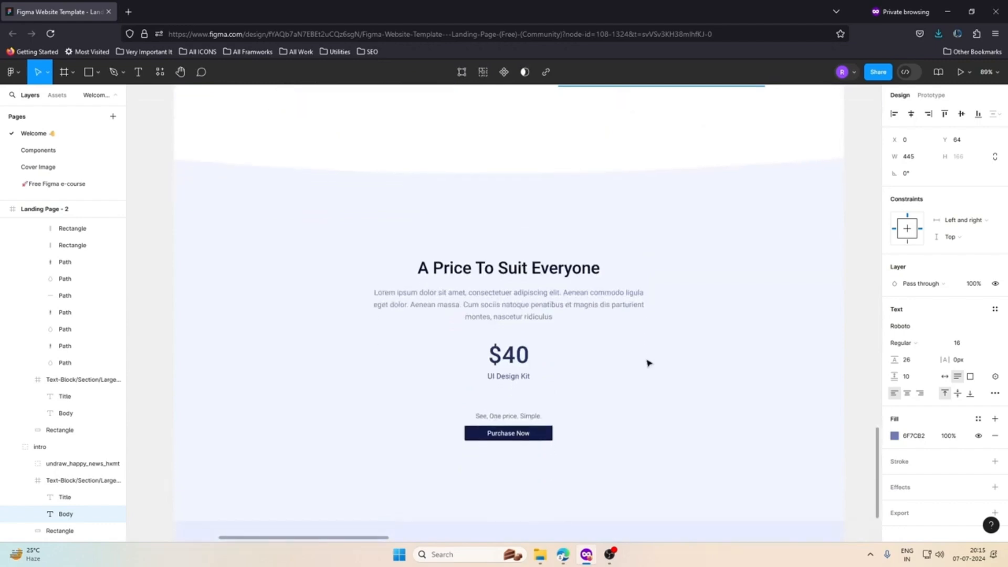
click(691, 331)
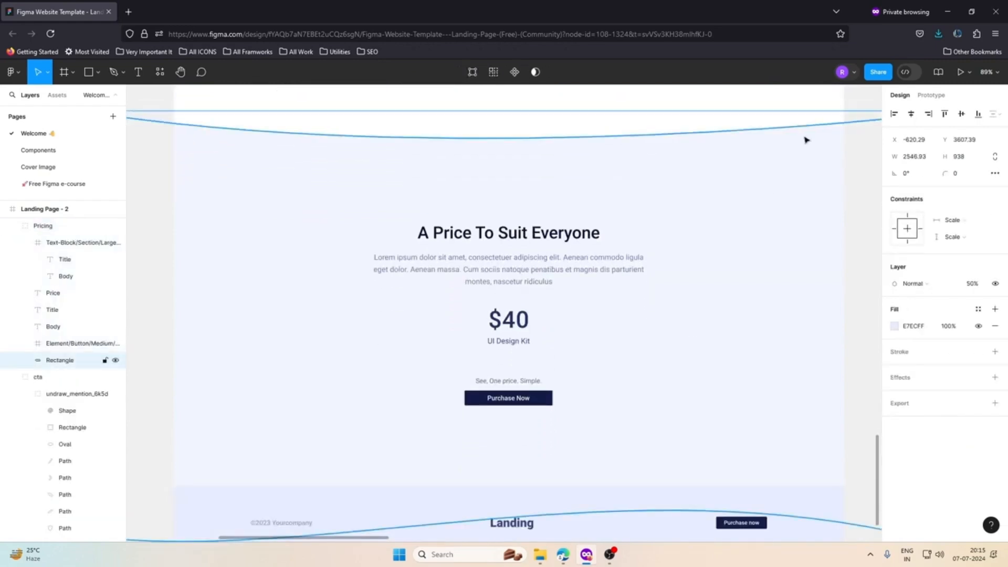
click(683, 129)
double_click(709, 172)
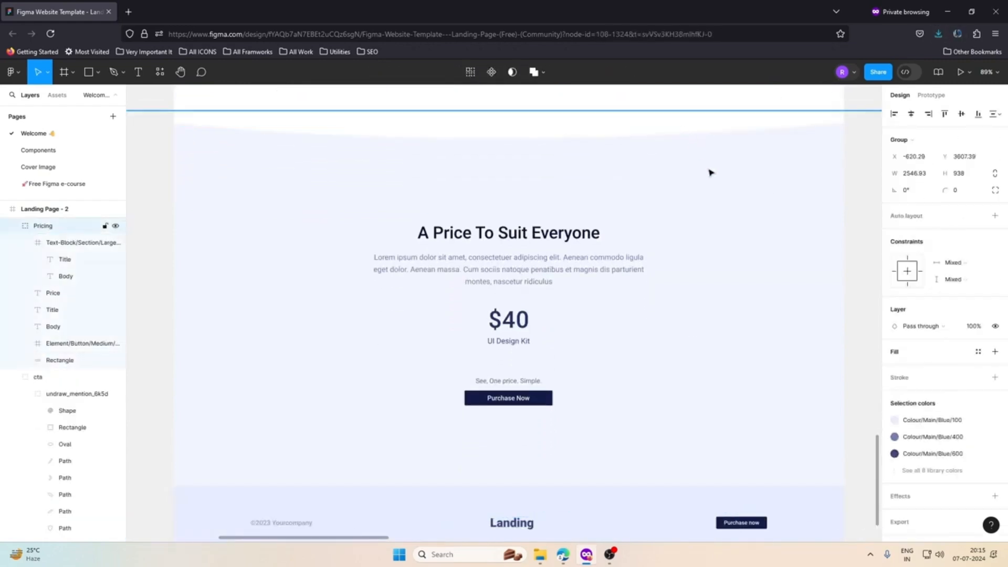
click(677, 126)
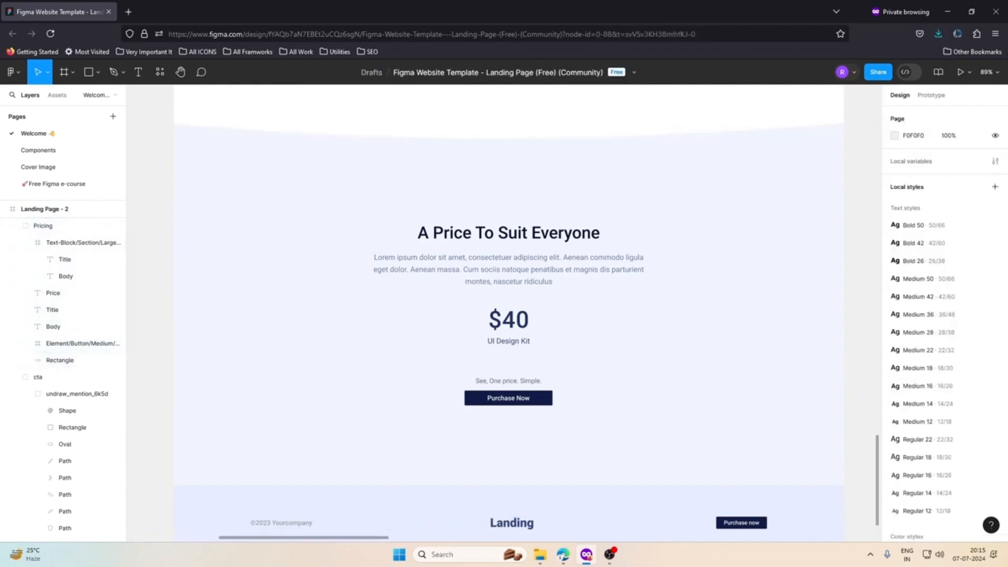
click(948, 12)
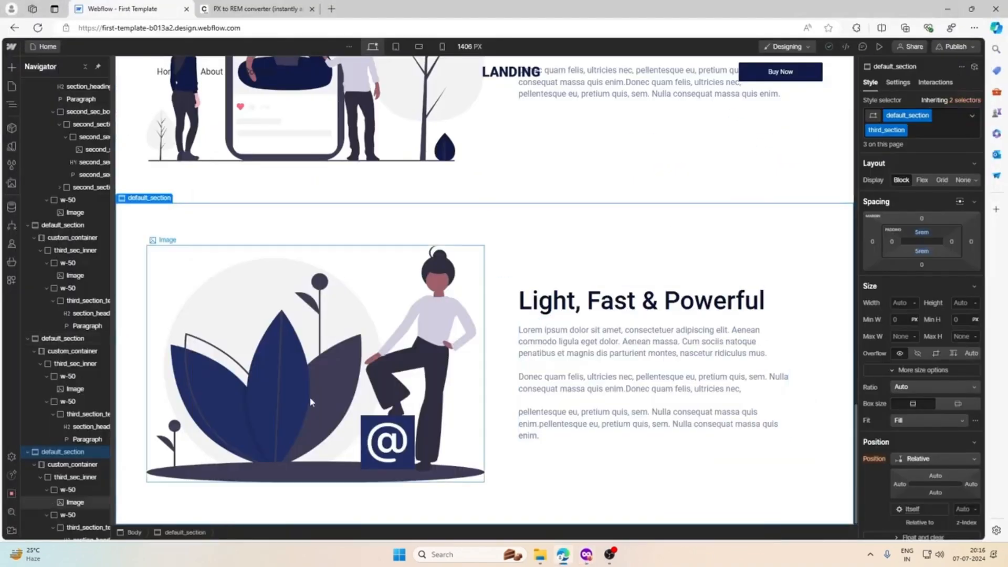
Step: Collapse the expanded default_section elements in the page's element tree
scroll(52, 247, up, 2)
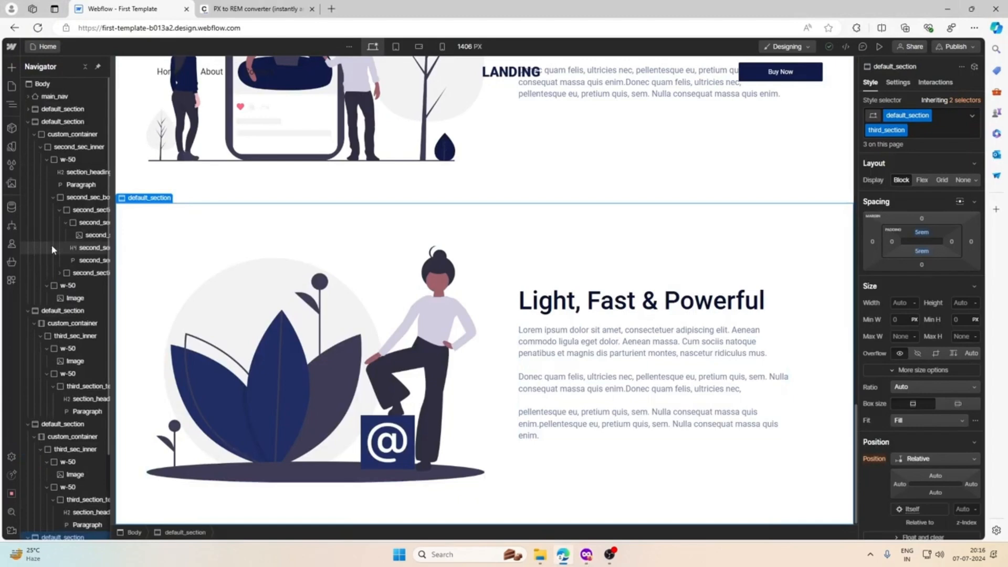
click(28, 121)
click(28, 135)
click(28, 146)
click(28, 160)
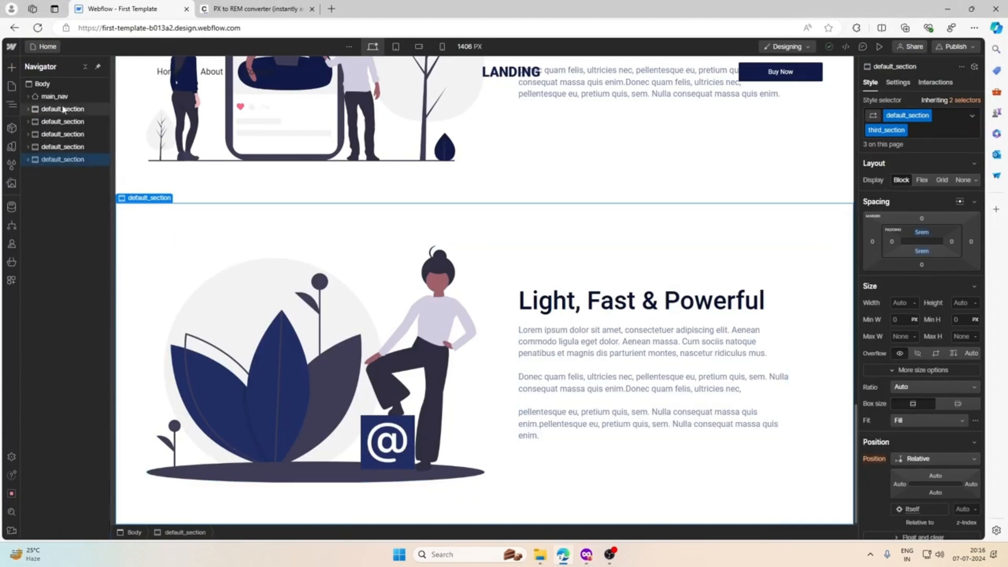
Step: Add a new Section element at the end of the page Body
click(50, 85)
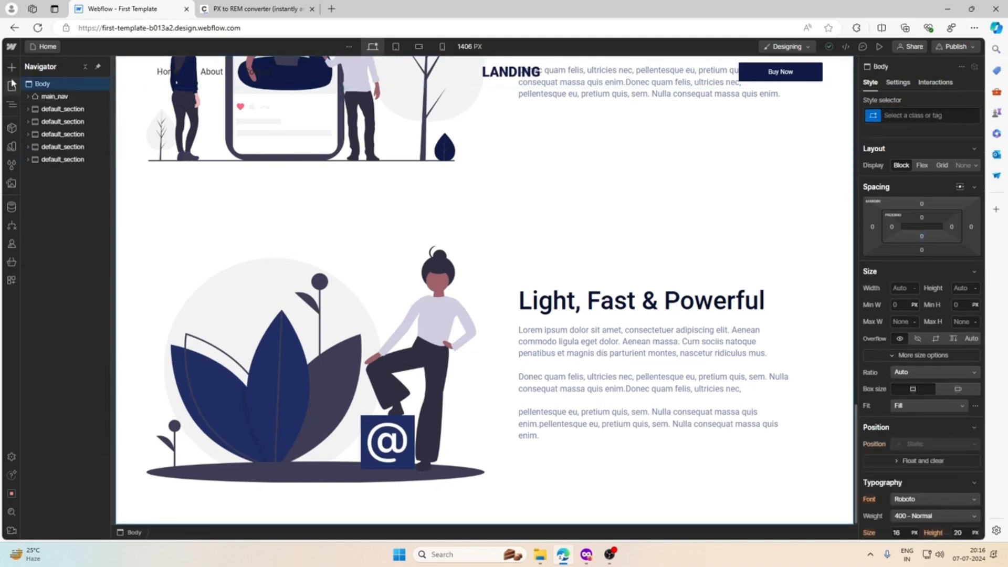
click(11, 67)
click(39, 148)
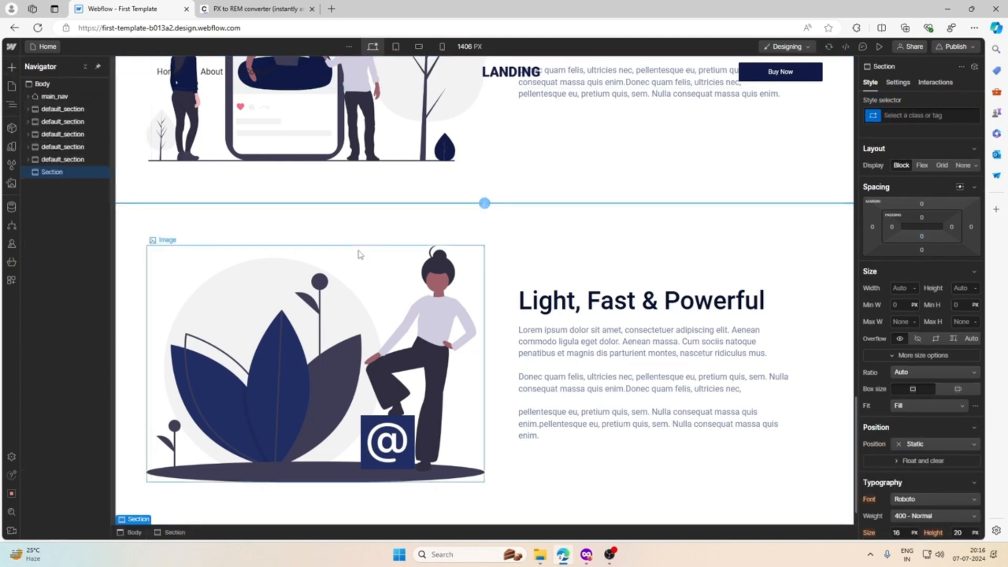
scroll(360, 254, down, 1)
Step: Apply the default_section class to the new section and add the combo class pricing_section
click(914, 116)
text(de)
click(900, 176)
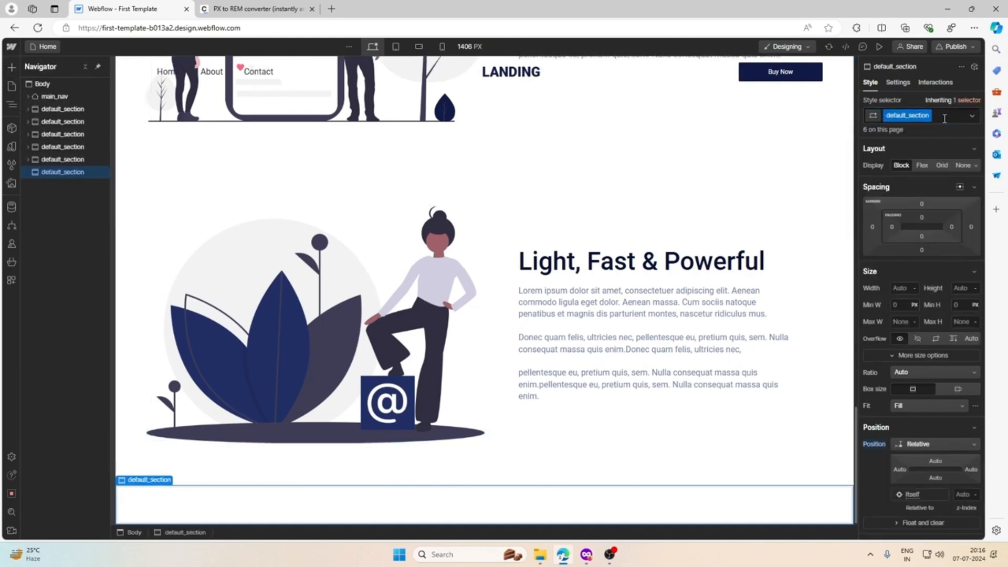
click(944, 119)
text(pric)
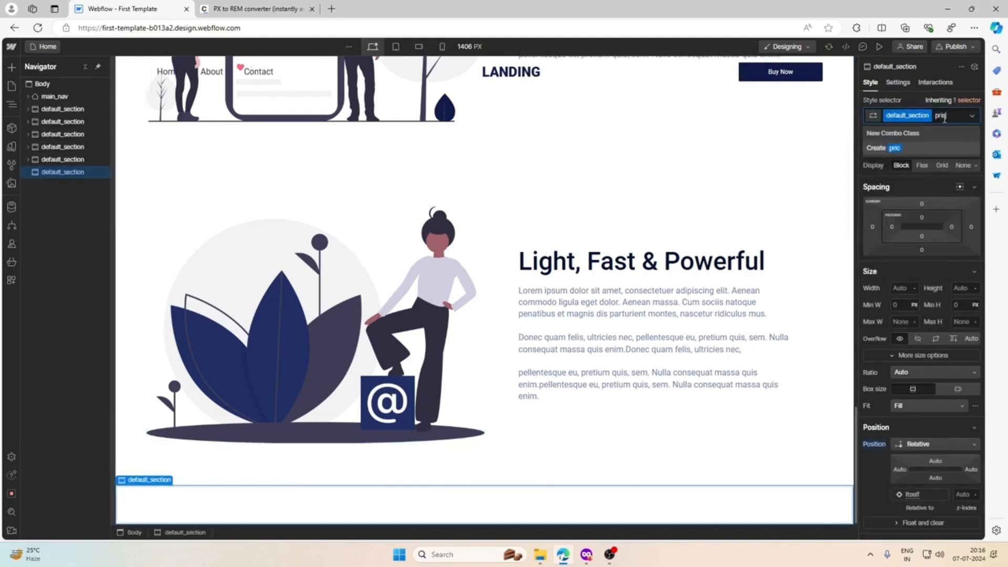
text(ing_section)
key(Return)
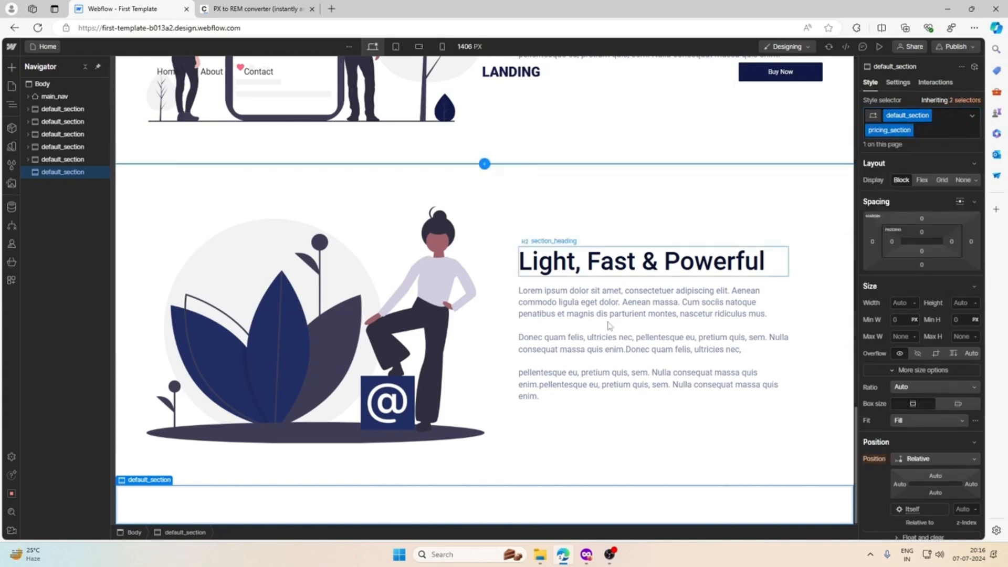
Step: Add a Container inside the pricing section and apply the existing custom_container class to it
click(11, 66)
click(84, 152)
click(943, 117)
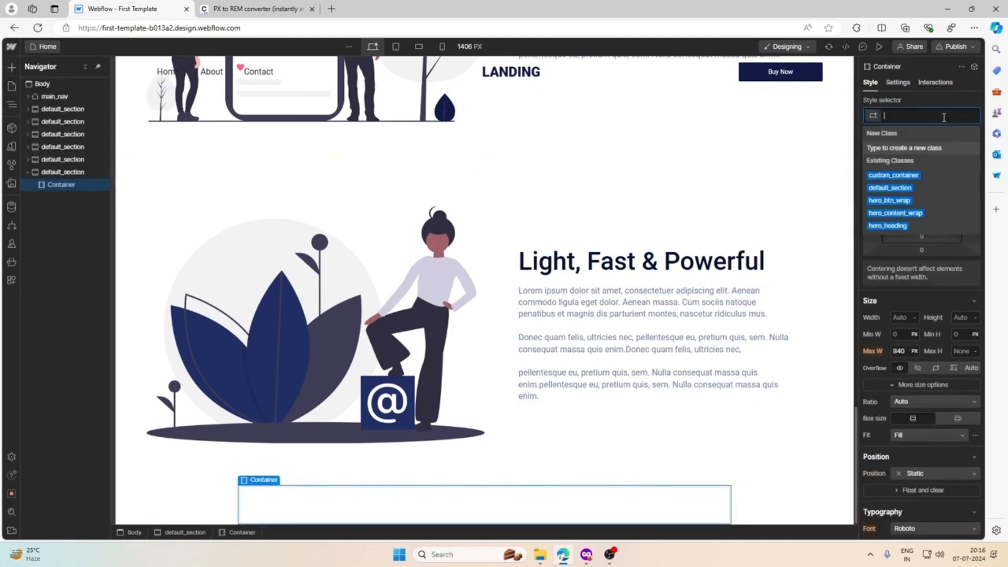
text(cis)
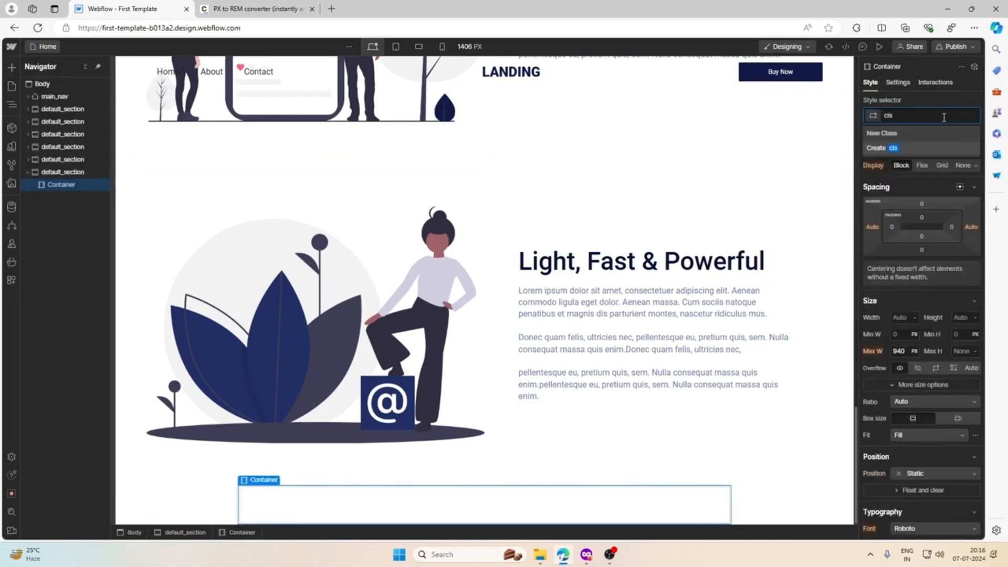
key(BackSpace)
key(BackSpace)
key(BackSpace)
text(cu)
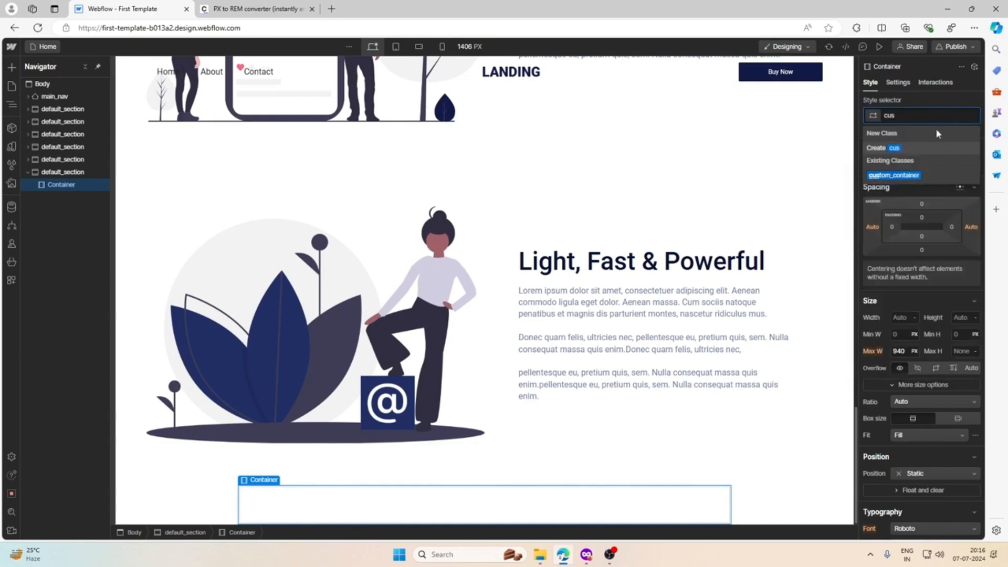
click(919, 173)
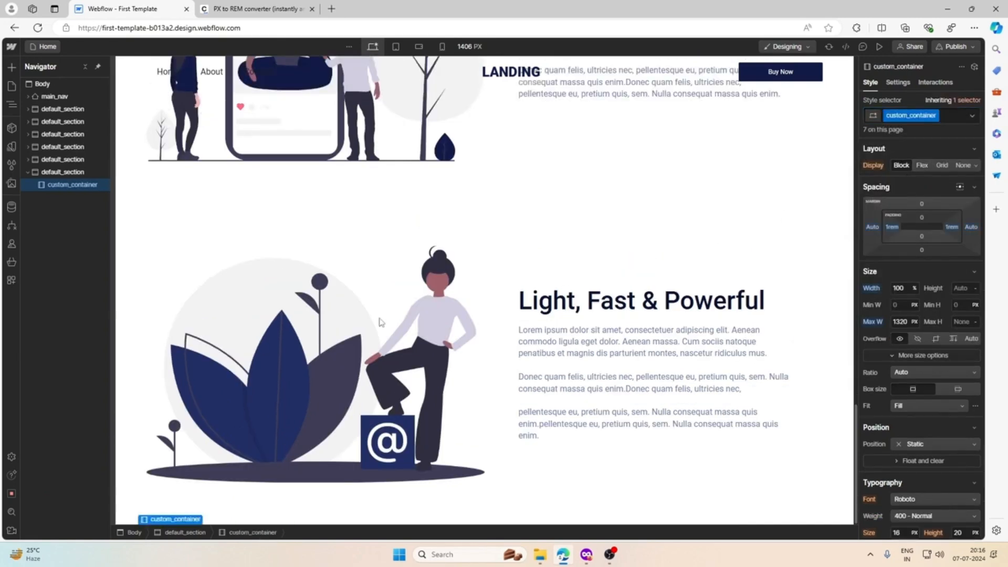
click(11, 67)
click(40, 153)
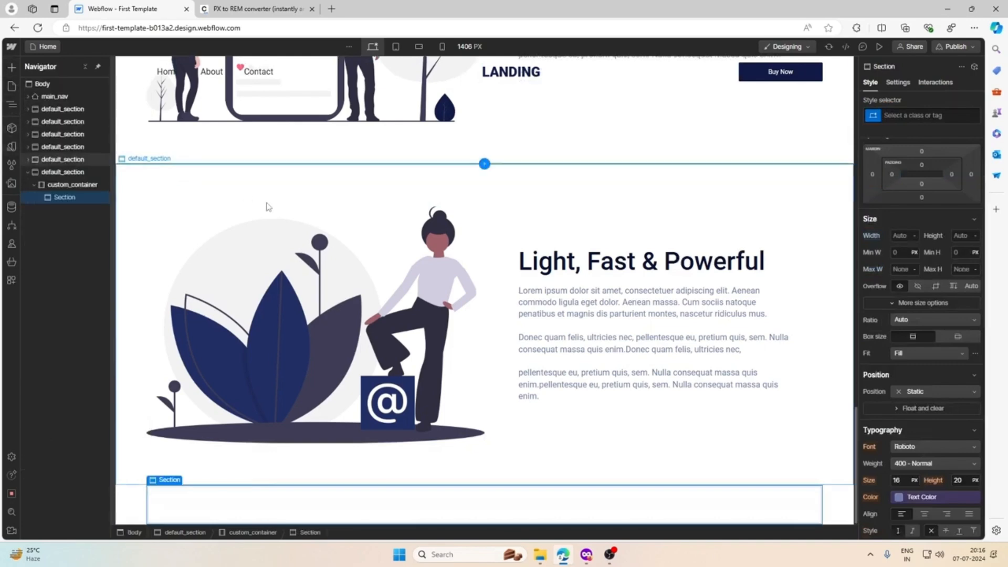
key(Delete)
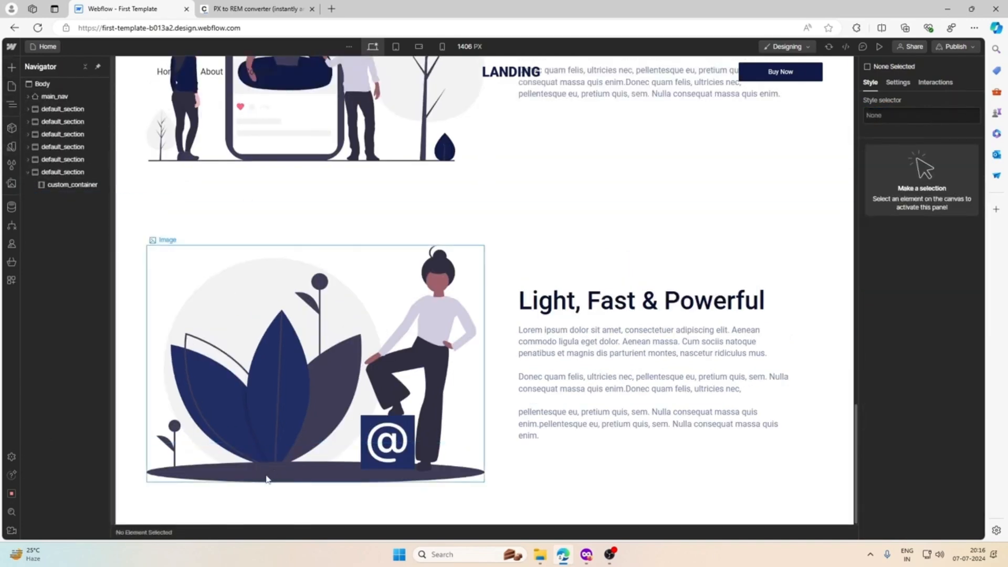
Step: Add a Div Block inside the pricing section's container and give it the new class pricing_inner
click(71, 184)
click(12, 67)
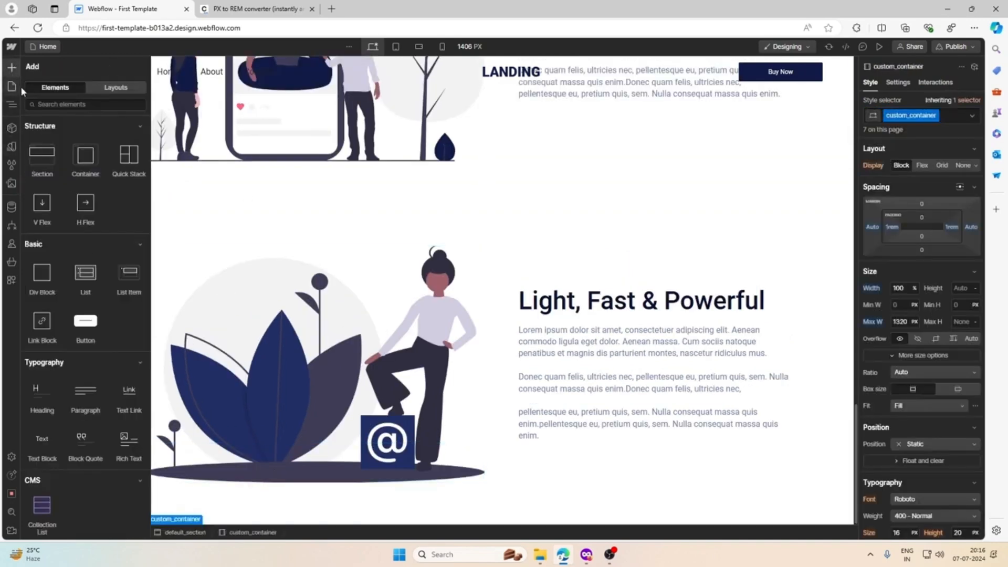
click(42, 272)
click(944, 121)
text(r)
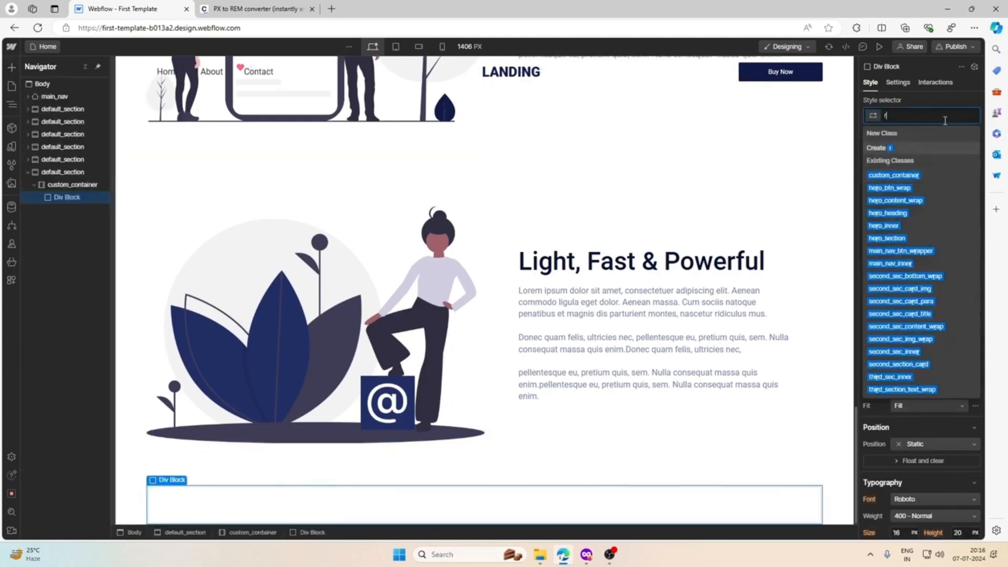
key(BackSpace)
text(r)
key(BackSpace)
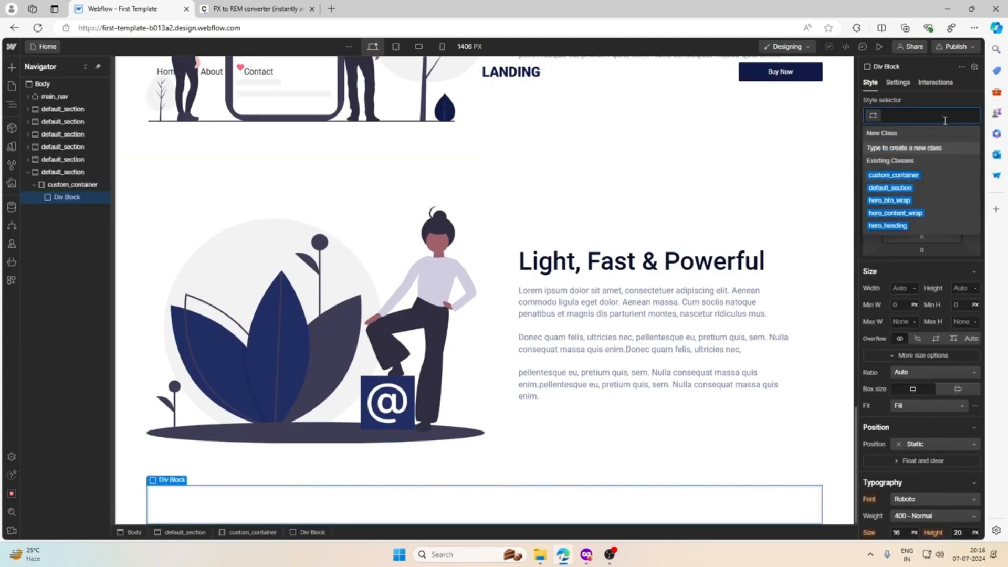
text(prin)
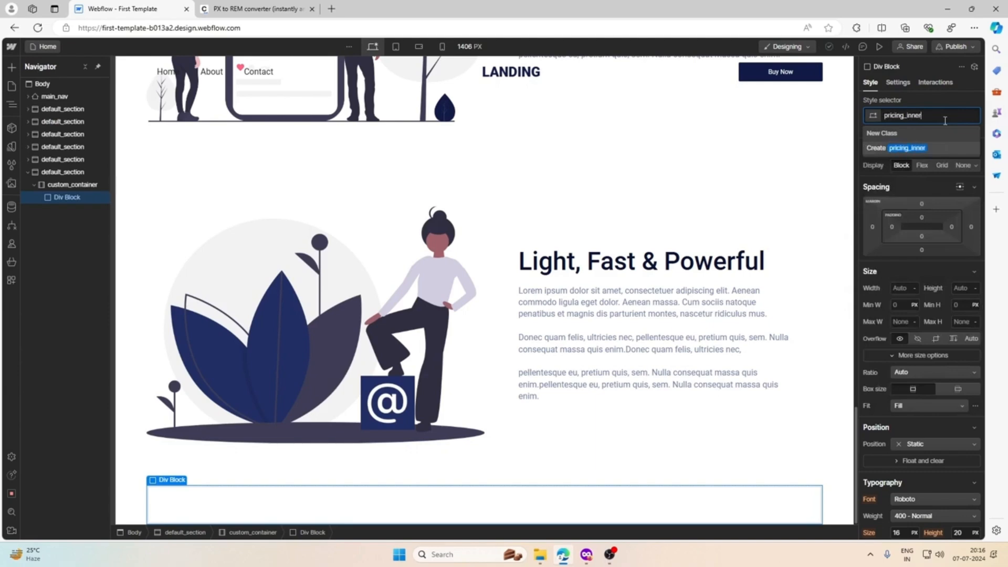
key(Return)
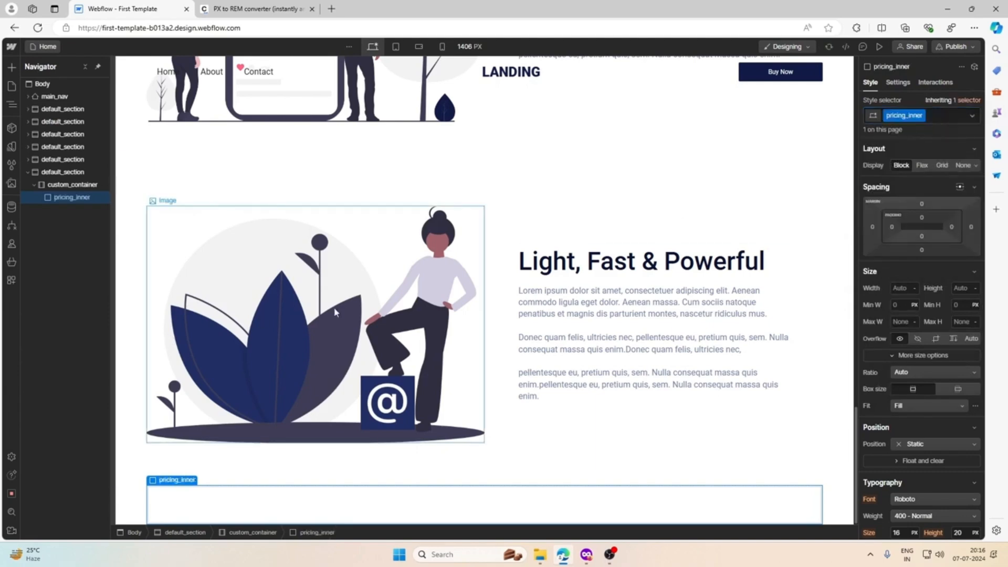
Step: Switch to Figma, select the pricing section's curved background rectangle, and set it up for export as a 2x PNG
click(592, 561)
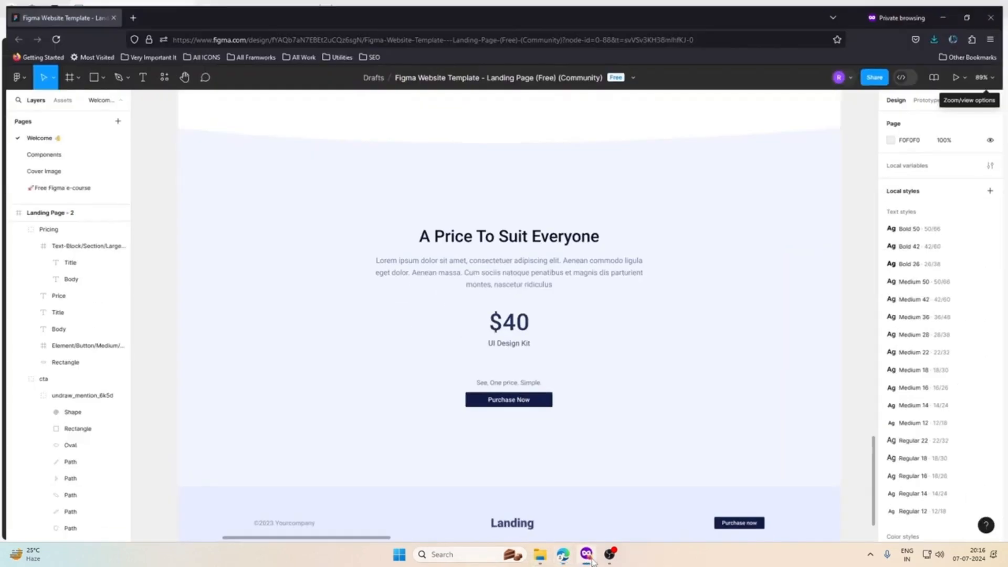
click(726, 164)
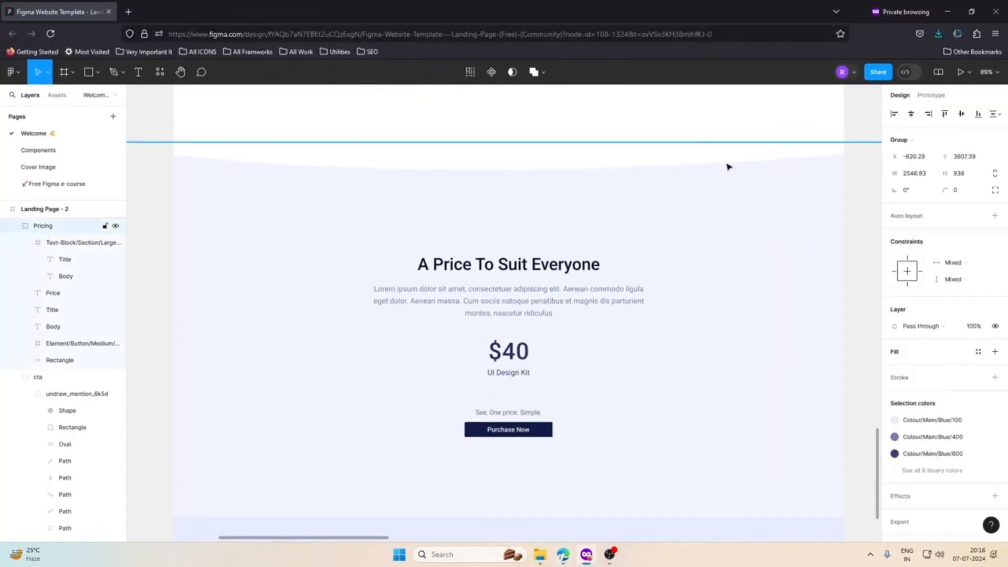
double_click(713, 191)
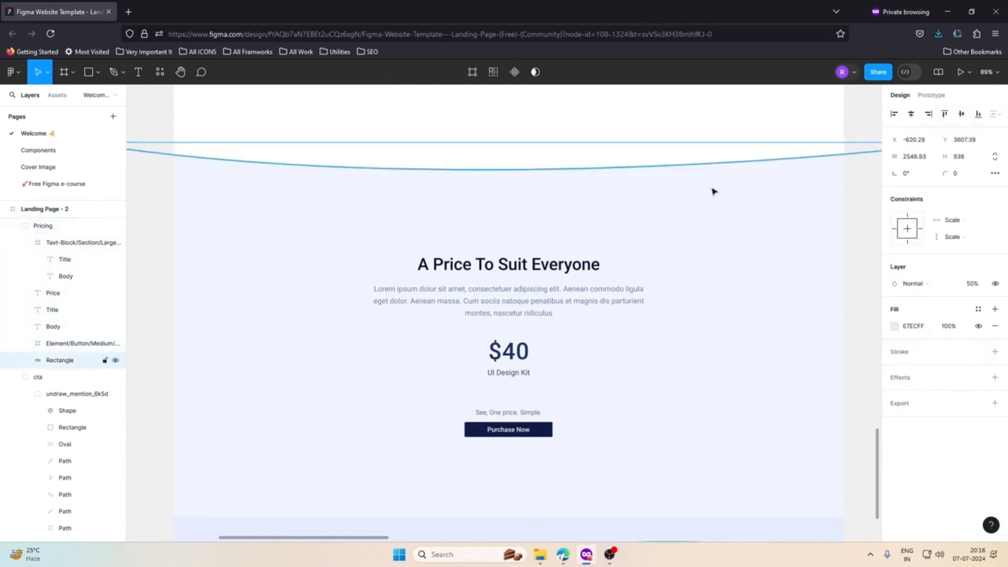
click(950, 402)
scroll(950, 403, down, 1)
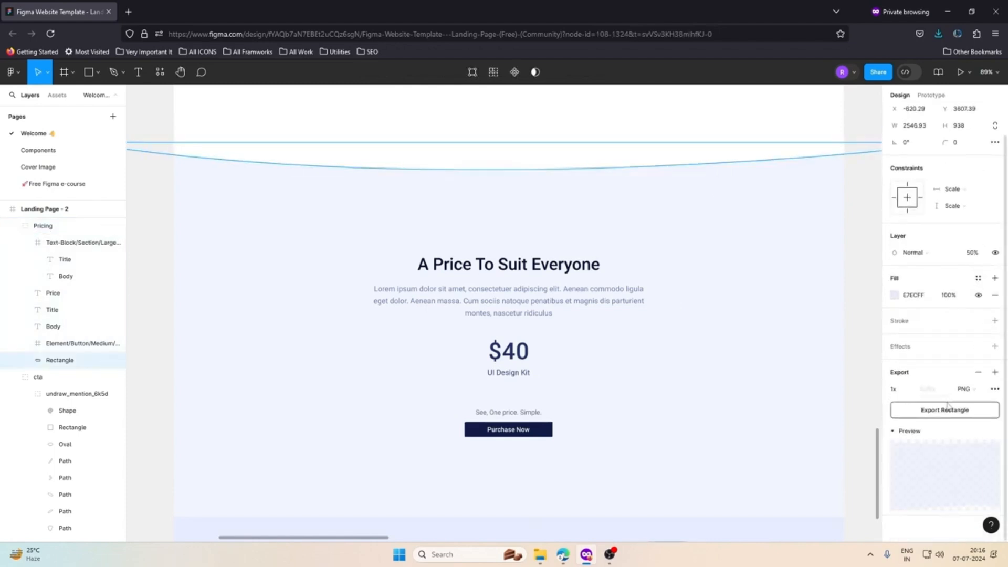
scroll(558, 378, down, 4)
scroll(527, 338, up, 4)
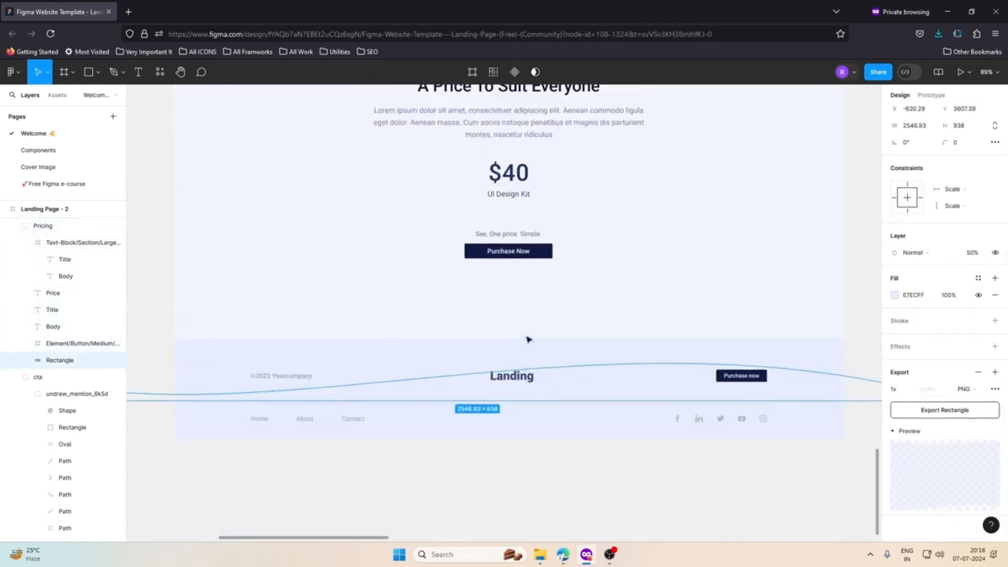
scroll(526, 338, down, 1)
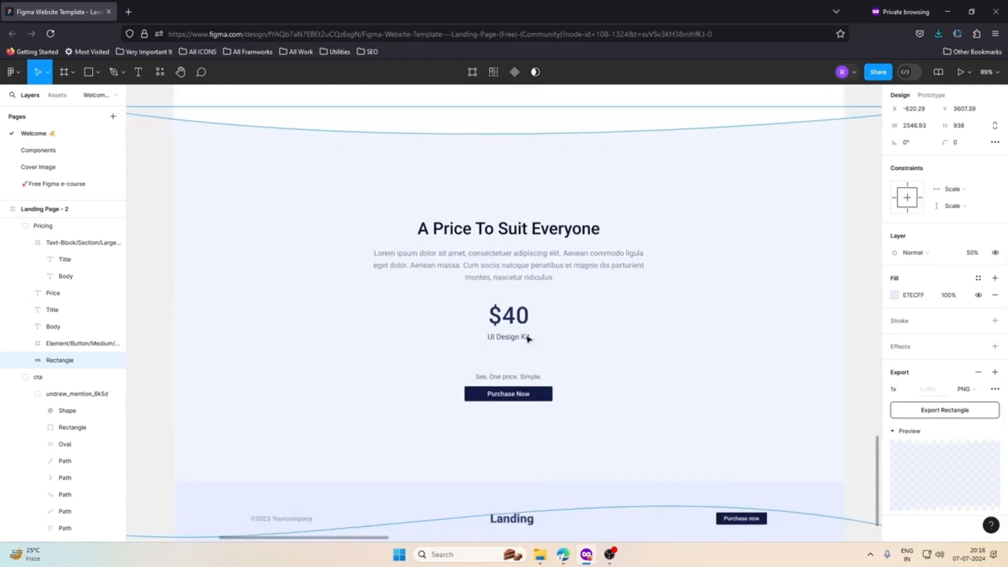
click(910, 389)
click(904, 417)
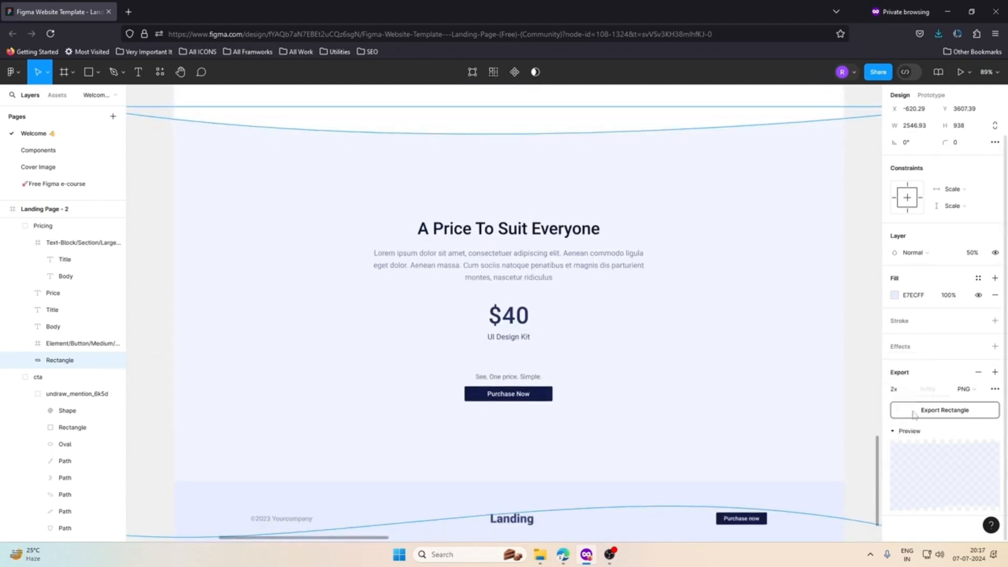
Step: Export the background rectangle to the Assets folder under the name pricing_bg
click(928, 410)
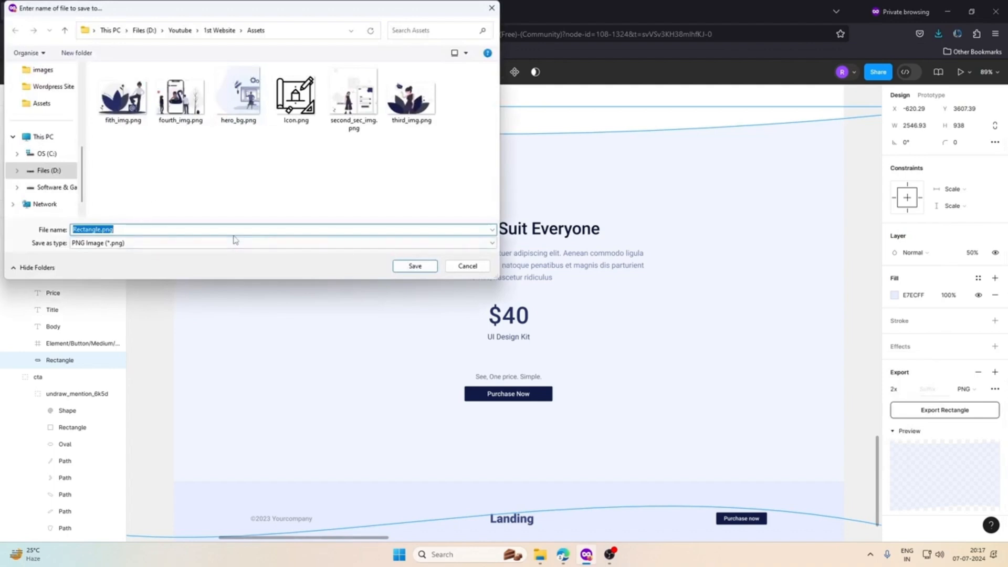
text(prici)
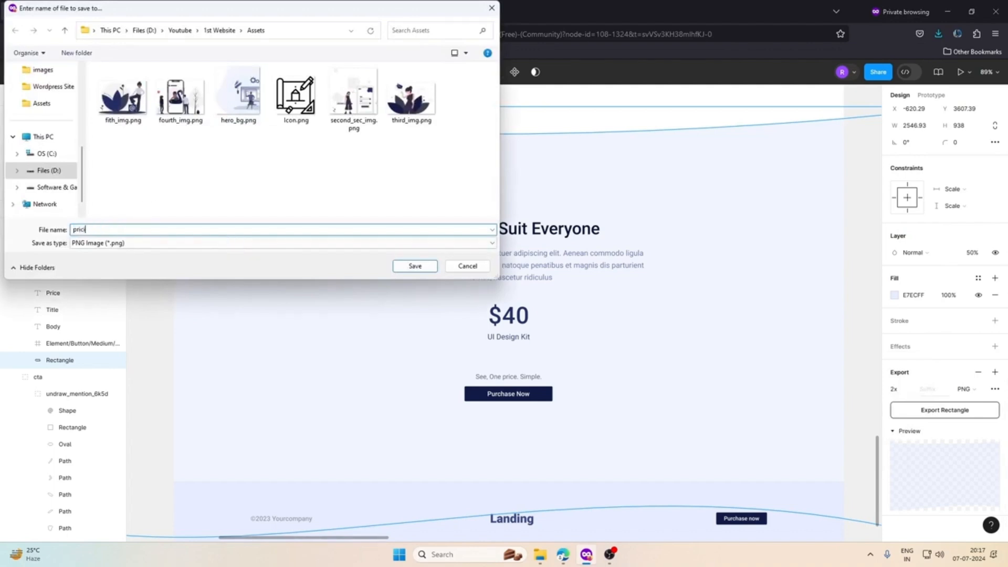
text(ng_bg)
key(Return)
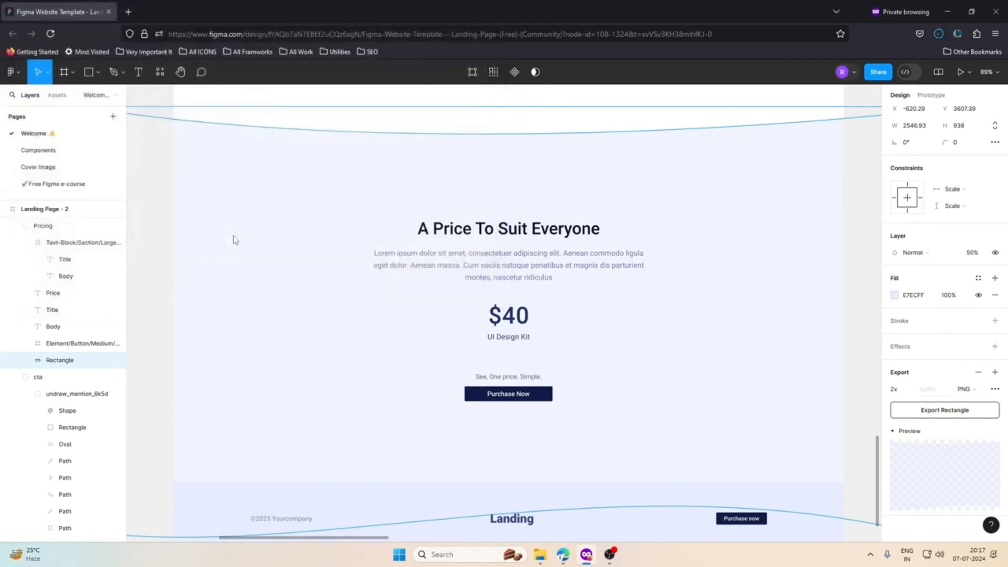
Step: Return to Webflow, select the pricing section, and add an image background layer to its pricing_section class
click(948, 11)
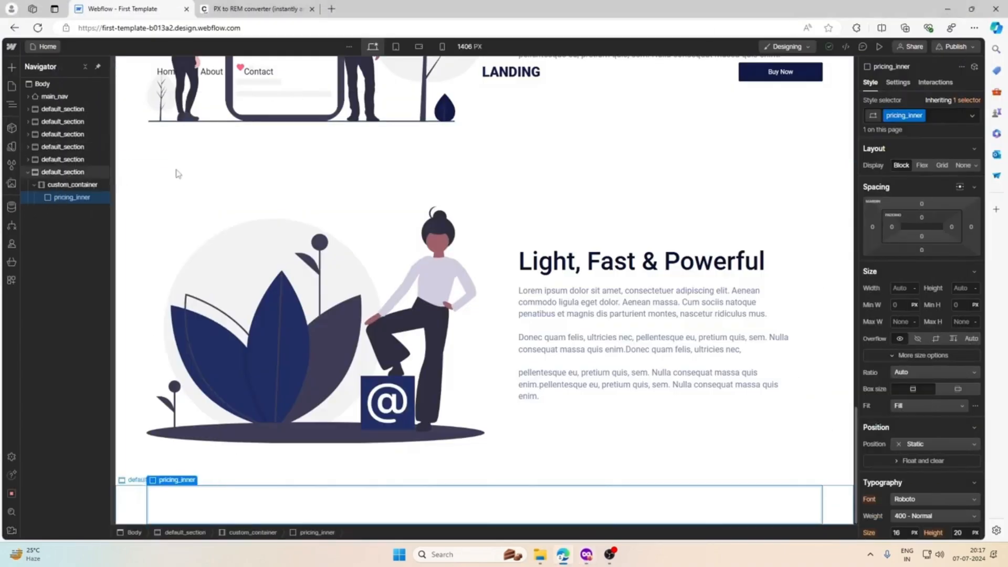
click(79, 173)
scroll(924, 254, down, 10)
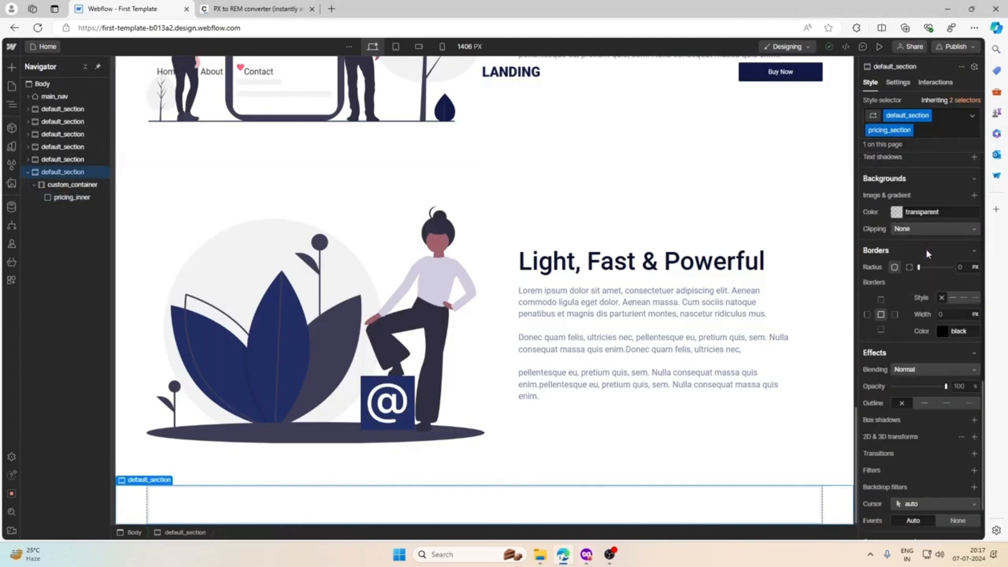
scroll(924, 247, up, 2)
click(974, 300)
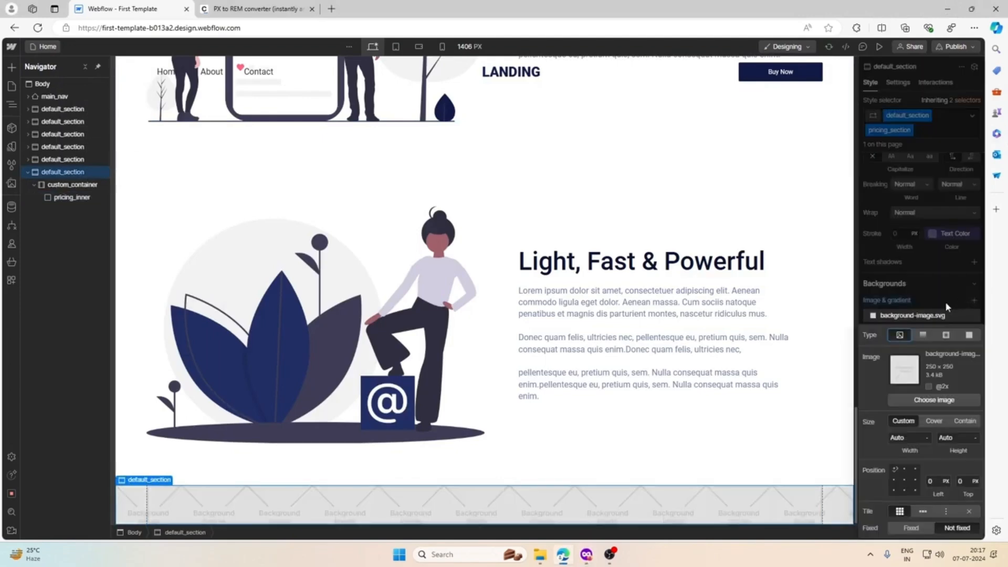
Step: Upload pricing_bg.png from the Assets folder and use it as the pricing section's background image
click(933, 400)
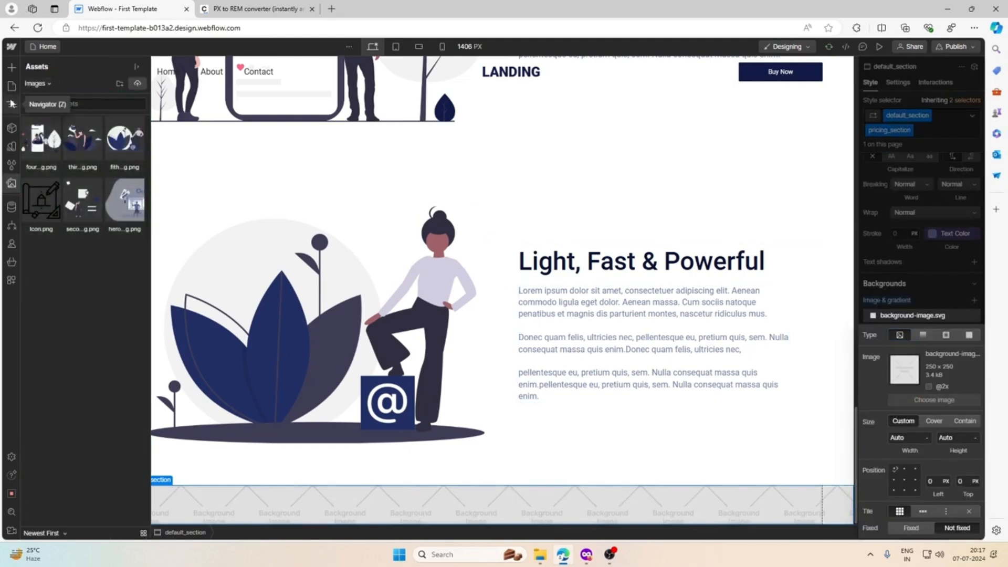
click(137, 83)
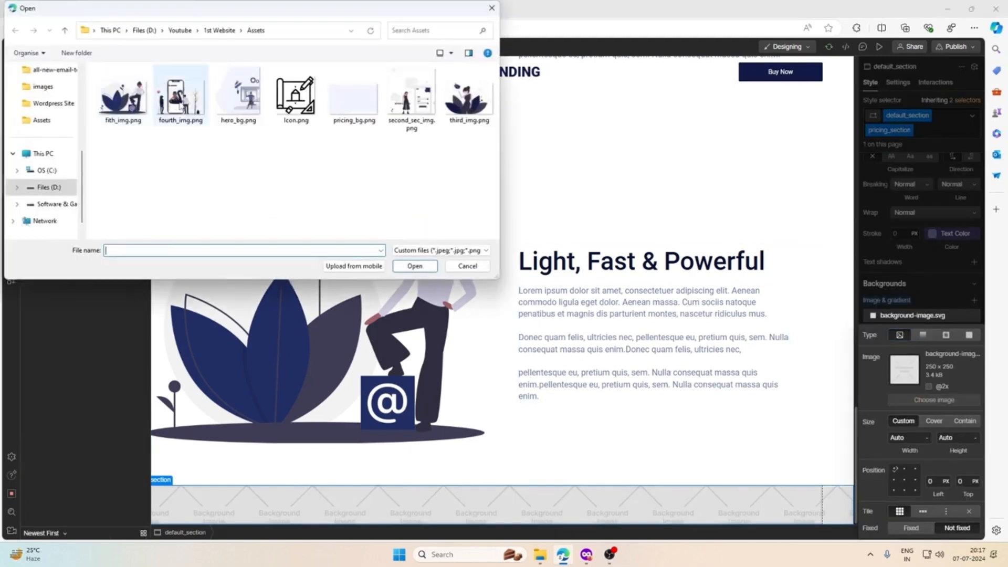
click(338, 124)
click(415, 266)
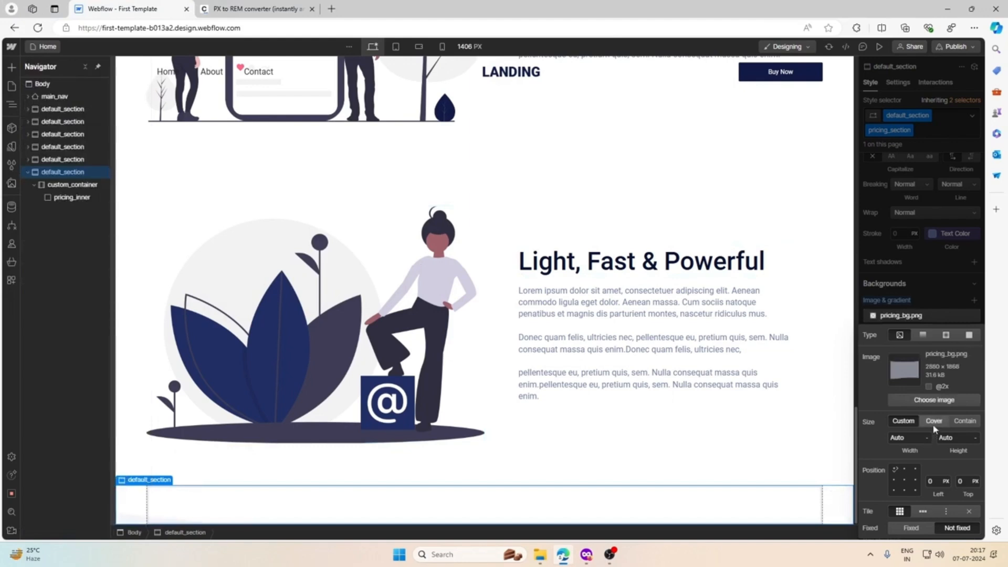
Step: Set the pricing section's background image to a custom 100% width, aligned top centre, with no tiling
click(957, 423)
click(903, 421)
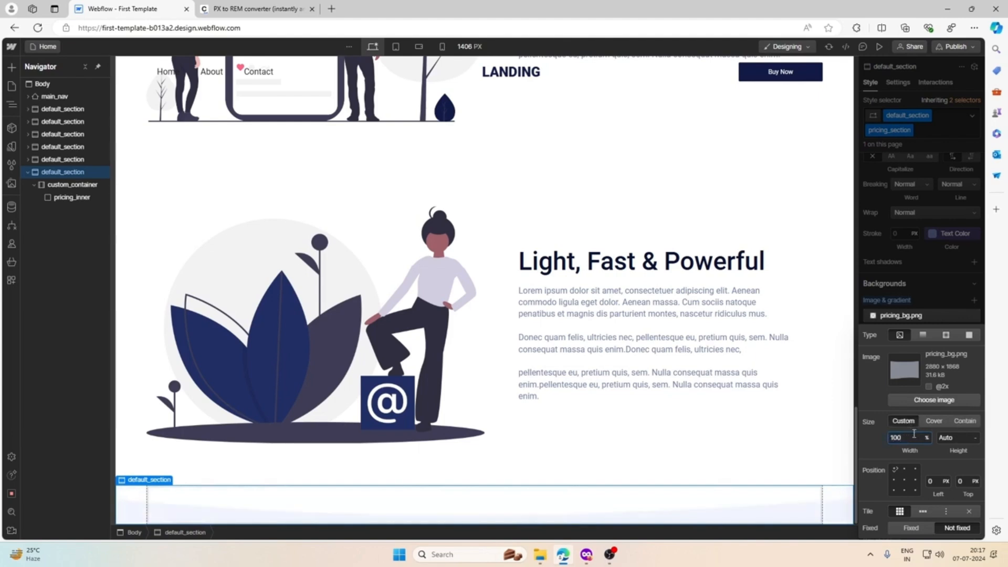
click(966, 511)
click(905, 470)
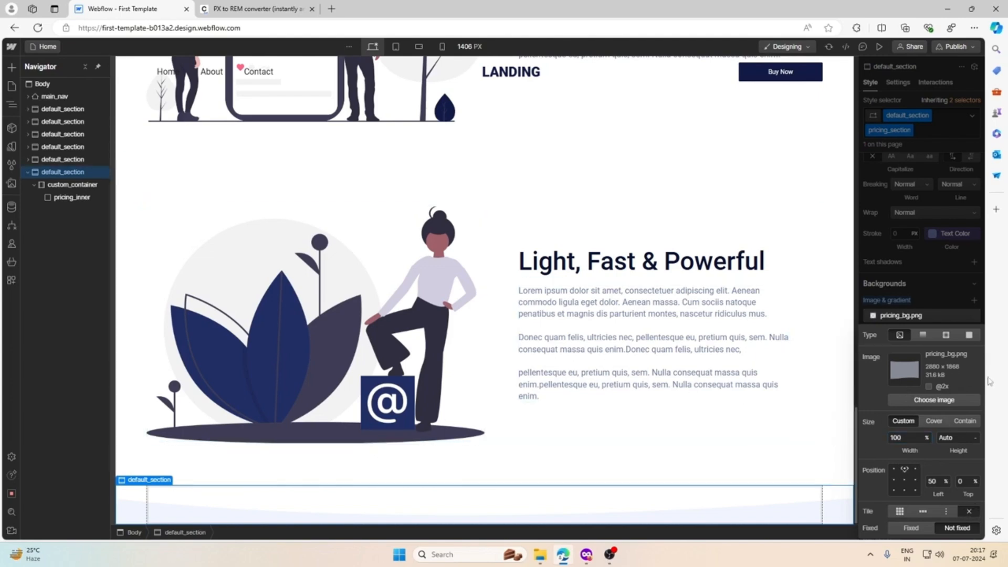
click(933, 296)
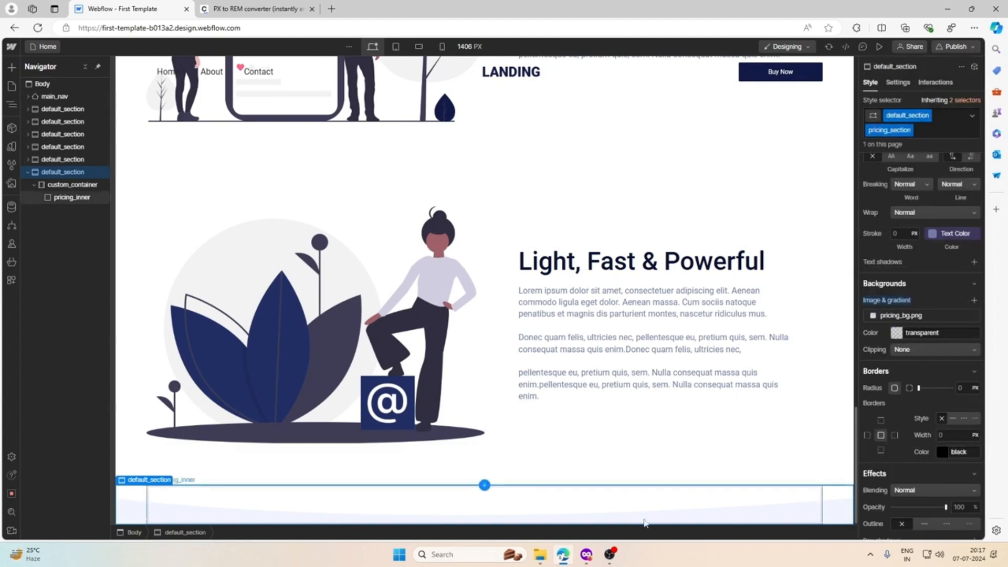
Step: Copy the pricing rectangle's fill colour E7ECFF from Figma and try it as the pricing section's background colour in Webflow
click(592, 559)
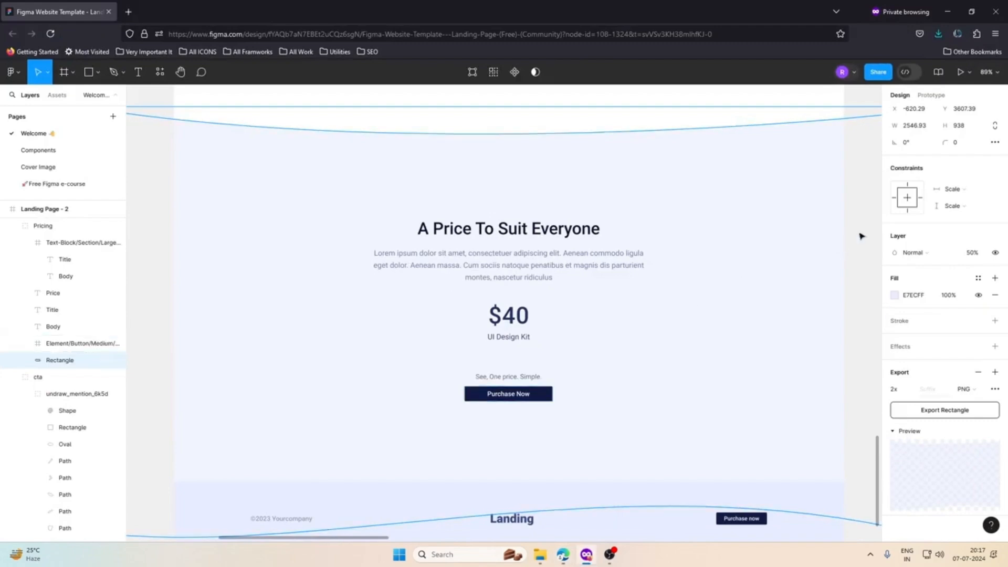
click(912, 296)
key(ctrl+c)
click(948, 11)
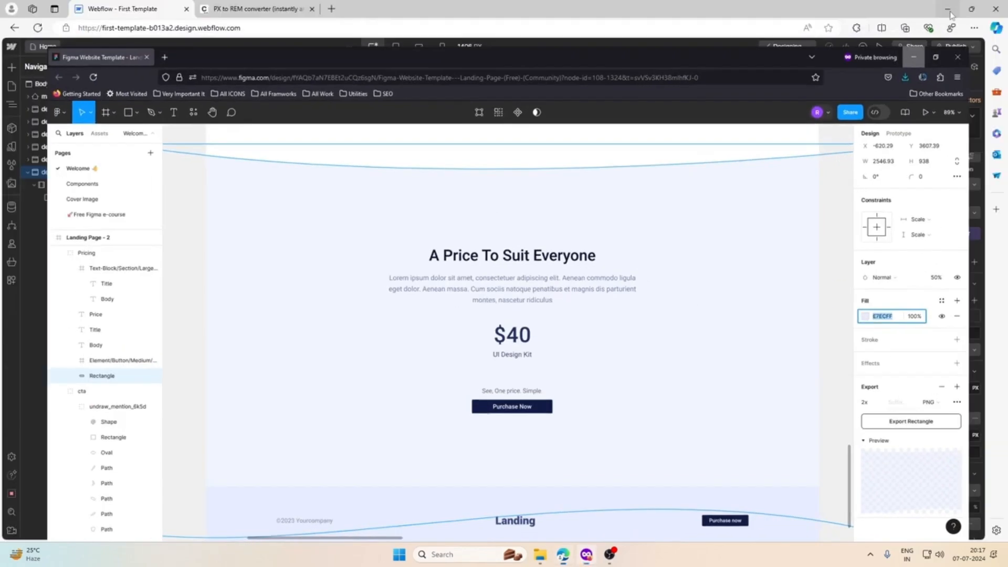
click(897, 332)
key(ctrl+v)
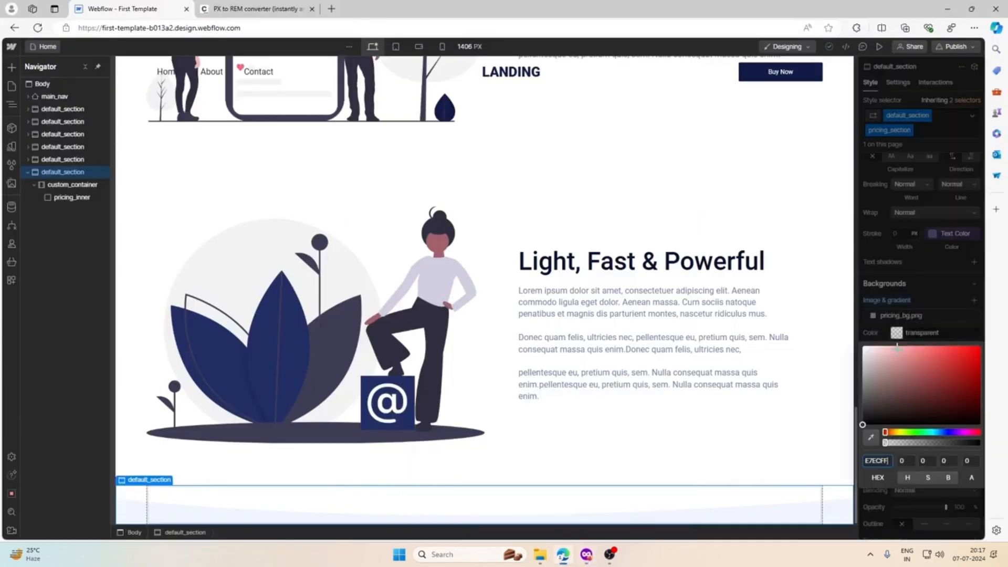
key(Return)
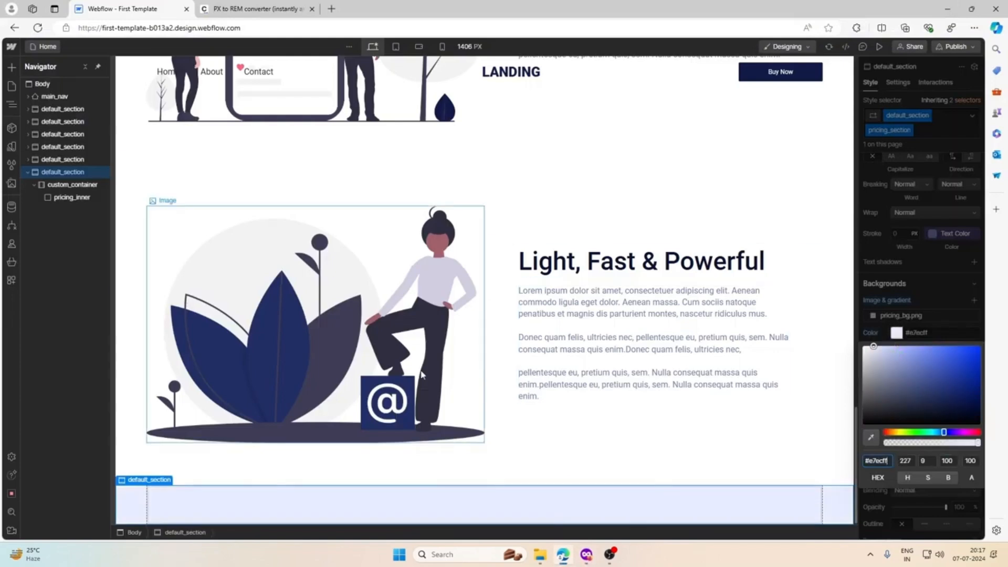
Step: Reselect the pricing section and reset its background colour to the initial value
click(692, 455)
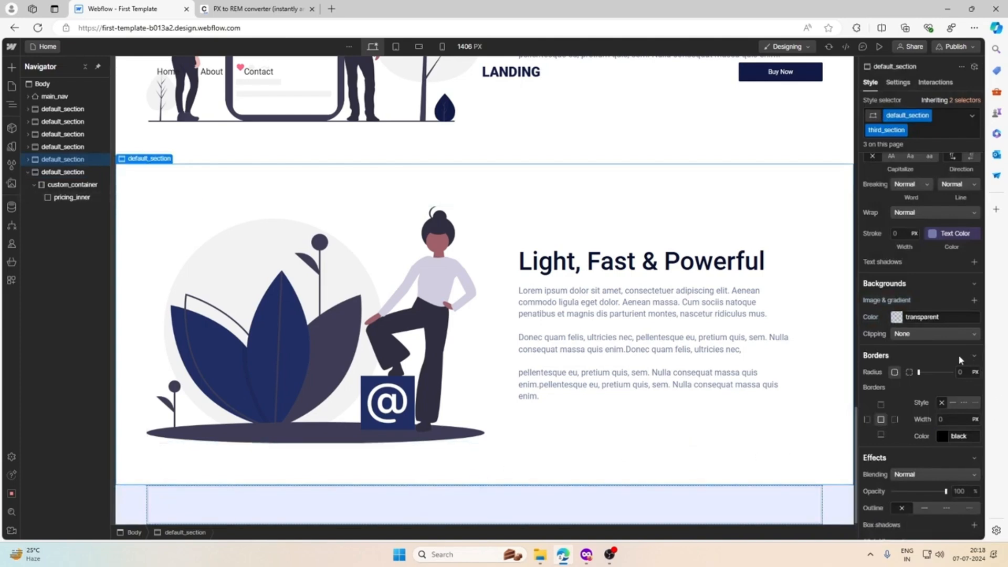
click(55, 173)
click(870, 333)
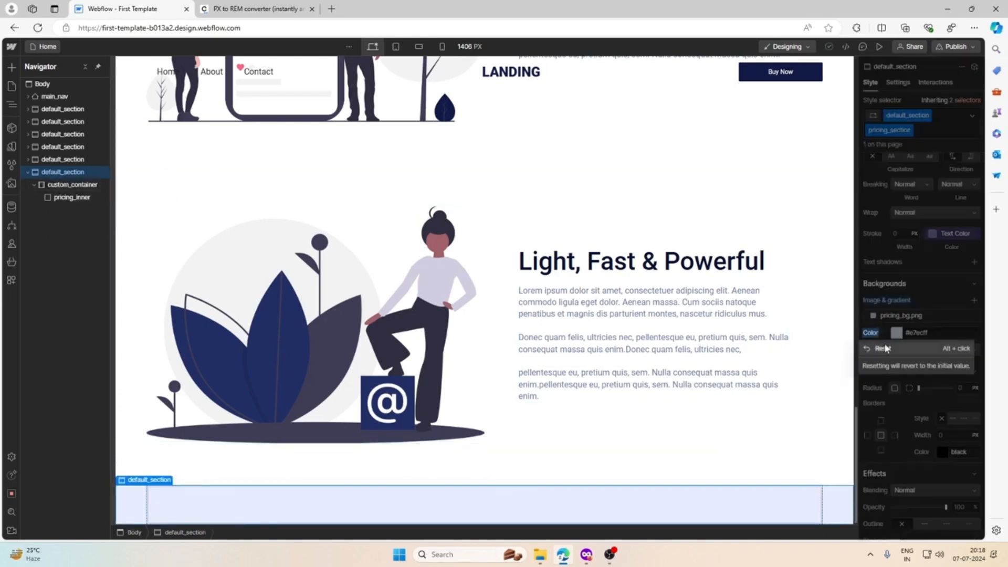
click(887, 348)
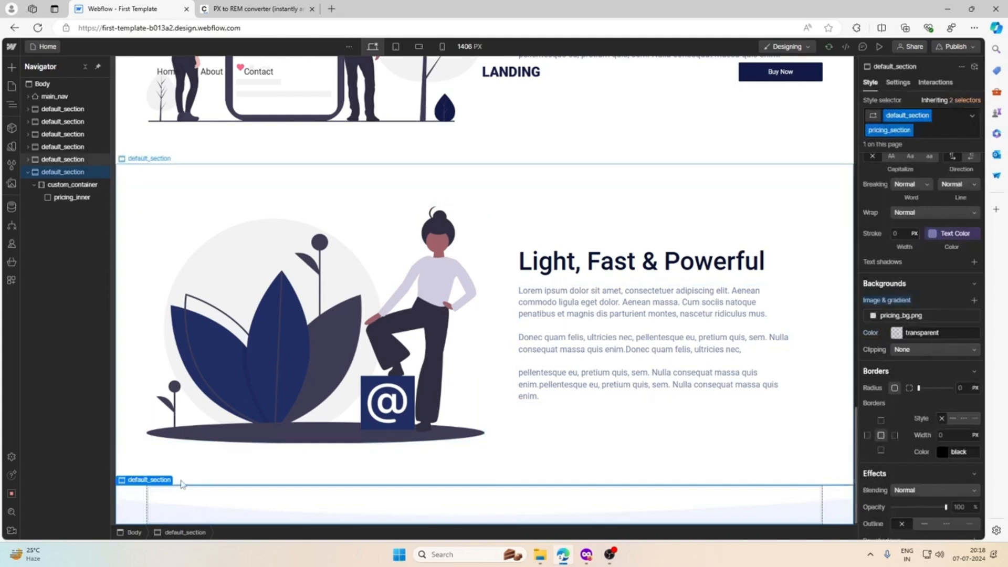
Step: Select the pricing_inner block, check the Figma pricing design, and convert 237 px to rem in the PX to REM converter
click(469, 499)
click(586, 554)
click(533, 235)
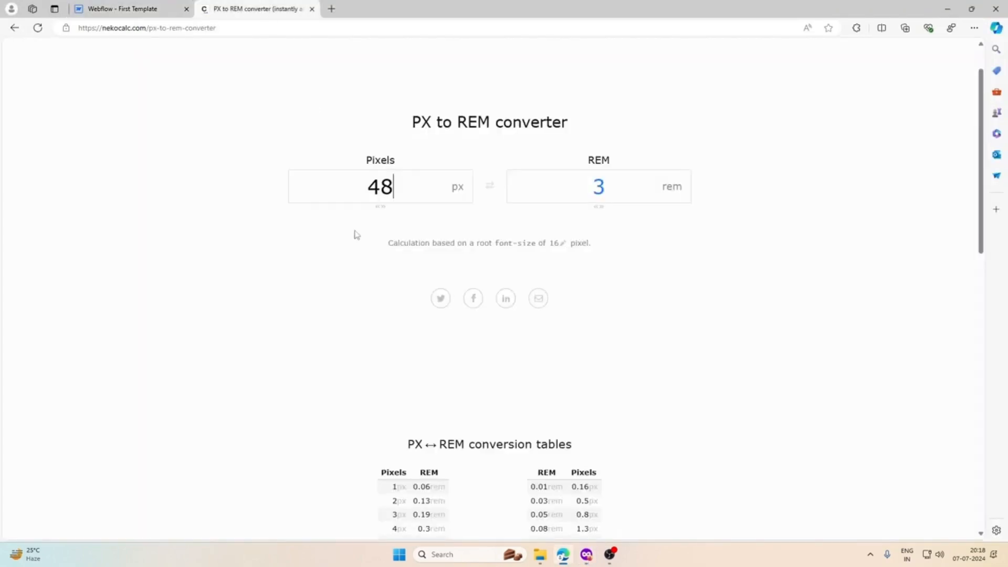
double_click(376, 192)
text(237)
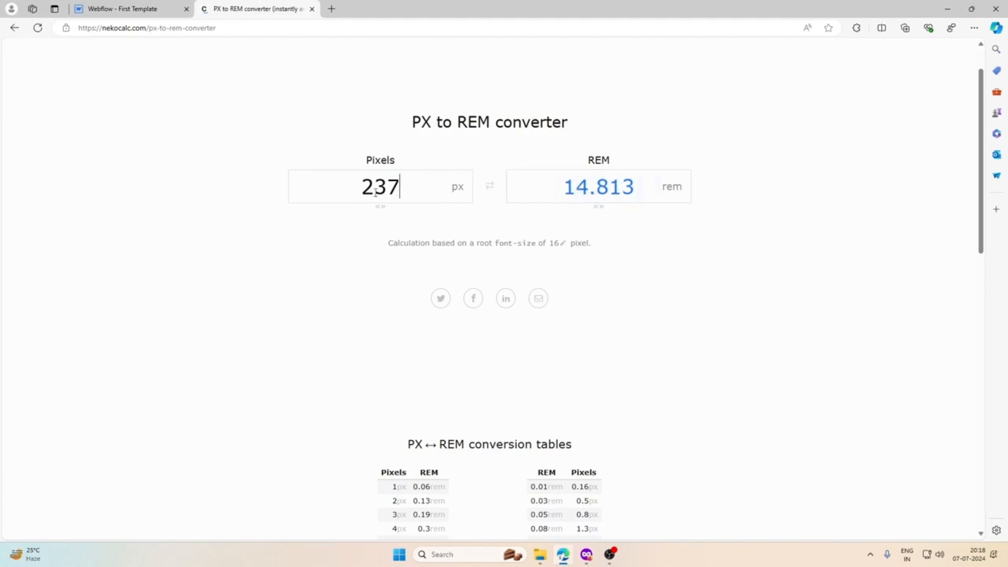
Step: Return to Webflow and set the pricing_inner block's top padding to 14rem
click(175, 6)
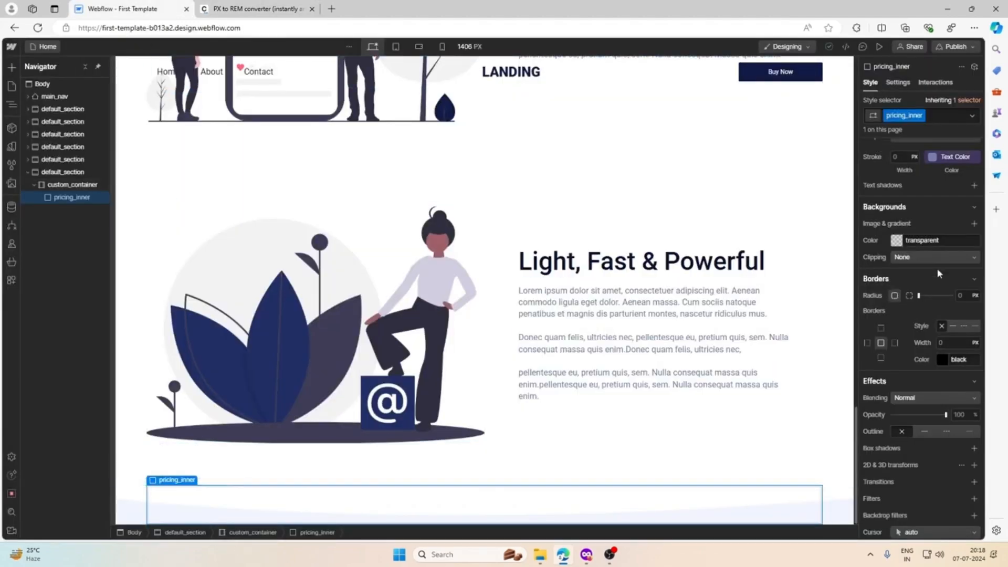
scroll(972, 254, up, 5)
scroll(972, 254, up, 3)
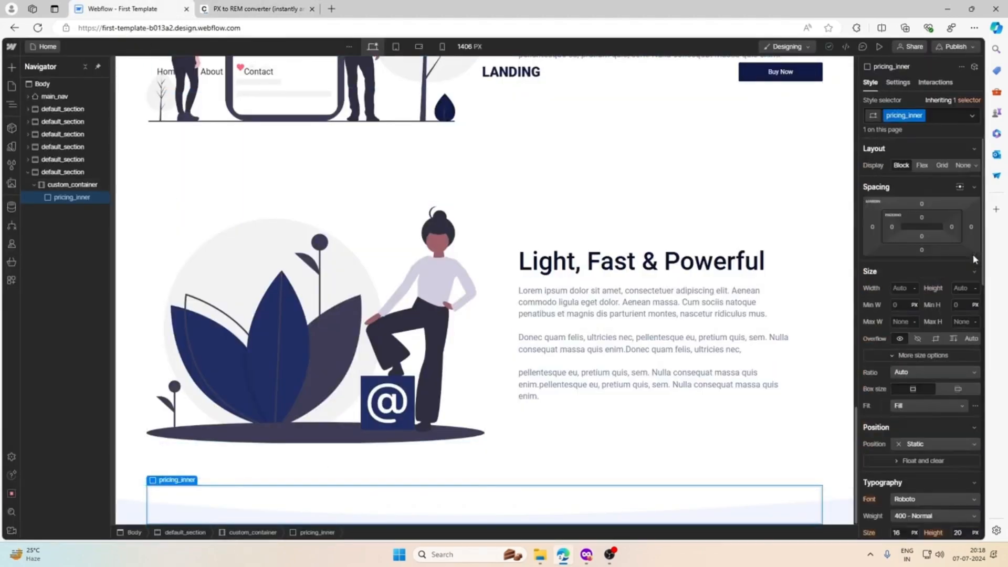
click(920, 215)
text(14rem)
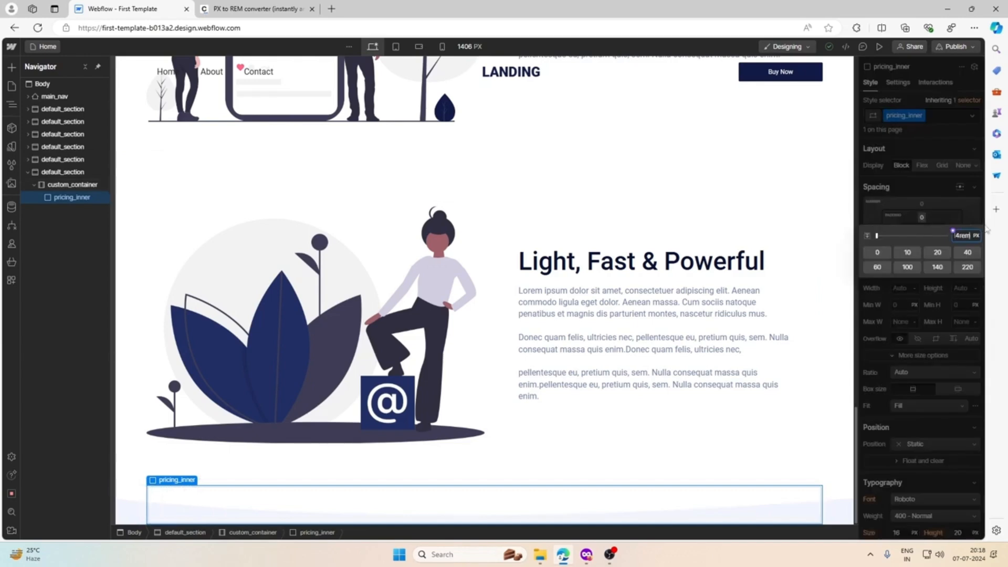
key(Return)
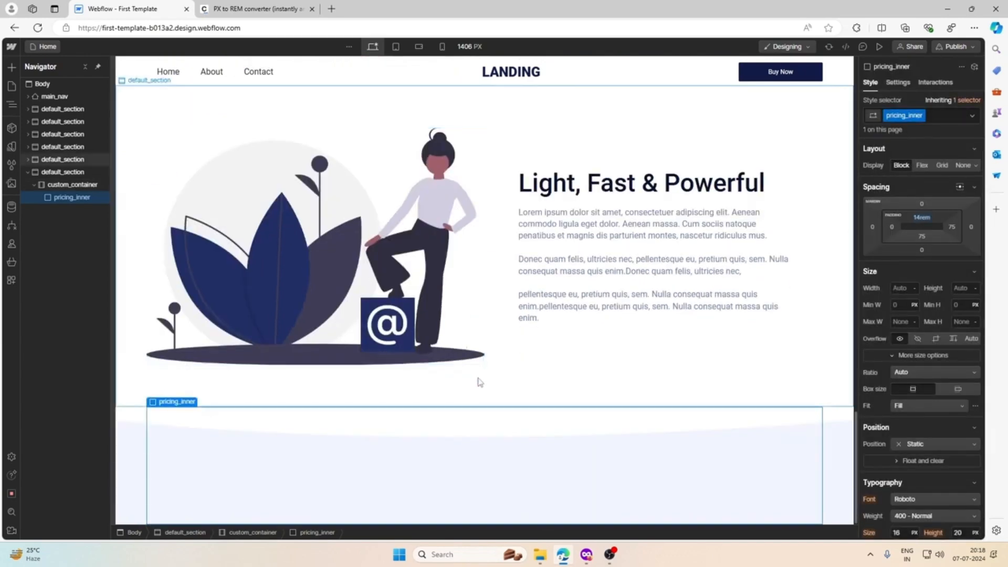
Step: In Figma, measure the distance from the top of the pricing background to the text block
click(588, 555)
click(587, 555)
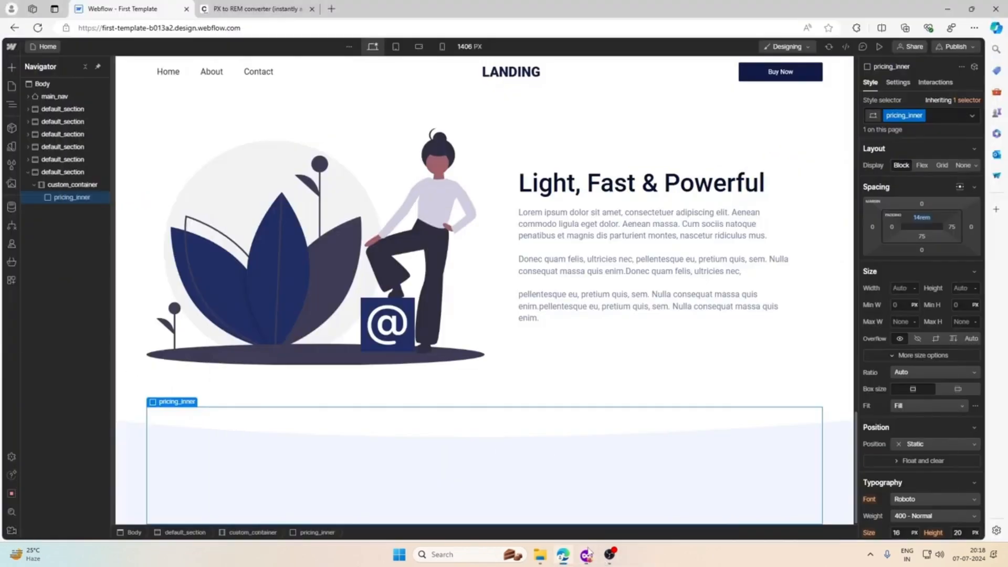
click(586, 554)
click(78, 242)
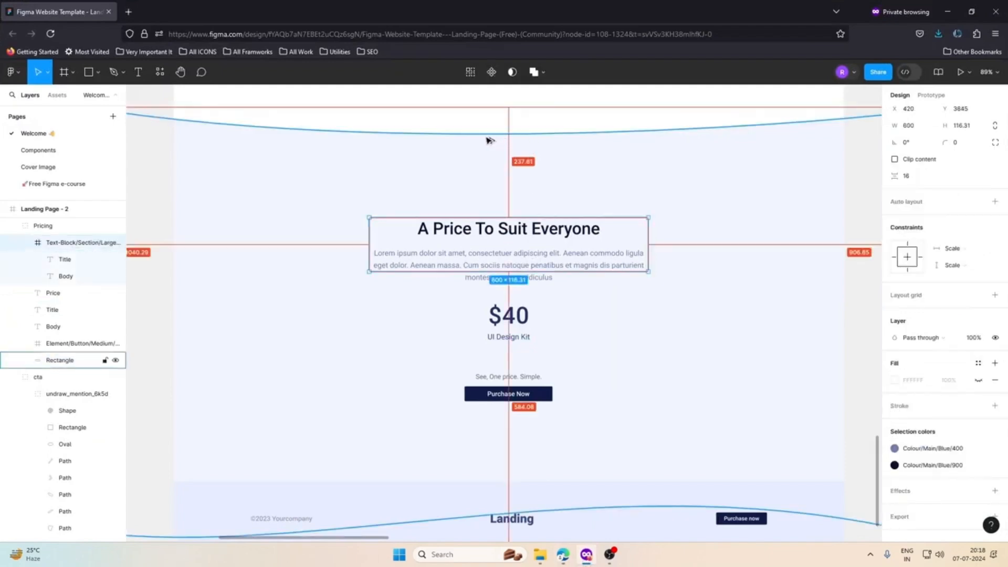
key(alt)
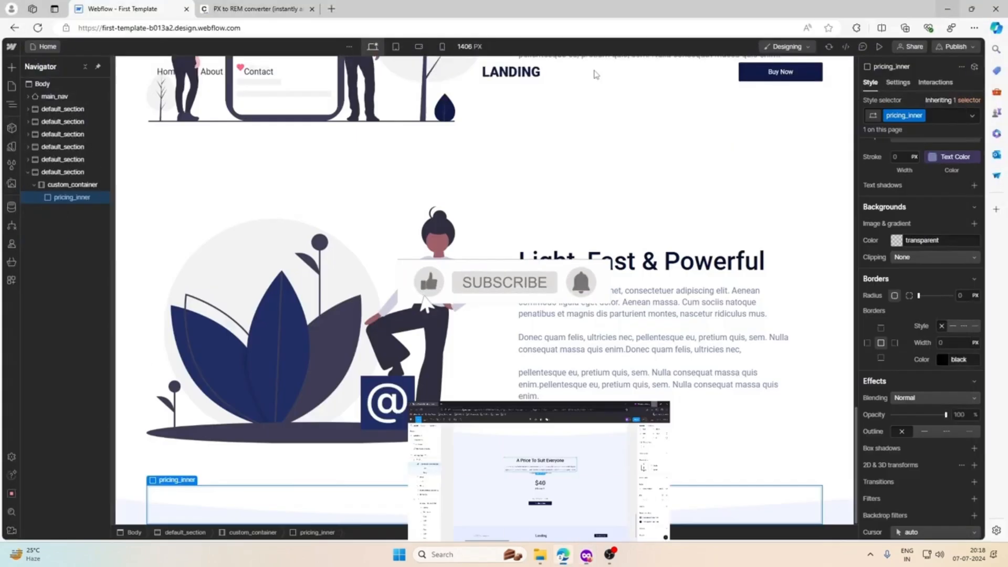
Step: Switch to the PX to REM converter and convert 237 px to rem
click(263, 3)
double_click(377, 188)
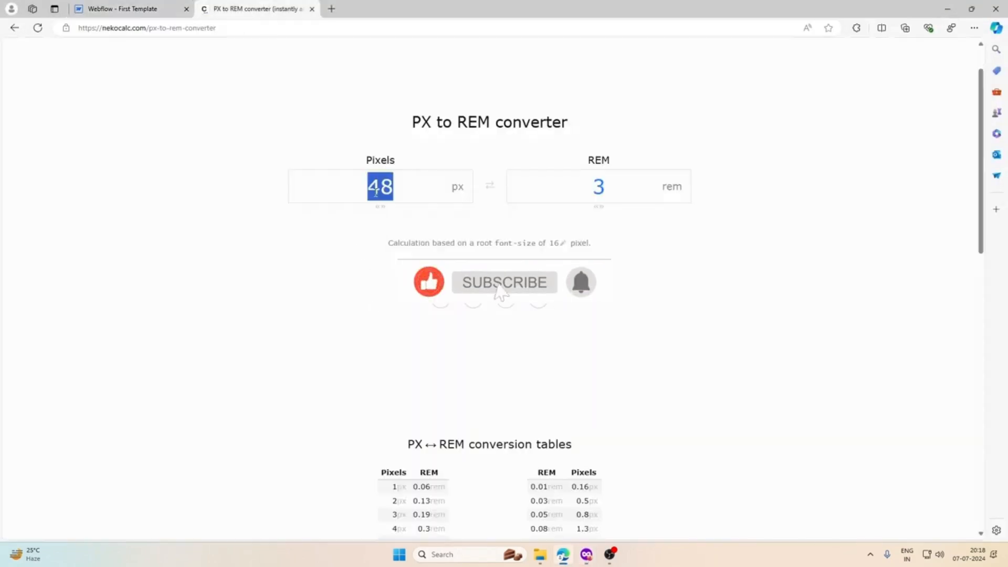
text(237)
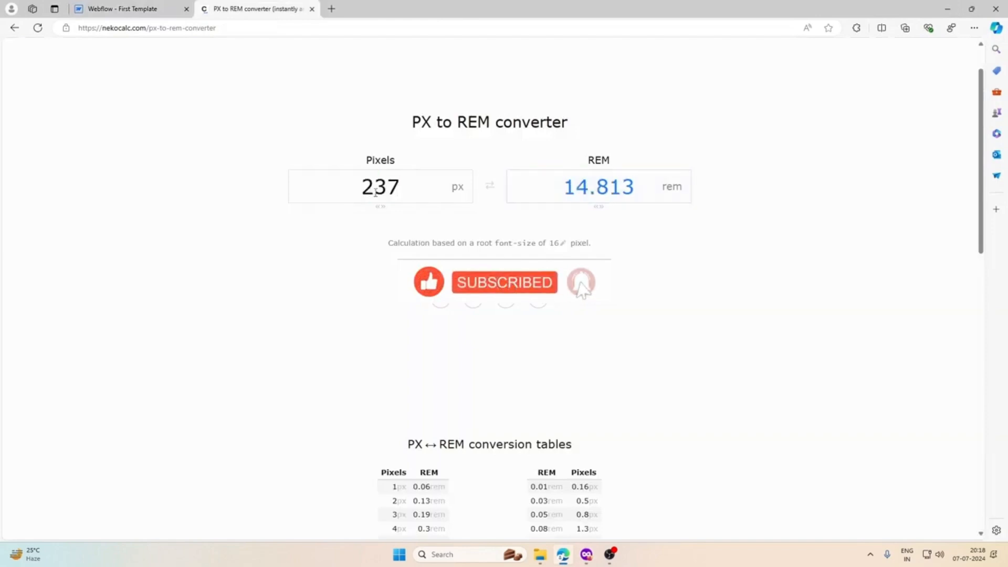
Step: Back in Webflow, give the pricing_inner block a top padding of 14rem
click(120, 8)
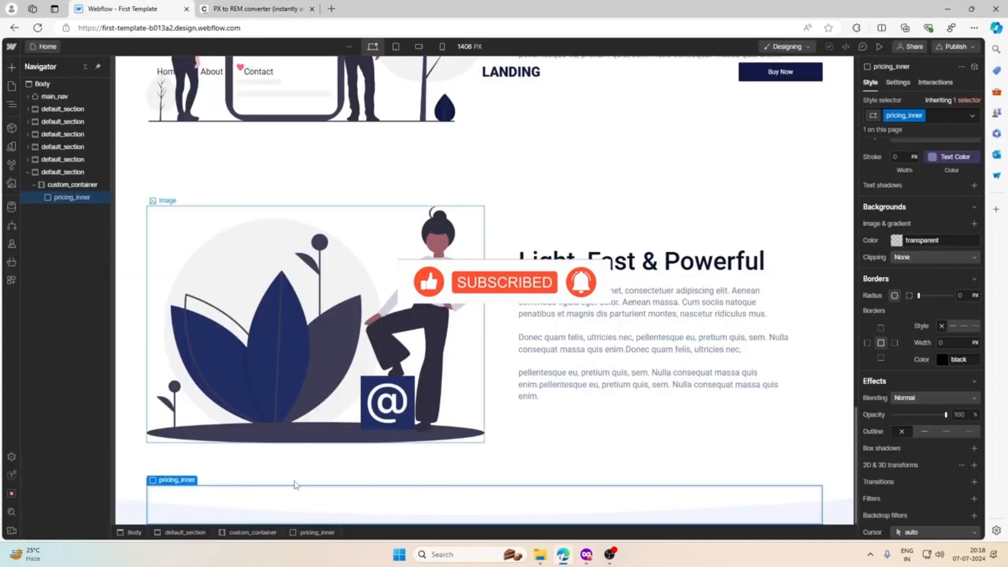
scroll(960, 249, up, 10)
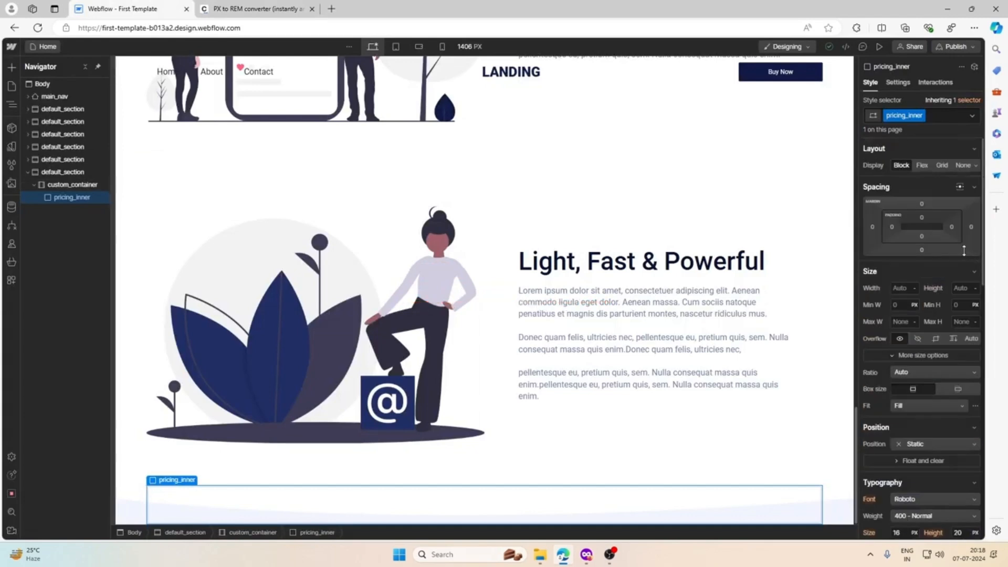
click(922, 217)
text(14rem)
key(Return)
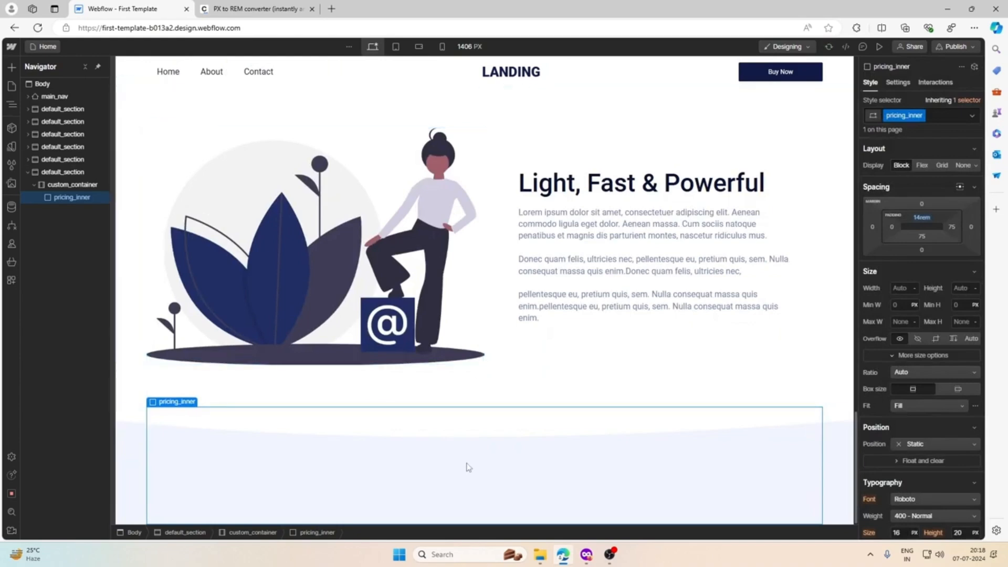
Step: Compare the typography settings of the "Light, Fast & Powerful" heading in Webflow with the pricing text in Figma
click(587, 555)
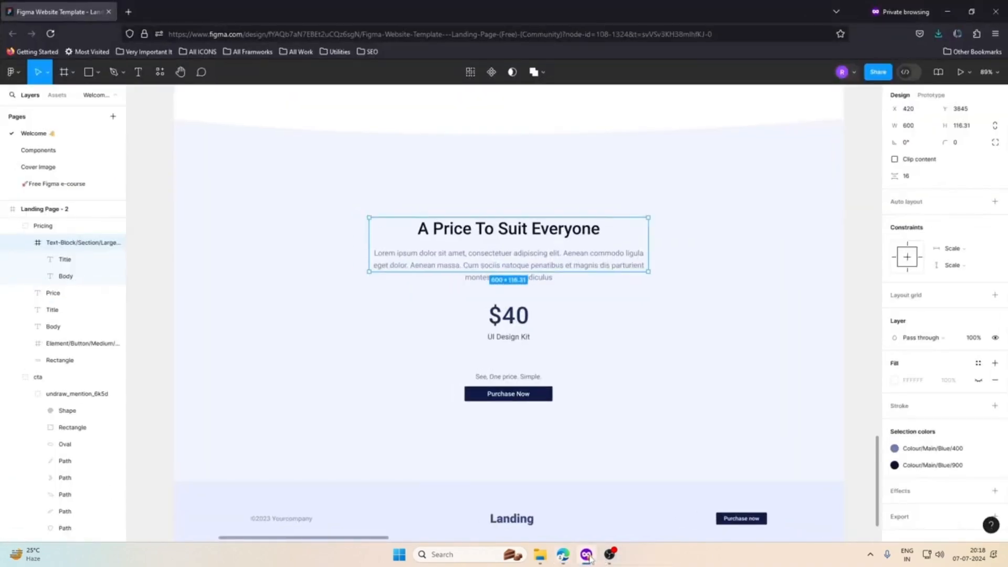
click(588, 556)
click(600, 181)
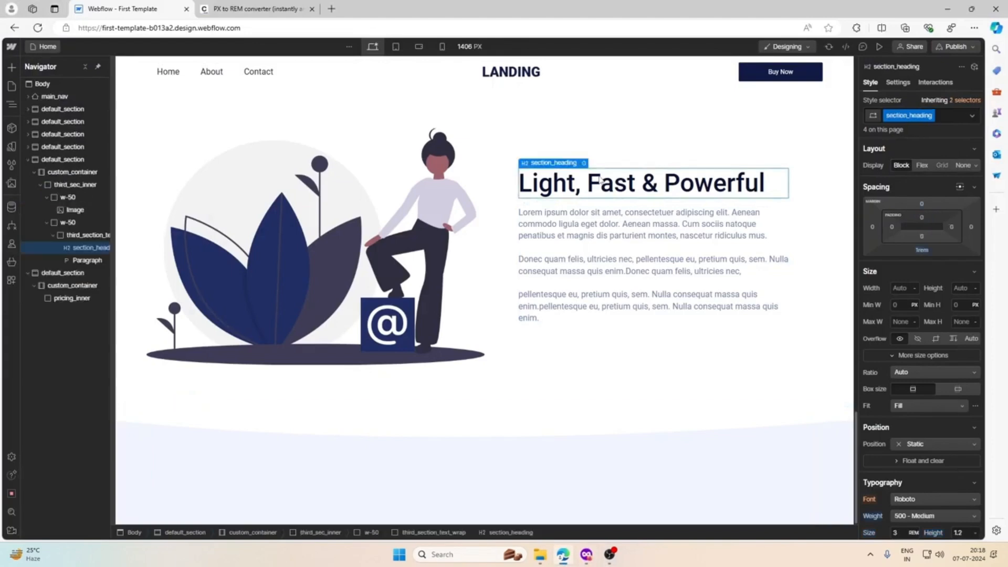
scroll(918, 333, down, 3)
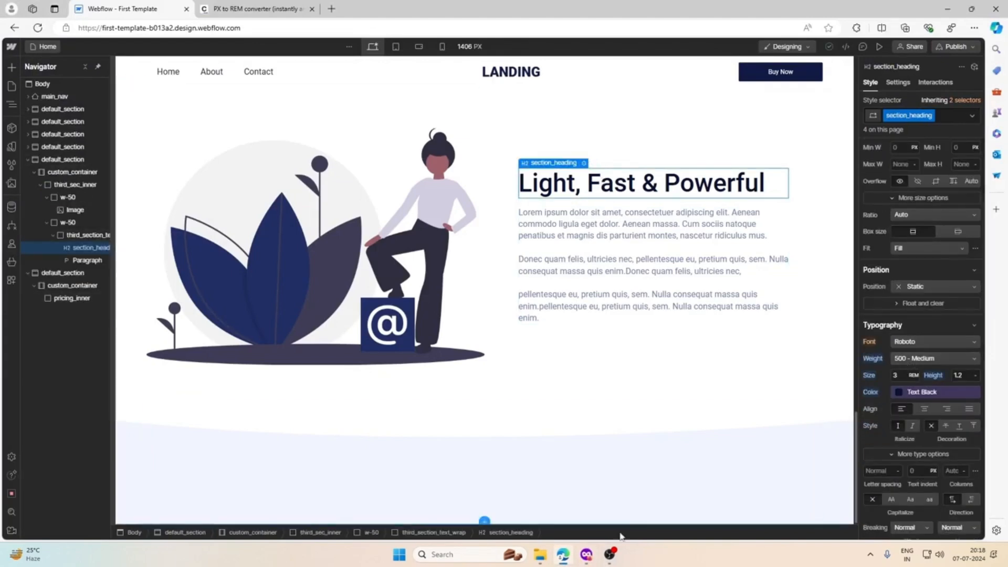
click(586, 555)
scroll(626, 348, up, 5)
scroll(626, 348, down, 5)
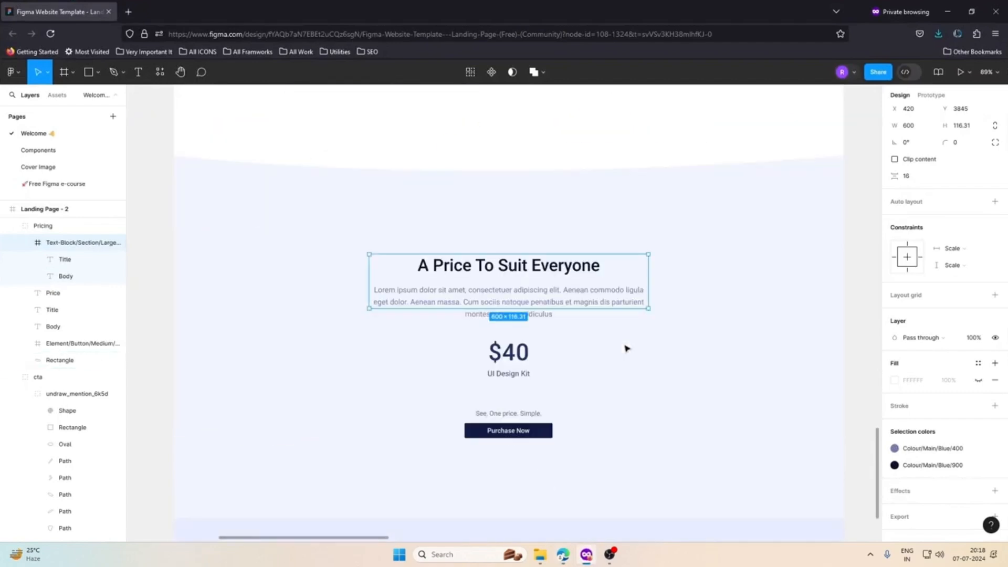
scroll(623, 322, up, 4)
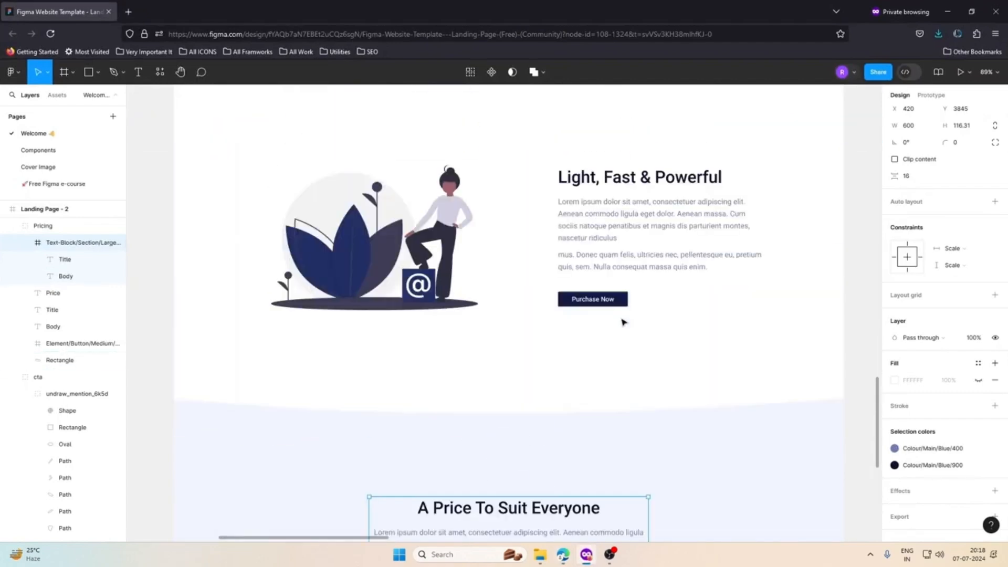
scroll(624, 322, down, 4)
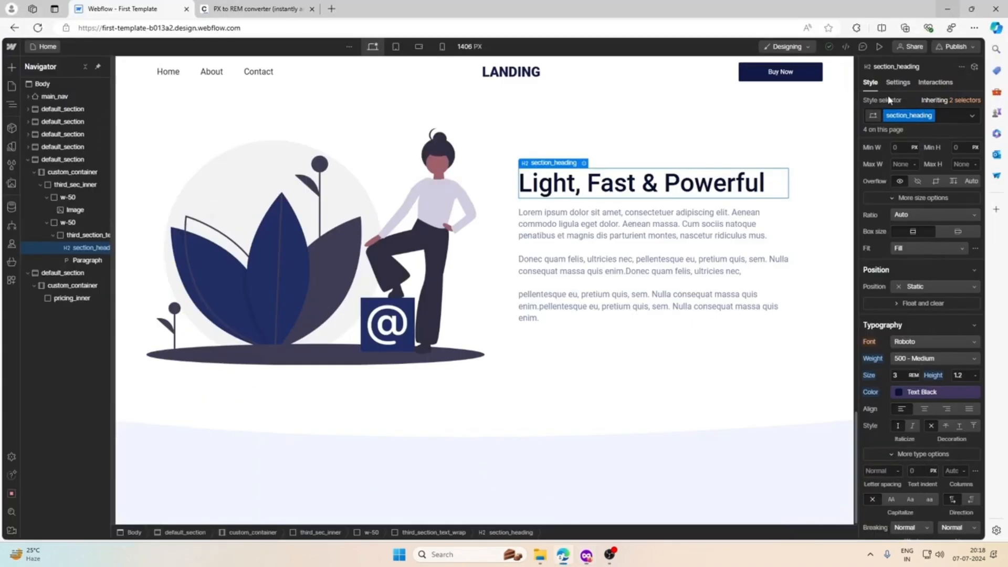
click(948, 11)
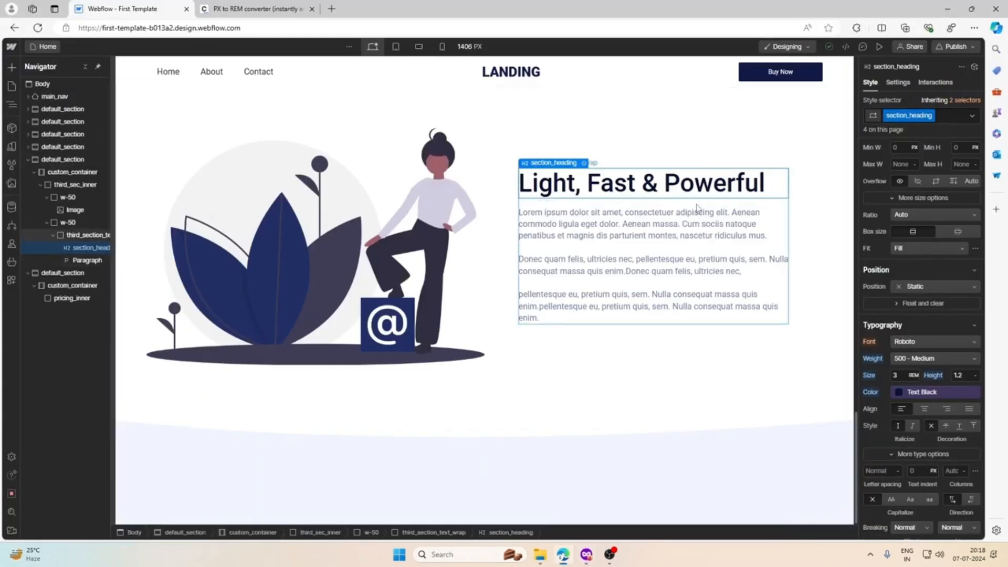
Step: Copy the third_section_text_wrap block with its heading and paragraph into the pricing_inner block
click(697, 207)
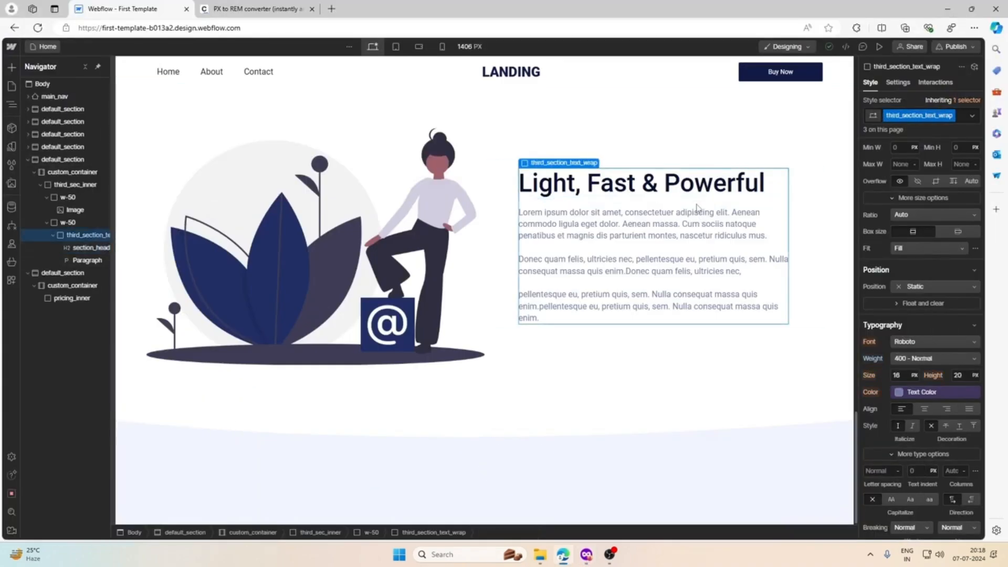
click(486, 484)
key(ctrl+v)
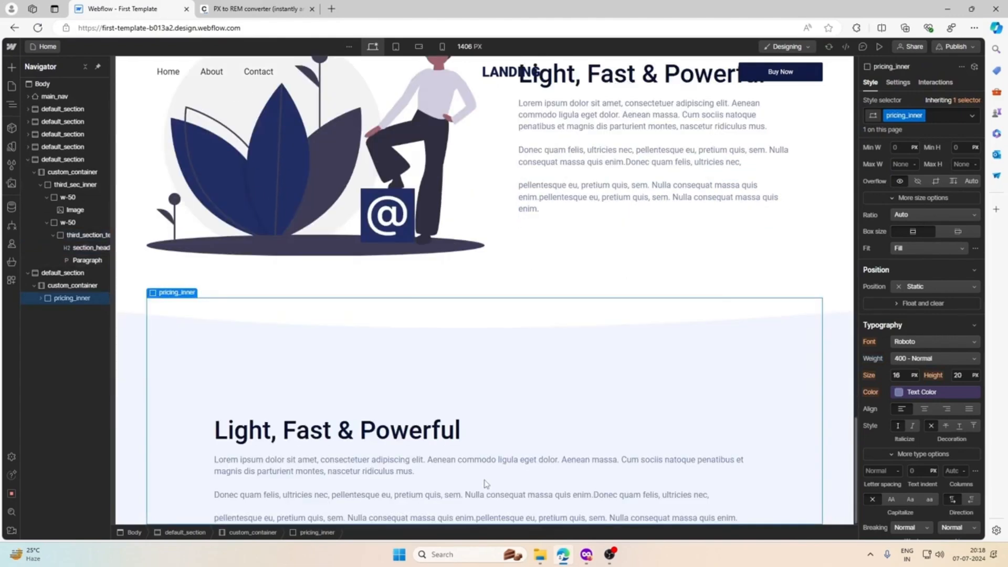
Step: Copy the pricing title from Figma and replace the duplicated heading's text in Webflow with "A Price To Suit Everyone"
click(513, 436)
click(586, 554)
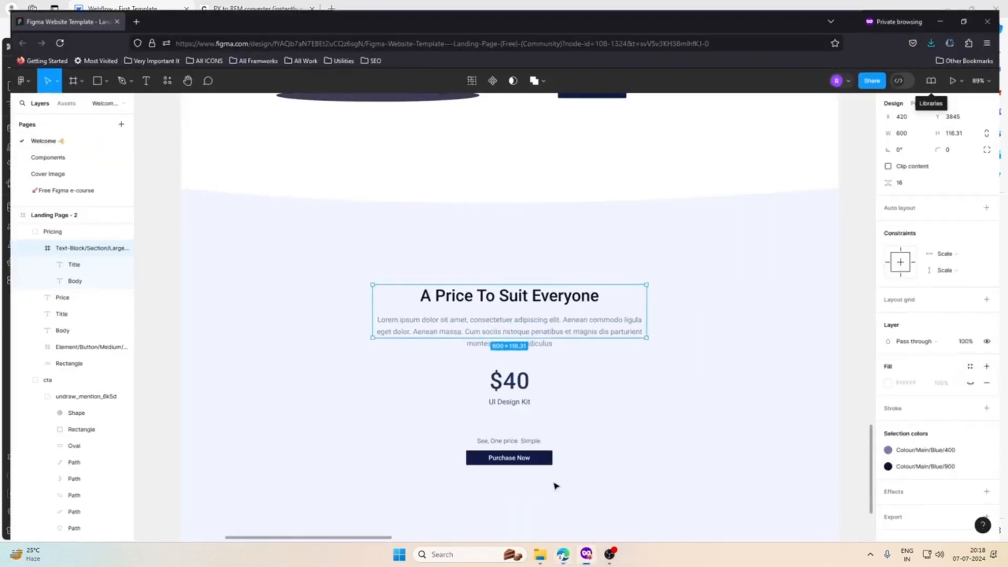
click(534, 295)
double_click(534, 295)
key(ctrl+c)
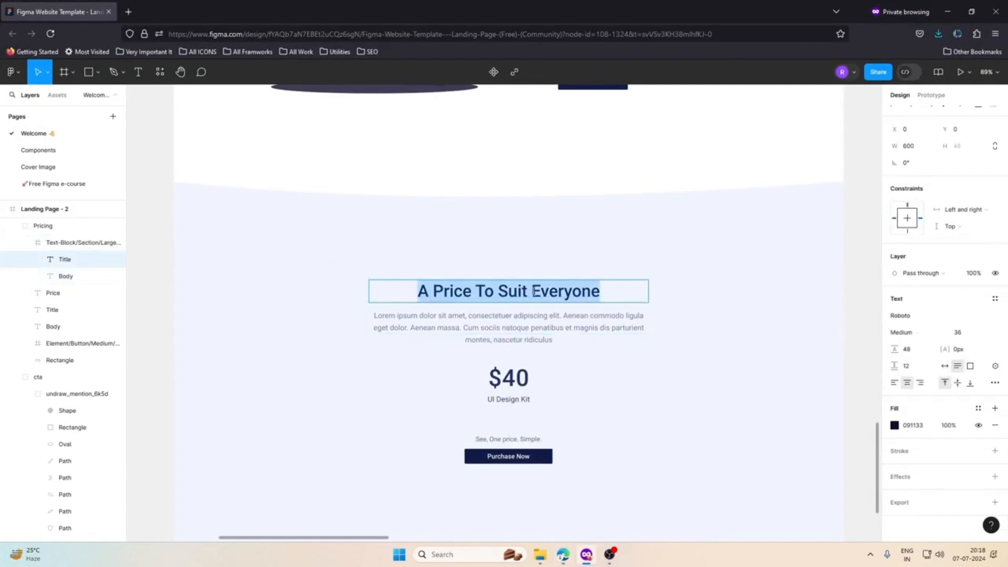
click(954, 12)
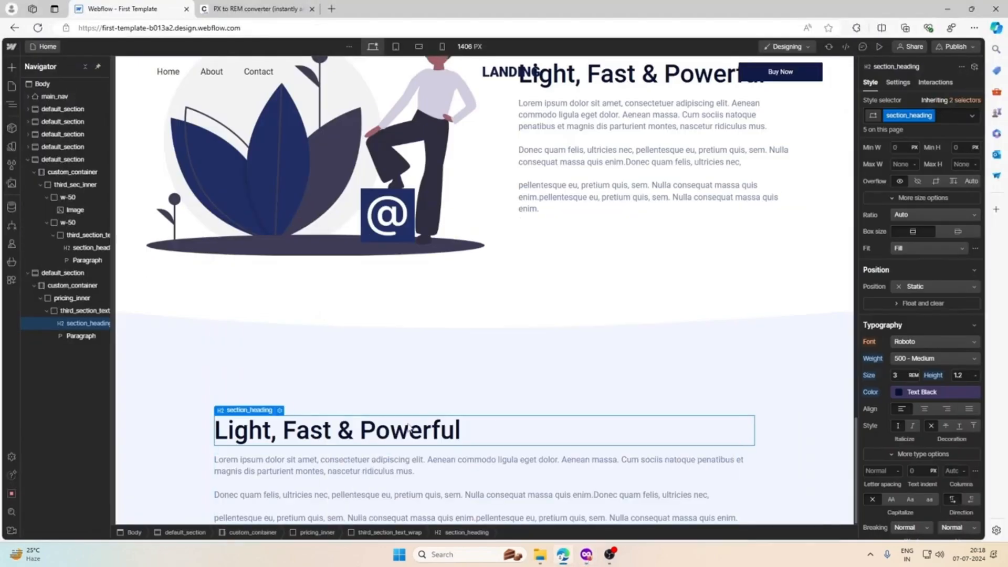
double_click(389, 432)
key(ctrl+v)
click(571, 480)
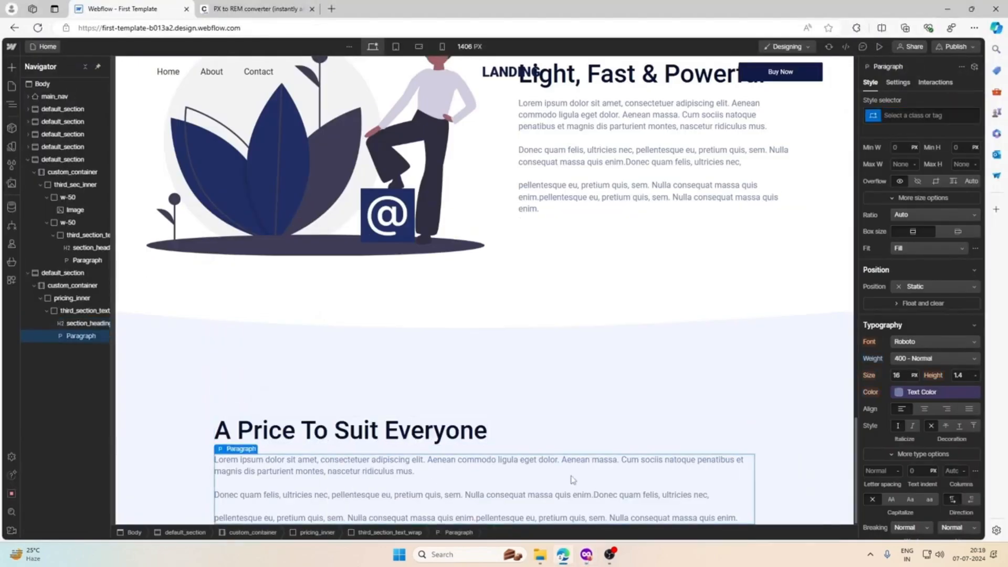
click(559, 445)
click(534, 452)
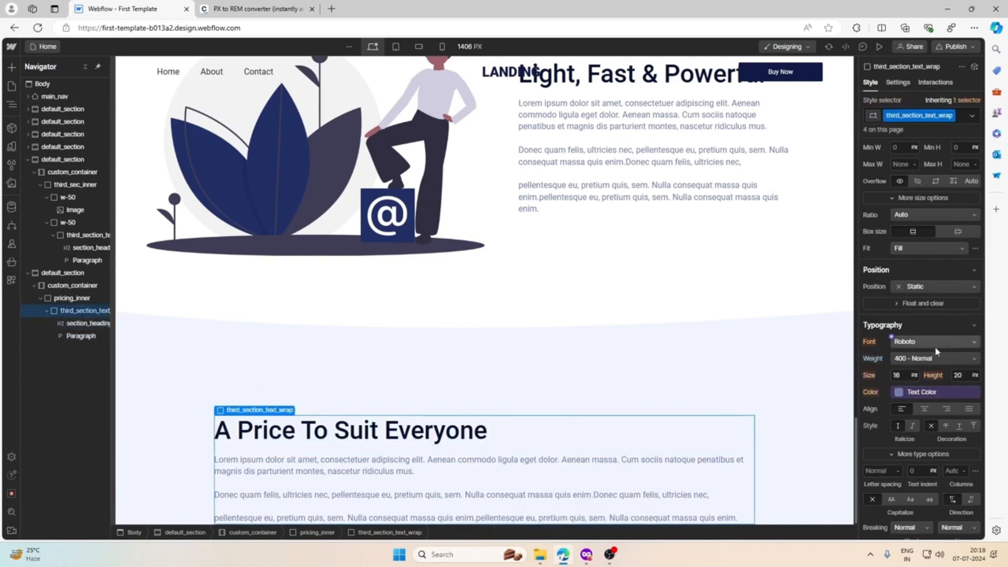
click(924, 409)
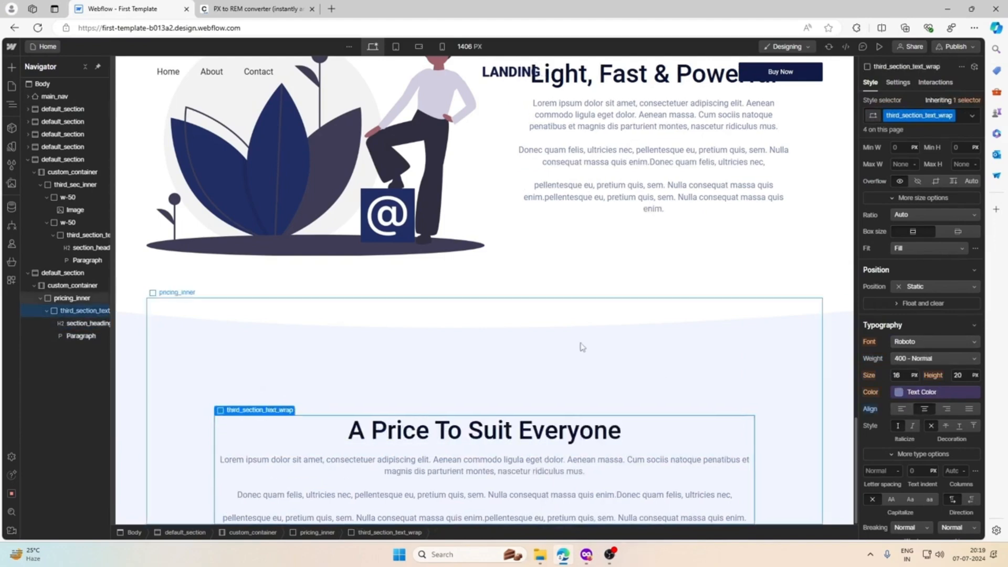
key(ctrl+z)
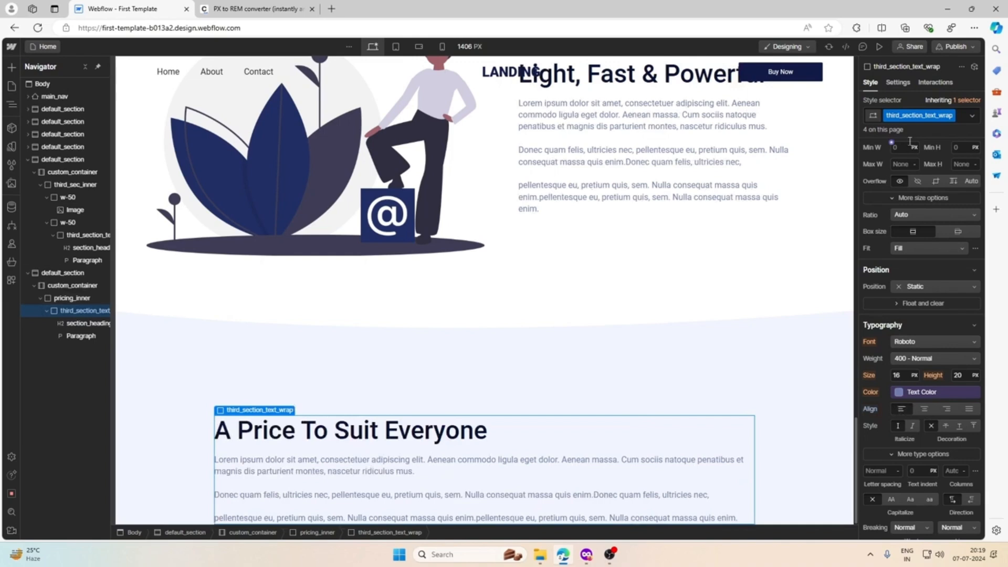
click(959, 117)
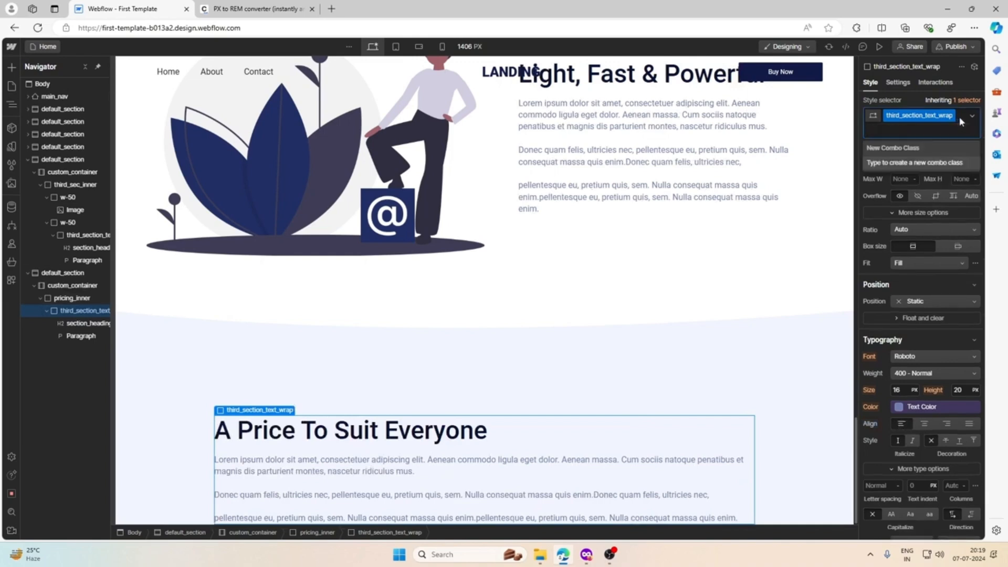
key(ctrl+v)
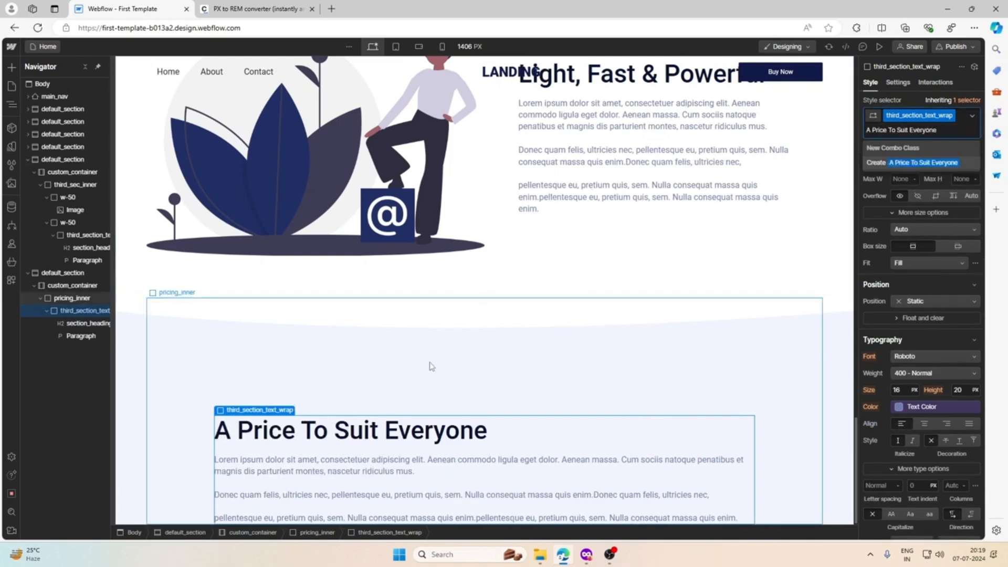
key(Escape)
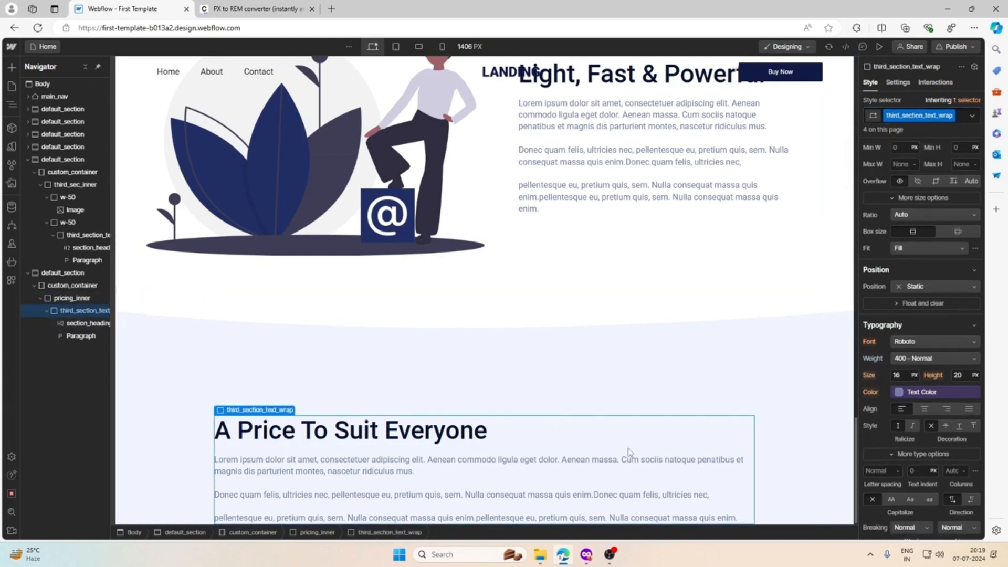
Step: Duplicate the pricing third_section_text_wrap block, replace the copy's class with a new text-center class and center-align its text
key(ctrl+d)
click(643, 453)
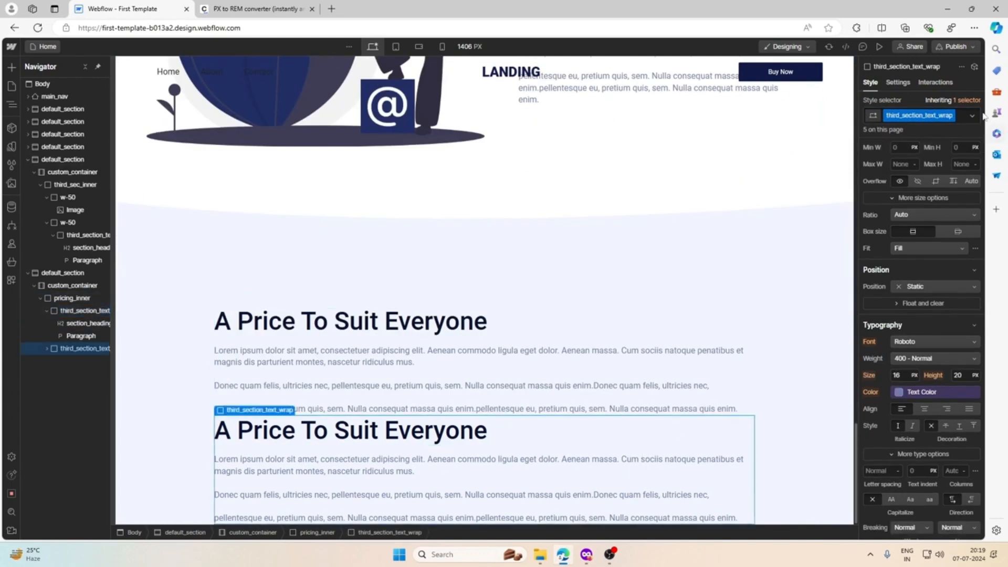
click(958, 115)
key(BackSpace)
text(tex)
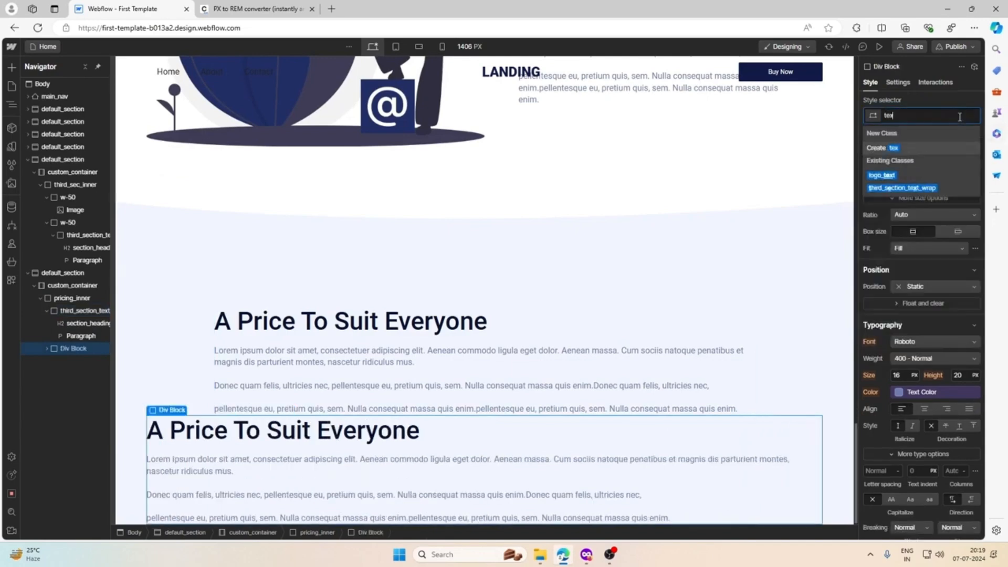
text(t-center)
key(Return)
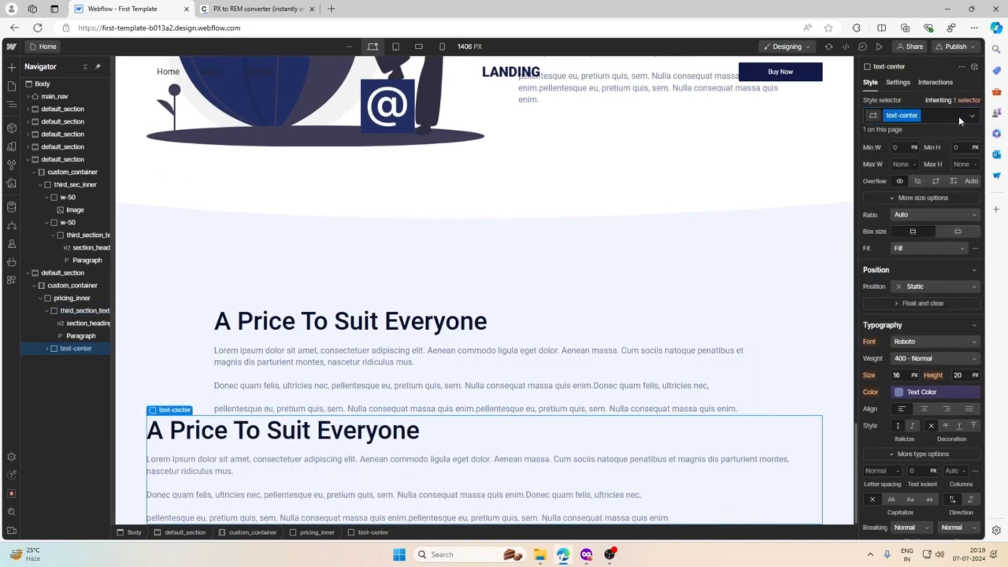
click(924, 409)
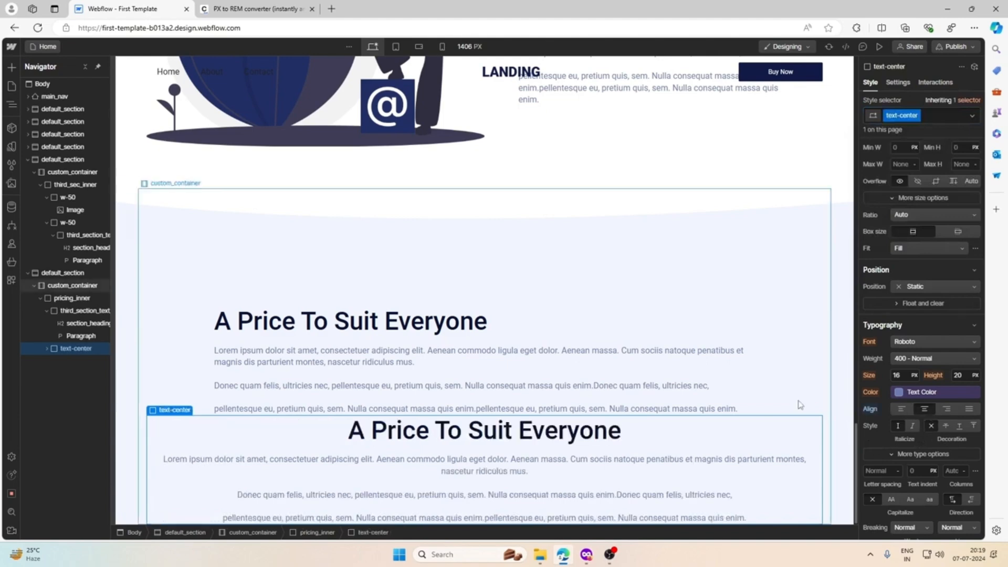
Step: Add the existing text-center class to the original third_section_text_wrap block in the pricing section
click(654, 342)
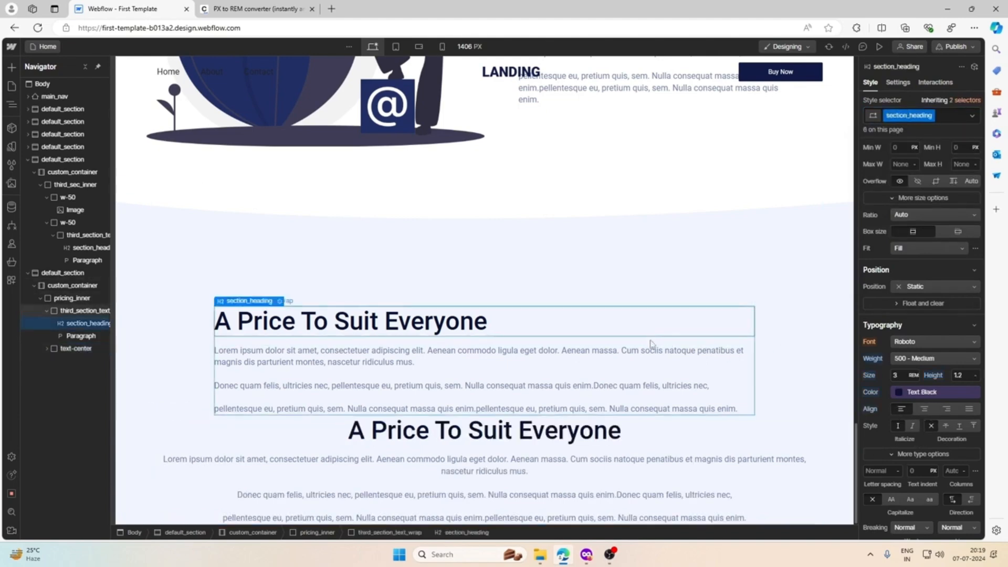
click(654, 345)
click(962, 120)
text(tex)
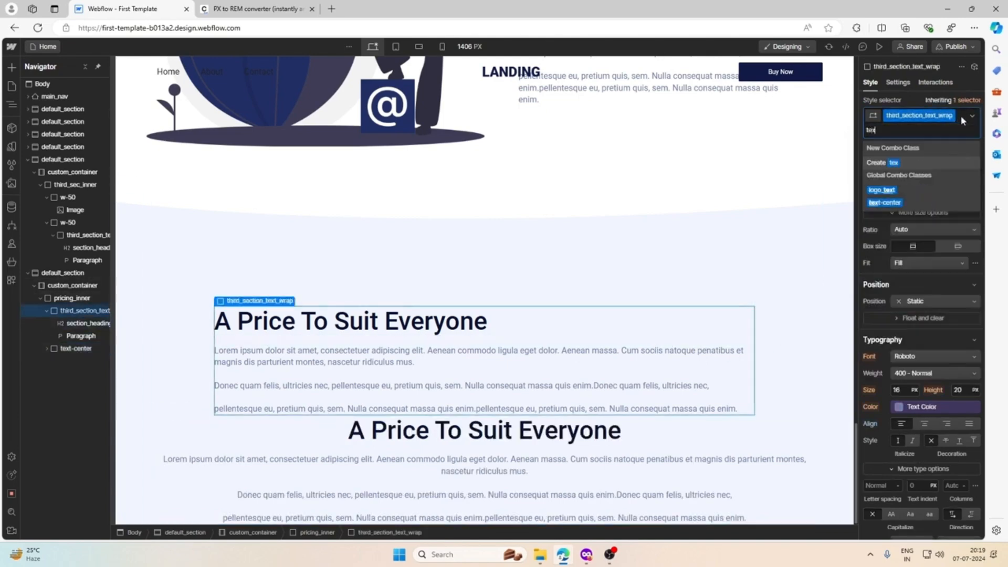
click(884, 202)
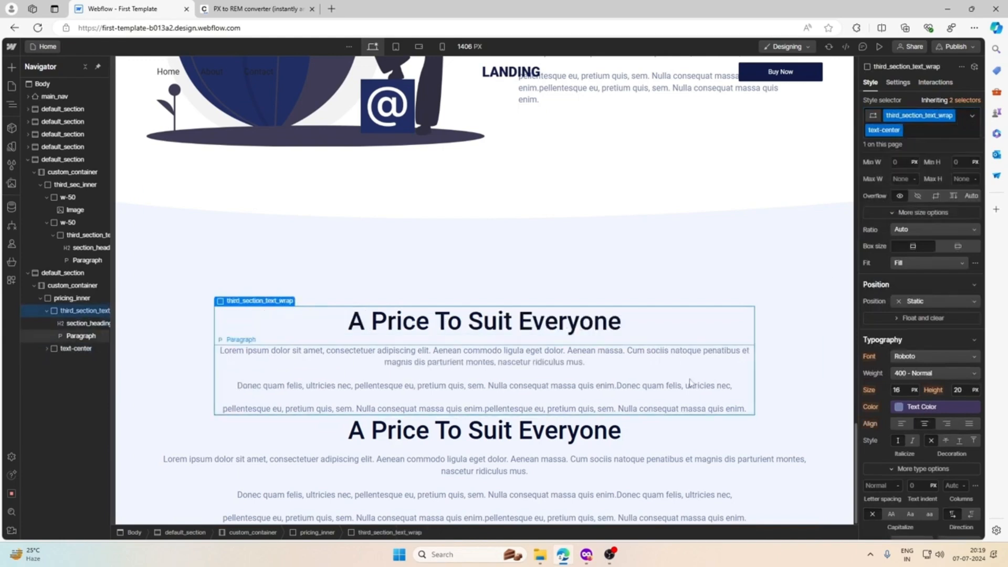
Step: Delete the duplicate text block that carries only the text-center class
click(656, 437)
click(670, 453)
key(Delete)
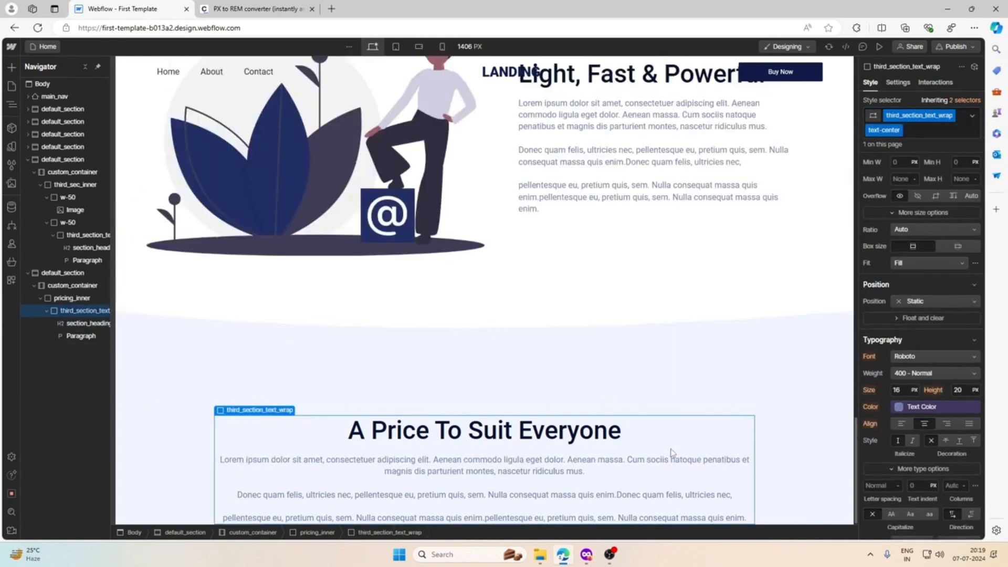
Step: Review the text alignment in the page's sections and compare the pricing text with the Figma design
scroll(592, 474, up, 6)
scroll(592, 474, down, 6)
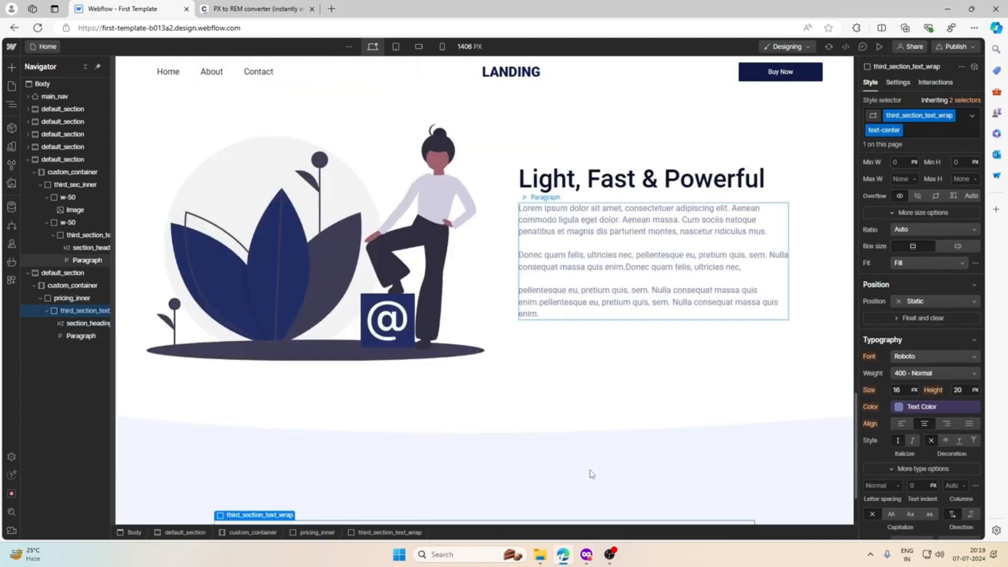
scroll(592, 473, up, 2)
scroll(592, 473, down, 2)
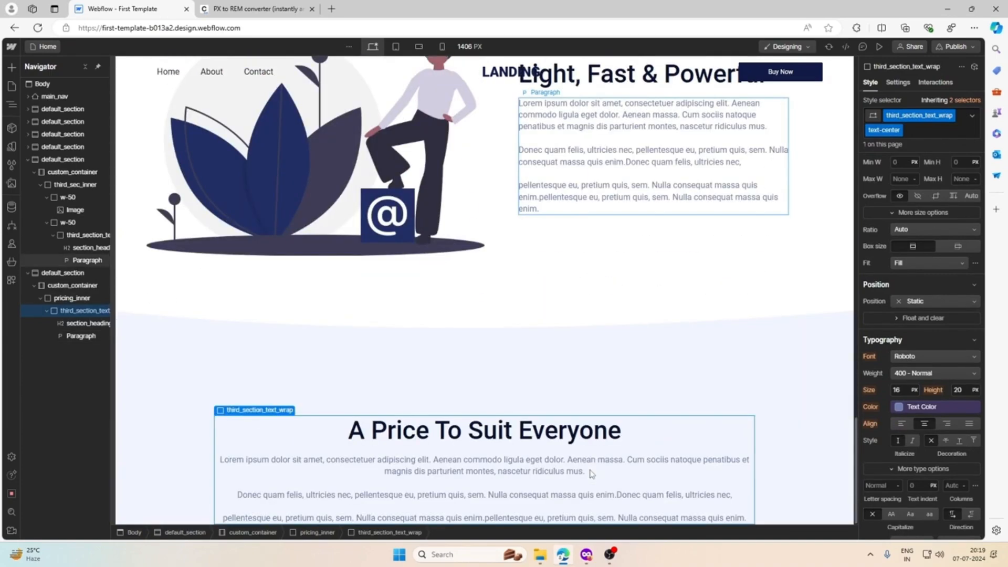
scroll(592, 474, up, 12)
scroll(592, 474, up, 15)
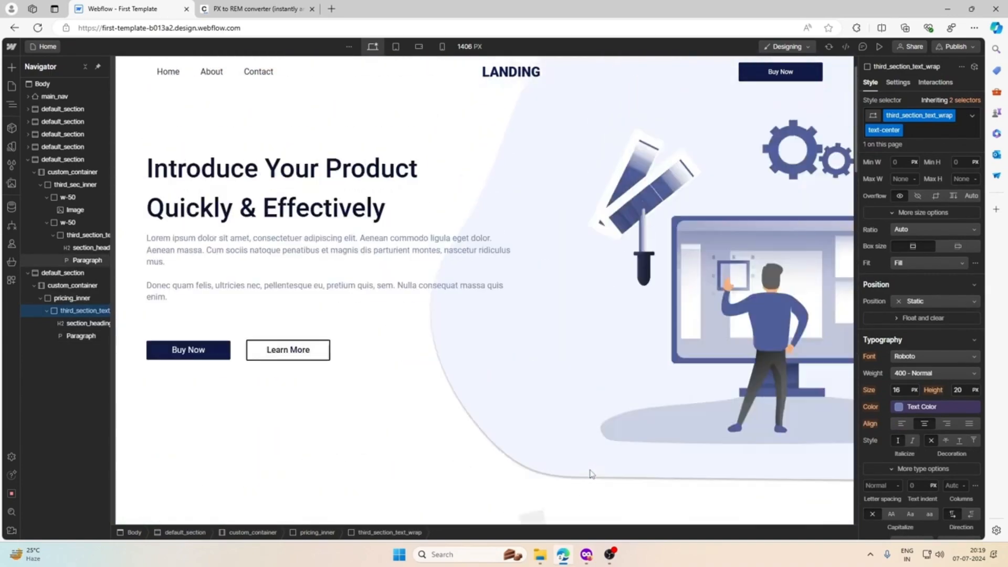
scroll(592, 474, down, 8)
scroll(592, 474, down, 10)
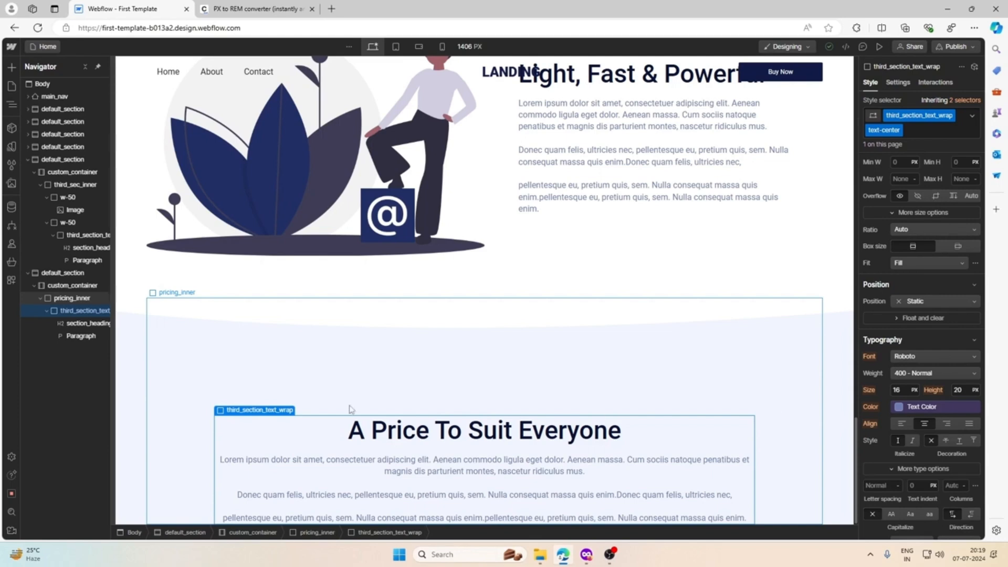
mouse_move(248, 411)
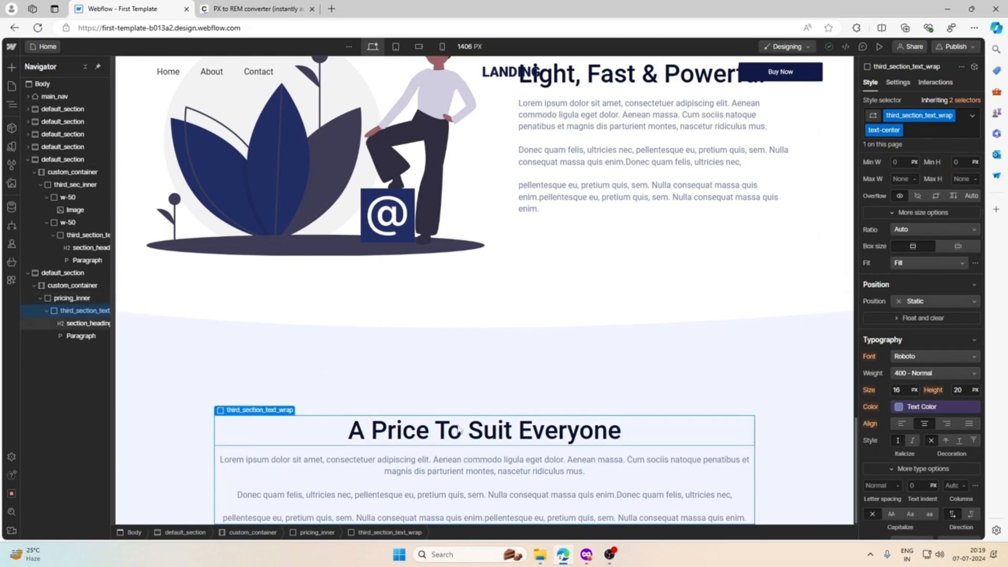
click(587, 555)
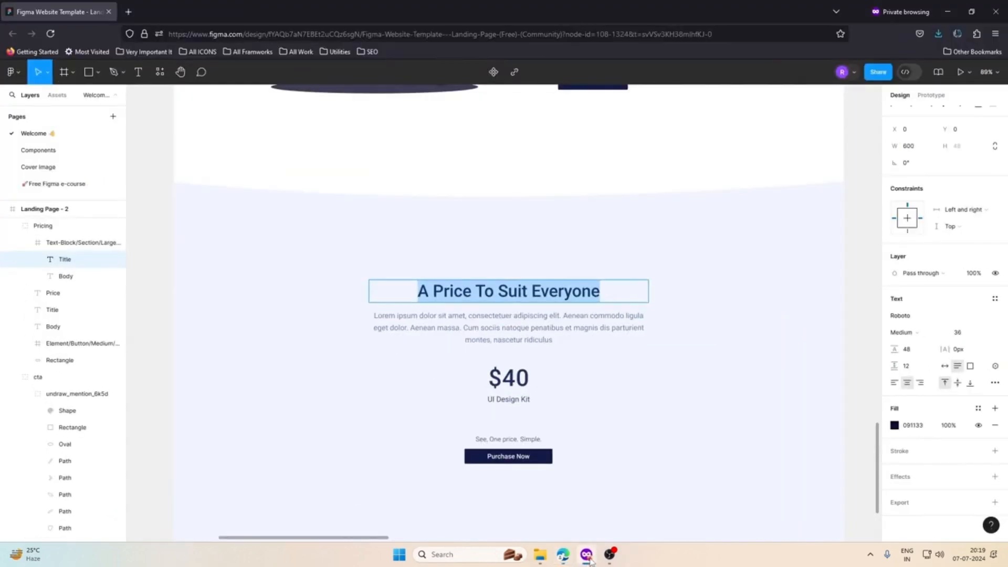
click(588, 557)
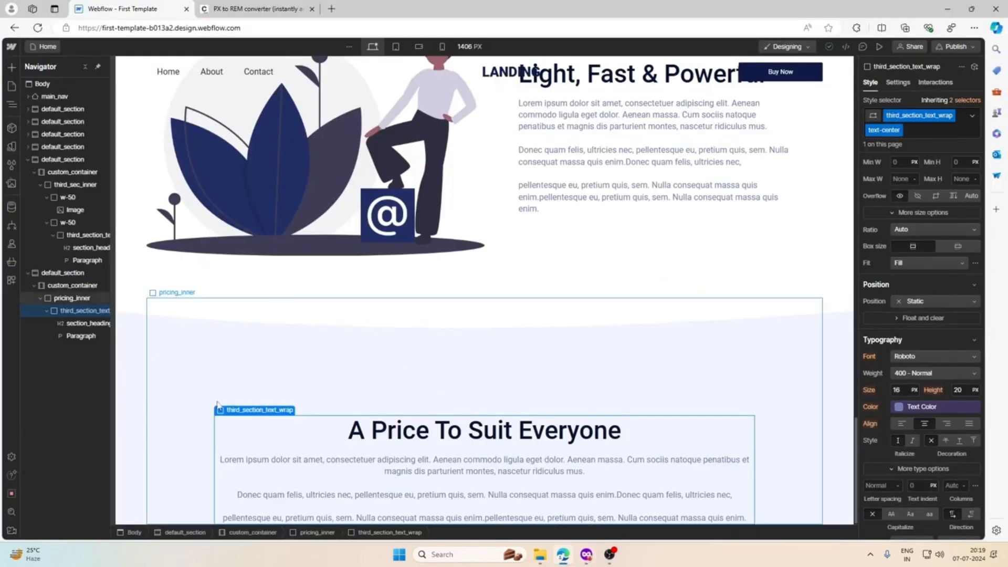
Step: Add a div block inside pricing_inner, below the text block, and give it the class pricing_price_box
click(236, 398)
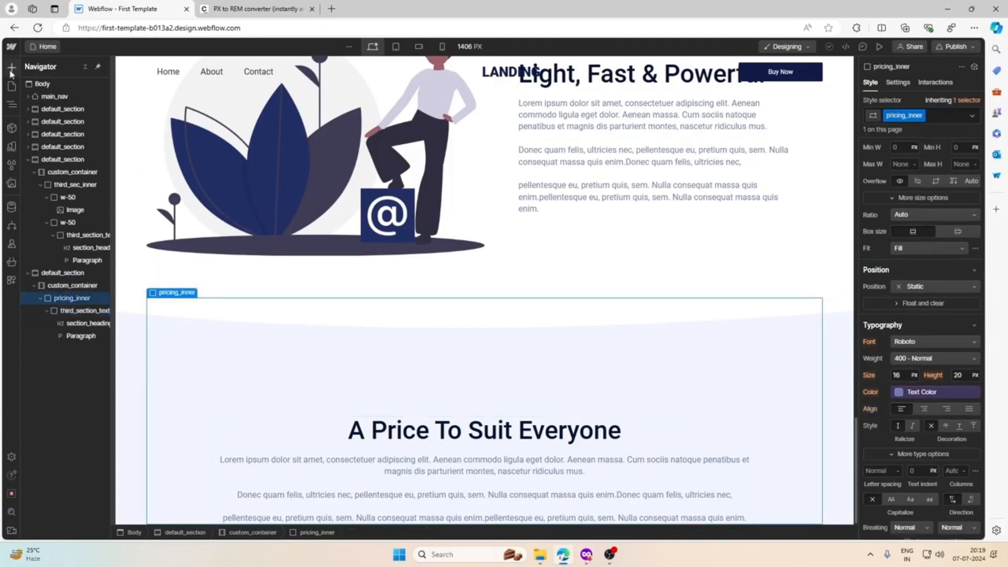
click(11, 70)
click(42, 278)
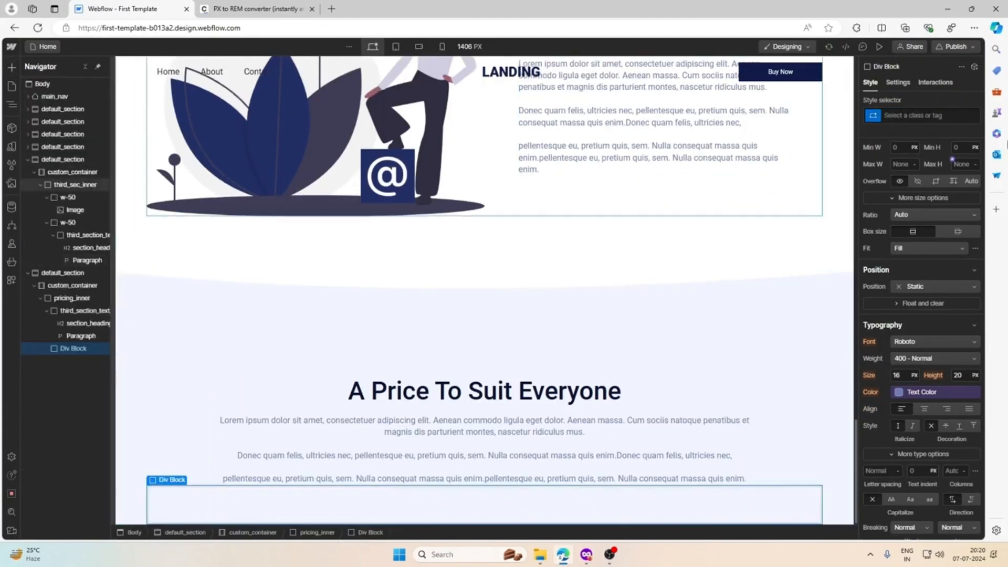
click(945, 116)
text(pricing)
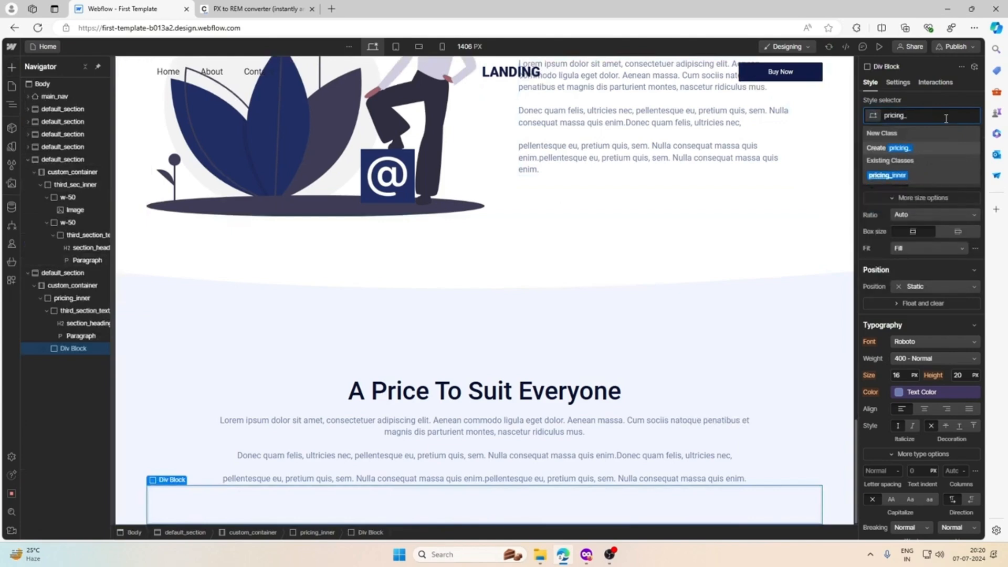
text(_price_box)
key(Return)
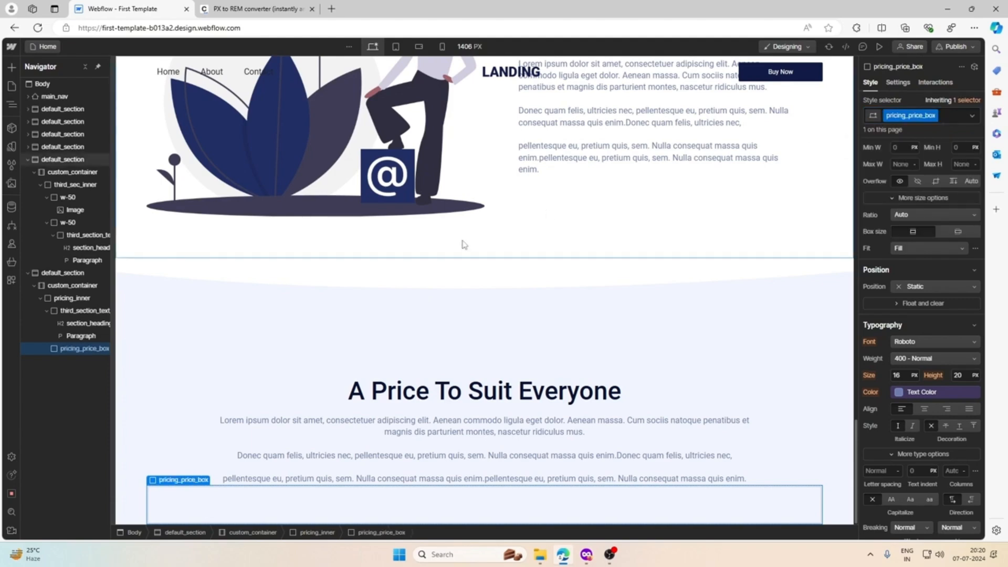
Step: Check the price text in Figma, and in Webflow add an H2 heading reading "$40" inside the pricing_price_box block
click(586, 556)
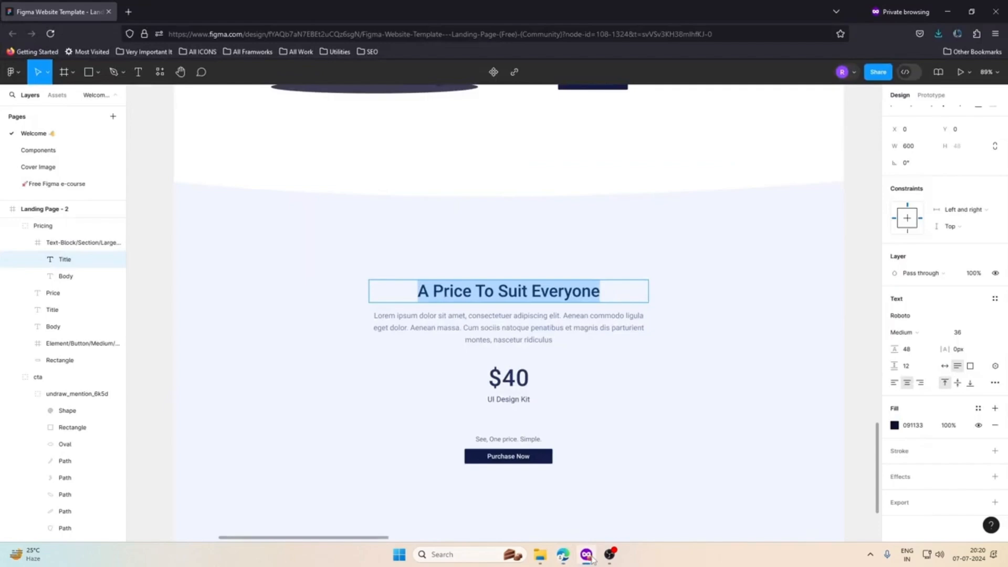
double_click(504, 376)
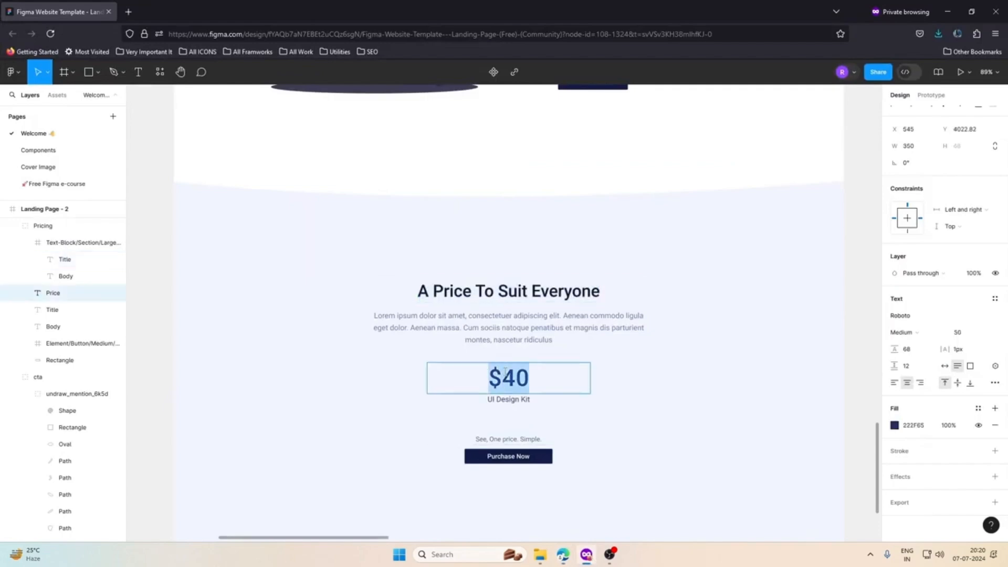
click(947, 12)
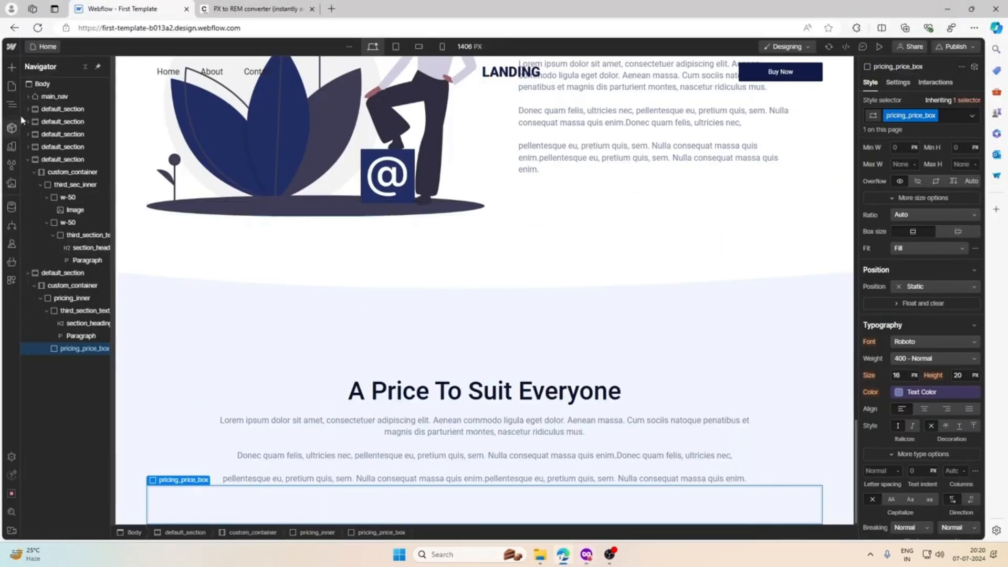
click(11, 66)
click(41, 393)
click(201, 442)
double_click(239, 508)
text($40)
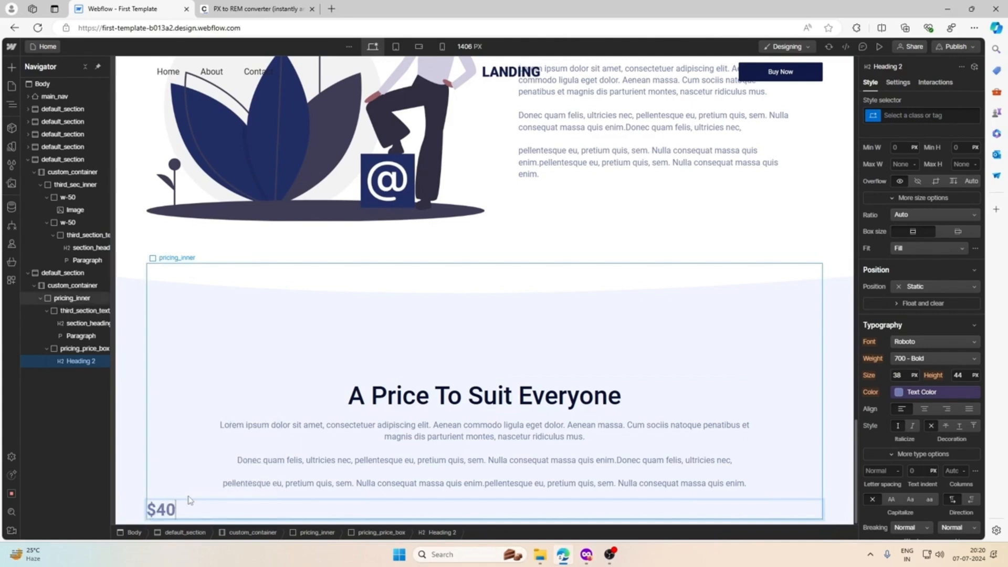
key(Escape)
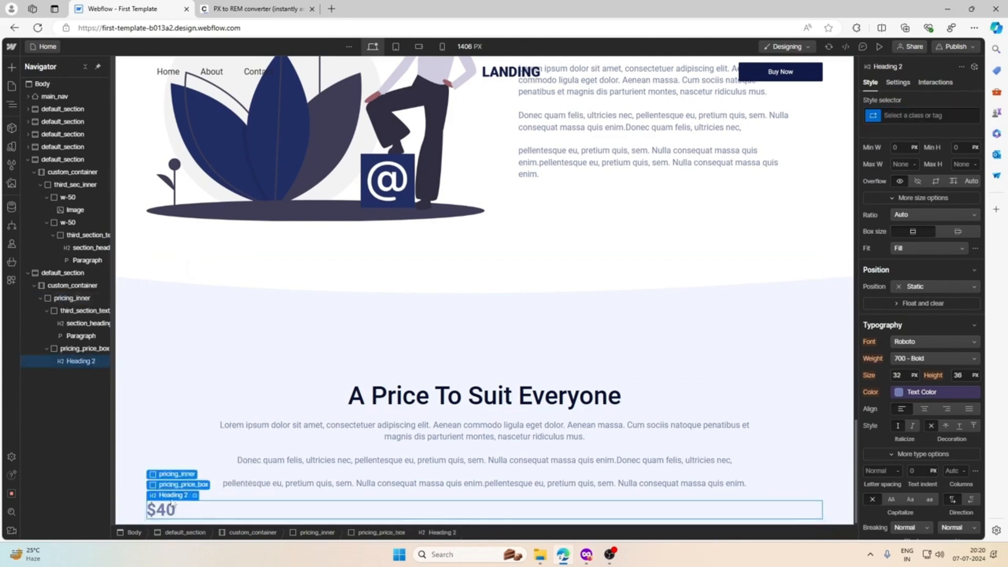
Step: Center the text alignment of the pricing_price_box block
click(179, 483)
scroll(919, 263, down, 5)
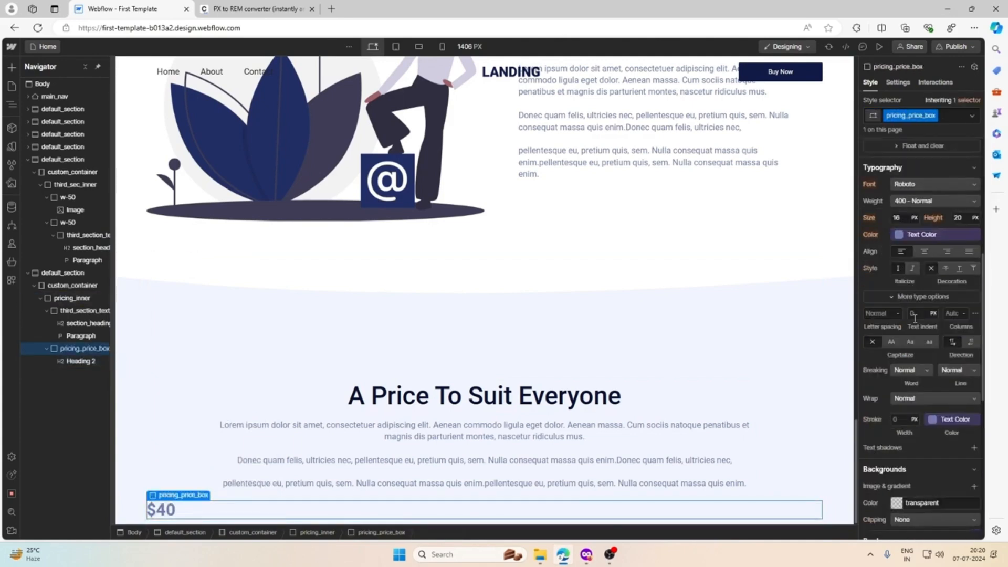
click(924, 251)
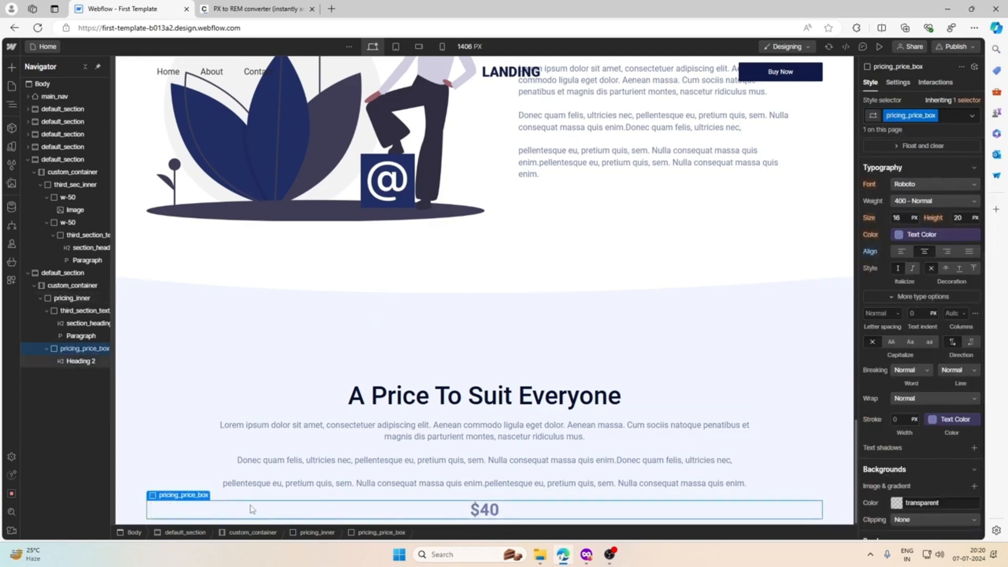
Step: Give the $40 heading a new class named pricing_price
click(297, 509)
click(927, 116)
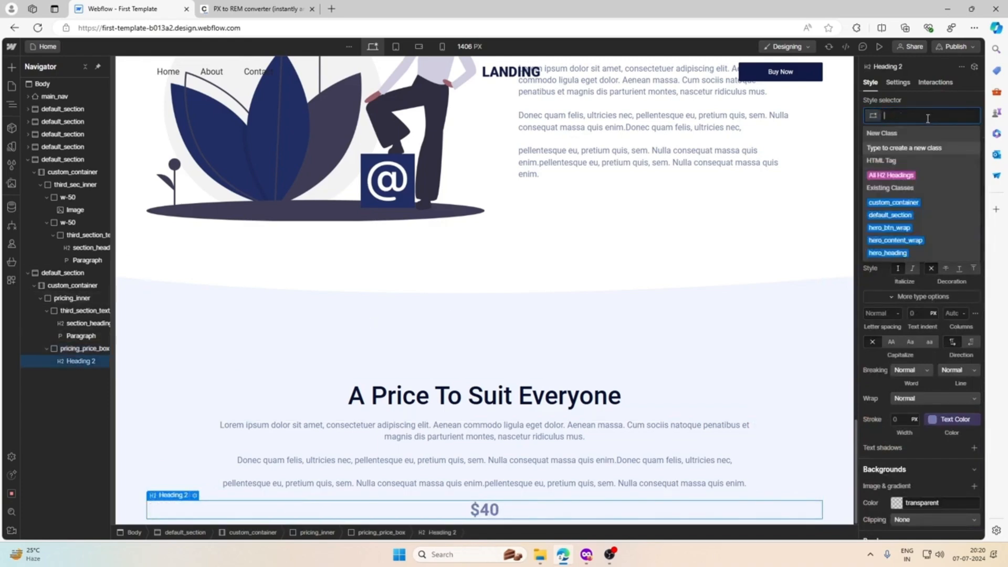
text(prici)
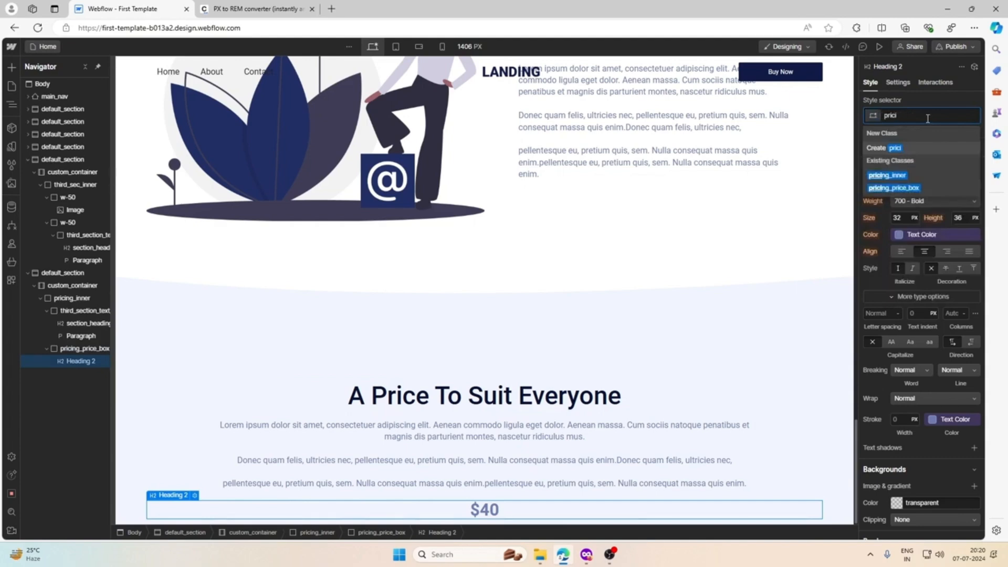
text(ng_price)
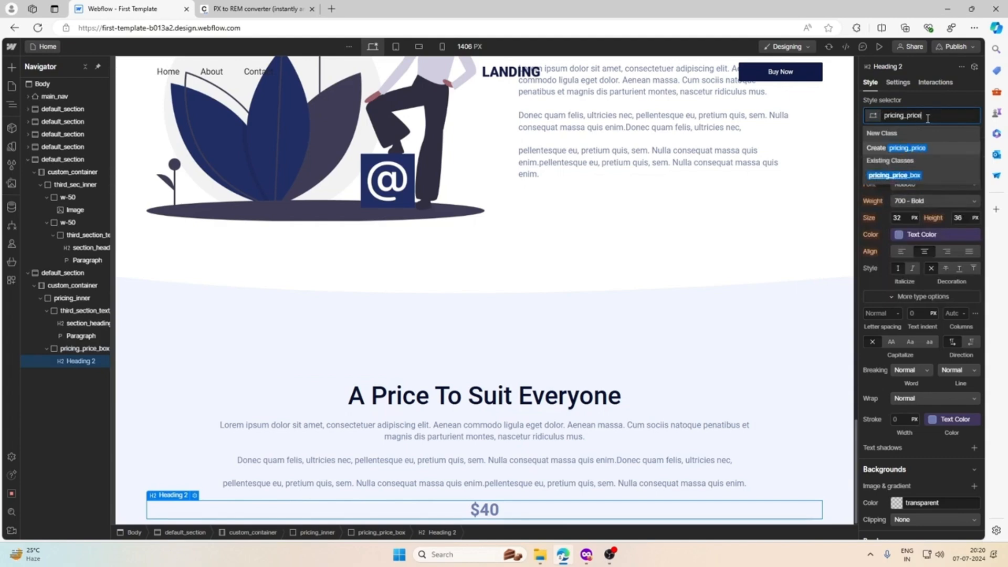
key(Return)
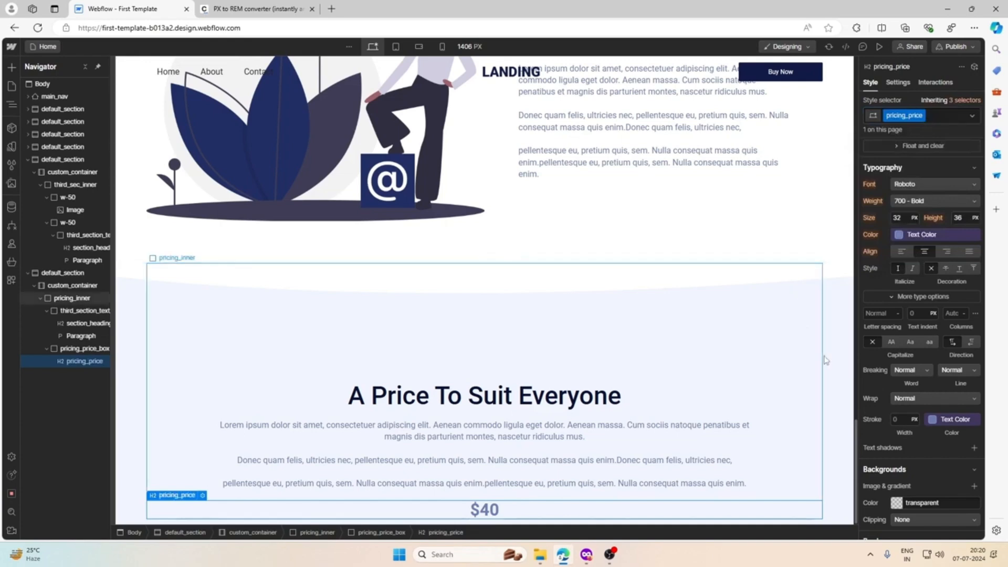
Step: Switch to Figma and compare the typography settings of the $40 price text and the pricing section title
click(585, 553)
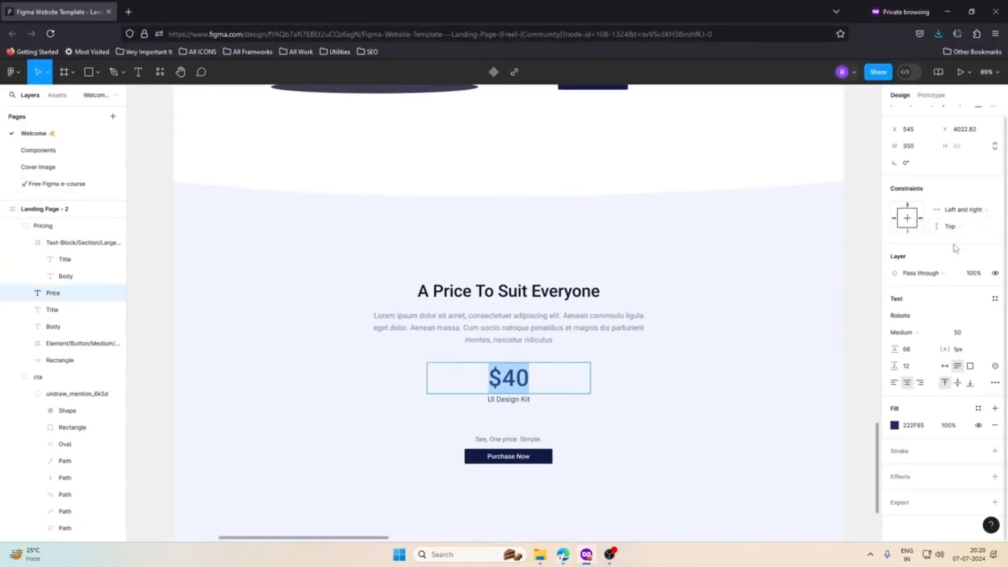
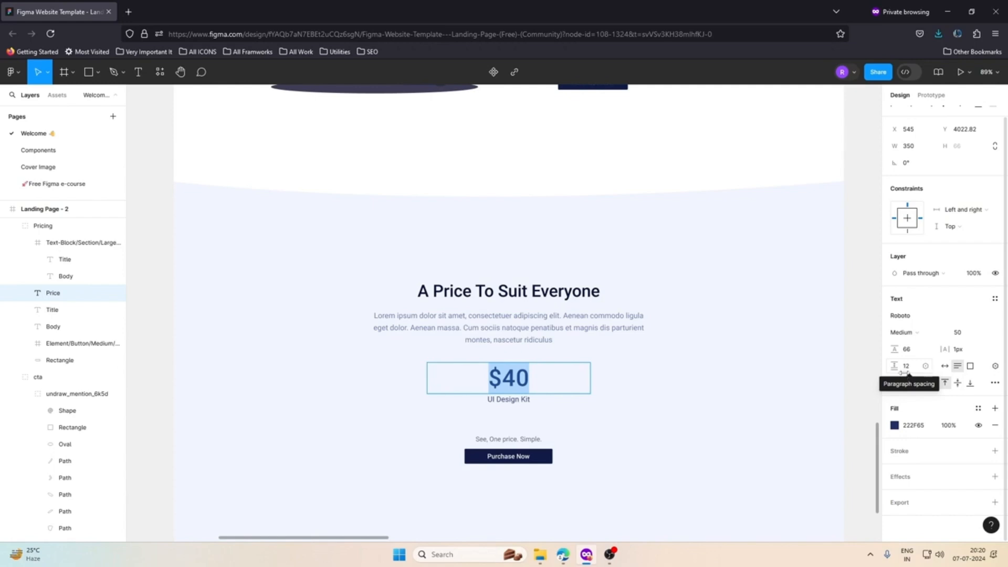
click(604, 290)
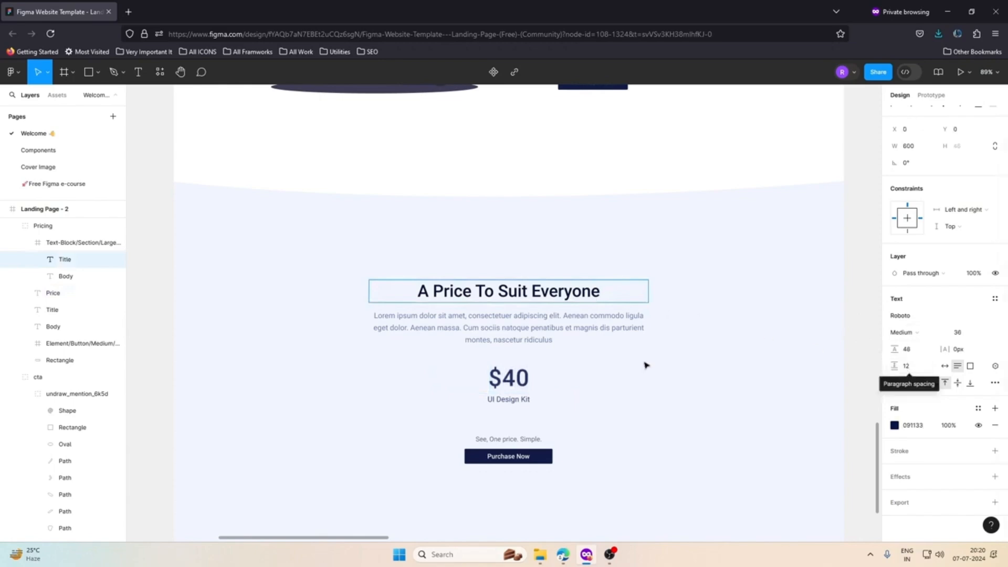
click(564, 555)
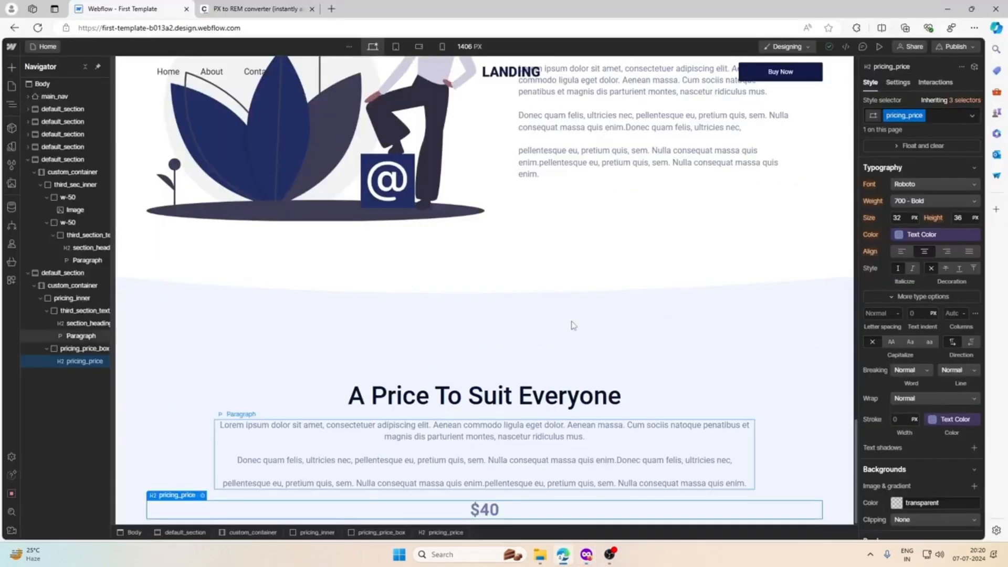
Step: In Webflow, set the letter spacing of the section_heading class to 1.1 px, using the "Light, Fast & Powerful" heading
scroll(610, 211, up, 3)
click(610, 211)
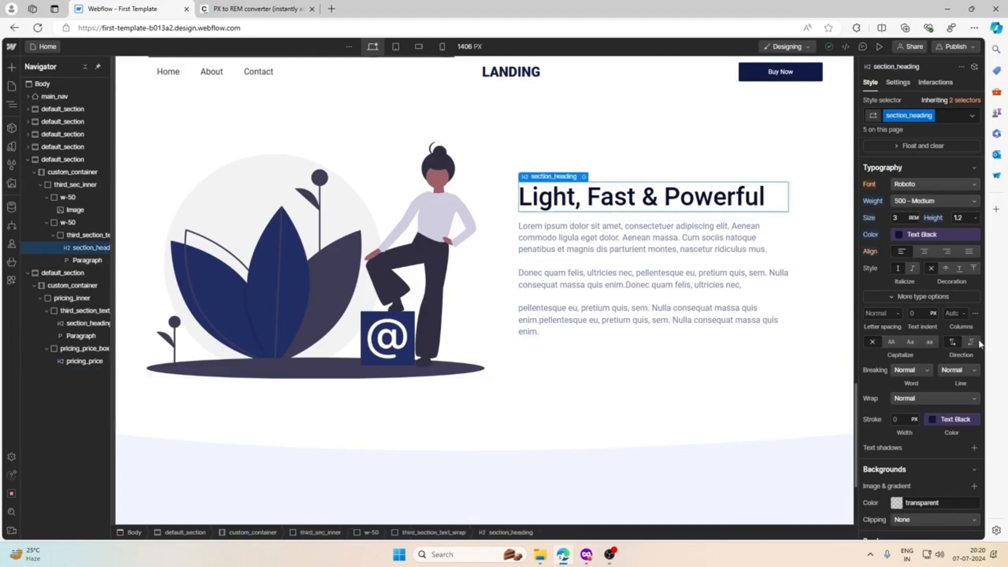
click(881, 314)
text(1.2)
key(Return)
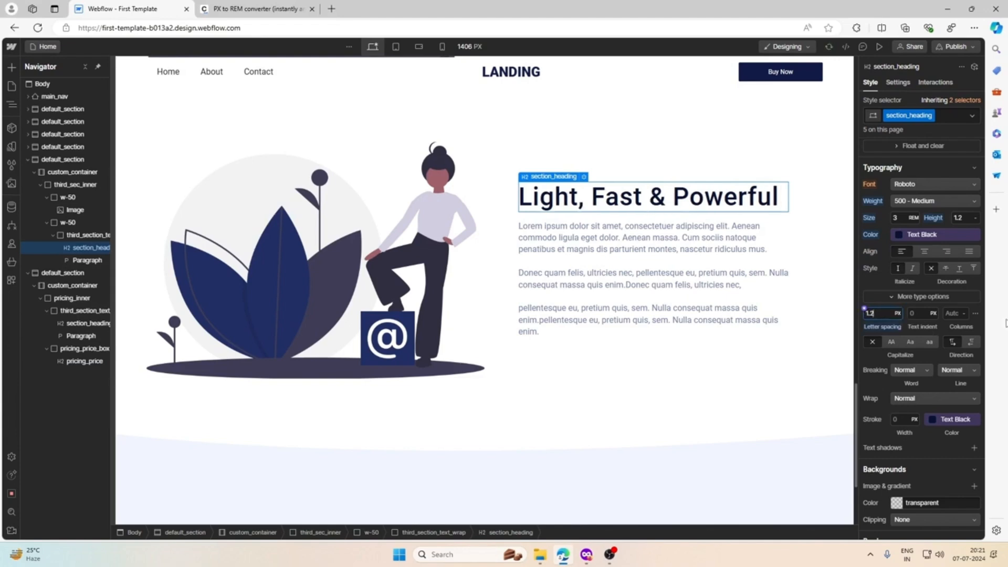
click(898, 313)
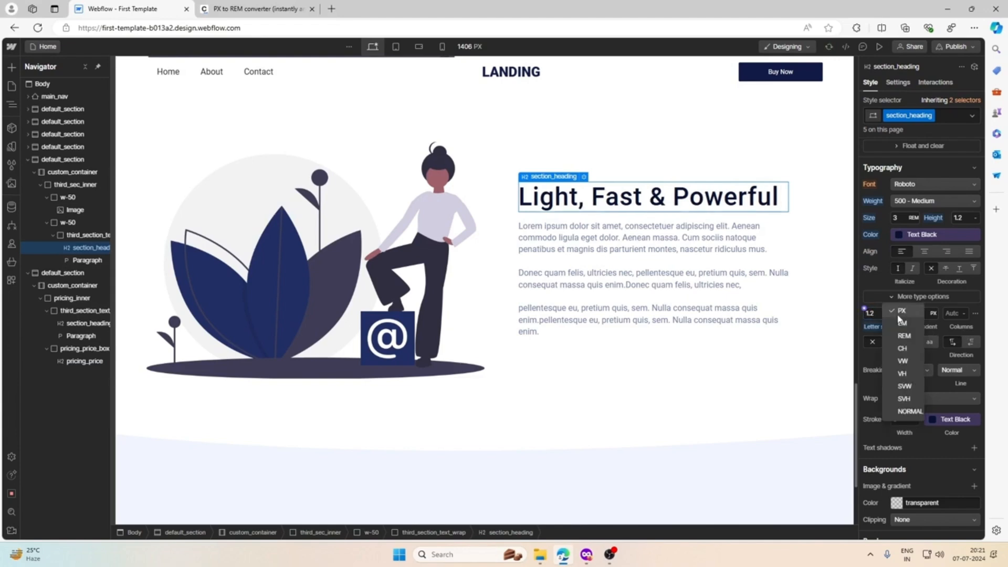
click(898, 315)
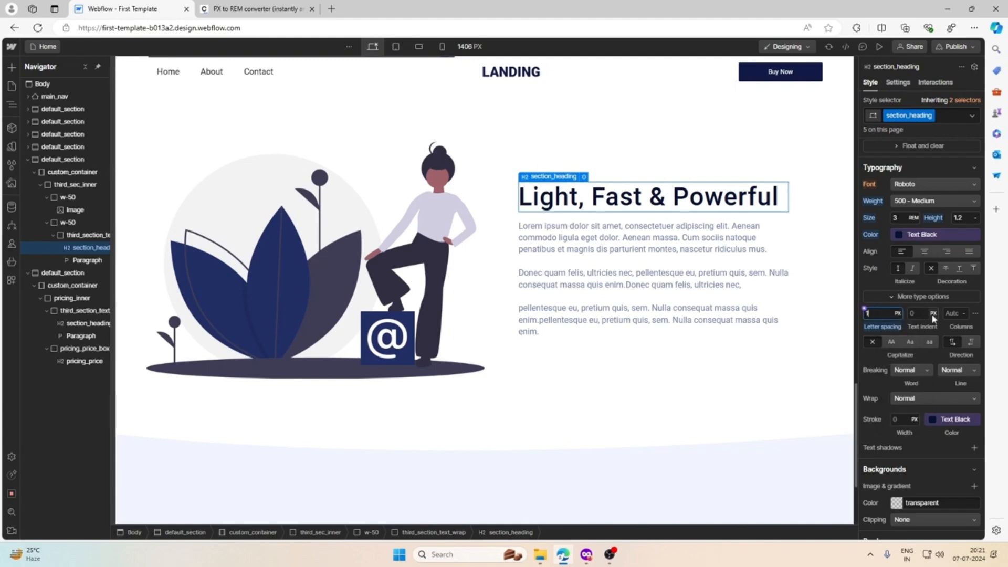
key(Return)
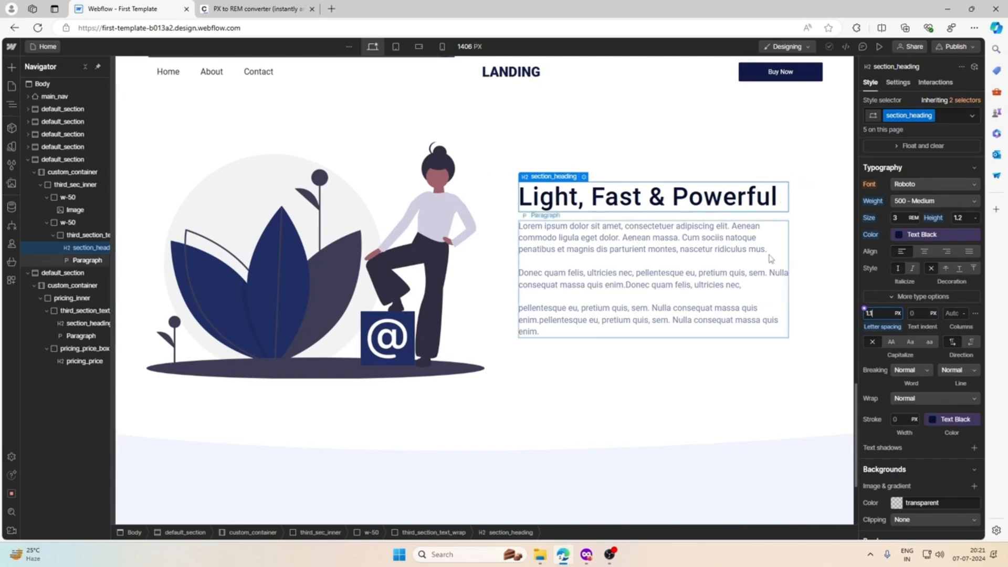
Step: Select the $40 heading and convert its 50 px font size to rem in the PX to REM converter
scroll(655, 261, down, 3)
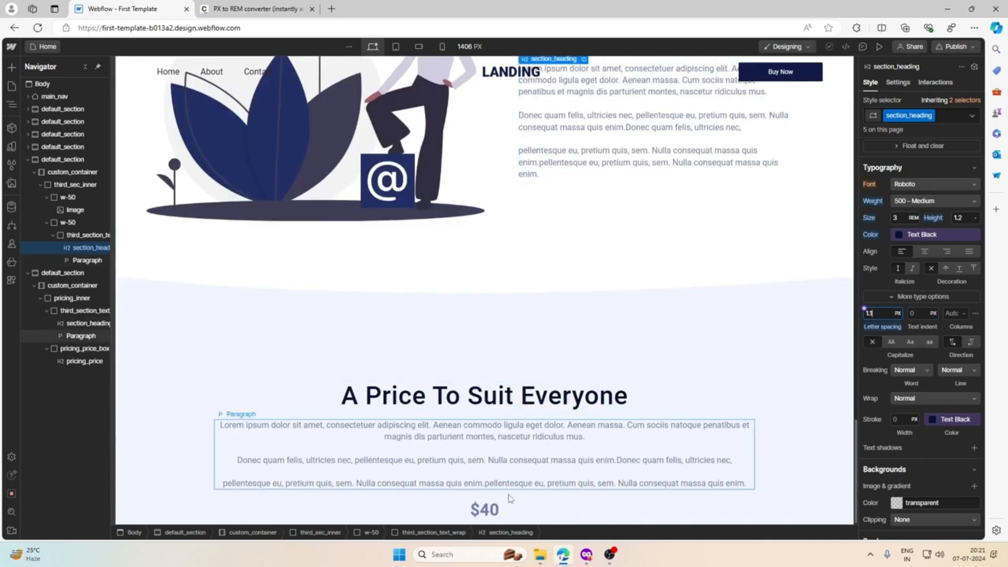
click(517, 508)
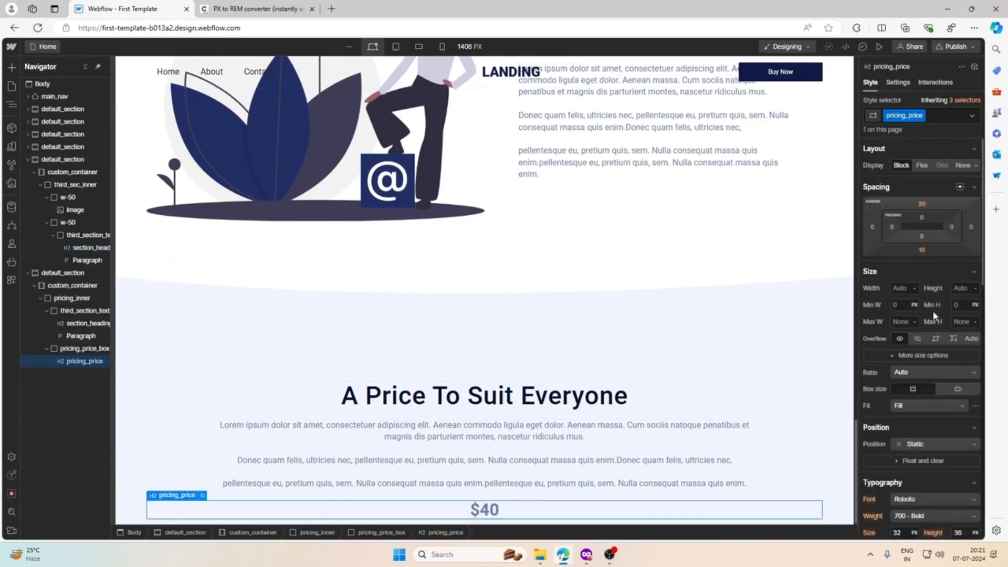
click(224, 6)
double_click(408, 189)
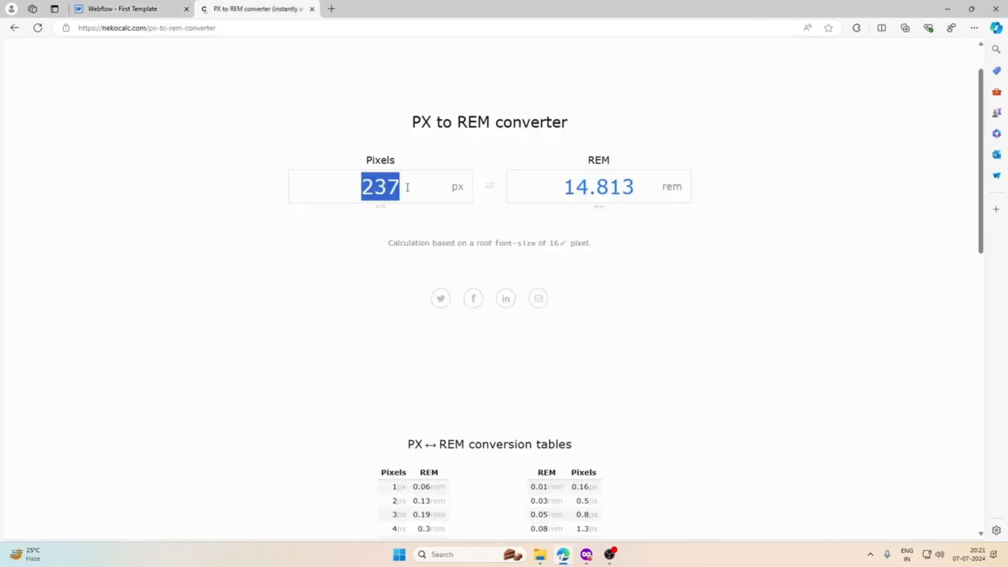
text(50)
click(168, 8)
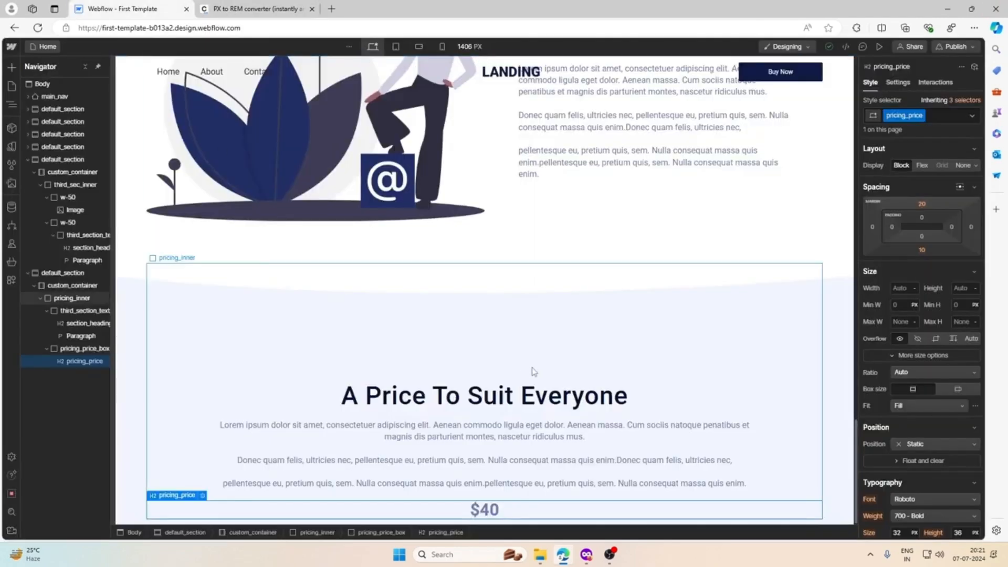
Step: Set the top and bottom margins of the pricing_price heading to 0
click(922, 203)
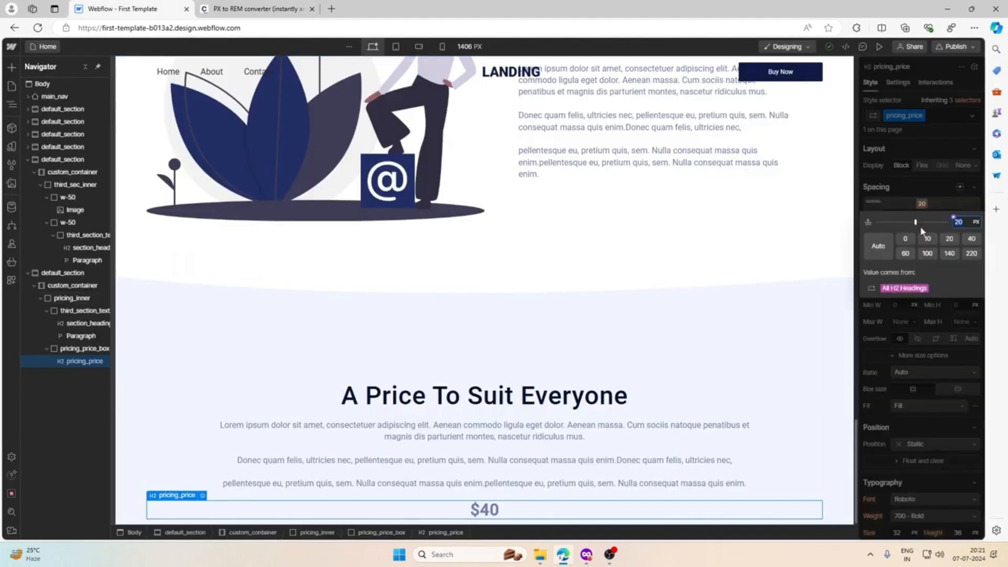
click(904, 238)
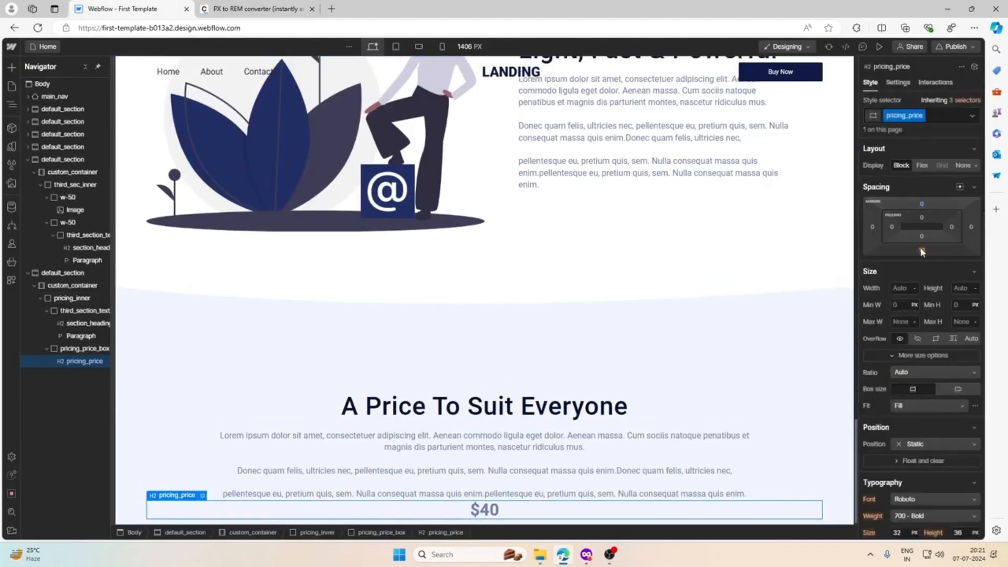
click(922, 251)
Step: Set the font size of the pricing_price heading to 3.125 rem
scroll(906, 210, down, 4)
click(897, 323)
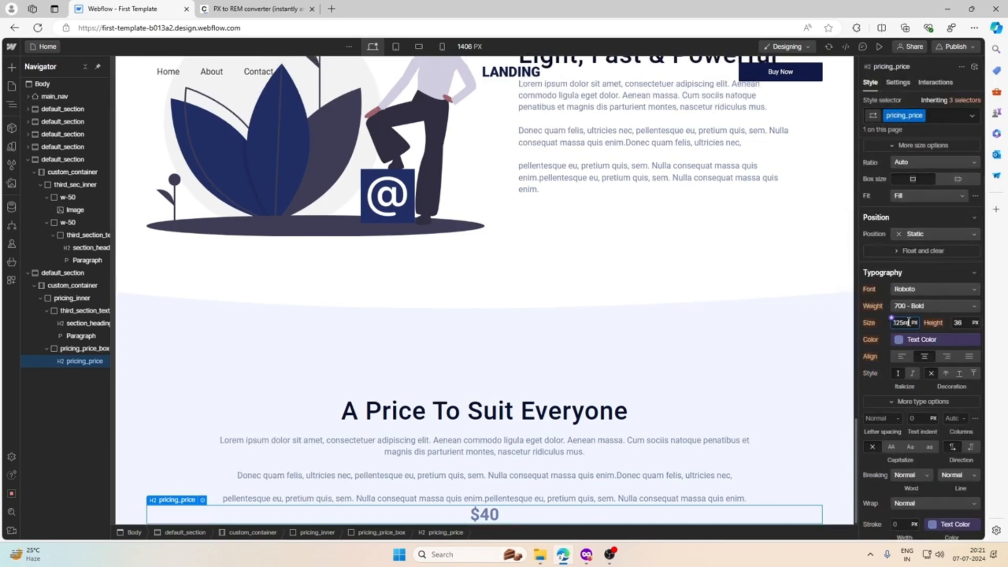
text(rem)
key(Return)
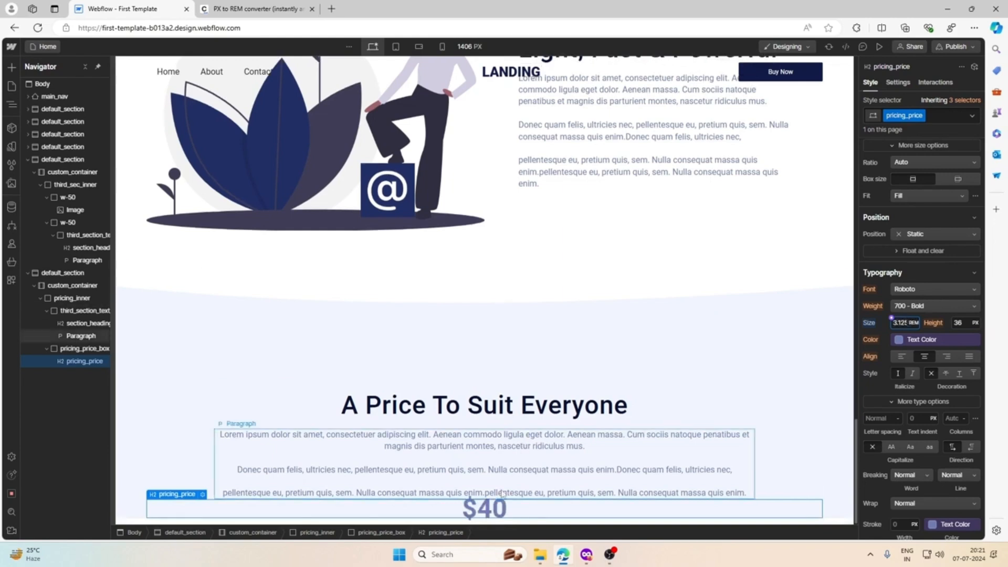
Step: Select the pricing_price_box block, and in Figma measure the gap between the $40 price and the body text above it
click(331, 491)
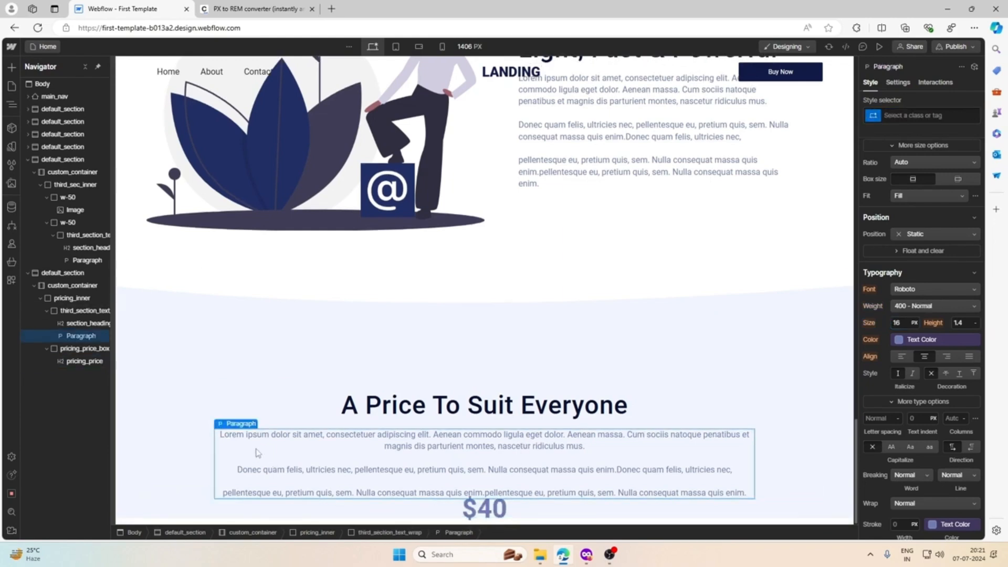
click(242, 412)
click(183, 505)
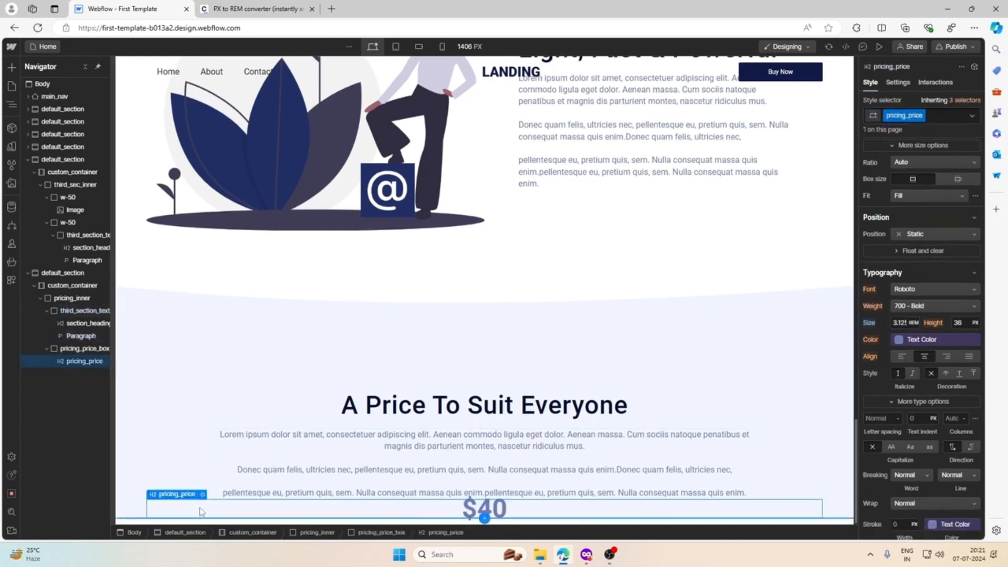
click(181, 483)
click(587, 554)
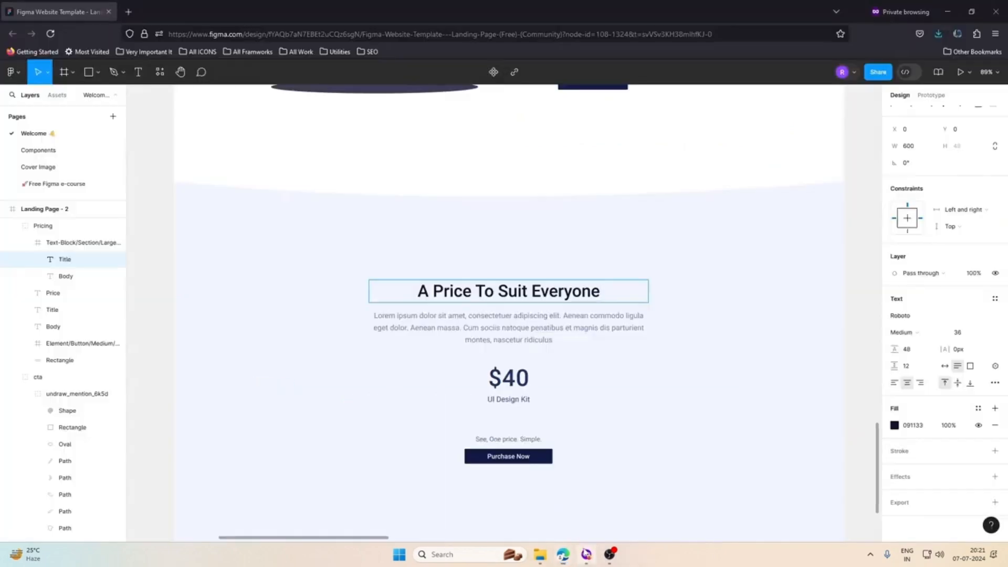
click(503, 378)
key(alt)
key(alt)
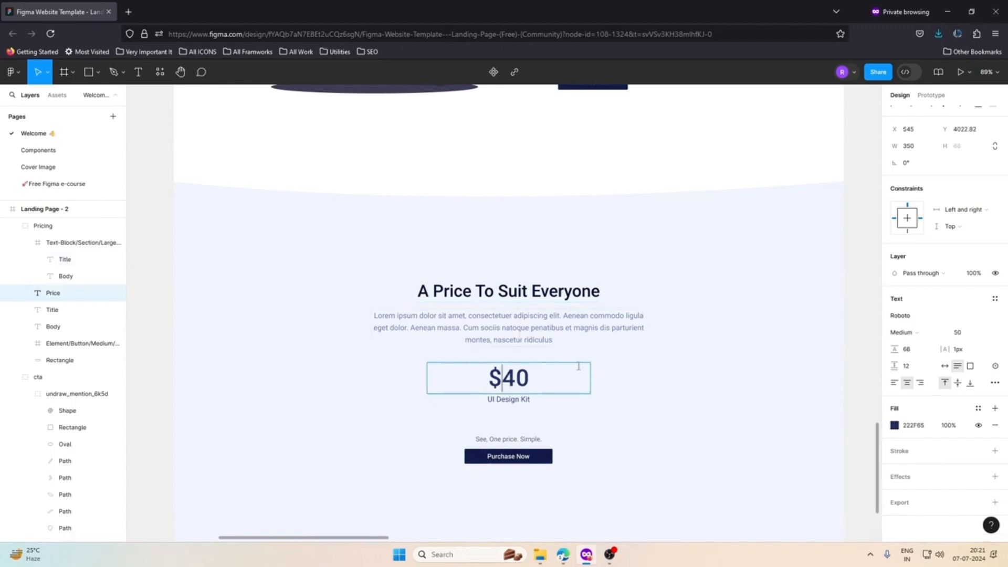
key(Escape)
click(561, 380)
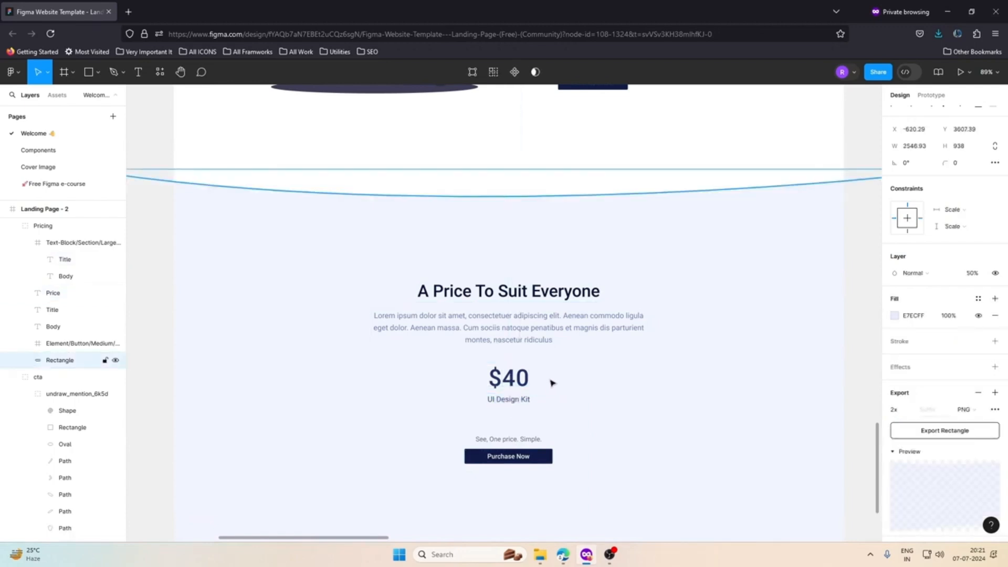
click(525, 382)
key(alt)
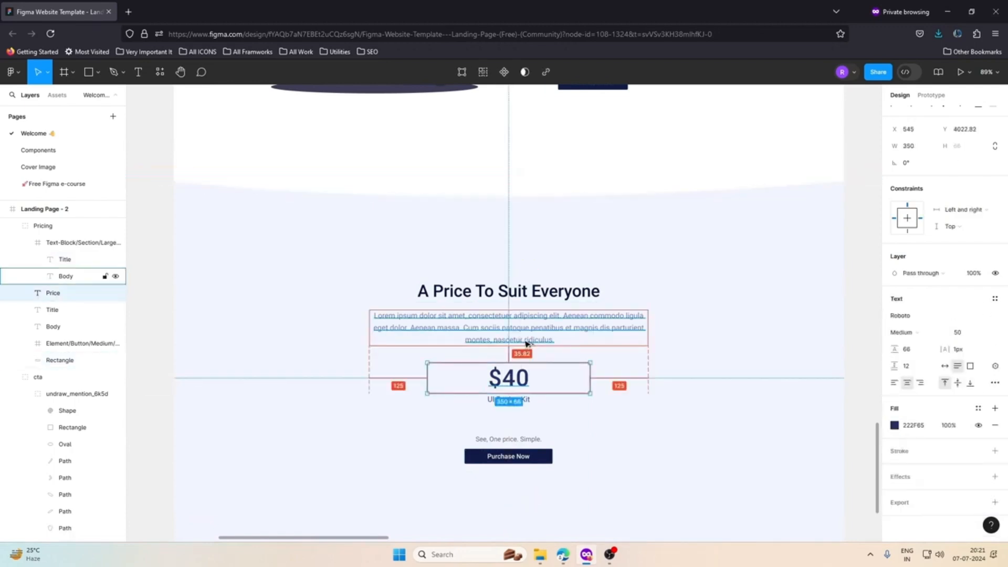
Step: Convert 36 px to rem and, in Webflow, set the top margin of the pricing_price_box block to 2.25 rem
click(566, 535)
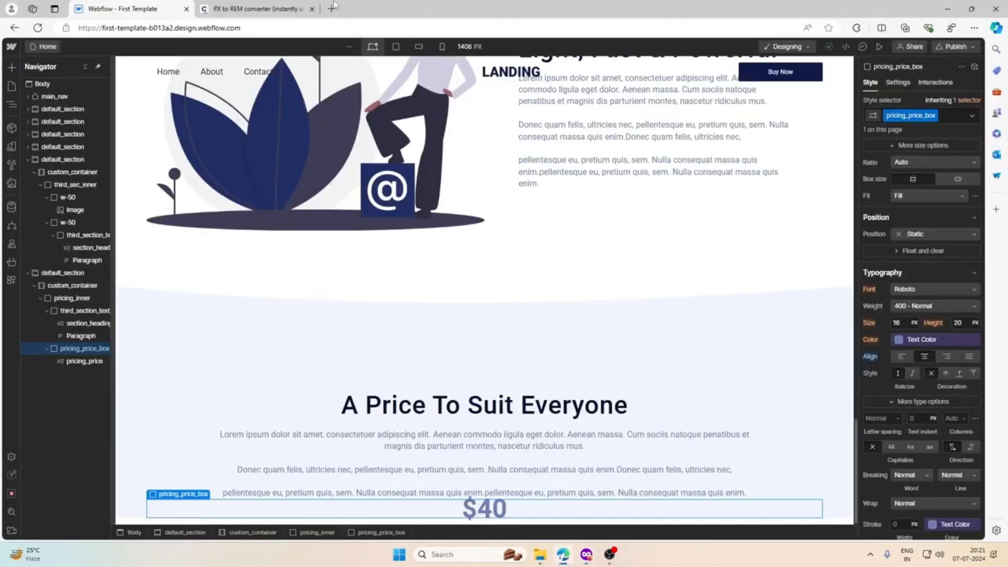
click(257, 8)
double_click(379, 186)
text(36)
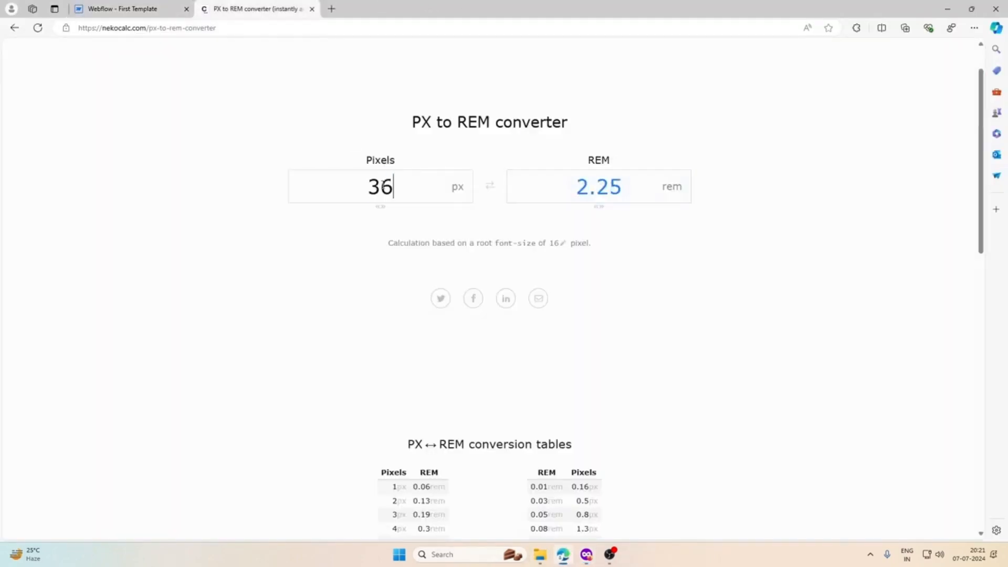
click(167, 8)
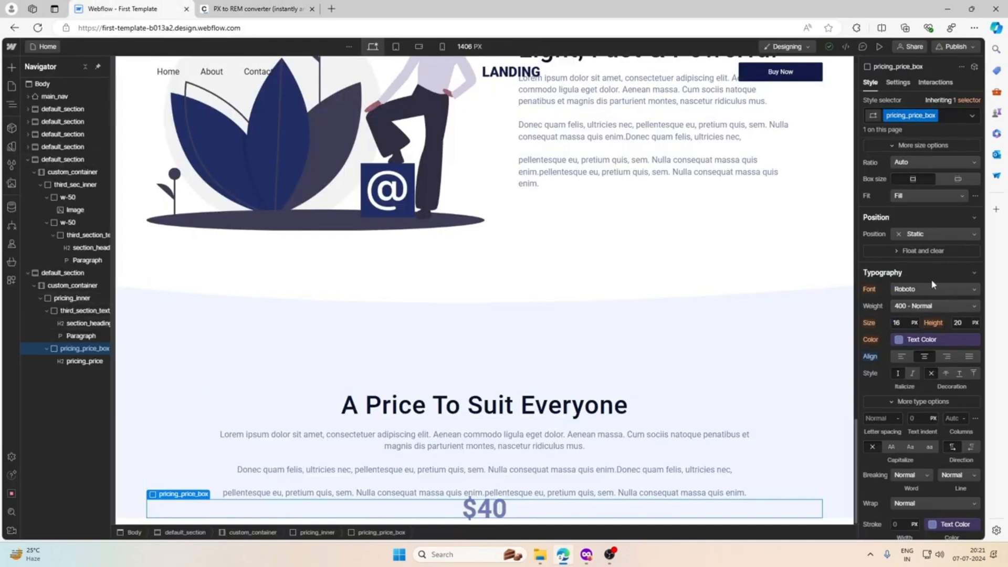
scroll(931, 279, up, 4)
click(921, 206)
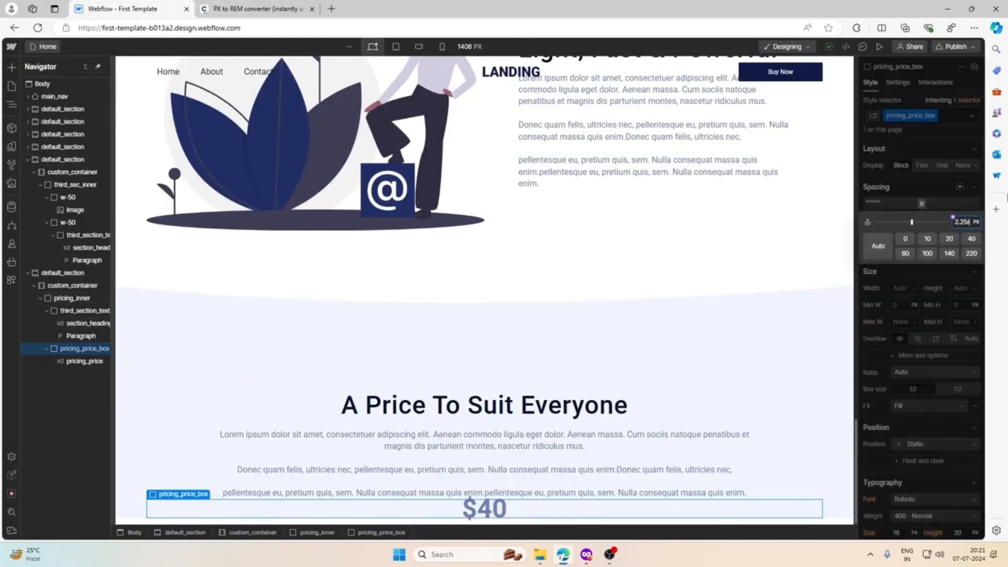
key(Return)
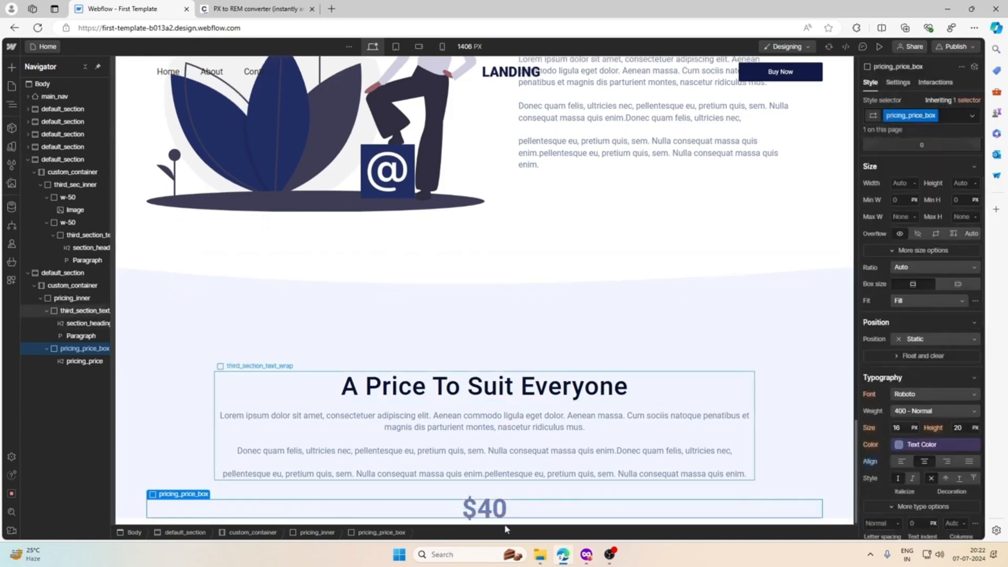
Step: Set the line height of the $40 pricing_price heading to a unitless 1.2
click(498, 501)
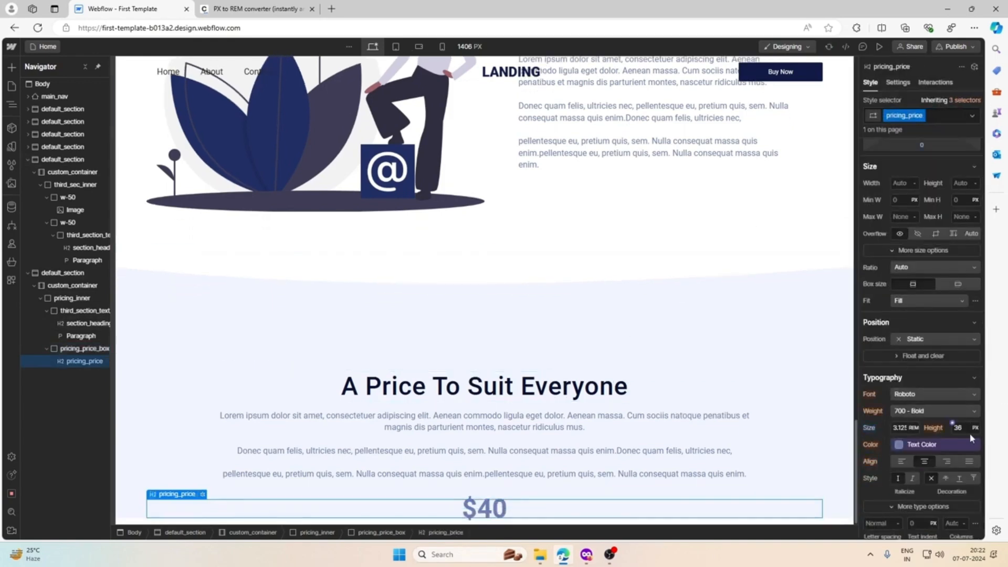
click(974, 428)
click(951, 465)
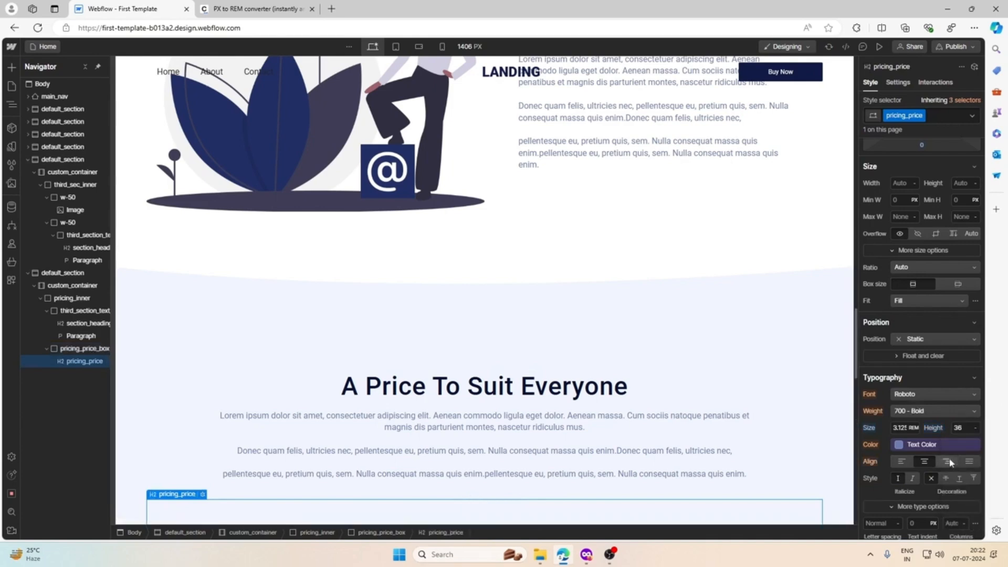
text(1.23)
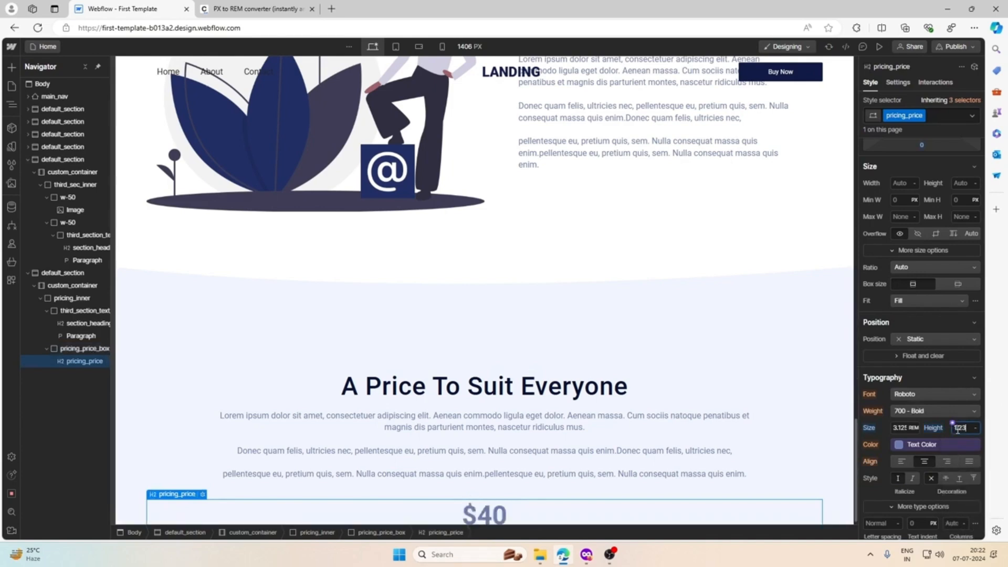
scroll(648, 310, down, 2)
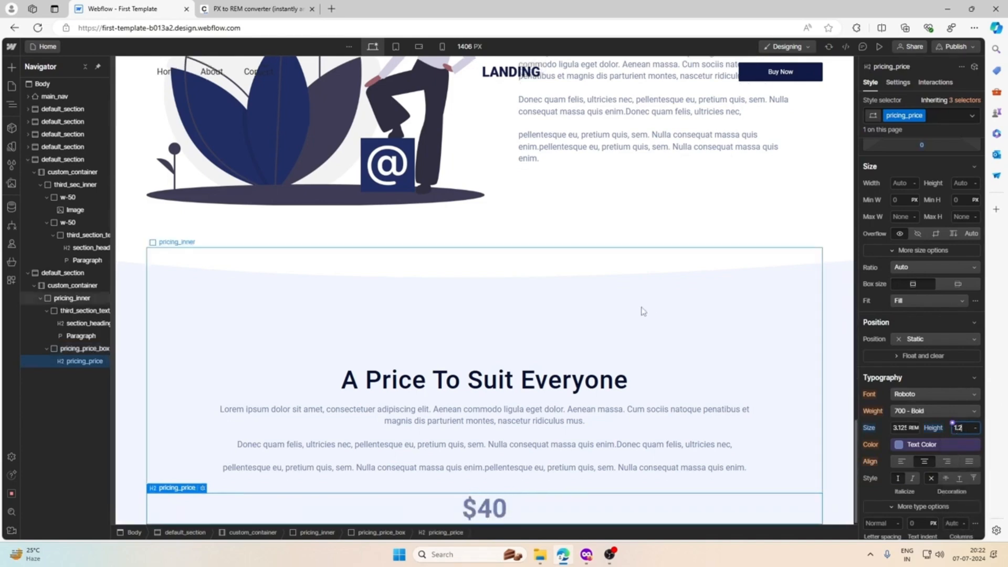
Step: Check the $40 price's fill colour in Figma and, in Webflow, set the pricing_price heading's colour to the Text Black variable
click(586, 554)
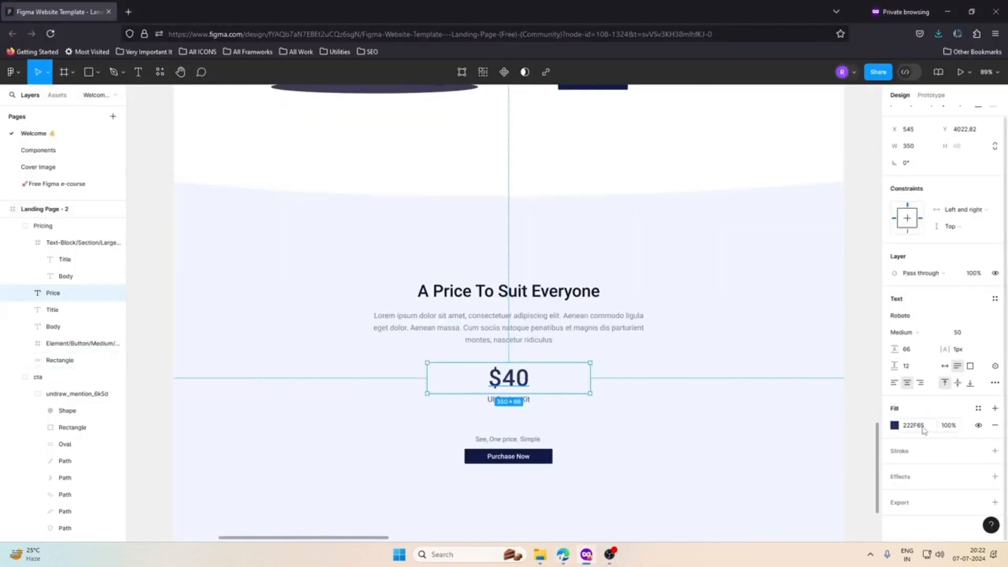
click(947, 12)
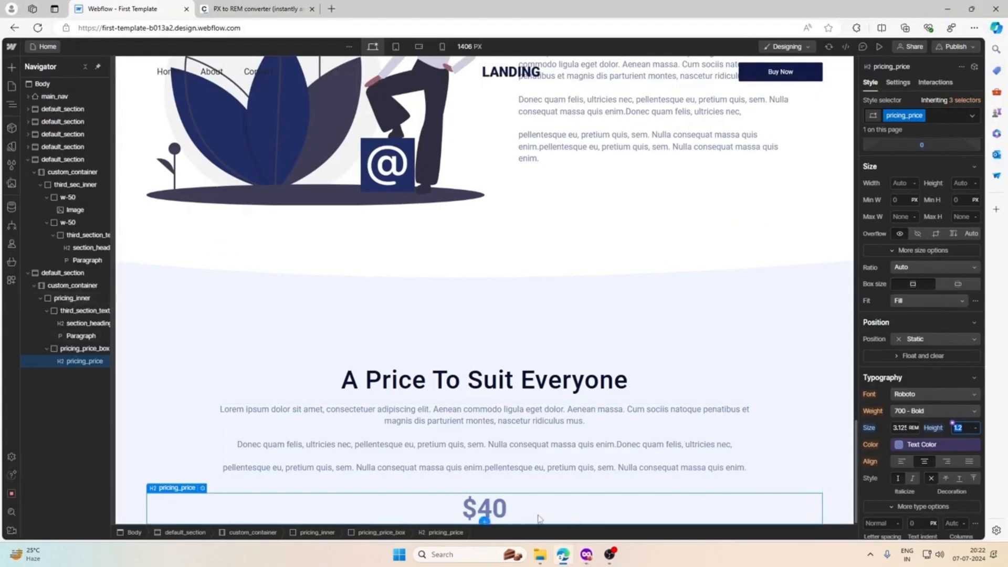
scroll(913, 368, down, 3)
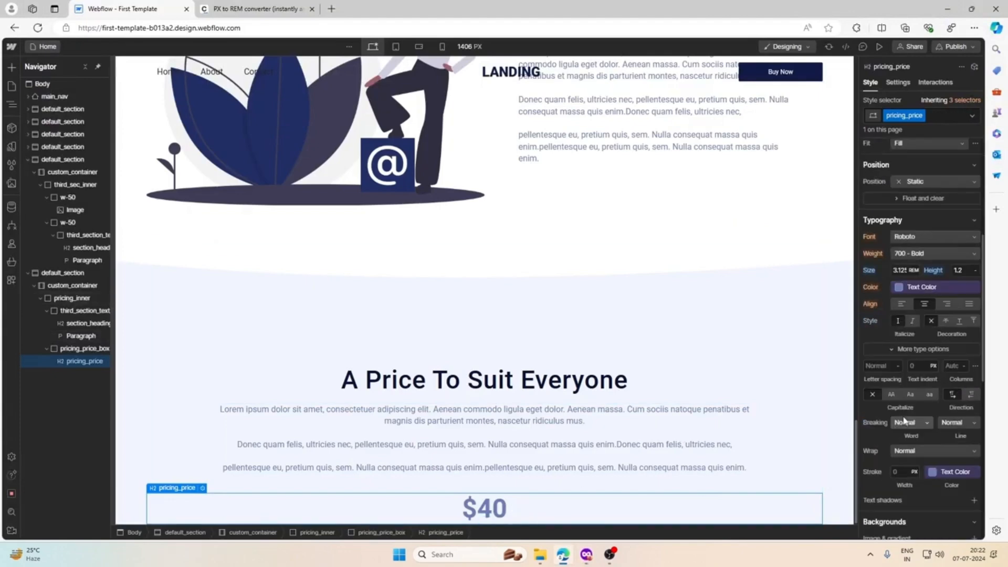
click(898, 288)
click(977, 306)
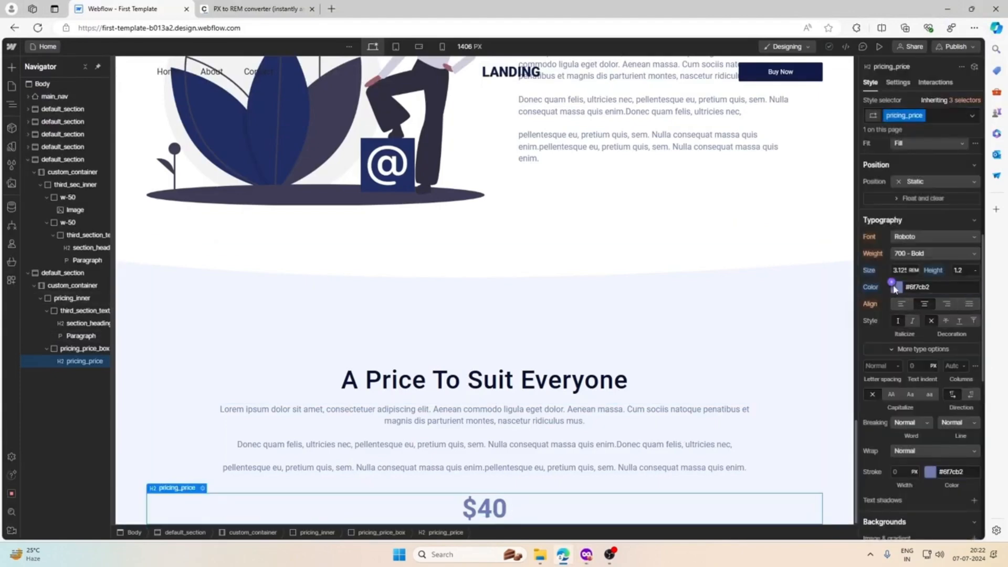
click(895, 288)
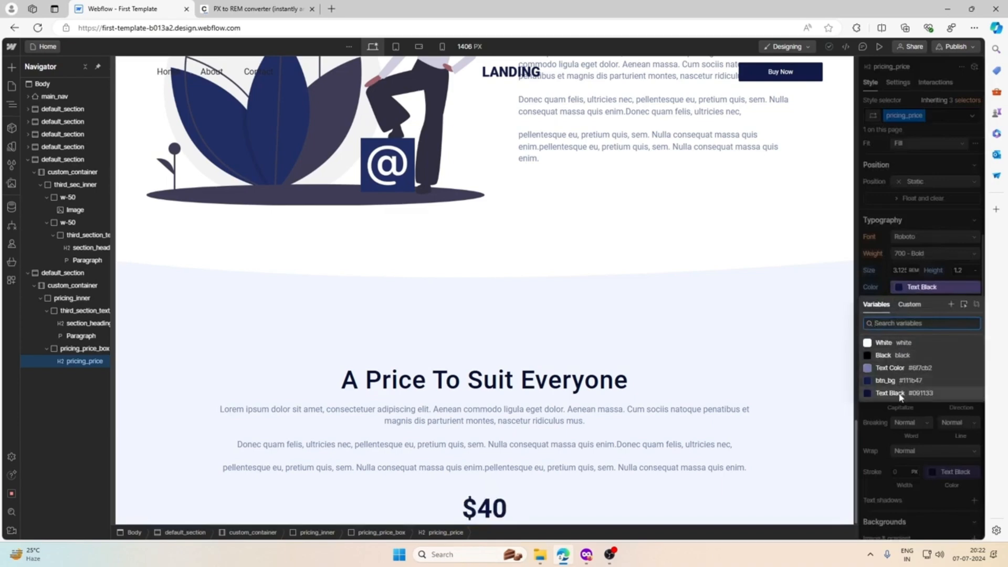
click(899, 393)
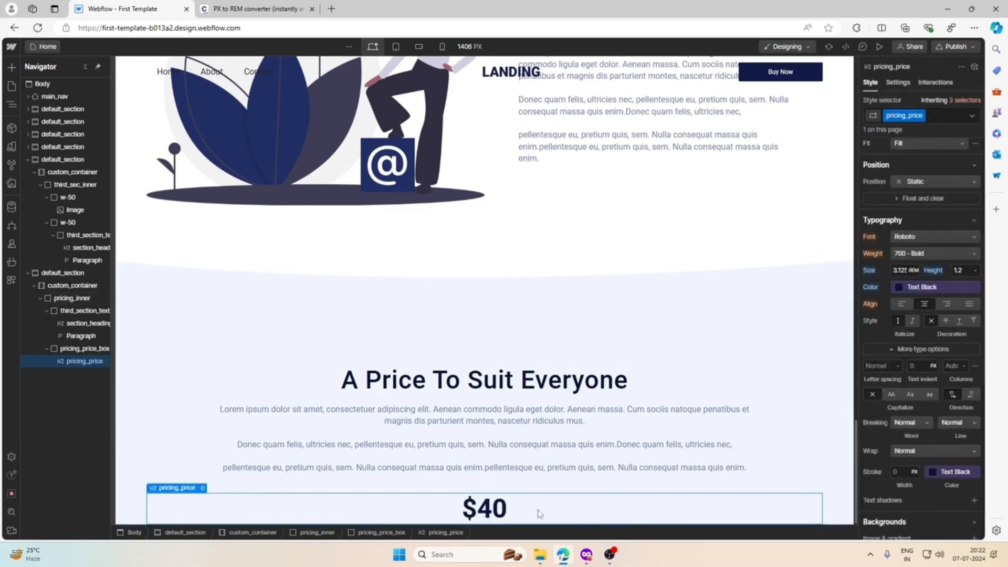
Step: Compare with the Figma price block, then copy the pricing section's body paragraph in Webflow and paste it below the $40 heading
click(581, 555)
click(581, 556)
click(581, 556)
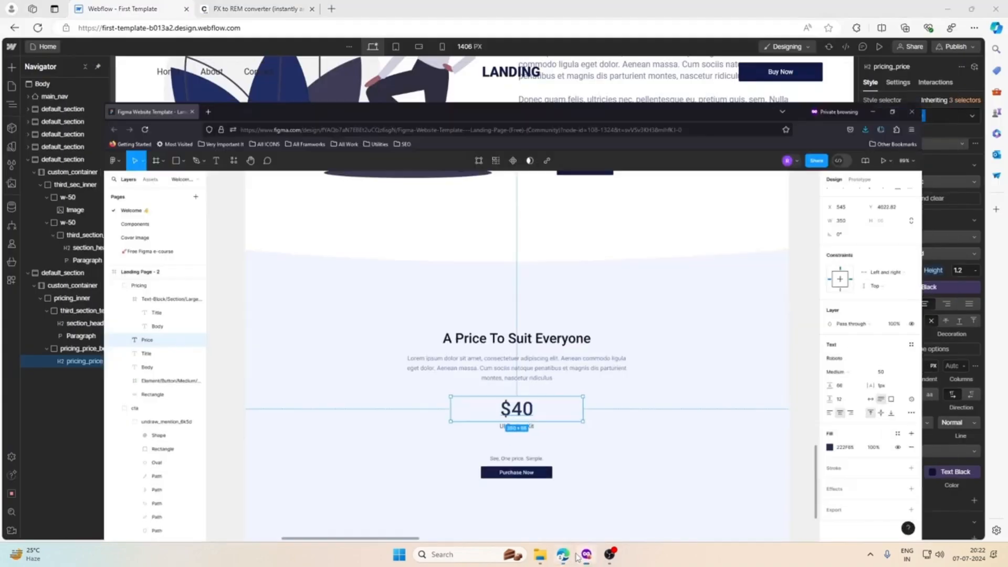
click(565, 555)
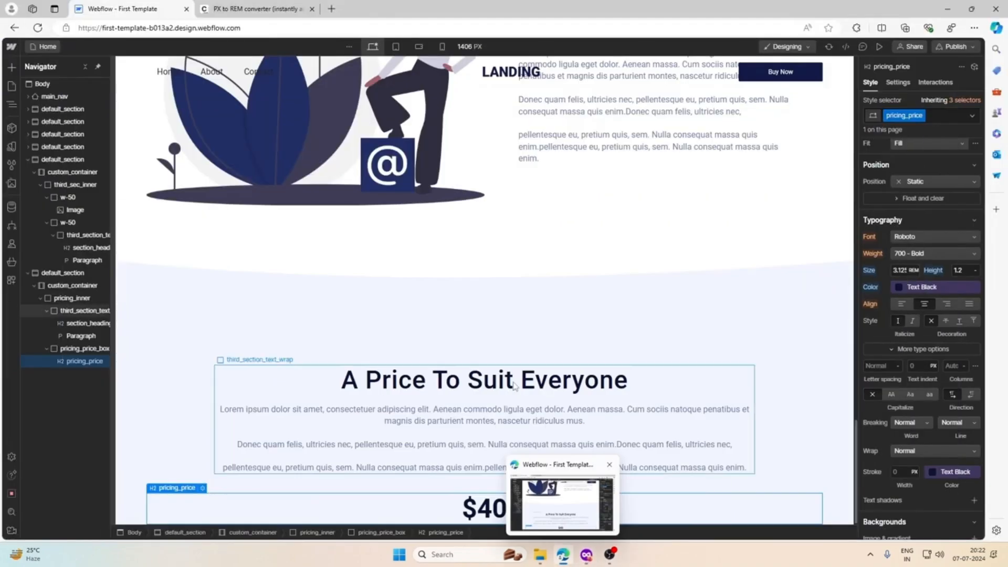
click(499, 427)
click(518, 509)
key(ctrl+v)
scroll(485, 472, down, 1)
click(493, 485)
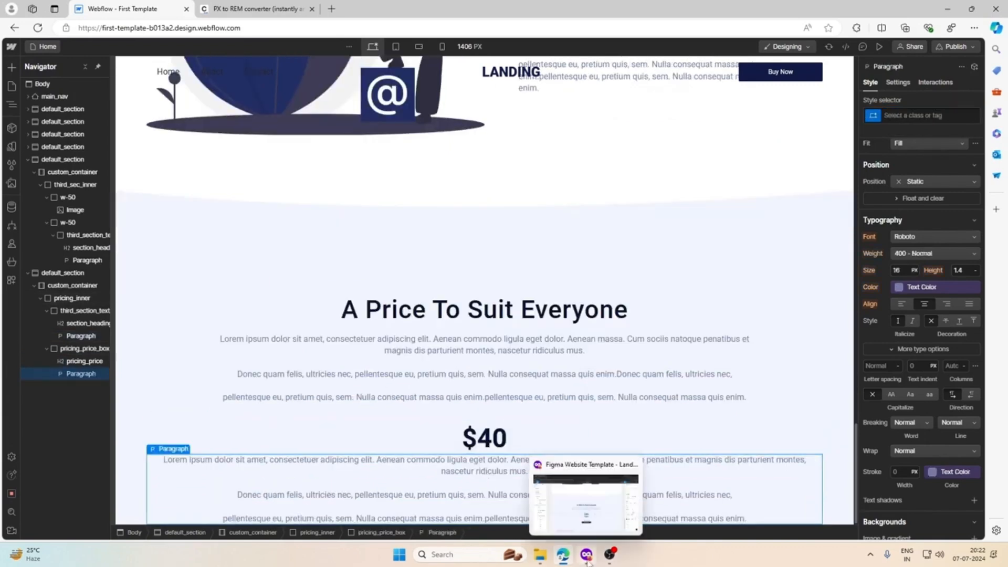
Step: Copy the "UI Design Kit" text from Figma and replace all the text of the pasted Webflow paragraph with it
click(585, 554)
double_click(518, 400)
key(ctrl+c)
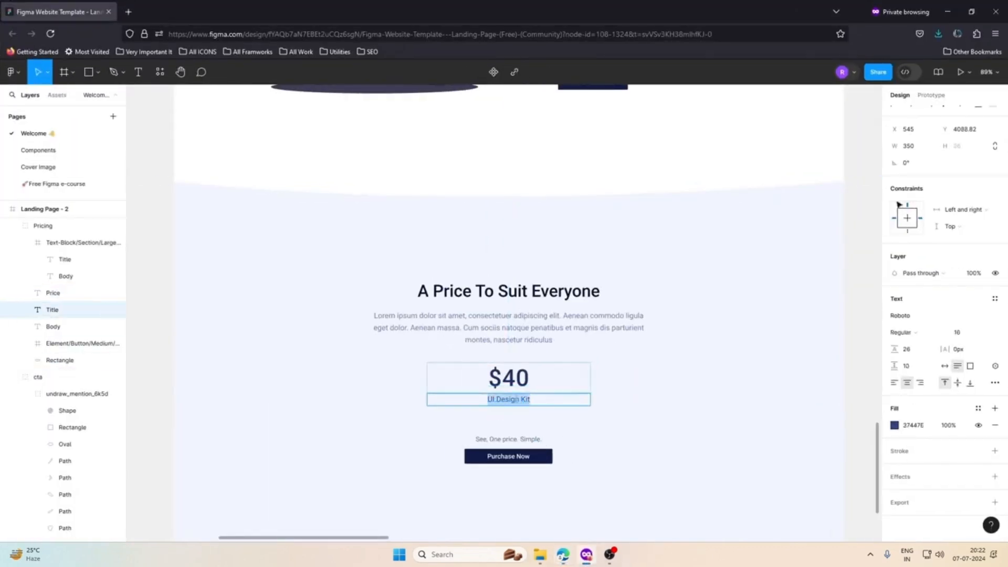
click(947, 12)
triple_click(508, 463)
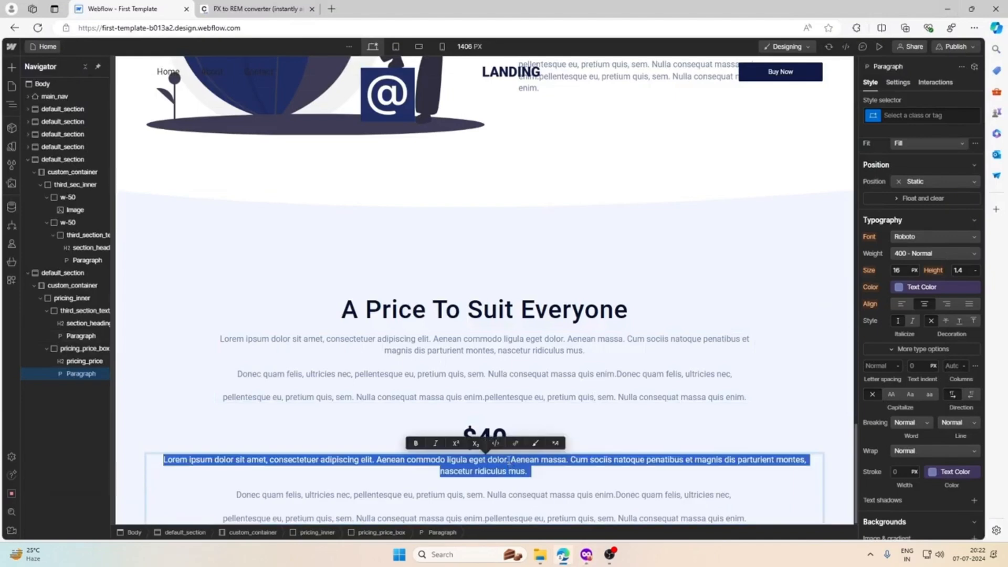
key(ctrl+a)
key(ctrl+v)
click(540, 457)
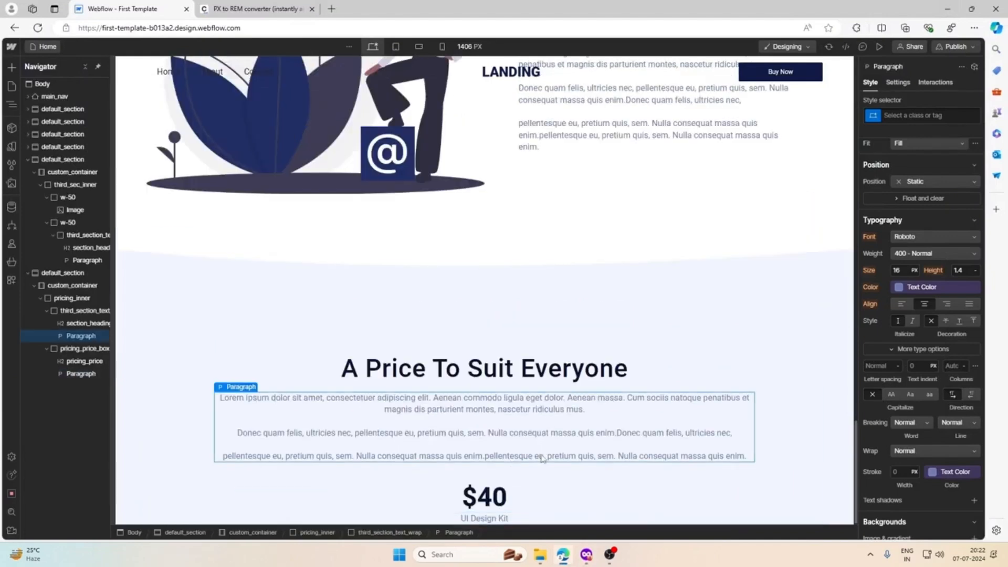
Step: Set the bottom margin of the pricing_price heading to 0.5 rem
click(543, 492)
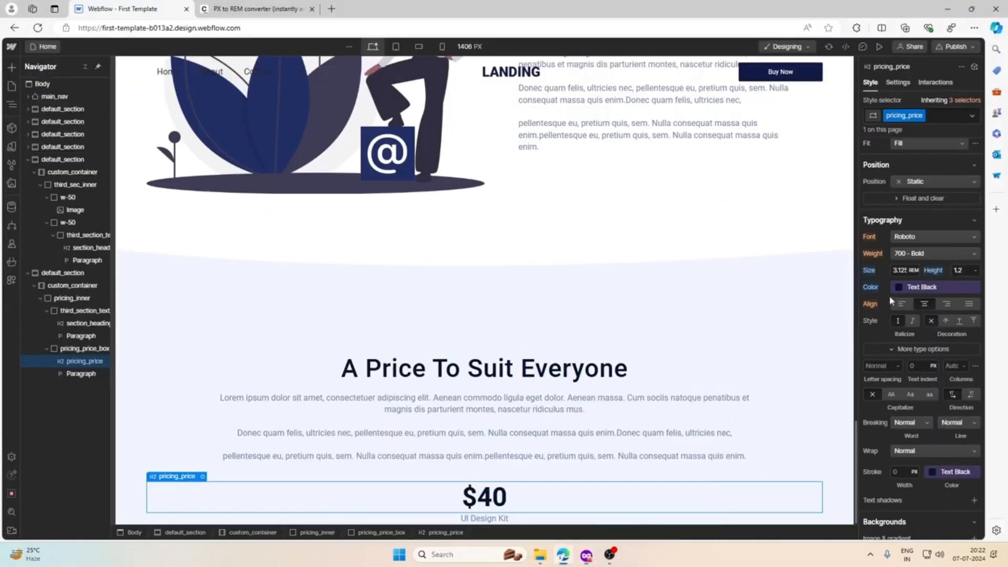
scroll(892, 297, up, 5)
click(921, 250)
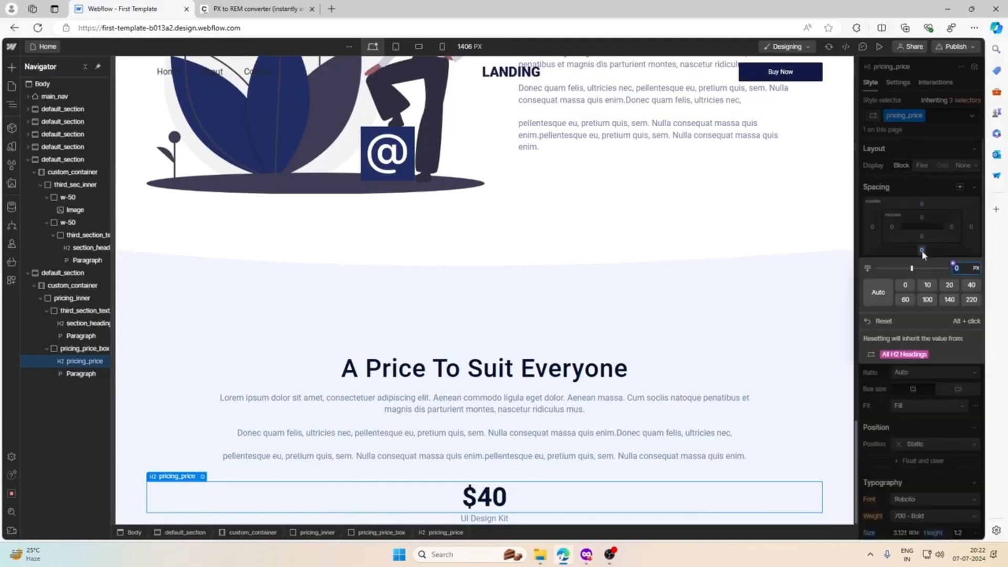
text(.5rem)
key(Return)
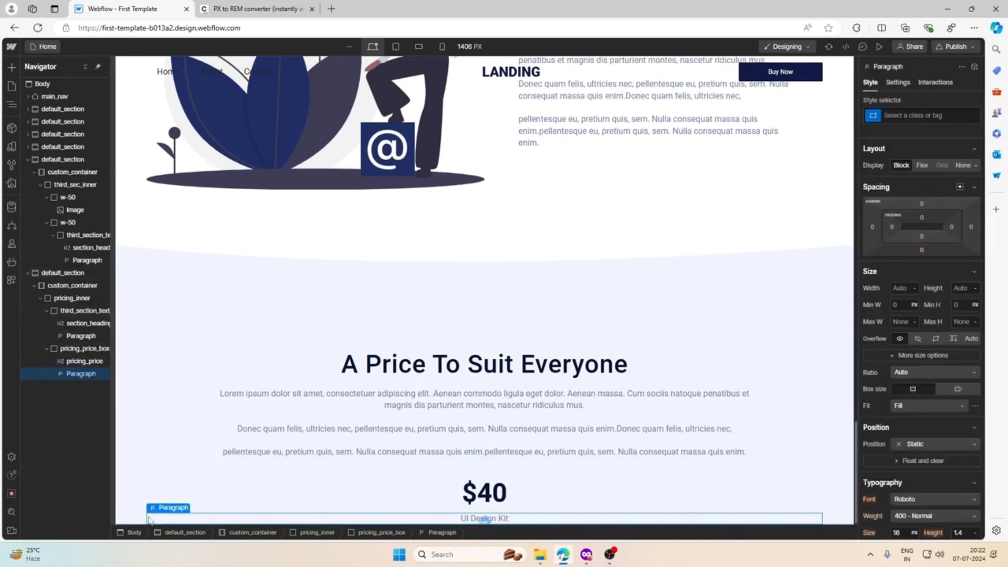
Step: Copy the hero section's Buy Now button and paste it into the pricing_price_box block below the UI Design Kit text
click(178, 500)
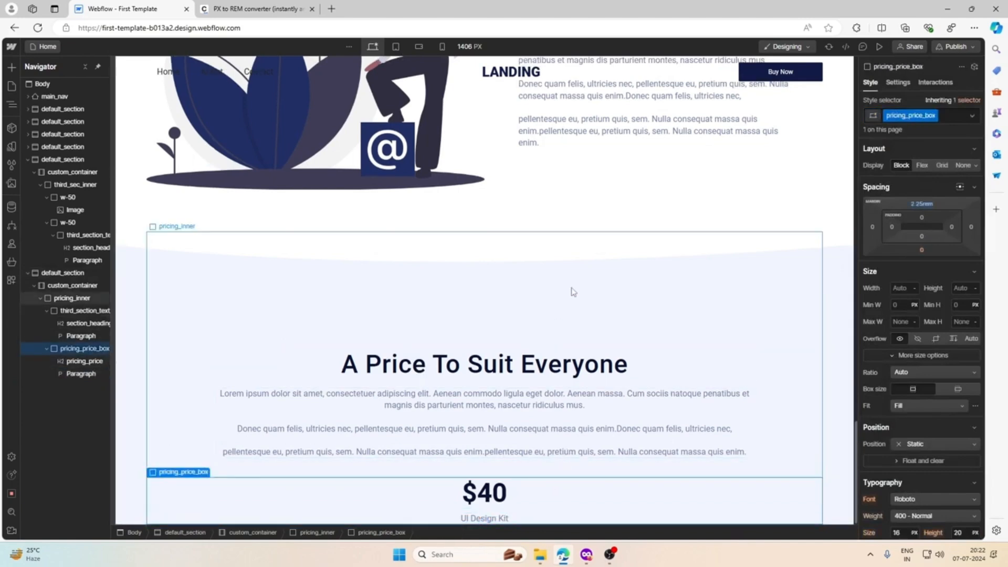
scroll(569, 290, up, 5)
click(762, 70)
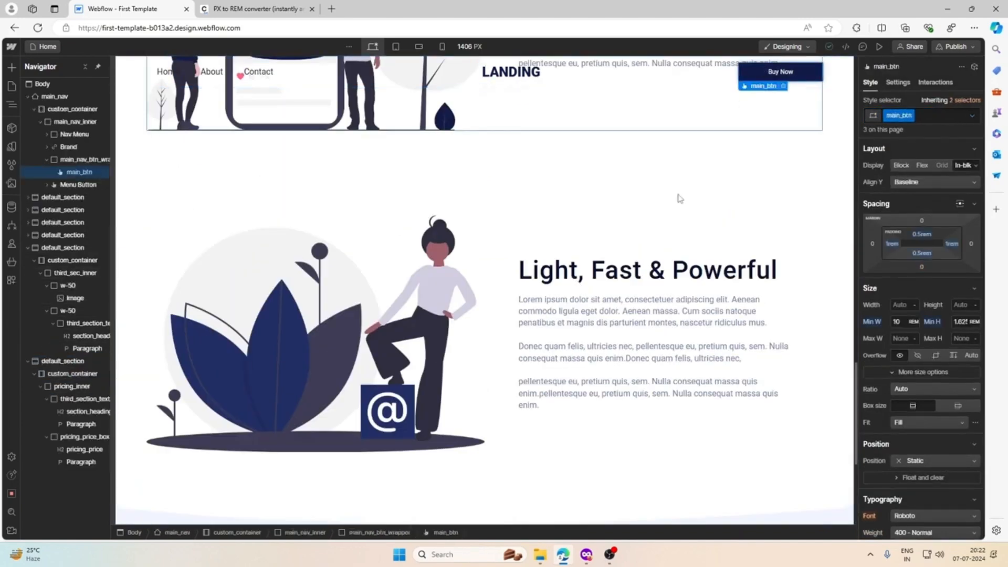
scroll(454, 232, up, 6)
scroll(455, 232, up, 10)
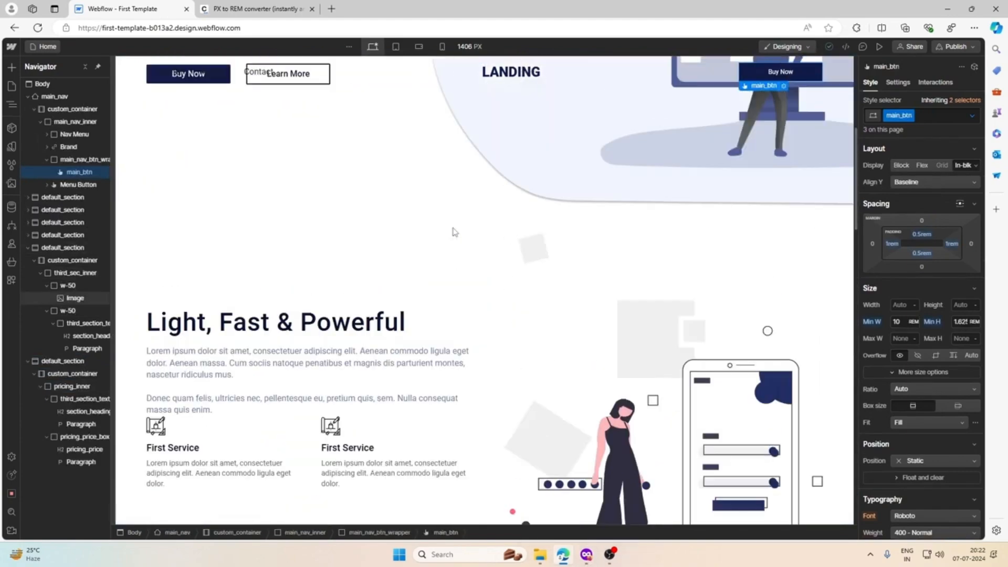
click(182, 290)
scroll(480, 326, down, 15)
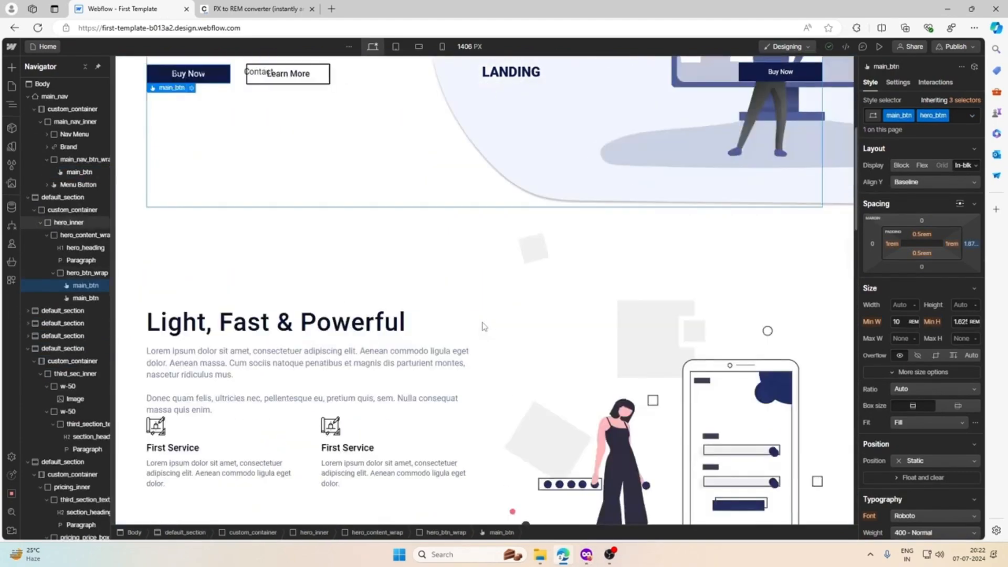
scroll(484, 328, down, 10)
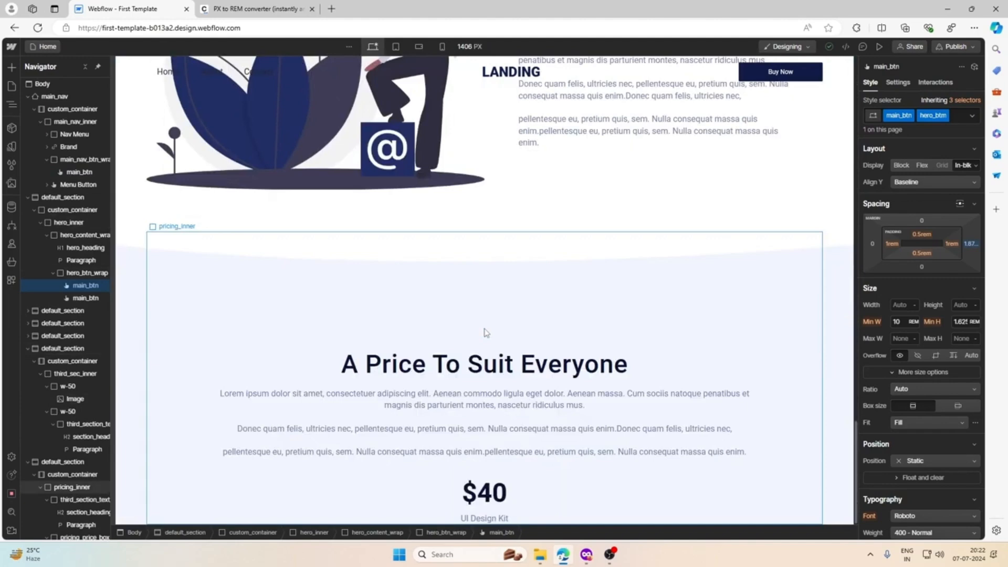
click(544, 486)
mouse_move(171, 471)
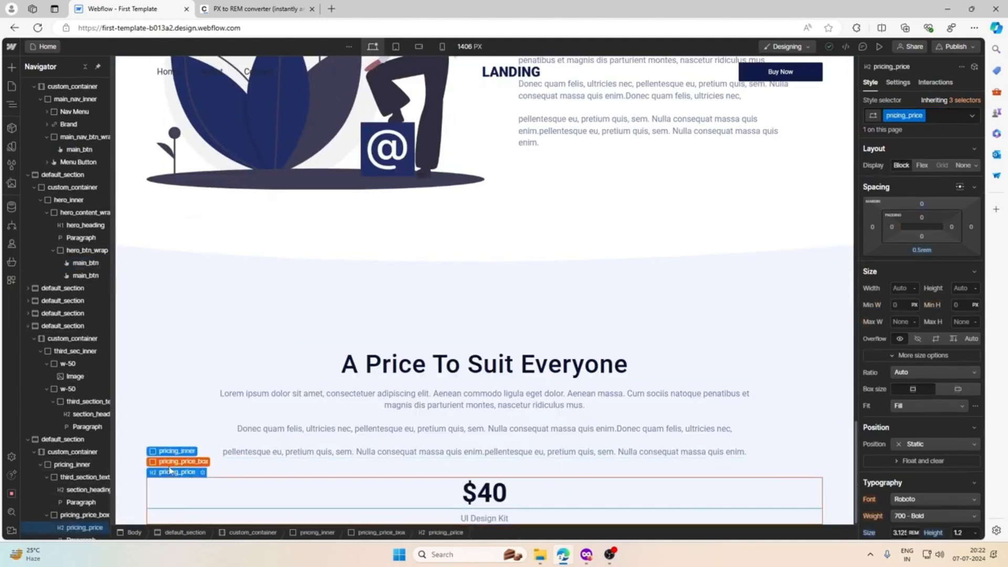
scroll(368, 410, down, 1)
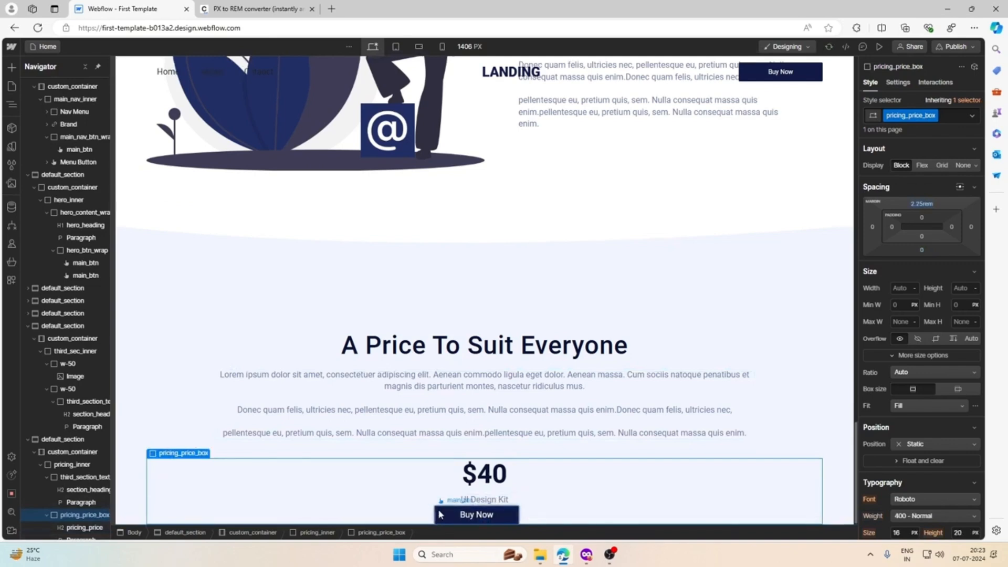
click(480, 516)
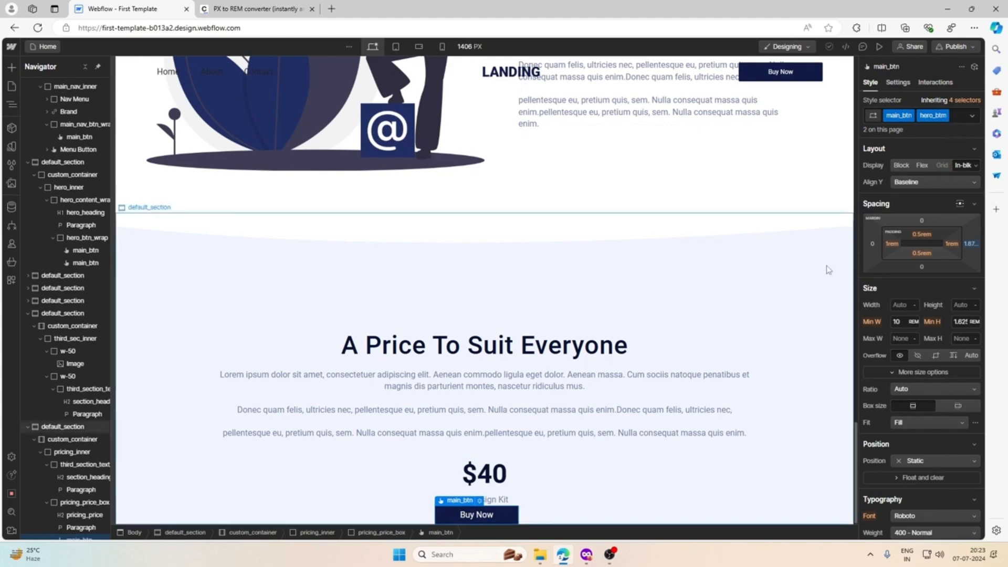
Step: Check the pricing layout in Figma and delete the pasted Buy Now button from the pricing_price_box block in Webflow
click(586, 554)
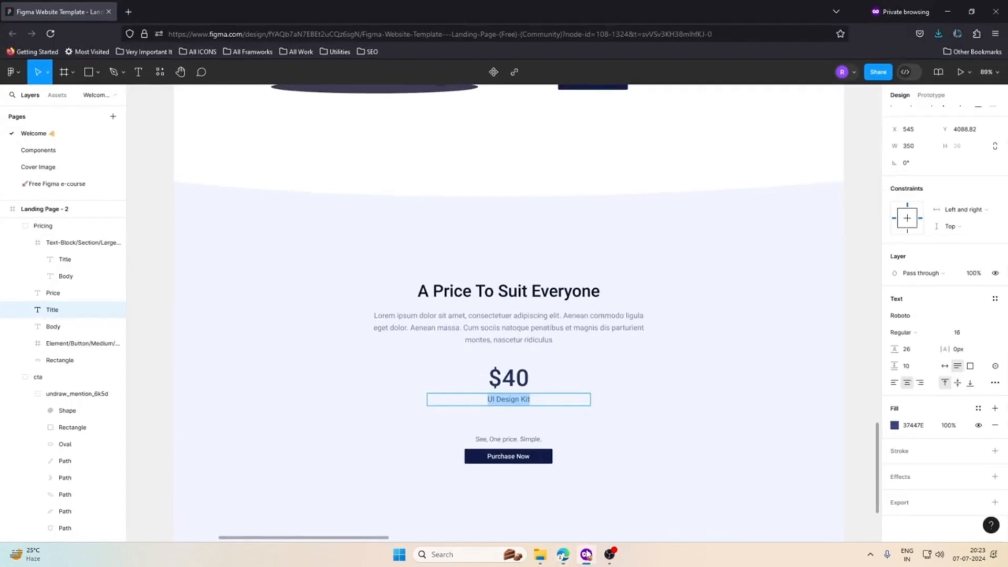
click(586, 555)
click(586, 554)
click(586, 554)
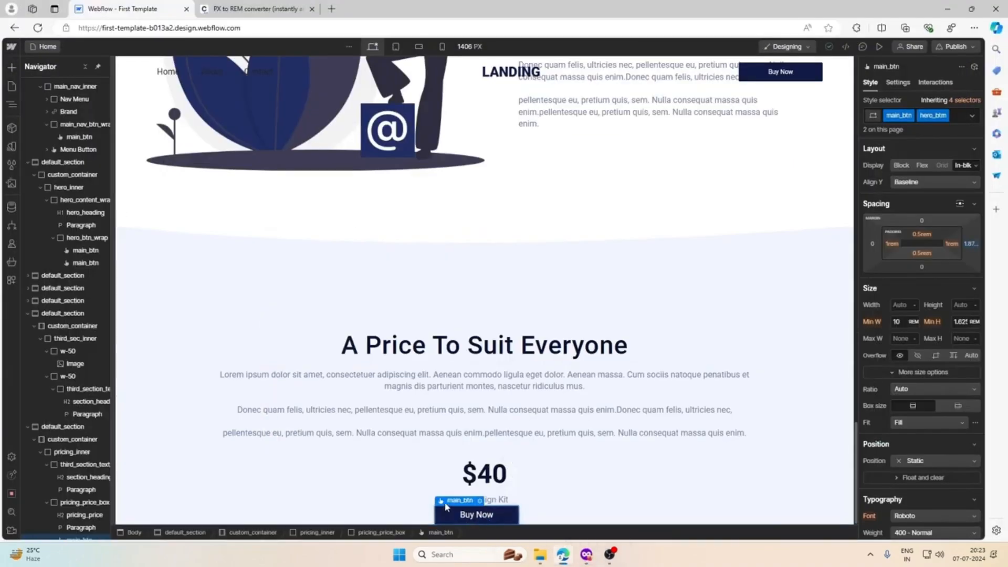
mouse_move(445, 506)
key(Delete)
Step: Duplicate the UI Design Kit paragraph inside the pricing_price_box block
click(205, 515)
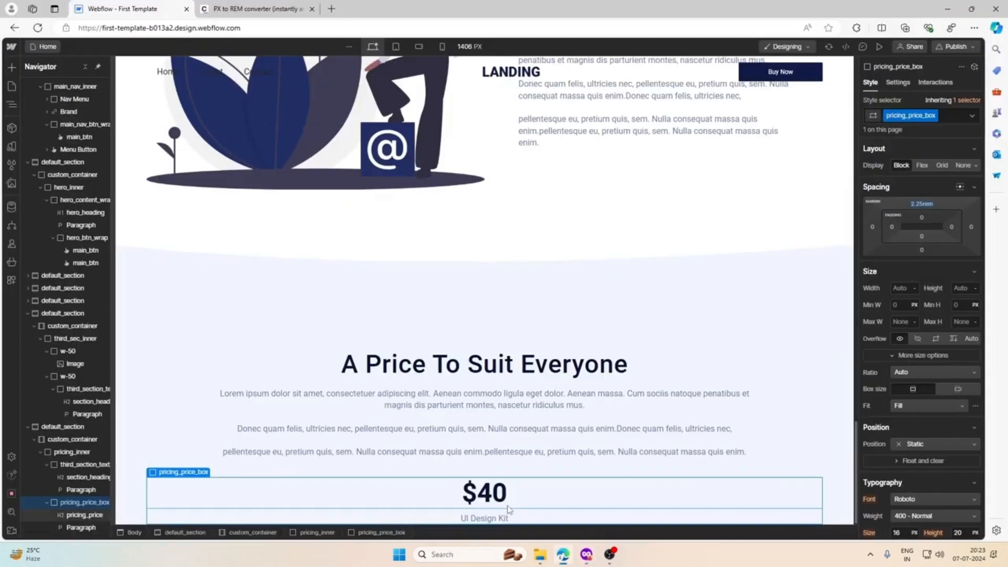
click(484, 518)
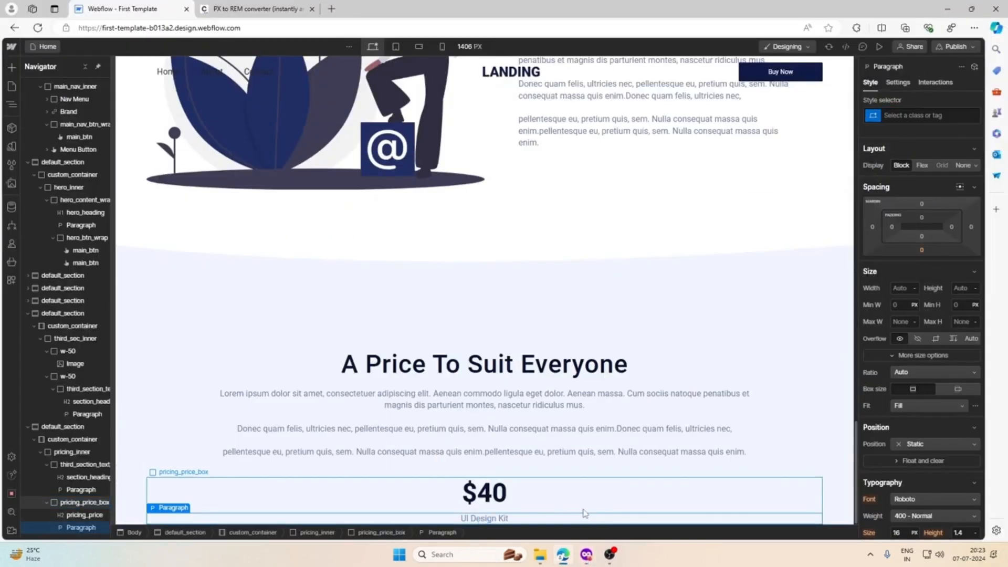
key(ctrl+d)
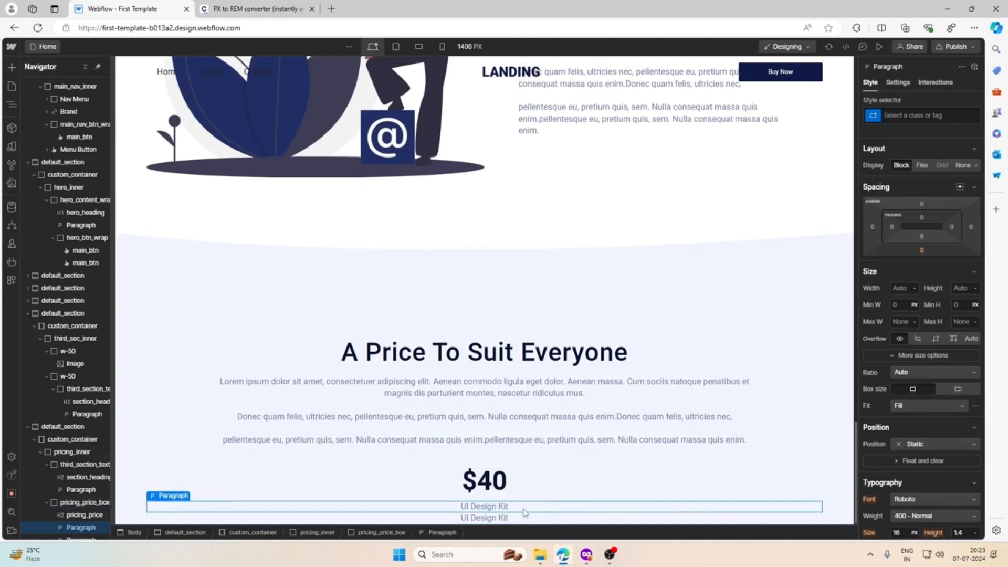
Step: Create an mb-4 class on the first UI Design Kit paragraph and set its bottom margin to 3 rem
click(925, 117)
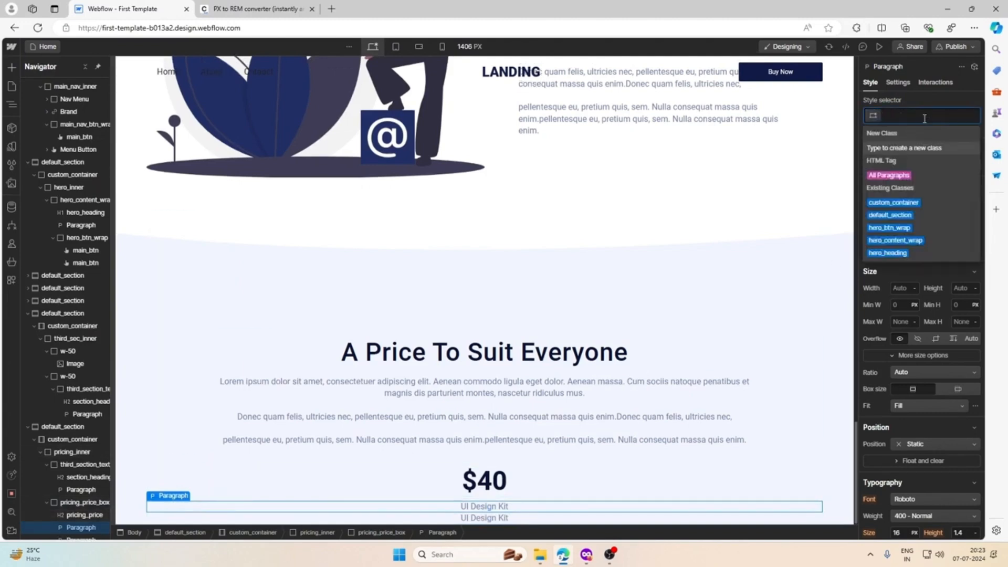
text(mb-)
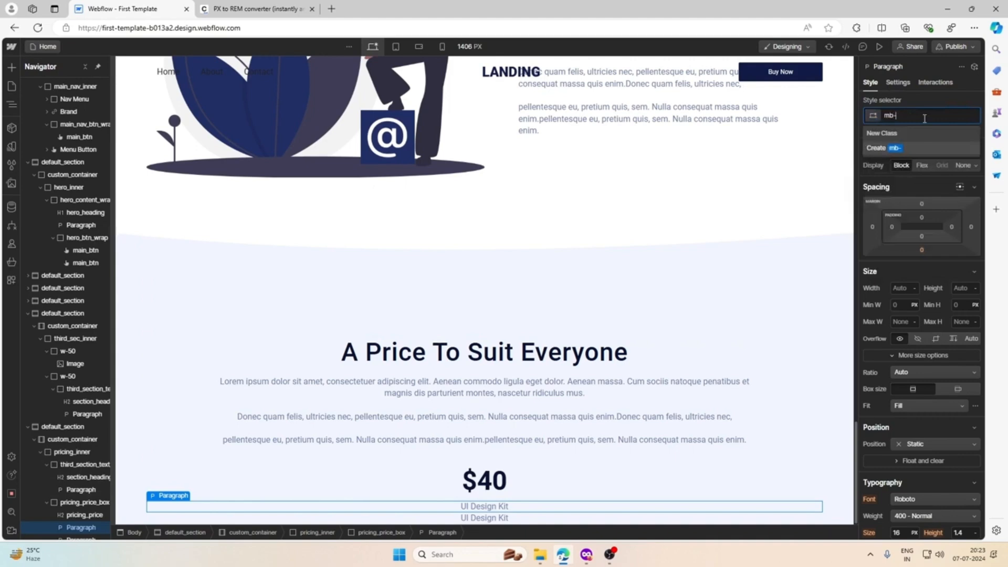
text(4)
key(Return)
click(921, 249)
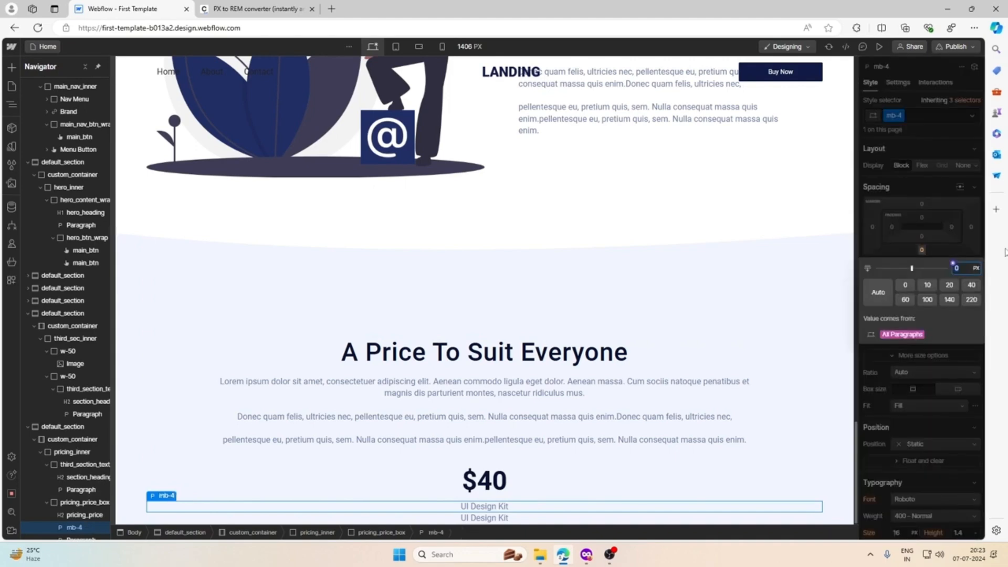
key(Return)
scroll(551, 317, down, 1)
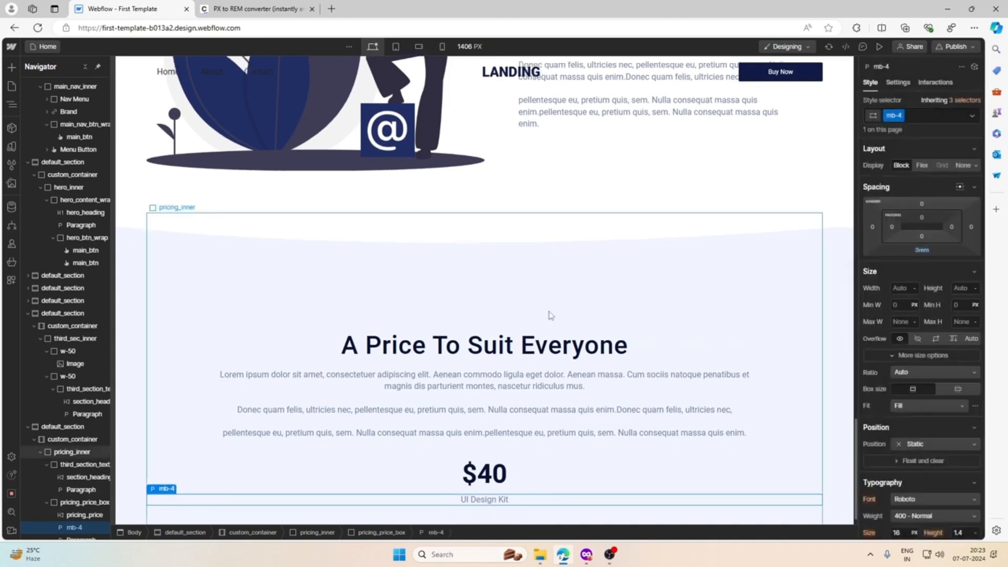
Step: Replace the duplicated UI Design Kit paragraph's text with "See, One price. Simple." copied from the Figma design
click(488, 519)
click(586, 554)
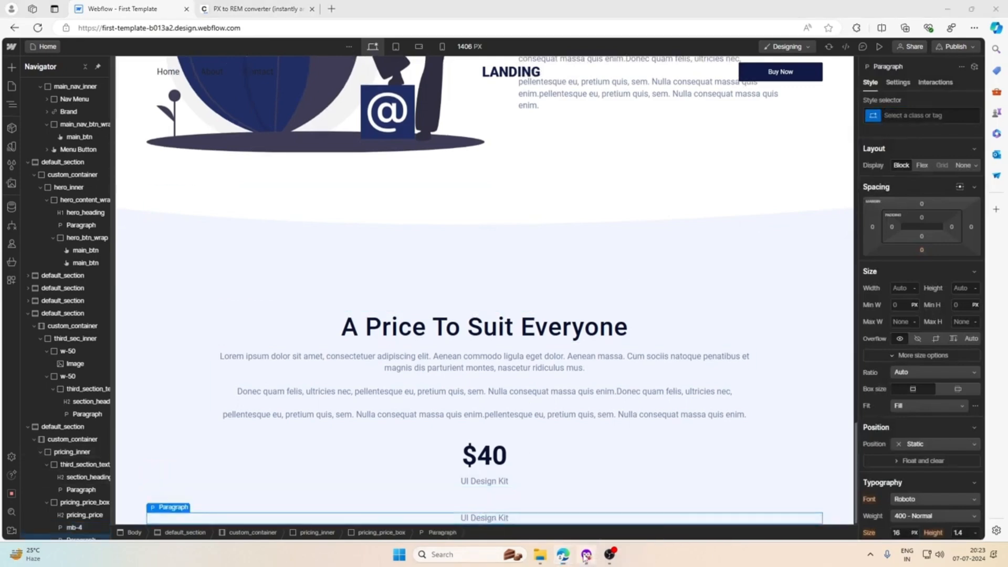
click(496, 440)
double_click(496, 439)
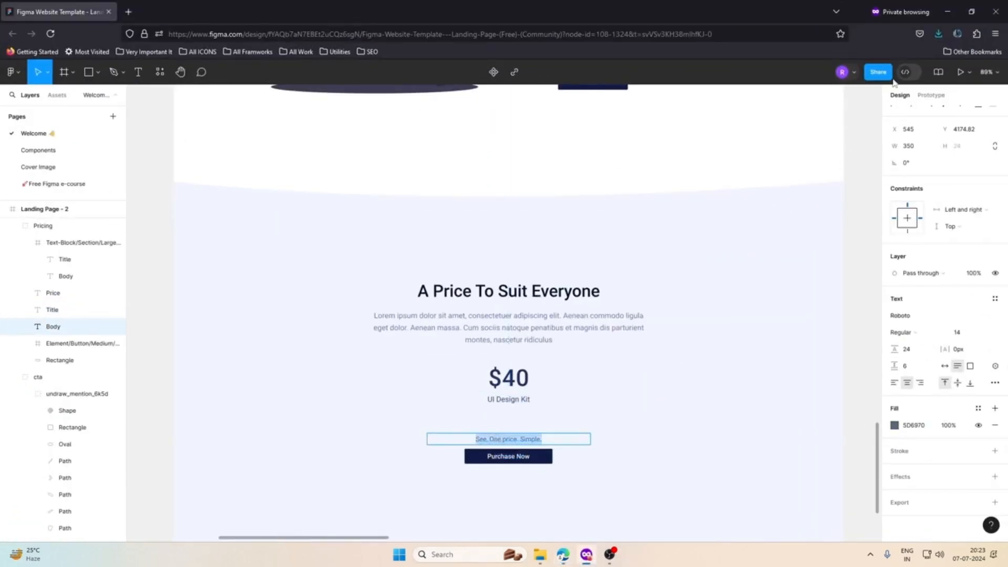
key(alt+Tab)
double_click(484, 518)
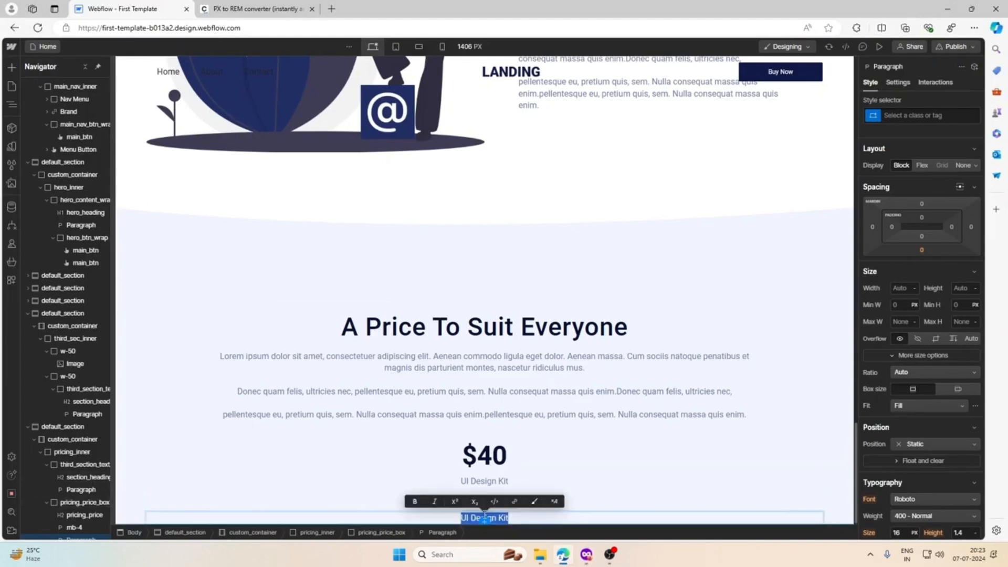
text(See, One price. Simple.)
click(565, 499)
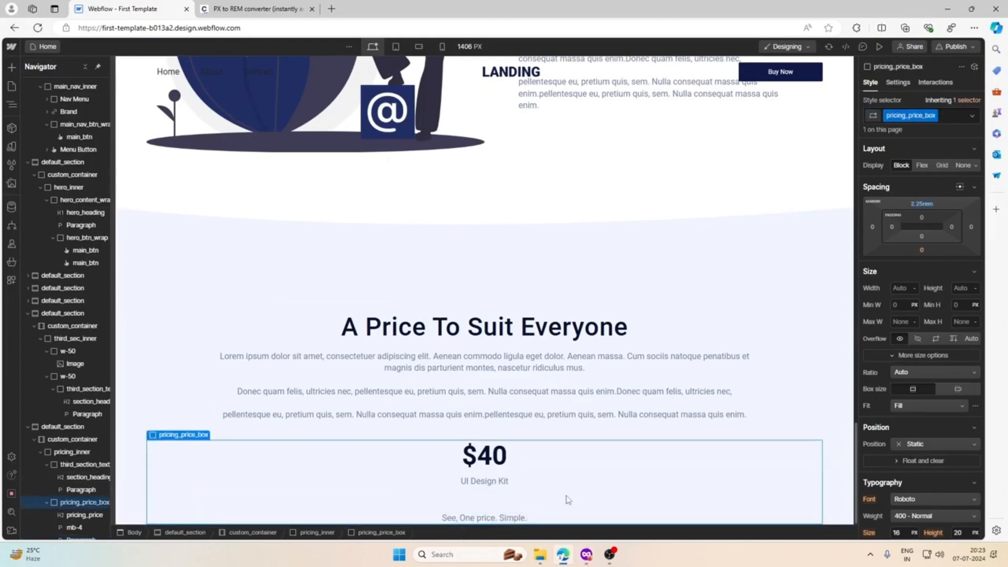
Step: Copy the navbar's Buy Now button and paste it below the "See, One price. Simple." paragraph
click(759, 72)
click(541, 517)
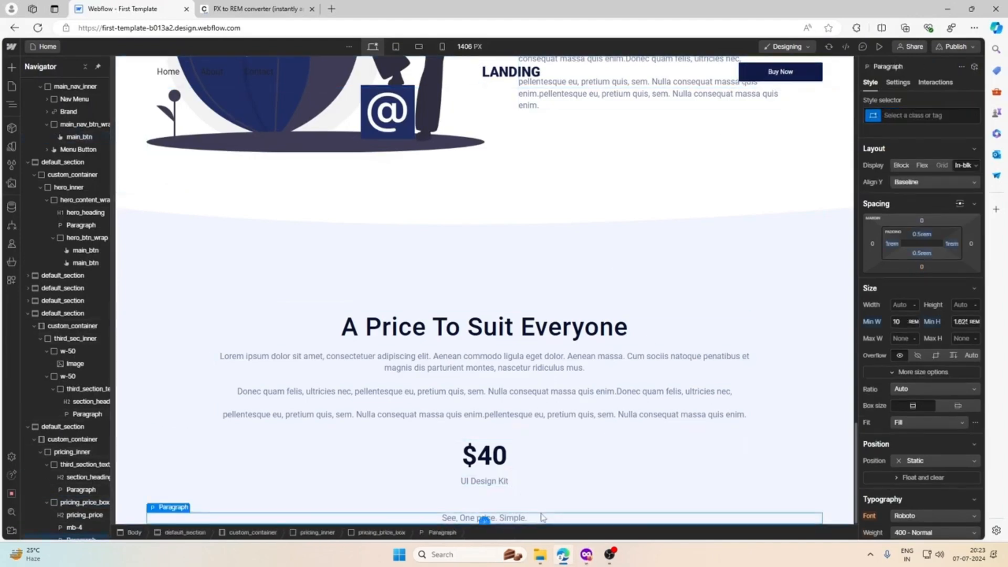
scroll(546, 462, down, 1)
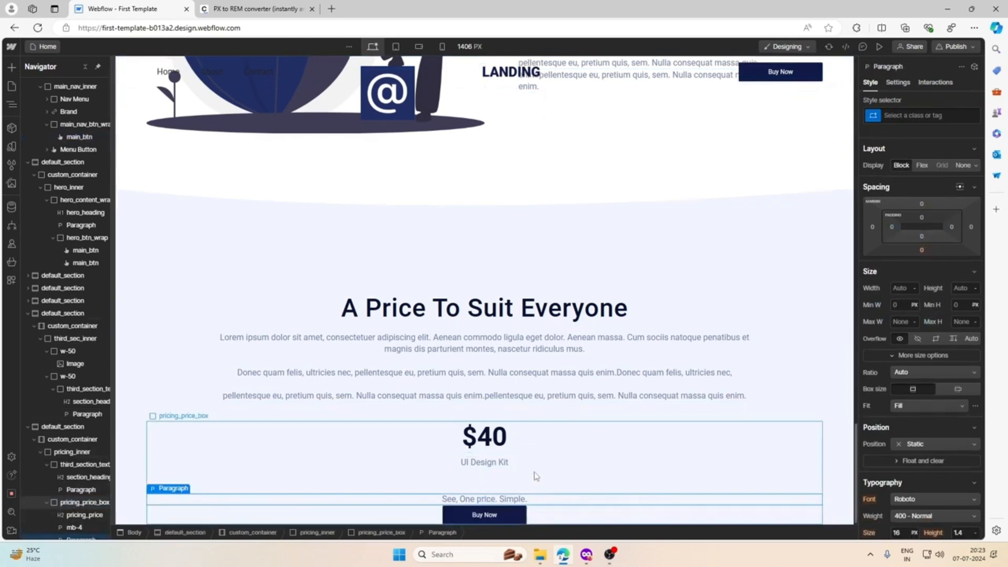
Step: Create an mb-2 class on the "See, One price. Simple." paragraph and set its bottom margin to 1.5 rem
click(921, 250)
click(930, 140)
click(932, 116)
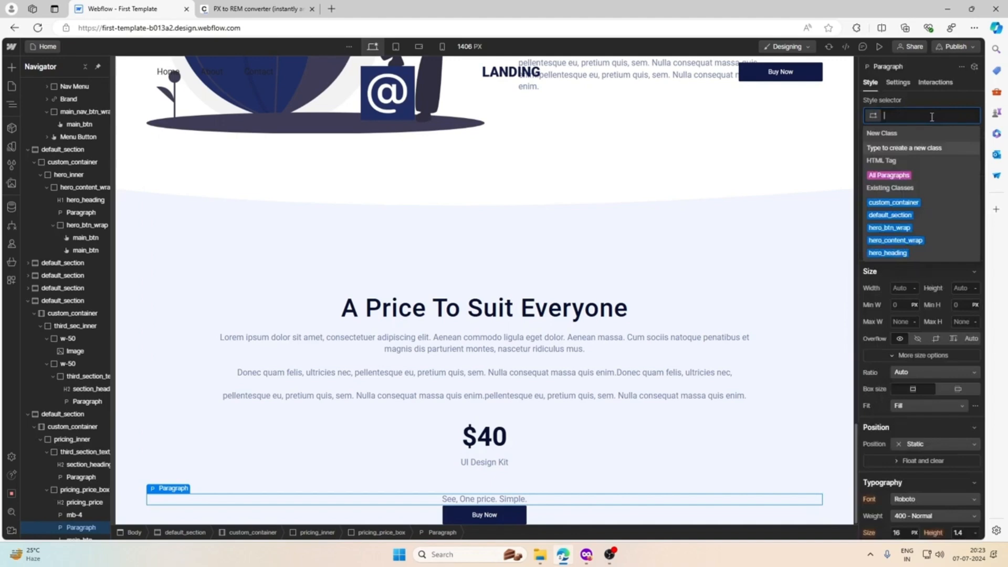
text(mb-2)
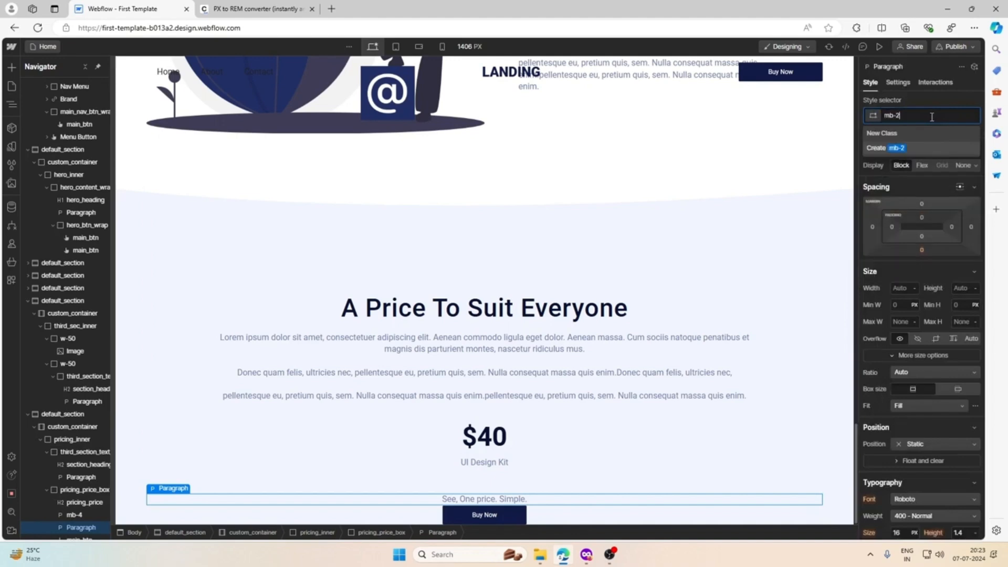
key(Return)
click(922, 251)
text(1.5rem)
key(Return)
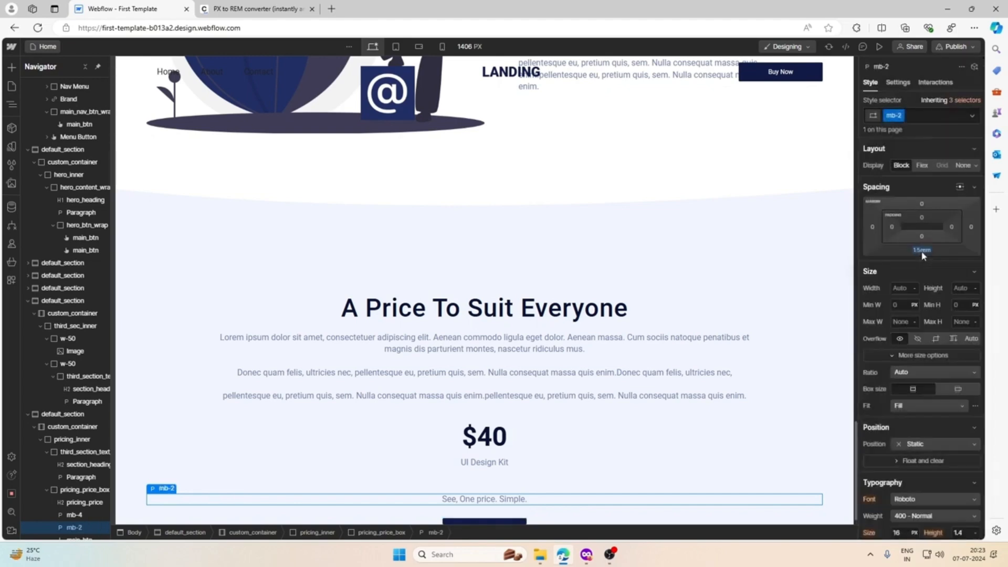
Step: Change the pricing button's label to "Purchase Now", copied from the Figma design
click(587, 557)
double_click(516, 455)
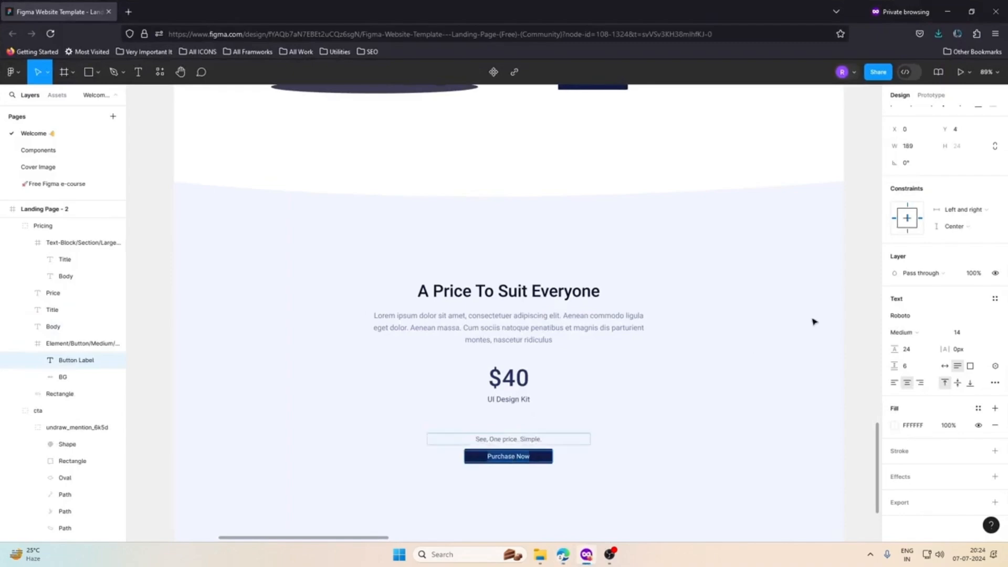
click(947, 11)
double_click(491, 515)
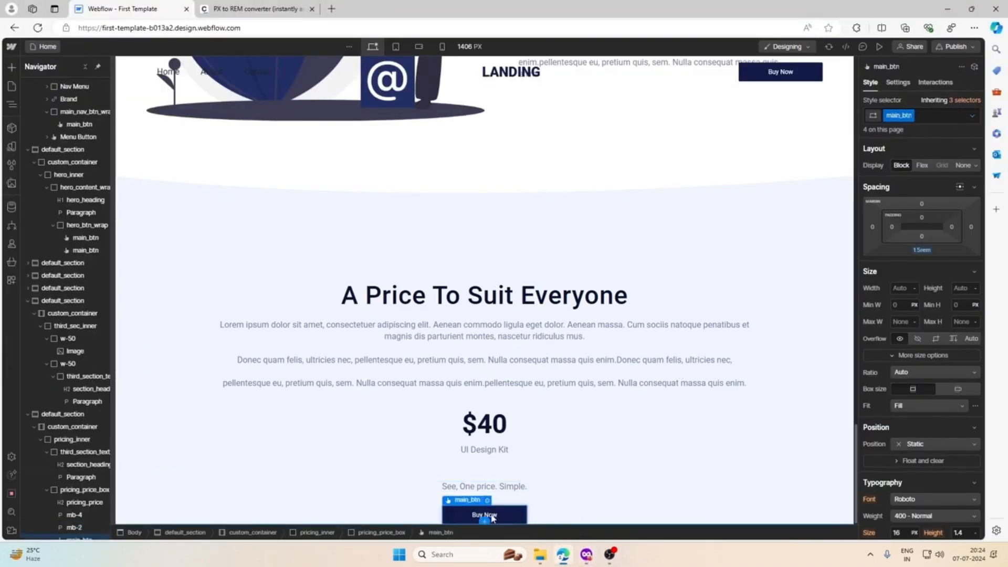
text(Purchase Now)
click(564, 513)
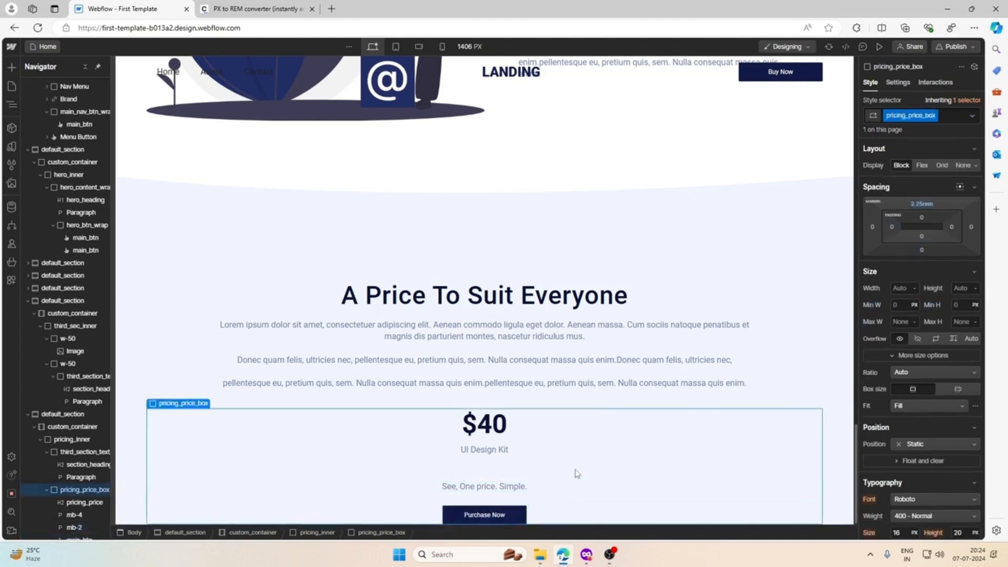
Step: Check the button spacing in Figma and replace the "See, One price. Simple." paragraph's mb-2 class with a new mb-1 class
click(586, 555)
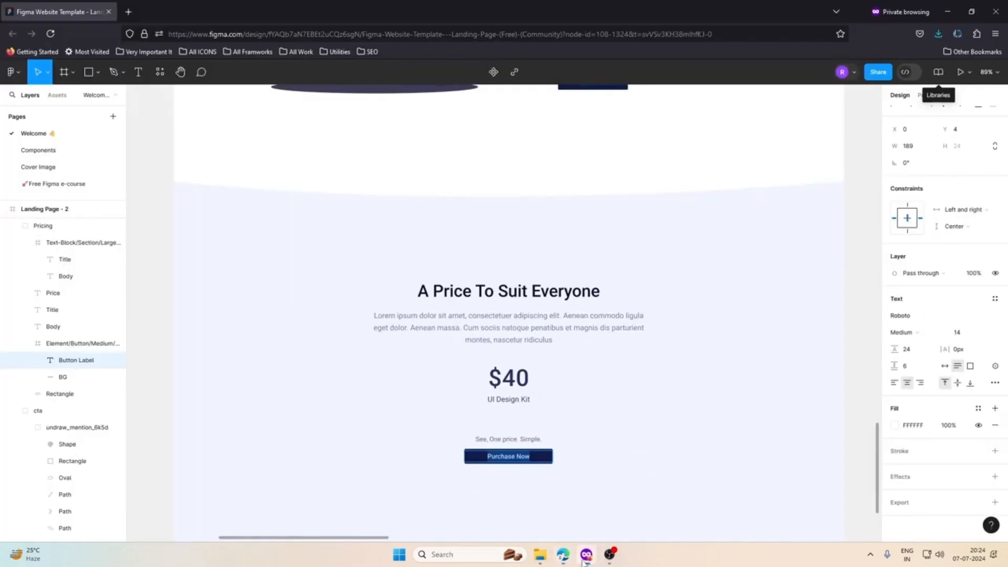
click(586, 554)
click(498, 489)
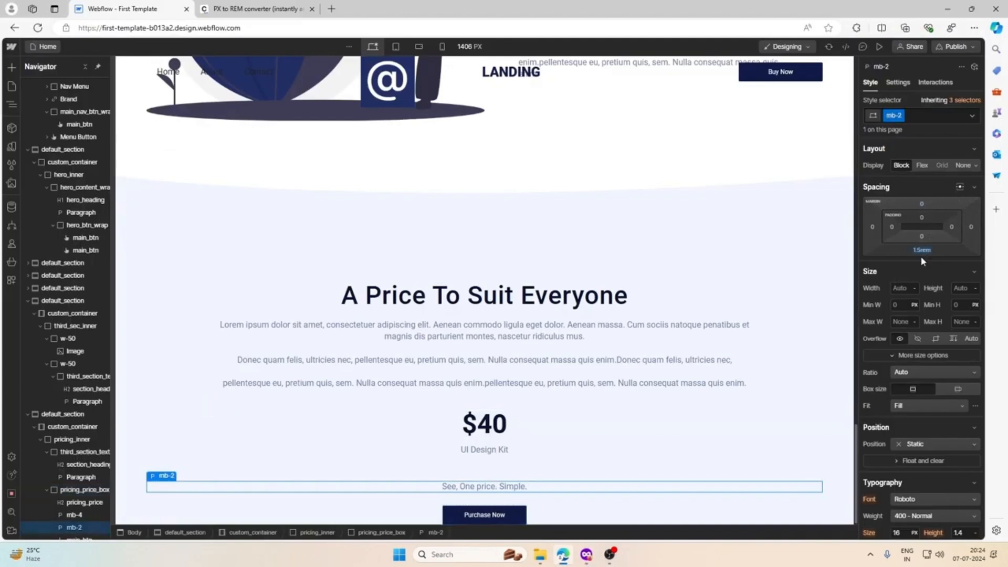
click(913, 116)
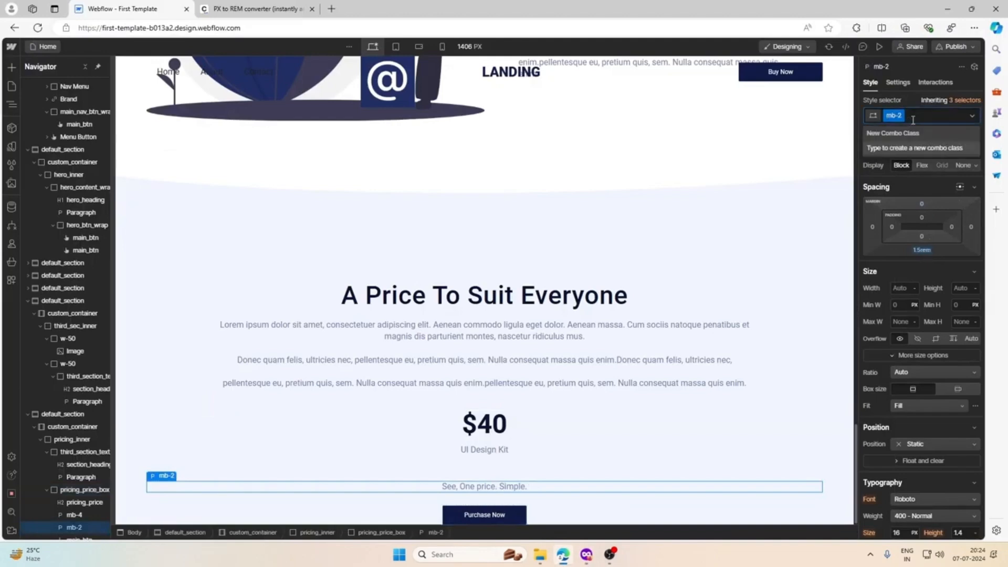
key(BackSpace)
text(mb-1)
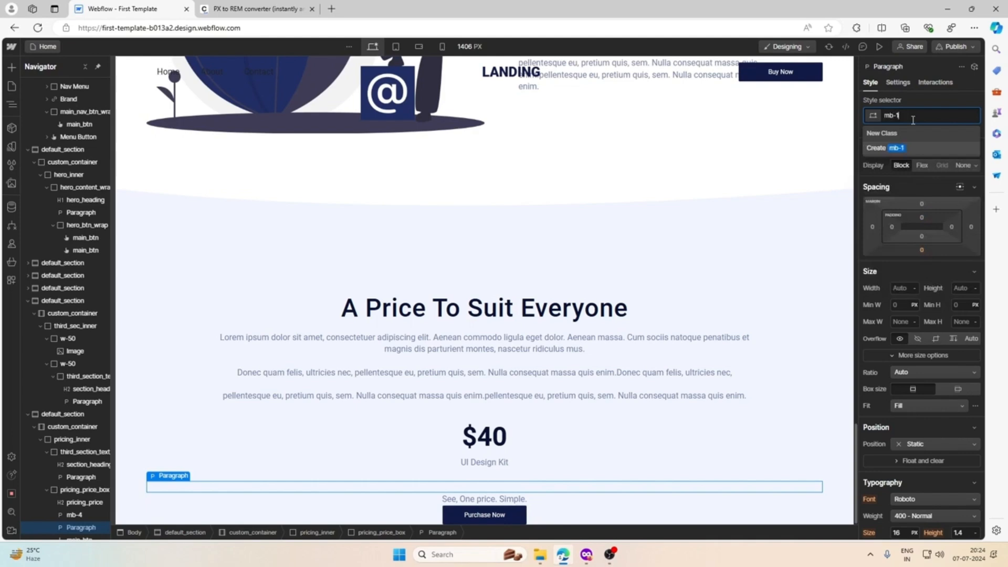
key(Return)
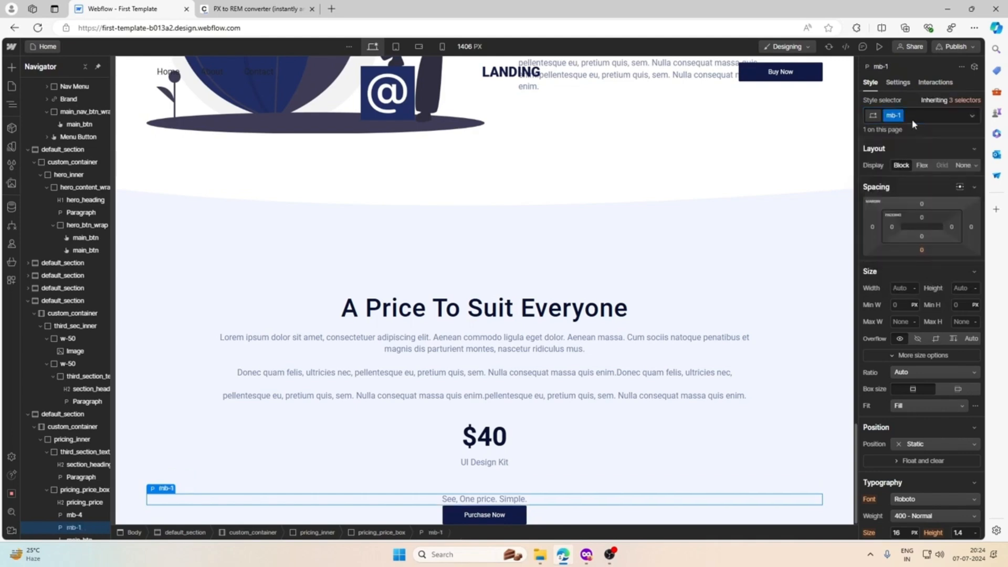
Step: Set the bottom margin of the mb-1 class to 1 rem
click(921, 250)
text(re)
key(BackSpace)
key(BackSpace)
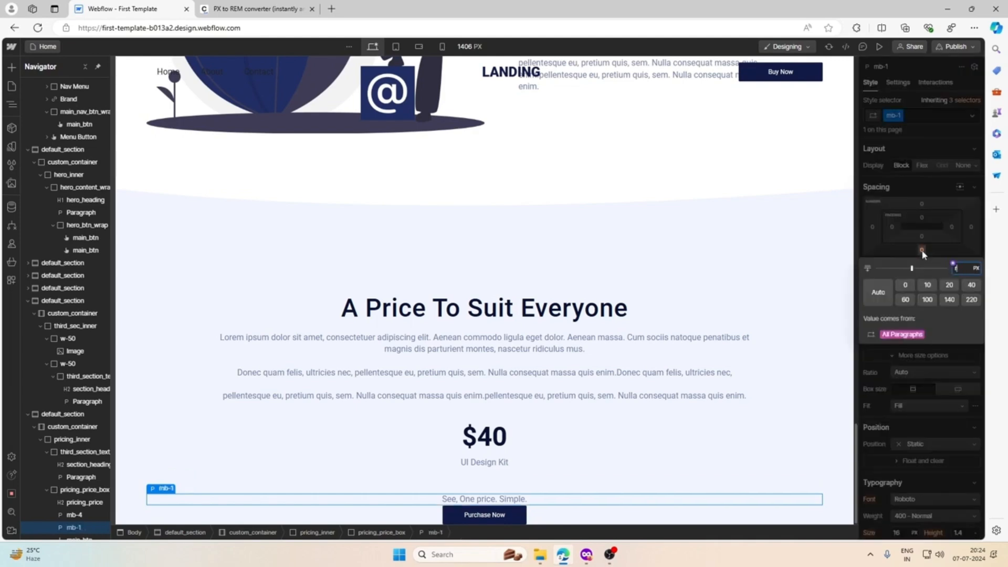
text(1rem)
key(Return)
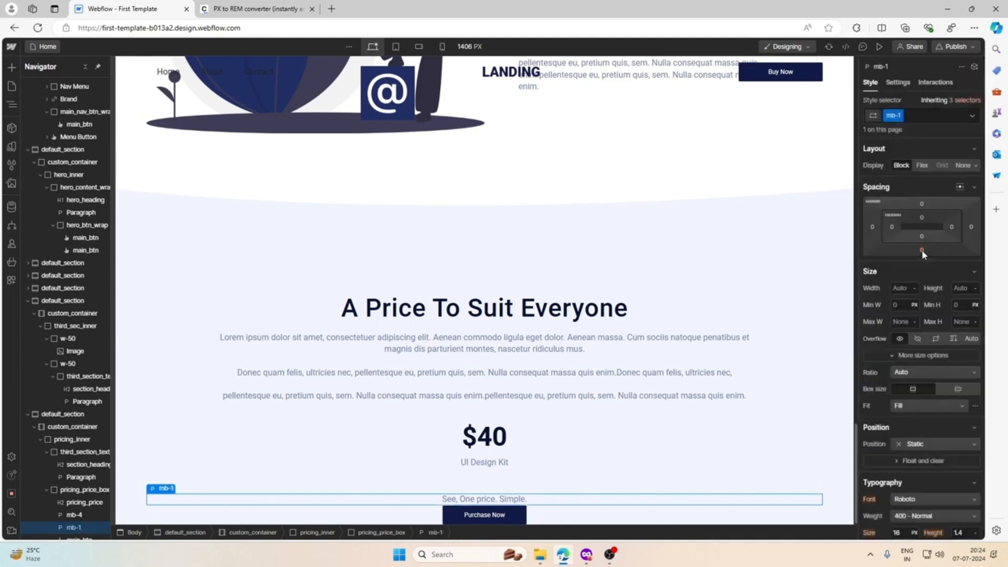
Step: Set the bottom padding of the pricing_inner block to 12 rem
click(659, 466)
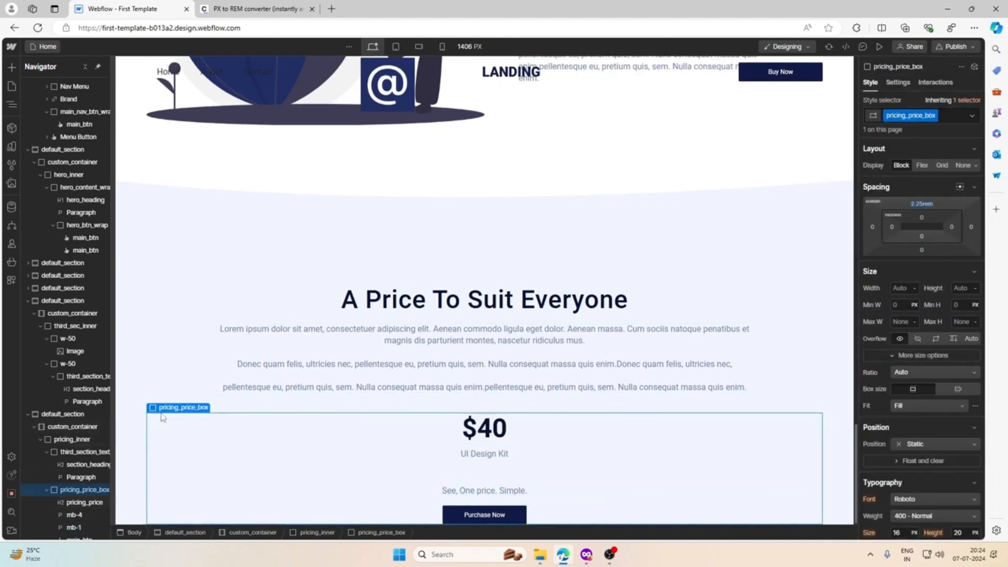
click(173, 397)
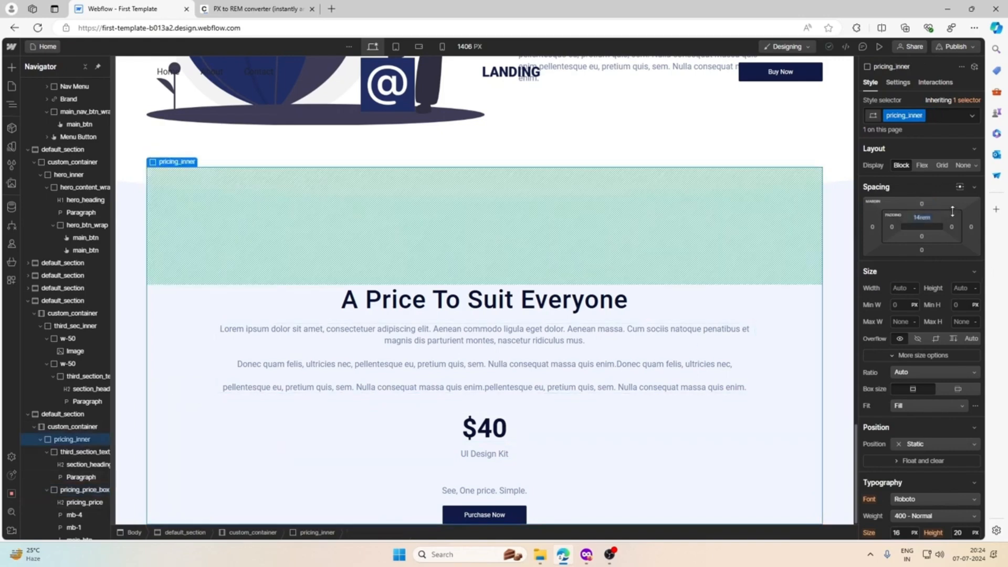
click(922, 237)
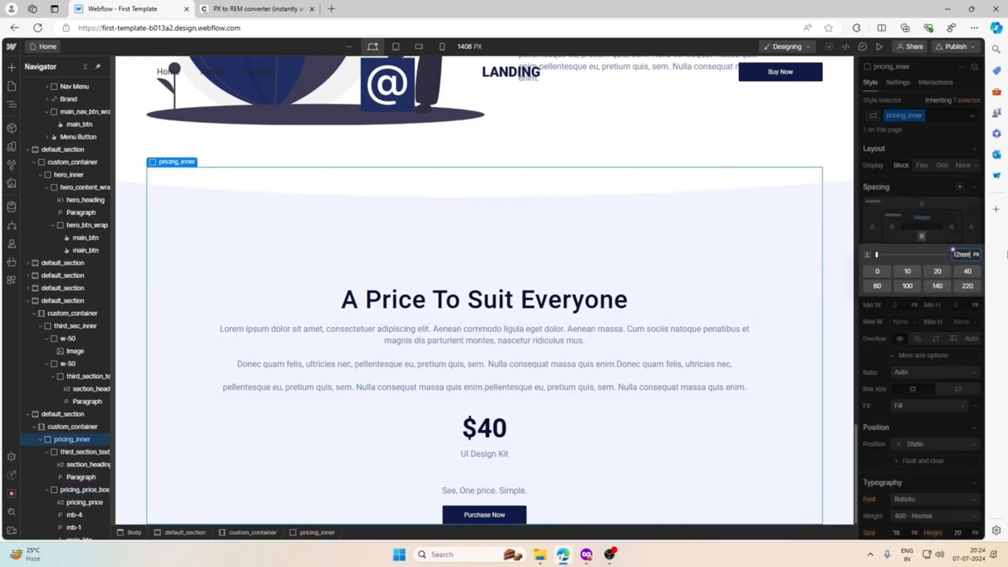
key(Return)
scroll(603, 286, down, 2)
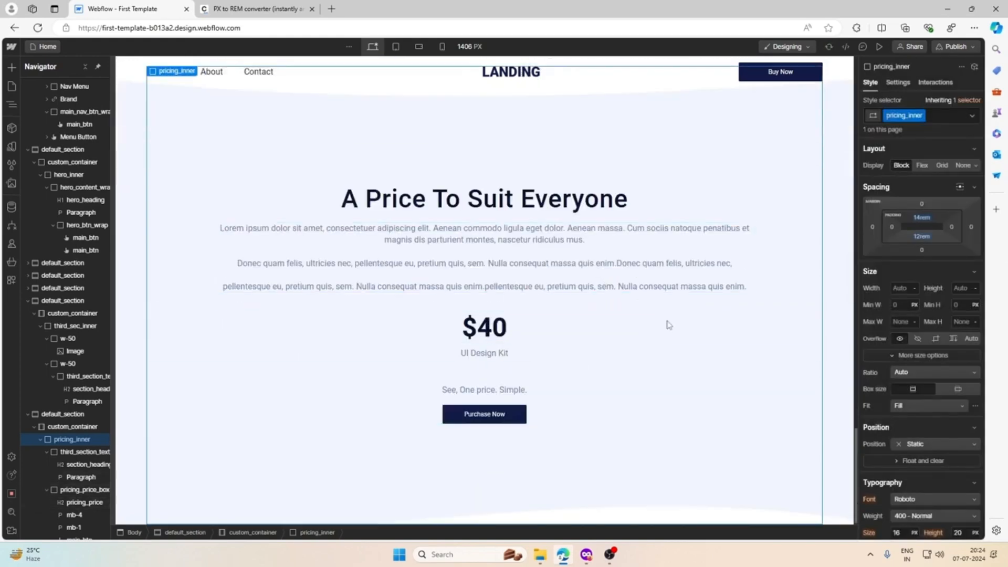
Step: Review the pricing section's layout, spacing and curved background
click(762, 352)
click(820, 199)
click(845, 160)
click(782, 178)
scroll(769, 196, up, 3)
scroll(769, 196, down, 3)
key(alt+Tab)
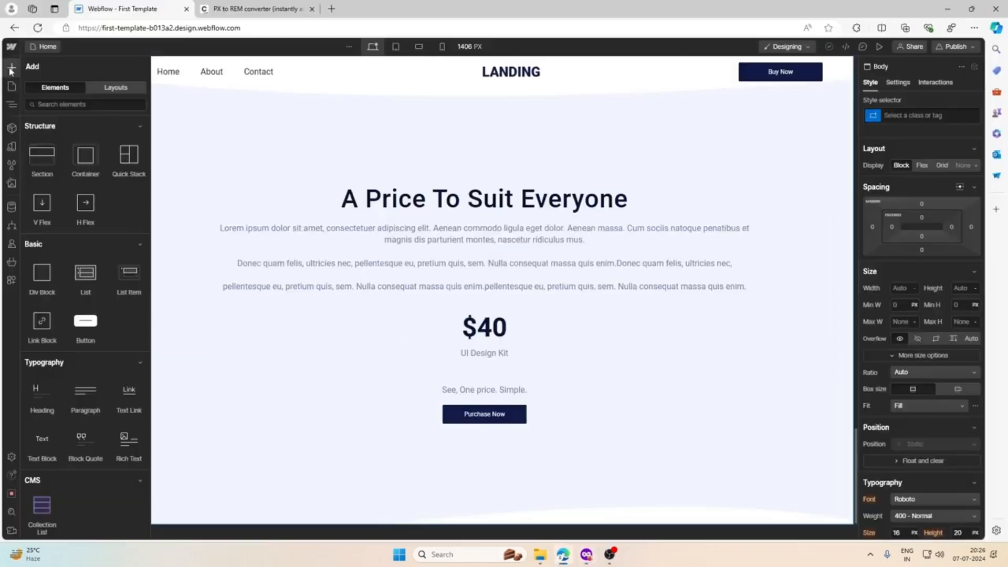
Step: Add a section at the end of the page with the default_section class and a footer_section combo class
key(z)
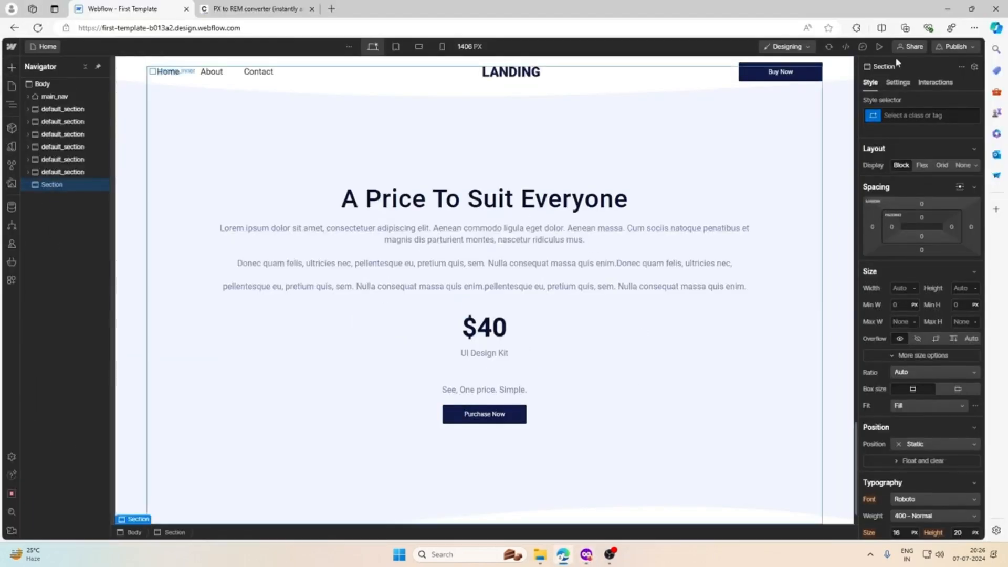
click(920, 115)
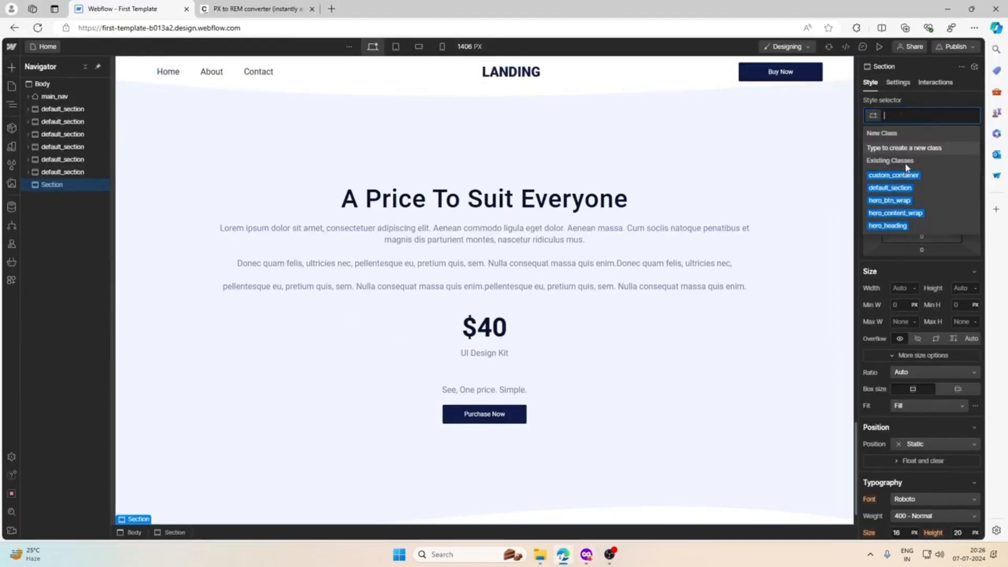
text(de)
click(891, 187)
click(940, 117)
text(footer)
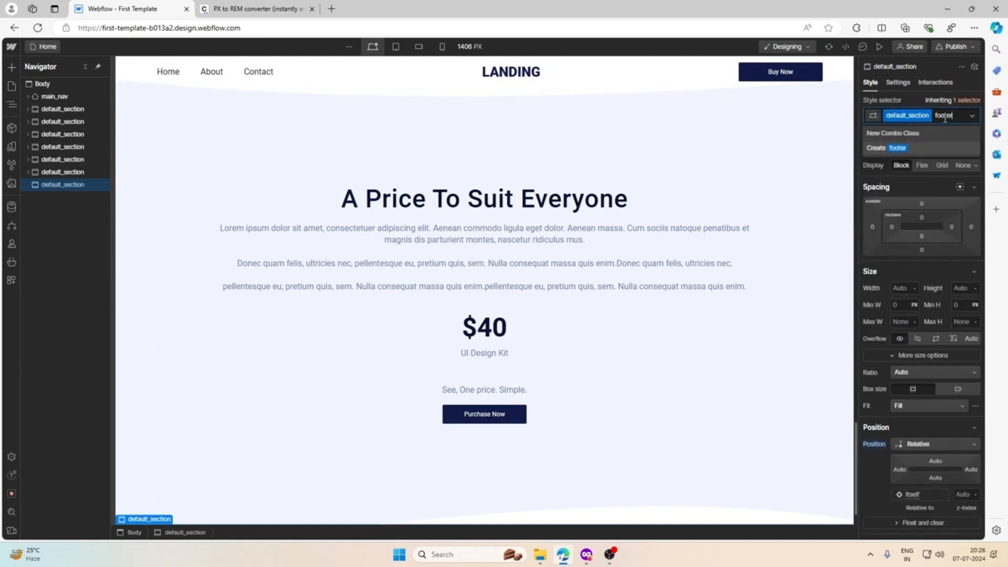
text(_section)
key(Return)
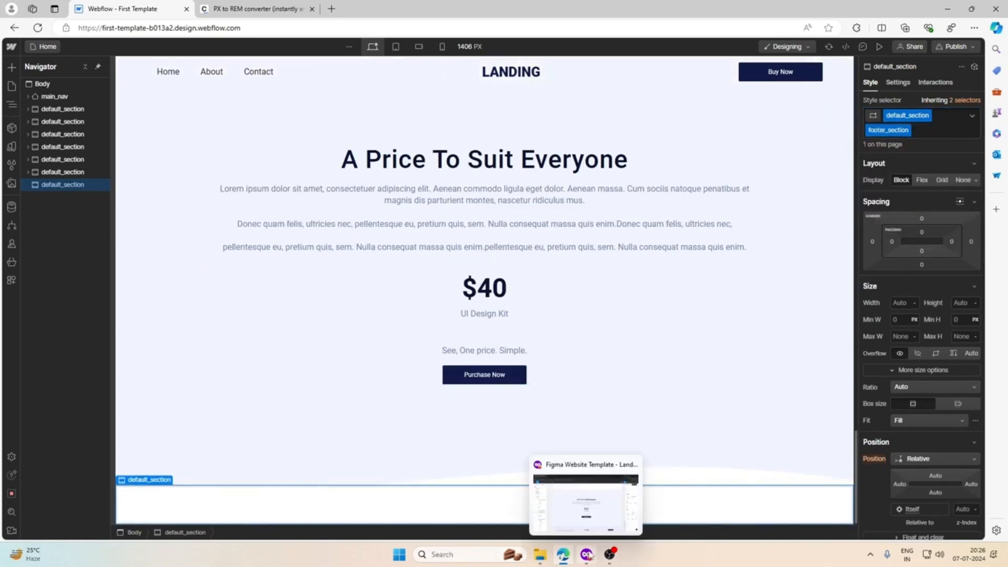
Step: Copy the footer rectangle's fill colour from the Figma design and set the Webflow footer section's background colour to E7ECFF
click(586, 554)
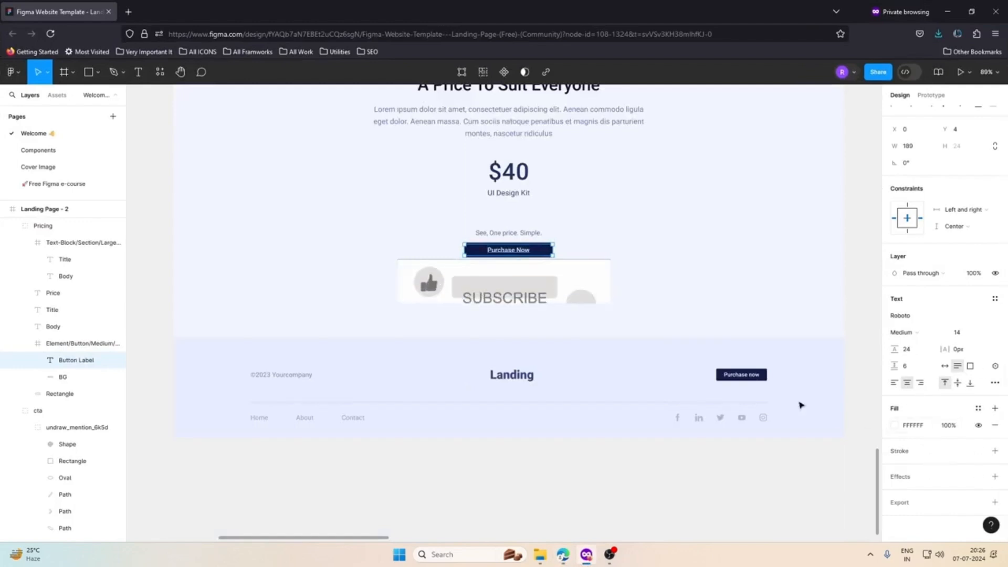
click(801, 350)
click(913, 325)
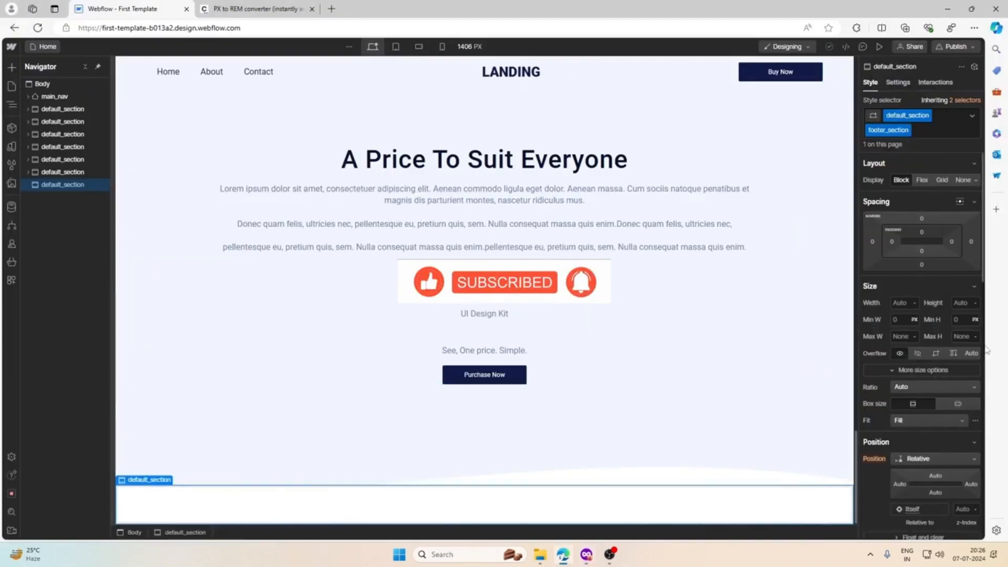
scroll(918, 405, down, 5)
scroll(917, 409, down, 6)
click(896, 317)
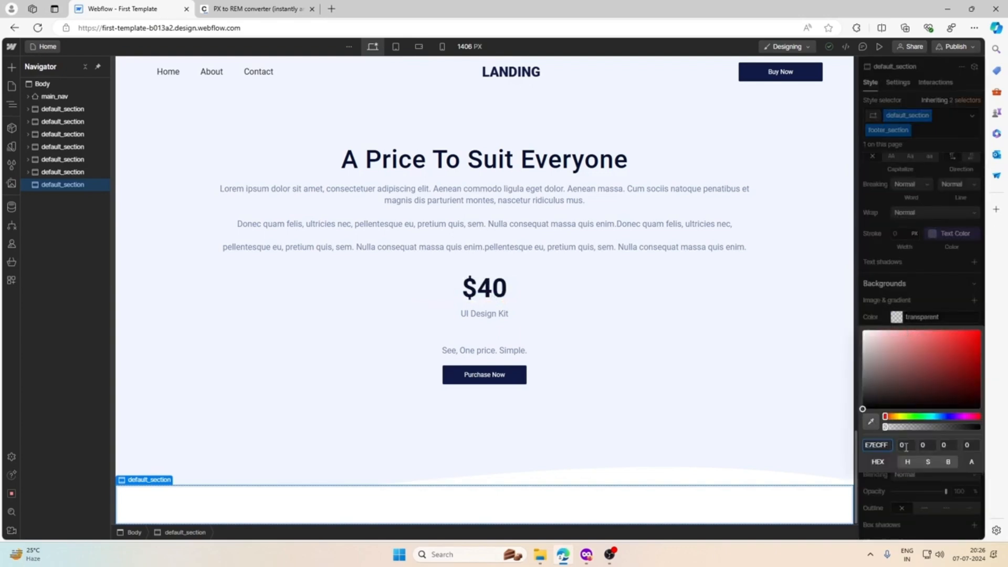
key(Return)
Step: Create a colour variable named footer_bg with the value #e7ecff and use it as the footer section's background colour
click(897, 314)
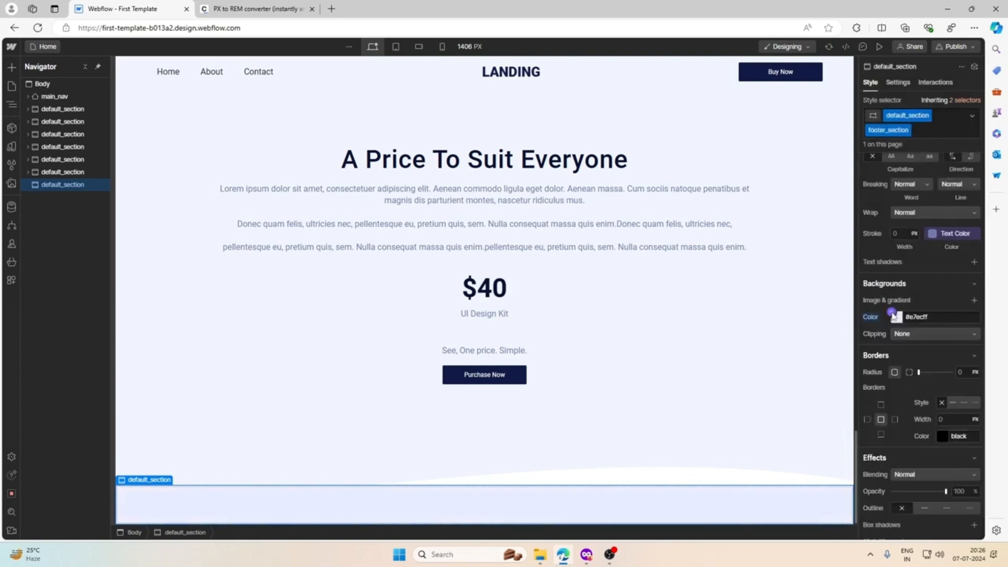
click(896, 316)
click(904, 411)
click(881, 373)
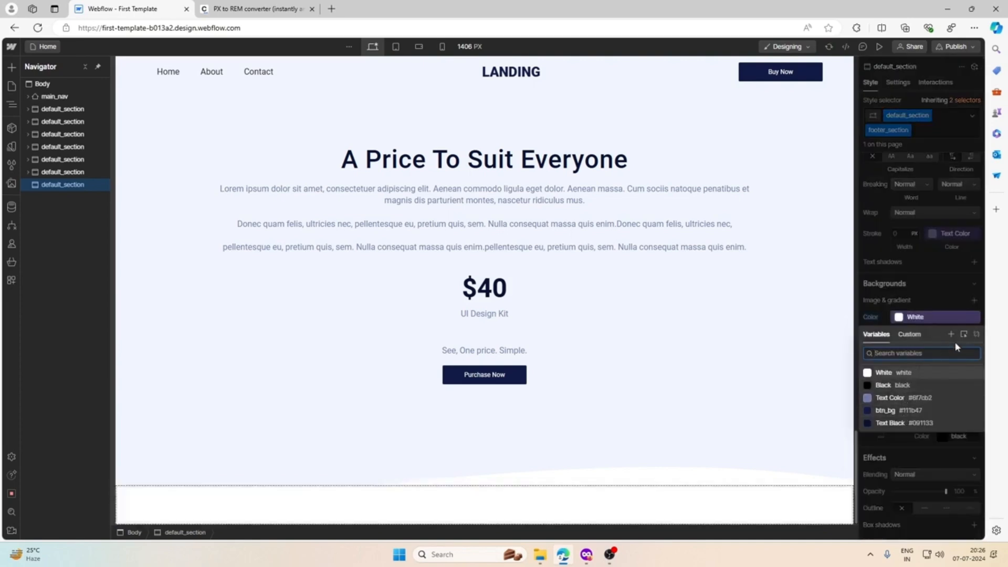
click(951, 334)
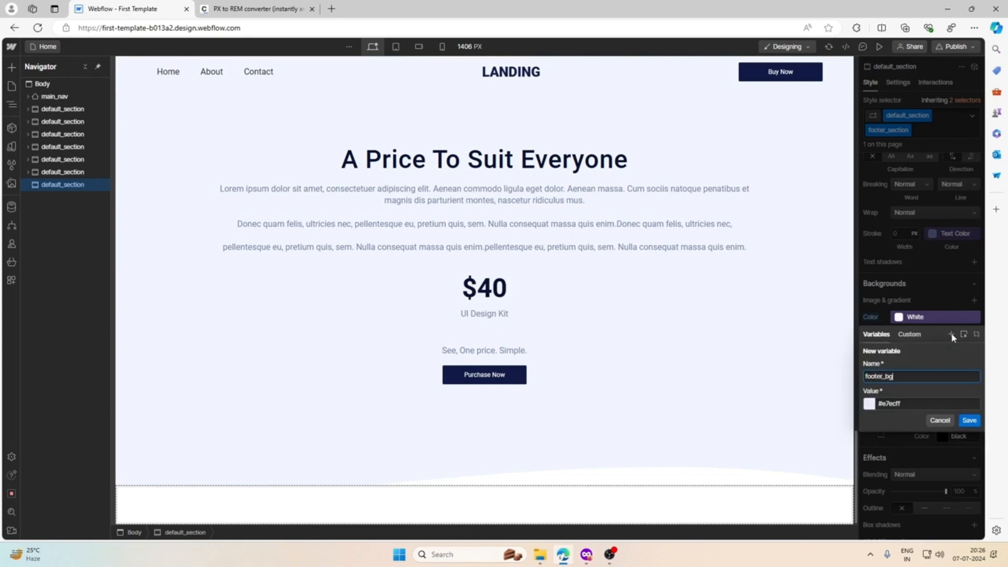
text(footer_bg)
key(Return)
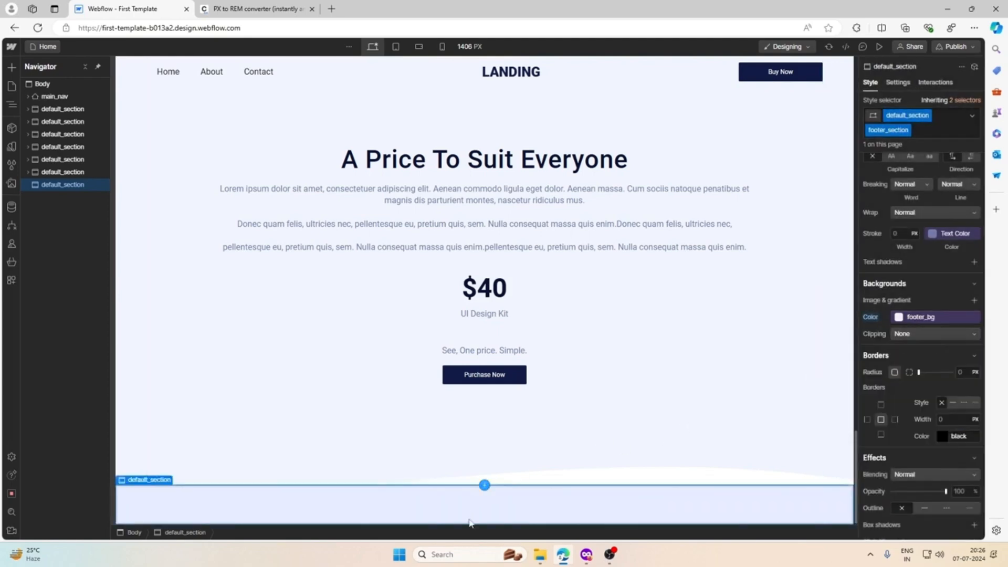
Step: Check the footer's elements in the Figma design, and add a container with the custom_container class inside the Webflow footer section
click(584, 556)
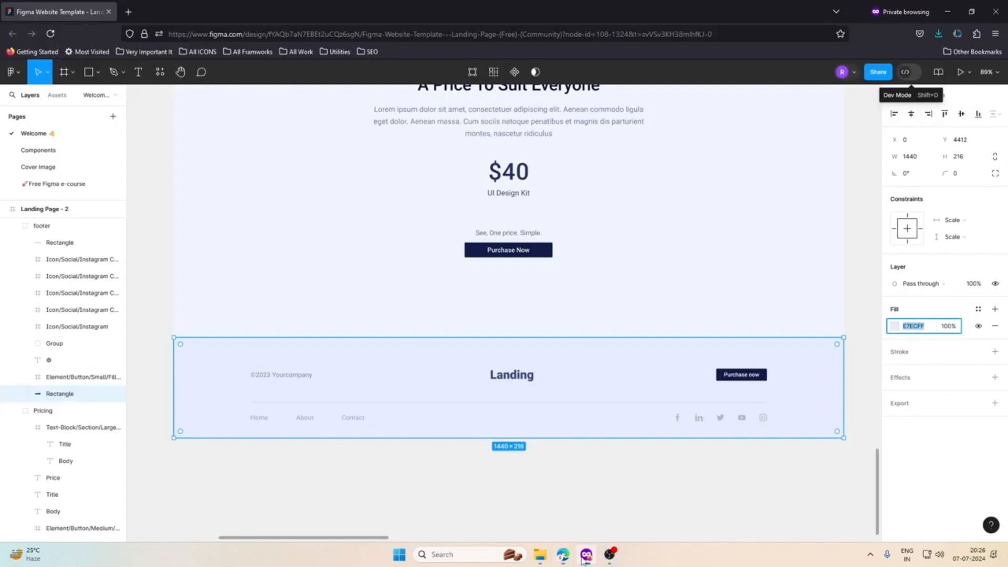
click(337, 381)
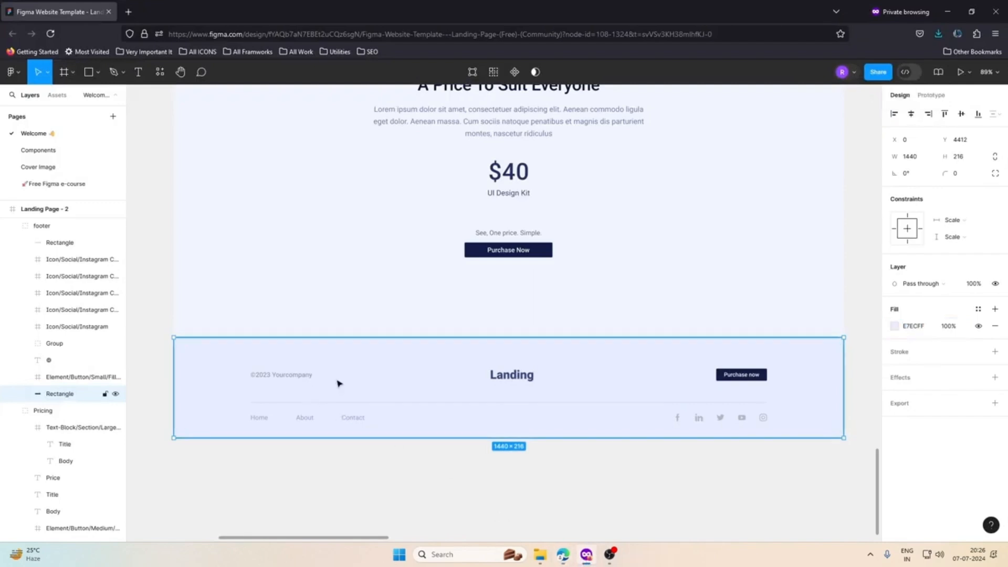
click(283, 376)
click(543, 376)
click(756, 370)
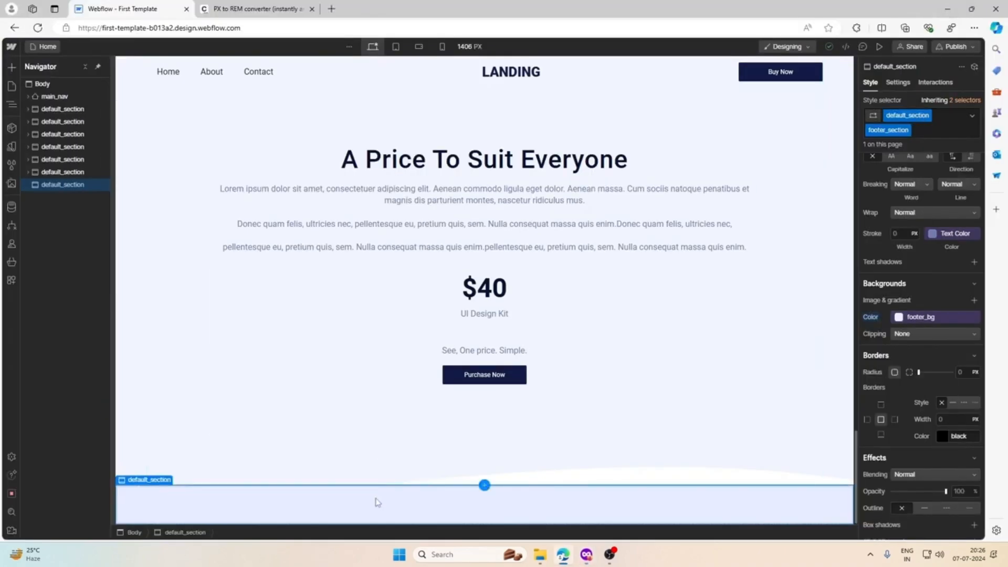
click(11, 67)
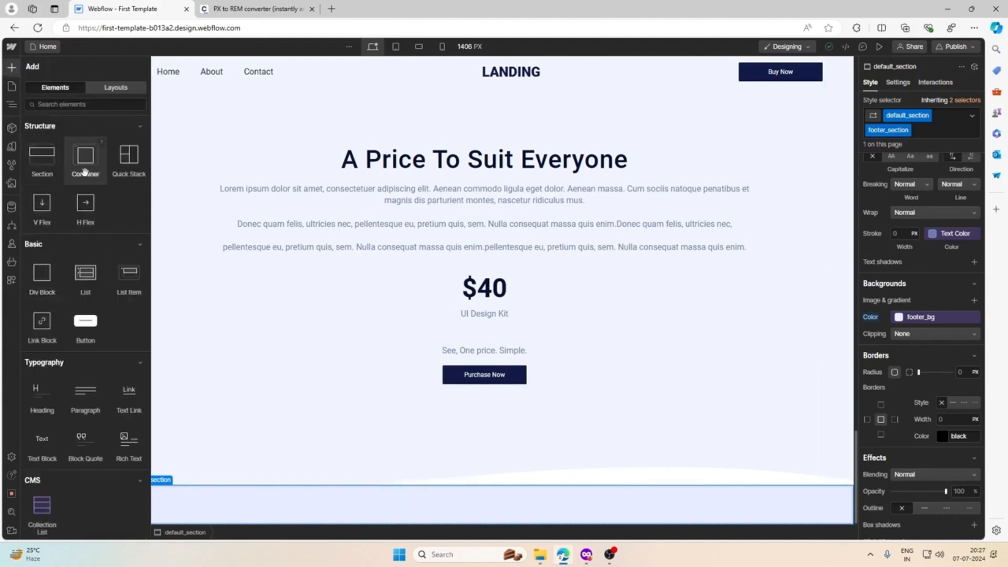
click(920, 113)
text(c)
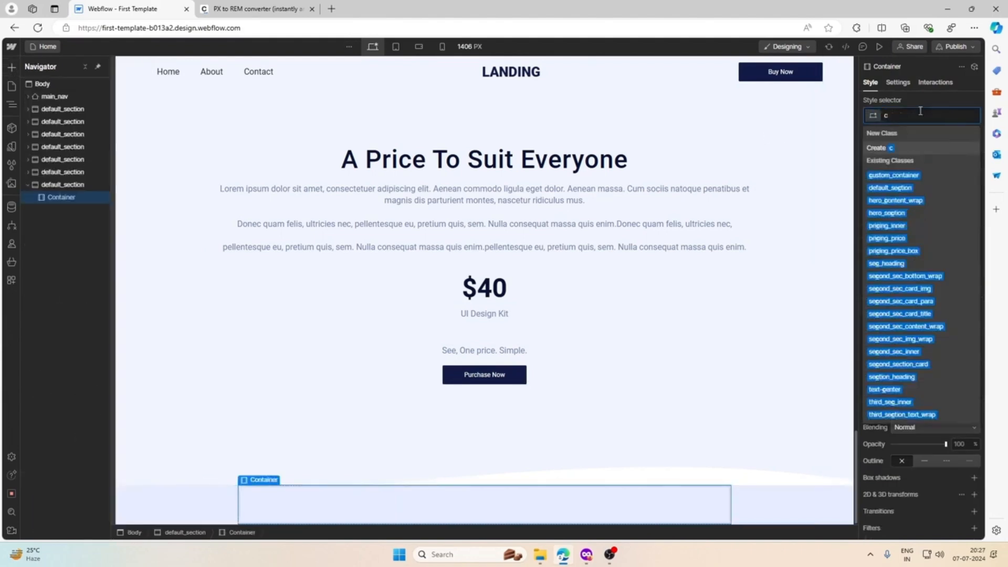
text(us)
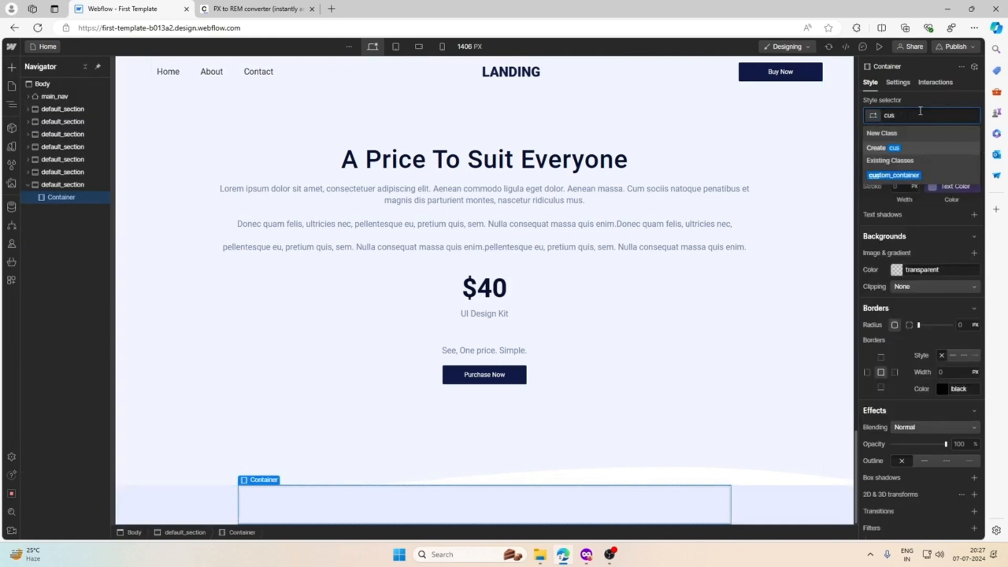
click(900, 175)
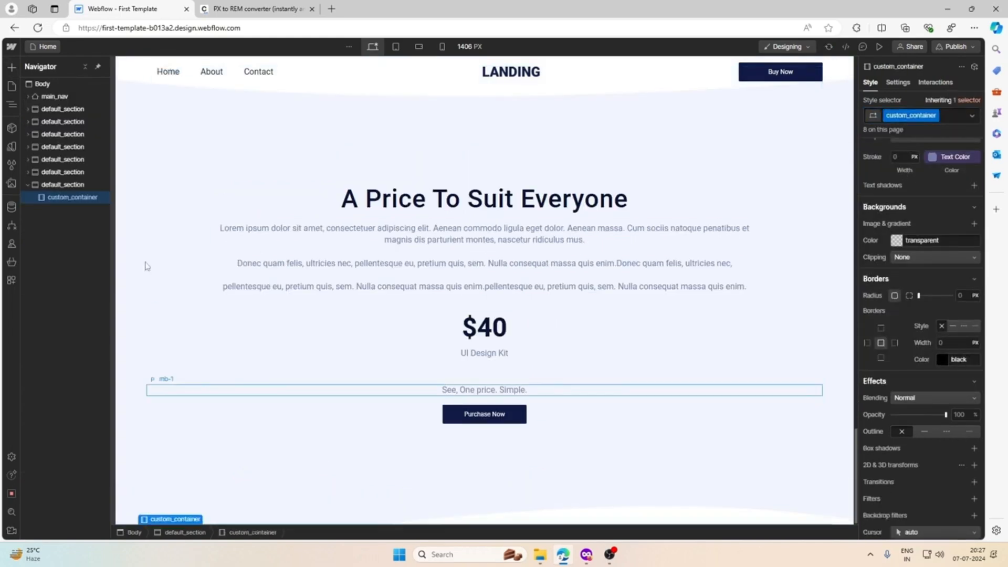
Step: Add a div block inside the footer's custom_container and give it a new footer_inner class
click(12, 66)
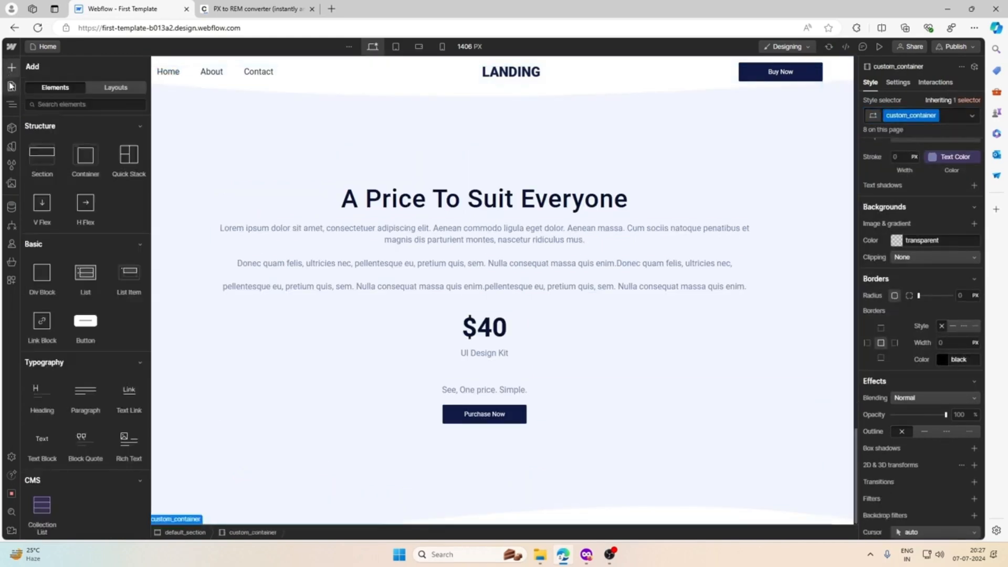
click(35, 285)
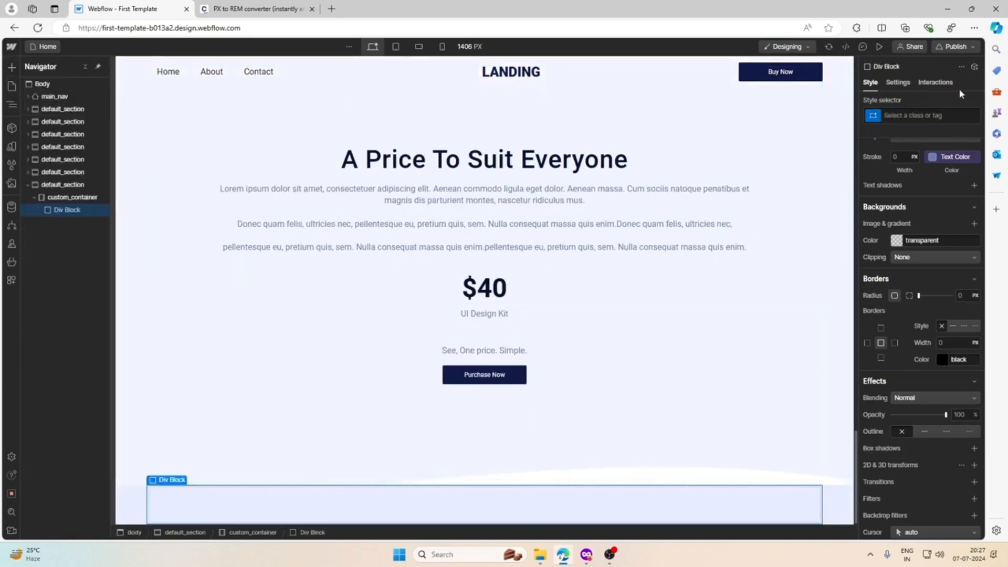
click(922, 114)
text(footer)
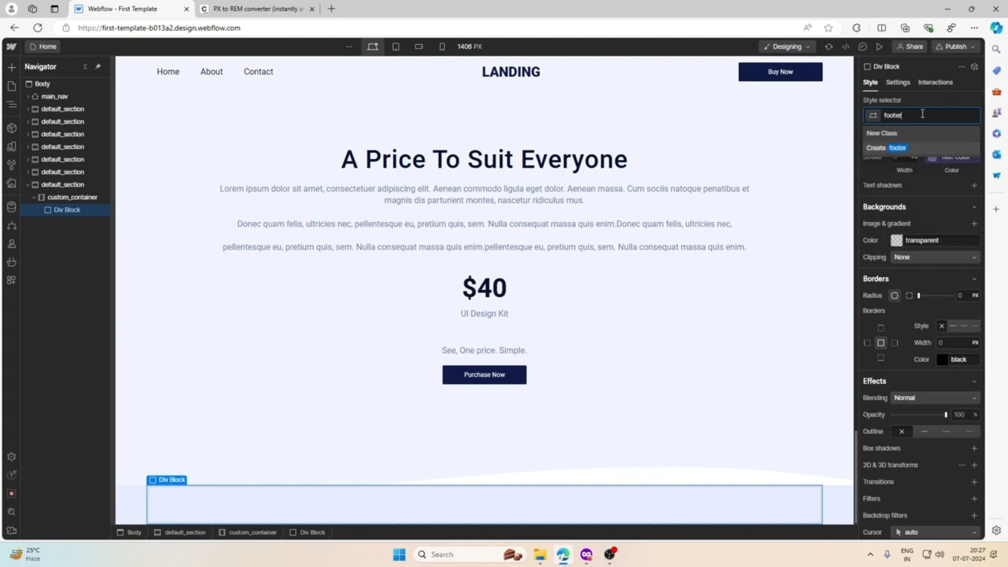
text(_inner)
key(Return)
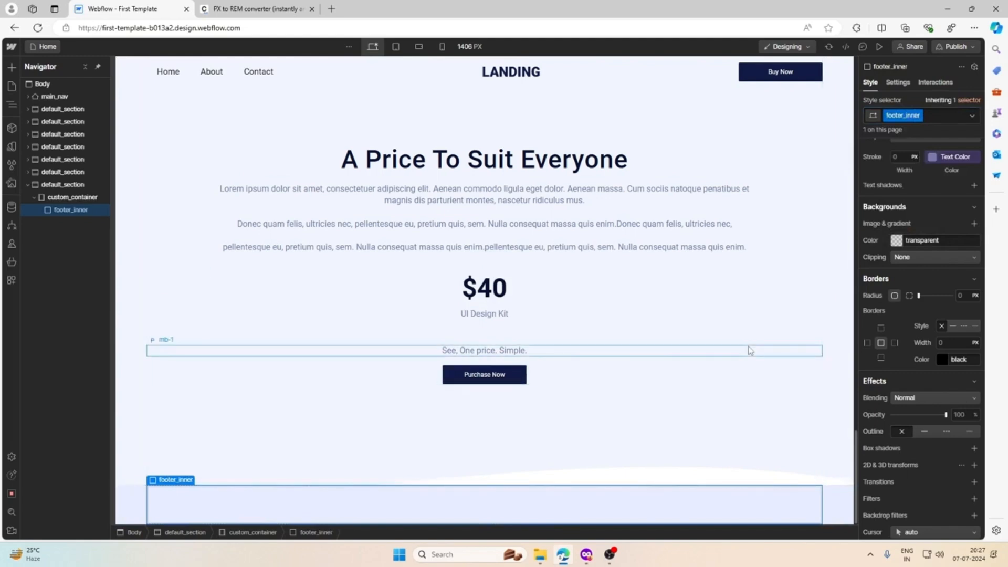
Step: Add a div block inside footer_inner and give it a new footer_top class
click(12, 67)
click(47, 278)
click(922, 114)
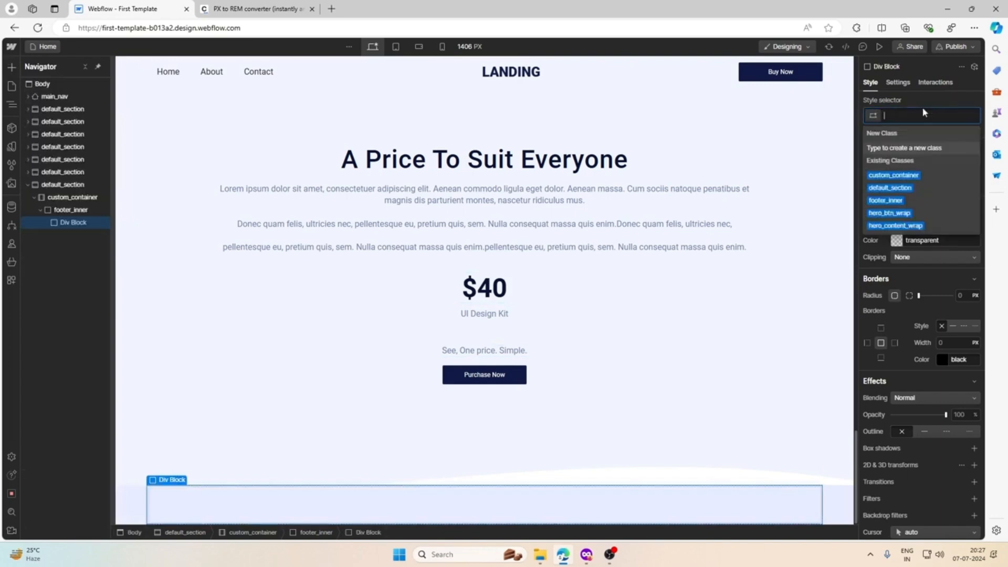
text(footer_top)
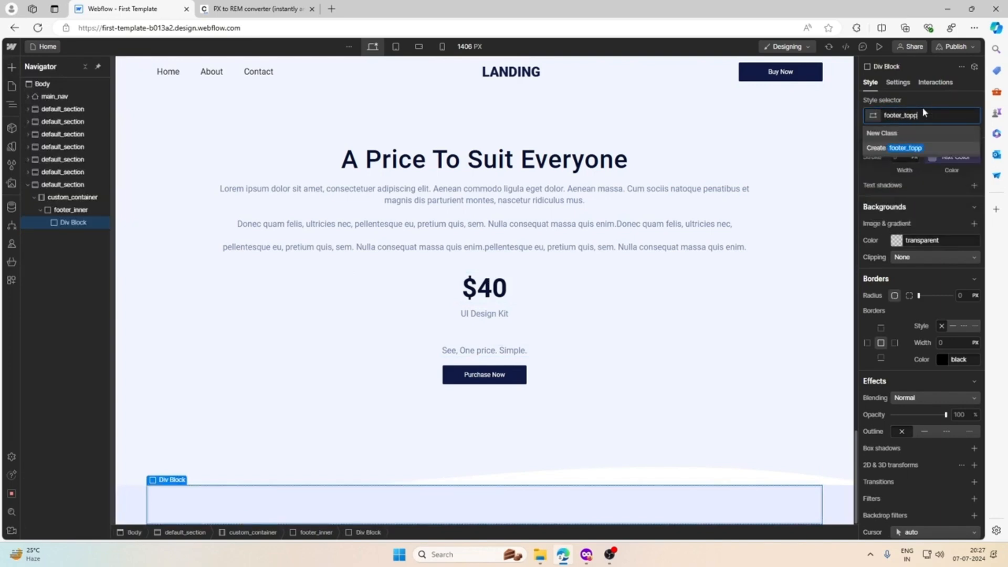
key(Return)
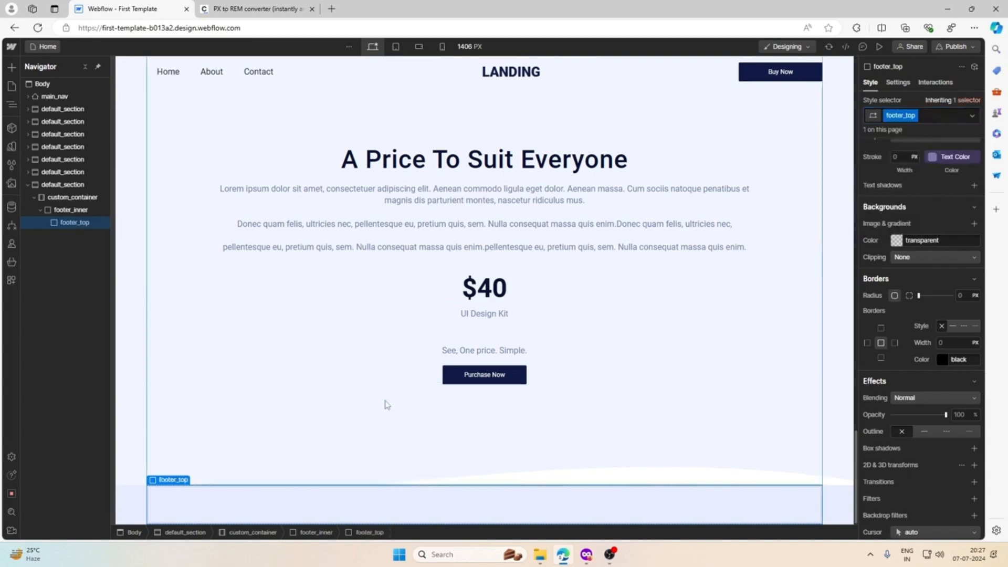
Step: Add a div block inside footer_top for the copyright text, with a new footer_your_company class
click(11, 67)
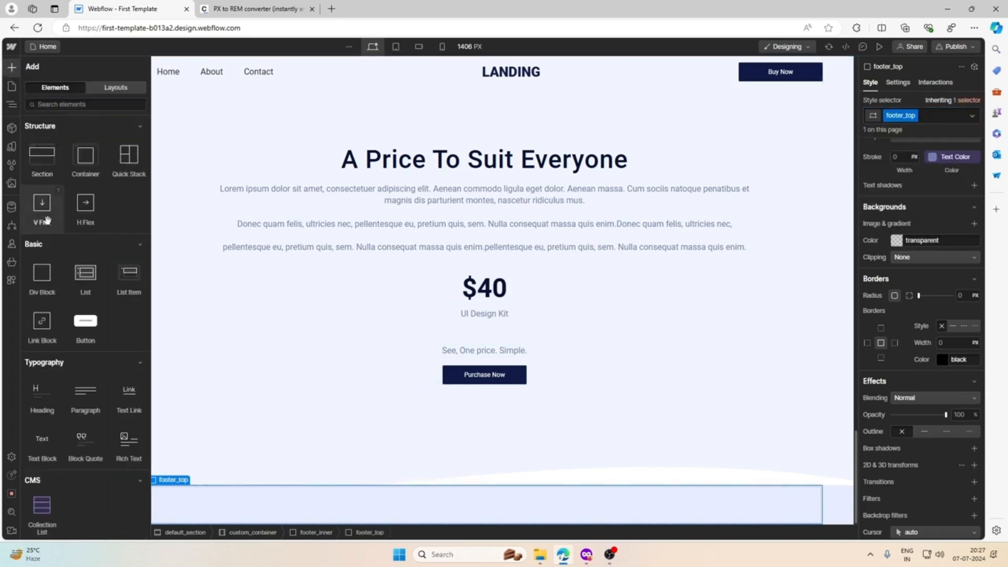
click(37, 286)
click(590, 555)
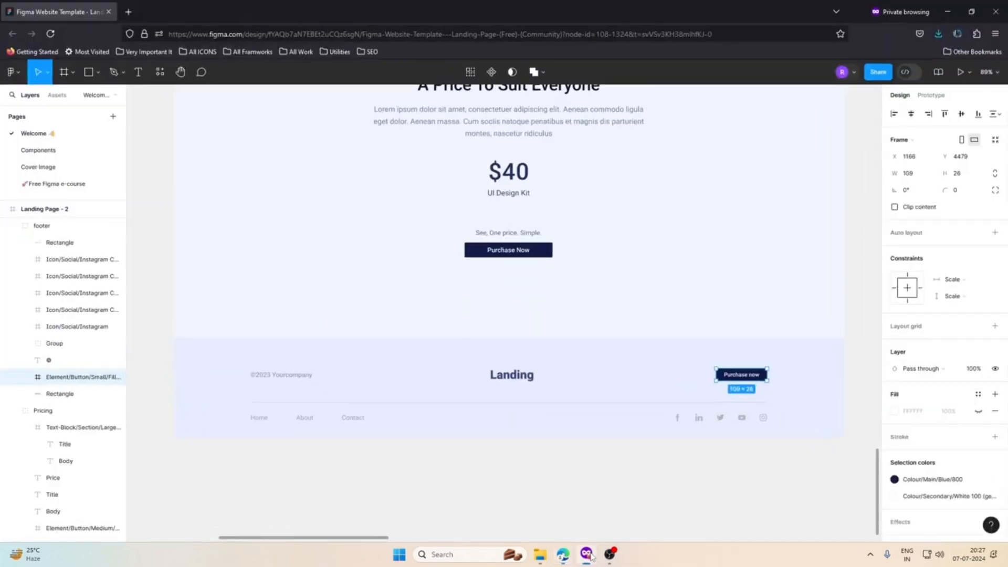
click(586, 555)
click(904, 113)
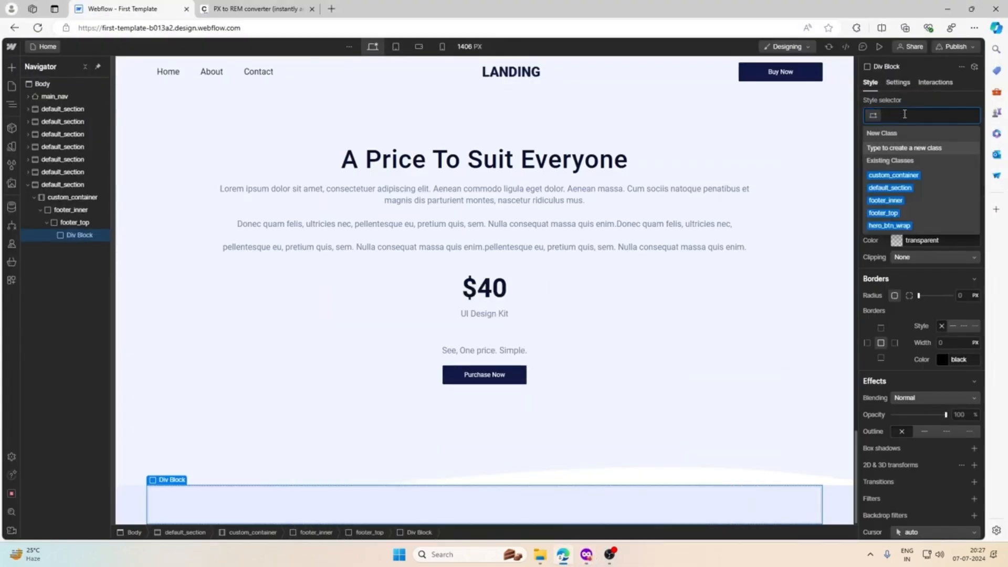
text(footer_y)
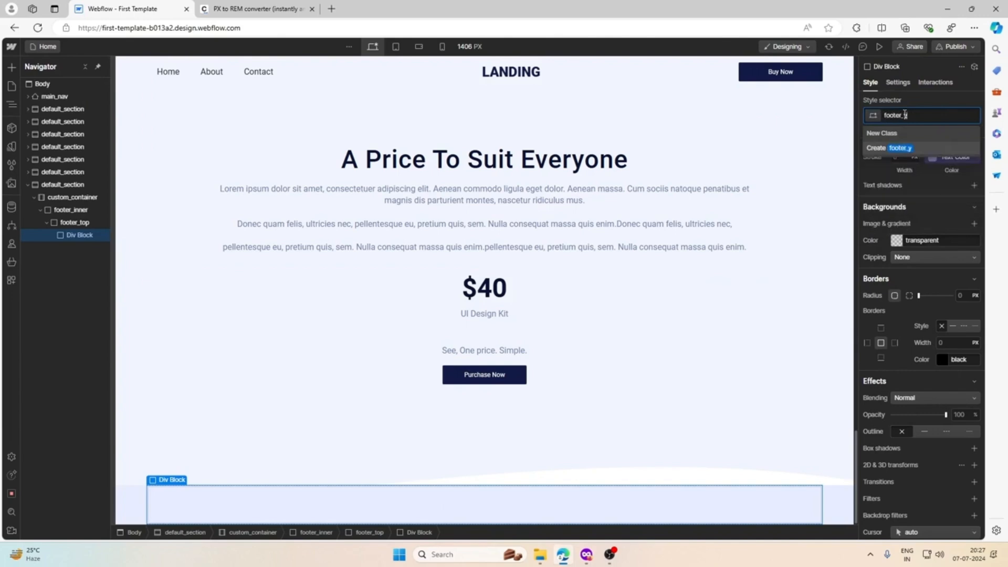
text(our_company)
key(Return)
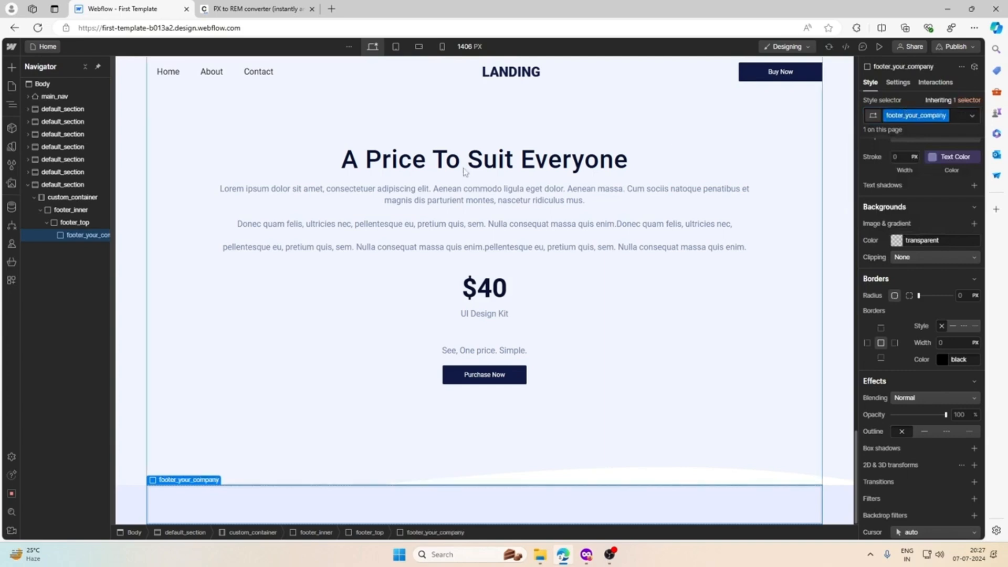
Step: Add a second div block inside footer_top for the logo, with a new footer_logo_wrap class
click(74, 222)
click(12, 67)
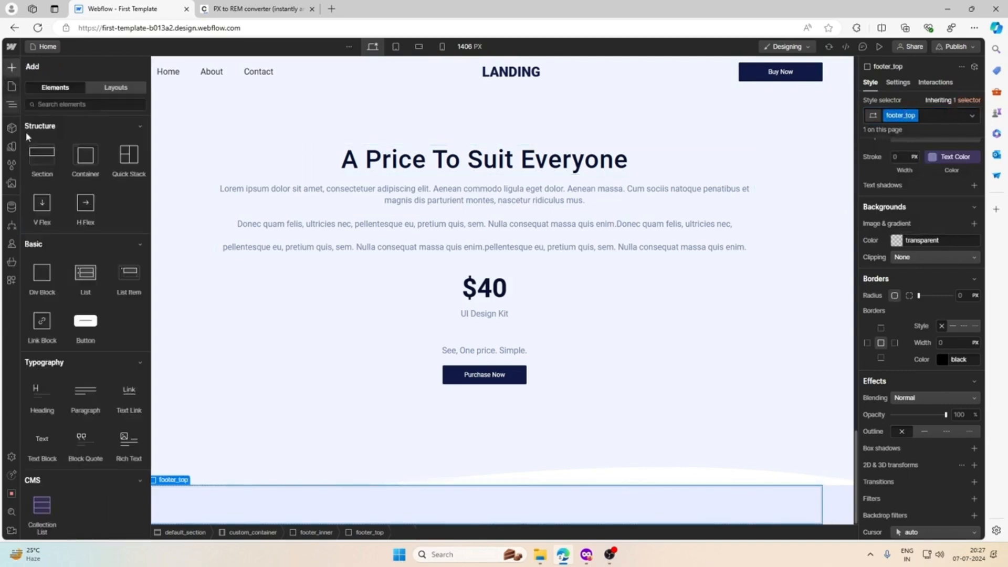
click(42, 272)
click(930, 114)
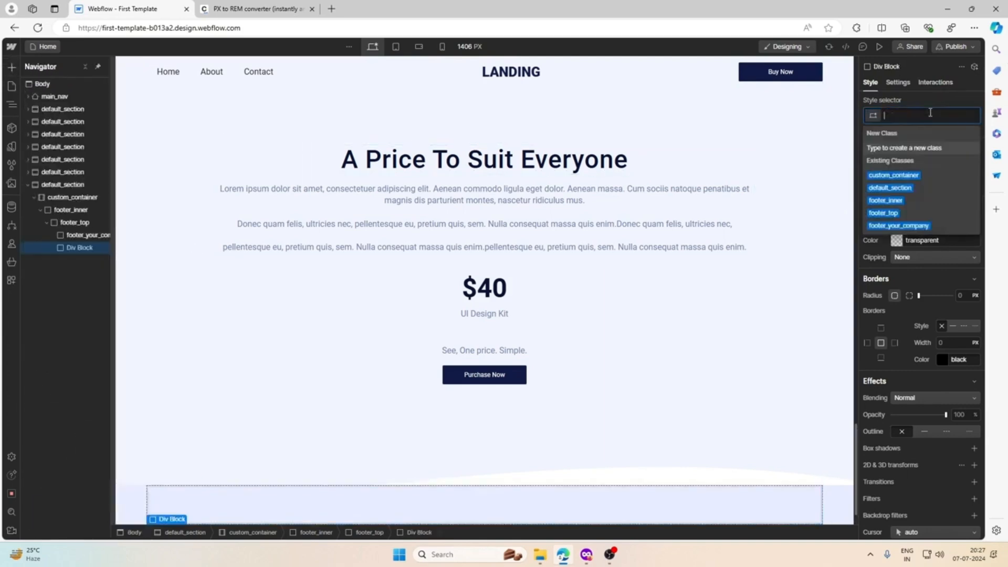
text(Footer_)
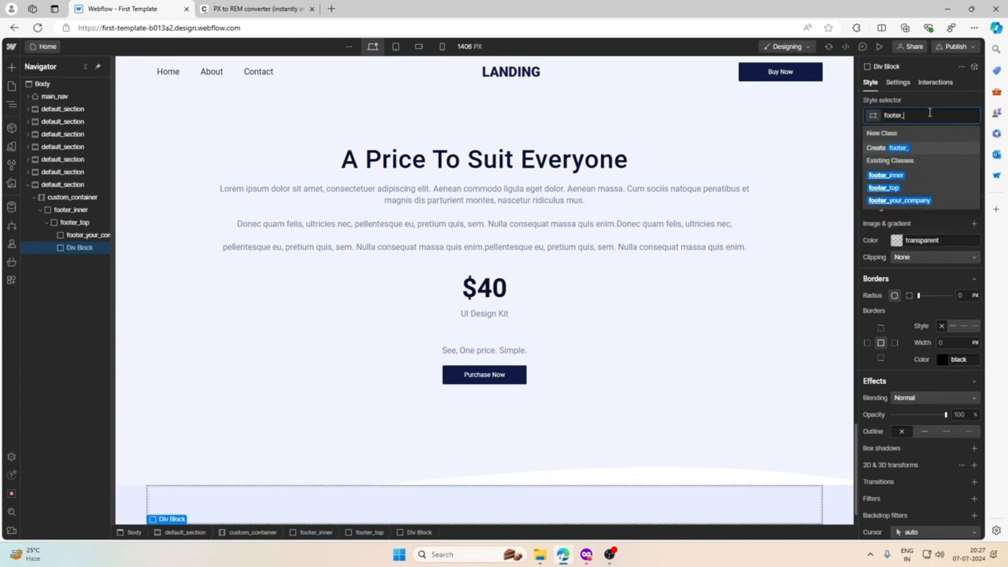
text(logo_wrap)
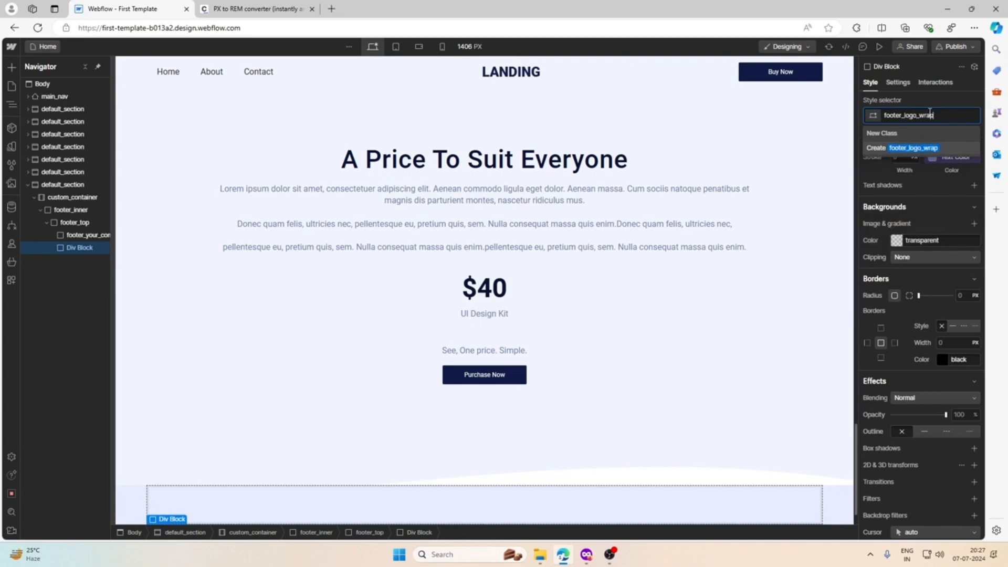
key(Return)
Step: Add a div block with a new footer_btn_wrap class and place it directly inside footer_top, after footer_logo_wrap
click(12, 67)
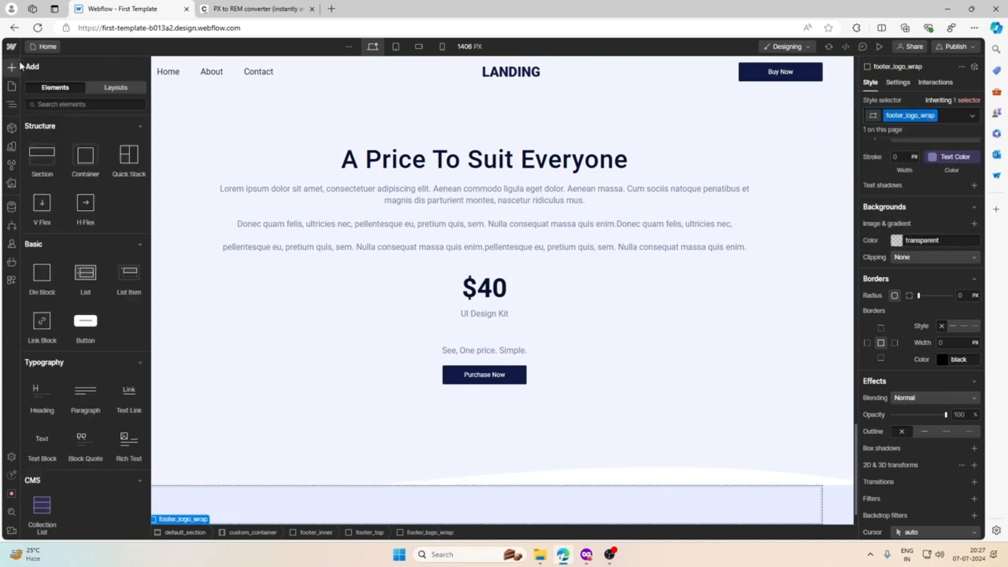
click(584, 555)
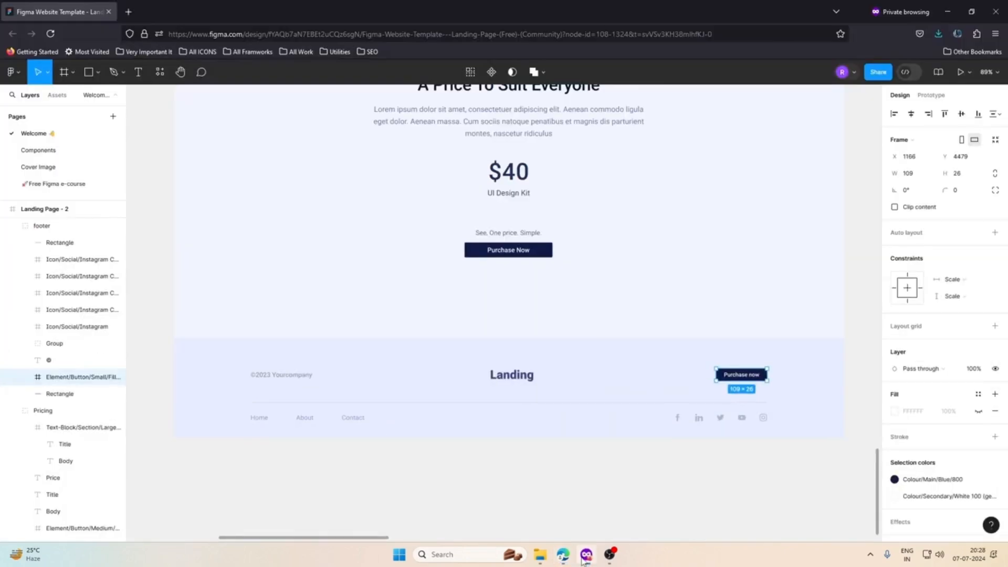
click(585, 556)
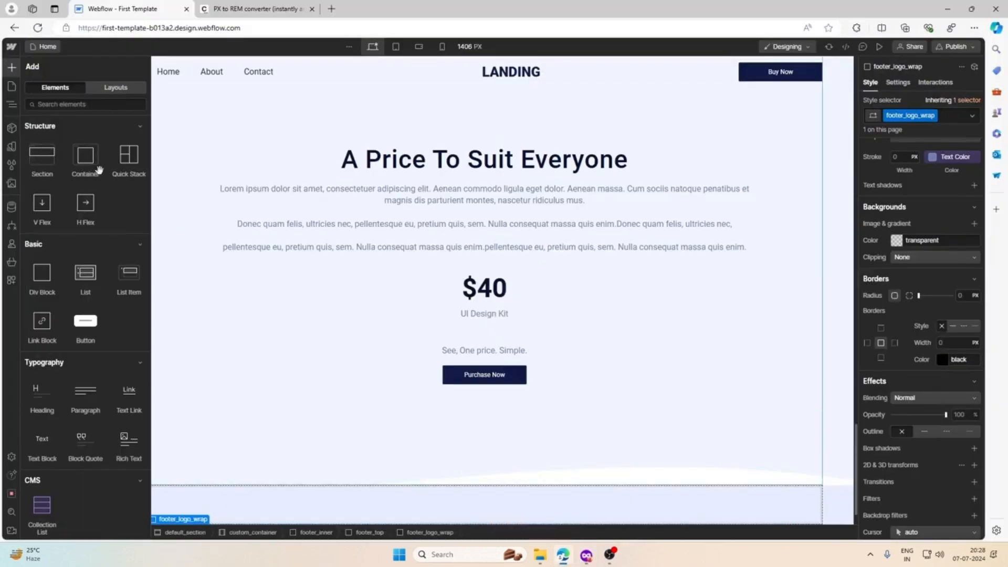
click(45, 278)
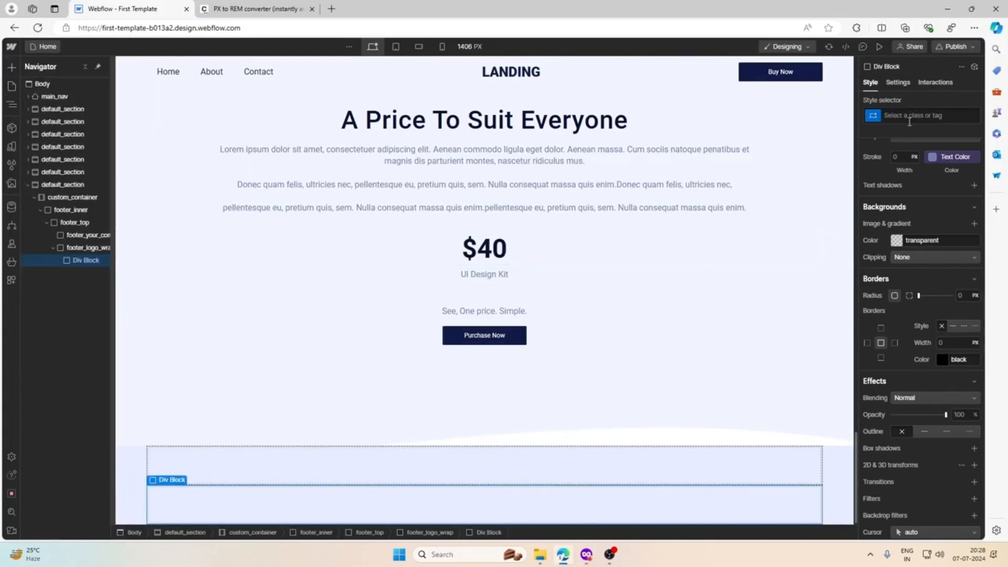
click(909, 121)
text(footer_btn_w)
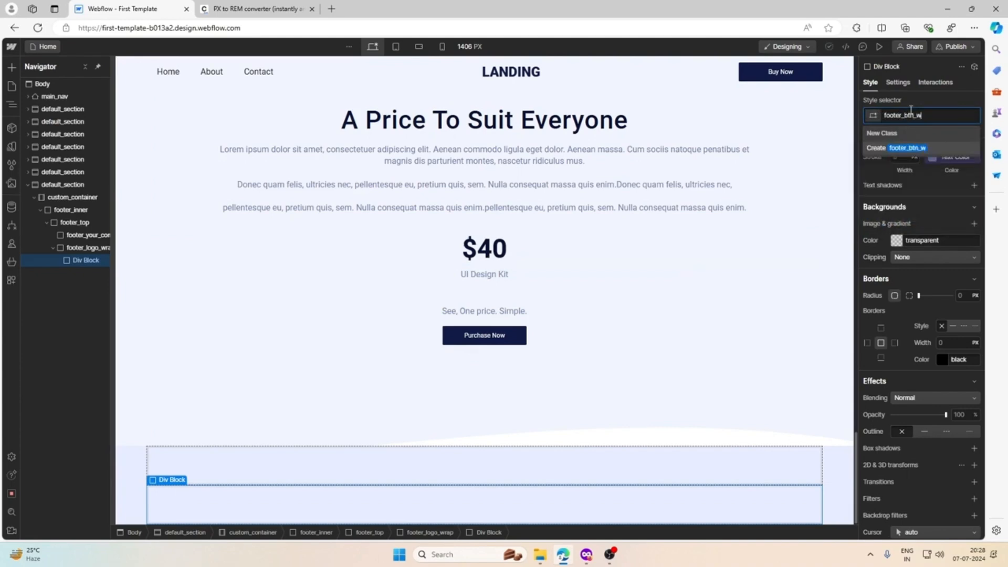
text(rap)
key(Return)
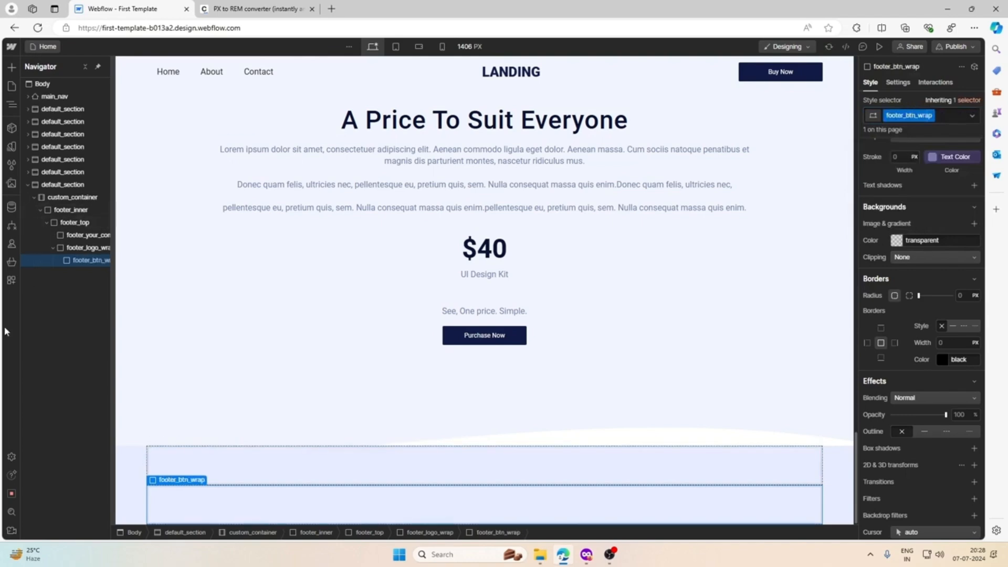
mouse_move(81, 262)
mouse_down()
mouse_move(51, 274)
mouse_move(66, 272)
mouse_up()
click(74, 222)
Step: Add a paragraph inside the footer_your_company div
click(243, 437)
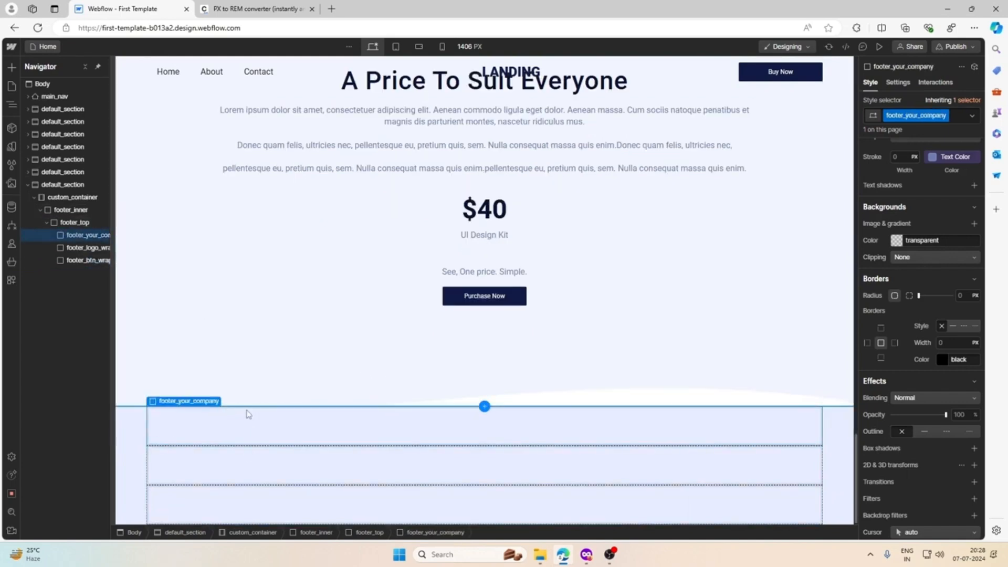
click(583, 555)
click(583, 554)
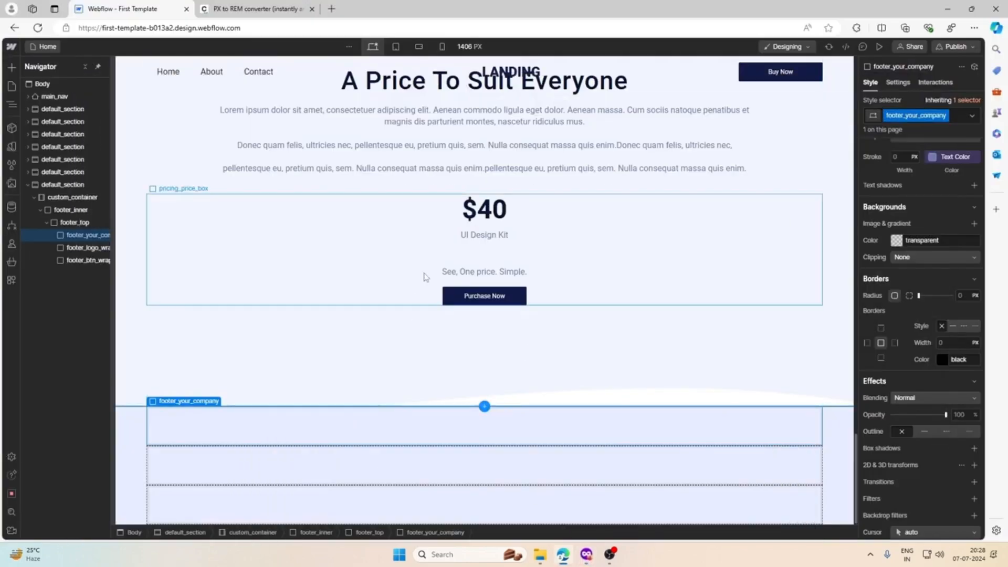
click(11, 67)
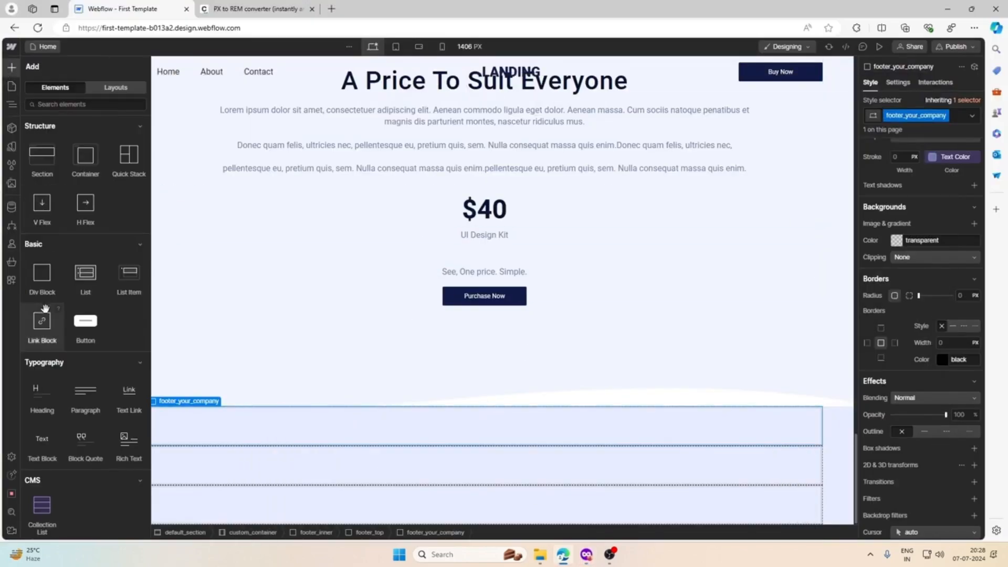
drag(76, 402, 326, 428)
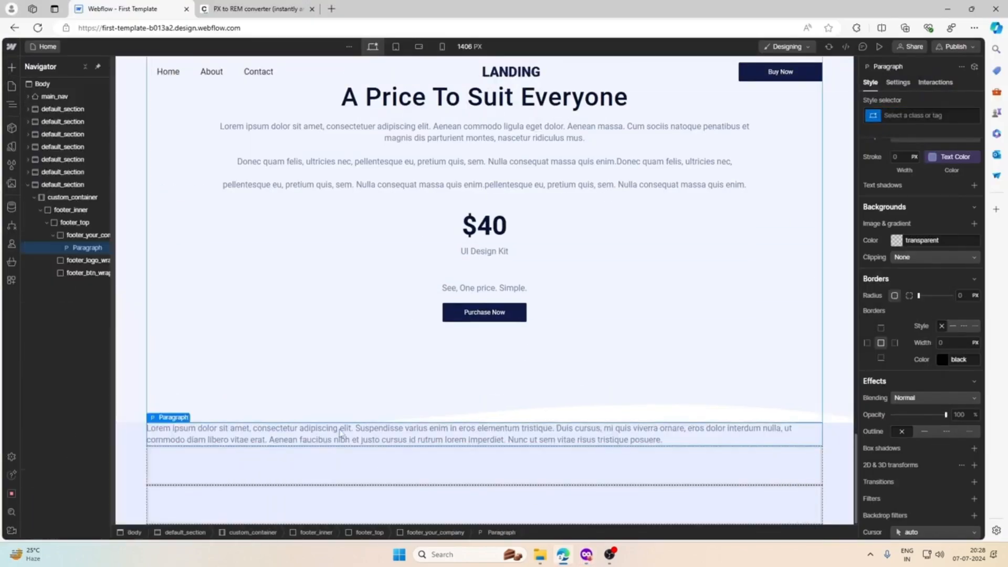
Step: Switch to the Figma design, copy the footer's "©2023 Yourcompany" text, and return to Webflow
click(585, 554)
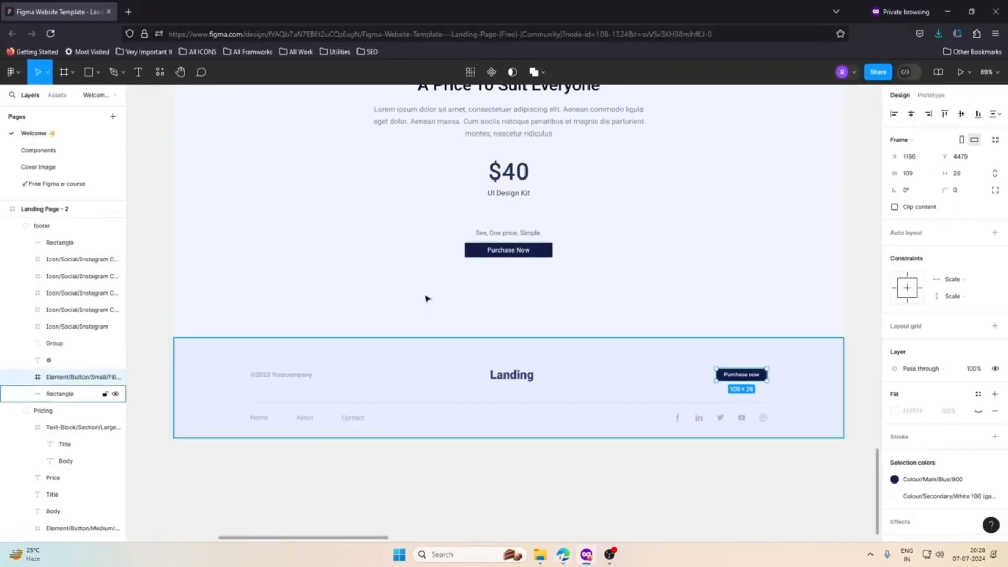
double_click(296, 377)
key(ctrl+c)
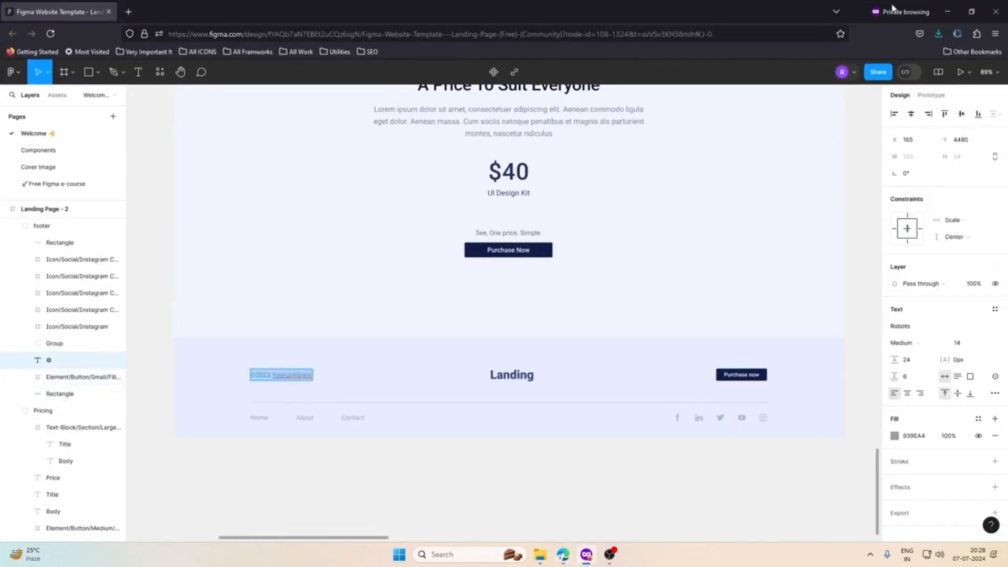
click(970, 11)
click(711, 13)
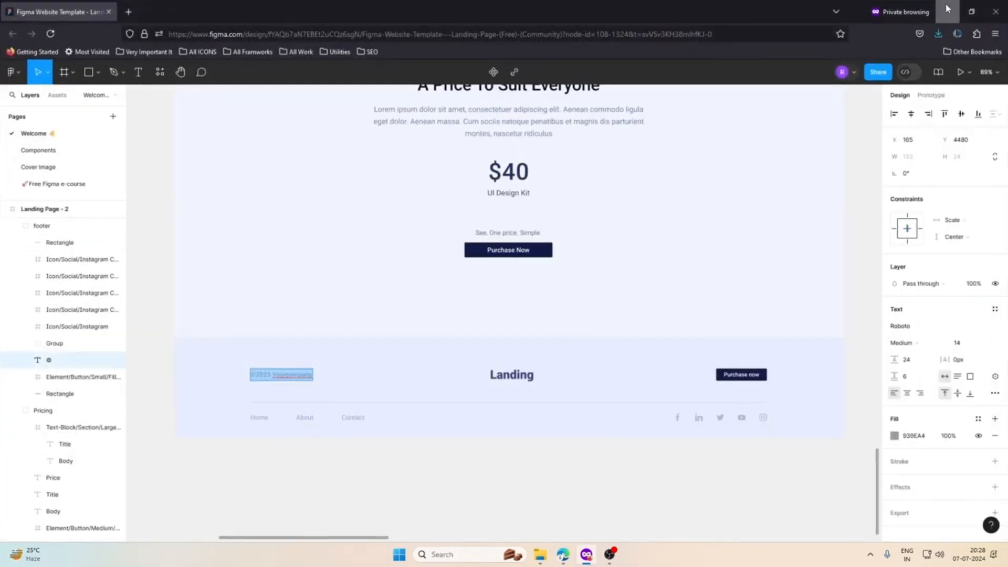
click(947, 10)
Step: Replace the footer paragraph's placeholder with the copied copyright line and edit it to read "©2024 EmberCodes"
click(244, 415)
double_click(243, 435)
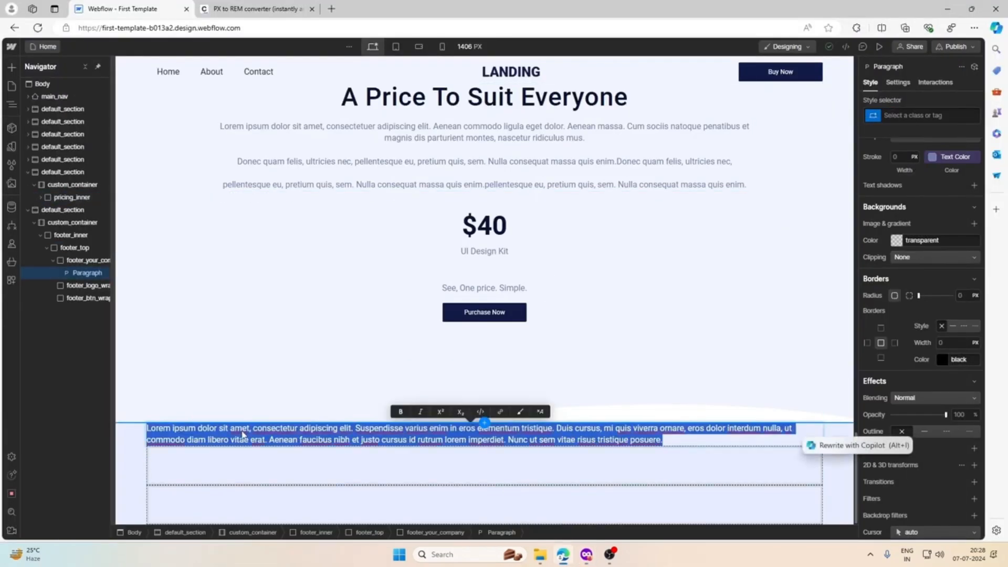
key(ctrl+v)
double_click(223, 440)
text(Emb)
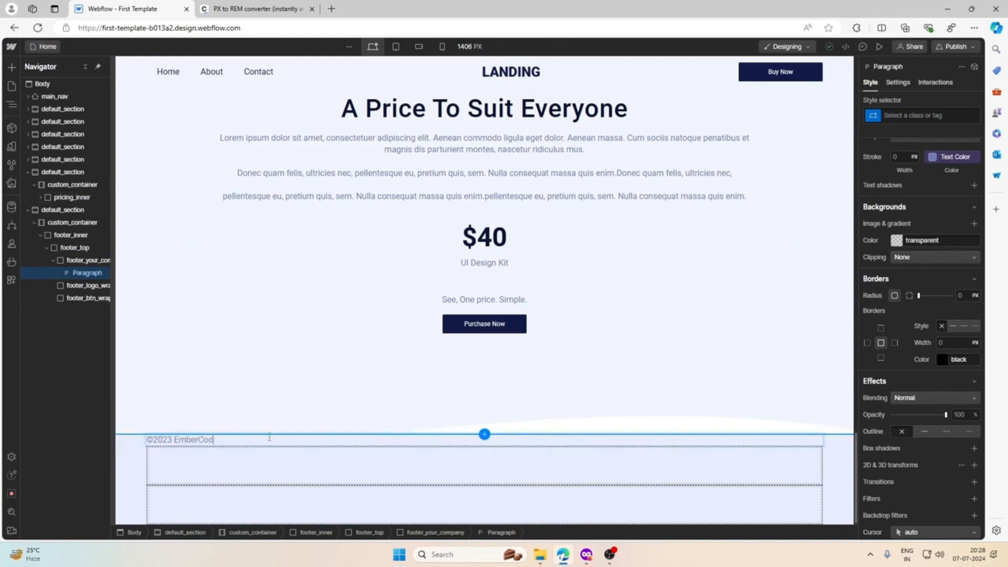
click(171, 439)
key(BackSpace)
text(4)
click(299, 464)
click(300, 463)
click(318, 443)
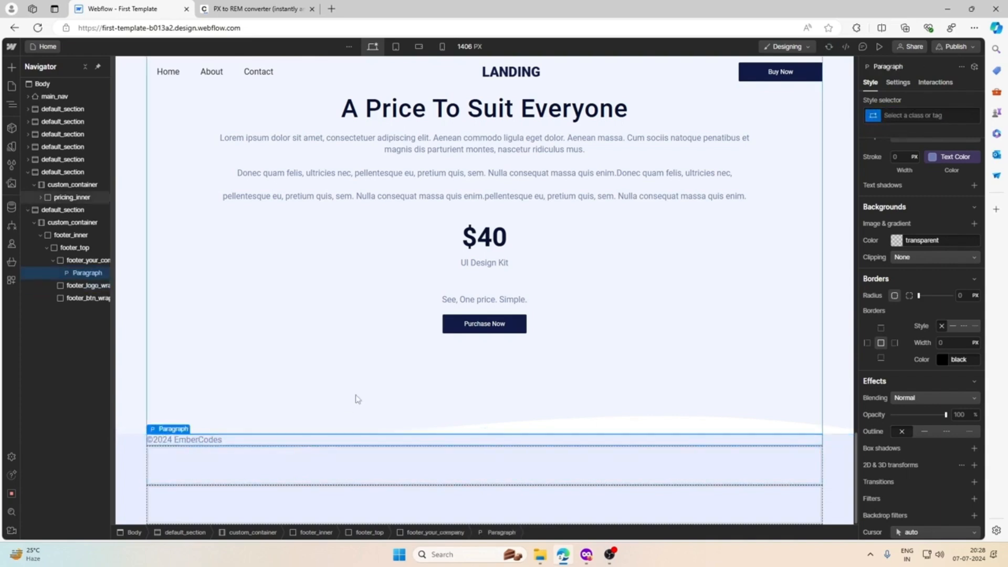
Step: Add a link block inside footer_logo_wrap and give it a new footer_logo_link class
click(297, 458)
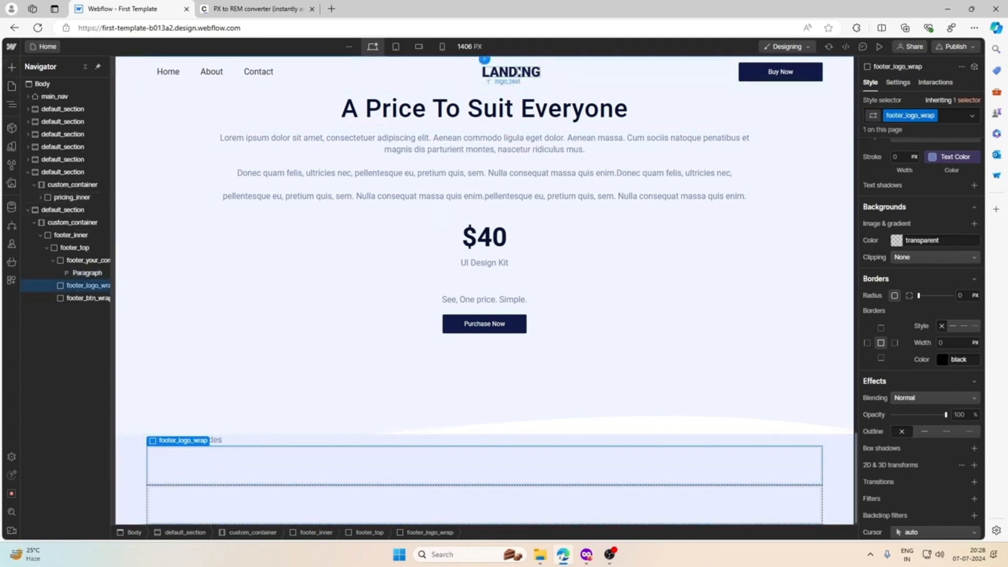
click(510, 72)
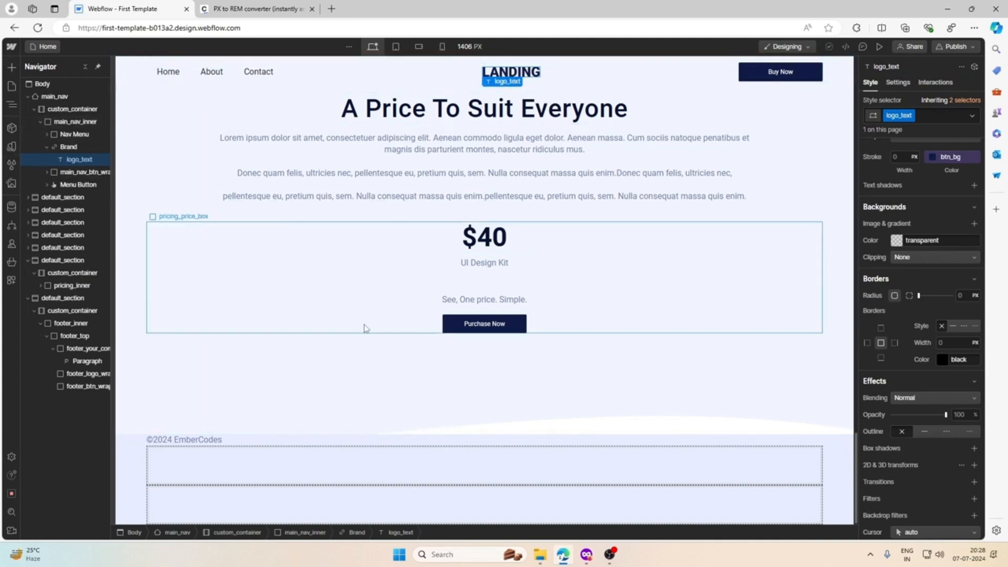
click(207, 477)
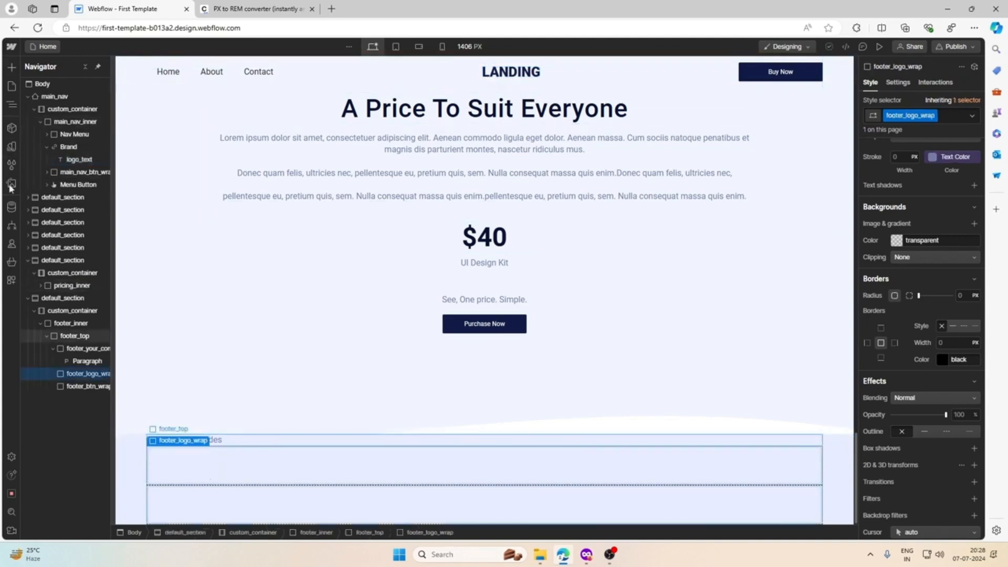
click(12, 67)
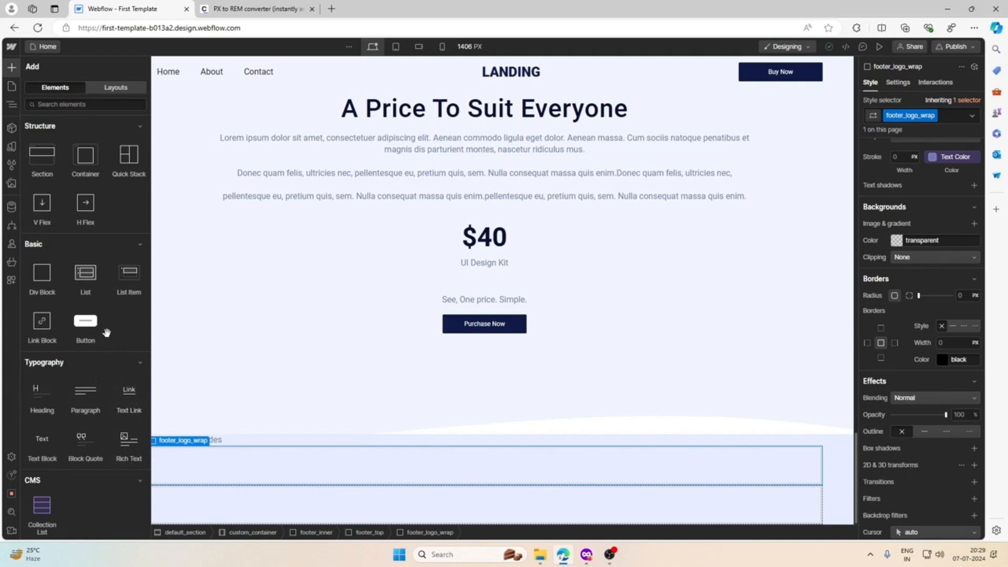
drag(81, 358, 167, 464)
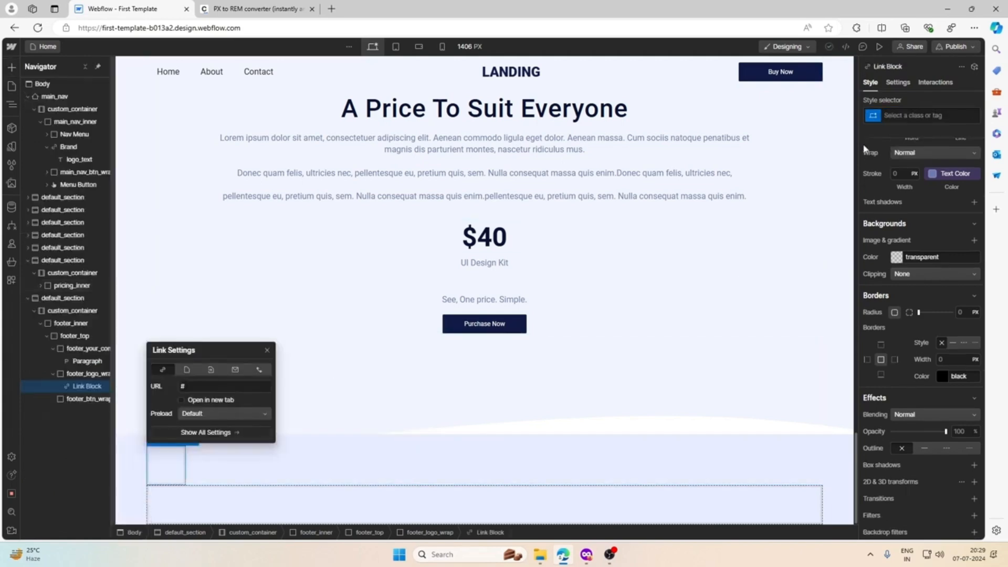
click(910, 115)
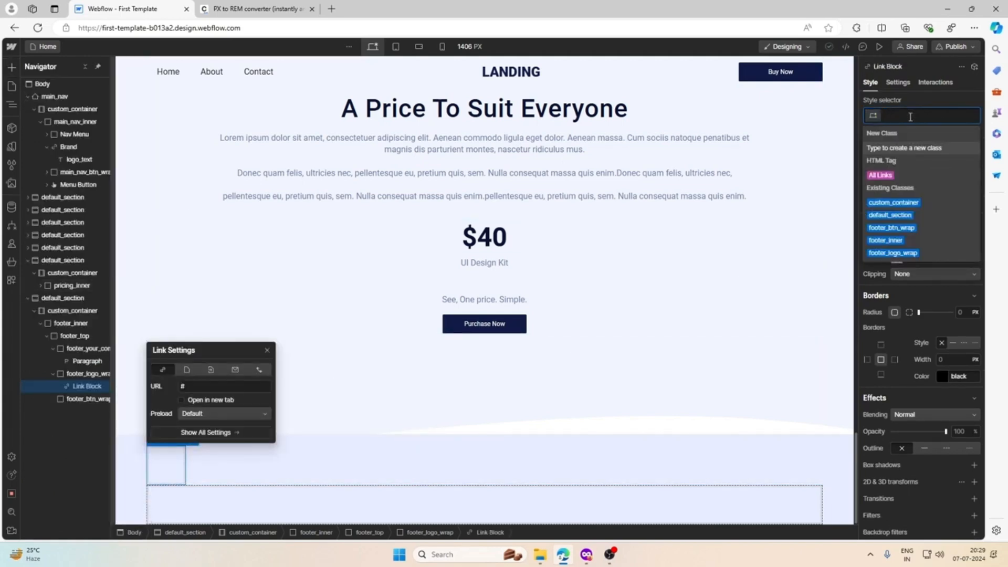
text(footer_l)
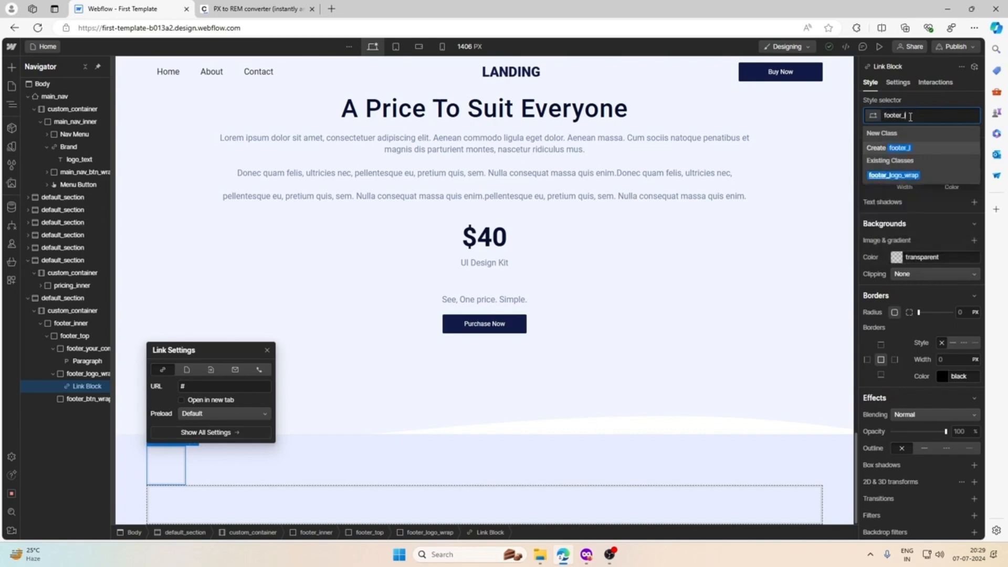
text(ogo_ing)
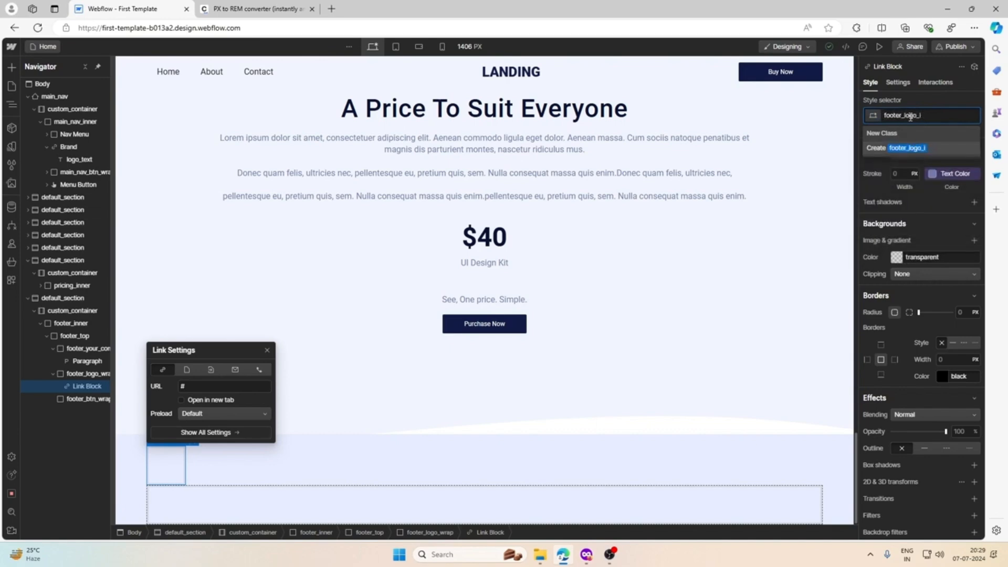
key(BackSpace)
text(lin)
key(Return)
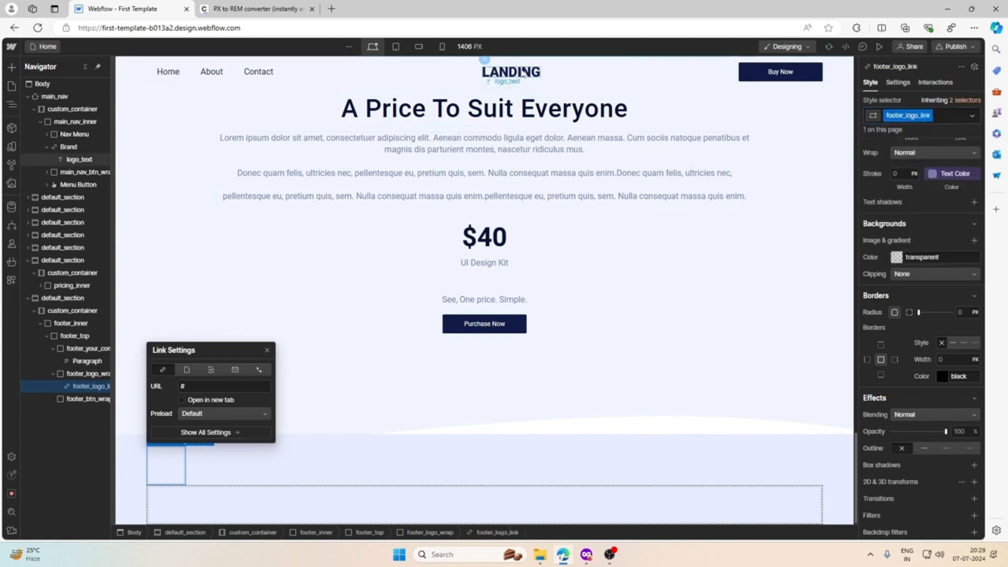
Step: Copy the LANDING logo text from the navbar into the footer_logo_link block
click(511, 72)
click(181, 471)
key(ctrl+v)
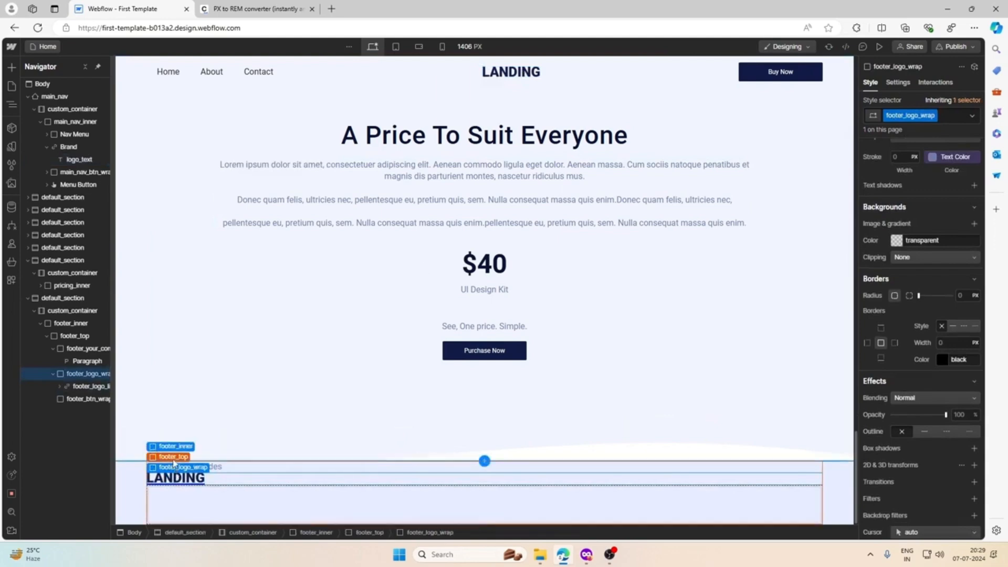
click(173, 456)
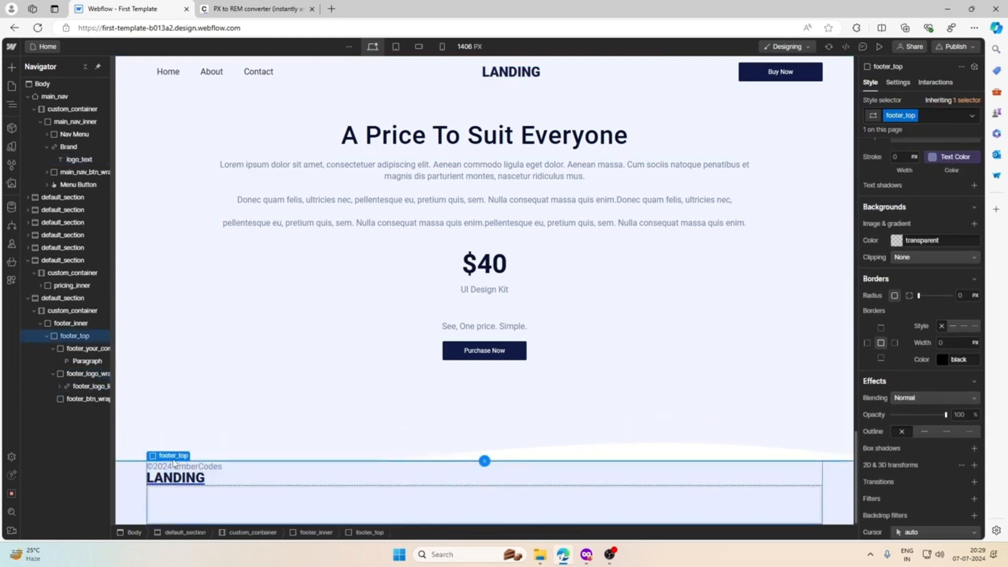
Step: Check the footer button in the Figma design, then copy the navbar's Buy Now button into footer_btn_wrap
click(170, 503)
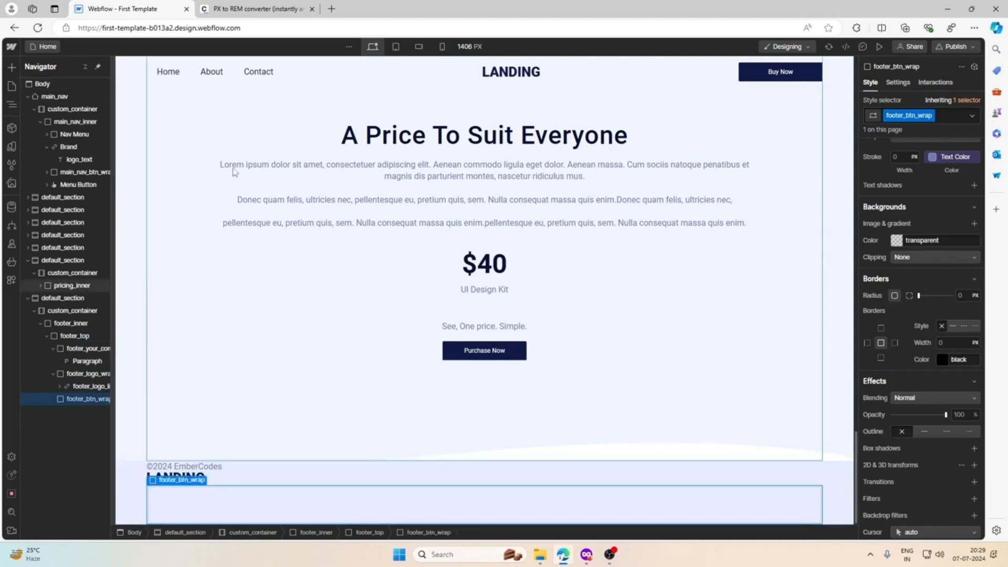
click(588, 558)
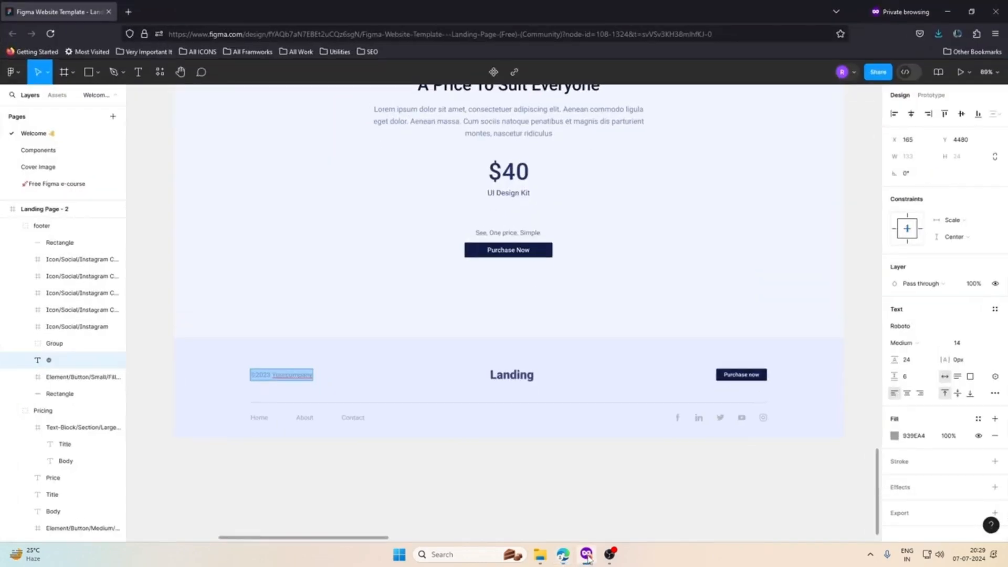
click(946, 12)
click(780, 71)
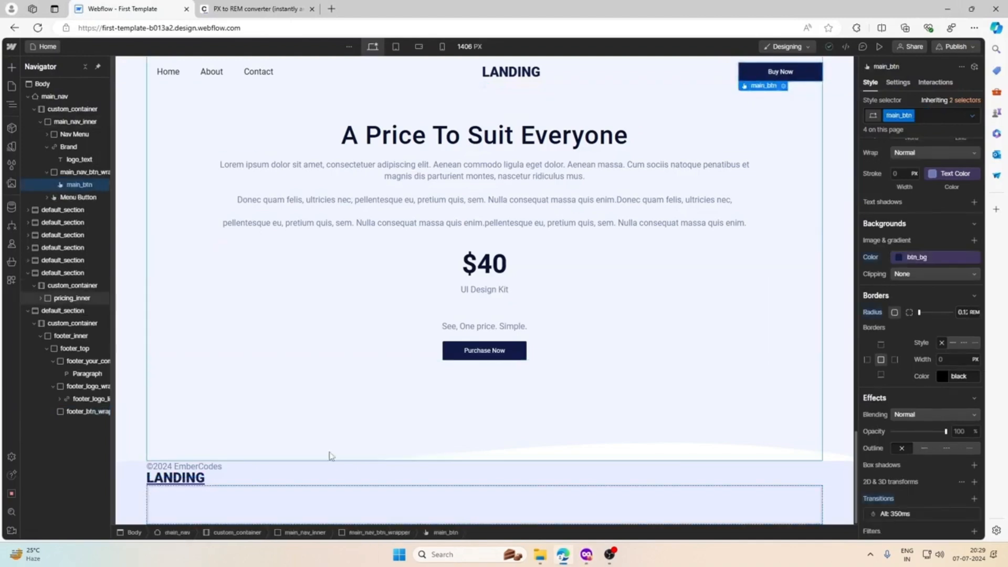
click(225, 506)
key(ctrl+v)
Step: Change the footer button's label to "Purchase Now"
double_click(202, 515)
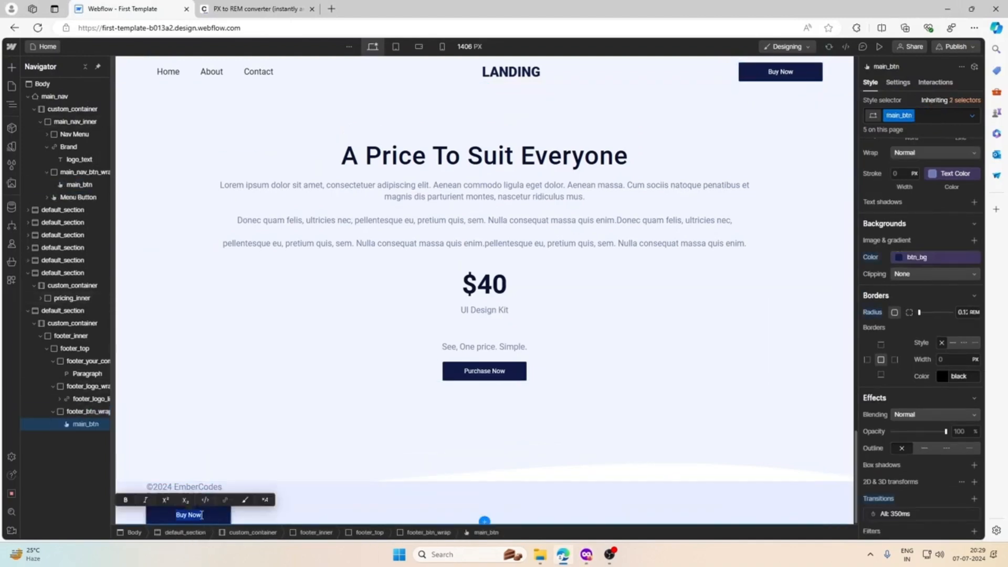
text(Aurca)
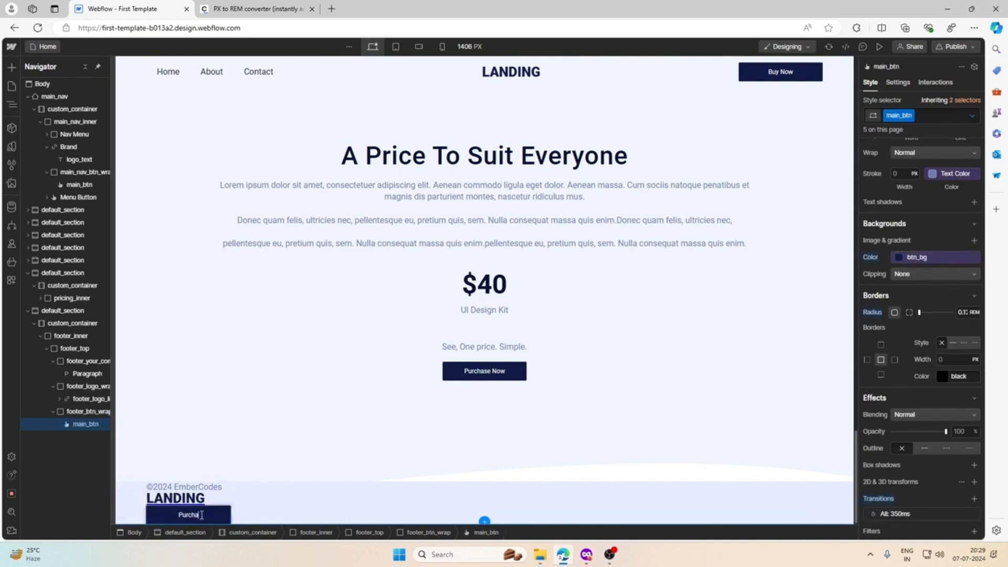
text(Now)
click(248, 510)
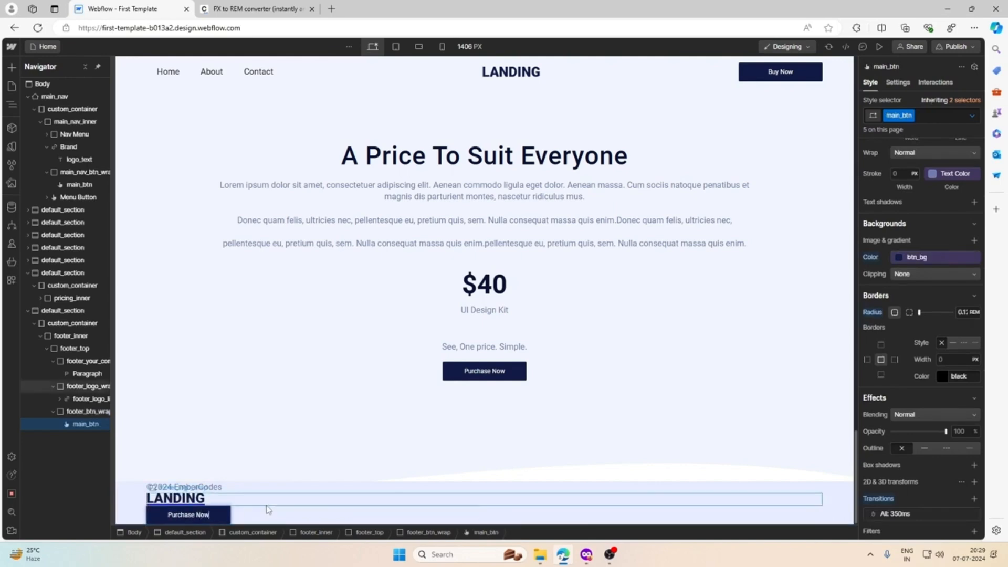
Step: Set the footer_top block's display to Flex
click(173, 476)
scroll(972, 266, up, 6)
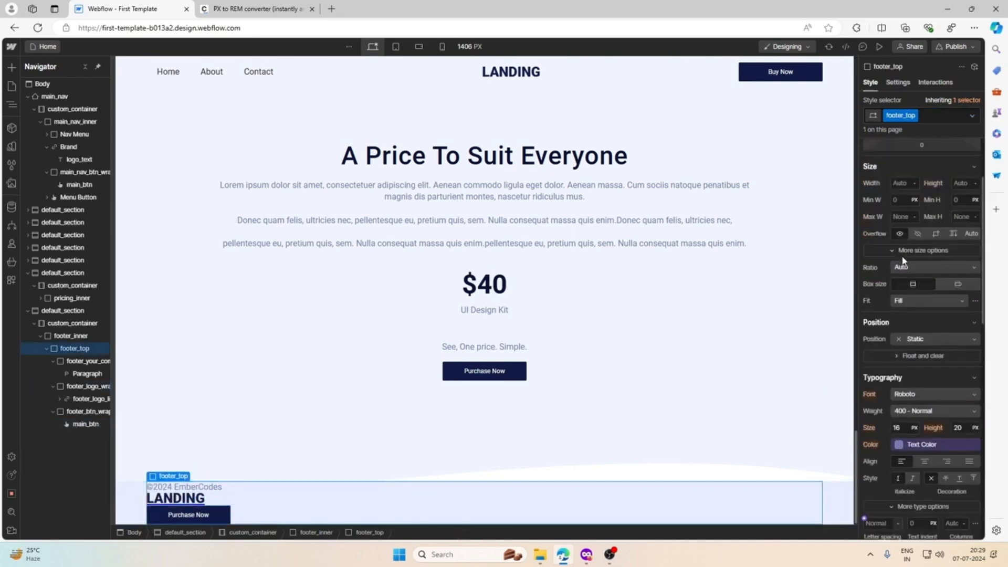
click(921, 166)
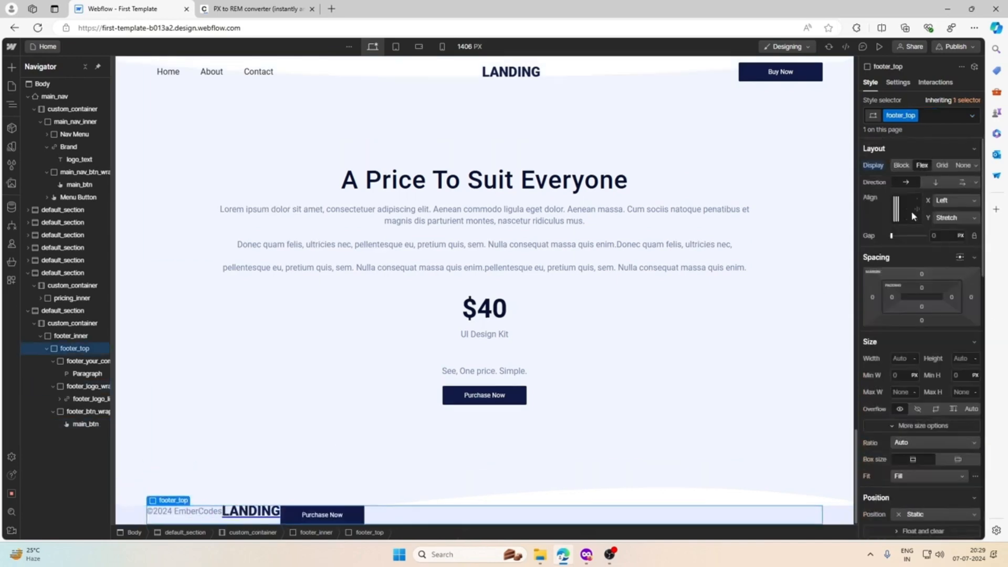
Step: Align footer_top's children with Space between horizontally and Center vertically
click(951, 201)
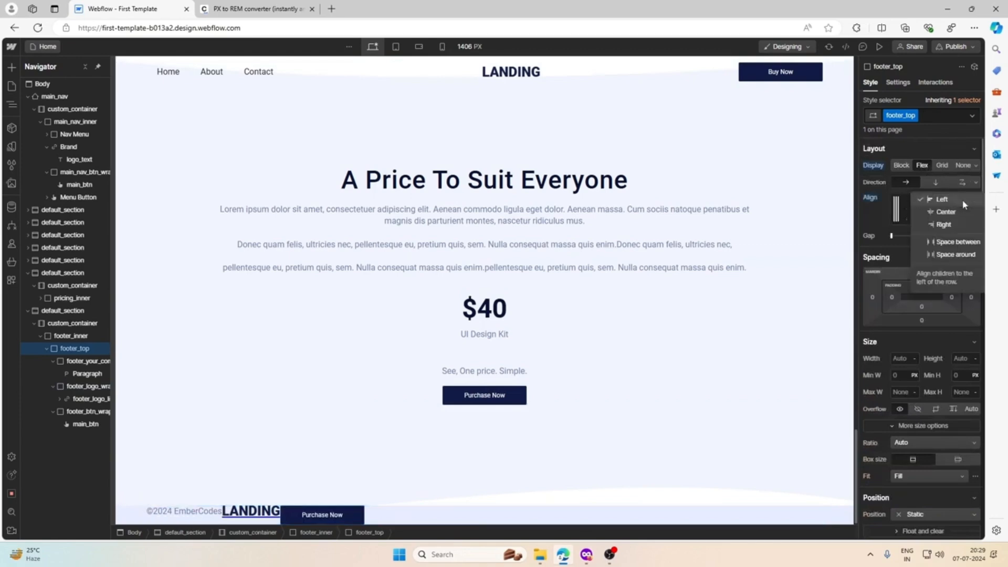
click(951, 242)
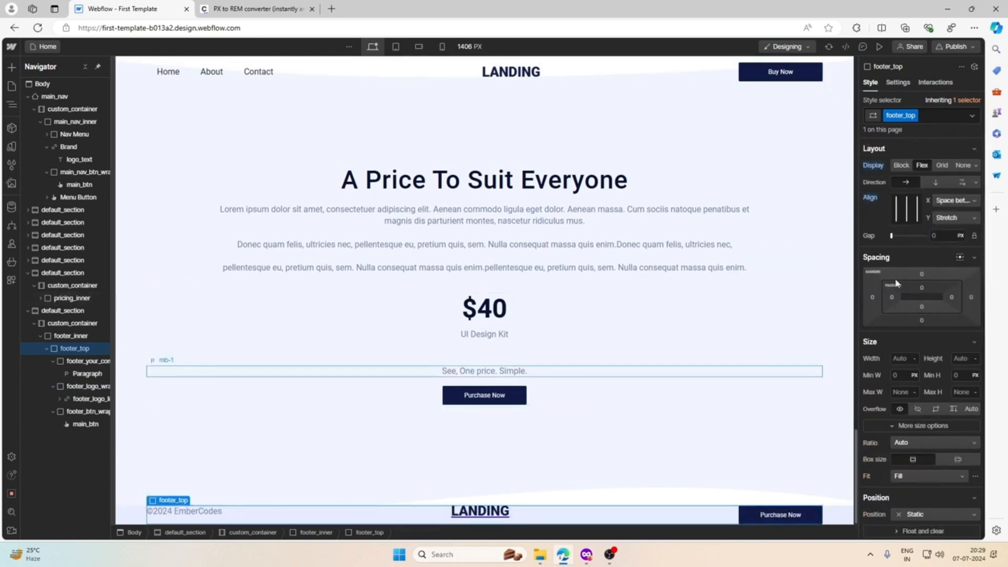
click(896, 213)
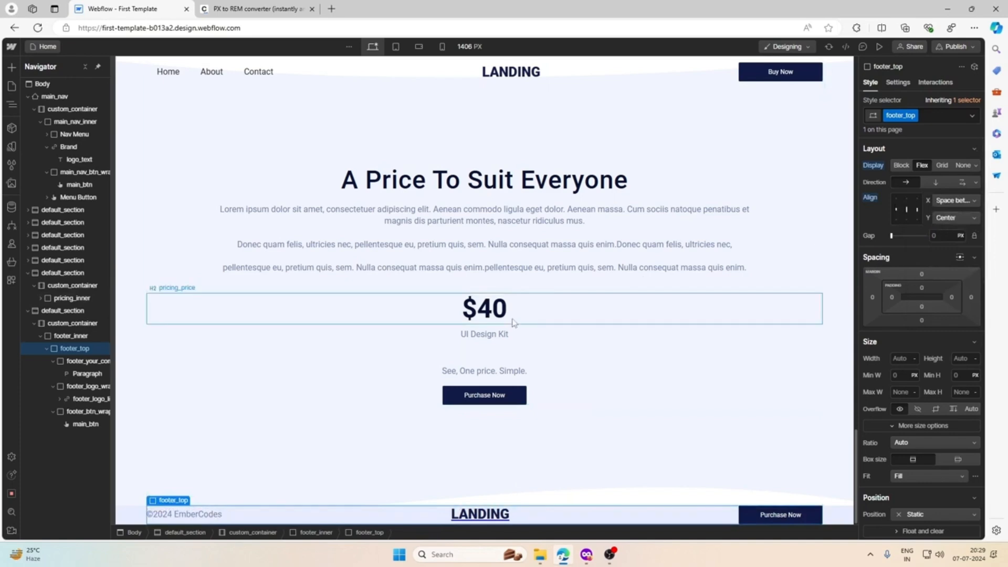
Step: Remove the underline from the footer's LANDING logo by setting footer_logo_link's text decoration to none
click(474, 517)
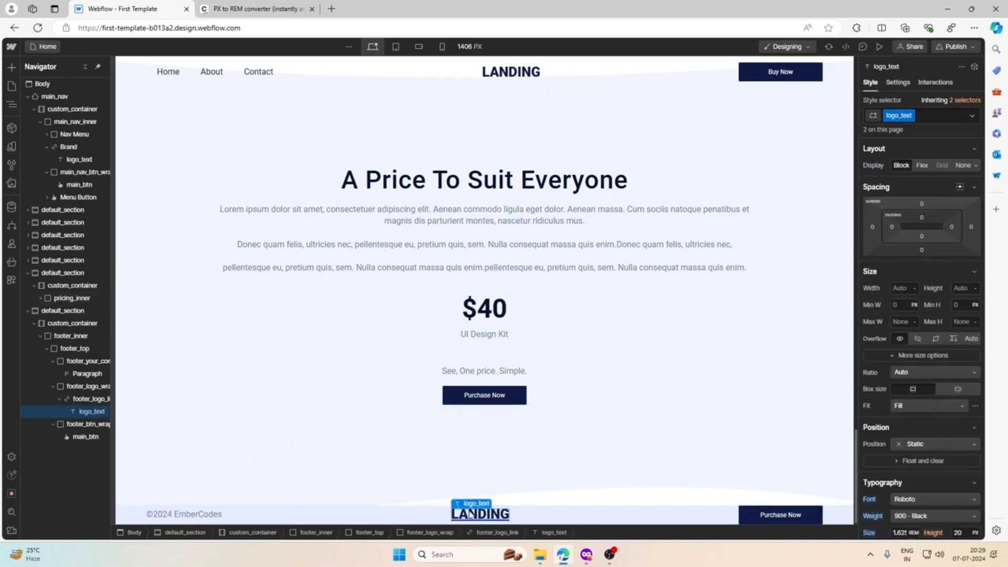
click(472, 493)
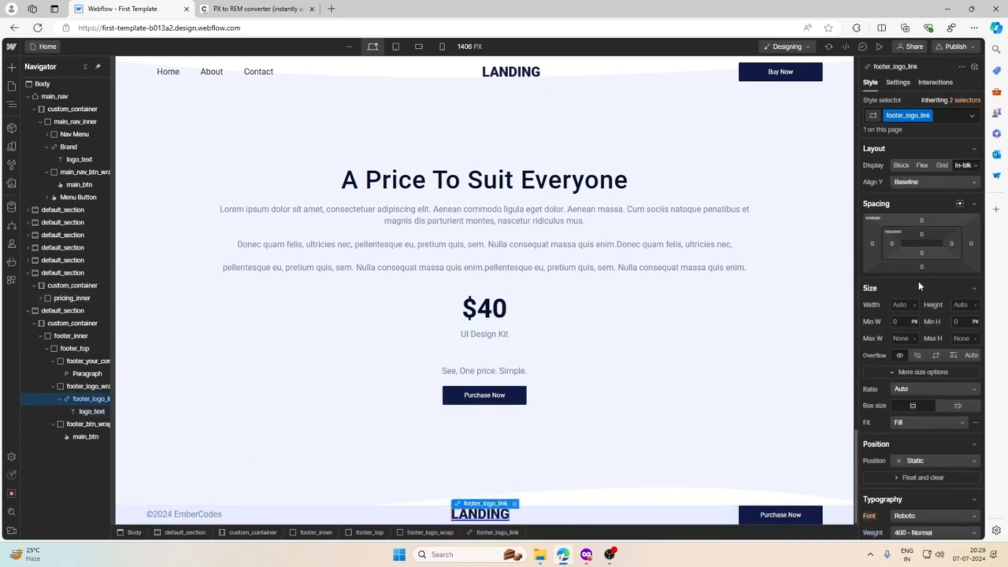
scroll(921, 287, down, 5)
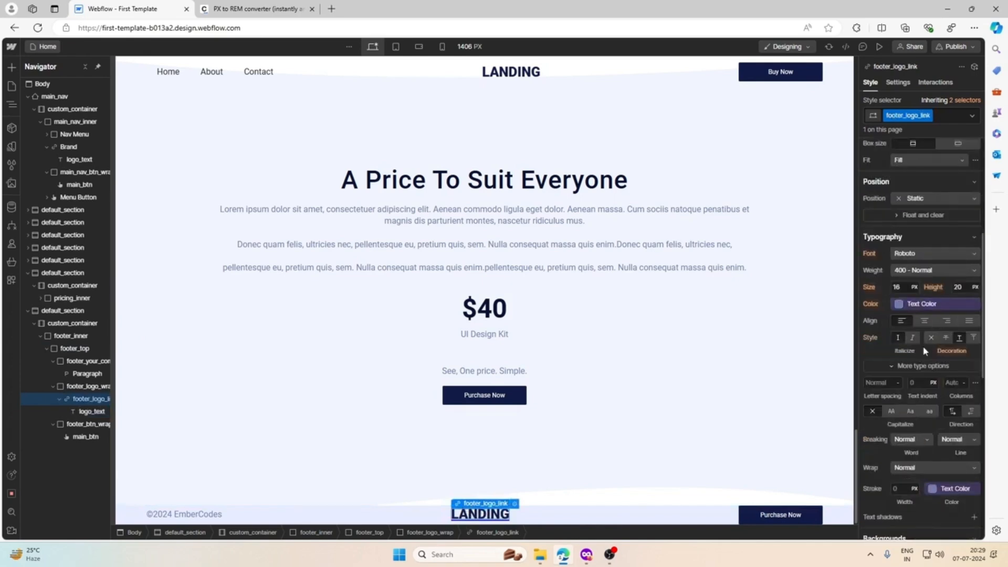
click(905, 366)
click(906, 366)
click(930, 337)
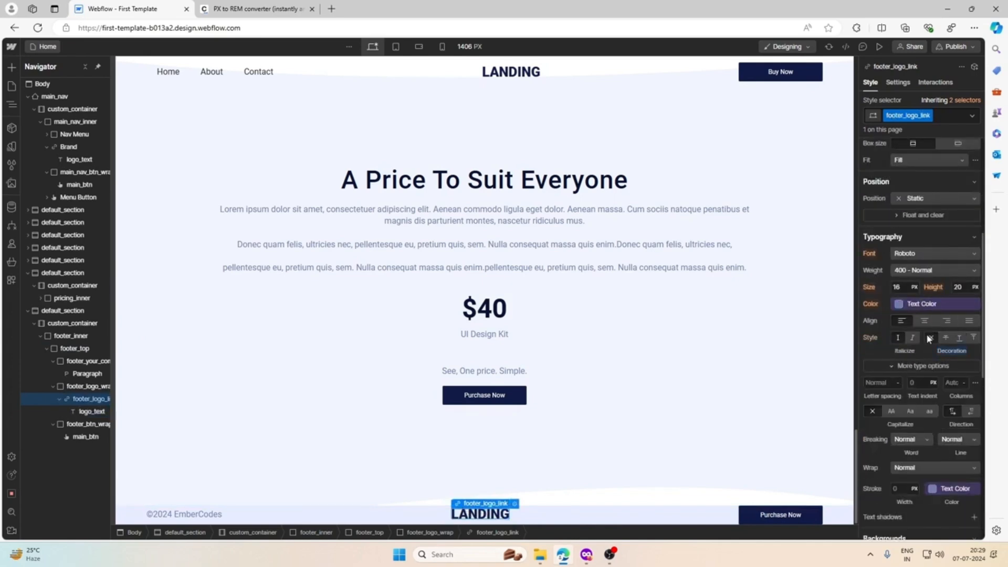
Step: Measure the spacing above the copyright text in the Figma footer, then convert 68 px to REM in the online converter
click(546, 508)
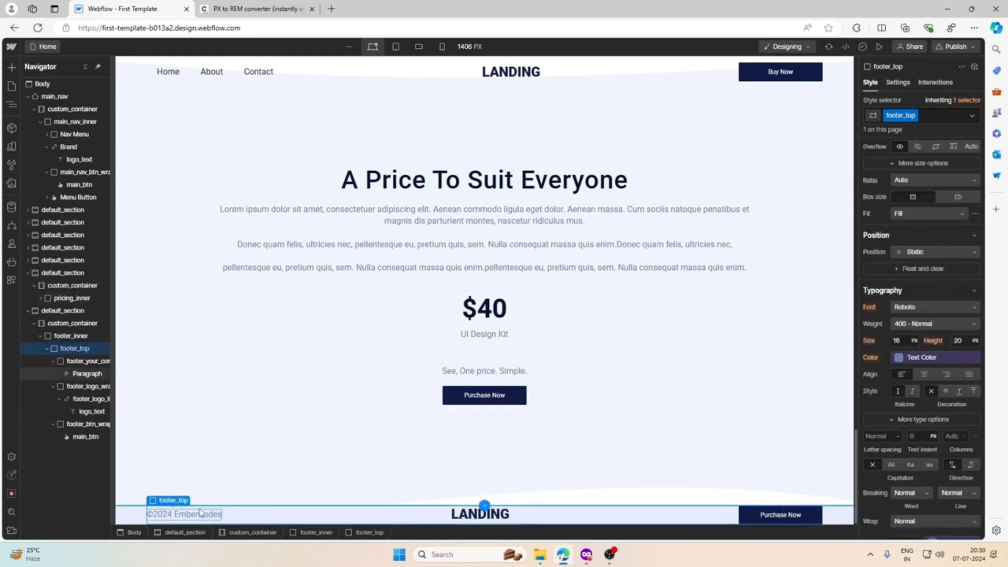
click(173, 490)
click(585, 555)
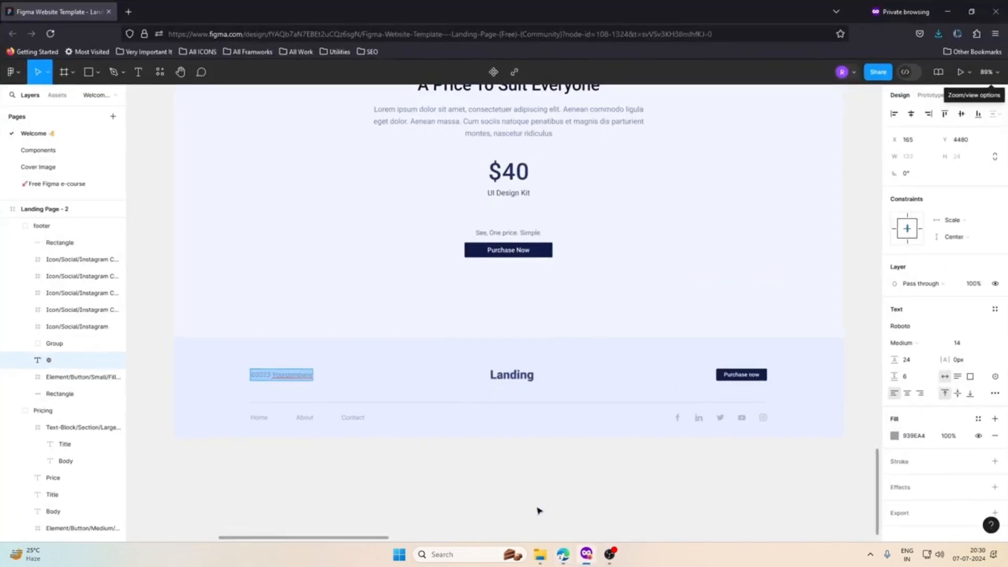
key(Escape)
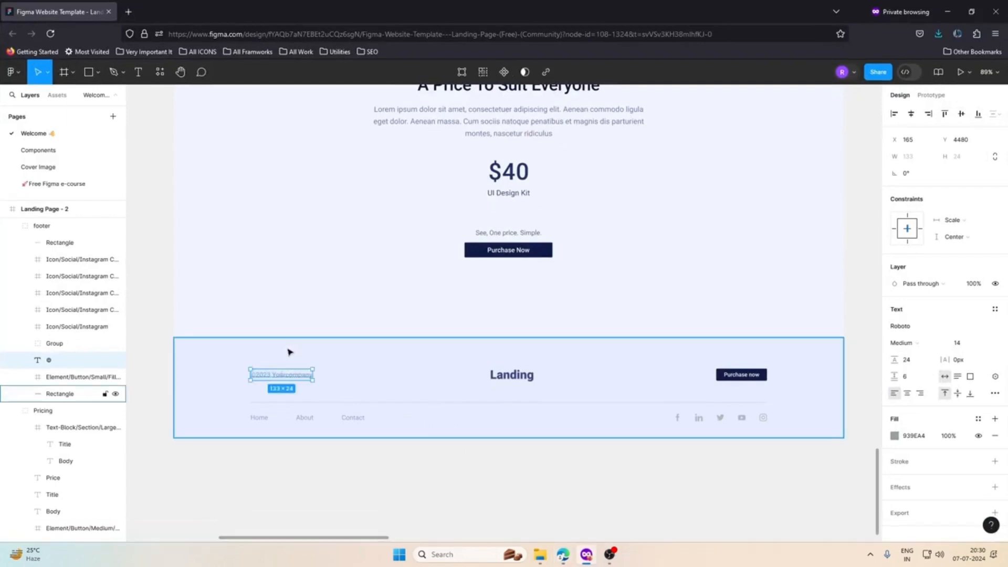
key(alt)
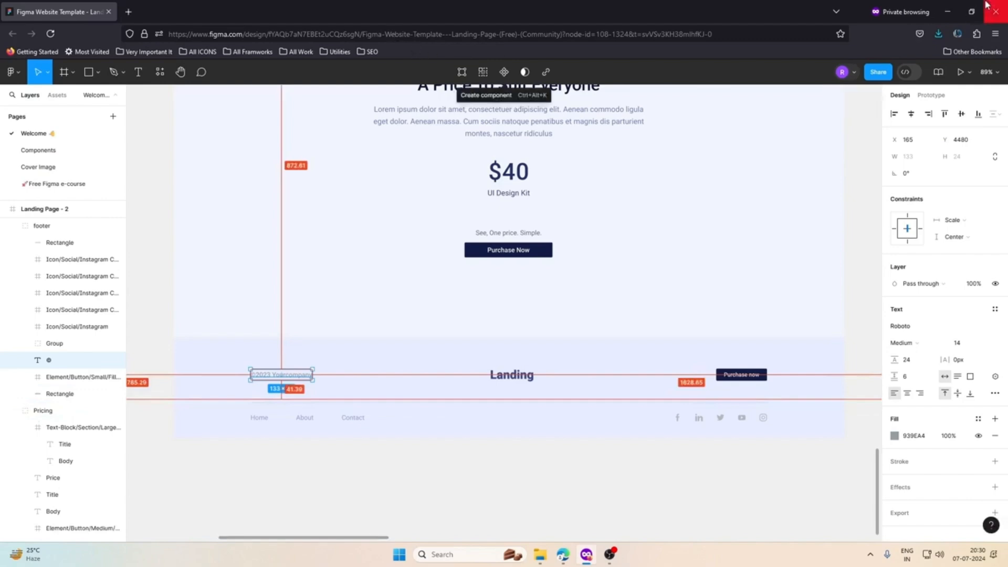
click(950, 8)
click(254, 9)
double_click(369, 186)
text(68)
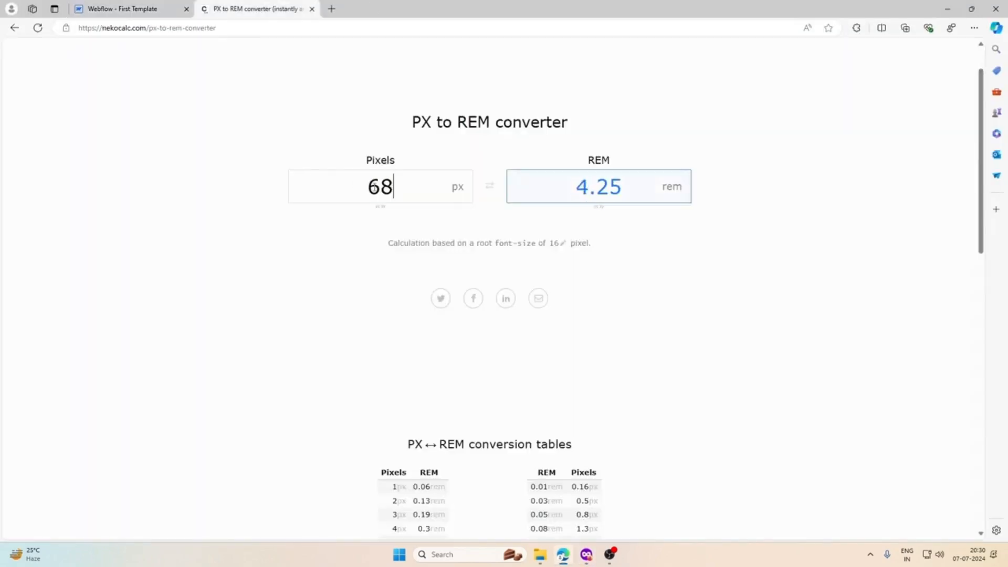
Step: Back in Webflow, set the footer_top block's top padding to 4.25rem
click(157, 6)
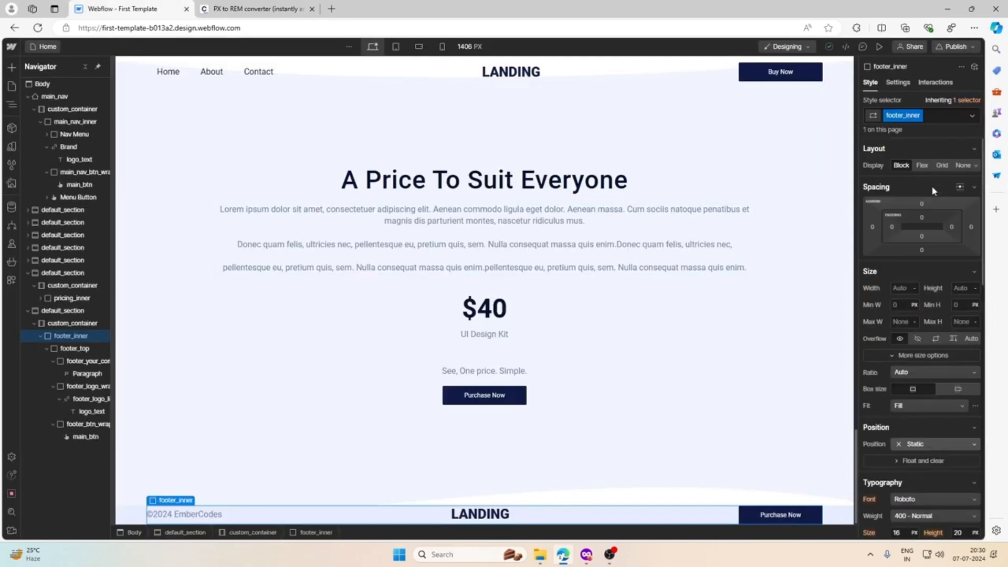
click(586, 561)
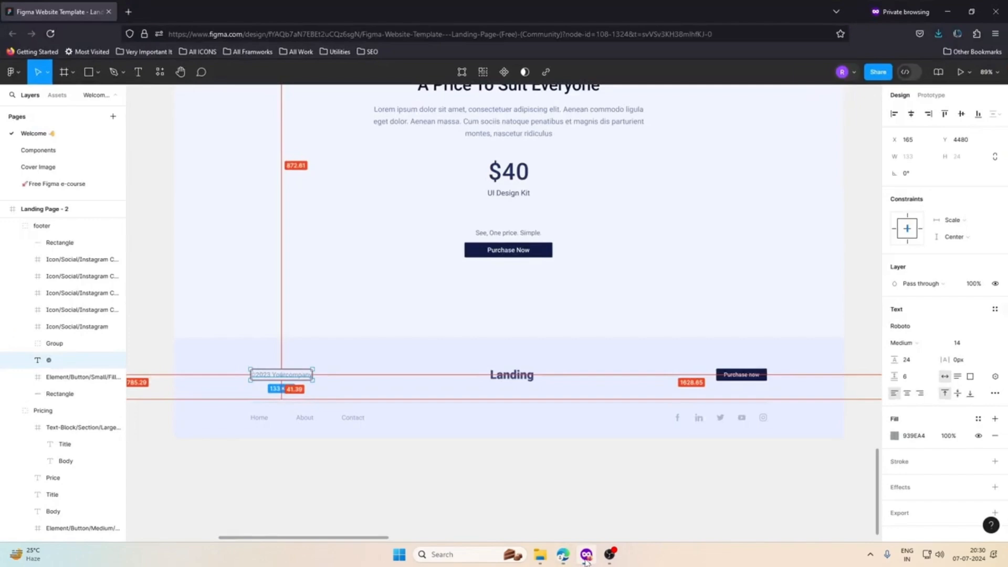
click(586, 560)
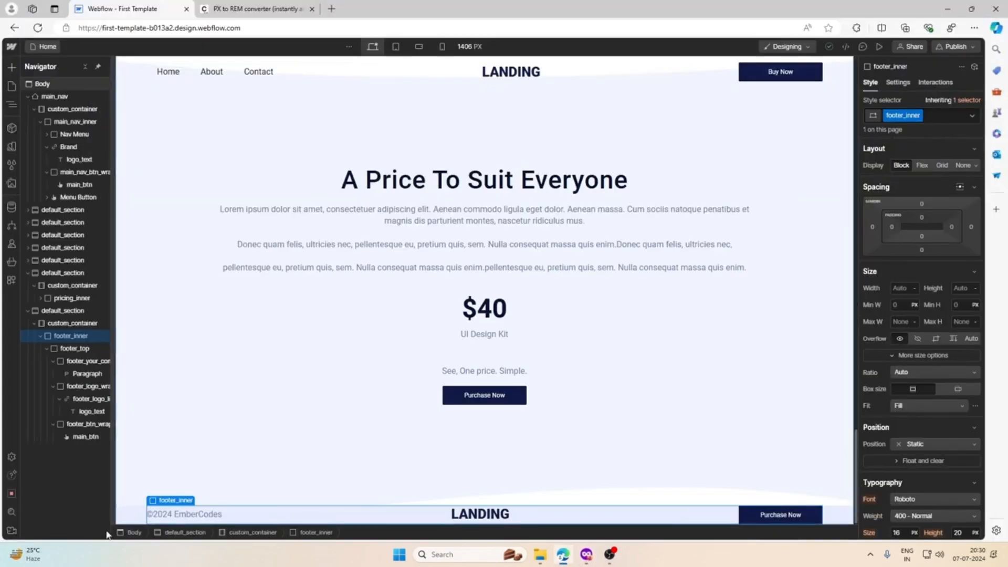
click(75, 348)
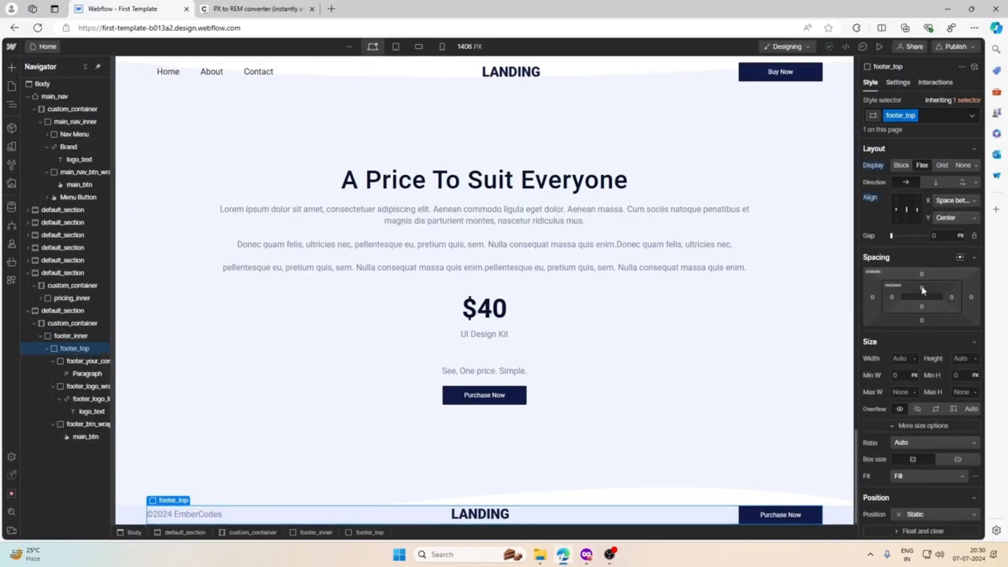
click(922, 288)
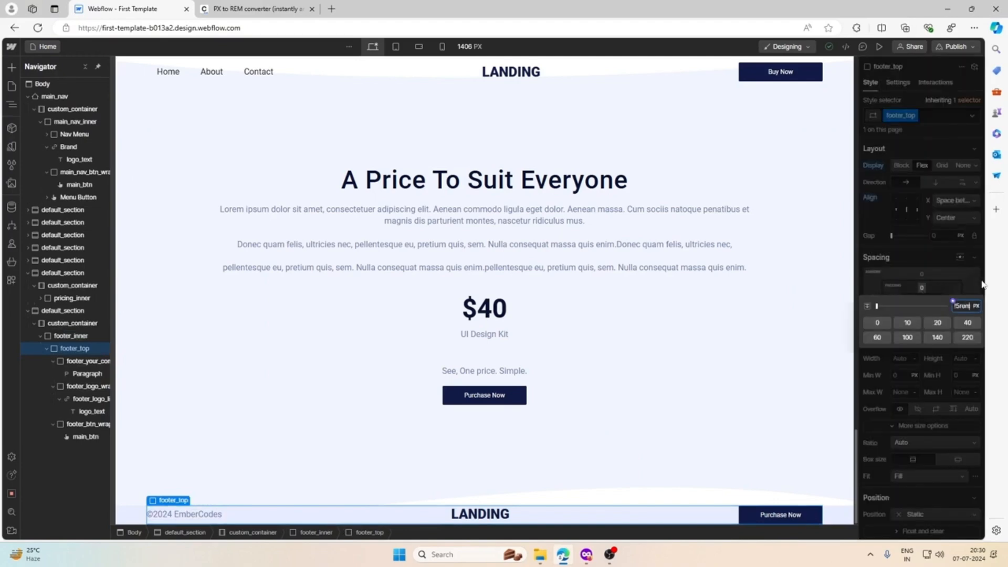
text(4.25rem)
key(Return)
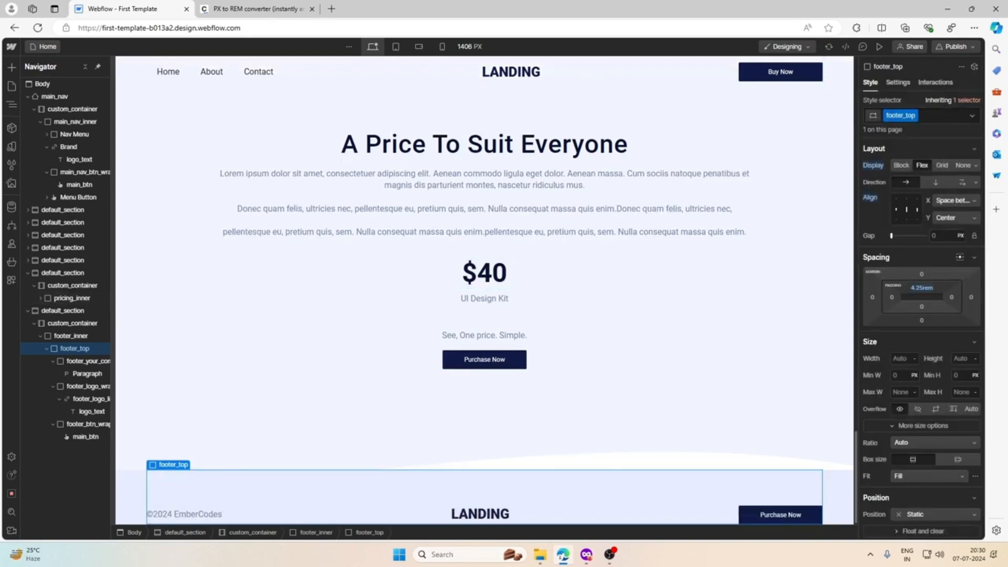
Step: Measure the spacing below the copyright text in the Figma footer, then convert 47 px to REM in the online converter
click(586, 554)
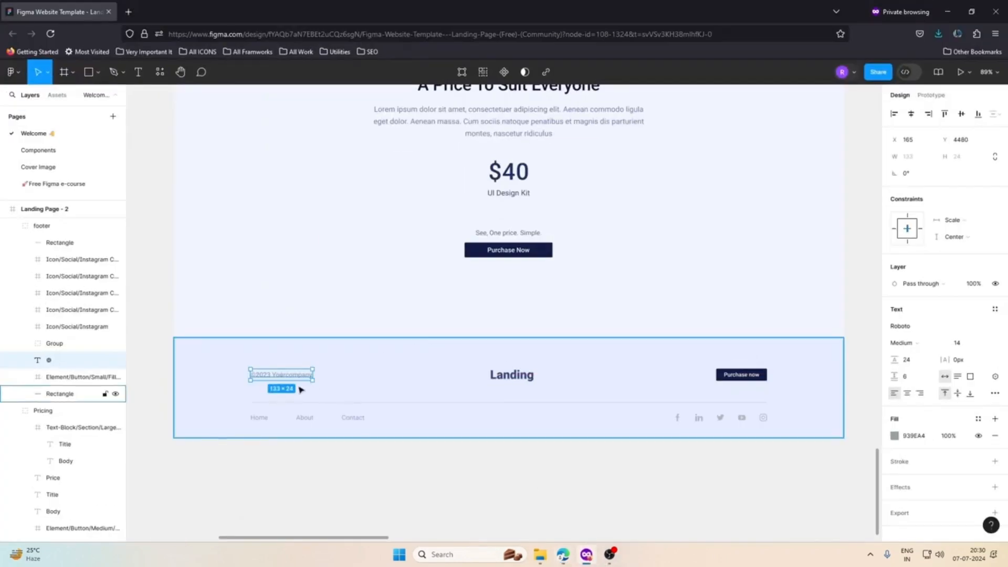
key(alt)
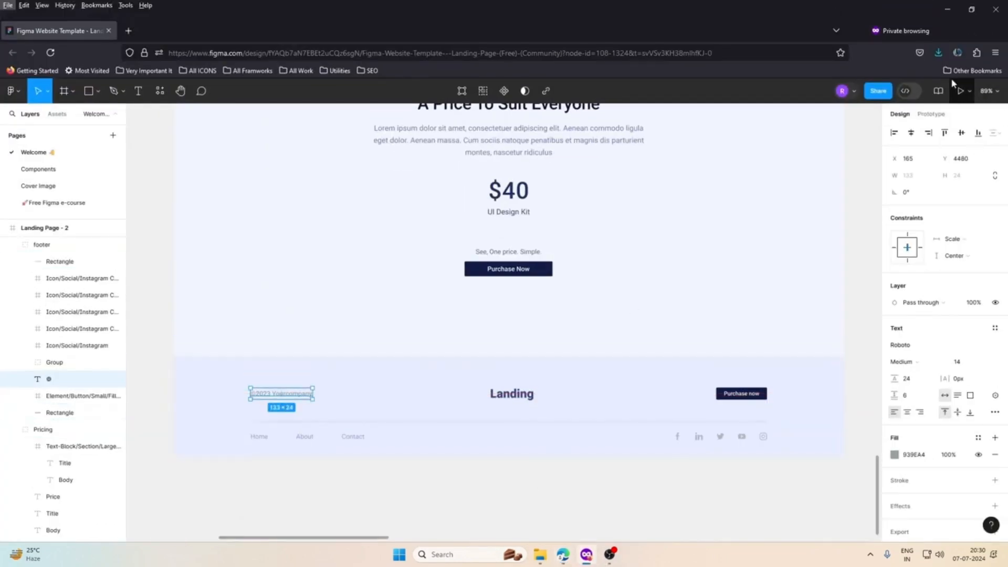
click(944, 12)
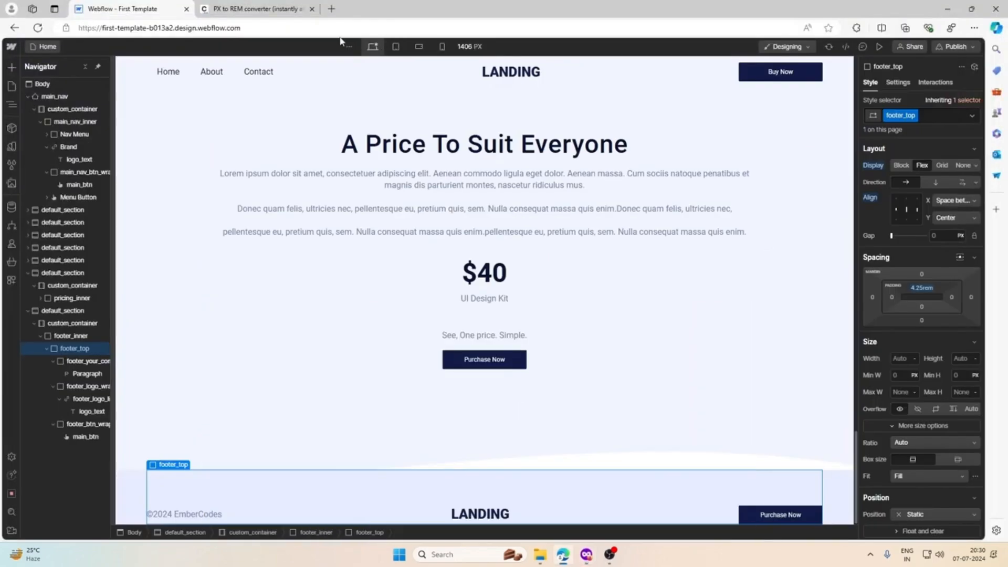
click(257, 9)
double_click(380, 187)
text(47)
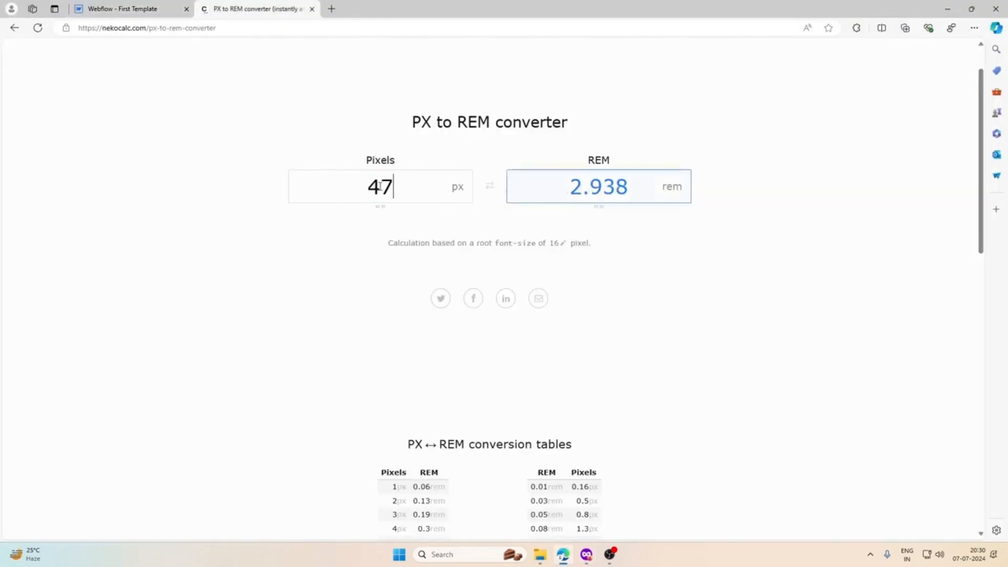
Step: Back in Webflow, set the footer_top block's bottom padding to 2.93rem
click(138, 6)
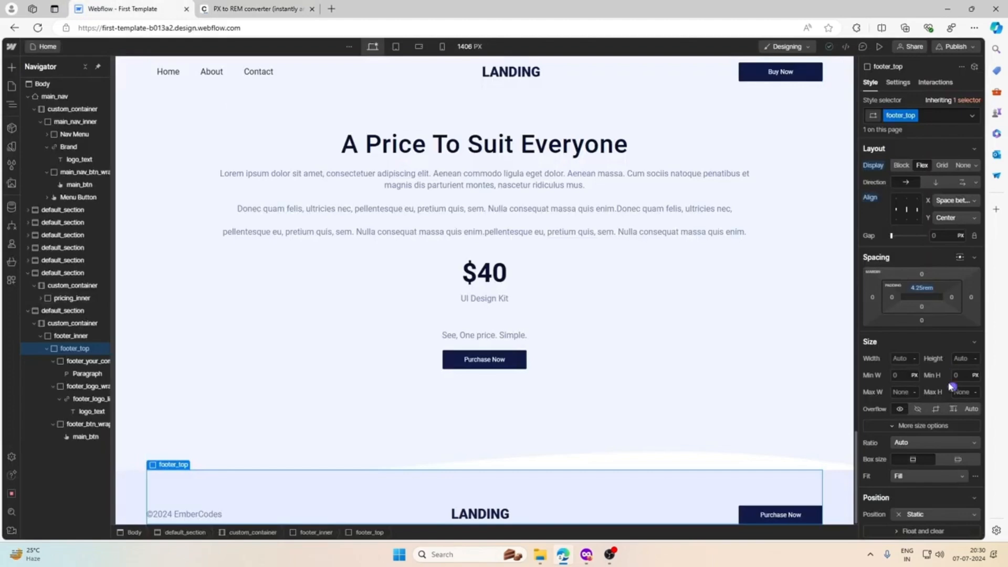
click(921, 305)
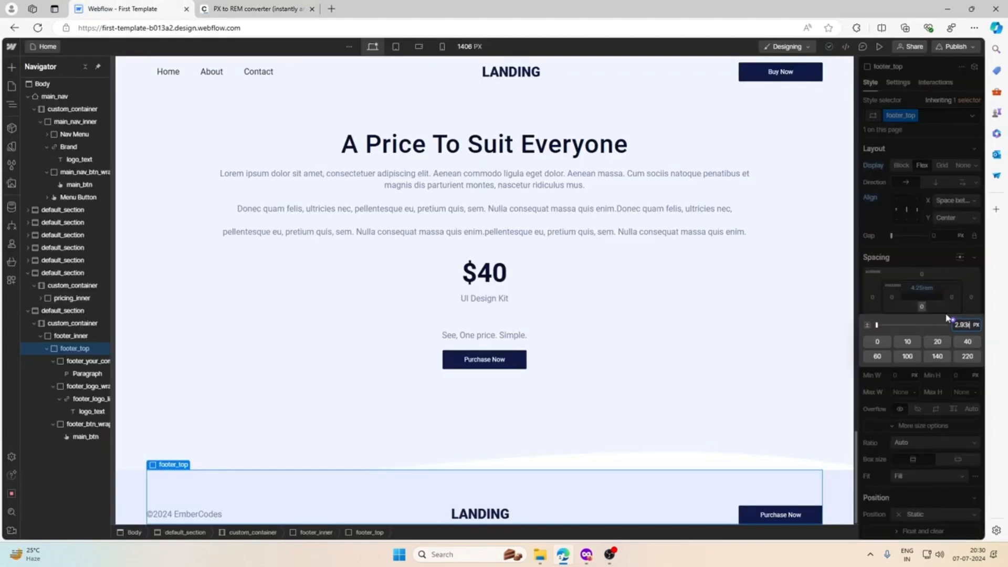
key(Return)
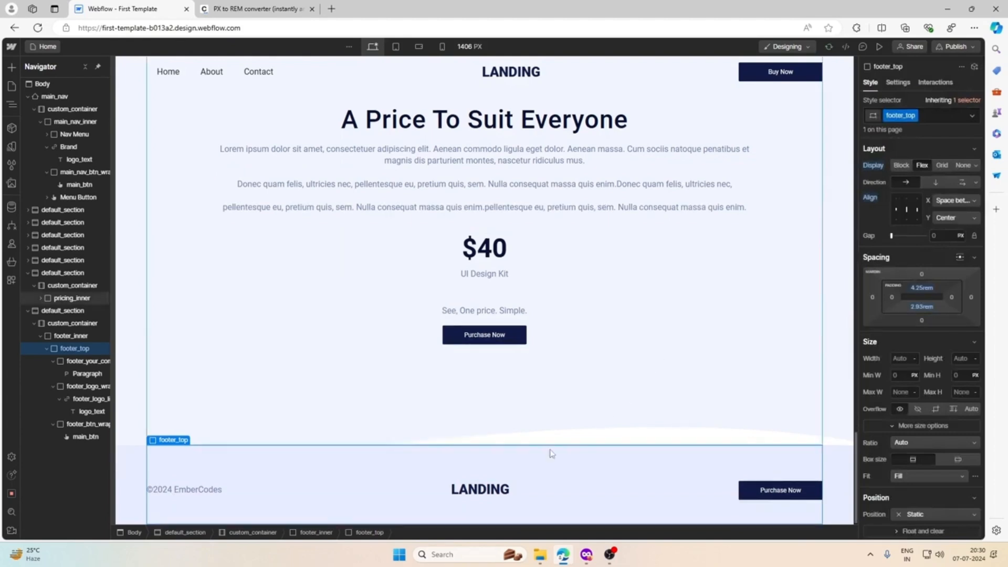
Step: Switch to the Figma design and copy the fill colour CDD1D4 of the footer's divider line
mouse_move(160, 445)
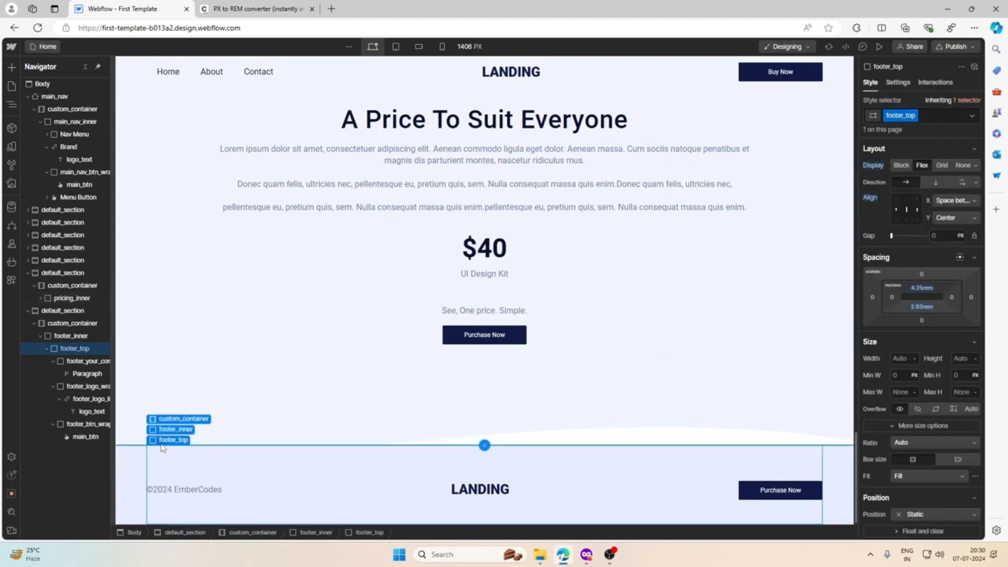
mouse_move(609, 553)
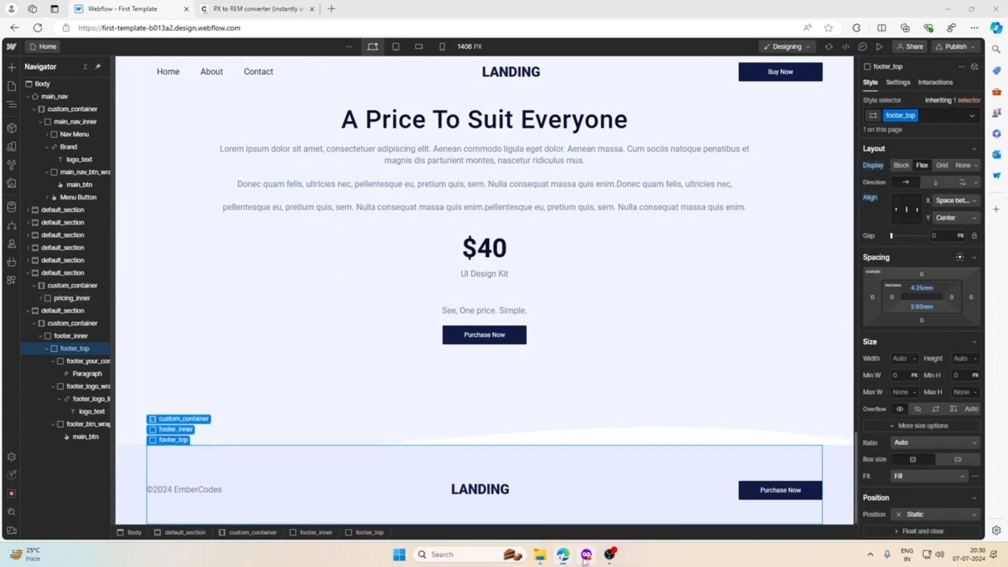
click(608, 493)
click(461, 403)
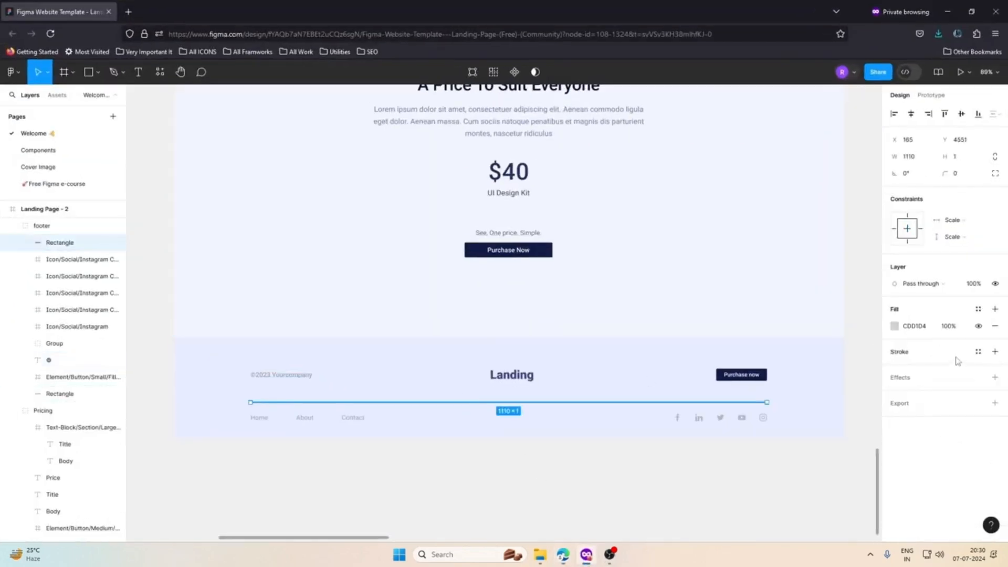
click(914, 326)
key(ctrl+c)
click(947, 12)
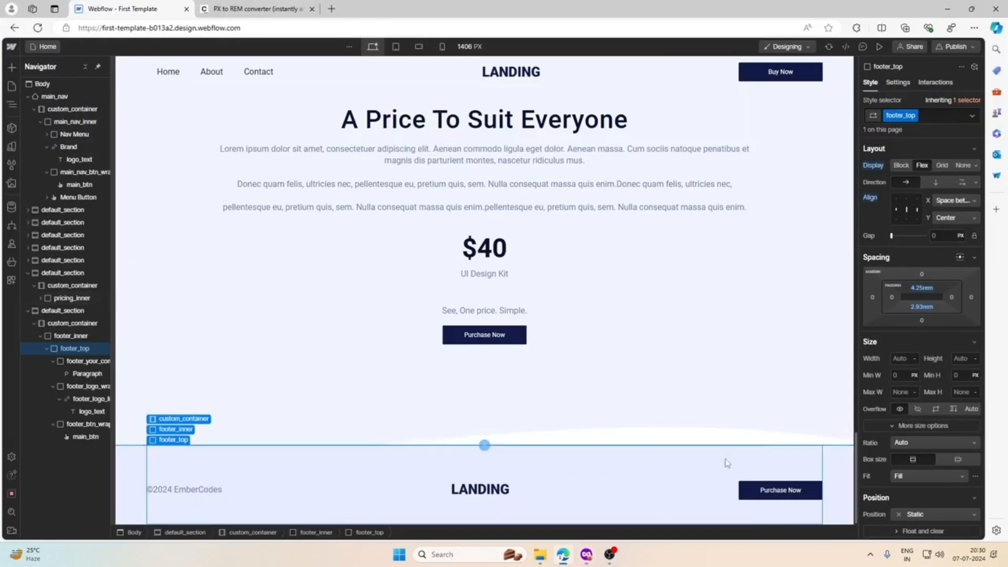
Step: Give footer_top a solid bottom border 0.125rem wide in the copied colour #cdd1d4
scroll(921, 306, down, 12)
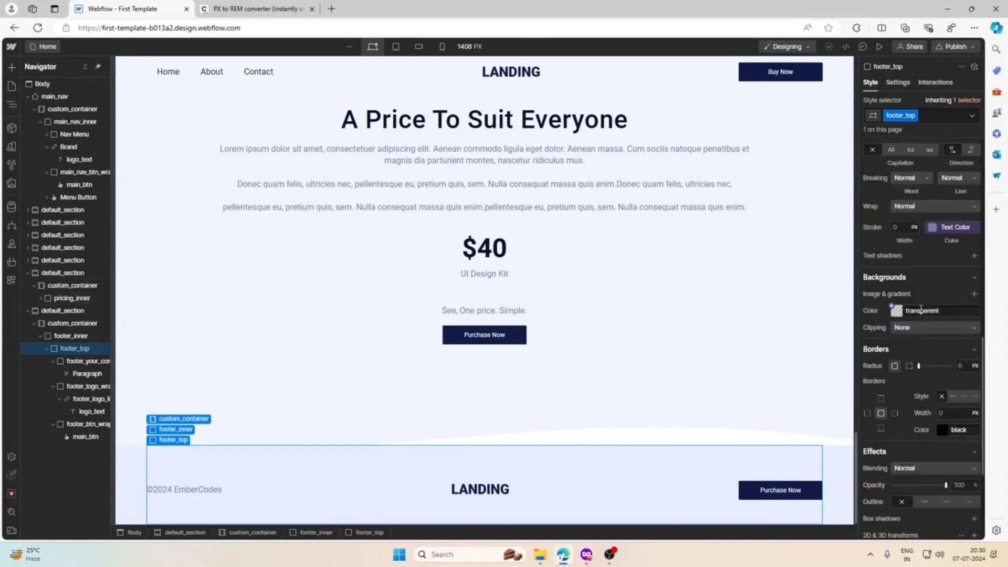
click(883, 429)
click(945, 413)
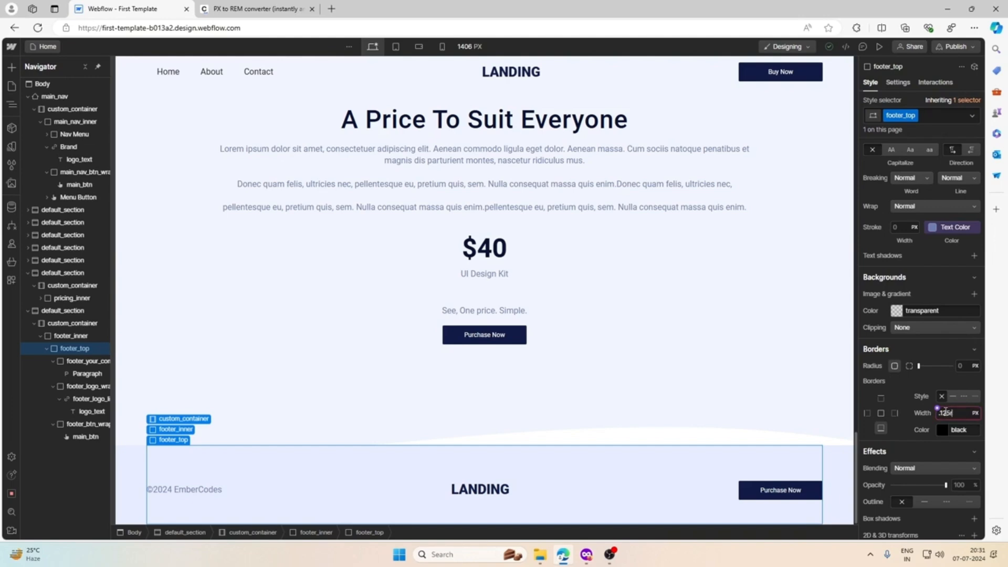
key(Return)
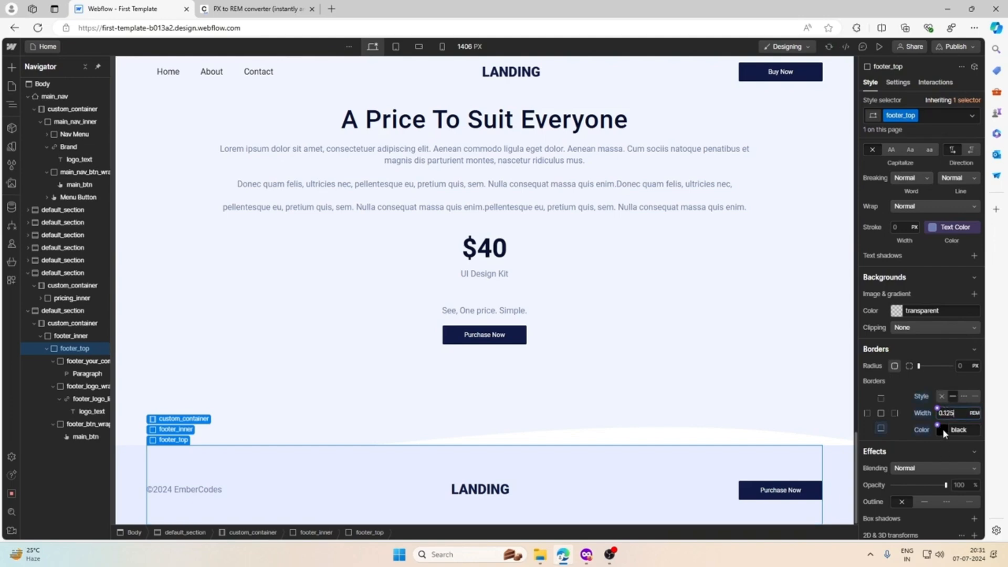
click(943, 429)
key(ctrl+v)
key(Return)
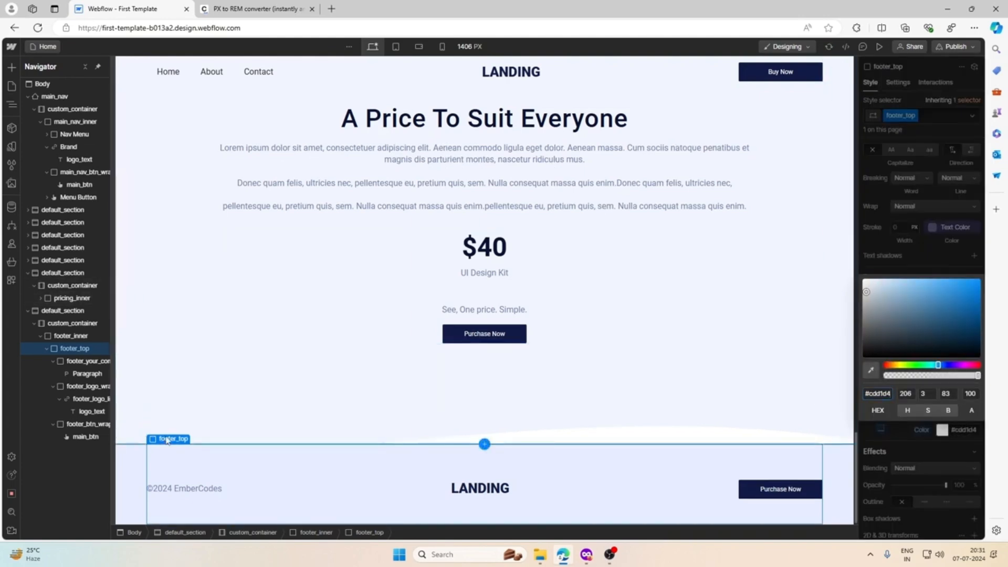
Step: Add a div block after footer_top inside footer_inner and give it the class footer_bottom
click(169, 428)
click(12, 66)
click(45, 289)
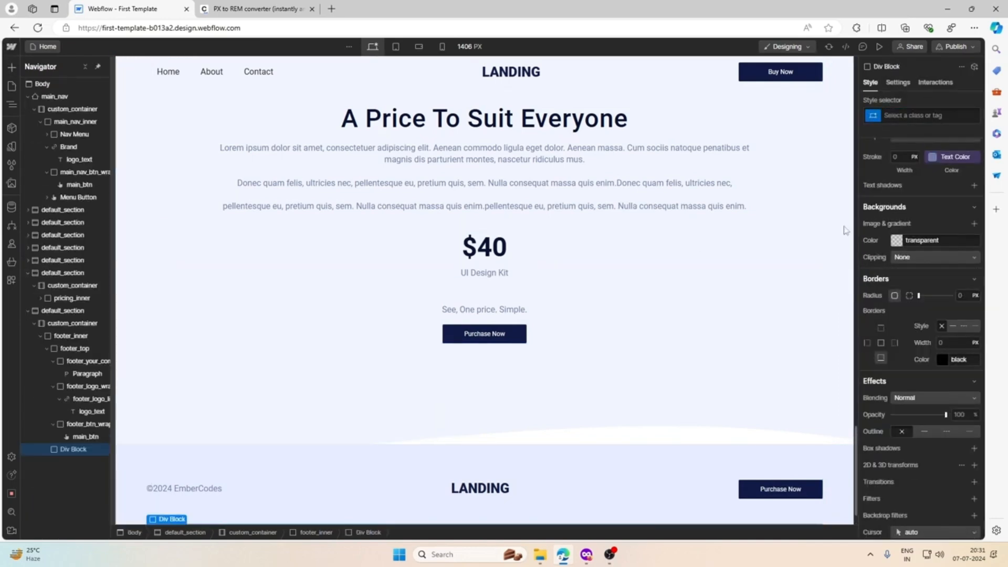
click(944, 115)
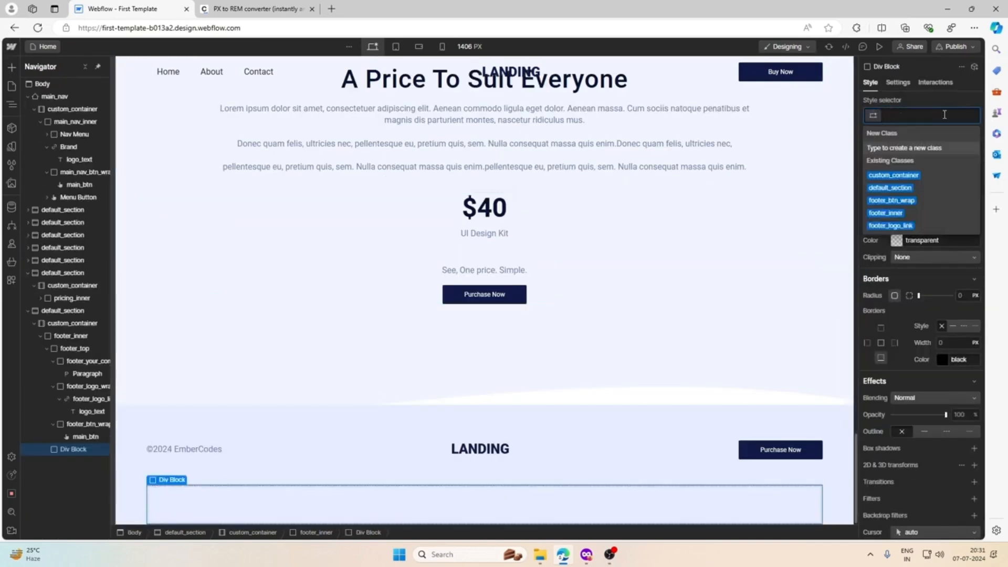
text(footer_b)
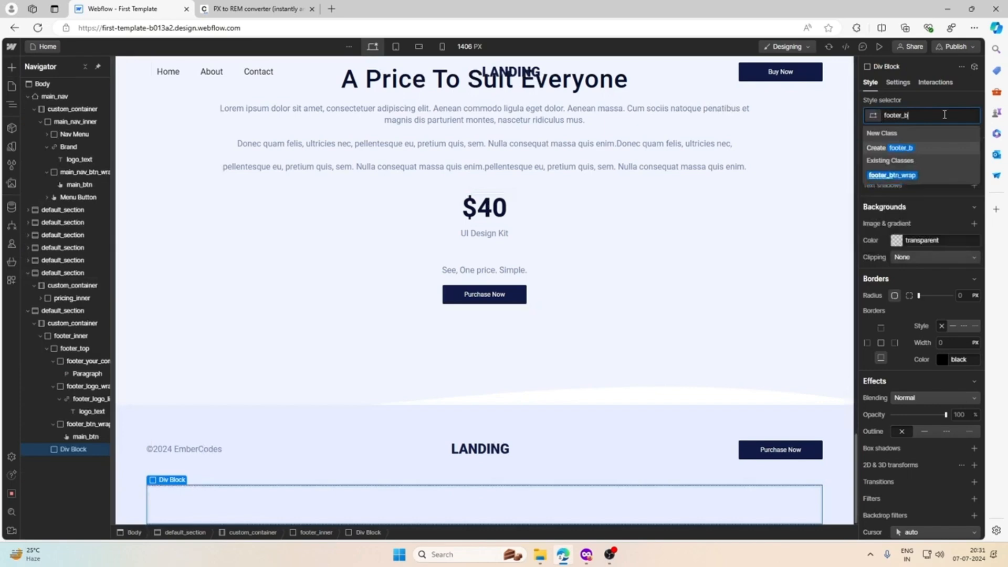
text(t)
key(BackSpace)
text(ottom)
key(Return)
Step: Rename the new div block's class to footer_bottom_wrap
click(925, 115)
click(923, 134)
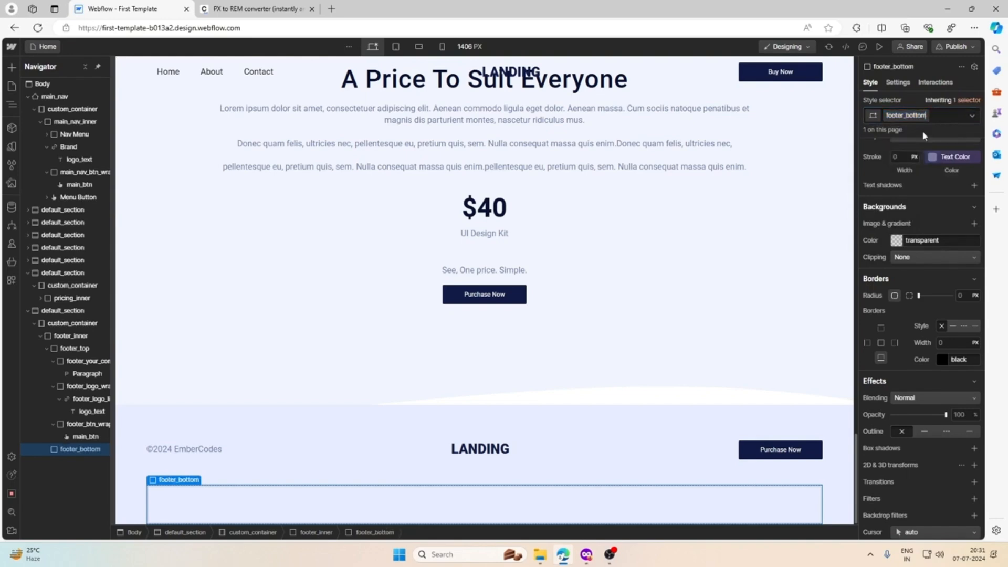
text(_wrap)
key(Return)
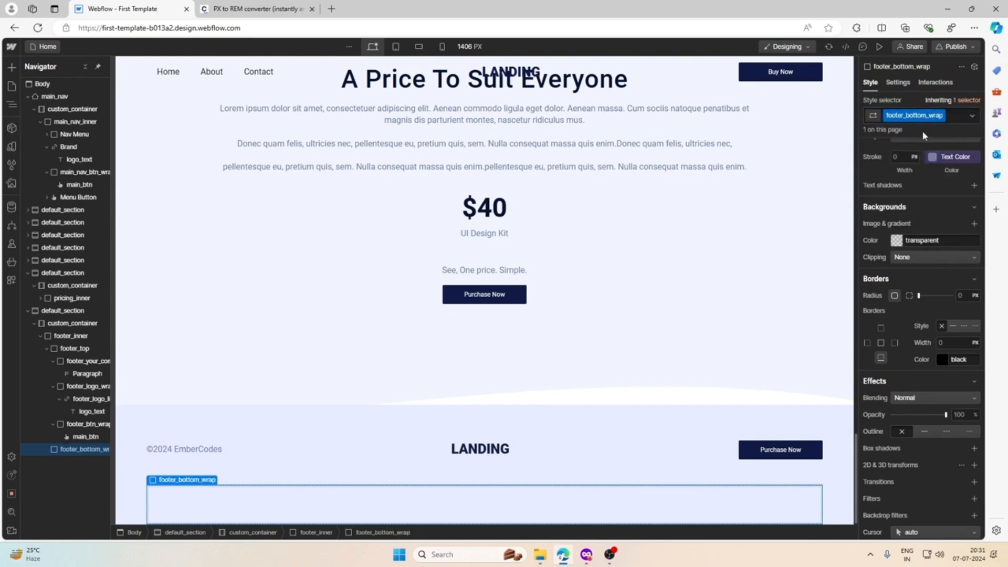
Step: After checking the Figma footer, return to Webflow and try to paste a copy of the navbar's links into footer_bottom_wrap
click(586, 554)
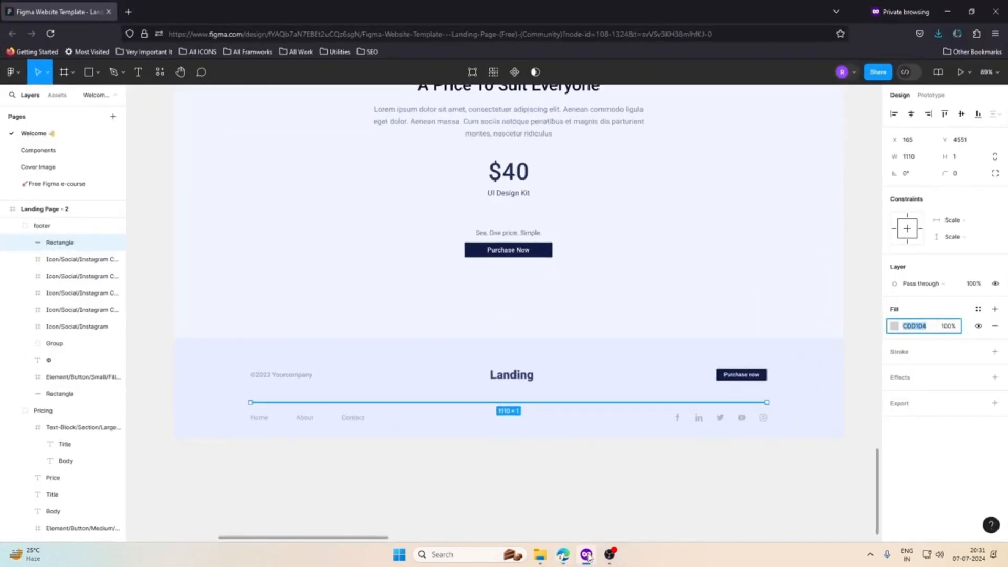
click(588, 556)
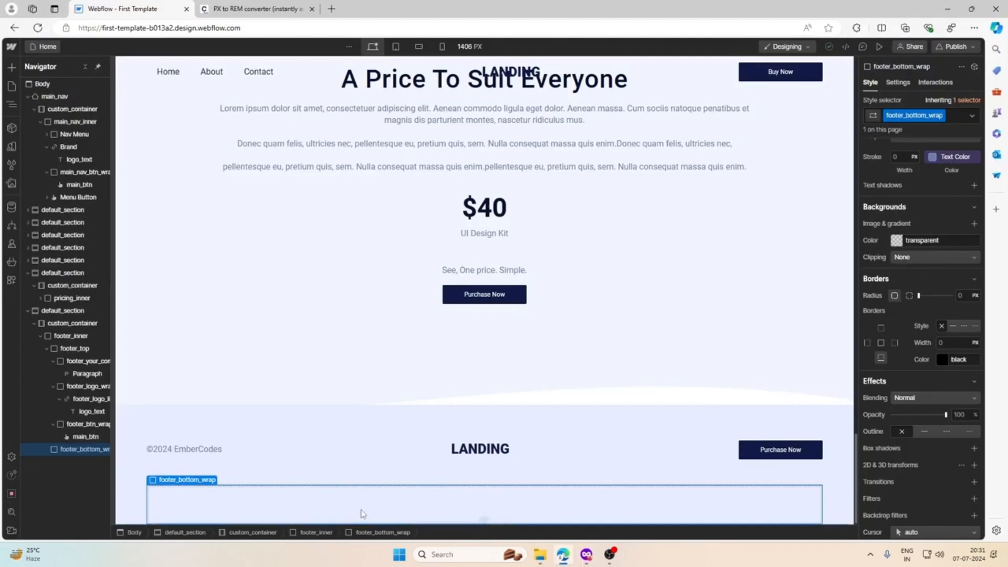
scroll(281, 448, up, 10)
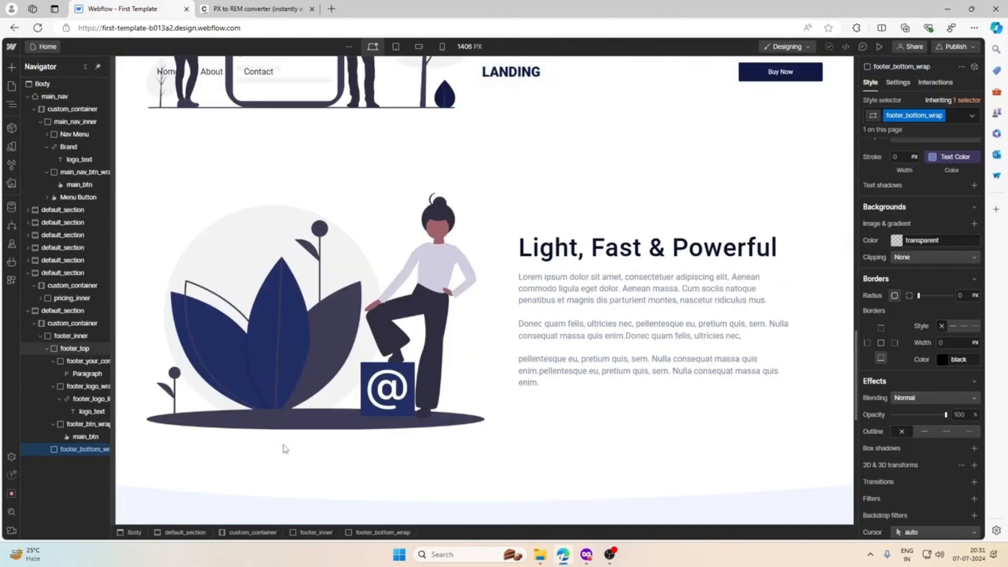
scroll(282, 447, down, 5)
click(215, 70)
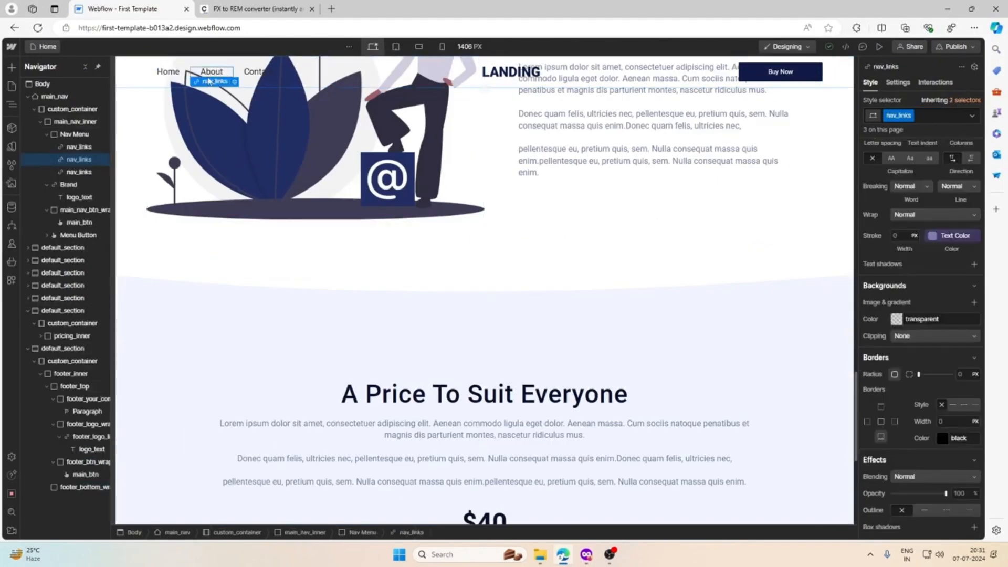
click(97, 133)
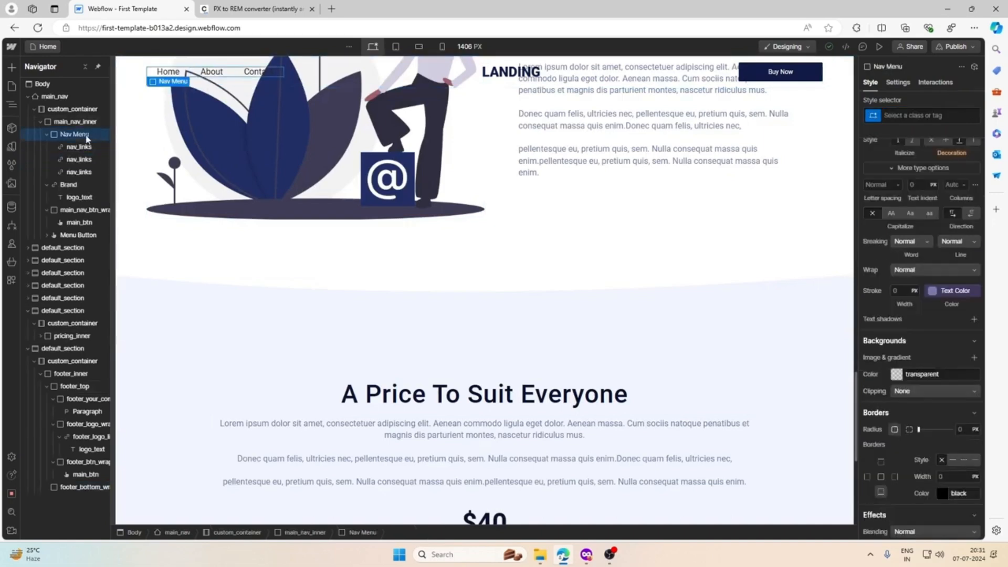
click(47, 134)
scroll(247, 383, down, 6)
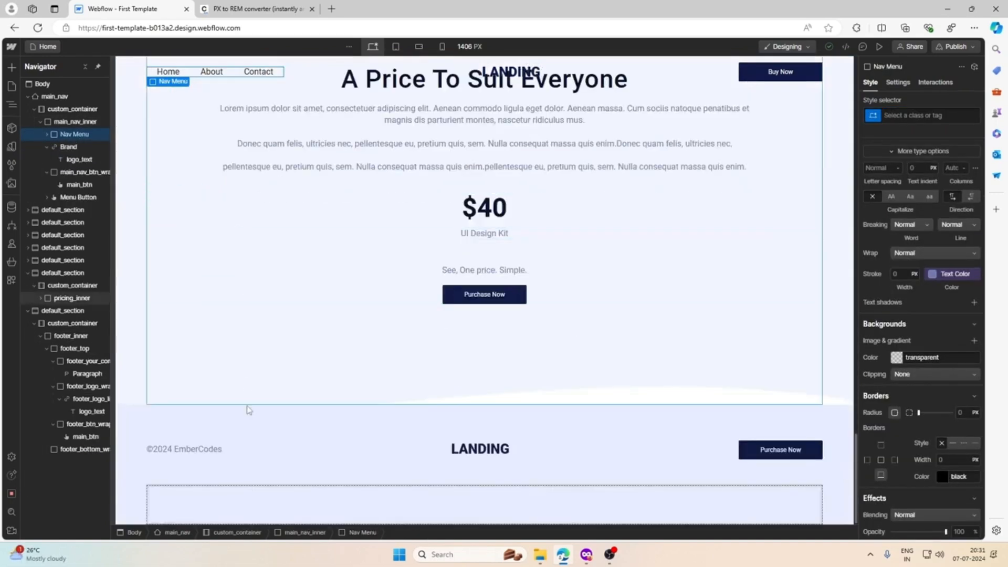
click(231, 511)
key(ctrl+v)
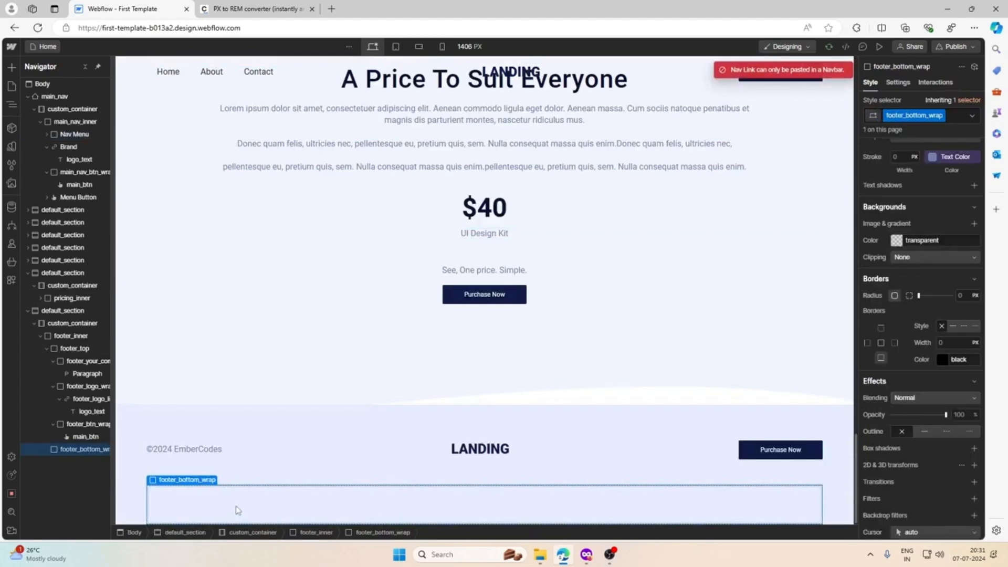
scroll(237, 510, up, 1)
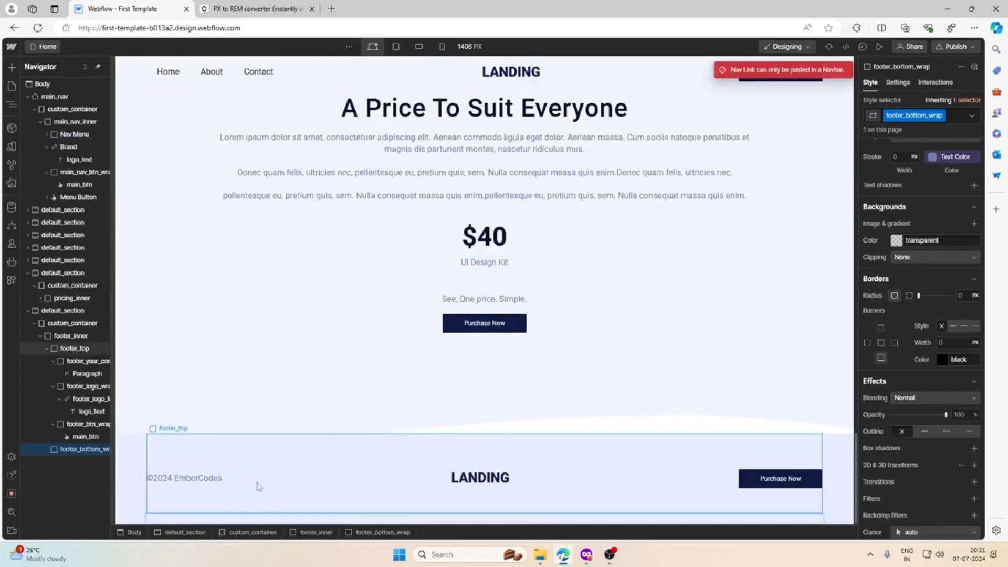
click(314, 420)
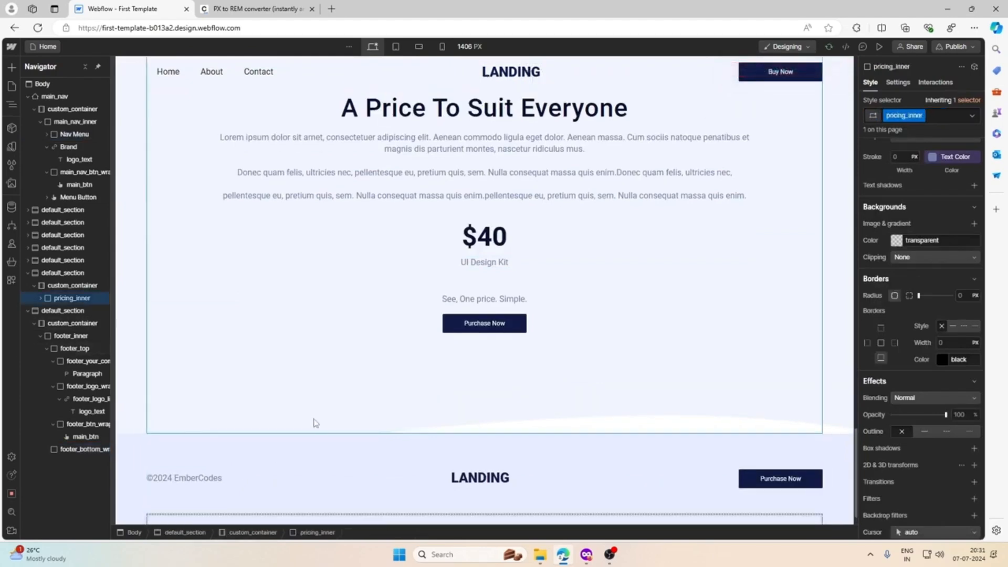
scroll(299, 436, down, 1)
Step: Add a div block inside footer_bottom_wrap and give it the class footer_links_wrap
click(215, 503)
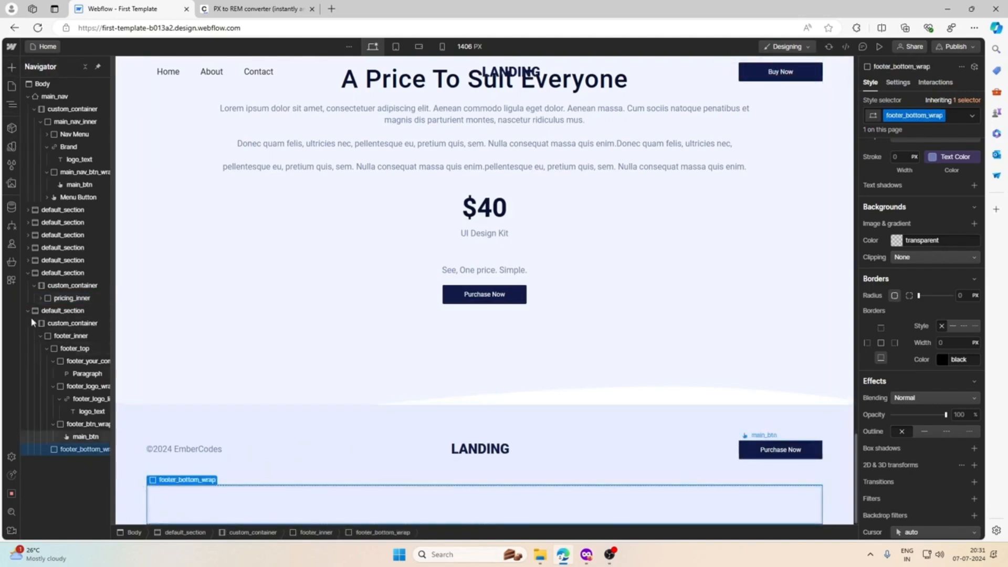
click(12, 68)
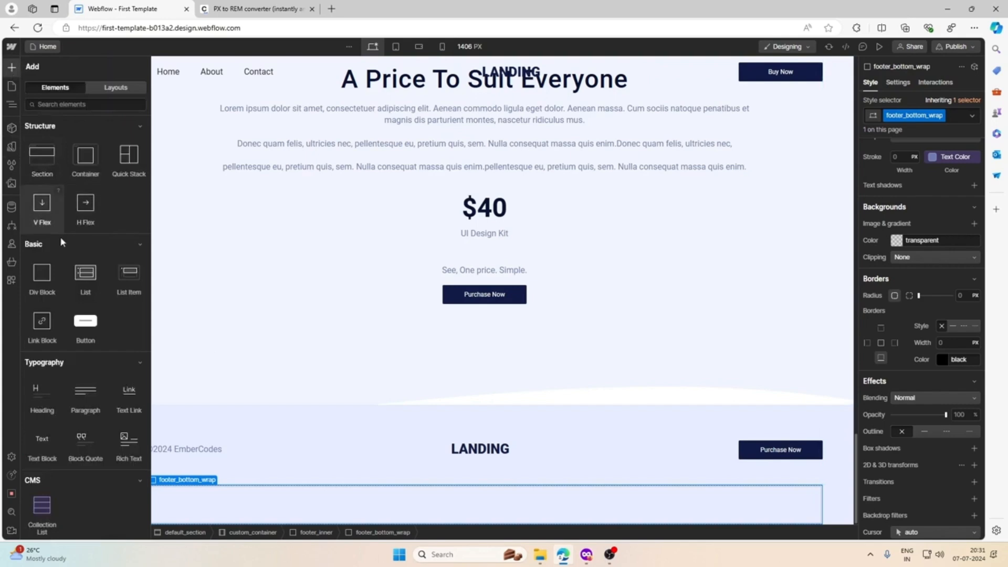
click(62, 275)
click(894, 115)
text(f)
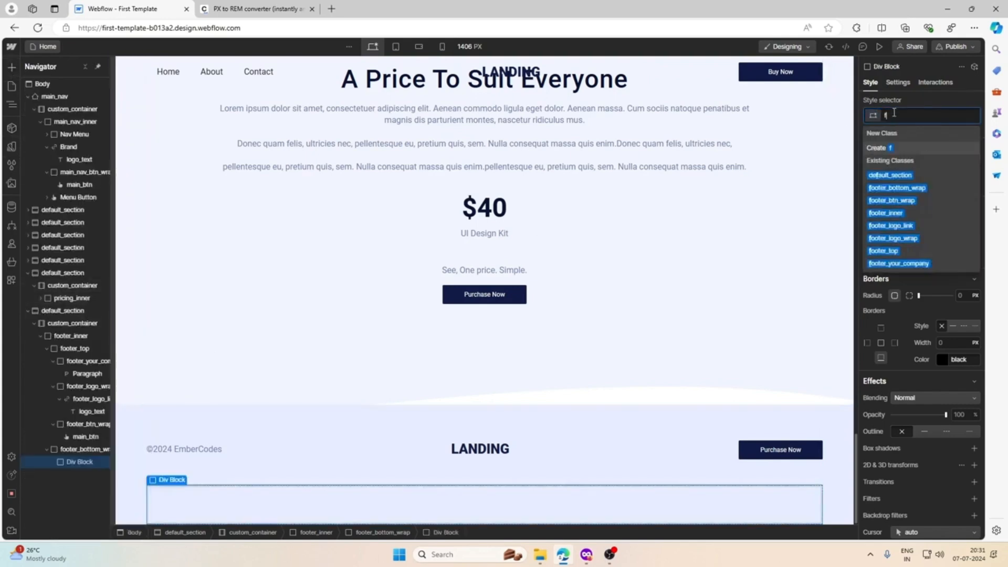
text(ooter_links_)
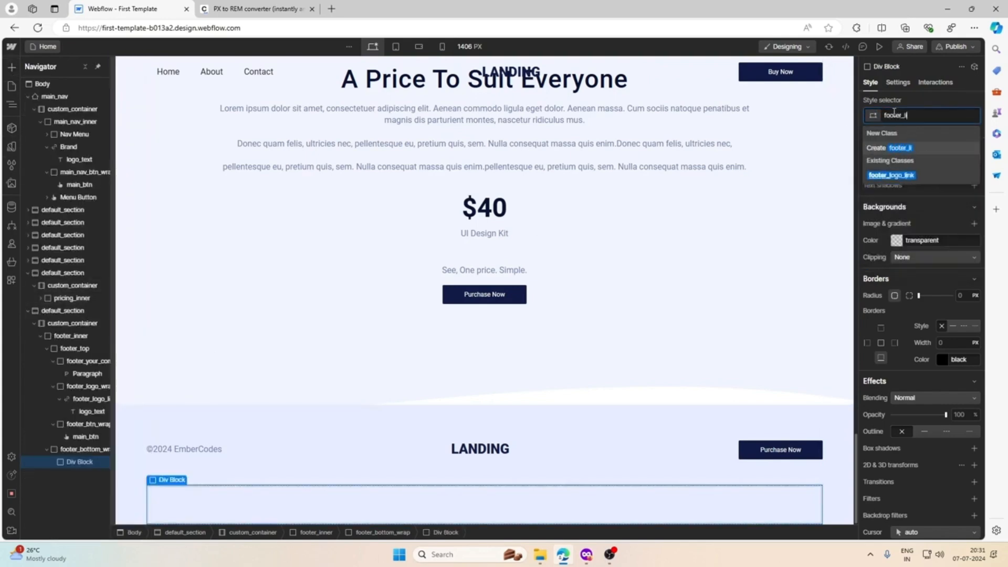
text(wrap)
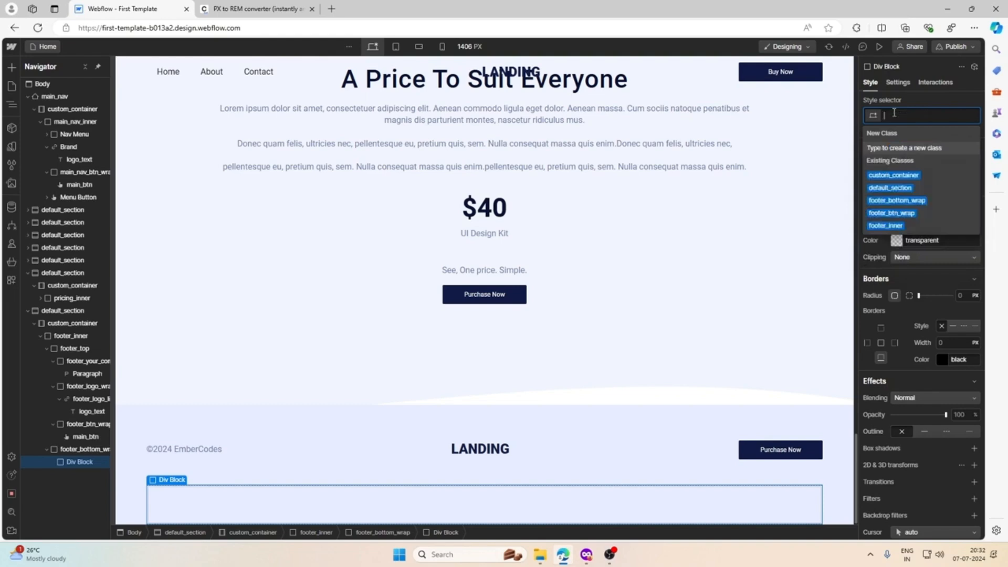
key(Return)
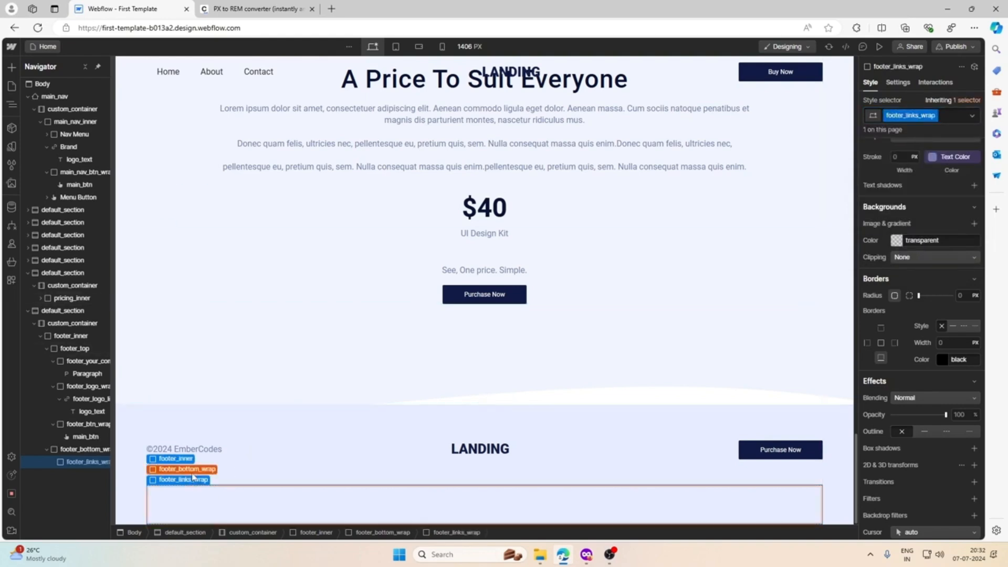
Step: Add a second div block inside footer_bottom_wrap, after footer_links_wrap, with the class footer_socail_wrap
click(192, 471)
click(954, 114)
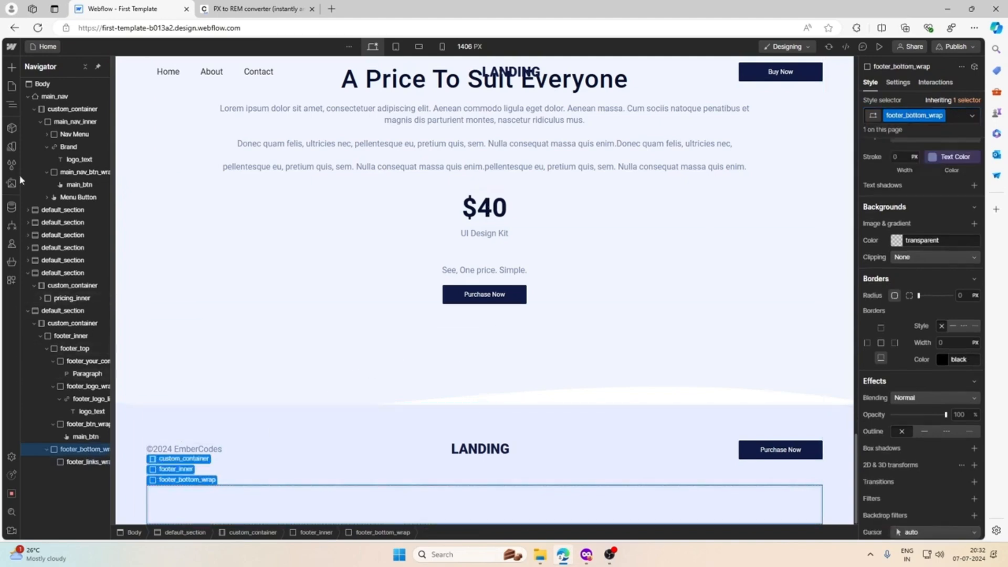
click(12, 66)
click(42, 294)
click(938, 113)
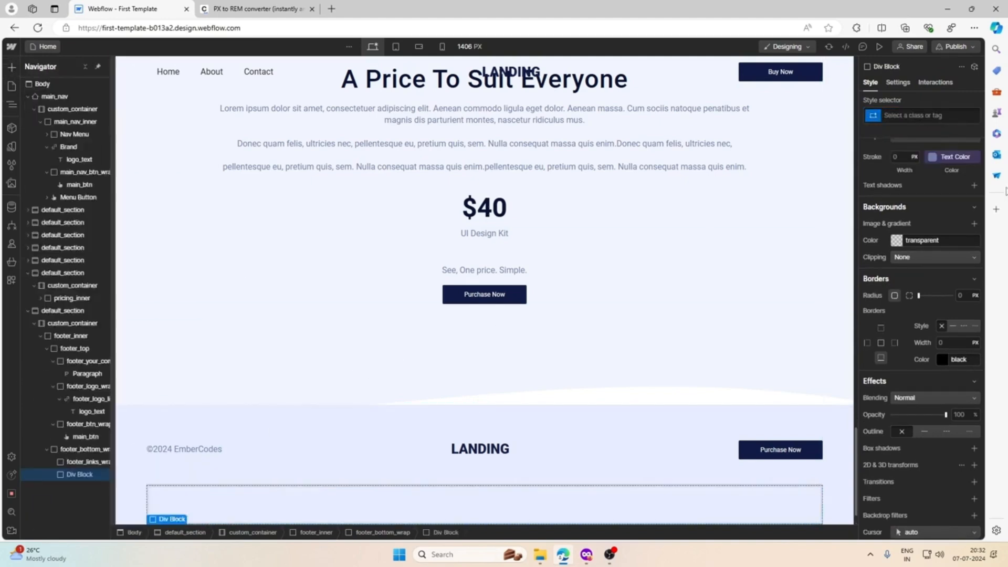
text(footer_soci)
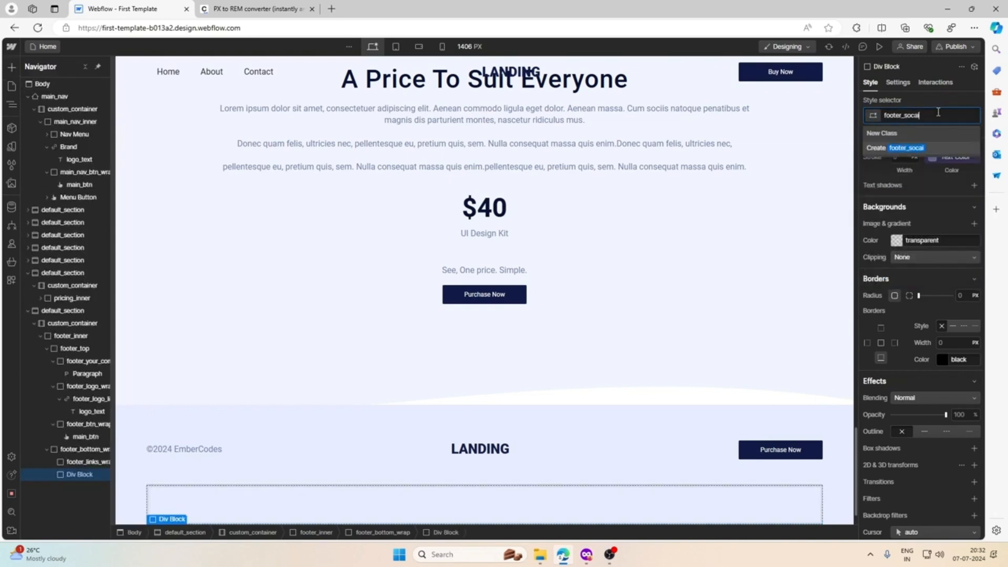
text(ail_wrap)
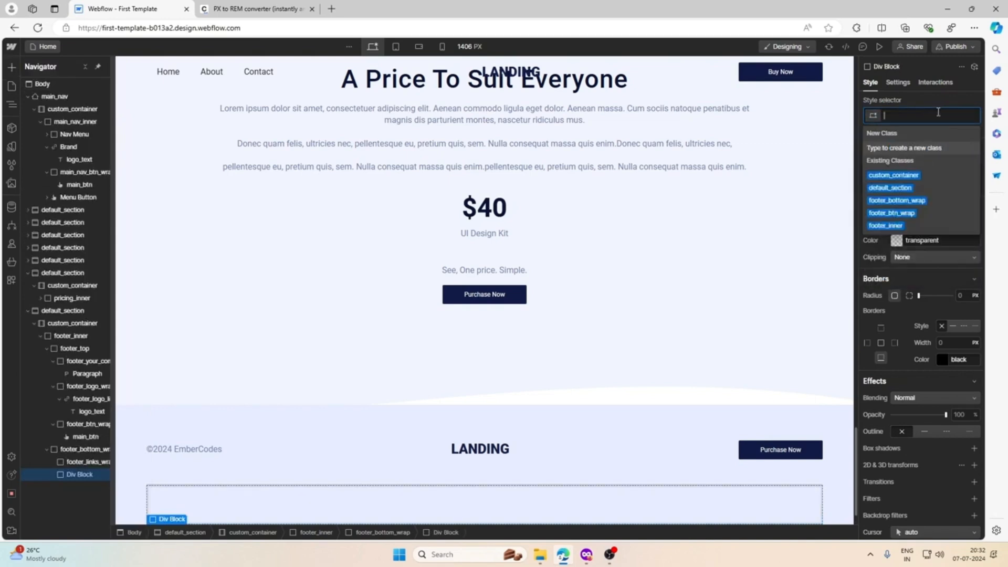
key(Return)
Step: Insert a text link inside the footer_links_wrap block
scroll(603, 278, down, 1)
click(303, 456)
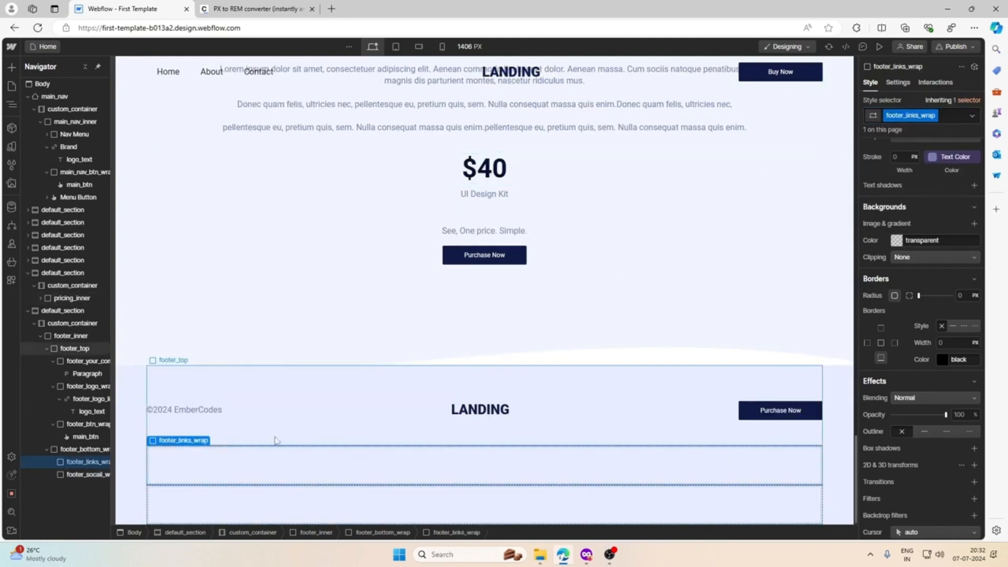
mouse_move(191, 443)
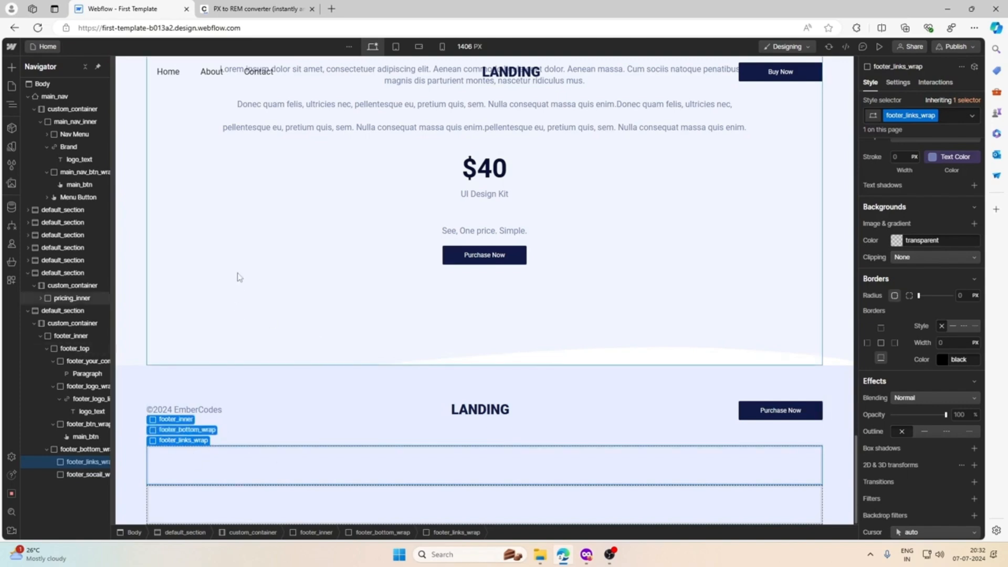
click(12, 67)
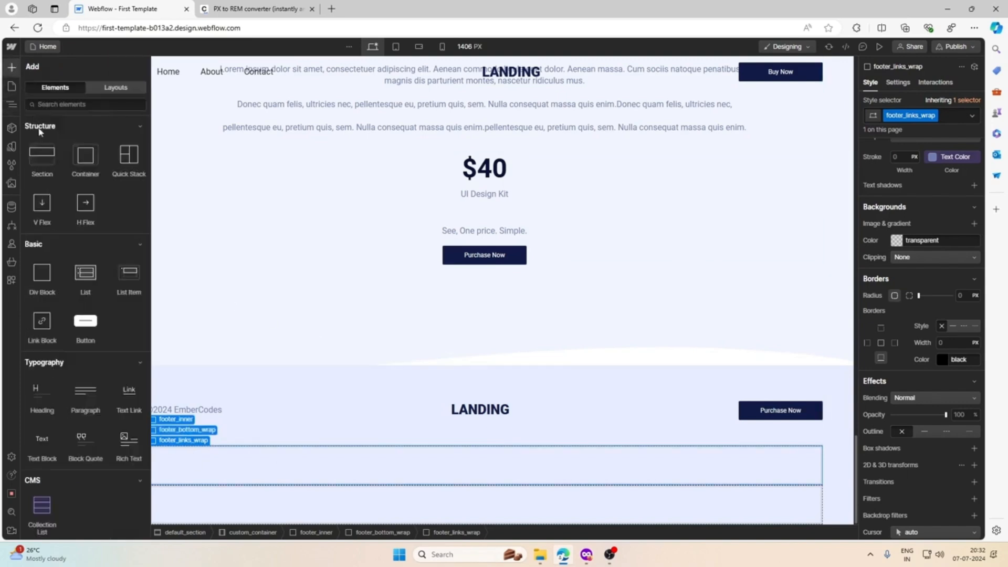
click(124, 394)
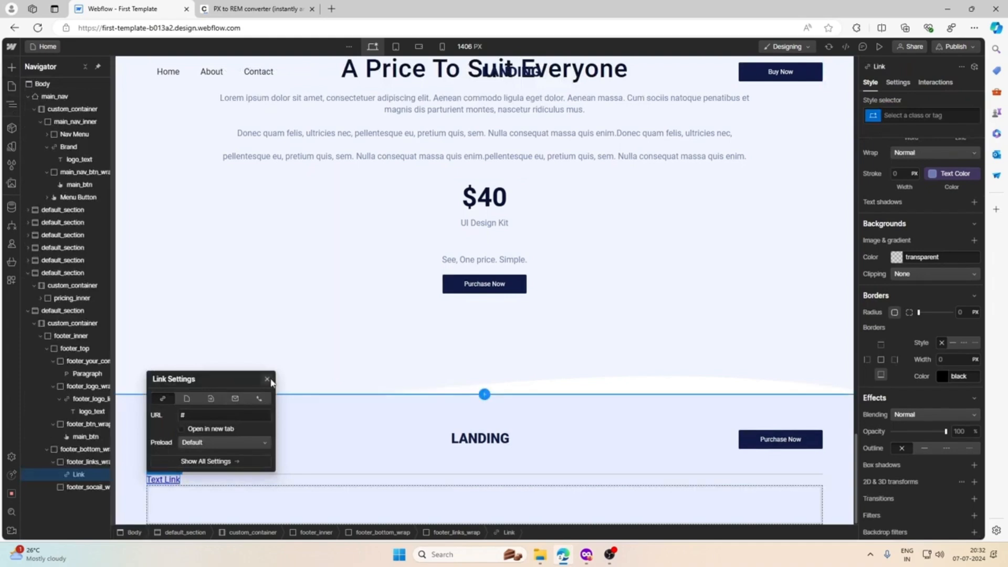
Step: Copy the Home label from the Figma footer and use it in Webflow as the new text link's text
click(588, 556)
click(258, 418)
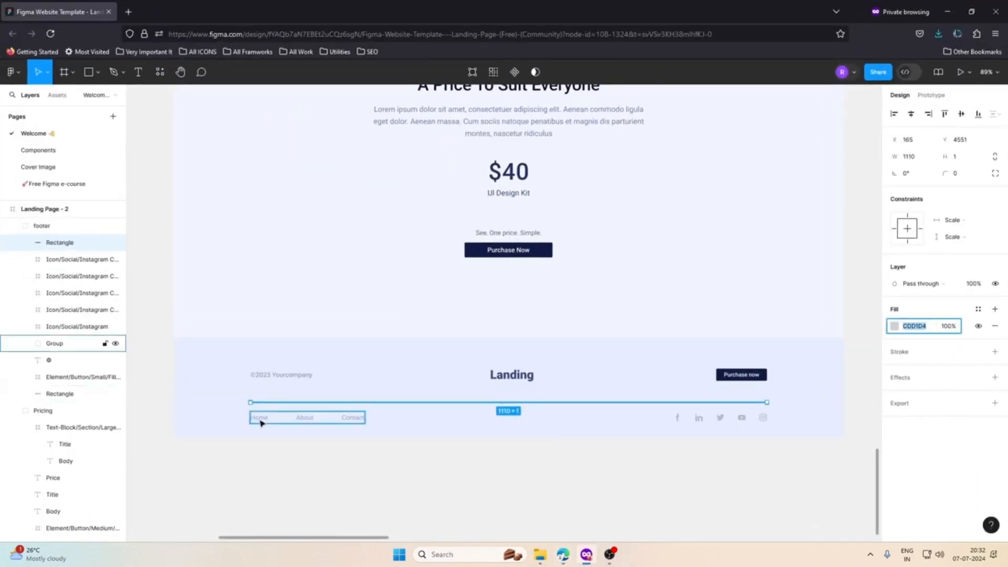
double_click(259, 420)
double_click(260, 419)
key(ctrl+c)
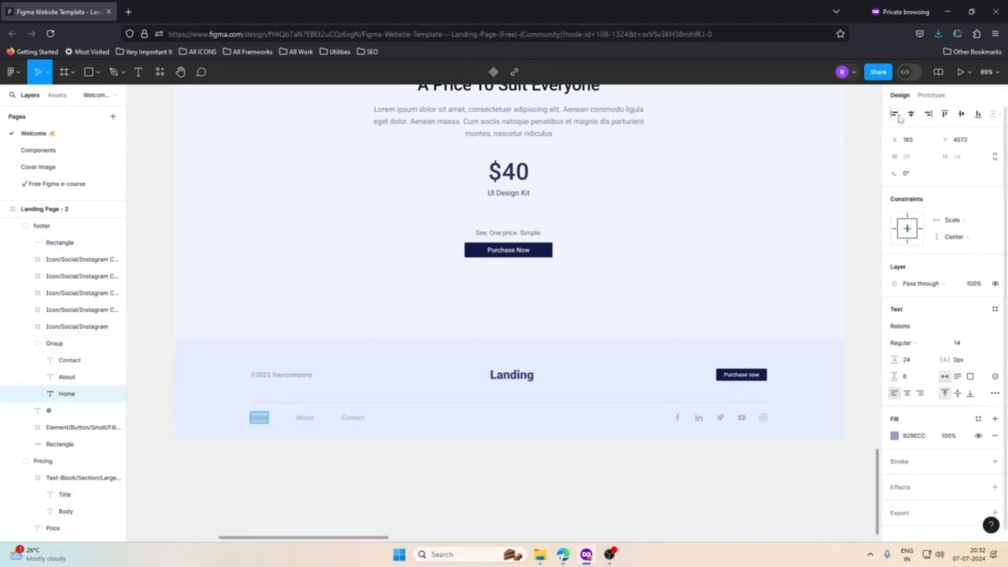
click(948, 12)
click(163, 483)
double_click(163, 483)
key(ctrl+v)
click(196, 480)
Step: Give the footer's Home link the class footer_nav_links
click(166, 480)
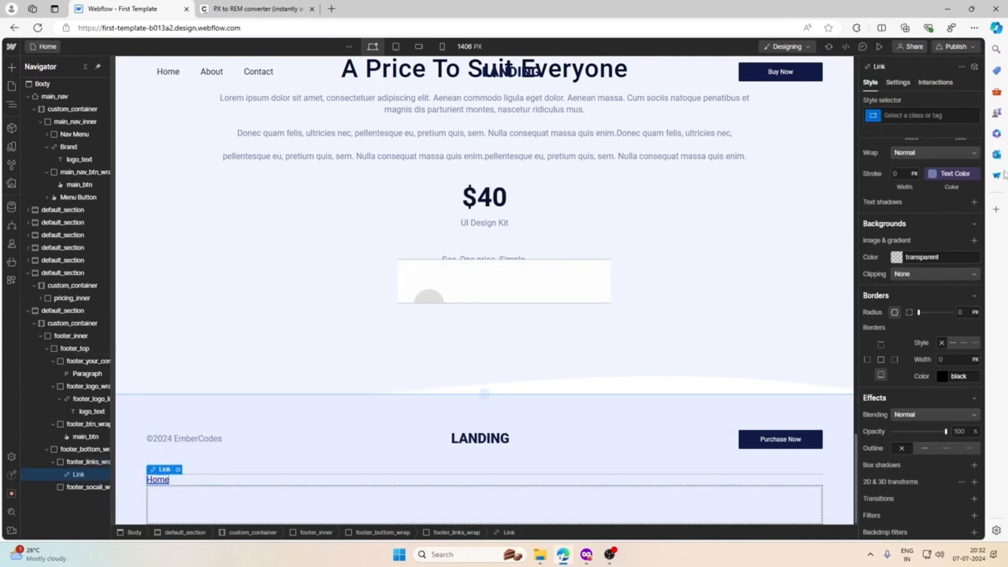
click(922, 115)
text(foo)
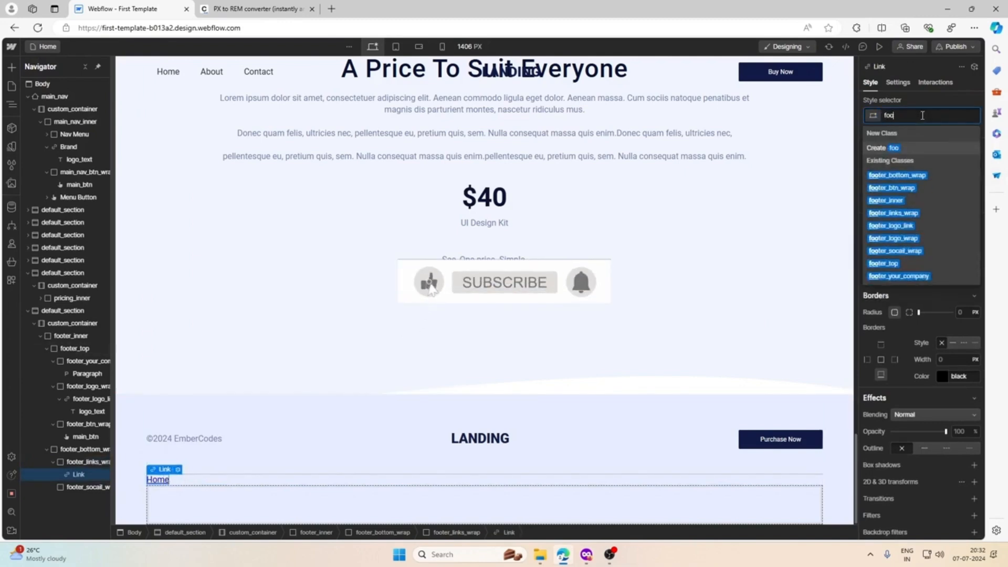
text(ter_nav_l)
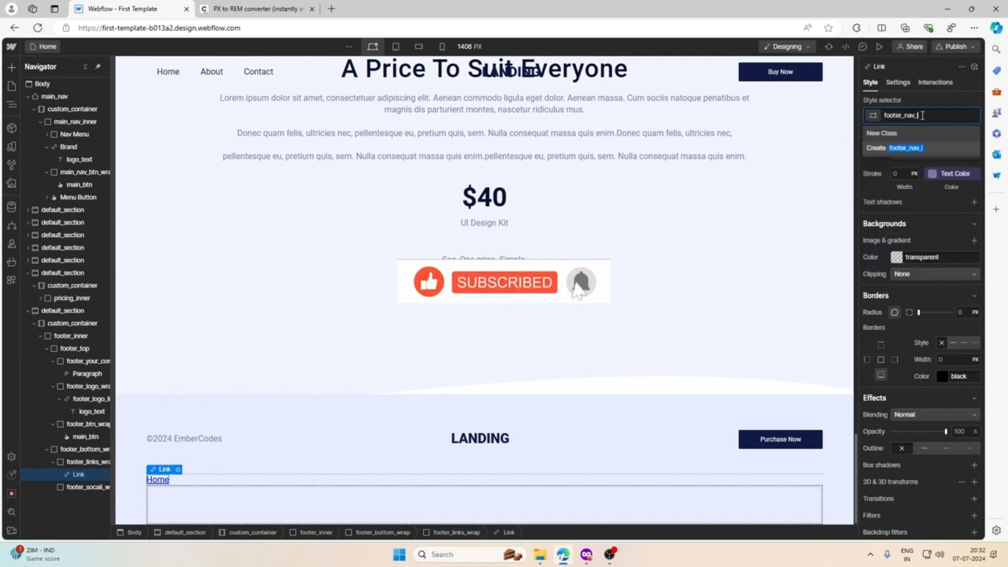
text(inks)
key(Return)
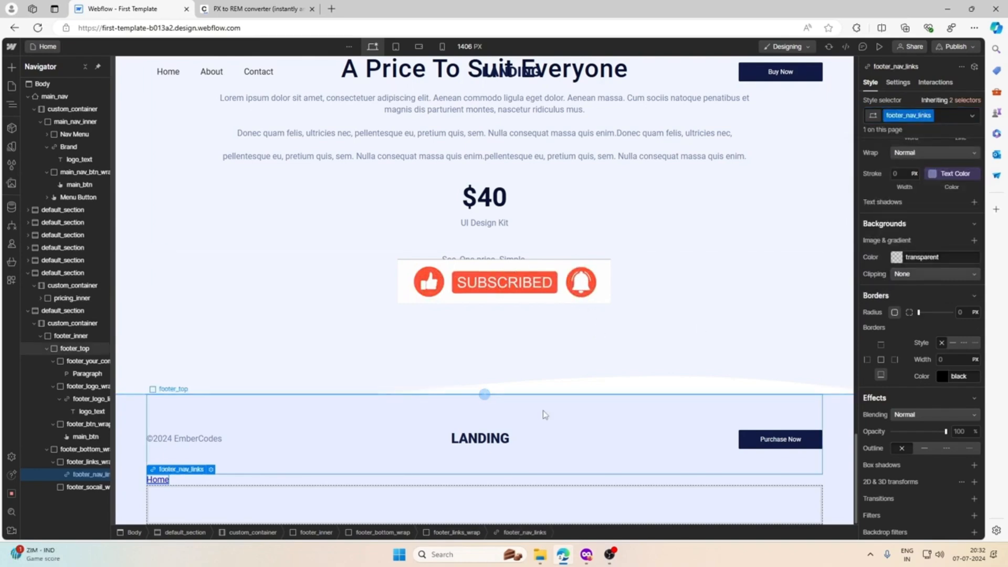
scroll(937, 227, up, 5)
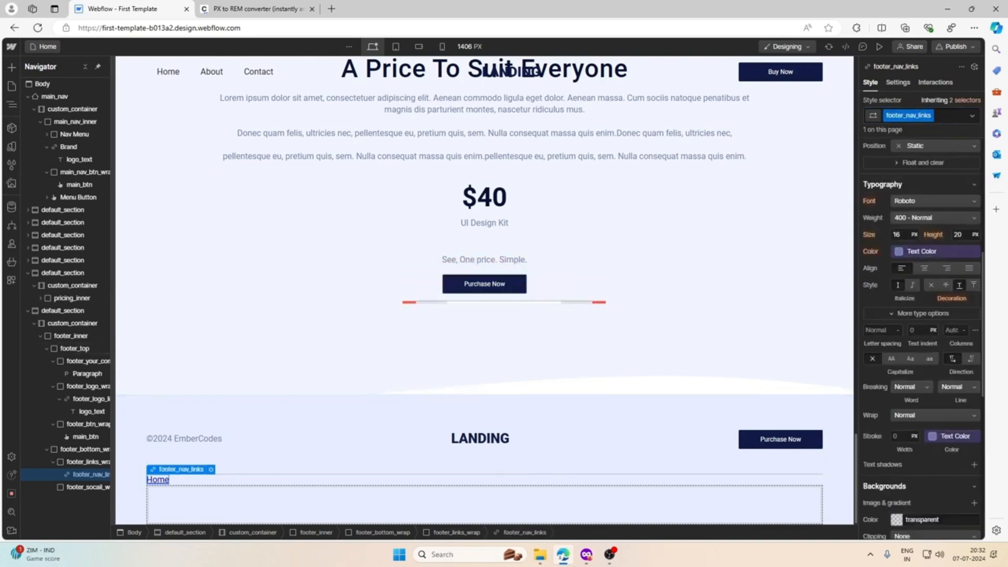
Step: Check the footer link styling in Figma and set the Home link's font size to 0.875rem in Webflow
click(610, 555)
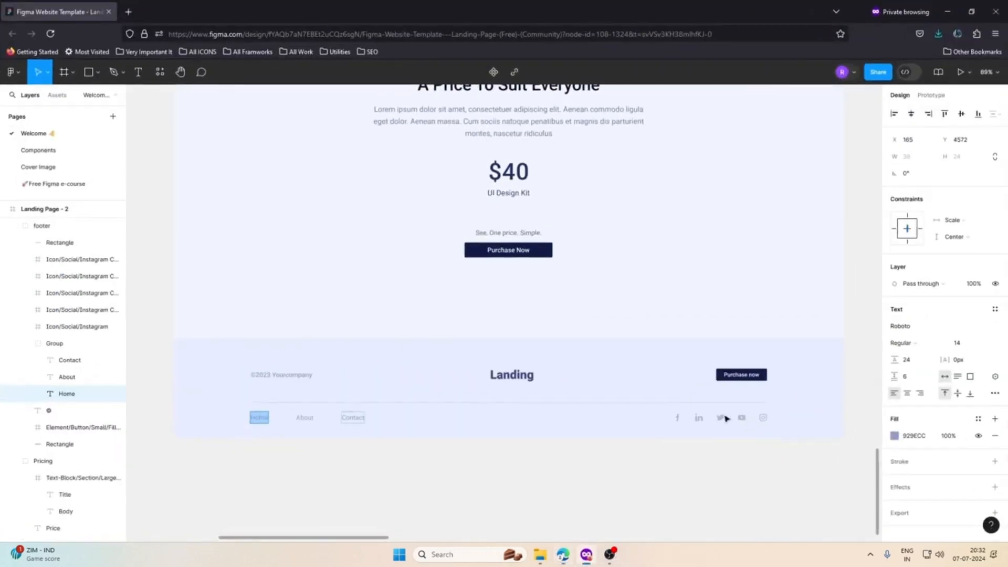
click(941, 11)
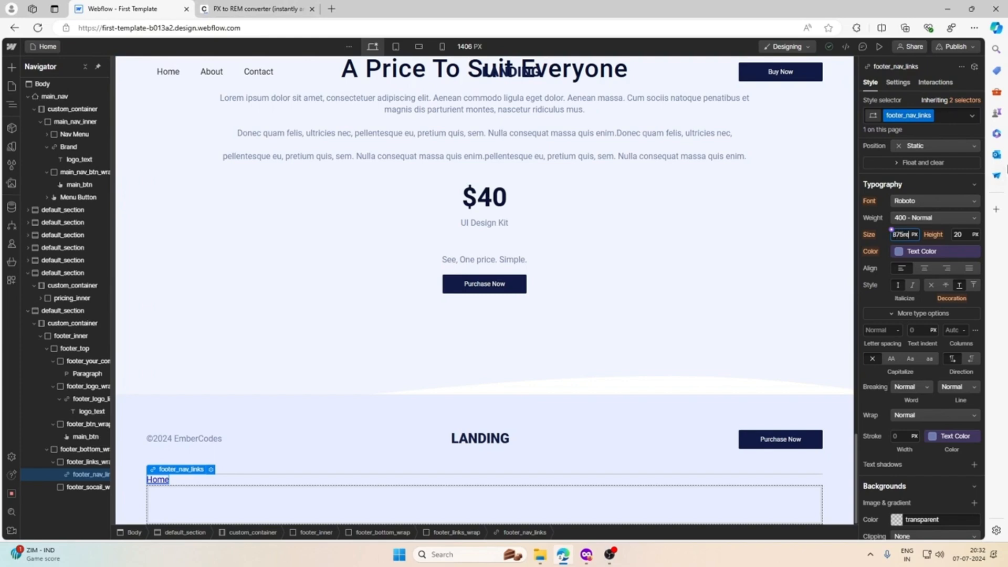
text(rem)
key(Return)
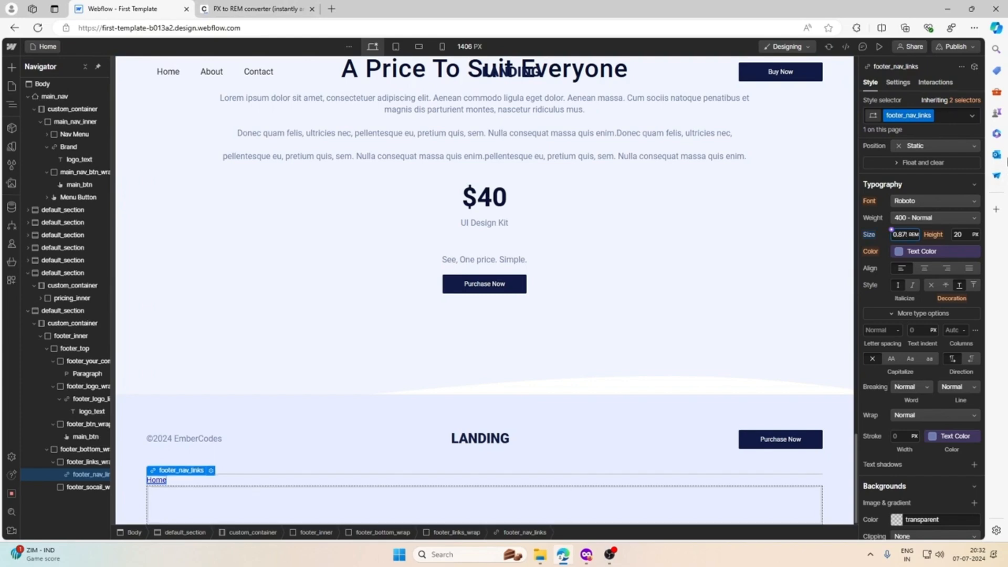
Step: Apply the Text Color swatch to the footer's Home link and set its text decoration to none
click(901, 254)
click(895, 332)
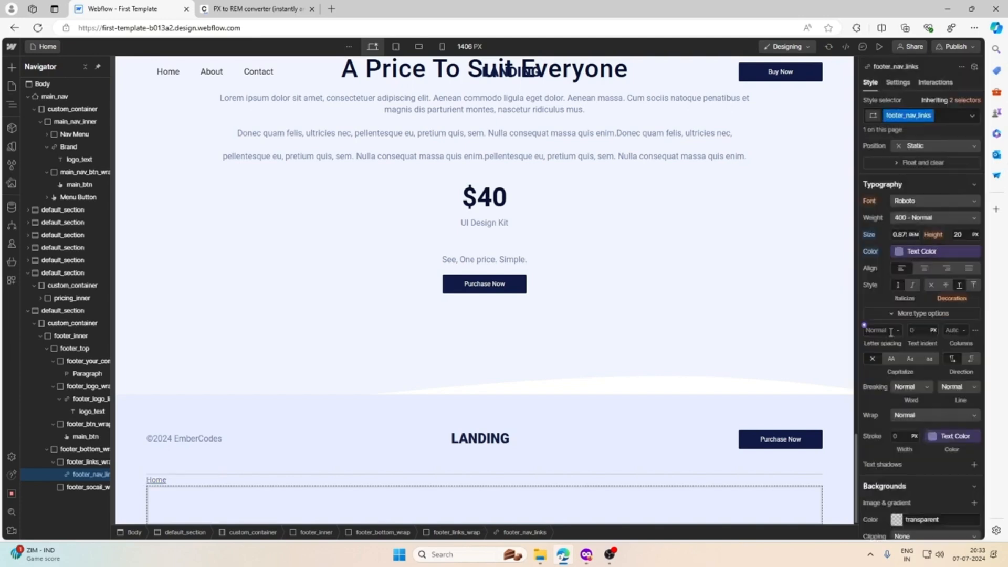
click(931, 286)
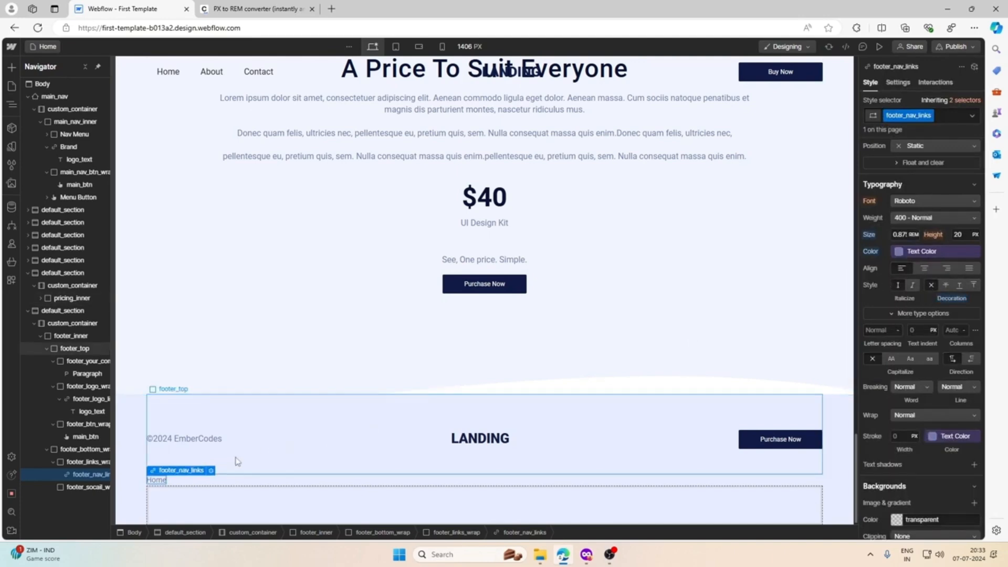
Step: Duplicate the footer's Home link and replace the copy's text with About, copied from the Figma footer
key(ctrl+d)
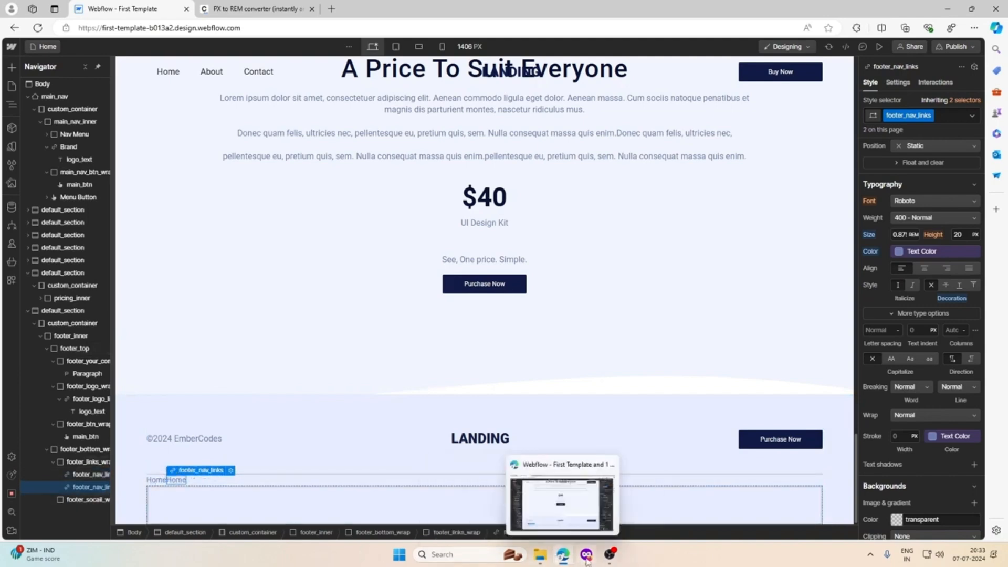
click(586, 555)
click(304, 417)
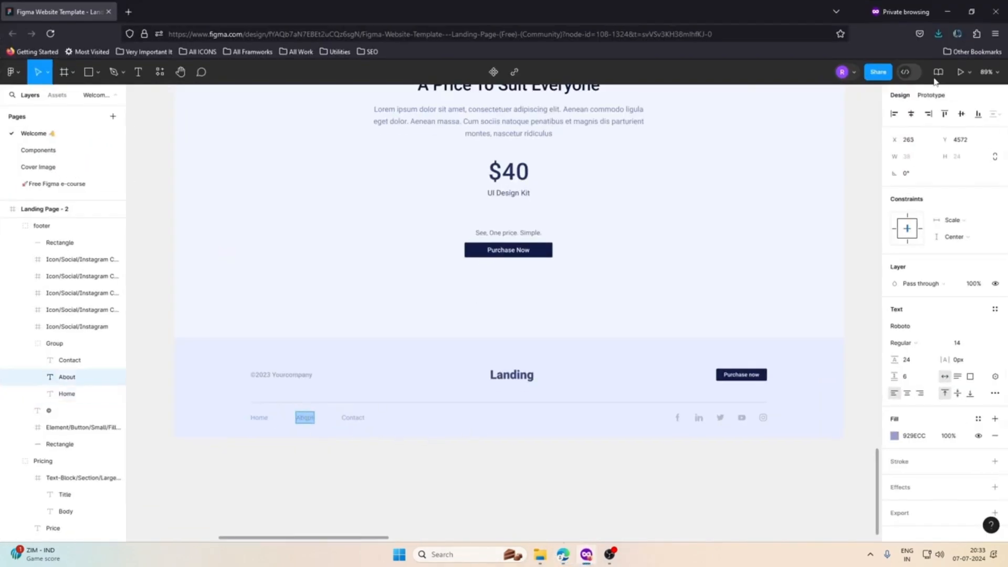
click(948, 12)
double_click(176, 482)
text(About)
click(206, 482)
Step: Duplicate the footer's About link and replace the copy's text with Contact from the Figma footer
click(184, 481)
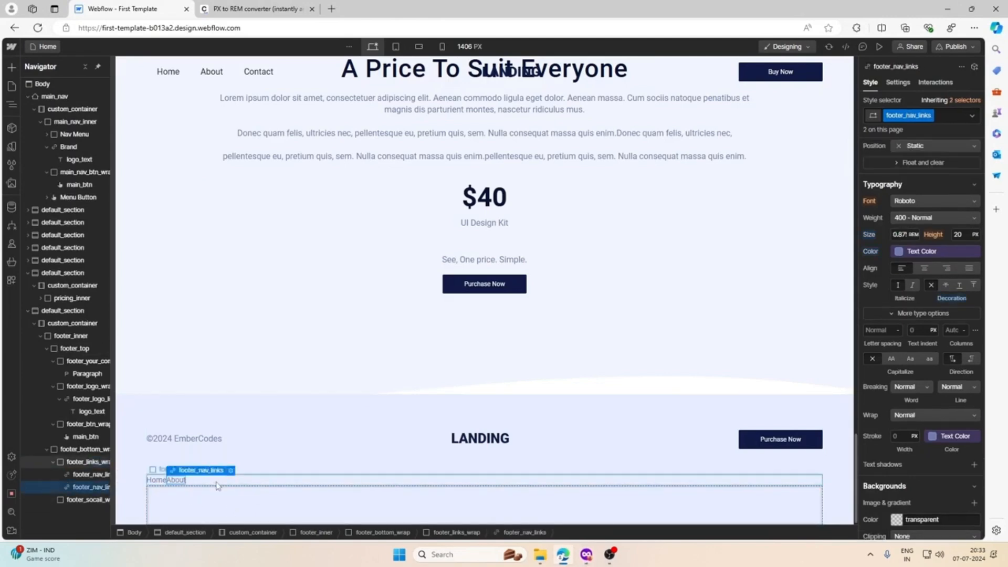
click(587, 556)
click(353, 418)
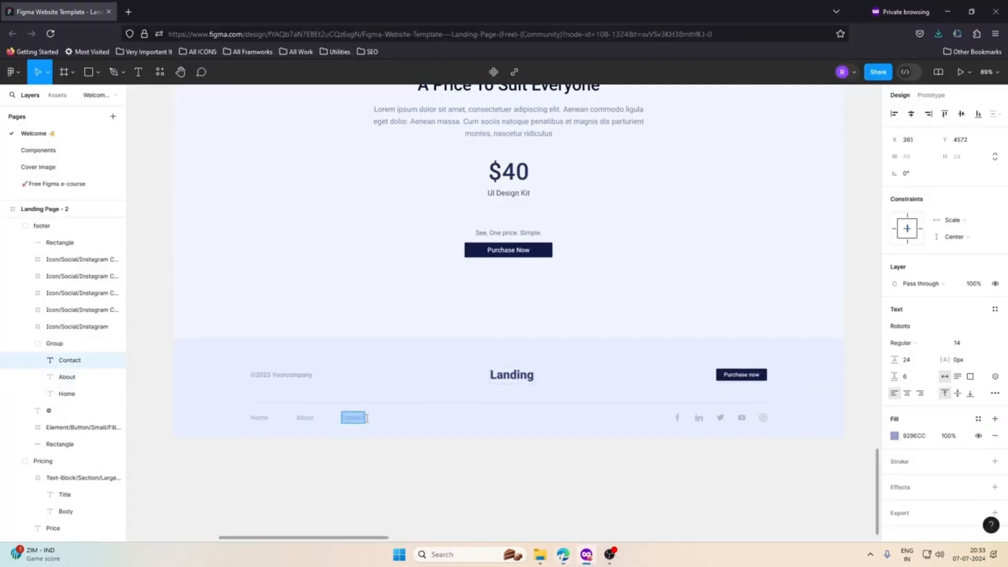
click(947, 12)
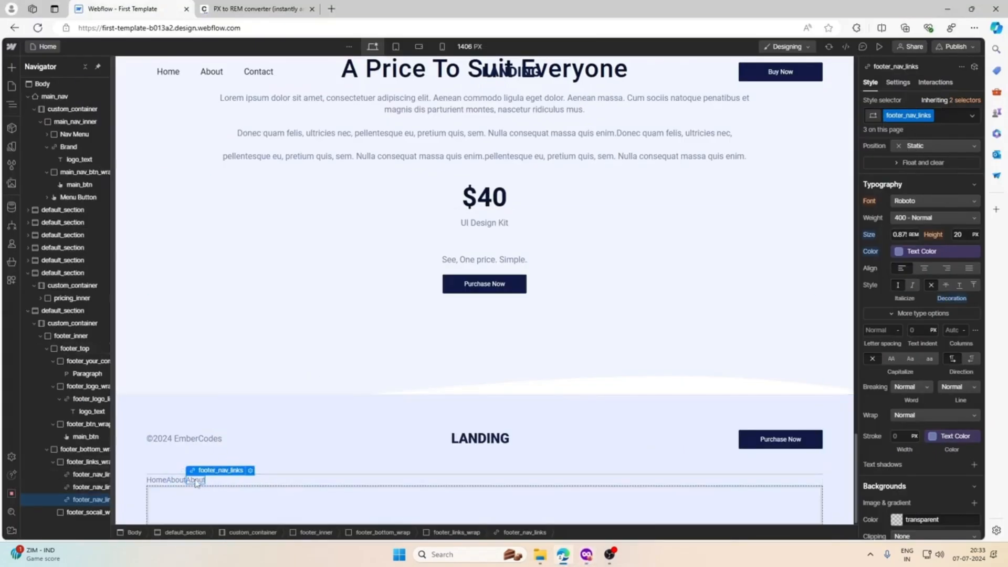
double_click(195, 480)
text(Contact)
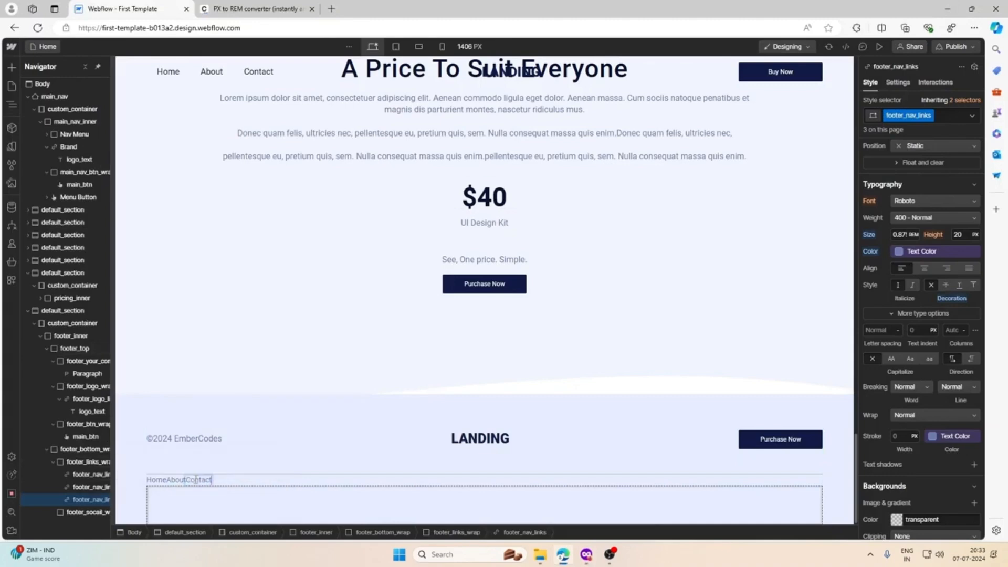
Step: Set the footer_links_wrap block to a horizontal flex layout with a 1.5rem gap
click(258, 479)
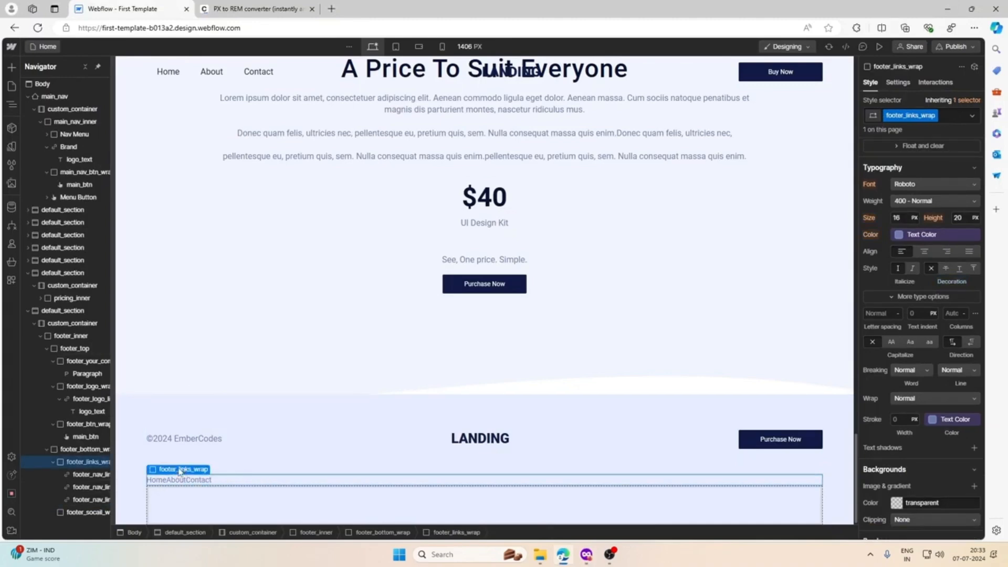
scroll(934, 307, up, 5)
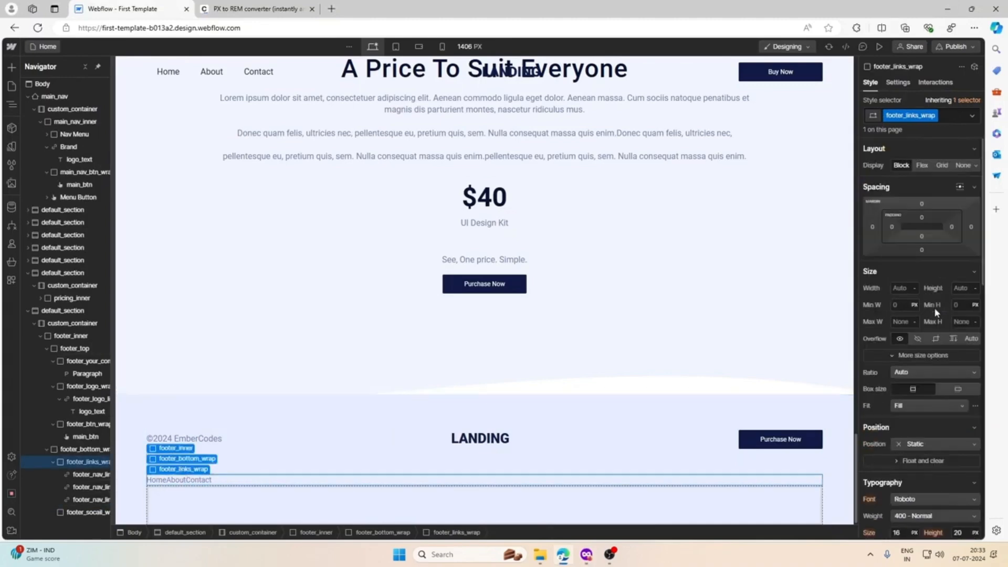
click(920, 166)
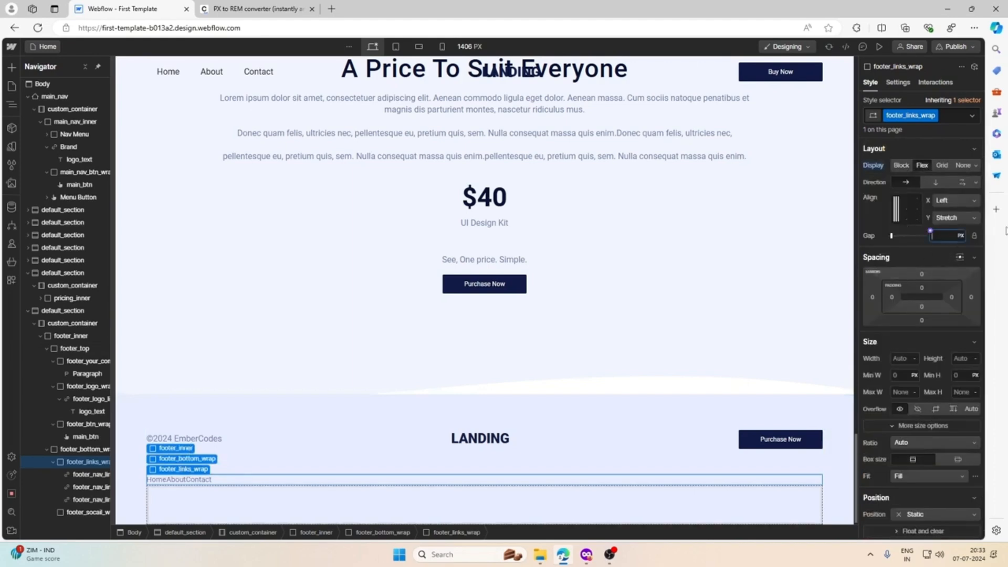
text(1.5rem)
Step: Export the footer's Facebook icon from Figma as a PNG at 2x scale and select the Instagram icon layer
click(338, 501)
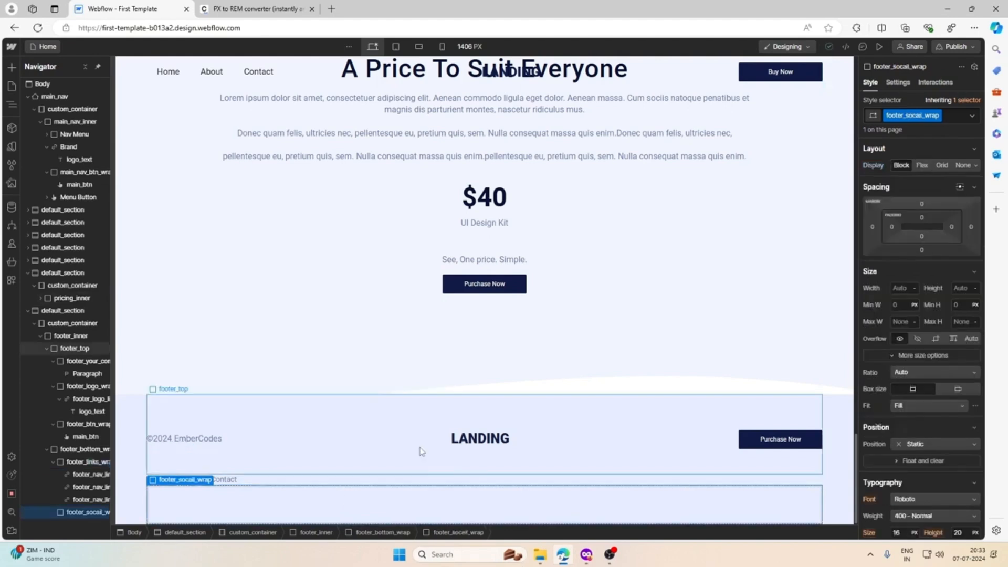
click(11, 67)
click(583, 551)
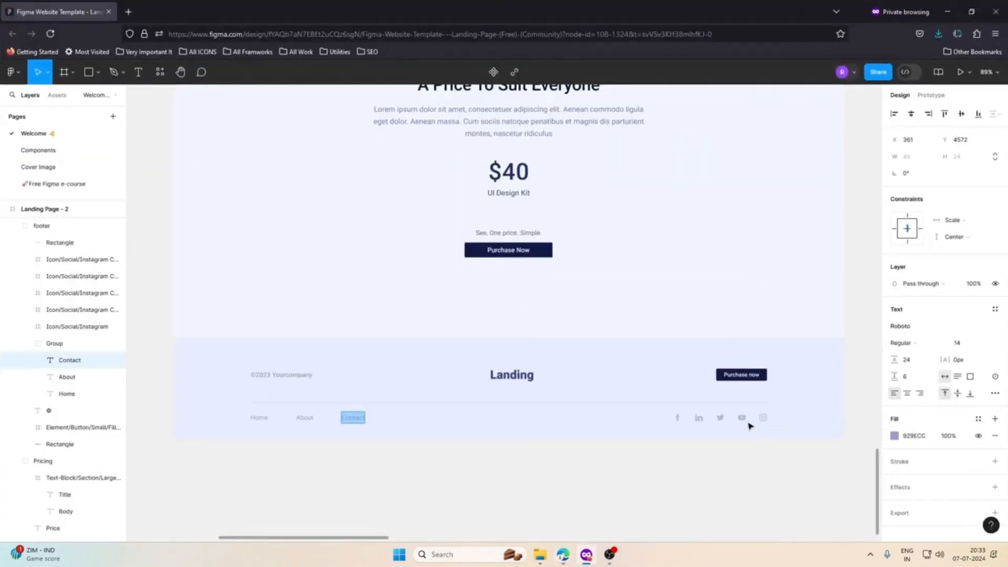
click(677, 420)
scroll(979, 474, down, 2)
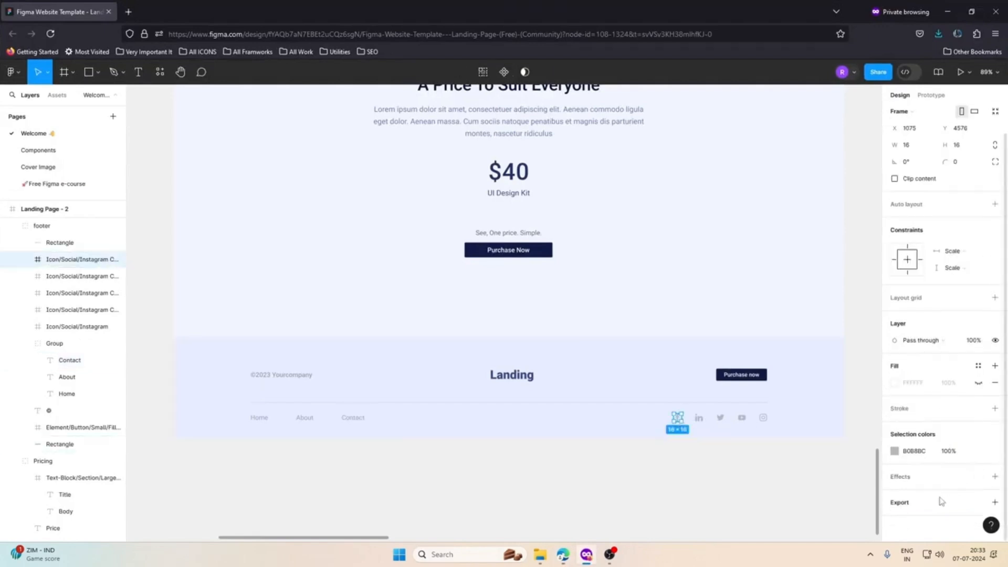
click(942, 500)
scroll(932, 488, down, 3)
click(897, 350)
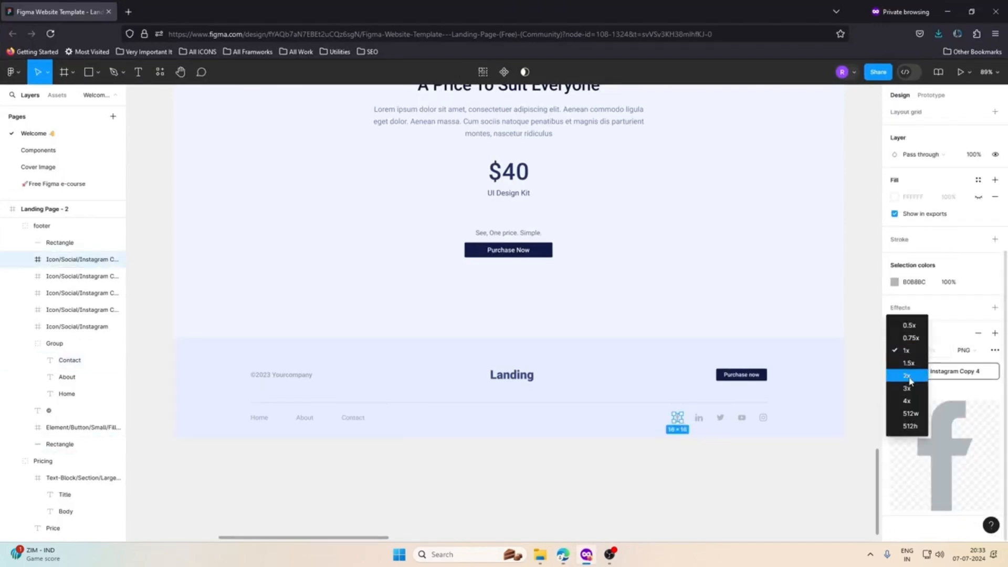
click(906, 376)
click(977, 371)
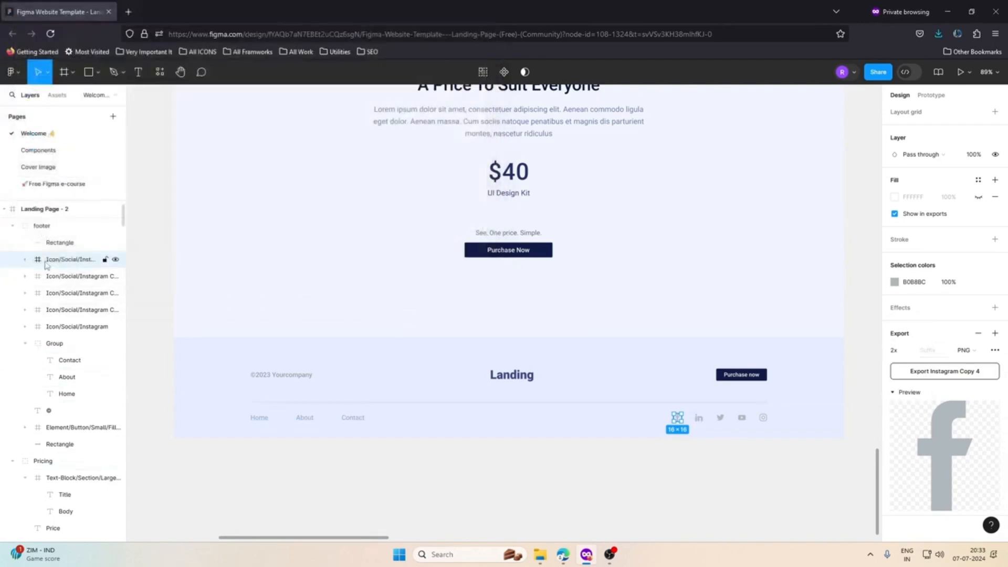
click(76, 343)
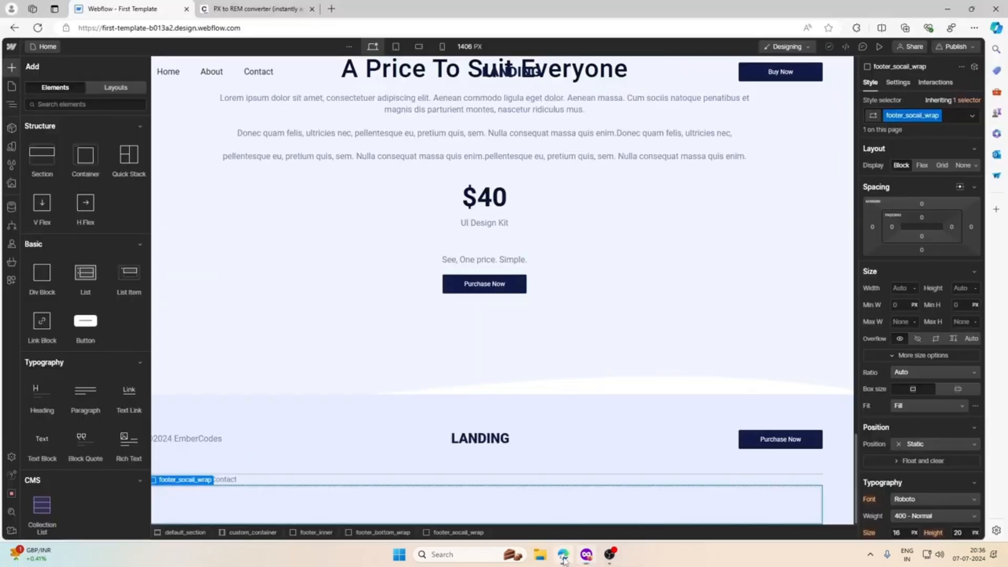
Step: Insert a link block inside footer_socail_wrap in Webflow and give it the class socail_link_wrap
key(z)
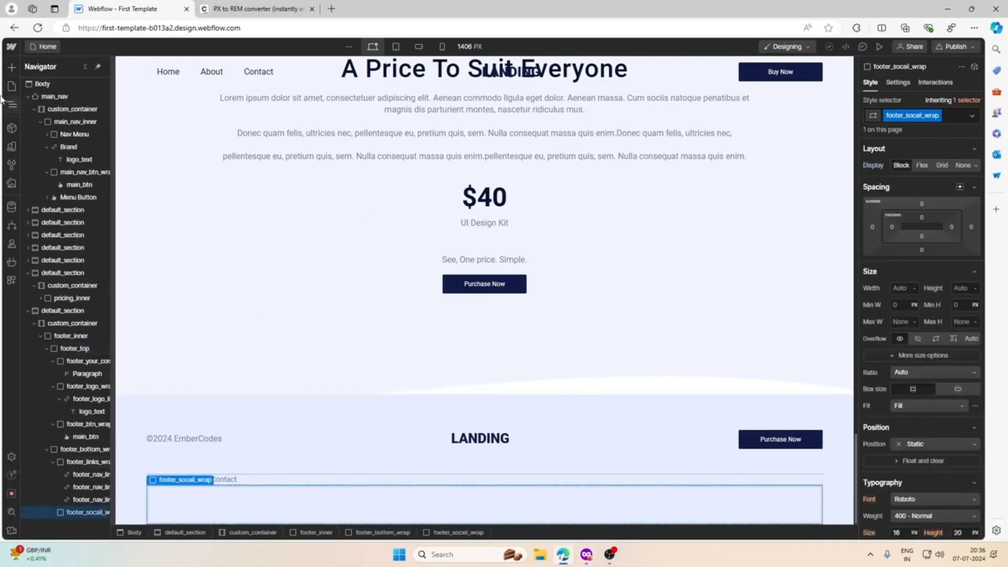
click(12, 68)
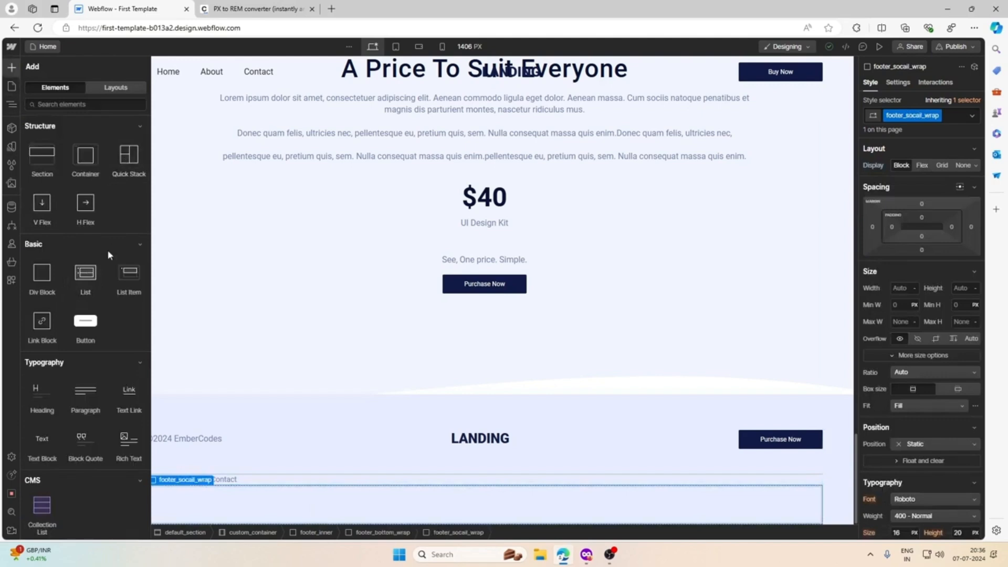
click(37, 324)
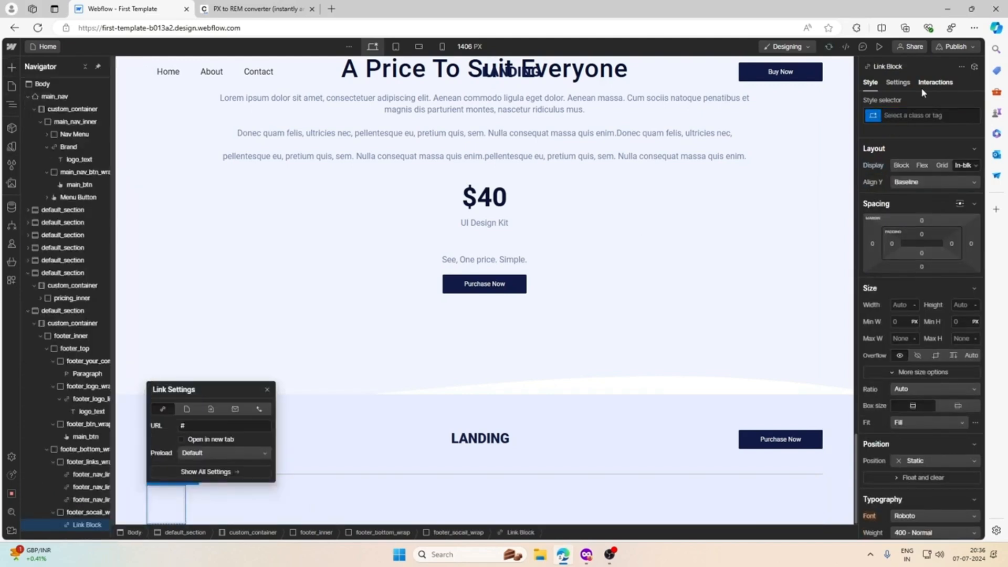
click(916, 116)
text(socail_link_wrap)
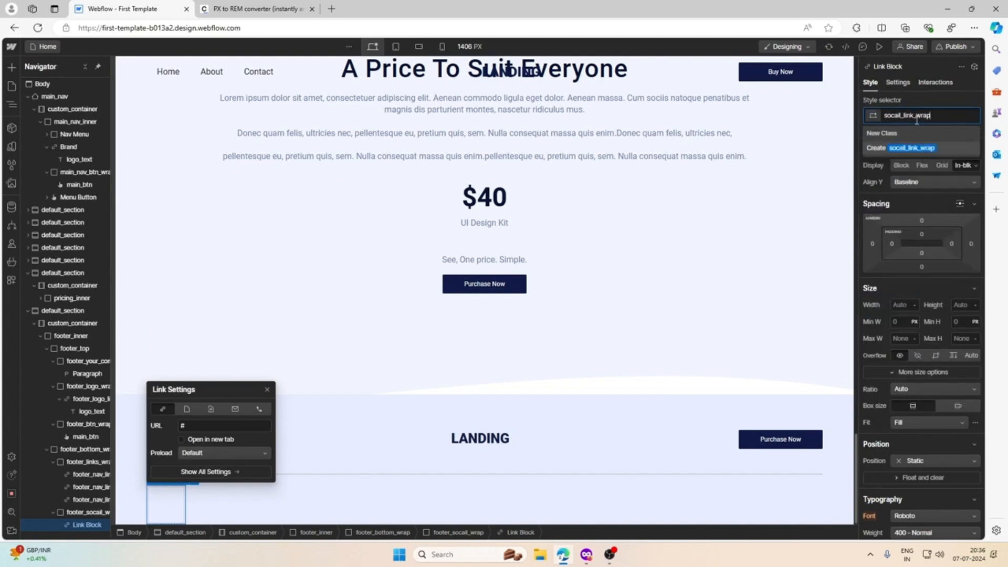
key(Return)
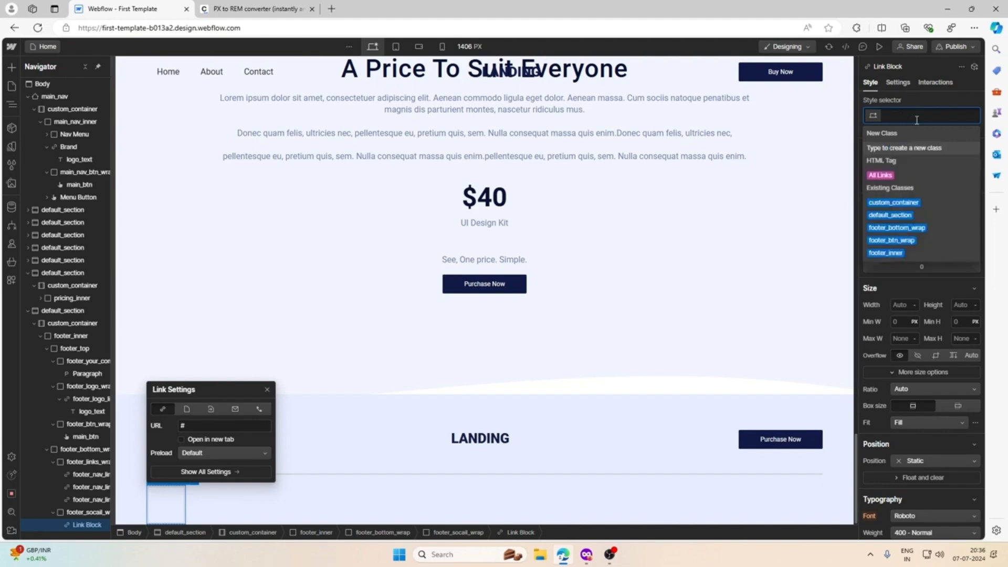
Step: Insert an image element inside the socail_link_wrap link block
click(12, 67)
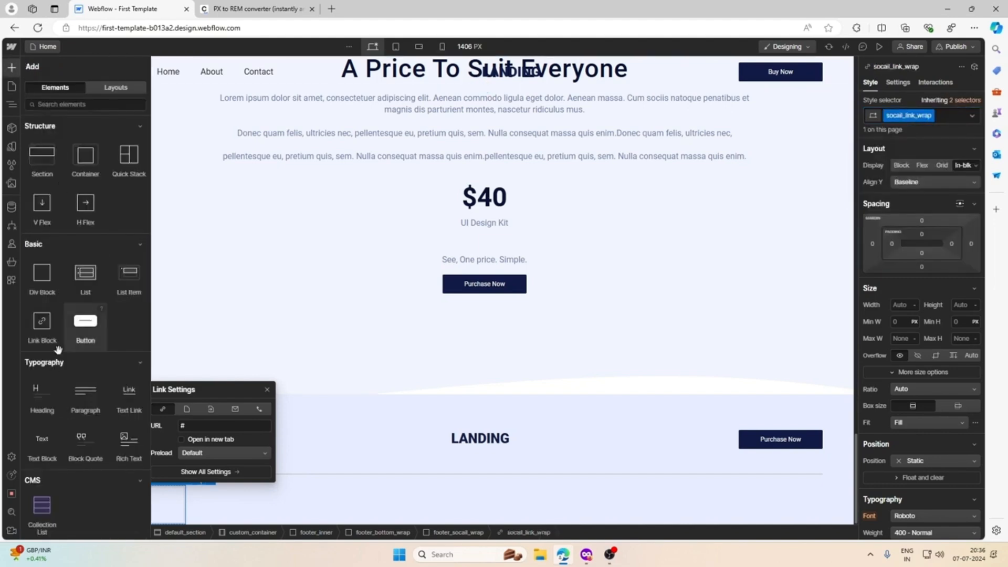
scroll(55, 435, down, 2)
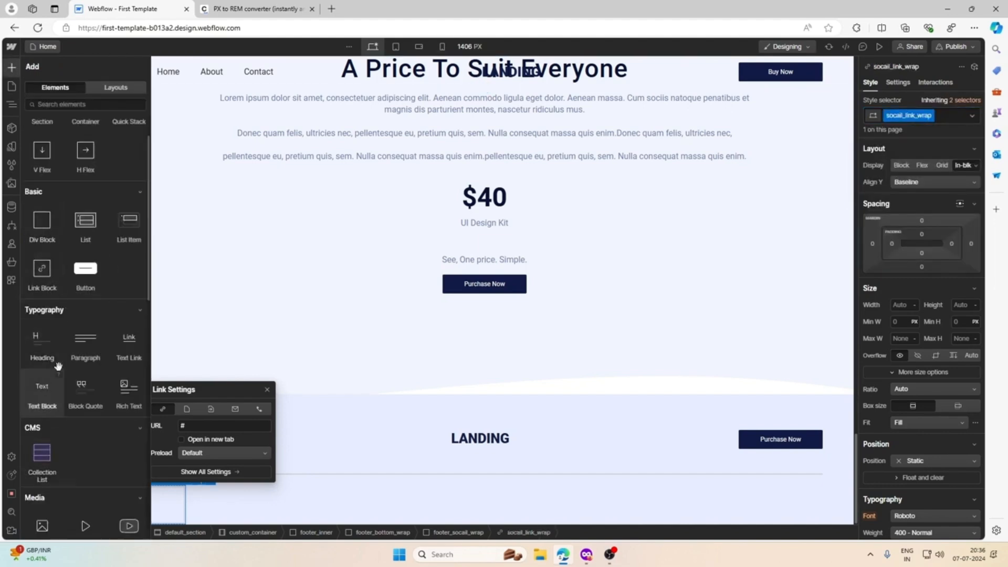
scroll(52, 410, down, 2)
click(40, 420)
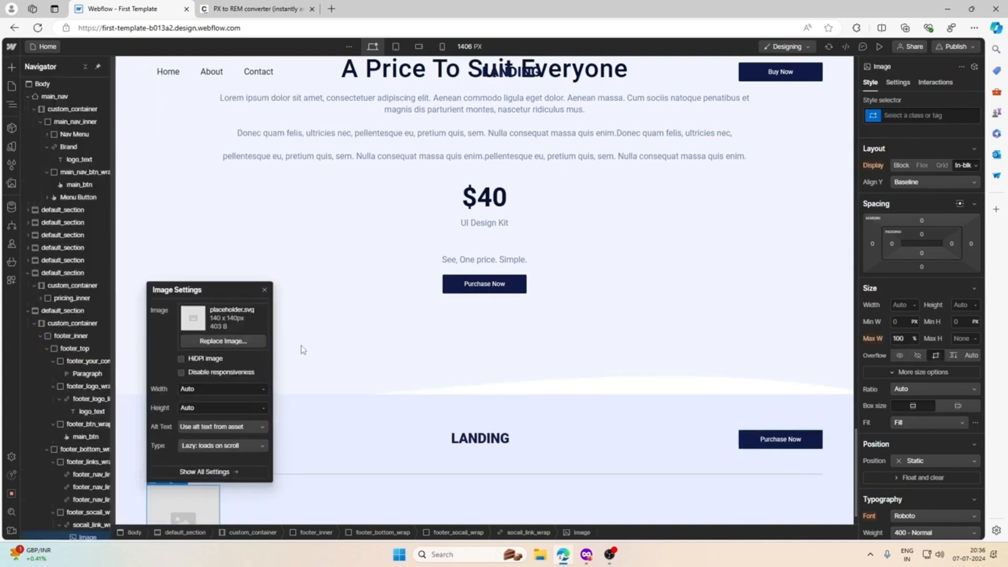
Step: Upload the five social icon PNGs from the Assets folder and use Instagram.png as the new image's source
click(226, 340)
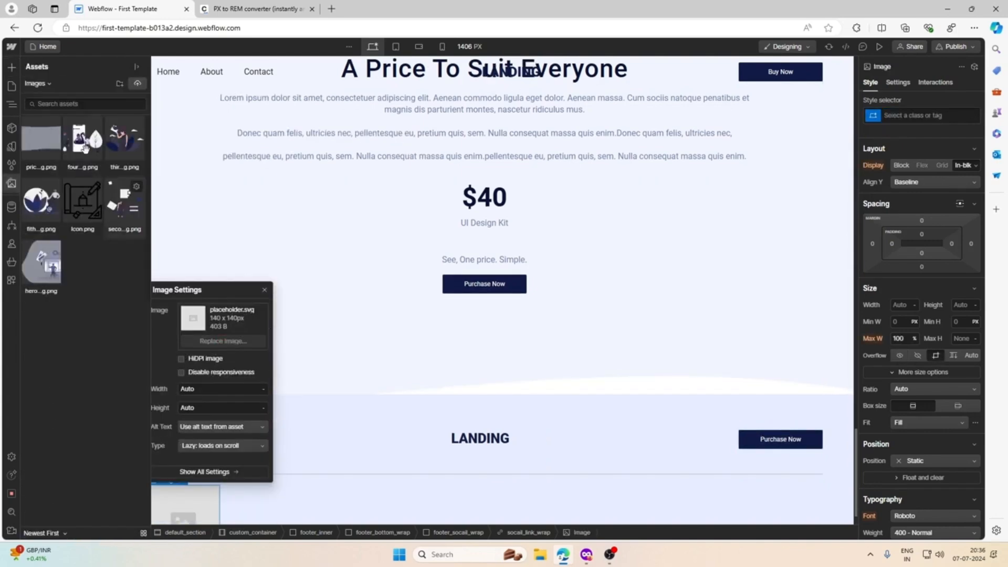
click(136, 85)
click(353, 123)
ctrl+click(411, 120)
ctrl+click(468, 121)
ctrl+click(176, 181)
ctrl+click(122, 179)
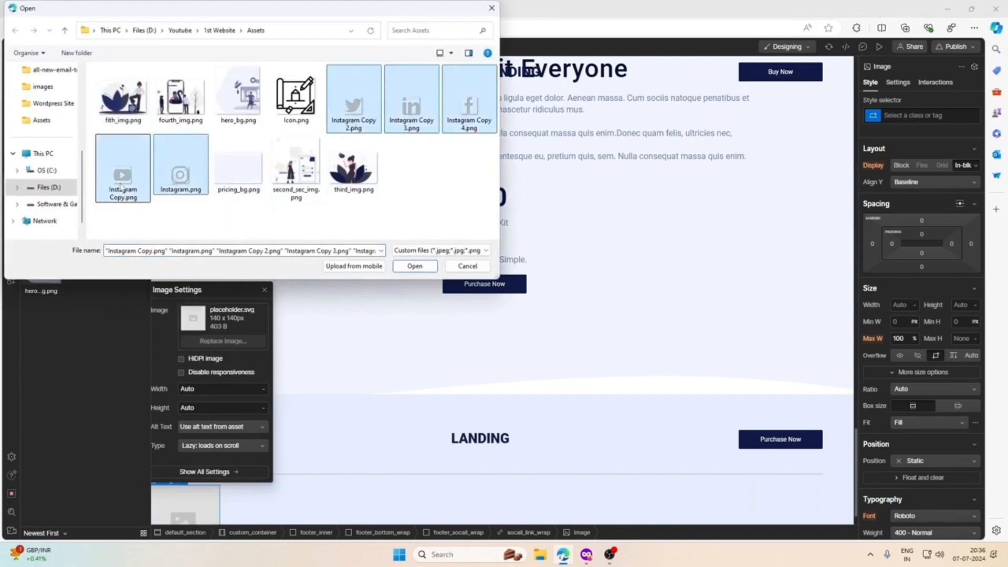
click(414, 266)
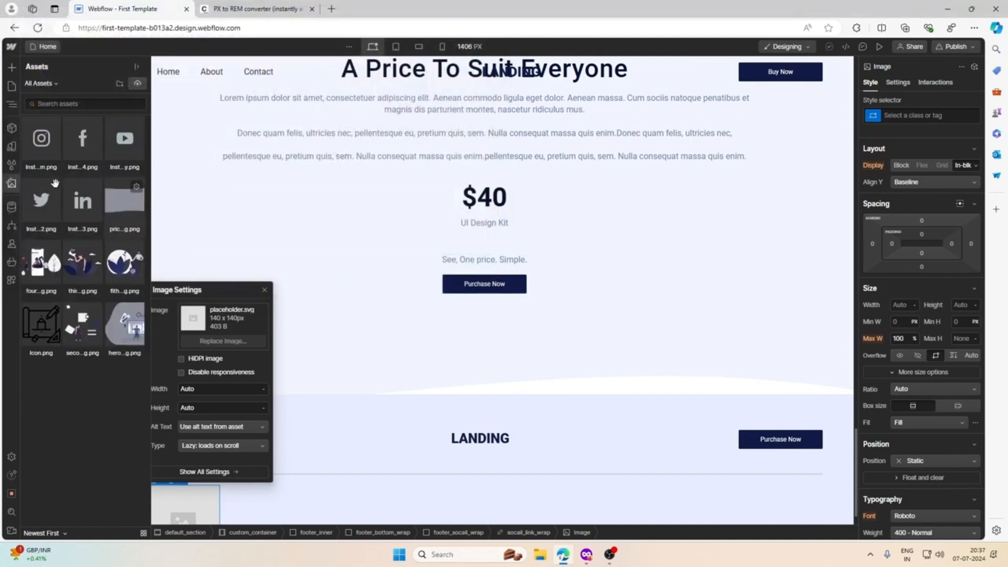
click(41, 138)
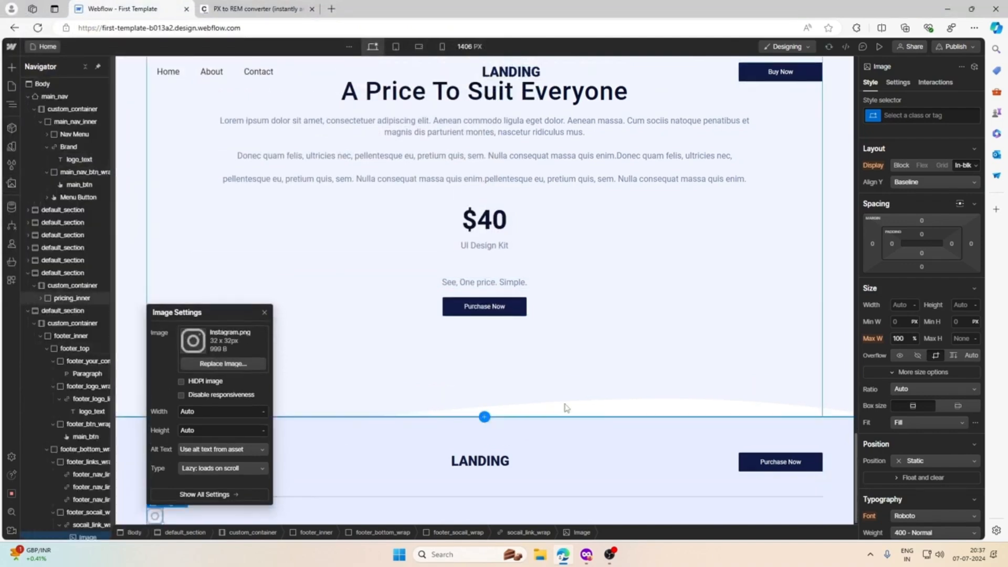
Step: Select the Instagram image in the footer's socail_link_wrap and give it the class socail_img
click(586, 554)
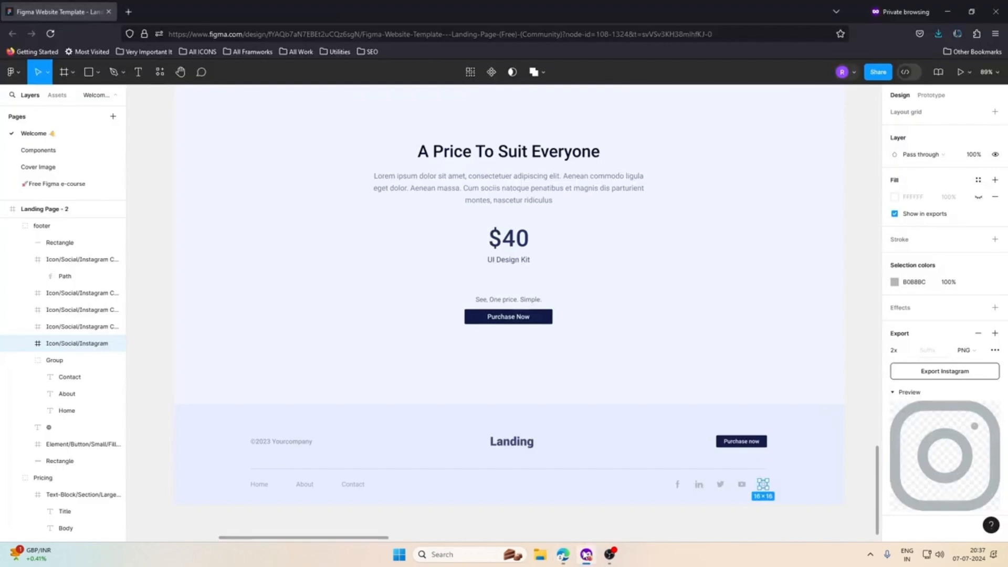
click(587, 554)
click(306, 336)
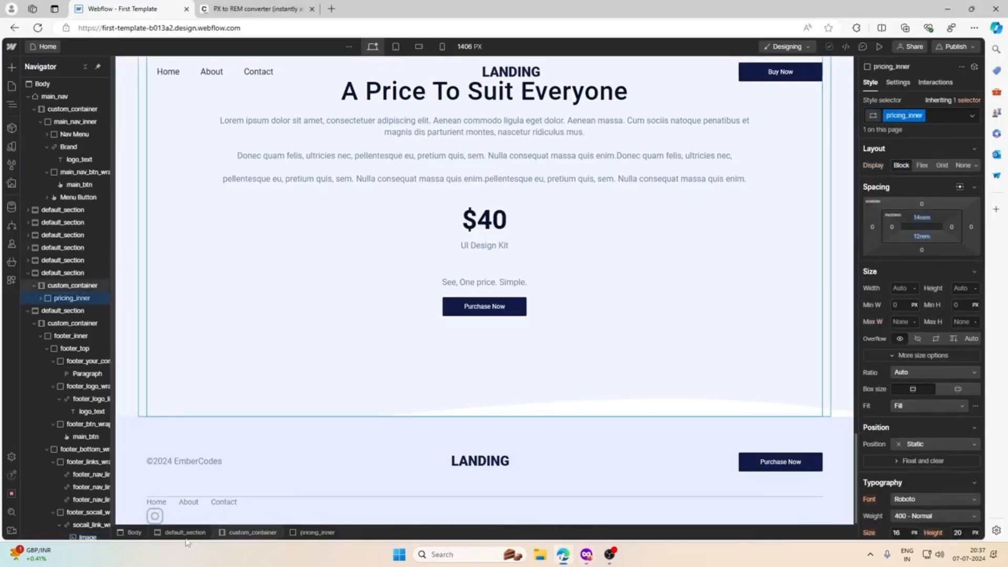
click(155, 515)
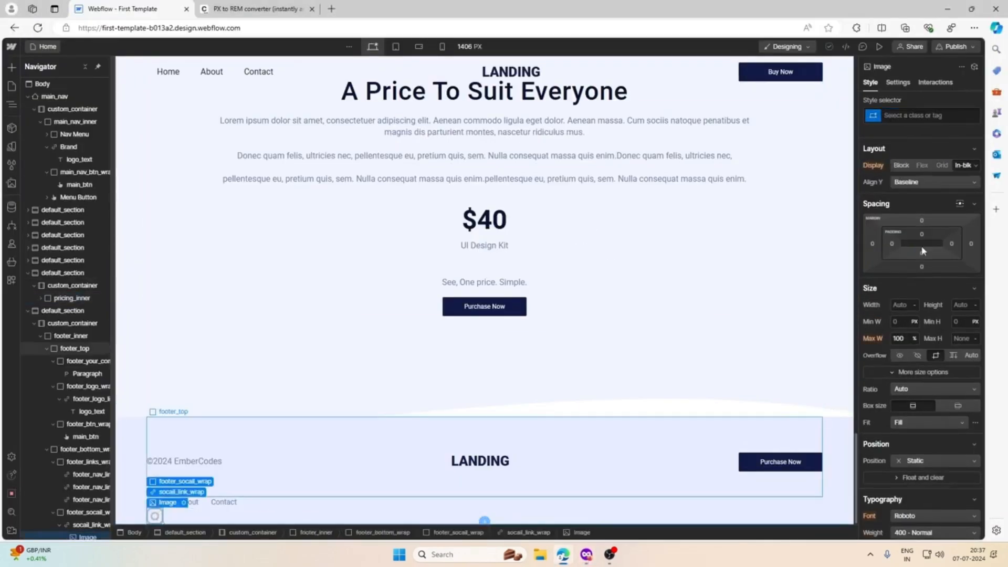
click(910, 113)
text(soc)
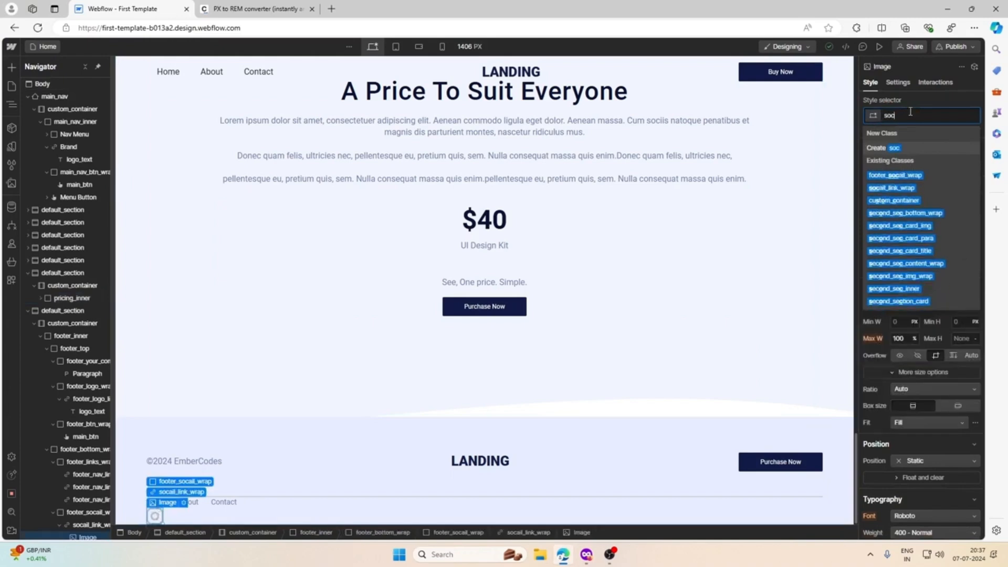
text(ail)
key(BackSpace)
key(BackSpace)
key(BackSpace)
key(BackSpace)
key(BackSpace)
key(BackSpace)
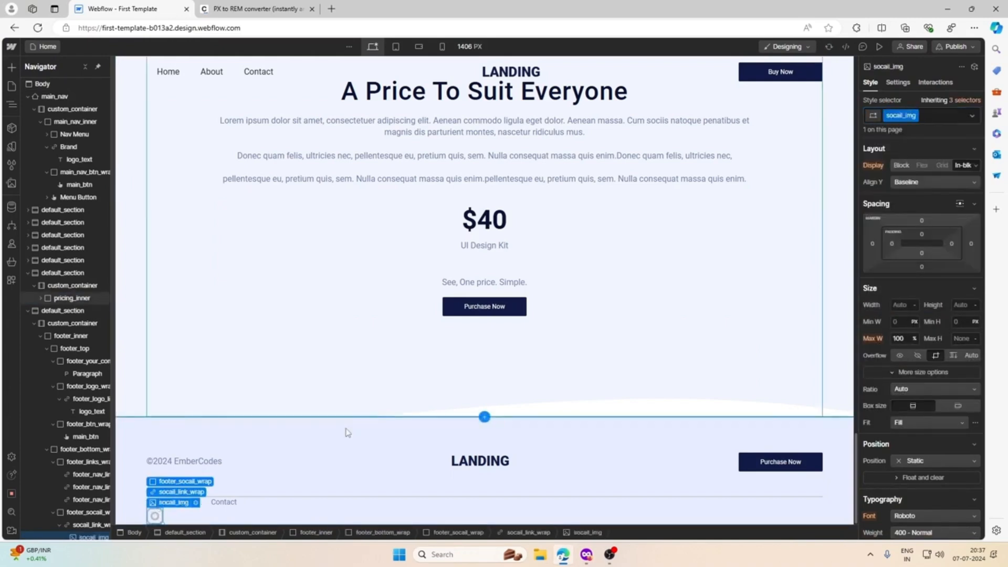
Step: Check the Instagram icon's dimensions in Figma and set socail_img's width and height to 1 rem in Webflow
click(586, 556)
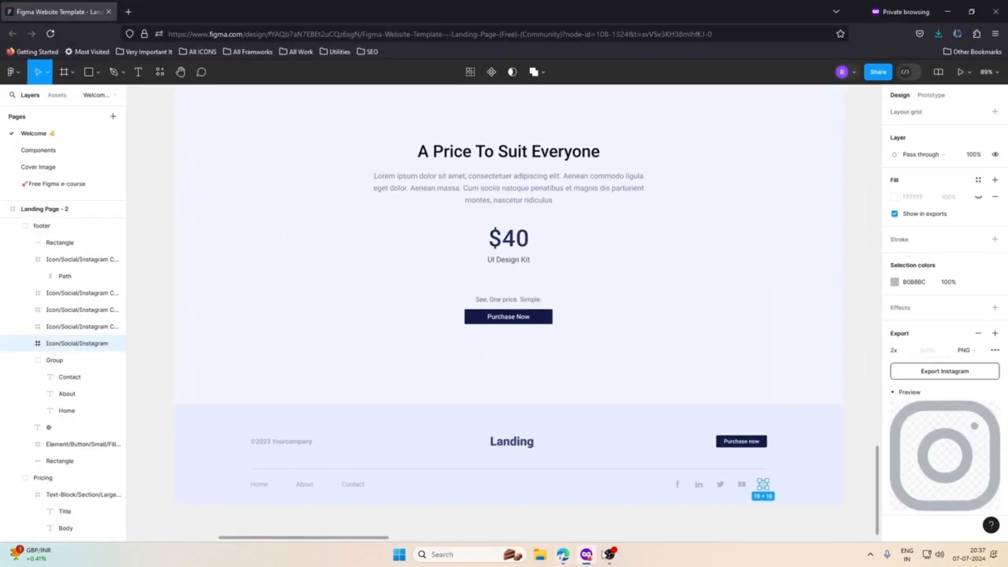
scroll(940, 235, up, 4)
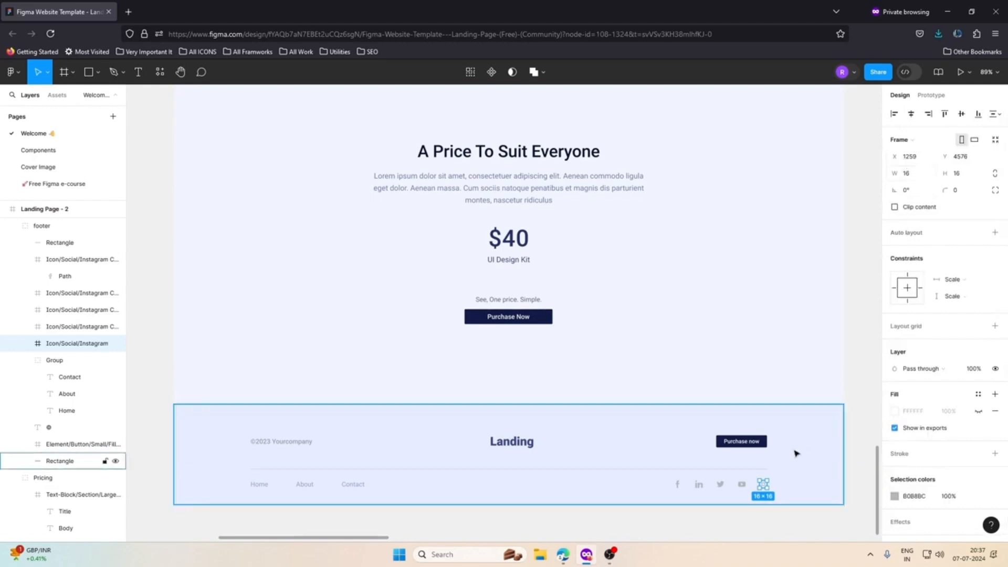
click(778, 481)
click(763, 485)
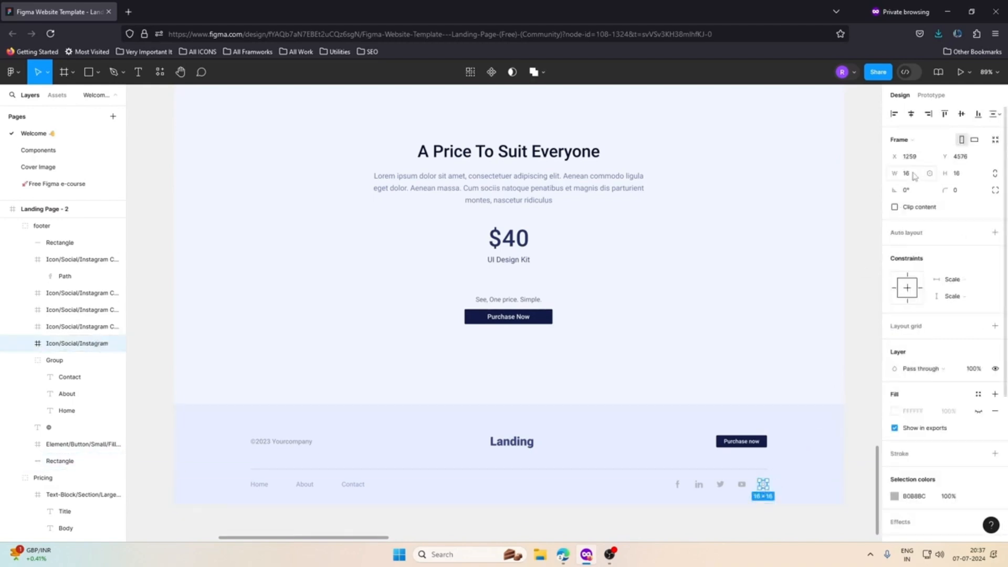
click(954, 175)
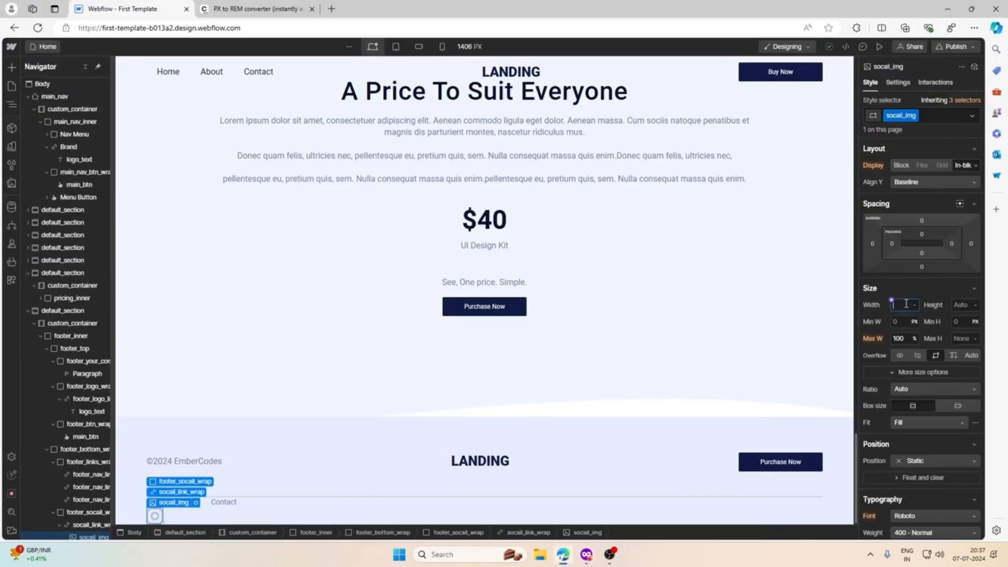
click(906, 305)
text(1rem)
key(Return)
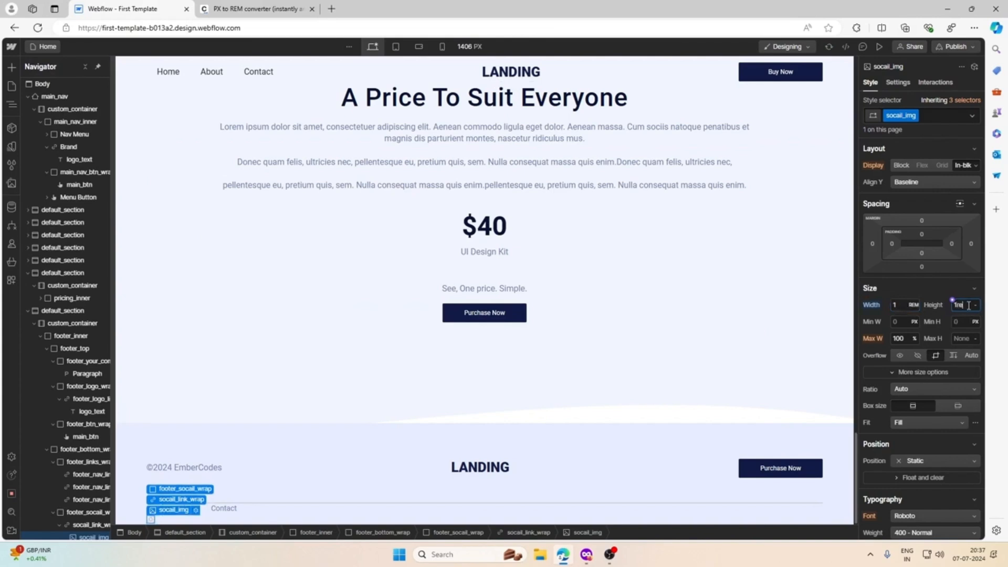
Step: Set the fit of the socail_img image to Contain
click(906, 372)
click(906, 374)
click(904, 422)
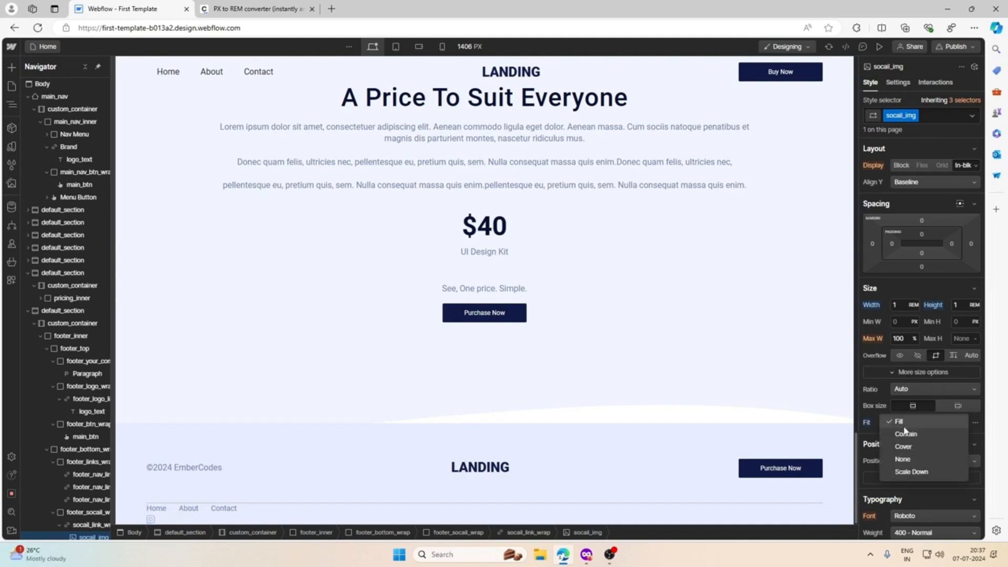
click(905, 434)
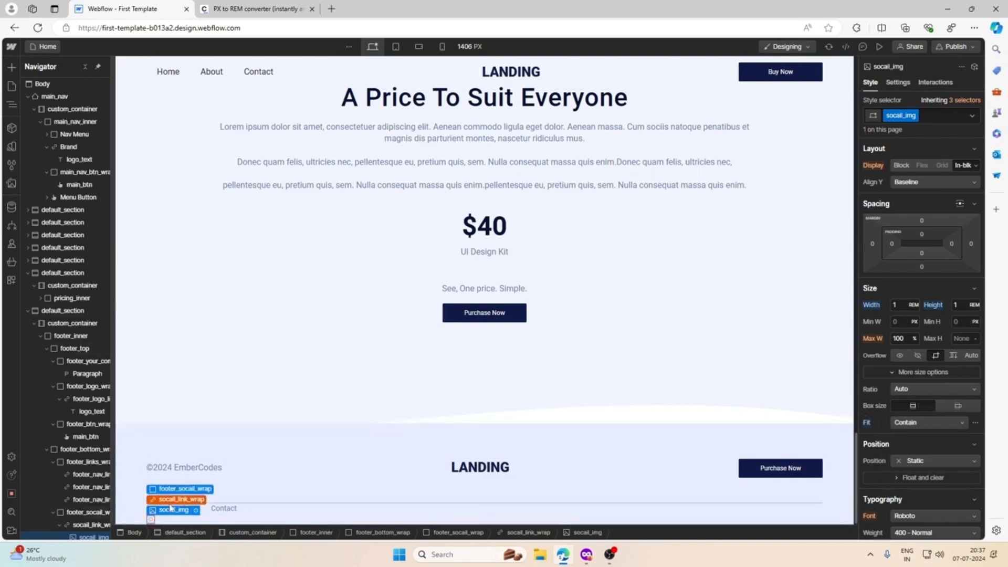
Step: Duplicate the socail_link_wrap link block with its icon four times to make five social links
click(172, 500)
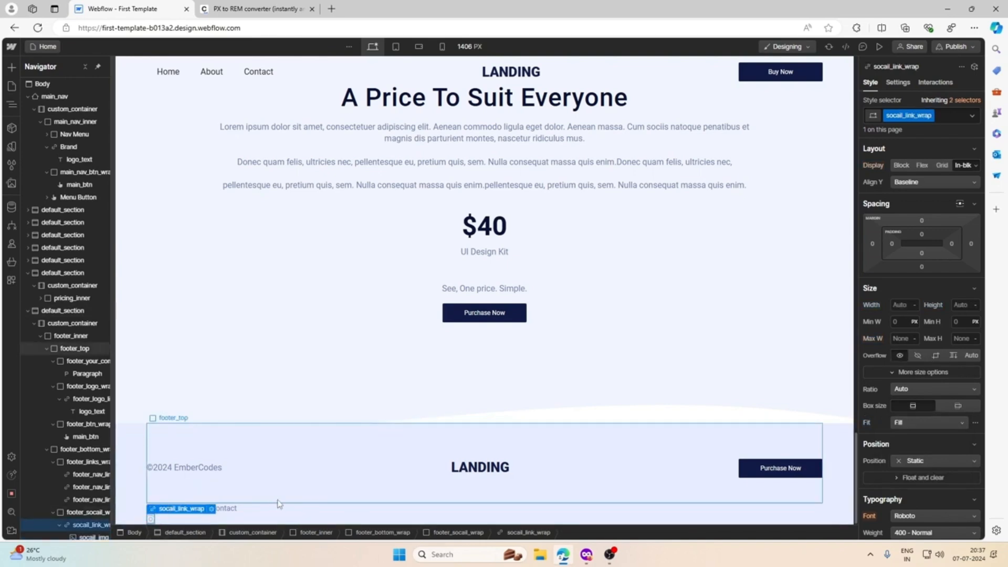
key(ctrl+d)
key(ctrl+d)
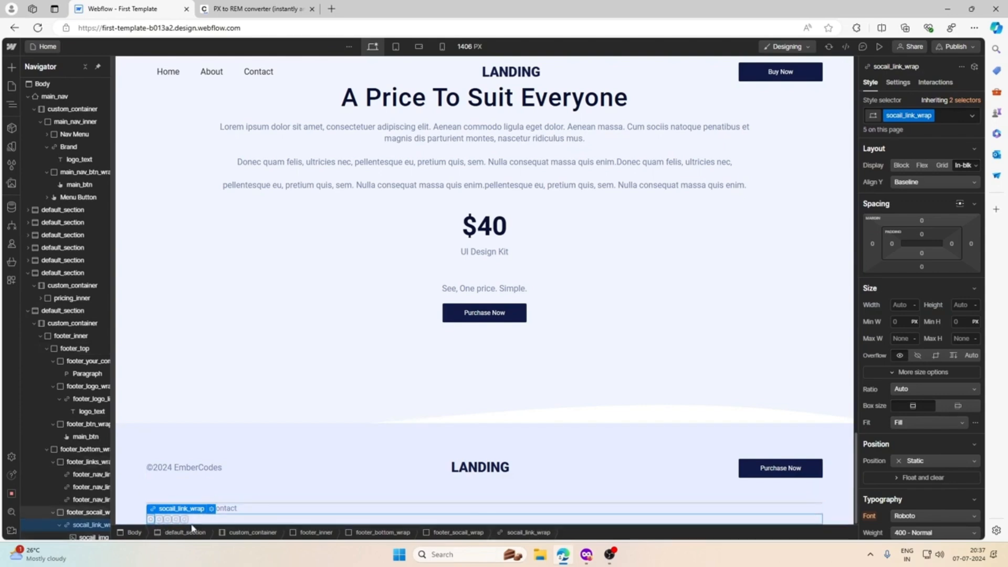
Step: Replace the first footer social icon with the Facebook image asset and check the icon order in the Figma design
click(152, 520)
click(195, 509)
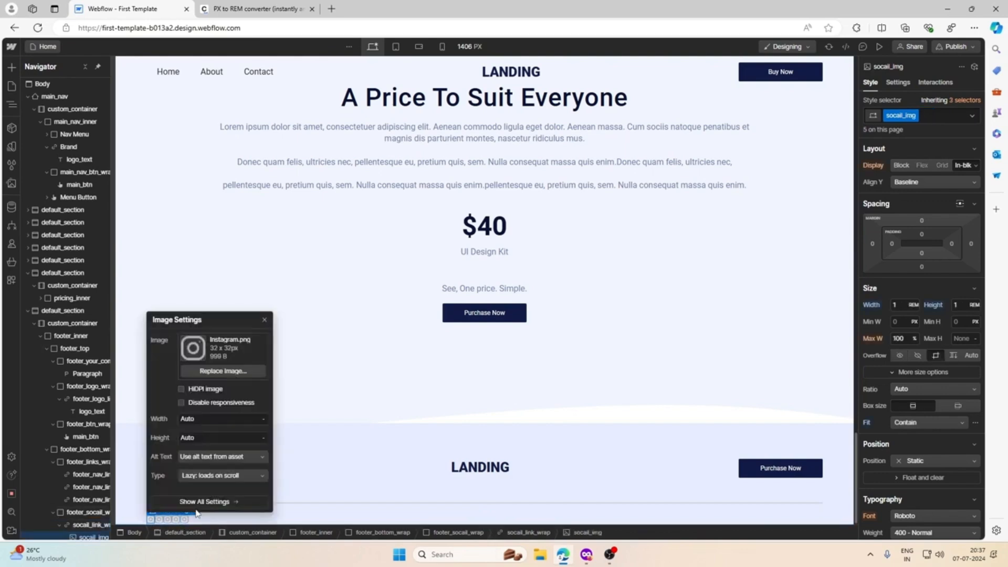
click(223, 370)
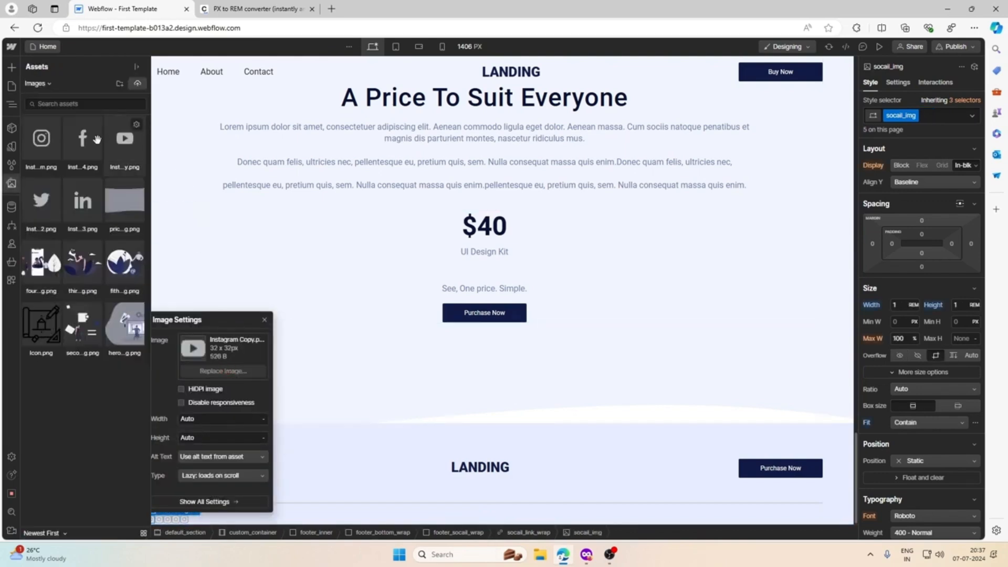
click(82, 141)
click(586, 554)
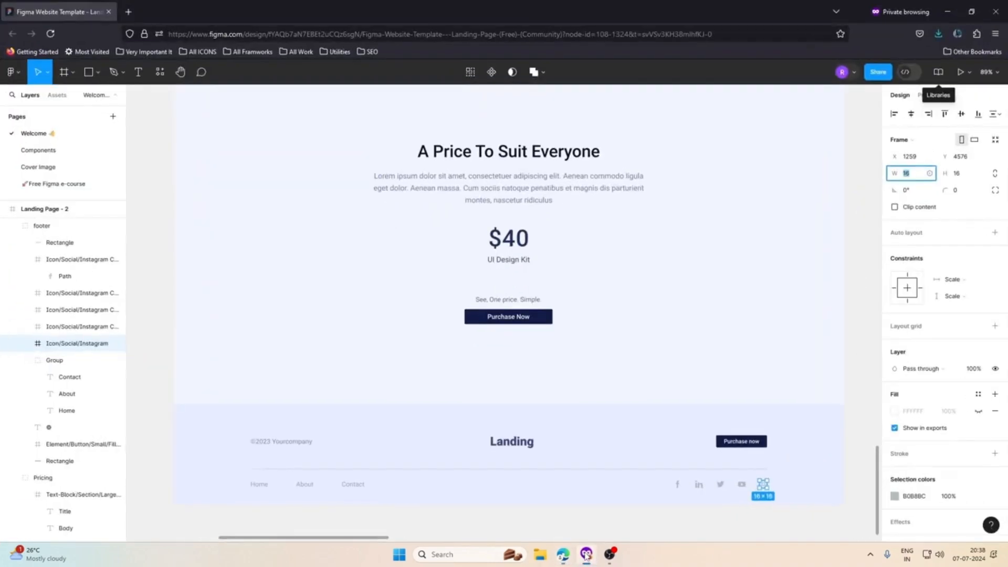
click(587, 554)
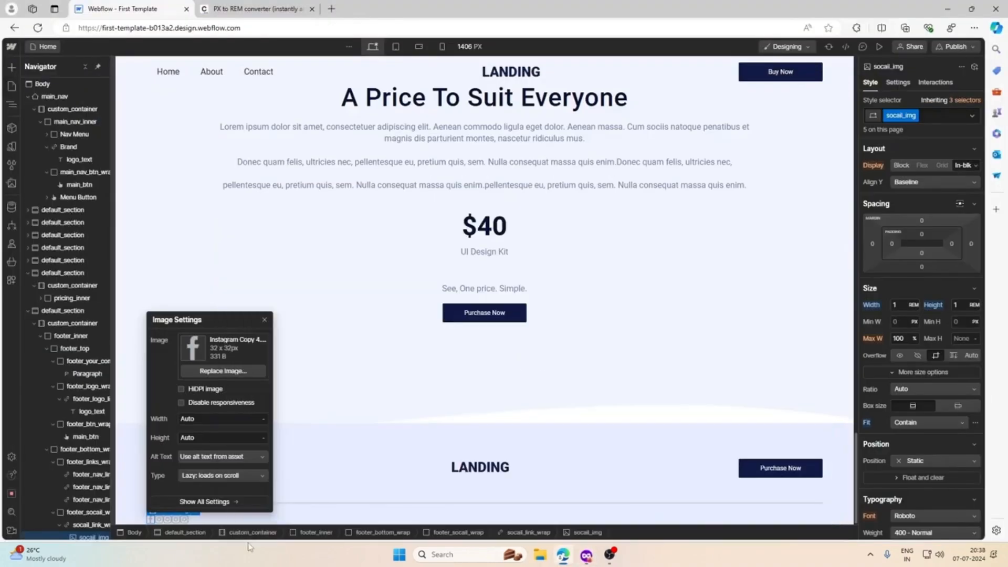
Step: Replace the second footer social icon with the LinkedIn image asset
click(175, 509)
click(204, 510)
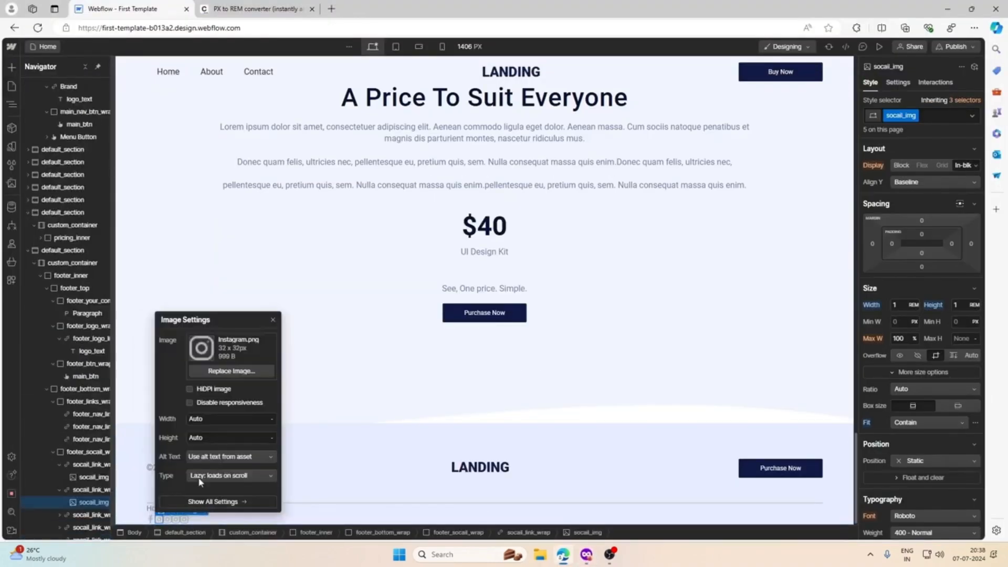
click(221, 371)
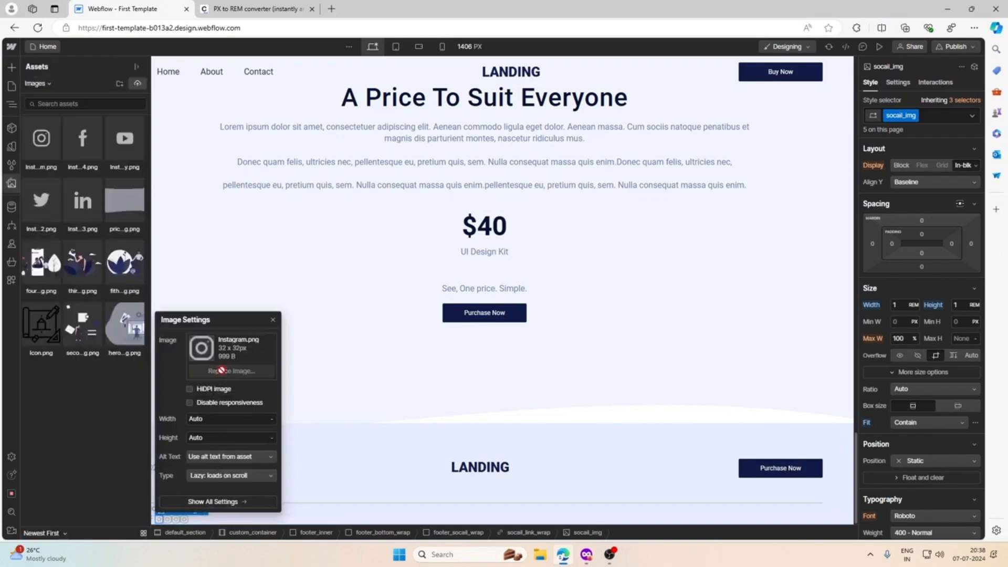
click(76, 197)
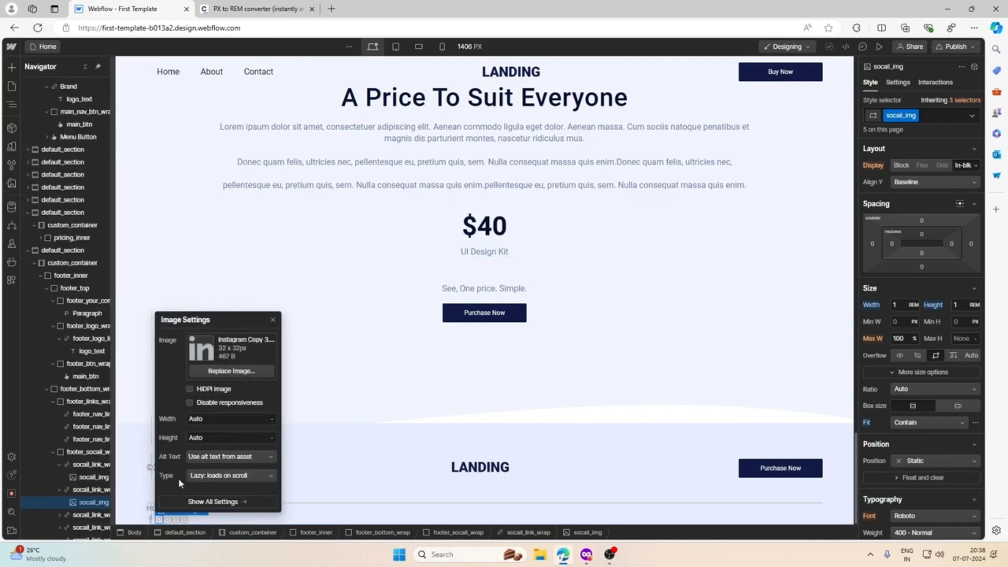
Step: Replace the third footer social icon with the Twitter image asset and compare it with the Figma footer
click(171, 519)
click(208, 510)
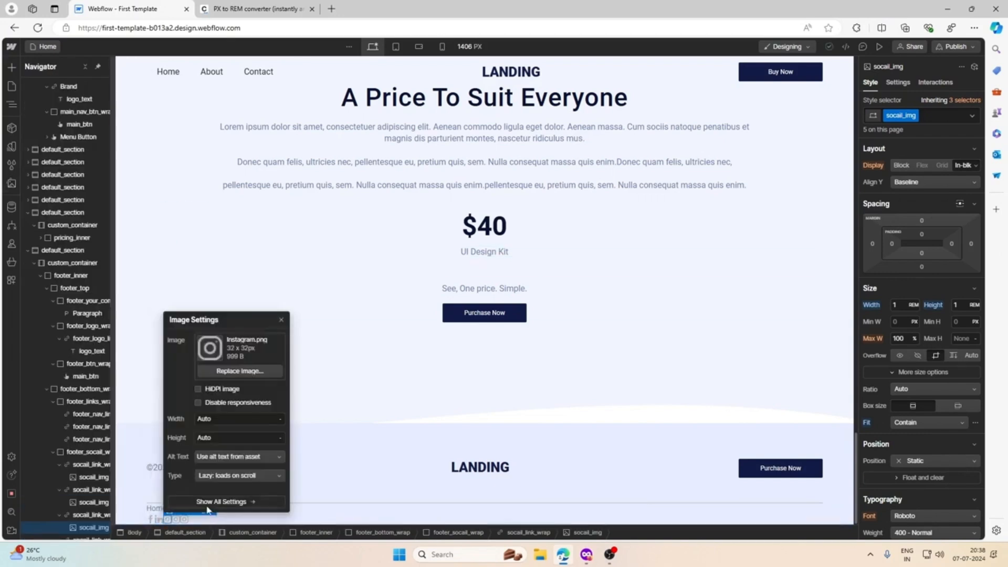
click(223, 371)
click(42, 194)
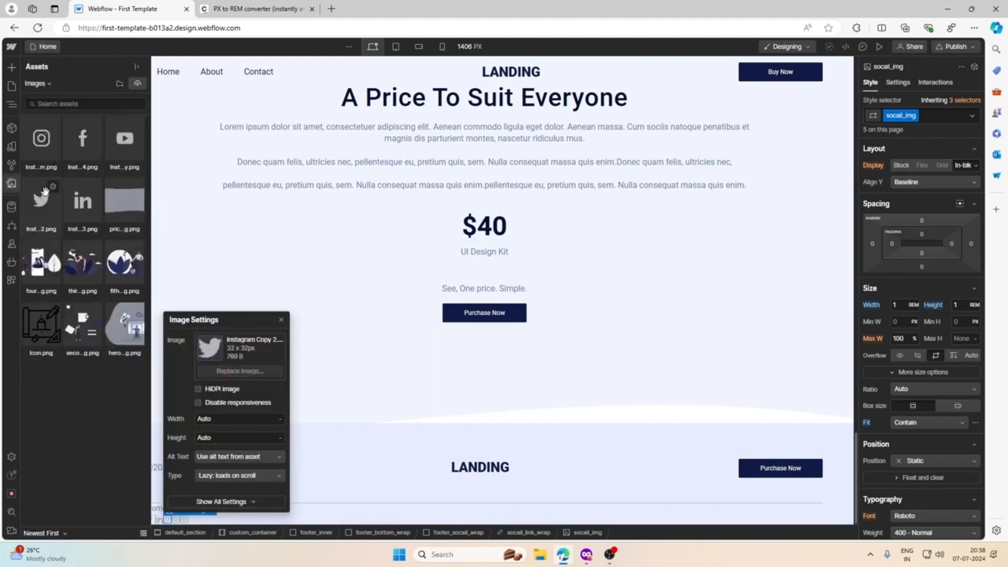
click(609, 554)
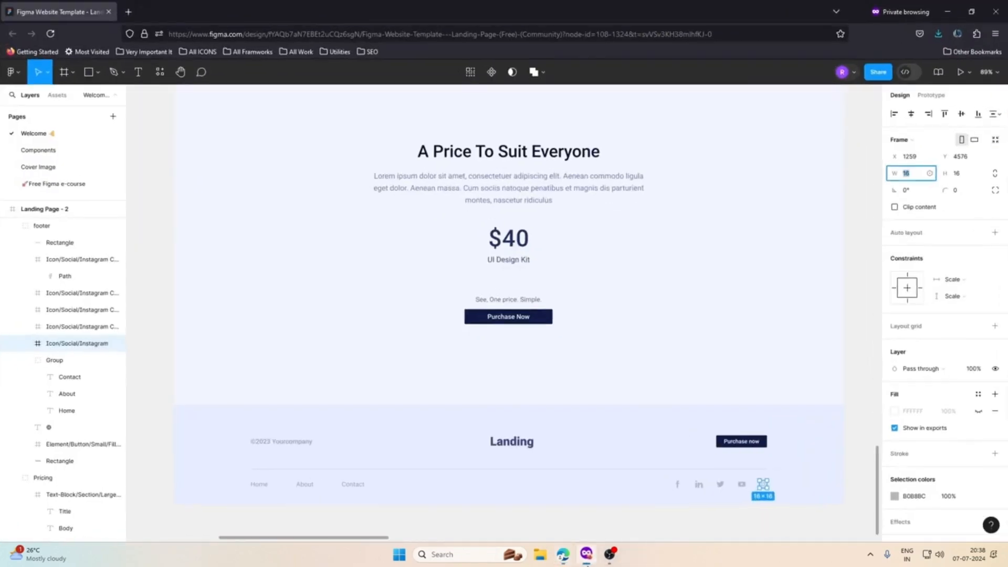
click(588, 556)
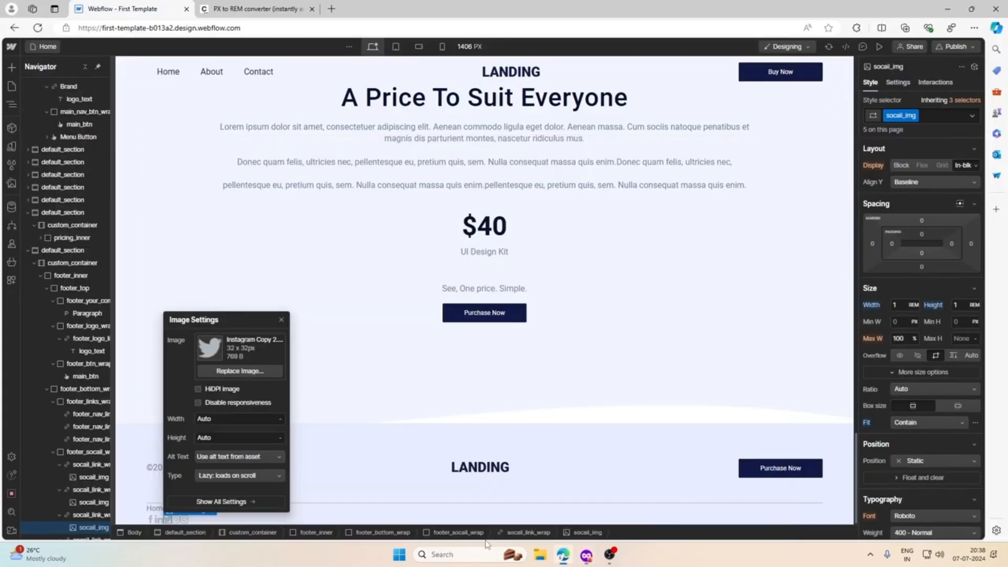
Step: Replace the fourth footer social icon with the YouTube image asset
click(184, 519)
click(222, 510)
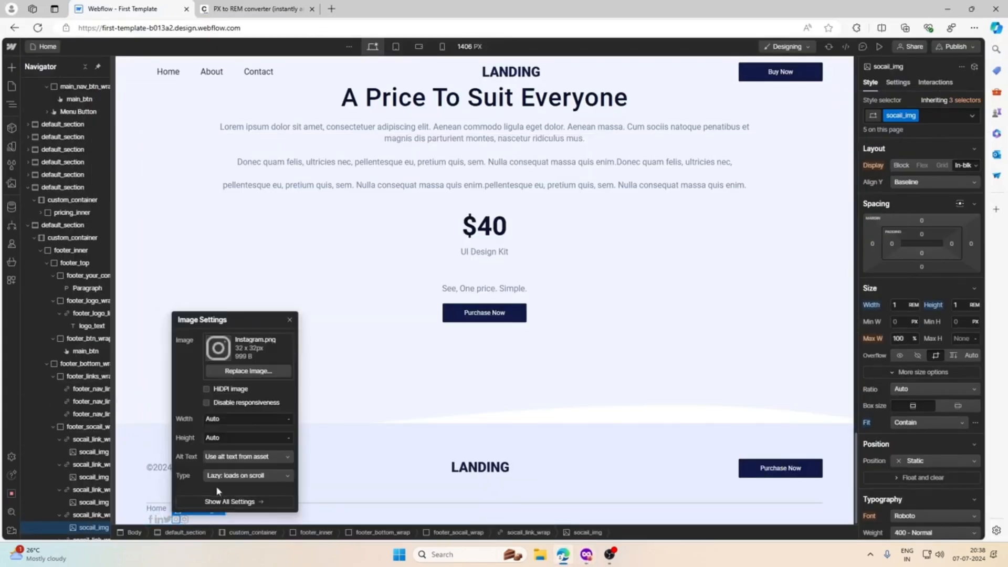
click(225, 373)
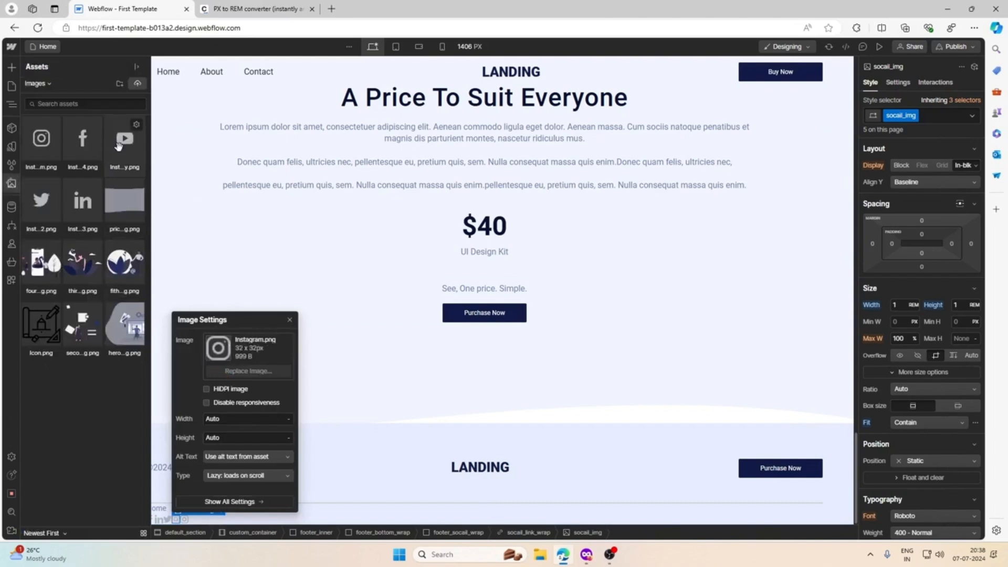
click(119, 142)
Step: Set the footer_socail_wrap block to a horizontal Flex layout with its items aligned left and vertically centred
click(283, 521)
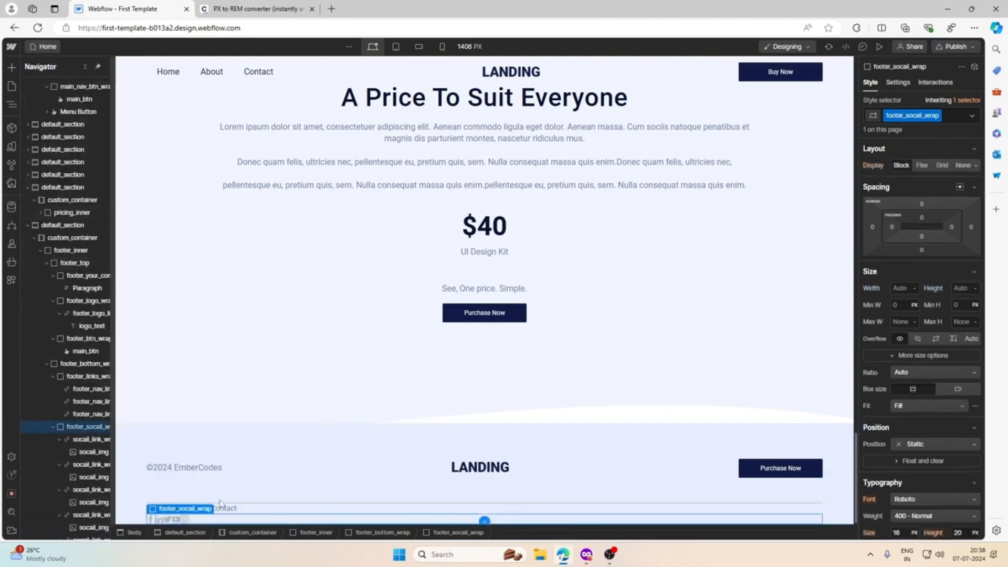
click(922, 165)
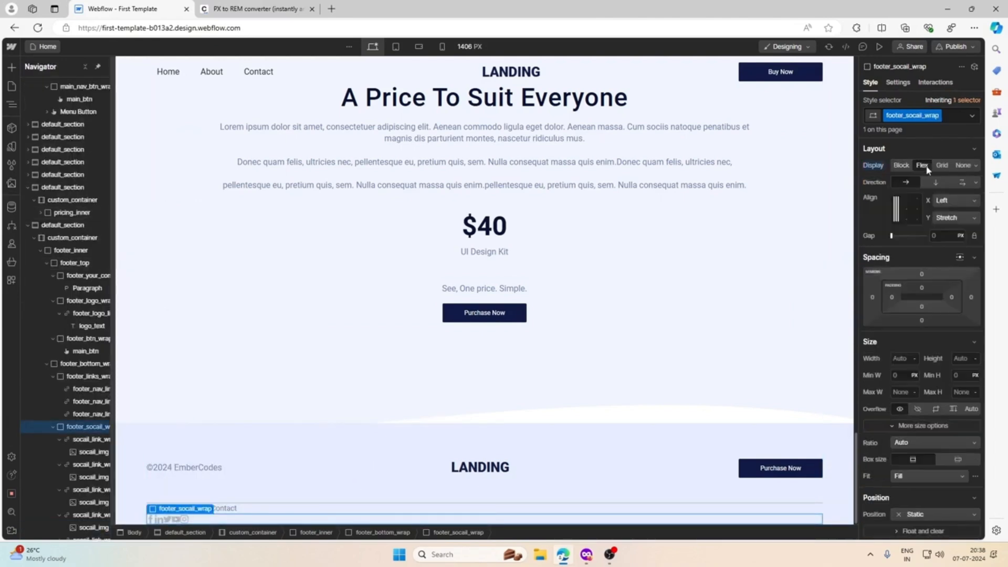
click(896, 210)
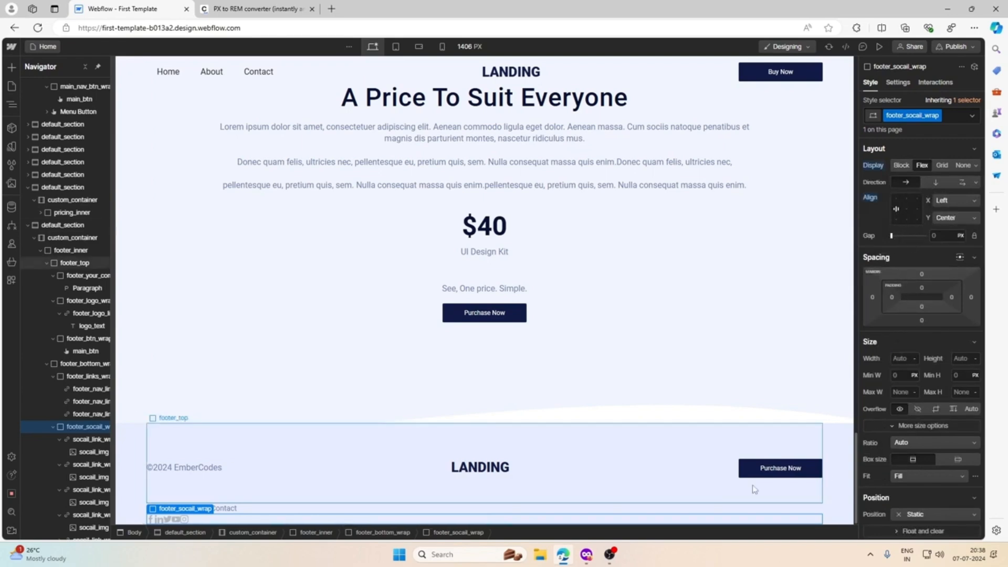
Step: Set the footer_socail_wrap gap to 1.875 rem, converted from the 30 px icon spacing in the Figma design
click(586, 554)
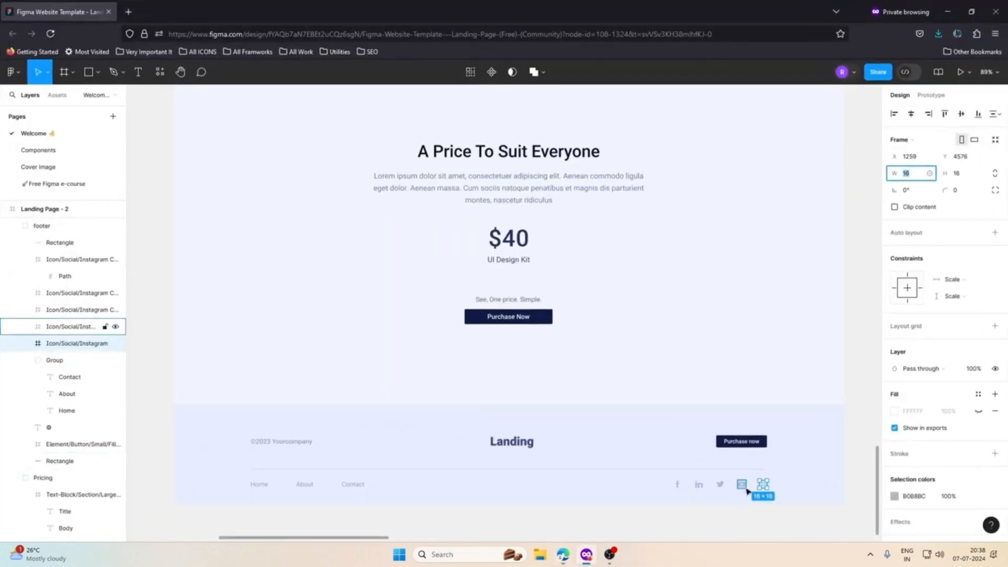
key(alt)
key(alt)
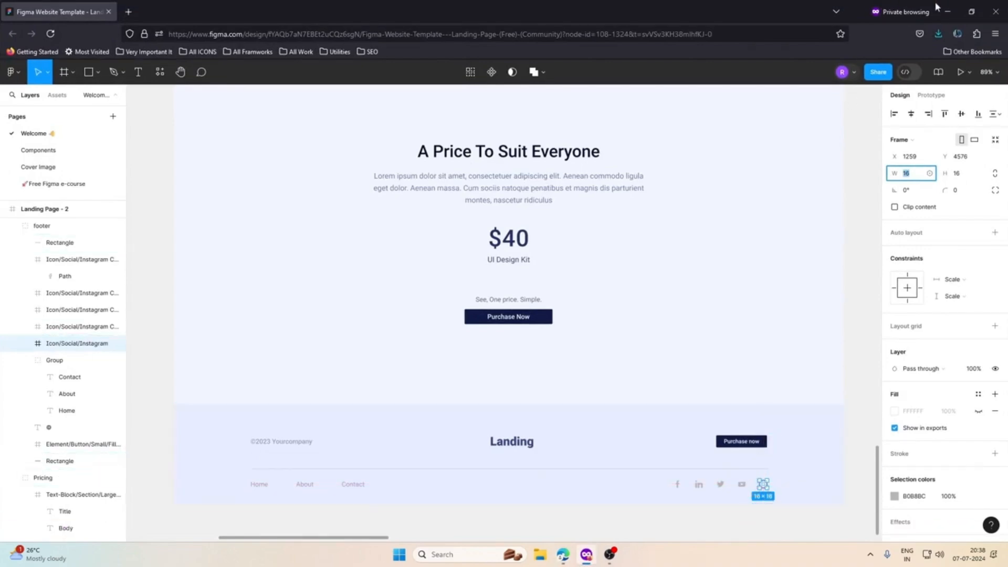
key(alt+Tab)
click(262, 9)
double_click(368, 187)
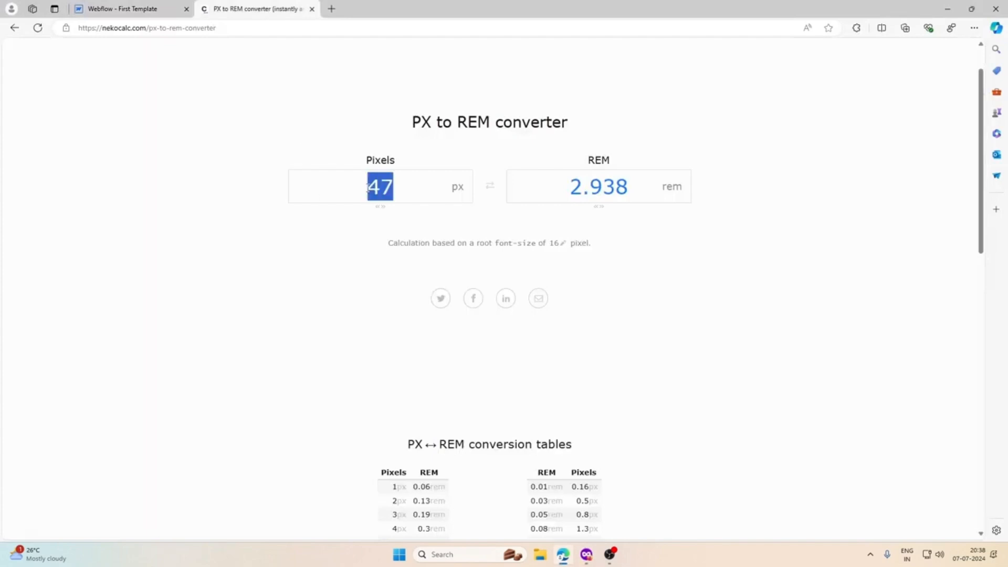
text(30)
click(121, 9)
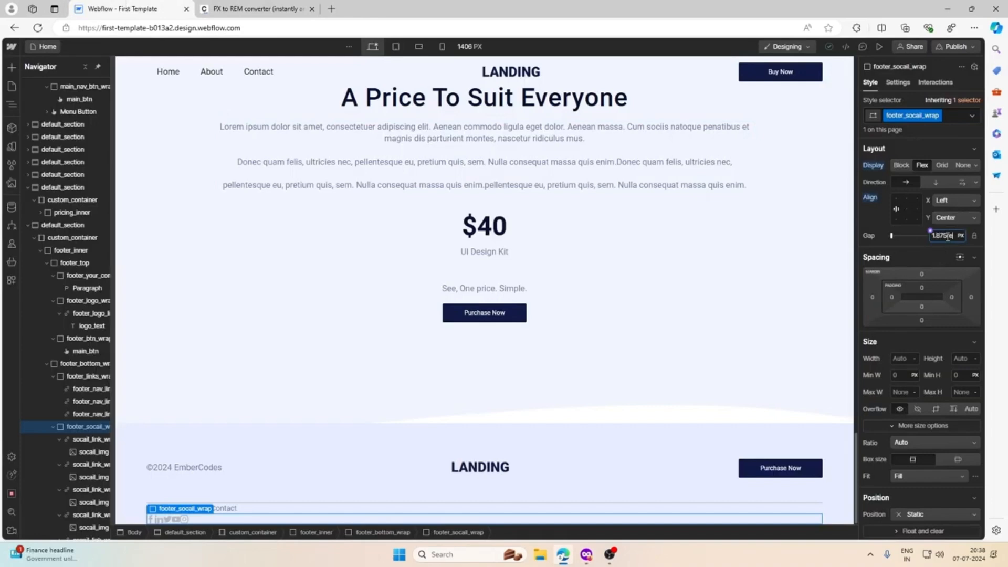
key(Return)
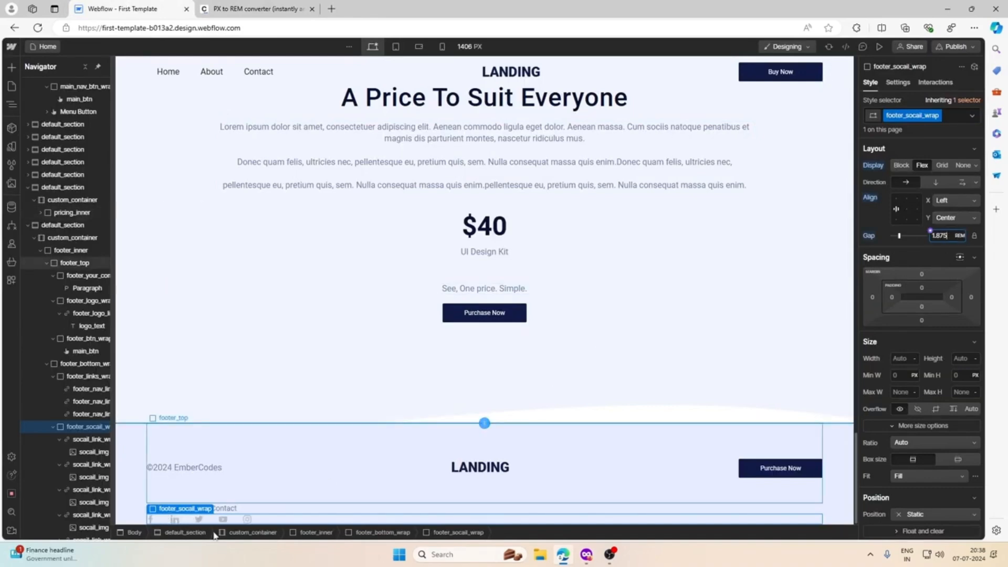
Step: Set footer_bottom_wrap to Flex with Space between so the links and social icons sit at opposite ends
click(288, 508)
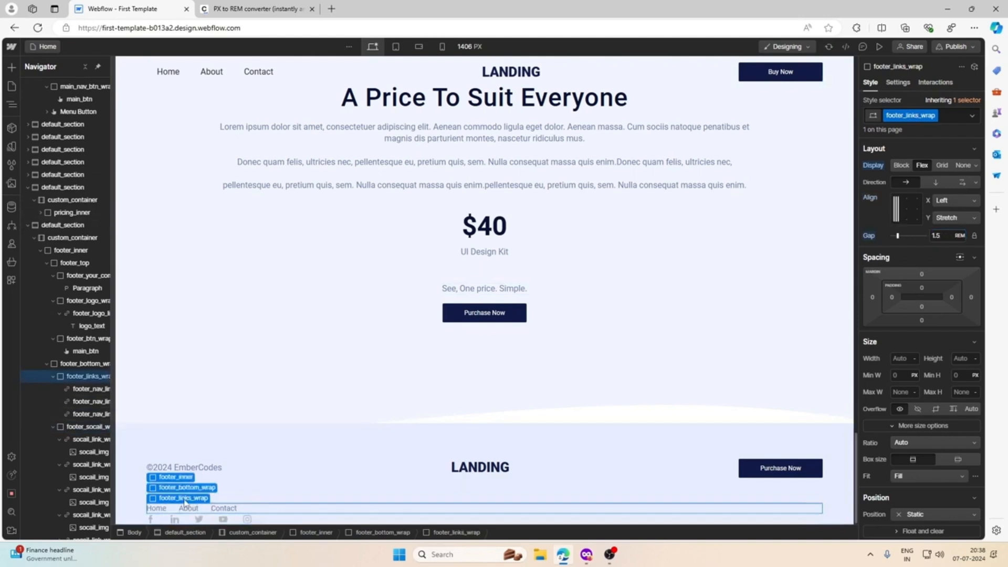
click(184, 487)
click(922, 166)
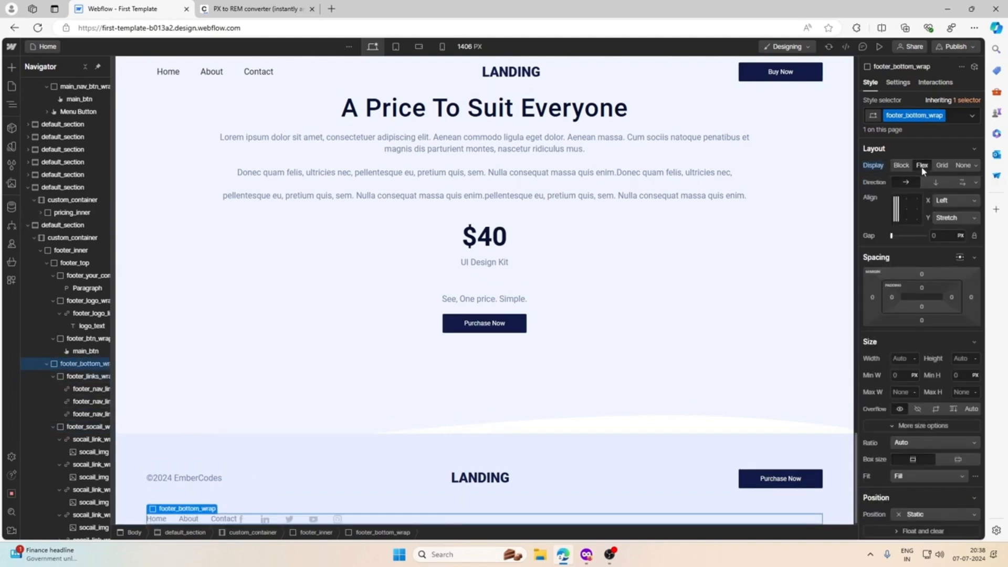
click(967, 202)
click(951, 243)
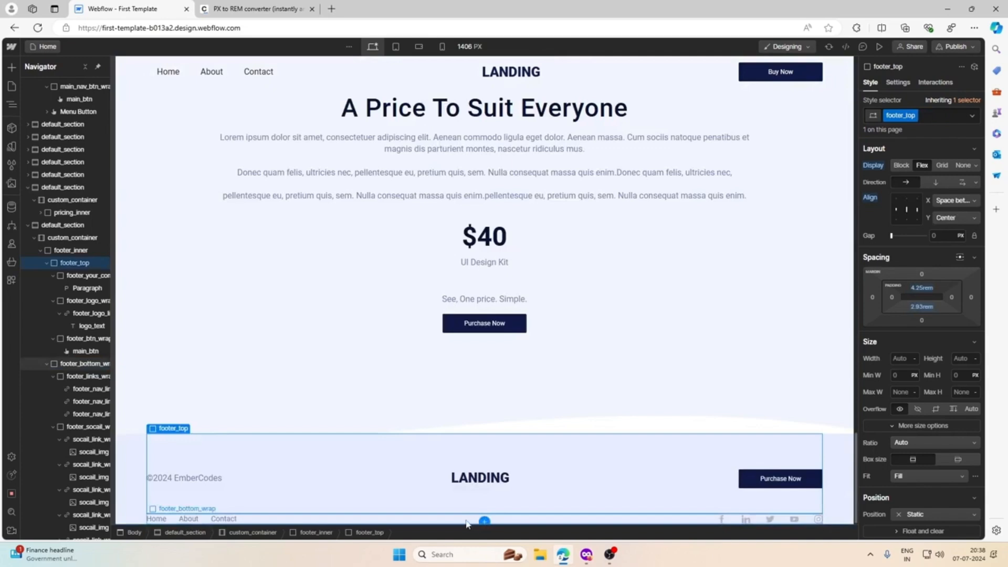
Step: Measure the distance between the footer links group and the divider line above it in the Figma design, and return to Webflow
key(alt+Tab)
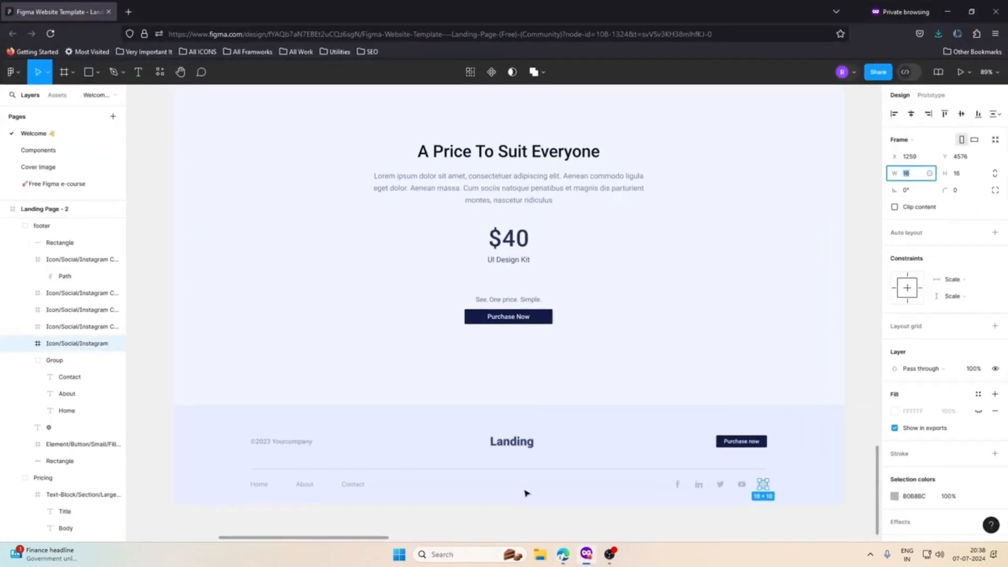
click(365, 486)
key(alt)
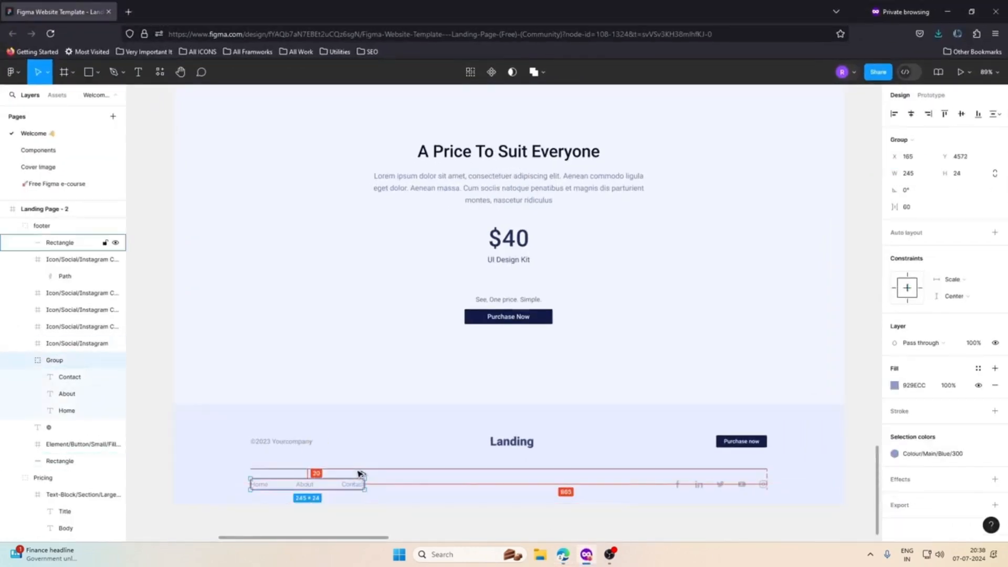
click(339, 494)
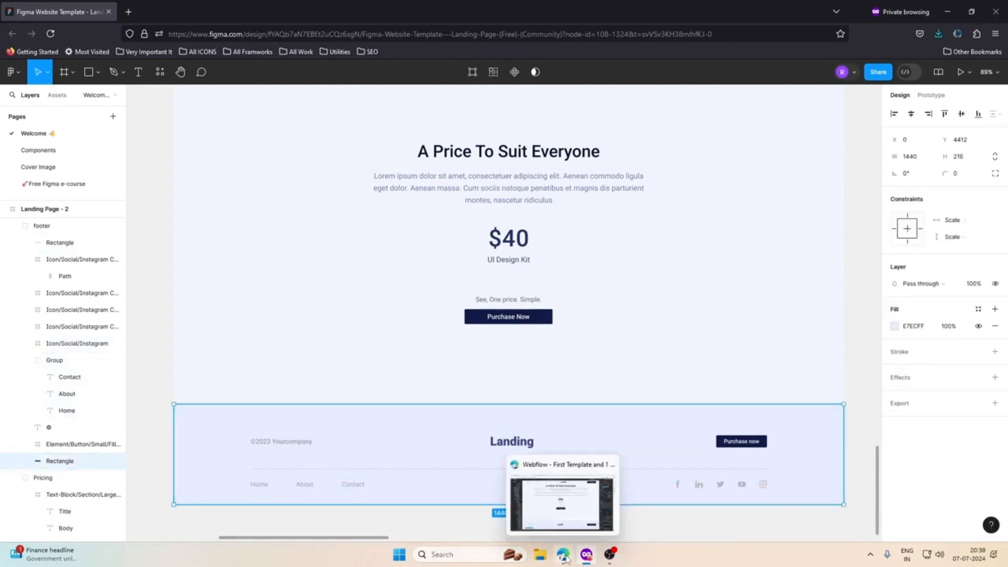
click(565, 557)
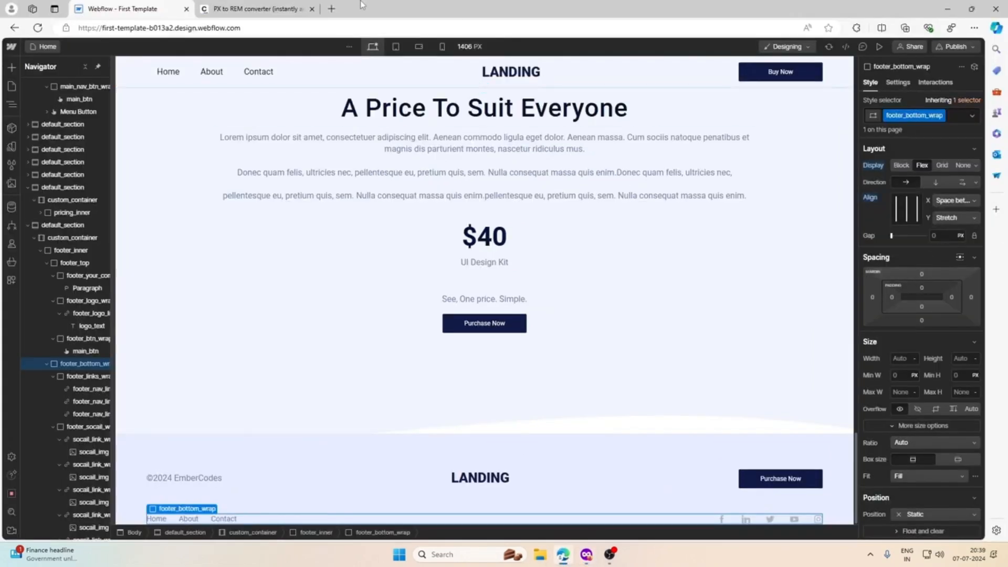
Step: Convert 20 px to rem and set the top padding of footer_bottom_wrap to 1.25 rem
key(ctrl+Tab)
click(385, 187)
double_click(385, 187)
text(20)
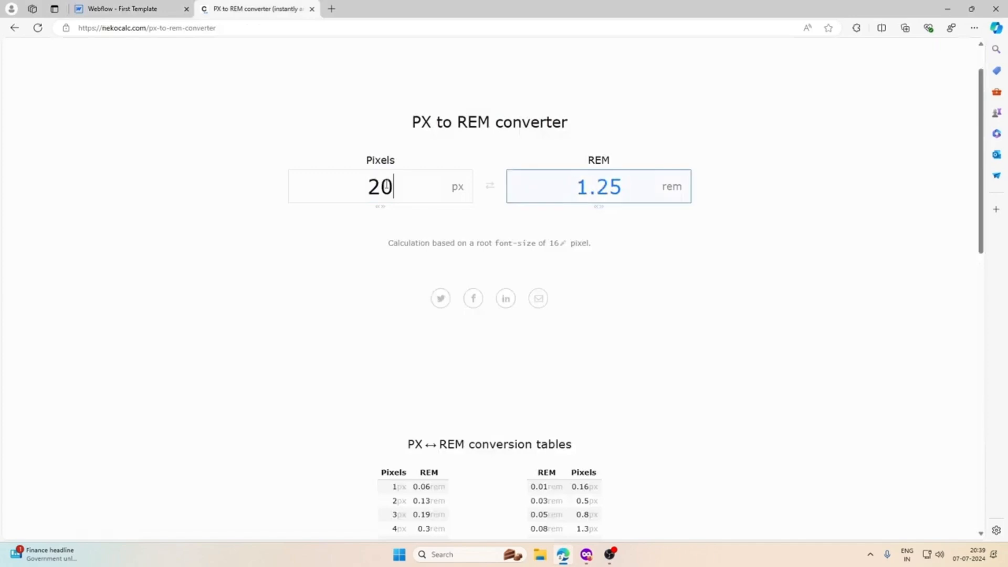
click(155, 6)
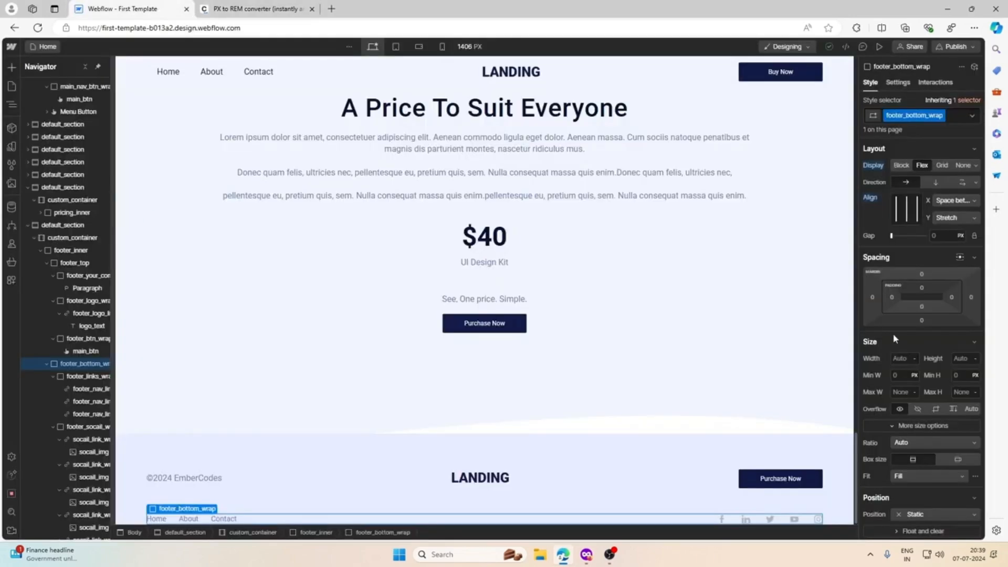
click(922, 289)
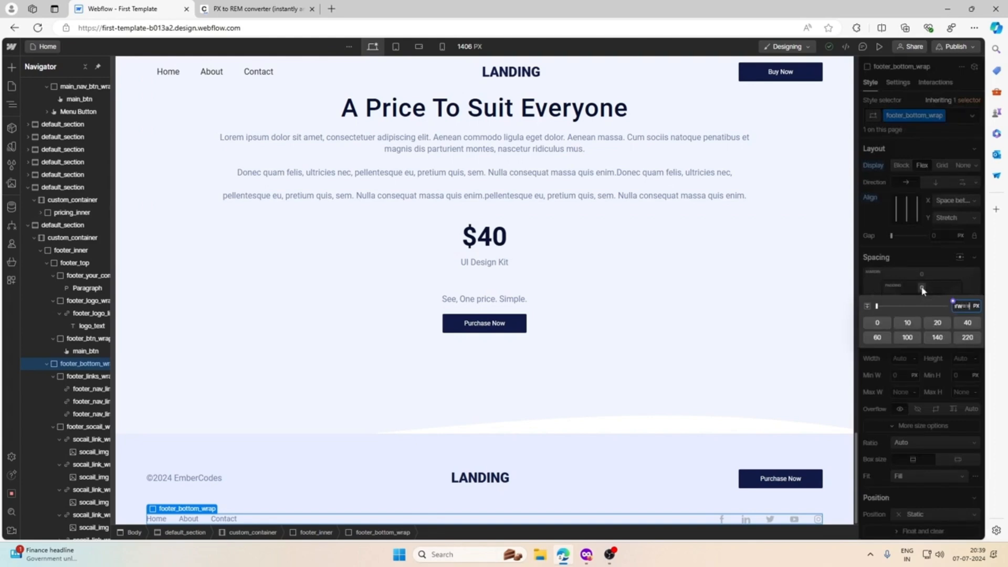
text(1.25rem)
key(Return)
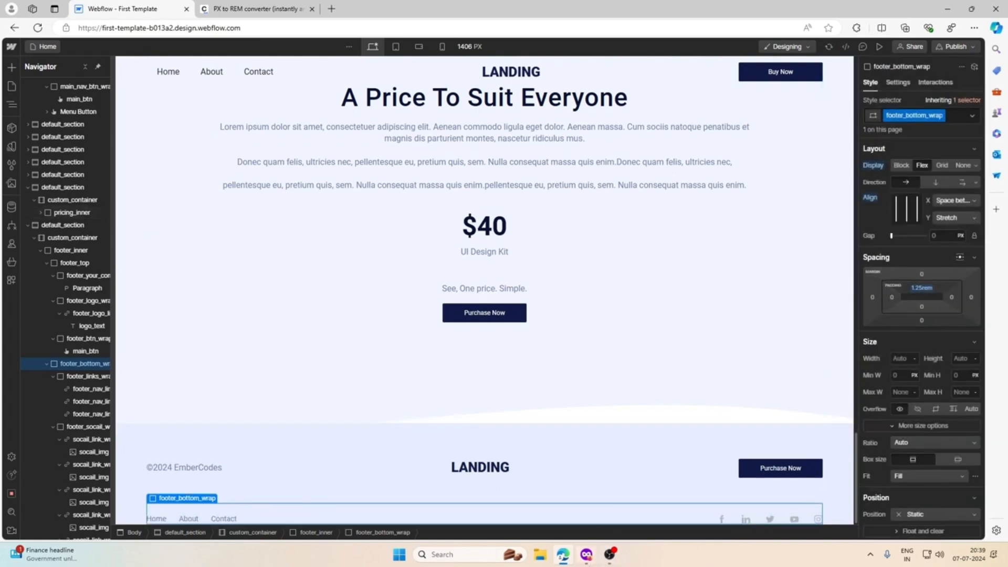
Step: Switch to Figma to check the spacing around the footer links group, and return to Webflow
click(585, 556)
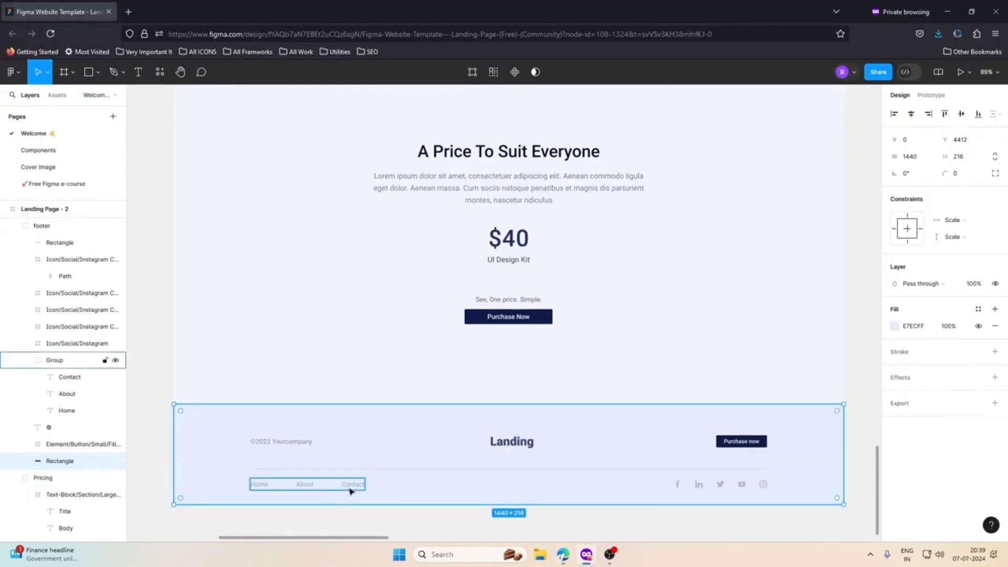
click(351, 494)
key(alt)
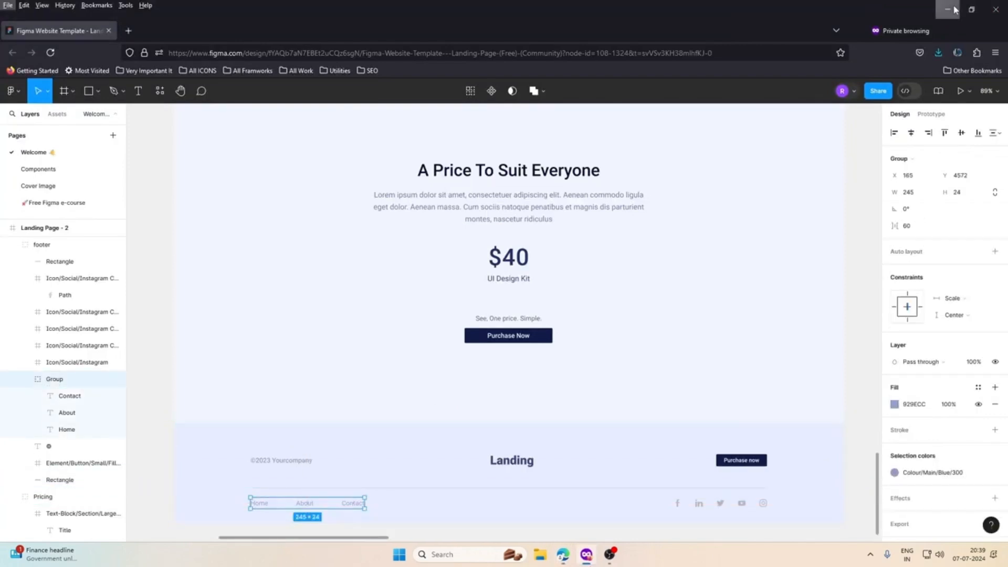
key(alt)
click(563, 555)
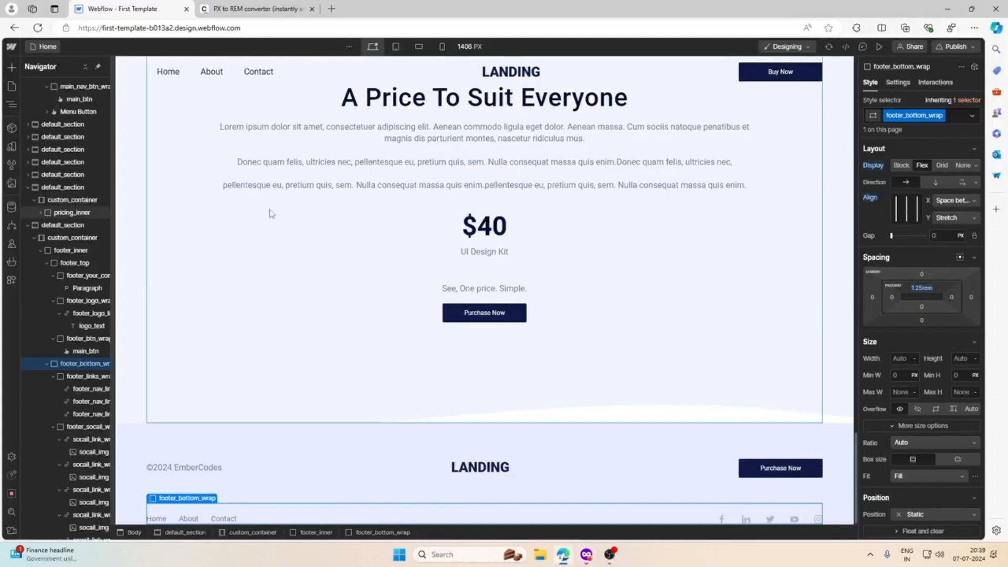
Step: Convert 32 px to rem and set the bottom padding of footer_bottom_wrap to 2rem
click(271, 16)
double_click(379, 180)
text(32)
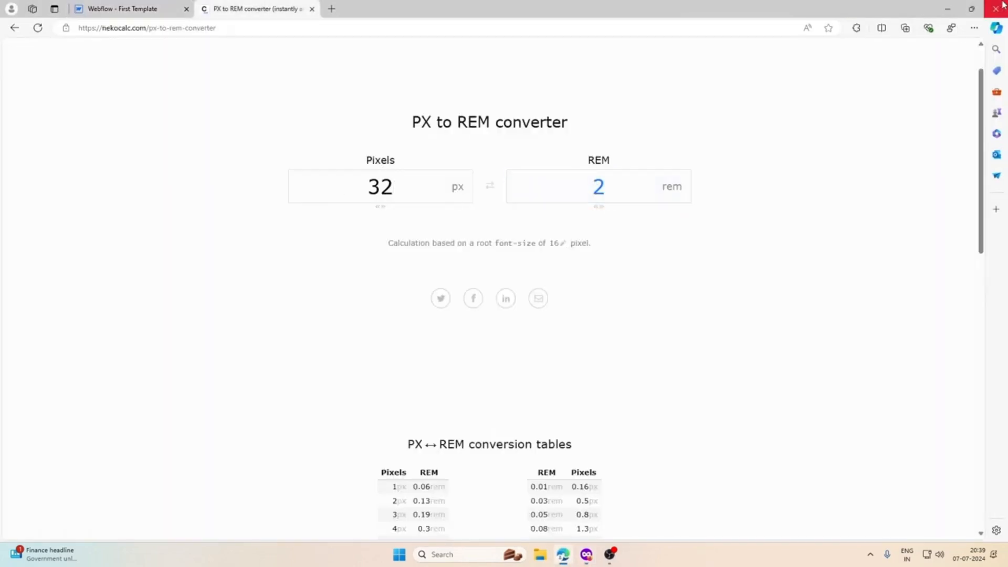
click(948, 9)
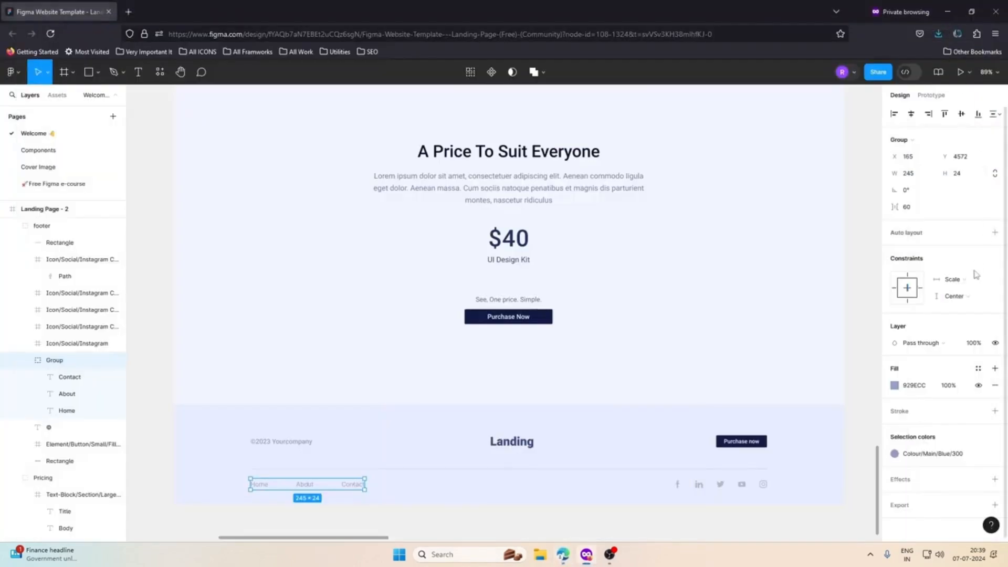
click(557, 556)
key(ctrl+shift+Tab)
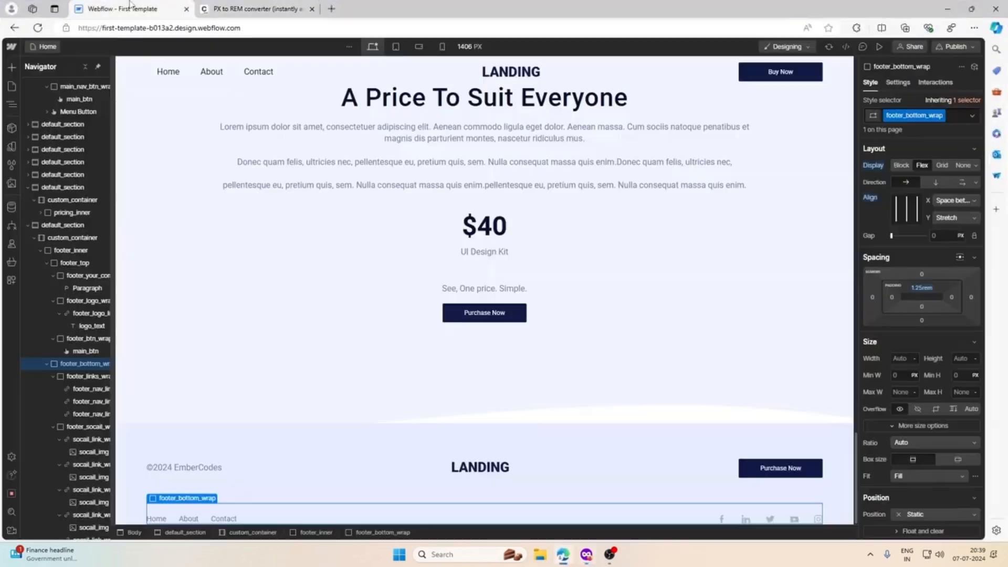
click(922, 321)
click(922, 309)
click(922, 308)
text(2rem)
key(Return)
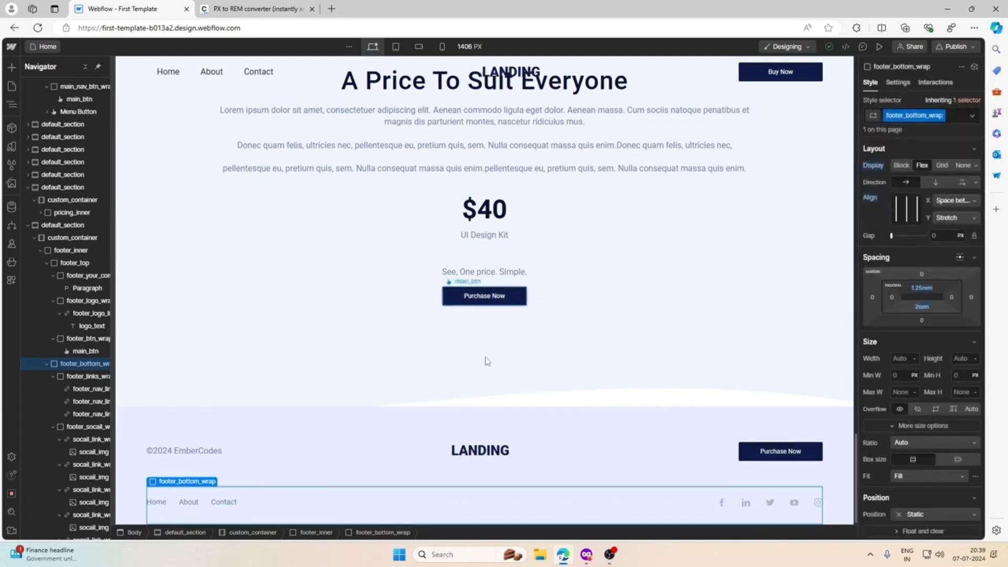
Step: Examine the finished footer rows and the curved background edges of the pricing section on the canvas
click(666, 320)
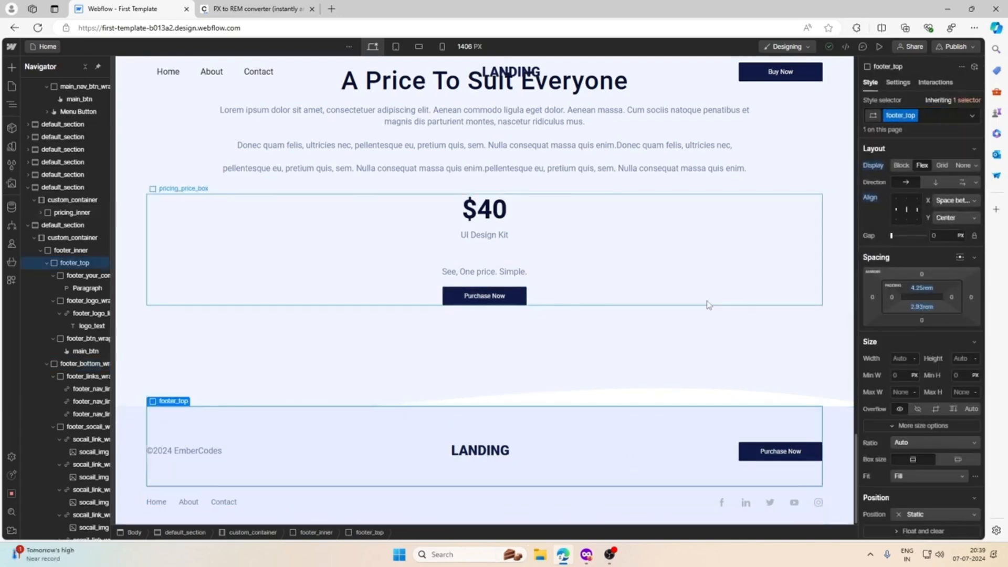
click(806, 312)
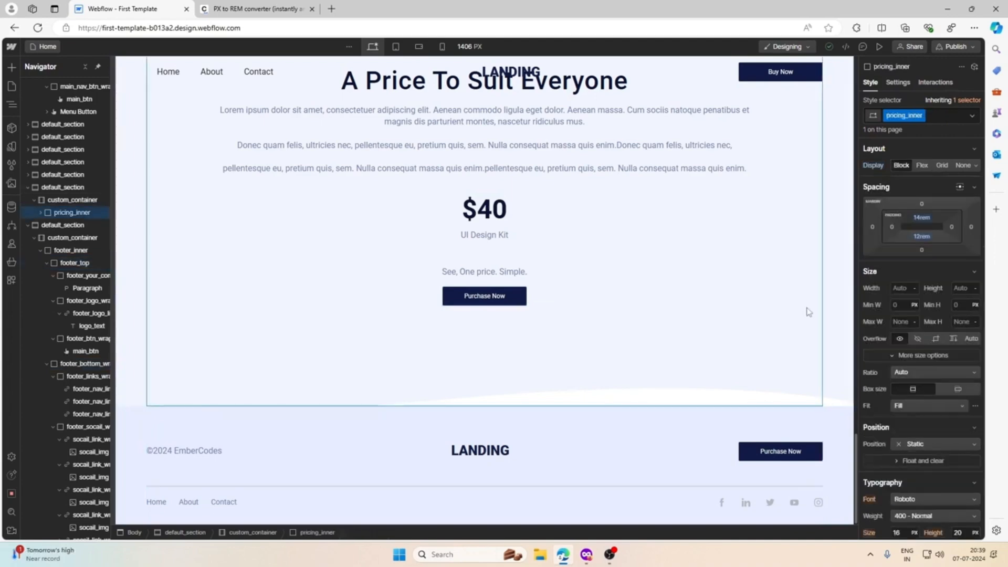
click(691, 264)
scroll(656, 282, up, 3)
scroll(657, 282, down, 3)
click(642, 382)
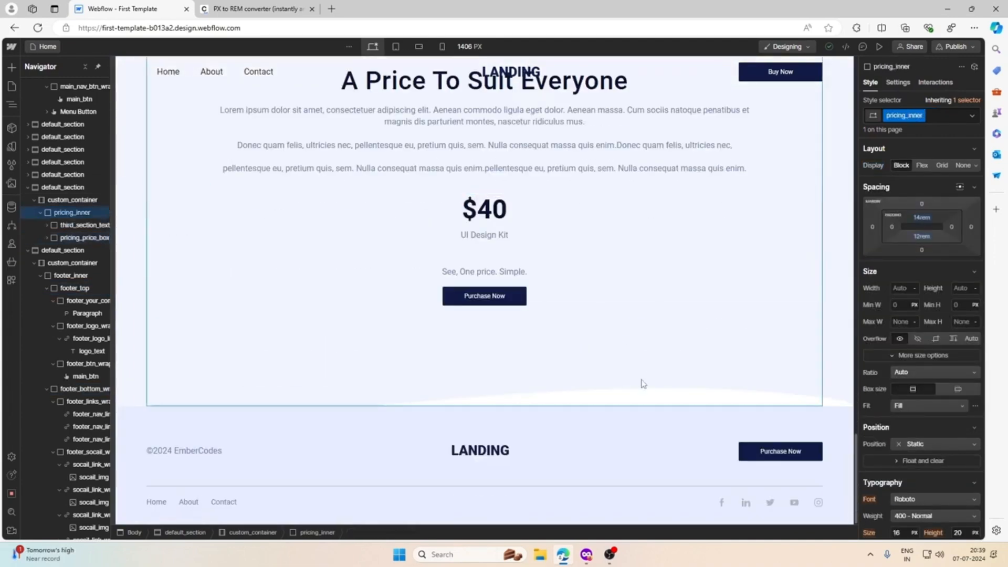
scroll(641, 385, up, 4)
scroll(639, 384, down, 2)
scroll(639, 385, up, 2)
scroll(640, 385, down, 3)
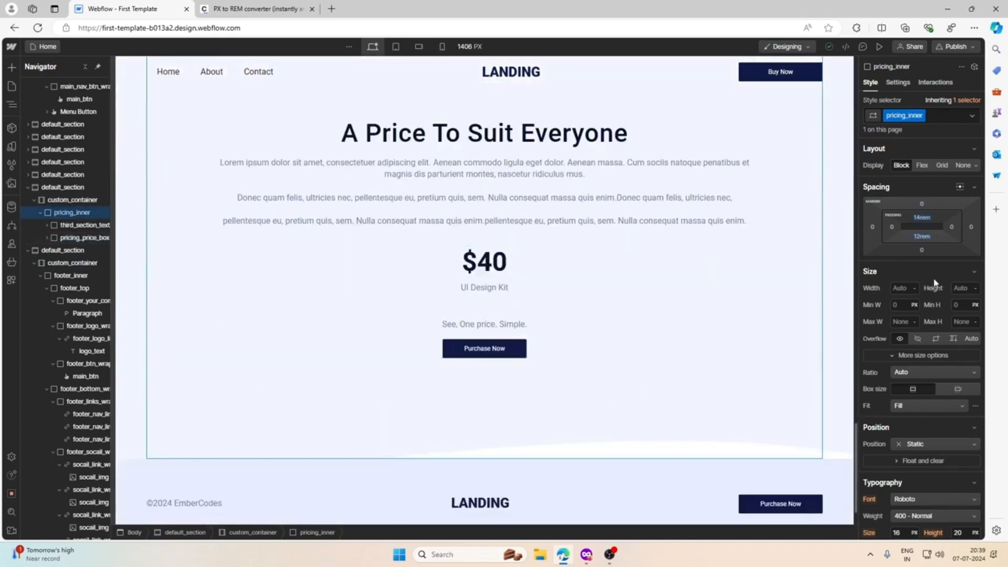
Step: Try the Text Color variable as the background colour of pricing_inner, and reset the background to transparent
scroll(932, 294, down, 10)
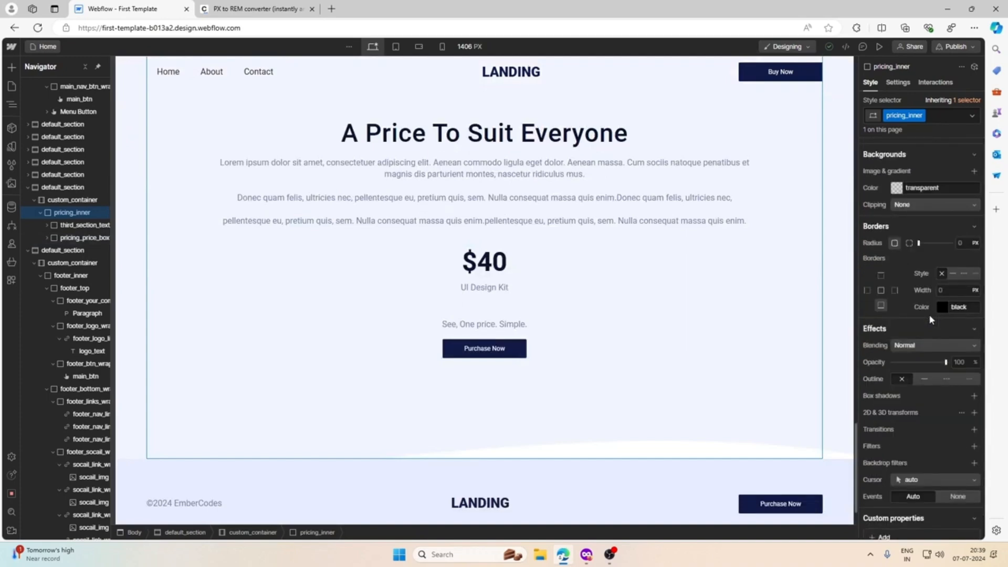
scroll(931, 320, up, 3)
scroll(931, 319, down, 1)
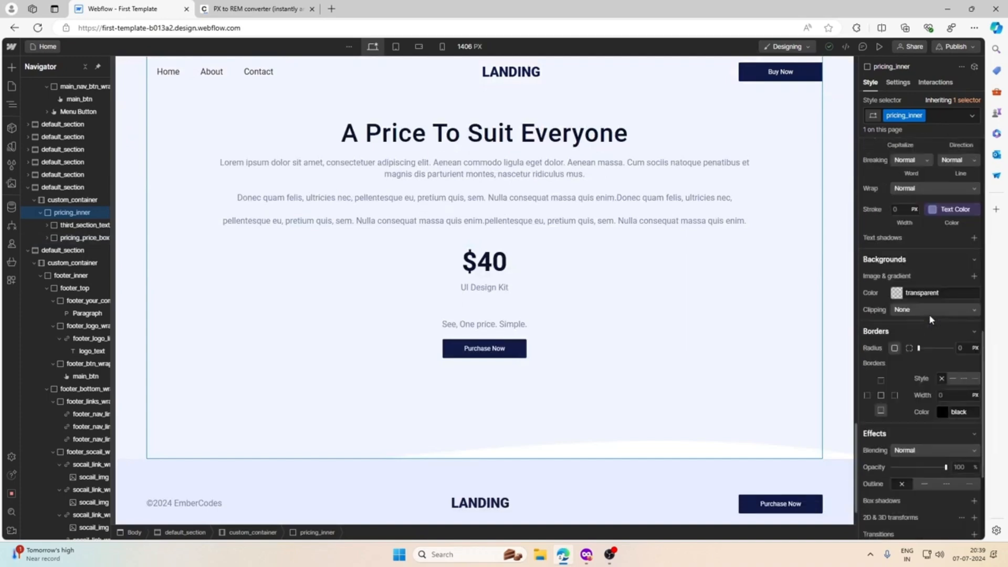
scroll(930, 319, up, 2)
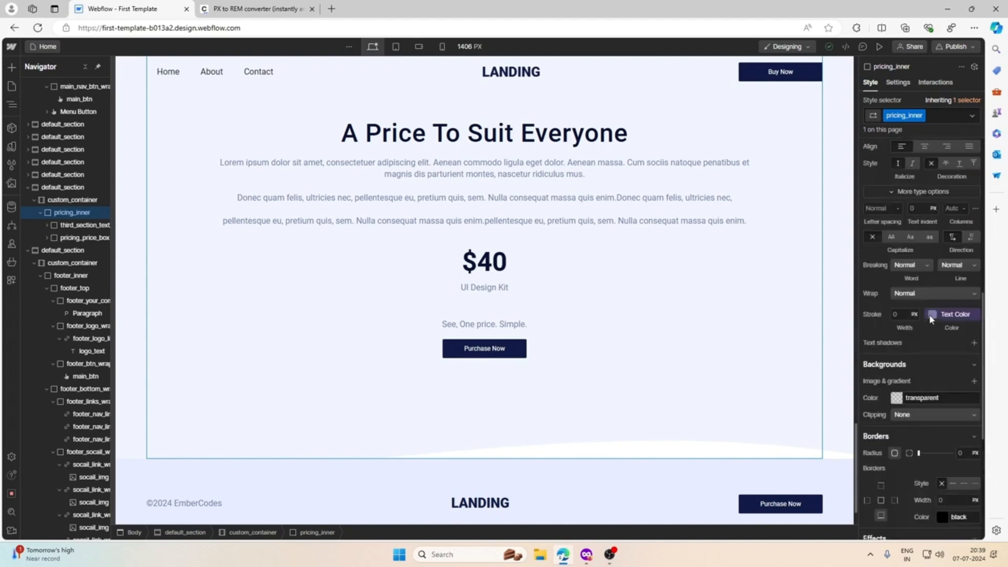
click(894, 395)
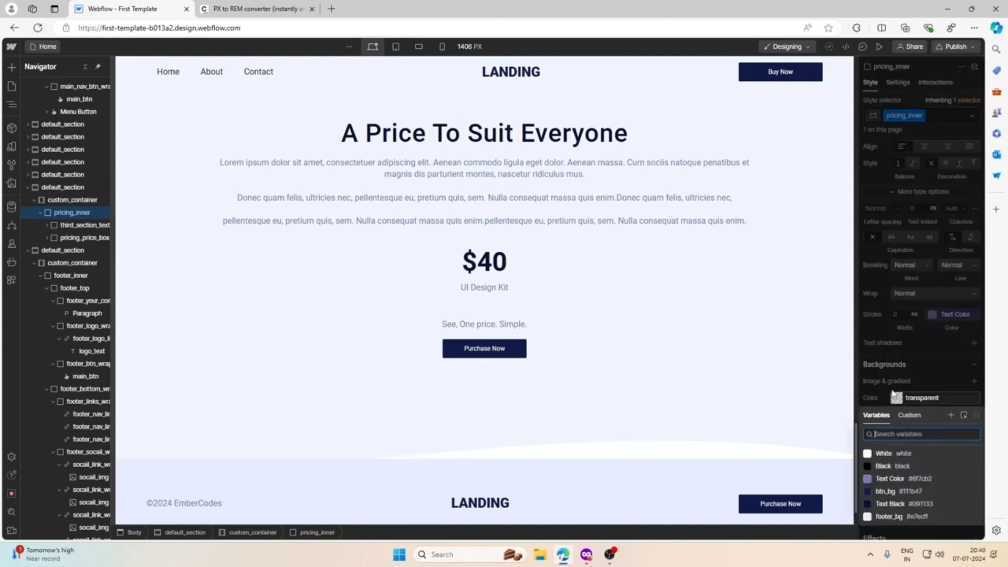
click(886, 478)
scroll(749, 392, up, 3)
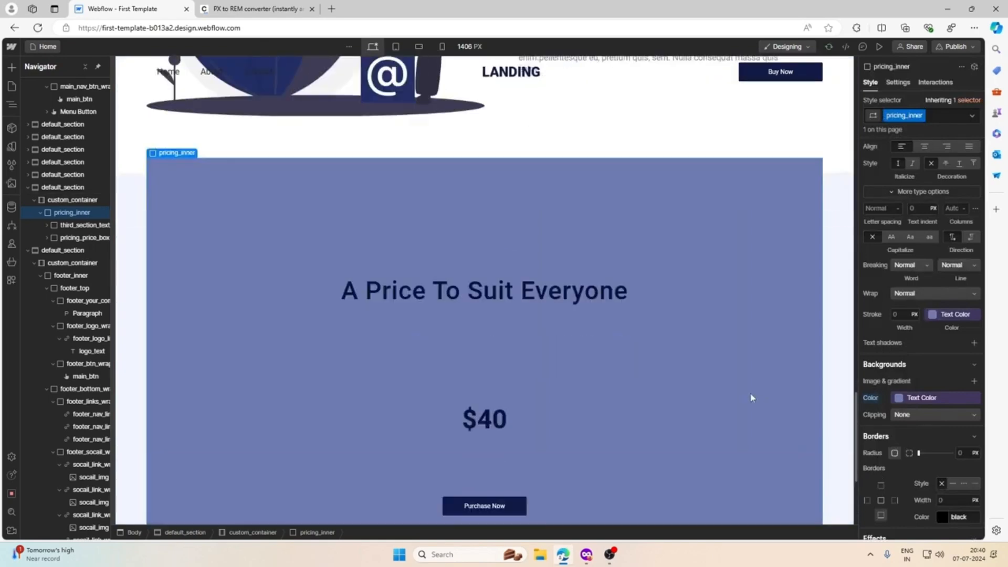
scroll(750, 397, down, 4)
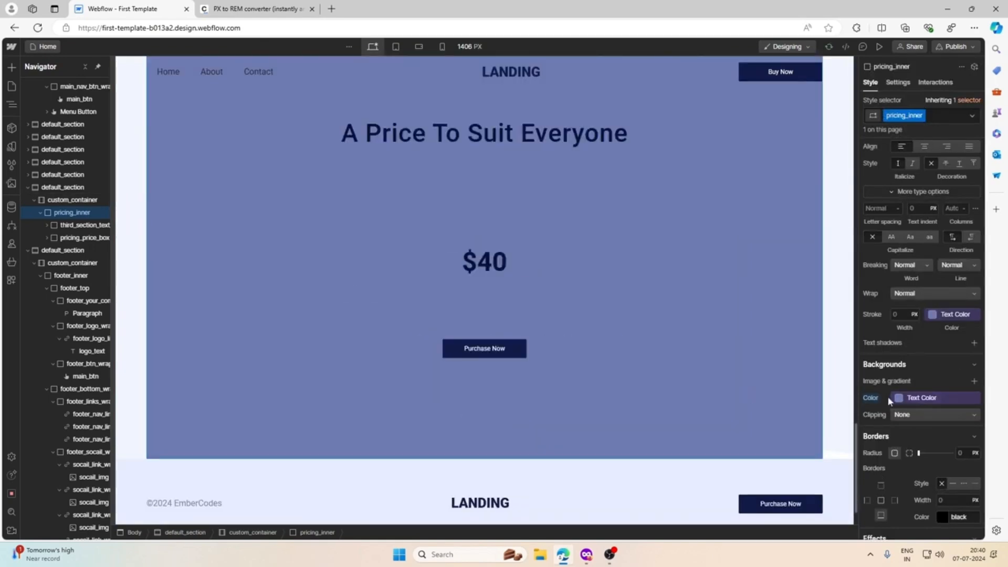
click(873, 398)
click(876, 411)
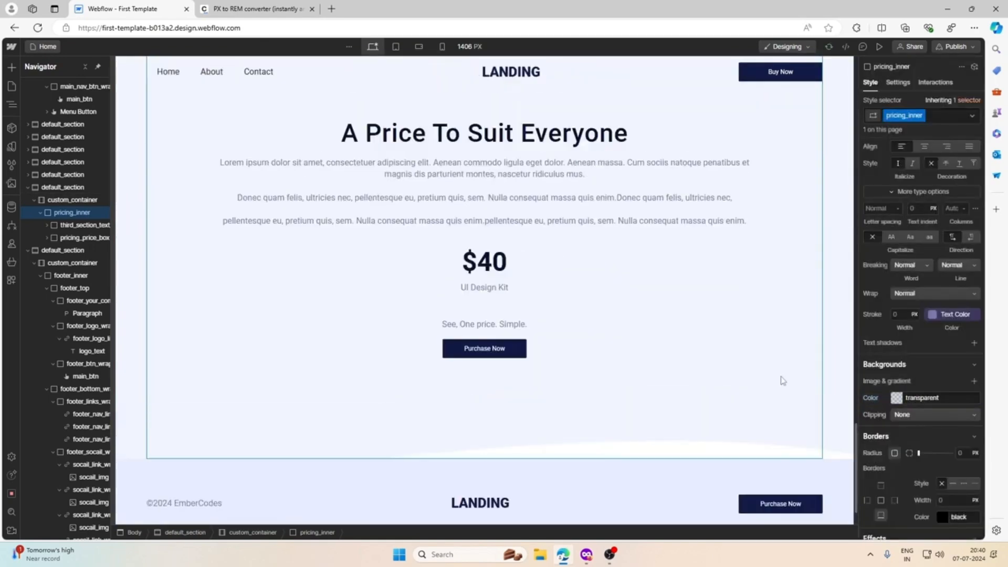
Step: Set the size of the pricing_bg.png background image on pricing_section to Cover and check the section's upper and lower edges
scroll(783, 379, down, 1)
click(836, 379)
scroll(837, 380, up, 3)
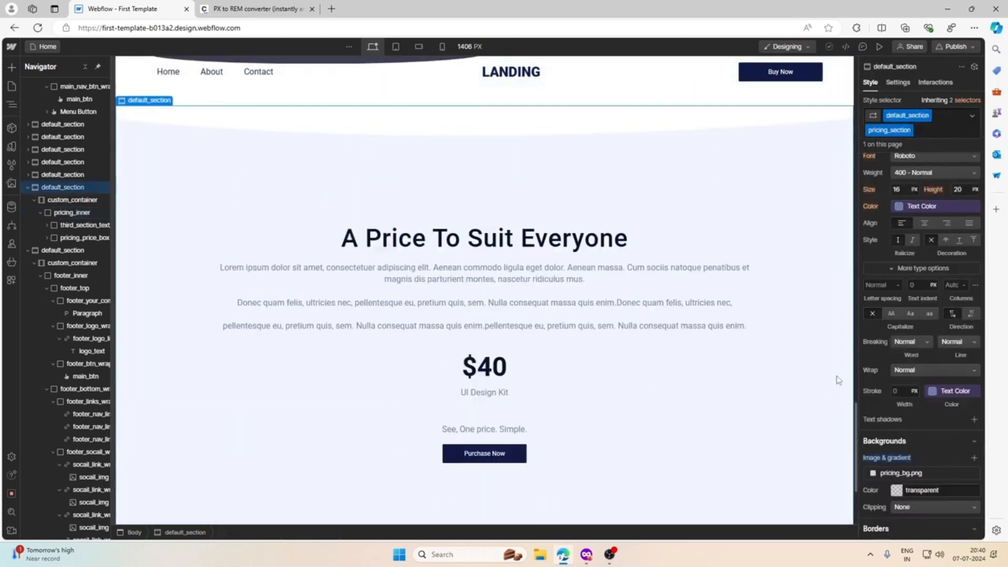
scroll(938, 324, down, 4)
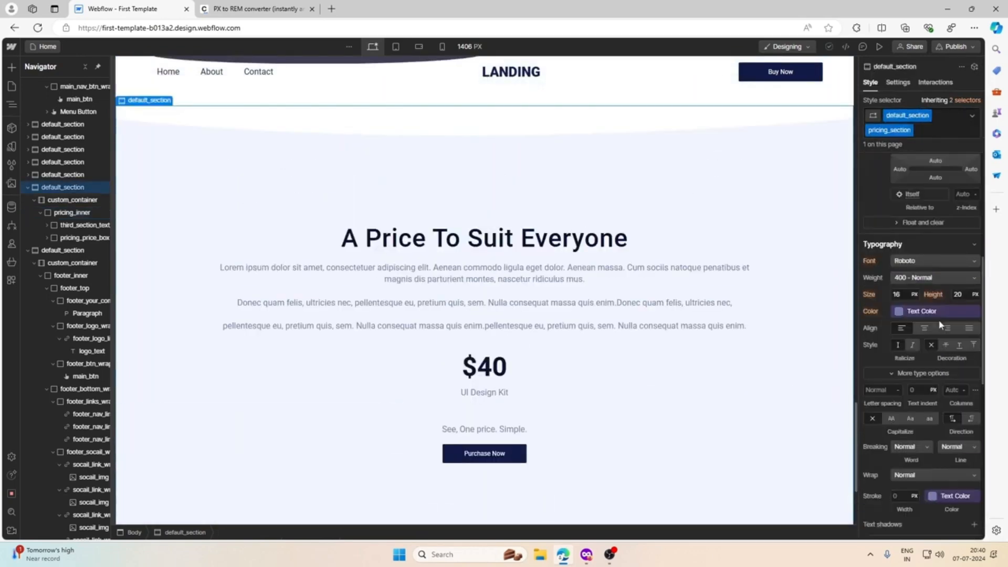
click(921, 264)
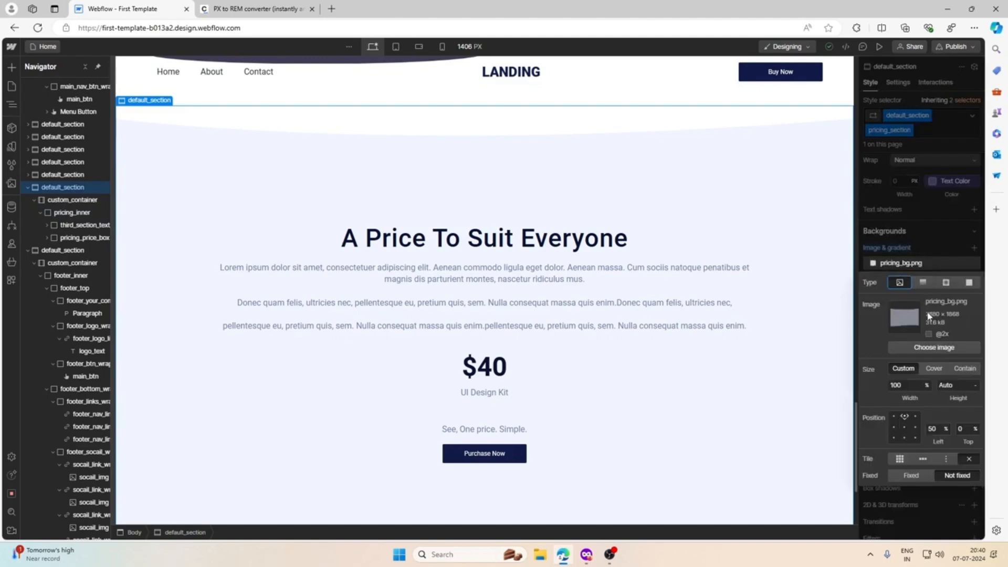
click(933, 368)
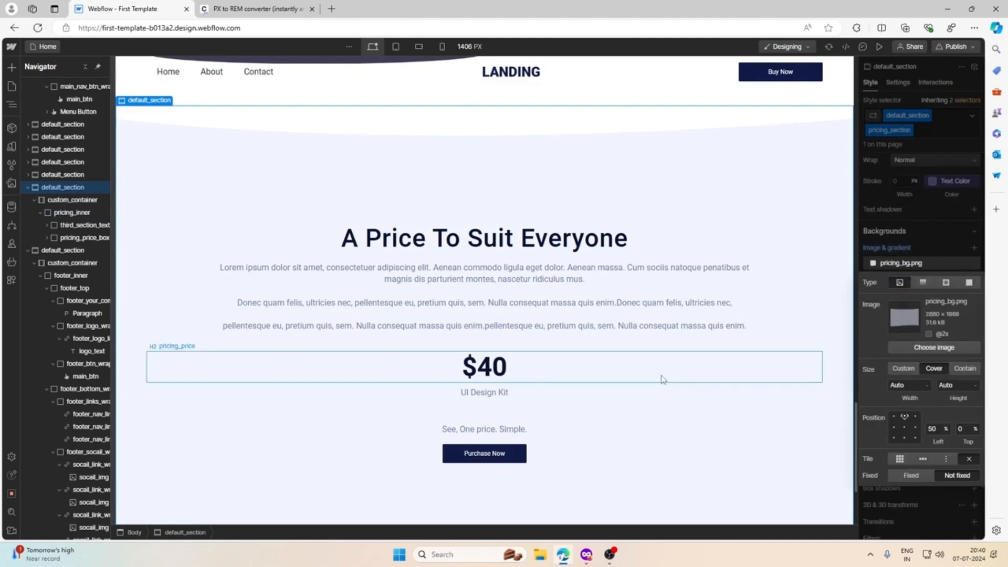
scroll(671, 377, down, 3)
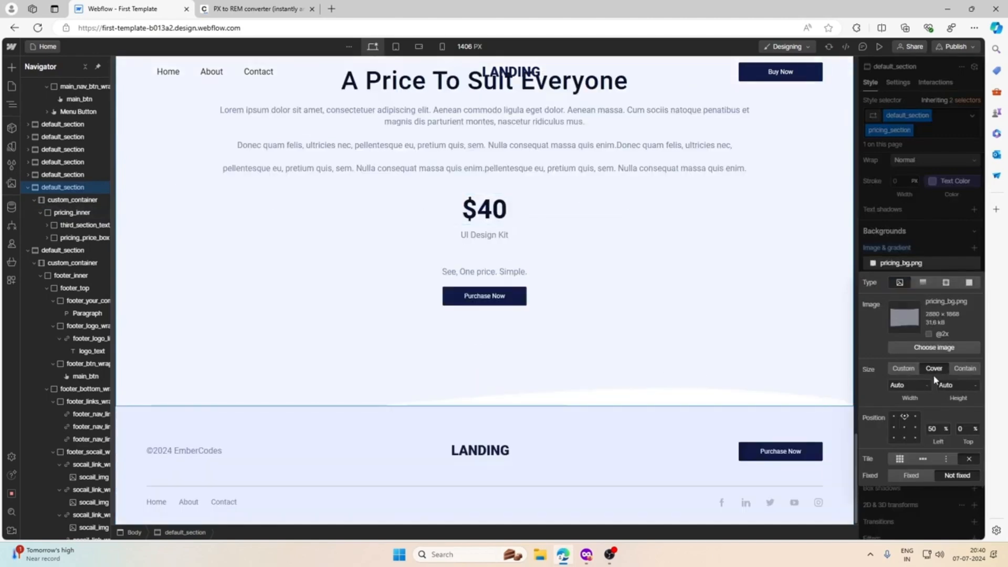
scroll(777, 363, up, 4)
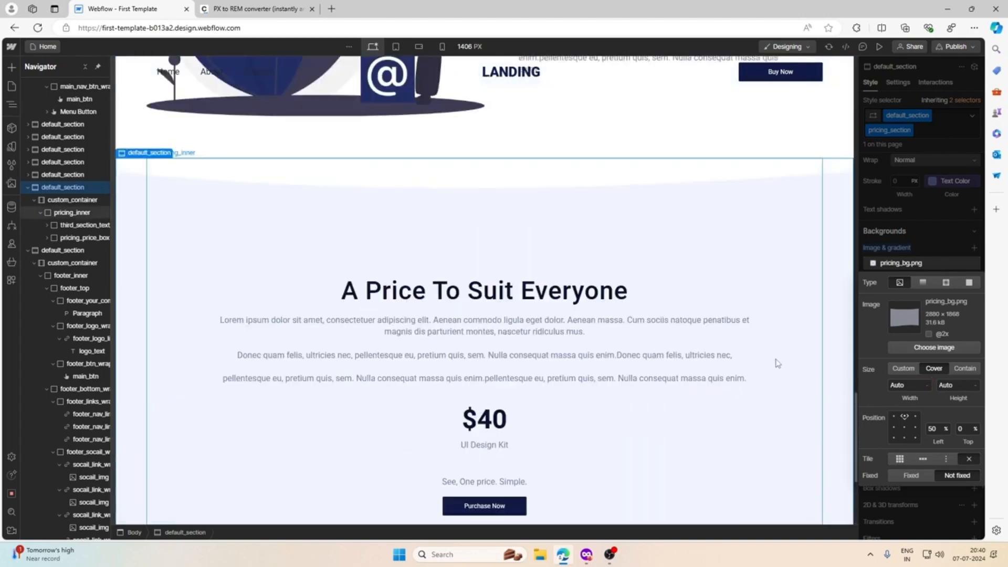
scroll(777, 364, down, 1)
scroll(777, 364, down, 3)
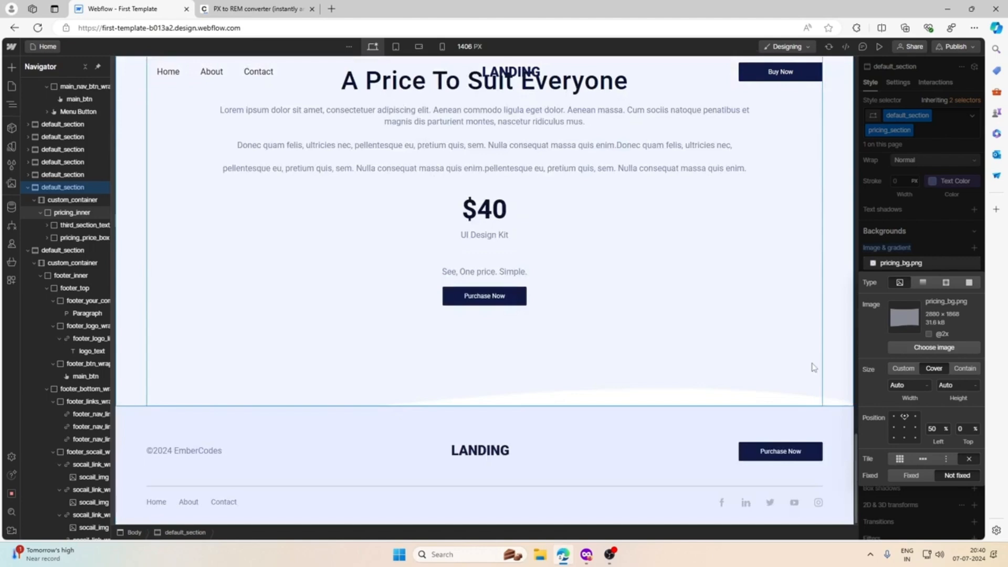
Step: Switch the pricing_bg.png background to a Custom size with Auto width and height
click(903, 368)
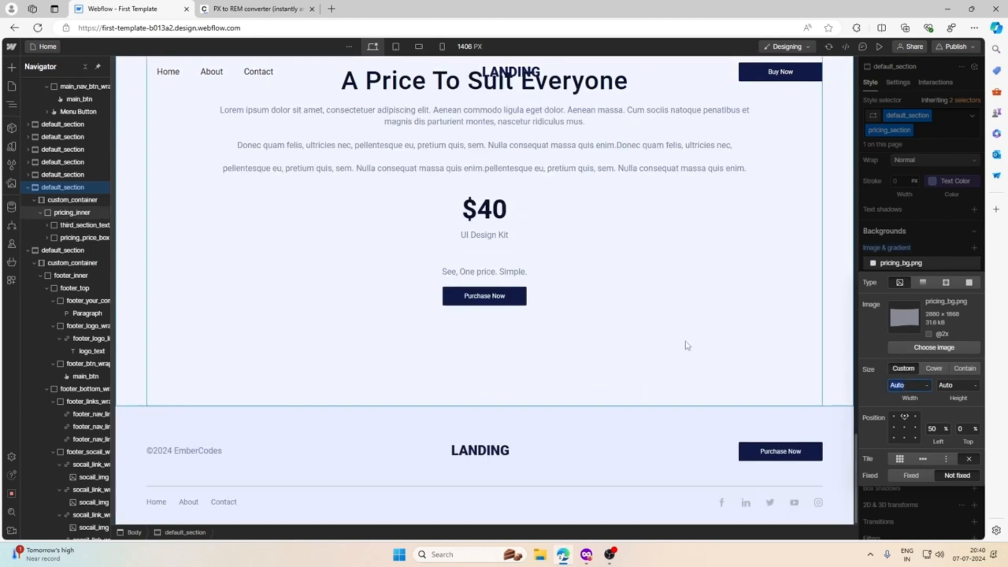
scroll(687, 345, up, 3)
scroll(687, 345, down, 3)
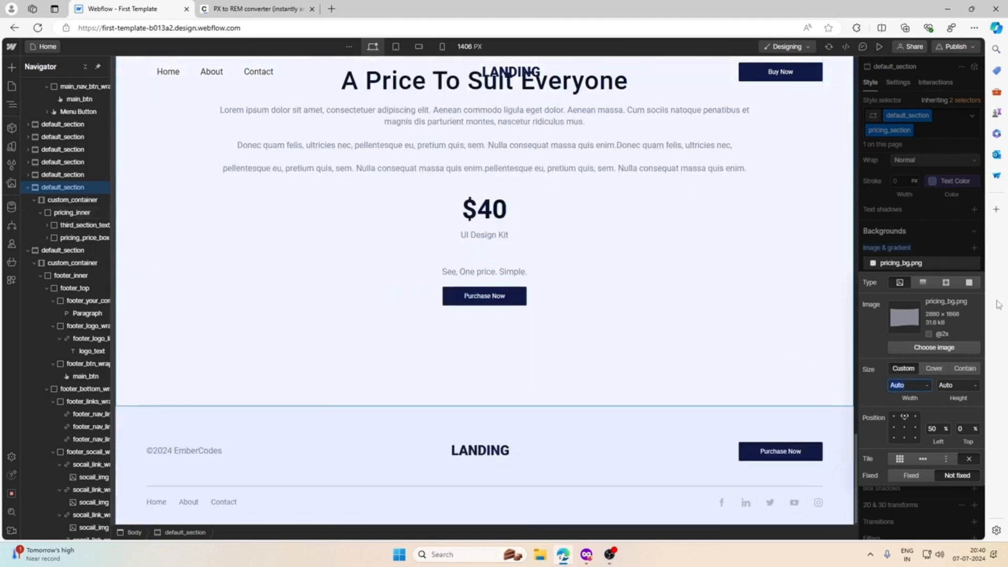
click(943, 239)
Step: Look over the page up to the hero section and publish the site to the staging domain first-template-b013a2.webflow.io
scroll(695, 270, up, 6)
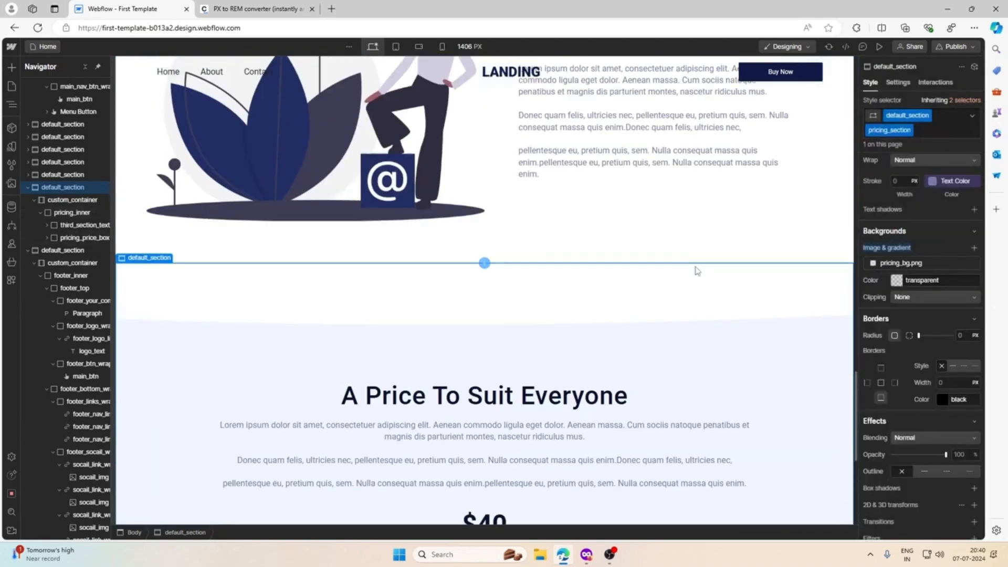
click(696, 271)
scroll(696, 271, up, 18)
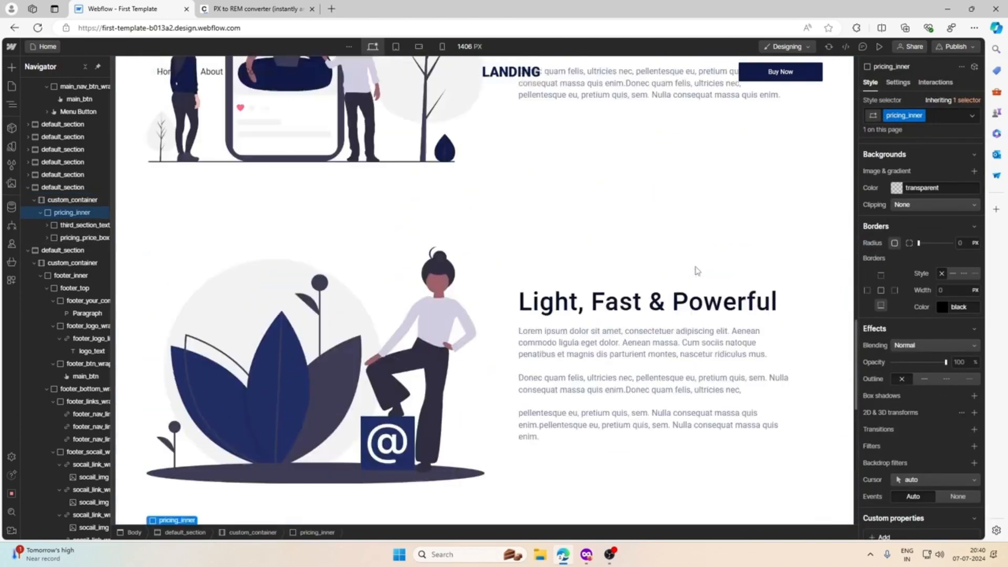
scroll(696, 270, up, 4)
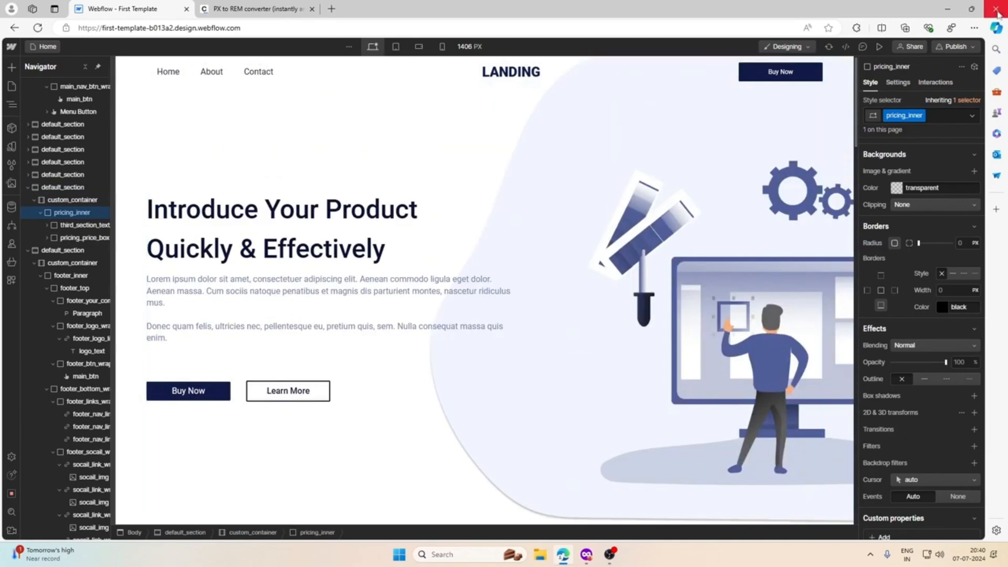
click(967, 46)
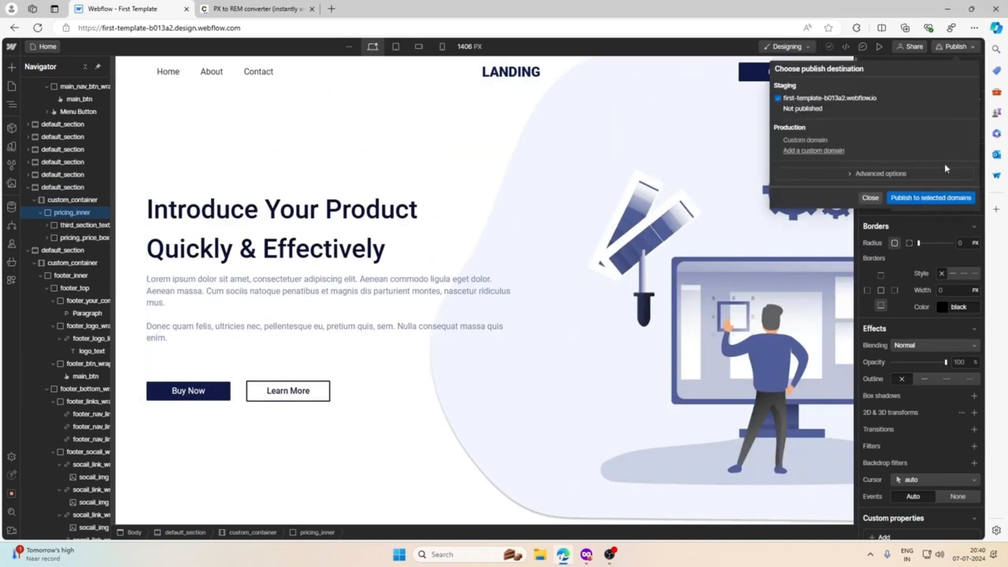
click(928, 198)
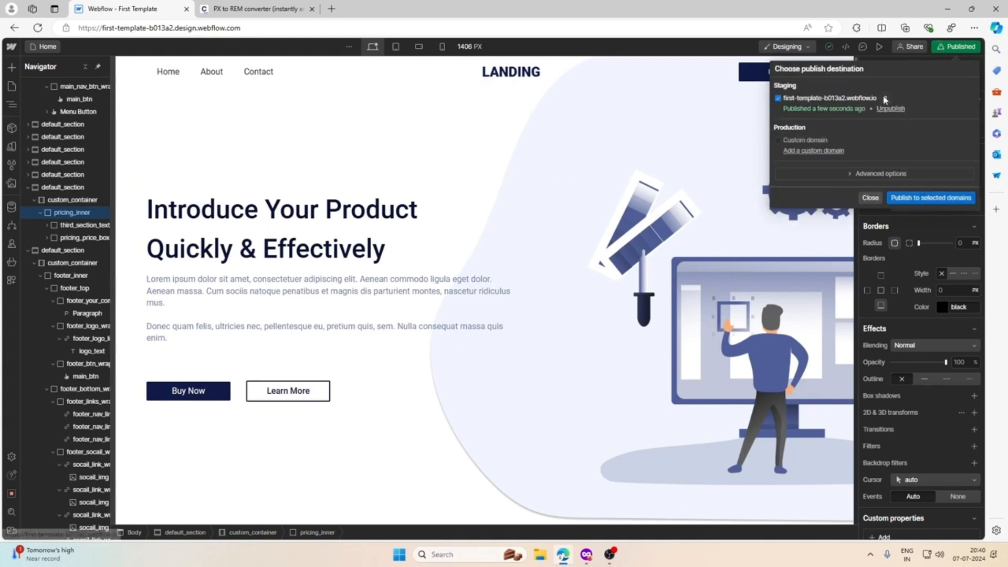
Step: Open the published staging site and review the whole page from the hero section to the footer
click(886, 101)
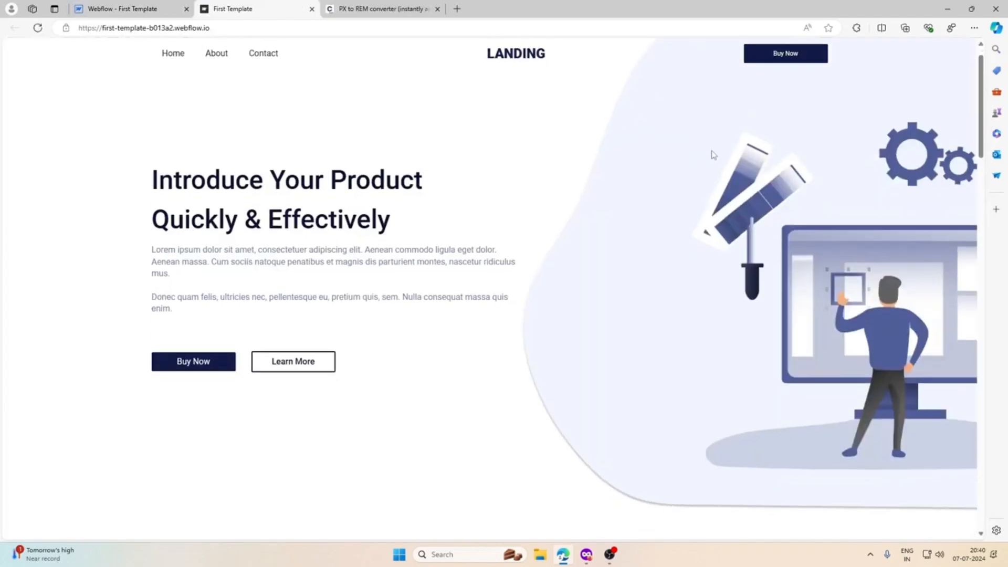
scroll(712, 156, down, 9)
scroll(713, 155, down, 10)
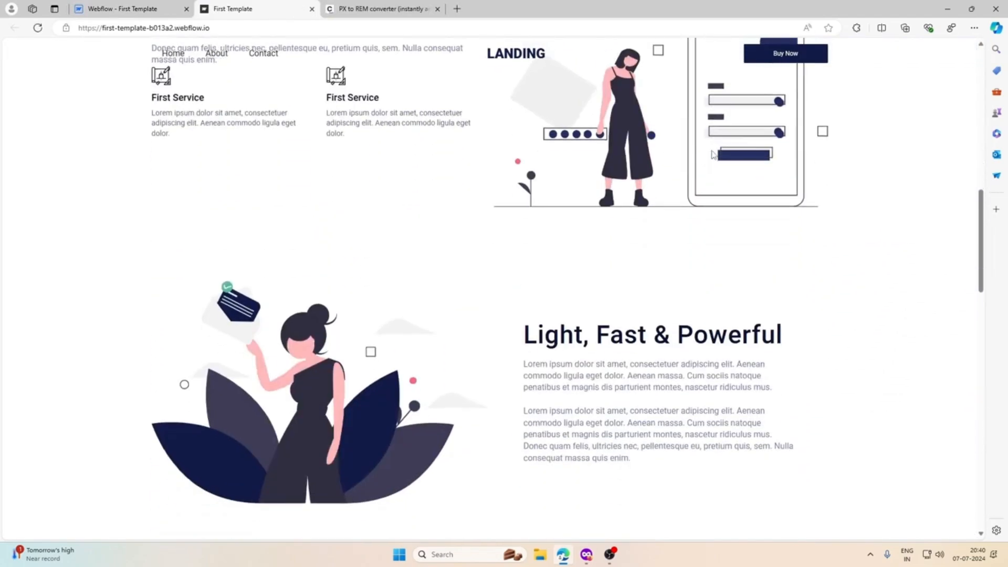
scroll(713, 155, down, 8)
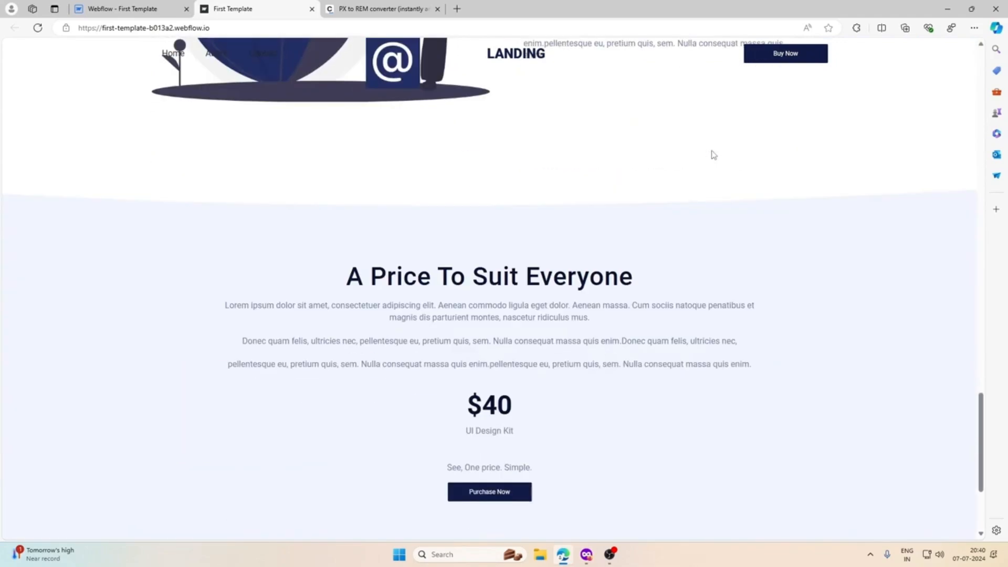
scroll(713, 155, up, 5)
scroll(712, 155, down, 5)
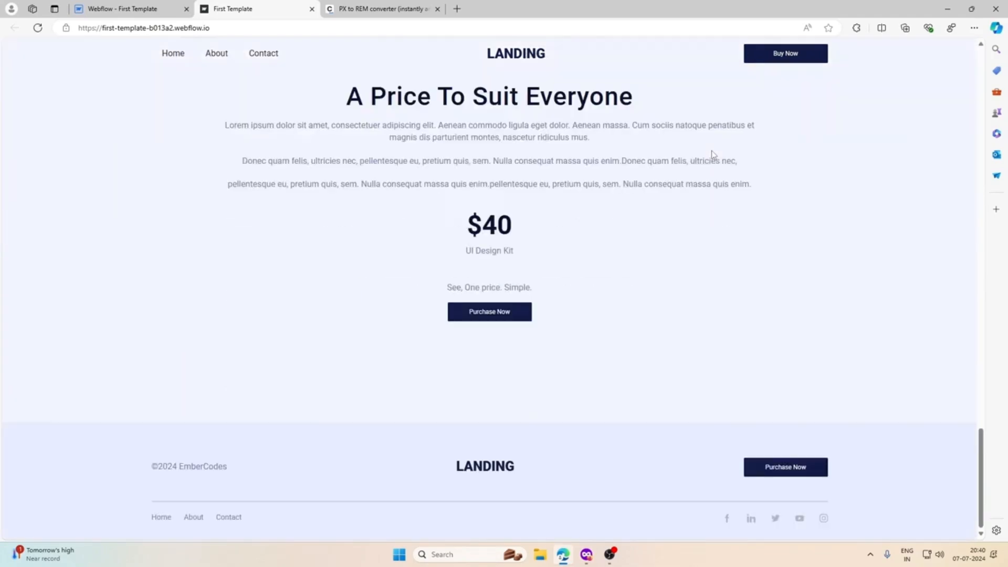
scroll(712, 154, up, 15)
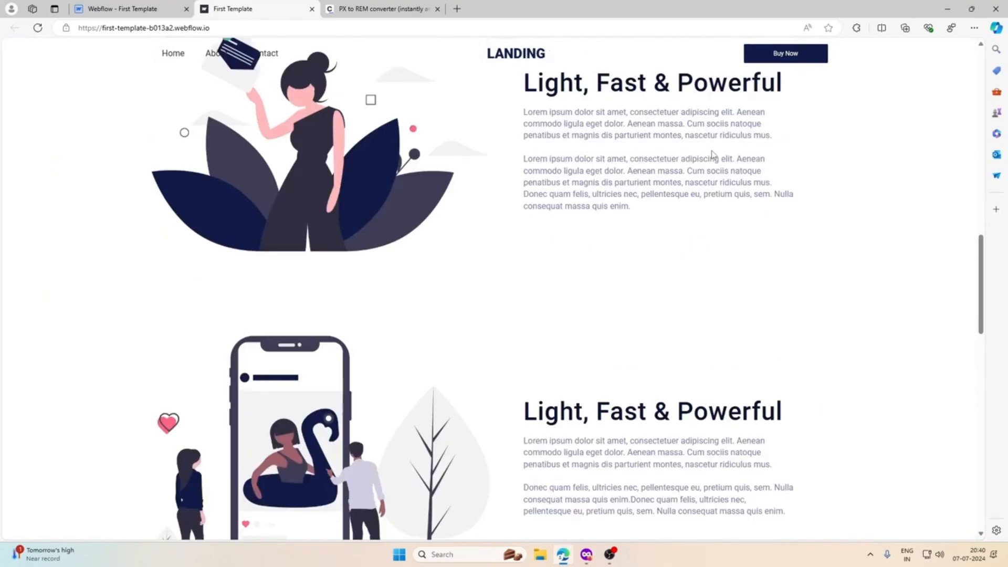
scroll(713, 155, up, 8)
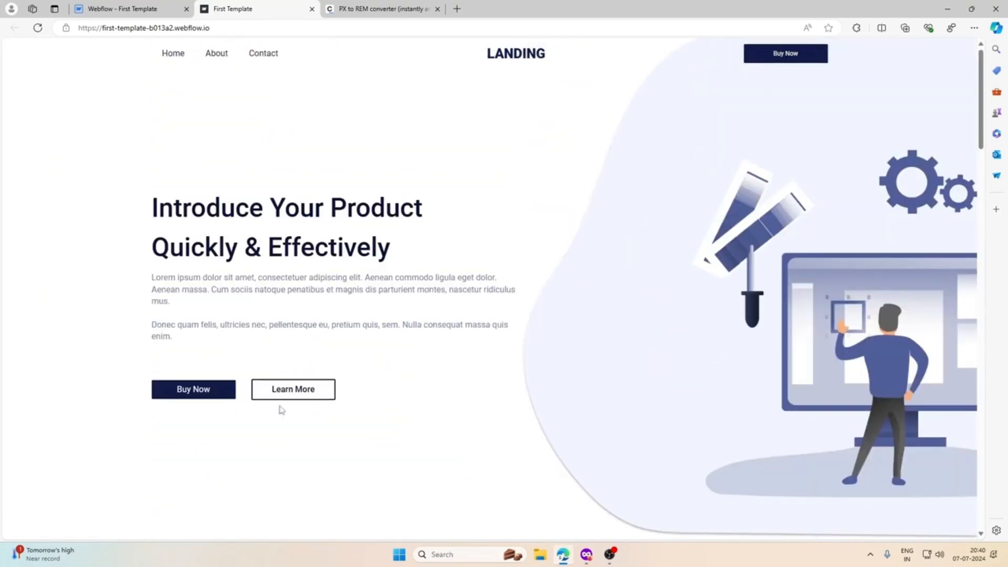
Step: Review the published staging page from the hero down to the last "Light, Fast & Powerful" section
scroll(581, 378, down, 15)
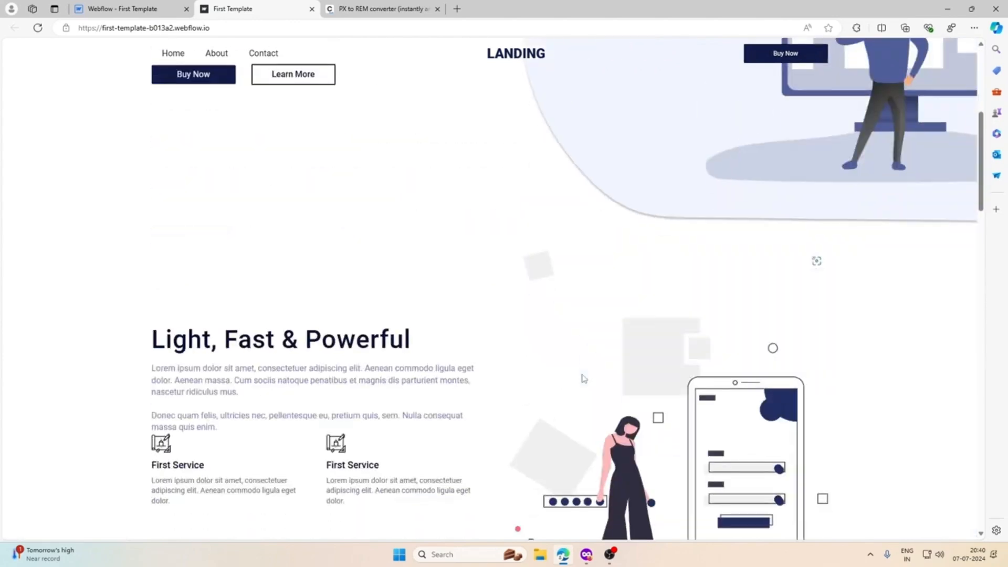
scroll(582, 378, down, 12)
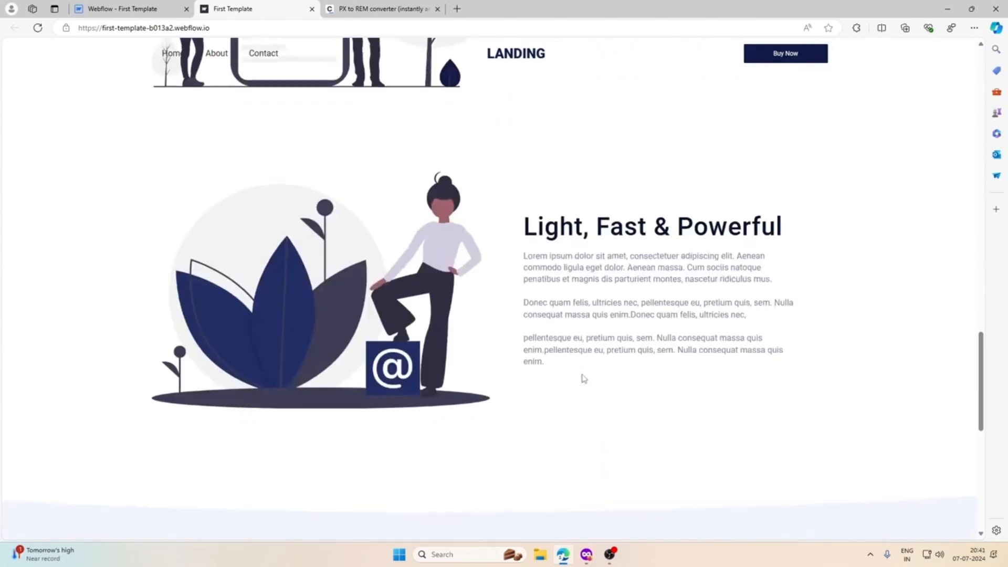
scroll(581, 378, up, 5)
scroll(582, 377, up, 5)
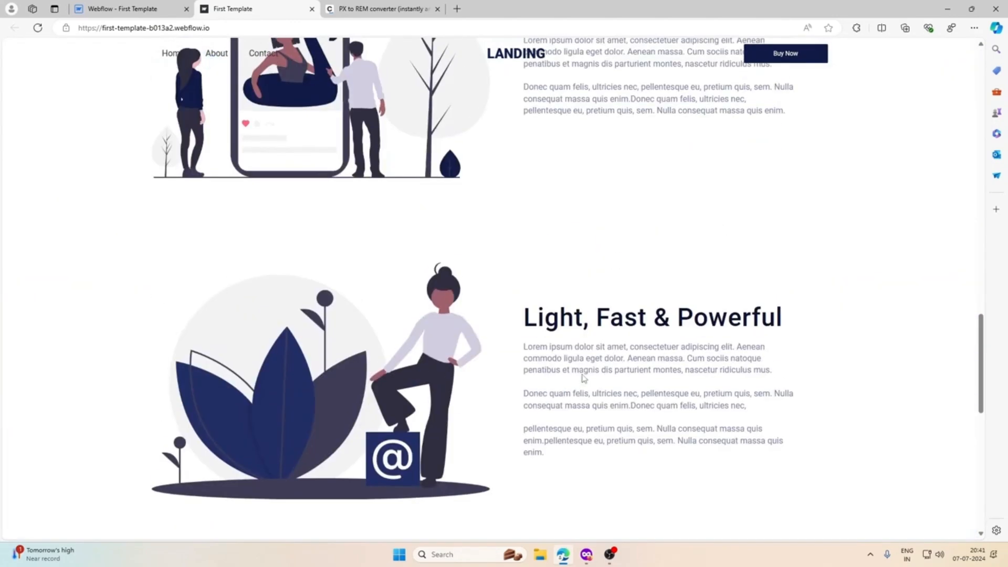
Step: Switch to Figma and examine the Purchase Now button under the last "Light, Fast & Powerful" text, comparing it with the staging page
click(586, 554)
scroll(684, 415, up, 5)
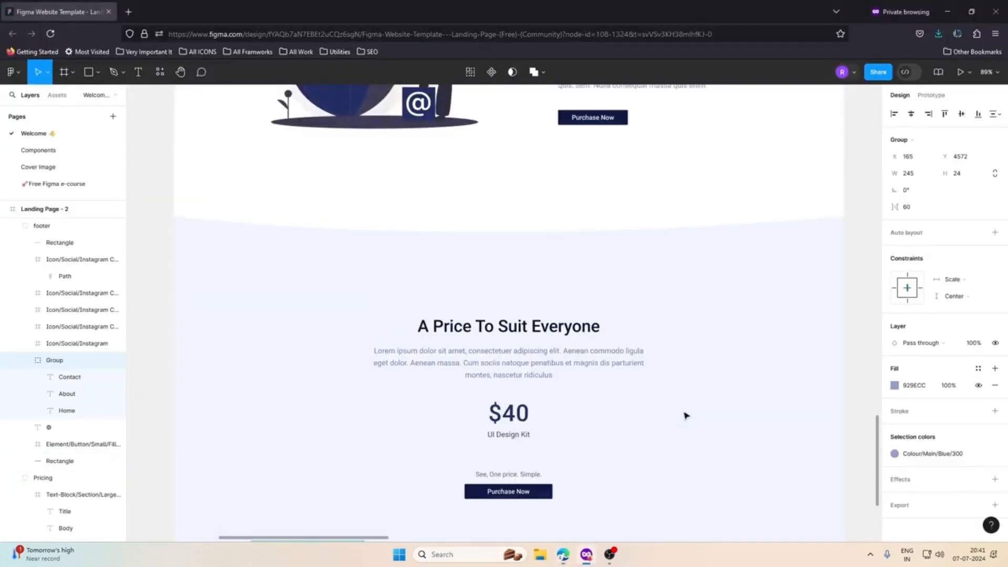
click(606, 350)
double_click(605, 351)
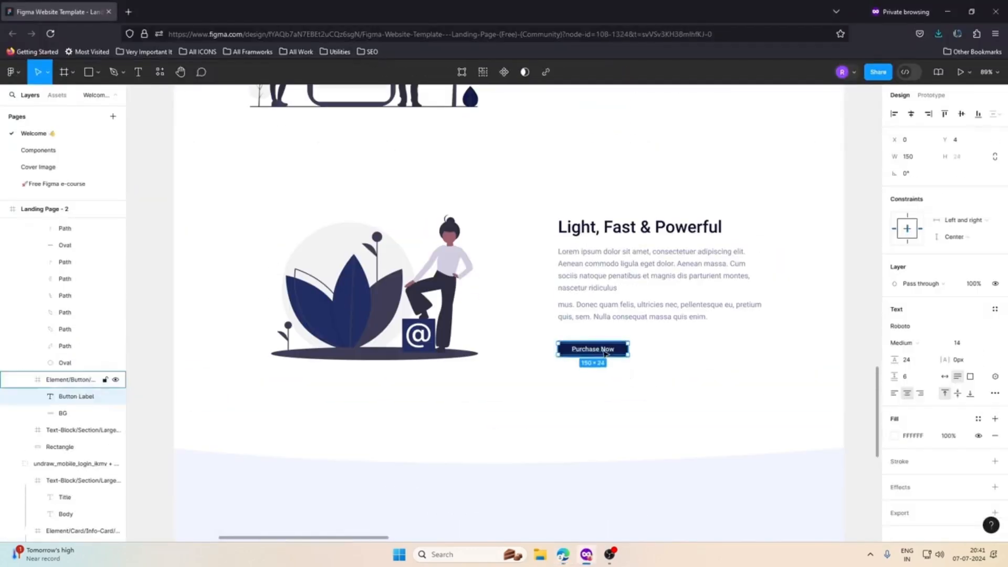
click(948, 12)
scroll(461, 286, up, 6)
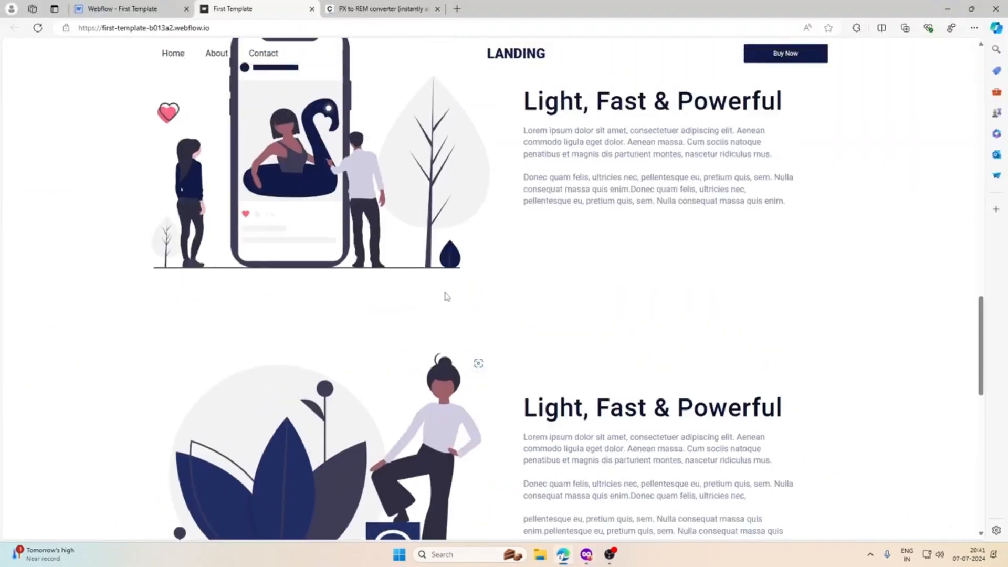
Step: In the Webflow Designer, copy the pricing section's Purchase Now button and paste it below the last "Light, Fast & Powerful" section's paragraph
click(120, 9)
click(603, 257)
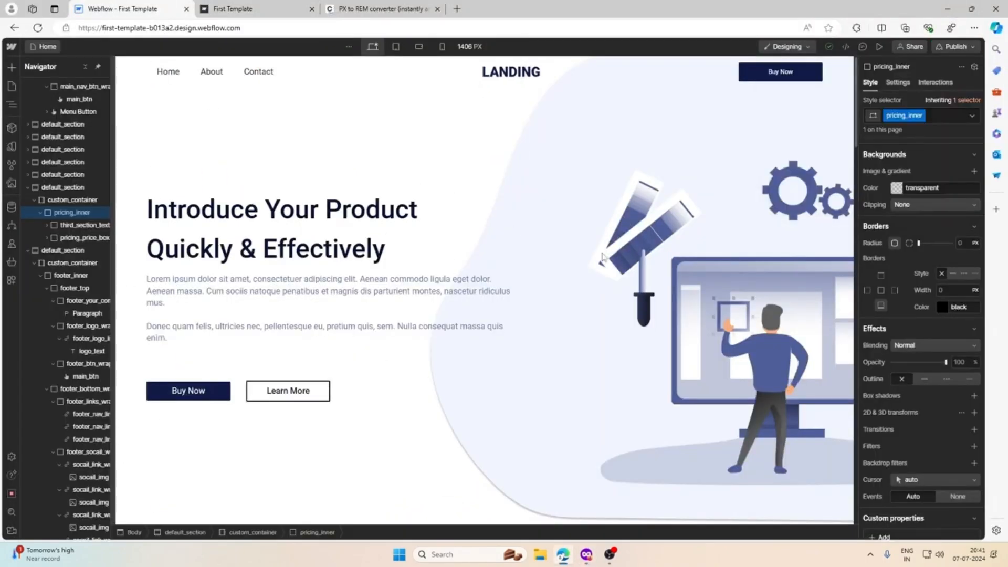
scroll(603, 258, down, 15)
scroll(603, 257, down, 5)
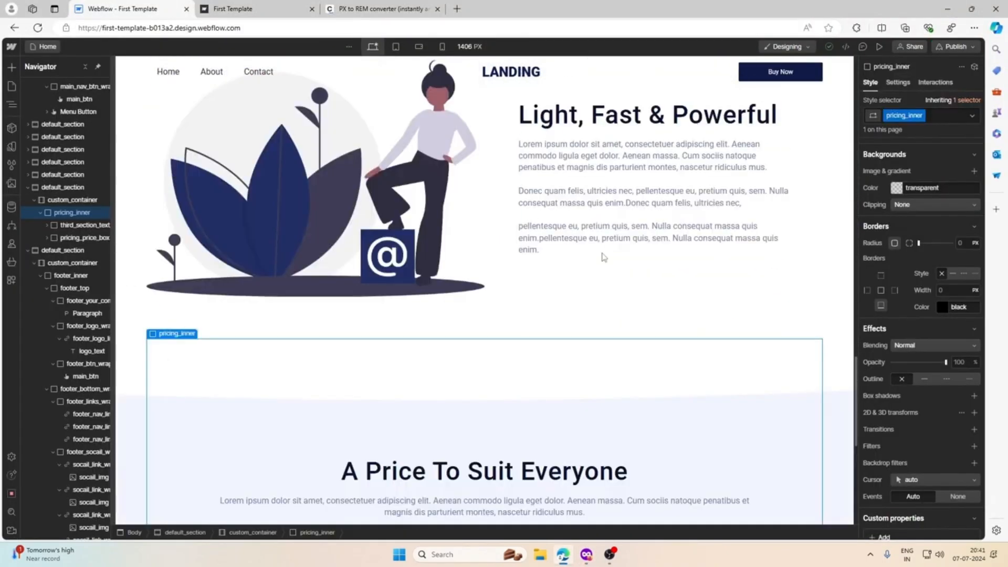
click(620, 215)
scroll(525, 263, down, 8)
click(477, 300)
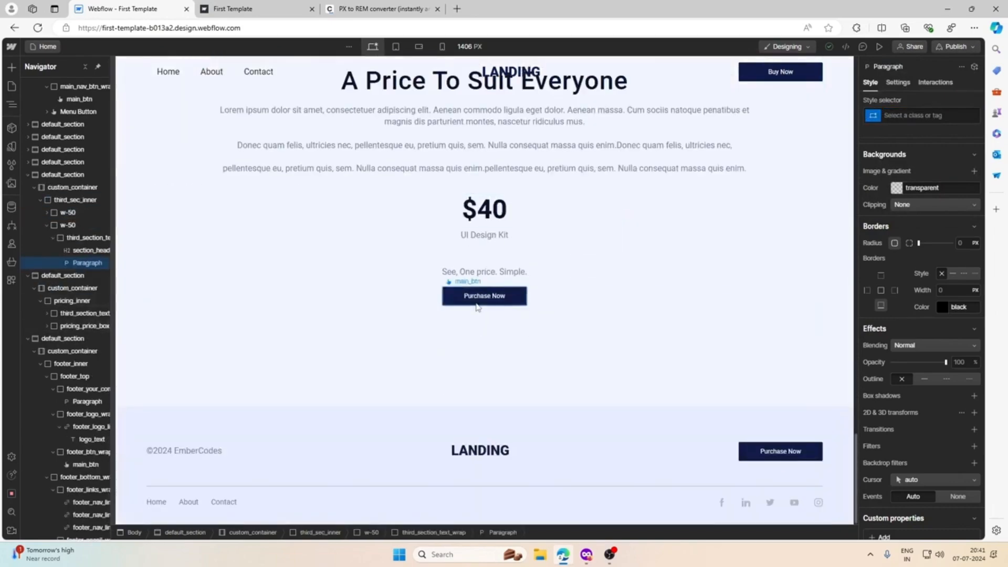
scroll(589, 298, up, 8)
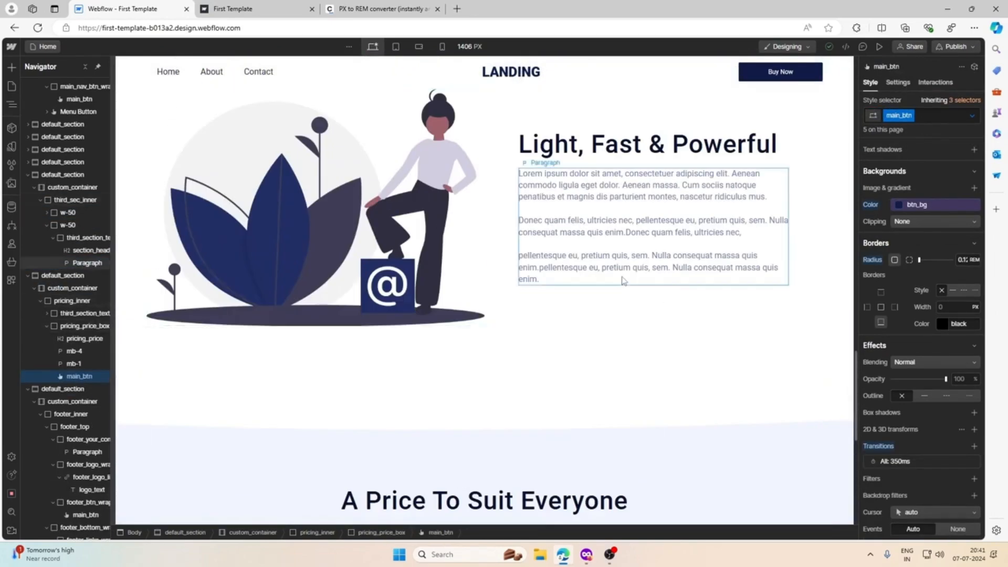
click(623, 279)
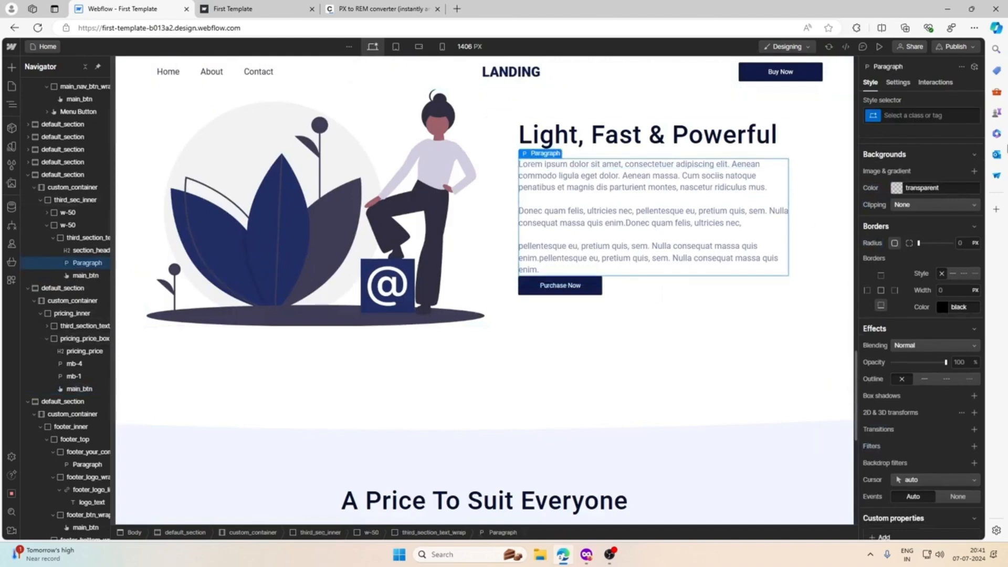
Step: Apply the existing class mb-2 to the paragraph above the new Purchase Now button and check the spacing
click(924, 114)
text(mb)
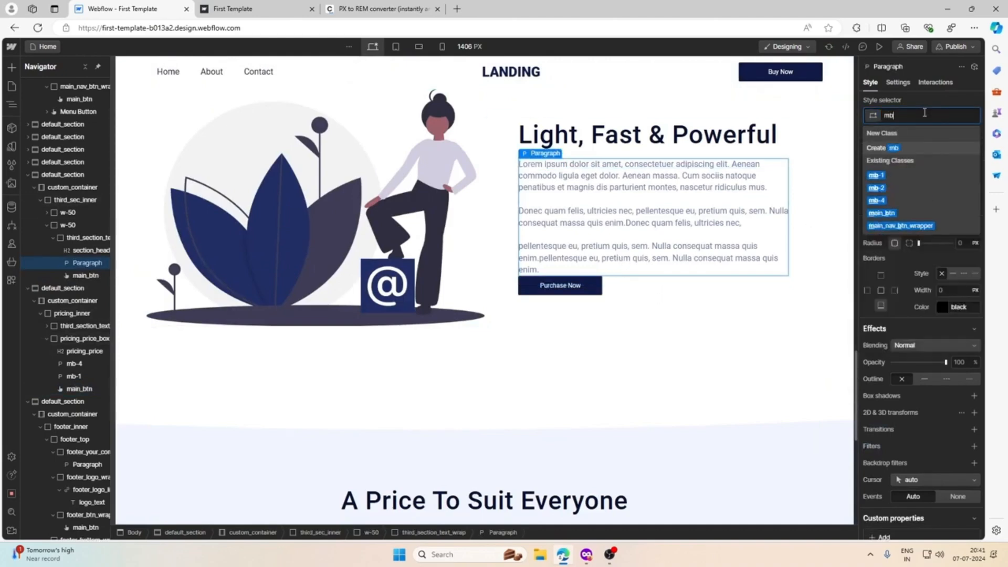
click(875, 187)
click(762, 289)
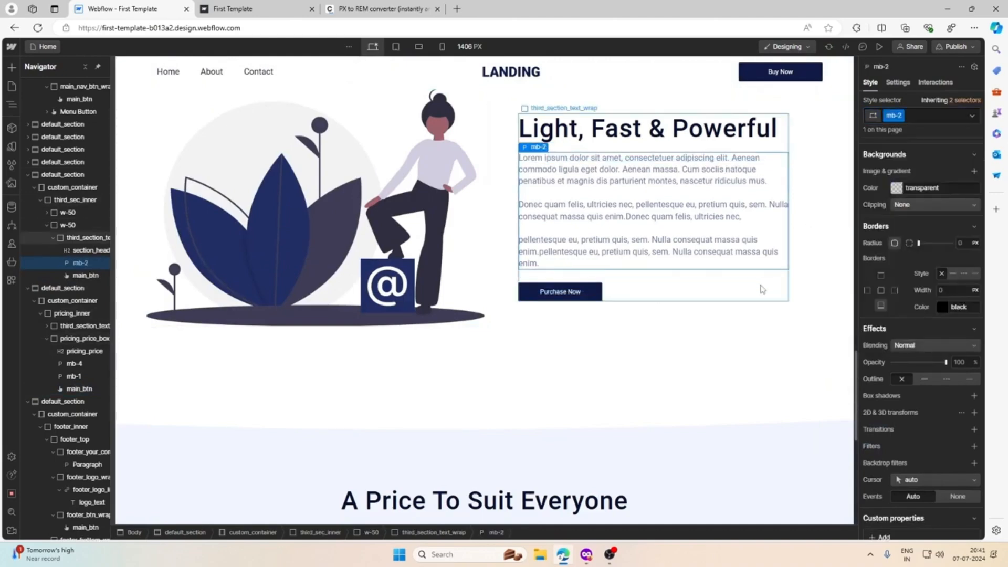
scroll(771, 262, up, 4)
click(767, 252)
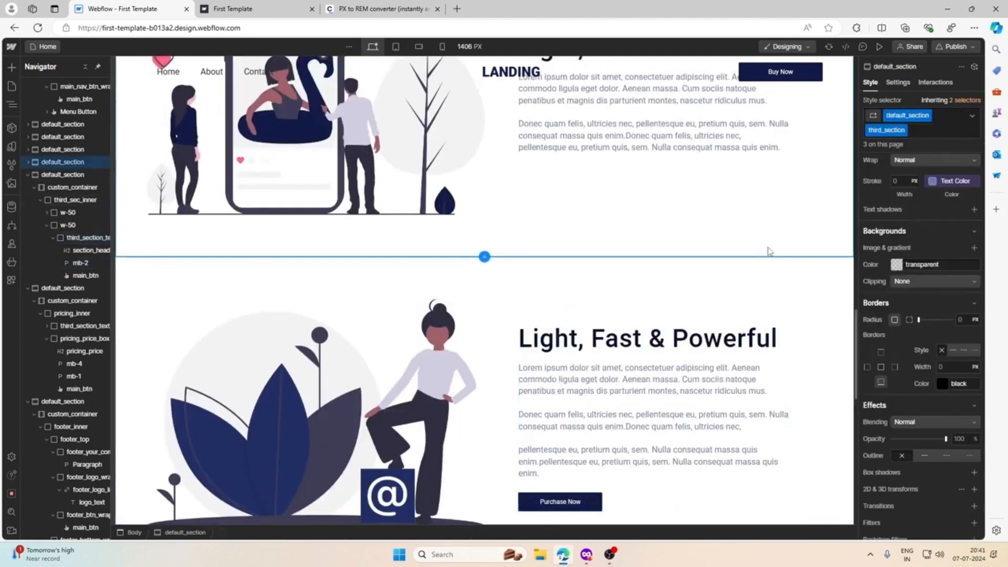
scroll(768, 251, down, 4)
scroll(768, 252, up, 15)
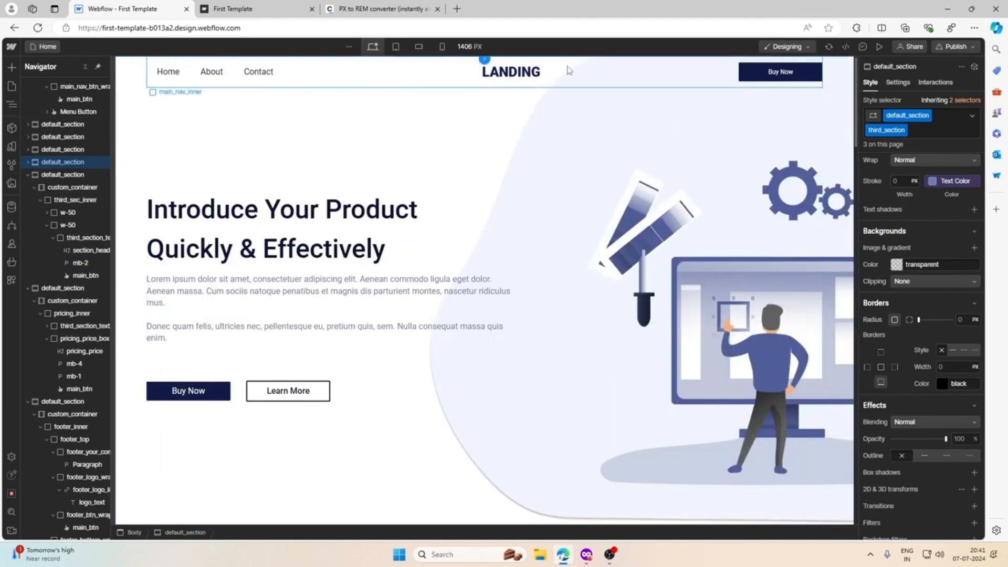
click(479, 73)
click(133, 92)
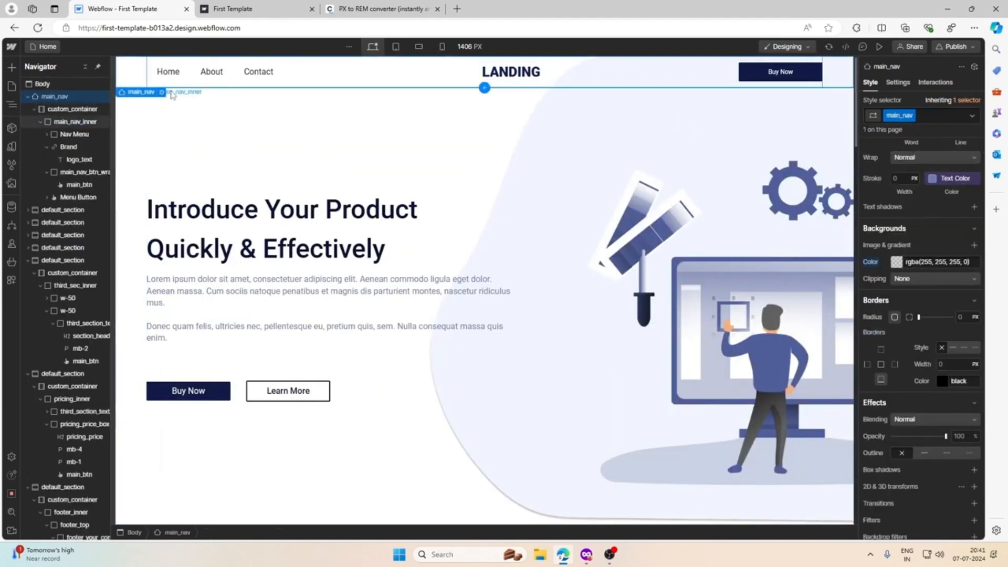
click(939, 84)
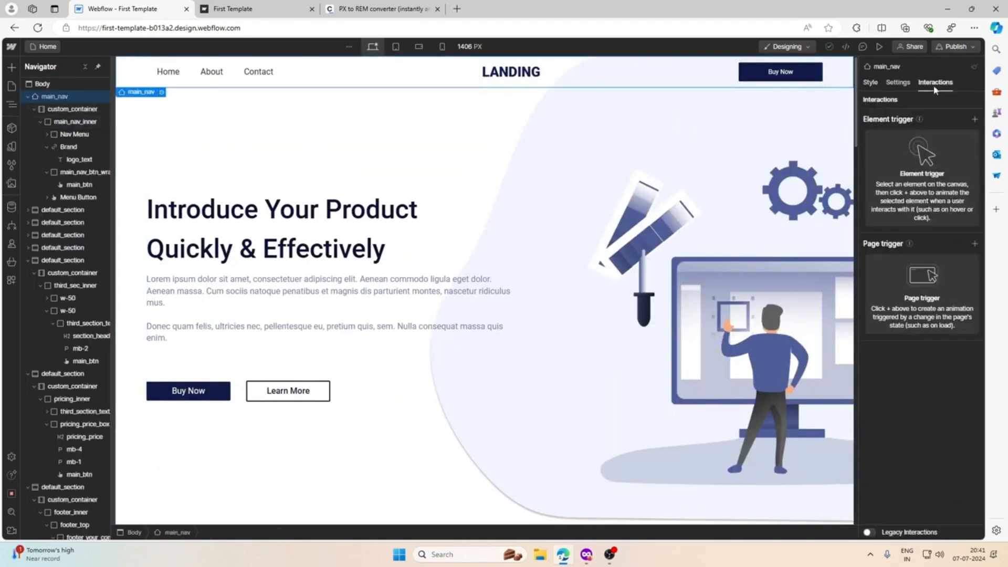
click(974, 120)
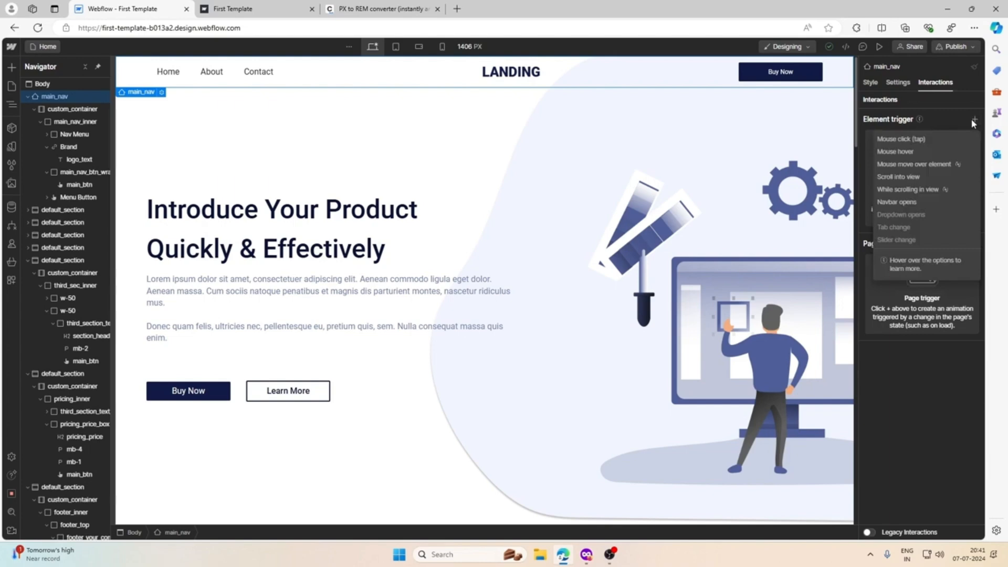
click(970, 118)
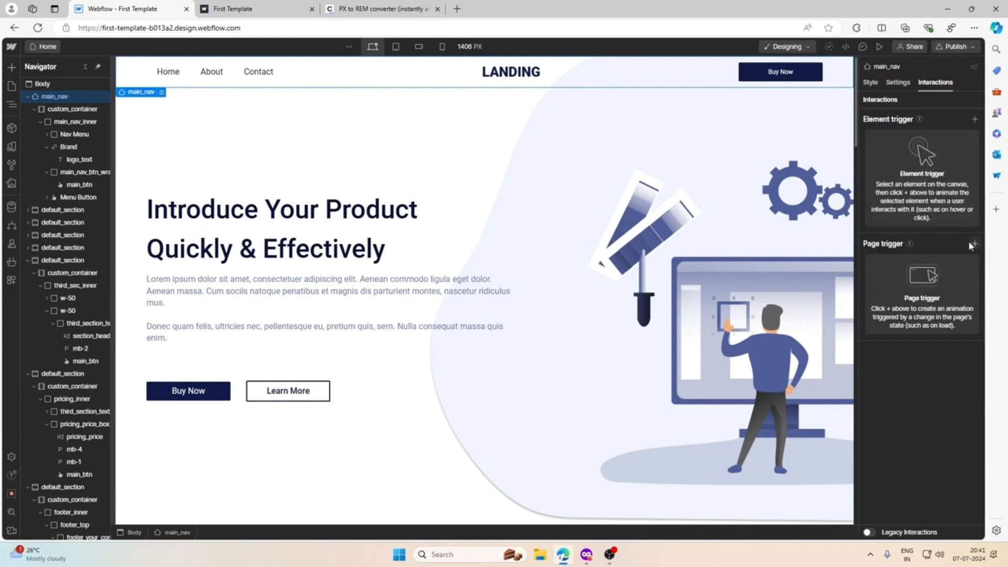
click(969, 243)
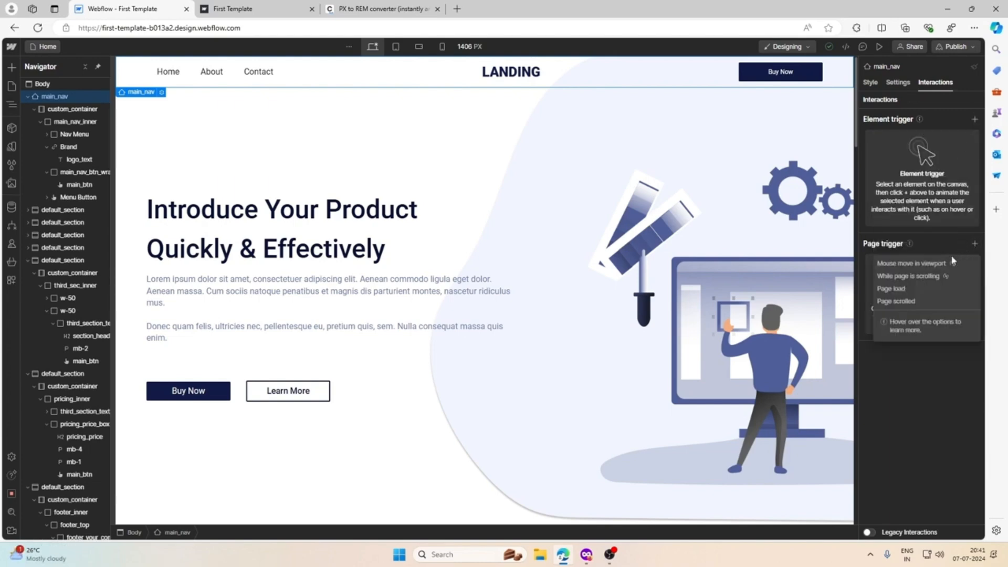
click(927, 277)
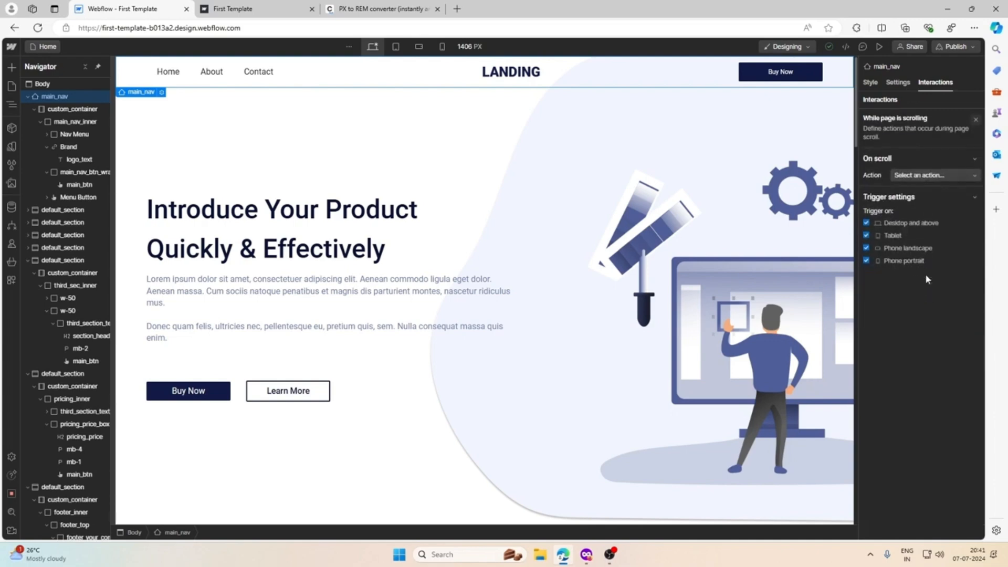
click(976, 120)
click(976, 263)
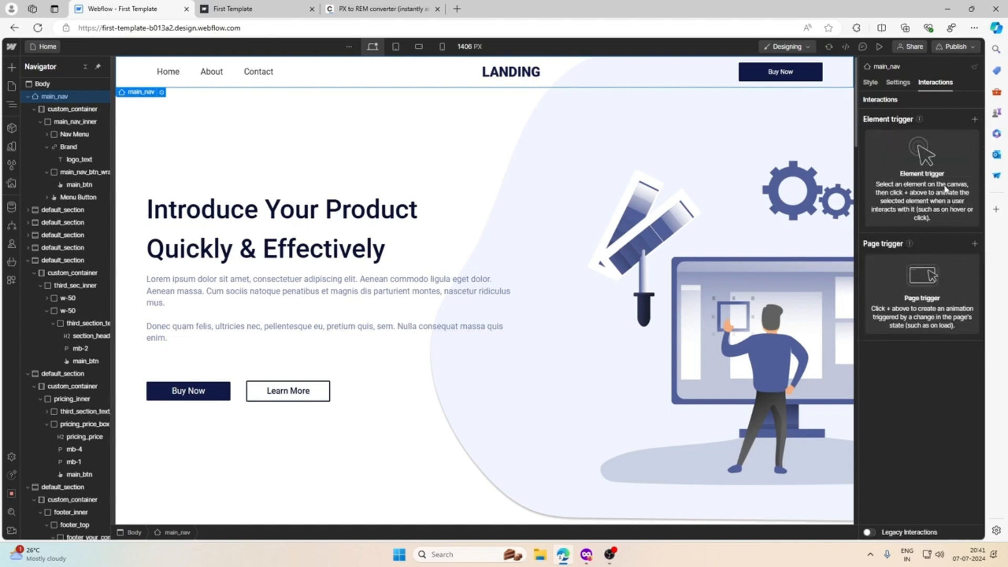
click(870, 83)
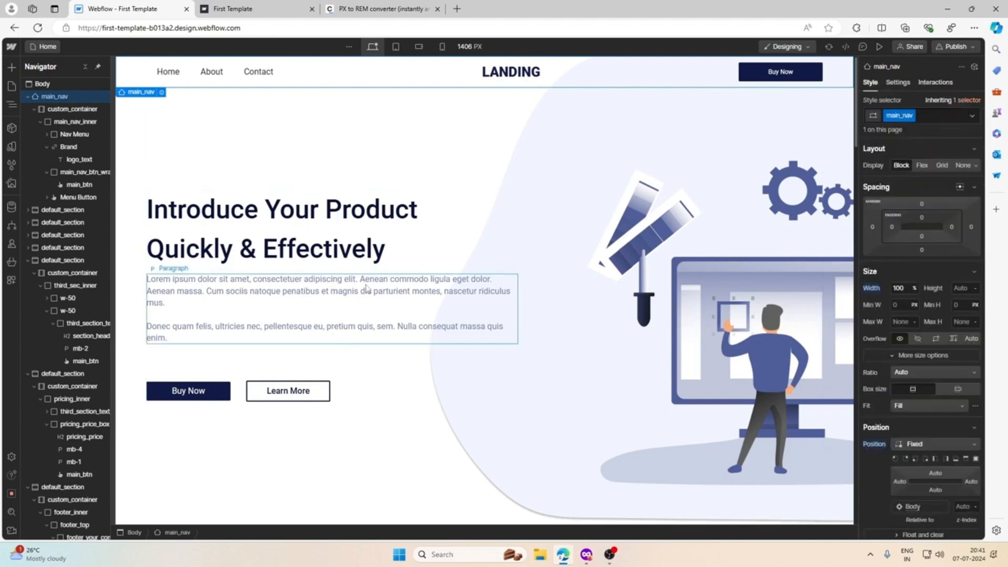
Step: Check the hero section on the canvas and publish the updated landing page to the staging site
click(386, 180)
scroll(387, 180, down, 5)
scroll(387, 180, up, 5)
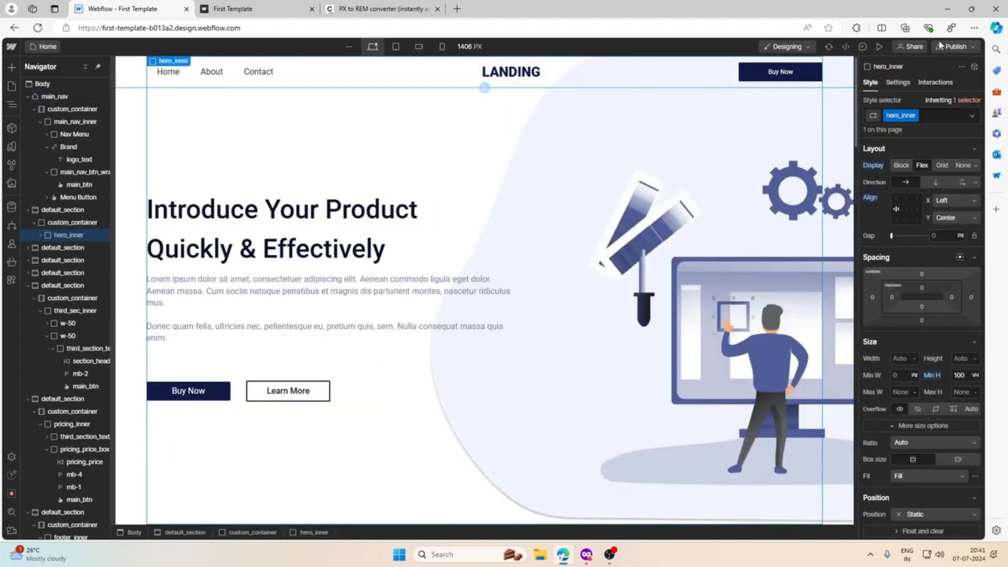
click(945, 50)
click(916, 201)
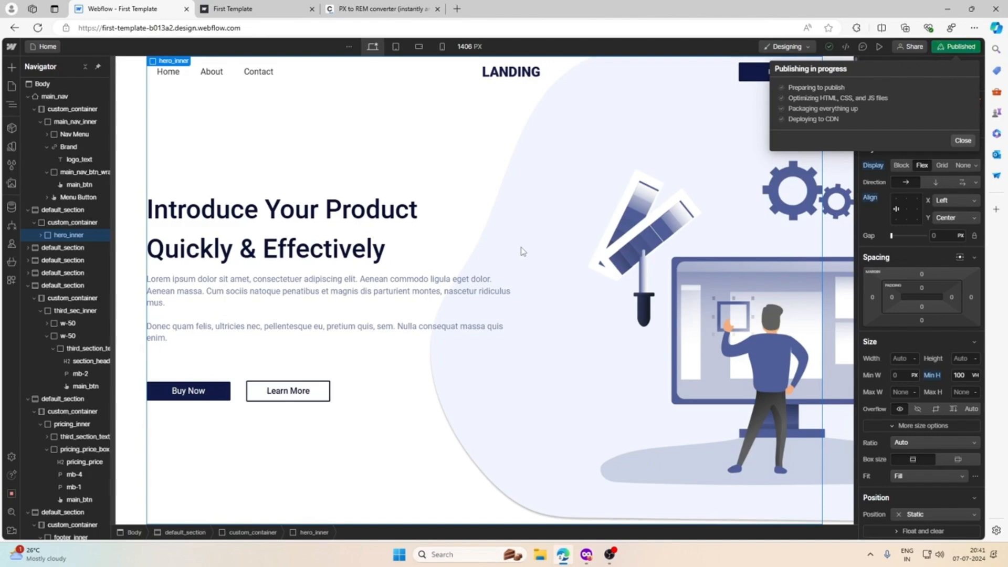
Step: Reload the published staging page and review it from the hero section to the footer and back
click(216, 5)
click(38, 28)
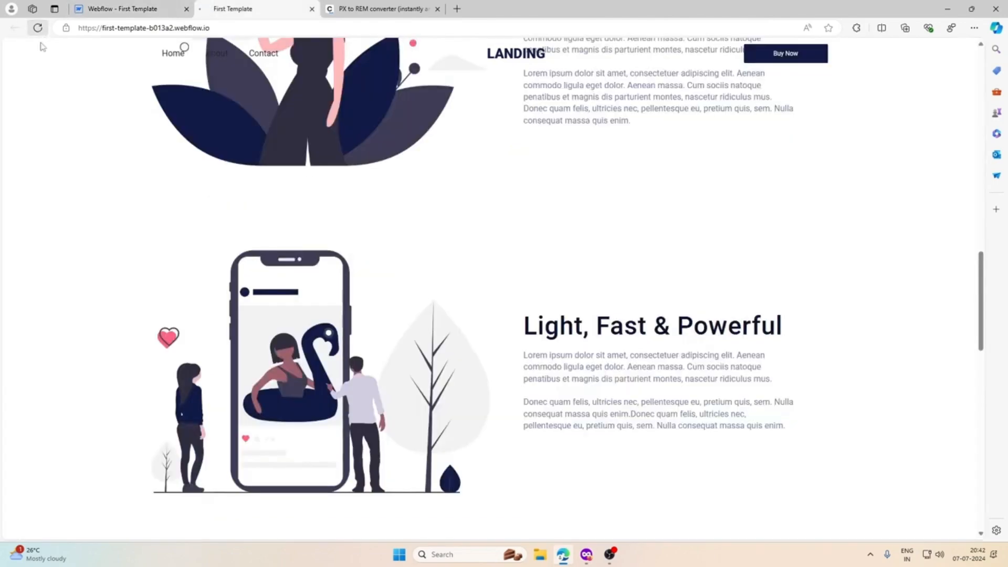
scroll(138, 243, up, 15)
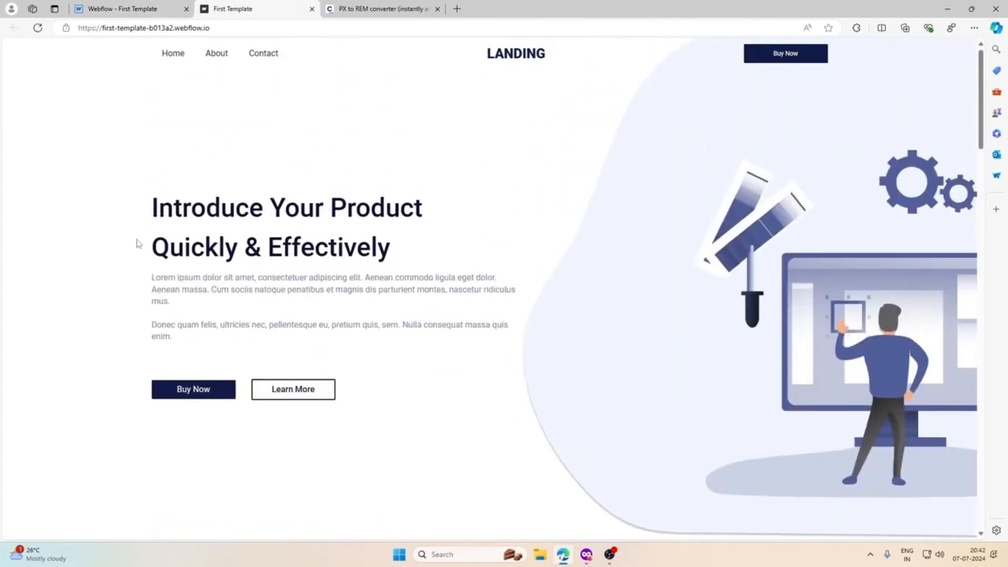
scroll(138, 243, down, 20)
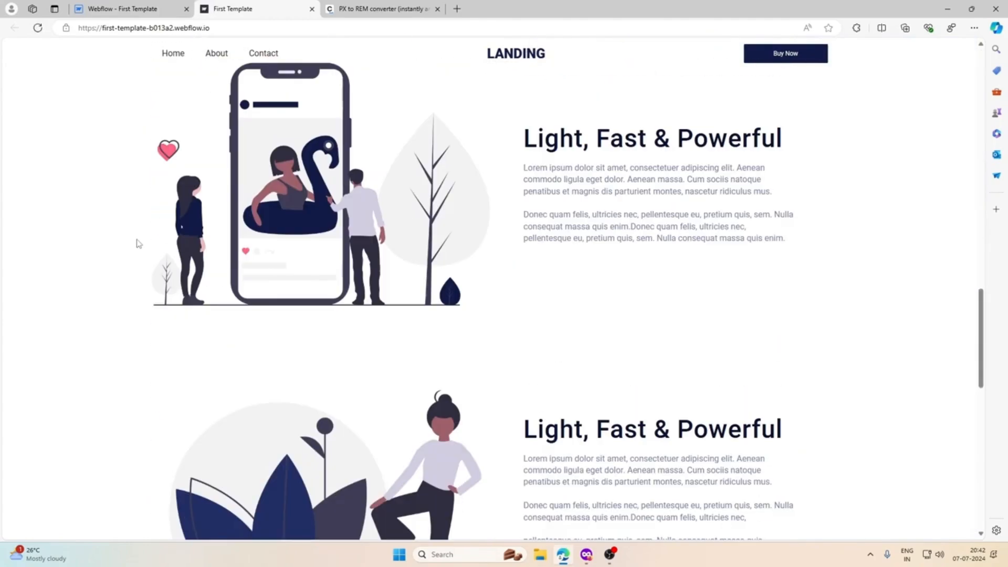
scroll(138, 243, down, 2)
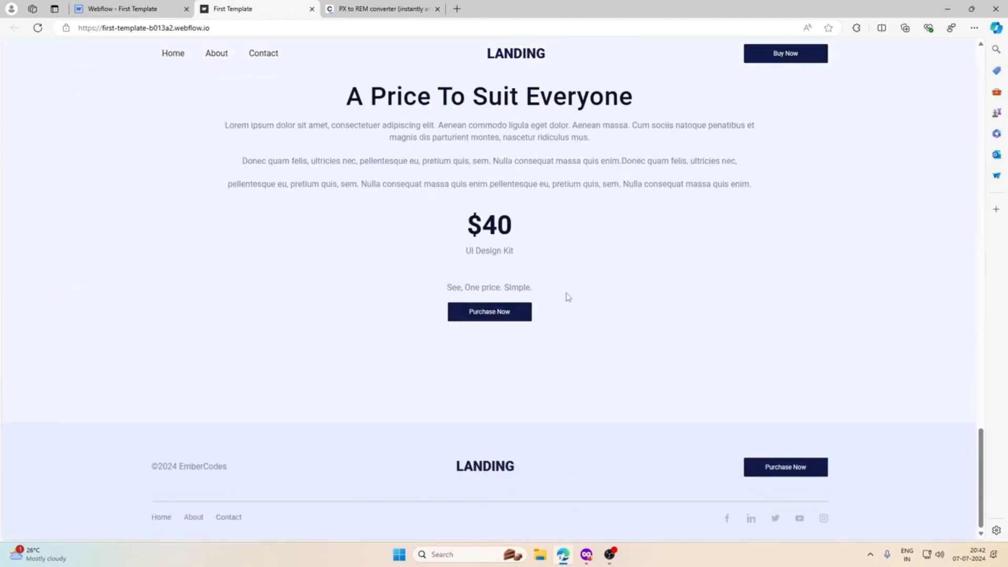
scroll(564, 351, up, 20)
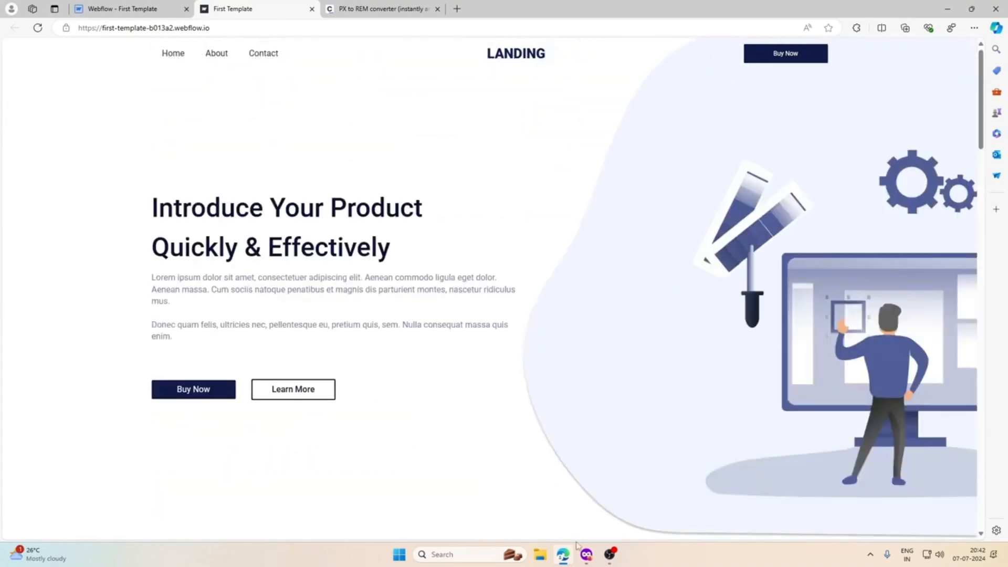
click(585, 553)
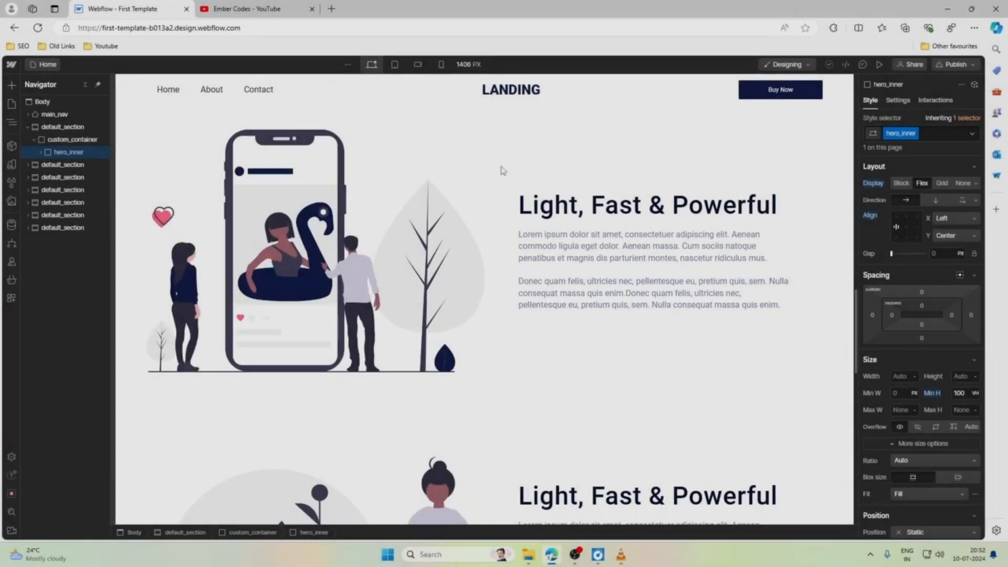
Step: Set a 1 rem top margin on second_sec_bottom_wrap, the block holding the two First Service items
scroll(502, 170, up, 10)
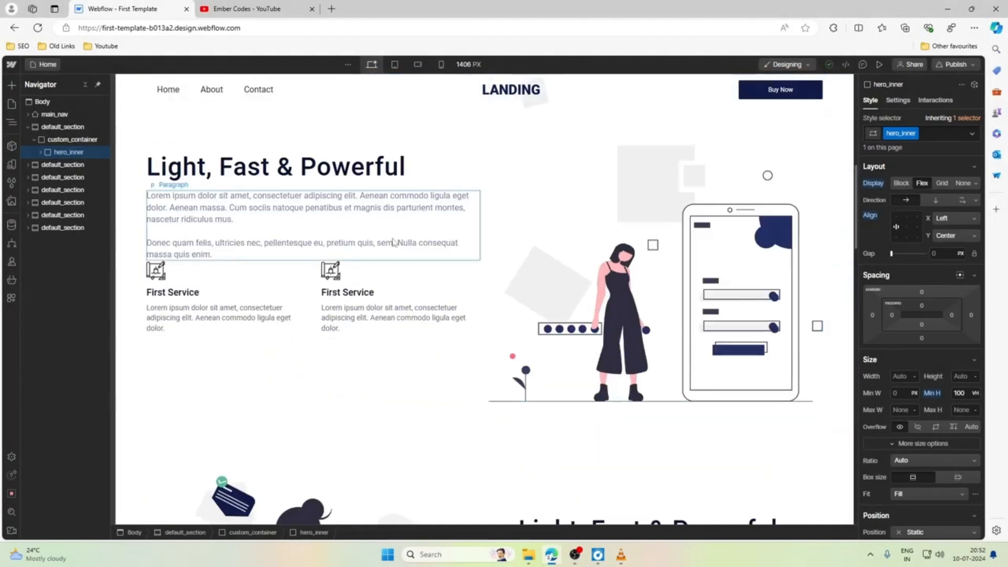
click(308, 286)
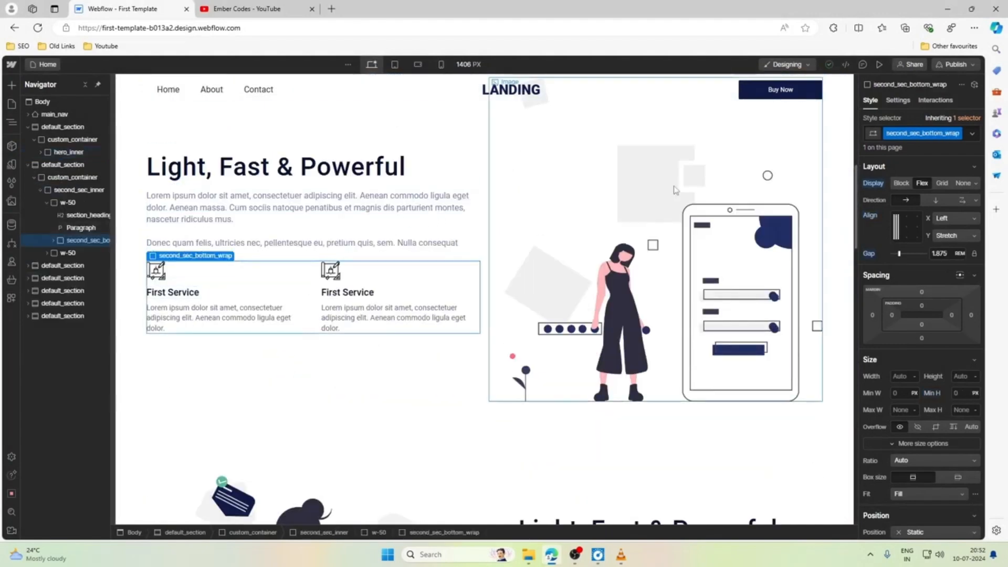
click(922, 293)
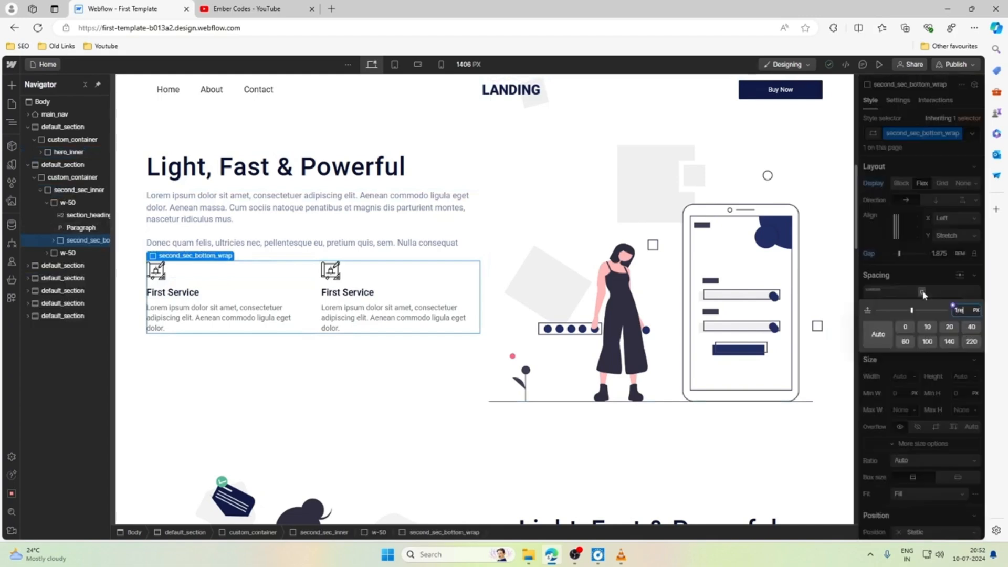
key(Return)
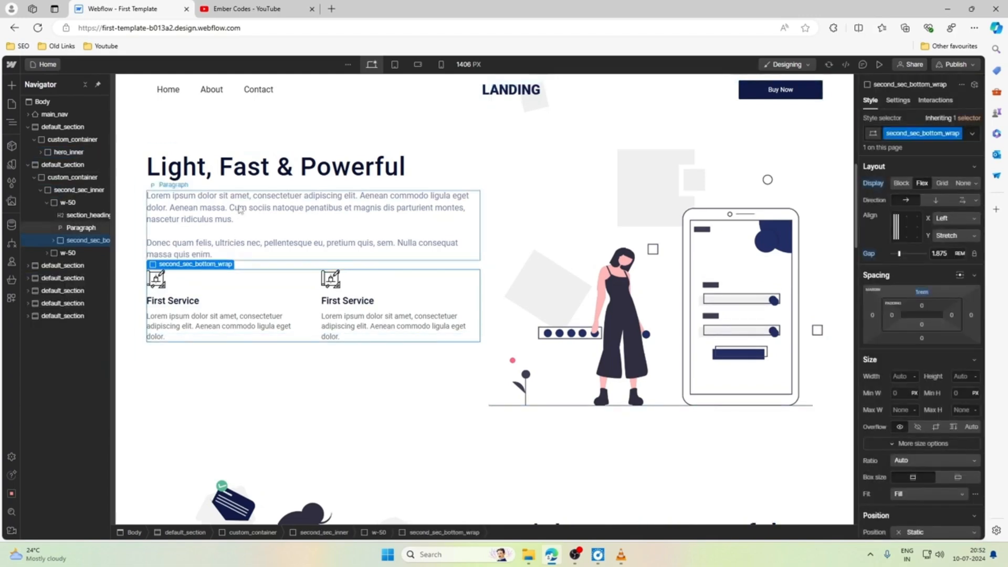
Step: Raise the top margin of second_sec_bottom_wrap to 1.8 rem and check the spacing above the First Service items
click(922, 298)
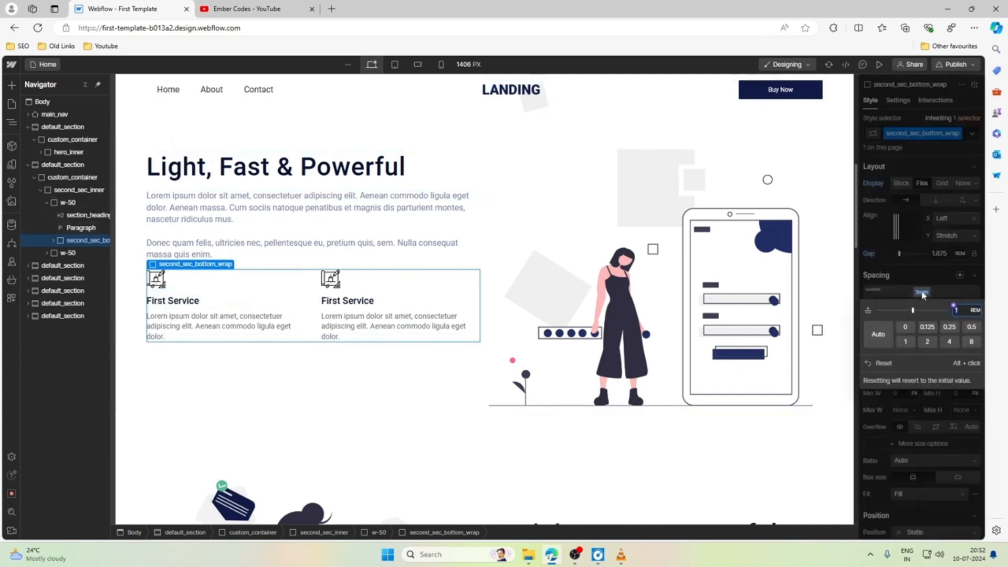
text(1.5)
key(Up)
key(Up)
key(Up)
key(Up)
key(Up)
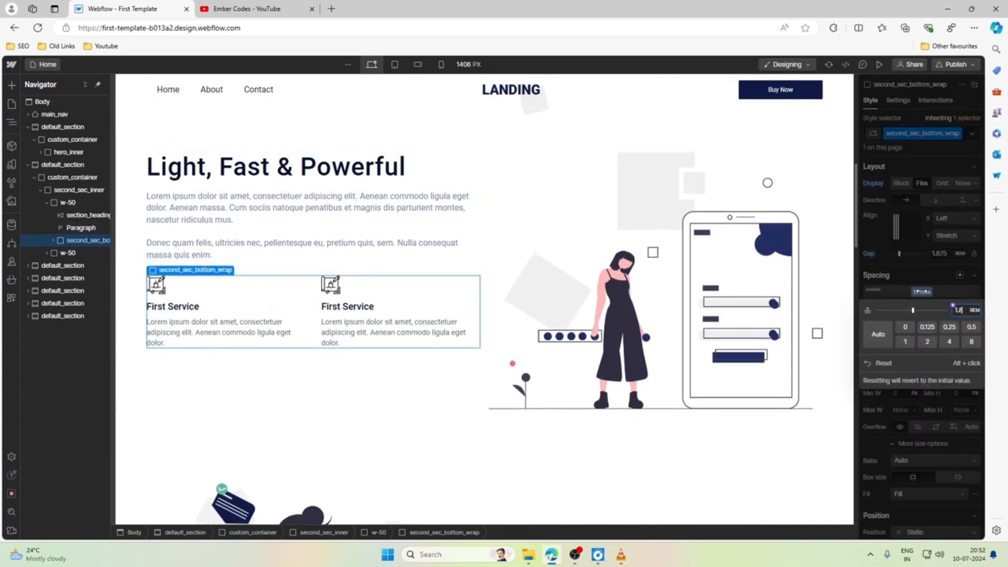
click(480, 226)
click(490, 255)
scroll(488, 309, up, 2)
scroll(488, 309, down, 2)
scroll(489, 309, up, 8)
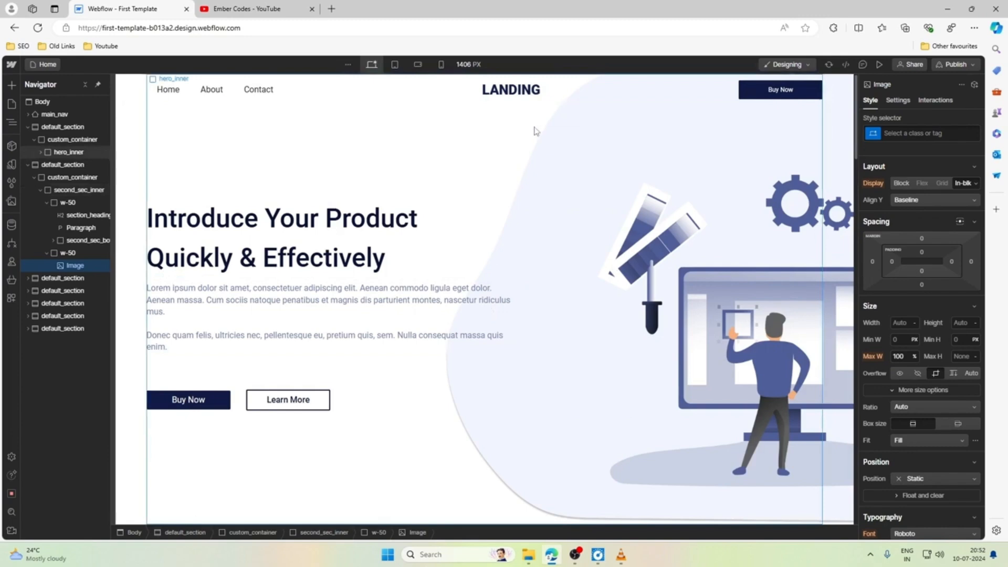
Step: Narrow the desktop canvas to 992 px and review the page layout from the hero section to the footer and back
click(398, 68)
mouse_move(725, 297)
mouse_down()
mouse_move(785, 297)
mouse_move(722, 298)
mouse_up()
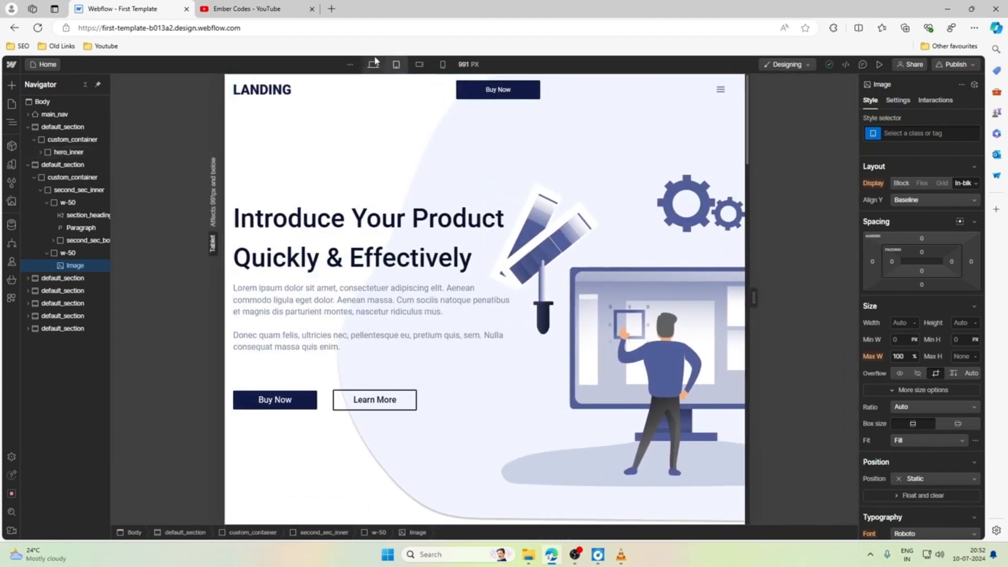
click(374, 64)
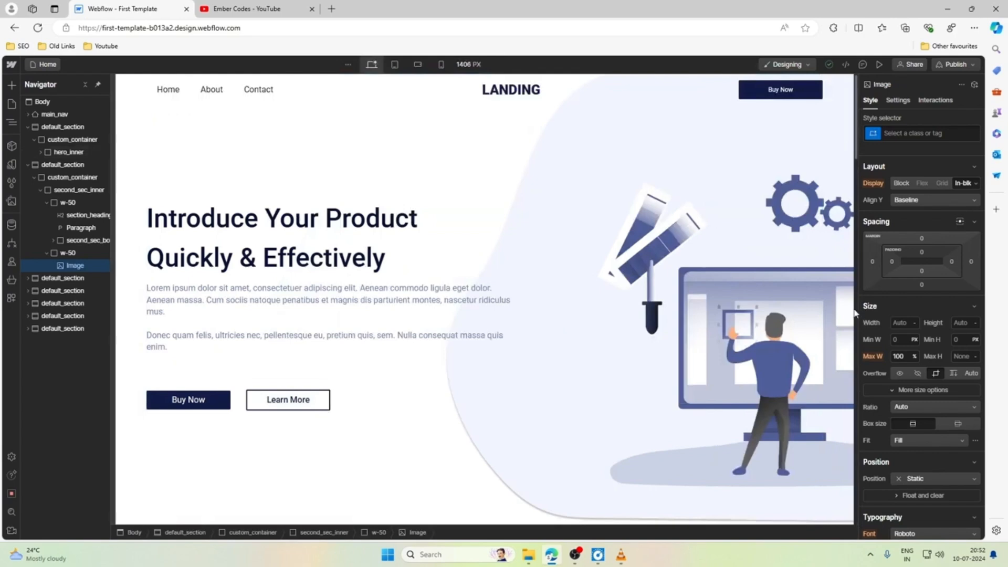
drag(855, 313, 745, 313)
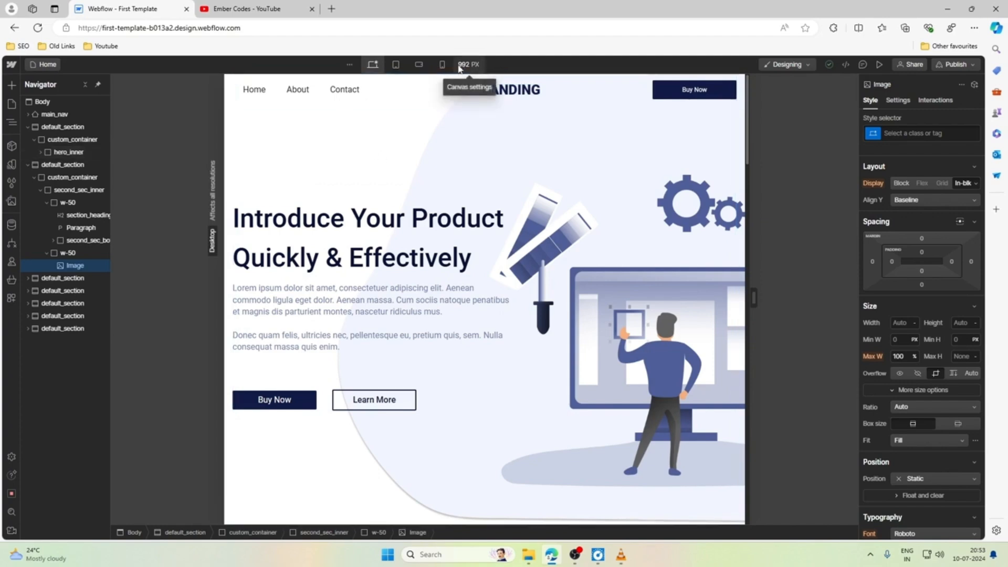
scroll(483, 157, down, 7)
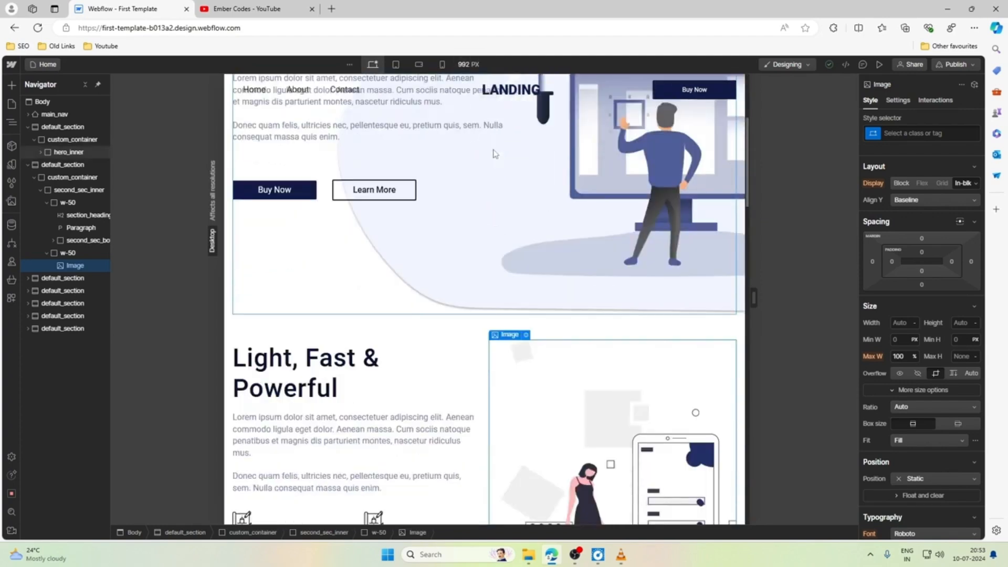
scroll(493, 153, down, 15)
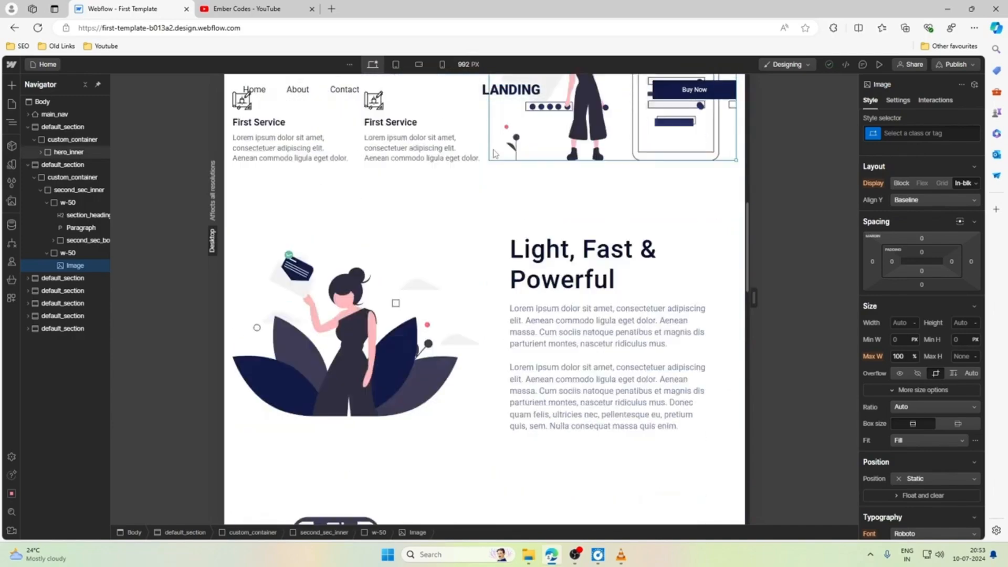
scroll(493, 154, down, 15)
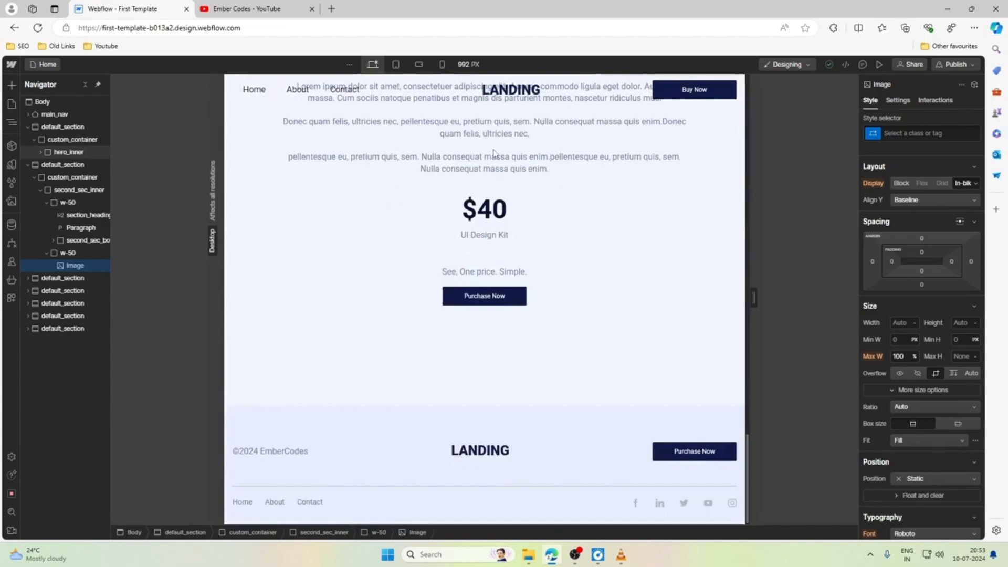
scroll(493, 153, up, 15)
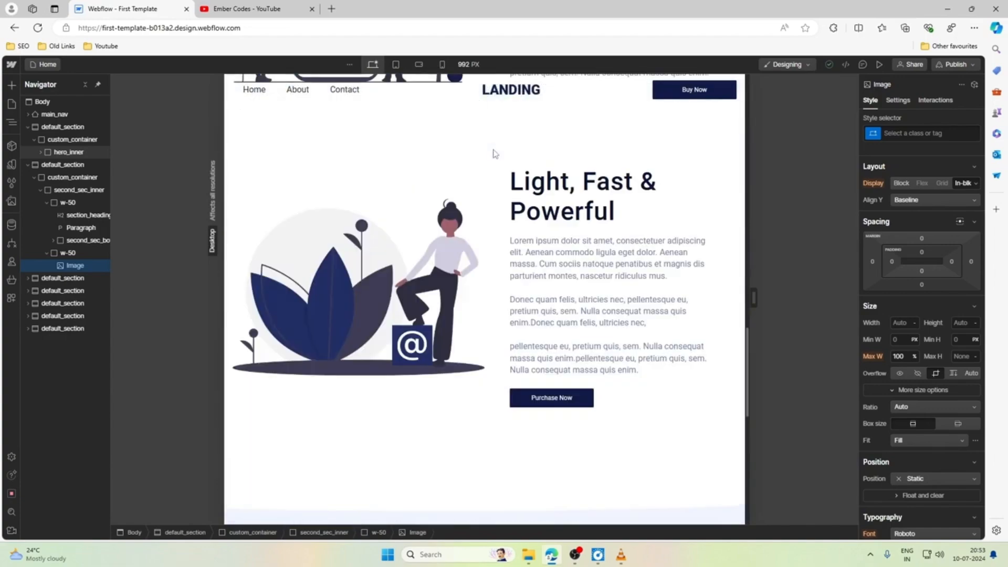
scroll(493, 153, up, 5)
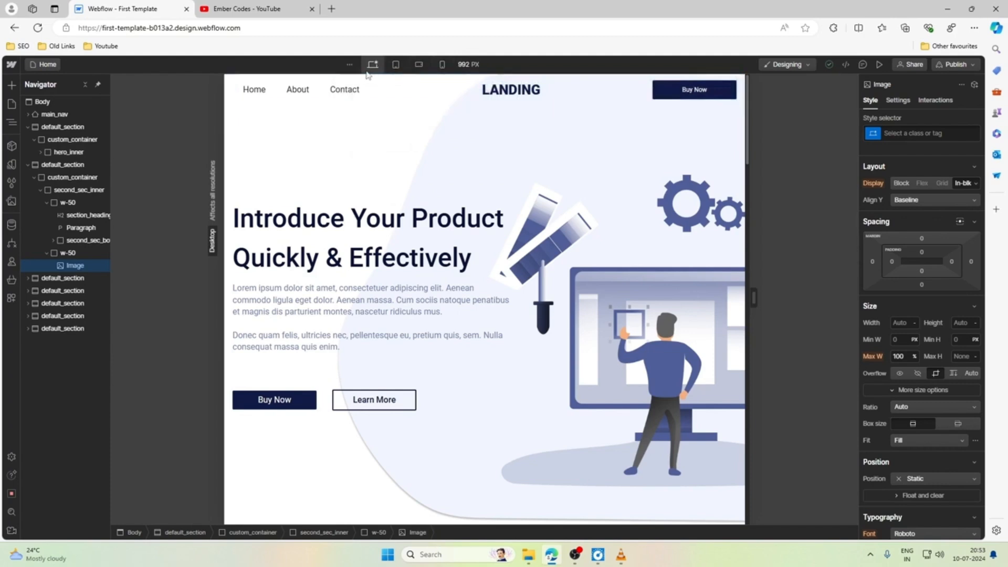
Step: Examine the large breakpoint options of 1280, 1440 and 1920 px and return to the full-width desktop base breakpoint
click(350, 65)
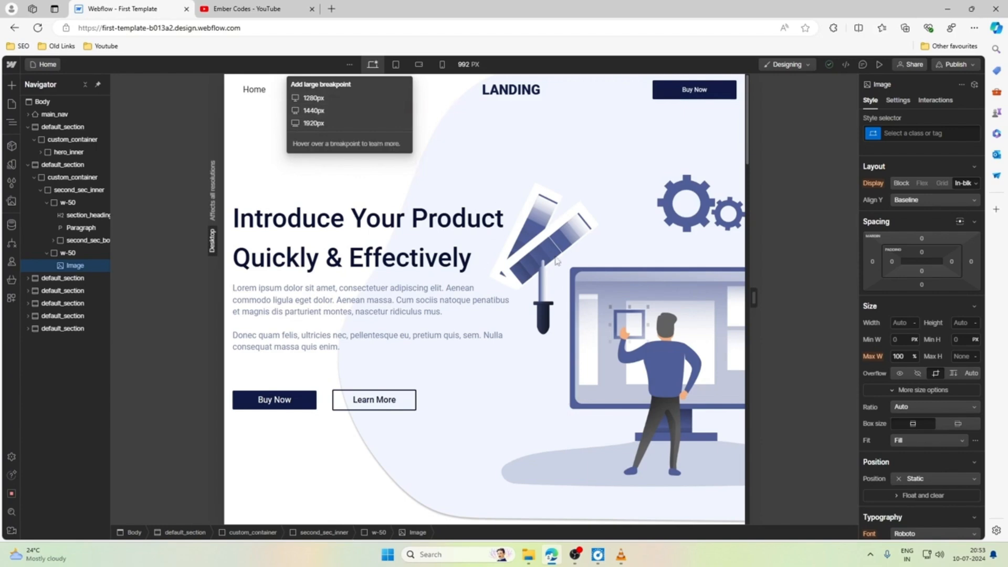
click(373, 63)
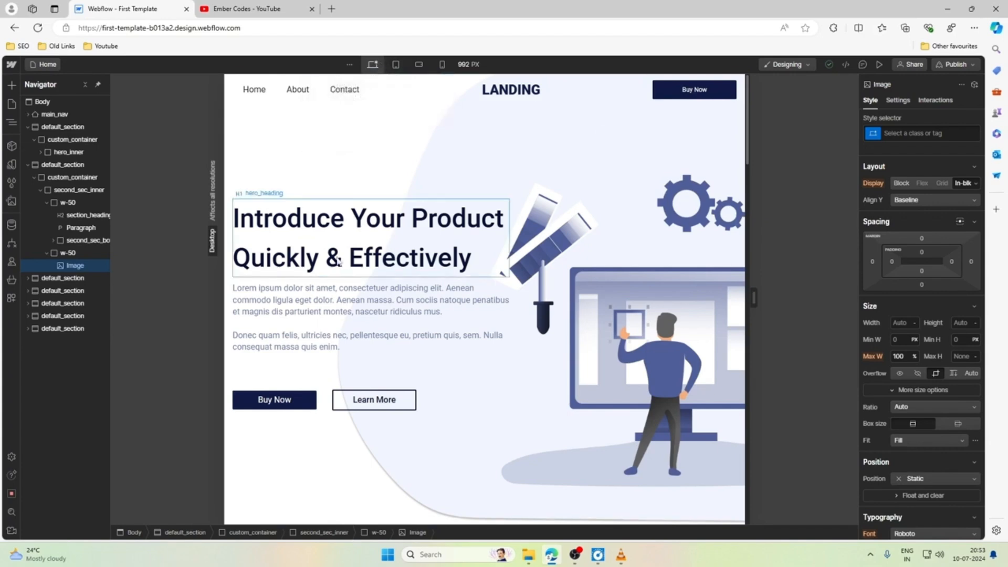
click(394, 65)
click(372, 64)
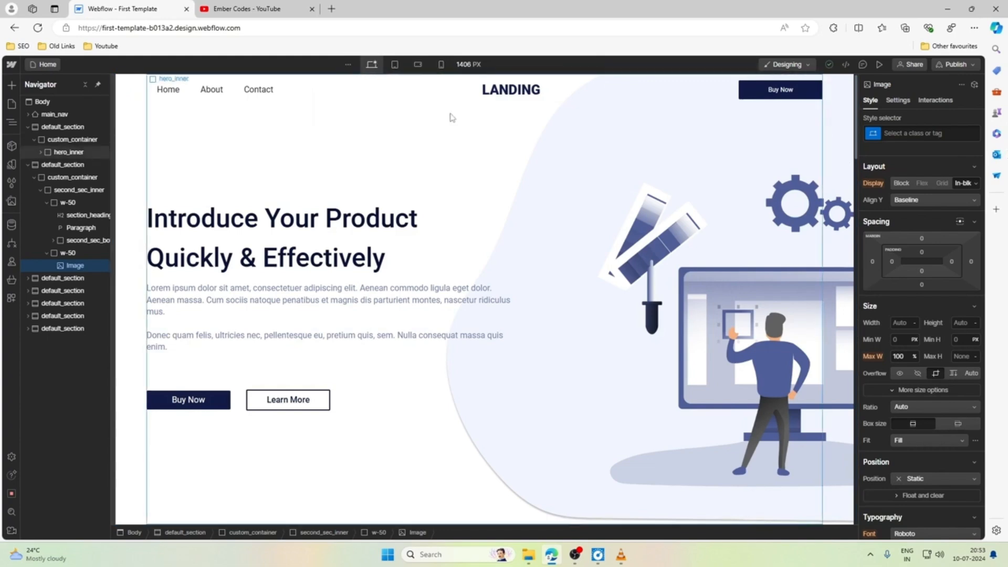
click(348, 65)
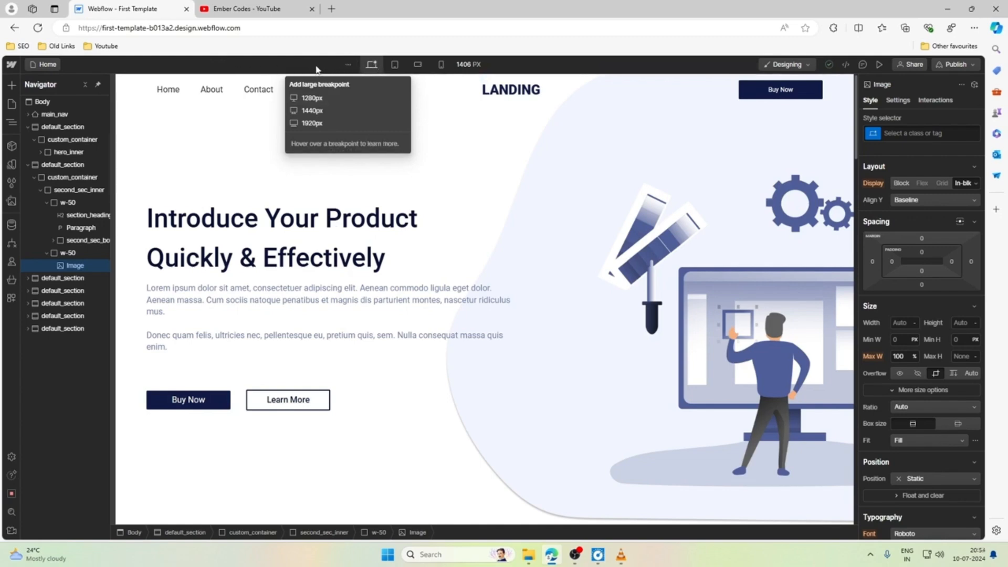
click(374, 69)
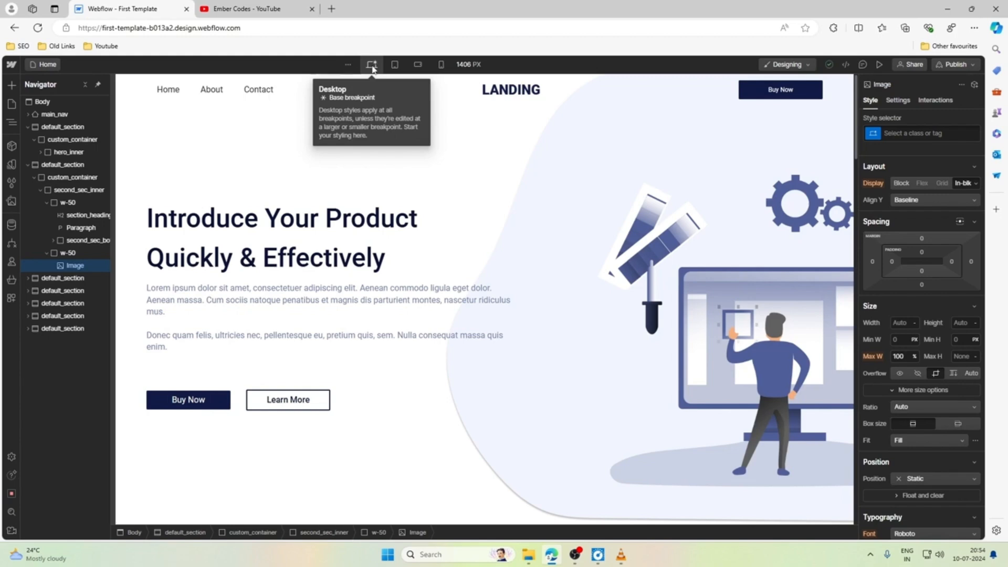
Step: Compare main_nav at the tablet and desktop breakpoints, inspecting its logo_text and the Brand link that contains it
click(394, 66)
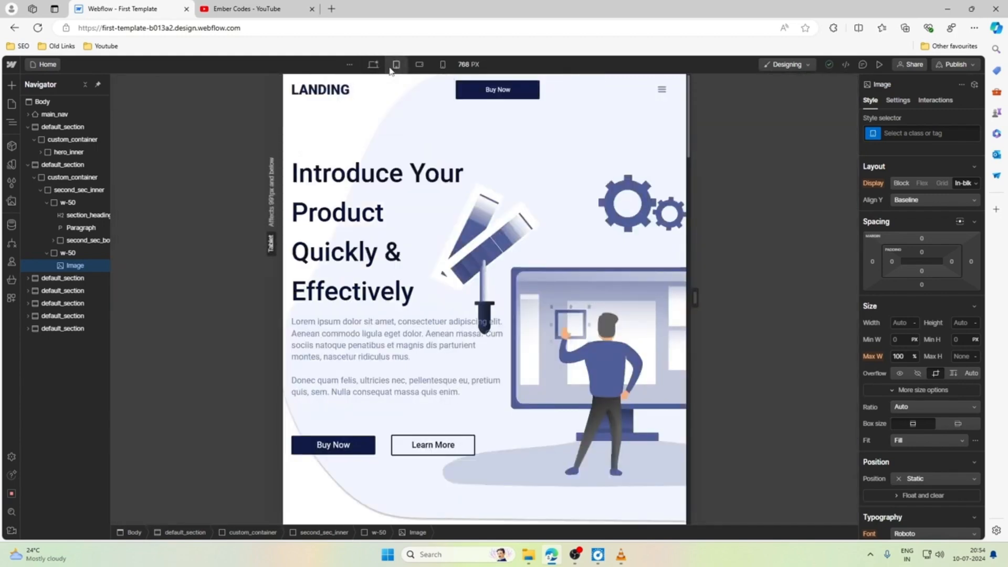
drag(694, 296, 659, 296)
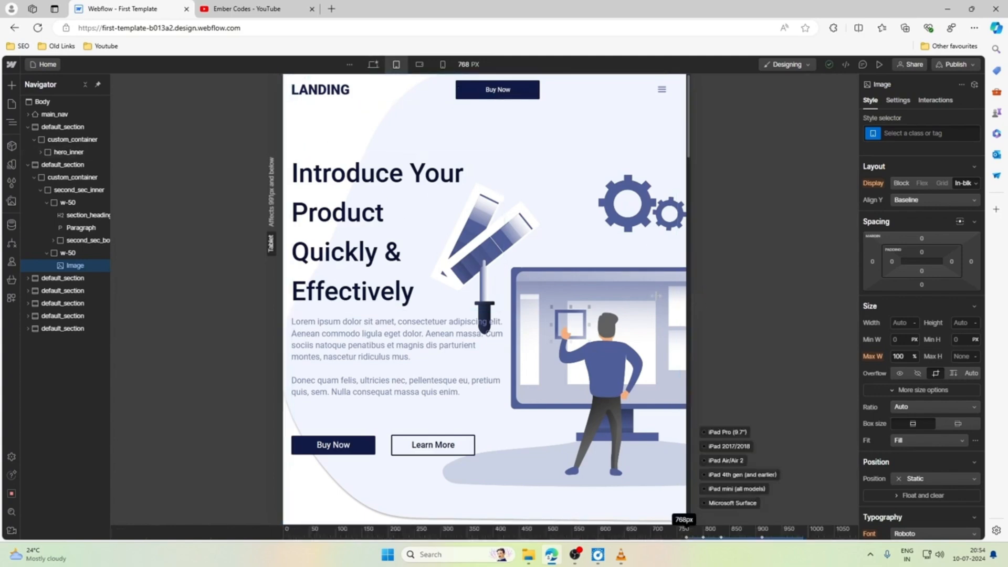
click(373, 64)
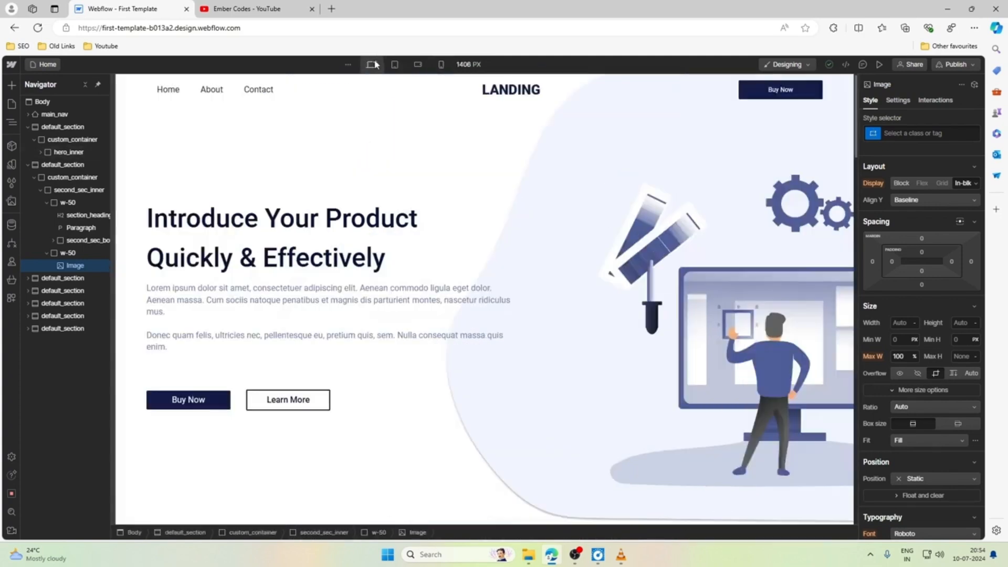
click(133, 97)
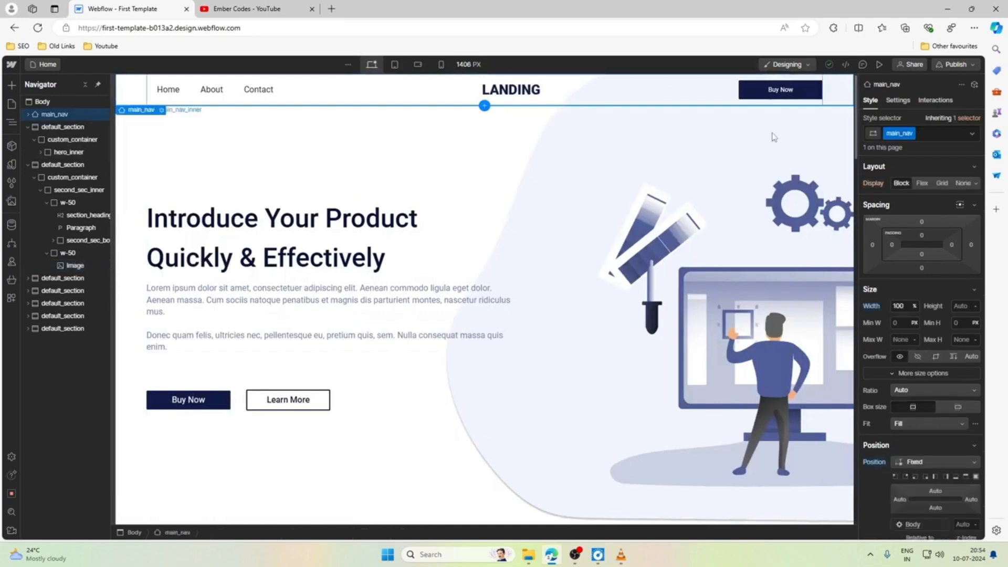
click(396, 64)
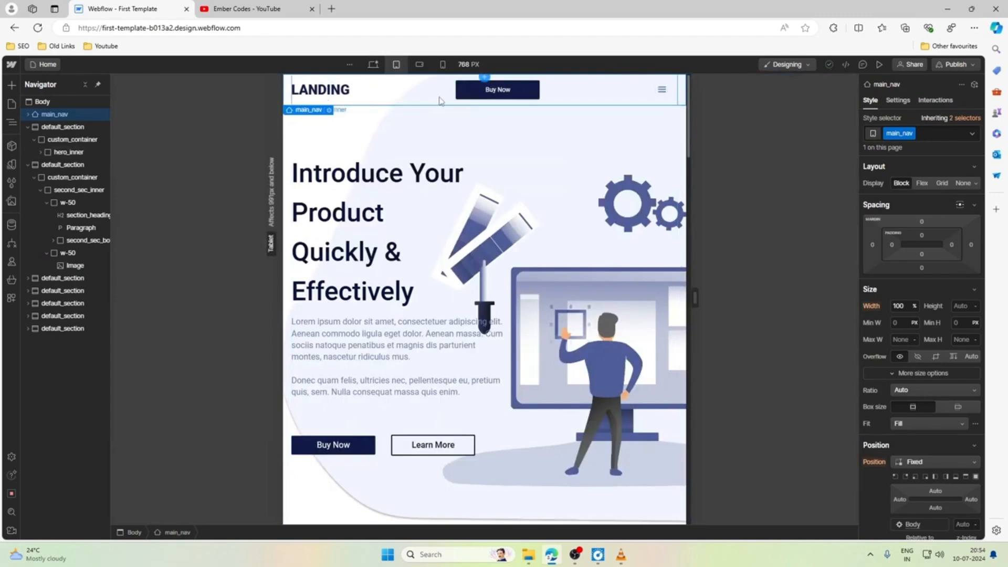
click(373, 64)
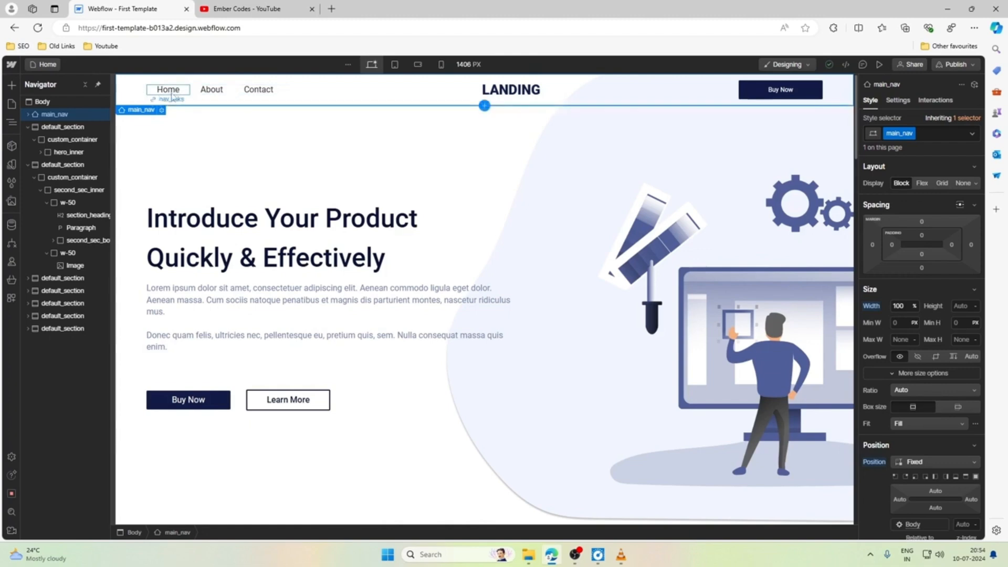
click(496, 96)
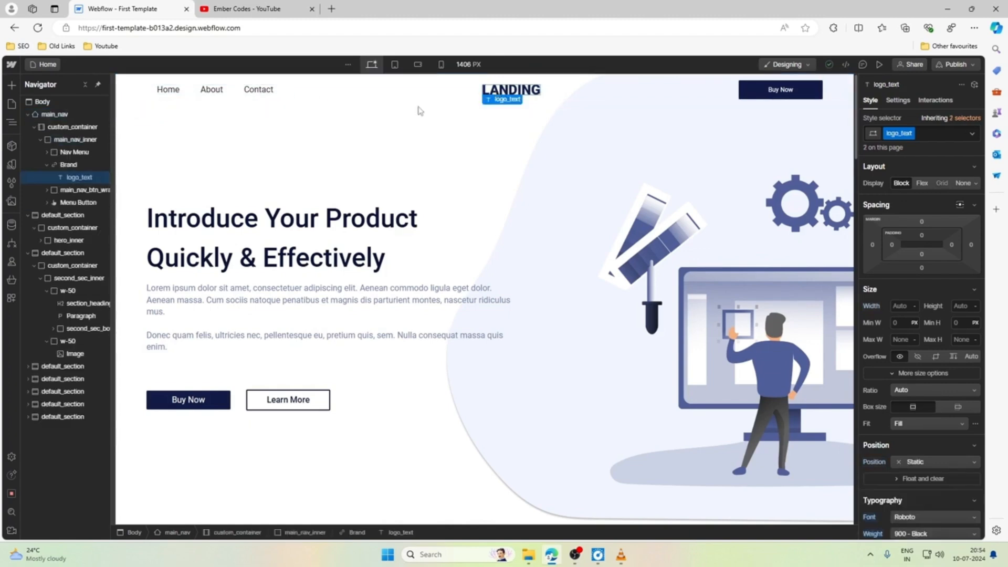
click(68, 164)
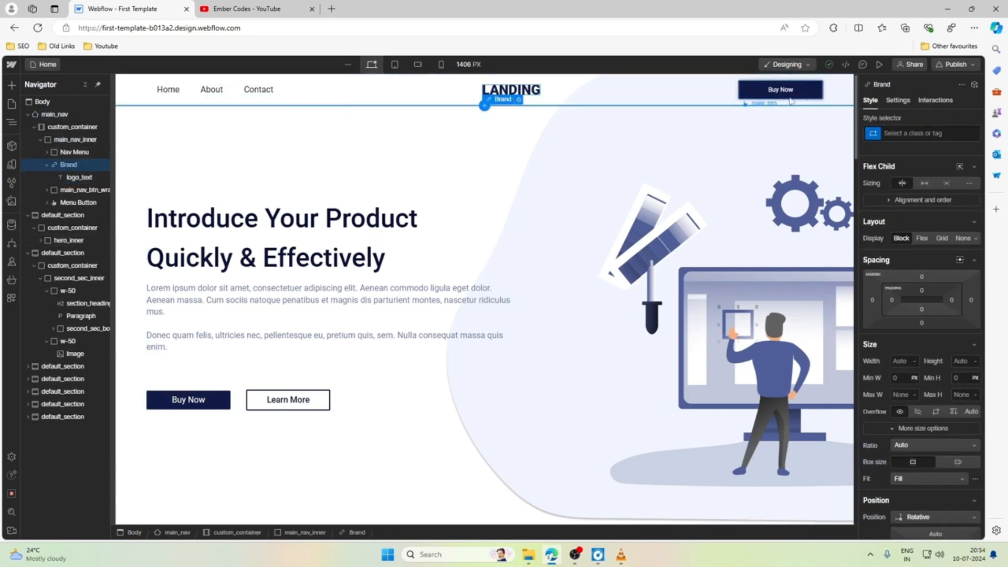
Step: At the tablet breakpoint, give the navbar's Menu Button the new class menu_toggle_wrap
click(395, 64)
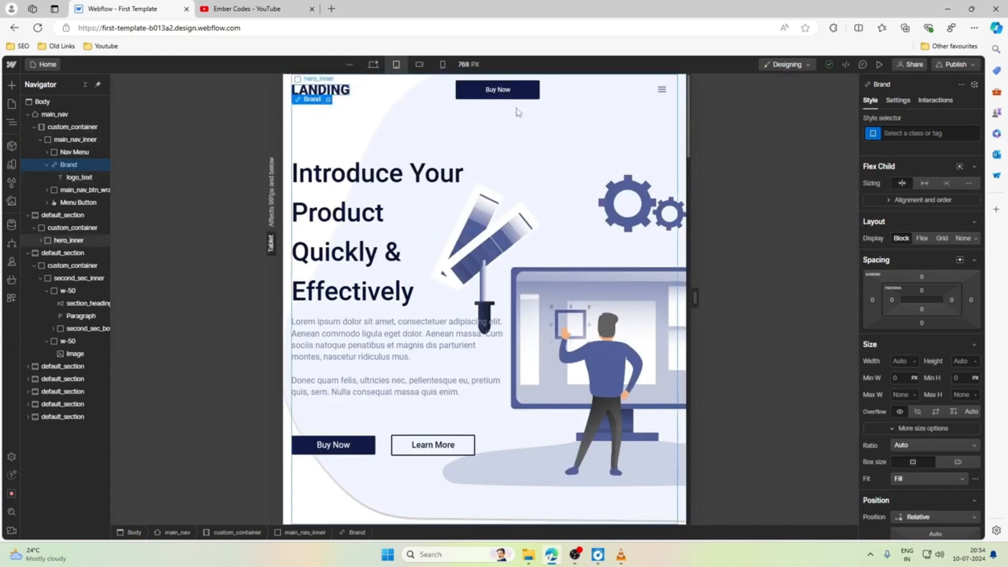
click(488, 91)
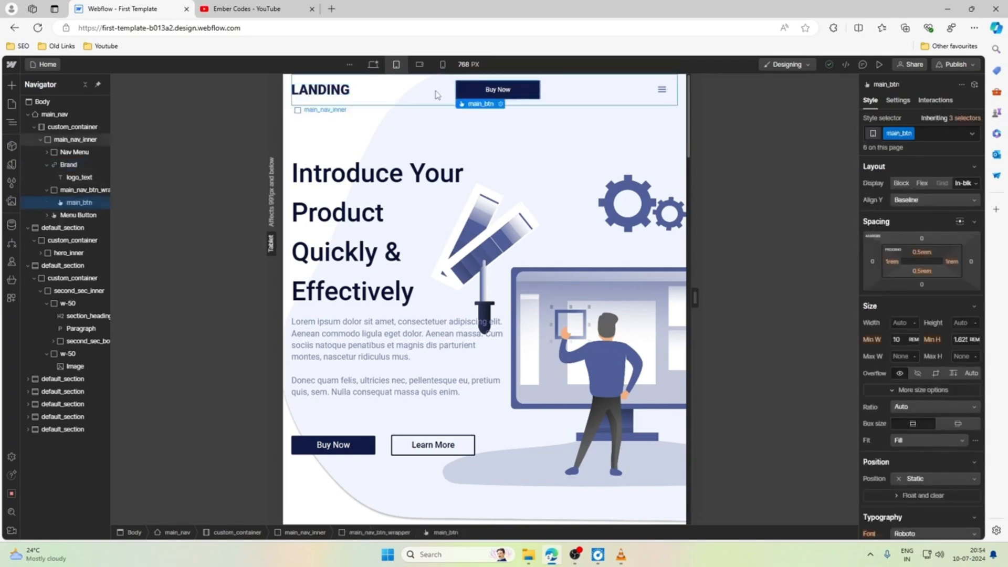
click(670, 100)
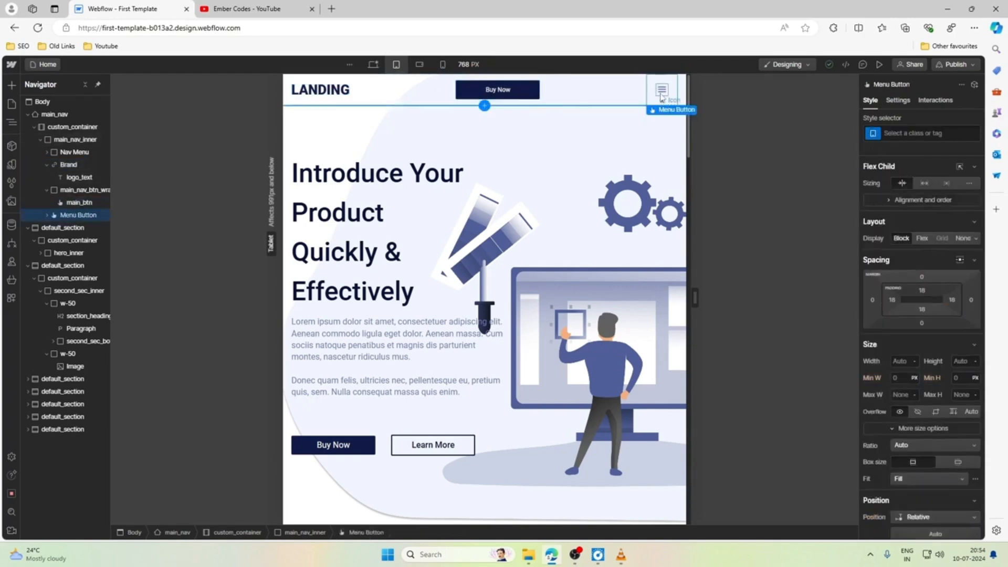
click(661, 100)
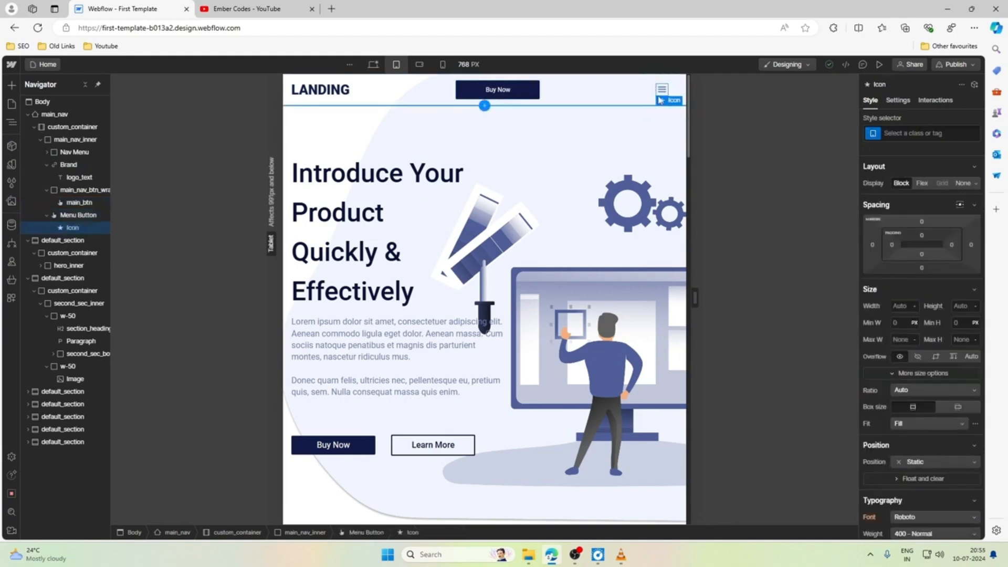
click(656, 101)
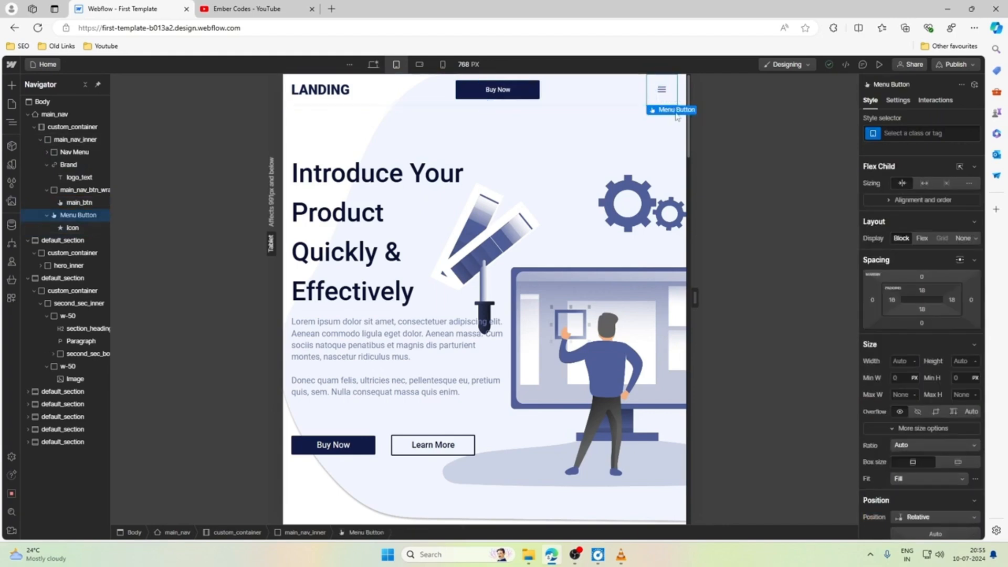
click(952, 134)
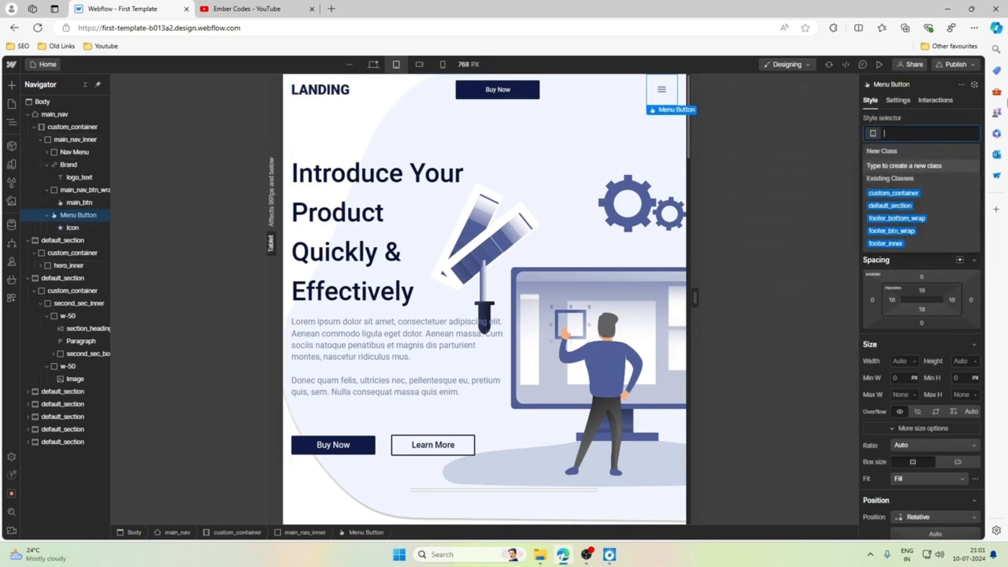
text(m)
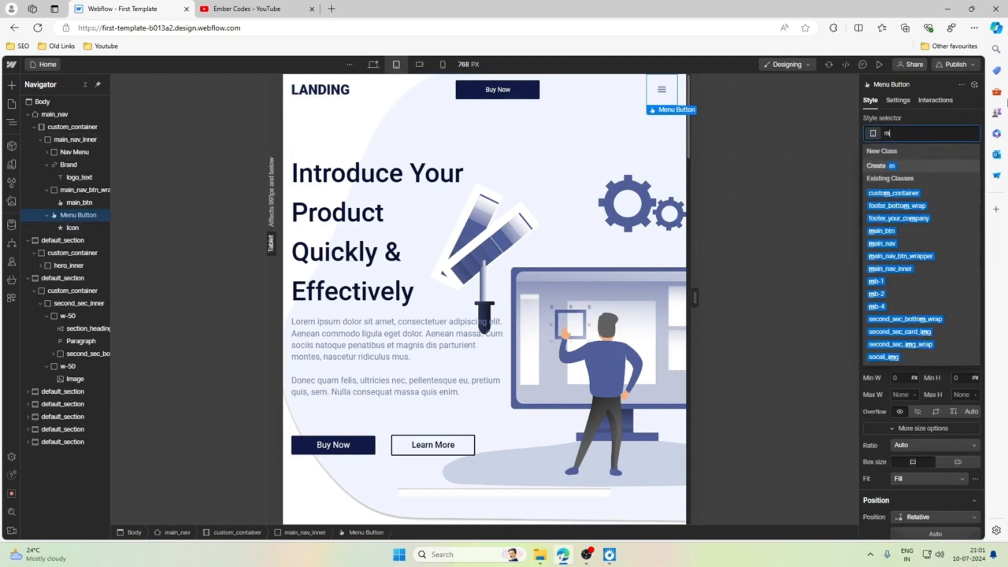
text(enu_toggle_wrap)
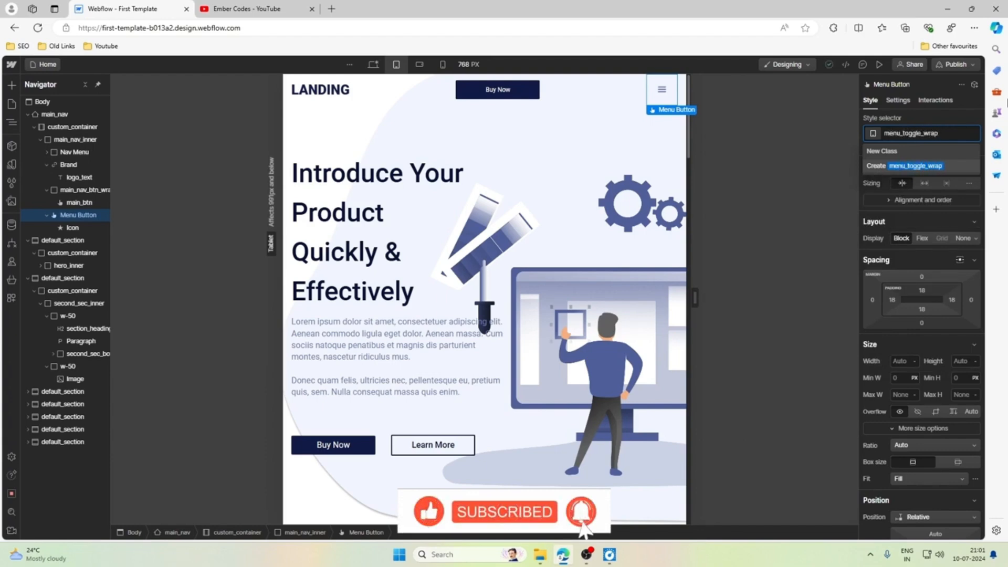
key(Return)
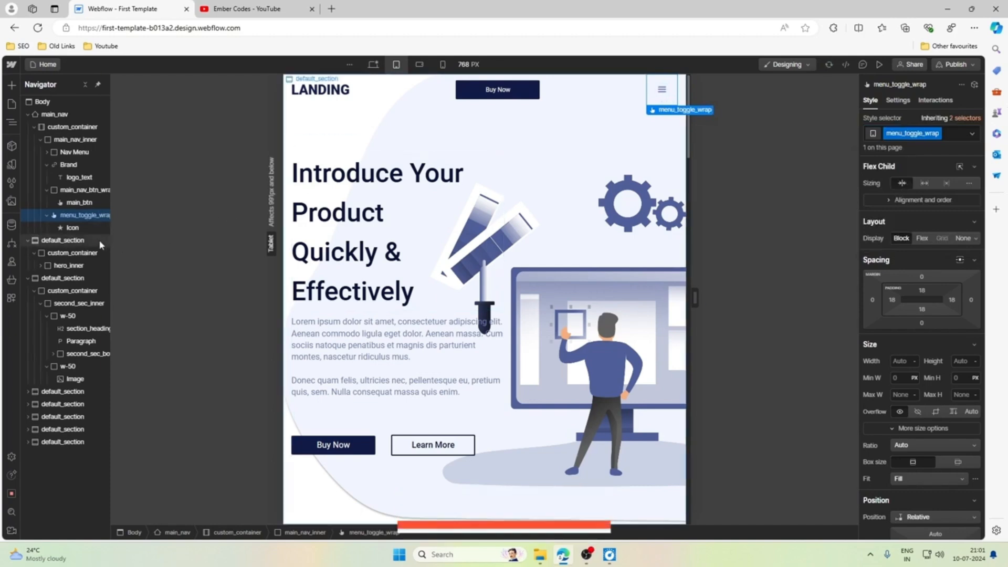
Step: Give the Icon inside menu_toggle_wrap the new class ham_menu_icon
click(83, 229)
click(928, 133)
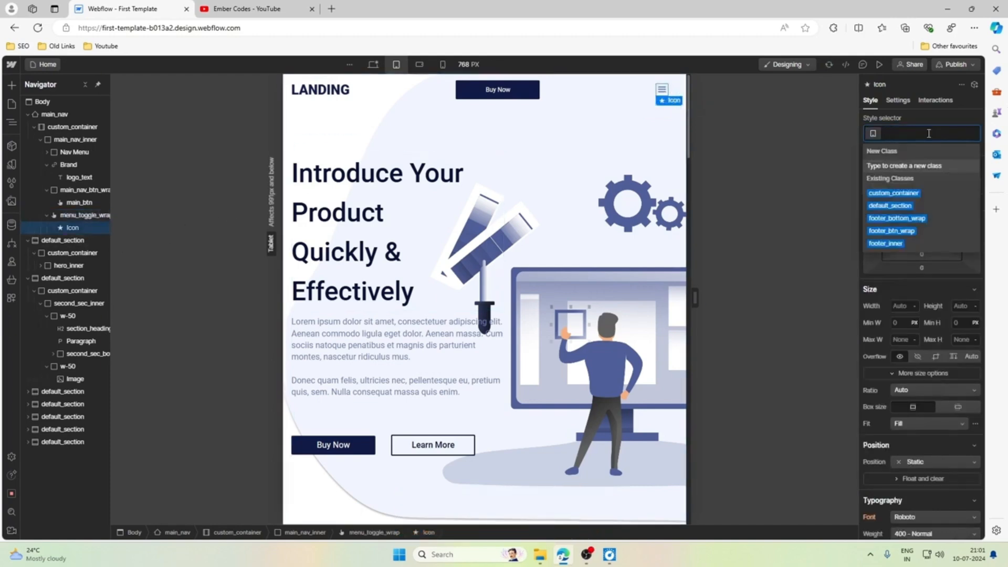
text(Men)
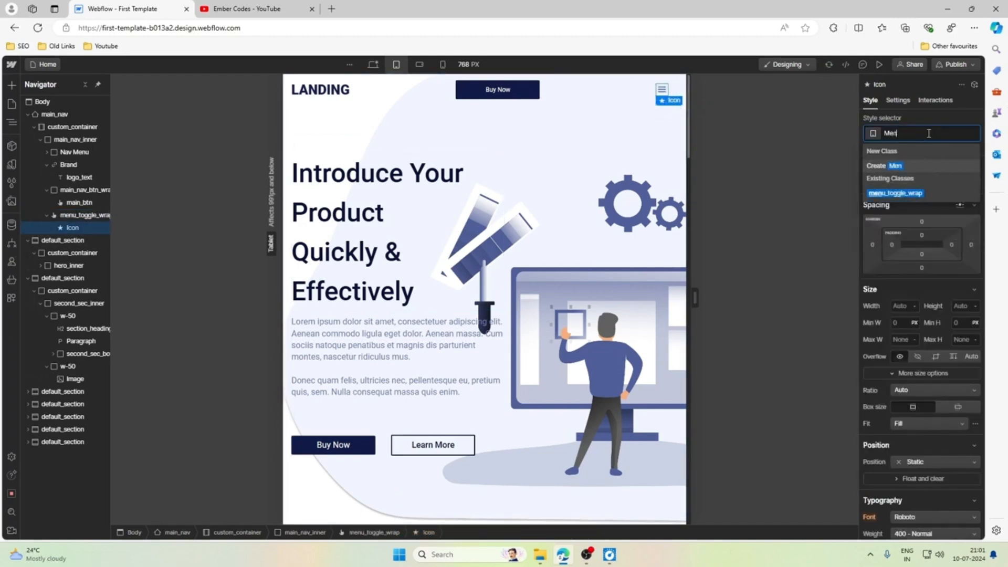
key(BackSpace)
key(BackSpace)
key(BackSpace)
text(ham_menu_icon)
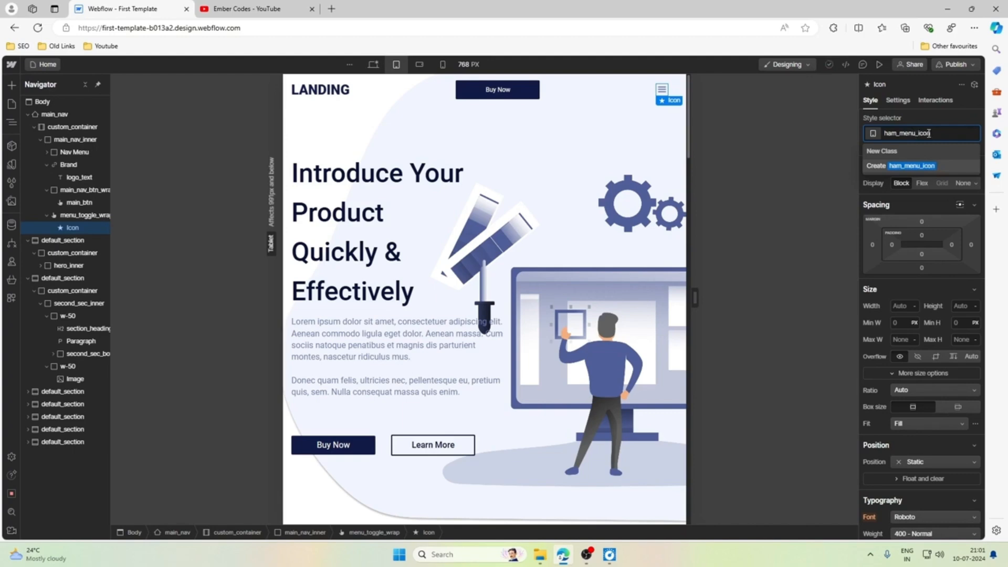
key(Return)
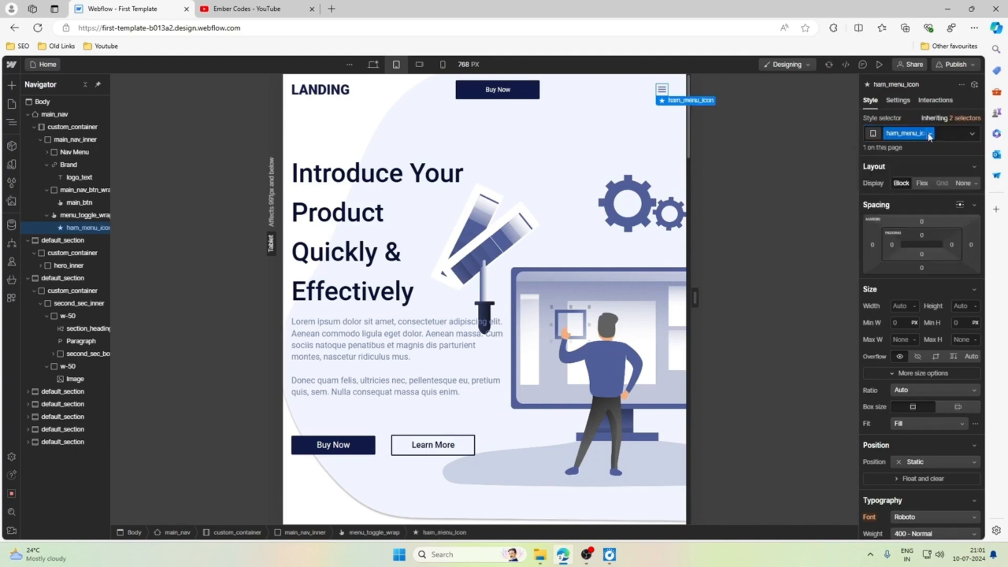
Step: Show the navbar's drop-down menu from the menu_toggle_wrap settings to examine it on the canvas, and hide it again
click(653, 94)
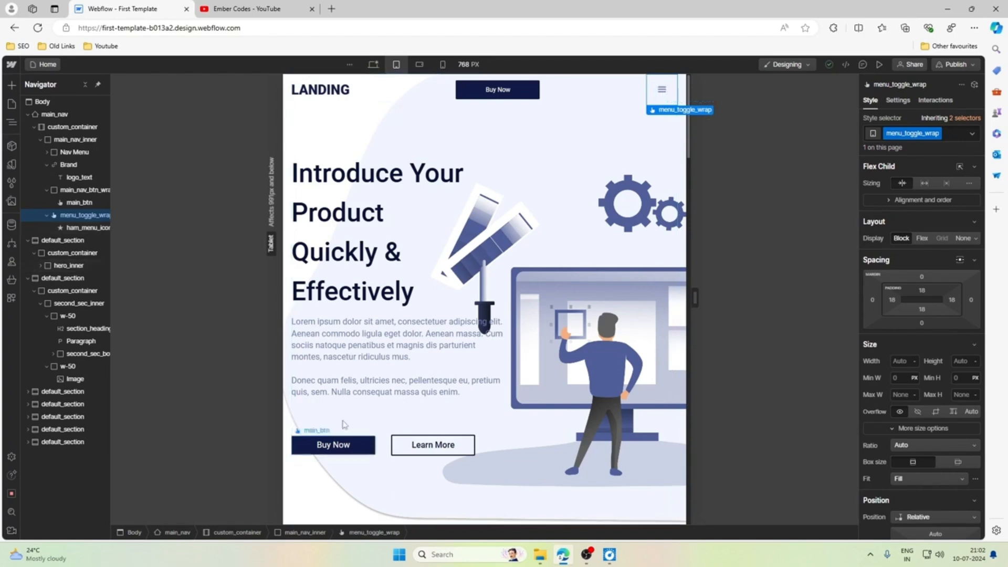
click(898, 100)
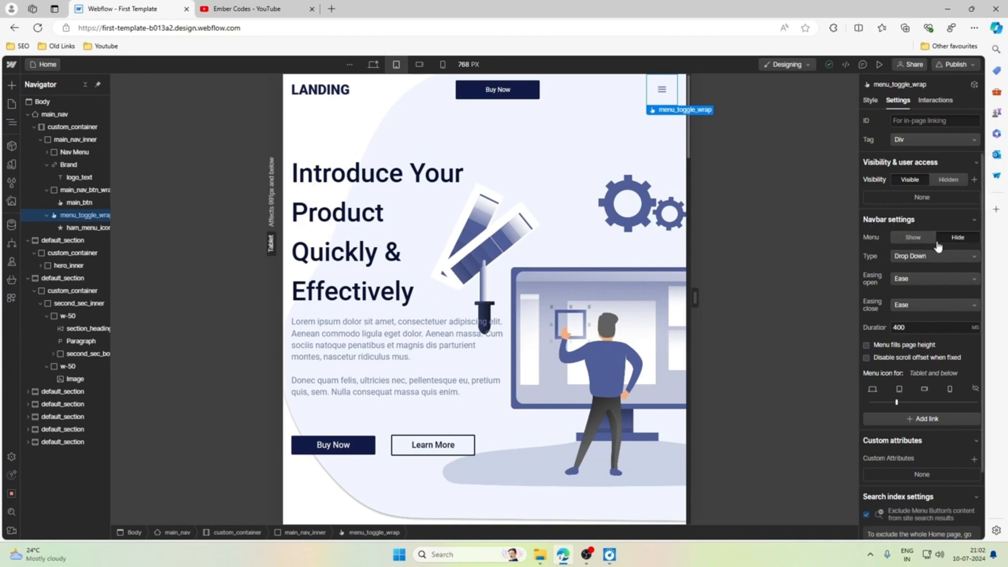
click(916, 240)
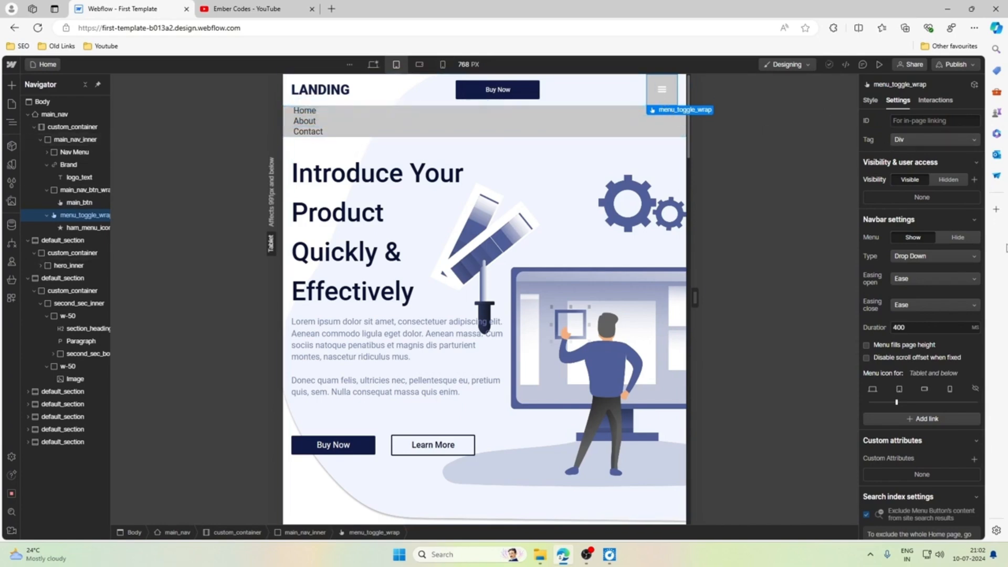
click(958, 237)
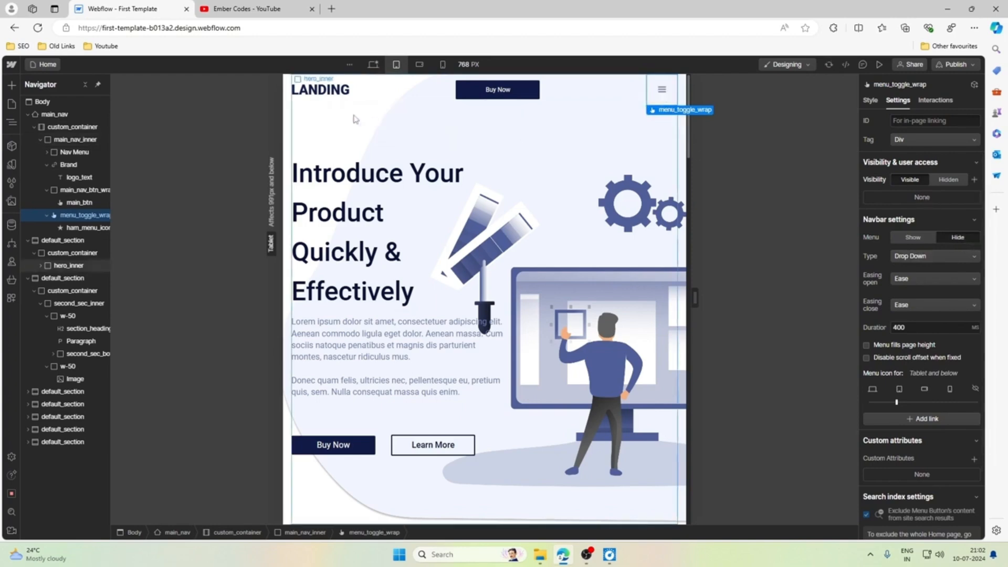
Step: Set main_nav's position to Static at the tablet breakpoint and check how the navbar behaves while the page scrolls
click(341, 105)
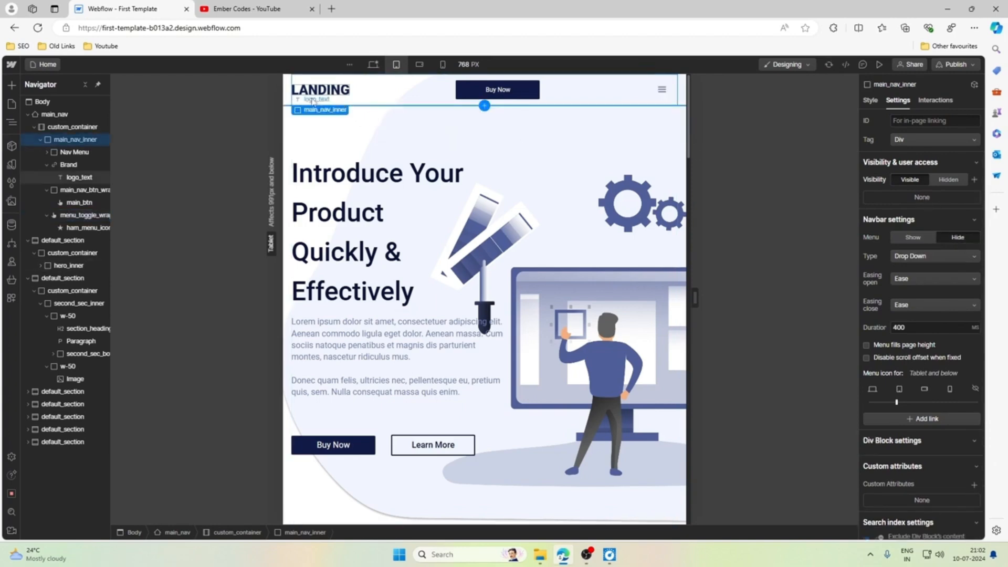
click(293, 99)
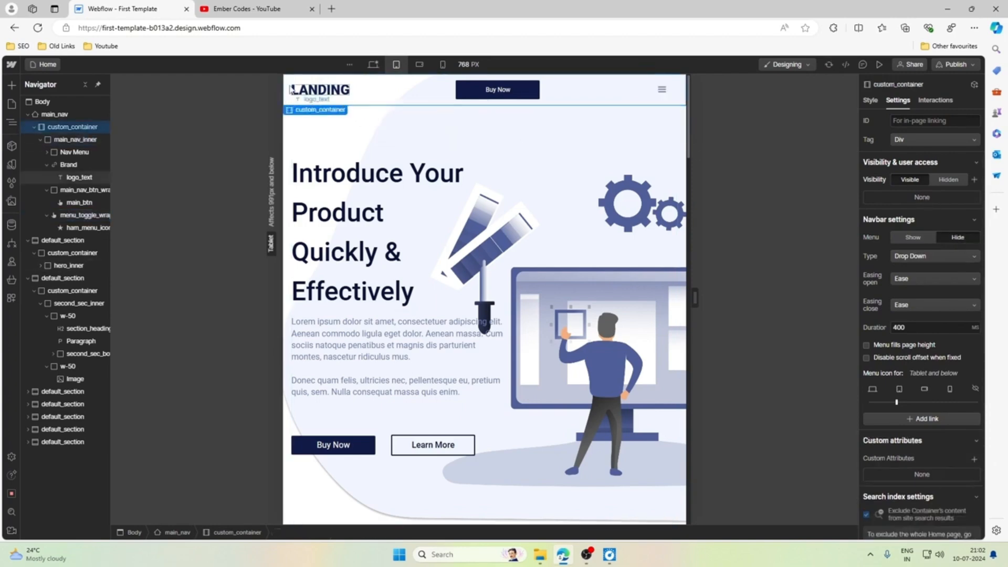
click(55, 114)
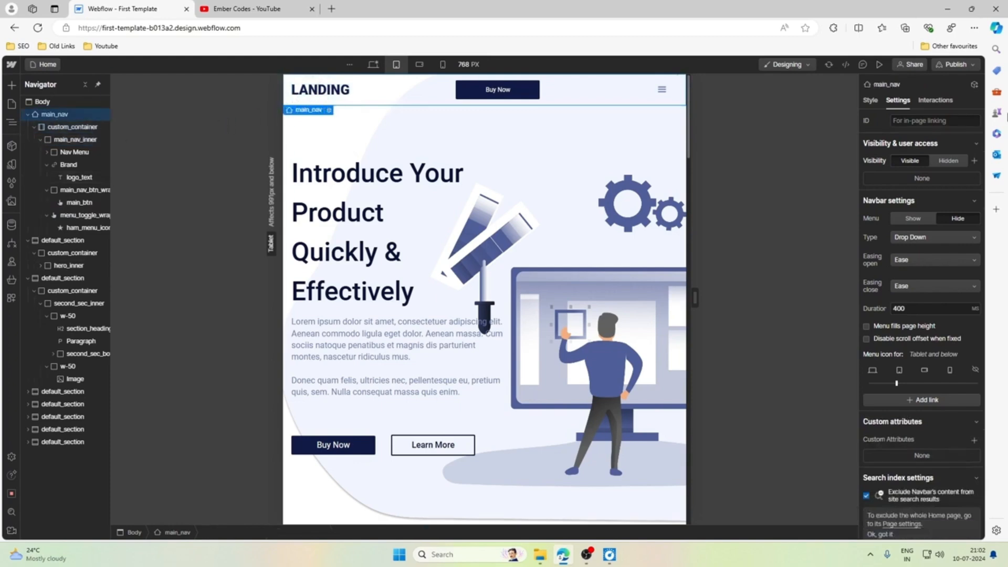
click(870, 99)
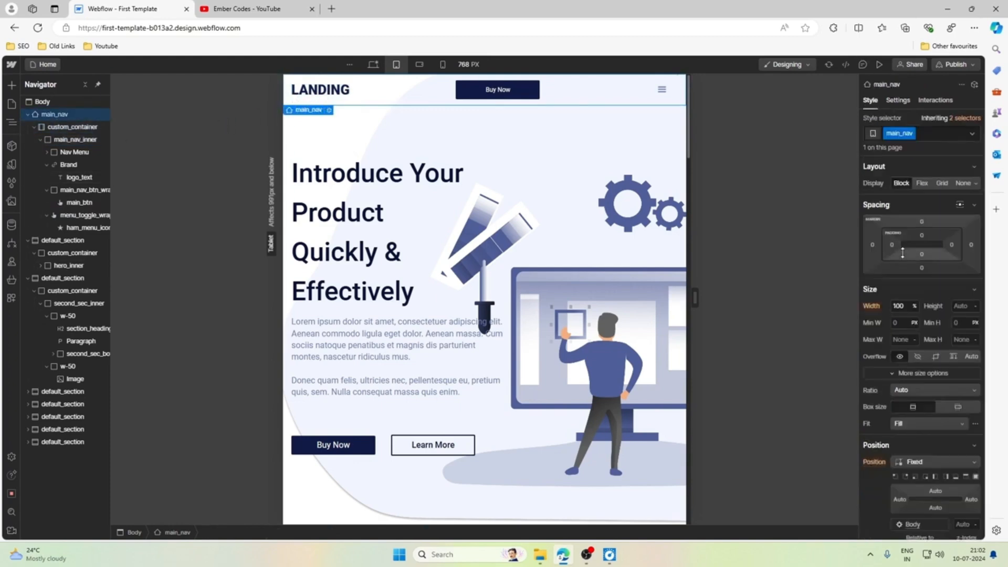
scroll(902, 252, down, 5)
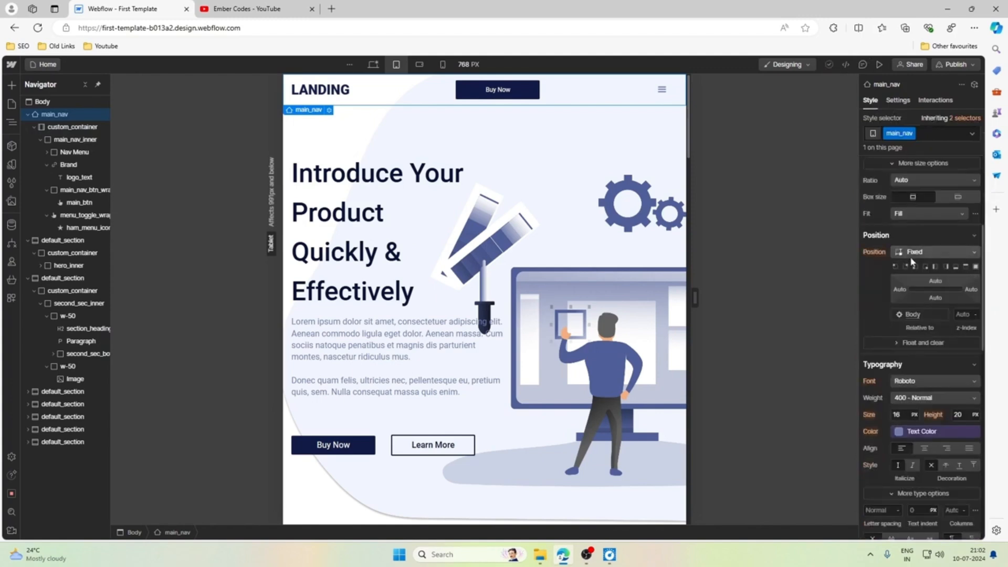
click(911, 253)
click(916, 213)
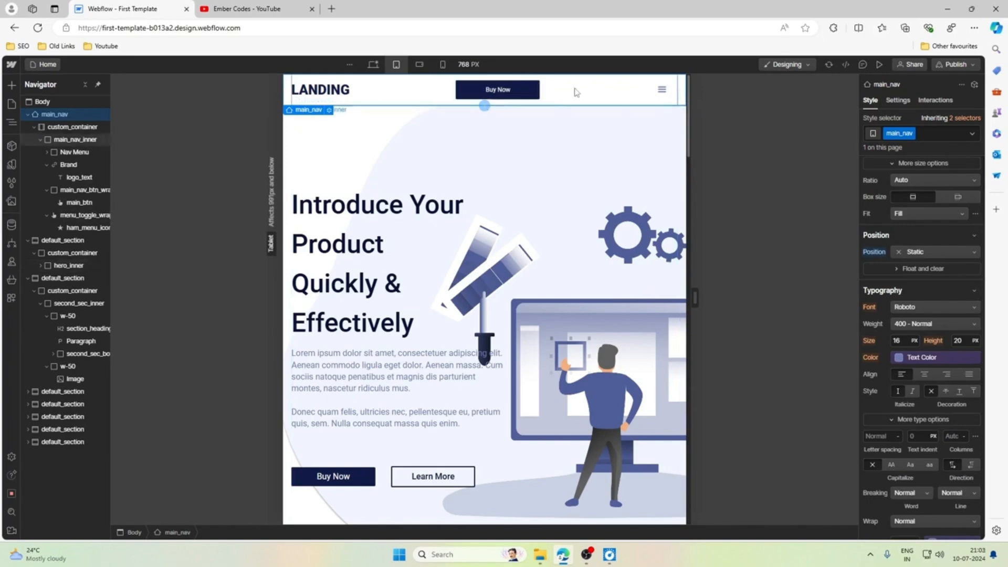
scroll(534, 164, down, 5)
scroll(535, 167, up, 5)
scroll(535, 166, down, 4)
scroll(536, 167, up, 4)
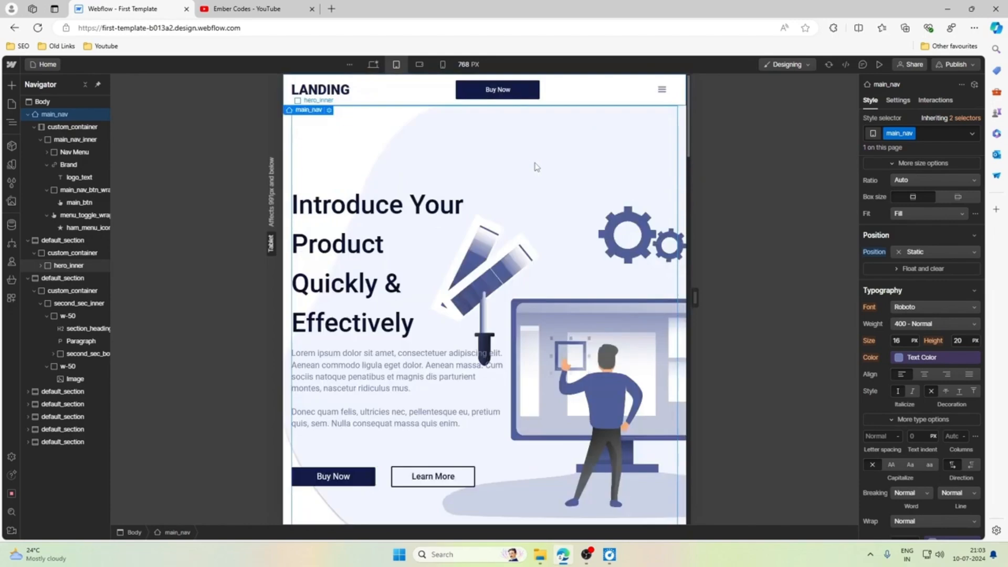
scroll(536, 166, down, 4)
scroll(536, 166, up, 4)
Step: Reset main_nav's tablet position override to its inherited value and look through its remaining style settings
click(288, 105)
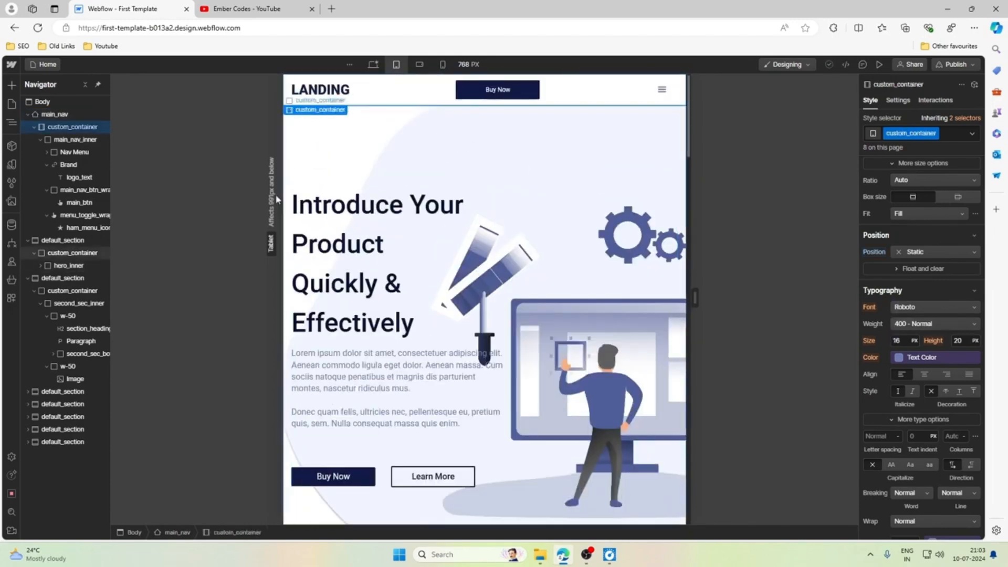
click(54, 114)
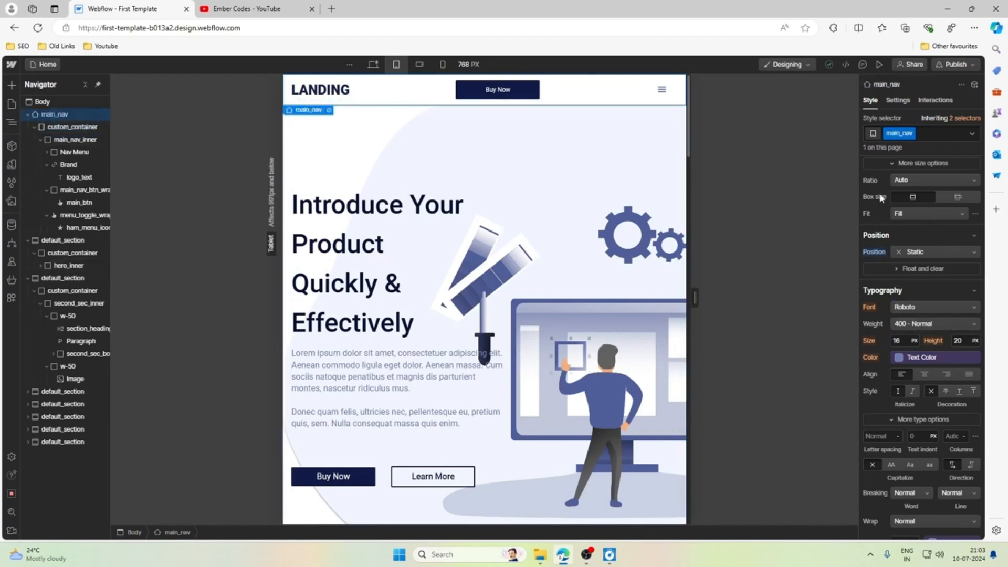
click(871, 255)
click(869, 270)
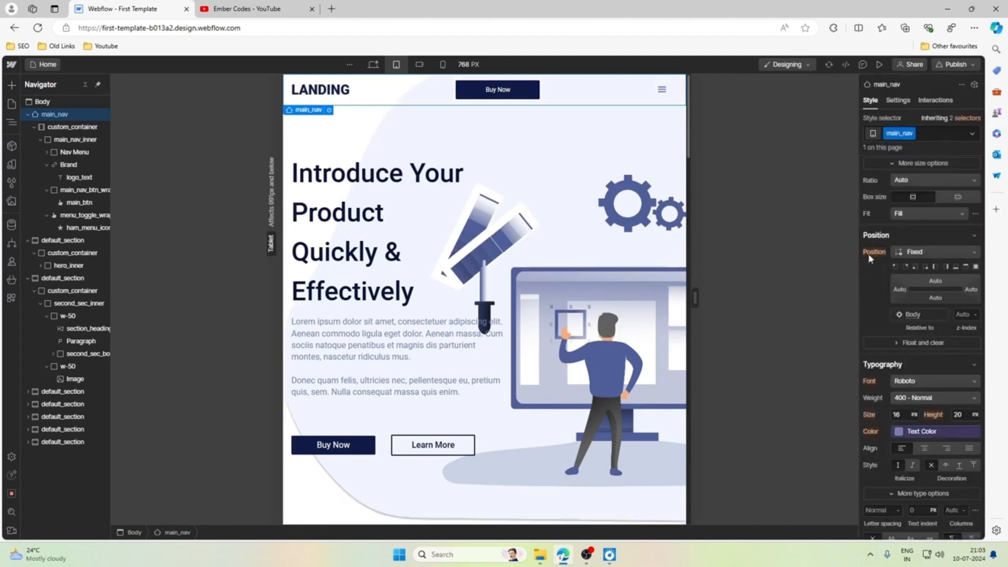
scroll(870, 329, down, 6)
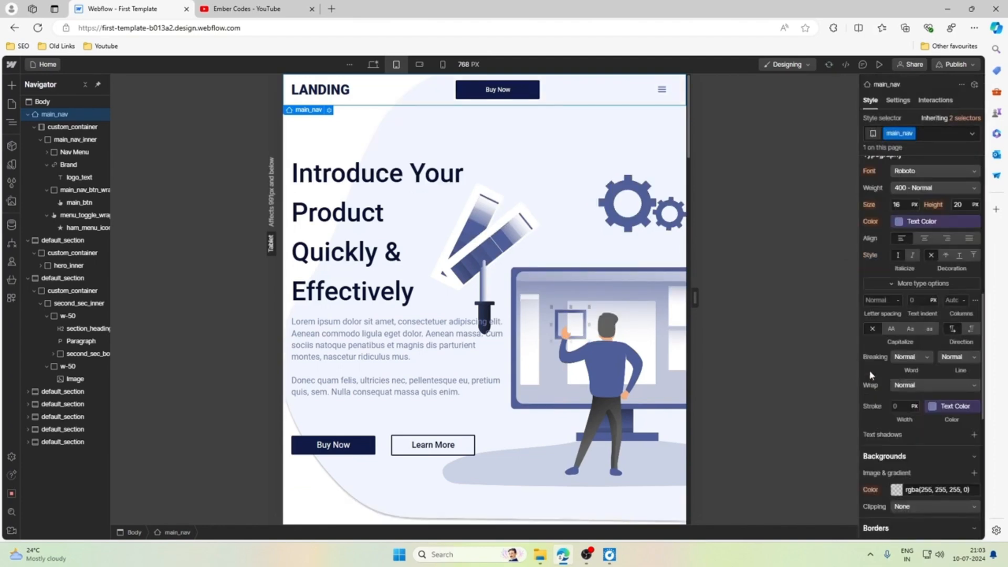
scroll(875, 278, up, 7)
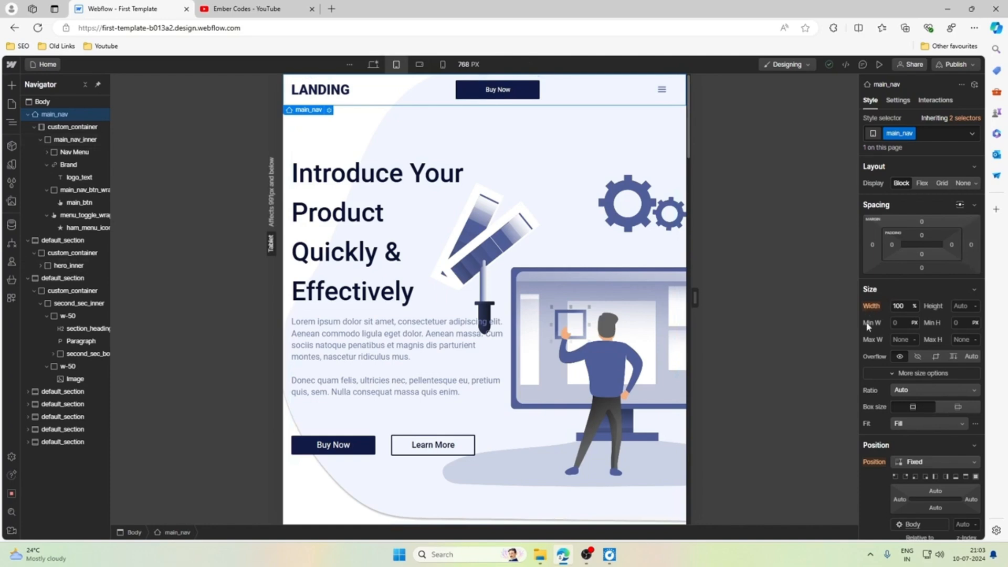
Step: Change main_nav's tablet position from Fixed to Static again and recheck the navbar while scrolling the page
scroll(871, 320, down, 4)
click(926, 252)
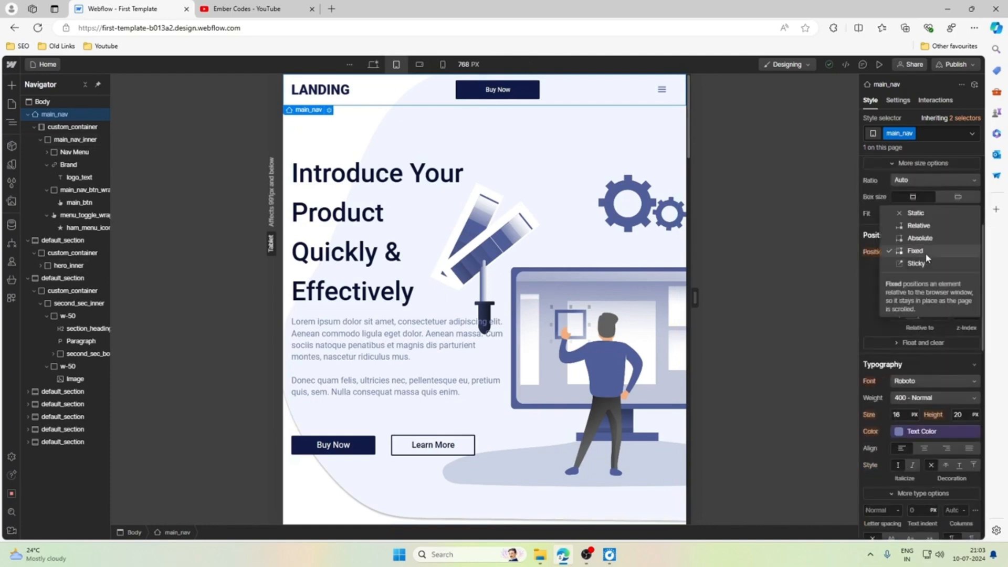
click(916, 213)
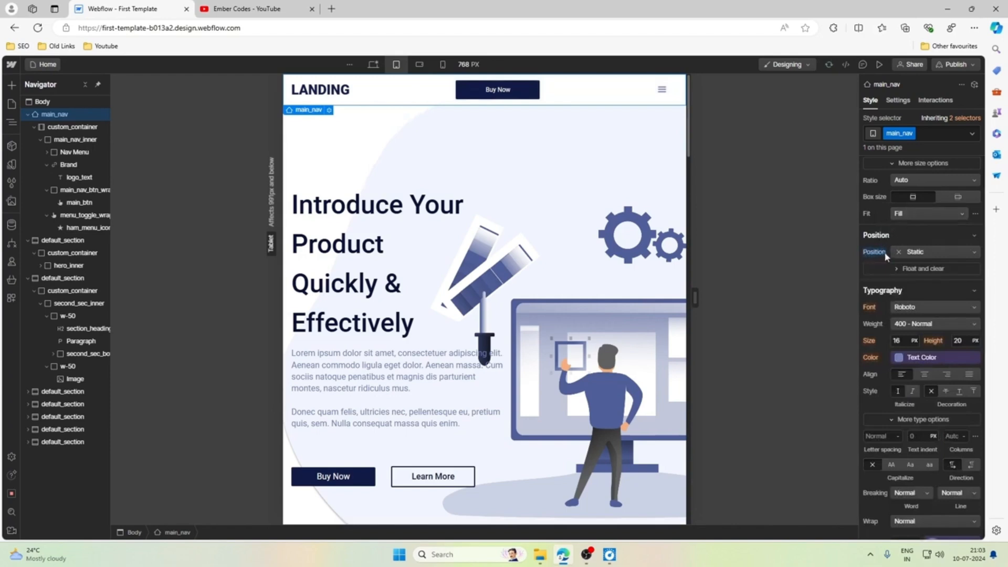
scroll(919, 315, up, 4)
scroll(919, 315, down, 4)
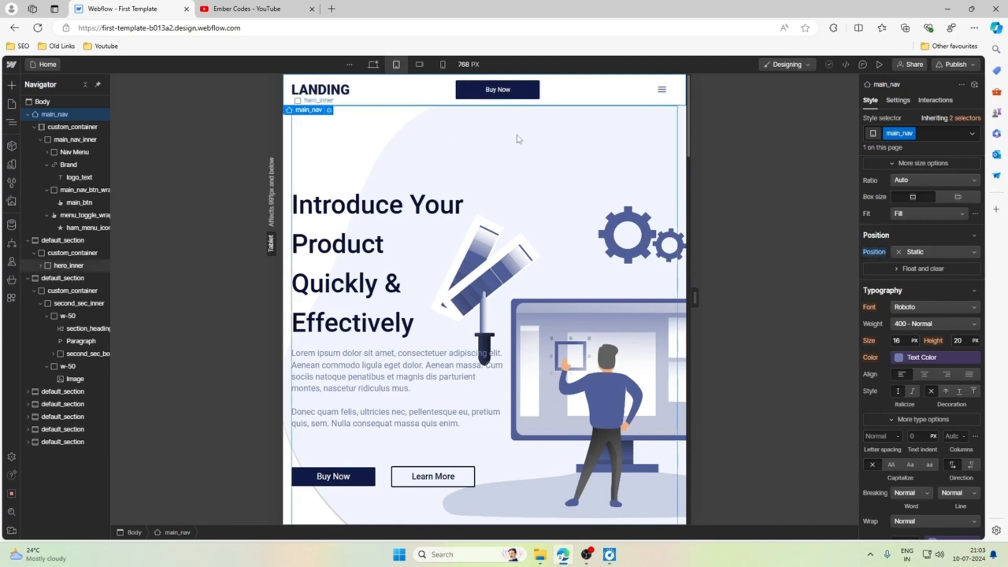
scroll(420, 131, down, 2)
scroll(388, 136, up, 2)
scroll(388, 135, down, 3)
scroll(524, 168, up, 3)
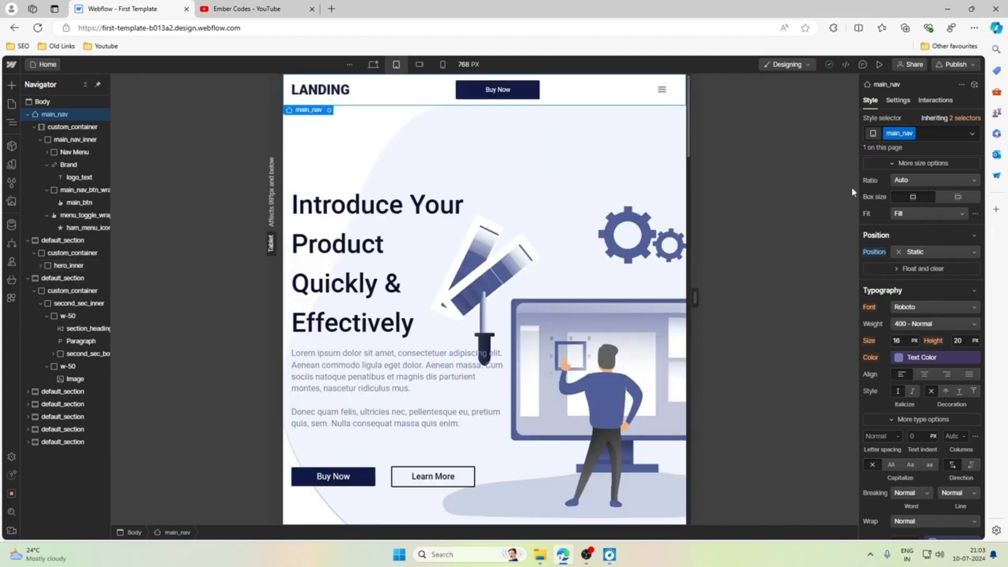
Step: Reset main_nav's position override to compare the Fixed navbar while scrolling, and restore the position to Static
click(874, 252)
click(891, 267)
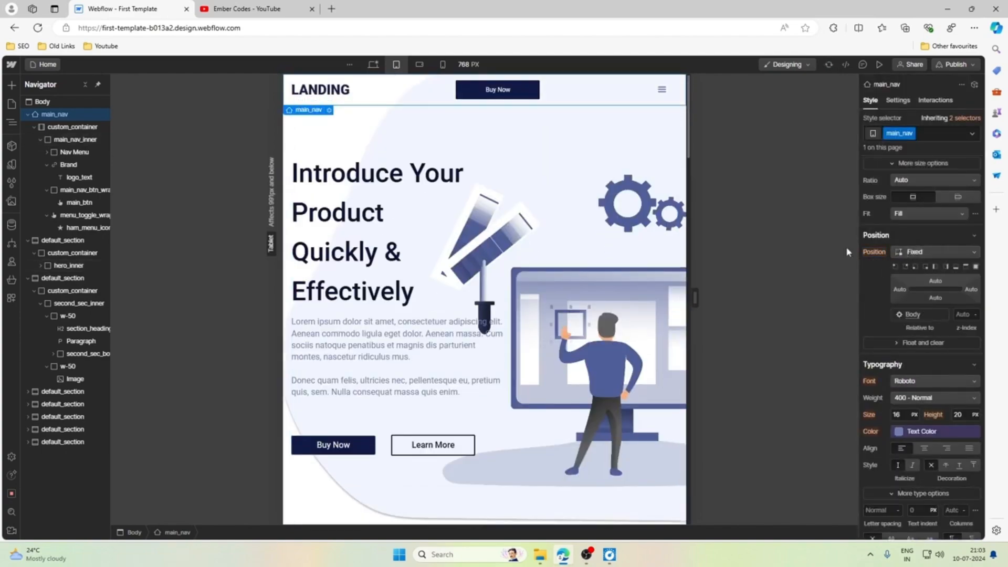
scroll(637, 215, down, 4)
scroll(636, 215, up, 4)
click(913, 252)
click(916, 212)
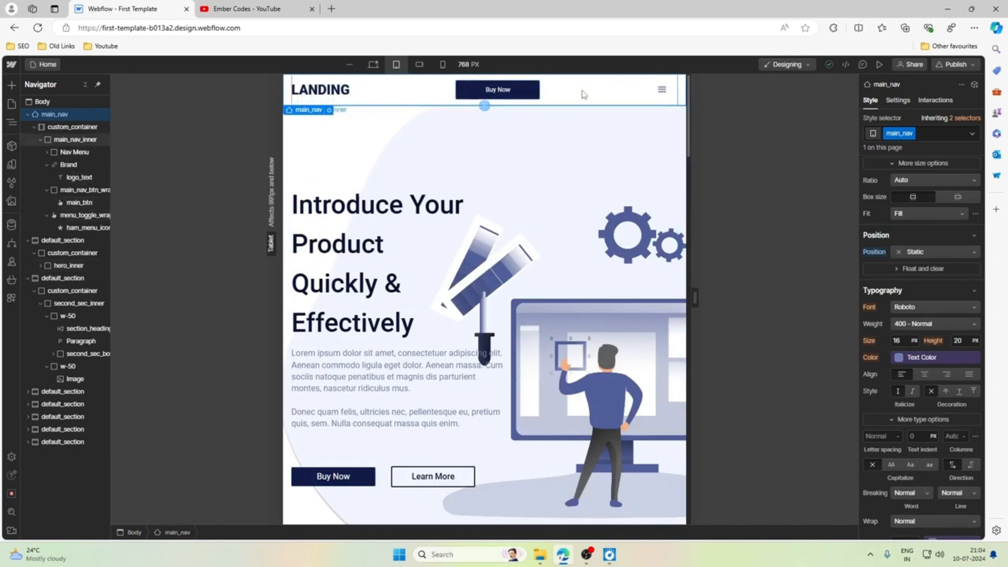
Step: Set menu_toggle_wrap's padding to 0.75rem on all sides at the tablet breakpoint
click(660, 99)
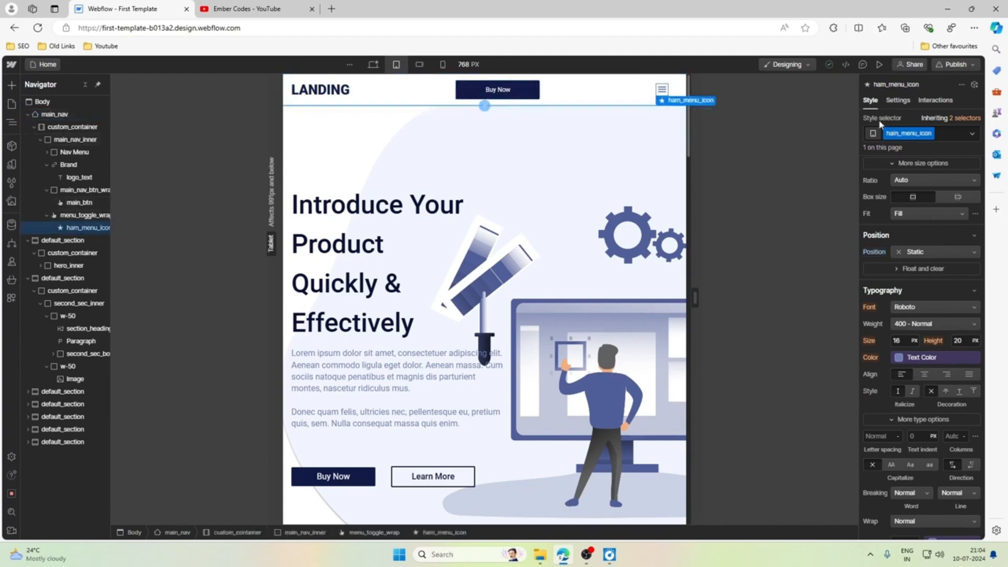
scroll(904, 269, up, 3)
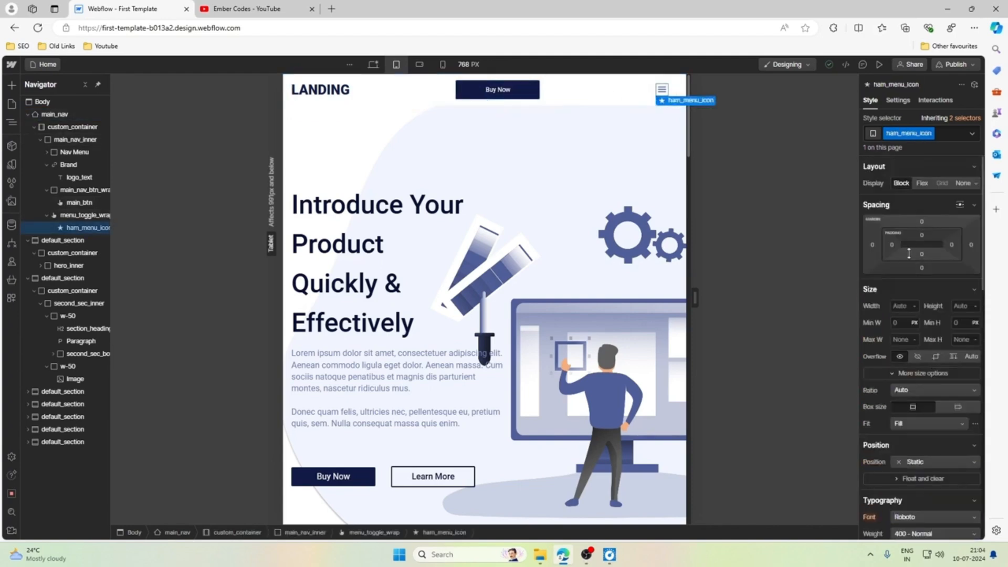
click(659, 100)
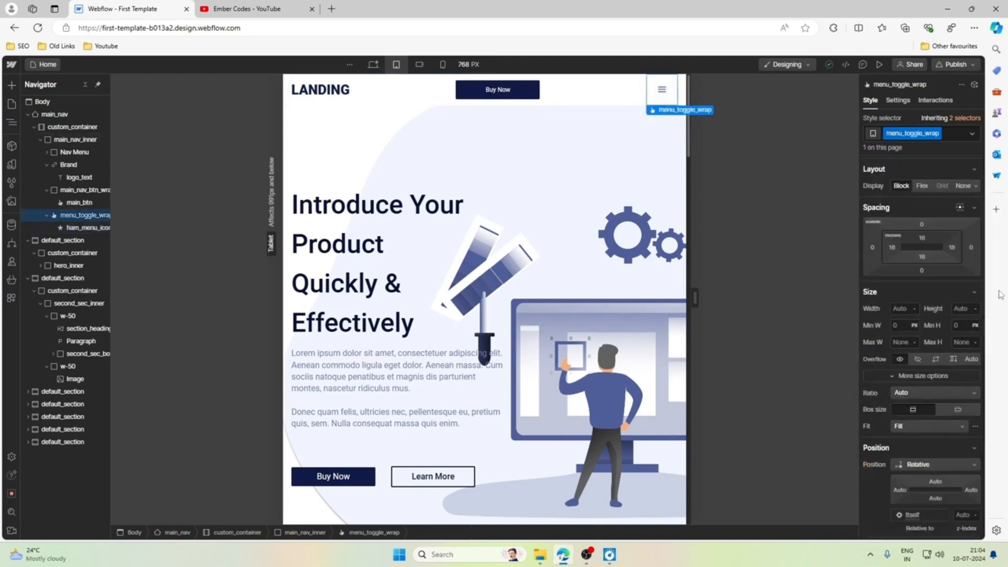
click(923, 238)
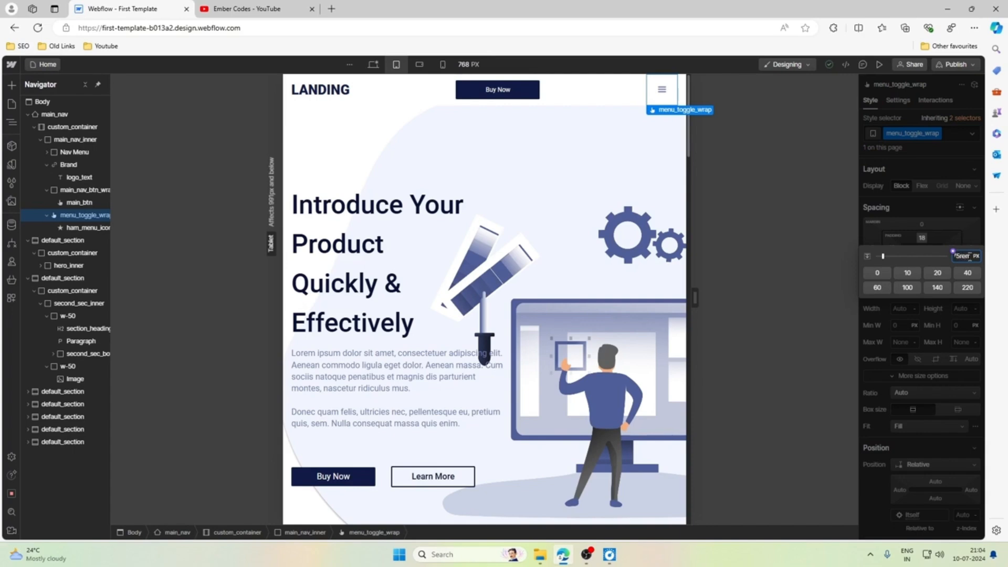
key(Return)
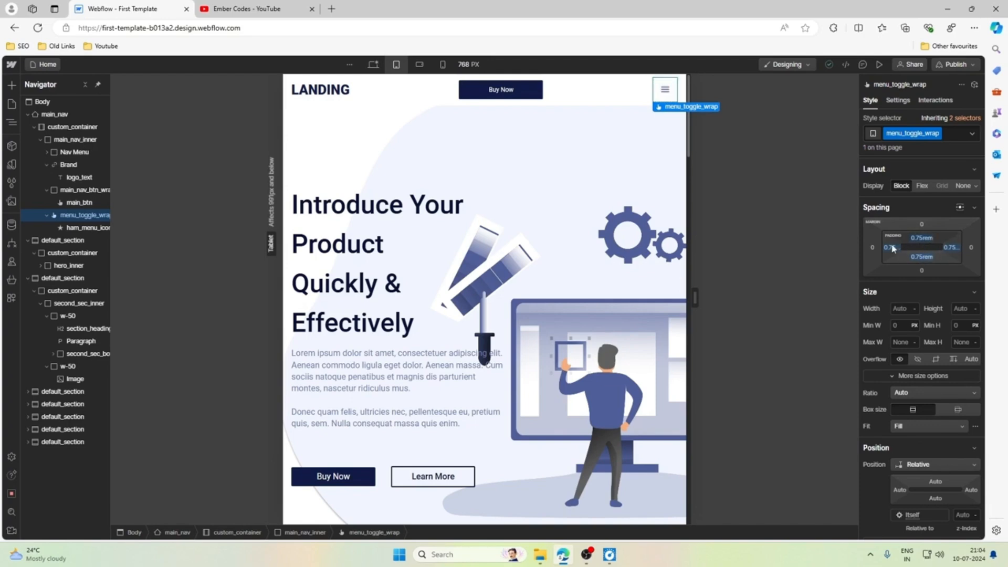
Step: Try 0.5rem top and bottom padding on menu_toggle_wrap and settle on 0.875rem padding on all sides
click(925, 242)
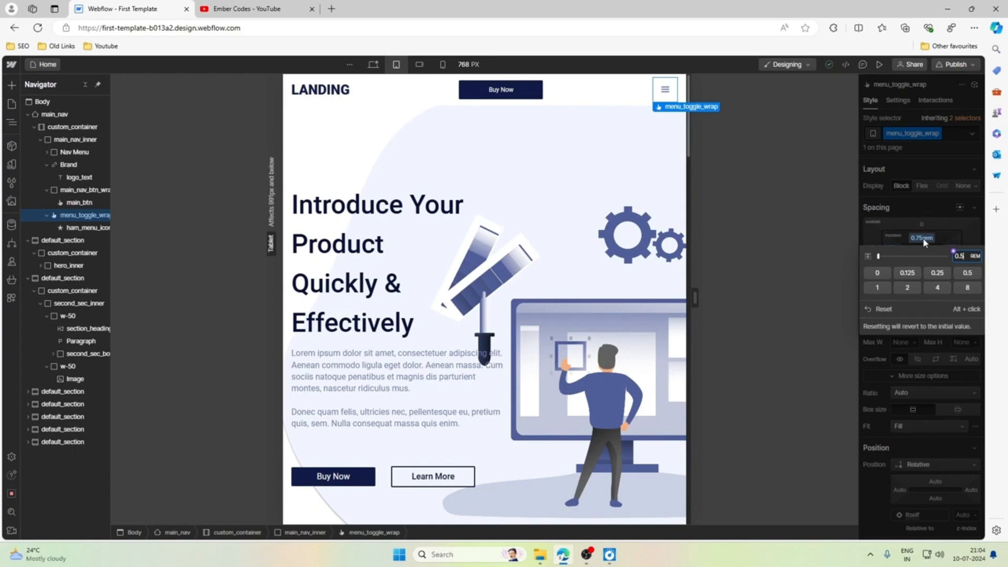
key(Return)
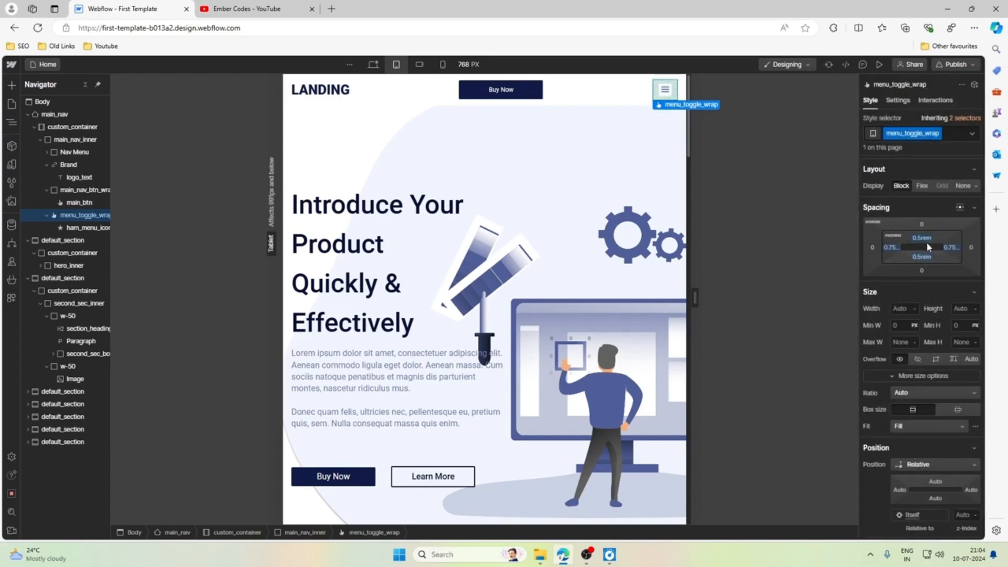
click(922, 239)
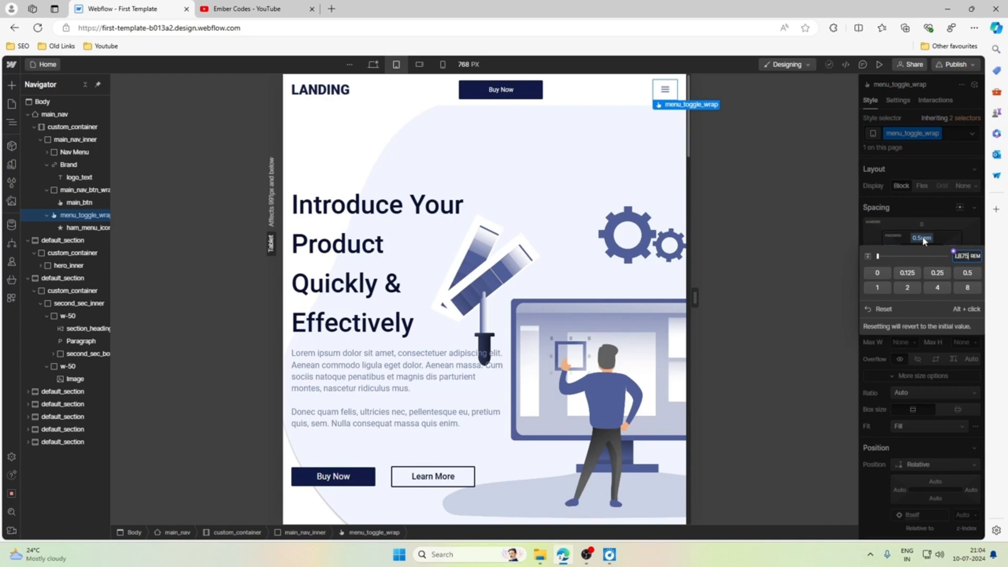
key(Return)
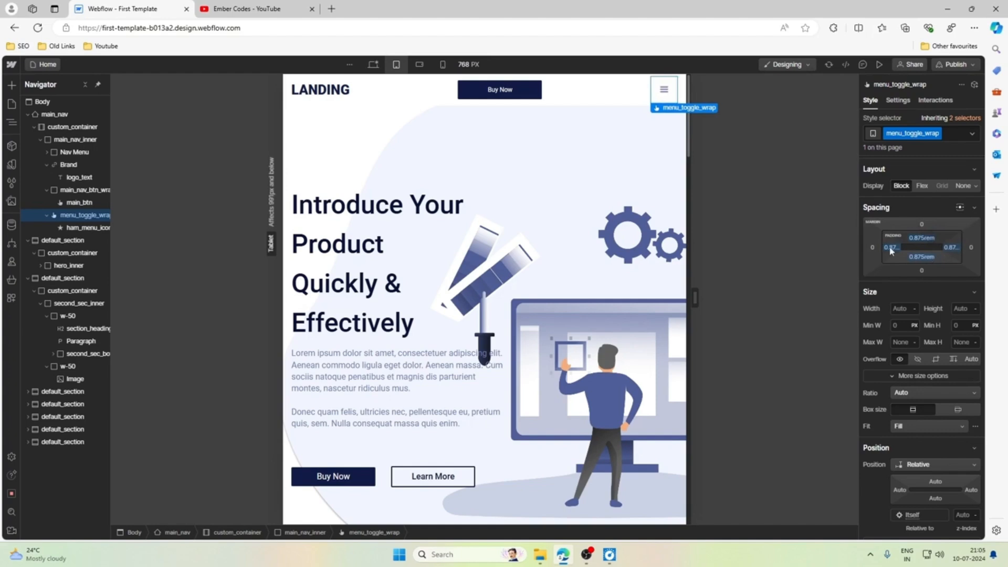
Step: Set menu_toggle_wrap's padding to 0.75rem on all four sides at the tablet breakpoint
click(925, 239)
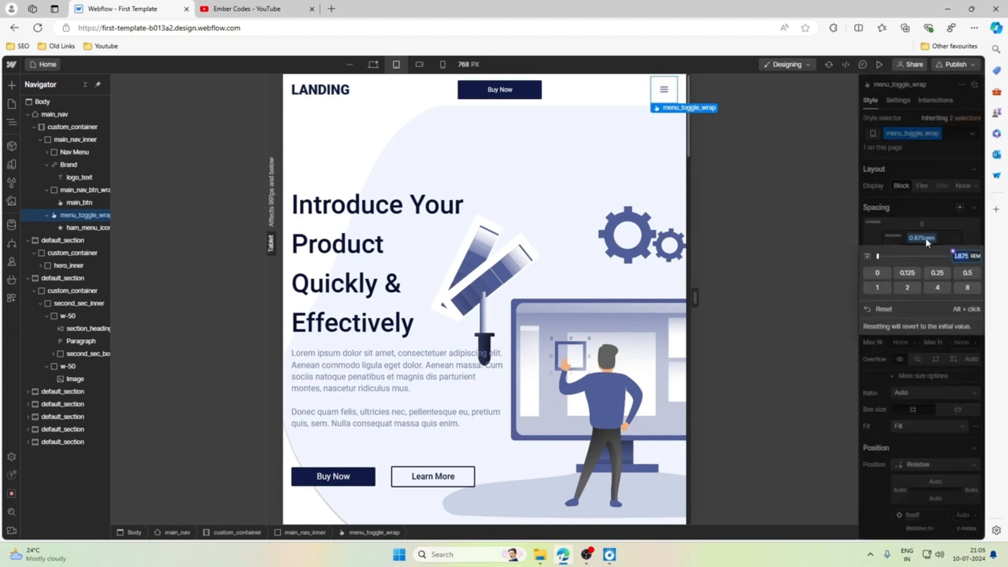
text(.)
key(Return)
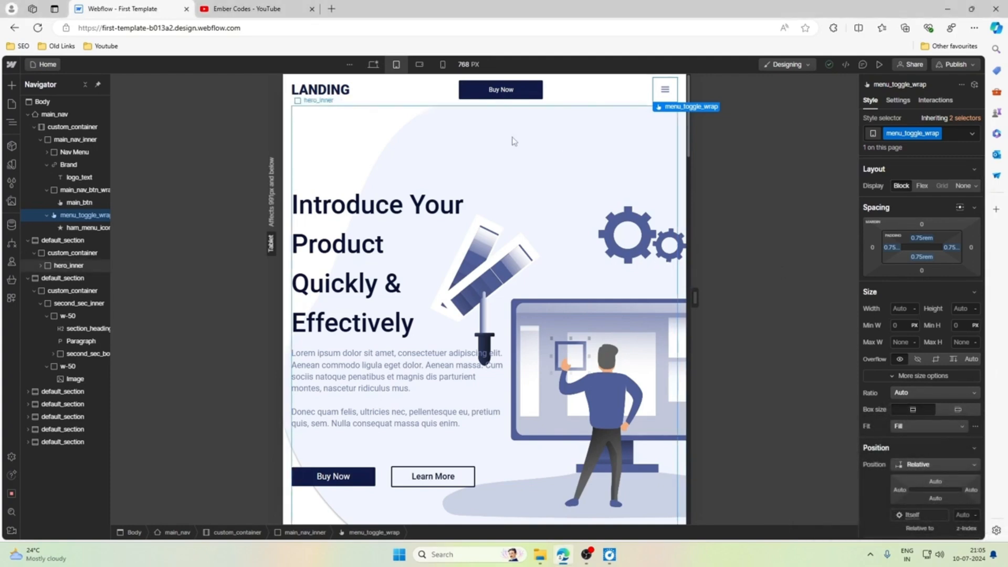
click(978, 554)
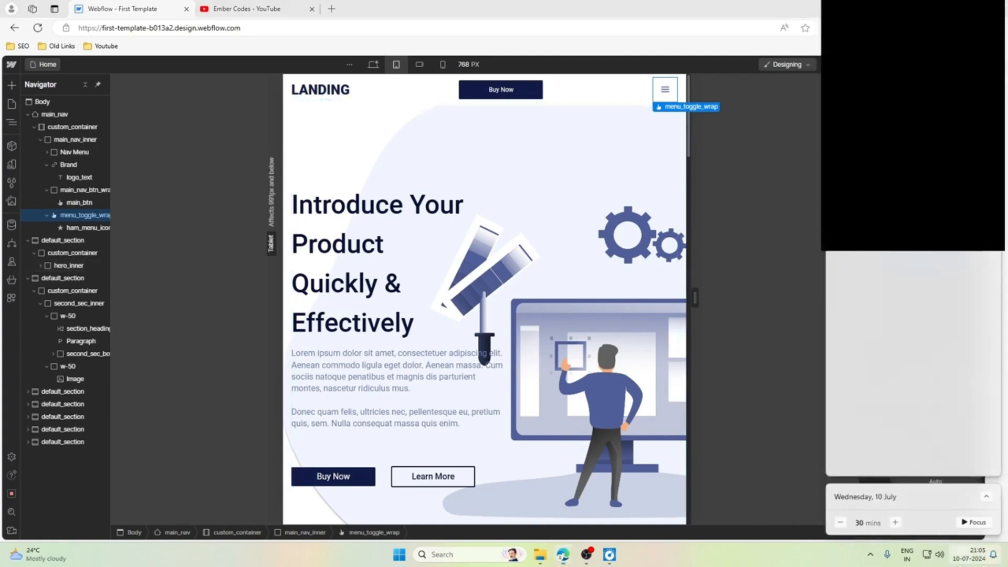
click(977, 554)
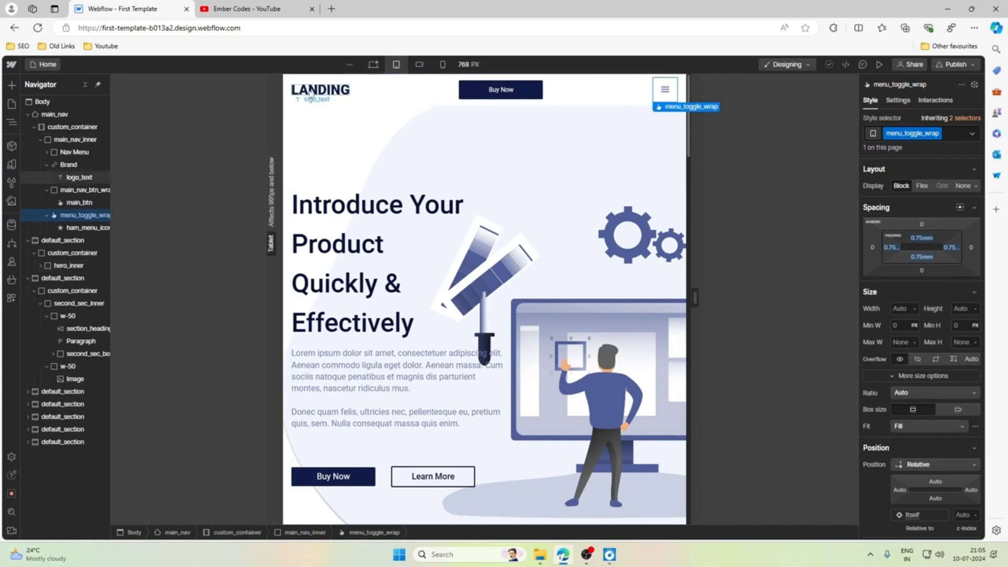
Step: Add an outside box shadow to main_nav with X 0 px, Y 0.2rem, blur 3 px, size 0 and color rgba(0, 0, 0, 0.2)
click(285, 104)
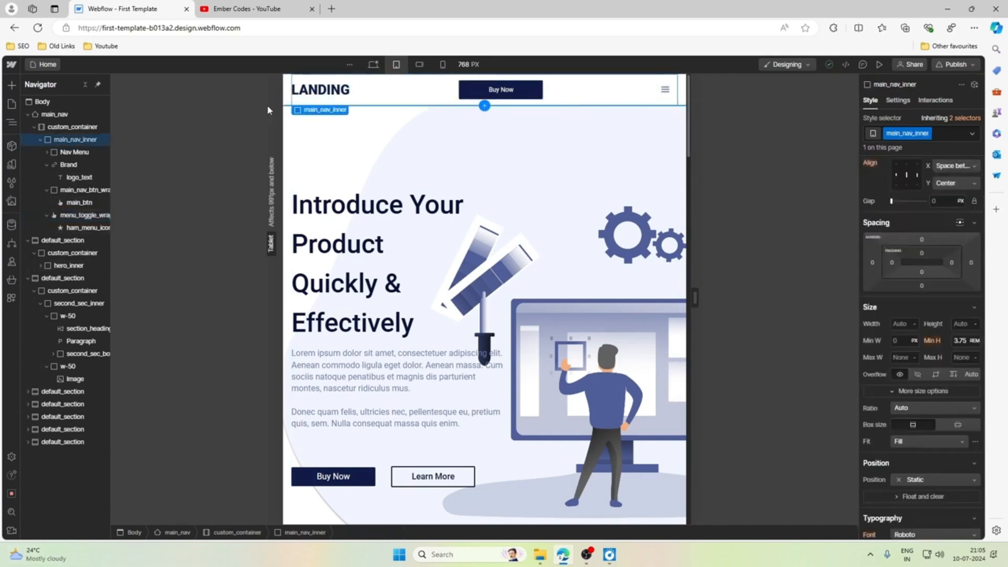
click(285, 104)
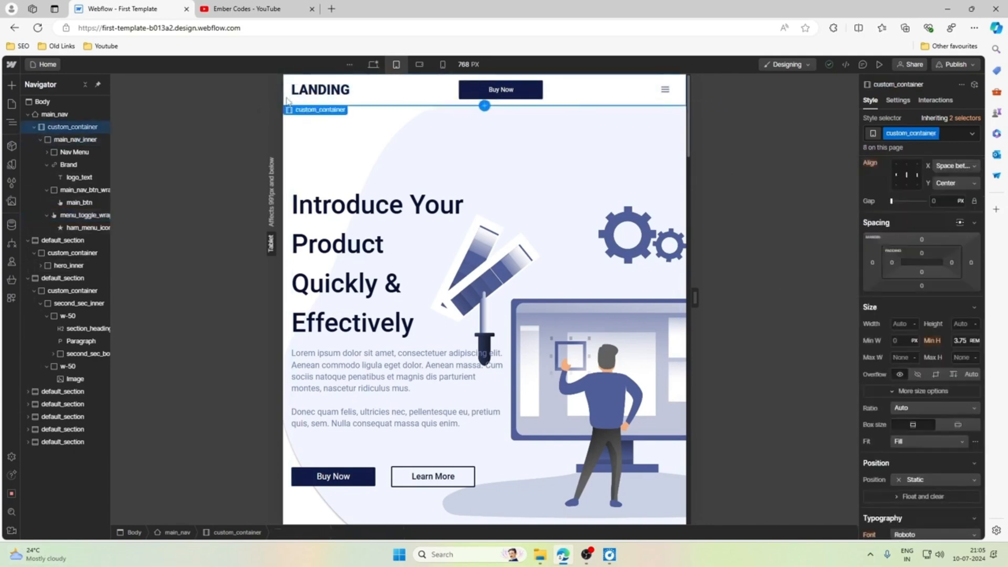
click(55, 114)
scroll(896, 352, down, 10)
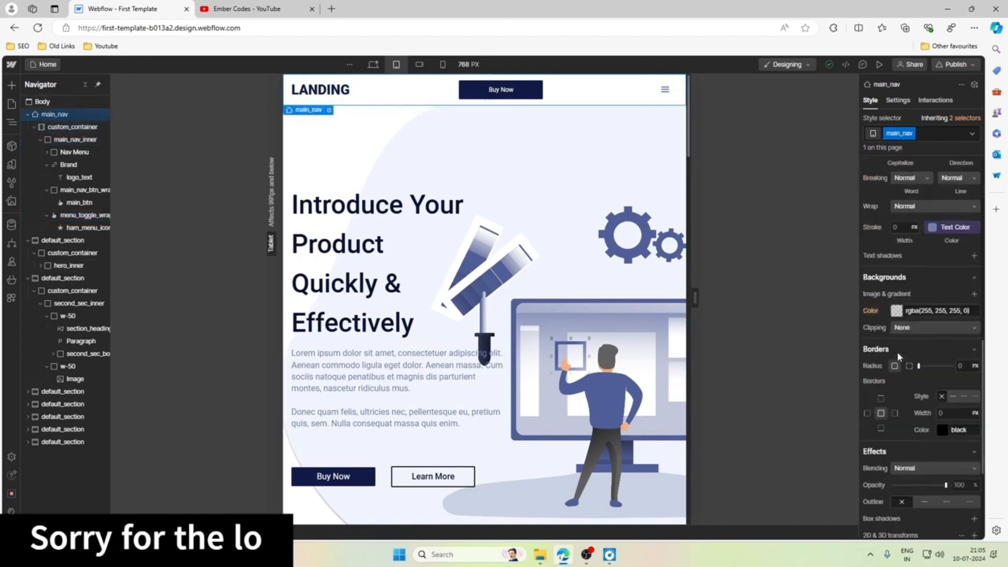
scroll(897, 357, up, 3)
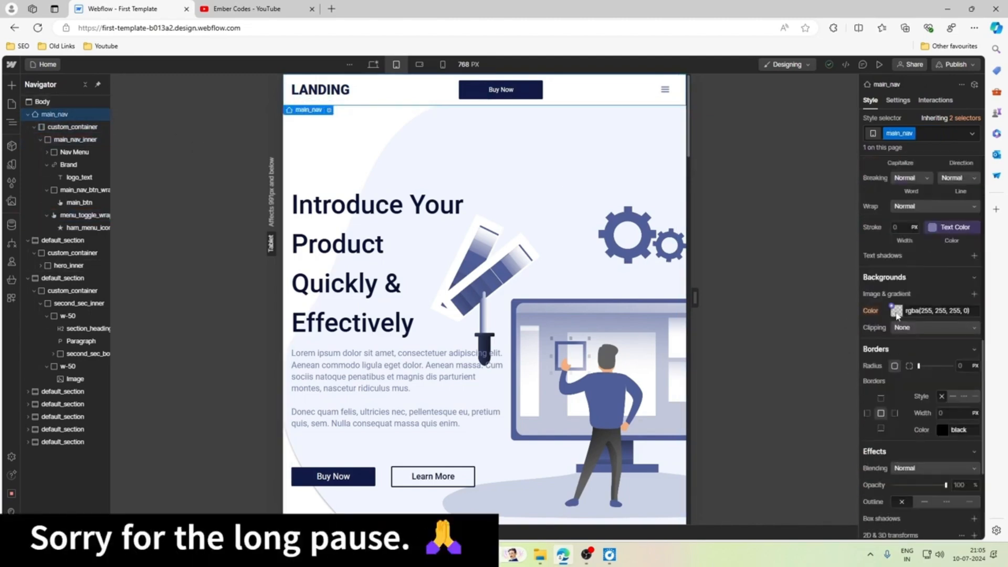
scroll(898, 339, down, 3)
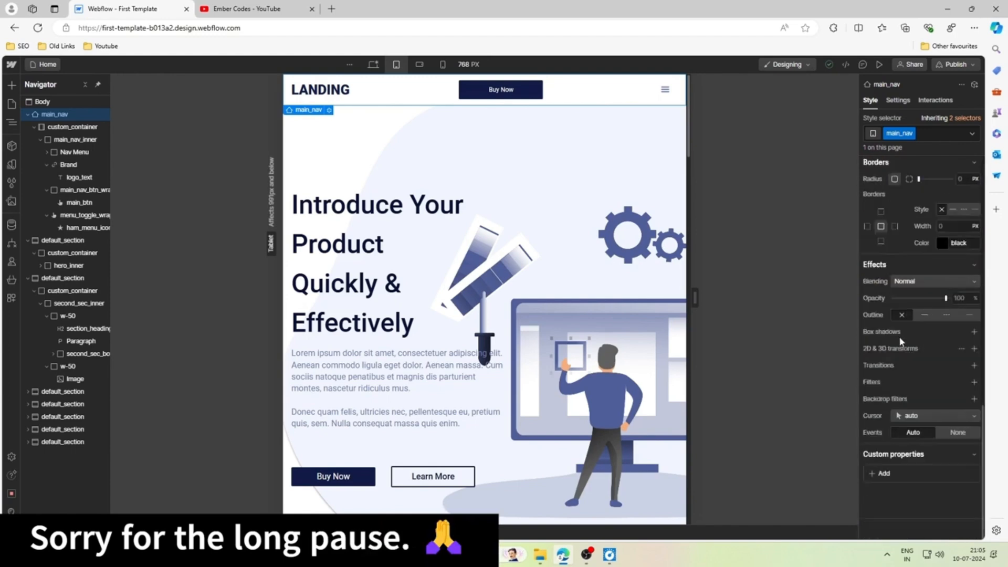
click(974, 332)
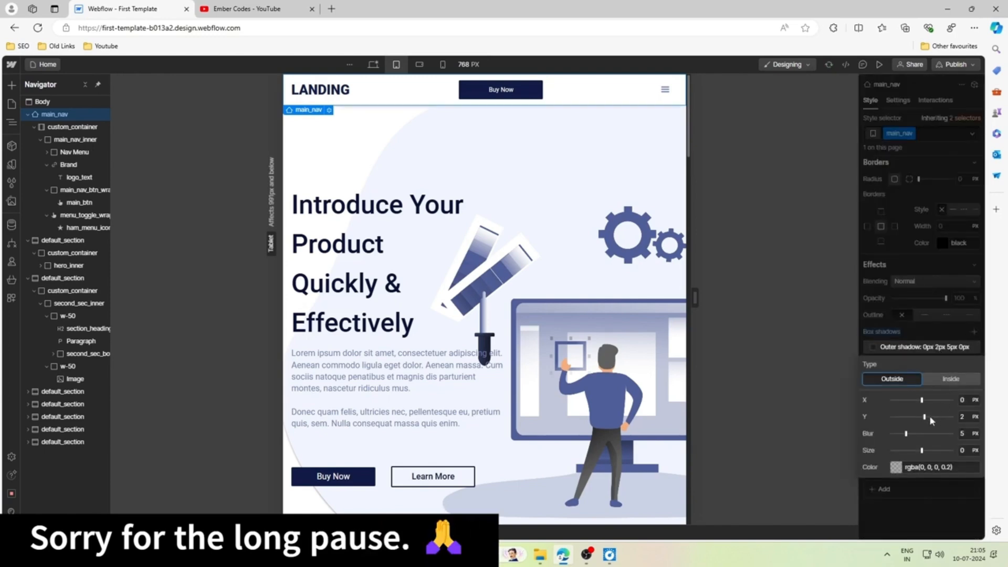
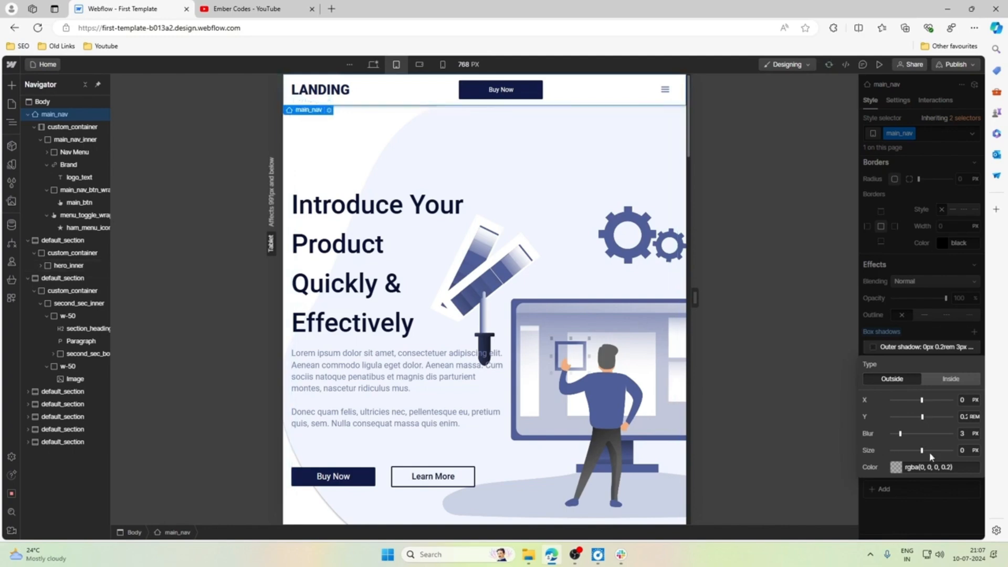
click(926, 340)
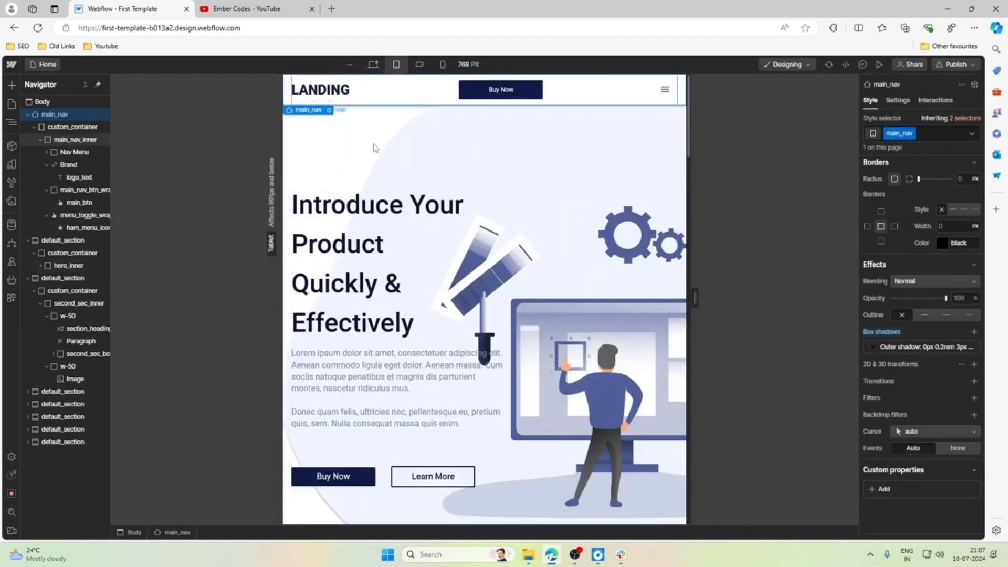
click(368, 202)
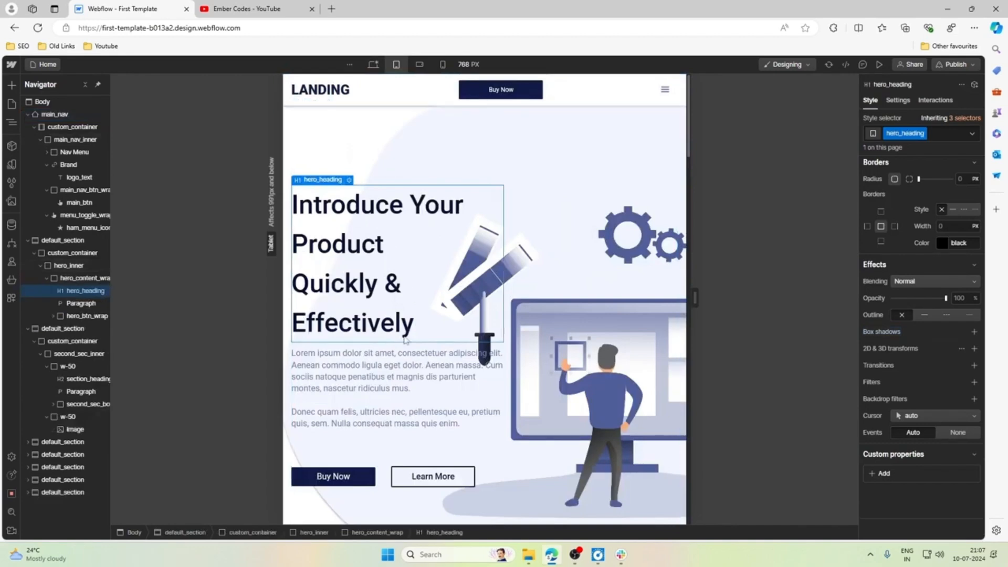
Step: Enlarge the hamburger icon by setting ham_menu_icon's font size to 2rem at the tablet breakpoint
click(665, 89)
scroll(937, 299, up, 6)
scroll(937, 299, up, 5)
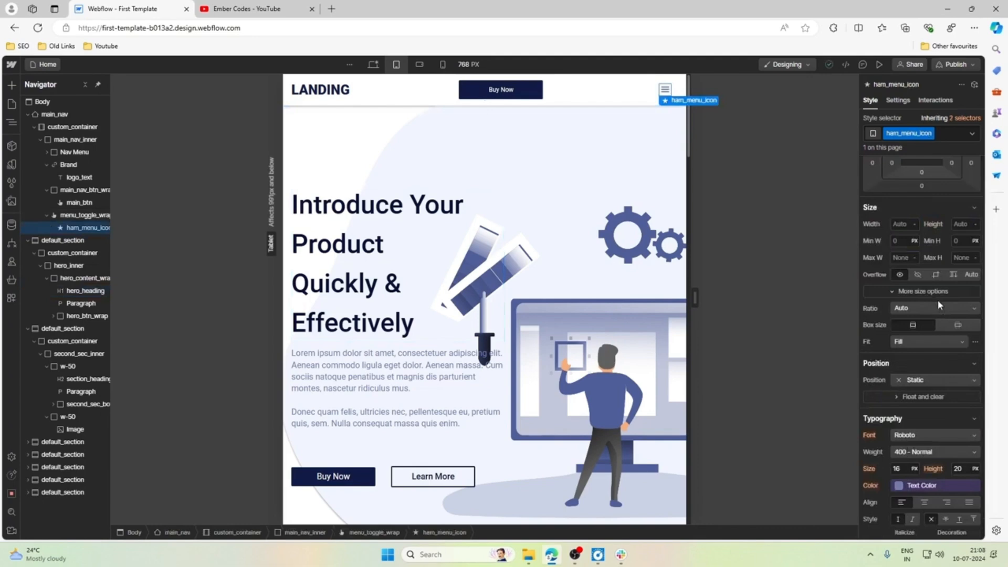
scroll(936, 299, down, 2)
click(901, 417)
key(Up)
key(Up)
key(Up)
key(Up)
key(Up)
key(Up)
key(Up)
key(Up)
key(Up)
key(Up)
key(Up)
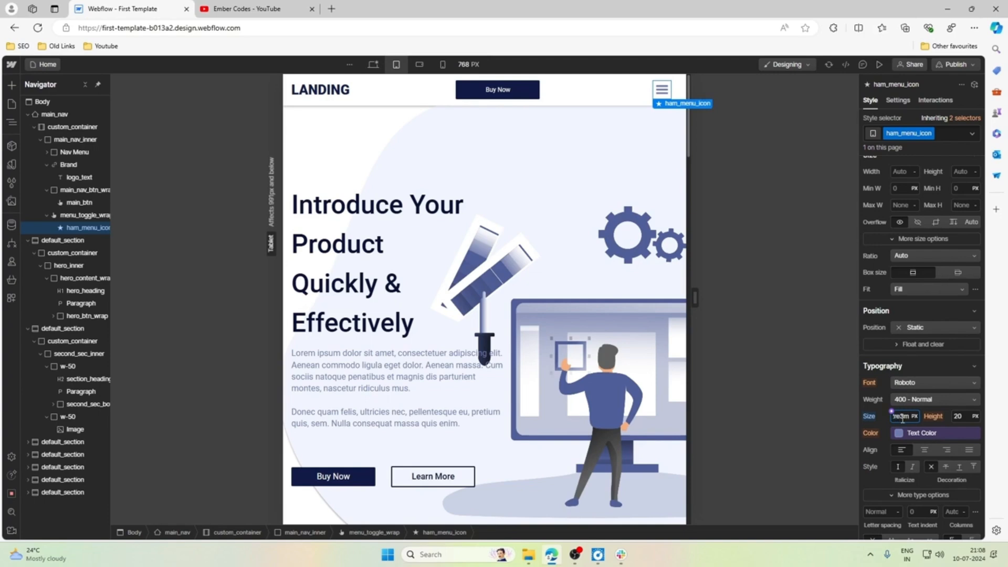
text(rem)
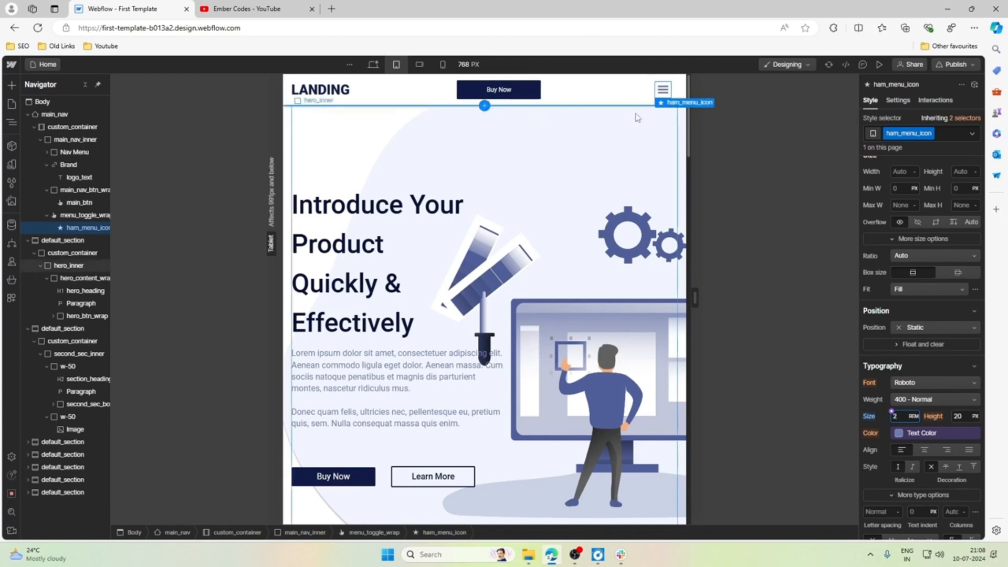
click(631, 100)
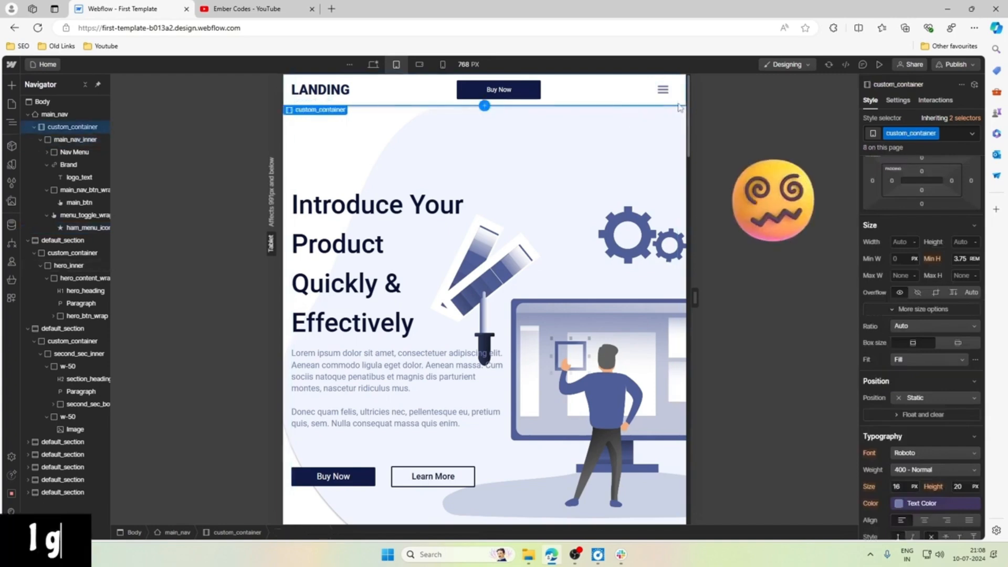
Step: Set the navbar's menu to Show from ham_menu_icon's settings and review the settings of Nav Menu and main_nav
click(663, 92)
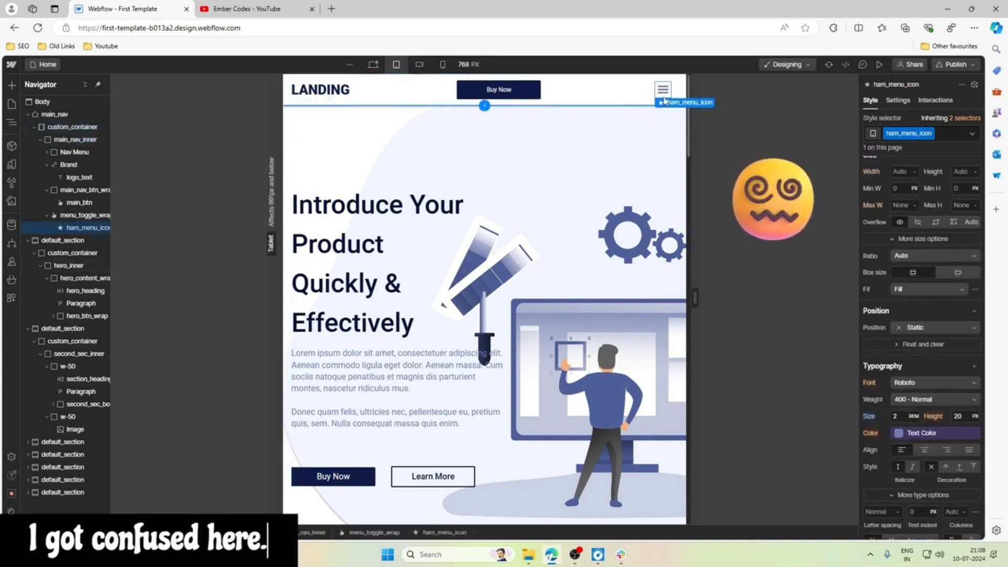
click(898, 100)
click(900, 219)
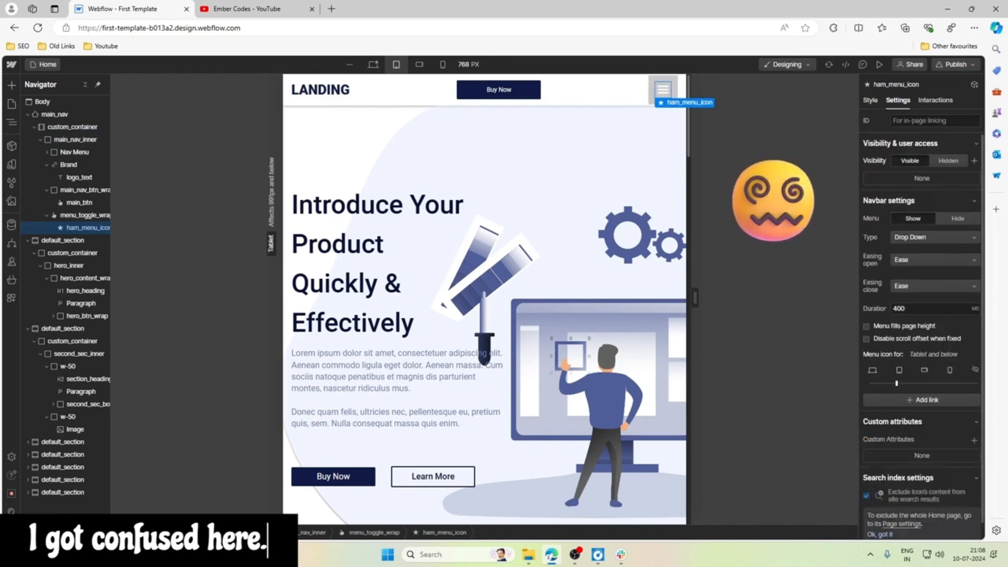
click(677, 90)
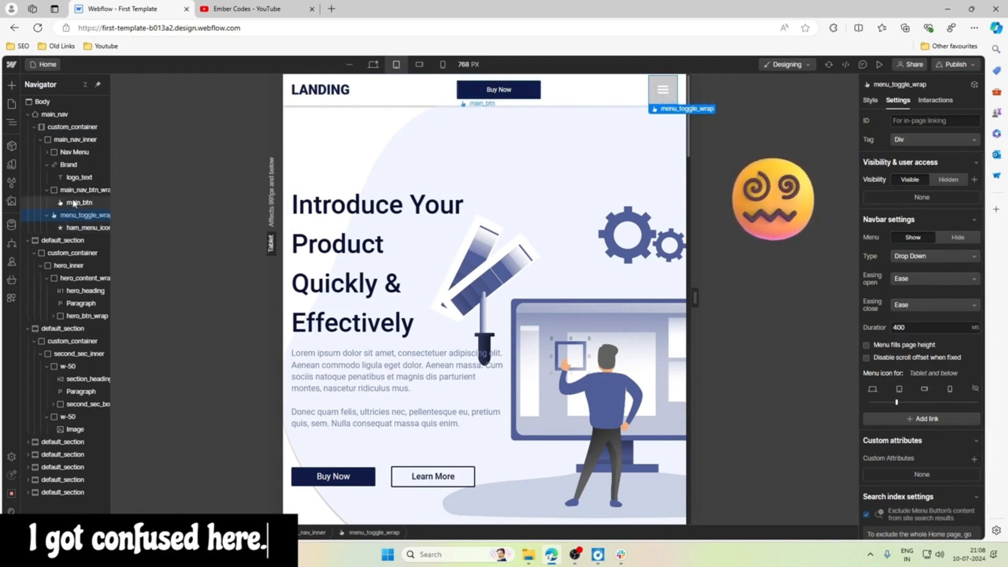
click(76, 152)
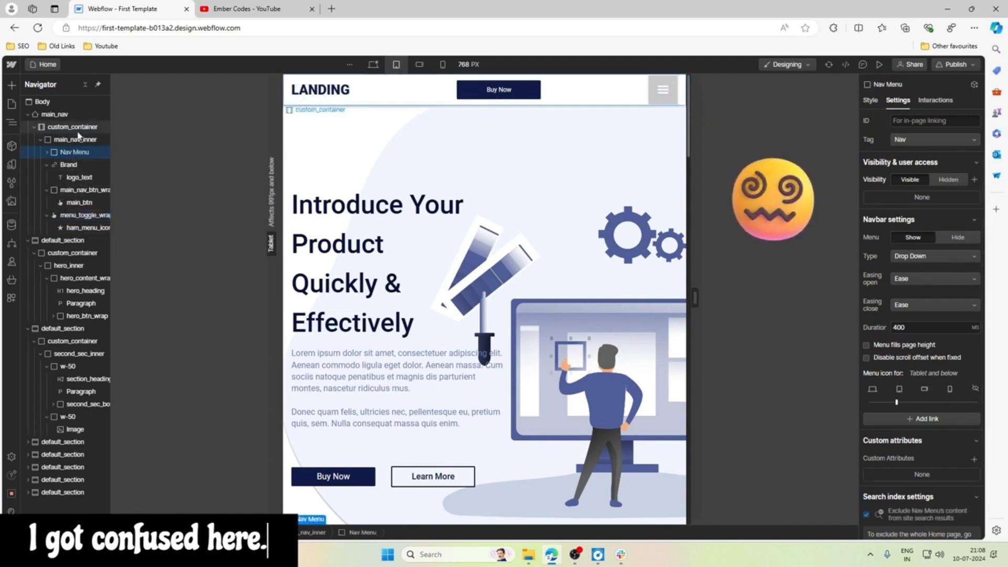
click(55, 114)
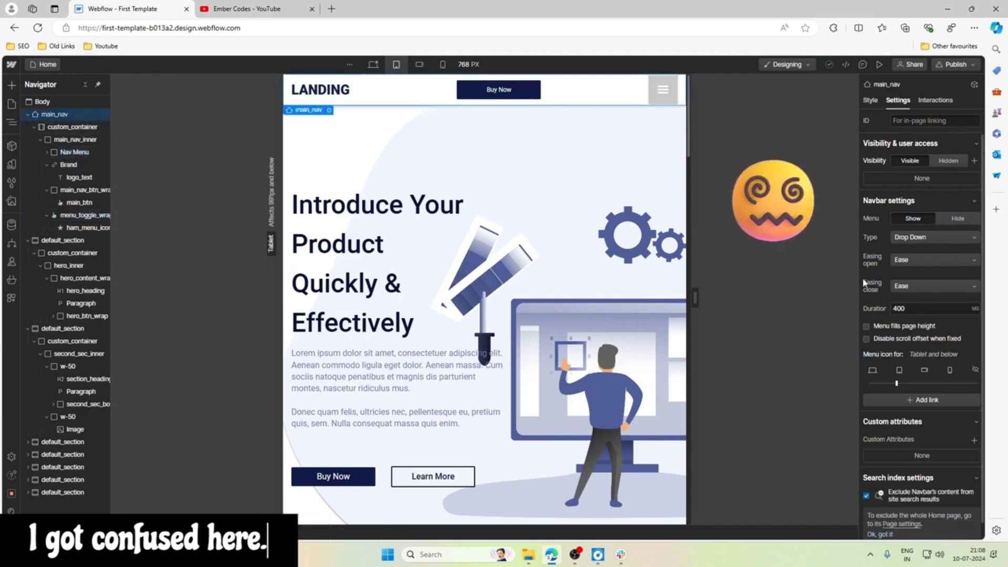
scroll(423, 175, down, 1)
scroll(423, 175, up, 1)
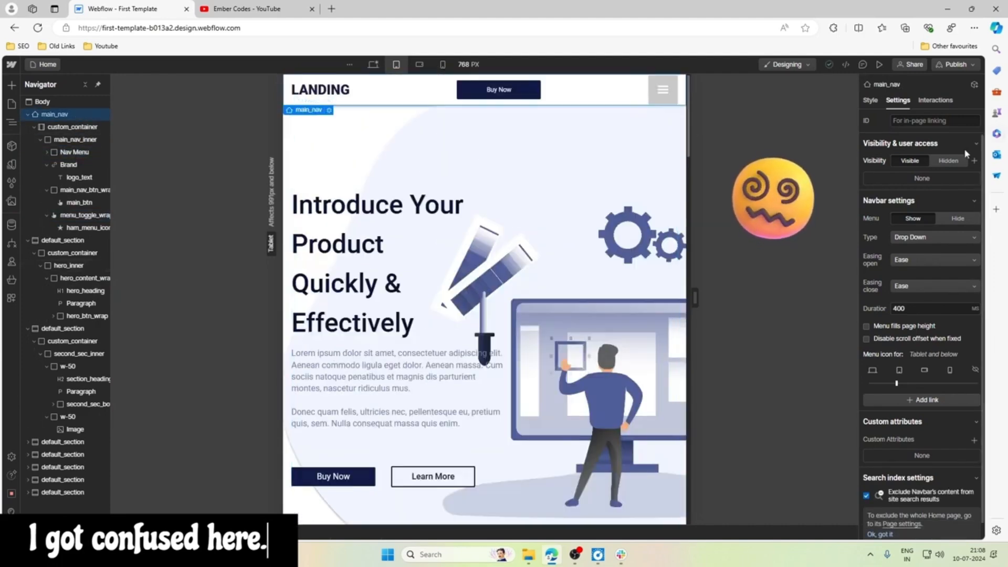
Step: Reset main_nav's tablet position override to inherit Fixed, and inspect the nav links and Nav Menu
click(870, 99)
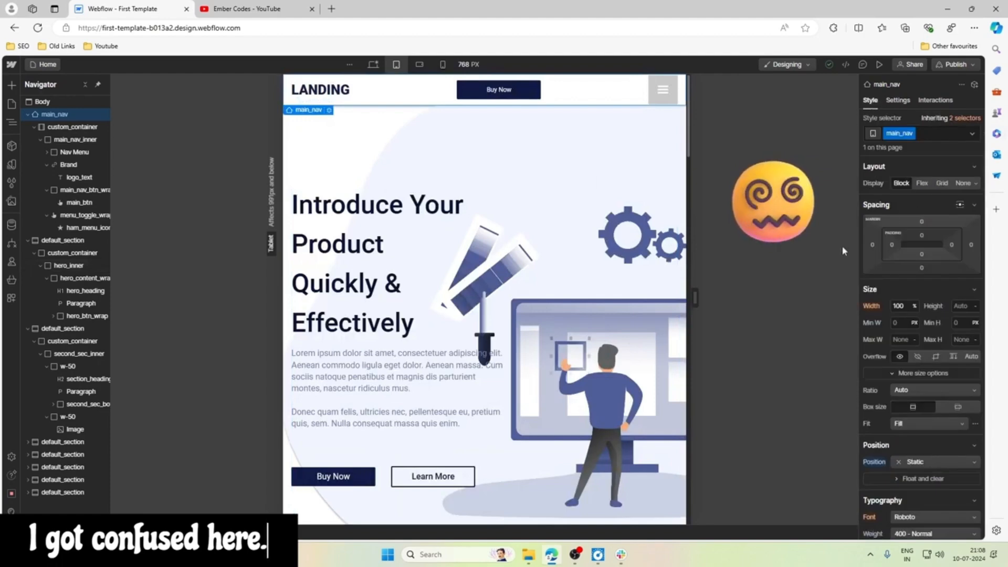
click(915, 461)
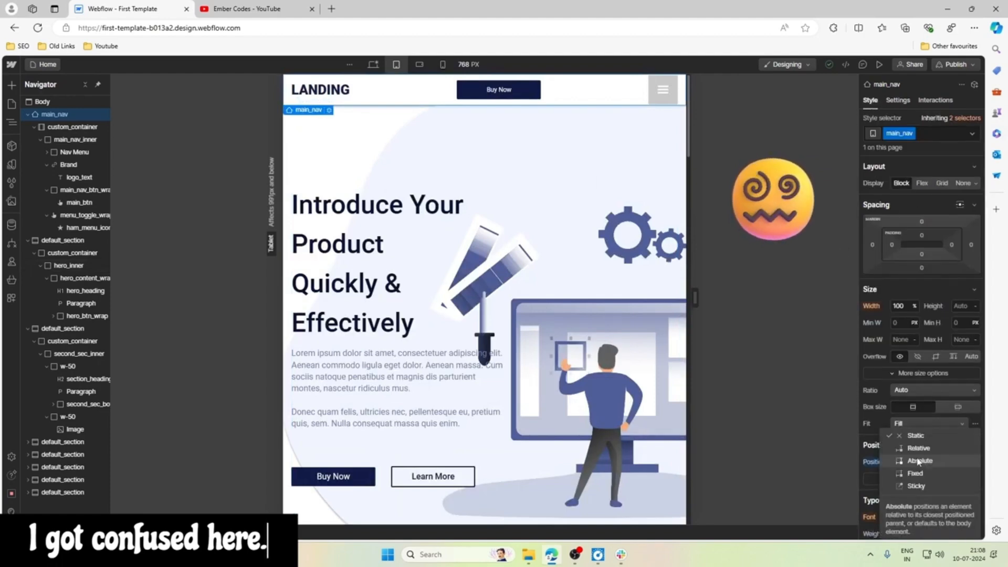
click(876, 462)
click(876, 463)
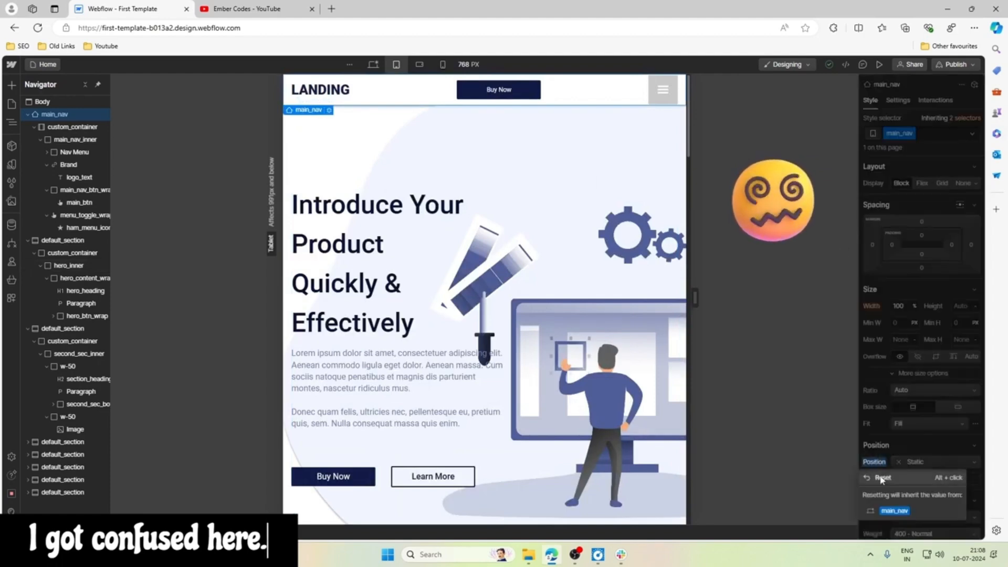
click(882, 478)
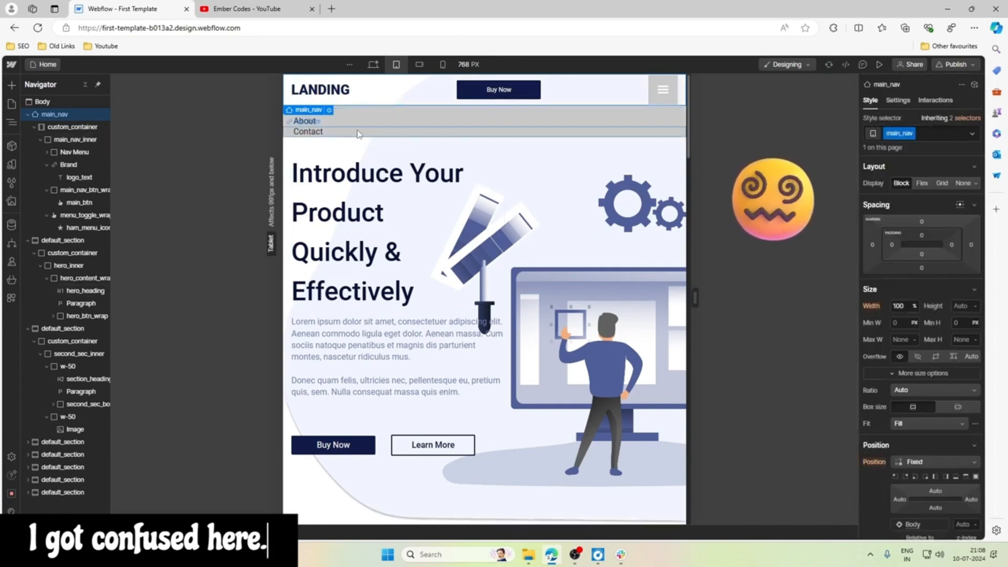
click(402, 111)
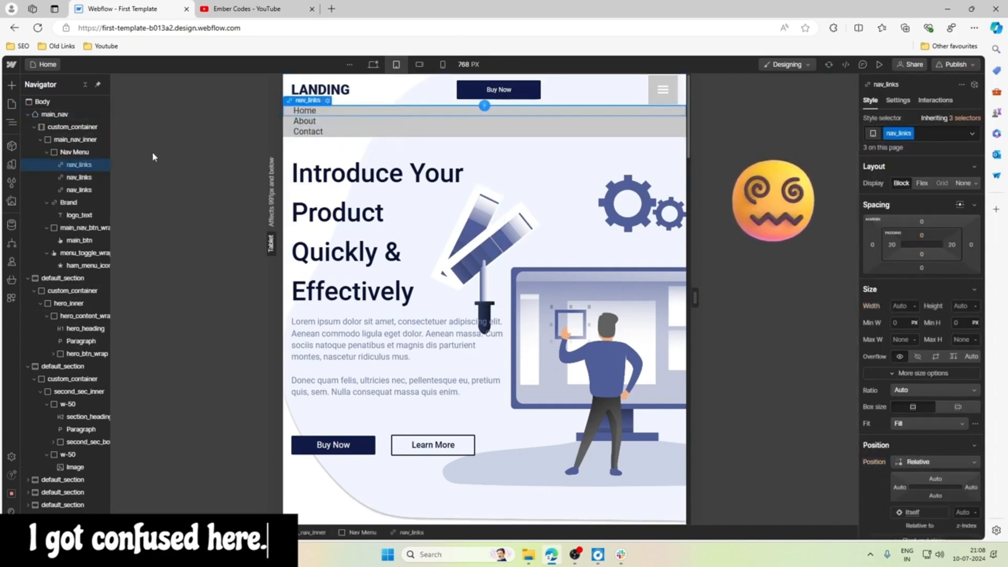
click(58, 152)
click(48, 153)
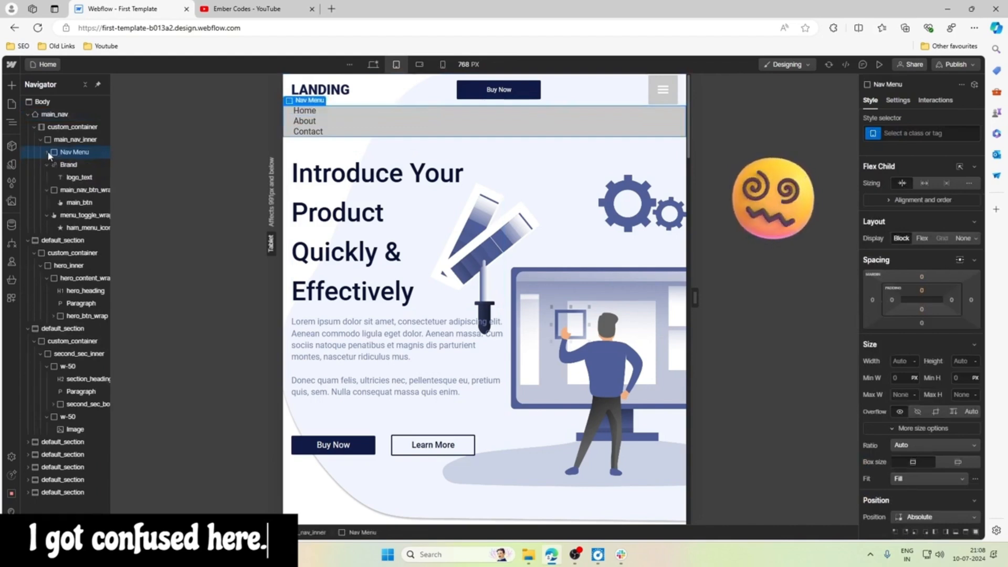
Step: Return main_nav's position to Static at the tablet breakpoint
click(58, 114)
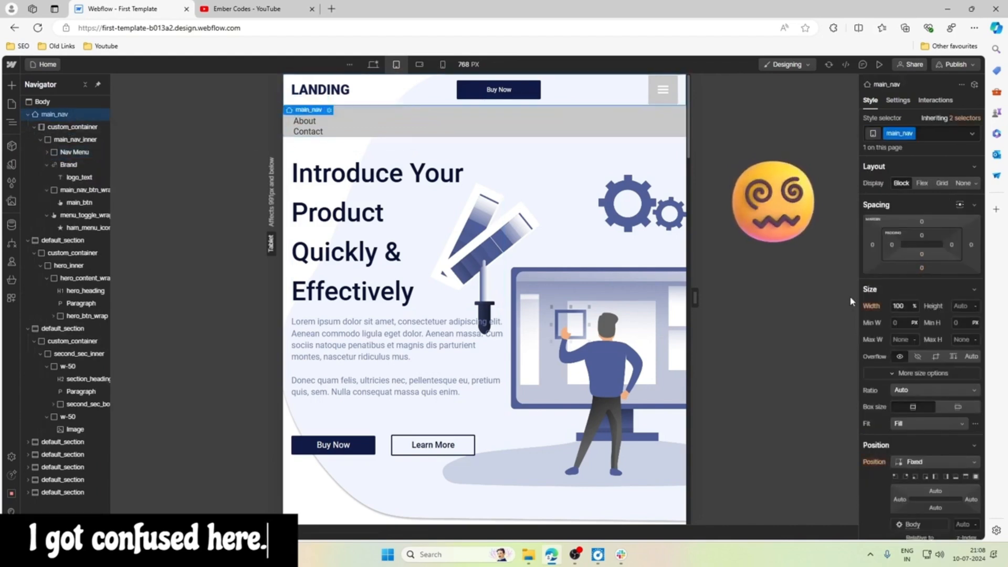
click(916, 461)
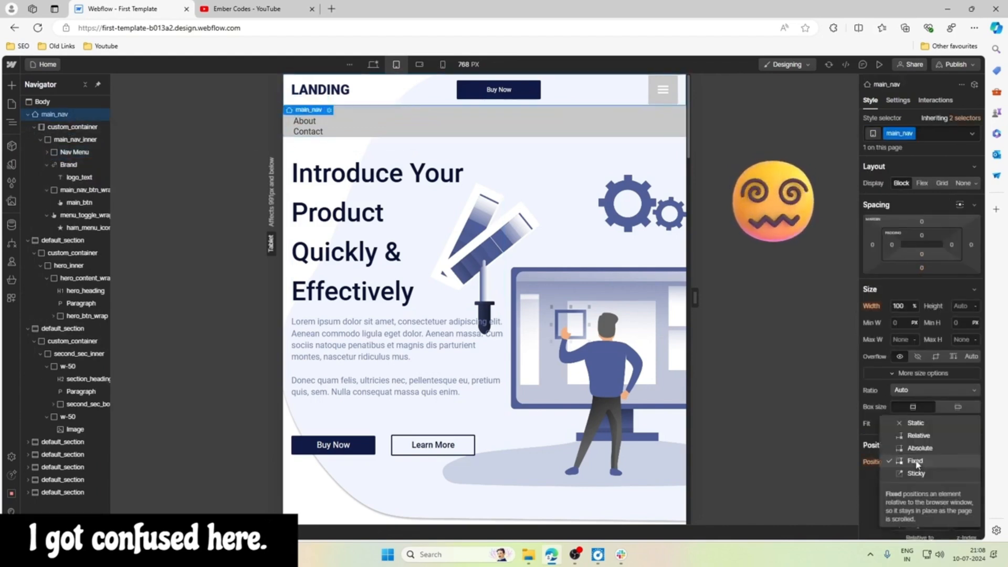
click(916, 423)
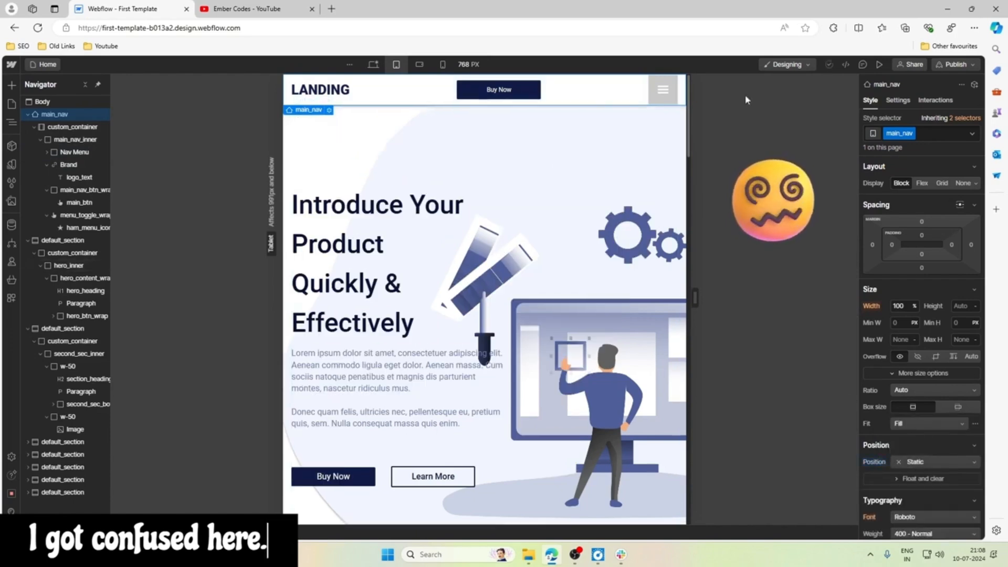
Step: Give Nav Menu a z-index of 7 at the tablet breakpoint
click(71, 152)
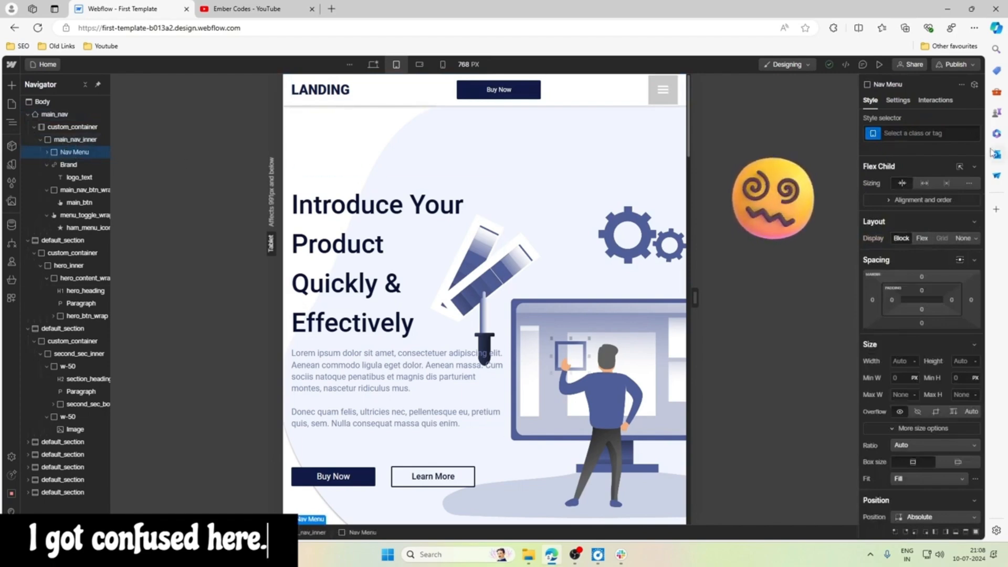
scroll(921, 247, down, 3)
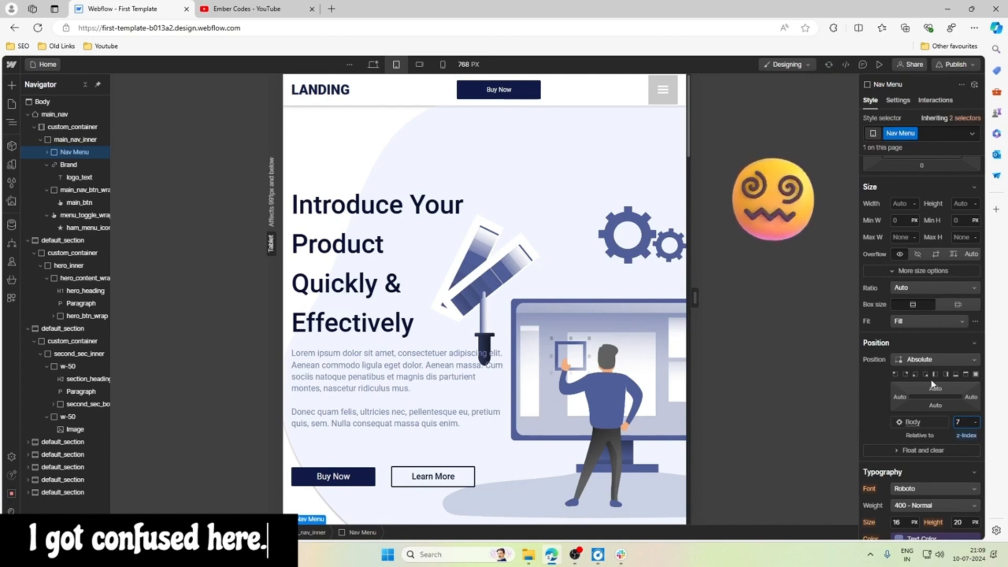
scroll(932, 385, up, 3)
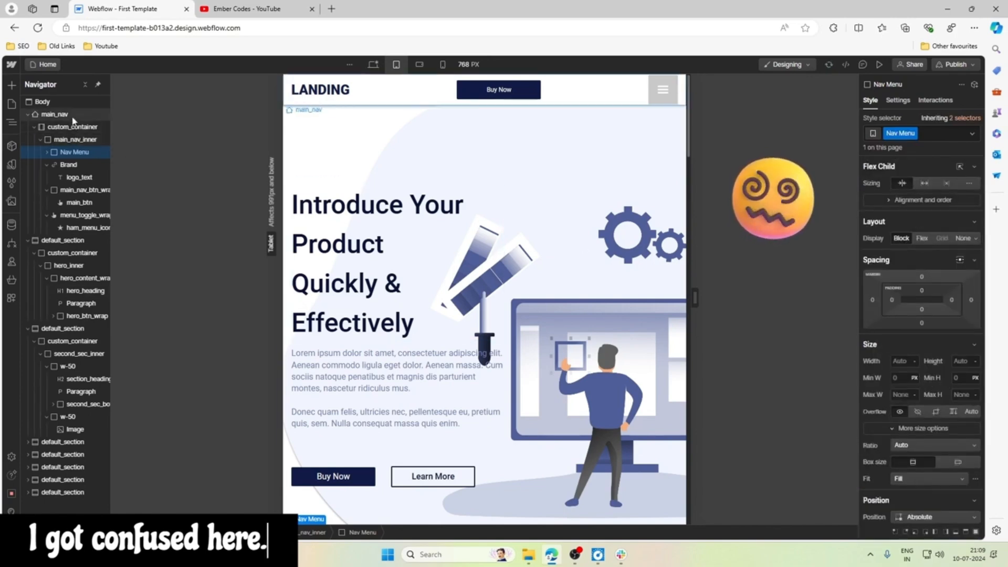
Step: Reset main_nav's tablet position override to the inherited Fixed and inspect the position settings of Nav Menu and main_nav
click(55, 114)
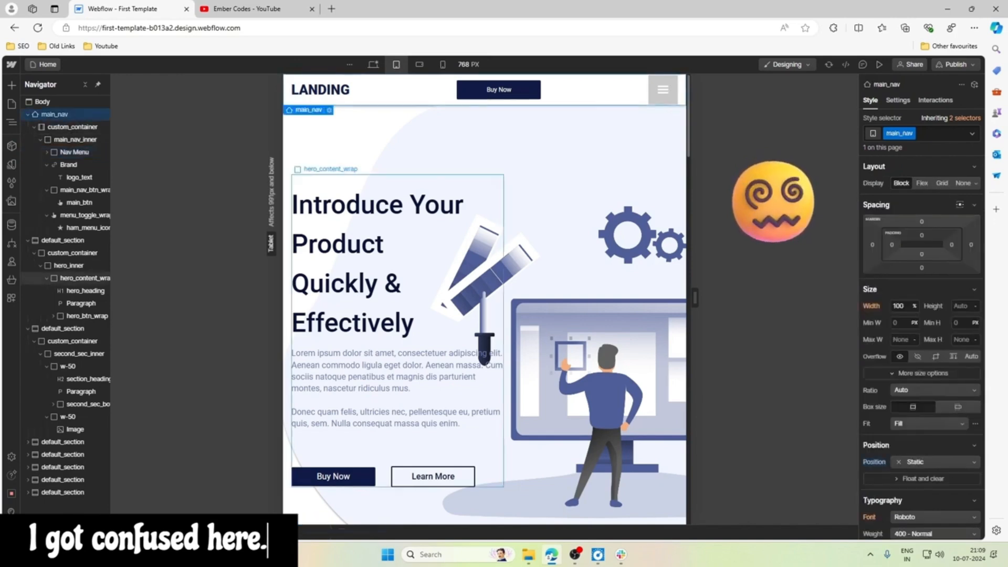
click(882, 465)
click(882, 476)
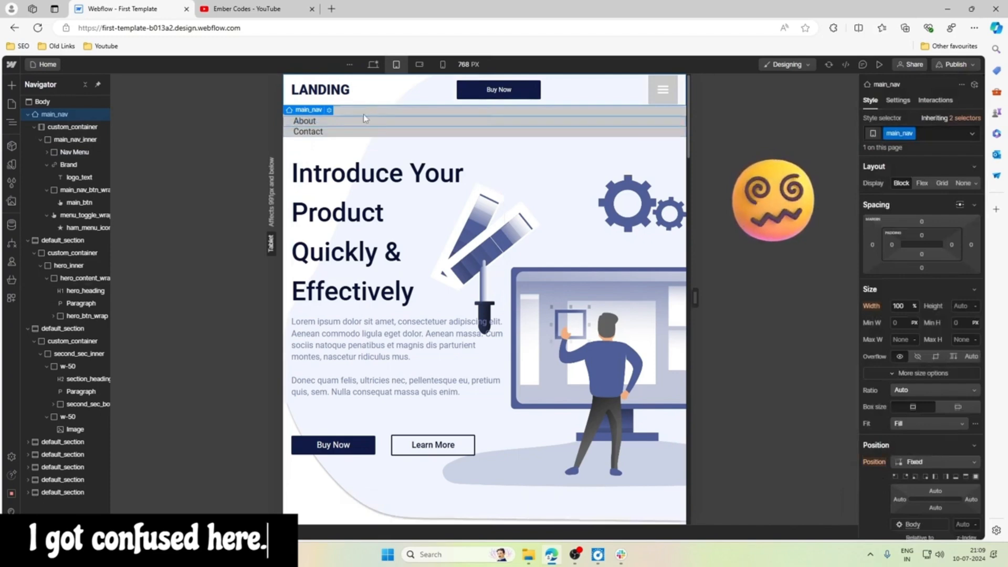
click(74, 151)
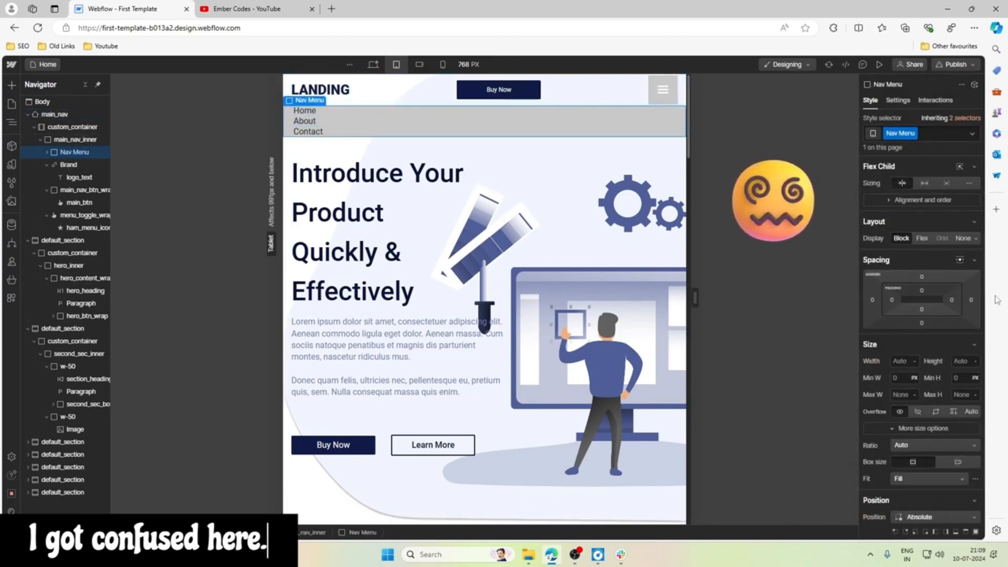
scroll(970, 344, down, 4)
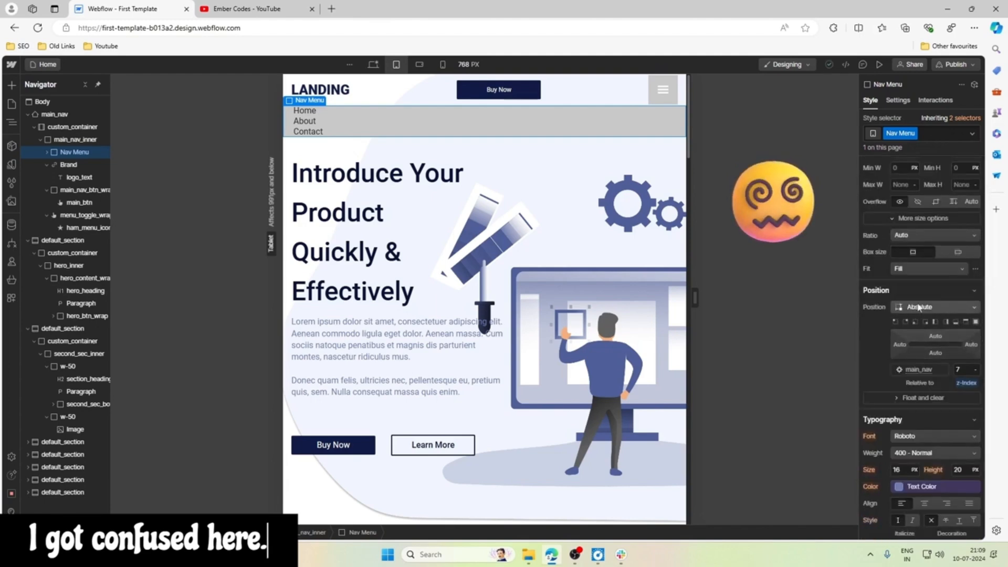
click(916, 368)
scroll(904, 368, up, 4)
scroll(904, 369, down, 9)
scroll(903, 369, up, 9)
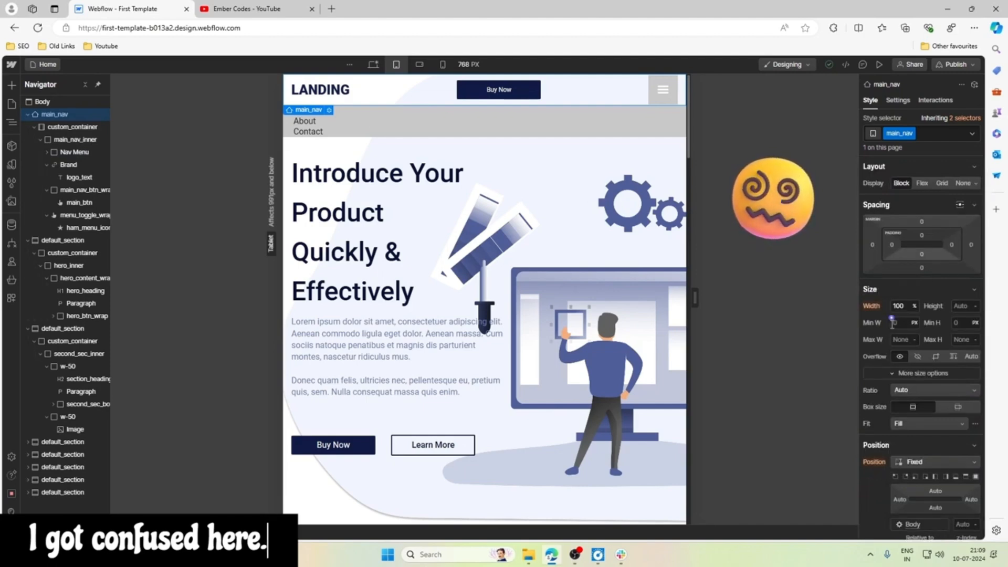
Step: Change main_nav's position back to Static at the tablet breakpoint
scroll(892, 321, down, 3)
click(909, 302)
click(915, 265)
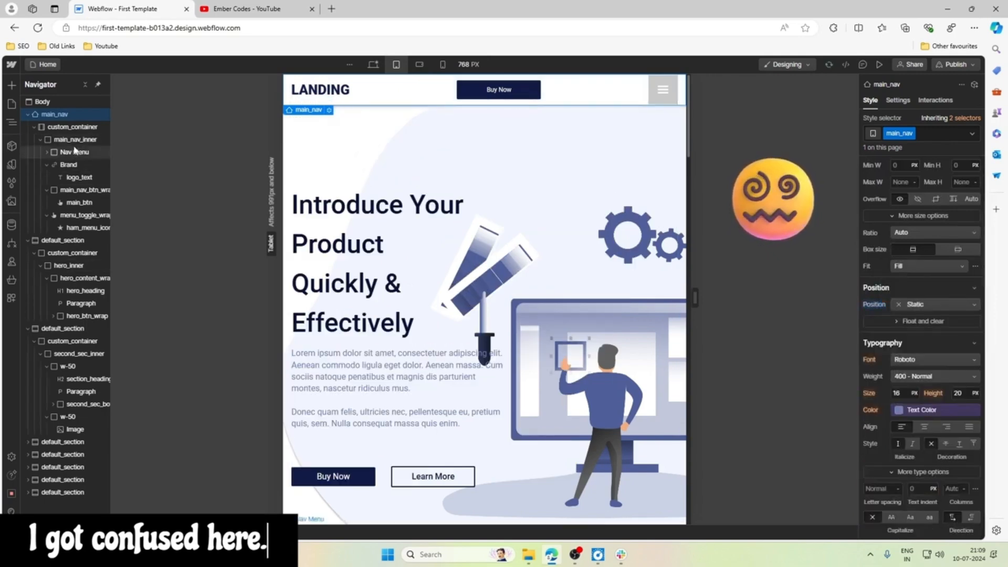
Step: Reset Nav Menu's z-index override to Auto at the tablet breakpoint
click(75, 152)
scroll(945, 360, down, 2)
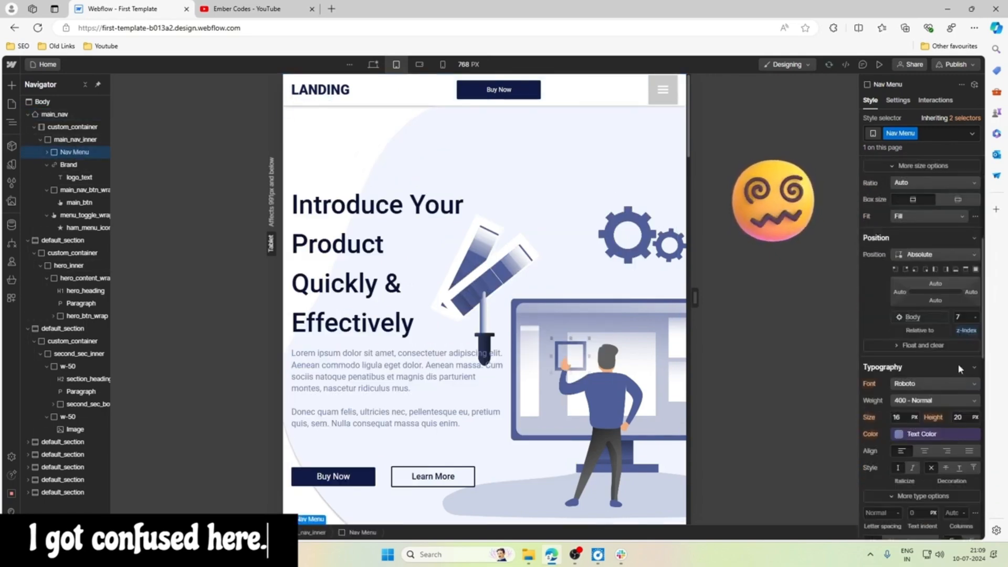
click(968, 331)
click(922, 346)
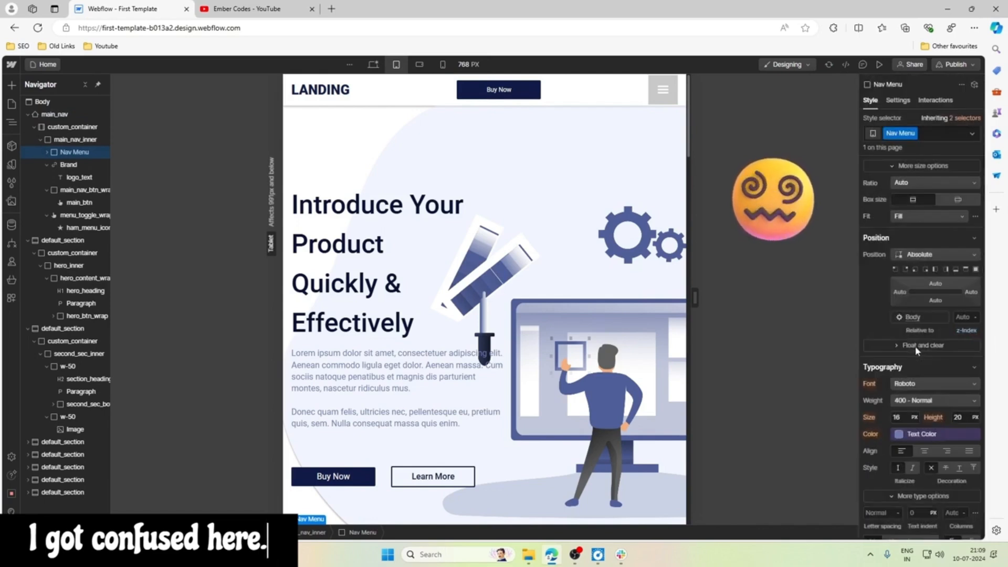
Step: Try Static as Nav Menu's position at the tablet breakpoint, and return it to Absolute
click(920, 254)
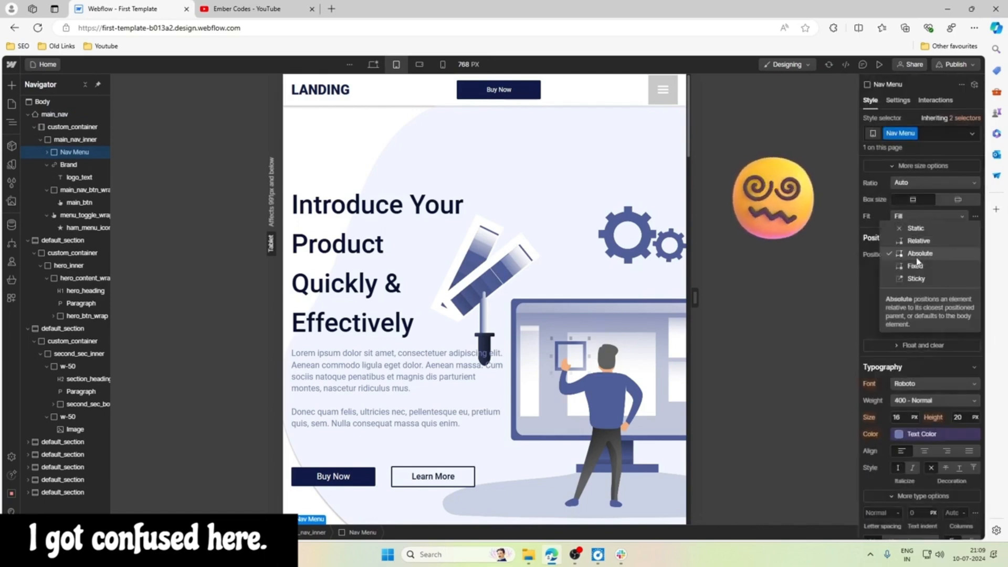
click(916, 228)
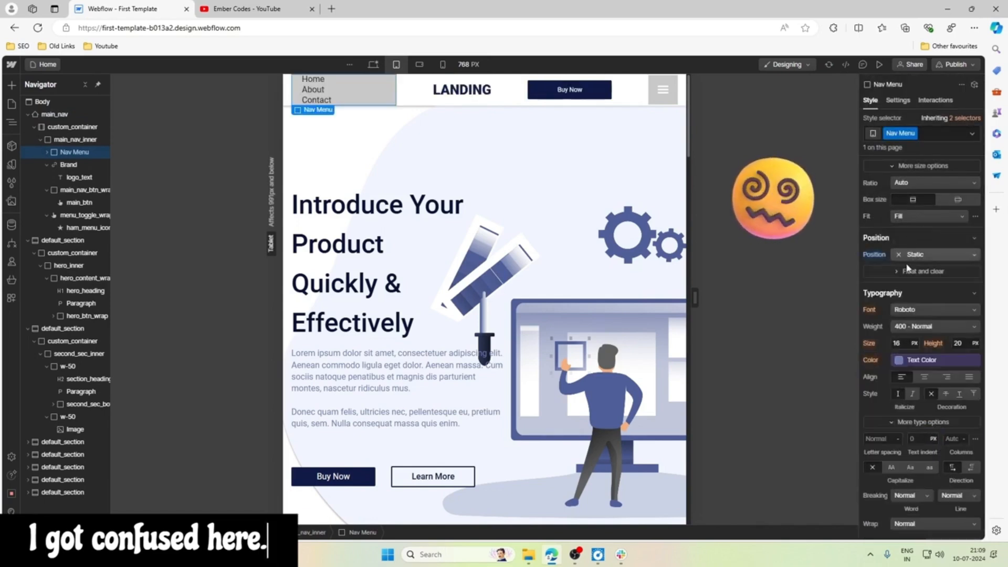
click(913, 254)
click(914, 279)
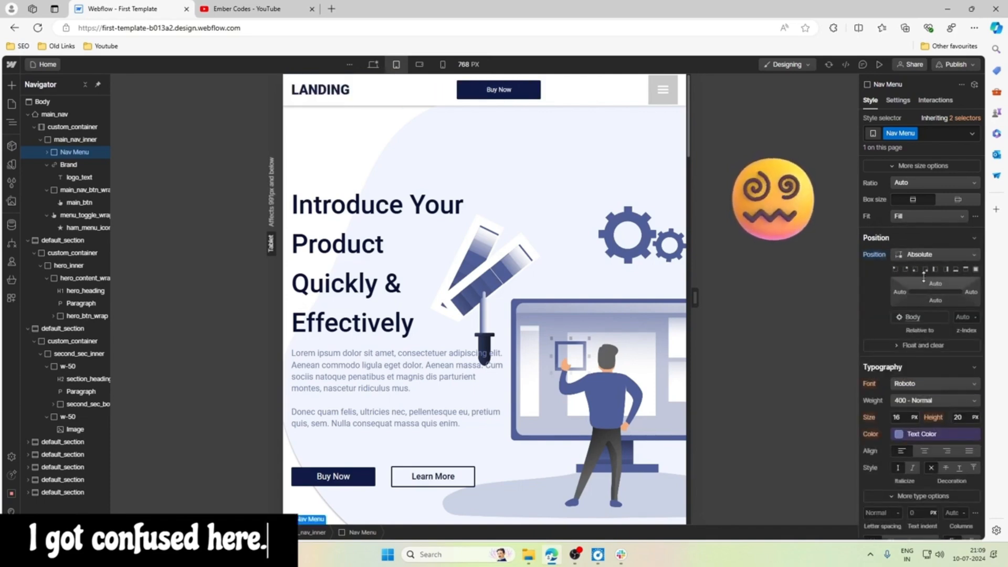
Step: Set Nav Menu's width to 100% and anchor it to the bottom left with 0% offsets
scroll(904, 256, up, 4)
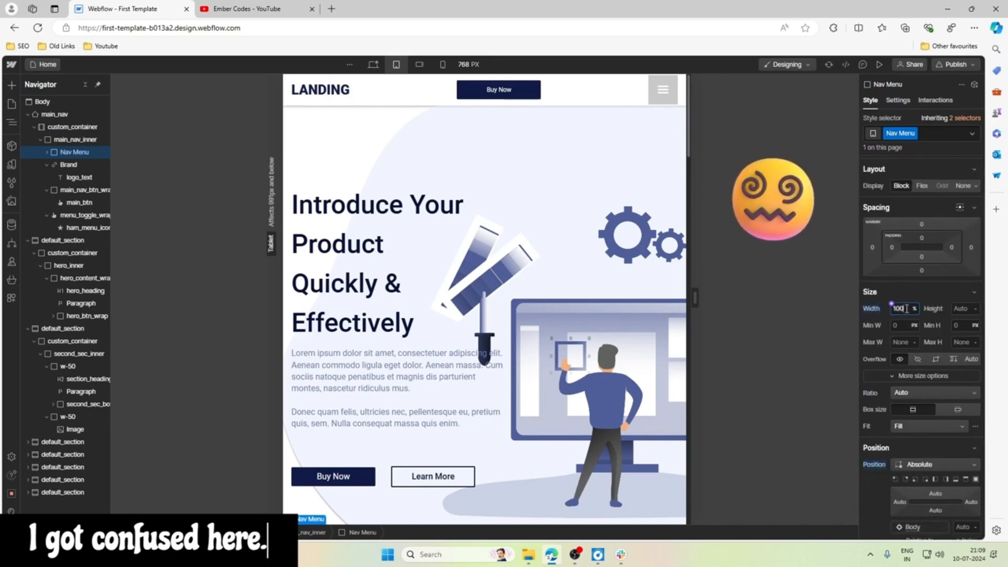
scroll(923, 407, down, 2)
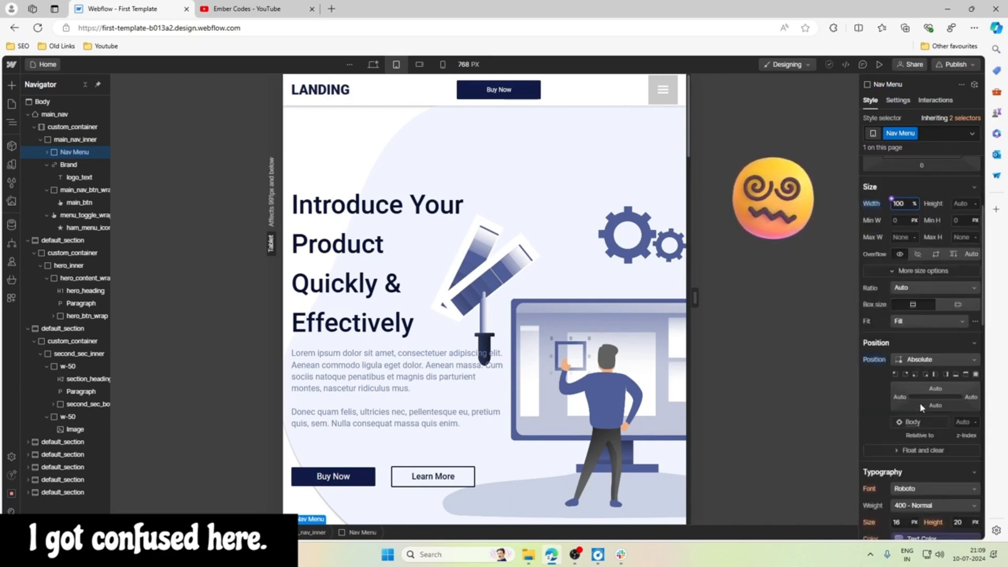
click(915, 372)
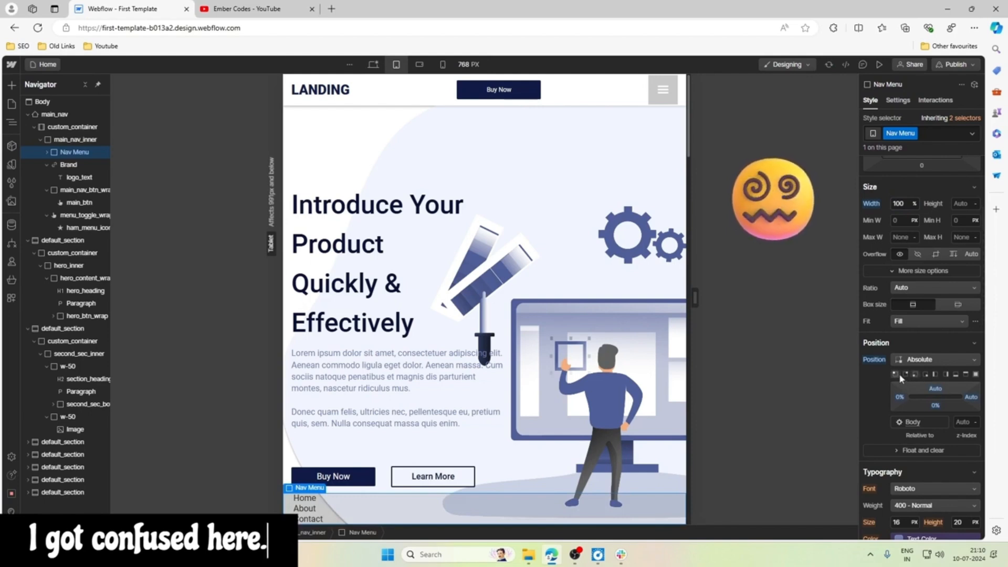
Step: Set main_nav's position to Relative at the tablet breakpoint so it becomes Nav Menu's positioning parent
click(63, 115)
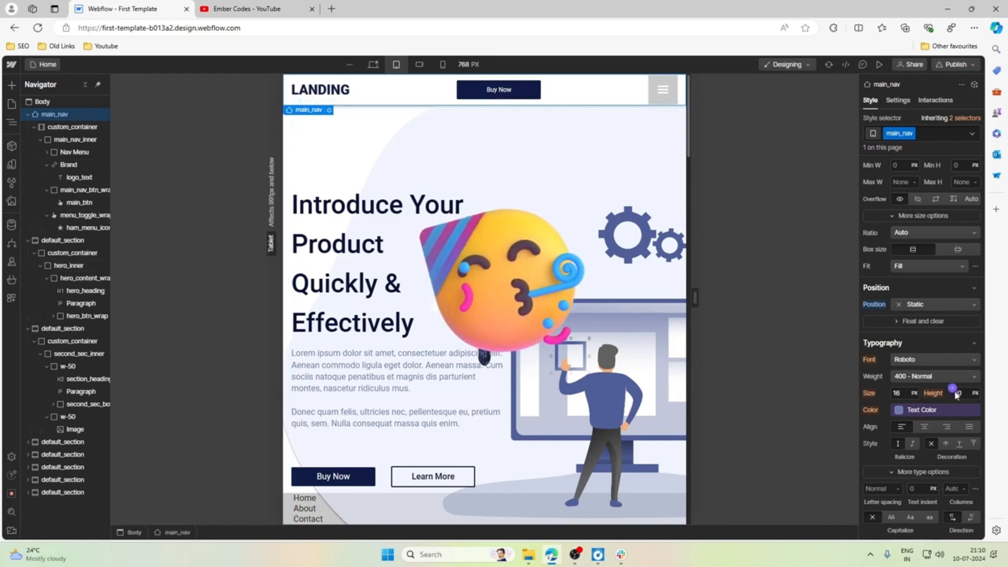
scroll(953, 394, down, 1)
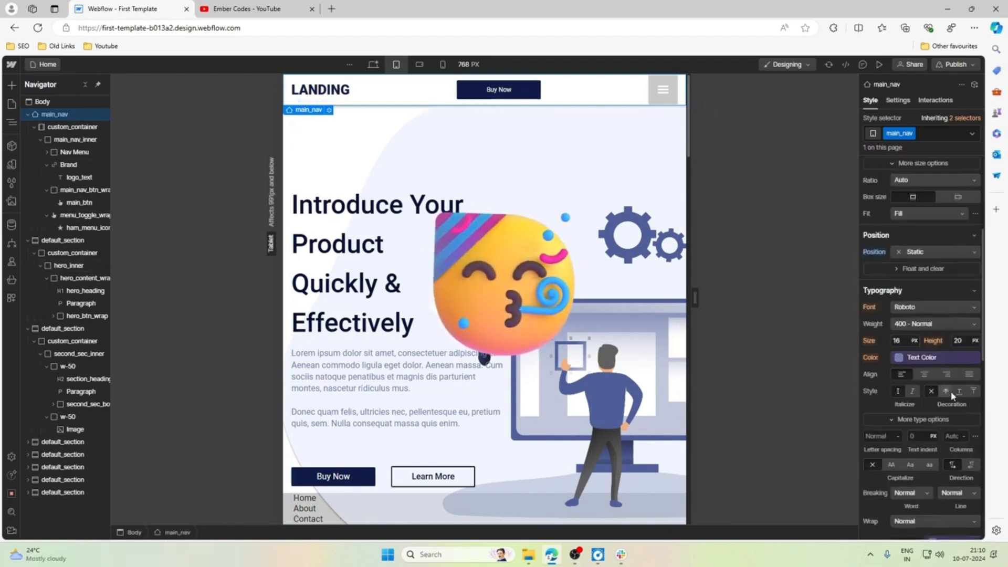
click(924, 254)
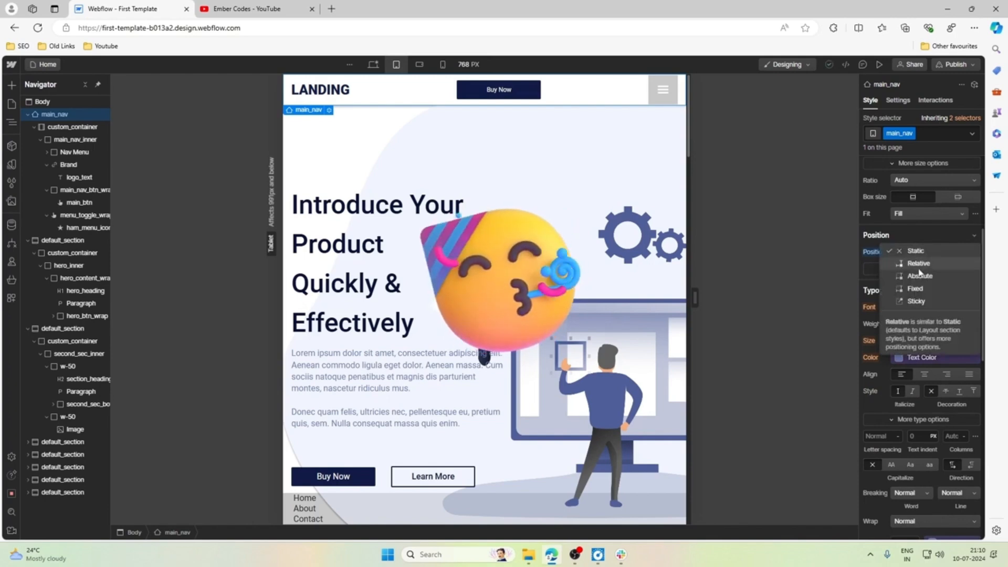
click(917, 264)
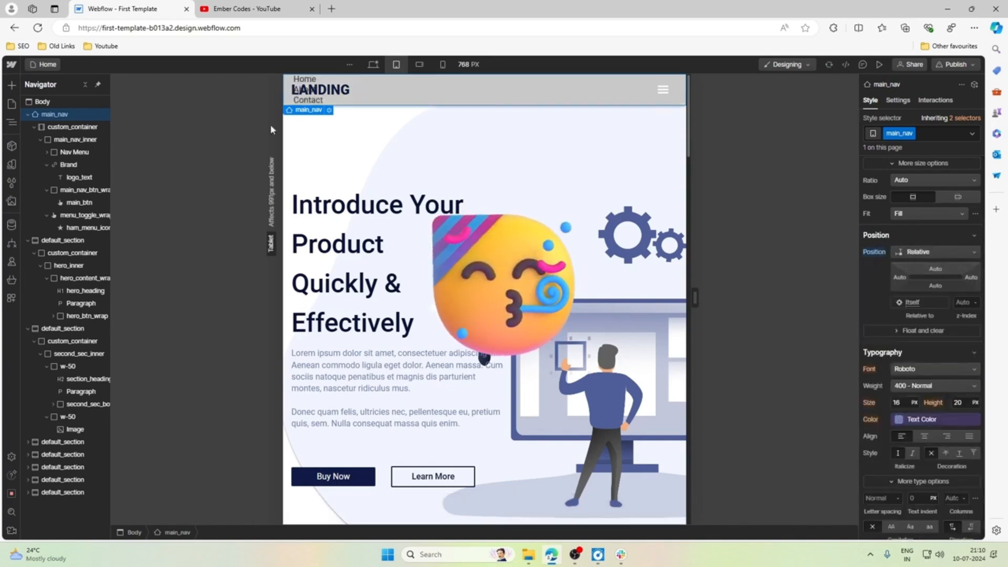
Step: Try different anchor presets for the absolutely positioned Nav Menu and settle on the top-left one
click(74, 151)
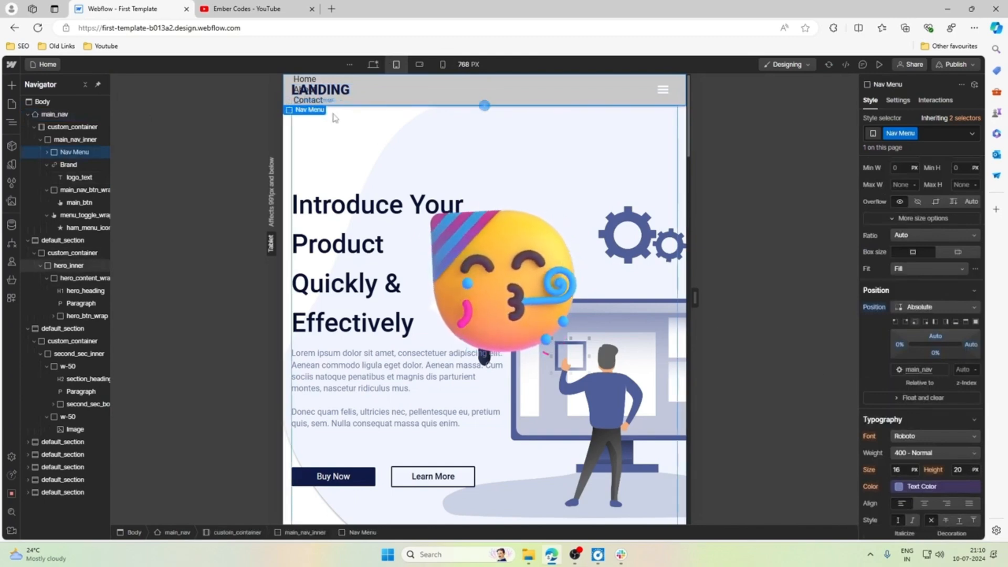
click(904, 321)
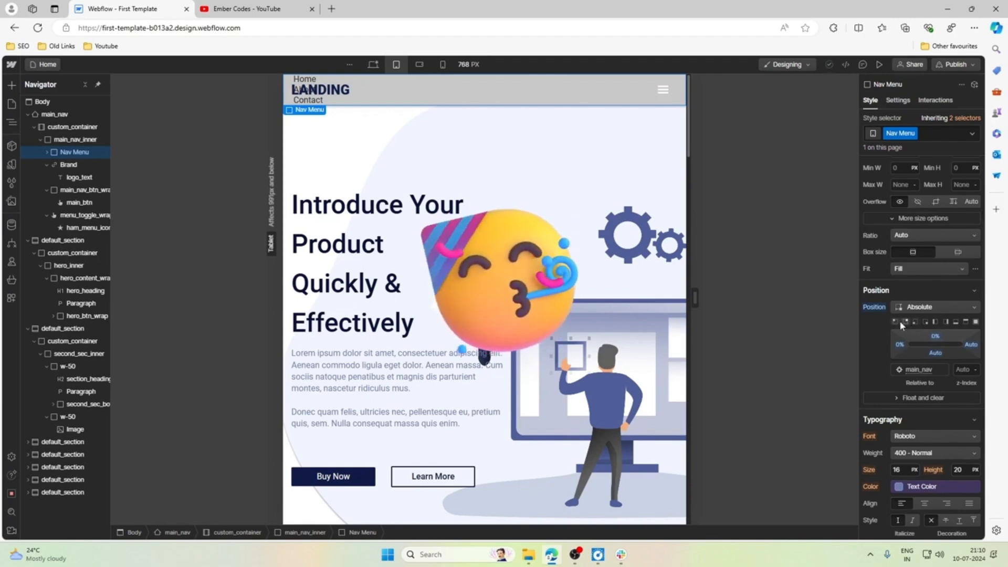
click(925, 322)
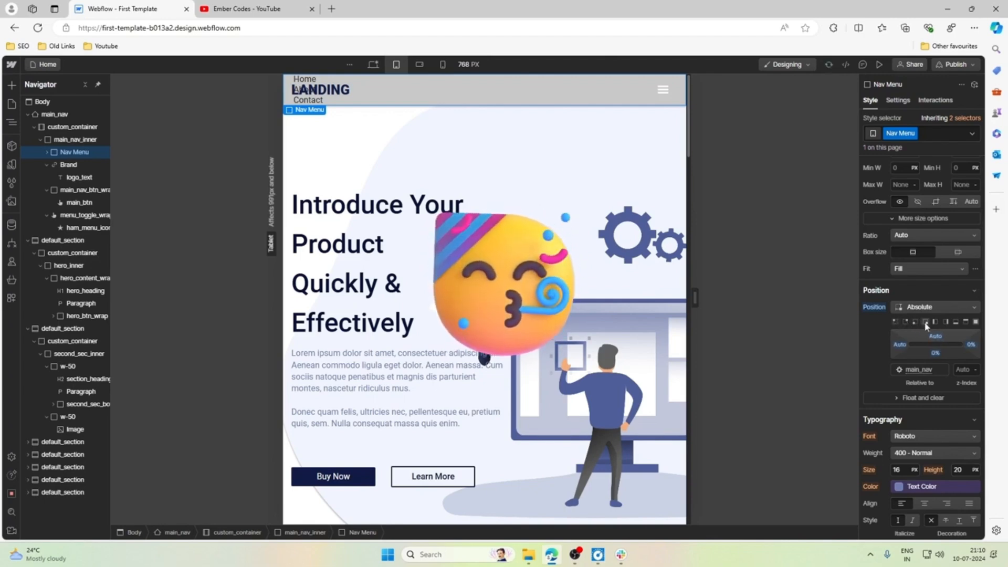
click(895, 321)
Step: Move Nav Menu down to just below the navbar, setting its top offset to 60 px
click(935, 335)
key(Up)
key(Up)
key(Up)
key(Up)
key(Up)
key(Up)
key(Up)
key(Up)
key(Up)
key(Up)
key(Up)
key(Up)
key(Up)
key(Up)
key(Up)
key(Up)
key(Up)
key(Up)
key(Up)
key(Up)
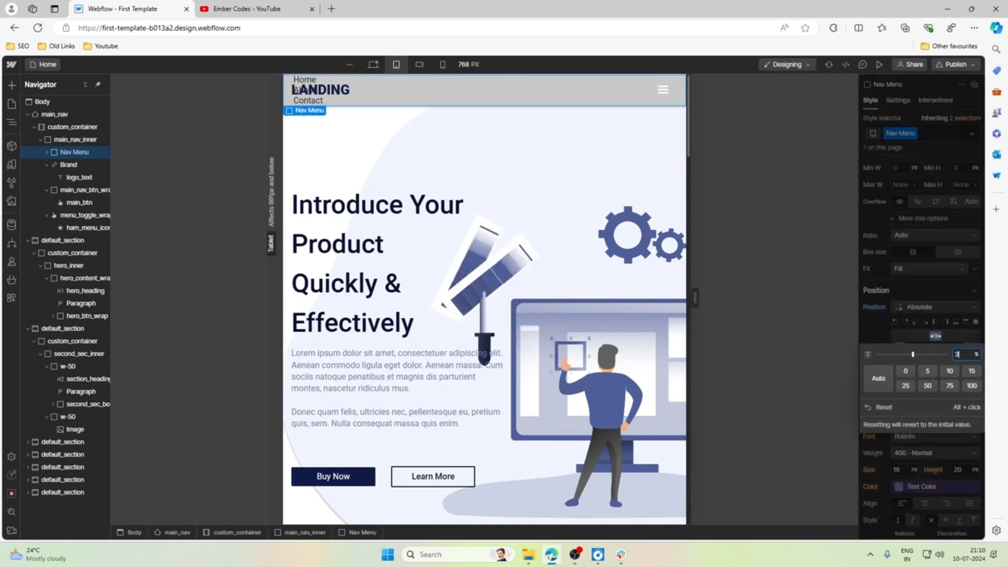
key(Up)
key(Up)
key(Up)
key(Up)
key(Up)
key(Up)
key(Up)
key(Up)
key(Up)
key(Up)
key(Up)
key(Up)
key(Up)
key(Up)
key(Up)
key(Up)
key(Up)
key(Up)
key(Up)
key(Up)
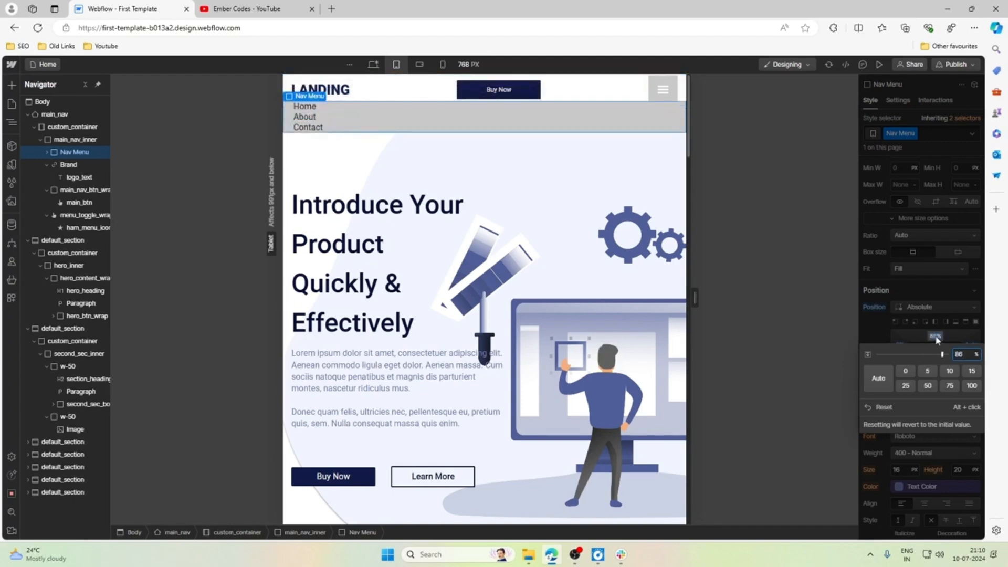
key(Up)
key(Up)
key(Up)
key(Up)
key(Up)
key(Up)
key(Up)
key(Up)
key(Up)
key(Up)
key(Up)
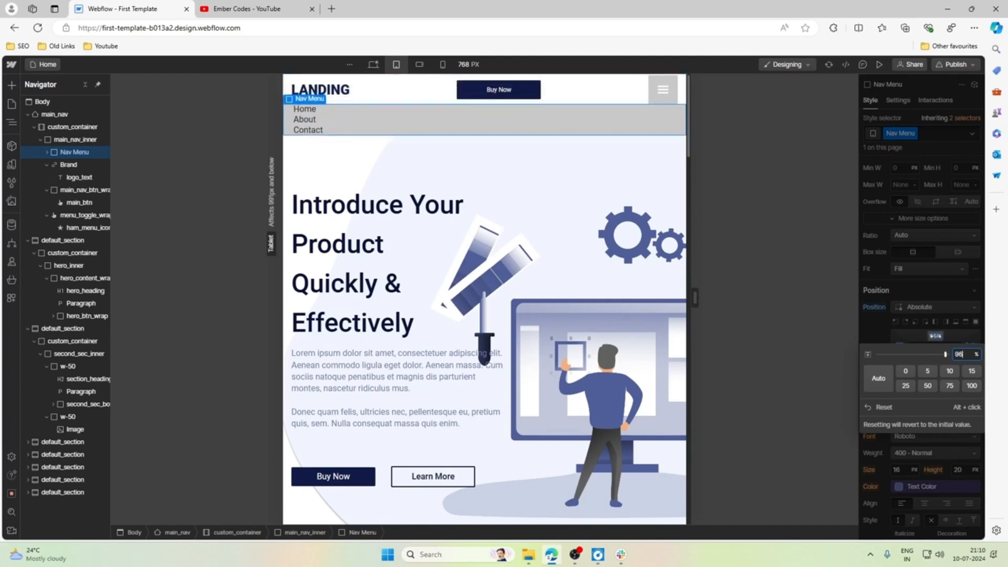
key(Up)
key(Up)
key(Up)
key(Up)
key(Up)
key(Up)
key(Up)
key(Up)
key(Up)
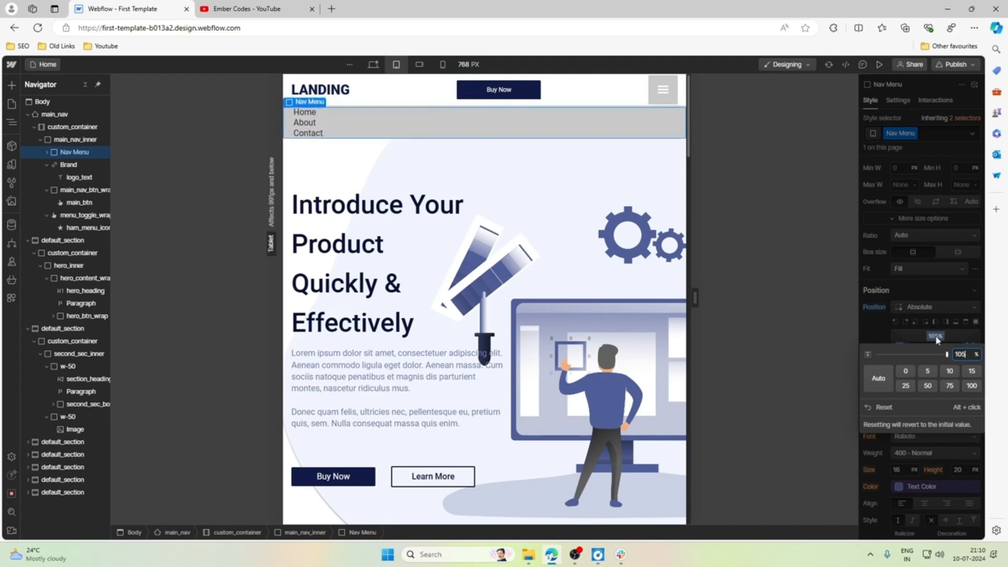
key(Down)
key(Down)
key(Down)
key(Down)
key(Down)
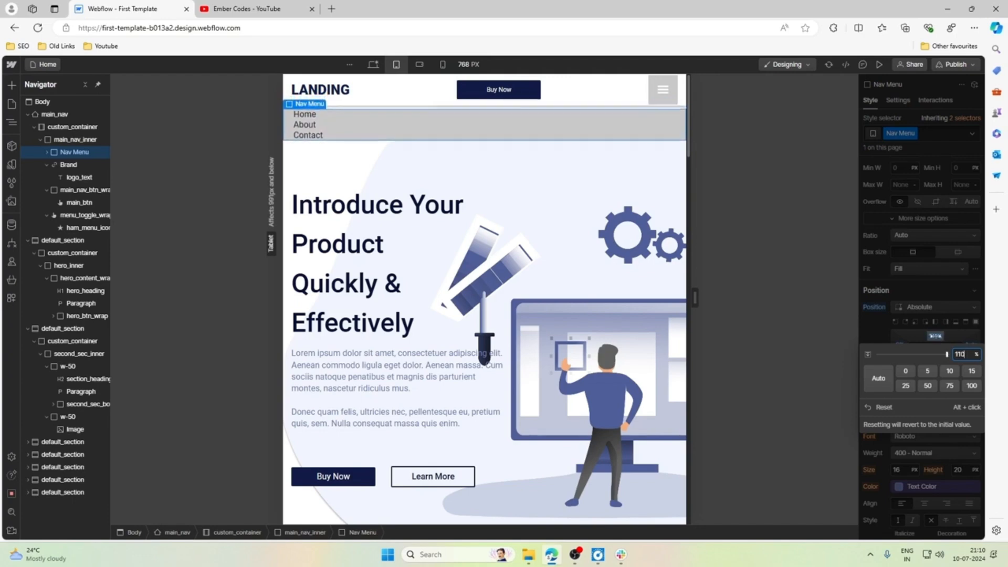
key(Down)
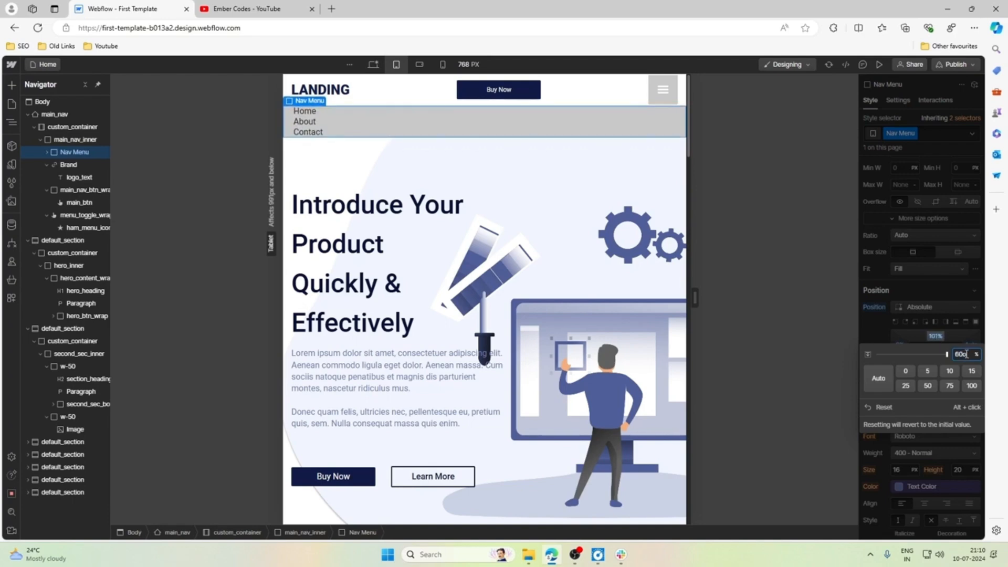
text(60)
key(Return)
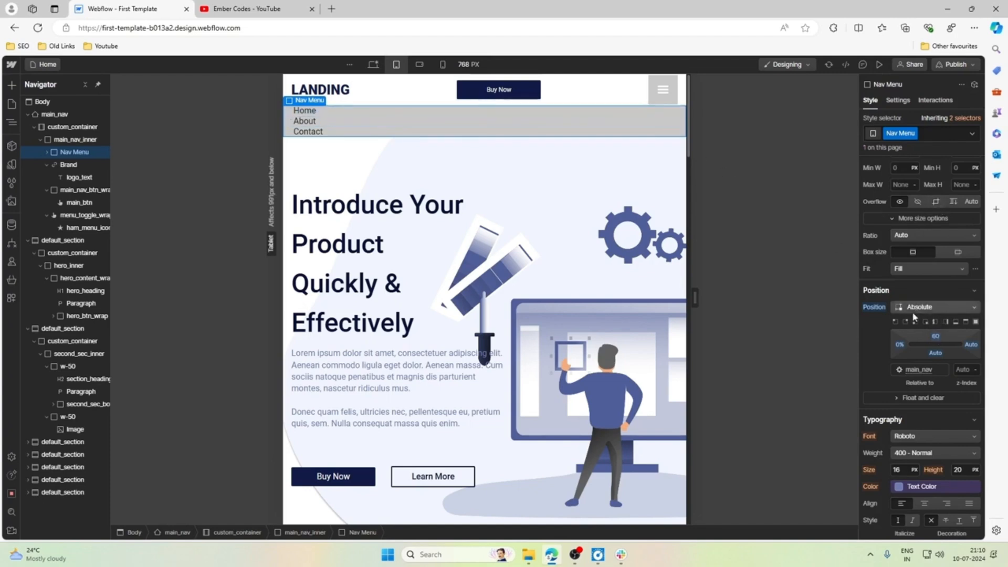
Step: Set Nav Menu's background color to the White variable at the tablet breakpoint
scroll(922, 342, up, 4)
scroll(922, 341, down, 8)
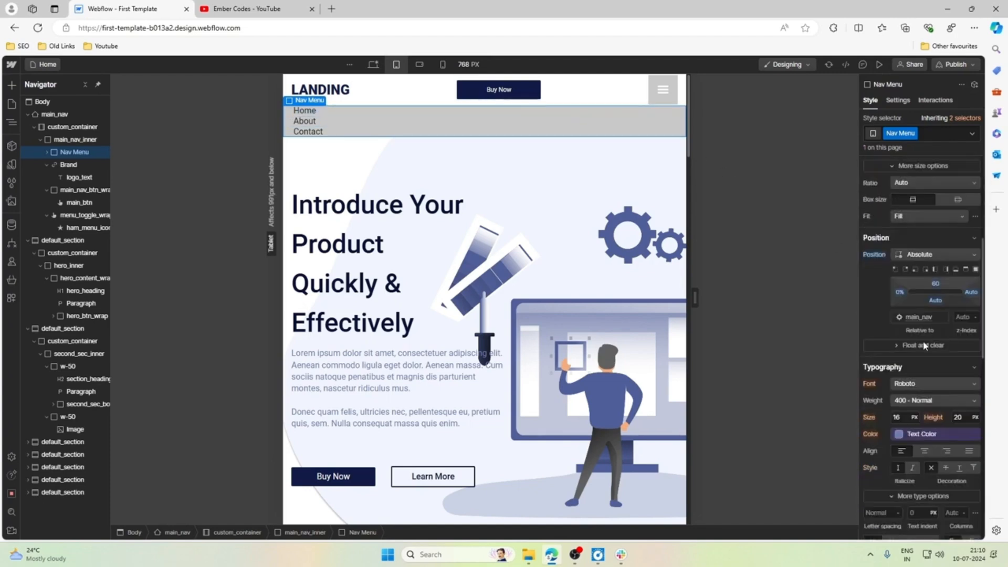
scroll(924, 346, down, 3)
scroll(925, 346, up, 3)
scroll(915, 331, down, 3)
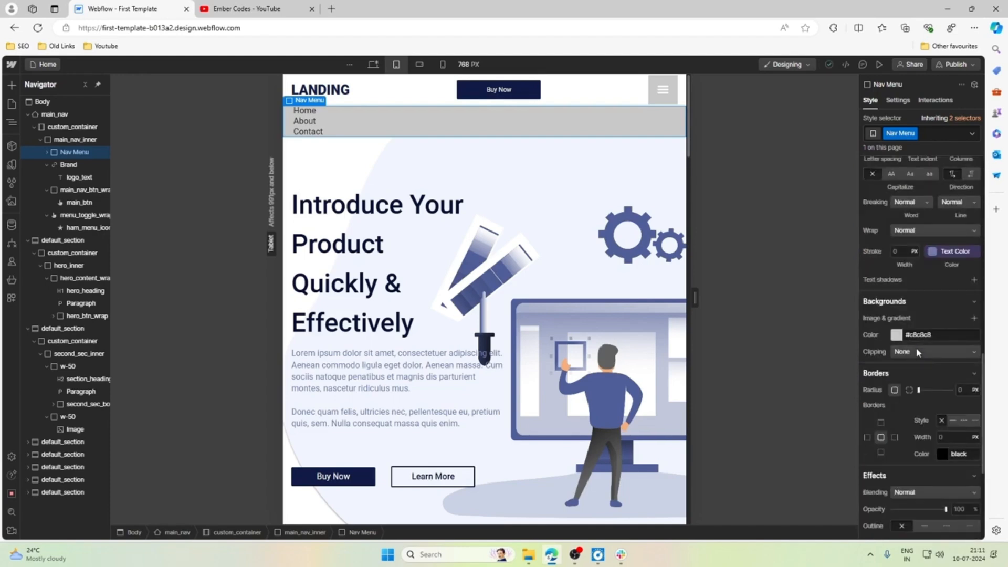
click(894, 333)
click(886, 391)
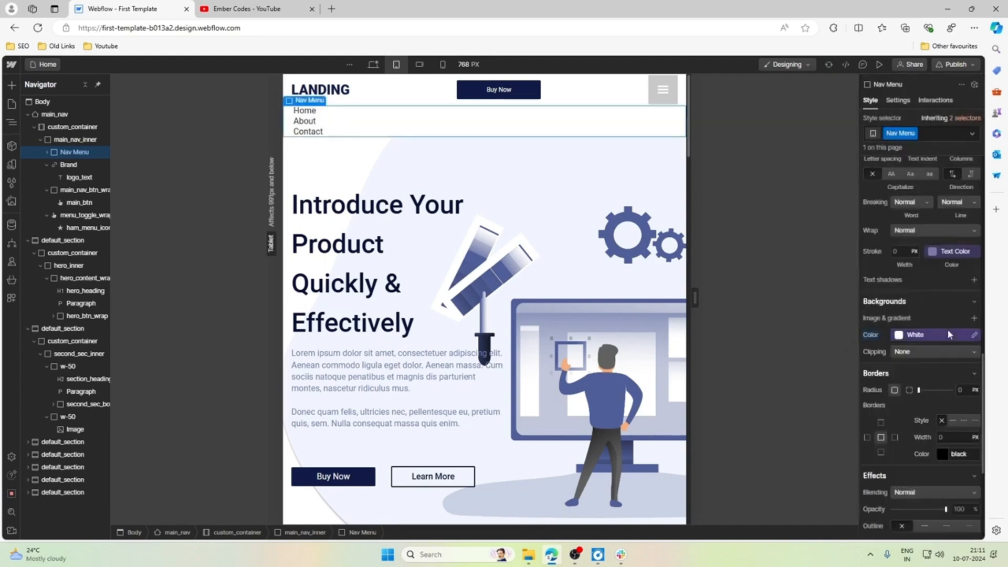
Step: Add an outside box shadow to Nav Menu with a Y offset of 0.125 rem
scroll(891, 364, down, 4)
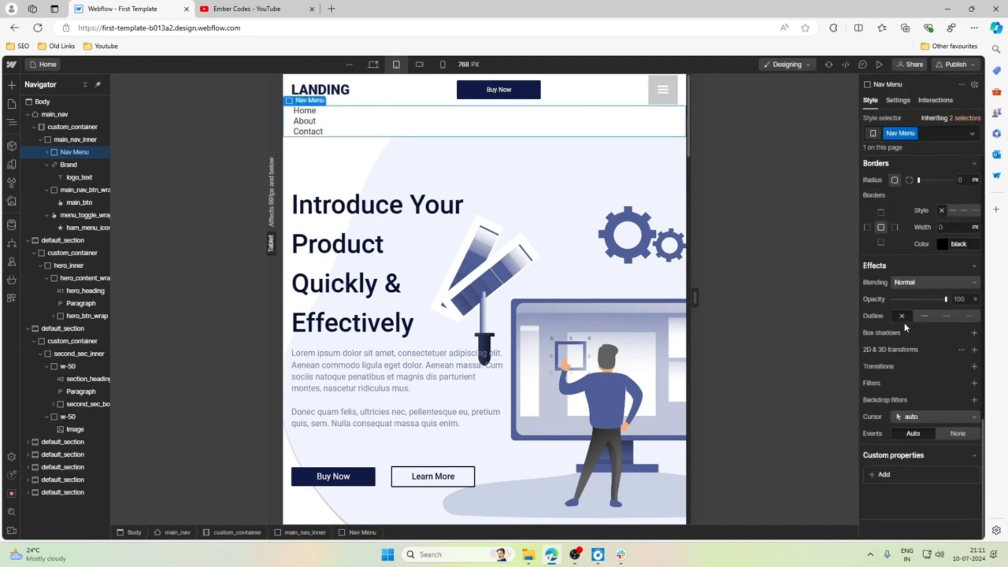
click(973, 333)
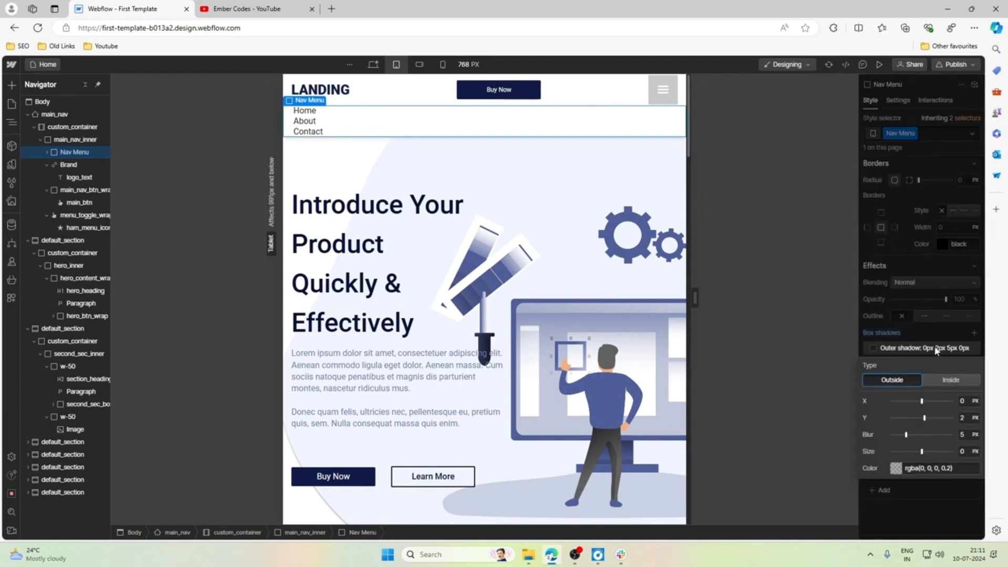
click(965, 418)
text(0.125rem)
key(Return)
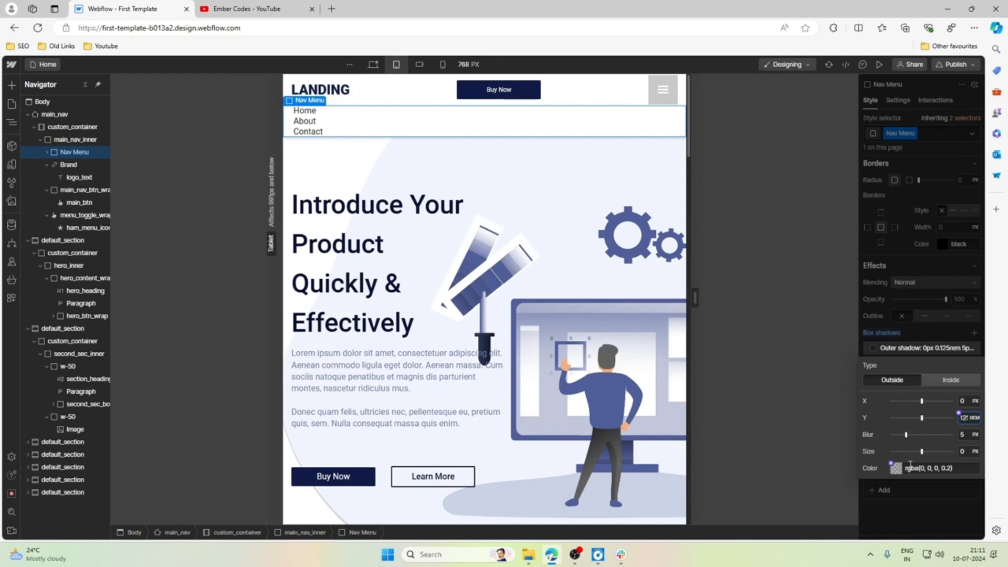
click(917, 342)
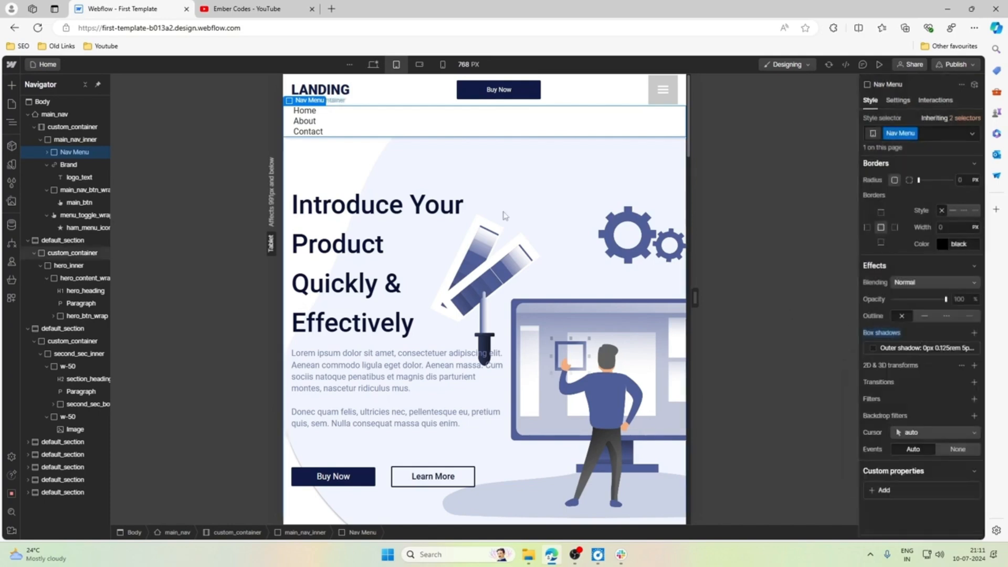
Step: Set the top padding of the nav_links in the tablet dropdown menu to 0.5rem
click(307, 111)
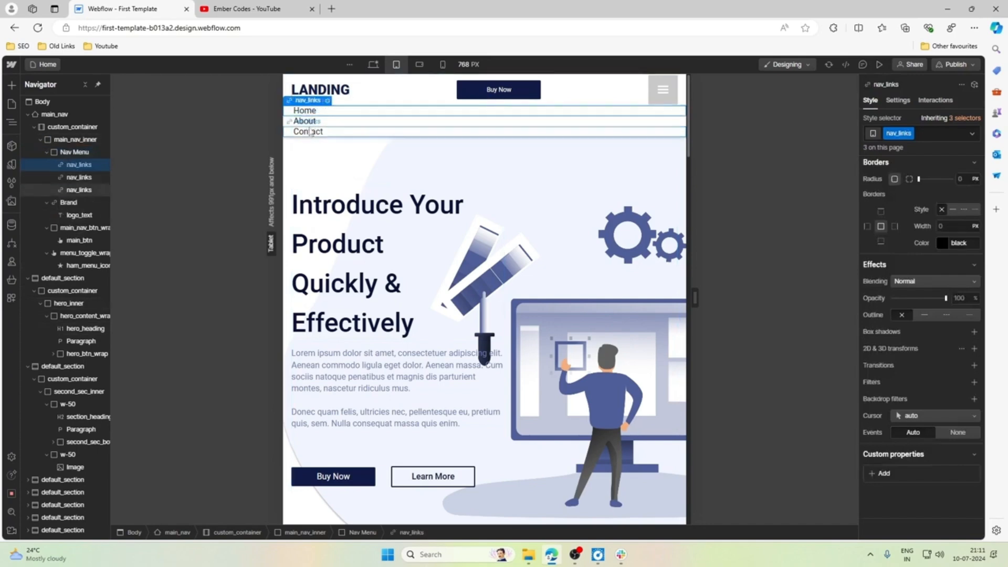
scroll(914, 299, up, 10)
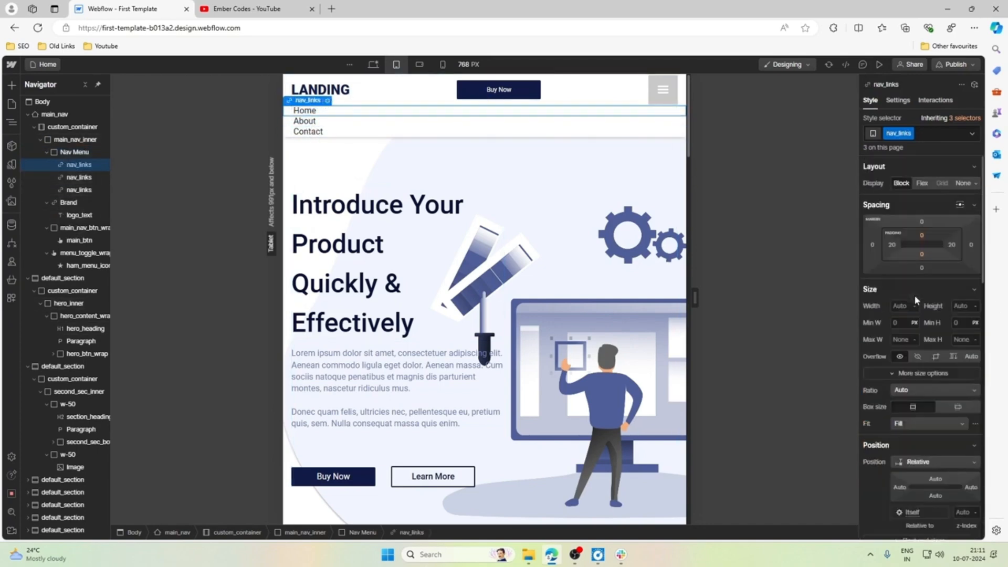
click(921, 235)
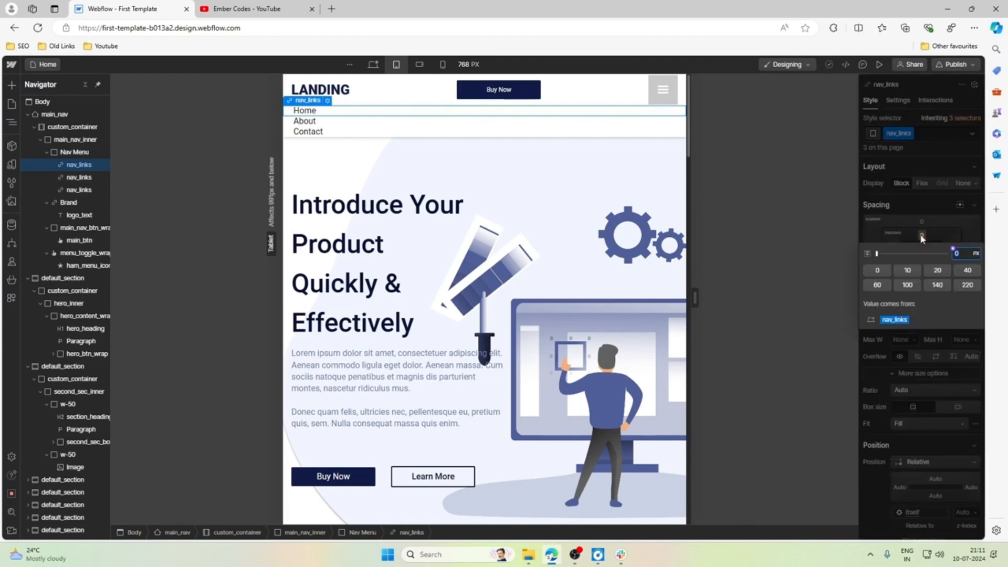
text(0.5rem)
key(Return)
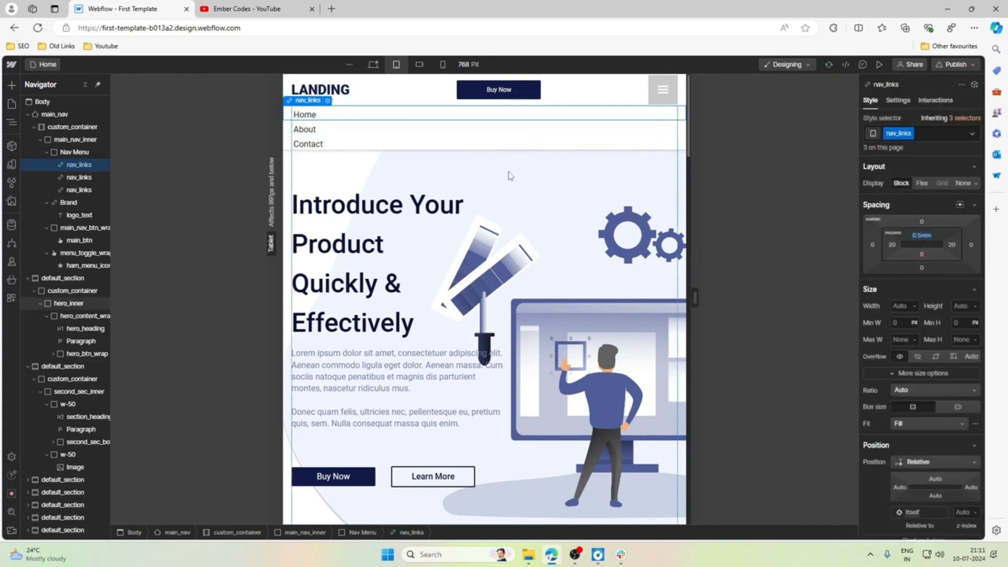
click(509, 174)
click(357, 83)
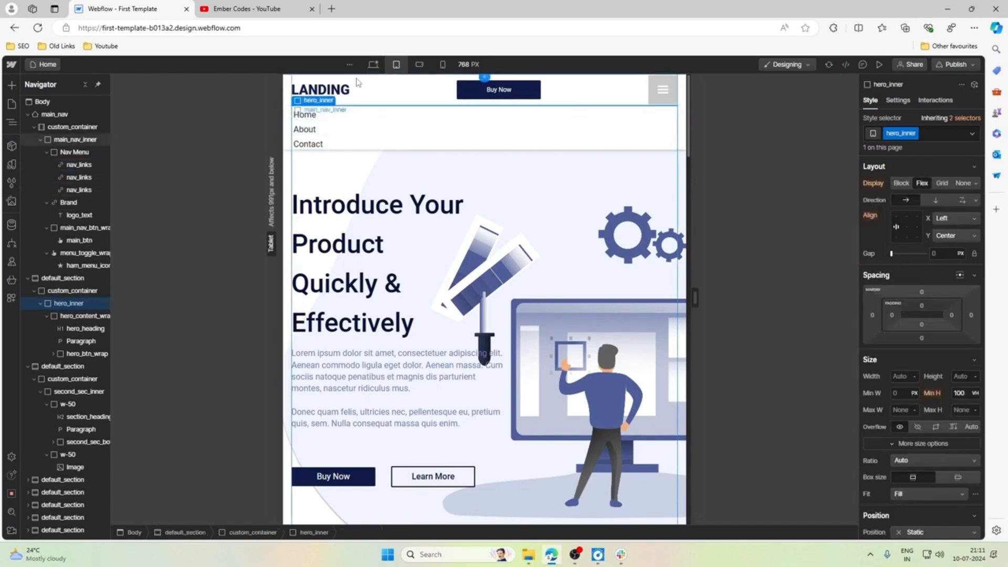
click(503, 230)
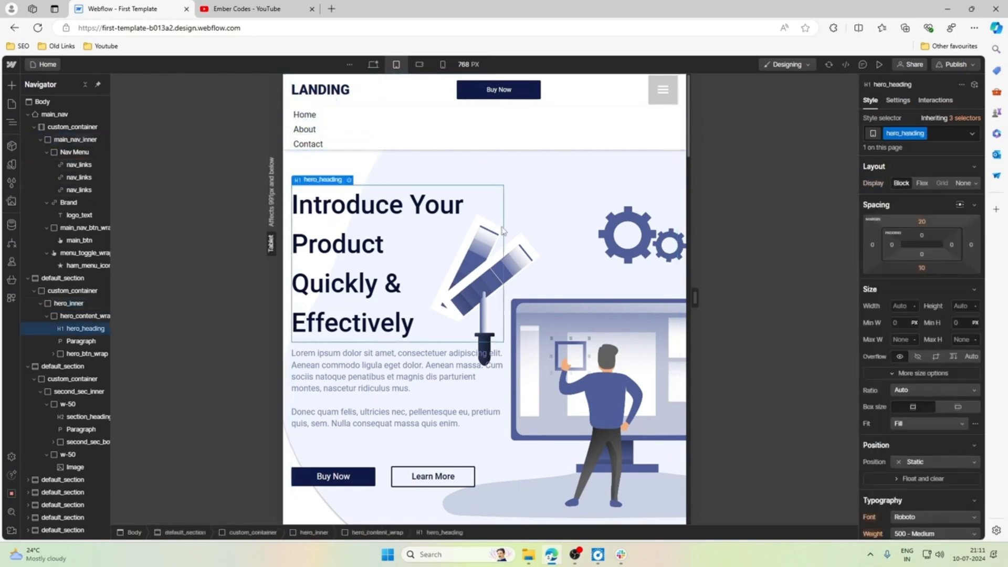
Step: Set the background color of menu_toggle_wrap in its Open state to the White variable
click(653, 101)
click(690, 113)
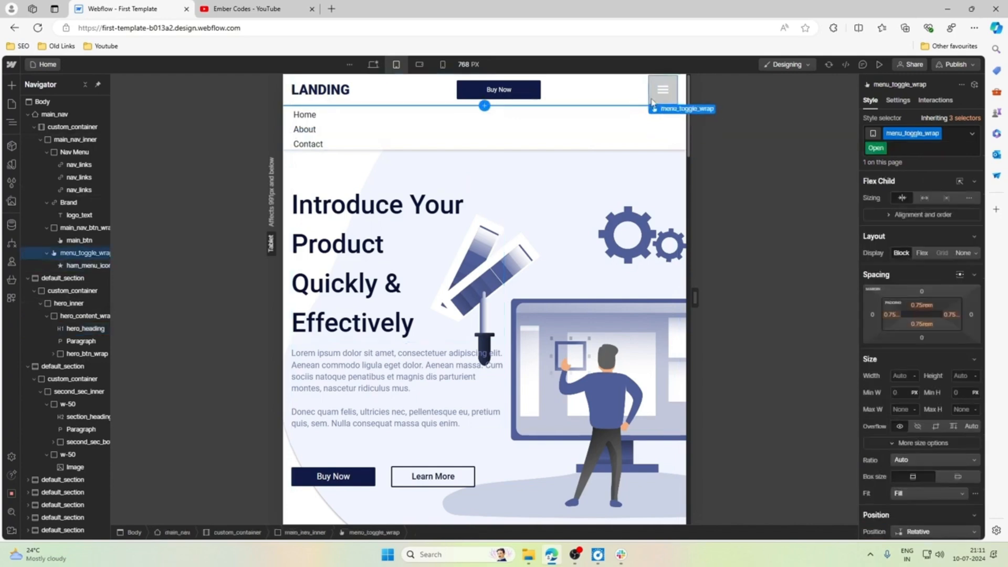
scroll(918, 313, down, 7)
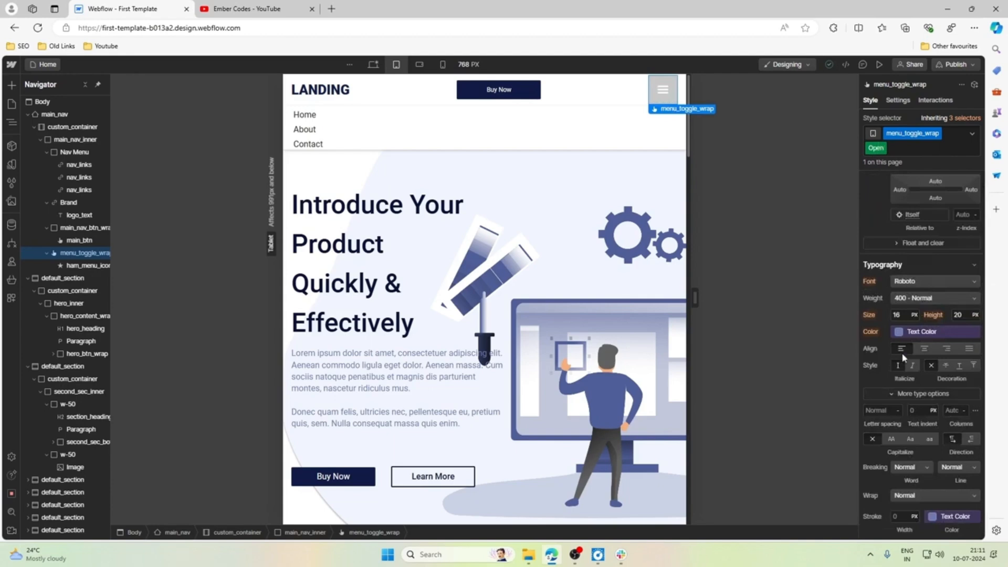
scroll(875, 191, down, 2)
scroll(912, 359, down, 4)
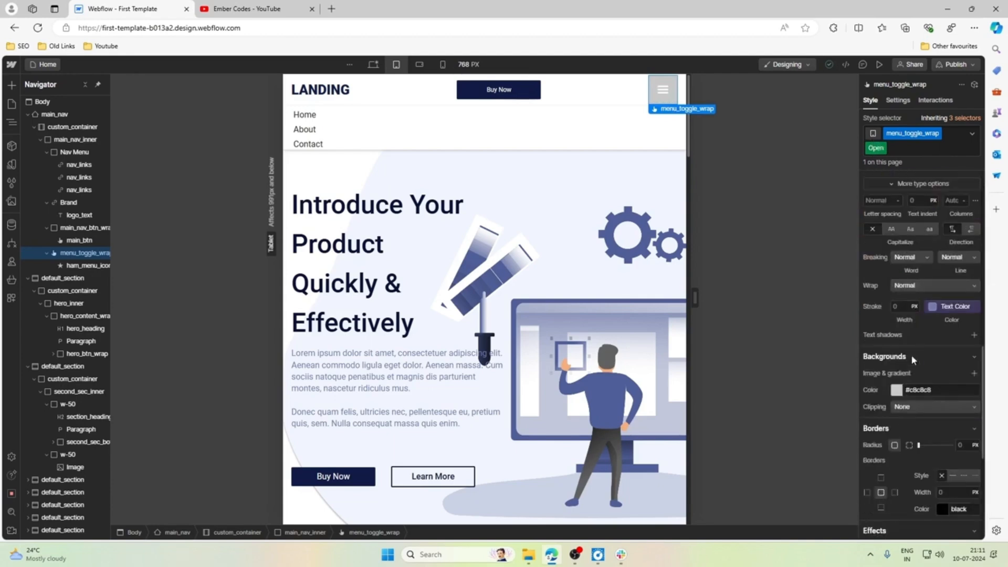
click(897, 286)
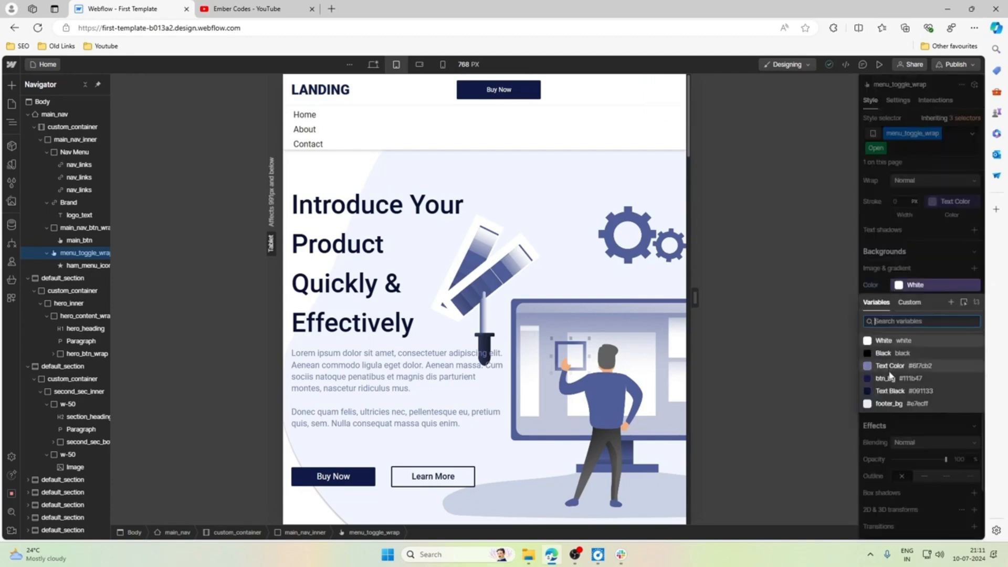
click(887, 342)
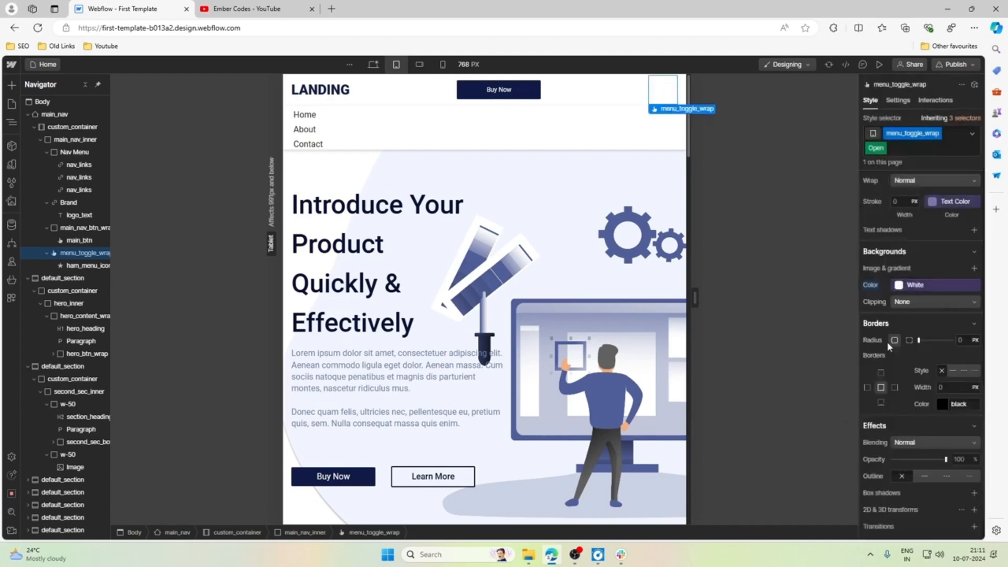
Step: Unlink the open menu_toggle_wrap's text color from the Text Color variable, using the plain value #6f7cb2
scroll(886, 341, up, 5)
scroll(886, 341, up, 5)
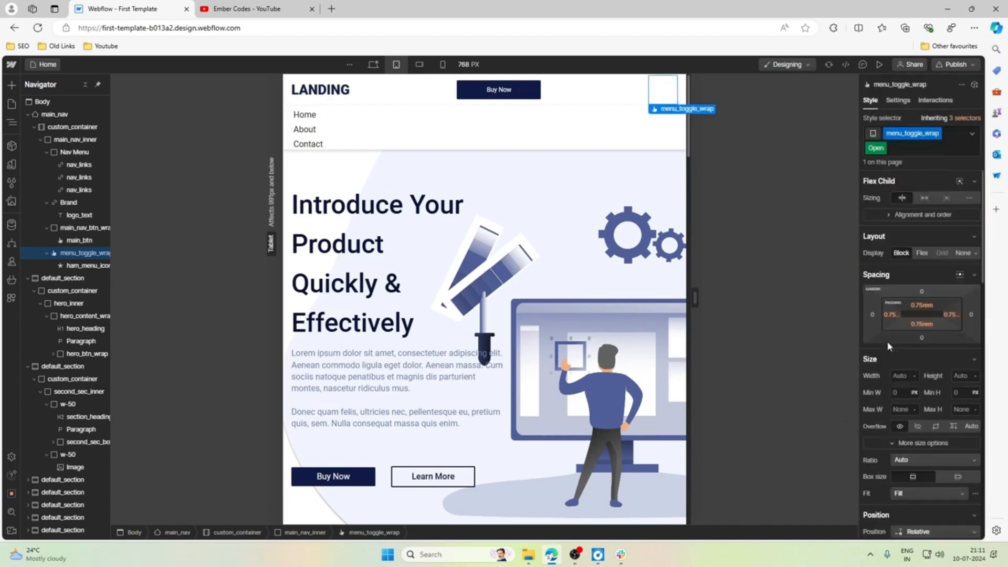
scroll(886, 341, down, 6)
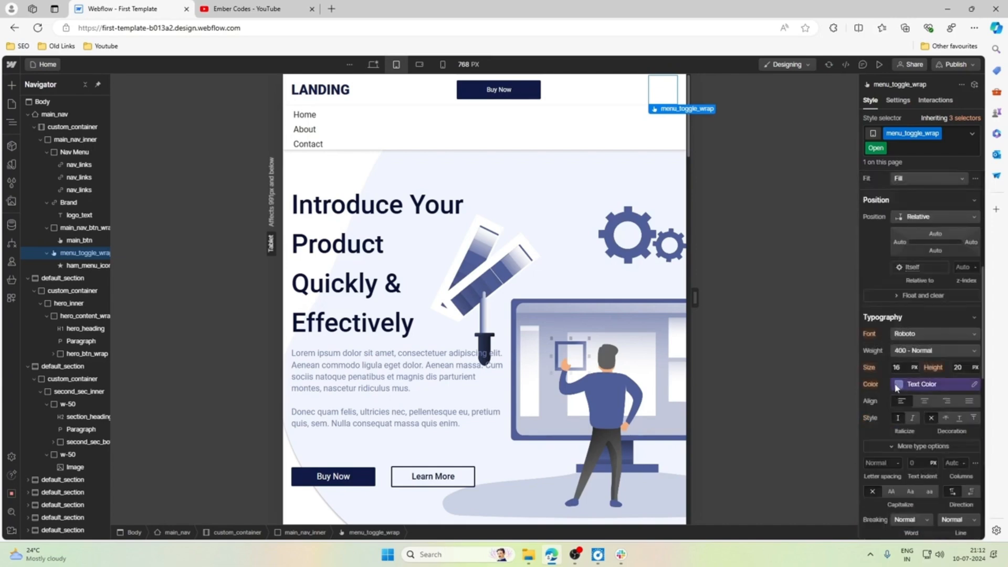
click(958, 383)
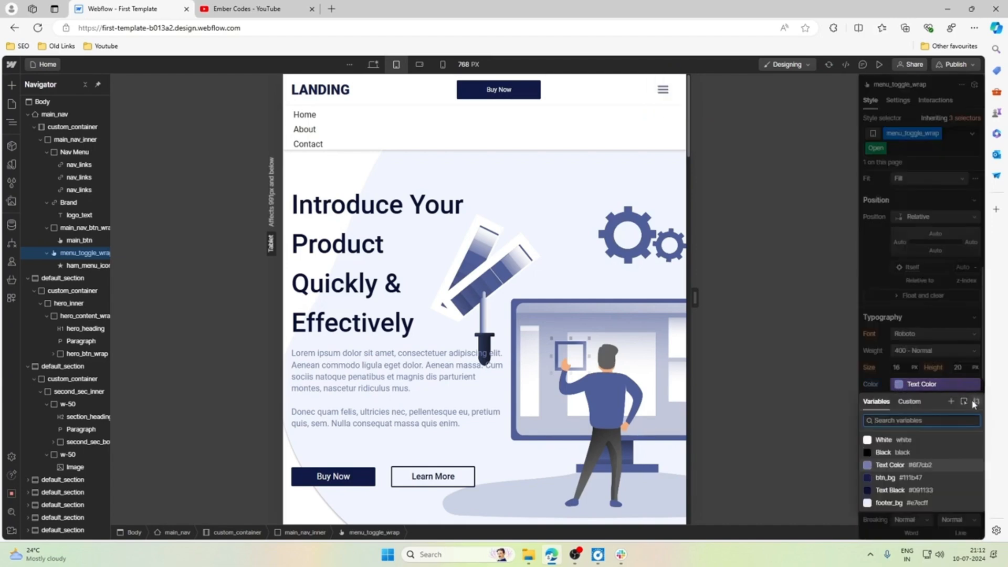
click(974, 401)
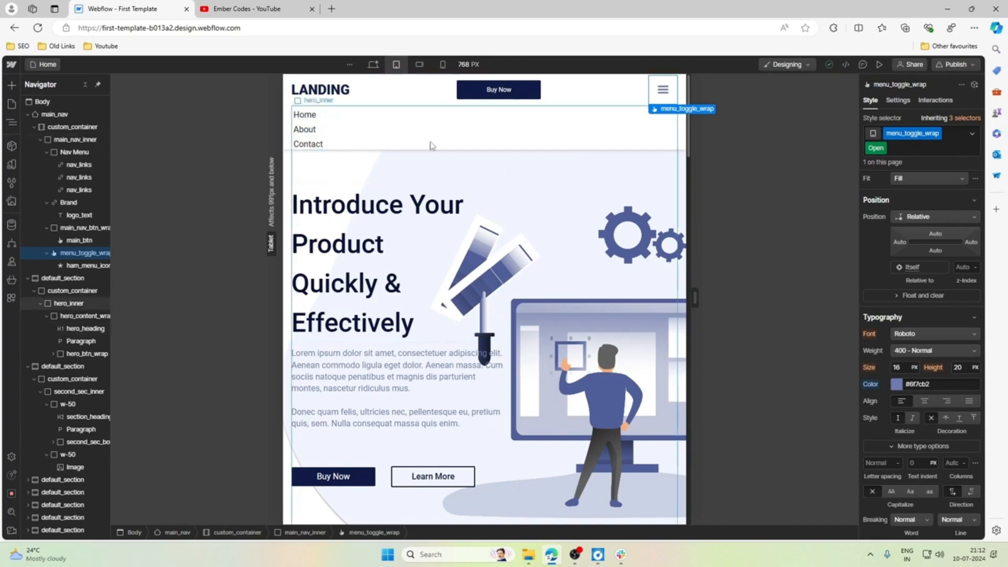
Step: Set both the top and bottom padding of Nav Menu to 0.5rem
click(345, 147)
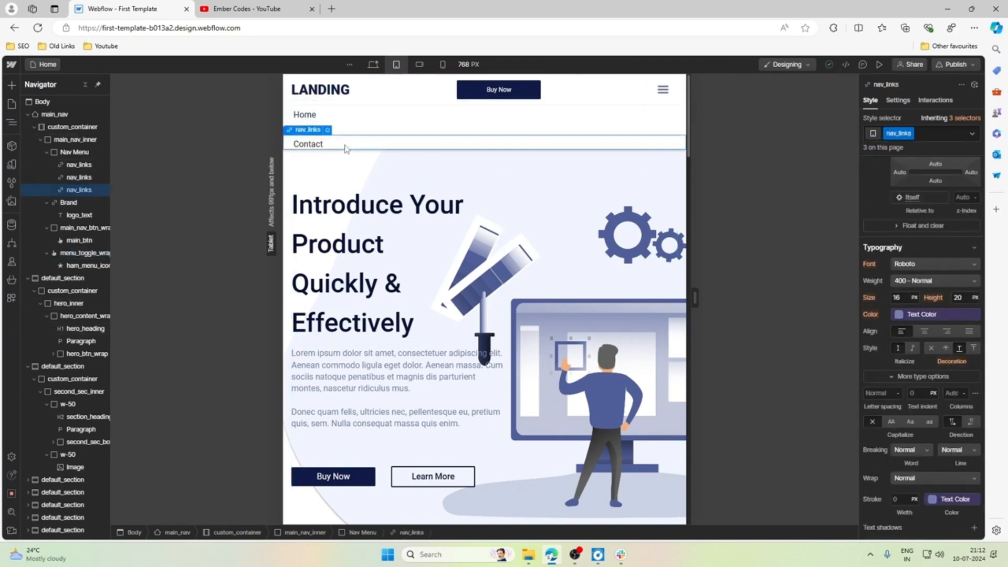
click(311, 121)
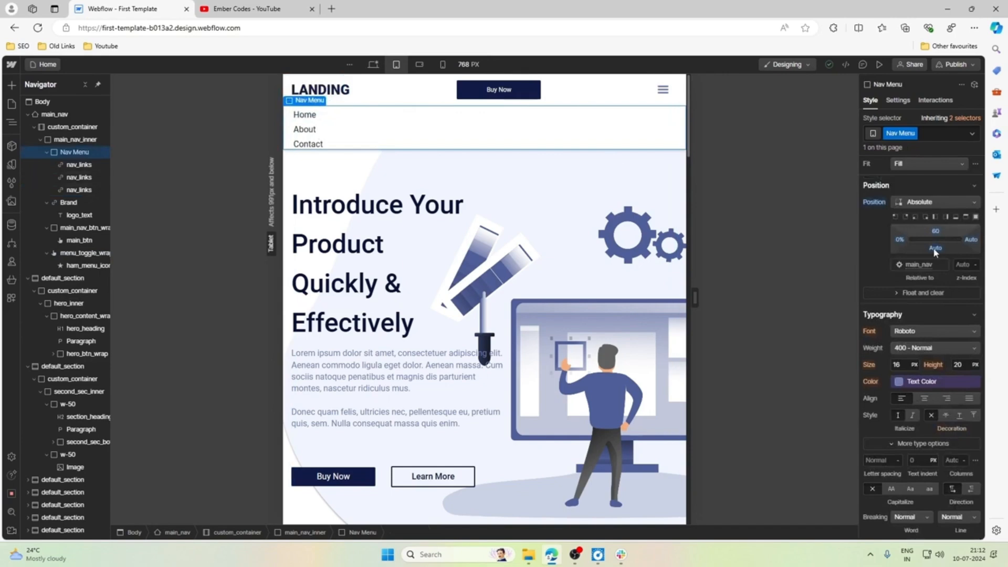
scroll(932, 252, up, 6)
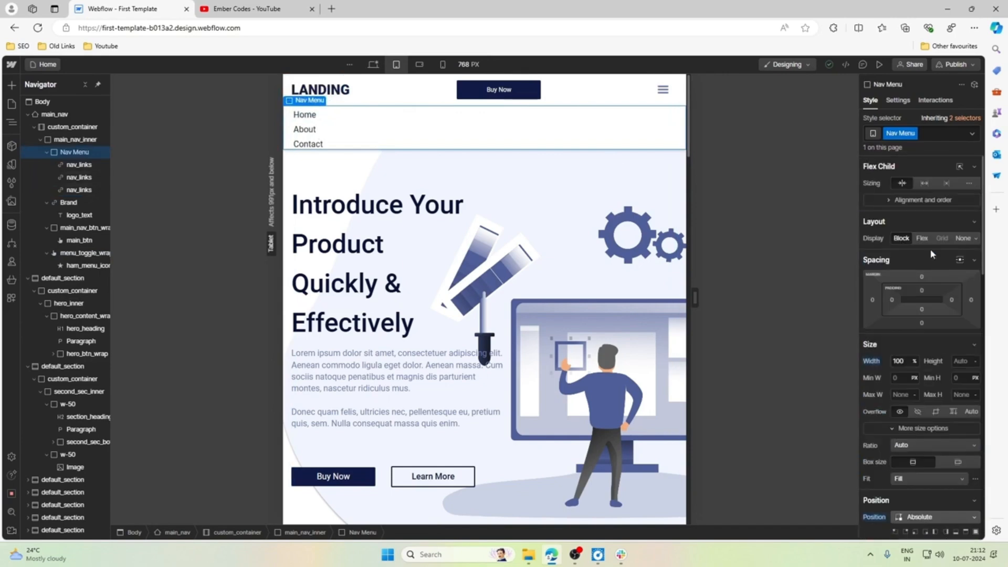
click(922, 290)
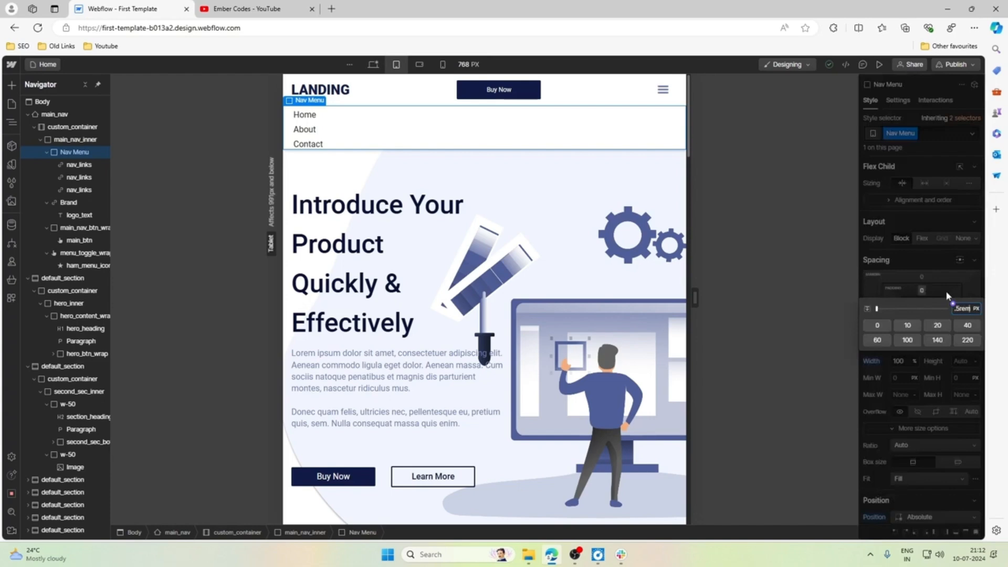
key(Return)
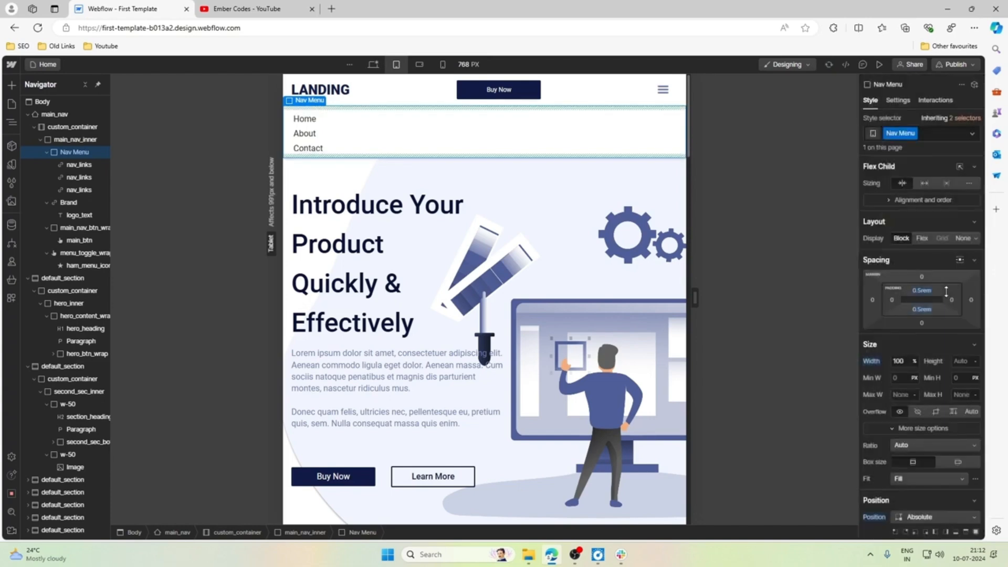
Step: Set the bottom padding of the dropdown's nav_links to 0.5rem
click(335, 149)
click(922, 254)
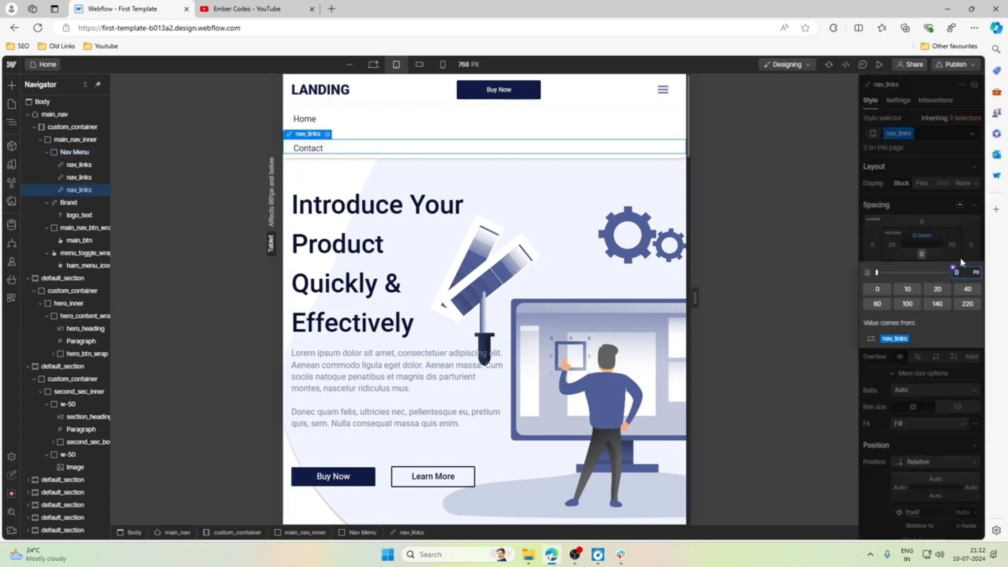
text(.5rem)
key(Return)
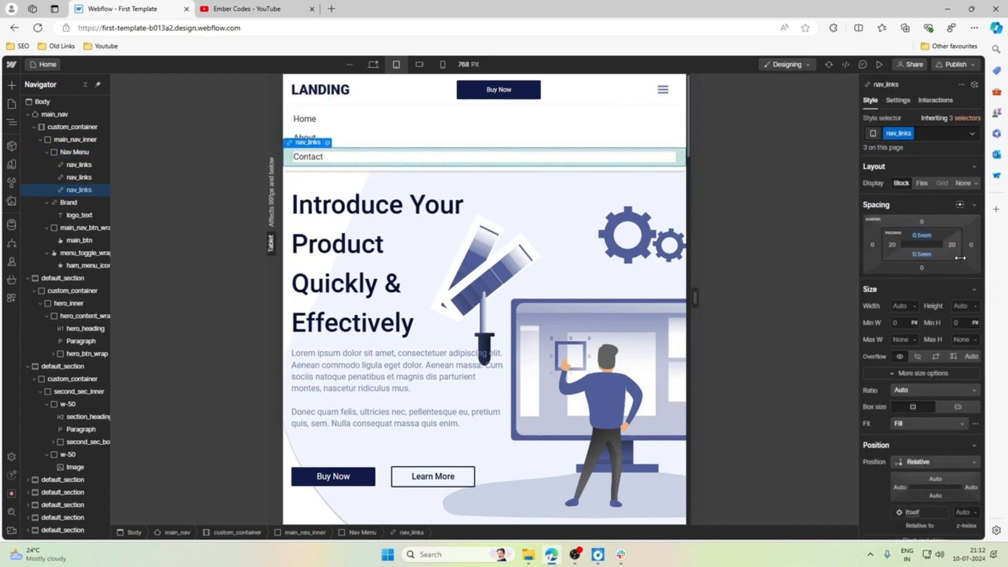
click(490, 187)
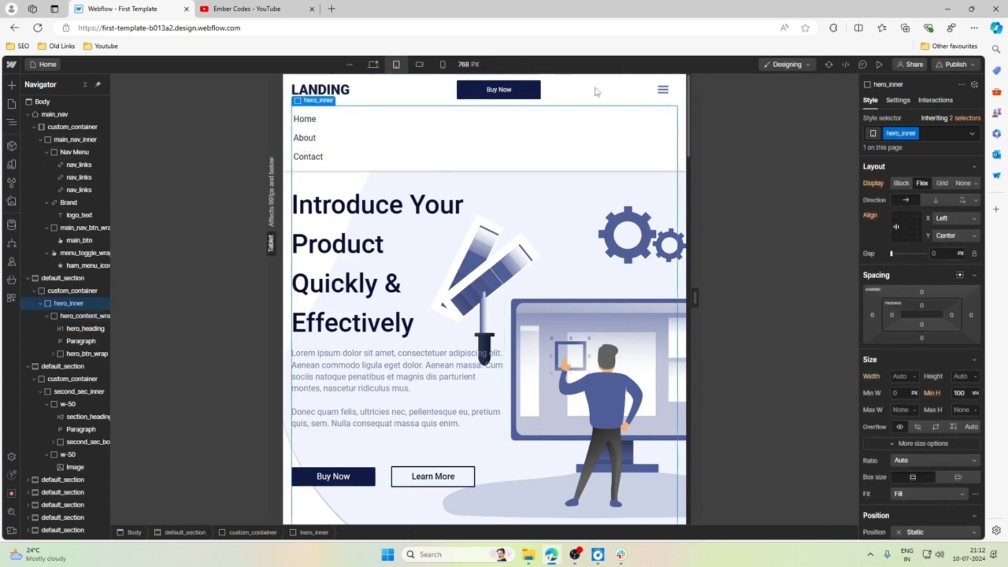
Step: Hide the open dropdown menu through the navbar settings of menu_toggle_wrap
click(665, 92)
click(681, 101)
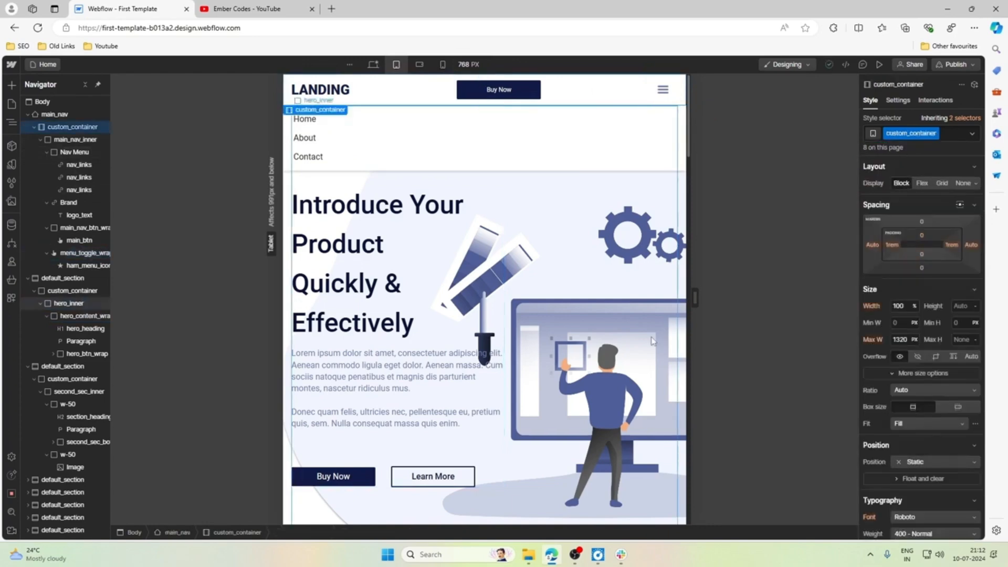
click(609, 238)
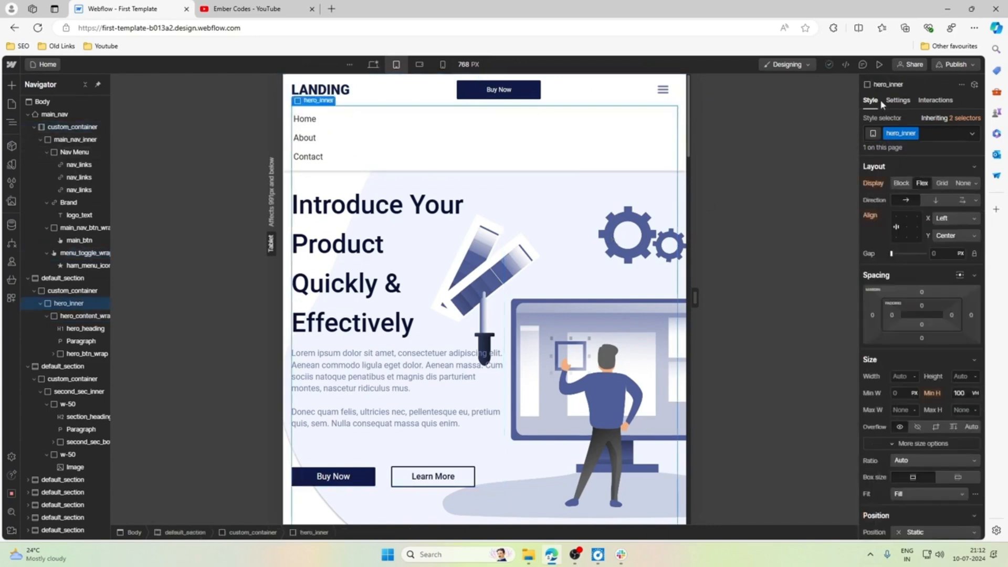
click(898, 100)
click(869, 100)
click(663, 89)
click(898, 99)
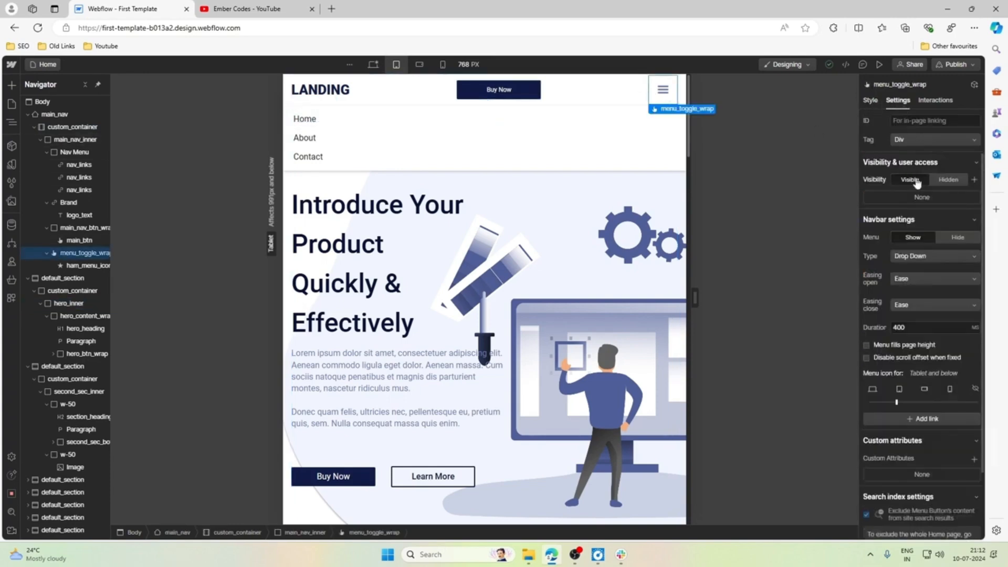
click(956, 237)
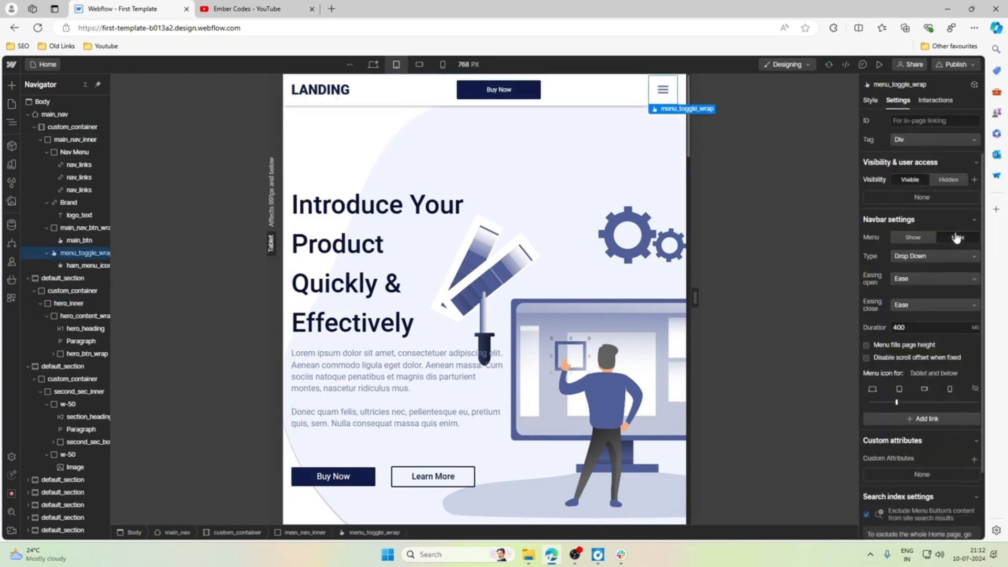
Step: Preview the page at the tablet breakpoint and test opening and closing the dropdown with the hamburger icon
click(879, 64)
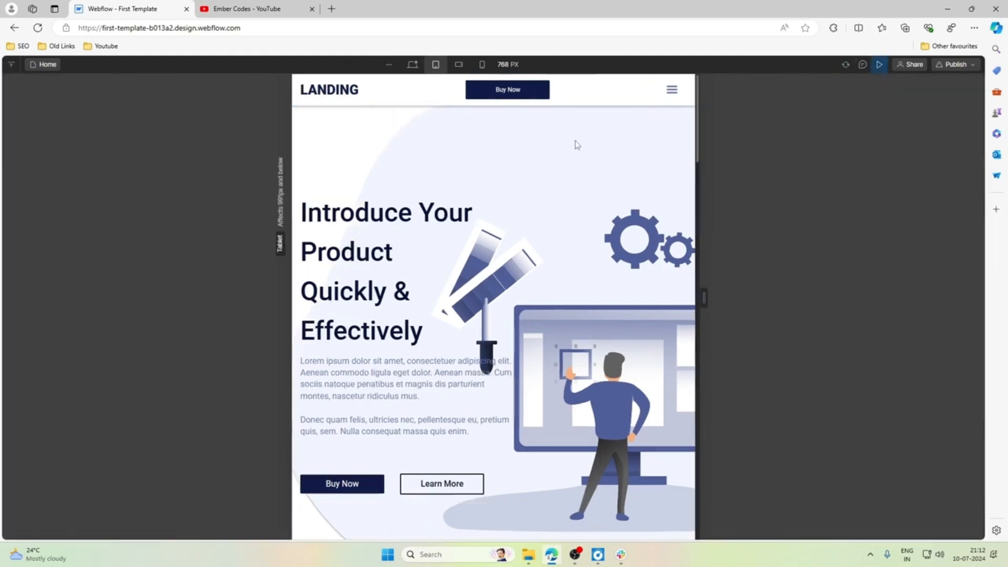
click(674, 91)
click(673, 91)
click(673, 91)
click(674, 91)
click(673, 92)
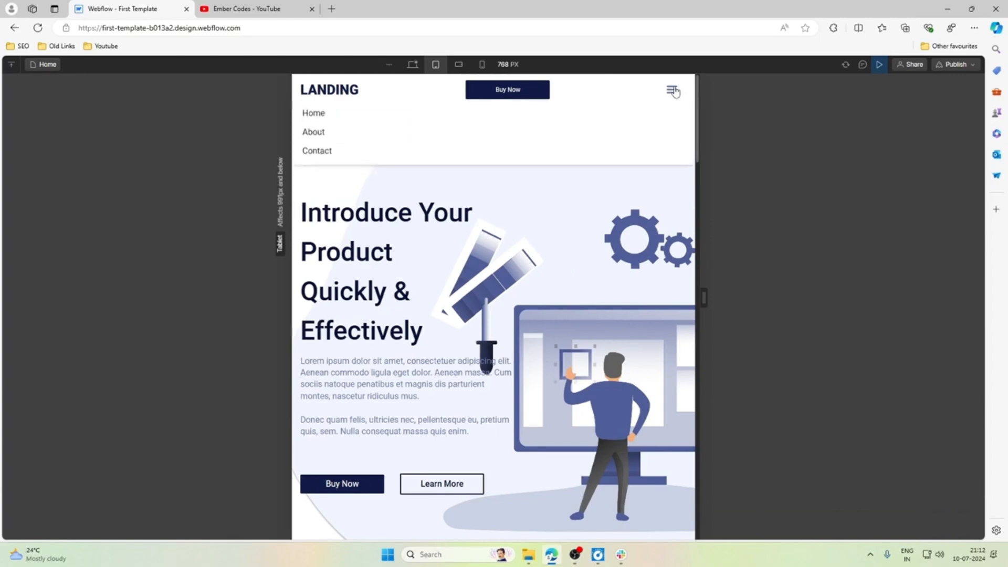
click(673, 92)
click(673, 92)
click(672, 92)
click(671, 92)
click(672, 91)
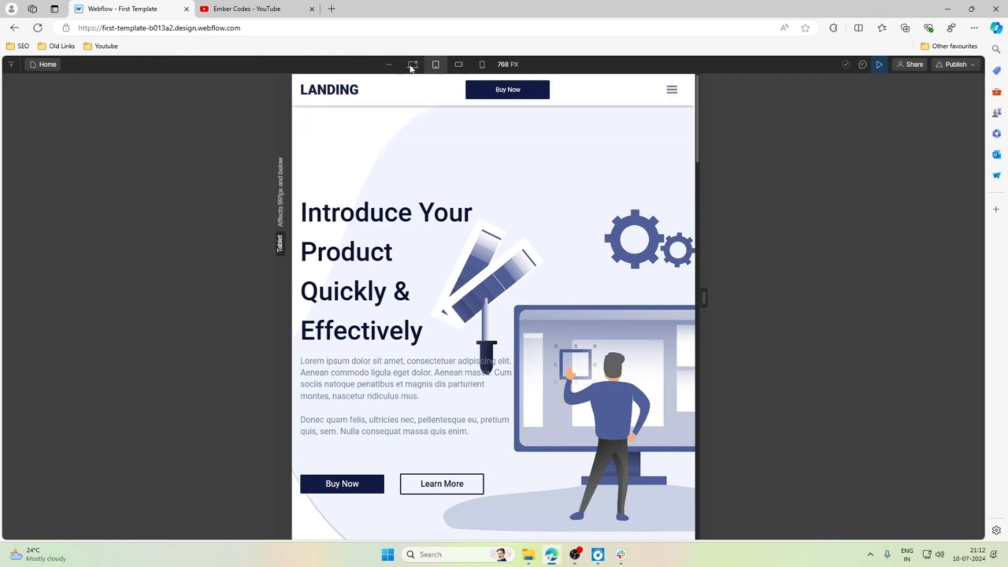
Step: Check the preview at the desktop and tablet breakpoints, and return to the design view
click(412, 64)
click(434, 65)
click(844, 63)
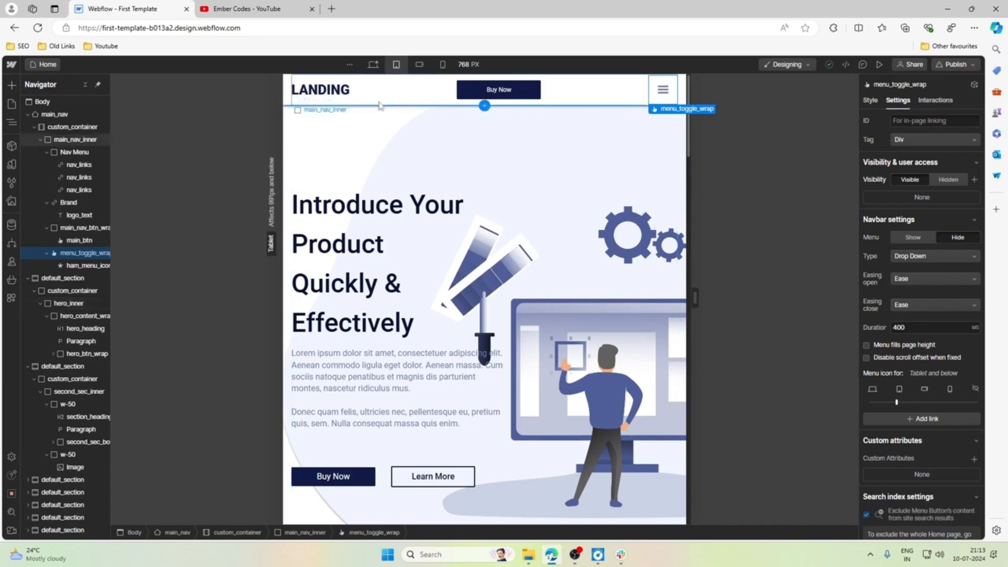
Step: Collapse main_nav and the hero section's hero_content_wrap in the element tree
click(292, 106)
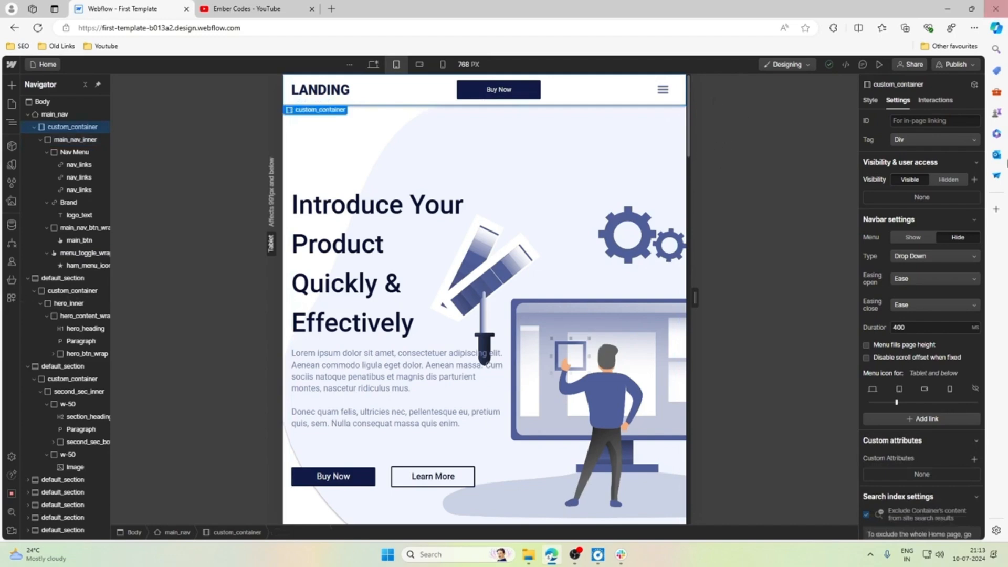
scroll(576, 264, down, 3)
scroll(577, 263, up, 3)
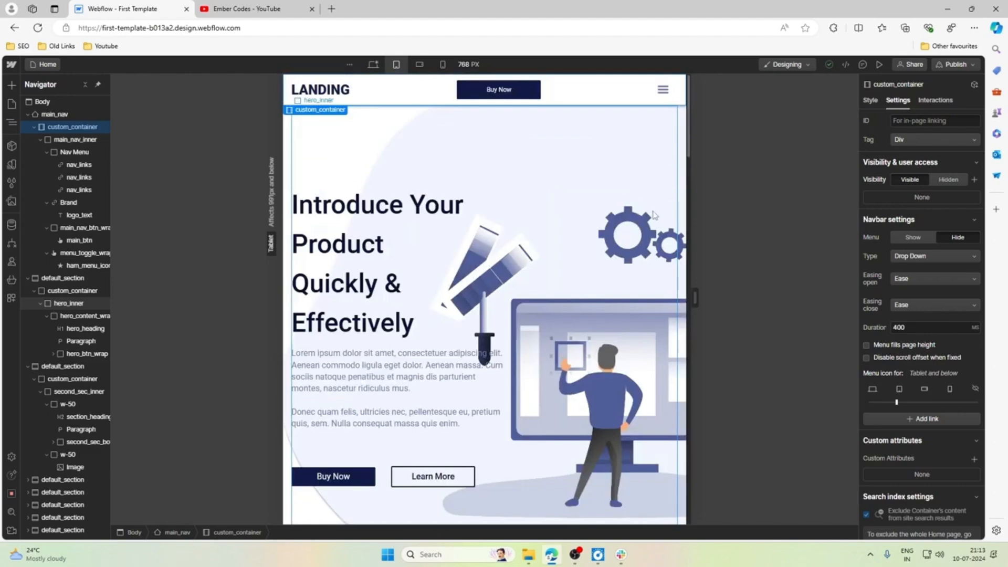
click(654, 214)
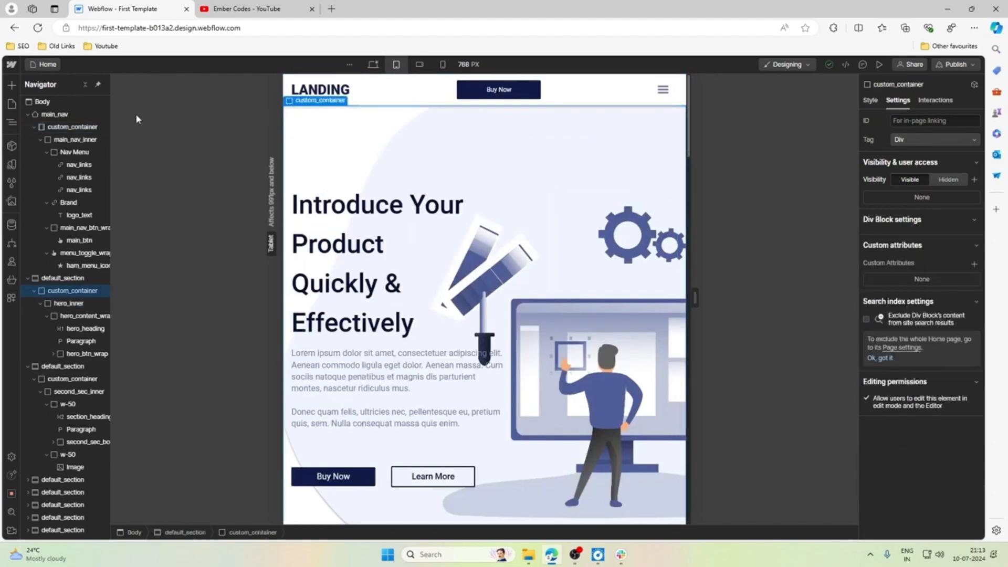
click(62, 277)
click(59, 115)
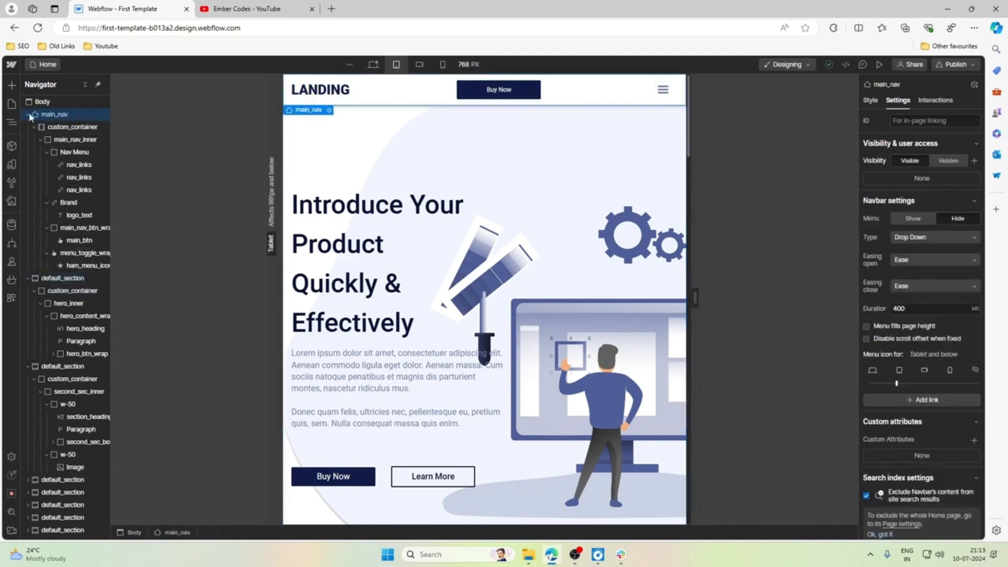
scroll(519, 228, down, 3)
scroll(473, 314, up, 3)
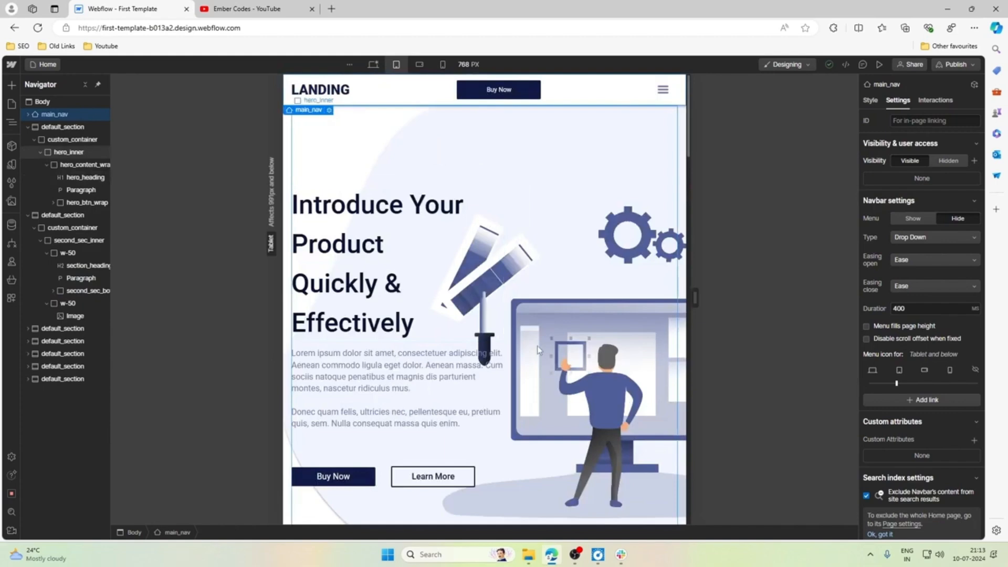
click(41, 159)
click(41, 158)
click(42, 164)
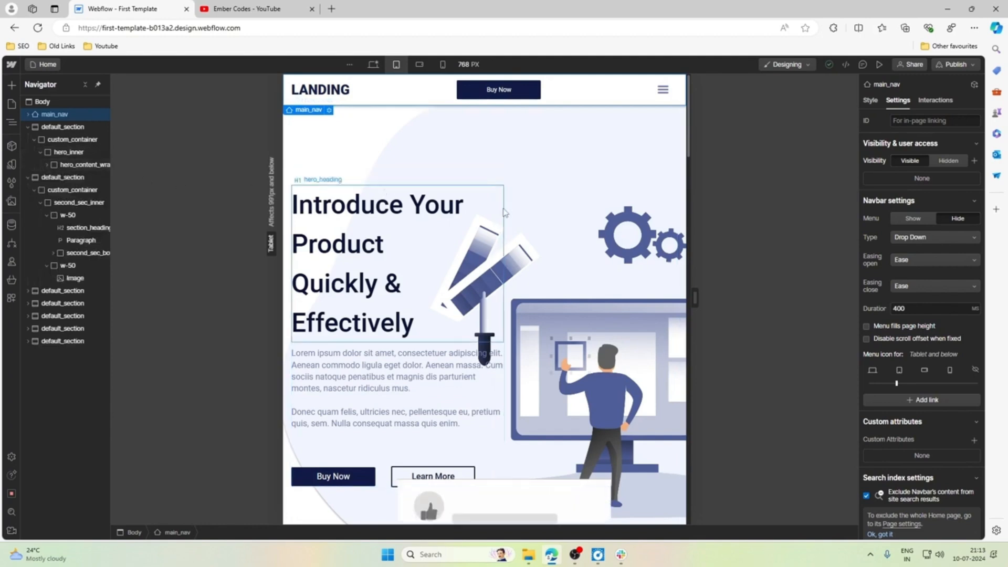
Step: Examine the hero section's nested elements and compare the layout of hero_content_wrap at the desktop and tablet breakpoints
scroll(592, 289, down, 1)
scroll(590, 287, down, 3)
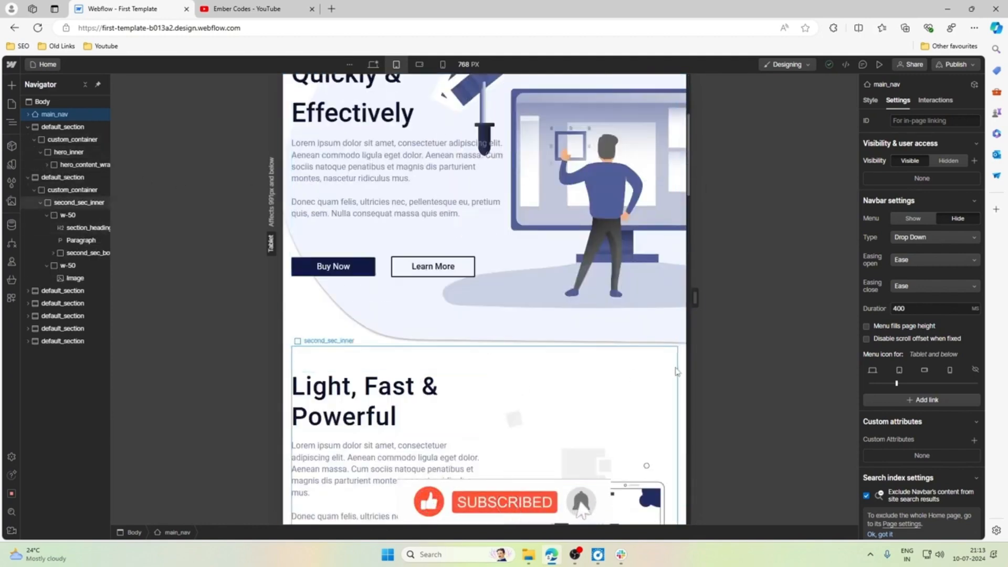
scroll(635, 376, up, 4)
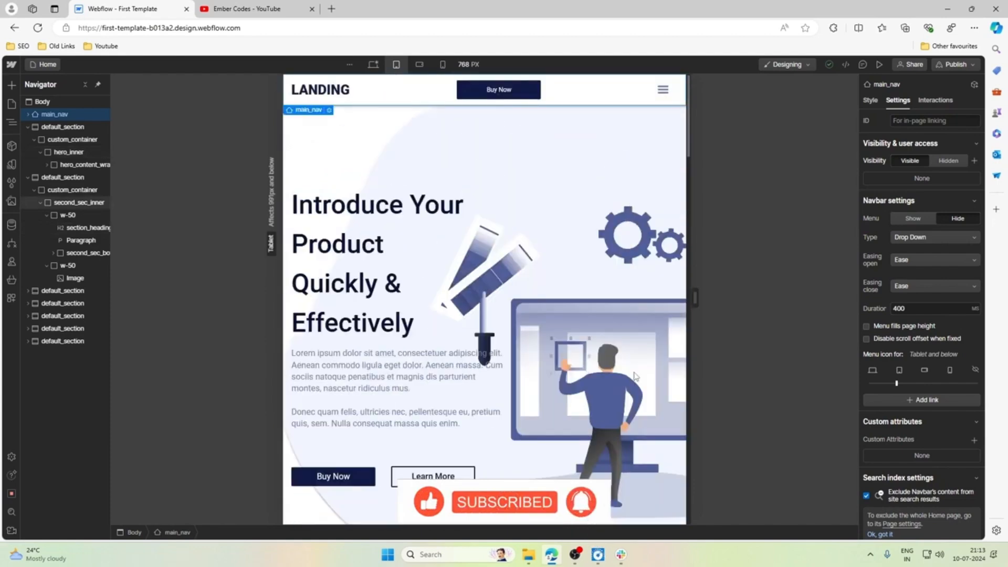
click(869, 100)
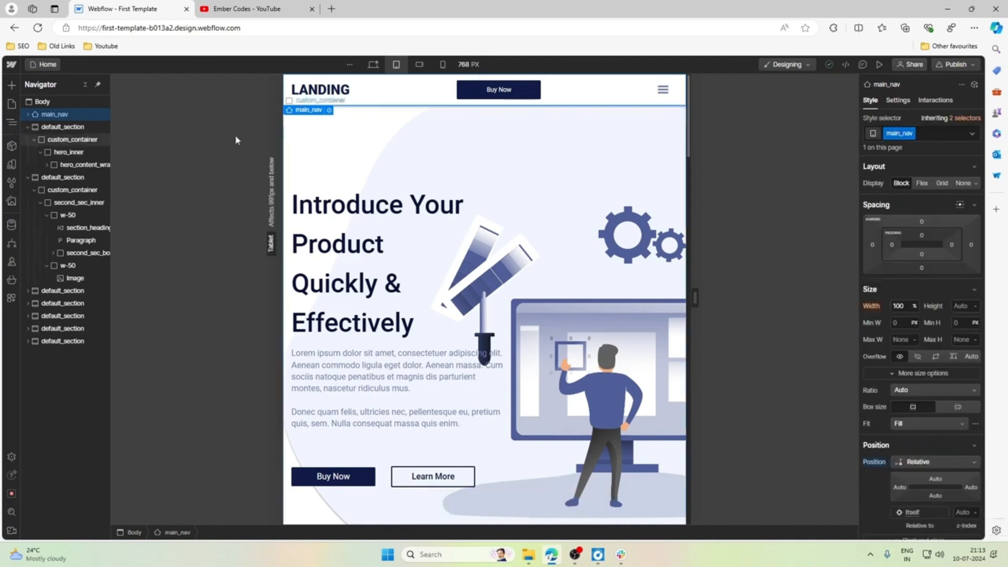
click(373, 65)
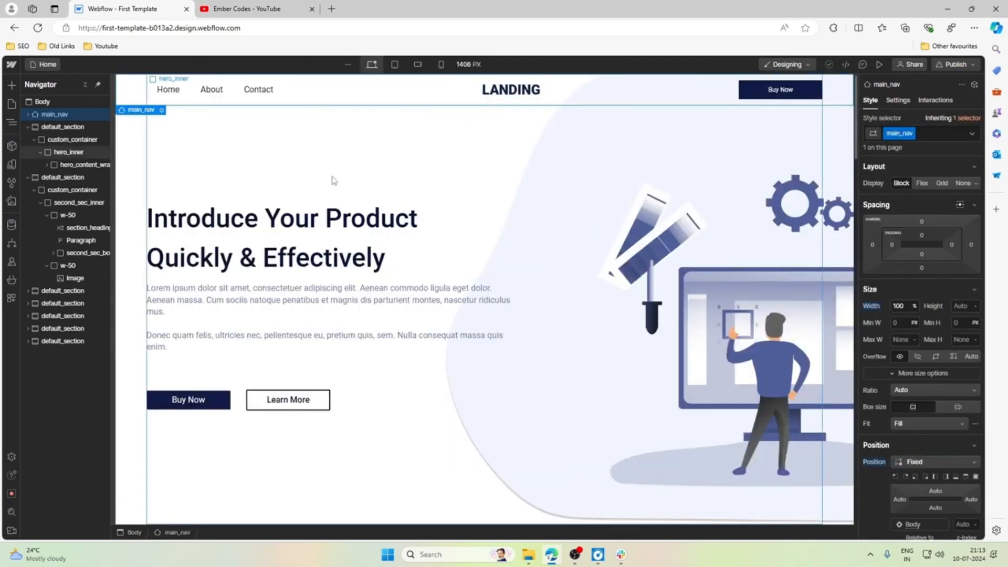
click(65, 129)
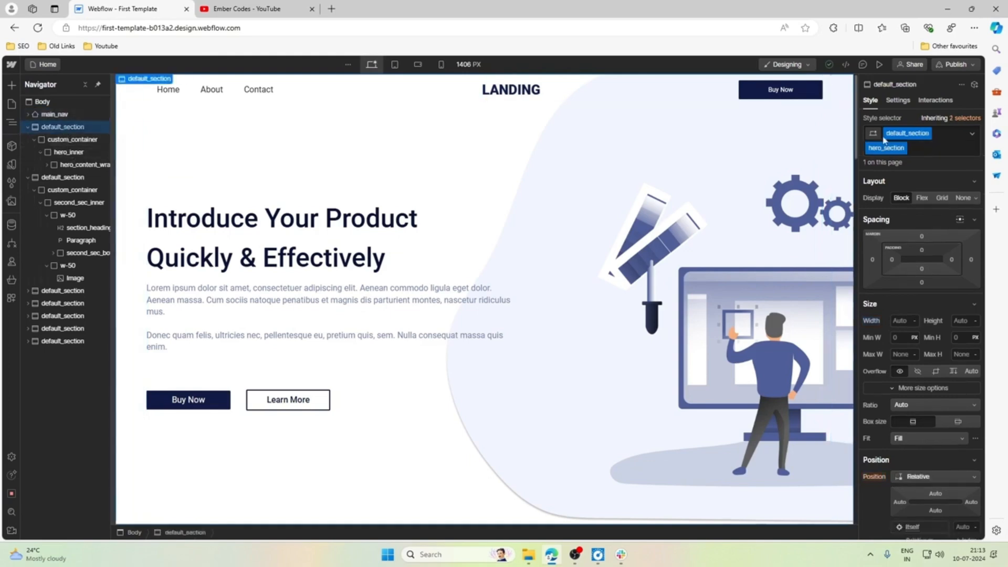
click(64, 141)
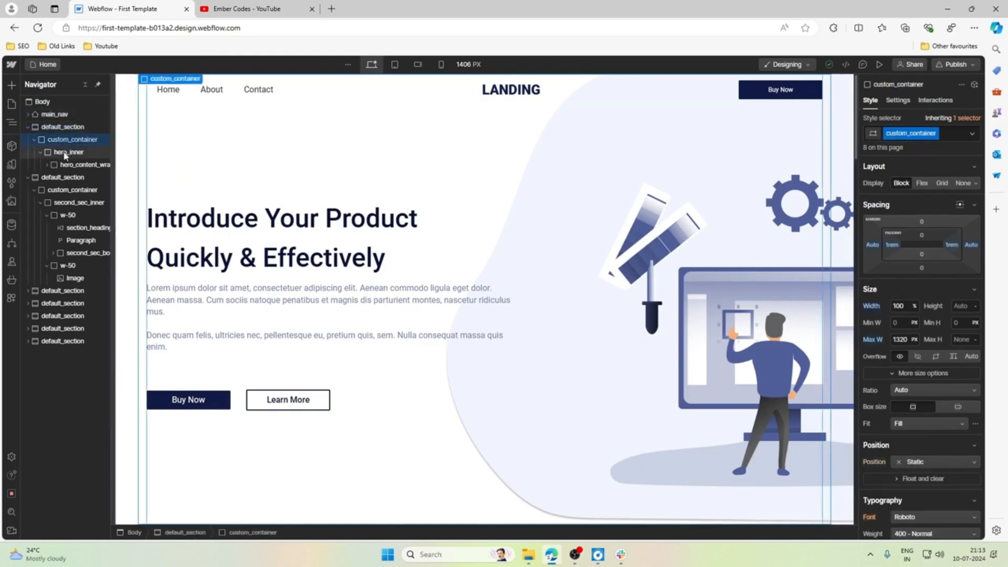
click(66, 152)
click(65, 165)
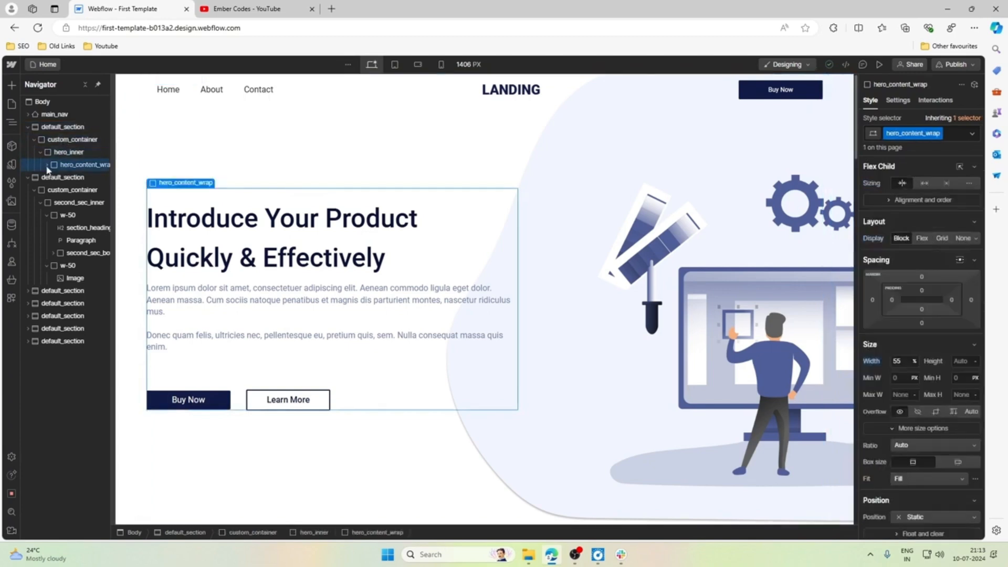
click(47, 165)
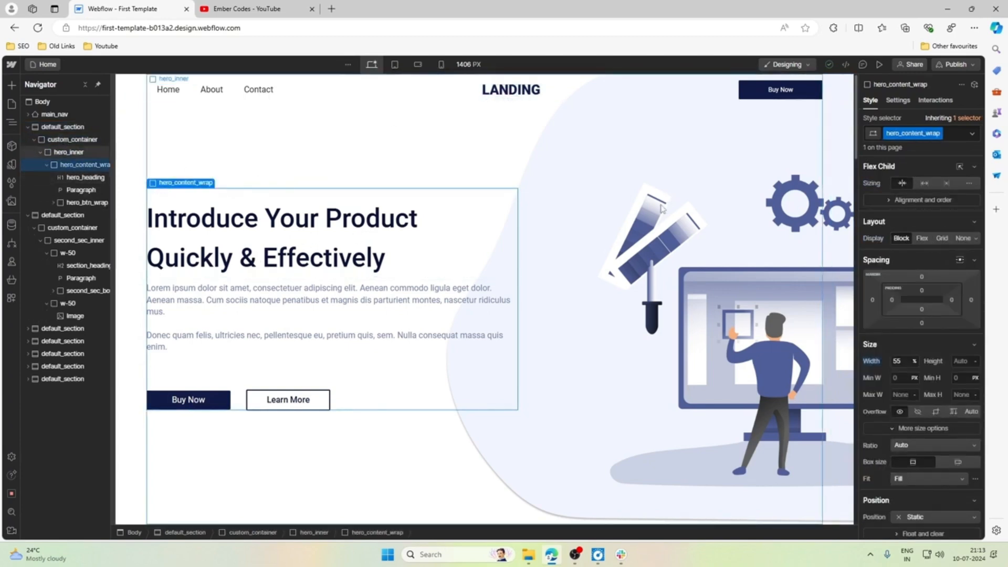
click(47, 165)
click(394, 64)
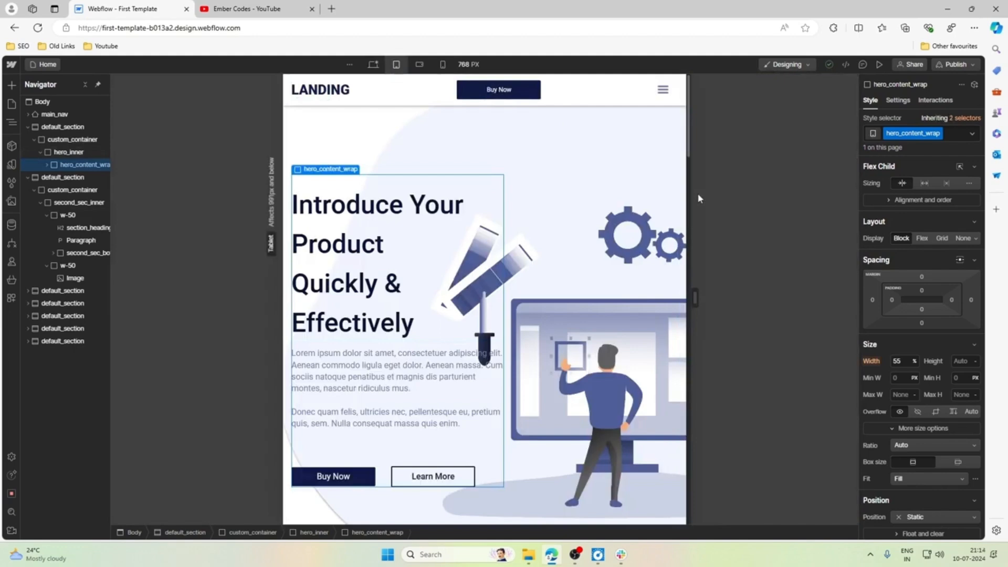
click(373, 64)
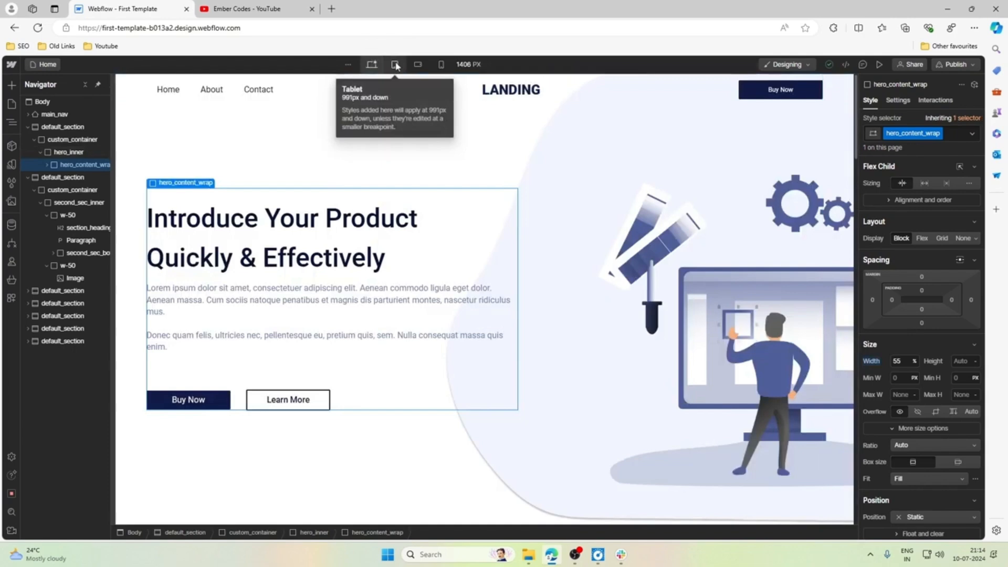
click(395, 64)
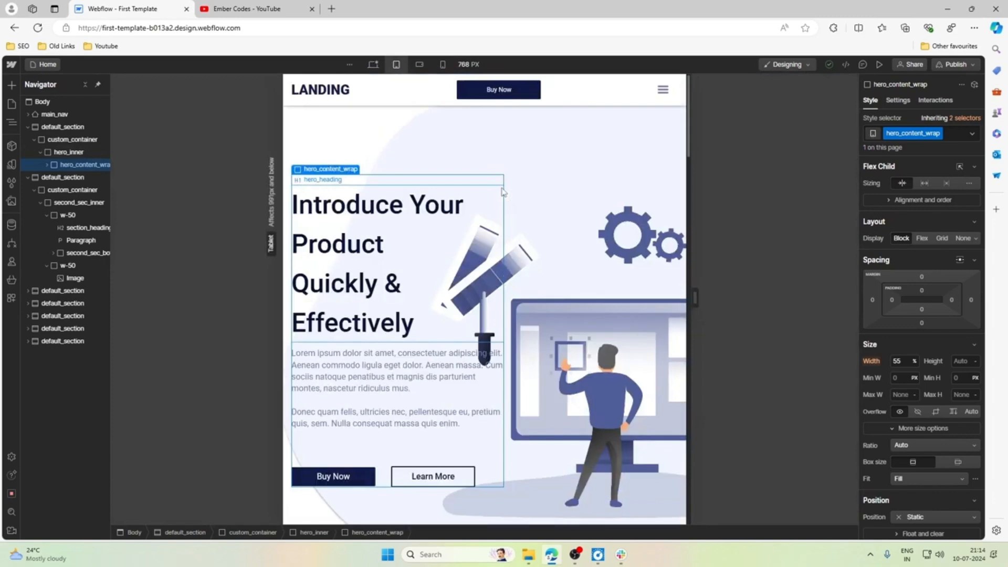
Step: Remove the hero_bg.png background image from the hero_section at the tablet breakpoint
click(63, 127)
scroll(916, 335, down, 10)
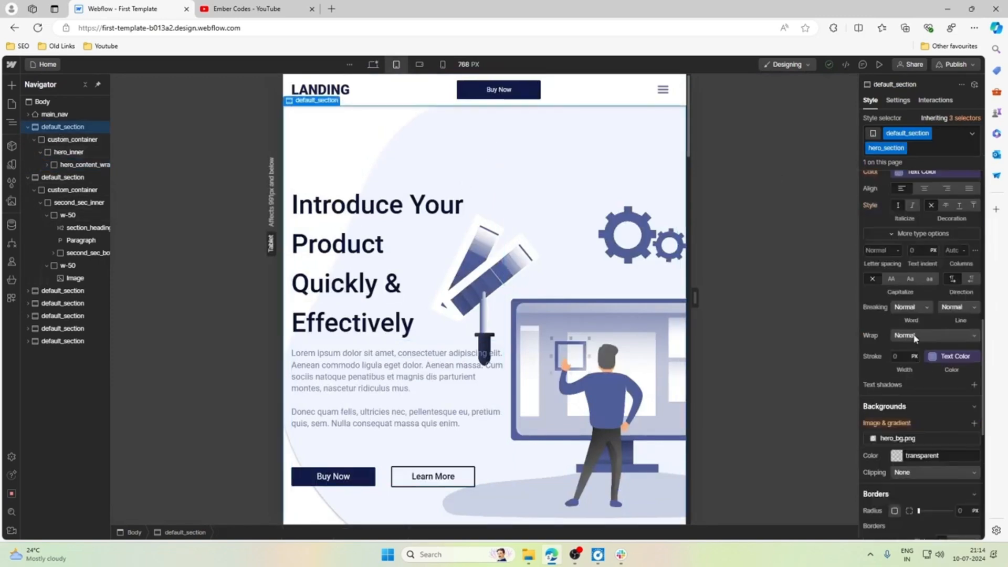
scroll(914, 336, down, 2)
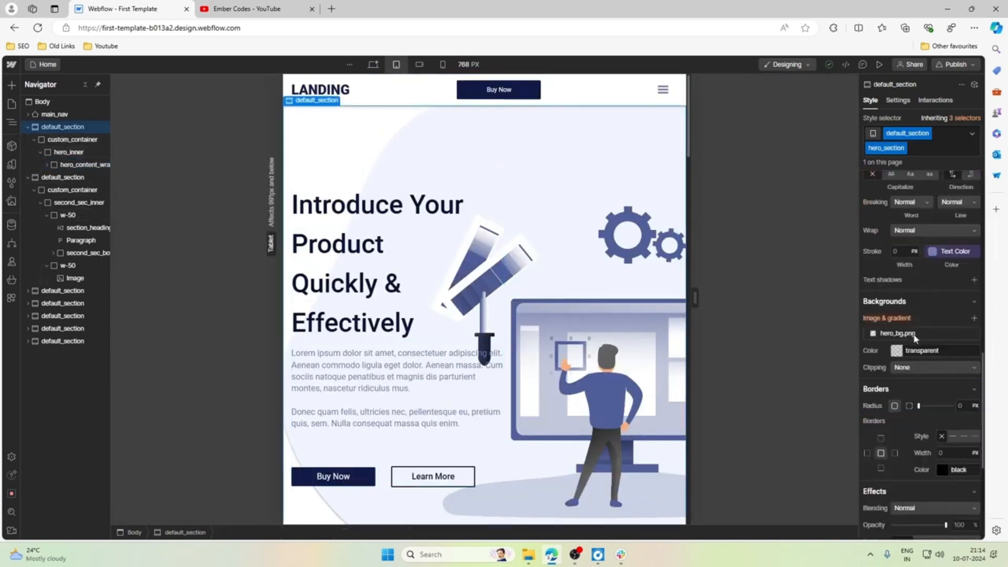
click(972, 333)
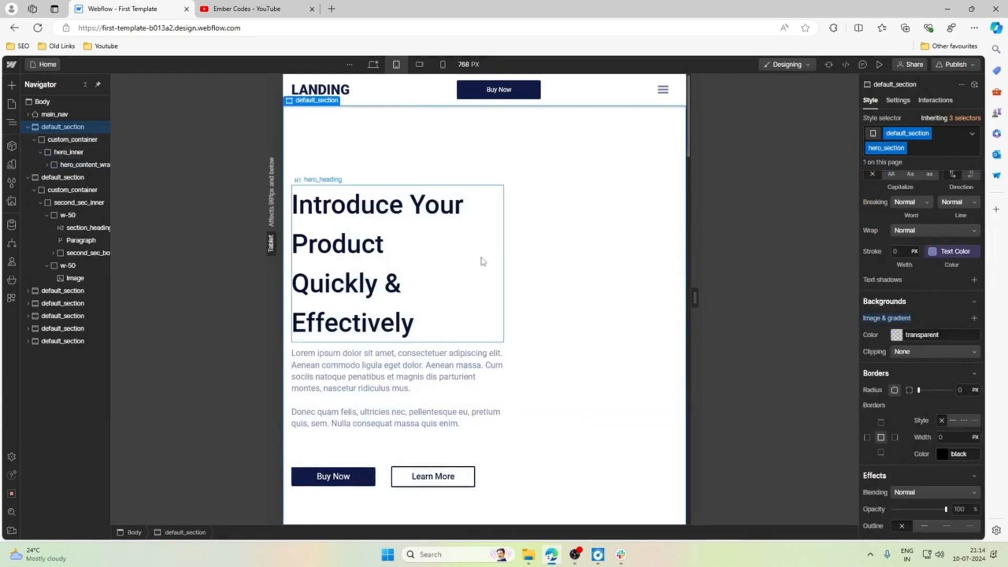
Step: Set the width of hero_content_wrap to 100% at the tablet breakpoint
click(493, 347)
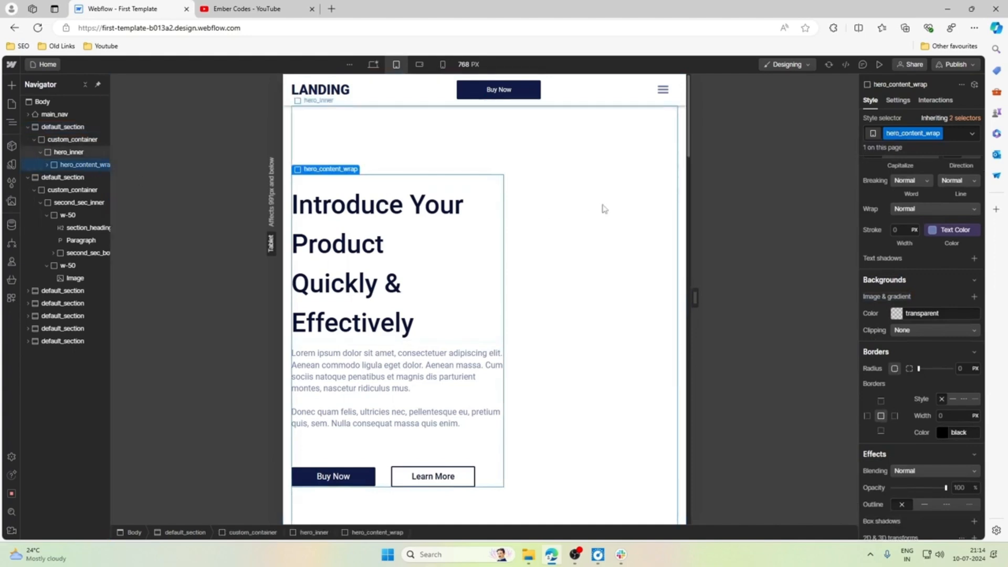
scroll(878, 217, up, 10)
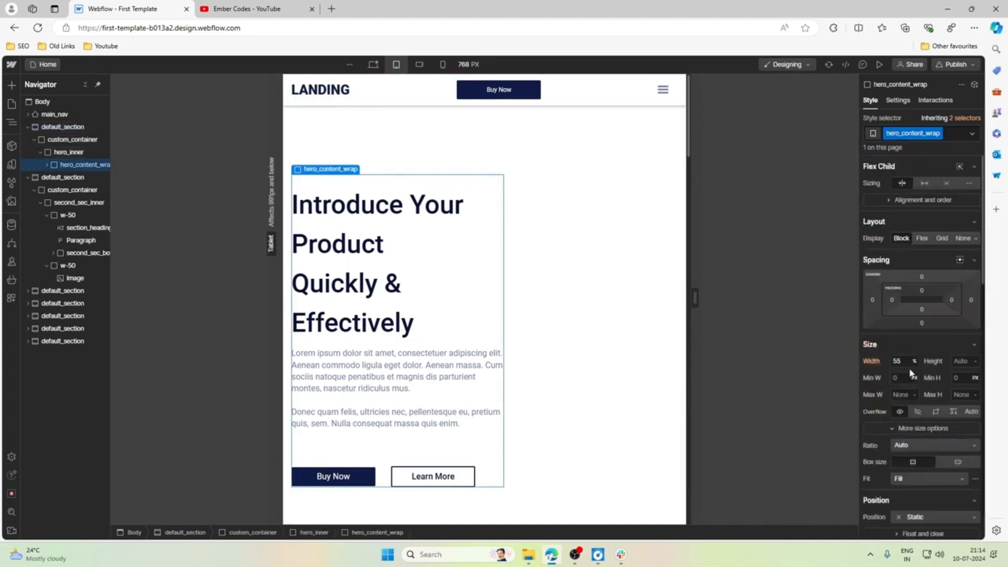
text(100)
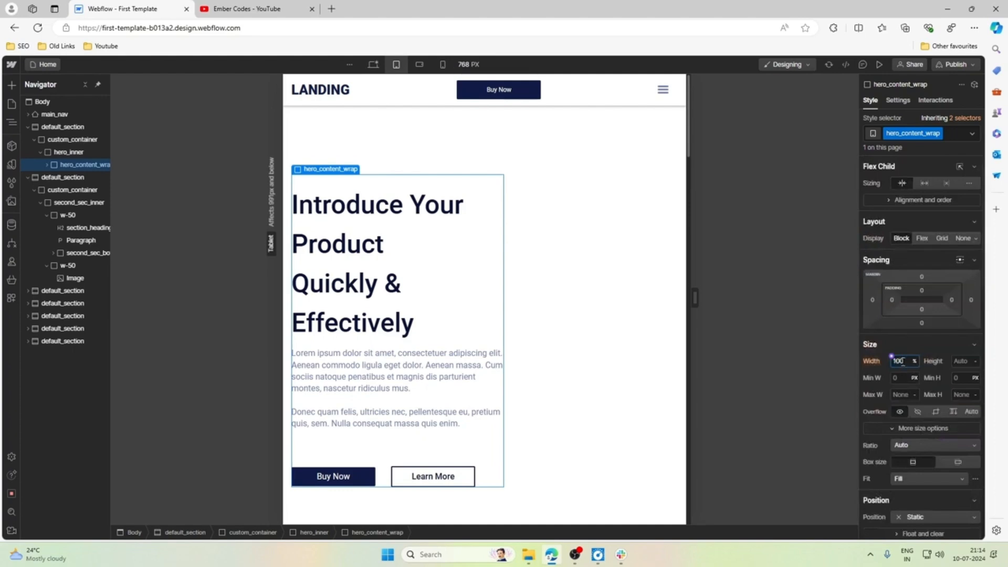
key(Return)
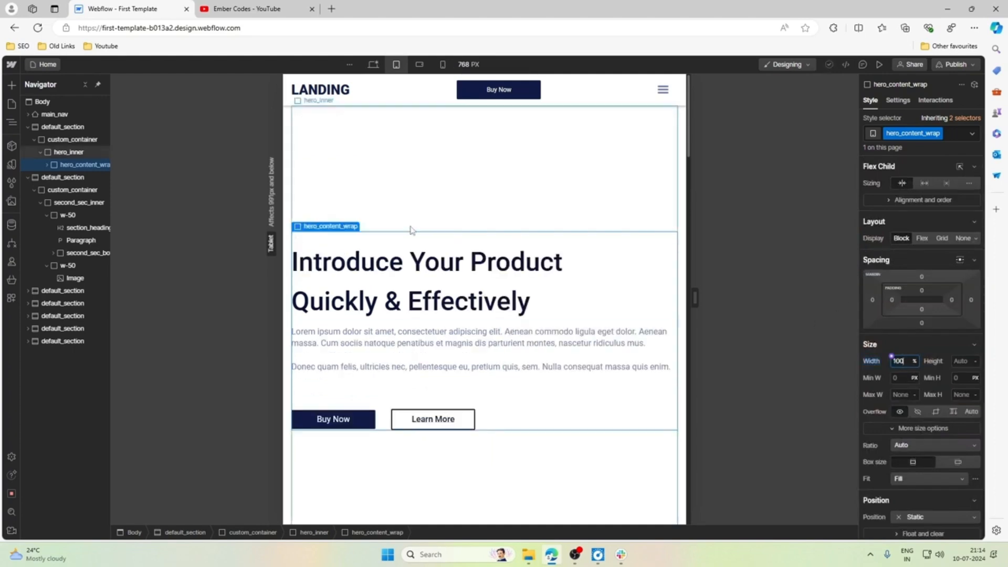
Step: Set the minimum height of hero_inner to Auto at the tablet breakpoint
click(477, 195)
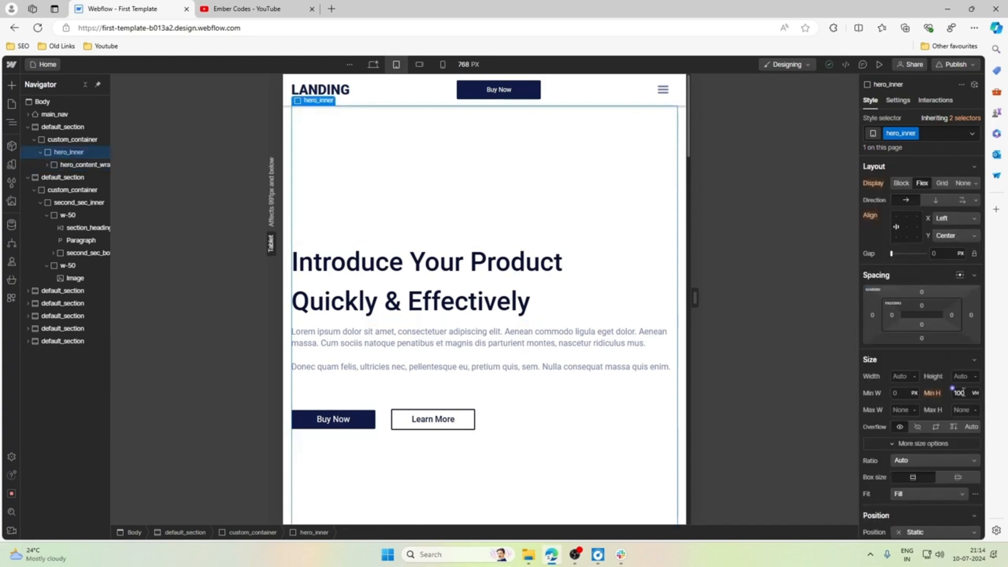
click(969, 395)
click(975, 393)
click(968, 428)
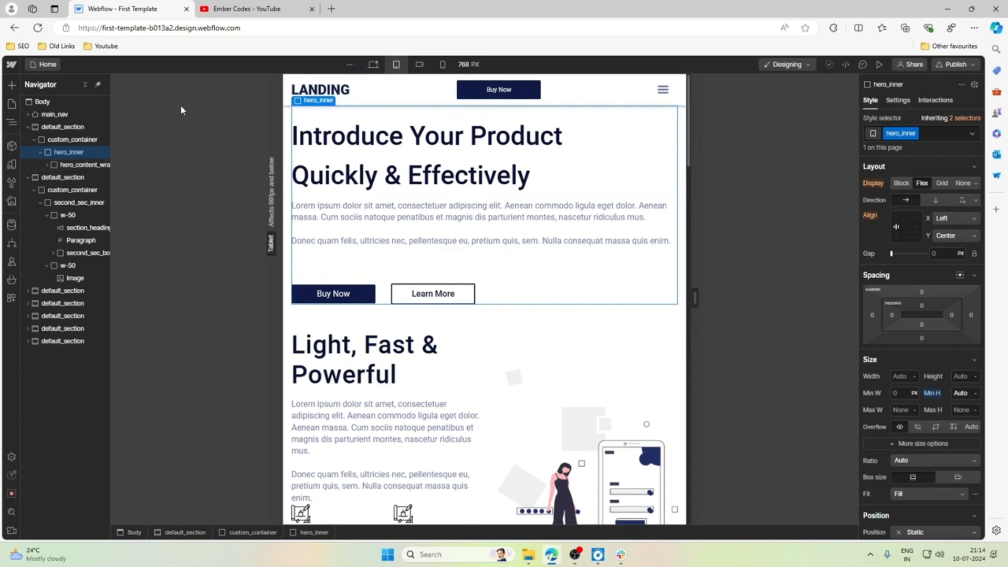
Step: At the desktop breakpoint, add a div block inside hero_inner after hero_content_wrap and give it the class hero_img_wrap
click(373, 65)
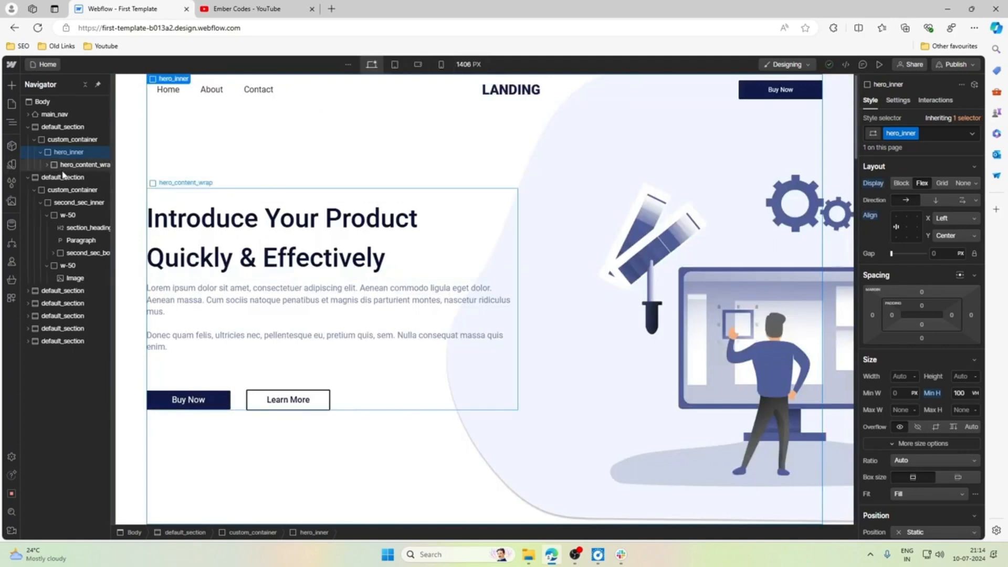
click(12, 85)
click(42, 297)
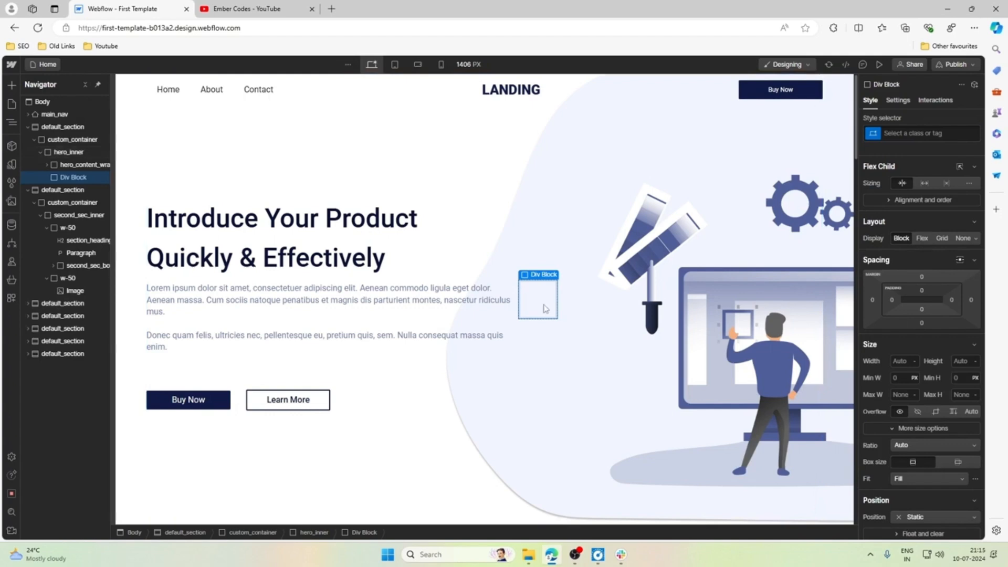
click(912, 134)
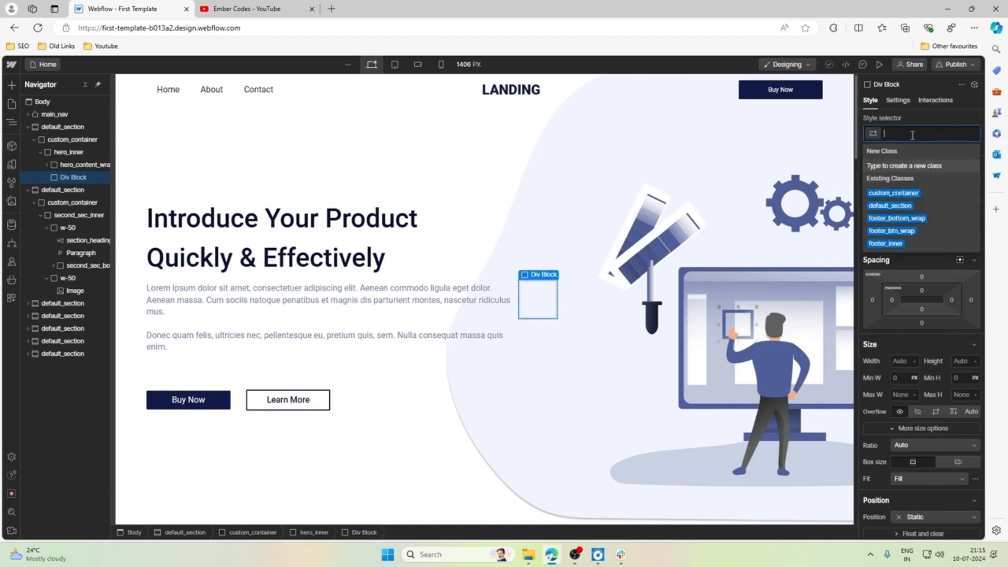
text(he)
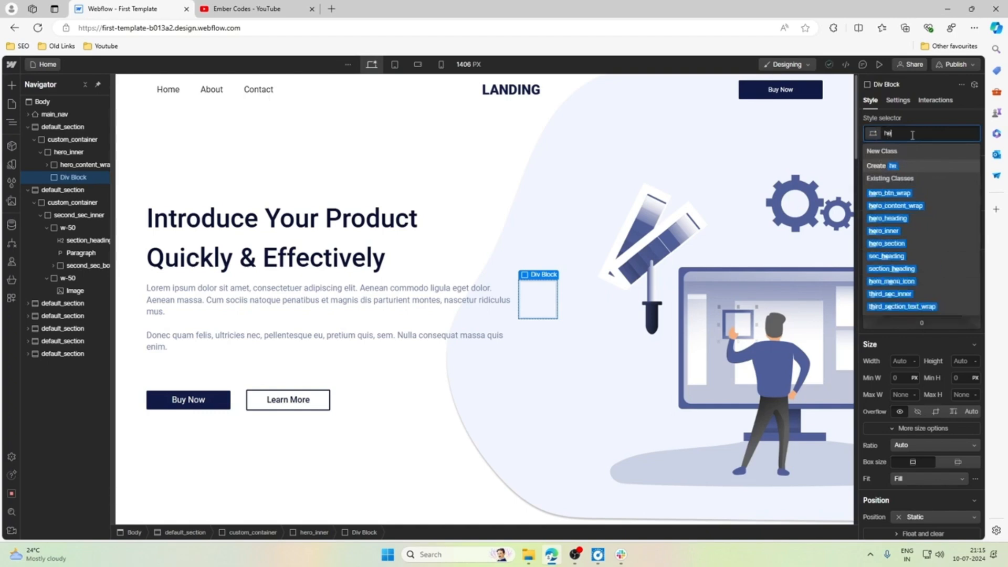
text(ro_i)
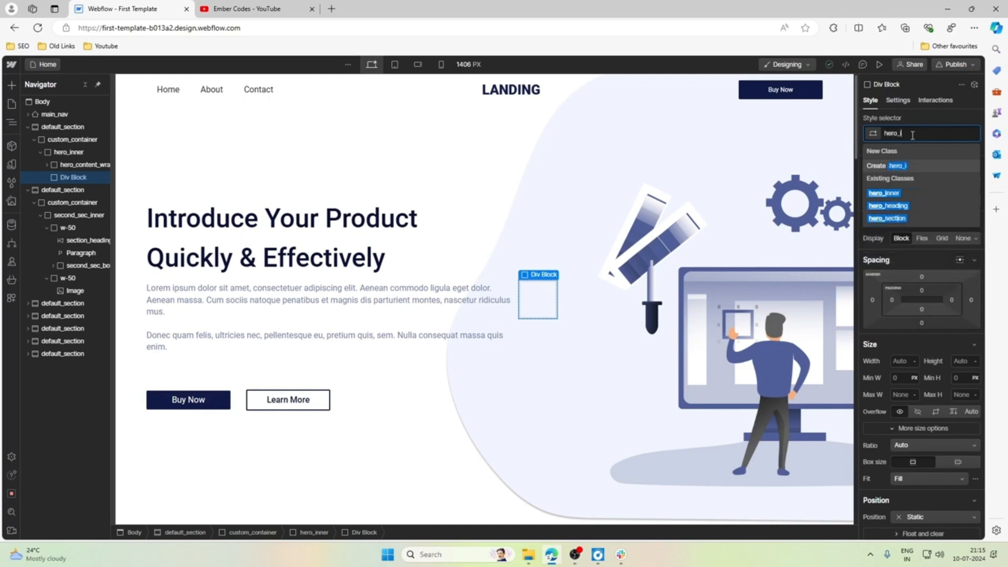
text(mgarap)
key(Return)
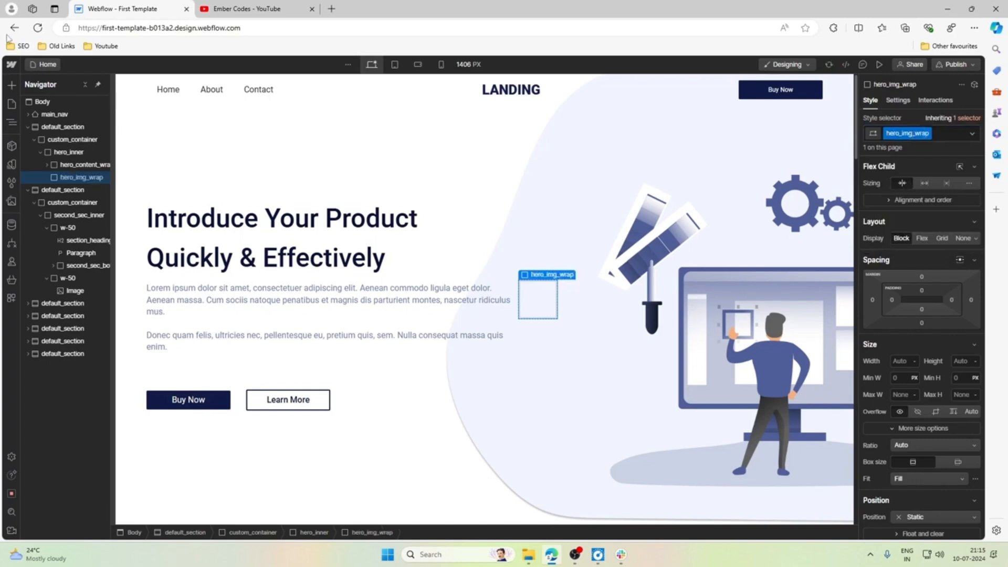
Step: Set the width of hero_img_wrap to 45%
click(904, 361)
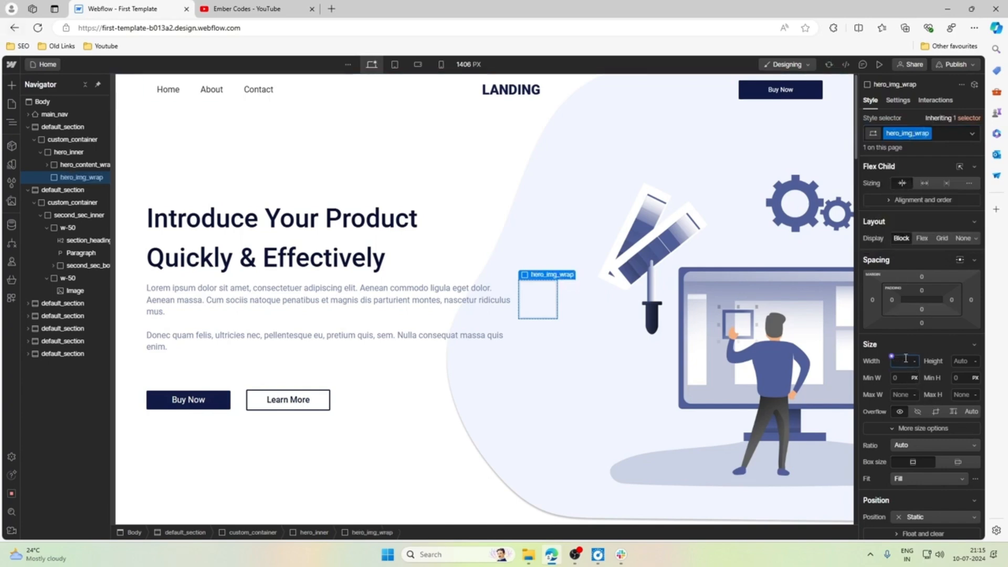
text(45%)
key(Return)
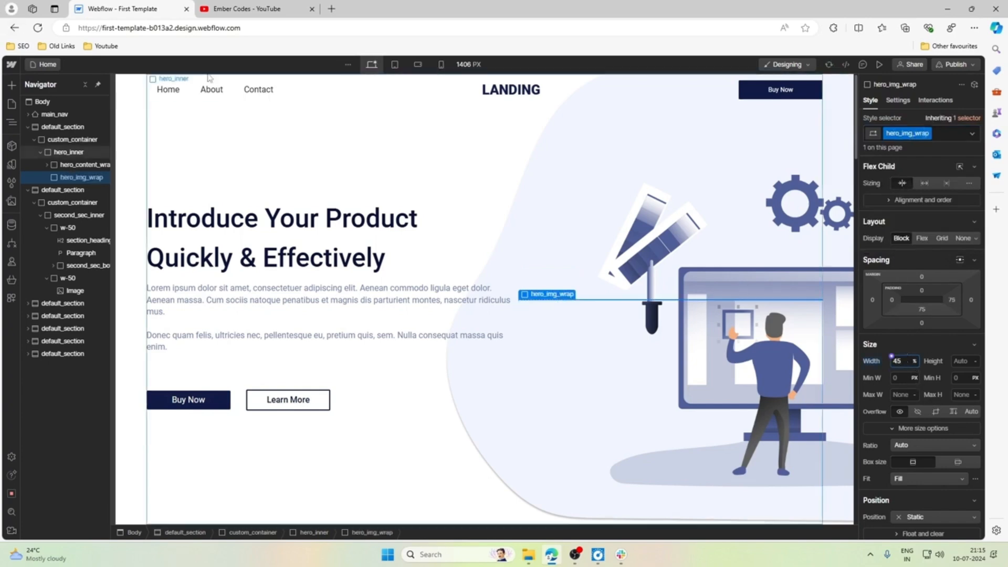
Step: Add an image element inside hero_img_wrap and replace its placeholder with the hero_bg.png asset
click(11, 85)
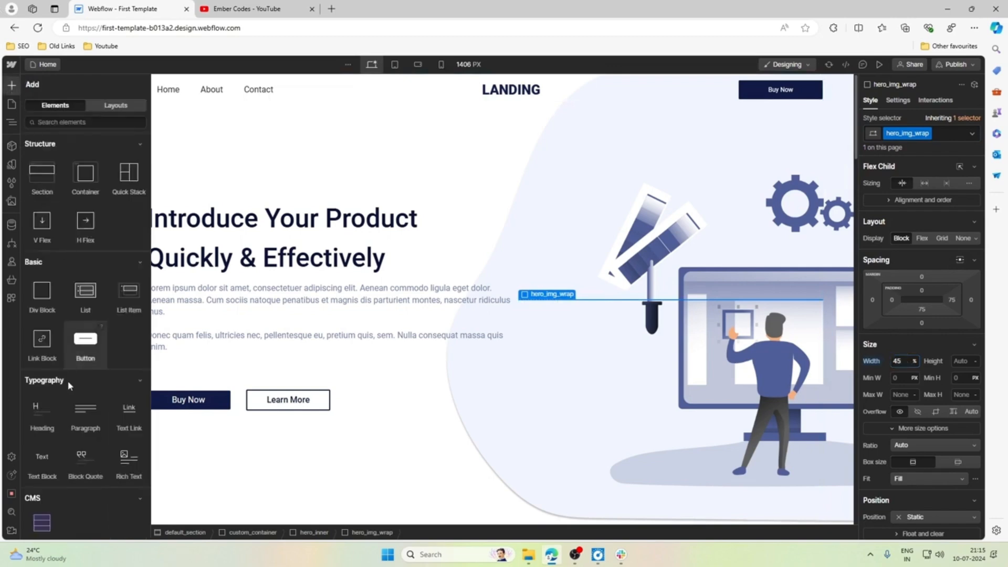
scroll(45, 451, down, 3)
click(43, 456)
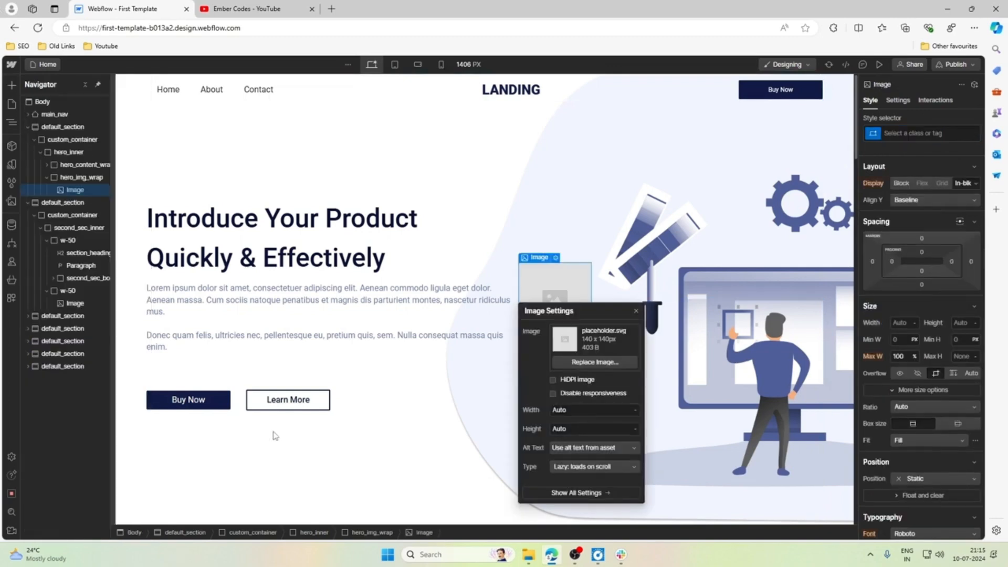
click(593, 361)
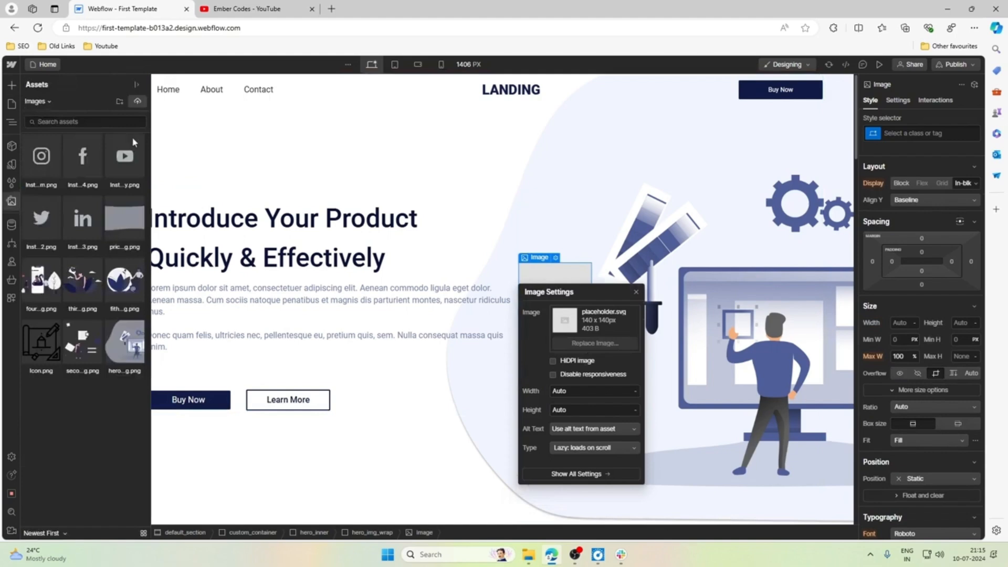
click(125, 344)
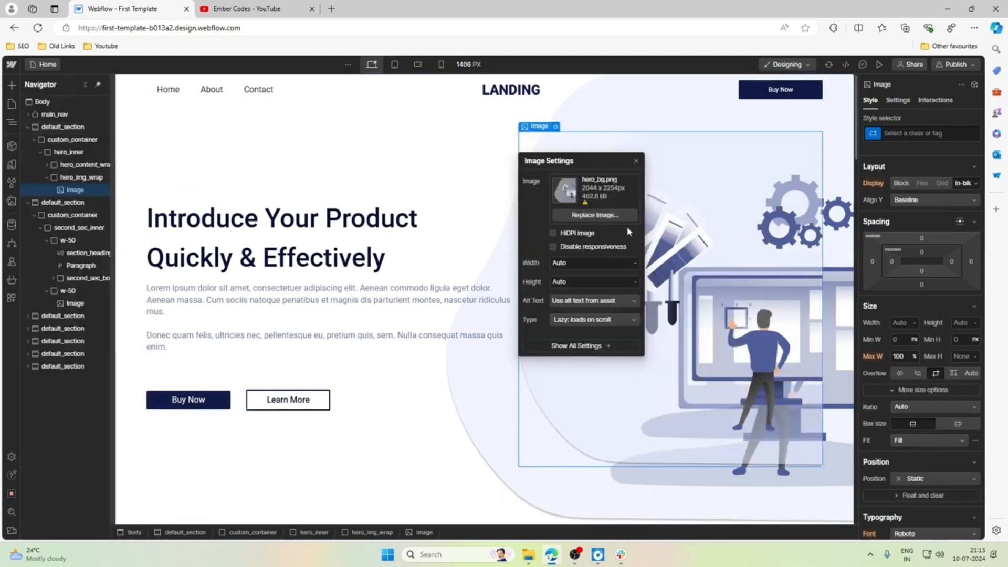
drag(570, 161, 290, 166)
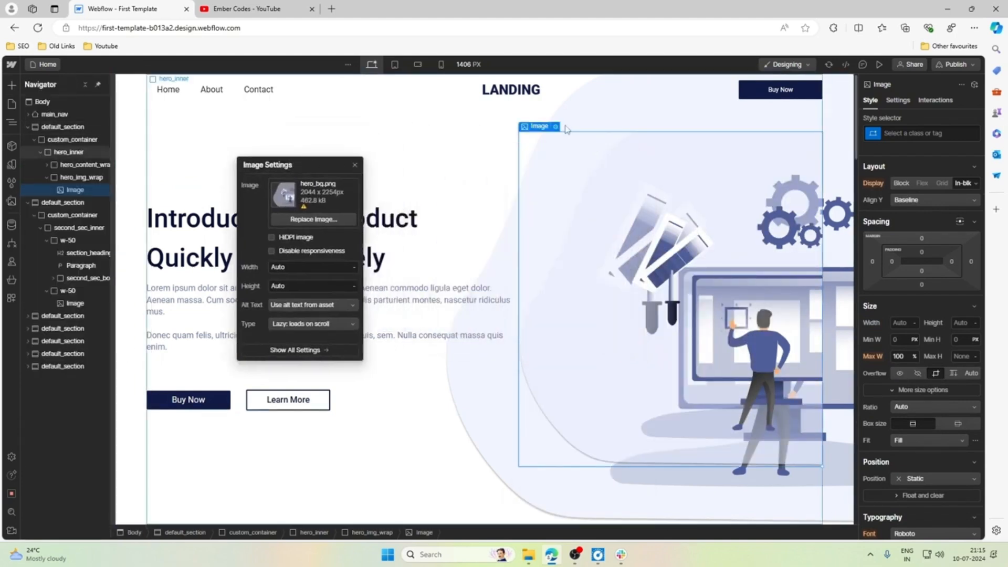
click(923, 133)
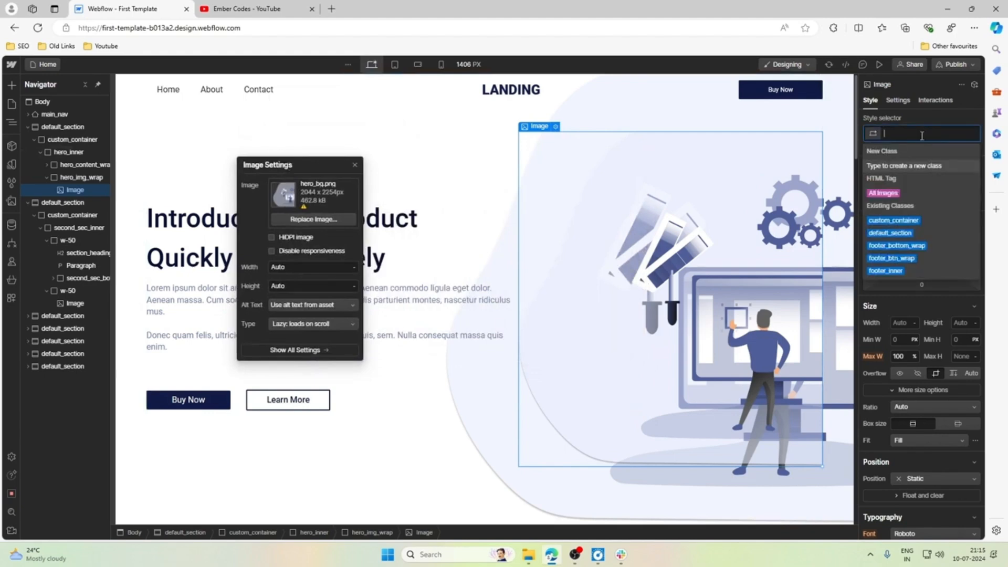
click(912, 190)
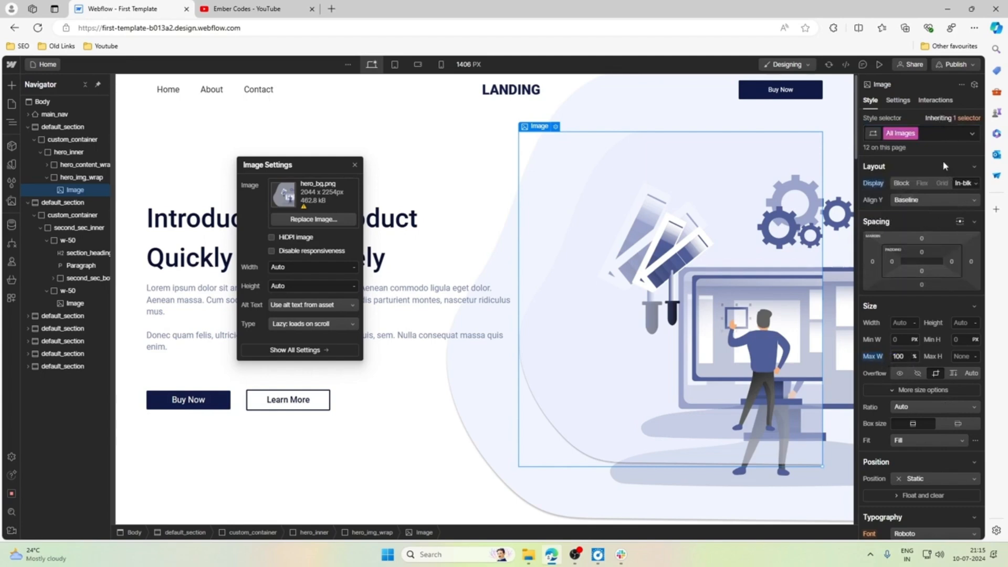
click(936, 137)
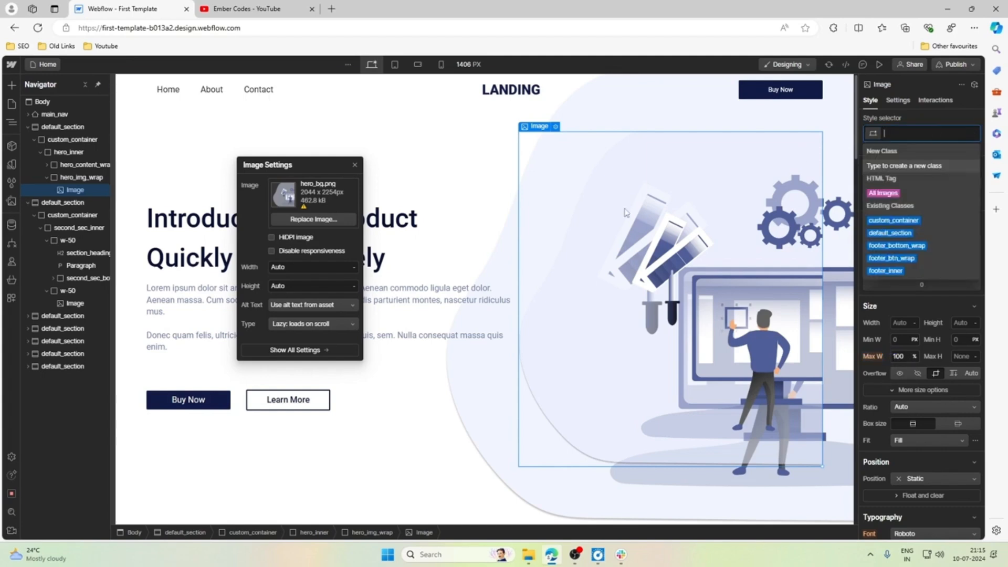
Step: Set hero_img_wrap's display to None at the desktop breakpoint and to Block at the tablet breakpoint
click(540, 127)
click(539, 116)
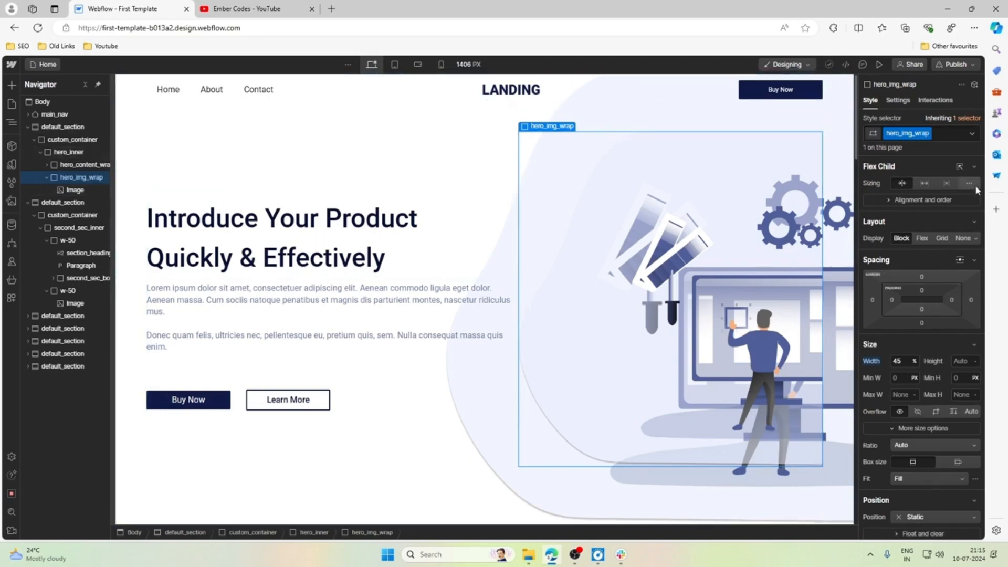
click(963, 238)
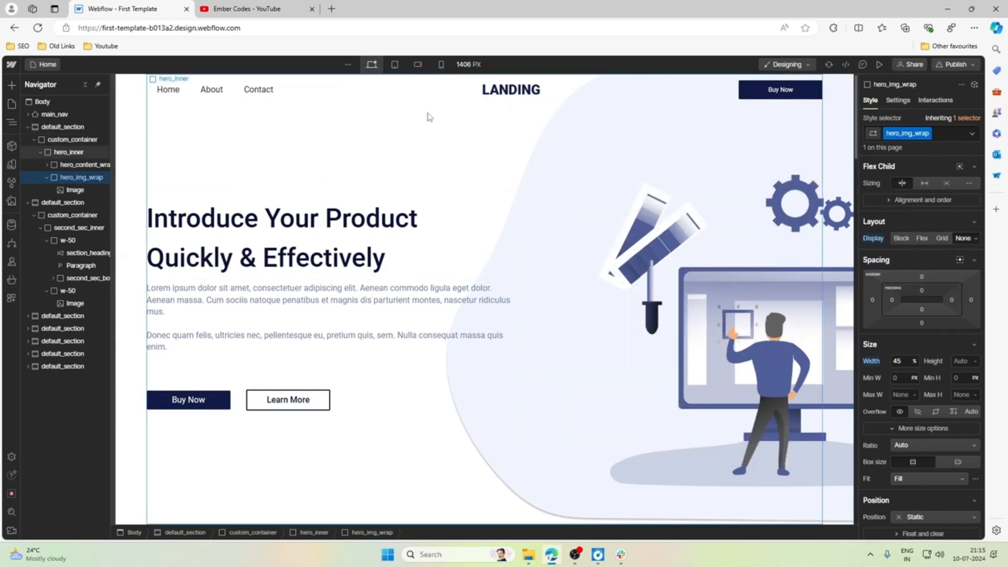
click(395, 65)
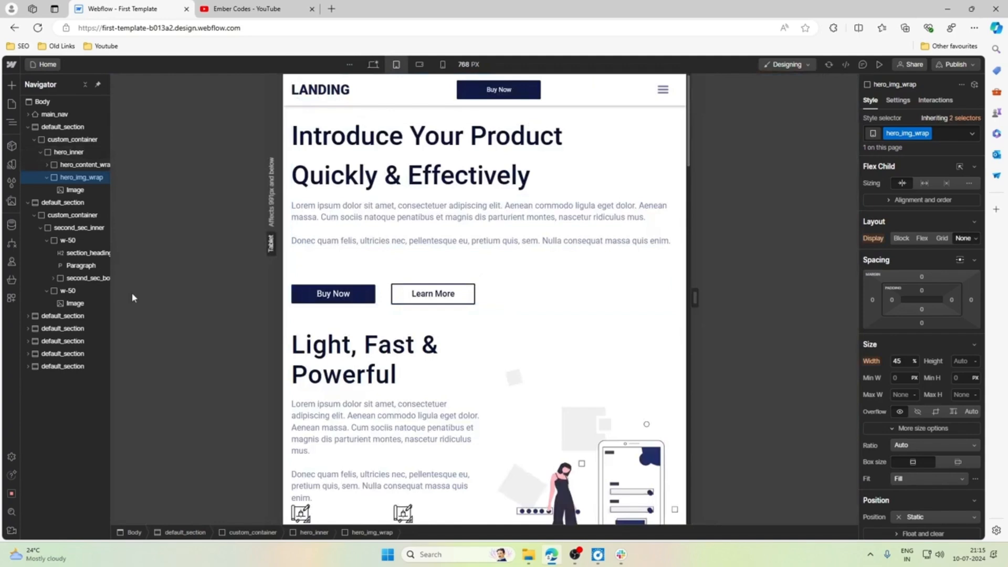
click(899, 239)
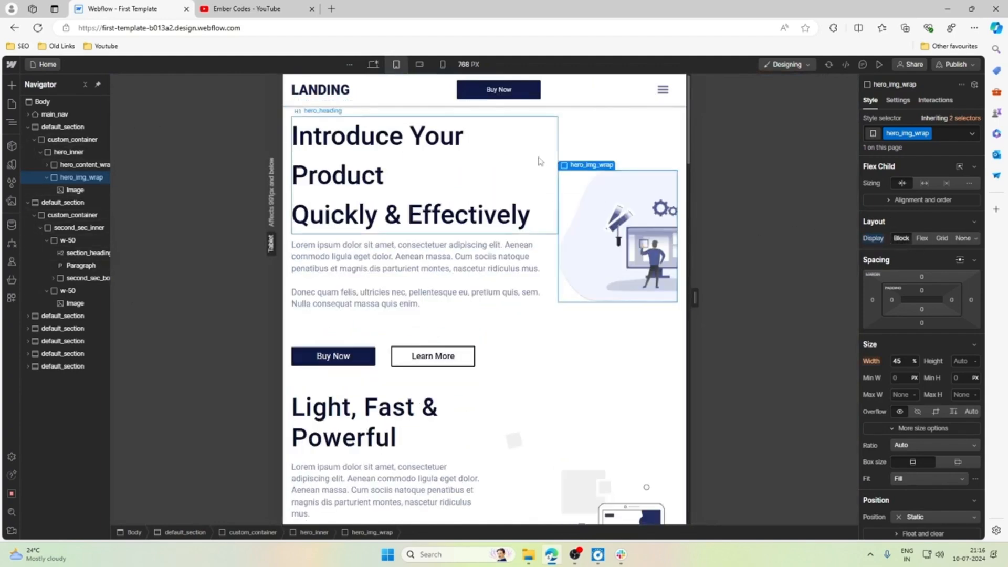
Step: Make the flex children of hero_inner wrap onto new lines at the tablet breakpoint
click(53, 154)
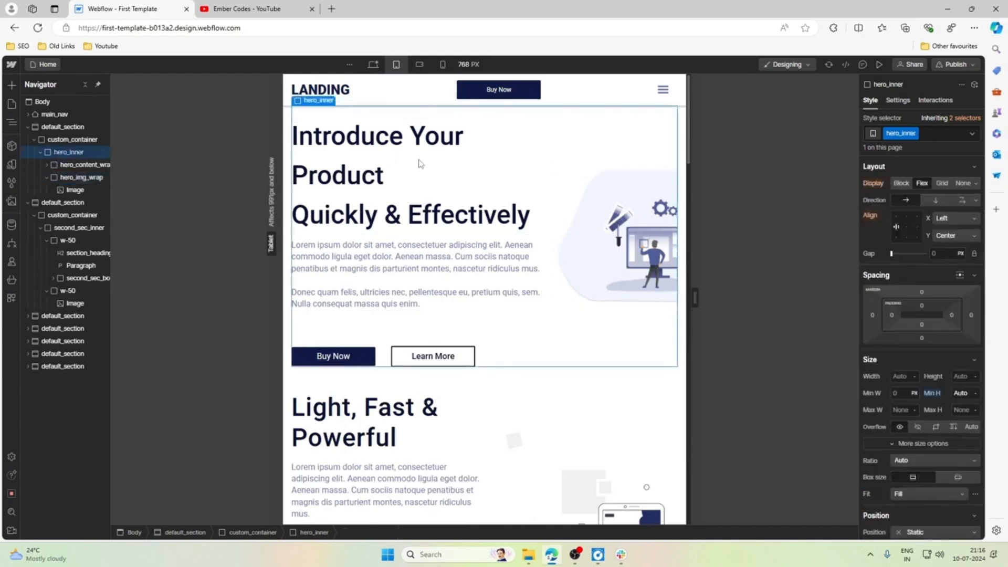
click(962, 202)
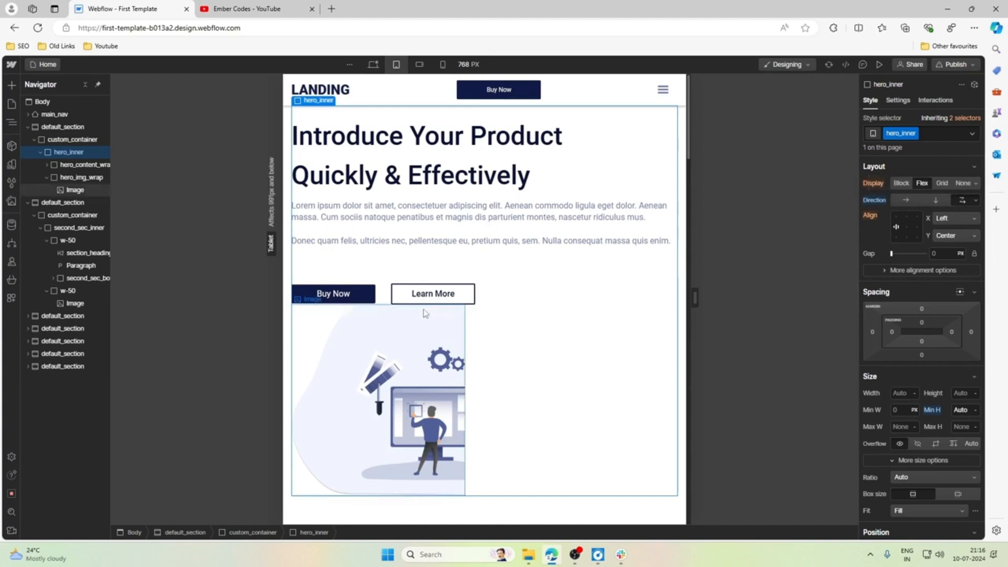
Step: Set the width of hero_img_wrap to 100% at the tablet breakpoint
click(82, 178)
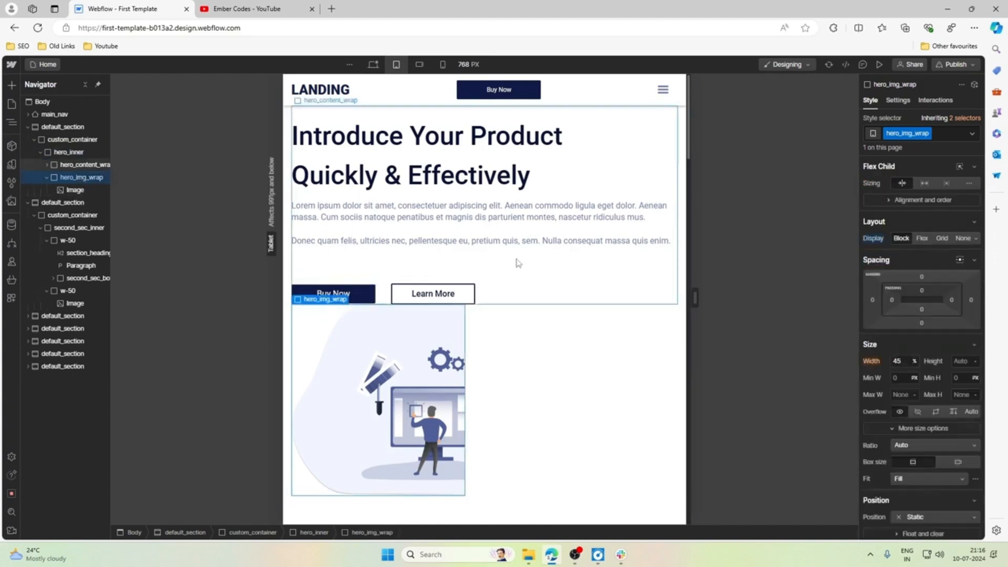
click(543, 279)
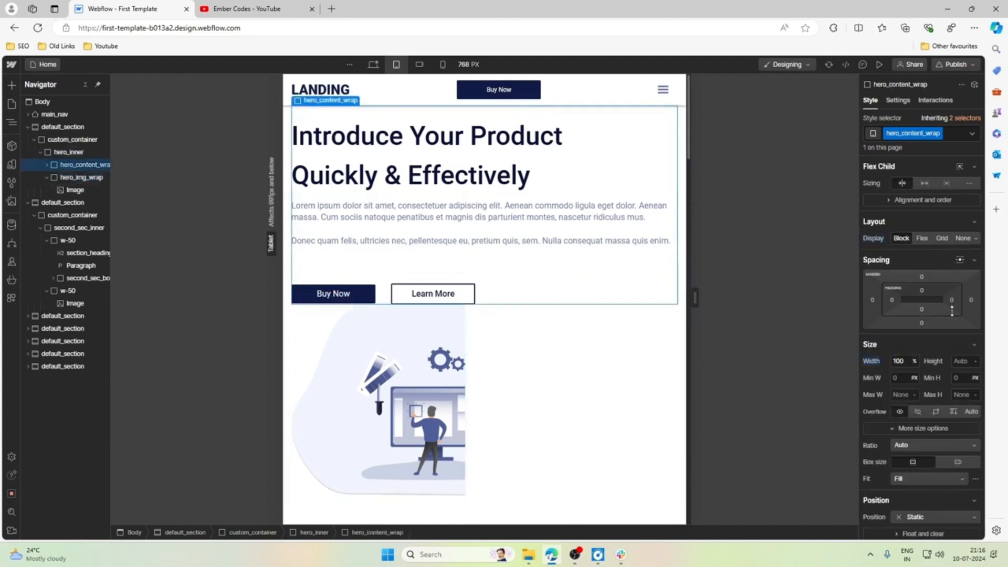
click(304, 325)
click(310, 293)
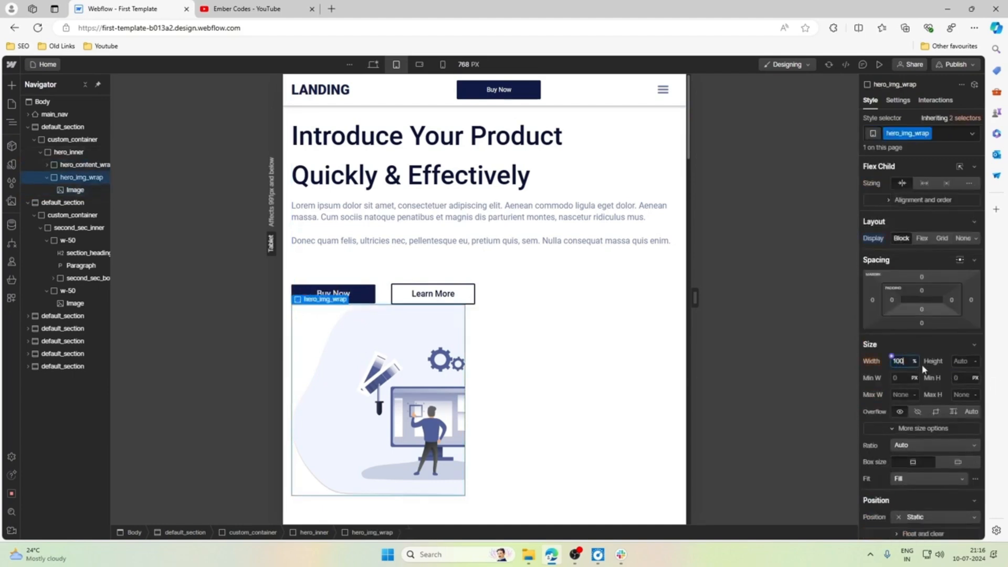
key(Return)
Step: Examine the stacked hero image in the tablet layout and the spacing of its wrapper, content and custom_container elements
scroll(499, 399, down, 5)
scroll(499, 399, up, 5)
scroll(500, 398, down, 2)
scroll(499, 399, up, 2)
scroll(396, 399, down, 2)
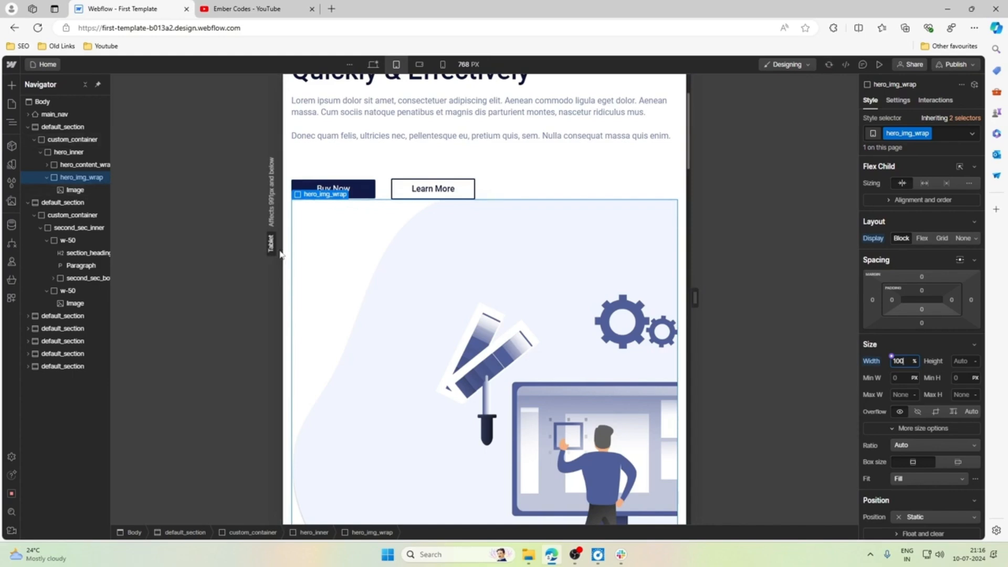
scroll(423, 228, down, 5)
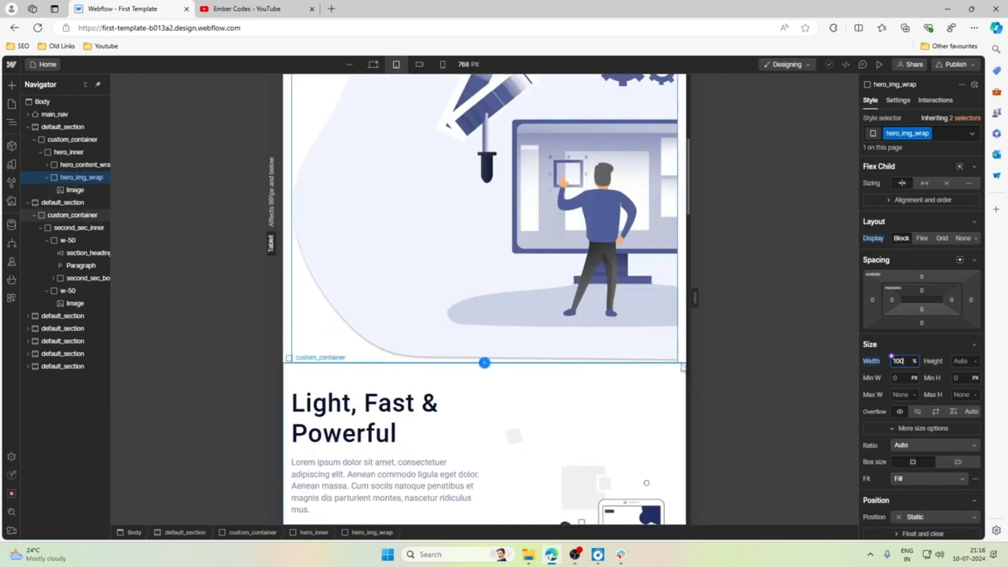
scroll(682, 368, up, 6)
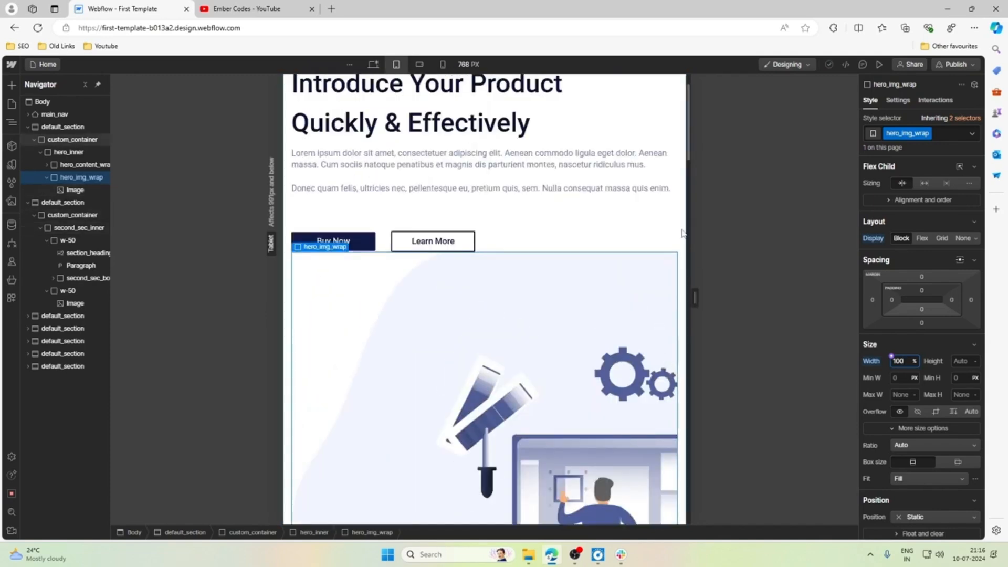
click(664, 225)
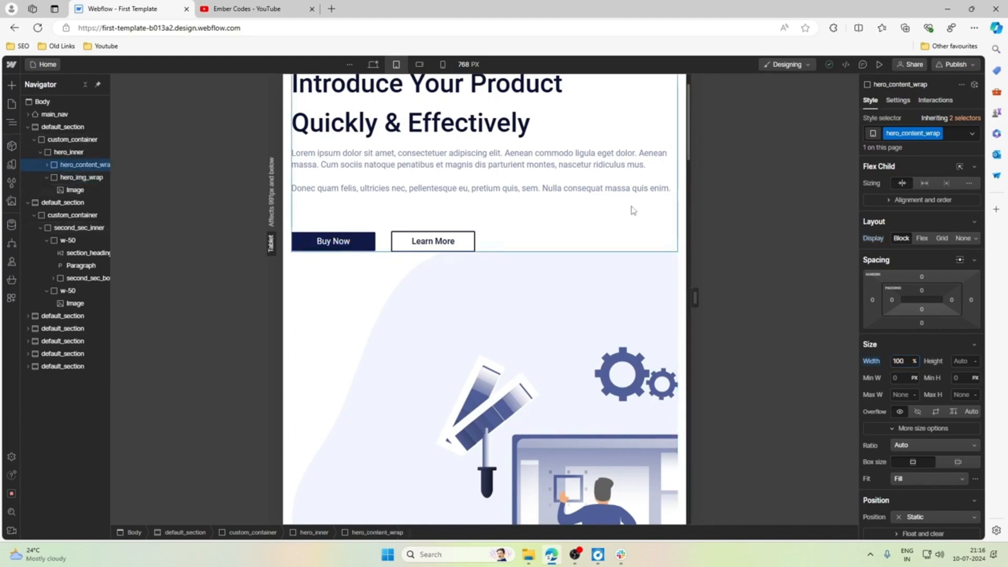
click(667, 281)
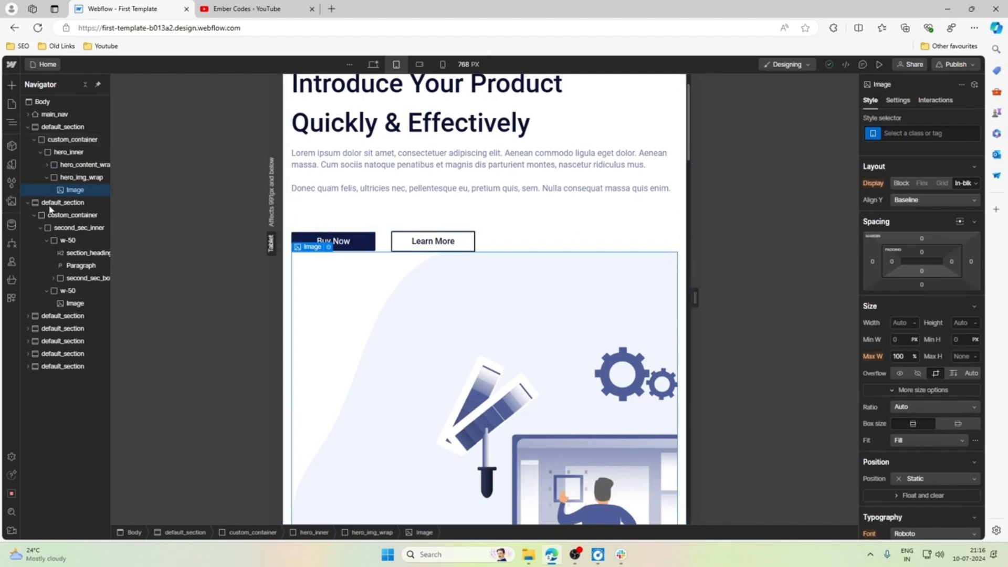
click(79, 178)
click(71, 140)
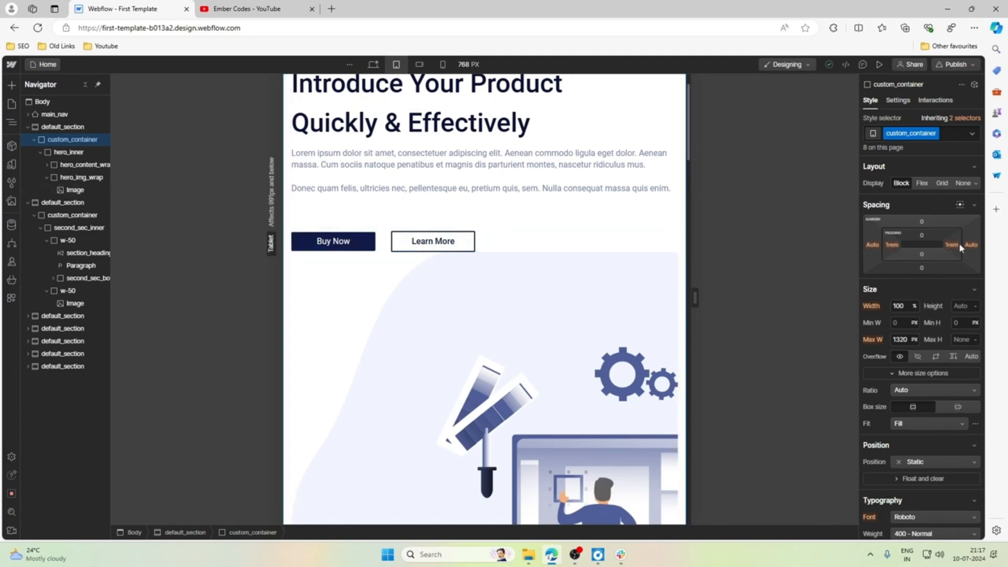
click(317, 269)
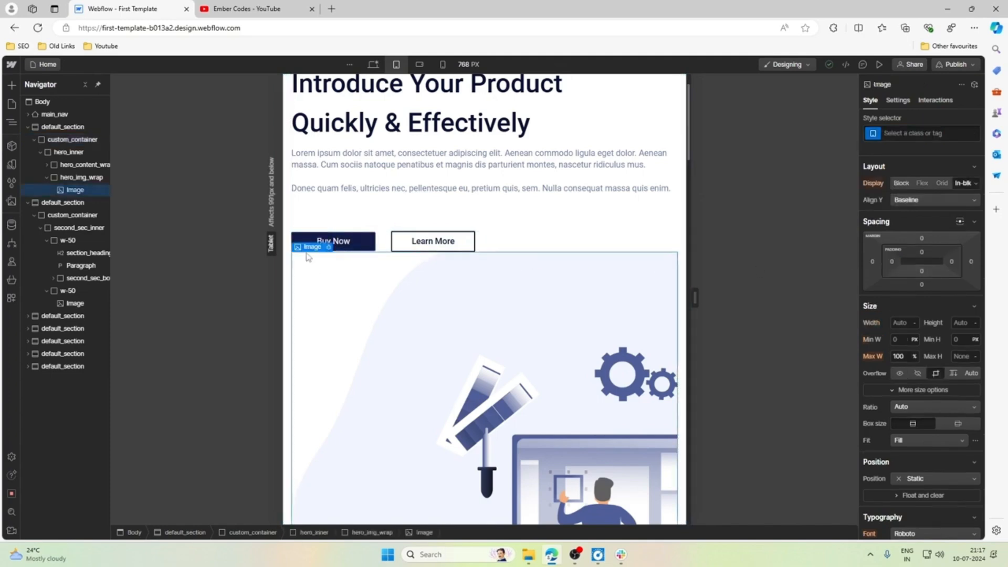
Step: Try a right margin of -1rem on hero_img_wrap at the tablet breakpoint and reset it
click(318, 237)
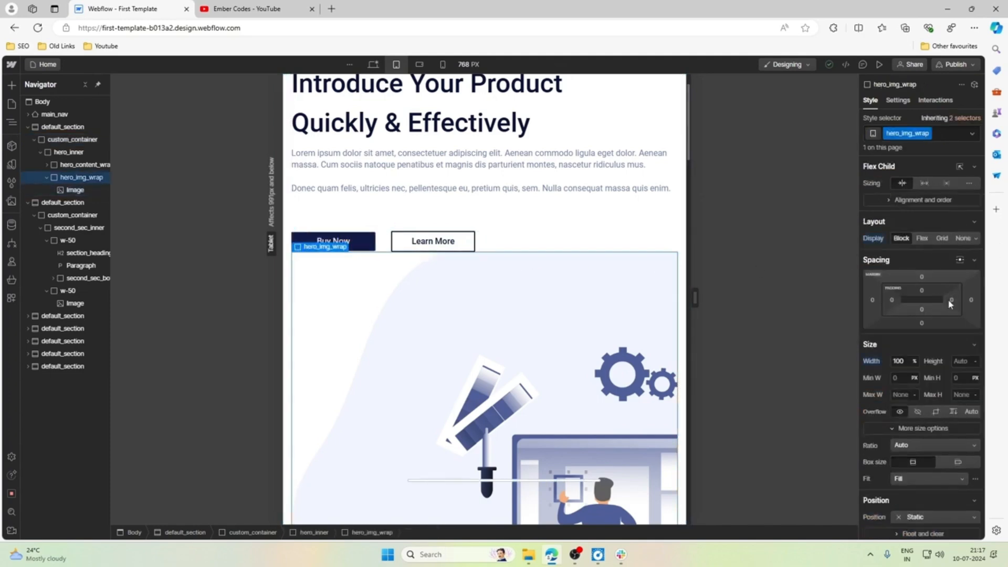
click(970, 300)
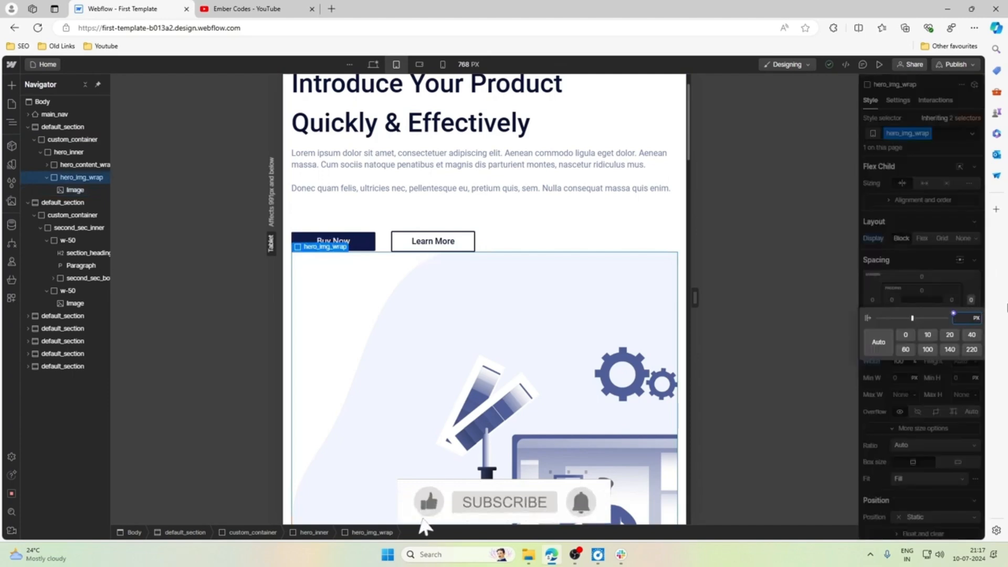
text(-1)
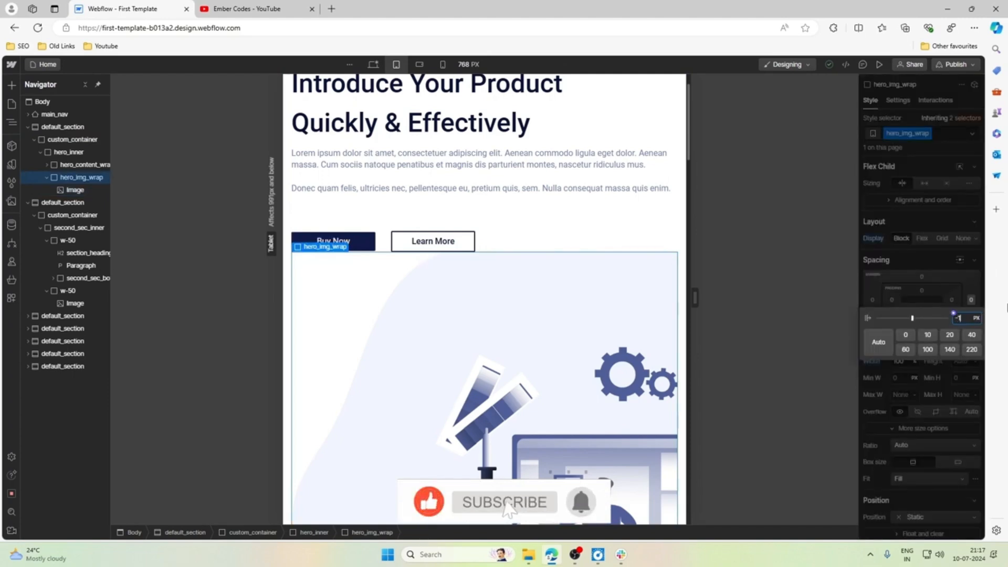
text(rem)
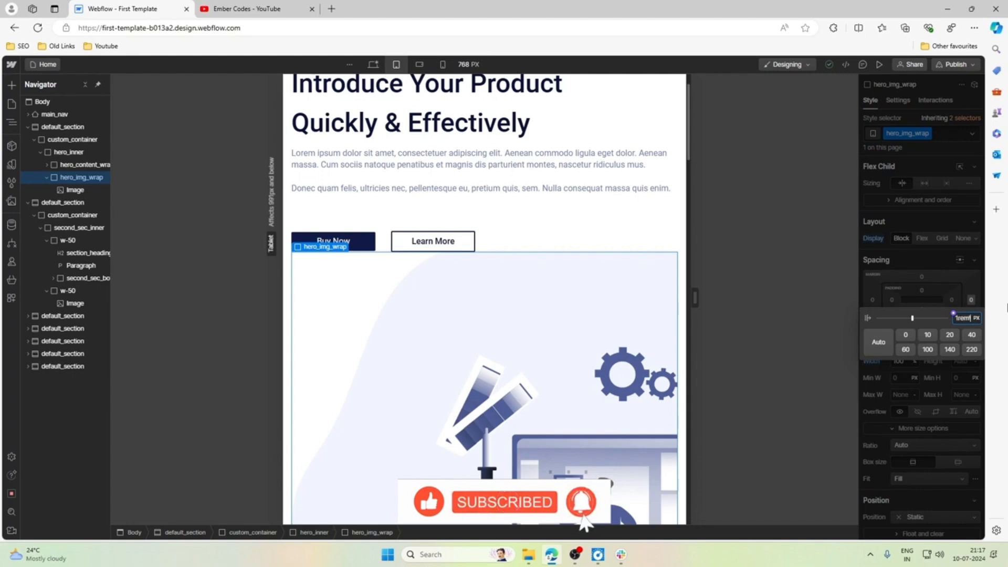
key(Return)
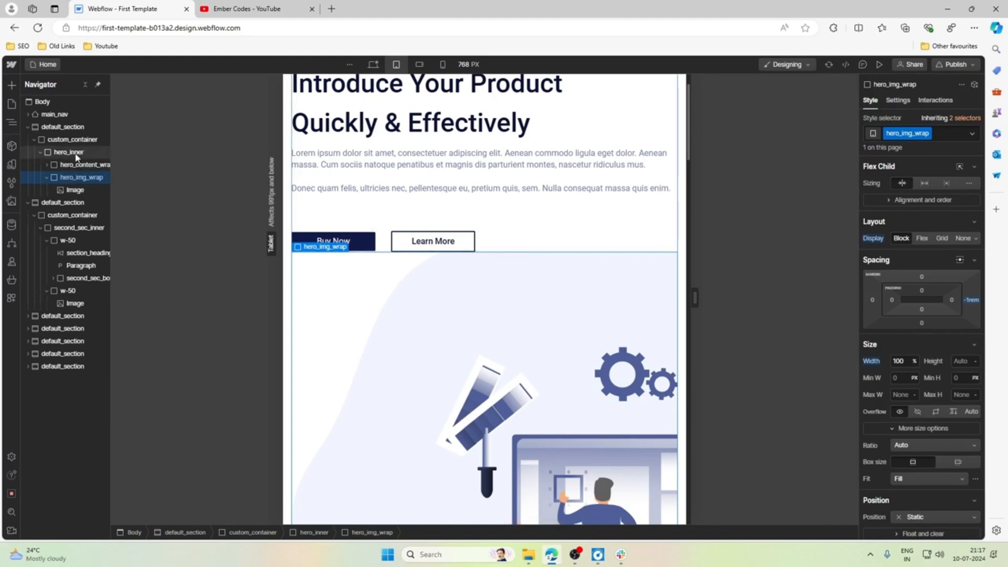
click(971, 300)
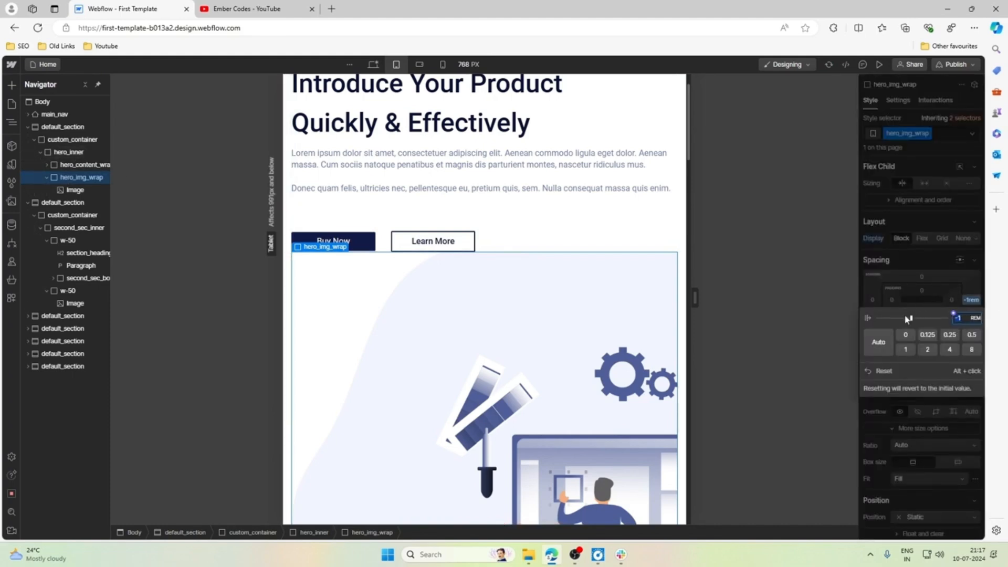
click(883, 370)
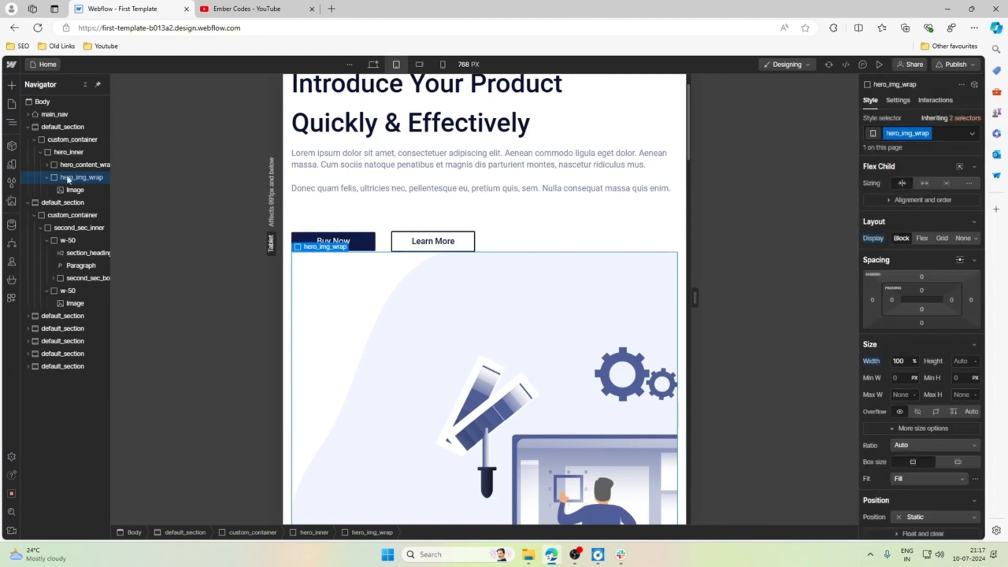
Step: Set the right margin of hero_inner to -1rem at the tablet breakpoint and check the hero image's edge alignment
click(69, 153)
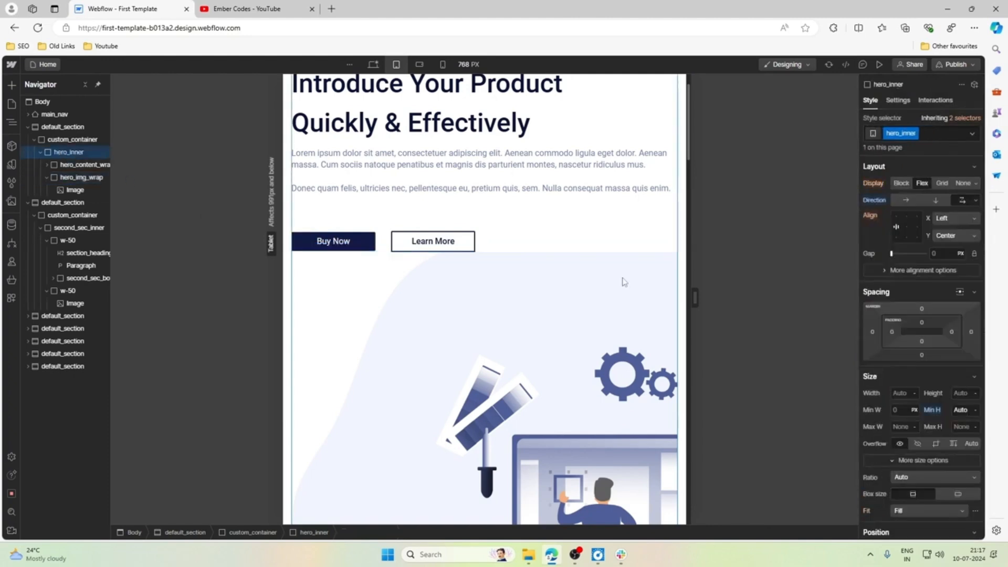
click(971, 331)
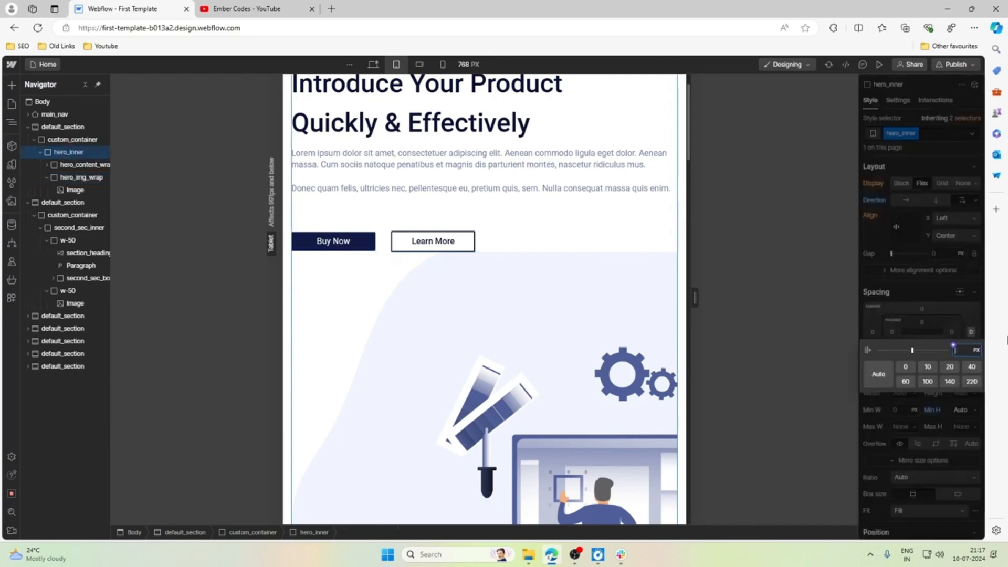
text(-1rem)
key(Return)
scroll(568, 266, down, 4)
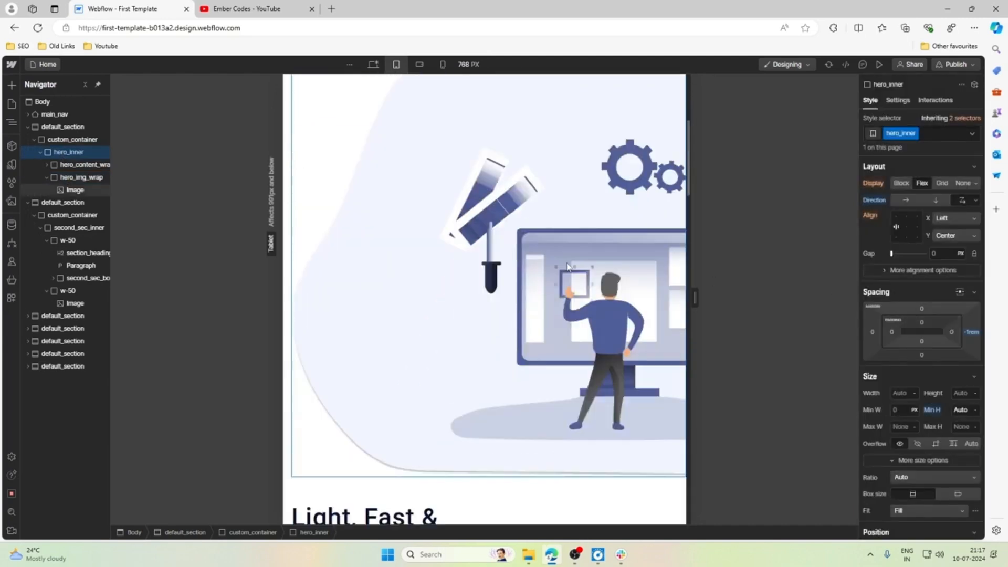
scroll(567, 266, up, 4)
scroll(567, 266, down, 4)
scroll(568, 267, up, 5)
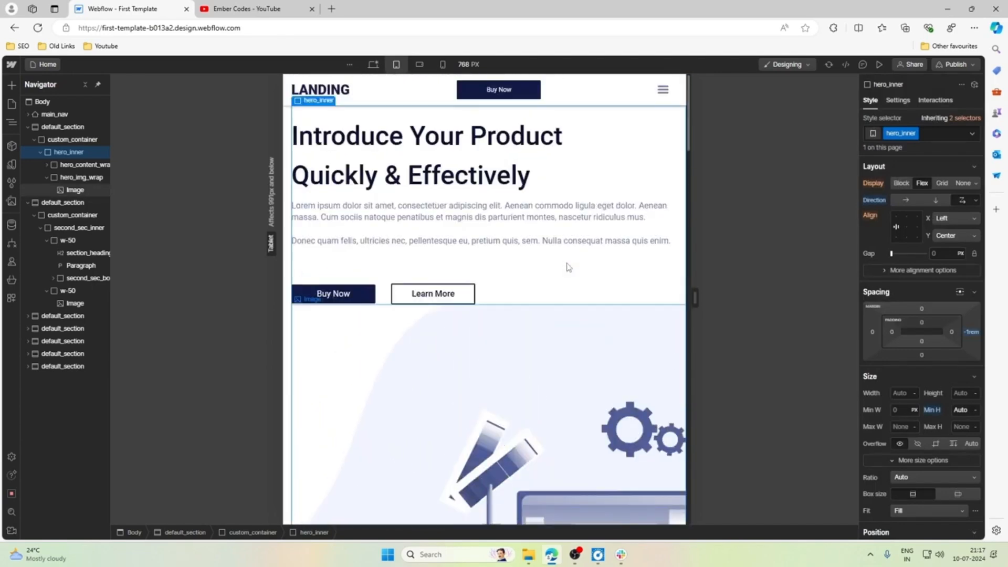
scroll(567, 267, down, 5)
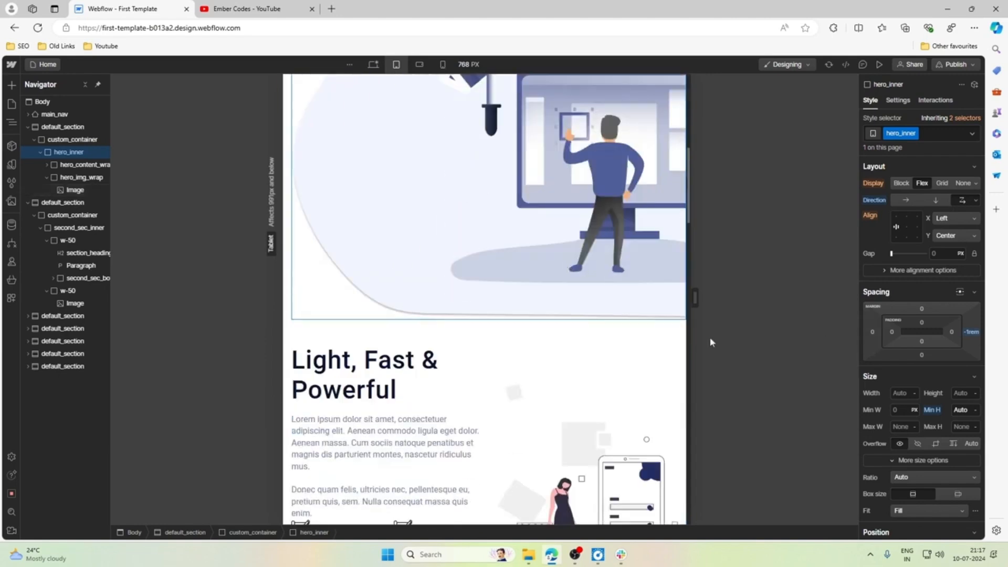
Step: Create and assign the class hero_img to the hero section's image at the desktop breakpoint
mouse_move(694, 298)
mouse_down()
mouse_move(854, 290)
mouse_move(695, 297)
mouse_up()
scroll(572, 299, up, 4)
scroll(571, 303, up, 1)
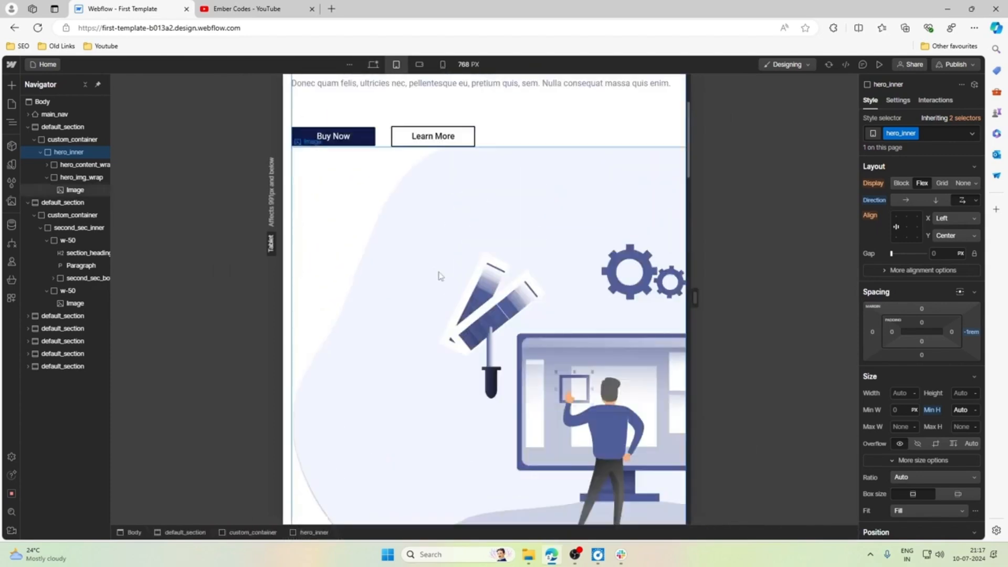
click(432, 270)
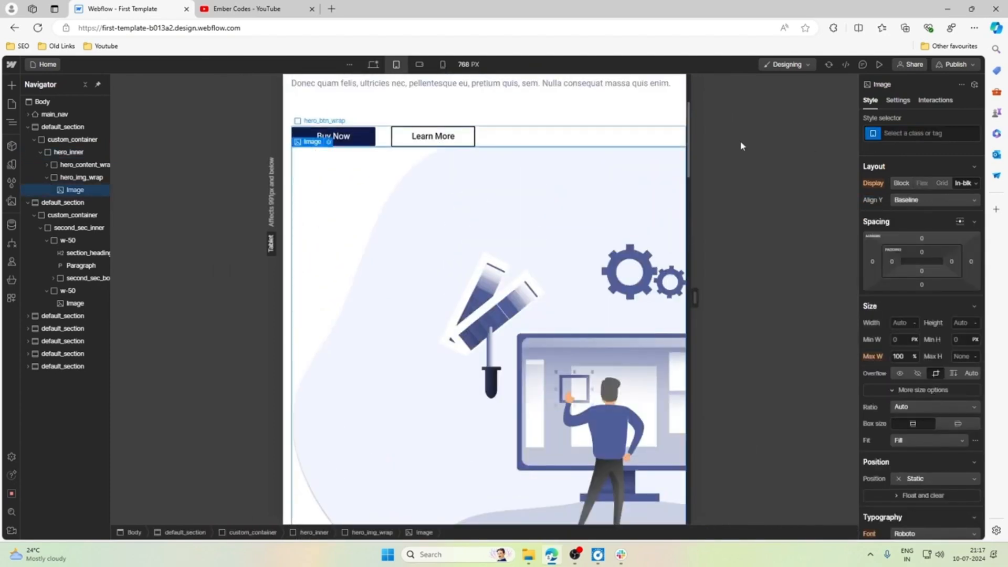
click(373, 64)
click(928, 134)
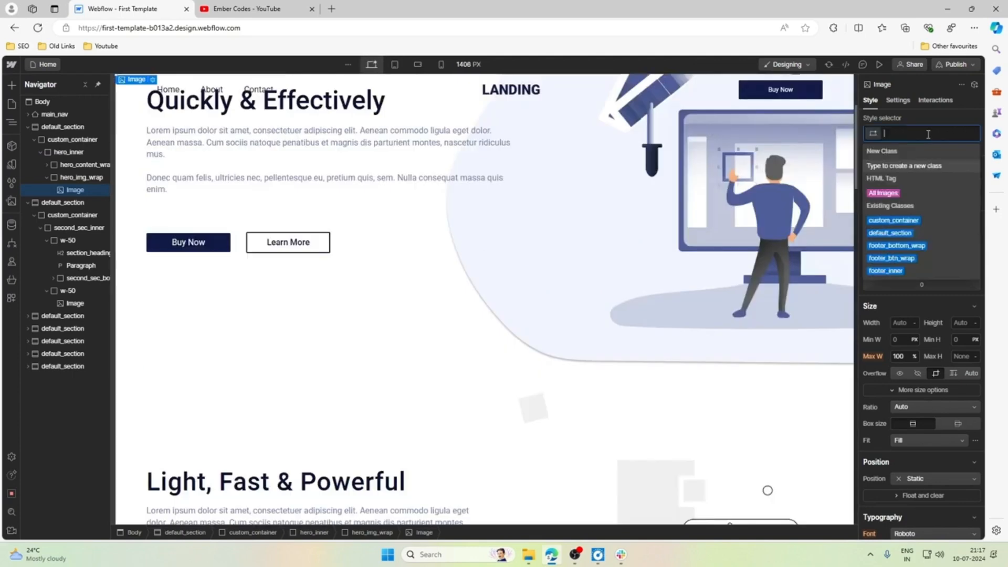
text(hero)
text(img)
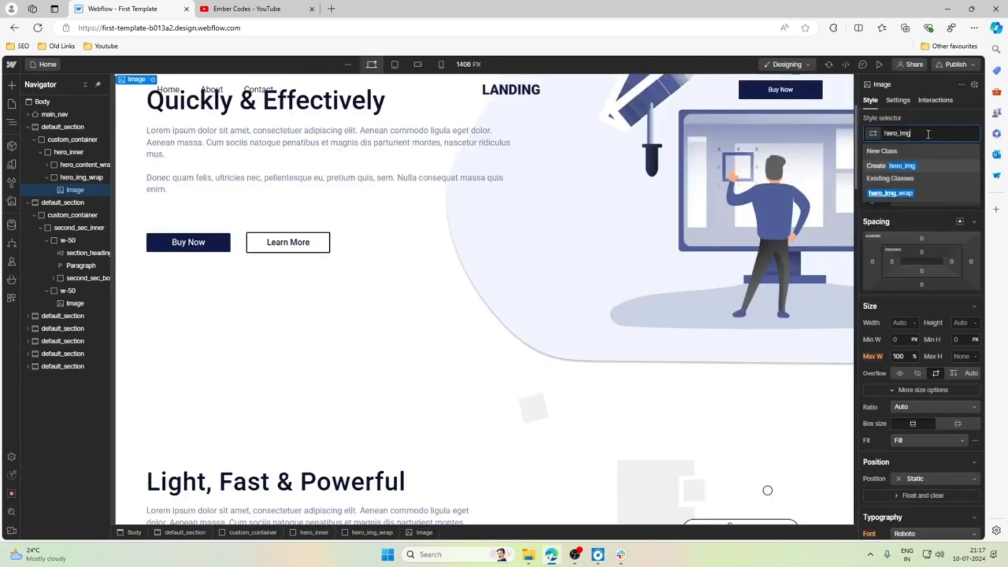
key(Return)
Step: Set the maximum width of hero_img to 60% at the tablet breakpoint
click(396, 65)
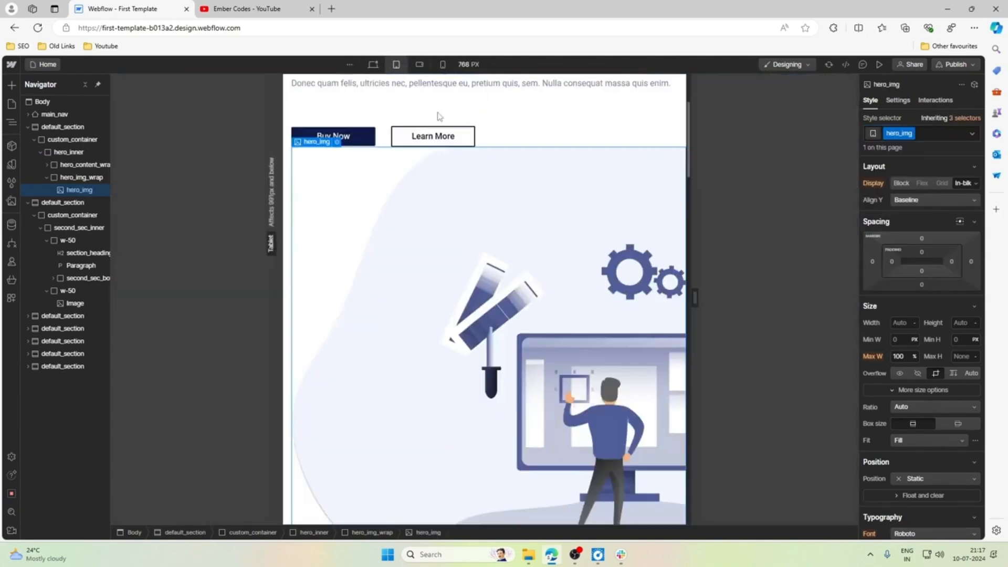
scroll(926, 304, down, 1)
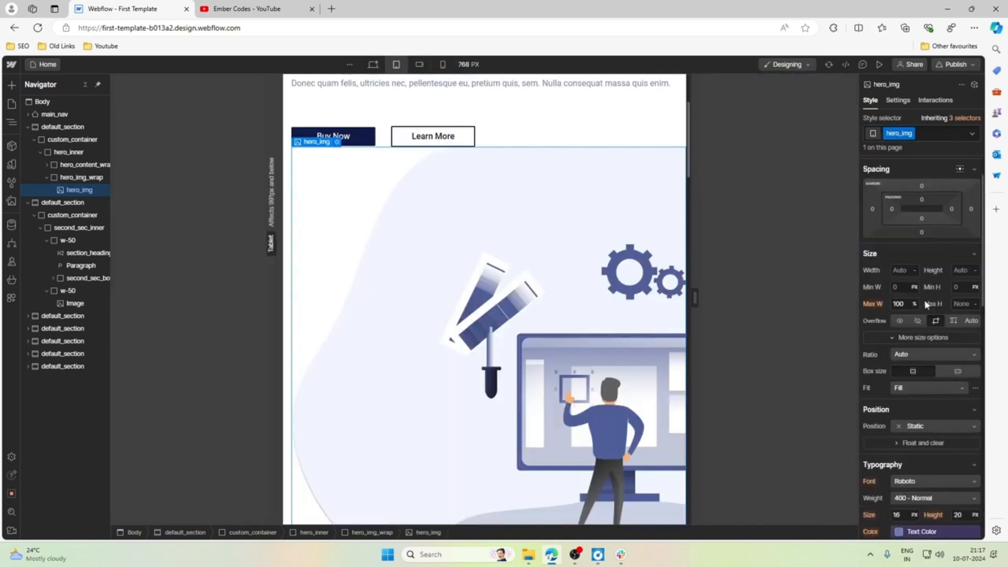
click(899, 304)
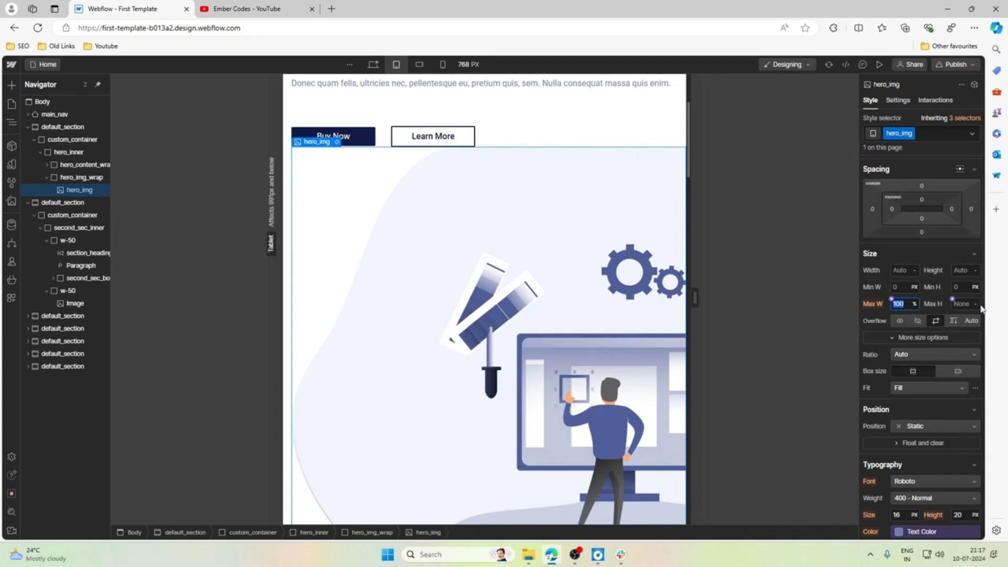
text(60)
key(Return)
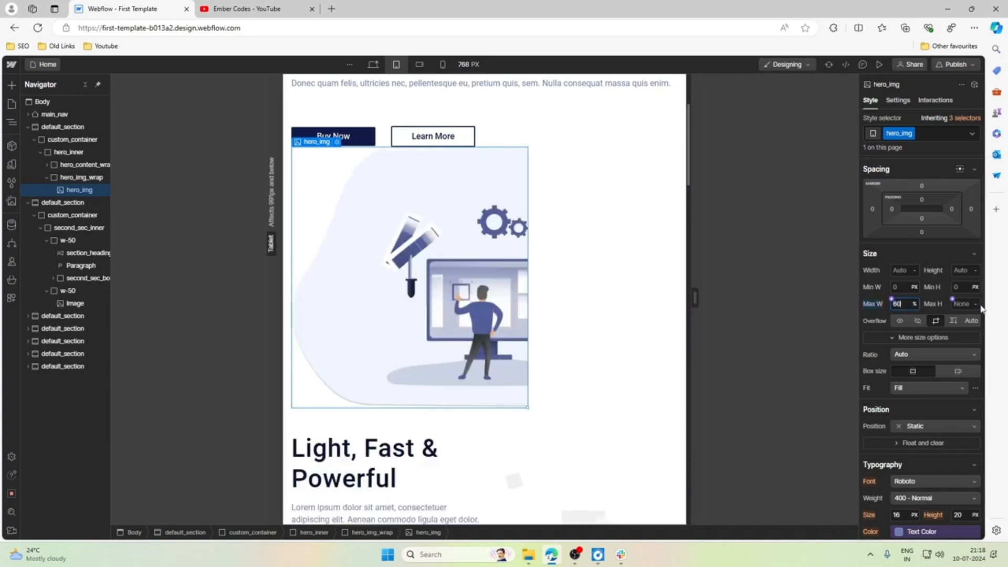
Step: Try an automatic left margin on hero_img, and reset that margin
click(566, 181)
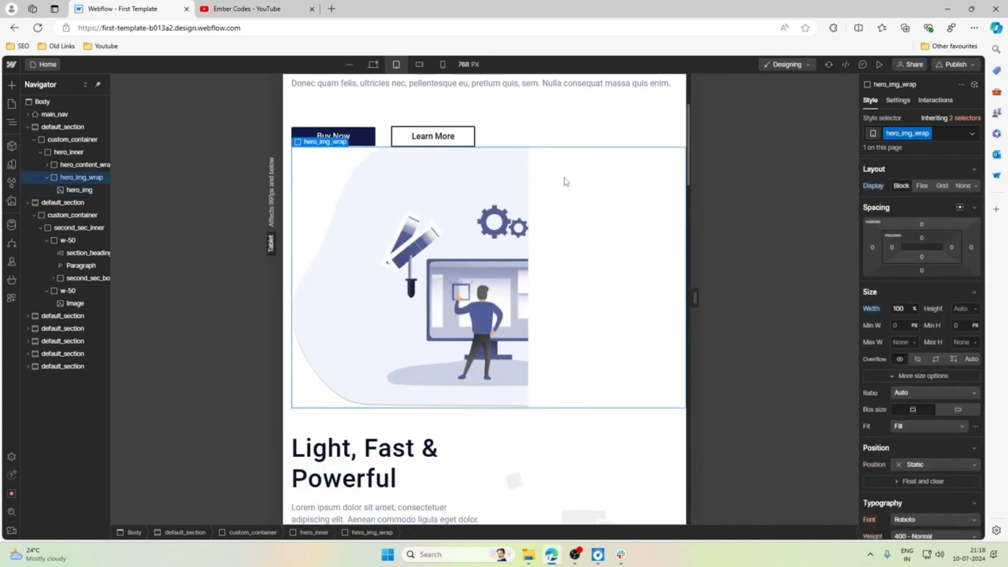
click(490, 218)
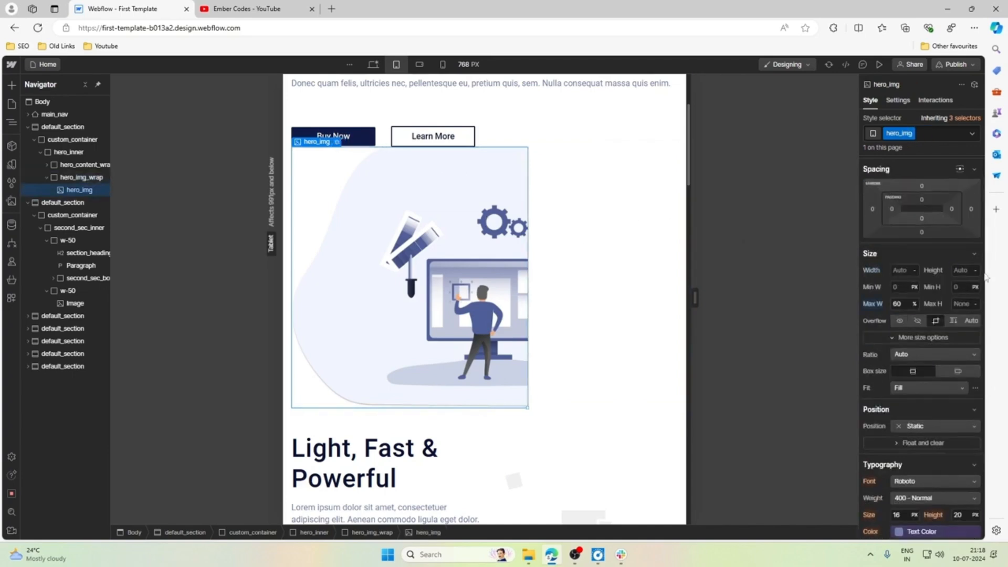
click(875, 209)
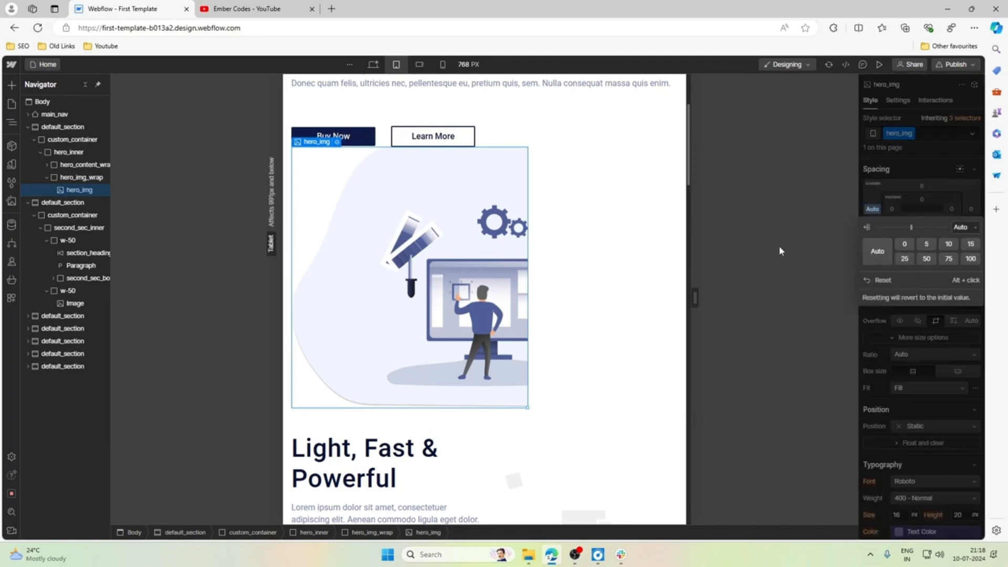
click(875, 213)
click(872, 209)
click(875, 251)
click(873, 209)
click(873, 210)
click(886, 282)
Step: Right-align the content of hero_img_wrap through its text alignment at the tablet breakpoint
click(80, 177)
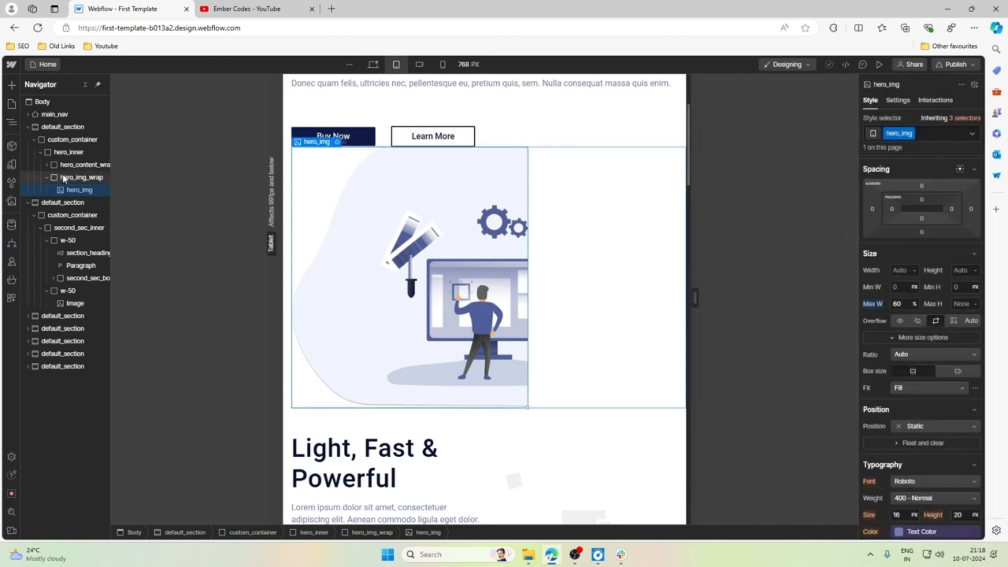
scroll(933, 315, down, 2)
scroll(934, 315, down, 3)
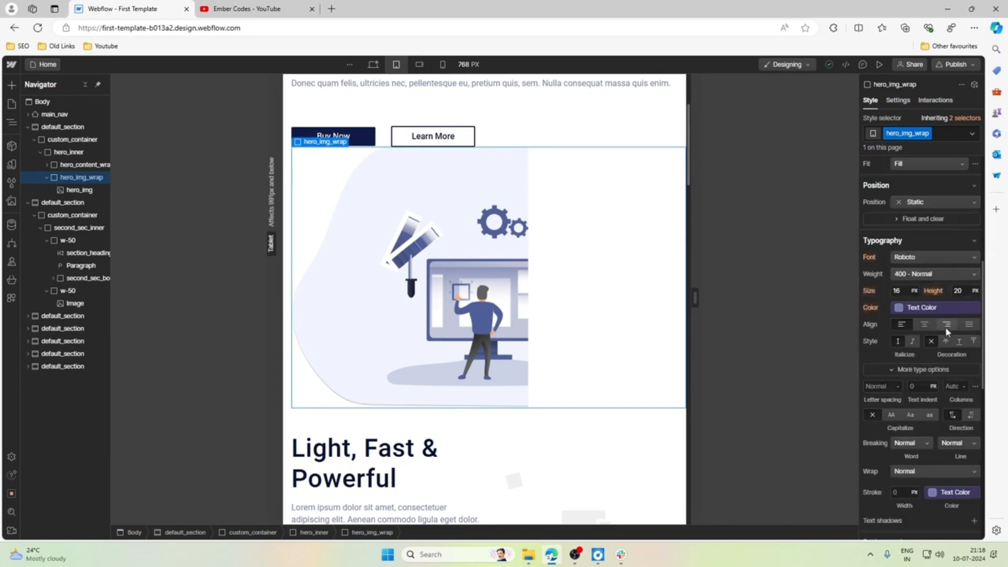
click(945, 324)
scroll(484, 205, up, 3)
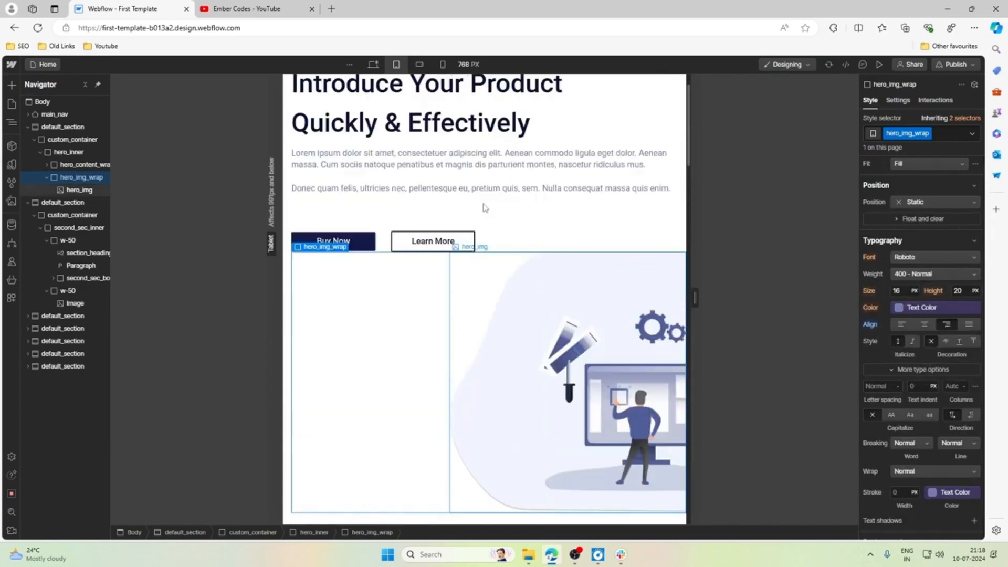
scroll(484, 205, down, 1)
Step: Increase the maximum width of hero_img to 80% at the tablet breakpoint
click(513, 282)
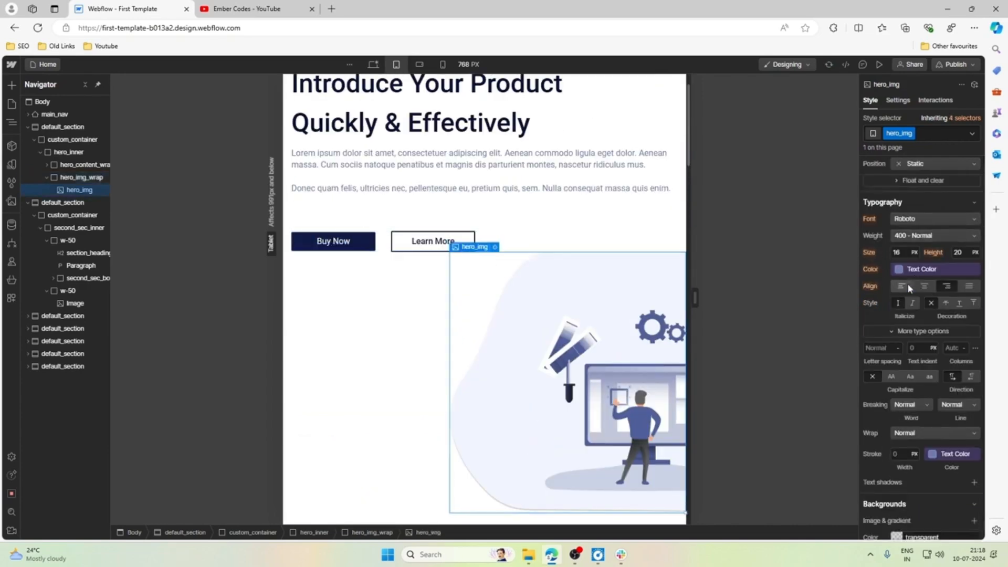
scroll(924, 315, up, 3)
click(898, 303)
key(Up)
key(Up)
key(Up)
key(Up)
key(Up)
key(Up)
key(Up)
key(Up)
key(Up)
key(Up)
key(Up)
key(Up)
key(Up)
key(Up)
key(Up)
key(Up)
key(Up)
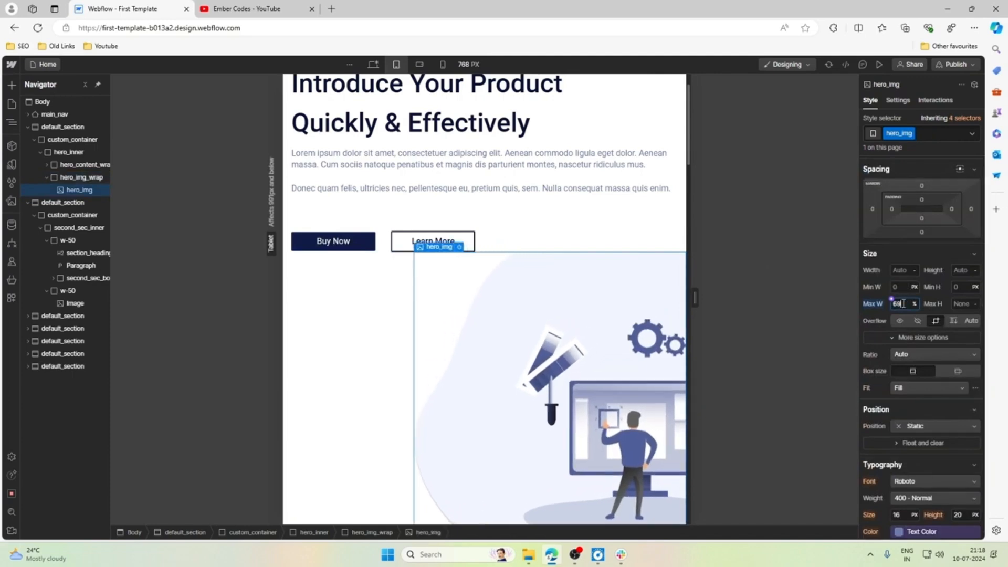
key(Up)
key(Up)
key(Up)
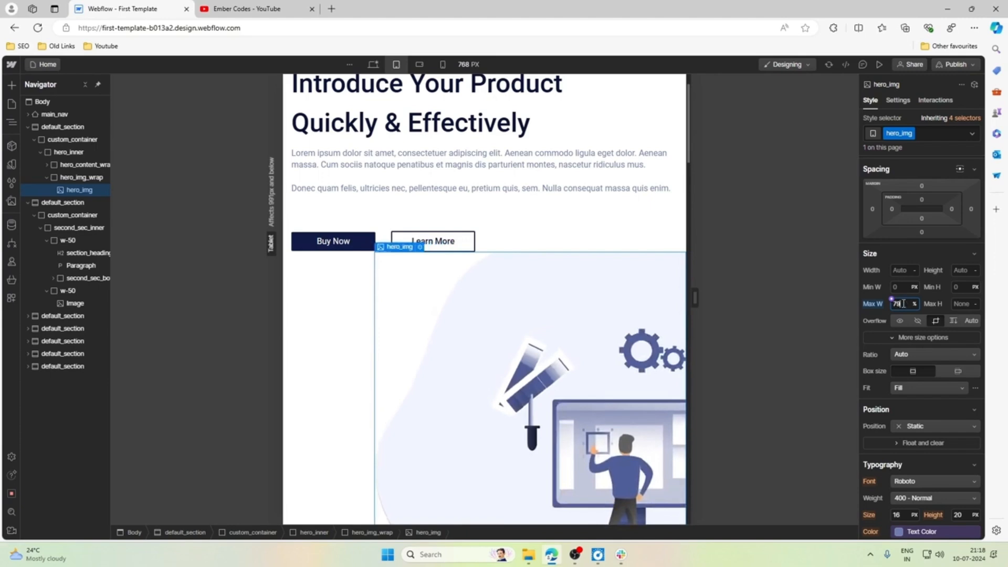
scroll(559, 176, up, 2)
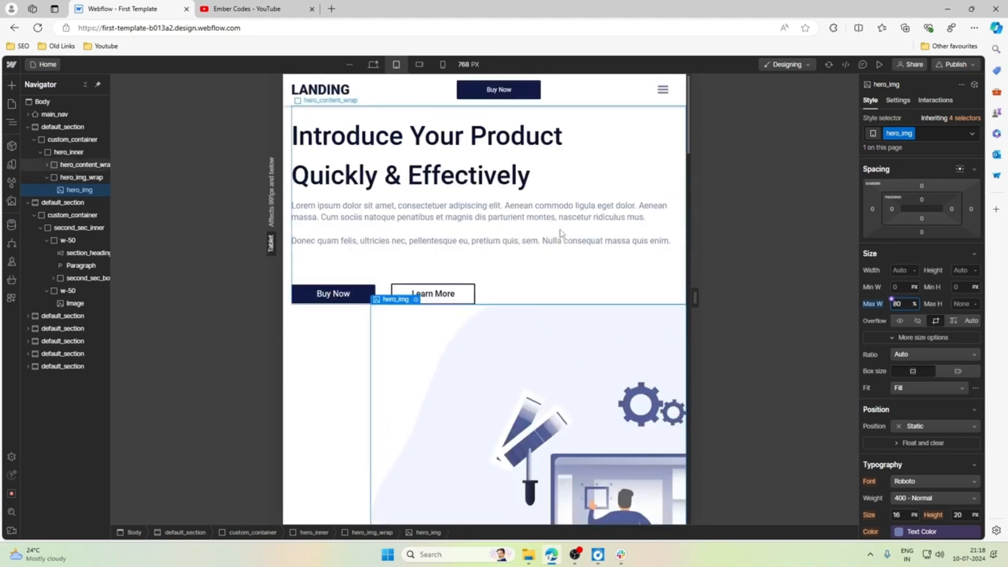
Step: Set both the top and bottom padding of hero_inner to 3rem
click(68, 152)
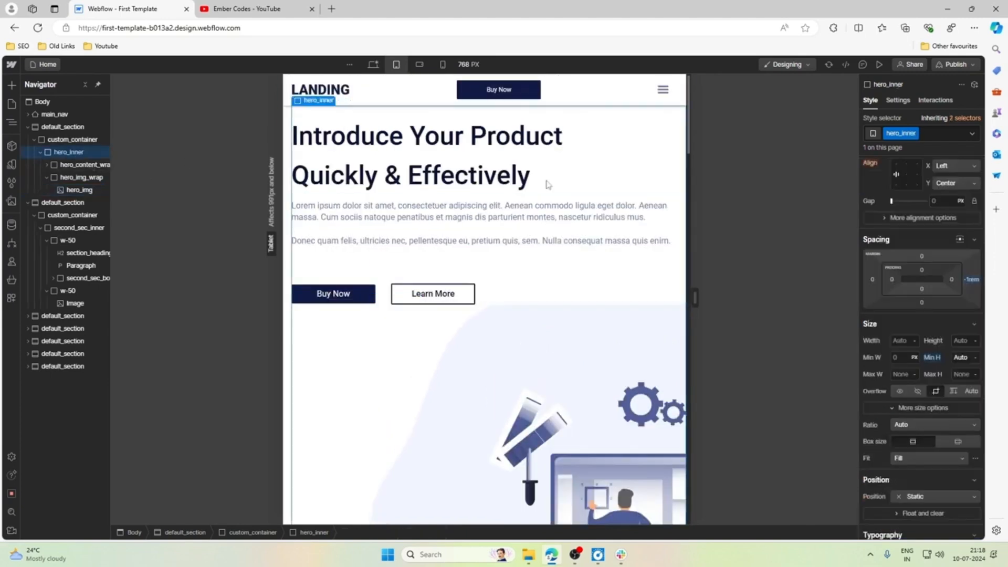
click(922, 321)
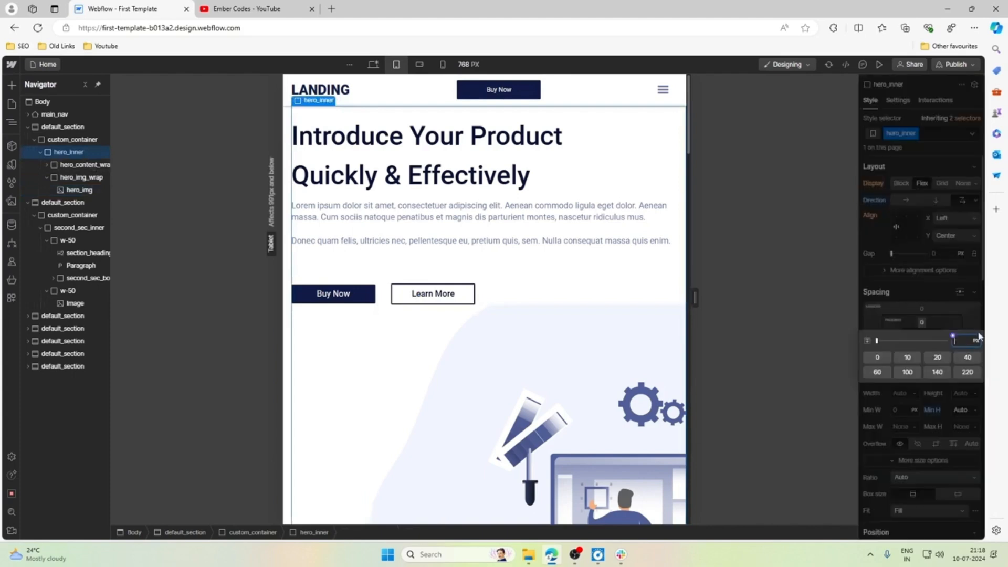
text(3rem)
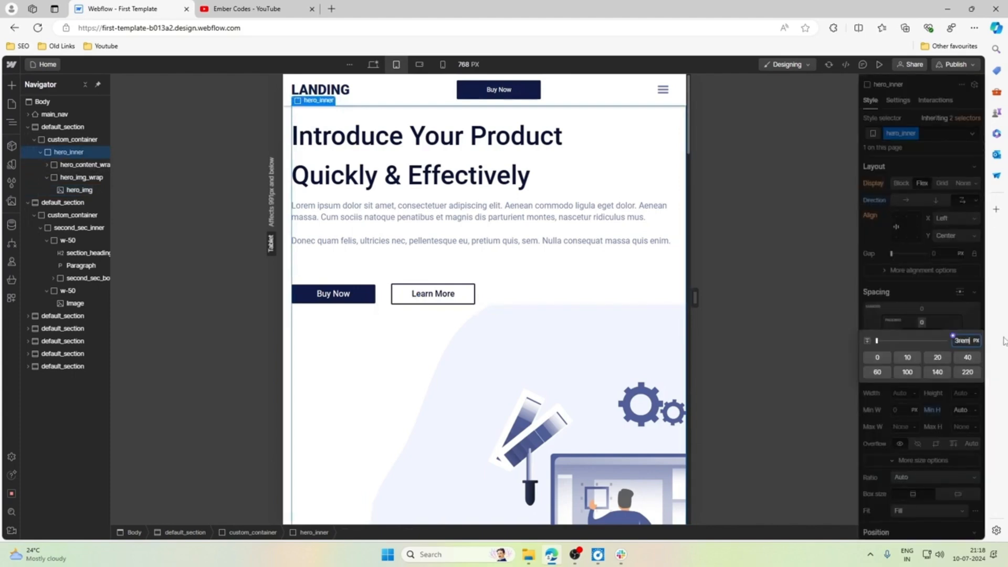
key(Return)
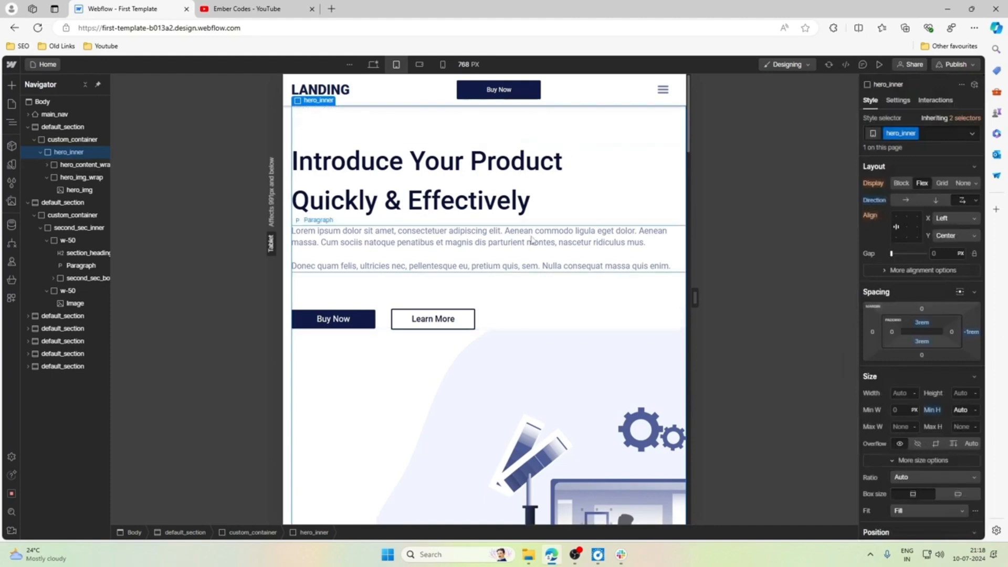
scroll(531, 240, down, 1)
scroll(452, 234, up, 1)
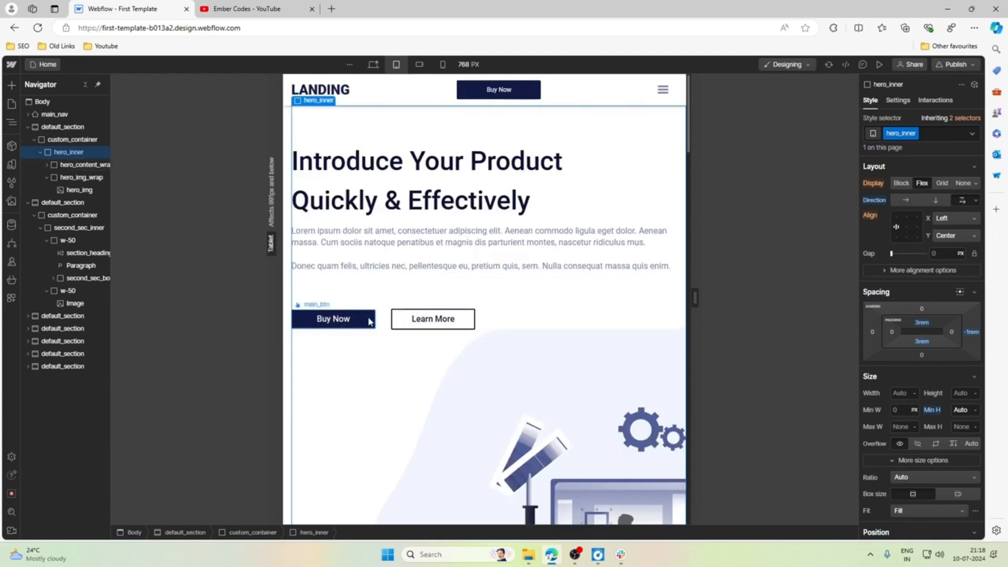
Step: Set the top margin of hero_btn_wrap, the container of the hero buttons, to 2.5rem
click(387, 320)
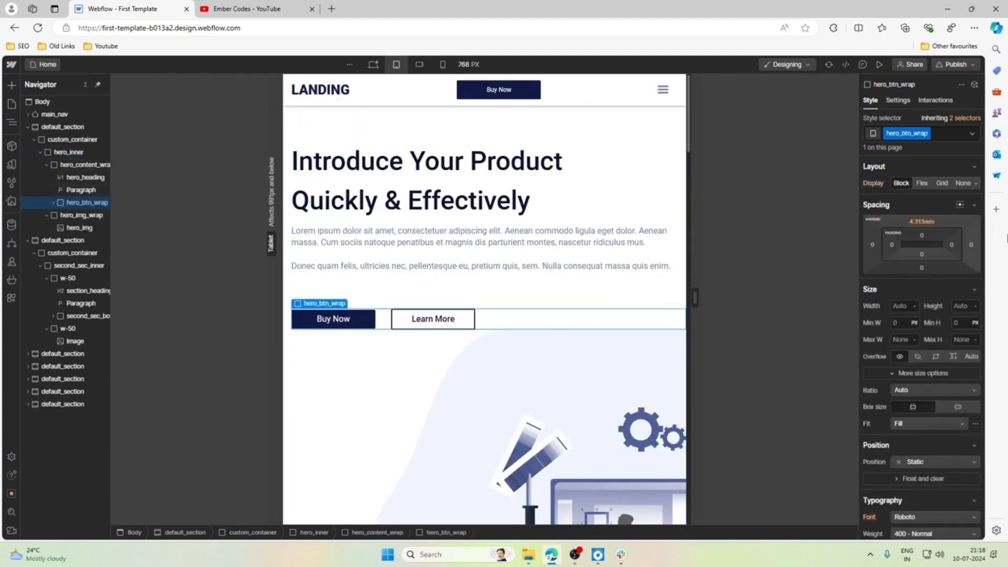
click(928, 224)
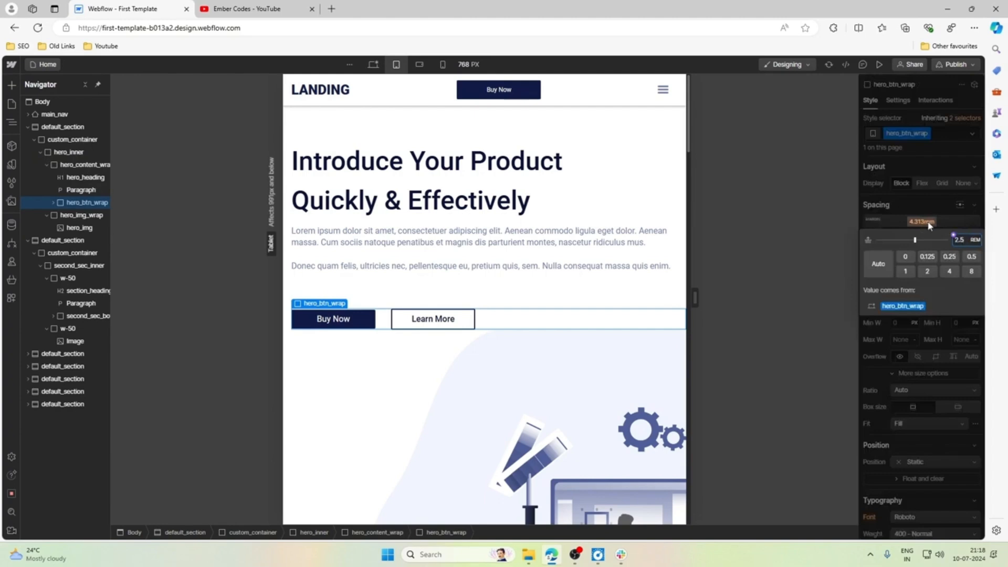
text(2.5)
key(Return)
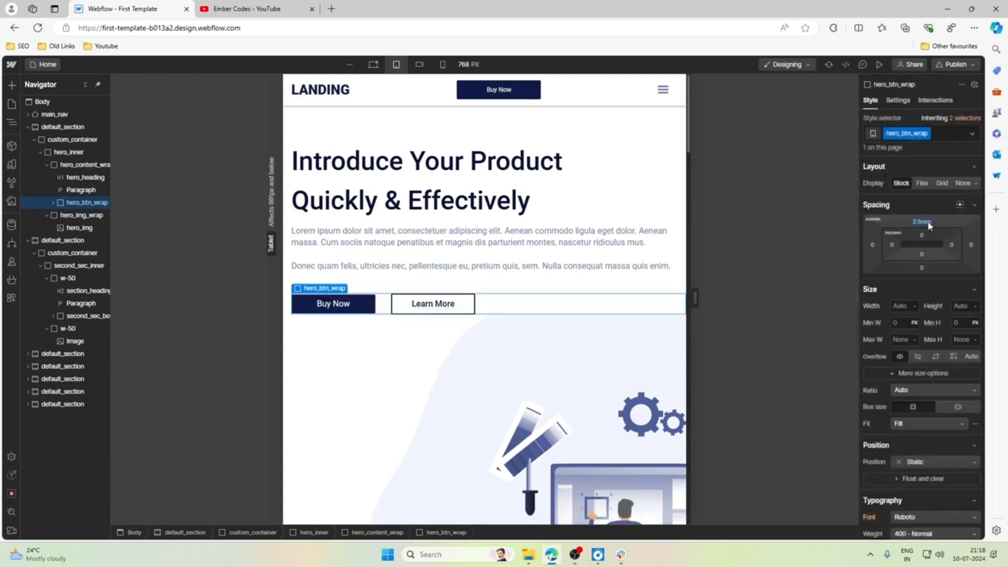
Step: Set the bottom margin of hero_content_wrap to 2rem
click(508, 287)
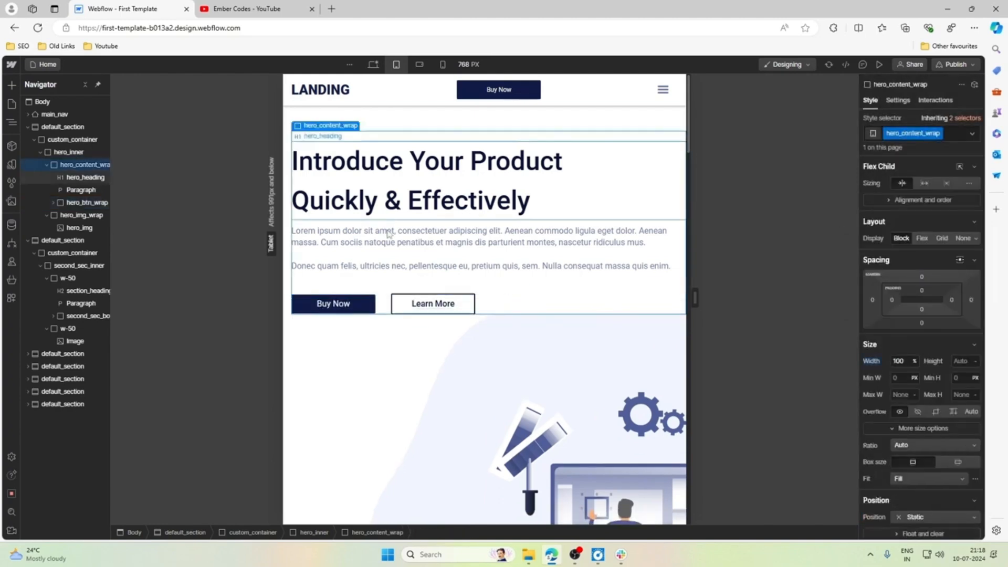
click(921, 322)
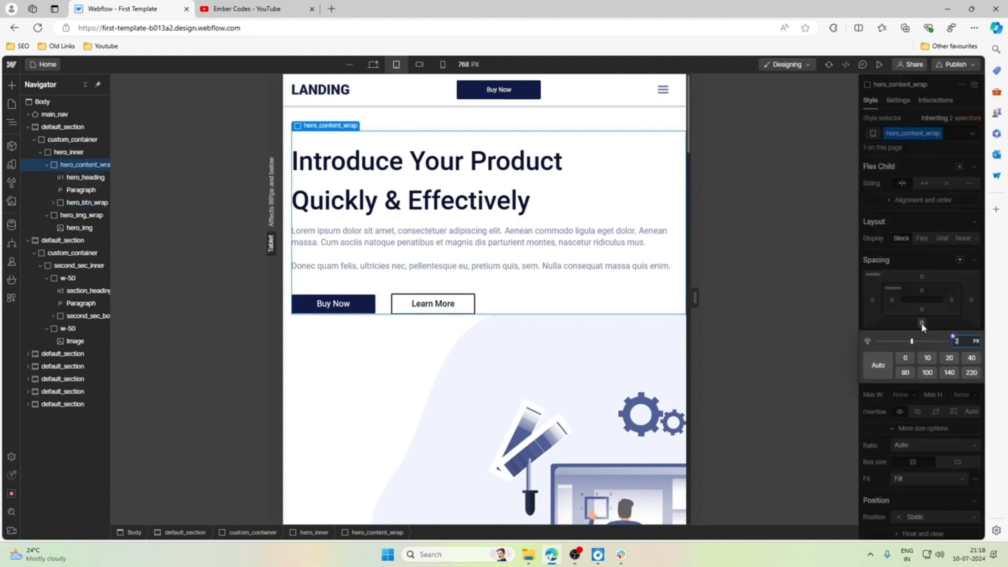
key(Return)
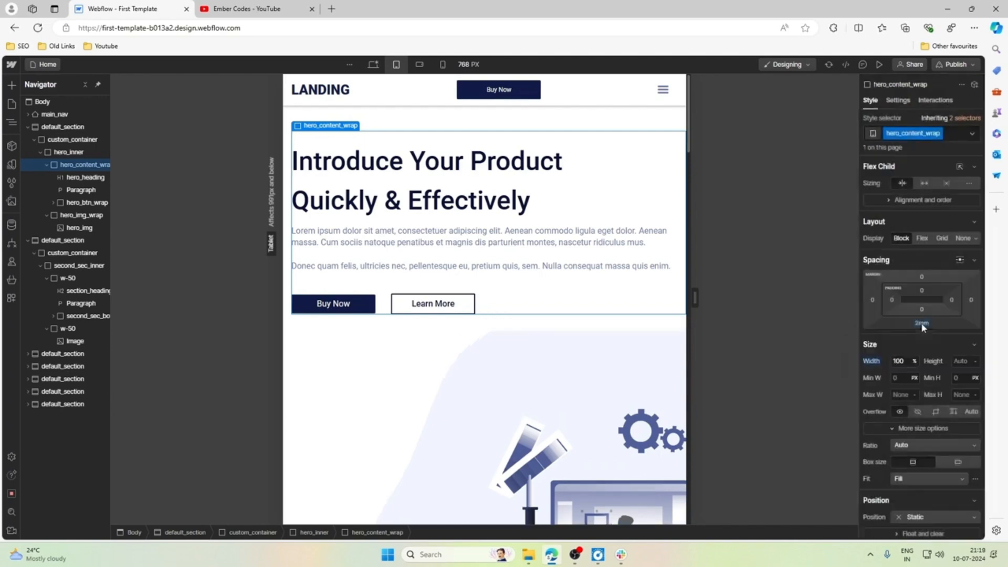
Step: Right-align the text of the hero heading and the paragraph beneath it at the tablet breakpoint
click(524, 264)
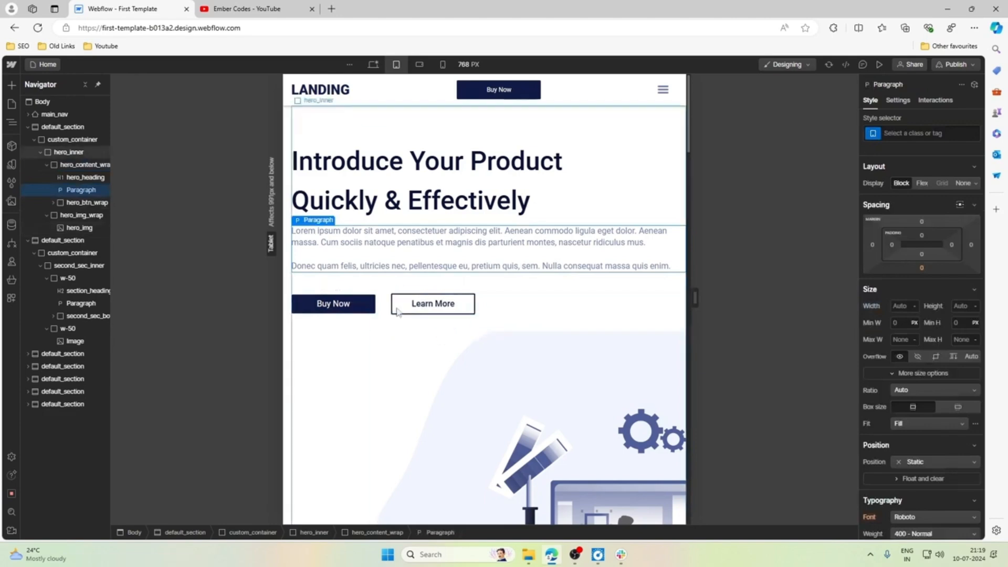
scroll(557, 329, down, 1)
scroll(557, 330, up, 1)
scroll(610, 371, down, 5)
scroll(547, 361, up, 5)
click(559, 197)
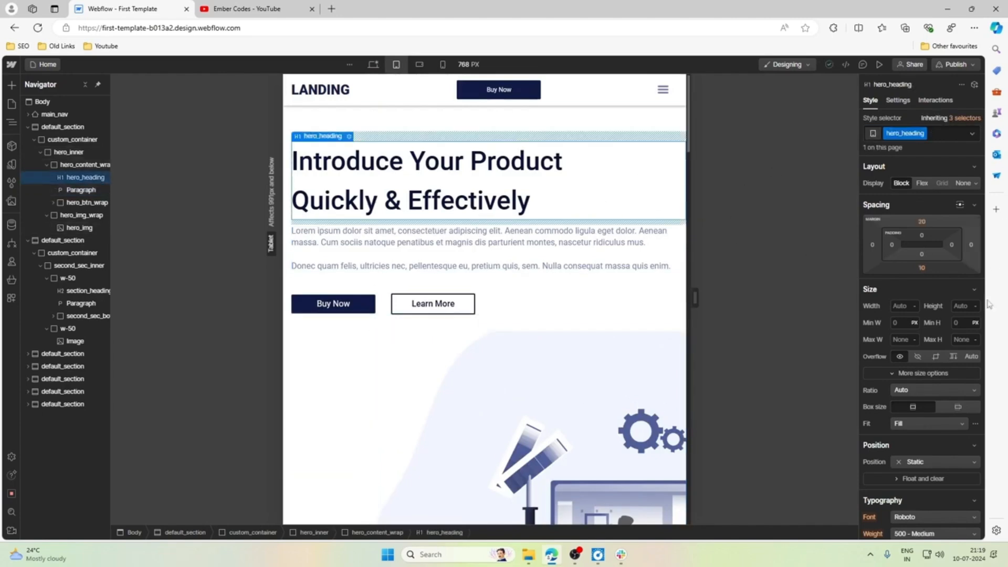
scroll(940, 340, down, 3)
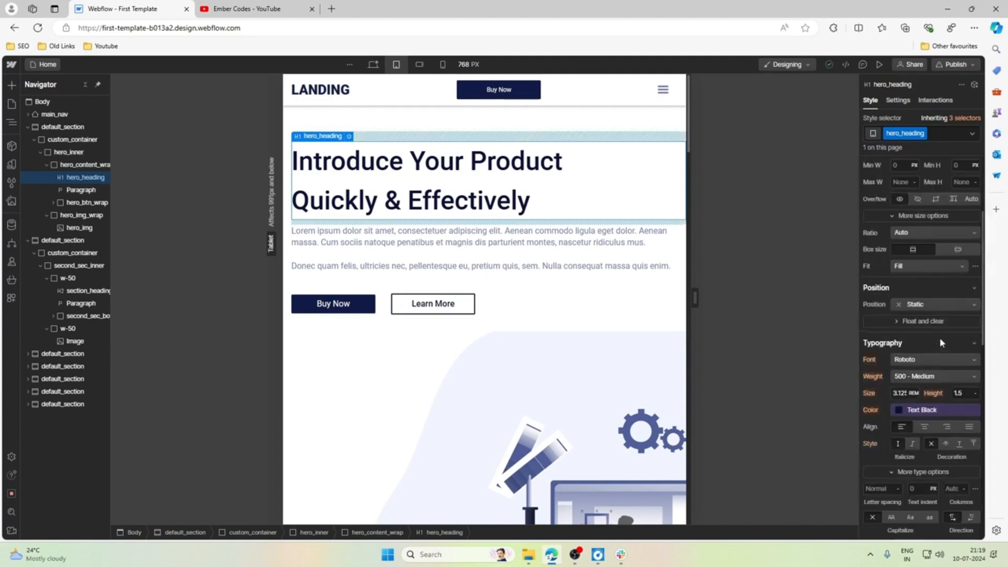
click(947, 426)
click(574, 257)
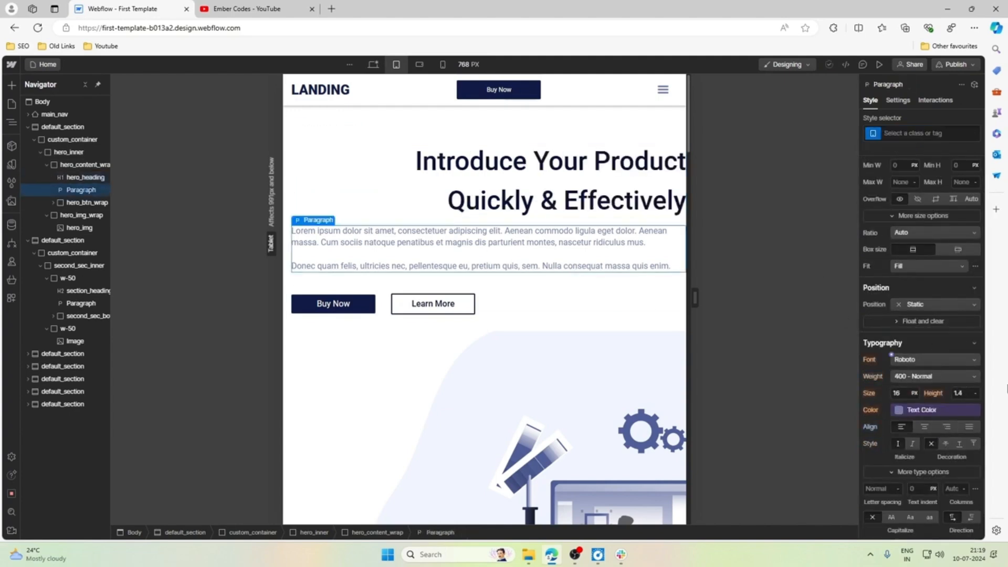
click(947, 426)
Step: Make hero_btn_wrap a horizontal flex container and align its buttons right and vertically centred
click(504, 302)
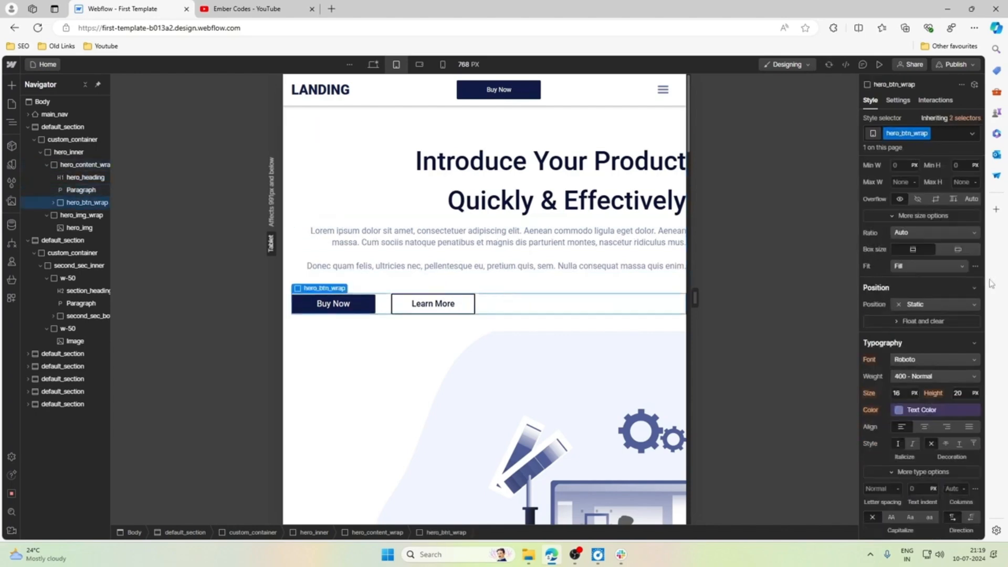
scroll(975, 292, up, 3)
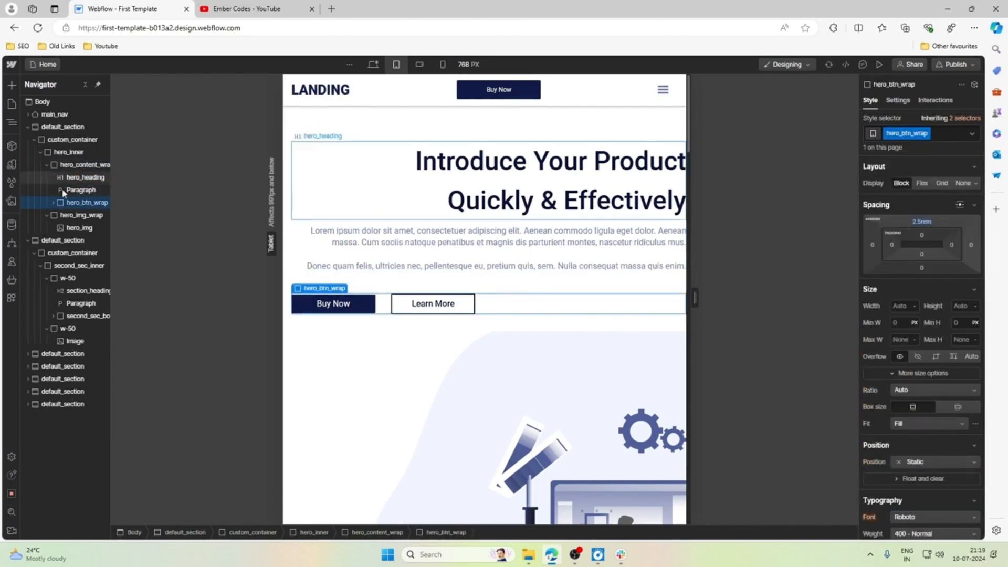
click(54, 203)
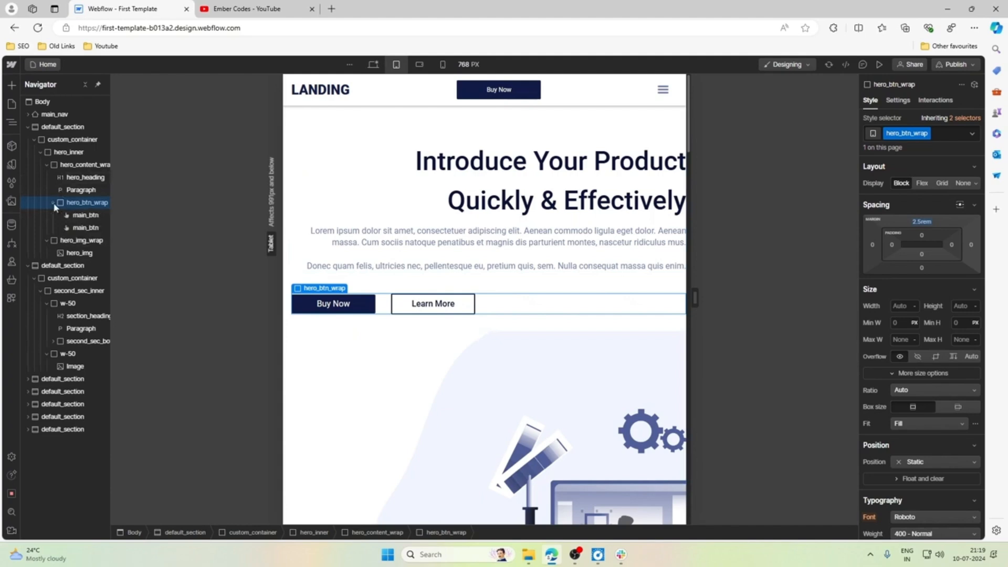
click(54, 203)
click(922, 182)
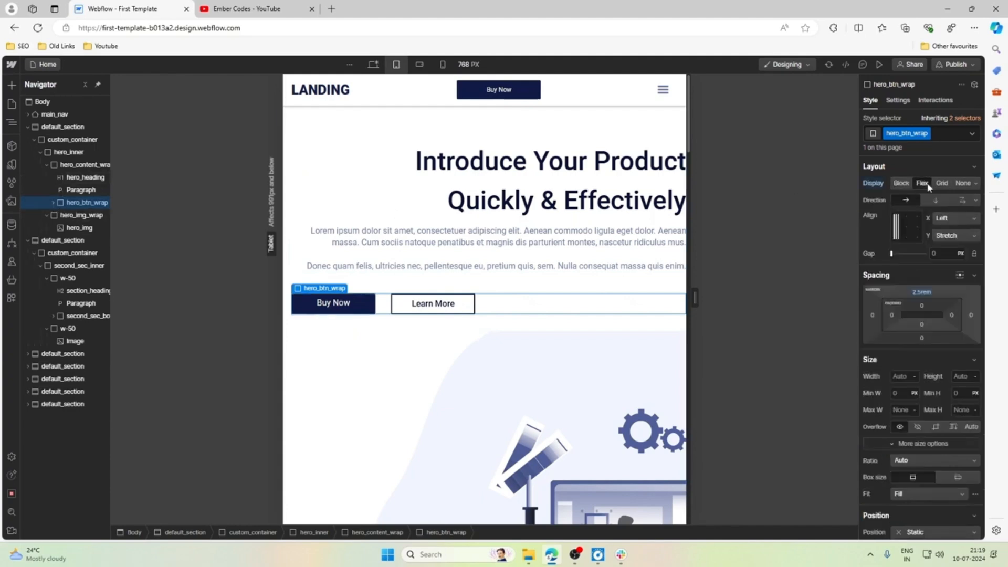
click(975, 201)
click(975, 202)
click(918, 221)
click(918, 226)
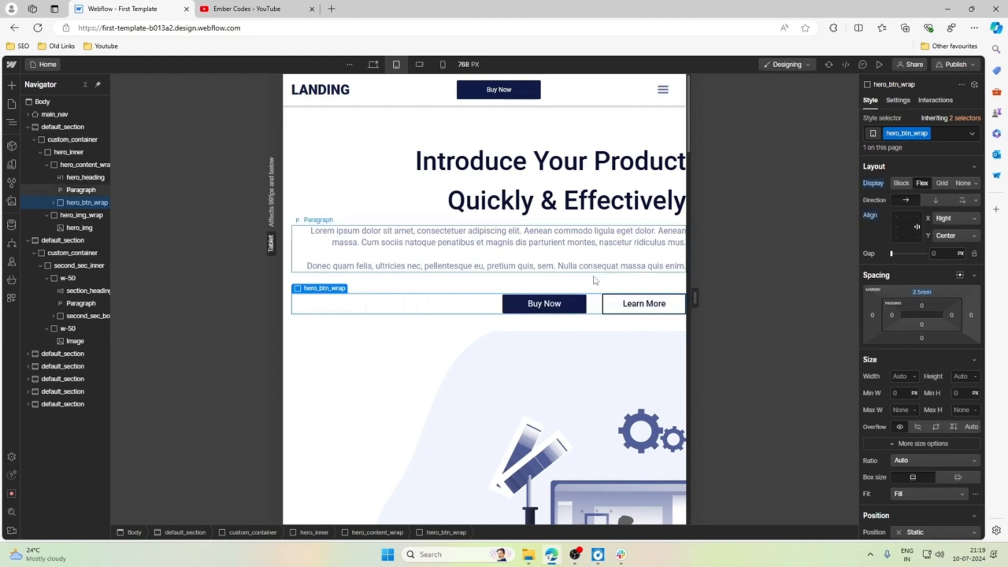
Step: Reset the right alignment of the hero heading, paragraph and buttons so they align left again at the tablet breakpoint
click(427, 288)
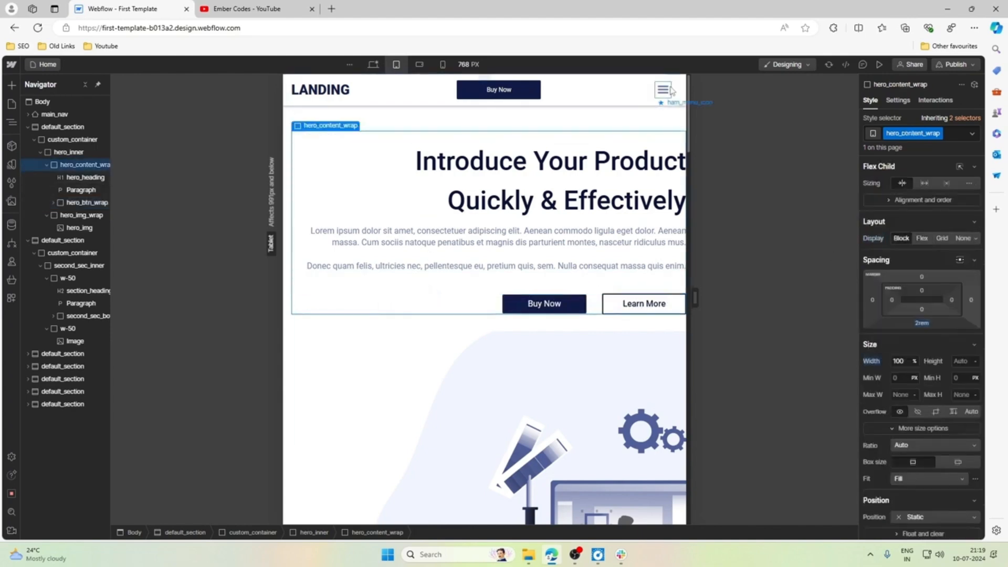
click(630, 90)
scroll(573, 216, down, 5)
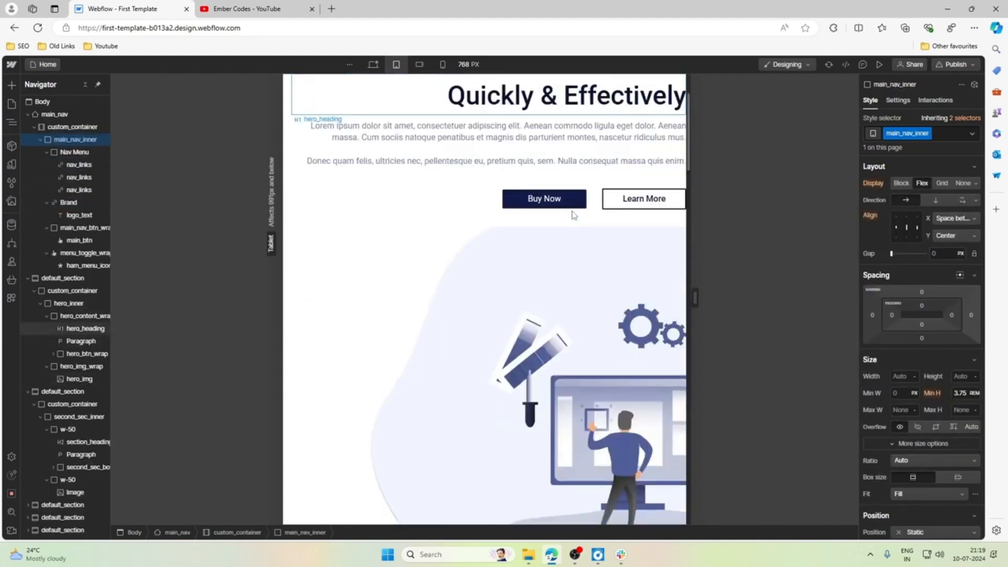
scroll(573, 215, up, 5)
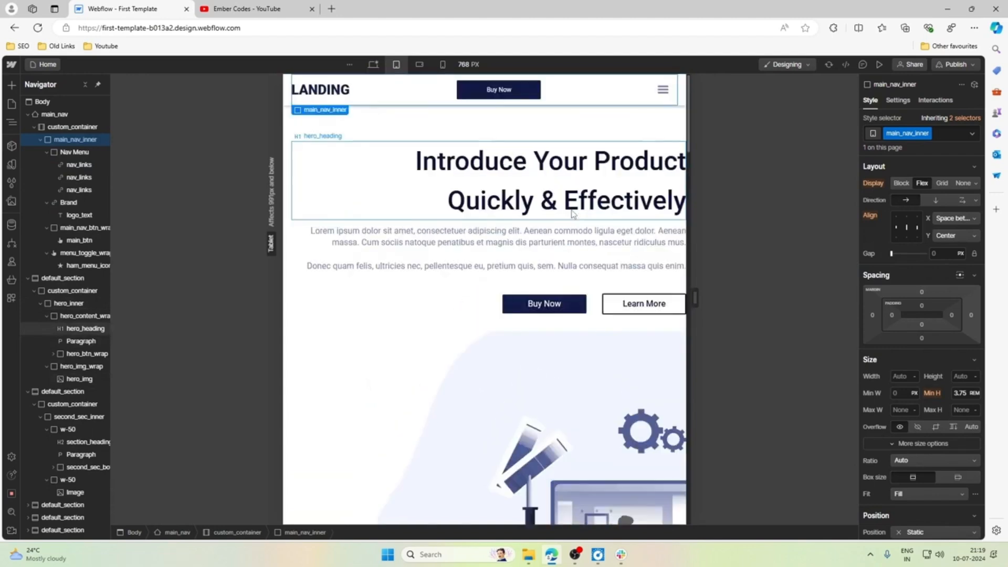
click(570, 122)
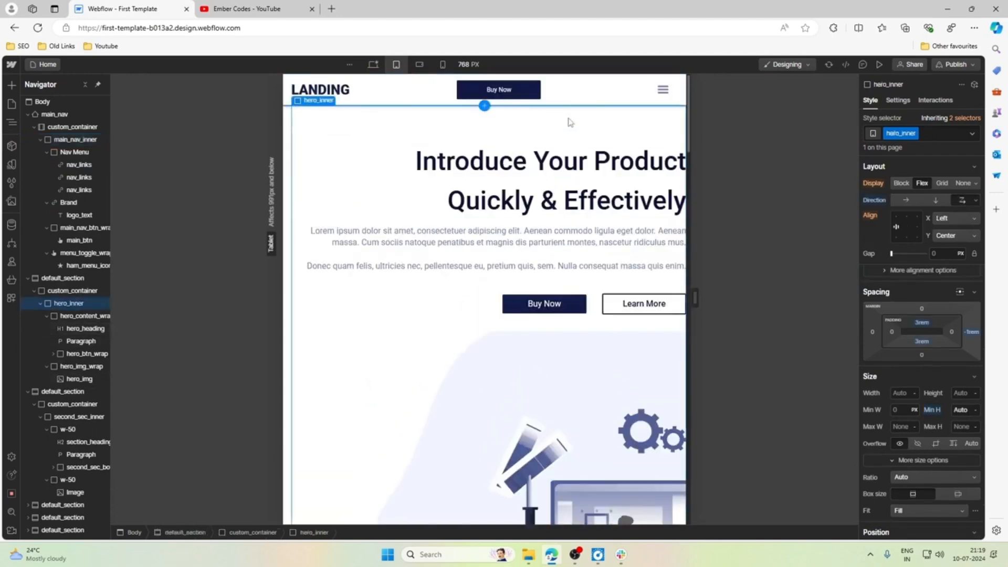
click(403, 186)
scroll(895, 351, down, 1)
scroll(895, 352, down, 3)
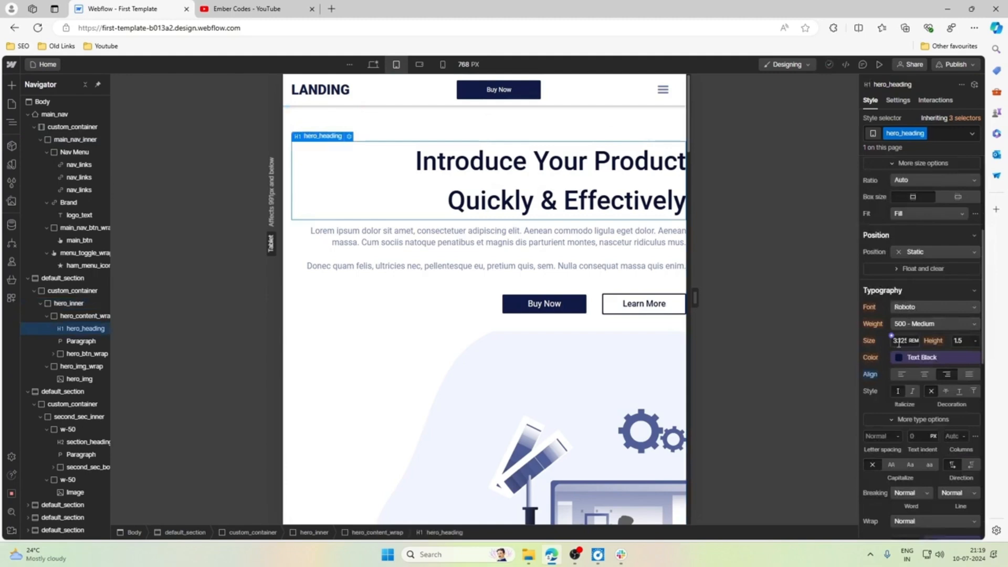
click(877, 375)
click(882, 389)
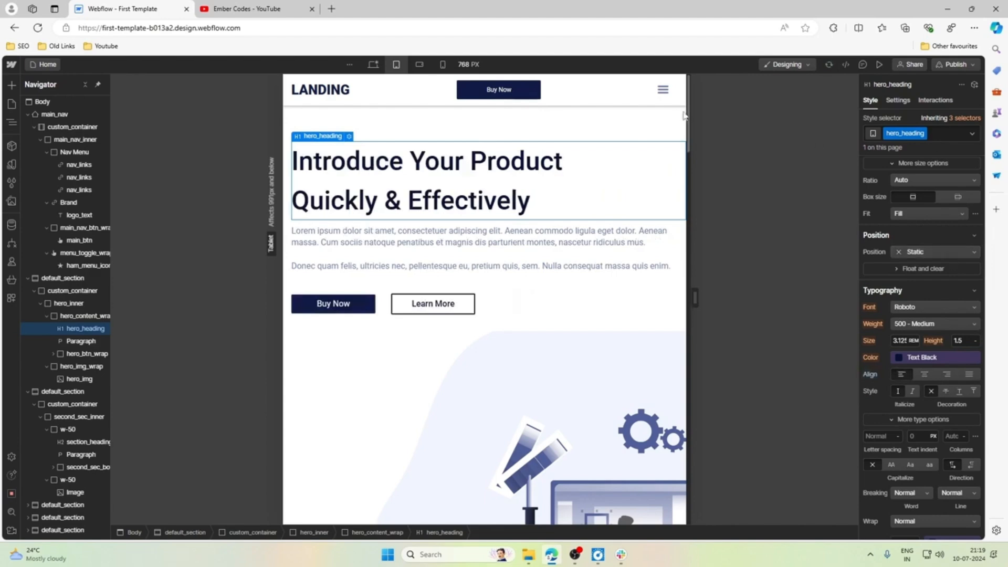
Step: Examine the layout of the hero section and the section beneath it at the tablet breakpoint
click(646, 121)
scroll(673, 313, down, 2)
scroll(673, 313, down, 4)
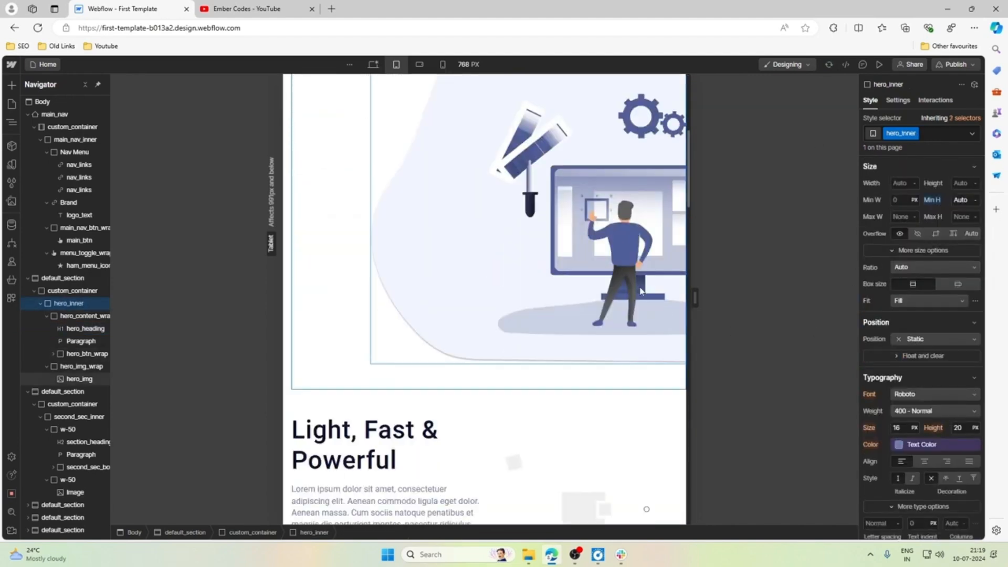
scroll(629, 289, up, 6)
scroll(630, 289, down, 5)
scroll(630, 289, up, 5)
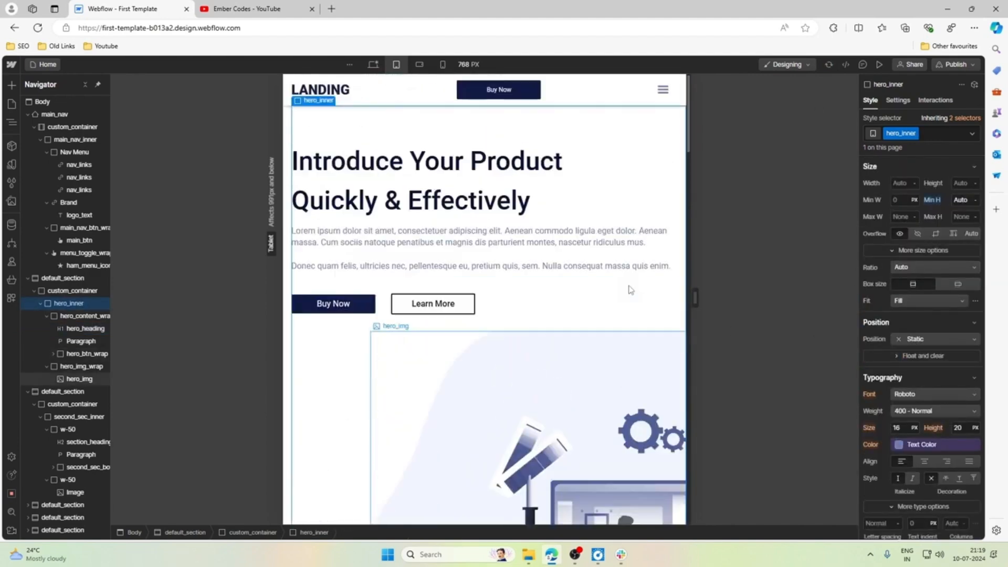
scroll(608, 225, down, 7)
scroll(610, 224, down, 2)
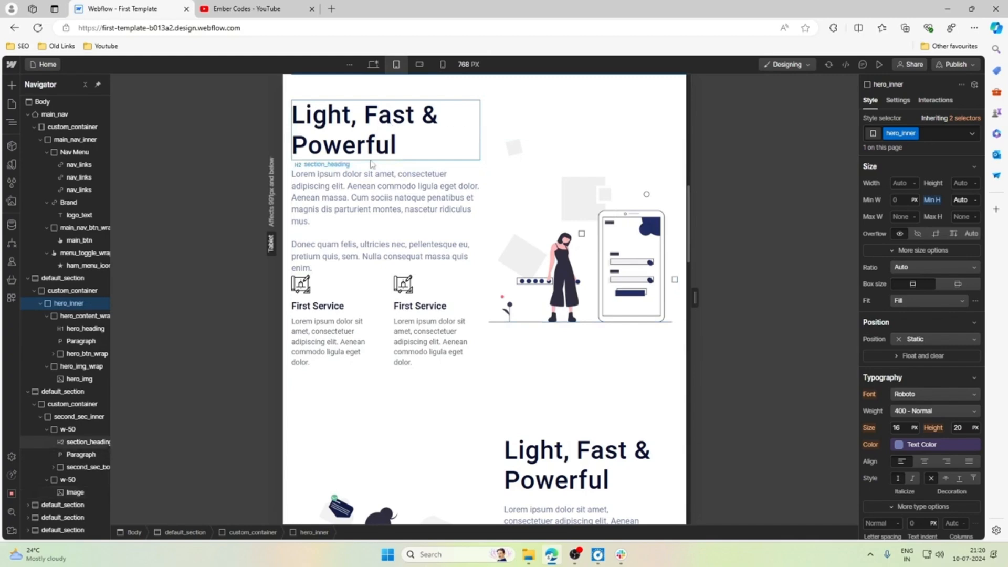
Step: Let the flex children of second_sec_inner, the container of the section below the hero, wrap onto multiple lines
click(86, 85)
click(28, 139)
click(35, 151)
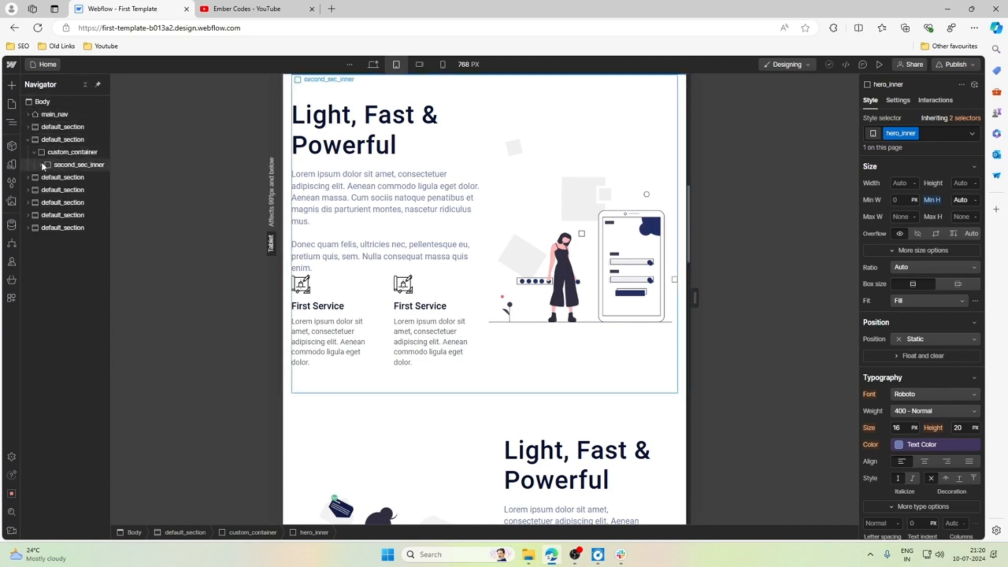
click(42, 165)
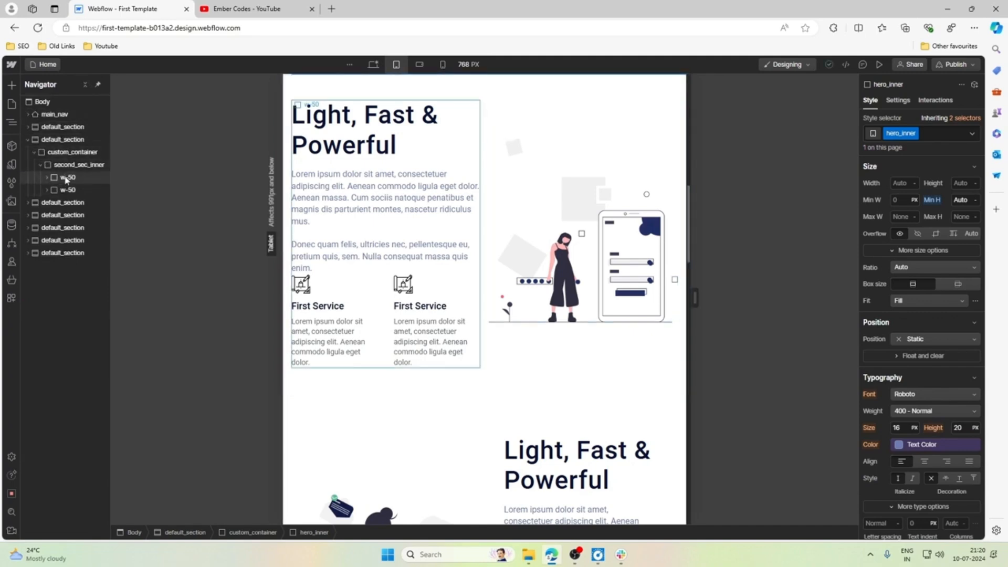
click(67, 191)
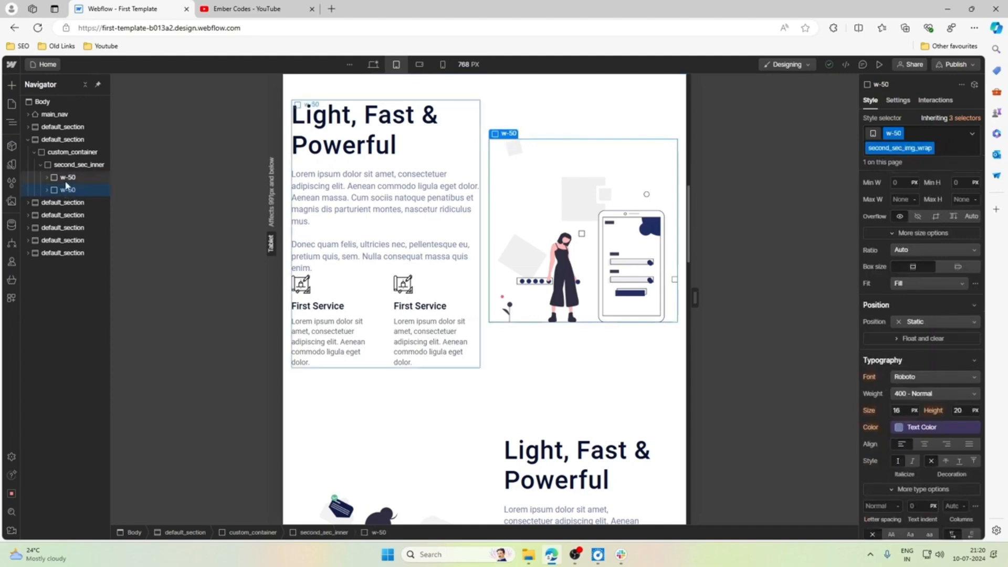
click(67, 166)
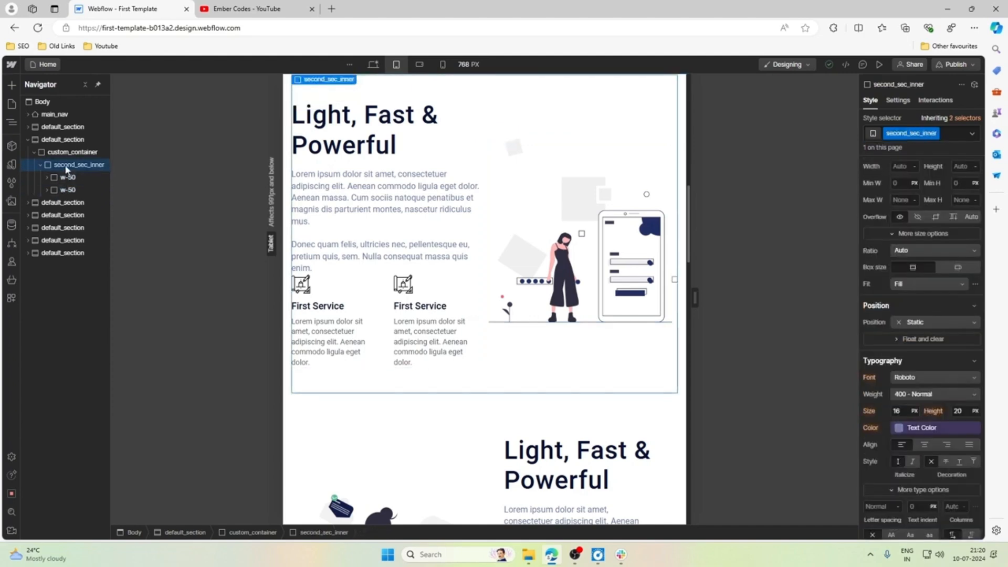
click(64, 178)
click(65, 190)
click(64, 165)
scroll(753, 153, up, 1)
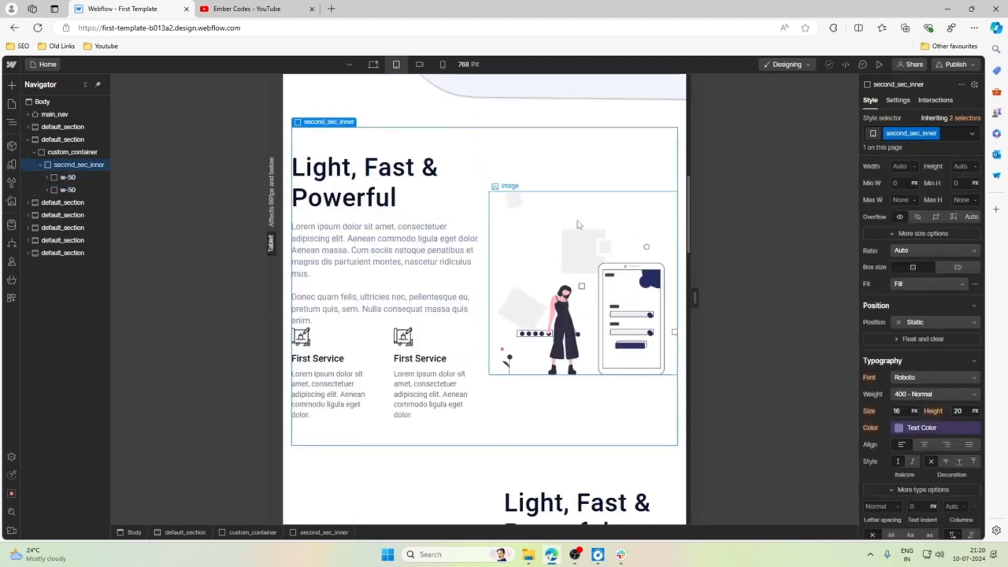
scroll(968, 254, up, 4)
click(963, 199)
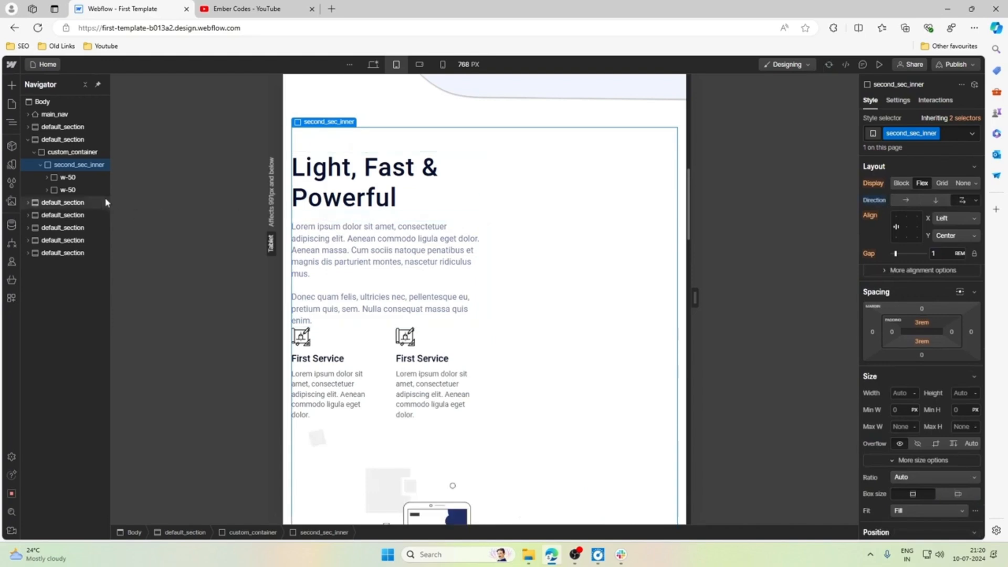
Step: Set the width of both w-50 blocks inside second_sec_inner, the content wrap and the image wrap, to 100%
click(66, 177)
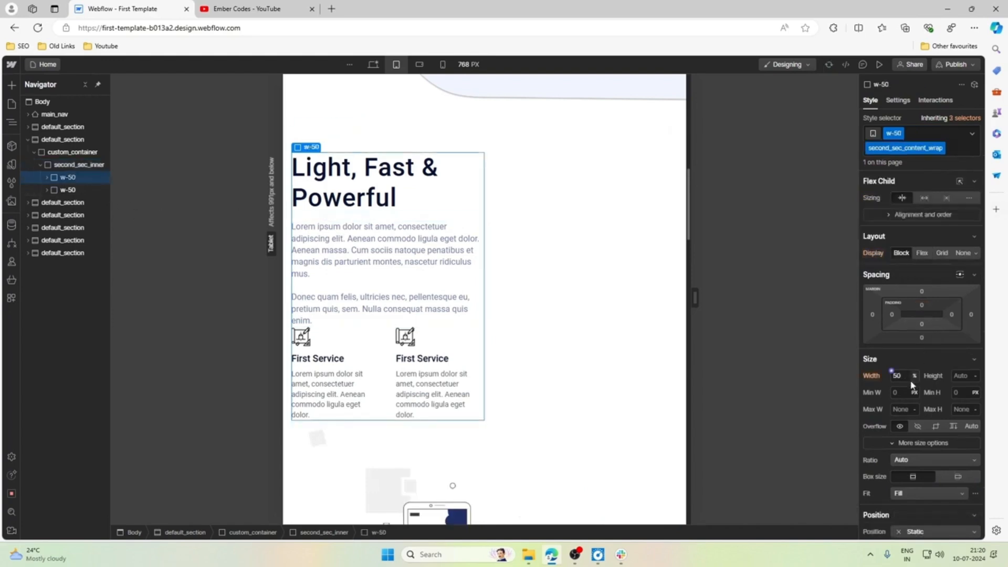
text(100)
key(Return)
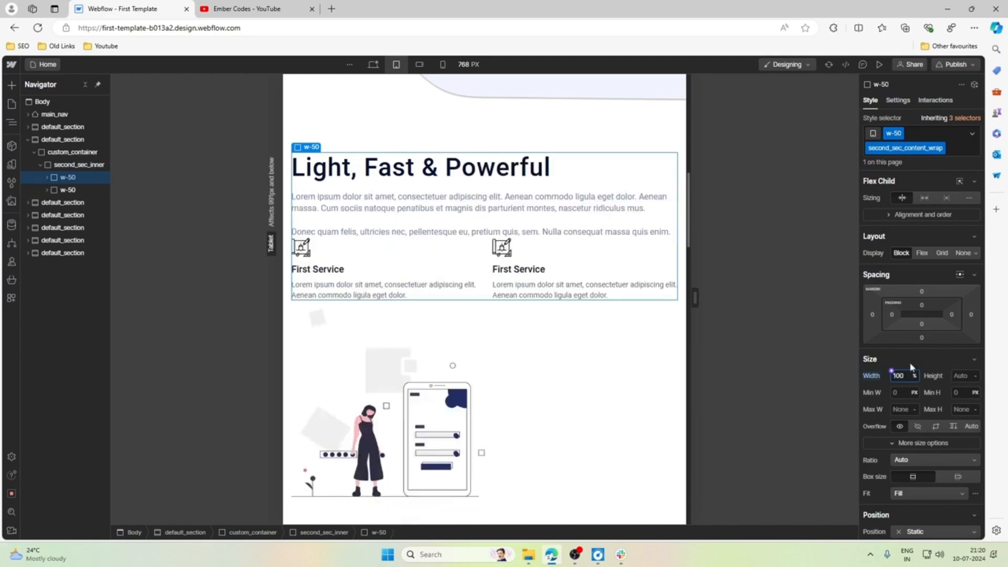
click(77, 191)
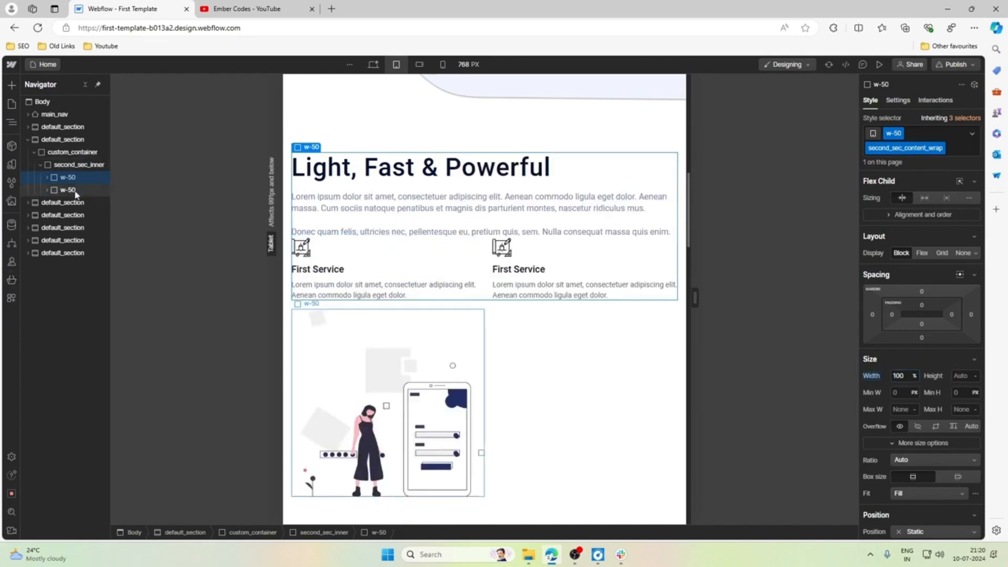
click(897, 376)
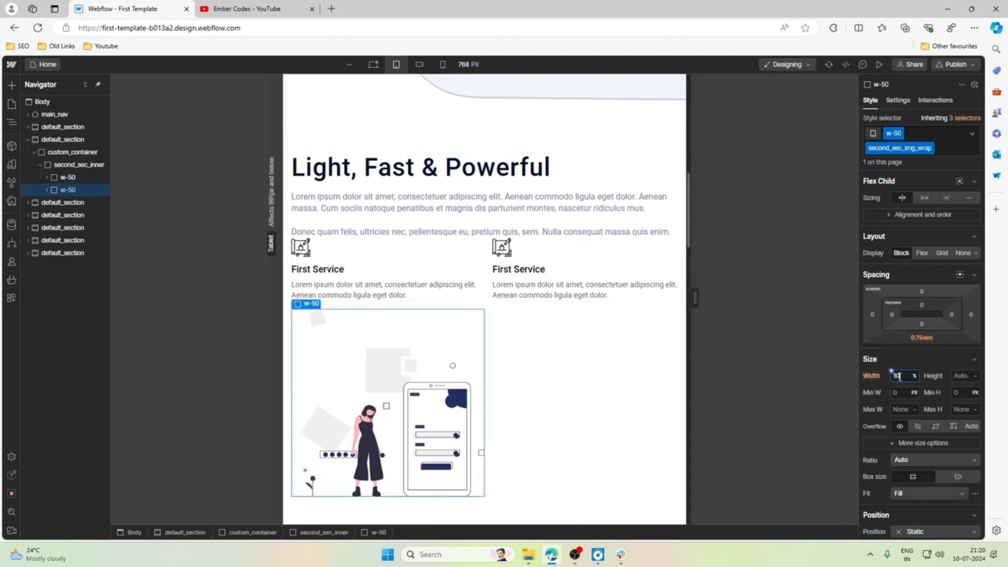
key(Return)
Step: Set the font size of hero_heading to 2.5rem and its line height to 1.2
scroll(581, 293, up, 10)
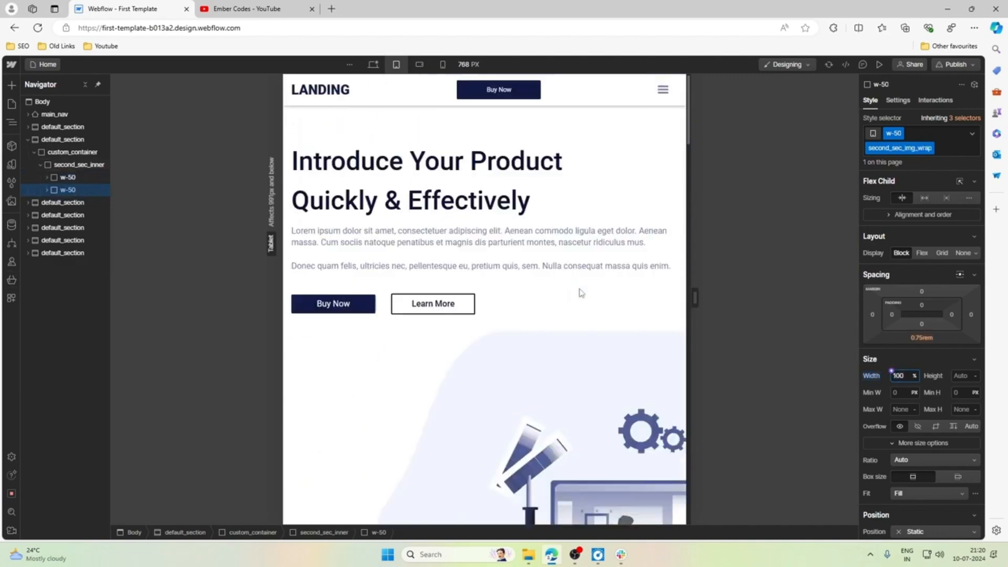
click(413, 168)
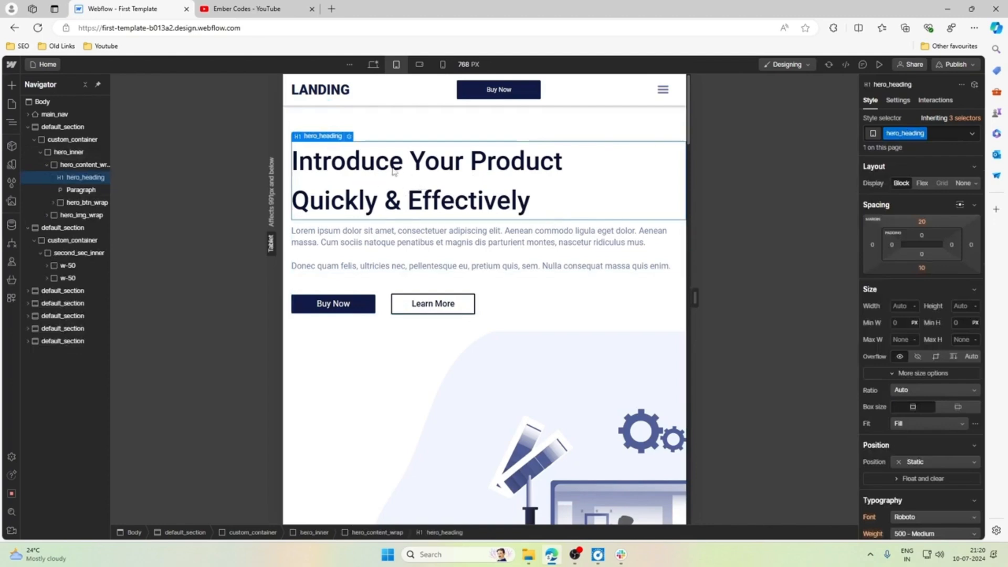
scroll(933, 350, down, 3)
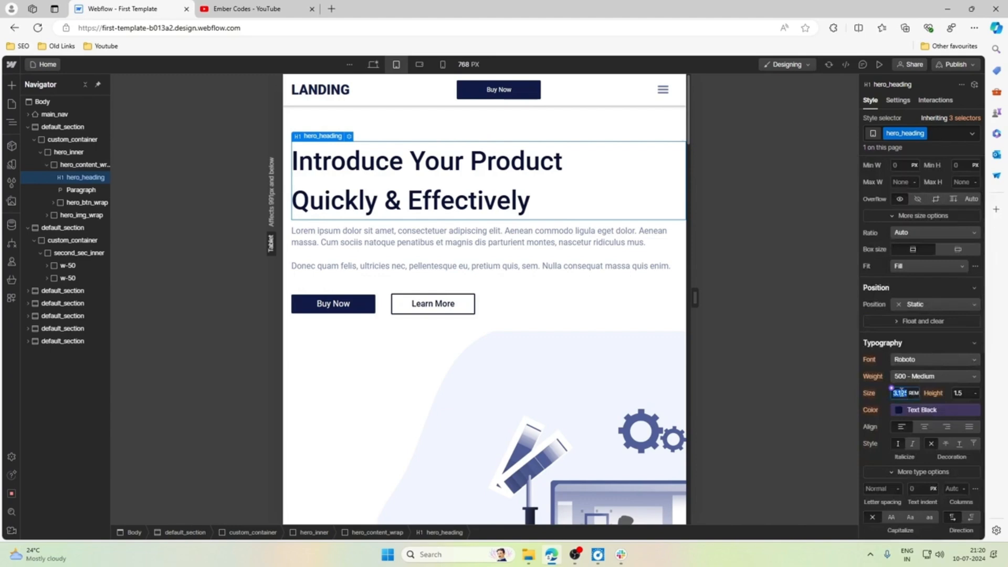
key(Return)
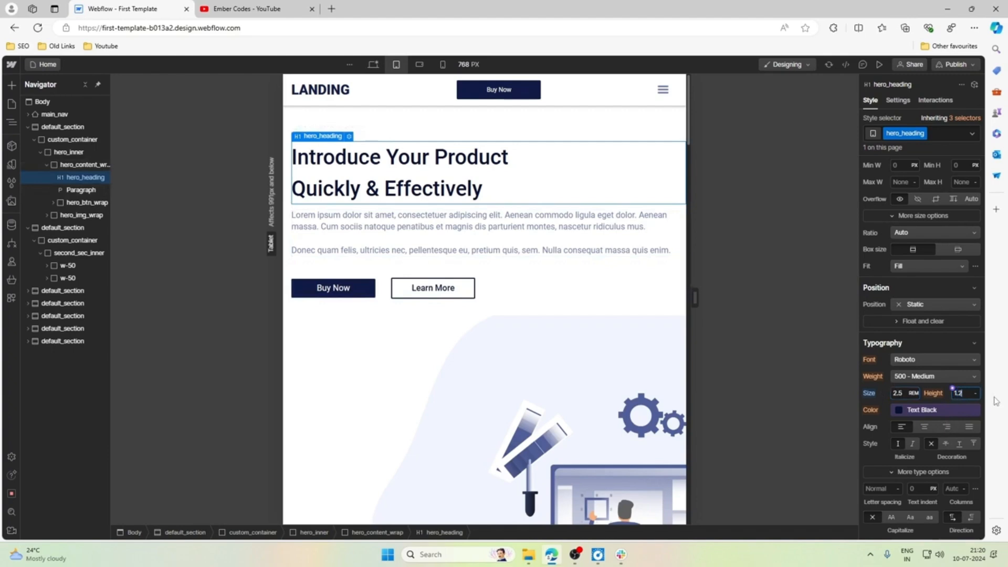
text(1.2)
key(Return)
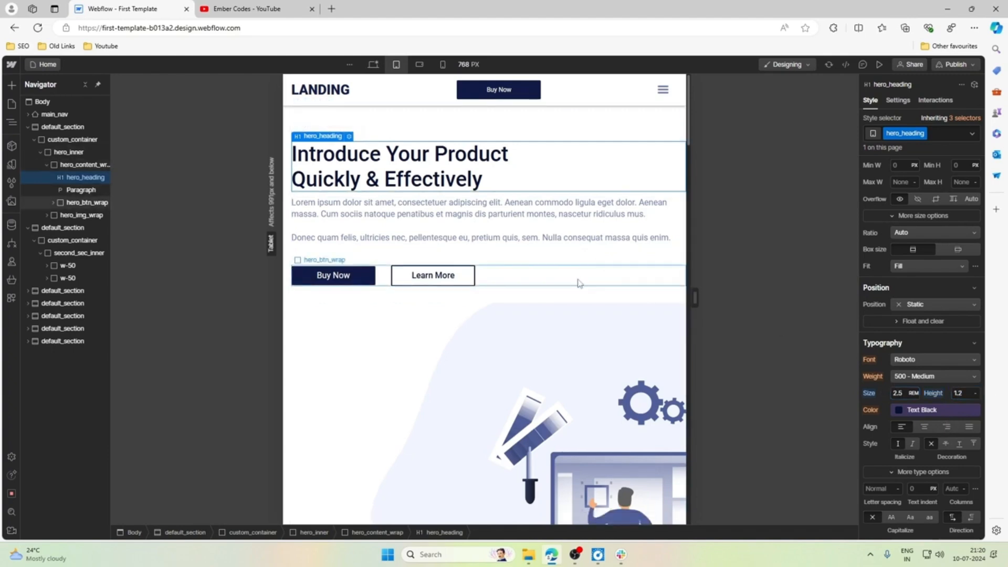
Step: Set the bottom margin of hero_heading to 1rem
click(577, 281)
click(560, 178)
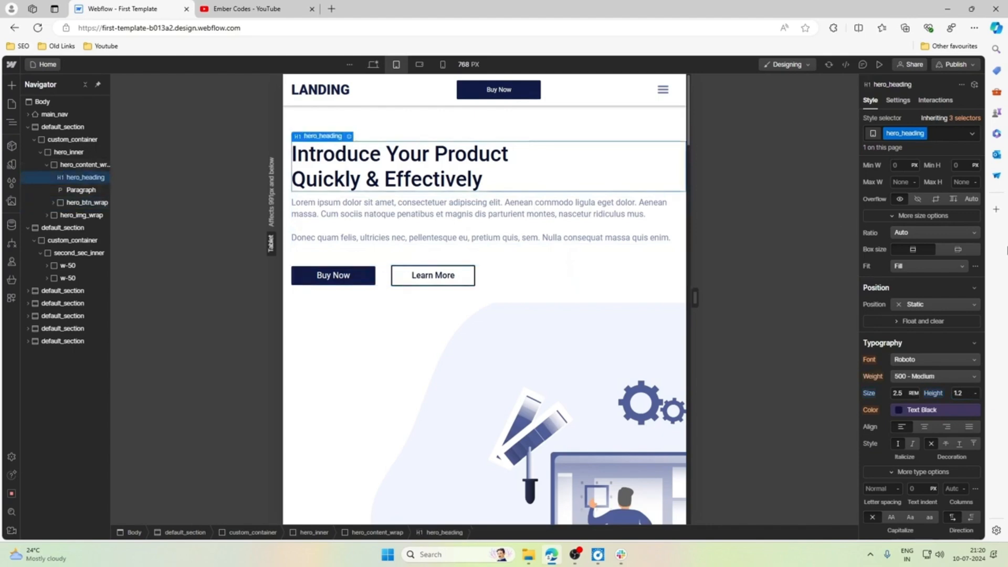
click(921, 267)
text(1re)
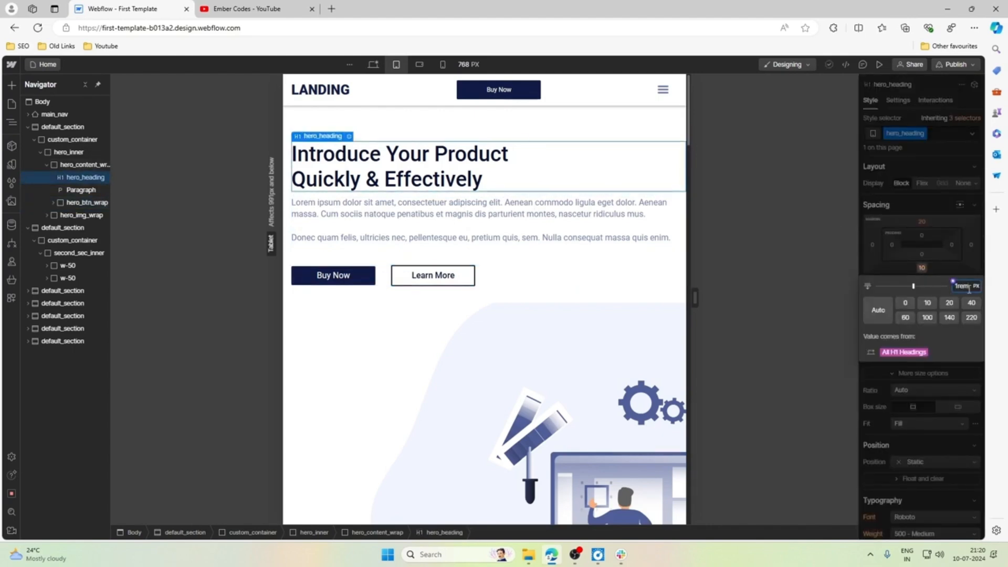
text(m)
key(Return)
Step: Set the top margin of second_sec_bottom_wrap, the row holding the two First Service items, to 4rem
scroll(471, 346, down, 2)
scroll(471, 346, down, 8)
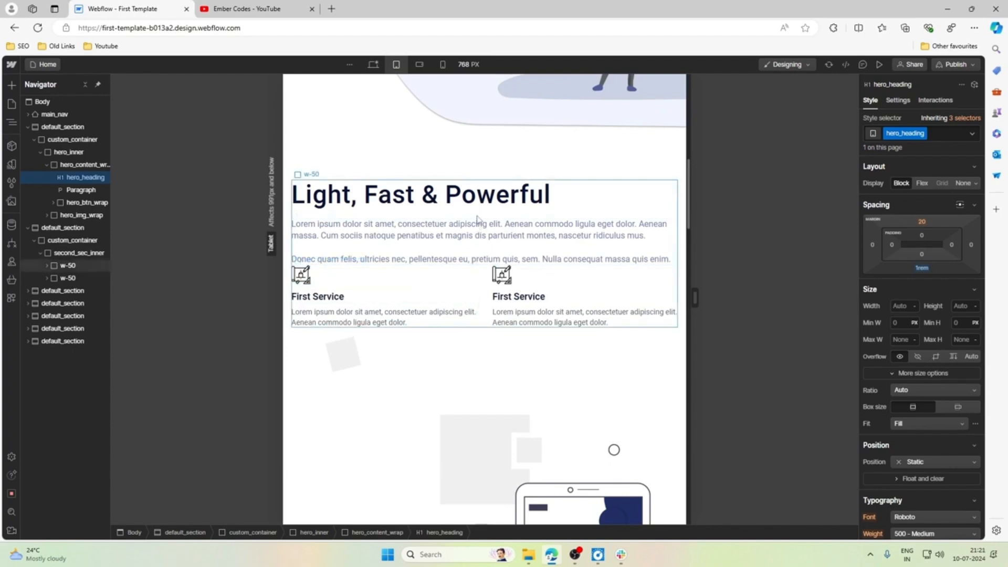
click(479, 292)
click(921, 293)
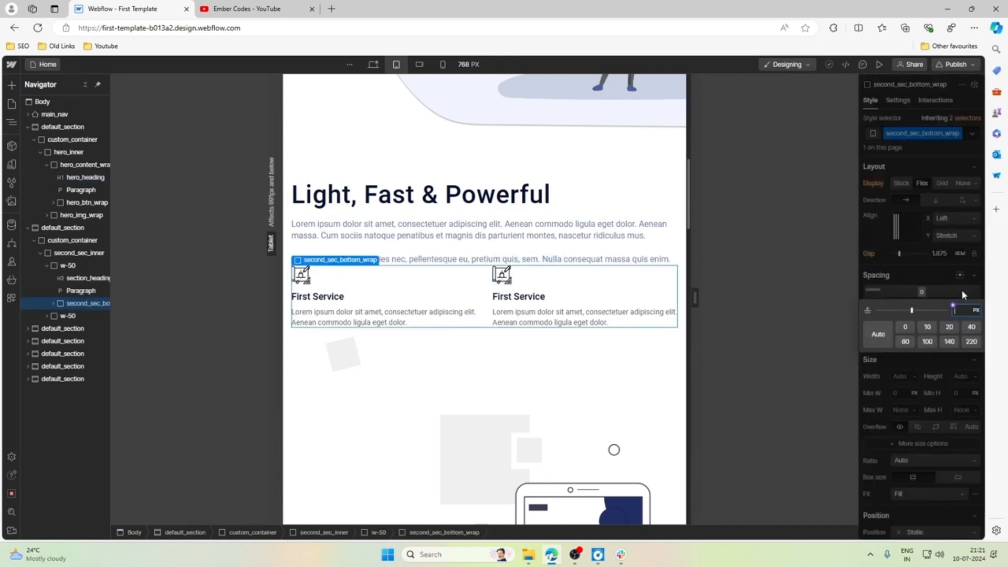
key(Escape)
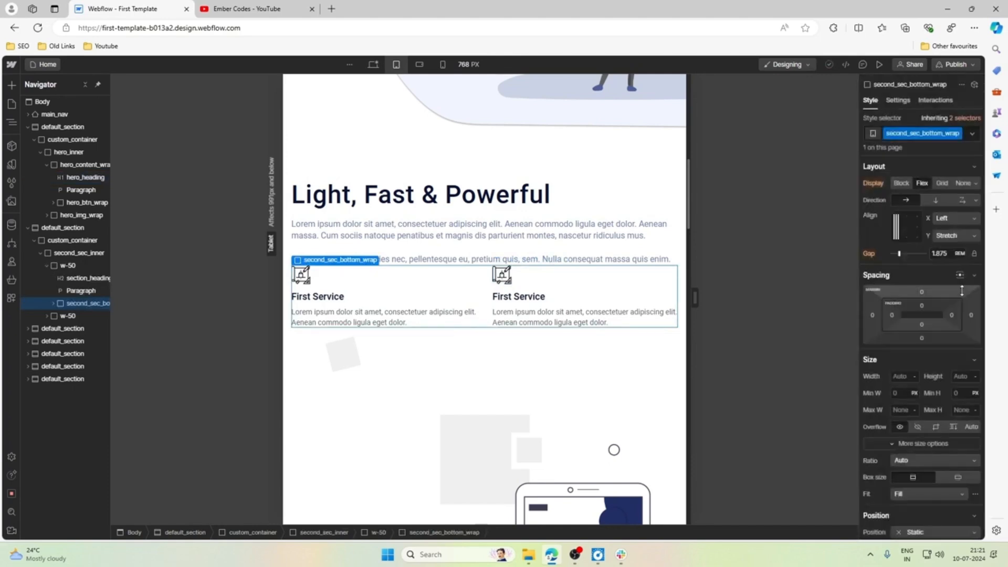
click(924, 293)
key(Return)
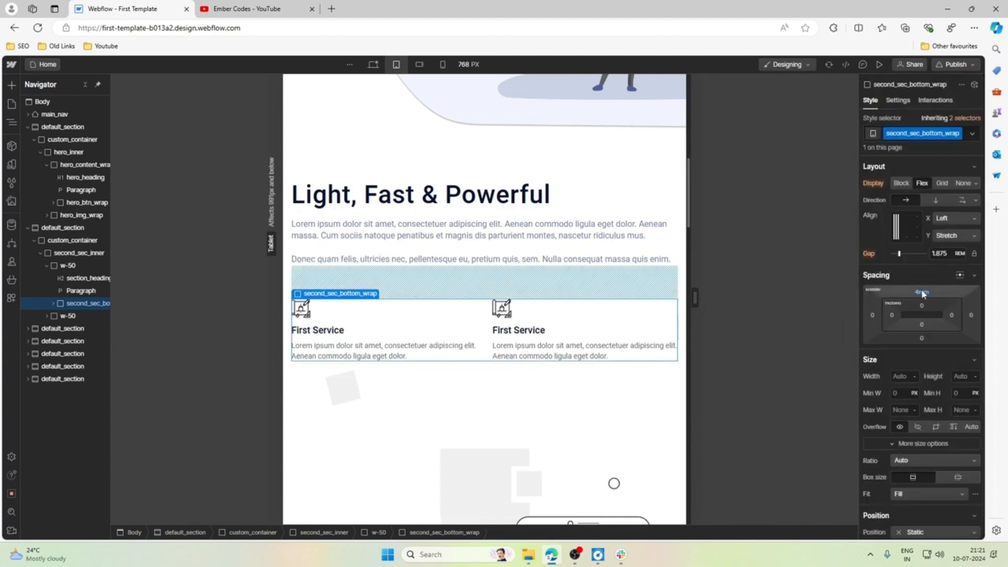
Step: Reduce the top margin of second_sec_bottom_wrap, the row with the two First Service items, to 3rem
click(923, 293)
text(3.5)
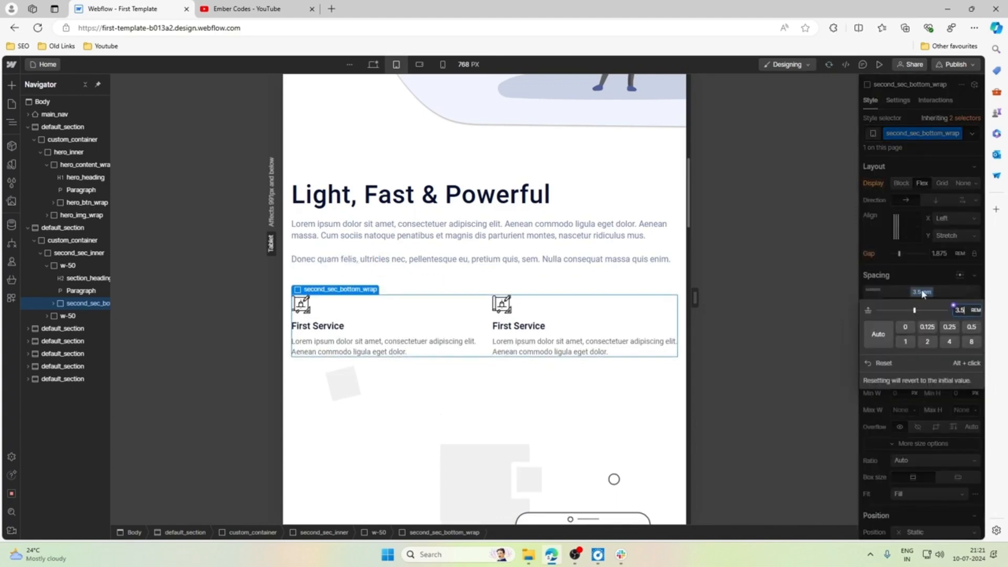
key(BackSpace)
key(BackSpace)
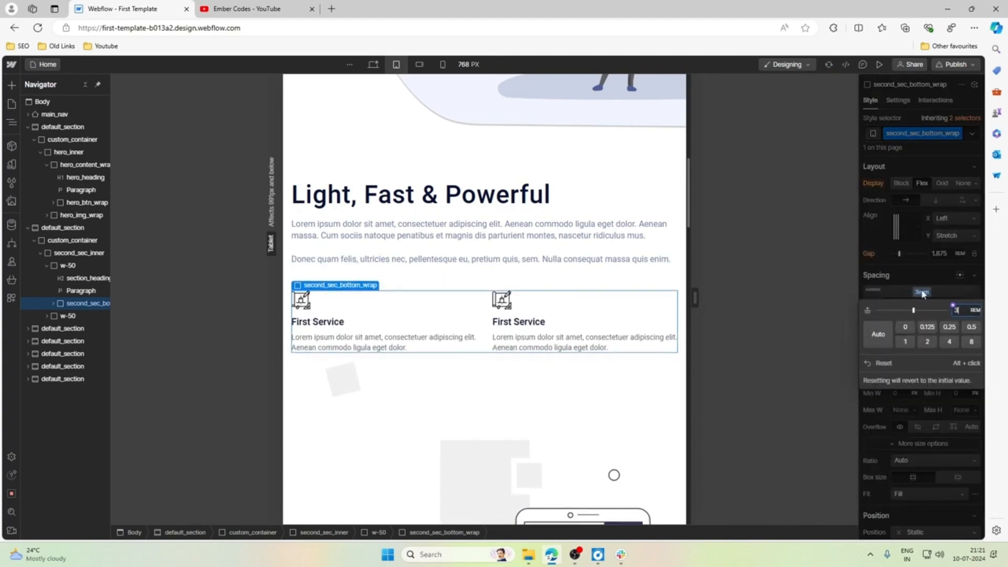
click(636, 178)
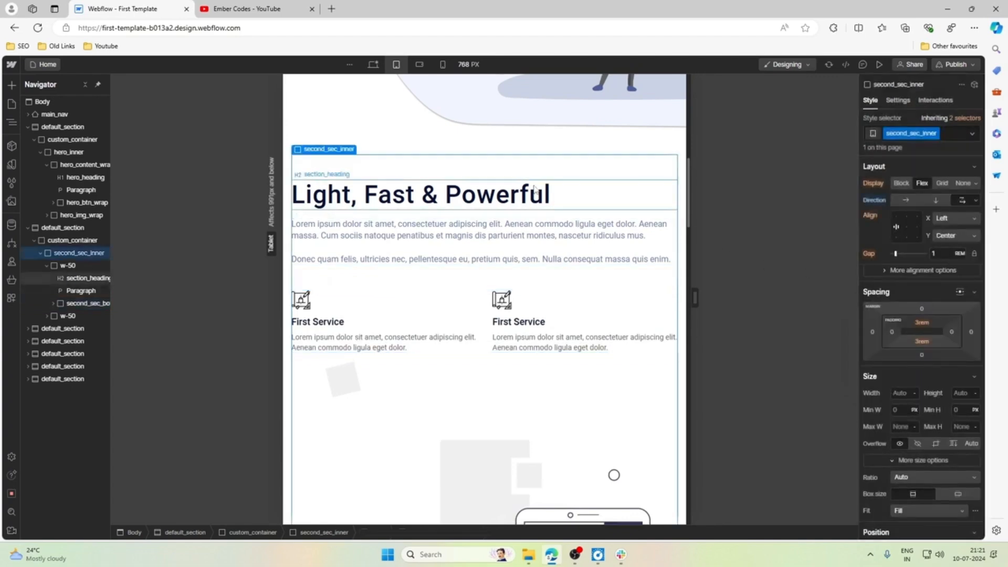
Step: Set the font size of section_heading, the "Light, Fast & Powerful" heading, to 2rem
click(430, 184)
scroll(394, 229, down, 10)
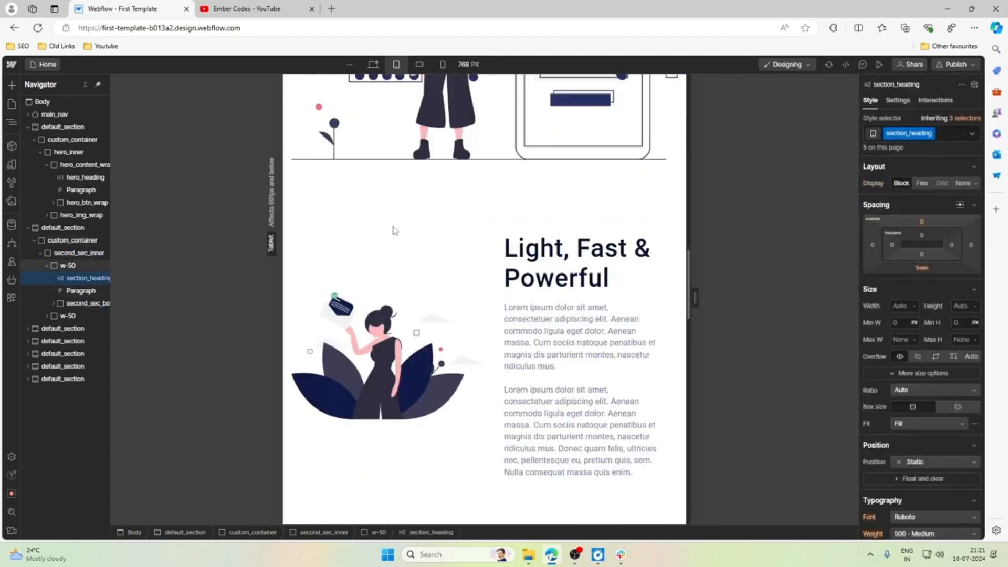
scroll(394, 229, down, 15)
scroll(394, 231, up, 7)
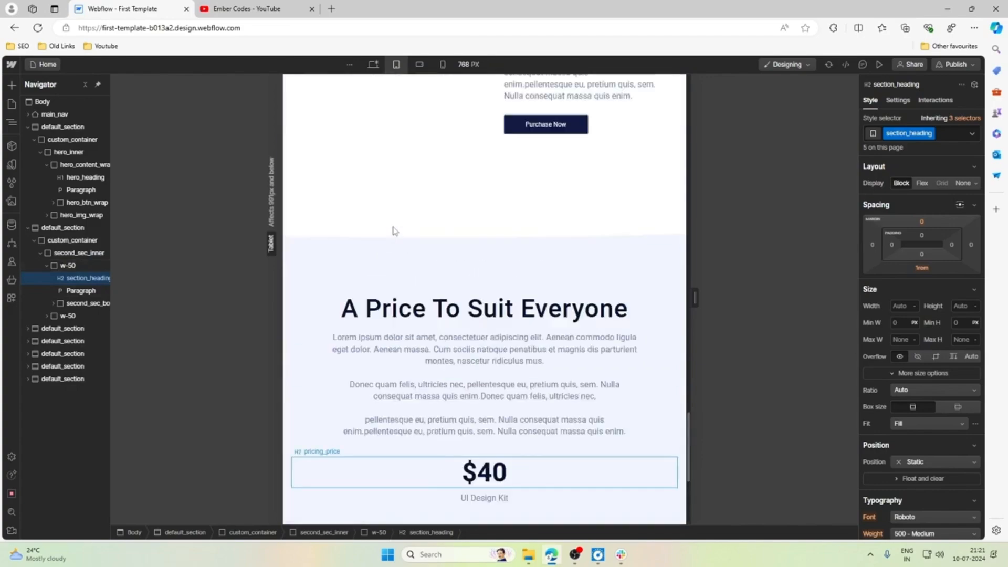
scroll(395, 231, up, 15)
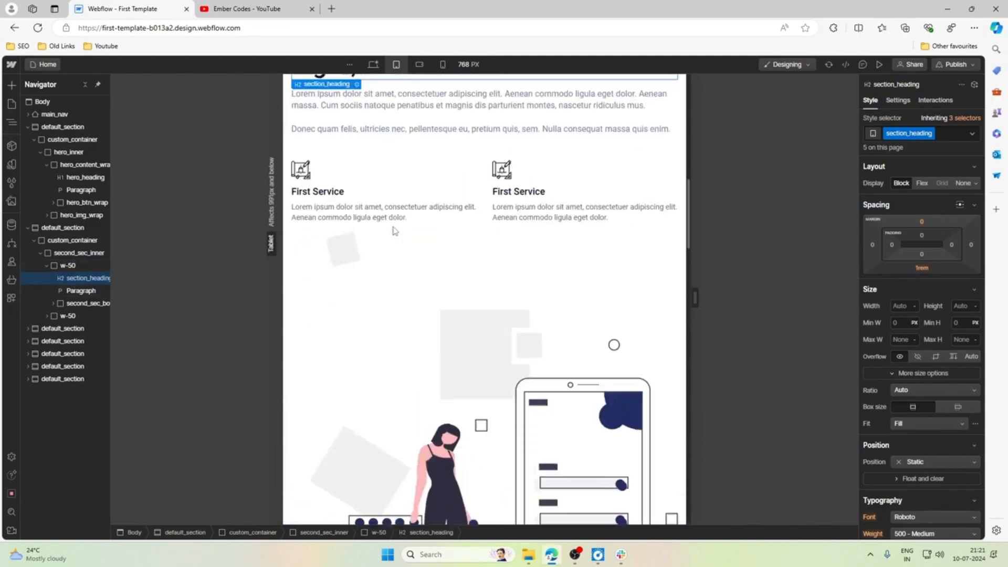
scroll(395, 231, down, 5)
scroll(887, 320, down, 5)
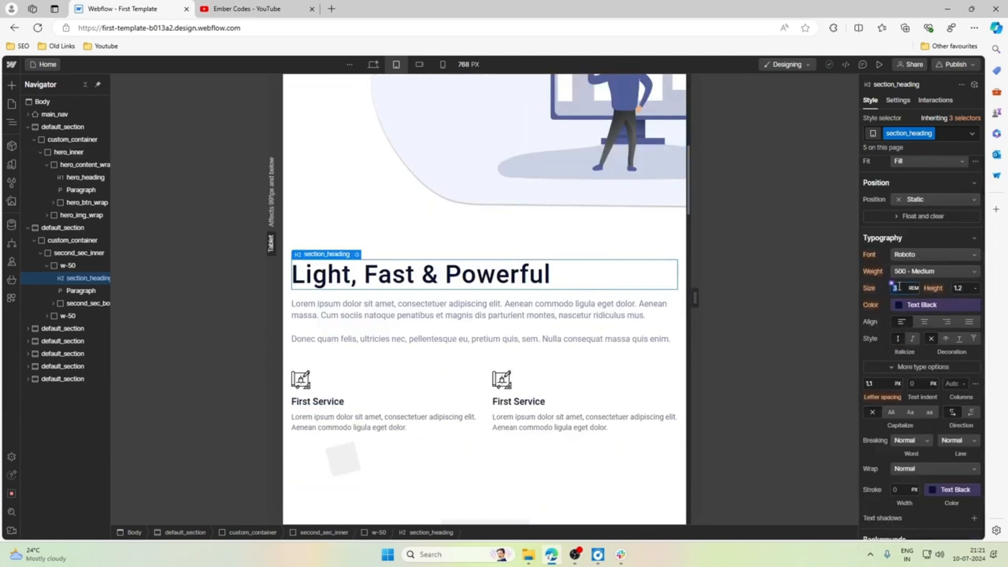
key(Return)
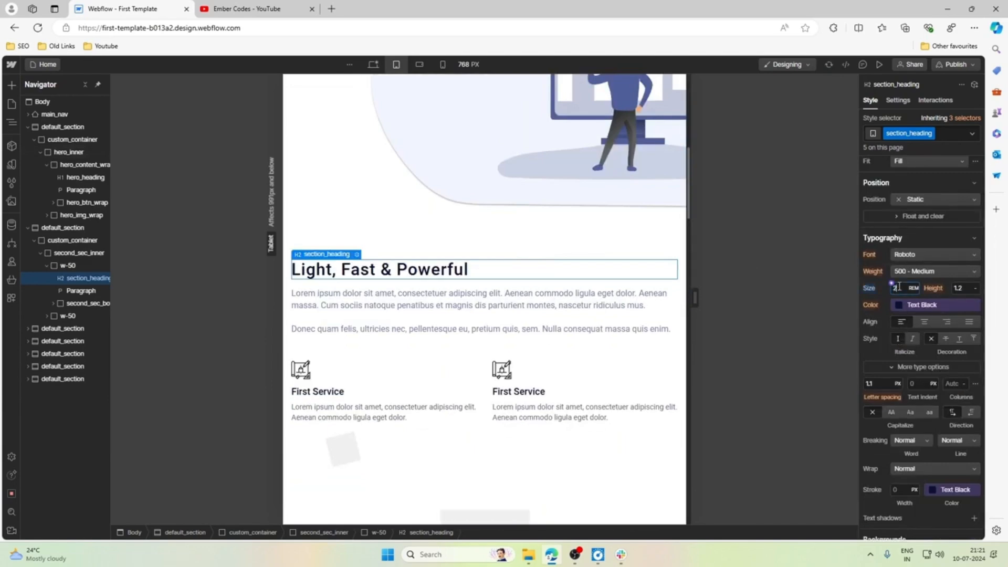
click(519, 304)
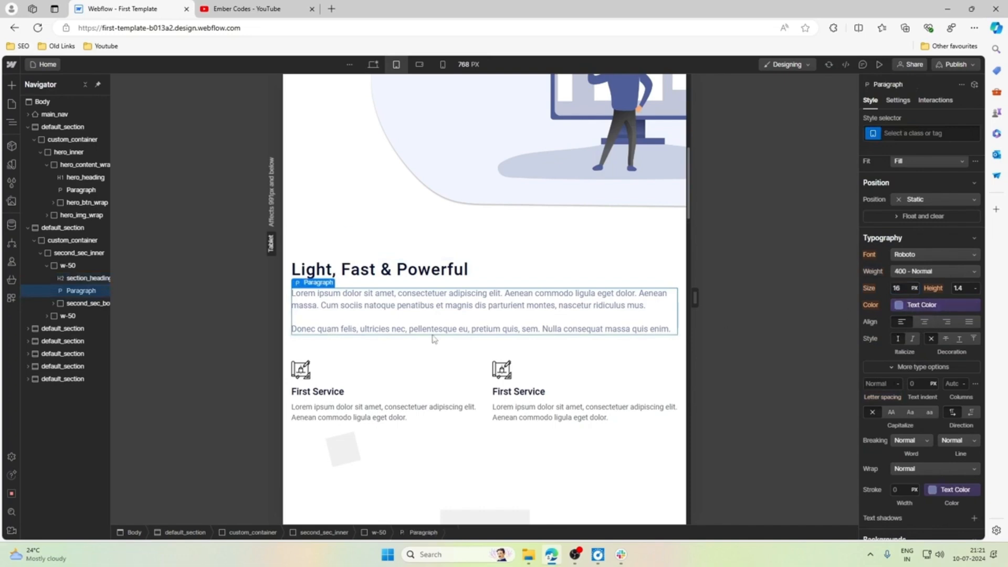
Step: Set the top and bottom padding of the default_section with the third_section class to 2.5rem
scroll(428, 338, down, 1)
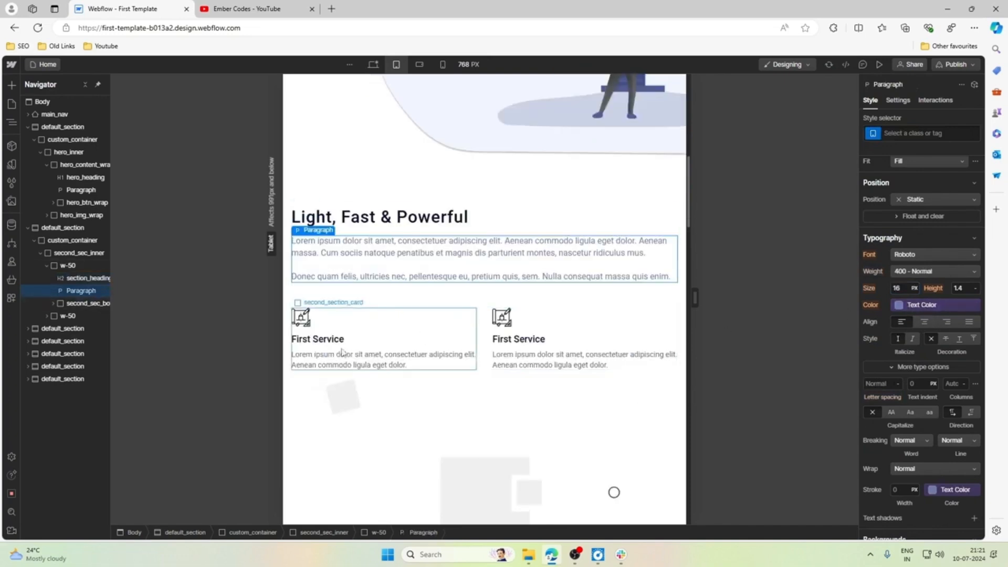
scroll(528, 311, down, 10)
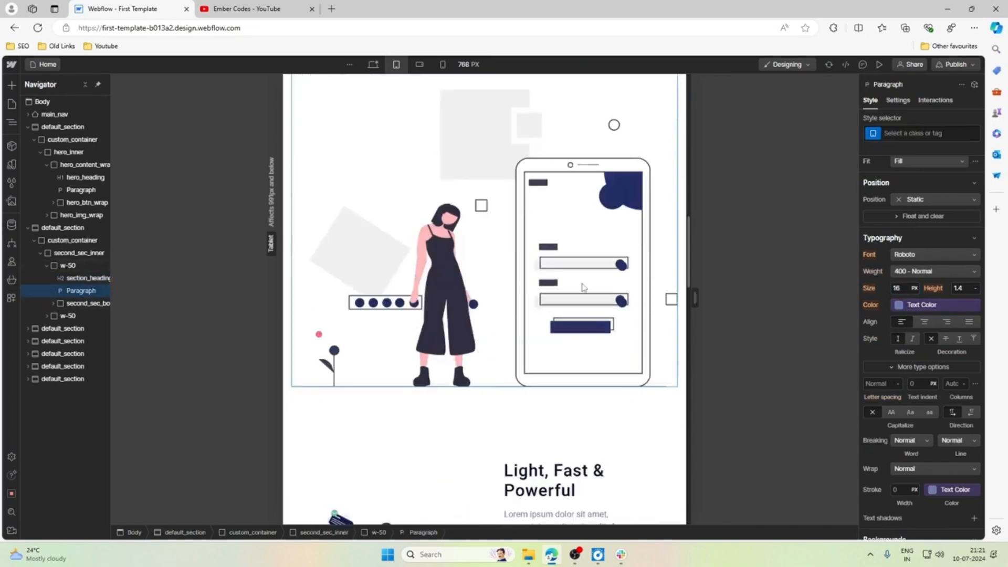
click(393, 219)
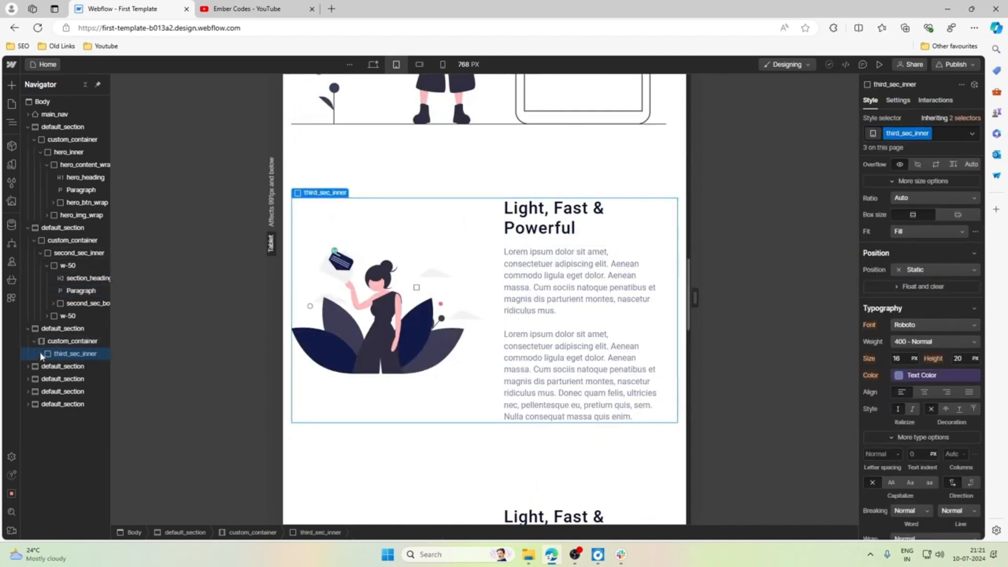
scroll(383, 265, down, 4)
scroll(385, 269, down, 4)
scroll(383, 267, up, 8)
click(462, 175)
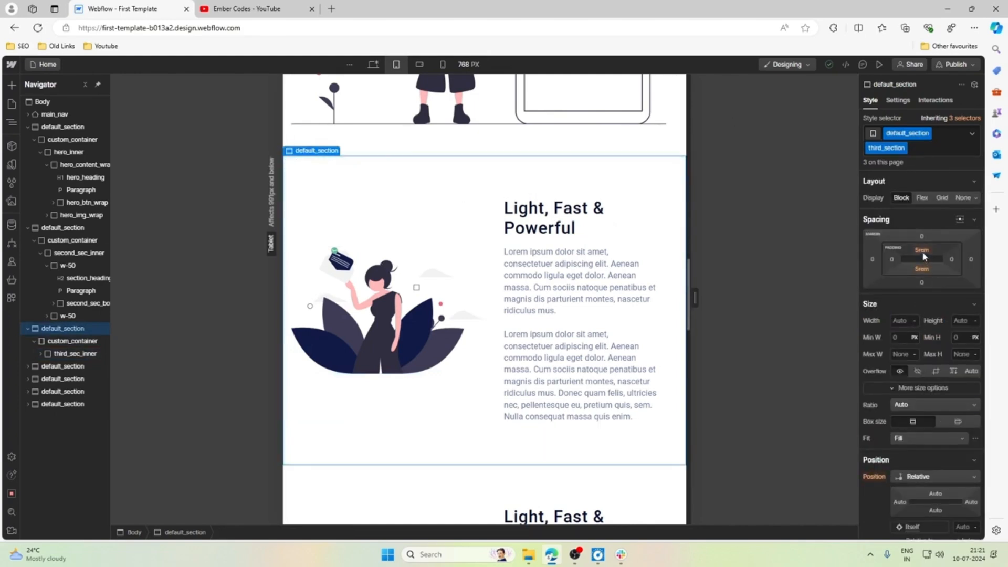
scroll(452, 255, down, 10)
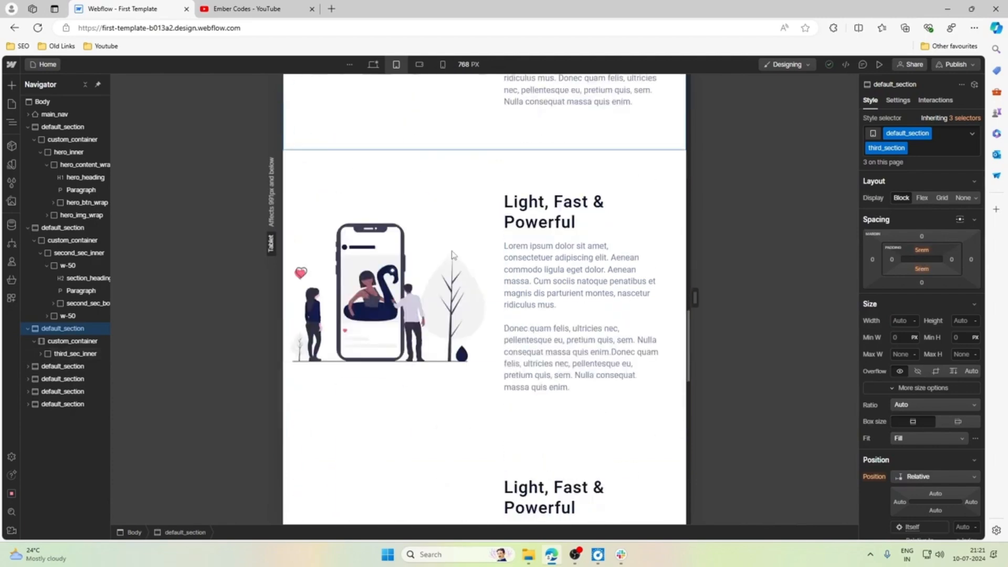
scroll(452, 255, down, 5)
scroll(449, 255, up, 15)
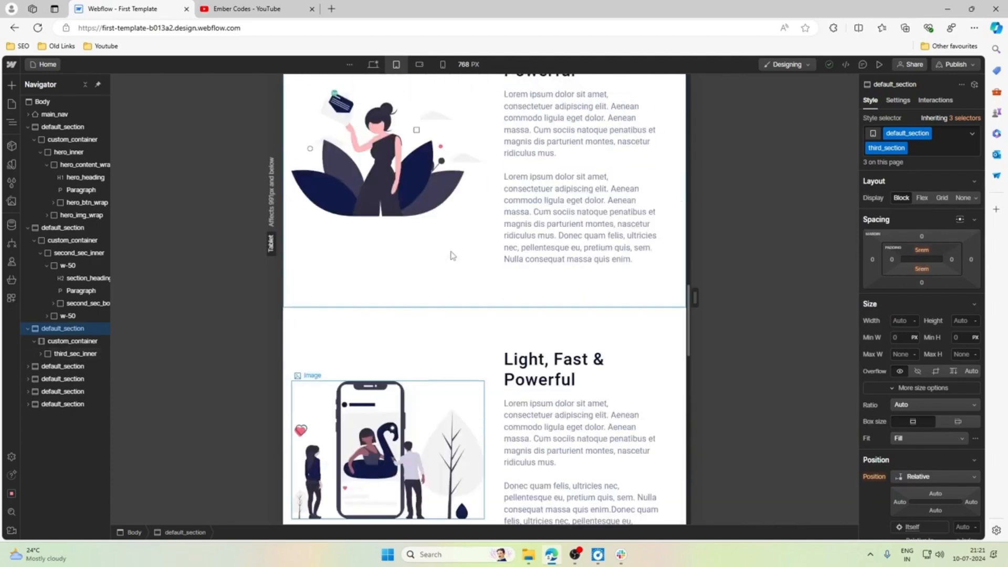
click(924, 251)
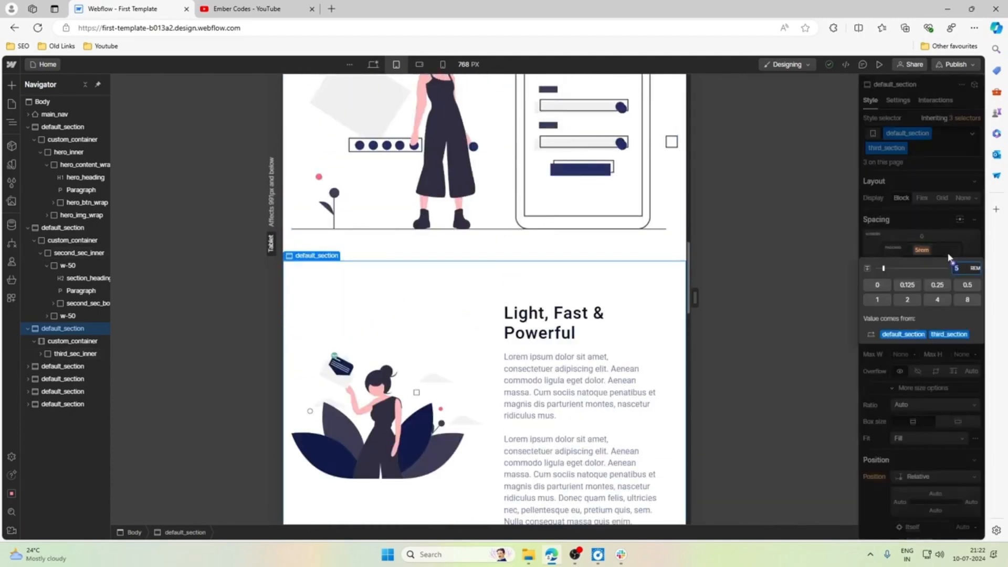
drag(948, 257, 948, 257)
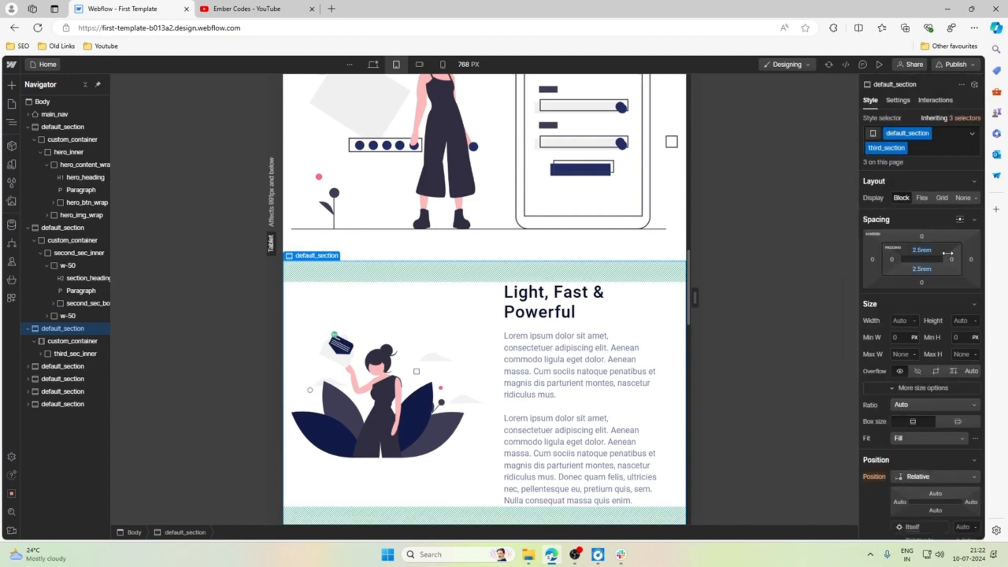
scroll(440, 286, down, 2)
scroll(440, 286, up, 2)
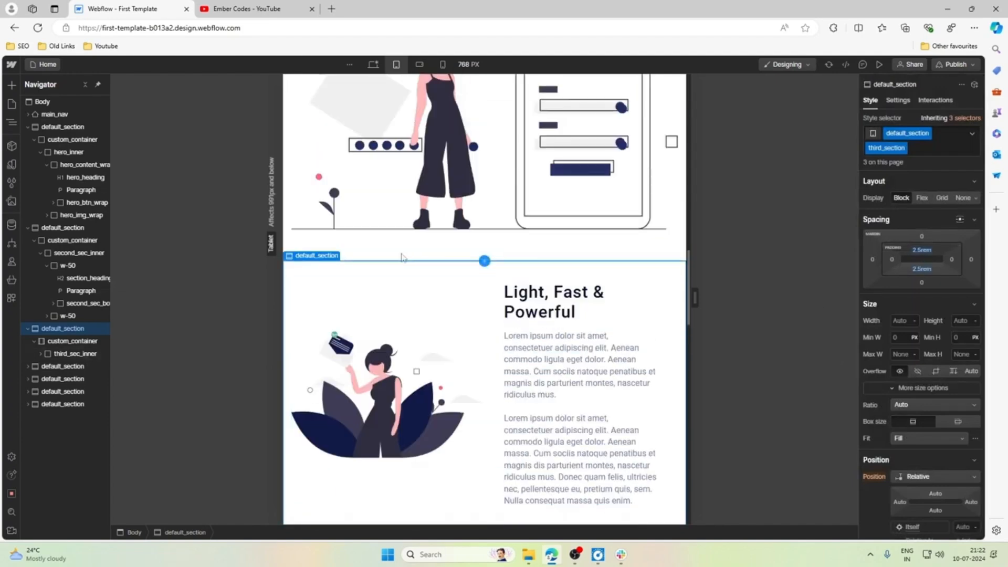
Step: Set the flex direction of third_sec_inner to wrap so its image and content blocks can stack
click(68, 354)
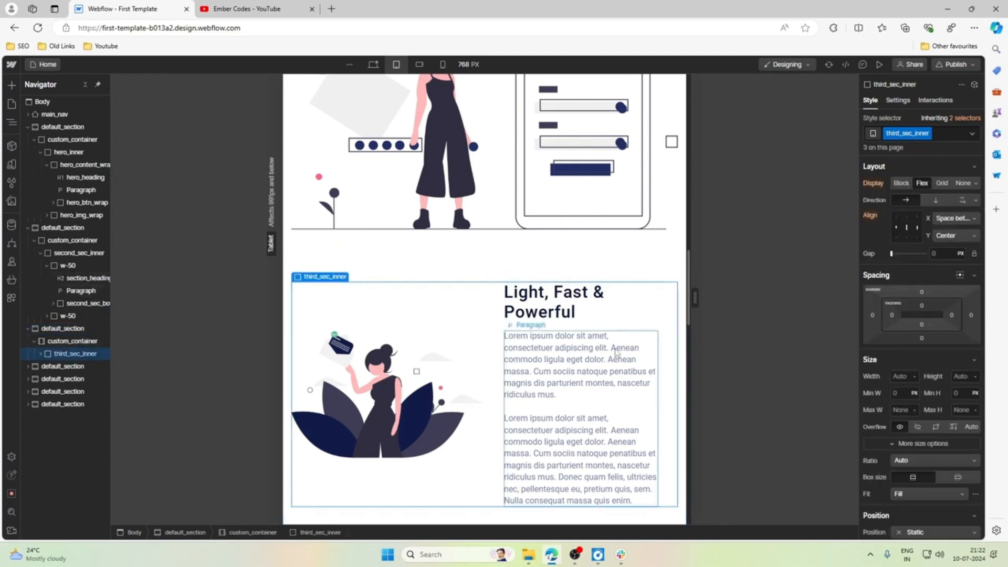
click(962, 200)
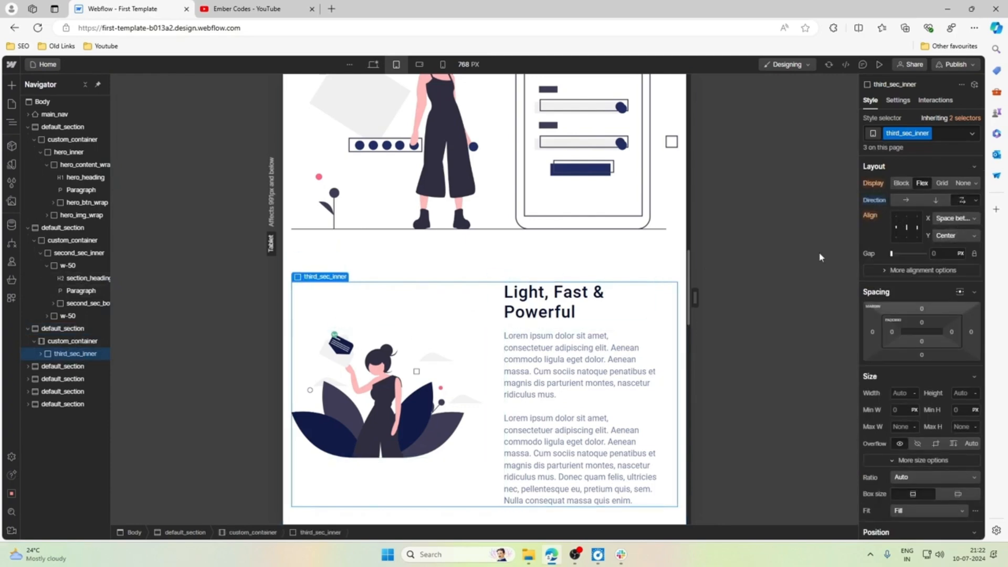
scroll(400, 321, down, 1)
Step: Set the width of both w-50 blocks inside third_sec_inner, the image wrap and the content wrap, to 100%
click(43, 355)
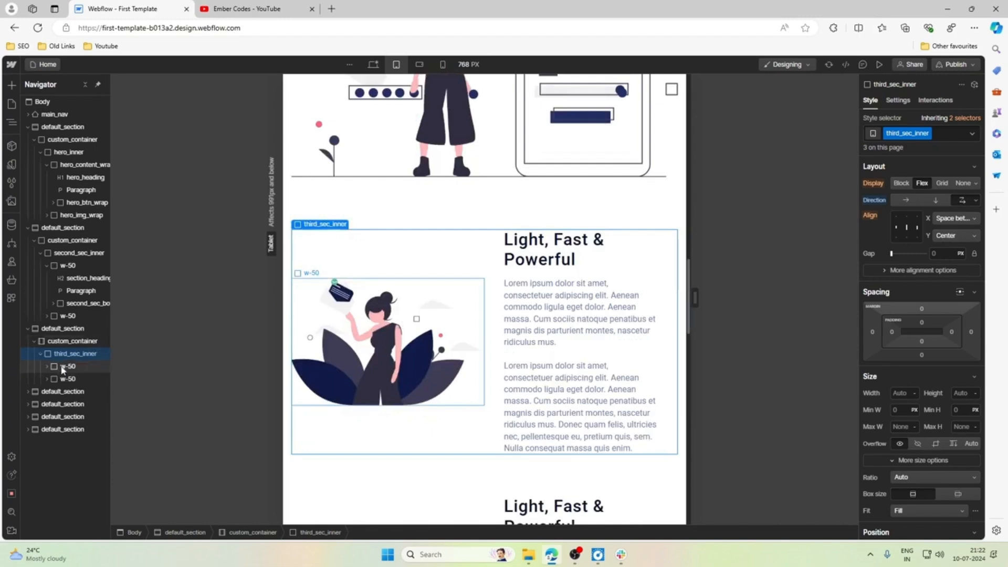
click(64, 366)
click(899, 375)
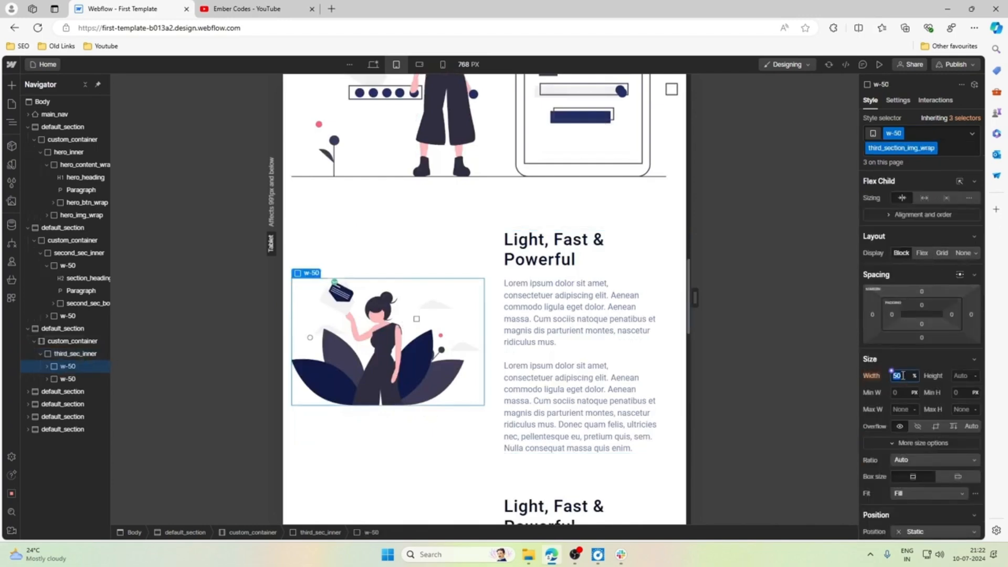
text(100)
key(Return)
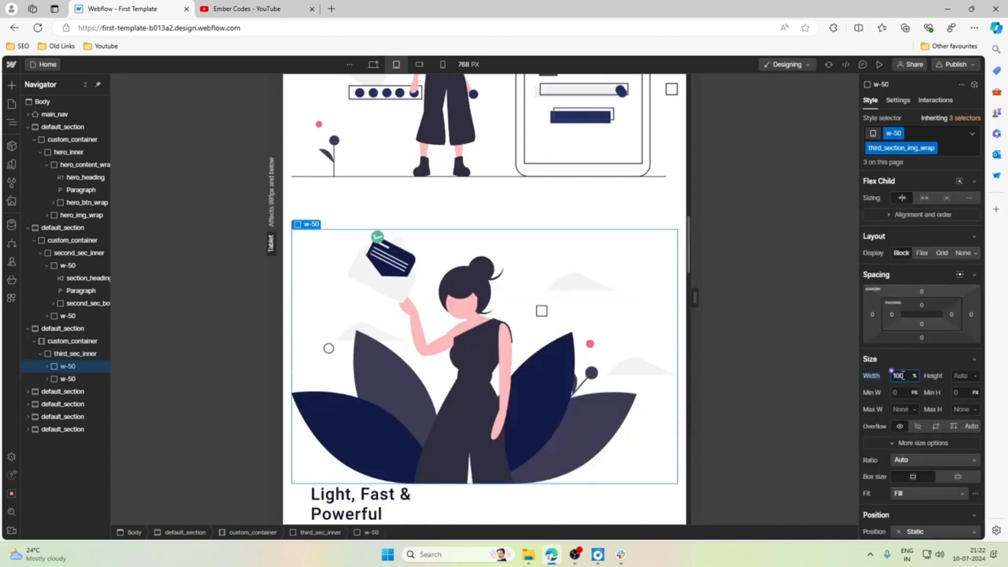
click(82, 379)
click(898, 376)
key(Return)
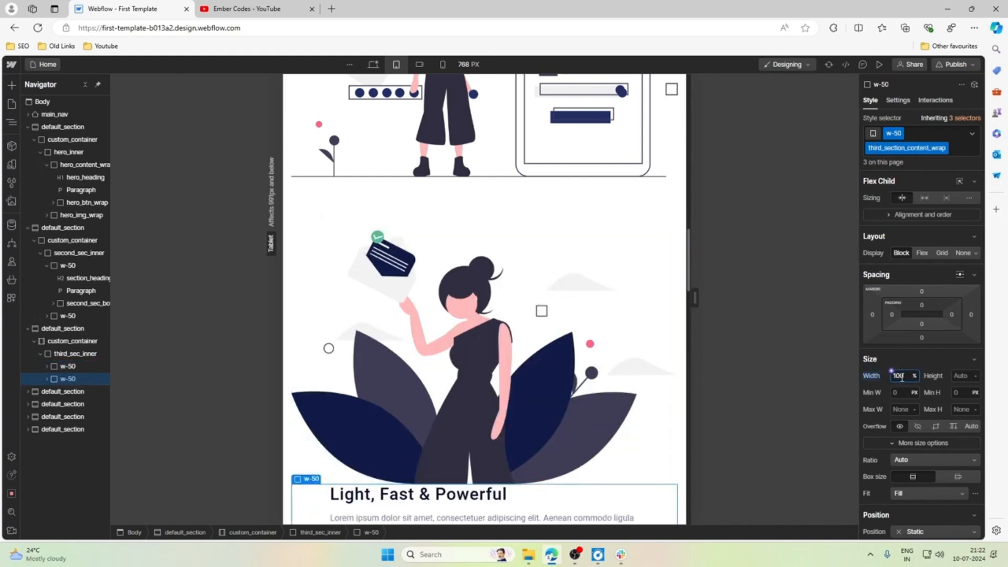
scroll(646, 336, down, 3)
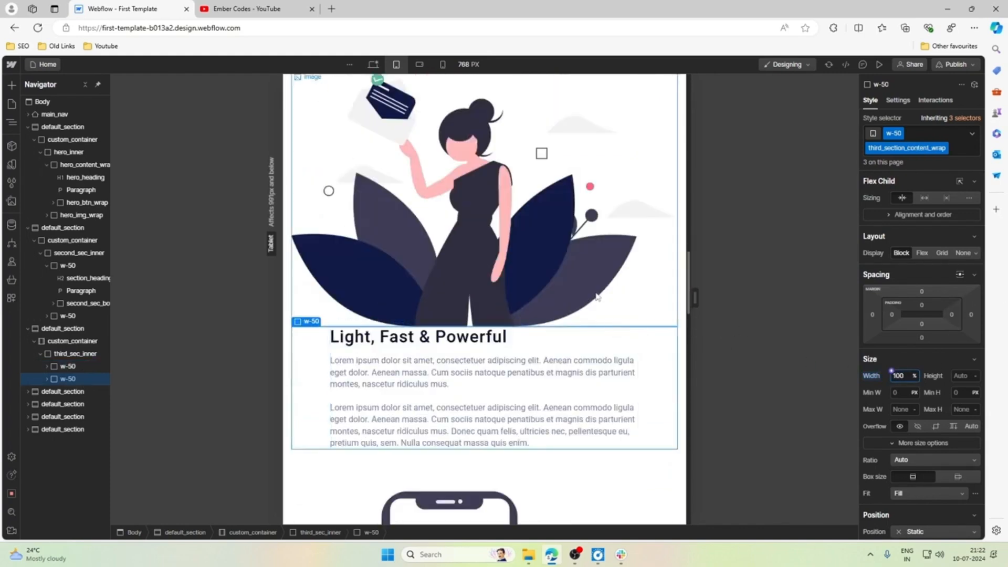
Step: Give third_section_img_wrap, the image block in third_sec_inner, a bottom margin of 2rem
click(68, 365)
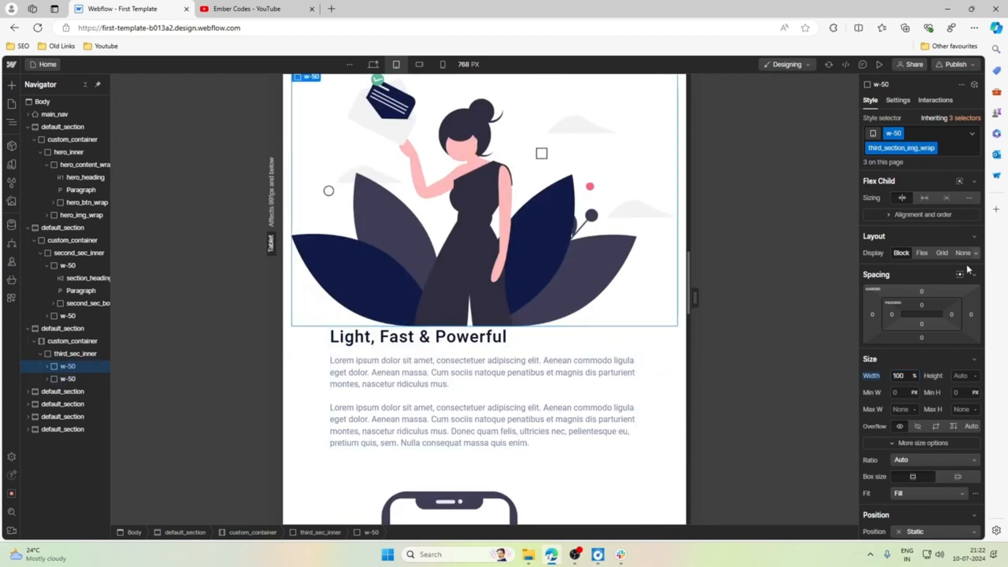
click(921, 337)
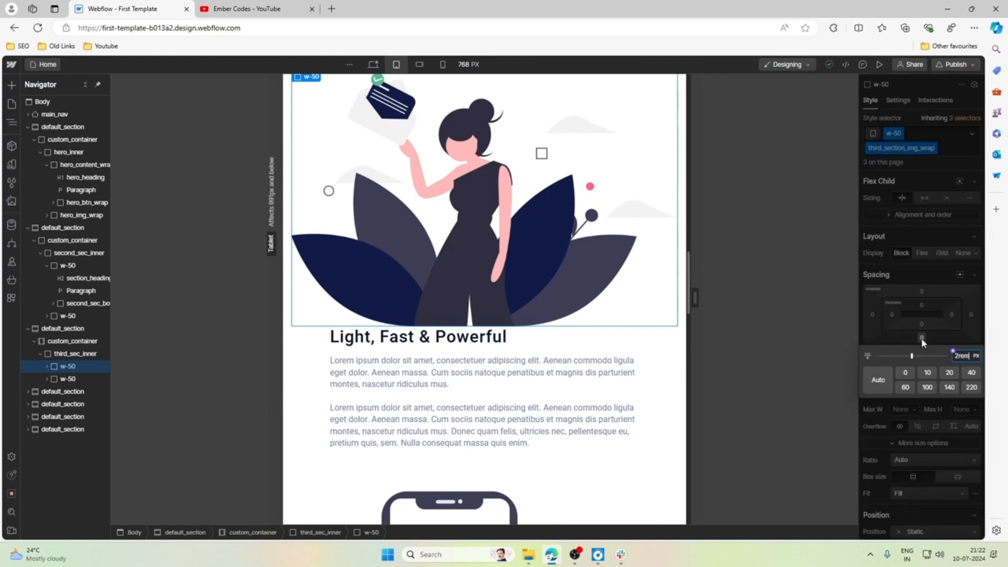
key(Return)
Step: Set the width of third_section_text_wrap, the block holding the heading and paragraph below the image, to 100%
scroll(431, 329, down, 3)
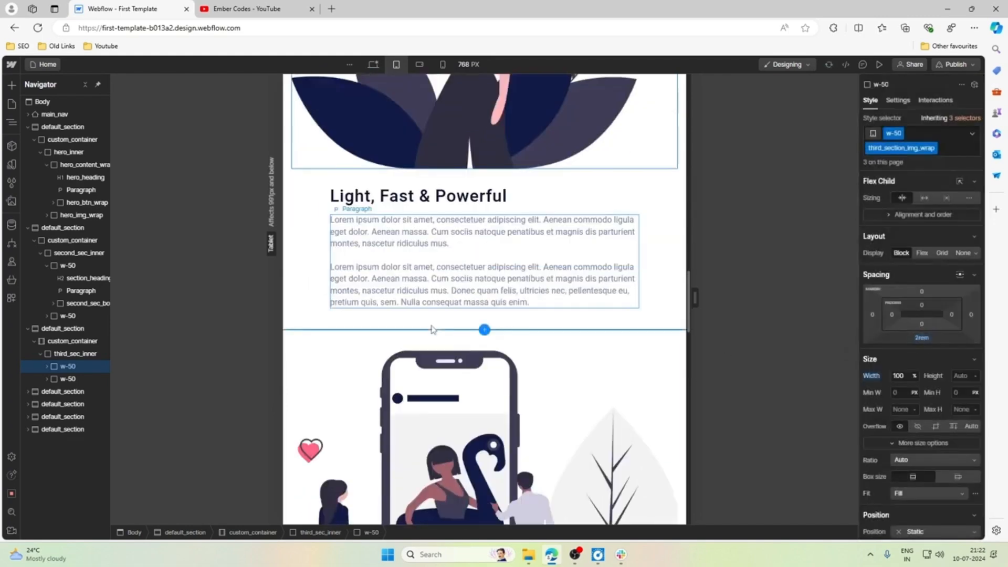
click(627, 215)
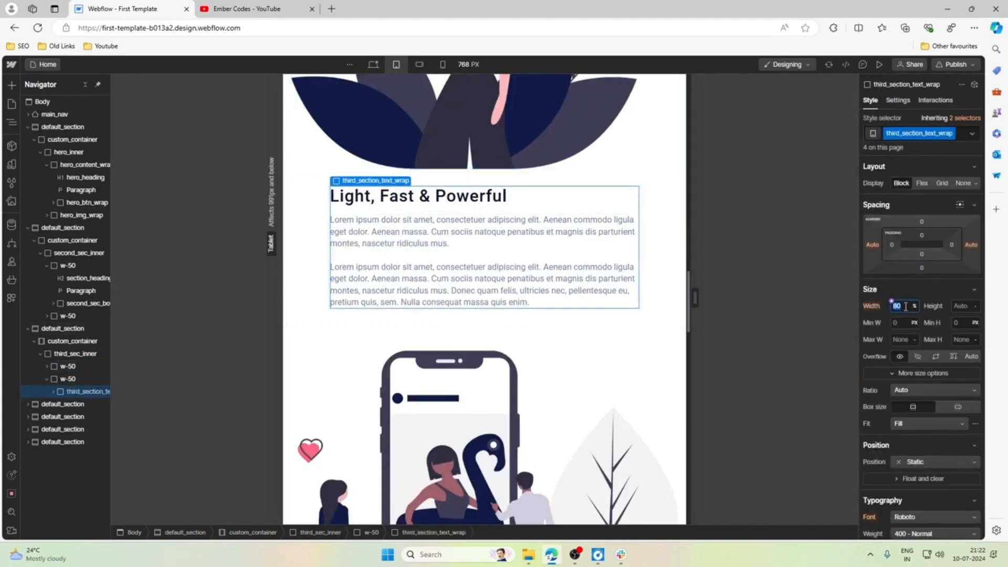
key(Return)
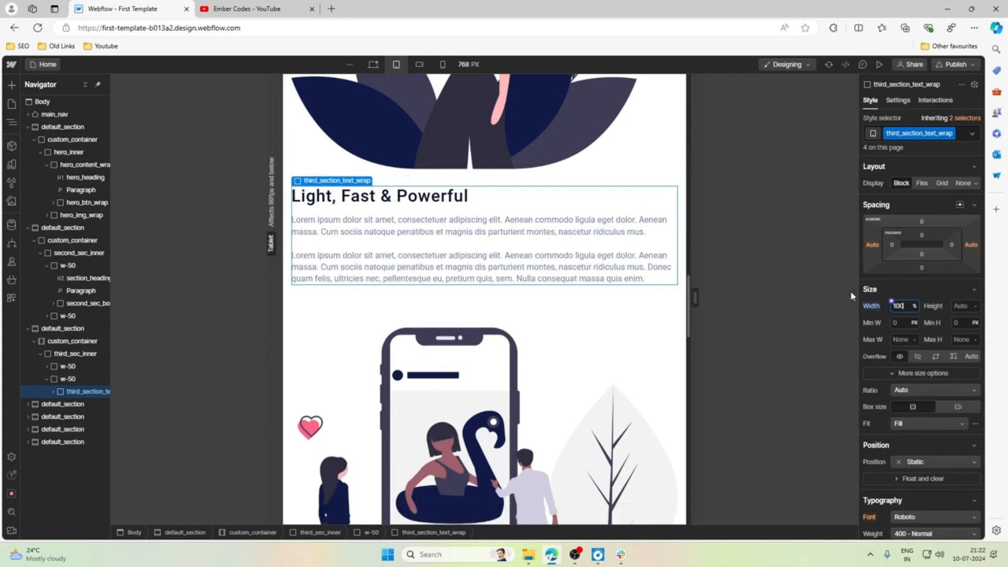
Step: Review the stacked image sections, the pricing section and the footer at the tablet breakpoint
click(634, 155)
scroll(630, 215, down, 5)
scroll(629, 216, down, 10)
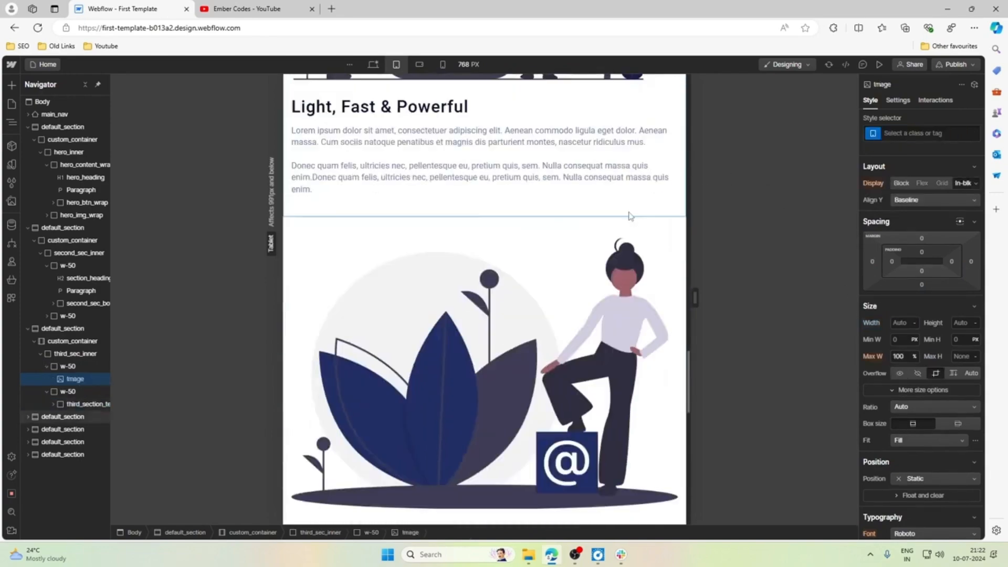
scroll(630, 215, down, 7)
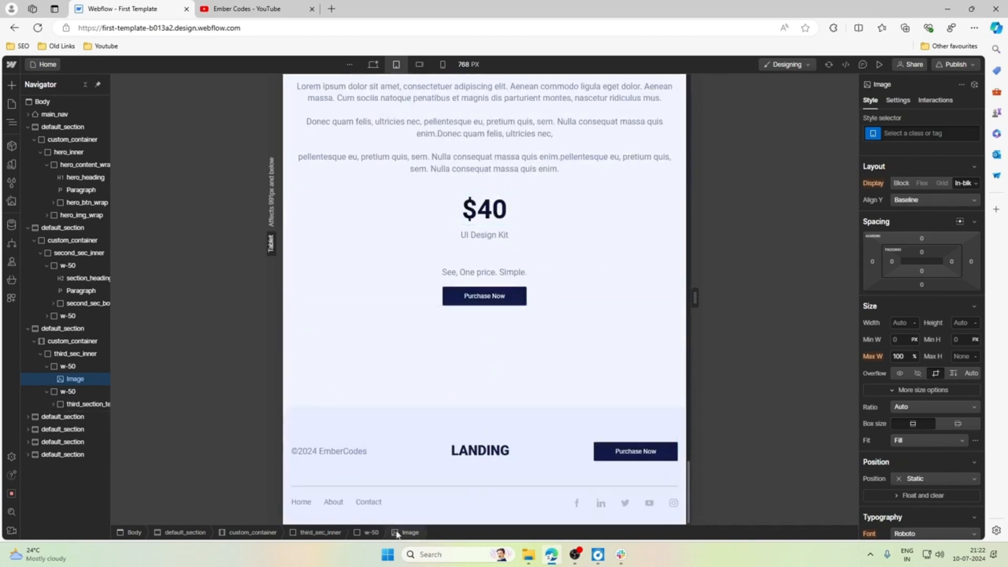
scroll(483, 405, up, 8)
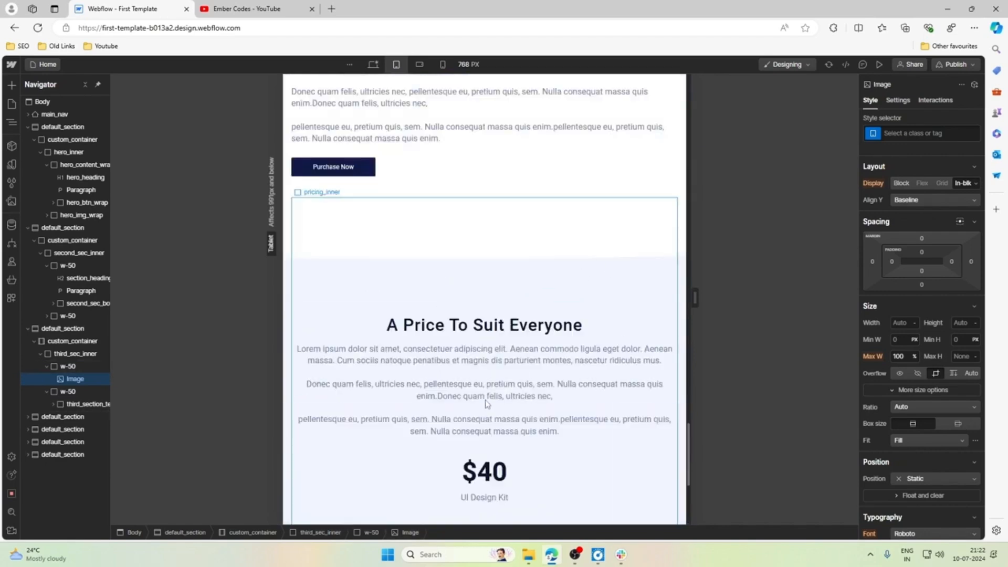
scroll(485, 403, up, 10)
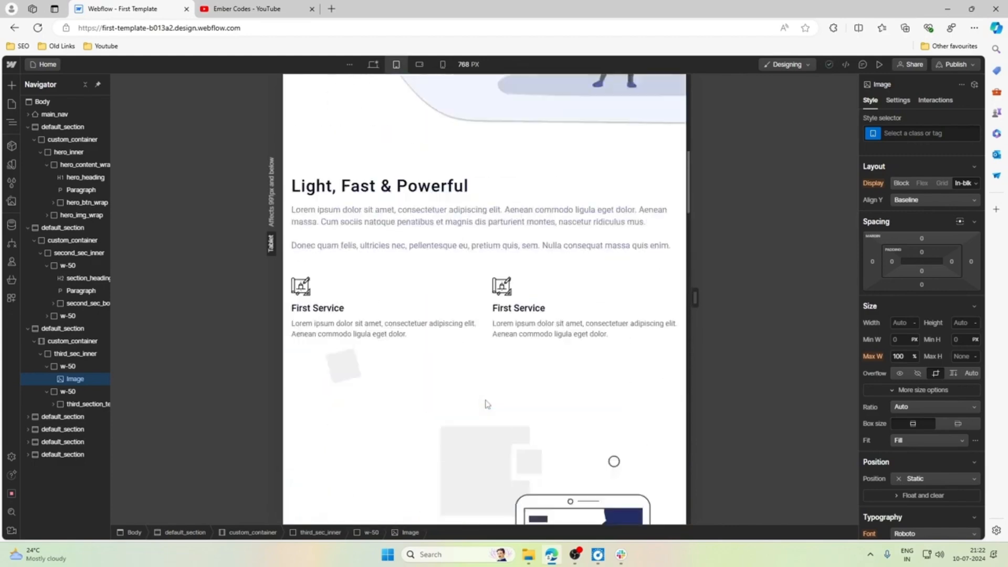
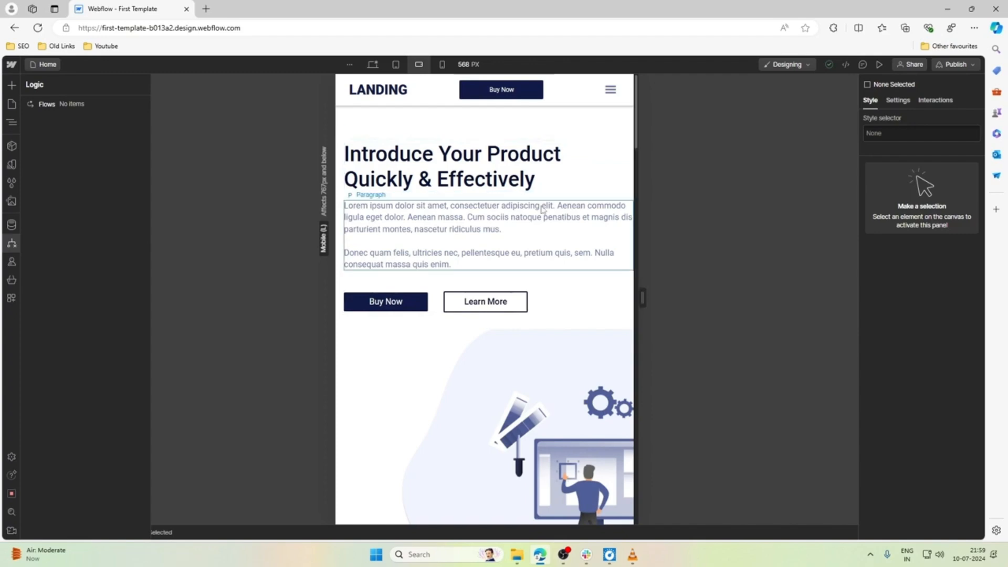
Step: Review the page at the mobile landscape breakpoint, from the hero through the image sections to the pricing section and footer
scroll(542, 208, down, 20)
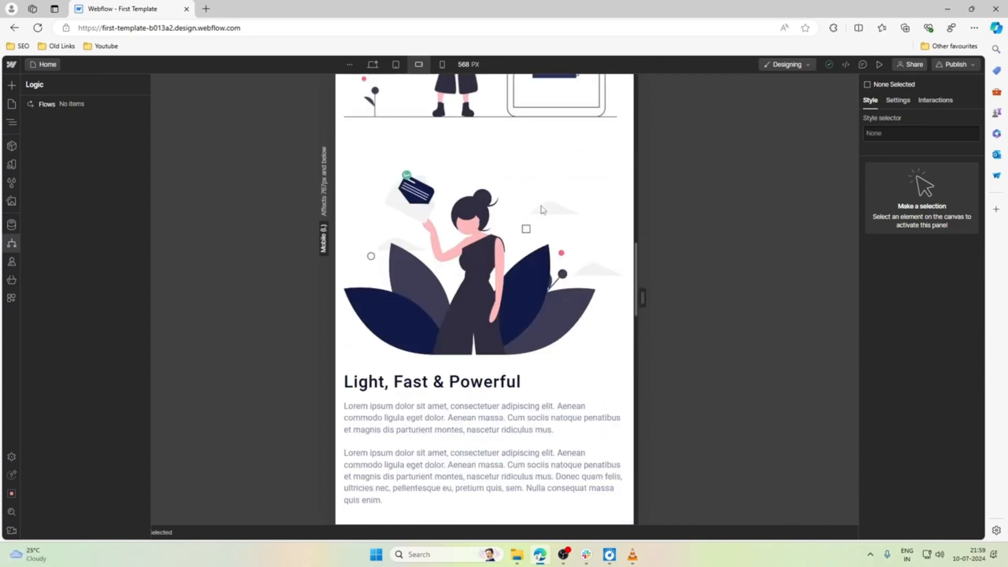
scroll(542, 209, down, 20)
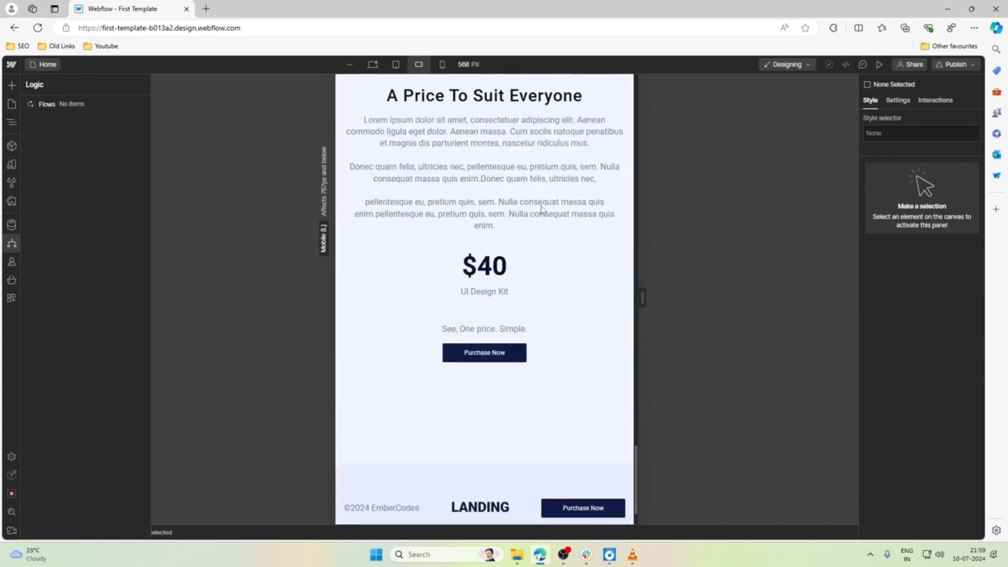
scroll(542, 210, up, 20)
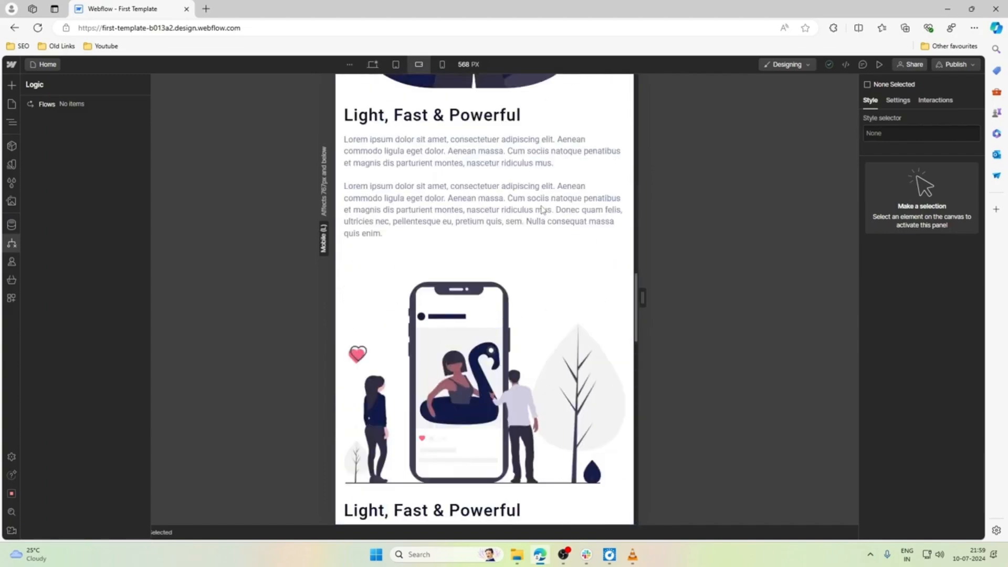
scroll(542, 210, up, 15)
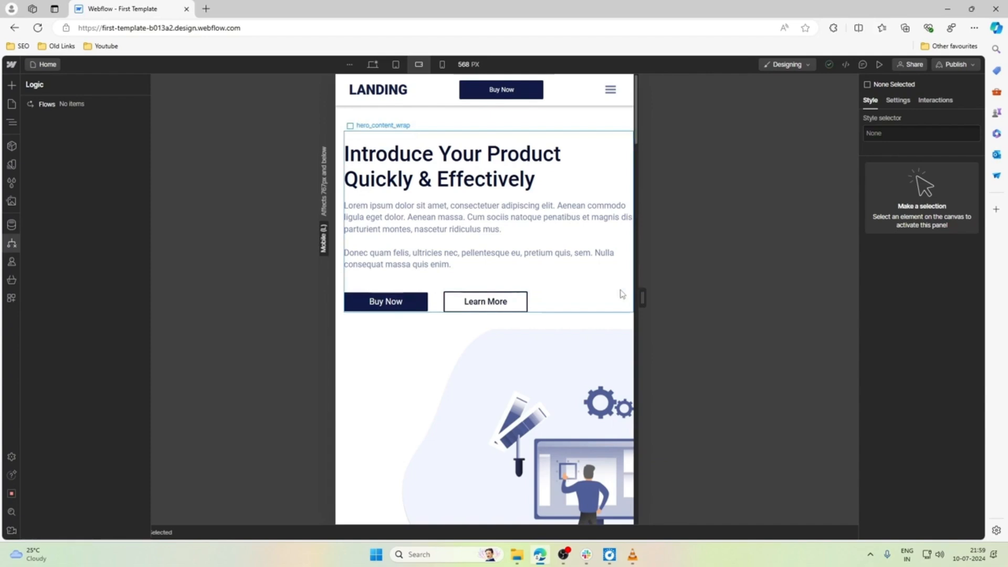
click(367, 138)
click(370, 112)
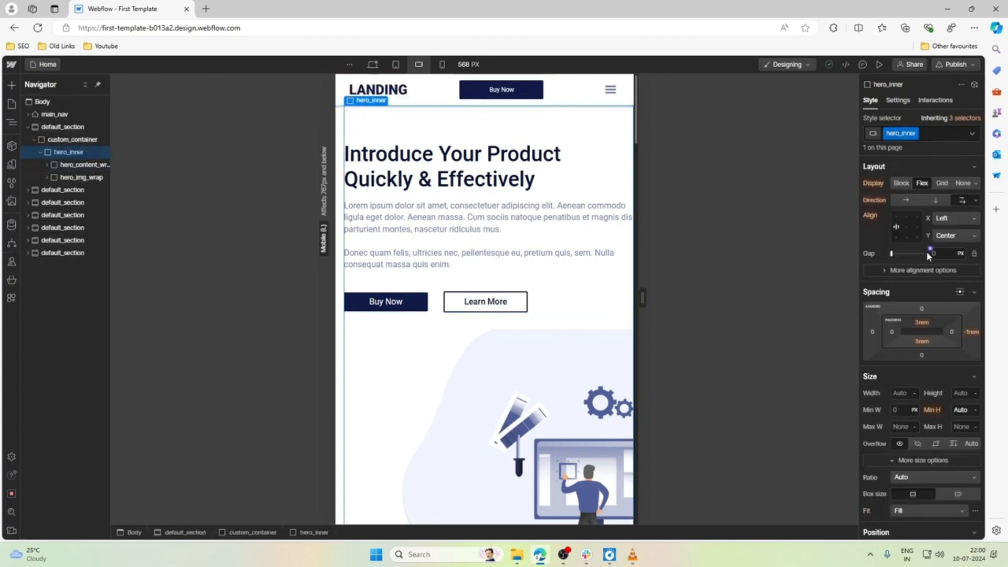
scroll(628, 262, down, 3)
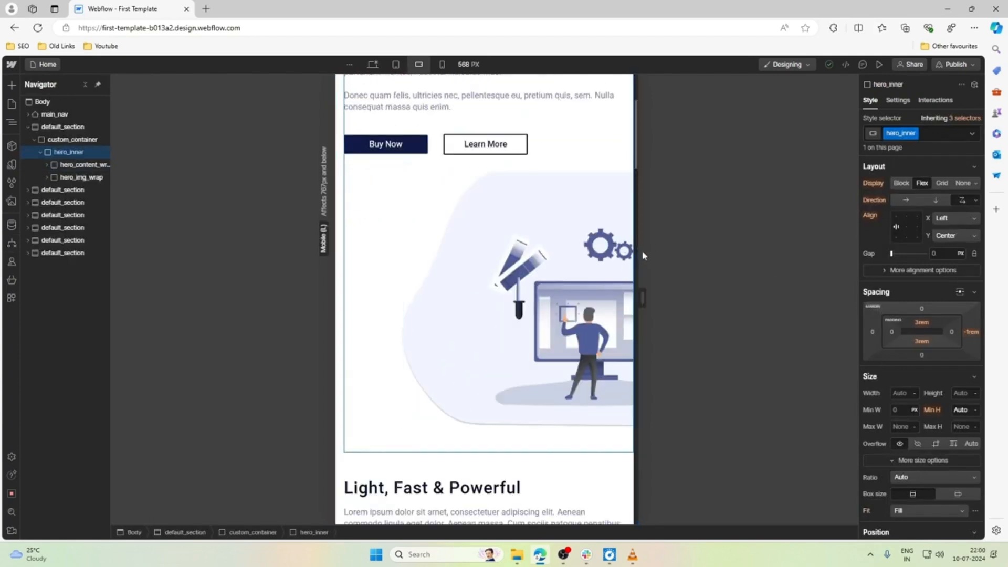
Step: Narrow the mobile landscape canvas to 480 px and give hero_content_wrap a right padding of 1rem
drag(642, 297, 620, 289)
scroll(575, 266, up, 3)
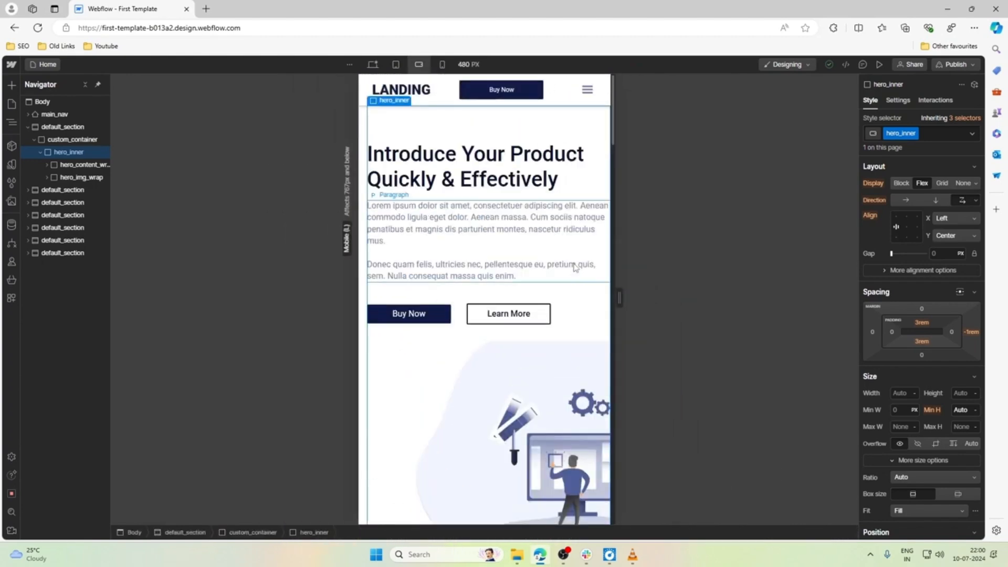
click(579, 199)
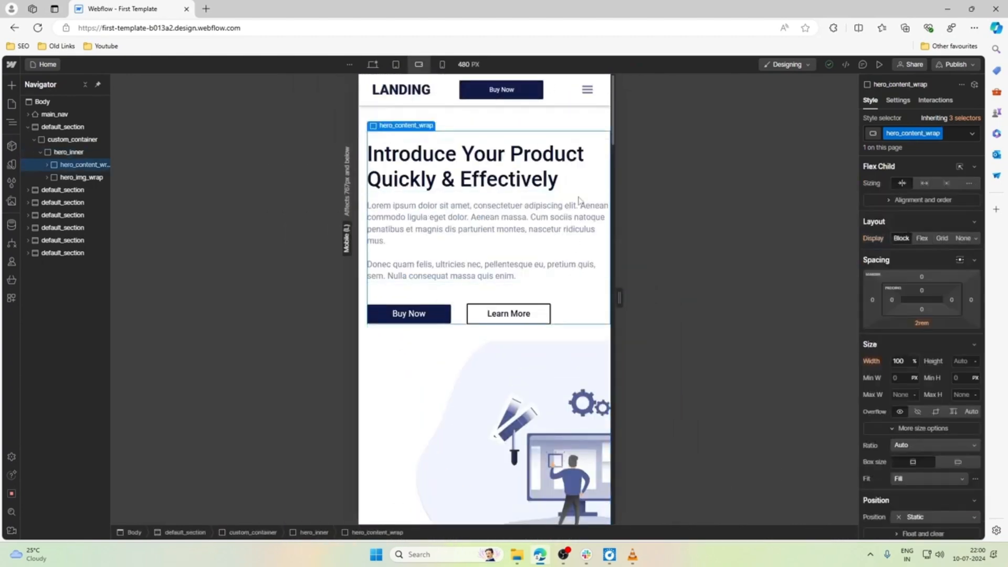
click(951, 300)
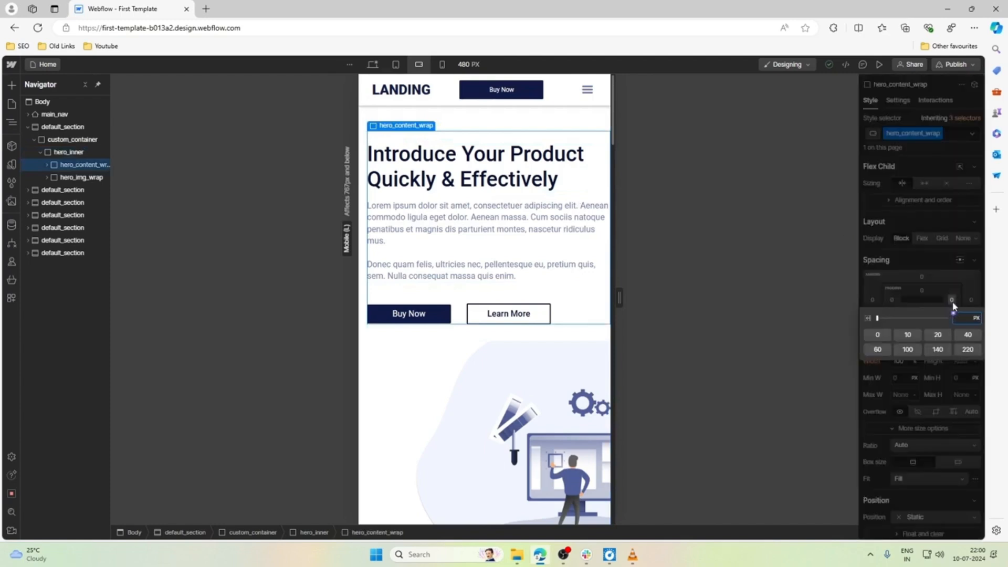
text(1rem)
key(Return)
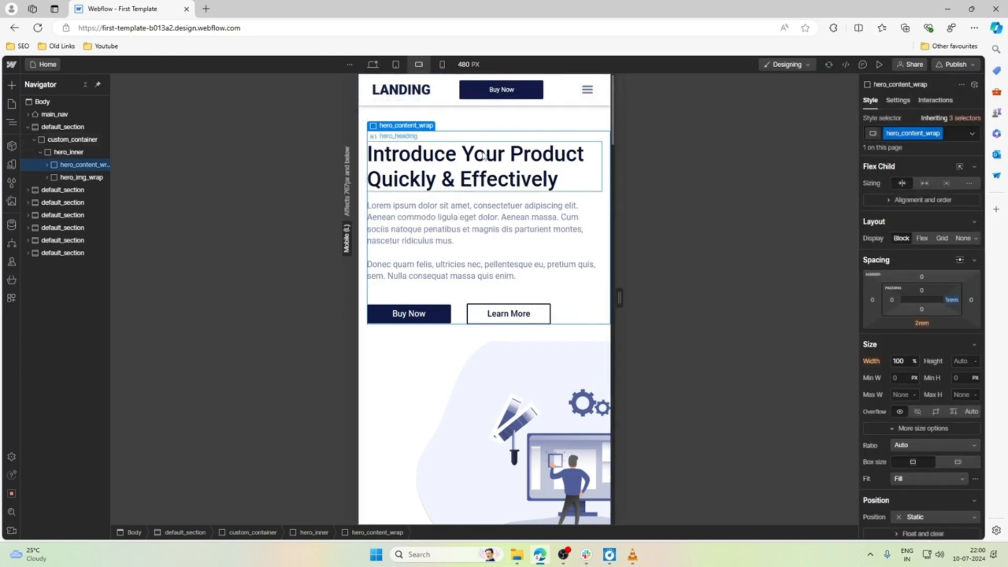
Step: Show the navbar's dropdown menu through the settings of menu_toggle_wrap to check its links at this breakpoint
click(595, 101)
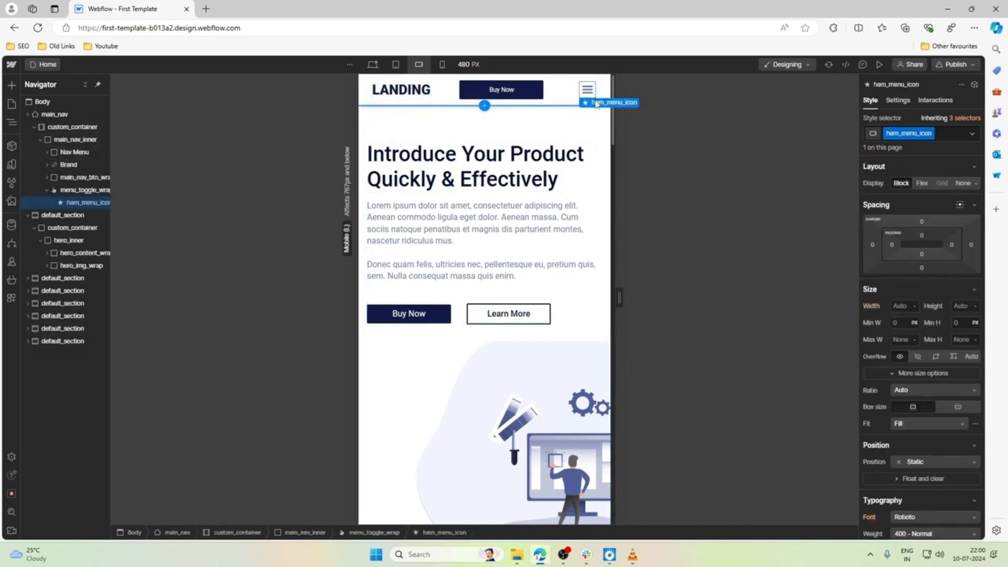
click(581, 104)
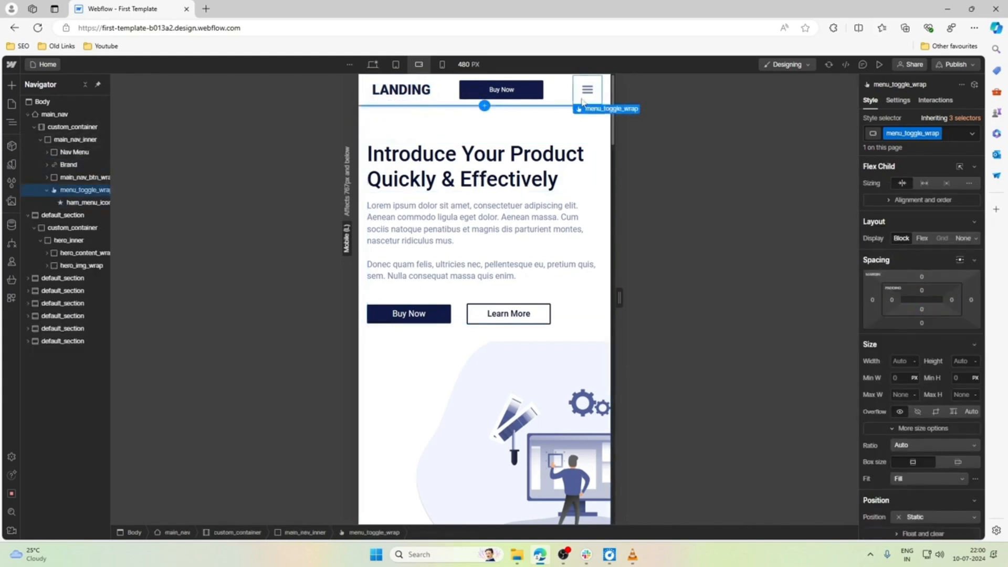
click(907, 101)
click(944, 181)
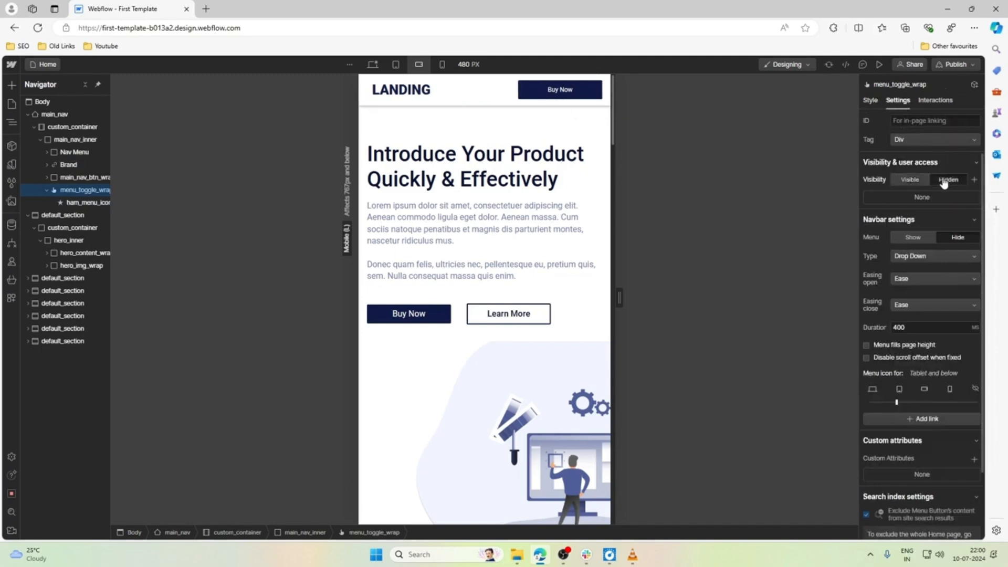
click(922, 183)
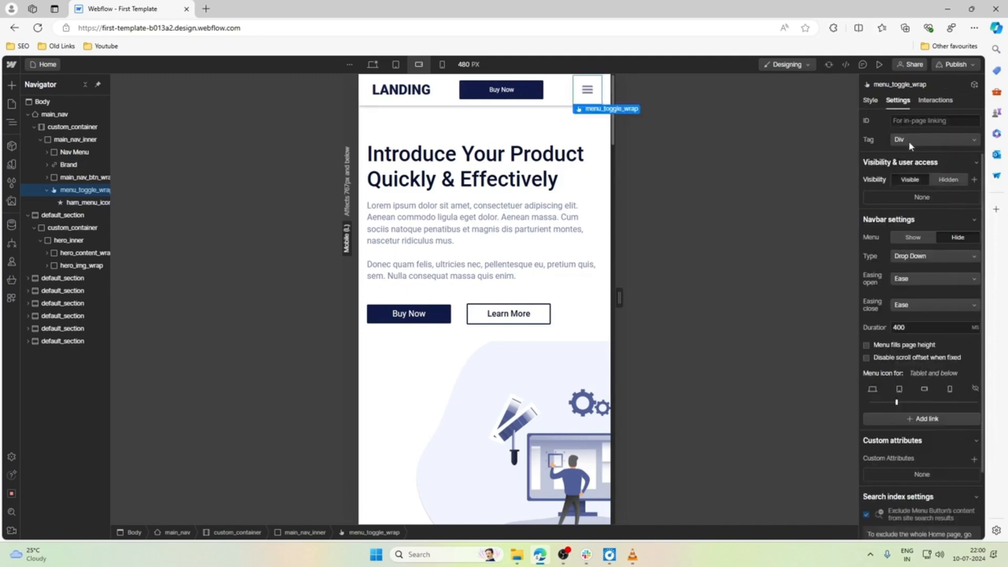
click(912, 237)
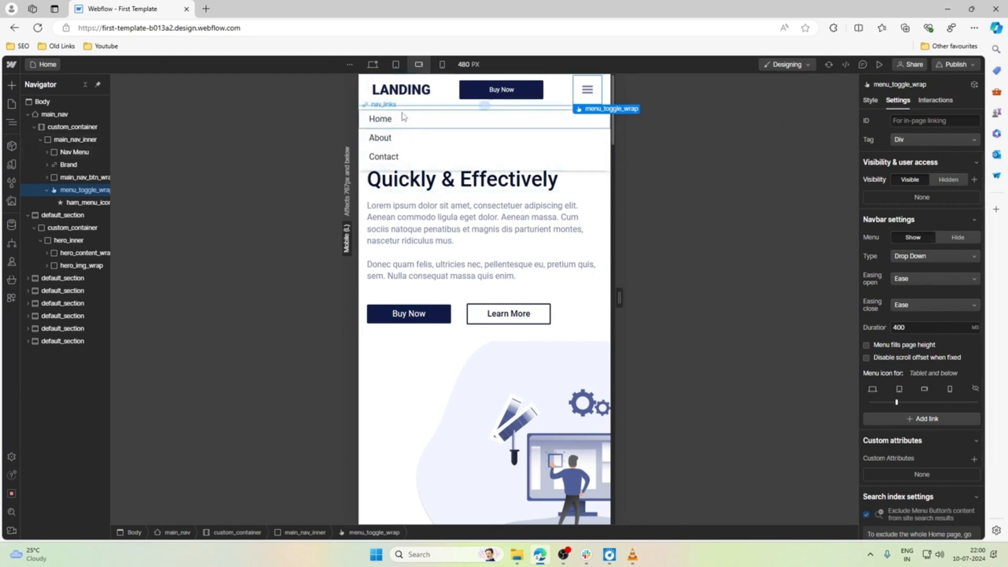
click(948, 179)
click(522, 188)
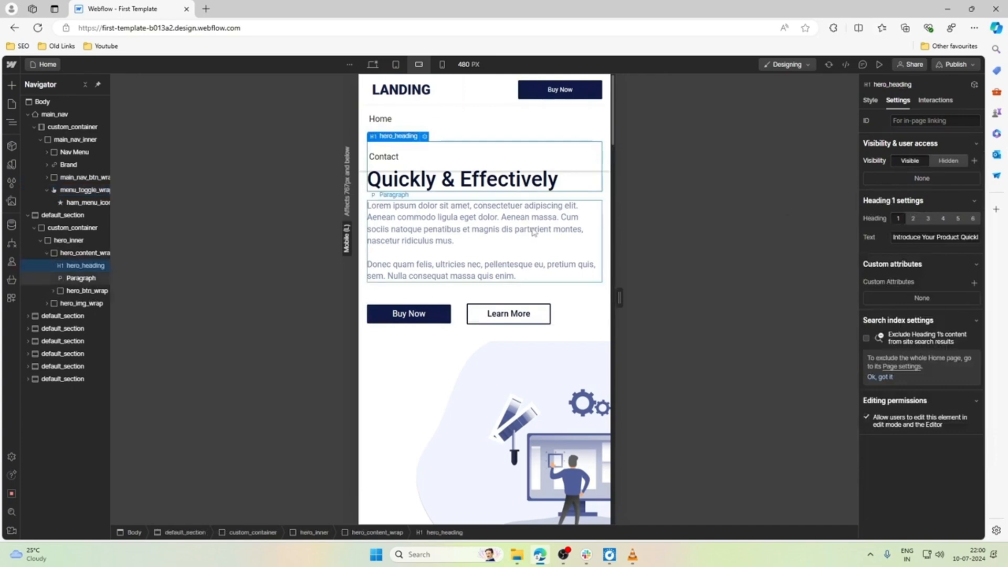
click(462, 124)
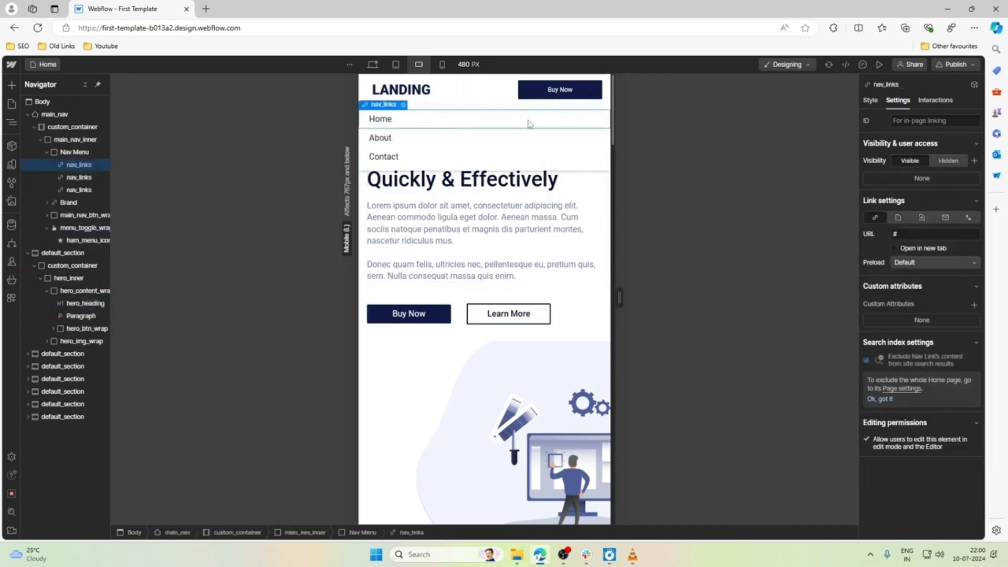
key(ctrl+z)
Step: Set the navbar menu of menu_toggle_wrap back to Hide and return to the hero content
click(588, 104)
click(587, 101)
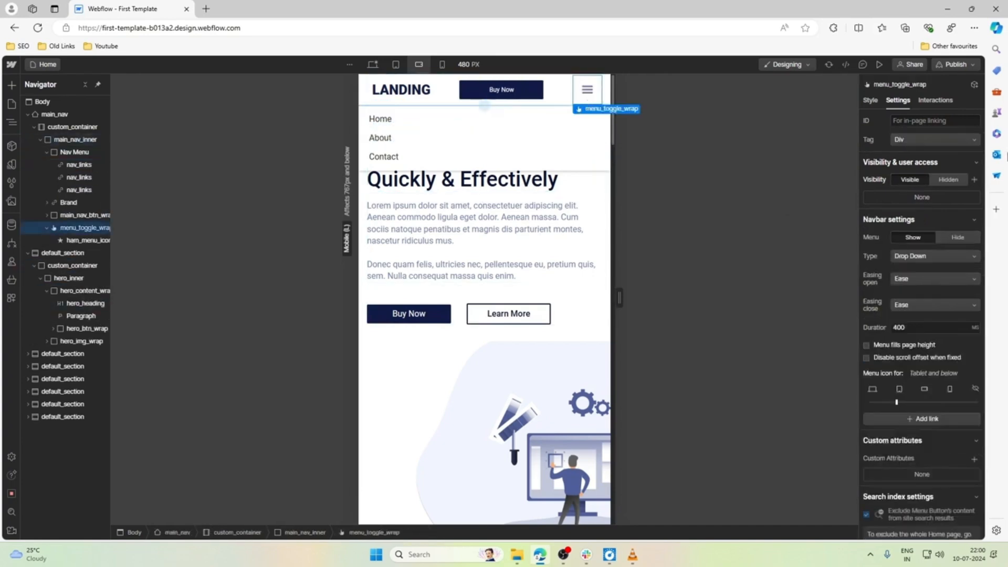
click(957, 237)
click(475, 144)
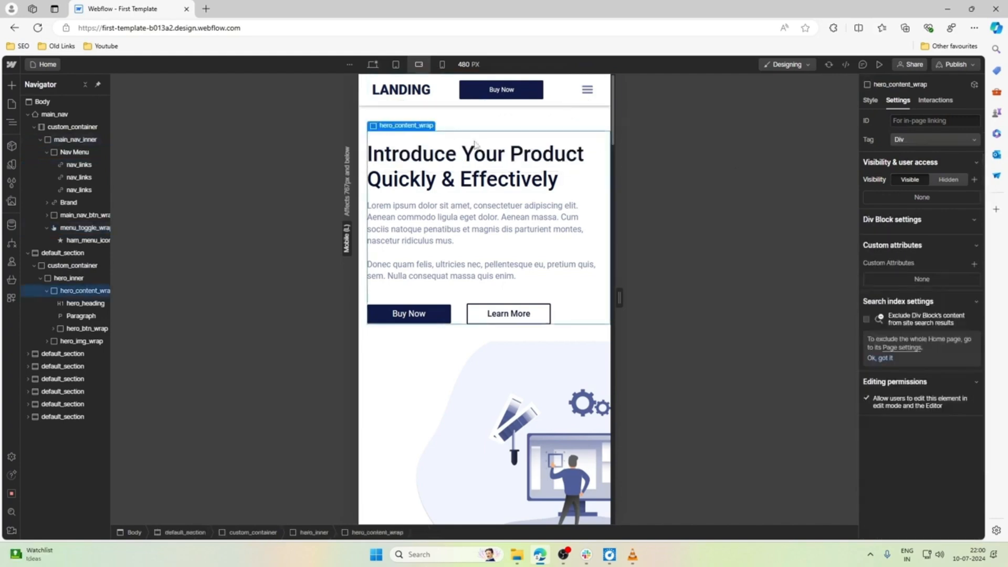
click(462, 169)
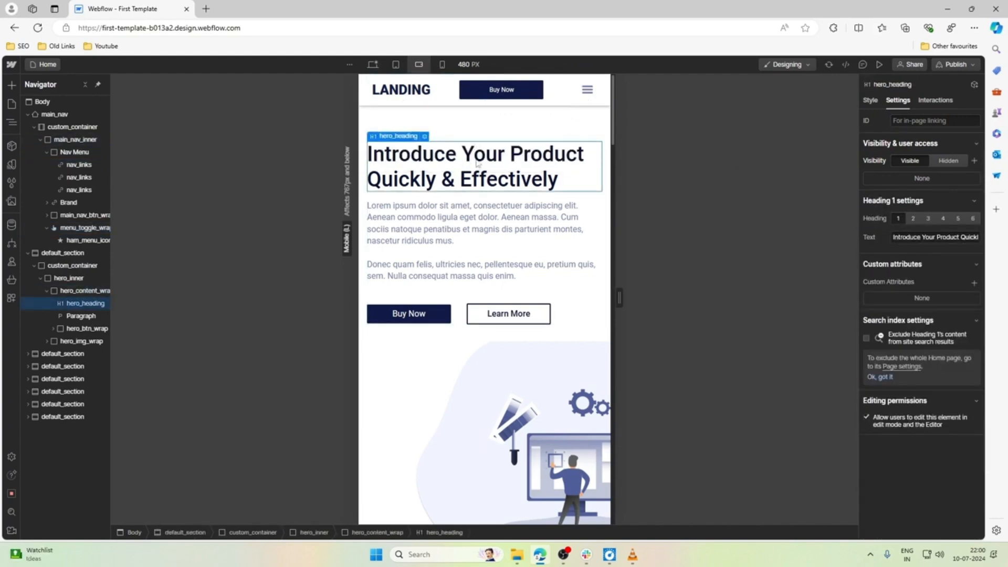
Step: Set the maximum width of hero_img, the illustration below the hero buttons, to 90% at the mobile landscape breakpoint
scroll(468, 266, down, 2)
scroll(469, 266, down, 1)
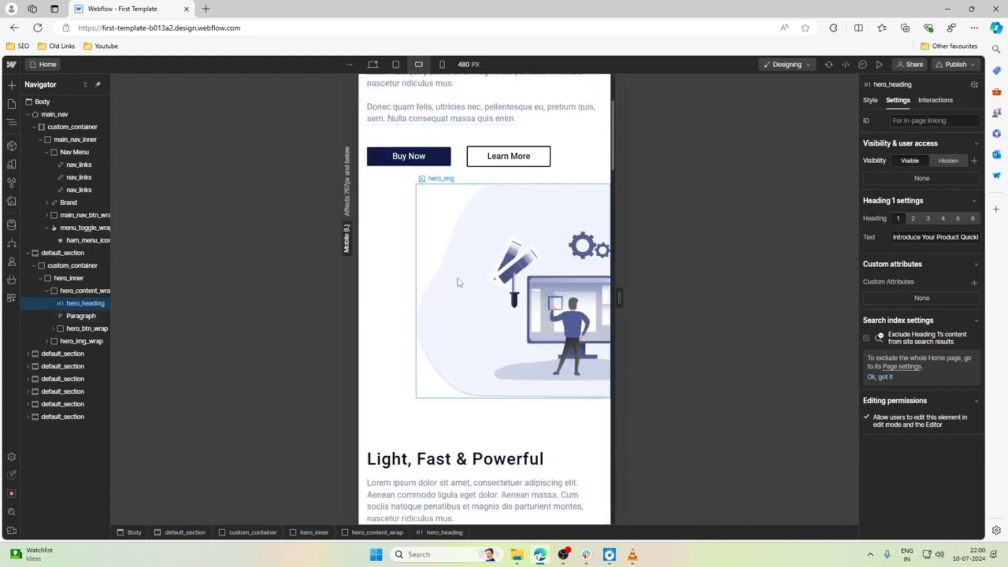
click(440, 216)
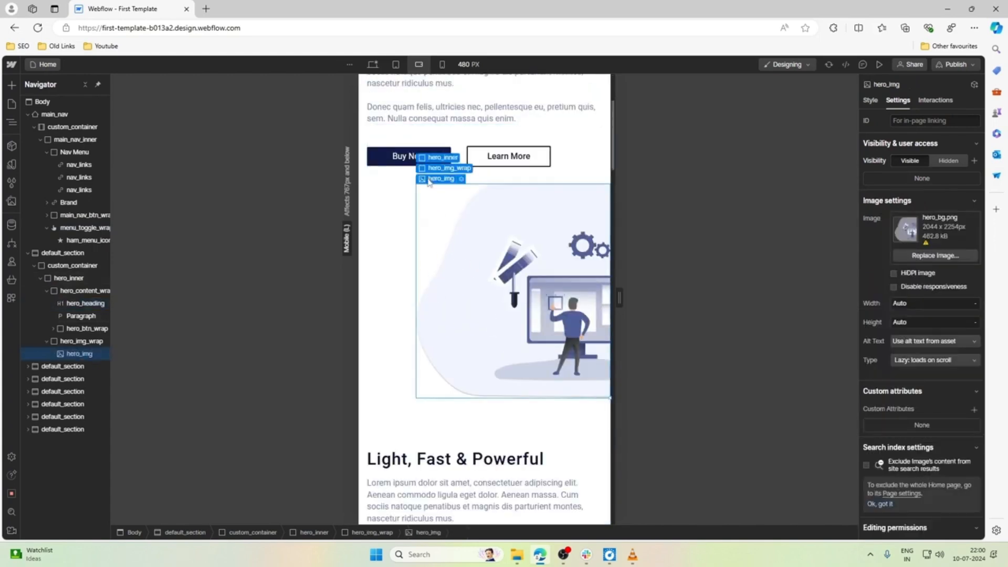
click(870, 101)
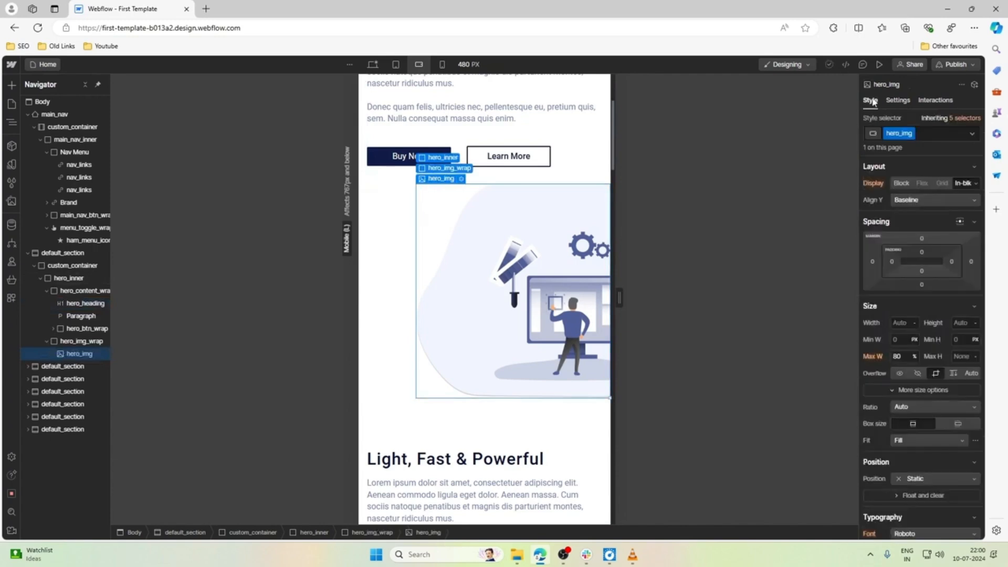
click(901, 357)
key(Up)
key(Up)
key(Up)
key(Up)
key(Up)
key(Up)
key(Up)
key(Up)
key(Up)
key(Up)
key(Up)
key(Down)
Step: Check the remaining sections down to the pricing area and set the top padding of pricing_inner to 10rem
scroll(563, 257, down, 3)
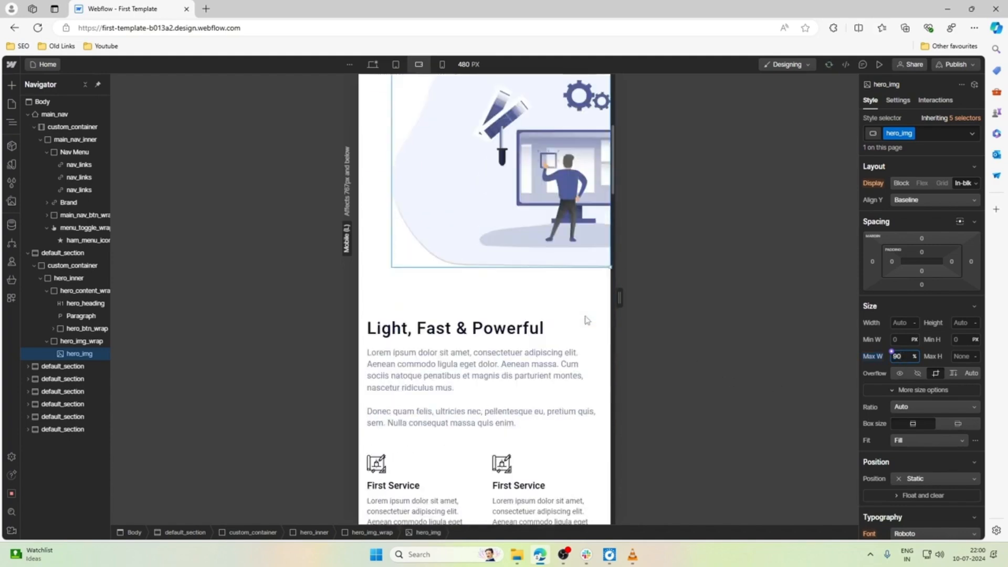
scroll(577, 325, down, 1)
scroll(467, 328, down, 3)
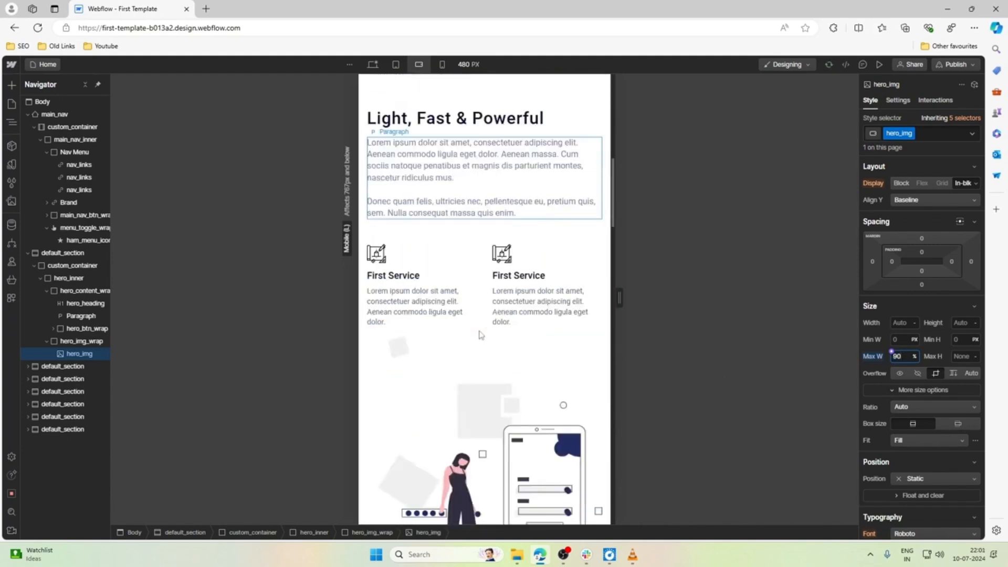
scroll(479, 335, down, 15)
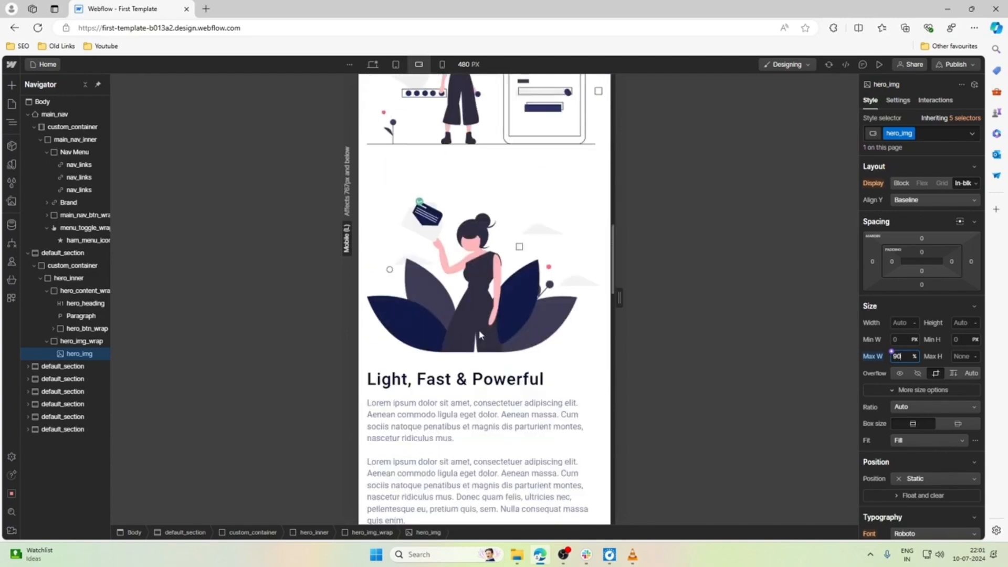
scroll(479, 335, down, 15)
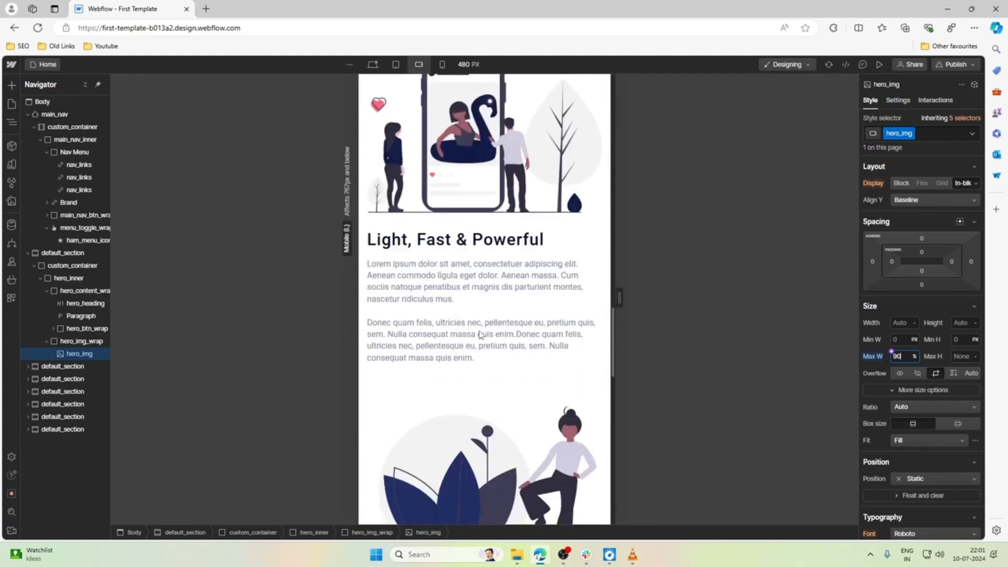
scroll(479, 333, down, 7)
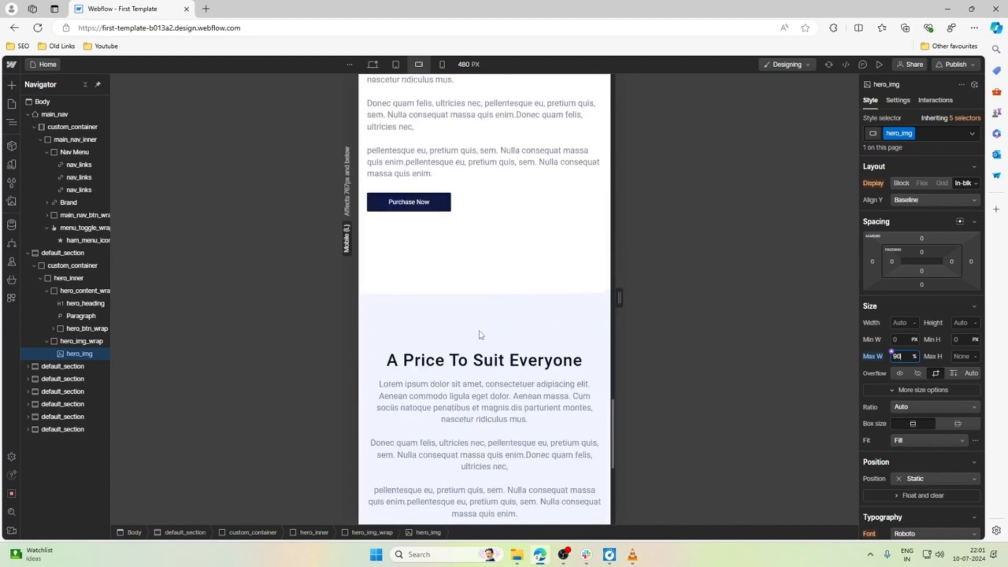
scroll(472, 315, up, 1)
click(470, 301)
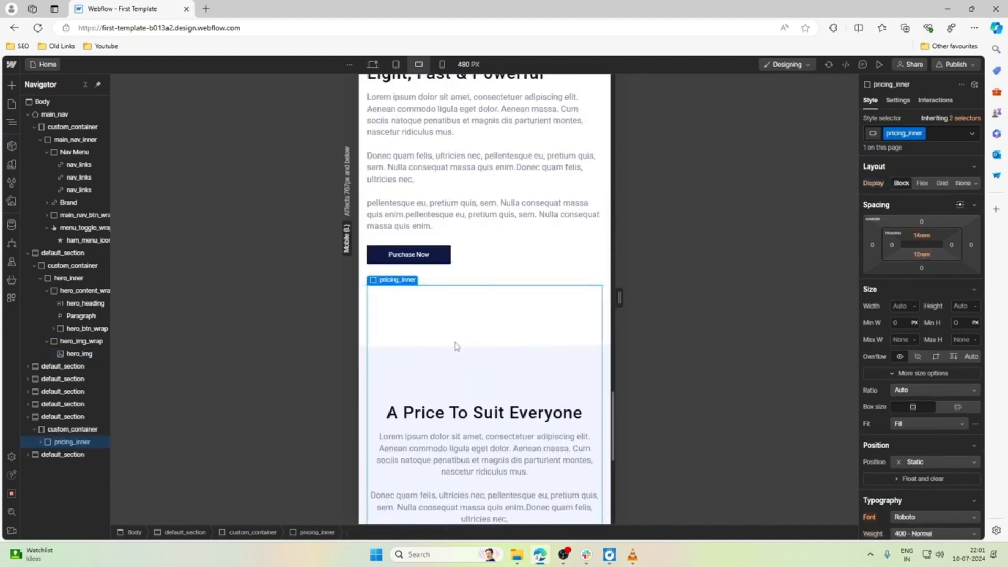
click(921, 238)
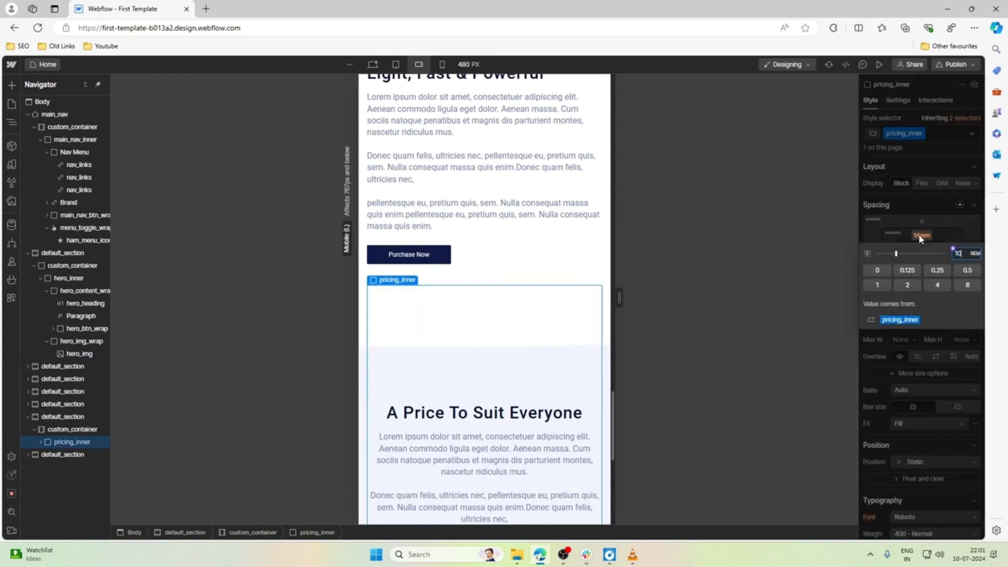
text(10rem)
key(Return)
Step: Set the bottom padding of pricing_inner to 6rem and check the spacing around the pricing content
scroll(579, 365, down, 6)
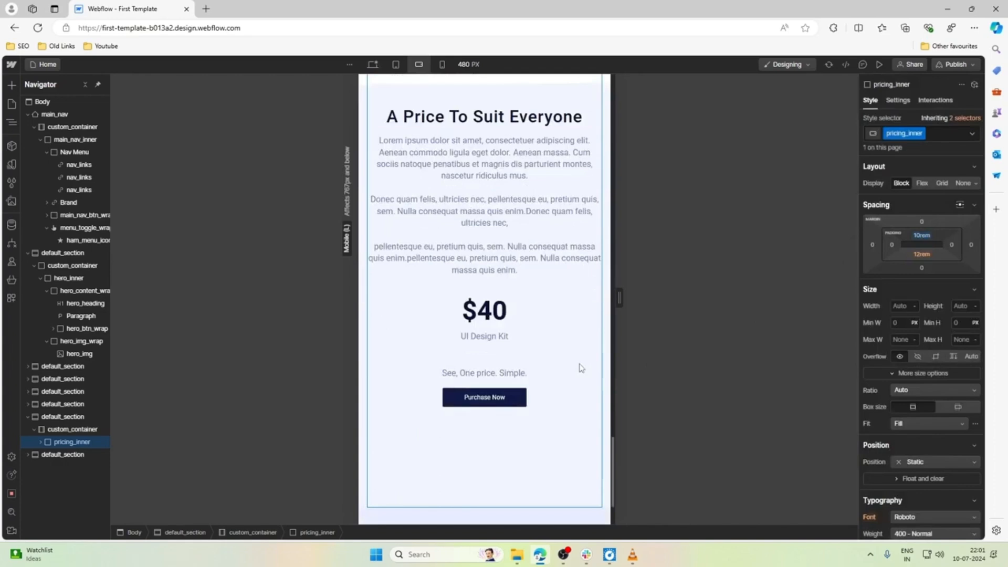
click(922, 254)
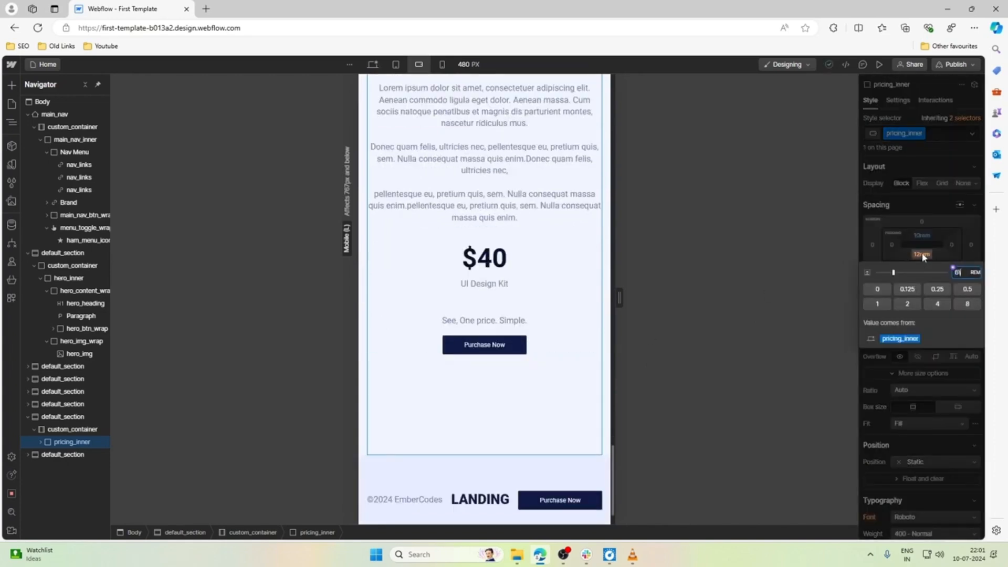
text(6)
key(Return)
click(922, 255)
text(6)
key(Return)
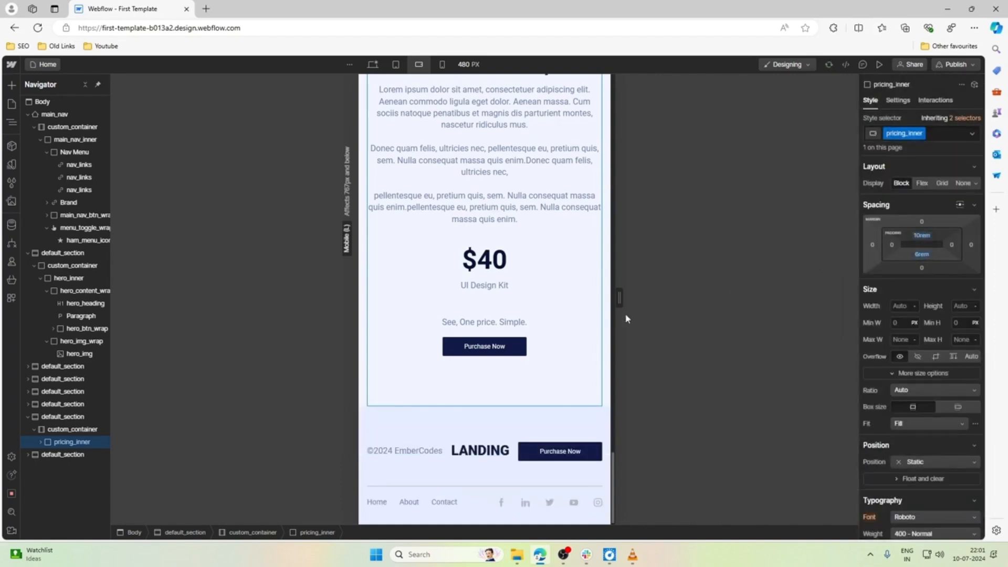
scroll(463, 380, up, 2)
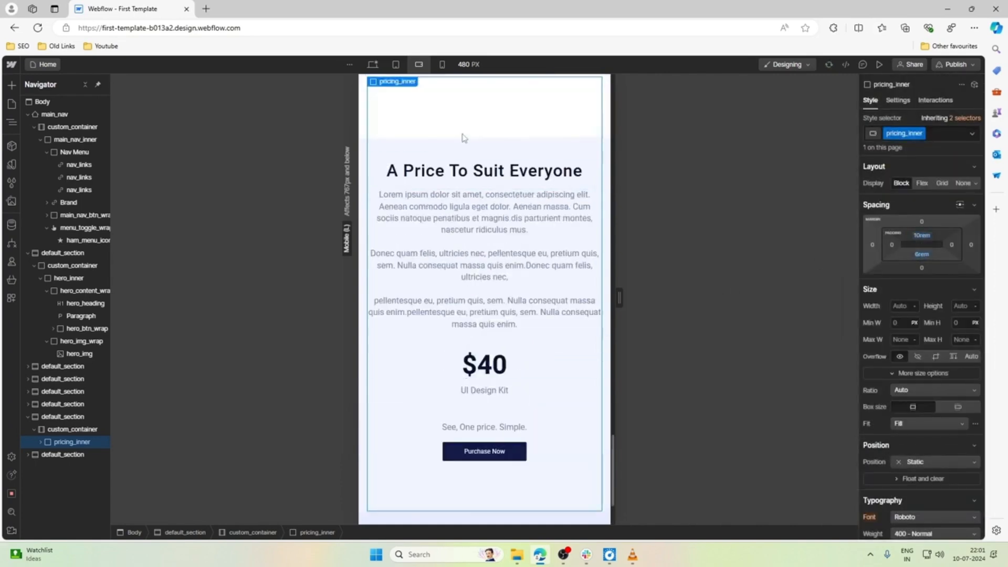
Step: Switch to the tablet breakpoint and check the spacing of the pricing section there
click(396, 65)
scroll(435, 189, down, 3)
scroll(483, 396, up, 3)
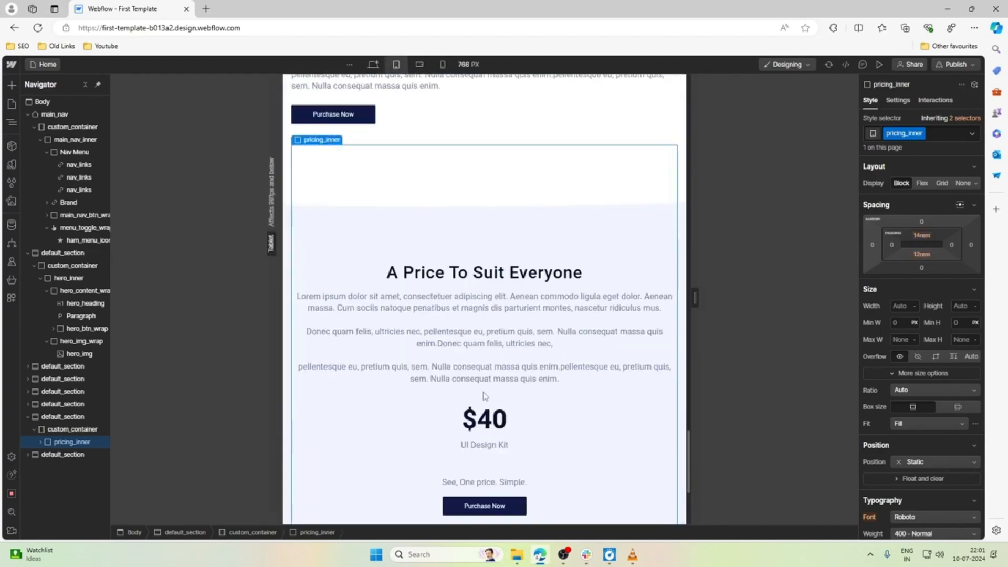
Step: Switch to the mobile landscape breakpoint and narrow the canvas to 480 px to check the pricing section and footer
scroll(484, 396, down, 4)
scroll(481, 396, up, 5)
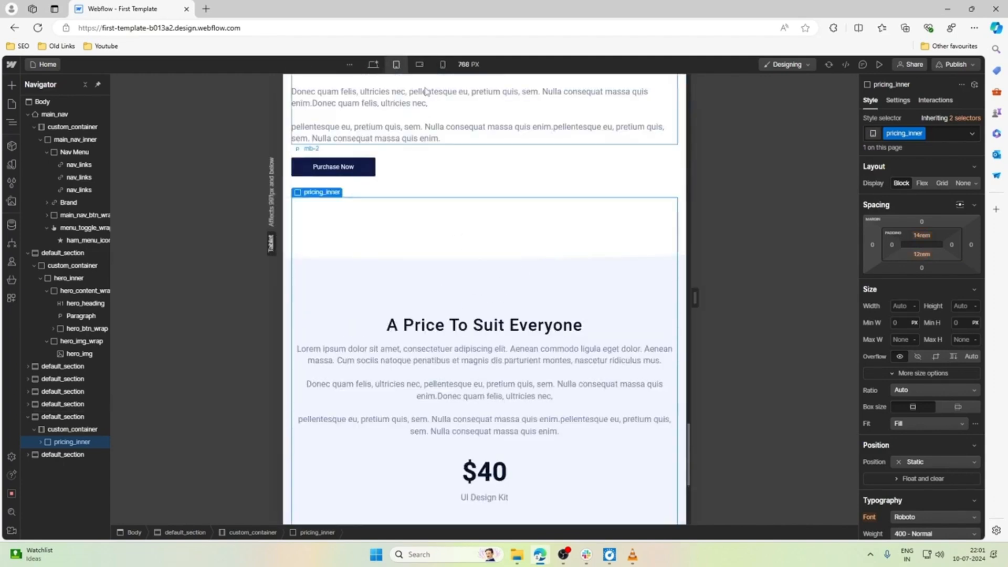
click(418, 65)
scroll(525, 367, down, 3)
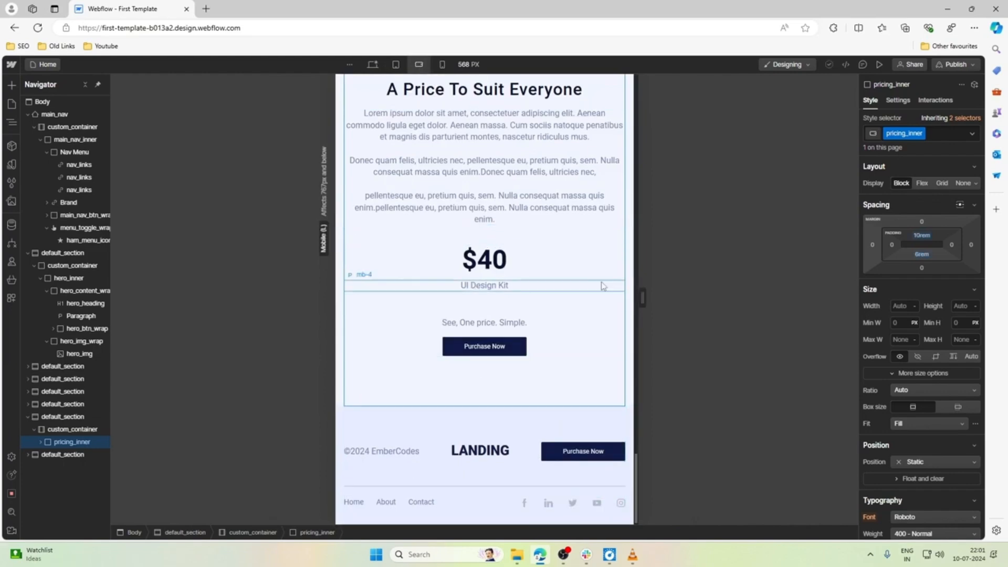
drag(643, 302, 620, 302)
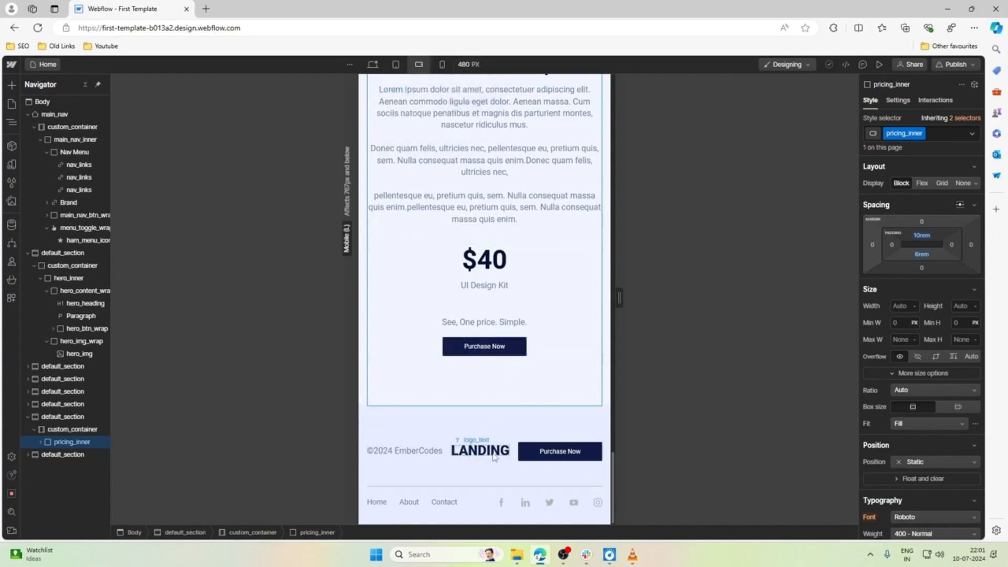
Step: Set the font size of the All Paragraphs tag to 14 px at the mobile landscape breakpoint, using the footer copyright paragraph
click(412, 452)
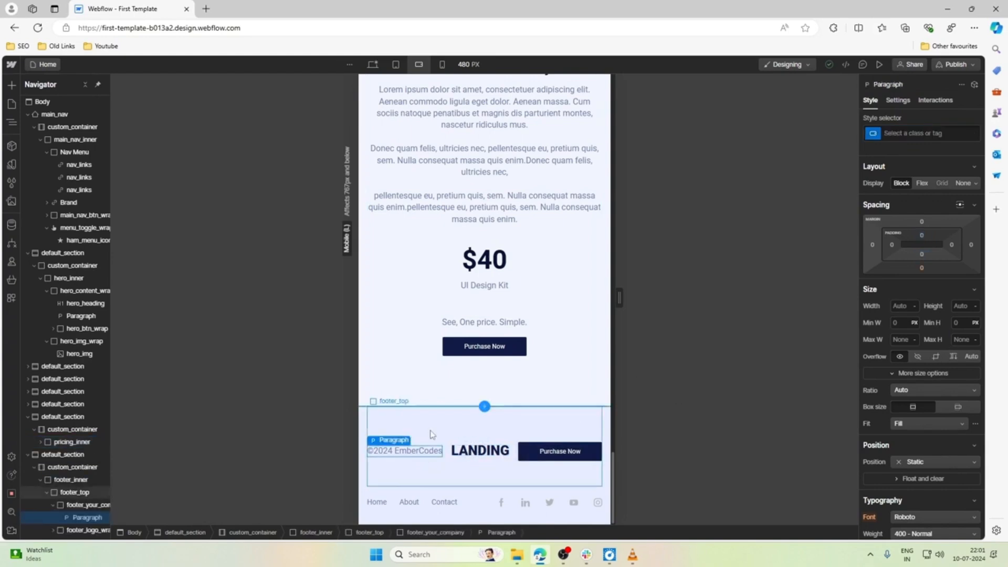
click(941, 135)
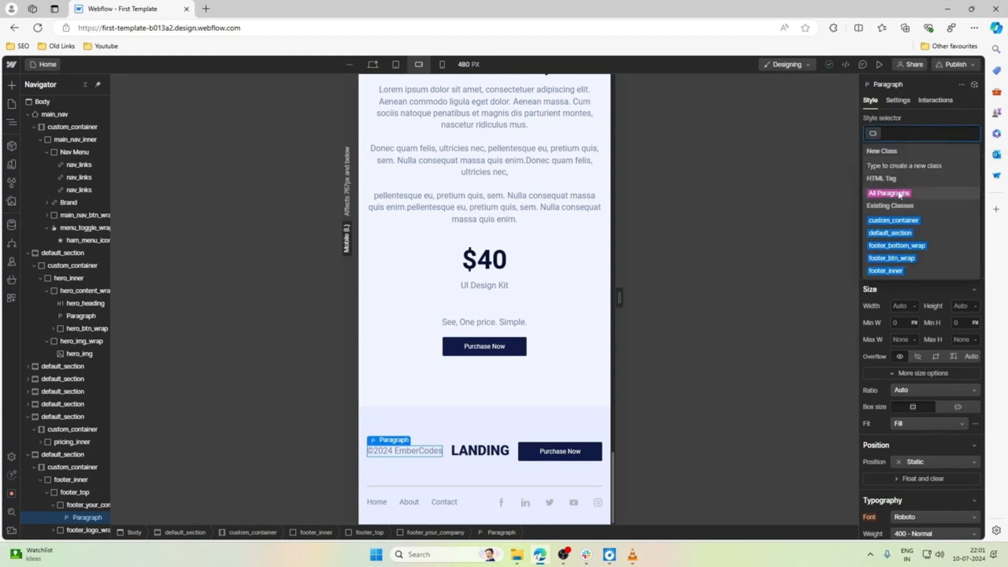
click(895, 193)
scroll(900, 287, down, 3)
scroll(899, 286, down, 1)
click(908, 339)
text(15)
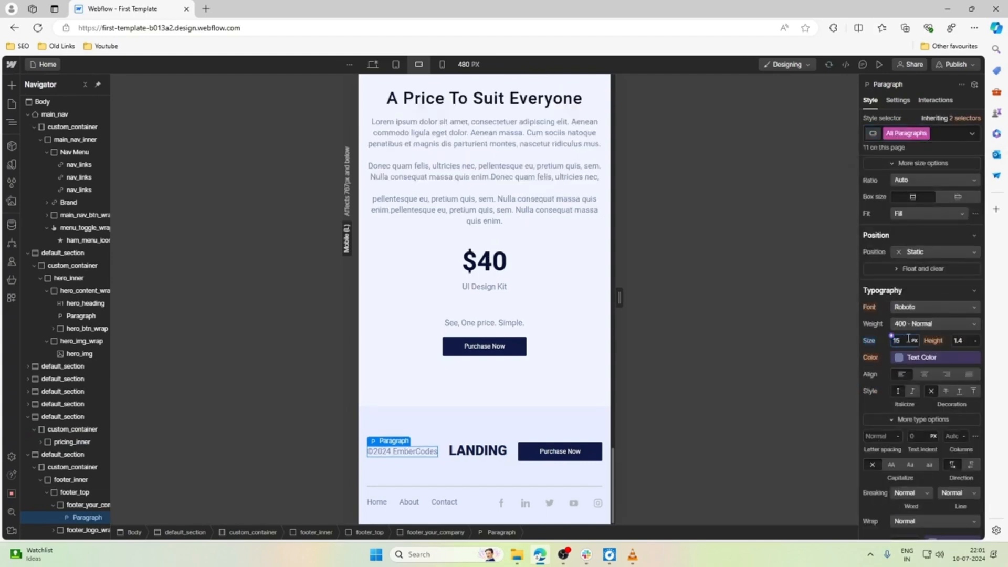
key(Down)
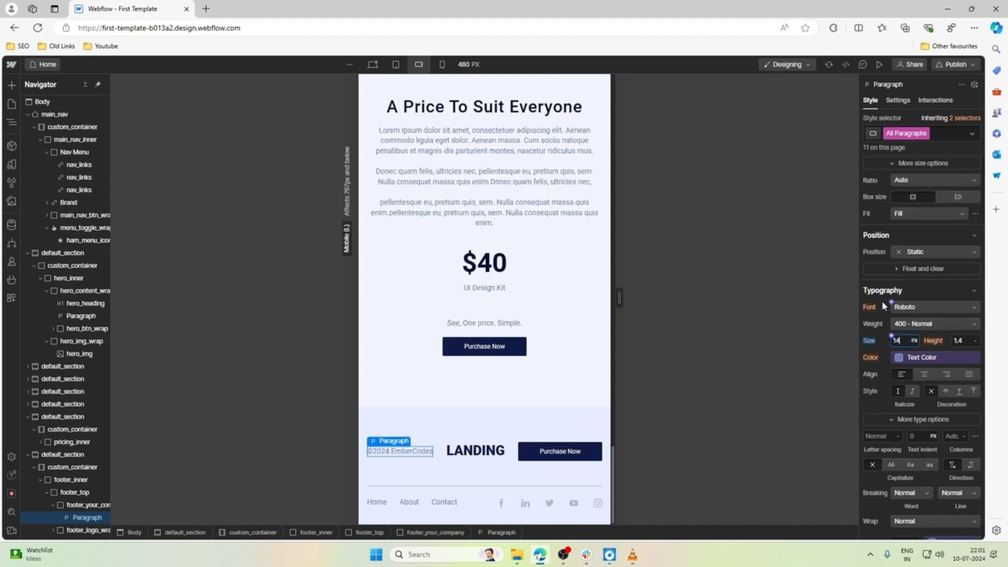
Step: Set the font size of logo_text, the LANDING logo in the footer, to 1.4 rem
click(466, 455)
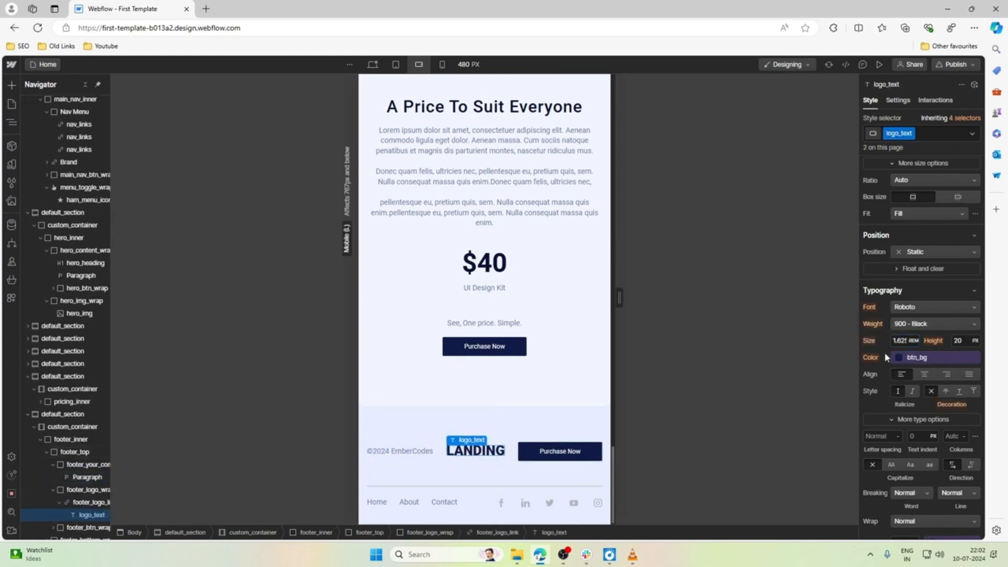
text(1.4)
key(BackSpace)
text(3)
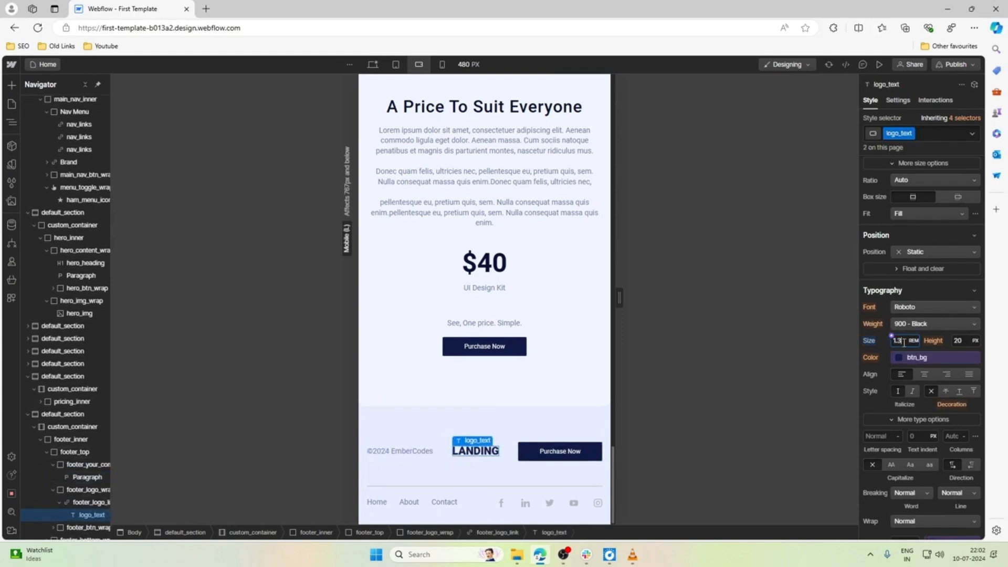
key(BackSpace)
text(4)
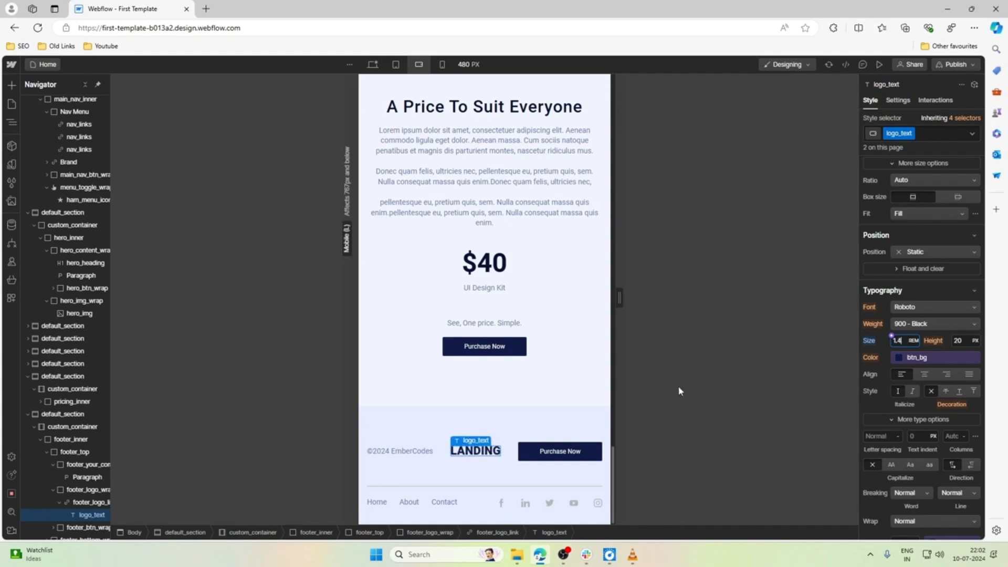
Step: Set both the minimum width and minimum height of main_btn, the footer's Purchase Now button, to Auto
click(556, 451)
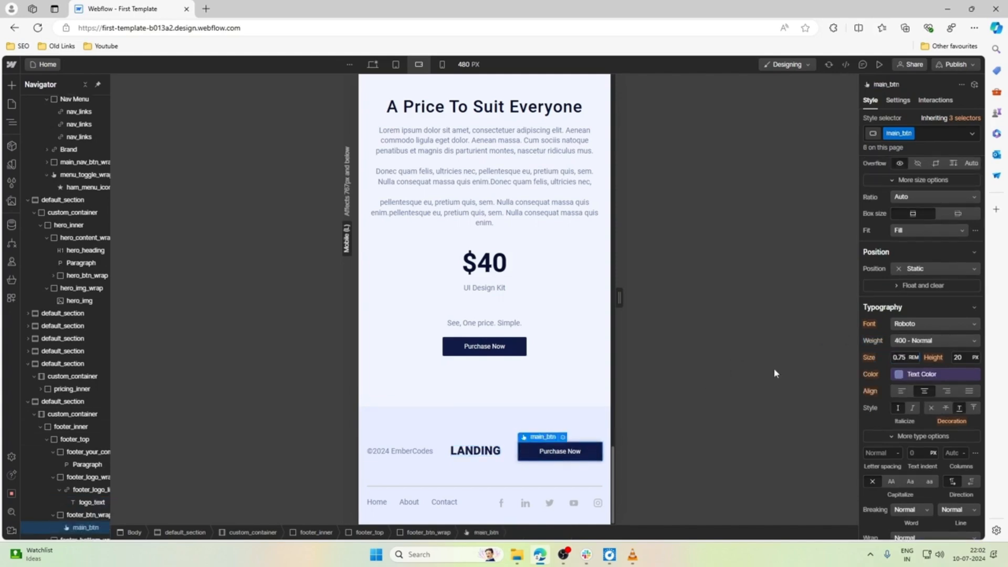
scroll(940, 322, up, 4)
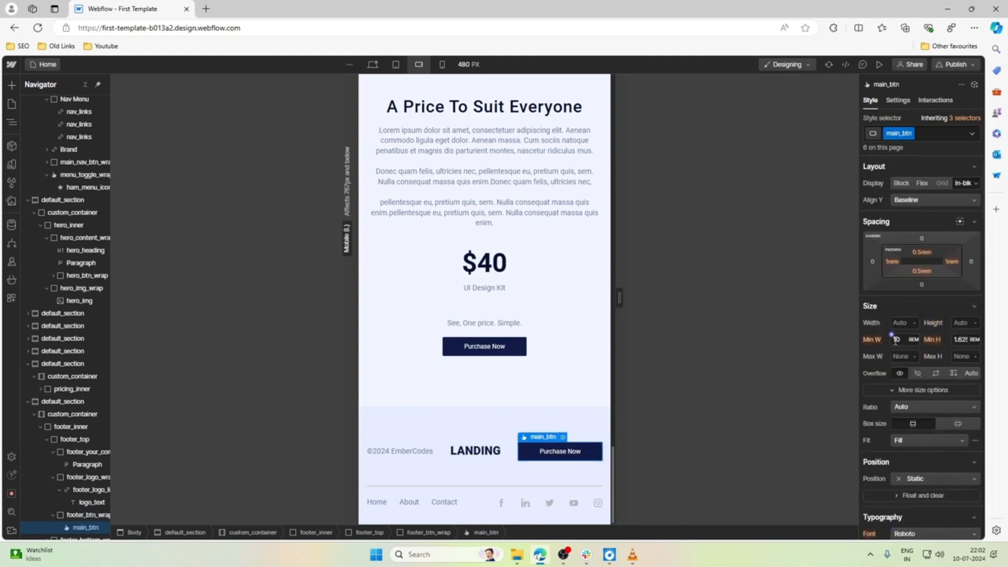
click(913, 340)
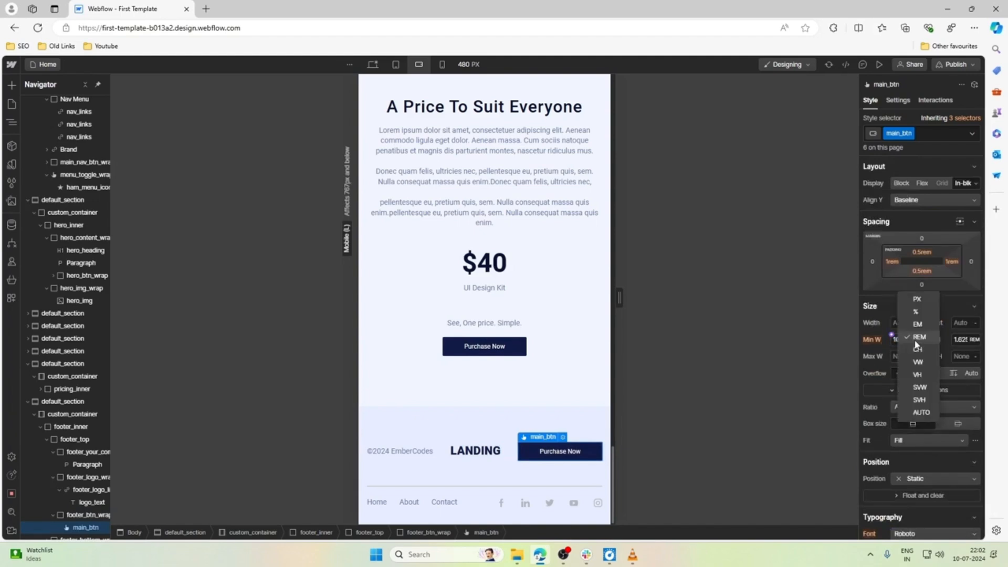
click(918, 414)
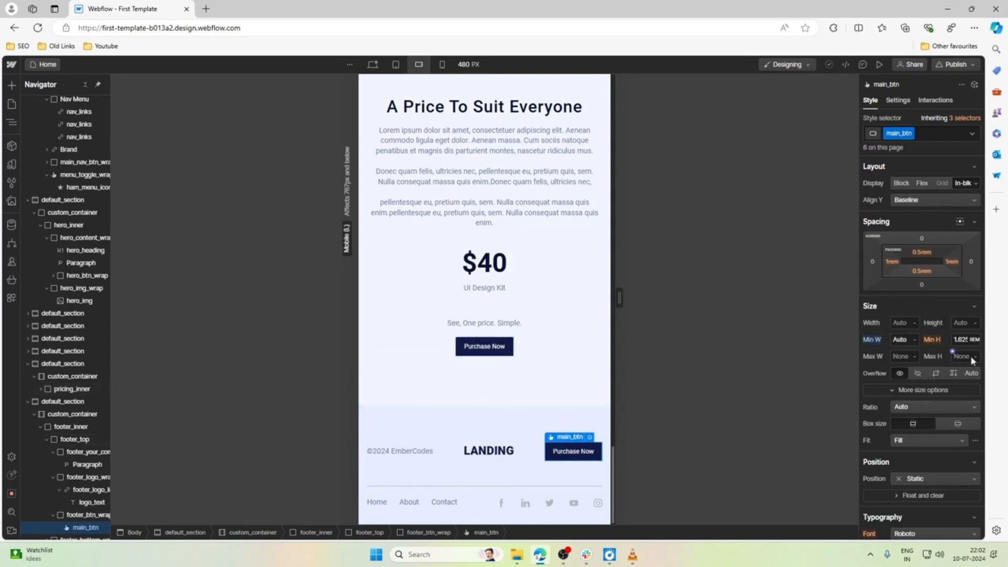
click(975, 339)
click(969, 417)
Step: Review the page from the navigation and hero down to the pricing section at 480 px width and return to the start
scroll(498, 378, up, 15)
scroll(514, 376, up, 10)
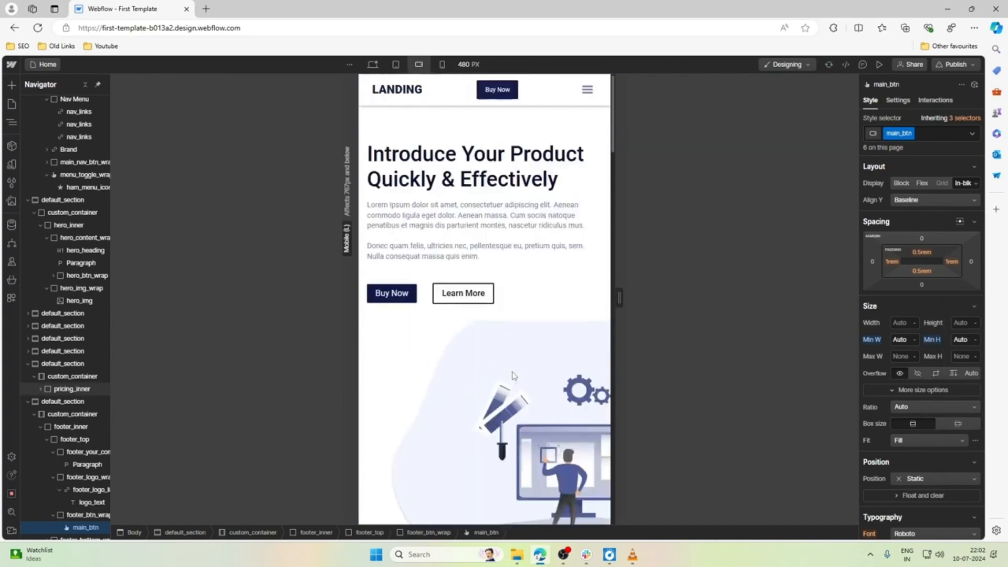
scroll(505, 236, down, 5)
scroll(505, 235, down, 15)
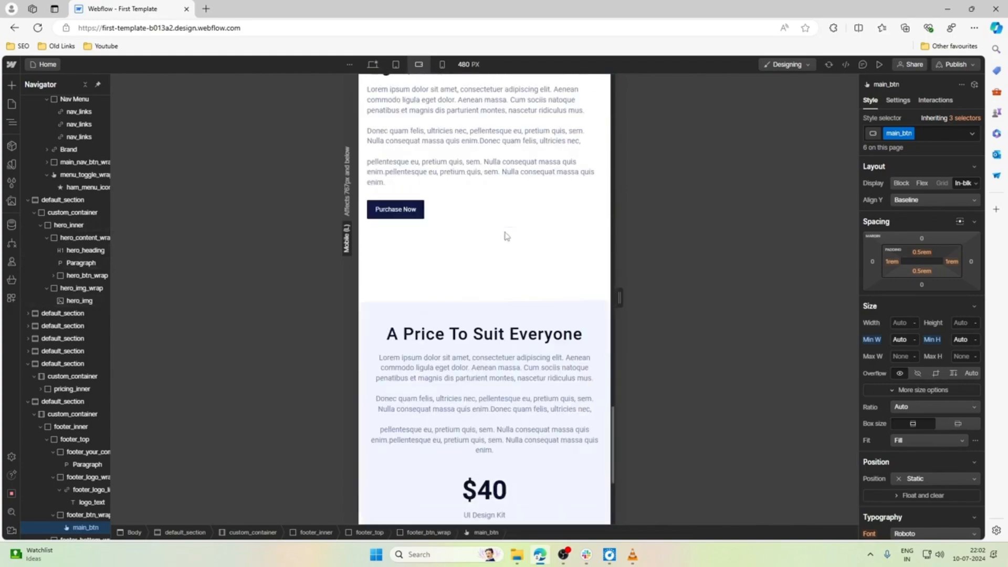
scroll(506, 236, down, 1)
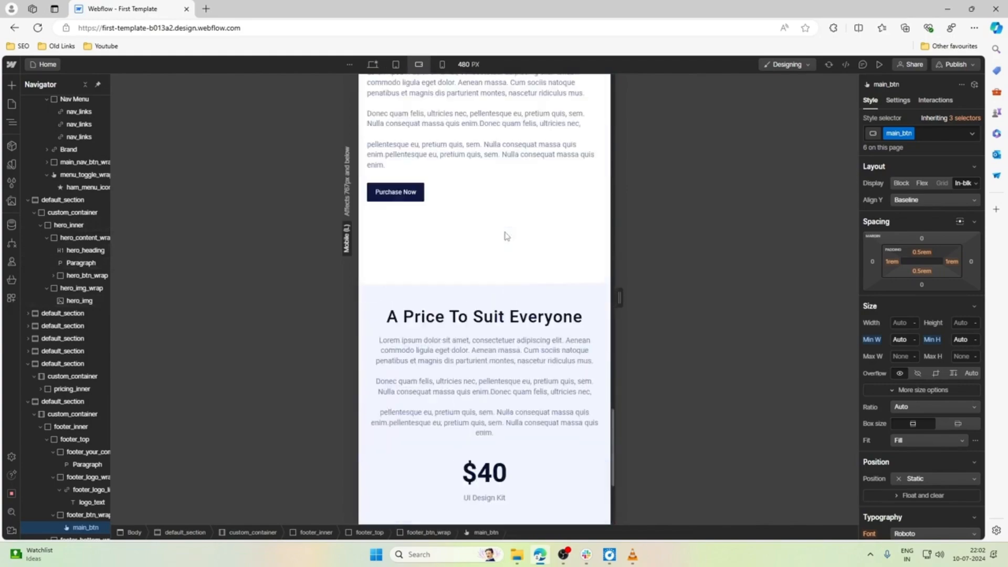
click(490, 262)
scroll(489, 262, up, 15)
scroll(490, 261, up, 10)
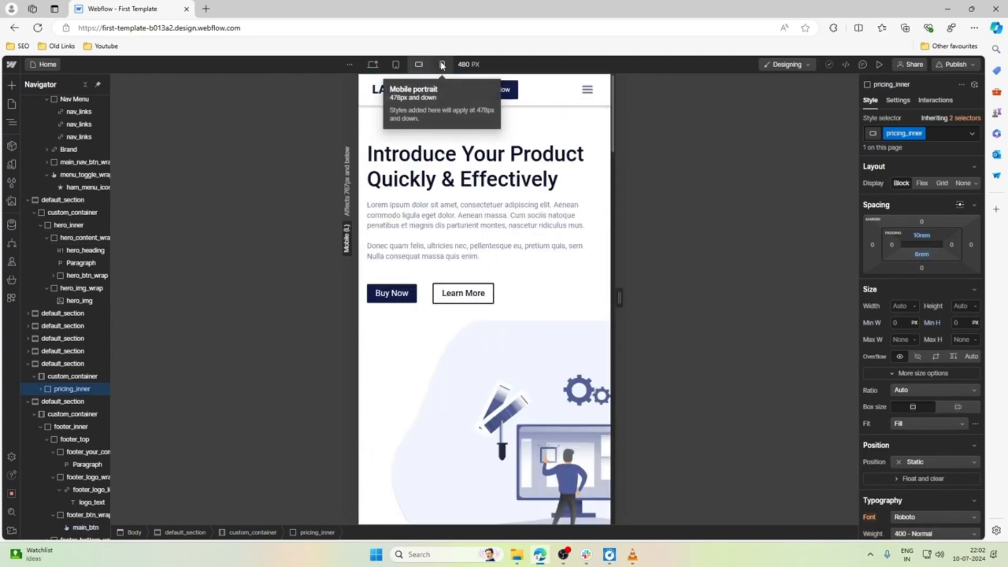
Step: Switch to the mobile portrait breakpoint, preview the layout at 240 px canvas width and restore the canvas to 320 px
click(442, 64)
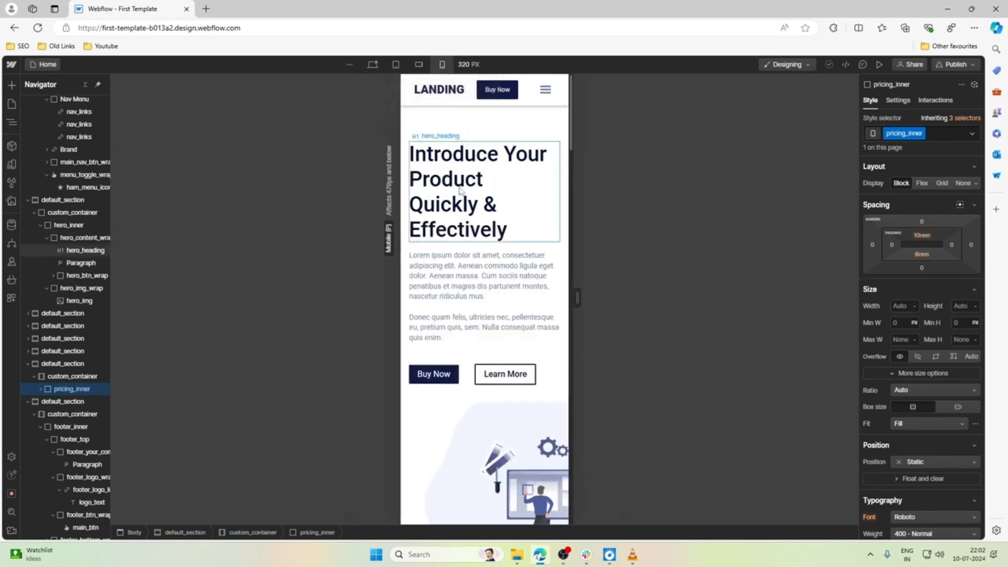
drag(577, 297, 525, 299)
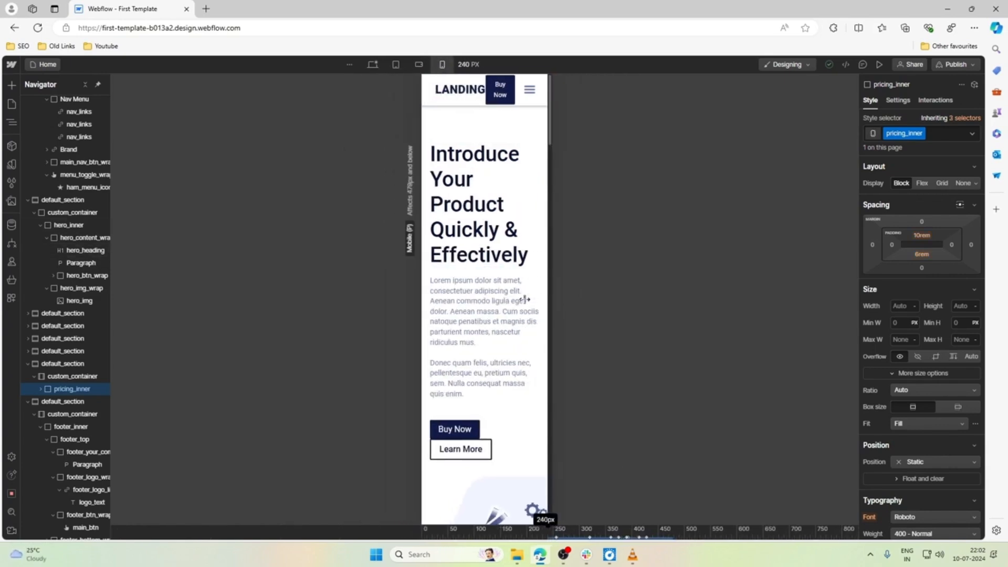
drag(547, 300, 577, 304)
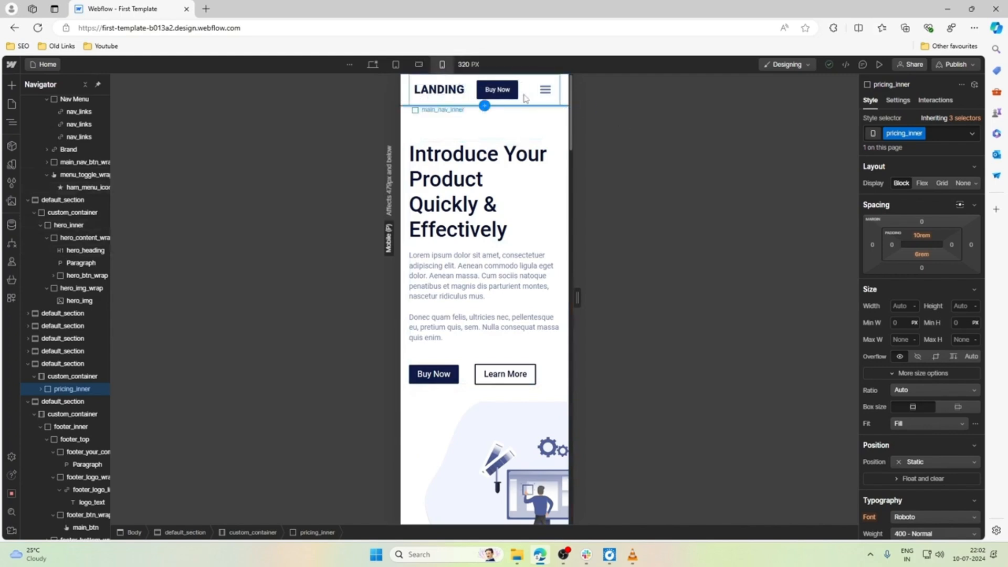
Step: Set the font size of logo_text in the navigation bar to 1.2 rem at the mobile portrait breakpoint
click(458, 92)
scroll(906, 390, down, 5)
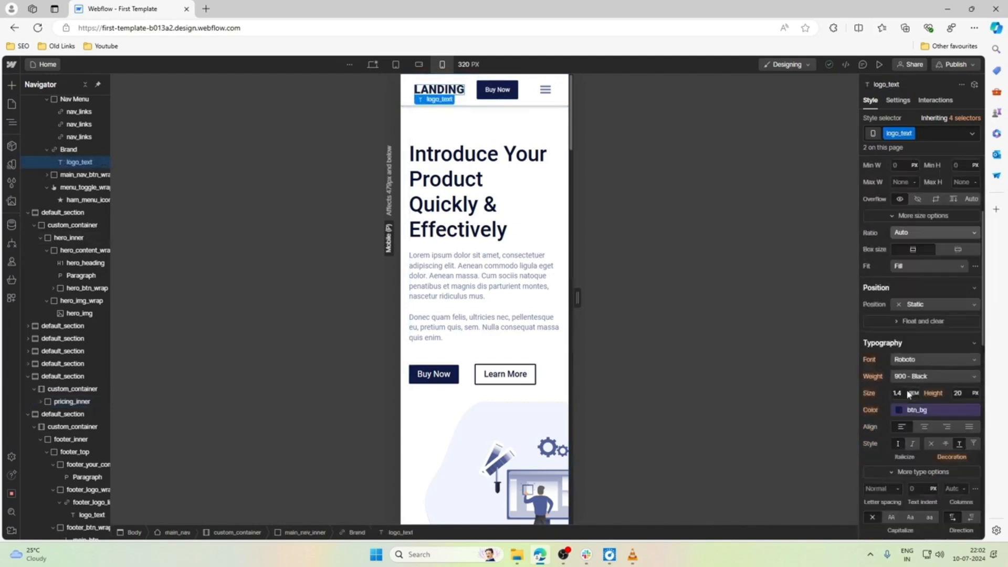
text(1.2)
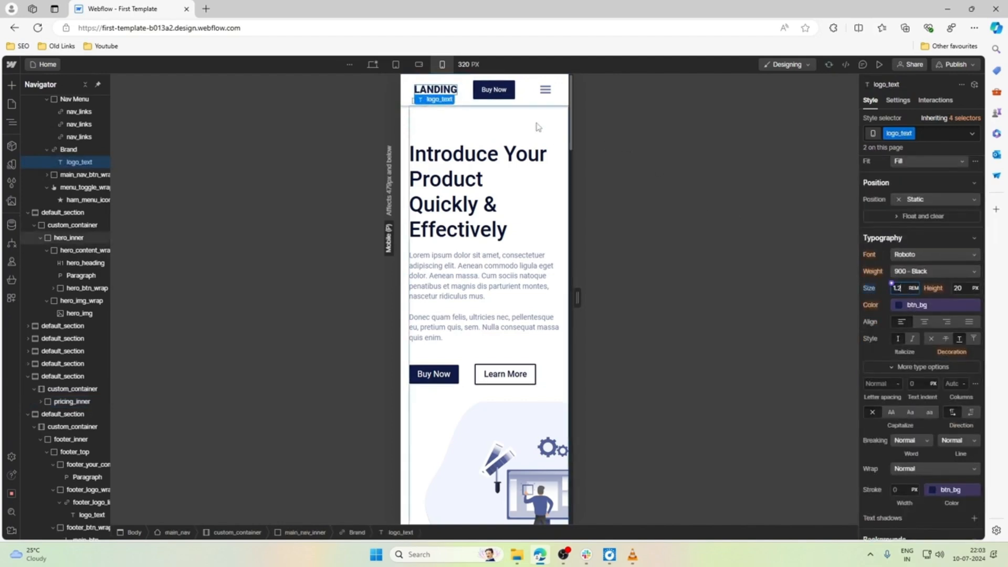
Step: Set the padding of main_btn, the navigation's Buy Now button, to 0.275 rem vertically and 0.875 rem horizontally
click(493, 90)
scroll(957, 292, up, 5)
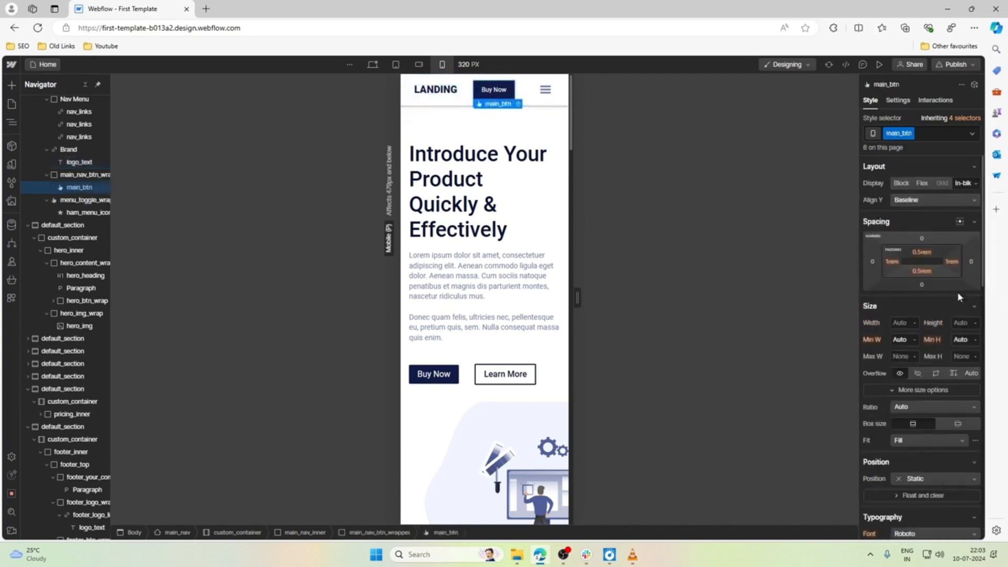
click(922, 252)
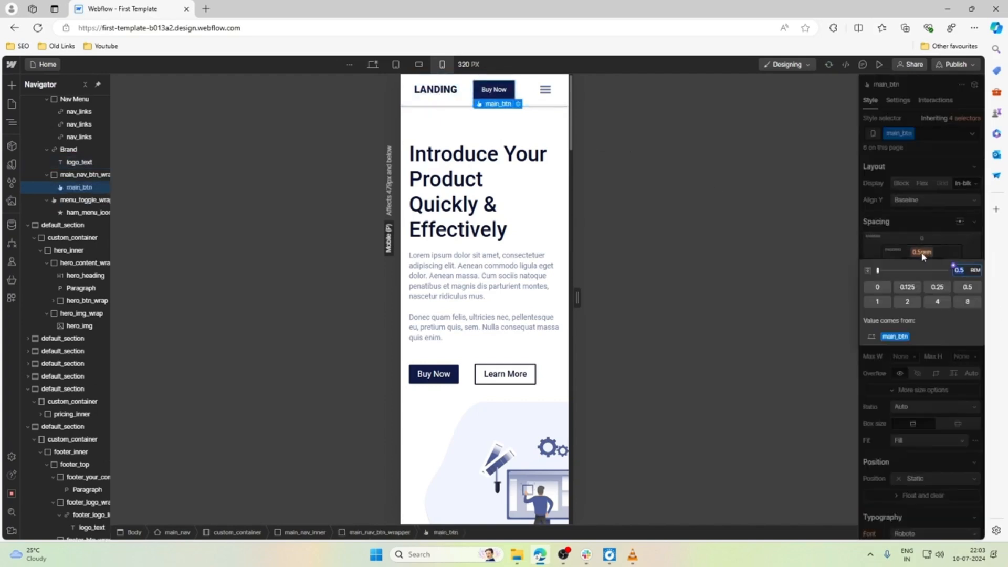
text(0.3)
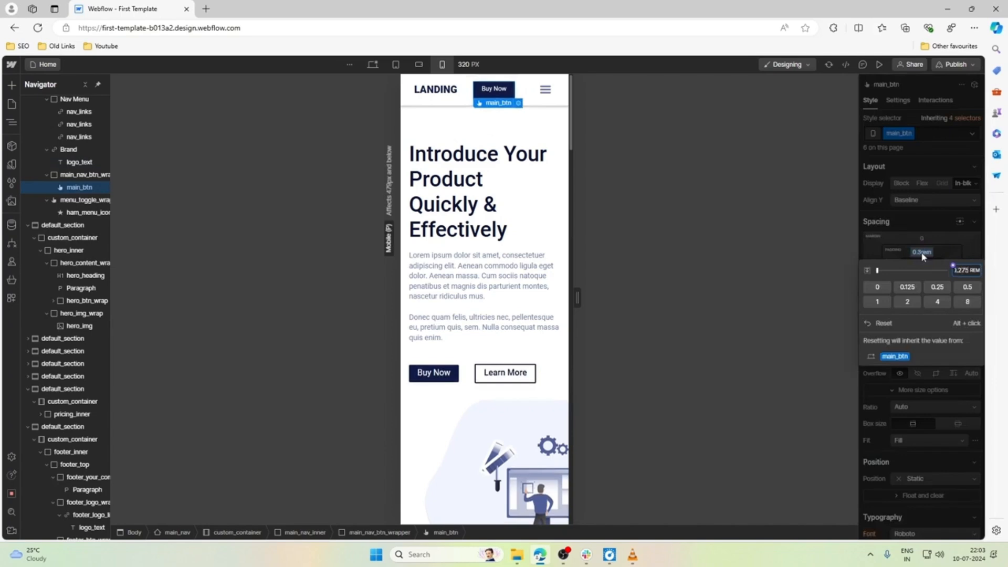
key(Return)
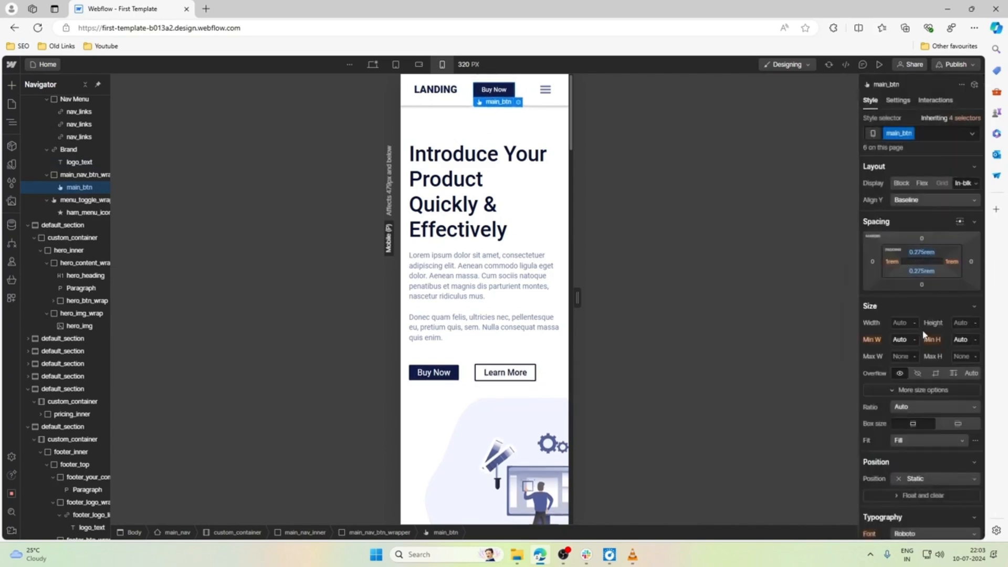
click(891, 262)
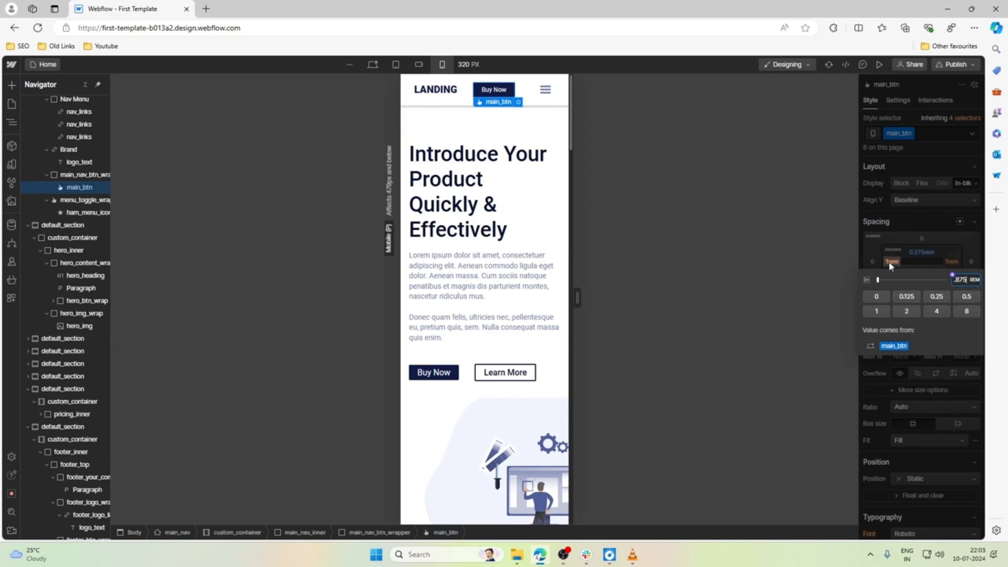
key(Return)
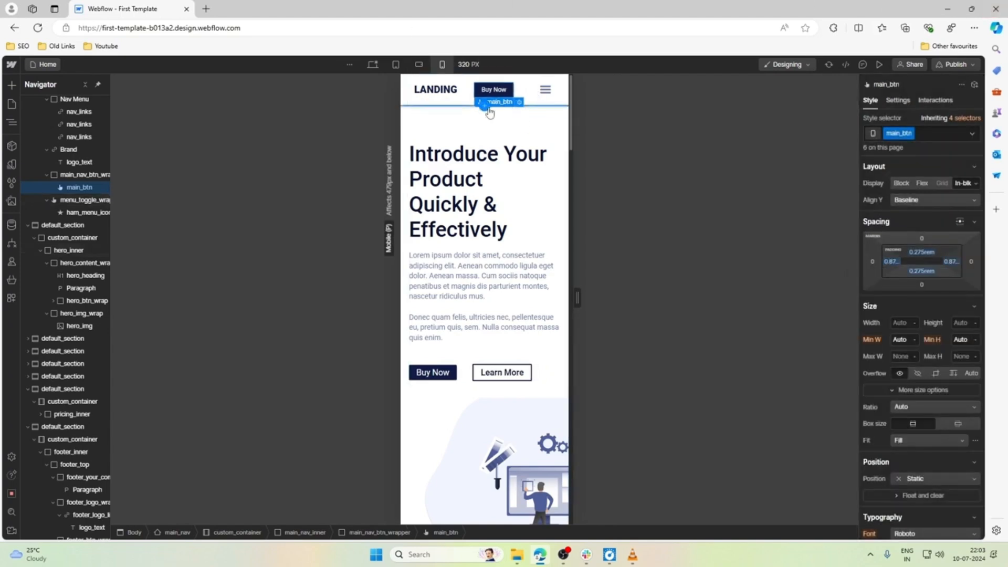
Step: Reduce the font size of hero_heading to 1.6 rem at the mobile portrait breakpoint
scroll(942, 333, down, 3)
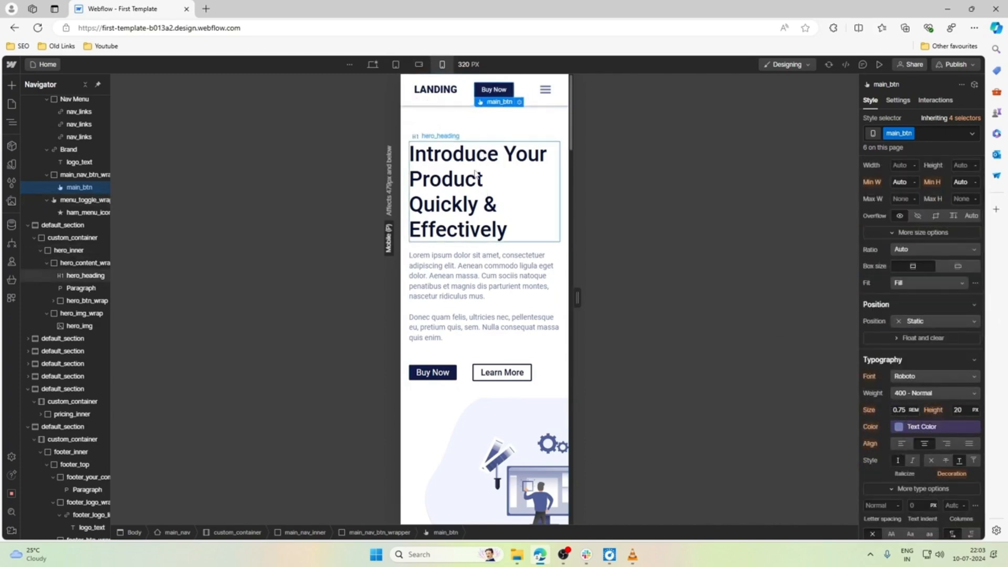
click(499, 168)
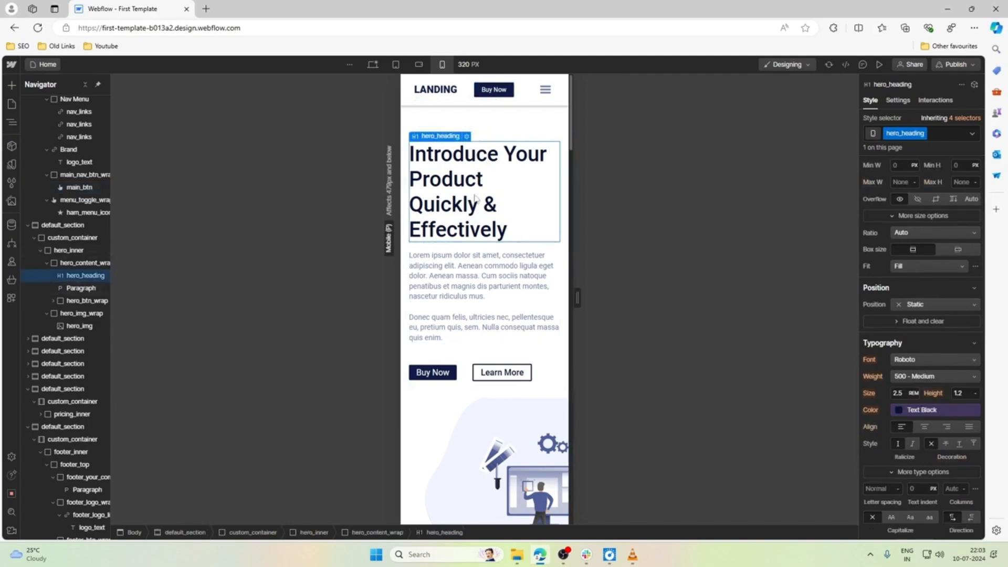
key(Down)
key(Down)
key(Down)
key(Down)
key(Down)
key(Down)
key(Down)
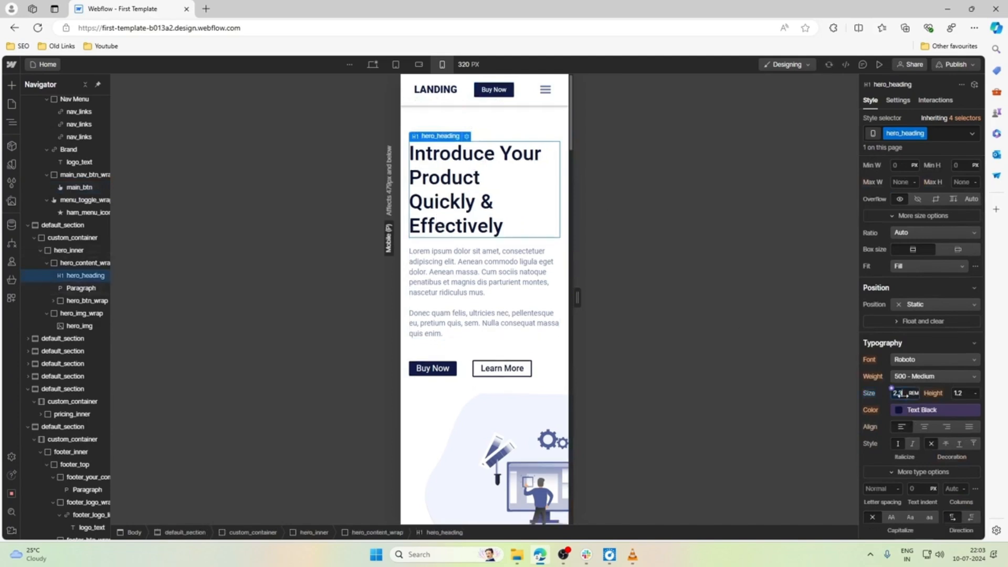
key(Down)
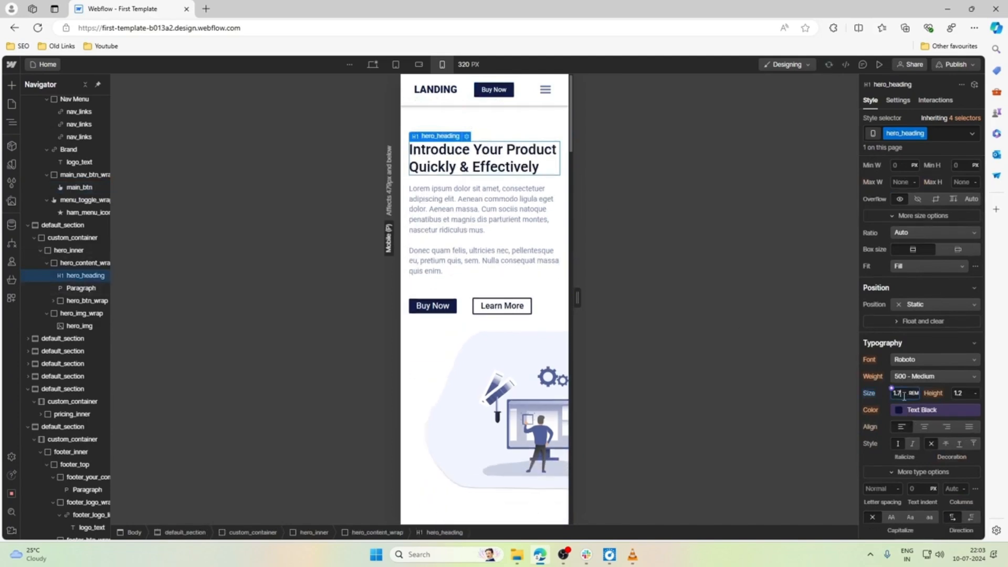
key(Down)
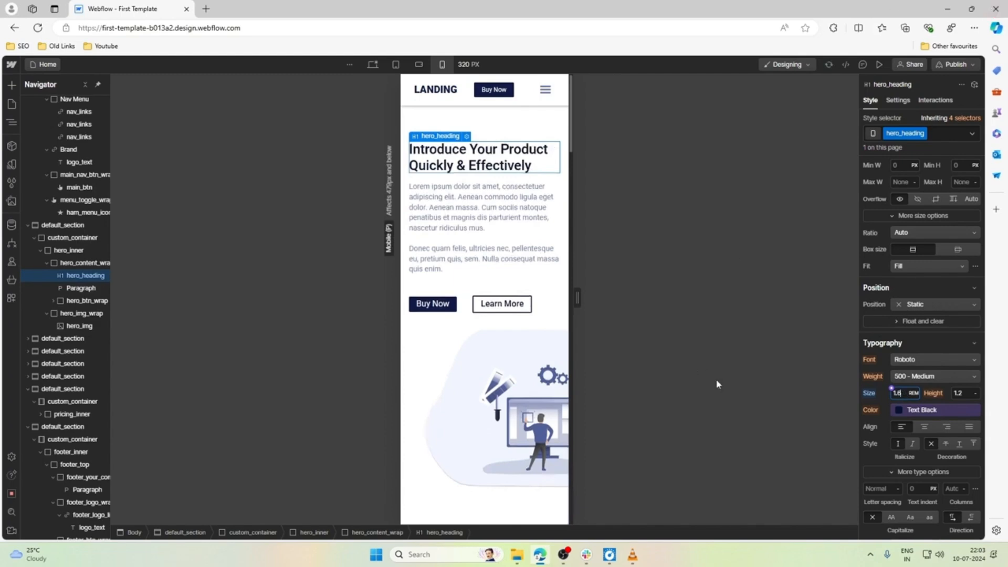
Step: Set the top margin of hero_btn_wrap to 1.5 rem at the mobile portrait breakpoint
click(474, 270)
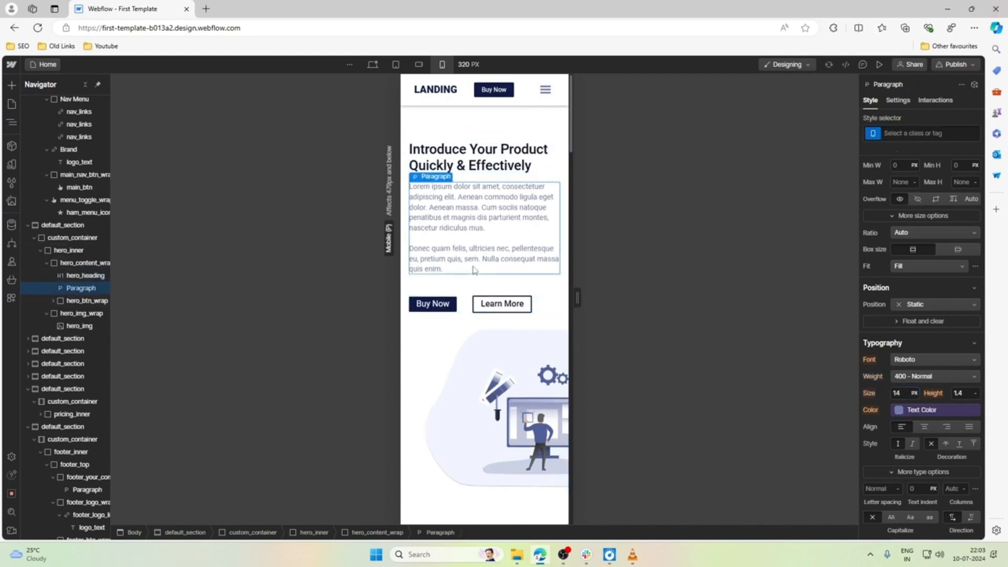
click(465, 295)
click(465, 300)
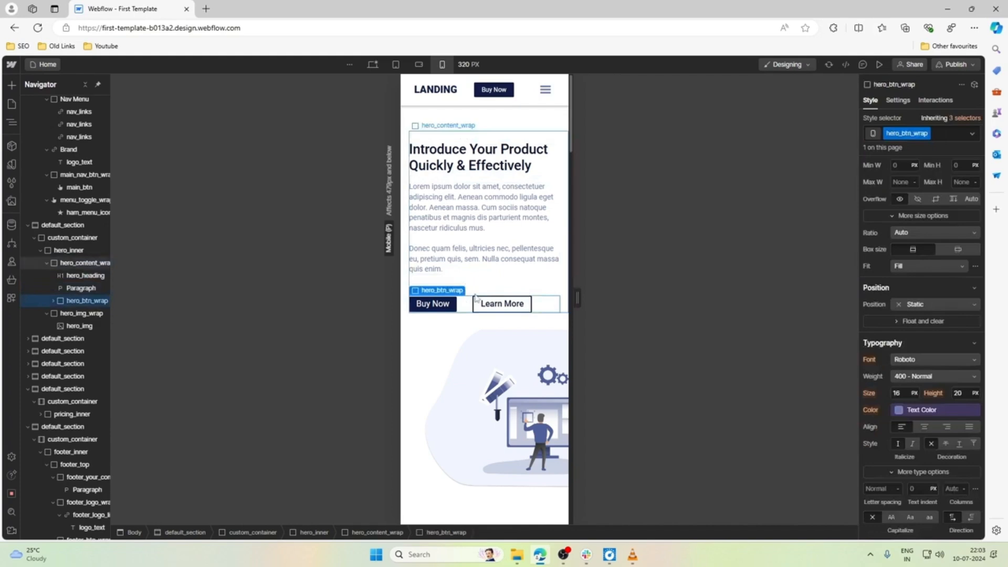
scroll(946, 358, up, 3)
click(922, 222)
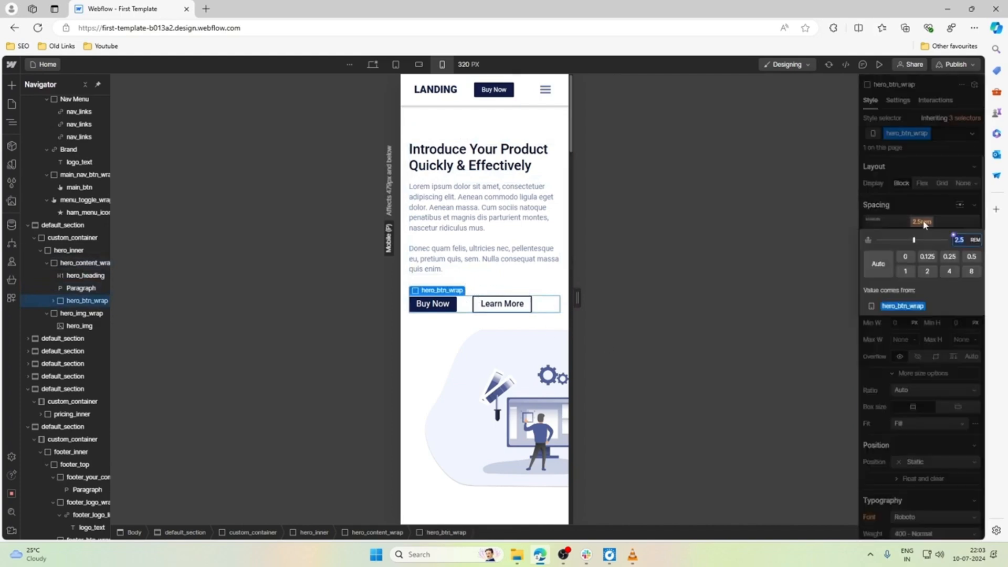
text(2.3)
key(BackSpace)
key(BackSpace)
key(BackSpace)
text(1.5)
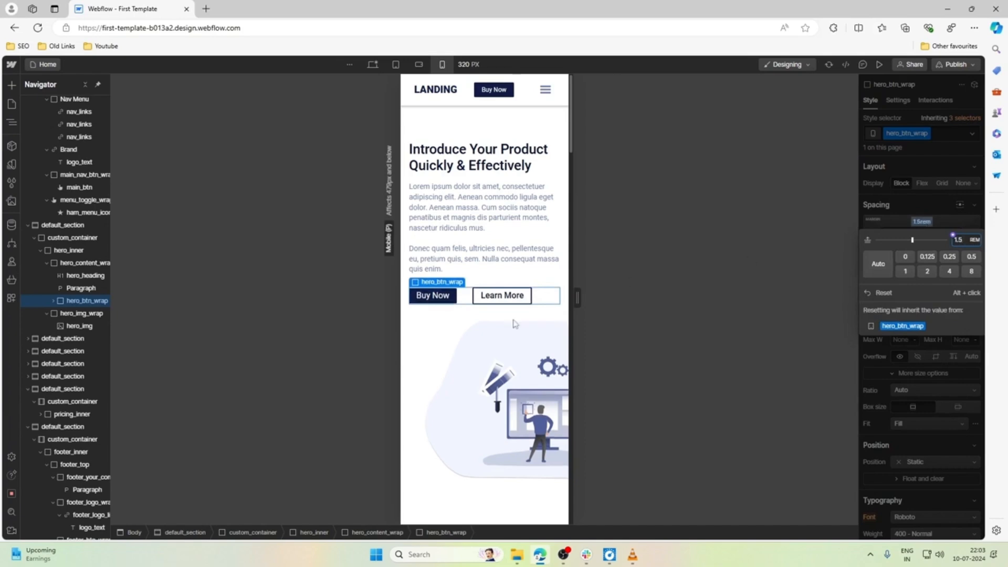
Step: Set the maximum width of hero_img to 100% at the mobile portrait breakpoint
click(458, 351)
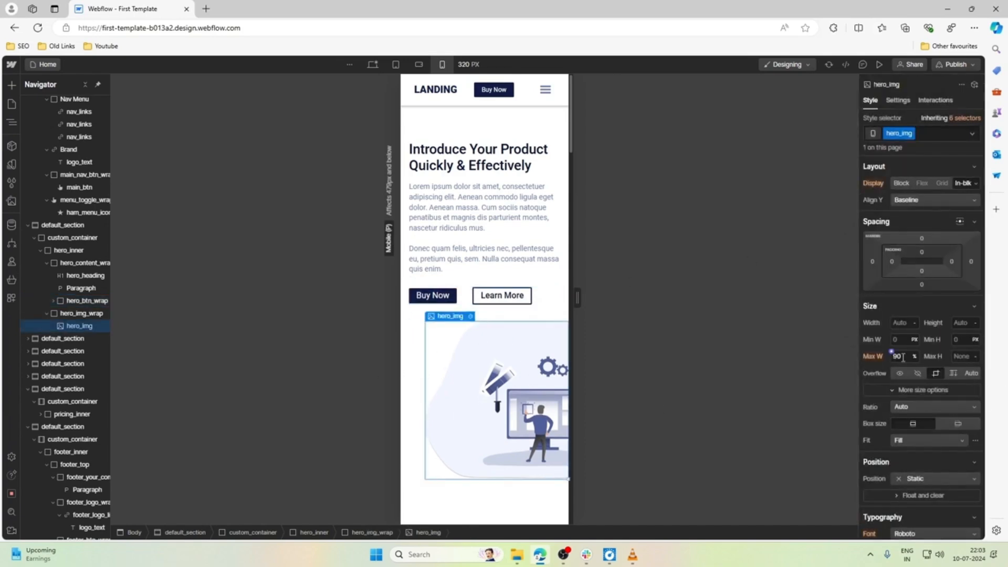
key(Return)
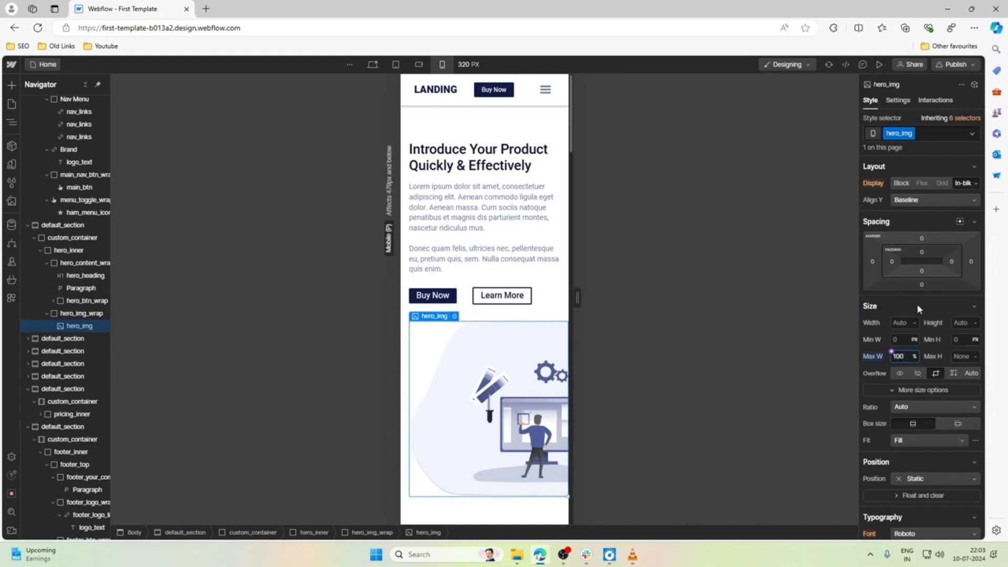
scroll(490, 252, down, 2)
scroll(491, 252, up, 2)
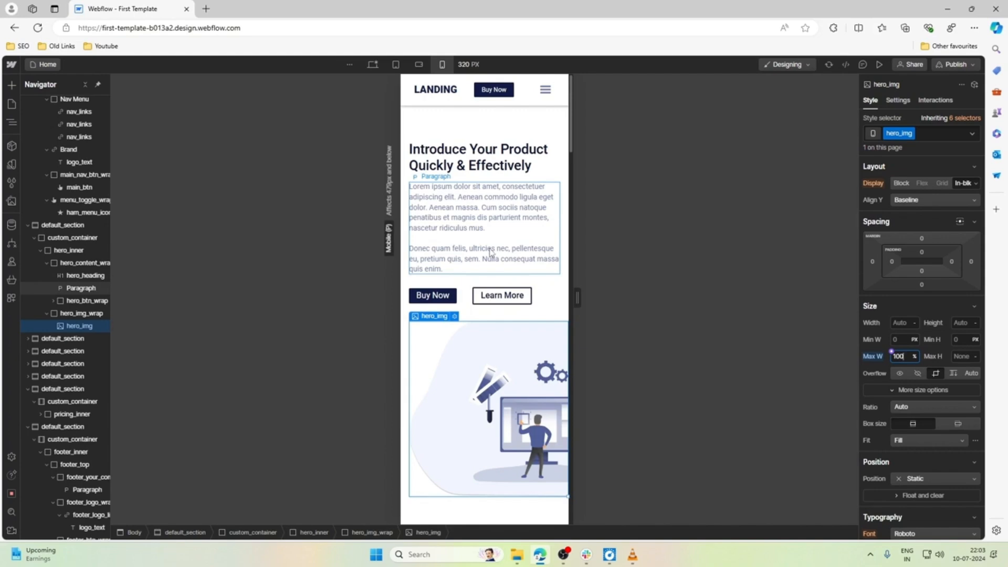
Step: Reduce the font size of the hero section's Learn More button to 0.75 rem
click(477, 296)
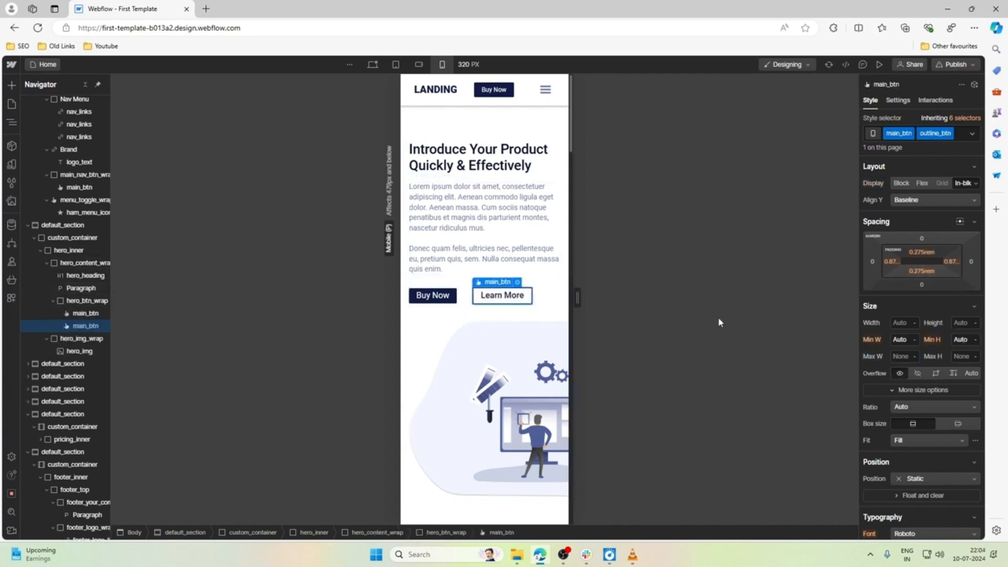
scroll(918, 333, down, 4)
click(893, 357)
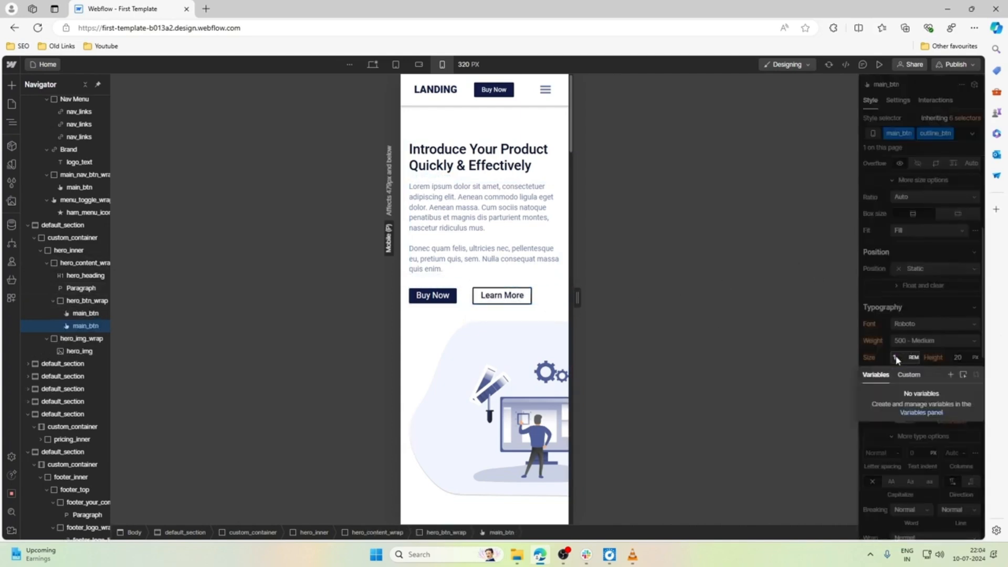
click(905, 357)
key(alt+Down)
key(alt+Down)
key(alt+Down)
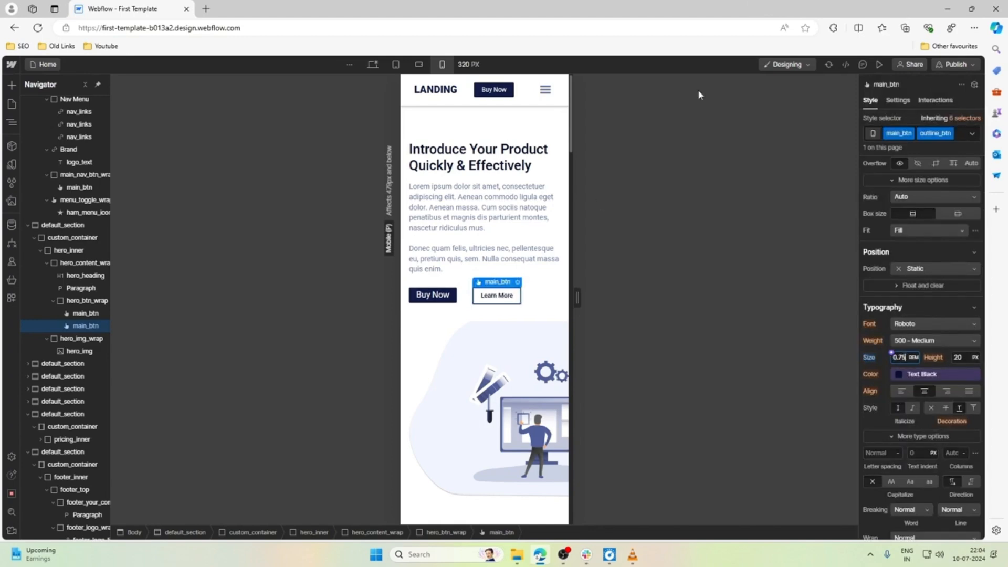
Step: Set the right margin of the hero section's Buy Now button to 1.2 rem
click(442, 295)
scroll(918, 366, up, 4)
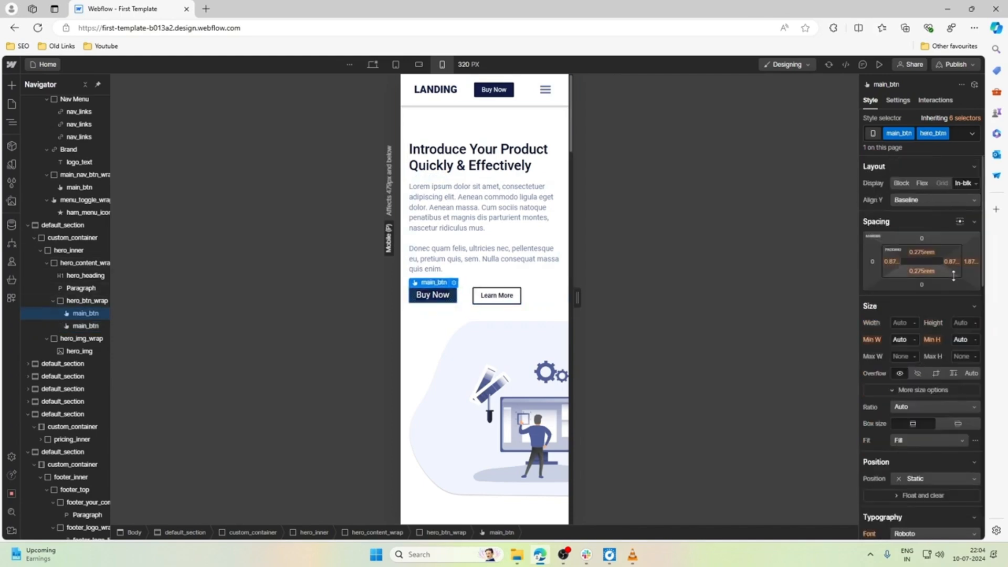
click(969, 261)
text(1.3)
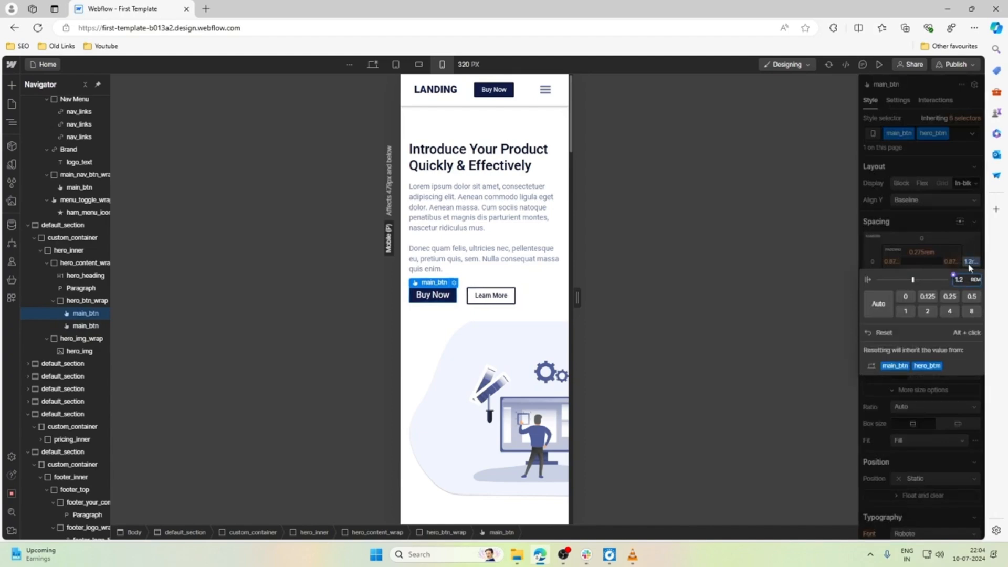
click(530, 323)
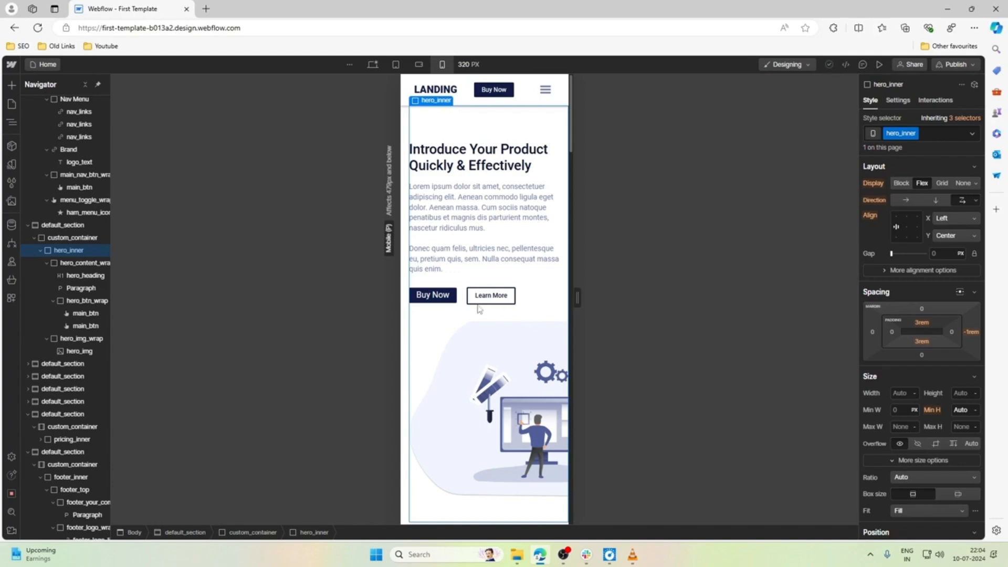
scroll(478, 308, down, 3)
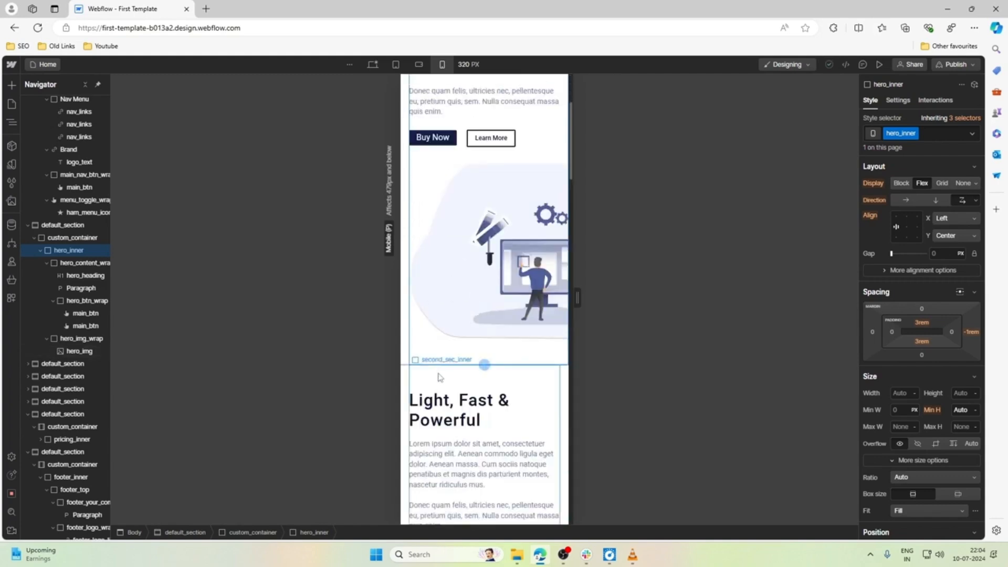
scroll(439, 328, up, 3)
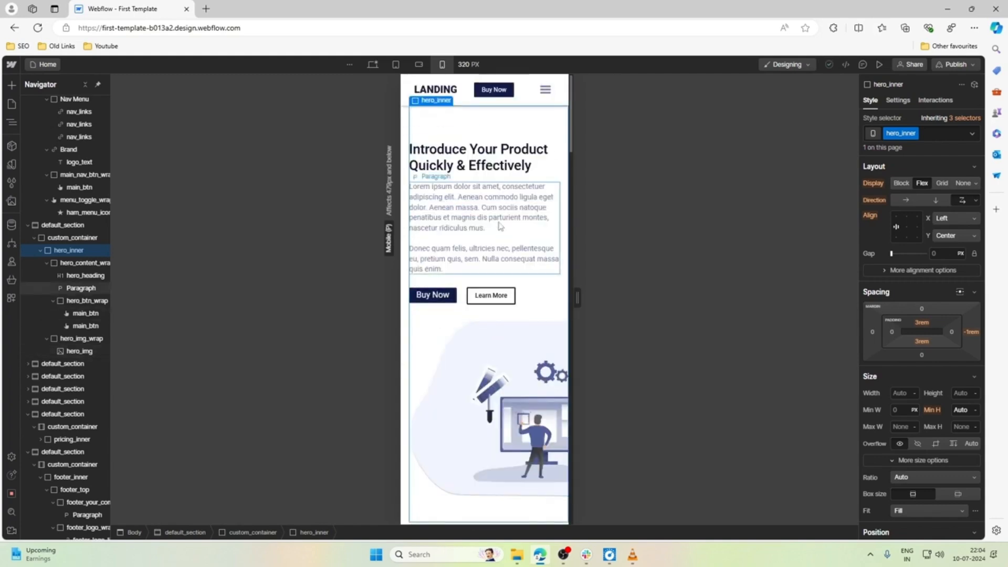
Step: Set the font size of the hero section's Buy Now button to 0.75 rem at the mobile portrait breakpoint
click(513, 209)
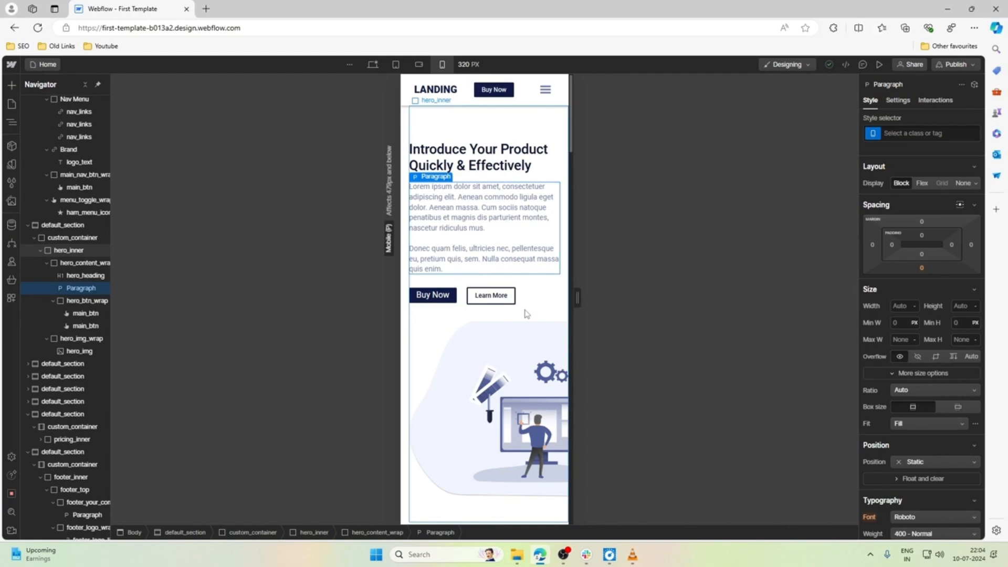
click(438, 295)
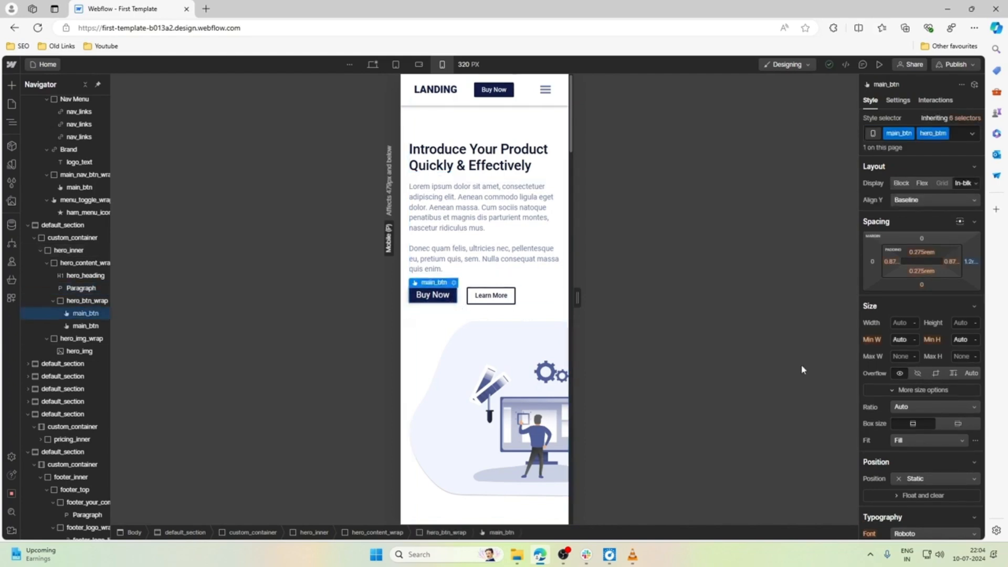
scroll(910, 379, down, 4)
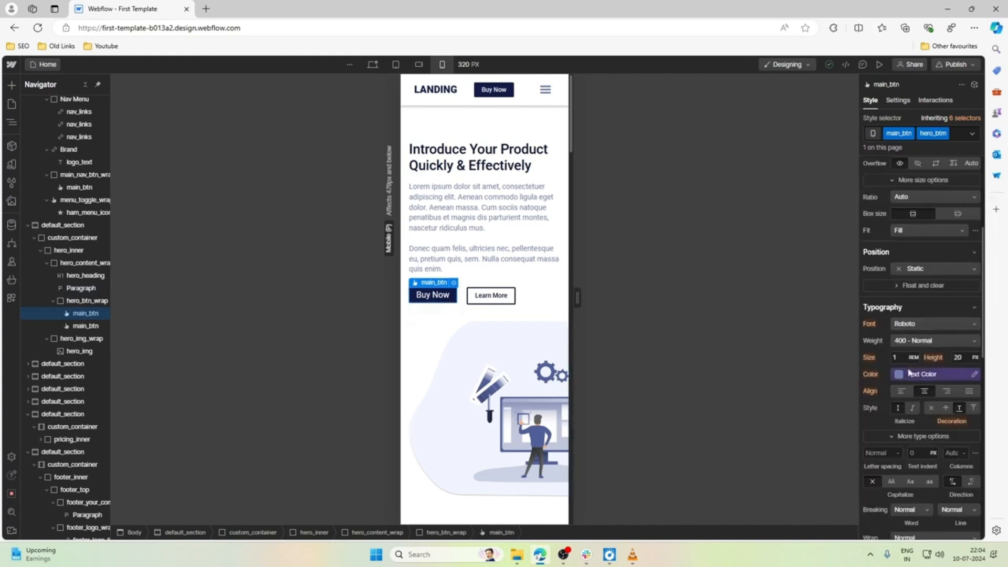
click(906, 357)
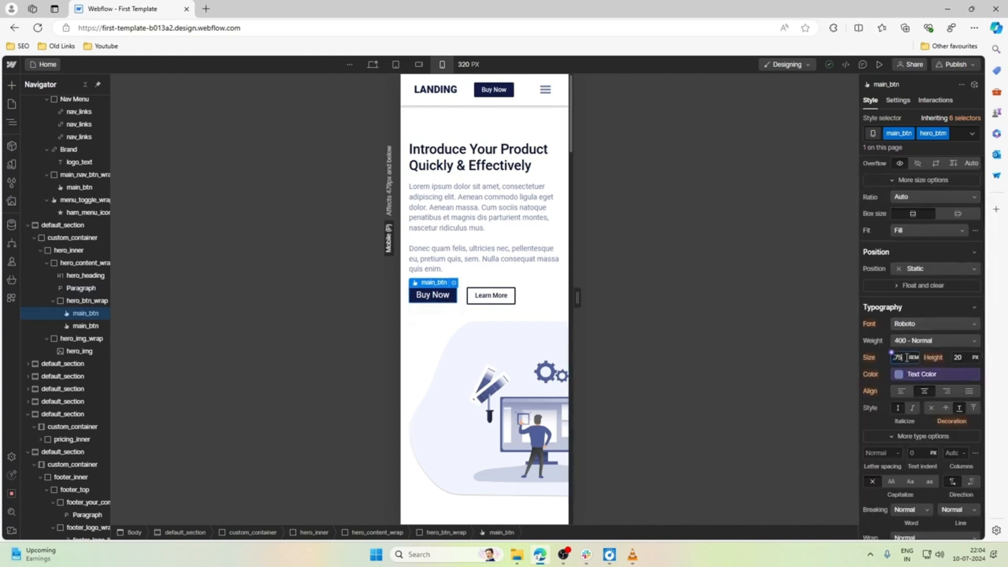
text(.75)
key(Return)
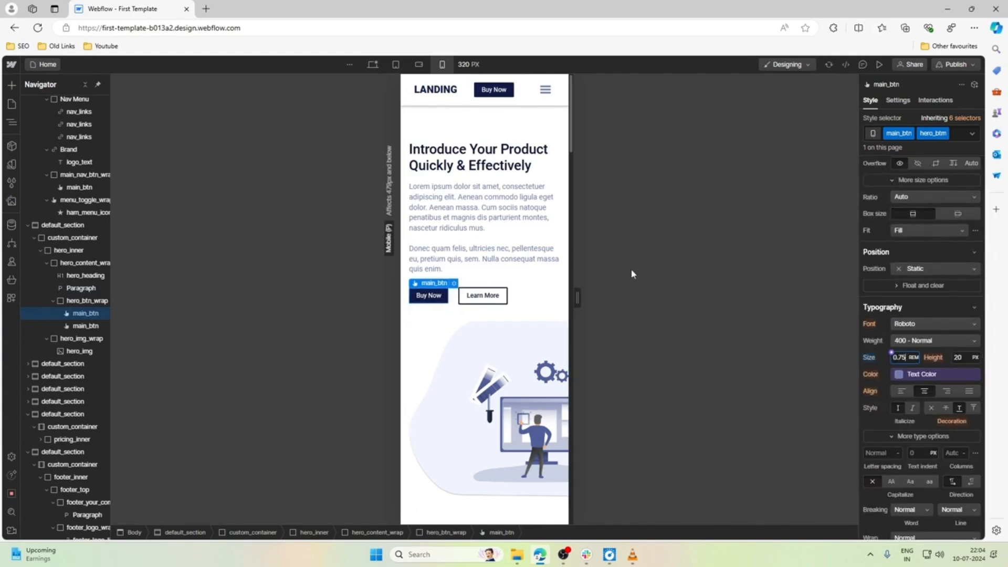
click(435, 354)
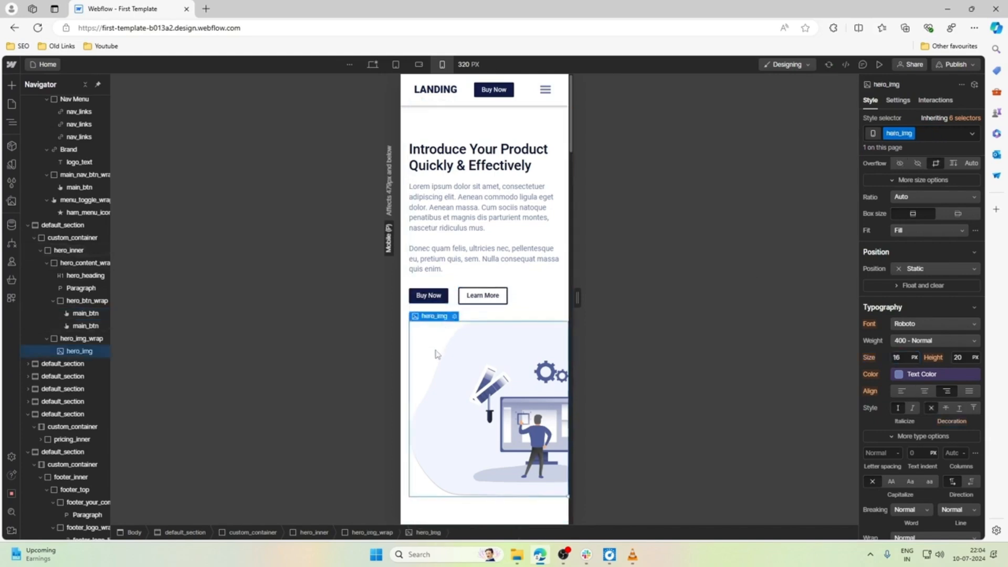
click(511, 223)
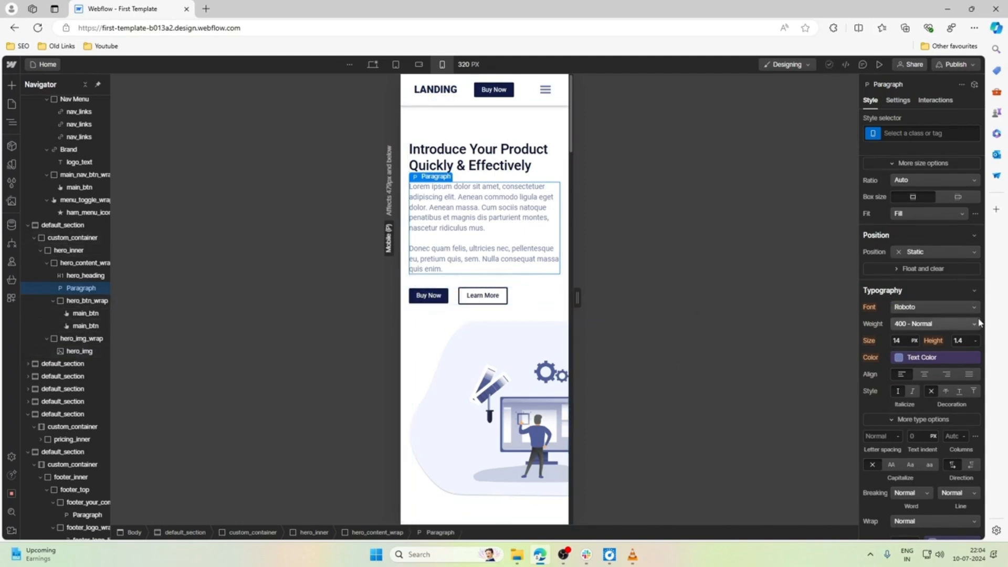
scroll(949, 332, up, 4)
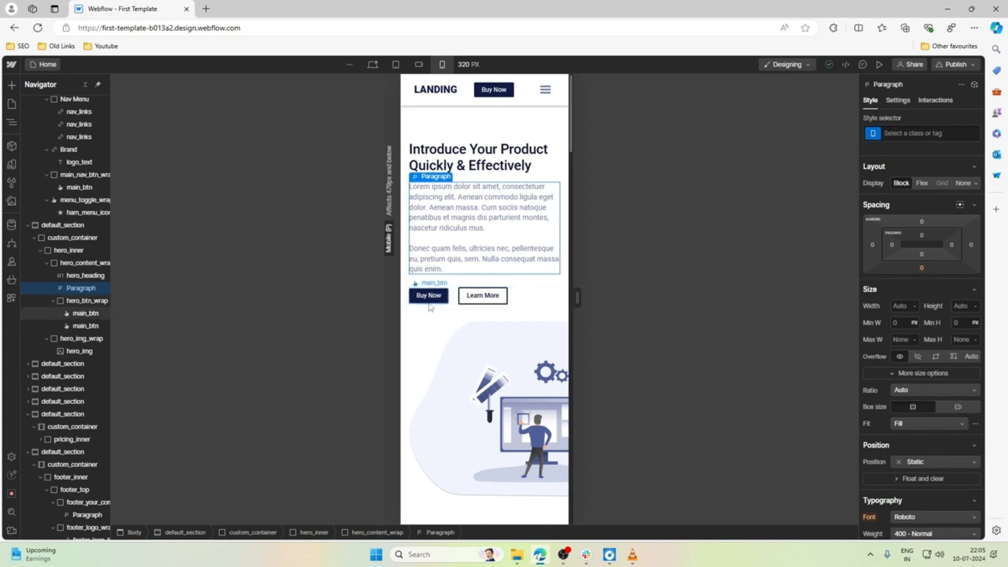
Step: Switch to the desktop breakpoint and give the hero section's Buy Now button a 2 px solid border
click(374, 65)
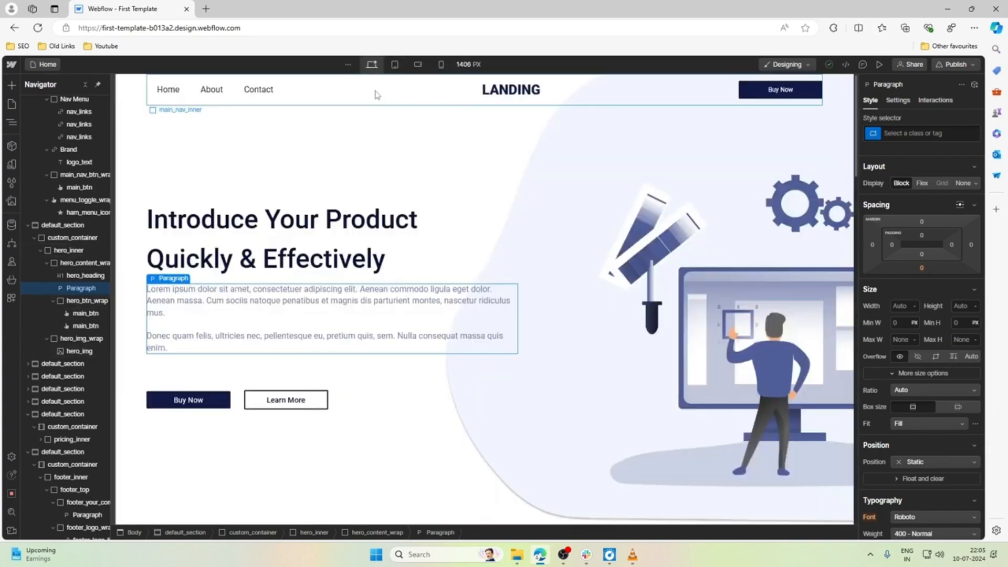
click(208, 403)
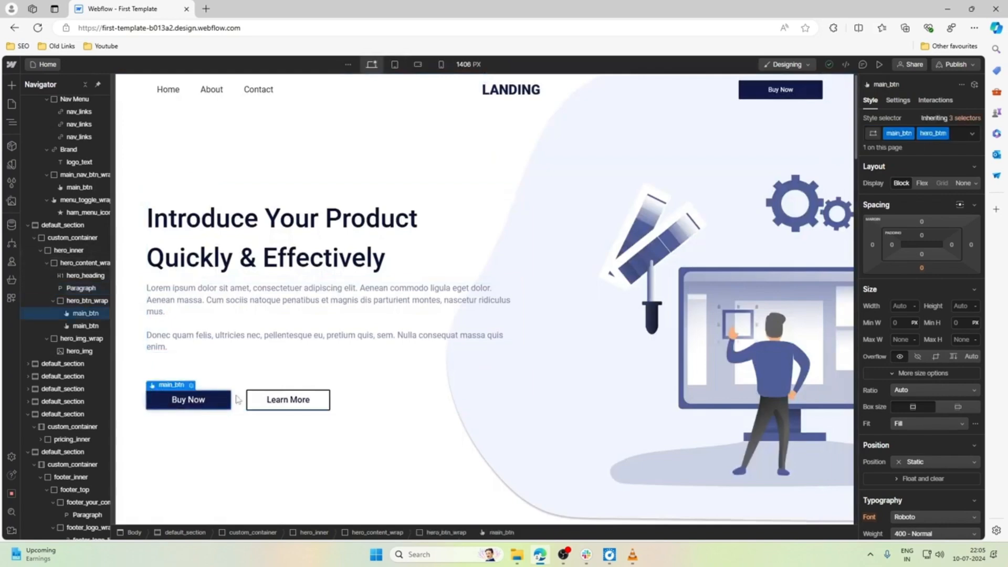
click(259, 398)
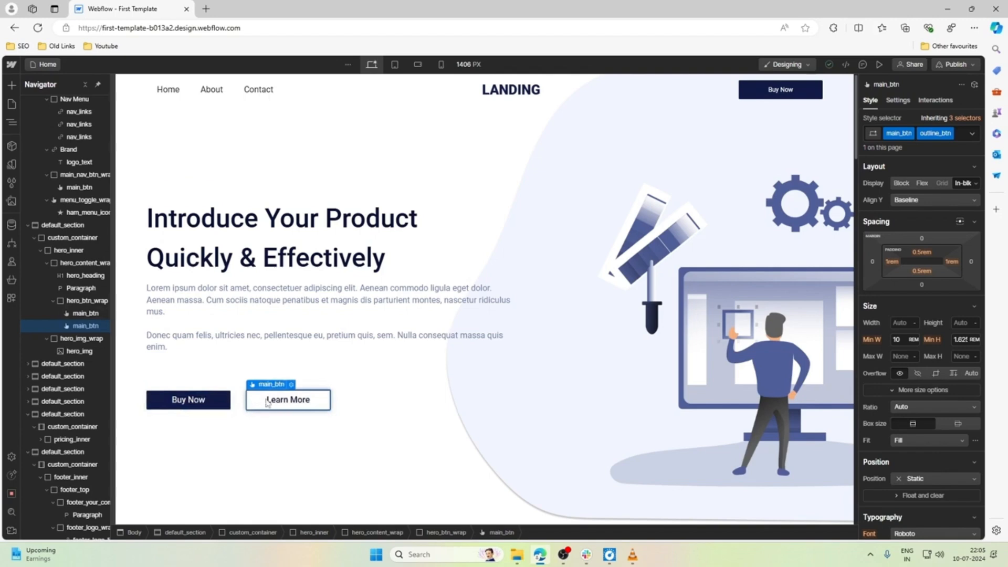
click(237, 440)
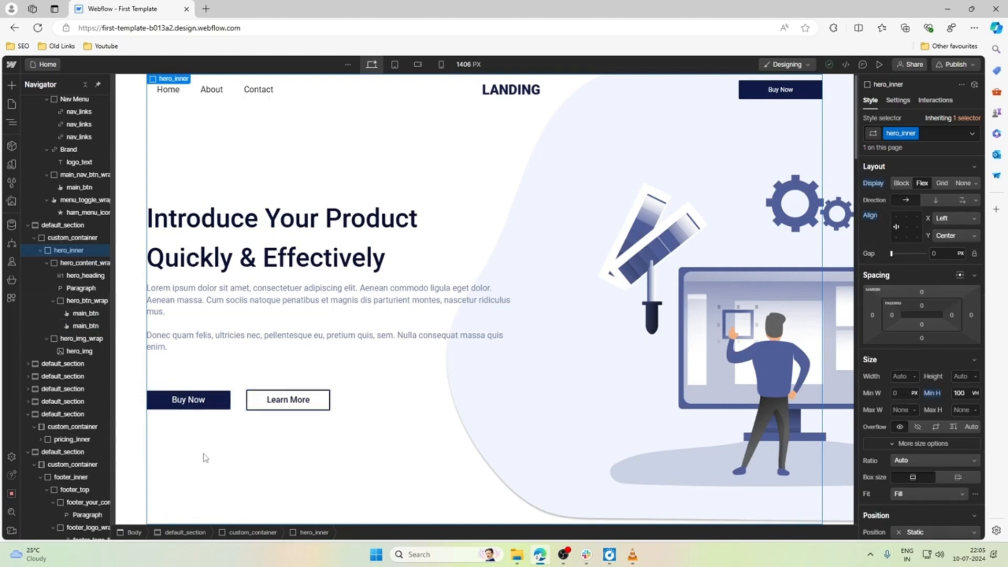
click(208, 403)
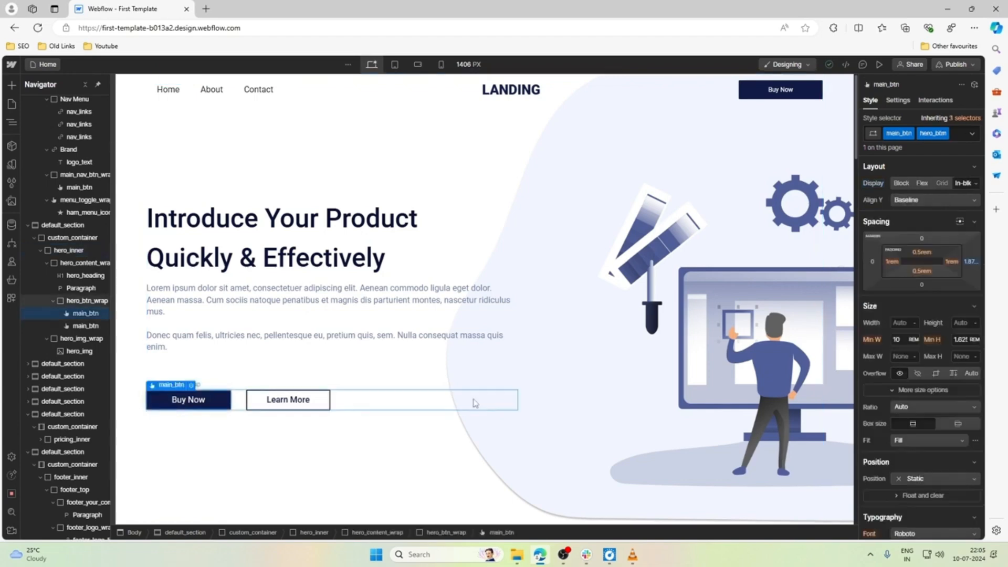
scroll(939, 404, down, 10)
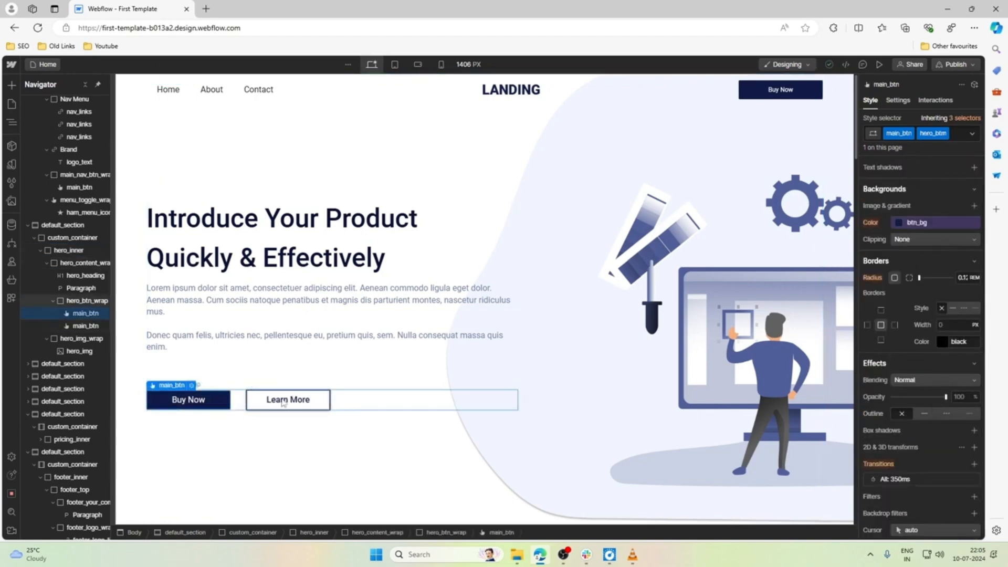
click(947, 327)
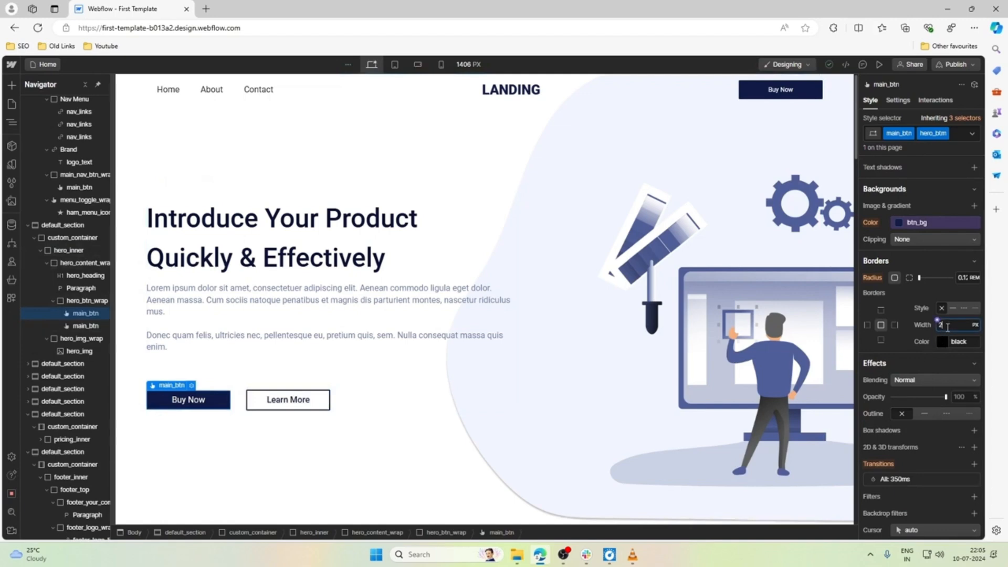
click(901, 346)
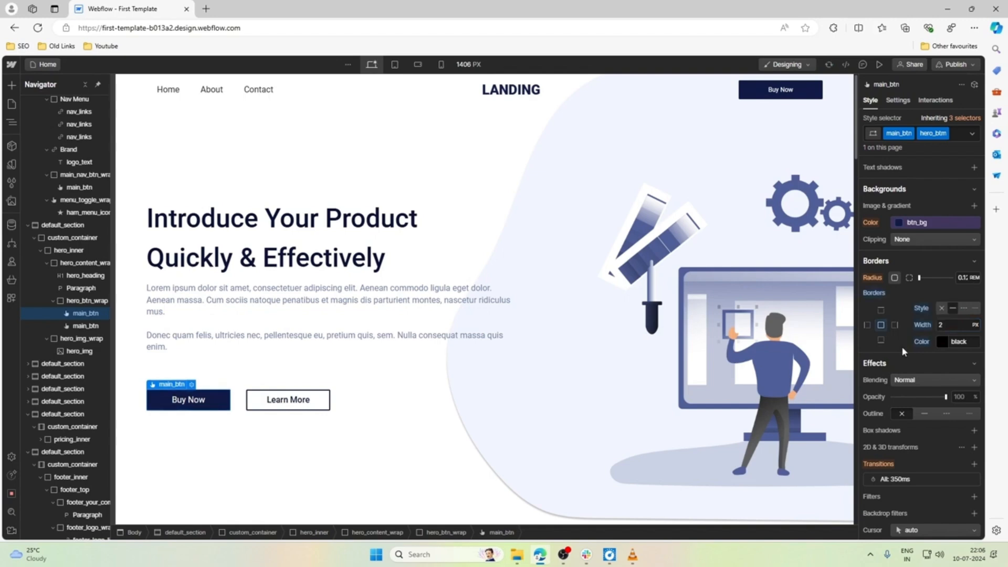
Step: Set the hero Buy Now button's border color to the btn_bg variable and return to the mobile portrait breakpoint
click(942, 342)
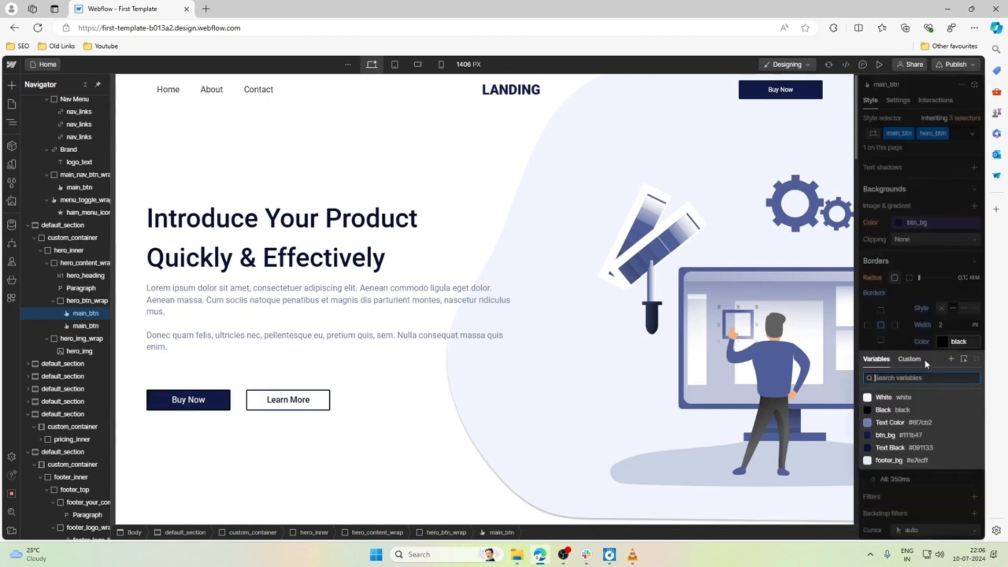
click(886, 435)
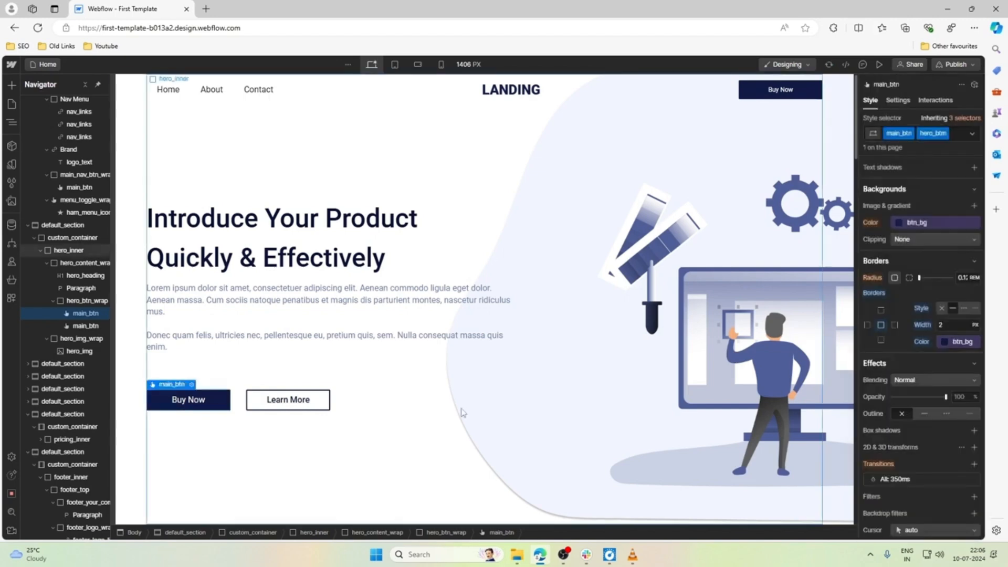
click(434, 347)
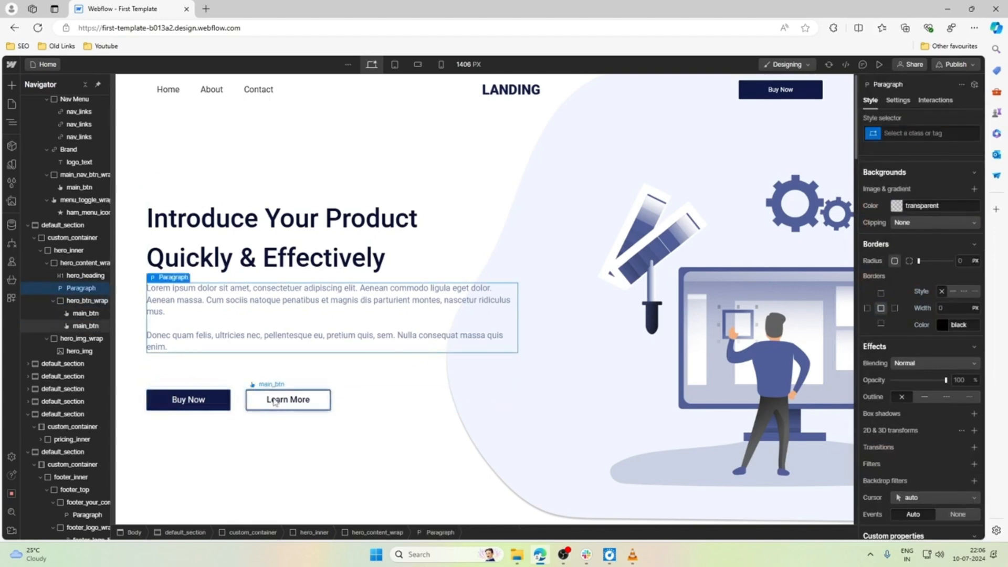
click(441, 64)
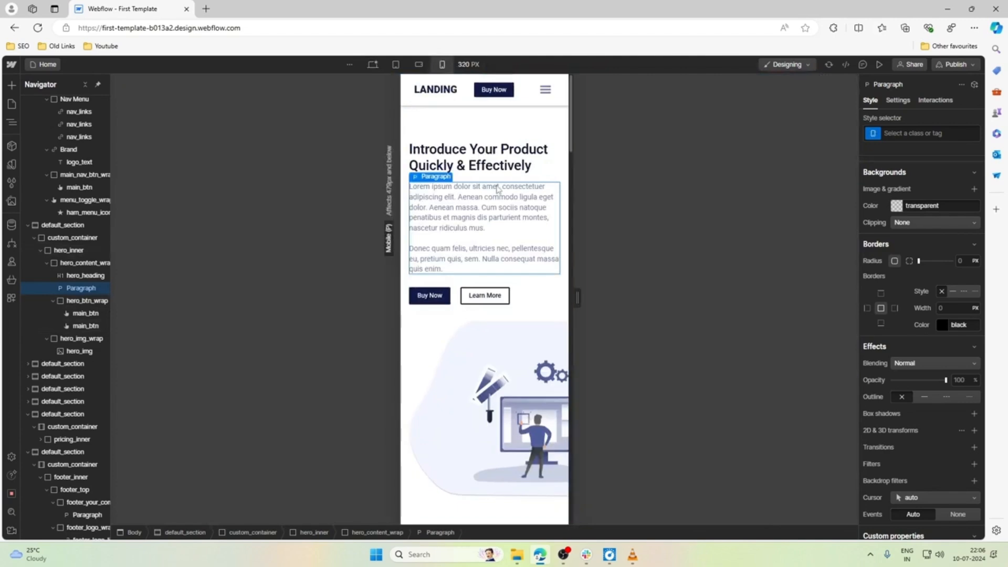
Step: Set the top padding of the second_sec_inner block to 2 rem at the mobile portrait breakpoint
click(372, 64)
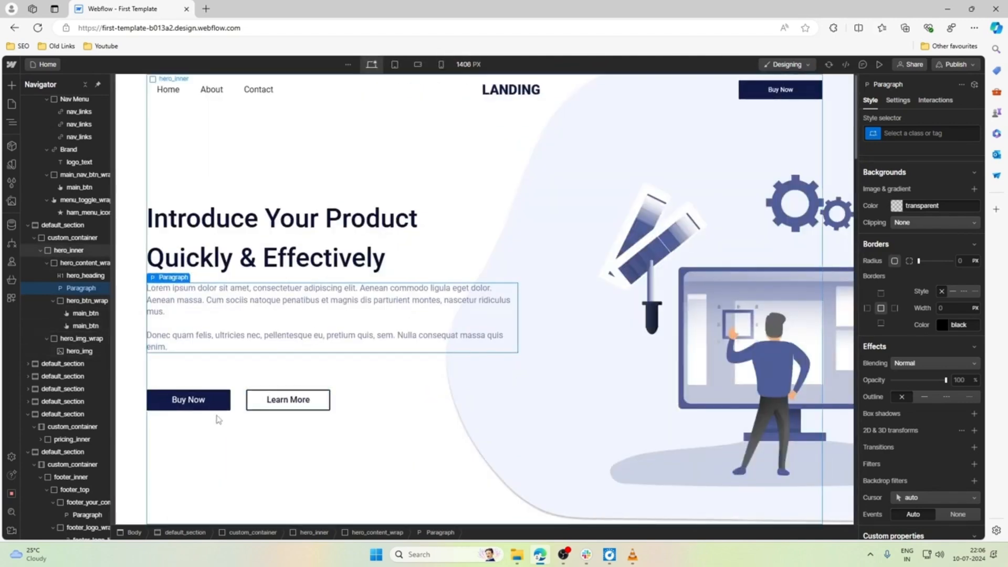
click(441, 64)
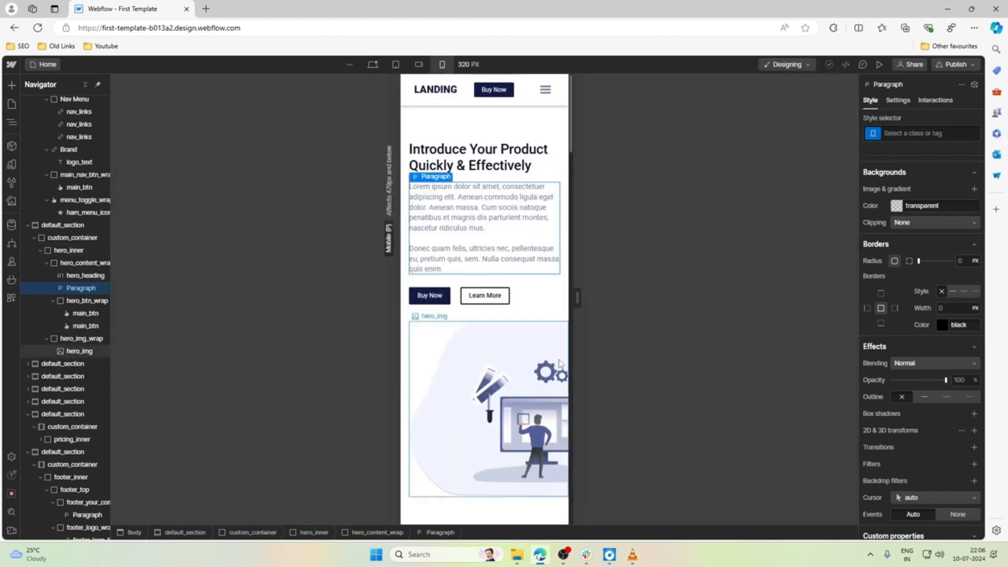
scroll(559, 364, down, 7)
scroll(559, 363, up, 2)
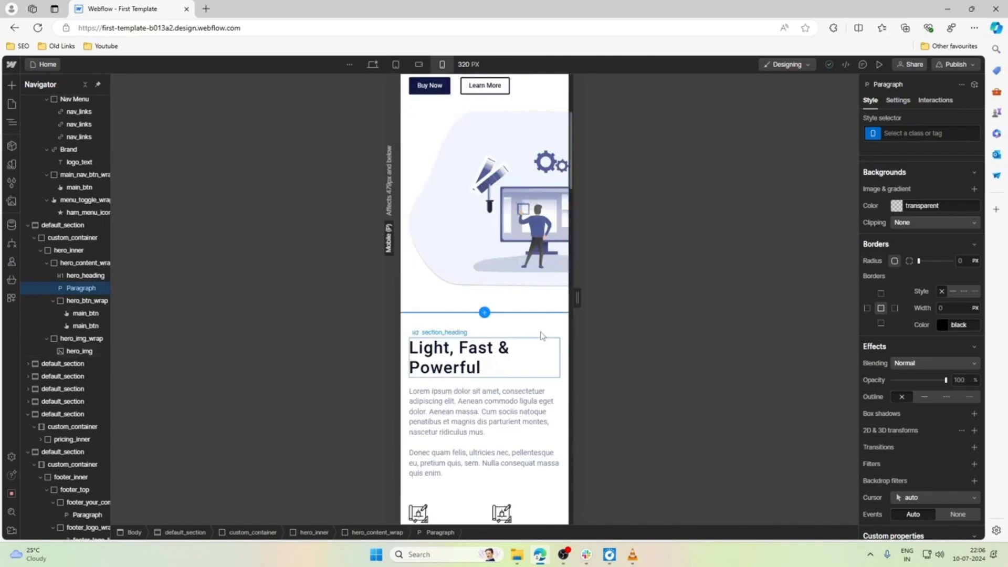
click(508, 322)
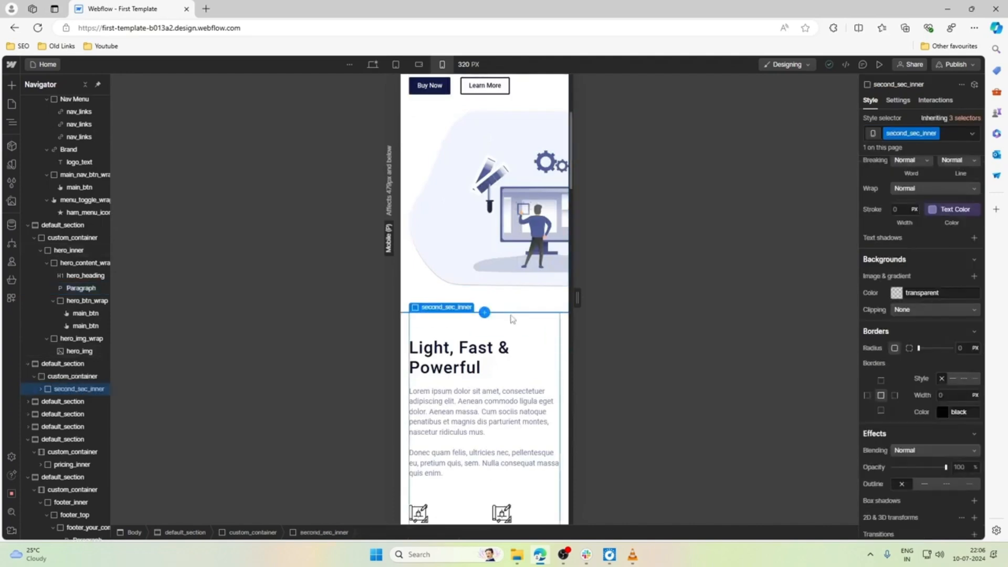
scroll(940, 235, up, 4)
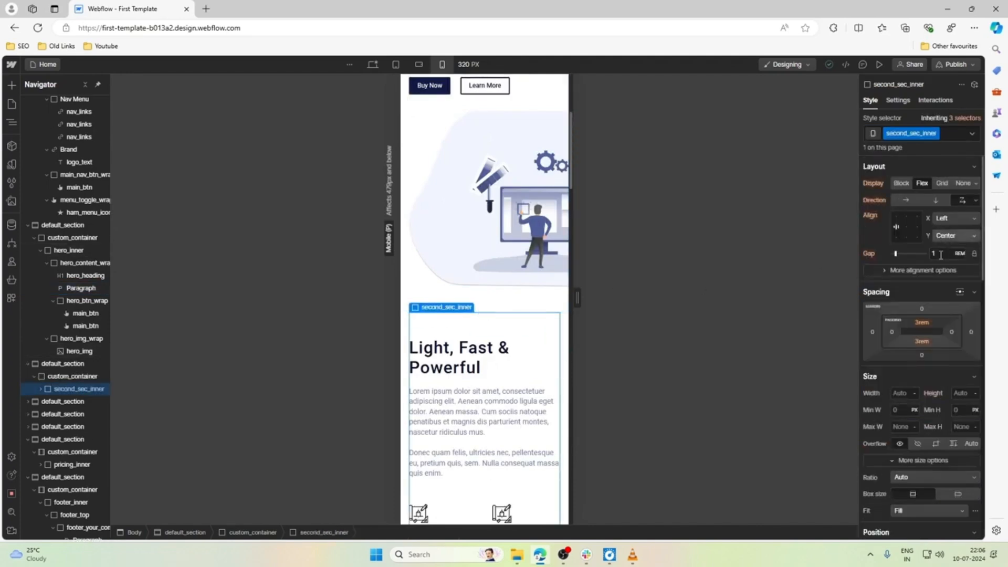
click(921, 322)
text(2.2)
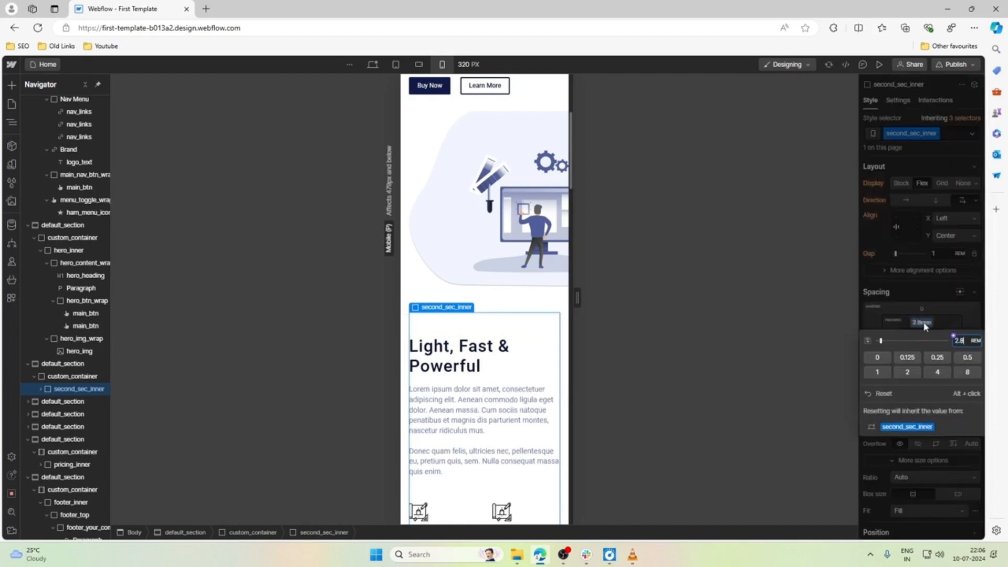
key(BackSpace)
key(BackSpace)
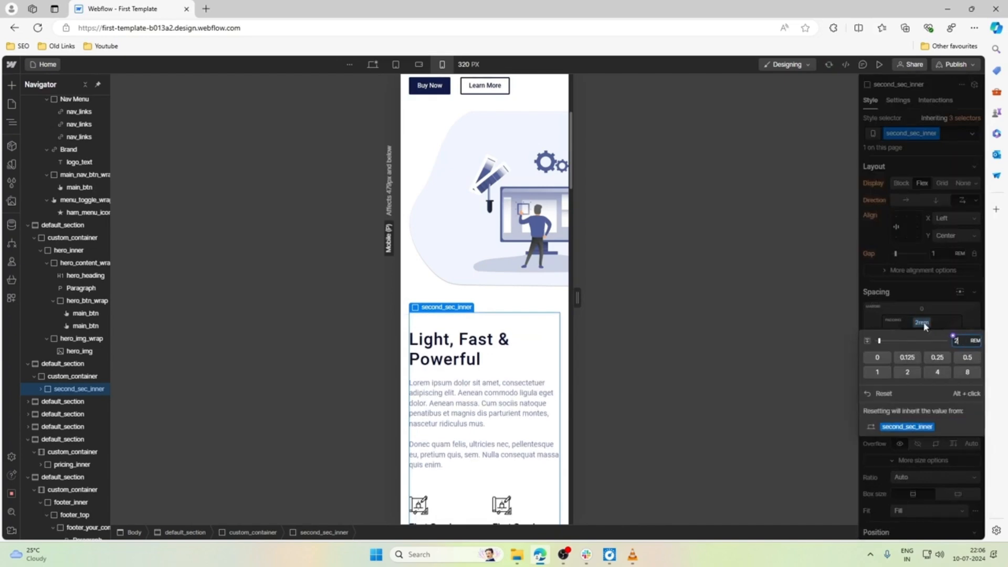
Step: Set the font size of the "Light, Fast & Powerful" section heading to 1.3 rem at the mobile portrait breakpoint
click(462, 348)
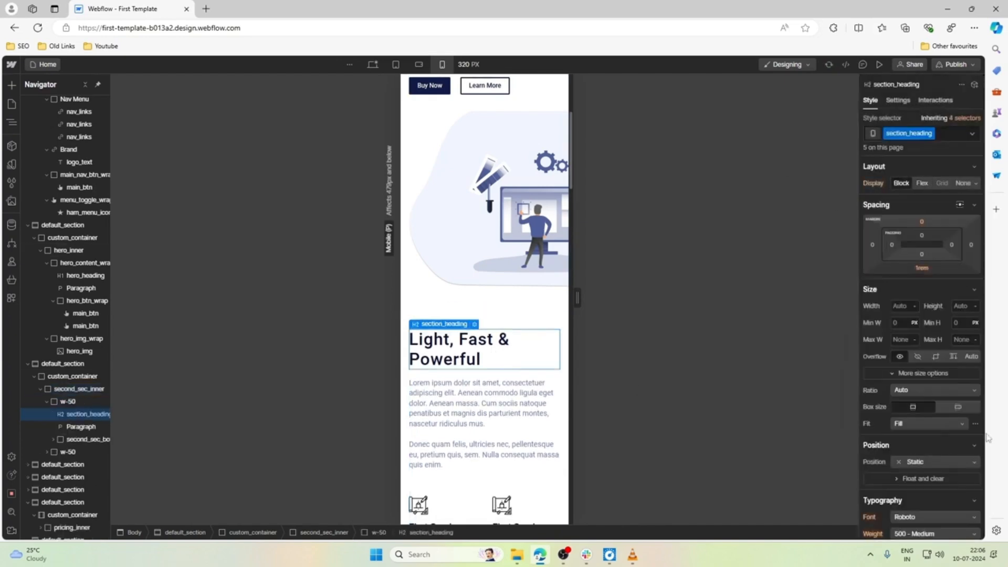
scroll(932, 422, up, 1)
scroll(932, 423, down, 4)
click(900, 342)
text(1.3)
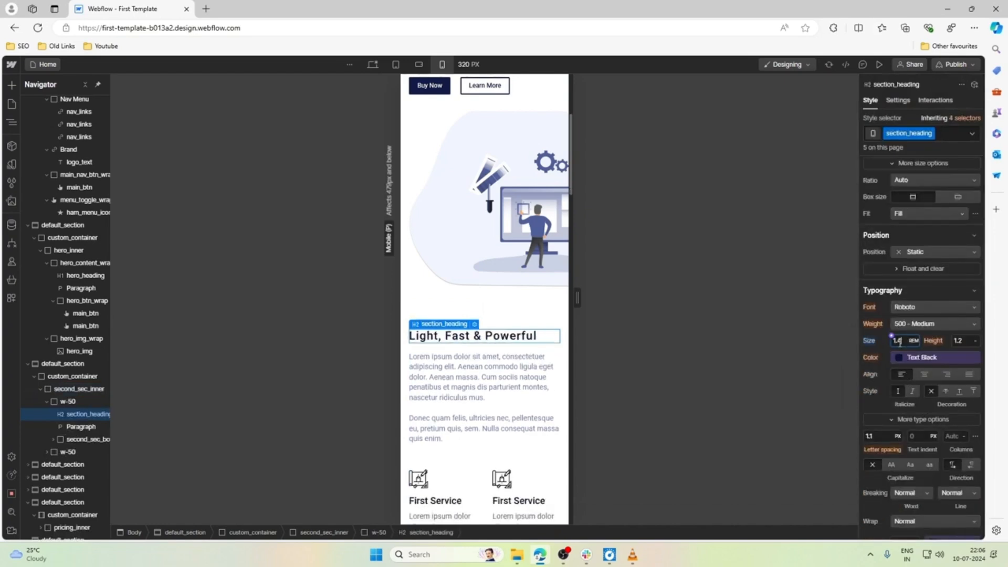
Step: Make the service cards in second_sec_bottom_wrap wrap so that they stack vertically at the mobile portrait breakpoint
scroll(405, 412, down, 4)
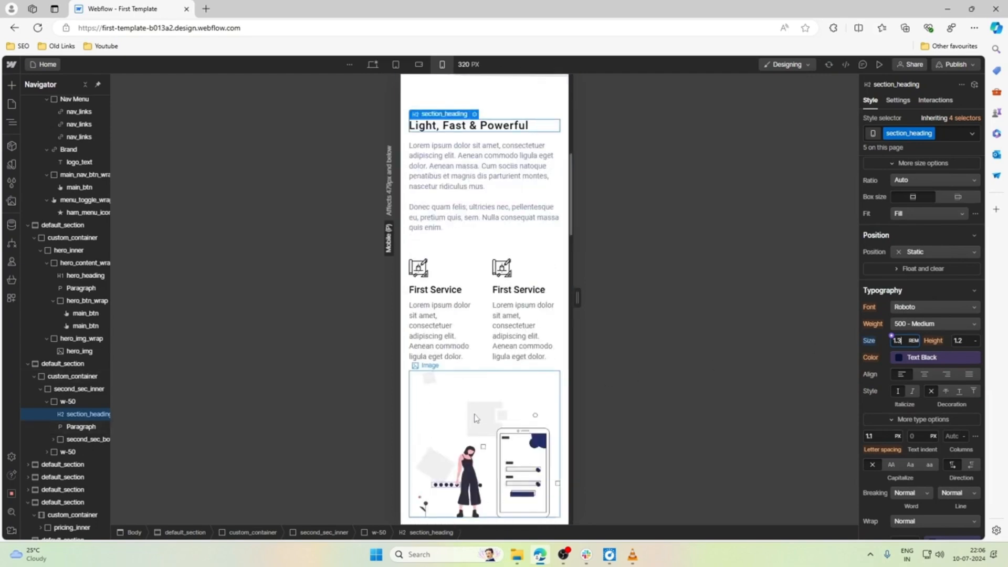
click(480, 290)
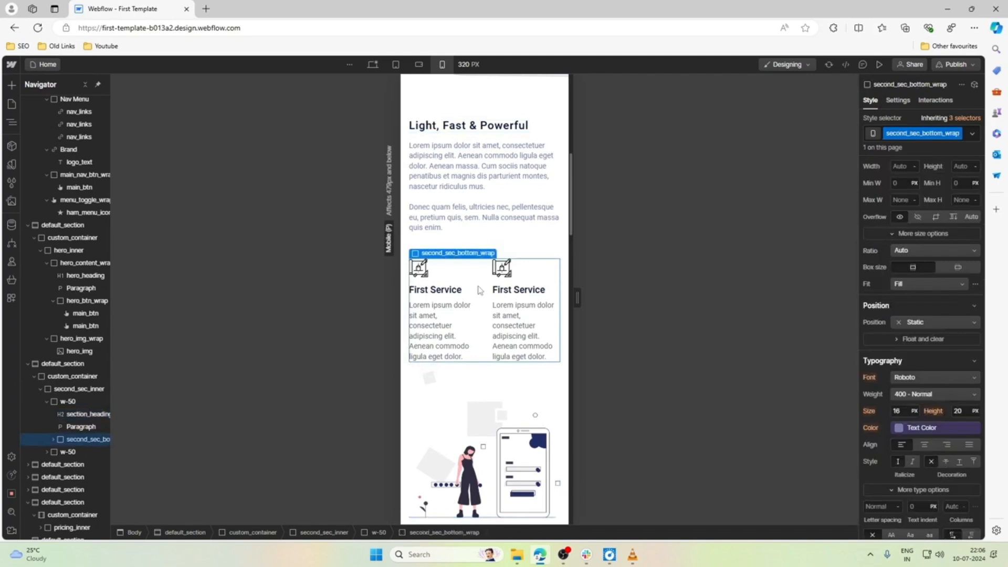
scroll(943, 321, up, 4)
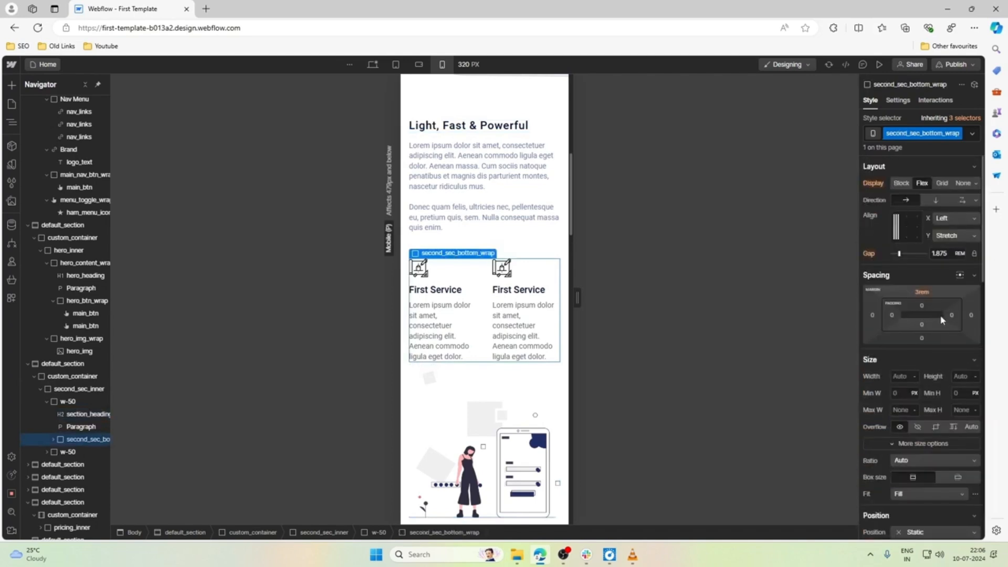
click(961, 203)
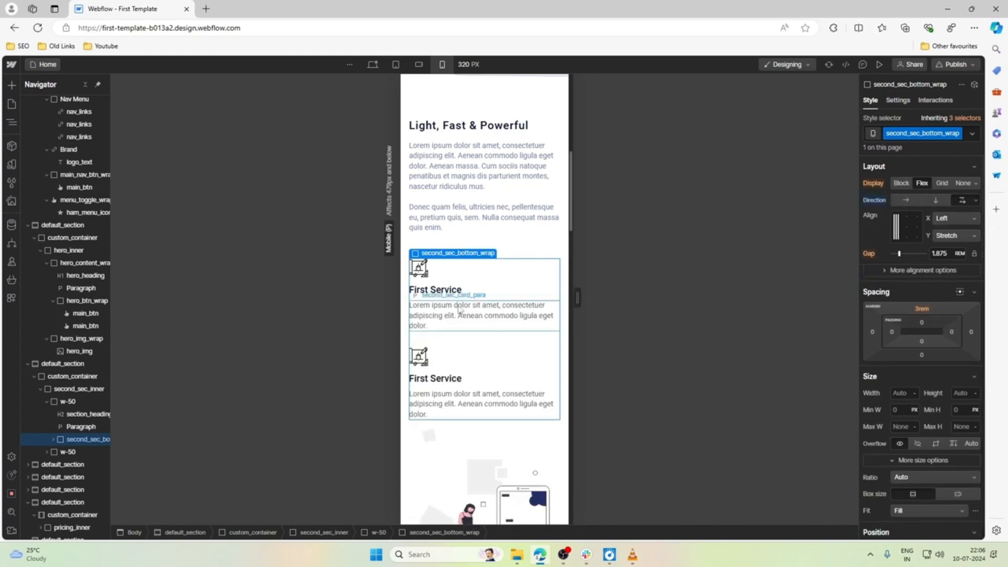
Step: Check the service cards' layout at 479 px width and at the mobile landscape breakpoint, and return to mobile portrait
drag(577, 297, 678, 294)
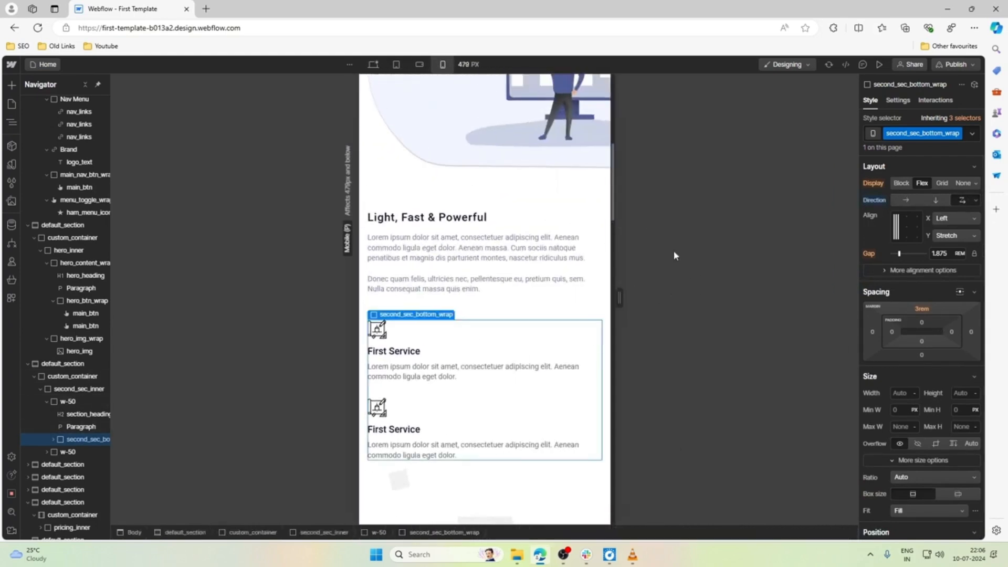
click(419, 64)
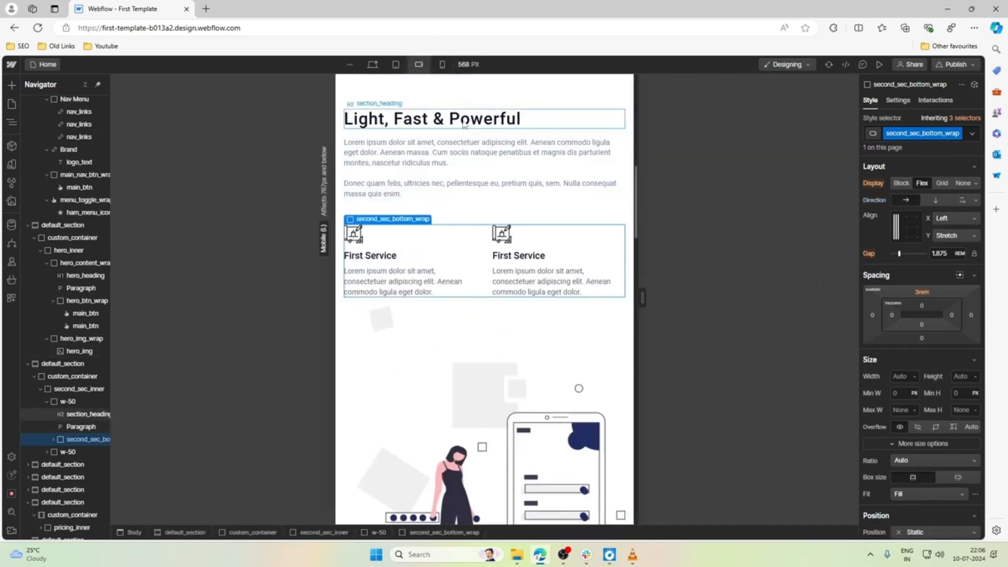
click(442, 64)
Step: Set the top padding of the pricing_inner block to 2 rem
scroll(462, 294, down, 2)
scroll(462, 314, down, 3)
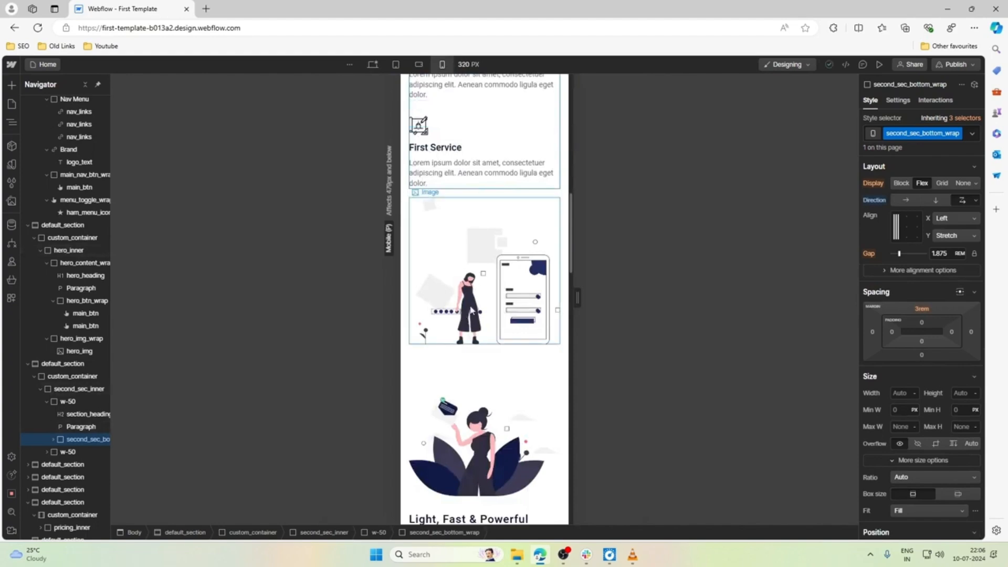
scroll(464, 312, down, 7)
scroll(471, 309, down, 15)
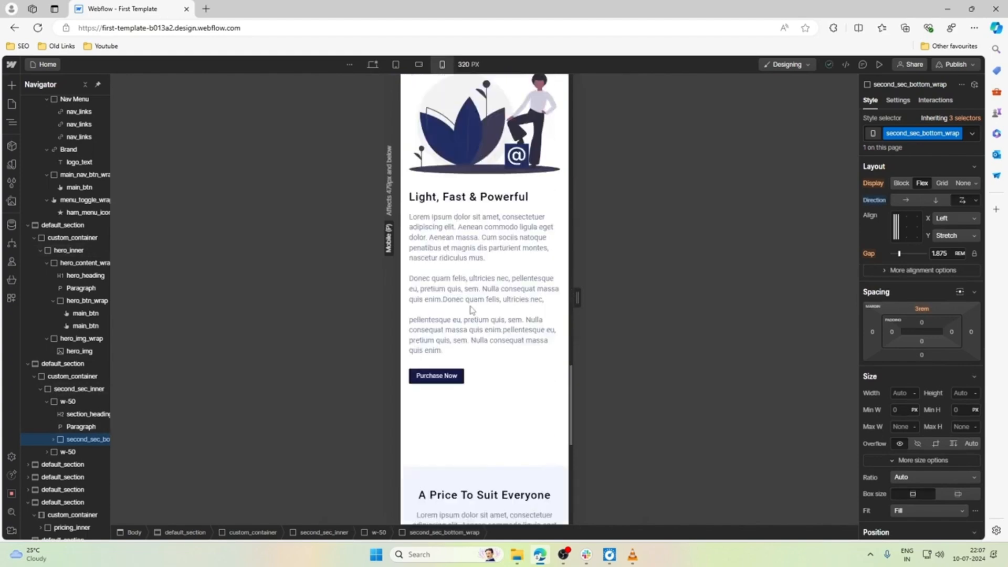
click(475, 264)
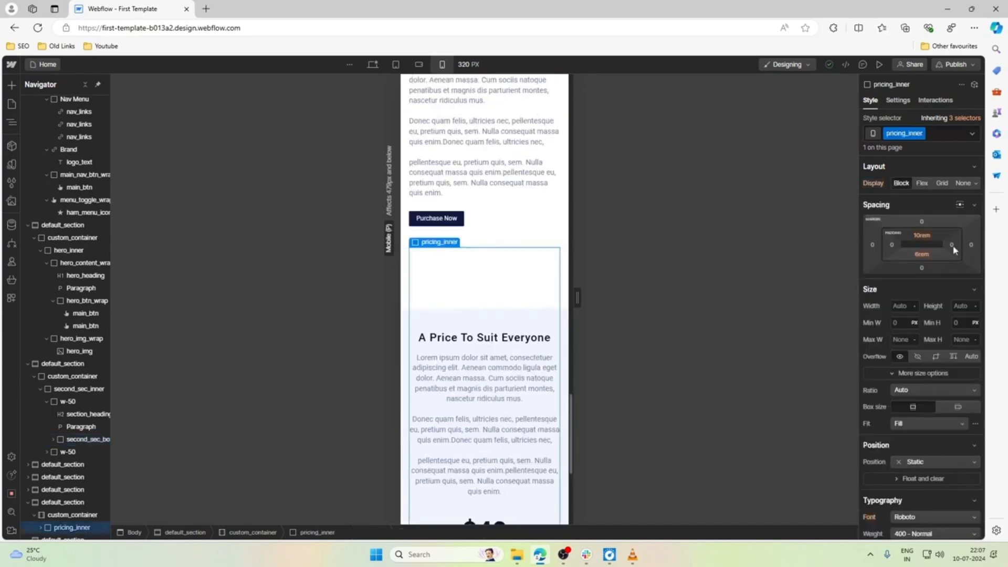
click(921, 235)
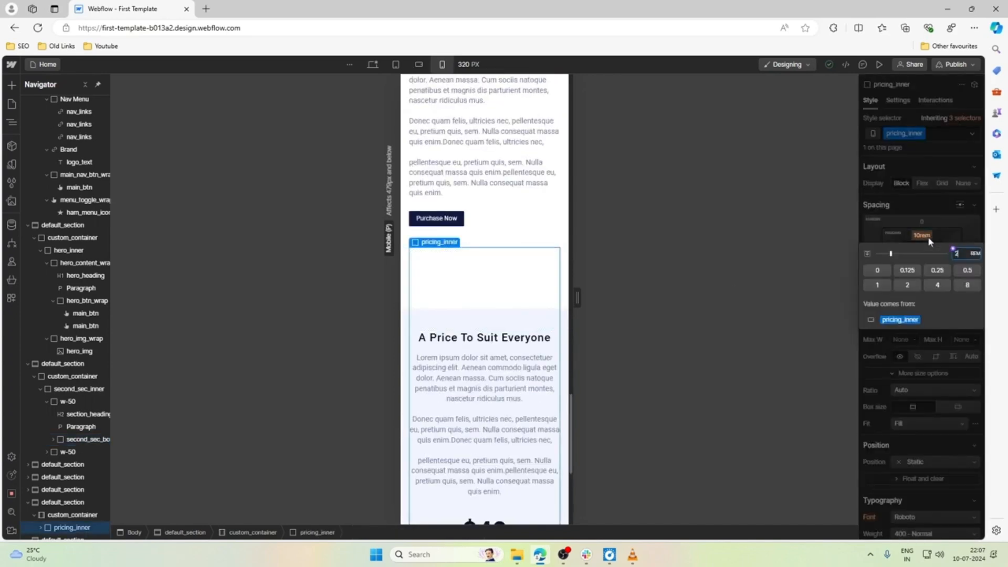
text(2)
key(Return)
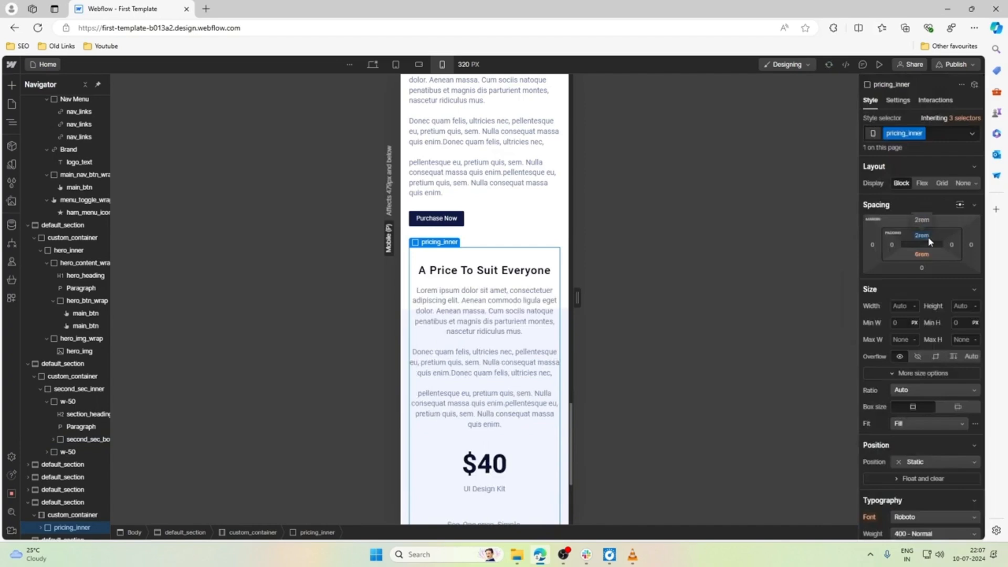
Step: Set both the top and bottom padding of the pricing_inner block to 3 rem at the mobile portrait breakpoint
click(927, 237)
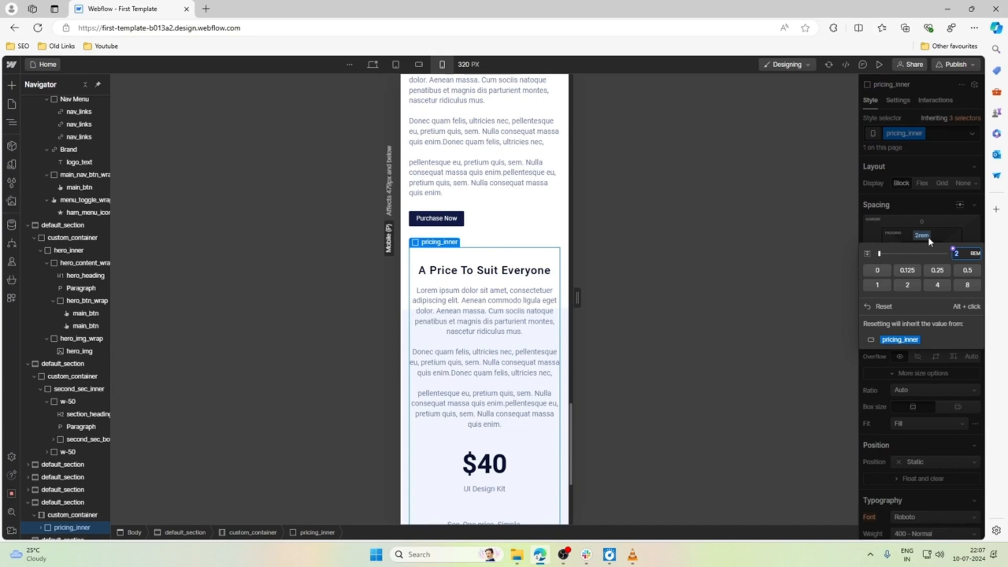
scroll(535, 357, down, 3)
click(925, 236)
click(925, 236)
text(3)
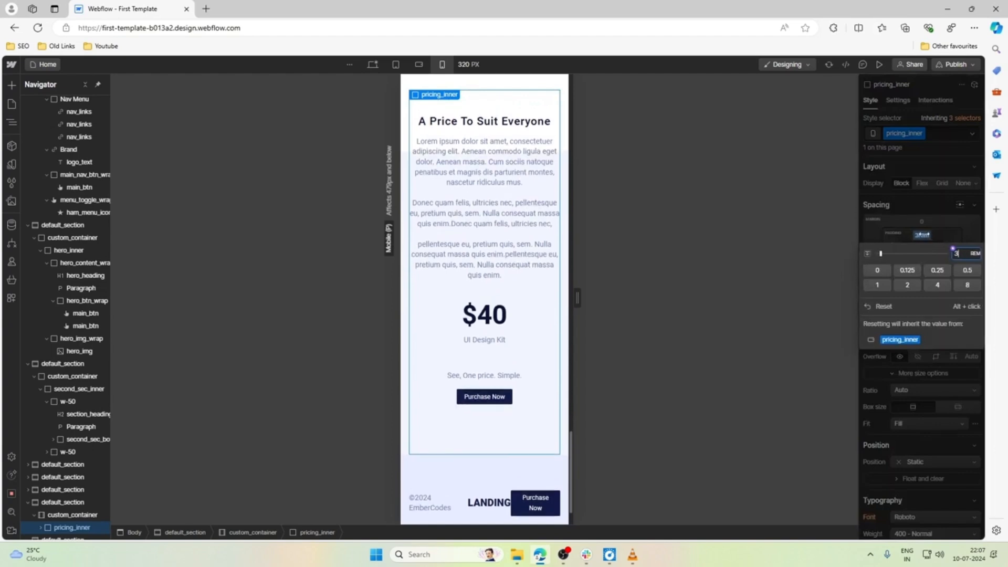
key(Return)
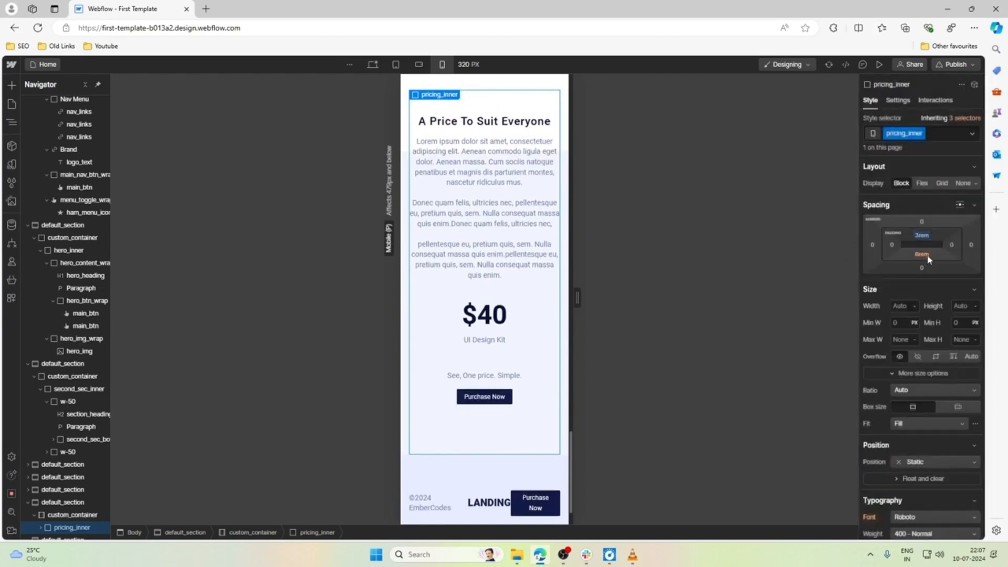
click(925, 256)
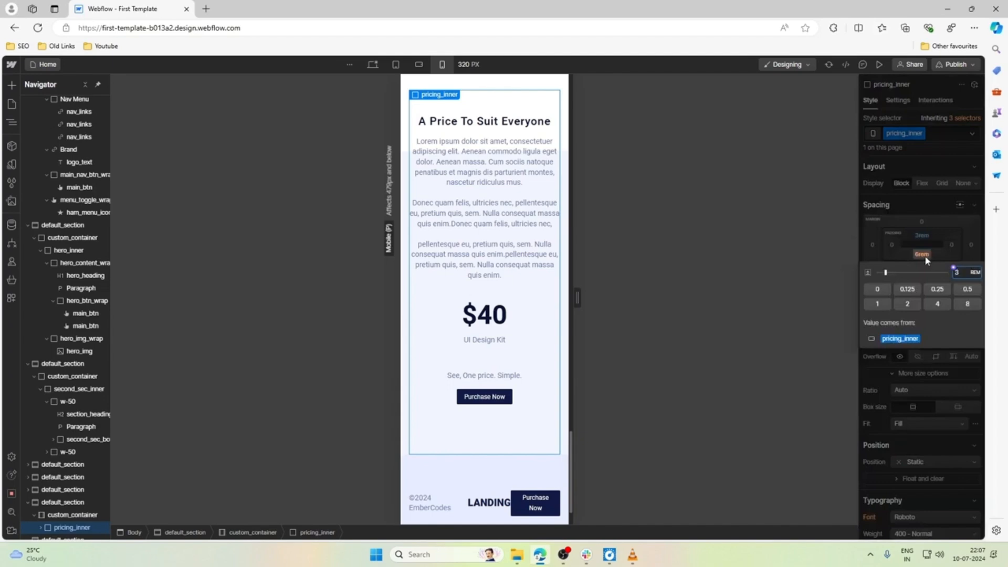
key(Return)
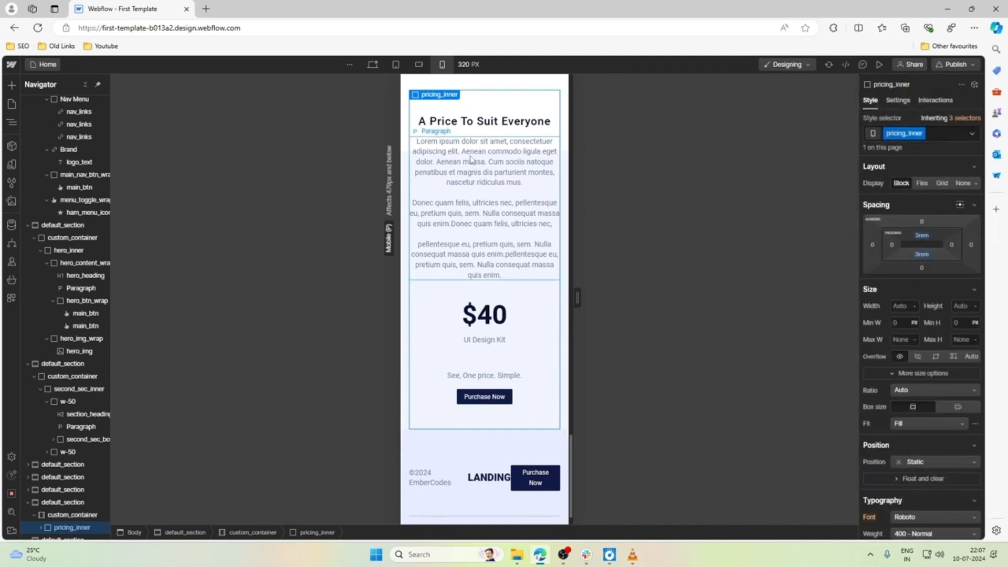
Step: Try the Cover size for the pricing section's pricing_bg.png background image at the mobile portrait breakpoint
scroll(566, 294, up, 1)
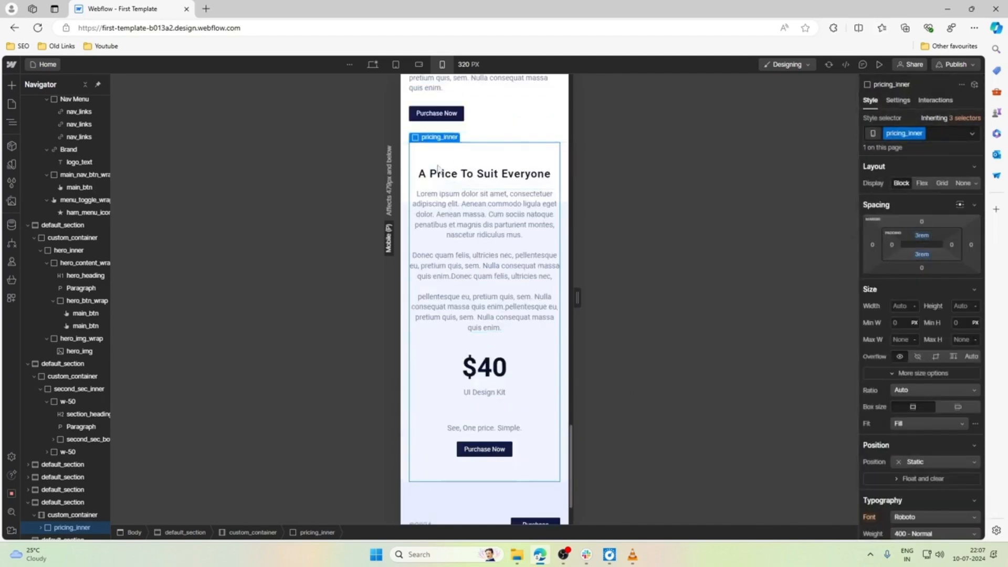
click(564, 151)
click(430, 126)
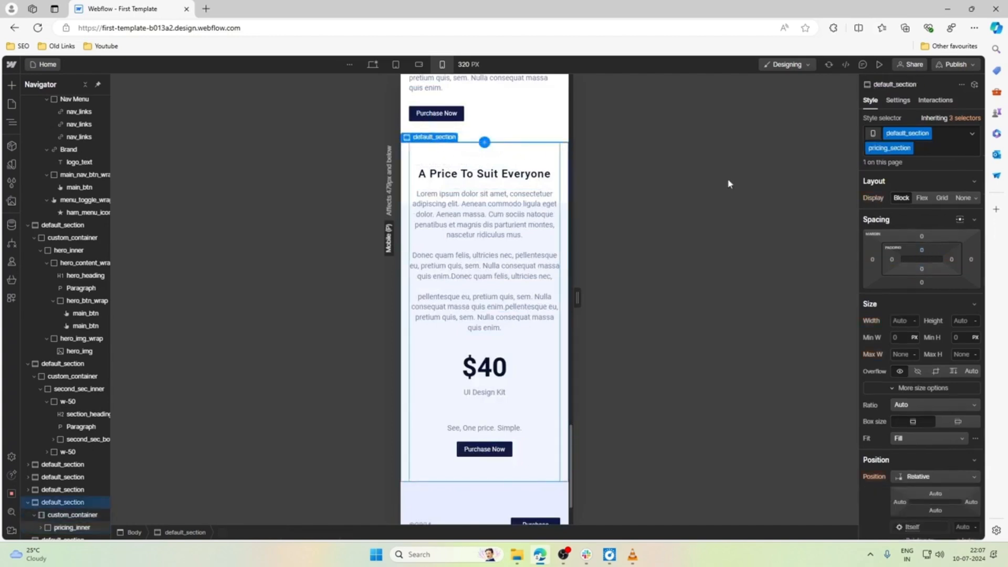
scroll(938, 367, down, 5)
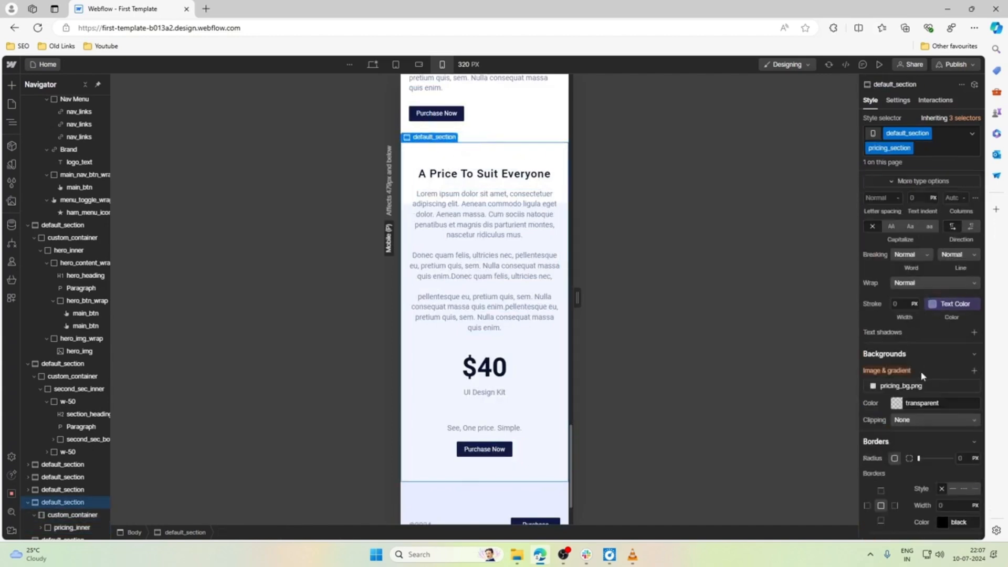
scroll(921, 370, down, 2)
click(917, 283)
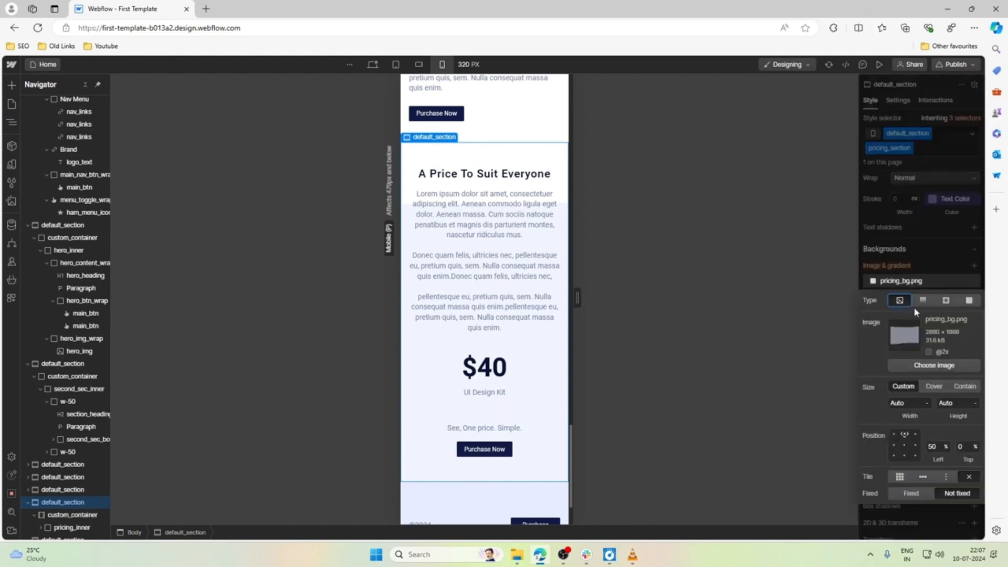
click(934, 386)
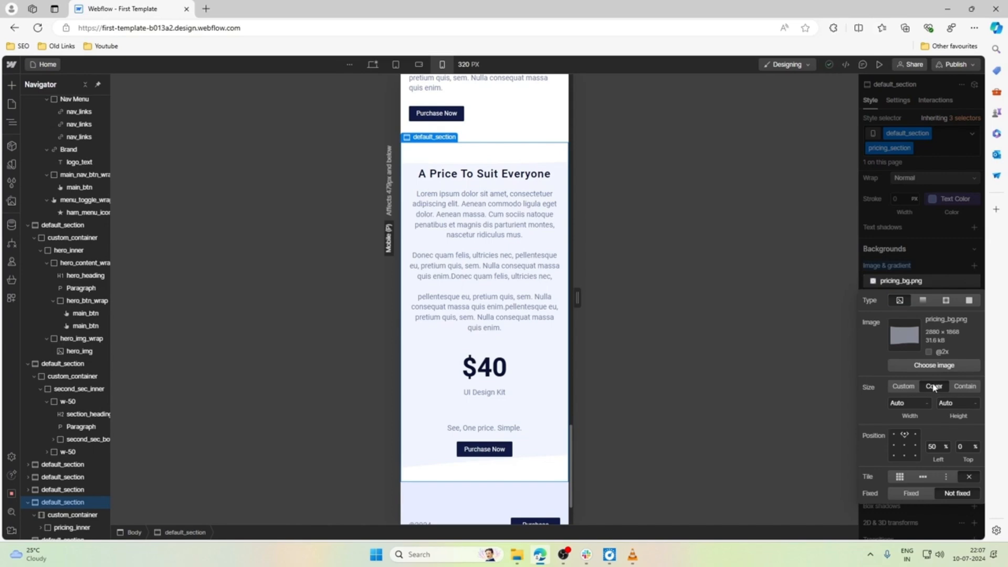
Step: Try a custom width of 100% for the pricing section's background image and reset its image settings to the inherited ones
click(906, 403)
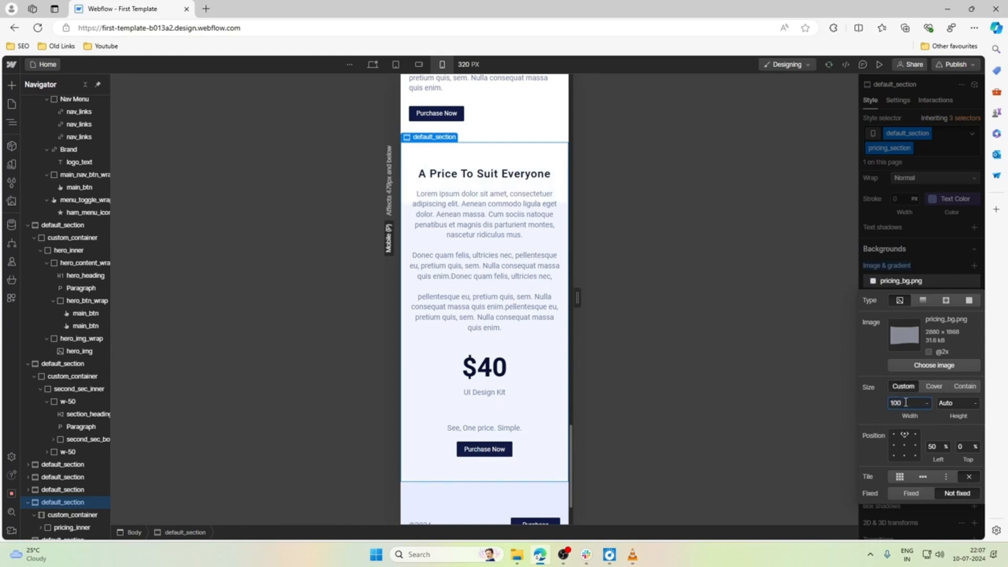
key(BackSpace)
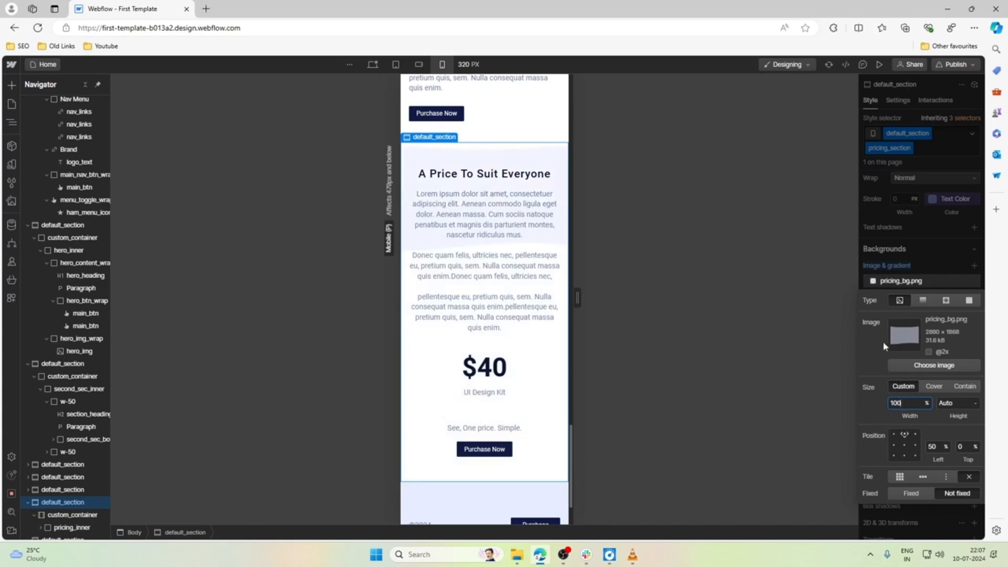
click(896, 282)
click(885, 267)
click(889, 282)
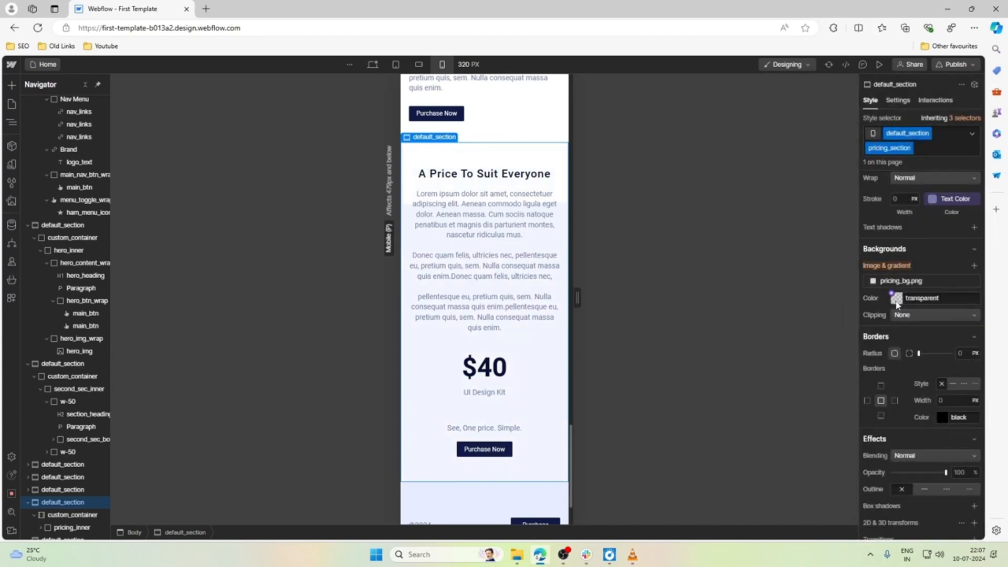
click(895, 302)
click(892, 296)
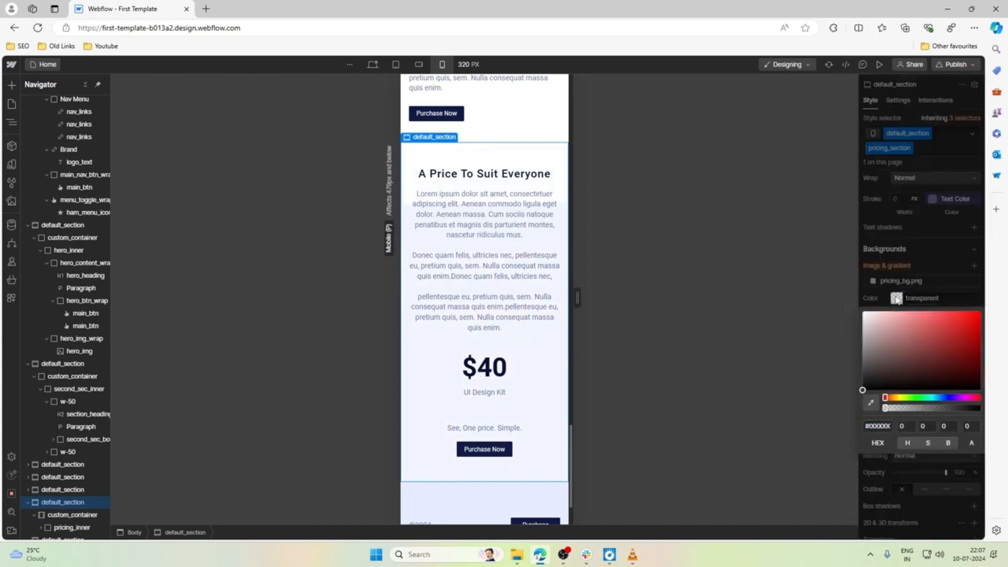
click(892, 295)
click(896, 298)
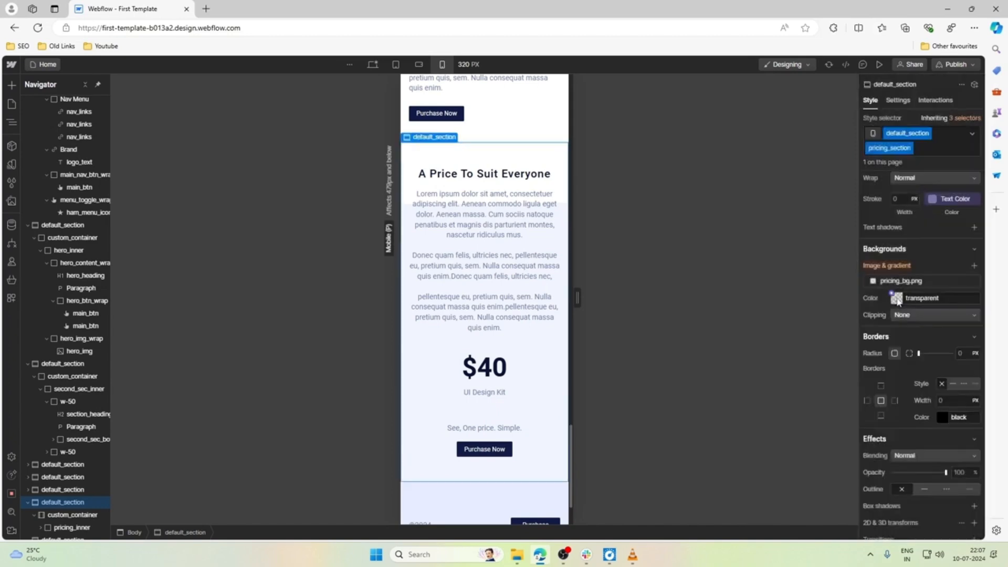
Step: Set the pricing section's background color to #f2f5ff by sampling the light blue from the page
click(896, 298)
click(869, 402)
click(540, 391)
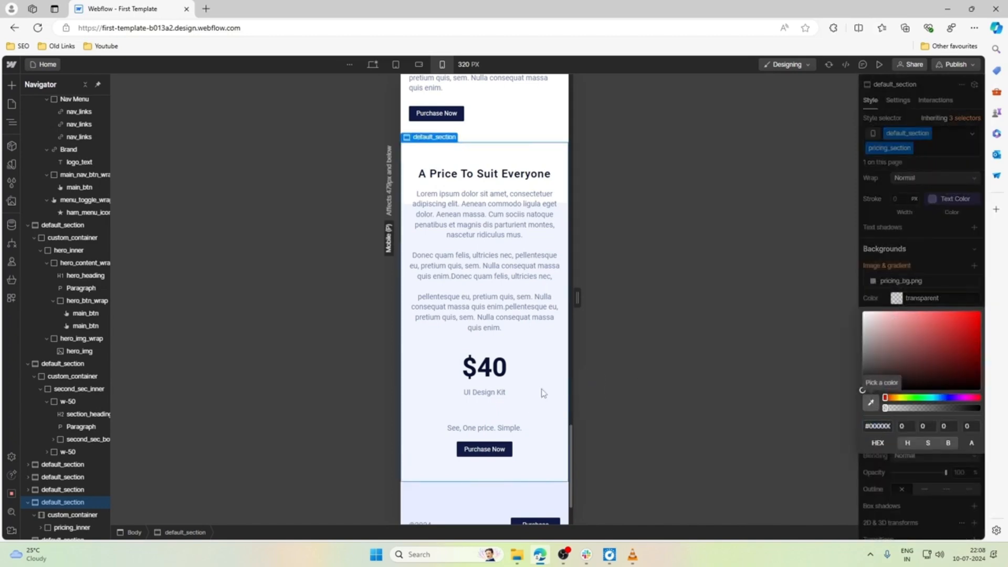
click(949, 294)
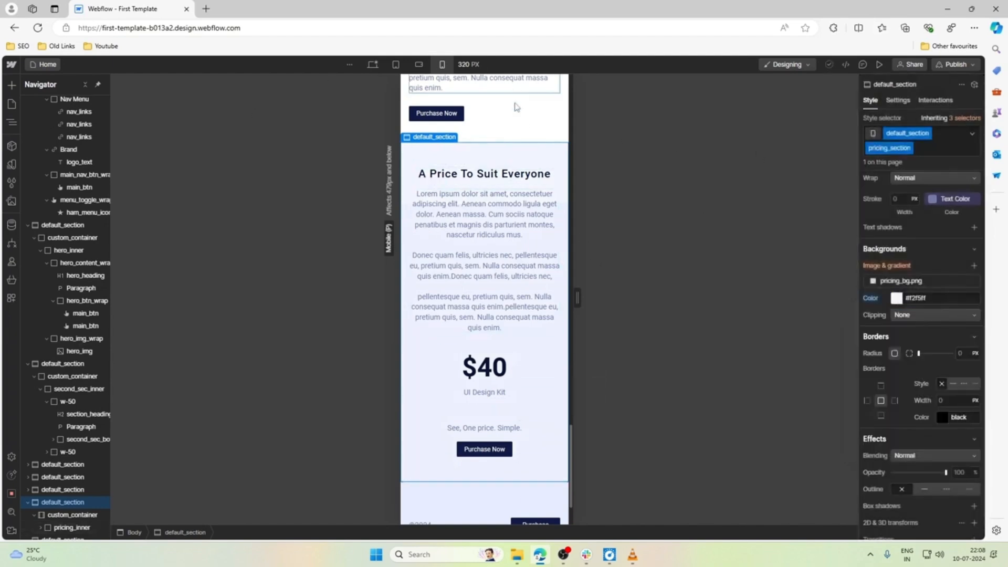
click(526, 88)
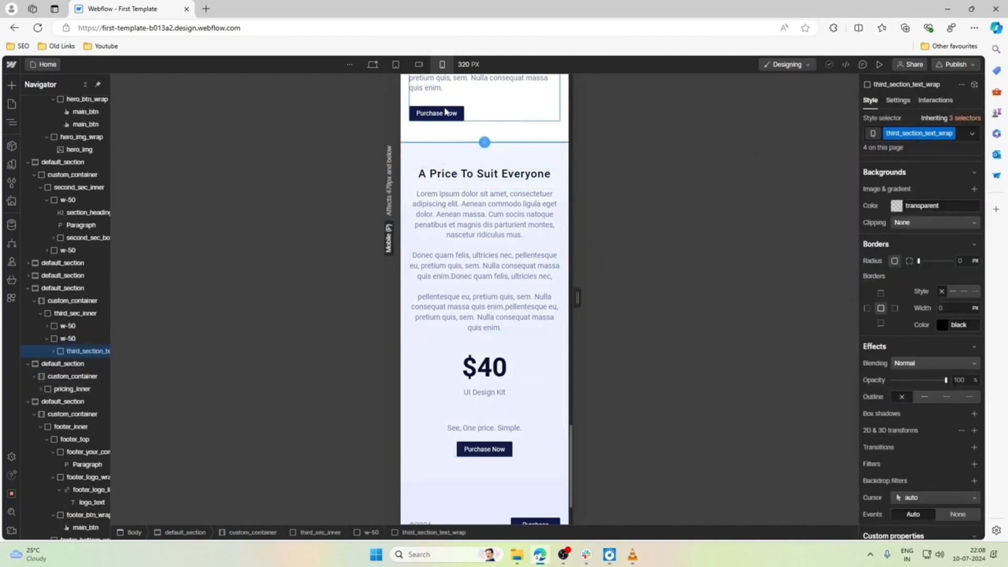
Step: Set the font size of the pricing_price heading to 2 rem at the mobile portrait breakpoint
scroll(482, 294, down, 2)
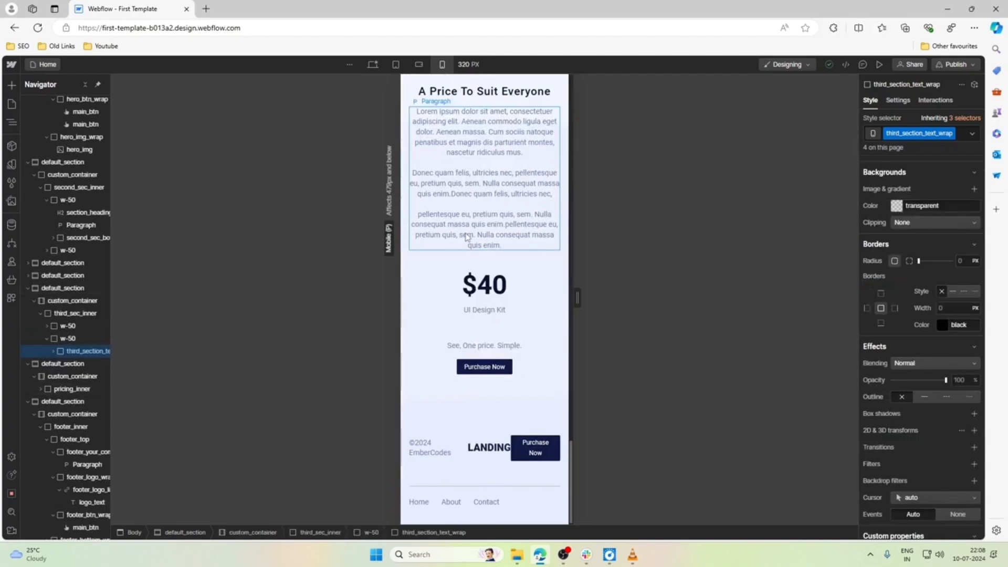
click(490, 292)
scroll(937, 333, up, 10)
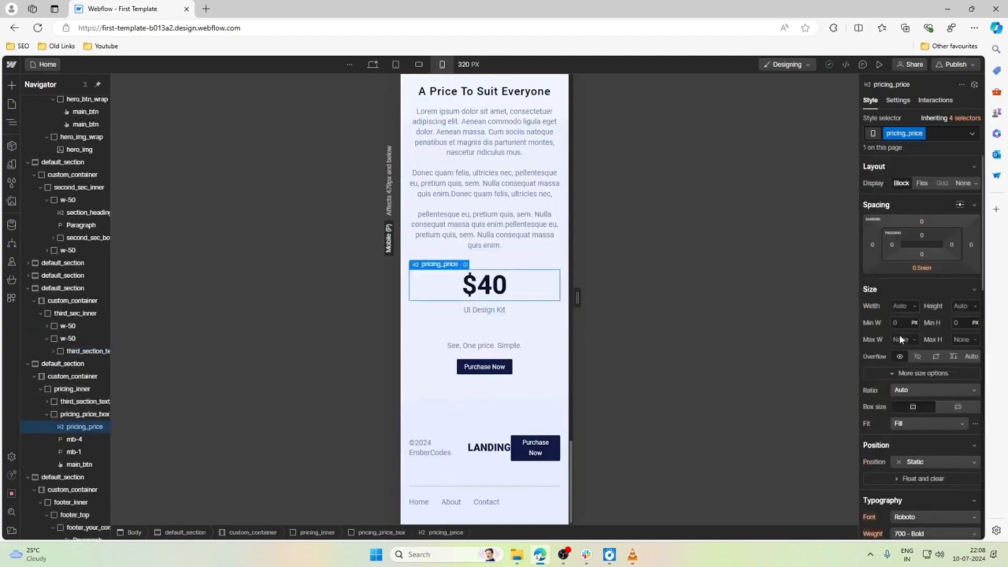
scroll(914, 362, down, 4)
double_click(901, 340)
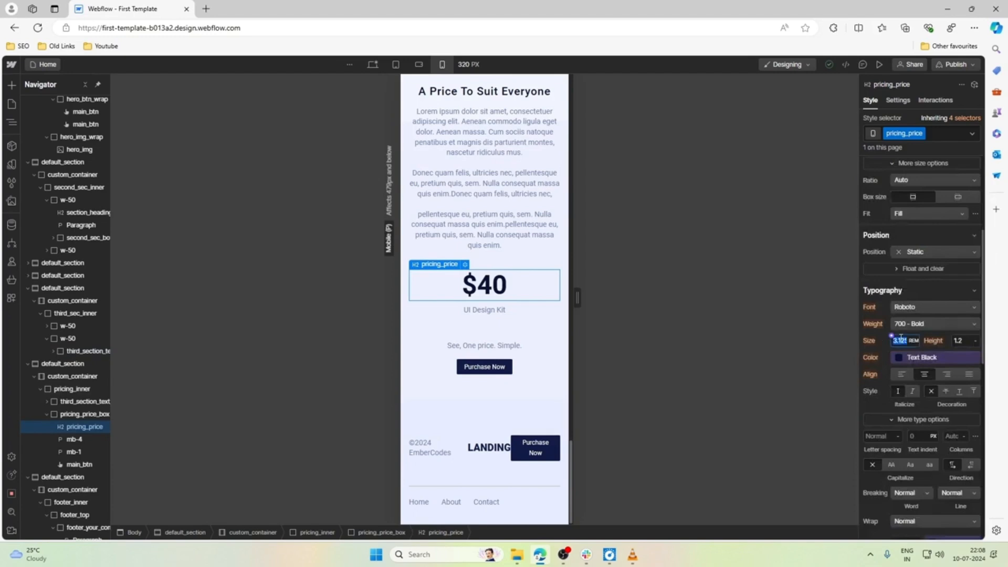
text(2.6)
key(Down)
key(Down)
key(Down)
key(Down)
key(Down)
key(Down)
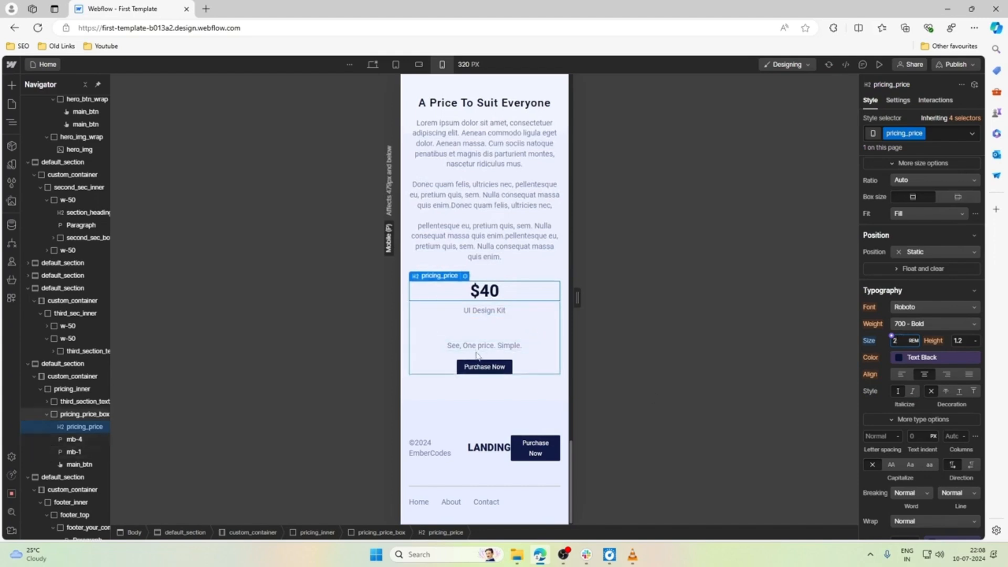
Step: Set the bottom margin of the "UI Design Kit" paragraph (mb-4) to 1.5 rem at the mobile portrait breakpoint
click(468, 310)
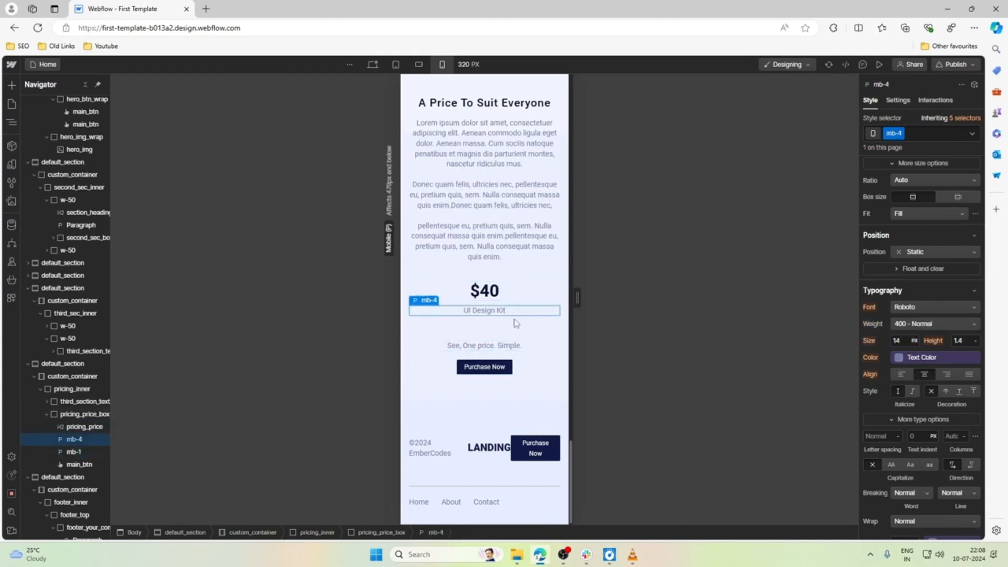
click(927, 269)
key(Down)
key(Down)
key(Down)
key(Down)
key(Down)
key(Down)
key(Down)
key(Down)
key(Down)
key(Down)
key(Down)
key(Down)
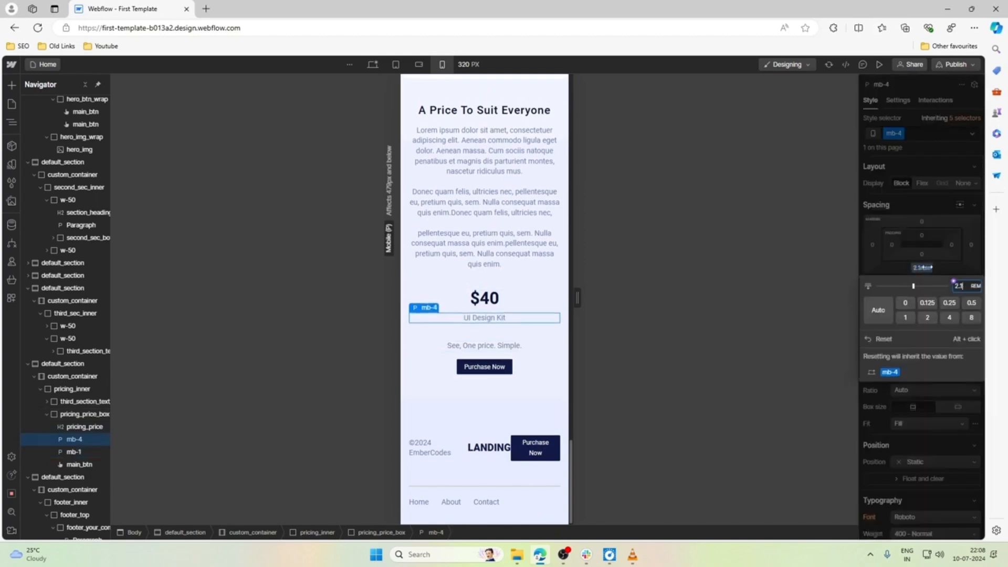
key(Down)
key(Down)
key(Down)
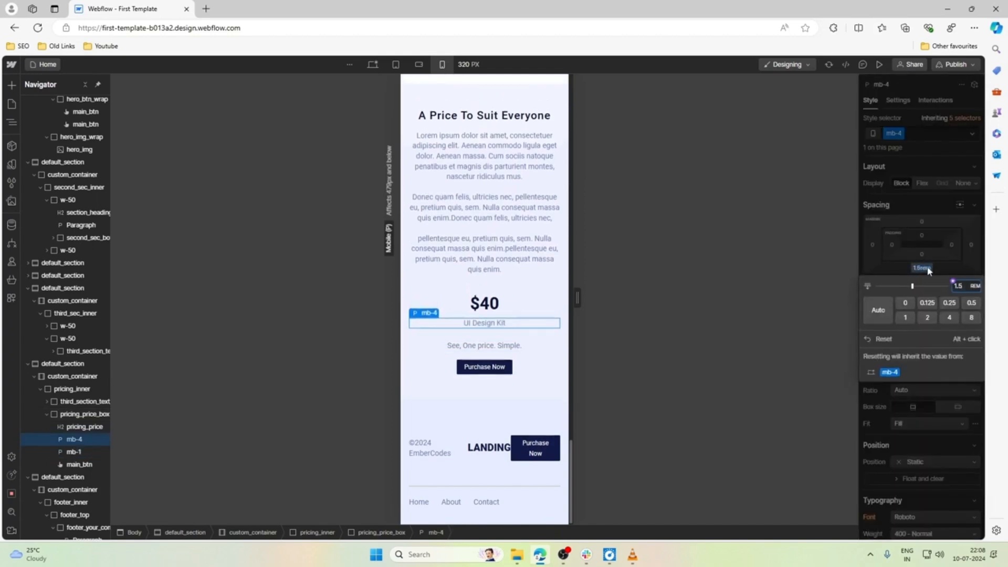
Step: Try wrapping the footer_top items with a top padding of 1.5 rem
click(478, 462)
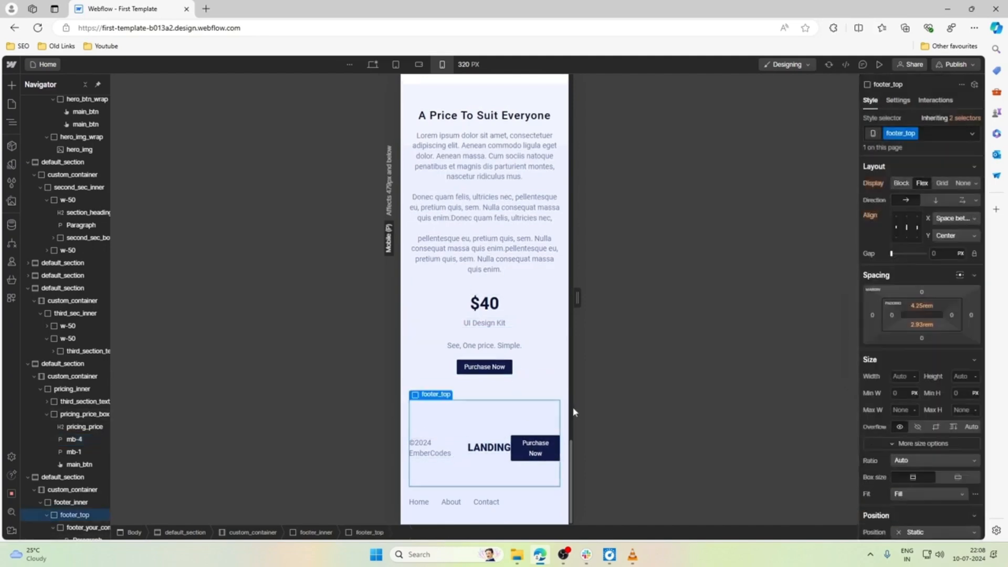
click(963, 201)
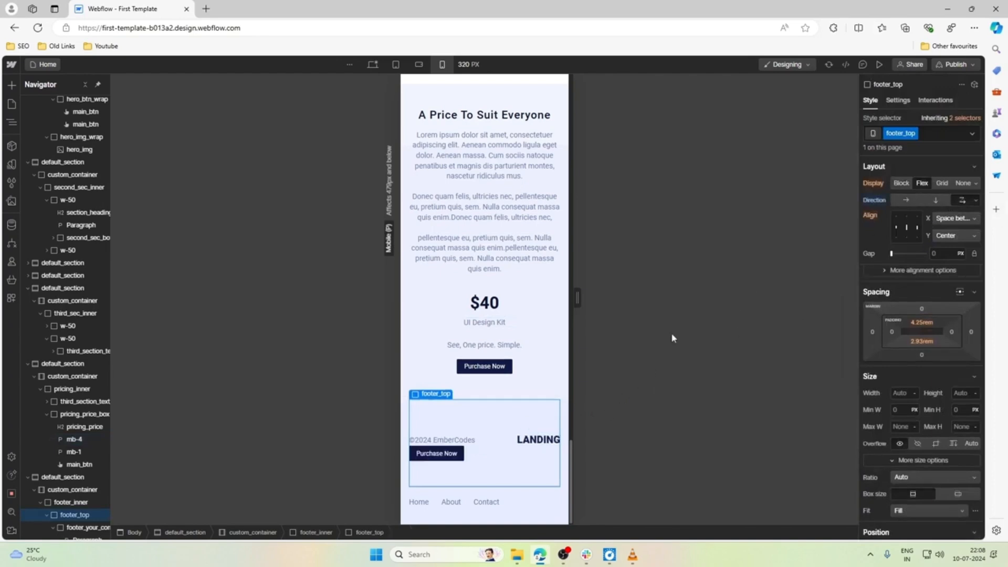
click(921, 323)
text(2.5)
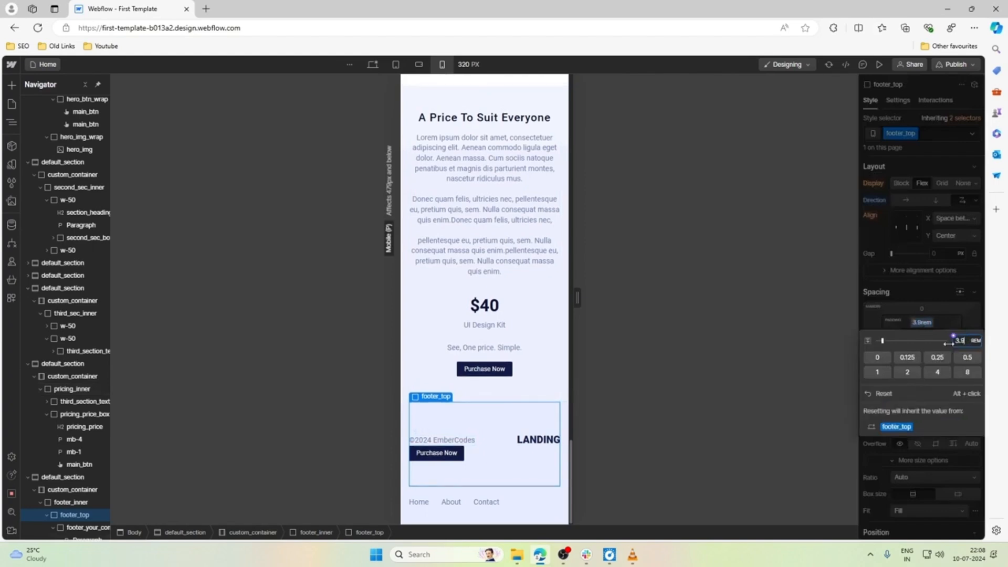
drag(948, 342, 951, 347)
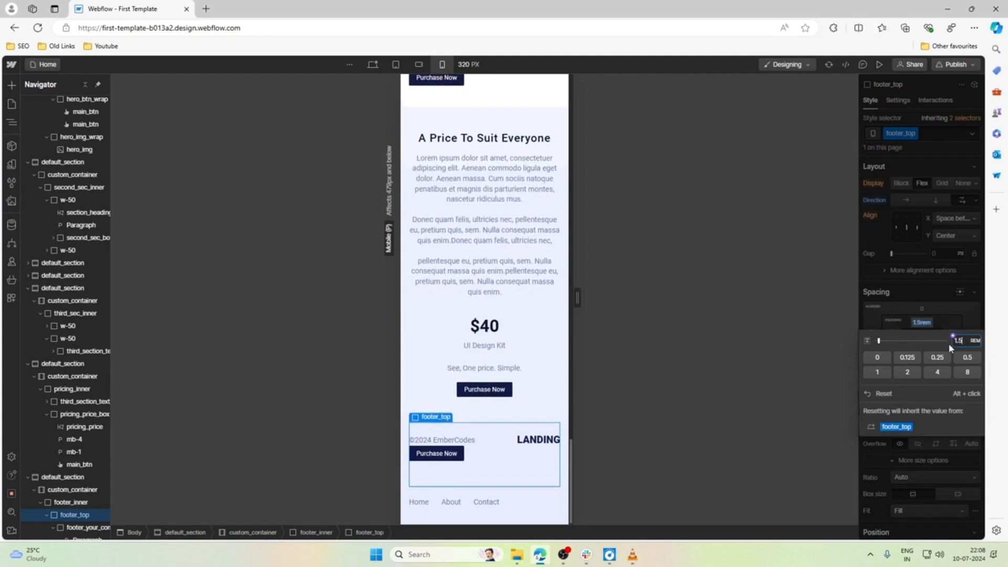
click(938, 322)
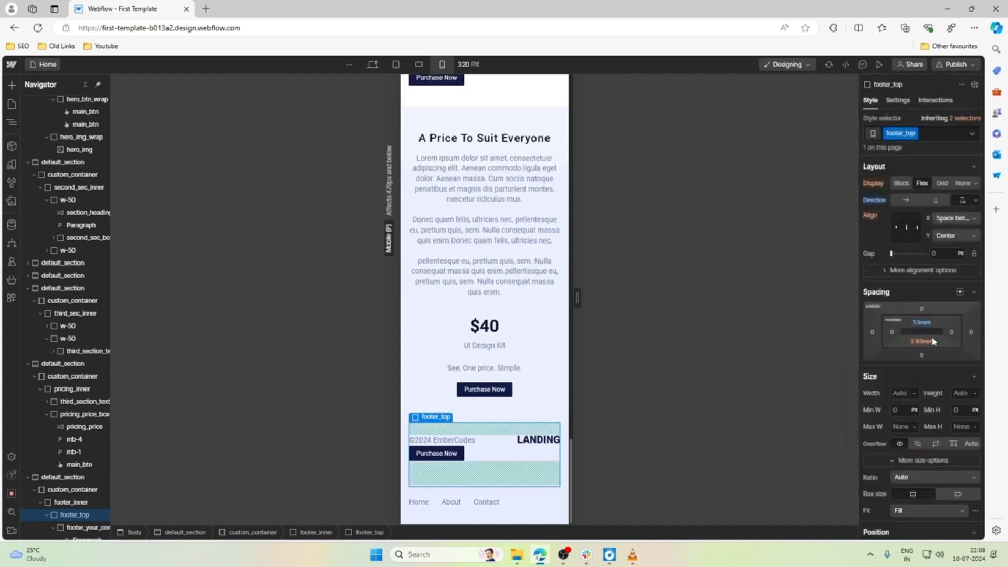
Step: Set the footer_top block's bottom padding to 1.5 rem and its top padding to 2 rem
click(924, 347)
text(1.5)
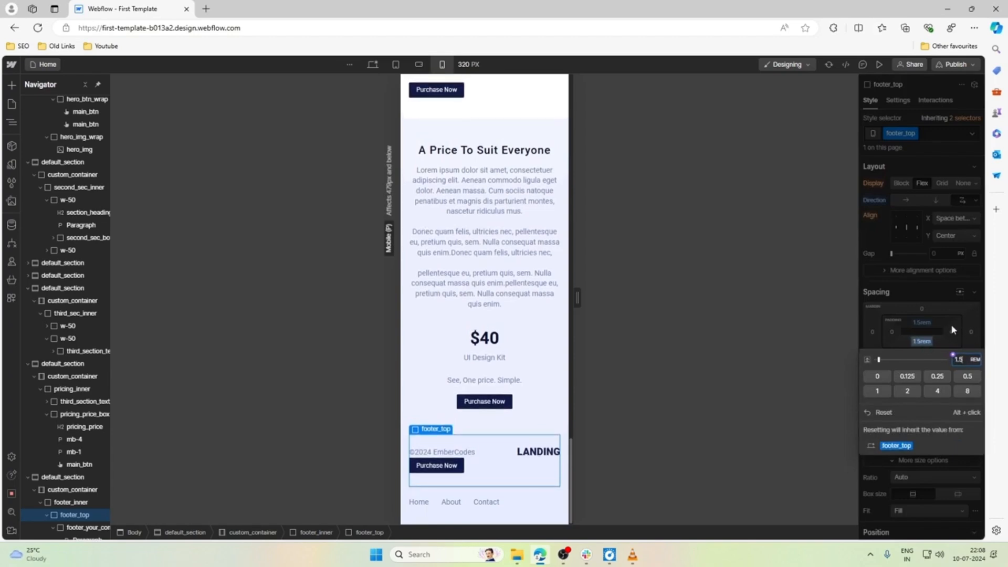
click(926, 323)
text(2)
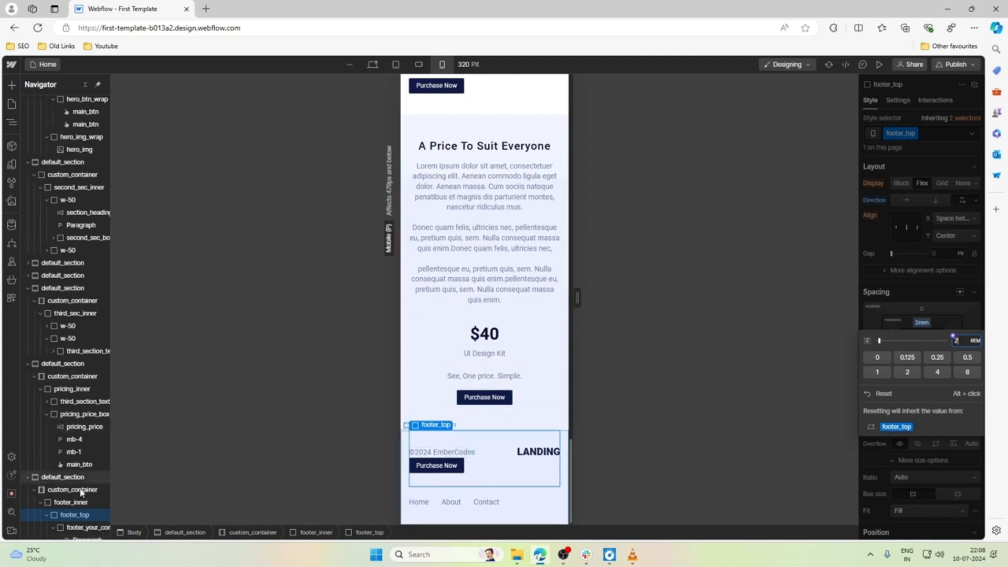
Step: Collapse the footer_top child blocks in the element tree, stack the footer_top items vertically and align them left
scroll(68, 478, down, 3)
click(53, 470)
click(53, 445)
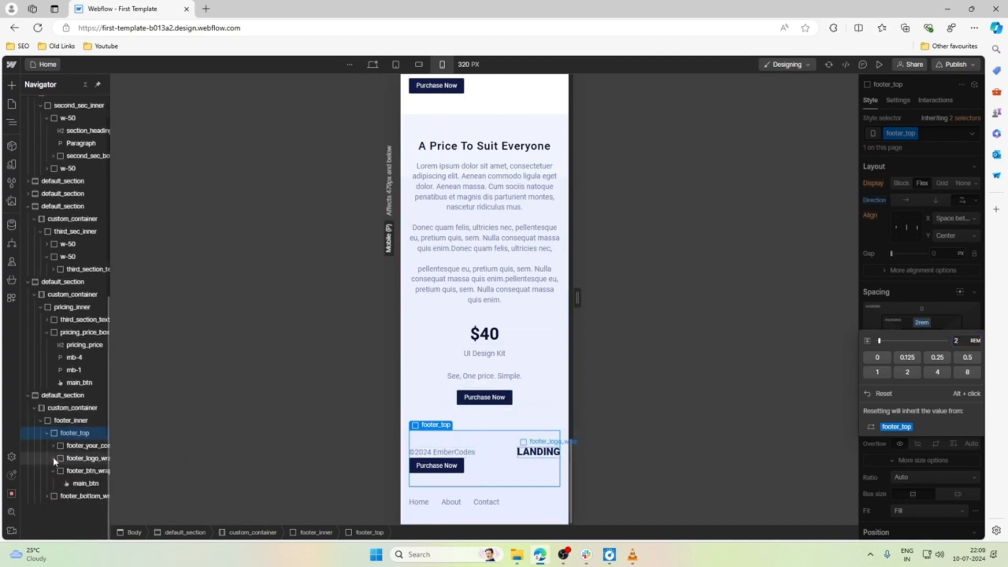
click(53, 470)
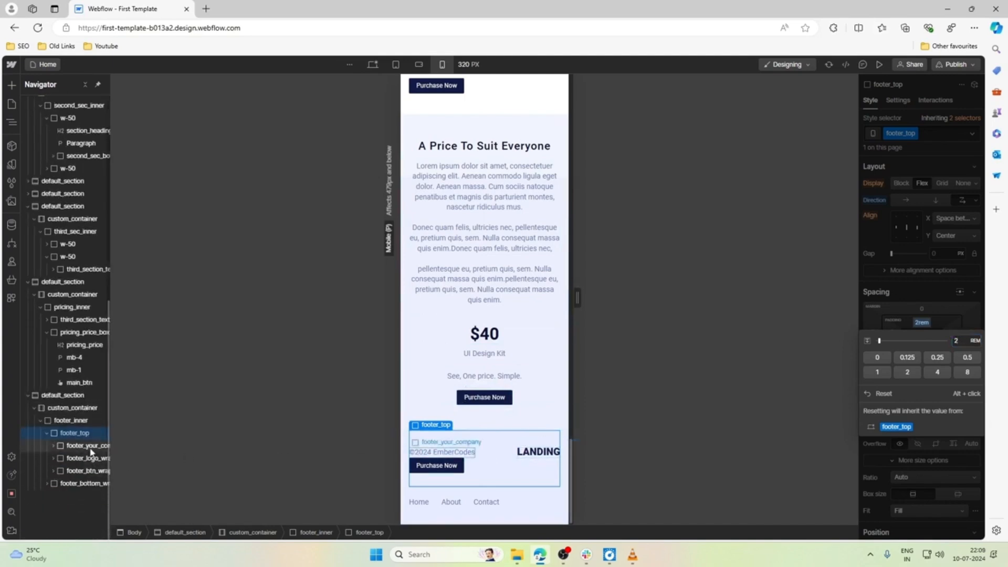
click(486, 427)
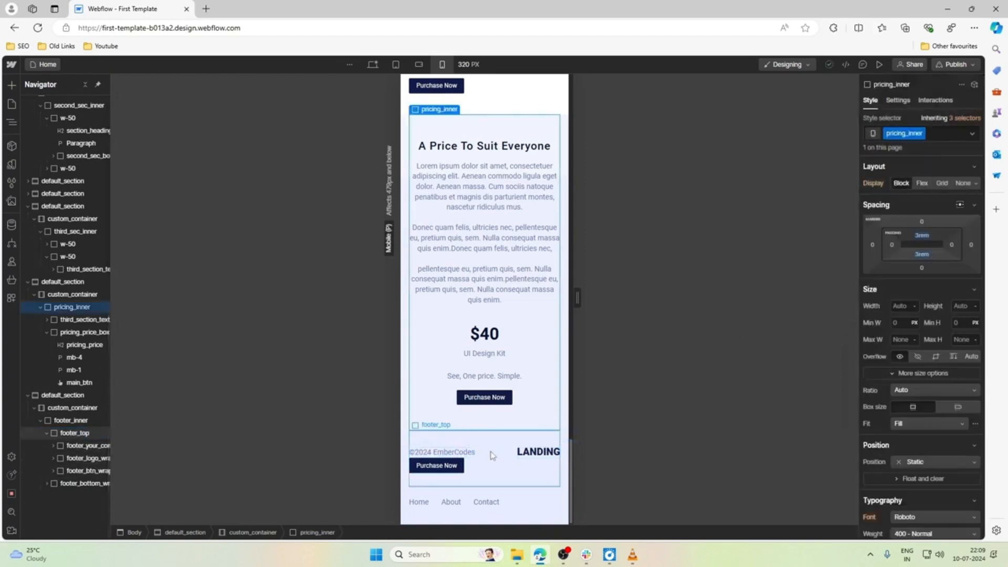
click(443, 451)
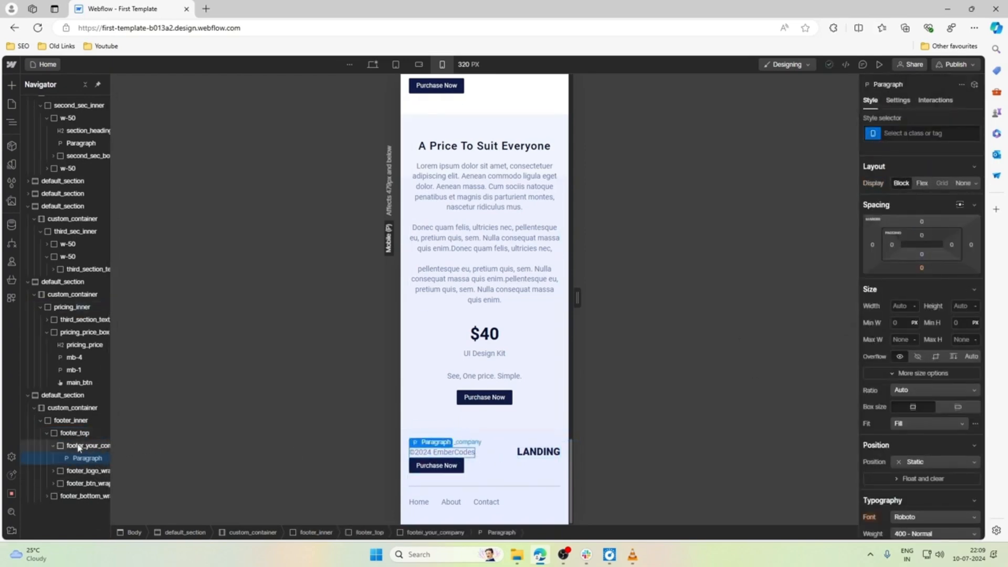
click(60, 447)
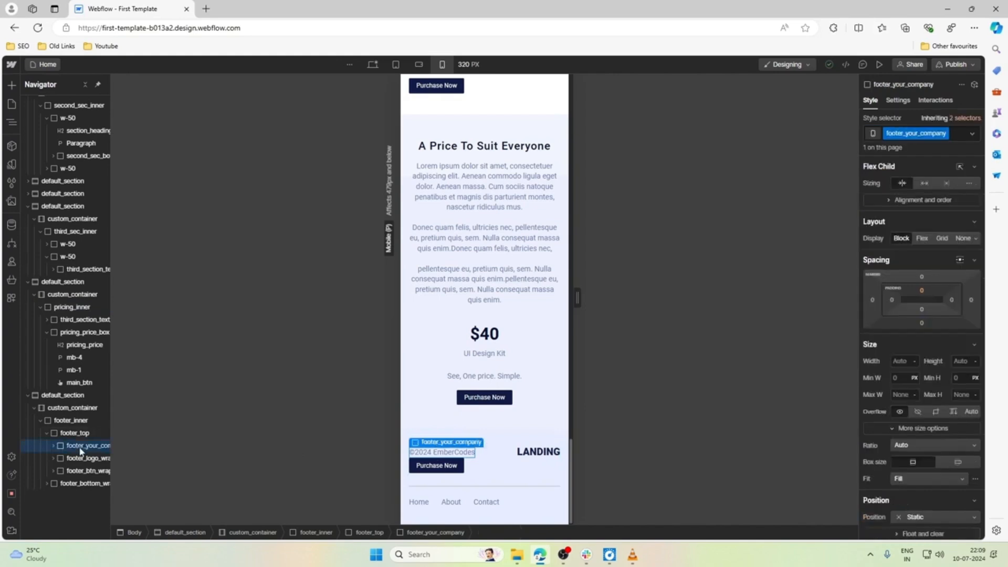
click(78, 434)
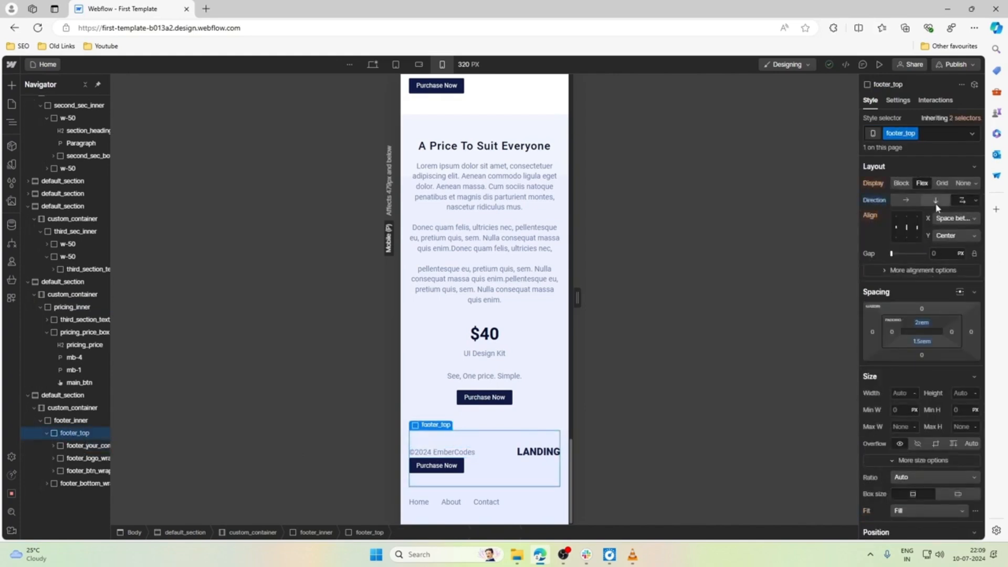
click(936, 201)
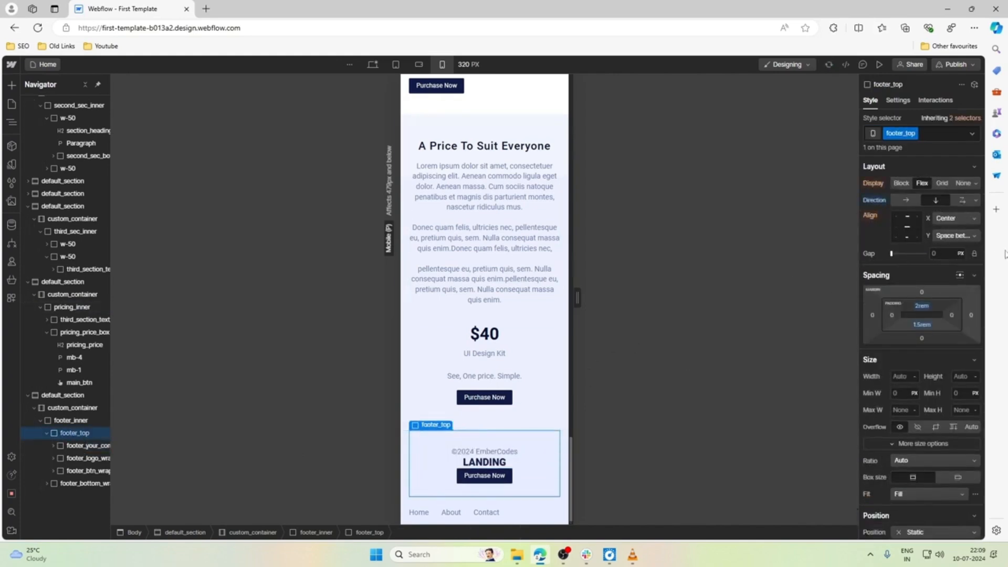
click(895, 227)
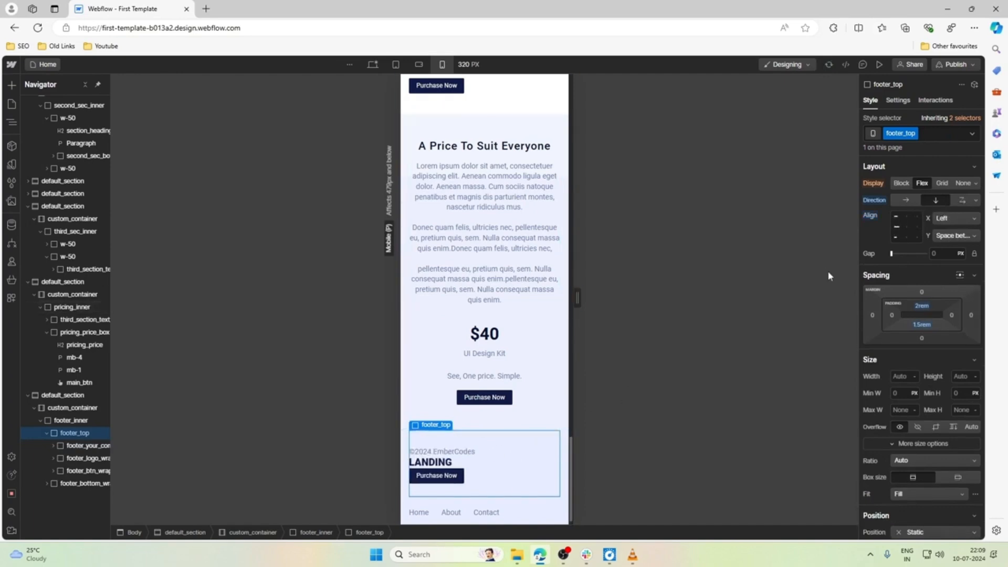
Step: Set the gap between the footer_top items to 0.5 rem and center them horizontally
scroll(499, 452, down, 1)
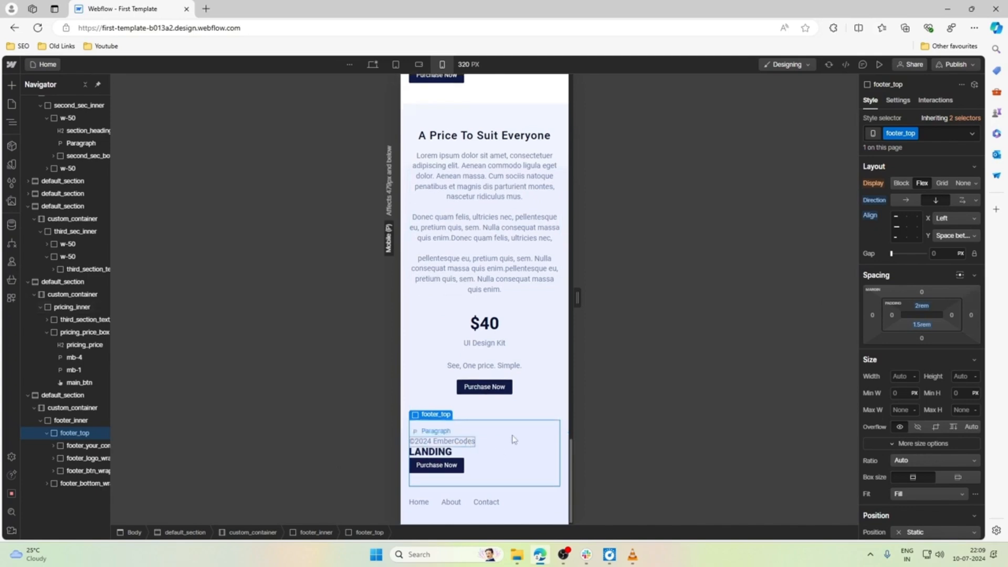
click(939, 253)
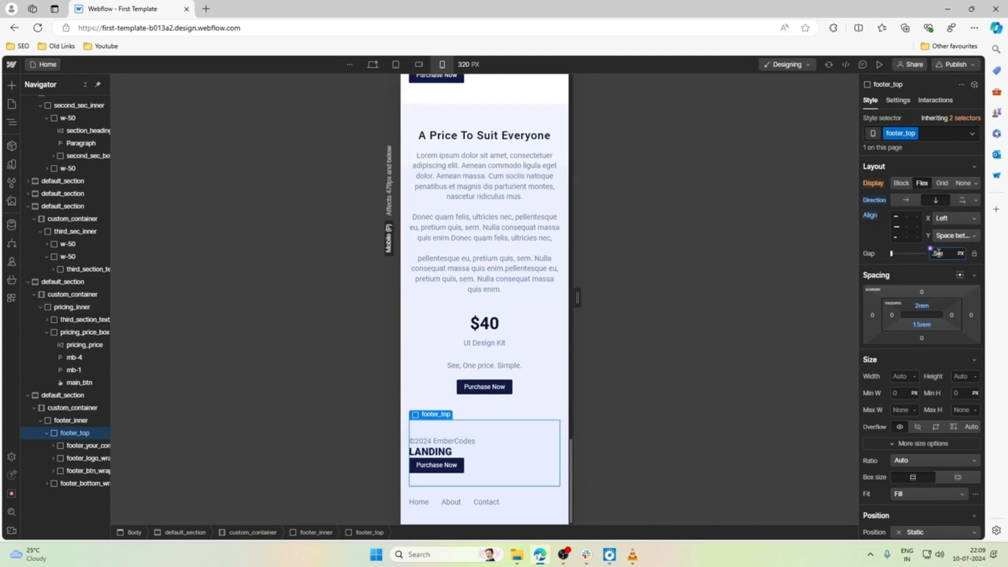
key(Return)
scroll(464, 399, down, 1)
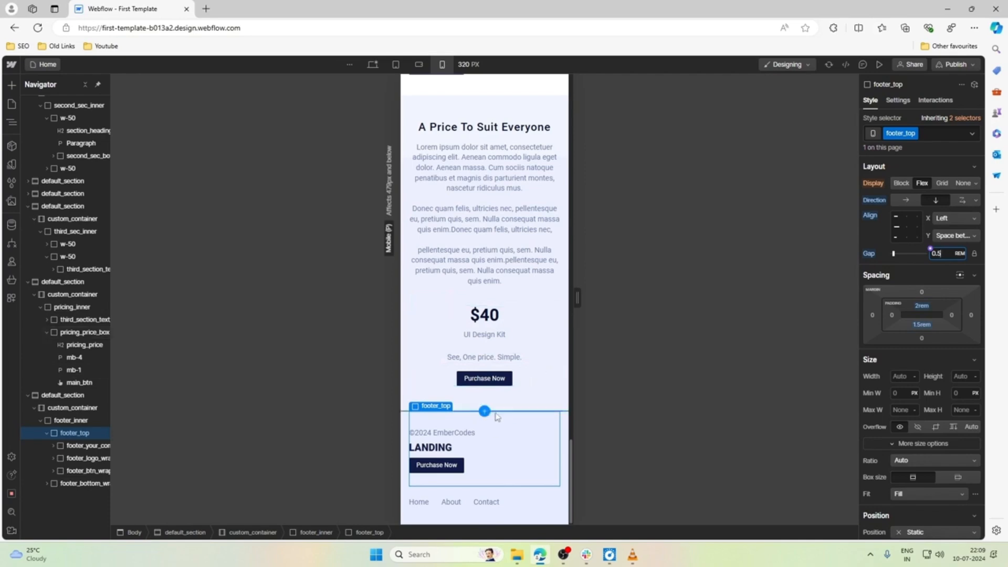
click(520, 401)
click(497, 443)
click(908, 231)
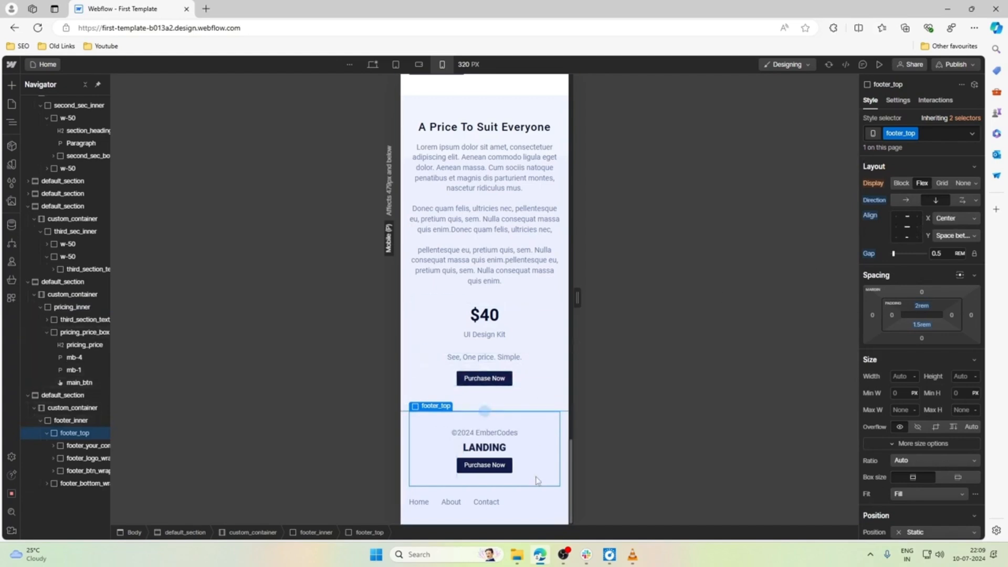
Step: Stack the footer_bottom_wrap links and social icons vertically and center them horizontally
click(530, 502)
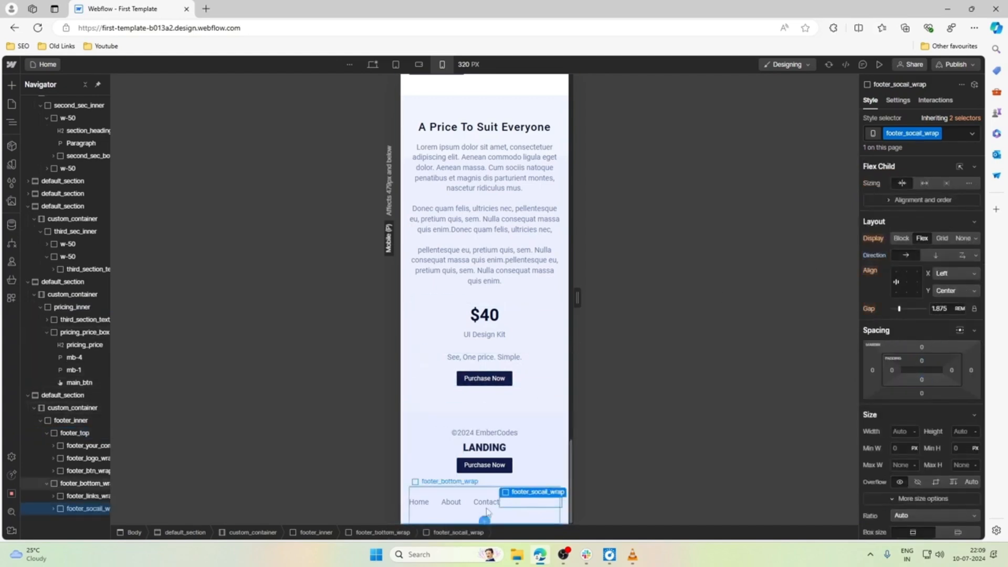
click(459, 503)
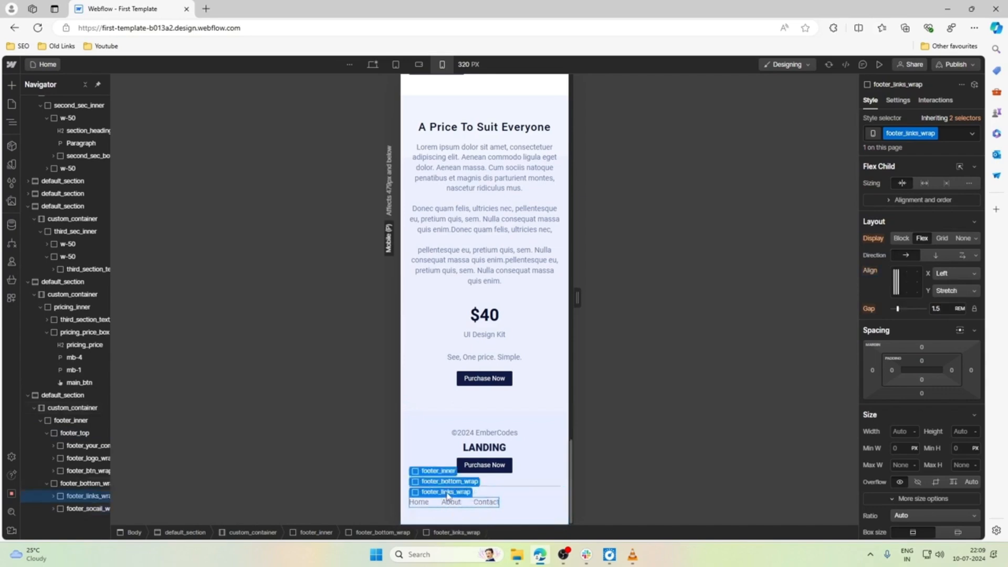
click(447, 490)
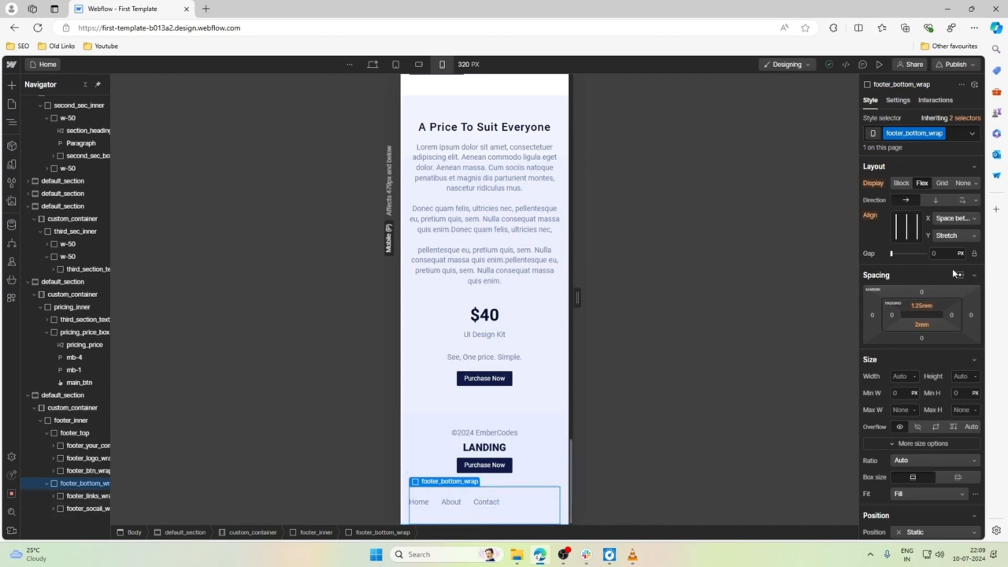
click(962, 201)
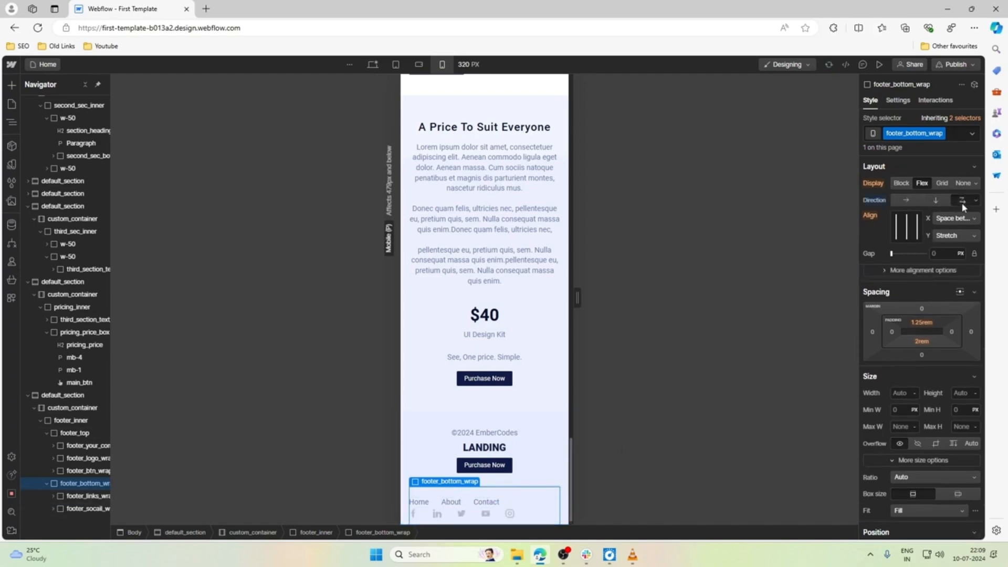
click(937, 200)
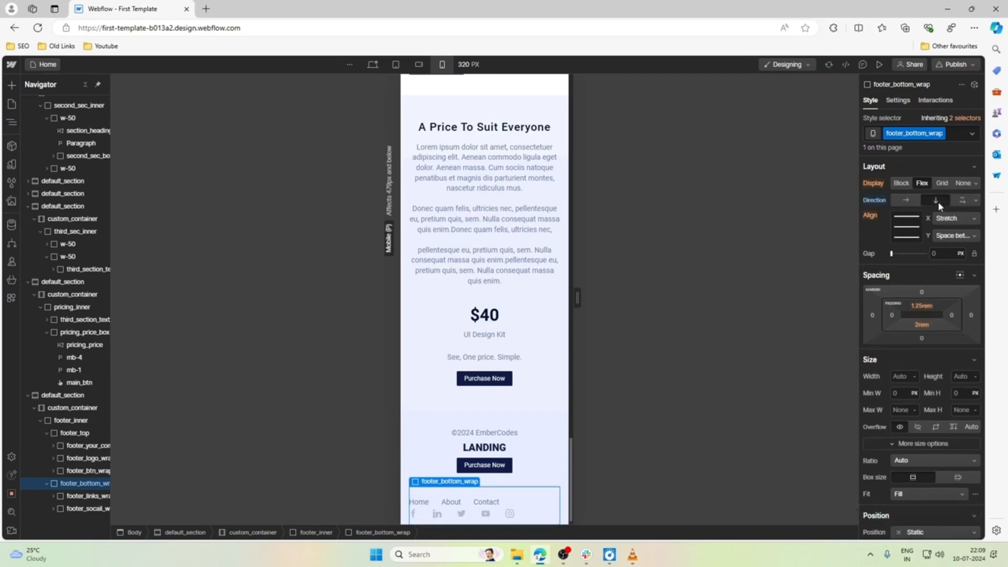
click(906, 227)
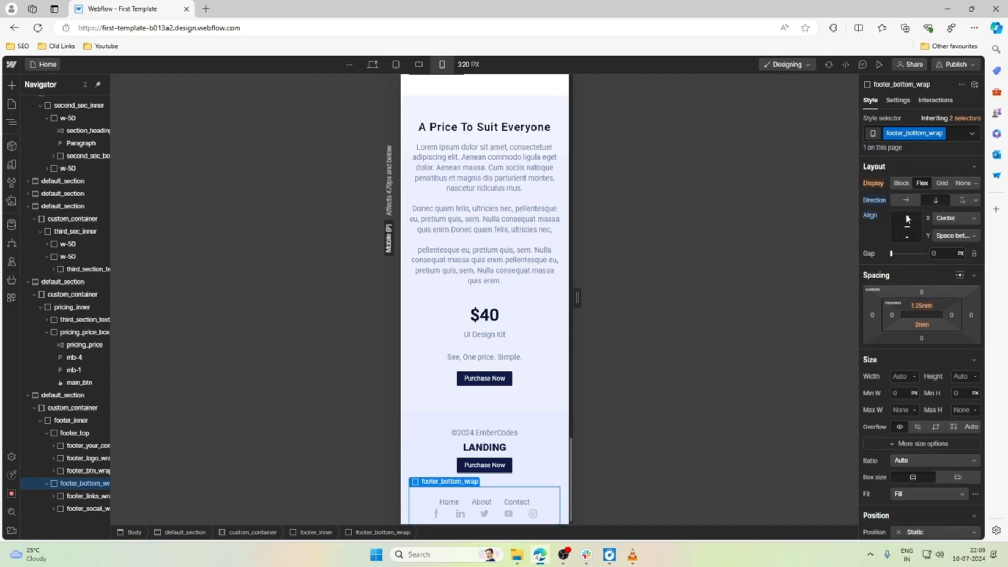
Step: Stack the footer_links_wrap links vertically and center them horizontally
click(476, 494)
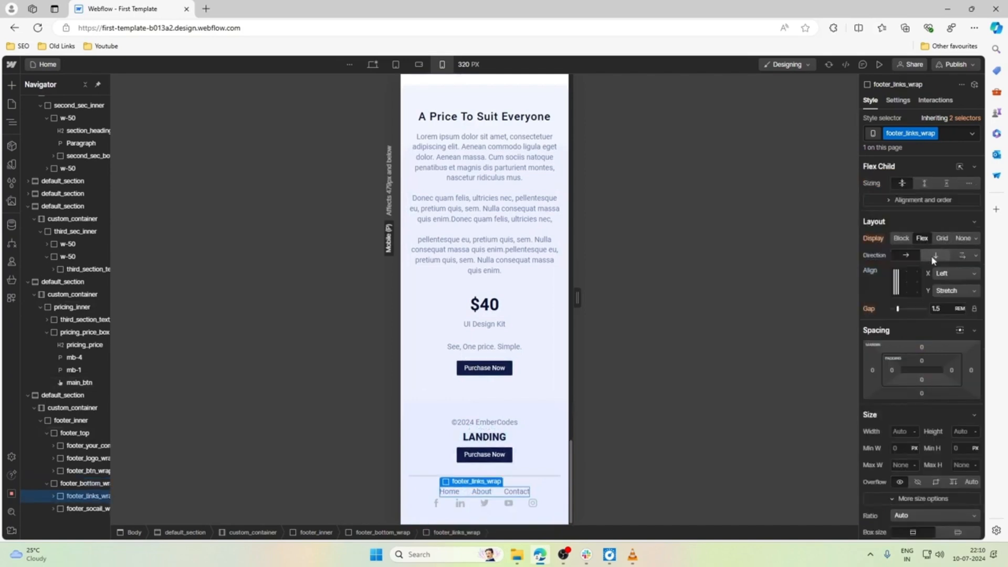
click(935, 256)
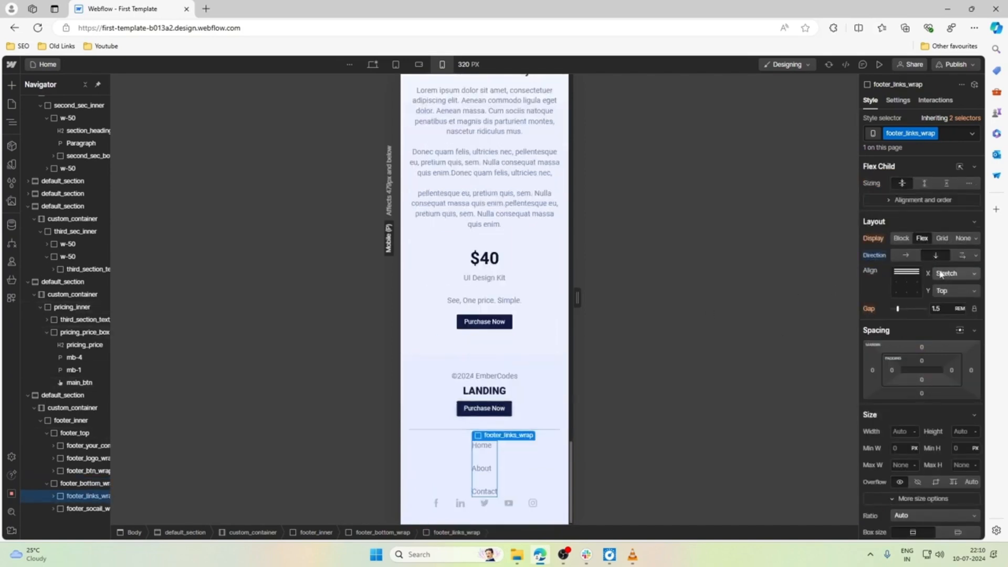
click(906, 272)
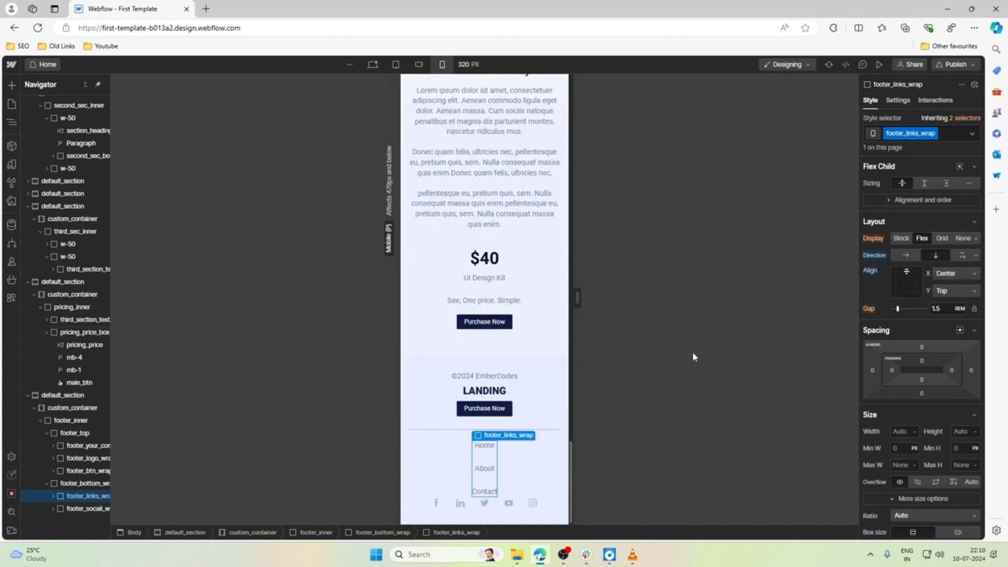
Step: Set the gap between the footer_links_wrap links to 0.5 rem
click(501, 505)
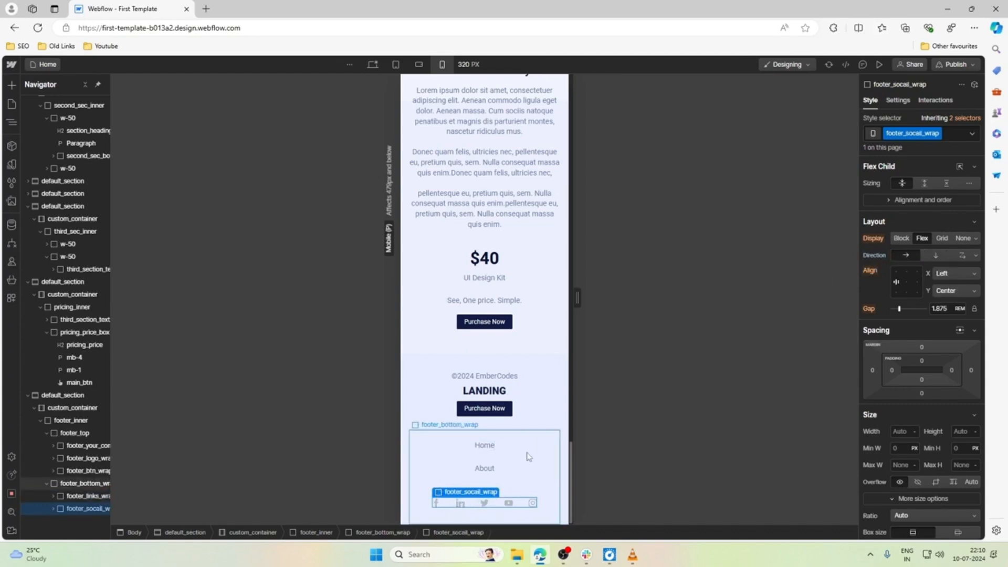
click(486, 478)
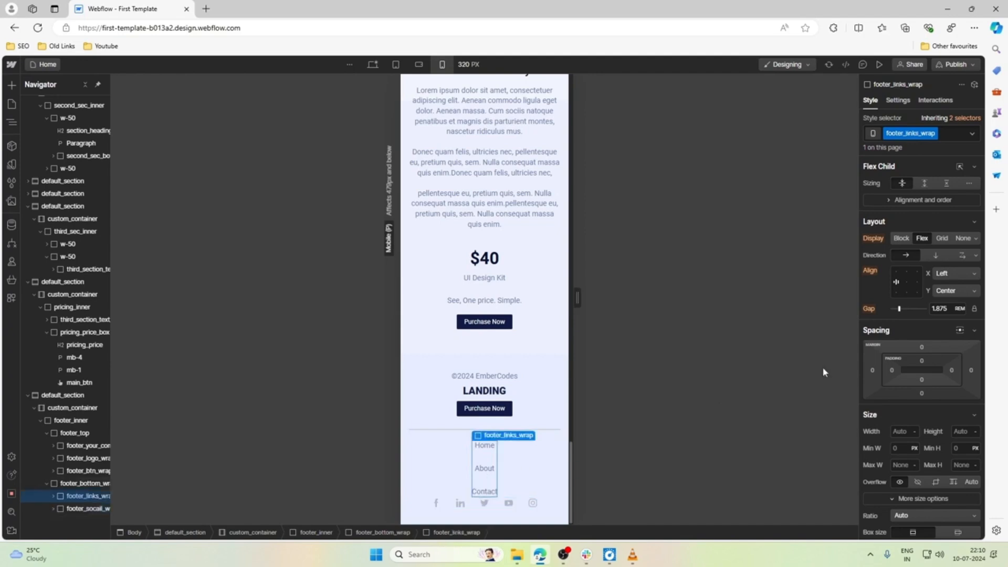
click(484, 446)
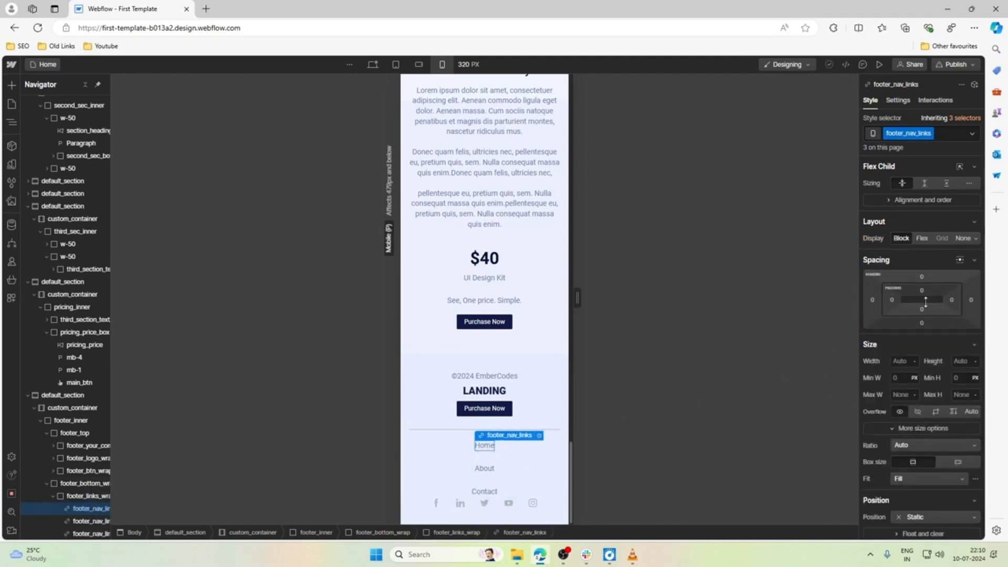
click(494, 439)
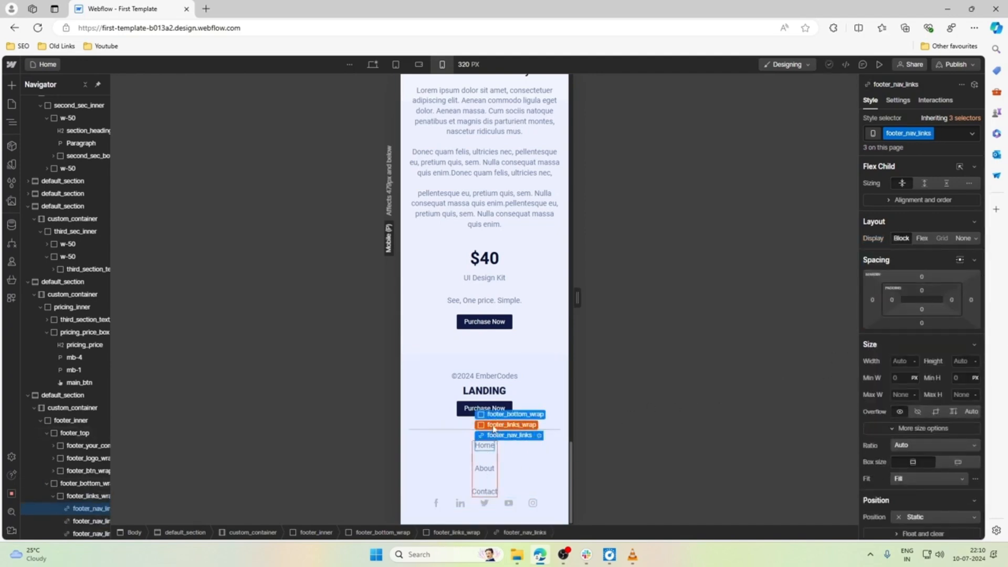
click(947, 310)
text(0.7)
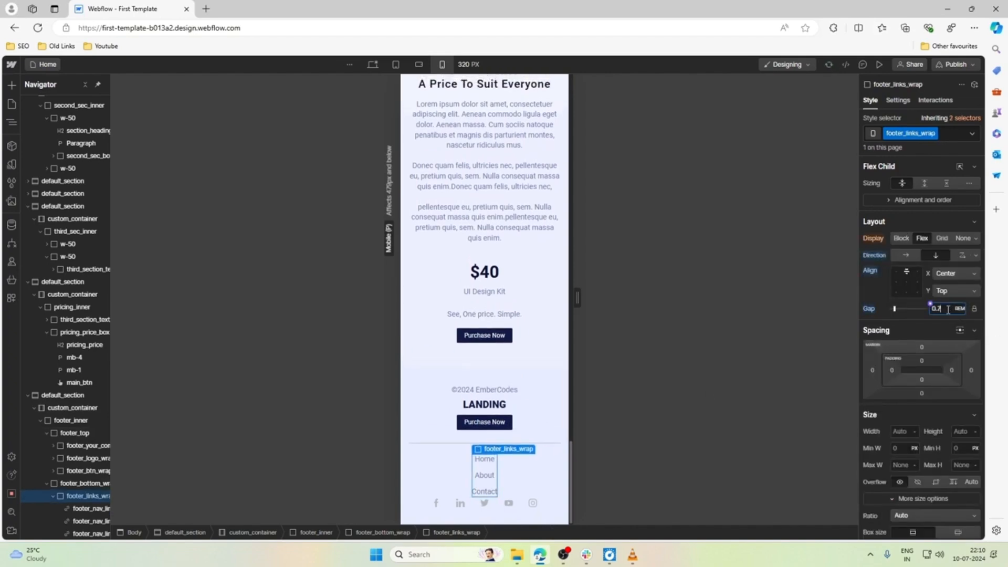
key(BackSpace)
text(5)
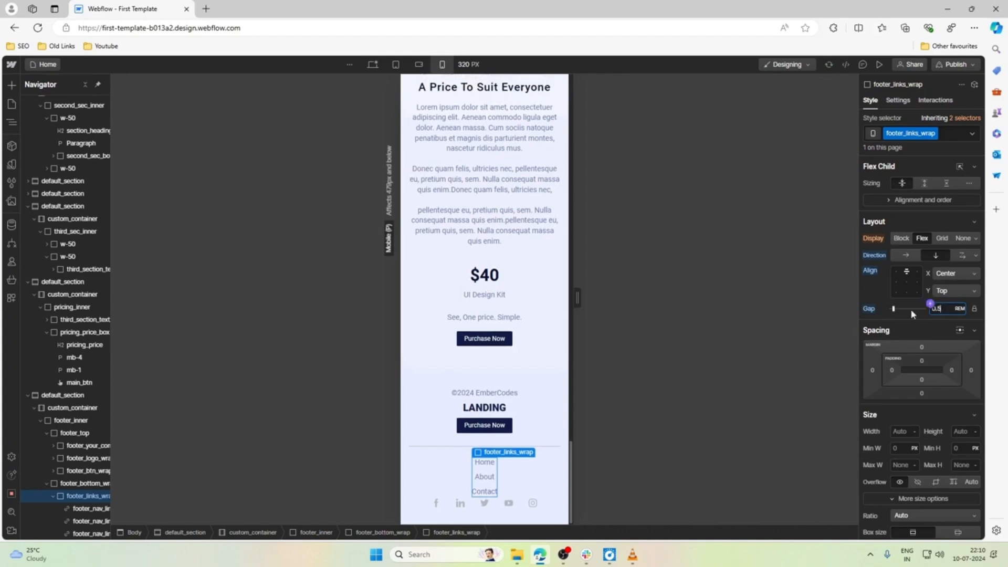
Step: Give the footer_links_wrap block a bottom margin of 0.75 rem
mouse_move(479, 450)
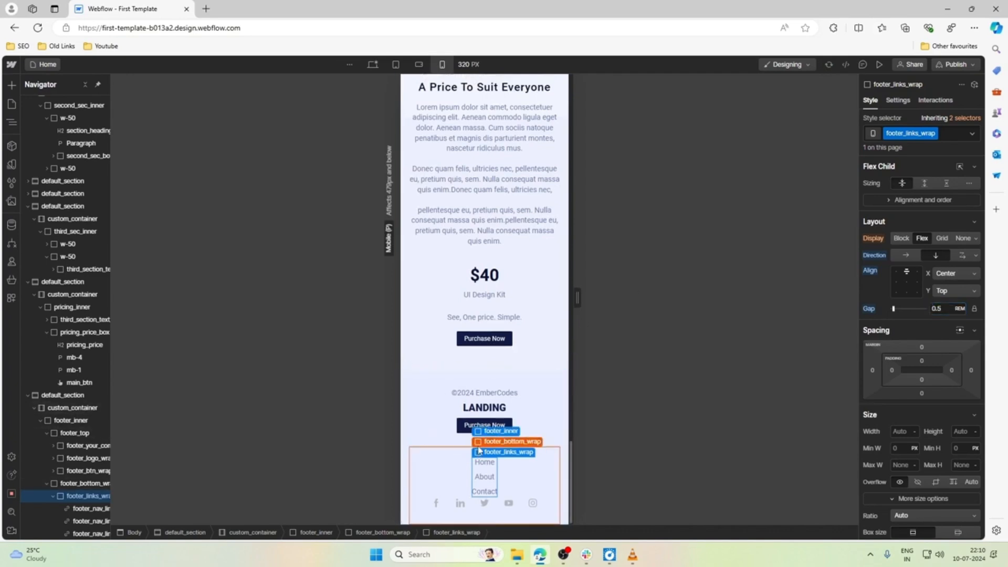
click(922, 394)
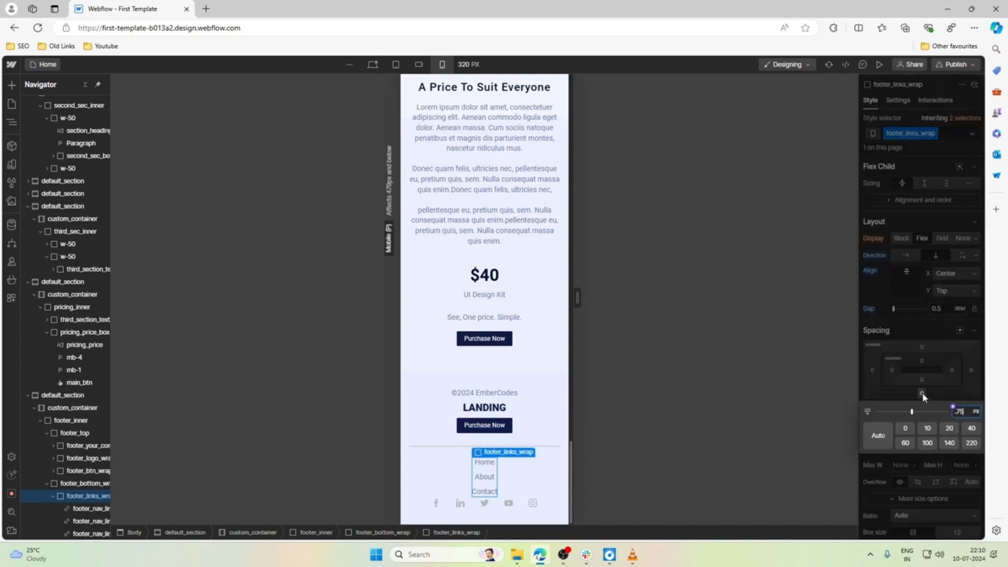
text(0.75rem)
key(Return)
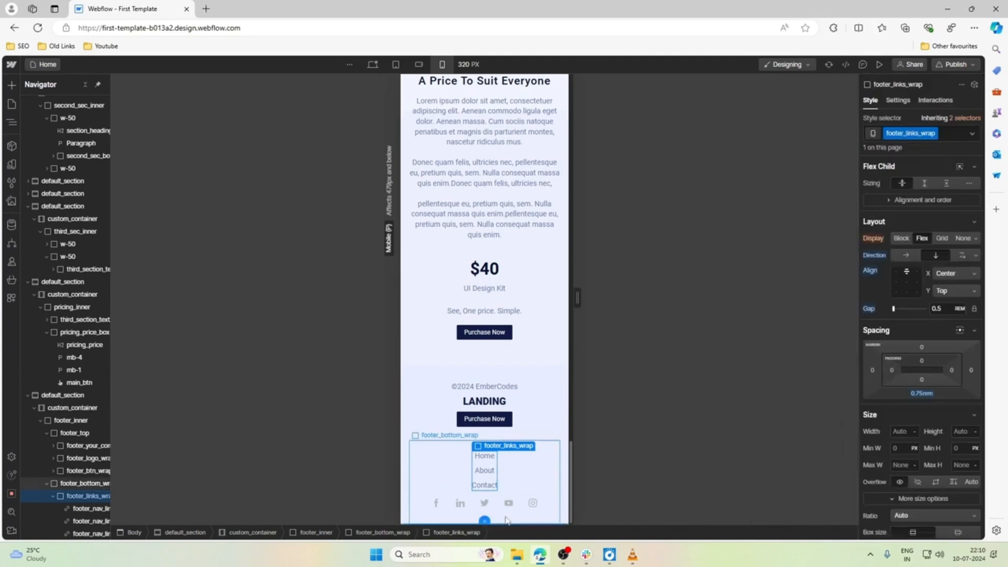
Step: Set the footer_bottom_wrap block's bottom padding to 1 rem
click(507, 519)
click(921, 324)
text(1.3)
key(BackSpace)
key(BackSpace)
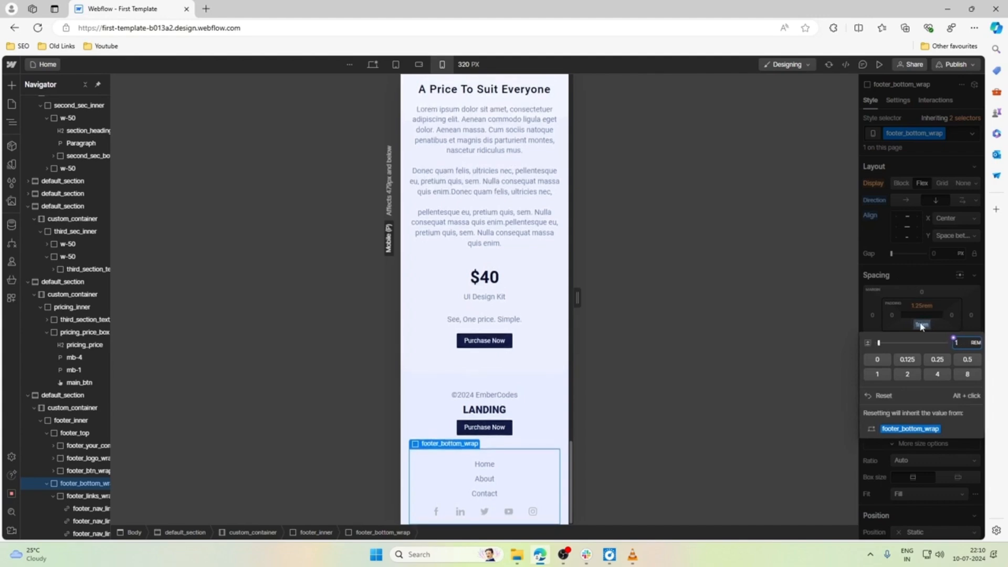
Step: Set the gap between the footer_top items to 1 rem
click(548, 386)
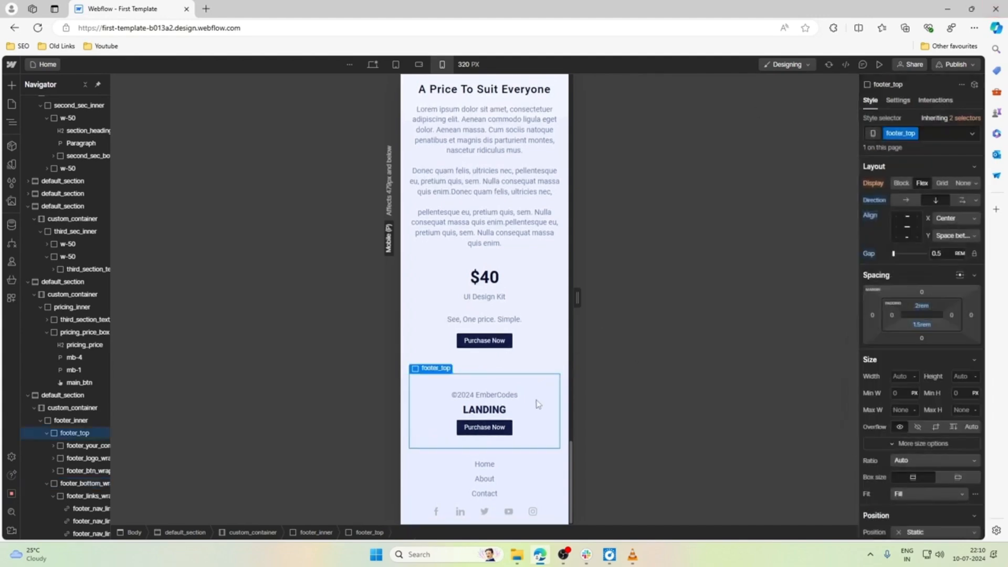
click(563, 274)
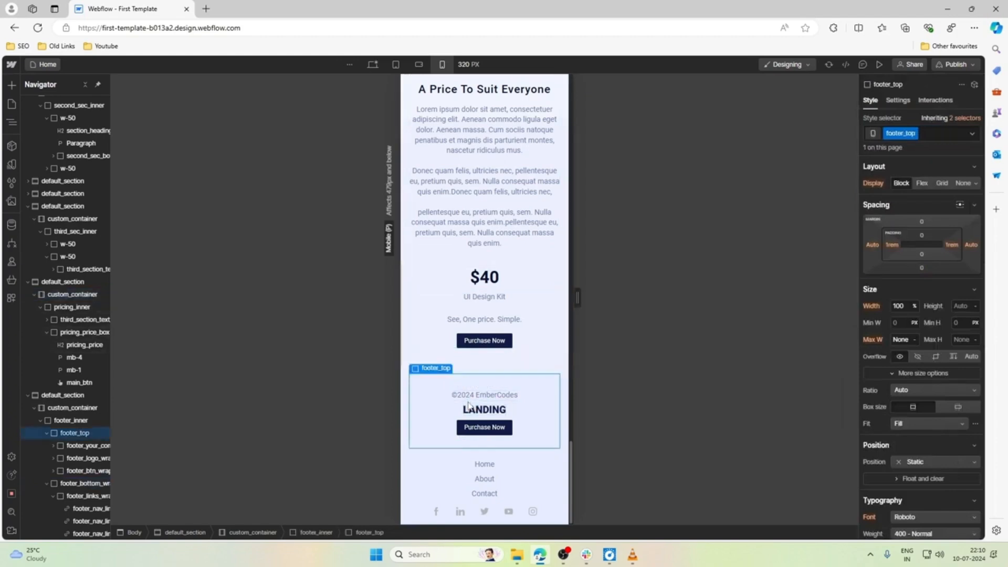
click(469, 405)
click(939, 253)
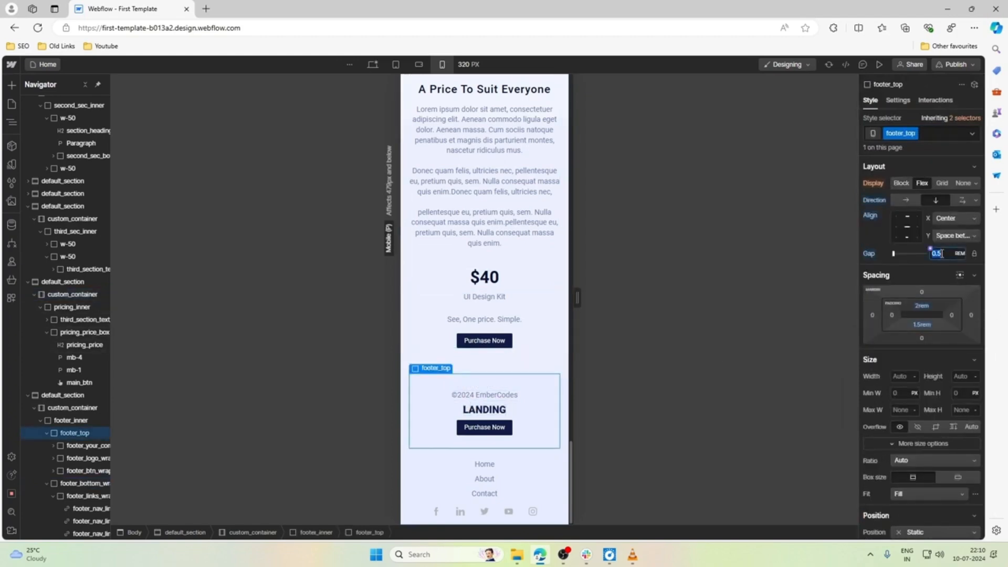
text(1)
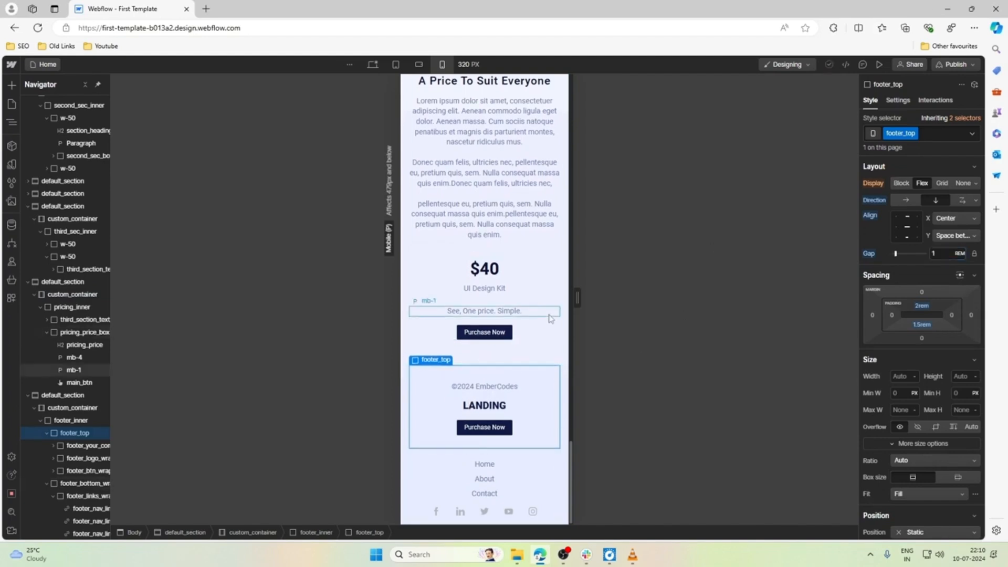
Step: Preview the page at the 320 px mobile portrait breakpoint and review it from the hero section to the footer
click(530, 311)
click(538, 284)
scroll(537, 284, up, 12)
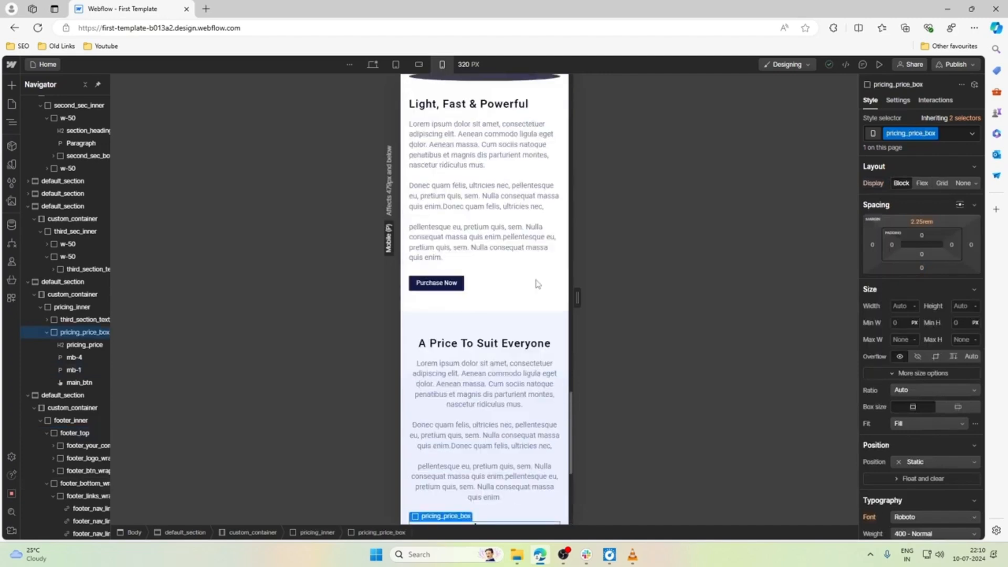
scroll(537, 284, up, 10)
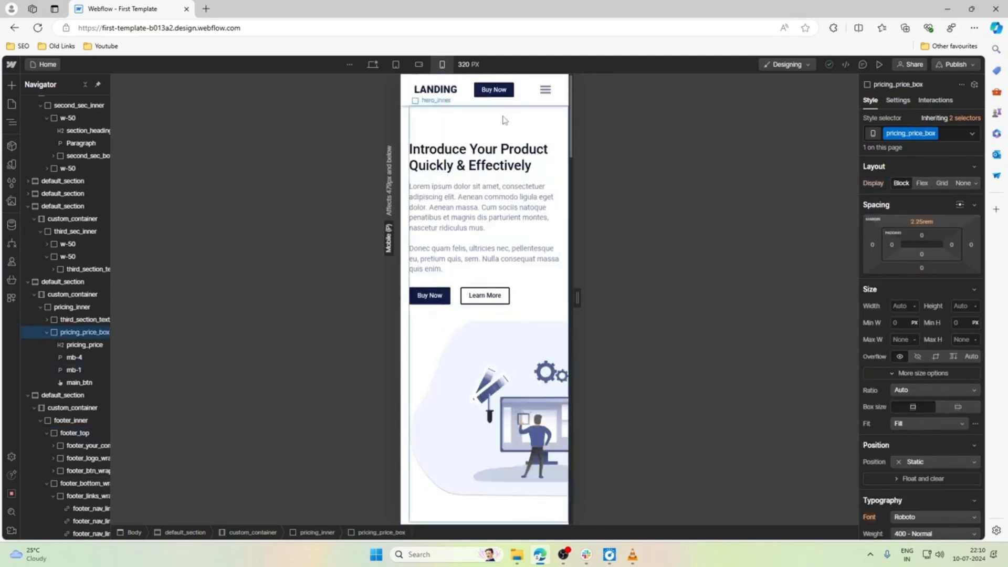
click(879, 65)
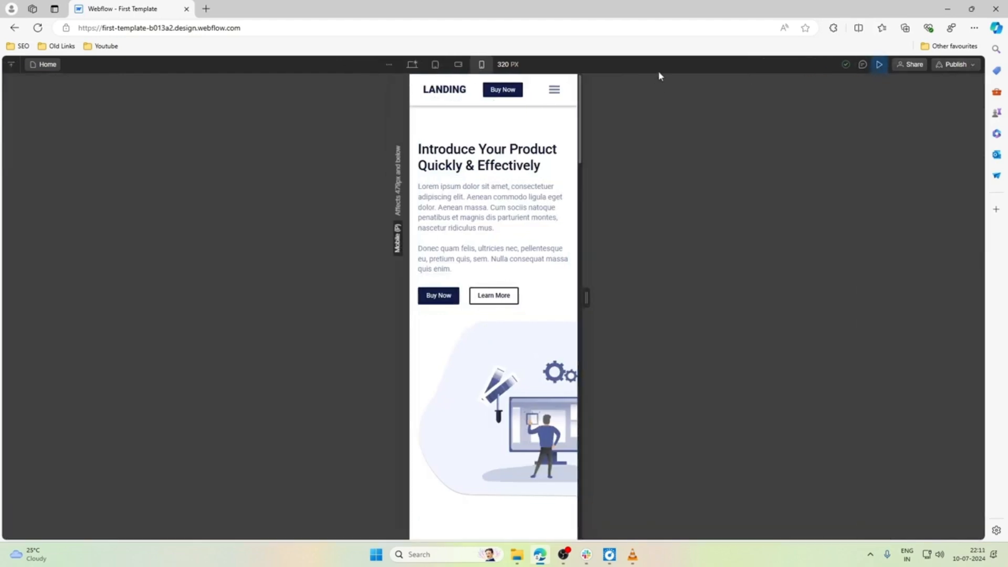
mouse_move(587, 298)
mouse_down()
mouse_move(972, 310)
mouse_move(609, 286)
mouse_move(561, 292)
mouse_move(585, 295)
mouse_up()
scroll(550, 306, down, 1)
scroll(549, 306, down, 20)
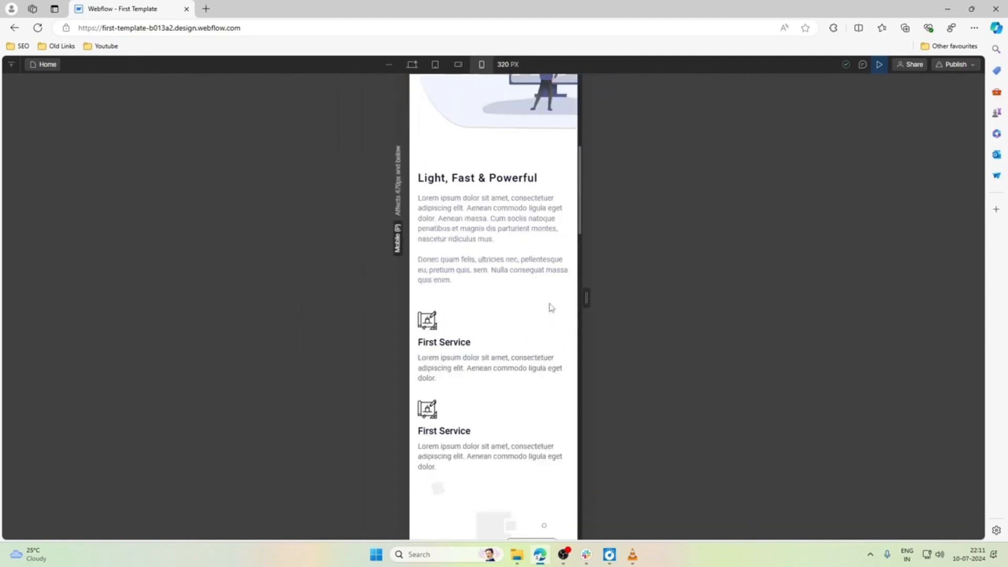
scroll(549, 307, down, 10)
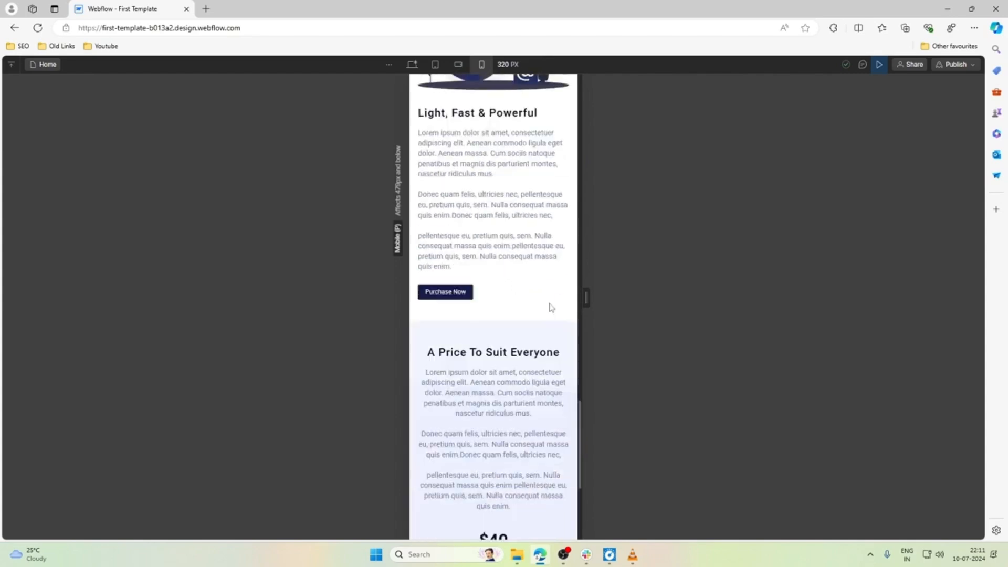
scroll(550, 307, up, 2)
scroll(550, 307, down, 2)
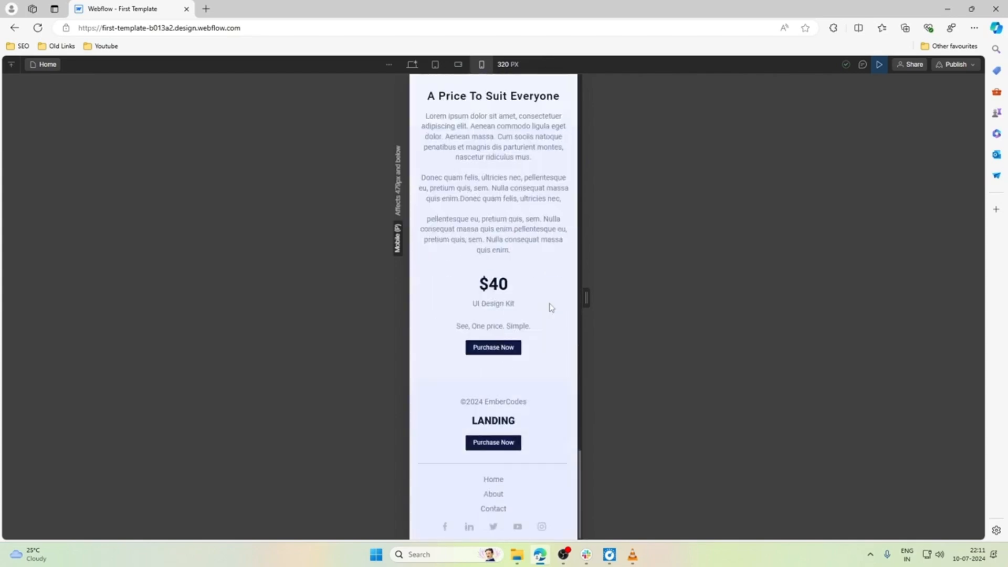
Step: Check the page preview at the desktop breakpoint and return to designing at the mobile portrait breakpoint
click(412, 64)
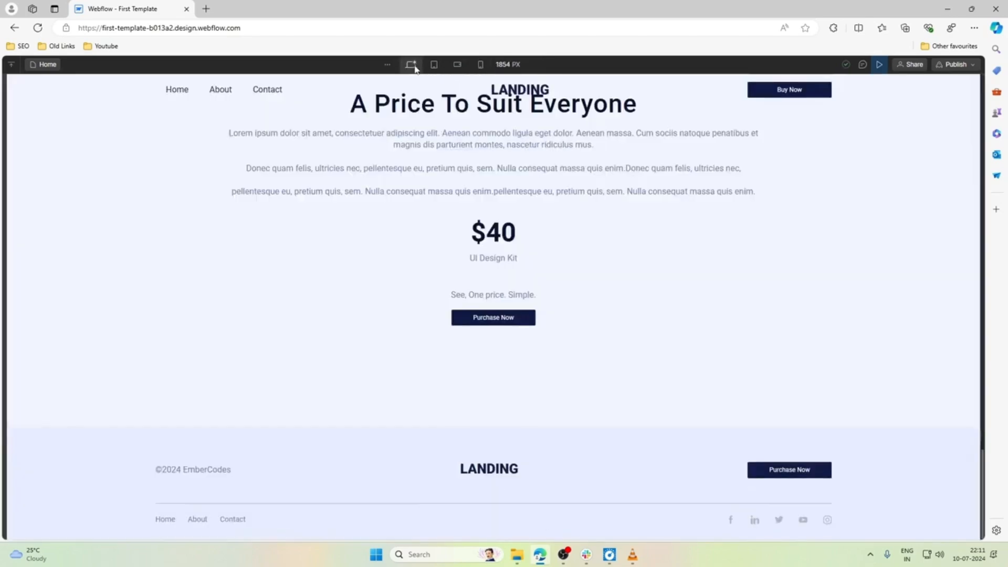
scroll(708, 158, up, 8)
click(879, 64)
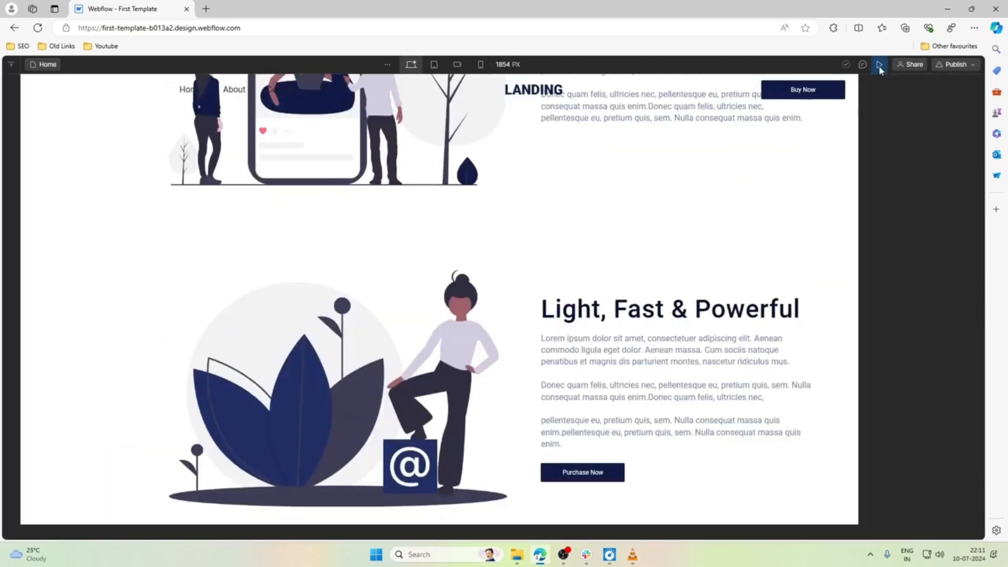
click(442, 64)
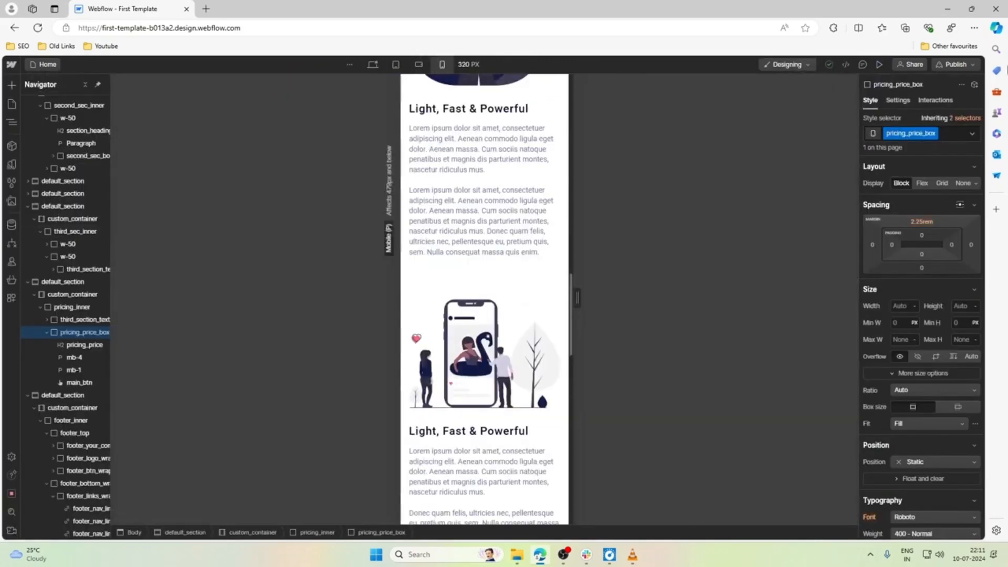
Step: Publish the site to the staging domain first-template-b013a2.webflow.io and open the published page in a new browser tab
click(964, 64)
click(905, 213)
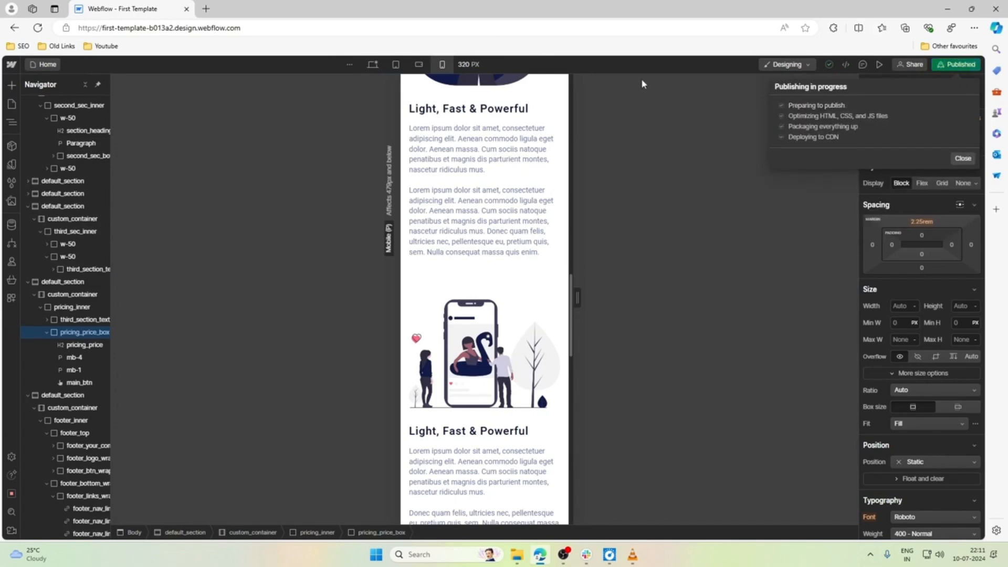
click(206, 8)
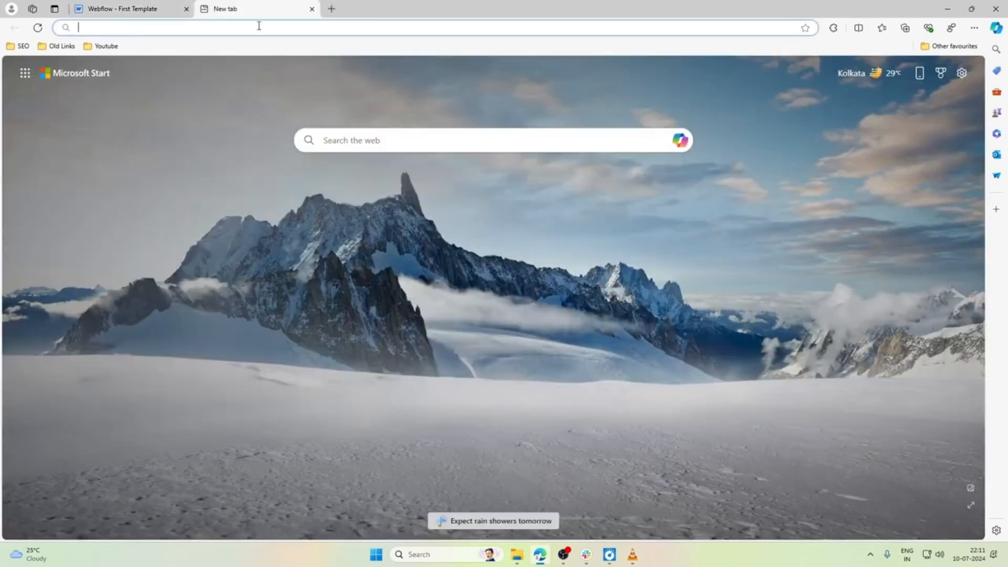
click(163, 8)
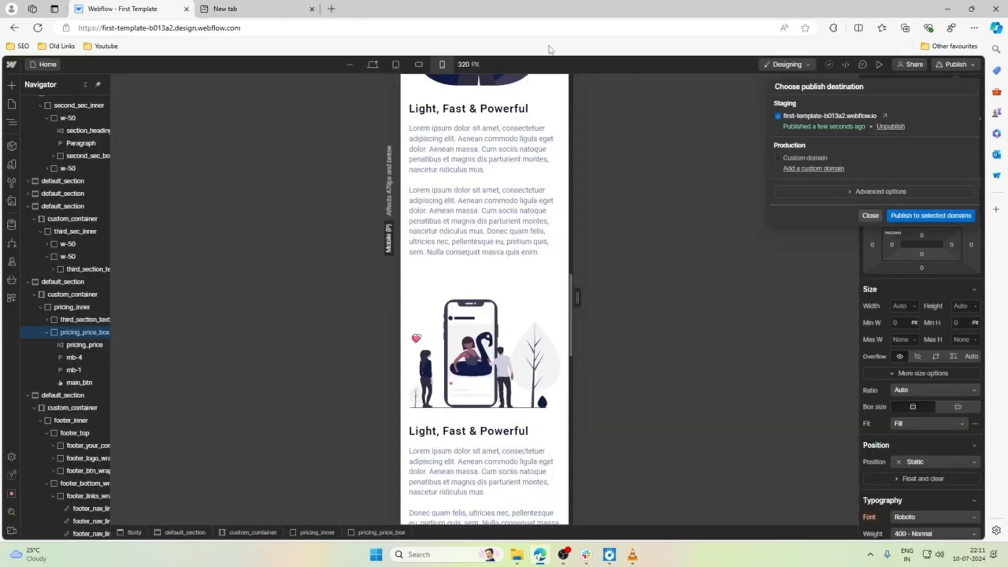
click(882, 116)
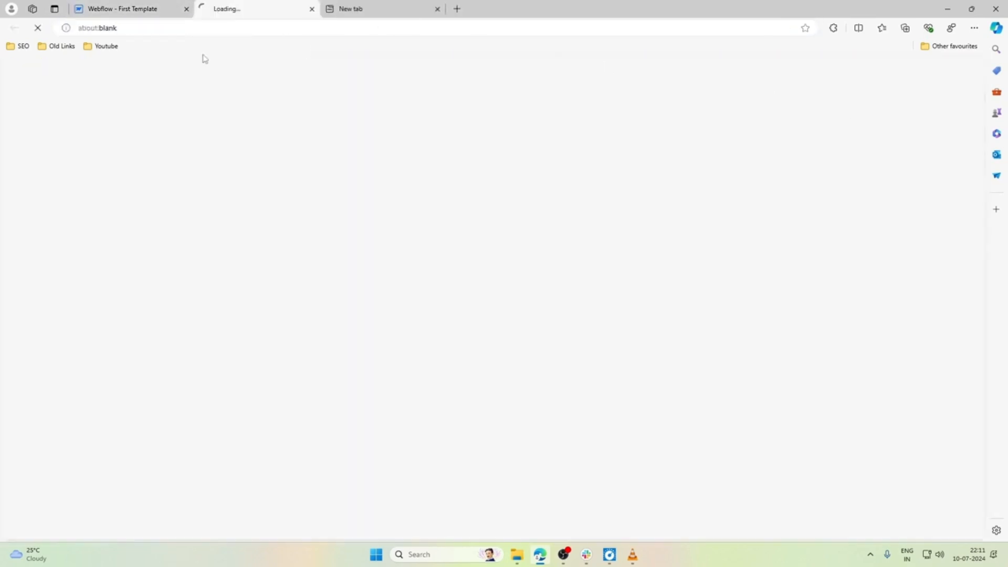
click(236, 28)
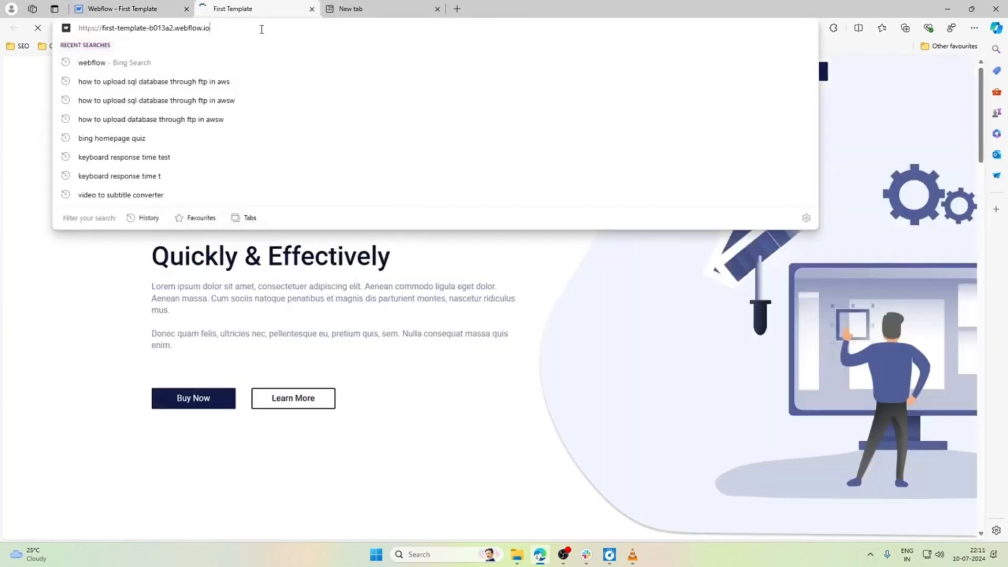
Step: Inspect the published page in the developer tools with responsive device emulation, enlarging the page view
right_click(401, 292)
right_click(398, 188)
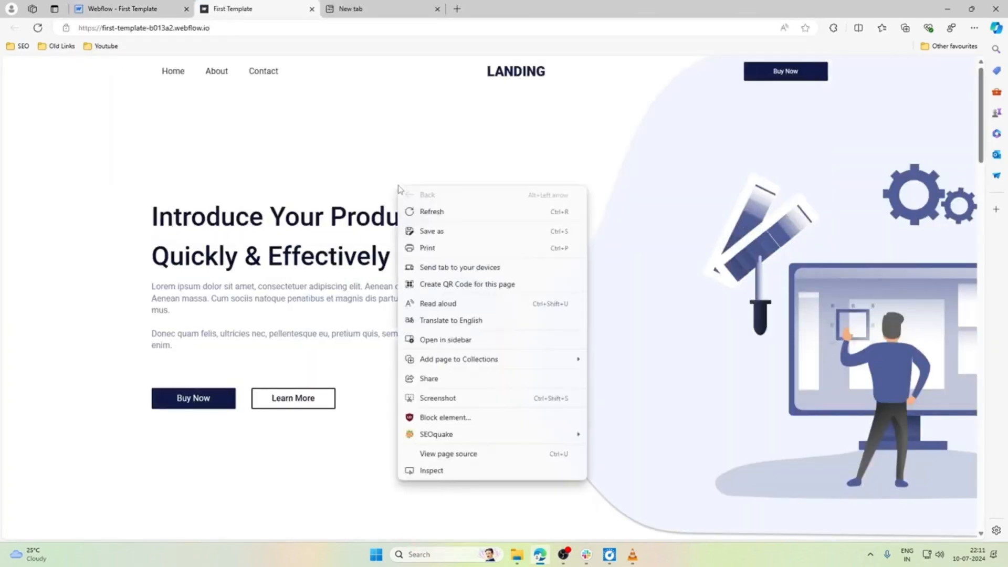
click(407, 472)
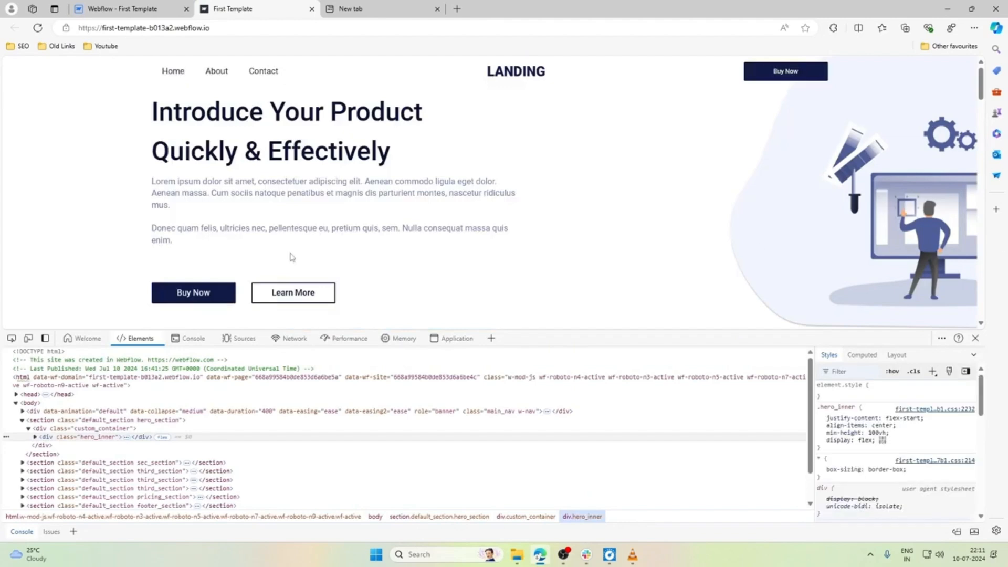
click(28, 338)
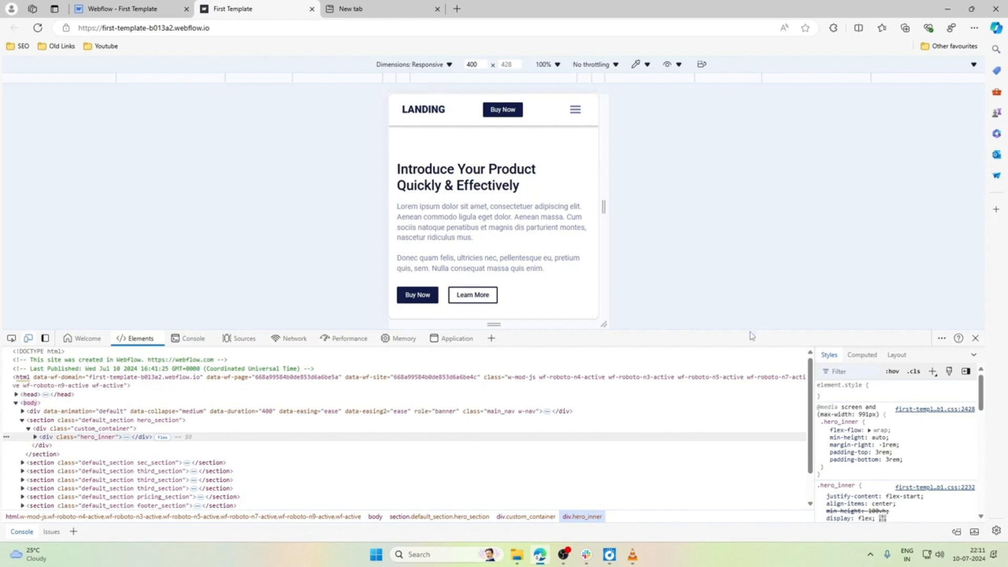
drag(743, 329, 692, 563)
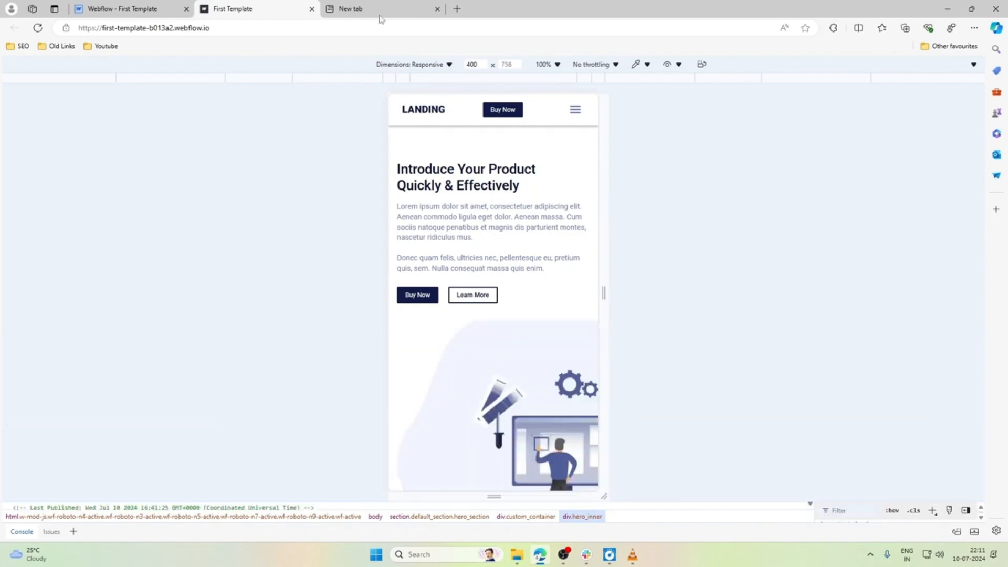
Step: Emulate an iPhone SE for the published page and review the portrait layout from the hero section to the footer
click(410, 64)
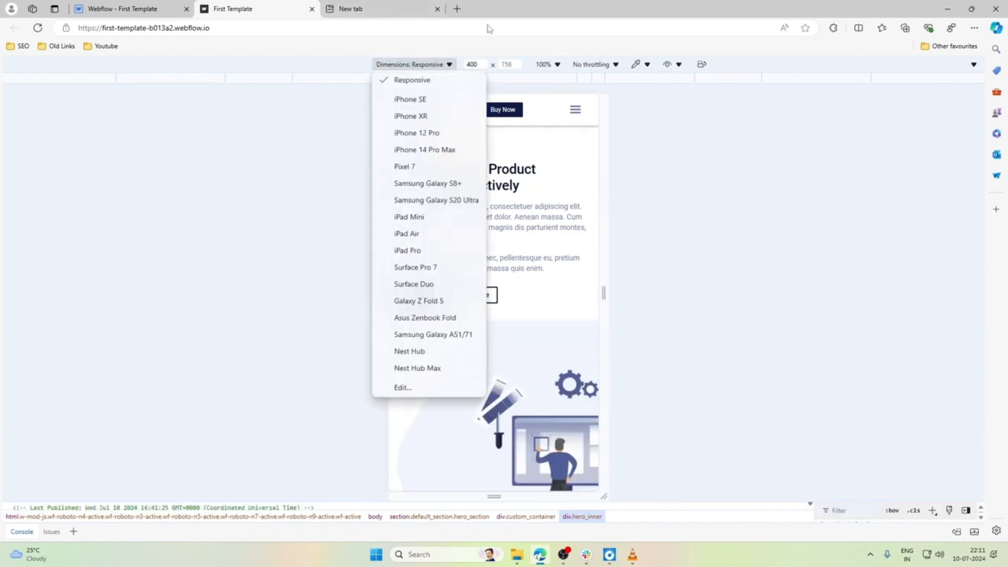
click(409, 100)
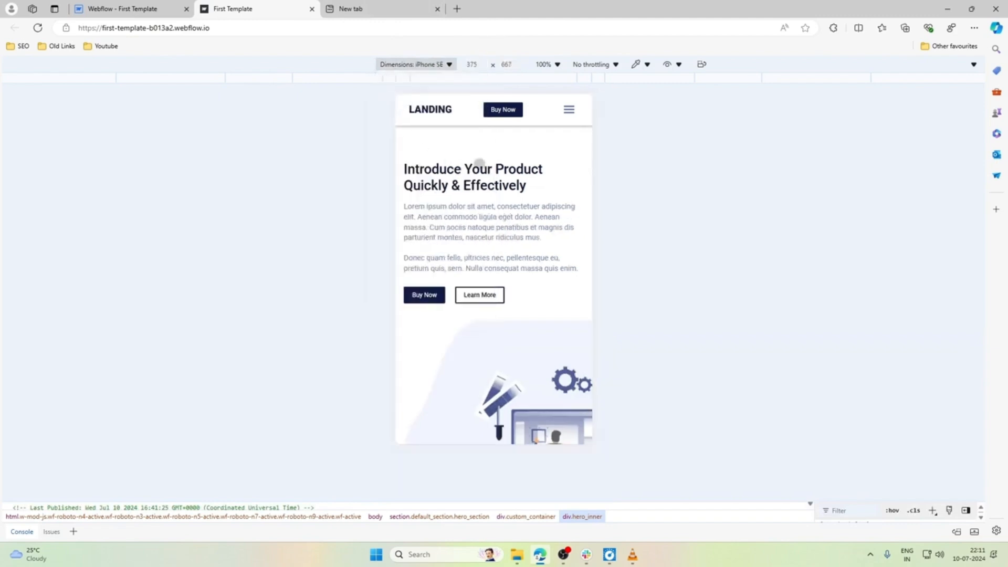
scroll(479, 163, down, 5)
scroll(479, 164, down, 4)
scroll(479, 163, down, 10)
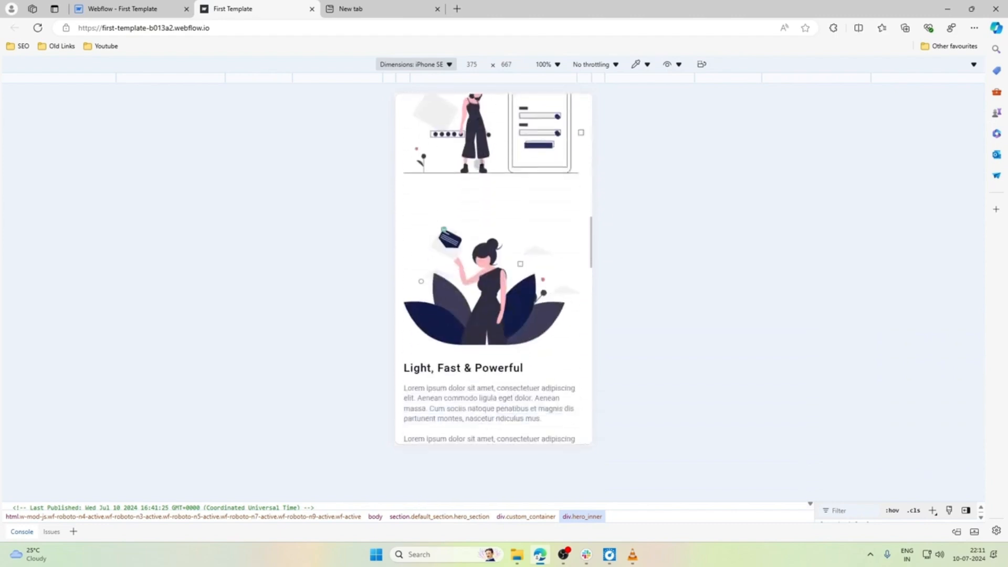
scroll(479, 164, down, 10)
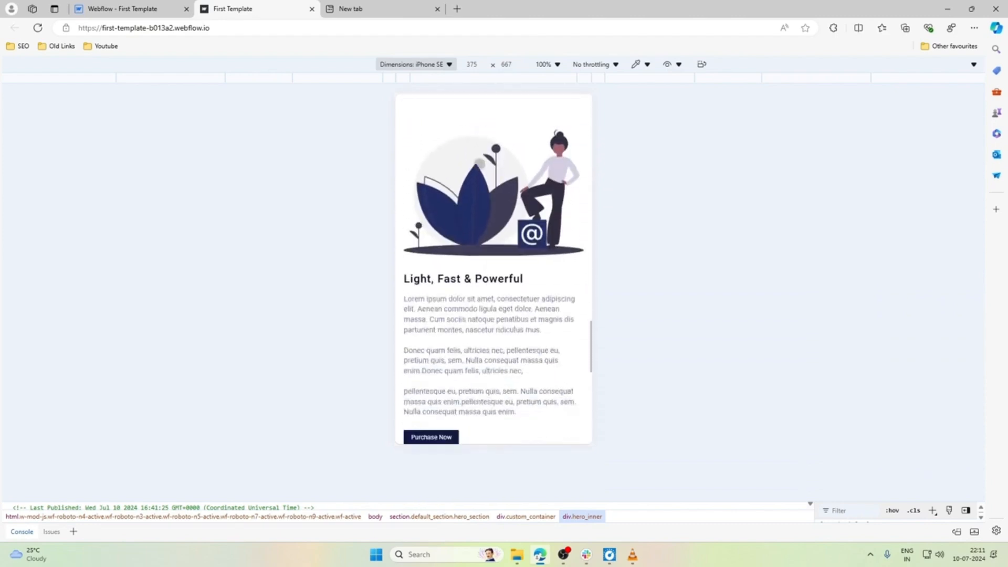
scroll(480, 163, down, 6)
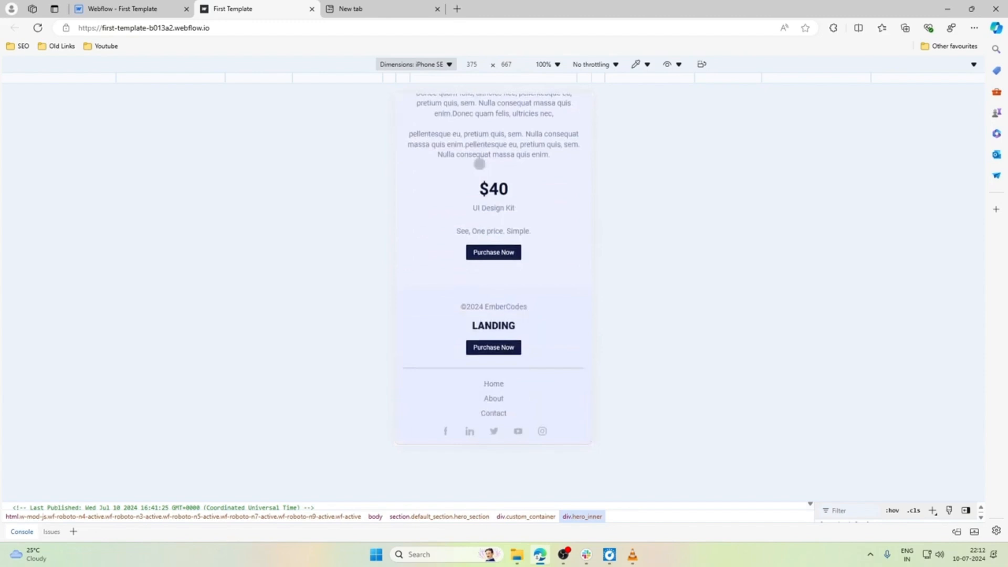
Step: Rotate the emulated iPhone SE to landscape and review the page sections, including opening and closing the navigation menu
click(702, 64)
scroll(558, 154, up, 10)
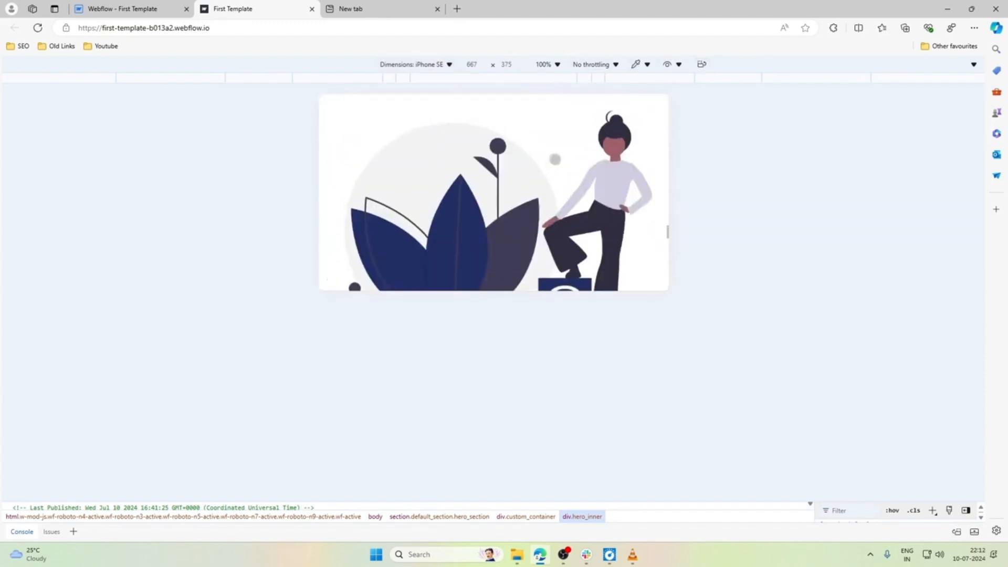
scroll(555, 158, up, 10)
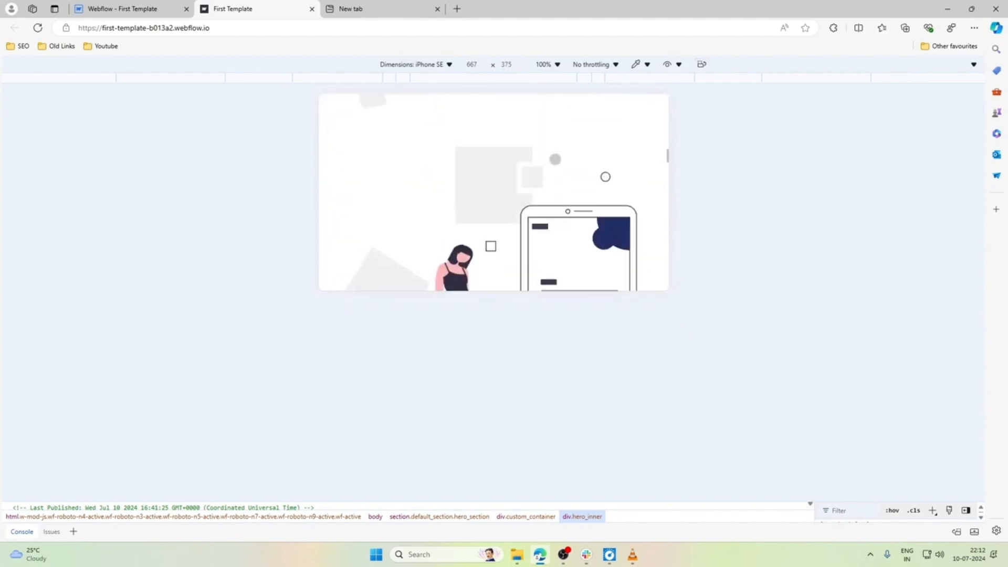
scroll(555, 159, up, 5)
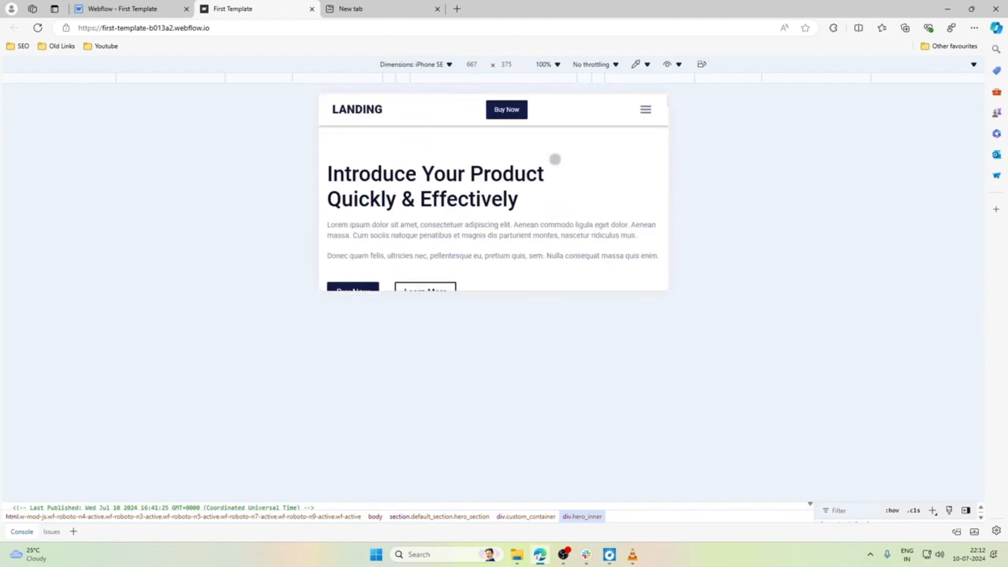
click(645, 109)
click(645, 109)
scroll(585, 155, down, 4)
scroll(585, 156, down, 10)
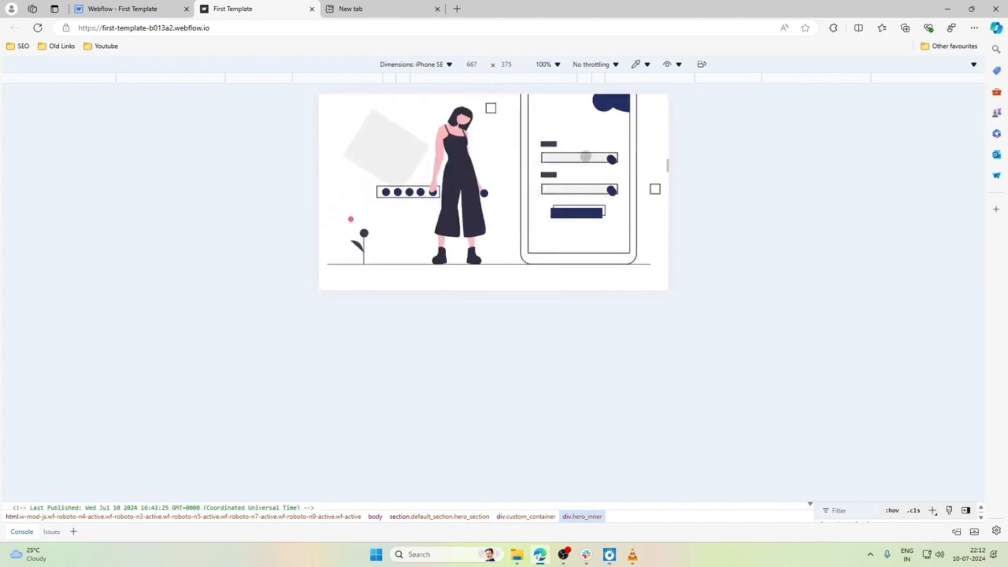
scroll(586, 156, down, 10)
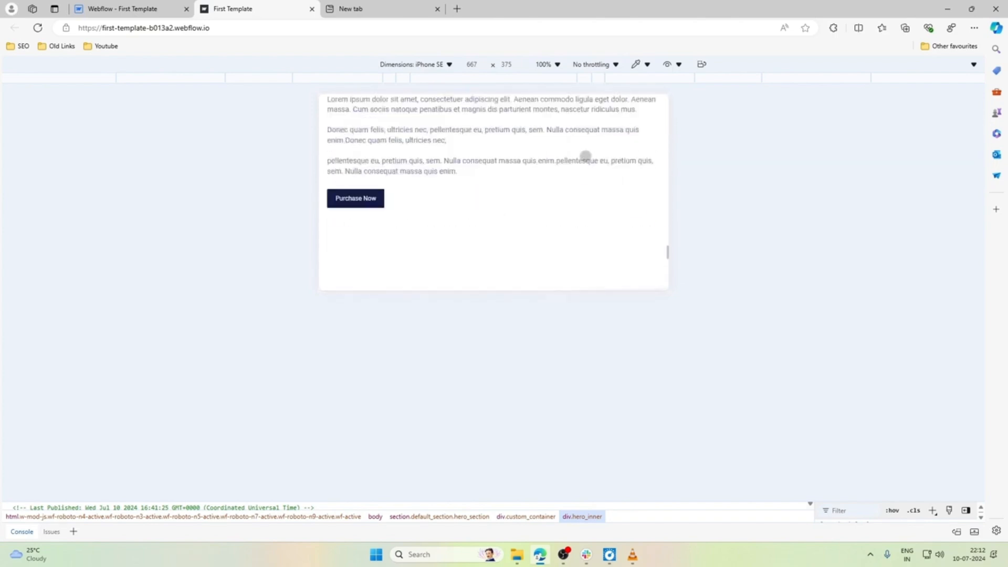
scroll(585, 156, up, 20)
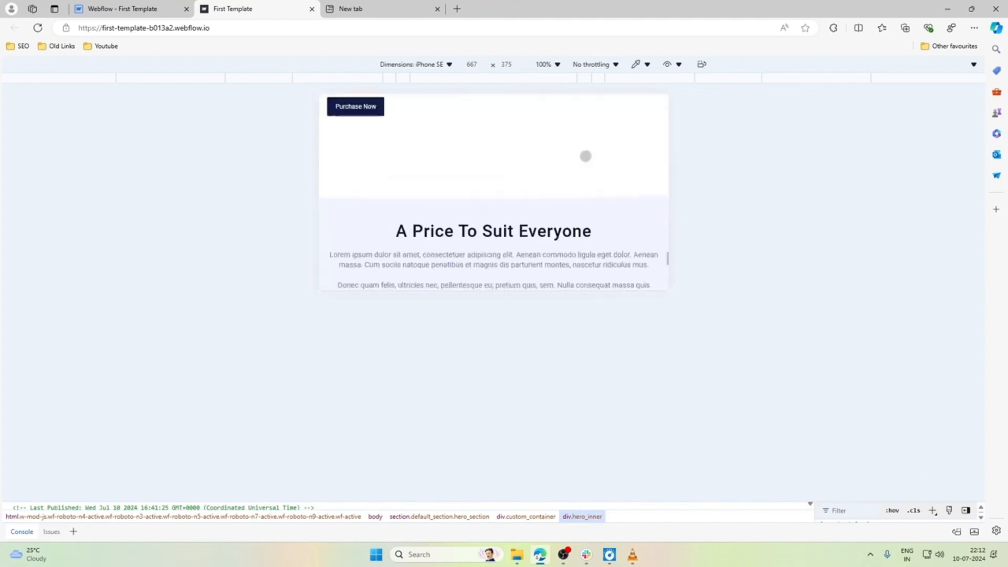
scroll(584, 154, up, 15)
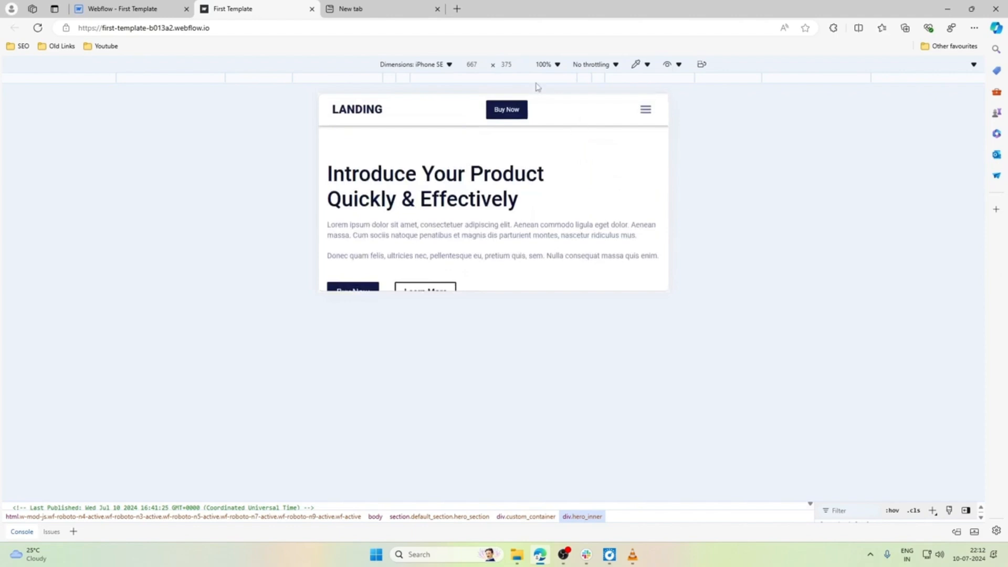
Step: Emulate an iPad Pro, check the hero section, and switch the orientation to landscape and back to portrait
click(414, 64)
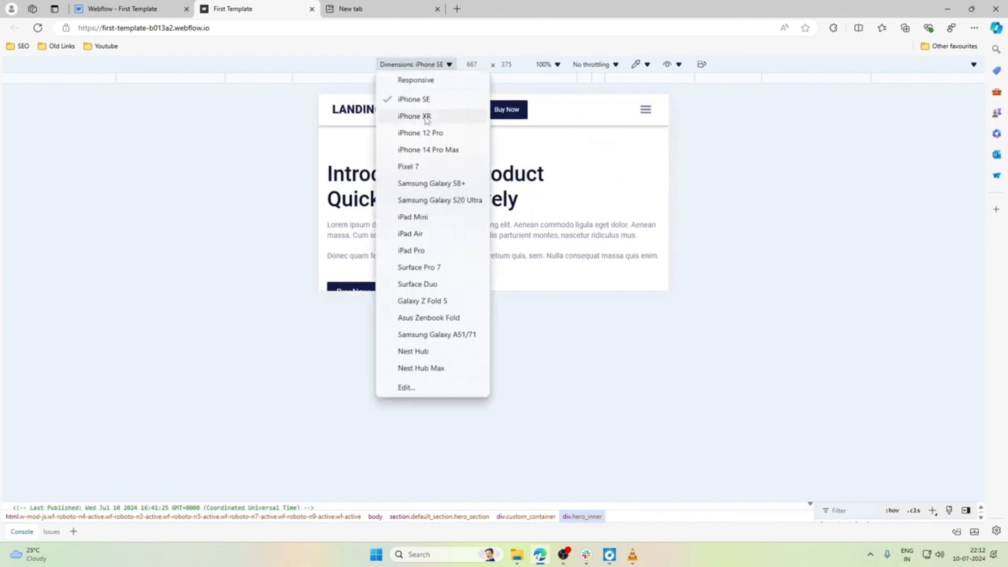
click(413, 251)
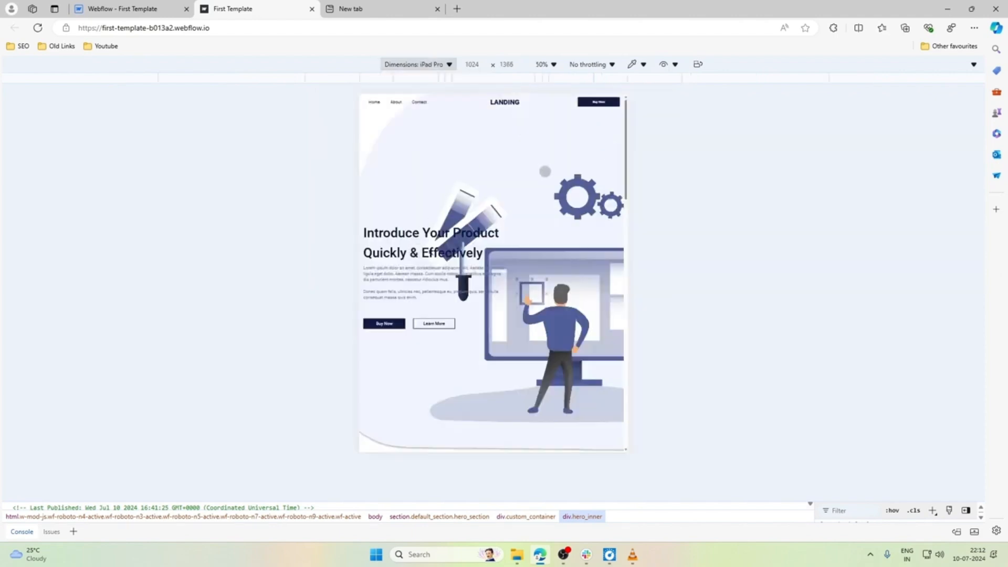
scroll(544, 171, down, 4)
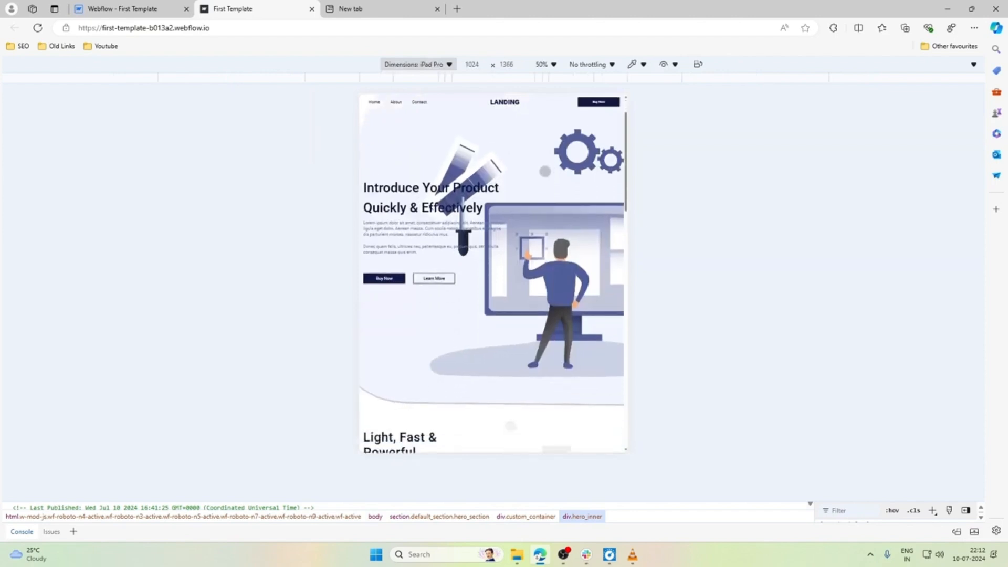
scroll(545, 171, up, 4)
scroll(544, 172, down, 3)
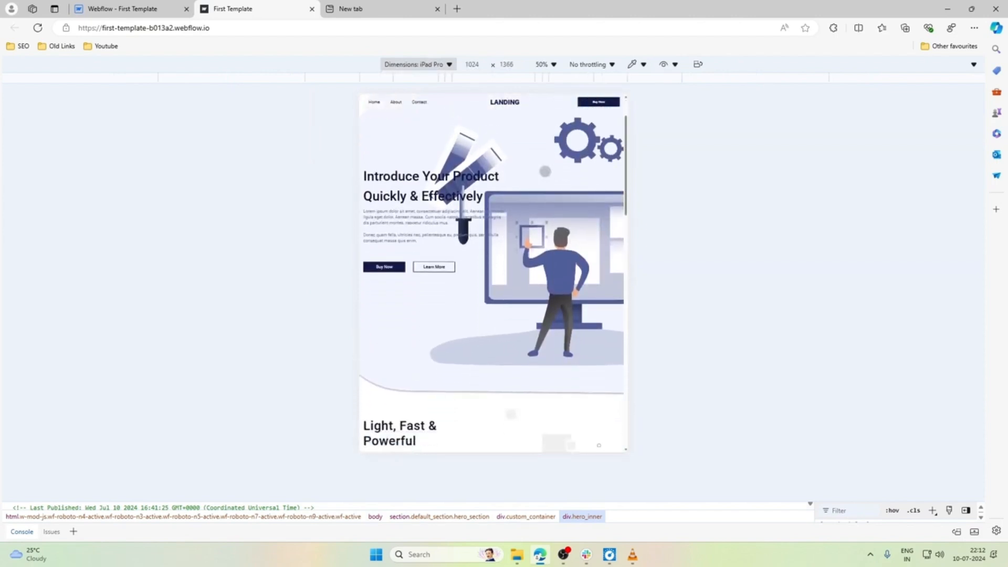
scroll(544, 171, up, 3)
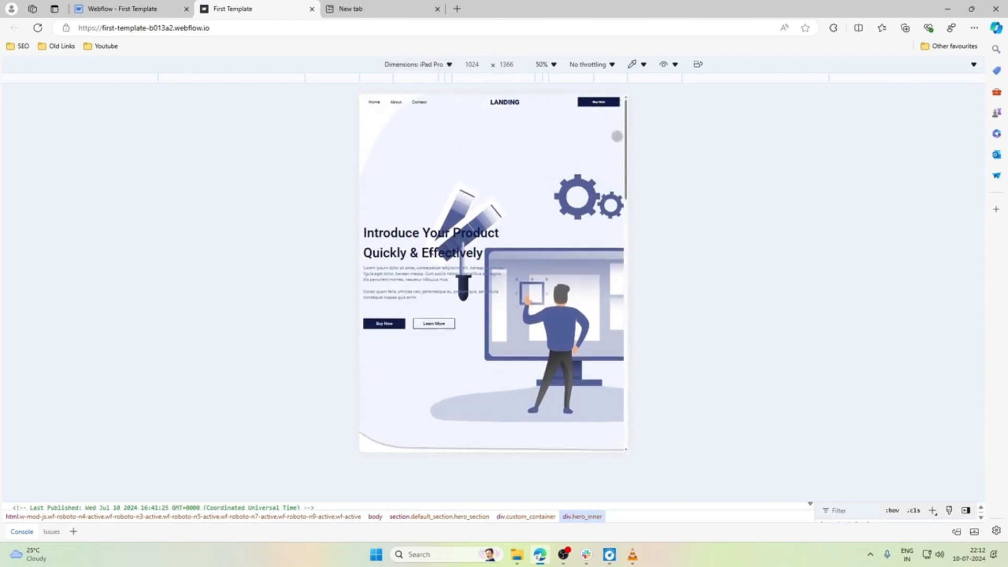
click(699, 65)
click(699, 65)
Step: Review the published page in iPad Pro portrait from the hero section down to the footer and back
scroll(545, 189, down, 3)
scroll(545, 189, up, 3)
scroll(488, 236, down, 4)
scroll(489, 236, down, 7)
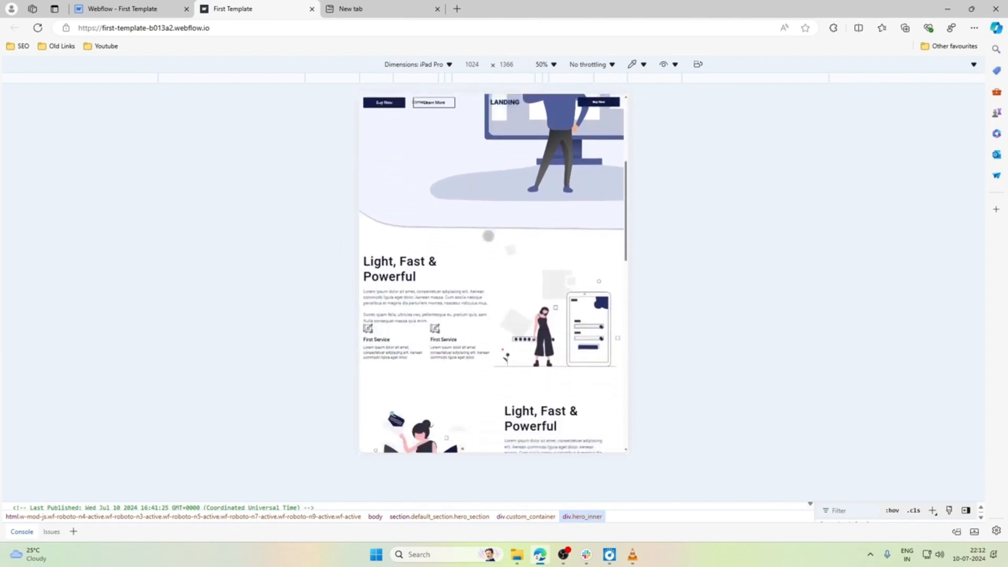
scroll(488, 236, down, 9)
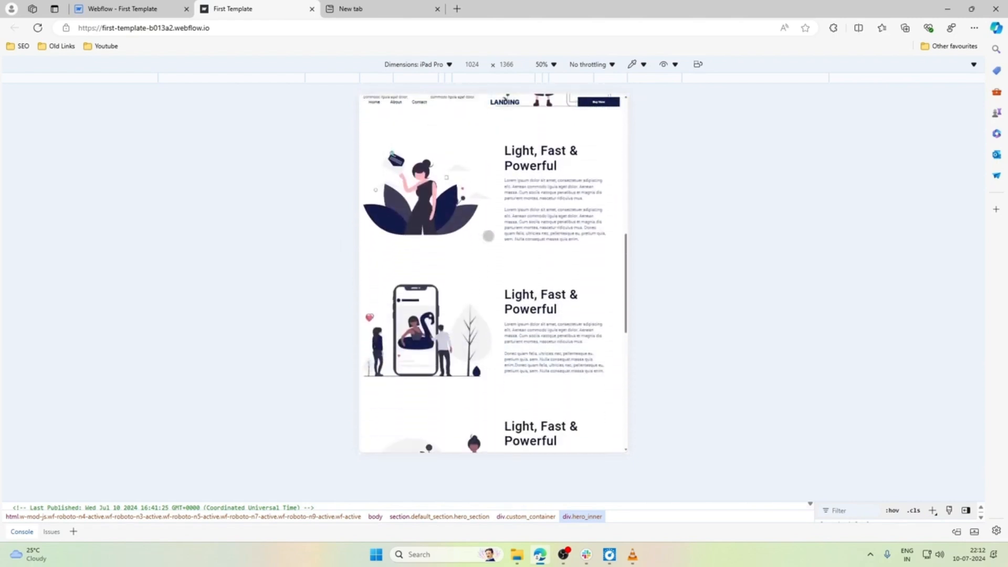
scroll(488, 236, down, 12)
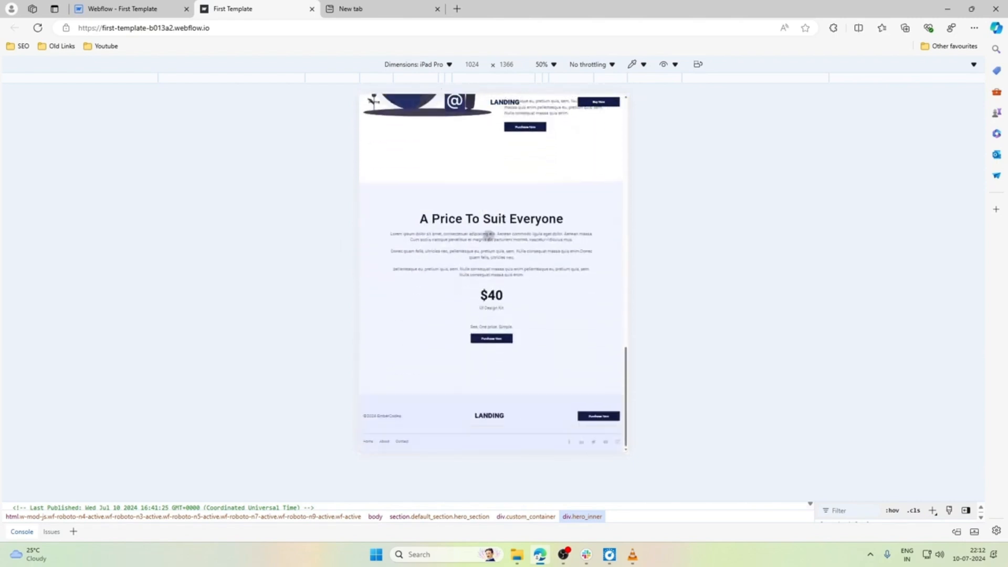
scroll(488, 236, up, 15)
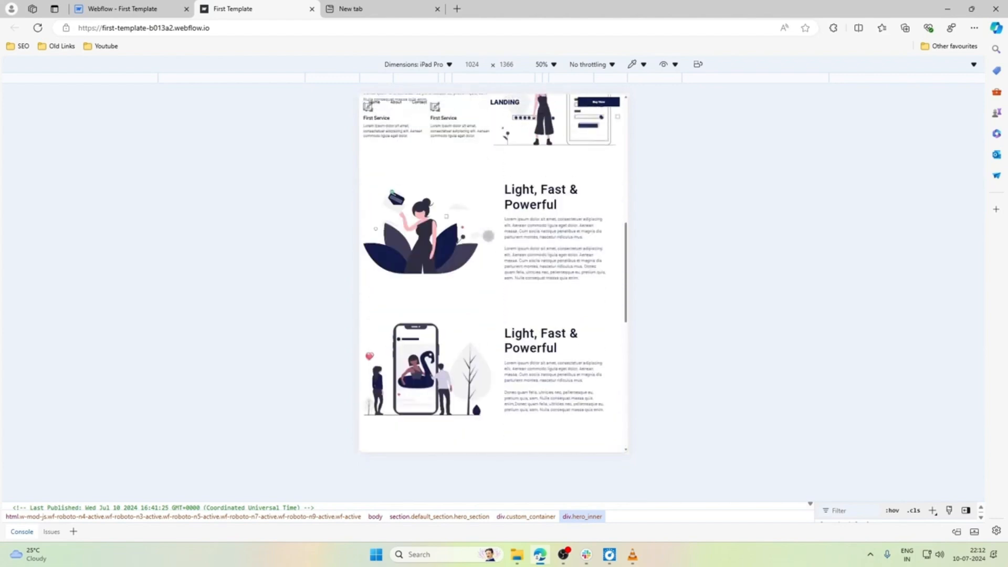
scroll(488, 236, up, 8)
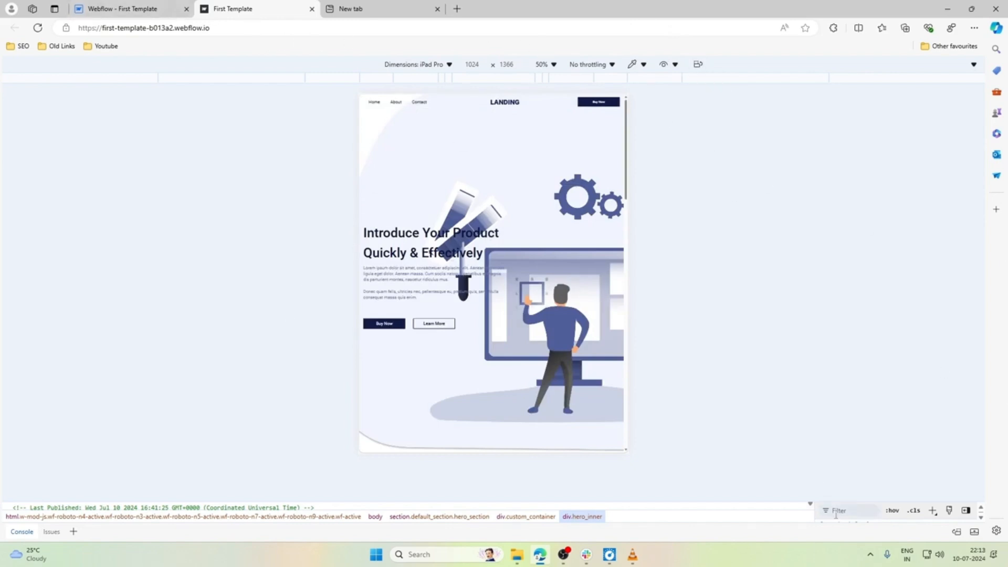
Step: Enlarge the developer tools, turn off device emulation and check the hero and services sections at desktop width
drag(829, 503, 833, 396)
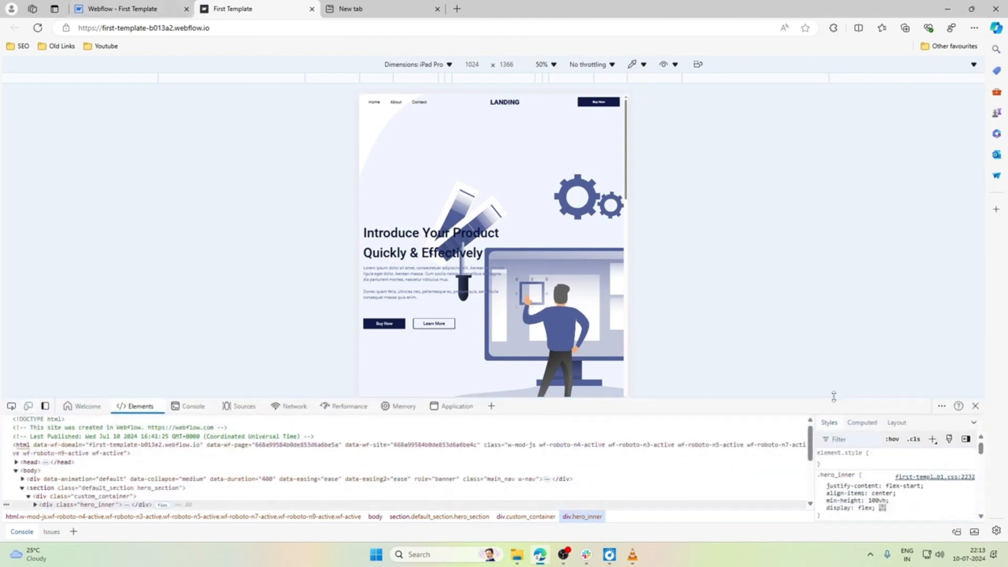
click(29, 406)
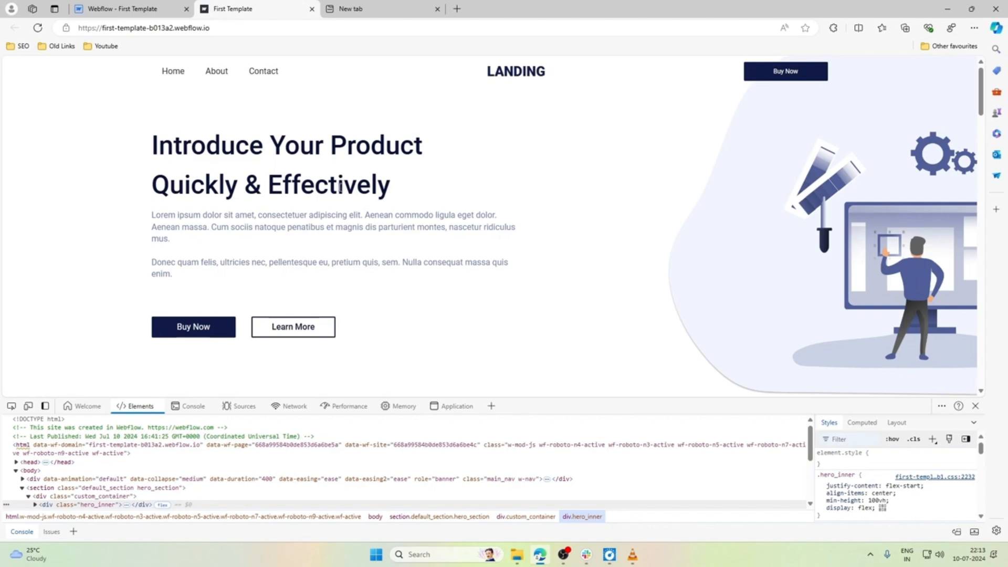
drag(339, 186, 283, 192)
click(376, 186)
click(283, 192)
scroll(445, 197, down, 10)
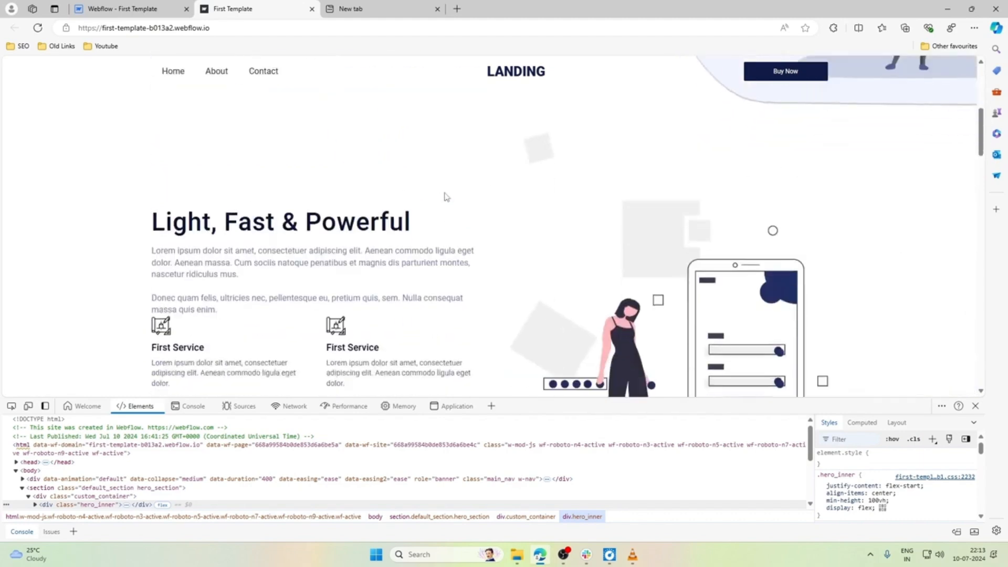
scroll(445, 202, up, 10)
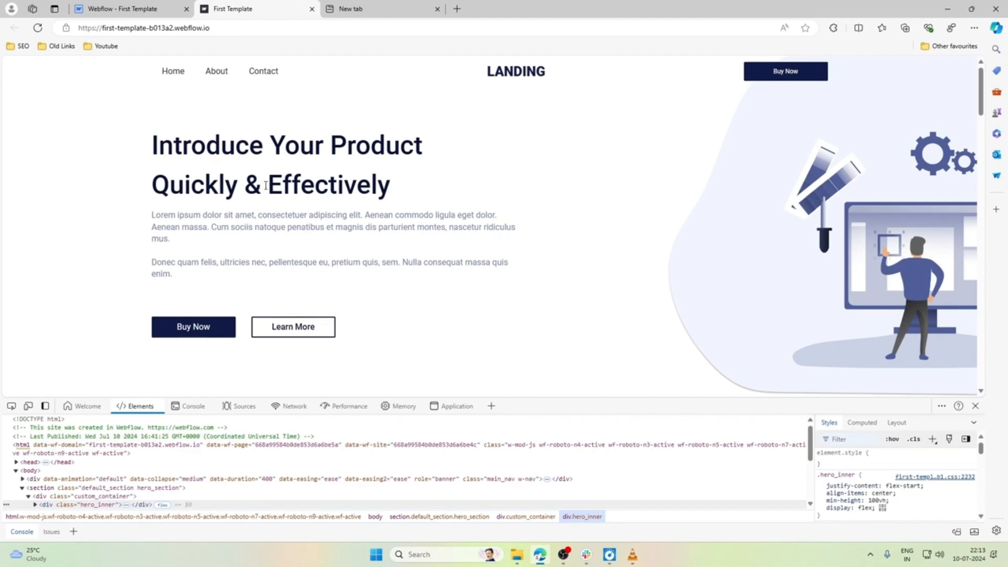
drag(267, 185, 314, 184)
Step: Return to the Webflow Designer, review the page at the 320 px breakpoint and select the hero_inner block
key(ctrl+shift+Tab)
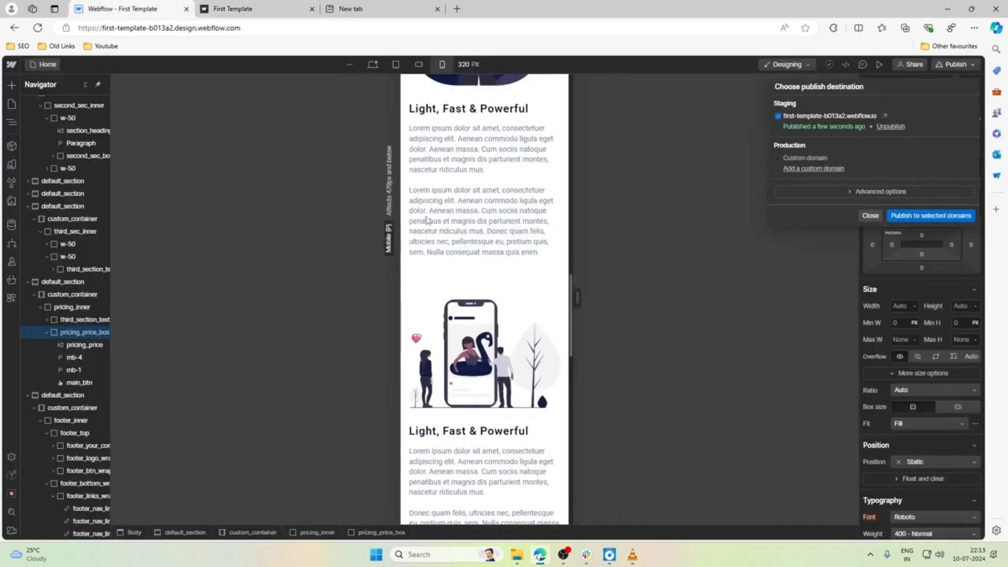
scroll(479, 207, down, 10)
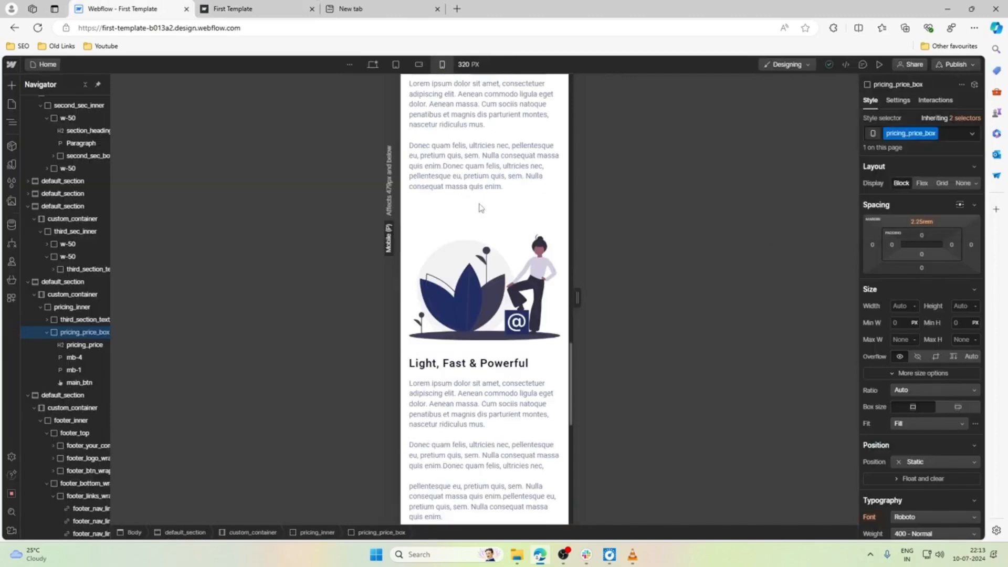
scroll(479, 207, up, 15)
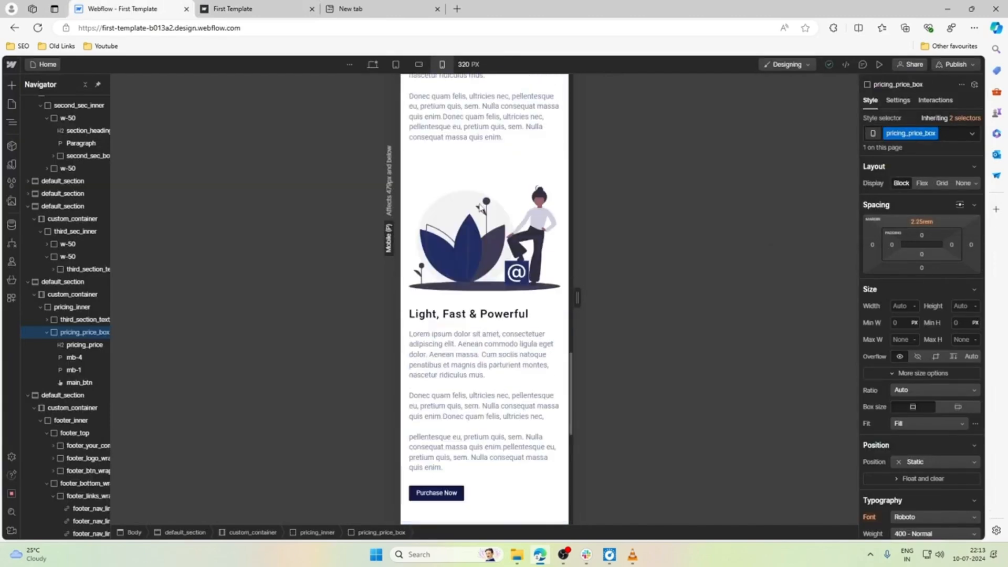
scroll(479, 208, up, 10)
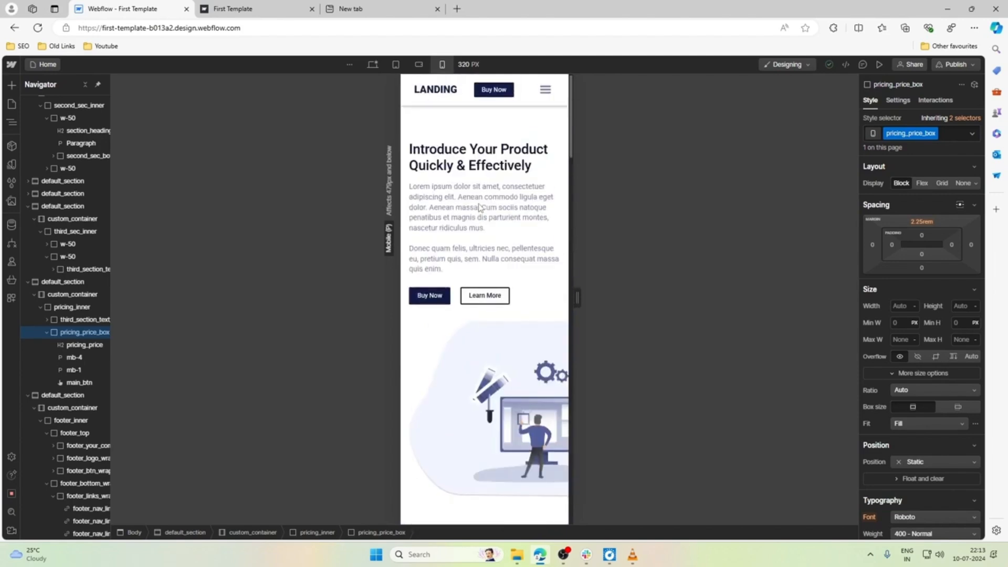
click(456, 130)
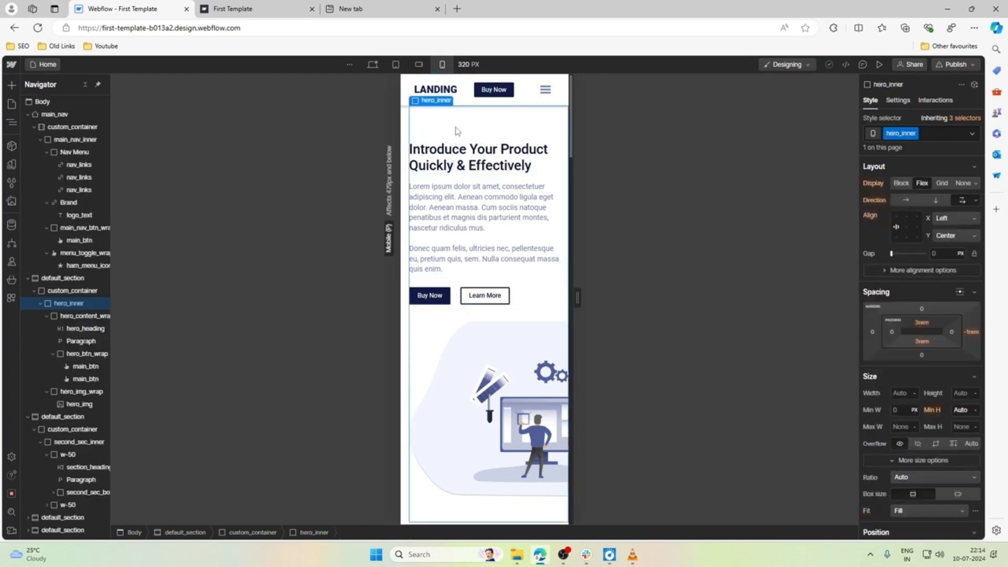